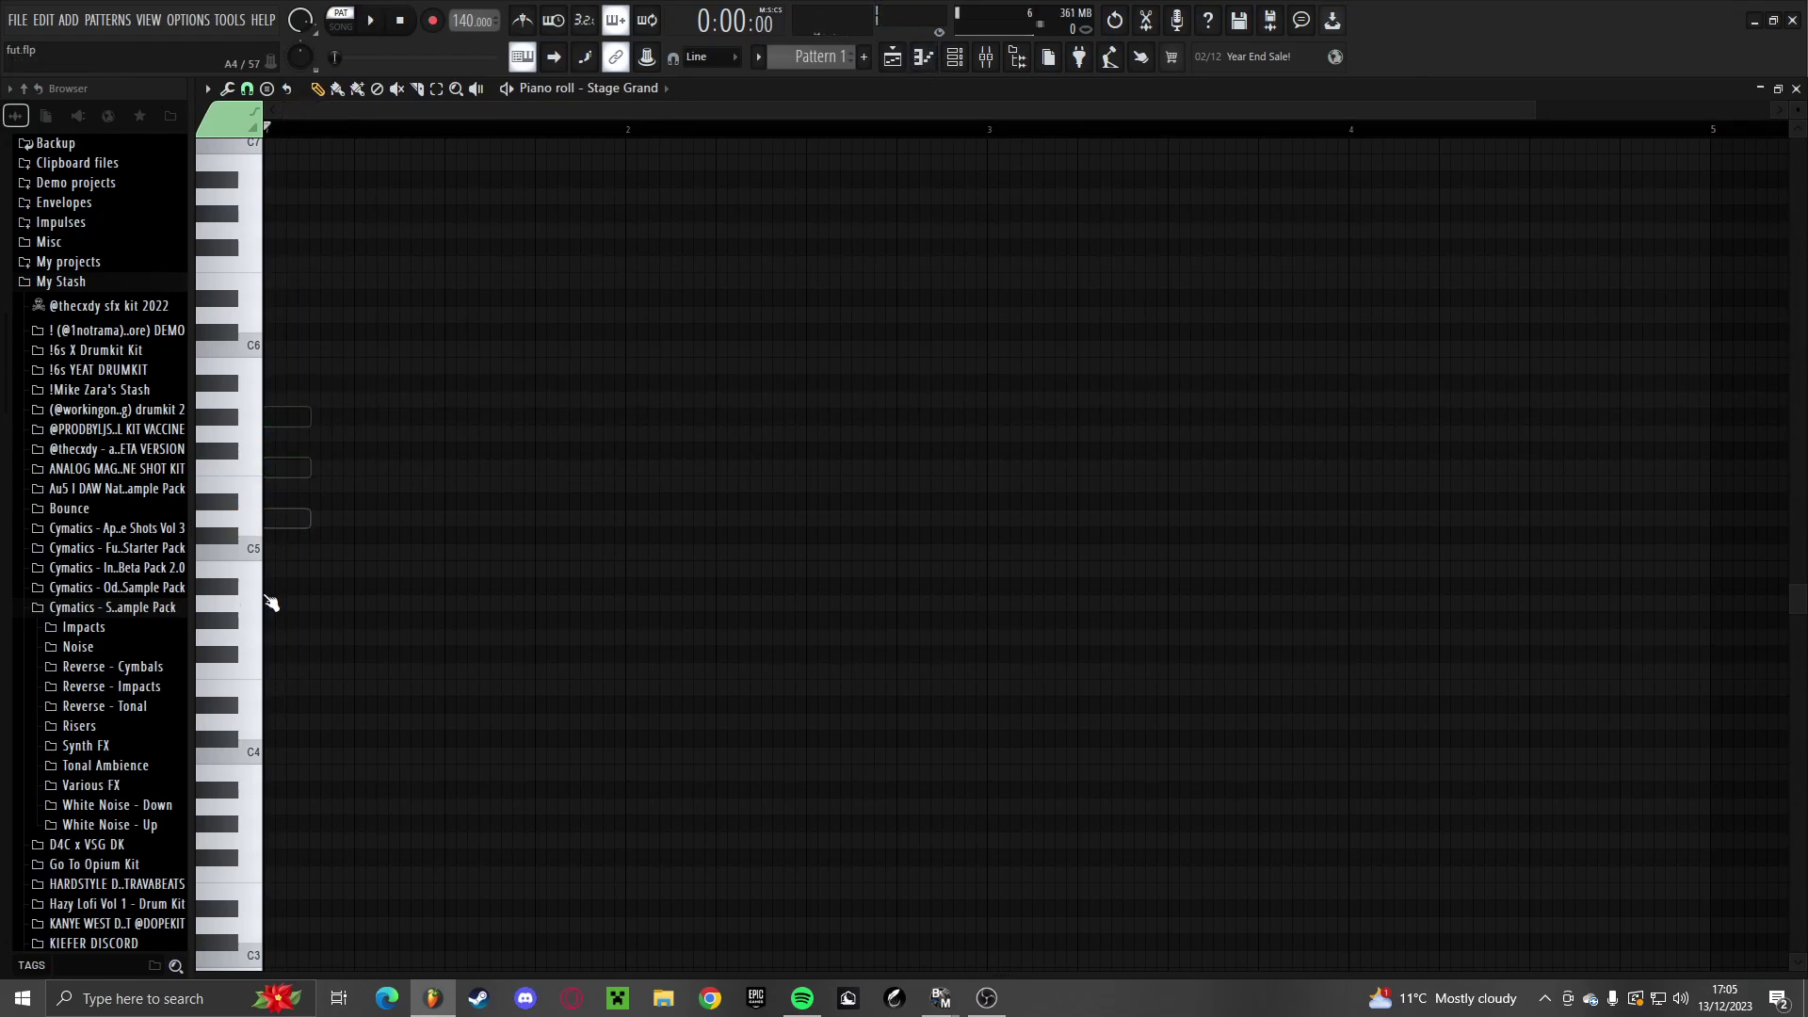
Place short D6, A6 and D7 notes together at the start of bar 1
{"action": "scroll", "coordinate": [282, 584], "scroll_direction": "up", "scroll_amount": 3}
{"action": "left_click_drag", "start_coordinate": [337, 332], "coordinate": [294, 334]}
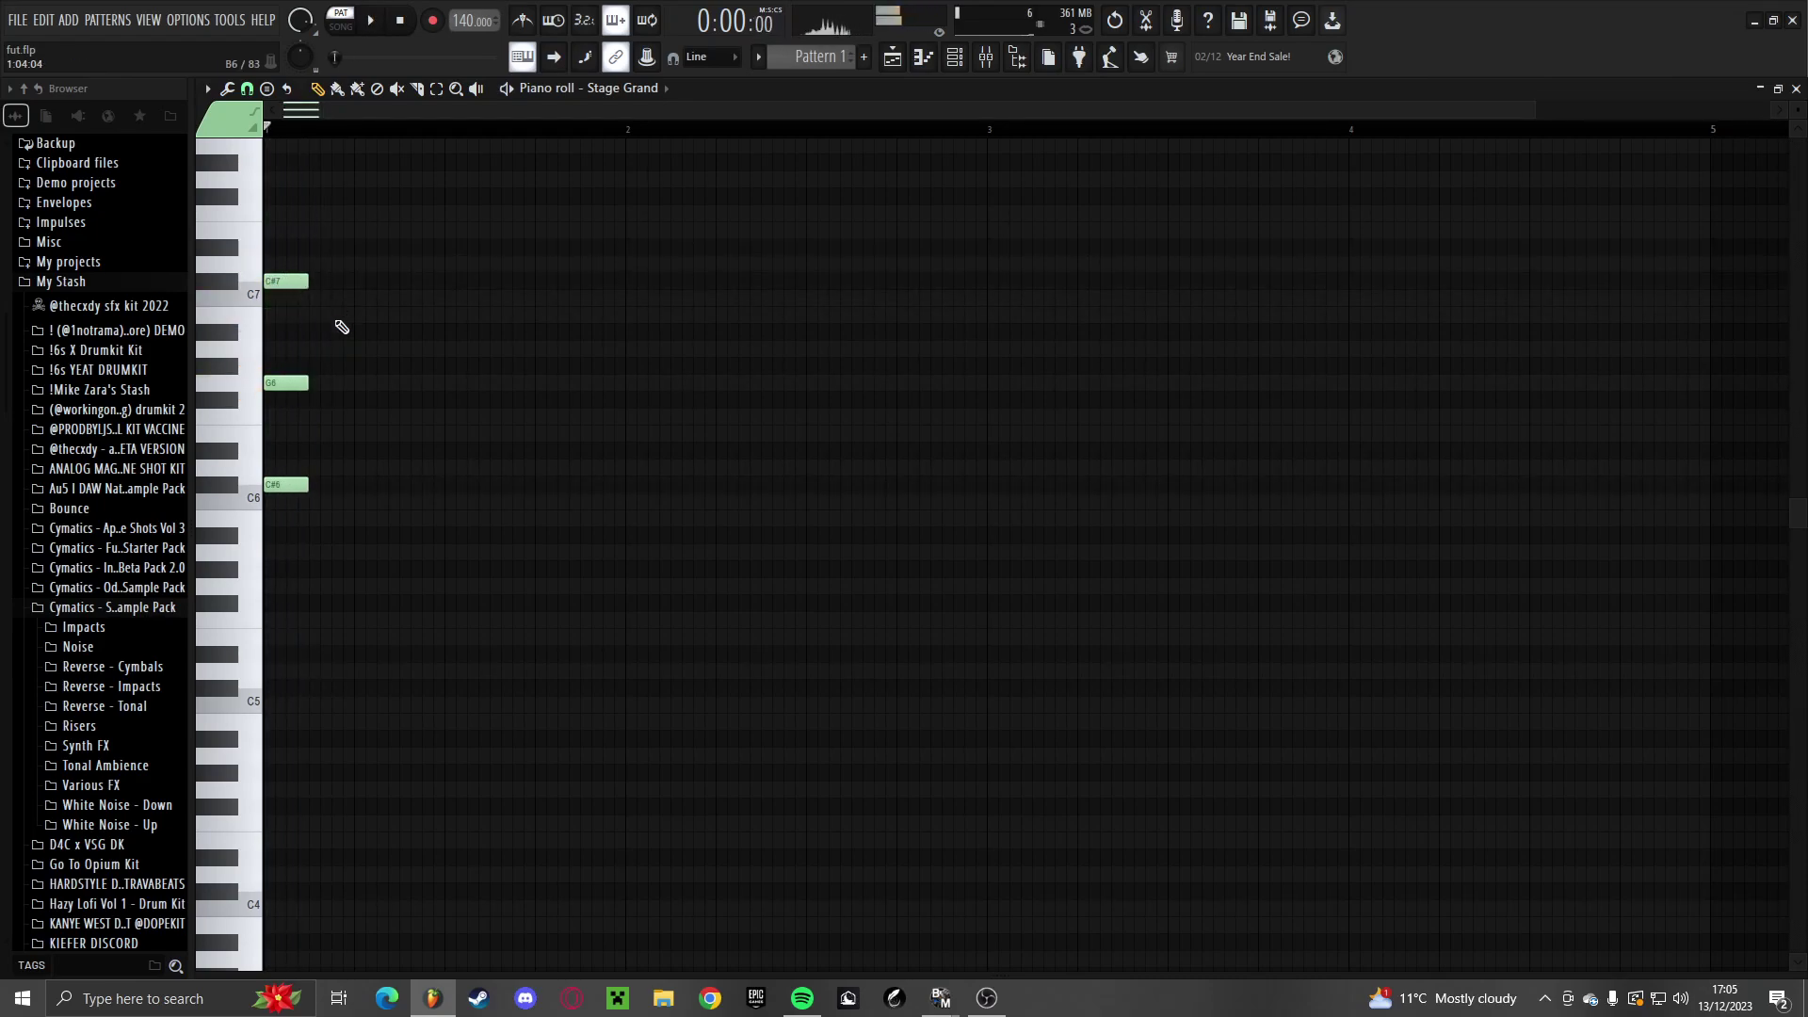
{"action": "key", "text": "space"}
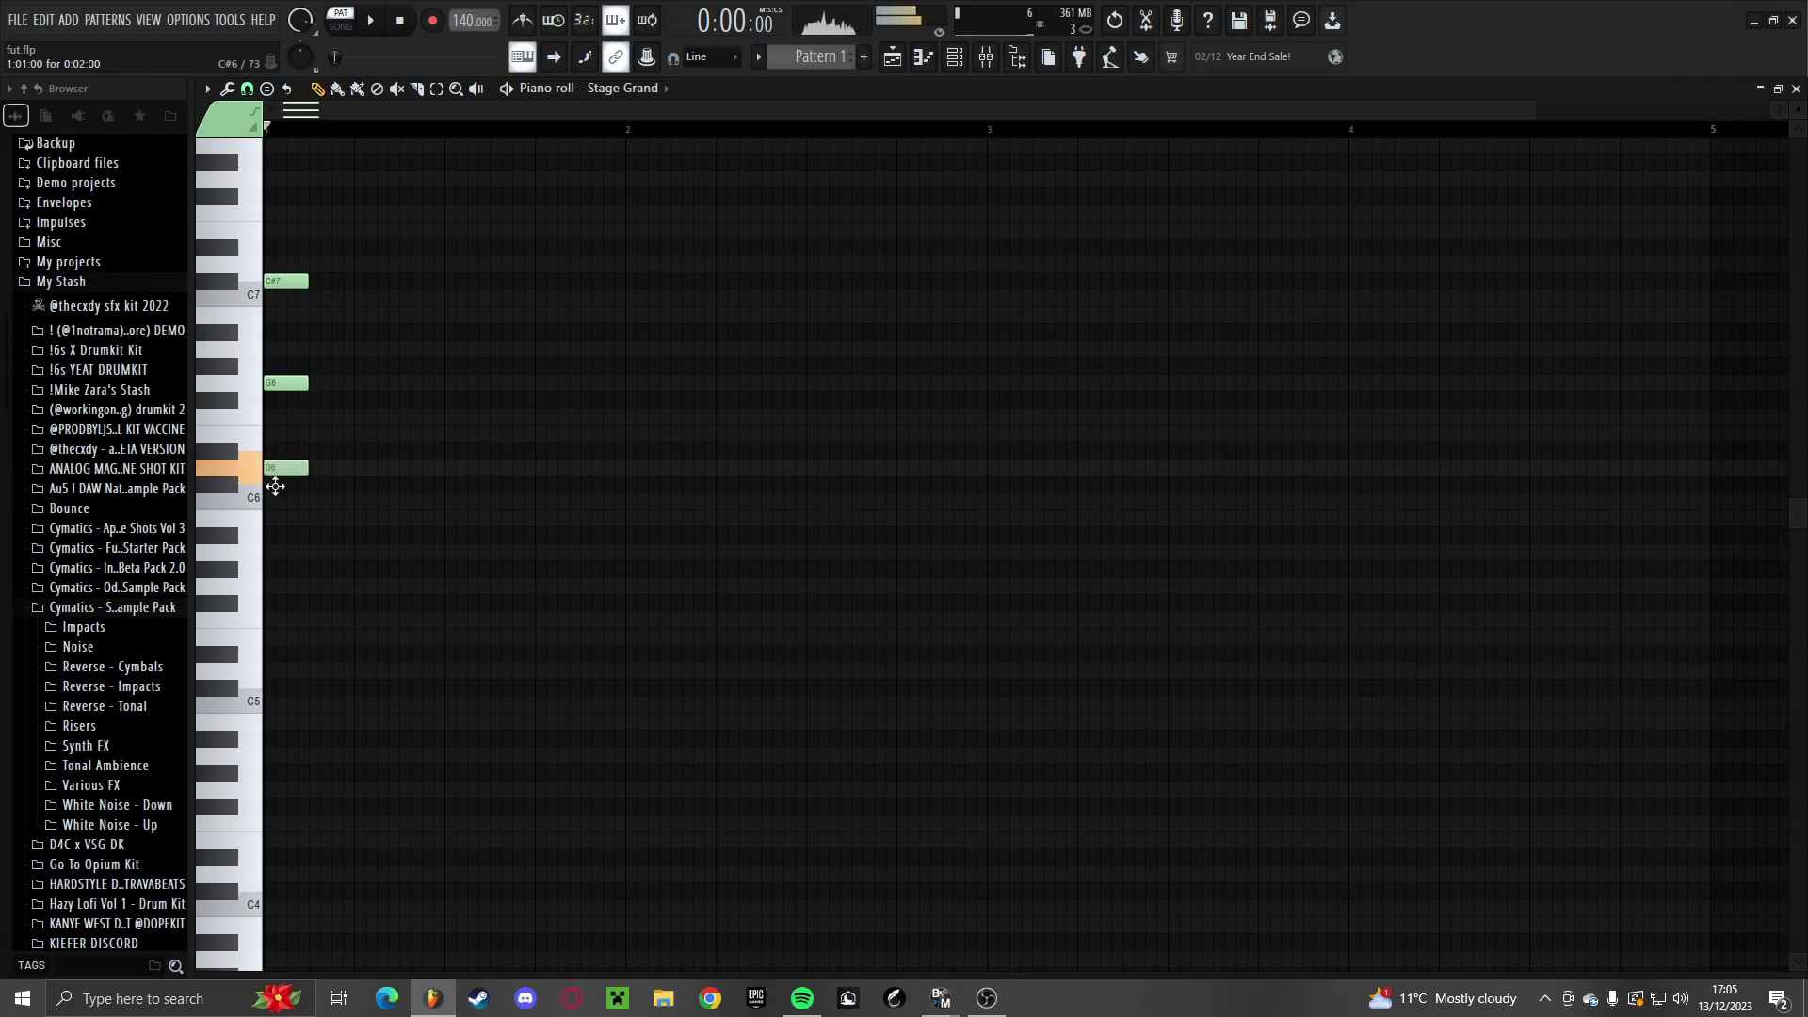
{"action": "left_click_drag", "start_coordinate": [282, 350], "coordinate": [281, 346]}
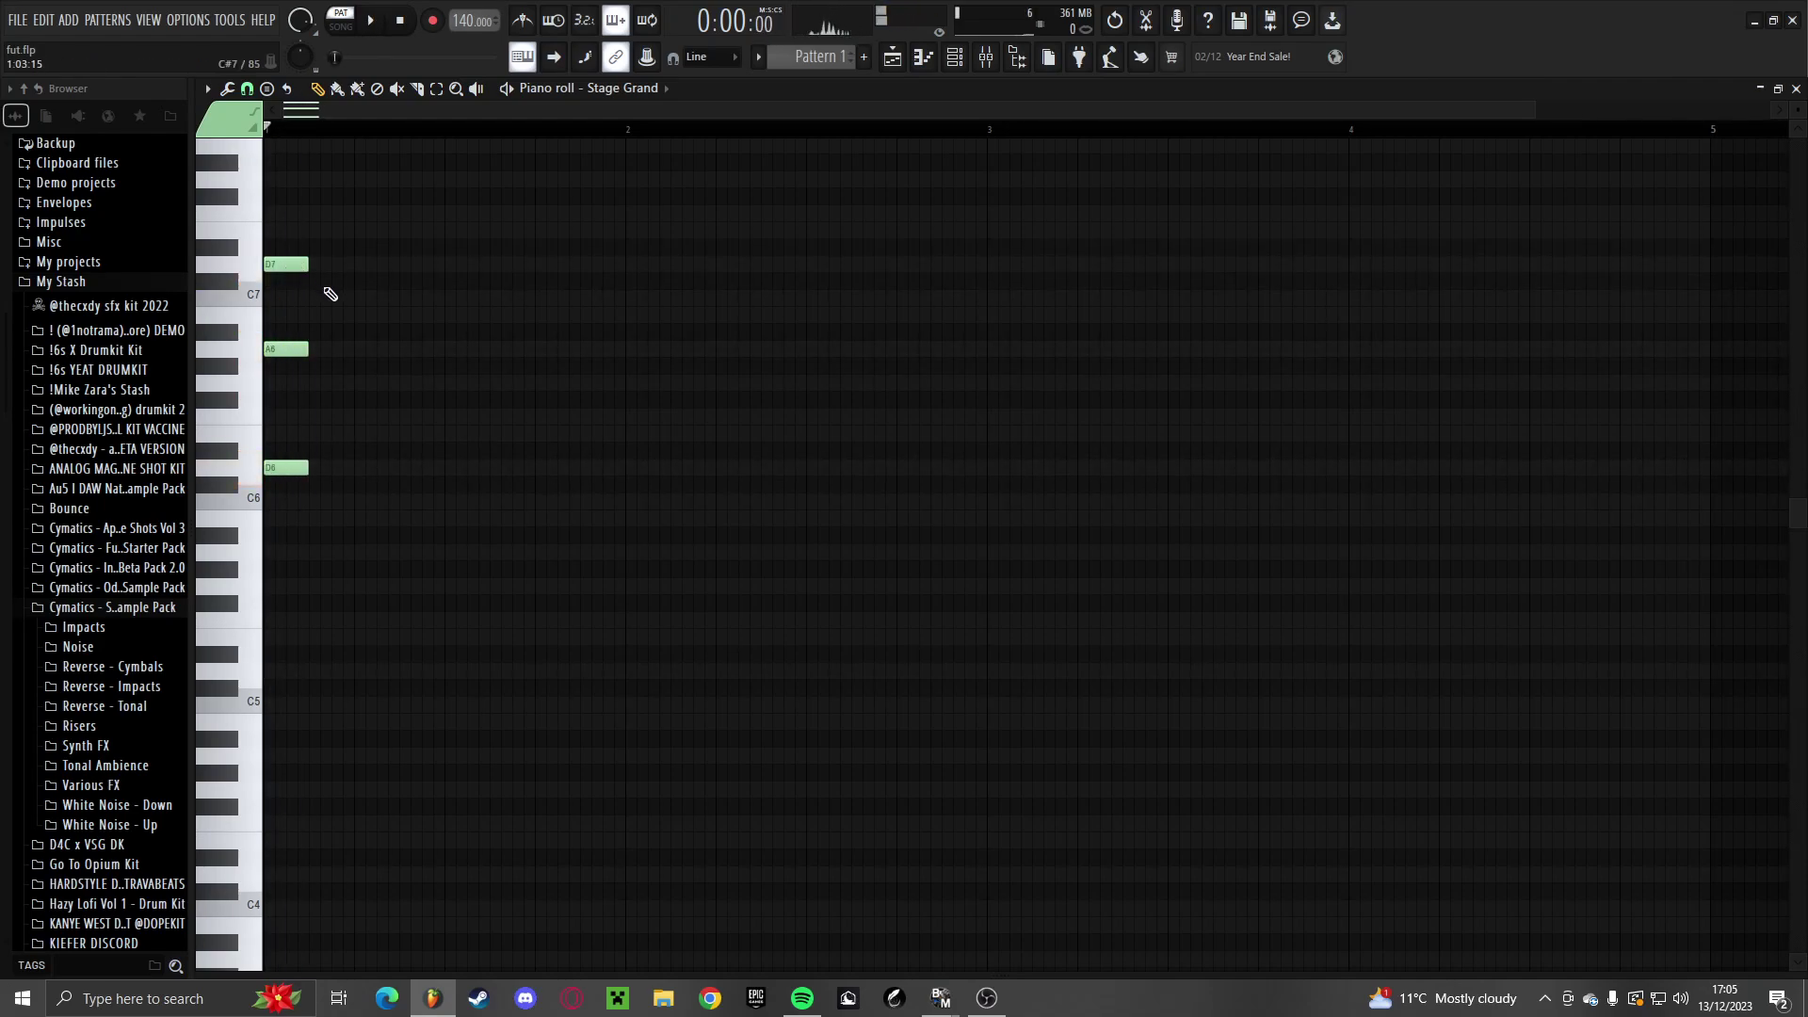
Extend the three chord notes across bar 1 and transpose them down two semitones to C6, G6 and C7
{"action": "key", "text": "ctrl+l"}
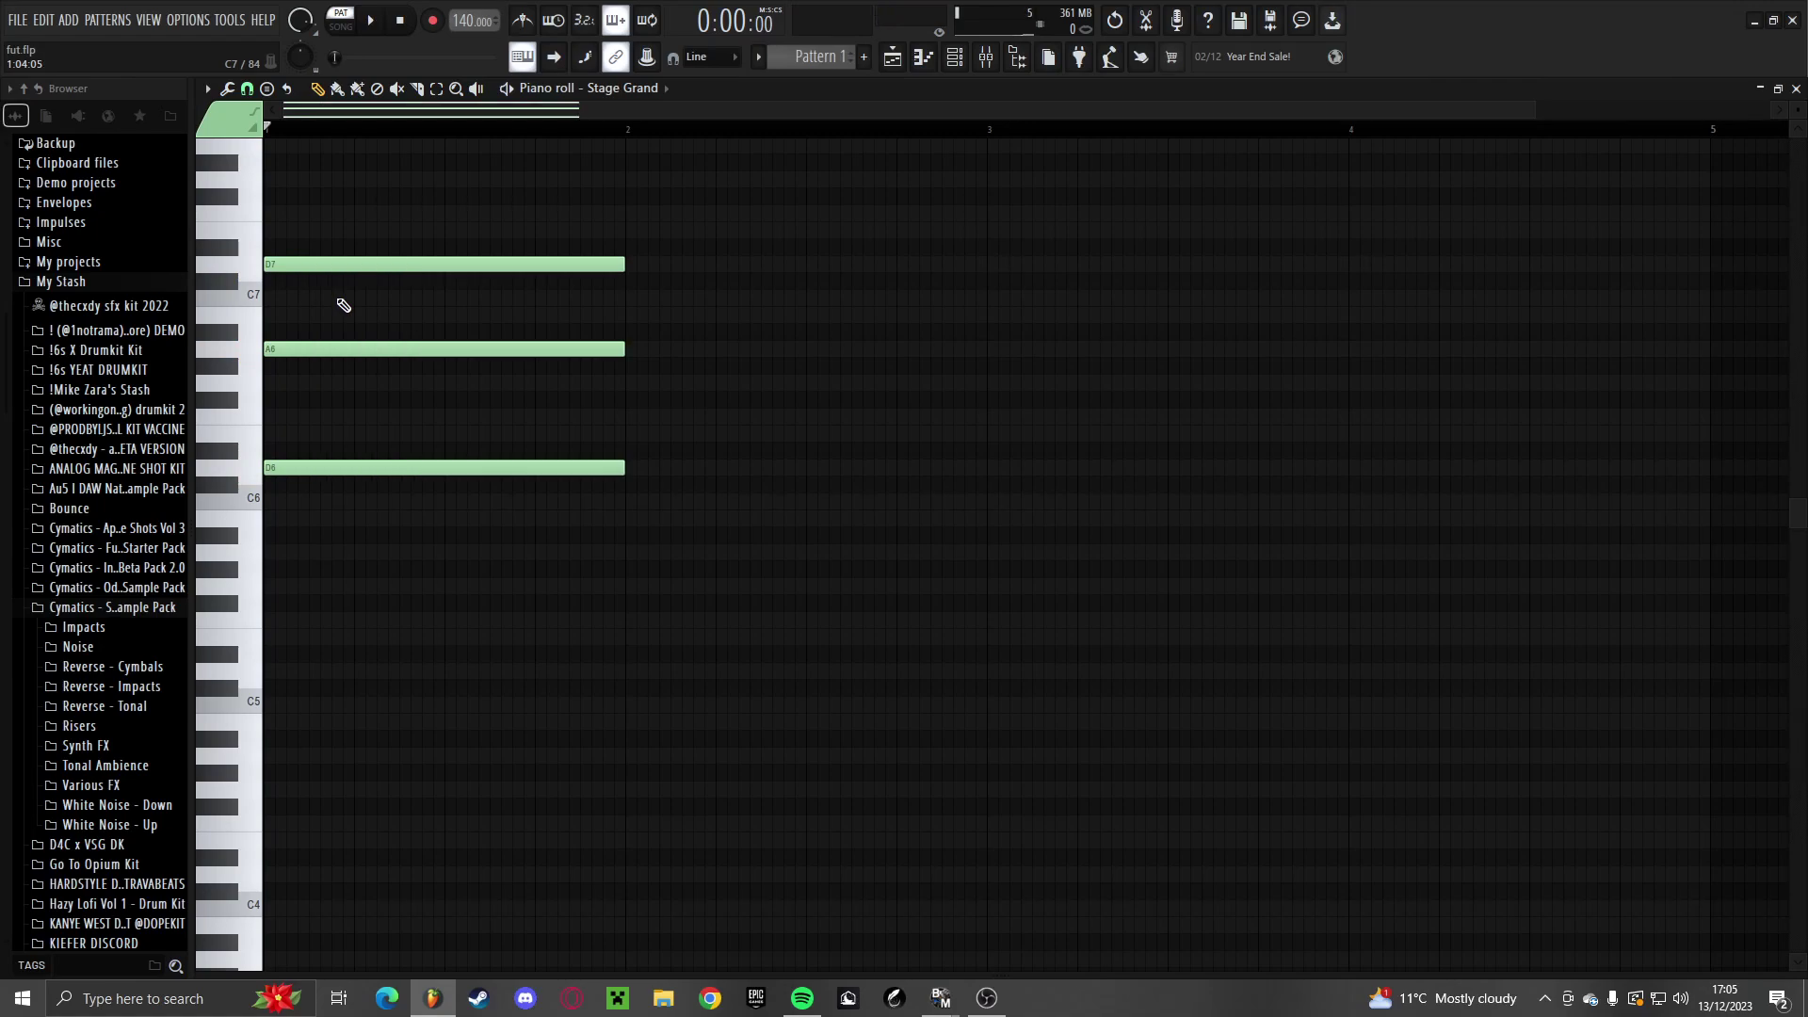
{"action": "key", "text": "Down"}
{"action": "key", "text": "Down"}
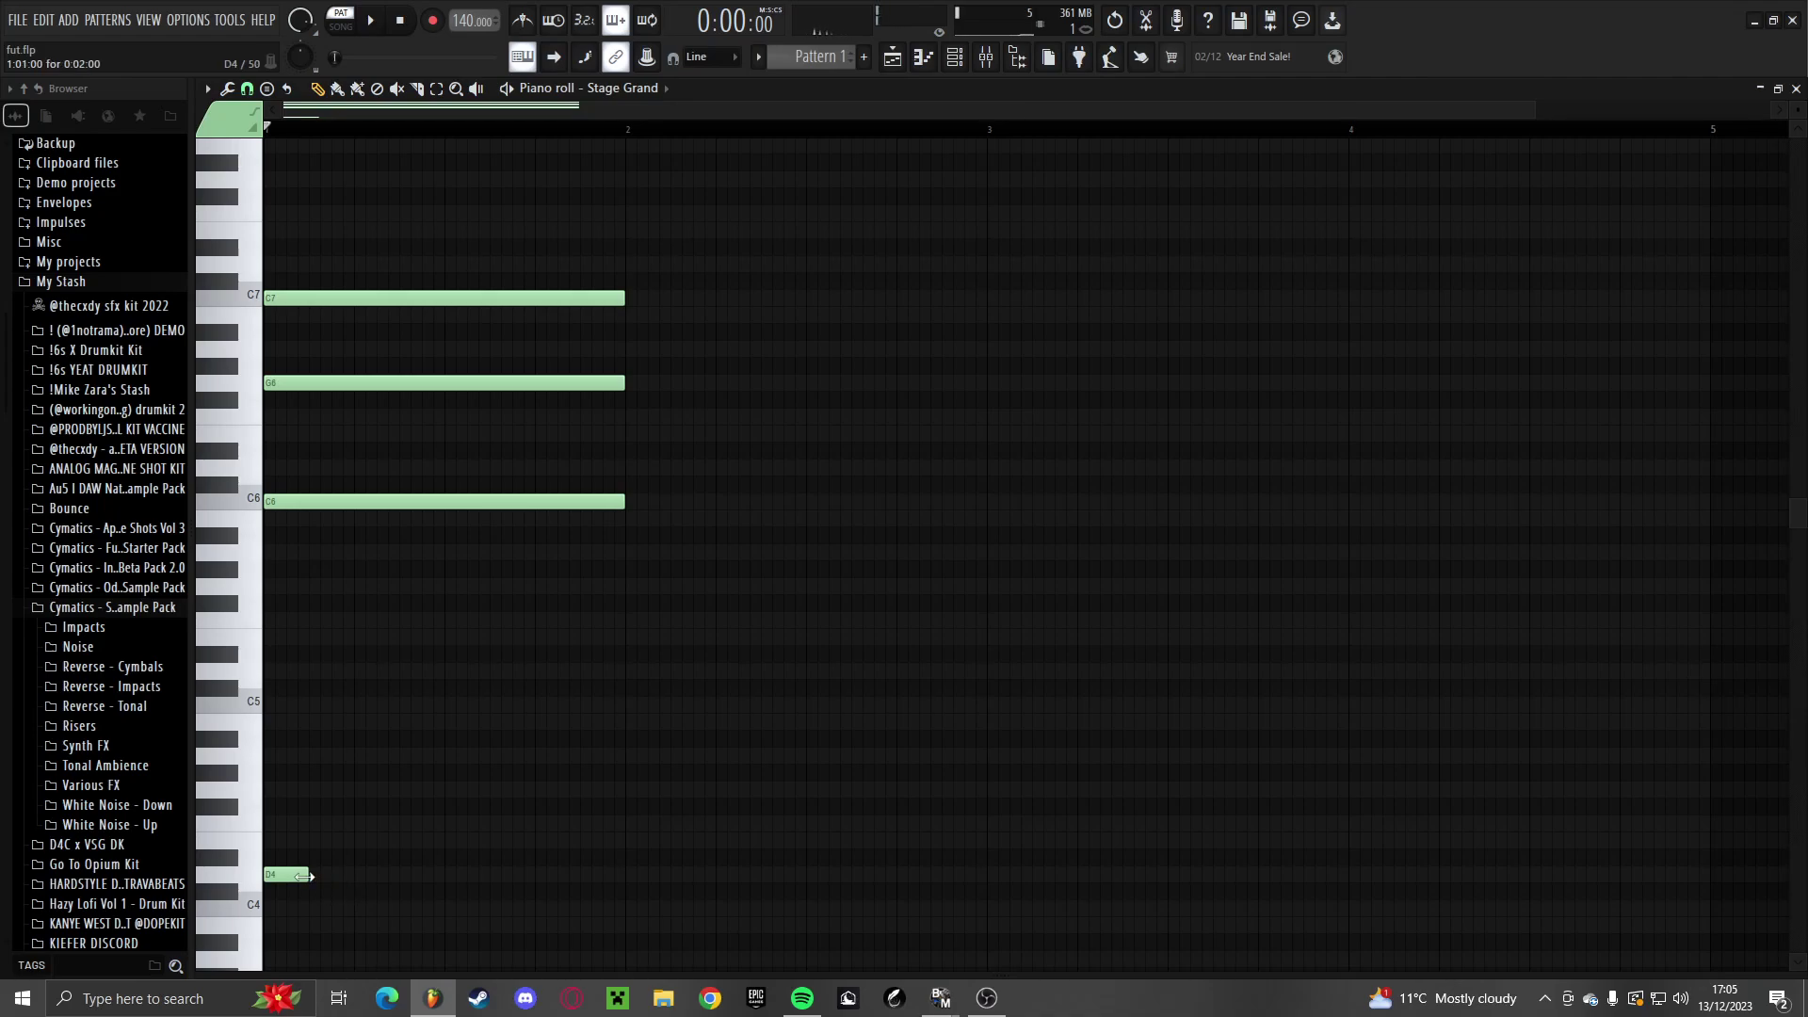
Add a D4 bass note under the chord, stretch it across bar 1 and play the pattern
{"action": "left_click_drag", "start_coordinate": [304, 876], "coordinate": [624, 876]}
{"action": "key", "text": "space"}
{"action": "key", "text": "space"}
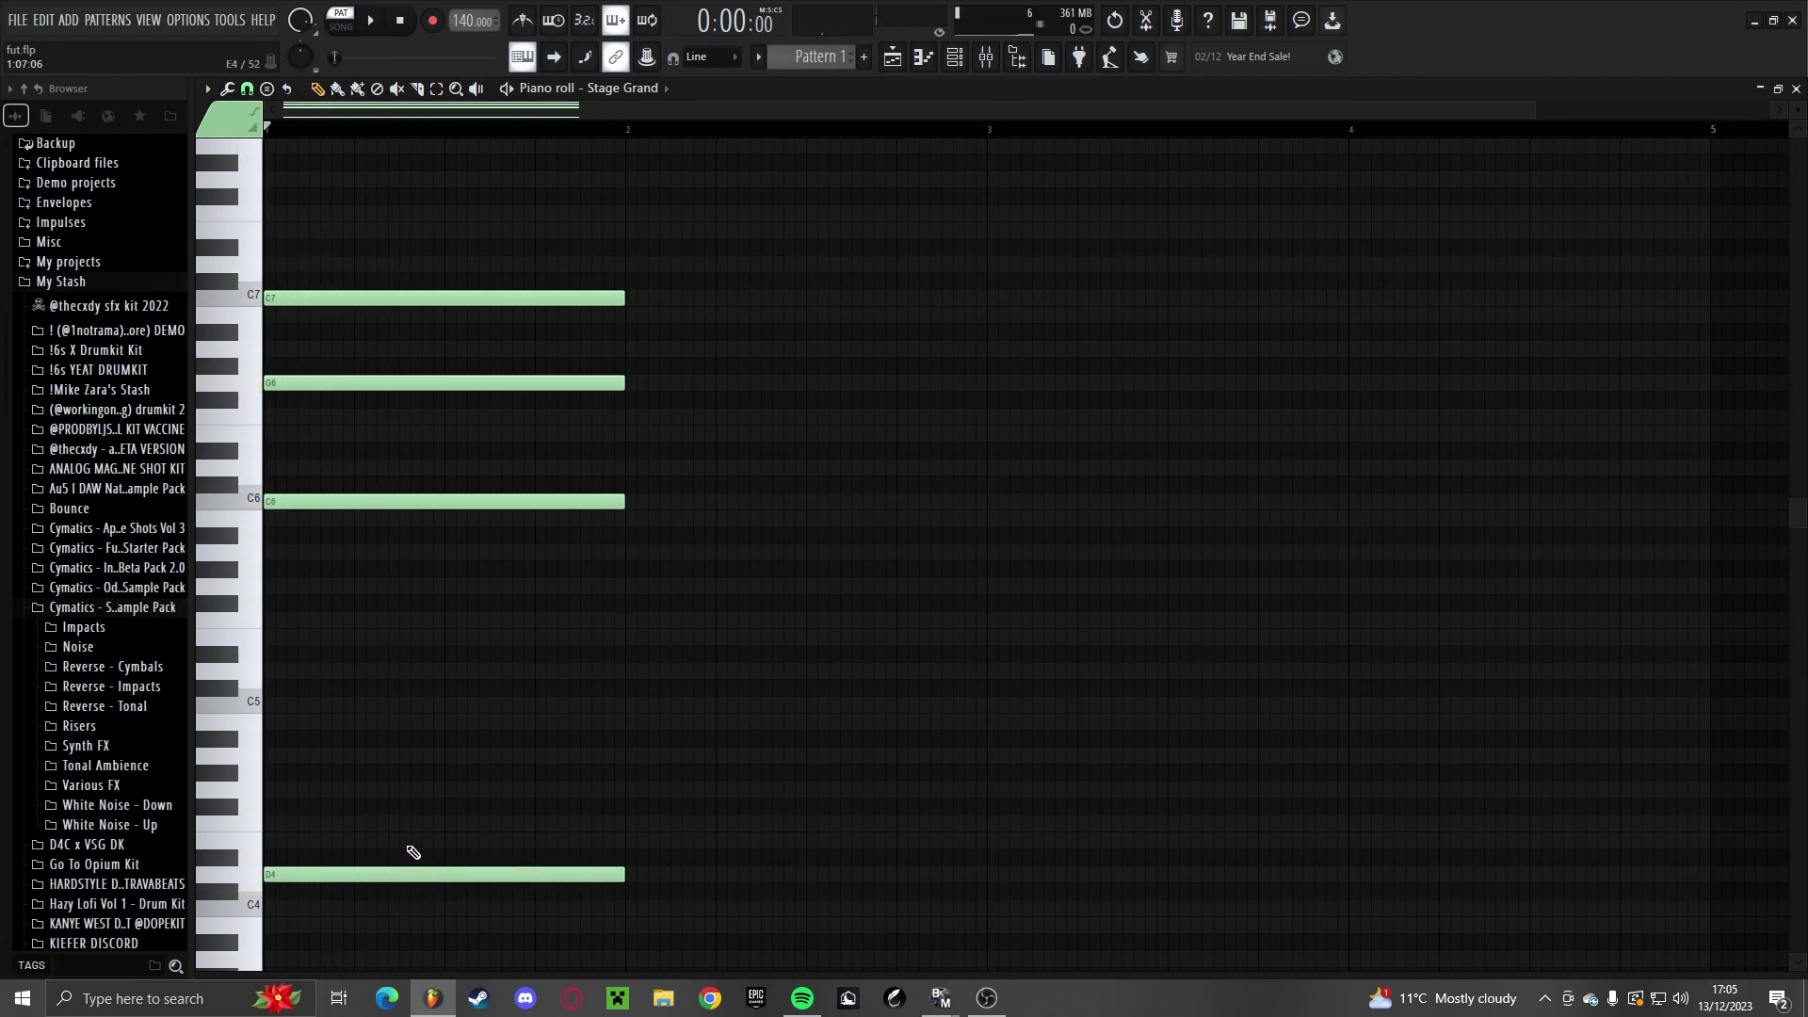
Move the bass note down an octave to D3 and play it with the chord
{"action": "scroll", "coordinate": [413, 852], "scroll_direction": "down", "scroll_amount": 2}
{"action": "left_click_drag", "start_coordinate": [314, 776], "coordinate": [191, 955]}
{"action": "key", "text": "space"}
{"action": "key", "text": "space"}
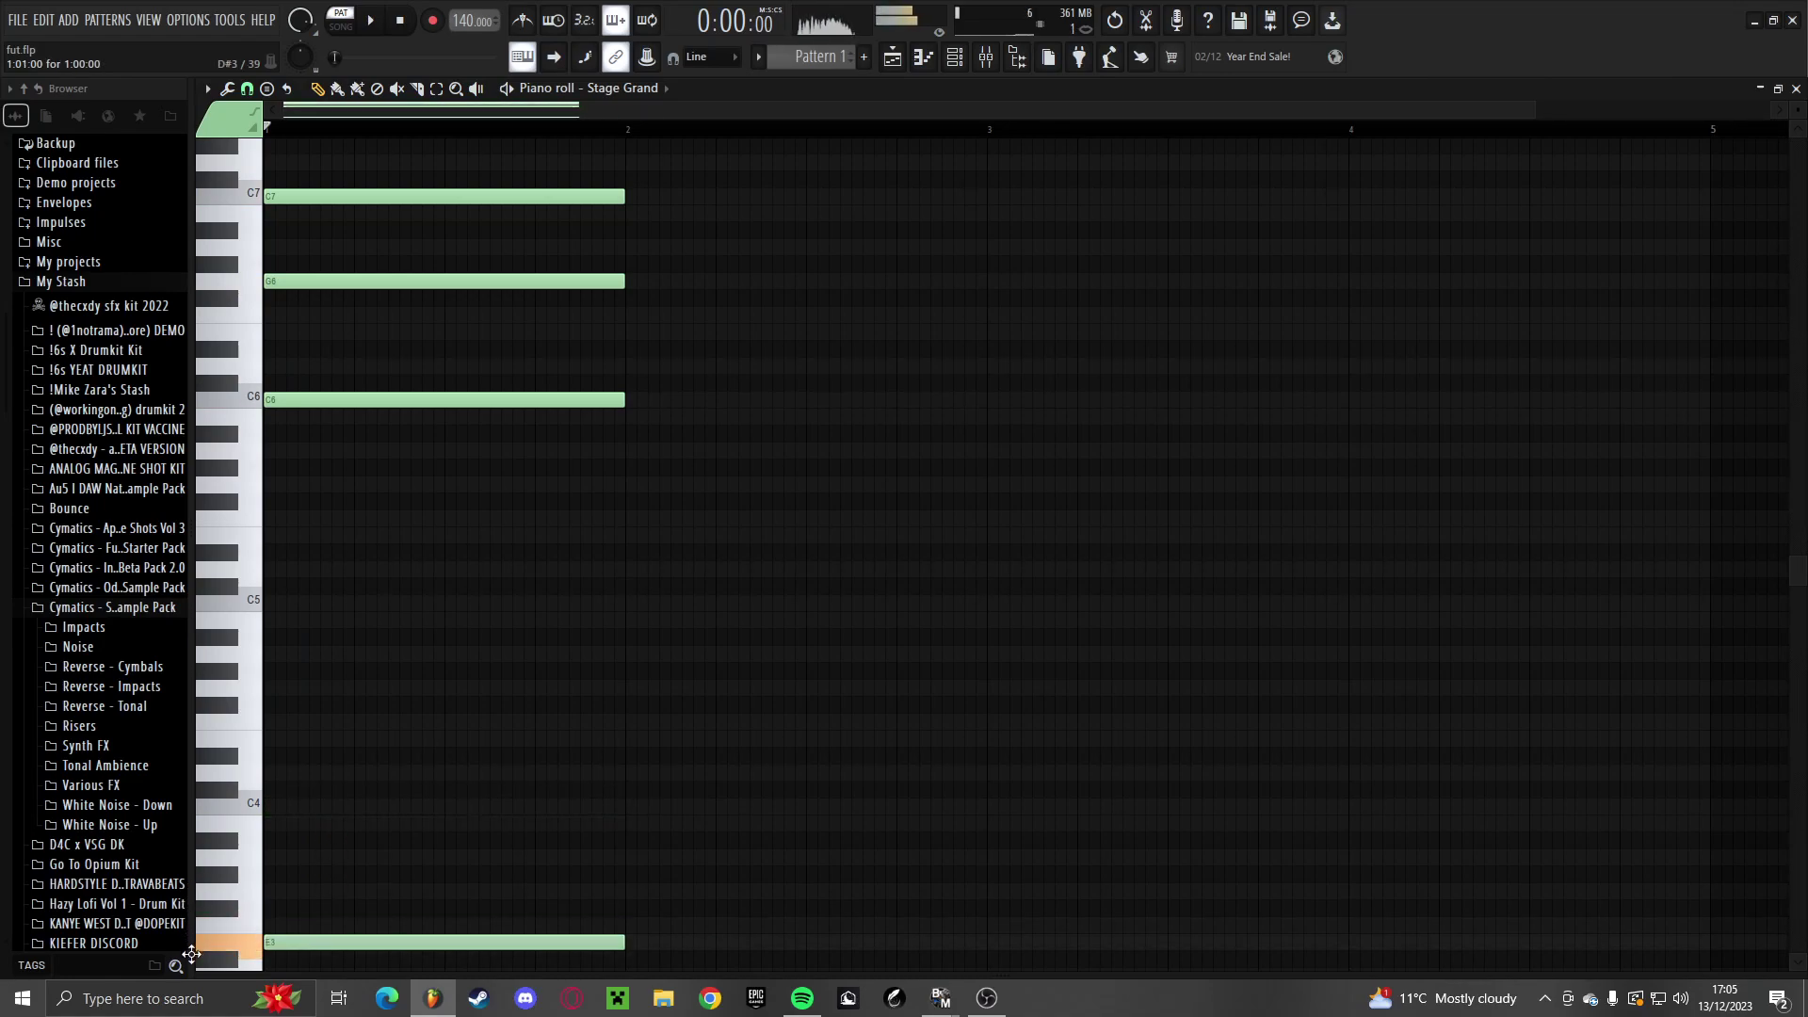
{"action": "key", "text": "space"}
{"action": "key", "text": "space"}
{"action": "scroll", "coordinate": [472, 814], "scroll_direction": "down", "scroll_amount": 3}
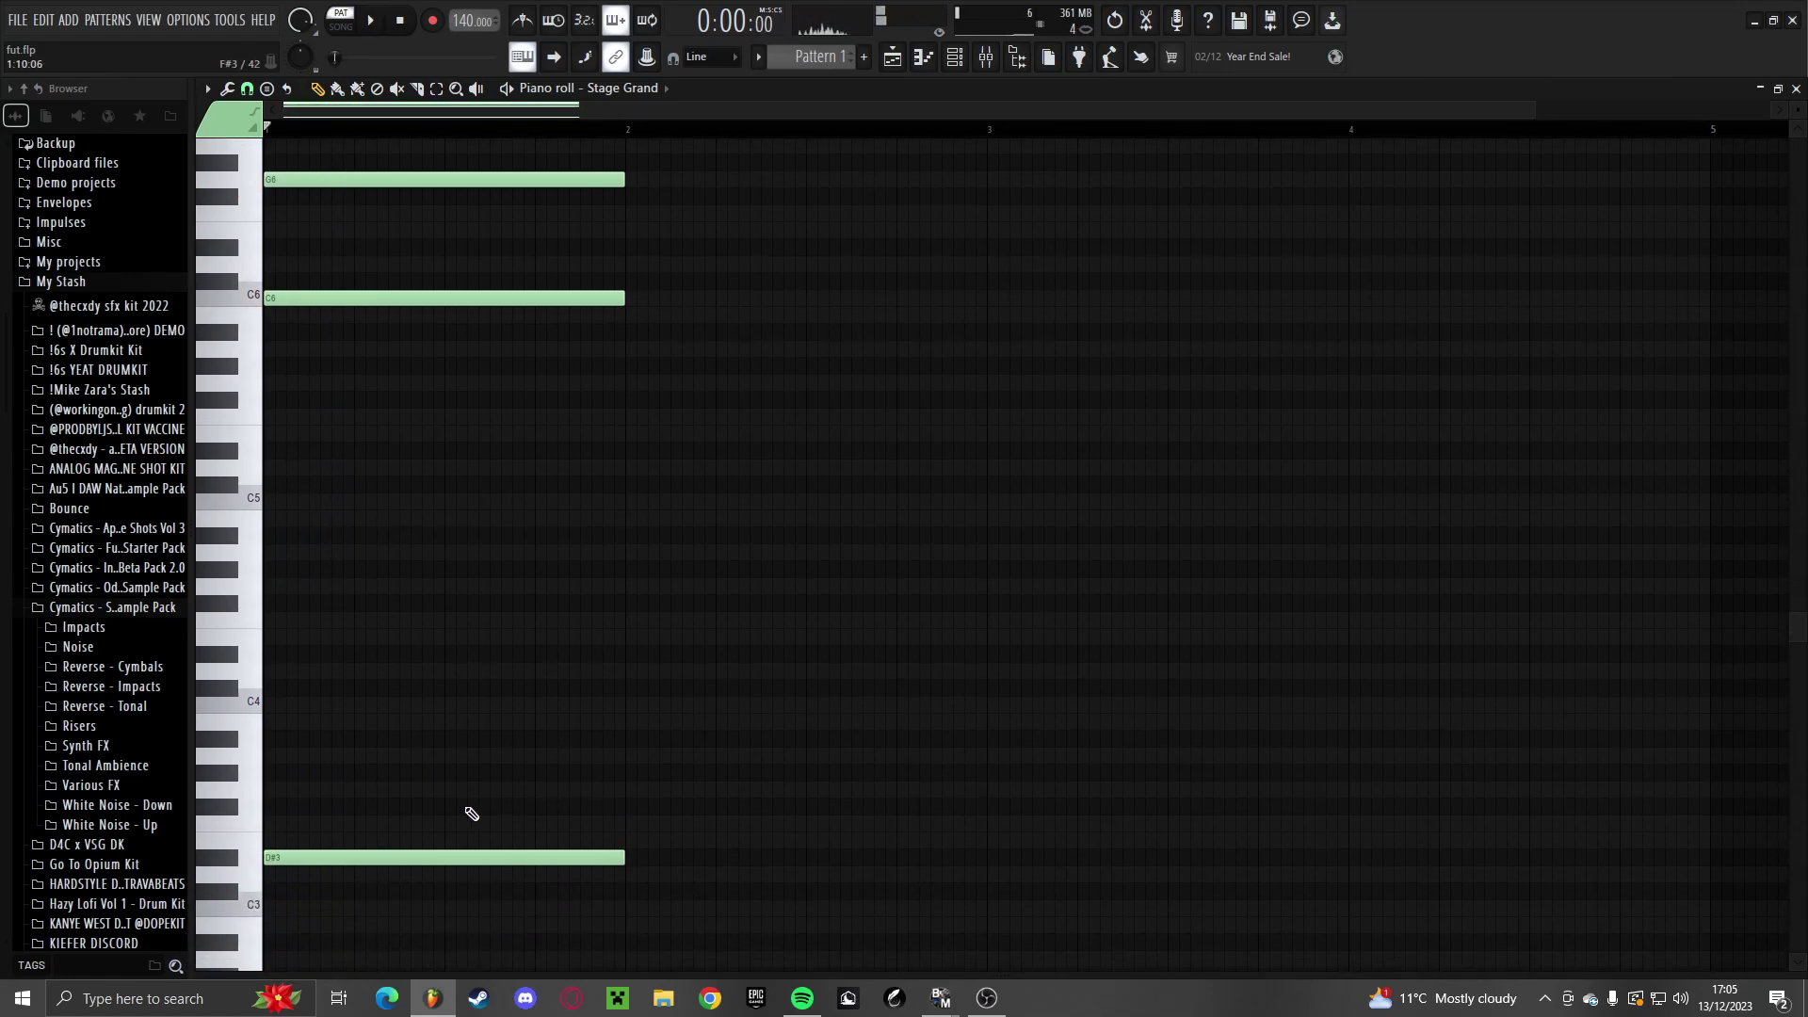
{"action": "key", "text": "space"}
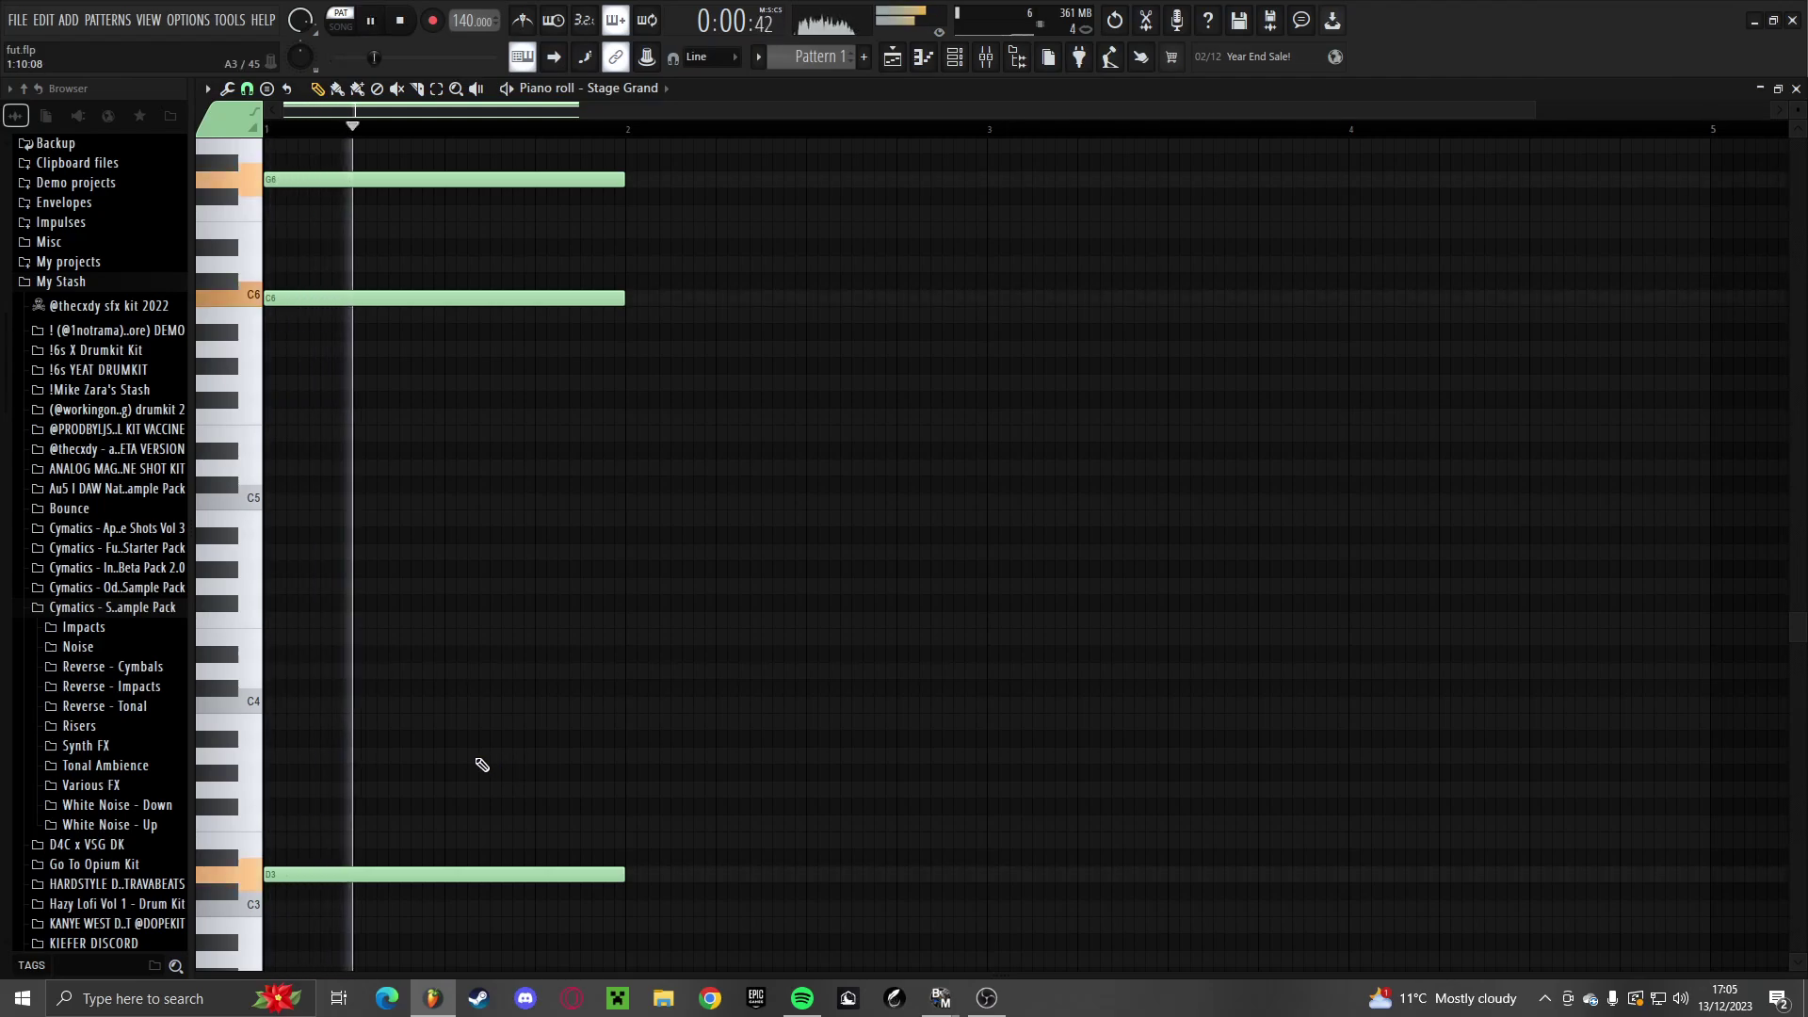
{"action": "key", "text": "space"}
Raise the three upper chord notes to D6, A6 and D7, and play the chord
{"action": "scroll", "coordinate": [341, 683], "scroll_direction": "up", "scroll_amount": 7}
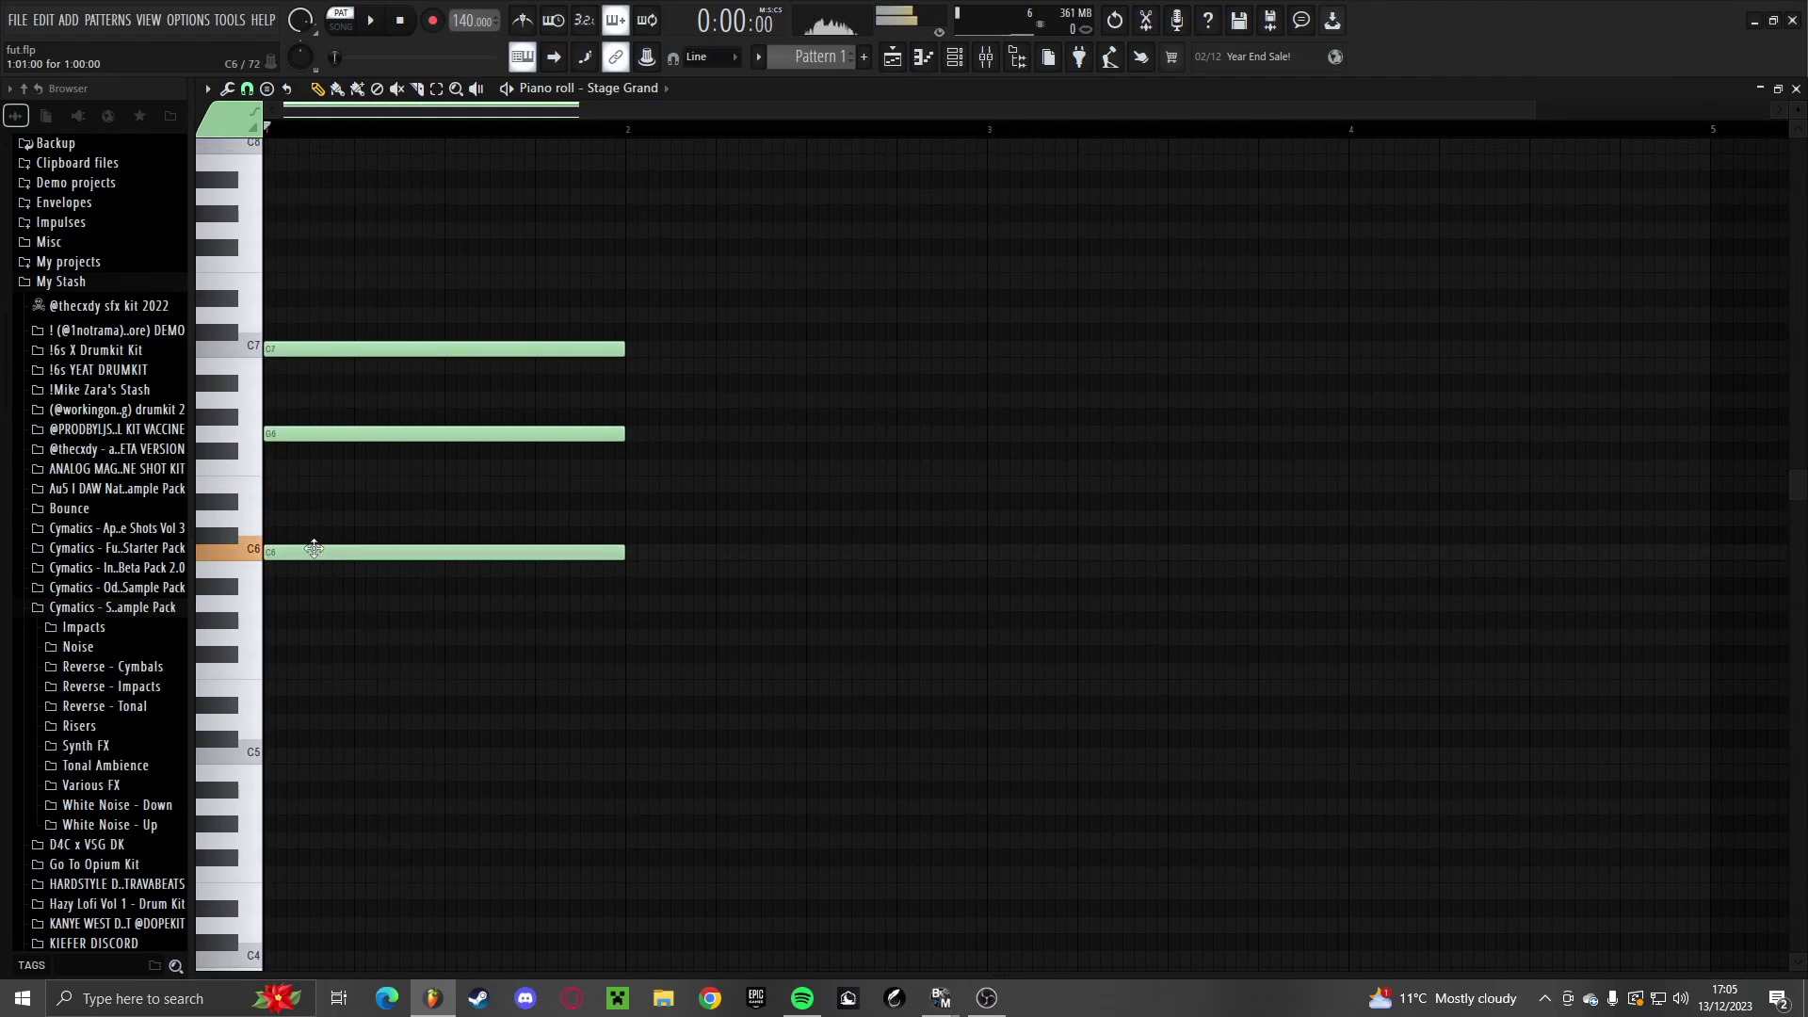
{"action": "key", "text": "space"}
{"action": "key", "text": "space"}
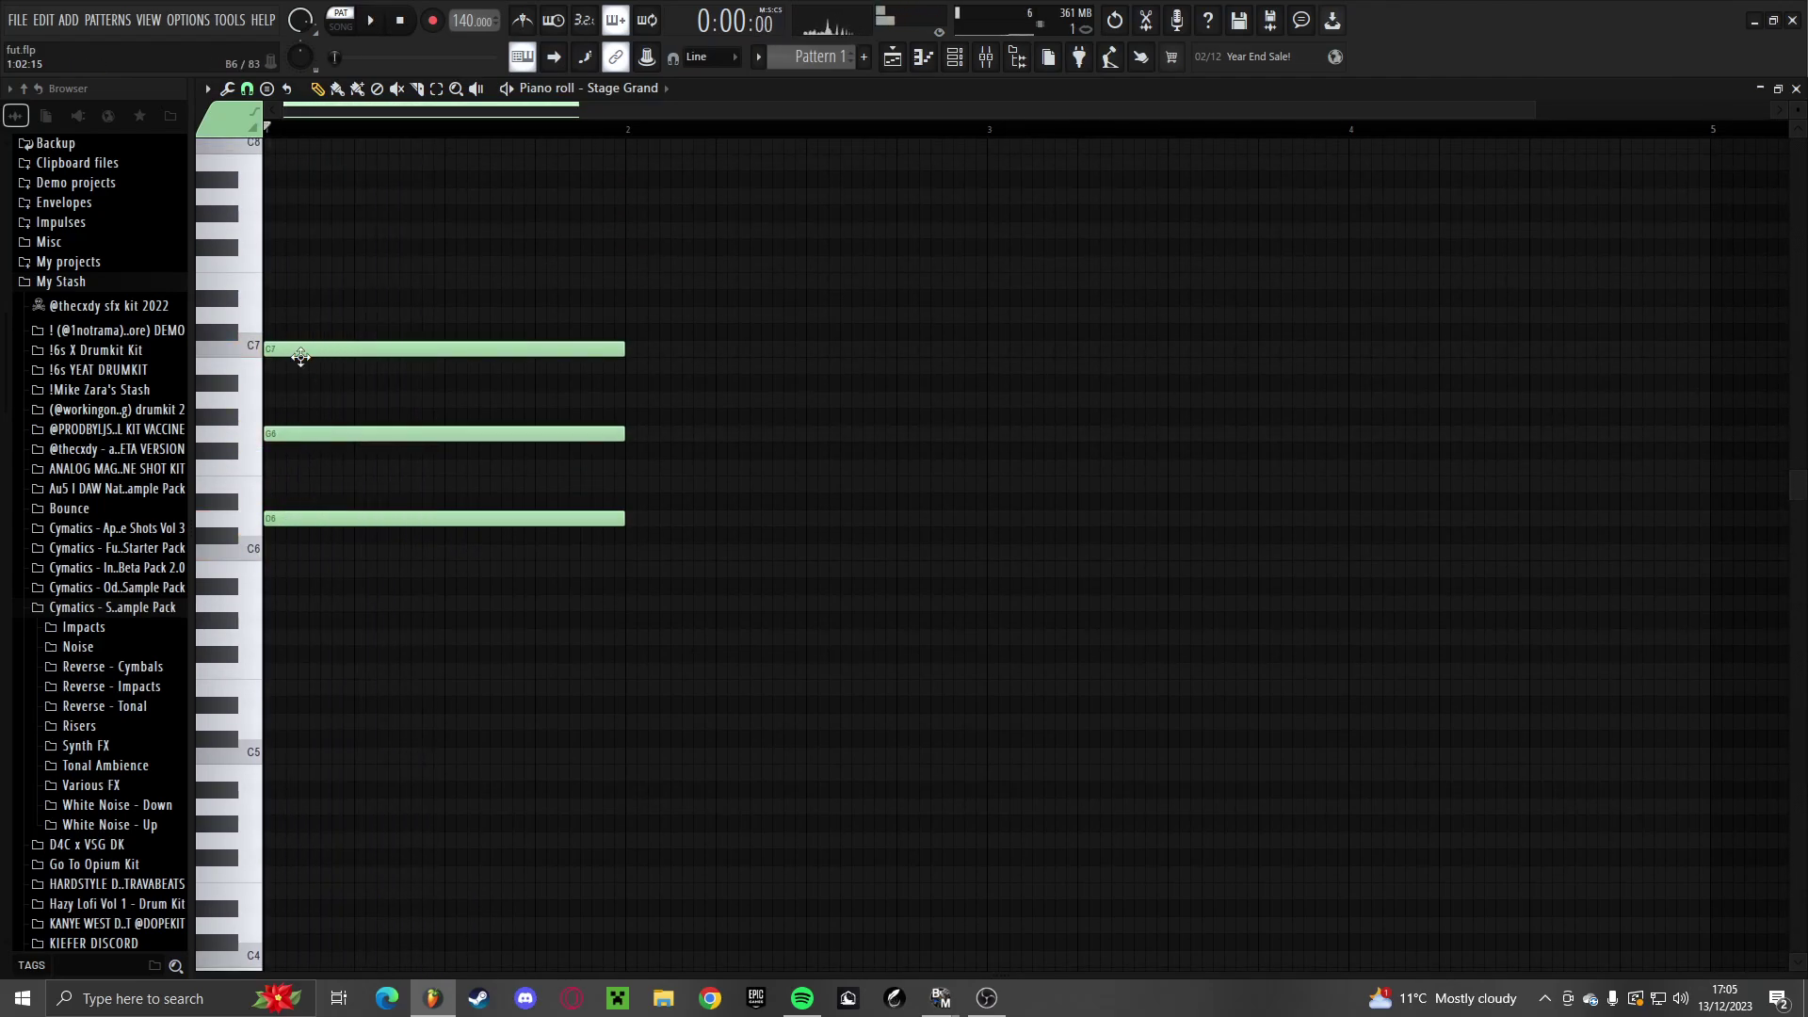
{"action": "key", "text": "space"}
{"action": "left_click_drag", "start_coordinate": [281, 404], "coordinate": [301, 314]}
{"action": "key", "text": "space"}
{"action": "key", "text": "space"}
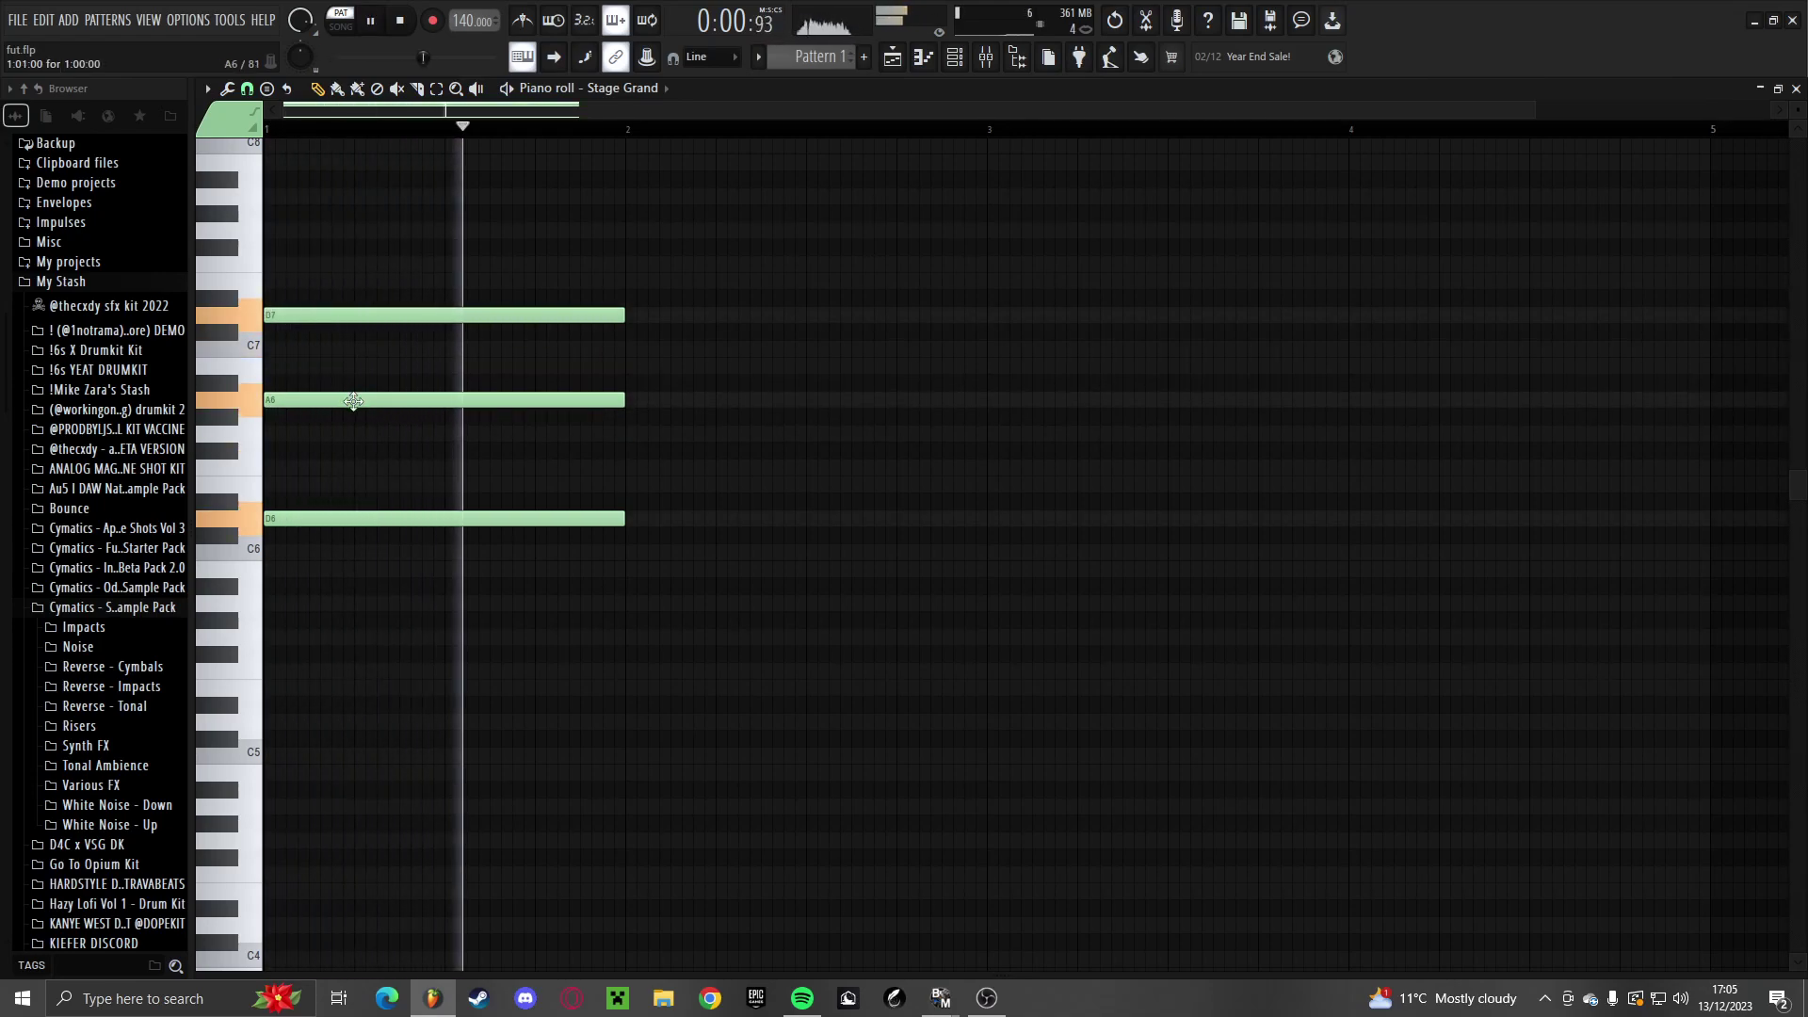
{"action": "key", "text": "space"}
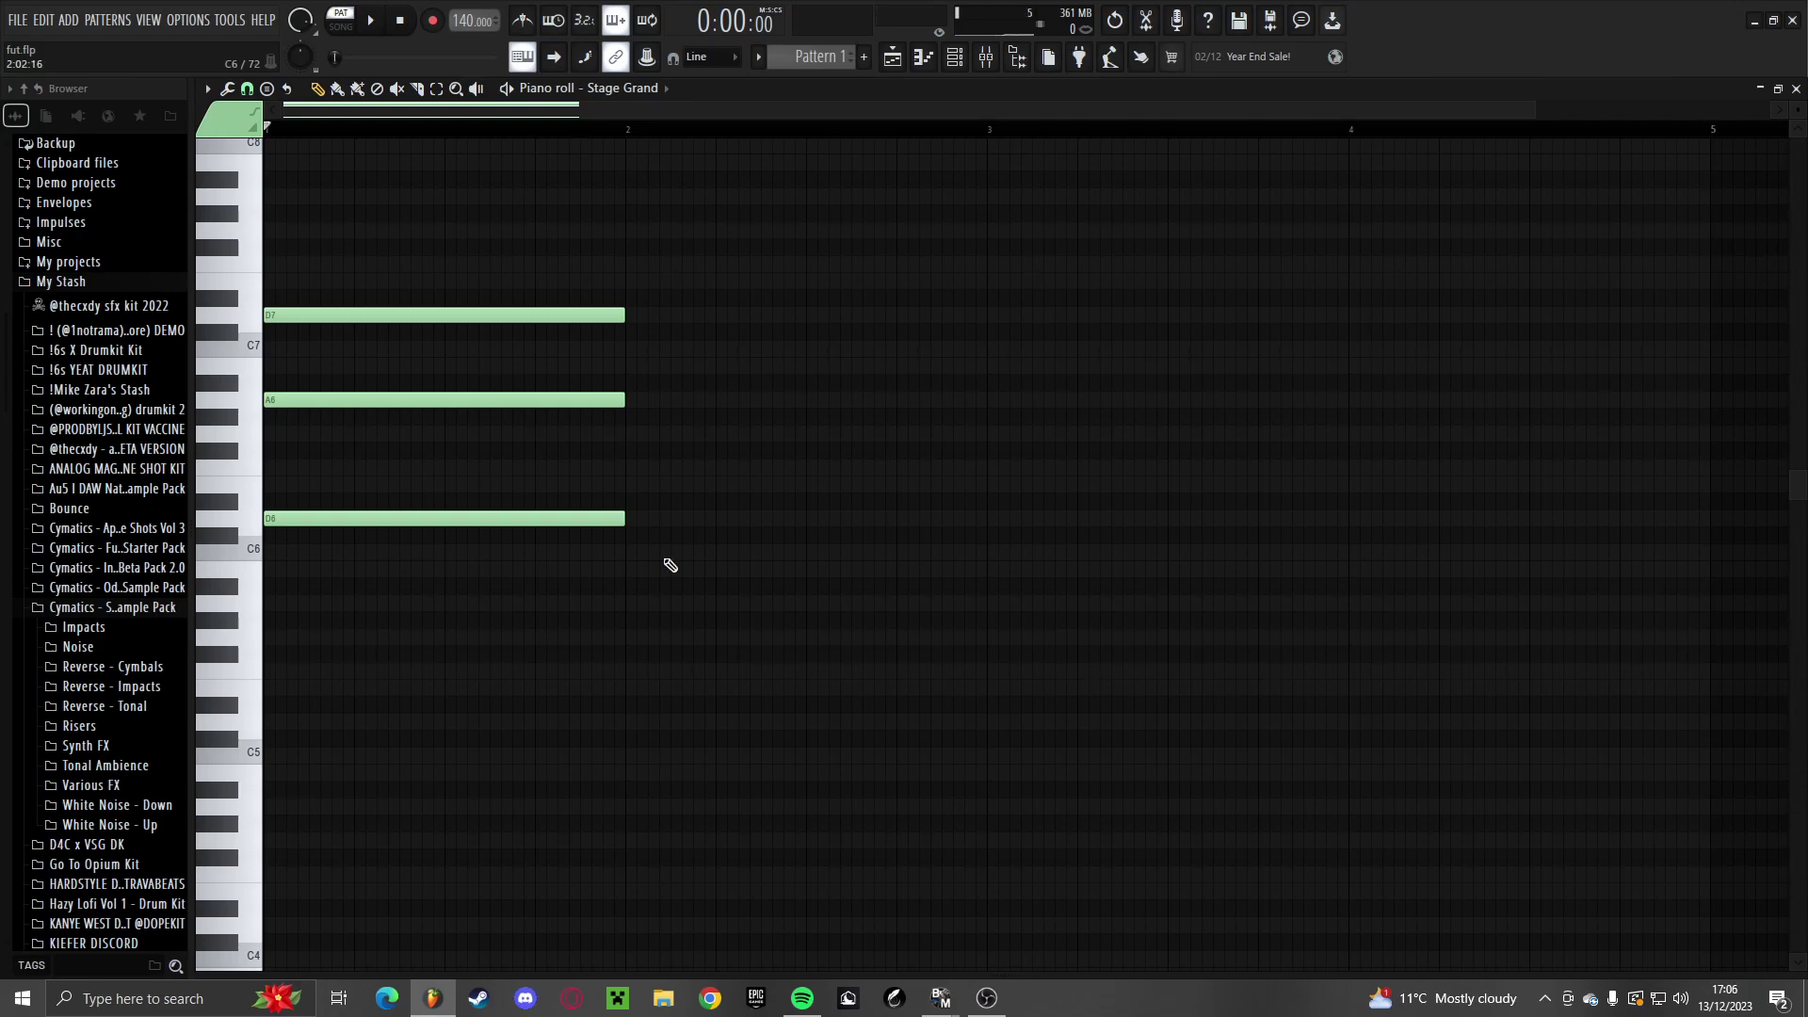
{"action": "left_click", "coordinate": [954, 56]}
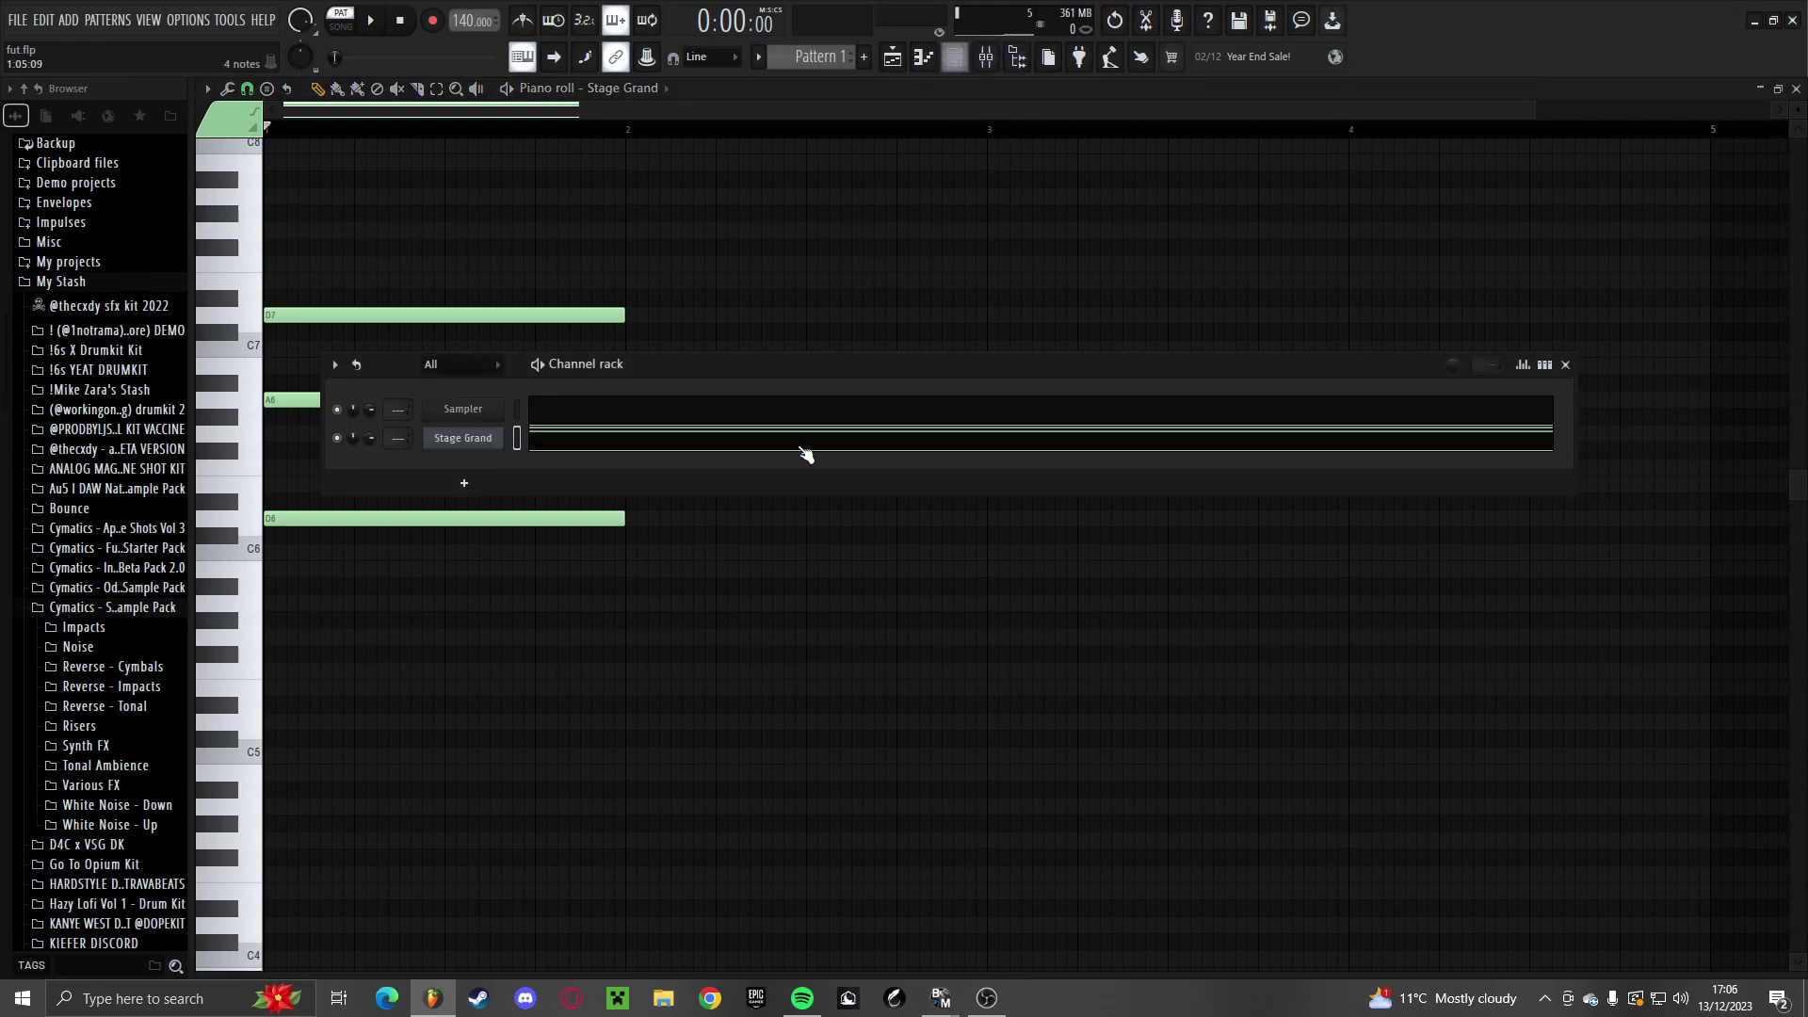
{"action": "right_click", "coordinate": [480, 445]}
{"action": "right_click", "coordinate": [1084, 618]}
Turn on the metronome and play the chord against it
{"action": "key", "text": "space"}
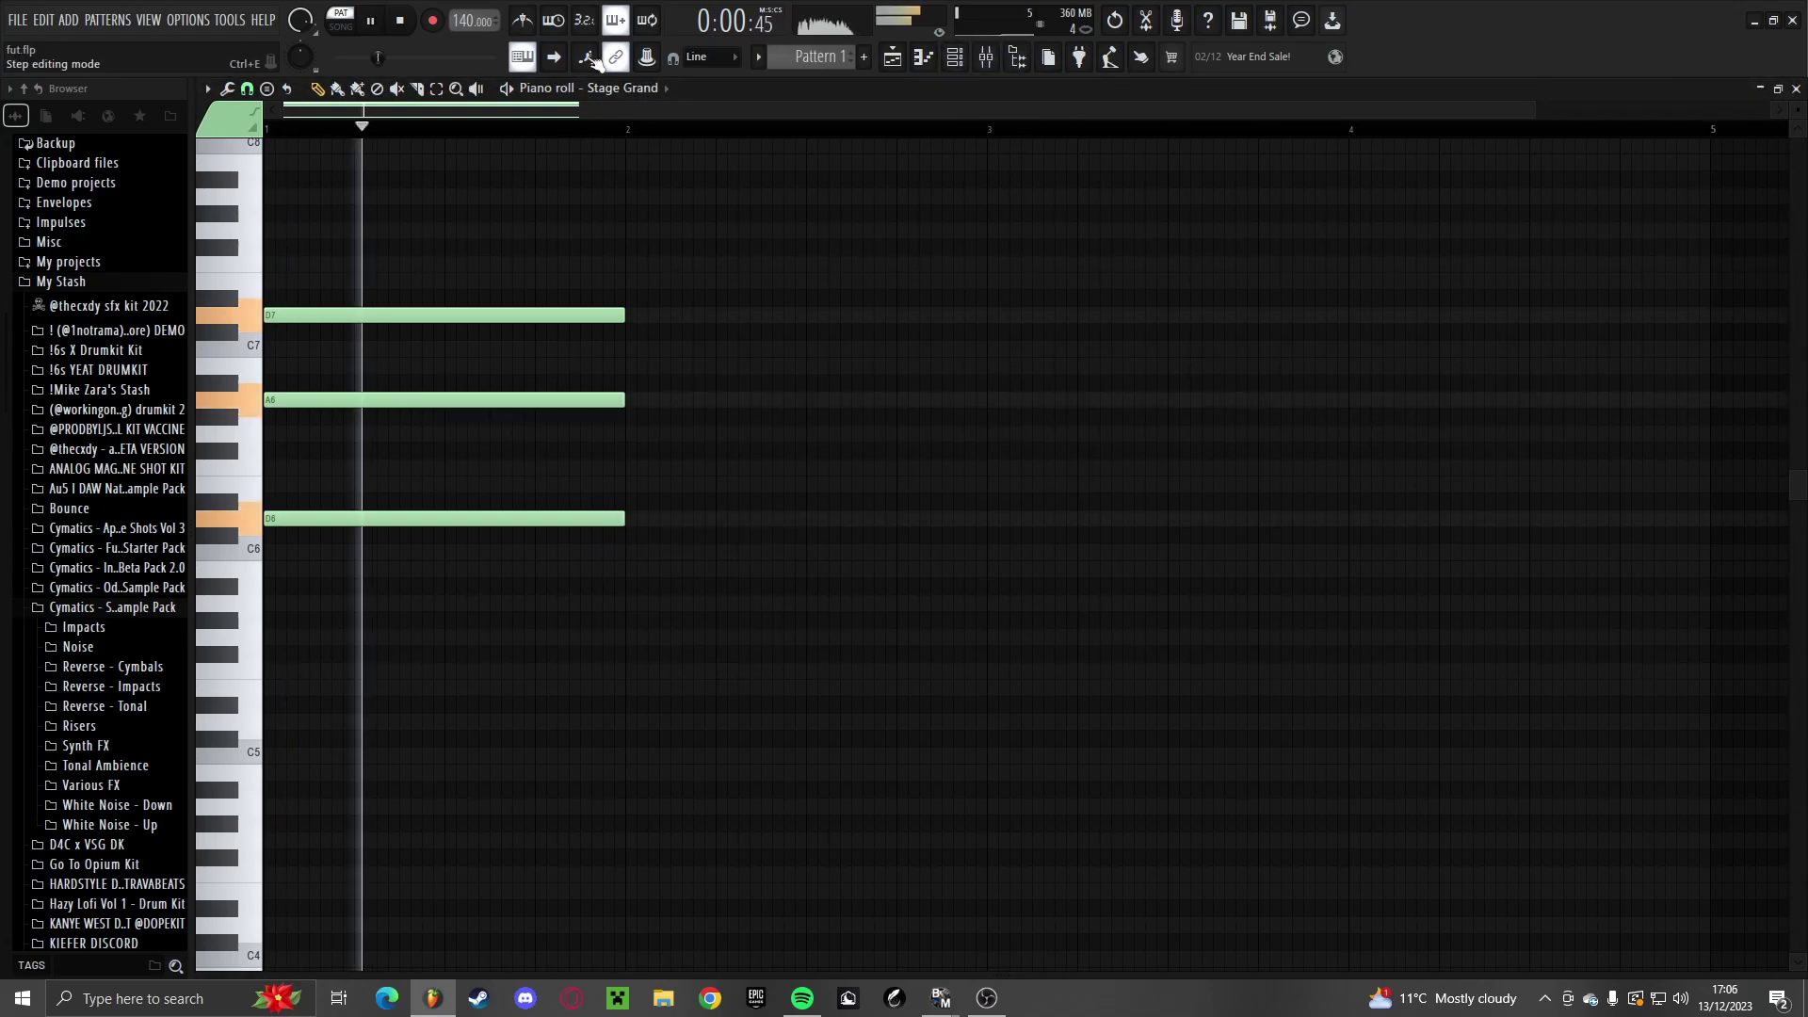
{"action": "scroll", "coordinate": [623, 428], "scroll_direction": "down", "scroll_amount": 9}
{"action": "scroll", "coordinate": [626, 377], "scroll_direction": "up", "scroll_amount": 6}
{"action": "key", "text": "space"}
{"action": "key", "text": "space"}
{"action": "left_click", "coordinate": [523, 25]}
{"action": "key", "text": "space"}
{"action": "key", "text": "space"}
{"action": "scroll", "coordinate": [687, 355], "scroll_direction": "up", "scroll_amount": 3}
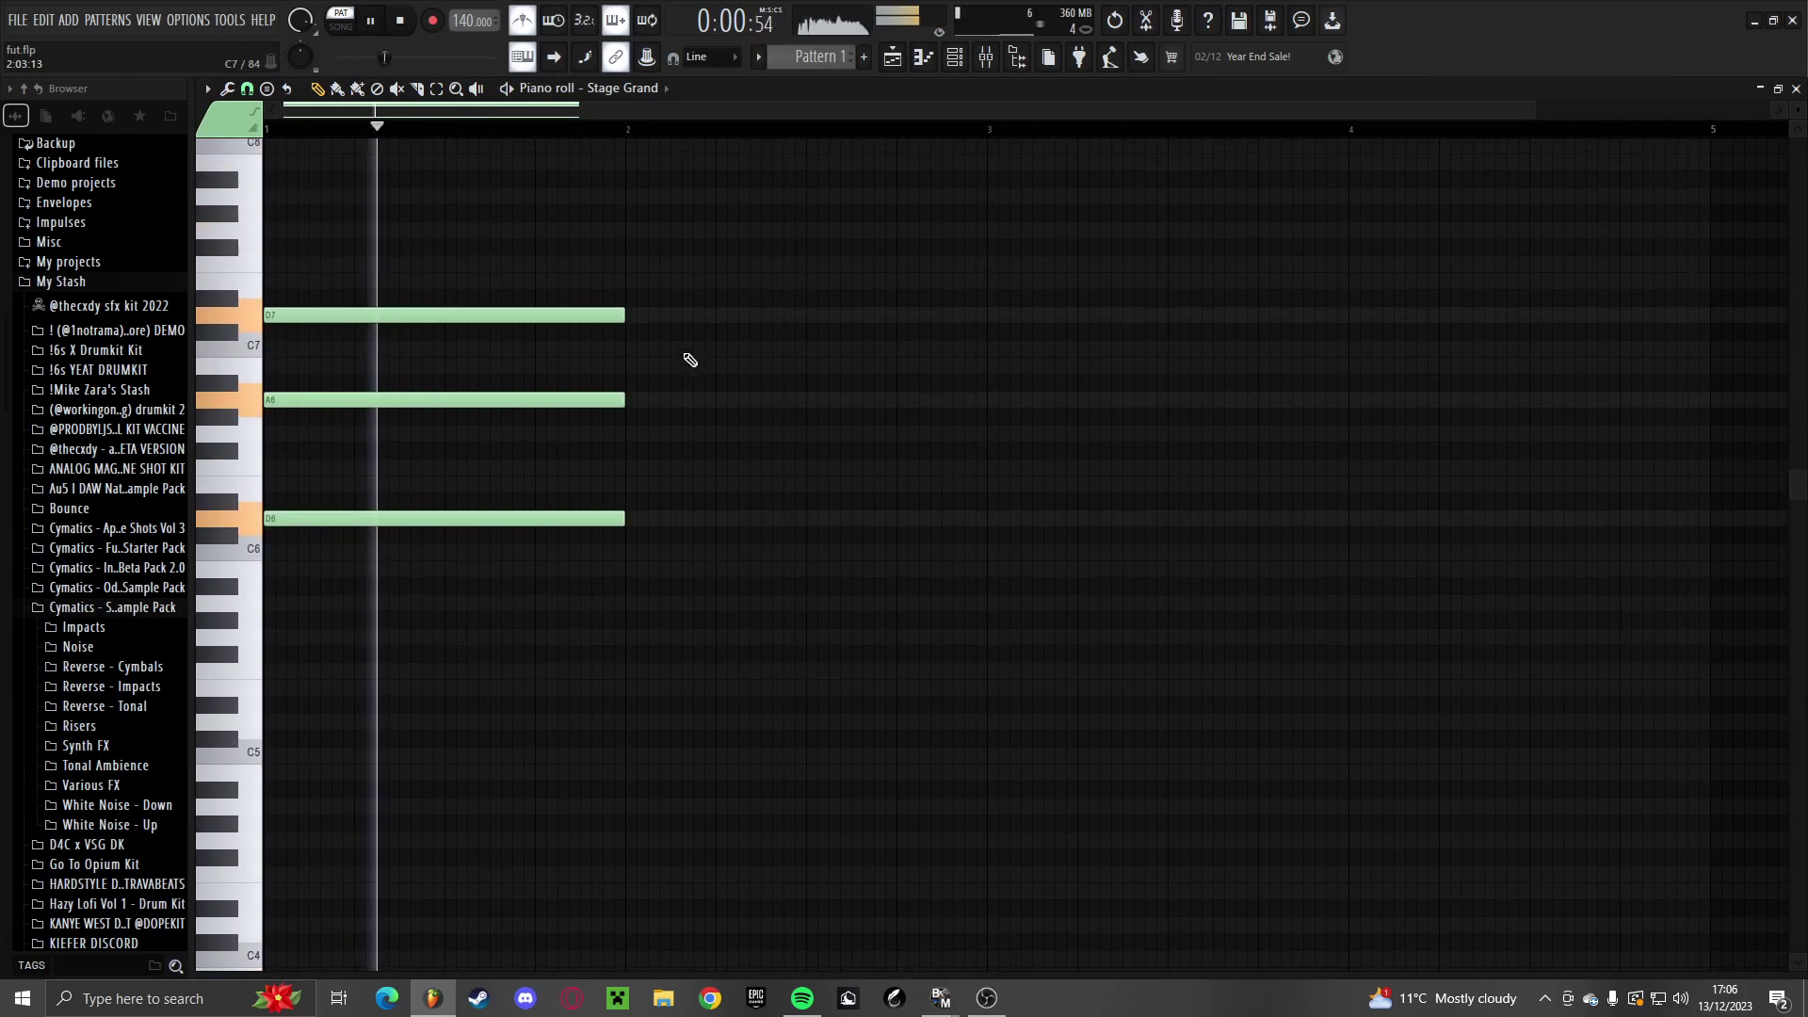
Add a six-step C7 note that finishes at the end of bar 1
{"action": "left_click", "coordinate": [538, 349]}
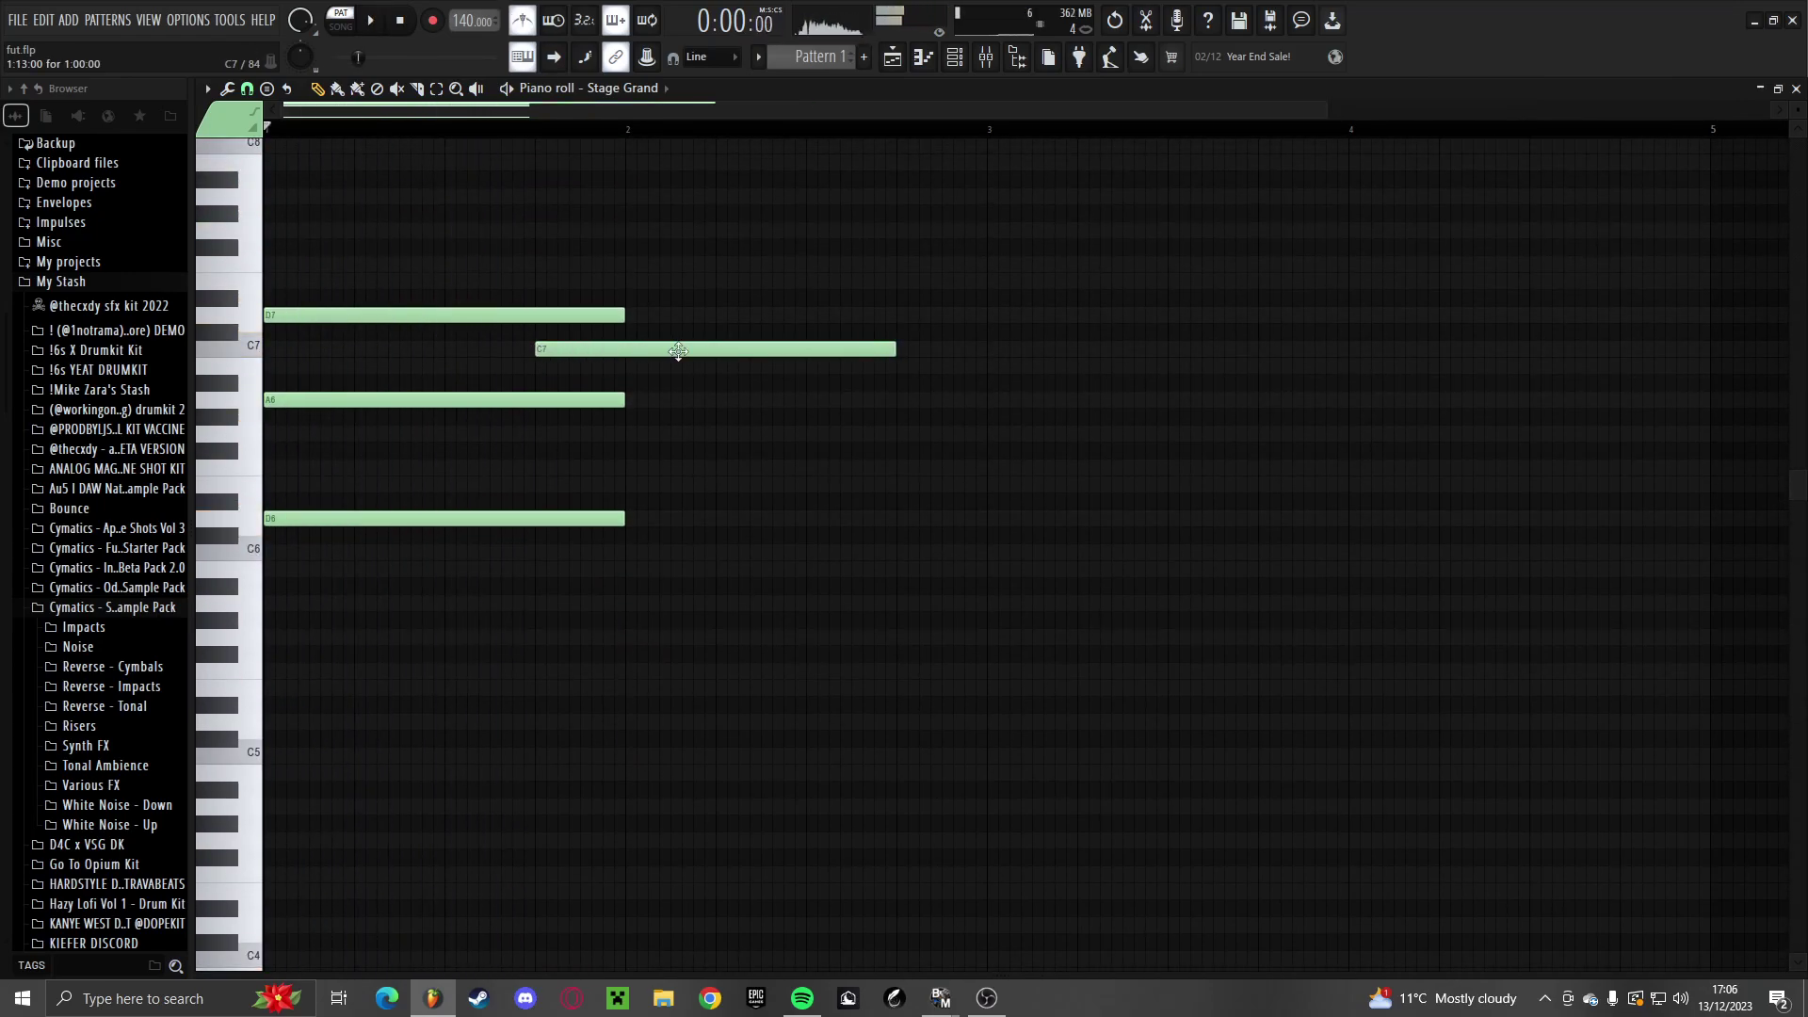
{"action": "left_click_drag", "start_coordinate": [678, 350], "coordinate": [625, 350]}
{"action": "left_click_drag", "start_coordinate": [844, 350], "coordinate": [618, 364]}
Add a two-step D7 note that finishes at the end of bar 1
{"action": "left_click", "coordinate": [579, 315]}
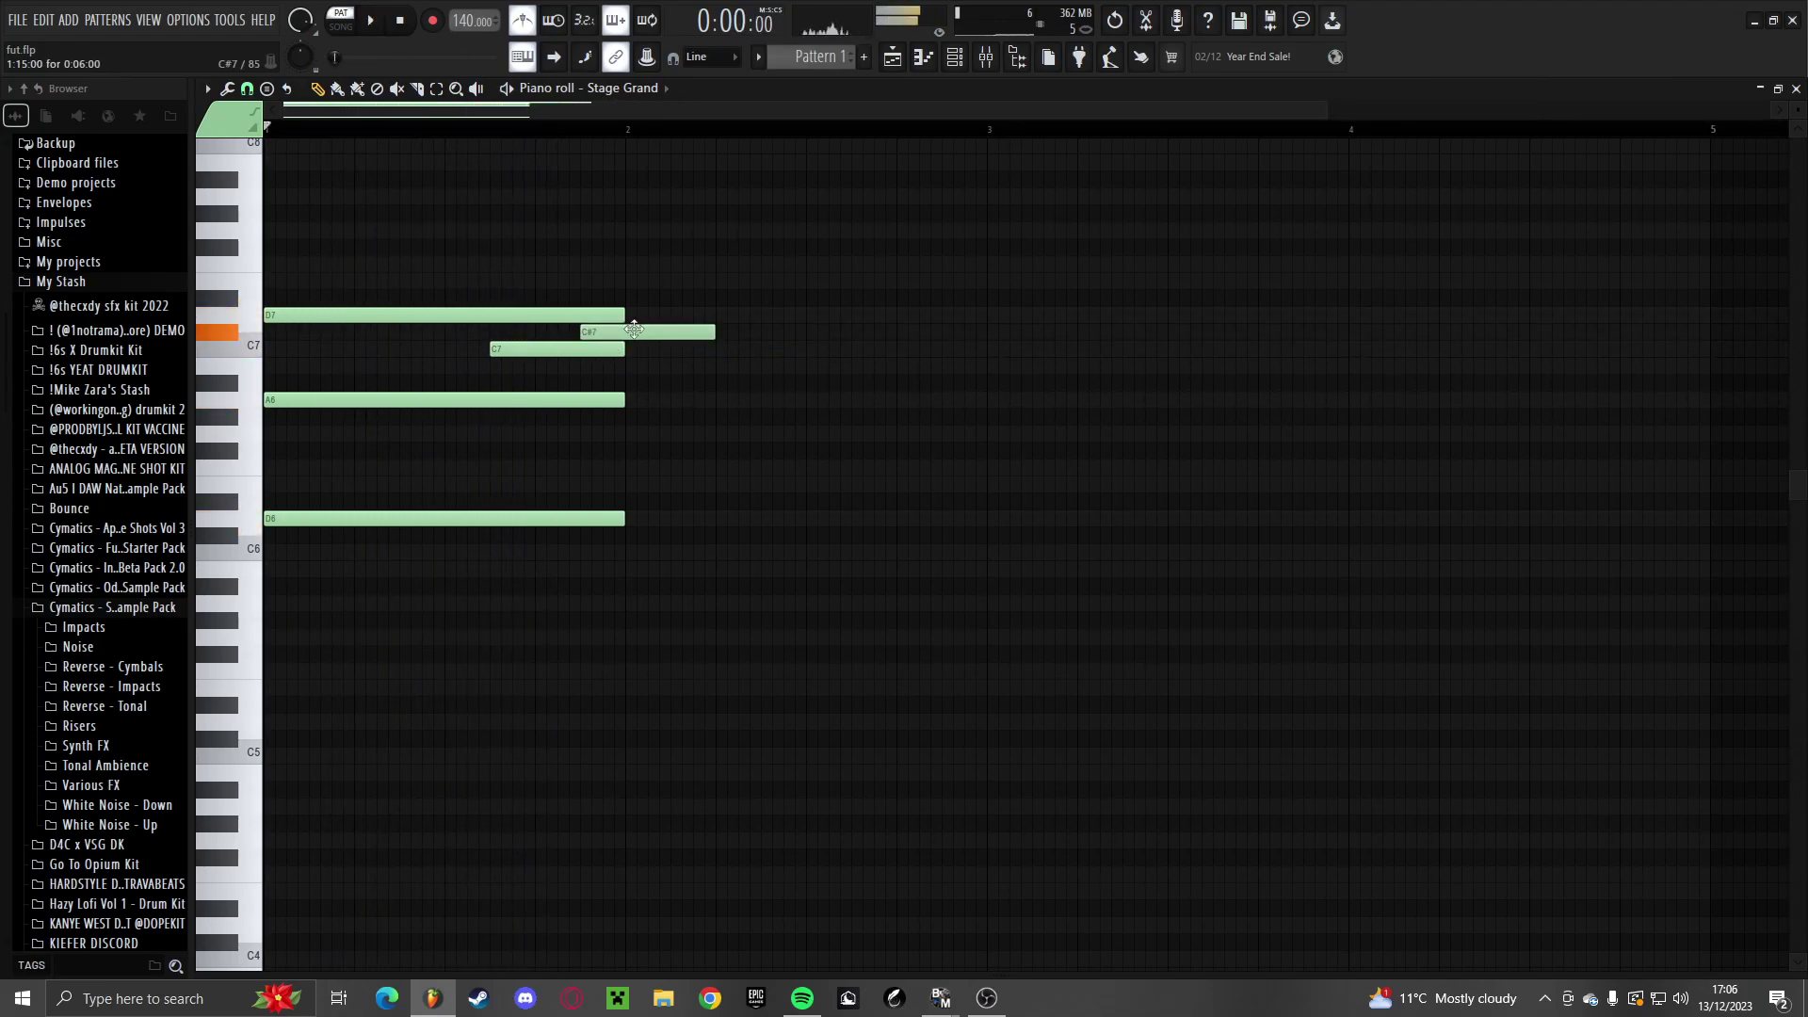
{"action": "left_click_drag", "start_coordinate": [713, 327], "coordinate": [625, 317]}
{"action": "scroll", "coordinate": [625, 317], "scroll_direction": "up", "scroll_amount": 1, "text": "ctrl"}
{"action": "key", "text": "space"}
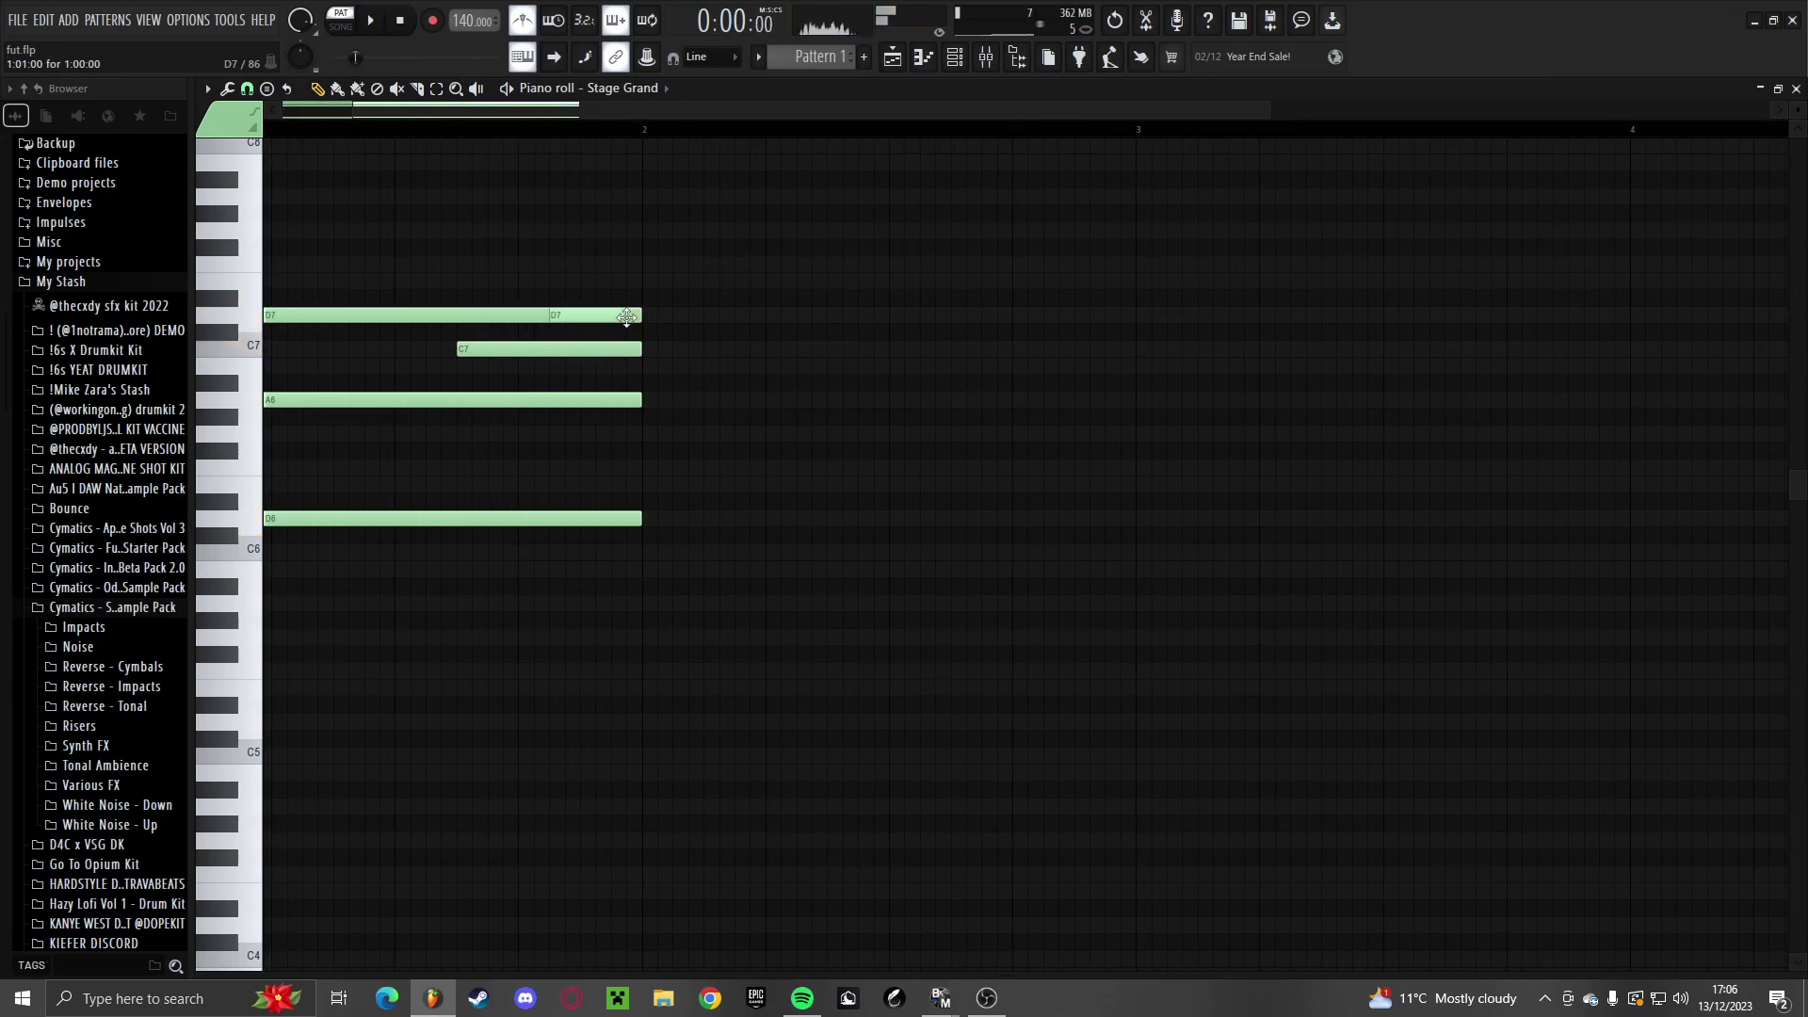
{"action": "left_click_drag", "start_coordinate": [655, 315], "coordinate": [641, 315]}
Place a two-step G6 note at the start of bar 2 and play the pattern
{"action": "key", "text": "space"}
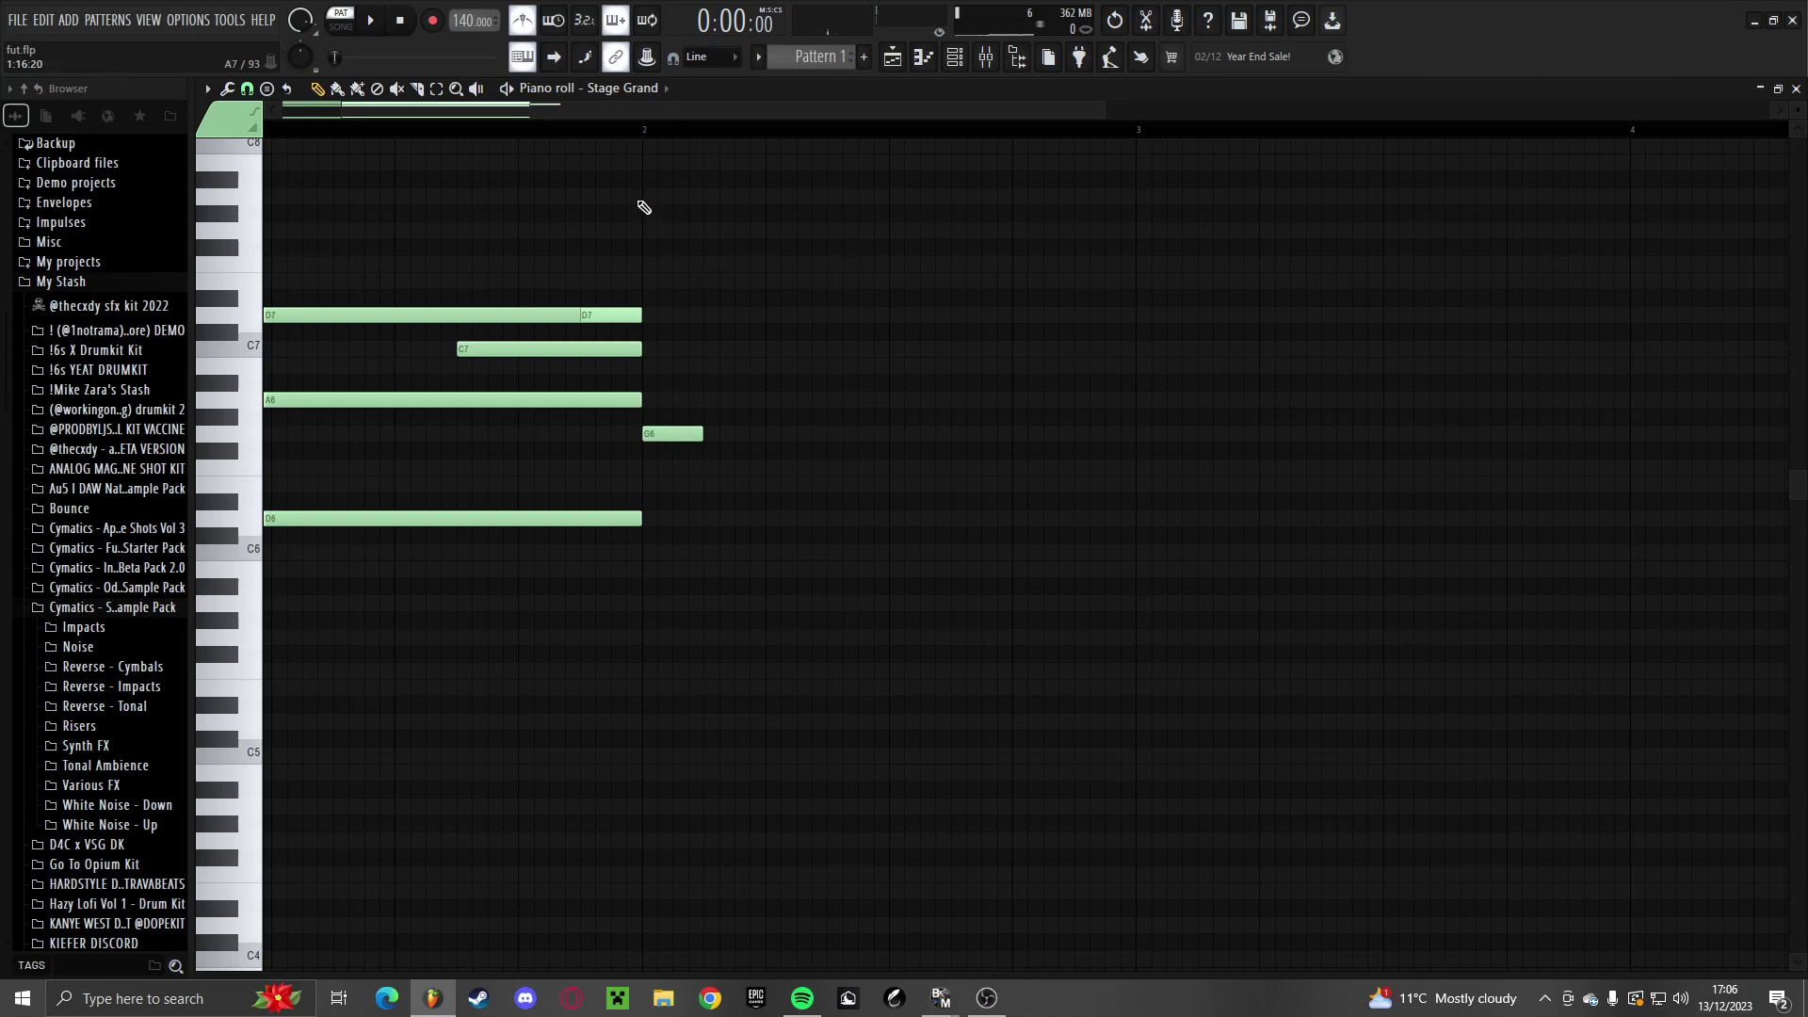
{"action": "left_click", "coordinate": [650, 148]}
{"action": "key", "text": "space"}
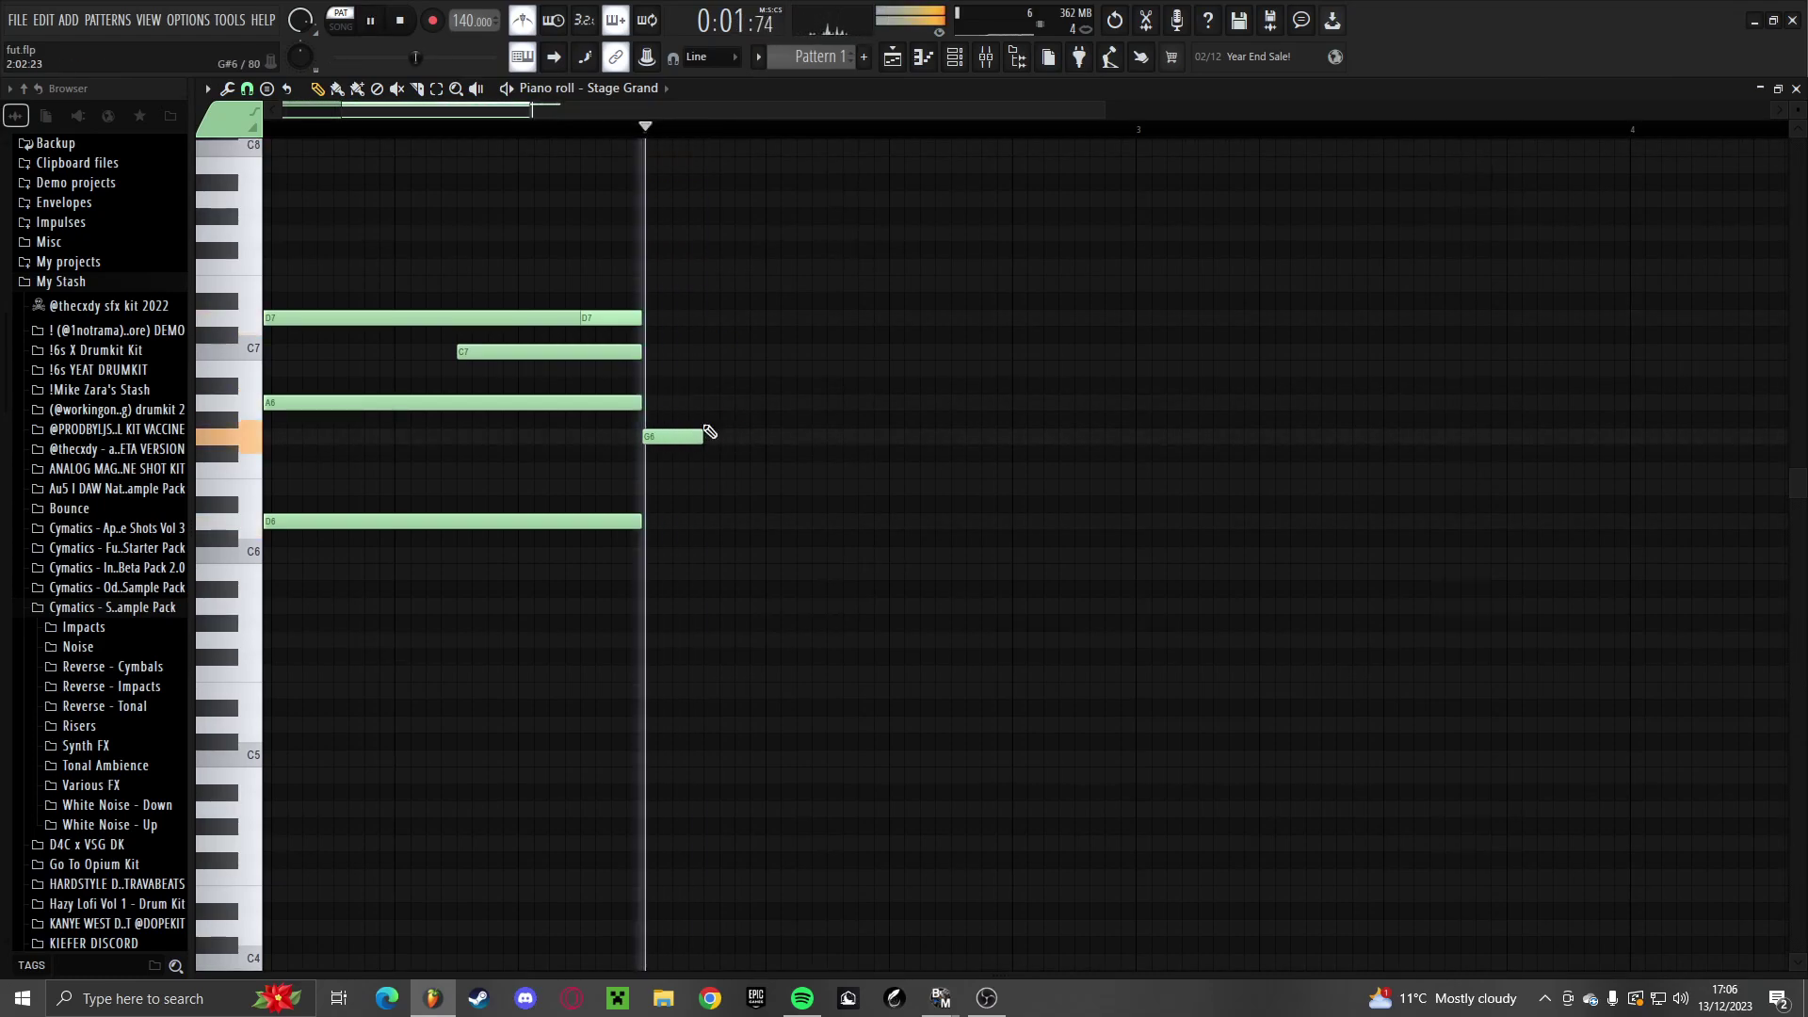
Add an A6 note one step into bar 2 and place a full-bar D3 bass note in bar 2
{"action": "left_click", "coordinate": [708, 405]}
{"action": "left_click_drag", "start_coordinate": [715, 407], "coordinate": [685, 407]}
{"action": "key", "text": "space"}
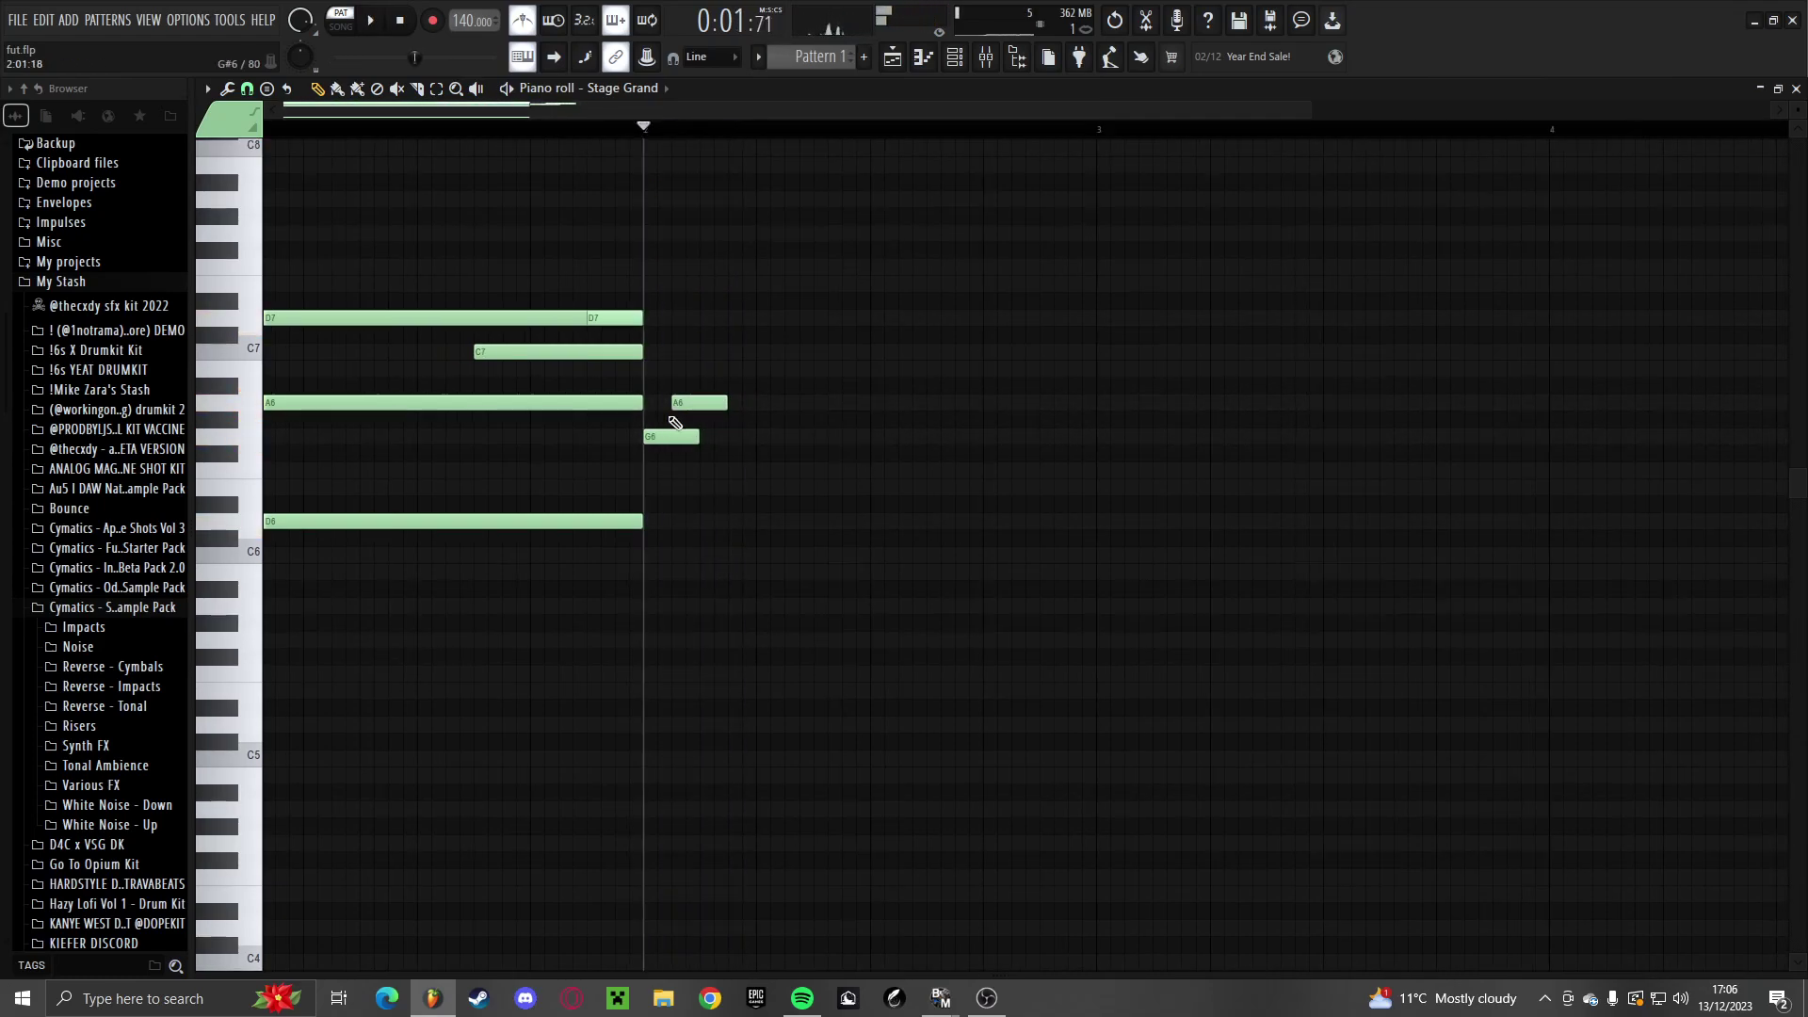
{"action": "scroll", "coordinate": [698, 496], "scroll_direction": "down", "scroll_amount": 6}
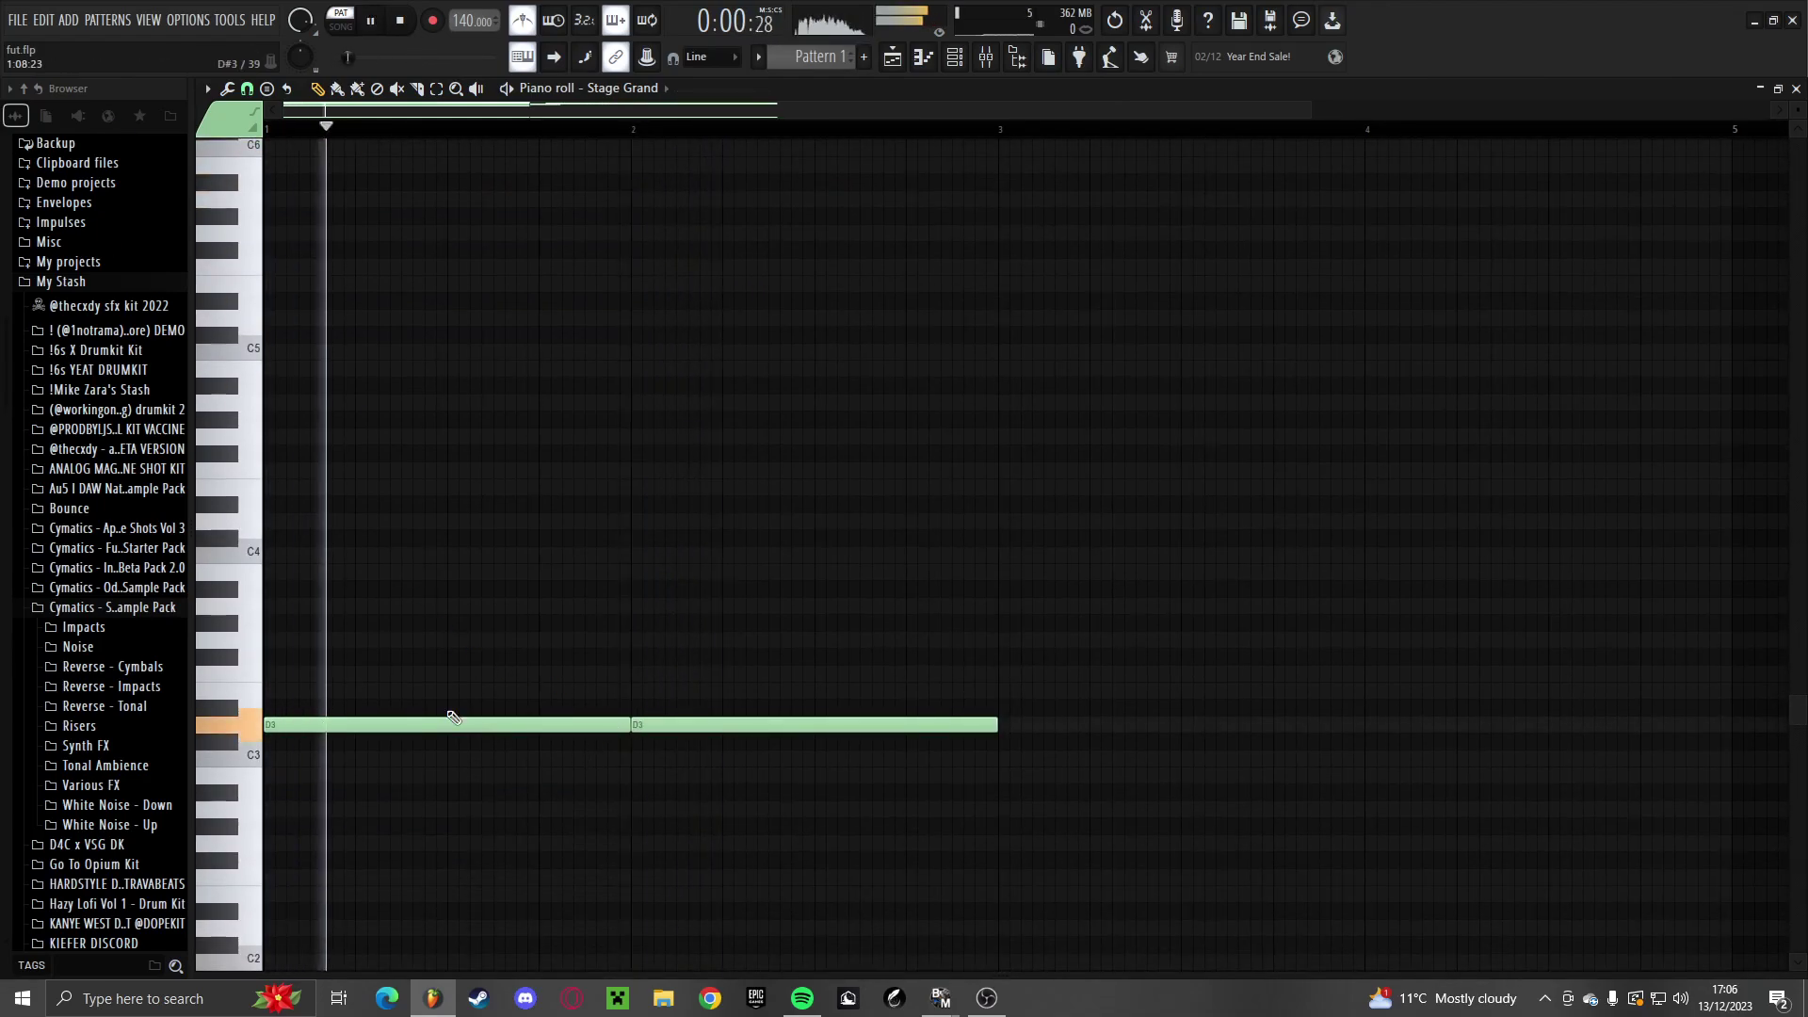
Try the bar 1 bass note at F3, play it, and return the note to D3
{"action": "left_click_drag", "start_coordinate": [444, 722], "coordinate": [386, 671]}
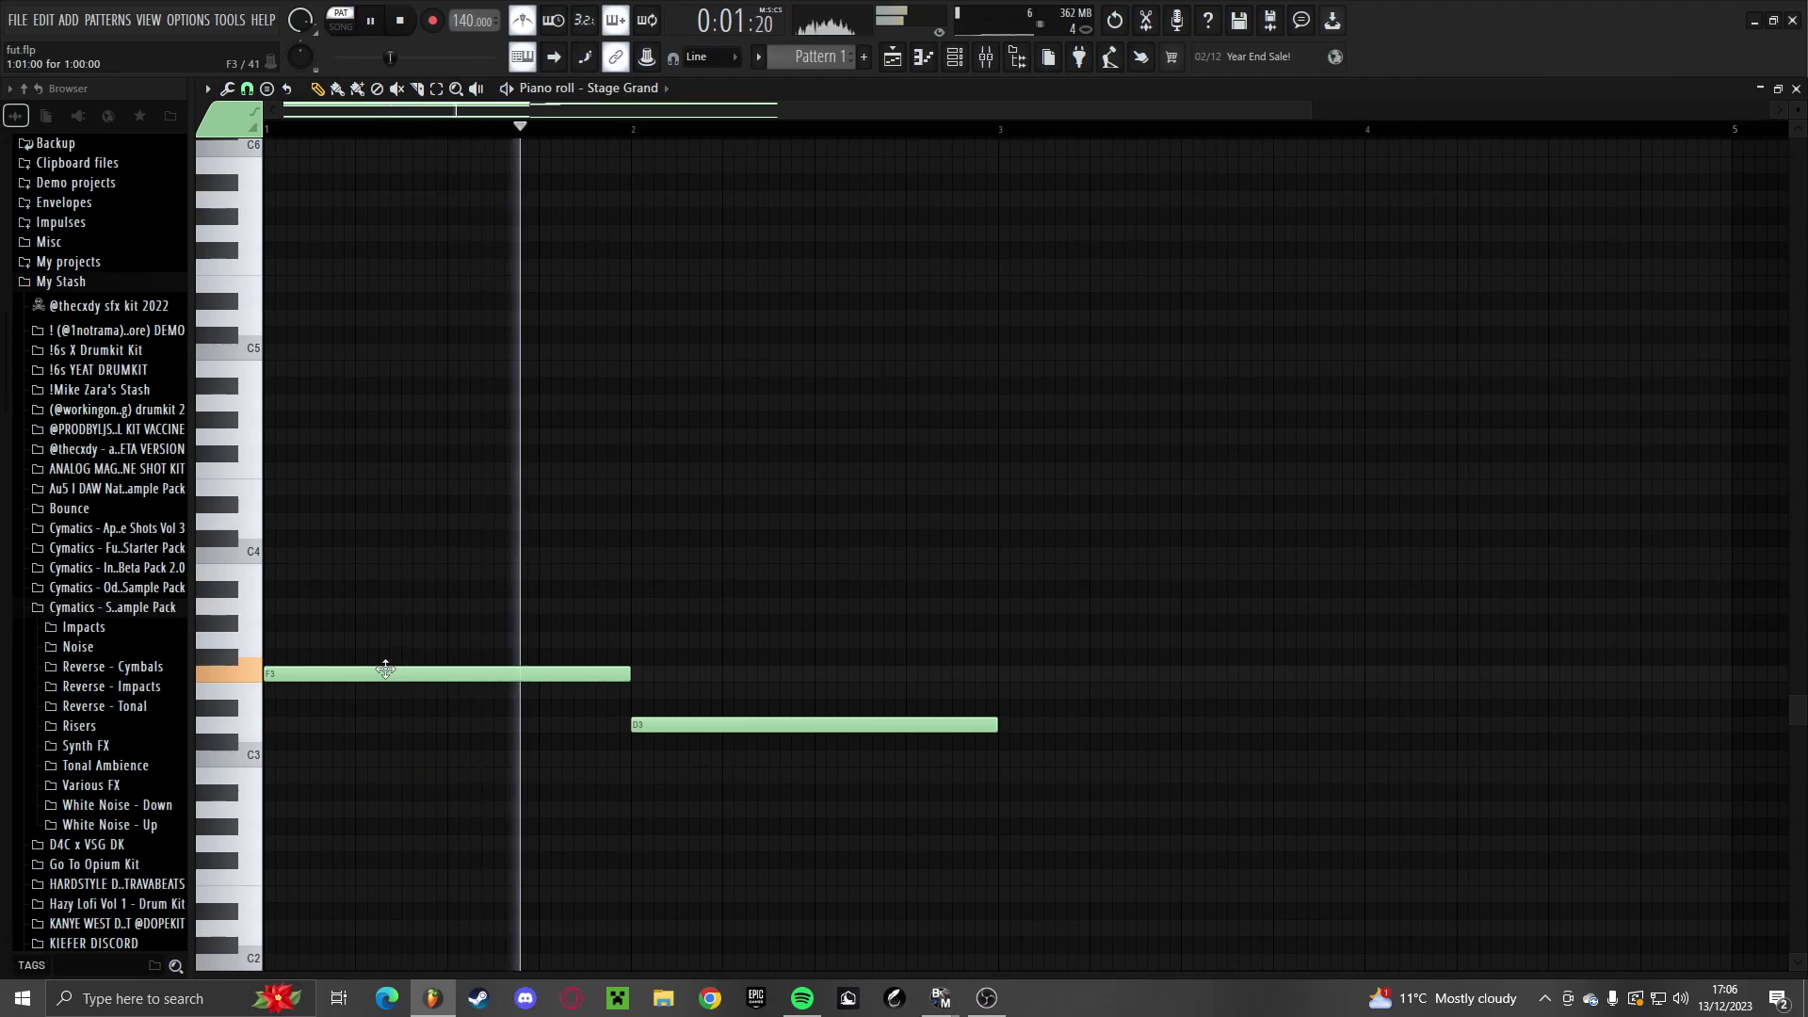
{"action": "key", "text": "space"}
{"action": "left_click_drag", "start_coordinate": [462, 672], "coordinate": [424, 724]}
{"action": "key", "text": "space"}
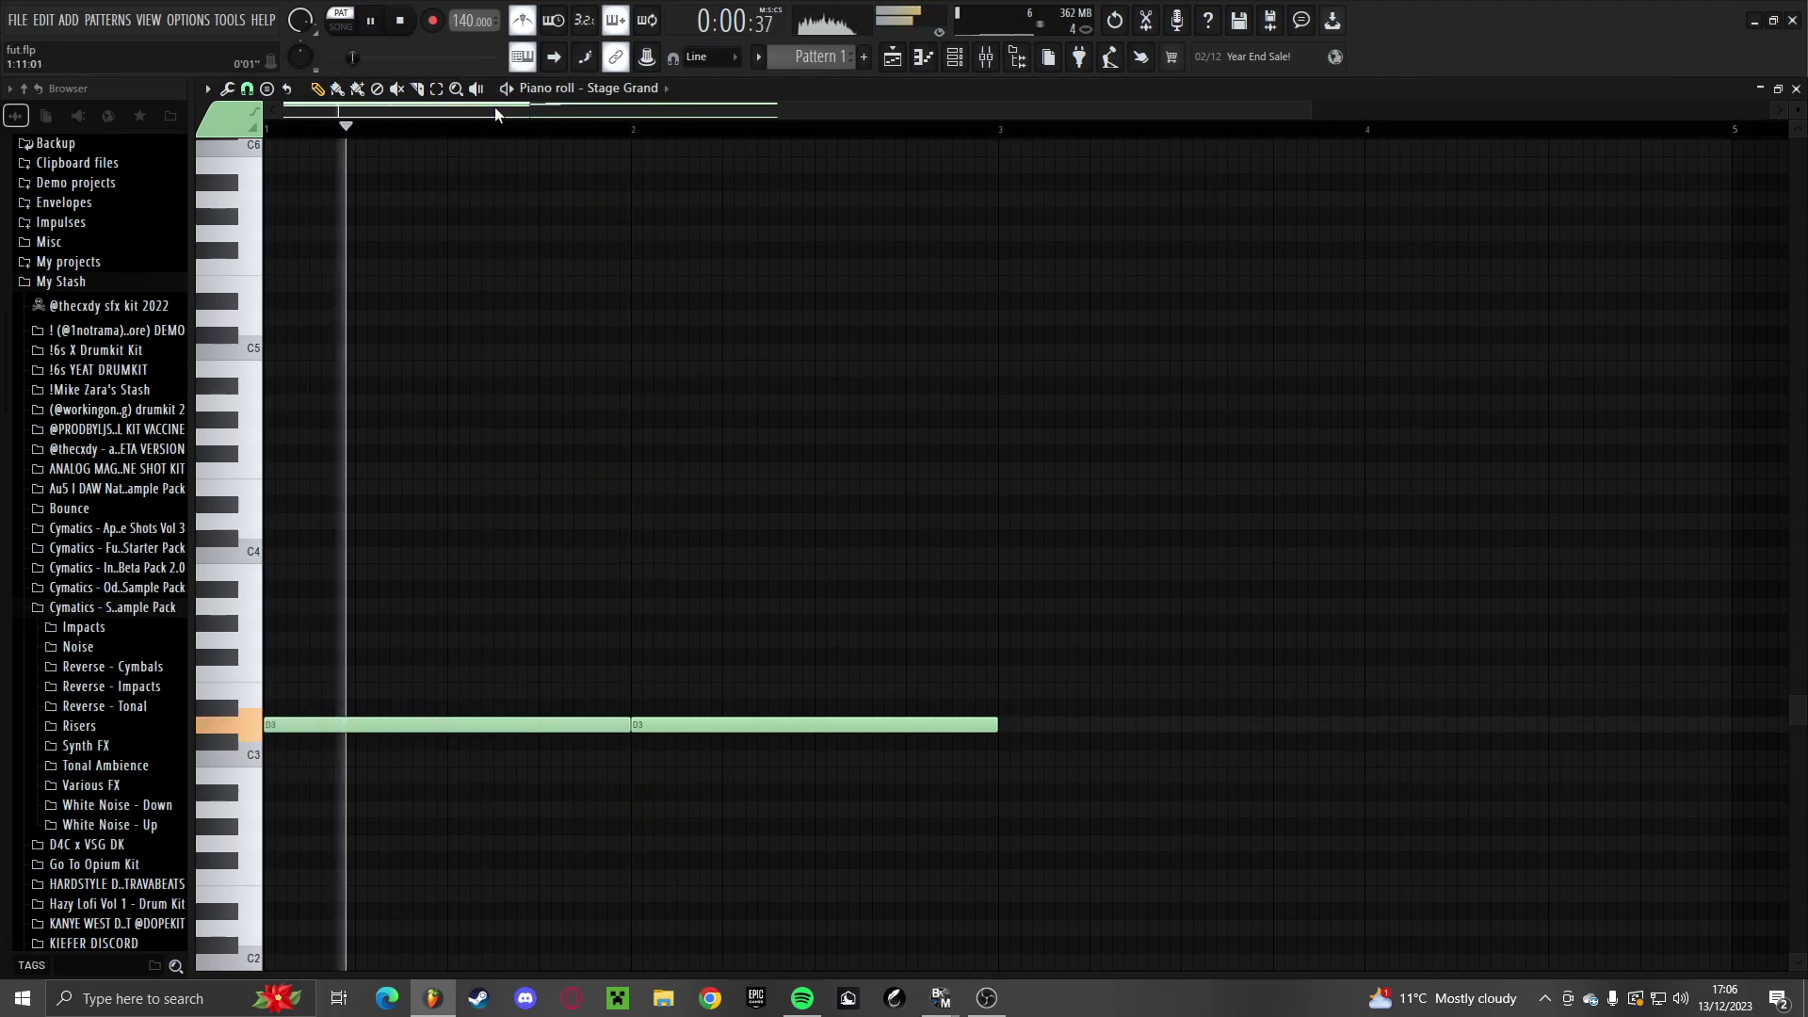
Add long F6 and D6 notes from the start of bar 2
{"action": "scroll", "coordinate": [878, 574], "scroll_direction": "up", "scroll_amount": 6}
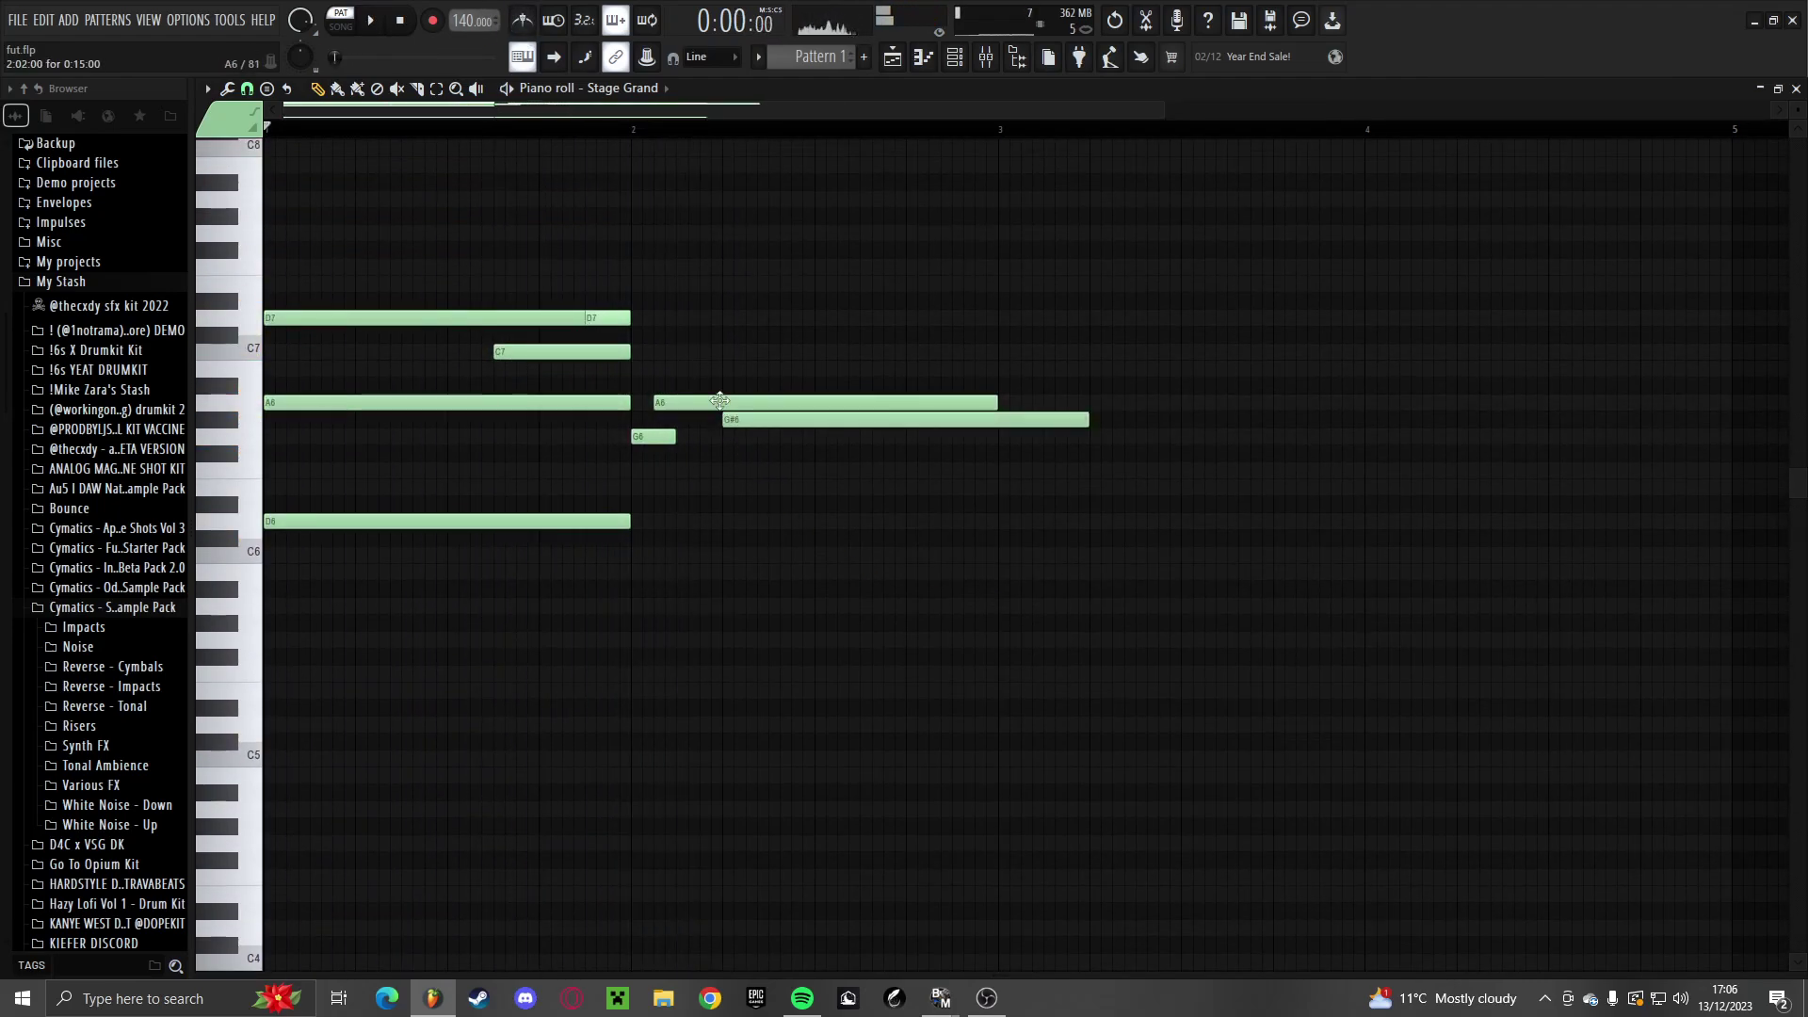
{"action": "left_click_drag", "start_coordinate": [629, 485], "coordinate": [628, 470]}
{"action": "left_click_drag", "start_coordinate": [646, 541], "coordinate": [646, 524]}
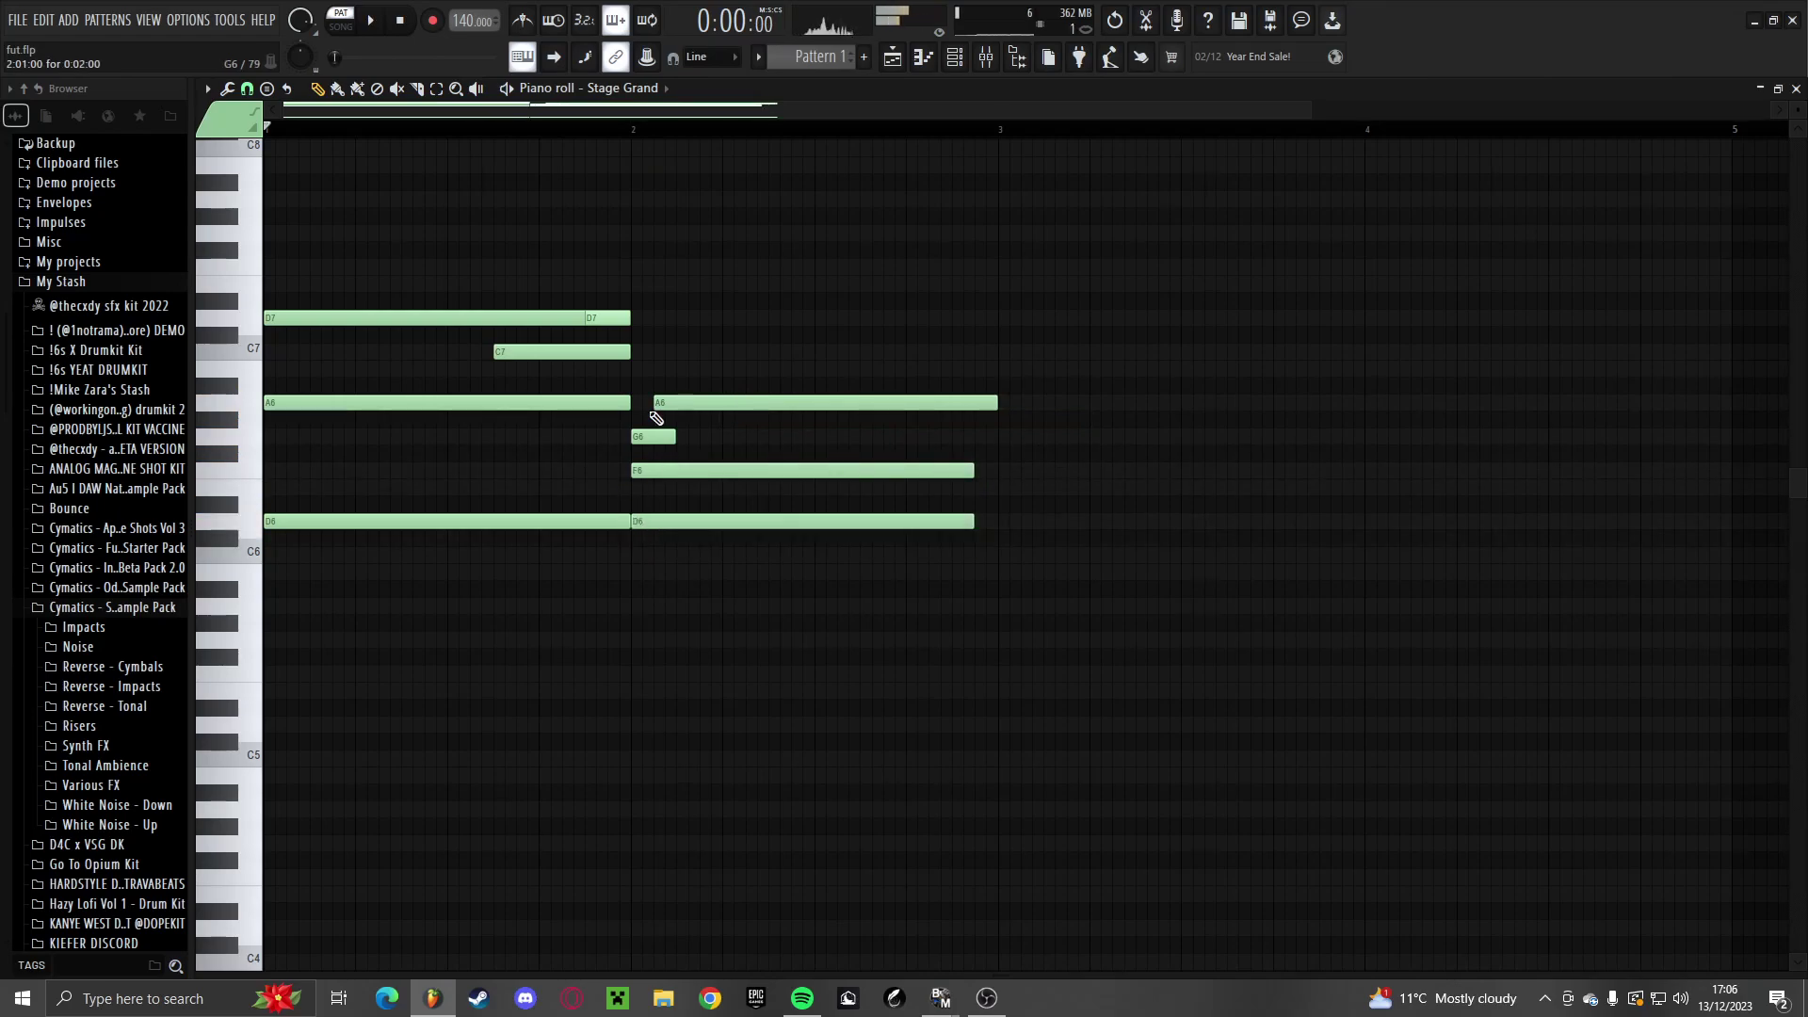
Add a D7 note in bar 2 aligned with the A6 note, playing the pattern from bar 2
{"action": "key", "text": "space"}
{"action": "left_click", "coordinate": [658, 129]}
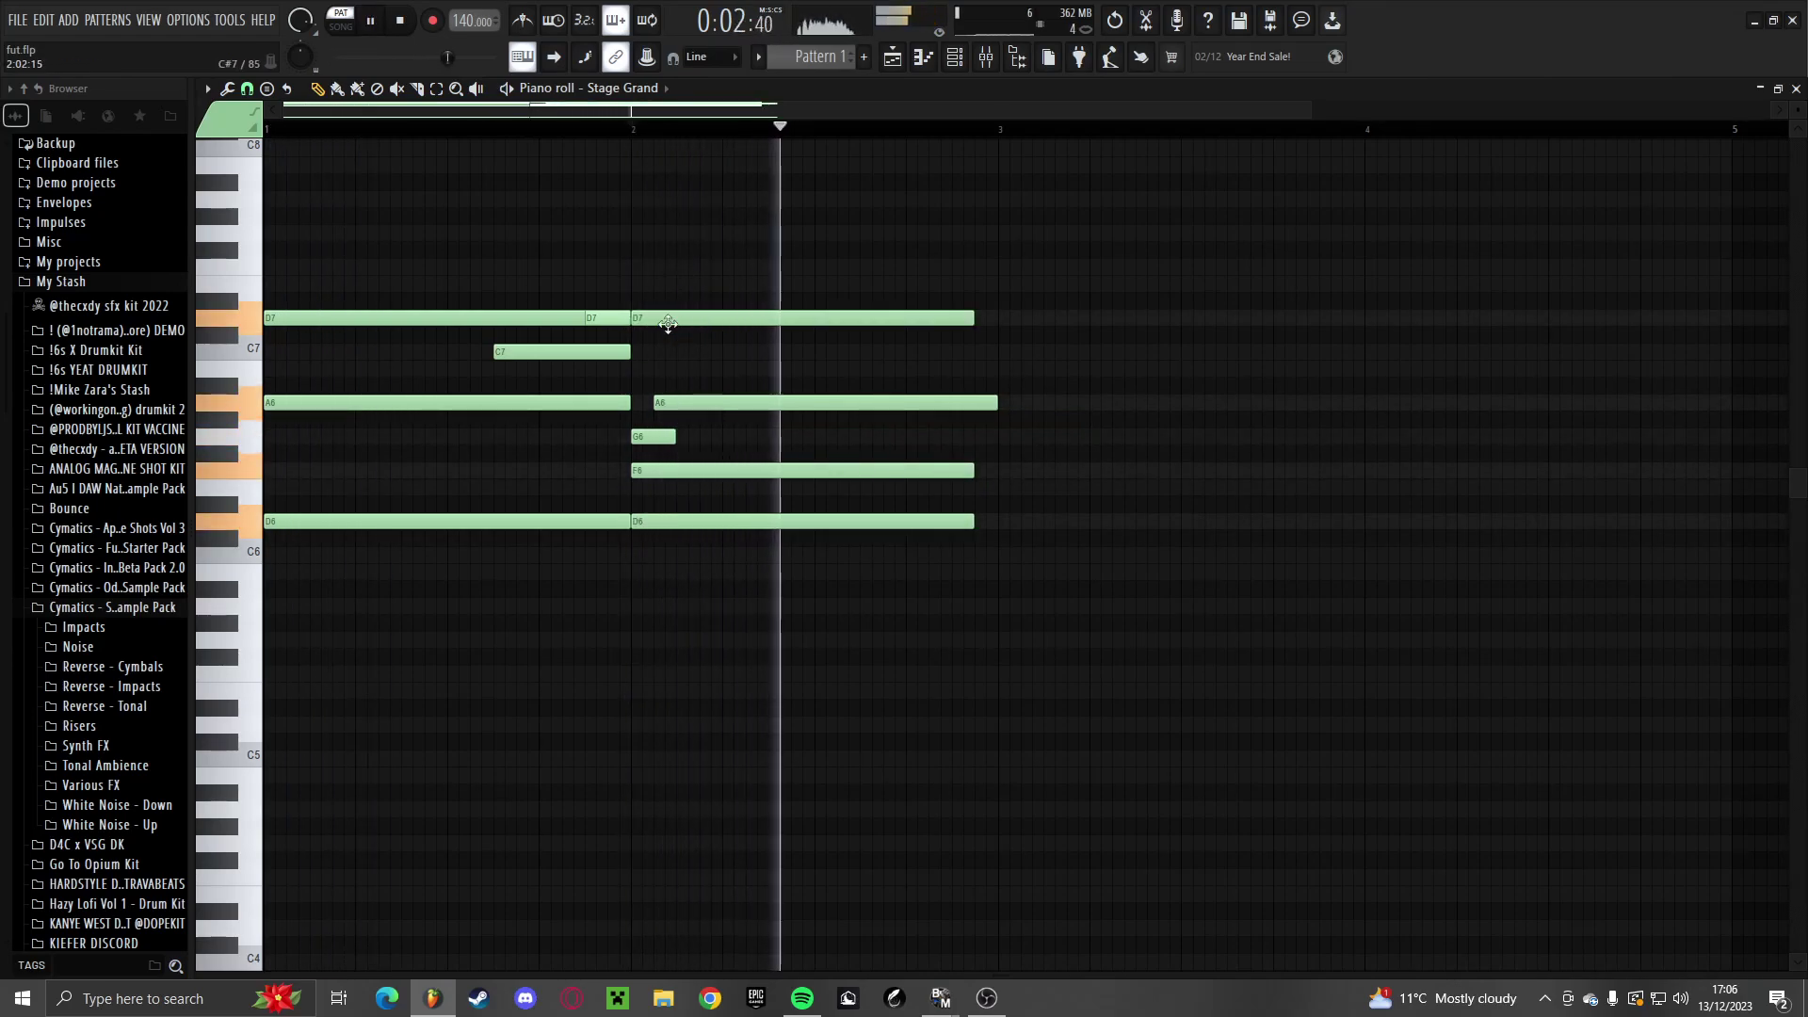
{"action": "left_click_drag", "start_coordinate": [751, 318], "coordinate": [773, 318]}
{"action": "key", "text": "space"}
Extend the F6 and D6 notes to the end of bar 2
{"action": "left_click_drag", "start_coordinate": [973, 521], "coordinate": [989, 521]}
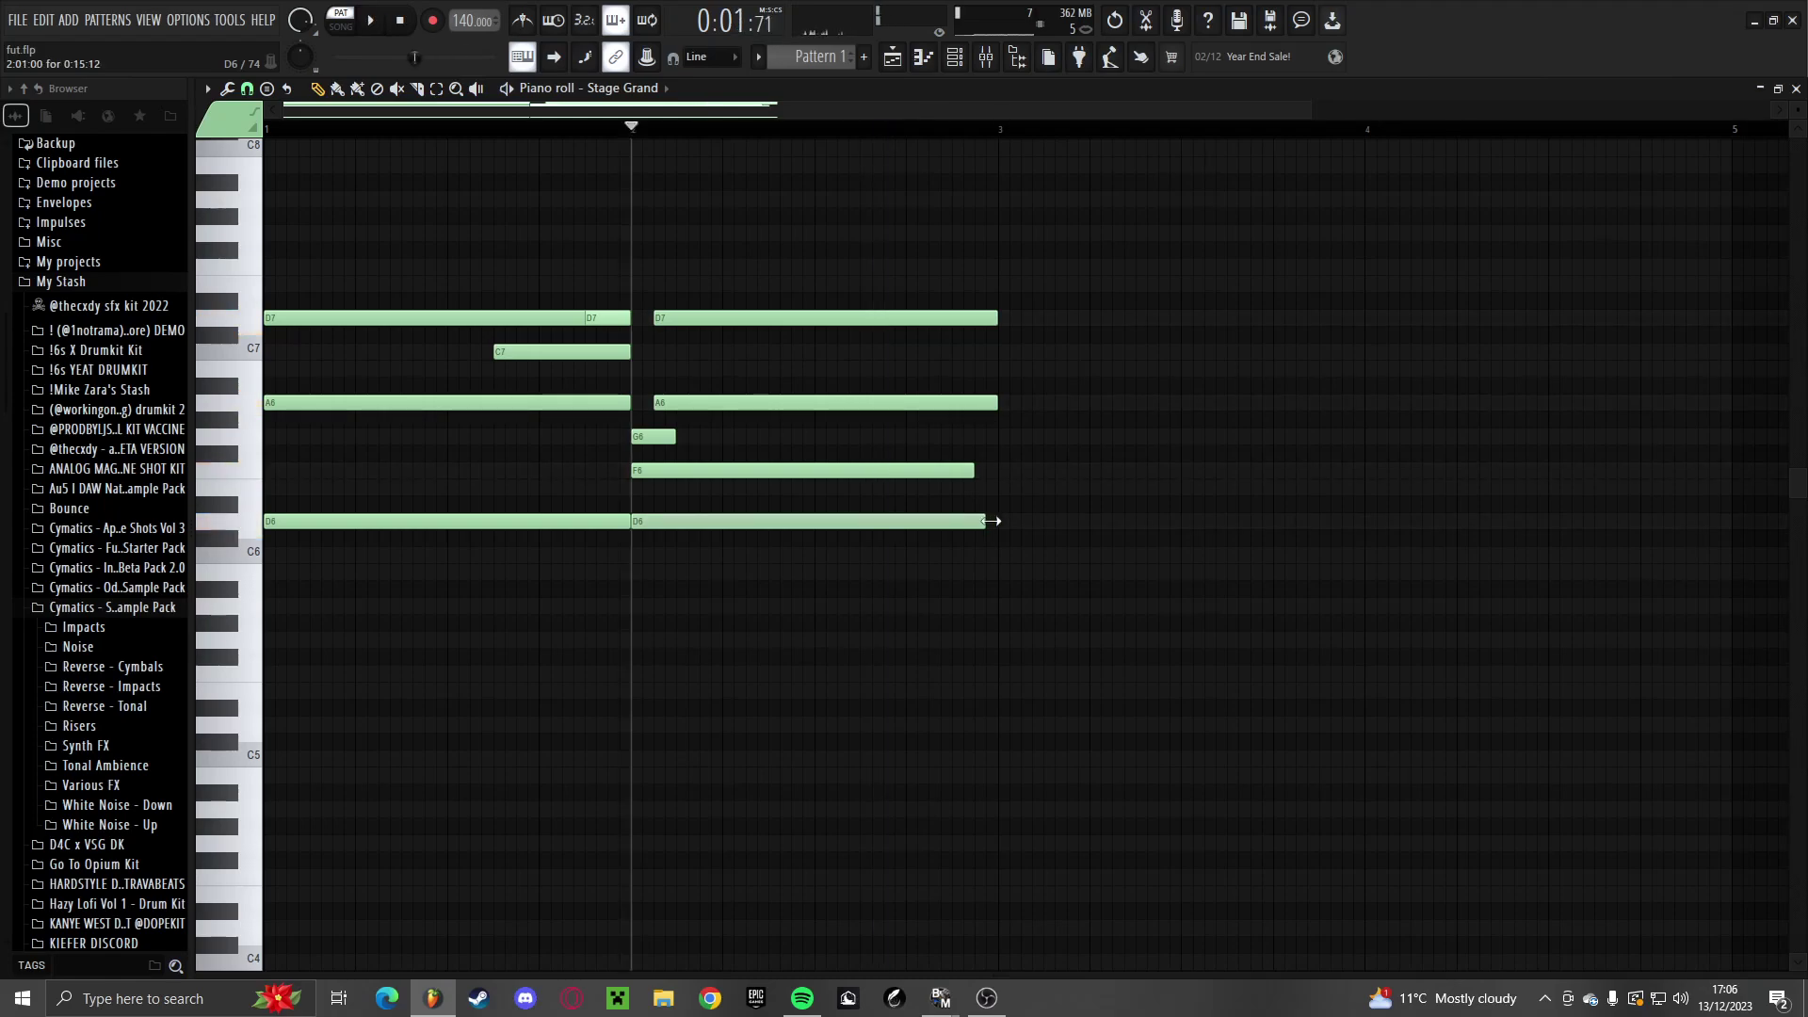
{"action": "key", "text": "space"}
{"action": "key", "text": "space"}
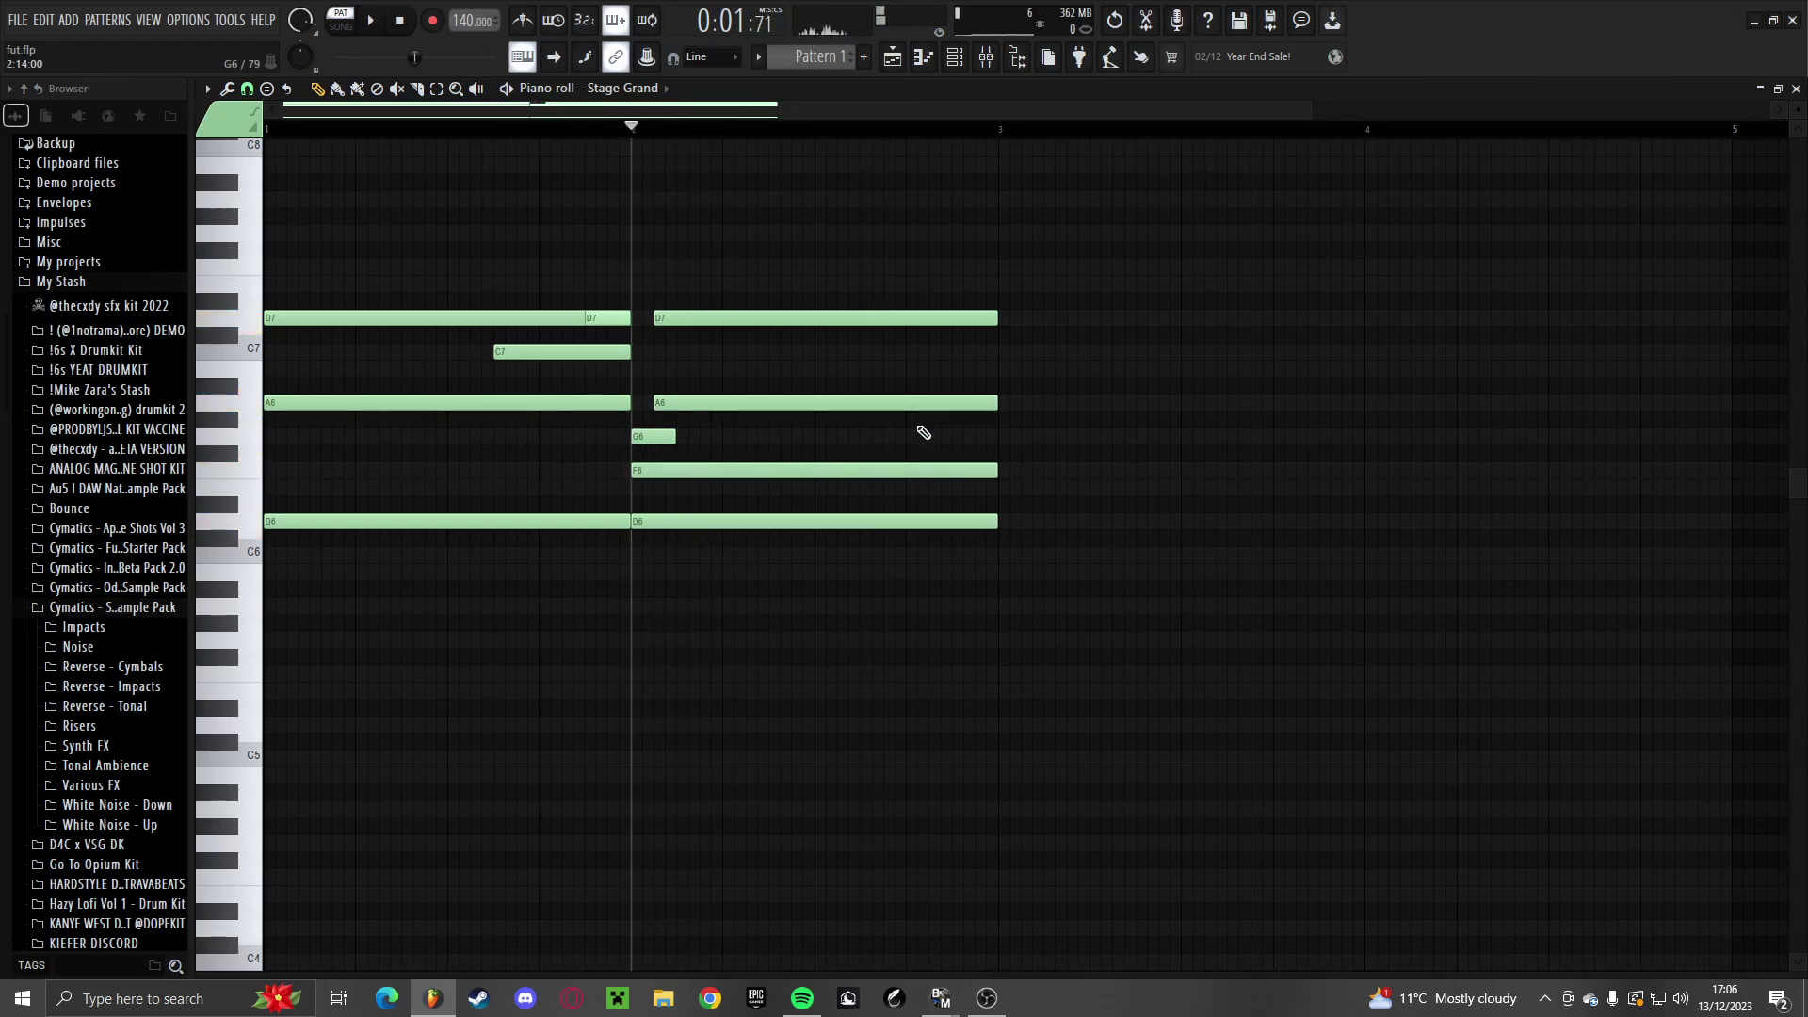
Select the D7 and A6 notes in bar 1, shift them slightly later and play the pattern
{"action": "key", "text": "space"}
{"action": "left_click_drag", "start_coordinate": [311, 261], "coordinate": [323, 407]}
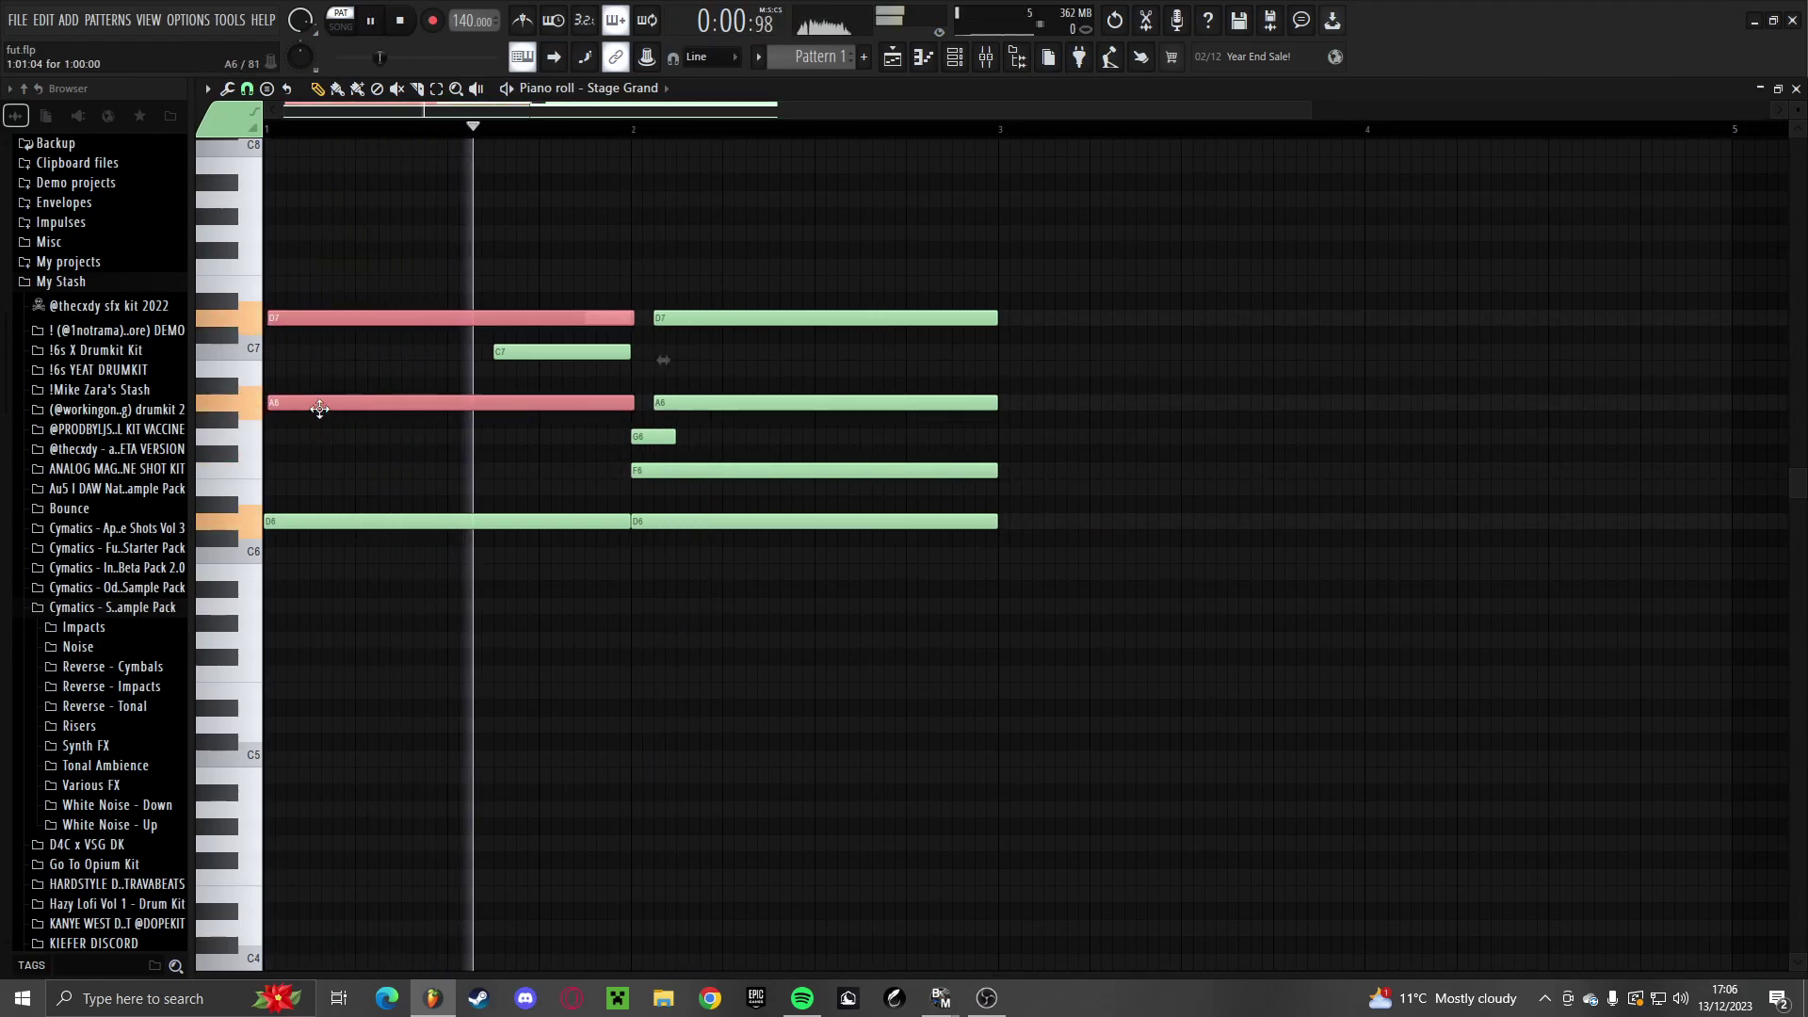
{"action": "left_click", "coordinate": [320, 367], "text": "ctrl"}
{"action": "key", "text": "space"}
{"action": "key", "text": "space"}
Lower the long D7 note in bar 1 to C7 and shorten it to meet the following C7 note
{"action": "mouse_move", "coordinate": [307, 318]}
{"action": "left_mouse_down"}
{"action": "mouse_move", "coordinate": [344, 303]}
{"action": "mouse_move", "coordinate": [347, 347]}
{"action": "mouse_move", "coordinate": [275, 356]}
{"action": "mouse_move", "coordinate": [295, 348]}
{"action": "left_mouse_up"}
{"action": "left_click_drag", "start_coordinate": [642, 351], "coordinate": [493, 352]}
{"action": "scroll", "coordinate": [500, 353], "scroll_direction": "down", "scroll_amount": 2}
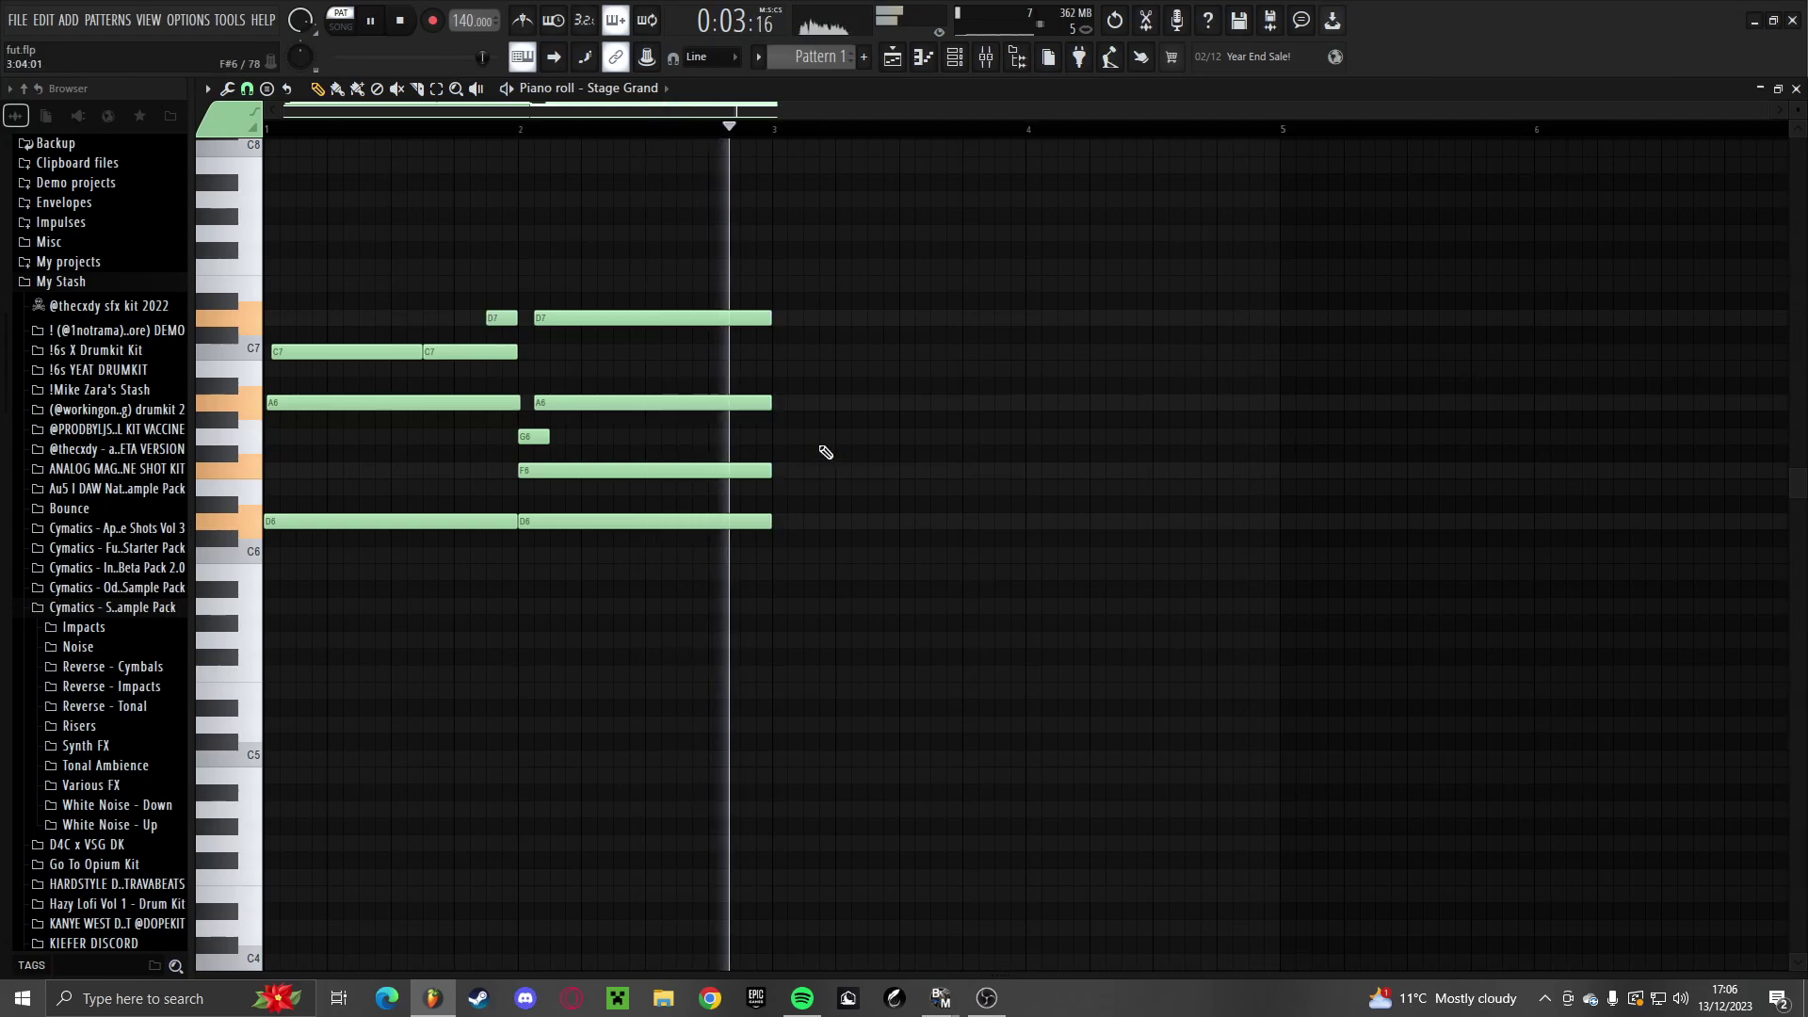
{"action": "key", "text": "space"}
Try duplicating the two-bar progression into bars 3 and 4
{"action": "scroll", "coordinate": [815, 528], "scroll_direction": "down", "scroll_amount": 9}
{"action": "key", "text": "ctrl+b"}
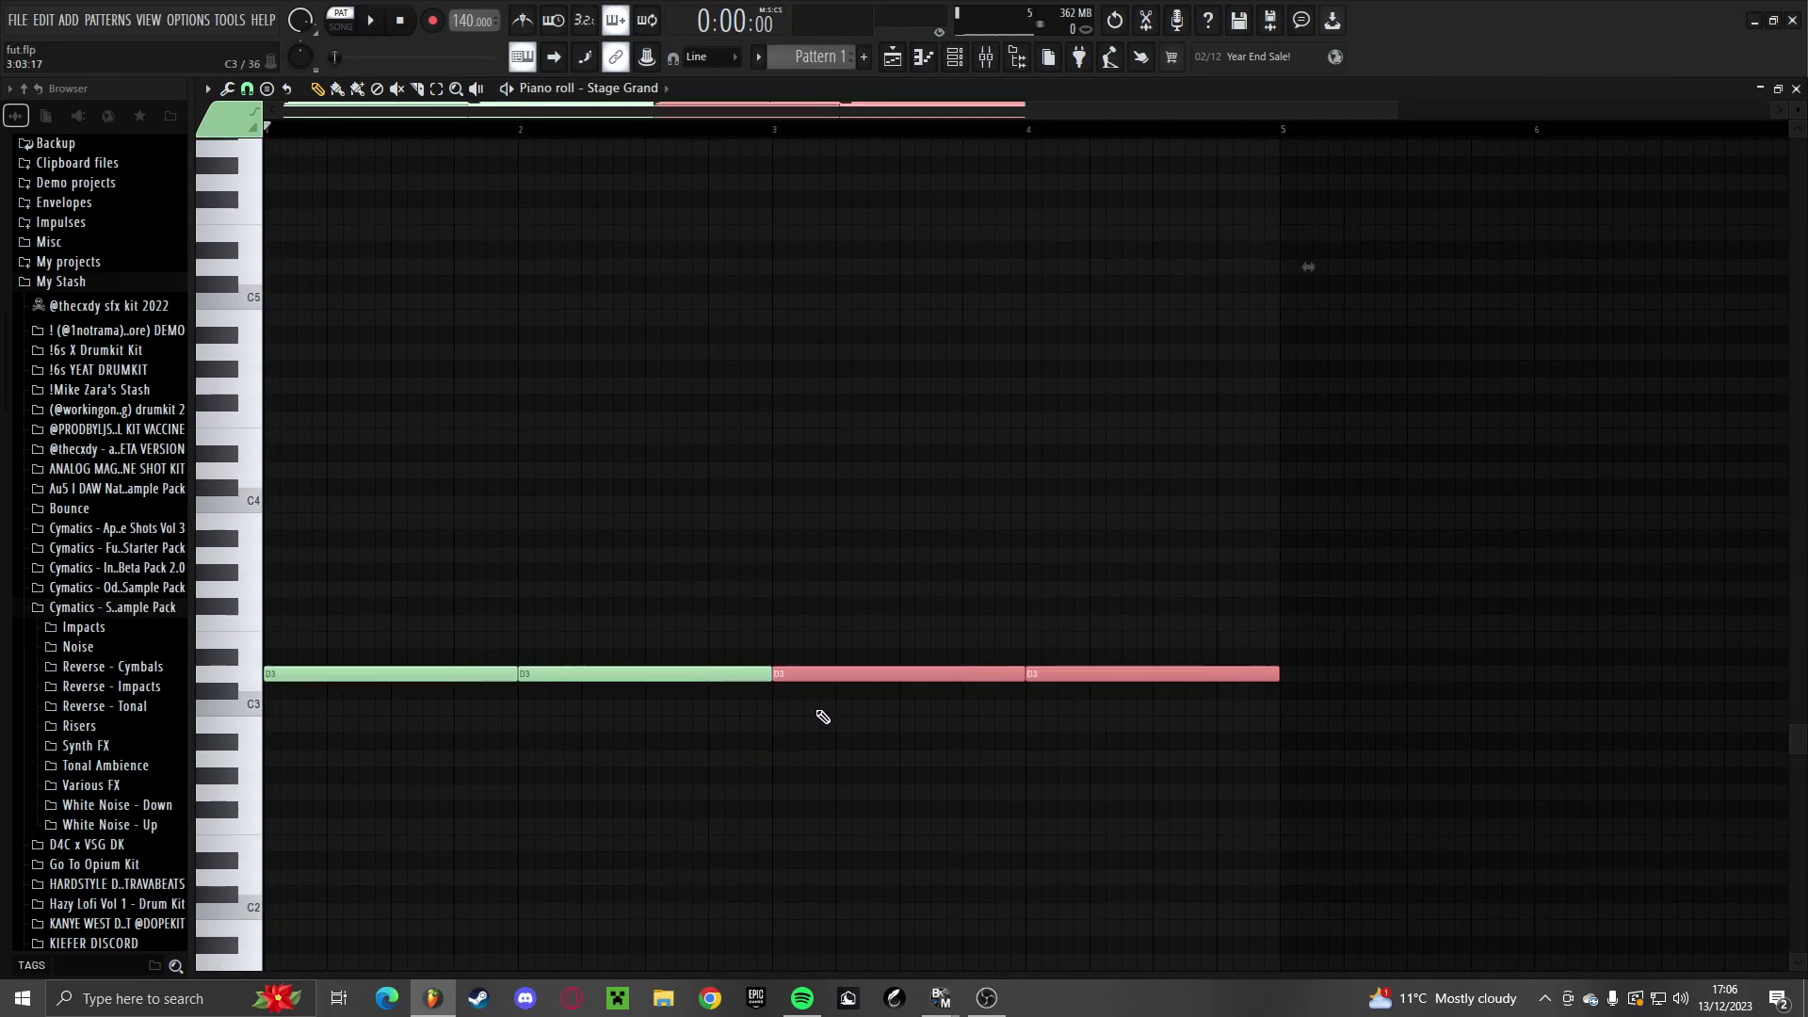
{"action": "key", "text": "ctrl+z"}
Place an F6 note at the start of bar 3
{"action": "scroll", "coordinate": [850, 698], "scroll_direction": "up", "scroll_amount": 9}
{"action": "left_click", "coordinate": [791, 437]}
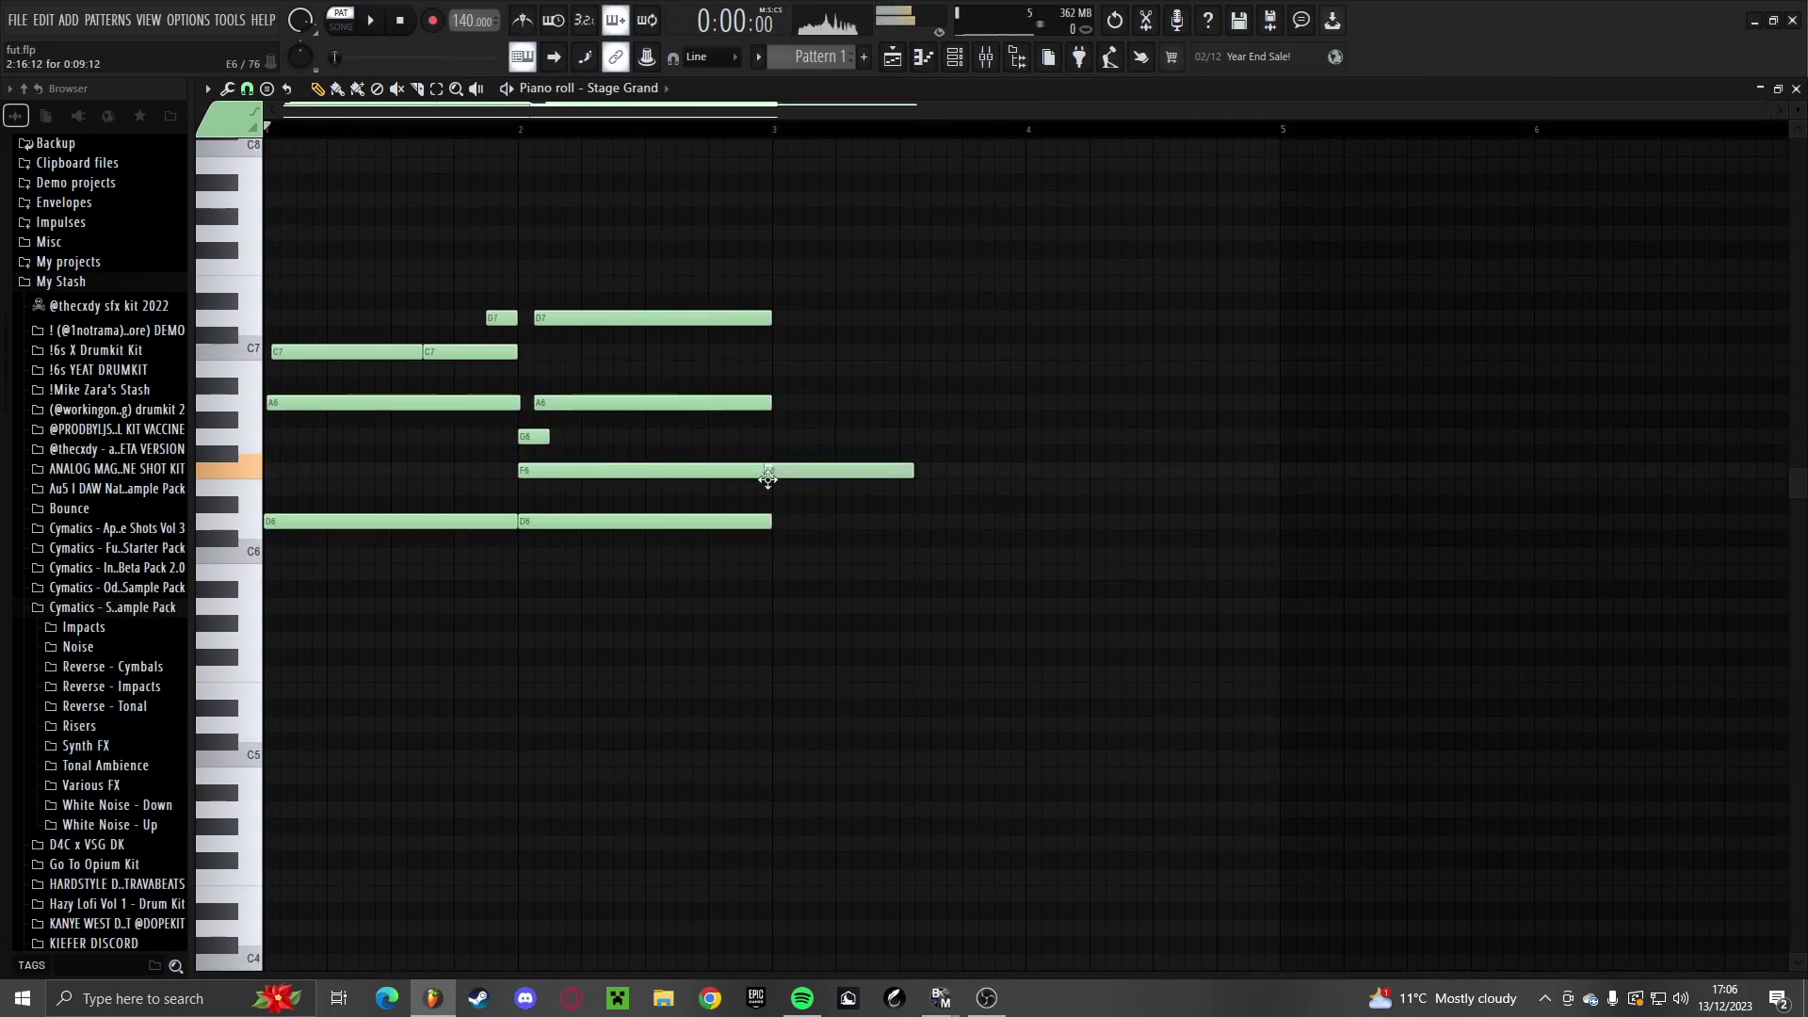
{"action": "left_click_drag", "start_coordinate": [768, 479], "coordinate": [774, 476]}
{"action": "scroll", "coordinate": [766, 678], "scroll_direction": "down", "scroll_amount": 5}
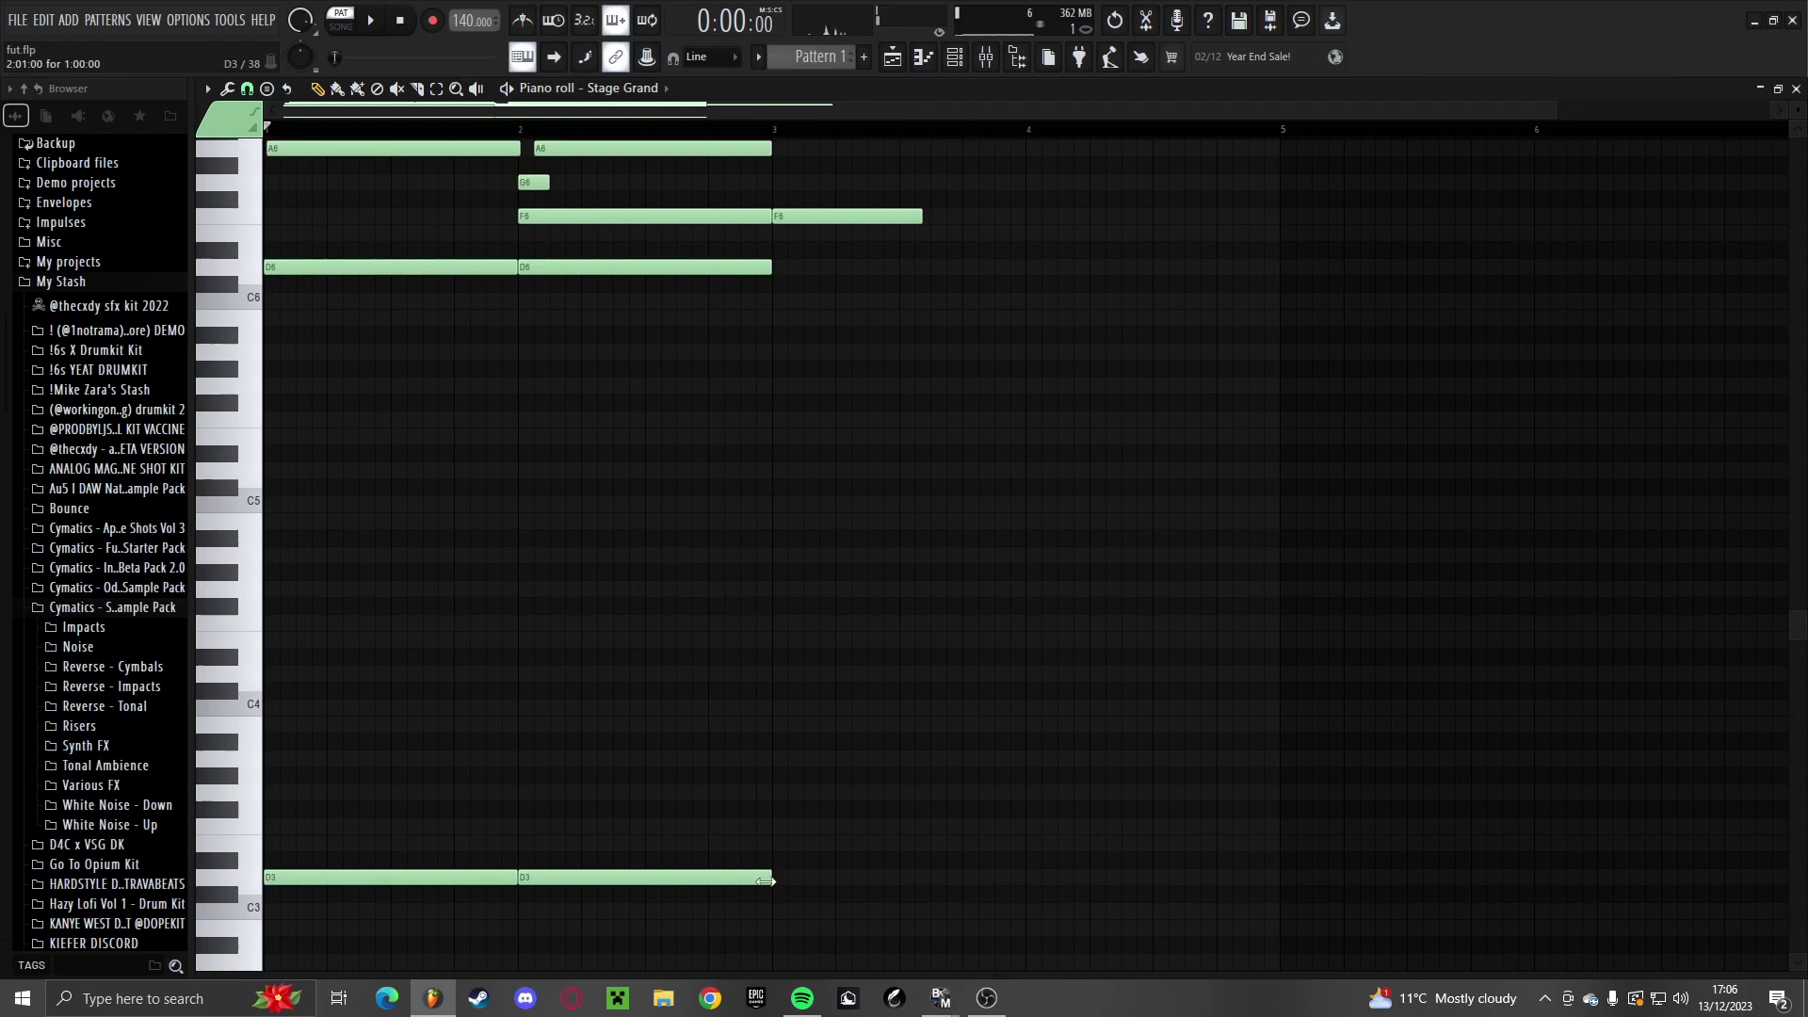
Add a C3 bass note at the start of bar 3 and a full-bar A#2 bass note in bar 4, playing from bar 3
{"action": "left_click", "coordinate": [781, 129]}
{"action": "key", "text": "space"}
{"action": "key", "text": "space"}
{"action": "scroll", "coordinate": [1029, 393], "scroll_direction": "up", "scroll_amount": 3}
{"action": "scroll", "coordinate": [1030, 660], "scroll_direction": "down", "scroll_amount": 6}
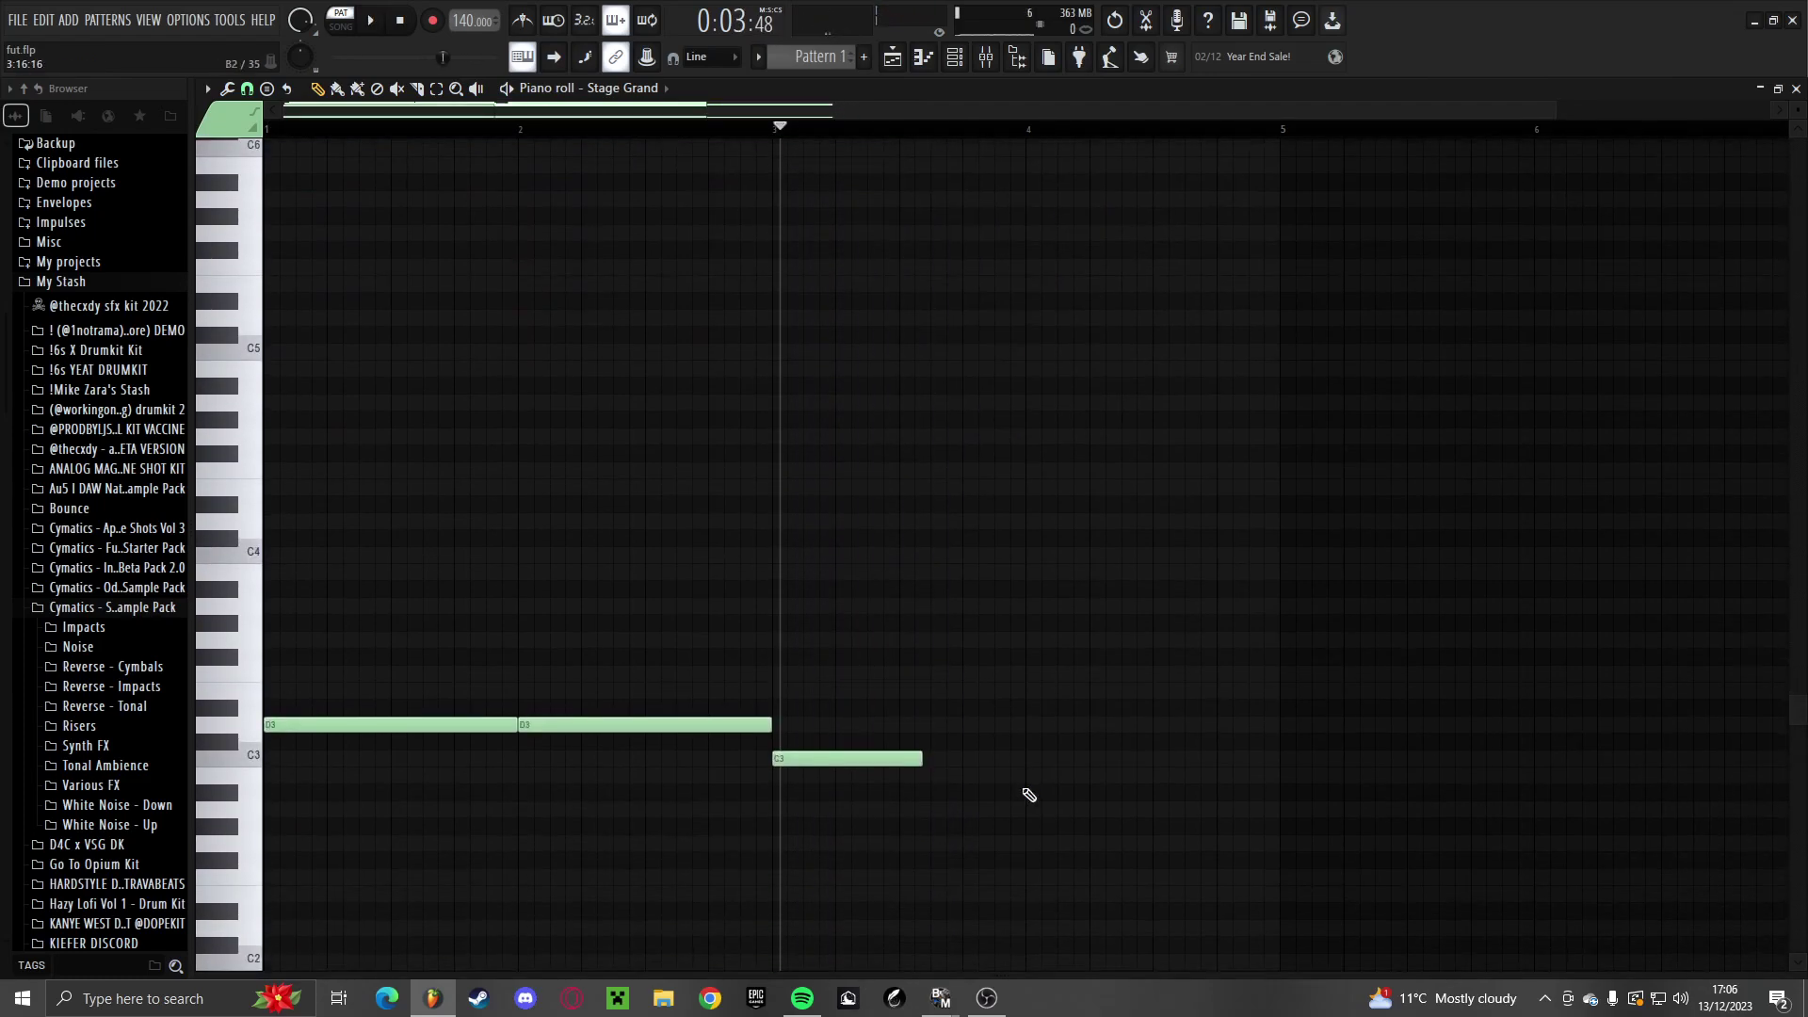
{"action": "left_click_drag", "start_coordinate": [1179, 791], "coordinate": [1279, 794]}
{"action": "key", "text": "space"}
Place a short F6 note near the end of bar 3 while playing from bar 3, and move it slightly earlier
{"action": "scroll", "coordinate": [1143, 731], "scroll_direction": "up", "scroll_amount": 8}
{"action": "scroll", "coordinate": [1011, 603], "scroll_direction": "up", "scroll_amount": 3}
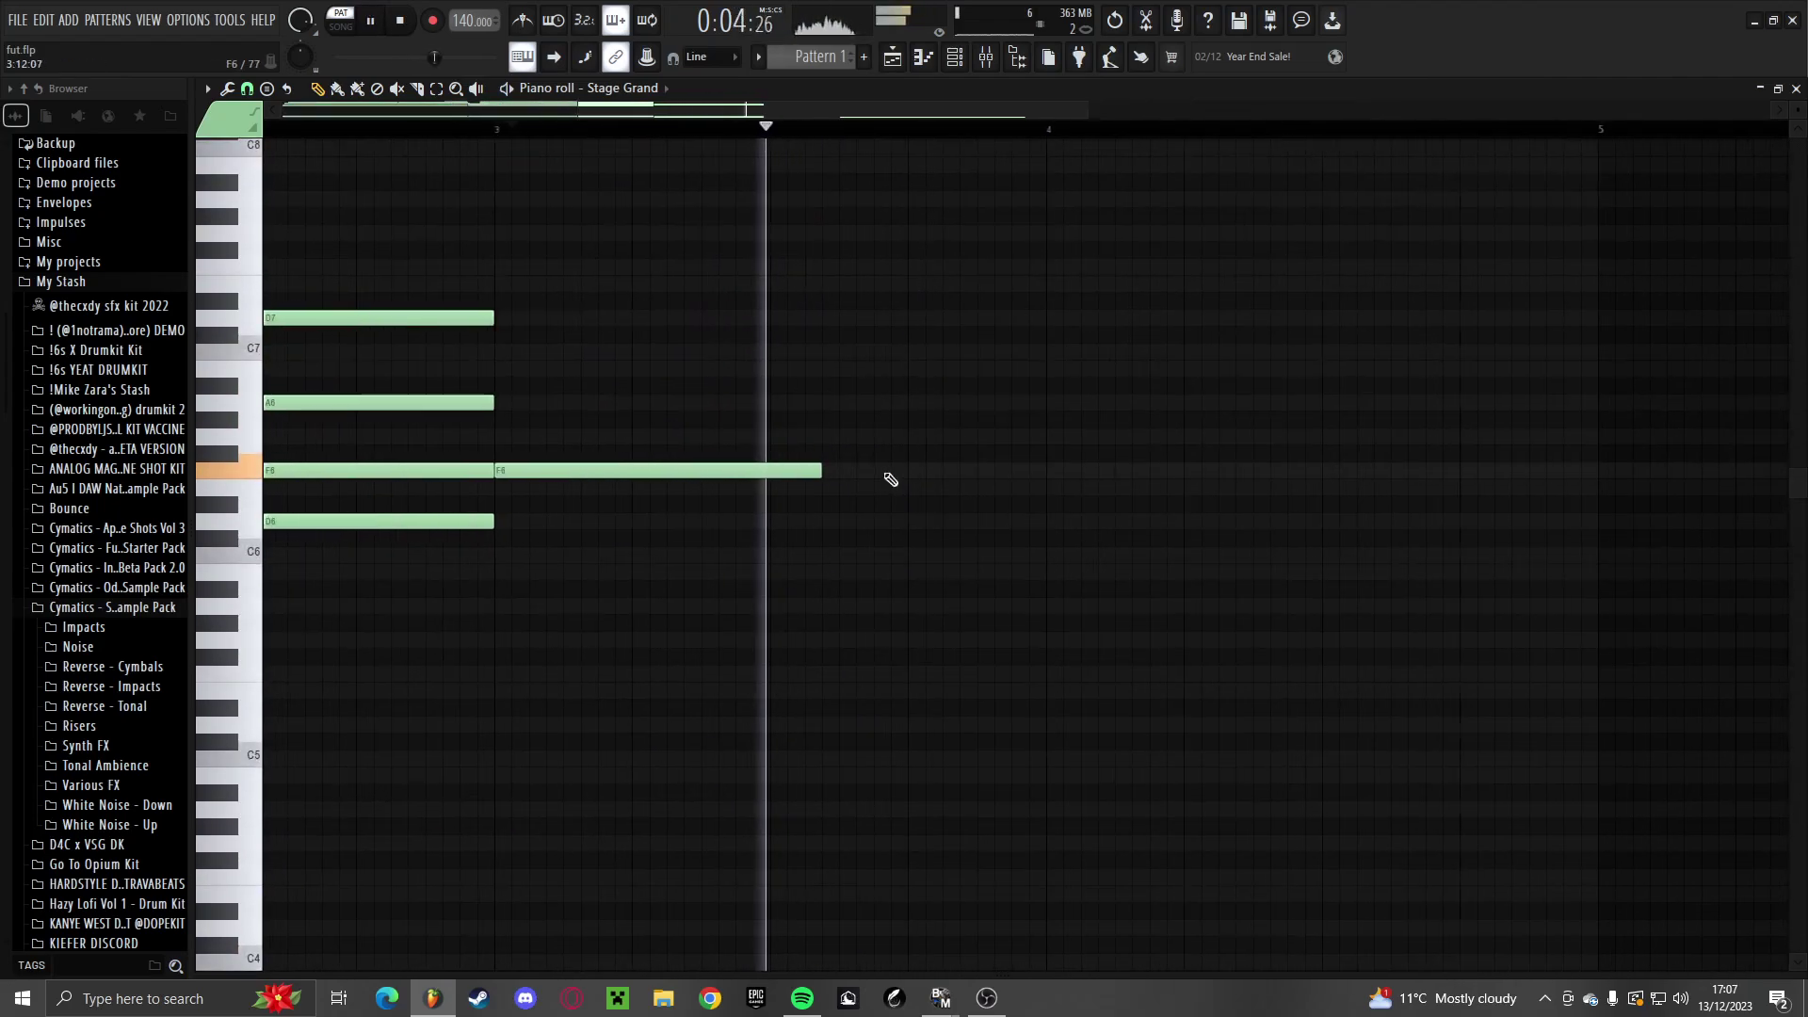
{"action": "key", "text": "space"}
{"action": "key", "text": "space"}
{"action": "left_click", "coordinate": [981, 471]}
{"action": "key", "text": "space"}
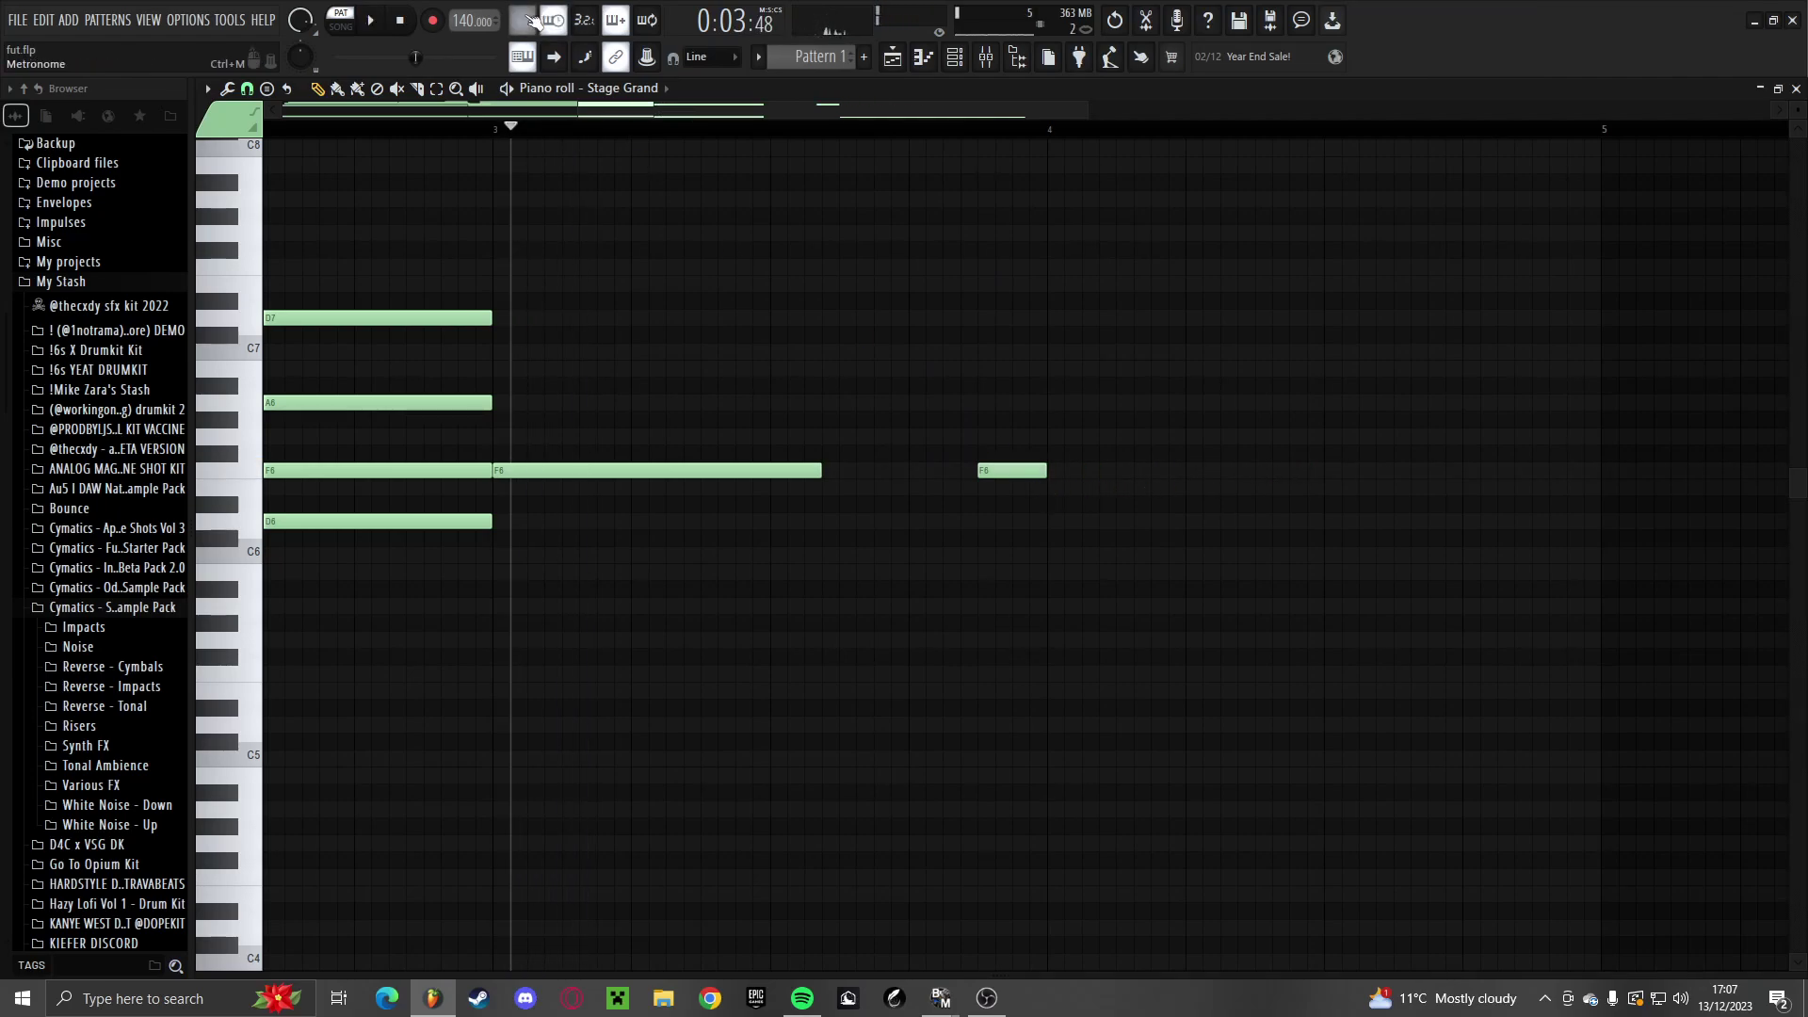
{"action": "key", "text": "space"}
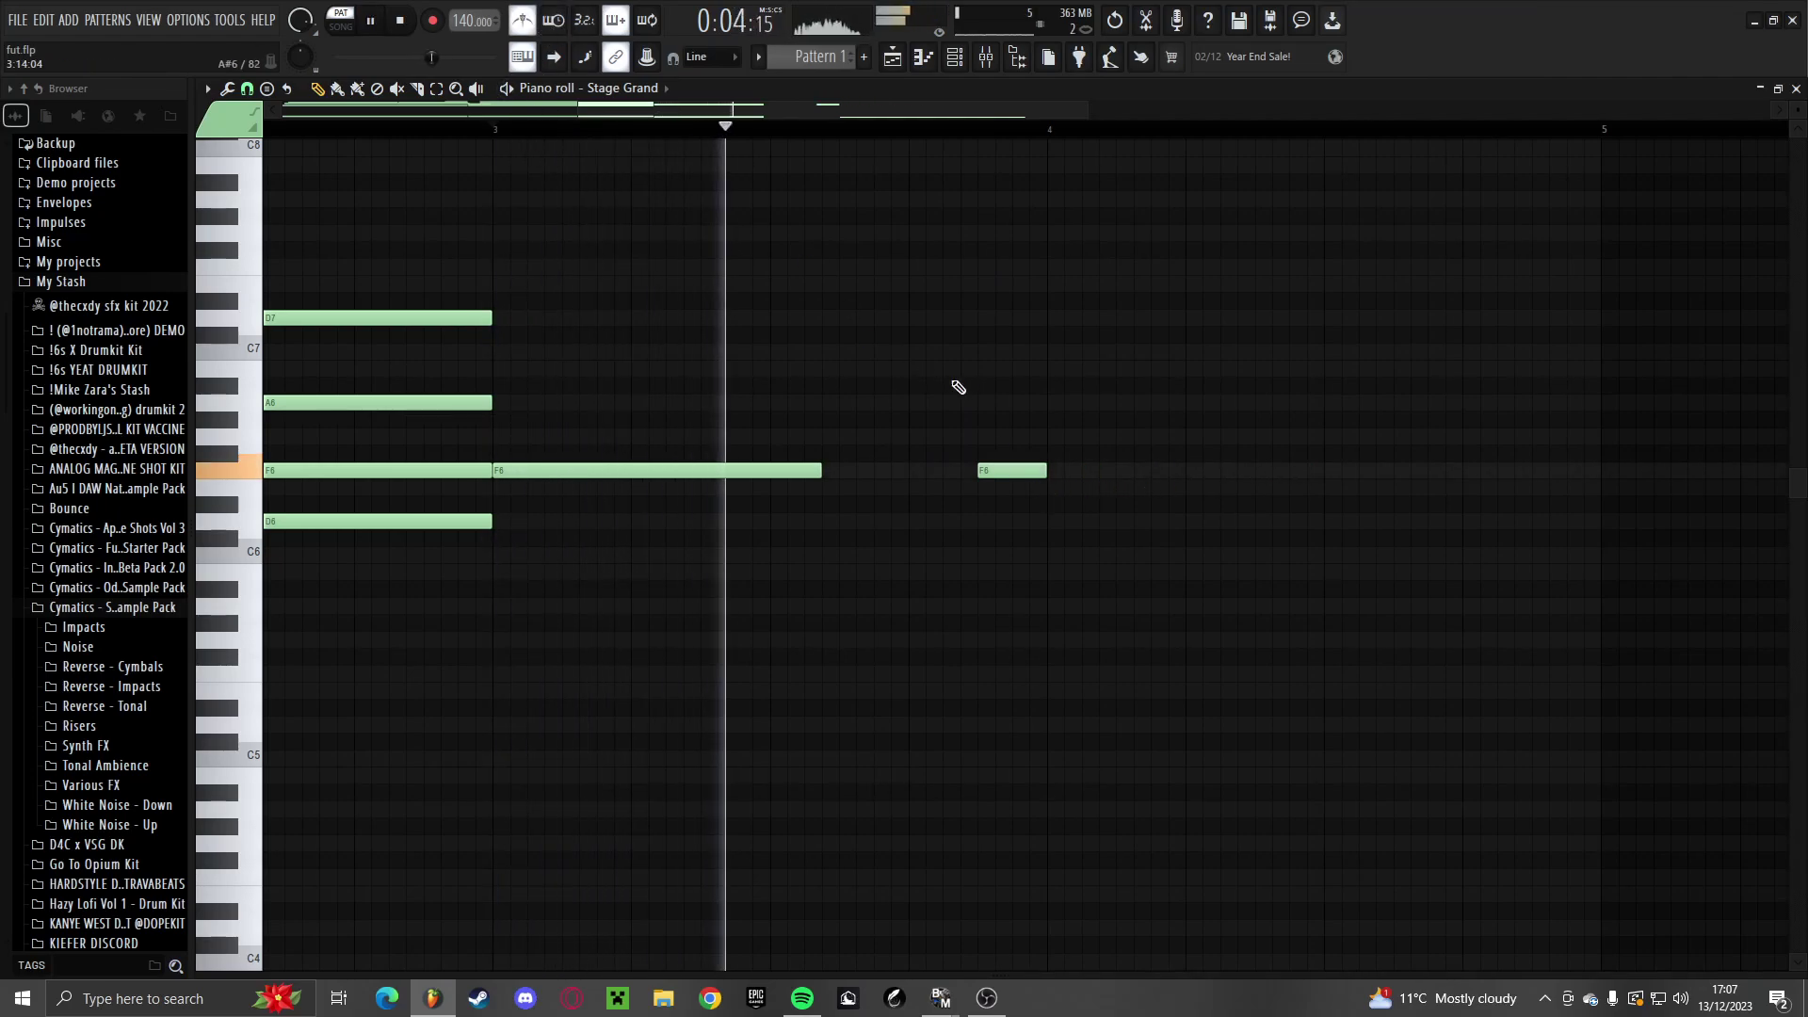
{"action": "left_click_drag", "start_coordinate": [1023, 471], "coordinate": [955, 471]}
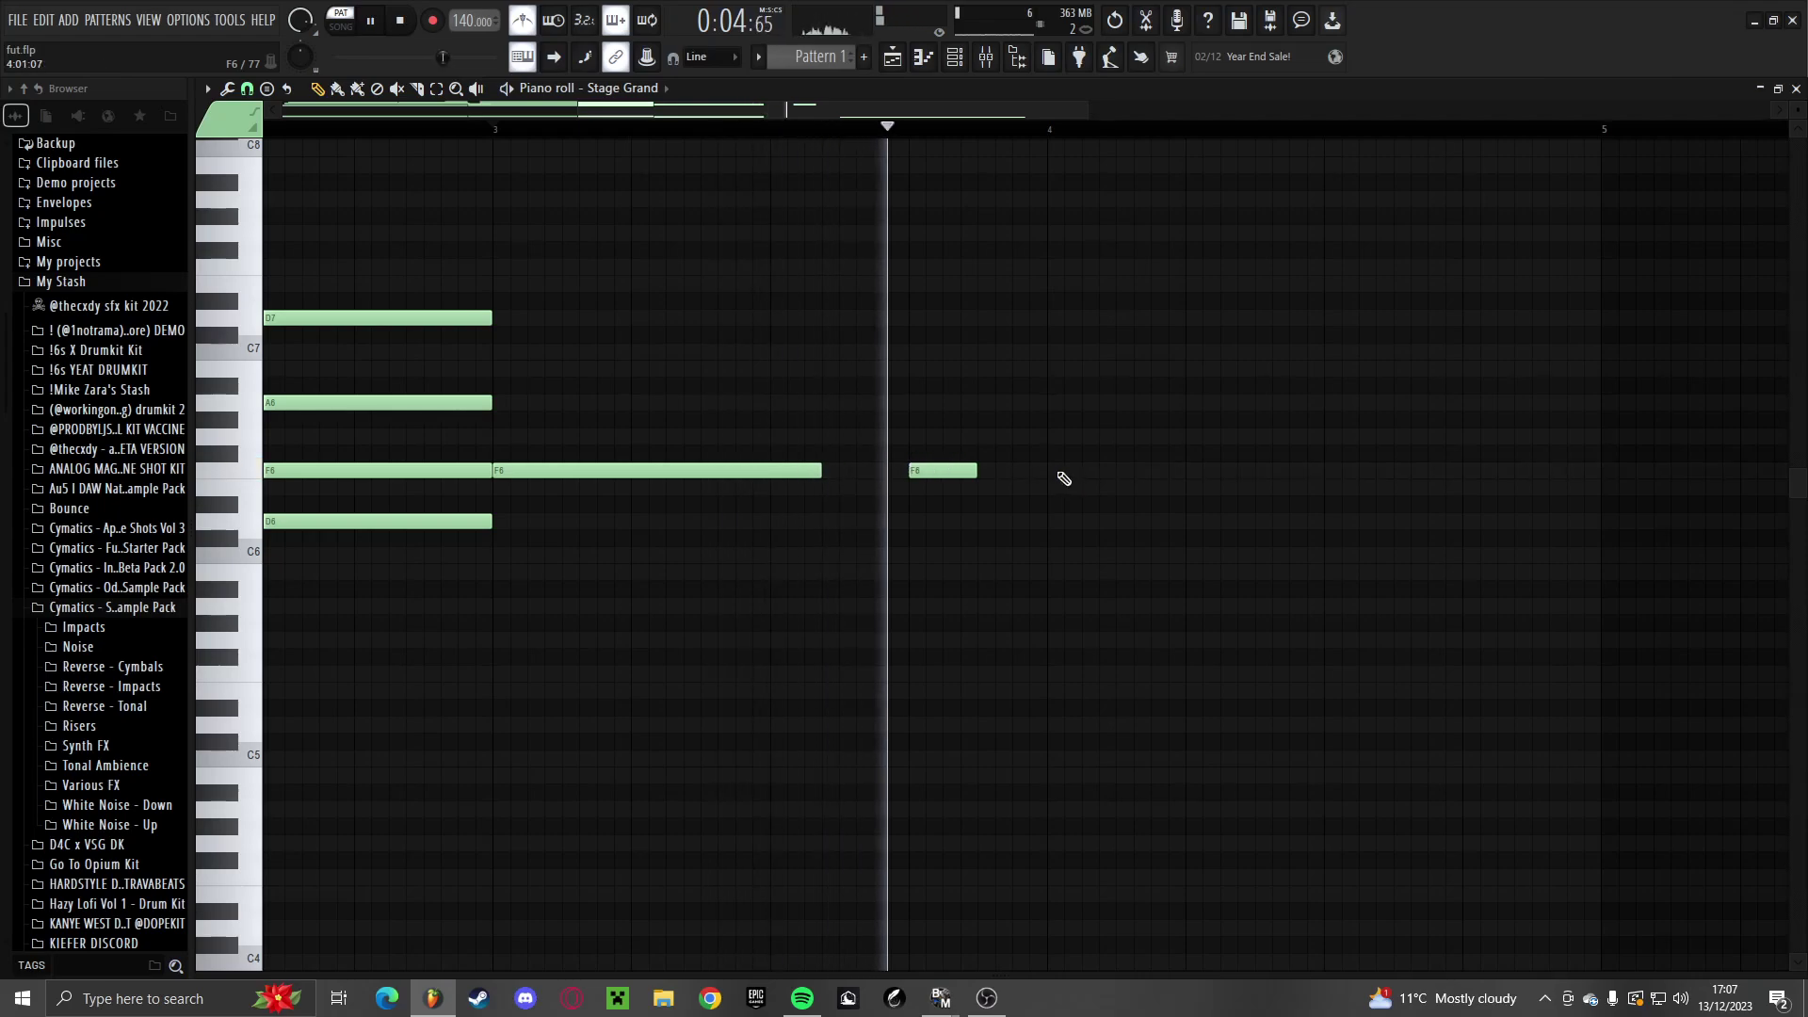
Continue the melody with a short G6 ending bar 3, a brief C6 starting bar 4 and a long D6 to the bar's end
{"action": "left_click", "coordinate": [983, 433]}
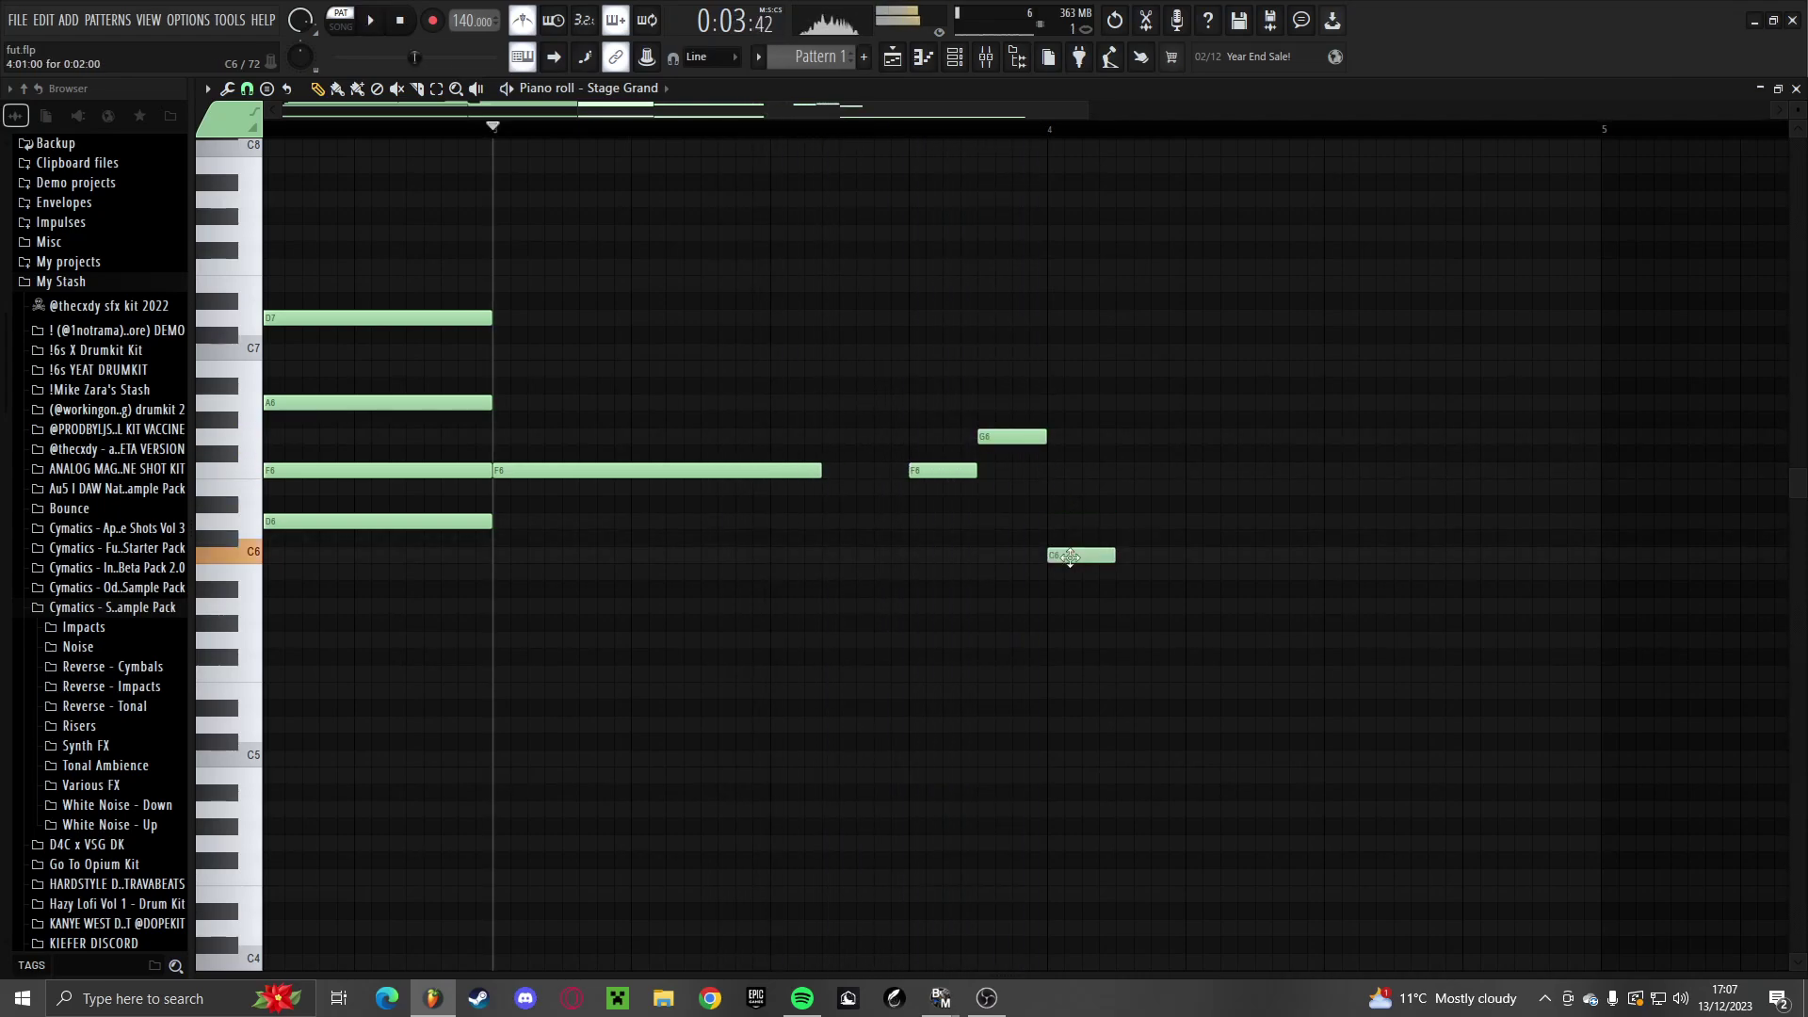
{"action": "left_click_drag", "start_coordinate": [1104, 509], "coordinate": [1618, 520]}
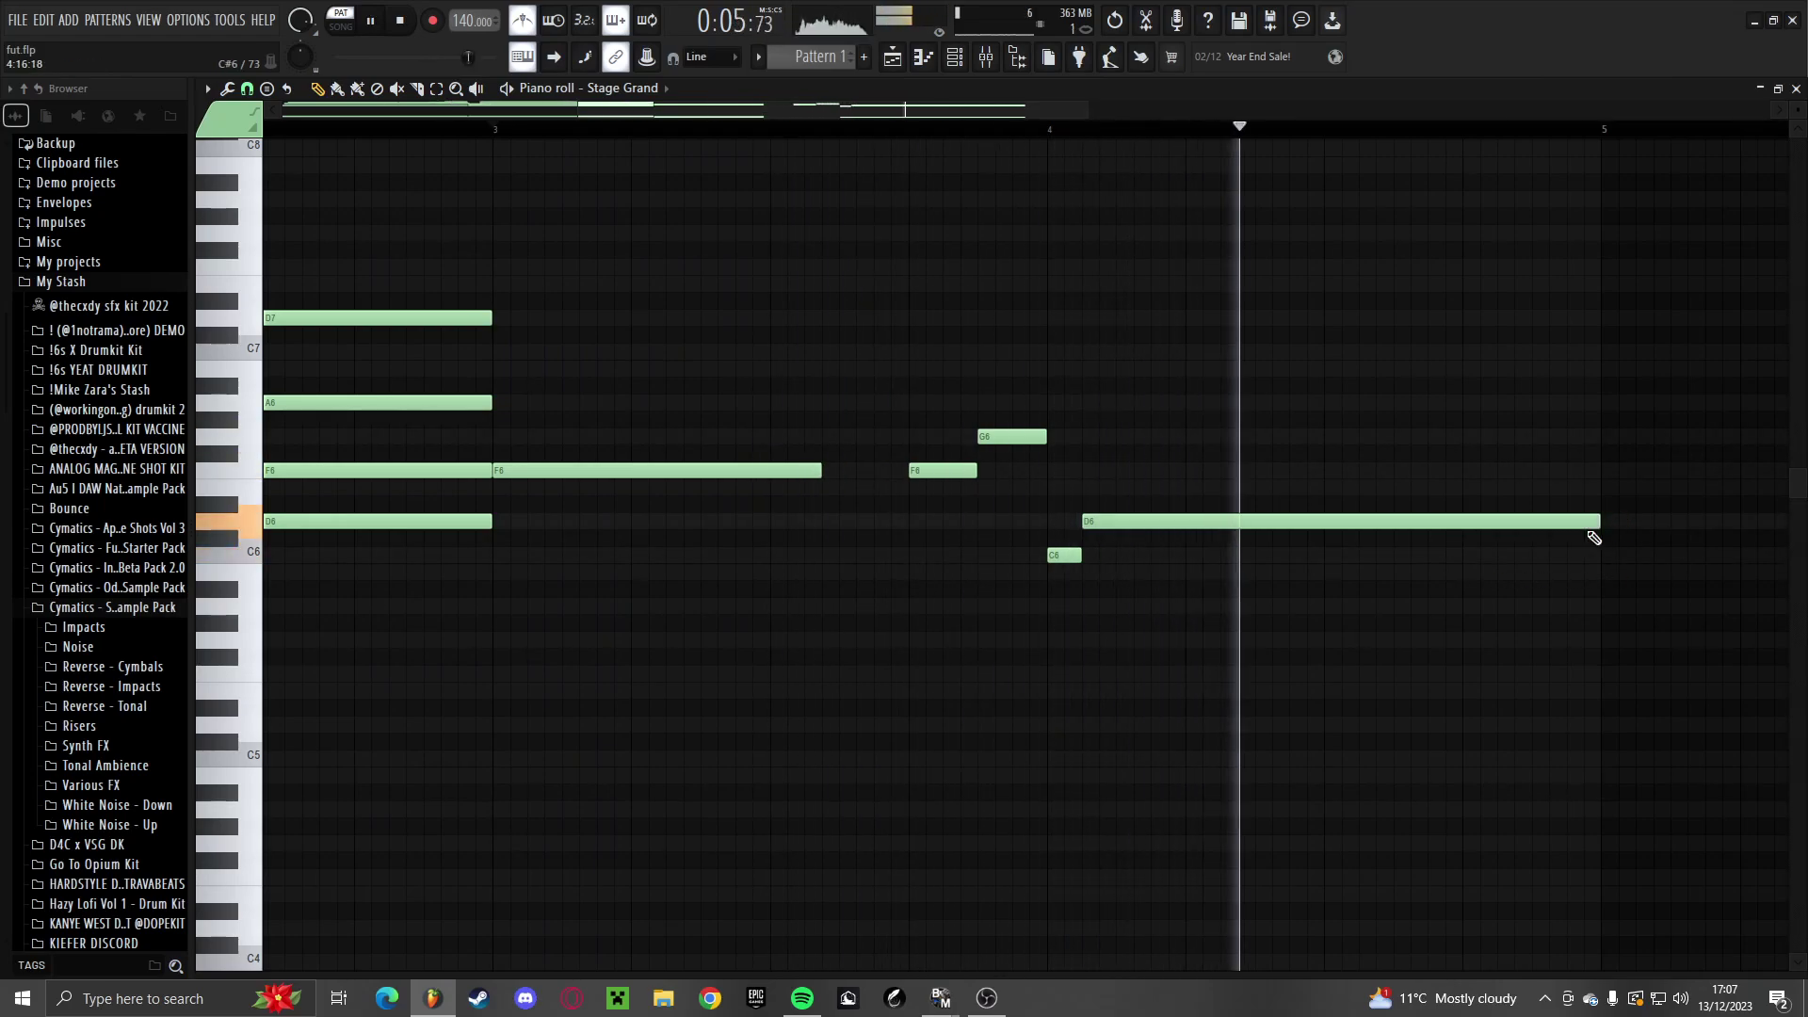
{"action": "scroll", "coordinate": [1595, 525], "scroll_direction": "down", "scroll_amount": 4}
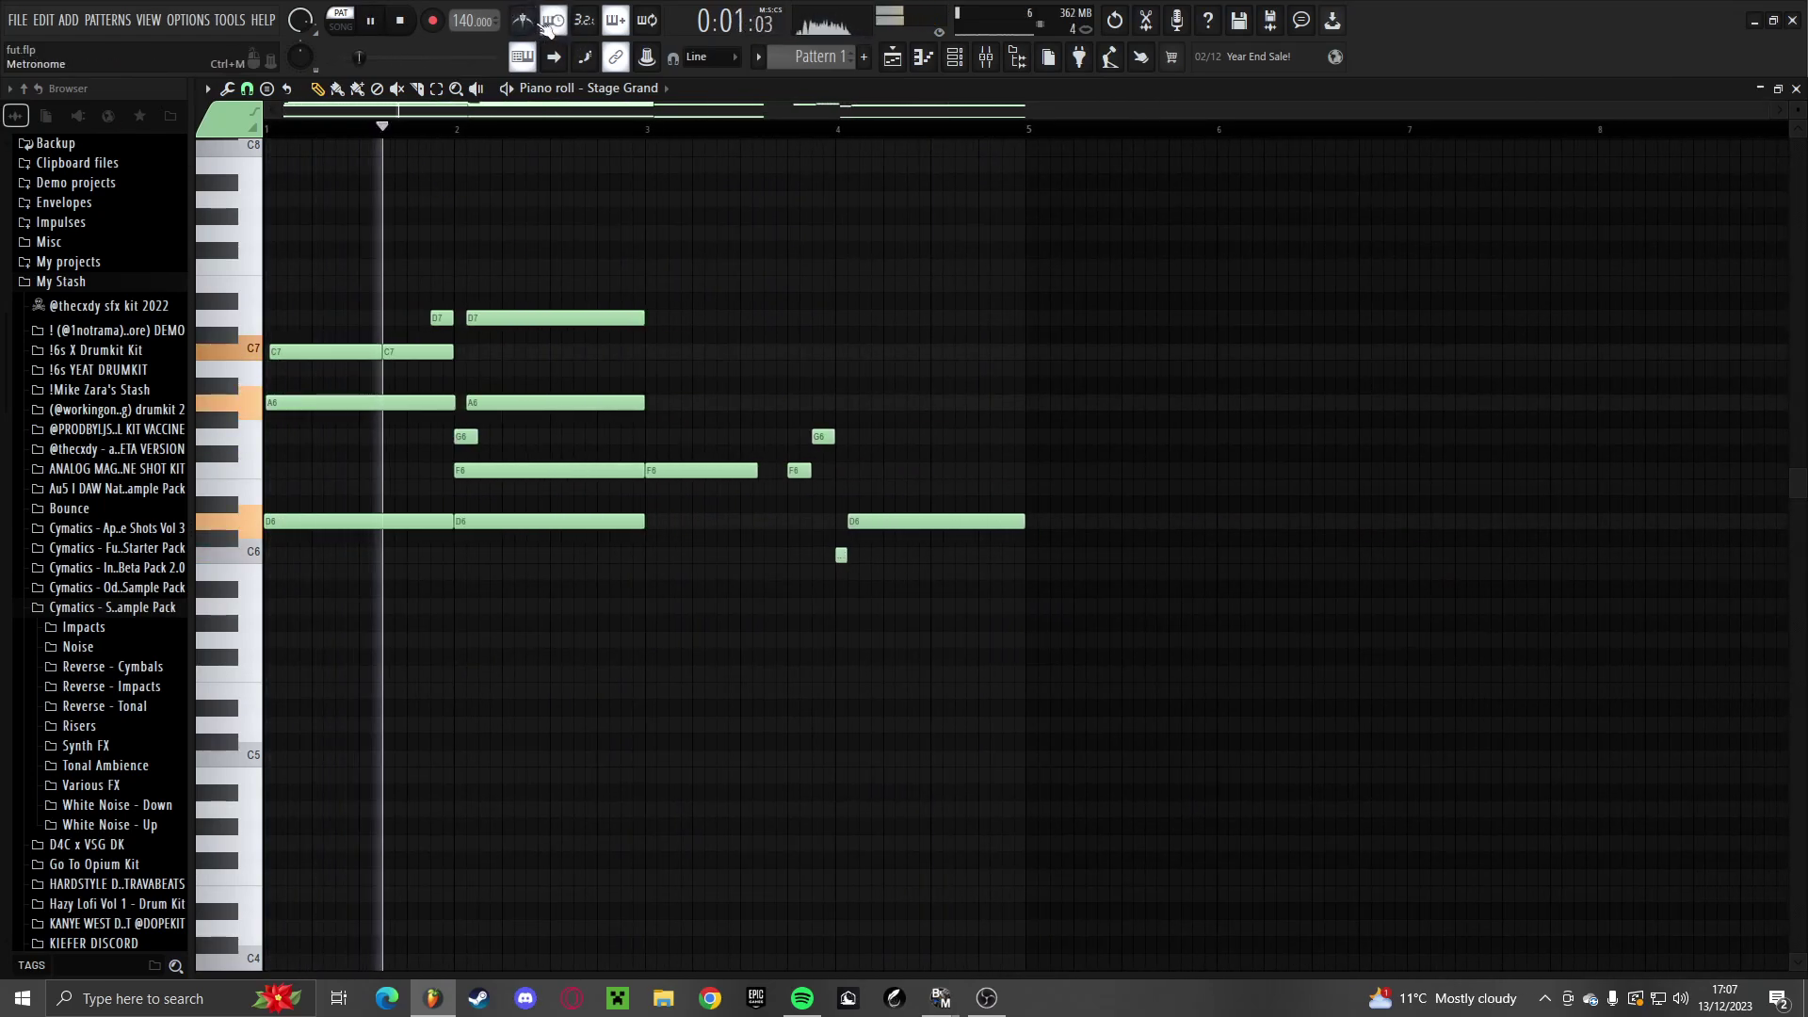
Stack A6, C6 and C7 with the F6 note at the start of bar 3 to form a chord
{"action": "scroll", "coordinate": [672, 431], "scroll_direction": "up", "scroll_amount": 2}
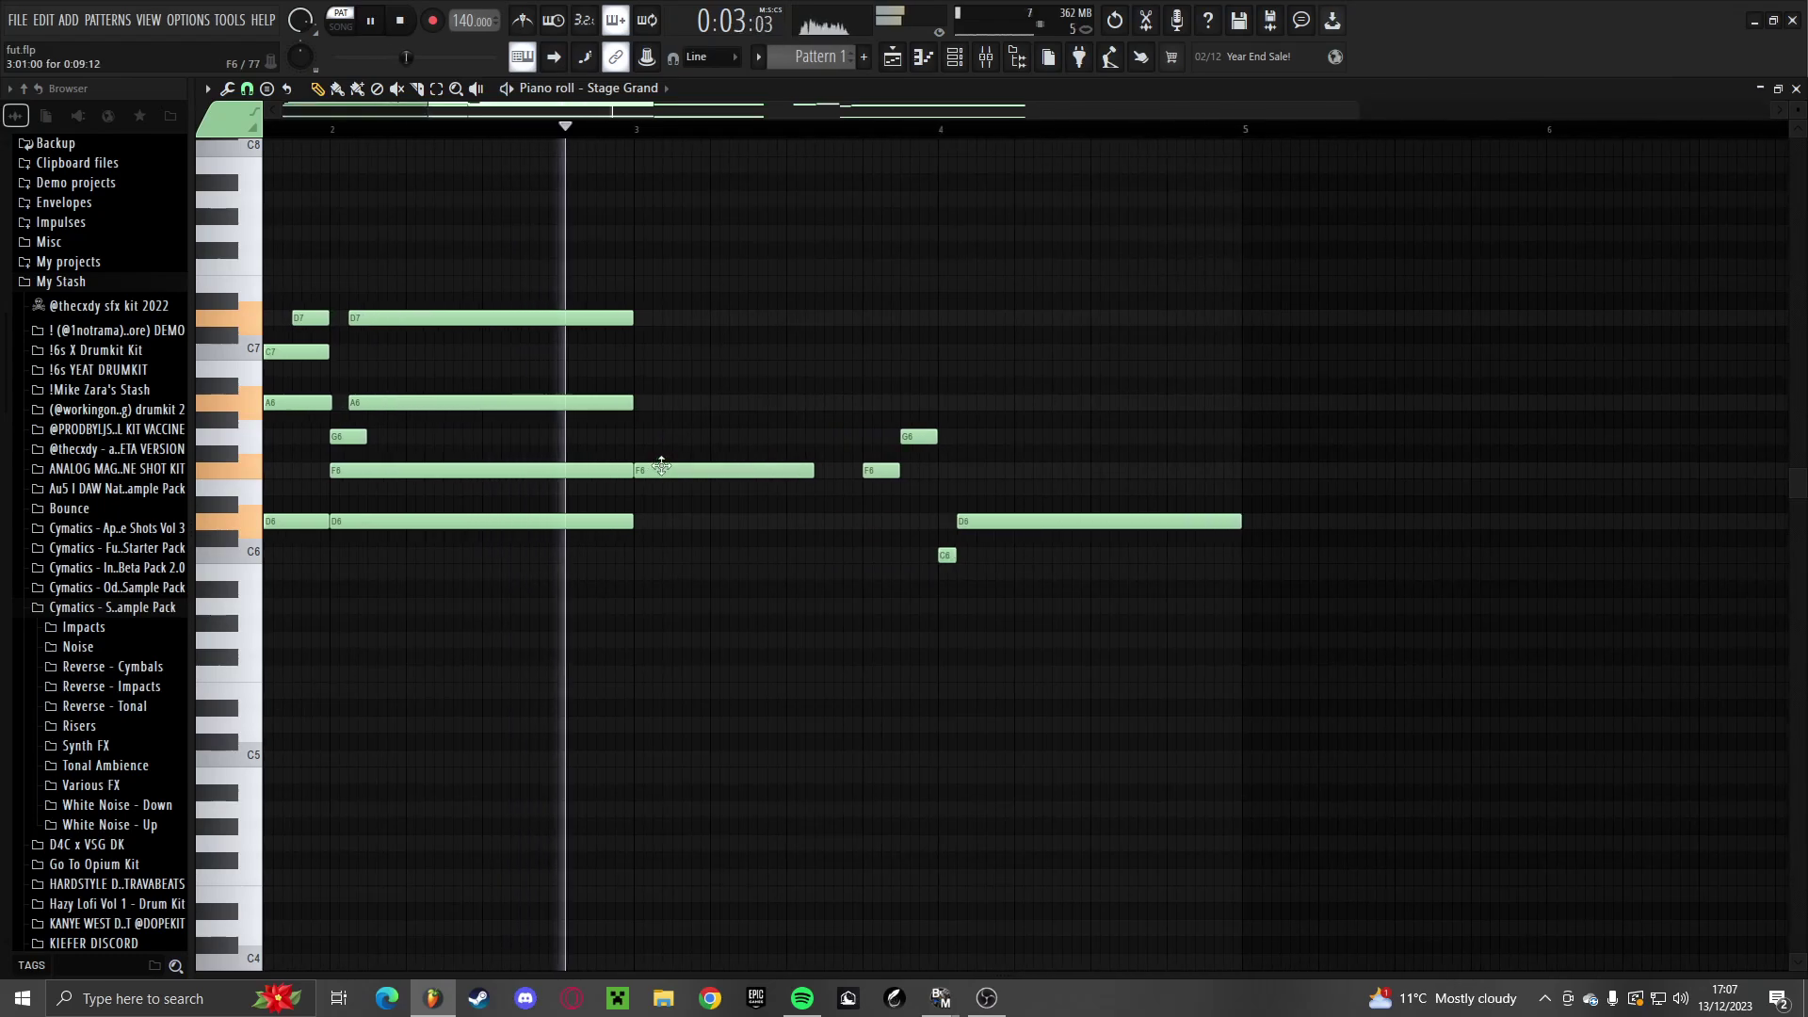
{"action": "key", "text": "space"}
{"action": "left_click", "coordinate": [630, 368]}
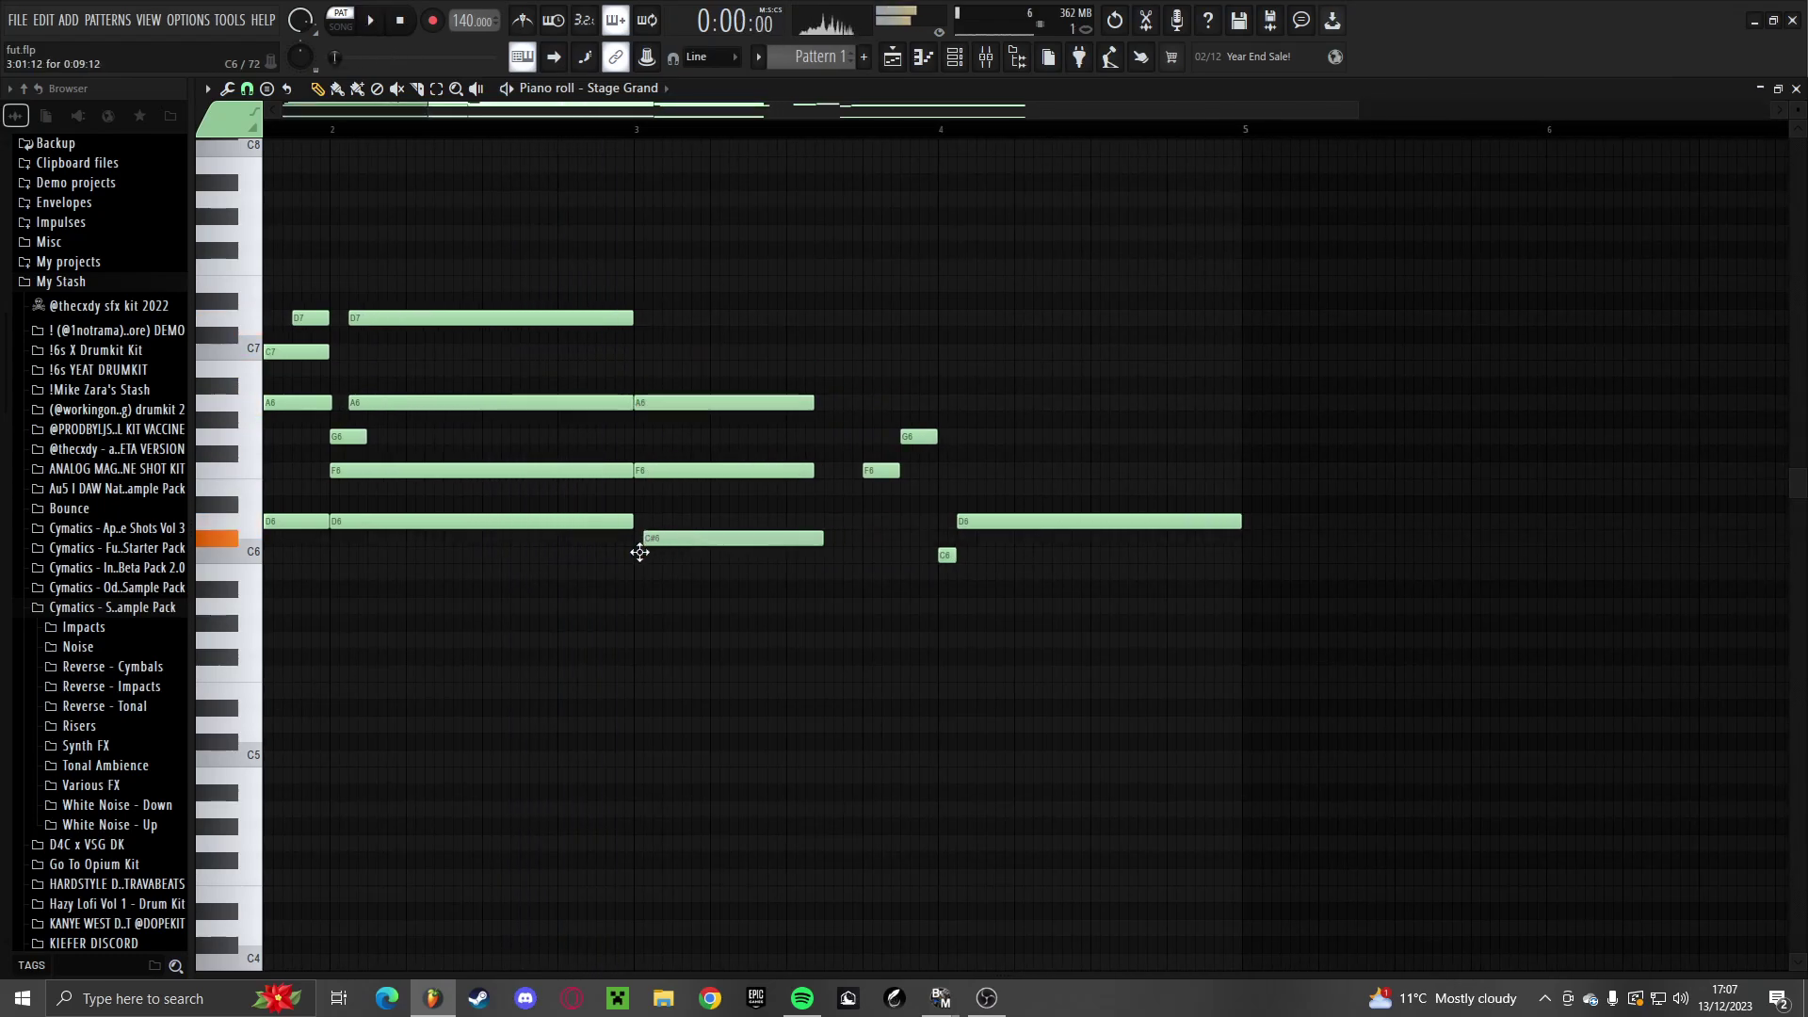
{"action": "left_click", "coordinate": [636, 352]}
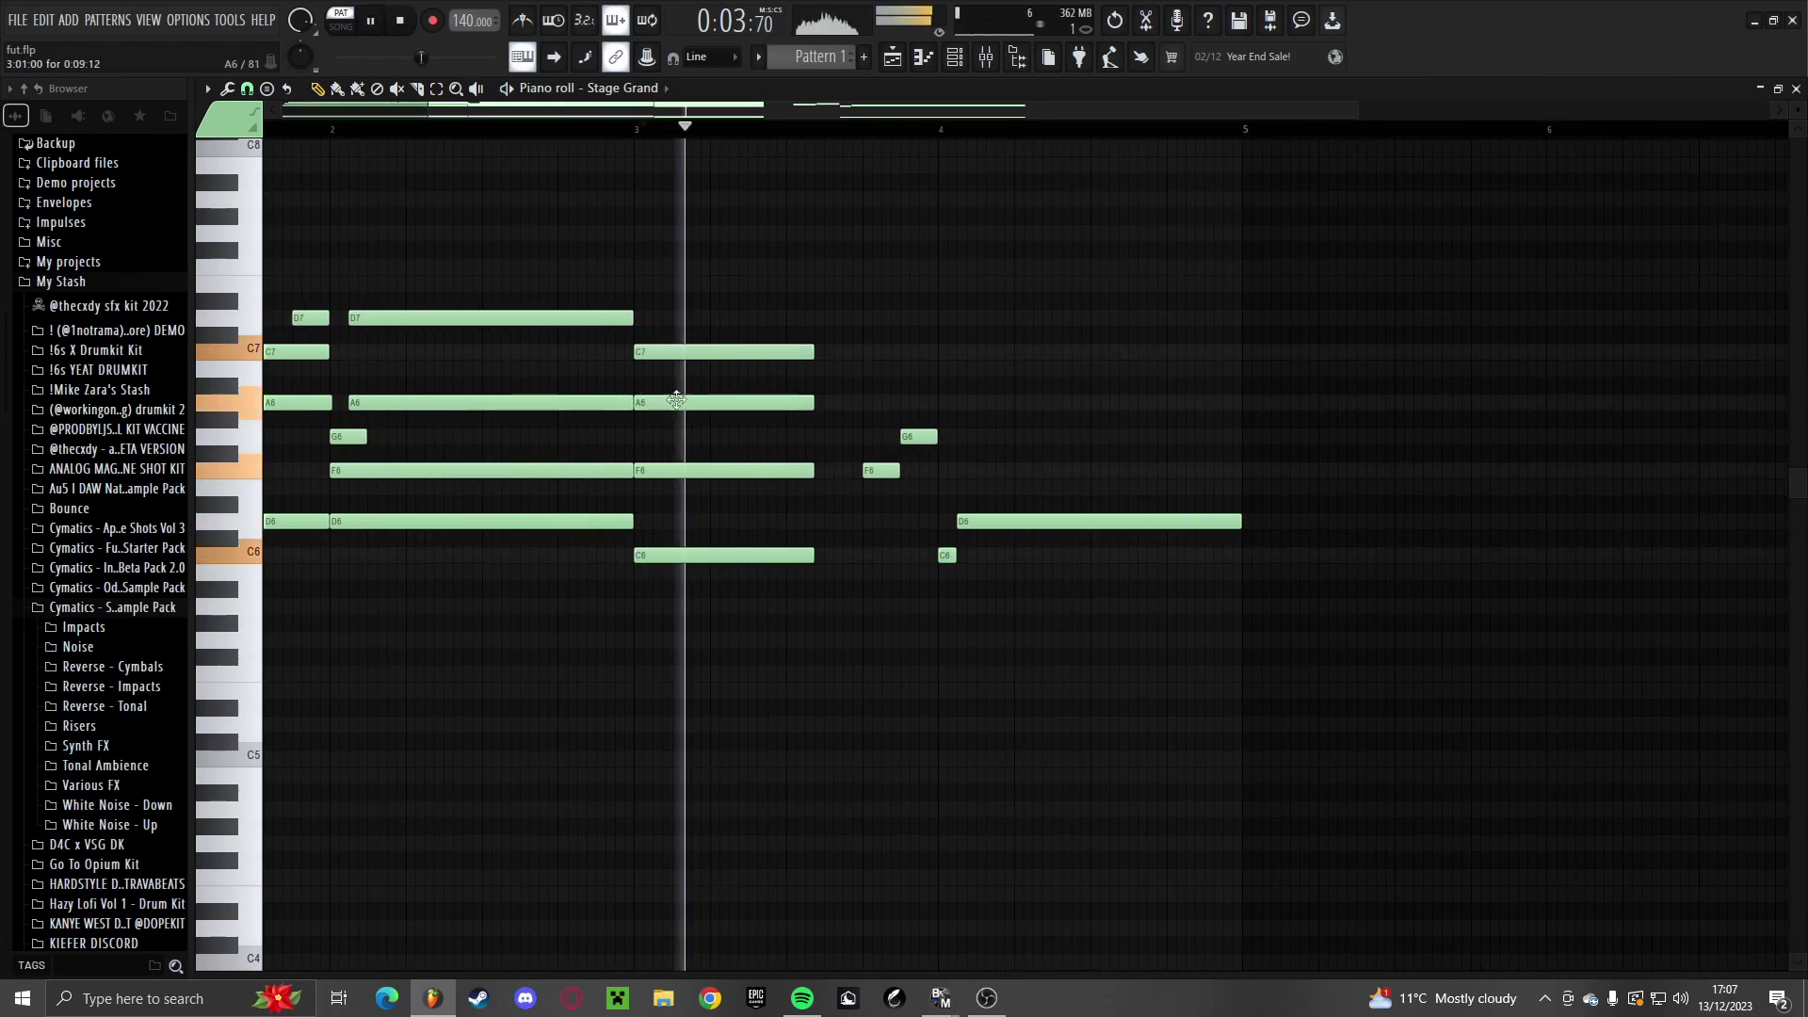
Revoice the bar 3 chord by trying G6 in place of A6, returning it to A6 and adding an E6
{"action": "left_click_drag", "start_coordinate": [674, 406], "coordinate": [683, 437]}
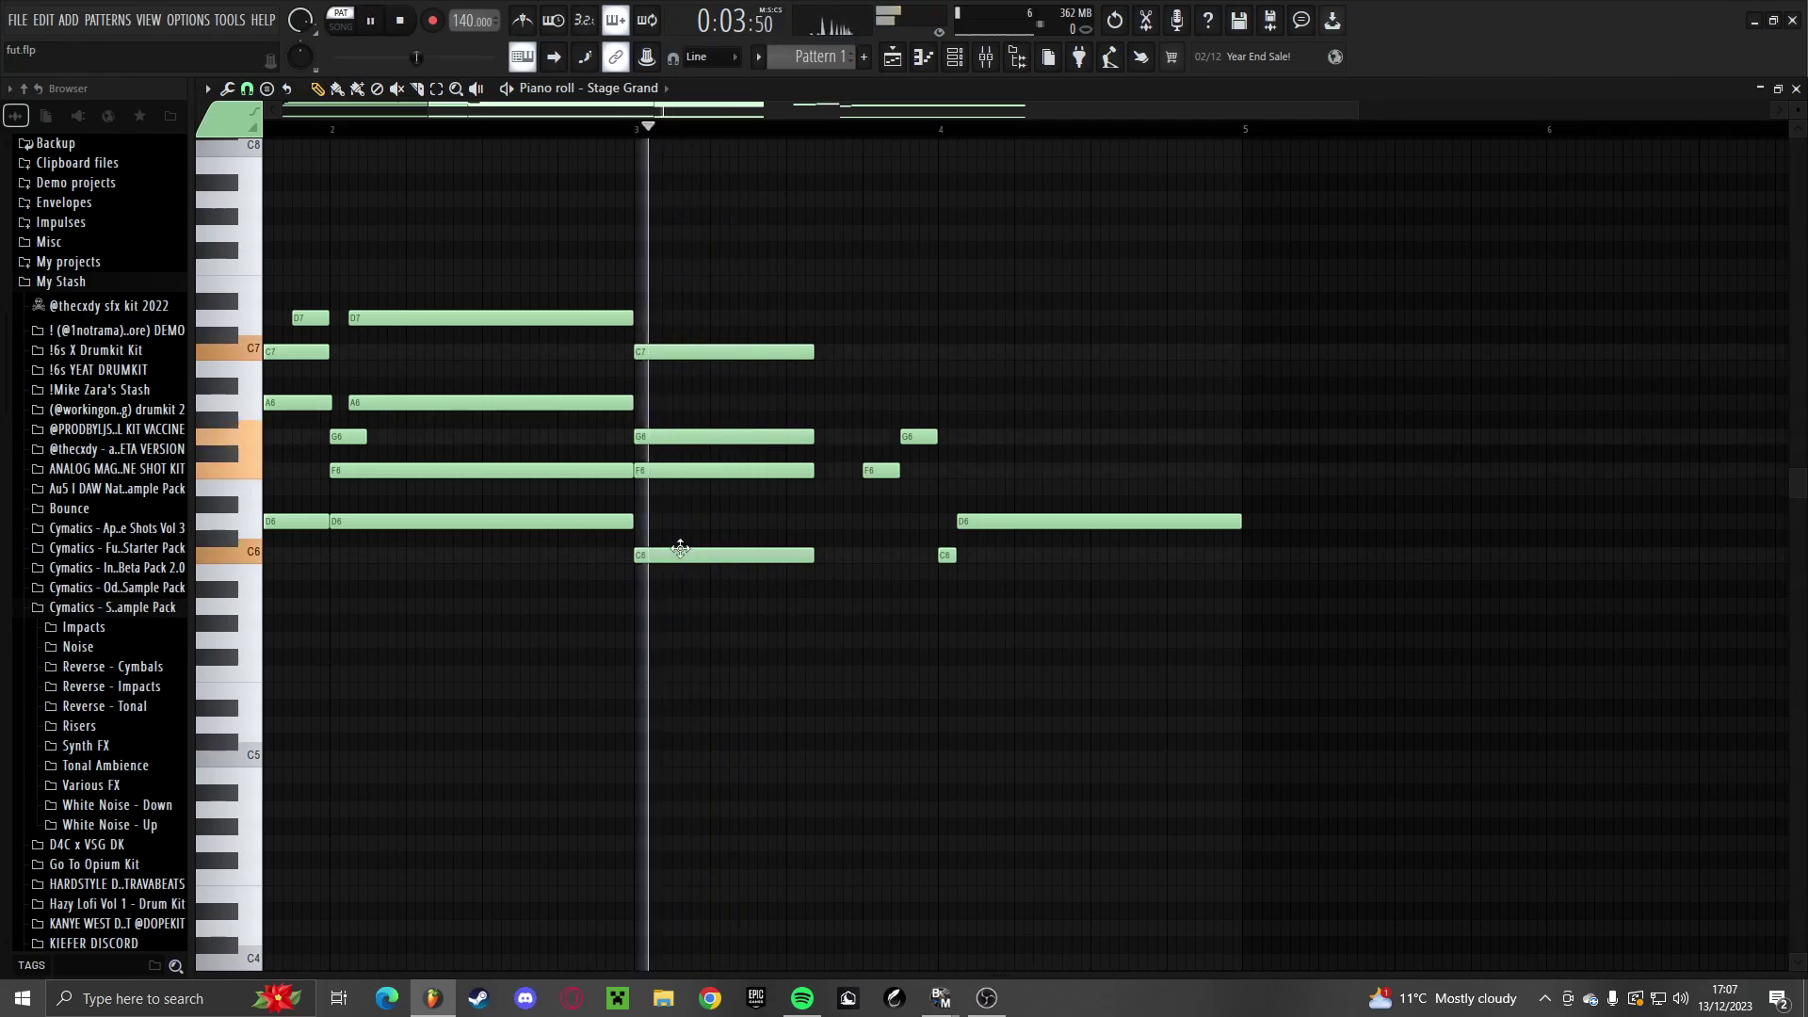
{"action": "key", "text": "space"}
{"action": "left_click_drag", "start_coordinate": [686, 466], "coordinate": [679, 403]}
{"action": "key", "text": "space"}
{"action": "scroll", "coordinate": [679, 403], "scroll_direction": "down", "scroll_amount": 2}
{"action": "scroll", "coordinate": [839, 605], "scroll_direction": "up", "scroll_amount": 3}
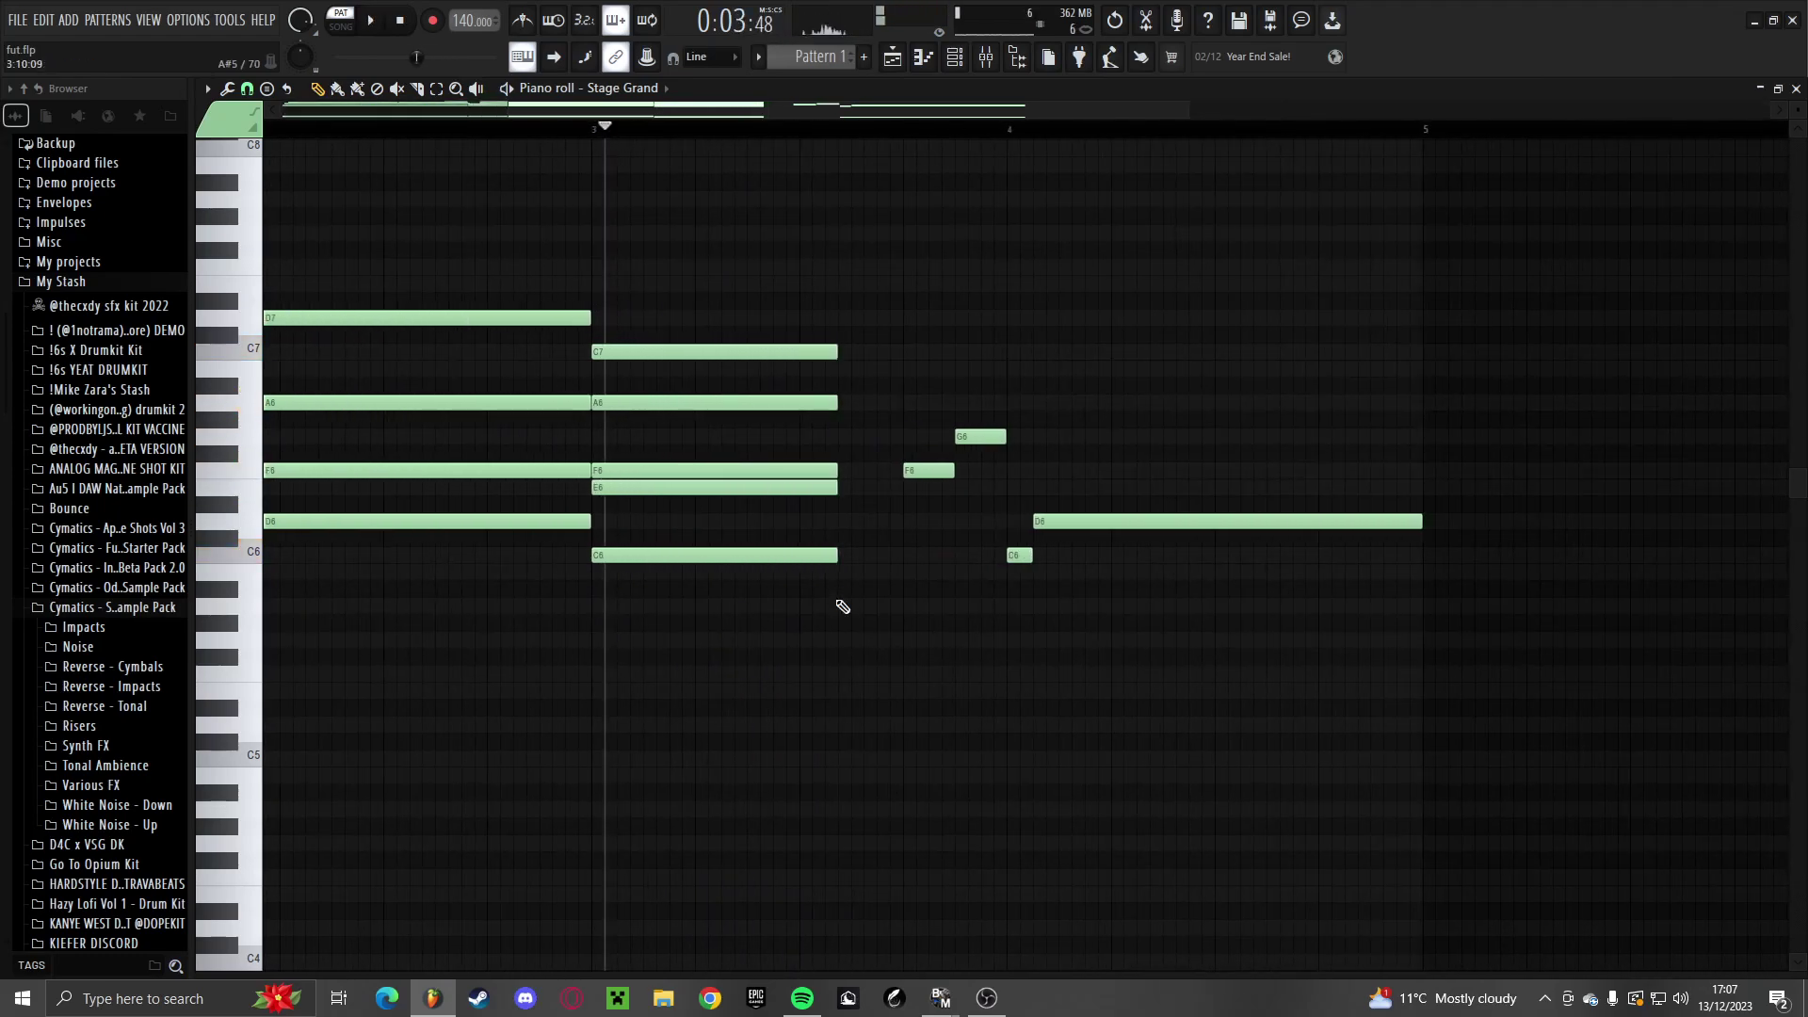
Extend the bar 3 chord notes C6, E6, F6, A6 and C7 to the end of the bar and play them back
{"action": "left_click_drag", "start_coordinate": [839, 605], "coordinate": [1002, 372]}
{"action": "left_click", "coordinate": [998, 376]}
{"action": "scroll", "coordinate": [921, 505], "scroll_direction": "down", "scroll_amount": 3}
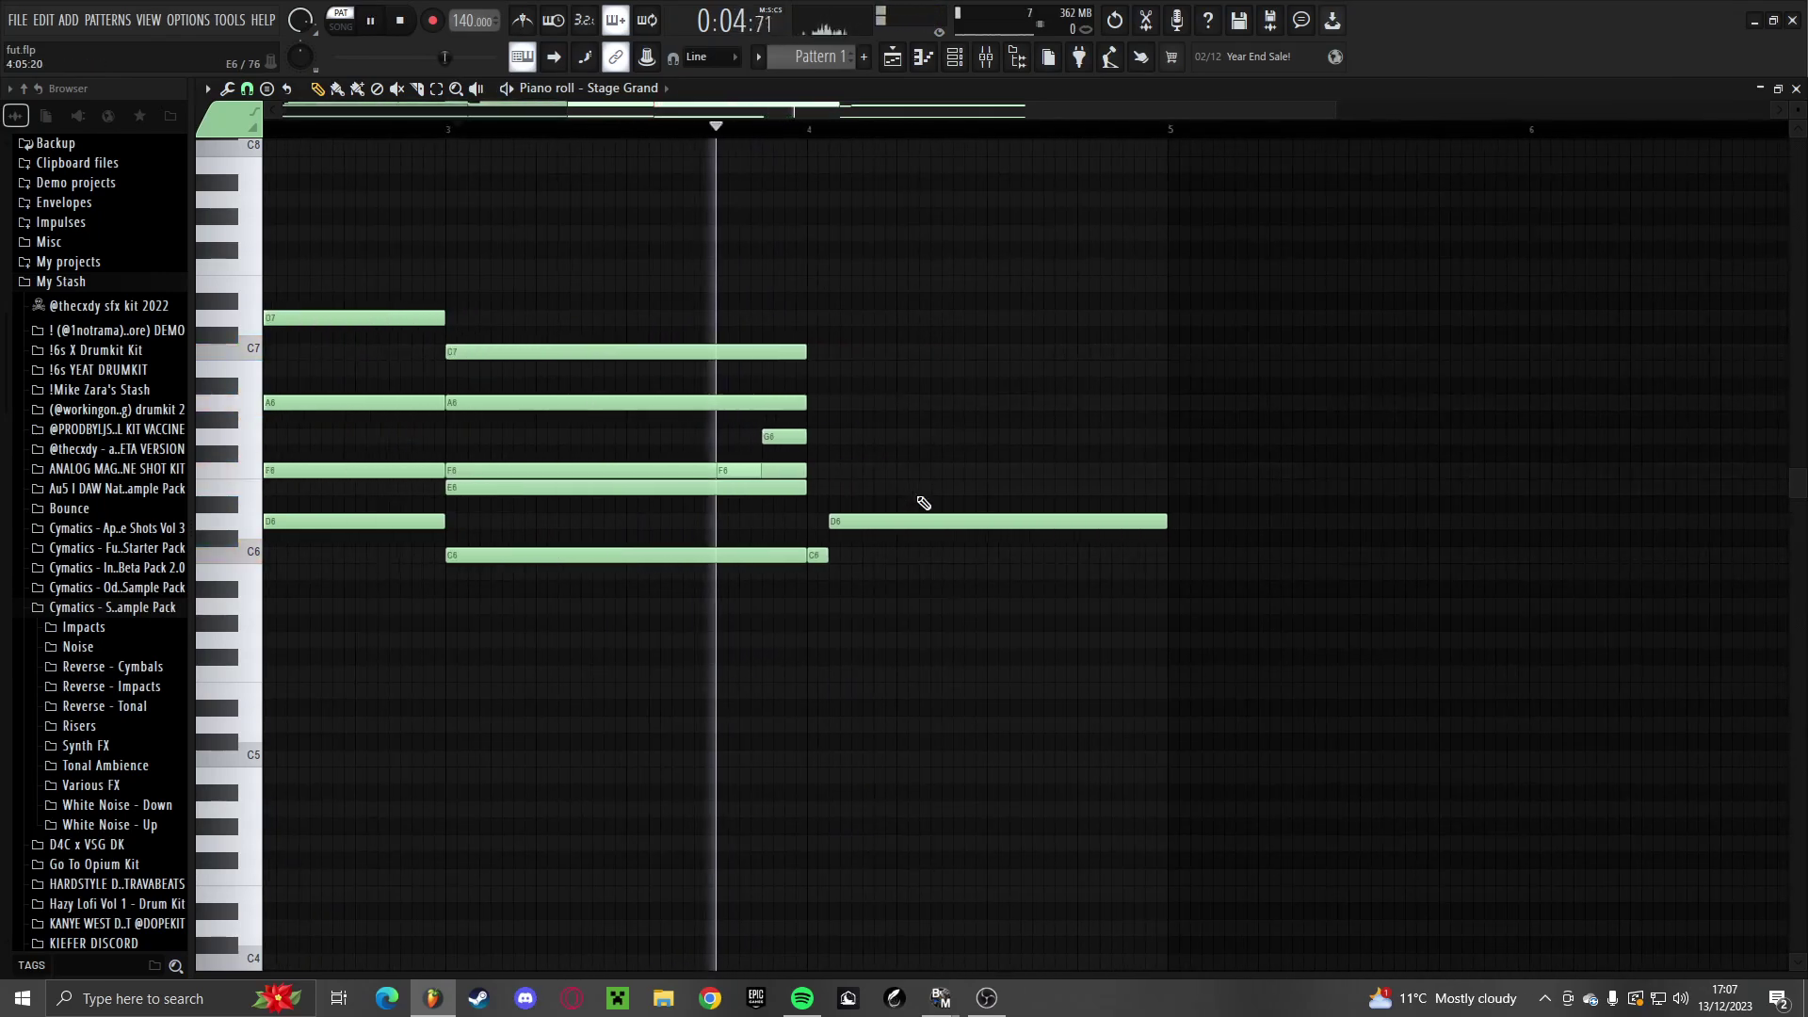
{"action": "scroll", "coordinate": [800, 511], "scroll_direction": "down", "scroll_amount": 2}
{"action": "scroll", "coordinate": [808, 504], "scroll_direction": "up", "scroll_amount": 2}
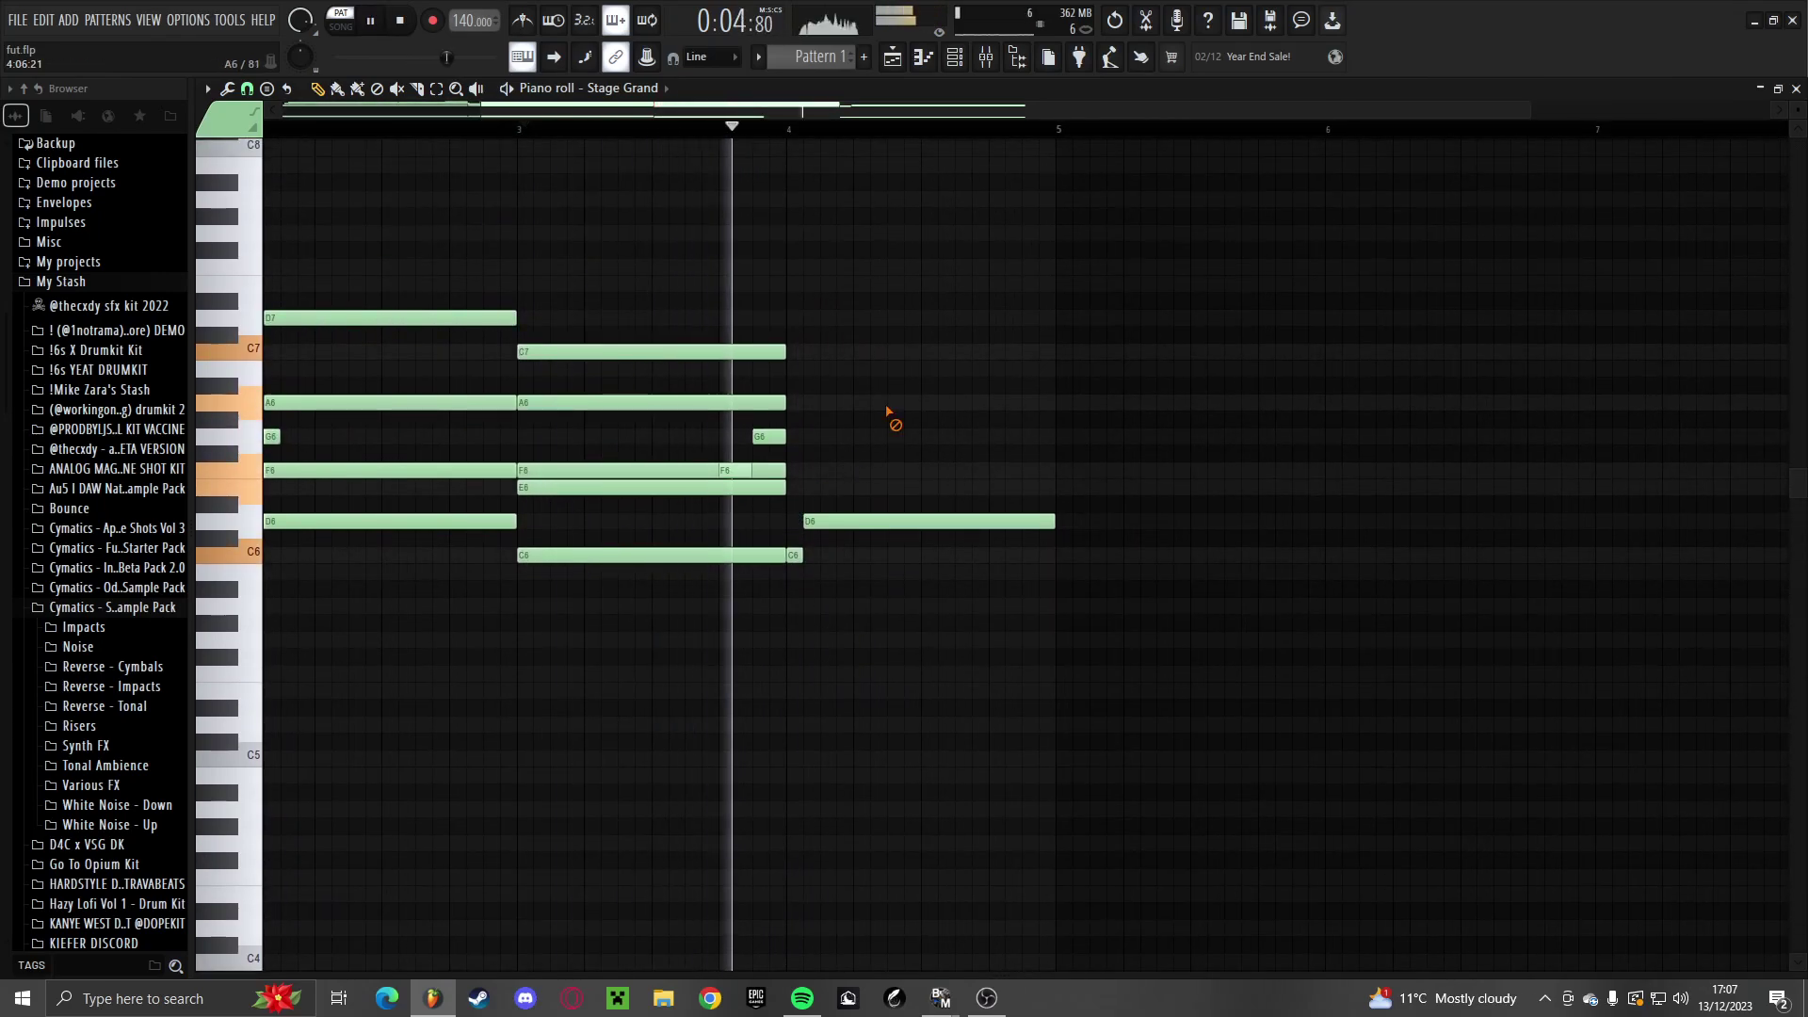
{"action": "scroll", "coordinate": [884, 415], "scroll_direction": "down", "scroll_amount": 2}
{"action": "key", "text": "space"}
Add a long A#5 note below the D6 in bar 4, starting slightly after the bar line, and play it from bar 3
{"action": "scroll", "coordinate": [848, 528], "scroll_direction": "up", "scroll_amount": 2}
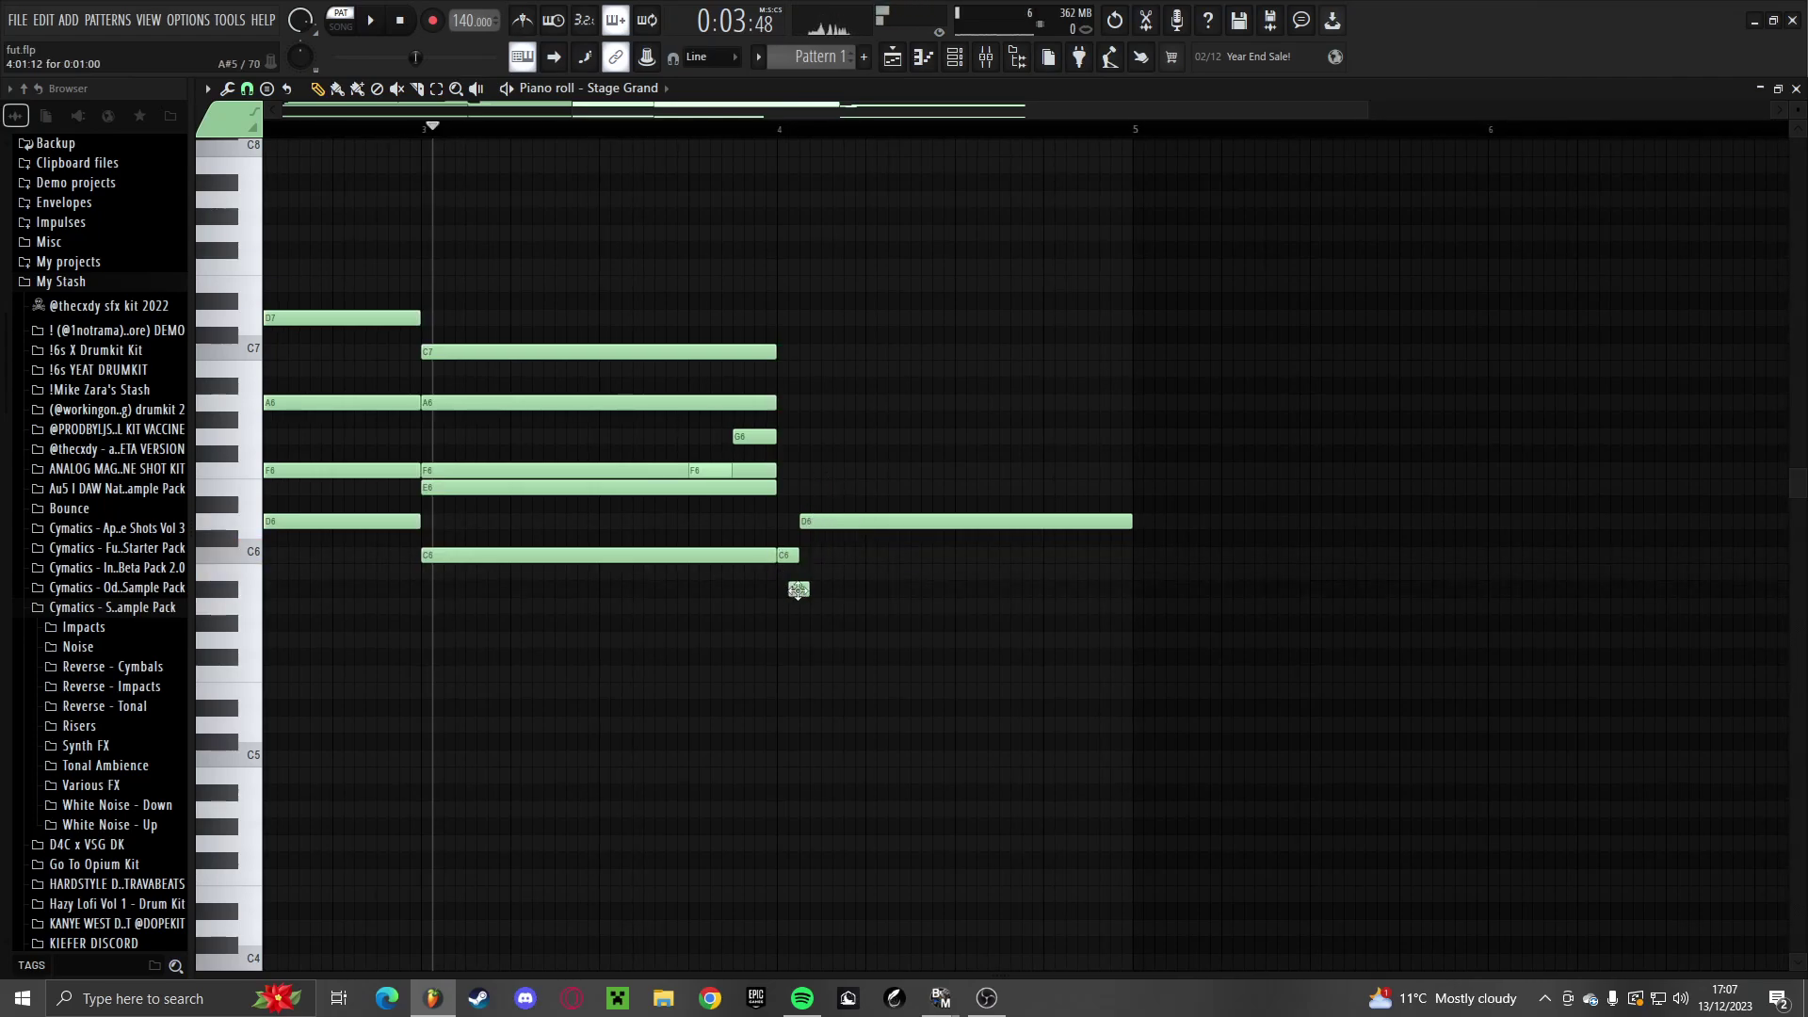
{"action": "key", "text": "space"}
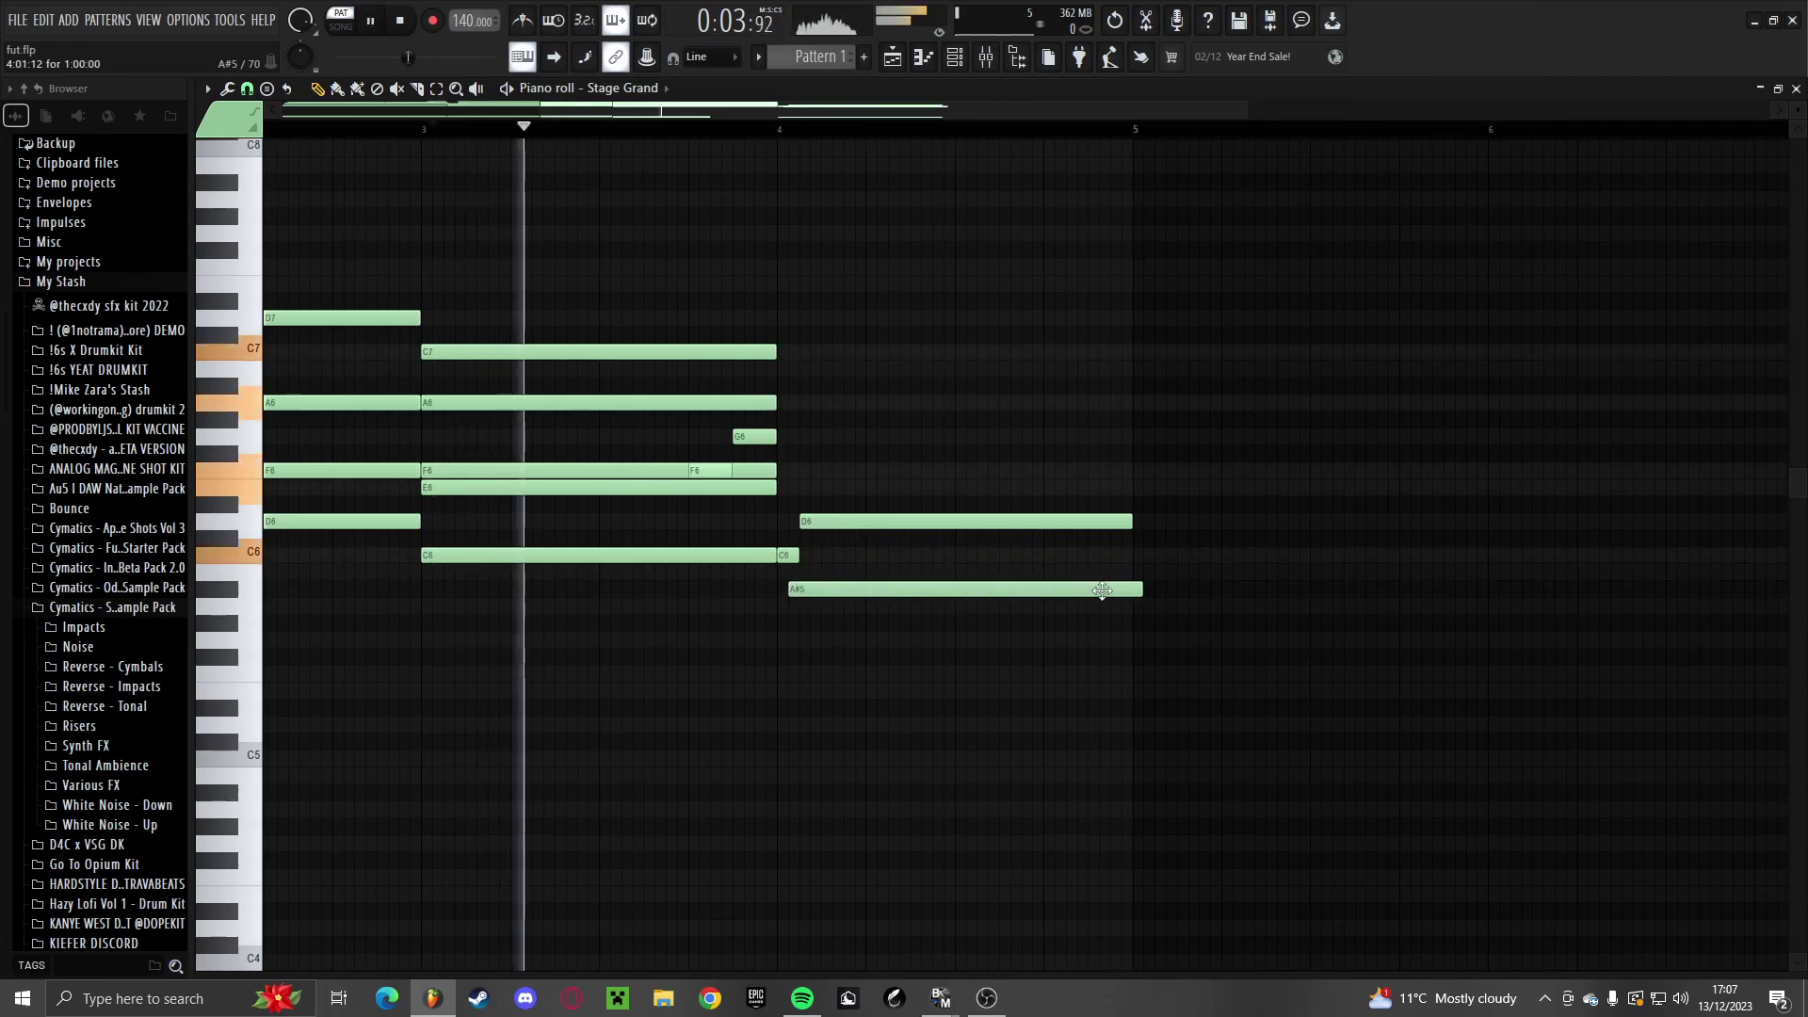
{"action": "scroll", "coordinate": [1102, 593], "scroll_direction": "down", "scroll_amount": 1}
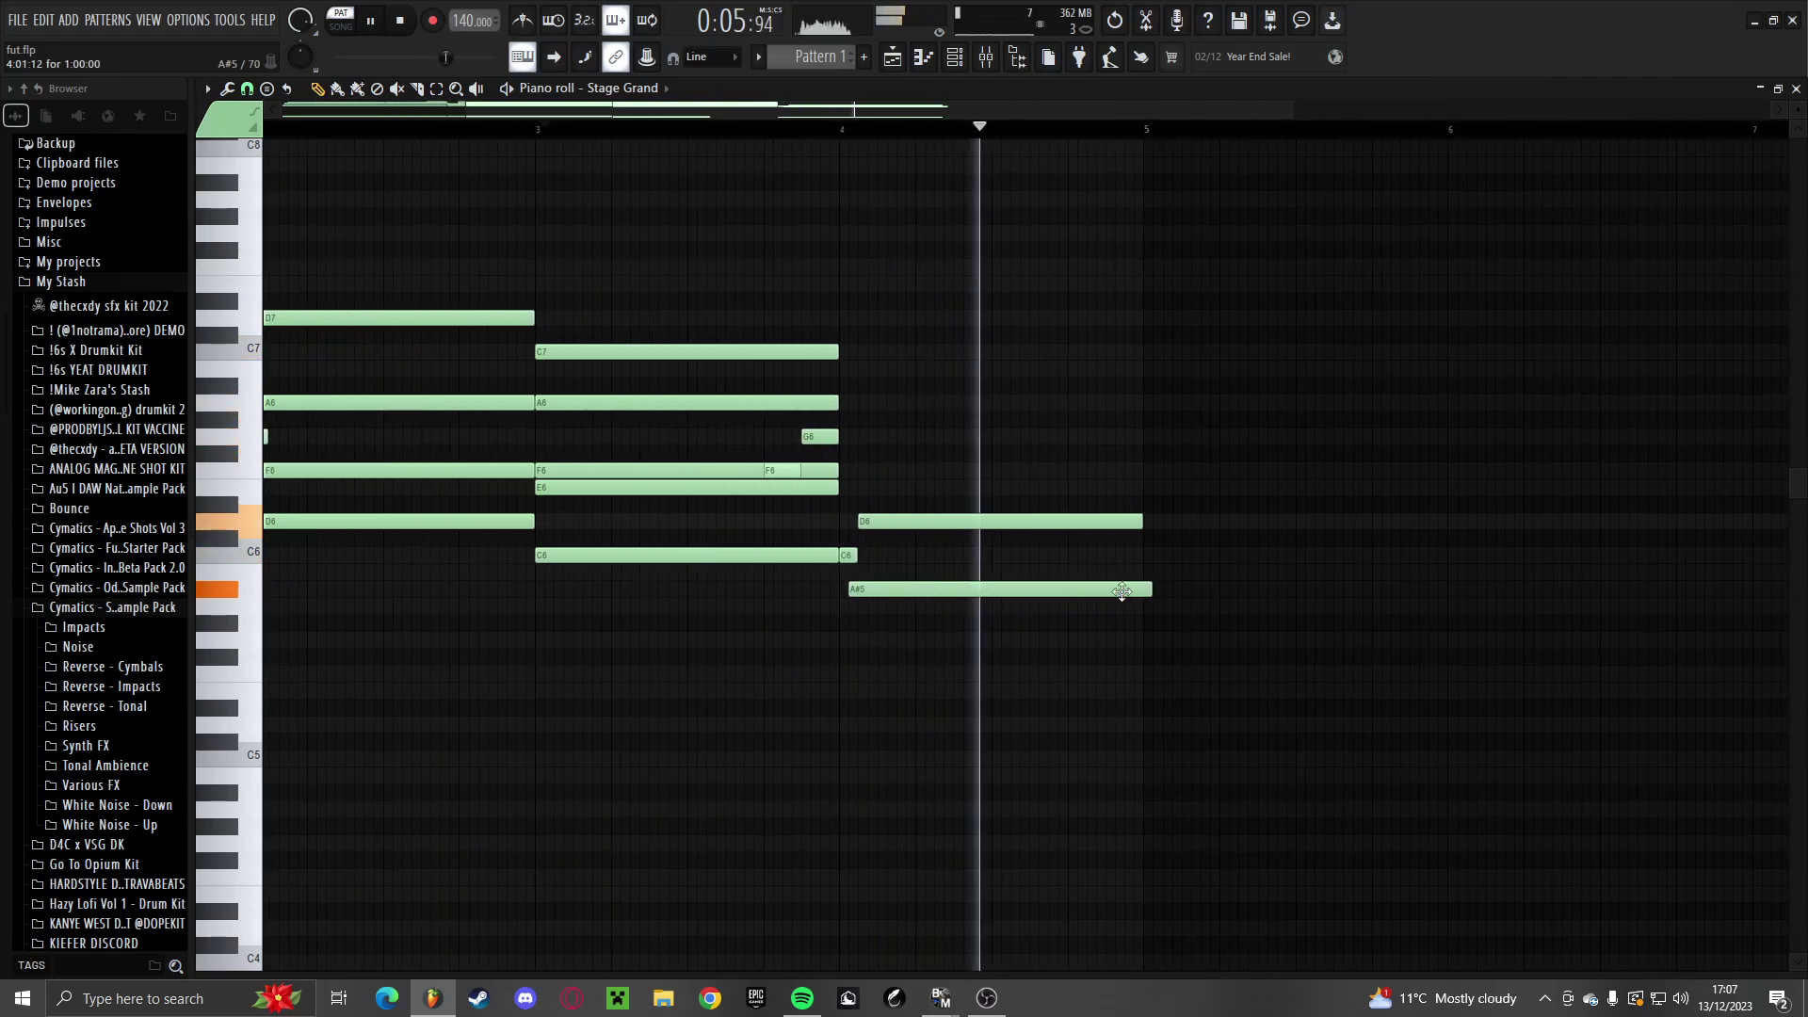
{"action": "key", "text": "space"}
{"action": "scroll", "coordinate": [1174, 591], "scroll_direction": "up", "scroll_amount": 1}
Add long F6 and A#6 notes to the bar 4 chord, start F6 slightly after the bar line, and play the pattern
{"action": "scroll", "coordinate": [955, 579], "scroll_direction": "up", "scroll_amount": 2}
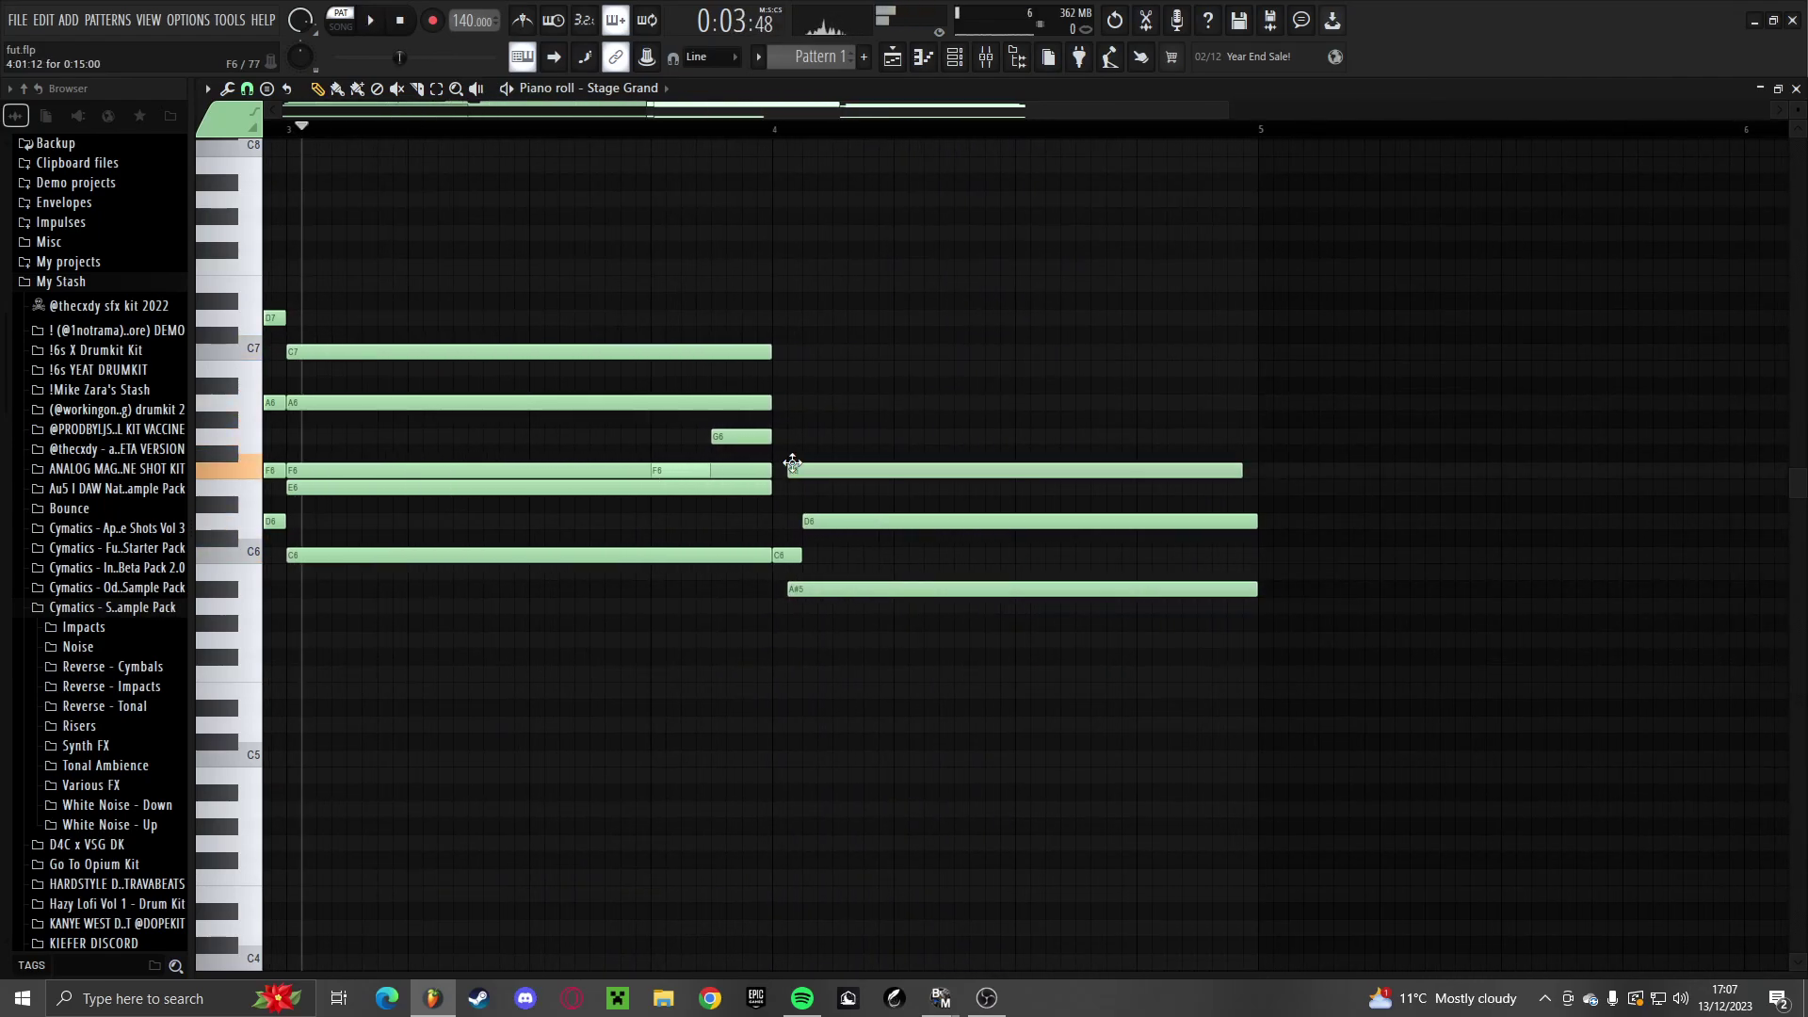
{"action": "left_click_drag", "start_coordinate": [789, 405], "coordinate": [775, 380]}
{"action": "key", "text": "space"}
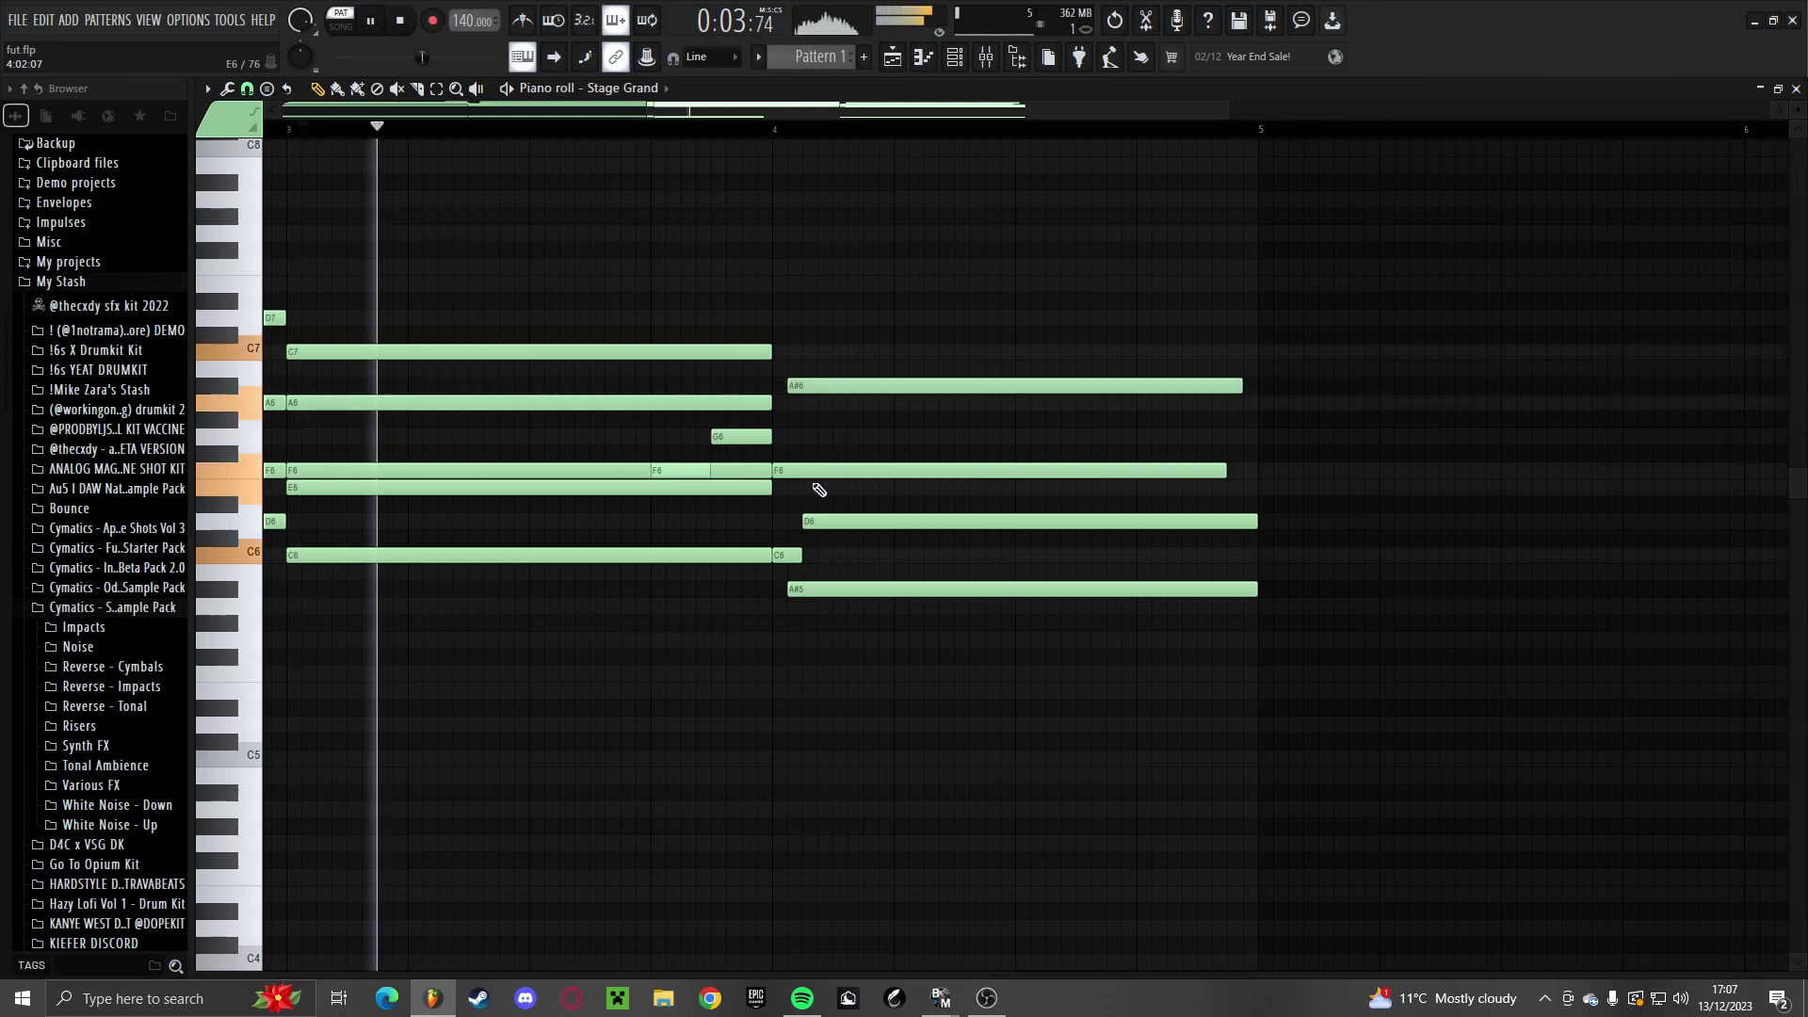
{"action": "left_click_drag", "start_coordinate": [808, 471], "coordinate": [813, 471]}
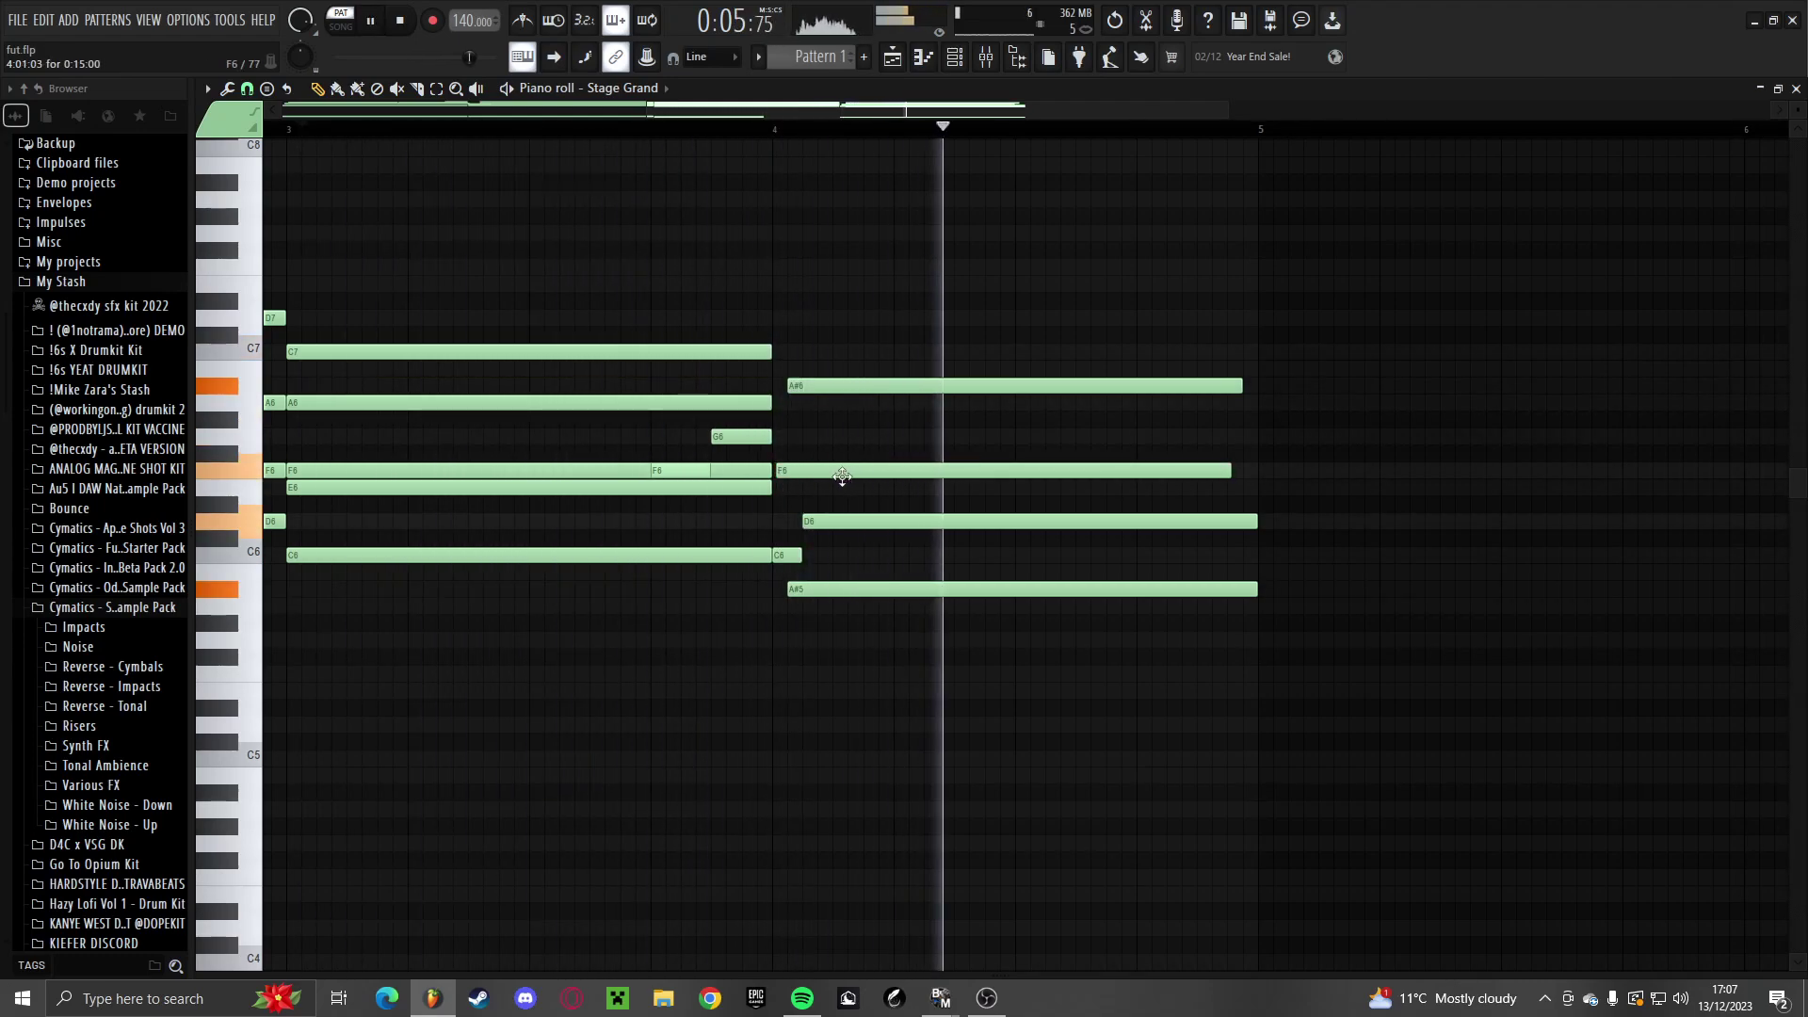
{"action": "scroll", "coordinate": [899, 455], "scroll_direction": "down", "scroll_amount": 2}
{"action": "scroll", "coordinate": [397, 426], "scroll_direction": "up", "scroll_amount": 1}
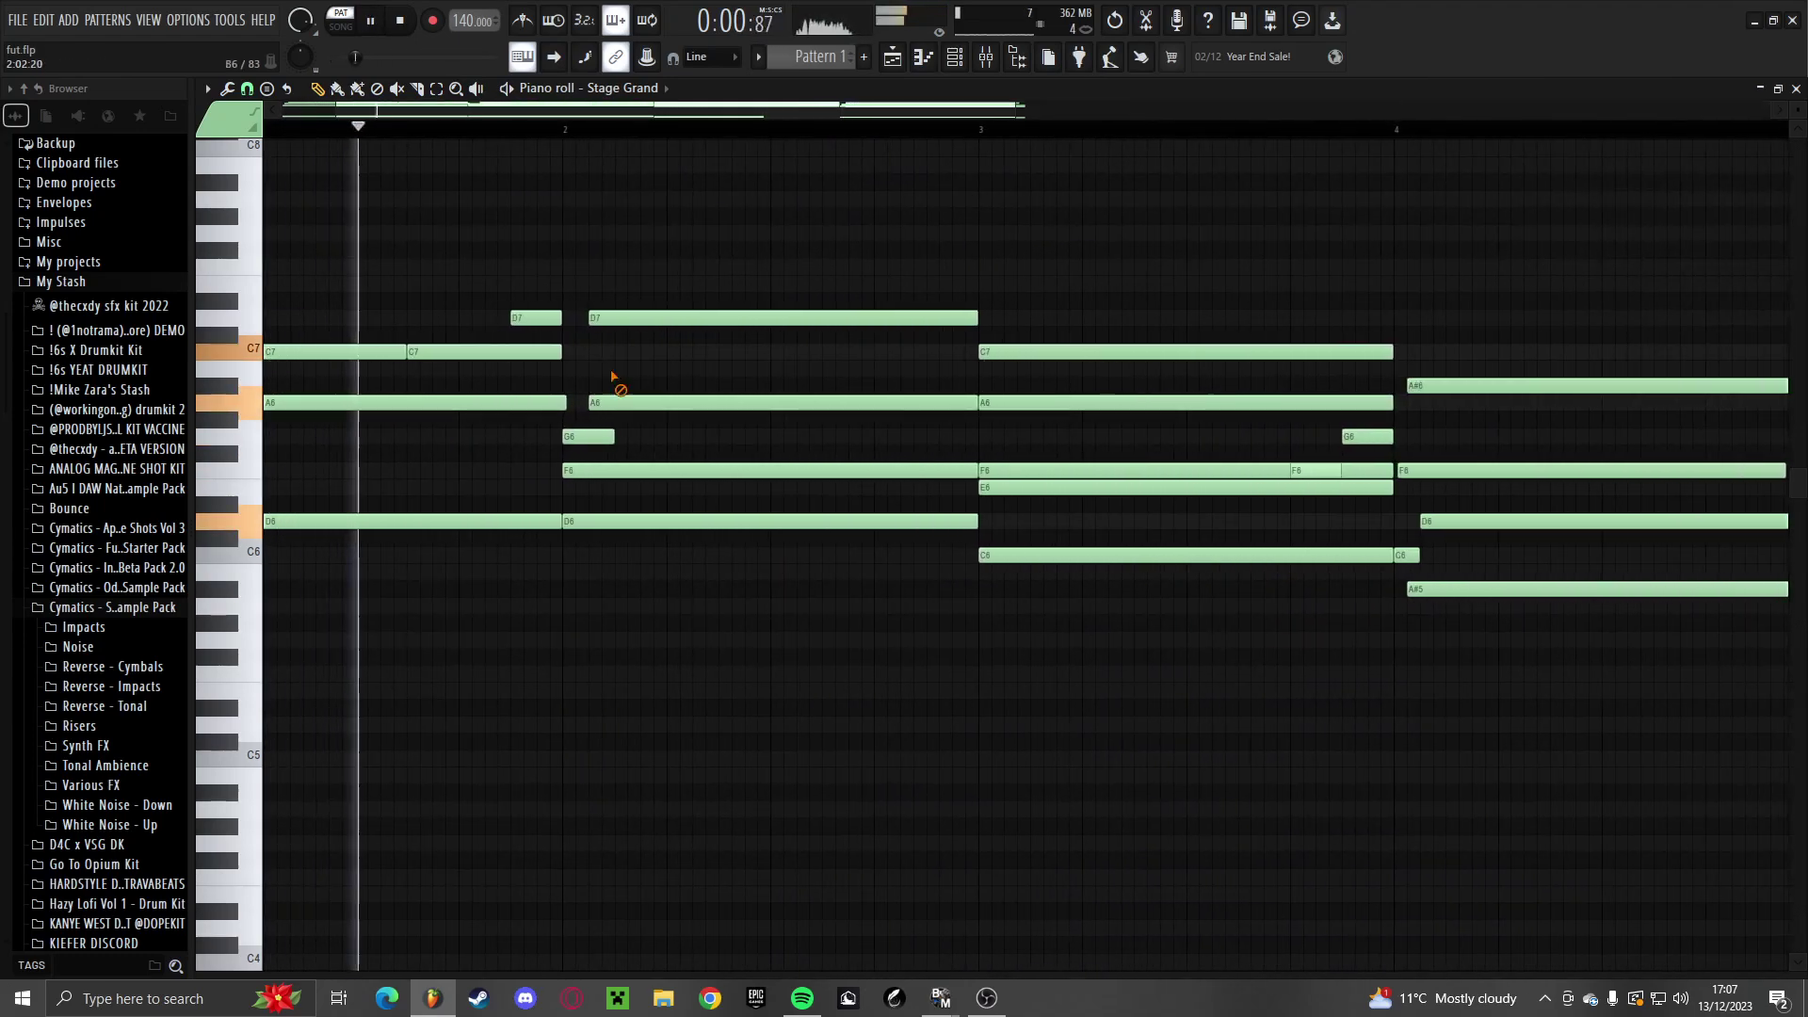
{"action": "scroll", "coordinate": [474, 427], "scroll_direction": "down", "scroll_amount": 3}
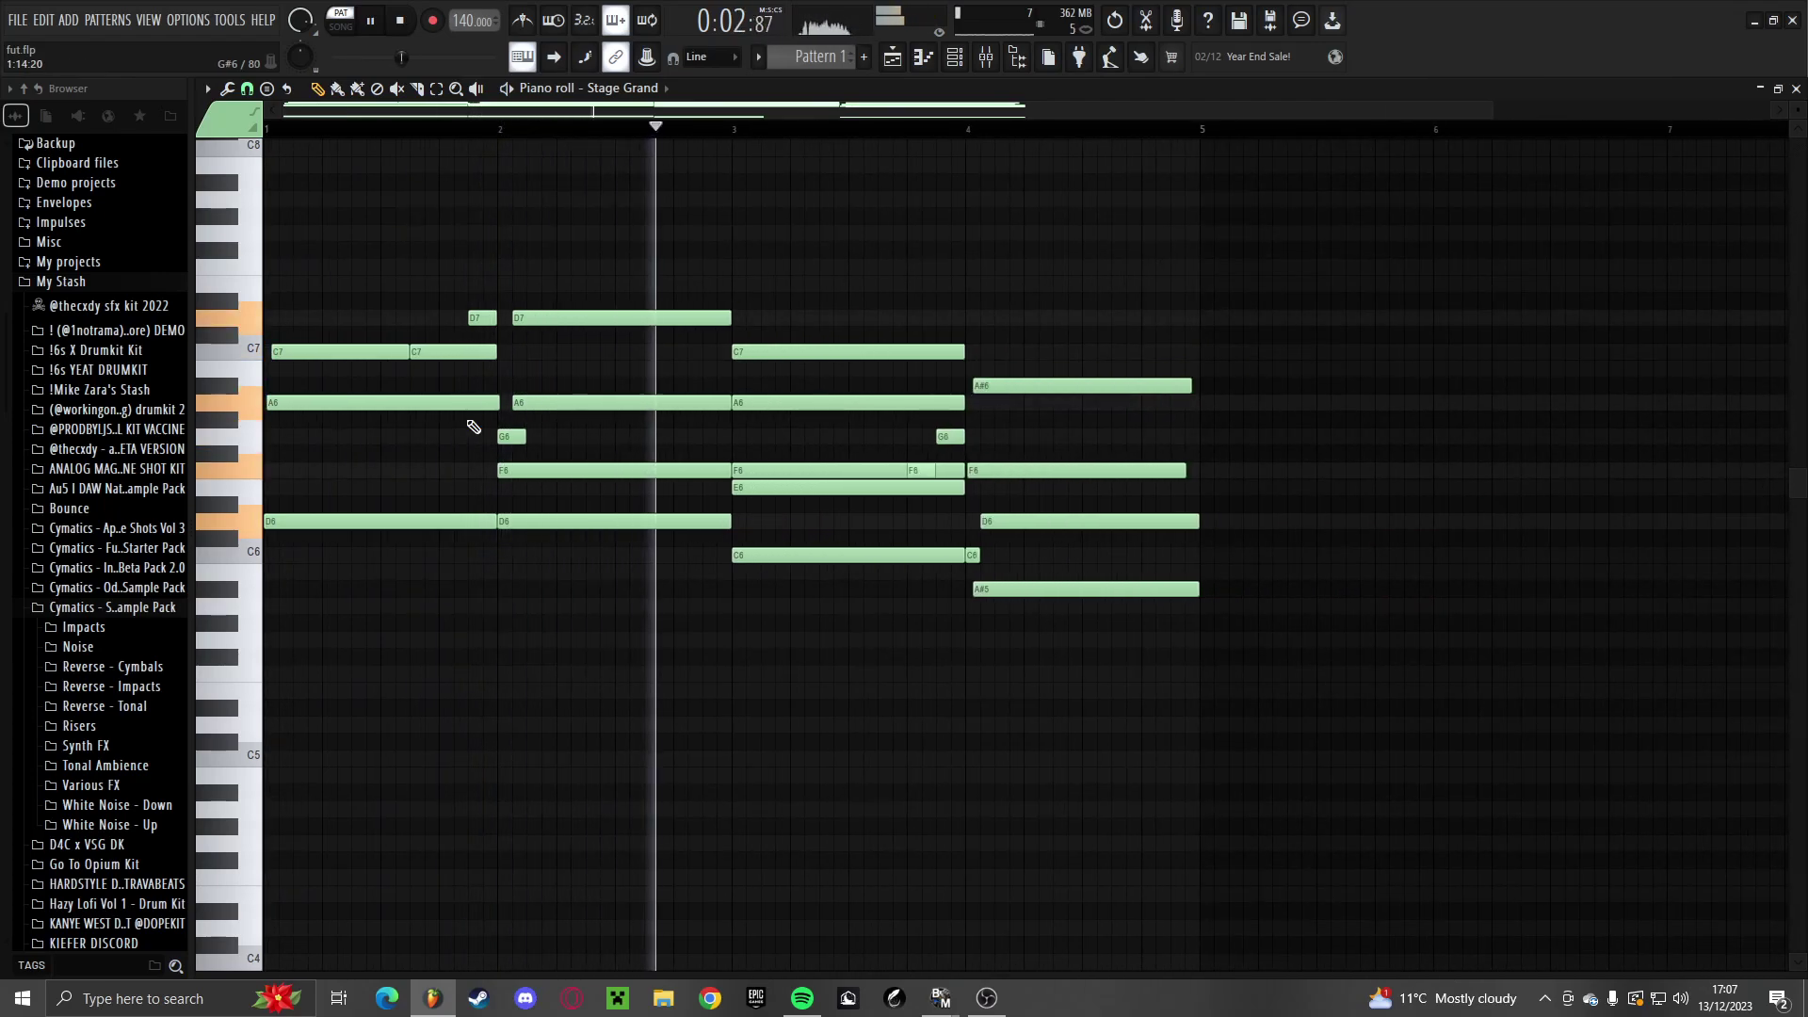
{"action": "key", "text": "space"}
Nudge the C6, F6 and E6 notes of the bar 3 chord slightly later by different amounts
{"action": "scroll", "coordinate": [780, 576], "scroll_direction": "up", "scroll_amount": 4}
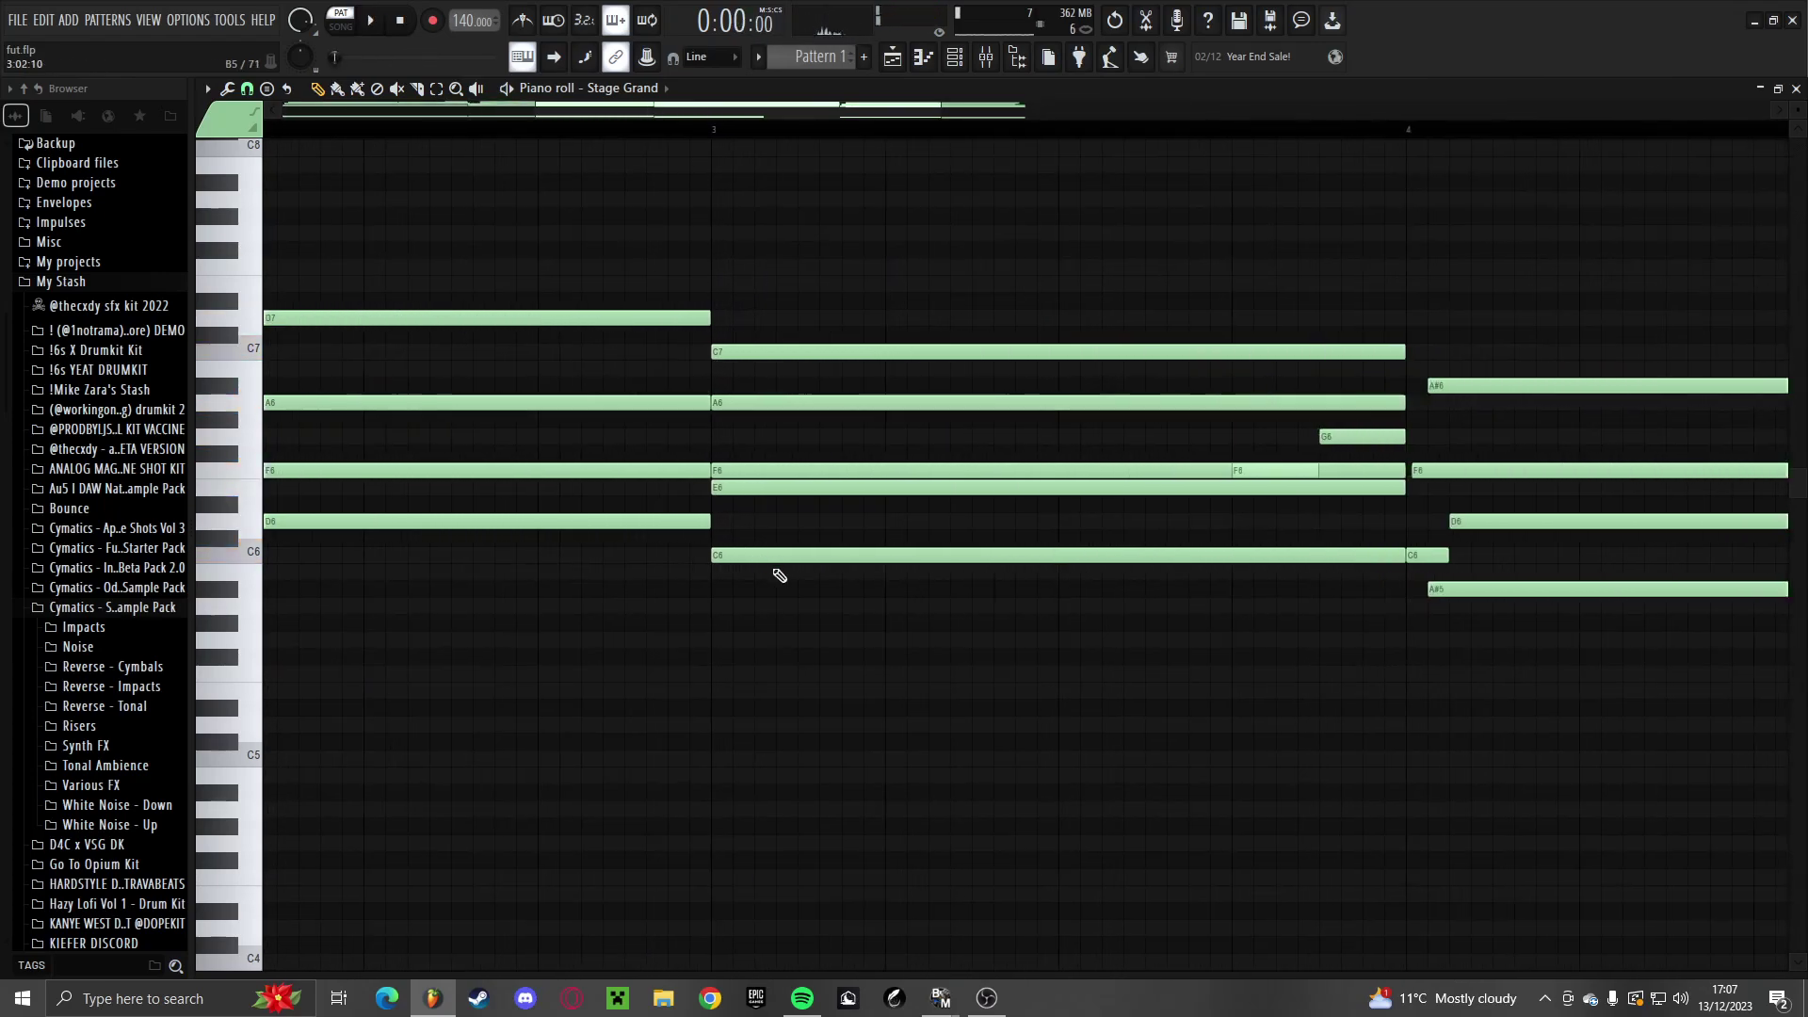
{"action": "left_click_drag", "start_coordinate": [767, 557], "coordinate": [777, 556]}
{"action": "left_click", "coordinate": [760, 500]}
{"action": "right_click", "coordinate": [771, 509]}
{"action": "left_click_drag", "start_coordinate": [759, 482], "coordinate": [757, 480]}
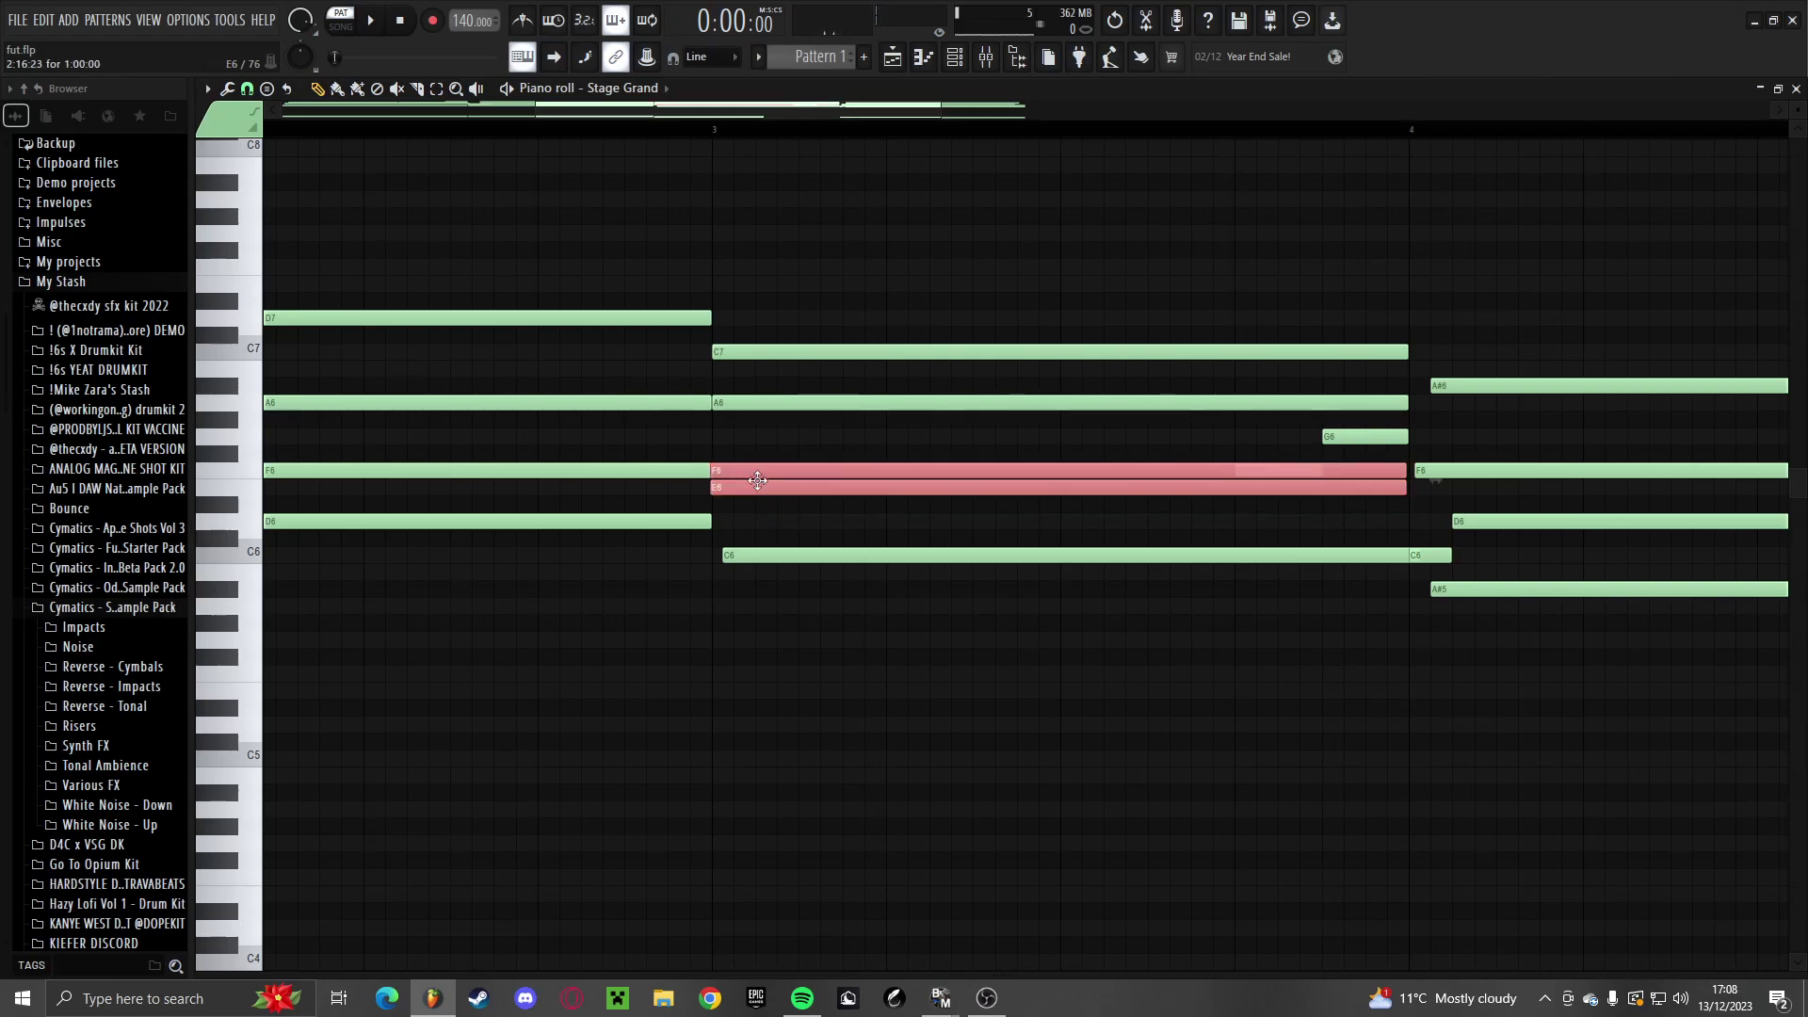
{"action": "left_click", "coordinate": [773, 509]}
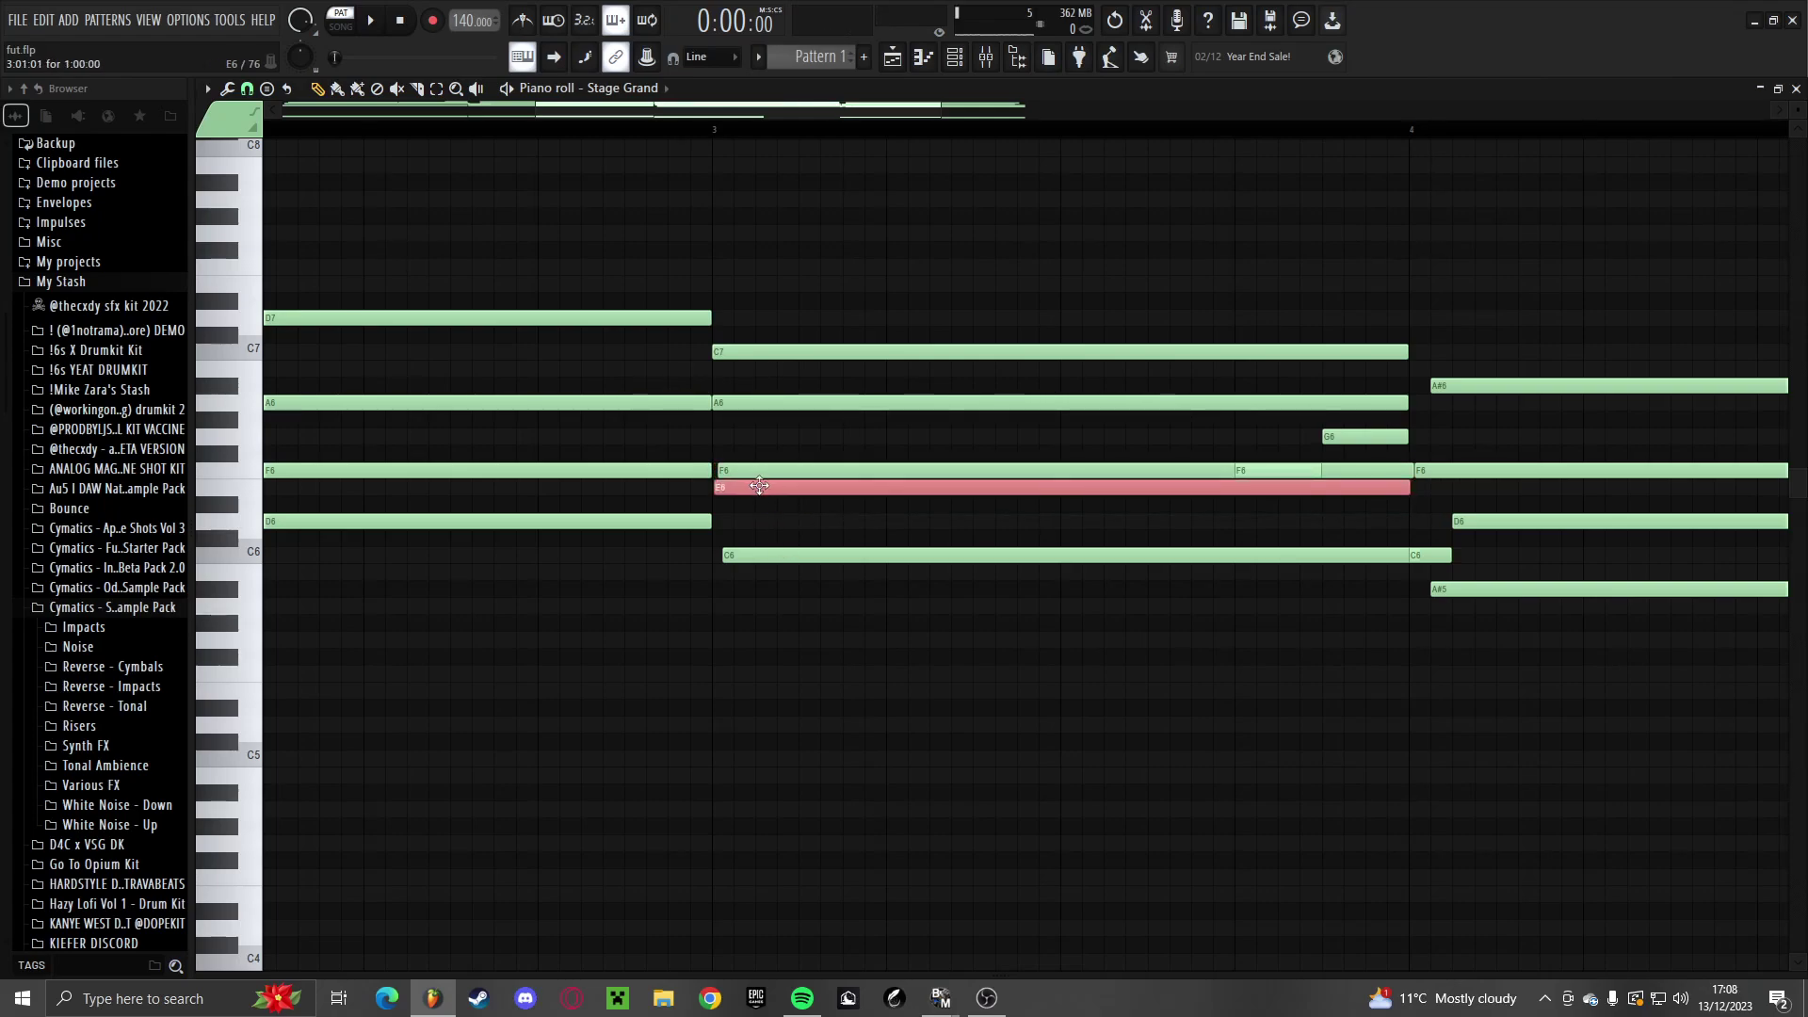
Shift the bar 3 chord's A6 slightly later and its C7 slightly earlier, and play the pattern from the start
{"action": "left_click", "coordinate": [765, 402]}
{"action": "left_click", "coordinate": [768, 375]}
{"action": "left_click", "coordinate": [749, 351]}
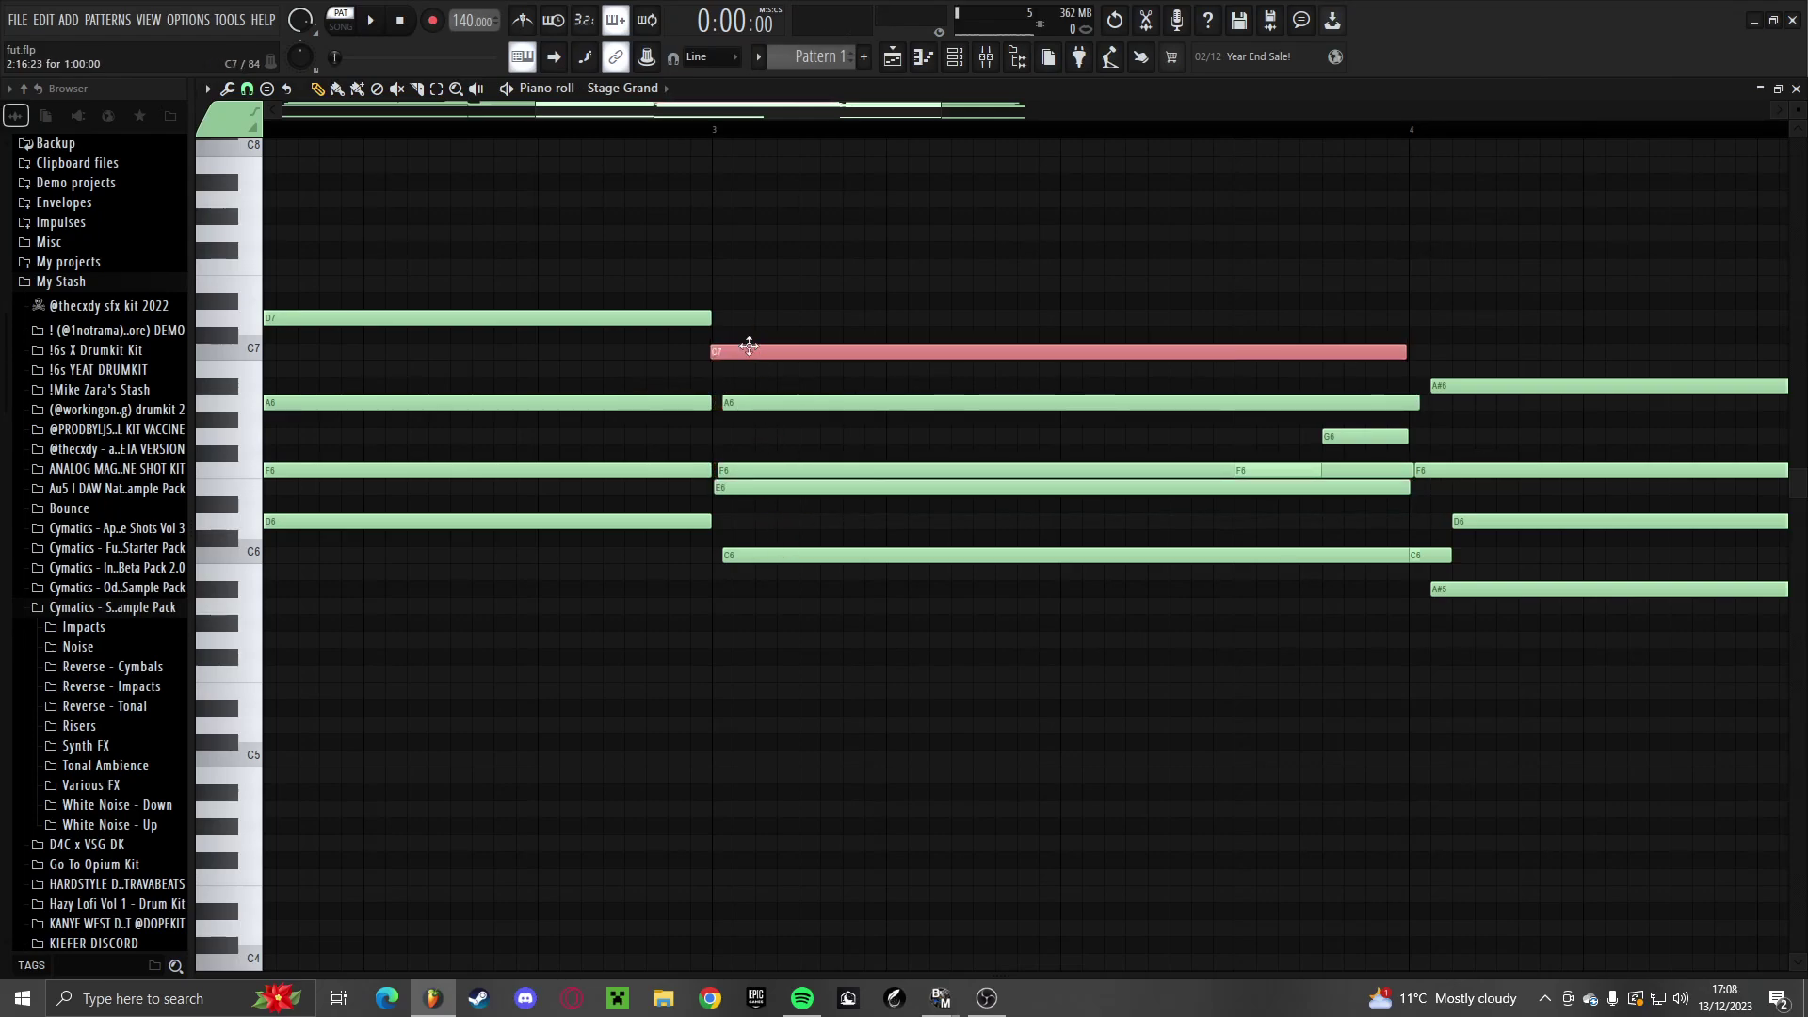
{"action": "key", "text": "space"}
{"action": "scroll", "coordinate": [758, 310], "scroll_direction": "down", "scroll_amount": 4}
{"action": "scroll", "coordinate": [757, 310], "scroll_direction": "down", "scroll_amount": 2}
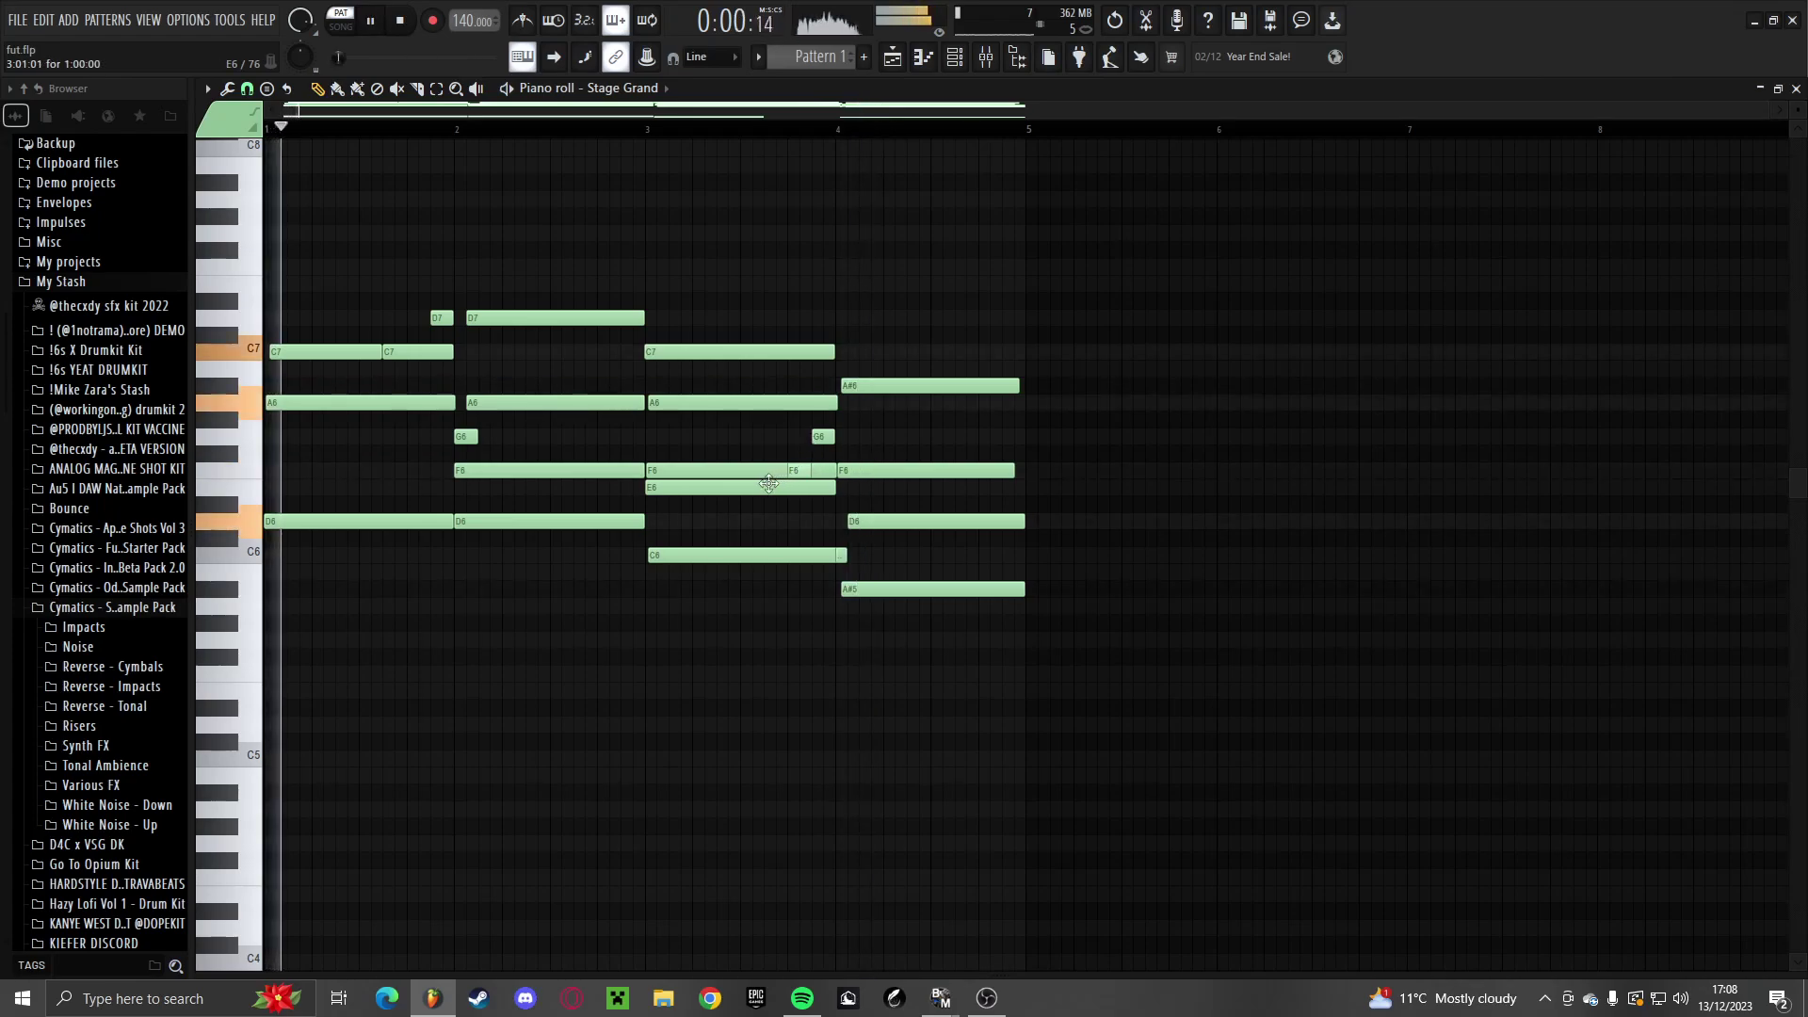
Shorten the long F6 note in bar 3 so it ends just before the short F6 note
{"action": "scroll", "coordinate": [757, 523], "scroll_direction": "up", "scroll_amount": 1}
{"action": "scroll", "coordinate": [780, 522], "scroll_direction": "up", "scroll_amount": 3}
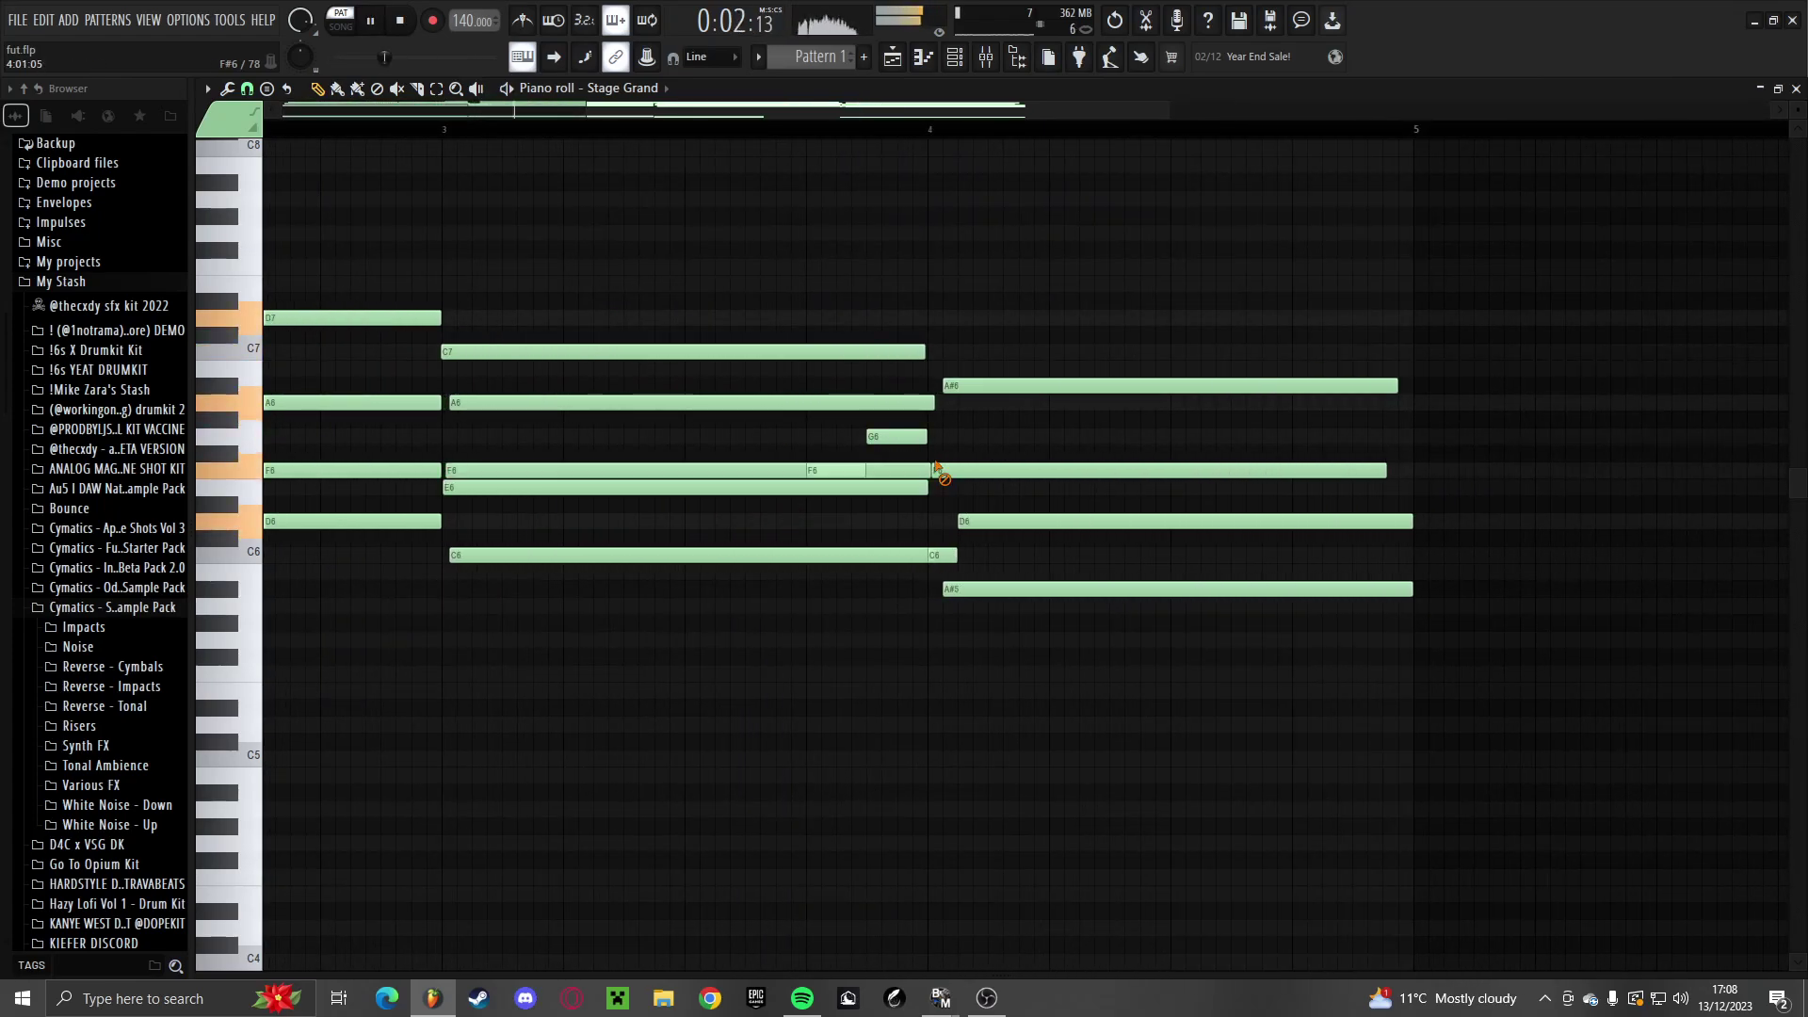
{"action": "left_click_drag", "start_coordinate": [909, 466], "coordinate": [796, 467]}
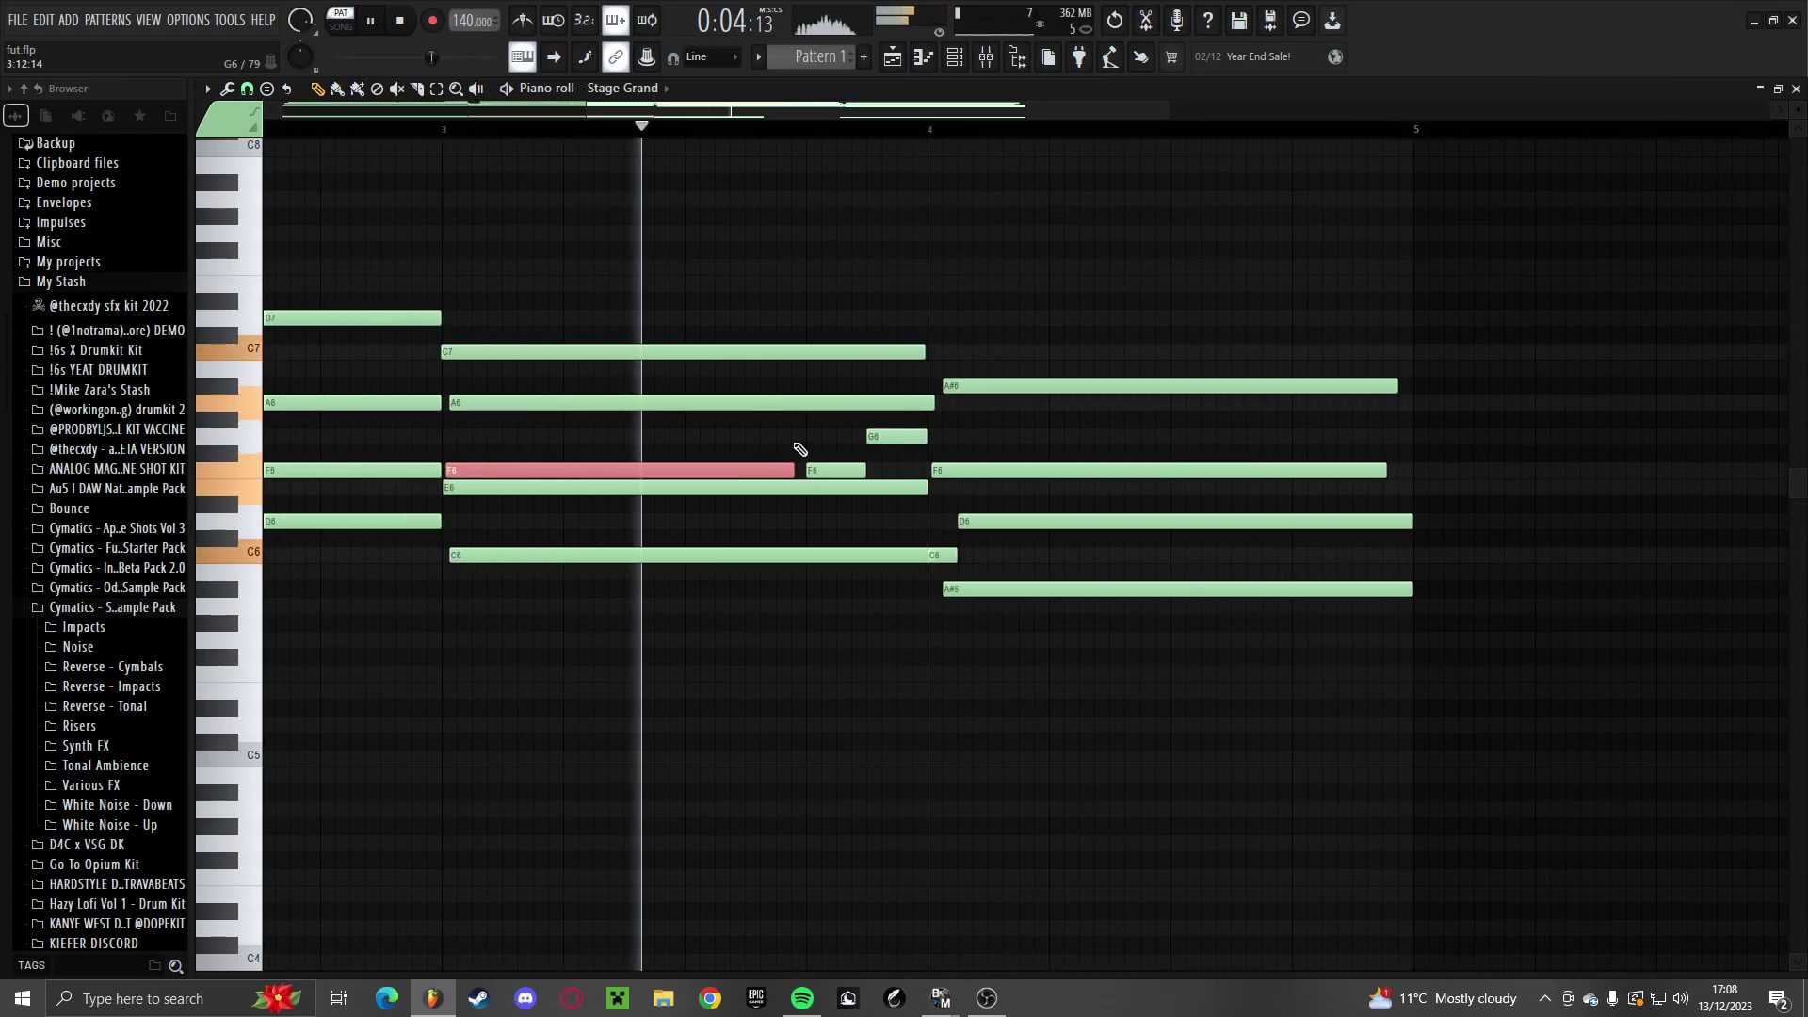
{"action": "key", "text": "space"}
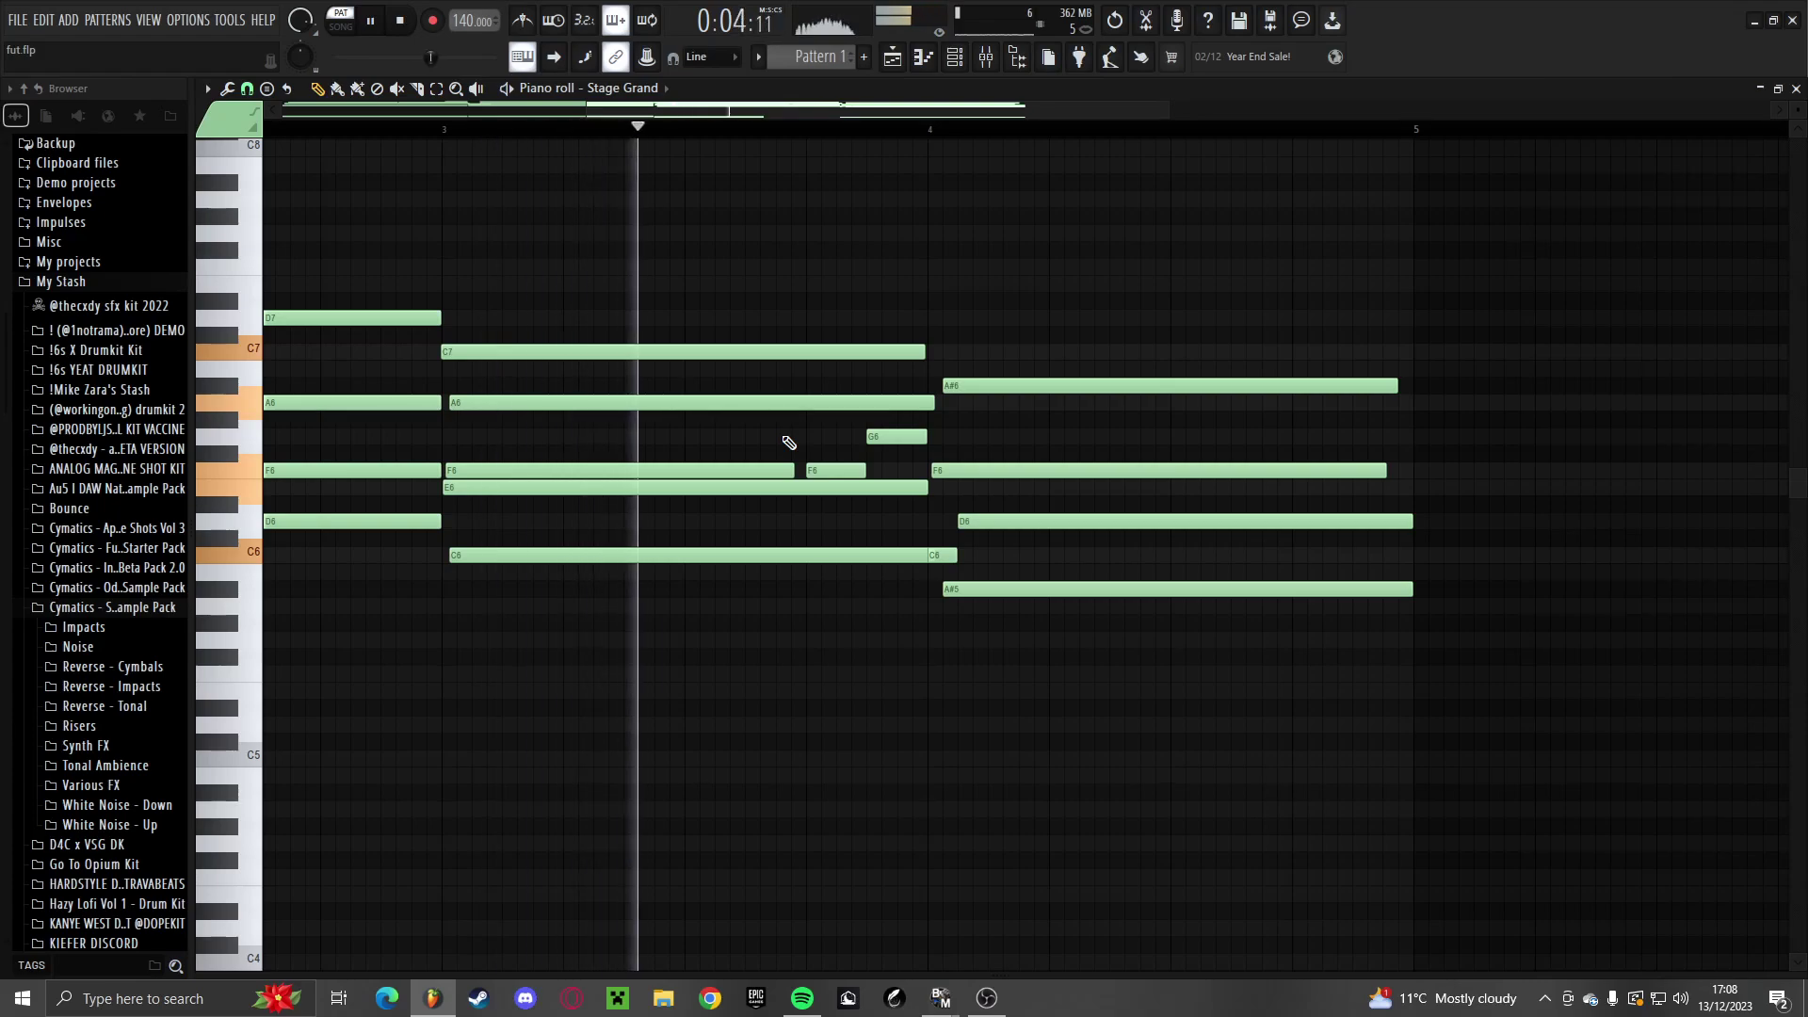
Play the four-bar progression from the start and review its bass and chord notes
{"action": "scroll", "coordinate": [832, 589], "scroll_direction": "down", "scroll_amount": 6}
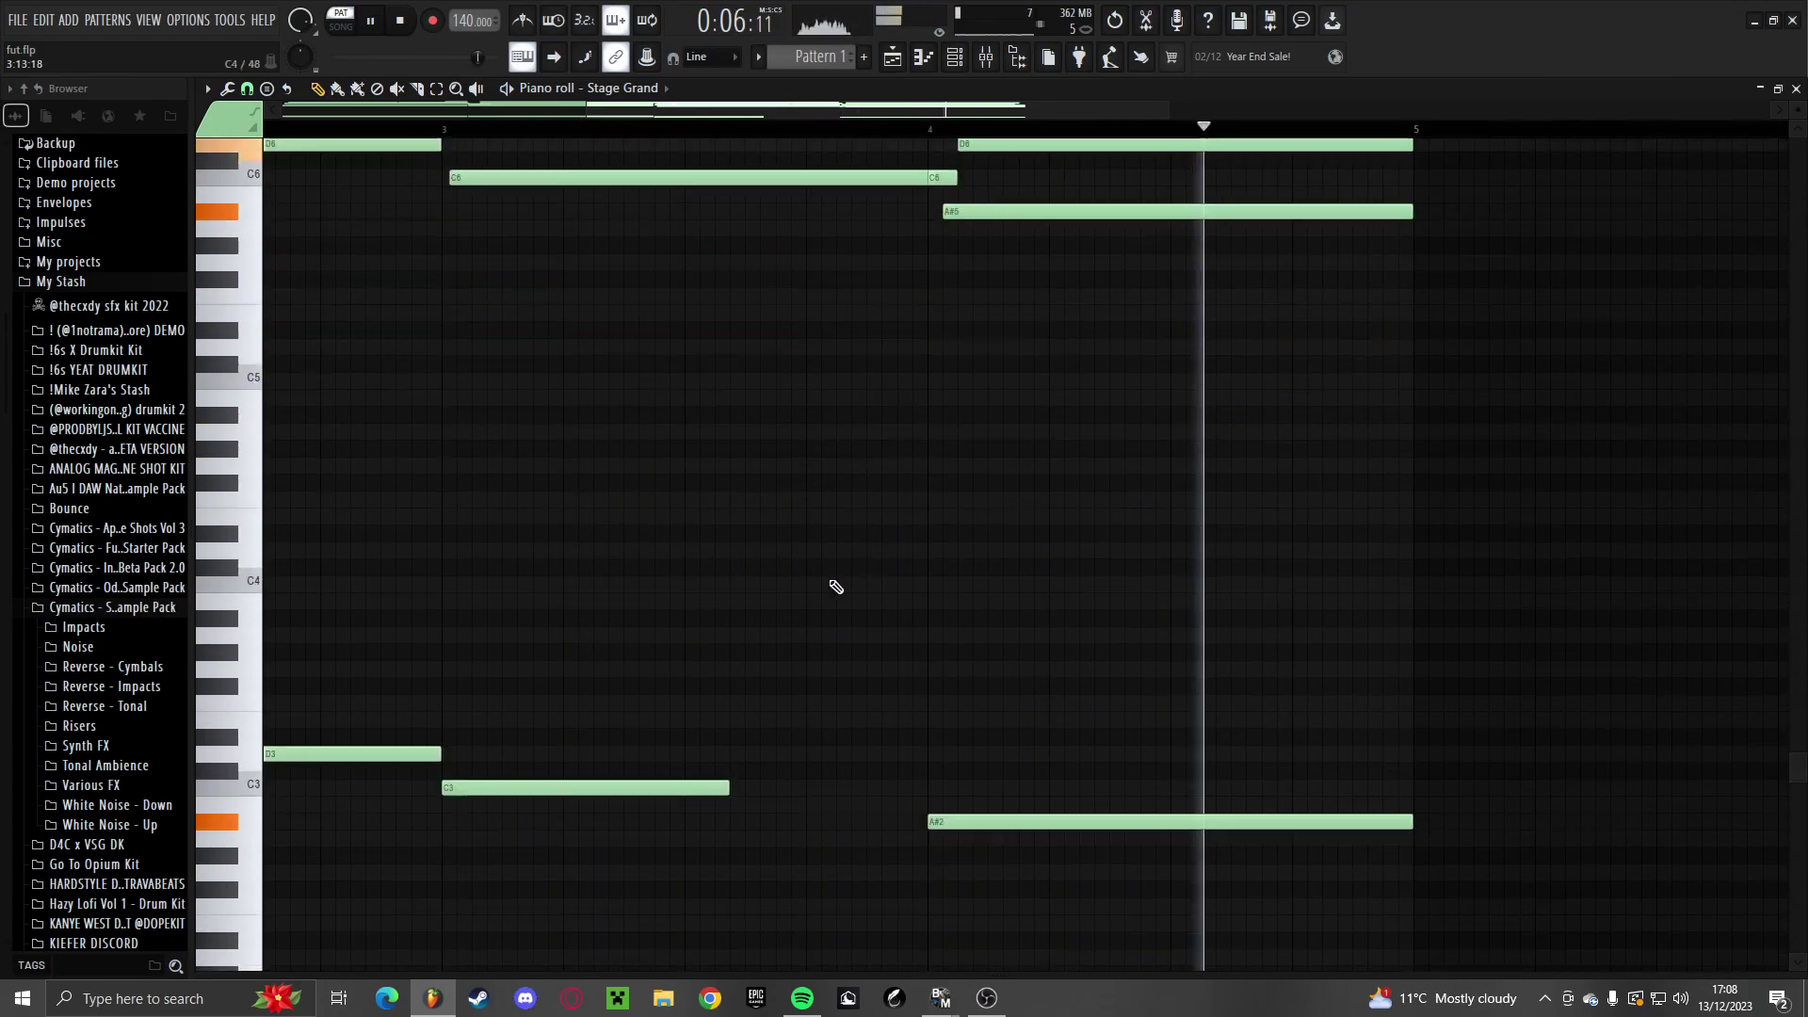
{"action": "scroll", "coordinate": [883, 685], "scroll_direction": "down", "scroll_amount": 3, "text": "ctrl"}
{"action": "scroll", "coordinate": [517, 658], "scroll_direction": "up", "scroll_amount": 8}
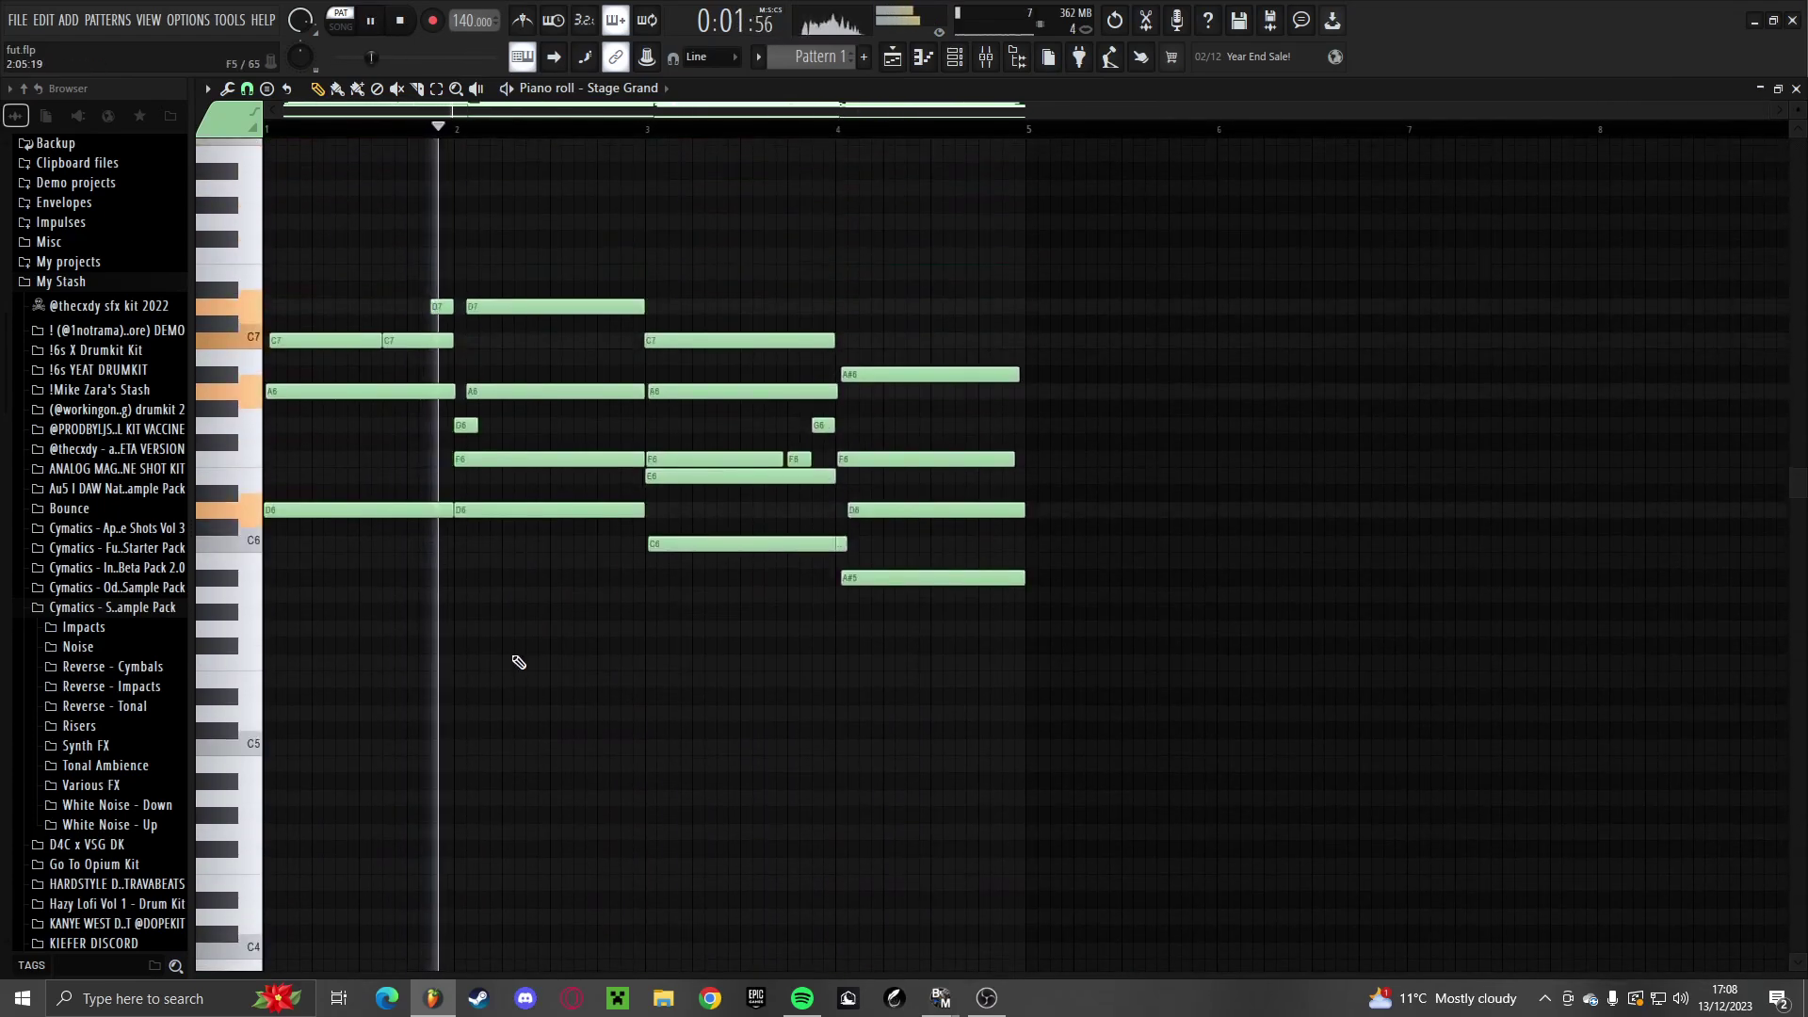
{"action": "key", "text": "space"}
{"action": "key", "text": "space"}
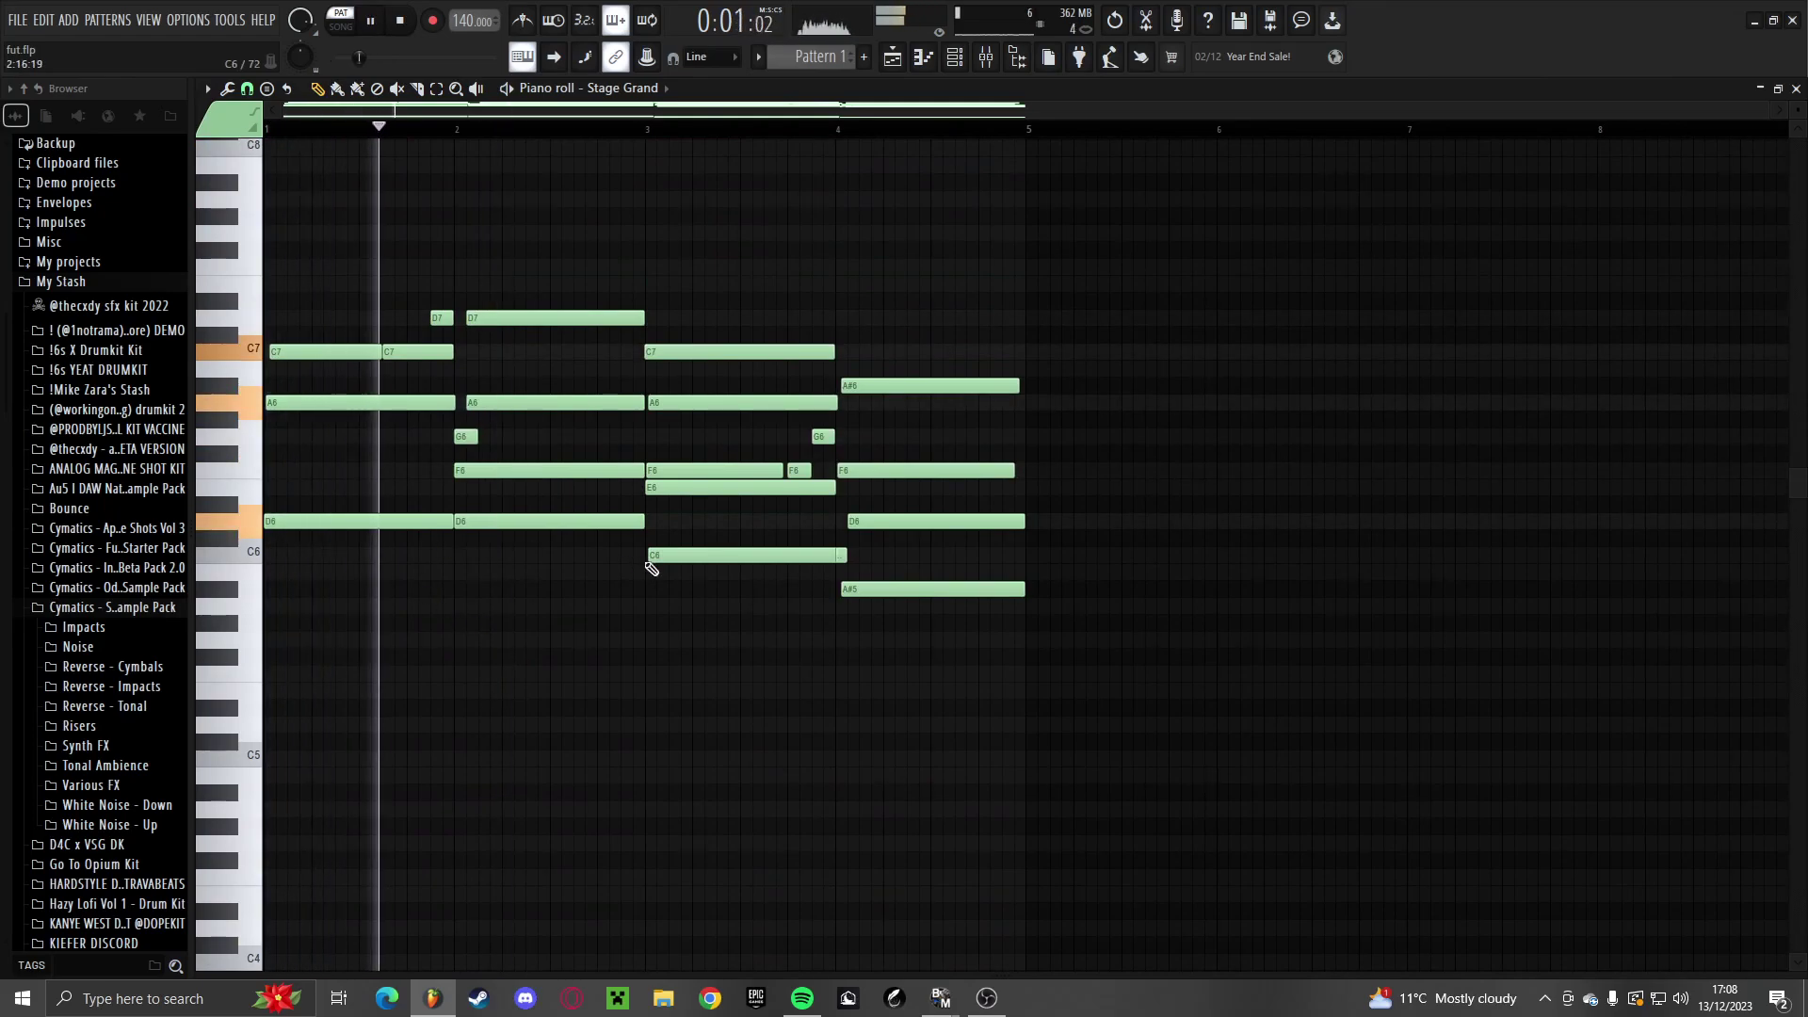
{"action": "scroll", "coordinate": [801, 514], "scroll_direction": "up", "scroll_amount": 3, "text": "ctrl"}
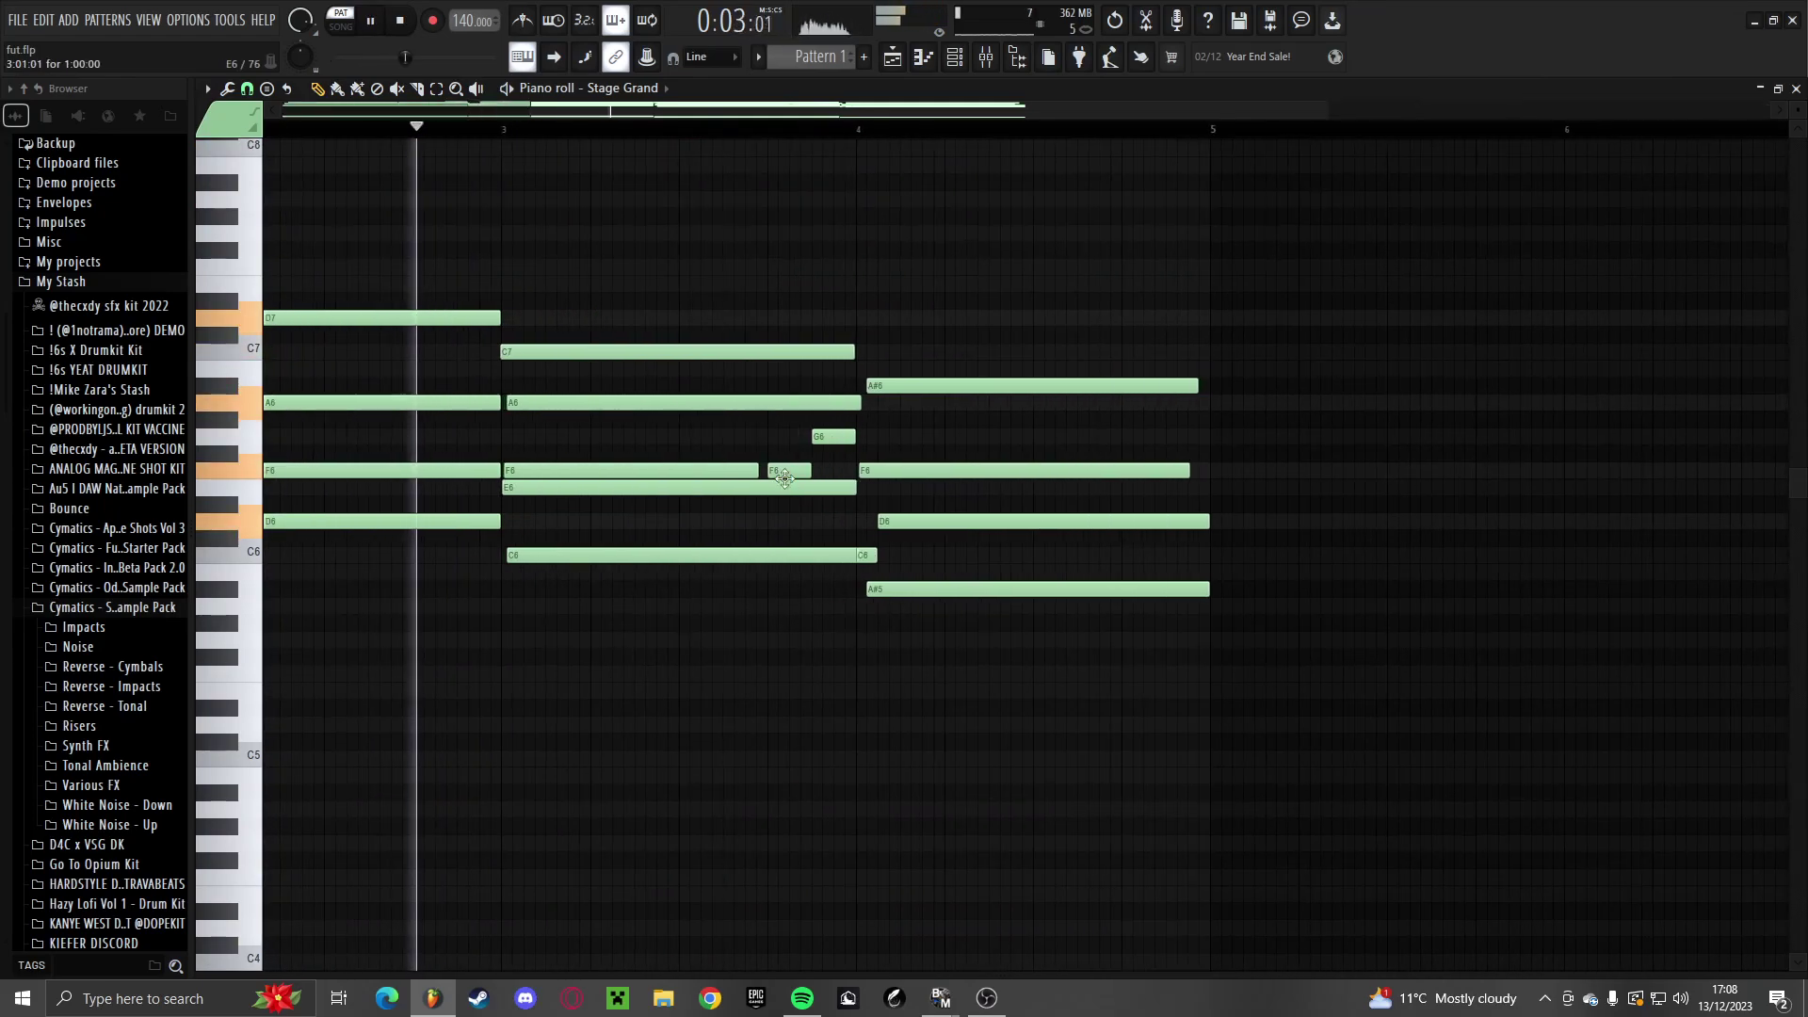
Start the short F6 note in bar 3 earlier, ending it just before the G6 note, and play the pattern
{"action": "left_click_drag", "start_coordinate": [771, 471], "coordinate": [852, 469]}
{"action": "scroll", "coordinate": [766, 471], "scroll_direction": "up", "scroll_amount": 2, "text": "ctrl"}
{"action": "key", "text": "space"}
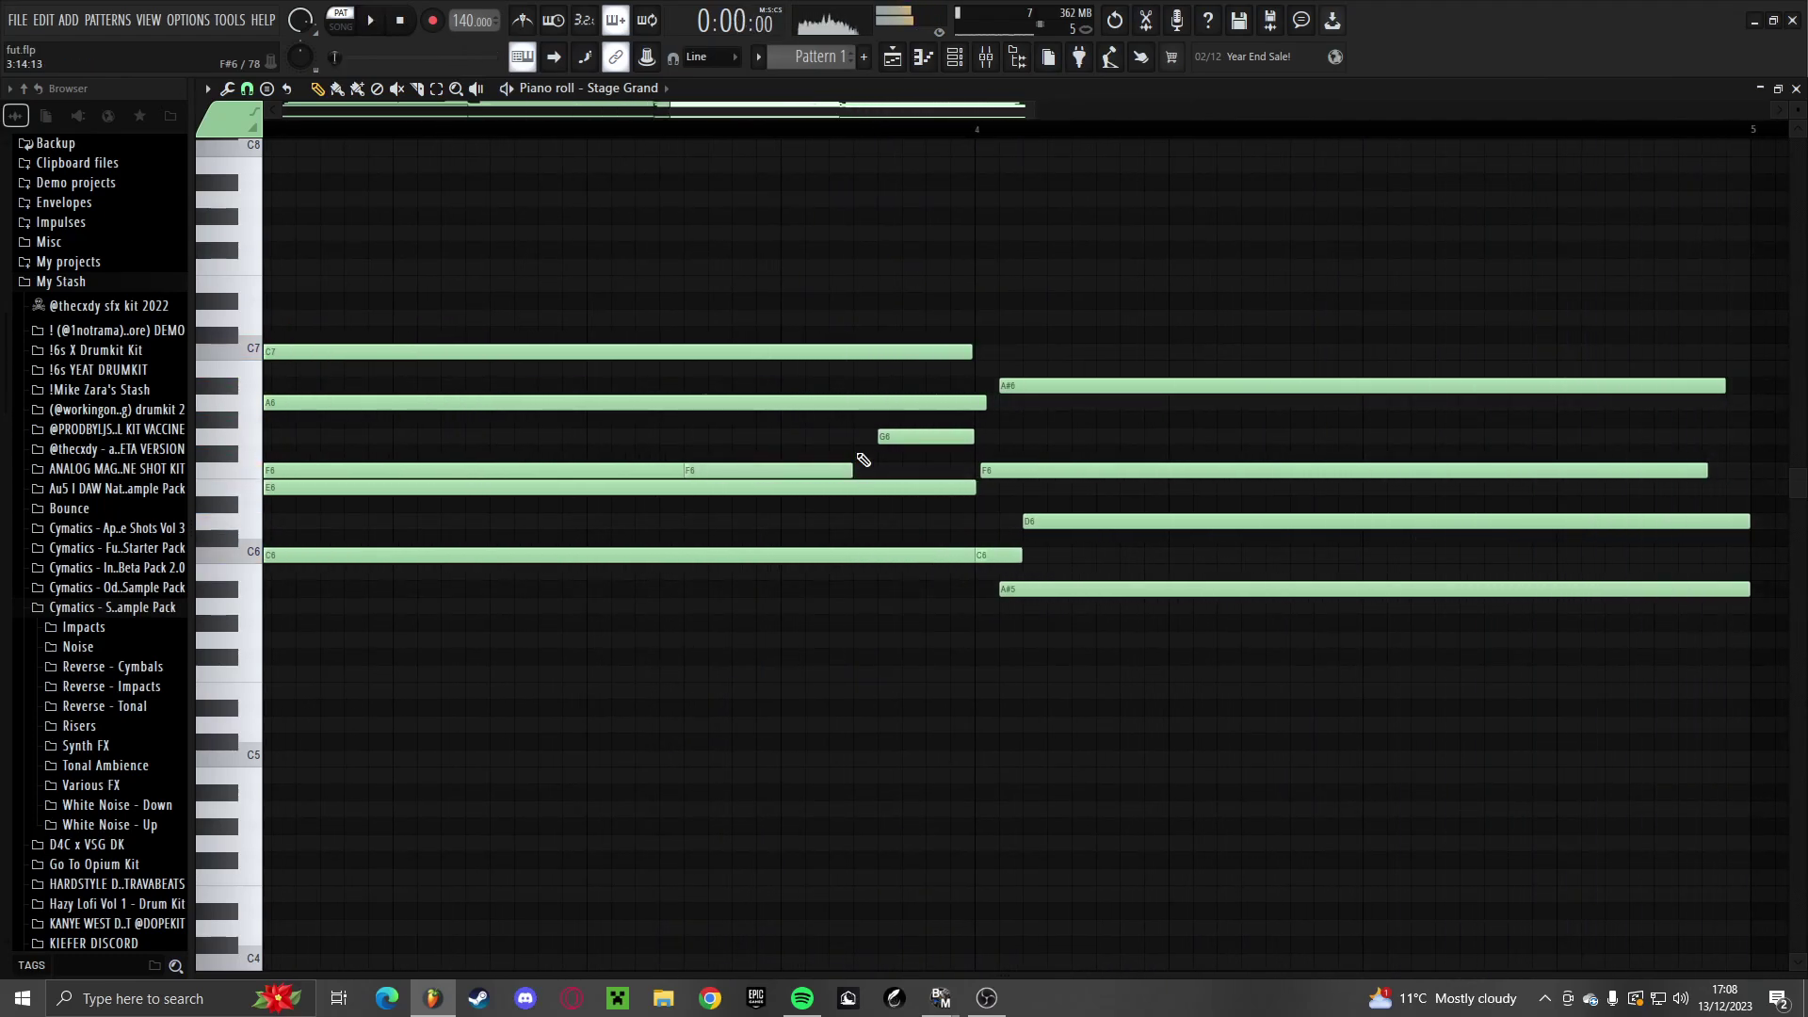
{"action": "key", "text": "space"}
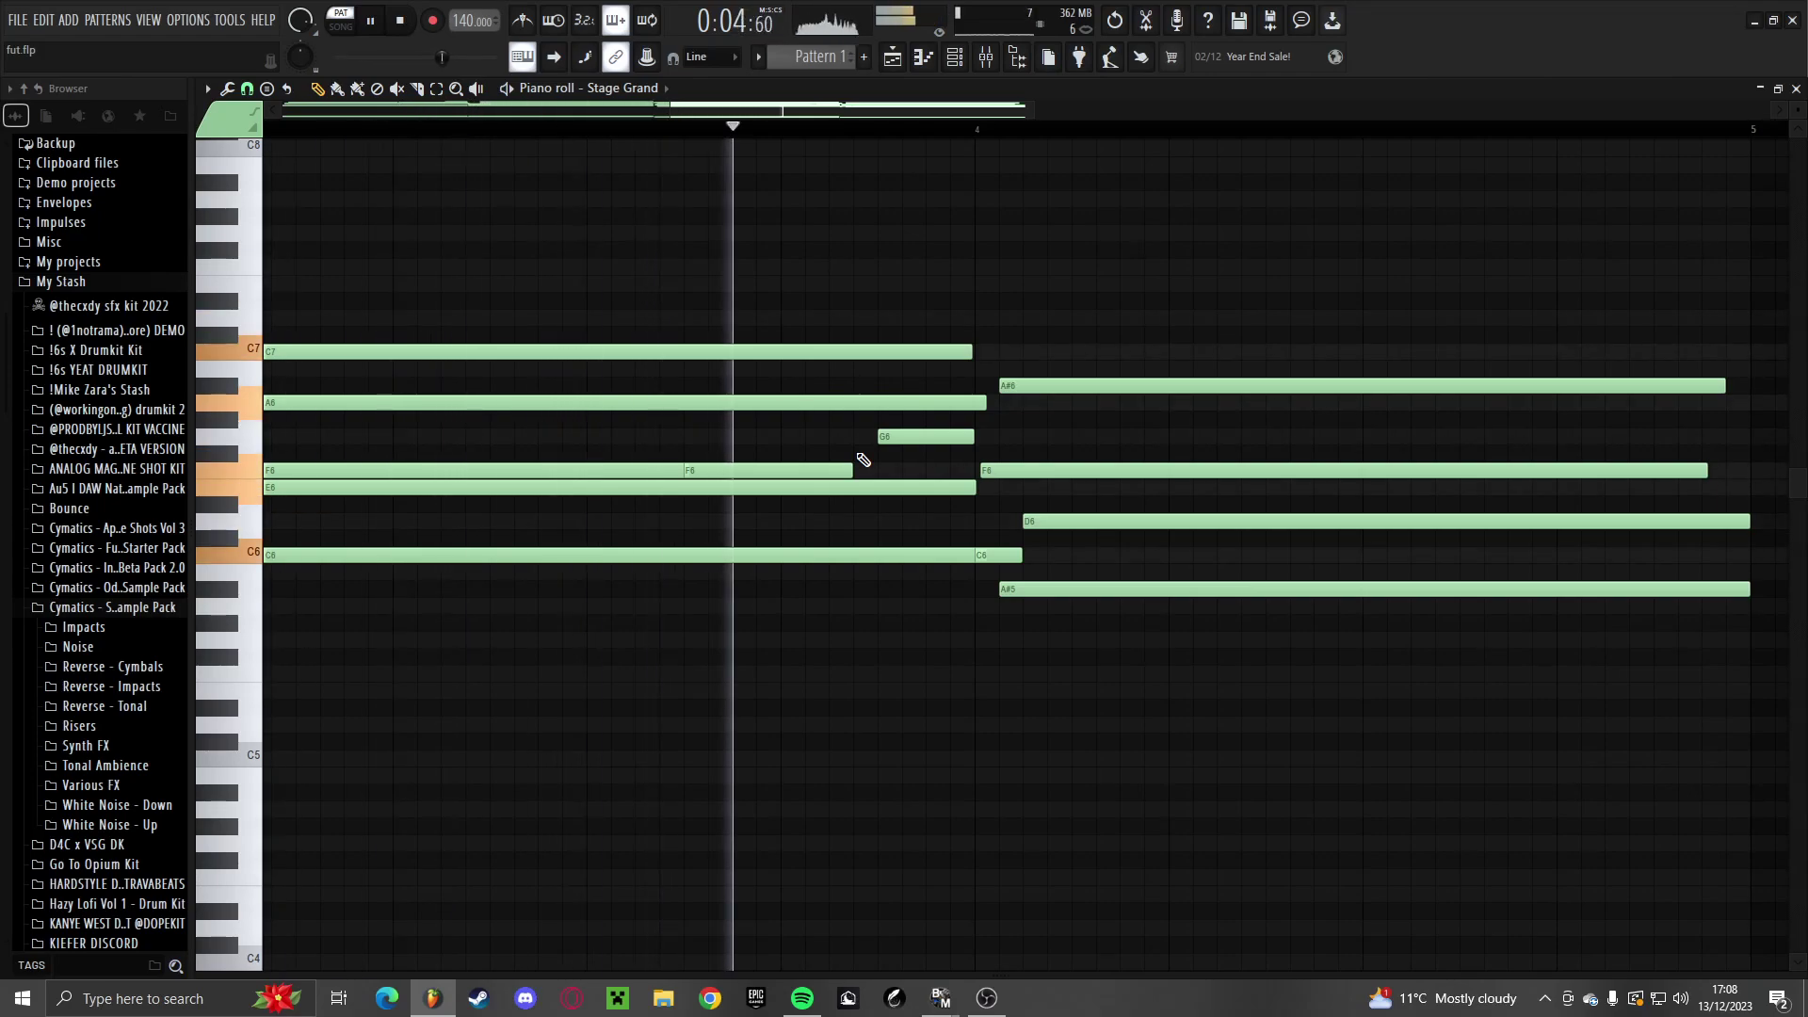
Transpose the whole Stage Grand progression down one semitone and play it from the start
{"action": "key", "text": "space"}
{"action": "scroll", "coordinate": [810, 475], "scroll_direction": "down", "scroll_amount": 5, "text": "ctrl"}
{"action": "key", "text": "space"}
{"action": "scroll", "coordinate": [794, 506], "scroll_direction": "down", "scroll_amount": 1}
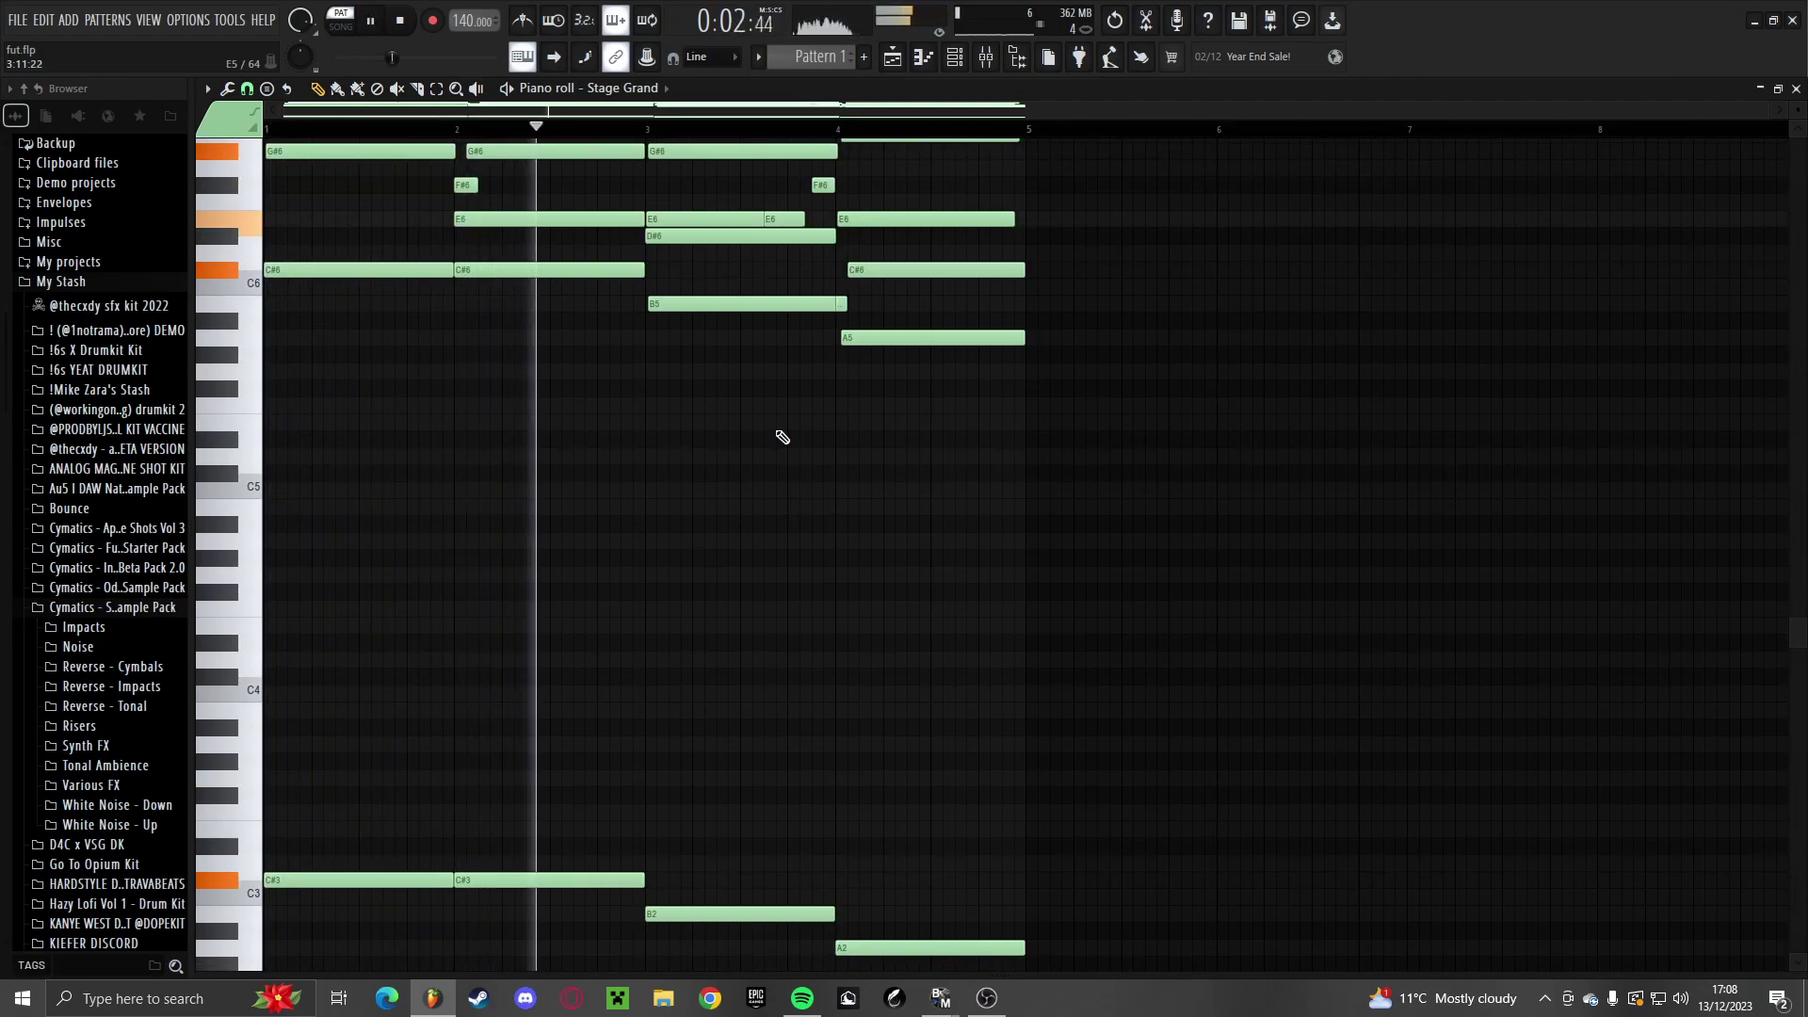
Route the Stage Grand channel to mixer Insert 1 and open the mixer
{"action": "key", "text": "F6"}
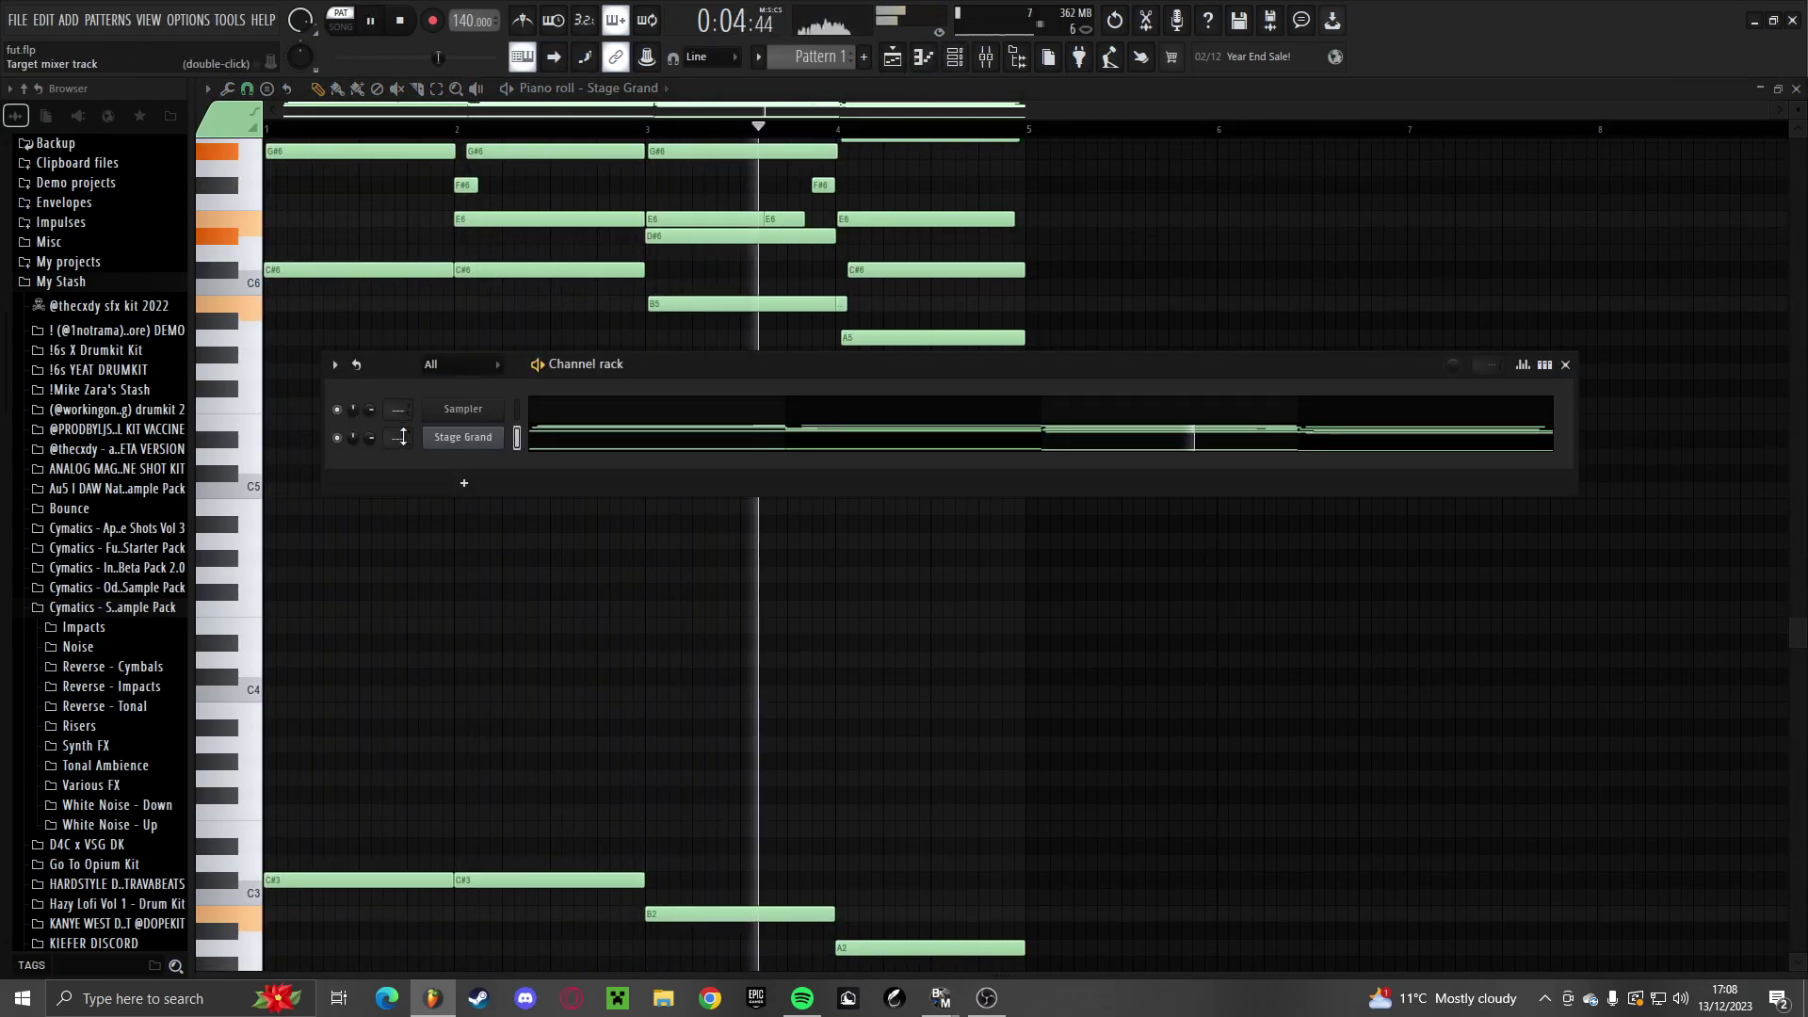
{"action": "key", "text": "F9"}
{"action": "key", "text": "space"}
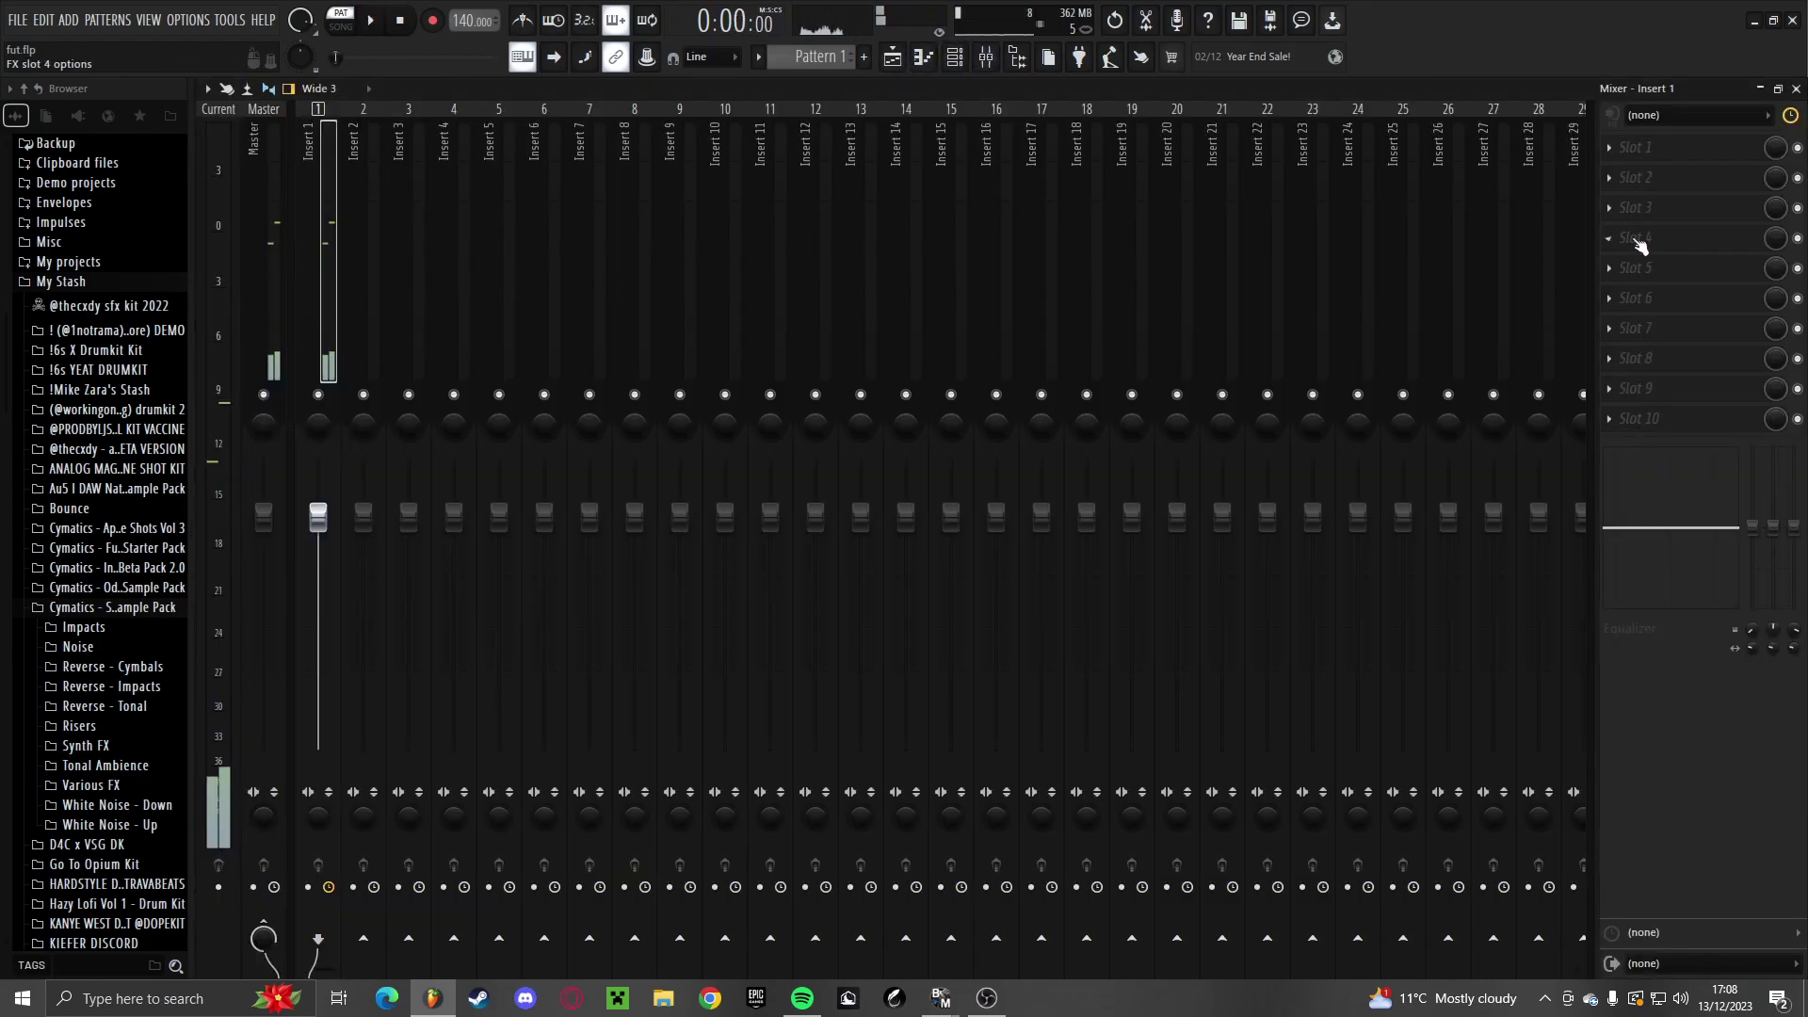
Load Fruity Delay Bank into the first effect slot of Insert 1 and play the pattern
{"action": "left_click", "coordinate": [1639, 147]}
{"action": "left_click", "coordinate": [1225, 247]}
{"action": "key", "text": "space"}
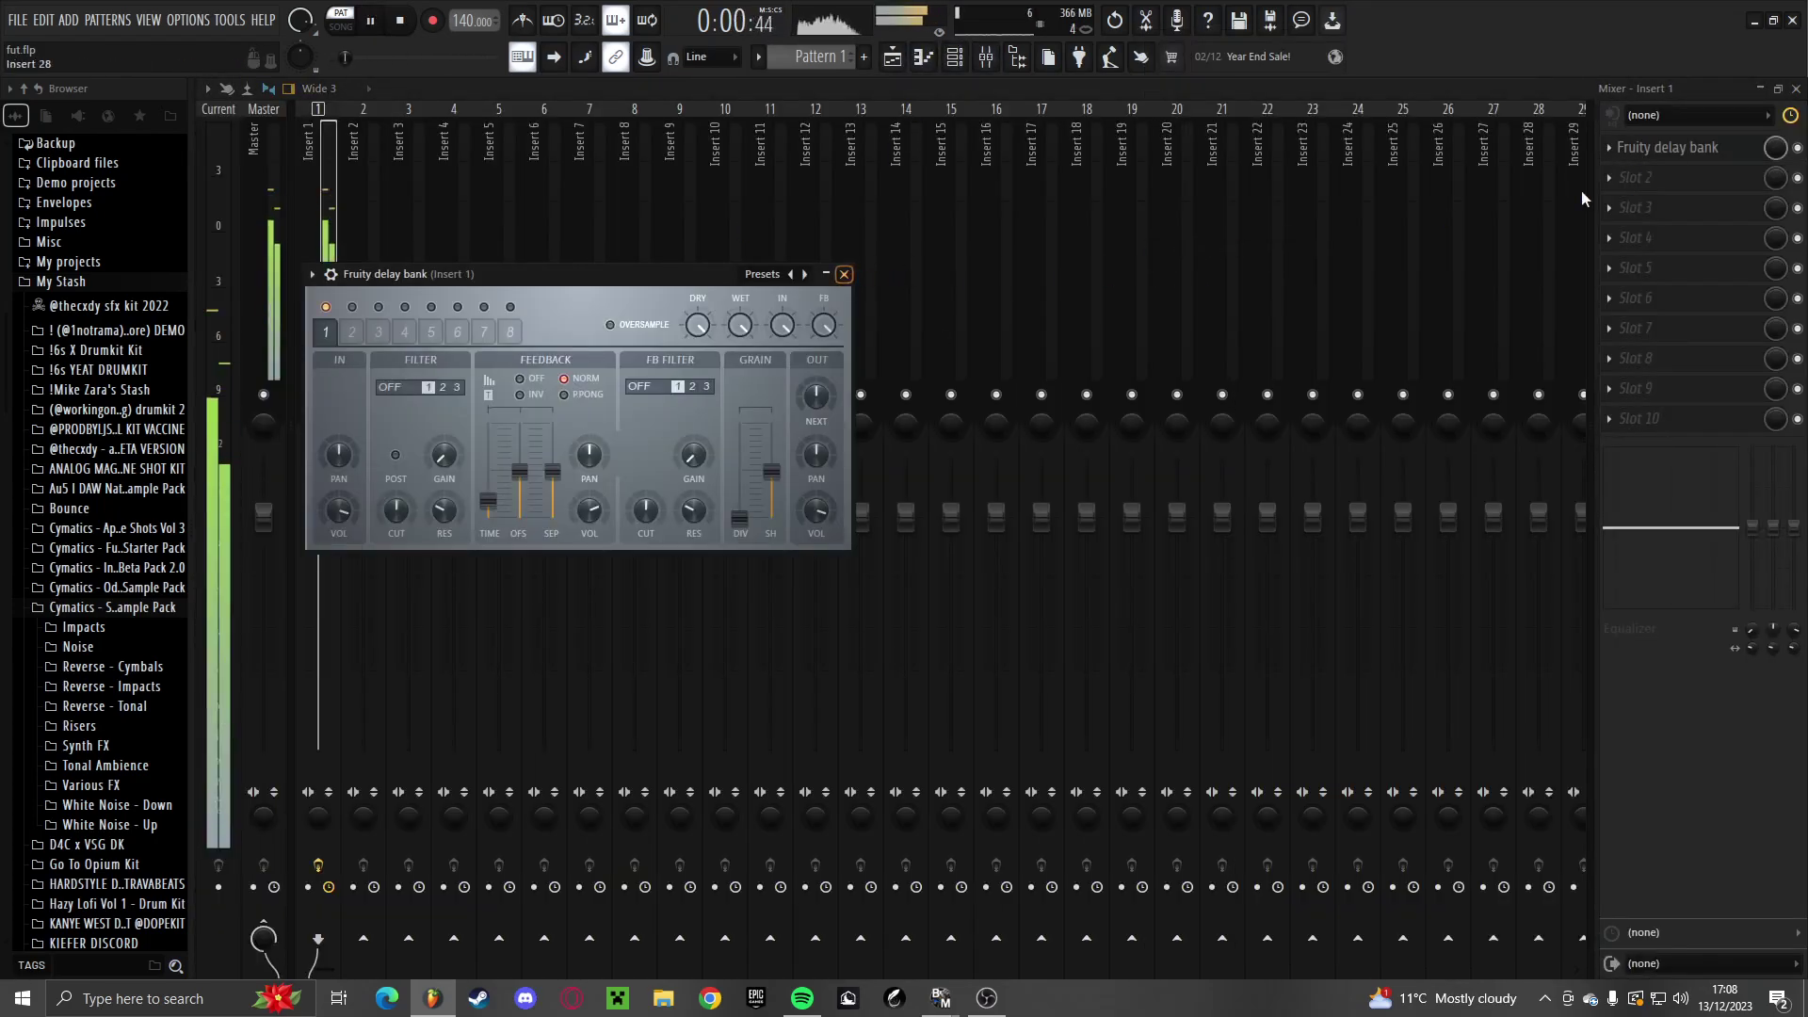
Load Fruity Delay 3 into Insert 1's first effect slot, adjusting its delay time and lowering its output wet level
{"action": "left_click", "coordinate": [1606, 150]}
{"action": "mouse_move", "coordinate": [1627, 172]}
{"action": "left_click", "coordinate": [1225, 233]}
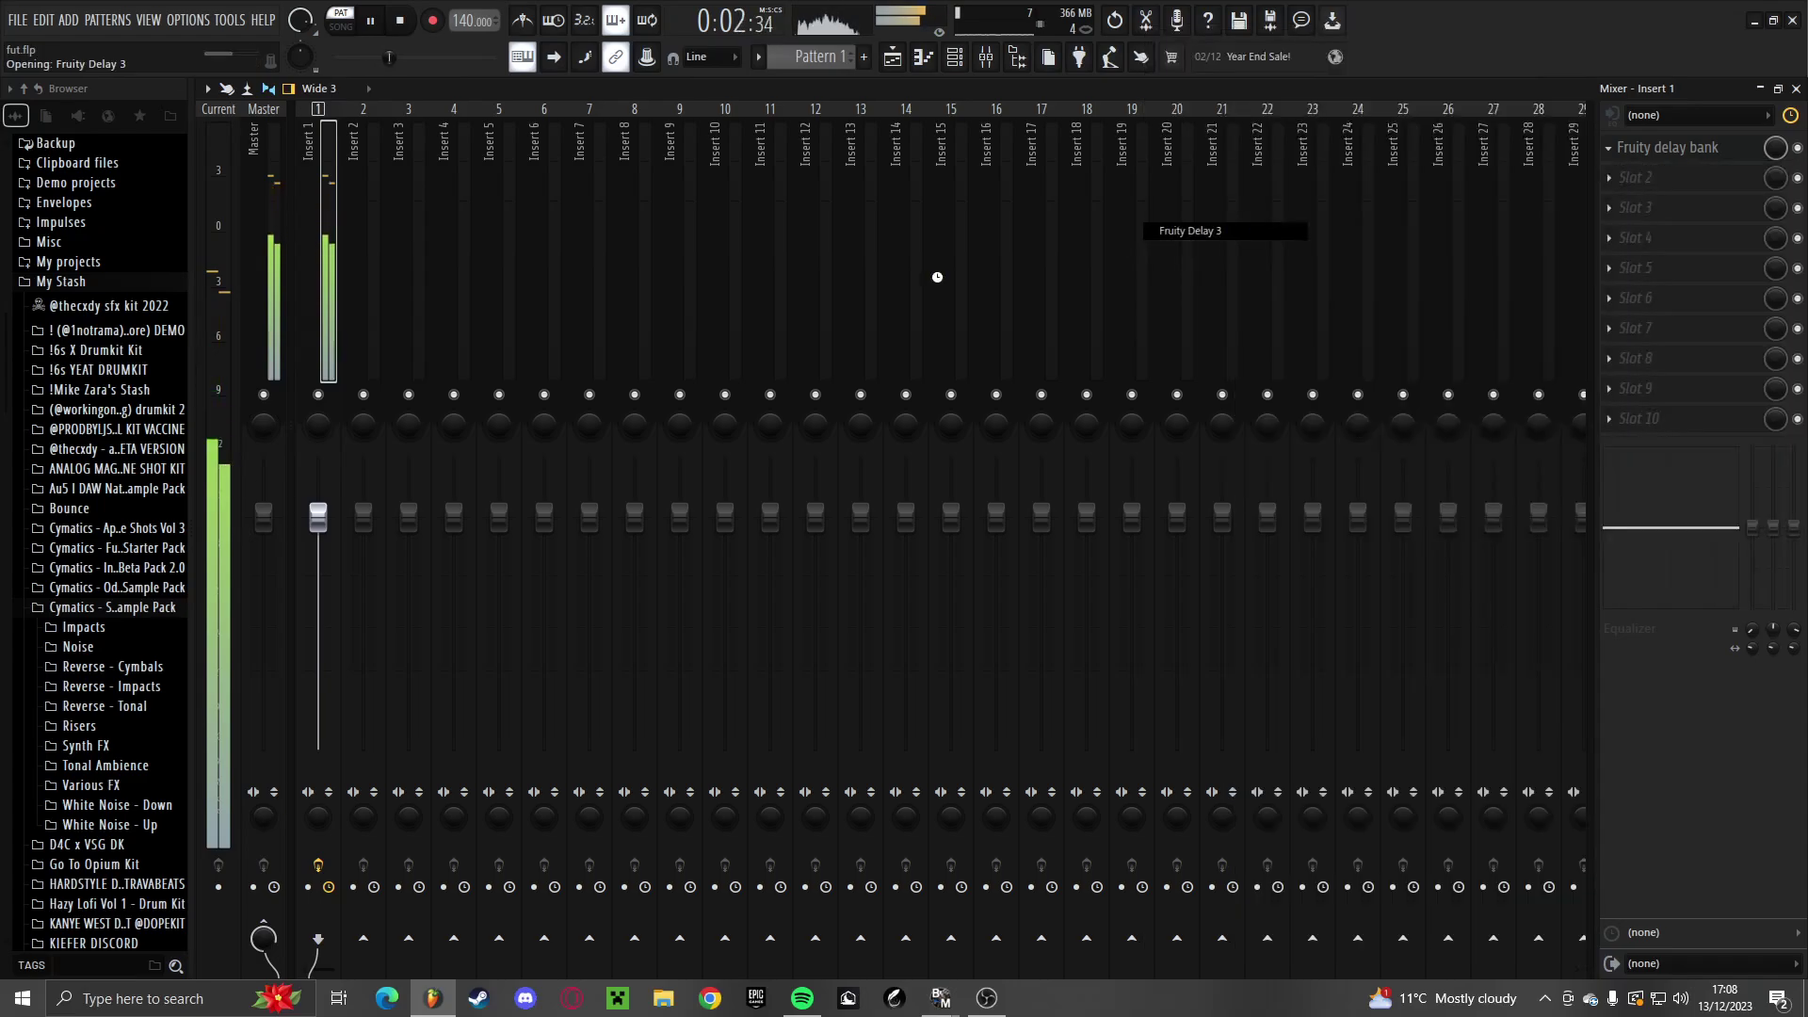
{"action": "key", "text": "space"}
{"action": "left_click_drag", "start_coordinate": [398, 345], "coordinate": [399, 339]}
{"action": "left_click_drag", "start_coordinate": [973, 351], "coordinate": [973, 376]}
{"action": "key", "text": "space"}
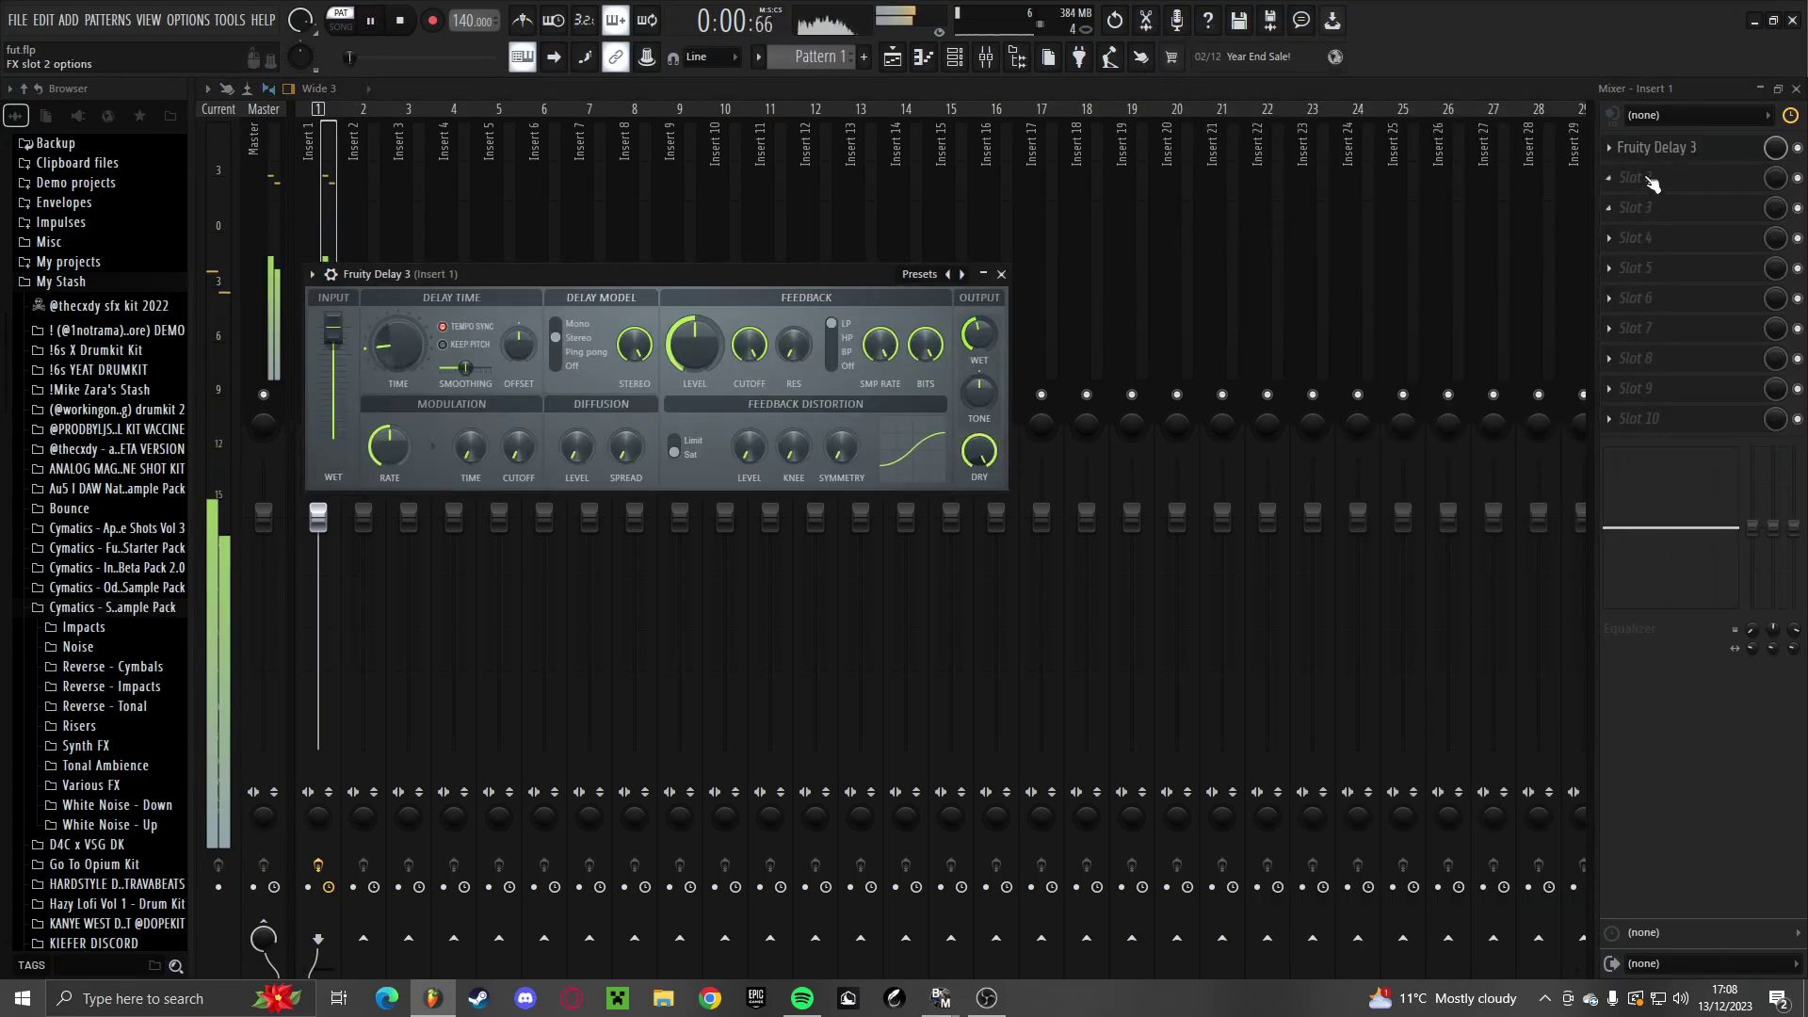
Add Fruity Reeverb 2 to Insert 1's second effect slot with the The Venue preset
{"action": "left_click", "coordinate": [1653, 182]}
{"action": "left_click", "coordinate": [1220, 268]}
{"action": "left_click", "coordinate": [741, 303]}
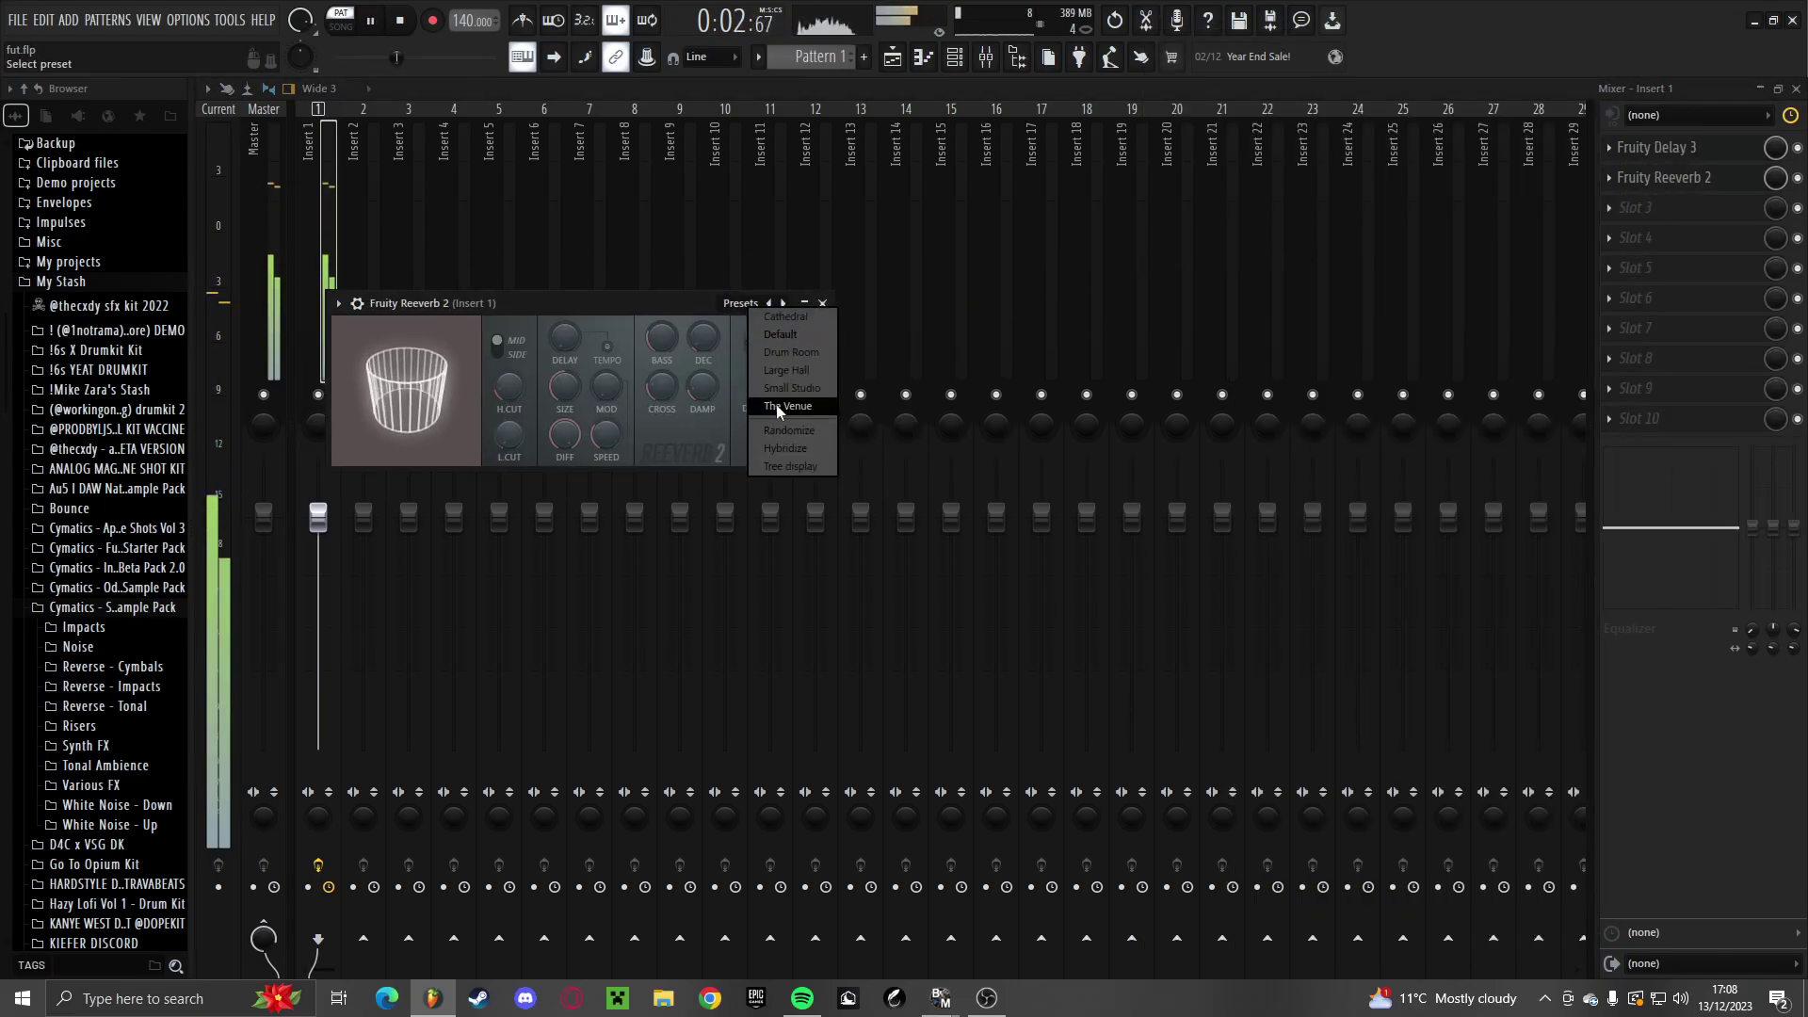
{"action": "left_click", "coordinate": [778, 407]}
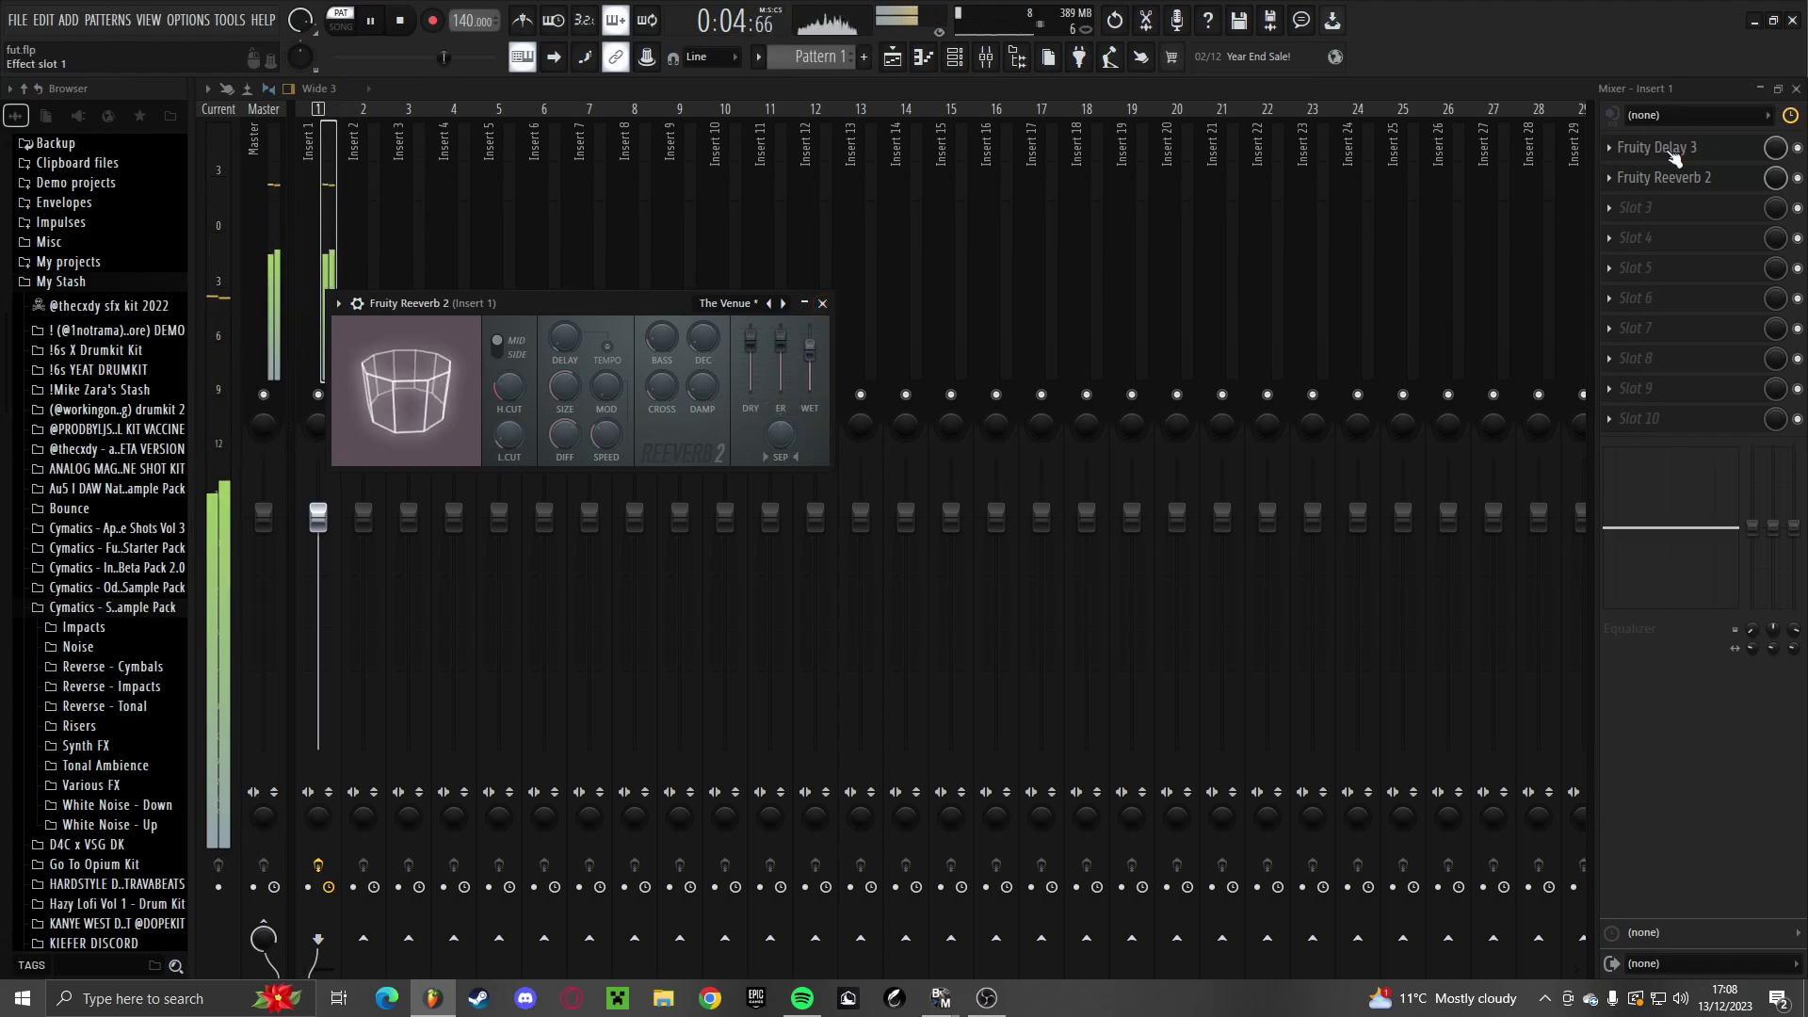
Lower the output wet level of Fruity Delay 3 on Insert 1 a little further
{"action": "left_click", "coordinate": [1667, 148]}
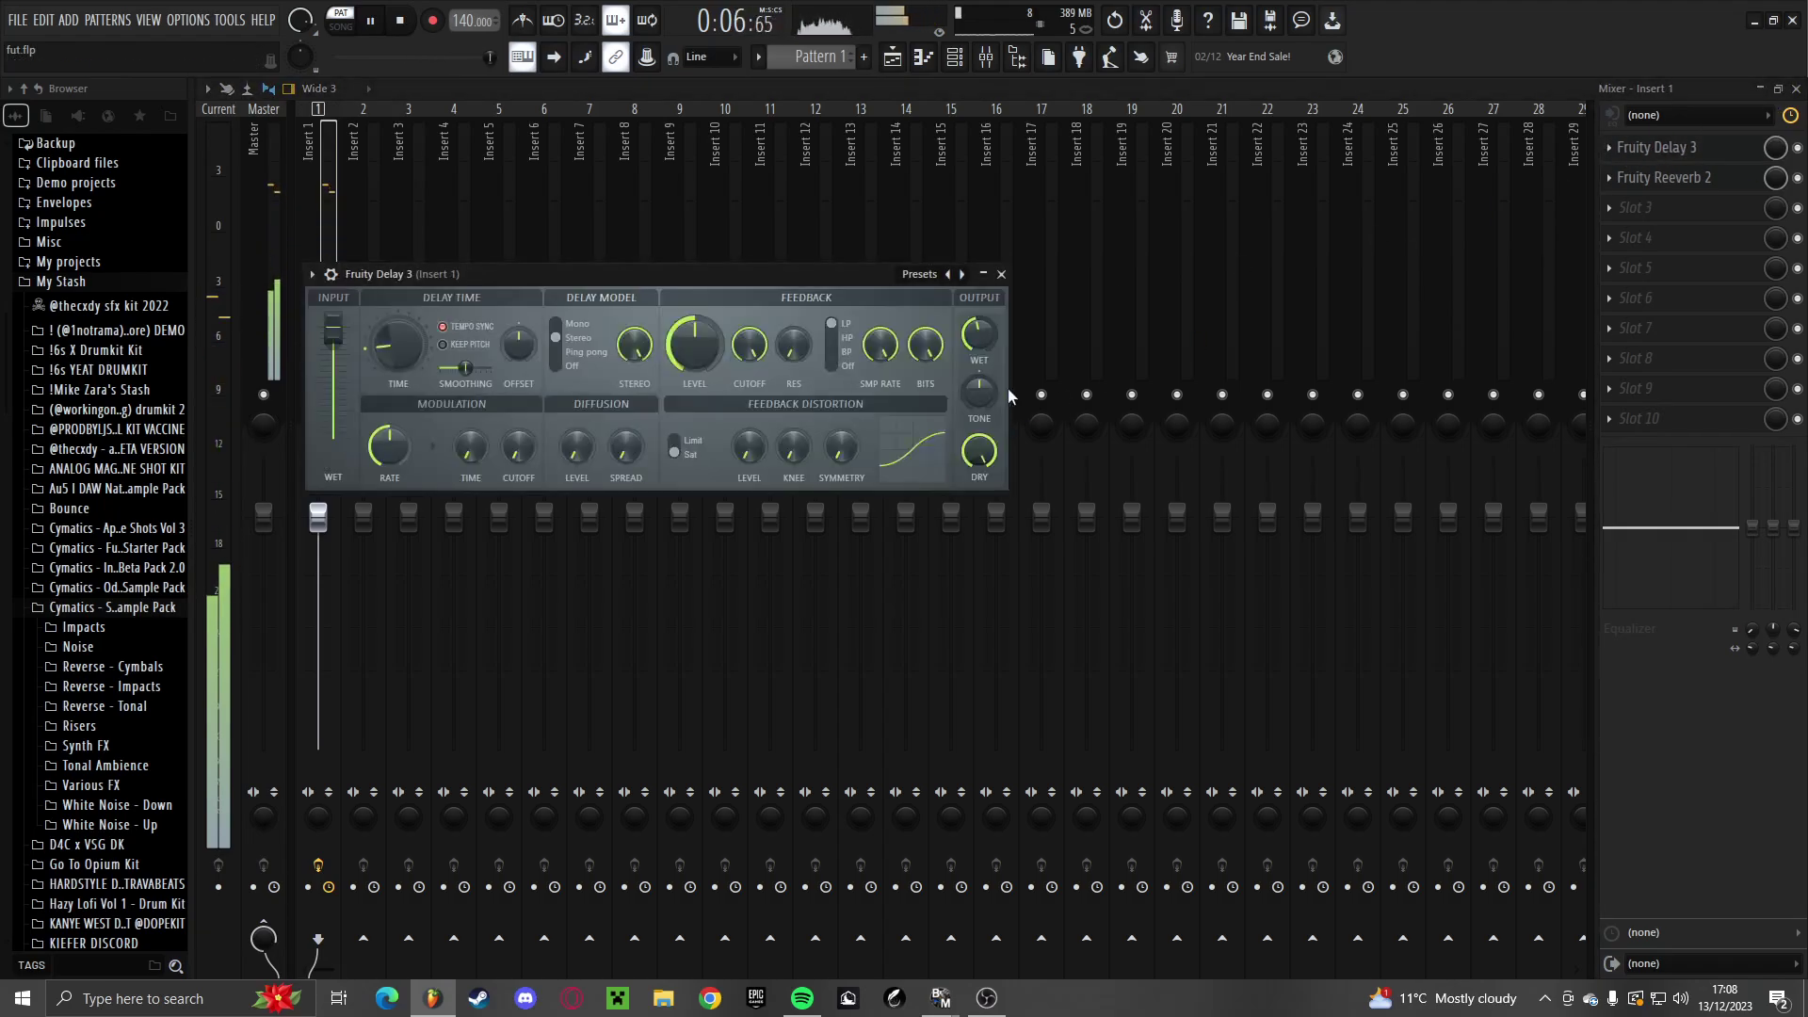
{"action": "left_click_drag", "start_coordinate": [978, 335], "coordinate": [979, 351]}
{"action": "left_click", "coordinate": [1664, 209]}
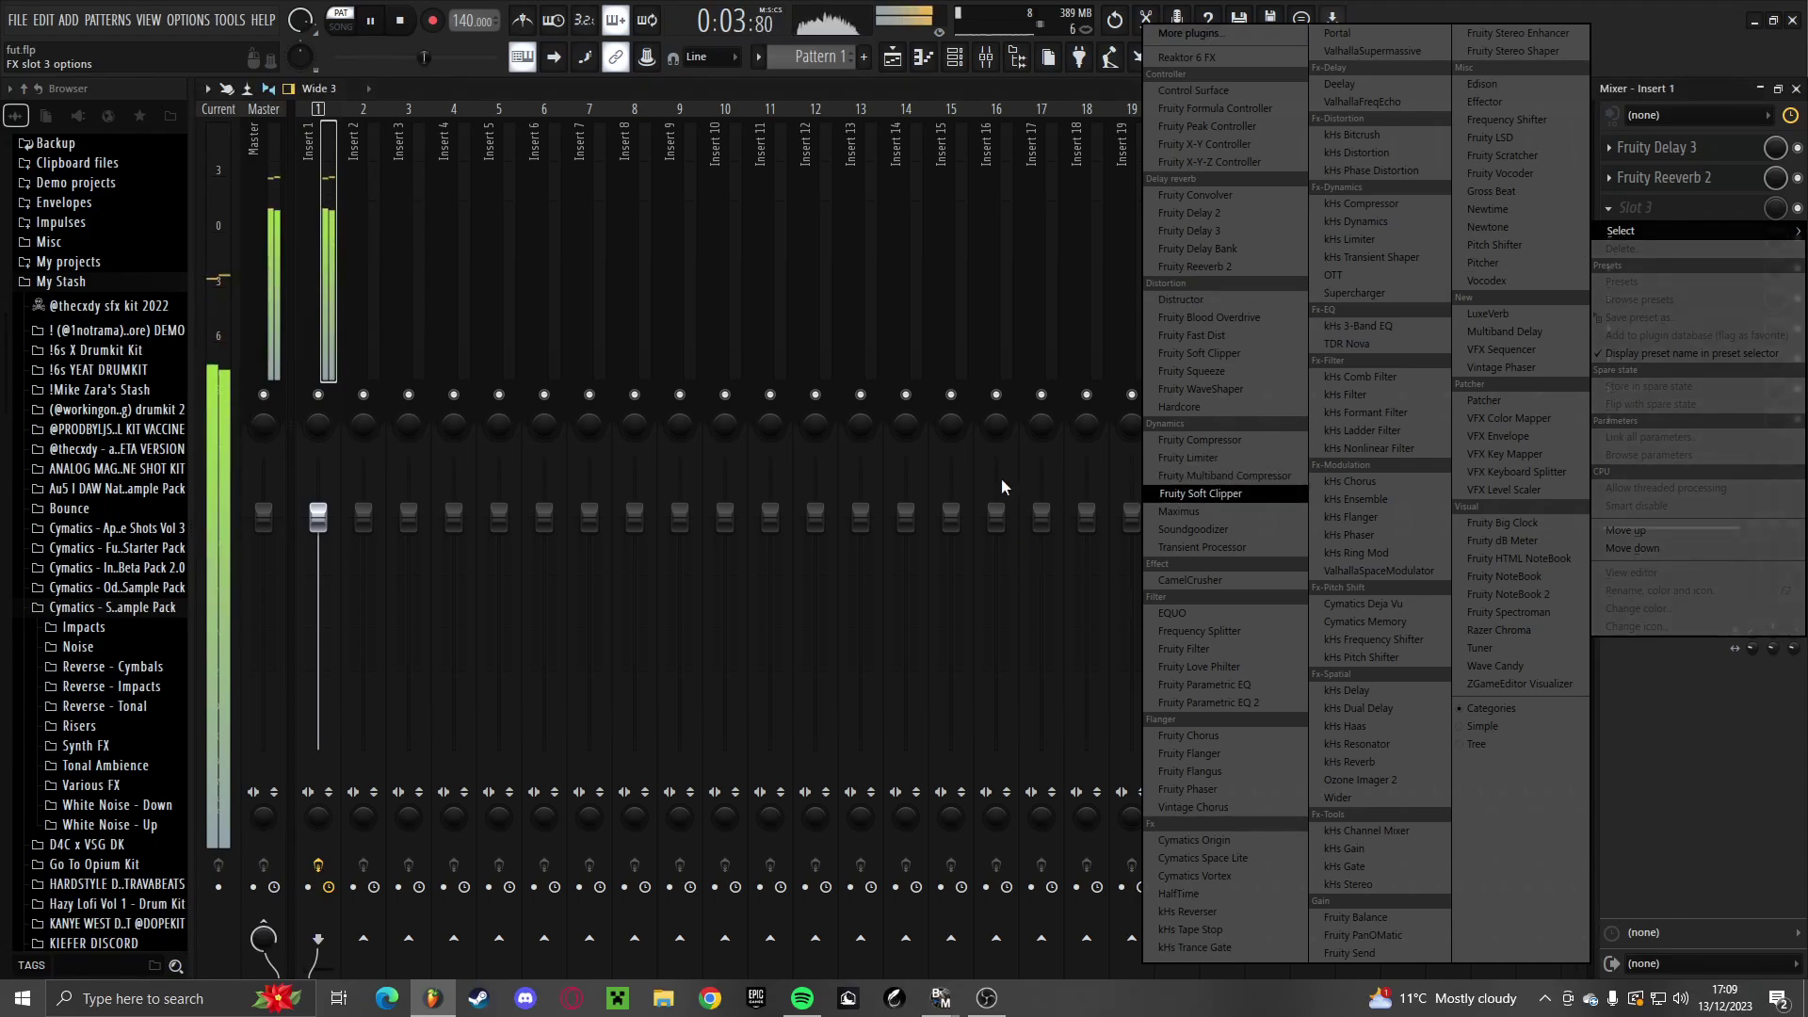
Add a Serum instrument channel to the channel rack
{"action": "left_click", "coordinate": [955, 58]}
{"action": "left_click", "coordinate": [483, 484]}
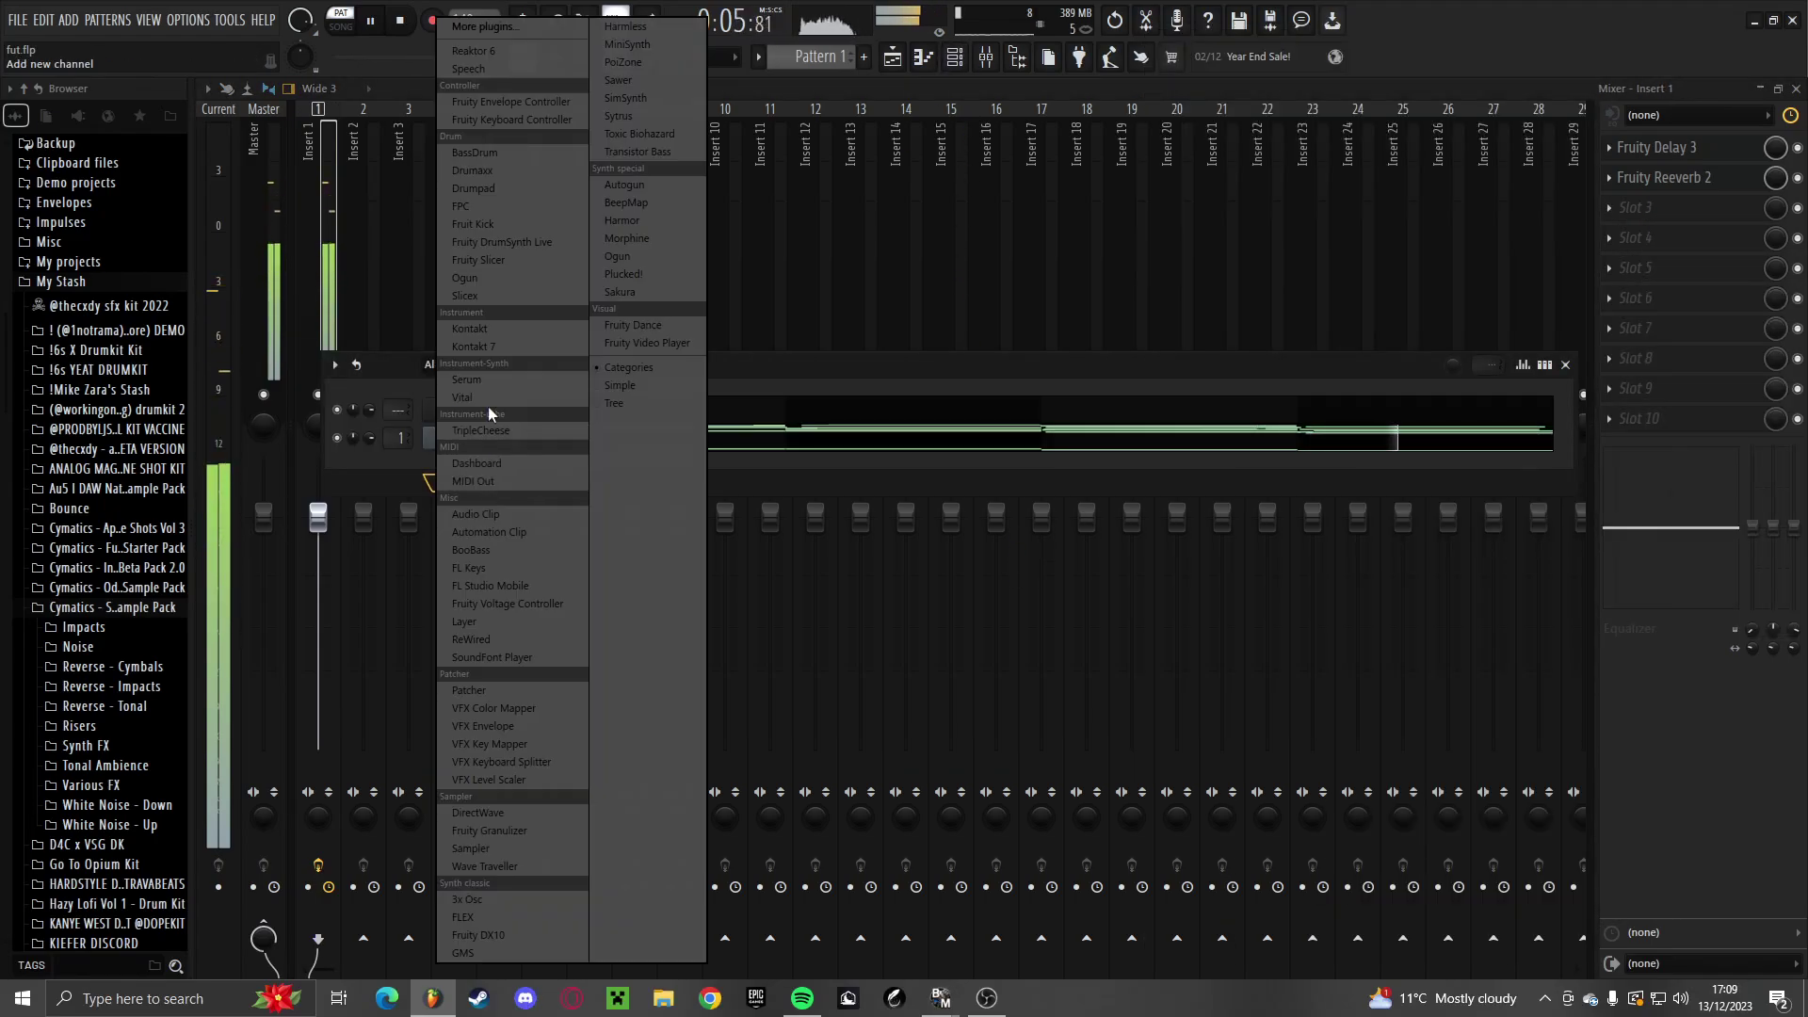
{"action": "left_click", "coordinate": [487, 379]}
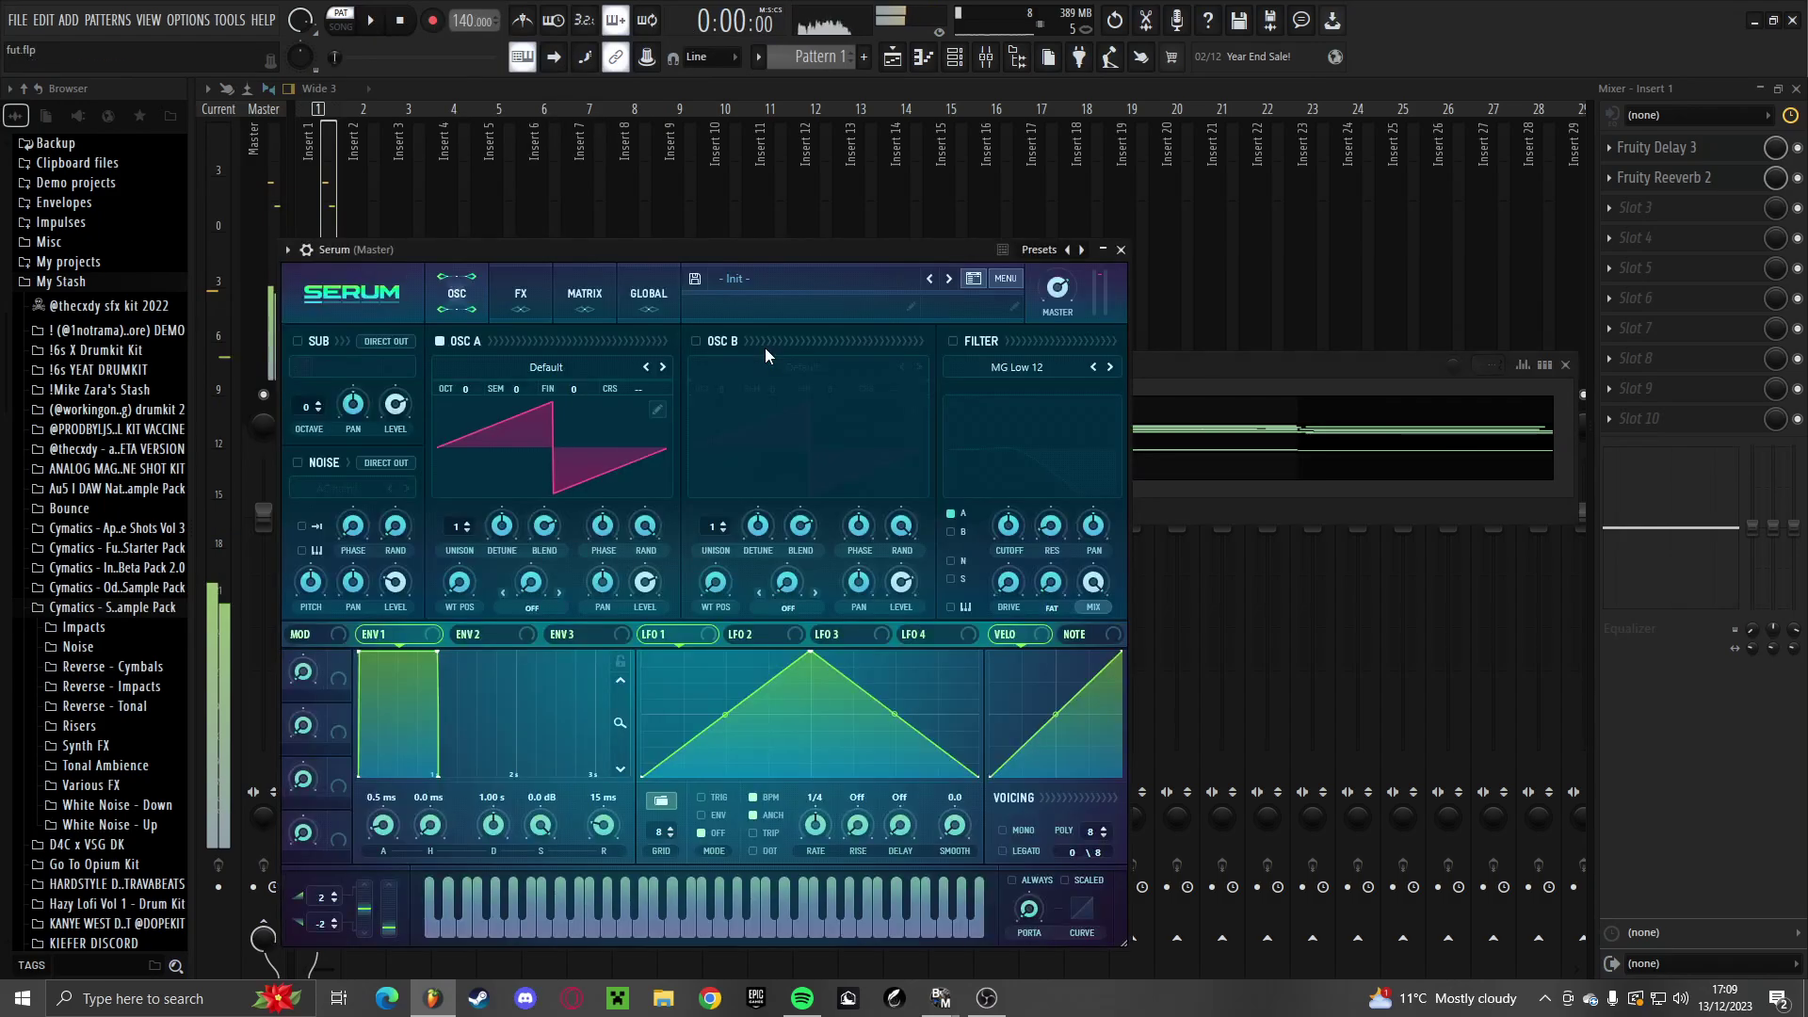
Load a preset from Serum's Synth category, advance to the next preset, and close the plugin windows
{"action": "left_click", "coordinate": [721, 281]}
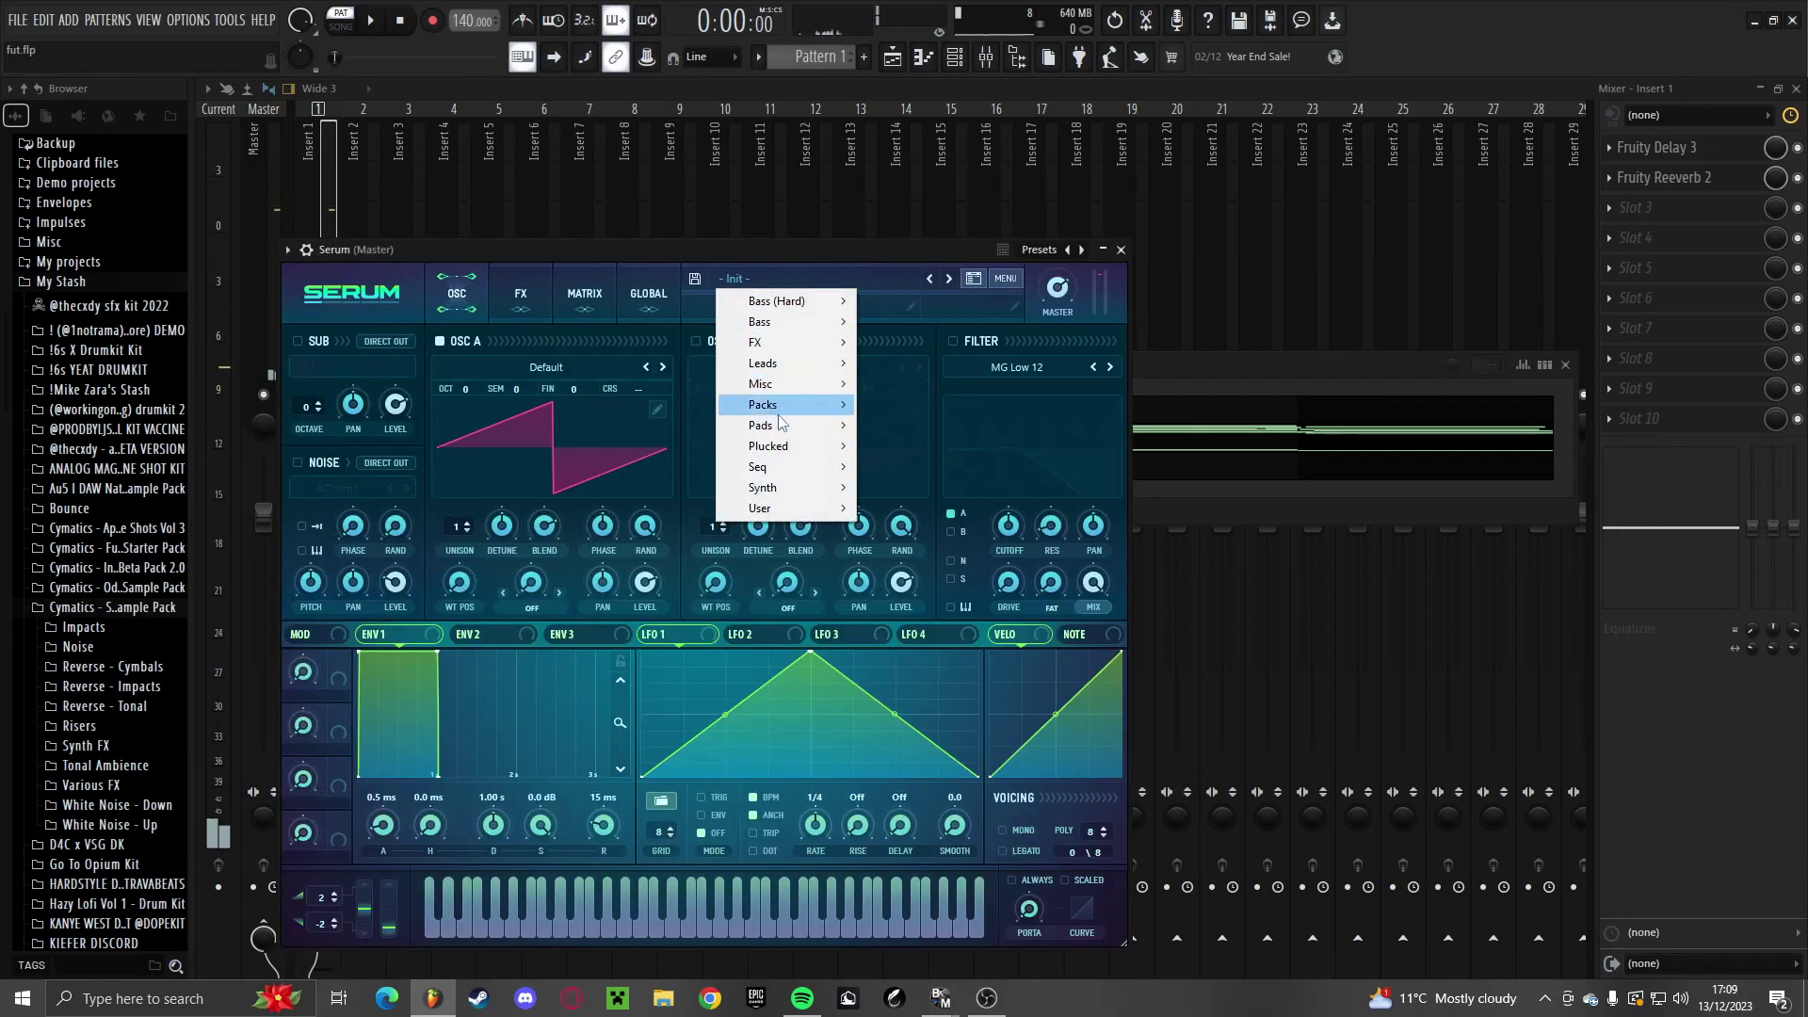
{"action": "mouse_move", "coordinate": [775, 491]}
{"action": "left_click", "coordinate": [892, 523]}
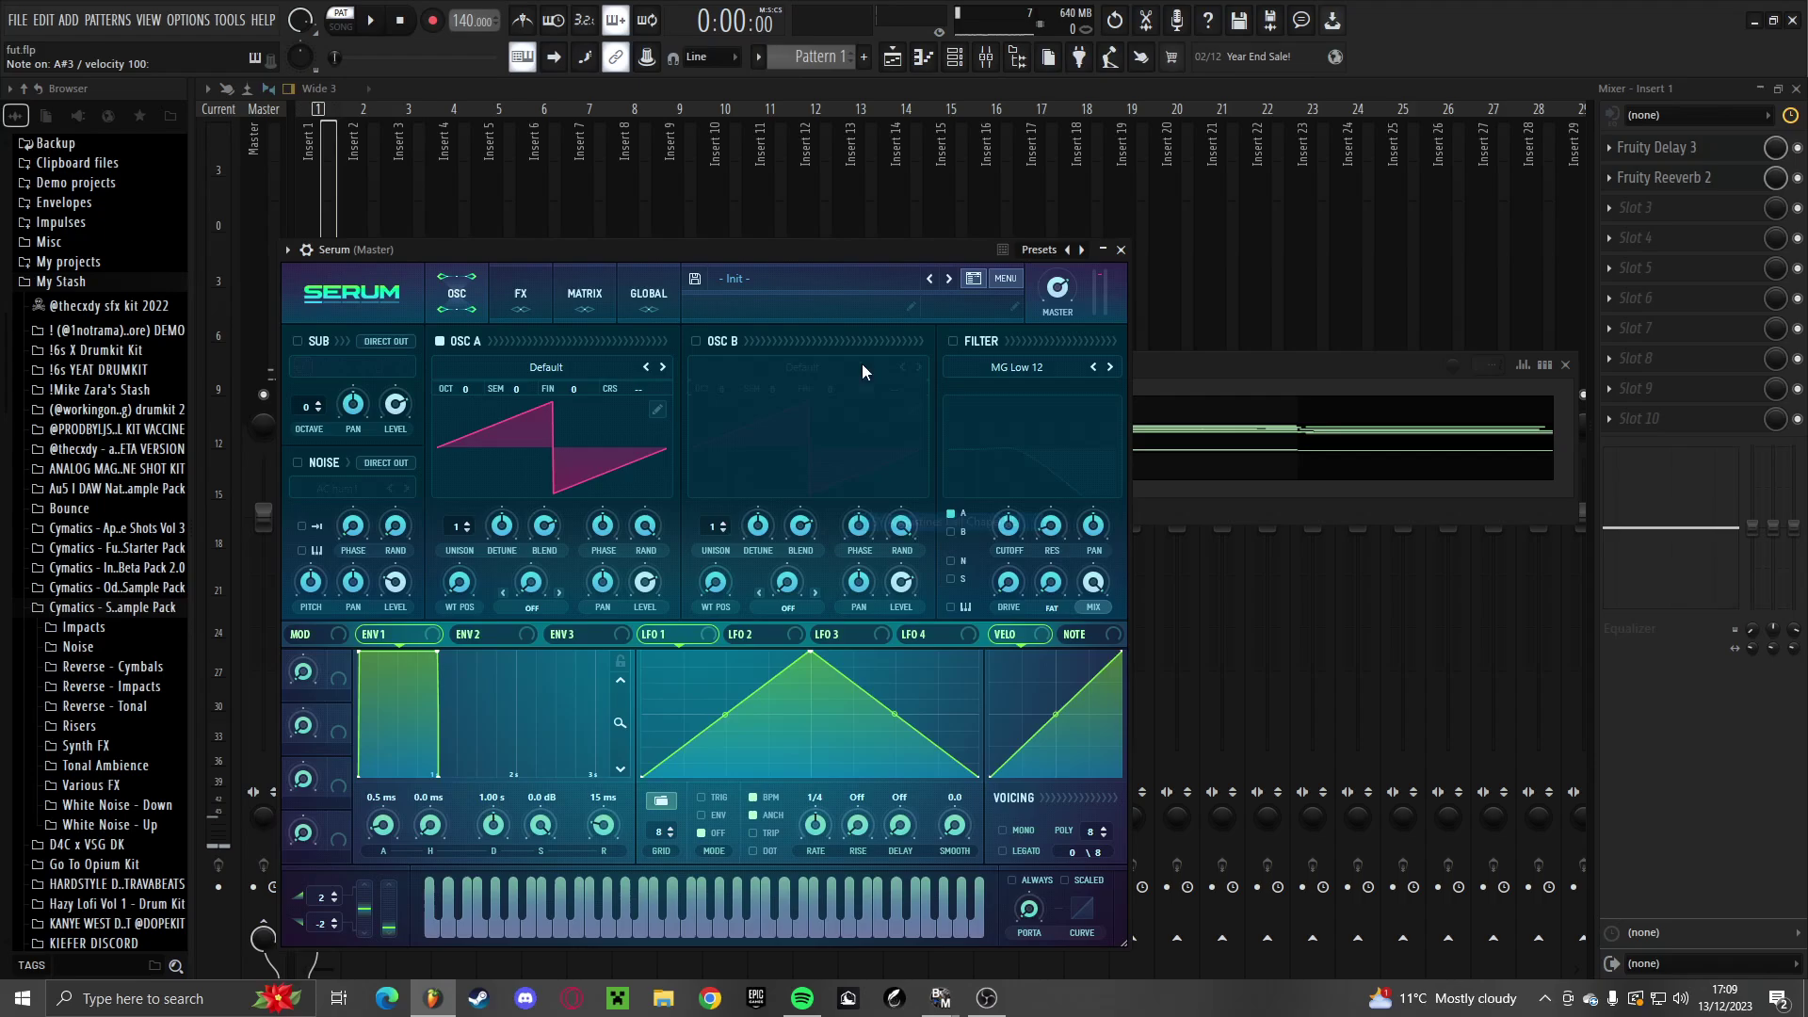
{"action": "left_click", "coordinate": [952, 279]}
{"action": "key", "text": "space"}
{"action": "left_click", "coordinate": [1121, 250]}
{"action": "key", "text": "Escape"}
{"action": "key", "text": "Escape"}
{"action": "key", "text": "Escape"}
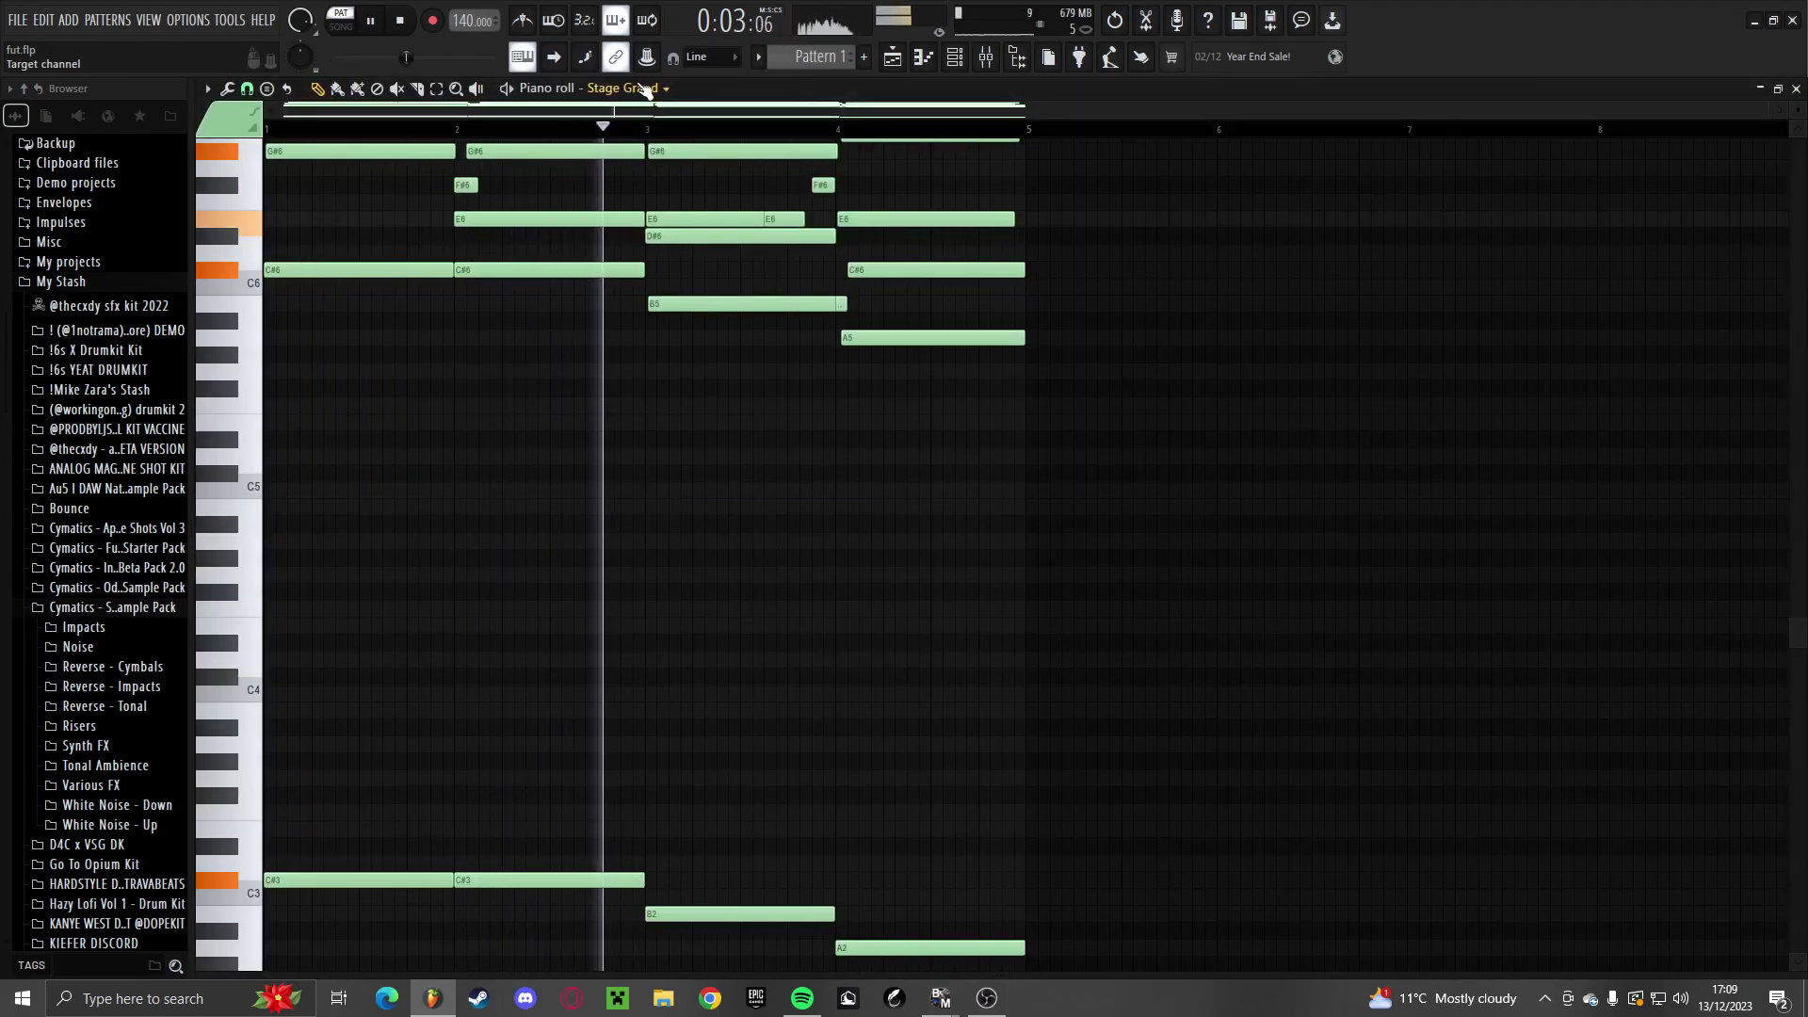
Switch the piano roll to the Serum channel and play the pattern over the piano's ghost notes
{"action": "left_click", "coordinate": [646, 89]}
{"action": "left_click", "coordinate": [642, 156]}
{"action": "key", "text": "space"}
{"action": "key", "text": "space"}
{"action": "scroll", "coordinate": [591, 325], "scroll_direction": "up", "scroll_amount": 3}
{"action": "scroll", "coordinate": [527, 414], "scroll_direction": "up", "scroll_amount": 3}
{"action": "scroll", "coordinate": [509, 452], "scroll_direction": "up", "scroll_amount": 2, "text": "ctrl"}
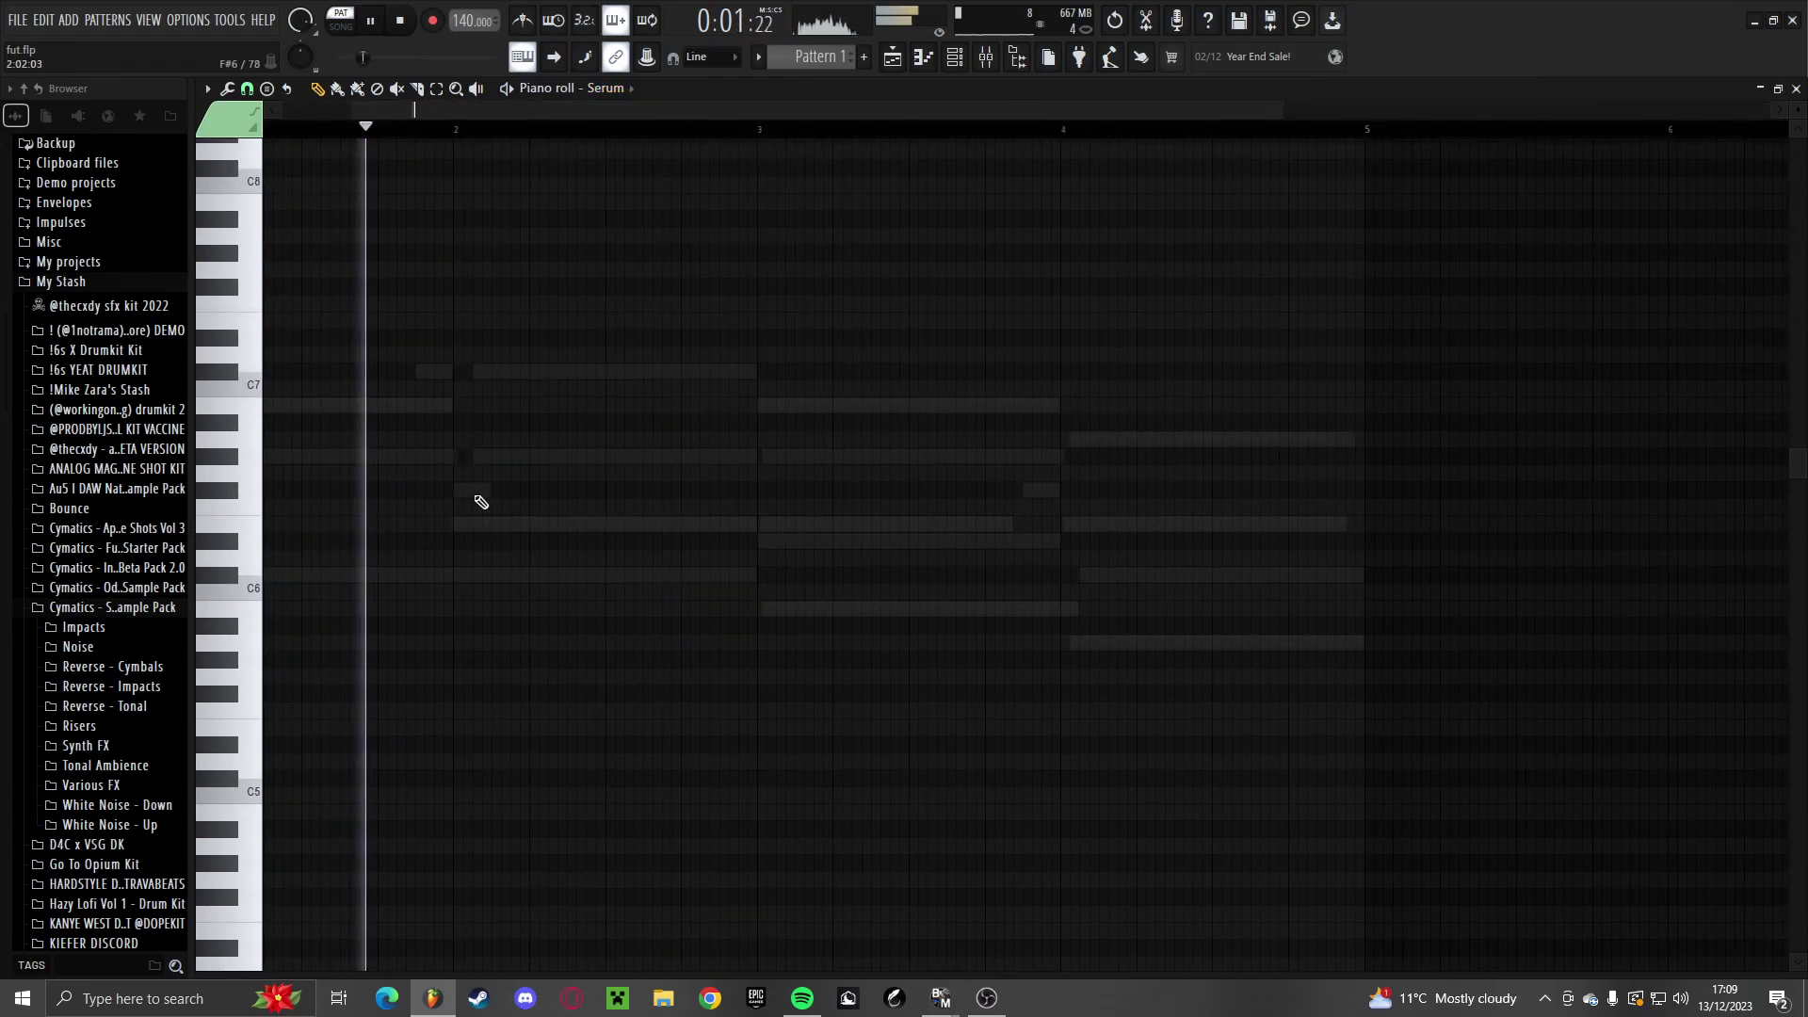
Draw an E5 note on the Serum channel halfway through bar 2 and shorten it to two steps
{"action": "left_click", "coordinate": [603, 508]}
{"action": "key", "text": "space"}
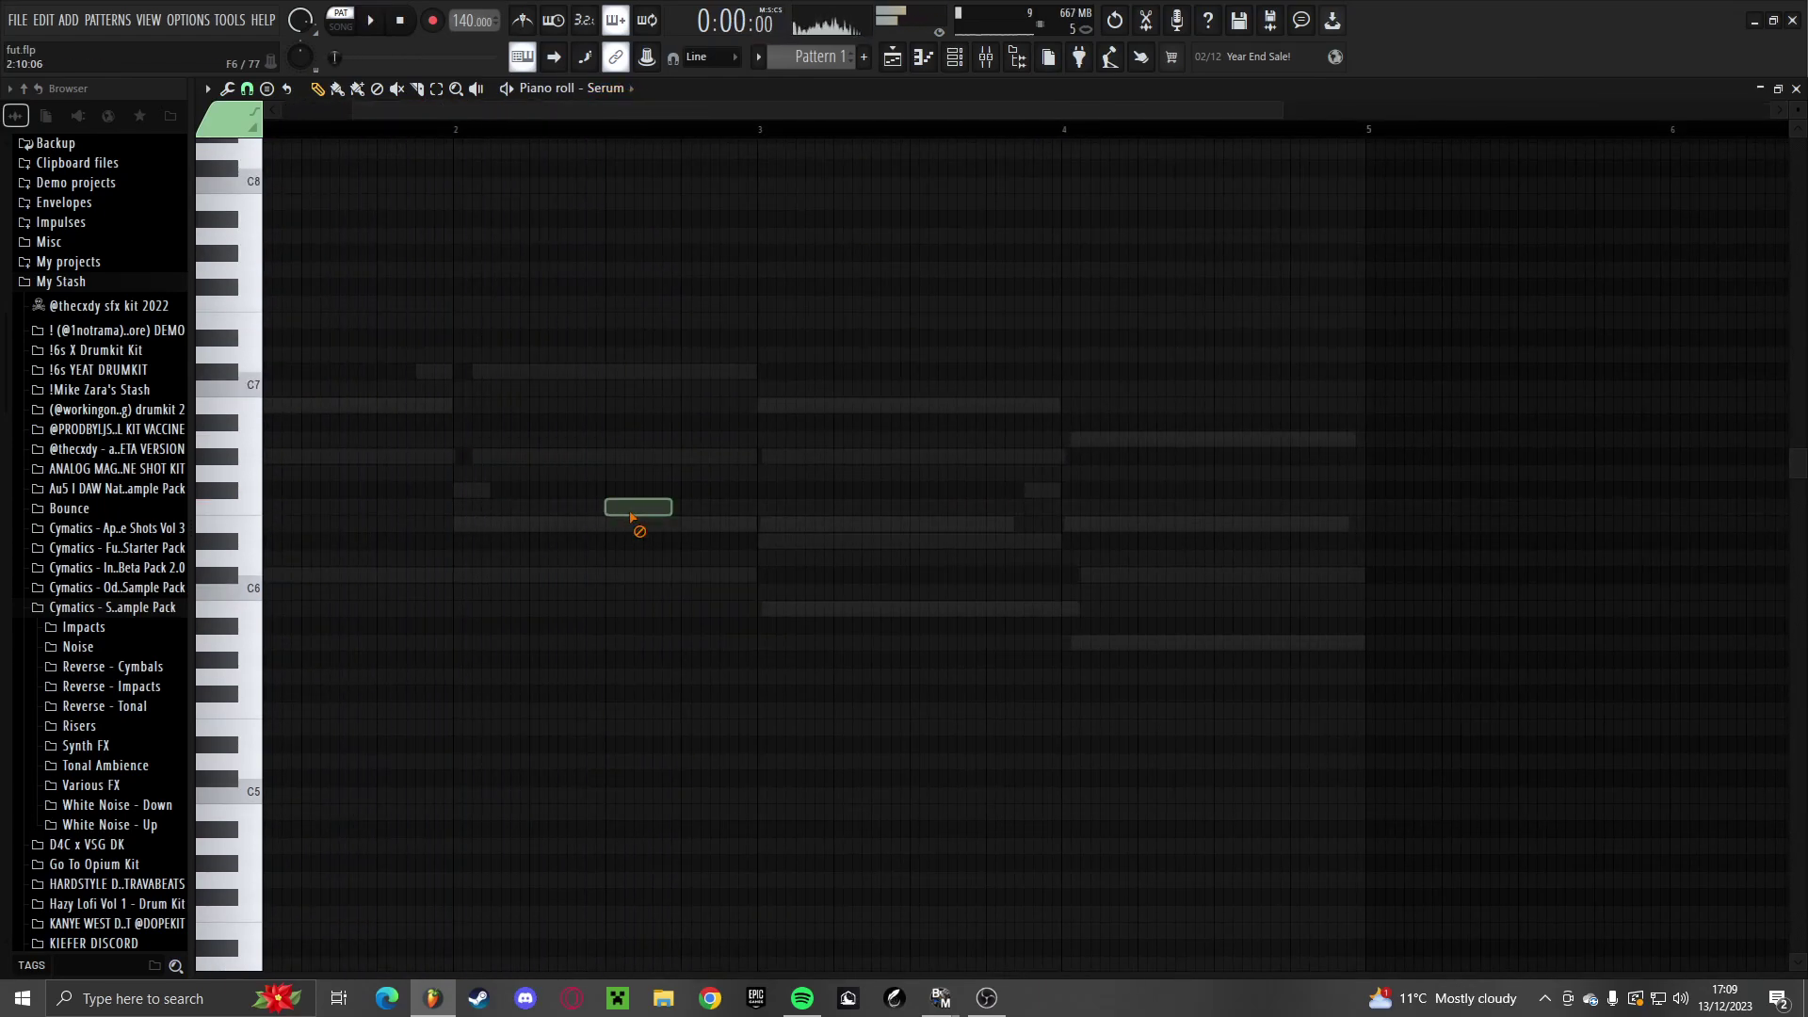
{"action": "left_click", "coordinate": [604, 523]}
{"action": "key", "text": "ctrl+Down"}
{"action": "key", "text": "space"}
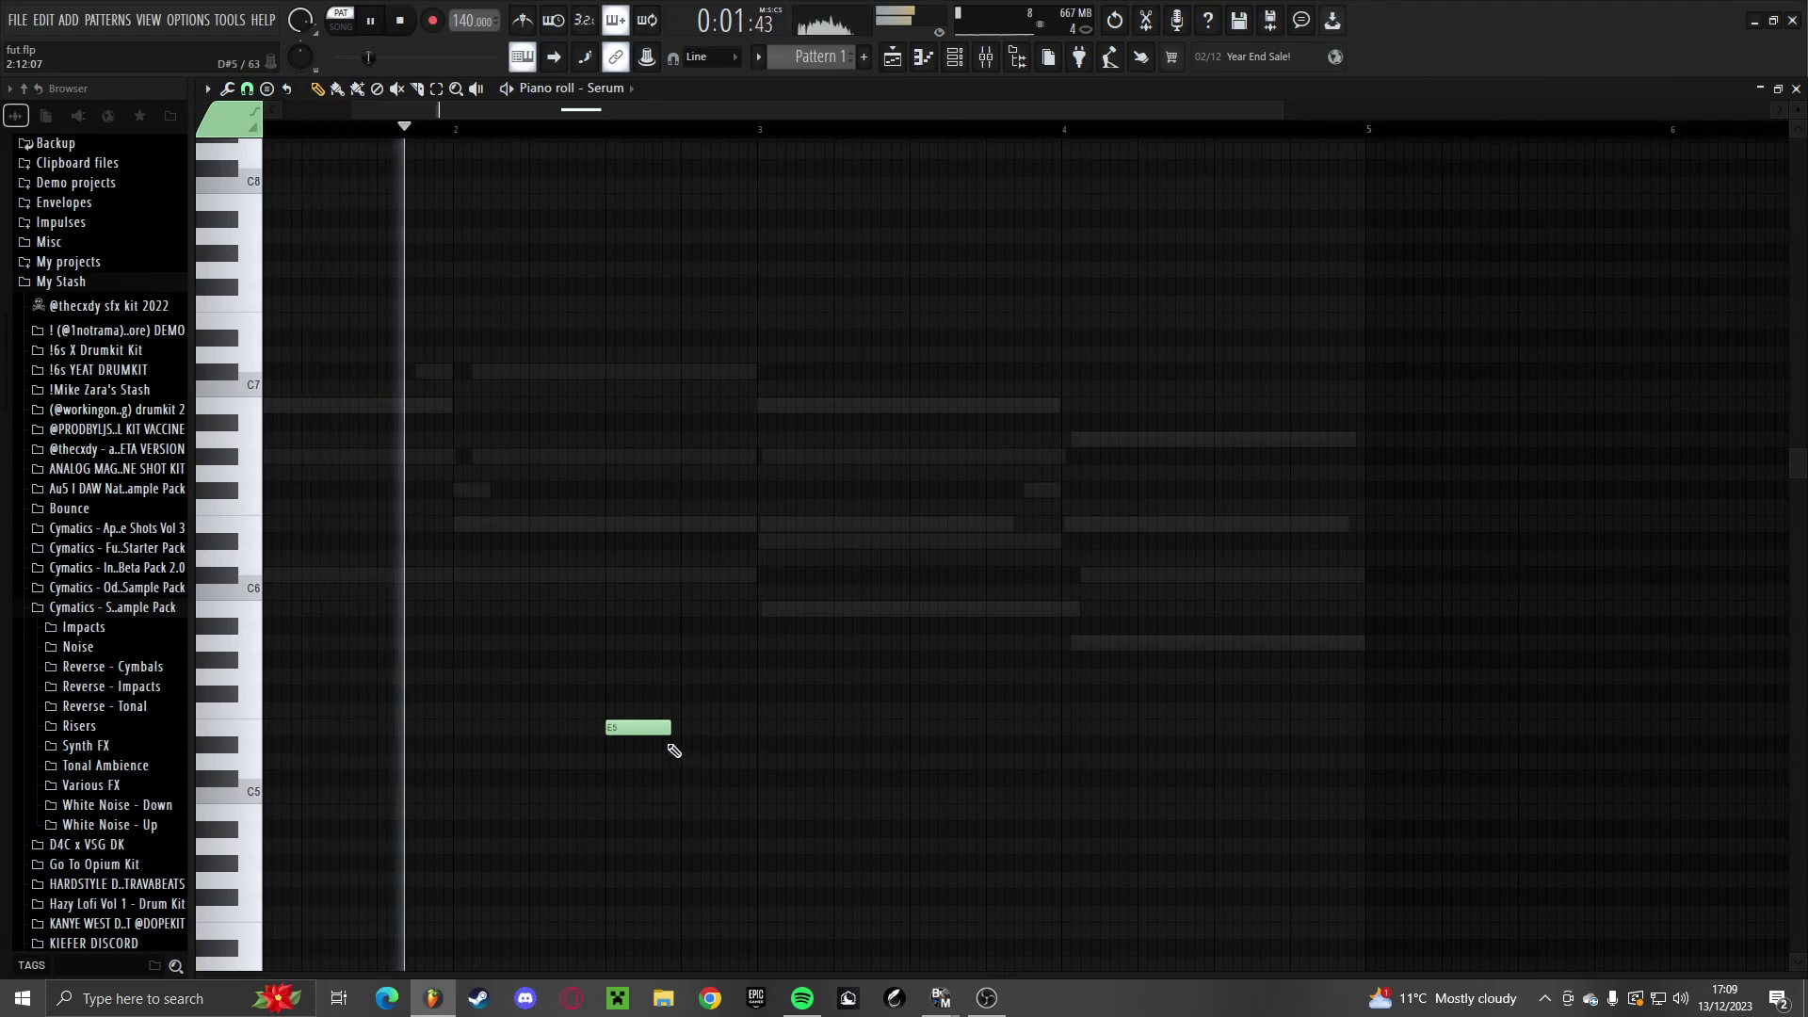
{"action": "mouse_move", "coordinate": [671, 727]}
{"action": "left_mouse_down"}
{"action": "mouse_move", "coordinate": [748, 729]}
{"action": "mouse_move", "coordinate": [680, 742]}
{"action": "left_mouse_up"}
{"action": "scroll", "coordinate": [757, 746], "scroll_direction": "up", "scroll_amount": 2, "text": "ctrl"}
{"action": "key", "text": "space"}
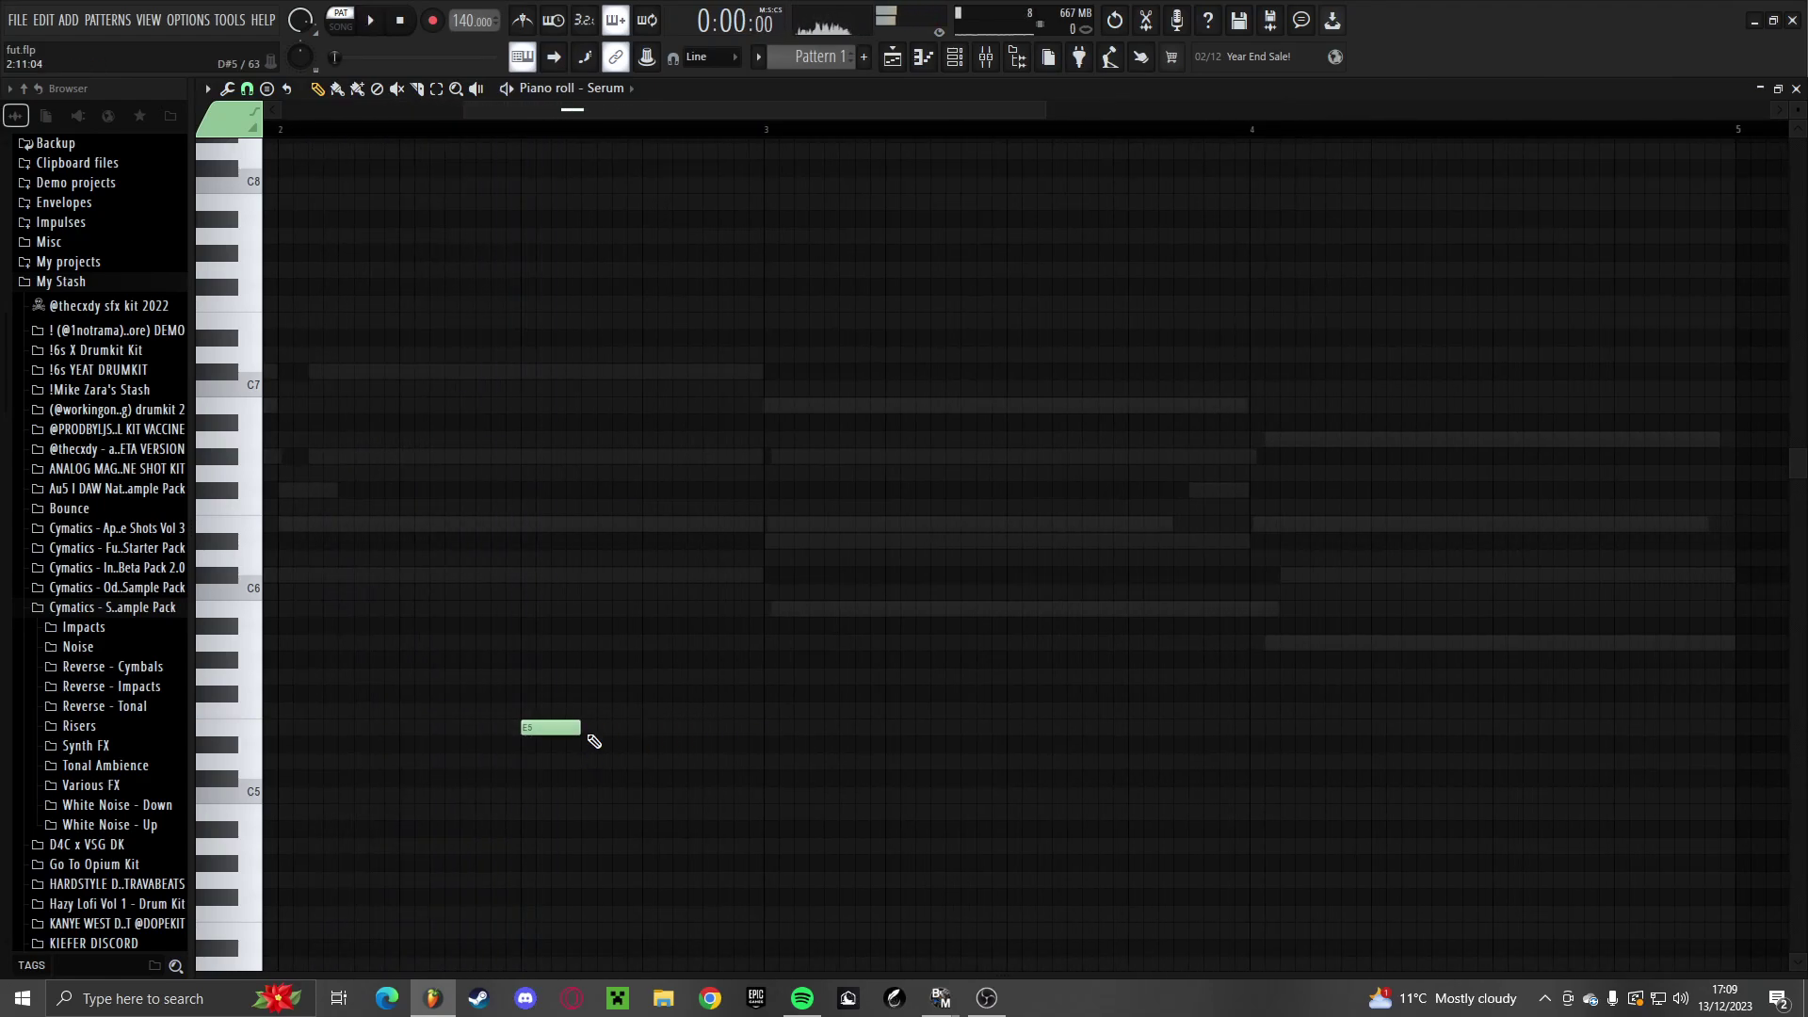
Draw rising two-step F#5, G#5 and B5 notes after the E5 up to the end of bar 2
{"action": "left_click_drag", "start_coordinate": [596, 671], "coordinate": [595, 687]}
{"action": "left_click", "coordinate": [653, 659]}
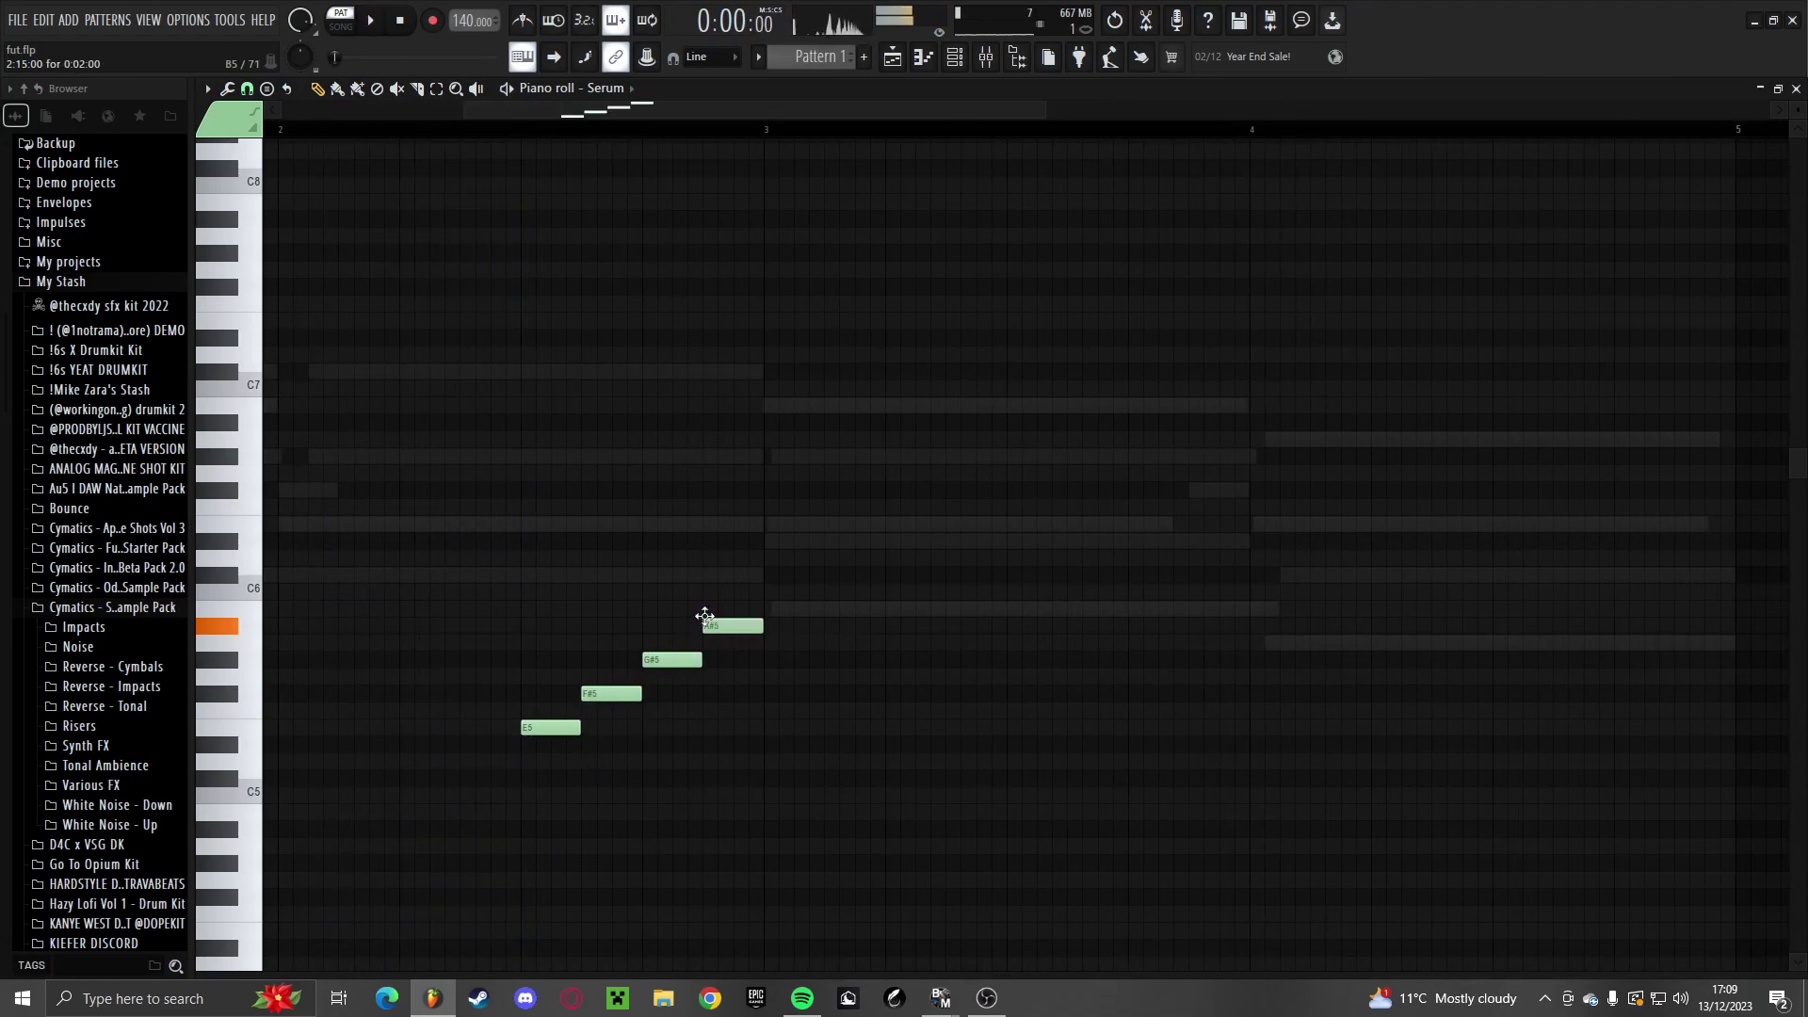
{"action": "left_click", "coordinate": [744, 592]}
{"action": "left_click_drag", "start_coordinate": [744, 592], "coordinate": [715, 617]}
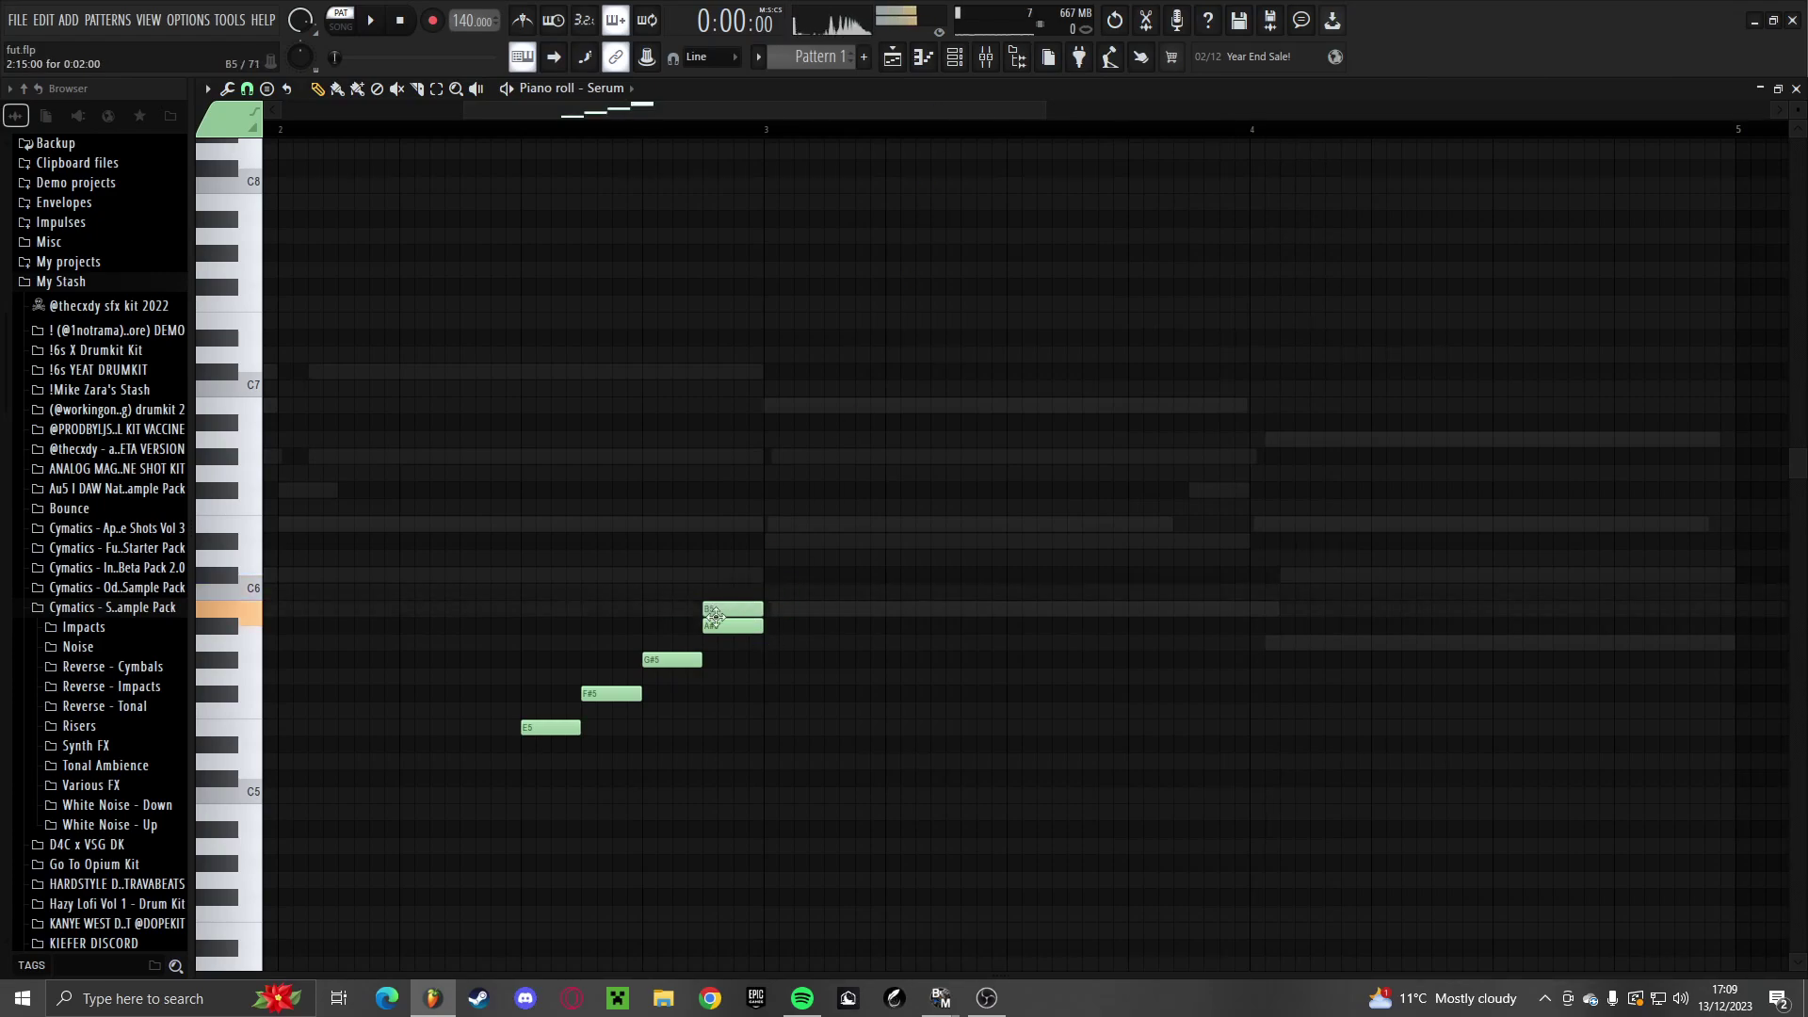
Route the Serum channel to mixer Insert 2 and load Fruity Delay 3 into its first effect slot
{"action": "left_click", "coordinate": [954, 56]}
{"action": "key", "text": "space"}
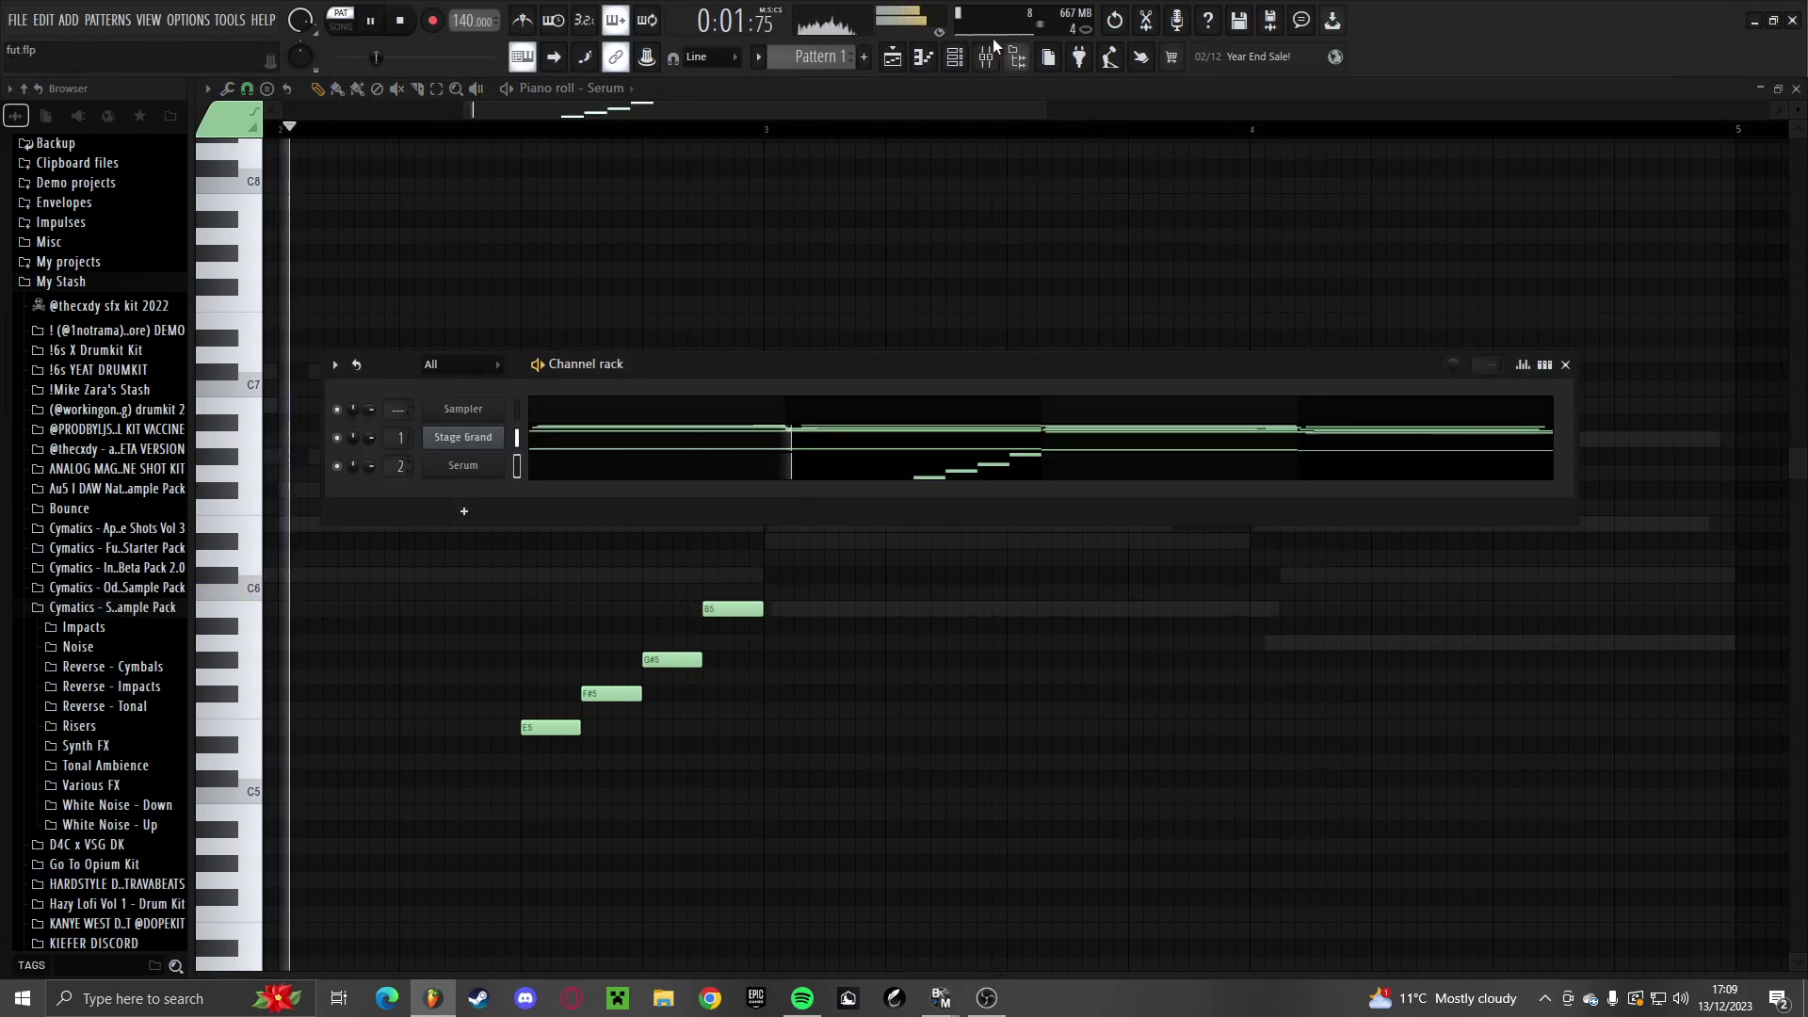
{"action": "left_click", "coordinate": [987, 56]}
{"action": "left_click", "coordinate": [1636, 147]}
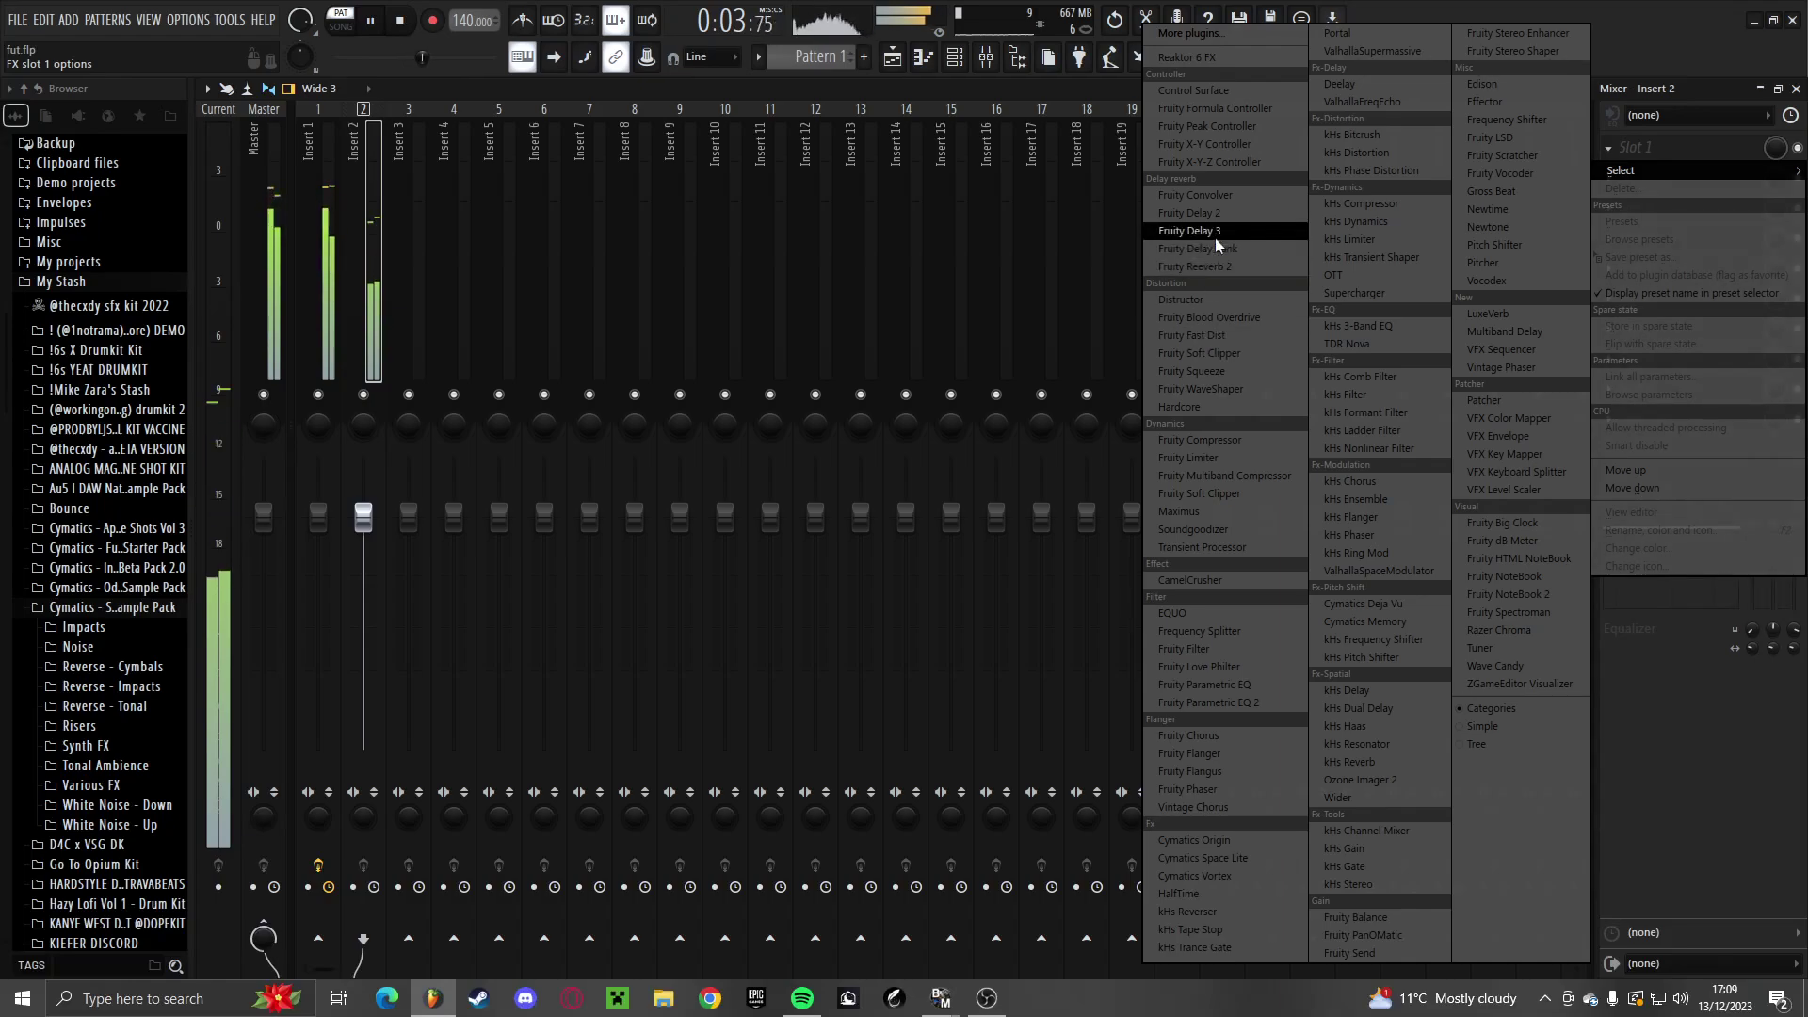
{"action": "left_click", "coordinate": [1192, 230]}
Set the output wet level of Insert 2's Fruity Delay 3 to about 58% while the pattern plays, and close the plugin
{"action": "key", "text": "space"}
{"action": "key", "text": "space"}
{"action": "left_click_drag", "start_coordinate": [1028, 385], "coordinate": [1029, 395]}
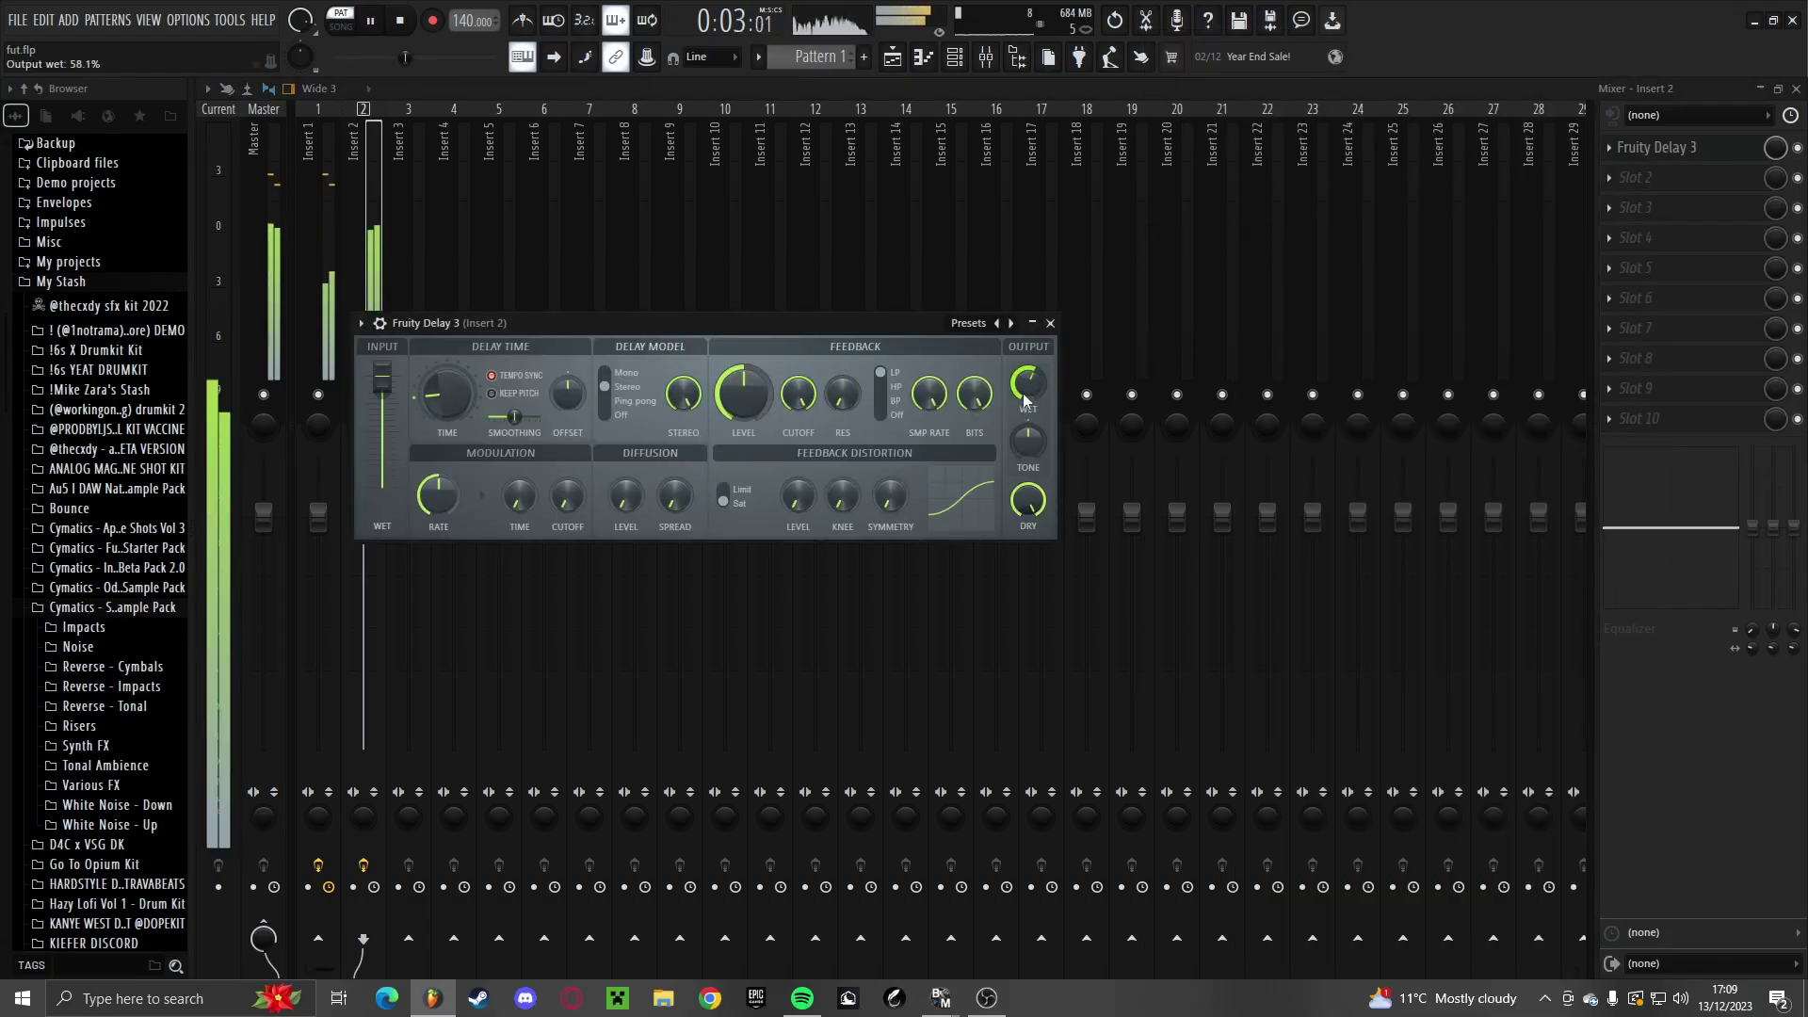
{"action": "left_click", "coordinate": [1050, 323]}
Add a two-step E5 note at the start of bar 3 on the Serum channel and play from the middle of bar 2
{"action": "key", "text": "F7"}
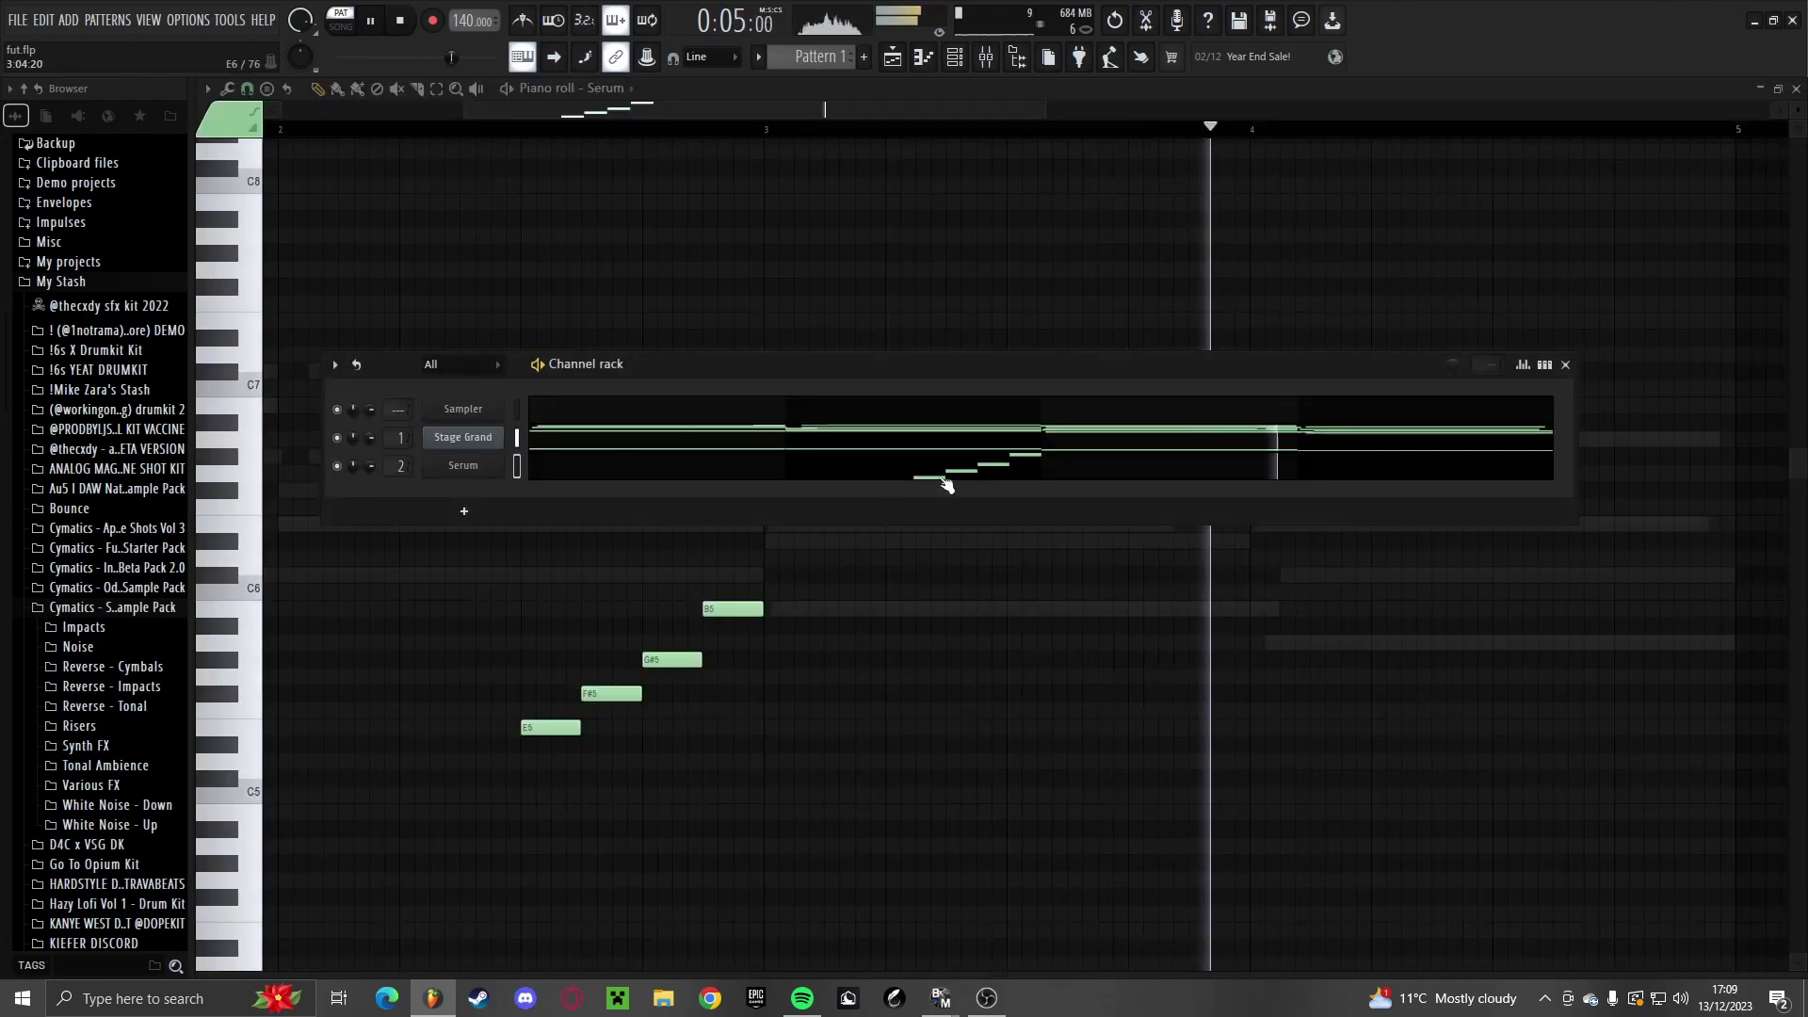
{"action": "key", "text": "space"}
{"action": "left_click_drag", "start_coordinate": [766, 759], "coordinate": [765, 727]}
{"action": "key", "text": "space"}
{"action": "scroll", "coordinate": [674, 703], "scroll_direction": "down", "scroll_amount": 3}
{"action": "left_click", "coordinate": [572, 128]}
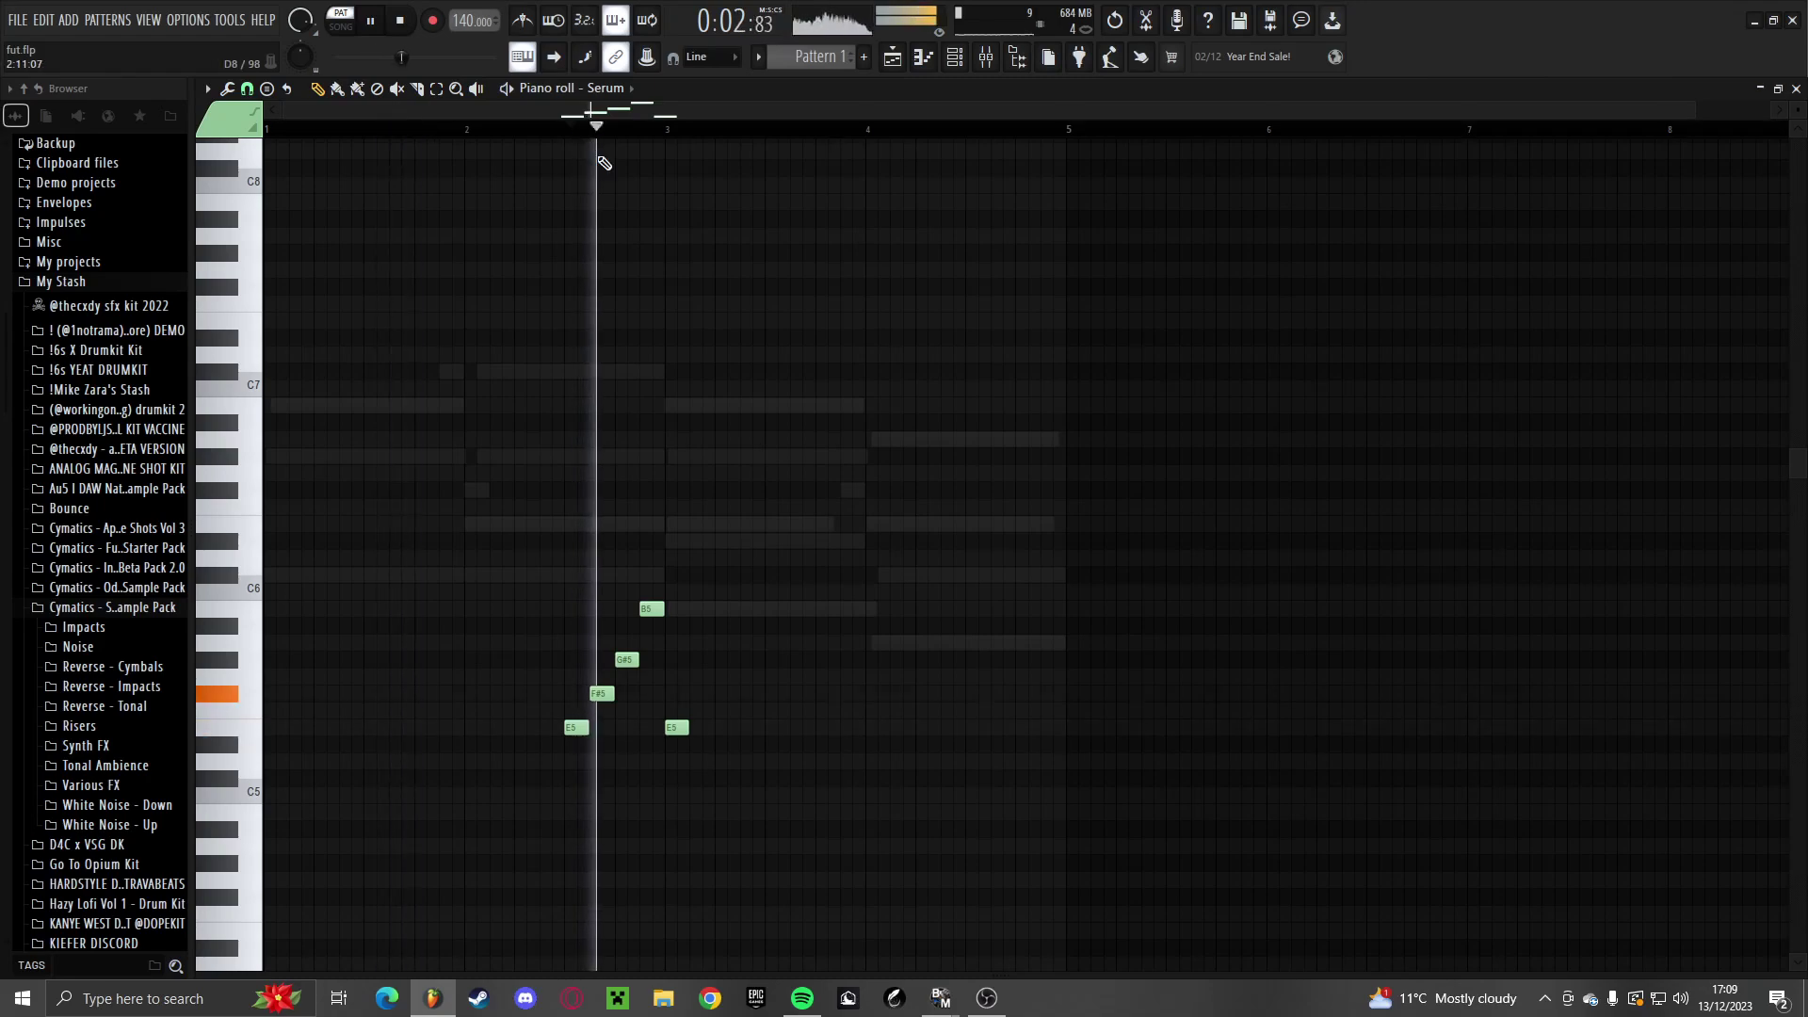
Lower the Serum note at the start of bar 3 to D#5 and replay the melody
{"action": "scroll", "coordinate": [719, 482], "scroll_direction": "up", "scroll_amount": 3}
{"action": "key", "text": "space"}
{"action": "left_click_drag", "start_coordinate": [658, 728], "coordinate": [658, 745]}
{"action": "key", "text": "space"}
{"action": "scroll", "coordinate": [650, 678], "scroll_direction": "down", "scroll_amount": 2}
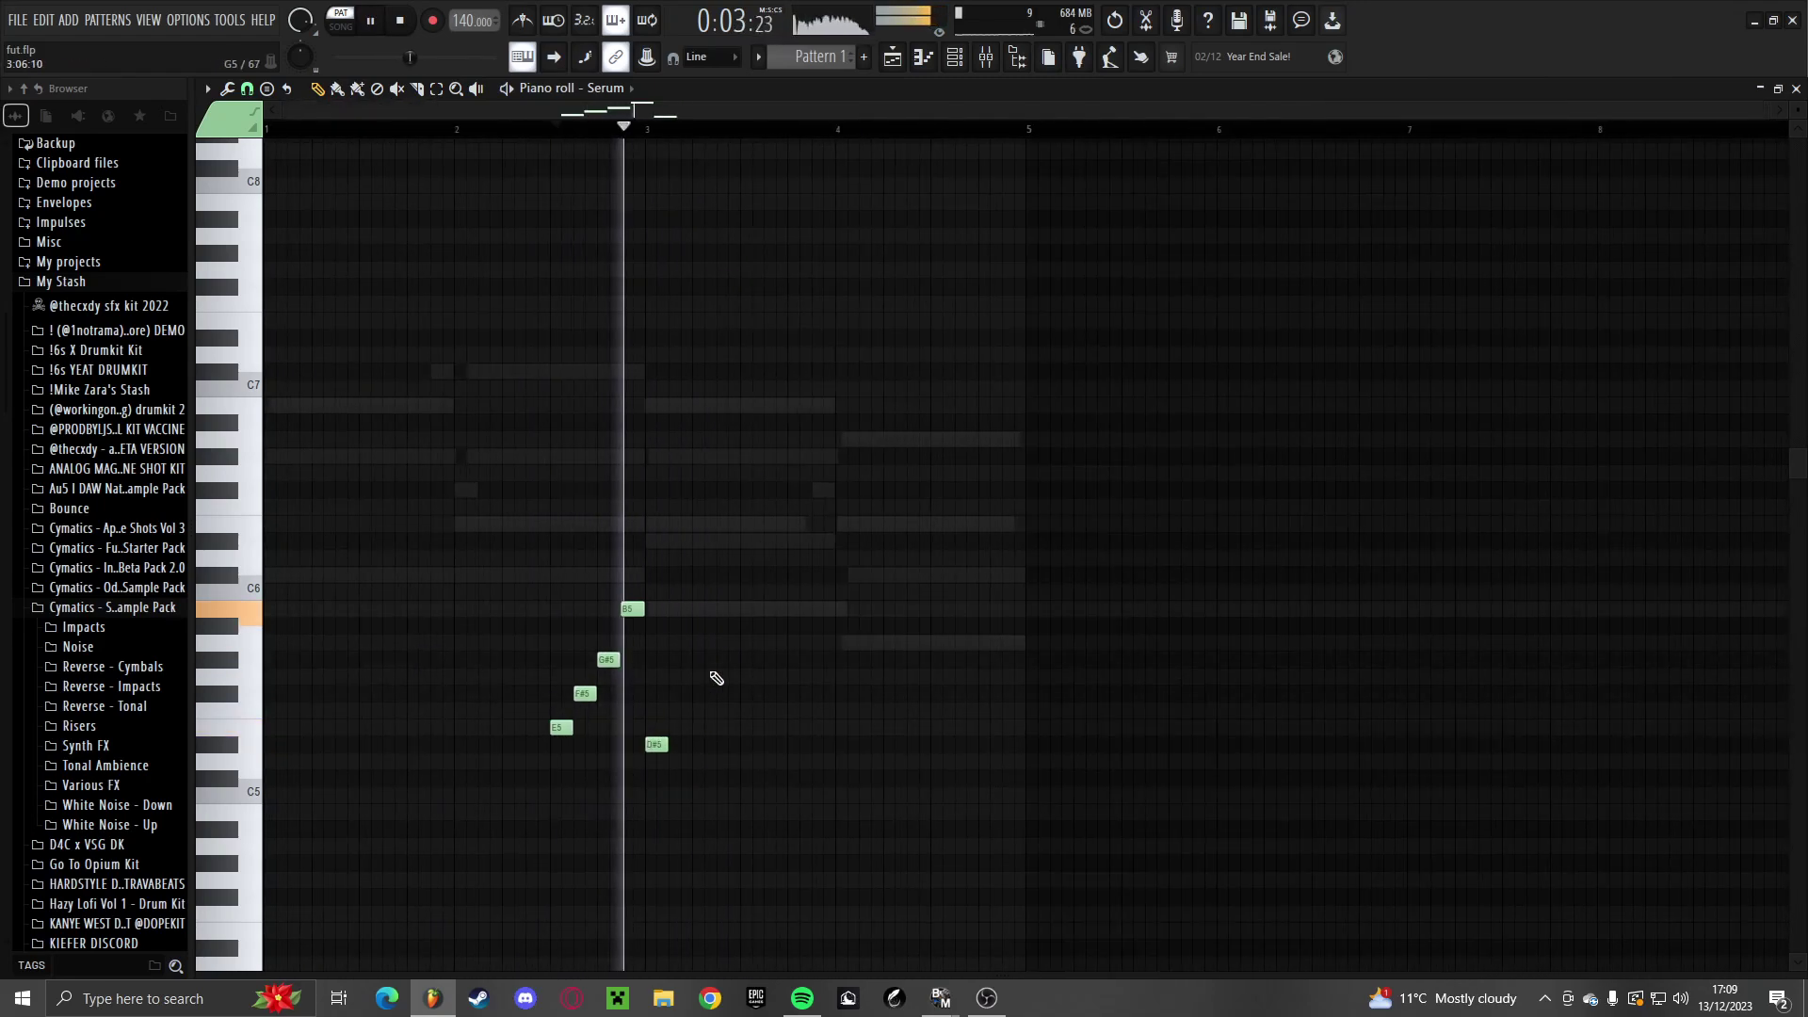
{"action": "key", "text": "space"}
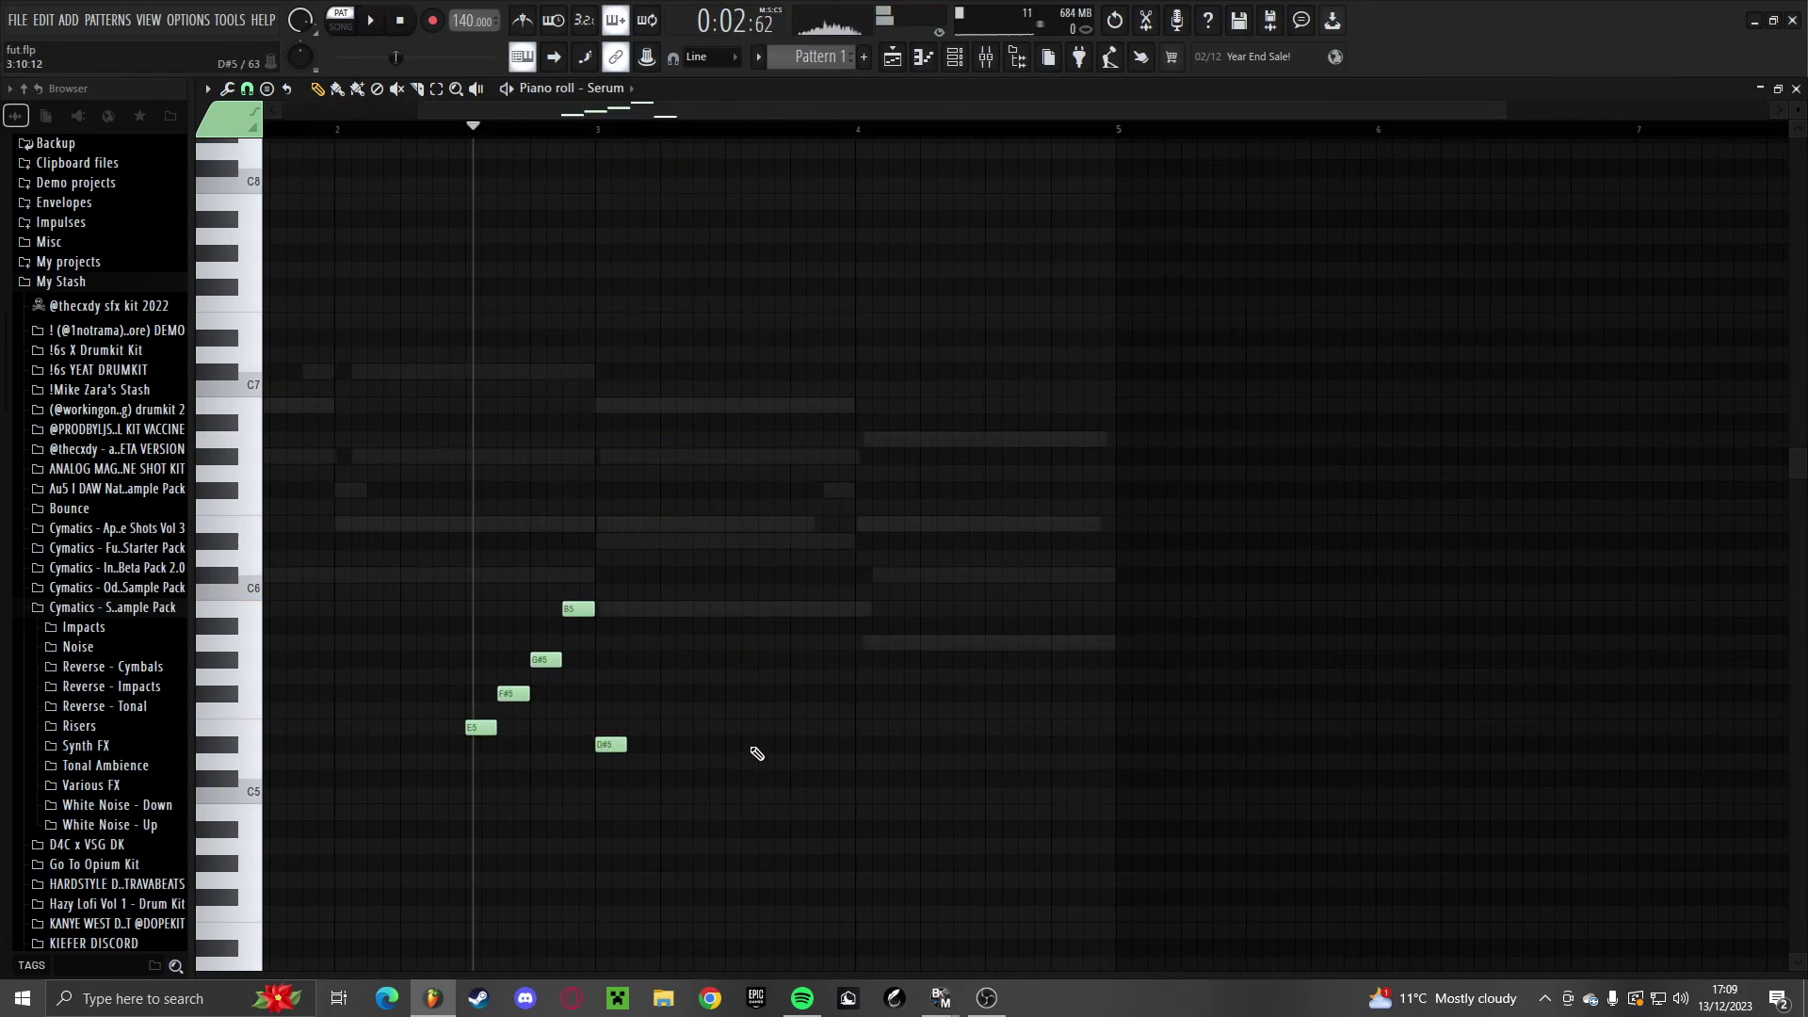
Draw two-step D#5, E5, F#5 and B5 notes in succession across the second half of bar 3
{"action": "left_click", "coordinate": [754, 746]}
{"action": "scroll", "coordinate": [753, 746], "scroll_direction": "up", "scroll_amount": 2}
{"action": "left_click", "coordinate": [758, 728]}
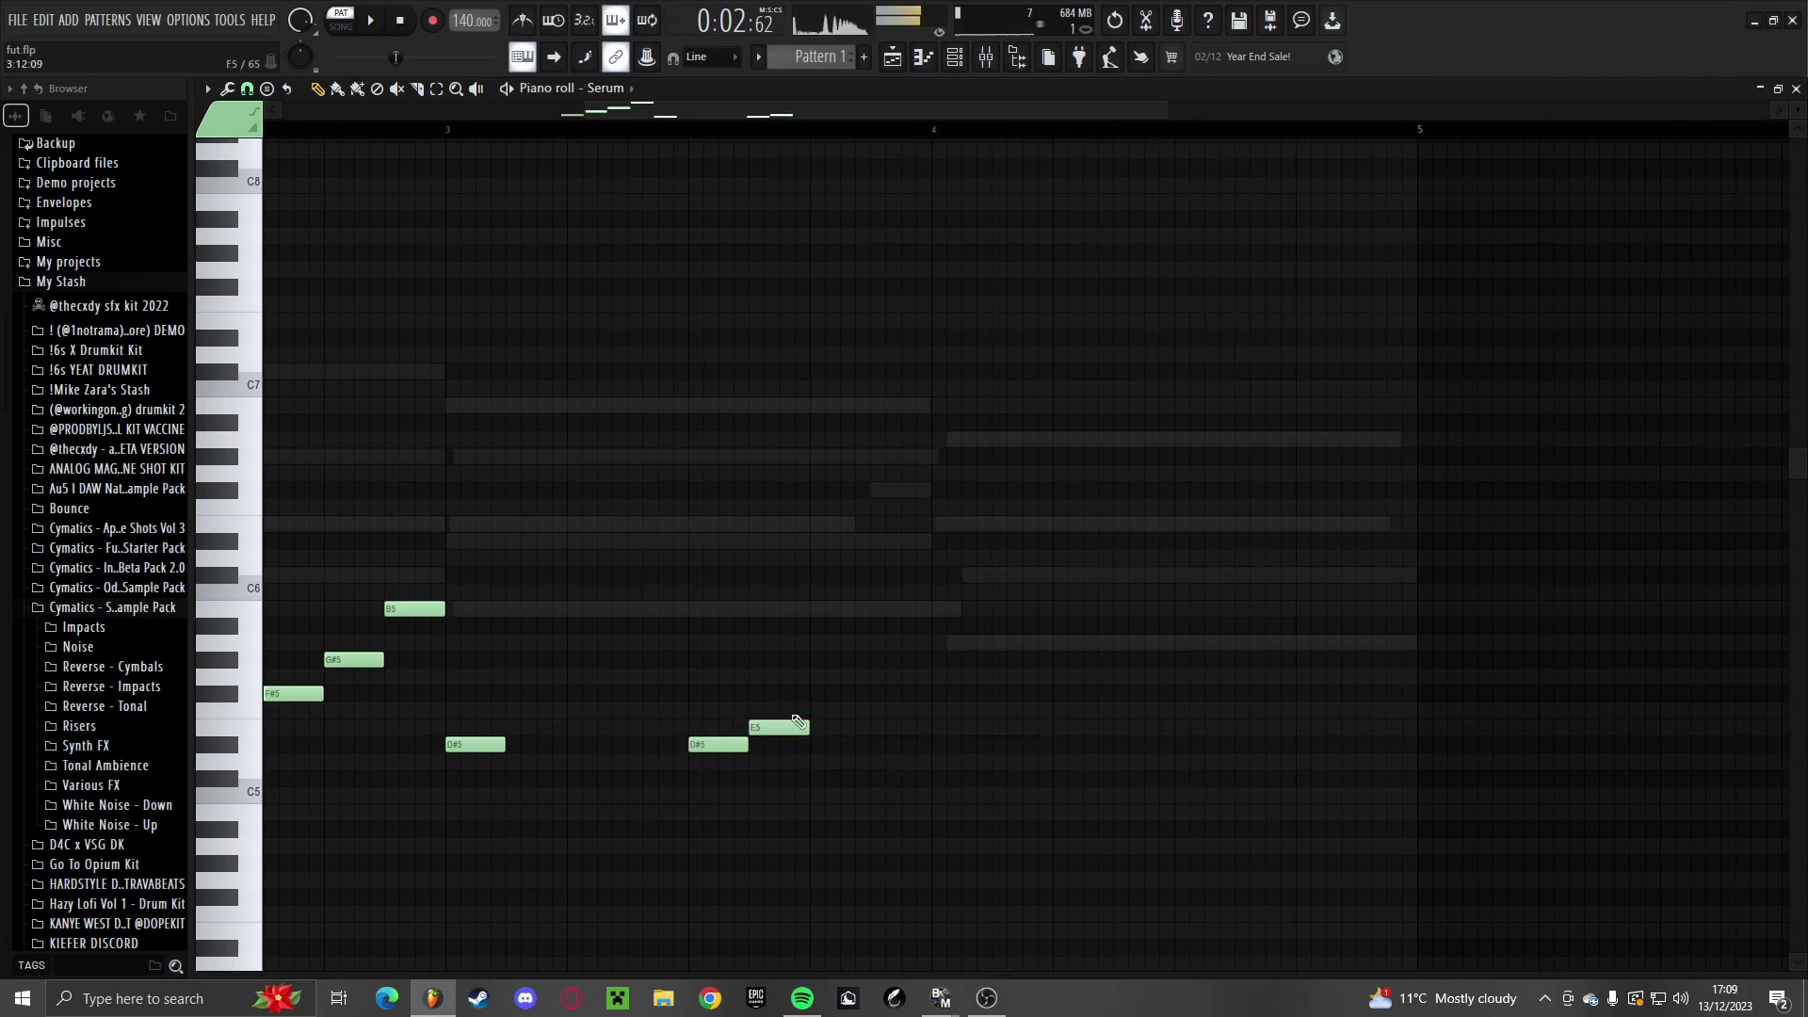
{"action": "left_click_drag", "start_coordinate": [853, 640], "coordinate": [855, 608]}
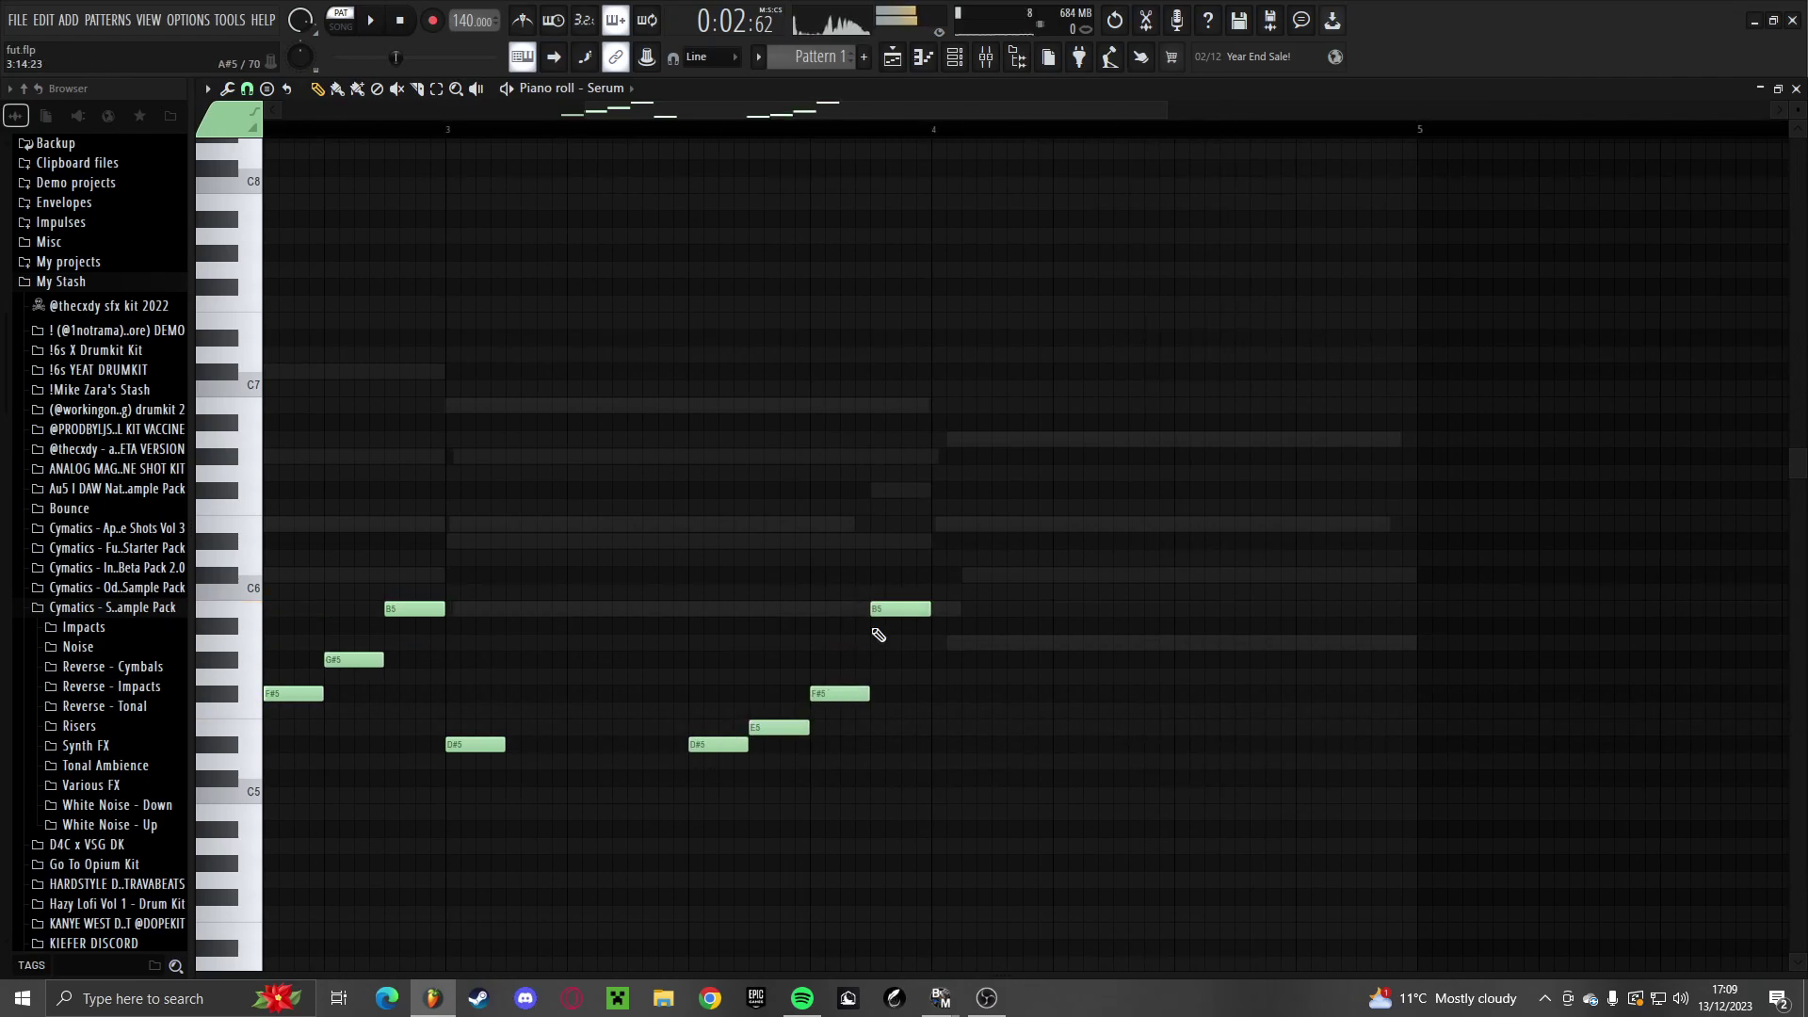
Add a C#5 note at the start of bar 4 and play the Serum melody with the piano
{"action": "left_click", "coordinate": [932, 778]}
{"action": "scroll", "coordinate": [933, 796], "scroll_direction": "down", "scroll_amount": 2}
{"action": "key", "text": "space"}
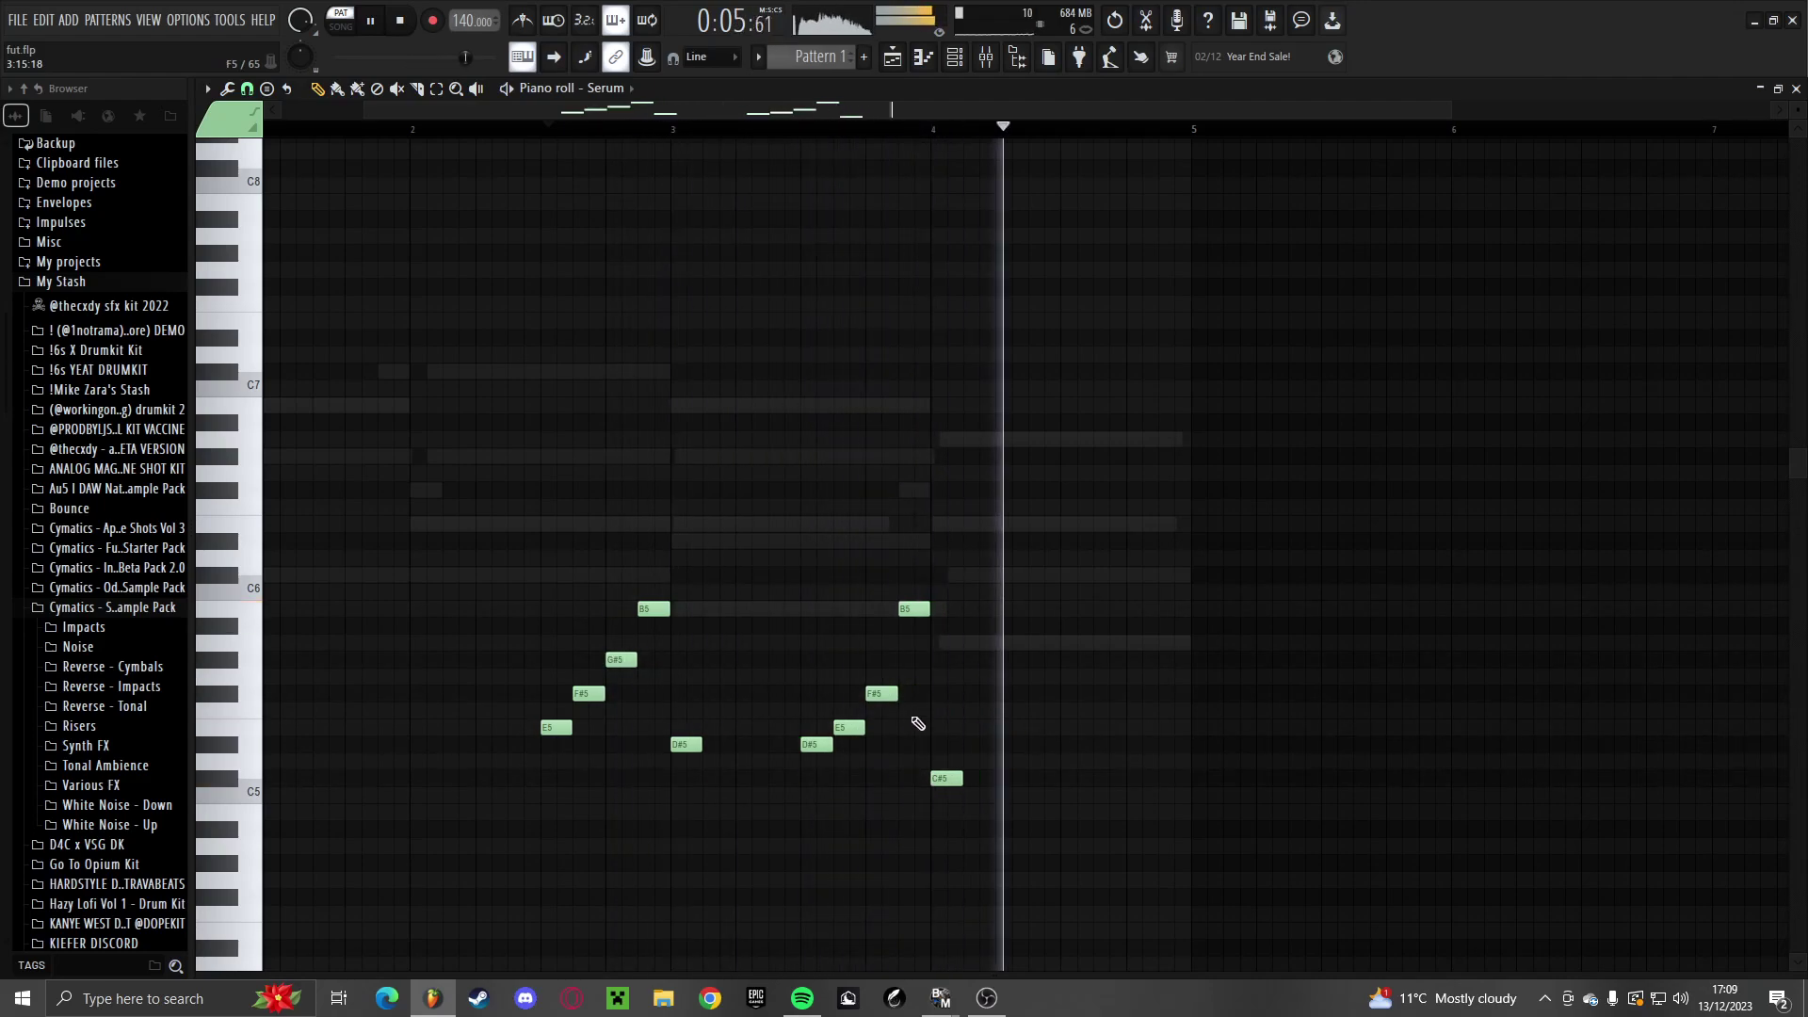
{"action": "scroll", "coordinate": [577, 440], "scroll_direction": "down", "scroll_amount": 1}
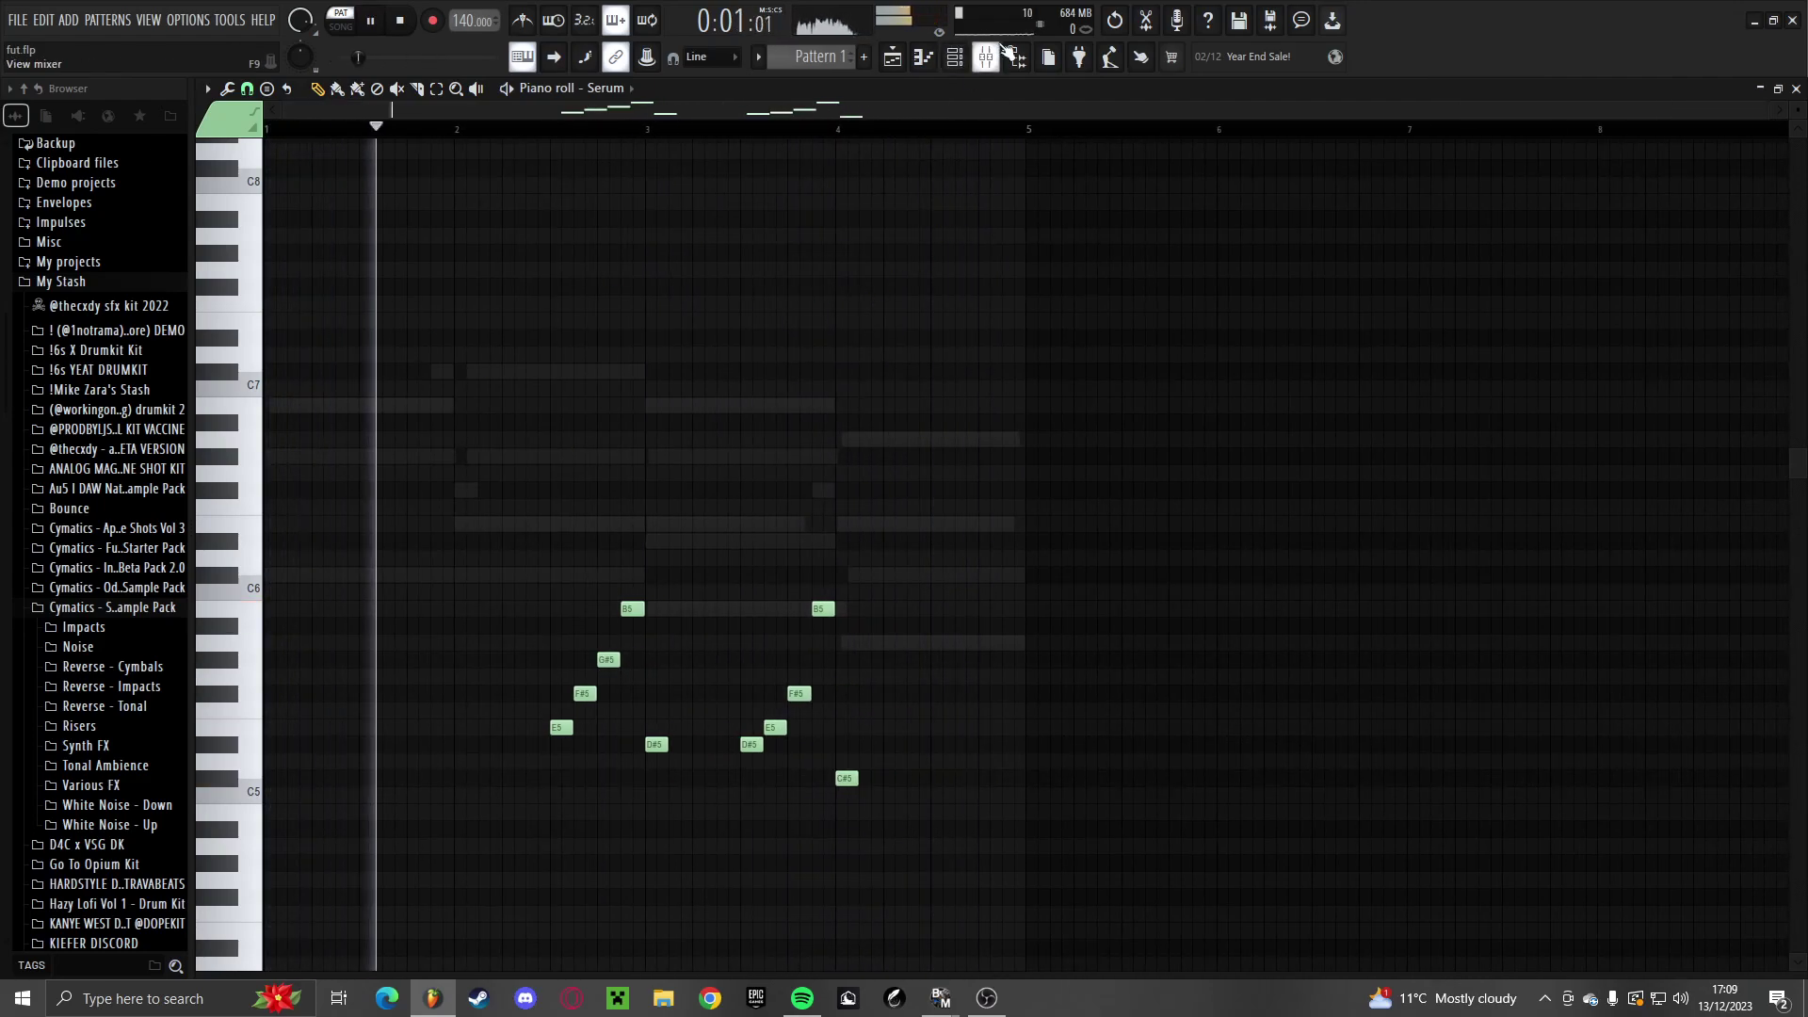
Load kHs Stereo into the third effect slot of Insert 1, and replace it with Fruity Stereo Enhancer
{"action": "left_click", "coordinate": [1000, 53]}
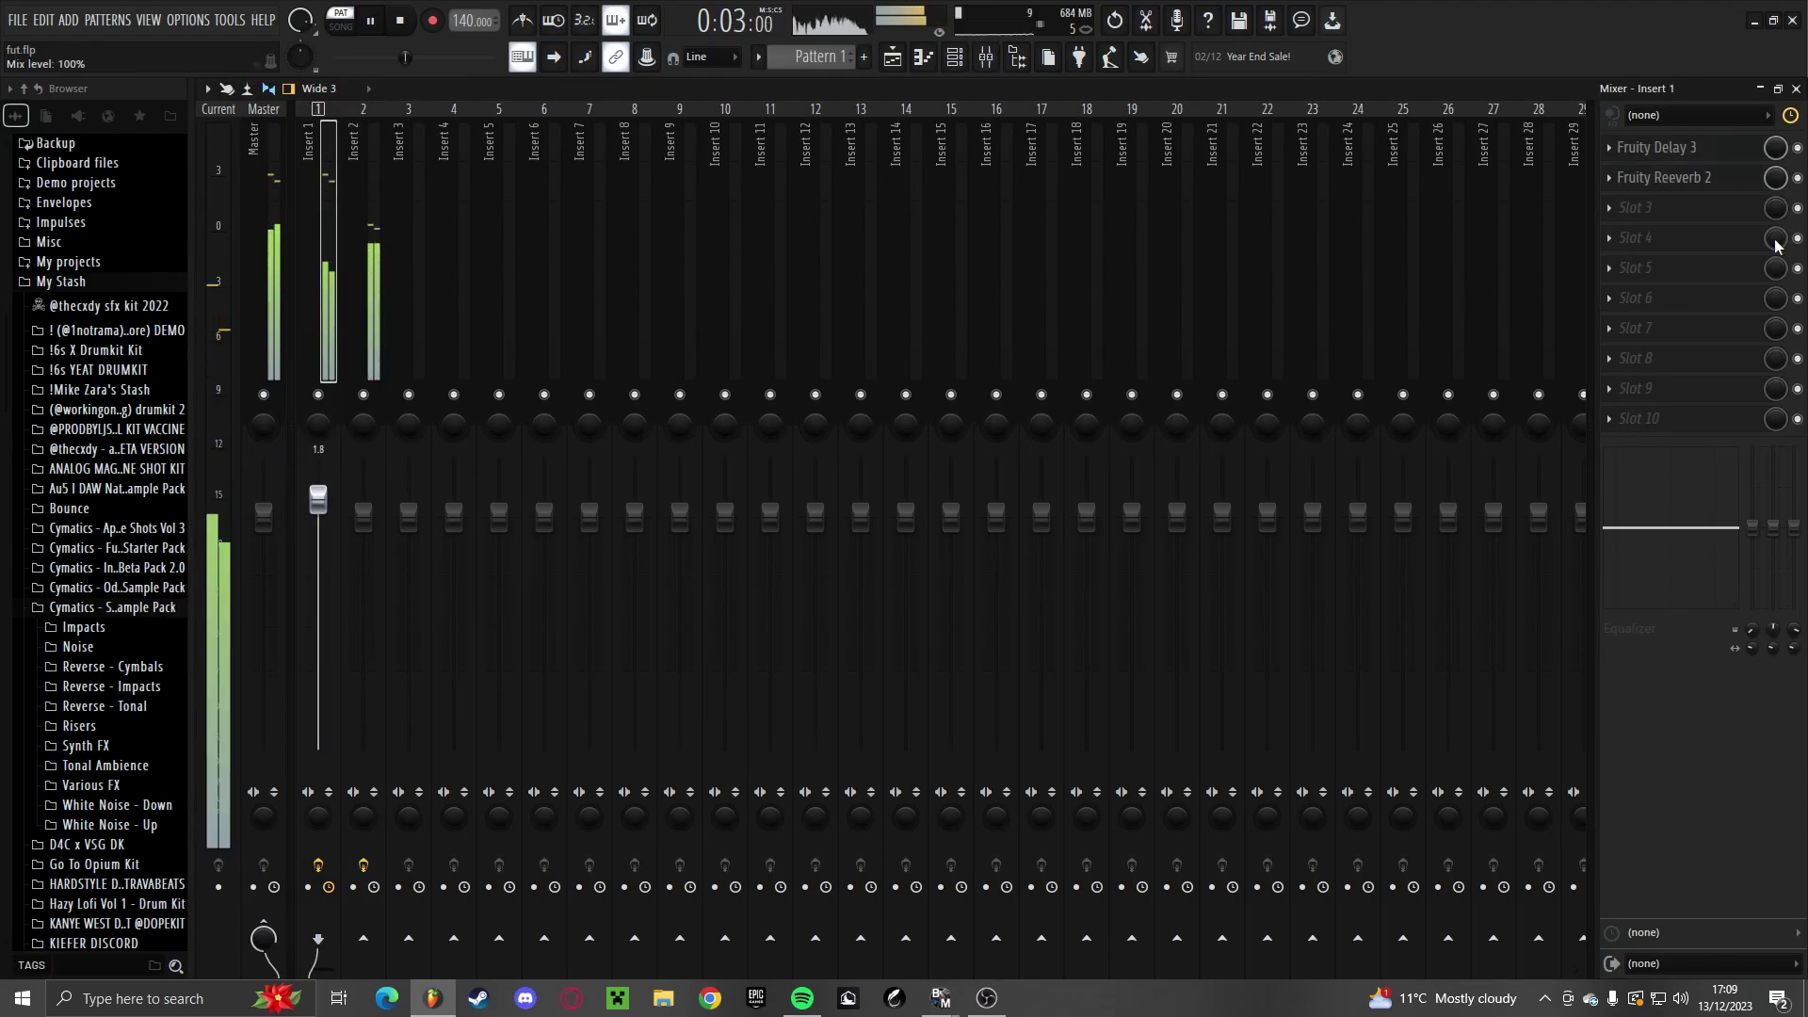
{"action": "left_click", "coordinate": [1752, 207]}
{"action": "left_click", "coordinate": [1366, 884]}
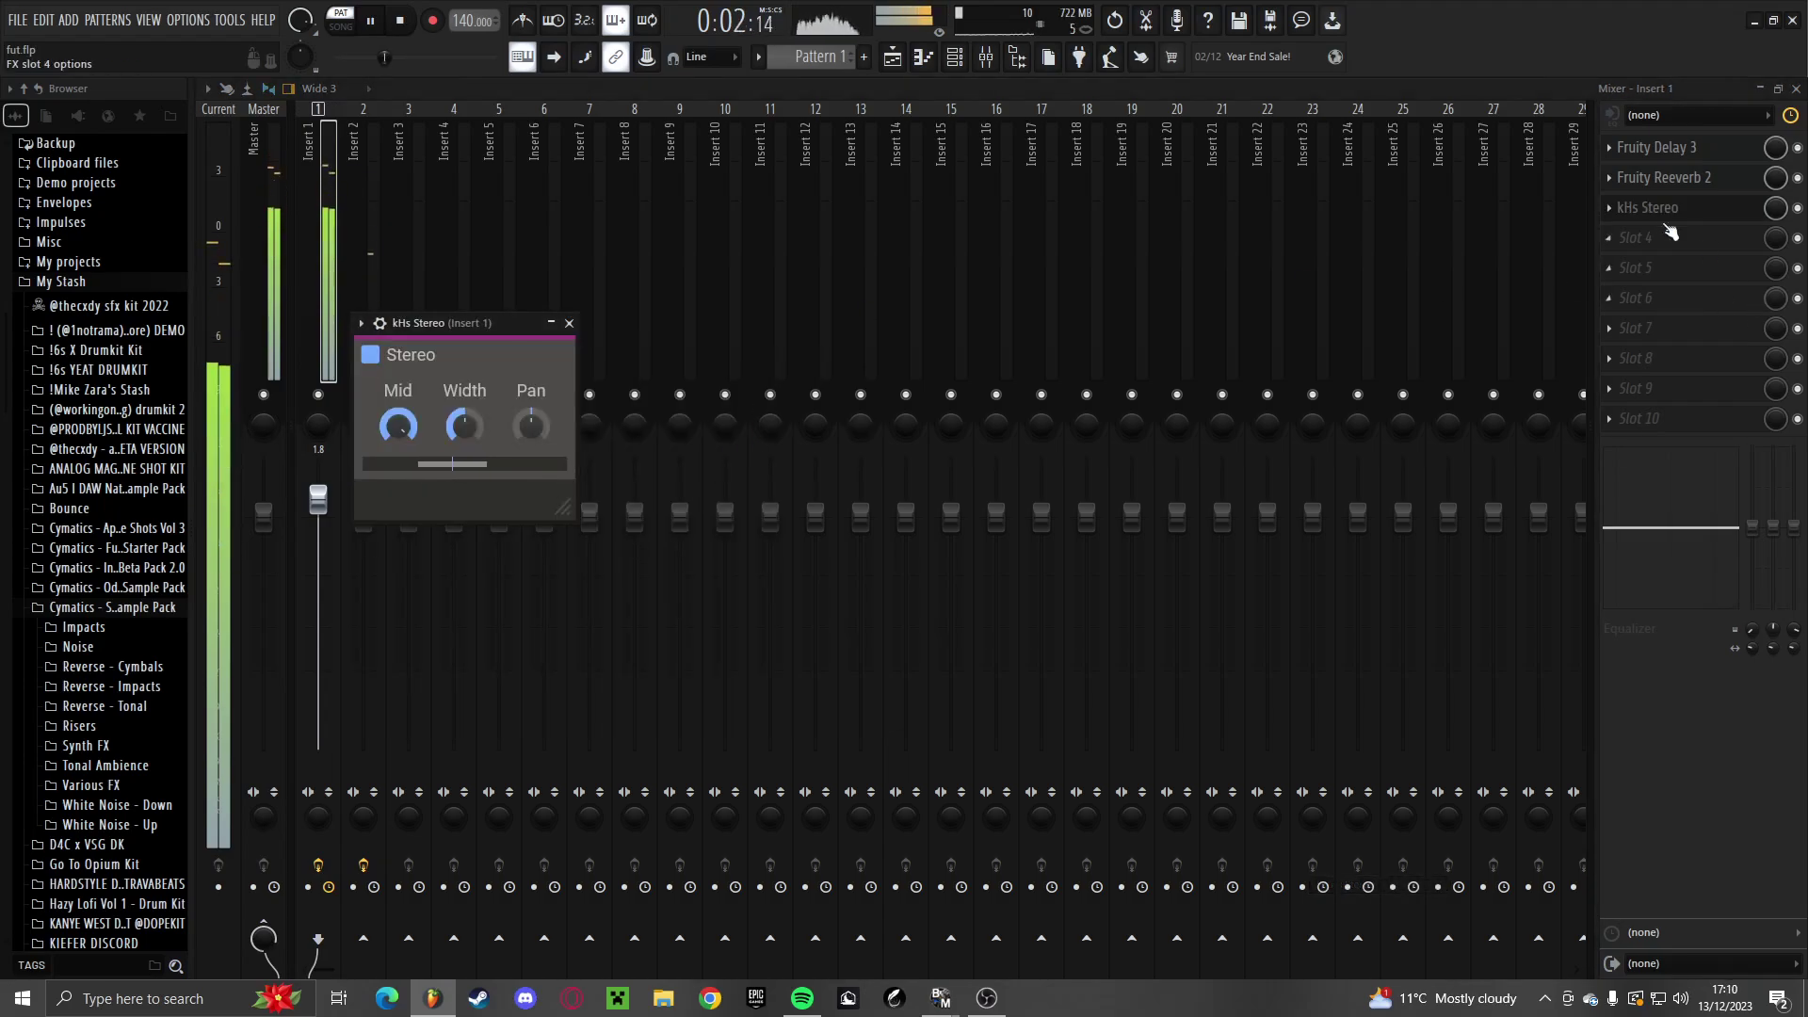
{"action": "left_click", "coordinate": [1610, 208]}
{"action": "mouse_move", "coordinate": [1625, 231]}
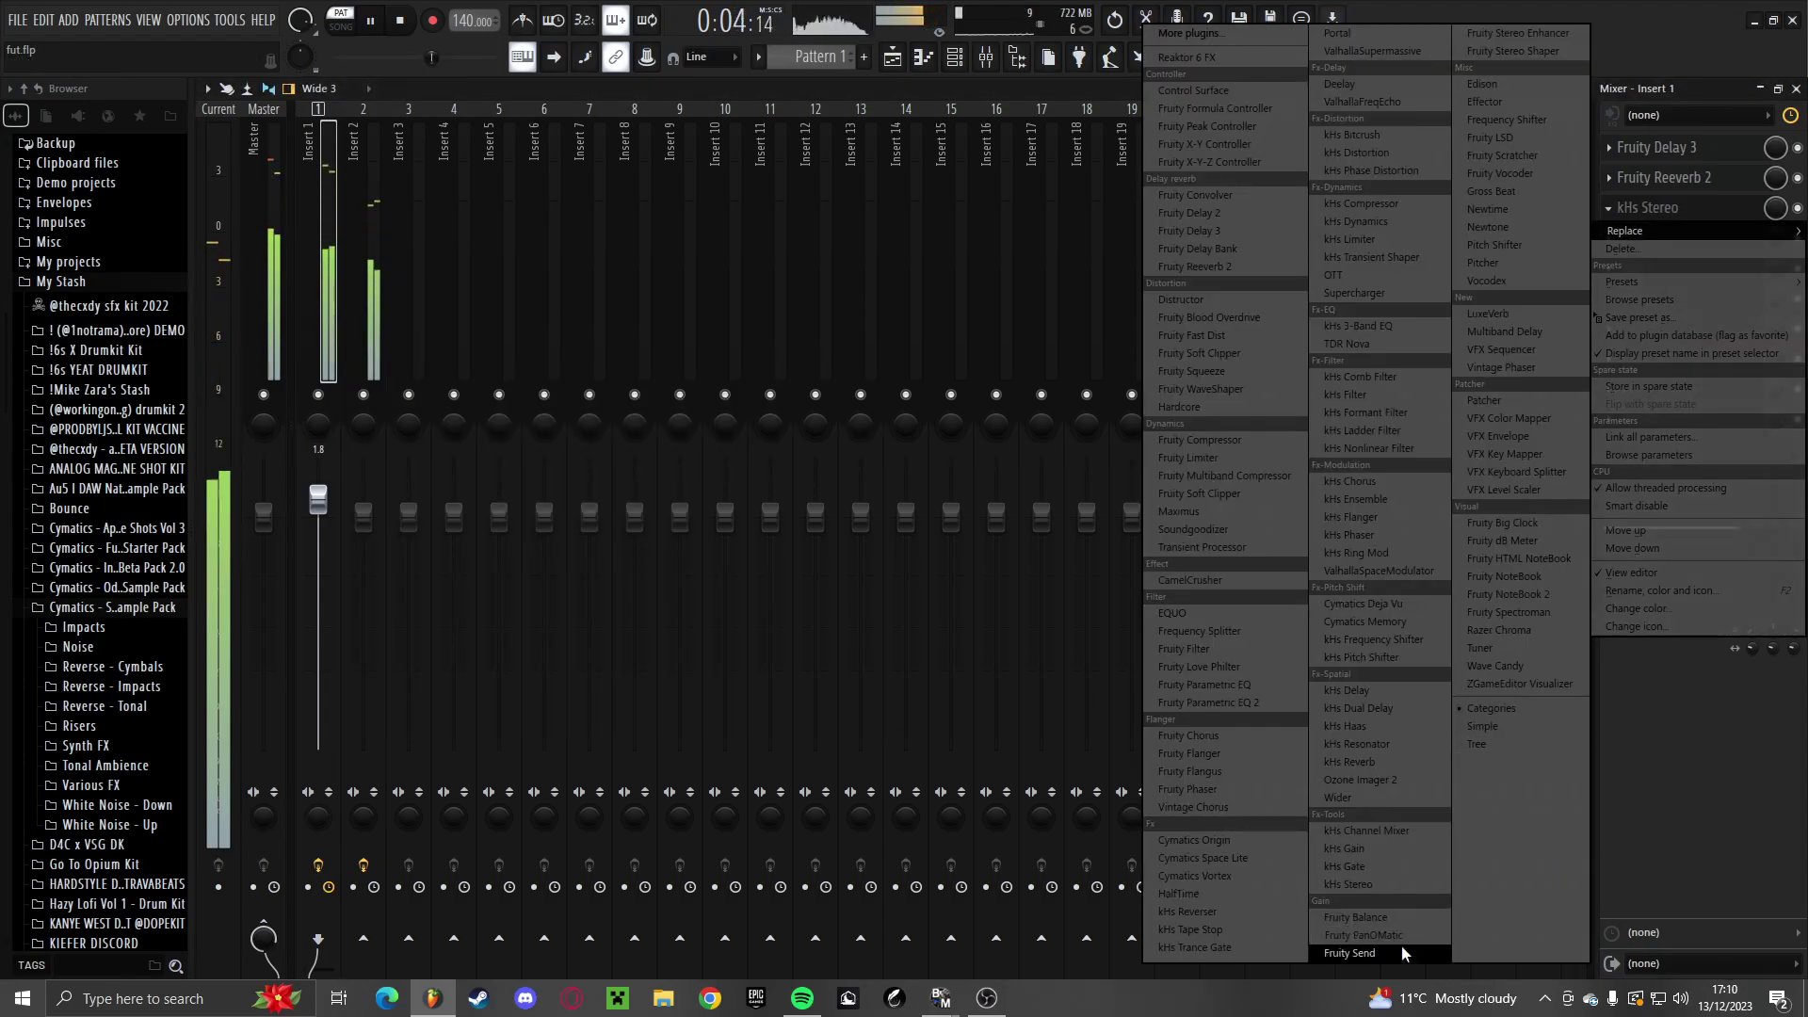
{"action": "left_click", "coordinate": [1550, 34]}
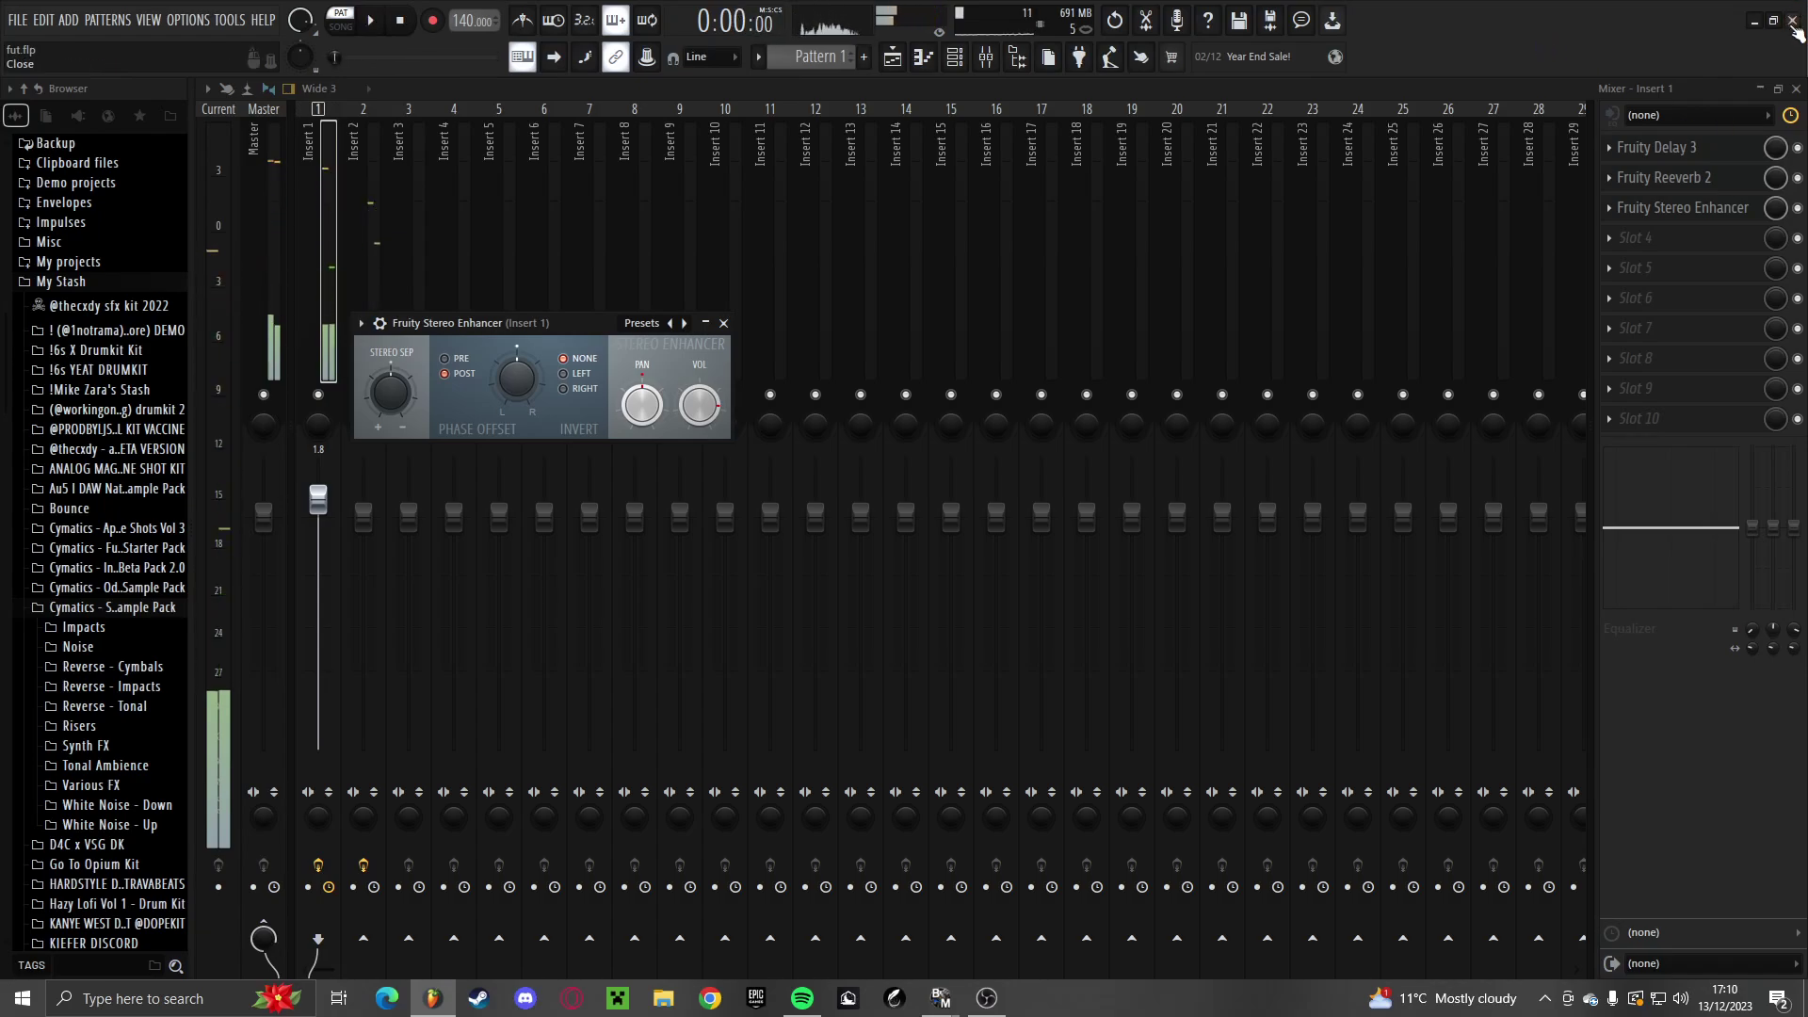
Place Pattern 1 at bar 1 of Track 1 in the playlist and play the arrangement in song mode
{"action": "key", "text": "Escape"}
{"action": "key", "text": "Escape"}
{"action": "key", "text": "Escape"}
{"action": "key", "text": "Escape"}
{"action": "key", "text": "Escape"}
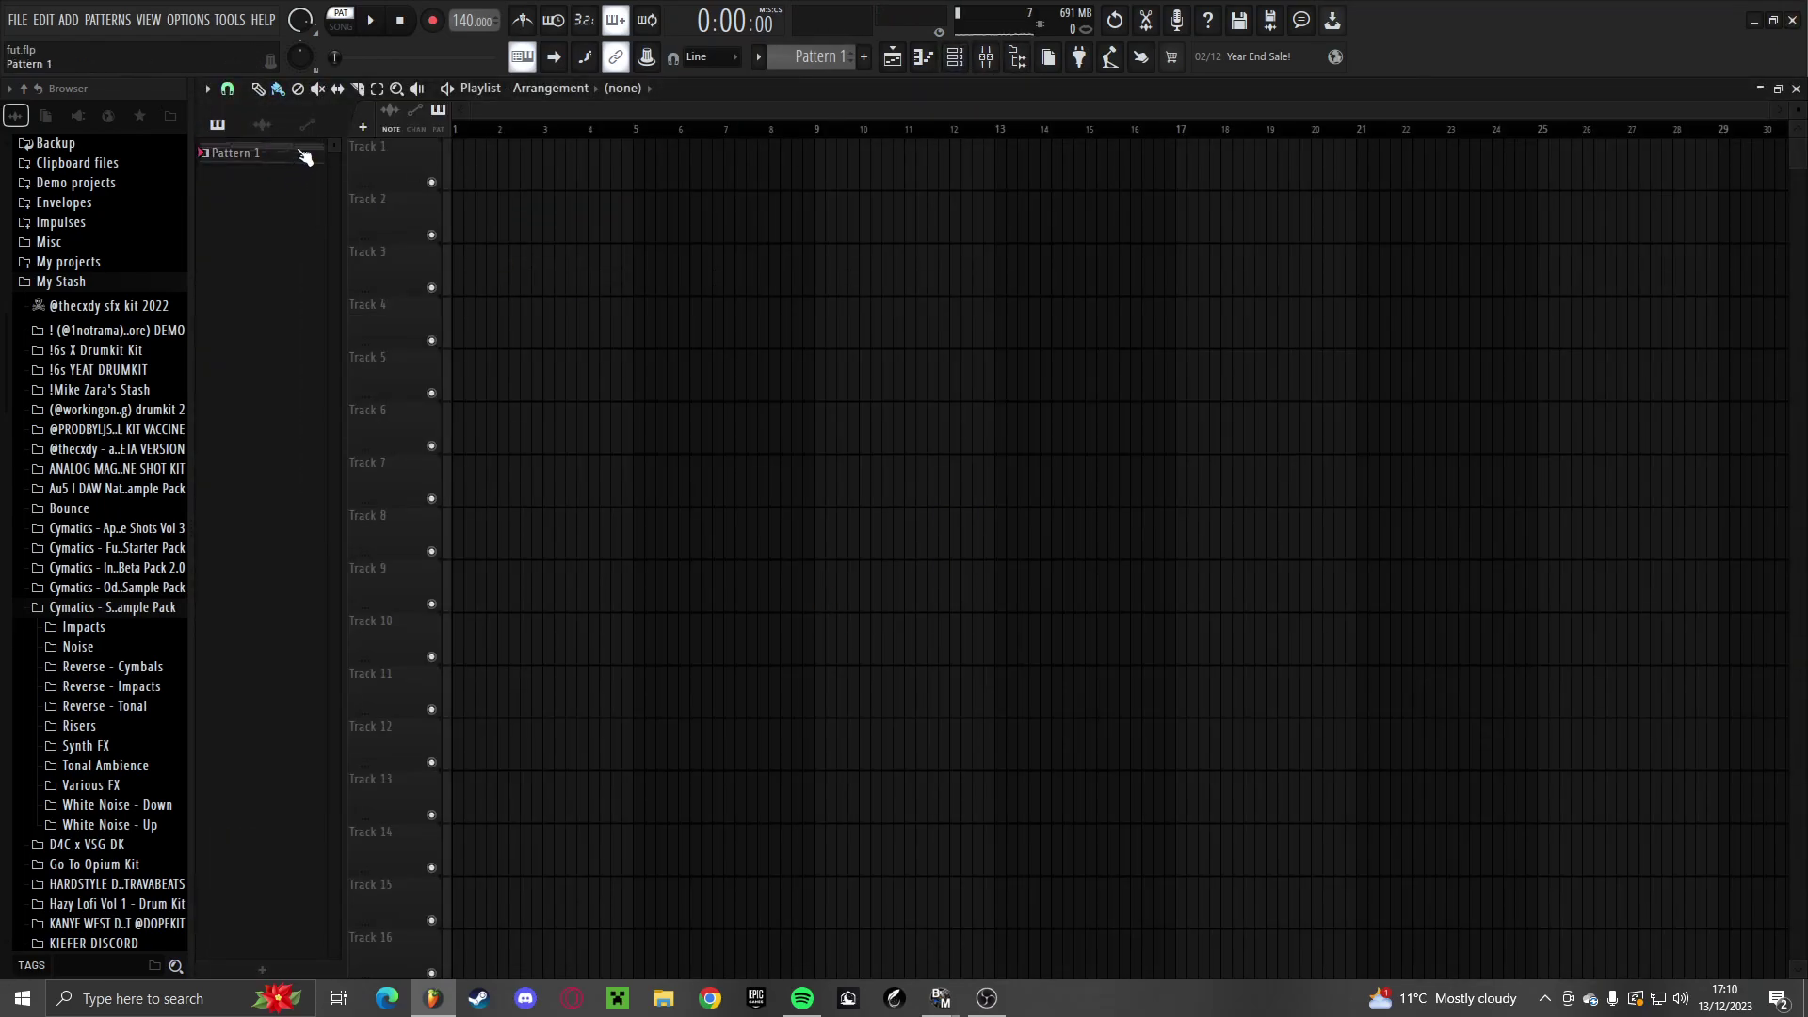
{"action": "left_click_drag", "start_coordinate": [305, 157], "coordinate": [462, 173]}
{"action": "key", "text": "l"}
{"action": "key", "text": "space"}
Add a second Serum channel to the channel rack
{"action": "left_click", "coordinate": [958, 58]}
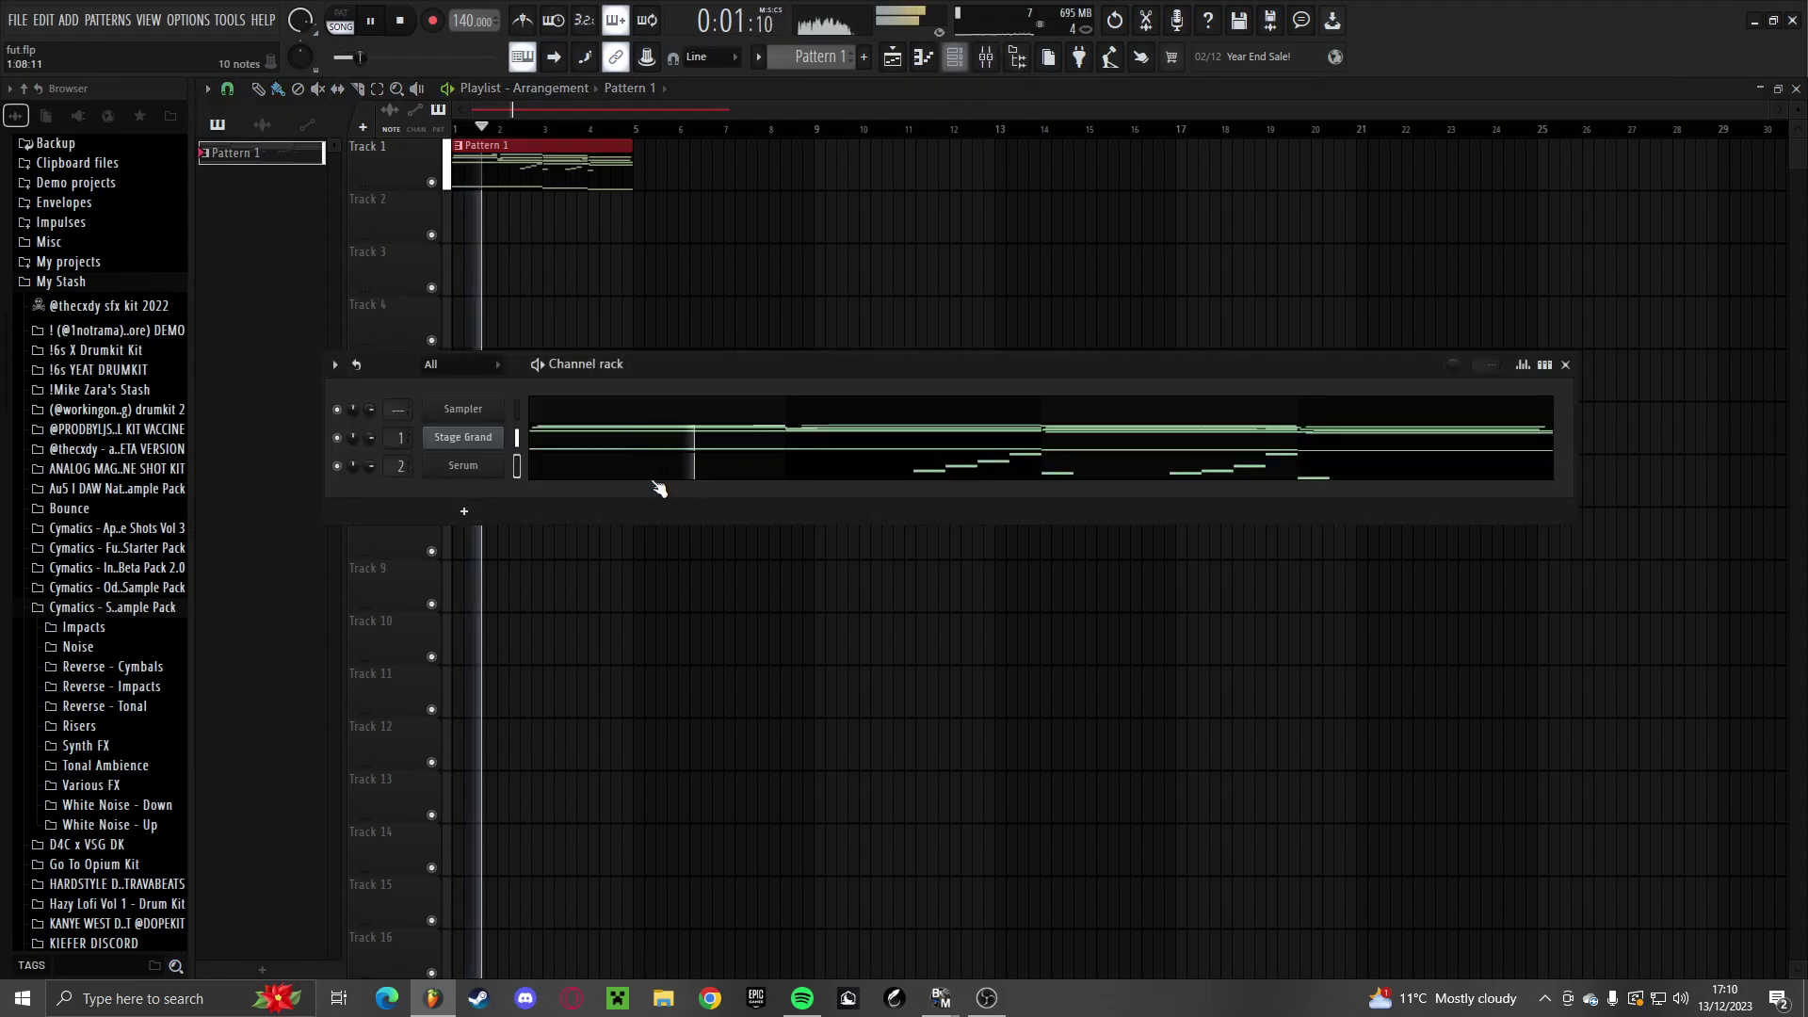
{"action": "left_click", "coordinate": [467, 511]}
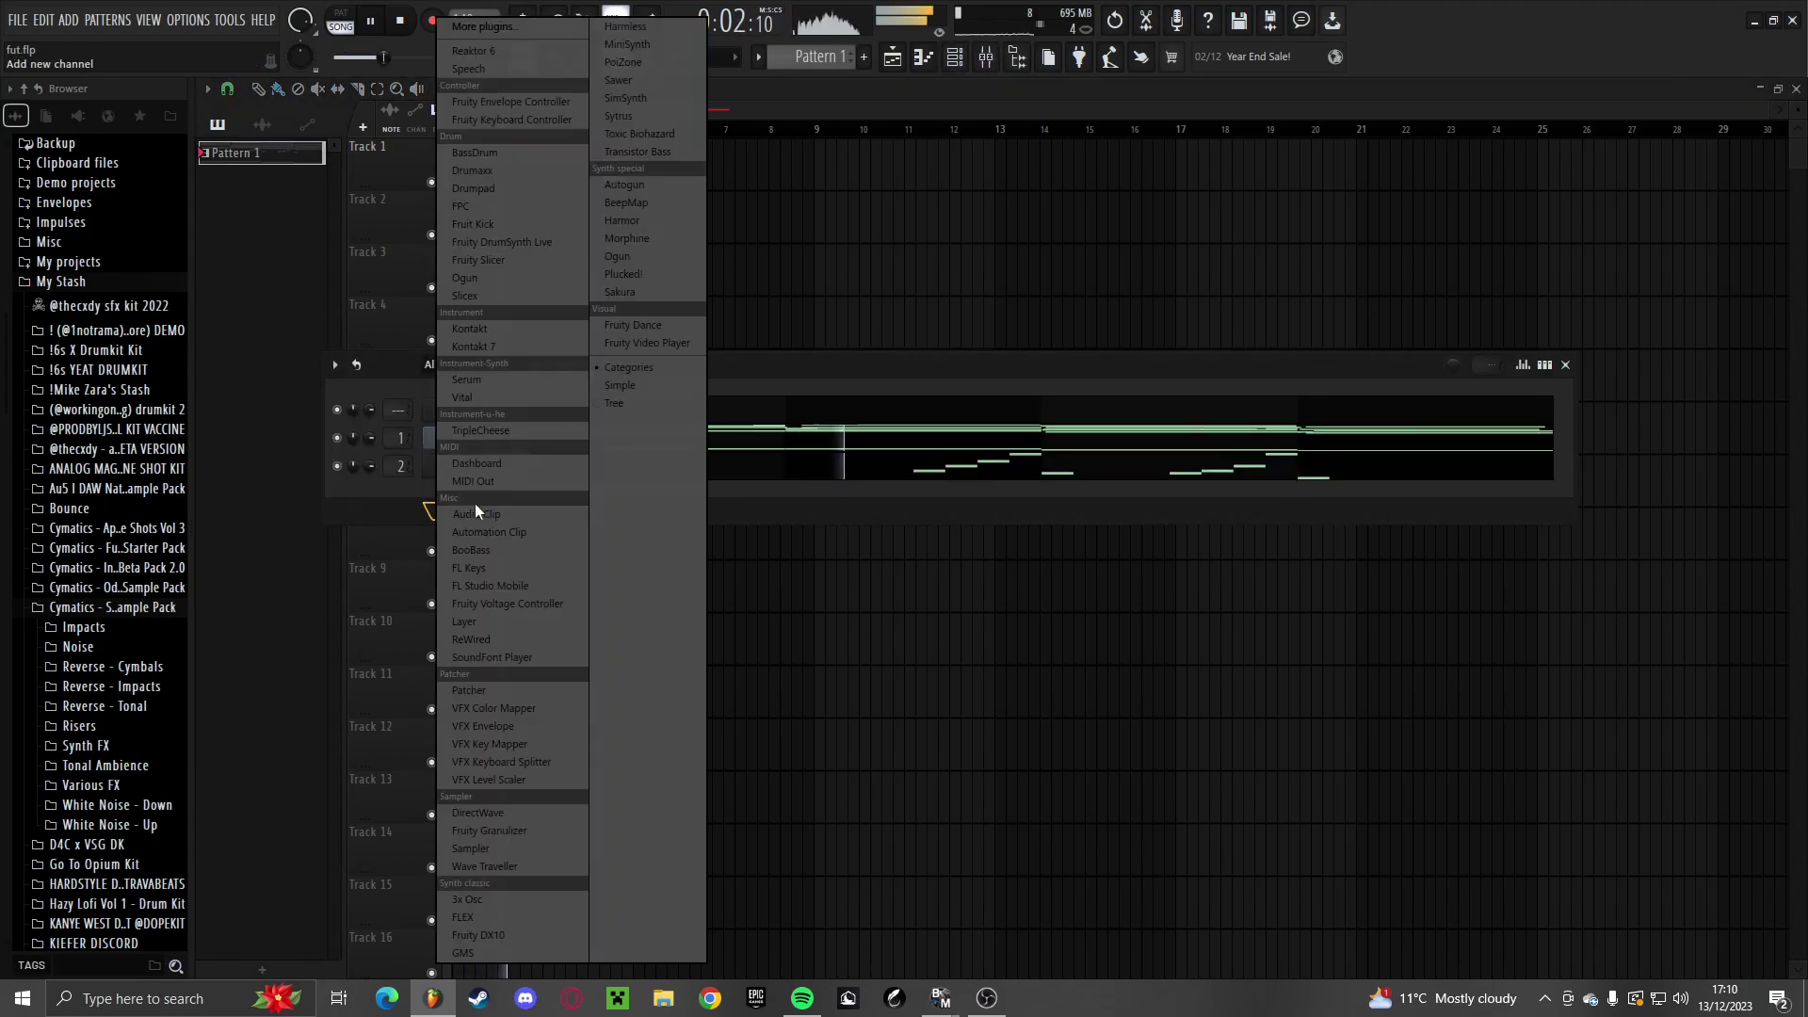
{"action": "left_click", "coordinate": [505, 379]}
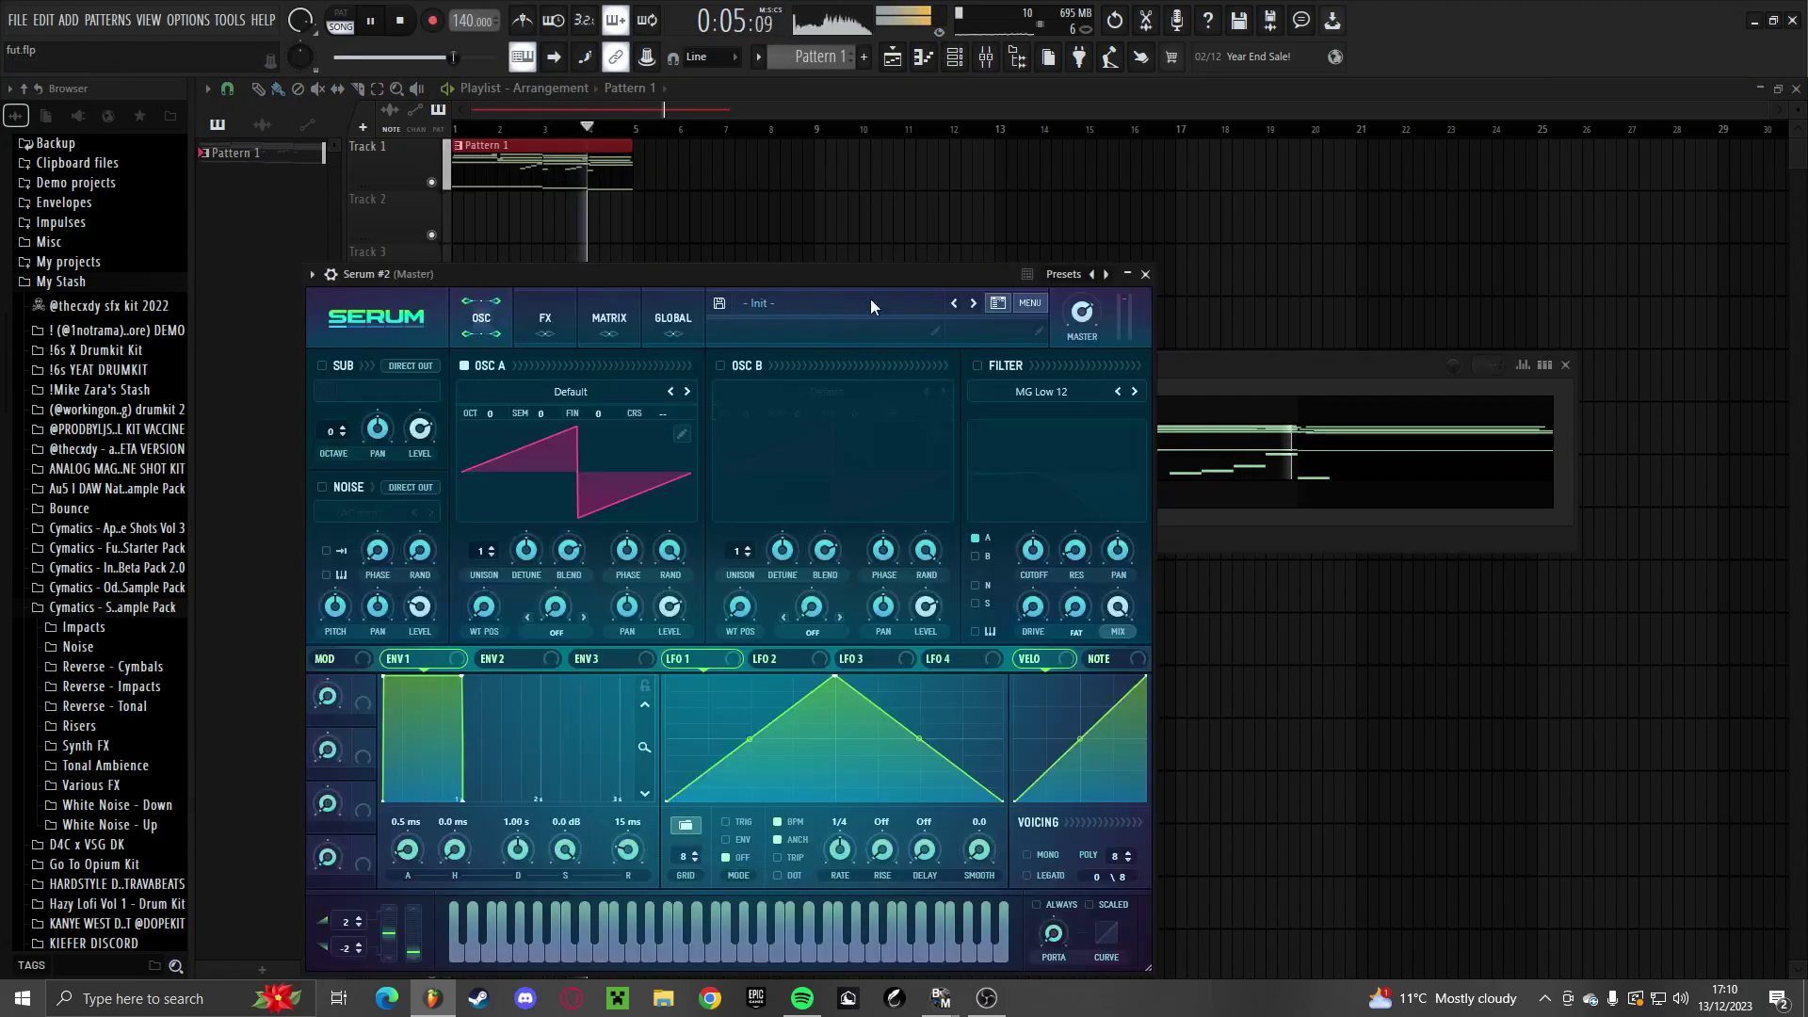
Load the TFG_CHORDS - Drake preset from TheFactualGuy's 10K Preset Kit in the second Serum and stop playback
{"action": "left_click", "coordinate": [870, 302]}
{"action": "mouse_move", "coordinate": [791, 430]}
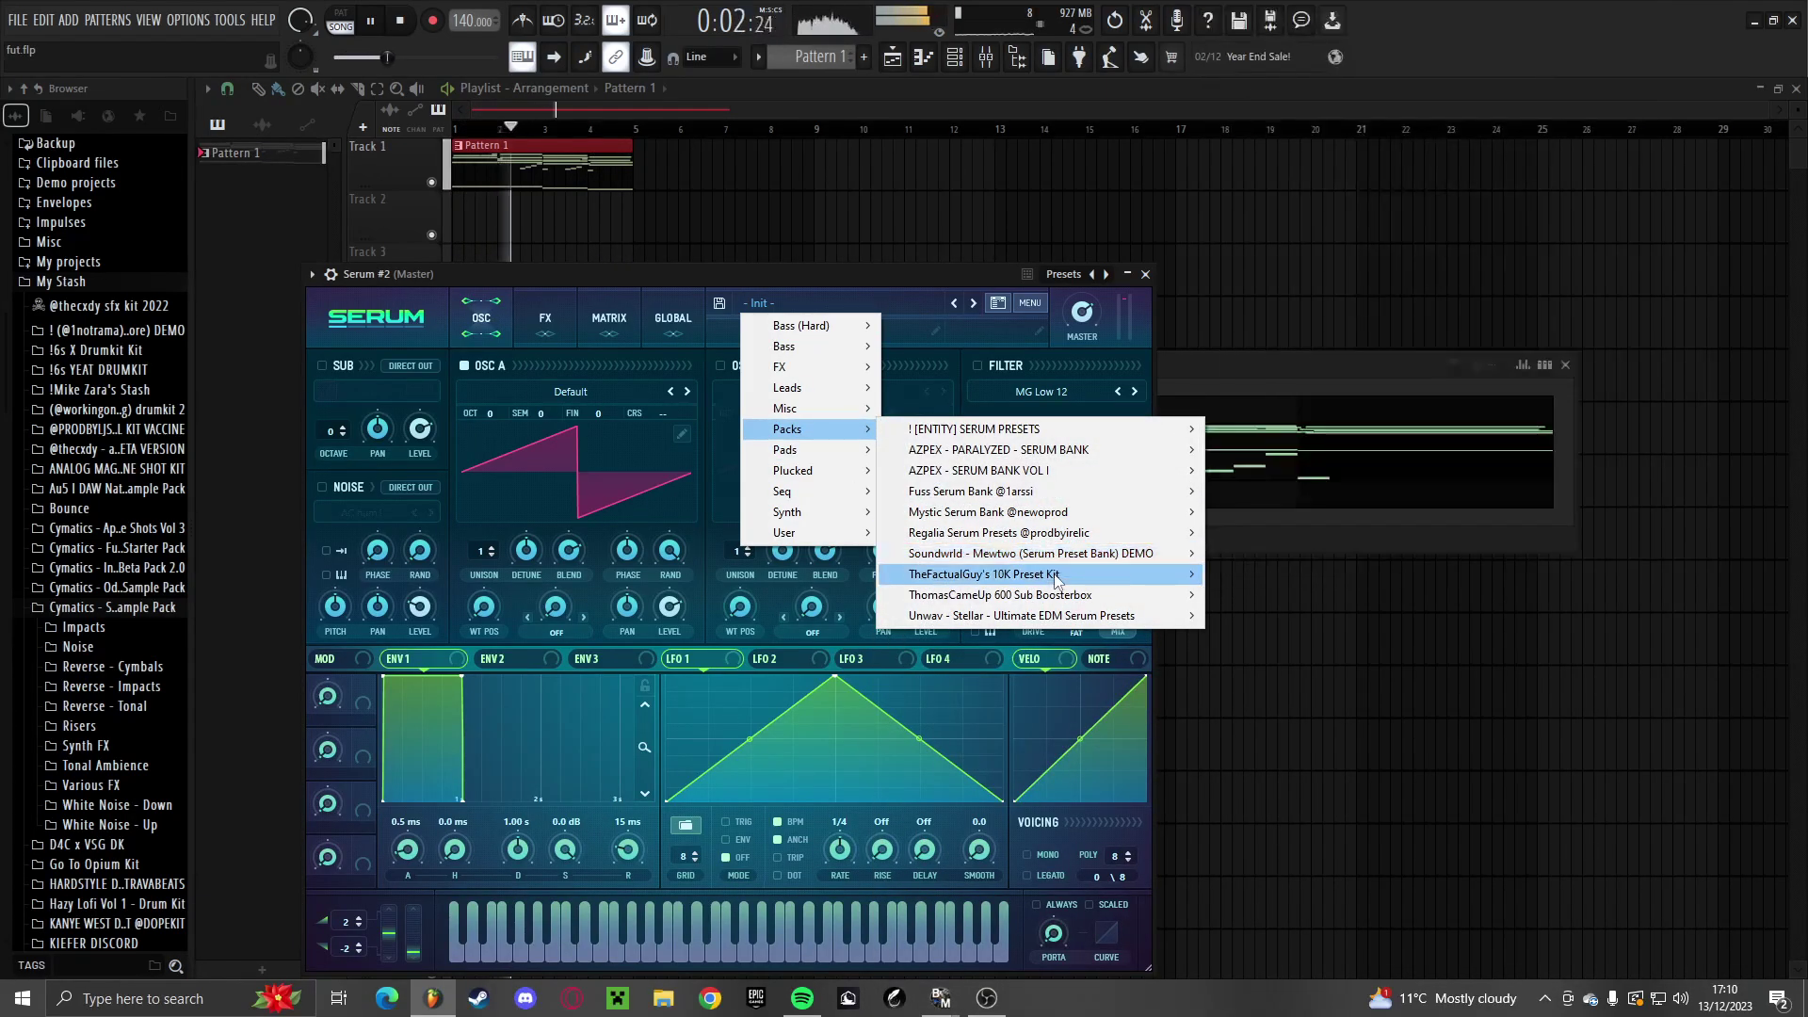
{"action": "mouse_move", "coordinate": [1052, 577]}
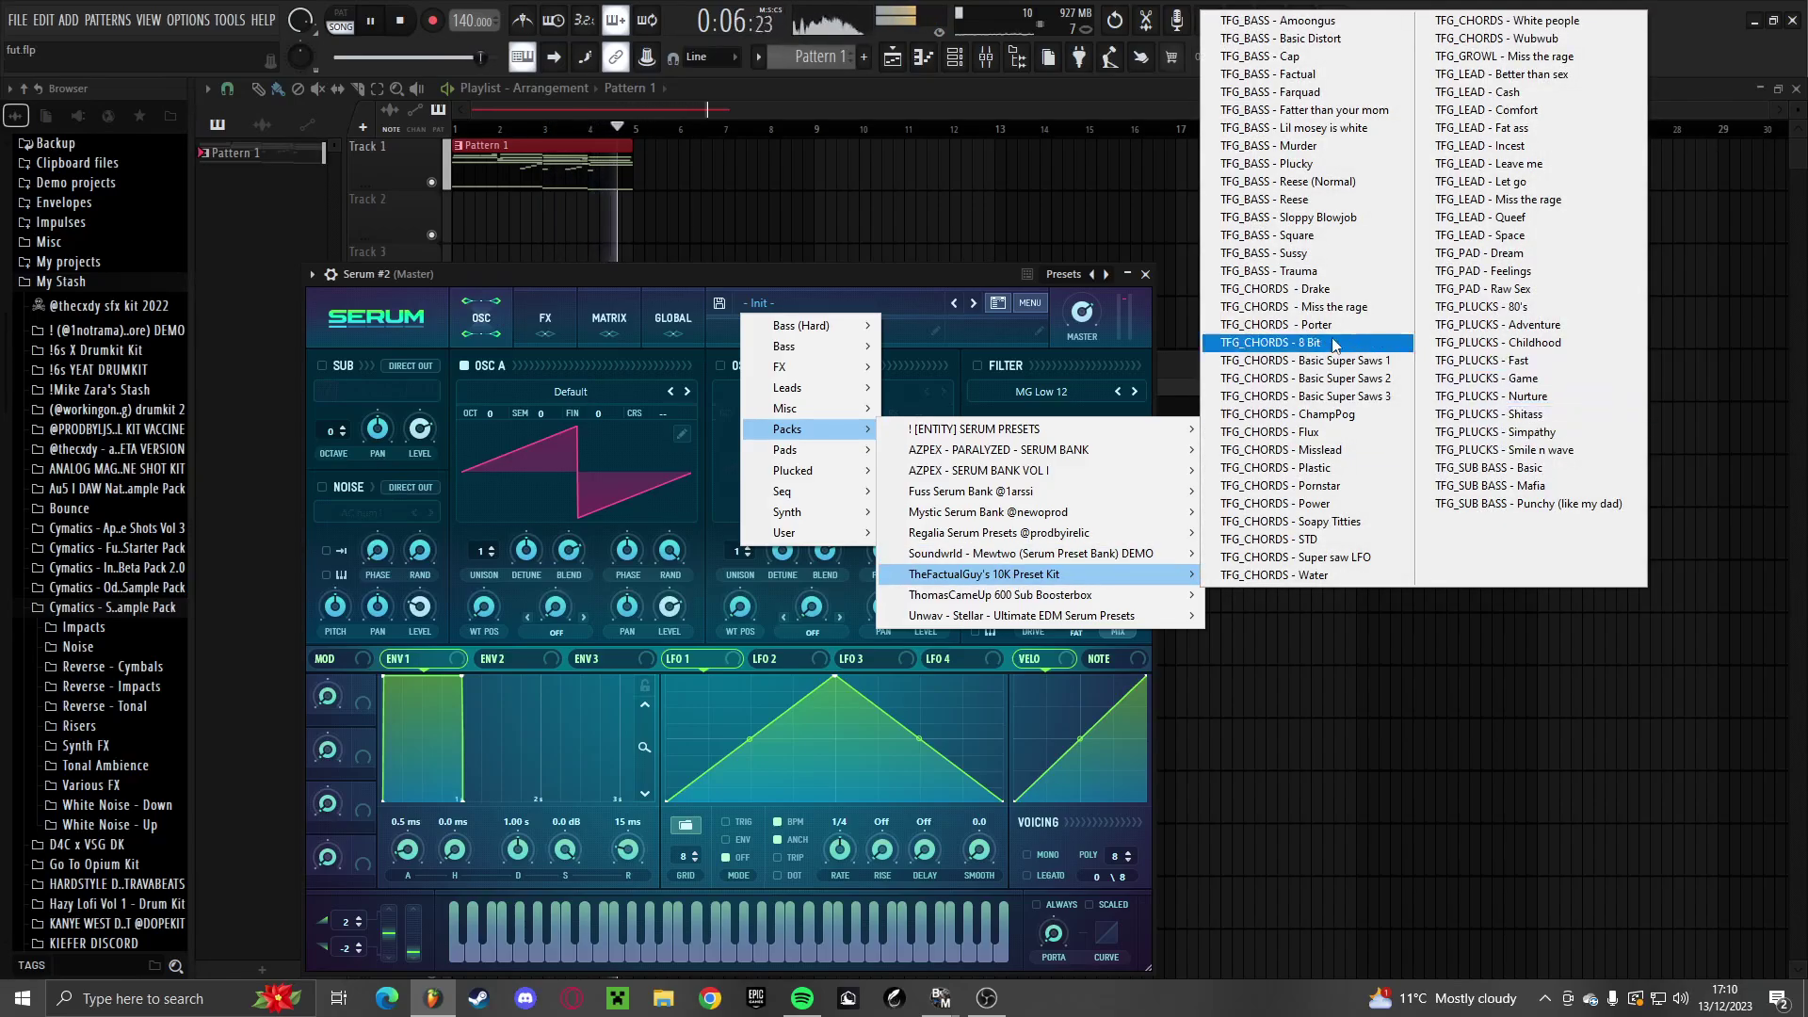
{"action": "left_click", "coordinate": [1309, 289]}
{"action": "key", "text": "space"}
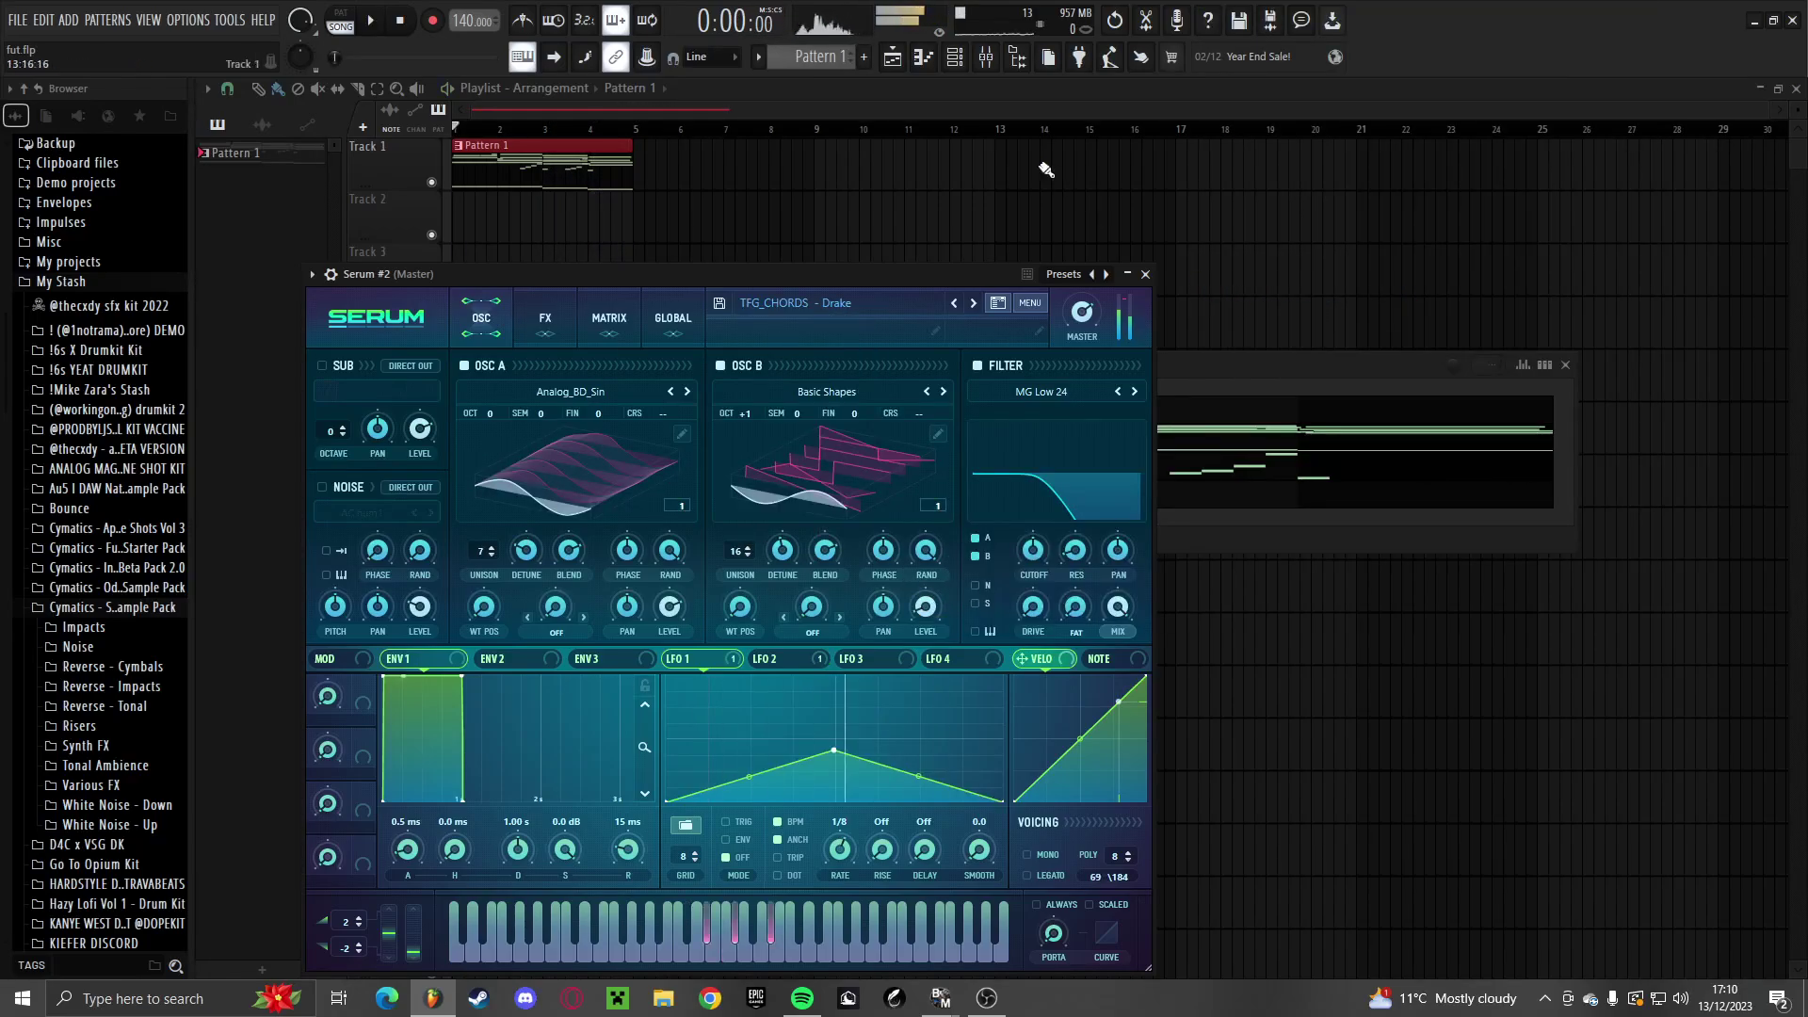
Load synth - wasted from the Fuss Serum Bank and audition the preceding synth presets back to synth - audiodrugs
{"action": "left_click", "coordinate": [872, 298]}
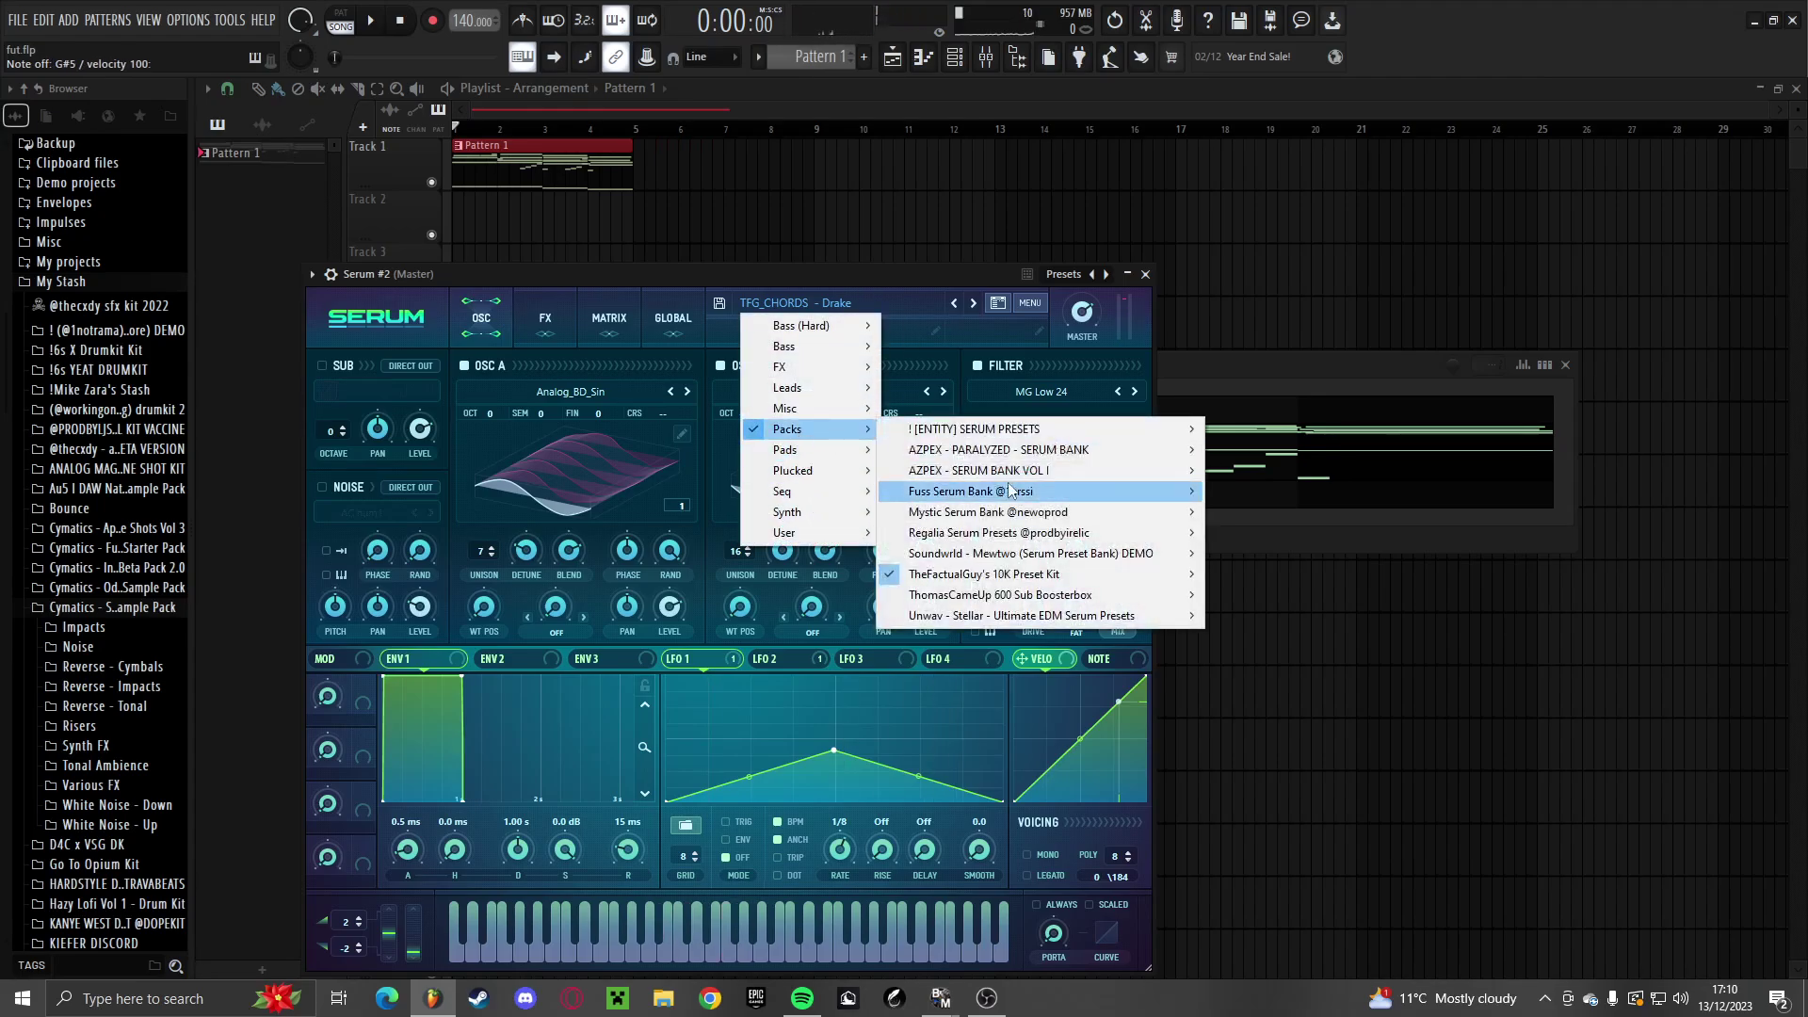
{"action": "mouse_move", "coordinate": [971, 492]}
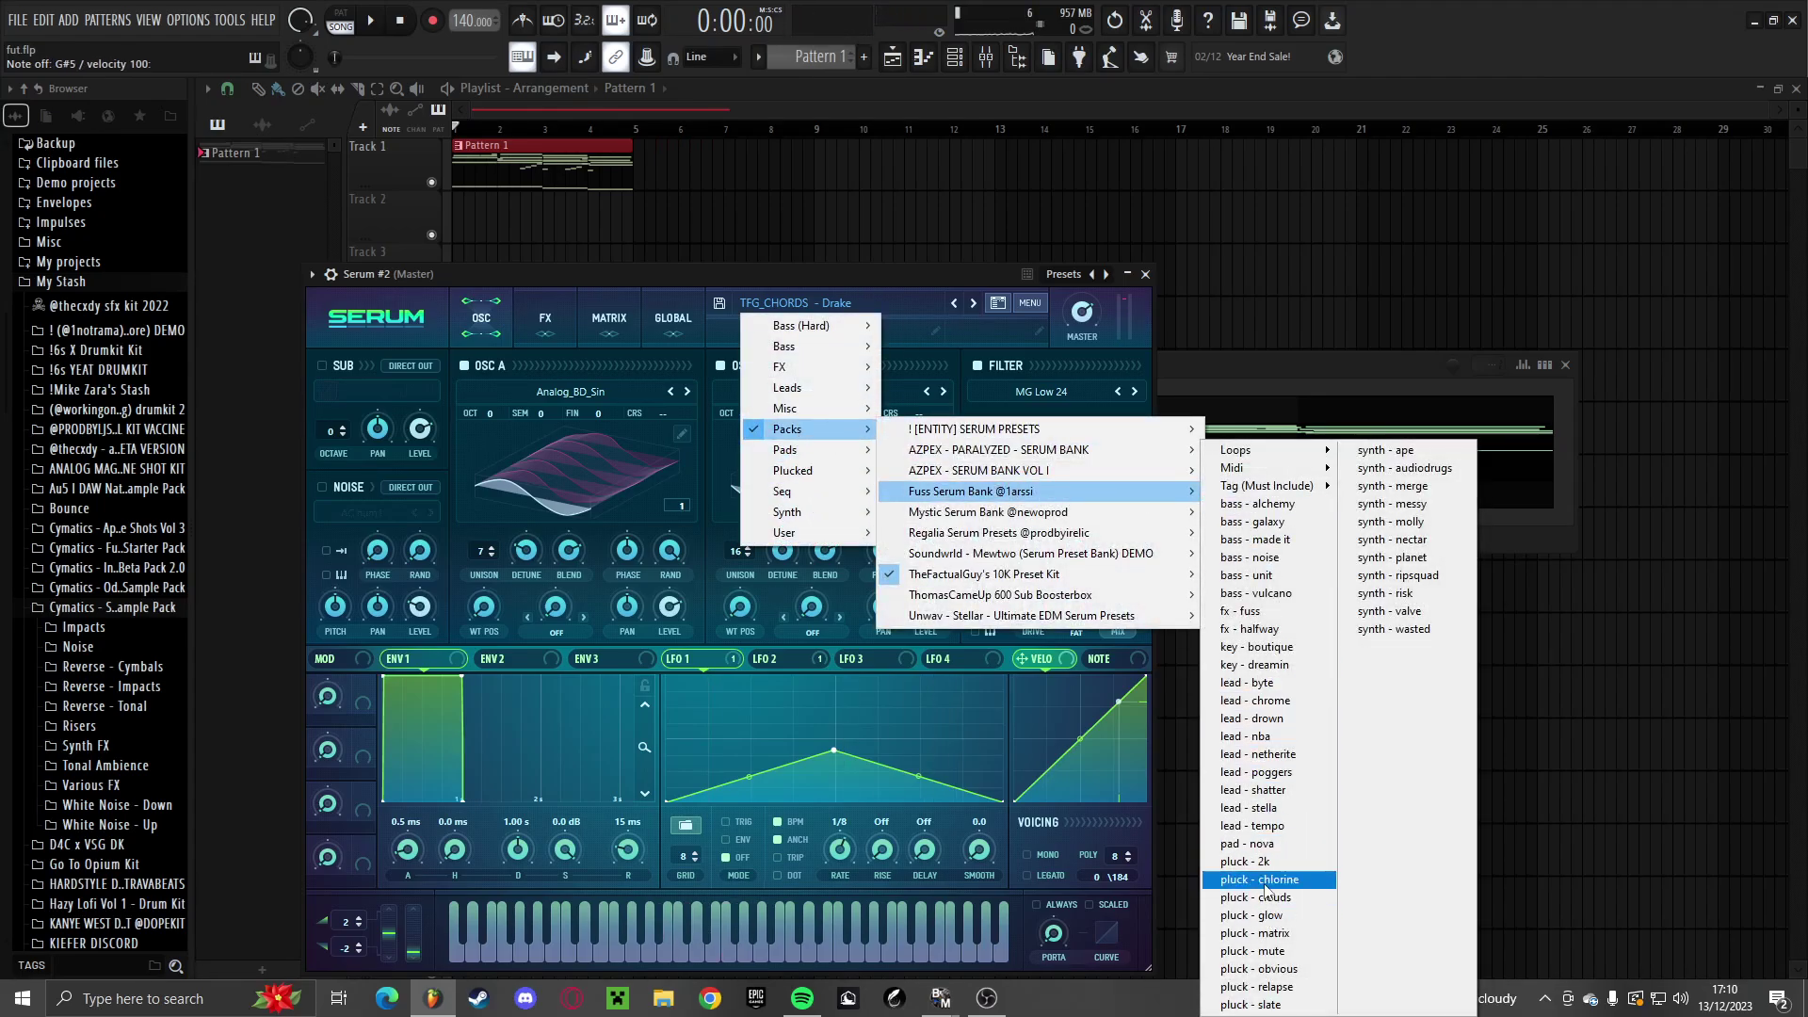
{"action": "left_click", "coordinate": [1394, 629]}
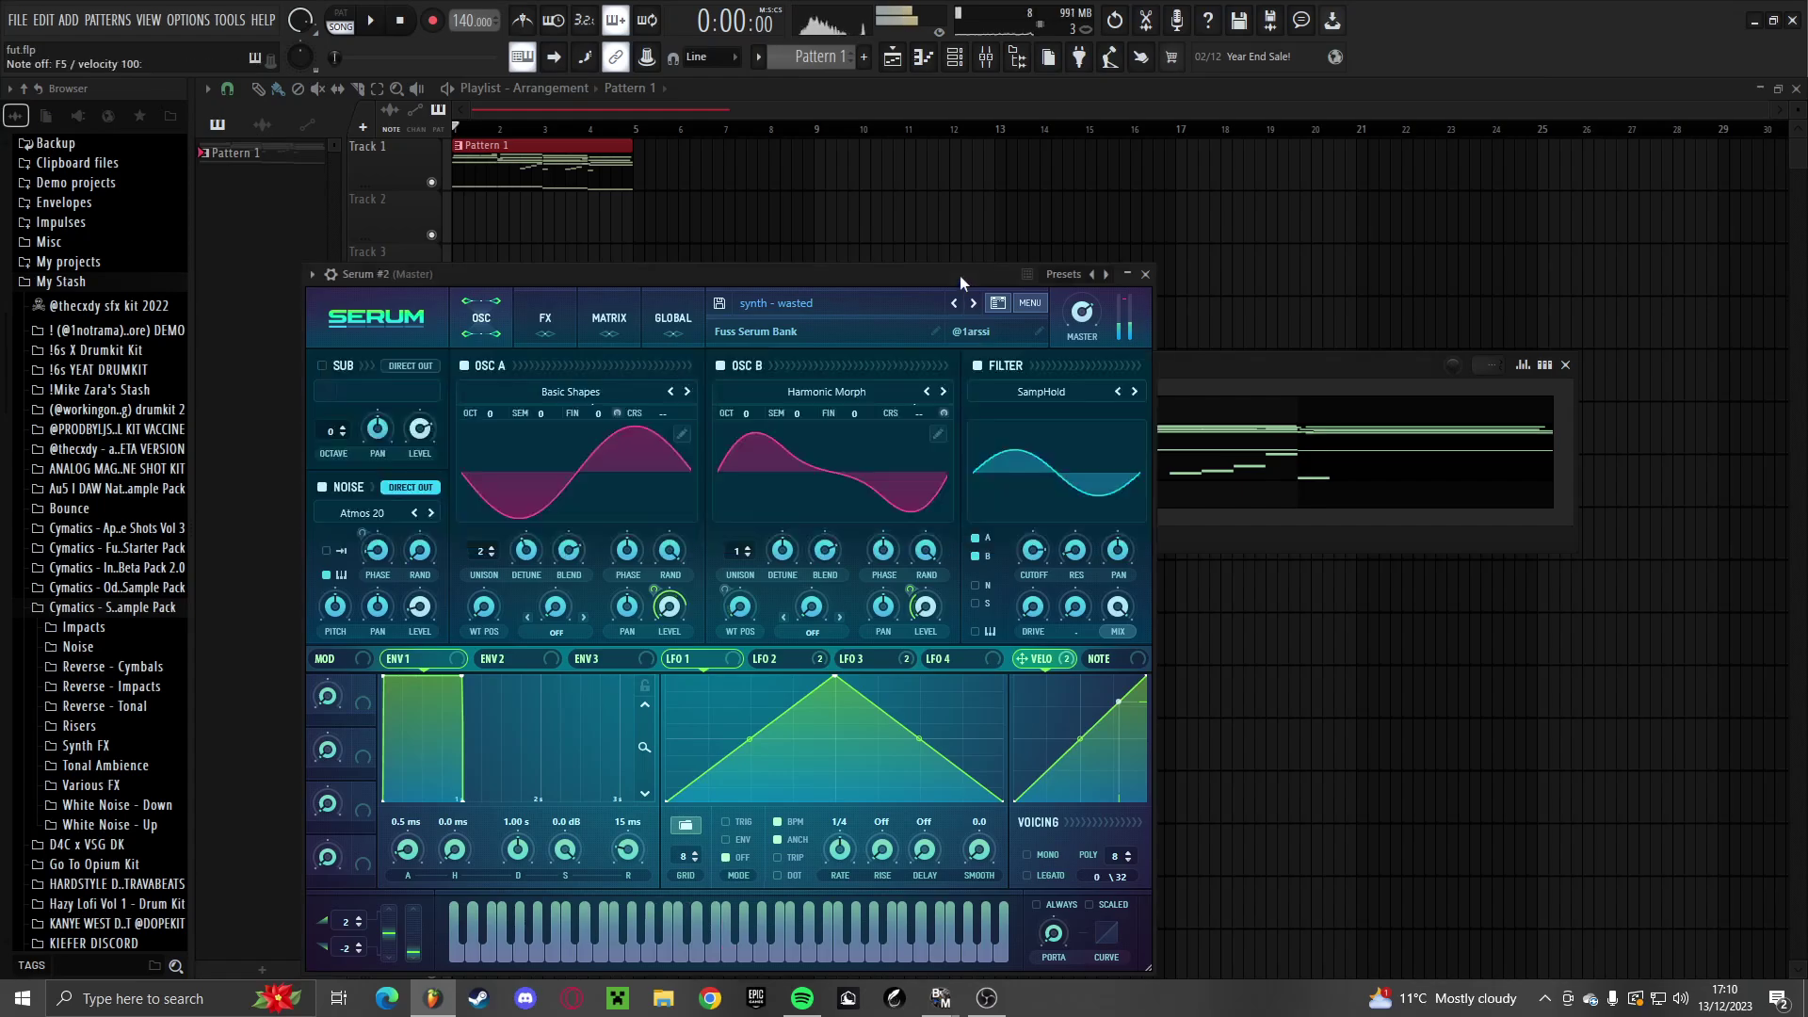
{"action": "left_click", "coordinate": [957, 303]}
{"action": "left_click", "coordinate": [957, 303]}
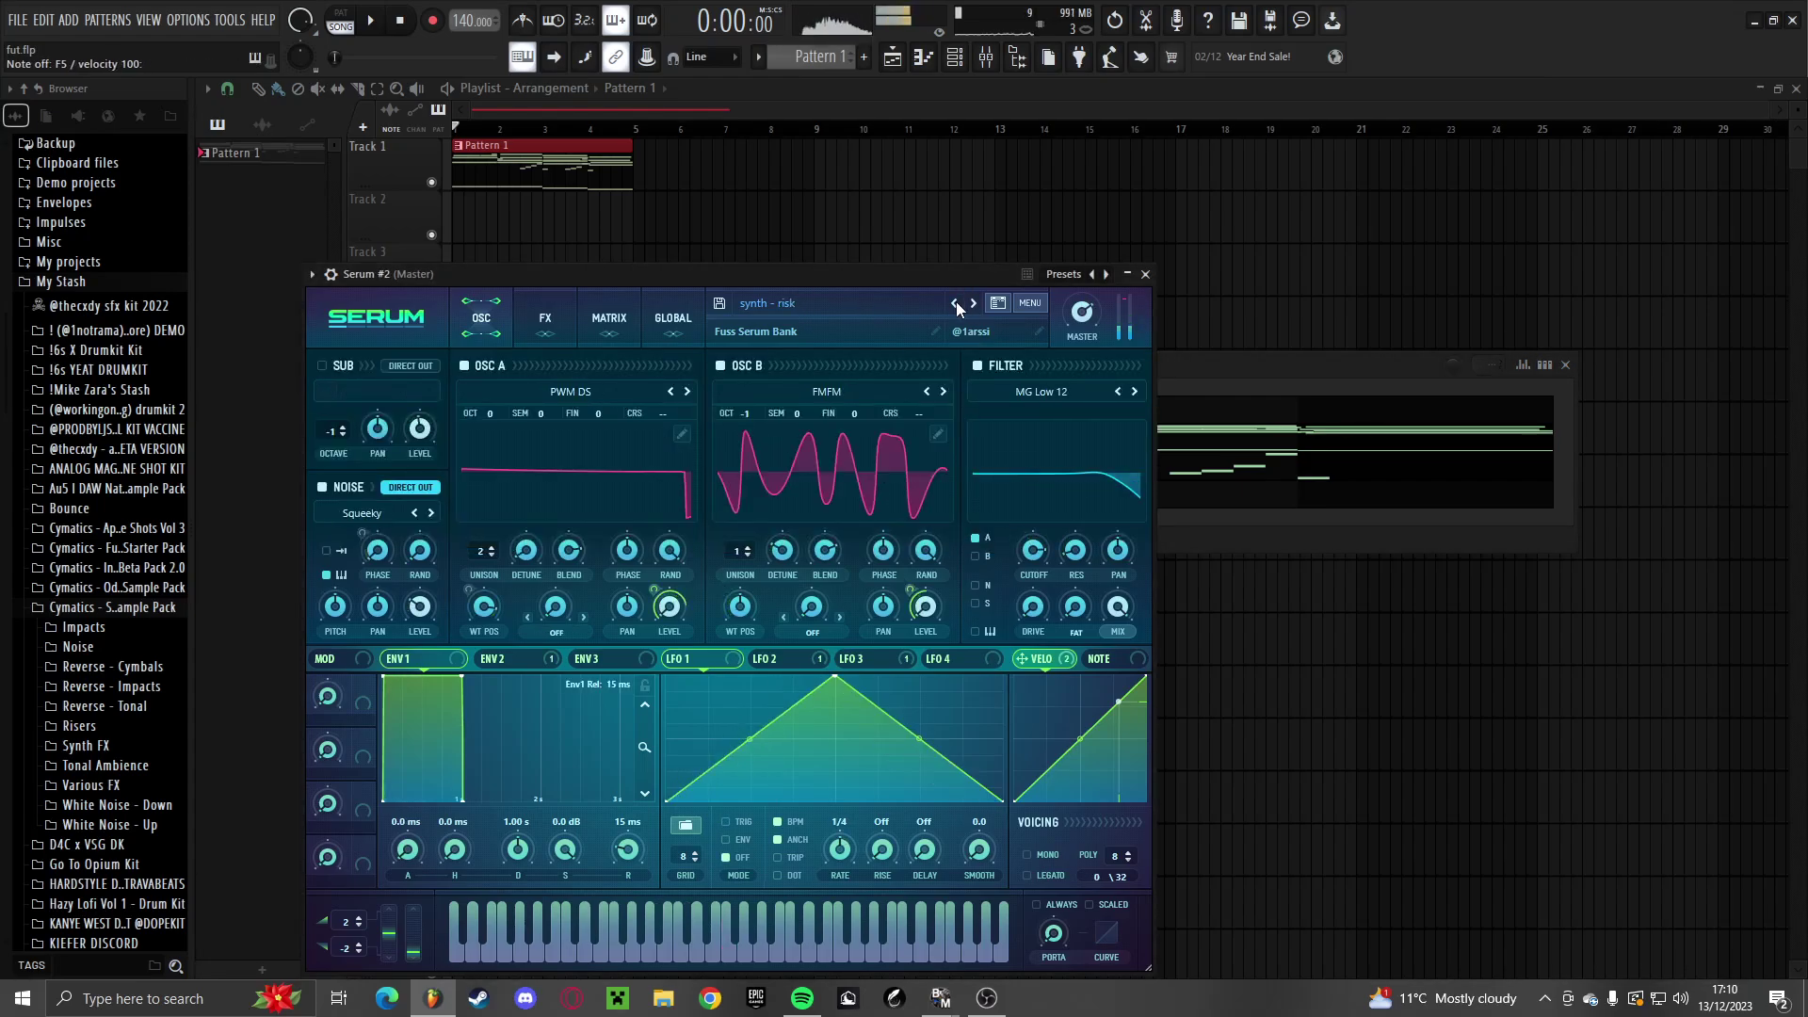
{"action": "left_click", "coordinate": [957, 303]}
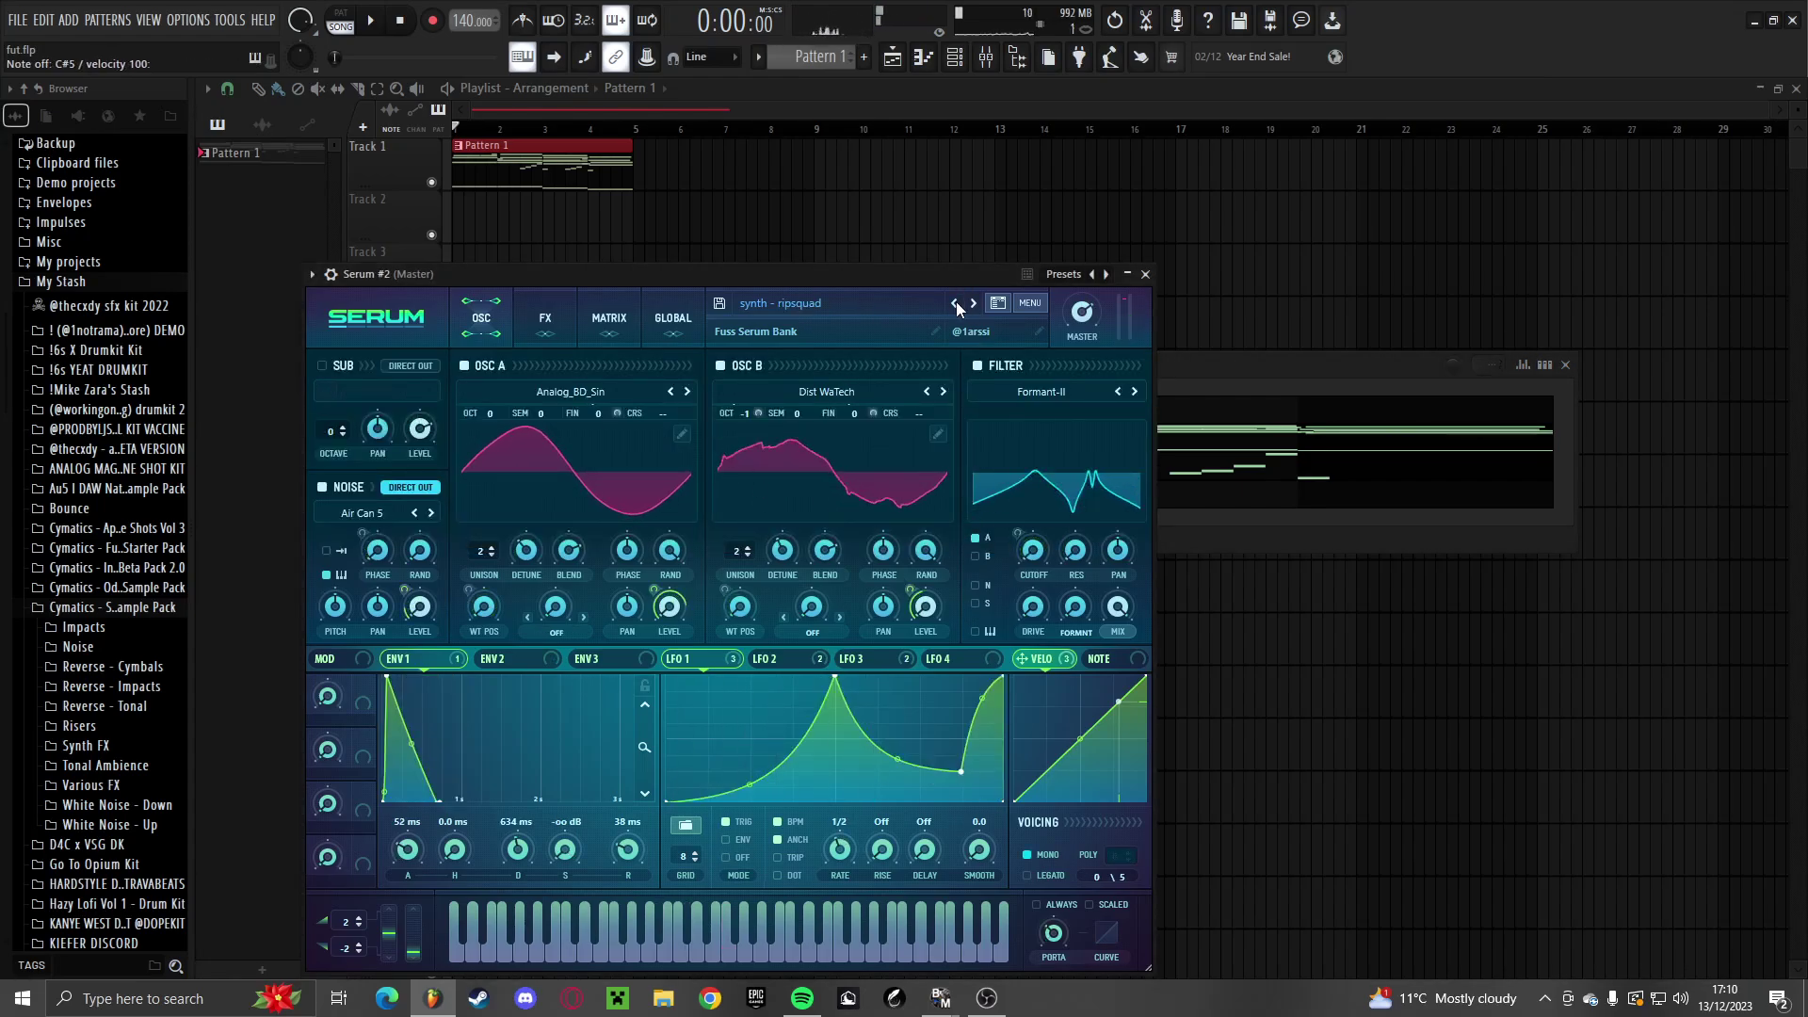
{"action": "left_click", "coordinate": [957, 303]}
{"action": "left_click", "coordinate": [957, 303]}
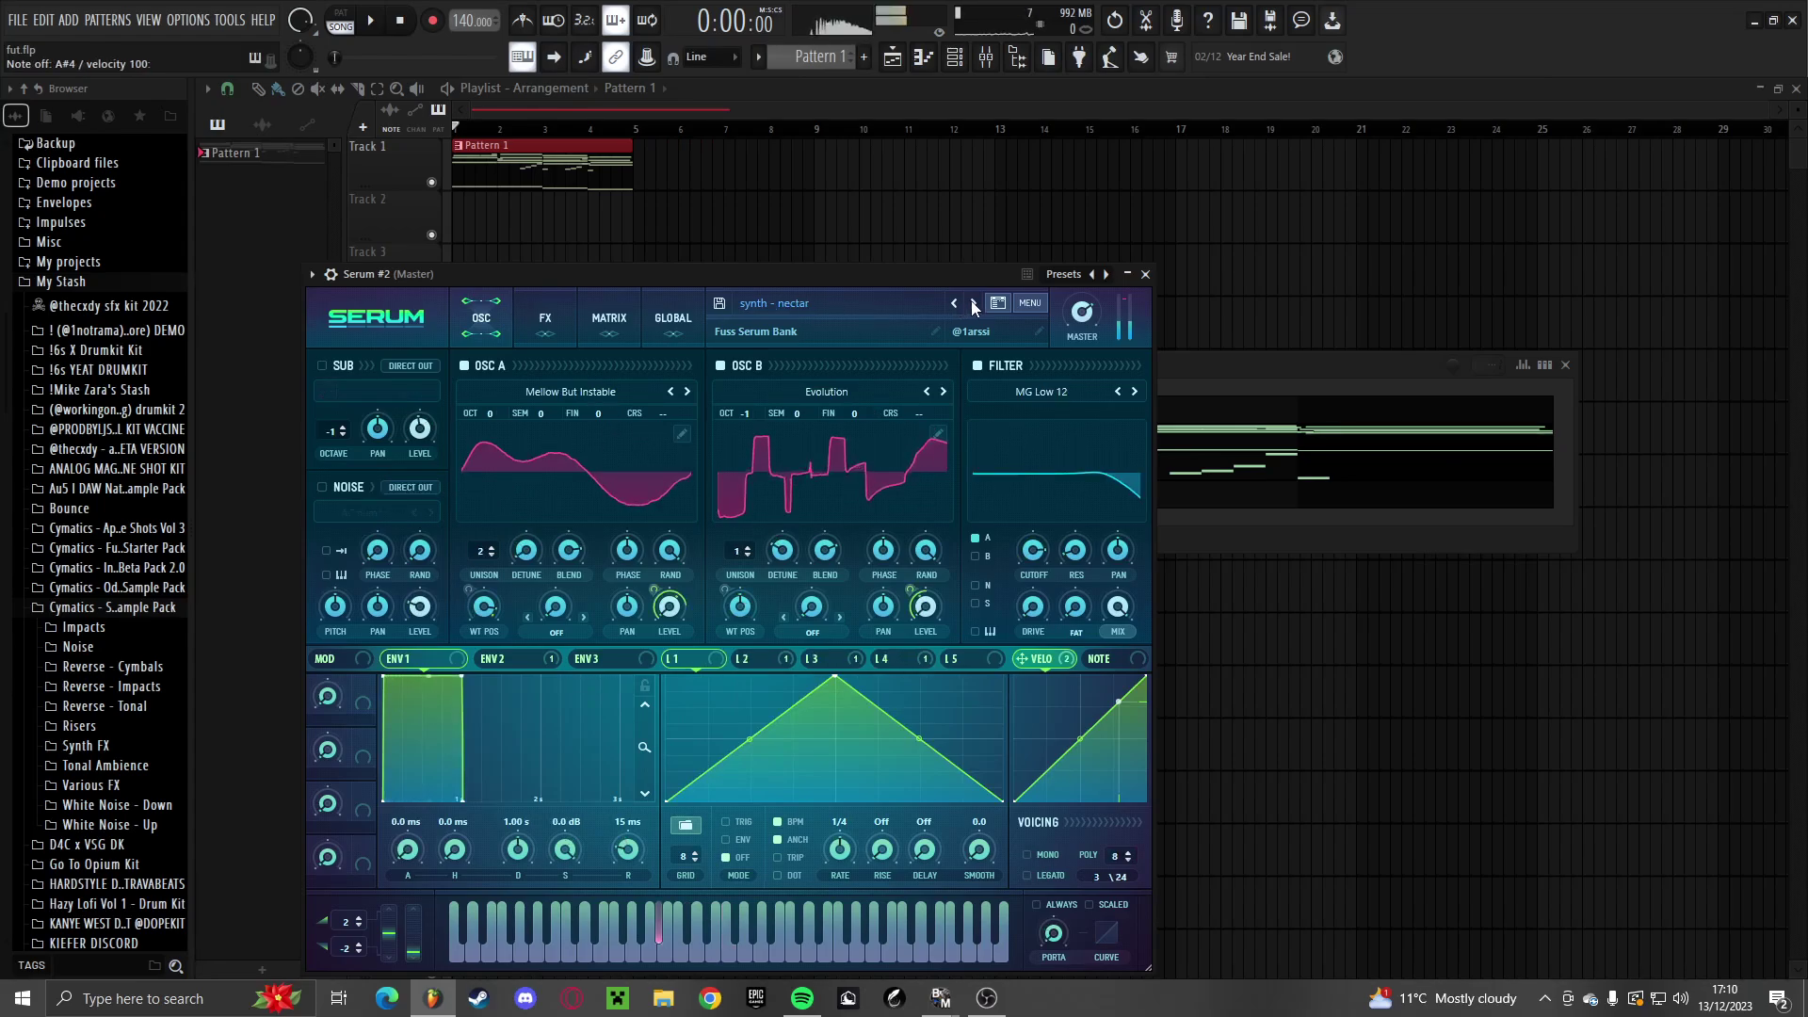
{"action": "left_click", "coordinate": [954, 303]}
{"action": "left_click", "coordinate": [954, 304]}
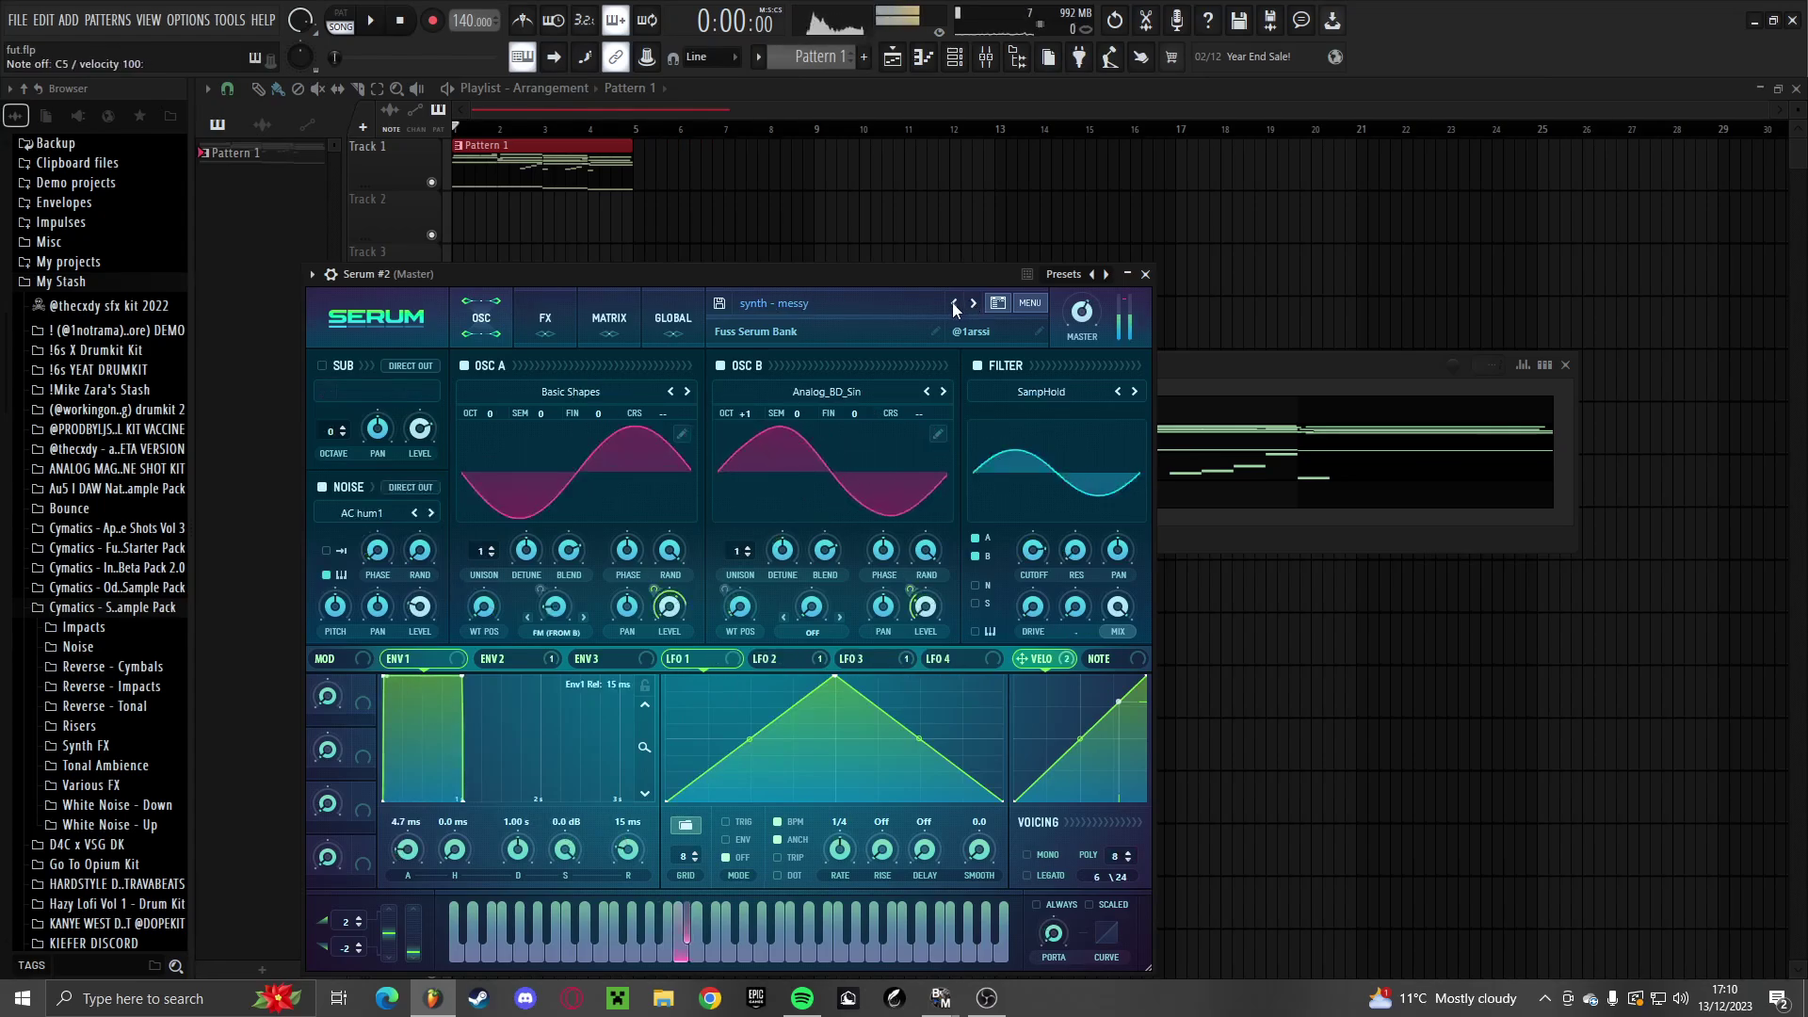
{"action": "left_click", "coordinate": [954, 304]}
{"action": "left_click", "coordinate": [953, 303]}
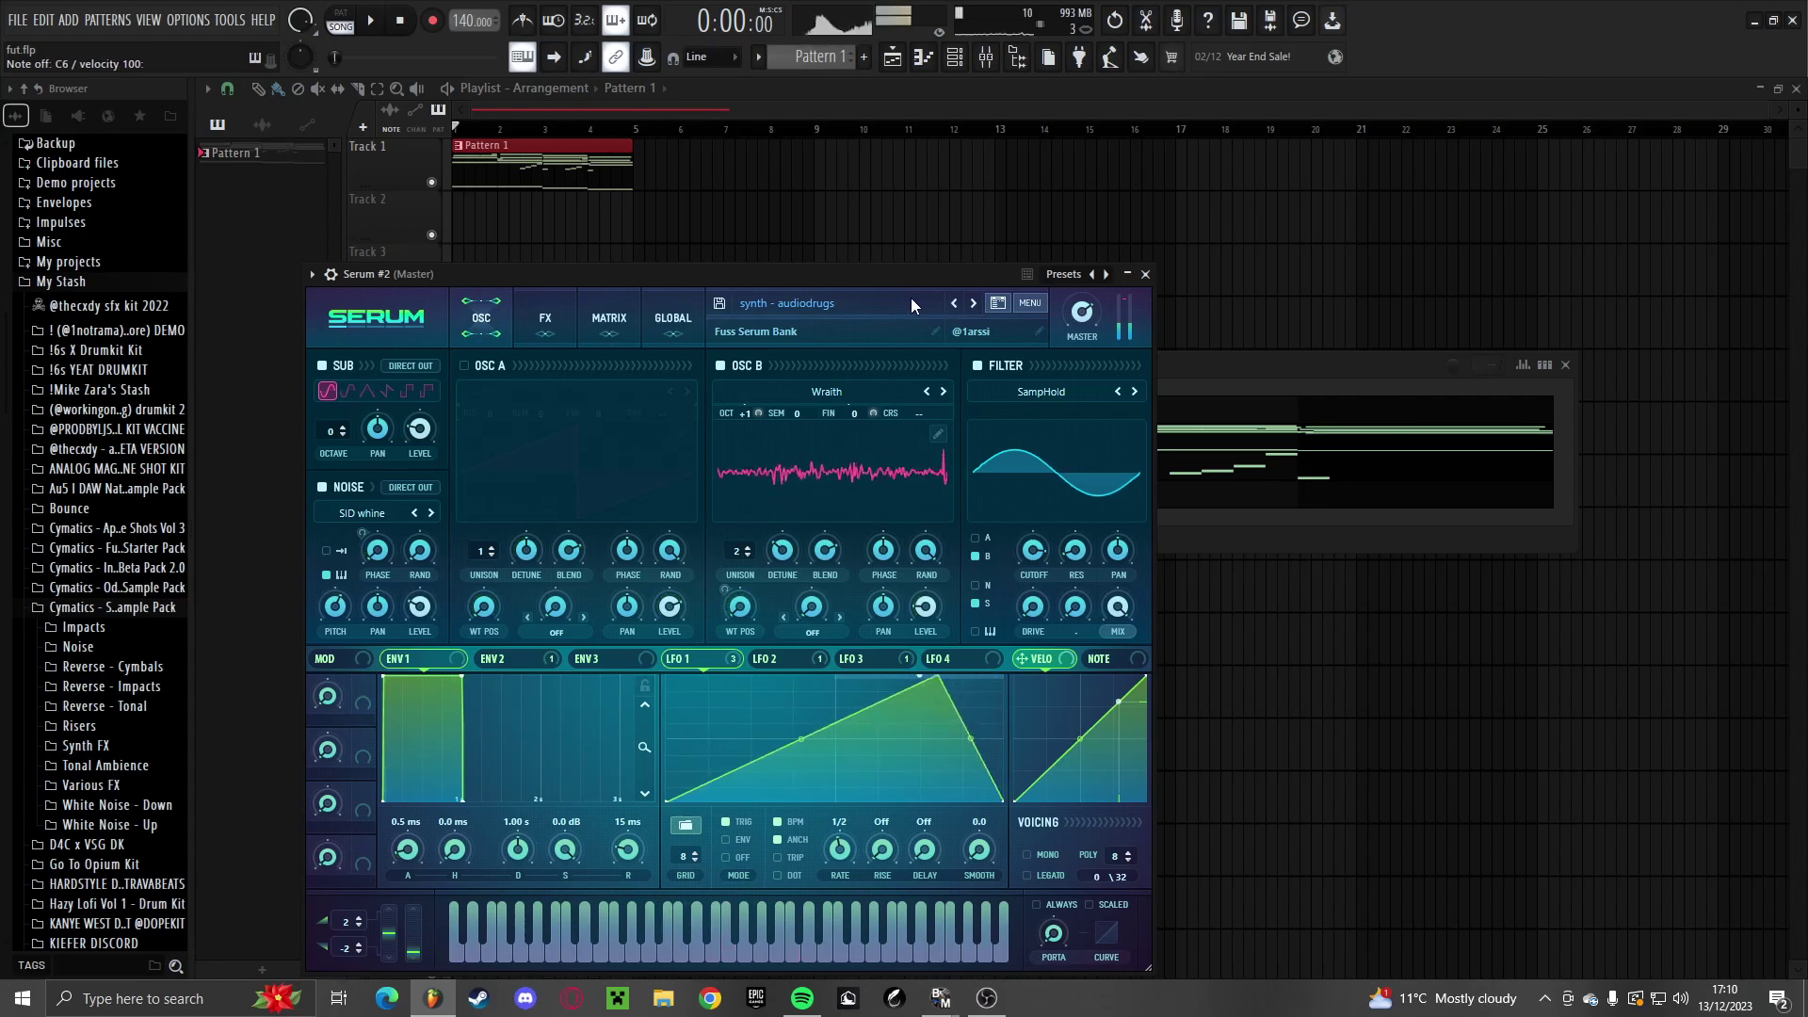
Load PAD - NOTHING TO LOOSE from the AZPEX - PARALYZED bank, audition presets up to PLUCK - CHILL, and return to PAD - QUANTUM
{"action": "left_click", "coordinate": [910, 302]}
{"action": "mouse_move", "coordinate": [787, 429]}
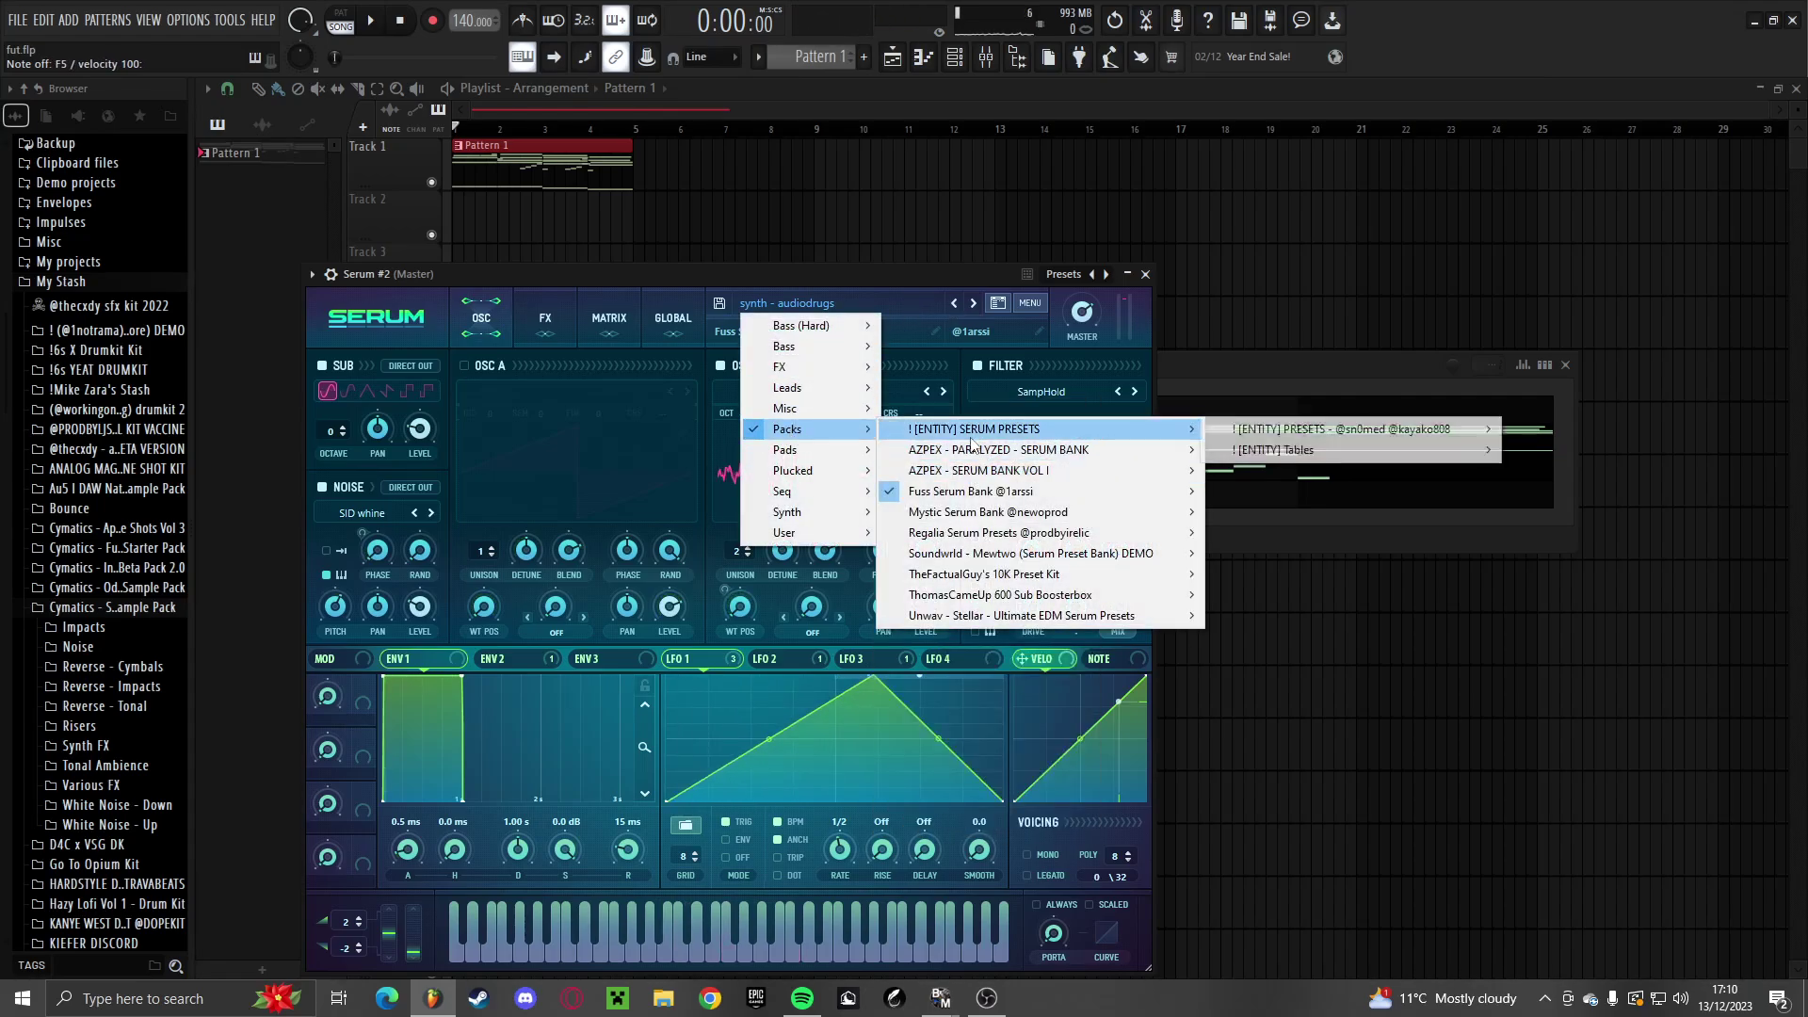
{"action": "mouse_move", "coordinate": [984, 452]}
{"action": "left_click", "coordinate": [1262, 838]}
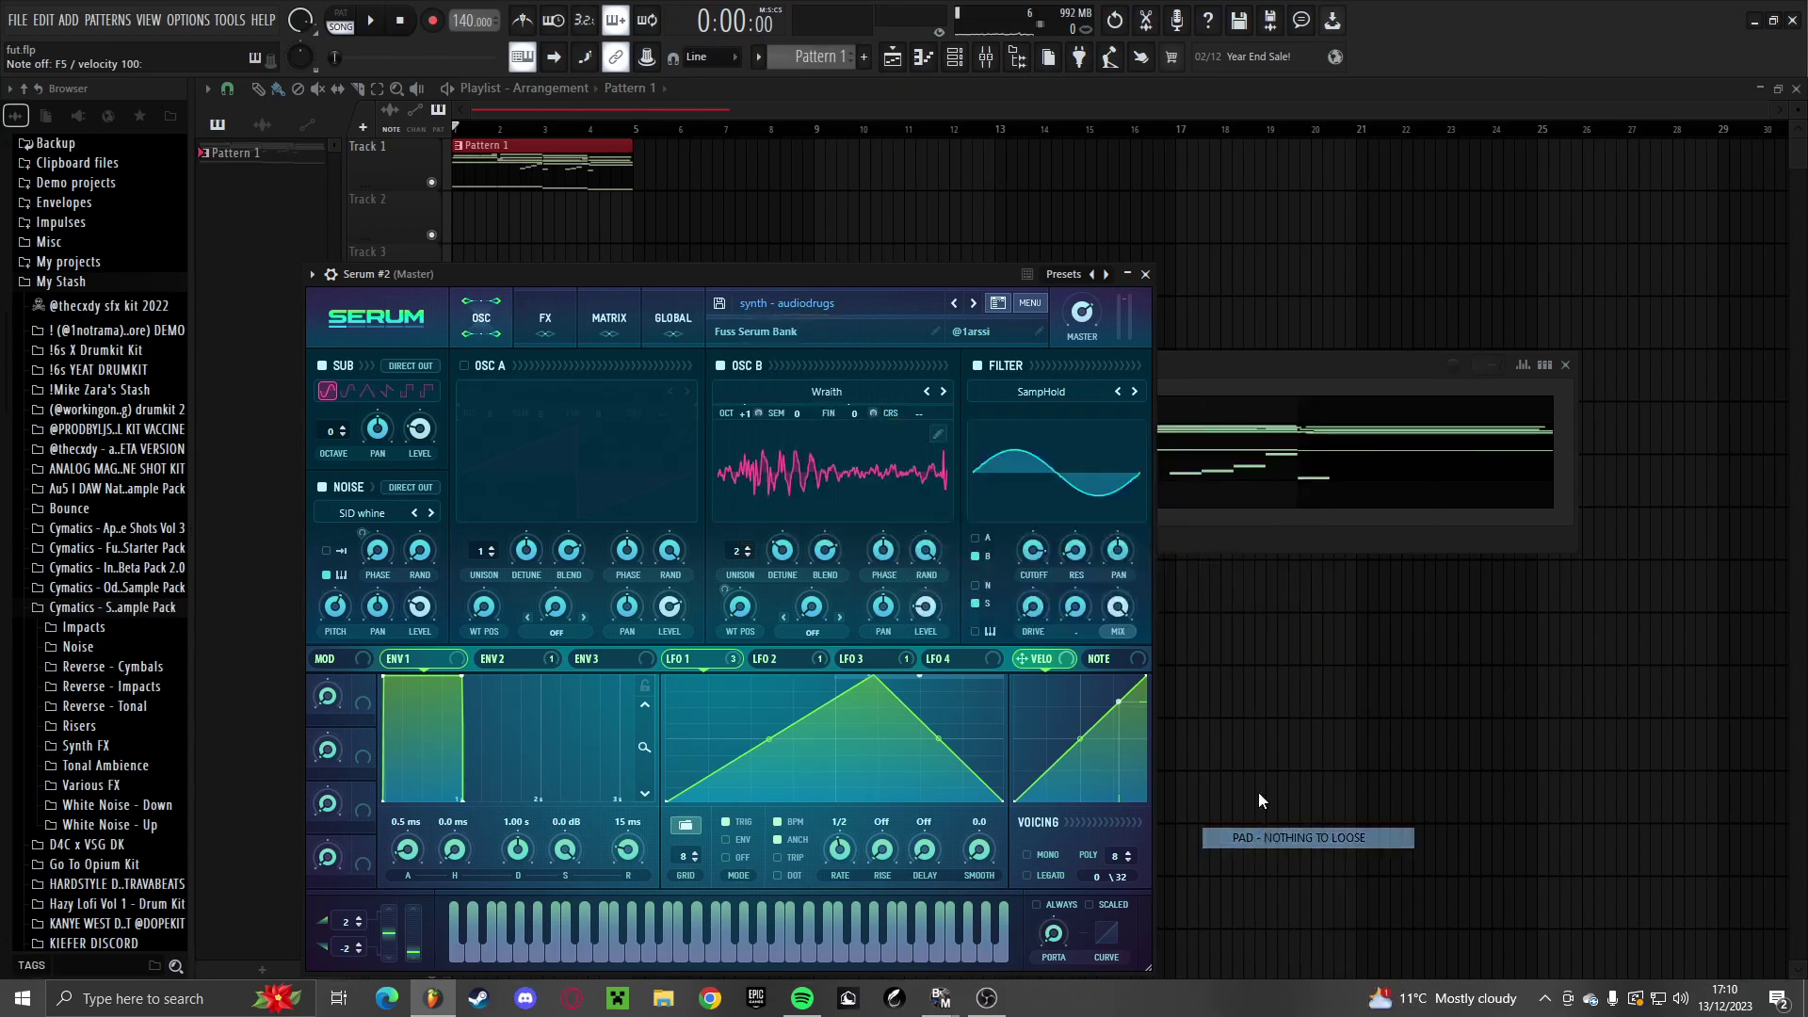
{"action": "left_click", "coordinate": [976, 299]}
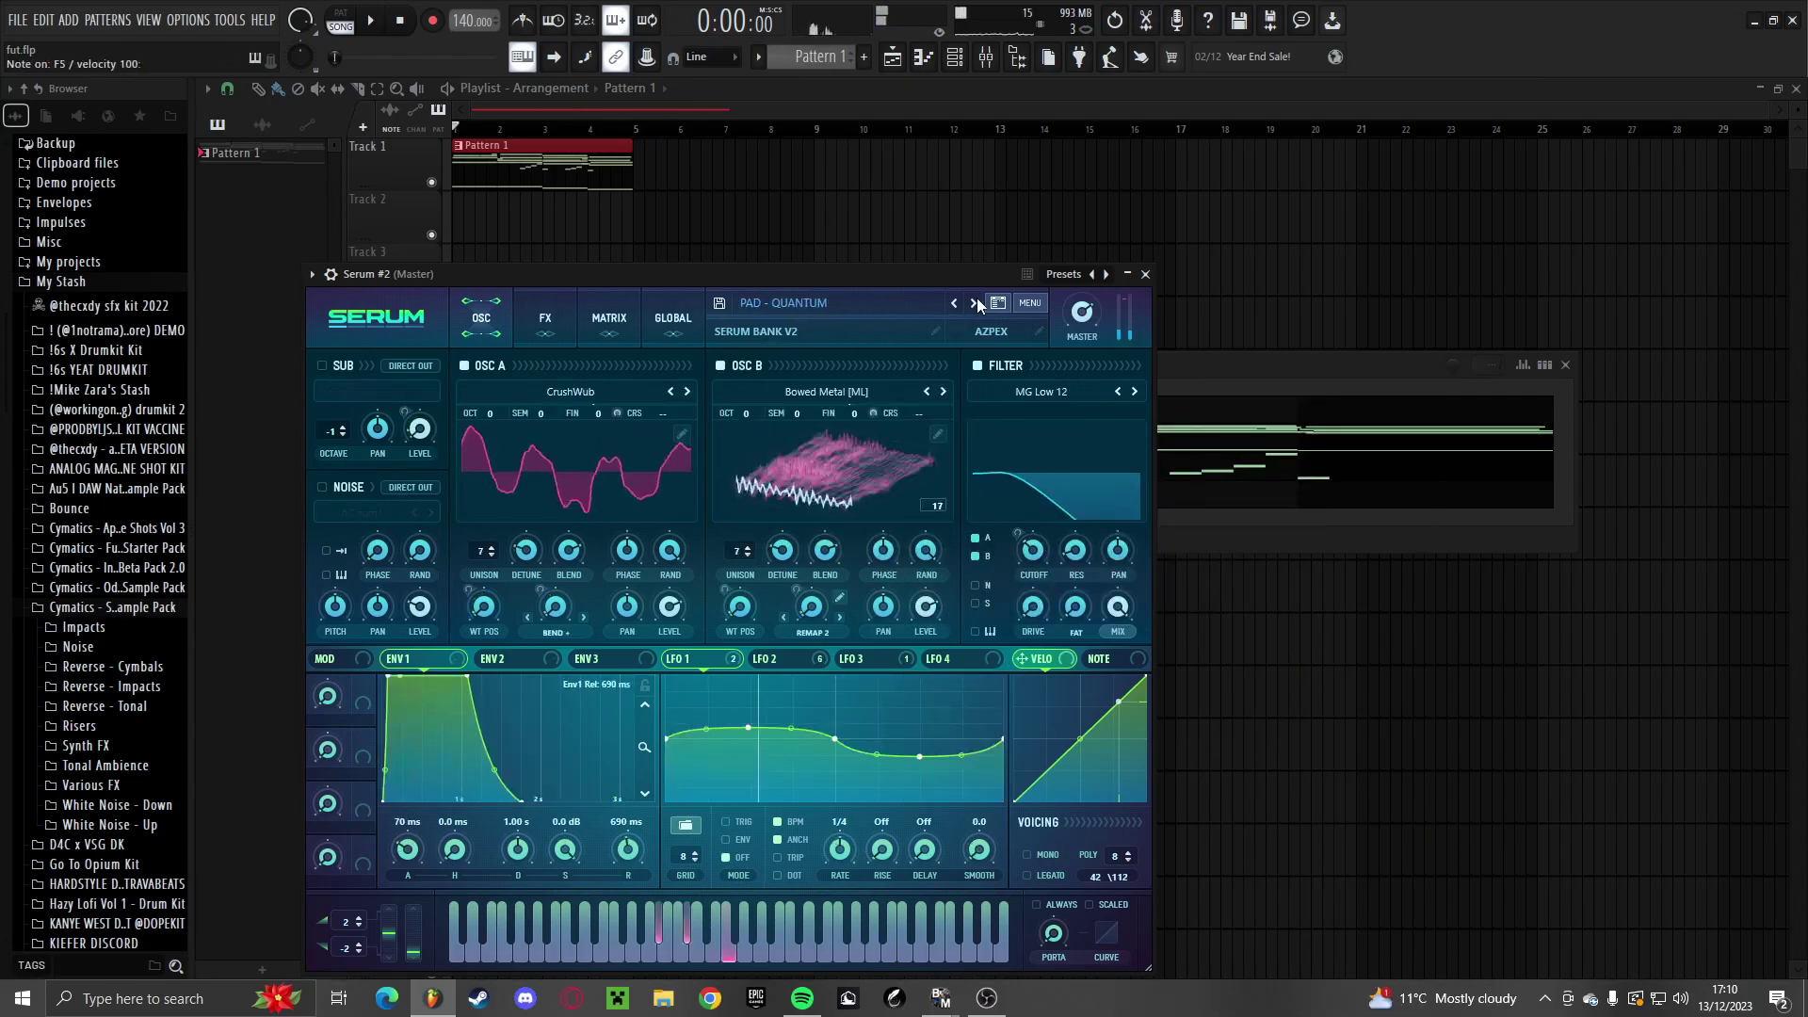
{"action": "left_click", "coordinate": [976, 300]}
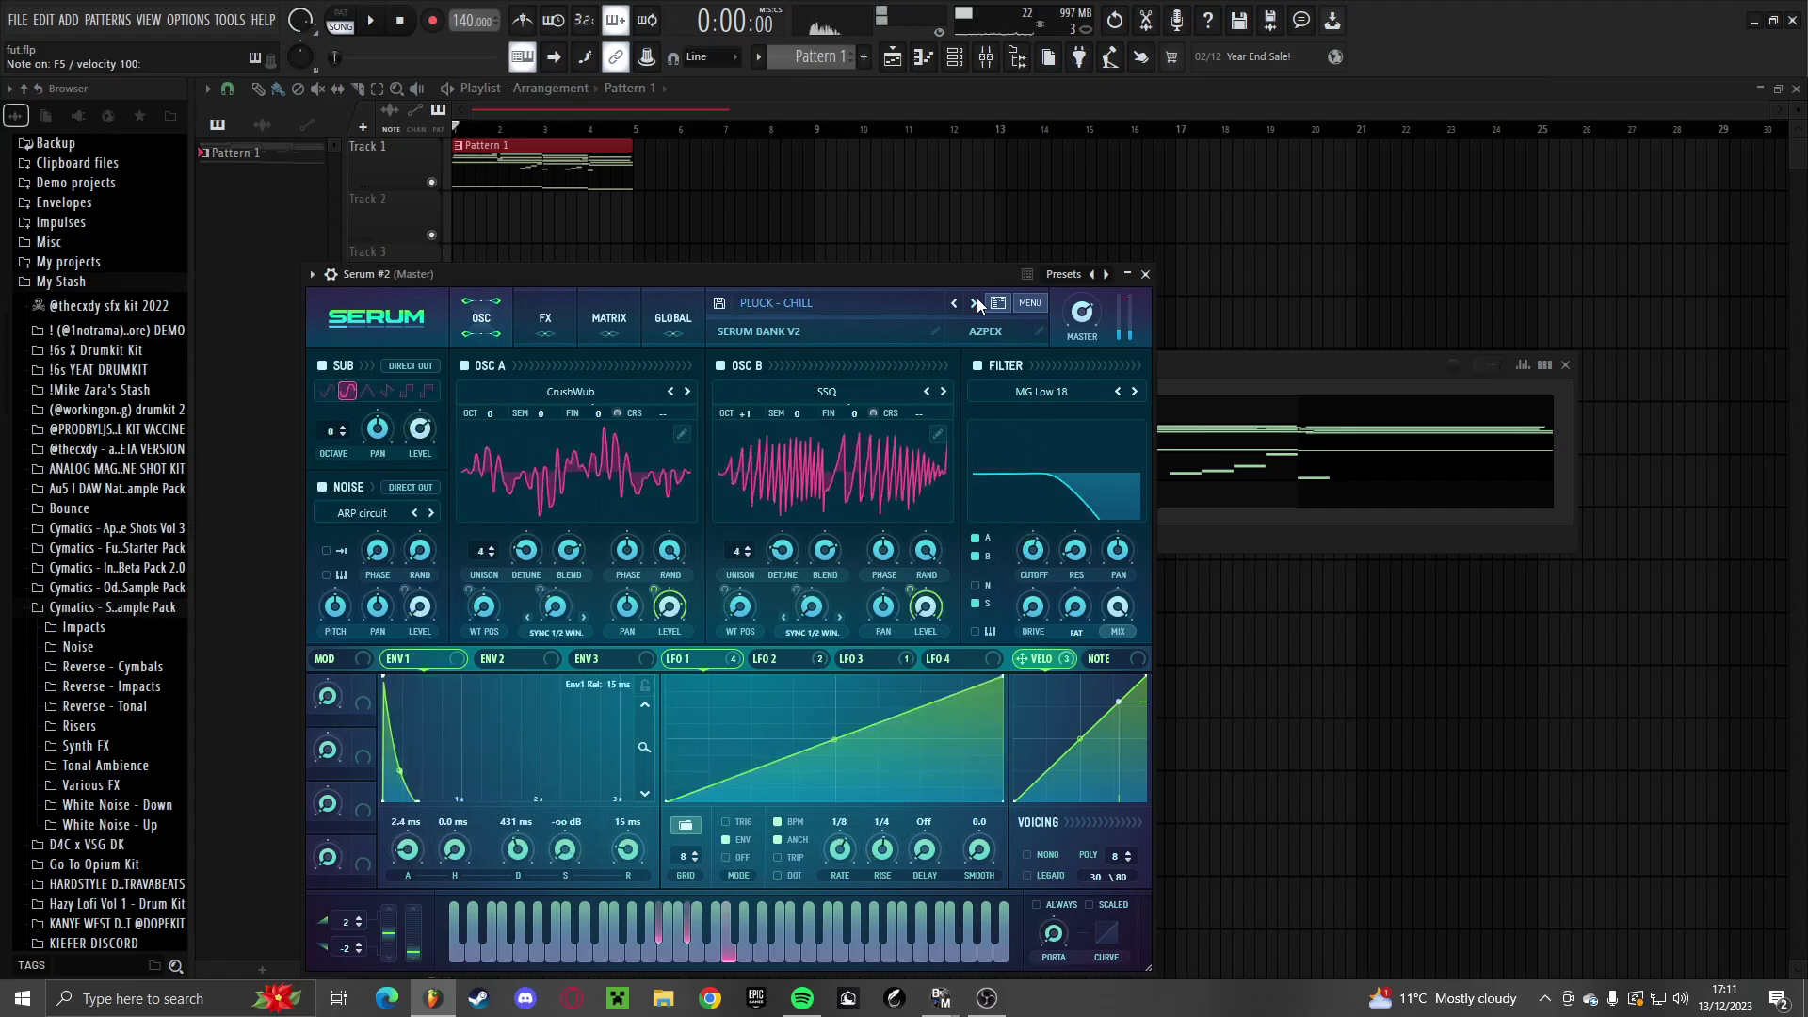
{"action": "left_click", "coordinate": [953, 303]}
{"action": "left_click", "coordinate": [952, 303]}
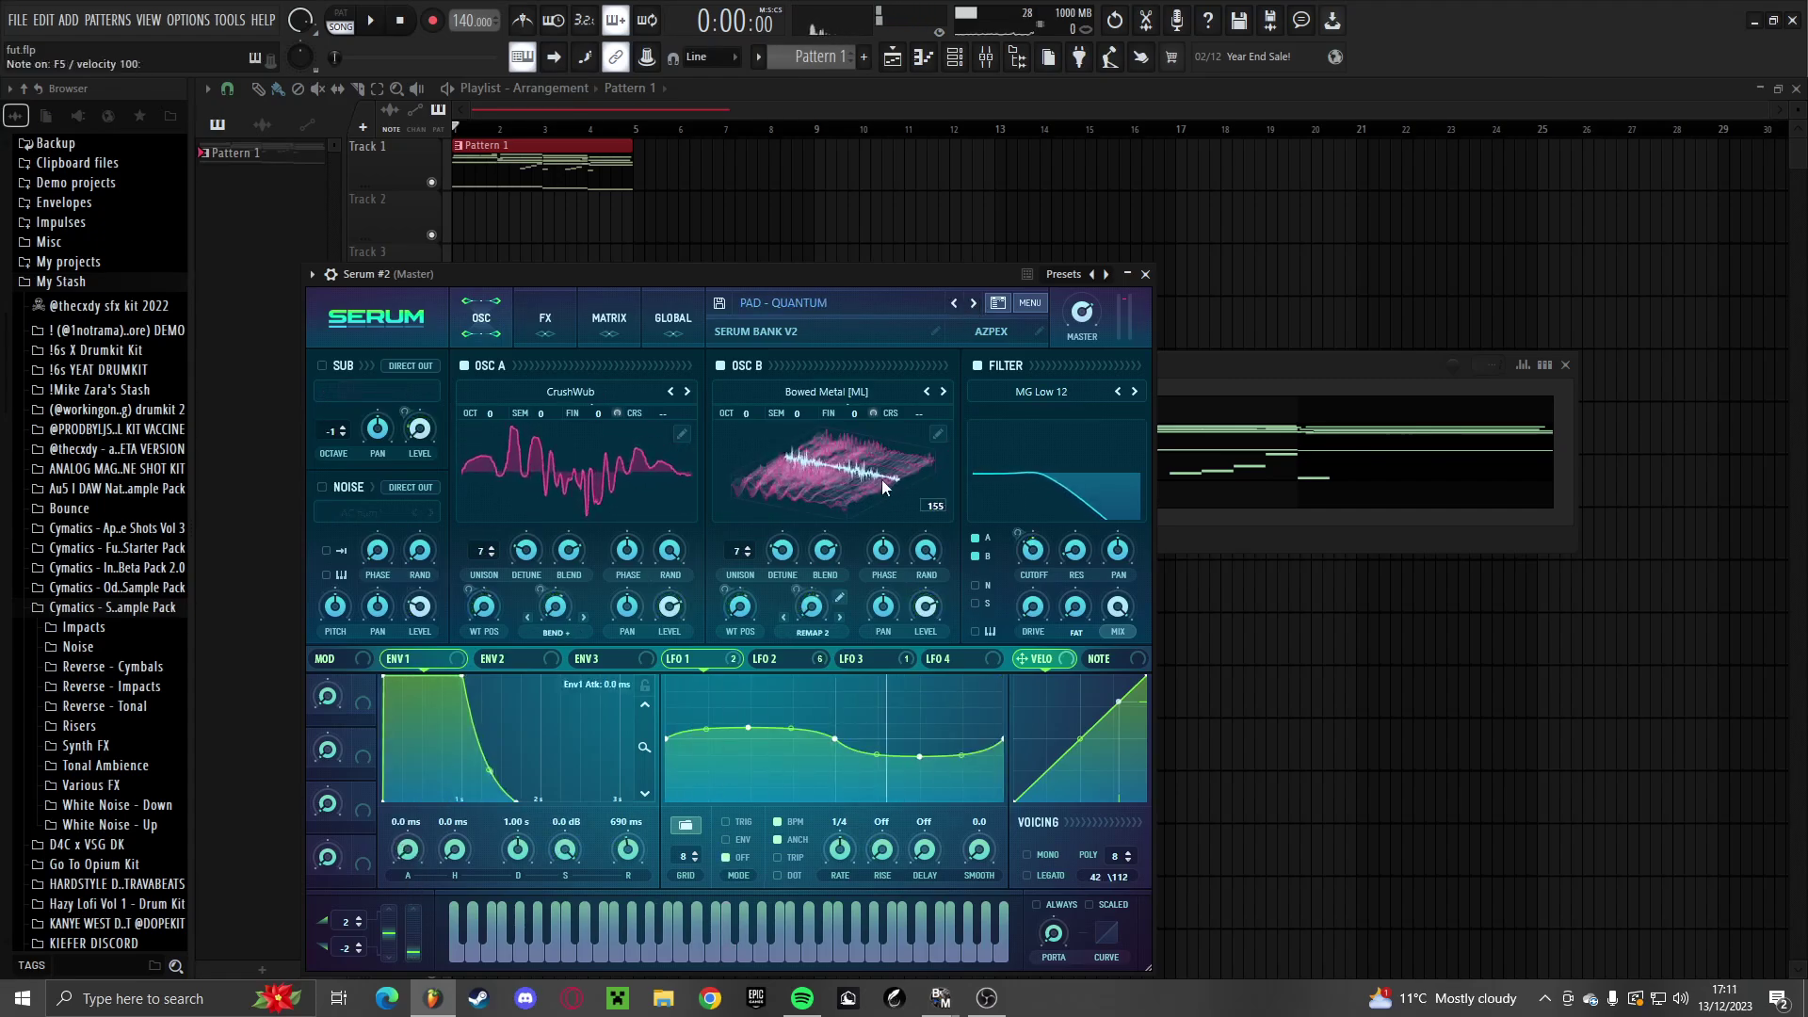
Route the second Serum channel to mixer Insert 3 and view its ENV 2 and ENV 3 envelopes
{"action": "left_click", "coordinate": [955, 56]}
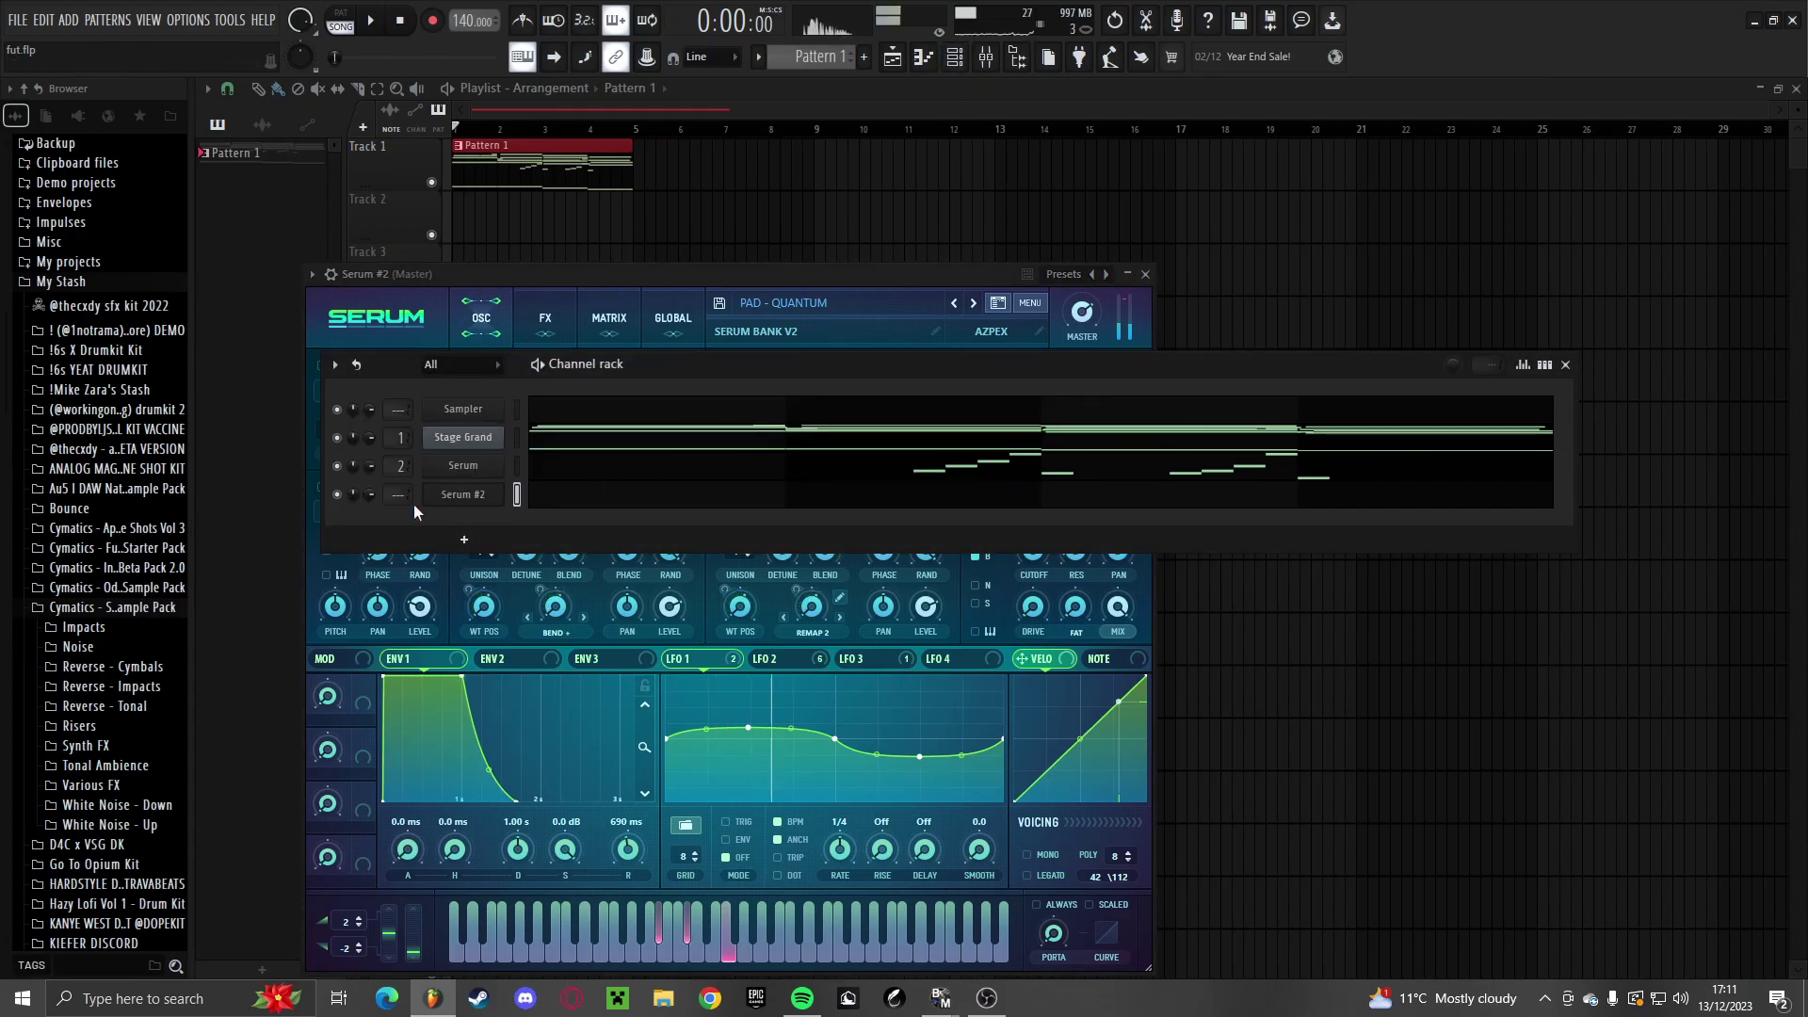
{"action": "left_click", "coordinate": [446, 320]}
{"action": "left_click", "coordinate": [494, 659]}
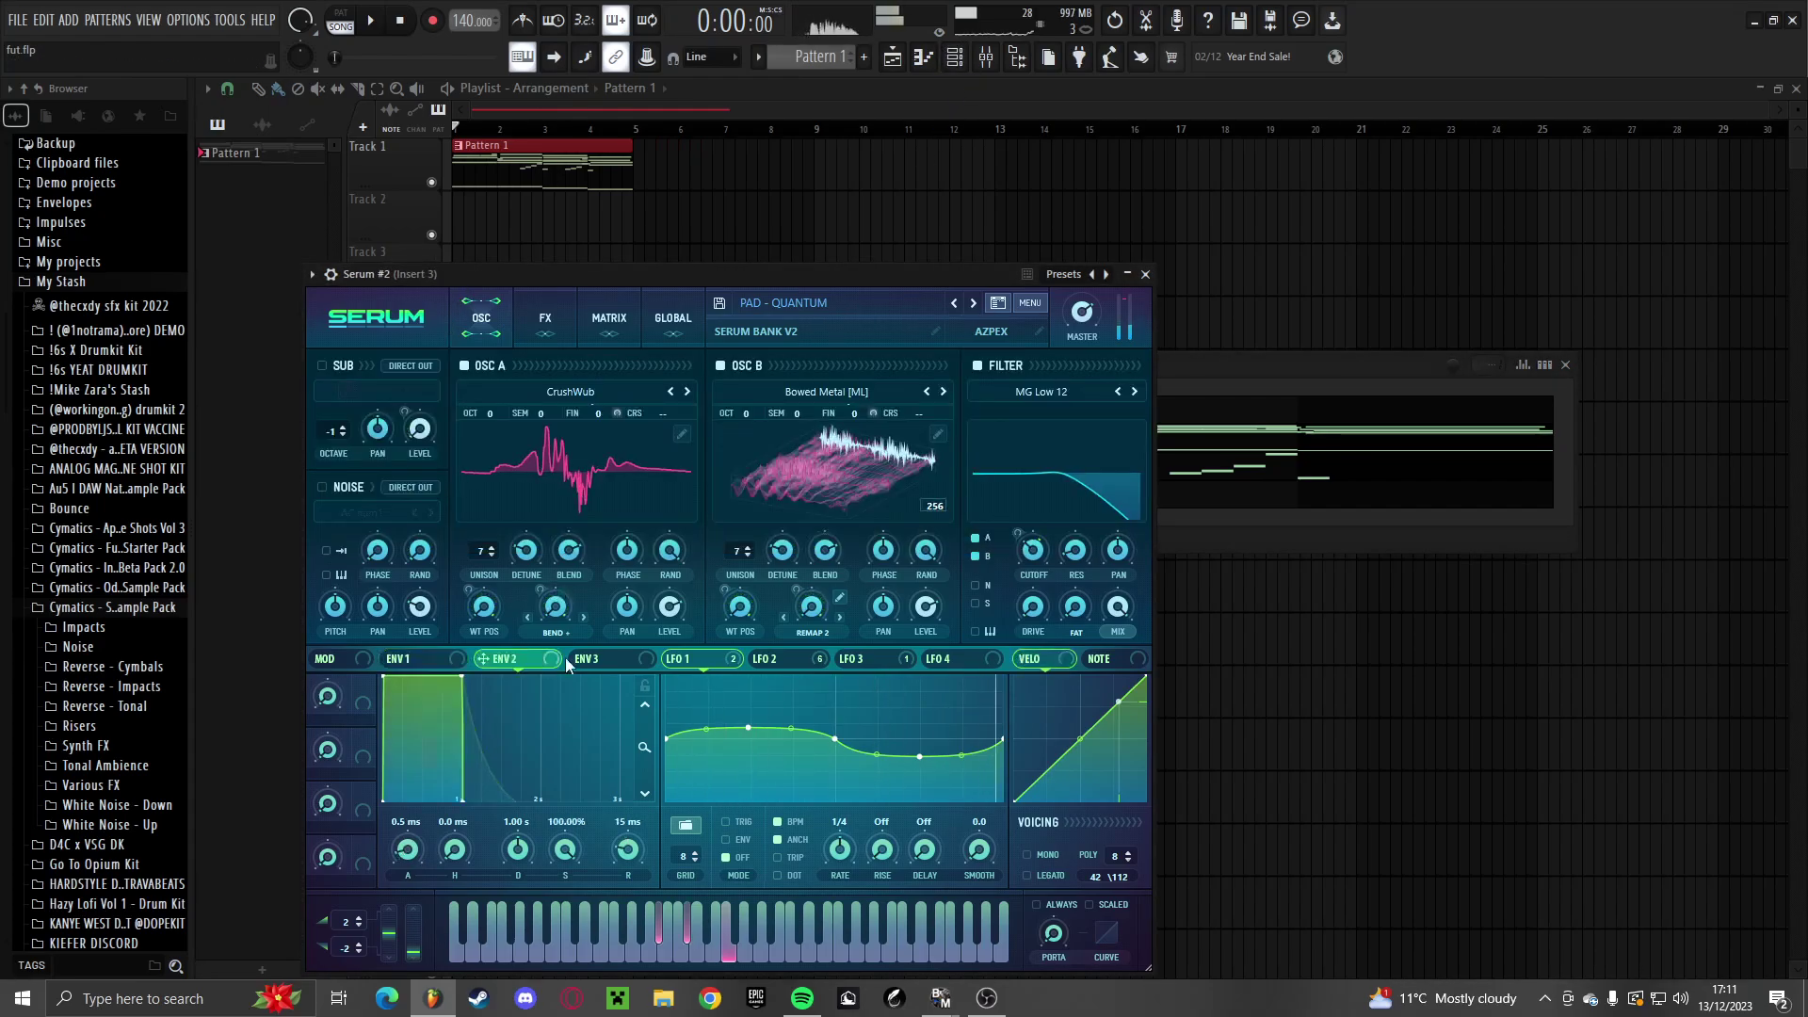
{"action": "left_click", "coordinate": [603, 660]}
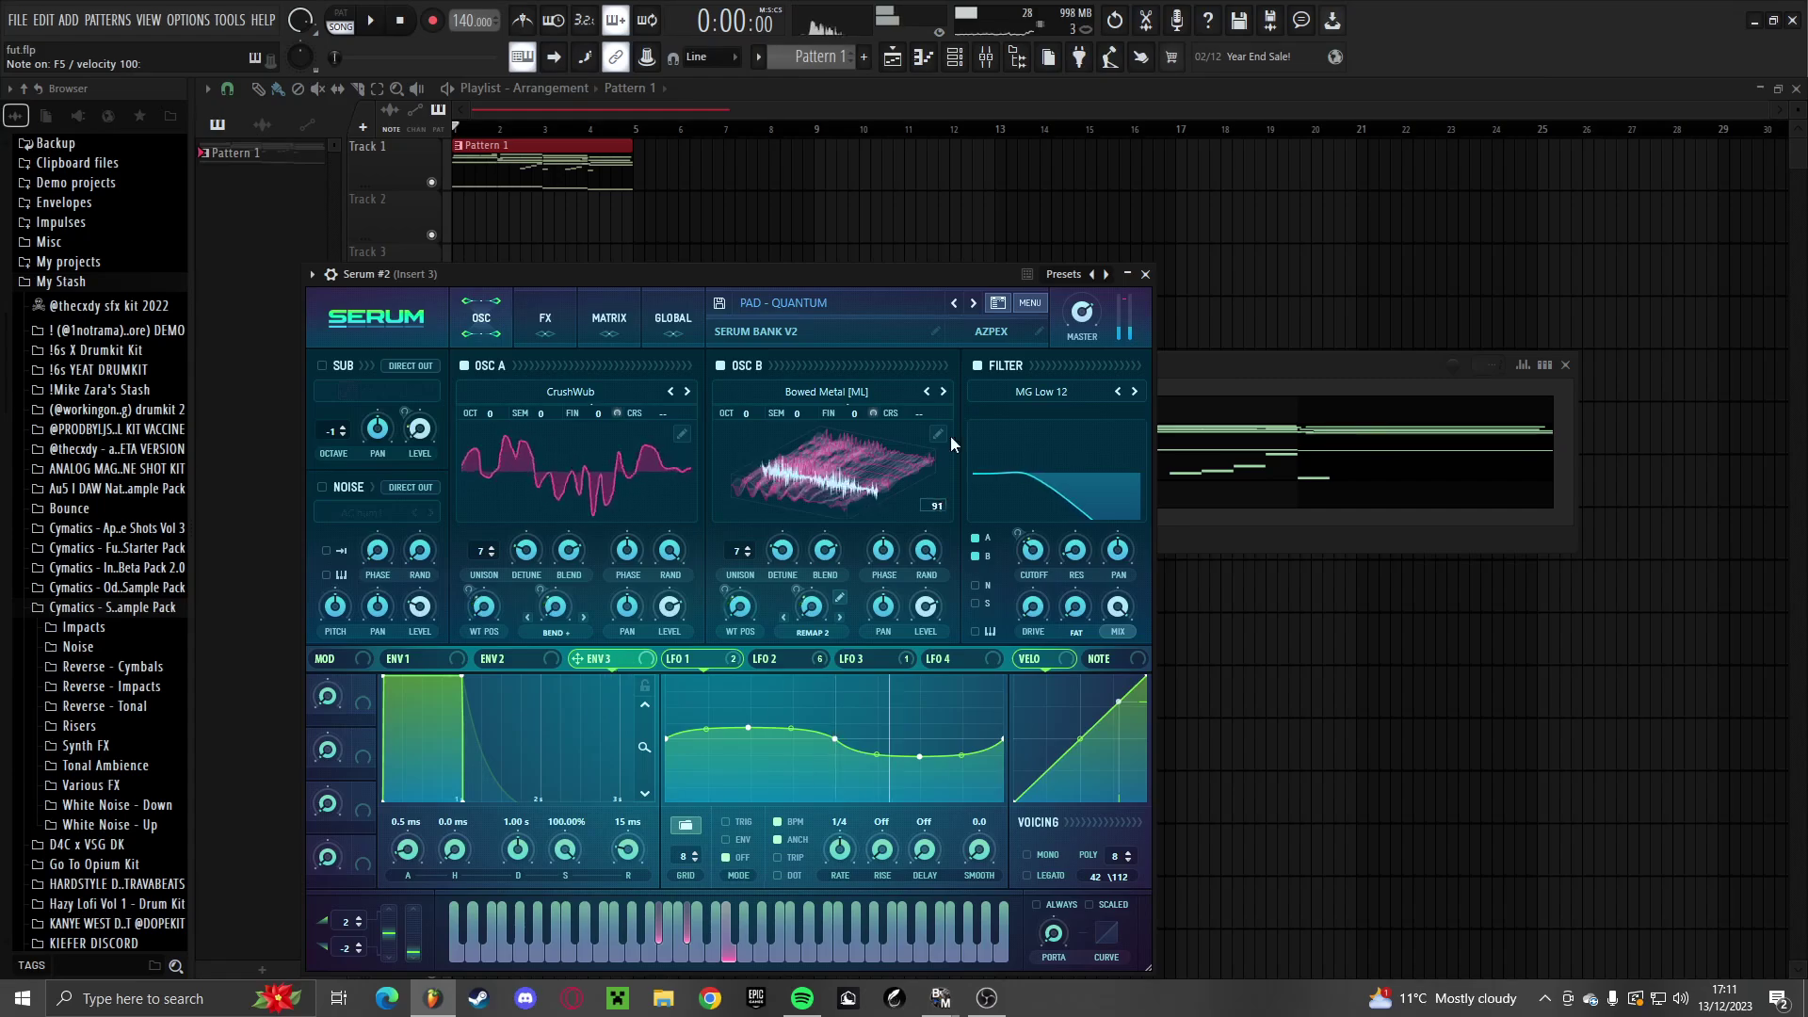
Audition PAD - SOULFULL and PAD - NOTHING TO LOOSE, and load [Synth] Wave from the ThomasCameUp 600 Sub Boosterbox presets
{"action": "left_click", "coordinate": [973, 304]}
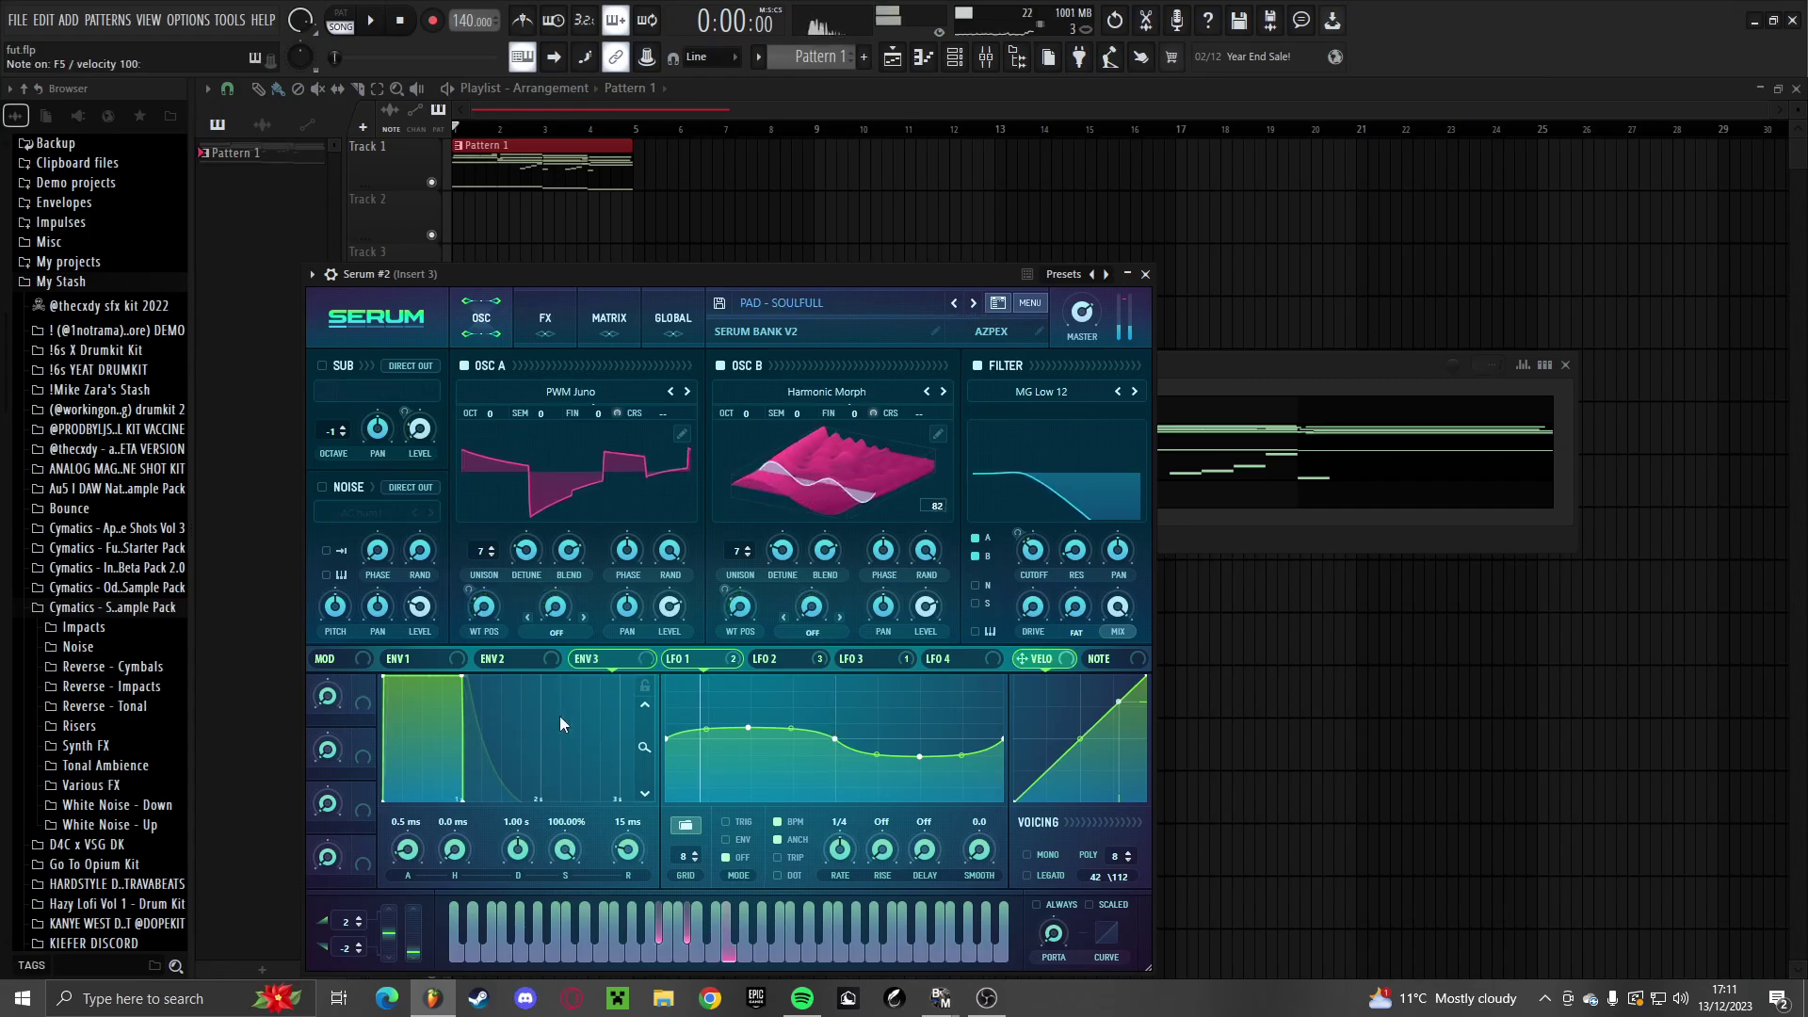
{"action": "left_click", "coordinate": [954, 304]}
{"action": "left_click", "coordinate": [860, 303]}
{"action": "mouse_move", "coordinate": [787, 429]}
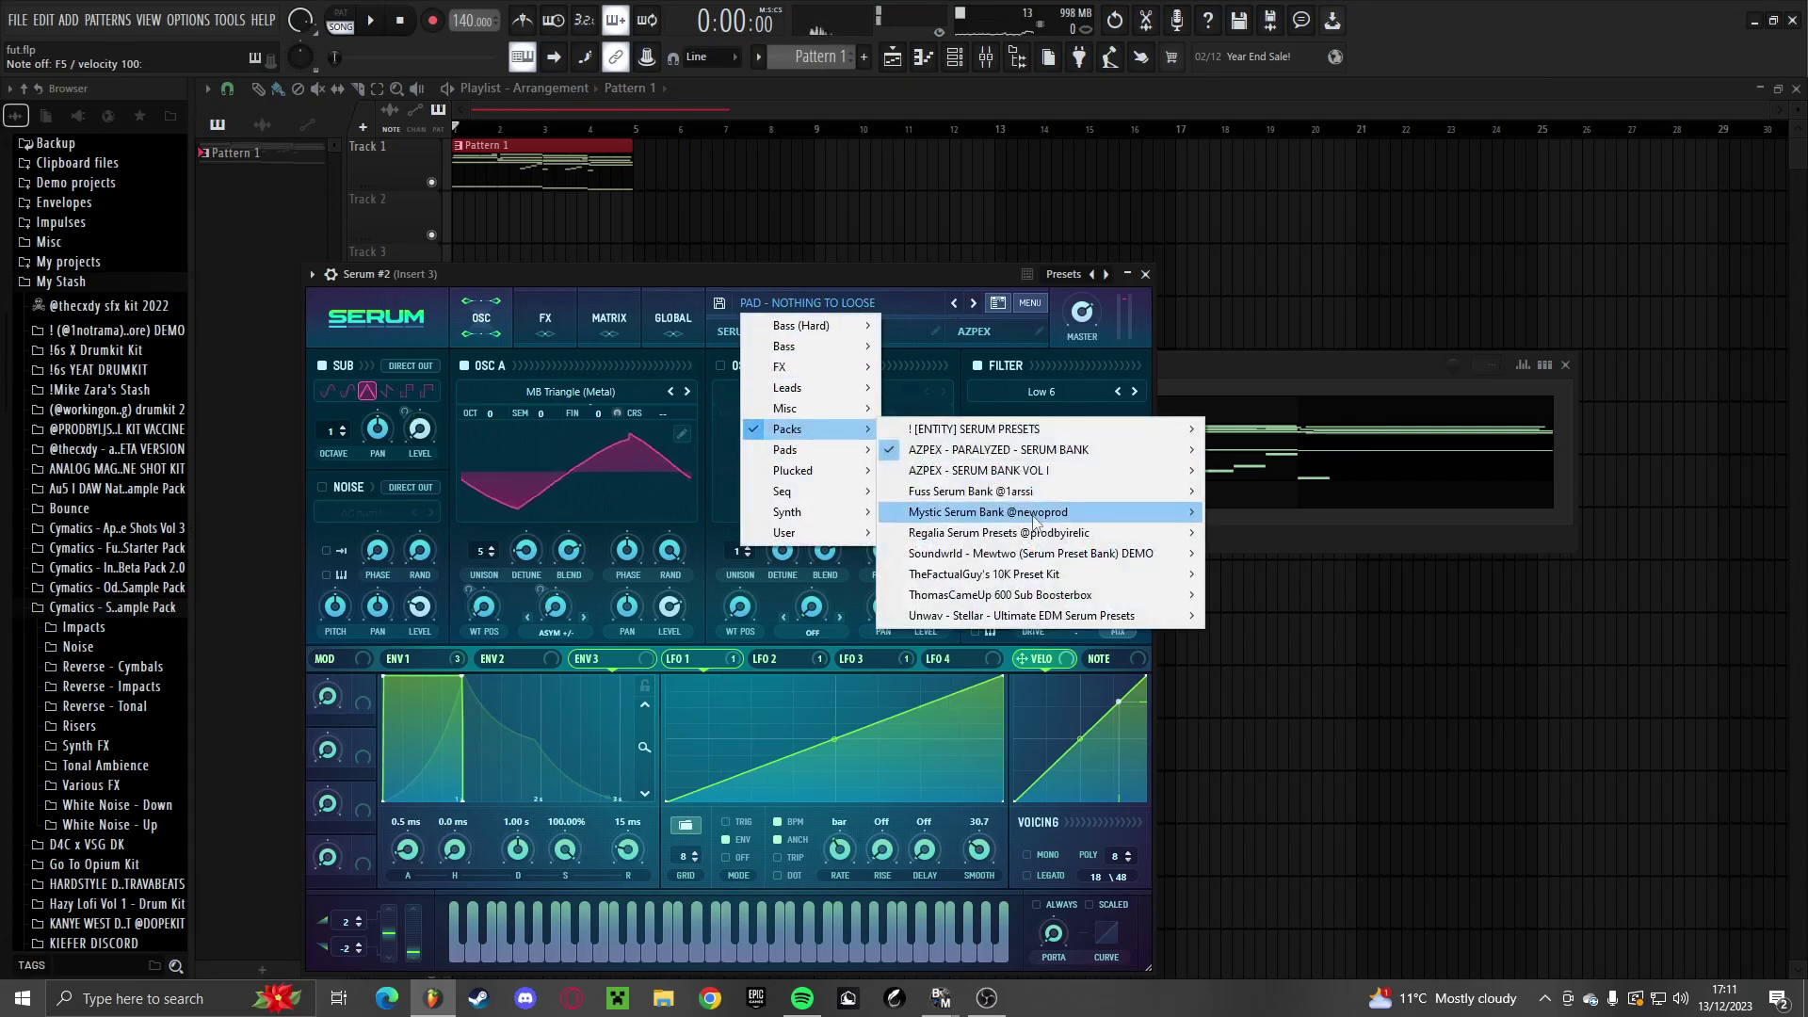
{"action": "mouse_move", "coordinate": [982, 535]}
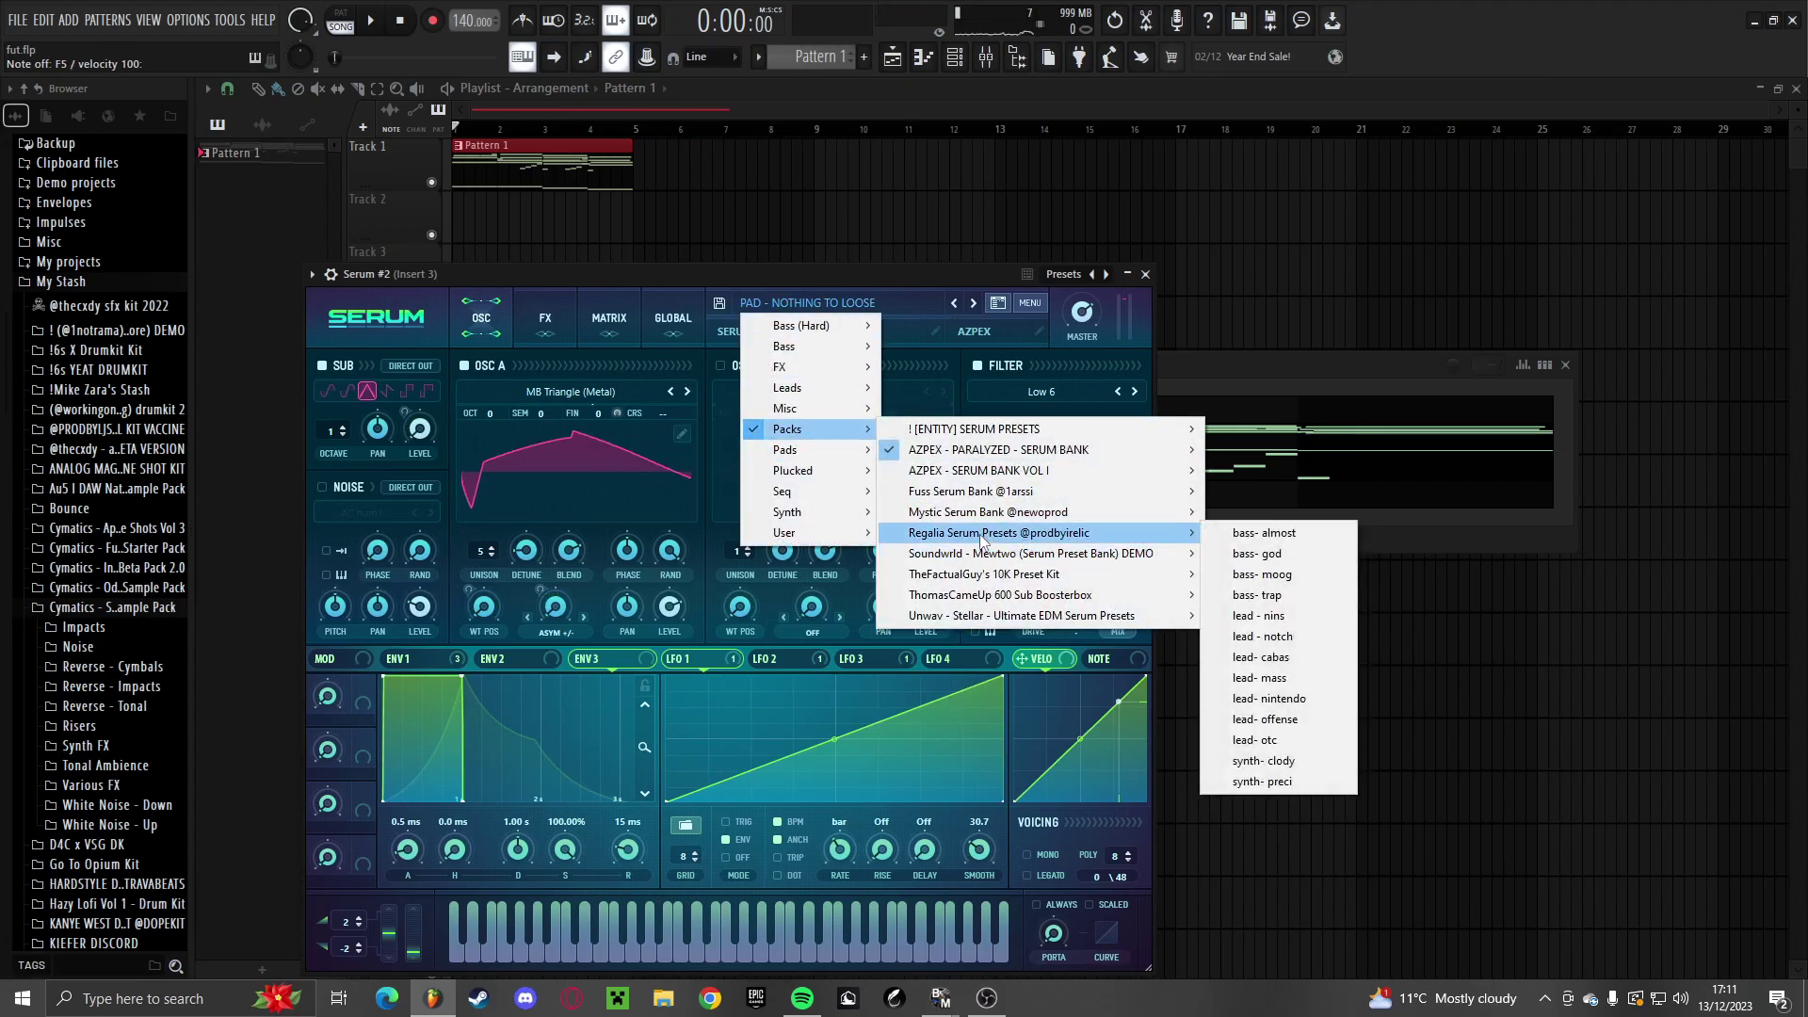
{"action": "mouse_move", "coordinate": [986, 597]}
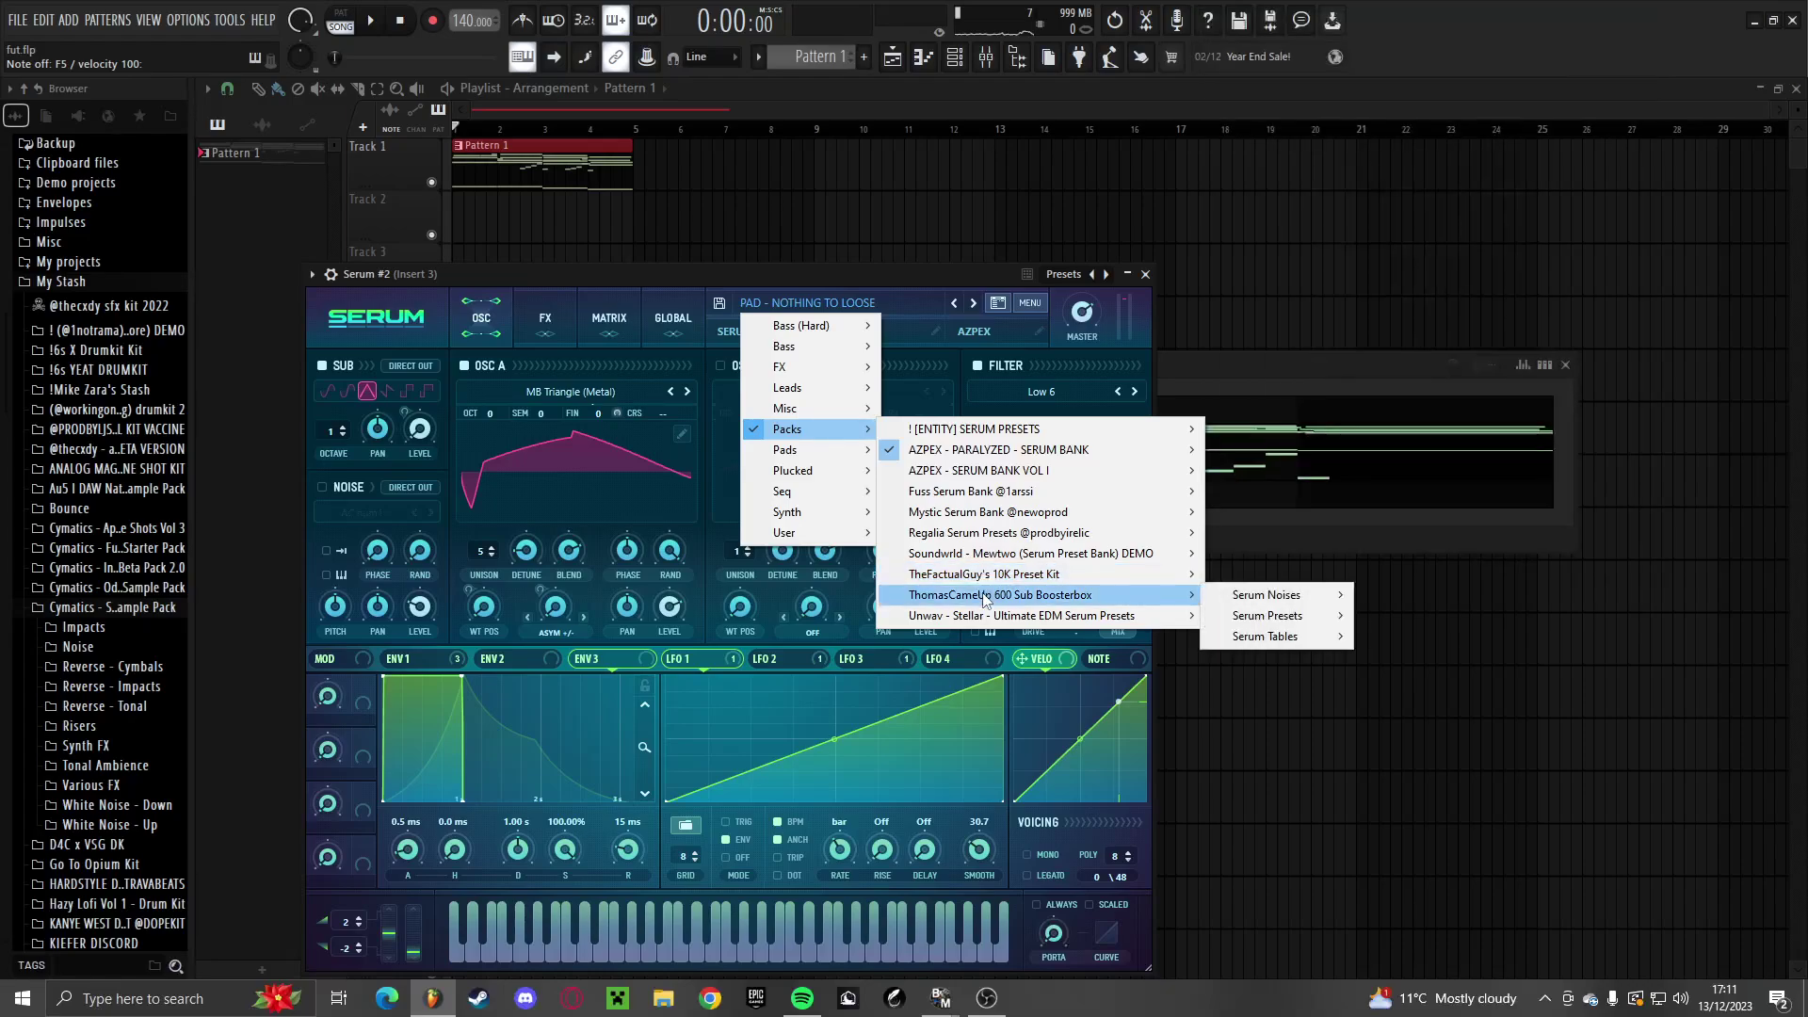
{"action": "mouse_move", "coordinate": [1268, 615]}
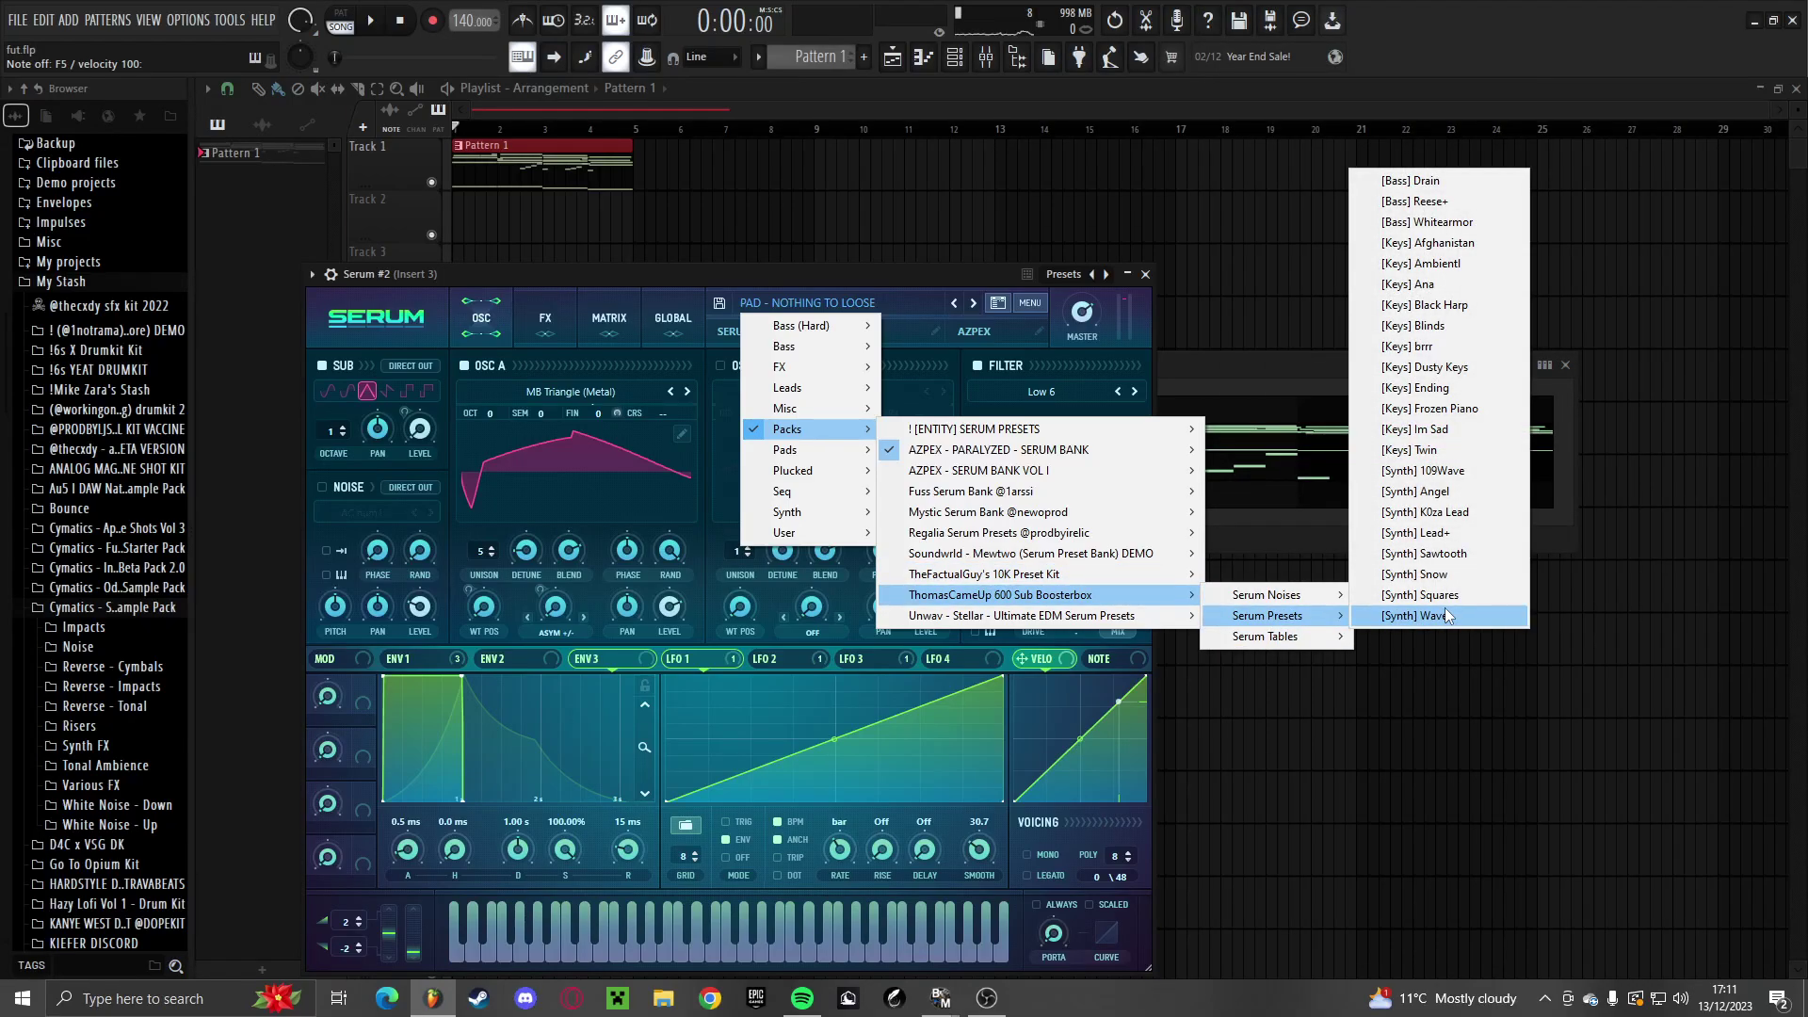
{"action": "left_click", "coordinate": [1445, 608]}
Audition the preceding 600 Sub Boosterbox synth presets one by one, back to [Synth] 109Wave
{"action": "left_click", "coordinate": [959, 301]}
{"action": "left_click", "coordinate": [959, 301]}
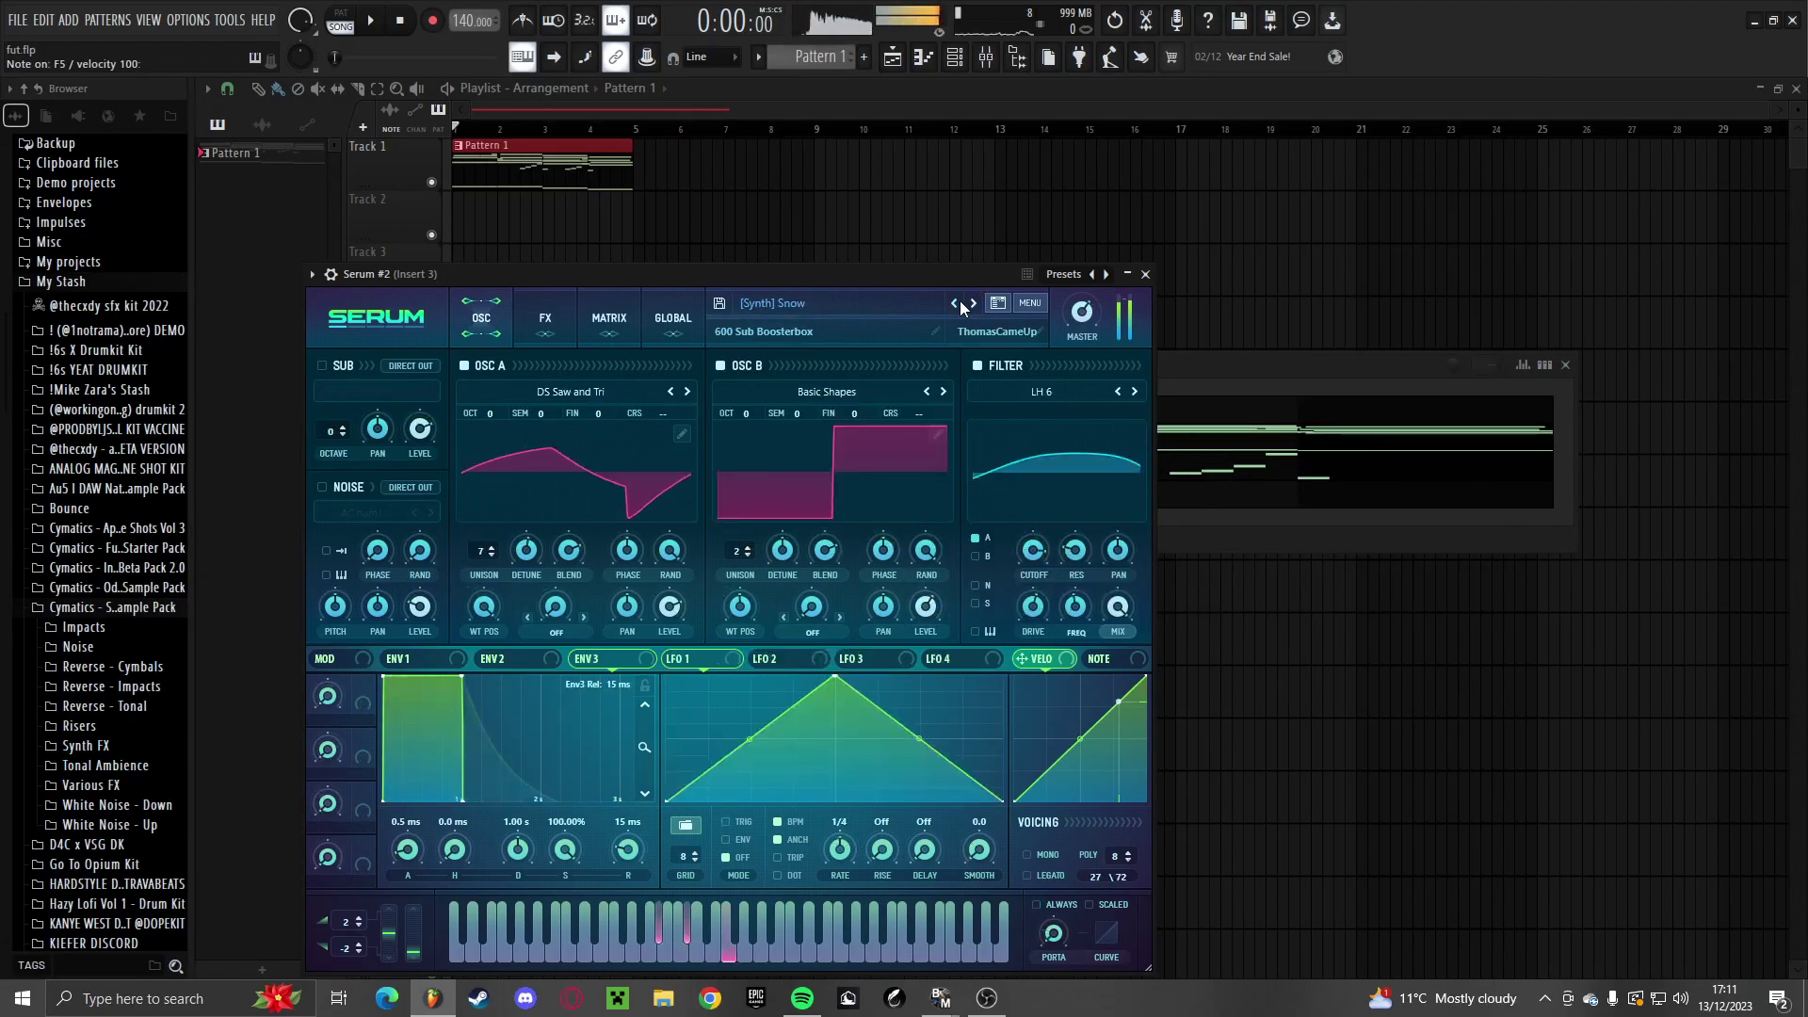
{"action": "left_click", "coordinate": [959, 301]}
{"action": "left_click", "coordinate": [959, 301]}
{"action": "left_click", "coordinate": [959, 302]}
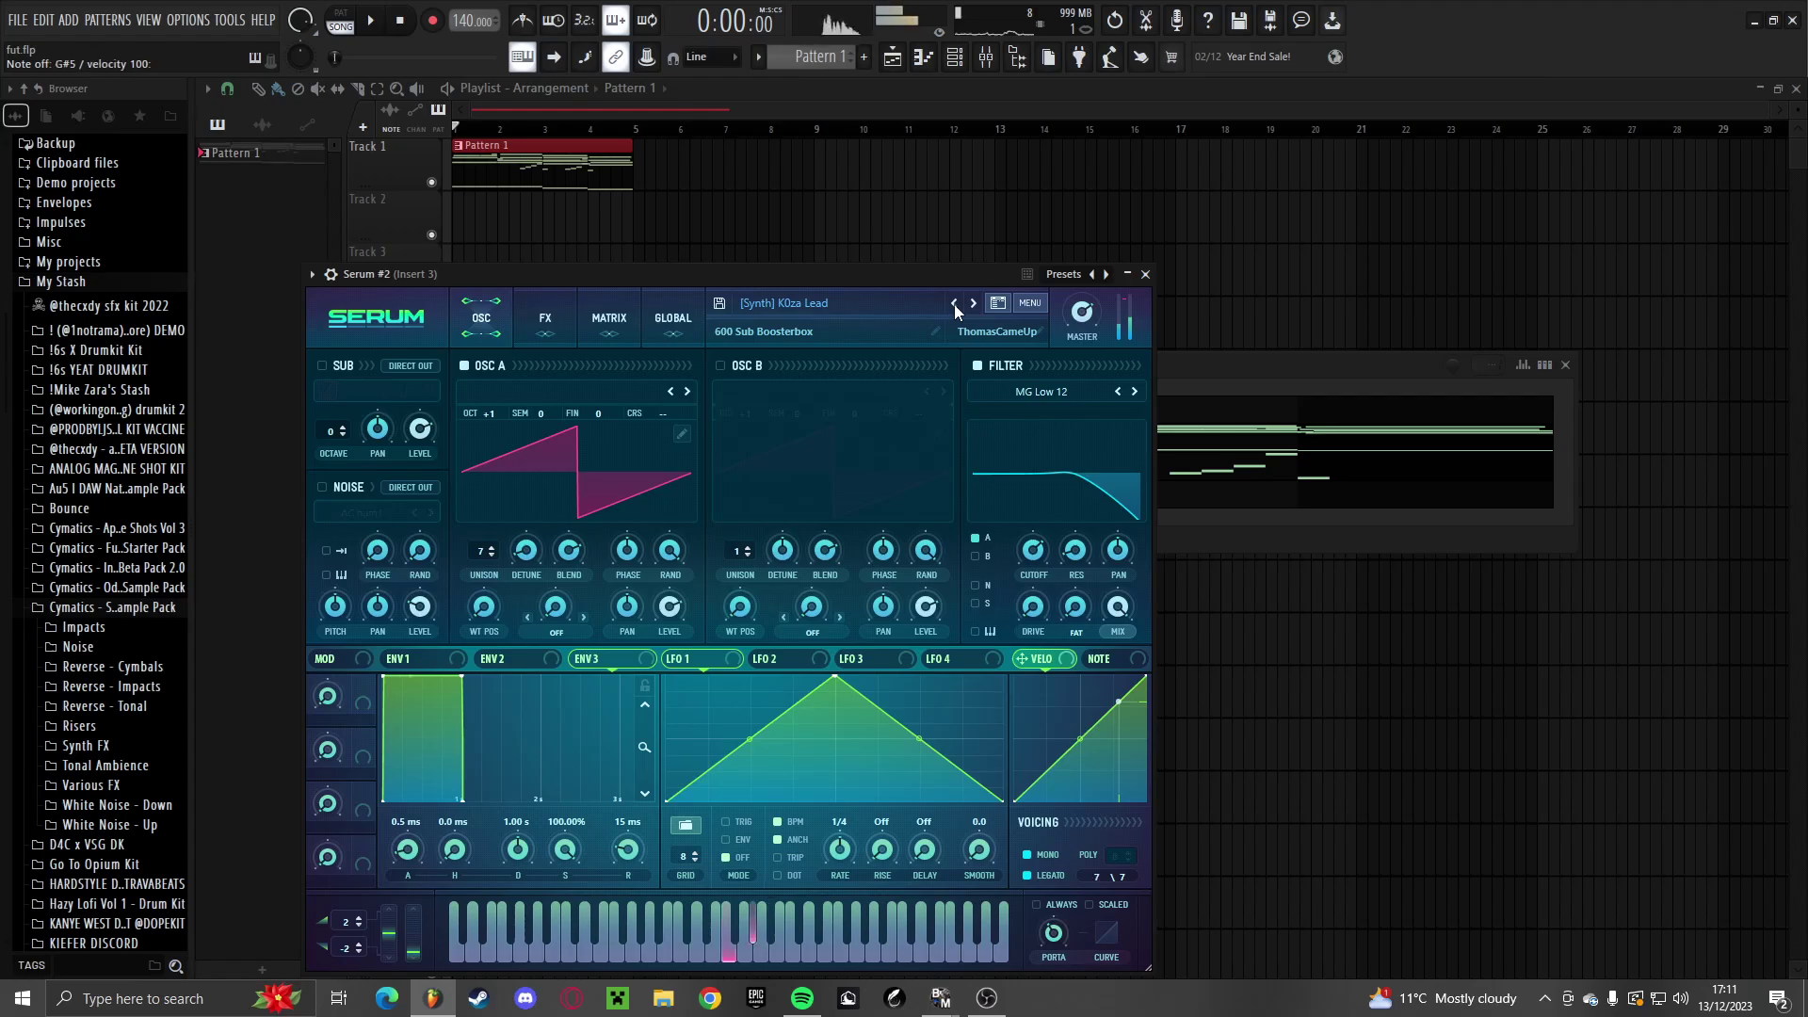
{"action": "left_click", "coordinate": [953, 303]}
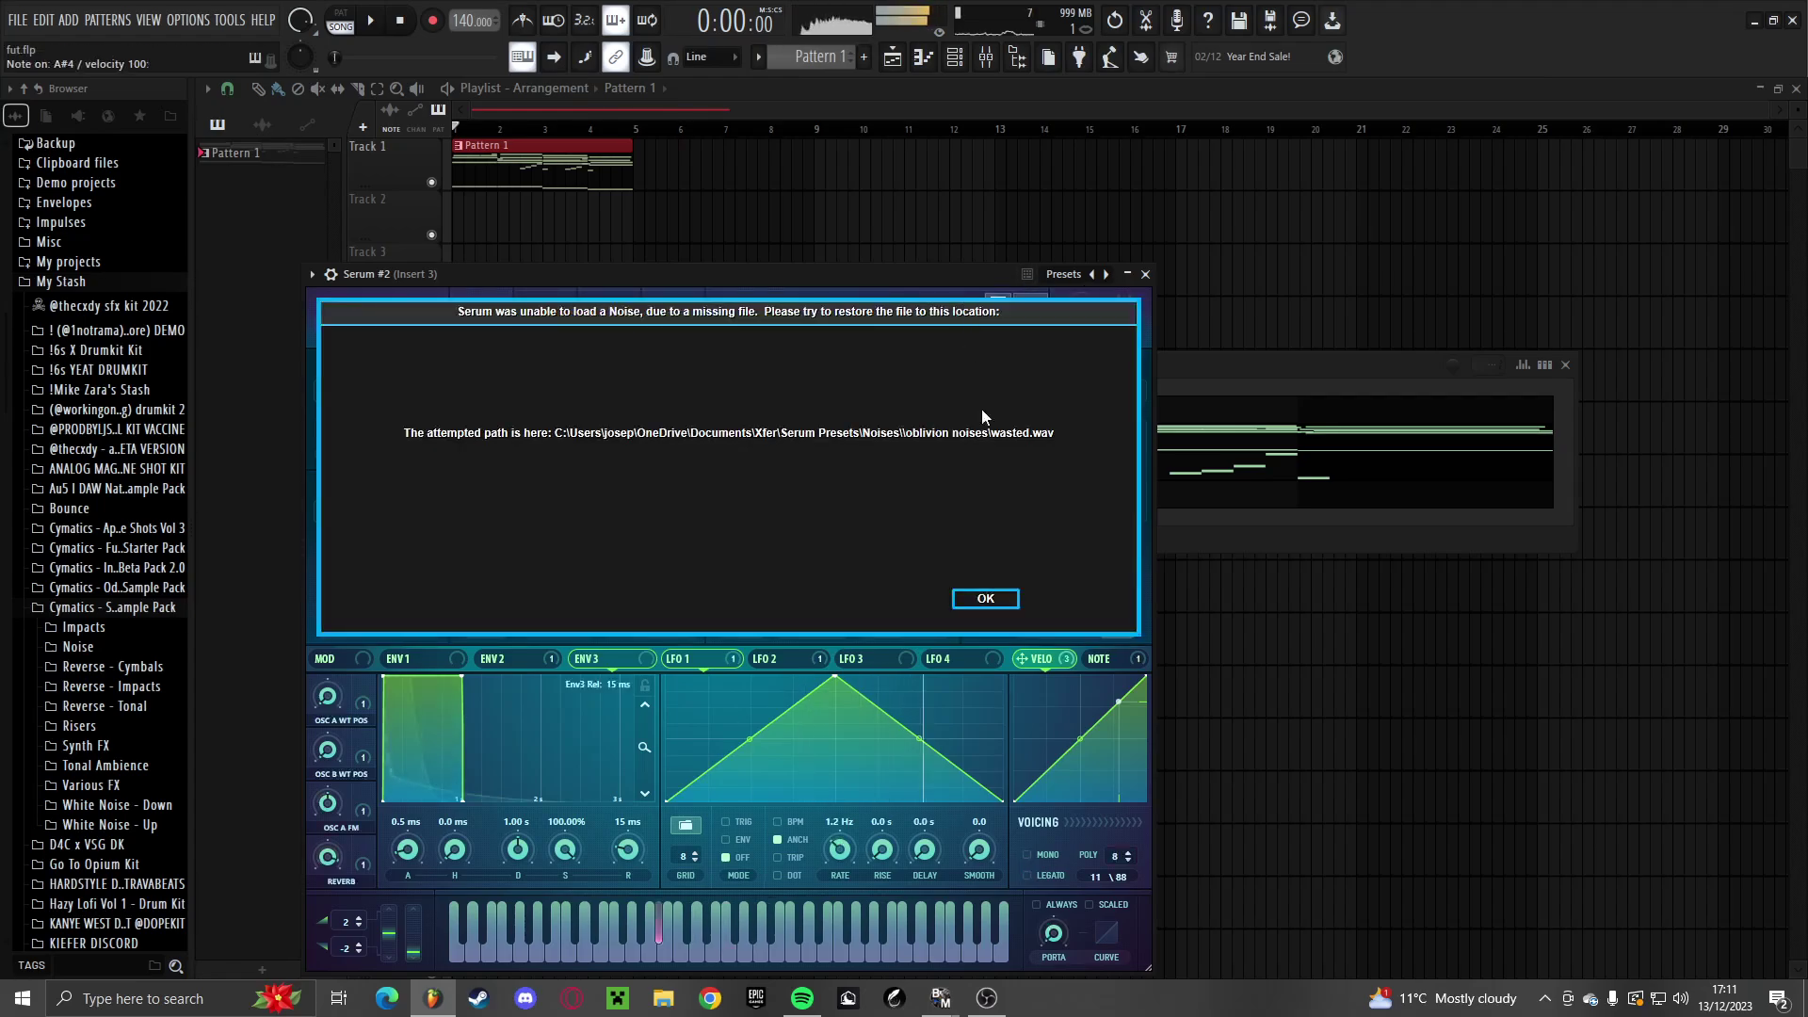
{"action": "left_click", "coordinate": [1013, 601]}
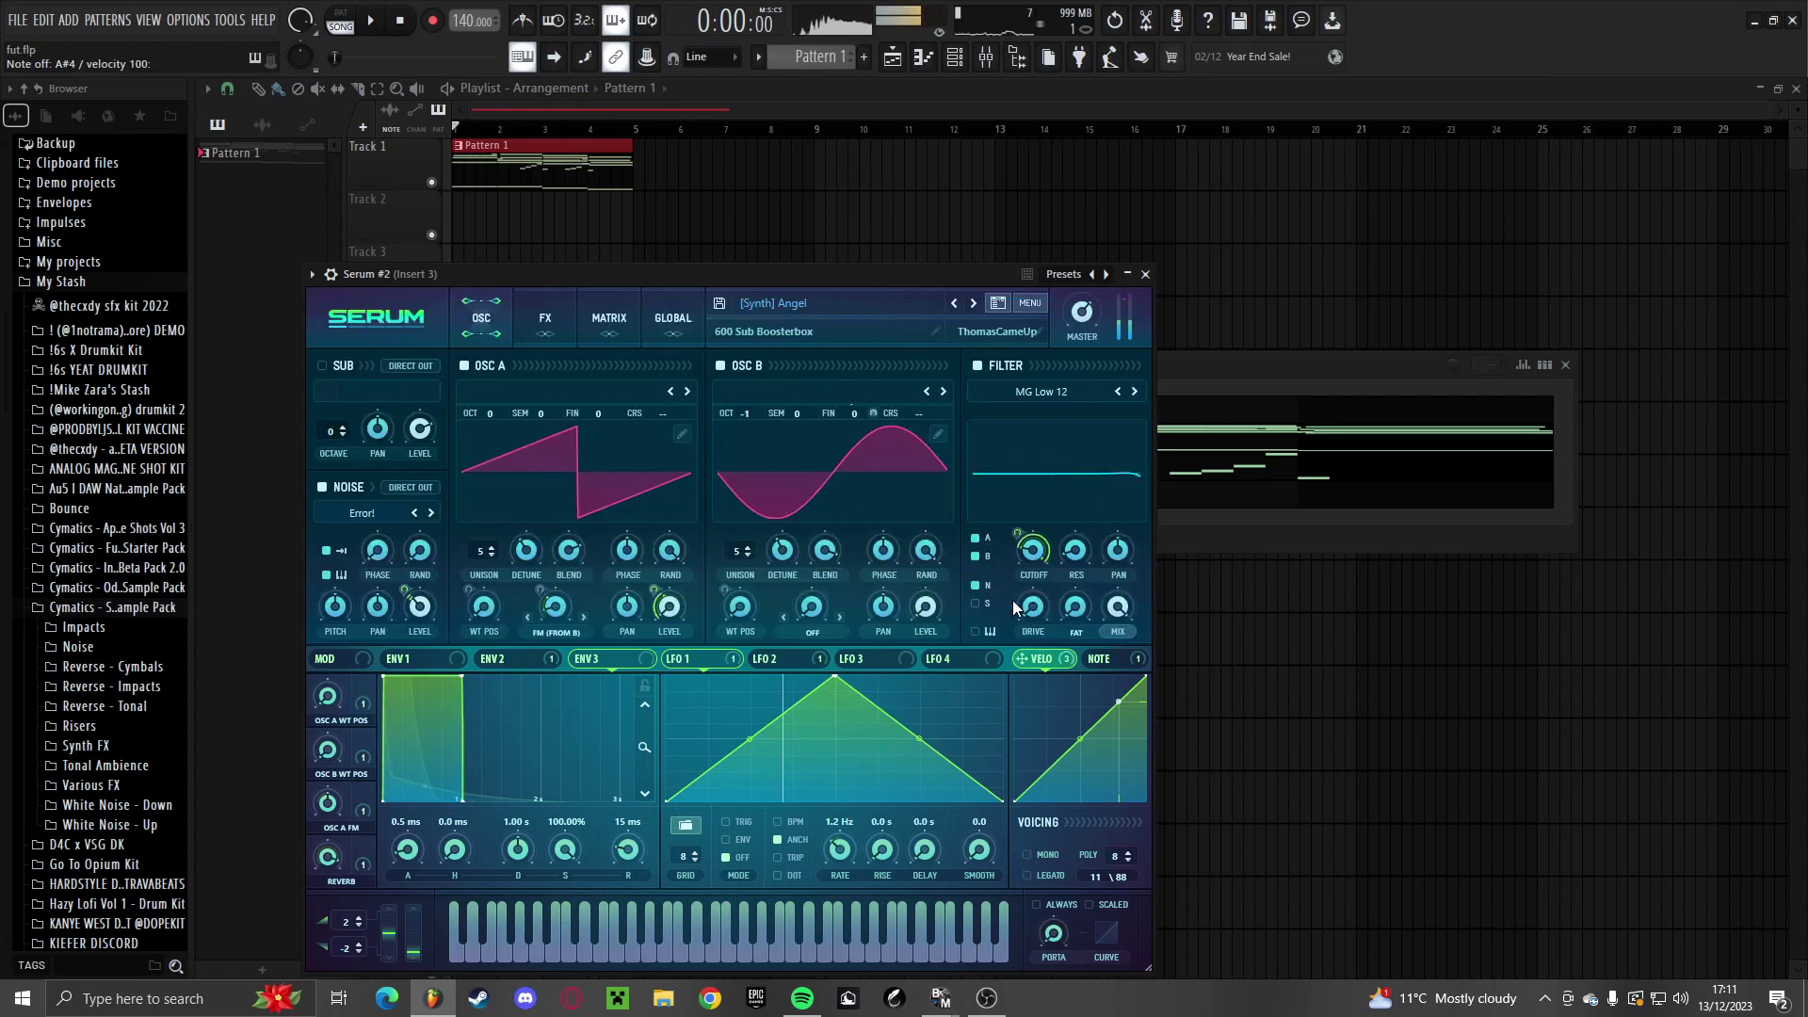
{"action": "left_click", "coordinate": [957, 301]}
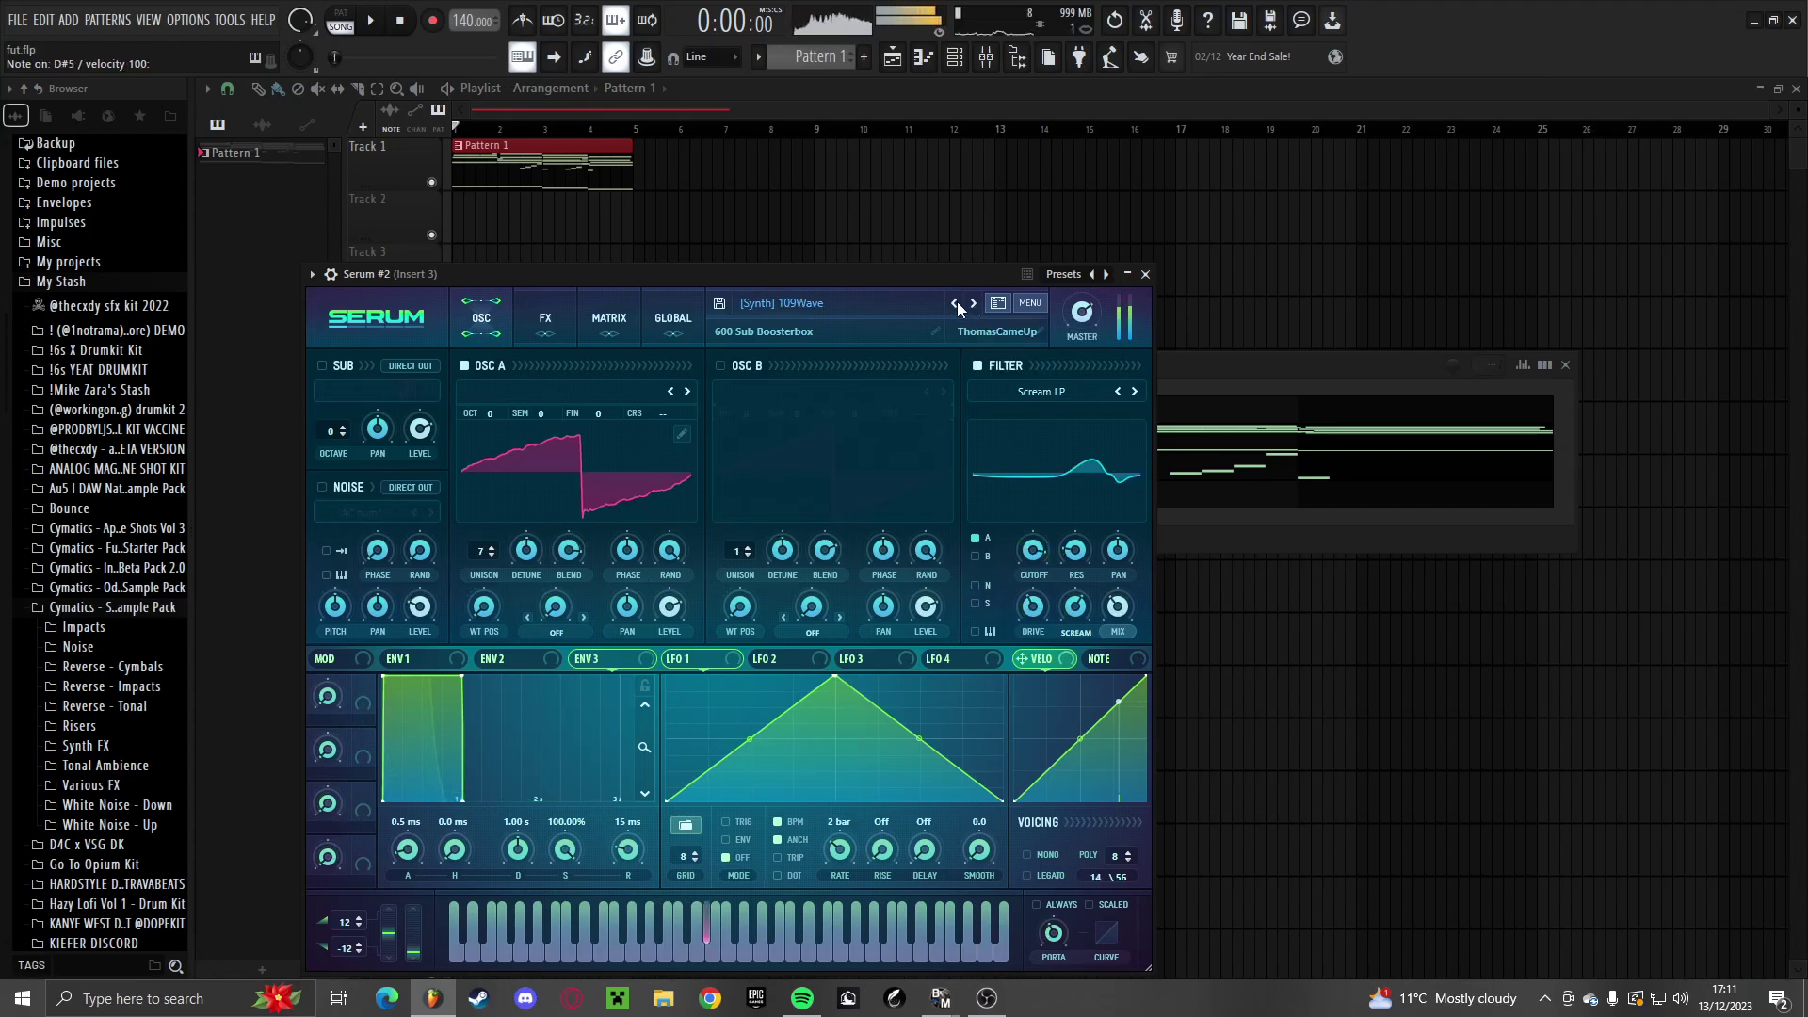
{"action": "key", "text": "s"}
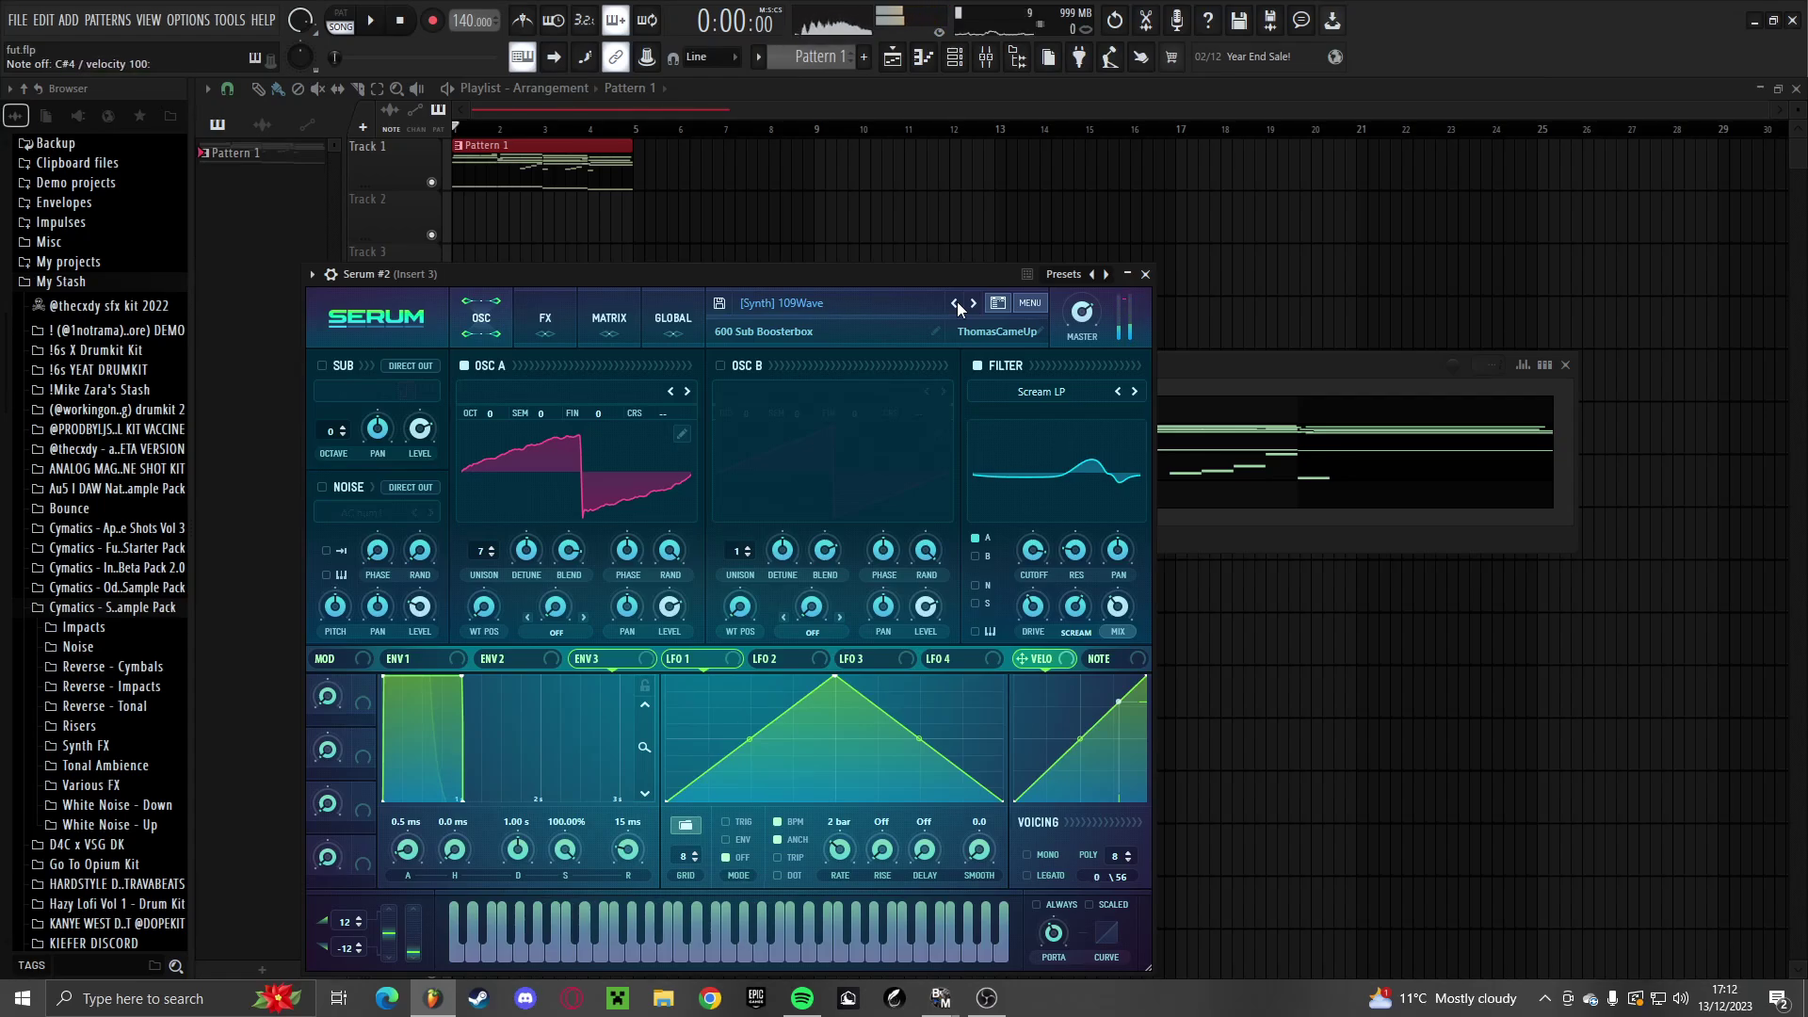
Step back through the keys presets and load [Keys] Frozen Piano on Serum #2
{"action": "left_click", "coordinate": [957, 301]}
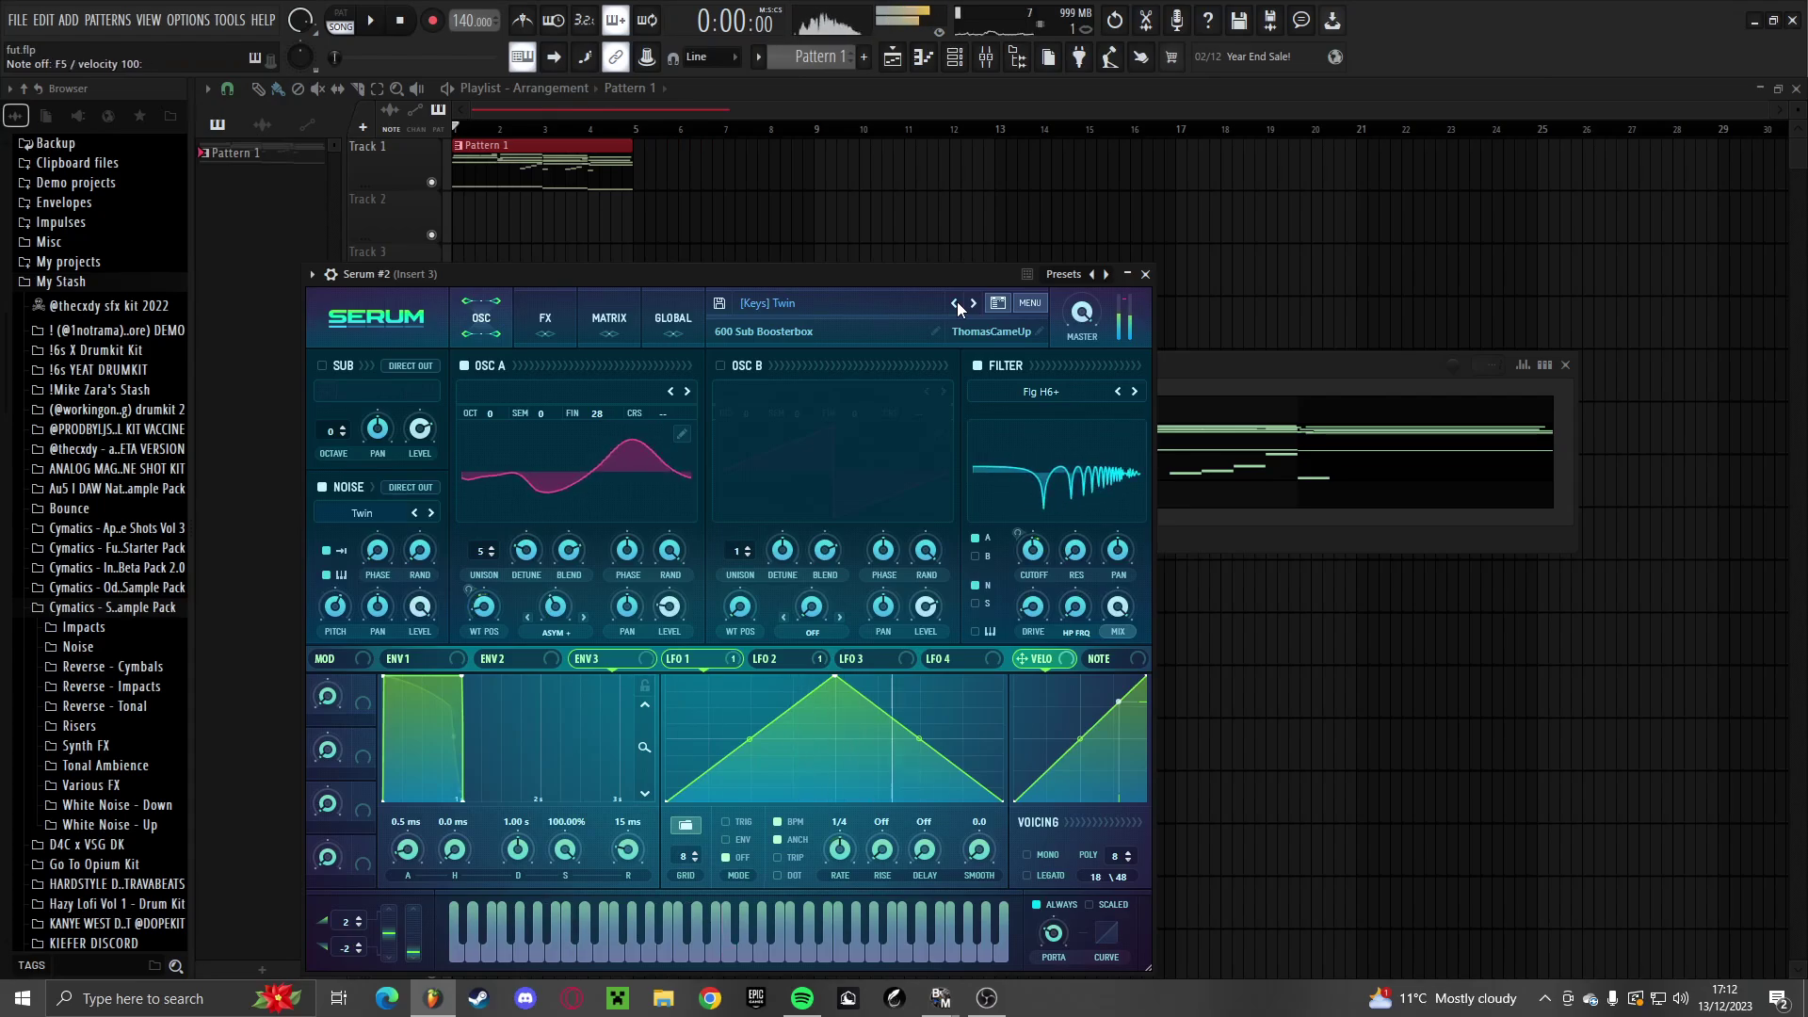
{"action": "left_click", "coordinate": [957, 301]}
{"action": "left_click", "coordinate": [977, 598]}
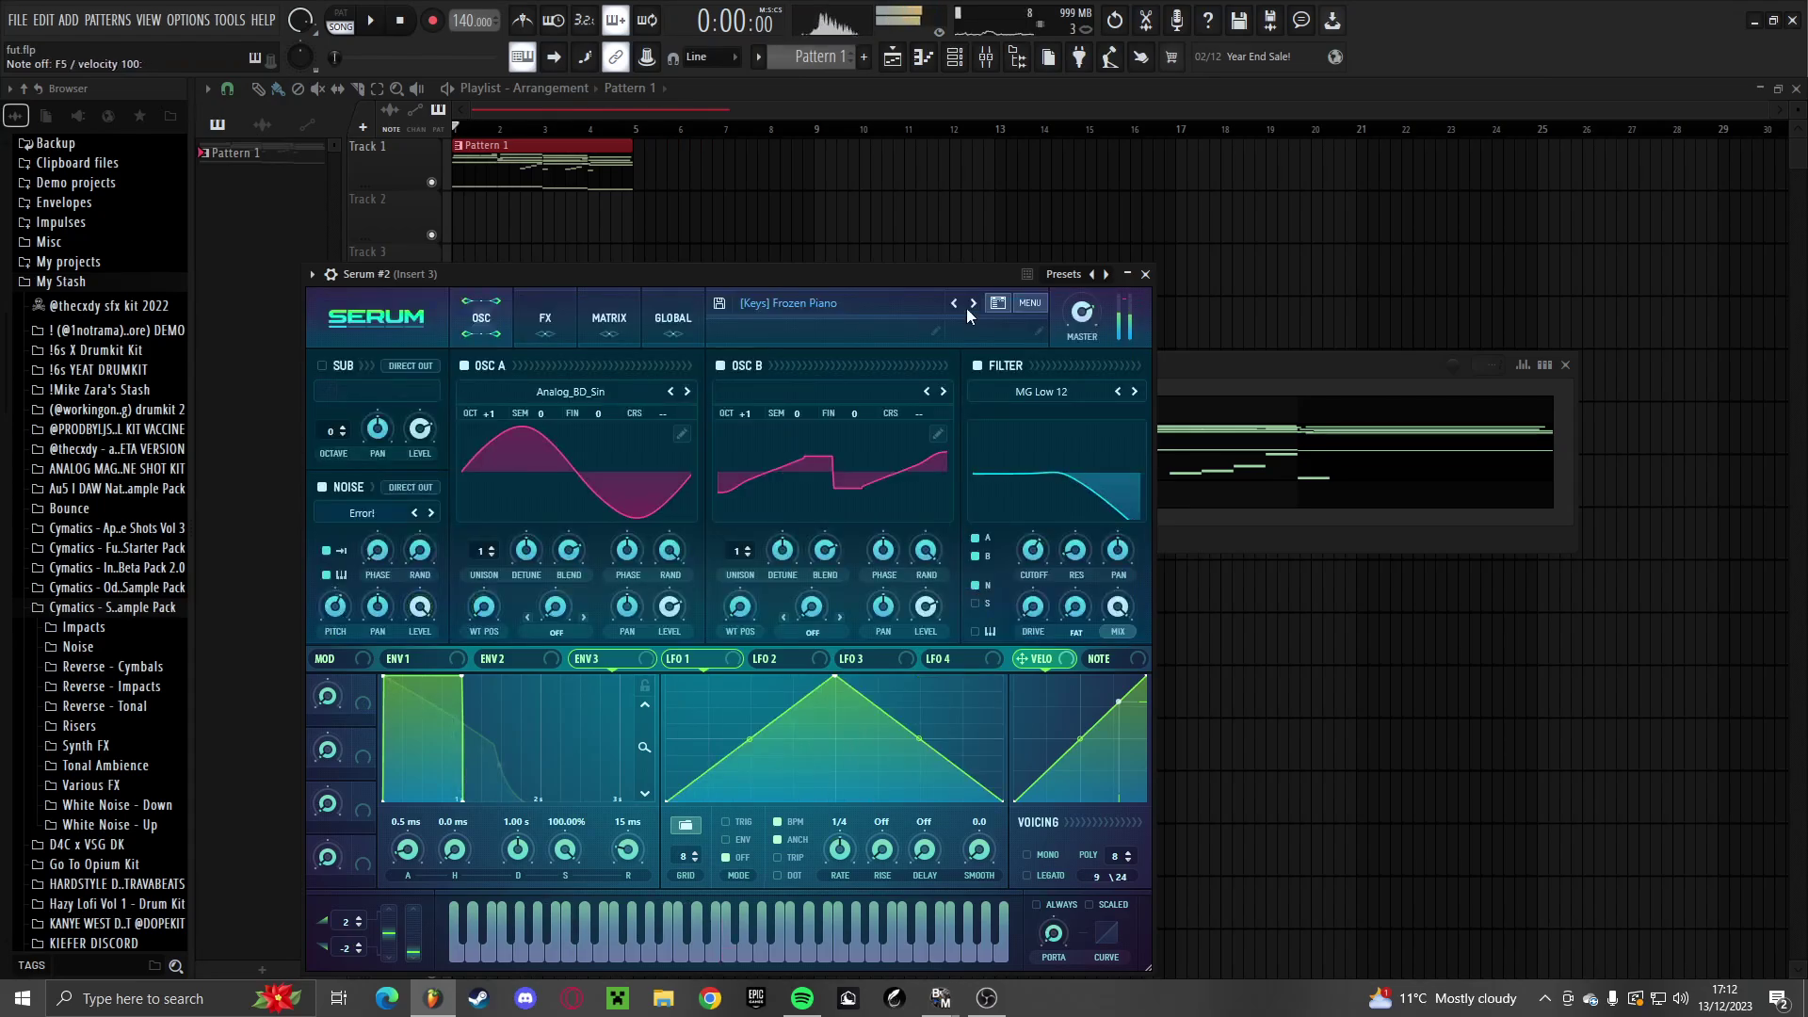
Open the piano roll for the Serum #2 channel, dismissing the file dialog
{"action": "left_click", "coordinate": [1196, 431]}
{"action": "key", "text": "space"}
{"action": "key", "text": "space"}
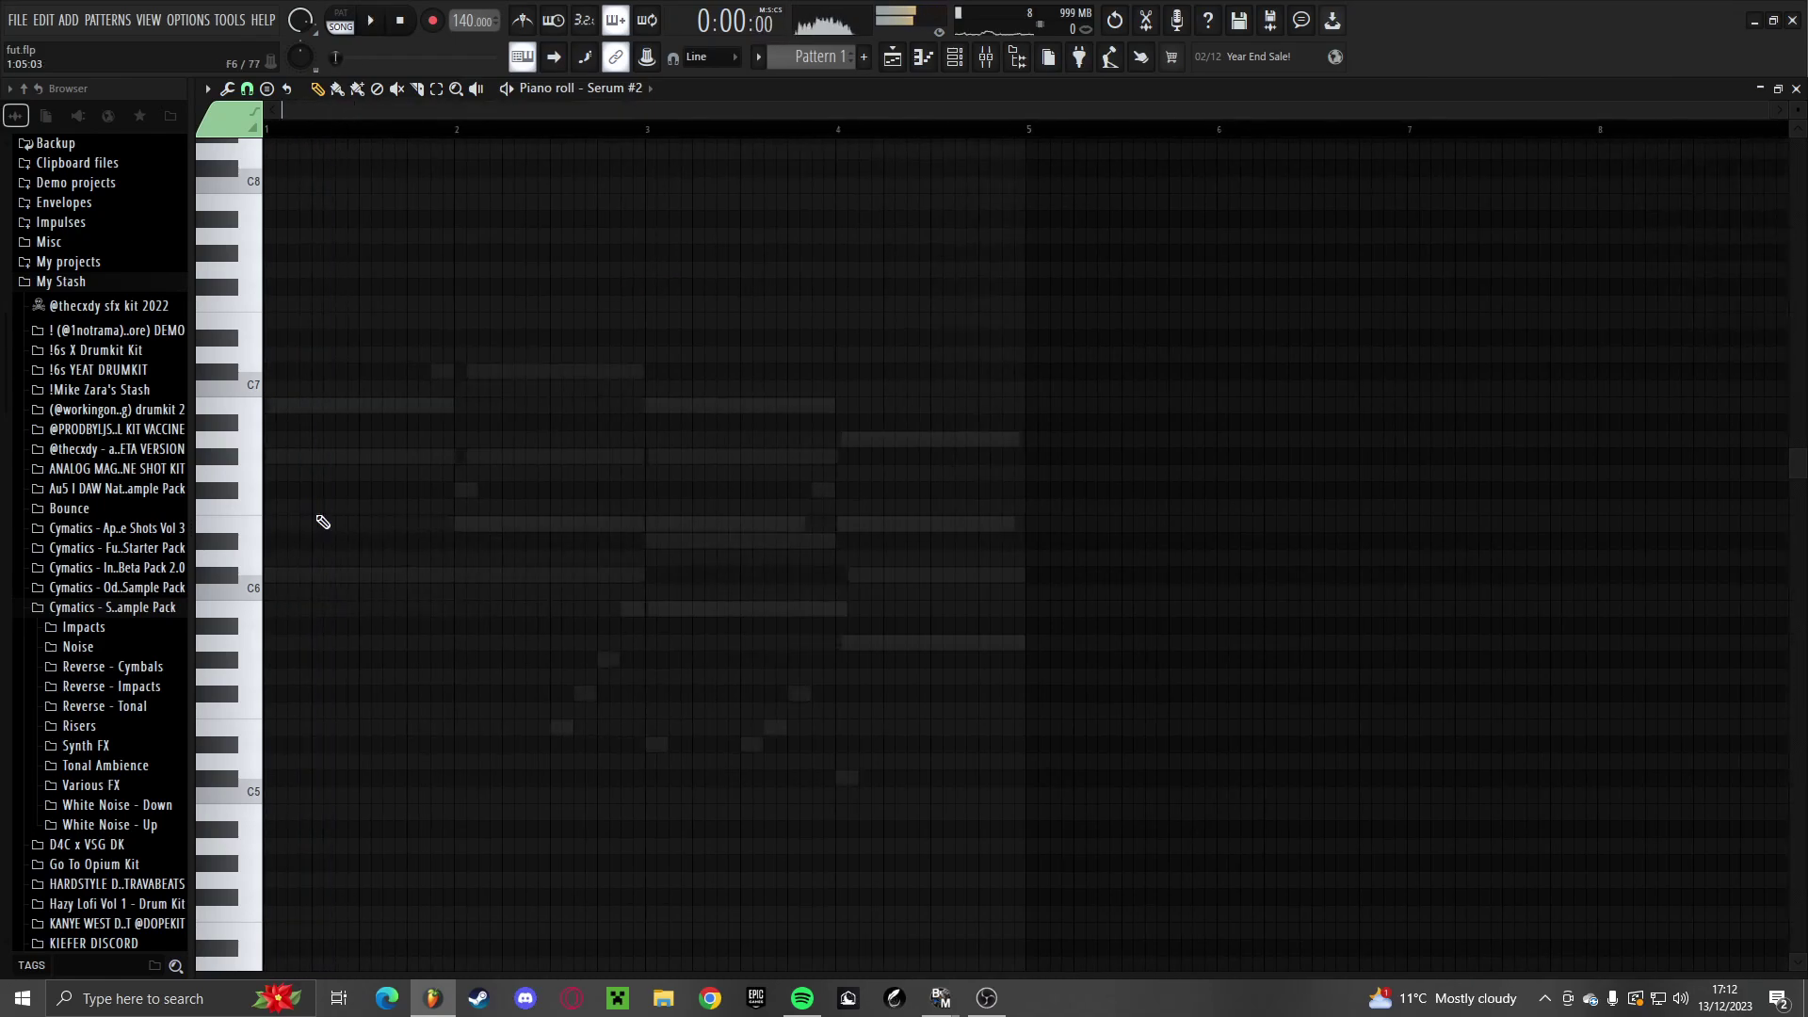
{"action": "key", "text": "ctrl+m"}
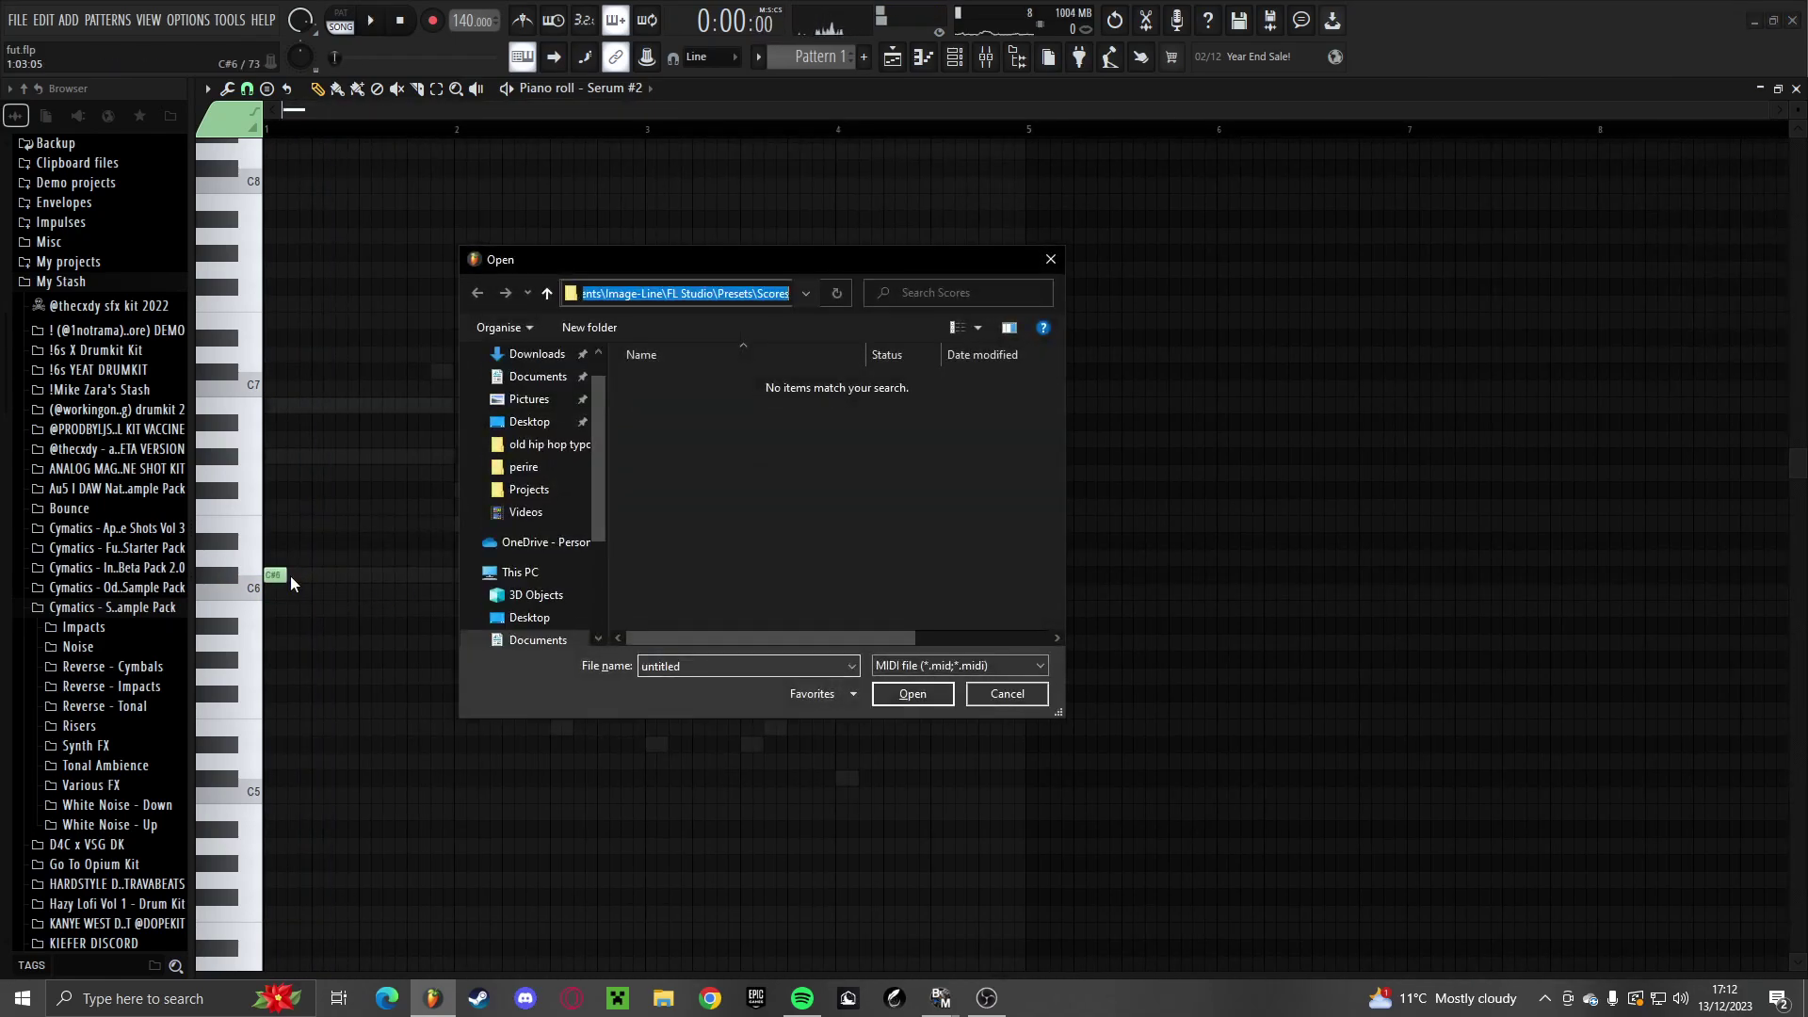
{"action": "left_click", "coordinate": [1051, 261]}
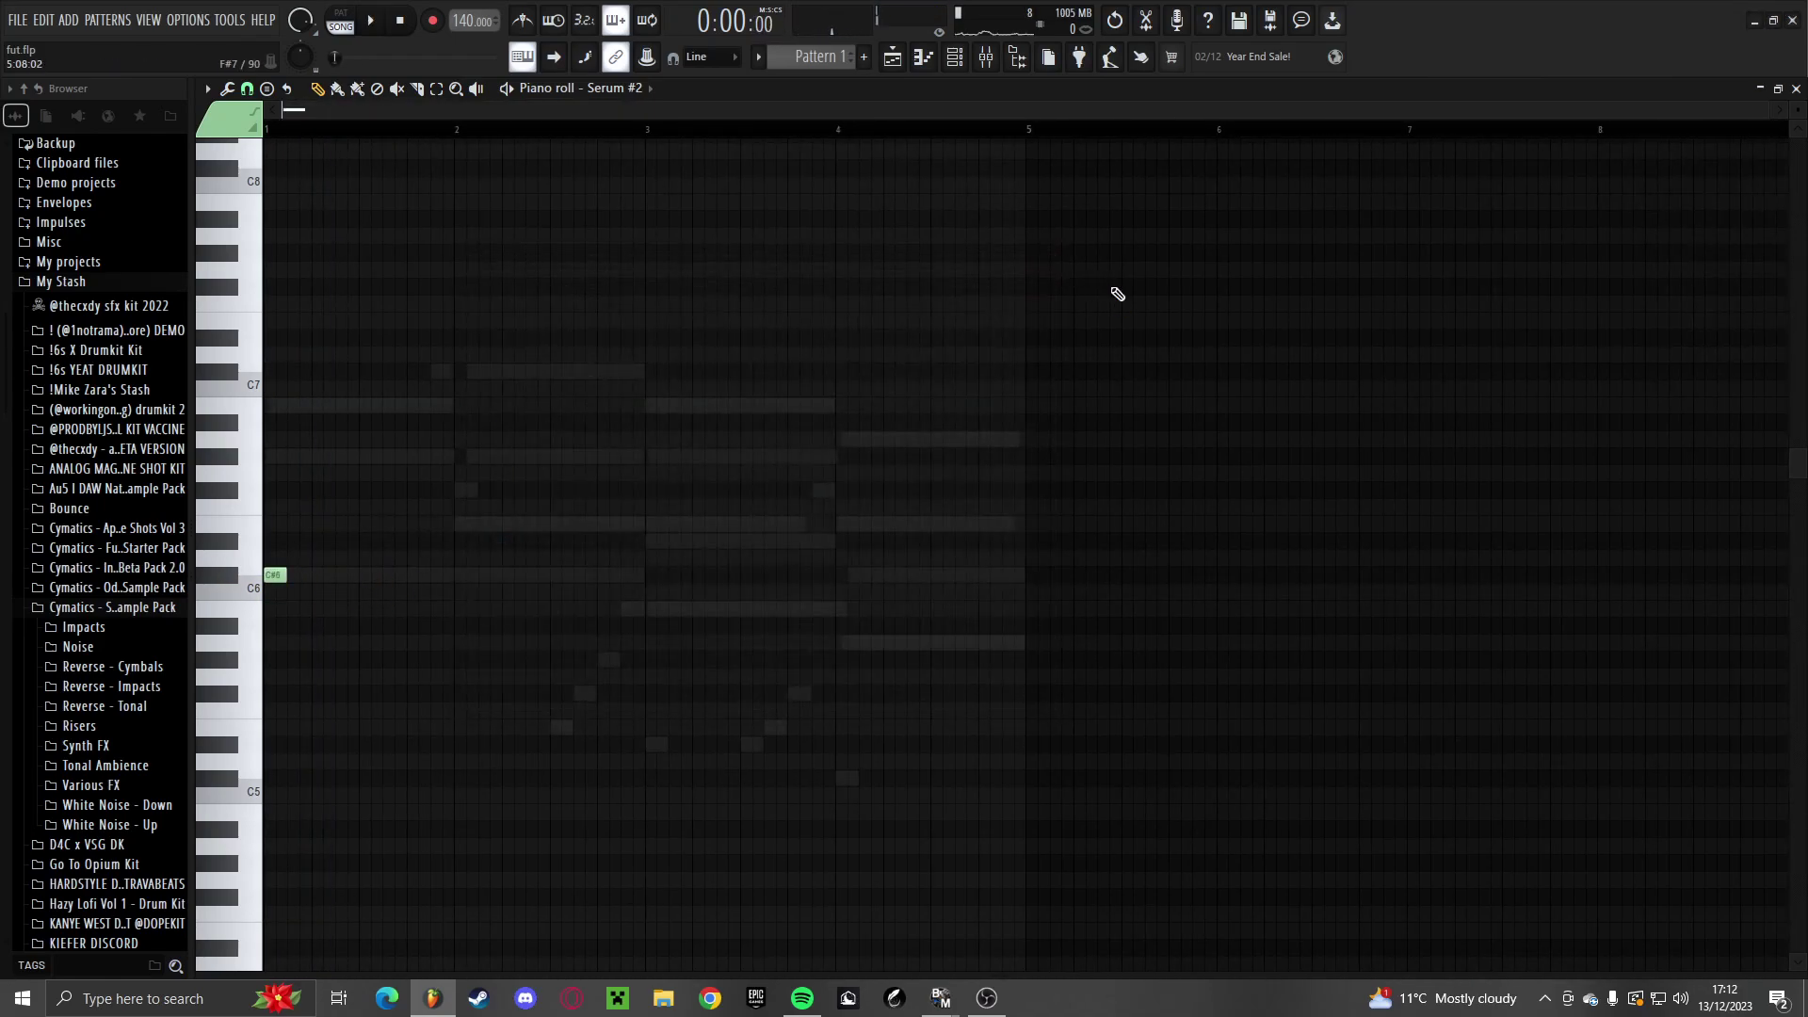
{"action": "left_click", "coordinate": [624, 91]}
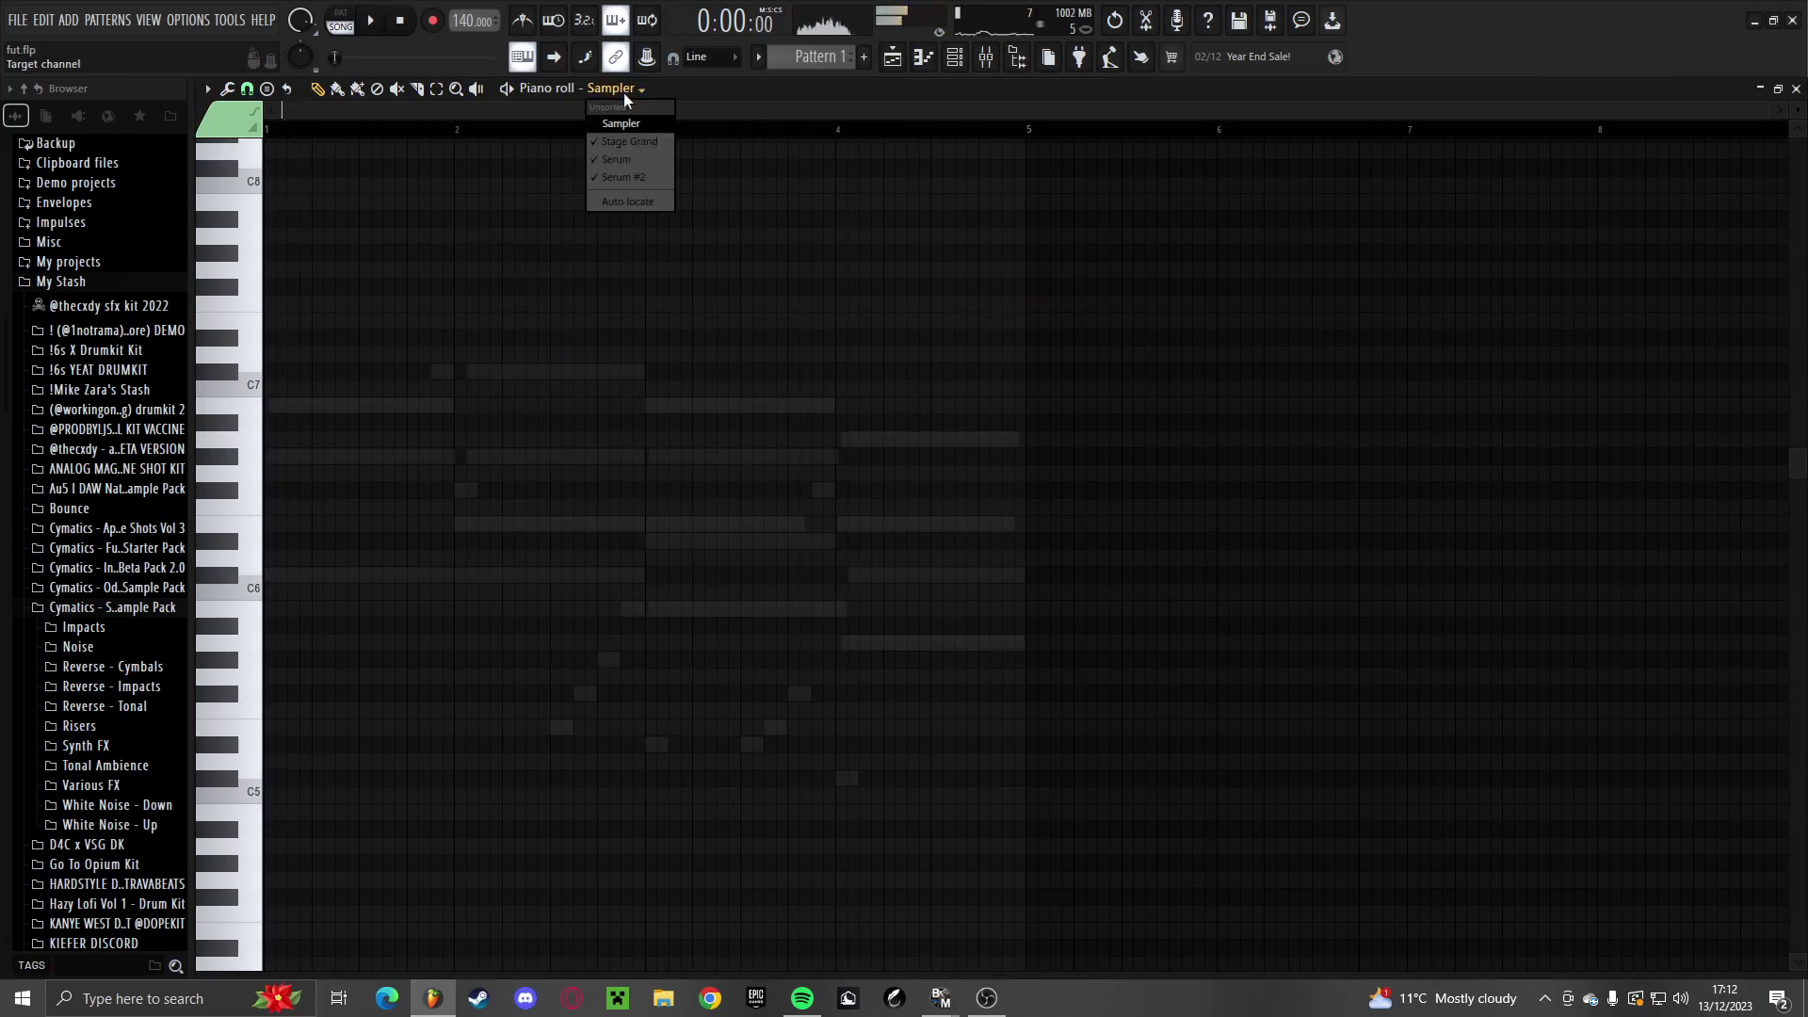
{"action": "key", "text": "ctrl+l"}
Draw a descending root line with C#6 over bars 1–2, B5 over bar 3 and A5 over bar 4
{"action": "key", "text": "space"}
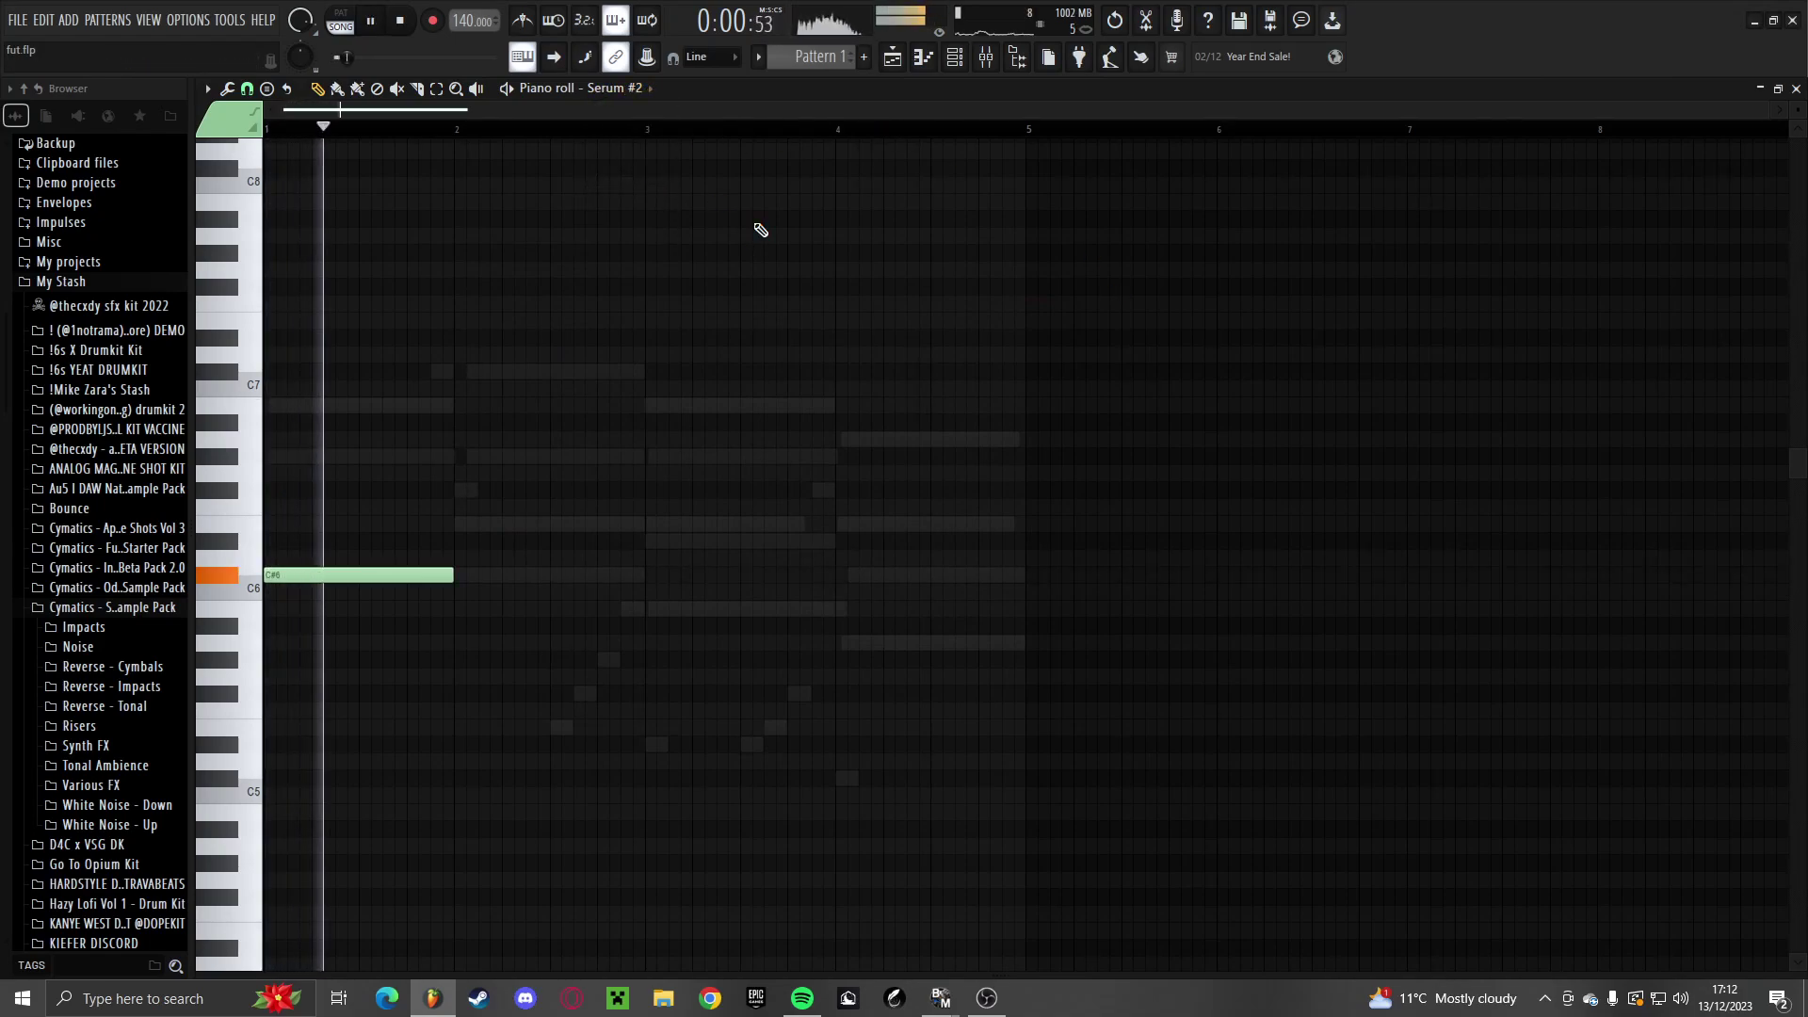
{"action": "left_click_drag", "start_coordinate": [452, 576], "coordinate": [643, 608]}
{"action": "left_click", "coordinate": [650, 609]}
{"action": "left_click_drag", "start_coordinate": [1024, 610], "coordinate": [833, 612]}
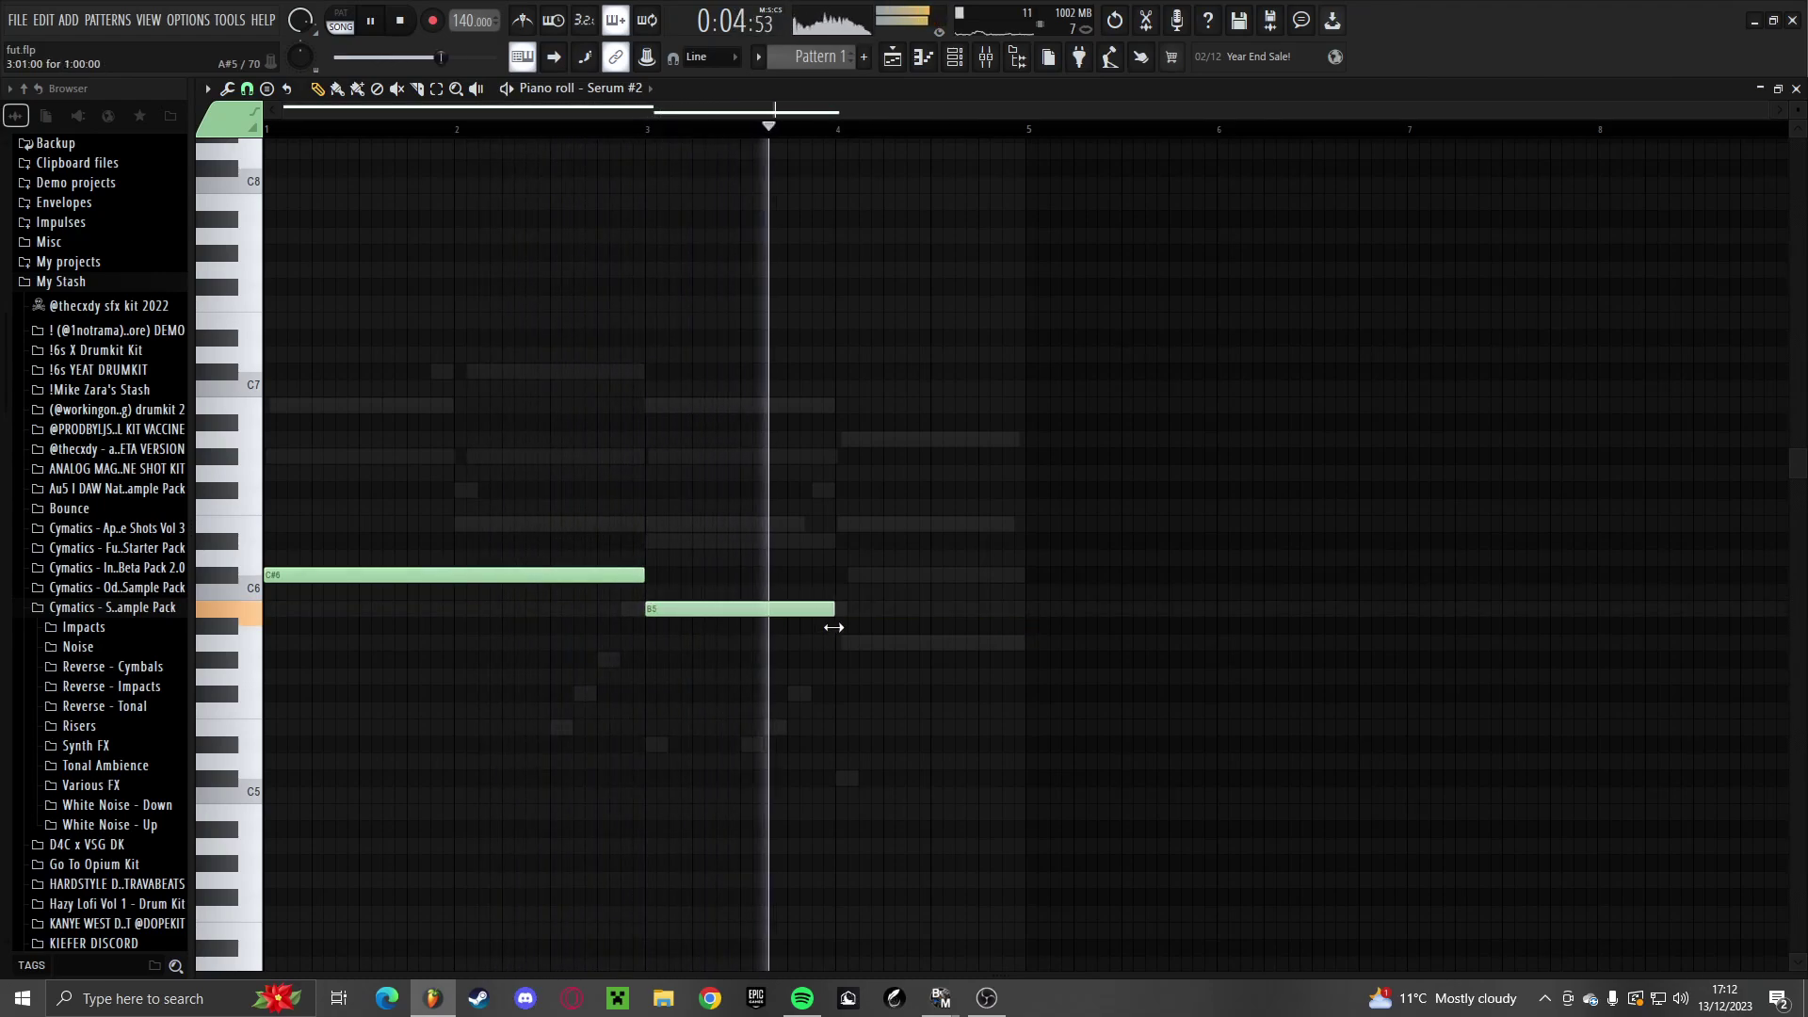
{"action": "left_click", "coordinate": [838, 642]}
{"action": "key", "text": "space"}
Duplicate the three root notes and raise the copies seven semitones to G#6, F#6 and E6, aligned with the originals
{"action": "key", "text": "ctrl+a"}
{"action": "key", "text": "ctrl+c"}
{"action": "key", "text": "ctrl+v"}
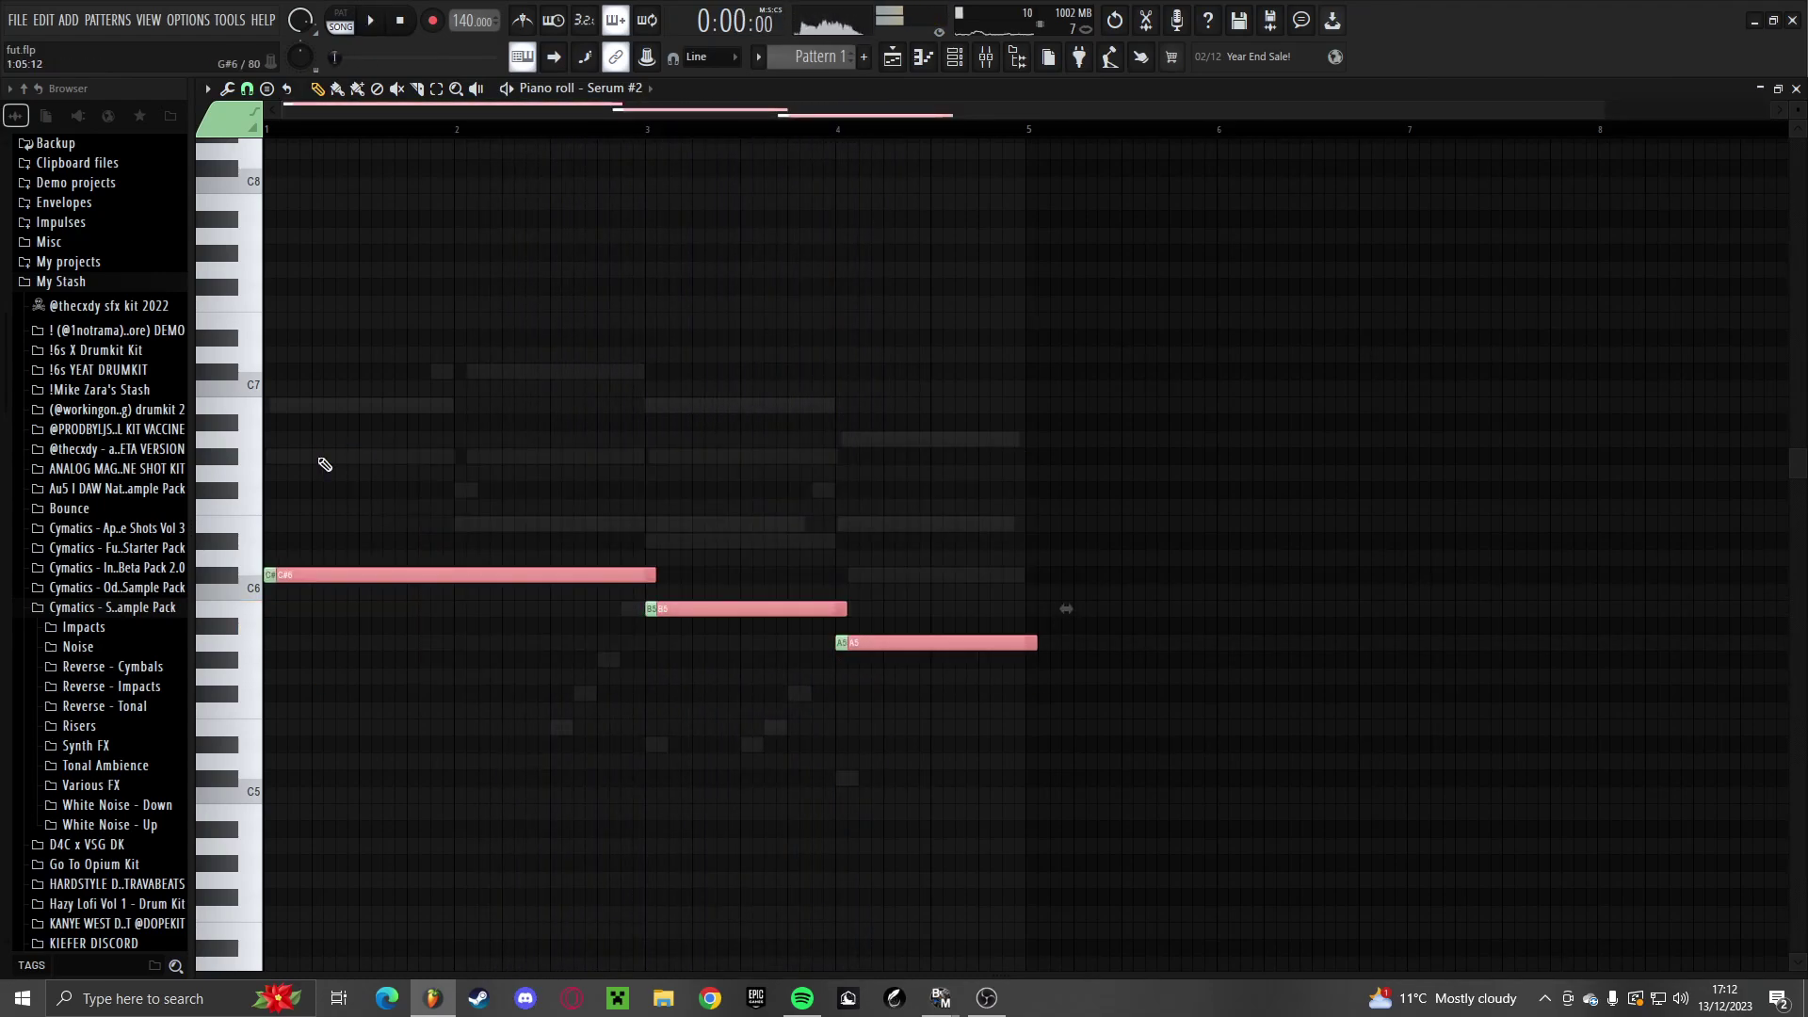
{"action": "key", "text": "shift+Up"}
{"action": "key", "text": "shift+Up"}
{"action": "key", "text": "shift+Up"}
{"action": "key", "text": "shift+Up"}
{"action": "key", "text": "shift+Up"}
{"action": "key", "text": "space"}
{"action": "key", "text": "shift+Left"}
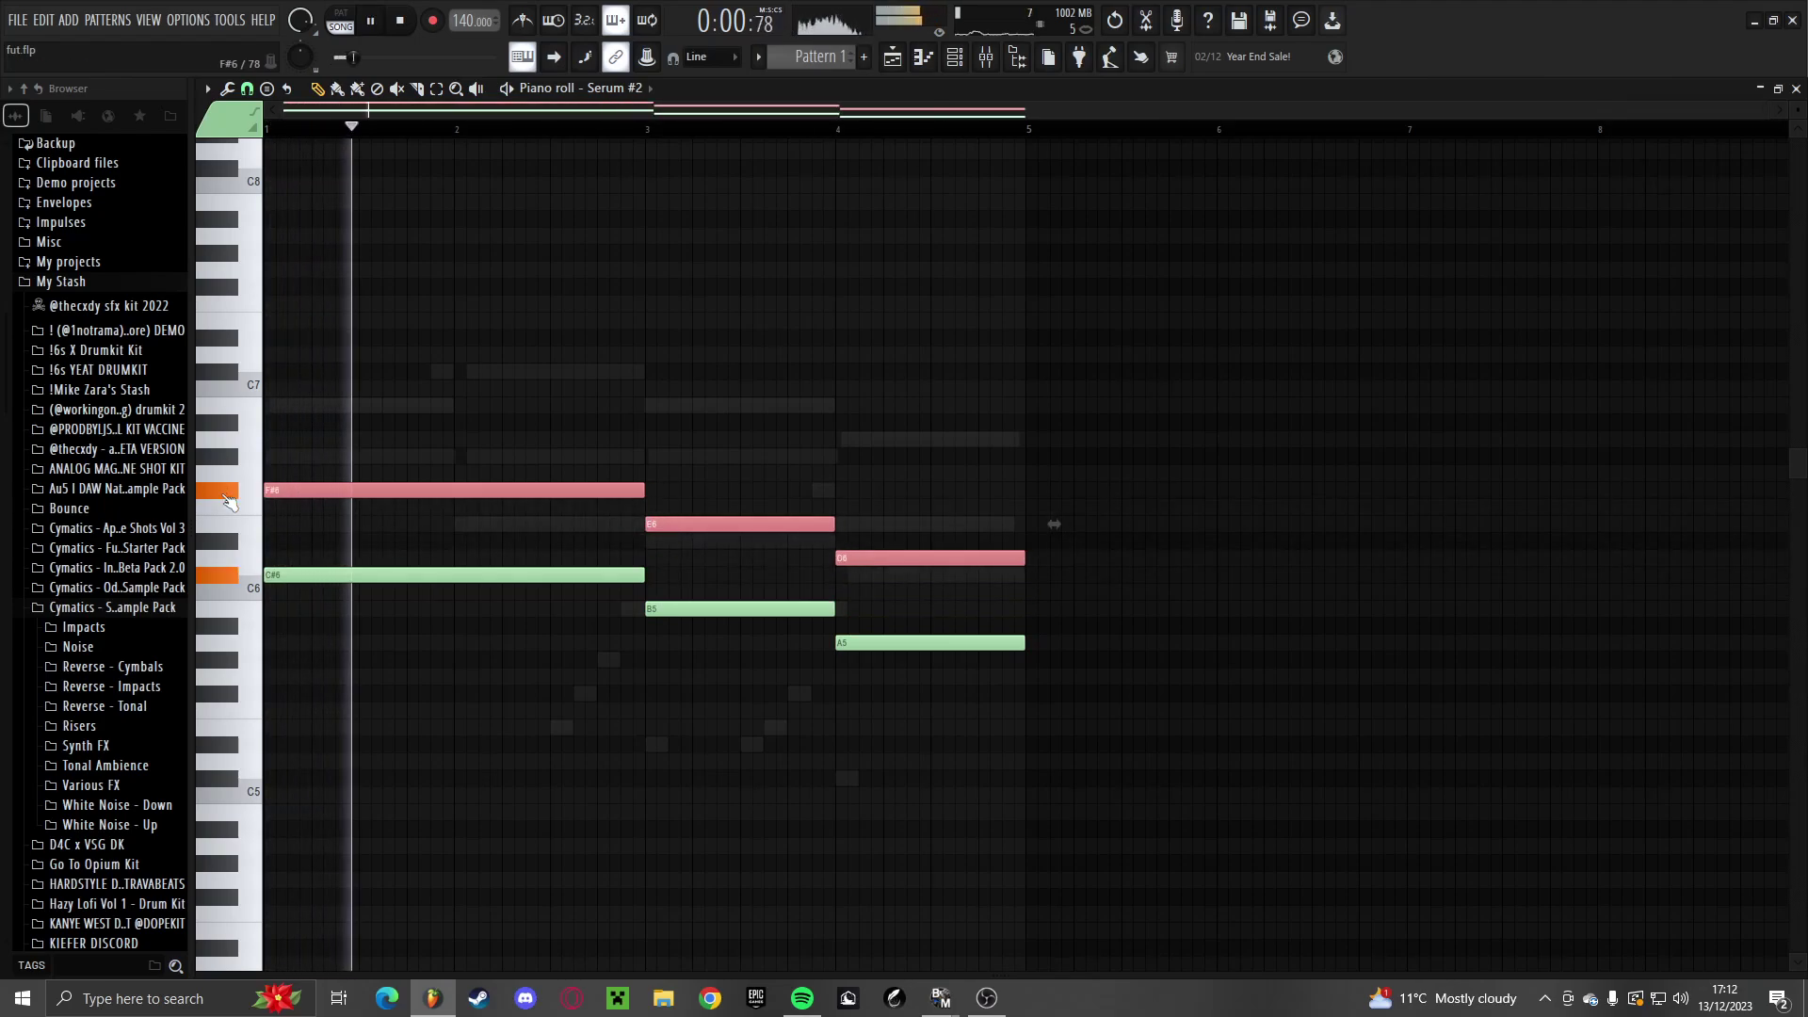
{"action": "key", "text": "shift+Up"}
{"action": "key", "text": "shift+Up"}
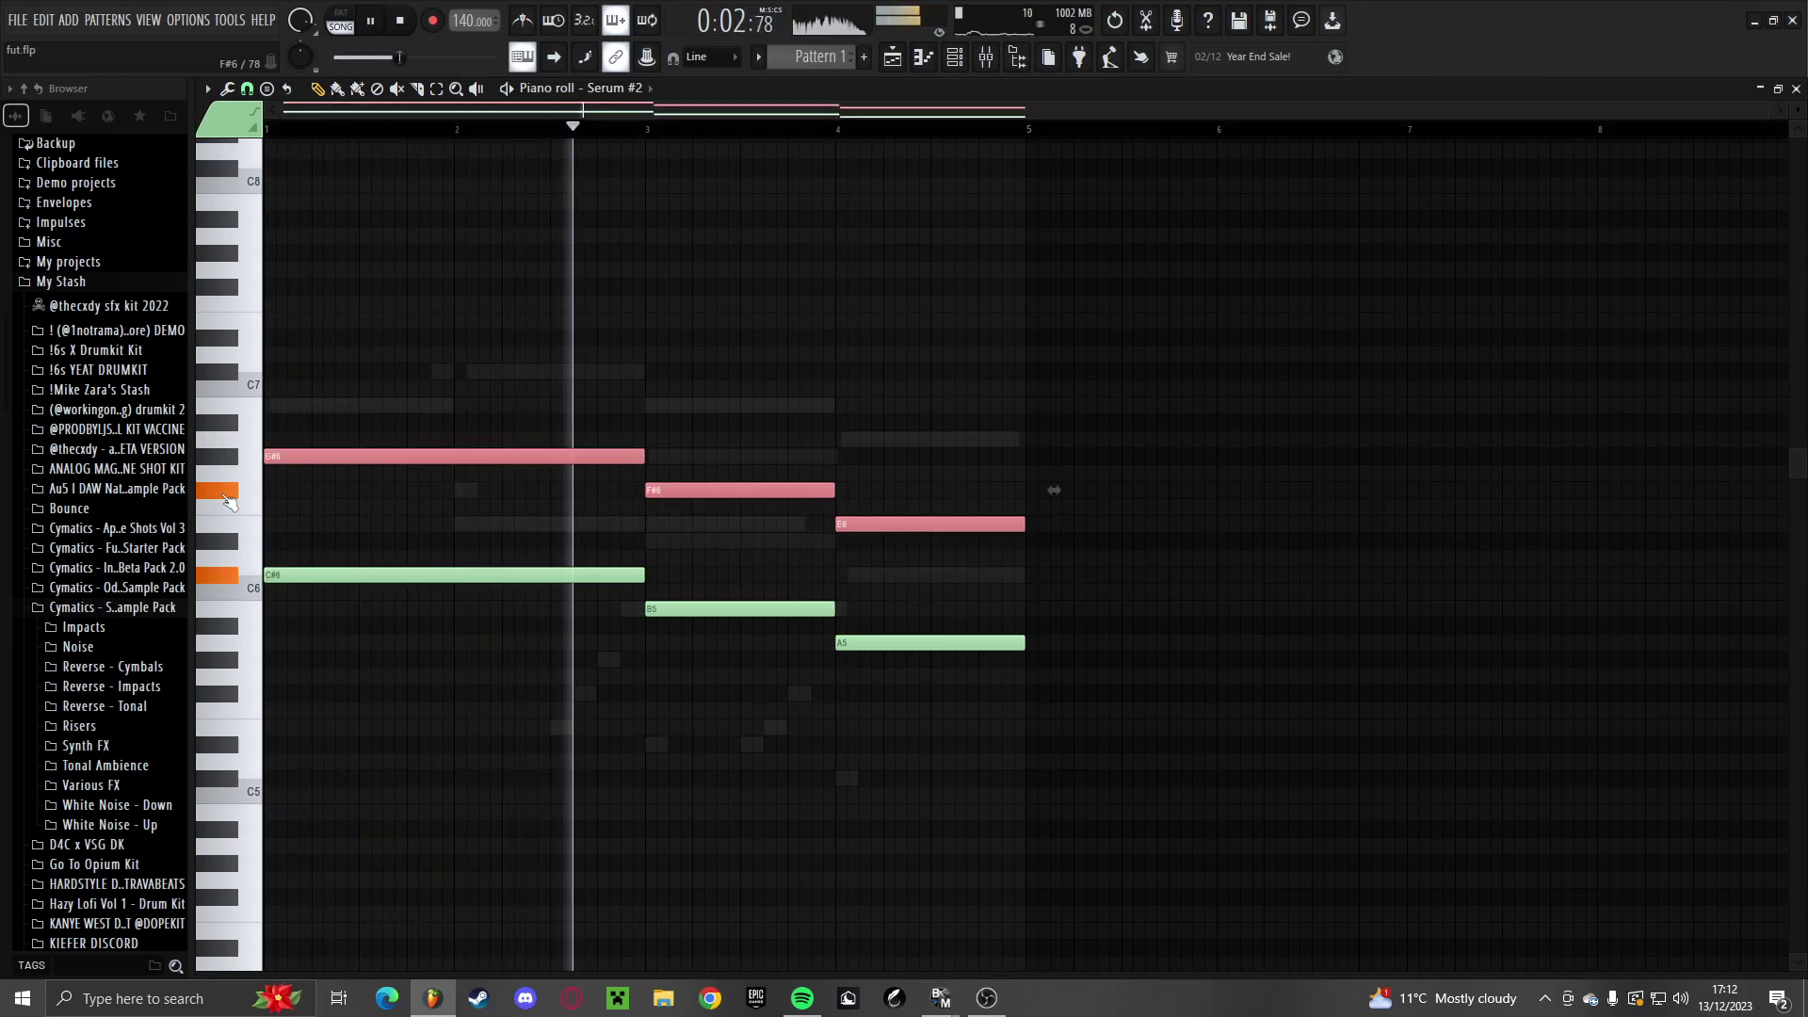
Duplicate the upper notes and raise the copies five semitones to C#7, B6 and A6, aligned with the bars
{"action": "key", "text": "ctrl+c"}
{"action": "key", "text": "ctrl+v"}
{"action": "key", "text": "shift+Up"}
{"action": "key", "text": "shift+Up"}
{"action": "key", "text": "shift+Up"}
{"action": "key", "text": "shift+Up"}
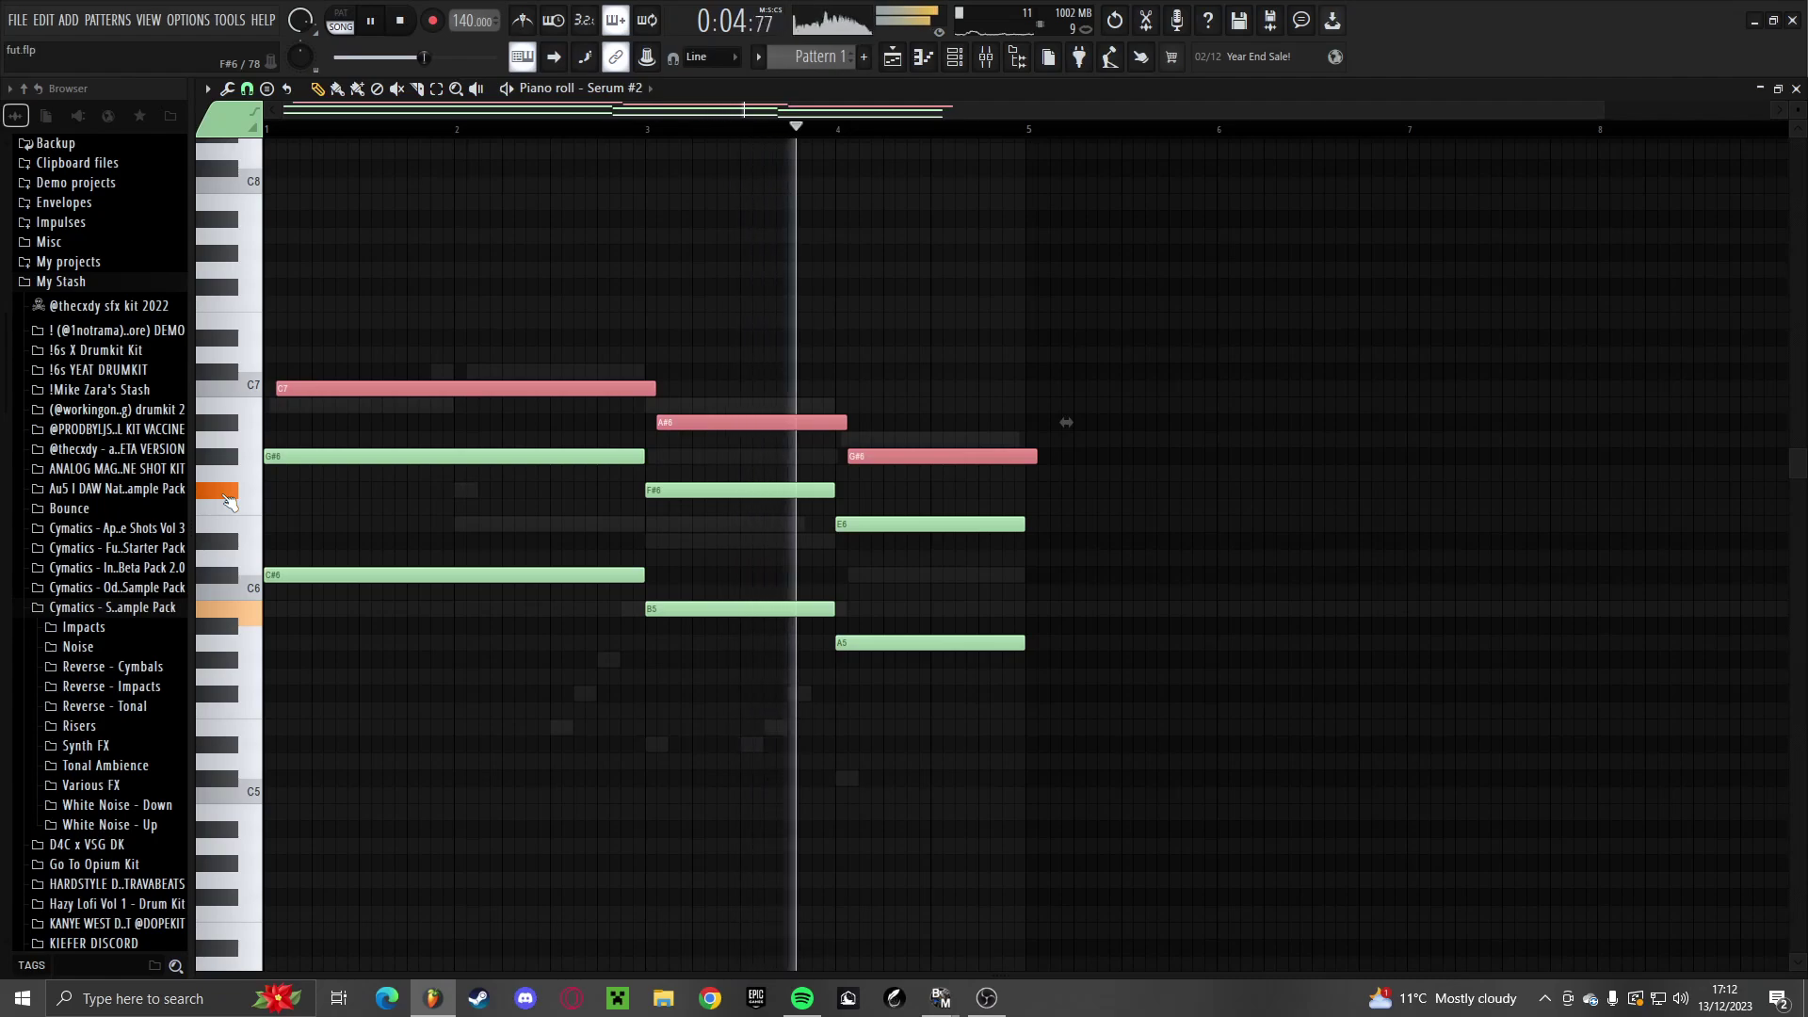
{"action": "key", "text": "shift+Up"}
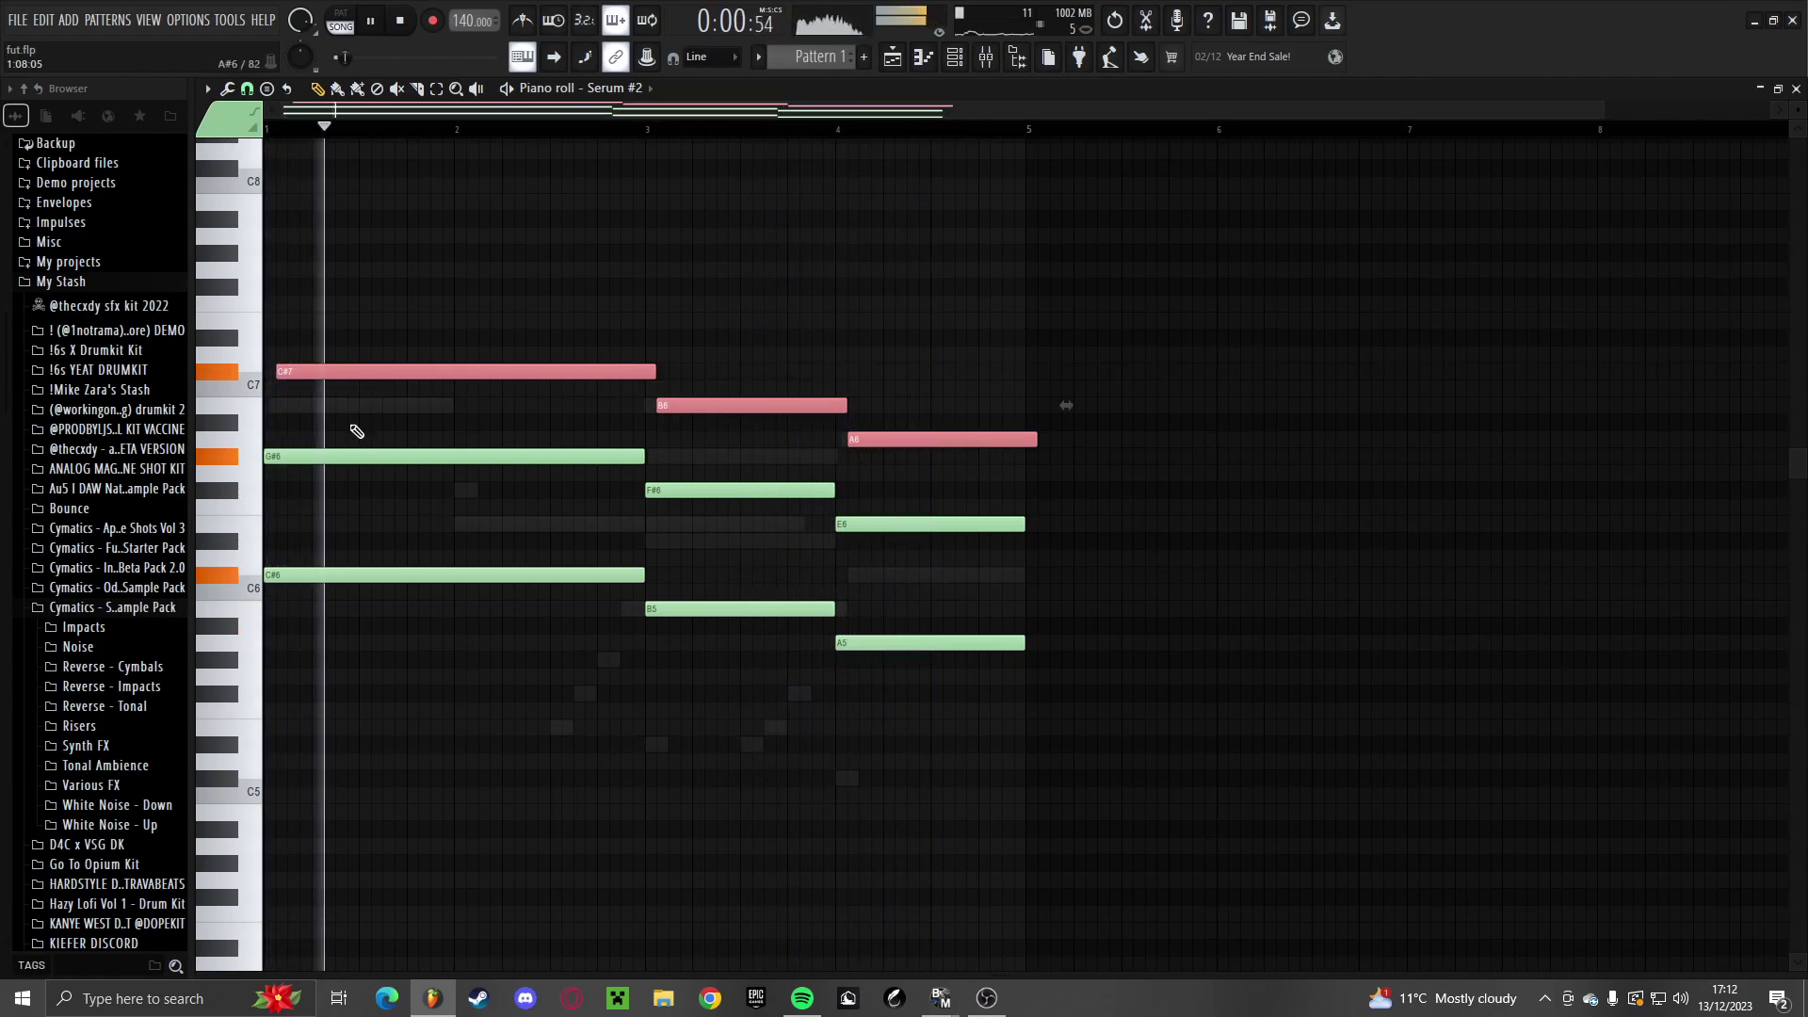
{"action": "key", "text": "shift+Left"}
Deselect the notes and transpose the whole Serum #2 chord pattern down two octaves
{"action": "key", "text": "ctrl+d"}
{"action": "key", "text": "ctrl+Down"}
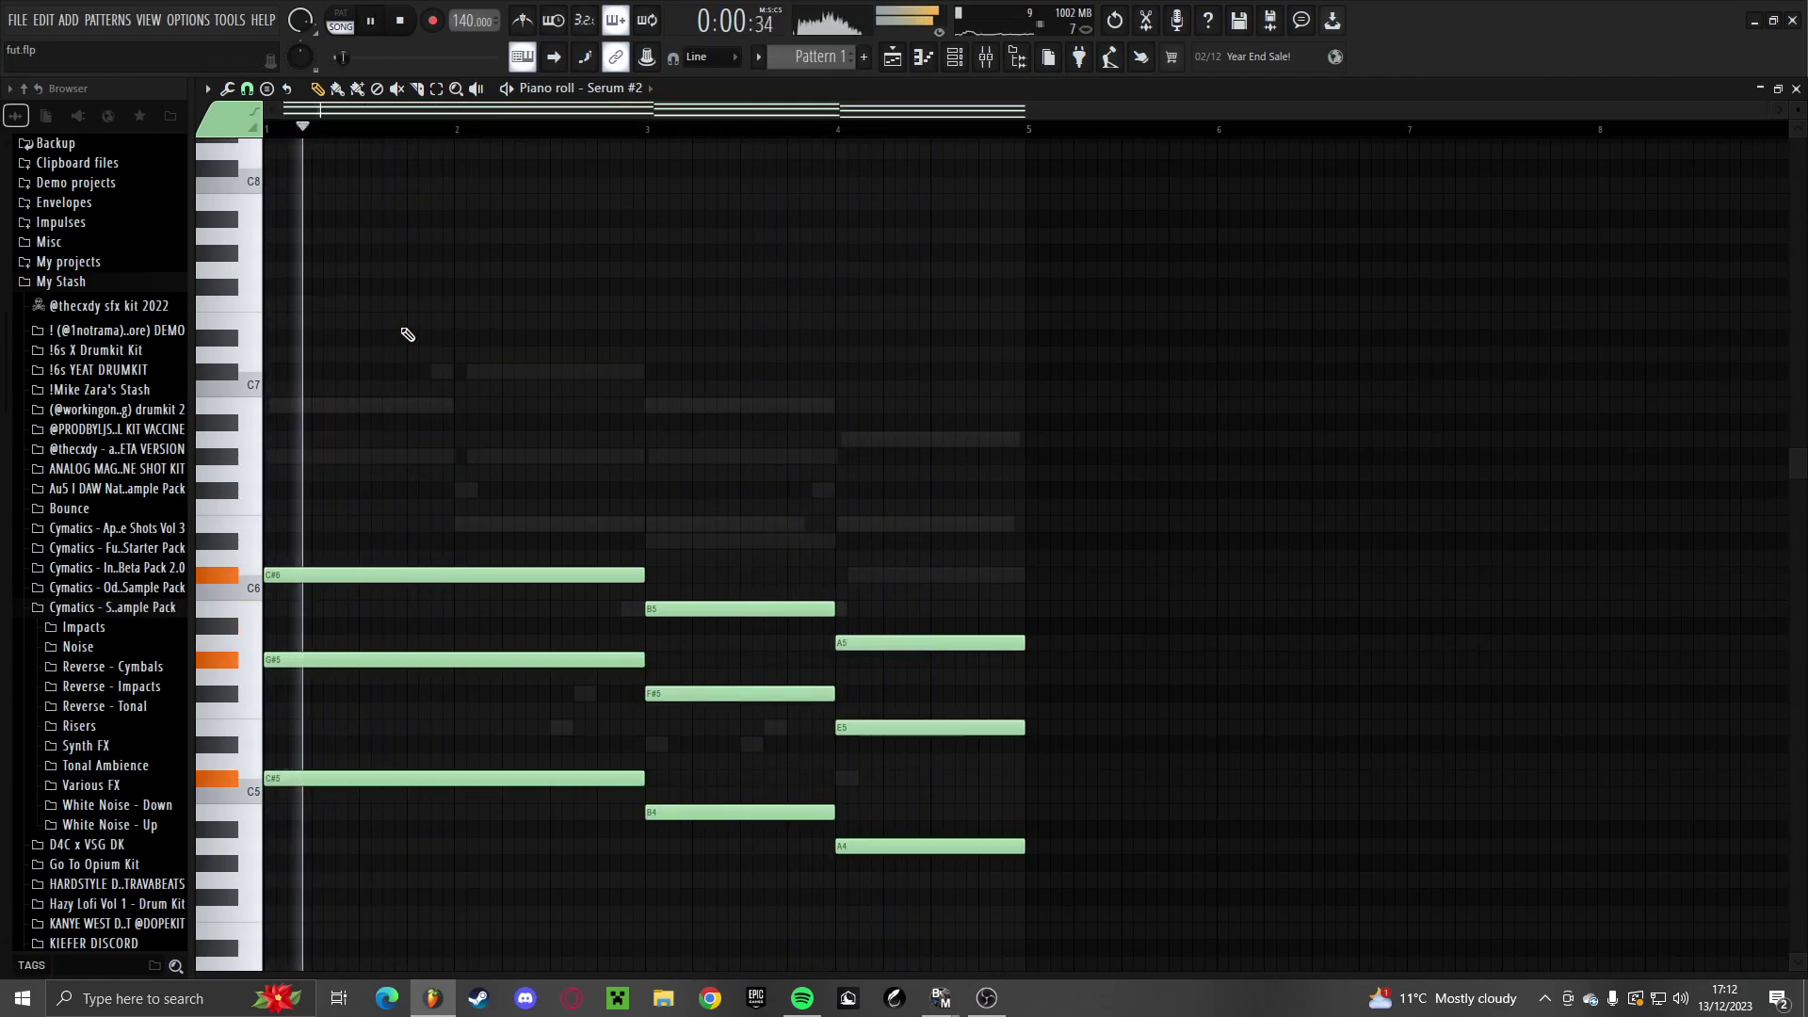
{"action": "key", "text": "ctrl+Down"}
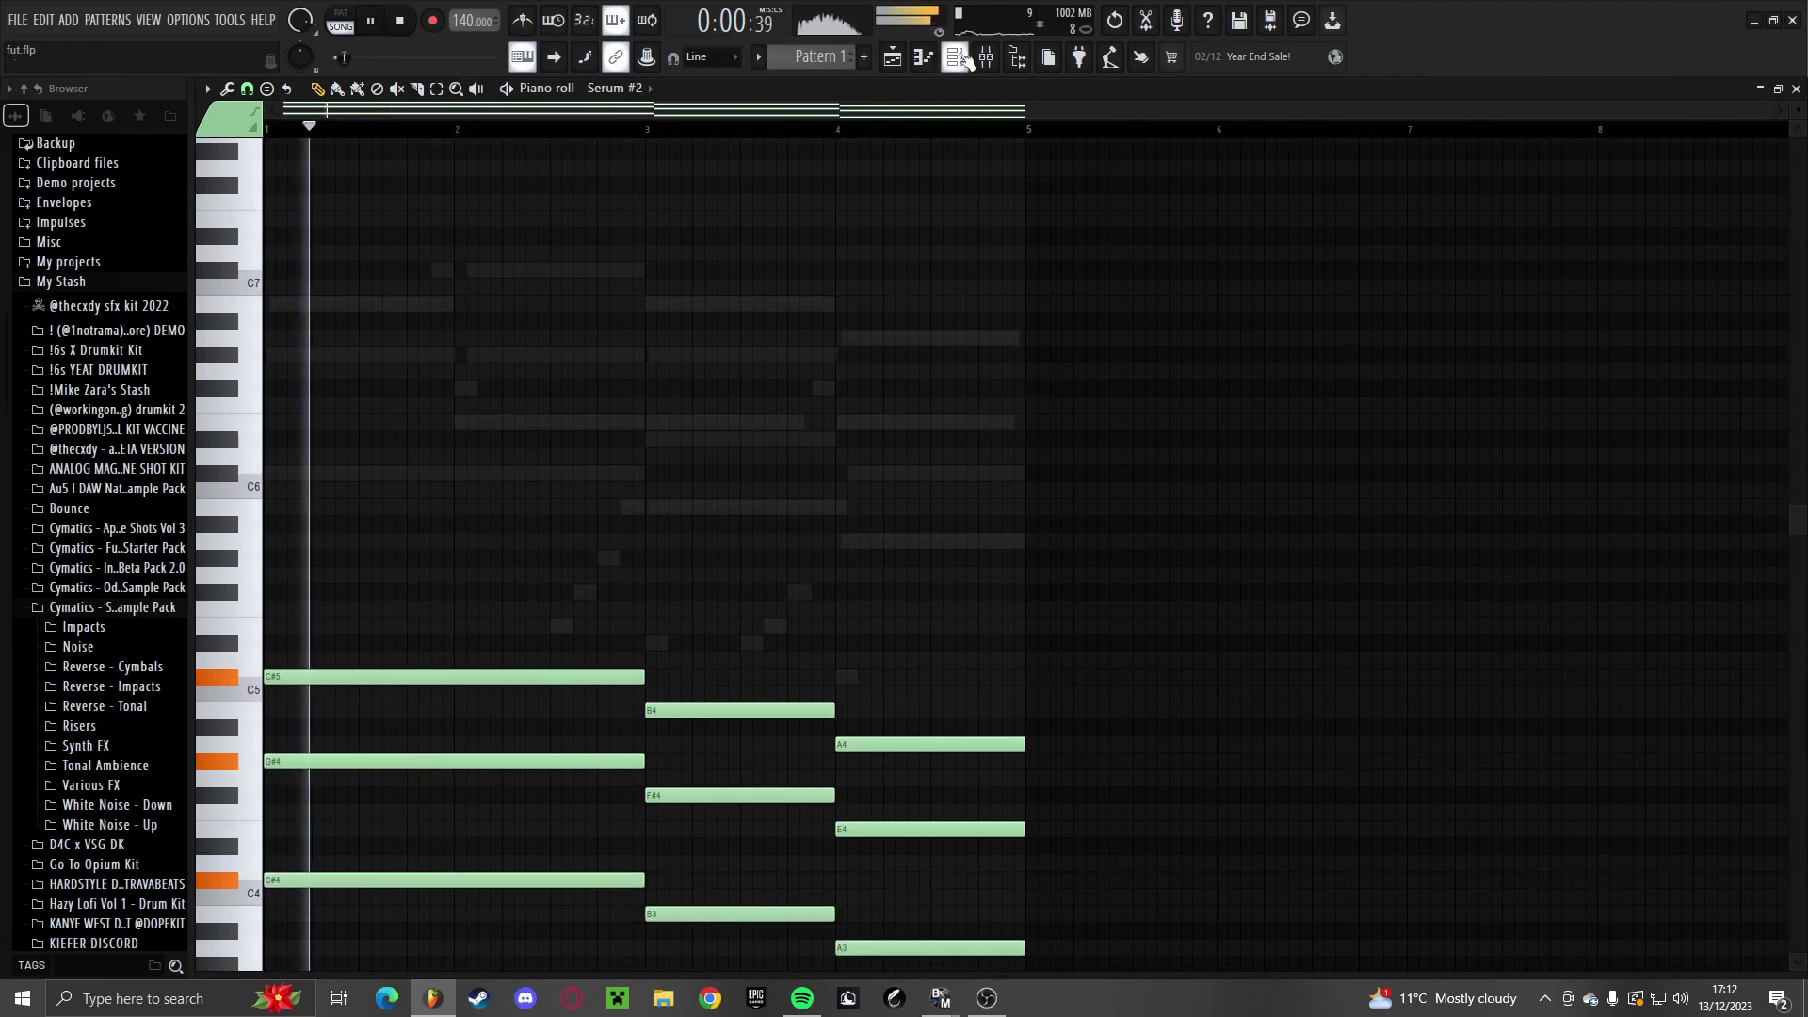
Add Fruity Reeverb 2 to the first effect slot of mixer Insert 3
{"action": "left_click", "coordinate": [957, 58]}
{"action": "left_click", "coordinate": [991, 58]}
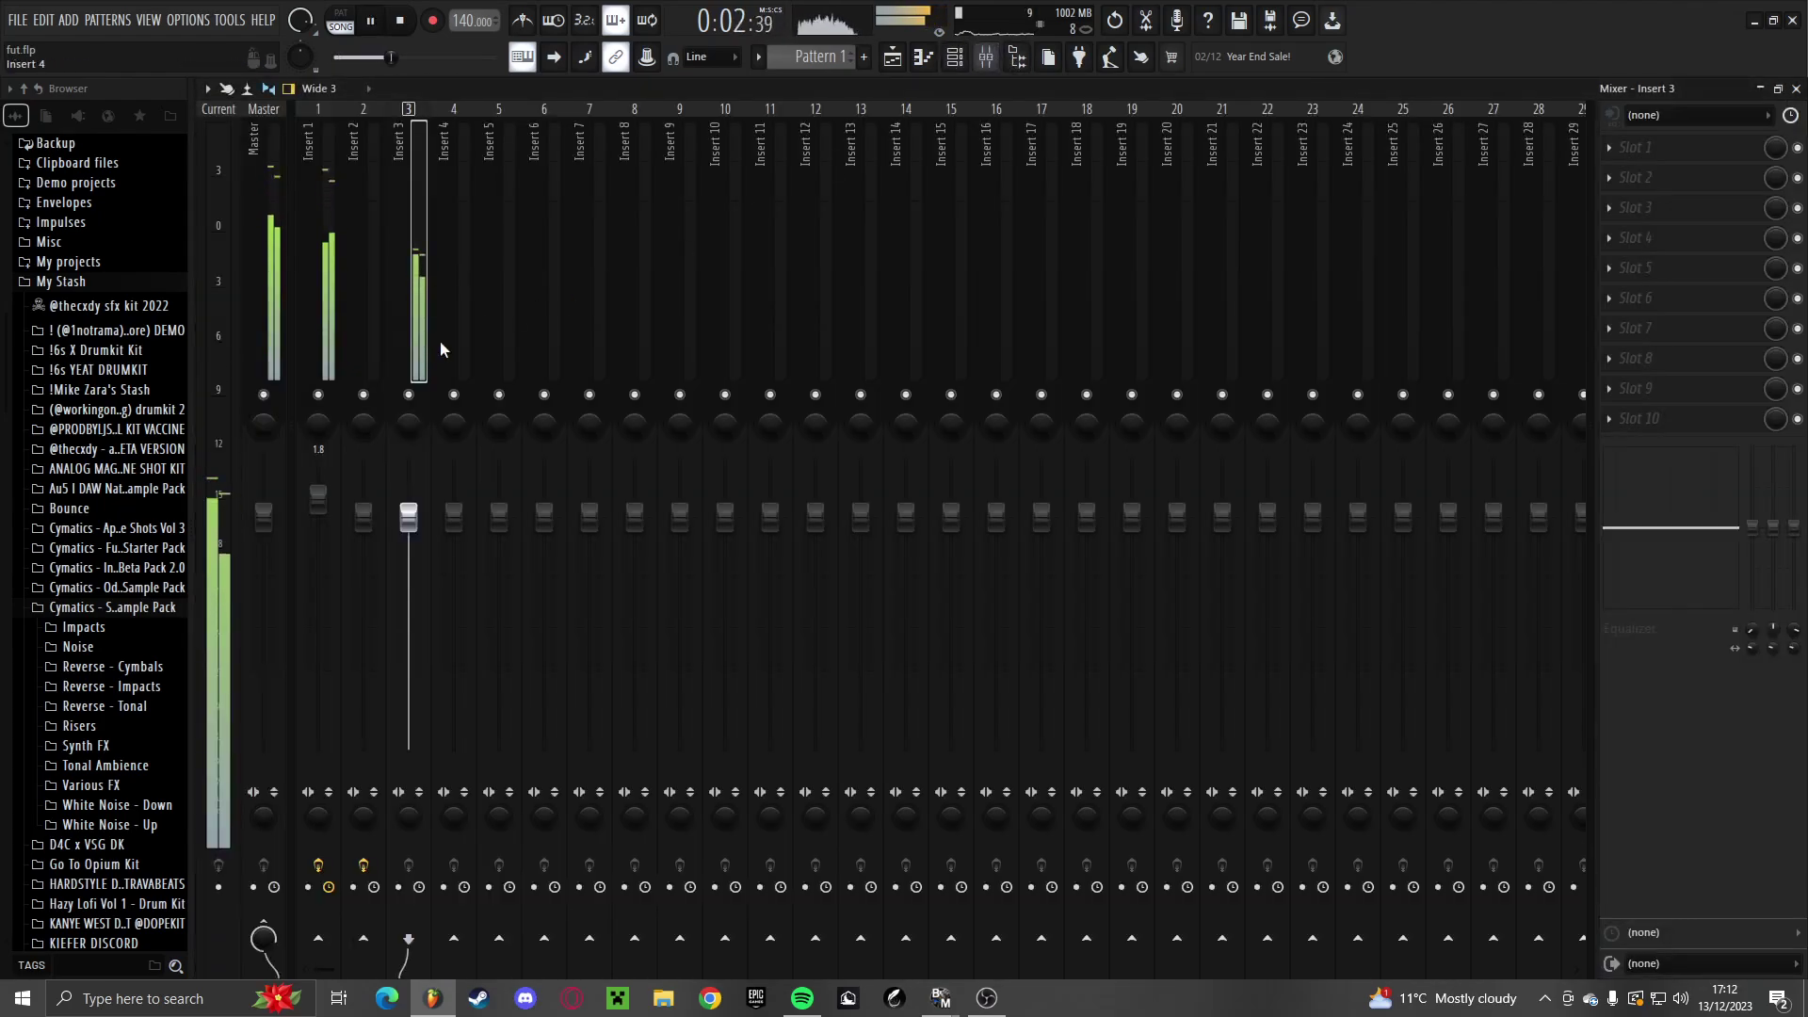
{"action": "left_click", "coordinate": [1636, 147]}
{"action": "left_click", "coordinate": [1114, 270]}
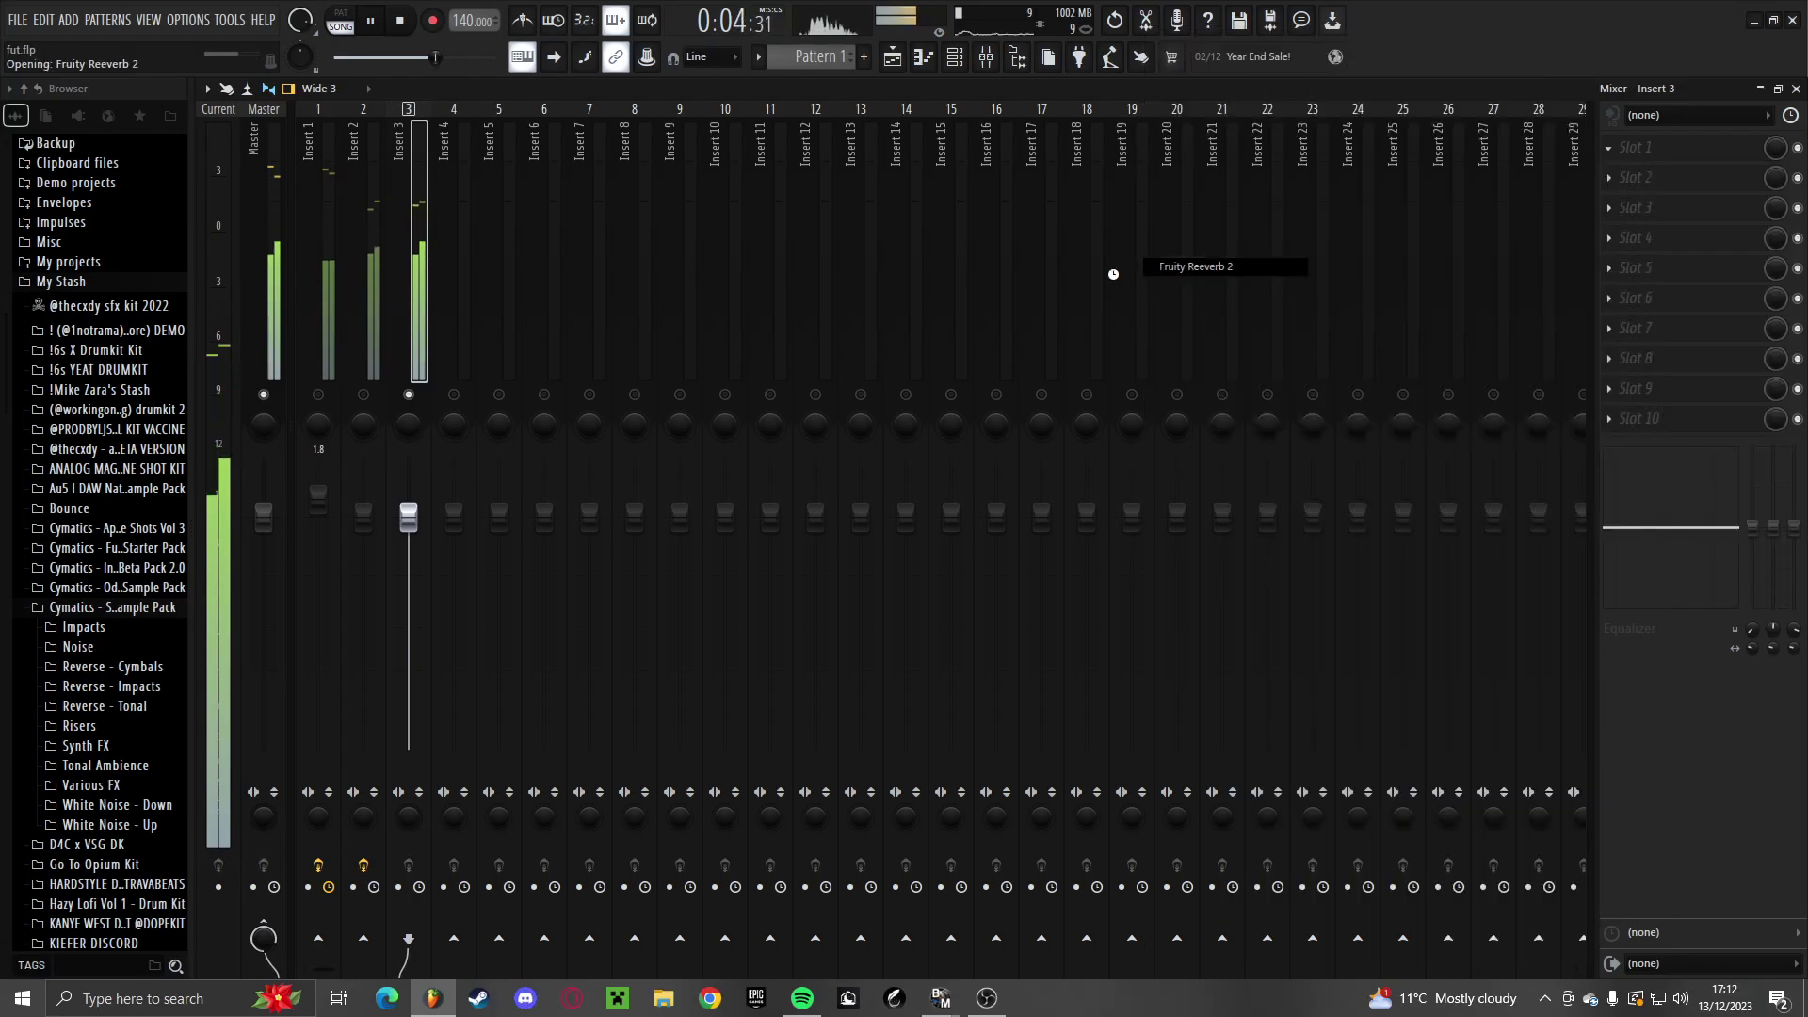
{"action": "left_click", "coordinate": [632, 178]}
{"action": "left_click", "coordinate": [658, 282]}
{"action": "left_click", "coordinate": [698, 176]}
Open Serum #2 and set the attack of ENV 1 to 31 ms
{"action": "left_click", "coordinate": [955, 58]}
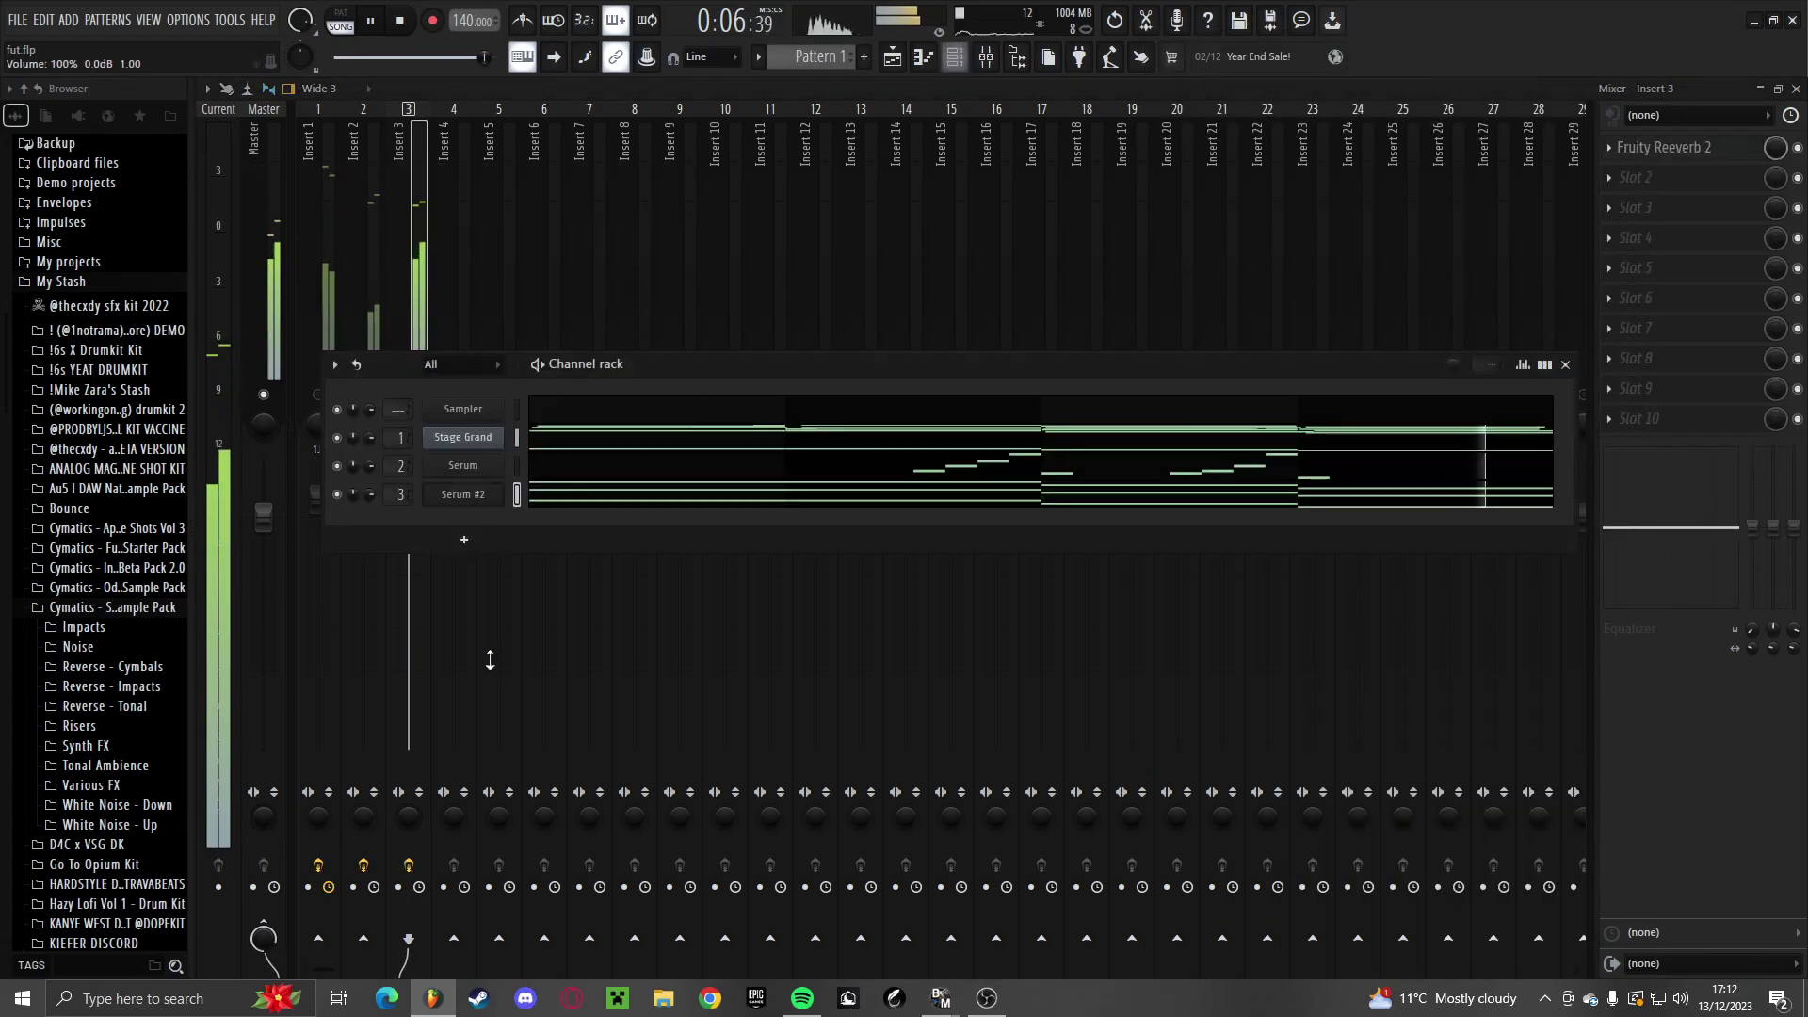
{"action": "left_click", "coordinate": [462, 493]}
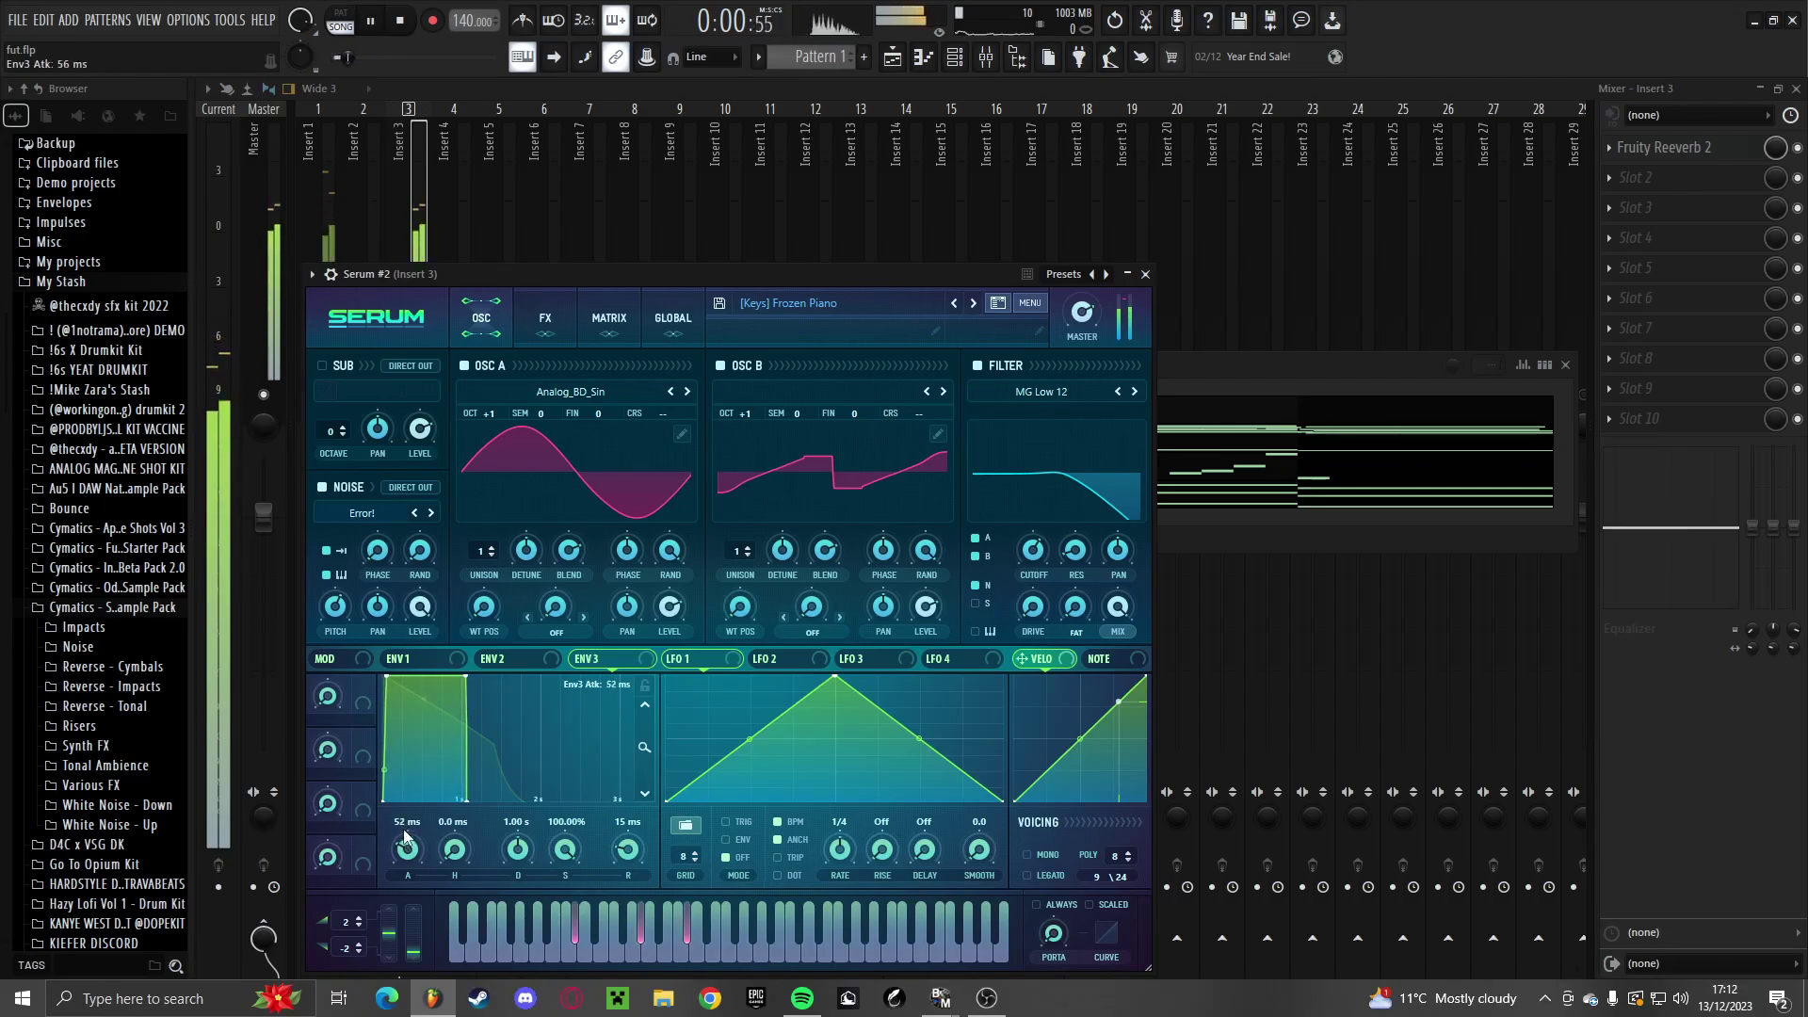
{"action": "left_click", "coordinate": [432, 667]}
{"action": "left_click_drag", "start_coordinate": [408, 851], "coordinate": [411, 855]}
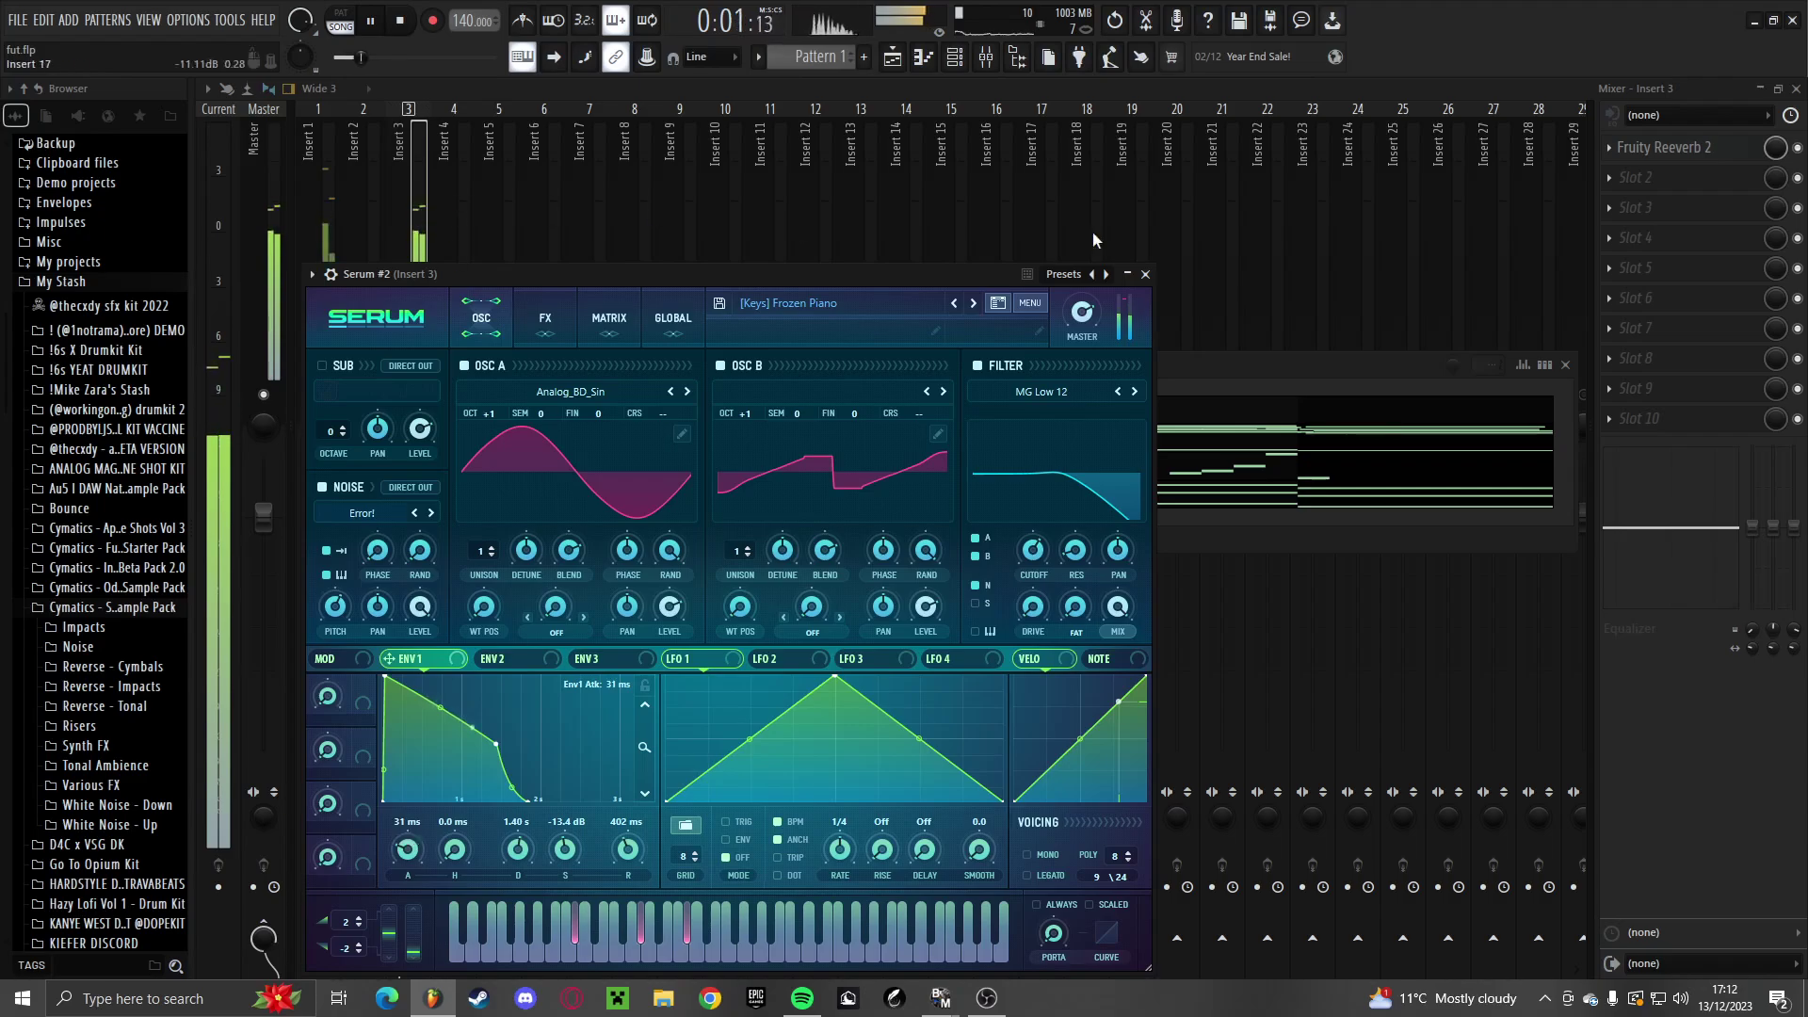
Add Fruity Delay 3 and Portal to the second and third effect slots of Insert 3
{"action": "left_click", "coordinate": [1644, 177]}
{"action": "left_click", "coordinate": [1199, 245]}
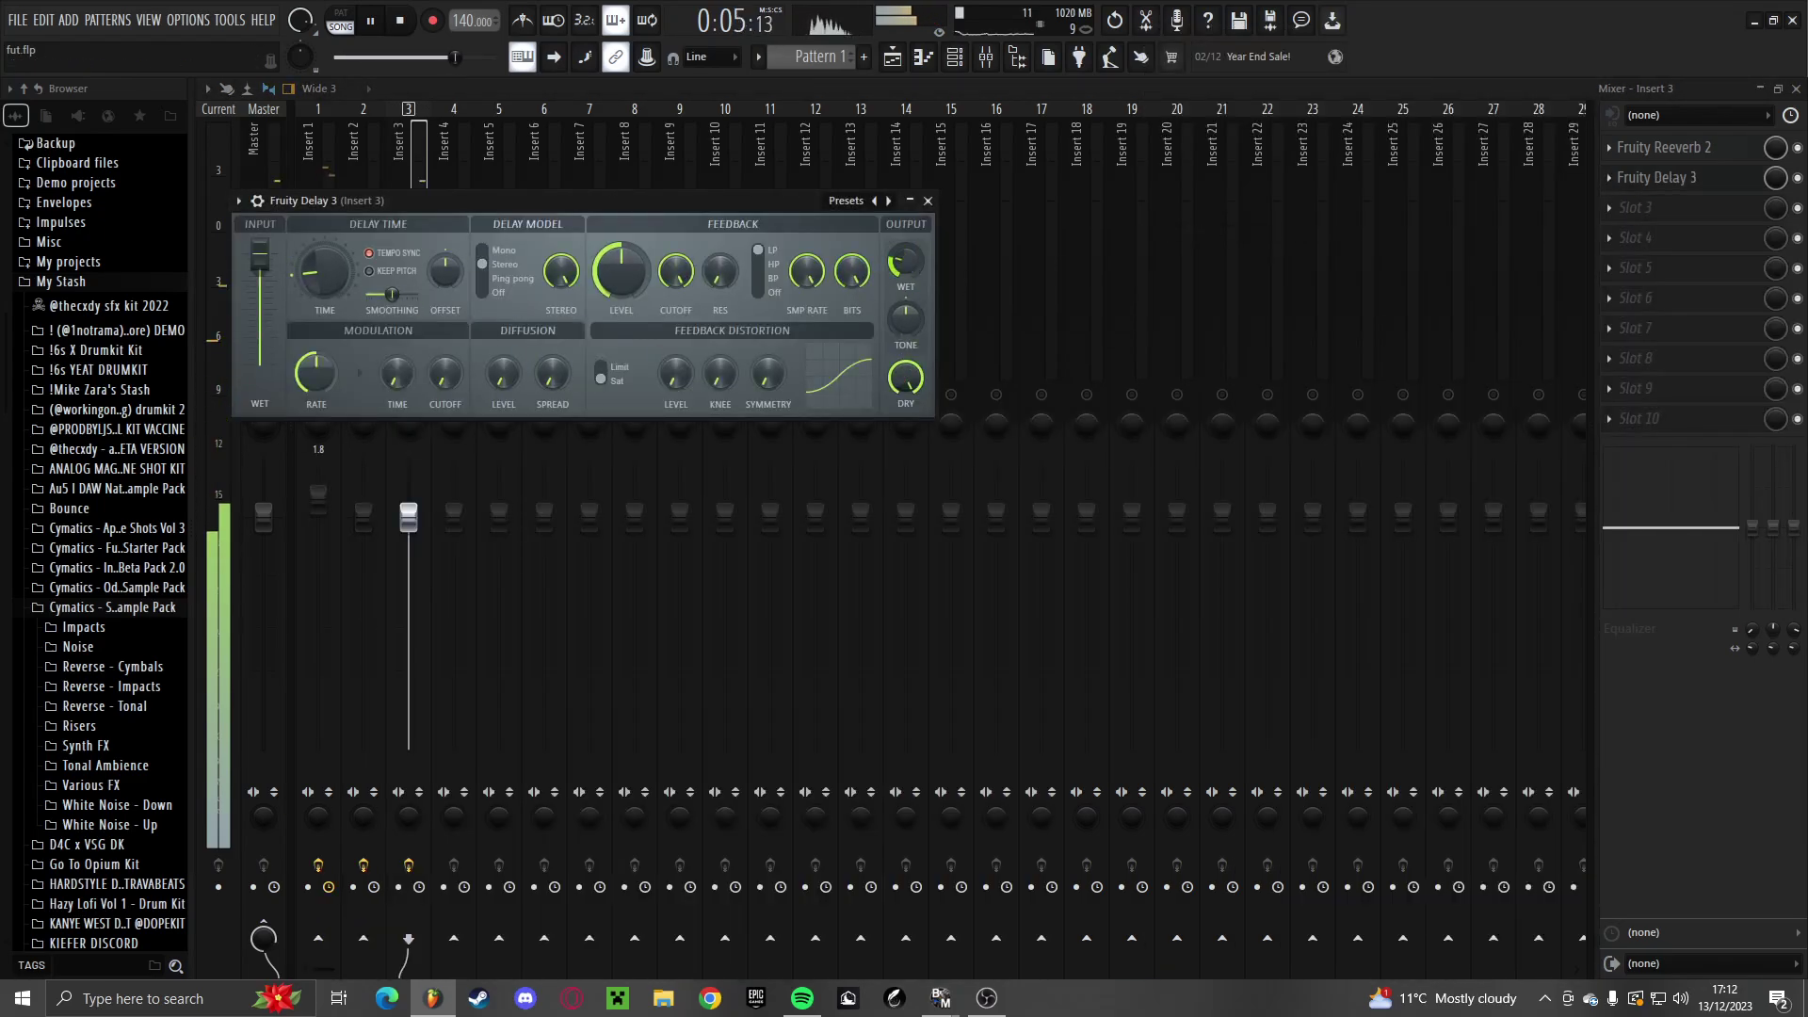
{"action": "left_click", "coordinate": [1620, 214]}
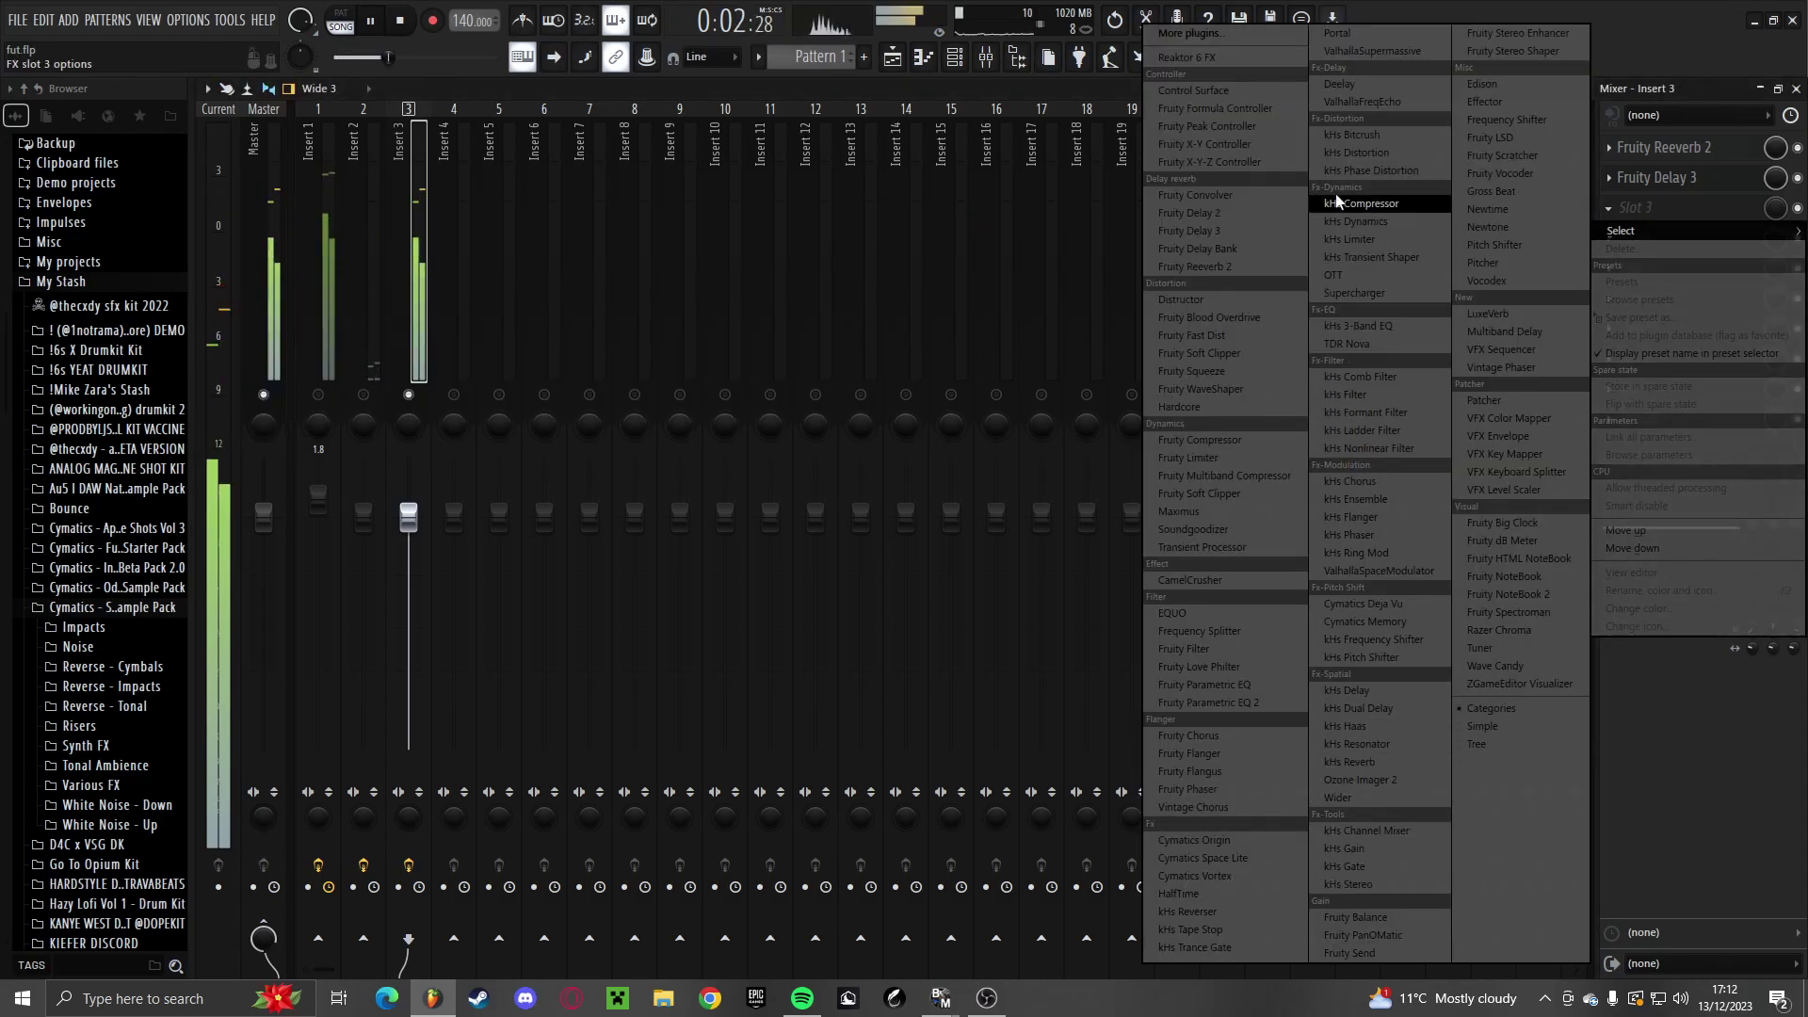
{"action": "left_click", "coordinate": [1337, 34]}
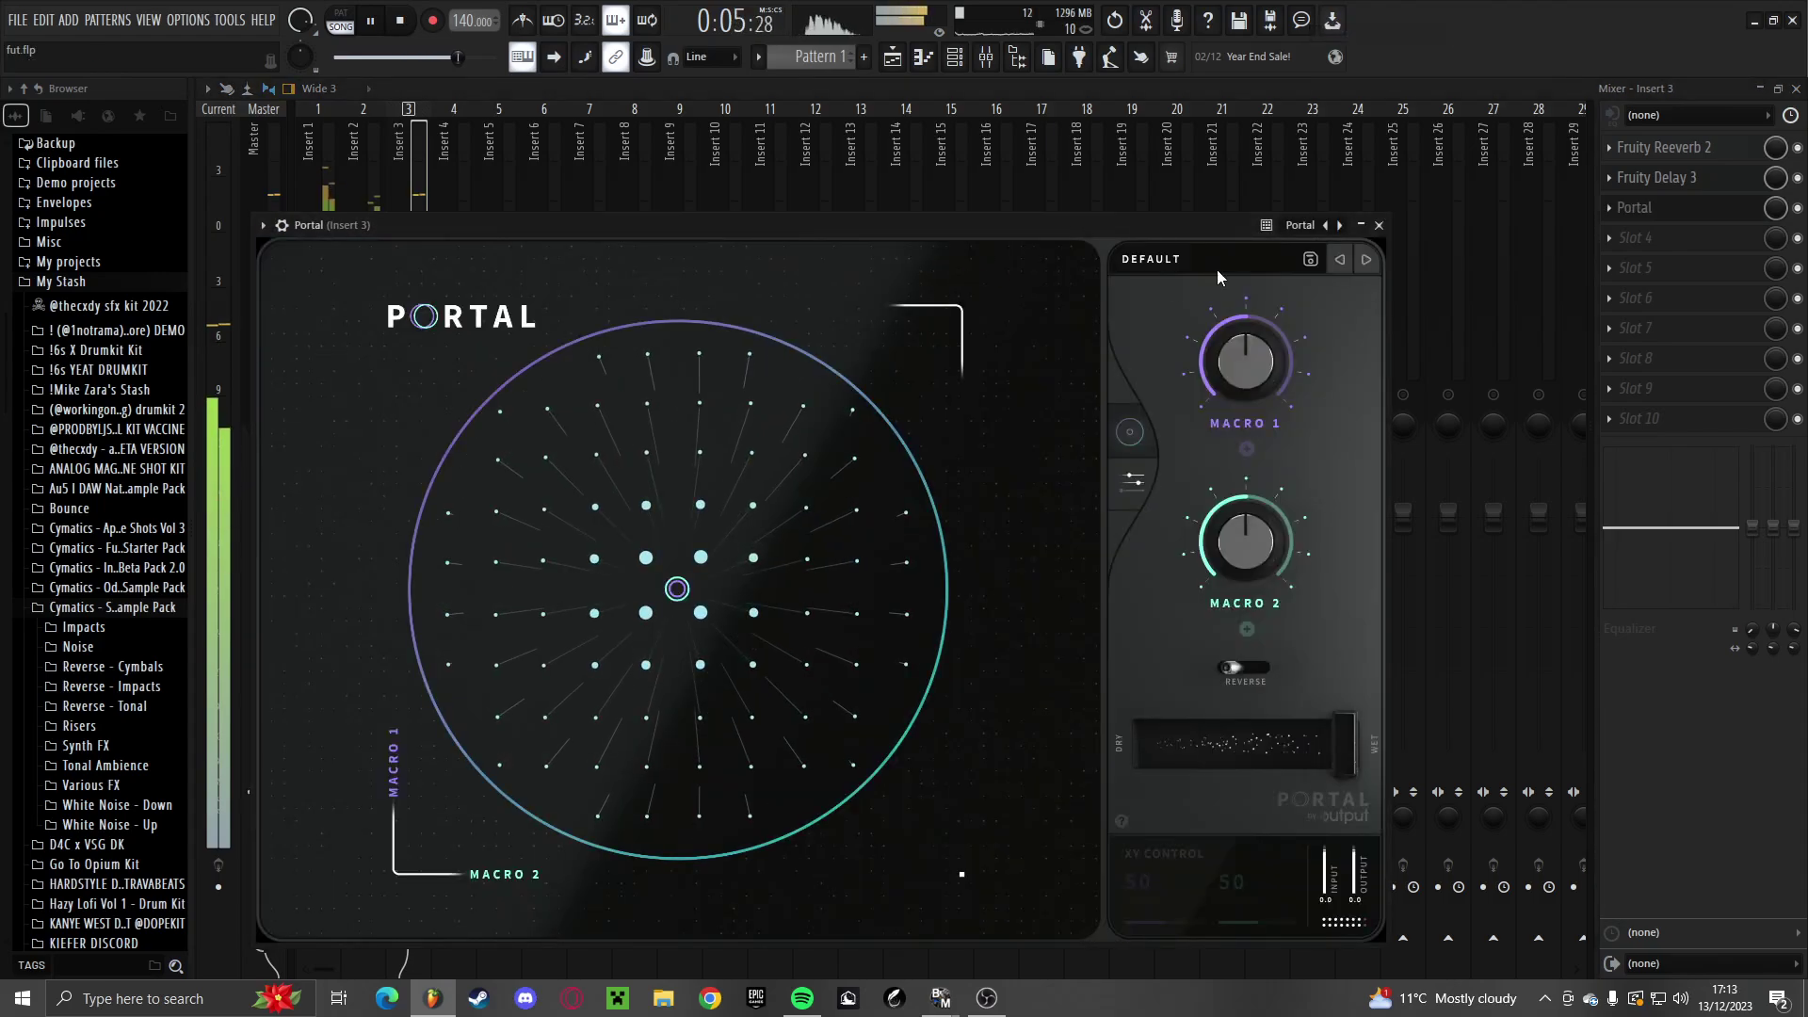
Load the Crusher Switcher preset from Portal's Delay category and reposition the plugin window
{"action": "left_click", "coordinate": [1217, 264]}
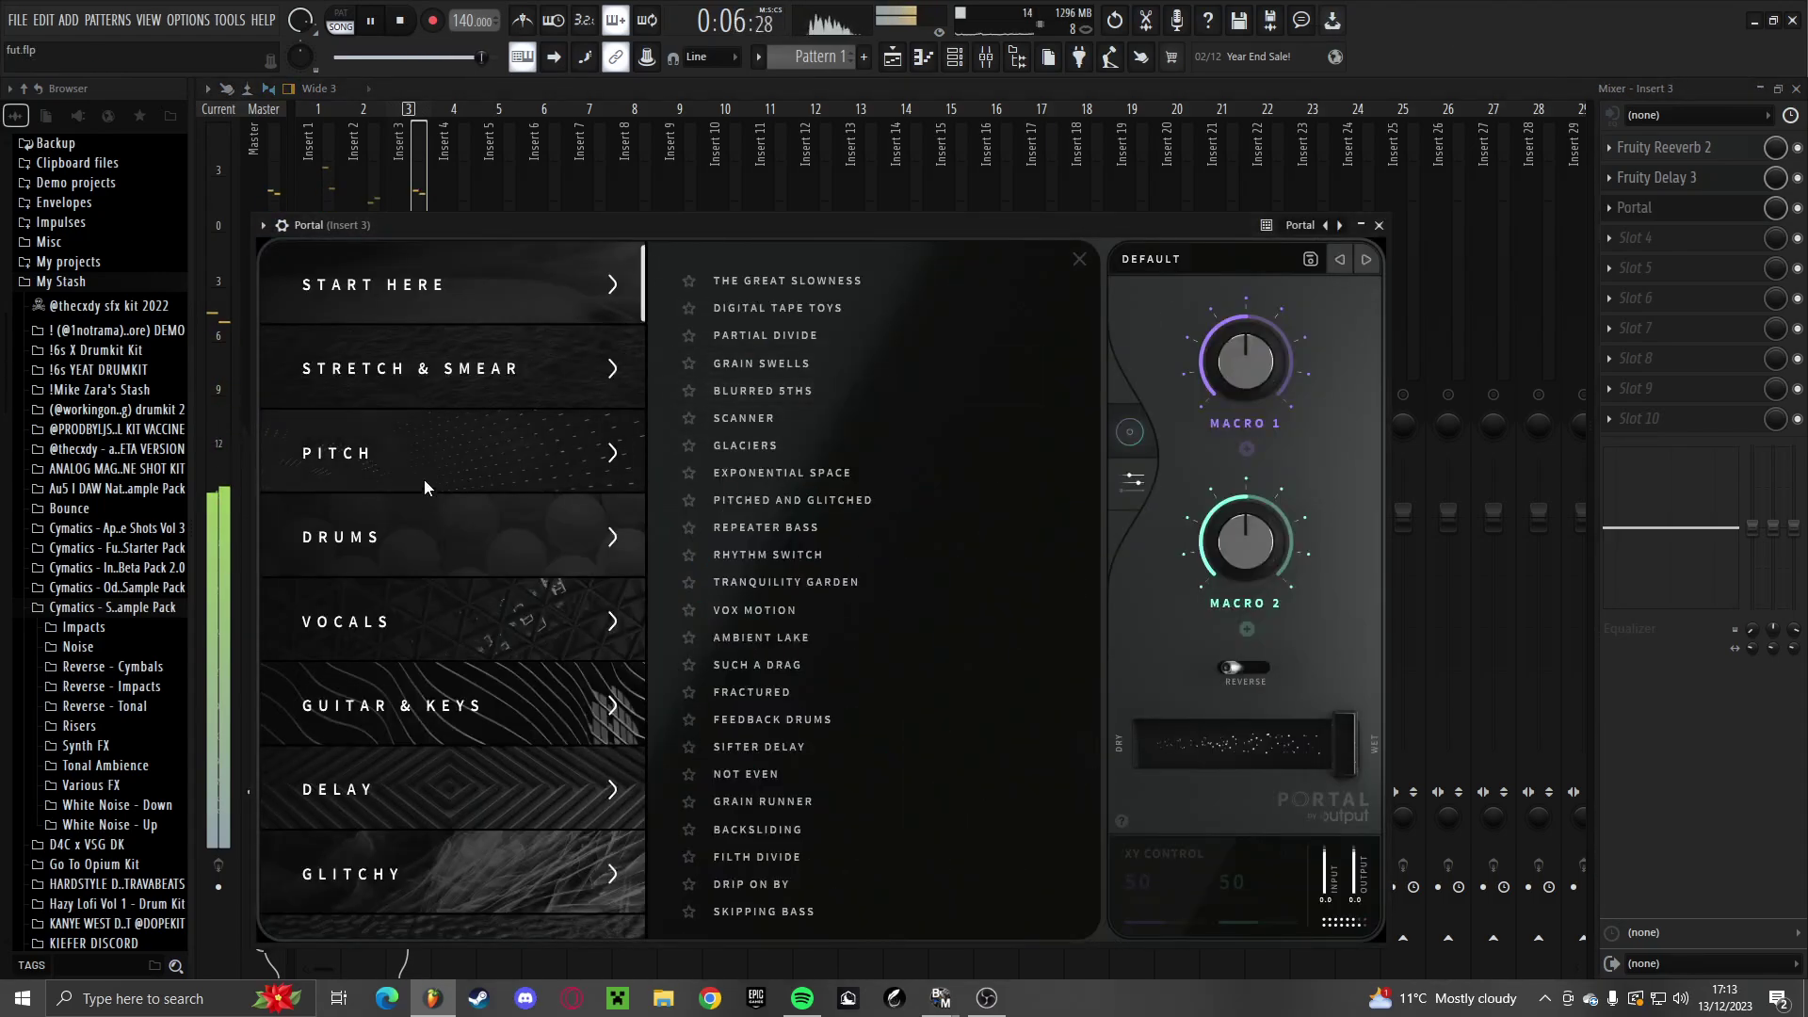
{"action": "left_click", "coordinate": [417, 803]}
{"action": "left_click", "coordinate": [797, 747]}
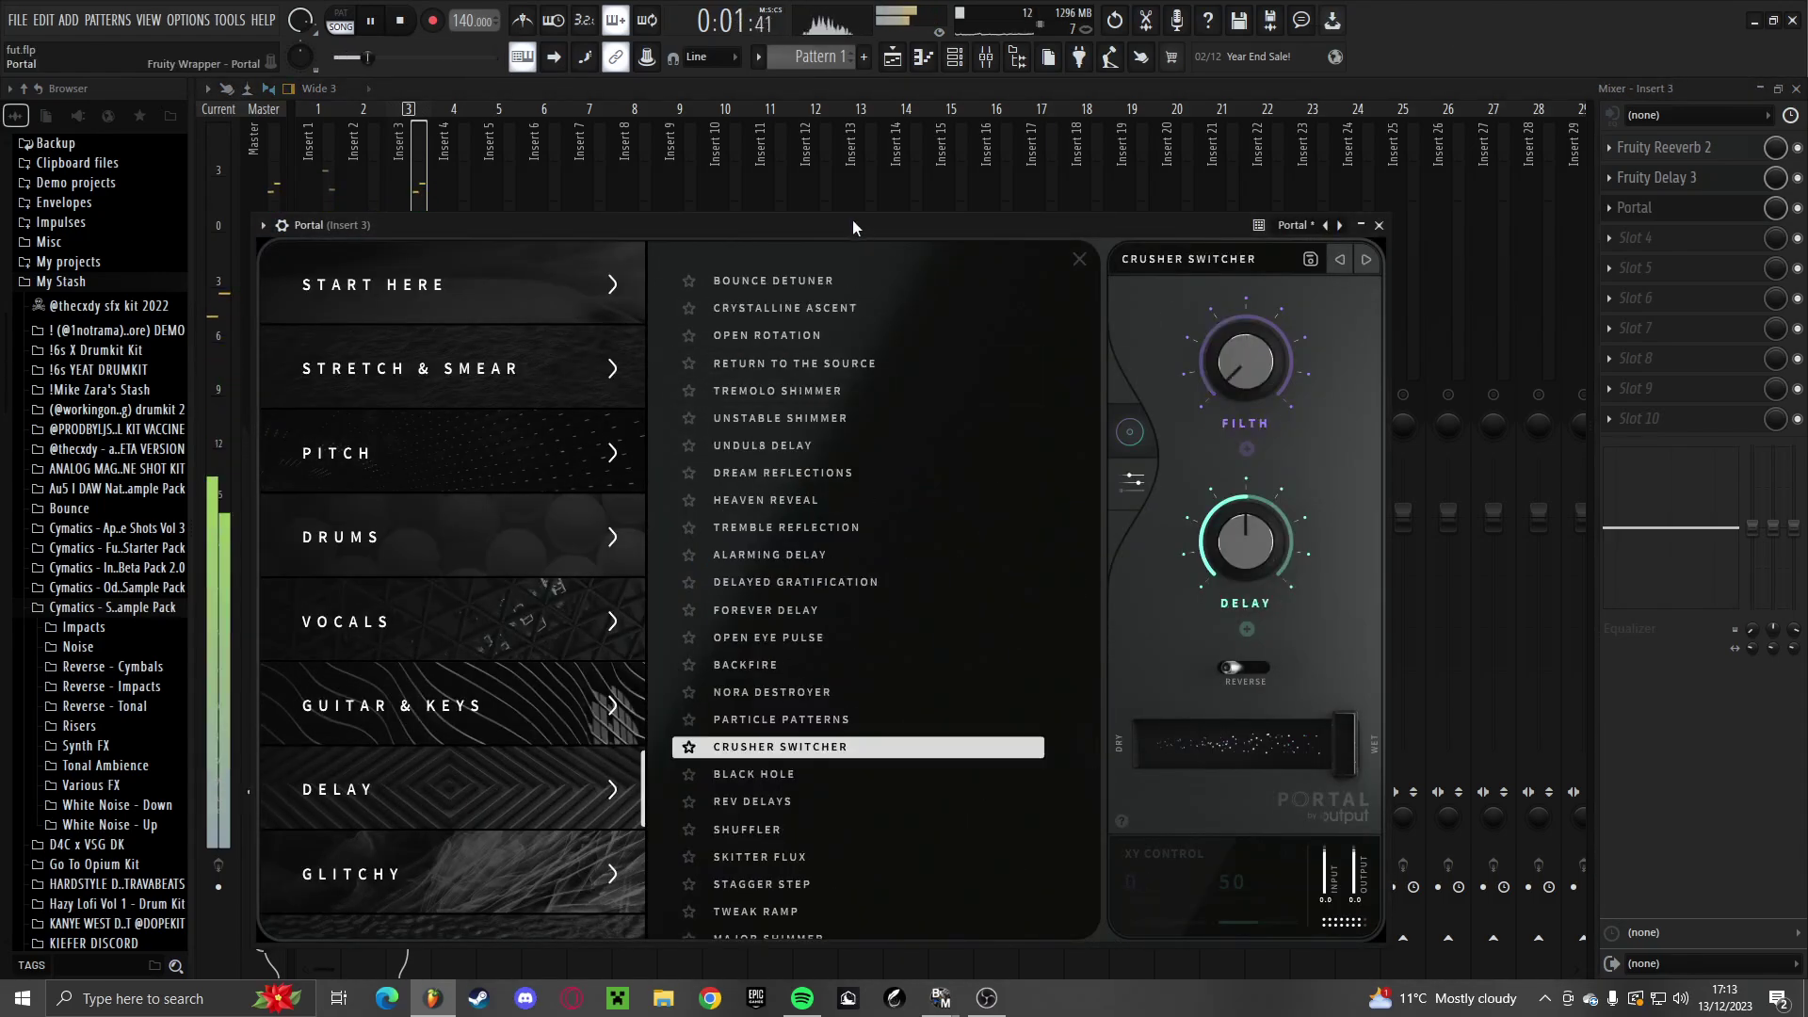
{"action": "left_click_drag", "start_coordinate": [853, 226], "coordinate": [836, 207]}
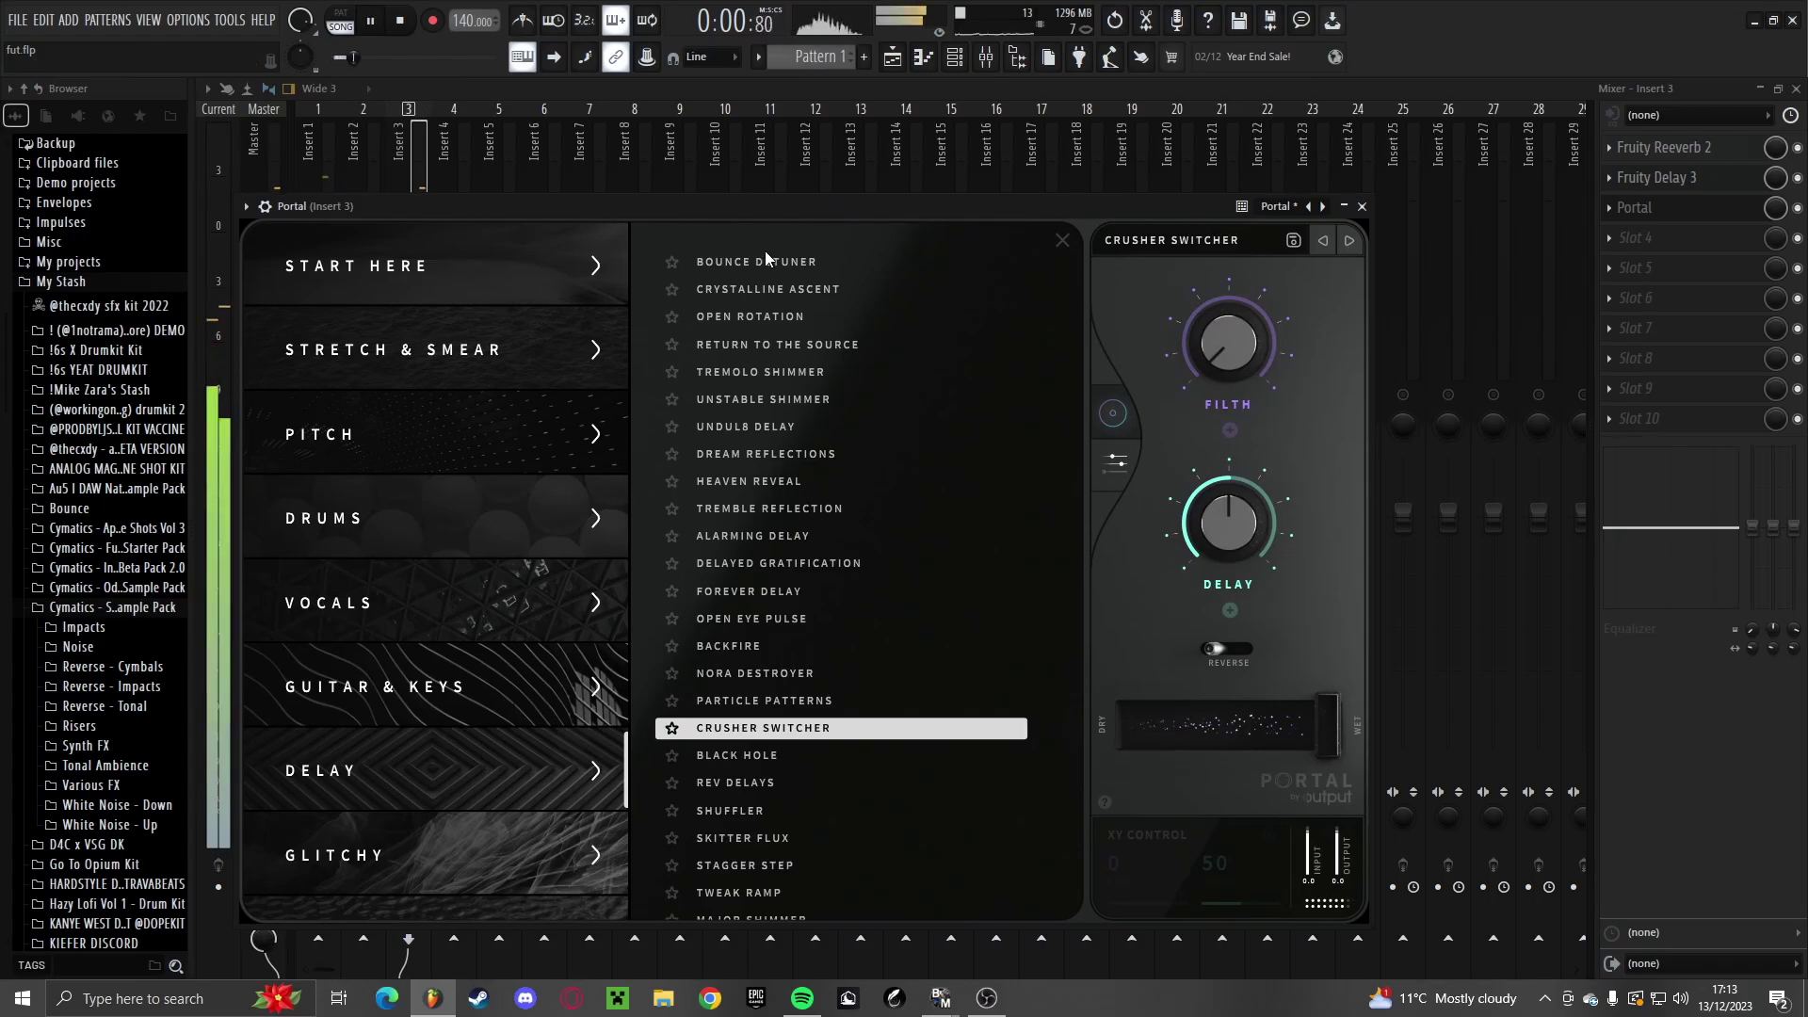
Browse Portal's preset categories, load Scanner from Start Here, and play the loop with it
{"action": "scroll", "coordinate": [511, 550], "scroll_direction": "down", "scroll_amount": 5}
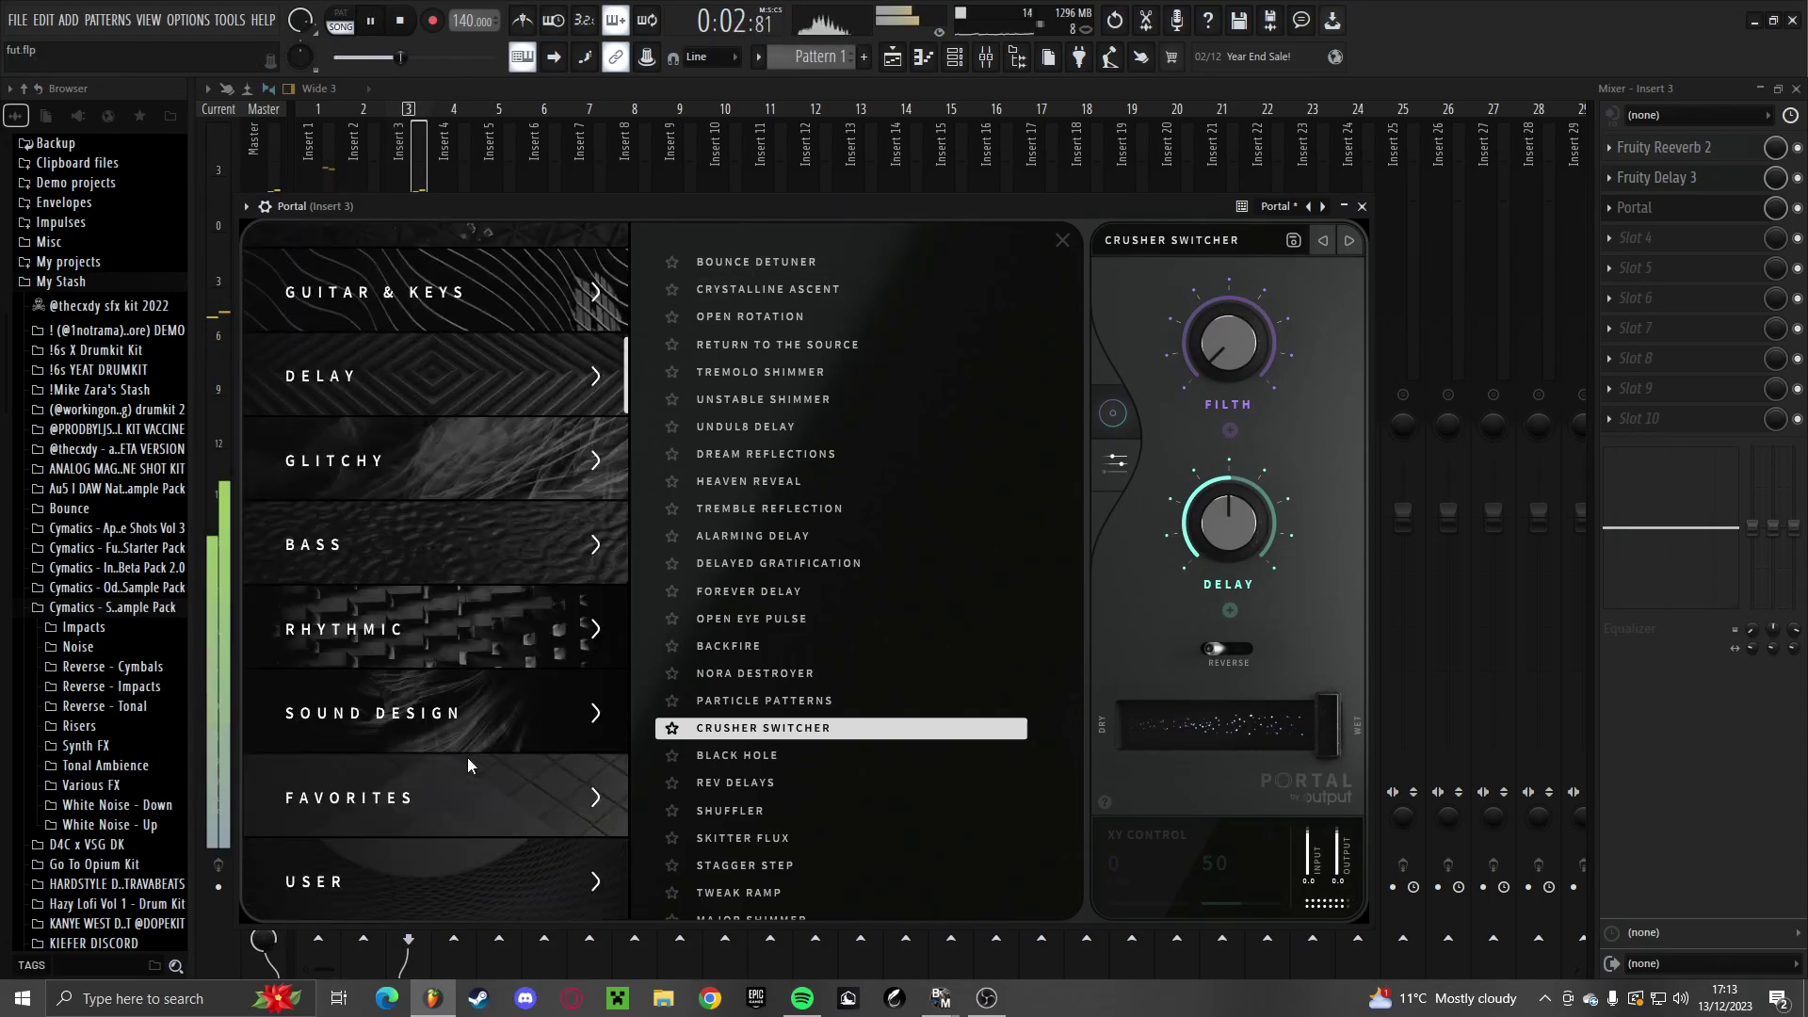
{"action": "scroll", "coordinate": [474, 825], "scroll_direction": "up", "scroll_amount": 5}
{"action": "left_click", "coordinate": [553, 267]}
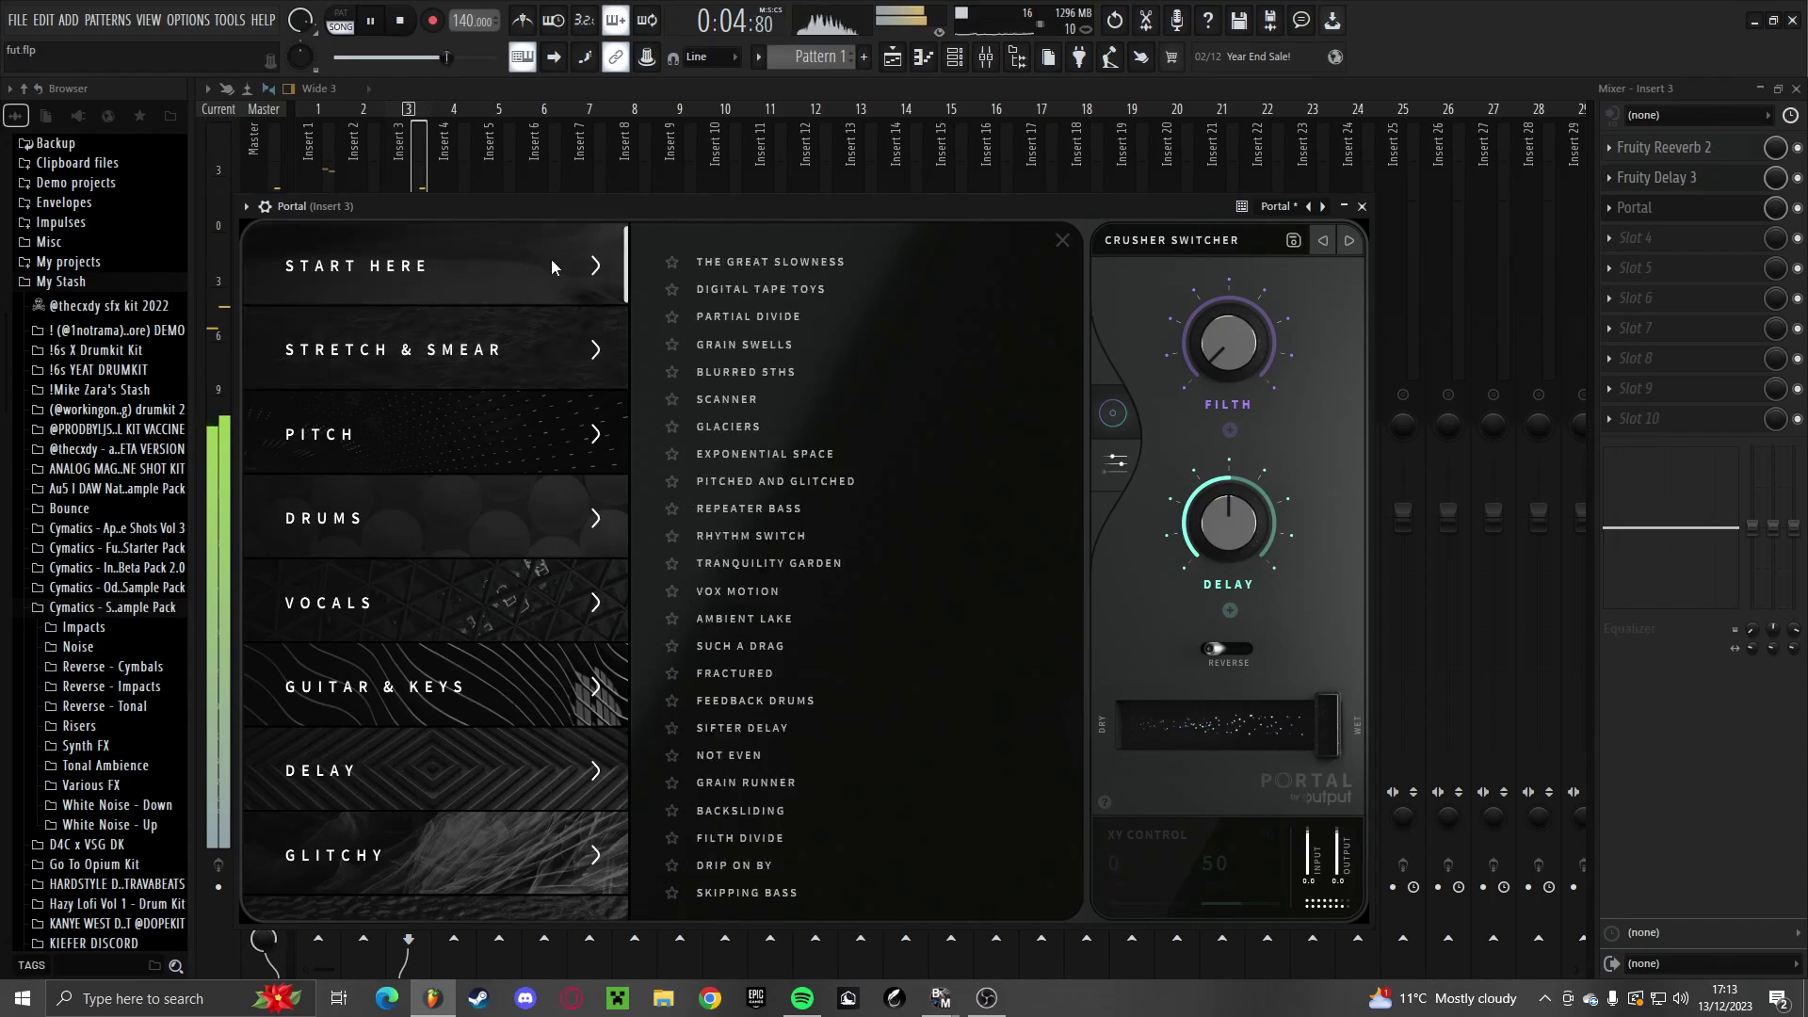
{"action": "key", "text": "space"}
{"action": "left_click_drag", "start_coordinate": [743, 217], "coordinate": [775, 212]}
{"action": "left_click", "coordinate": [782, 400]}
{"action": "key", "text": "space"}
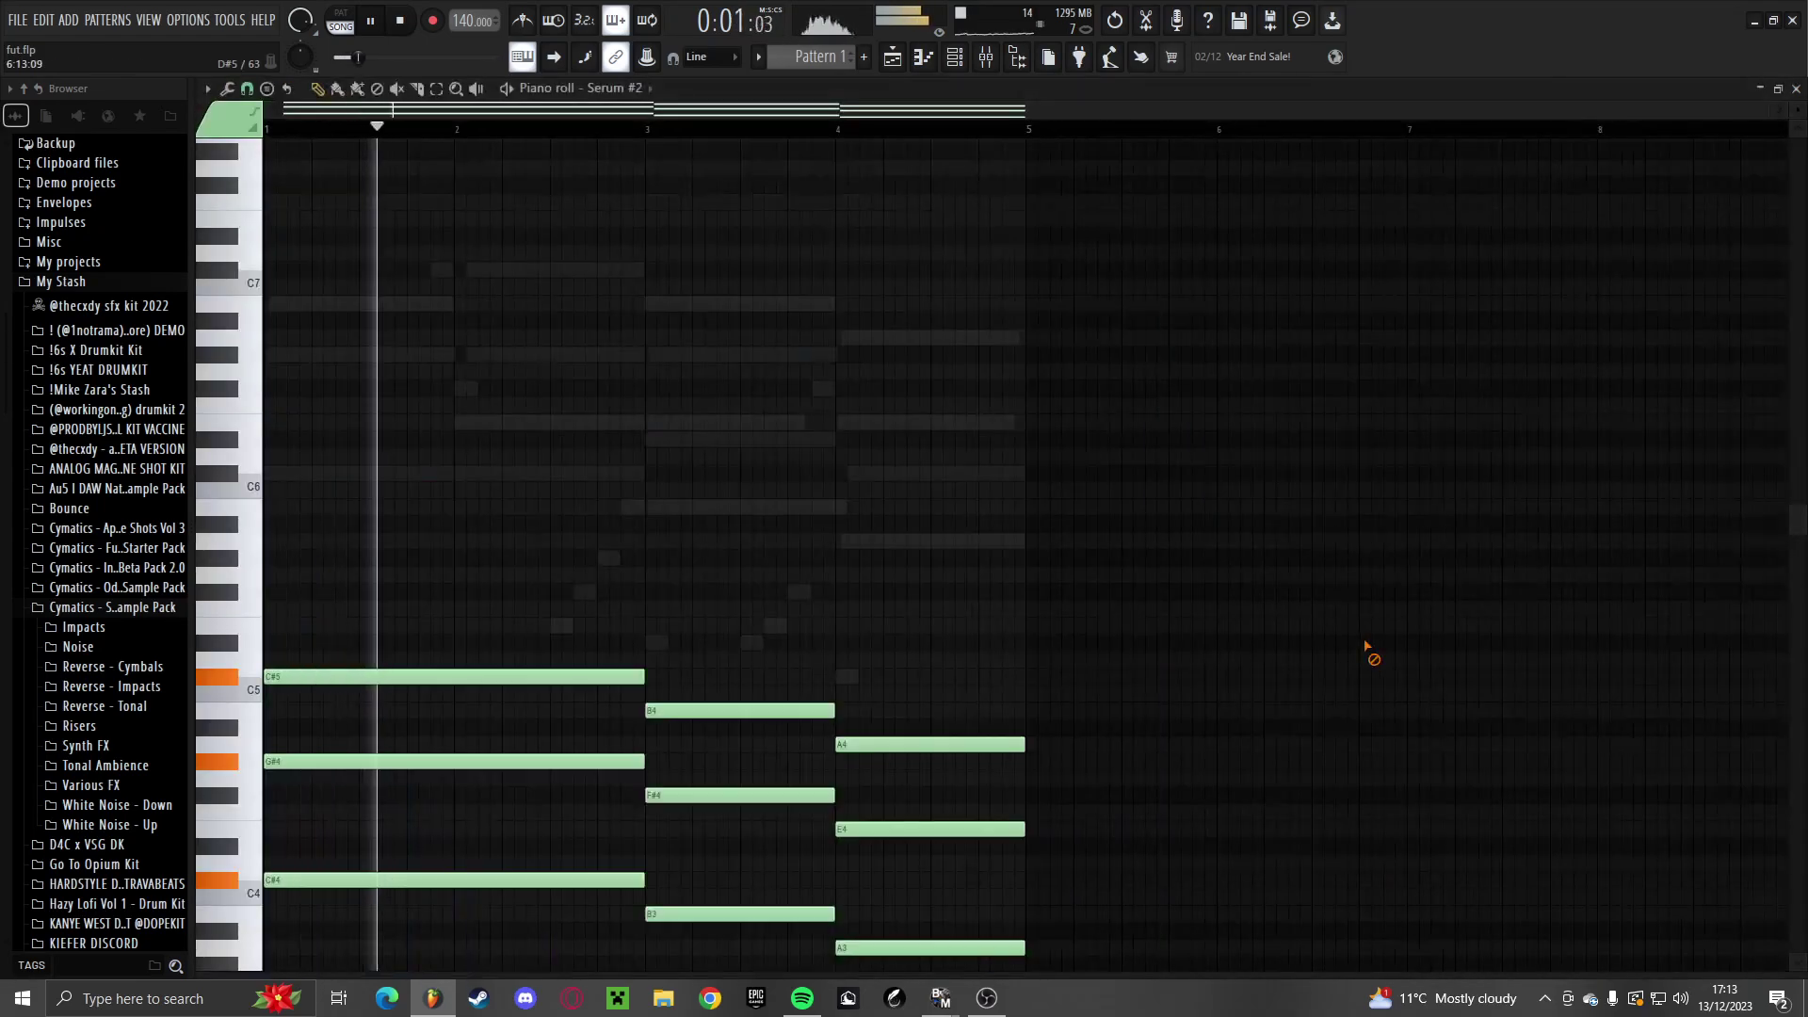
Split Pattern 1 by channel and place the Stage Grand and Serum #2 patterns at bar 1 on Tracks 1 and 2
{"action": "key", "text": "space"}
{"action": "right_click", "coordinate": [311, 156]}
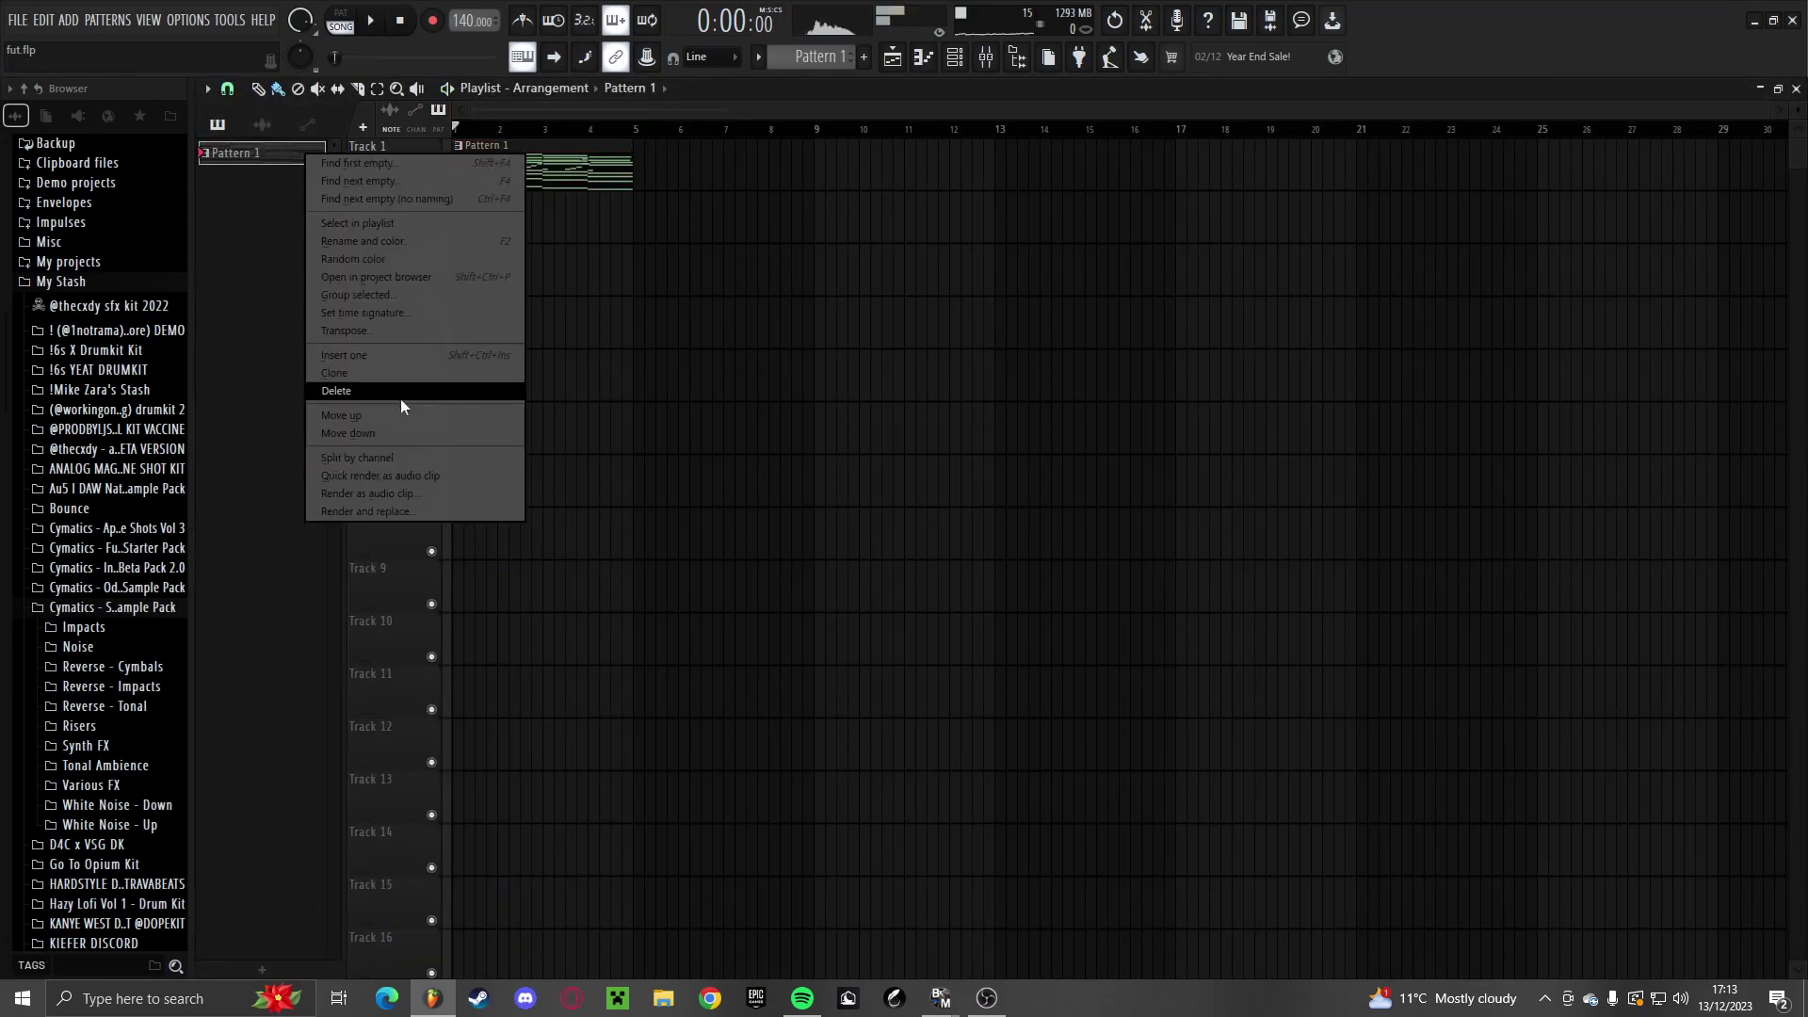
{"action": "left_click", "coordinate": [368, 458]}
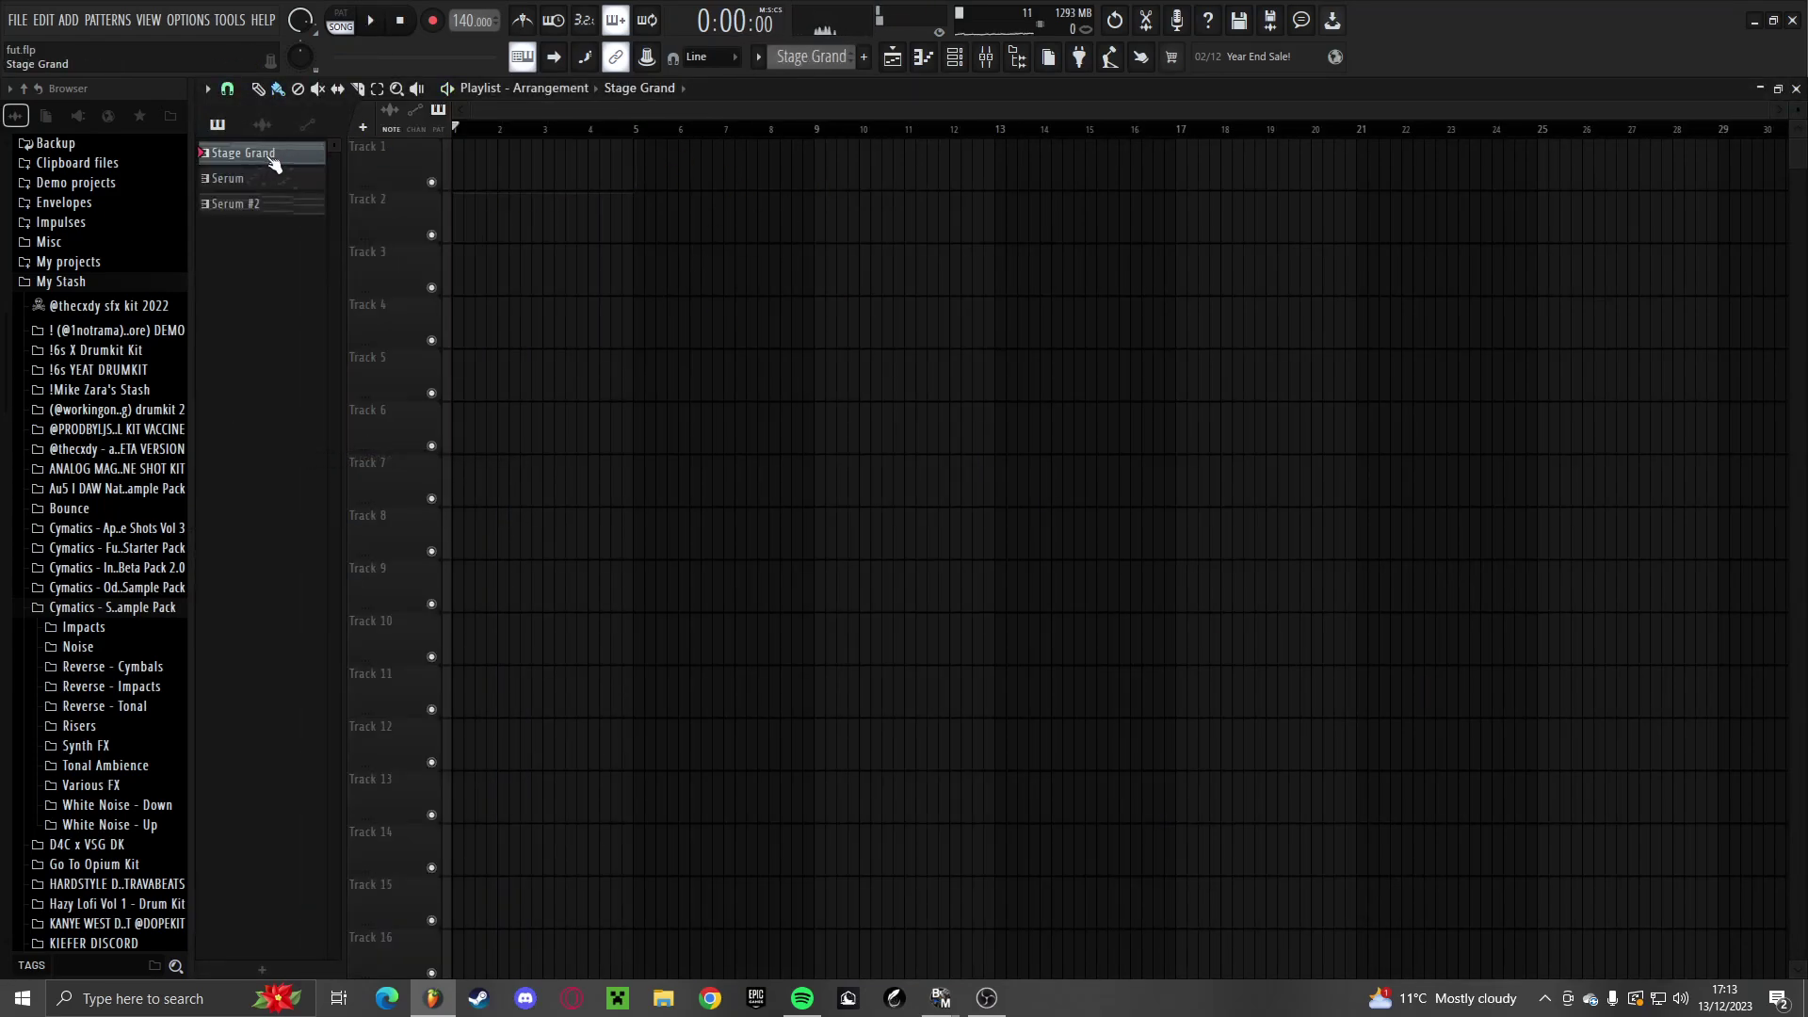
{"action": "left_click_drag", "start_coordinate": [280, 167], "coordinate": [537, 143]}
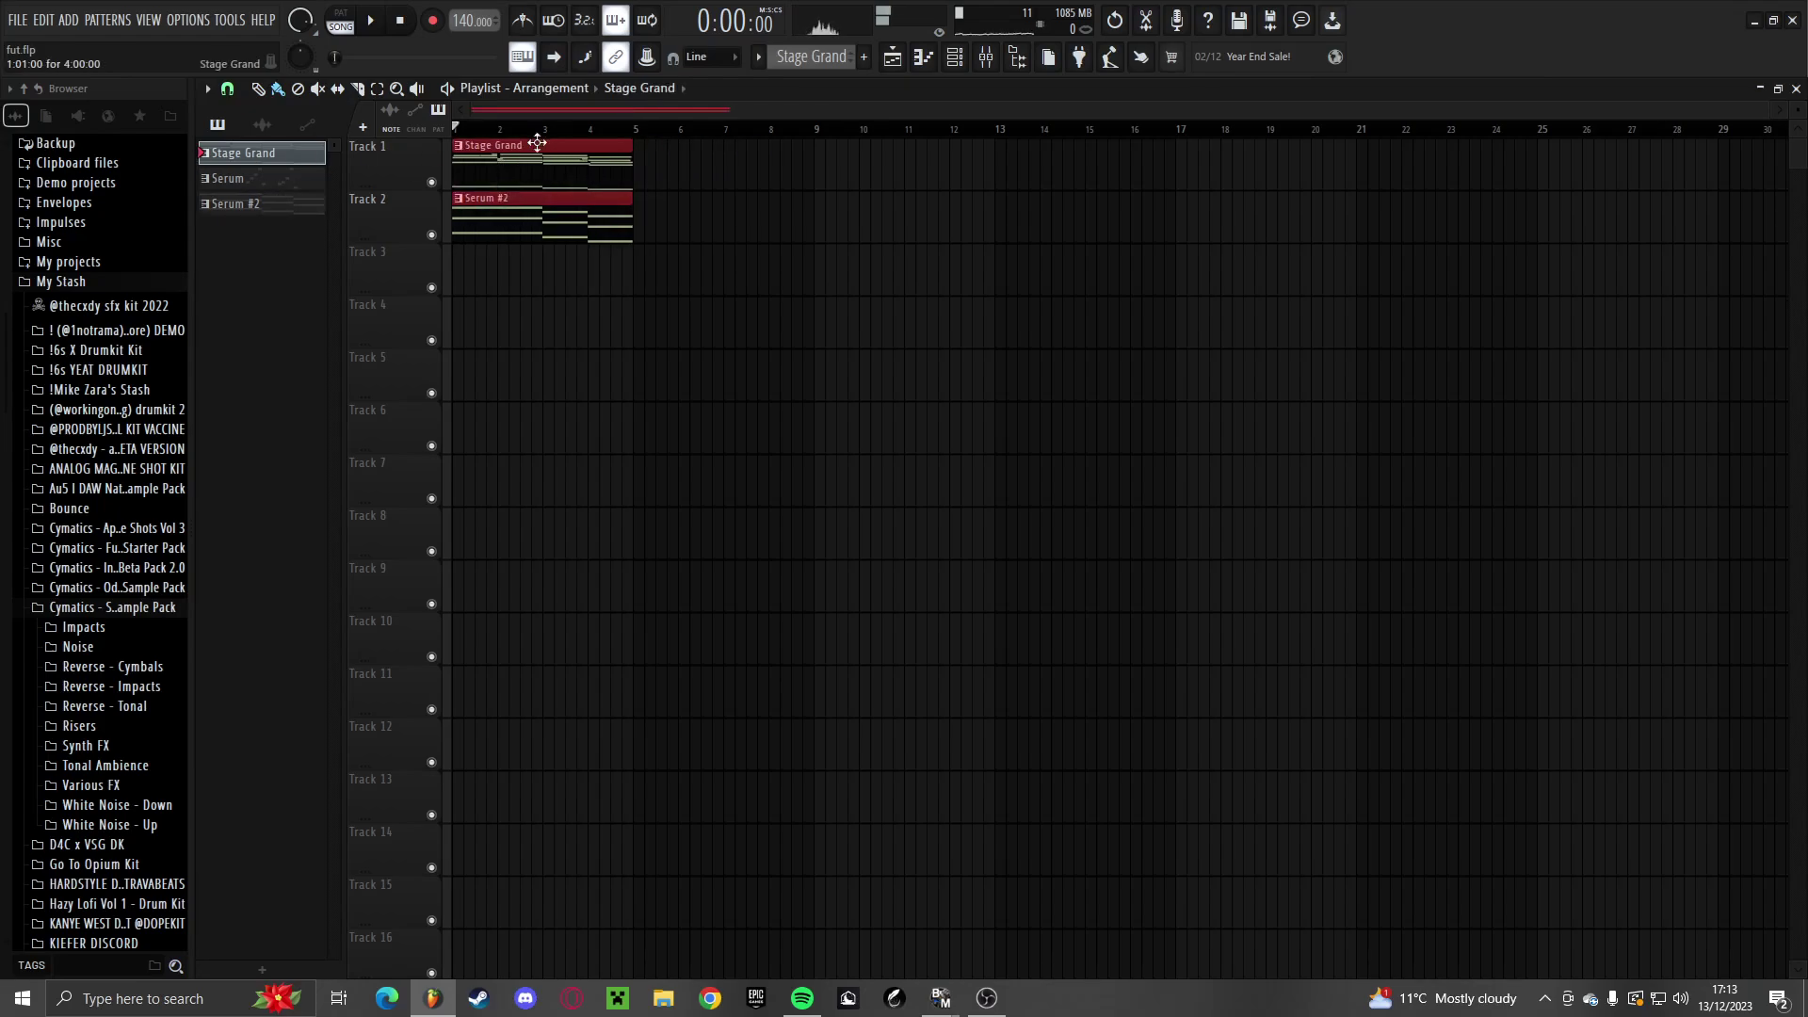
Duplicate the Stage Grand and Serum #2 clips directly after the originals, starting at bar 5, and clear the selection
{"action": "left_click", "coordinate": [957, 60]}
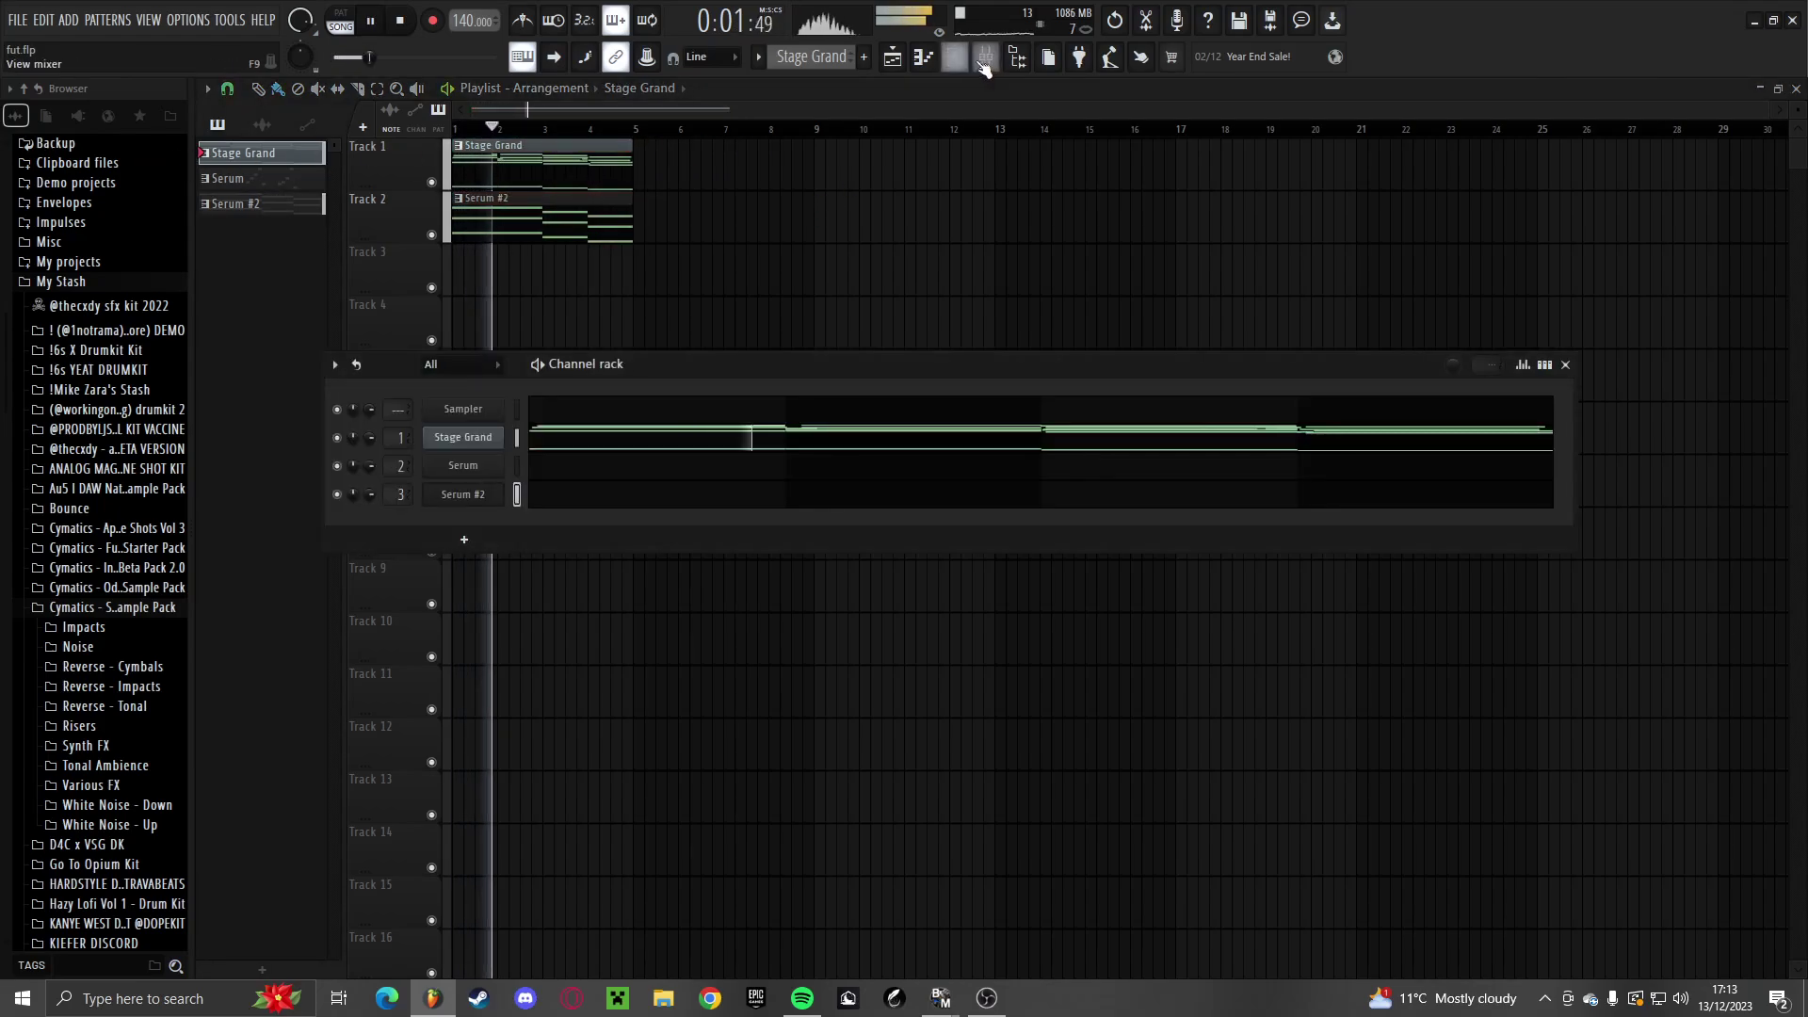
{"action": "left_click", "coordinate": [985, 61]}
{"action": "key", "text": "space"}
{"action": "key", "text": "Escape"}
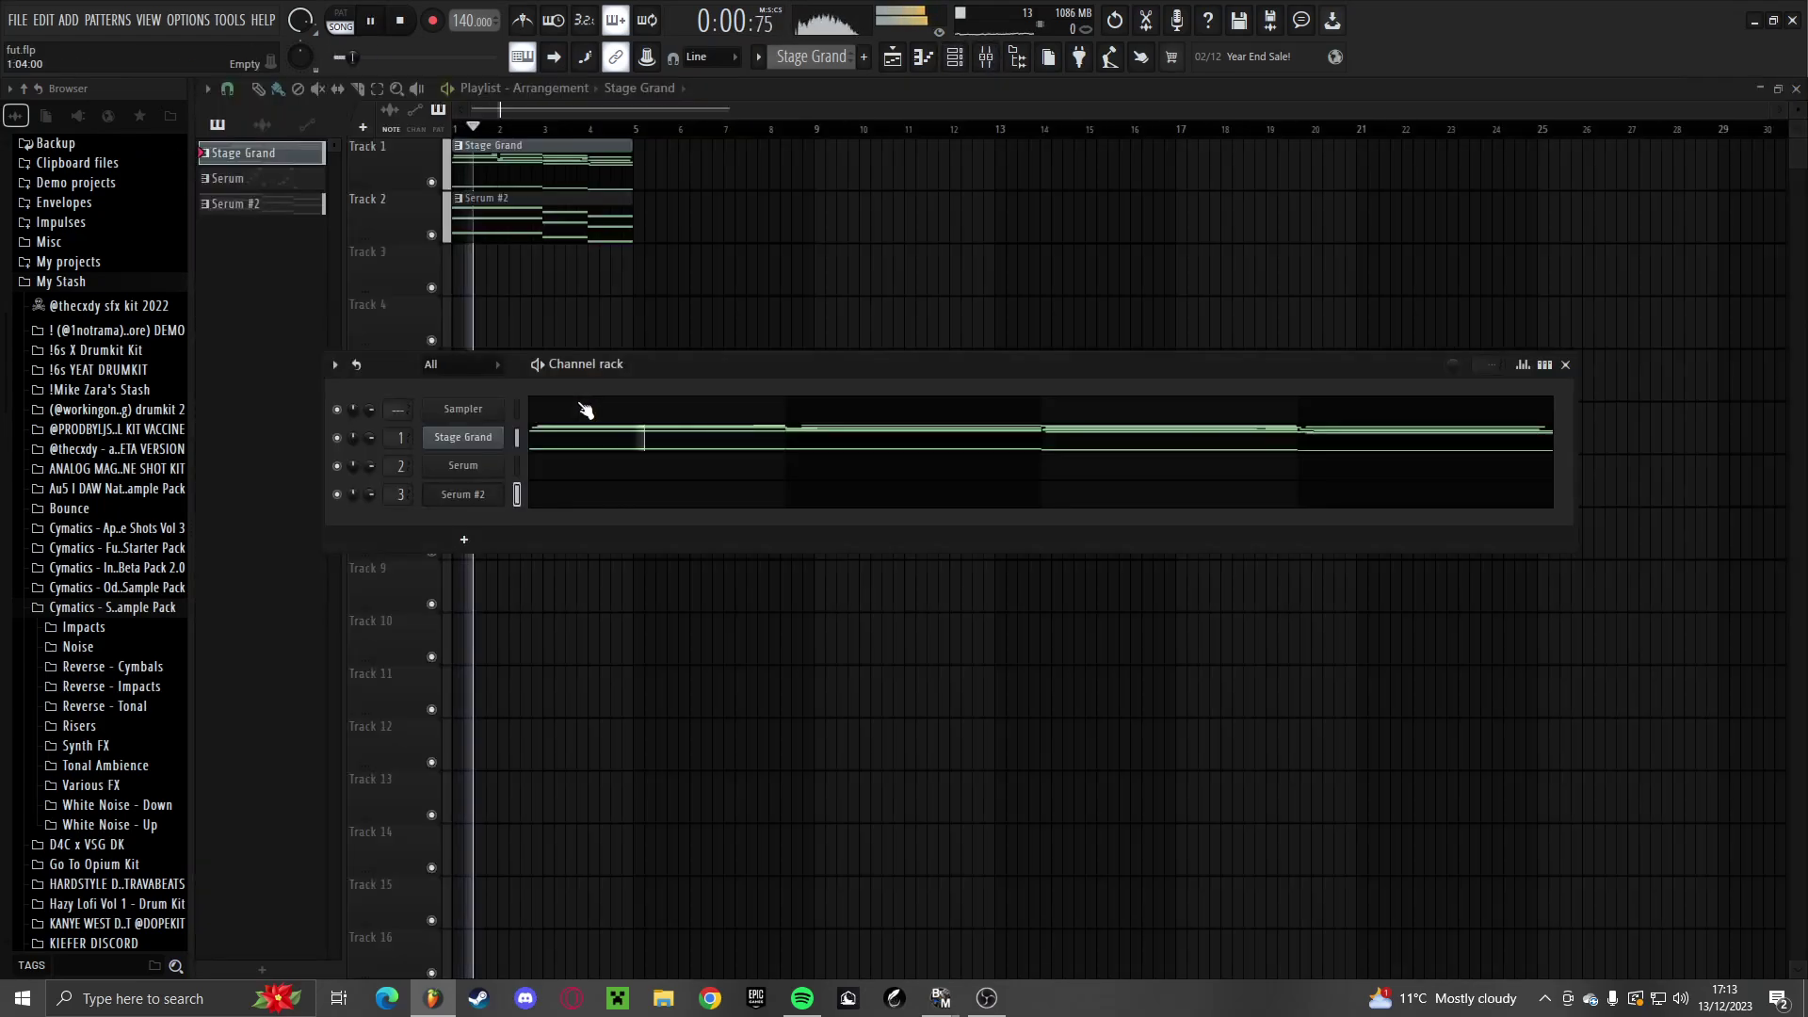
{"action": "key", "text": "Escape"}
{"action": "key", "text": "ctrl+b"}
{"action": "scroll", "coordinate": [502, 340], "scroll_direction": "up", "scroll_amount": 2}
{"action": "key", "text": "ctrl+d"}
Copy the second Stage Grand and Serum #2 clip pair so that it repeats from bar 9
{"action": "left_click", "coordinate": [985, 60]}
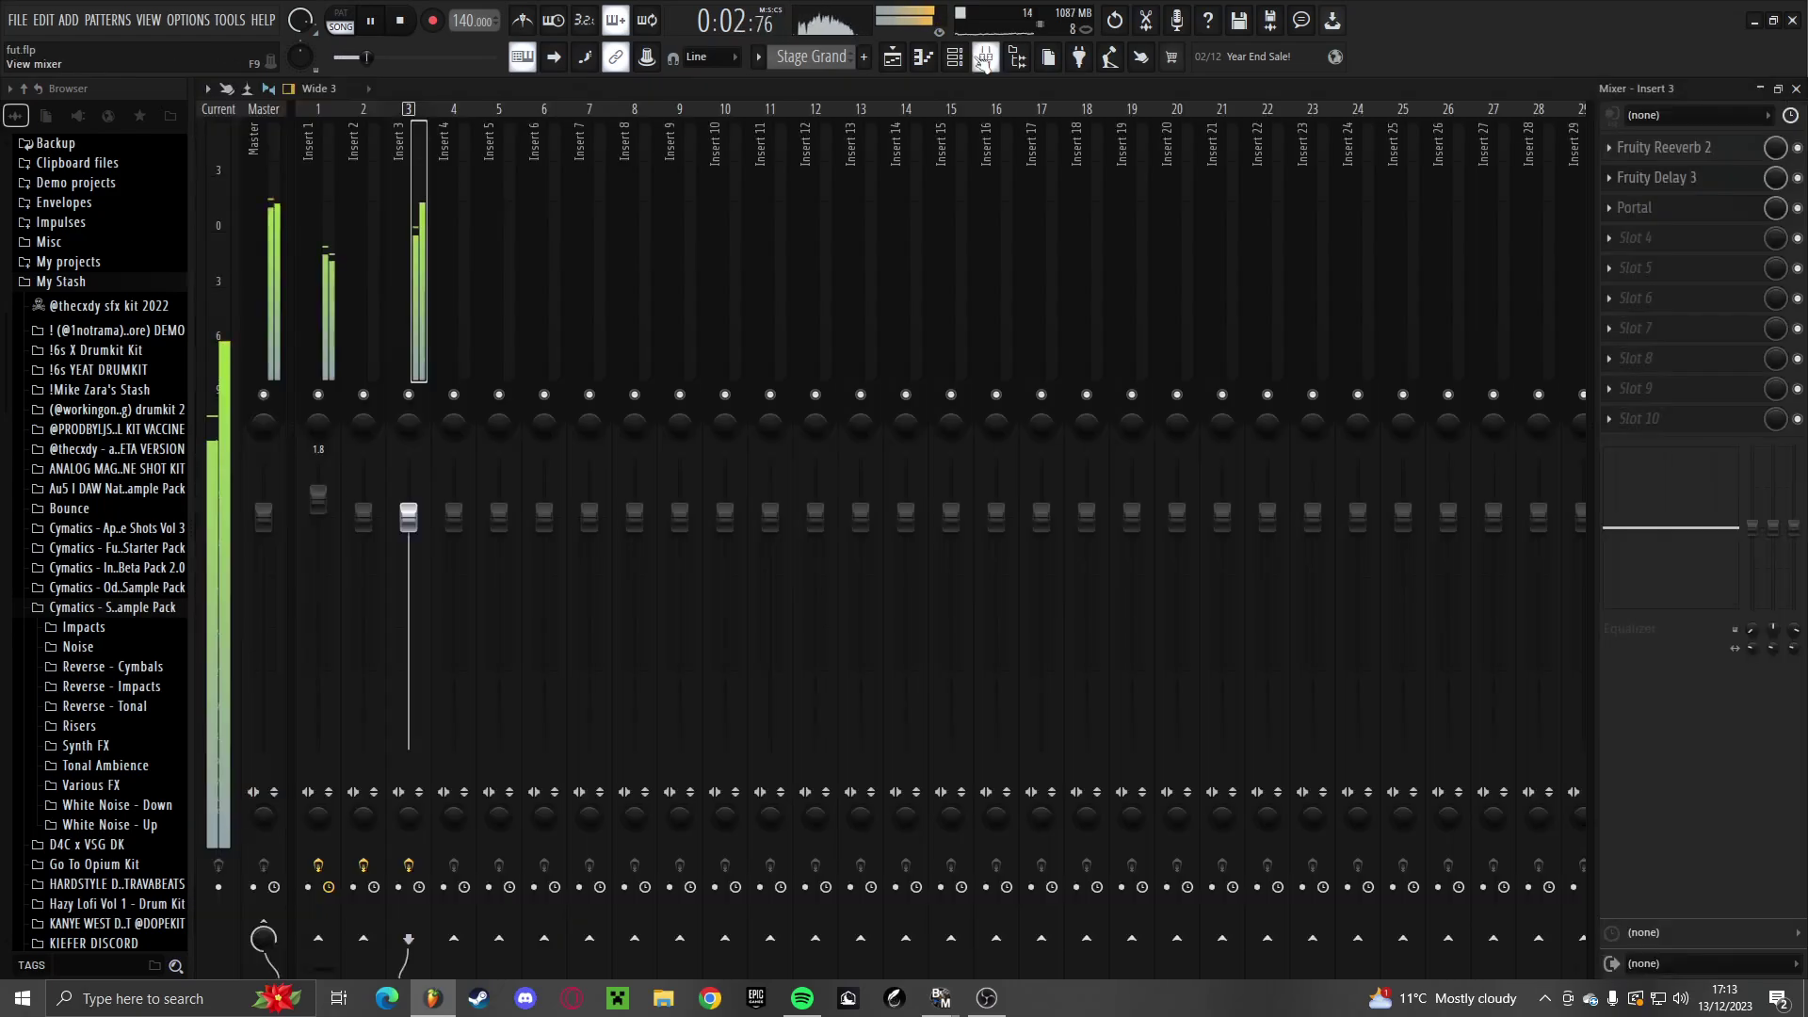
{"action": "left_click", "coordinate": [985, 60]}
{"action": "scroll", "coordinate": [660, 433], "scroll_direction": "down", "scroll_amount": 2}
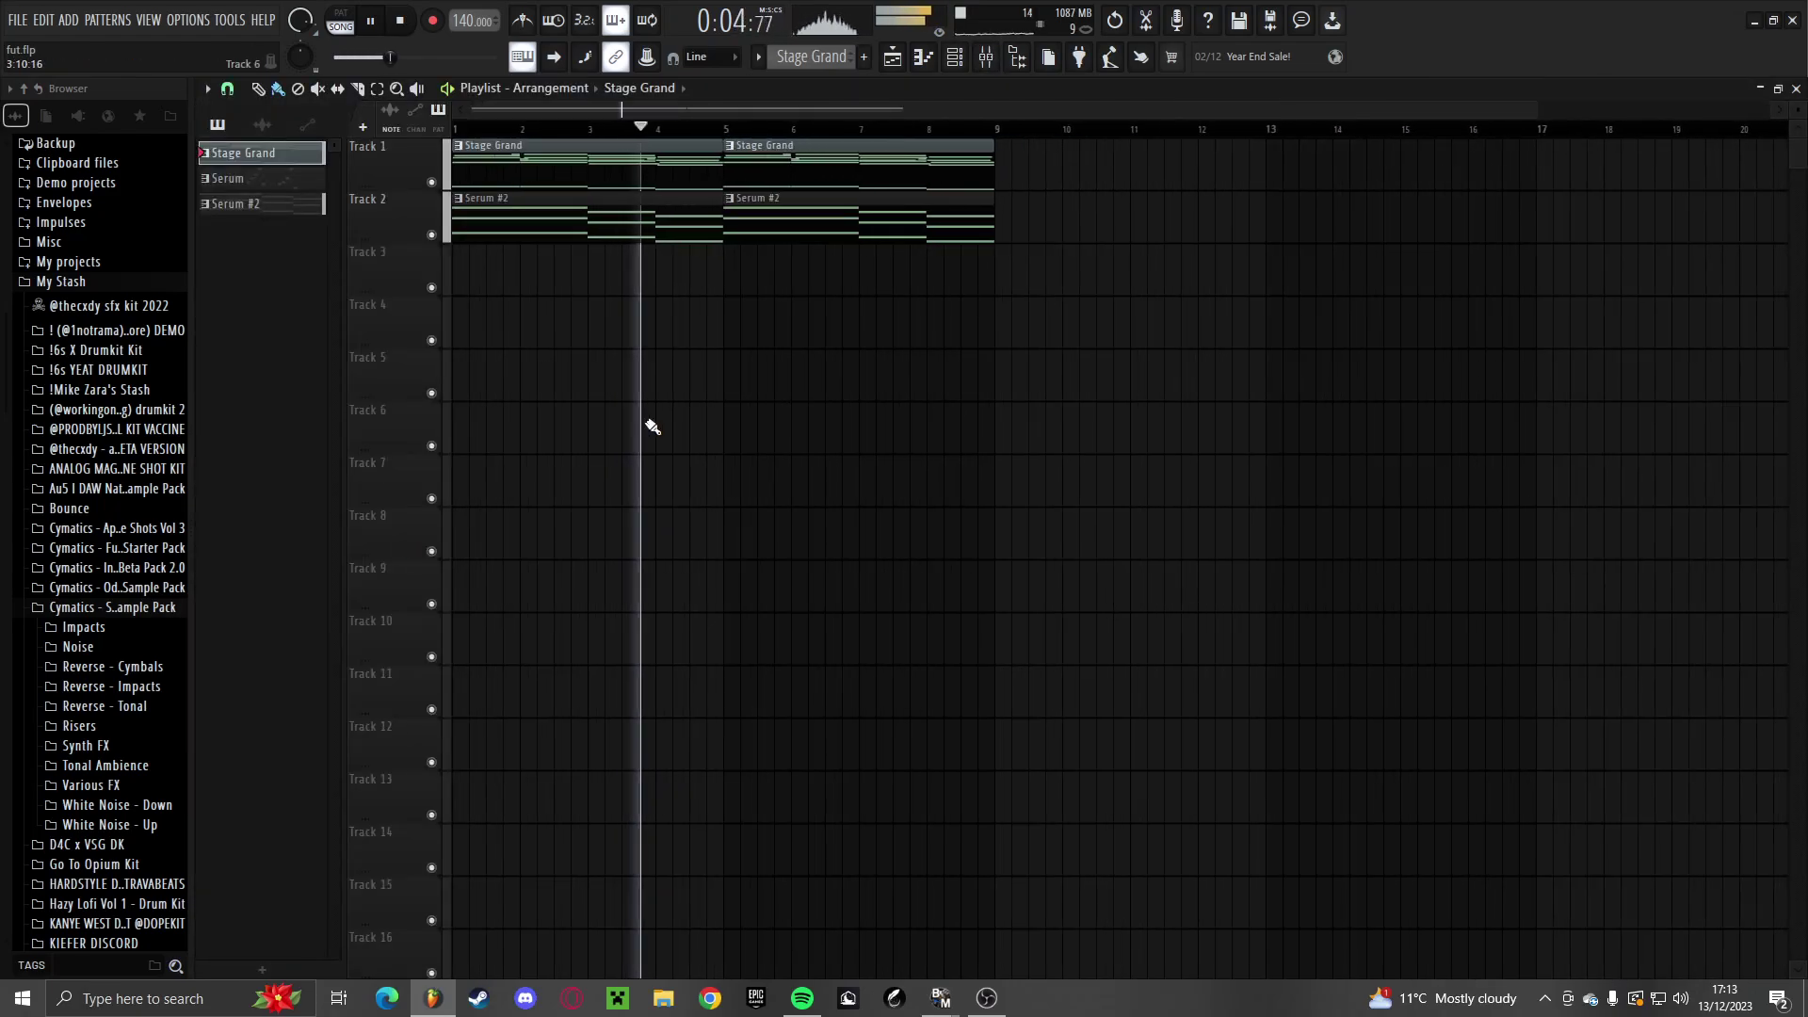
{"action": "scroll", "coordinate": [772, 446], "scroll_direction": "down", "scroll_amount": 2}
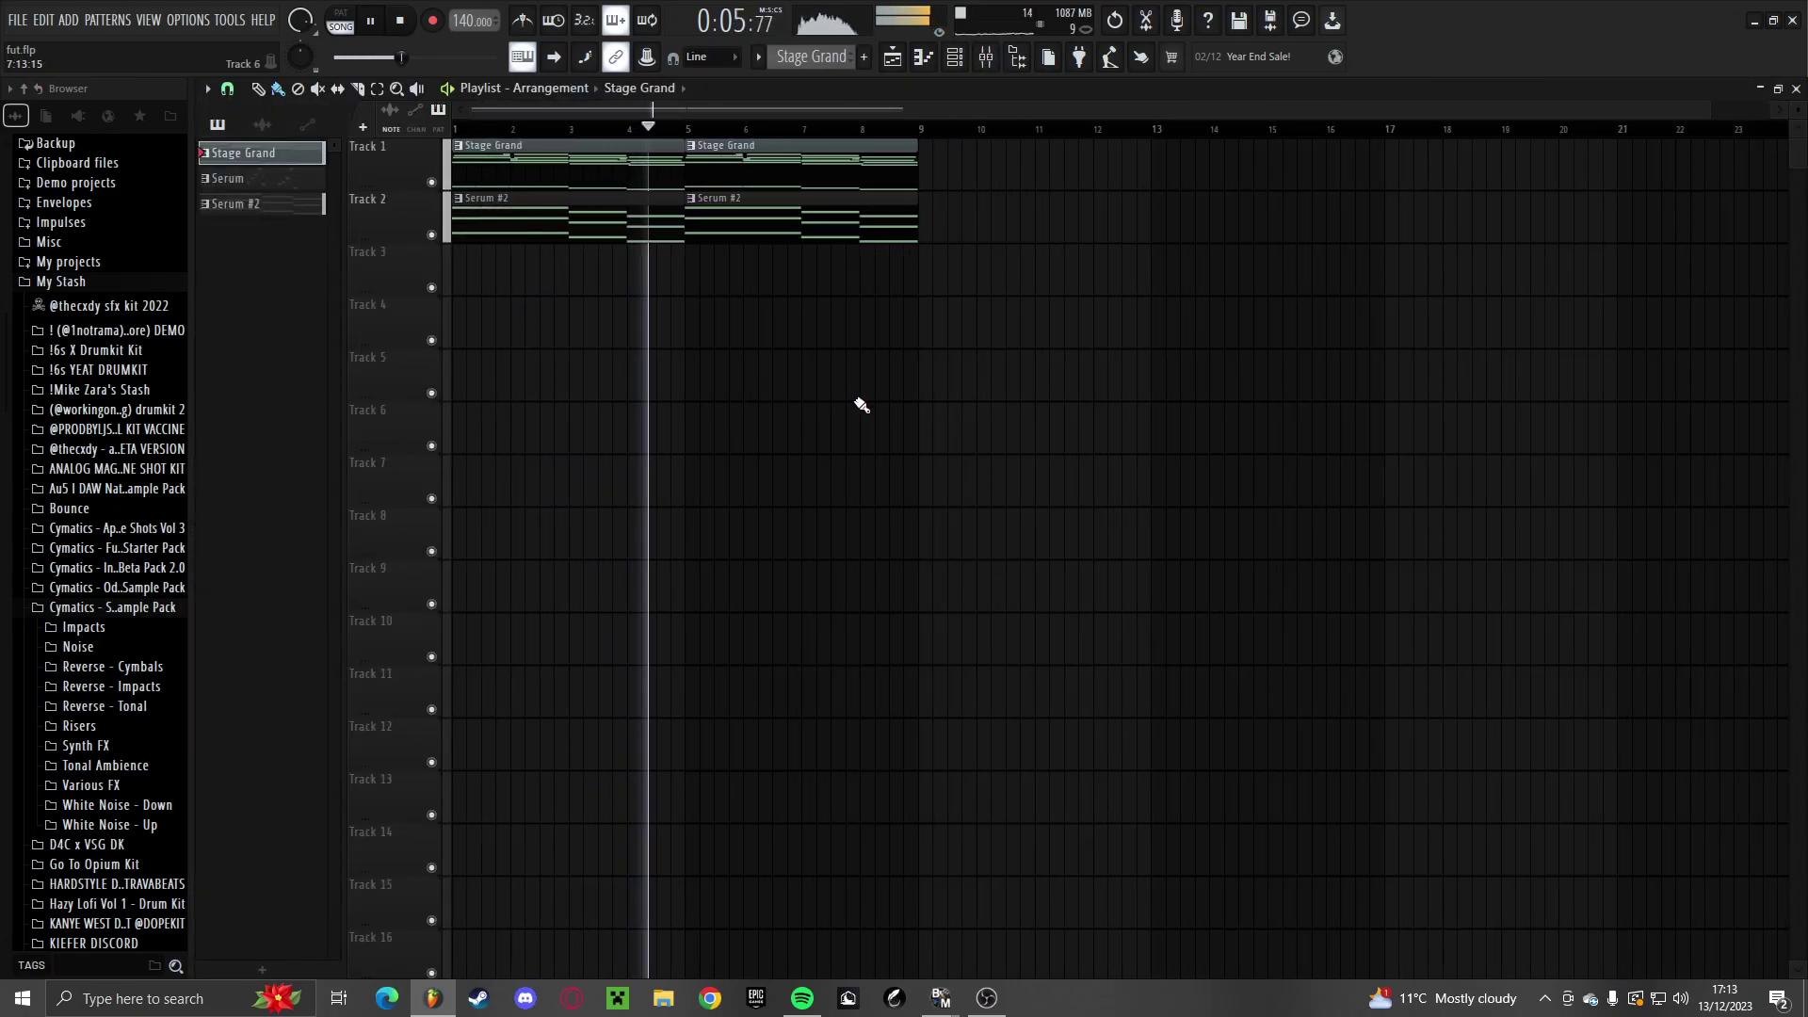
{"action": "left_click", "coordinate": [260, 91]}
{"action": "left_click_drag", "start_coordinate": [904, 268], "coordinate": [744, 170]}
{"action": "key", "text": "ctrl+b"}
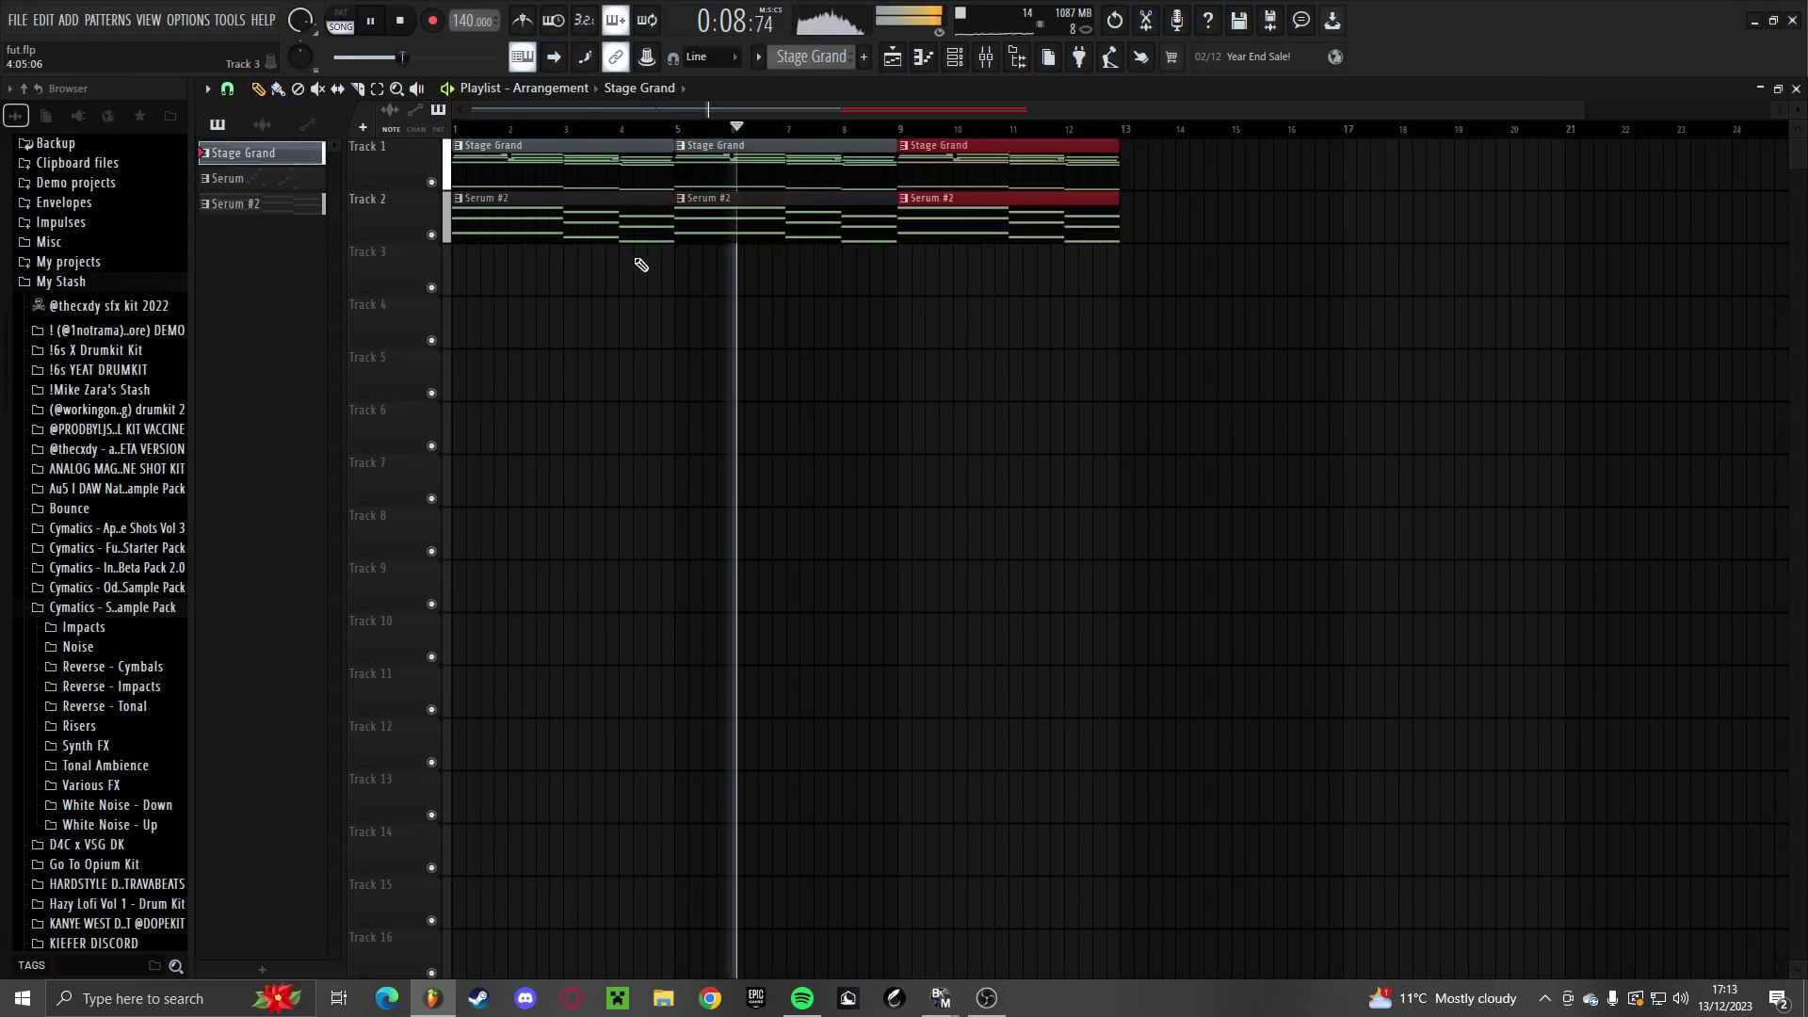
Delete the Stage Grand clip at bar 9 on Track 1 and deselect the Serum #2 clip
{"action": "scroll", "coordinate": [694, 294], "scroll_direction": "down", "scroll_amount": 1}
{"action": "scroll", "coordinate": [980, 383], "scroll_direction": "up", "scroll_amount": 2}
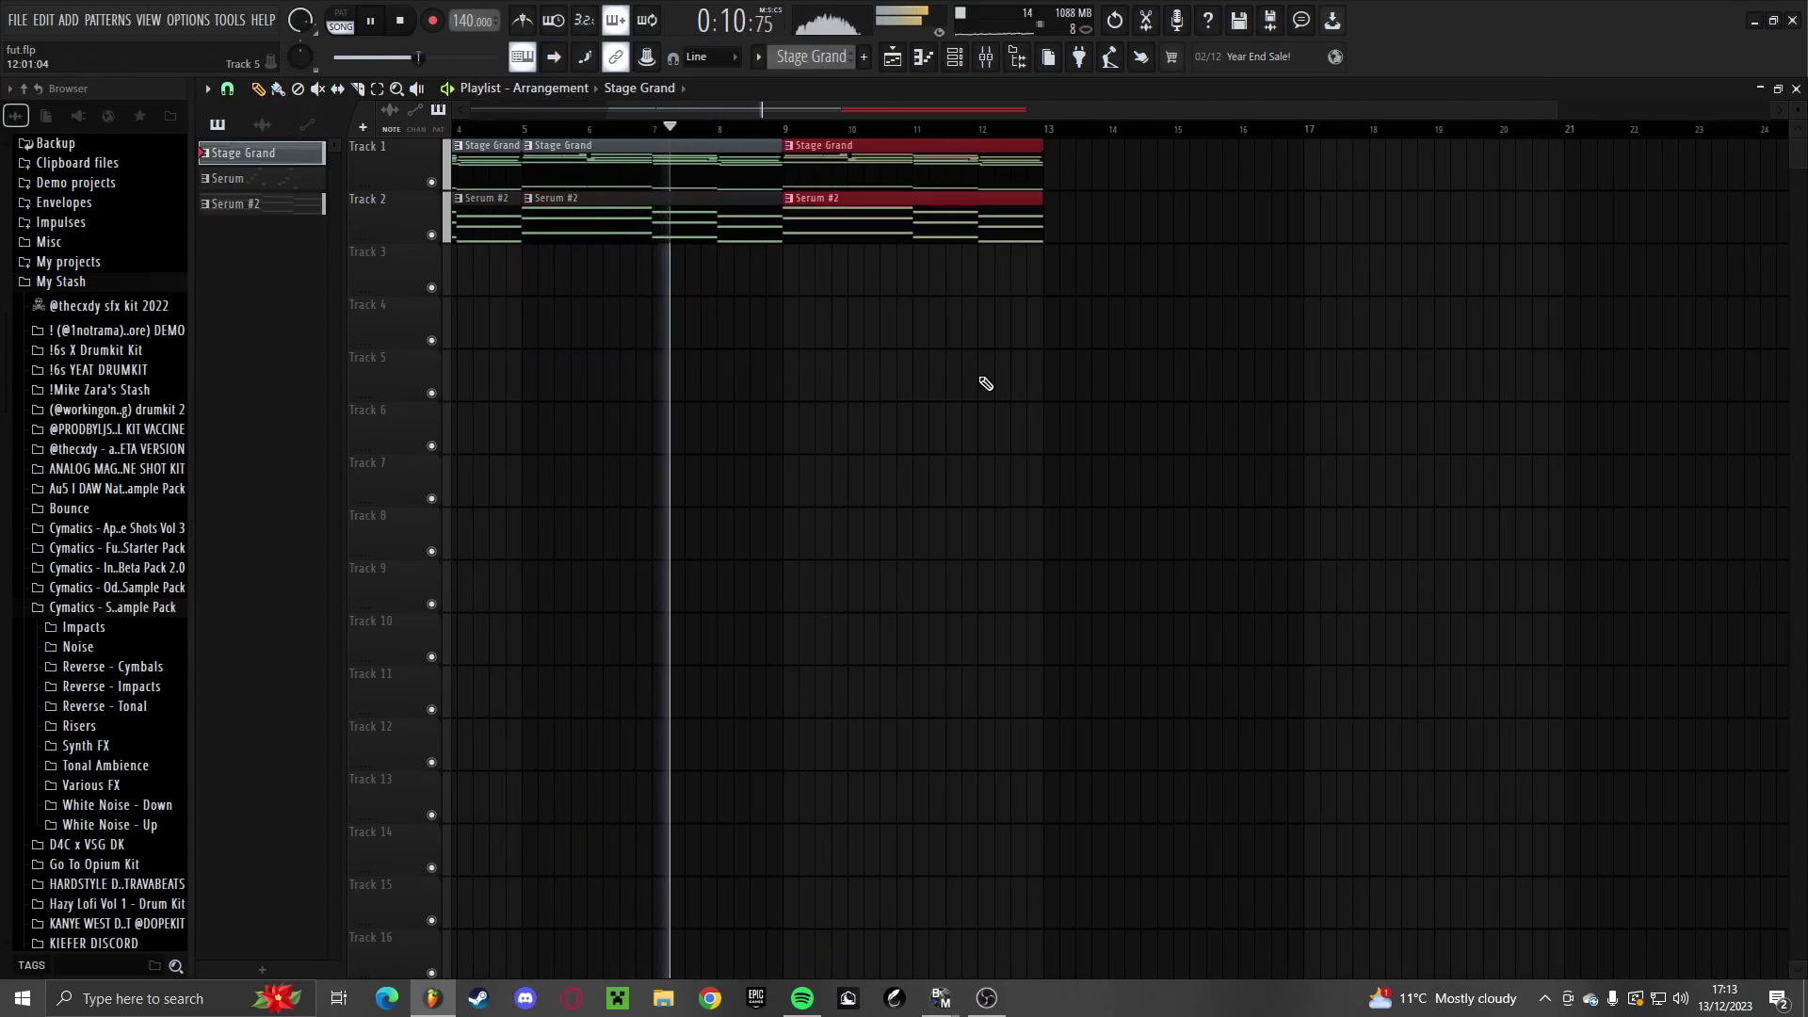
{"action": "scroll", "coordinate": [919, 367], "scroll_direction": "up", "scroll_amount": 2}
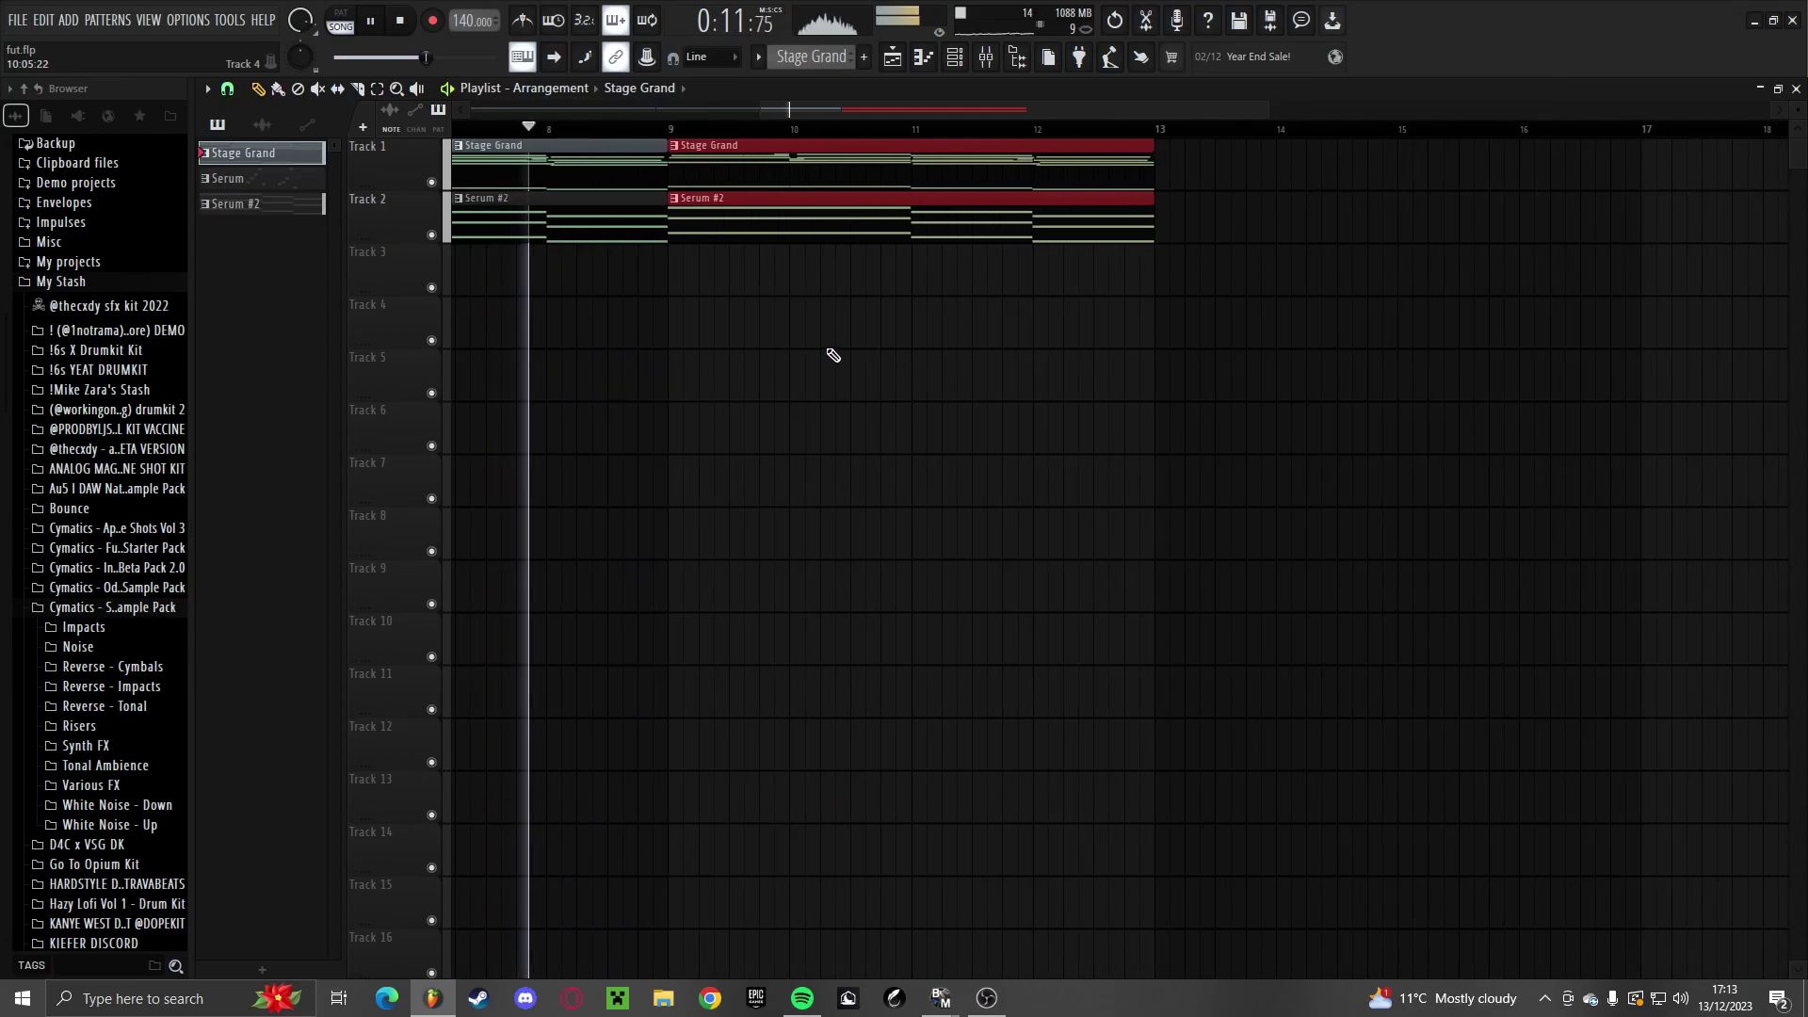
{"action": "right_click", "coordinate": [753, 173]}
{"action": "left_click", "coordinate": [752, 327], "text": "ctrl"}
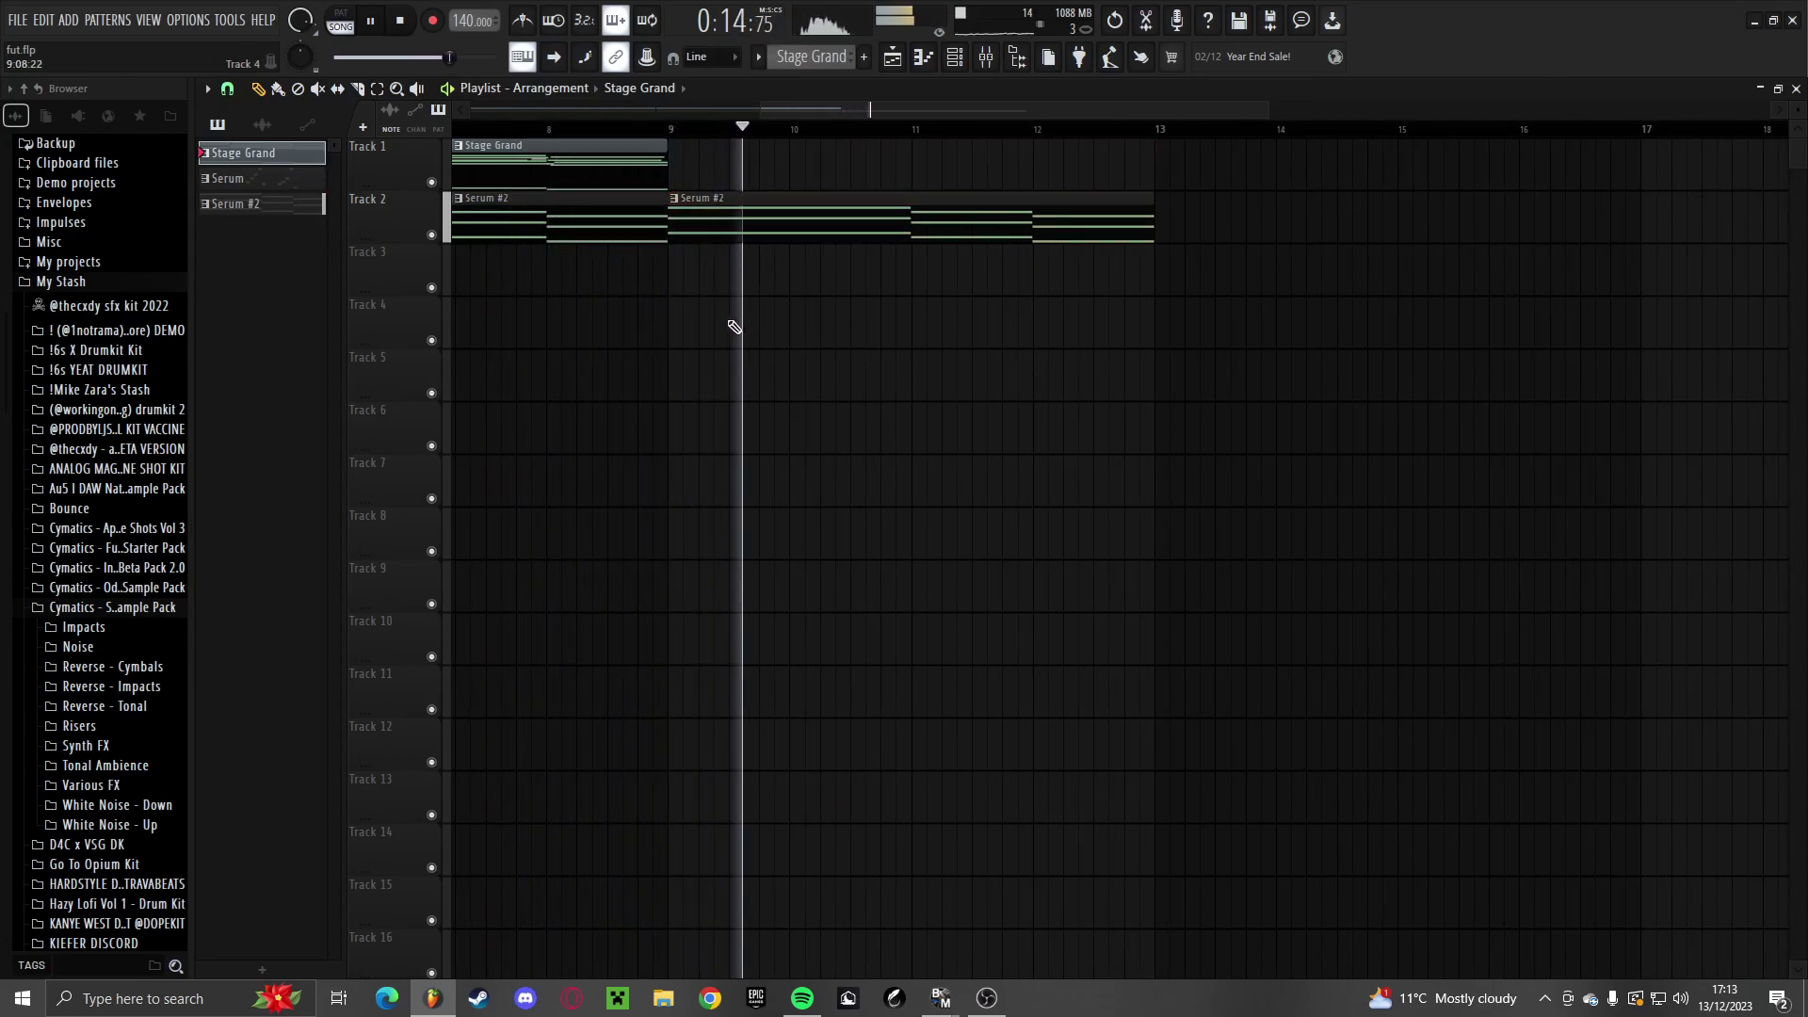
Create an empty pattern named drums and place it on Track 5 from bar 9 to about bar 13
{"action": "key", "text": "space"}
{"action": "key", "text": "F4"}
{"action": "type", "text": "dru"}
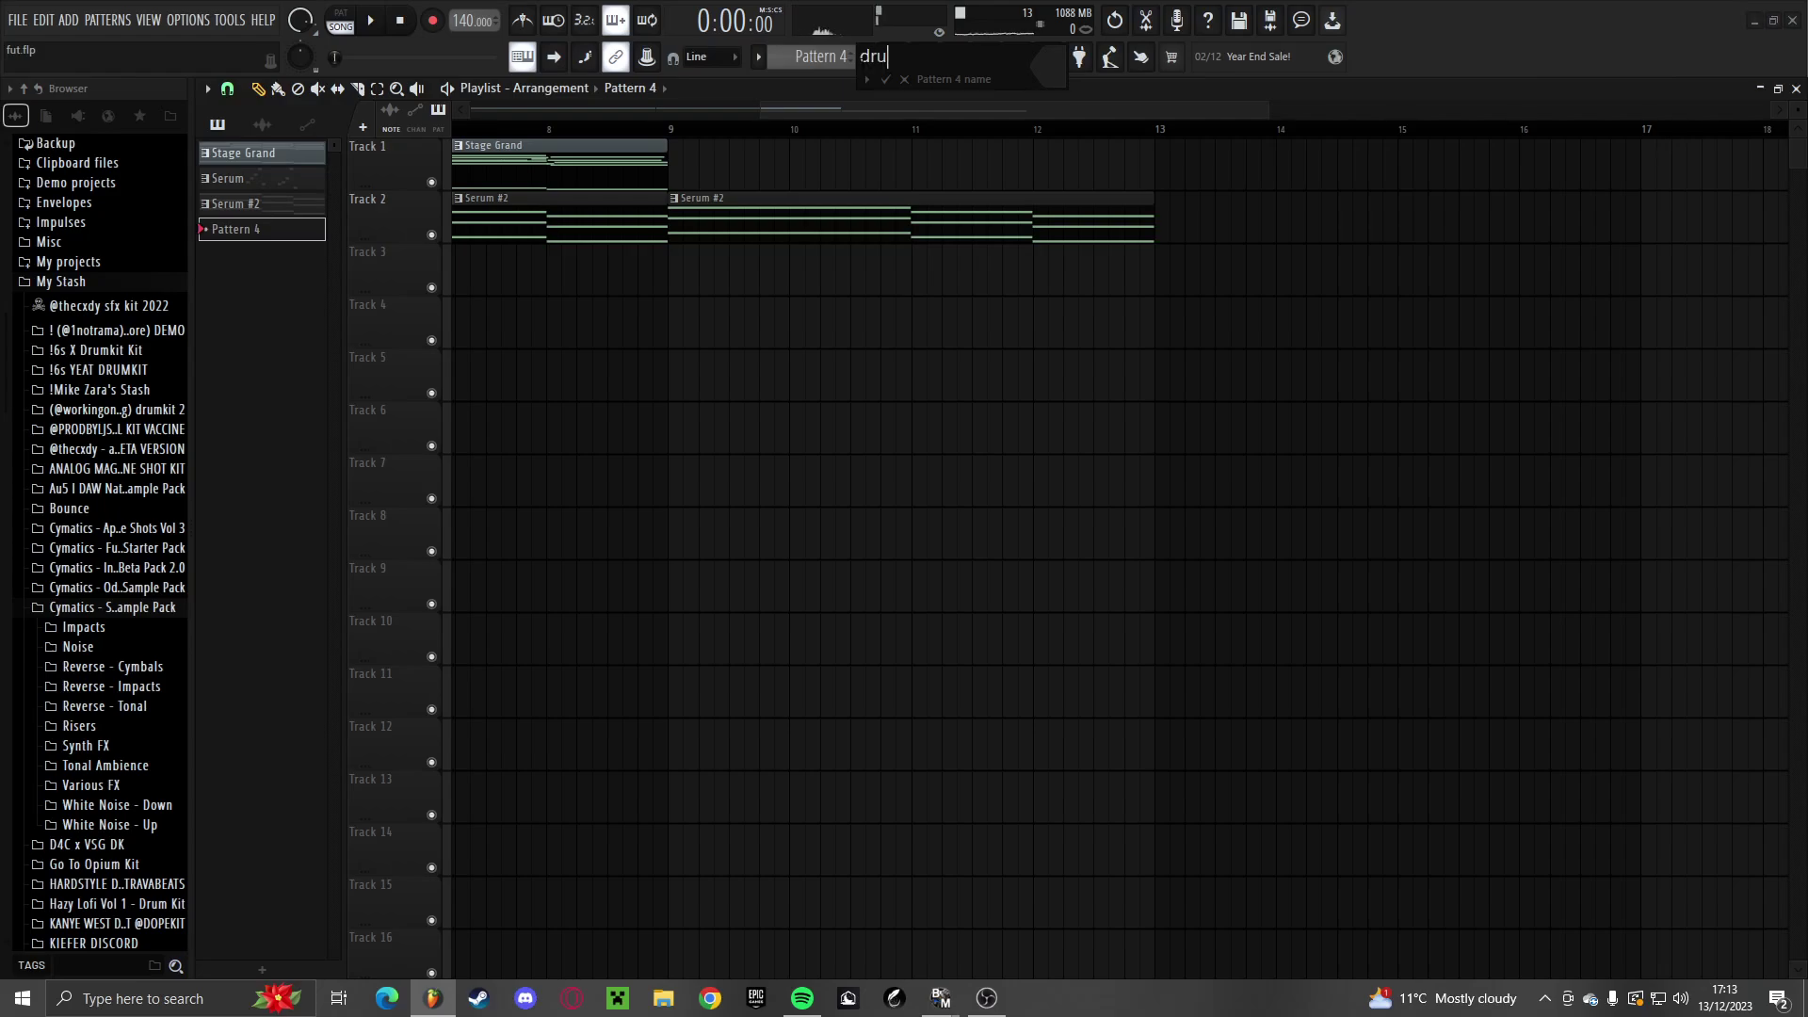
{"action": "type", "text": "ms"}
{"action": "key", "text": "Return"}
{"action": "left_click", "coordinate": [671, 370]}
{"action": "key", "text": "space"}
{"action": "left_click_drag", "start_coordinate": [787, 371], "coordinate": [1162, 392]}
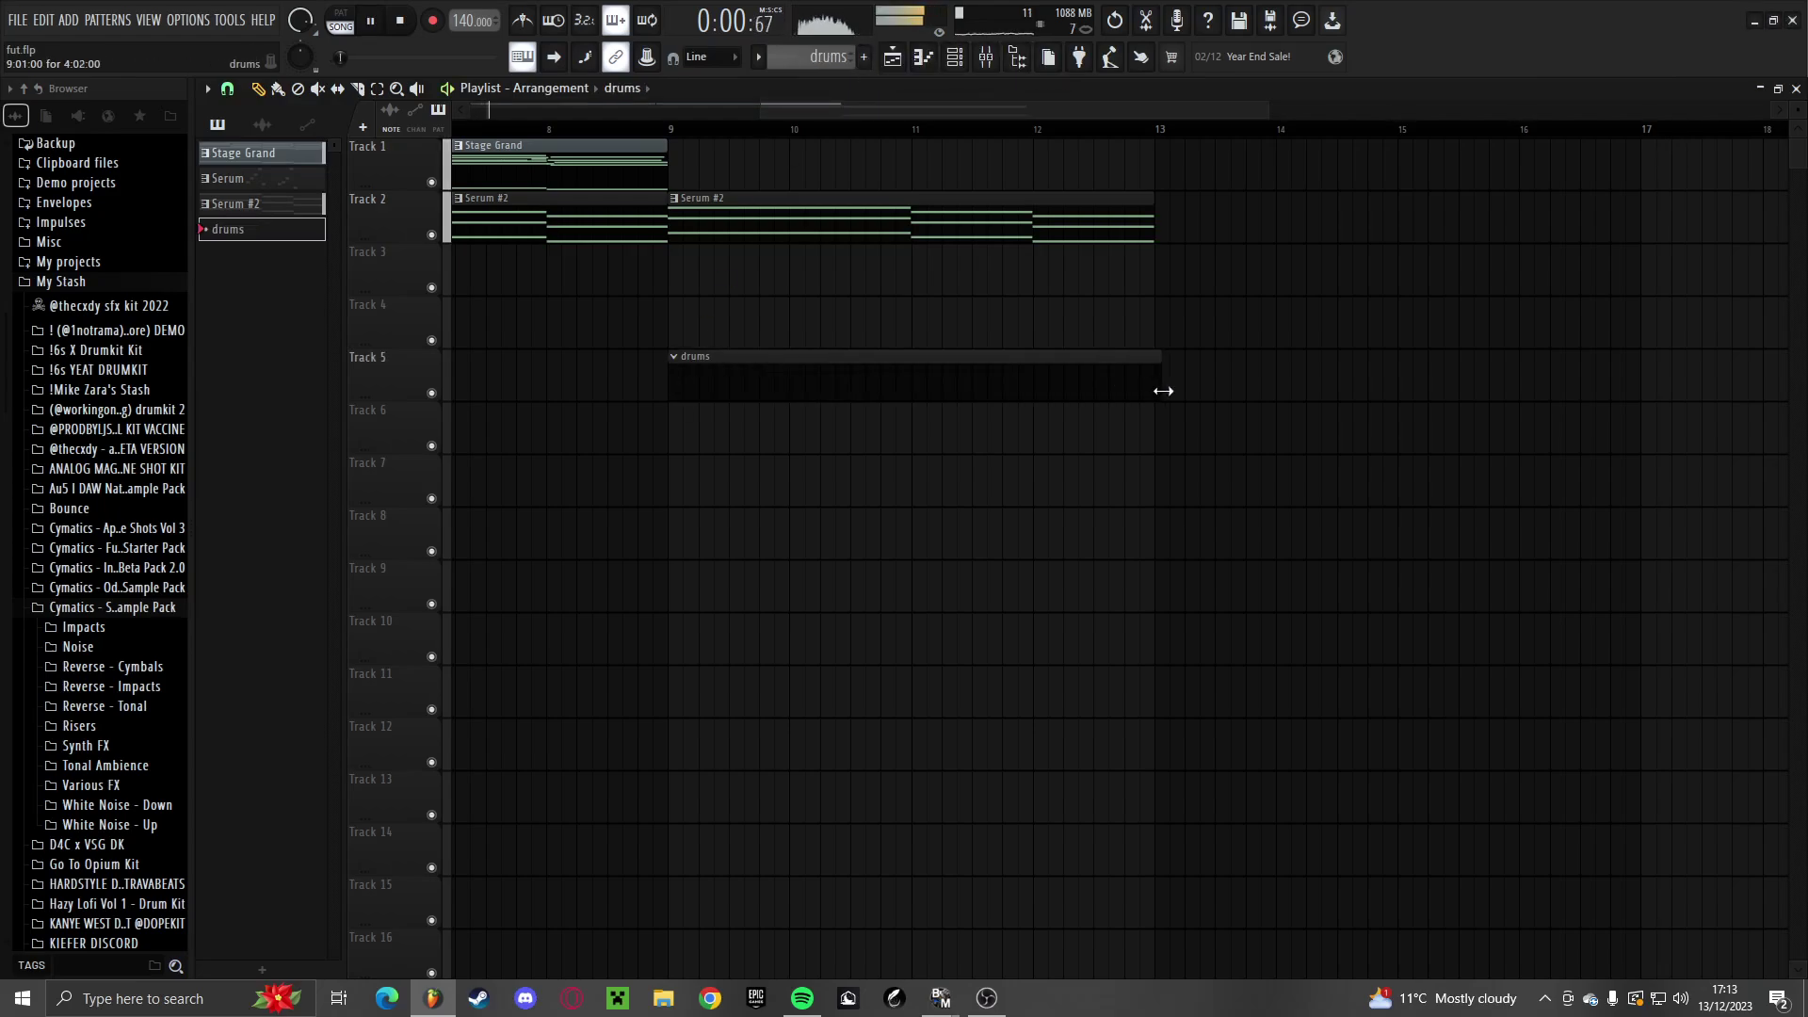
Lower the mixer levels of Insert 3 to -0.9 dB and Insert 1 to about -2.5 dB during playback
{"action": "left_click", "coordinate": [962, 60]}
{"action": "left_click", "coordinate": [985, 60]}
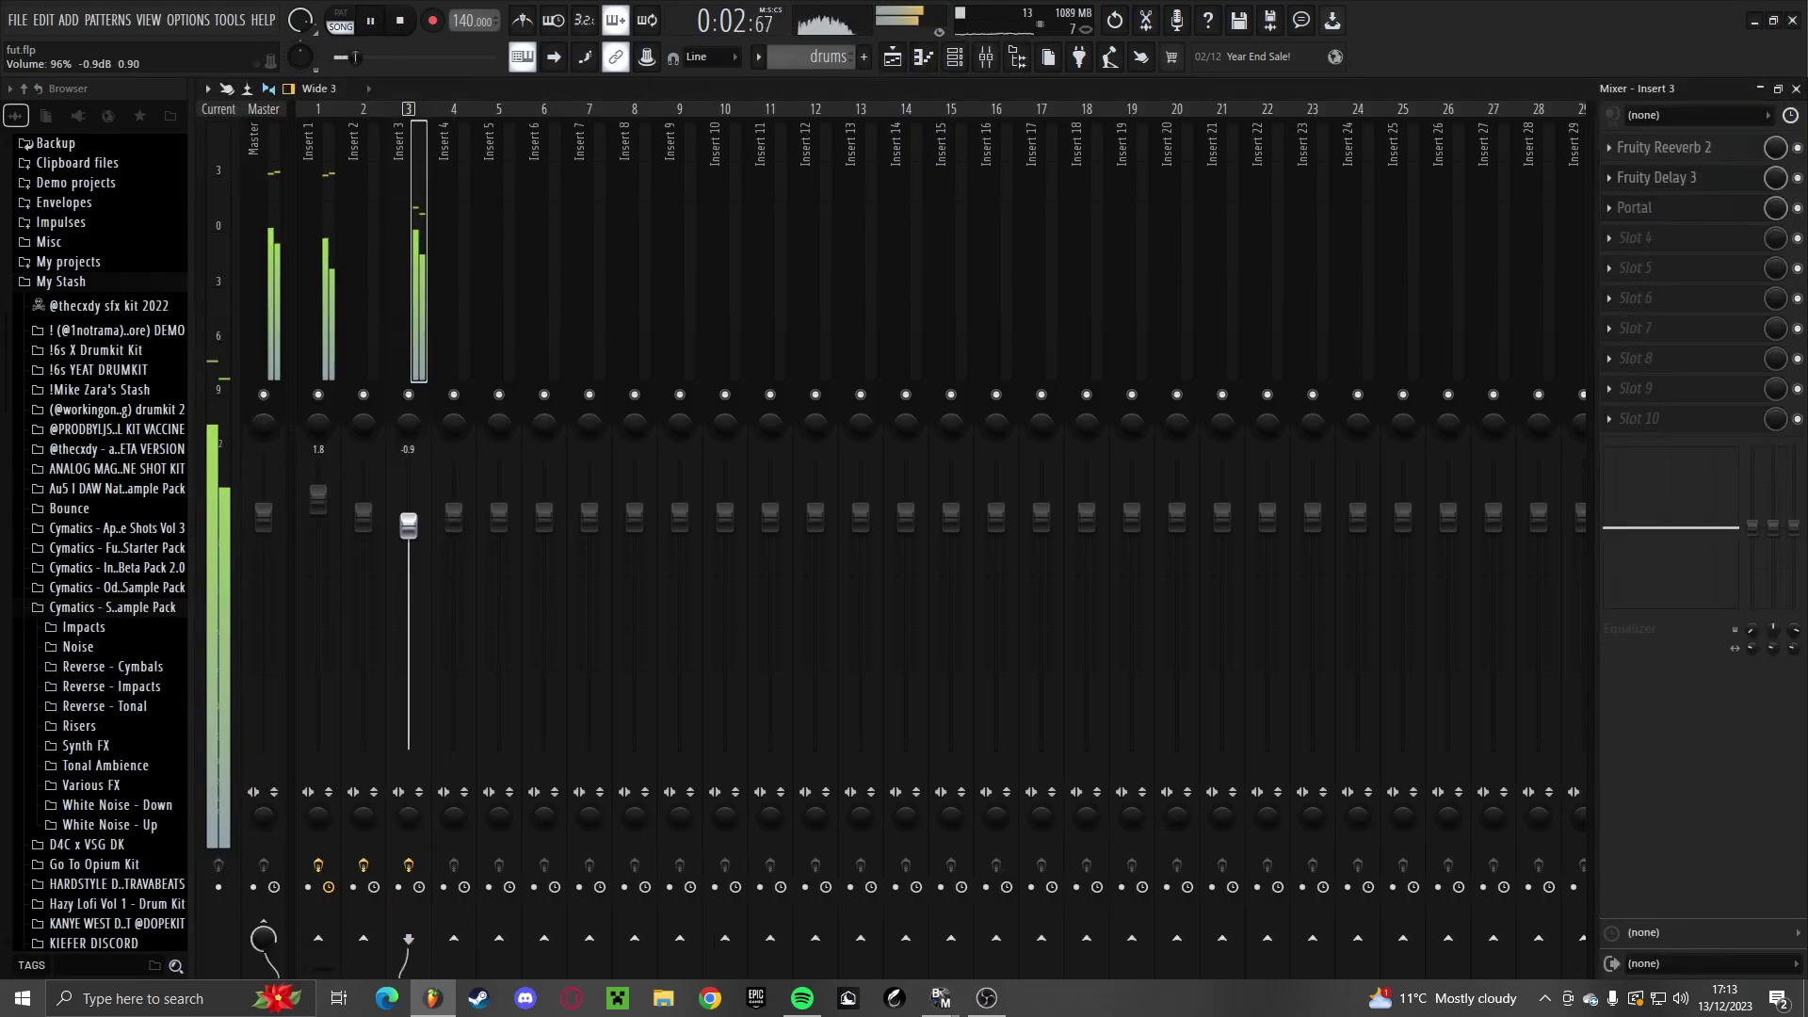
{"action": "left_click_drag", "start_coordinate": [319, 494], "coordinate": [319, 545]}
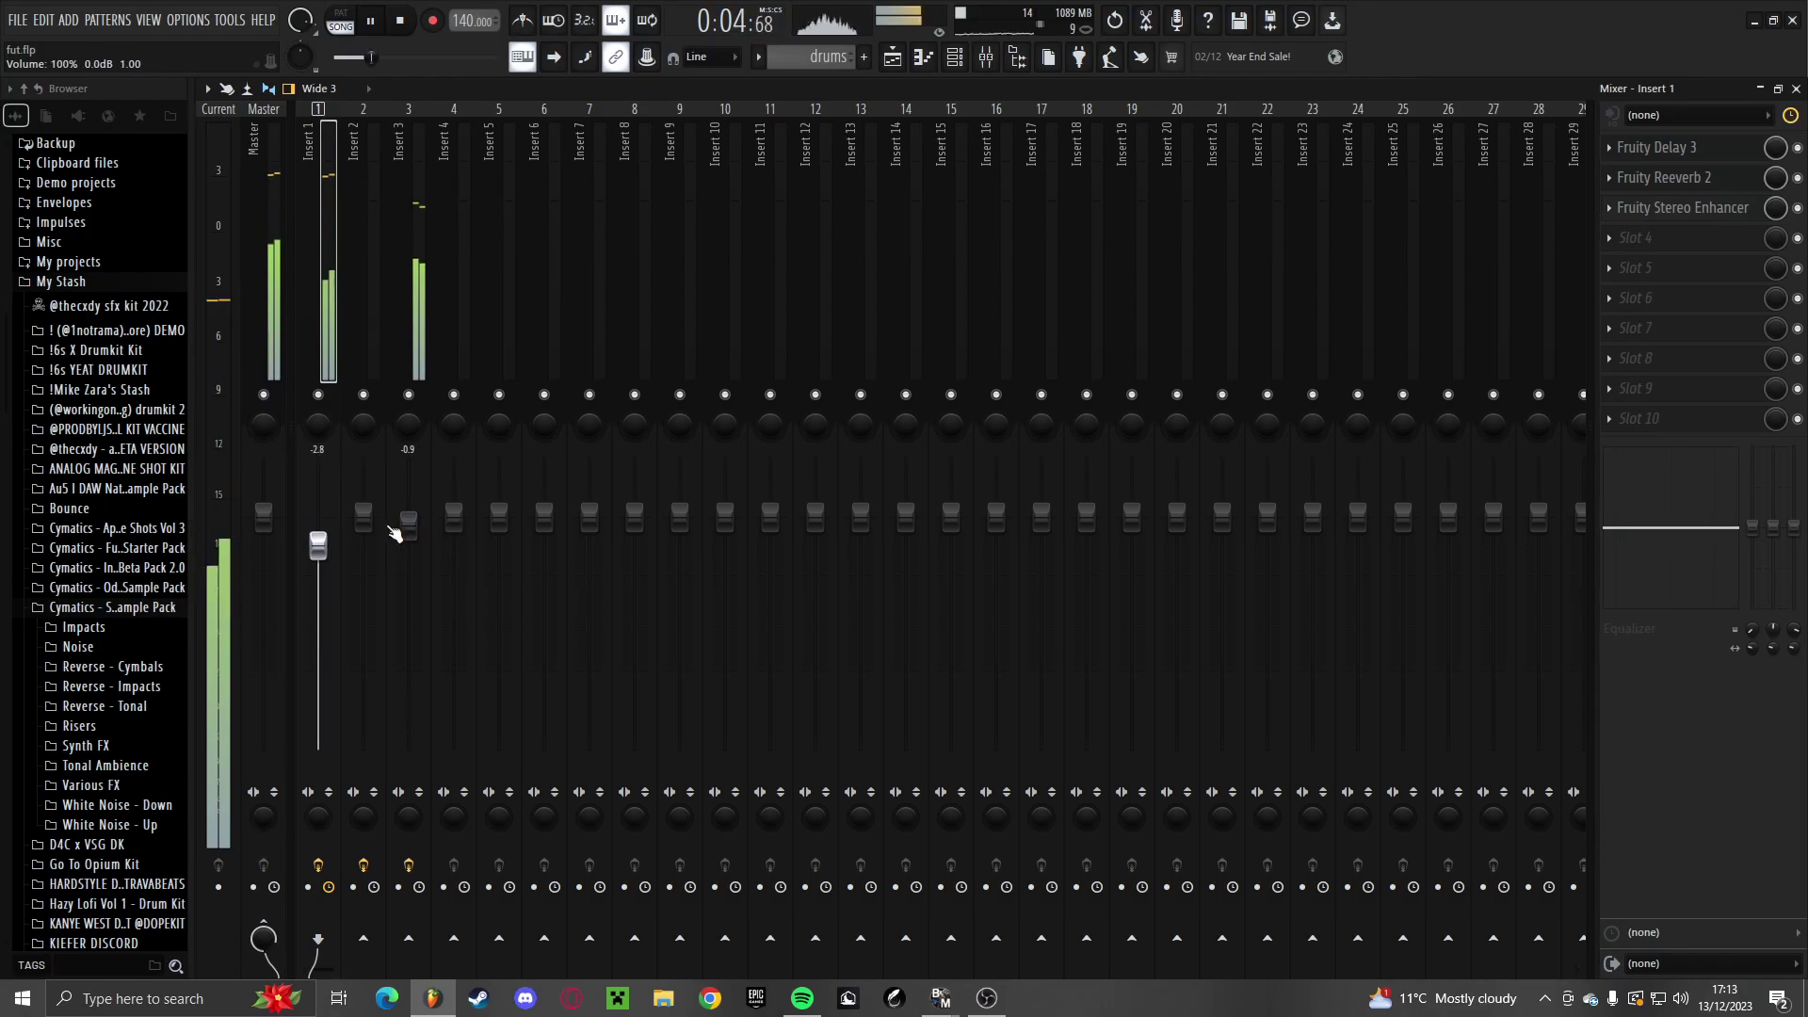
{"action": "key", "text": "F9"}
{"action": "key", "text": "F6"}
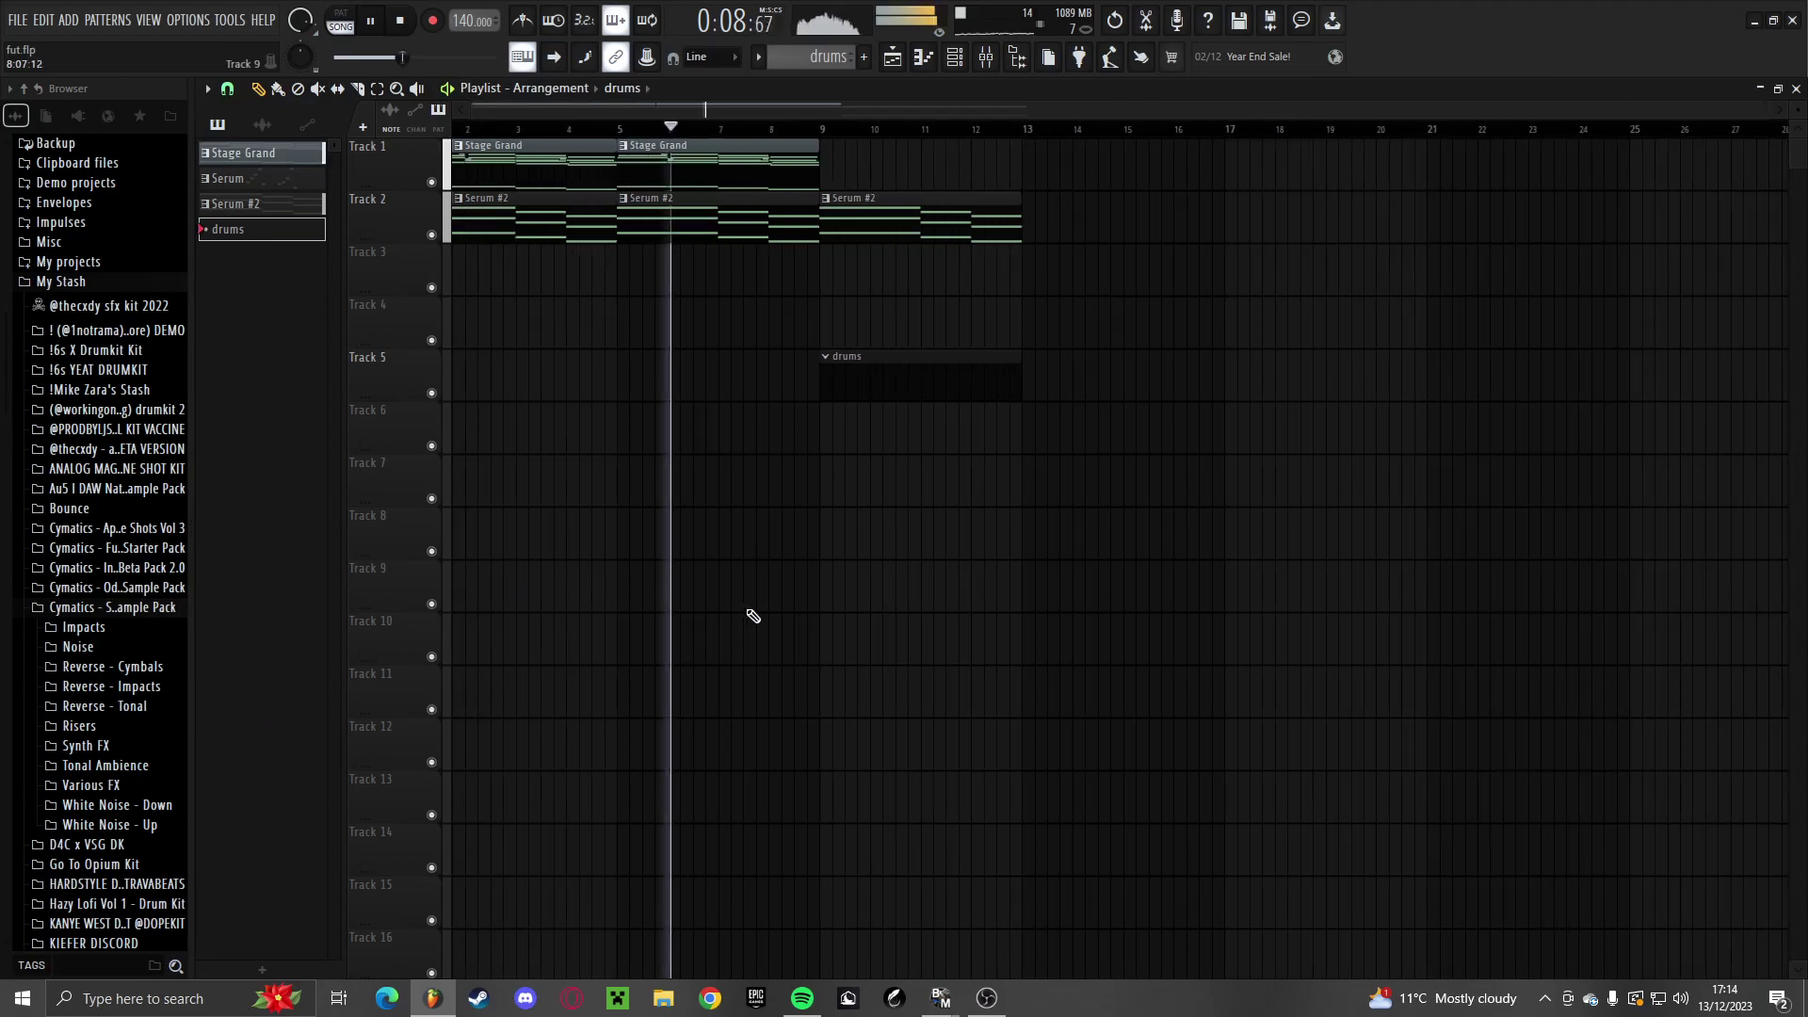
Solo Insert 3 in the mixer, listen to it, and return to the playlist
{"action": "key", "text": "F9"}
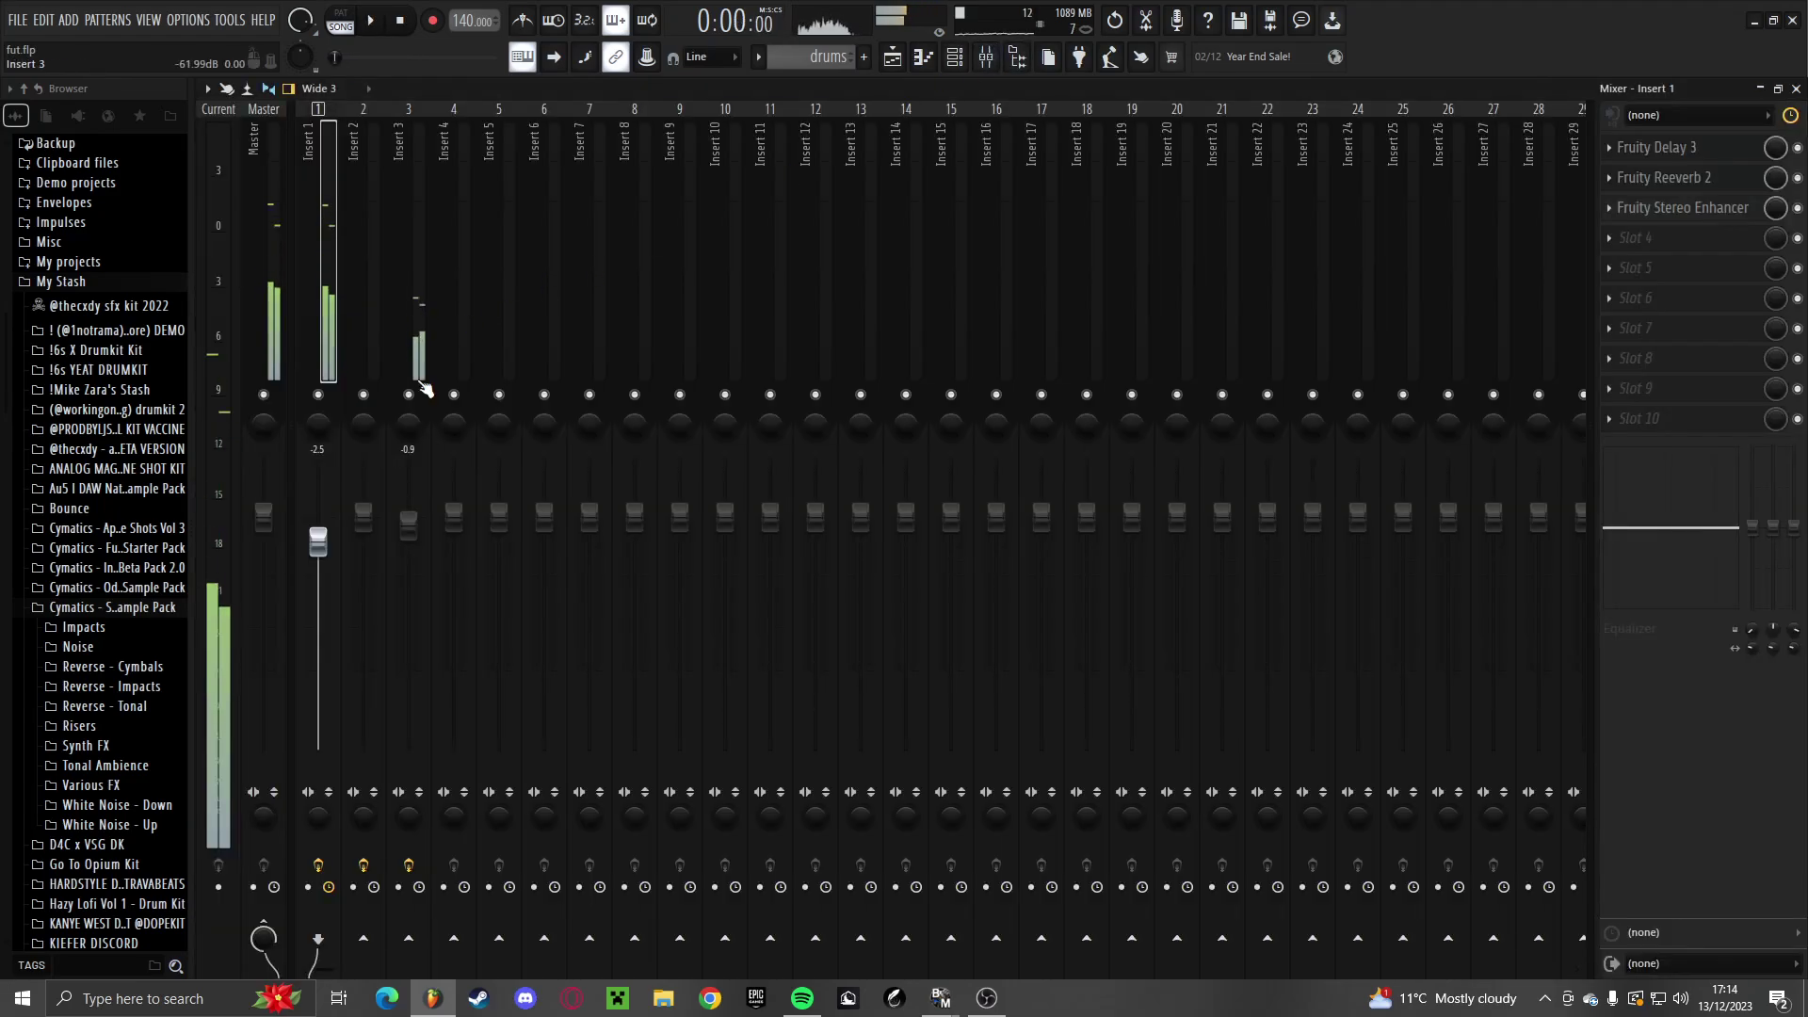
{"action": "left_click", "coordinate": [422, 390]}
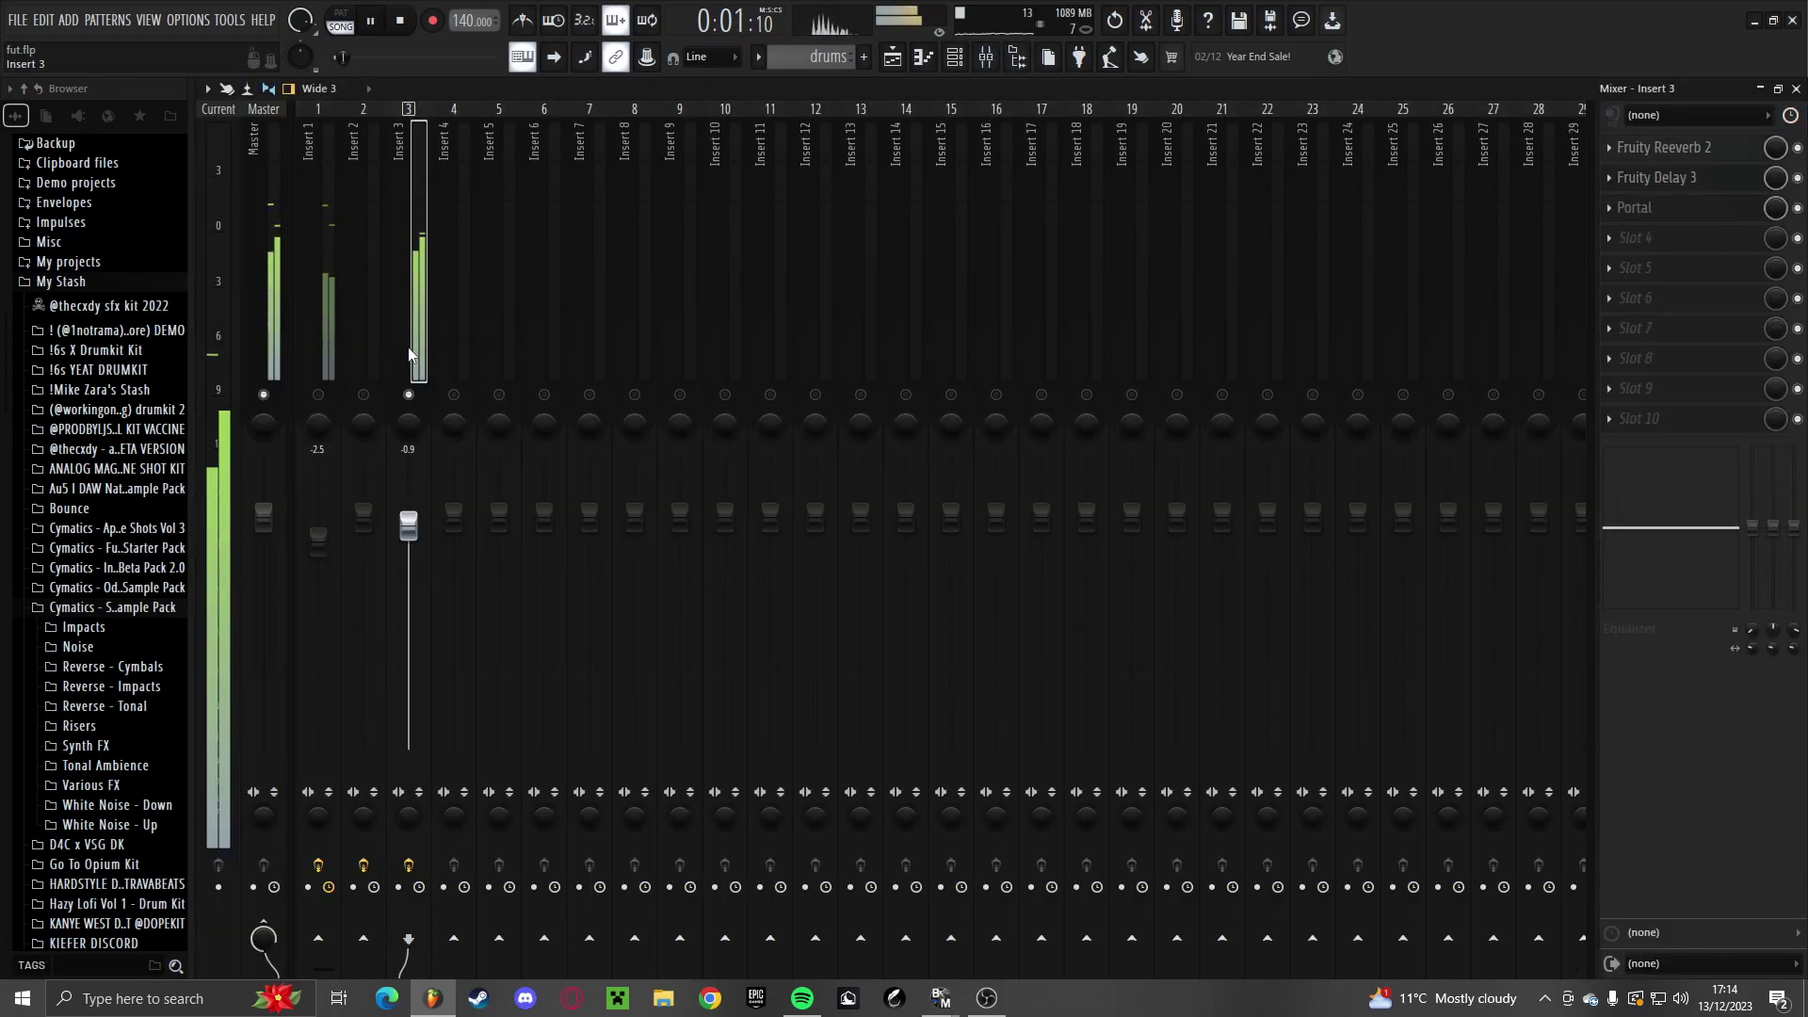
{"action": "key", "text": "F9"}
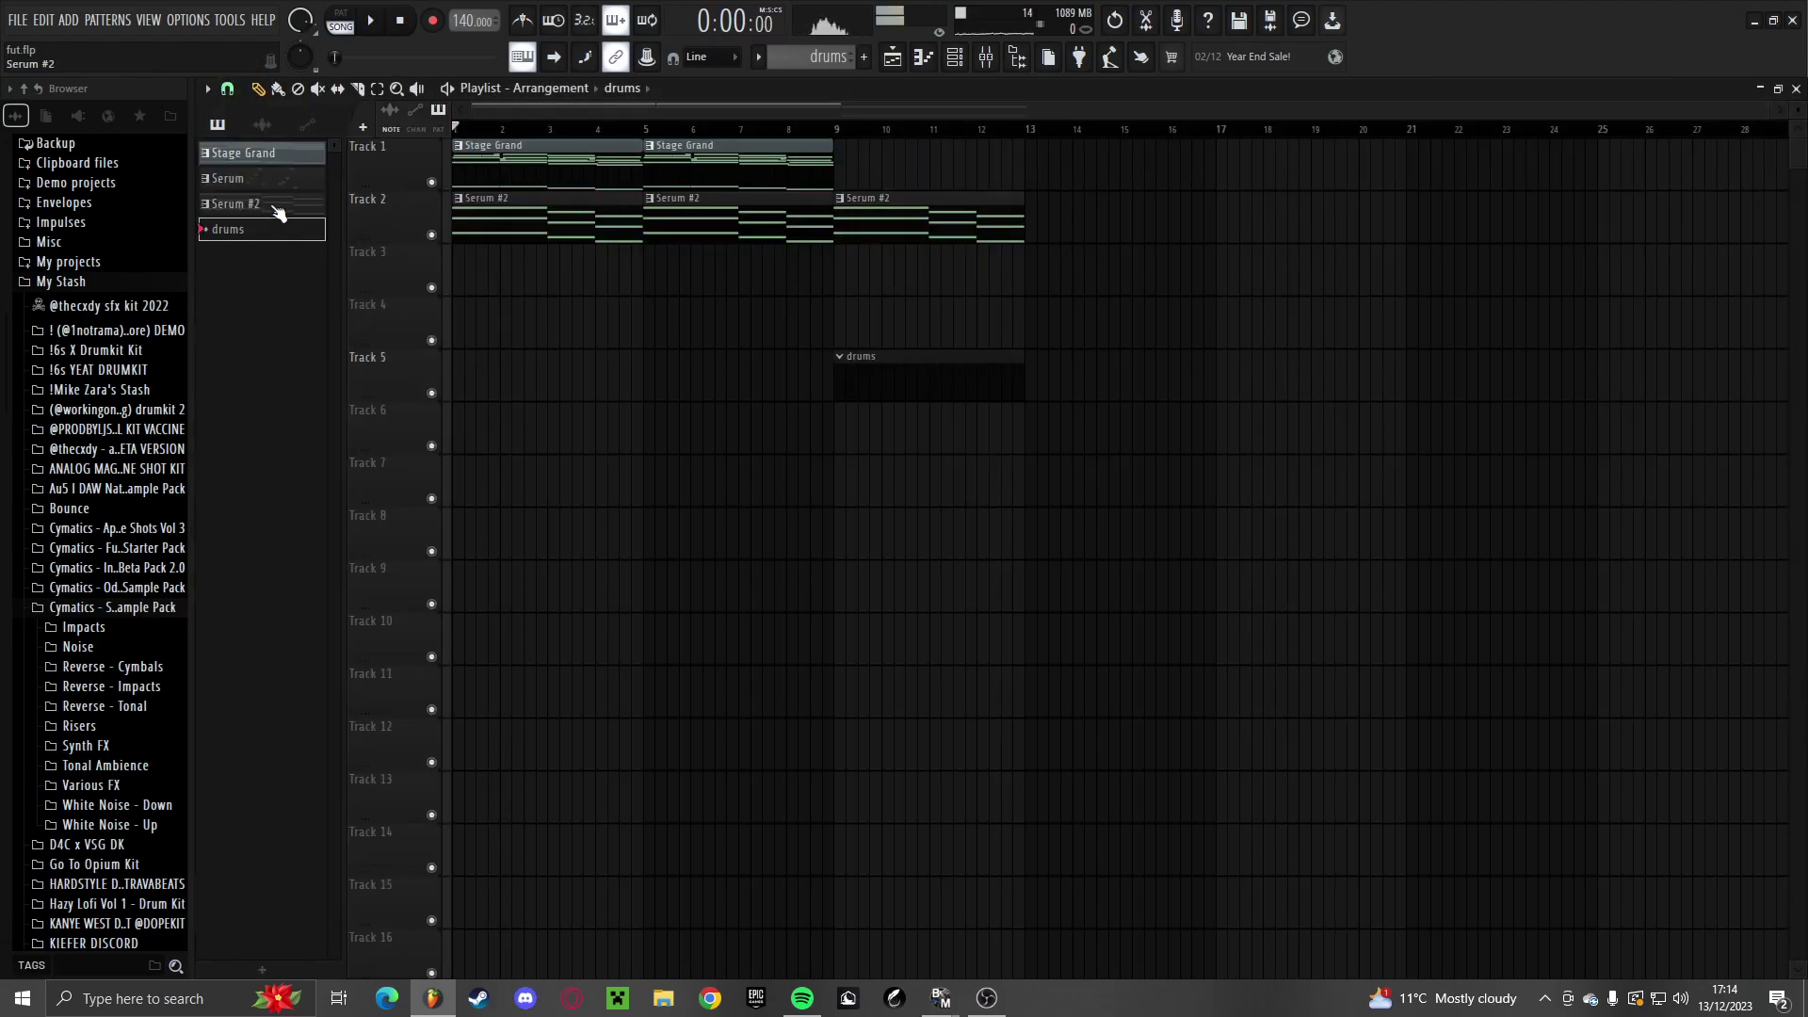
Try rendering the Serum #2 pattern as an audio clip placed on Track 8, and delete the rendered clip
{"action": "right_click", "coordinate": [279, 211]}
{"action": "left_click", "coordinate": [339, 547]}
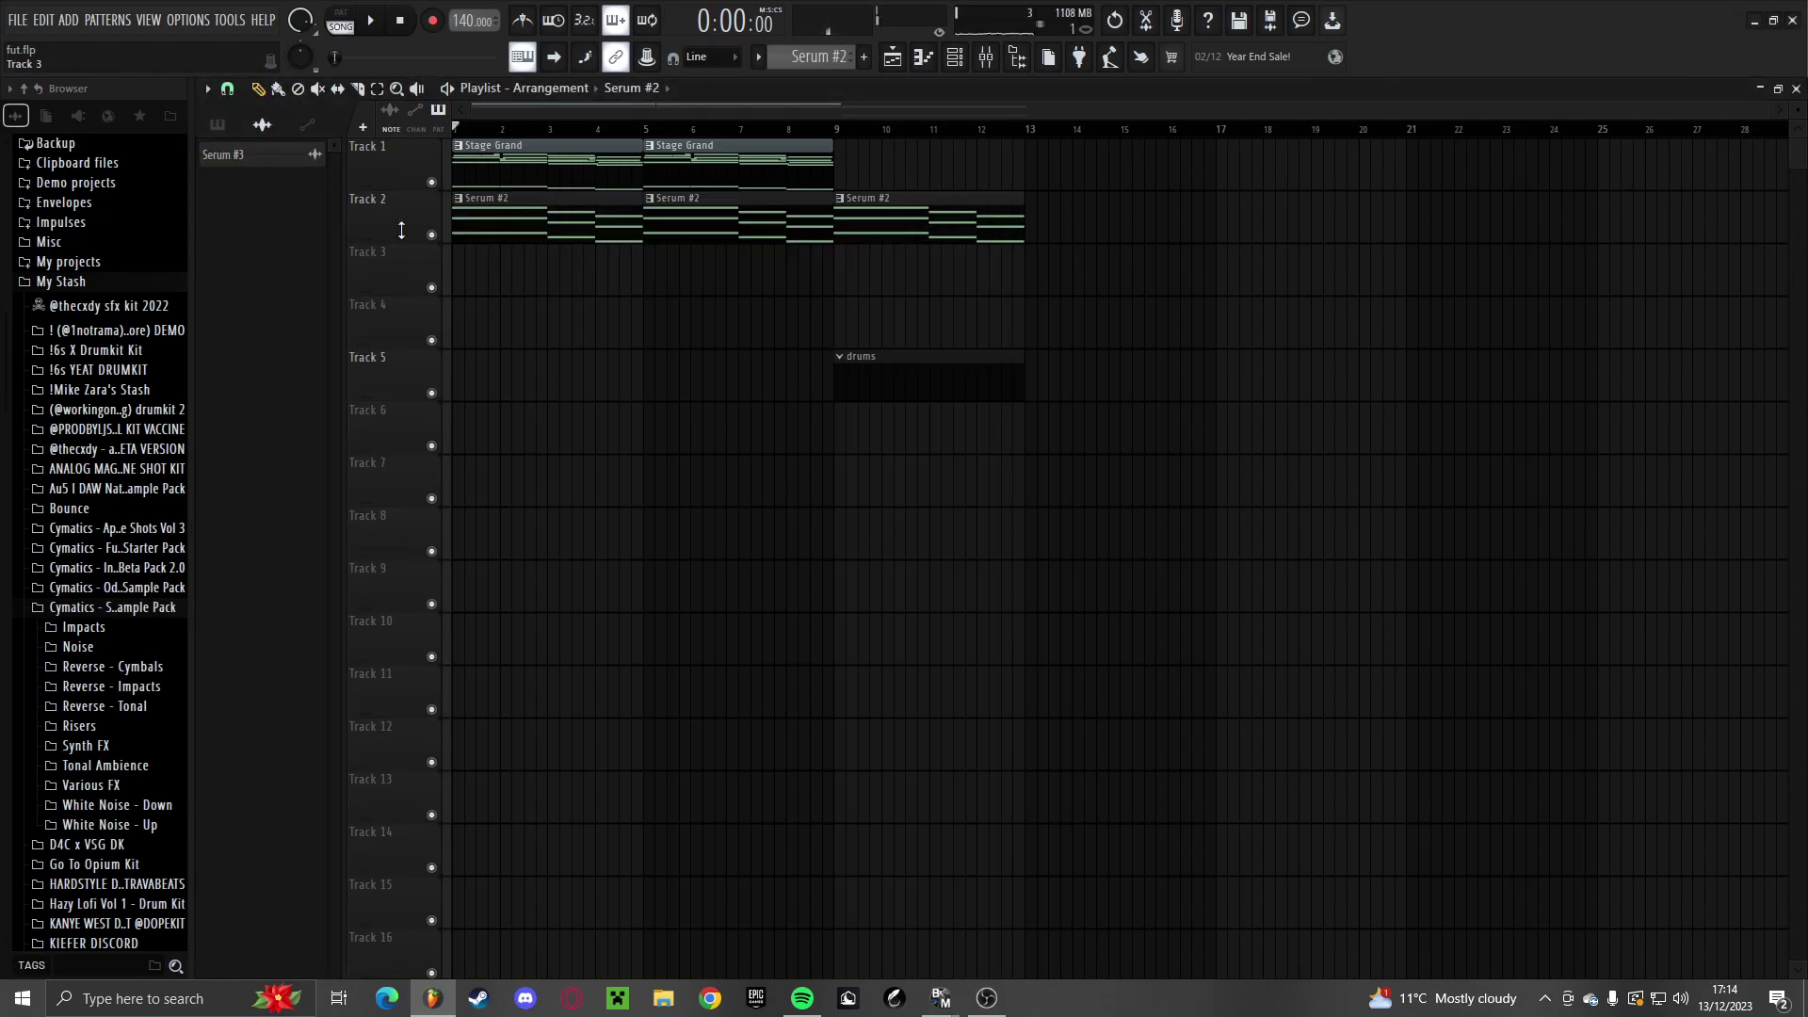
{"action": "left_click_drag", "start_coordinate": [236, 155], "coordinate": [457, 525]}
{"action": "right_click", "coordinate": [284, 164]}
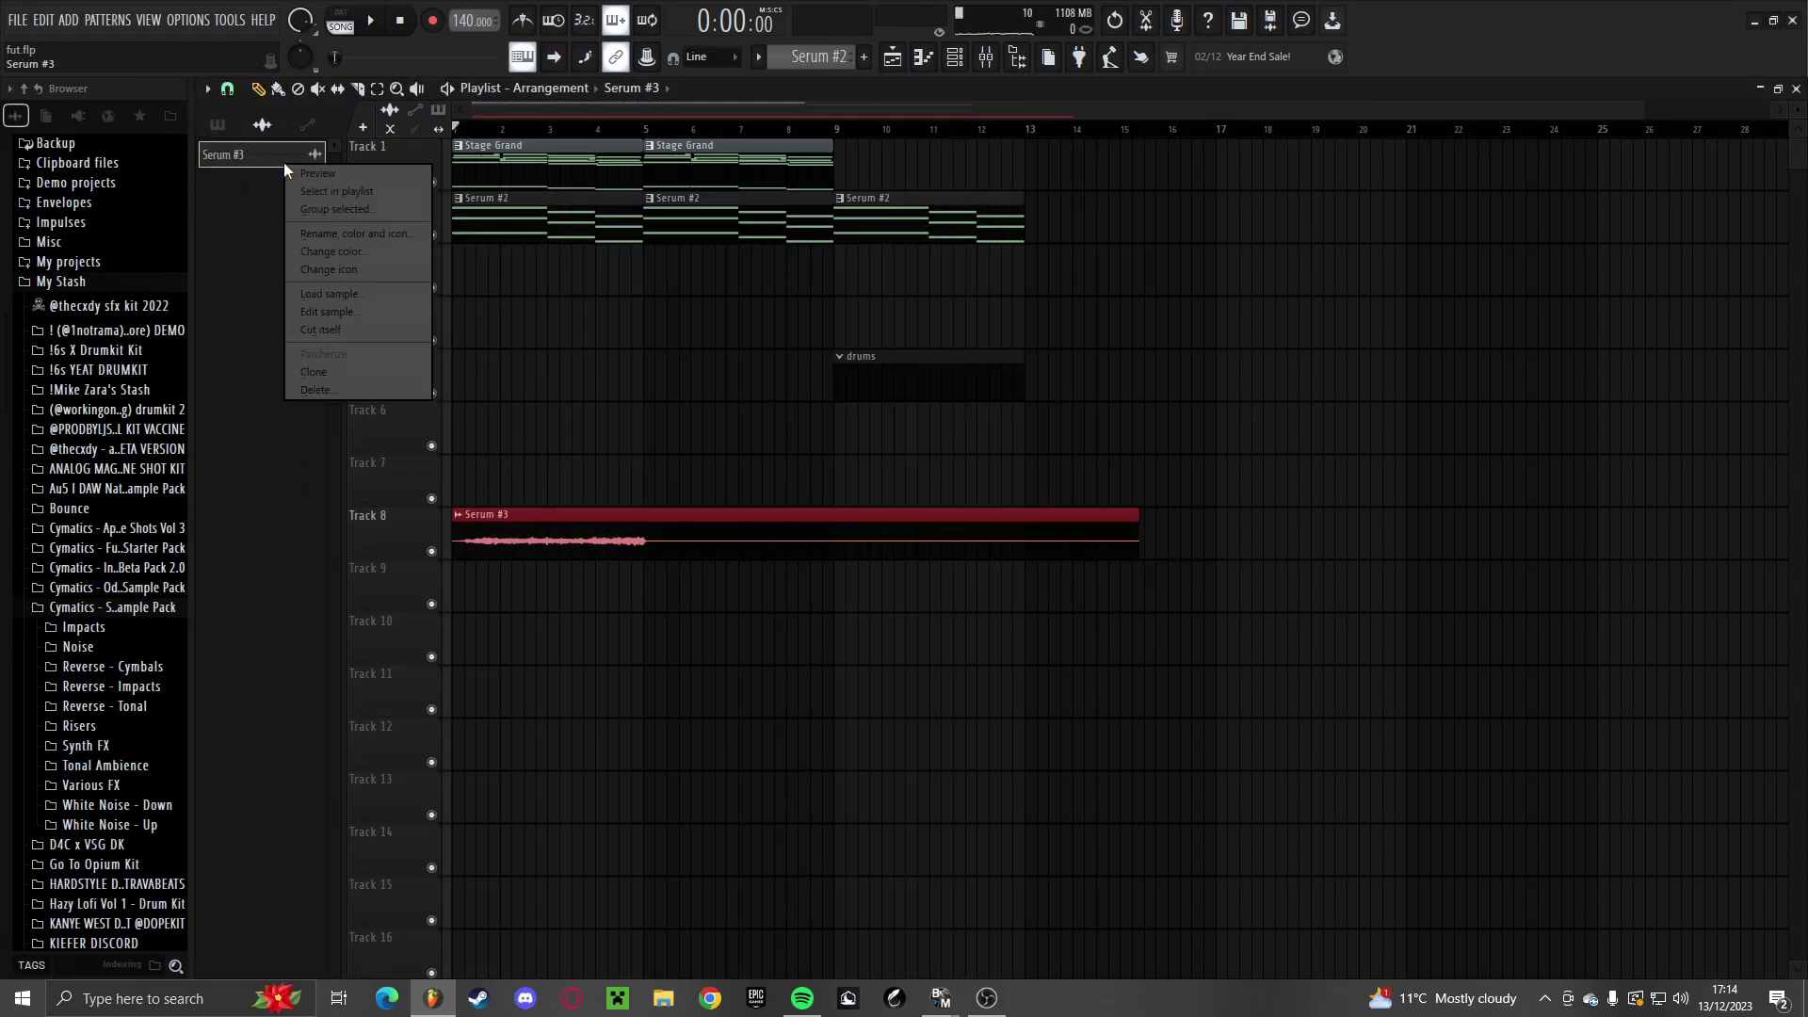
{"action": "left_click", "coordinate": [316, 390]}
Reopen Portal on Insert 3 and play the loop with the Exponential Space preset from Start Here
{"action": "key", "text": "space"}
{"action": "left_click", "coordinate": [955, 56]}
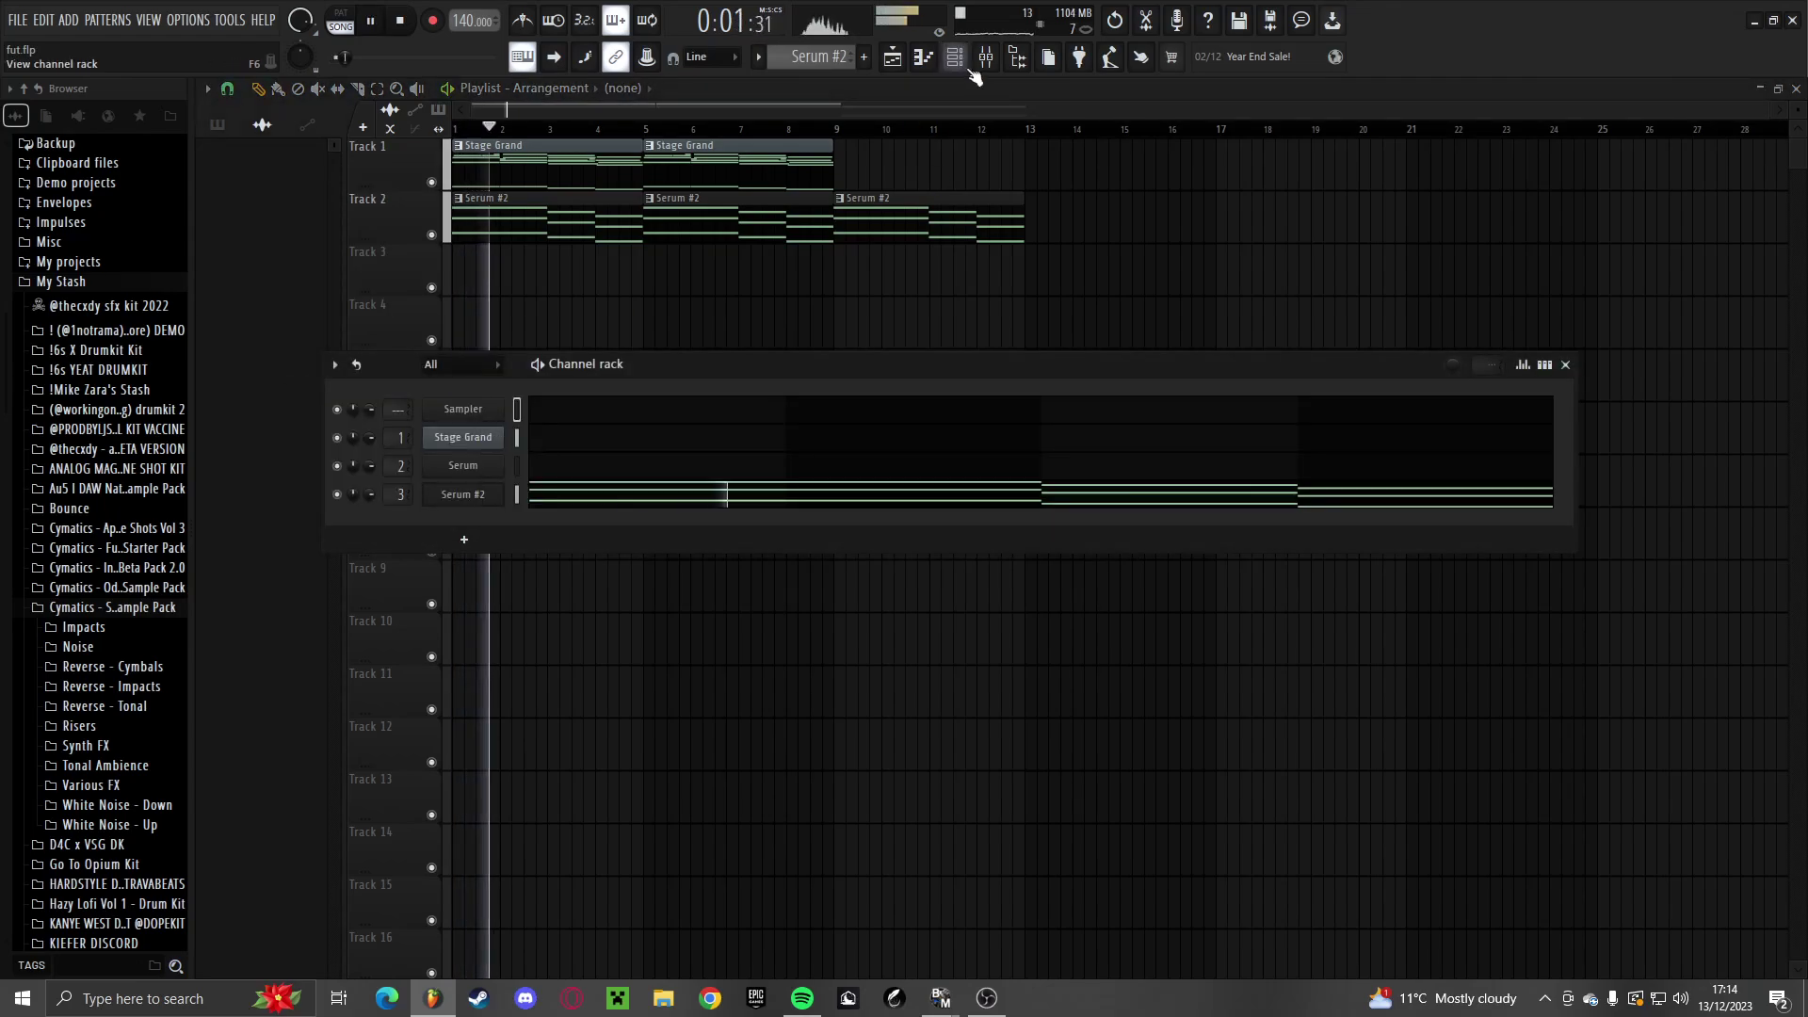
{"action": "left_click", "coordinate": [986, 58]}
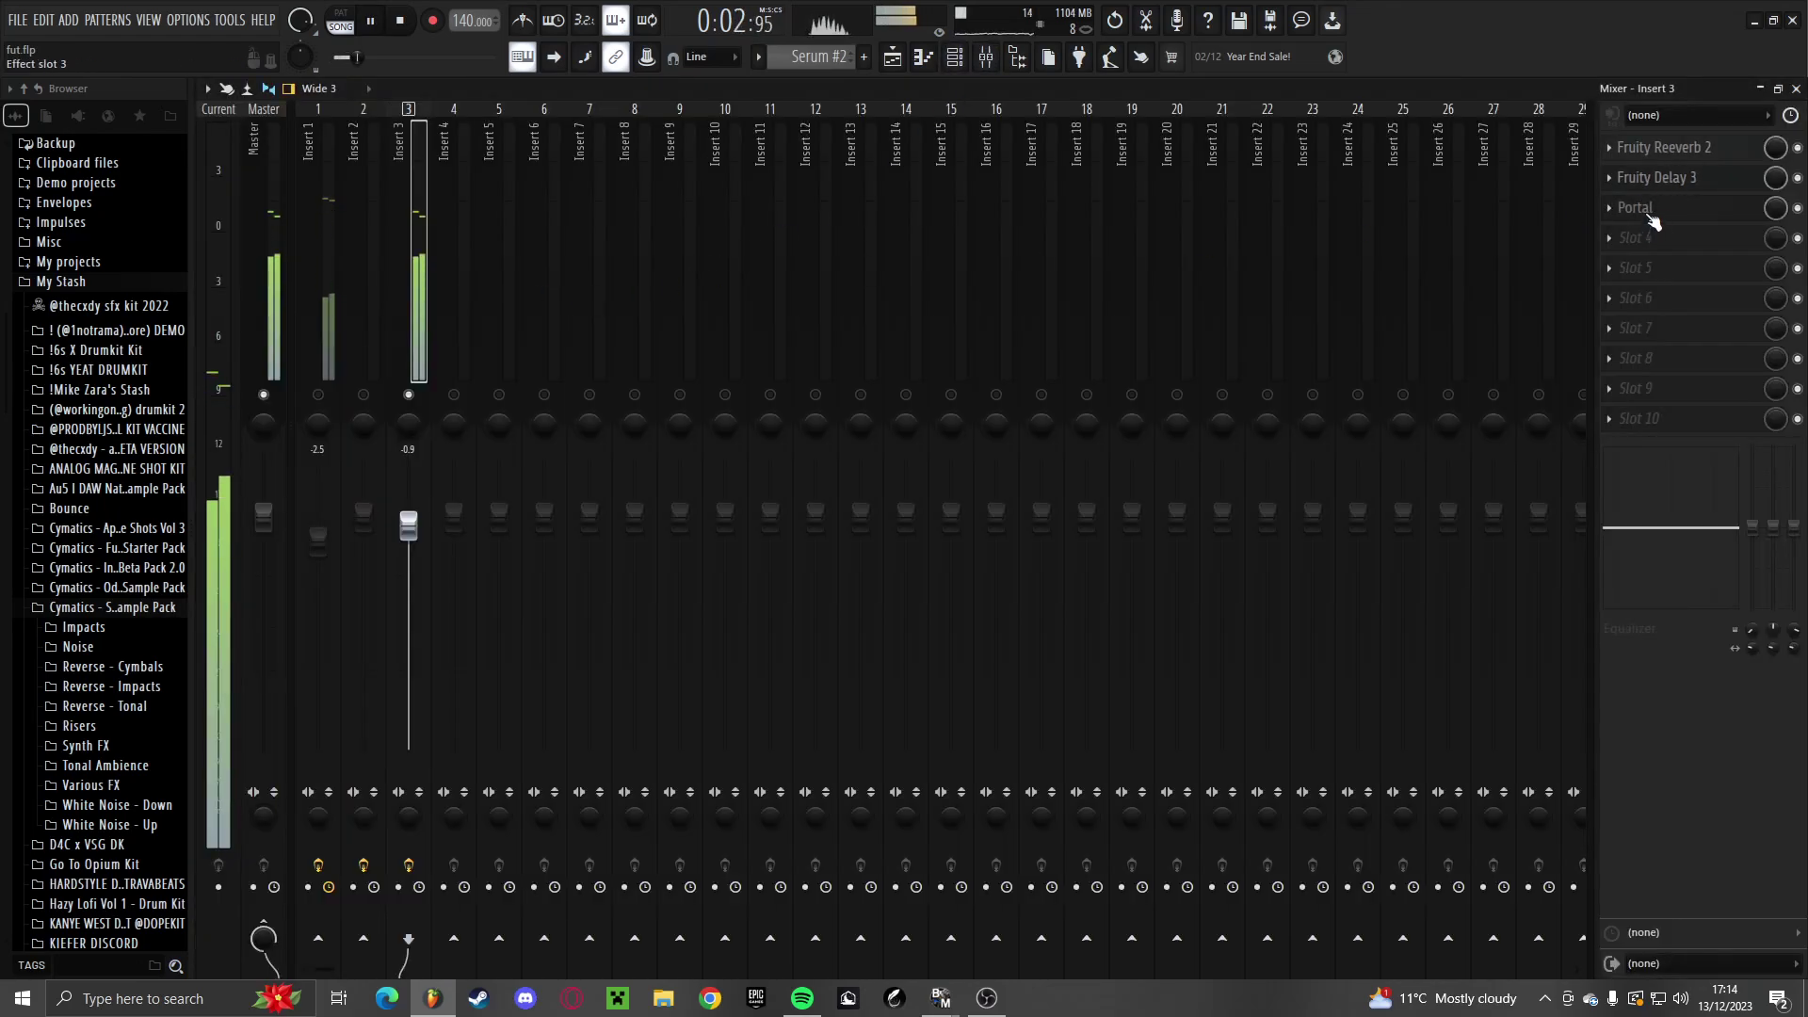
{"action": "left_click", "coordinate": [1650, 217]}
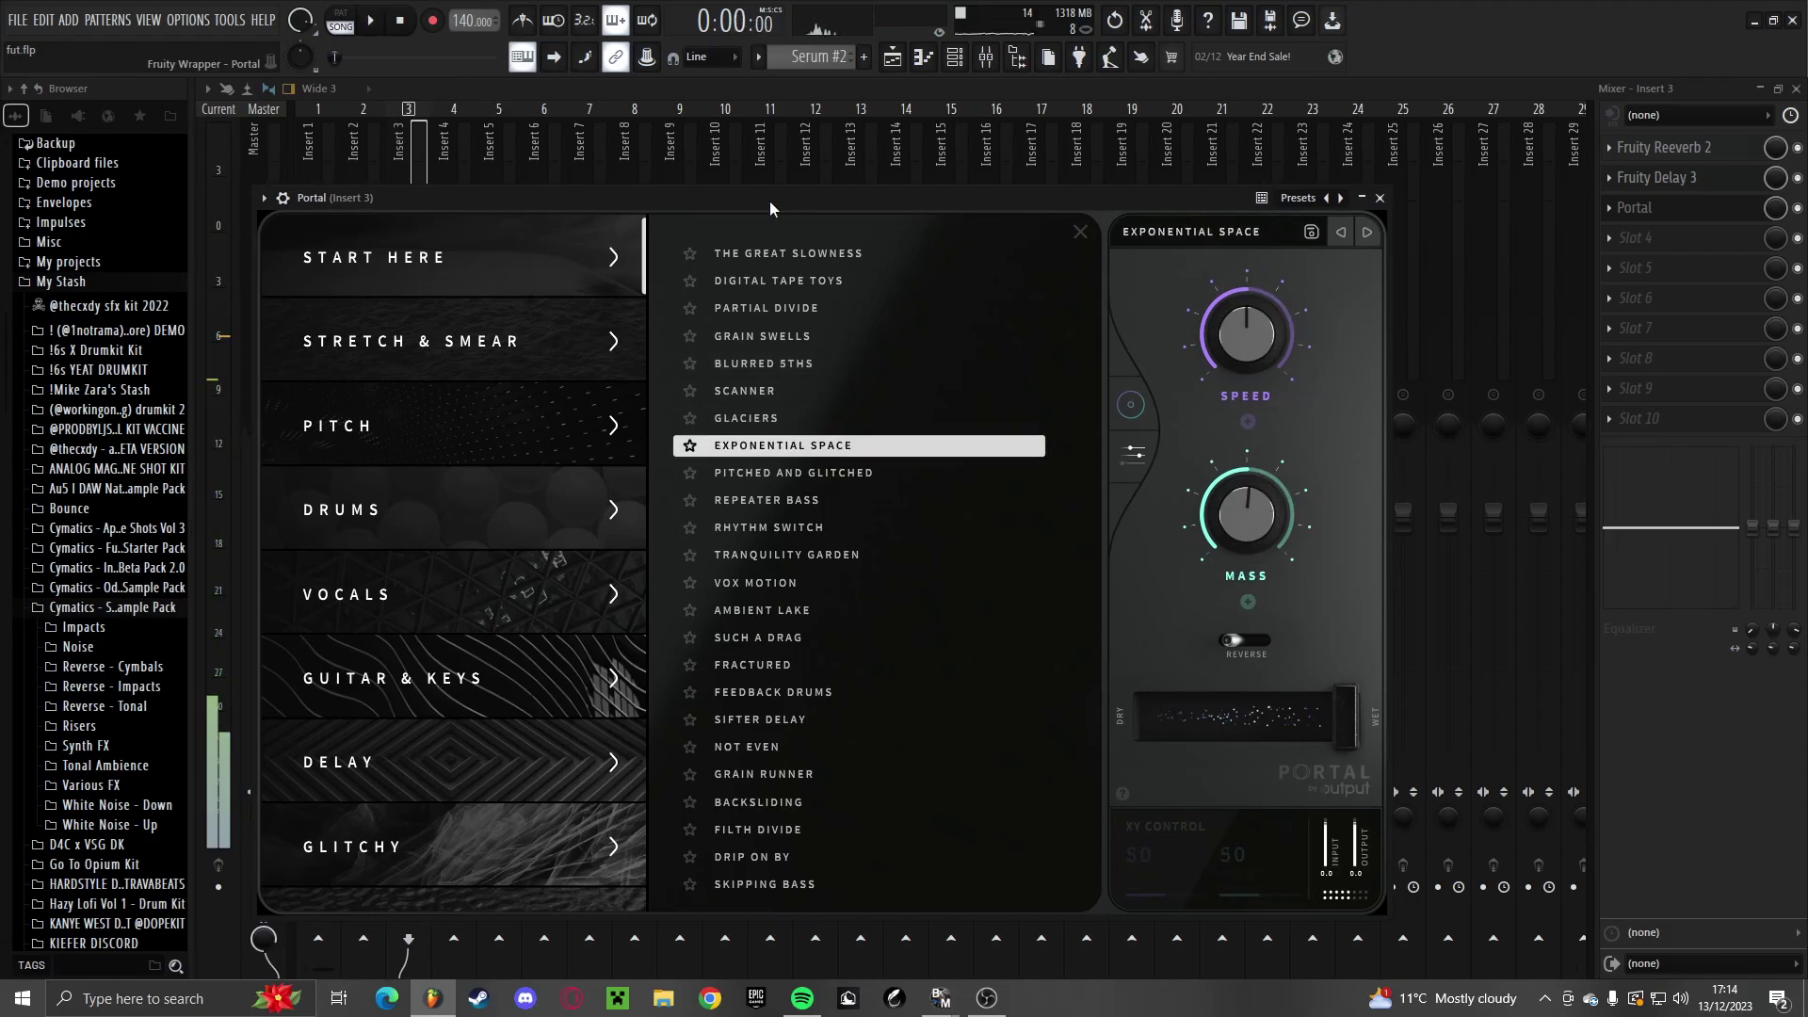
{"action": "key", "text": "space"}
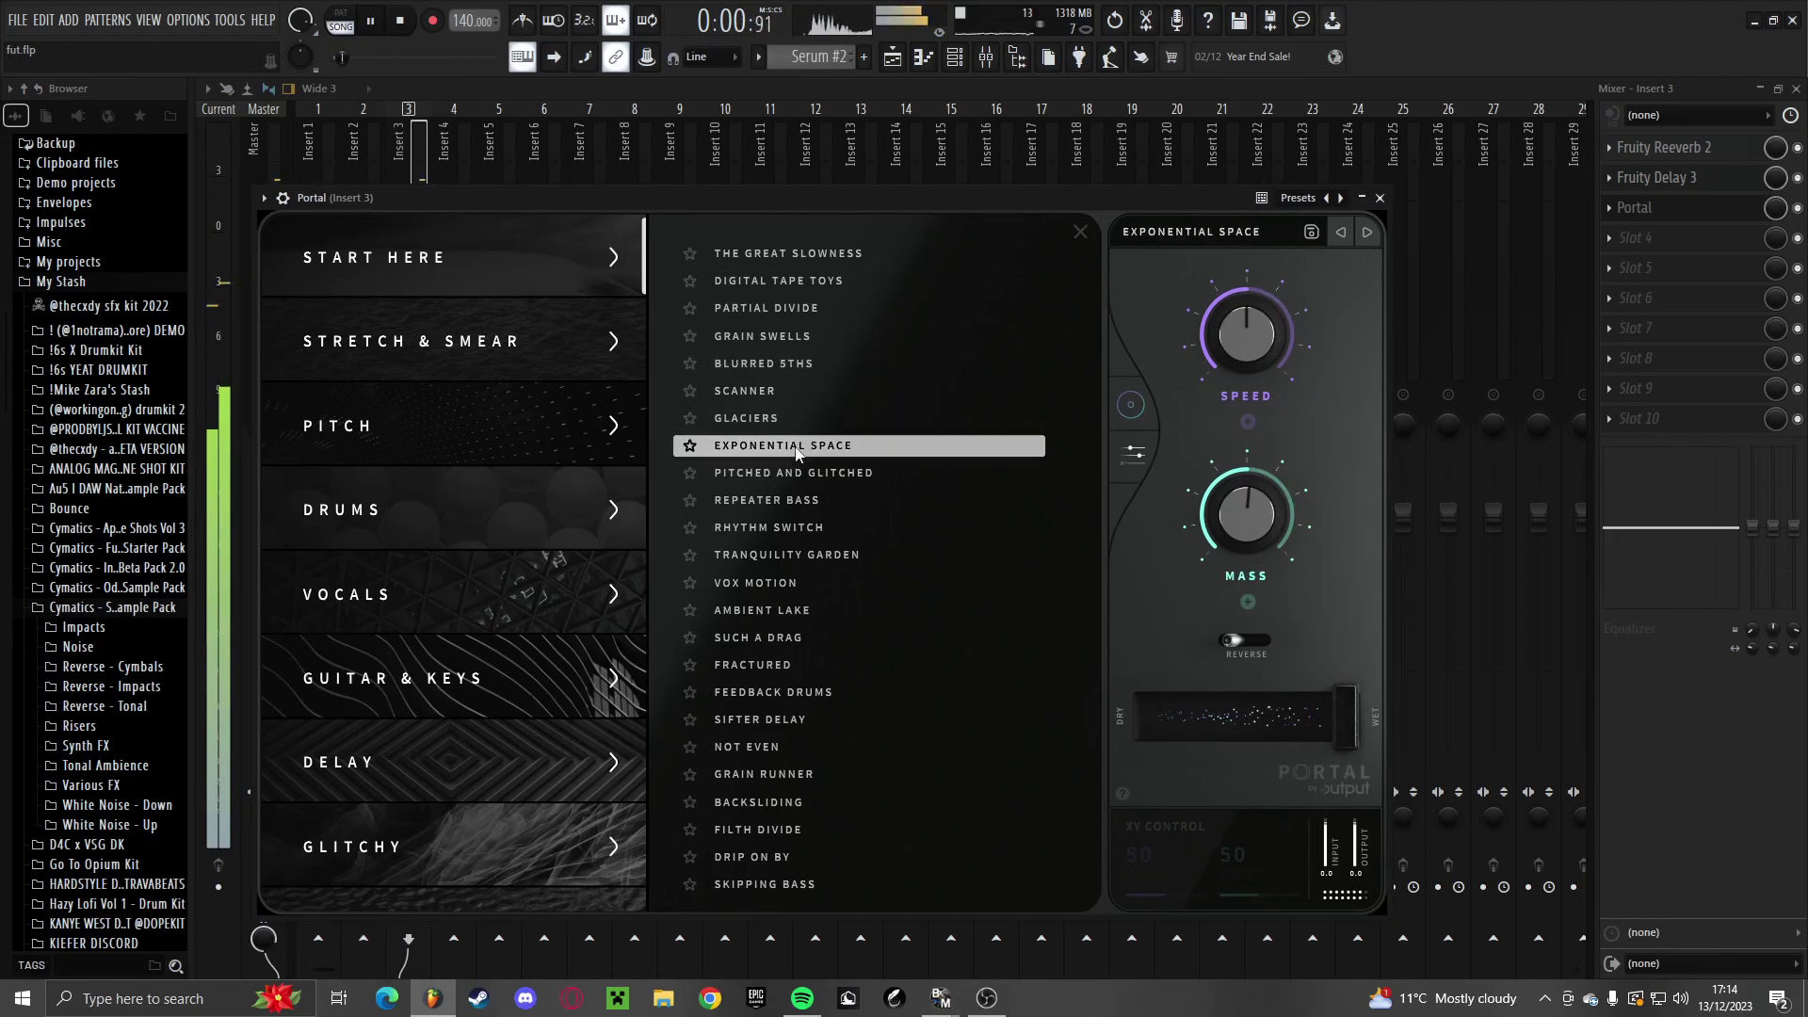
Audition more of Portal's Start Here presets, including Repeater Bass, Such a Drag, Backsliding and Skipping Bass
{"action": "key", "text": "Down"}
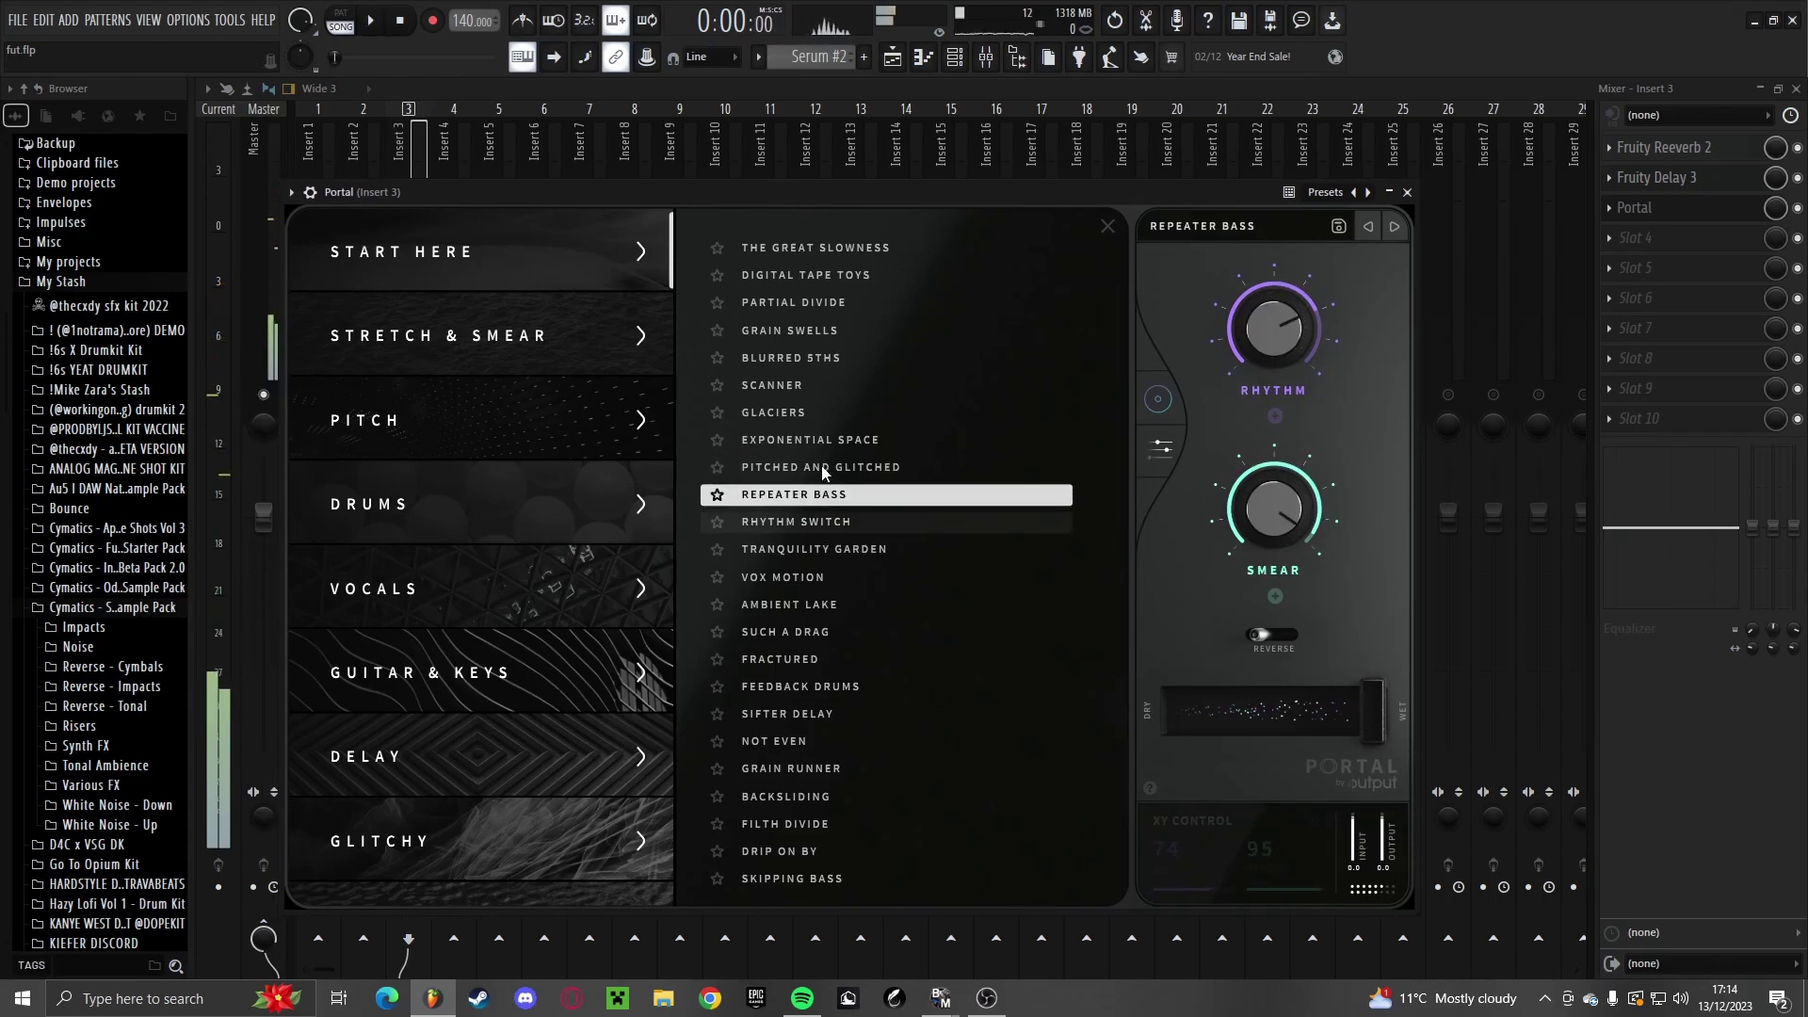
{"action": "key", "text": "Down"}
{"action": "key", "text": "space"}
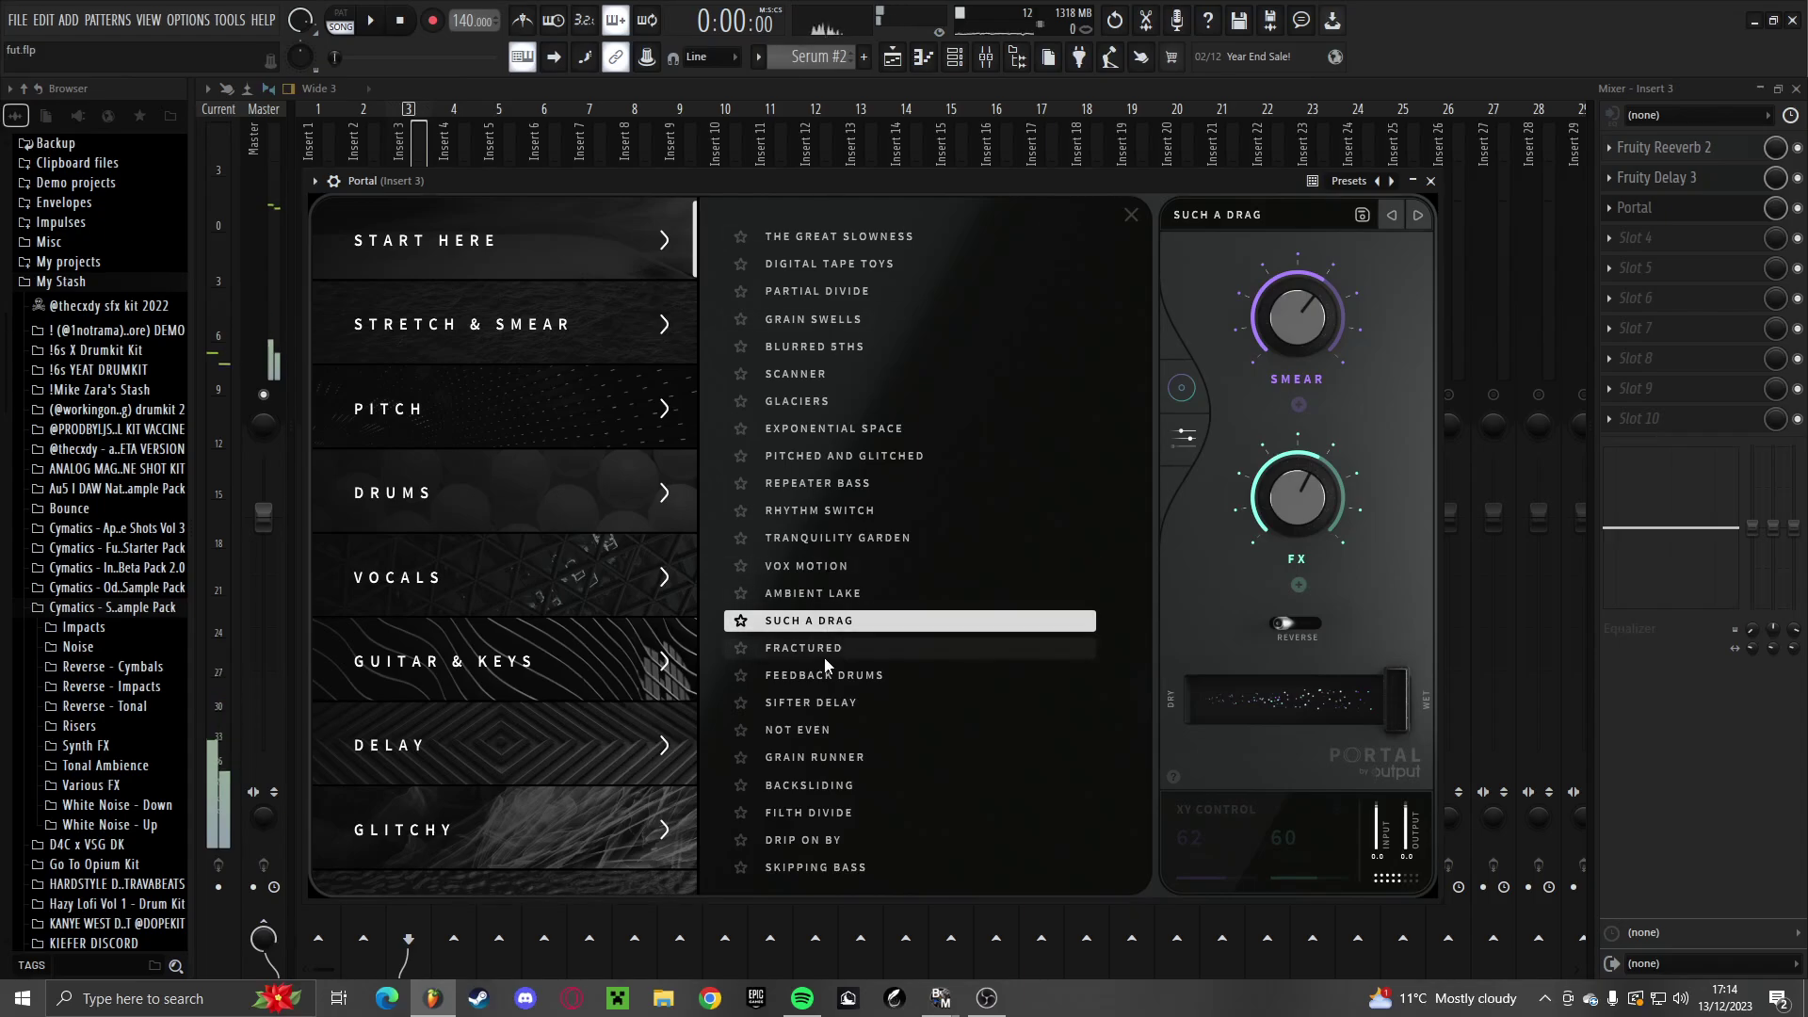
{"action": "key", "text": "Down"}
{"action": "key", "text": "space"}
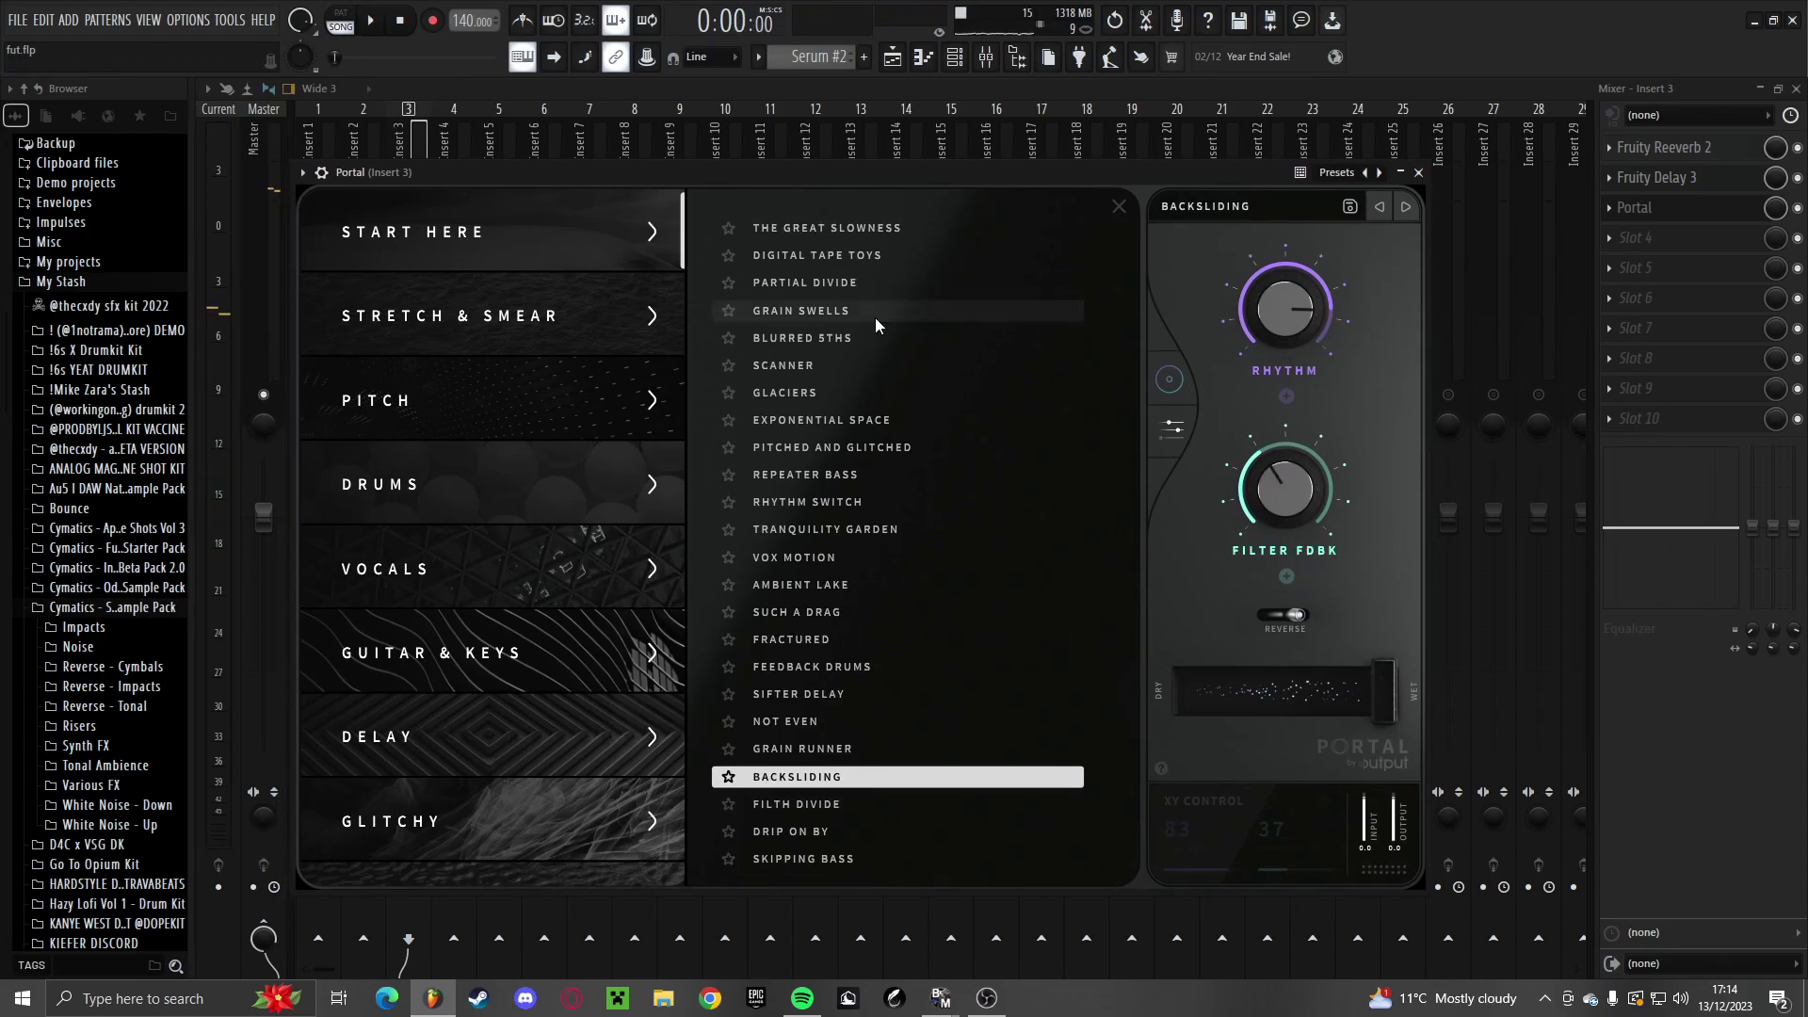
{"action": "left_click", "coordinate": [835, 859]}
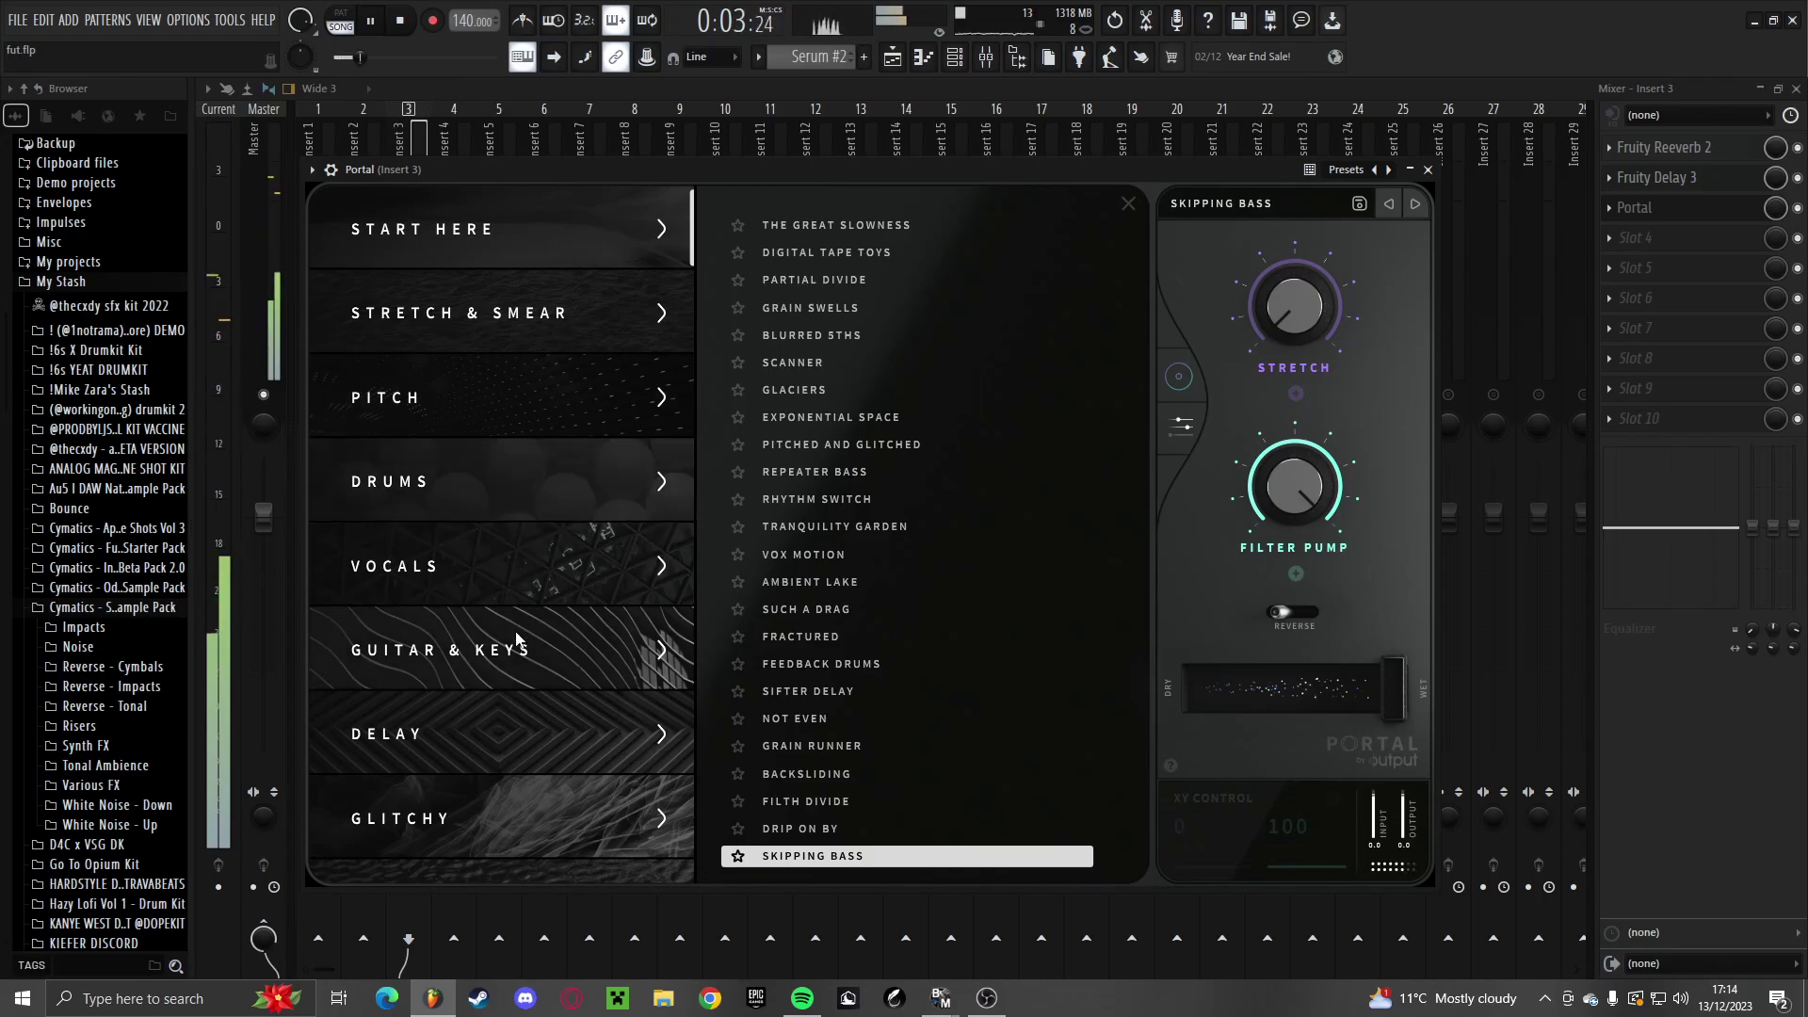
Switch Portal to the Guitar & Keys presets and audition Jittery Tape and Macro Grains
{"action": "left_click", "coordinate": [516, 659]}
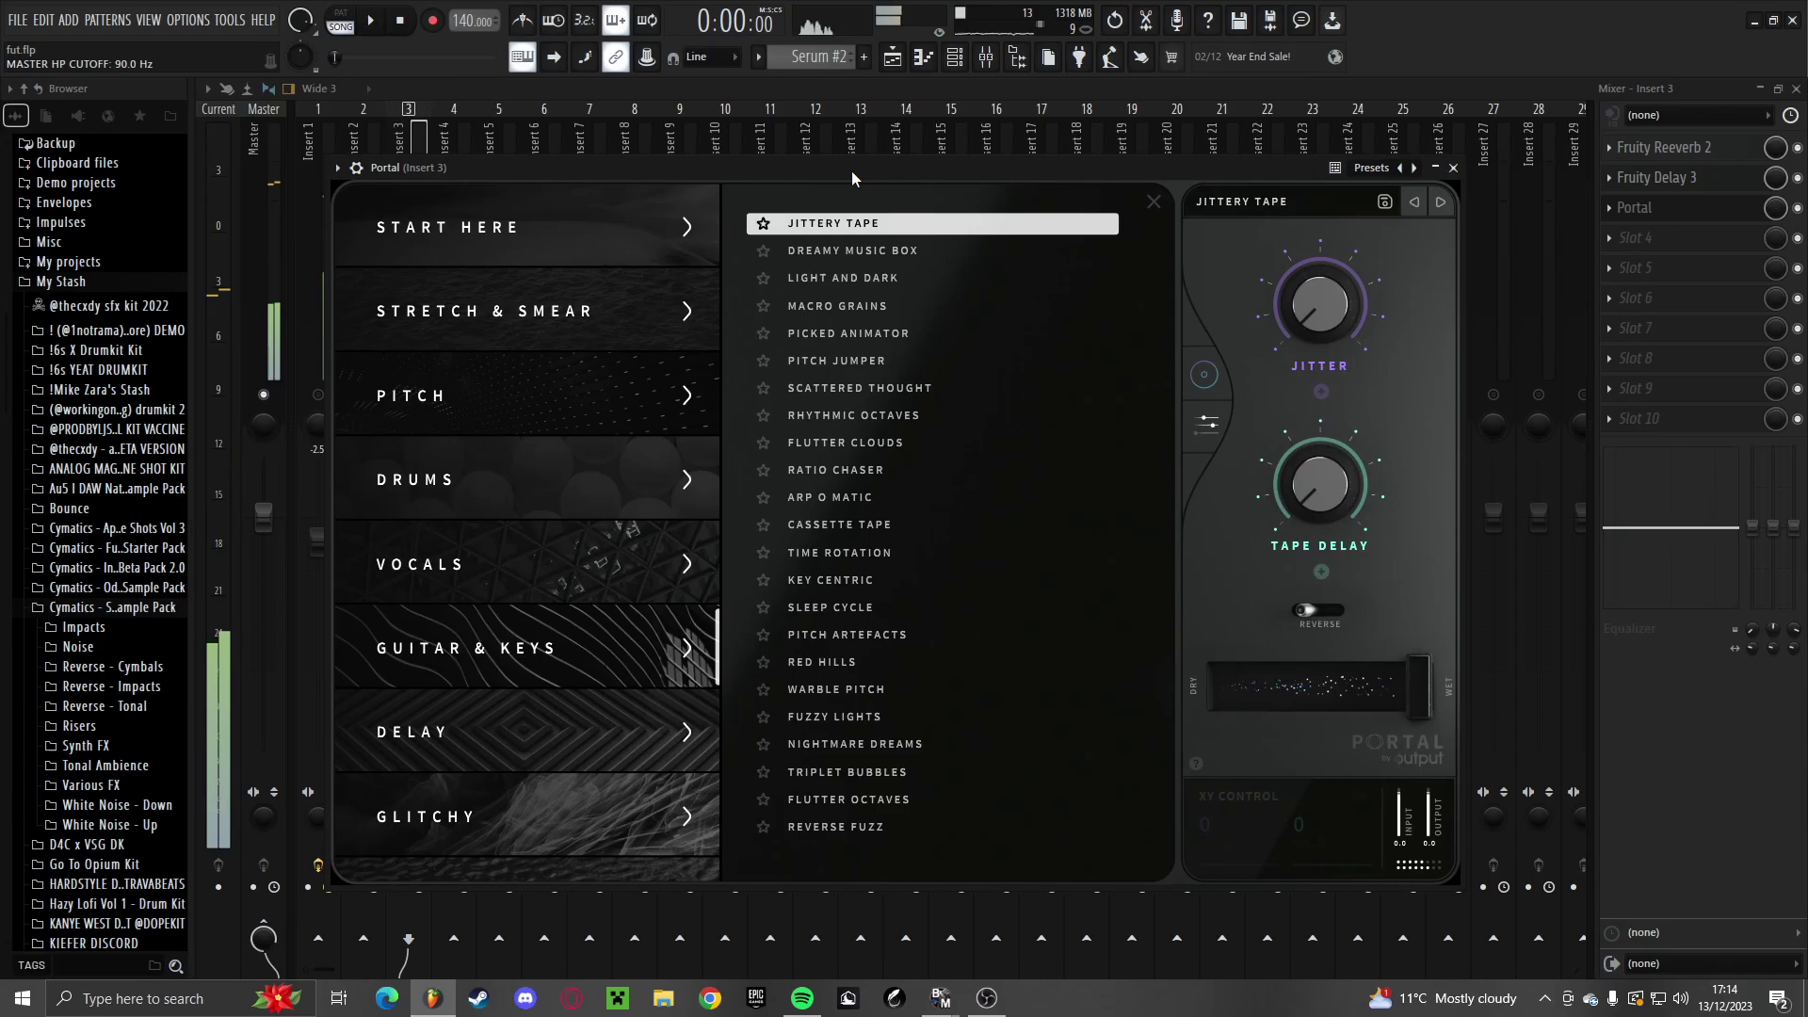
{"action": "key", "text": "space"}
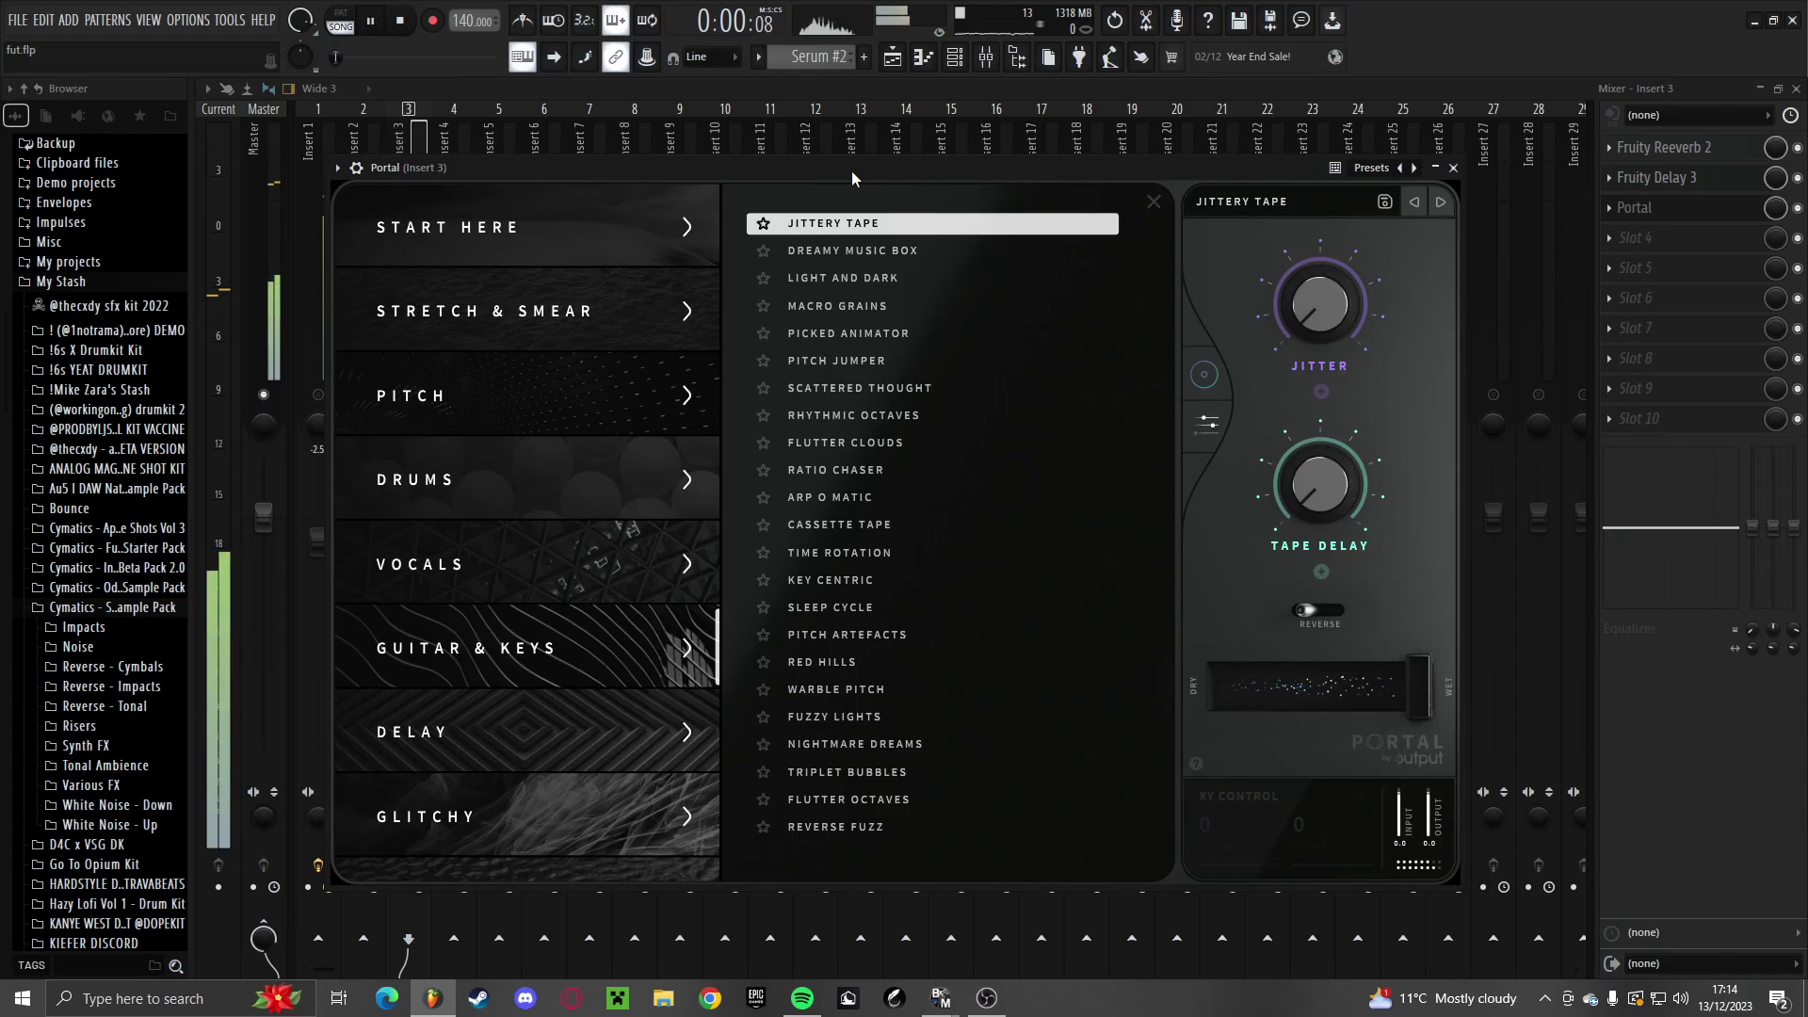
{"action": "left_click", "coordinate": [875, 267]}
{"action": "left_click_drag", "start_coordinate": [846, 165], "coordinate": [851, 166]}
{"action": "key", "text": "space"}
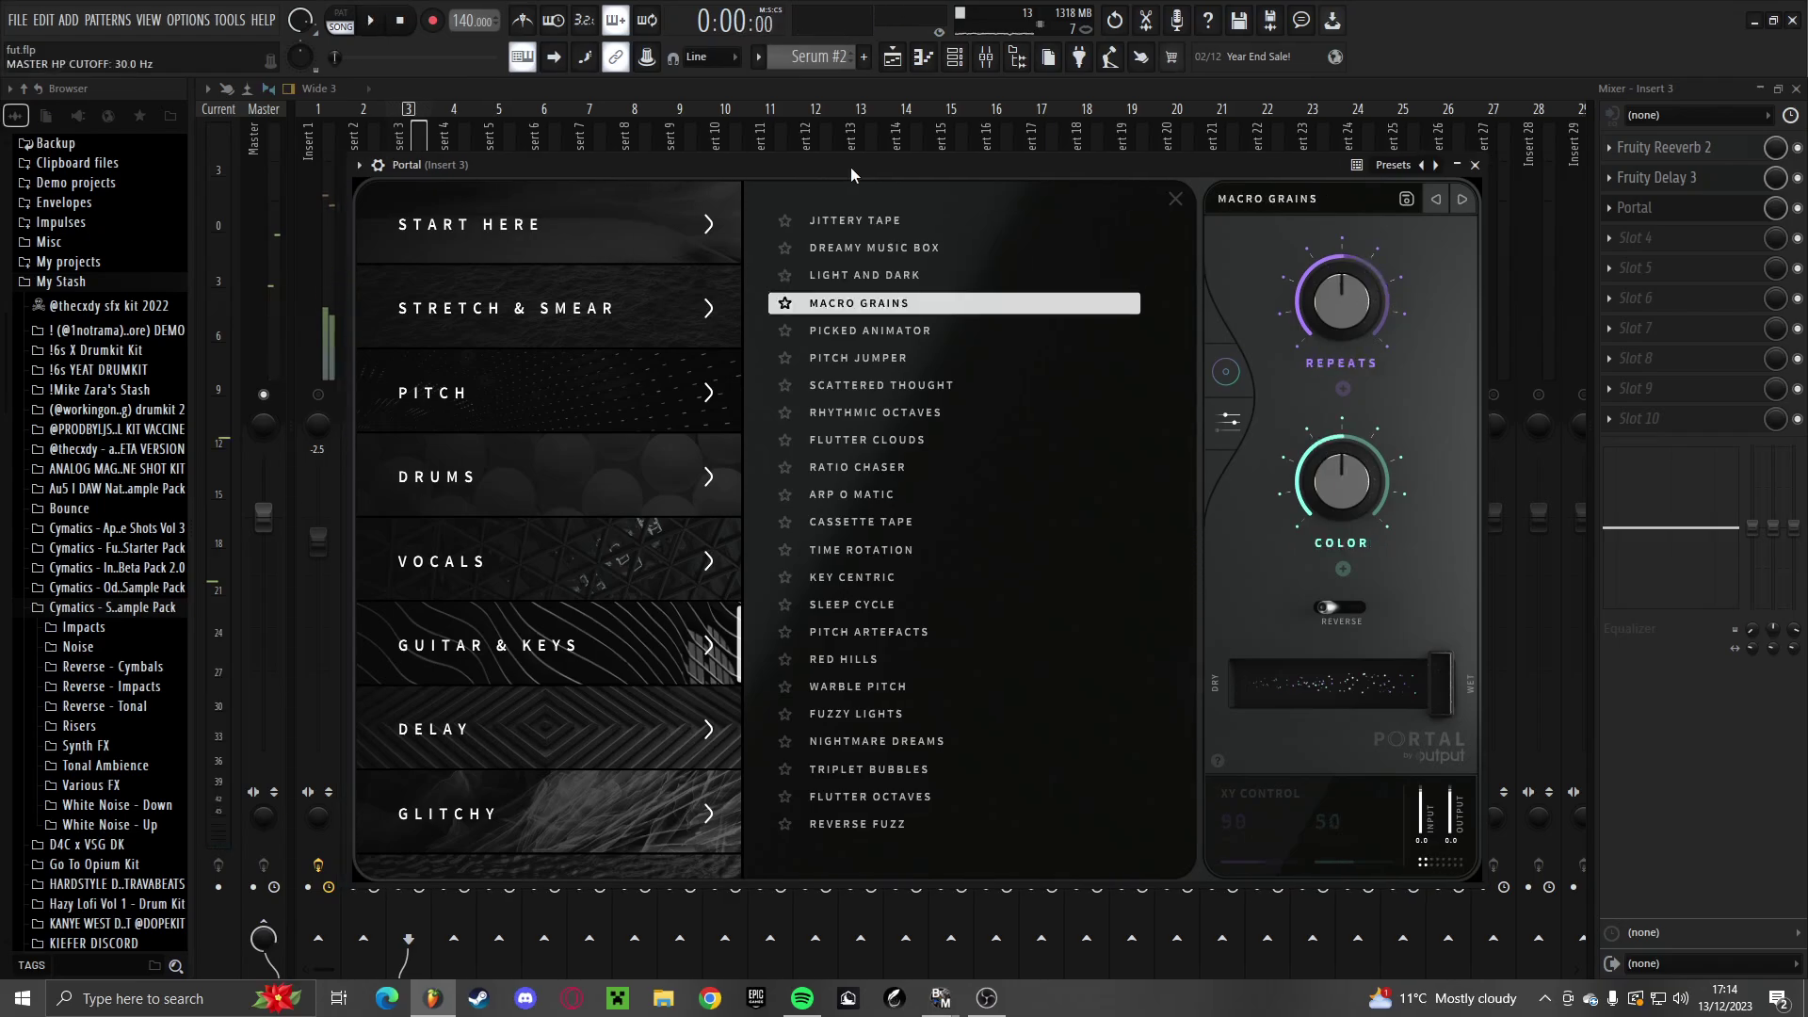
{"action": "key", "text": "space"}
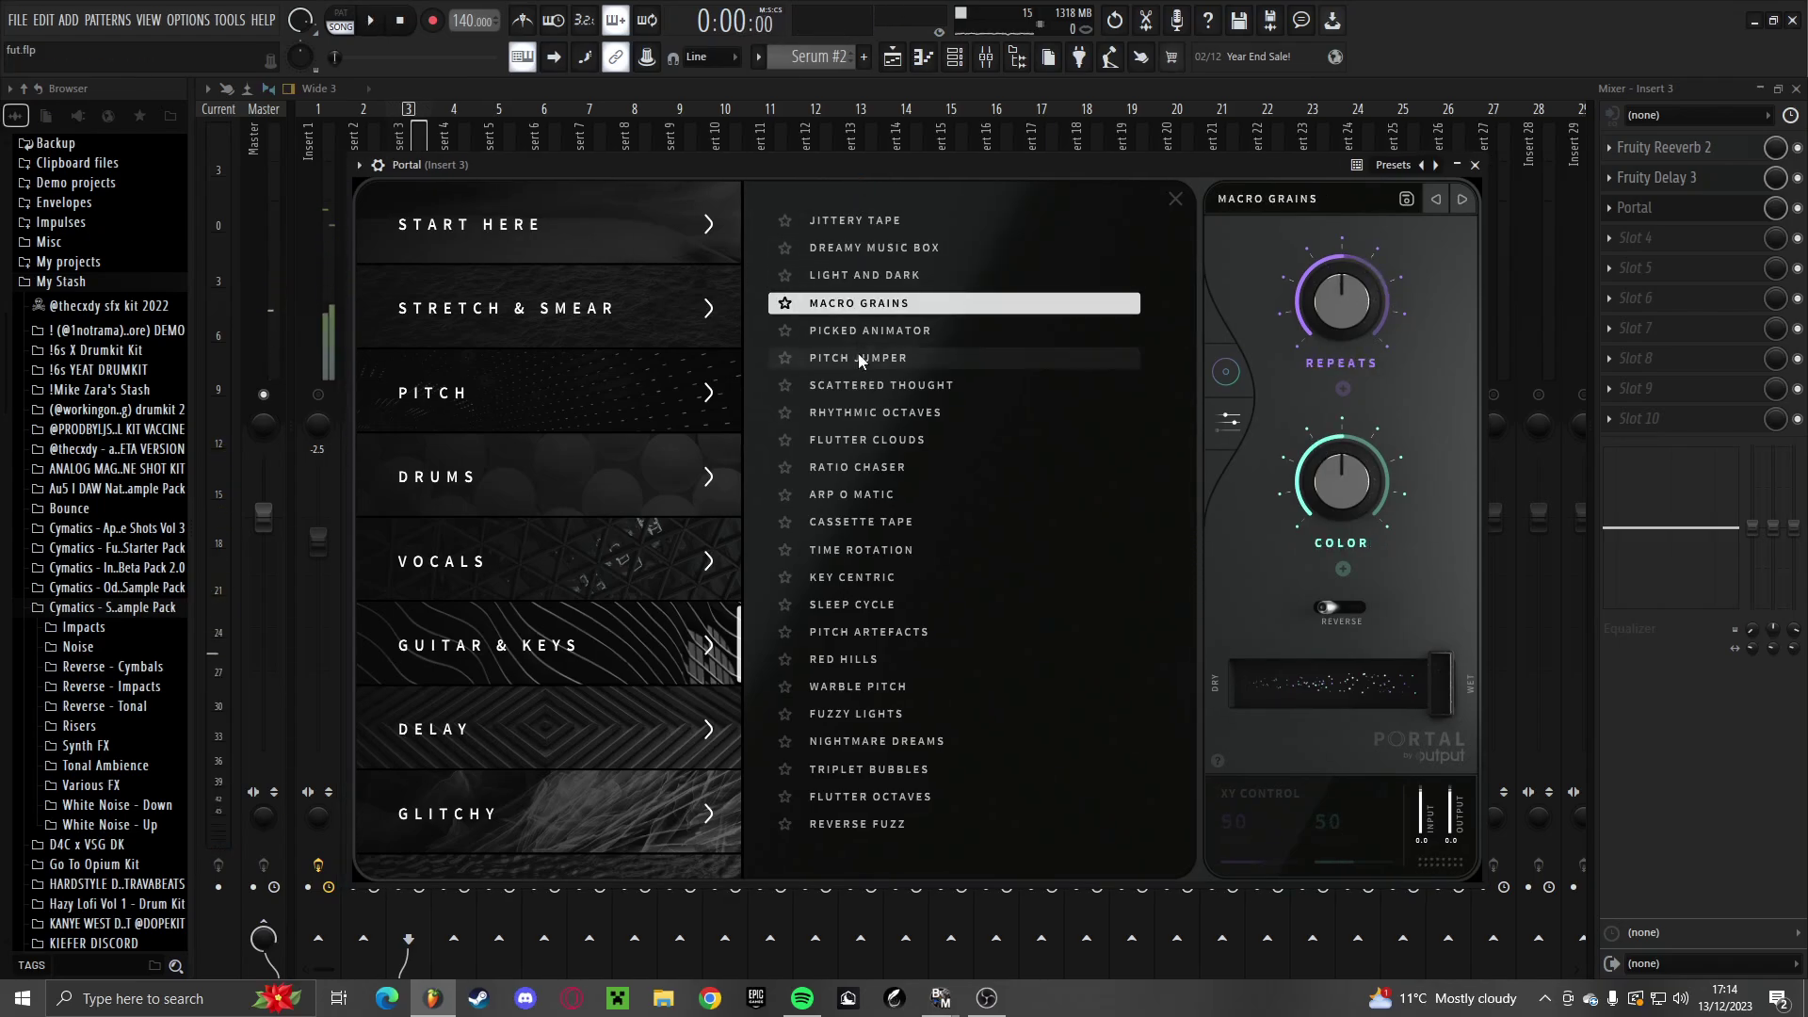
Reposition the Portal window and play the loop with the Flutter Clouds preset
{"action": "left_click_drag", "start_coordinate": [842, 174], "coordinate": [671, 179]}
{"action": "left_click", "coordinate": [812, 433]}
{"action": "key", "text": "space"}
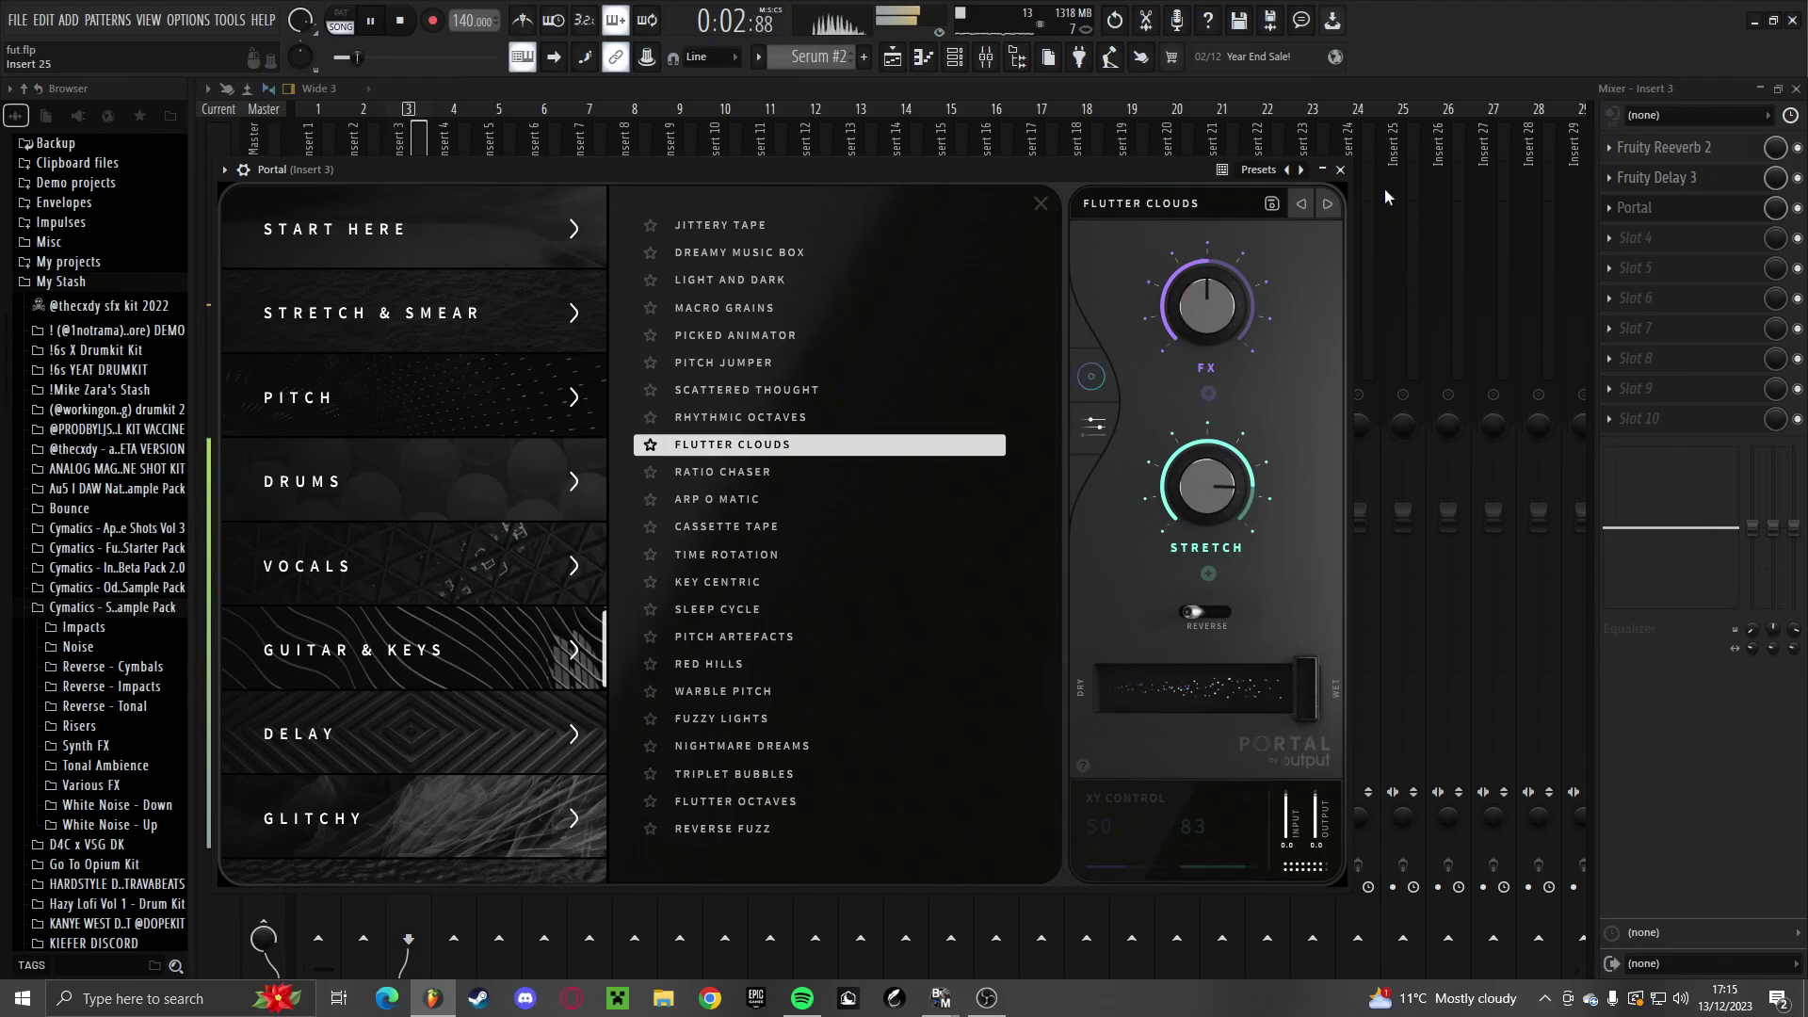
Turn down Portal's mix level and load Fruity Parametric EQ 2 in slot 4 of Insert 3
{"action": "left_click", "coordinate": [1655, 207]}
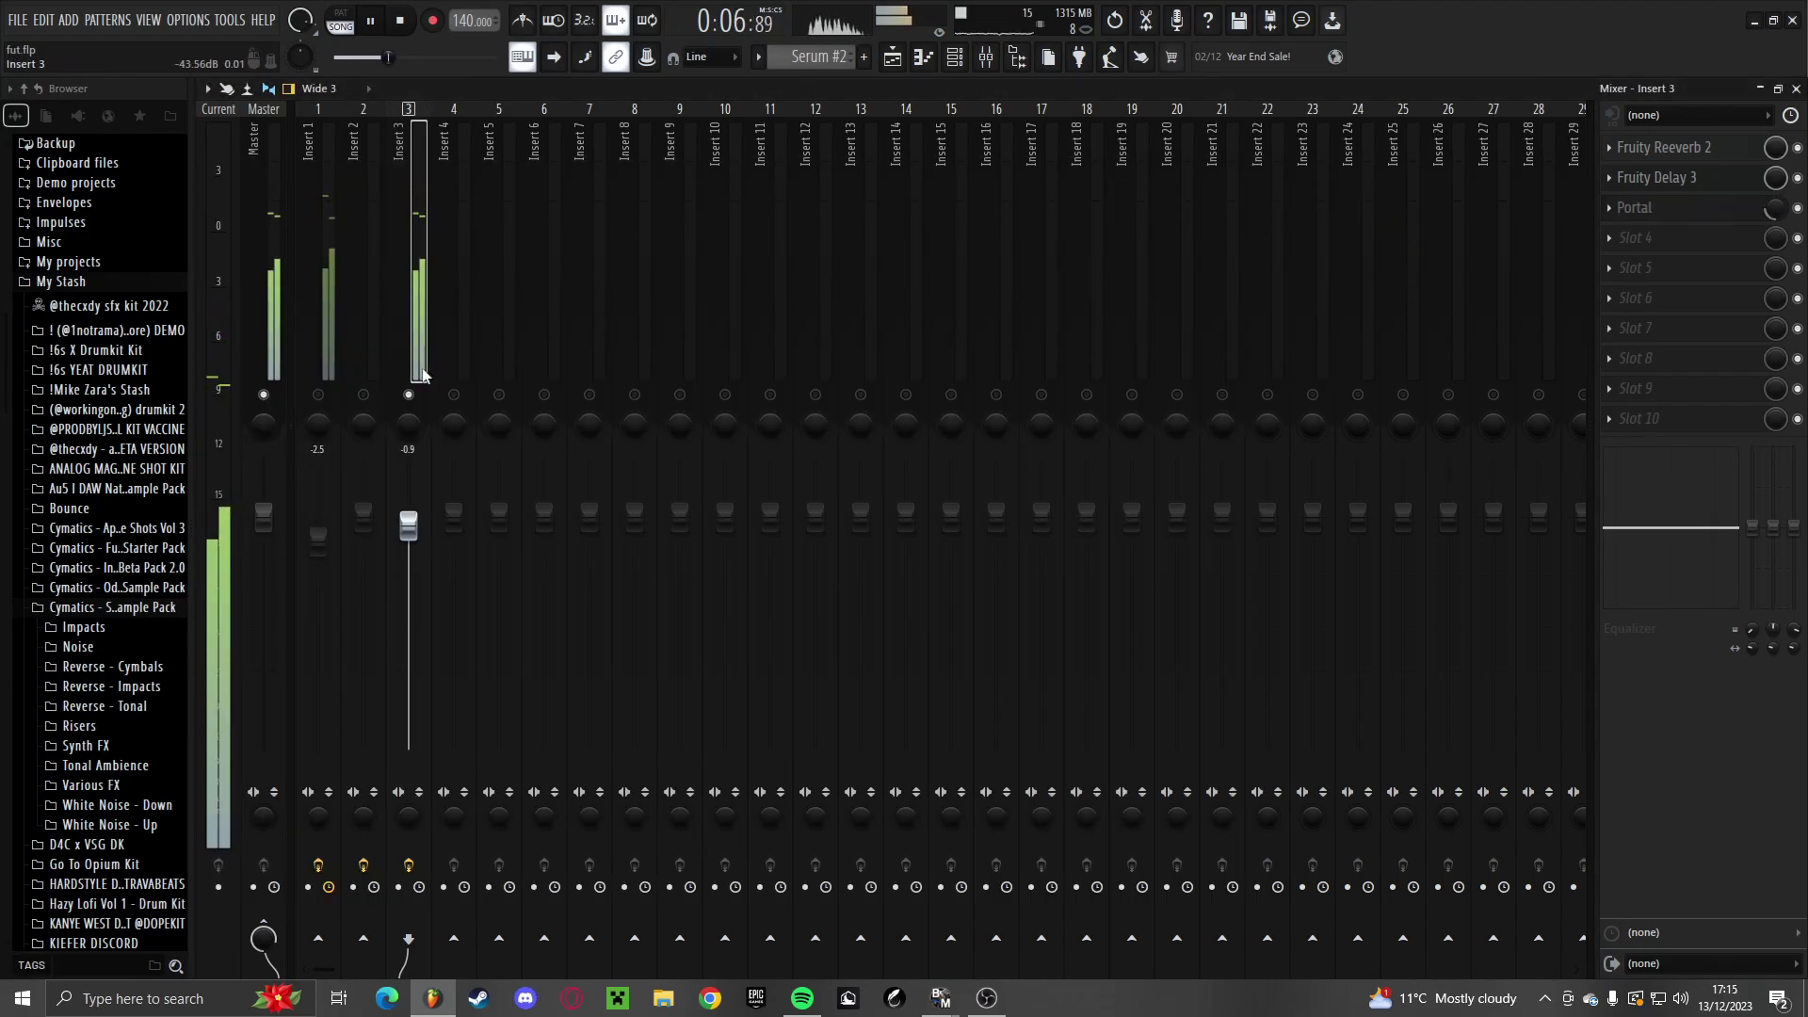
{"action": "left_click", "coordinate": [1639, 241]}
{"action": "left_click", "coordinate": [1215, 674]}
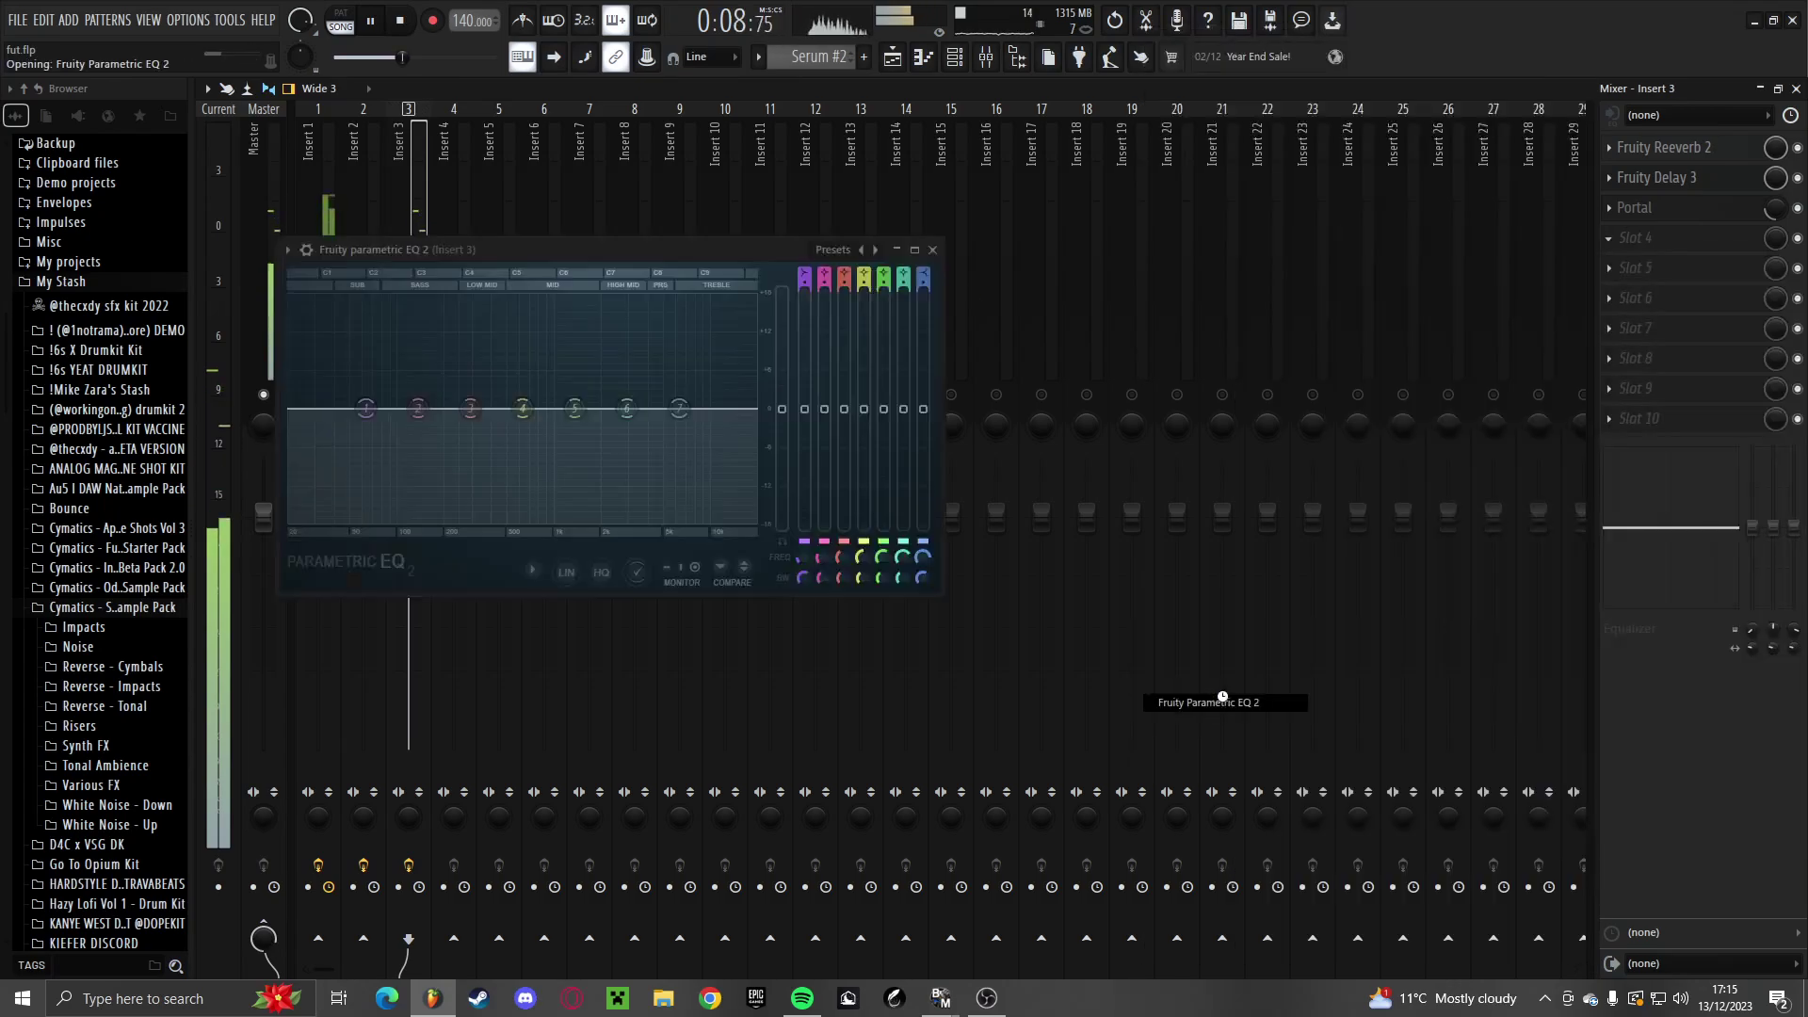
Cut EQ band 6 by about 2.9 dB near 8130 Hz and slightly boost bands 4 and 5
{"action": "left_click_drag", "start_coordinate": [741, 410], "coordinate": [697, 427]}
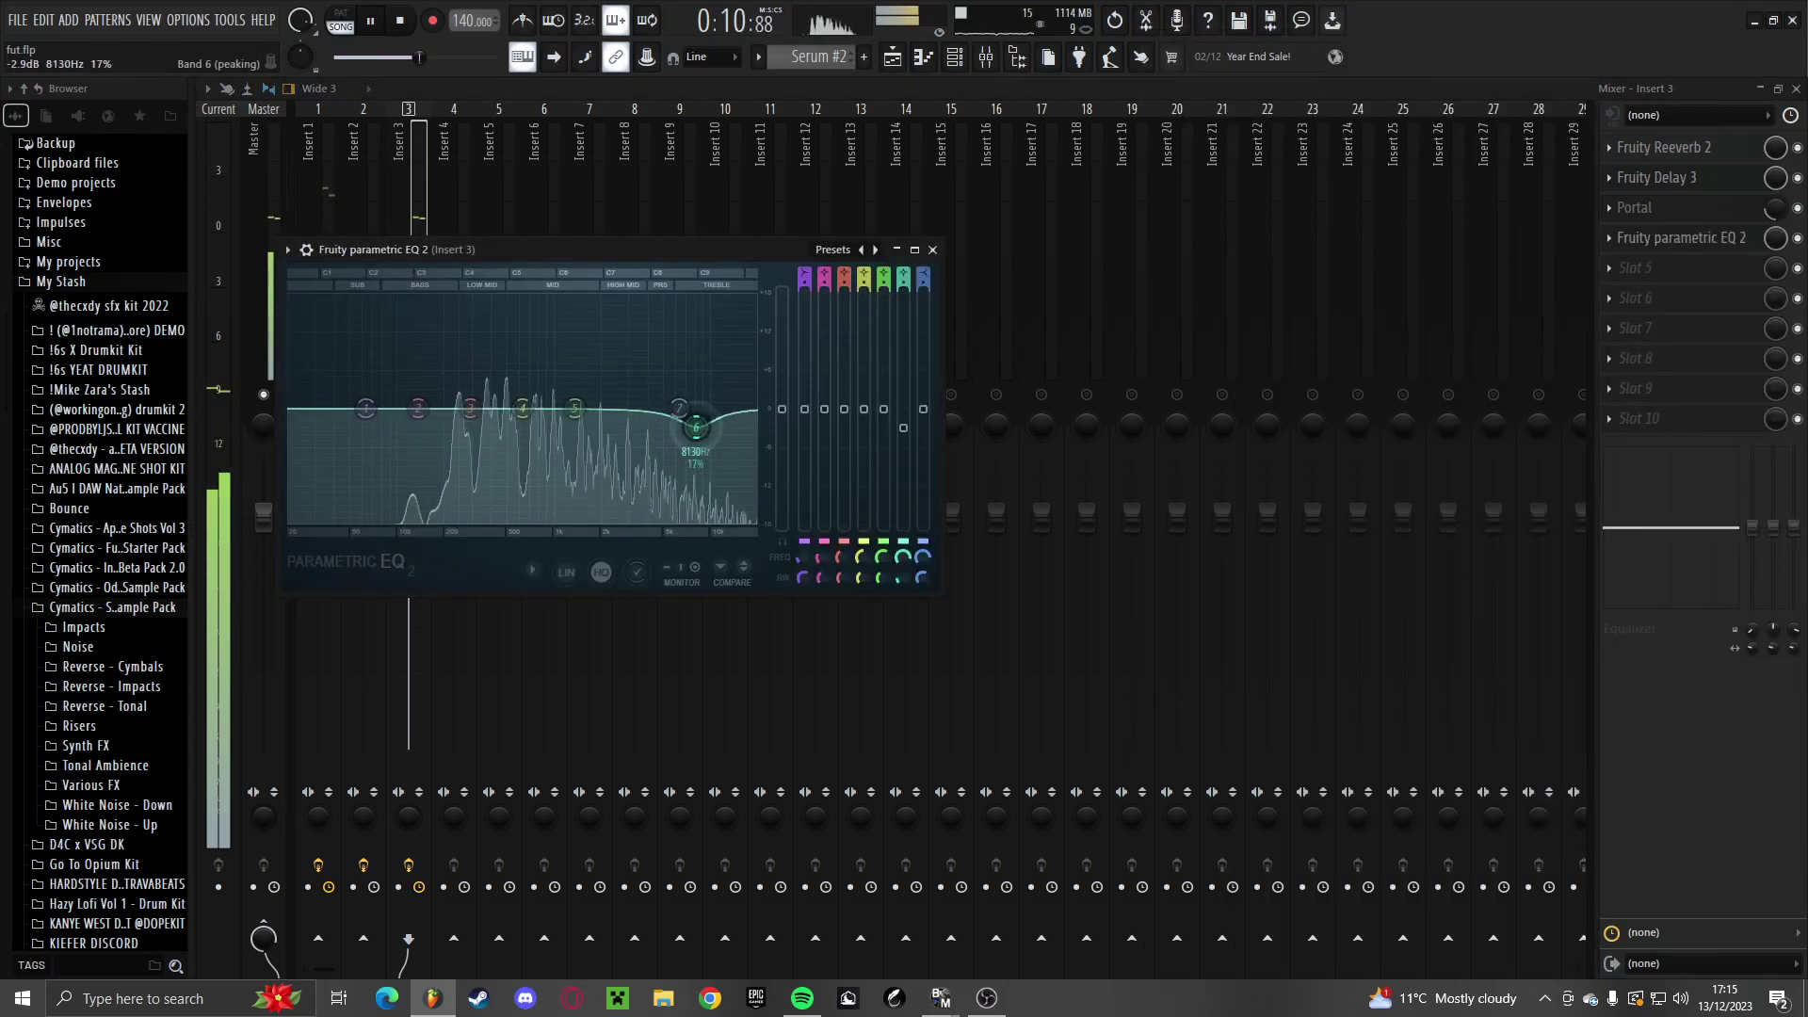
{"action": "left_click_drag", "start_coordinate": [522, 408], "coordinate": [530, 391]}
{"action": "left_click_drag", "start_coordinate": [574, 408], "coordinate": [575, 390]}
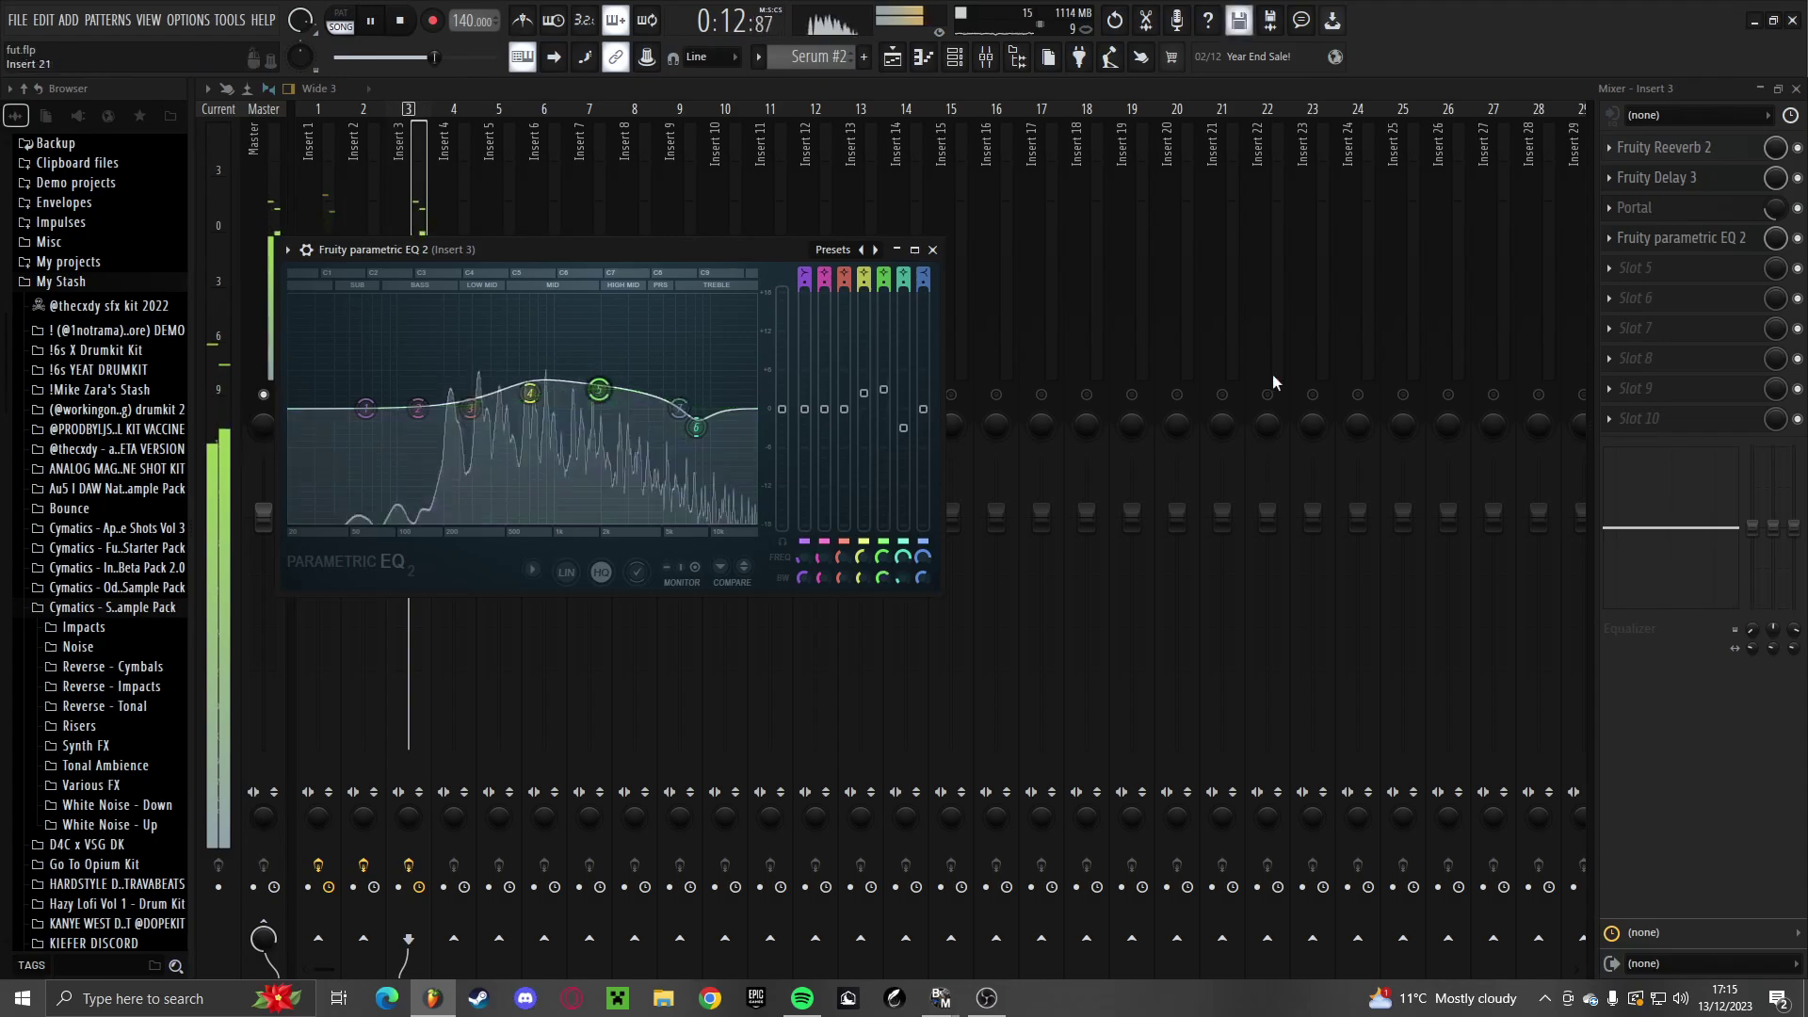
Load Ozone Imager 2 in slot 5 of Insert 3 with width at 100% and Stereoize enabled at 6.0 ms
{"action": "left_click", "coordinate": [1639, 269]}
{"action": "left_click", "coordinate": [1383, 780]}
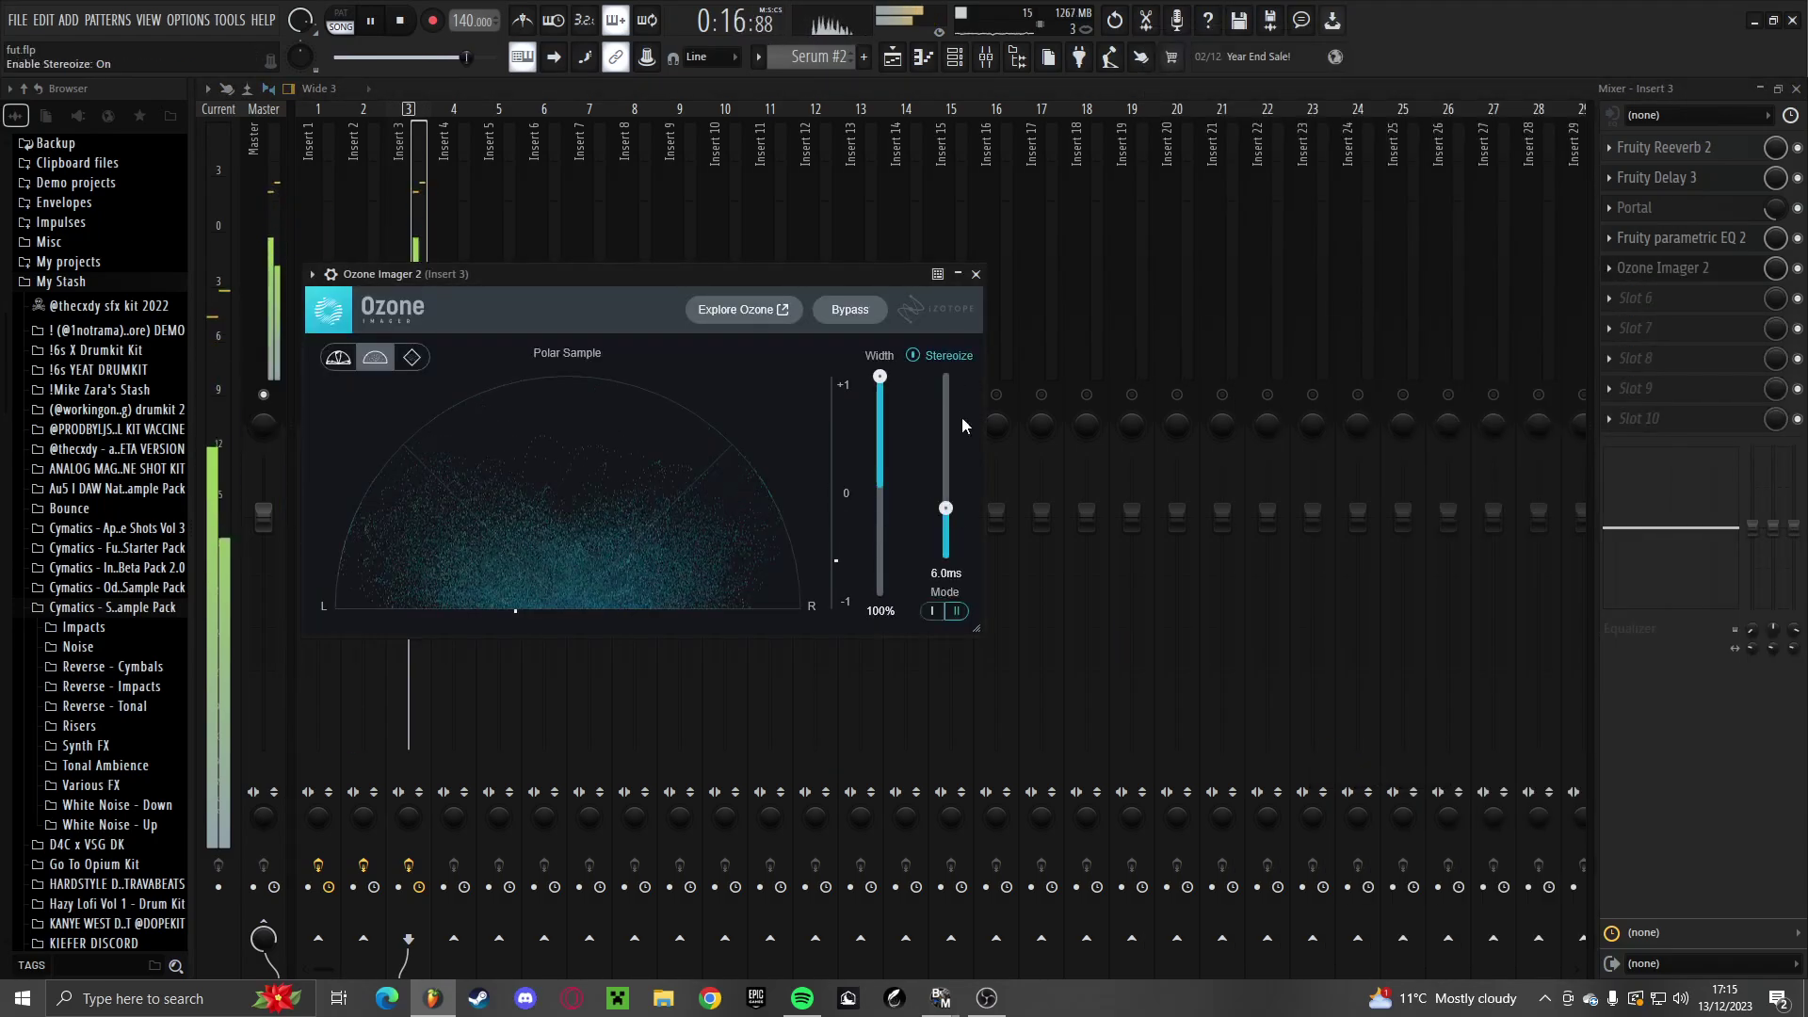
{"action": "key", "text": "Escape"}
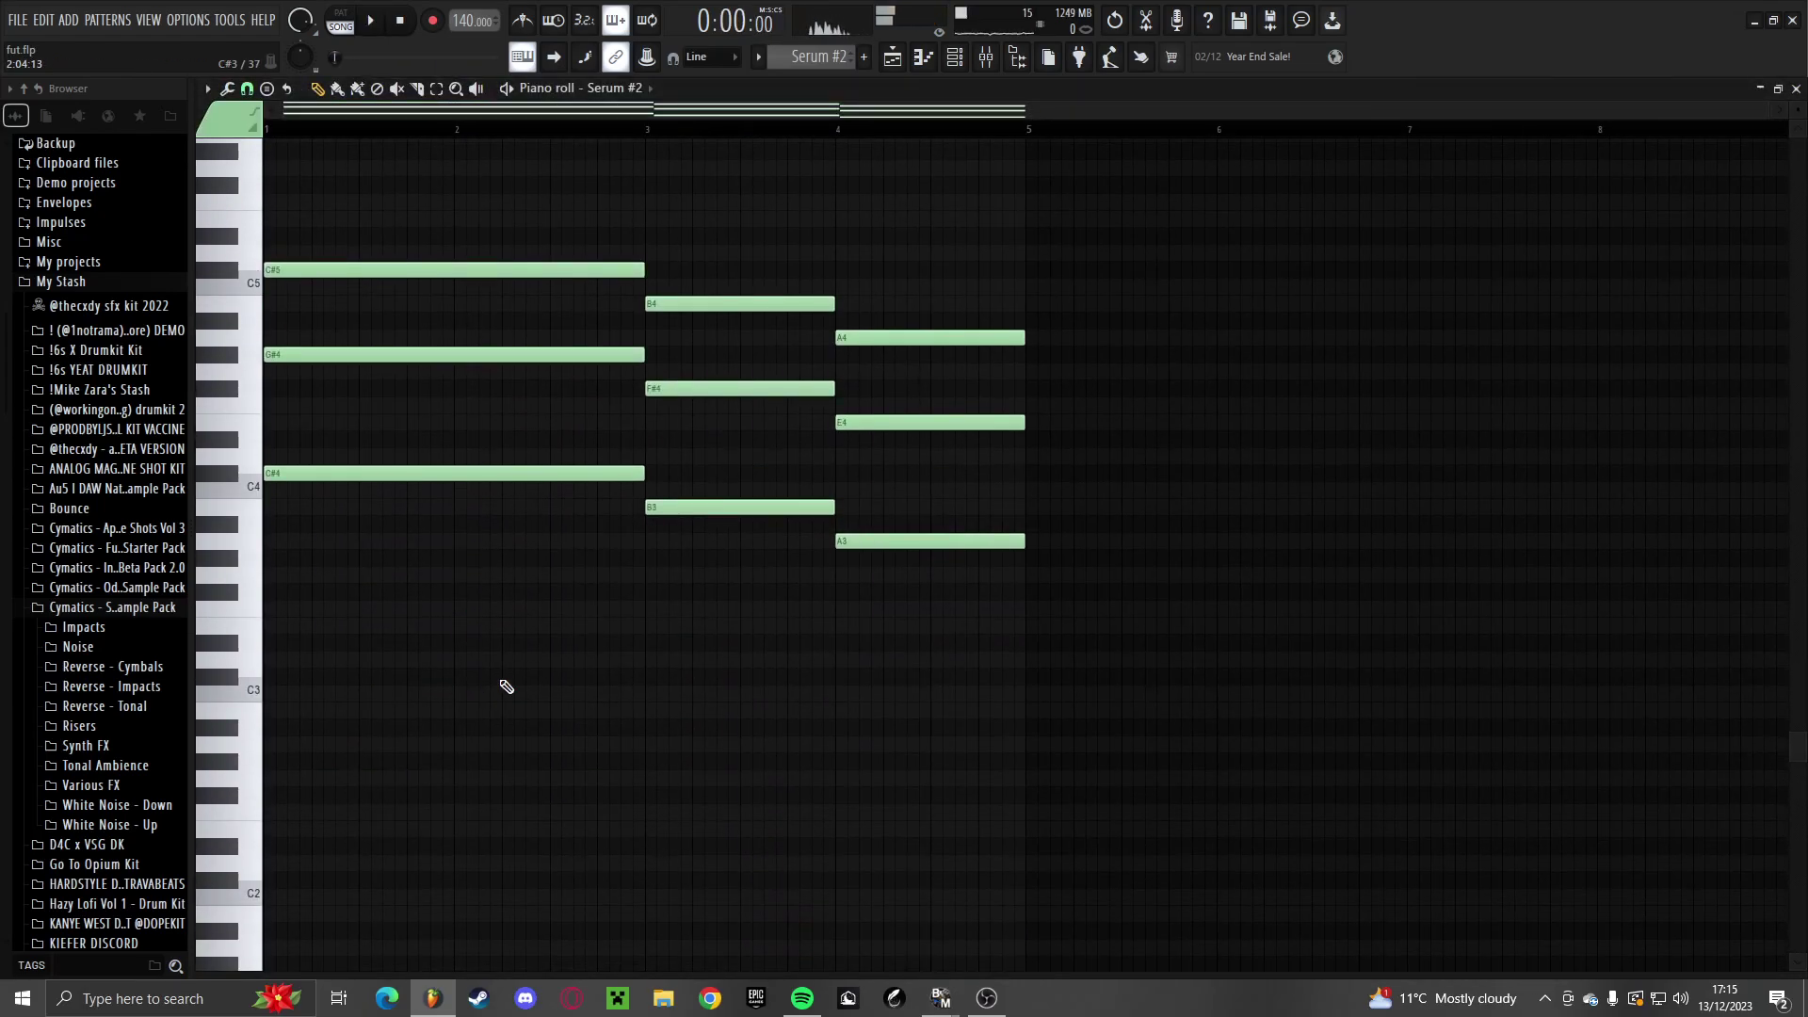
Add bass notes C#3, B2 and A2 under the three Serum #2 chords, matching each chord's length
{"action": "left_click", "coordinate": [347, 675]}
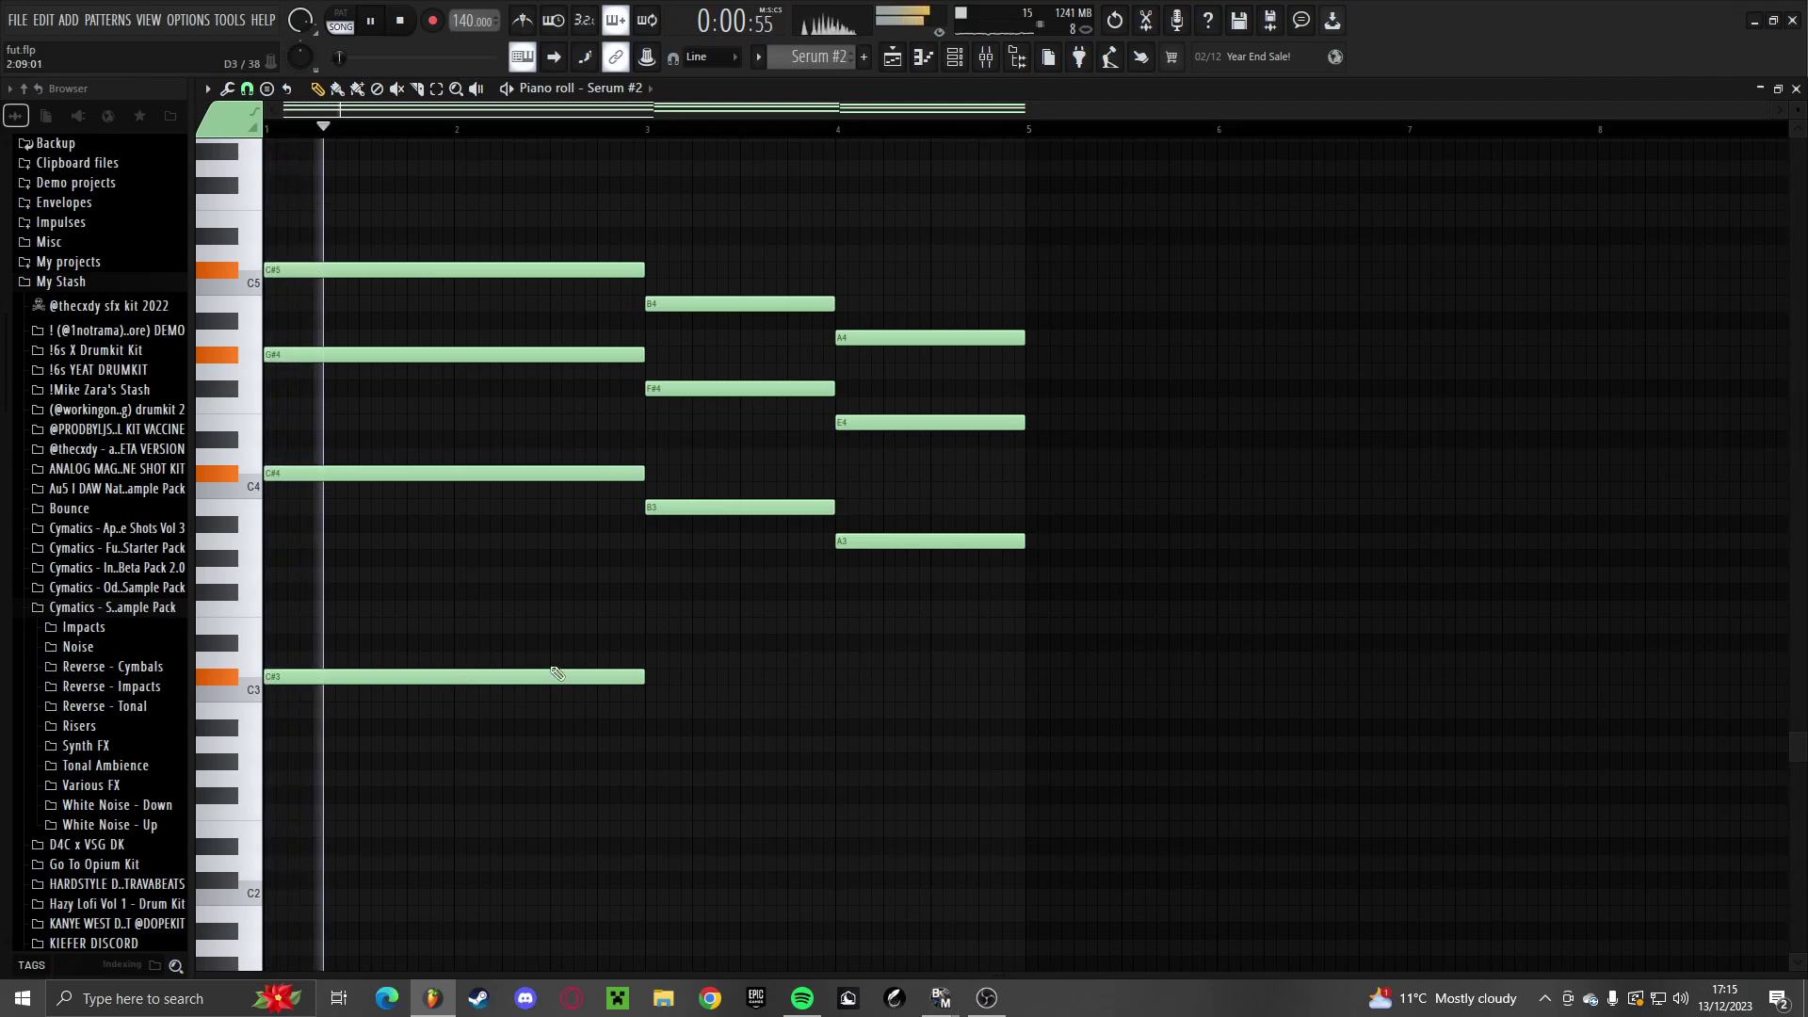
{"action": "left_click", "coordinate": [660, 711]}
{"action": "left_click", "coordinate": [847, 745]}
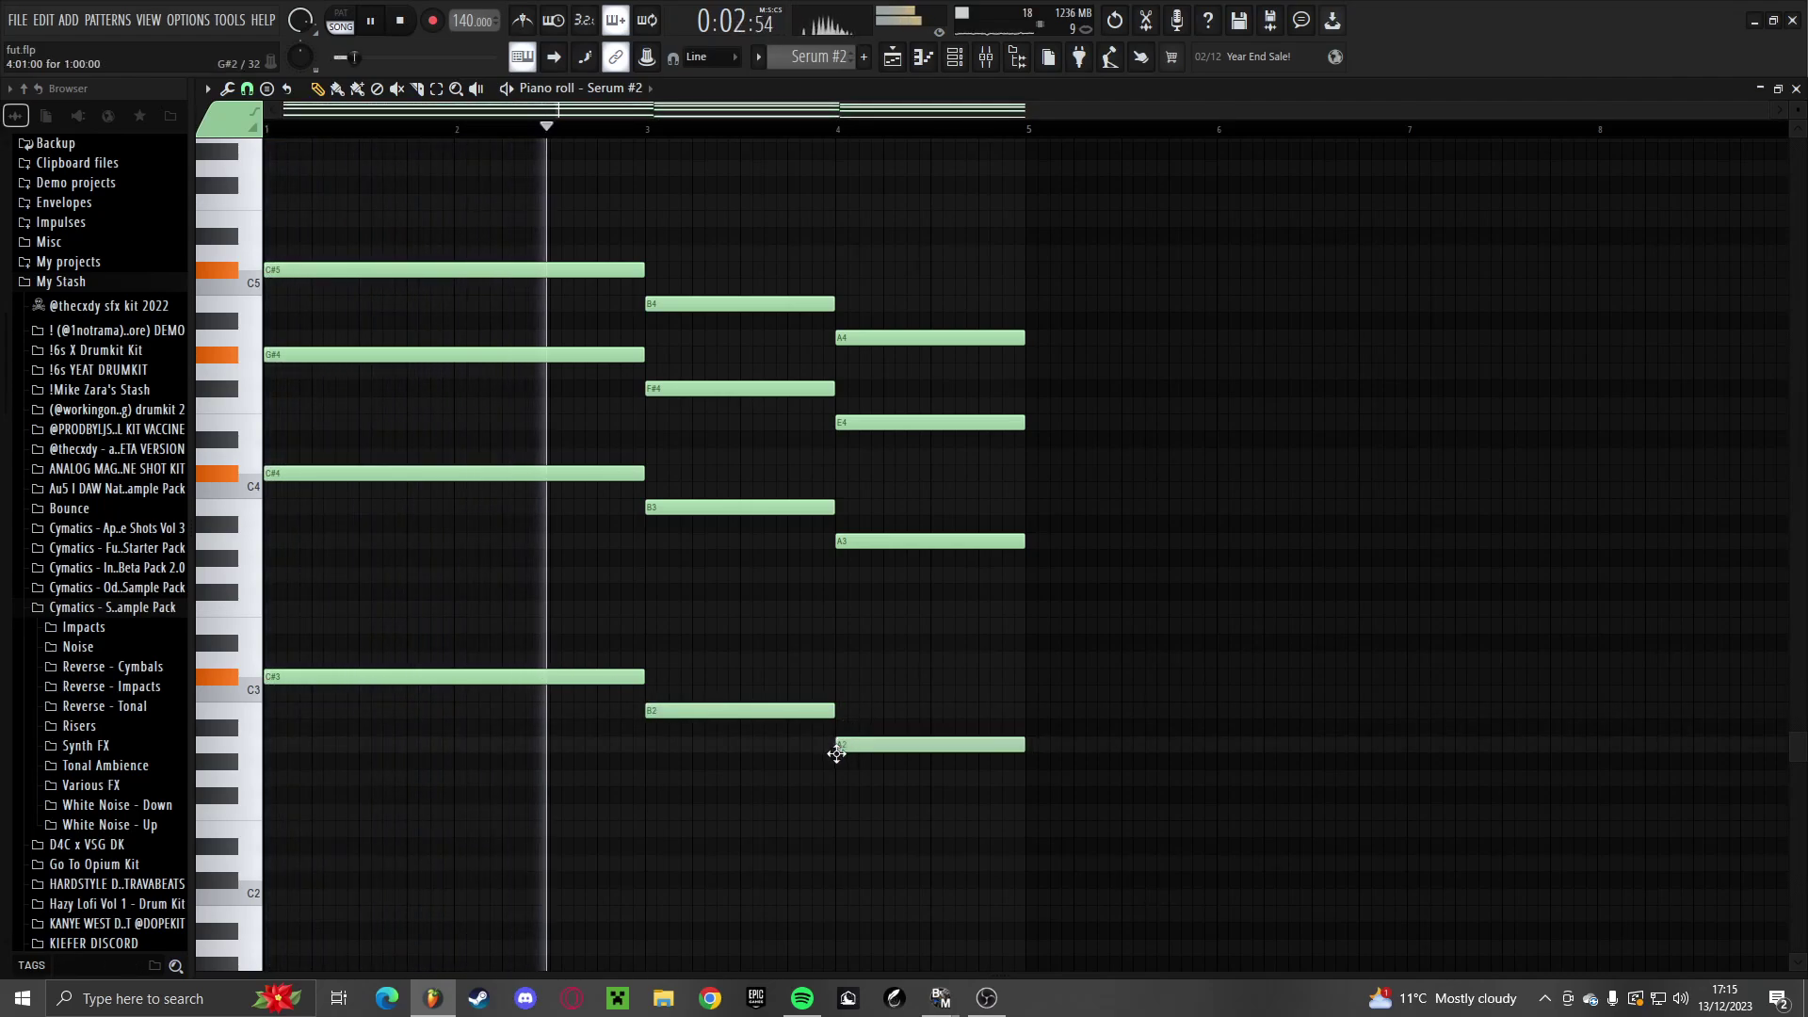
{"action": "key", "text": "space"}
Duplicate the three Serum #2 bass notes one octave lower as C#2, B1 and A1
{"action": "left_click_drag", "start_coordinate": [929, 749], "coordinate": [528, 673]}
{"action": "key", "text": "ctrl+Down"}
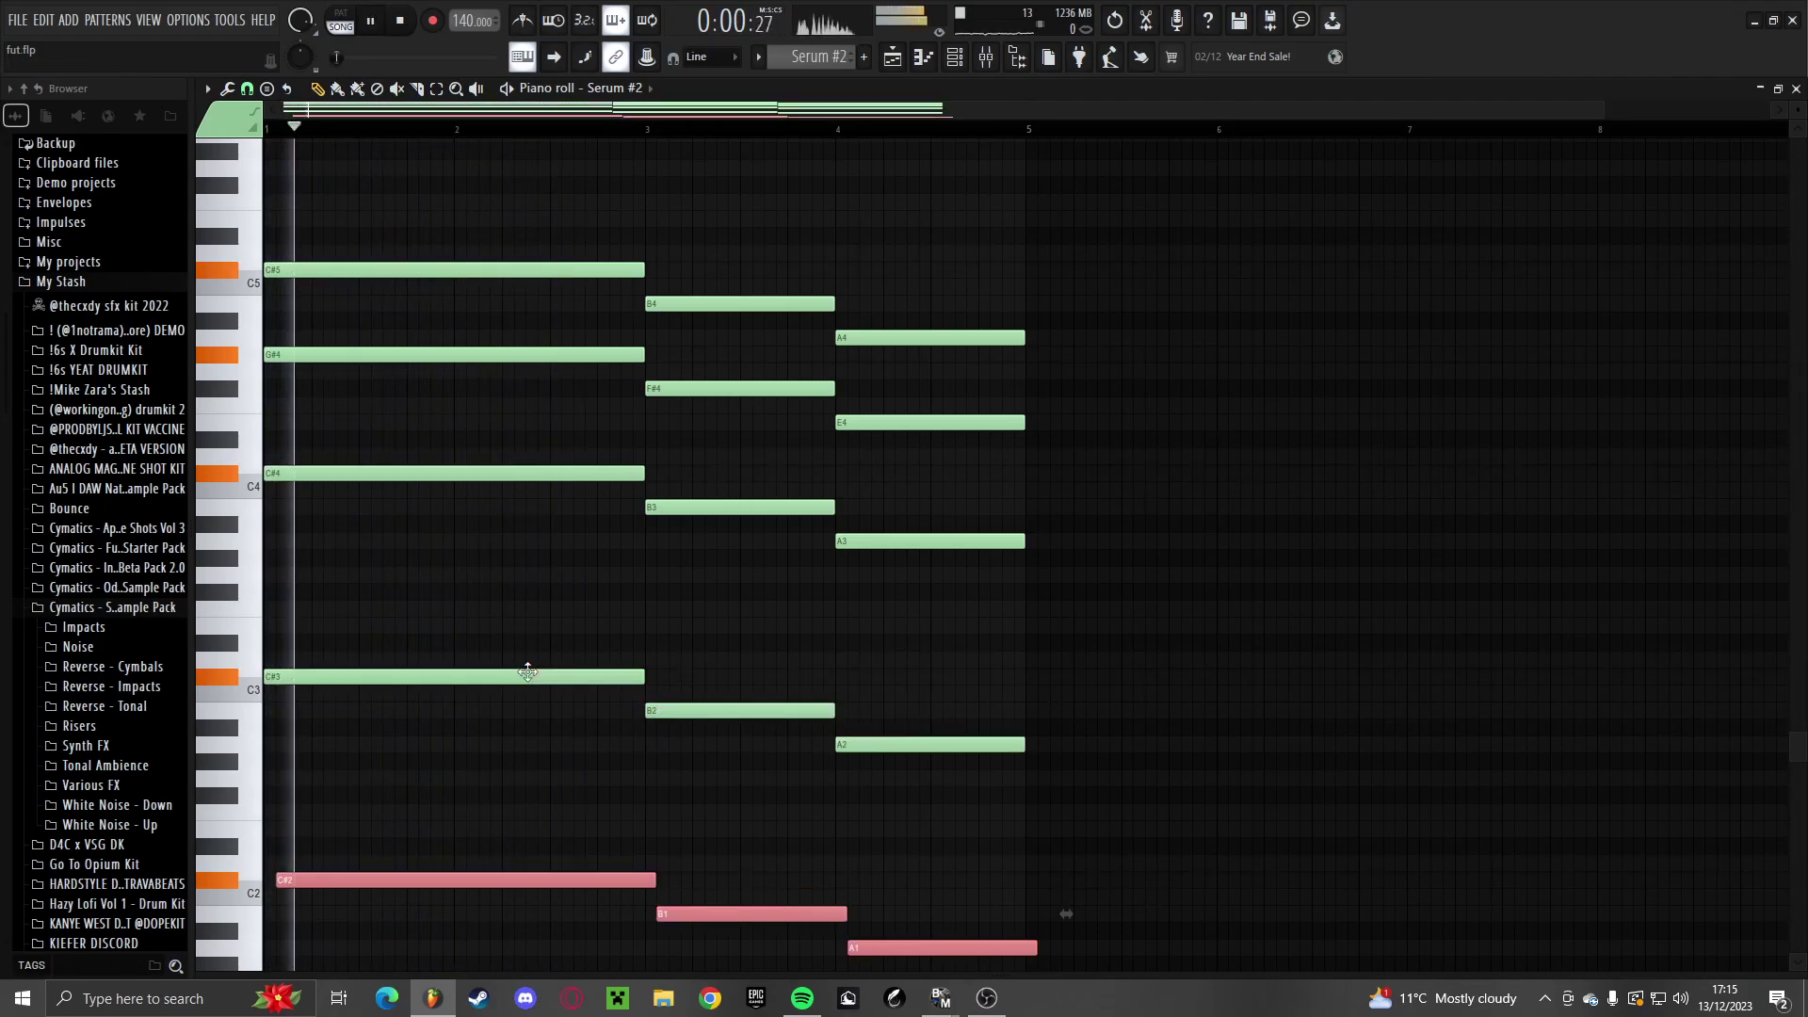
{"action": "key", "text": "space"}
{"action": "scroll", "coordinate": [316, 838], "scroll_direction": "down", "scroll_amount": 1}
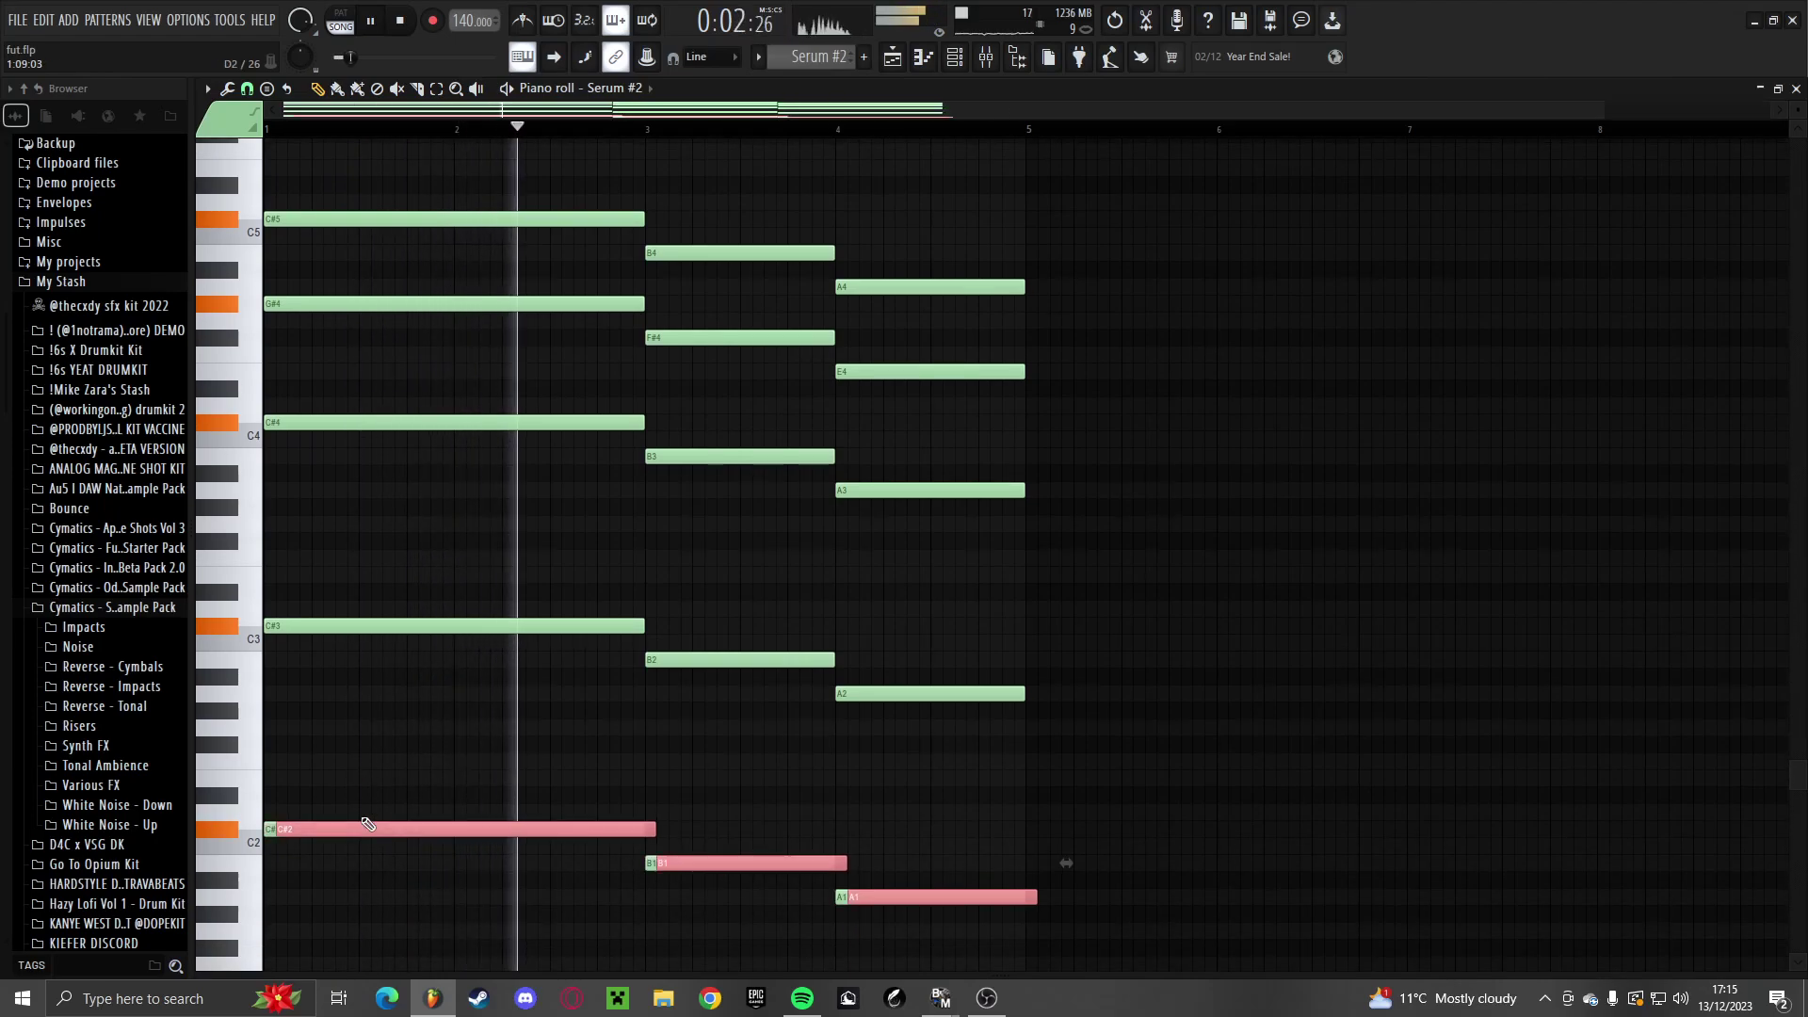
Add another copy of the bass notes at C#1, B0 and A0, aligning the lower octaves with the chord starts
{"action": "key", "text": "ctrl+Down"}
{"action": "key", "text": "space"}
{"action": "key", "text": "space"}
{"action": "key", "text": "shift+Left"}
{"action": "key", "text": "space"}
{"action": "left_click", "coordinate": [327, 909], "text": "ctrl"}
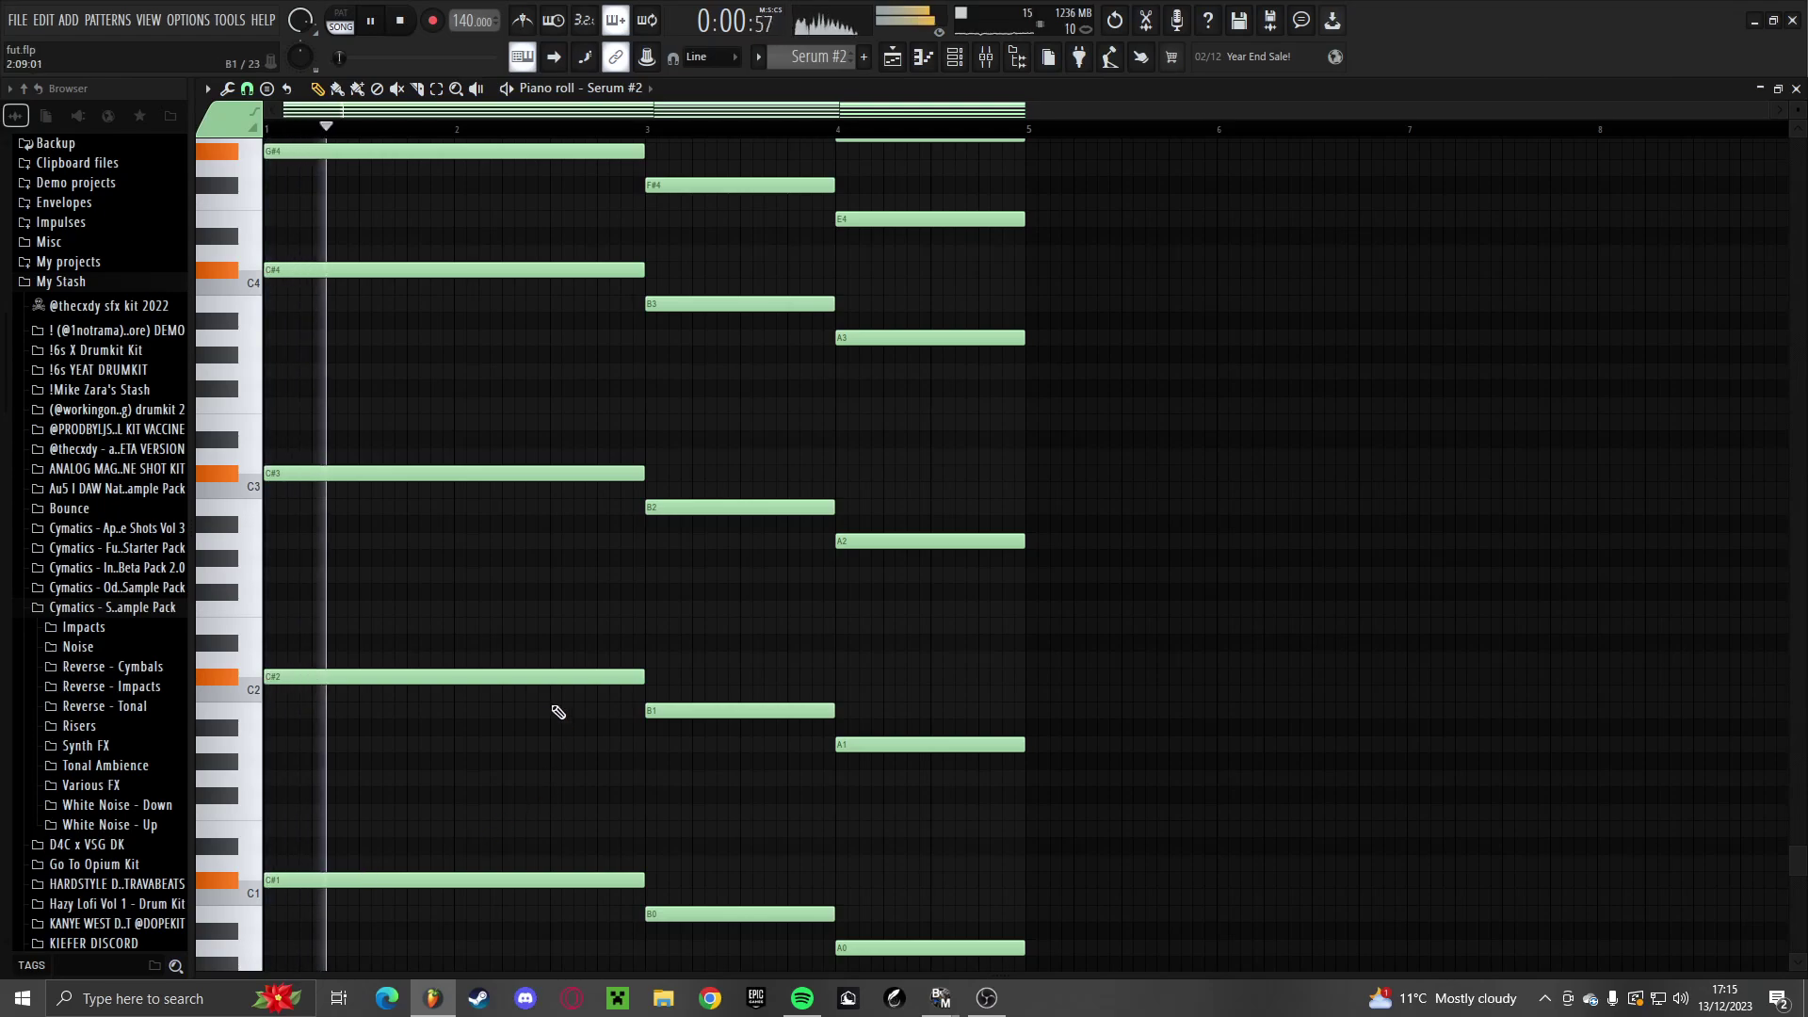
Reopen Insert 3's Parametric EQ 2 during playback to examine the low frequencies
{"action": "left_click", "coordinate": [989, 54]}
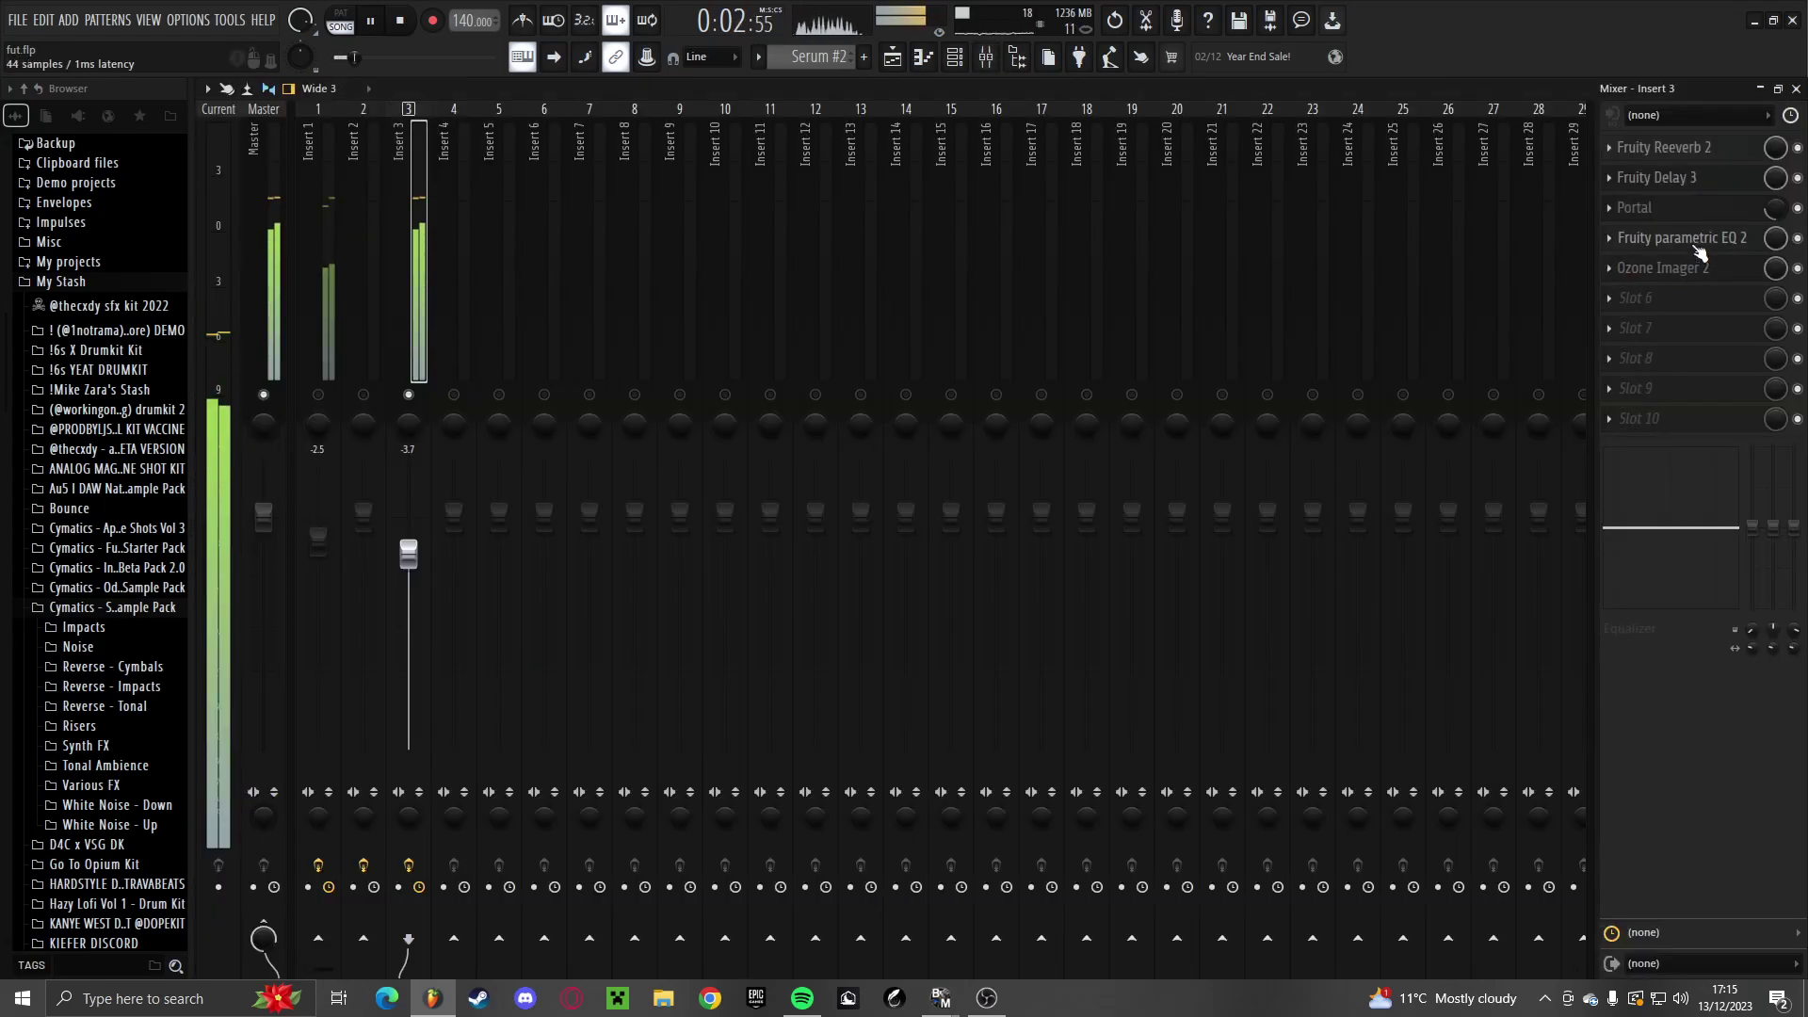
{"action": "left_click", "coordinate": [1735, 240]}
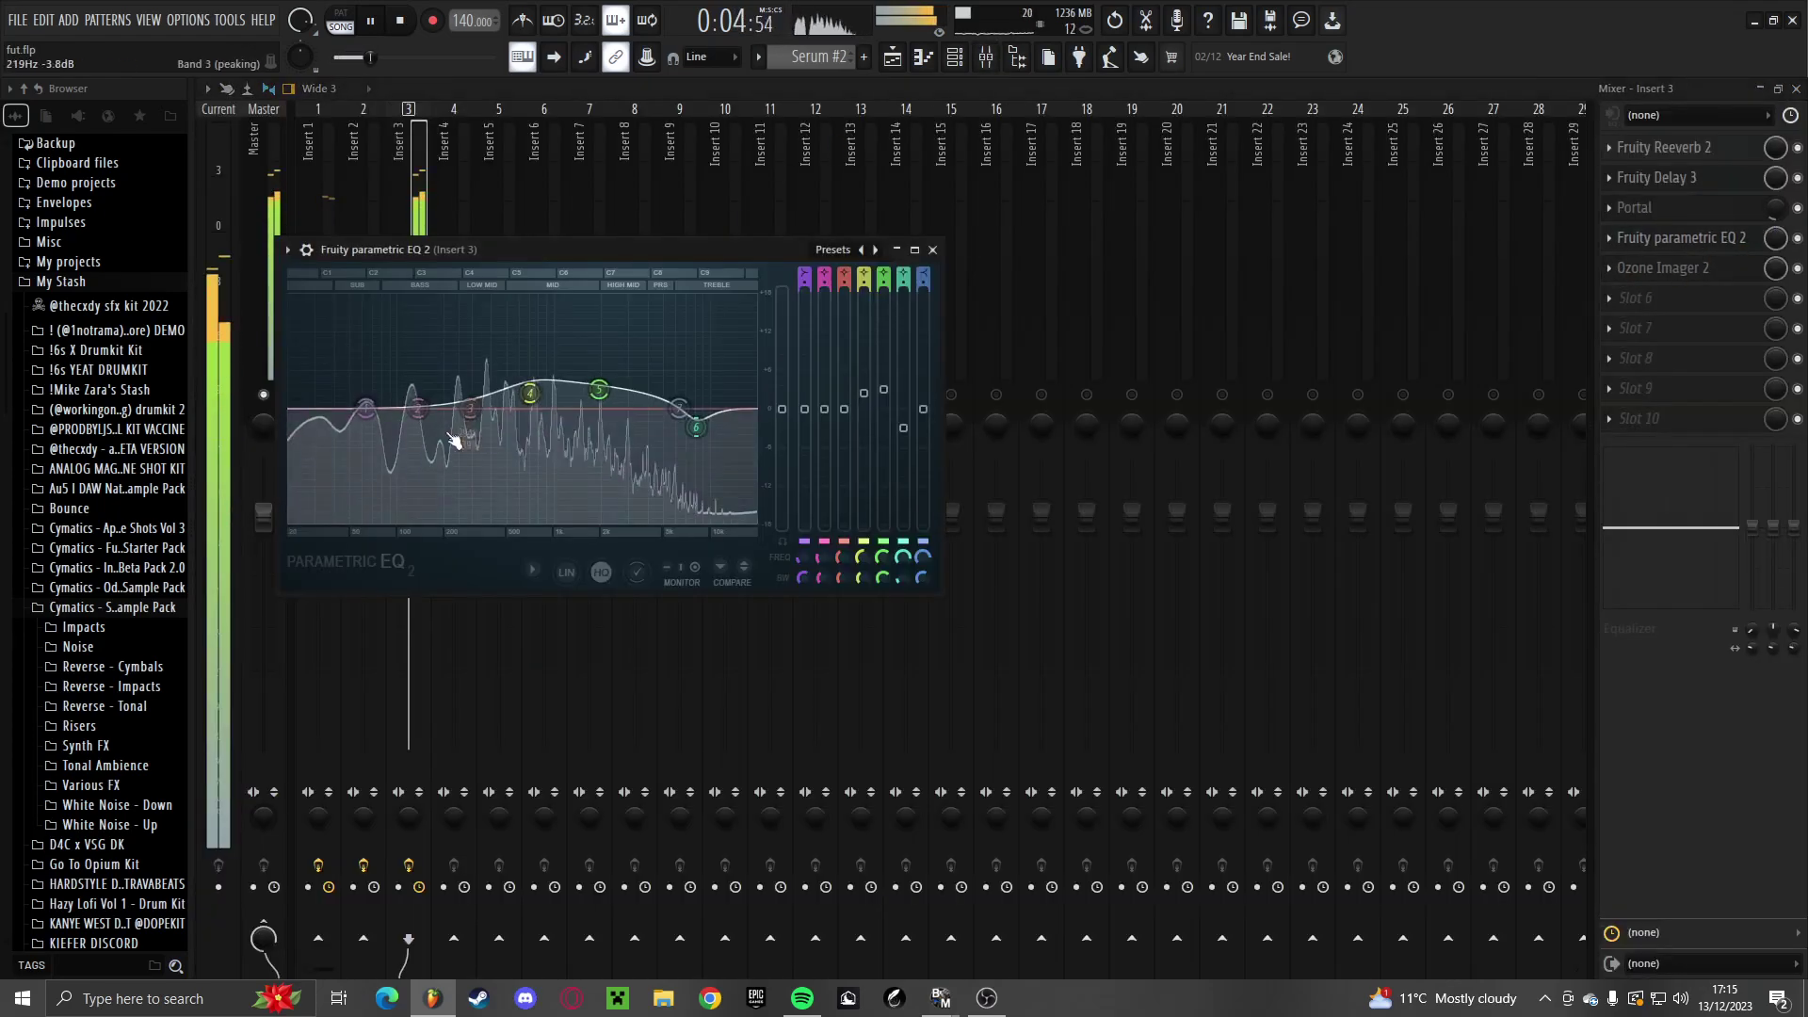
{"action": "key", "text": "Escape"}
{"action": "key", "text": "Escape"}
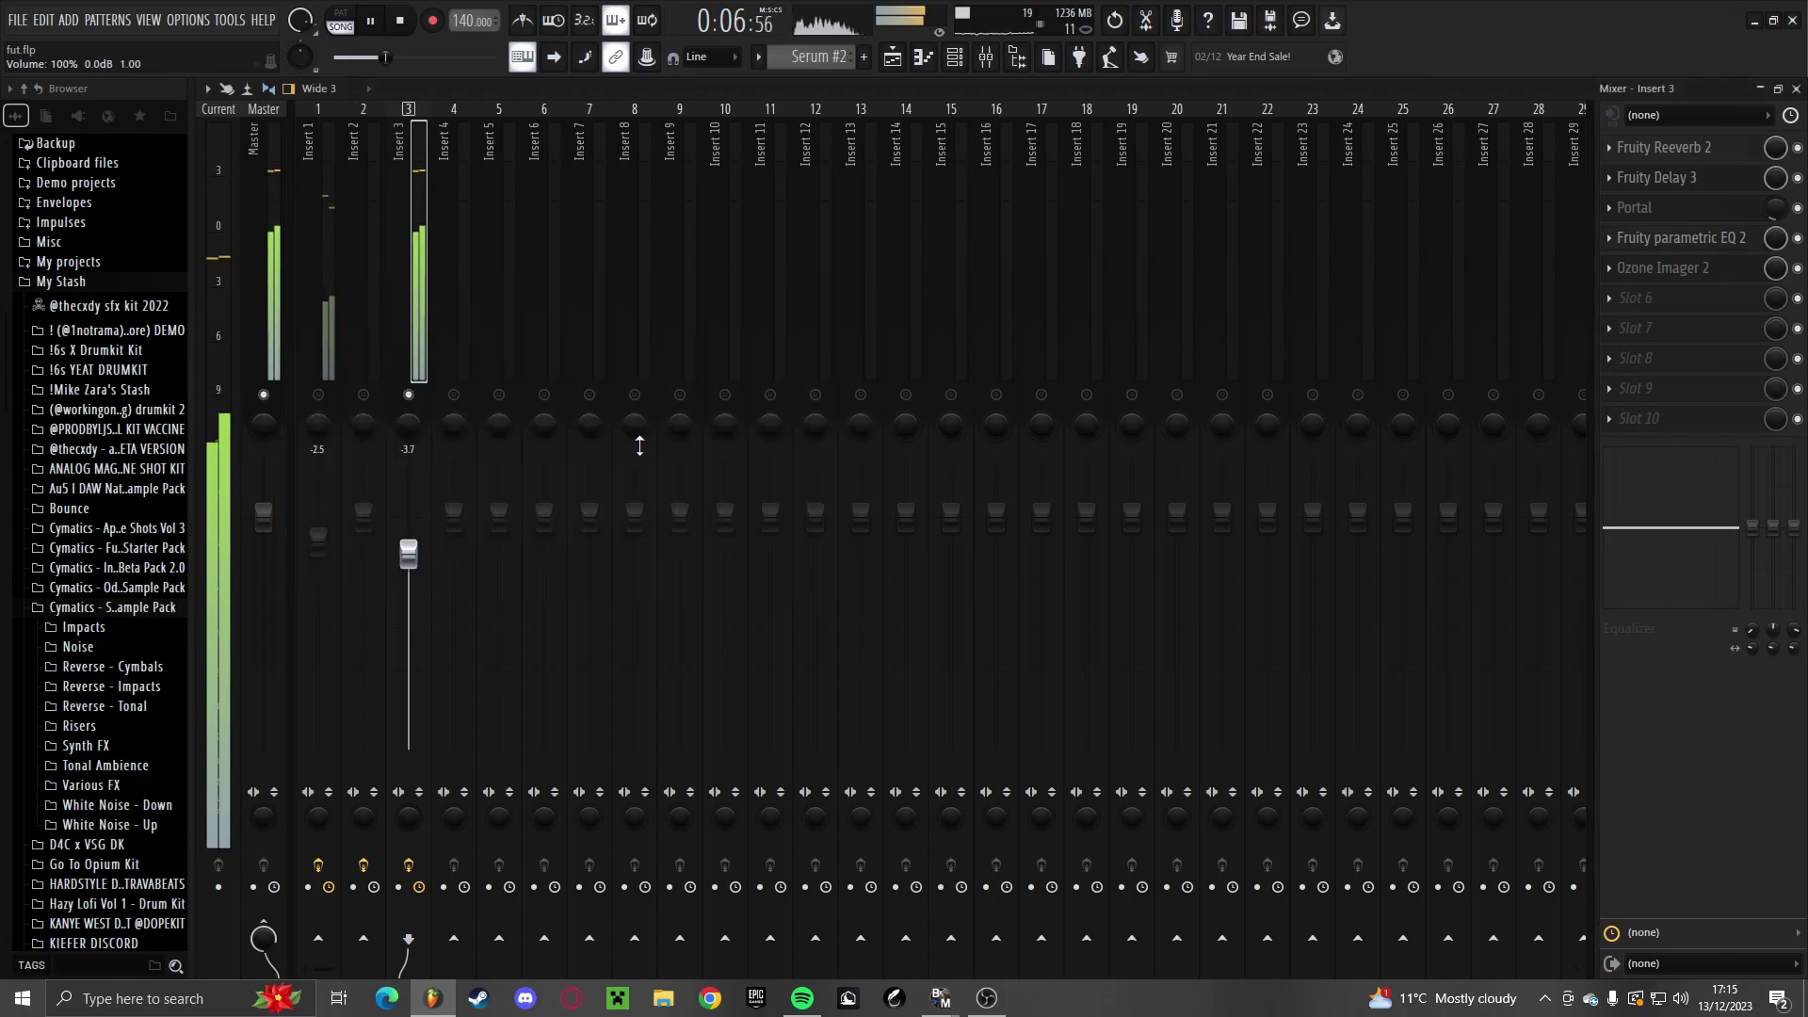
Add the notes G#3, F#3 and E3 to the three Serum #2 chords
{"action": "scroll", "coordinate": [716, 442], "scroll_direction": "up", "scroll_amount": 3}
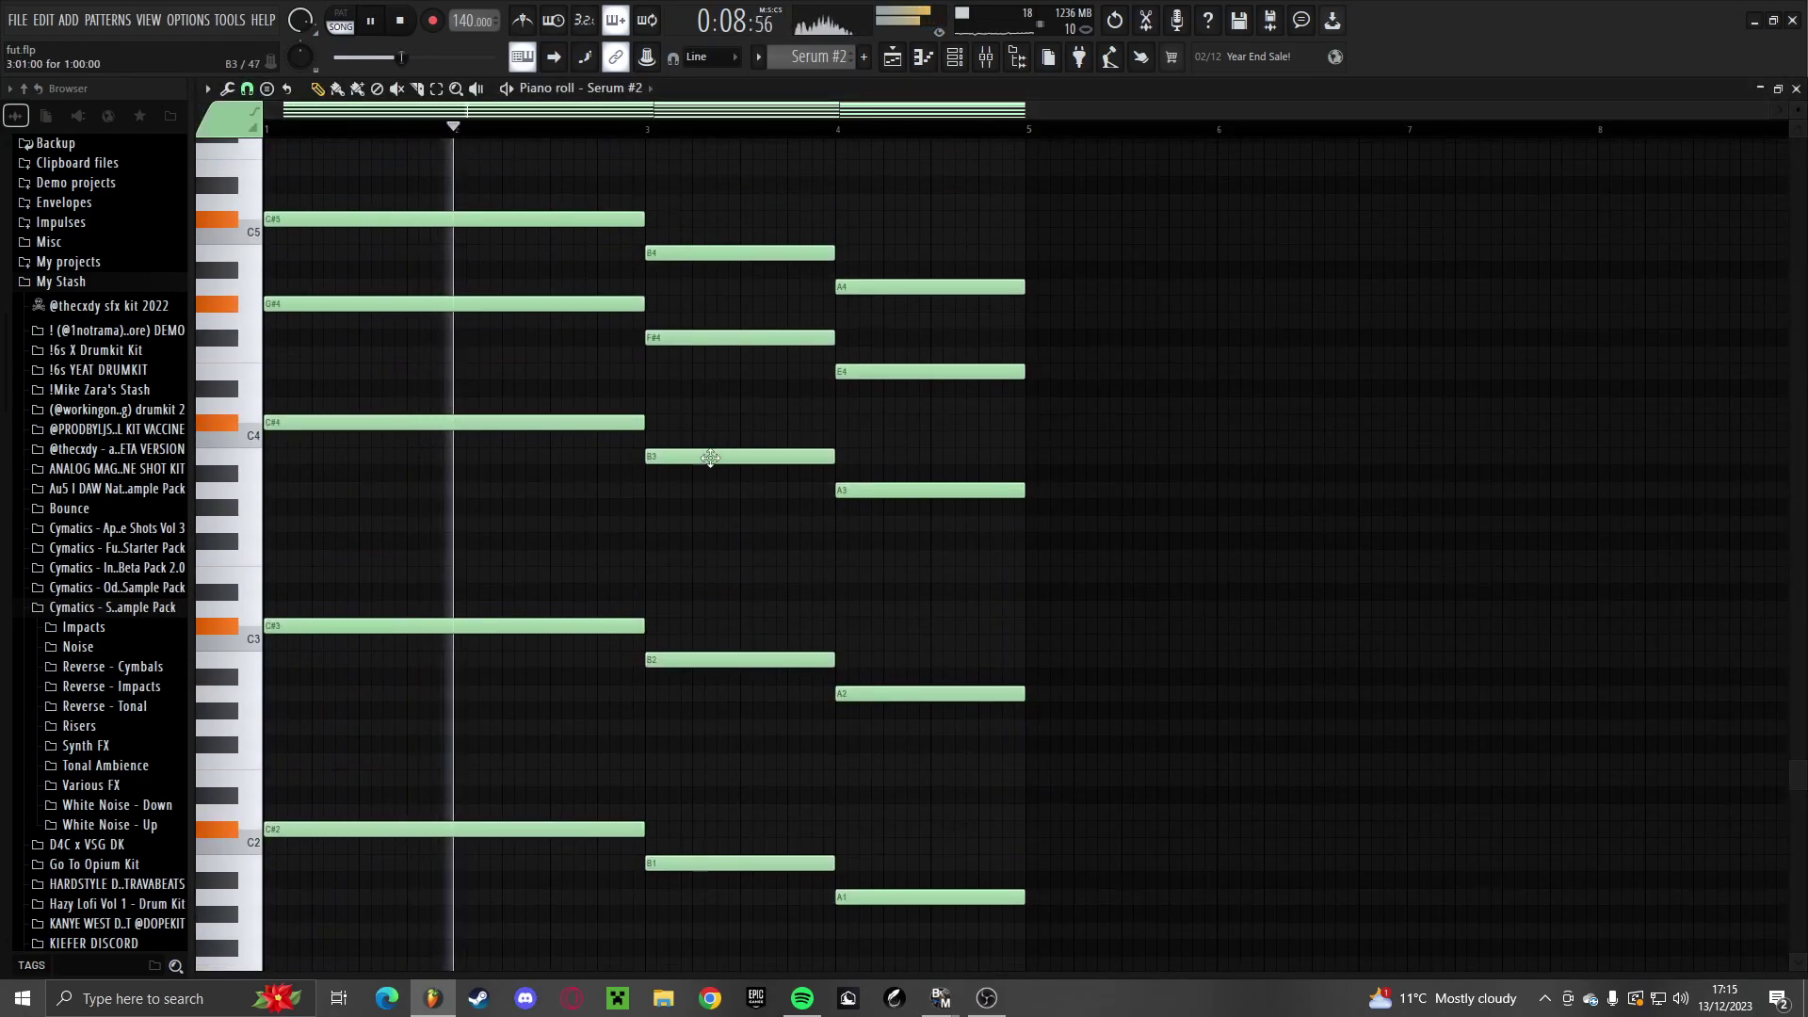
{"action": "key", "text": "space"}
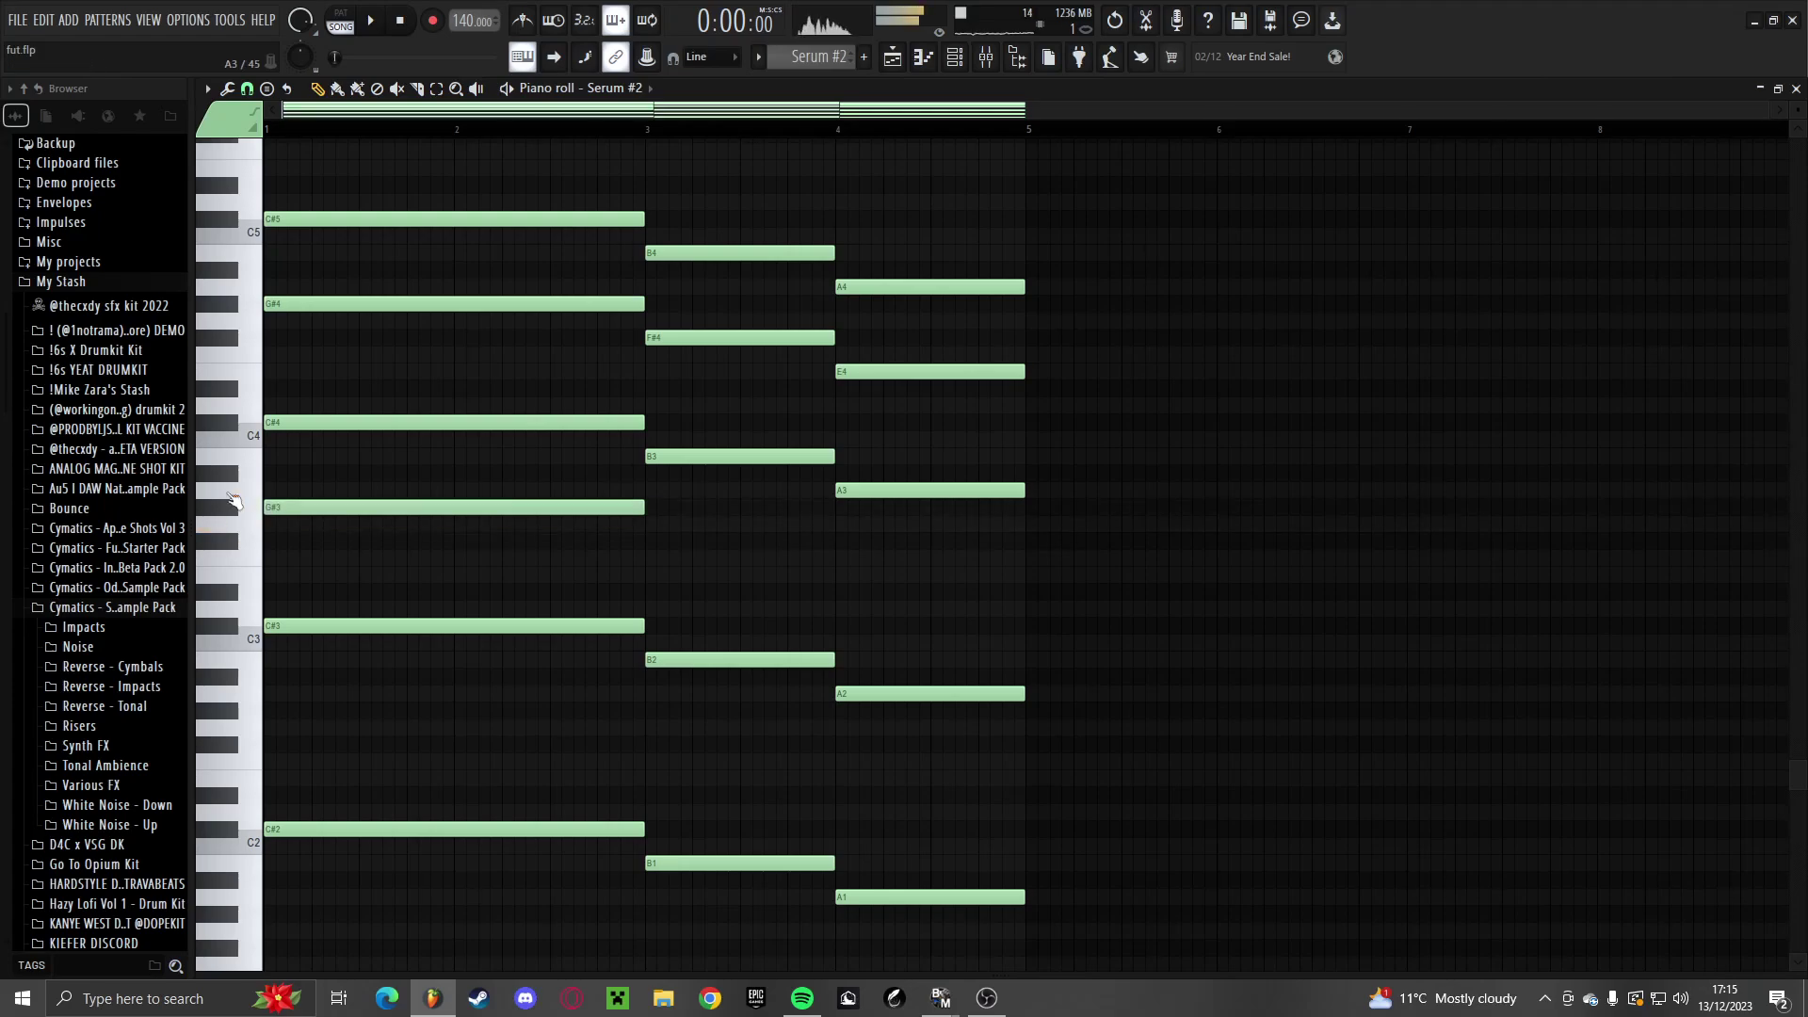
{"action": "left_click_drag", "start_coordinate": [865, 576], "coordinate": [847, 575]}
{"action": "key", "text": "space"}
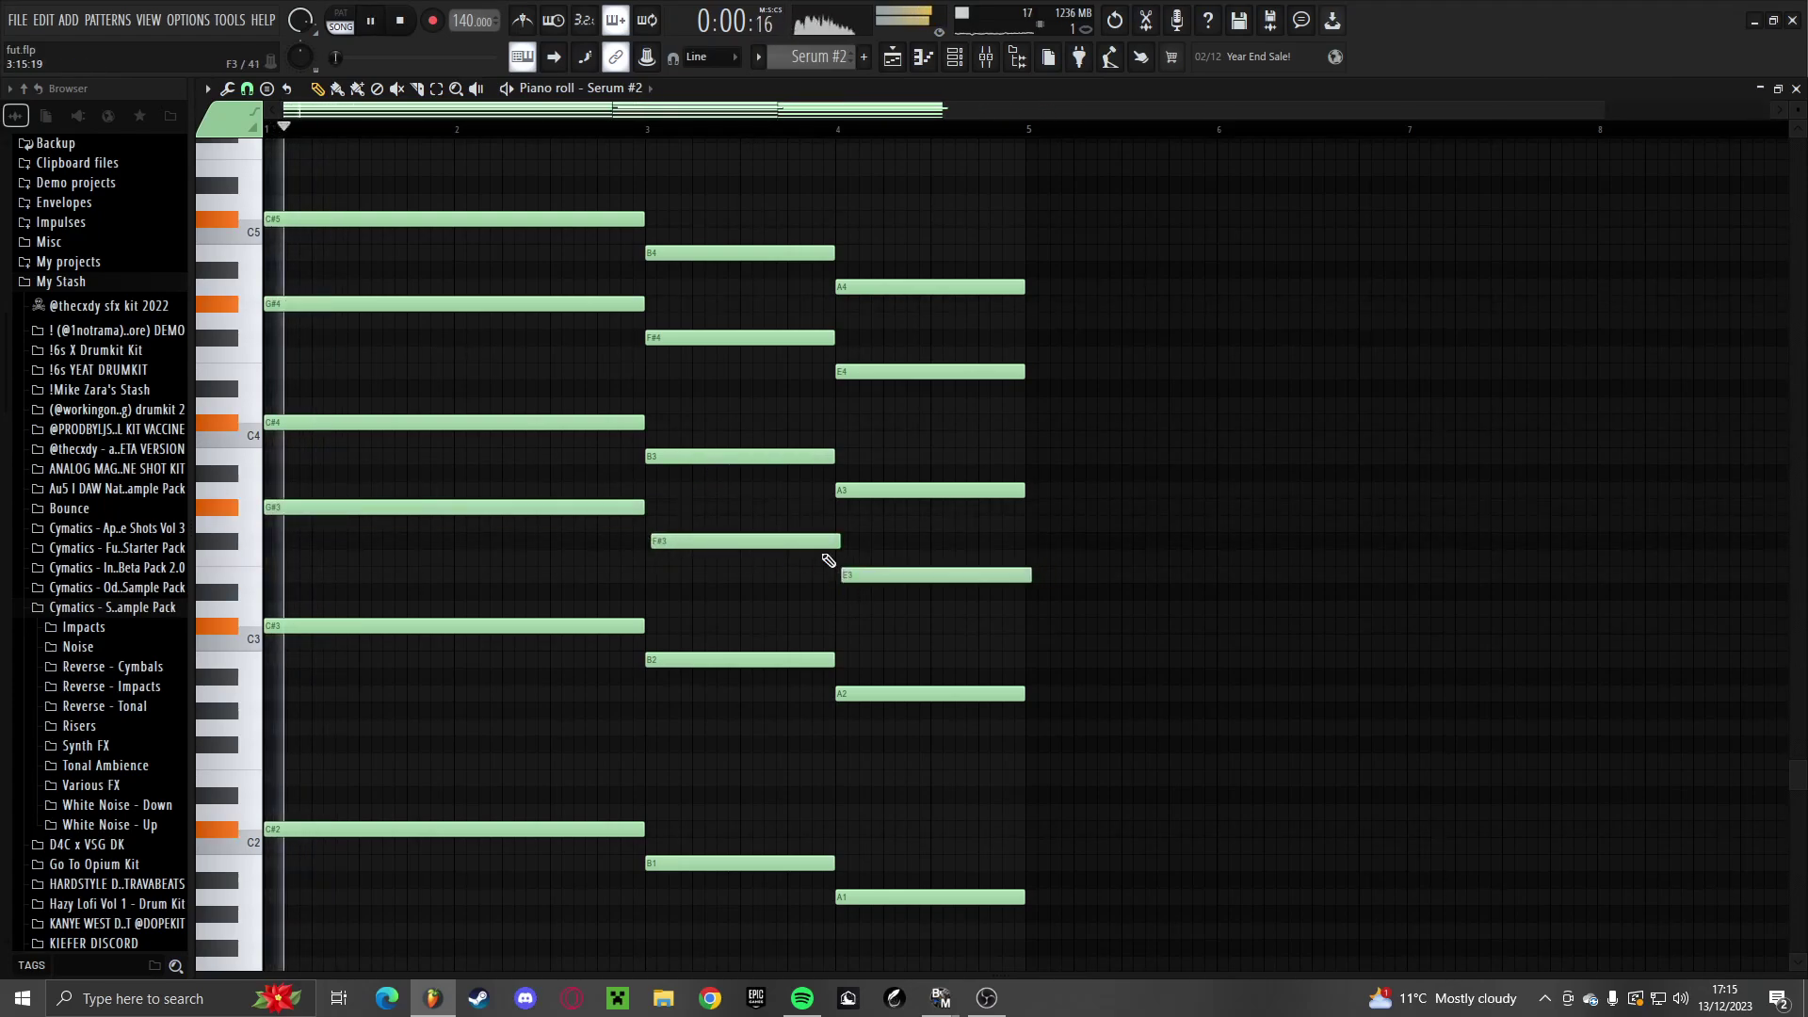
Align F#3 to bar 3 and E3 to bar 4, delete the stray F3 note, and return to the playlist
{"action": "left_click", "coordinate": [814, 557]}
{"action": "right_click", "coordinate": [821, 542]}
{"action": "left_click_drag", "start_coordinate": [658, 544], "coordinate": [646, 550]}
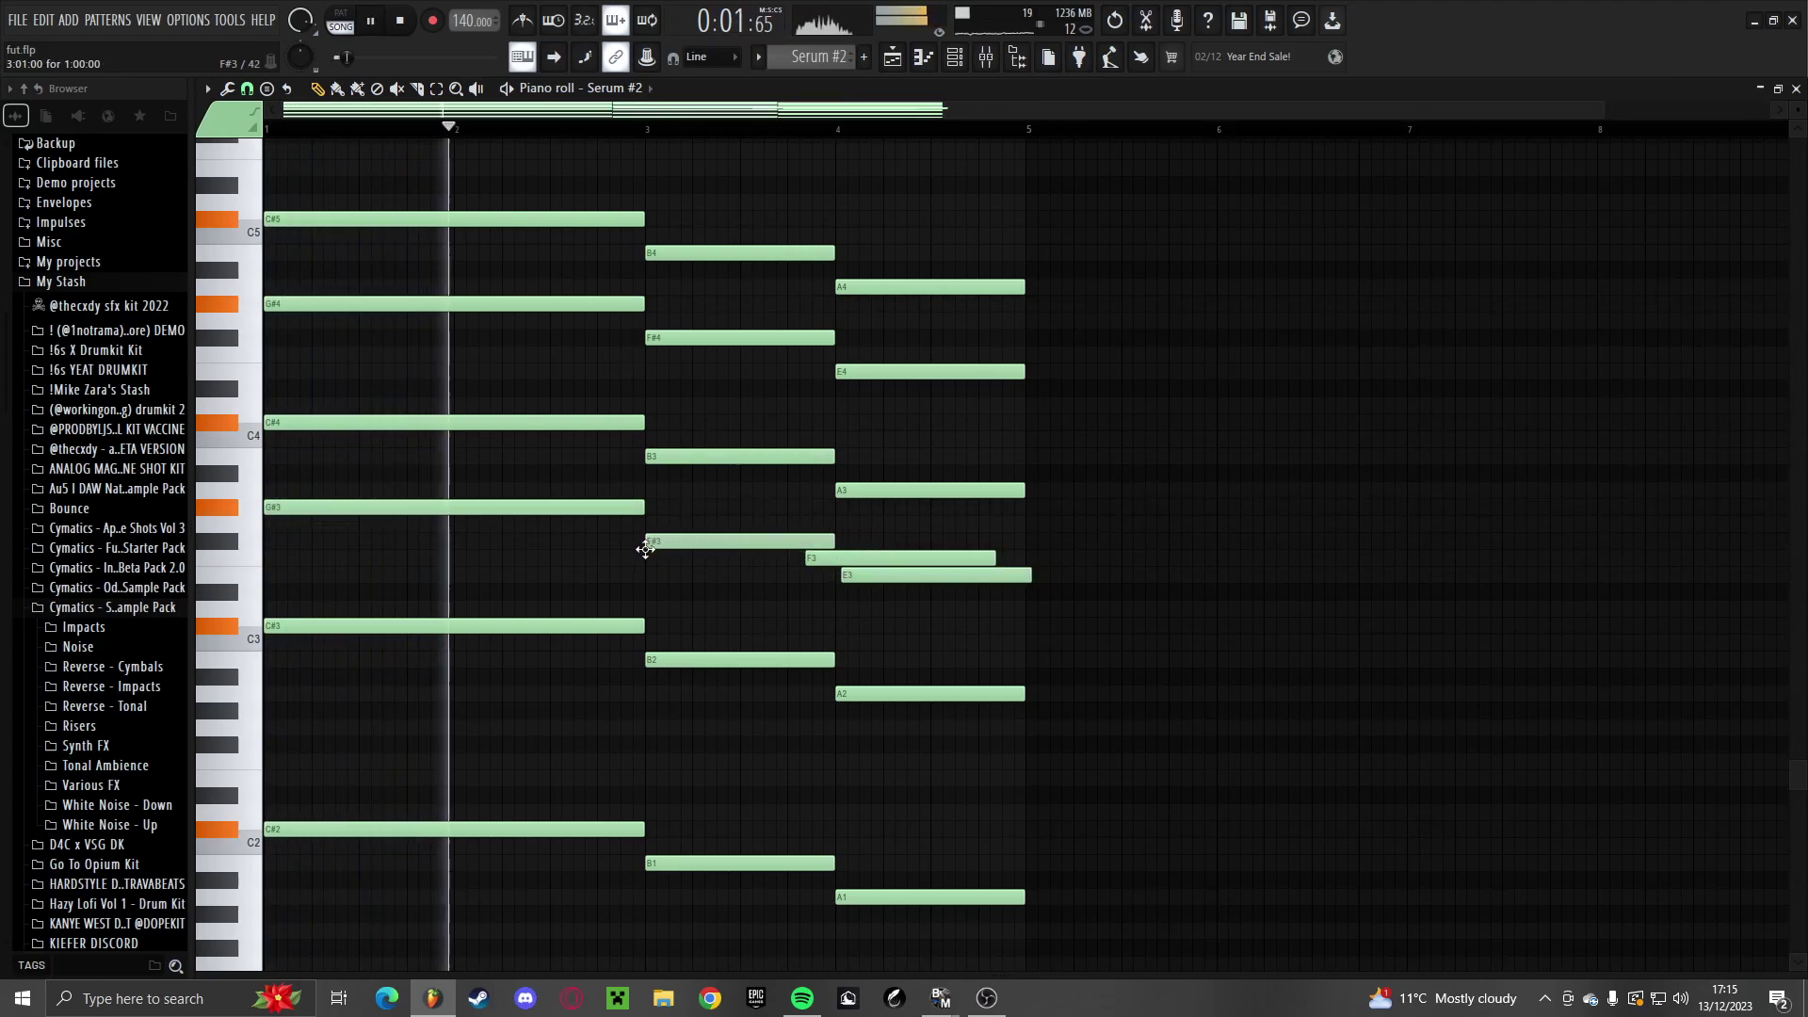
{"action": "right_click", "coordinate": [872, 558]}
{"action": "left_click_drag", "start_coordinate": [875, 577], "coordinate": [867, 579]}
{"action": "key", "text": "Escape"}
{"action": "key", "text": "Escape"}
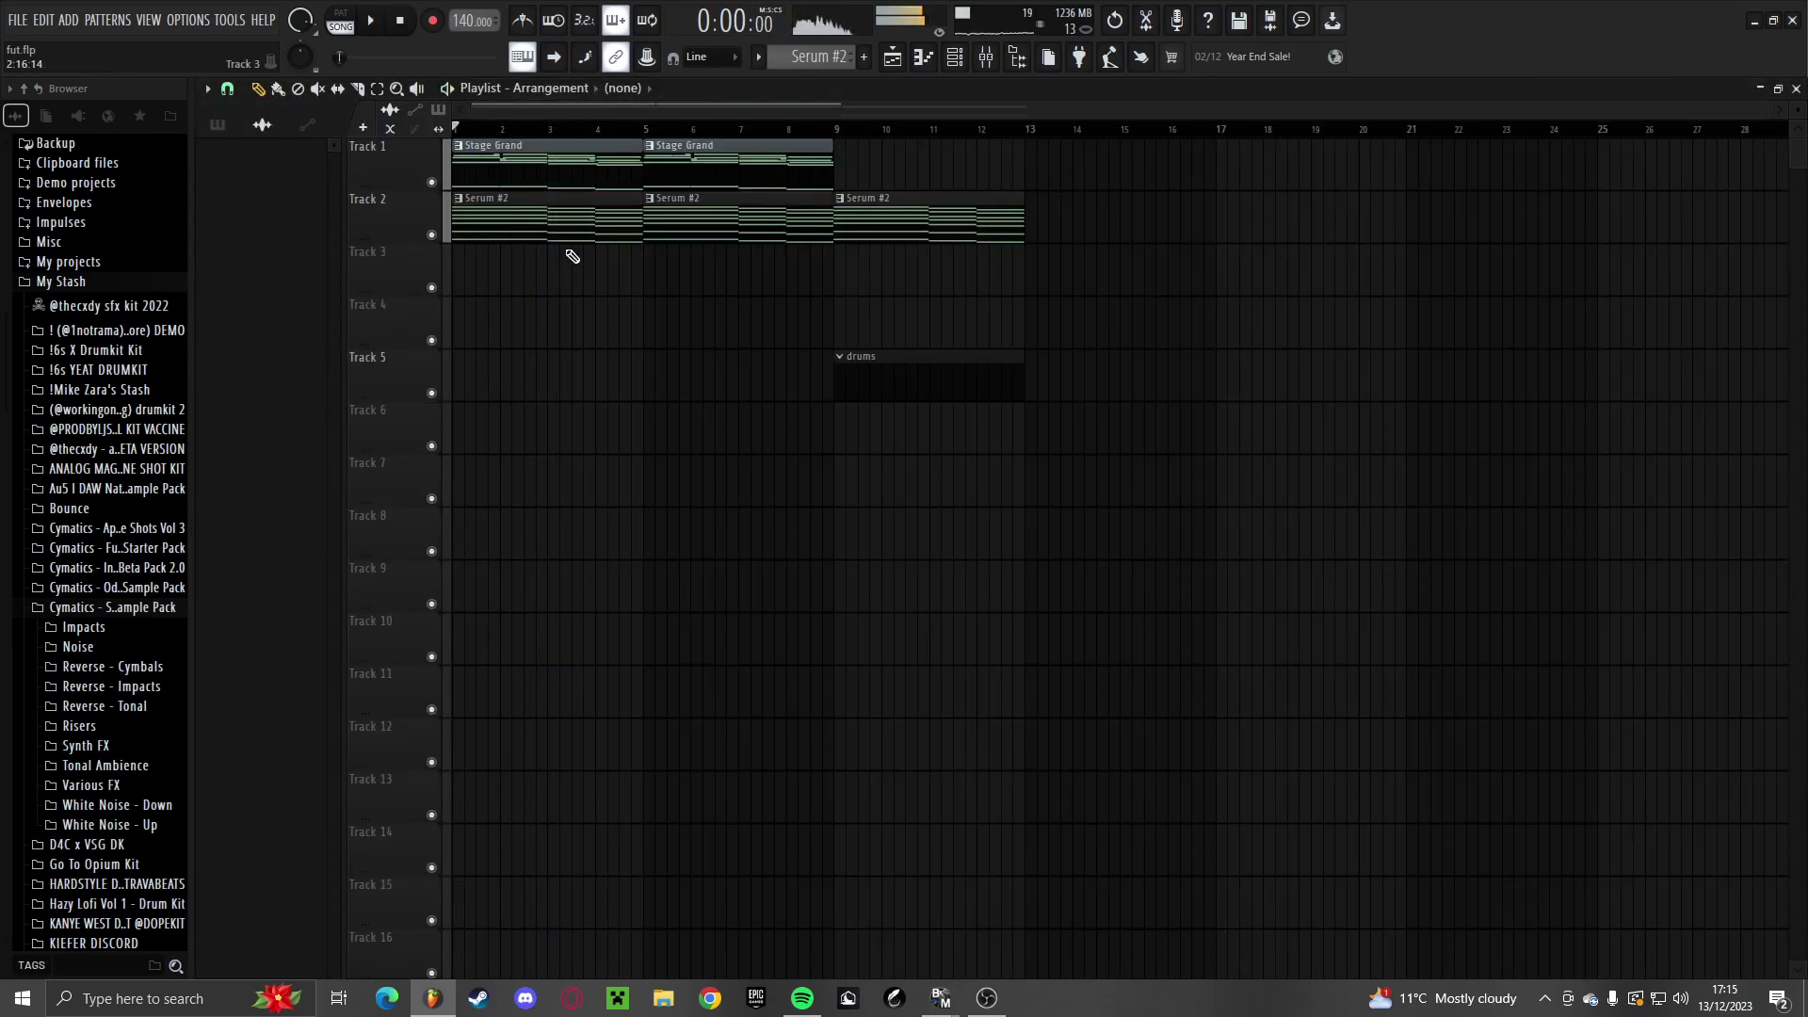
Set the mixer faders to about -1.8 dB on Insert 1 and -6.8 dB on Insert 3
{"action": "left_click", "coordinate": [1003, 60]}
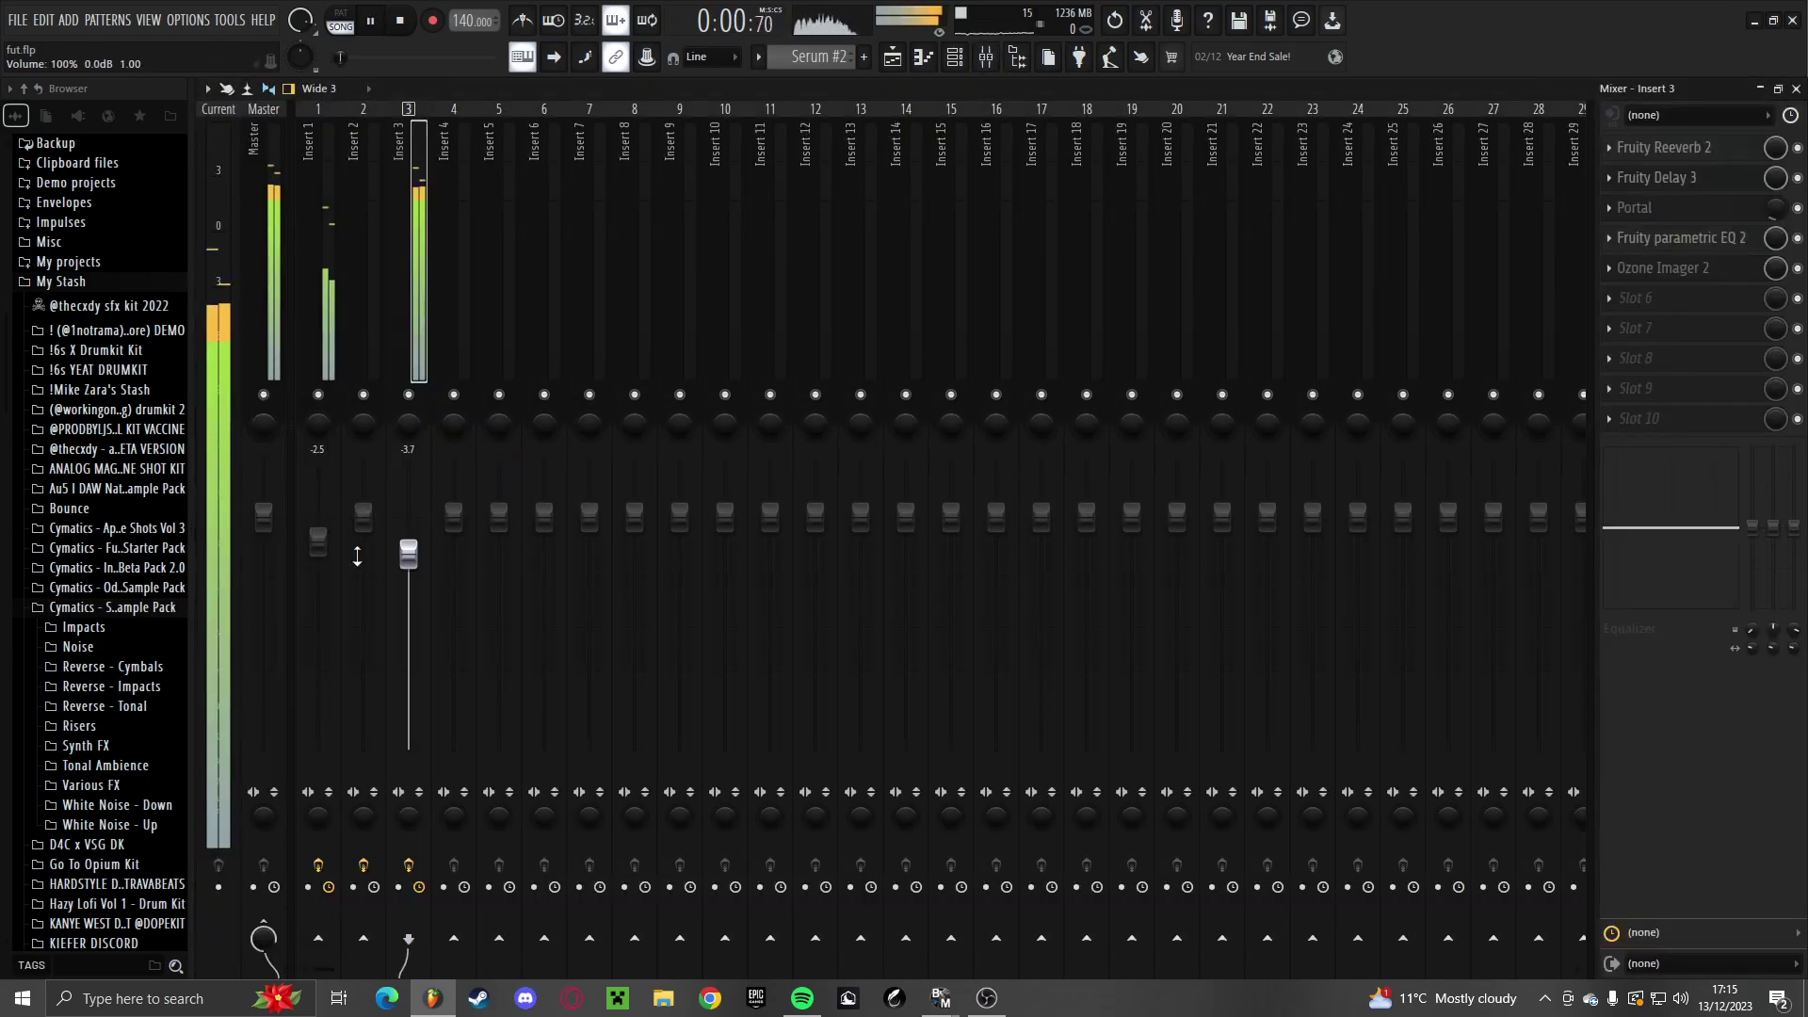
{"action": "left_click_drag", "start_coordinate": [319, 538], "coordinate": [408, 579]}
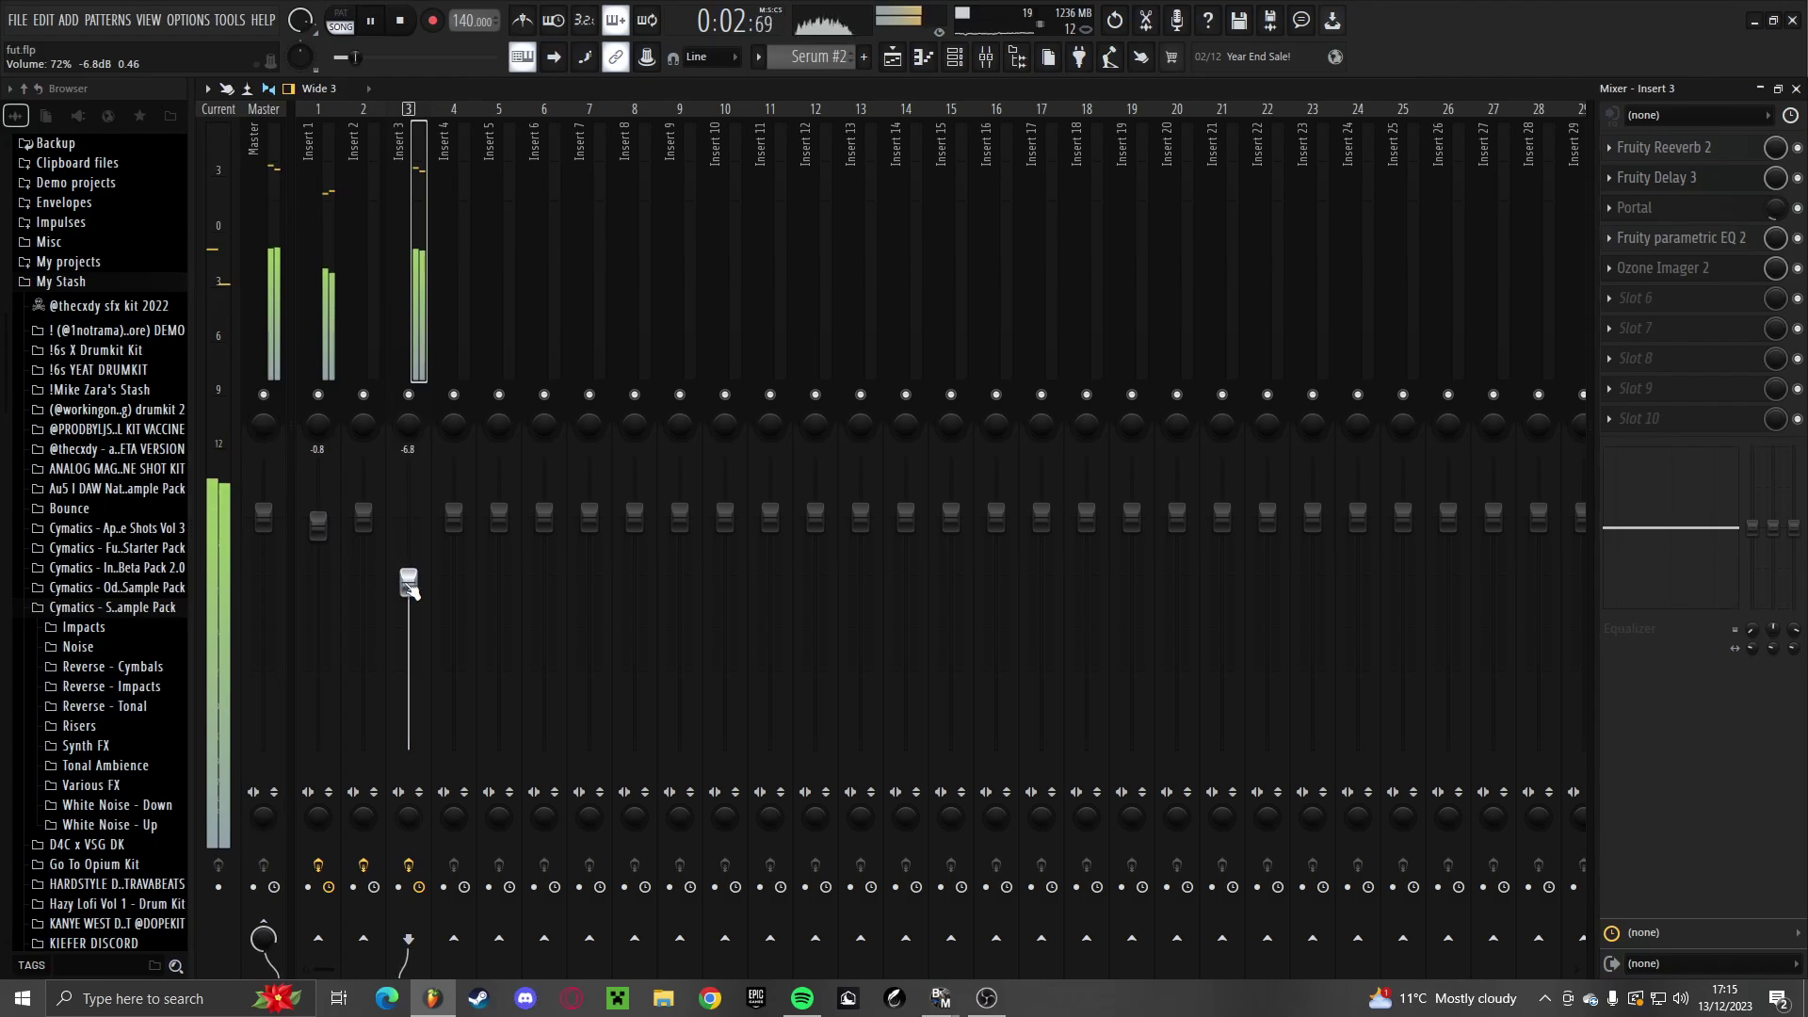
{"action": "left_click", "coordinate": [408, 582]}
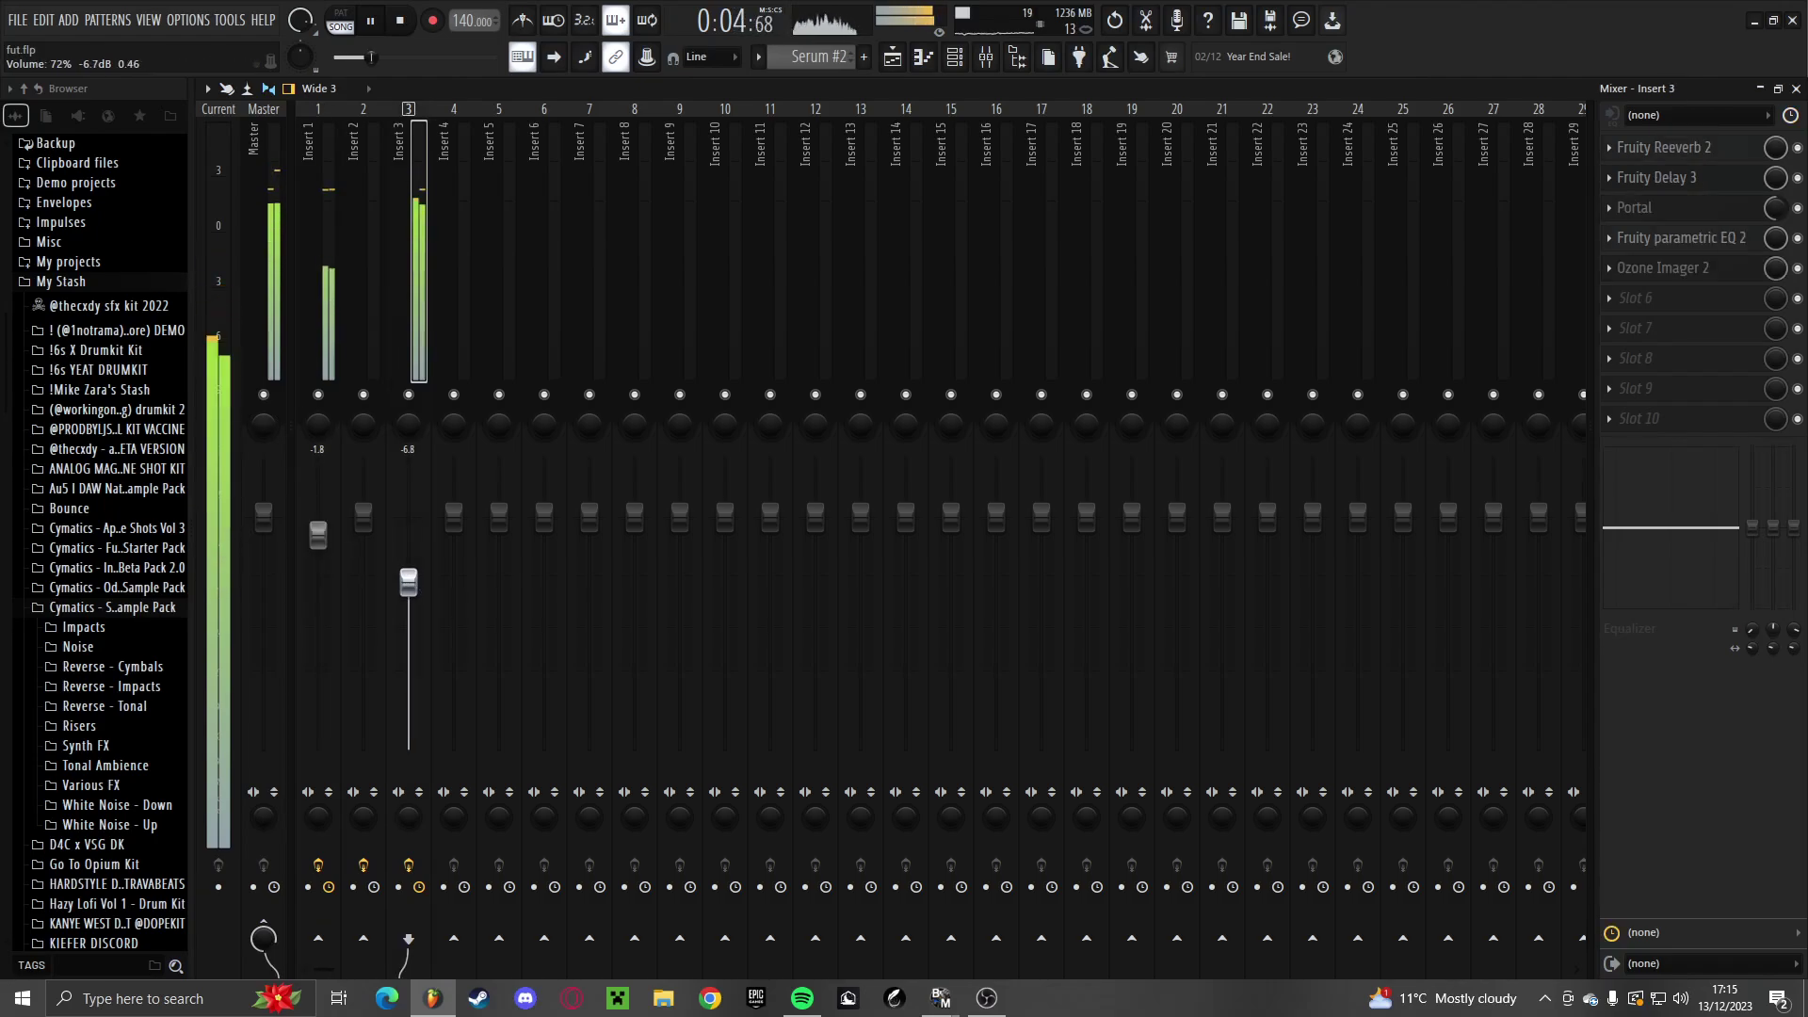
Open the Common Snares folder of !Mike Zara's Stash in the sample browser and audition MZ Snare [Drought]
{"action": "key", "text": "F5"}
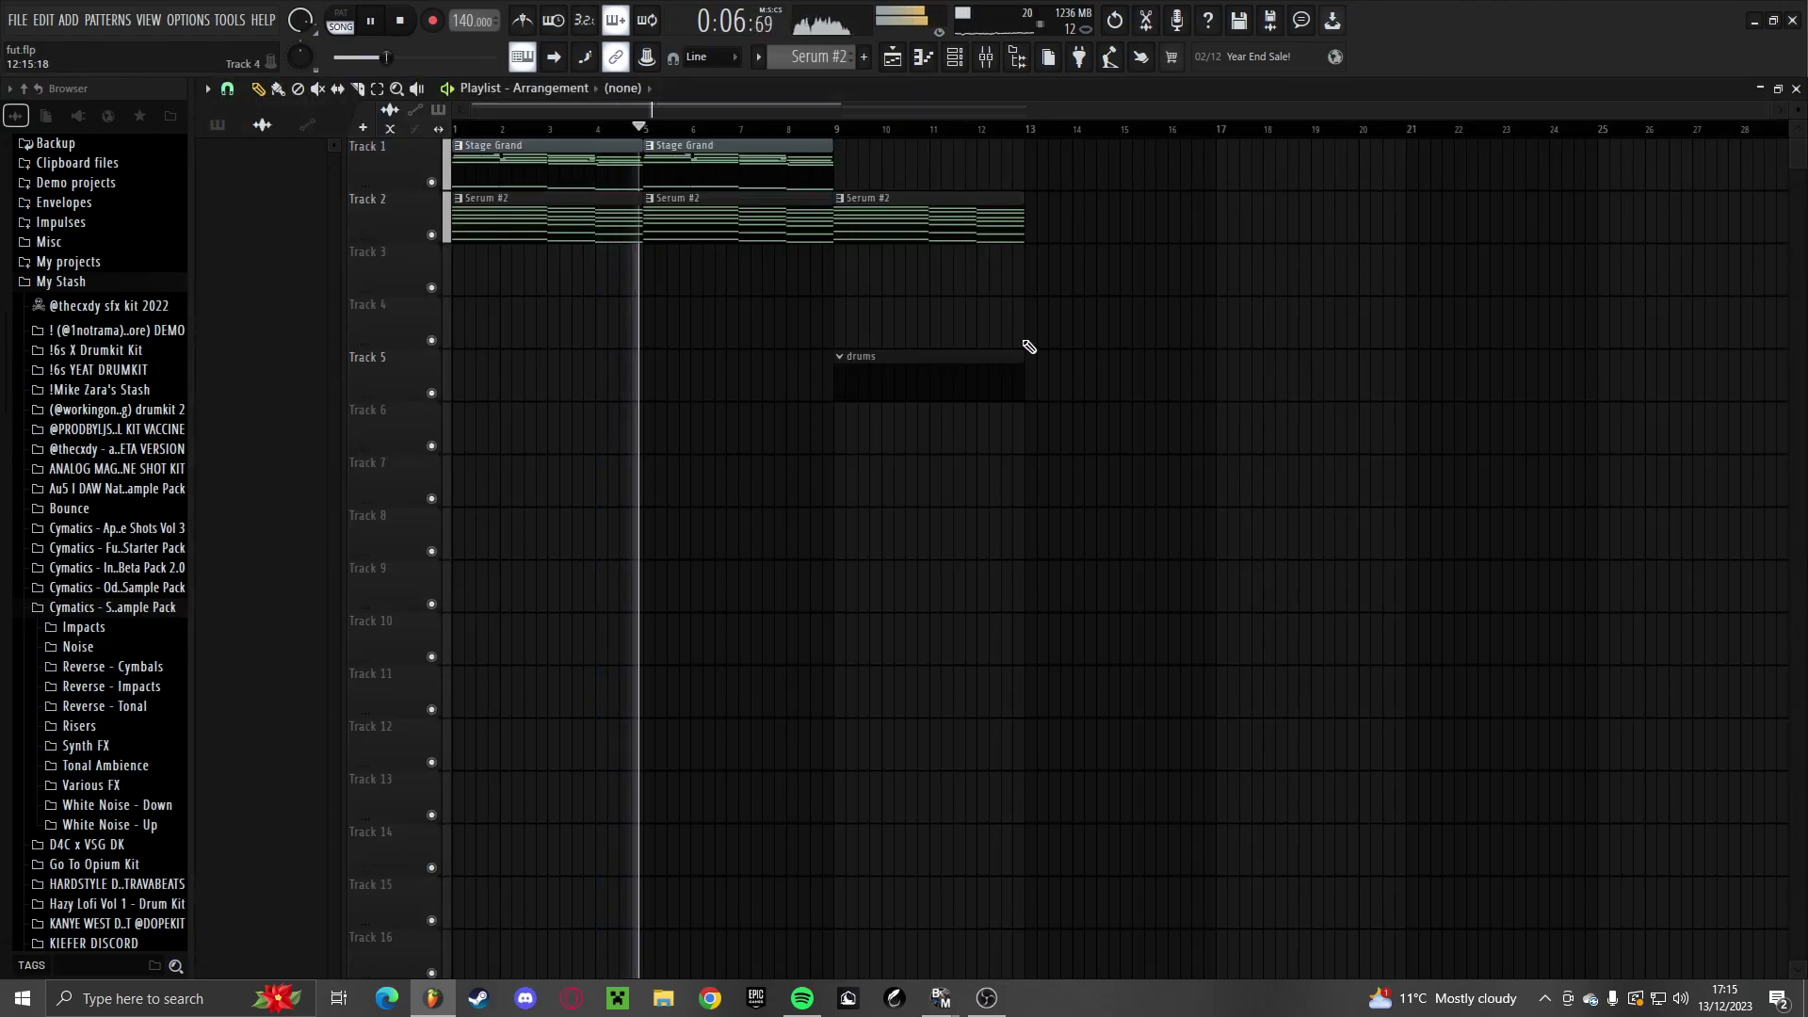
{"action": "scroll", "coordinate": [1030, 347], "scroll_direction": "up", "scroll_amount": 3}
{"action": "left_click", "coordinate": [113, 607]}
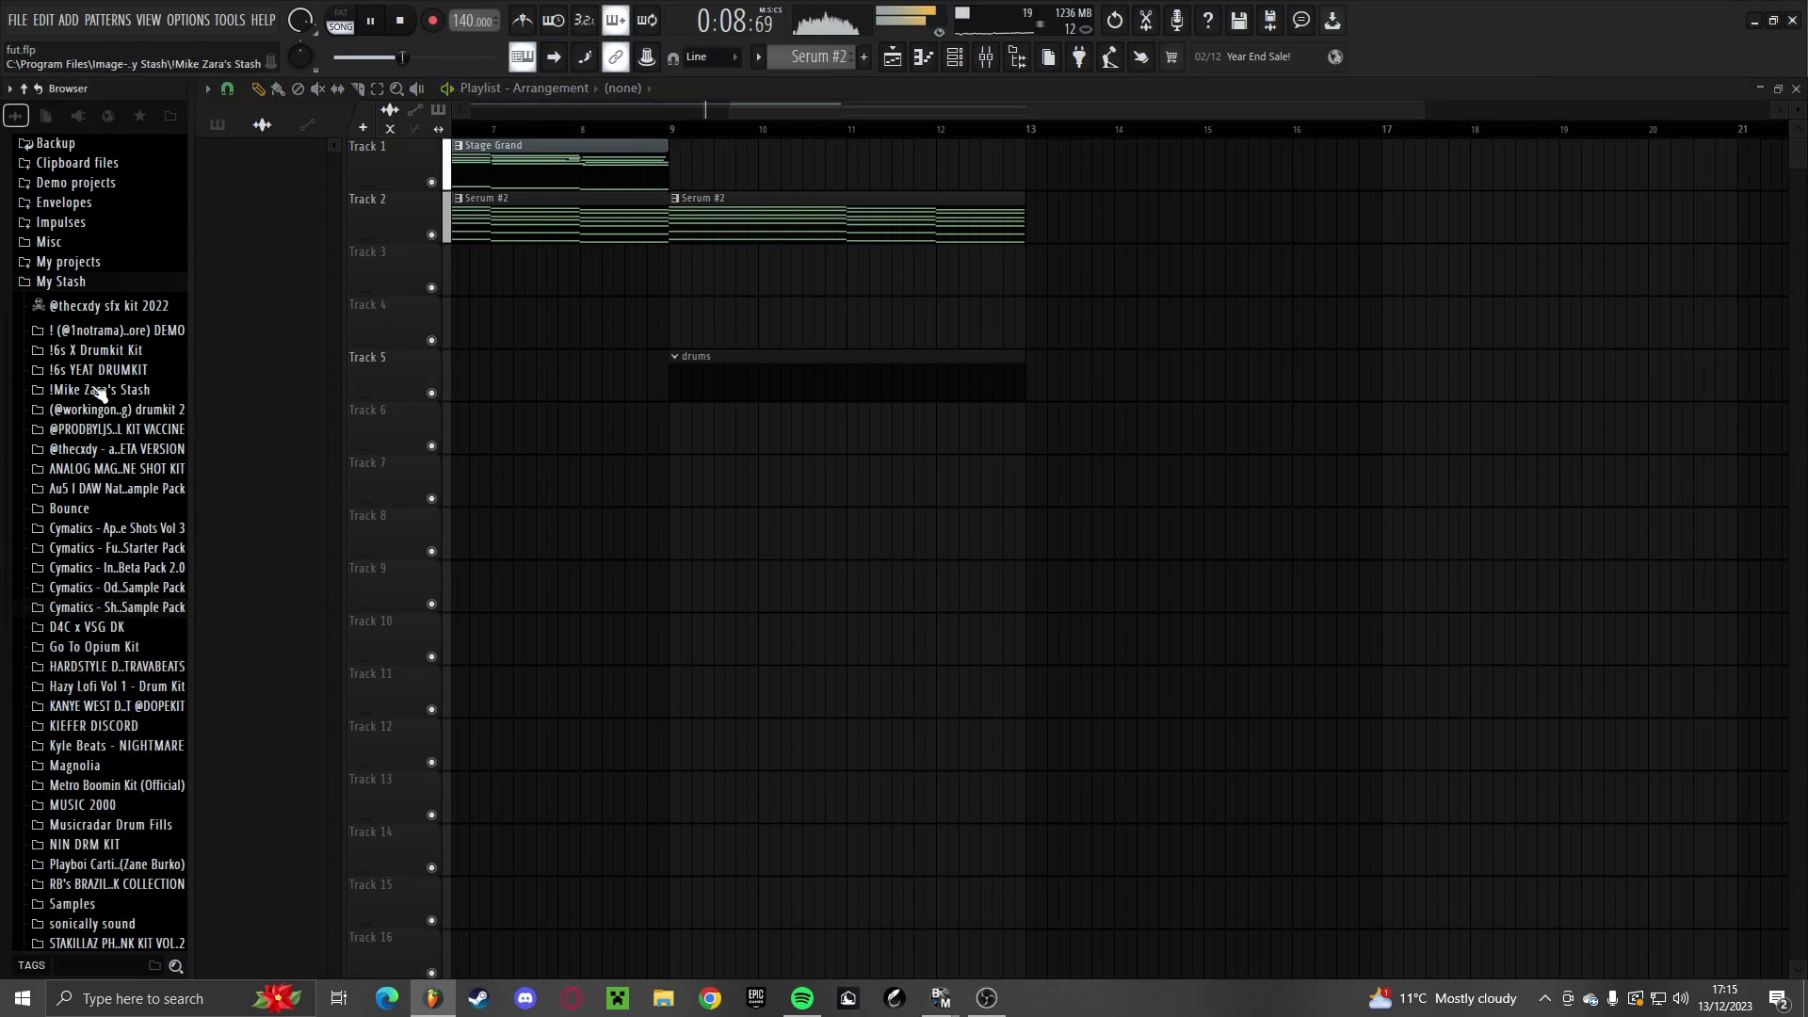
{"action": "left_click", "coordinate": [101, 392]}
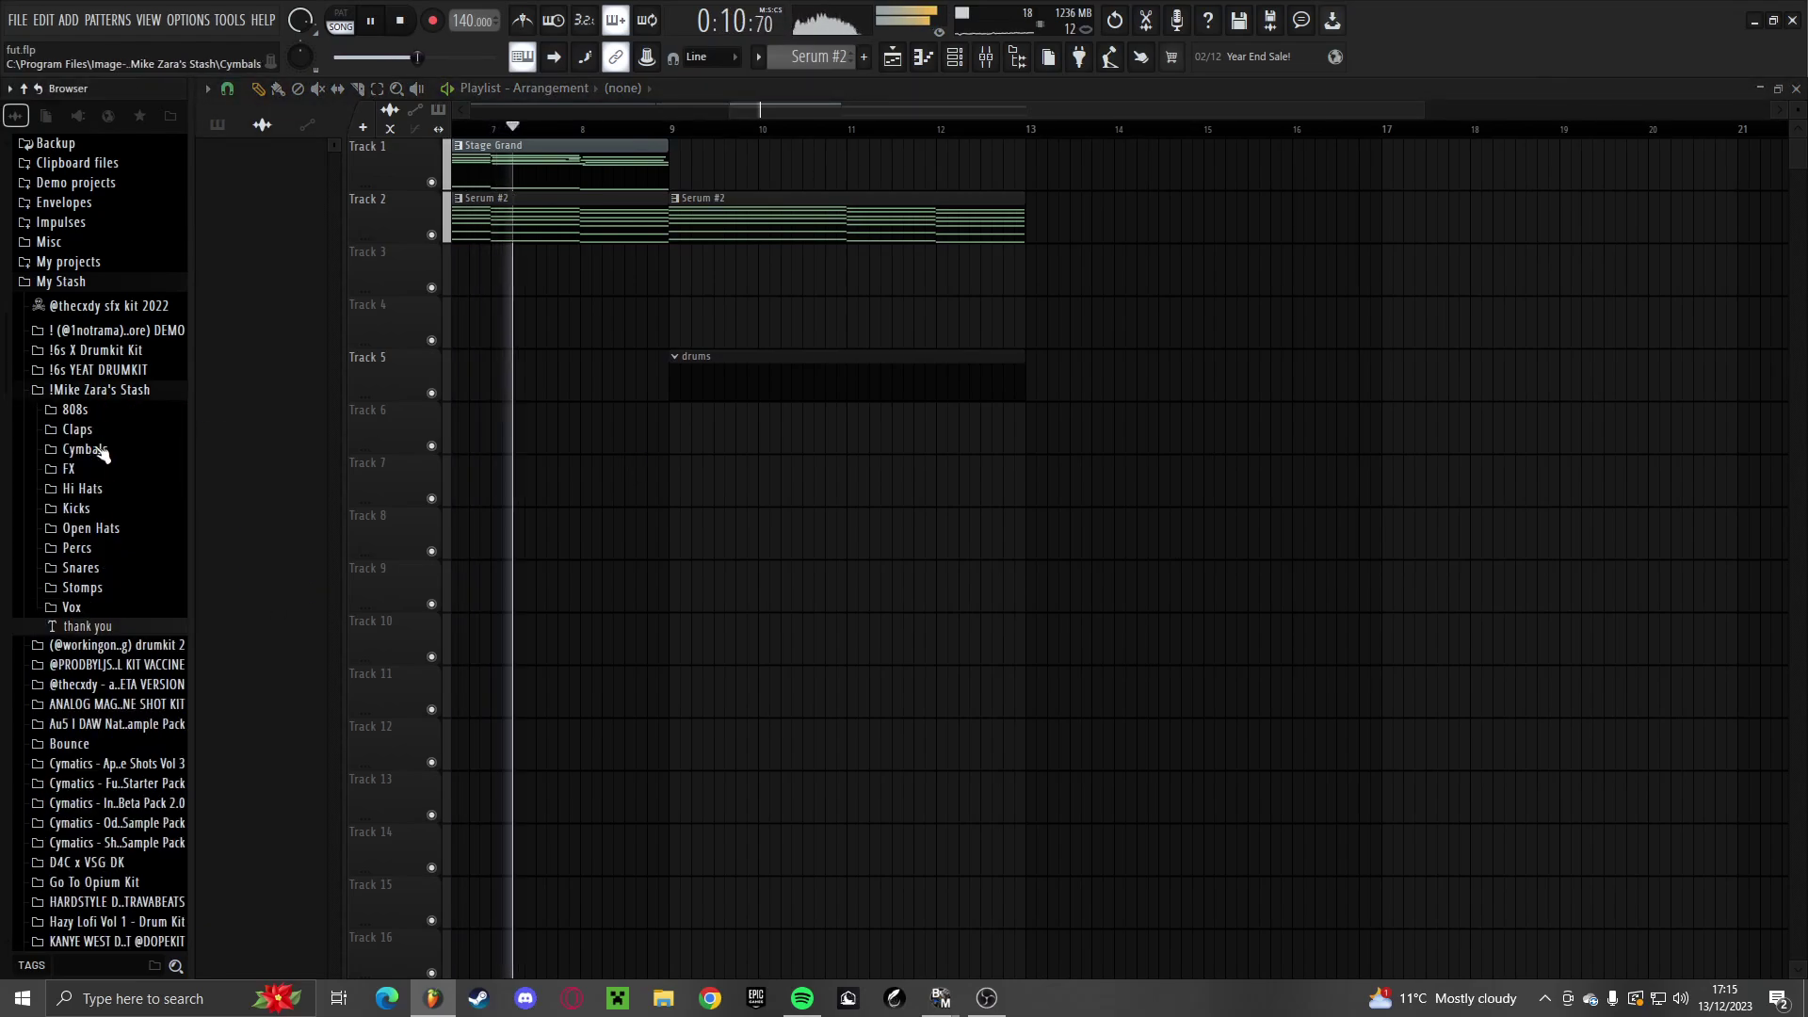
{"action": "key", "text": "space"}
{"action": "left_click", "coordinate": [81, 568]}
{"action": "left_click", "coordinate": [88, 584]}
{"action": "left_click", "coordinate": [113, 558]}
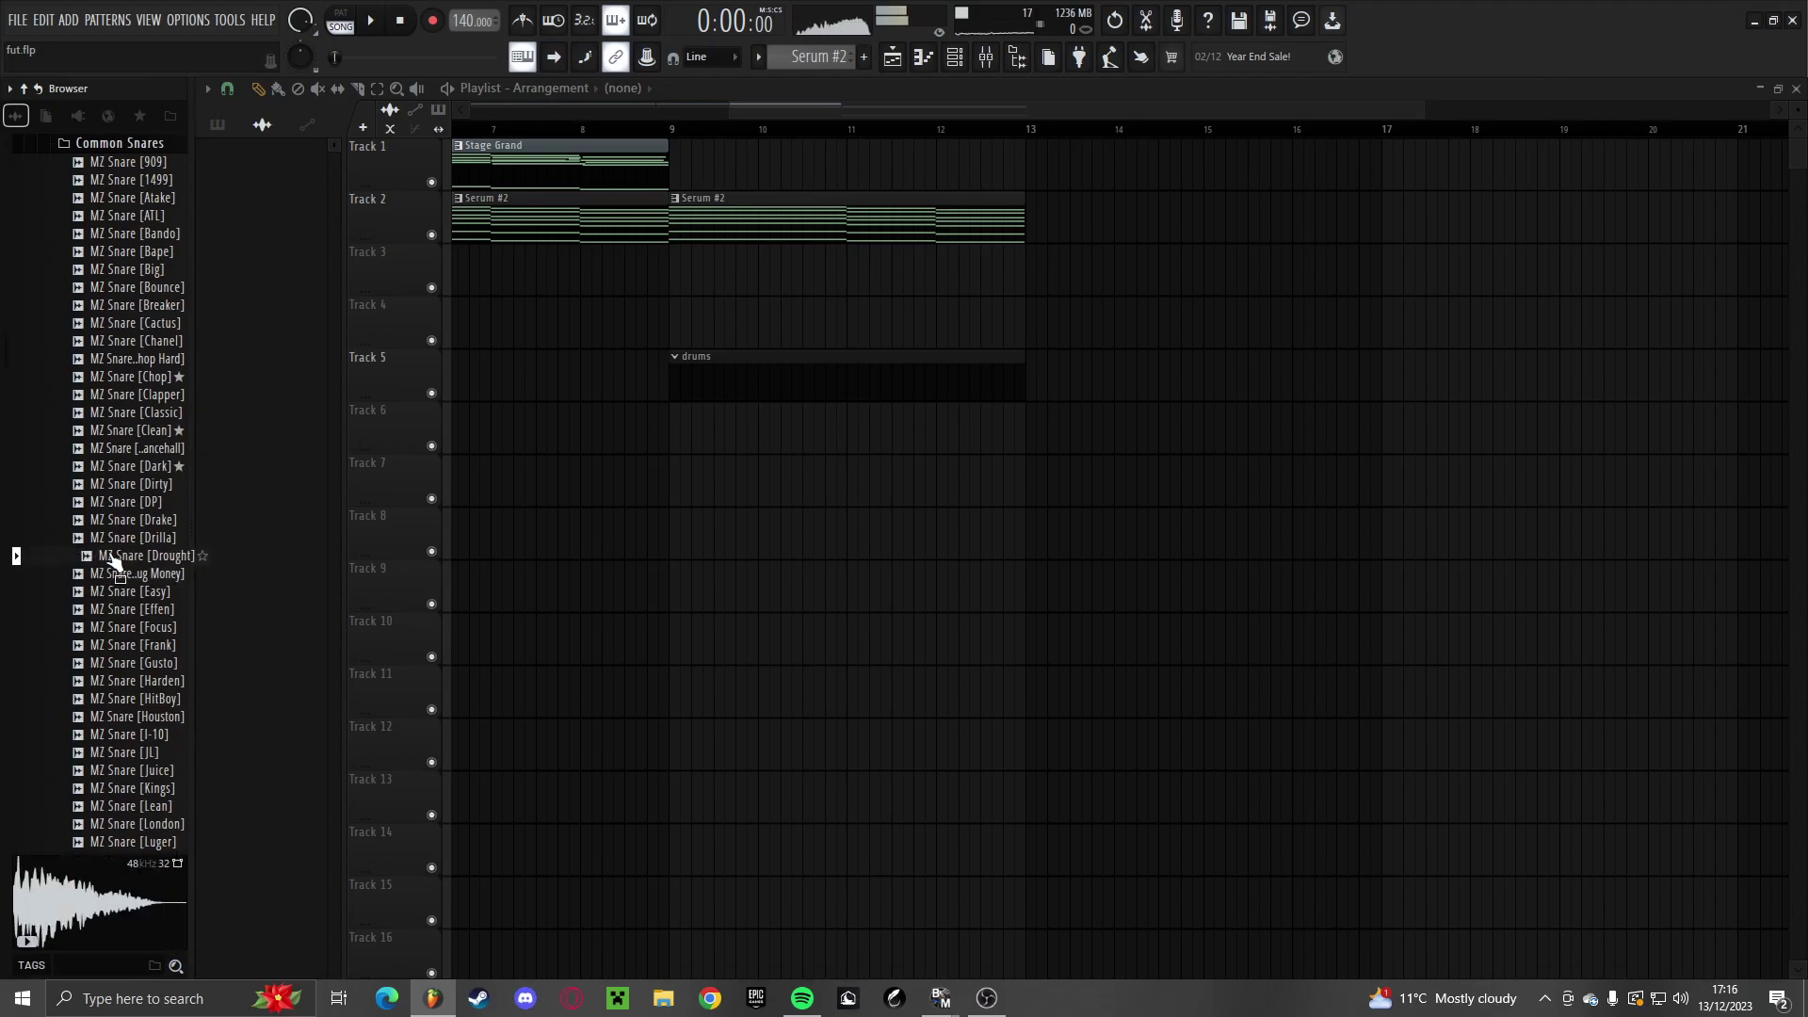
{"action": "scroll", "coordinate": [926, 141], "scroll_direction": "up", "scroll_amount": 3}
Add MZ Snare [Easy], MZ Snare [Drug Money] and MZ Snare [Effen] as new channels in the channel rack
{"action": "left_click", "coordinate": [955, 59]}
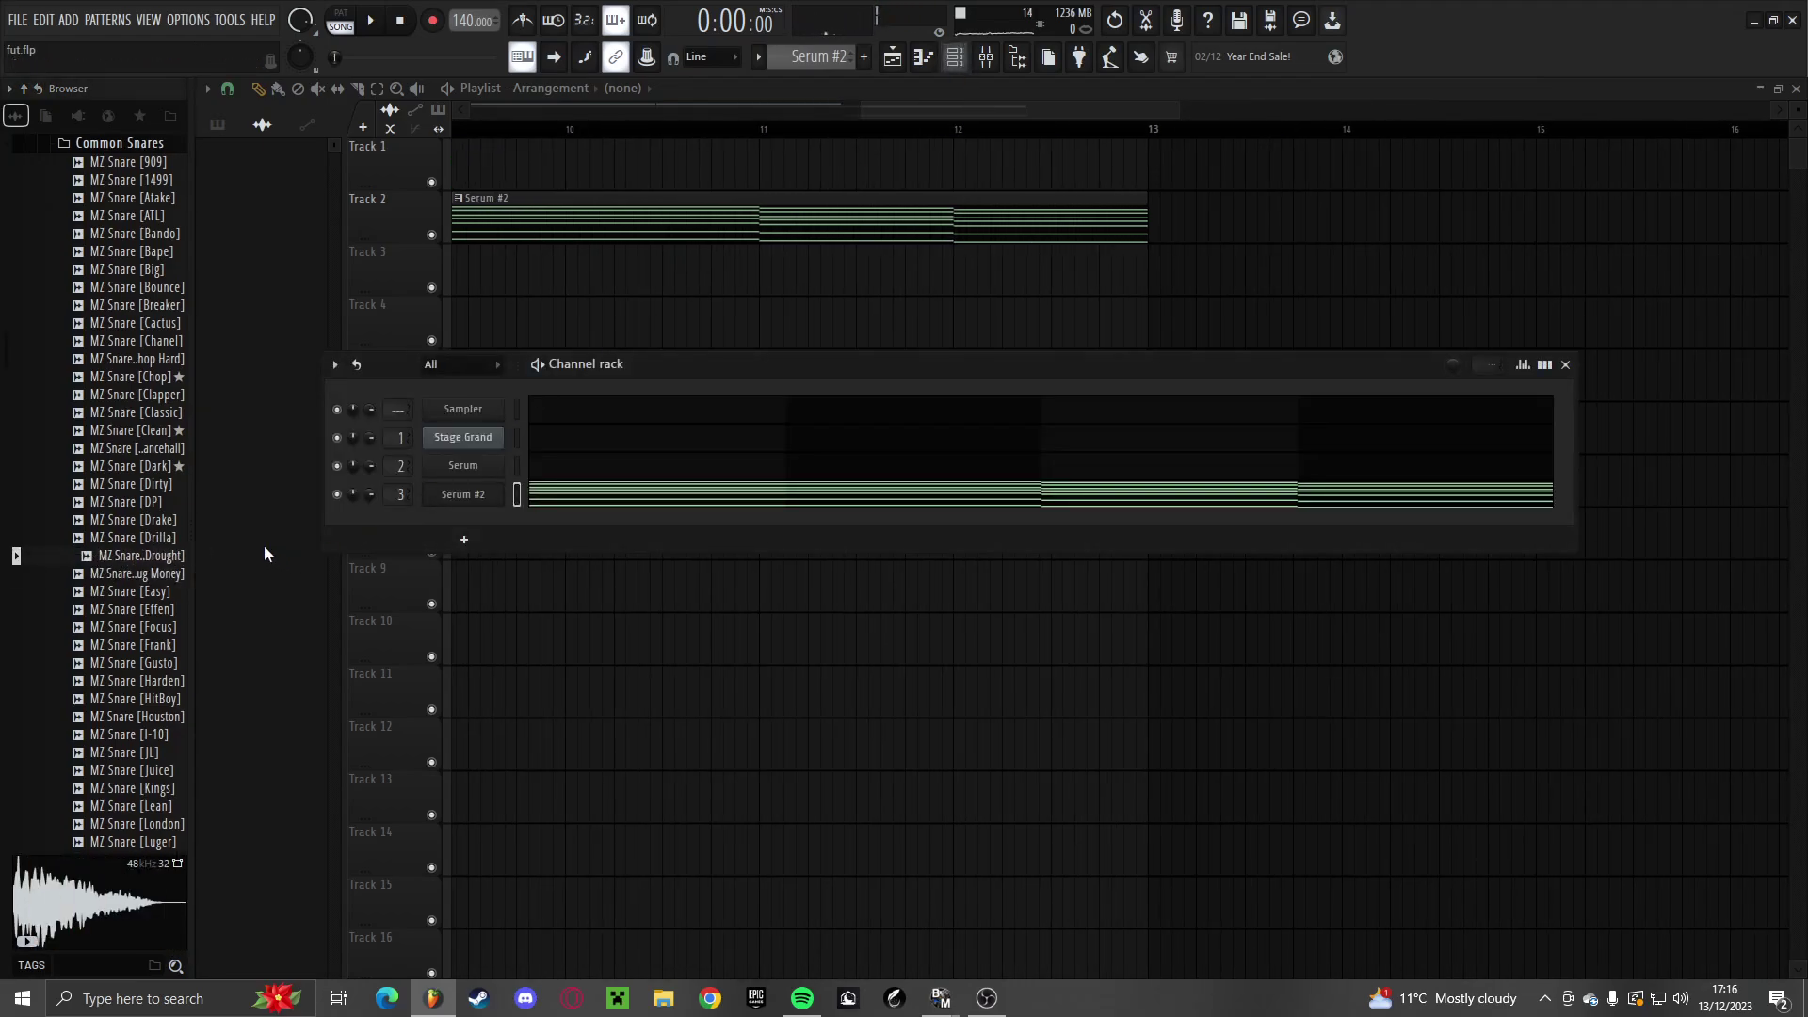
{"action": "left_click_drag", "start_coordinate": [419, 542], "coordinate": [419, 544]}
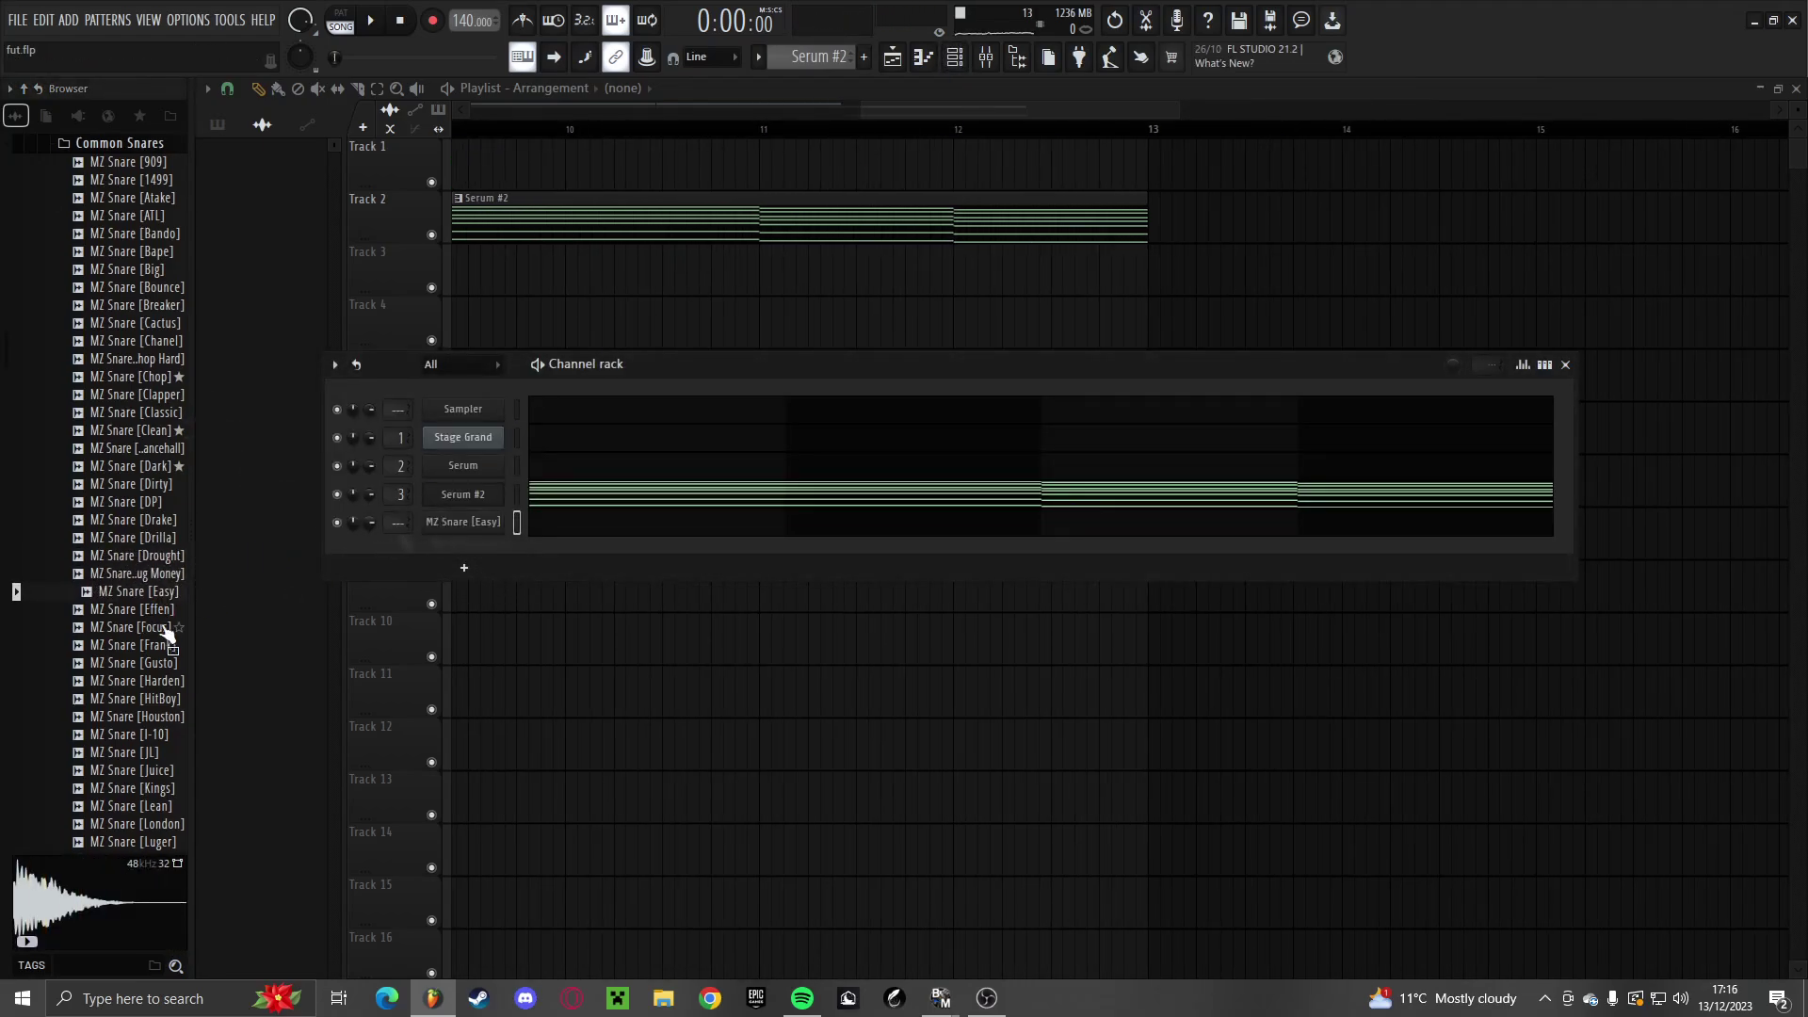
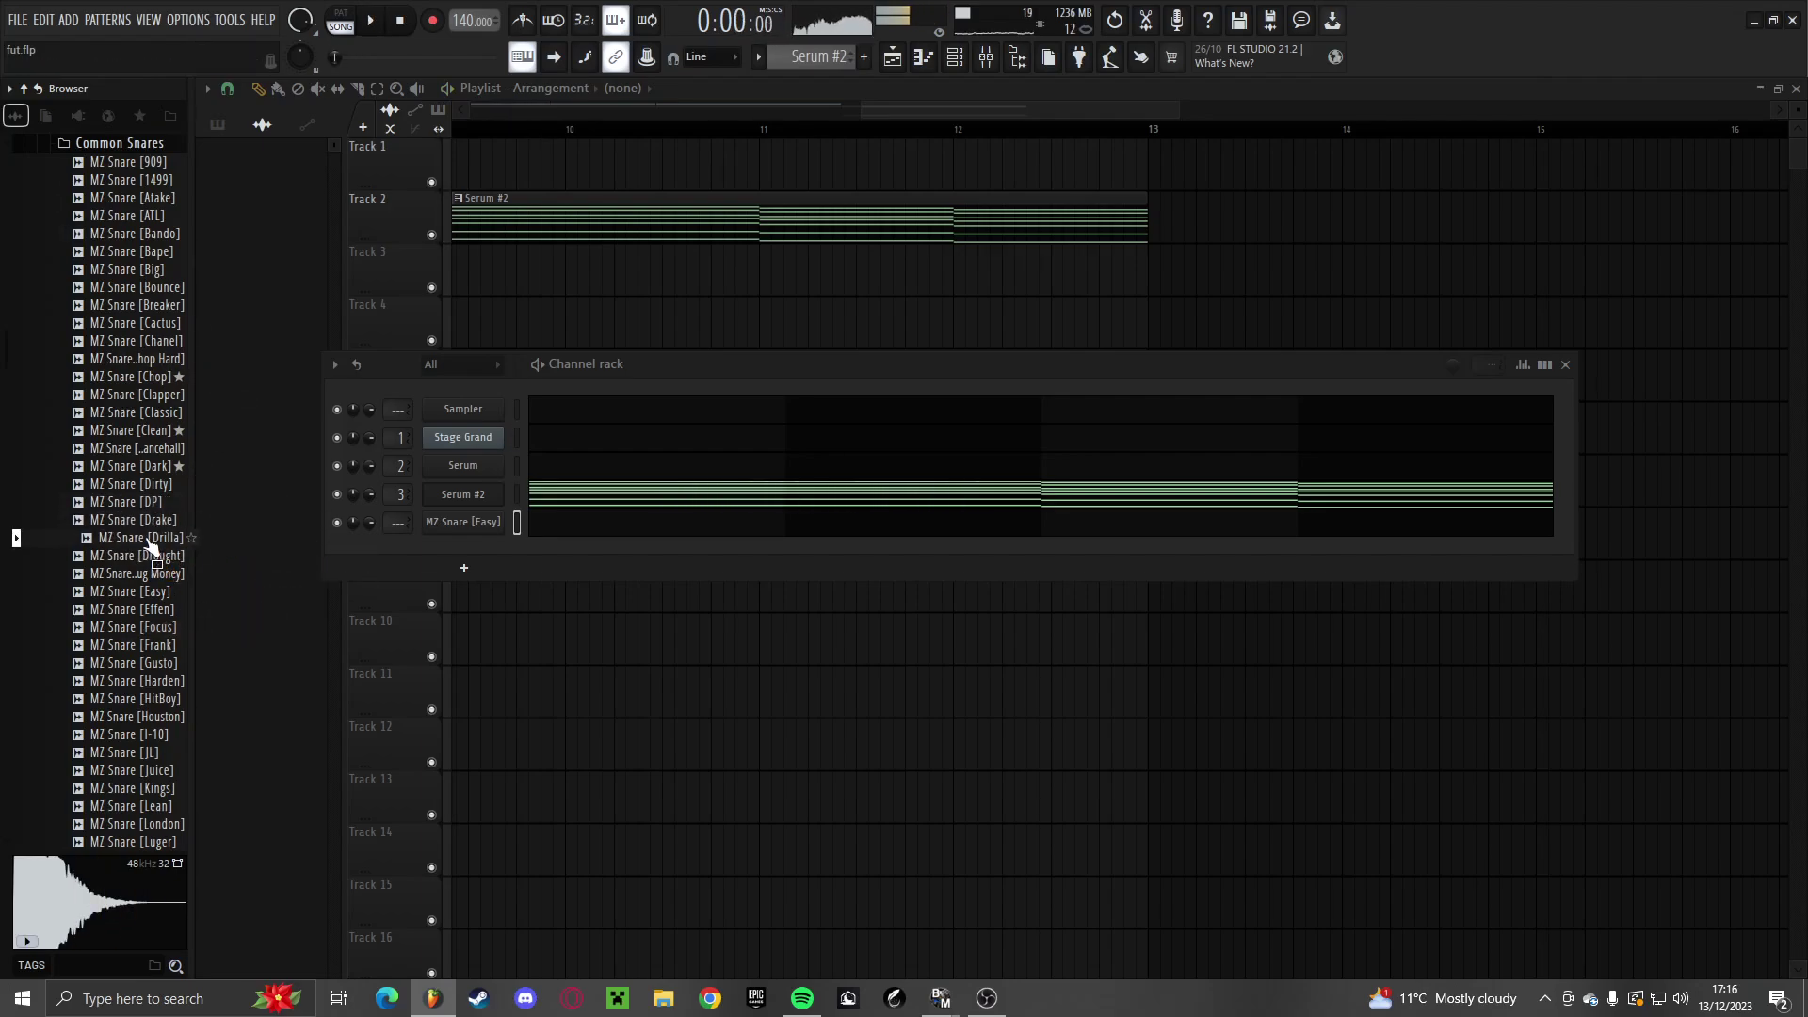
{"action": "left_click_drag", "start_coordinate": [436, 539], "coordinate": [447, 554]}
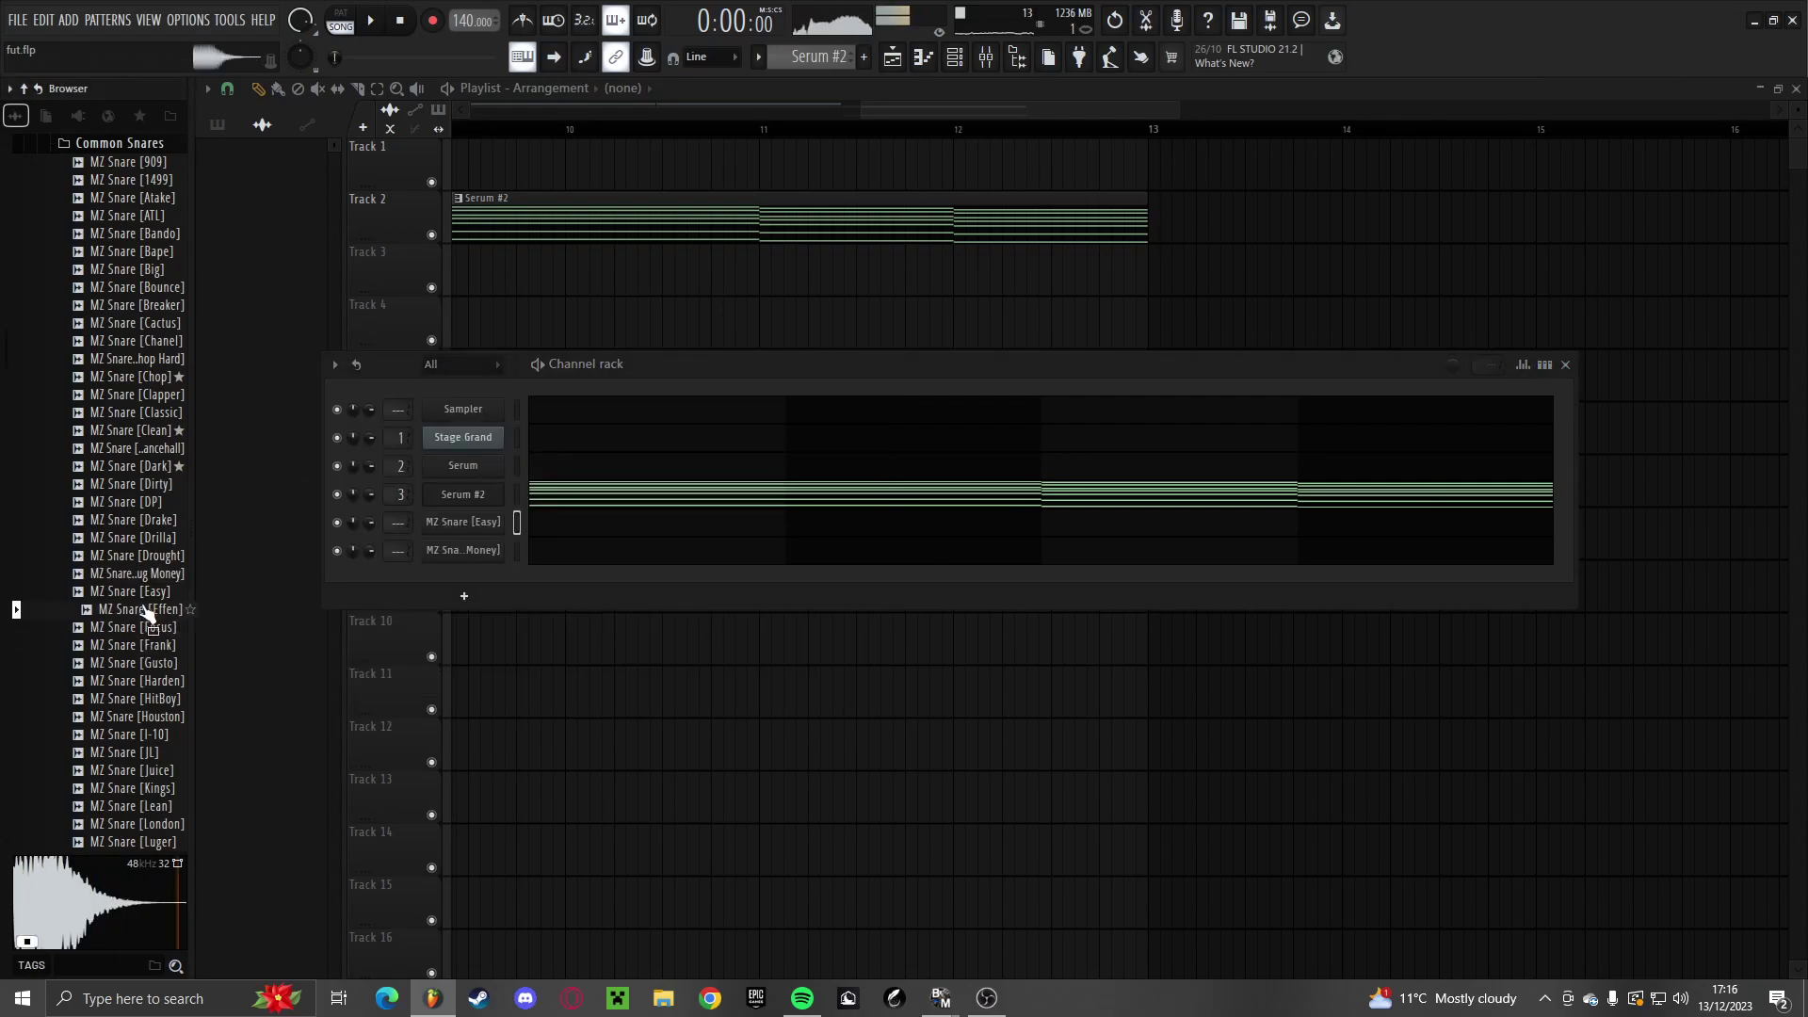
{"action": "left_click_drag", "start_coordinate": [148, 613], "coordinate": [466, 577]}
{"action": "left_click", "coordinate": [628, 582]}
Close the channel rack and play the arrangement from the section above the drums clip at bar 9
{"action": "key", "text": "space"}
{"action": "key", "text": "Escape"}
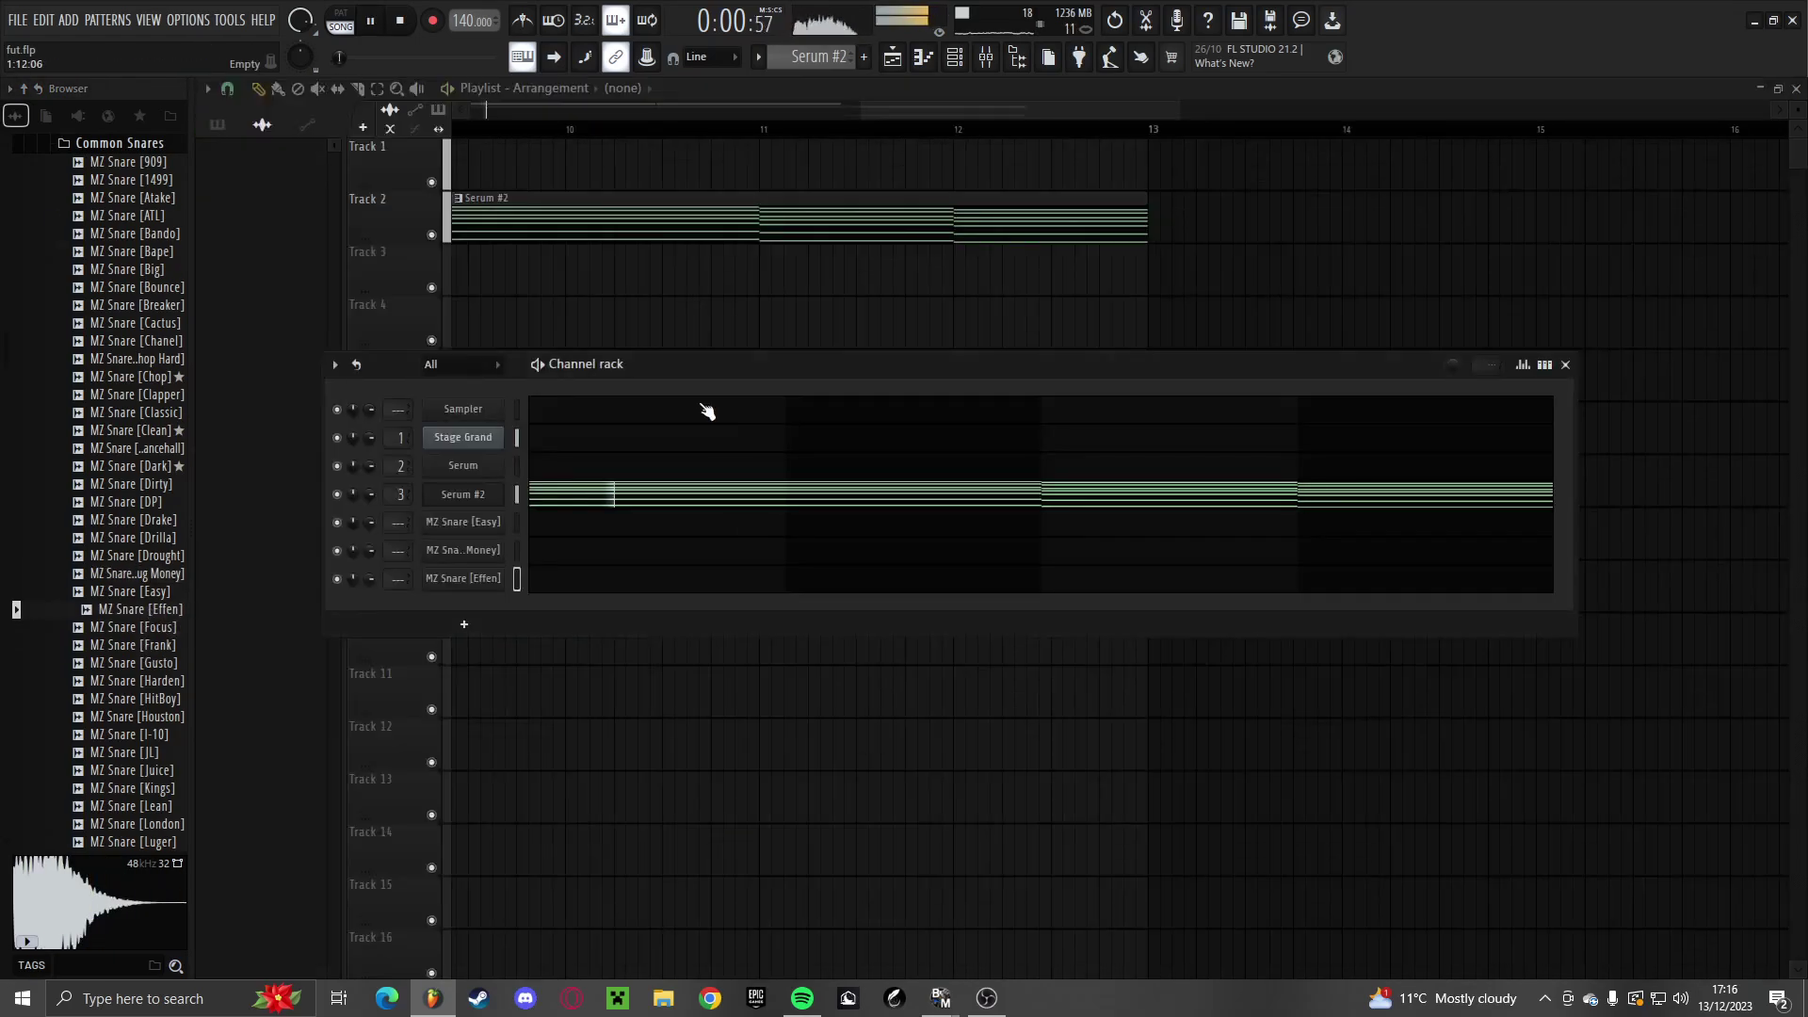
{"action": "key", "text": "Escape"}
{"action": "scroll", "coordinate": [659, 315], "scroll_direction": "down", "scroll_amount": 4}
{"action": "scroll", "coordinate": [1036, 235], "scroll_direction": "up", "scroll_amount": 6}
{"action": "left_click", "coordinate": [1017, 129]}
{"action": "scroll", "coordinate": [904, 330], "scroll_direction": "down", "scroll_amount": 4}
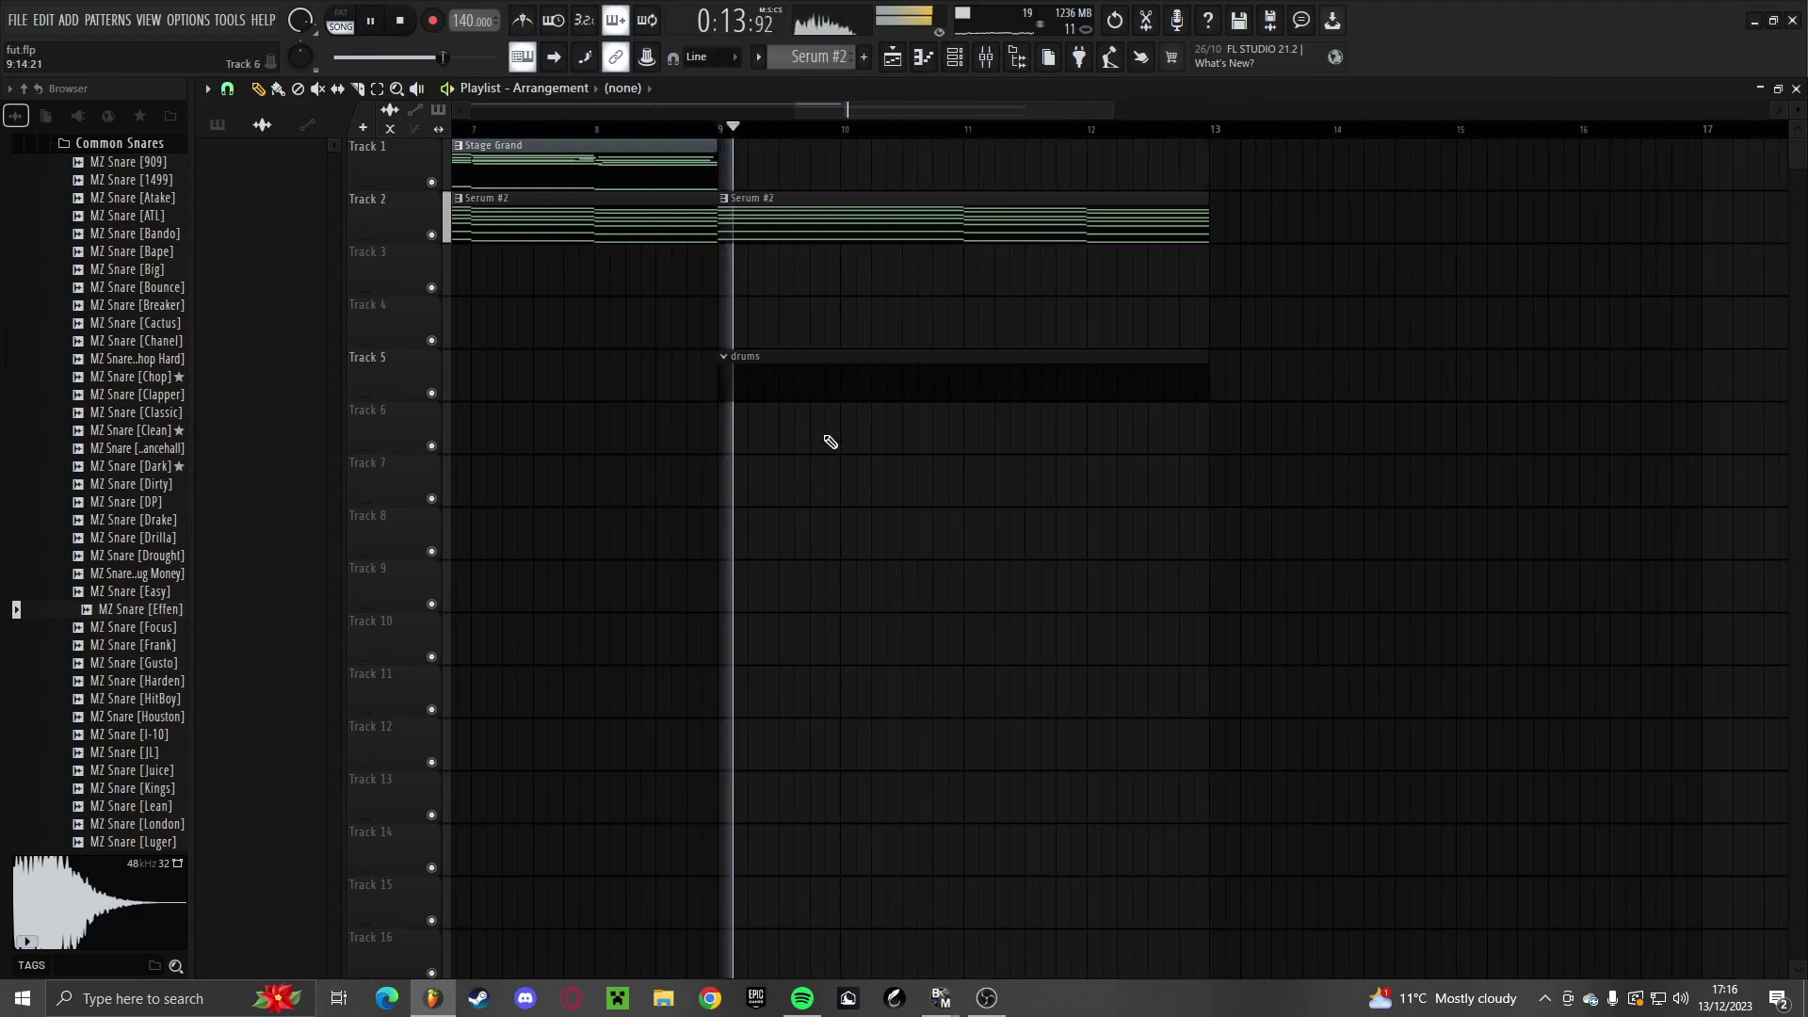
{"action": "scroll", "coordinate": [827, 429], "scroll_direction": "up", "scroll_amount": 3}
Open the drums pattern's piano roll for MZ Snare [Effen] and place a one-bar C#5 note at bar 1
{"action": "double_click", "coordinate": [805, 384]}
{"action": "left_click", "coordinate": [670, 92]}
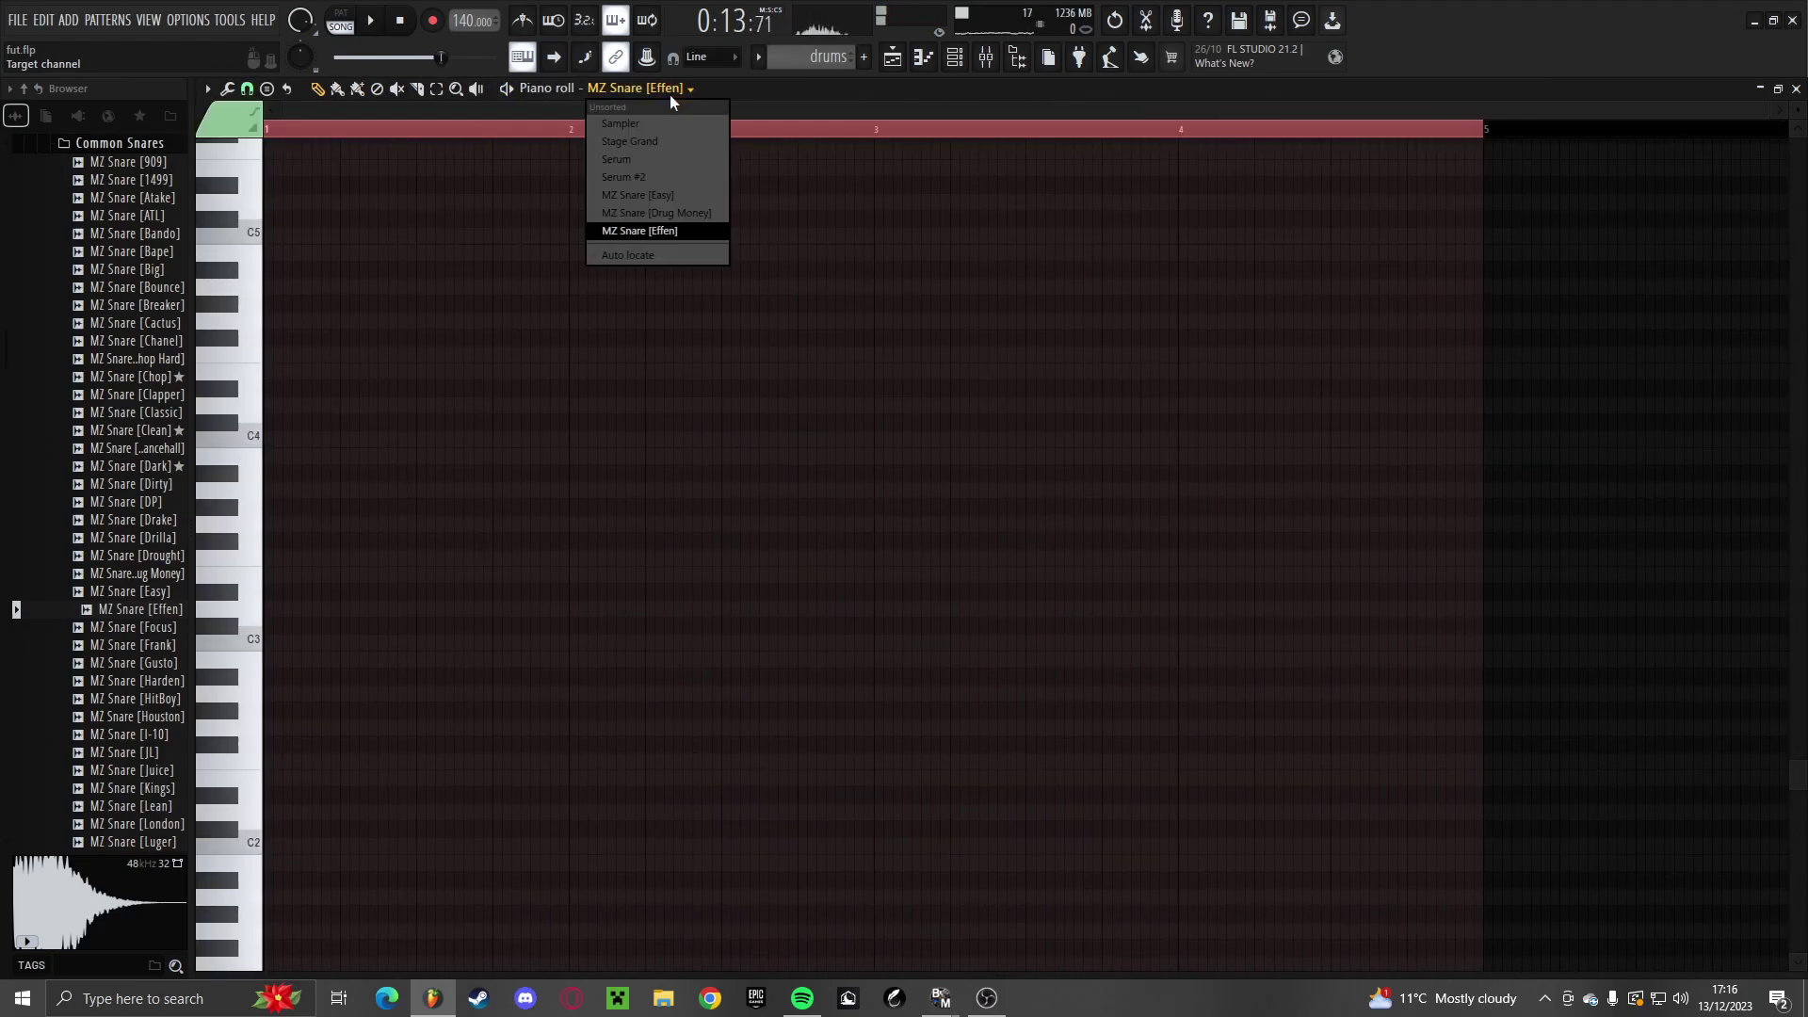
{"action": "left_click", "coordinate": [687, 233]}
{"action": "scroll", "coordinate": [249, 442], "scroll_direction": "up", "scroll_amount": 3}
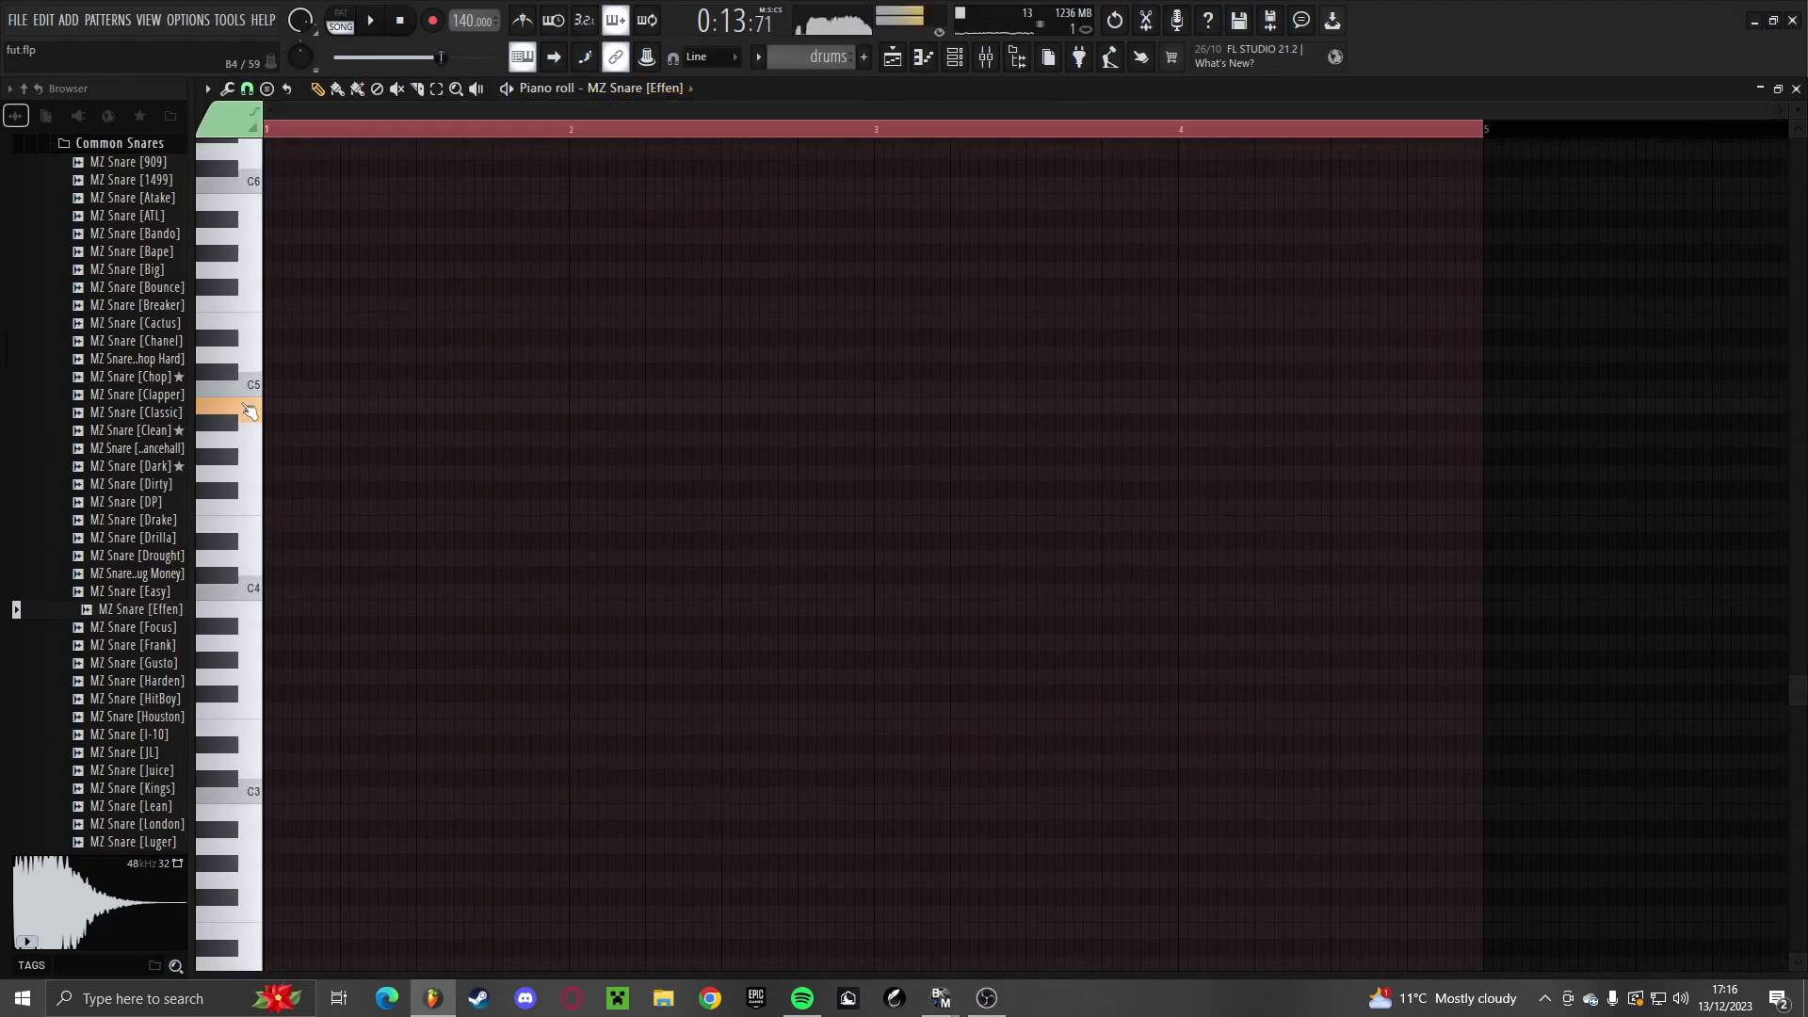
{"action": "scroll", "coordinate": [264, 565], "scroll_direction": "up", "scroll_amount": 3}
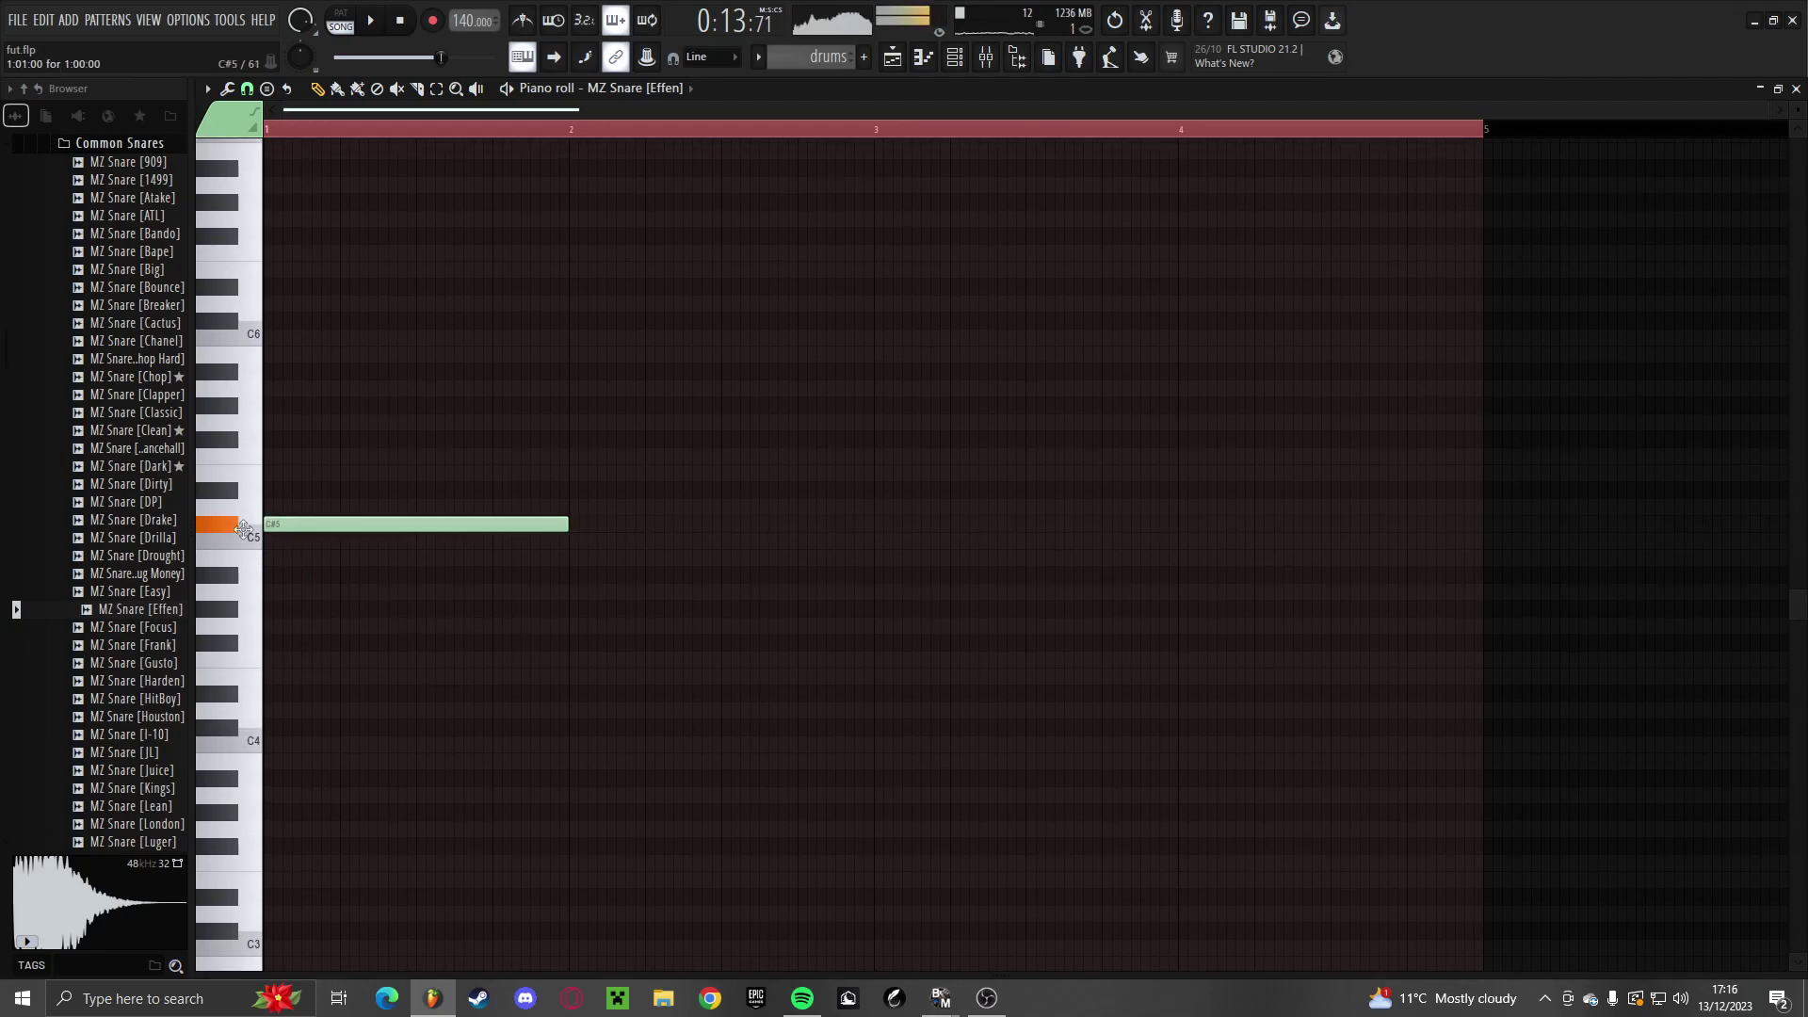
Move the MZ Snare [Effen] note to C5 on beat 3 of bar 1 and shorten it to about half a bar
{"action": "key", "text": "space"}
{"action": "left_click_drag", "start_coordinate": [344, 524], "coordinate": [493, 545]}
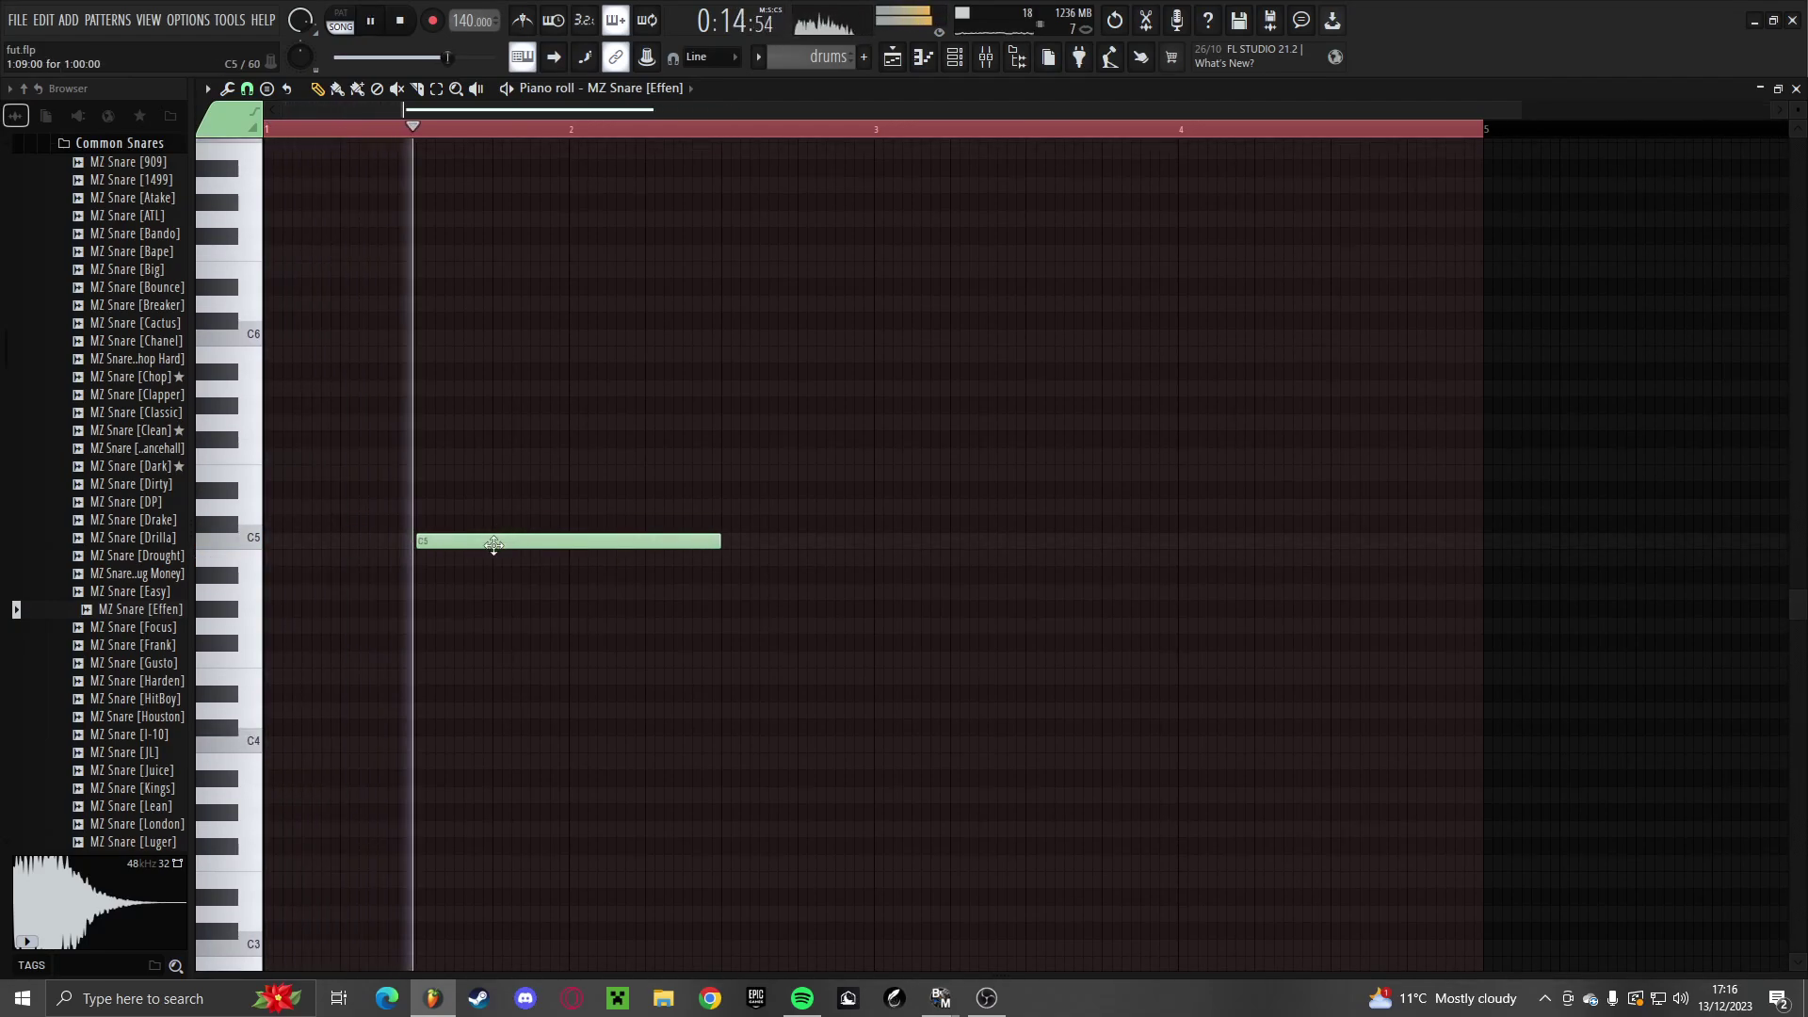
{"action": "key", "text": "space"}
Switch the piano roll to MZ Snare [Drug Money] and place C5 notes about half a bar long on beat 3 of bars 1 to 4
{"action": "left_click", "coordinate": [637, 87]}
{"action": "left_click", "coordinate": [686, 216]}
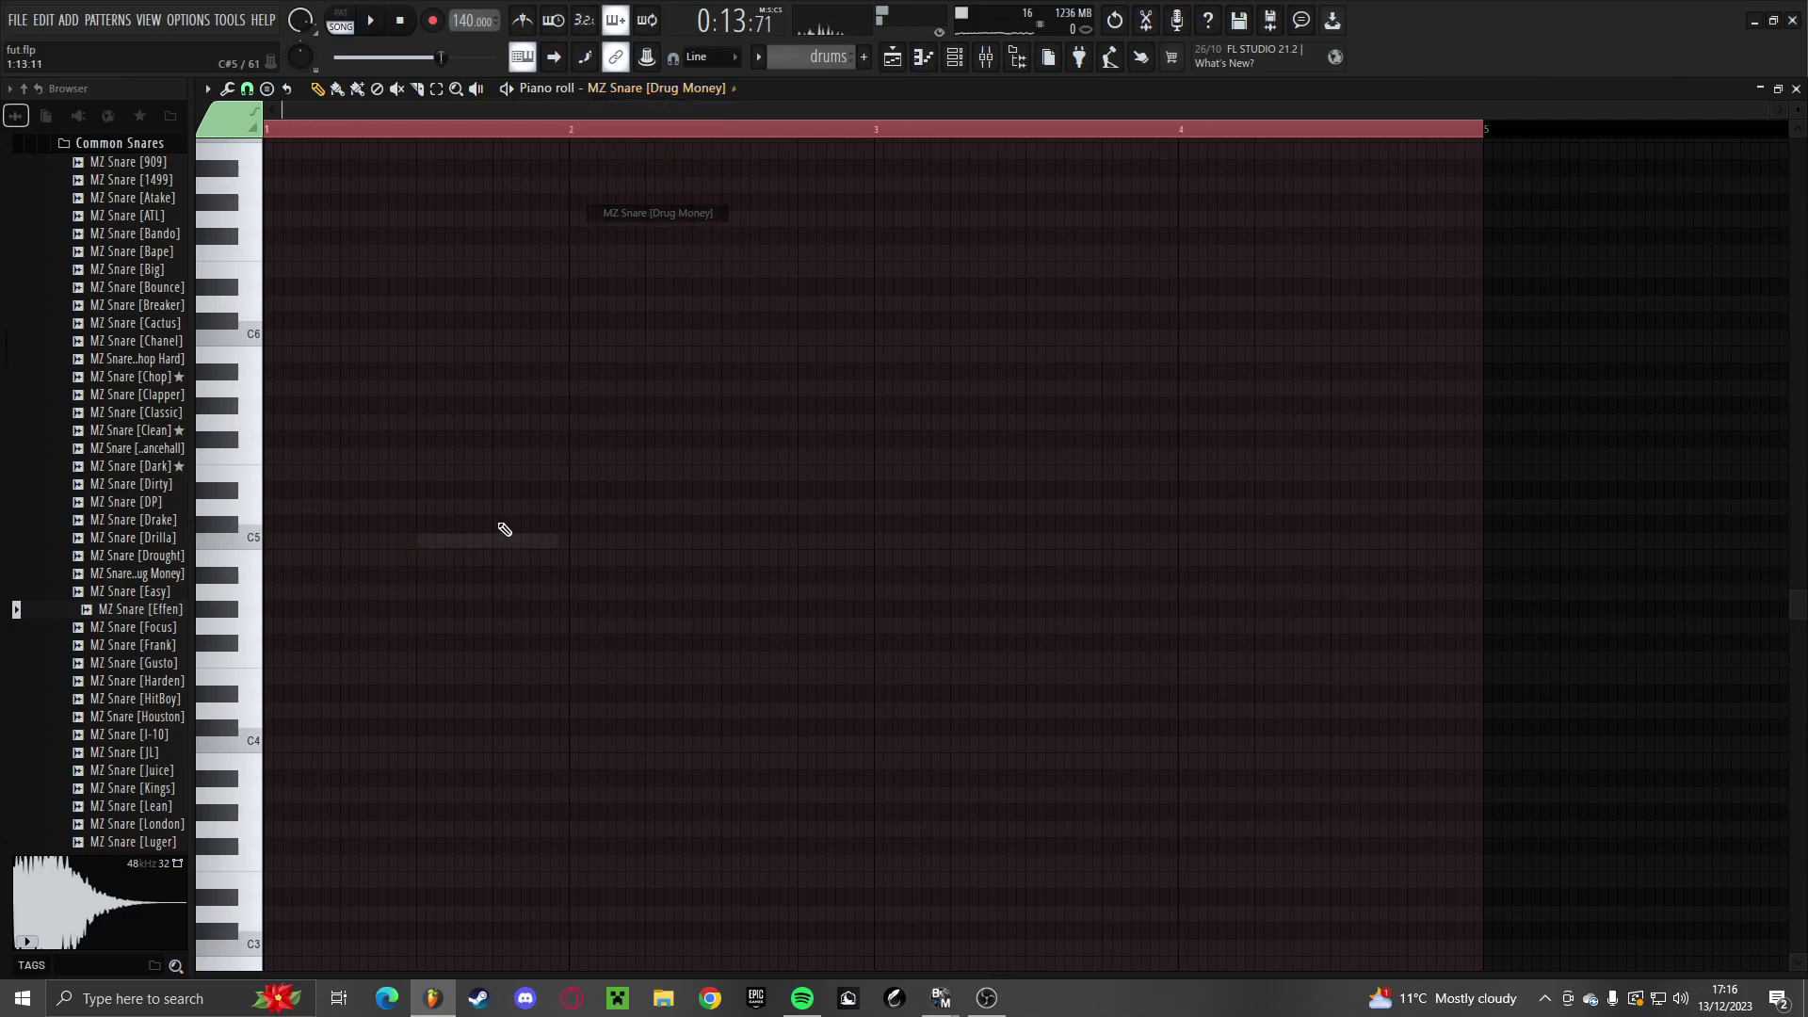
{"action": "left_click", "coordinate": [467, 529]}
{"action": "left_click_drag", "start_coordinate": [441, 545], "coordinate": [450, 545]}
{"action": "key", "text": "space"}
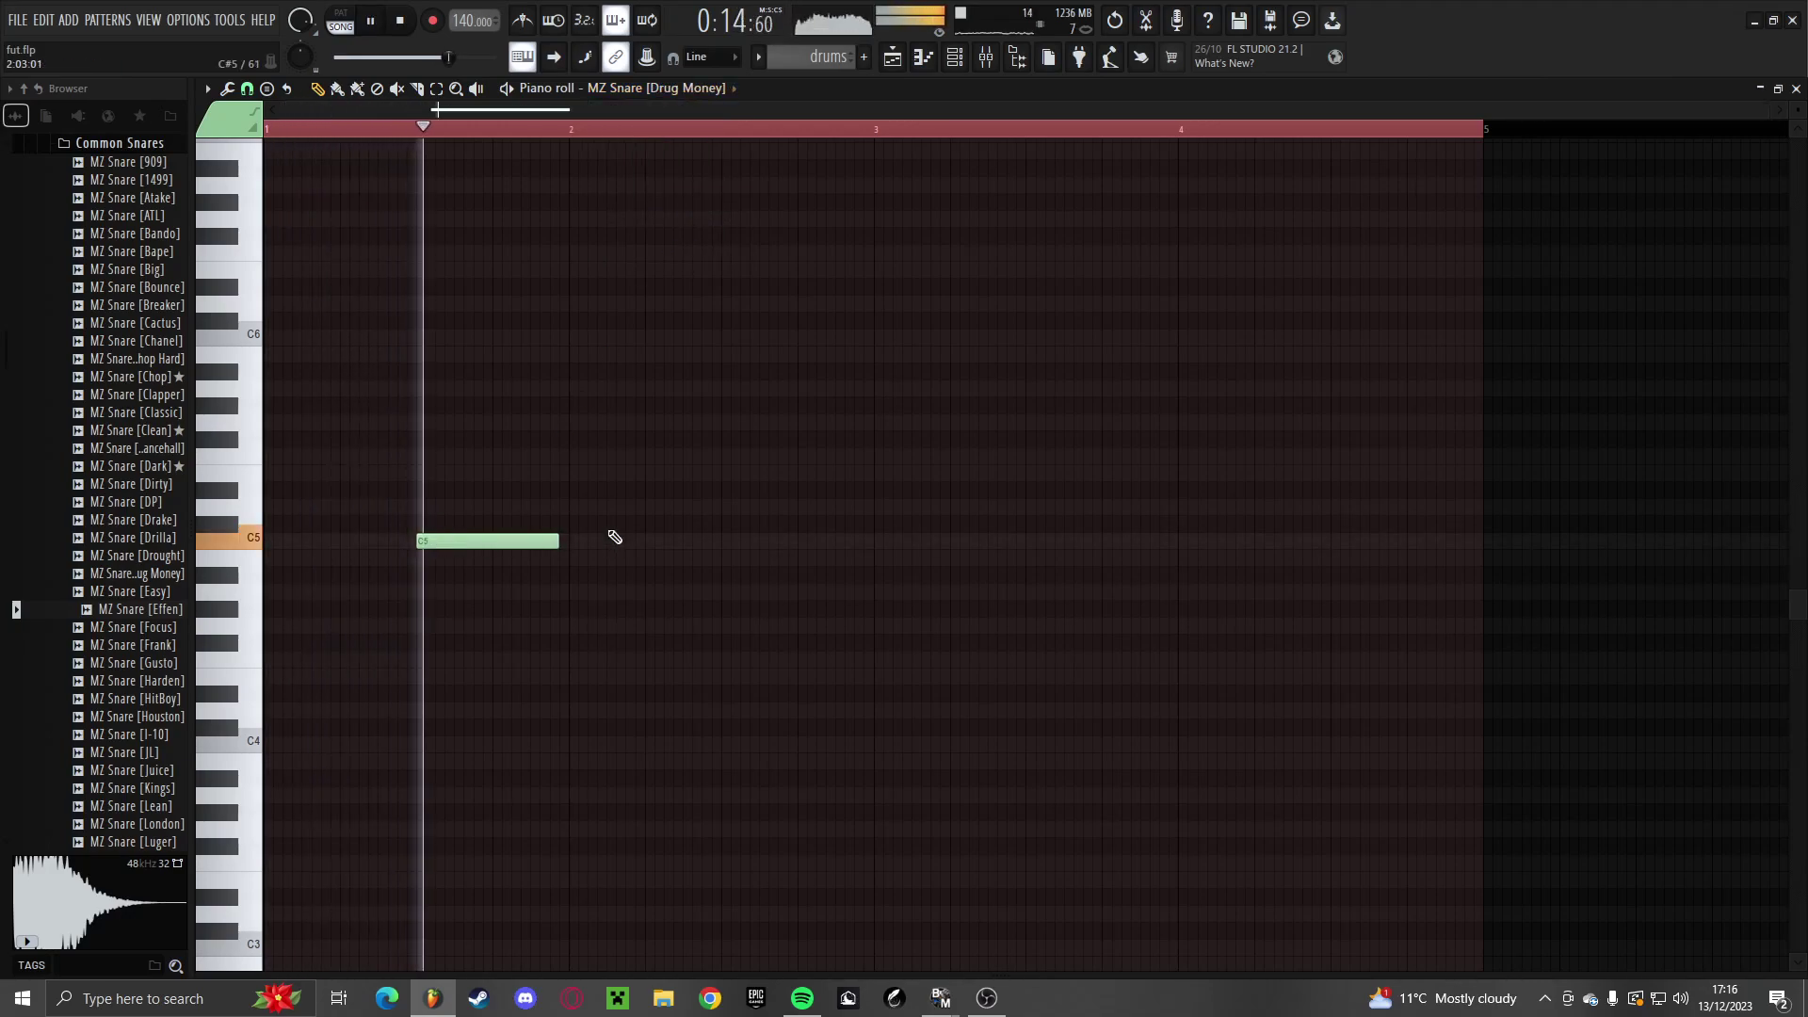
{"action": "left_click", "coordinate": [727, 544]}
{"action": "left_click", "coordinate": [1028, 544]}
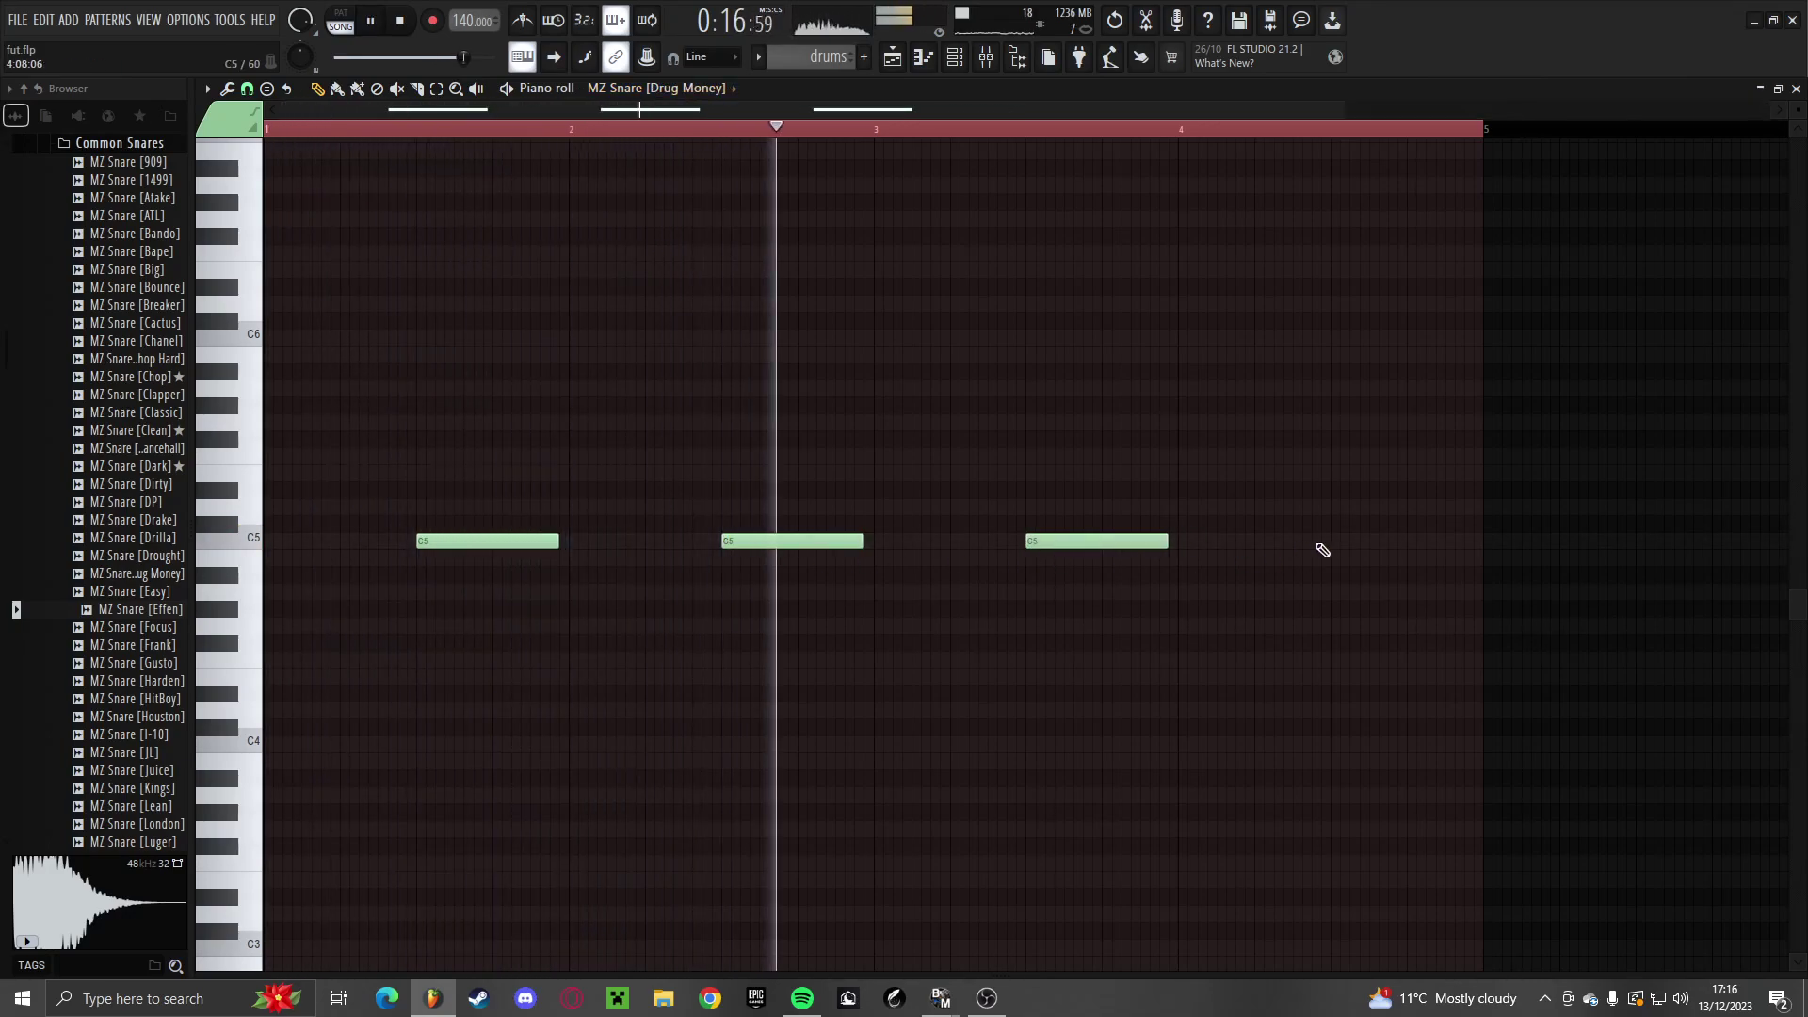
{"action": "left_click", "coordinate": [1335, 544]}
Return to the MZ Snare [Effen] piano roll and add C5 notes on beat 3 of bars 2, 3 and 4
{"action": "left_click", "coordinate": [735, 88]}
{"action": "left_click", "coordinate": [709, 202]}
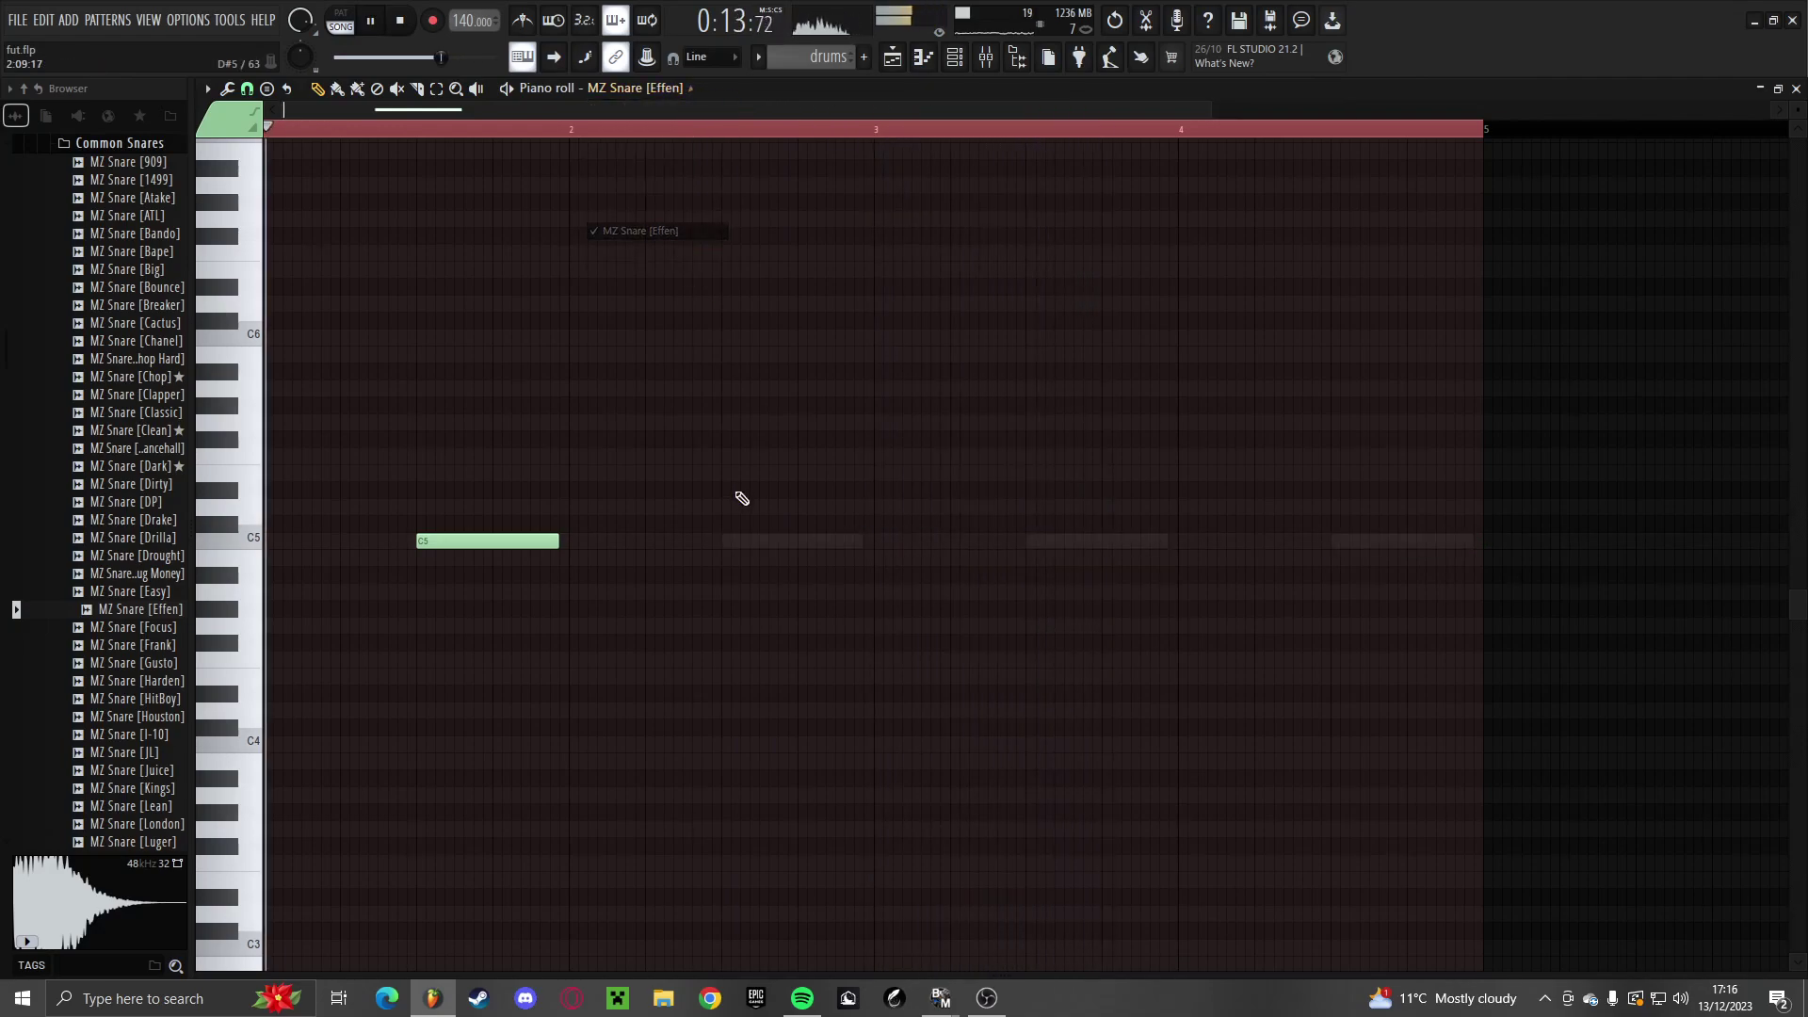
{"action": "left_click", "coordinate": [726, 545]}
{"action": "key", "text": "ctrl+l"}
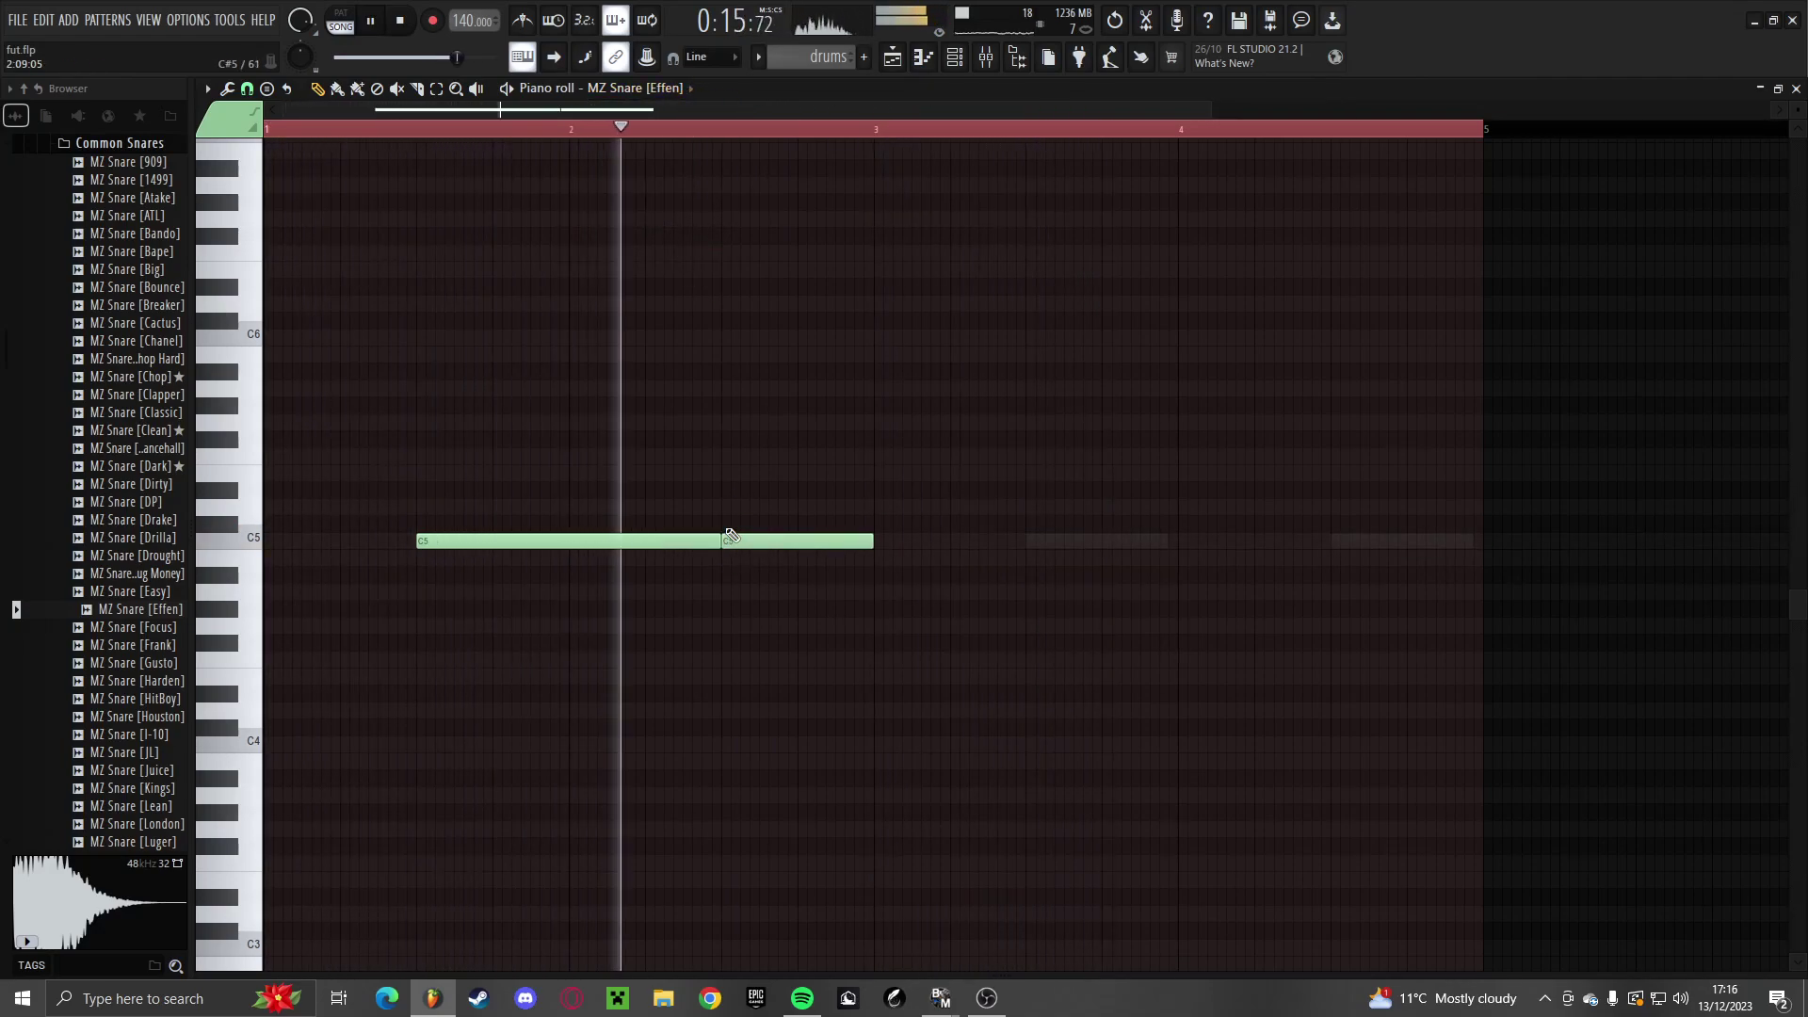
{"action": "left_click", "coordinate": [1040, 543]}
{"action": "left_click_drag", "start_coordinate": [1131, 541], "coordinate": [1120, 541]}
{"action": "left_click", "coordinate": [1335, 542]}
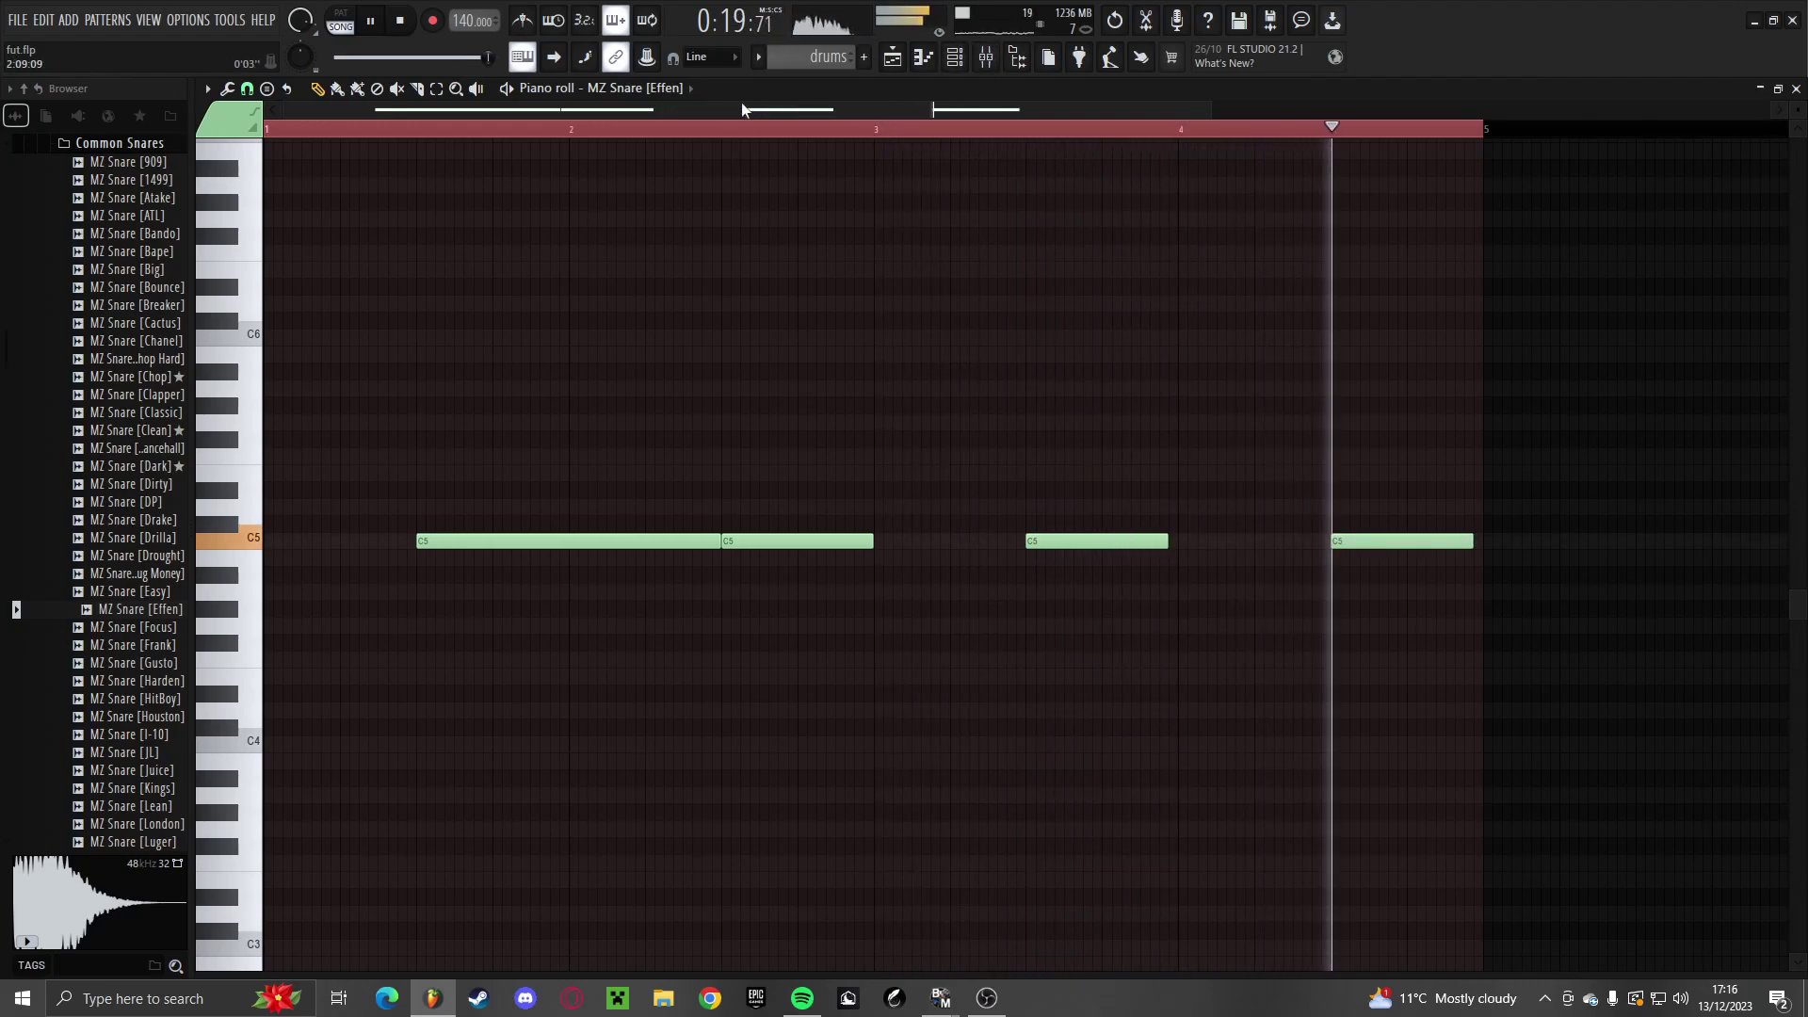
Switch to MZ Snare [Easy] and place three-step F5 notes at 1:15 and 2:03 while the beat plays
{"action": "left_click", "coordinate": [690, 88]}
{"action": "left_click", "coordinate": [681, 200]}
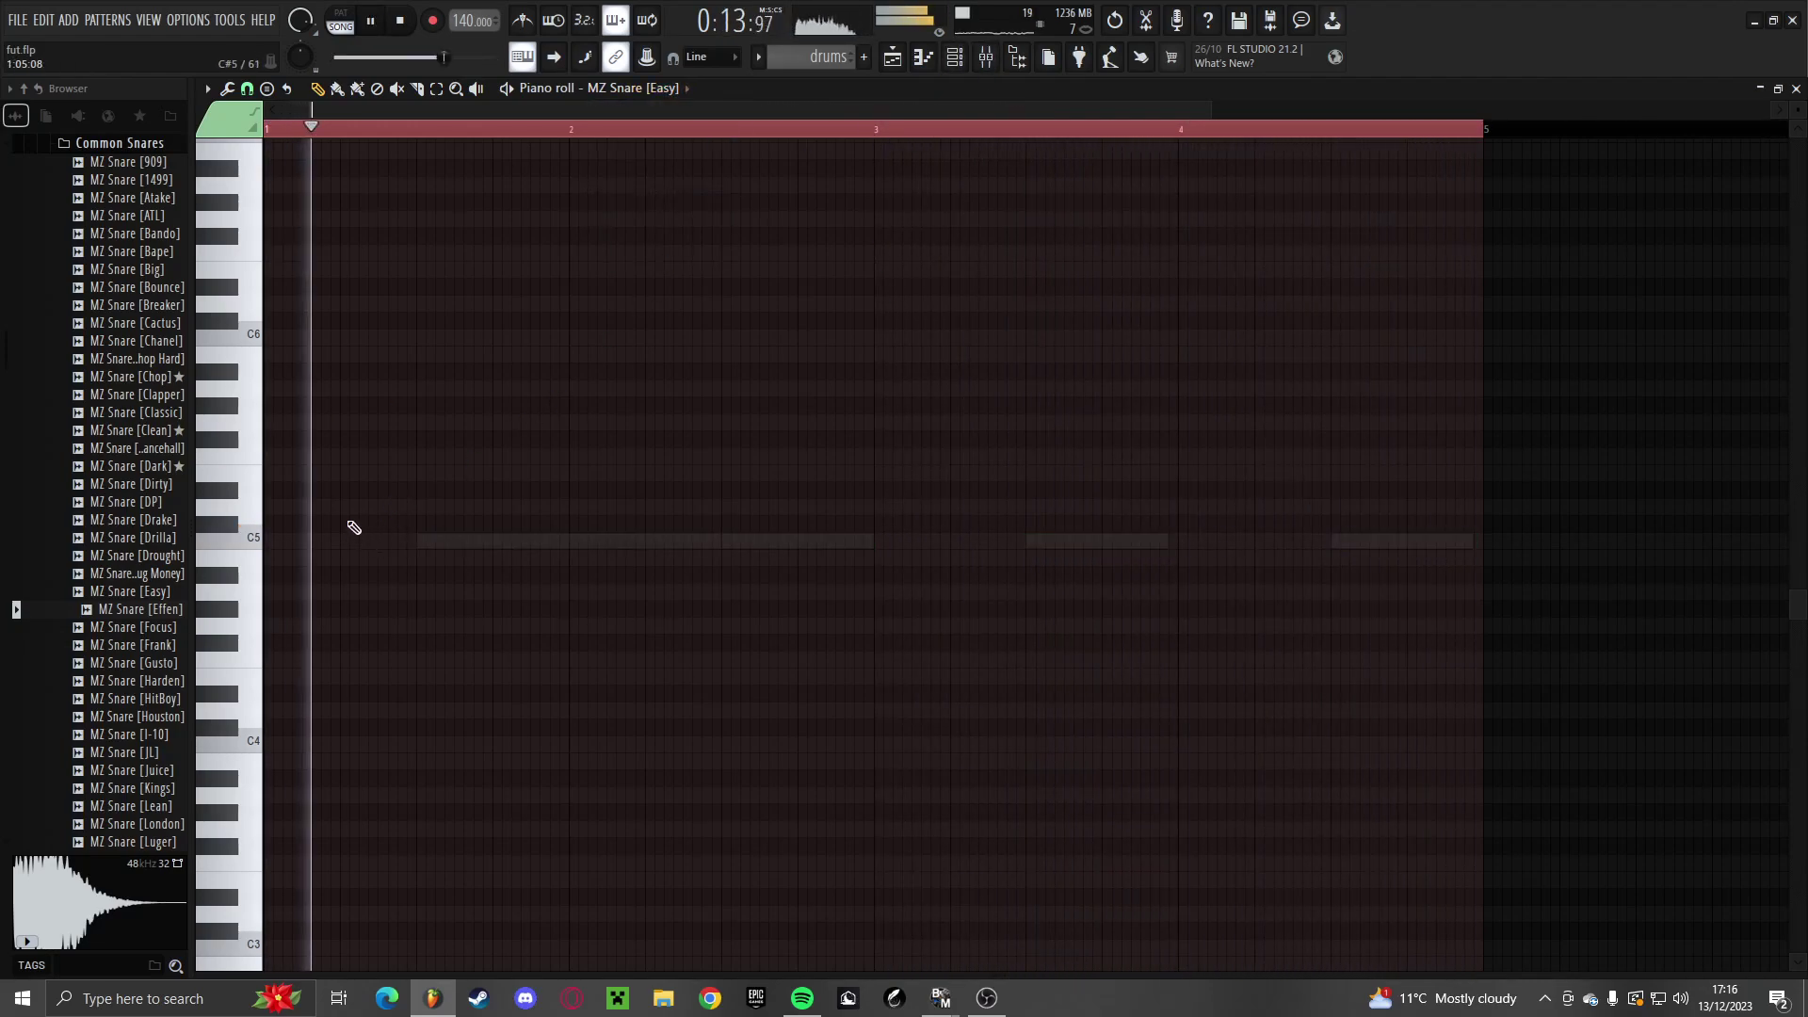
{"action": "left_click", "coordinate": [336, 541]}
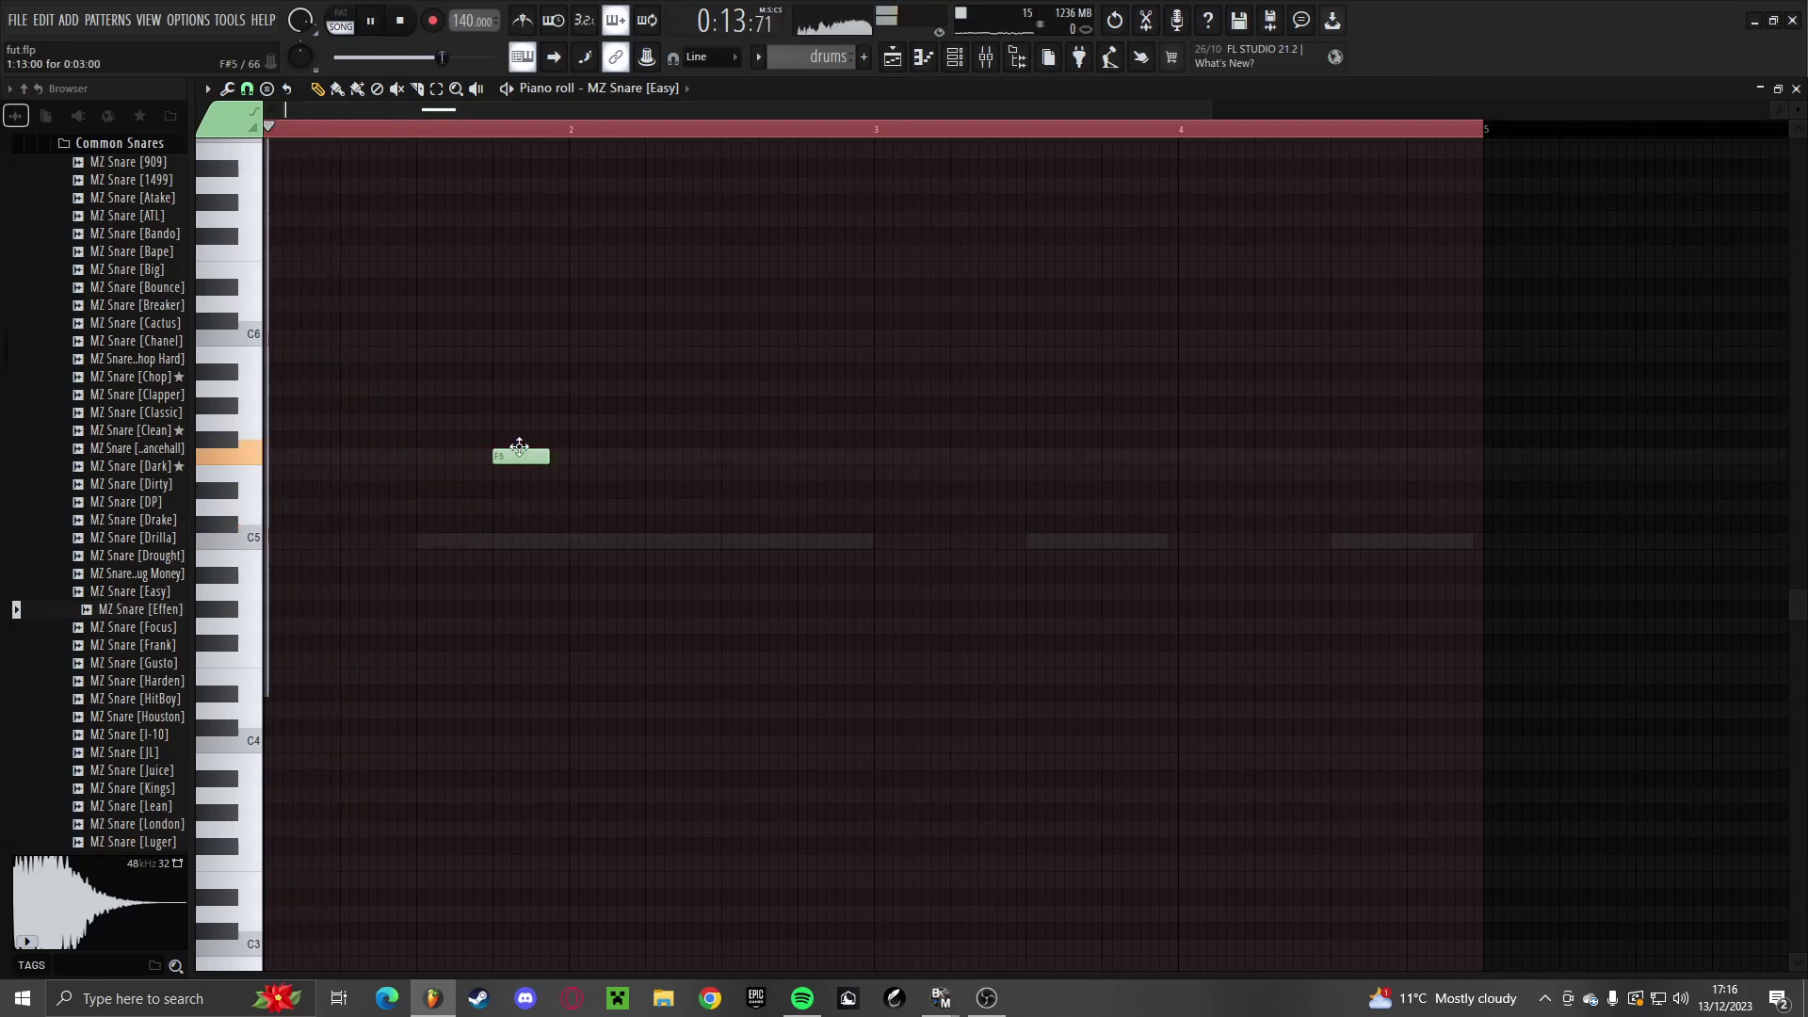
{"action": "left_click_drag", "start_coordinate": [519, 450], "coordinate": [556, 456]}
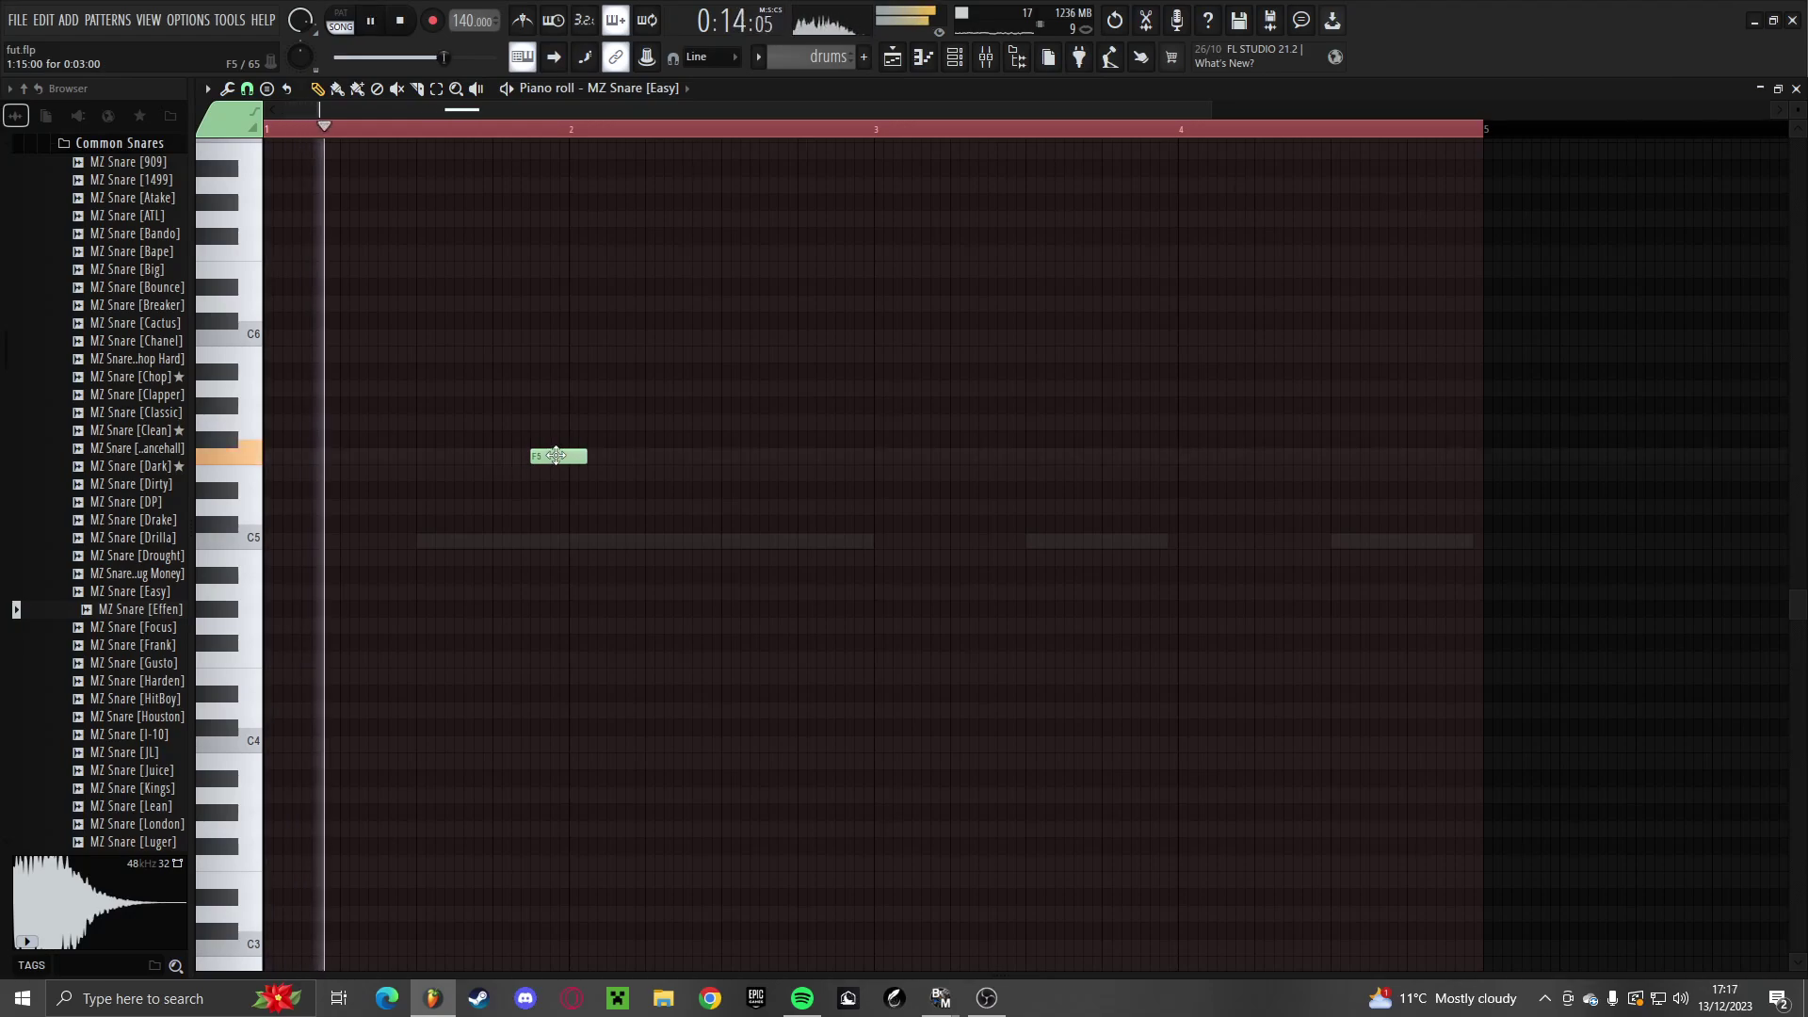
{"action": "left_click", "coordinate": [649, 461]}
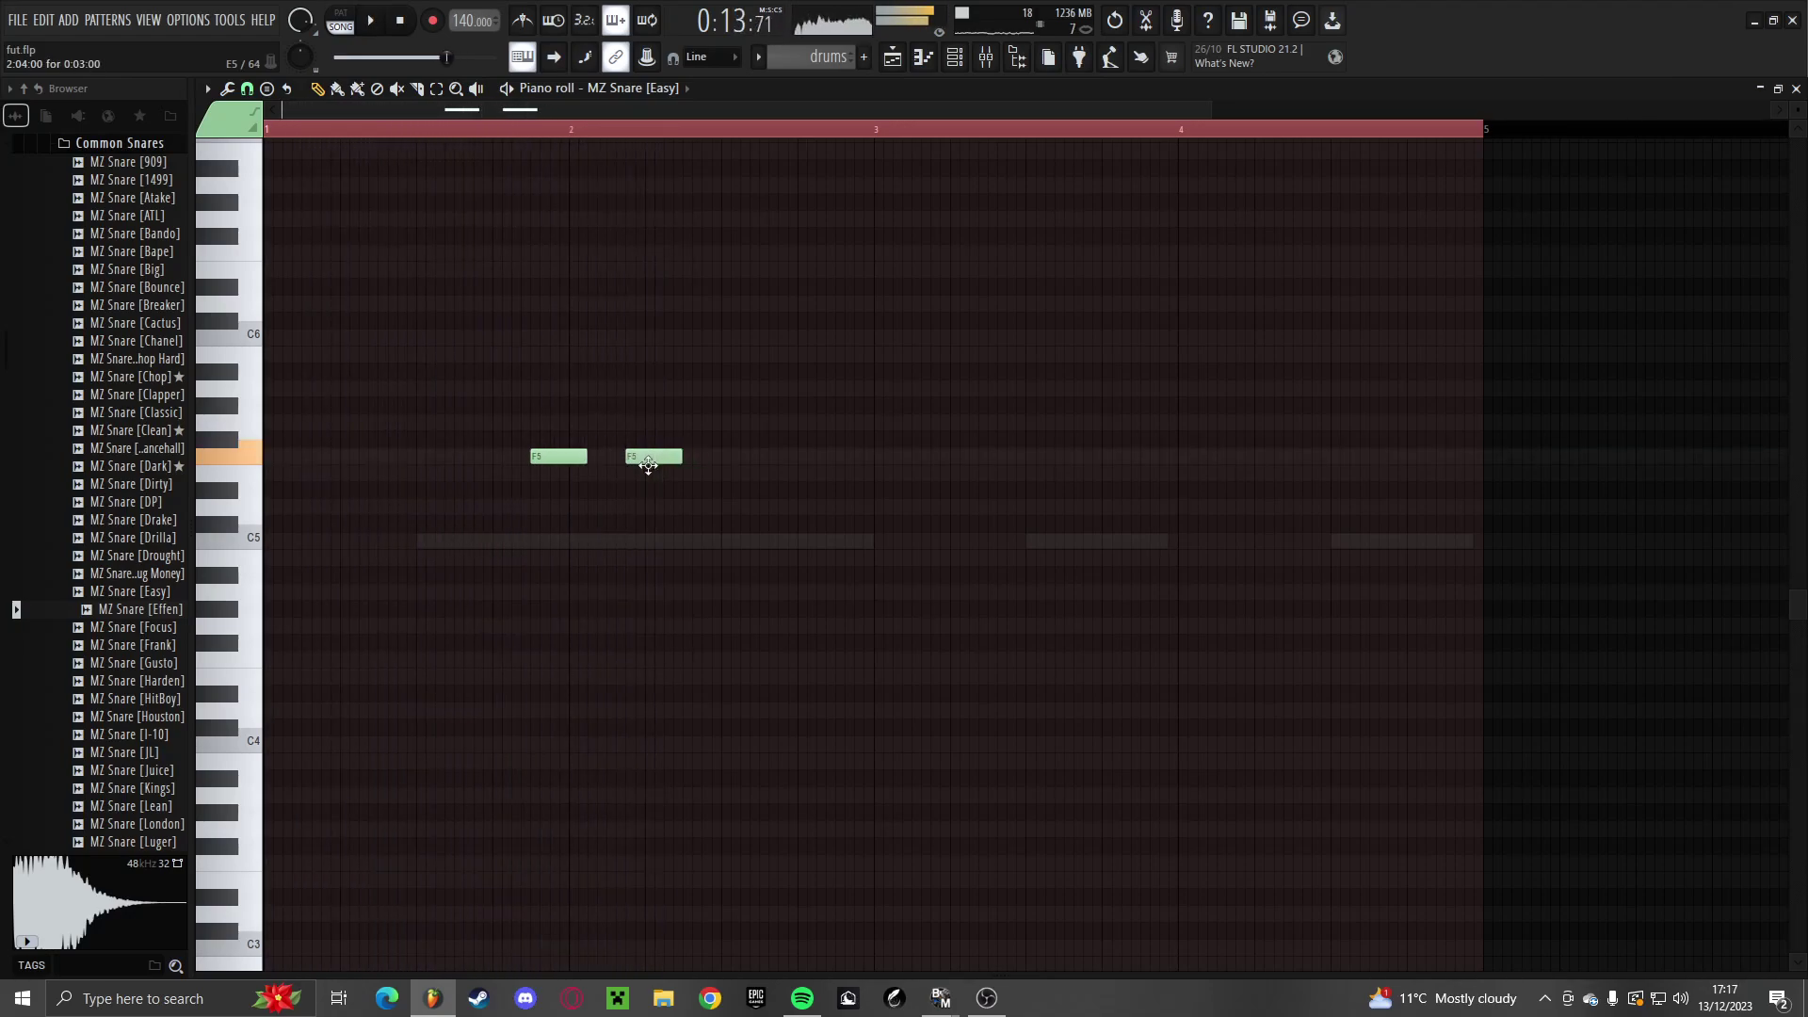
{"action": "left_click_drag", "start_coordinate": [649, 460], "coordinate": [630, 462]}
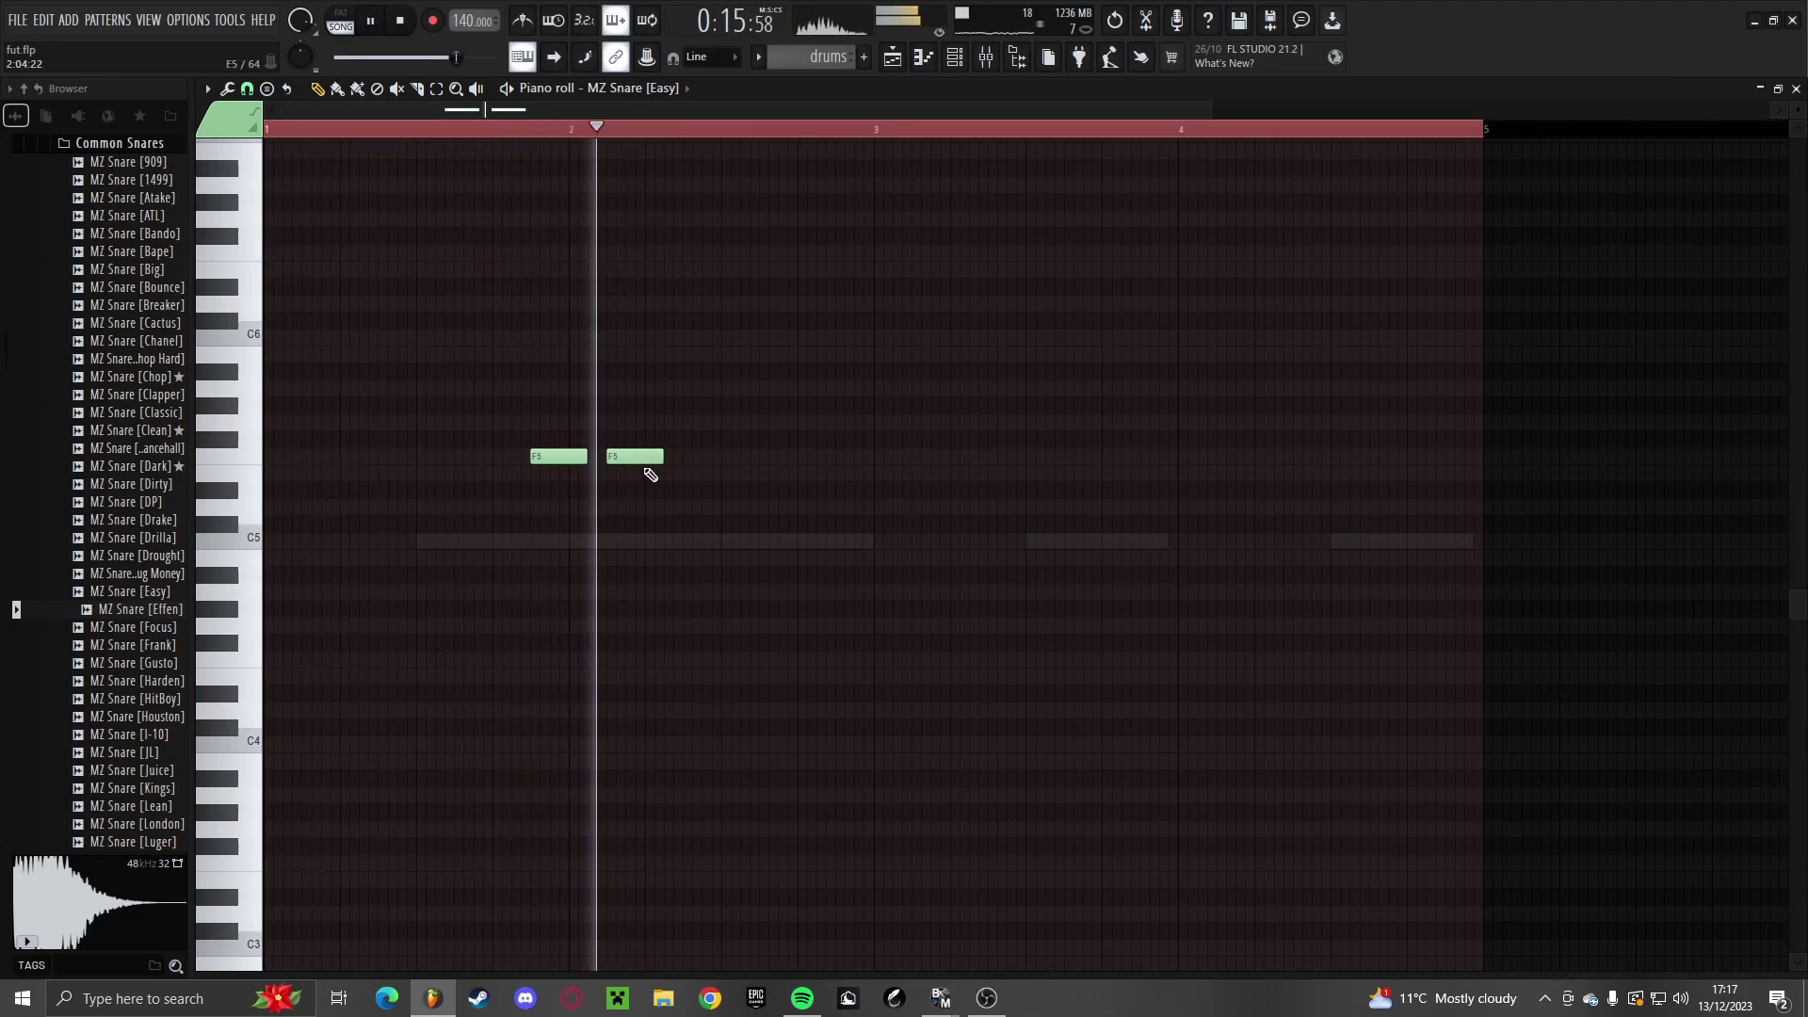
Add three-step F5 notes for MZ Snare [Easy] at 3:05, 3:15 and 4:03, and play the pattern
{"action": "left_click", "coordinate": [968, 459]}
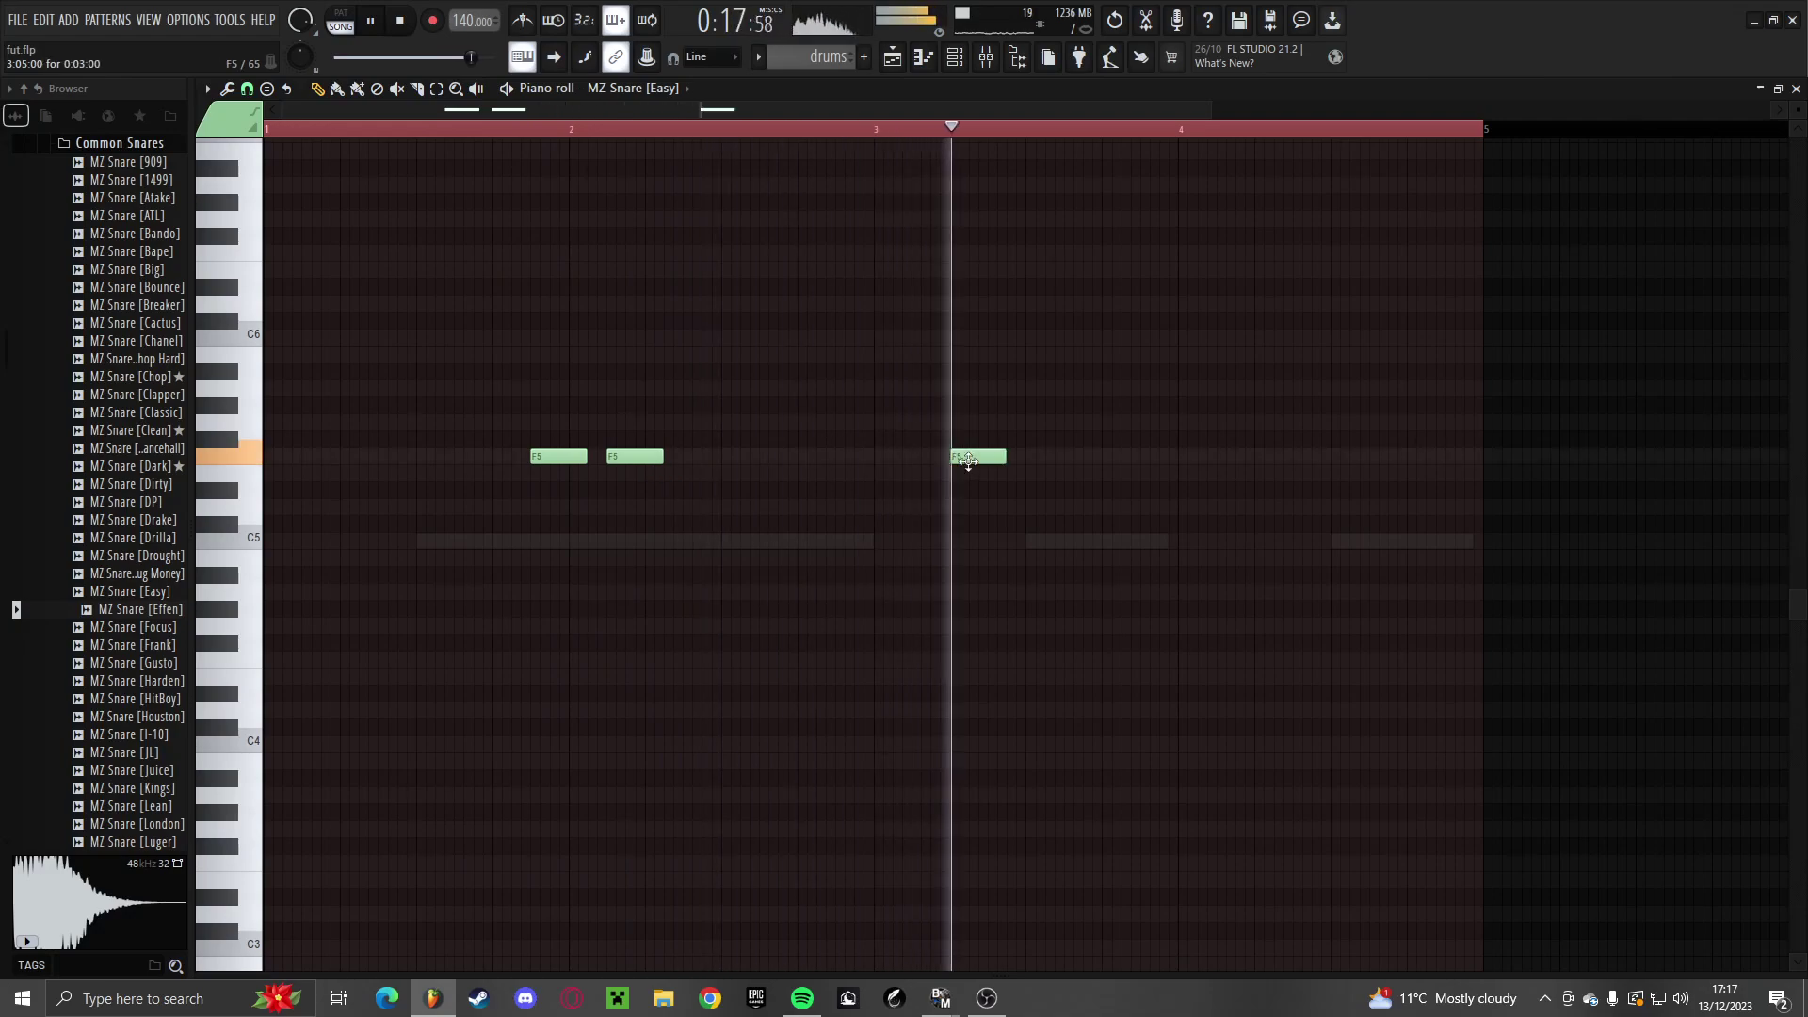
{"action": "left_click", "coordinate": [1141, 456]}
{"action": "key", "text": "space"}
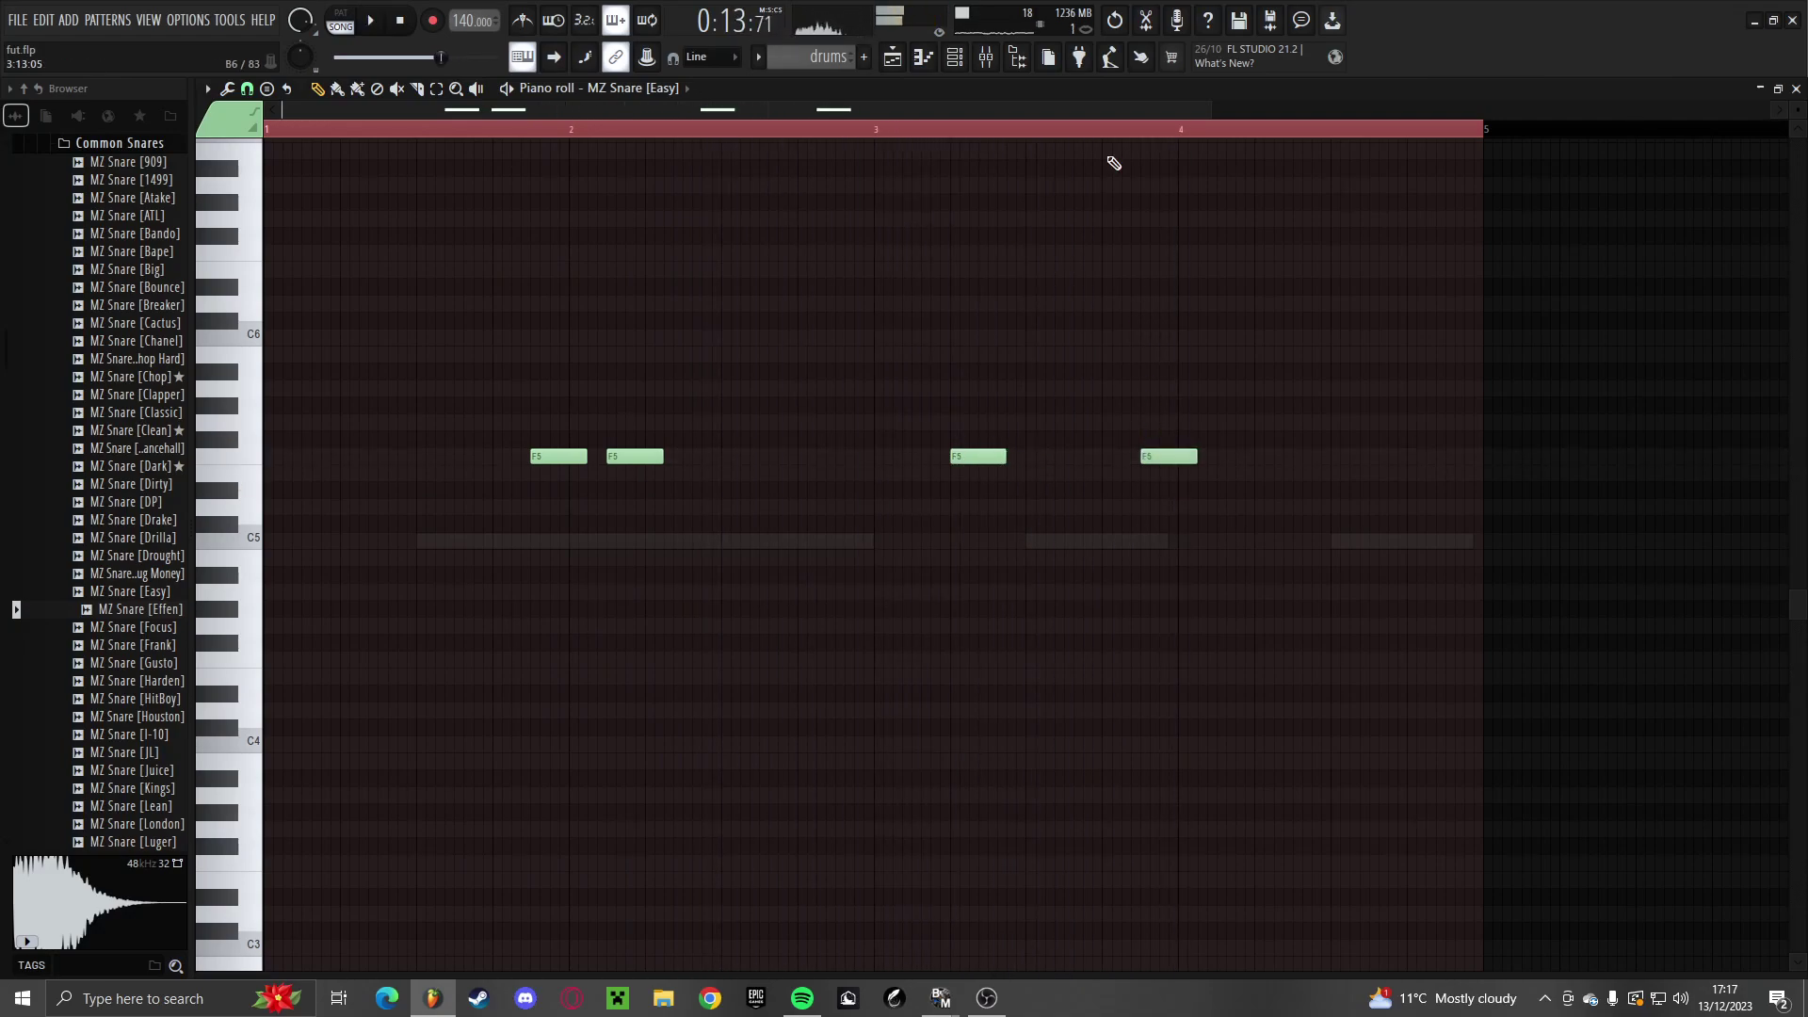
{"action": "left_click", "coordinate": [1224, 457]}
{"action": "scroll", "coordinate": [1225, 456], "scroll_direction": "up", "scroll_amount": 2}
{"action": "scroll", "coordinate": [1191, 484], "scroll_direction": "down", "scroll_amount": 5}
{"action": "key", "text": "space"}
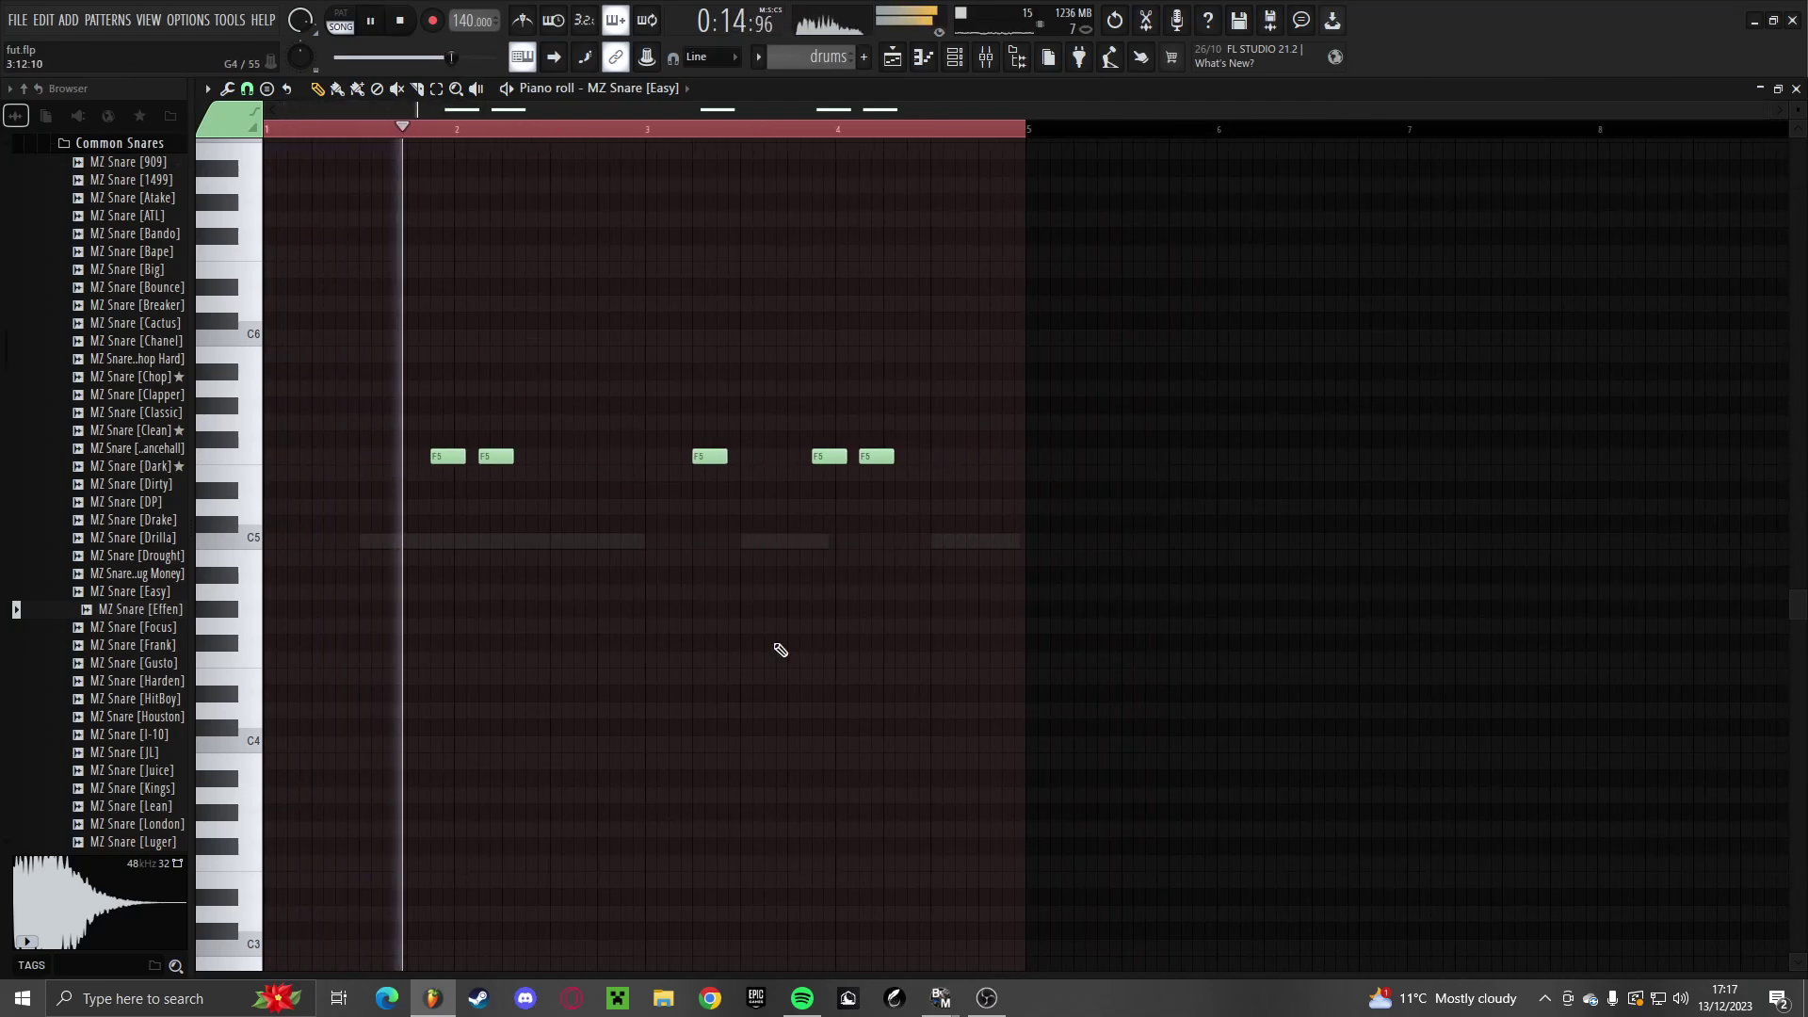
Reveal the note velocity lane and add a two-step F5 note for MZ Snare [Easy] at 4:15
{"action": "left_click_drag", "start_coordinate": [733, 970], "coordinate": [734, 729]}
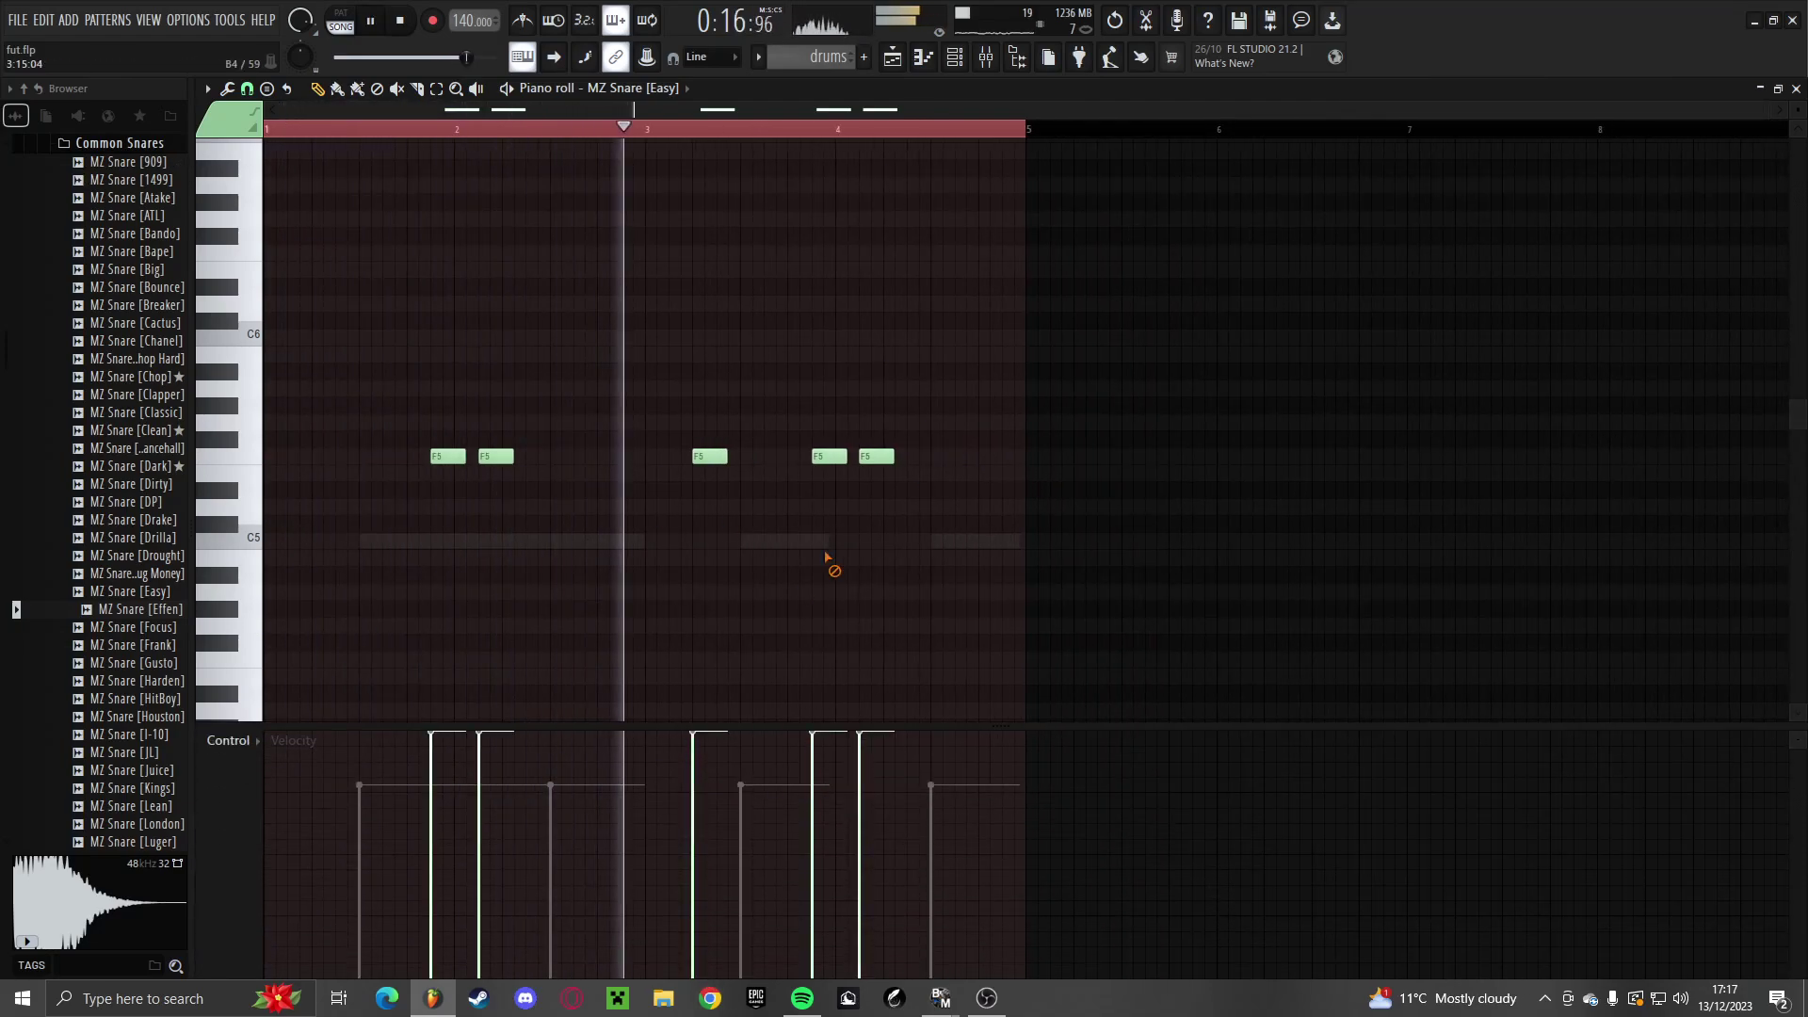
{"action": "key", "text": "F5"}
{"action": "key", "text": "F7"}
{"action": "scroll", "coordinate": [908, 456], "scroll_direction": "up", "scroll_amount": 5}
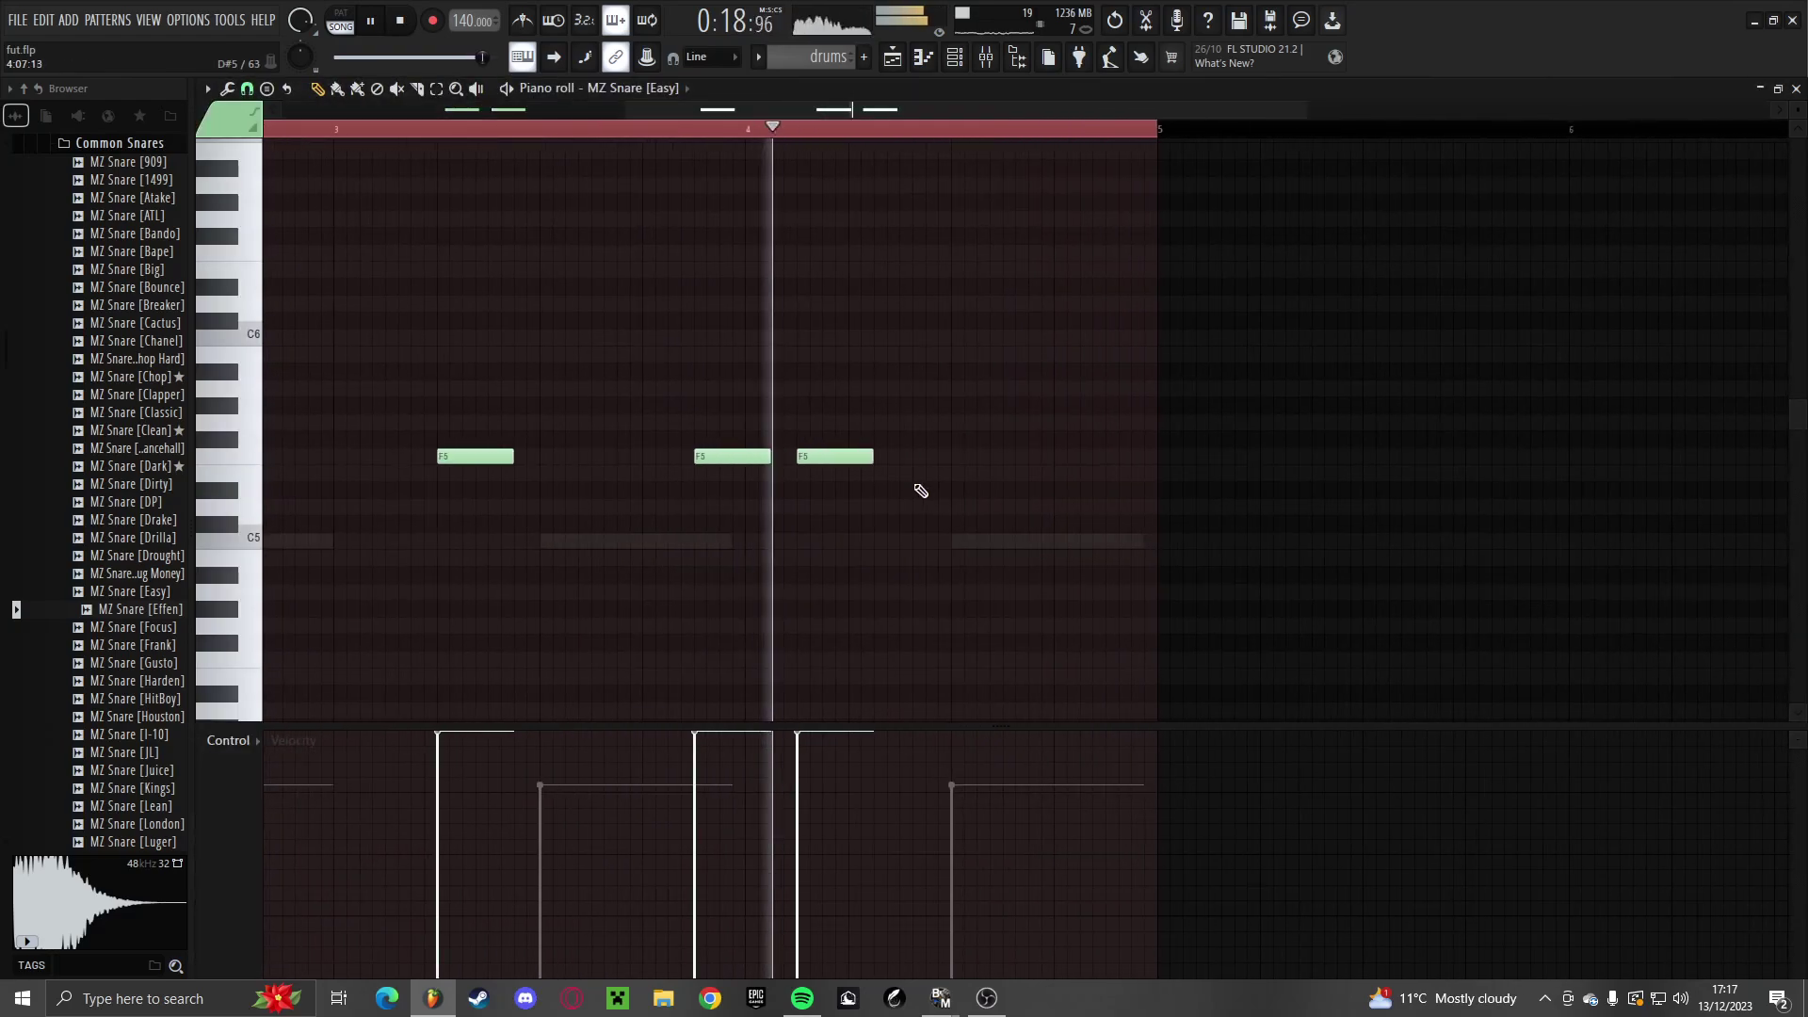
{"action": "left_click", "coordinate": [1211, 456]}
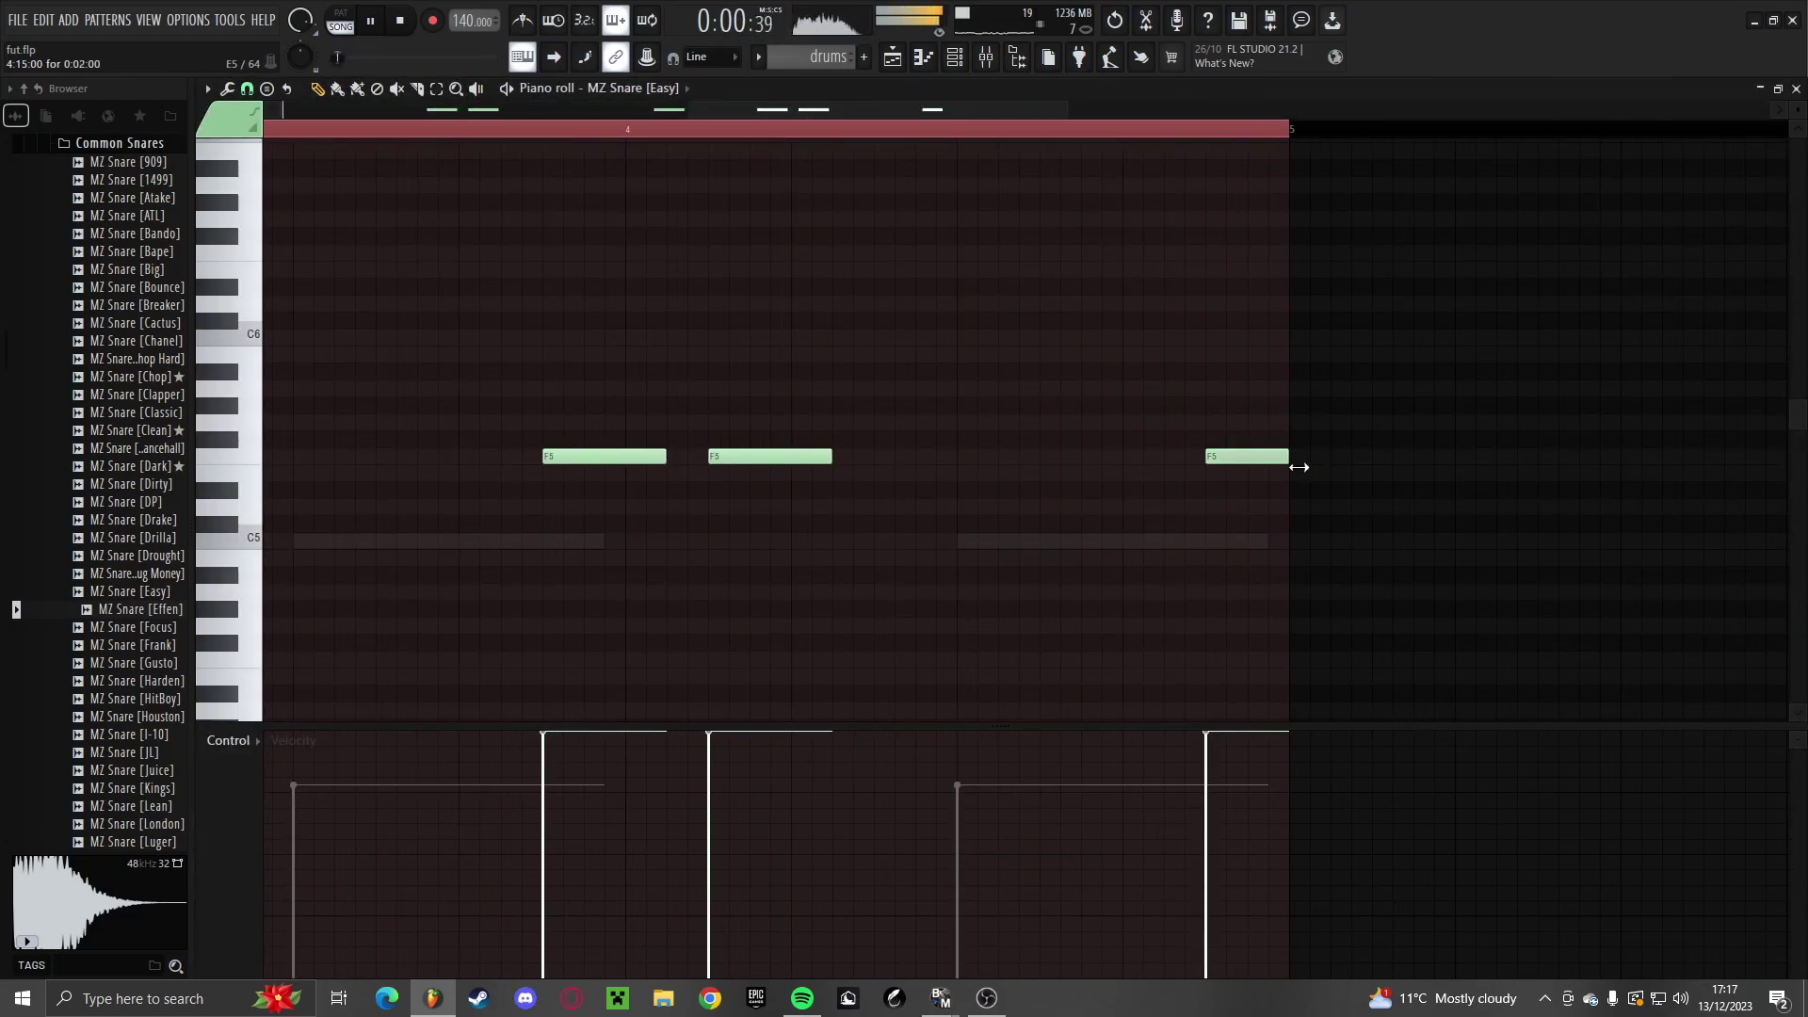
Return to the arrangement, play it from bar 9 and collapse the Common Snares folder in the sample browser
{"action": "scroll", "coordinate": [1270, 510], "scroll_direction": "down", "scroll_amount": 5}
{"action": "key", "text": "F5"}
{"action": "scroll", "coordinate": [656, 560], "scroll_direction": "down", "scroll_amount": 3}
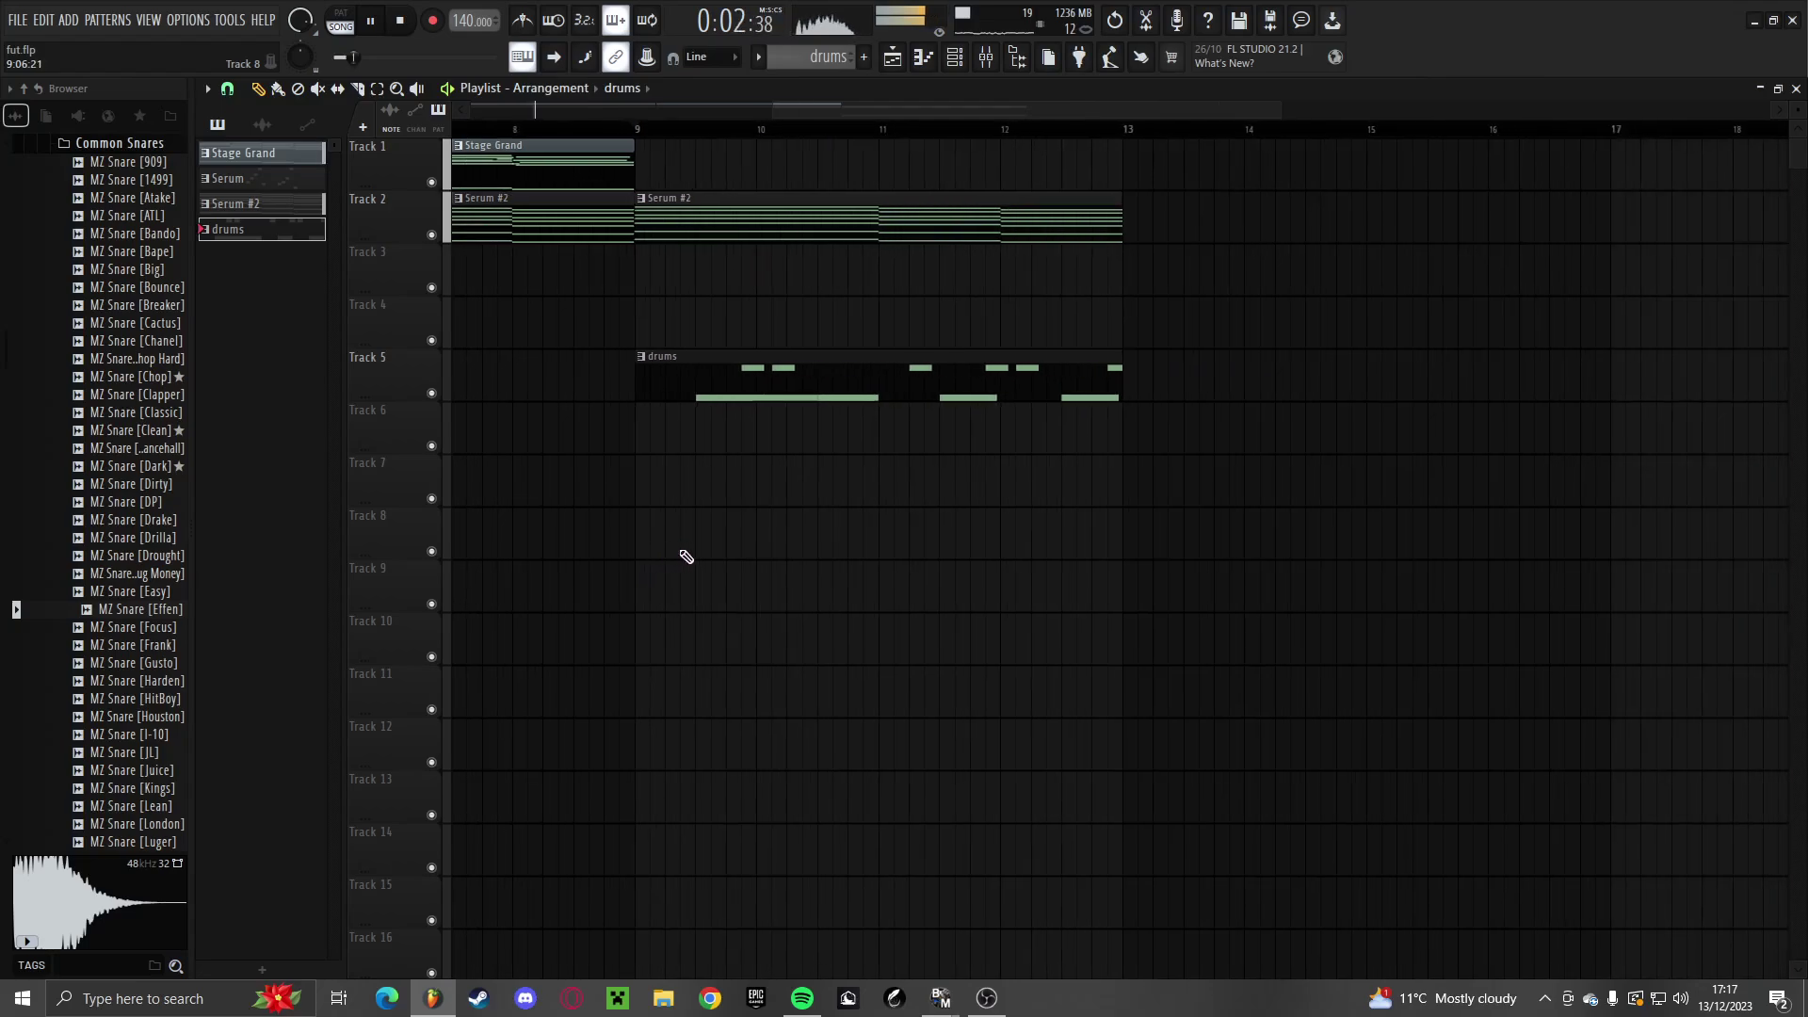
{"action": "scroll", "coordinate": [685, 553], "scroll_direction": "up", "scroll_amount": 4}
{"action": "left_click", "coordinate": [582, 129]}
{"action": "scroll", "coordinate": [103, 471], "scroll_direction": "up", "scroll_amount": 8}
{"action": "left_click", "coordinate": [93, 679]}
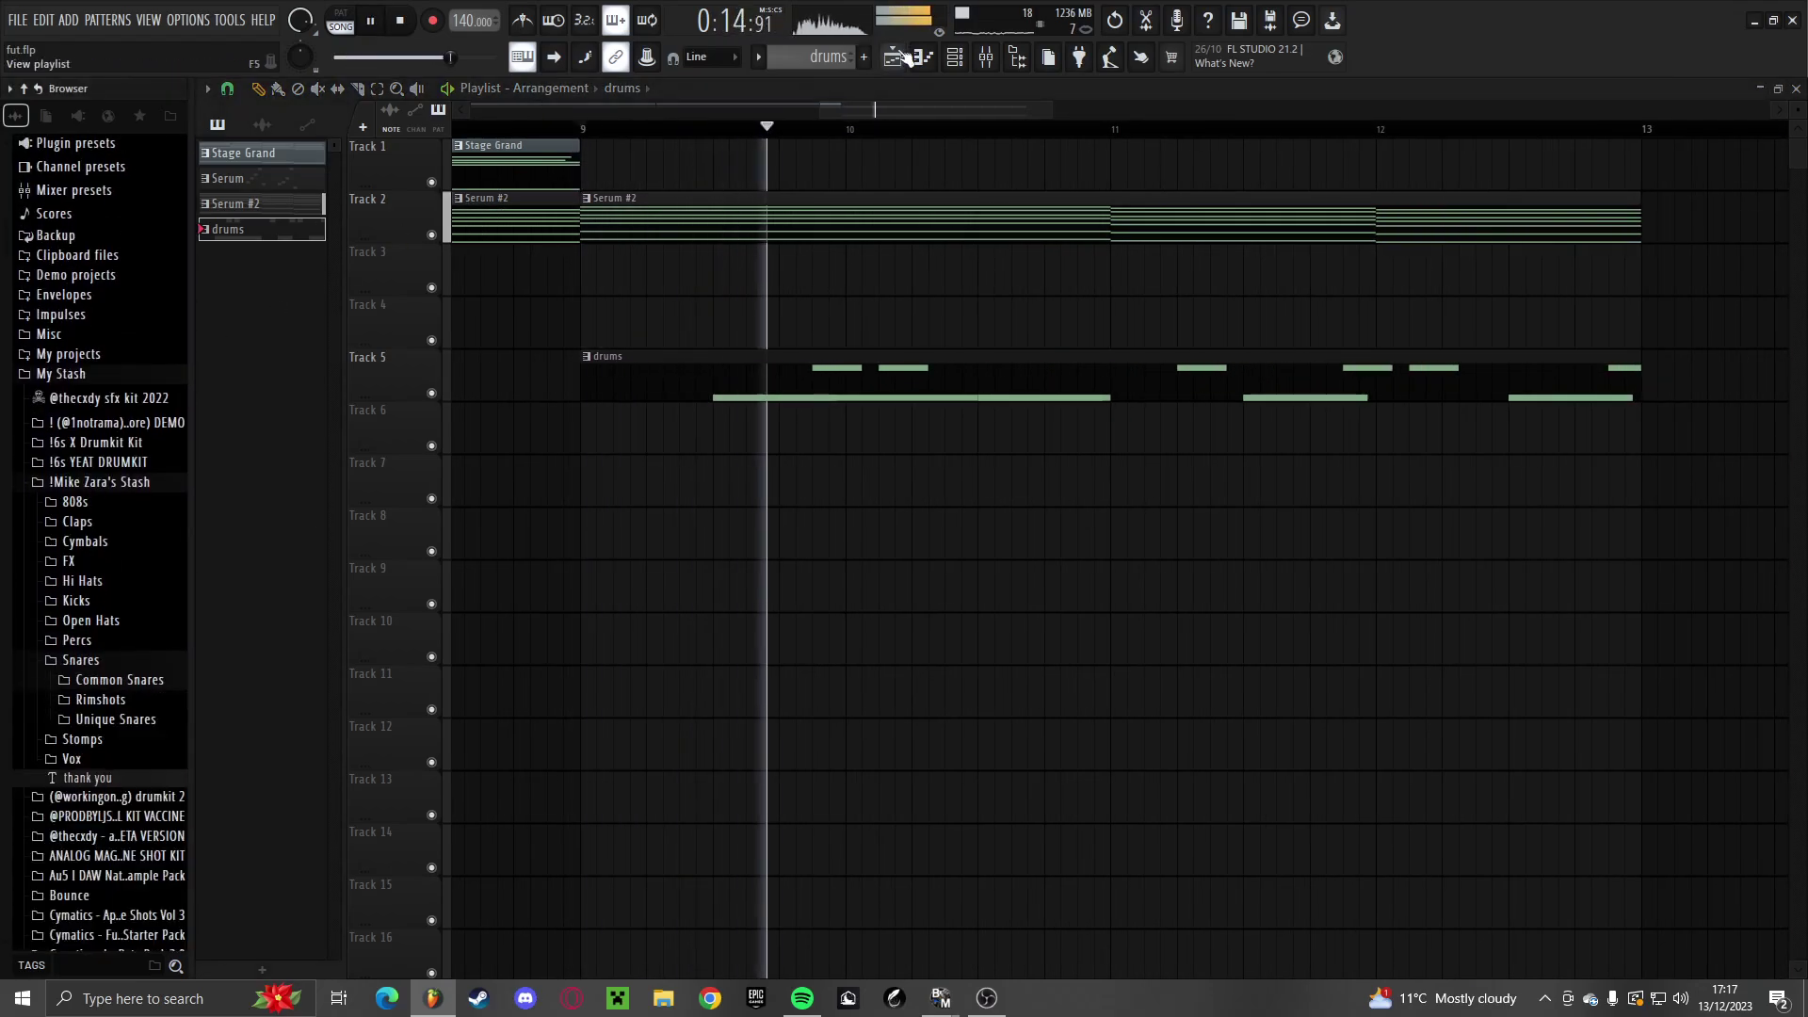
Add Fruity parametric EQ 2 to slot 6 of mixer Insert 3, with band 1 as a high pass at 72 Hz
{"action": "left_click", "coordinate": [955, 57]}
{"action": "left_click", "coordinate": [986, 57]}
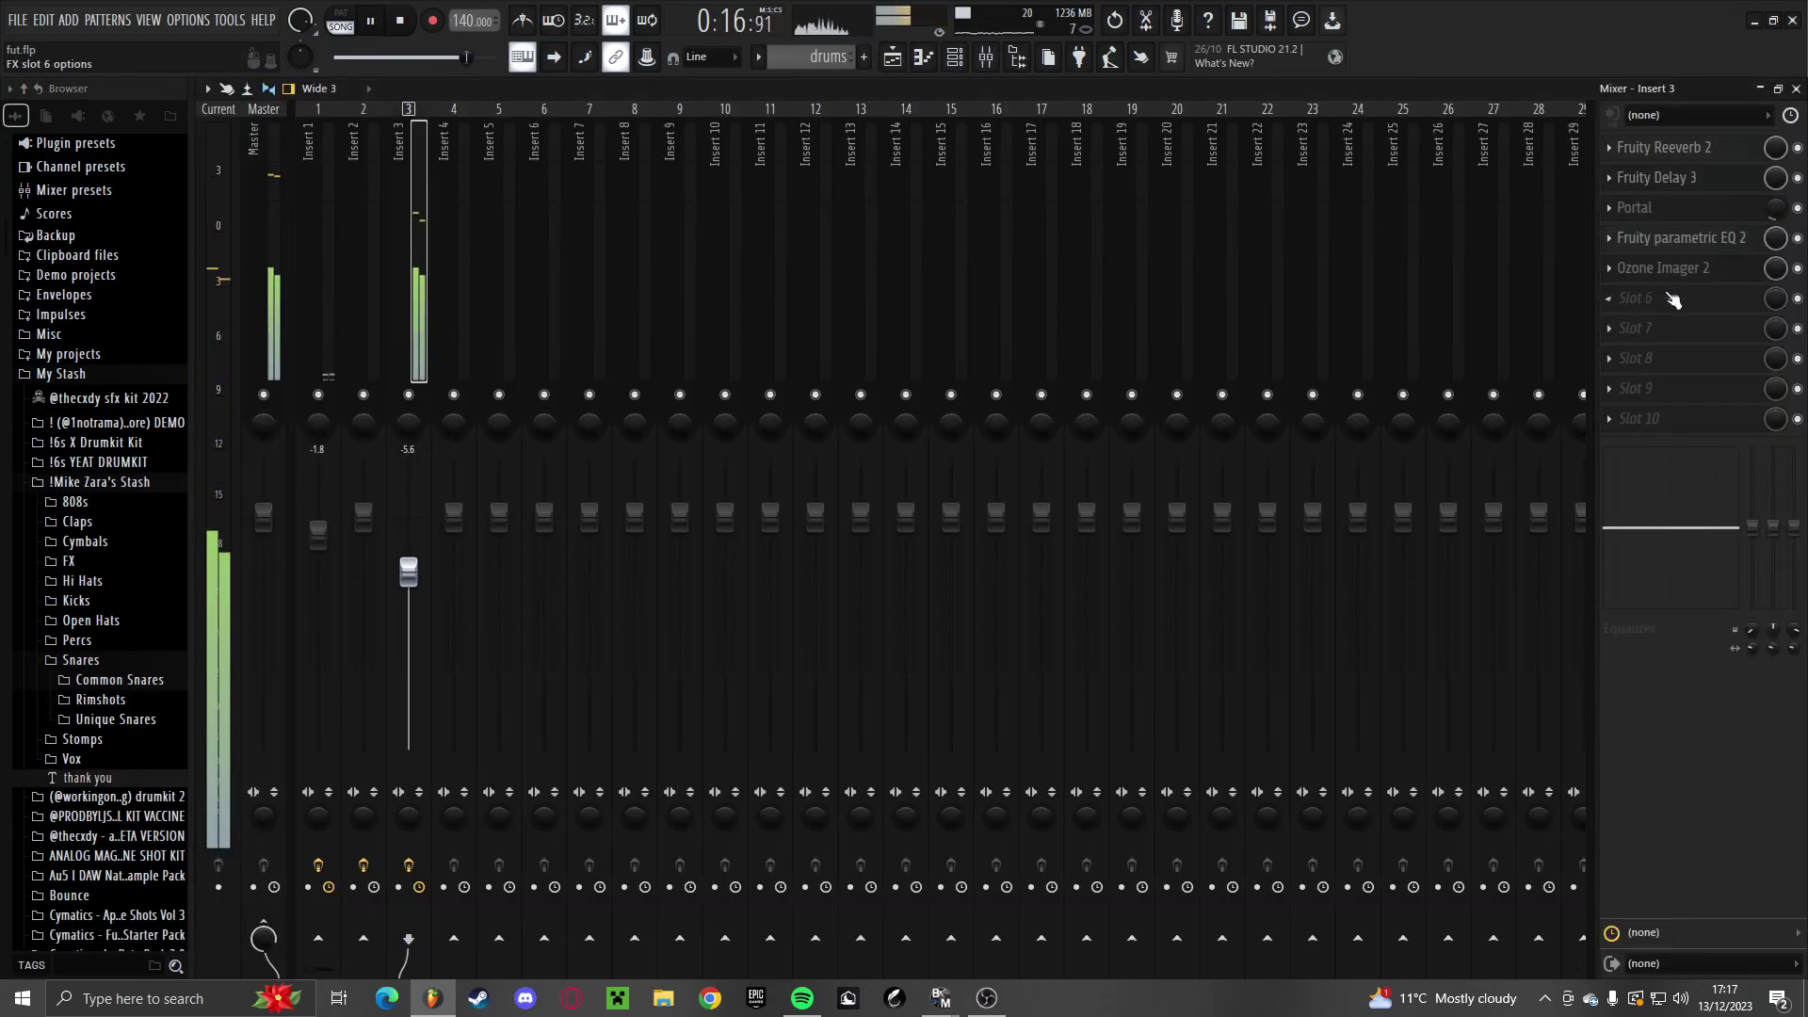
{"action": "left_click", "coordinate": [1674, 299]}
{"action": "left_click", "coordinate": [1237, 706]}
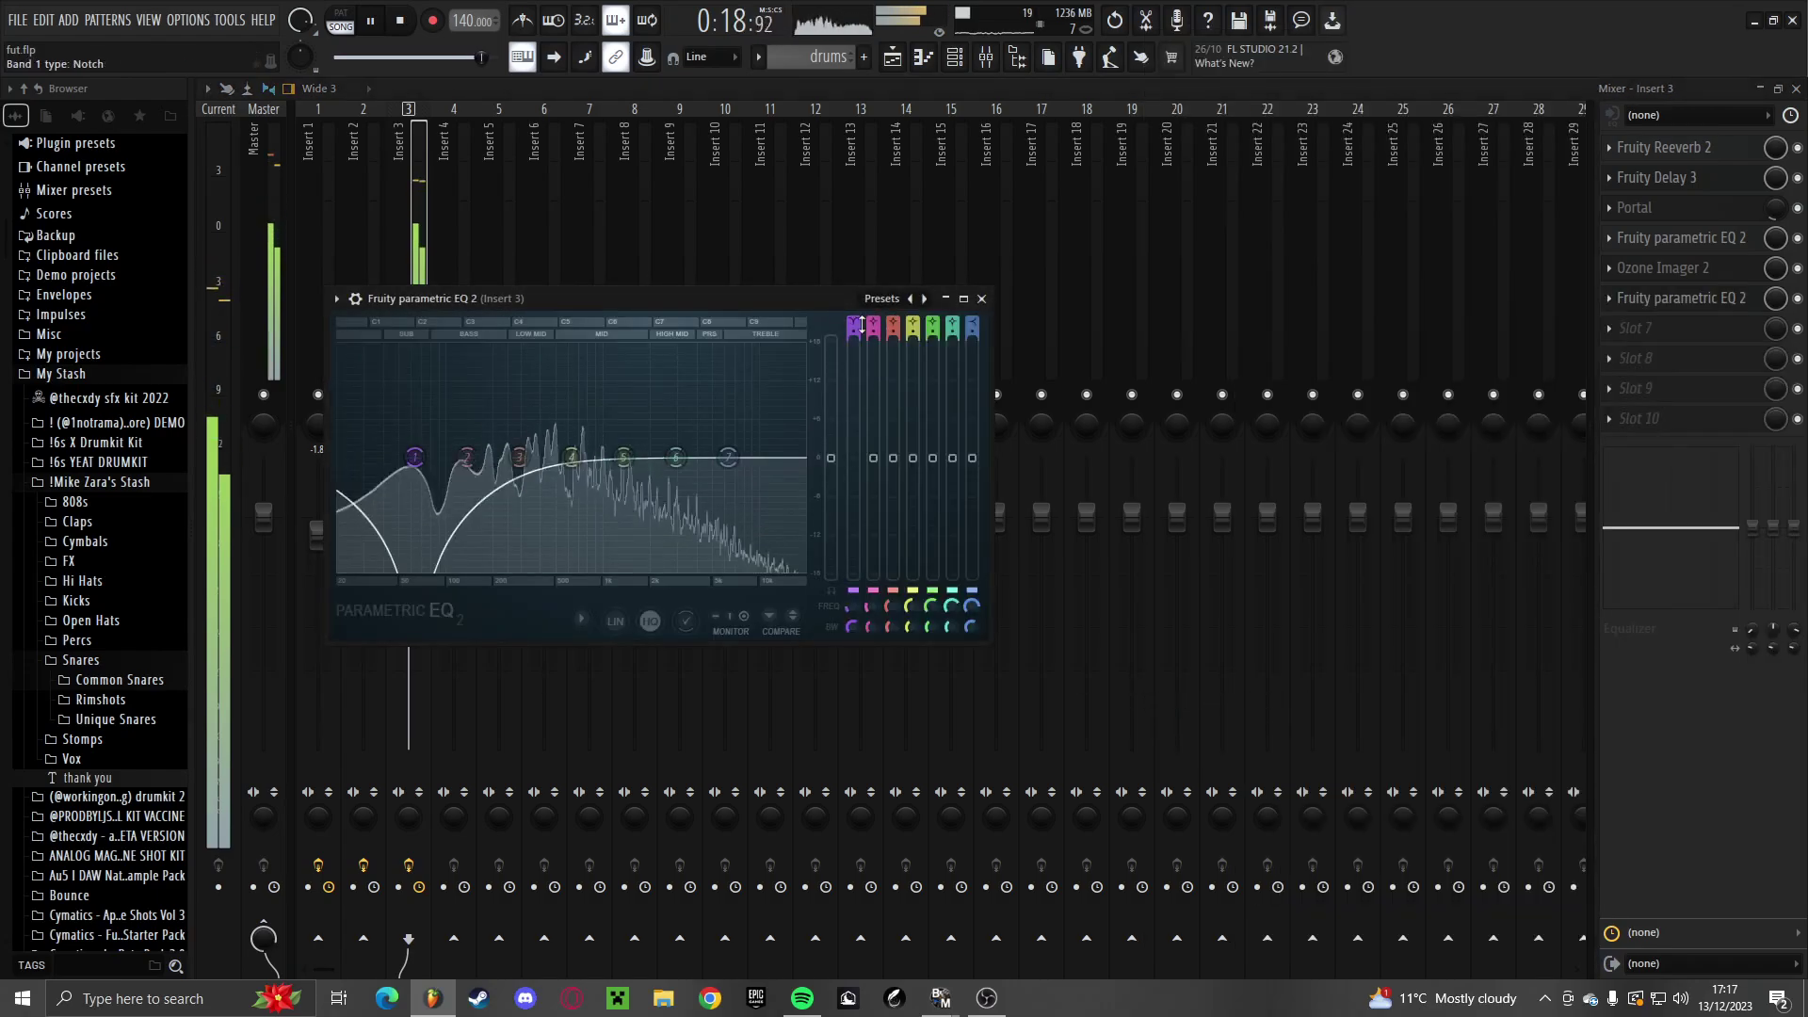
{"action": "key", "text": "Escape"}
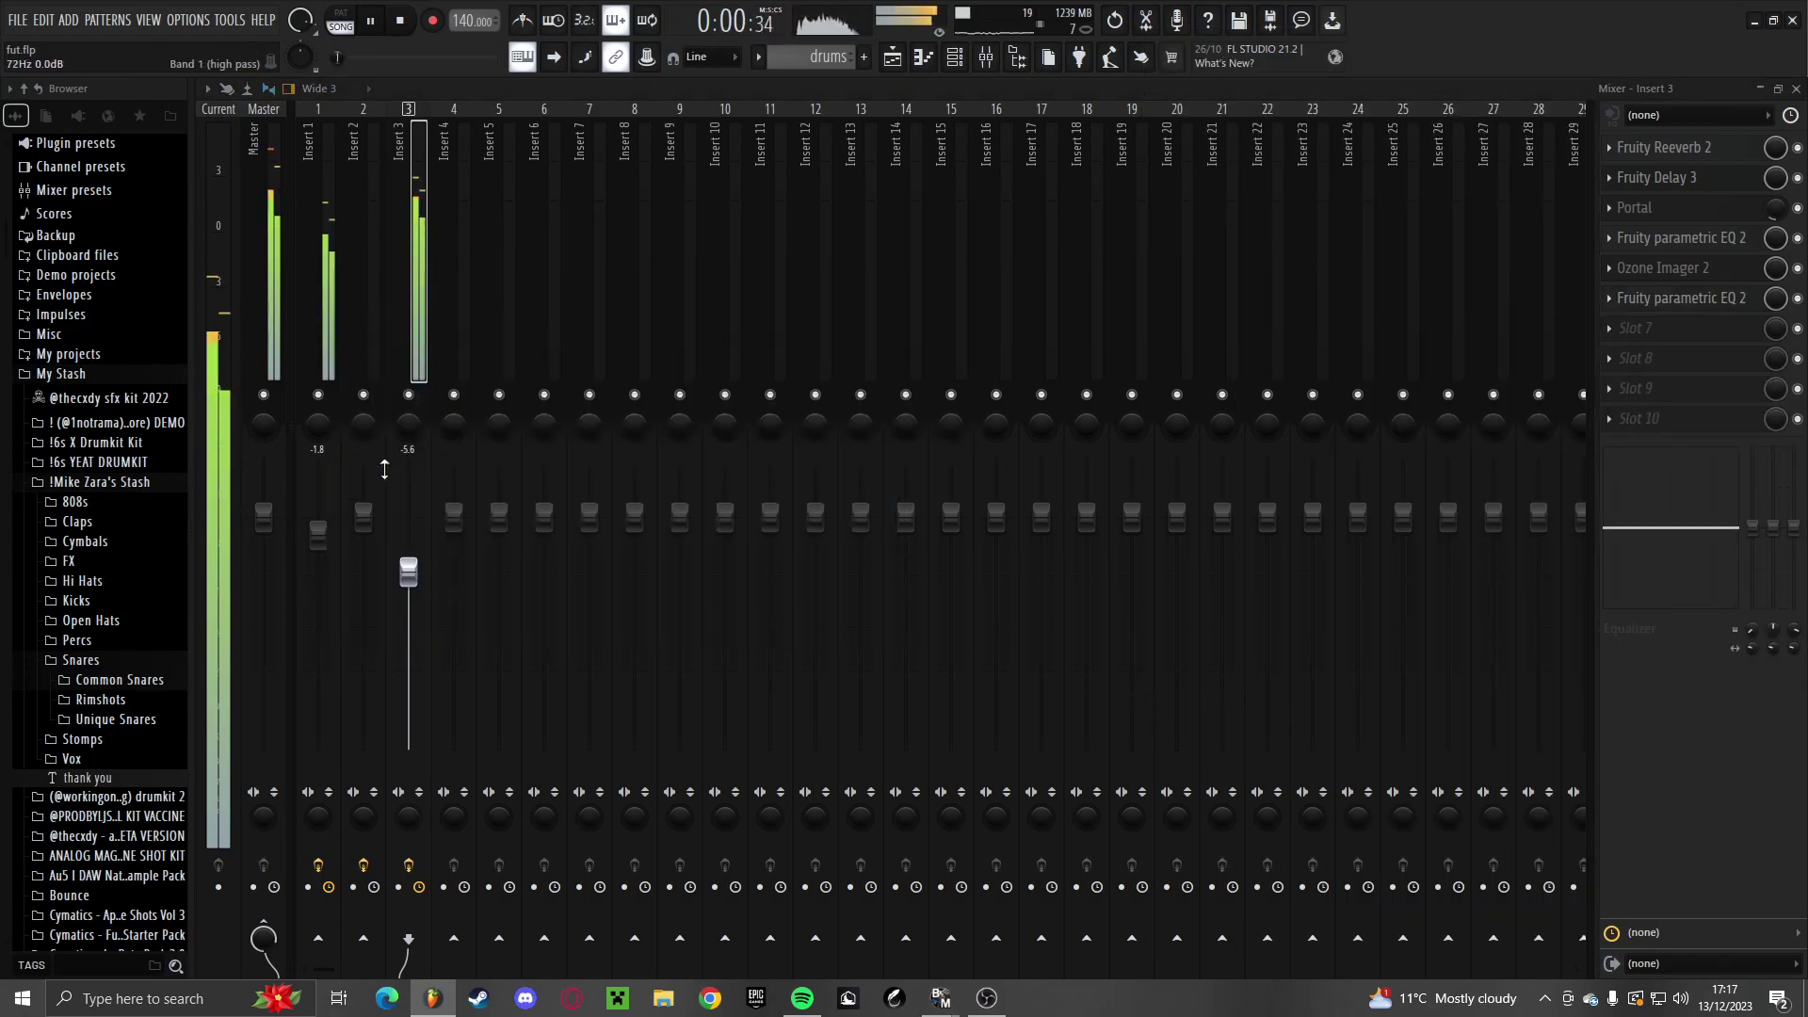
Find MZ 808 [Metro Bass] in the 808s folder, close the mixer and add the sample as a new channel
{"action": "left_click", "coordinate": [75, 502]}
{"action": "scroll", "coordinate": [141, 490], "scroll_direction": "down", "scroll_amount": 10}
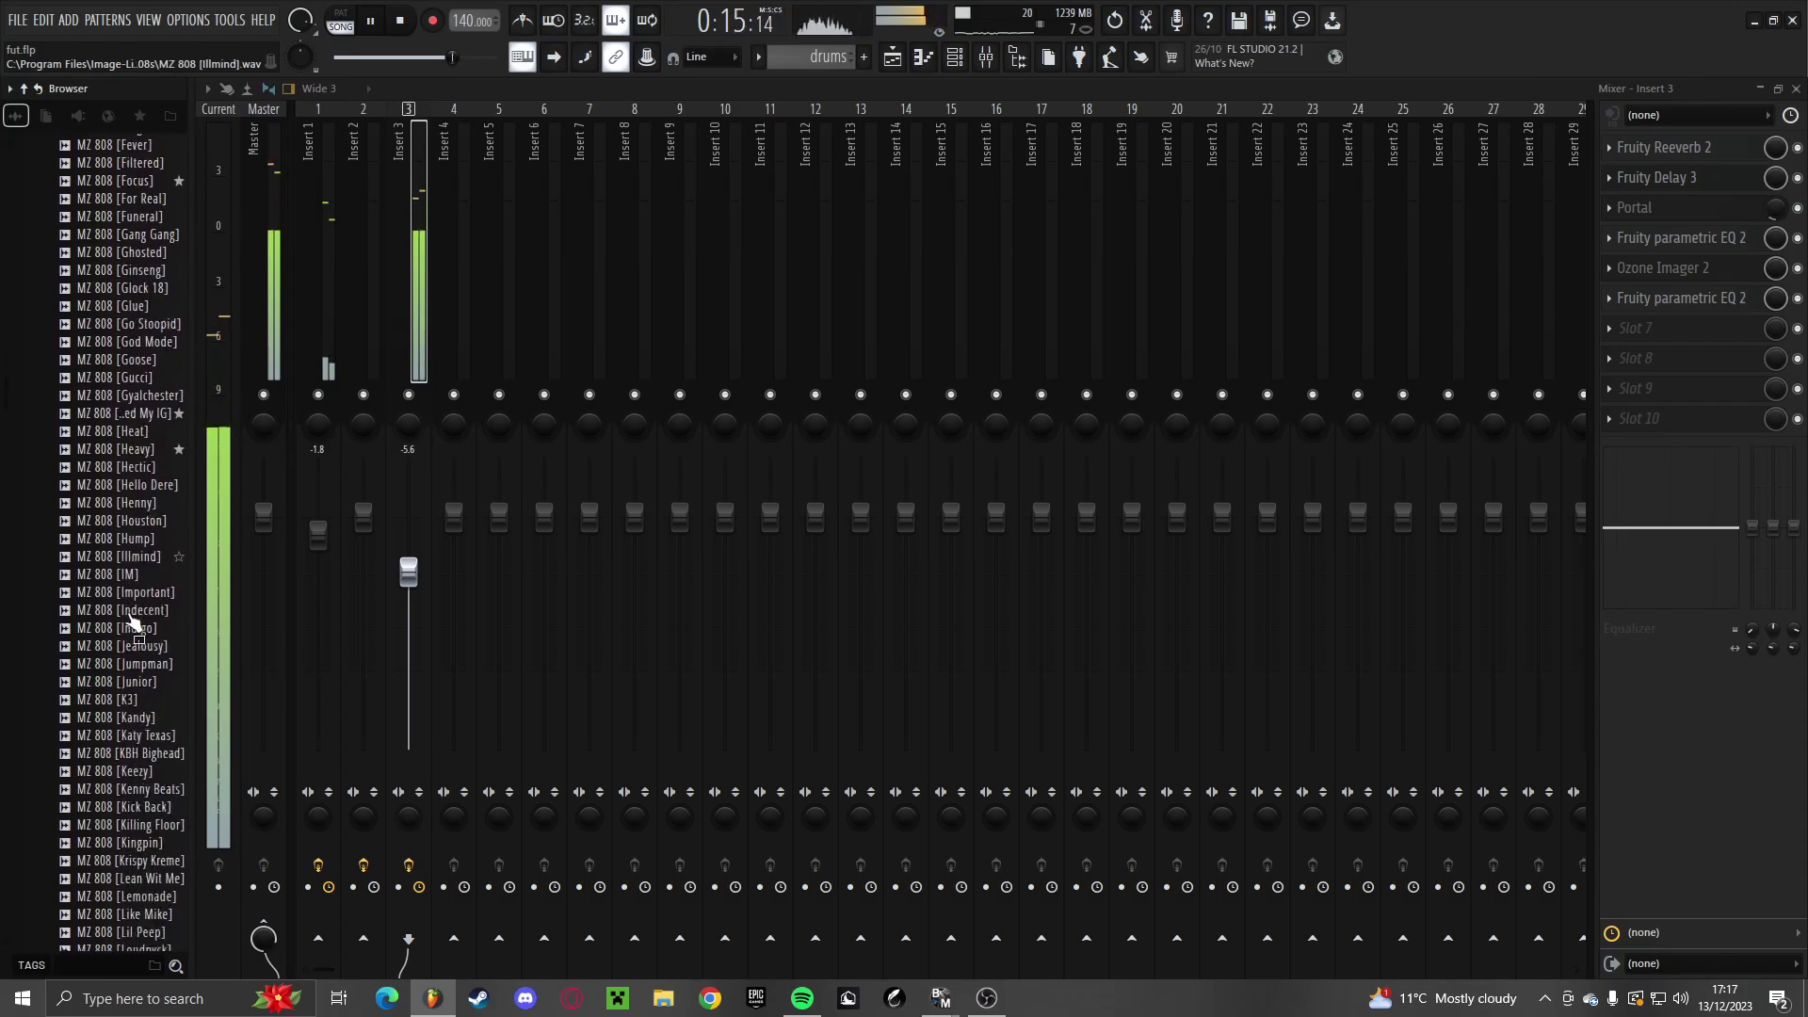
{"action": "scroll", "coordinate": [141, 490], "scroll_direction": "down", "scroll_amount": 14}
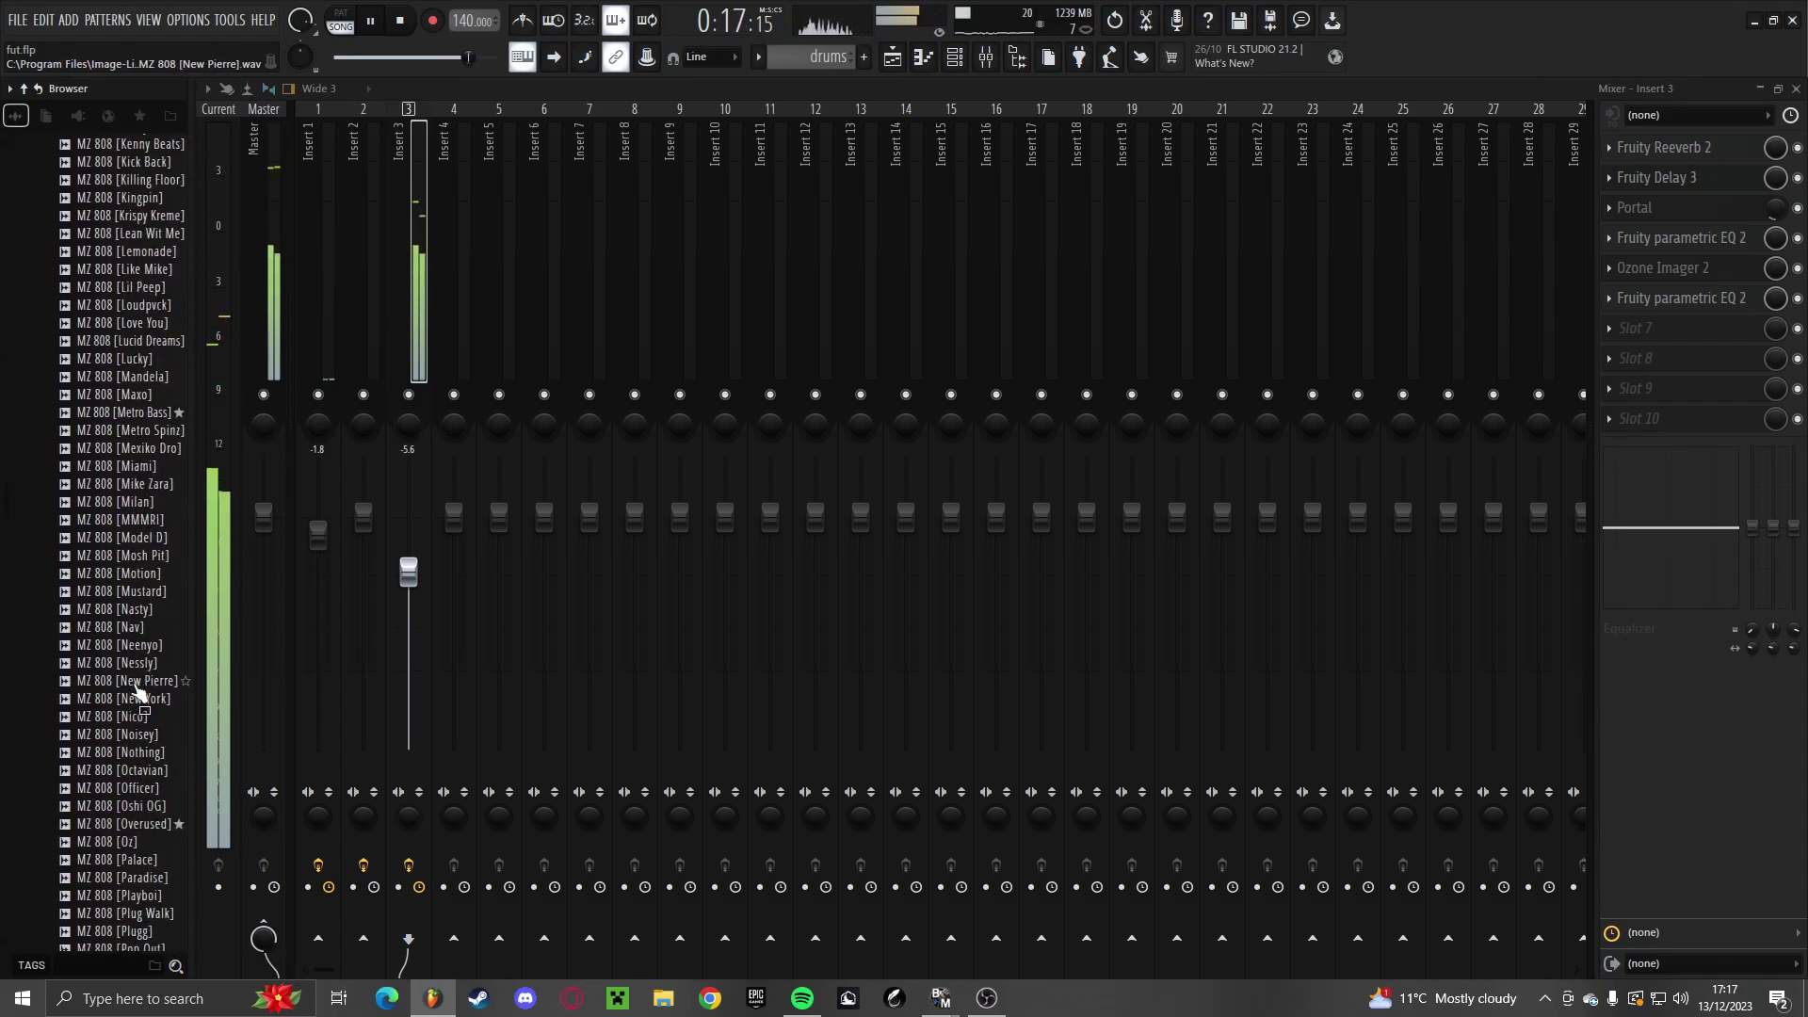
{"action": "left_click", "coordinate": [132, 305]}
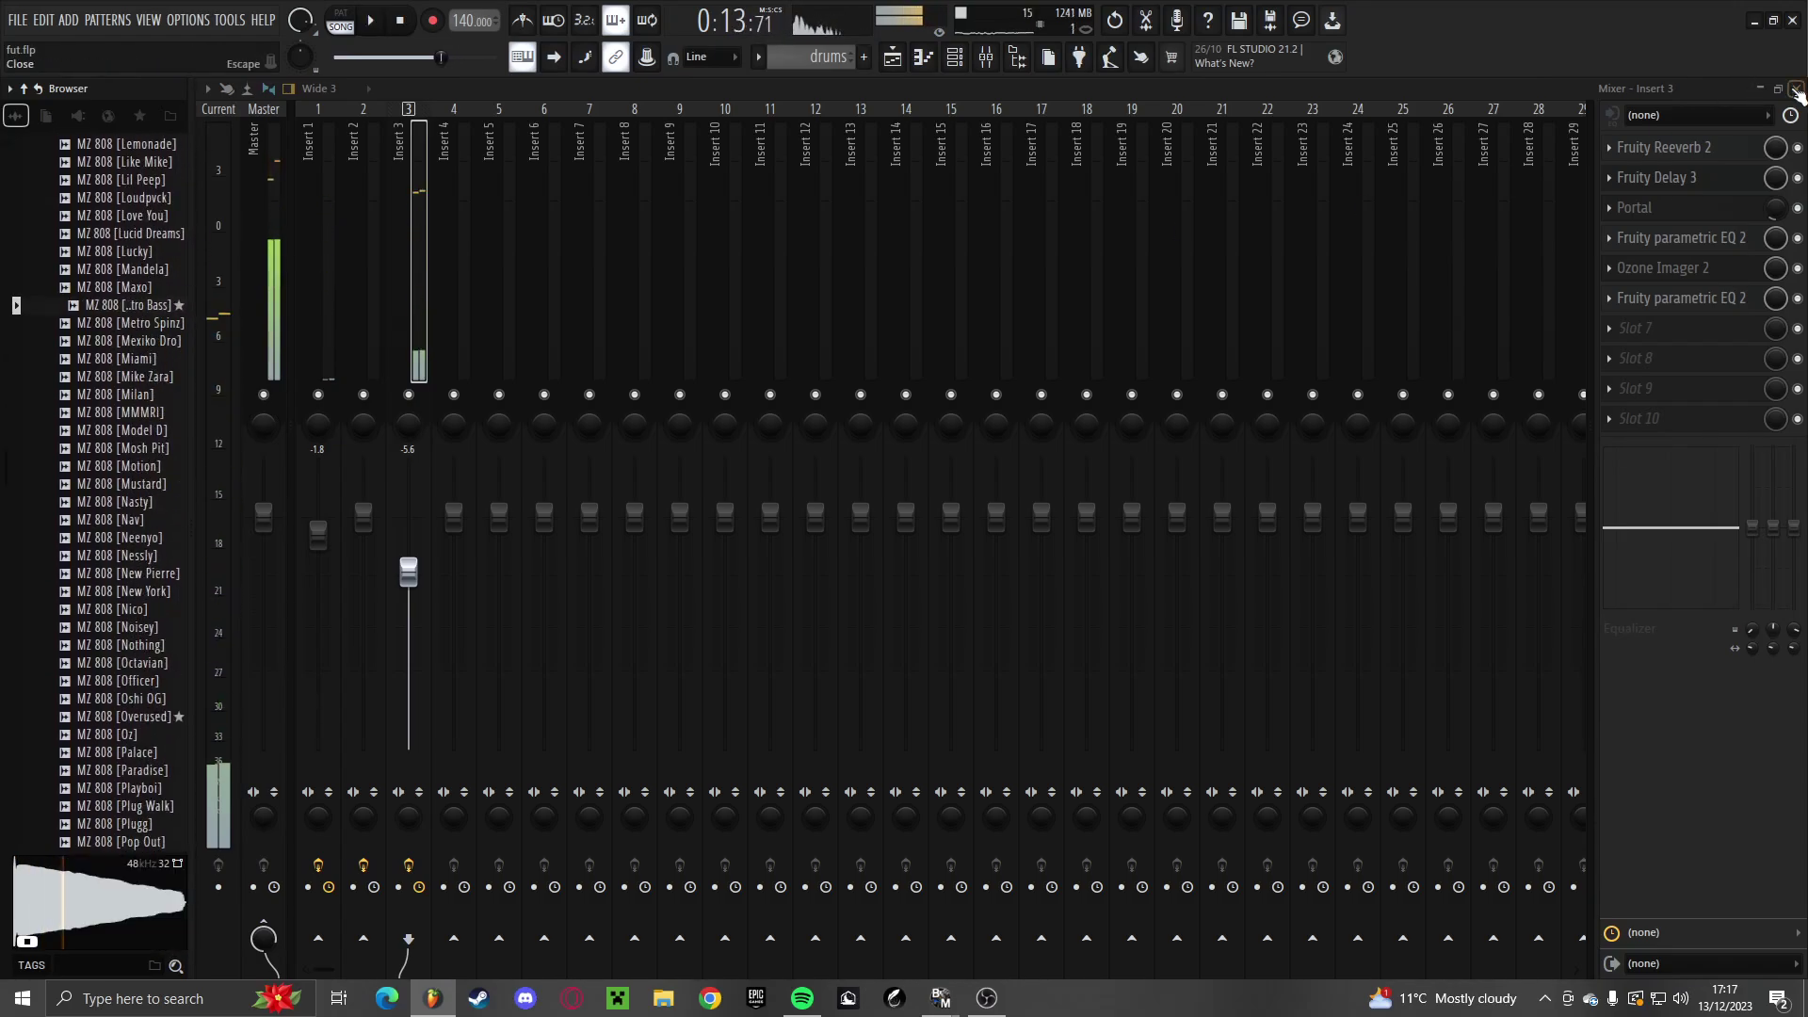
{"action": "left_click", "coordinate": [1797, 89]}
{"action": "left_click_drag", "start_coordinate": [352, 488], "coordinate": [440, 610]}
{"action": "left_click", "coordinate": [466, 610]}
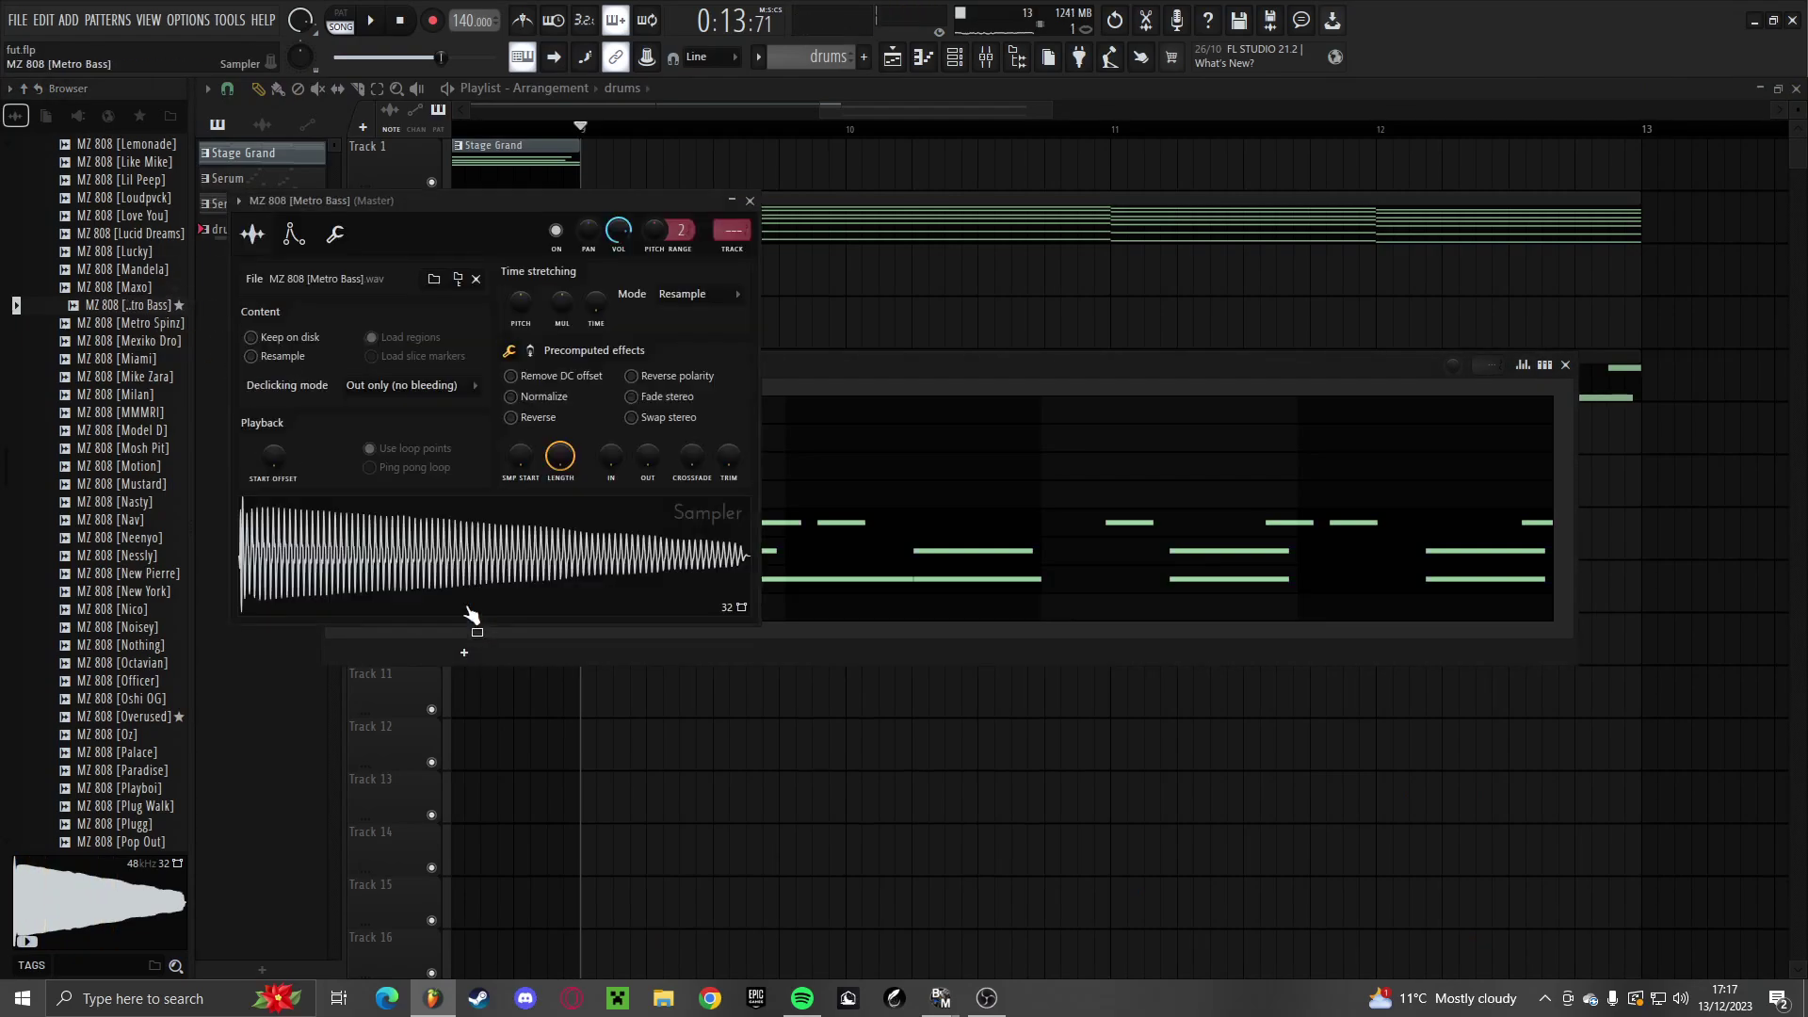
Enable the volume envelope of MZ 808 [Metro Bass] with a release of 31%, and close the sampler settings
{"action": "left_click", "coordinate": [326, 235]}
{"action": "left_click", "coordinate": [294, 233]}
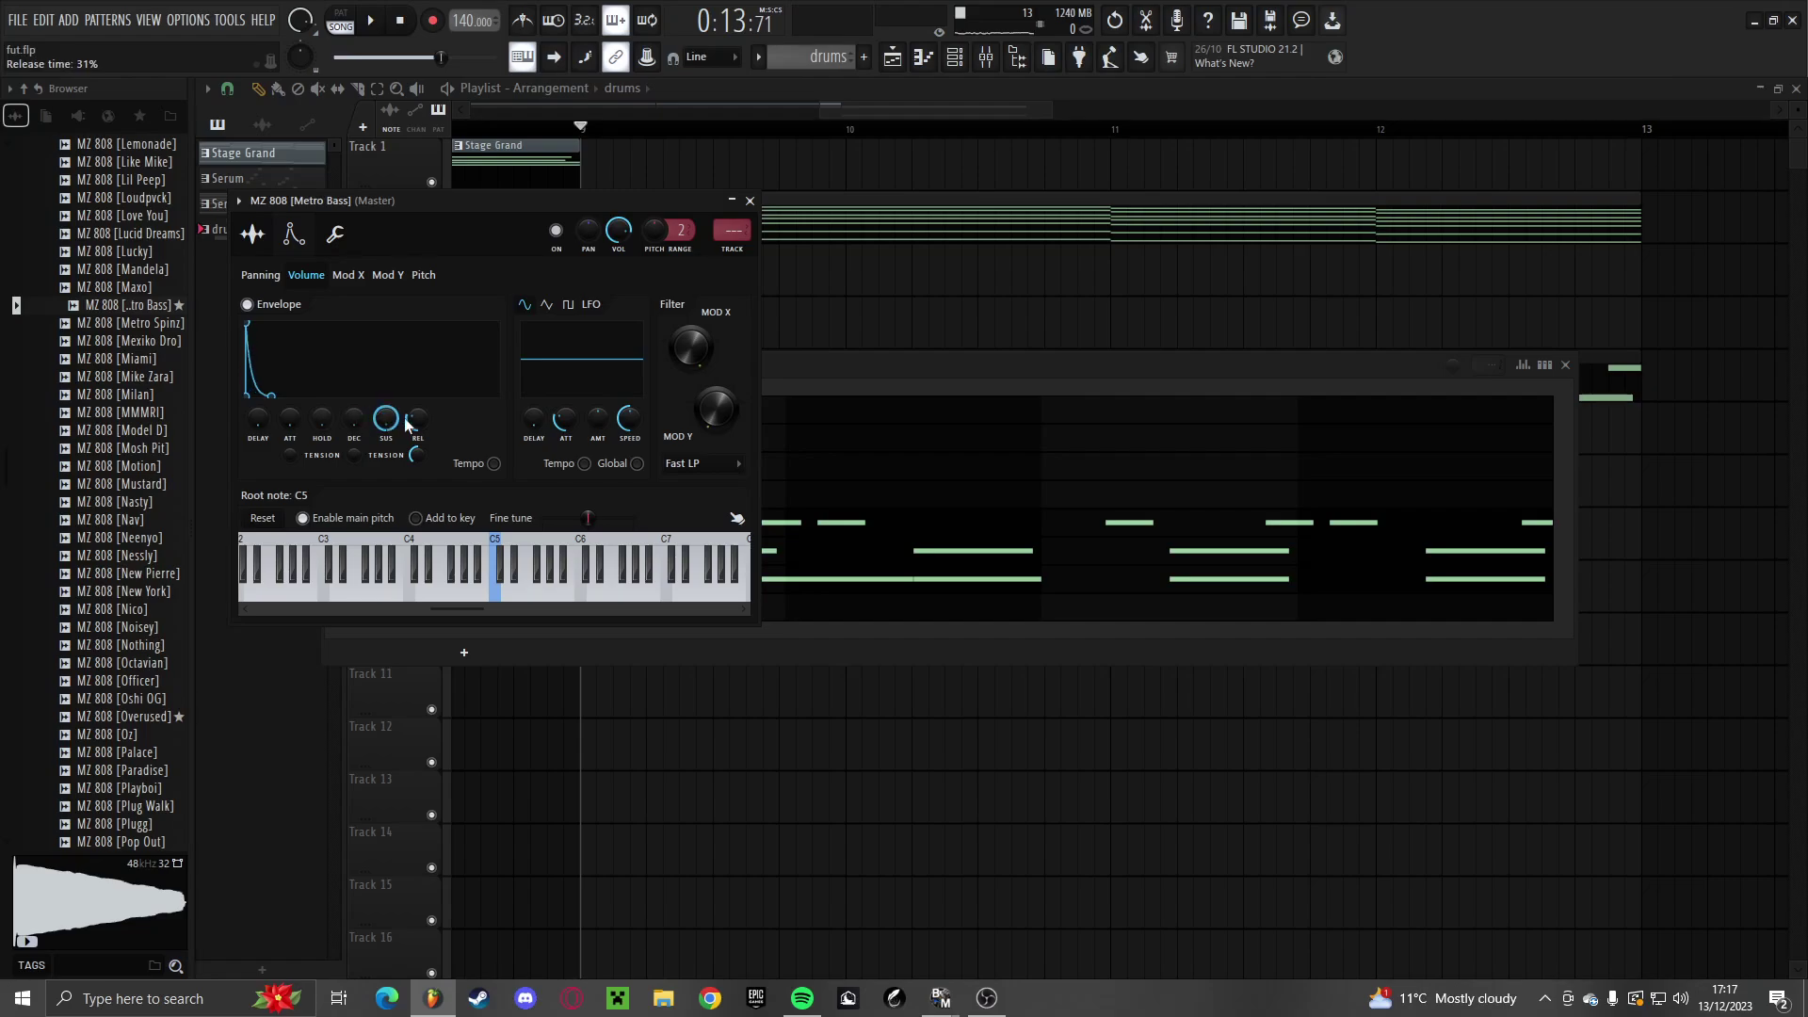
{"action": "left_click", "coordinate": [750, 200]}
Open the piano roll for MZ 808 [Metro Bass], place a one-bar C#5 note at bar 1 and play it
{"action": "left_click", "coordinate": [668, 606]}
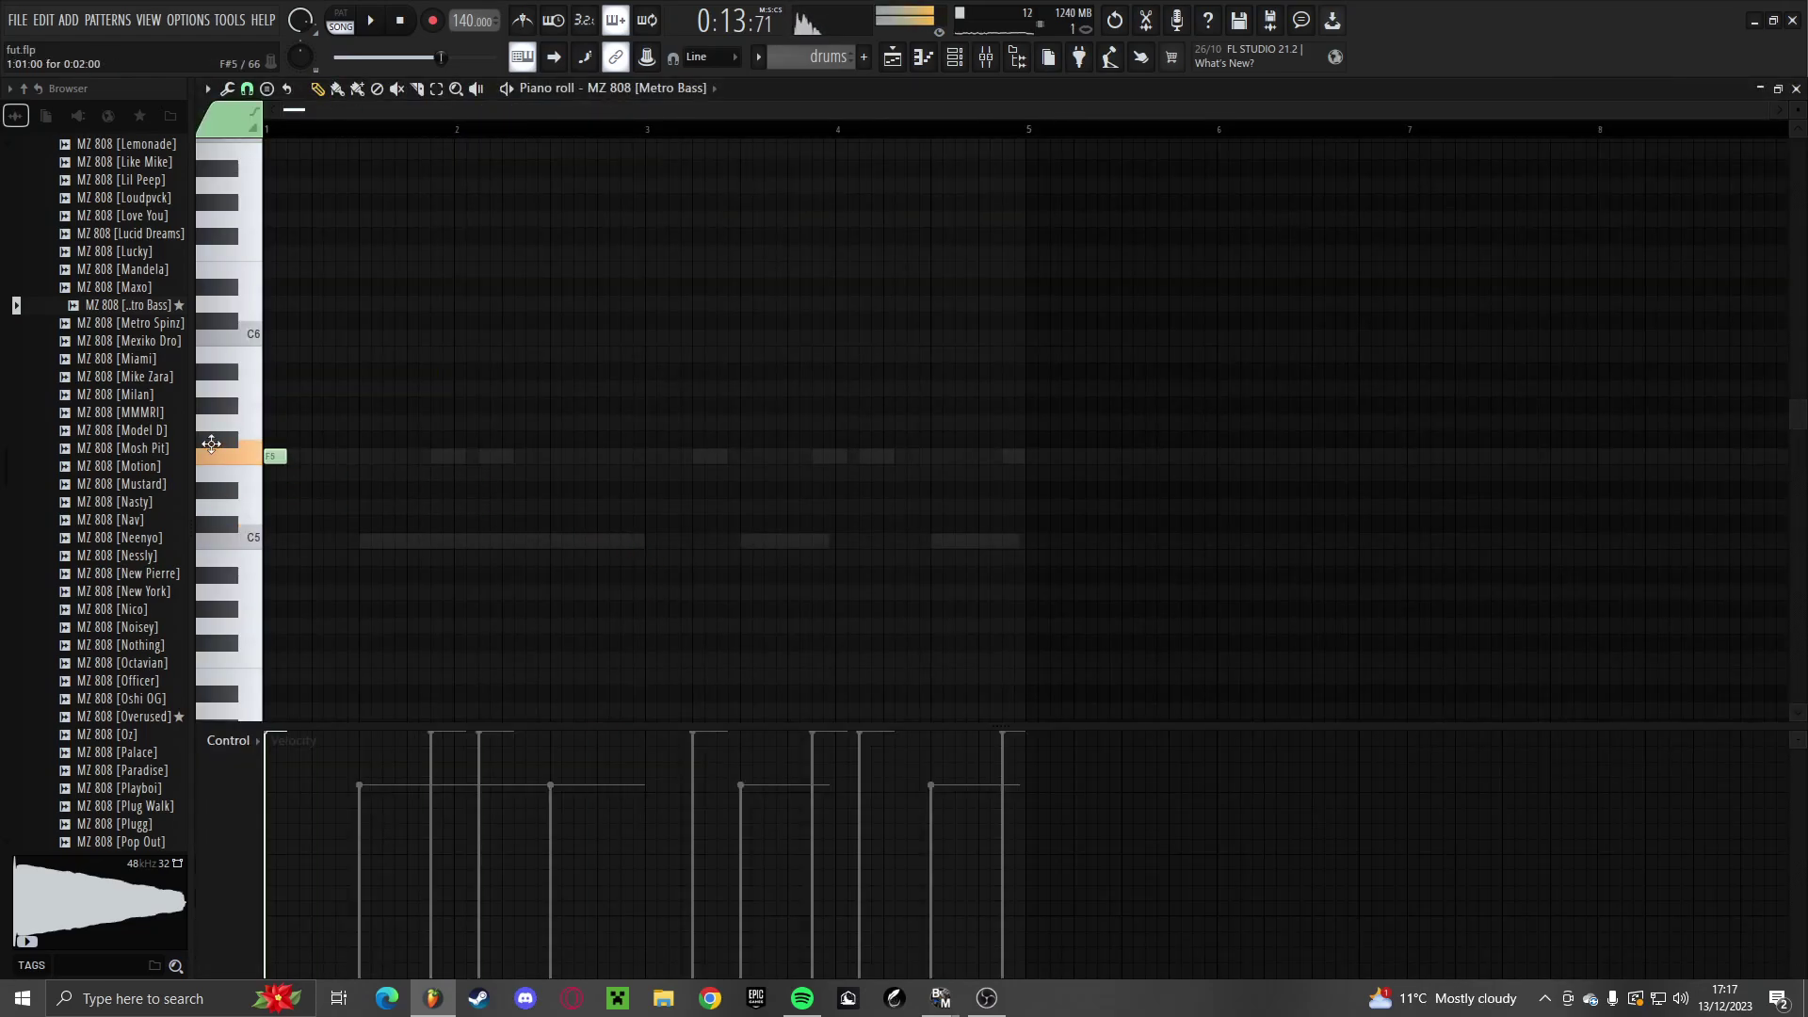
{"action": "scroll", "coordinate": [299, 487], "scroll_direction": "up", "scroll_amount": 3}
{"action": "left_click", "coordinate": [271, 490]}
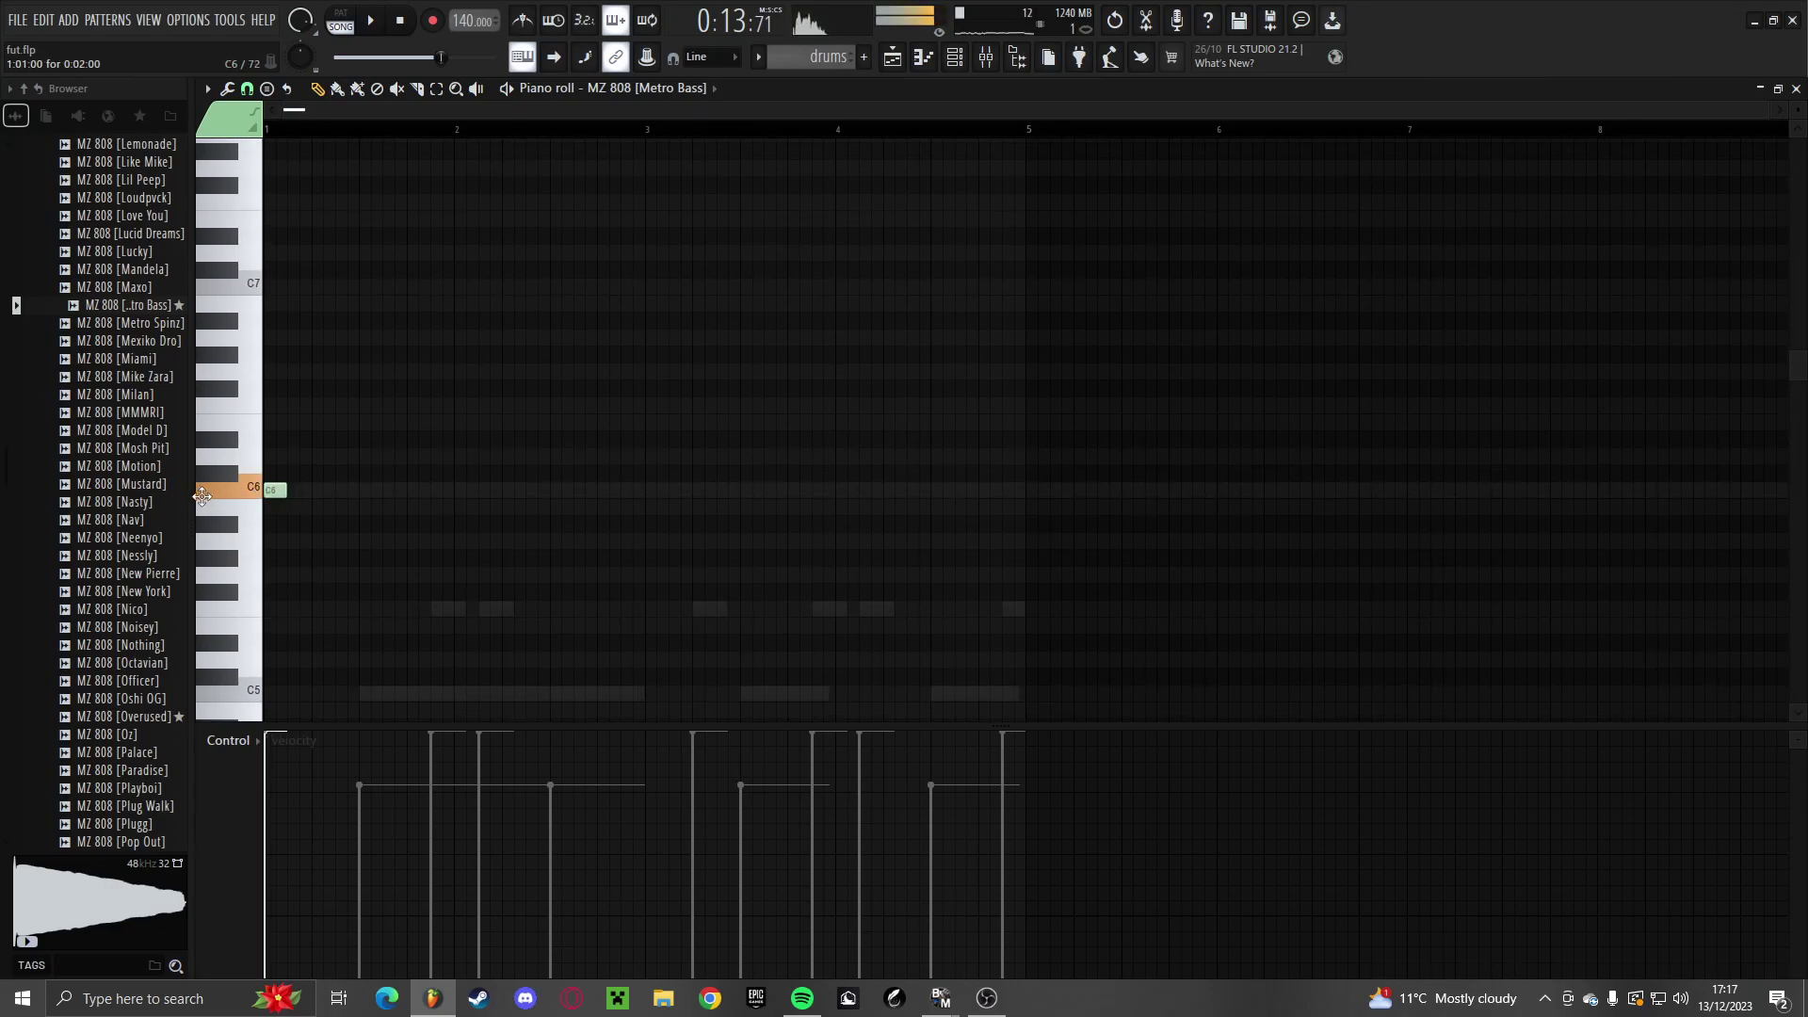
{"action": "key", "text": "ctrl+l"}
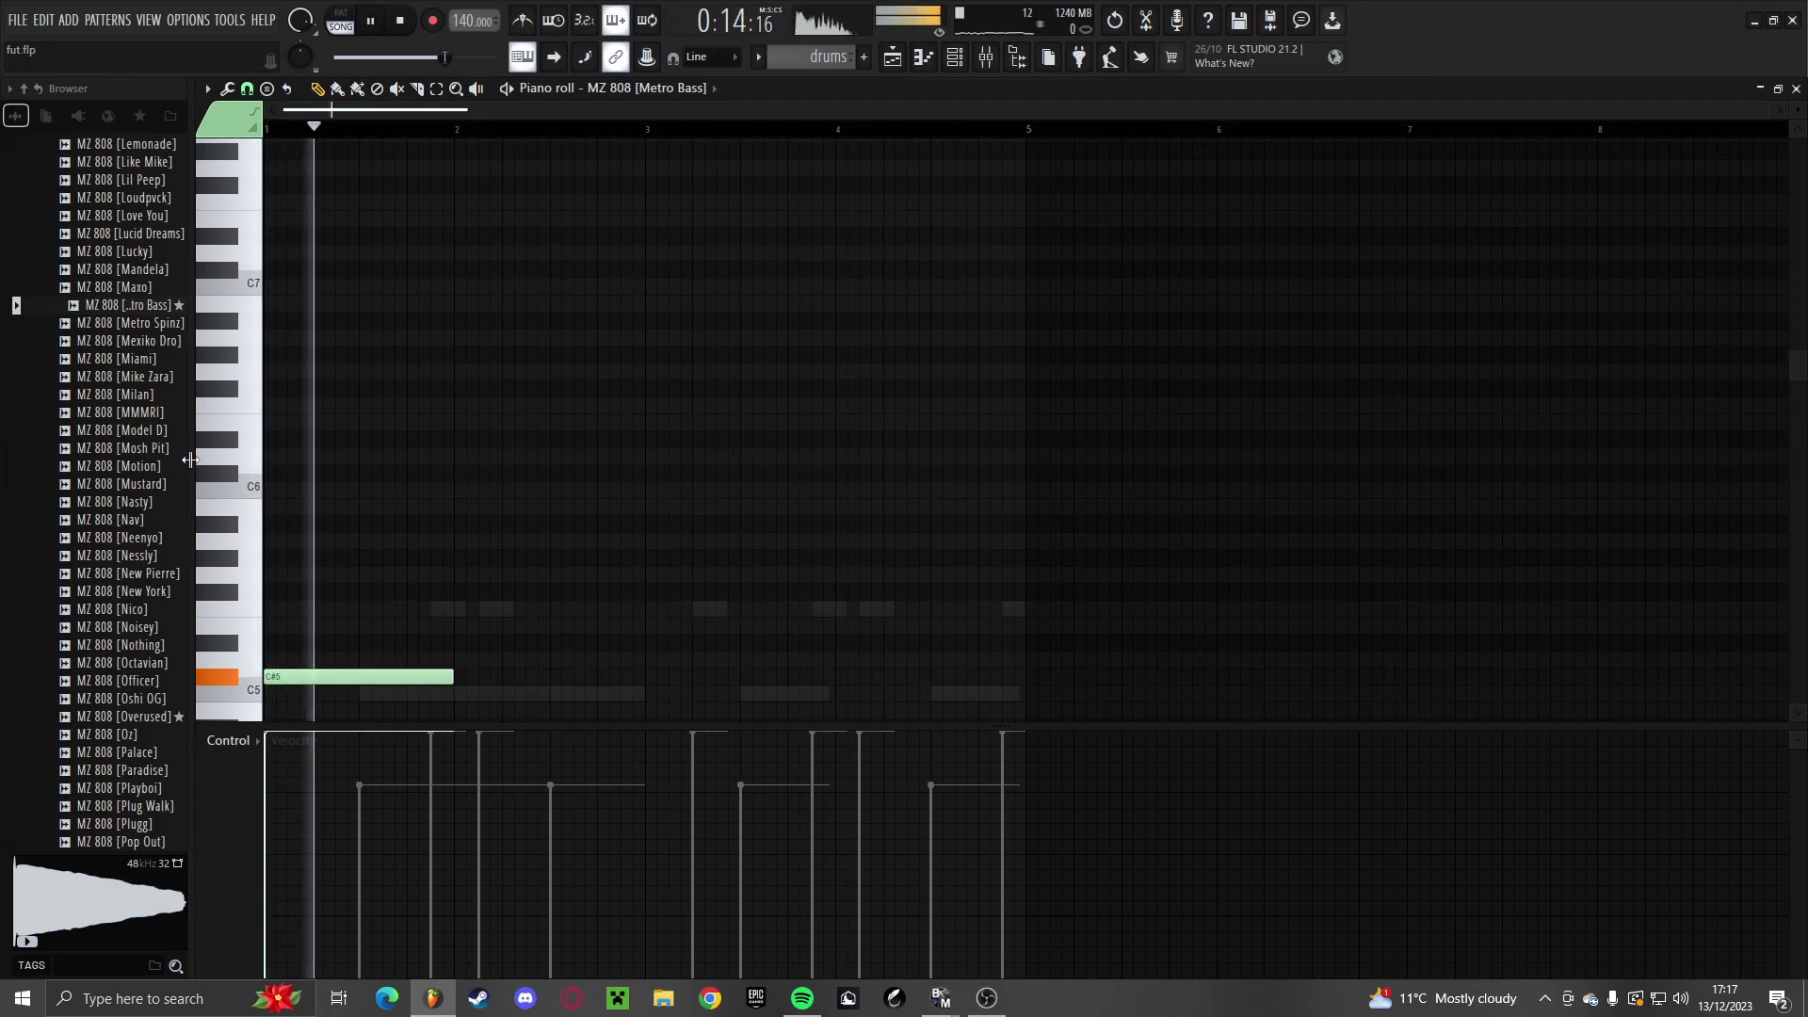
{"action": "key", "text": "space"}
{"action": "scroll", "coordinate": [371, 327], "scroll_direction": "down", "scroll_amount": 2}
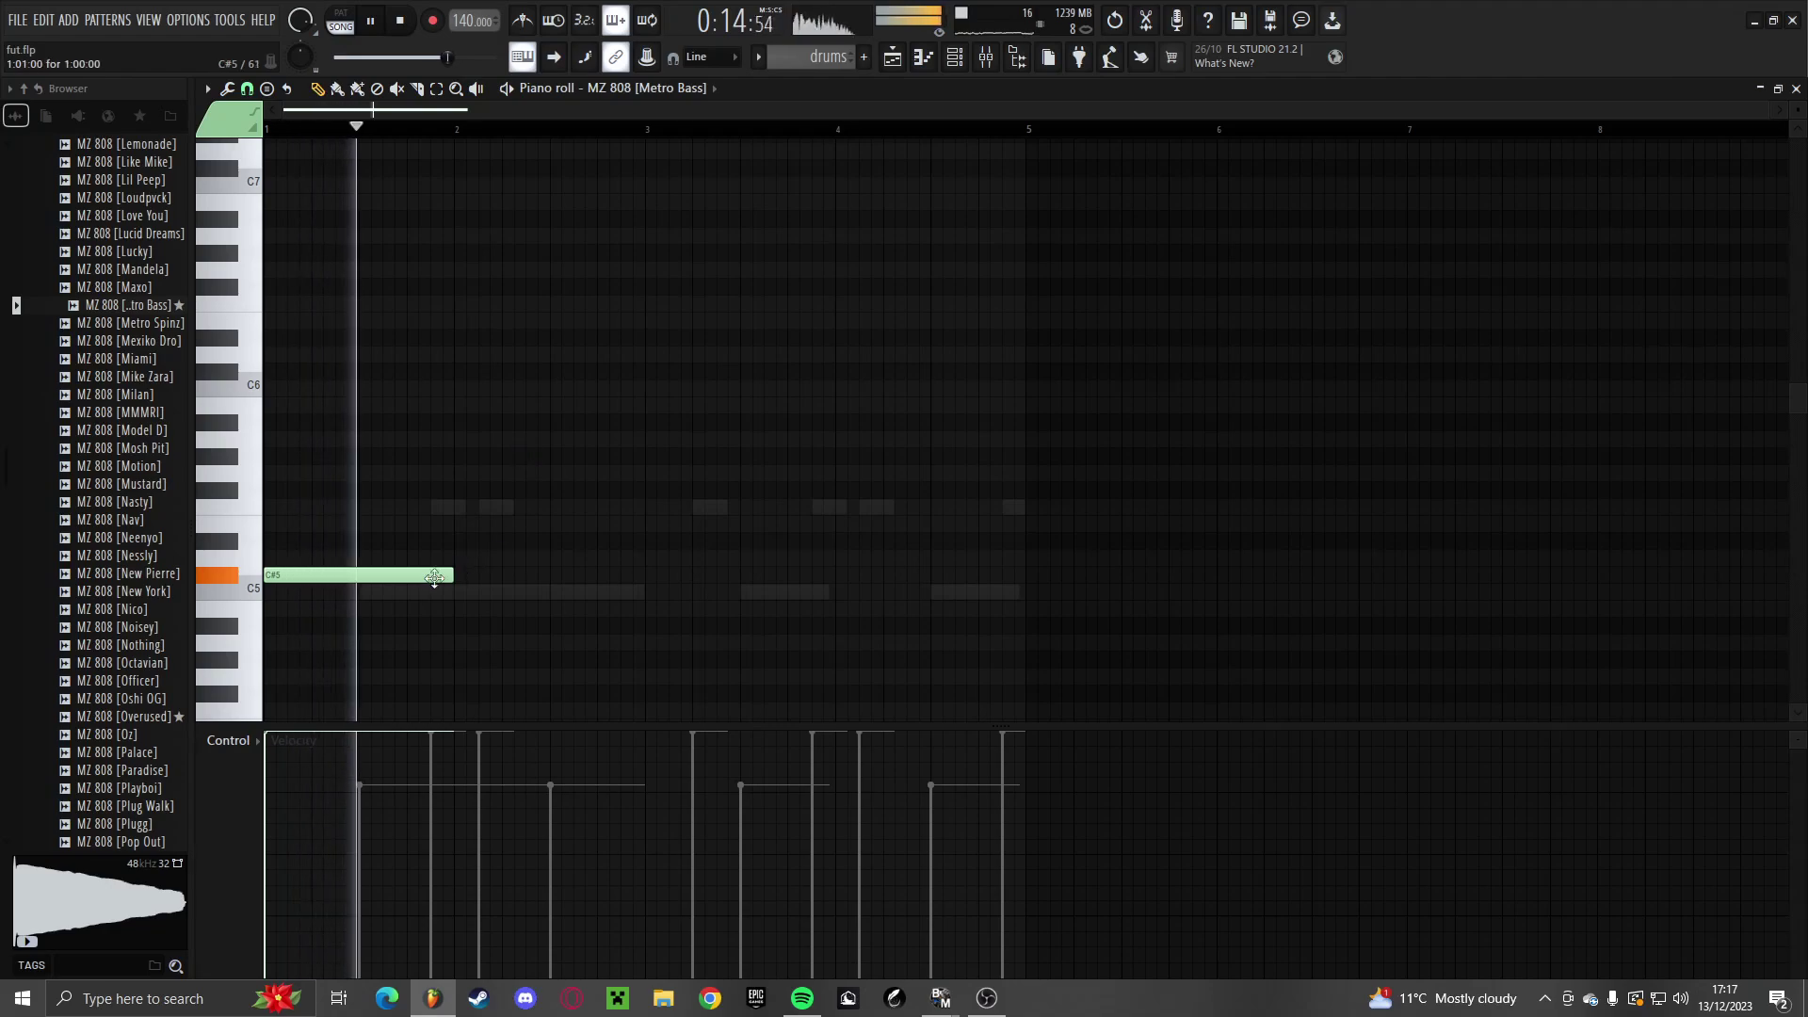
Shorten the C#5 bass note to half a bar and add half-bar C#5 notes at 1:13 and 2:09, checking them in playback
{"action": "key", "text": "space"}
{"action": "mouse_move", "coordinate": [454, 574]}
{"action": "left_mouse_down"}
{"action": "mouse_move", "coordinate": [368, 595]}
{"action": "mouse_move", "coordinate": [458, 573]}
{"action": "left_mouse_up"}
{"action": "key", "text": "ctrl+b"}
{"action": "key", "text": "ctrl+d"}
{"action": "key", "text": "space"}
{"action": "key", "text": "space"}
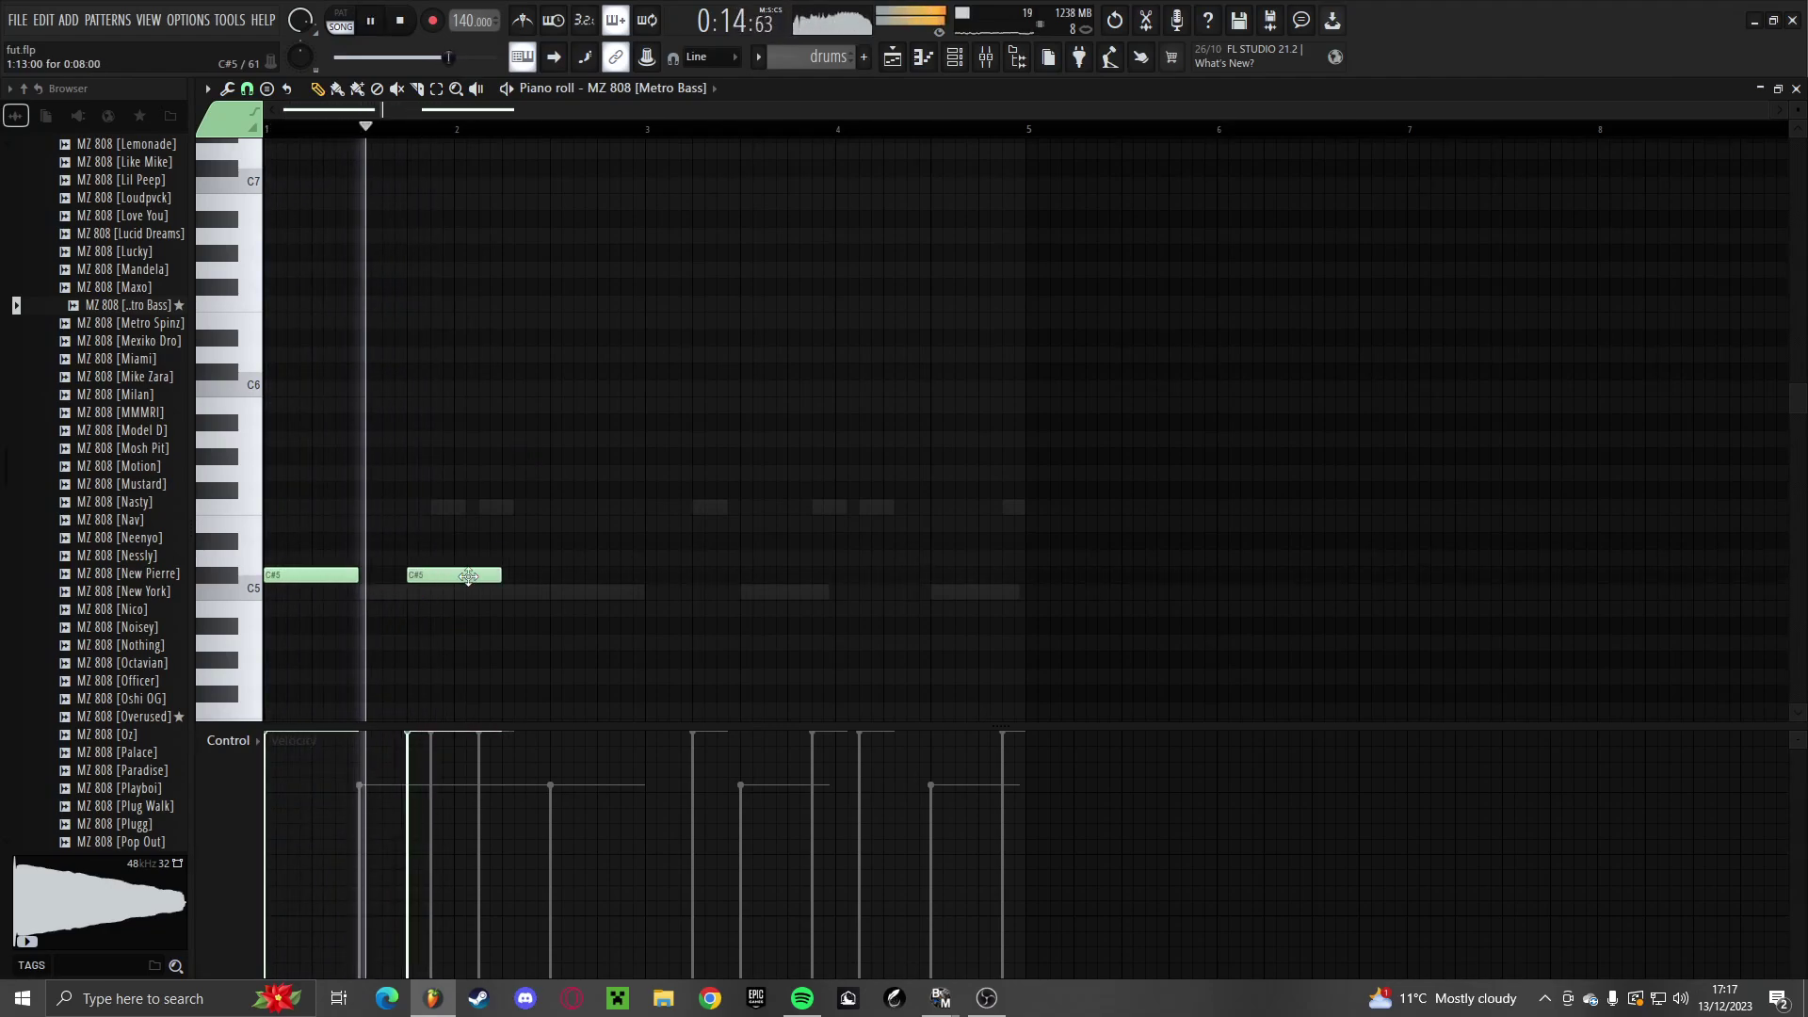
{"action": "left_click", "coordinate": [596, 576]}
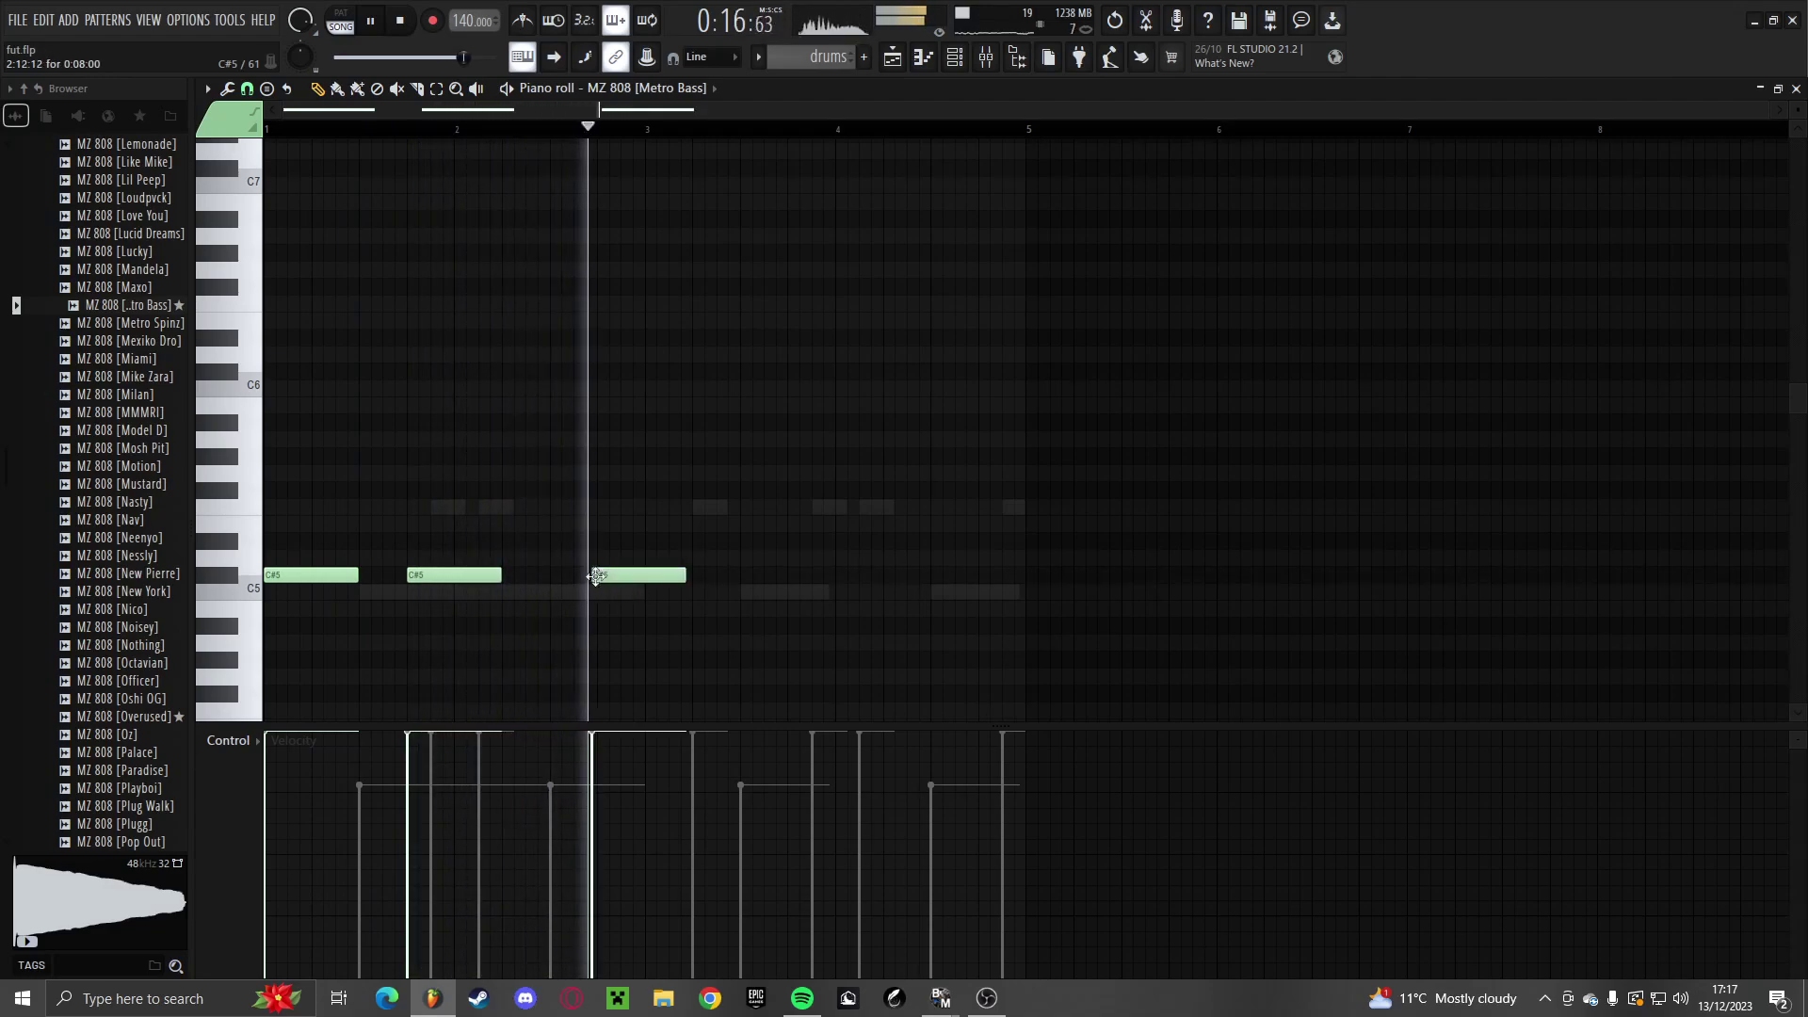
{"action": "key", "text": "space"}
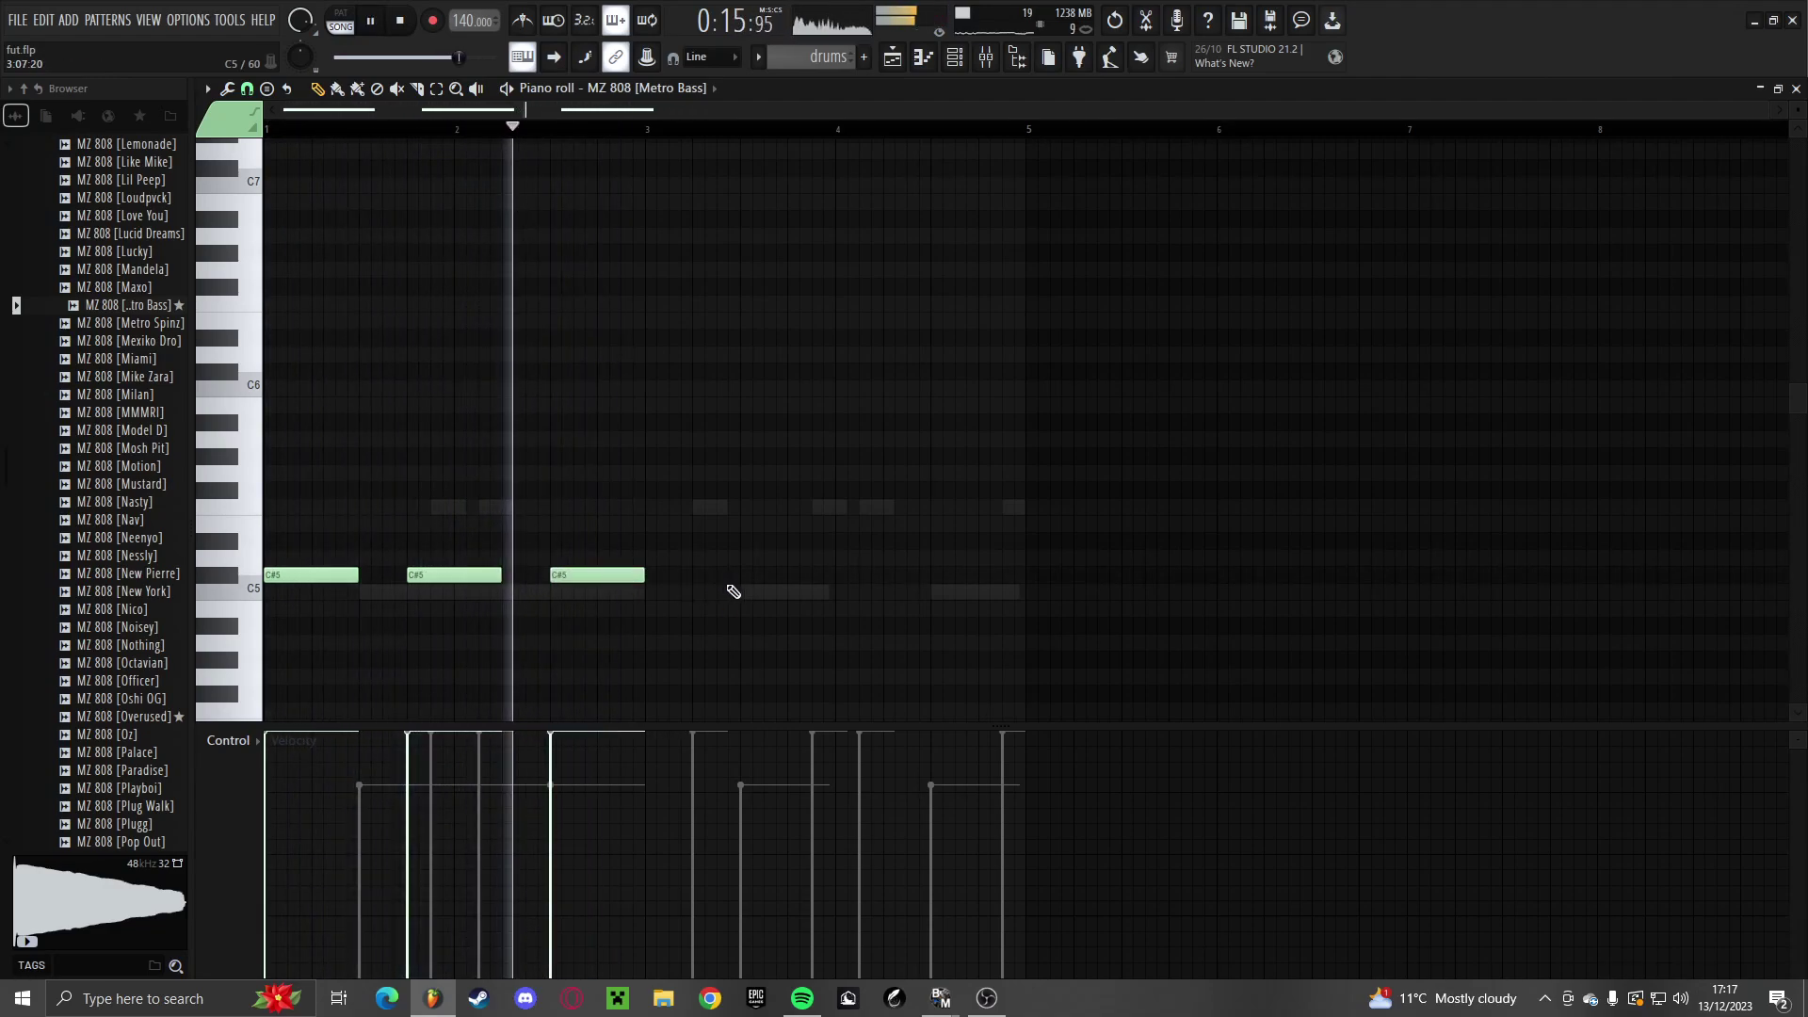
Add two B4 bass notes filling bar 3 from 3:01 and 3:07, and lengthen the first two C#5 notes to meet the following ones
{"action": "left_click", "coordinate": [651, 610]}
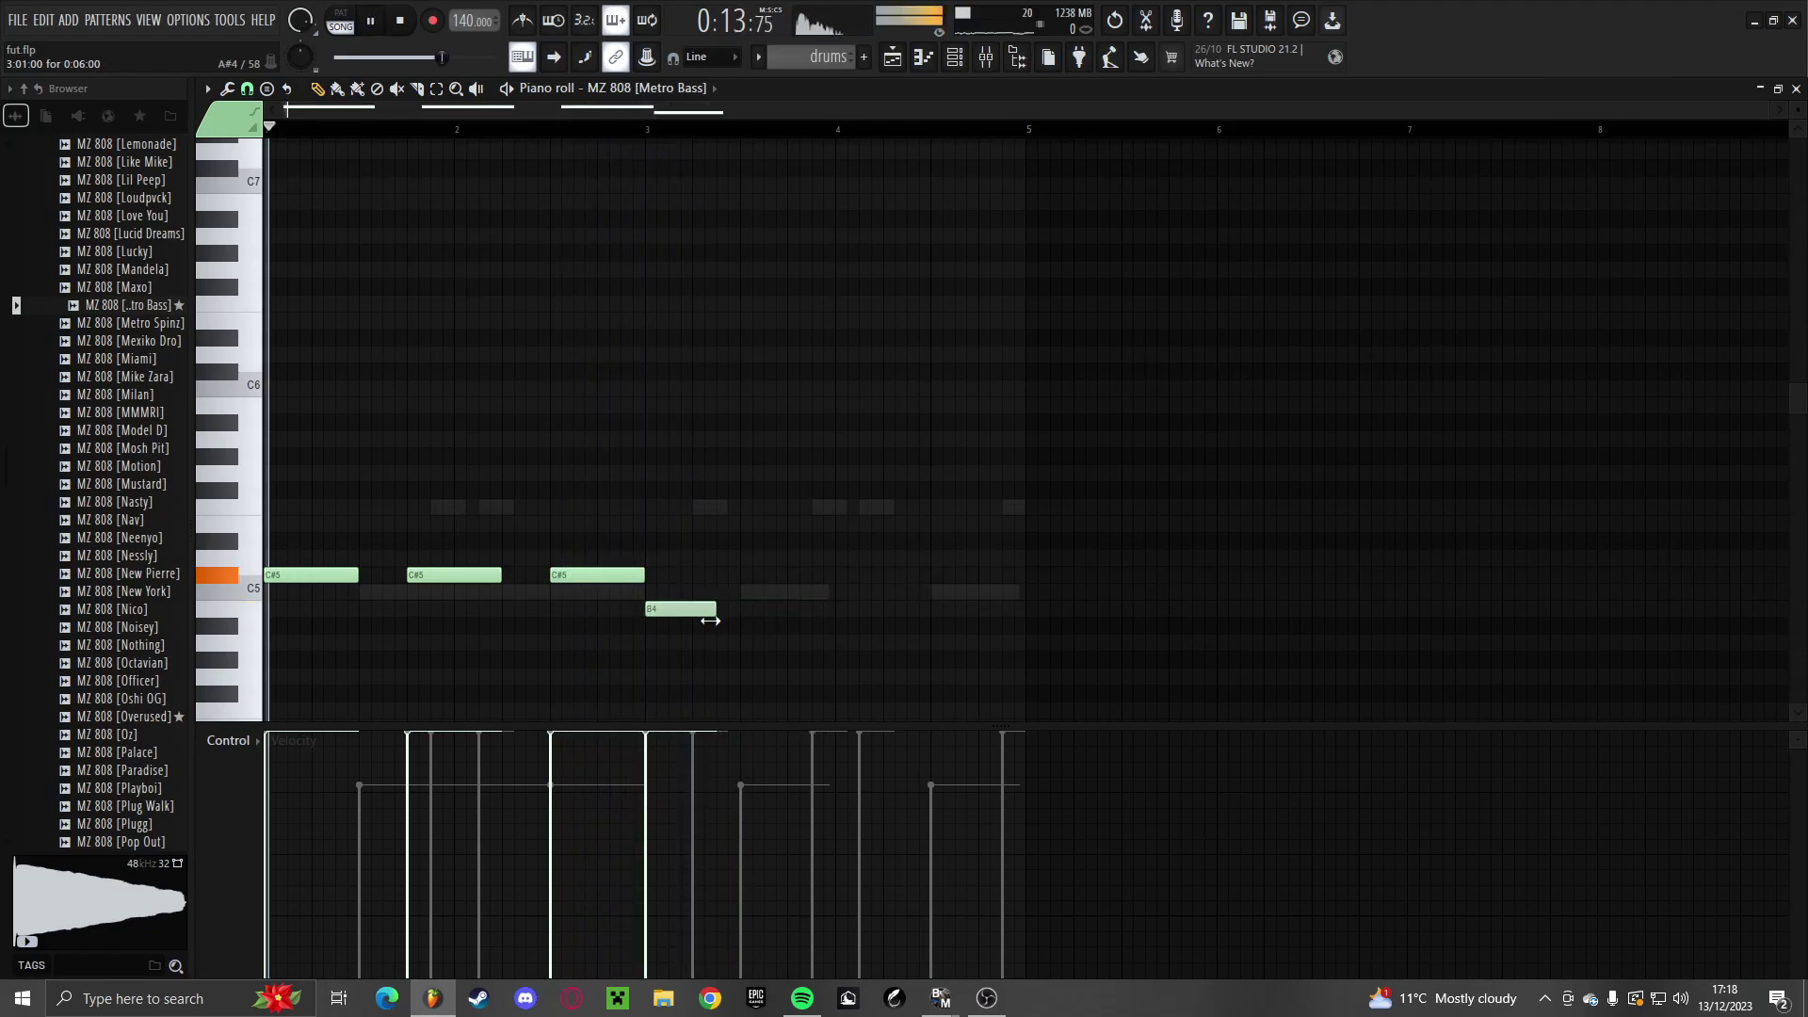
{"action": "left_click", "coordinate": [721, 610]}
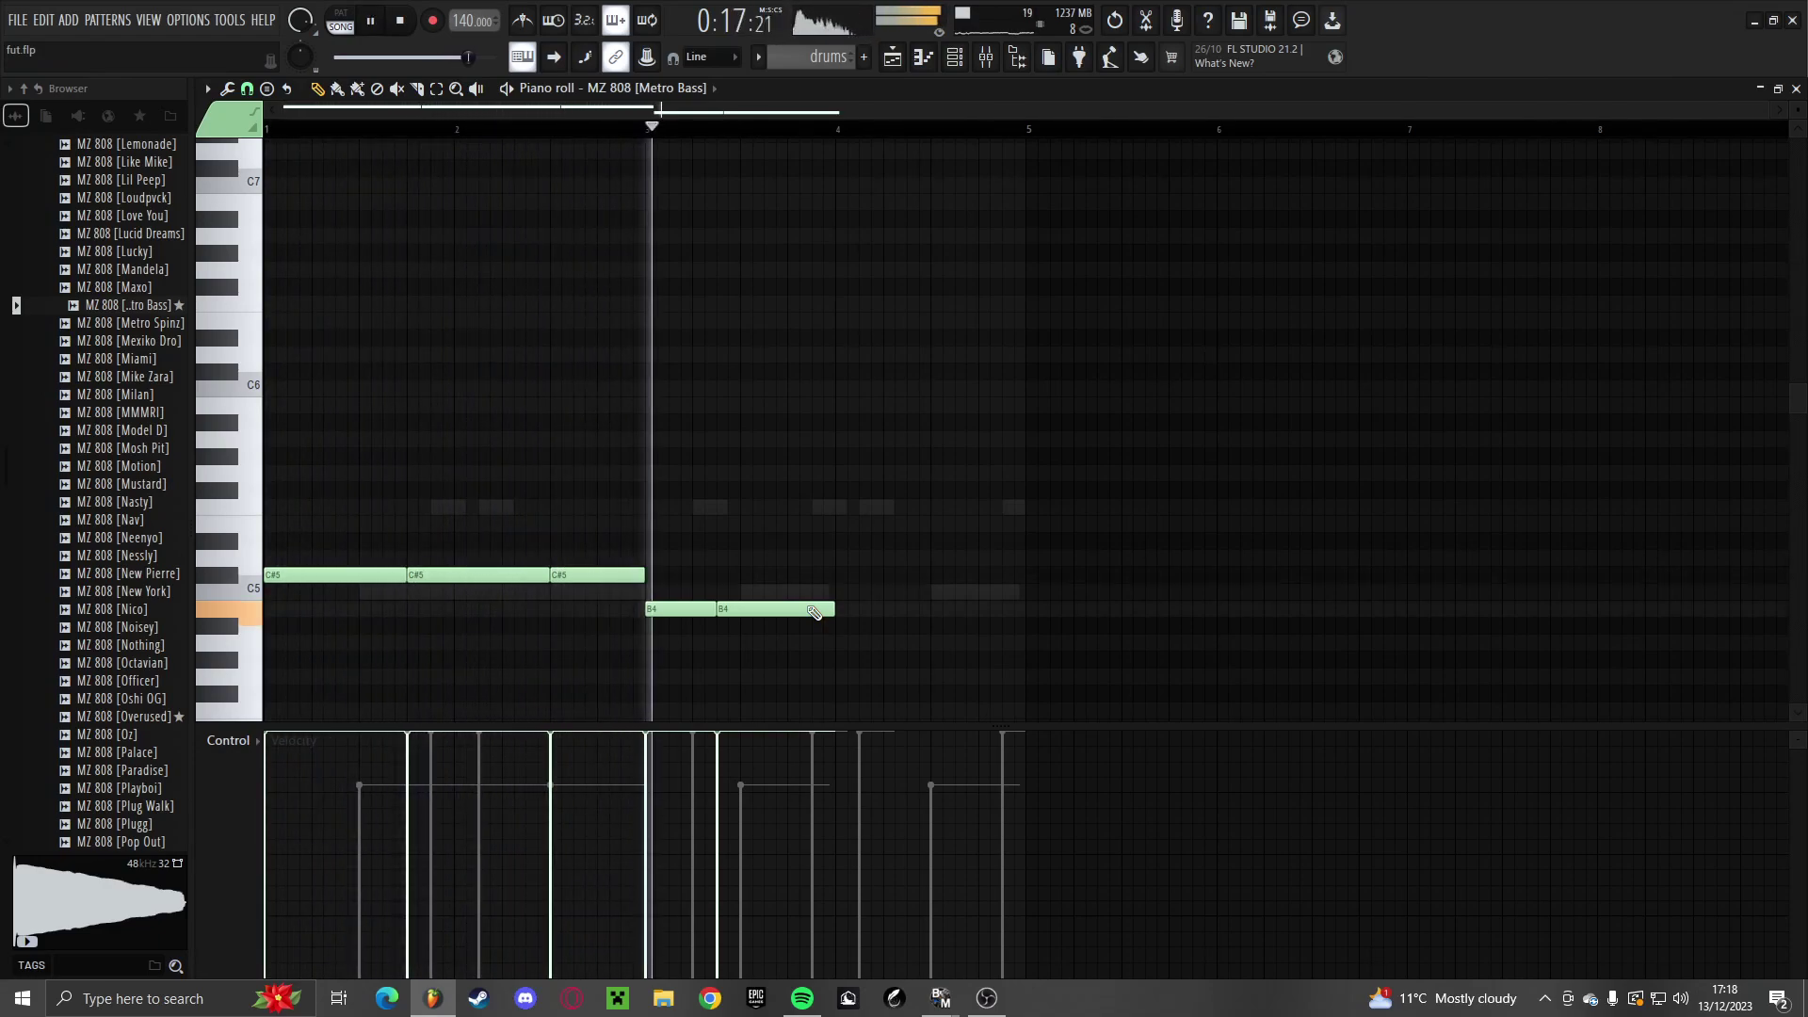
{"action": "key", "text": "space"}
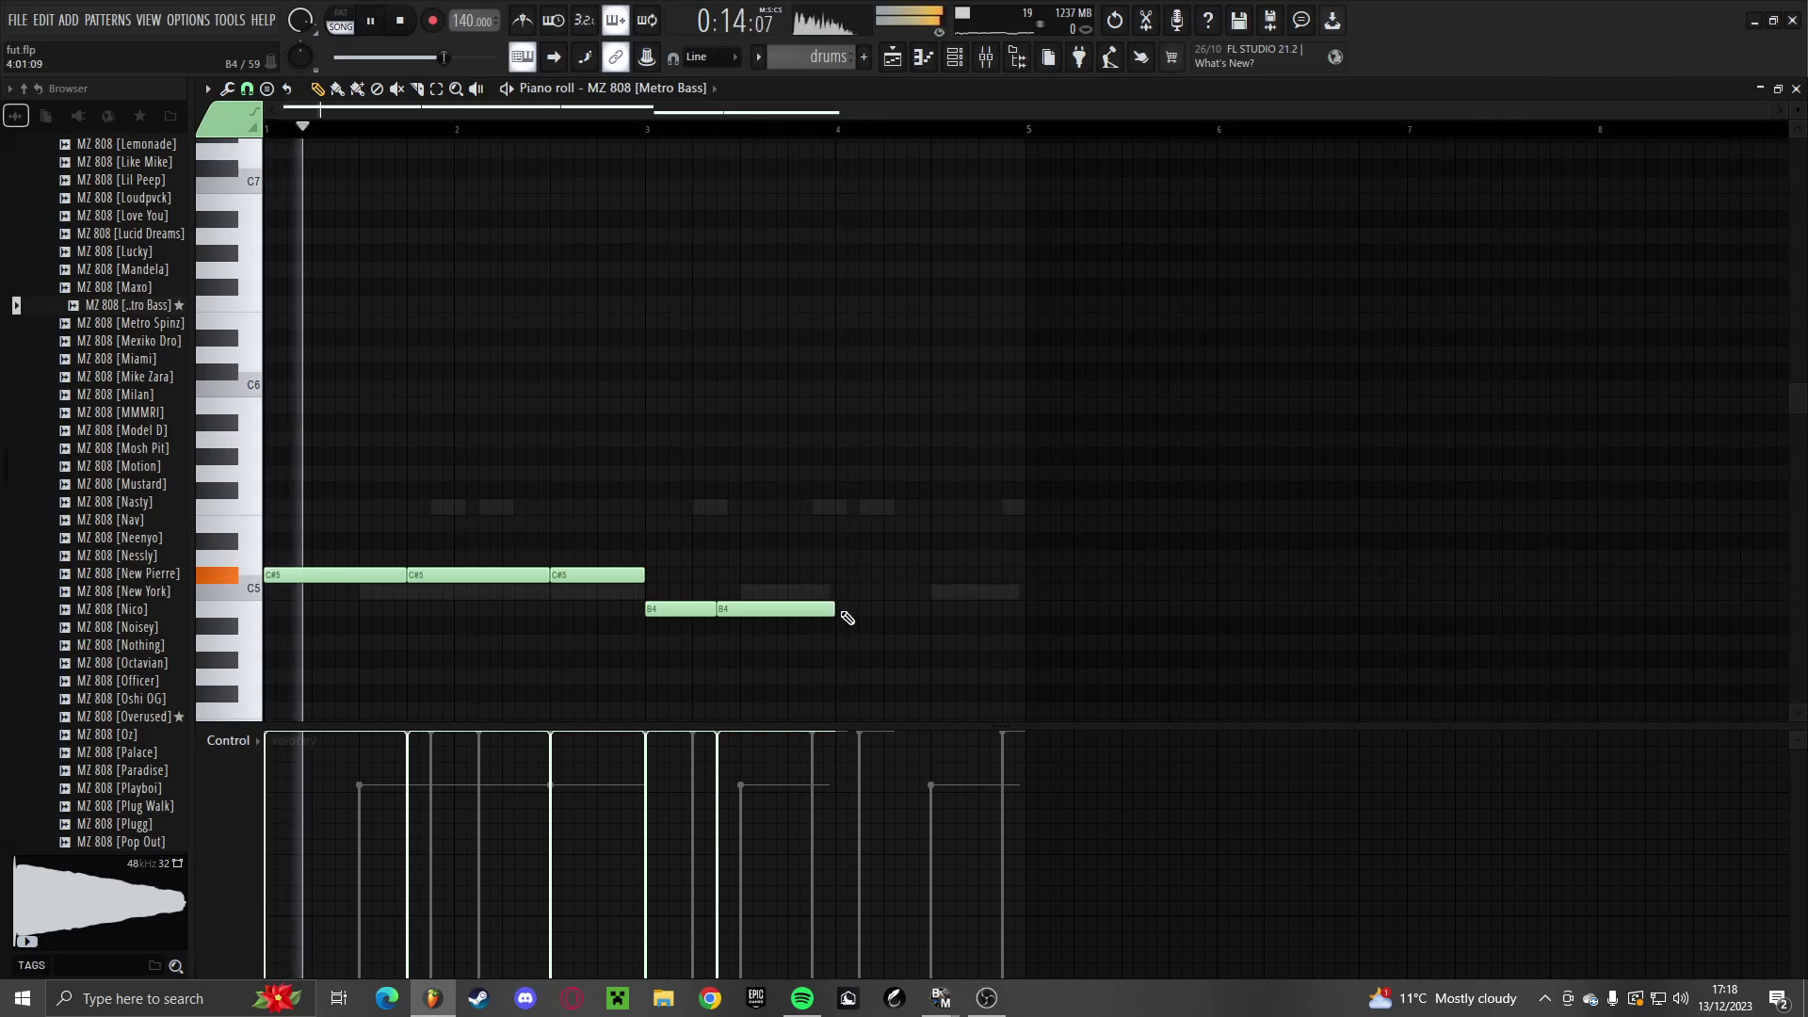
Move the third C#5 bass note to 2:05 and extend it to bar 3, checking it in playback
{"action": "left_click_drag", "start_coordinate": [546, 575], "coordinate": [509, 575]}
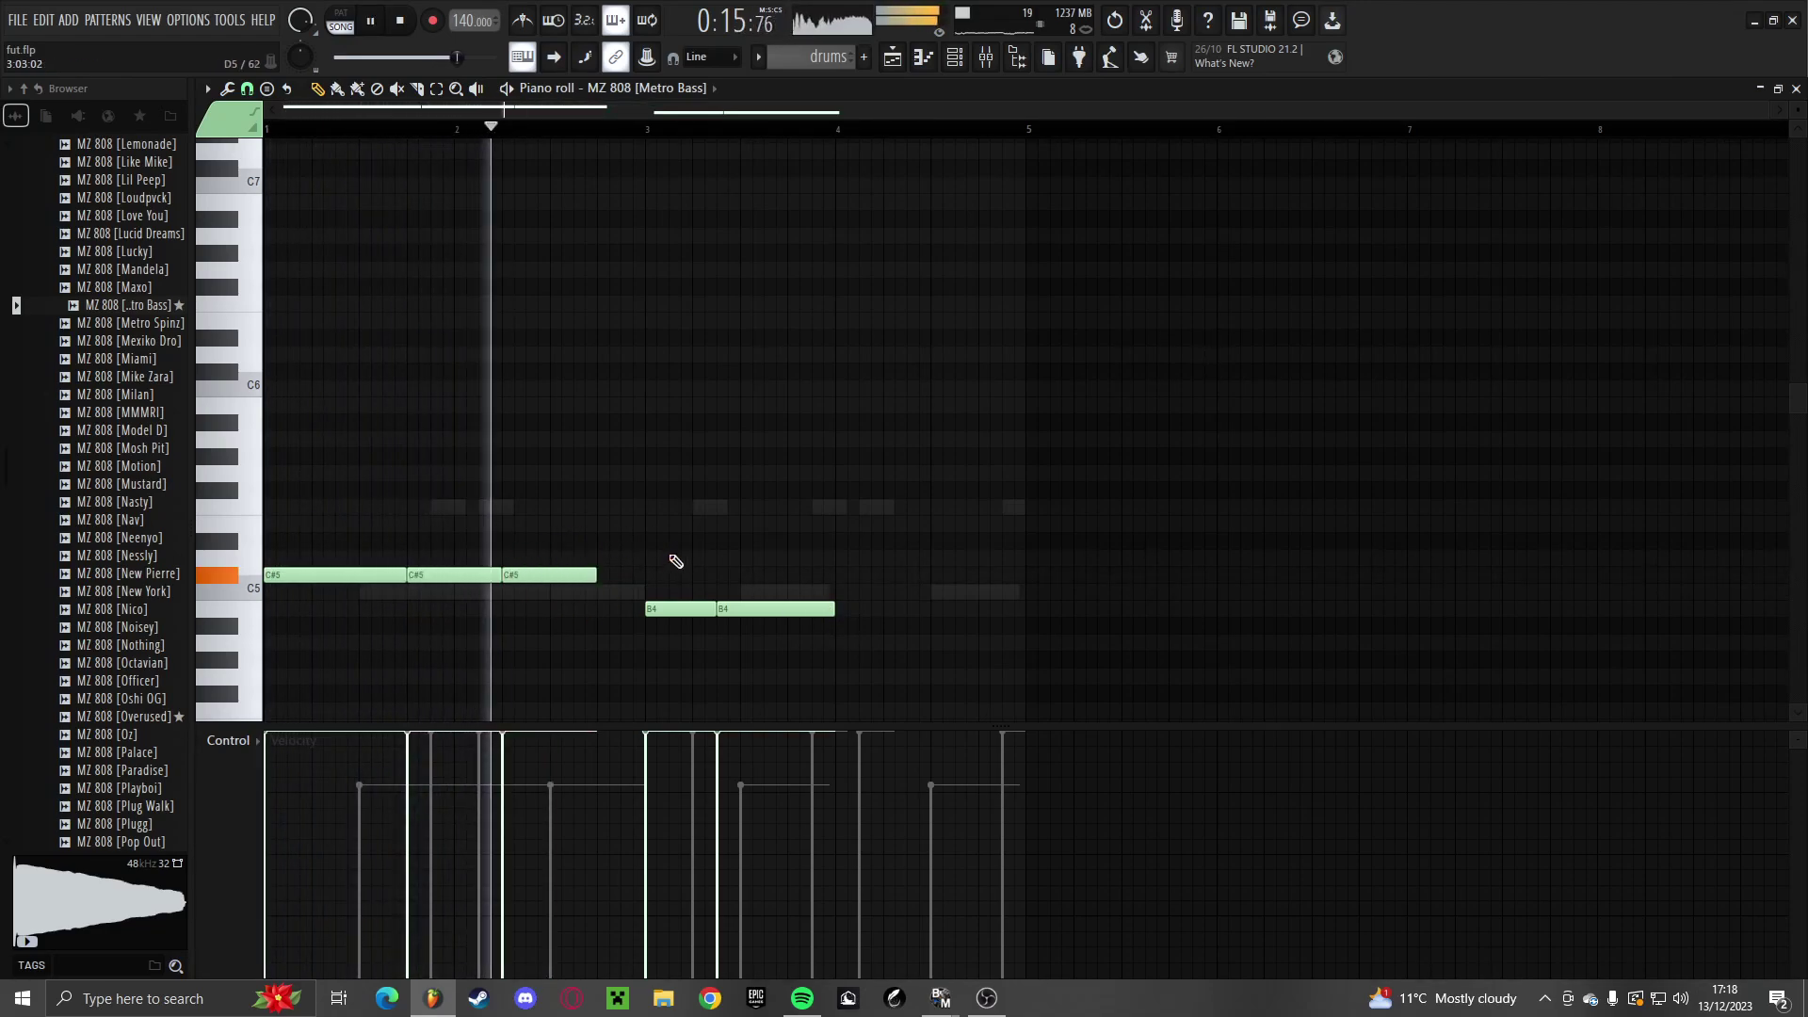
{"action": "left_click", "coordinate": [624, 576]}
{"action": "right_click", "coordinate": [618, 577]}
{"action": "left_click_drag", "start_coordinate": [597, 581], "coordinate": [656, 584]}
{"action": "key", "text": "space"}
{"action": "scroll", "coordinate": [883, 506], "scroll_direction": "up", "scroll_amount": 3}
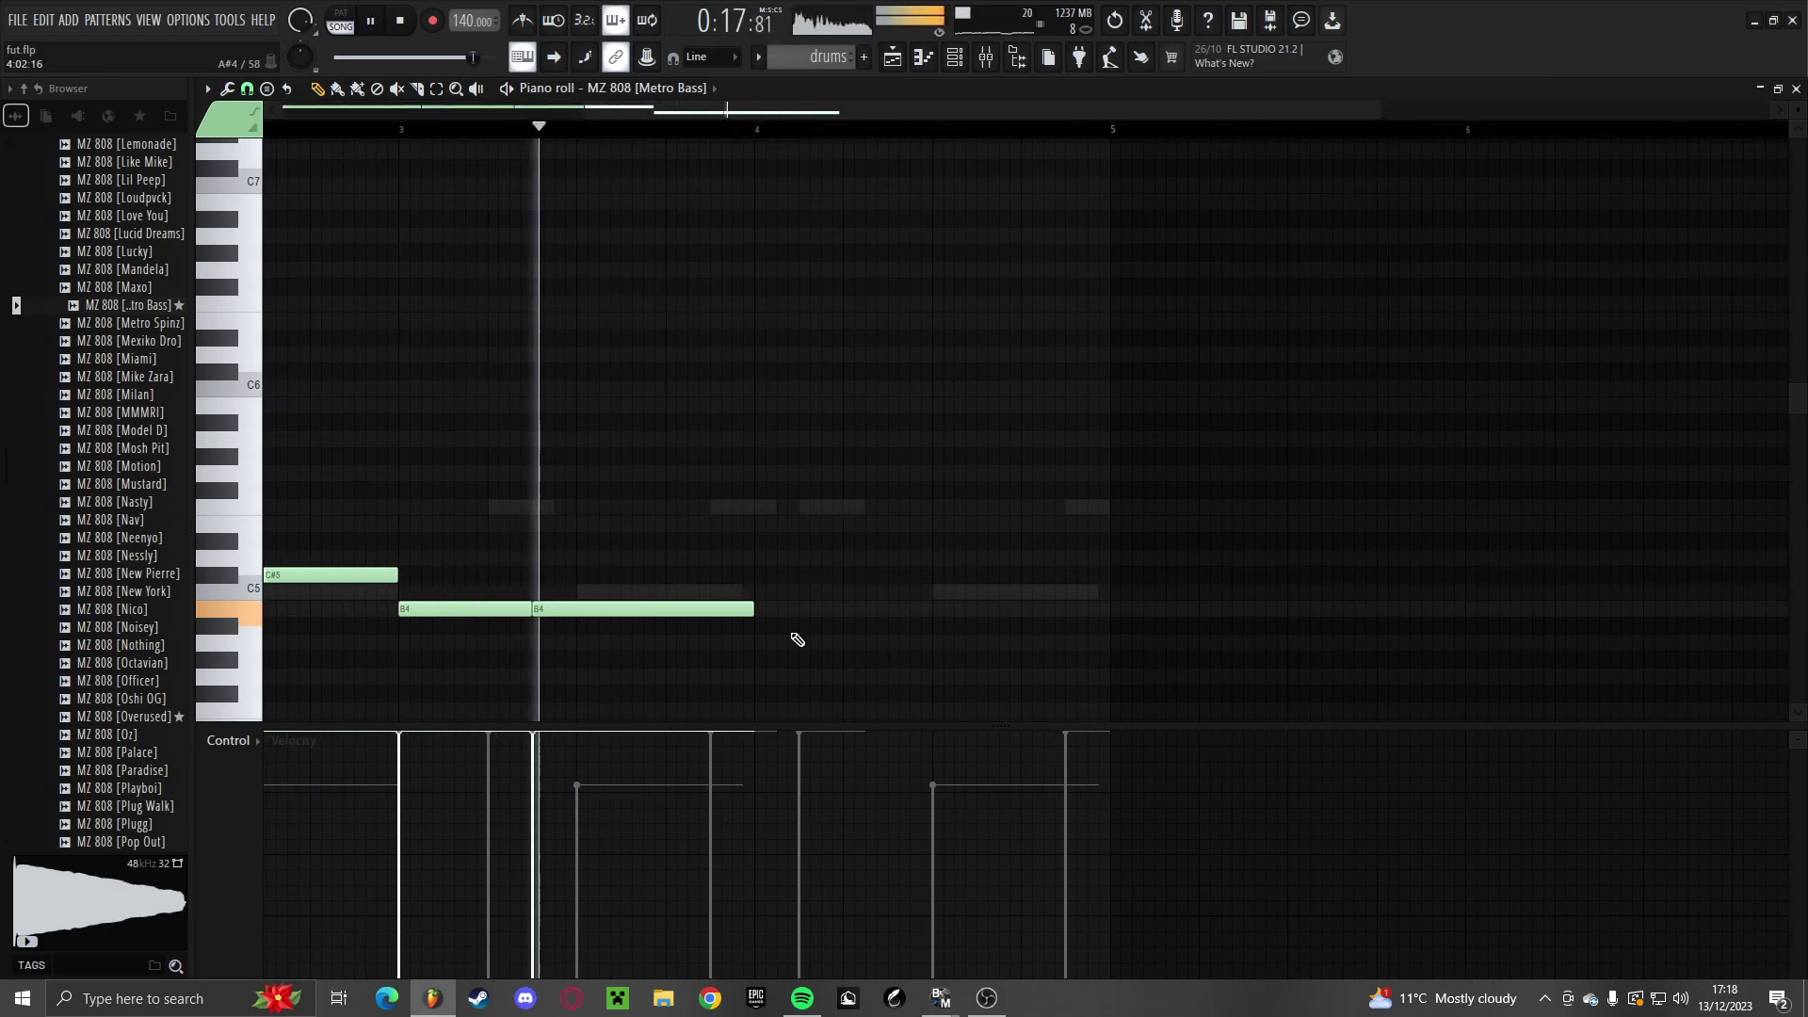
Add an A4 bass note at bar 4 and replace the second B4 note with B4 notes at 3:07 and 3:13
{"action": "left_click", "coordinate": [761, 644]}
{"action": "key", "text": "space"}
{"action": "mouse_move", "coordinate": [806, 646]}
{"action": "left_mouse_down"}
{"action": "mouse_move", "coordinate": [718, 647]}
{"action": "mouse_move", "coordinate": [820, 634]}
{"action": "left_mouse_up"}
{"action": "key", "text": "space"}
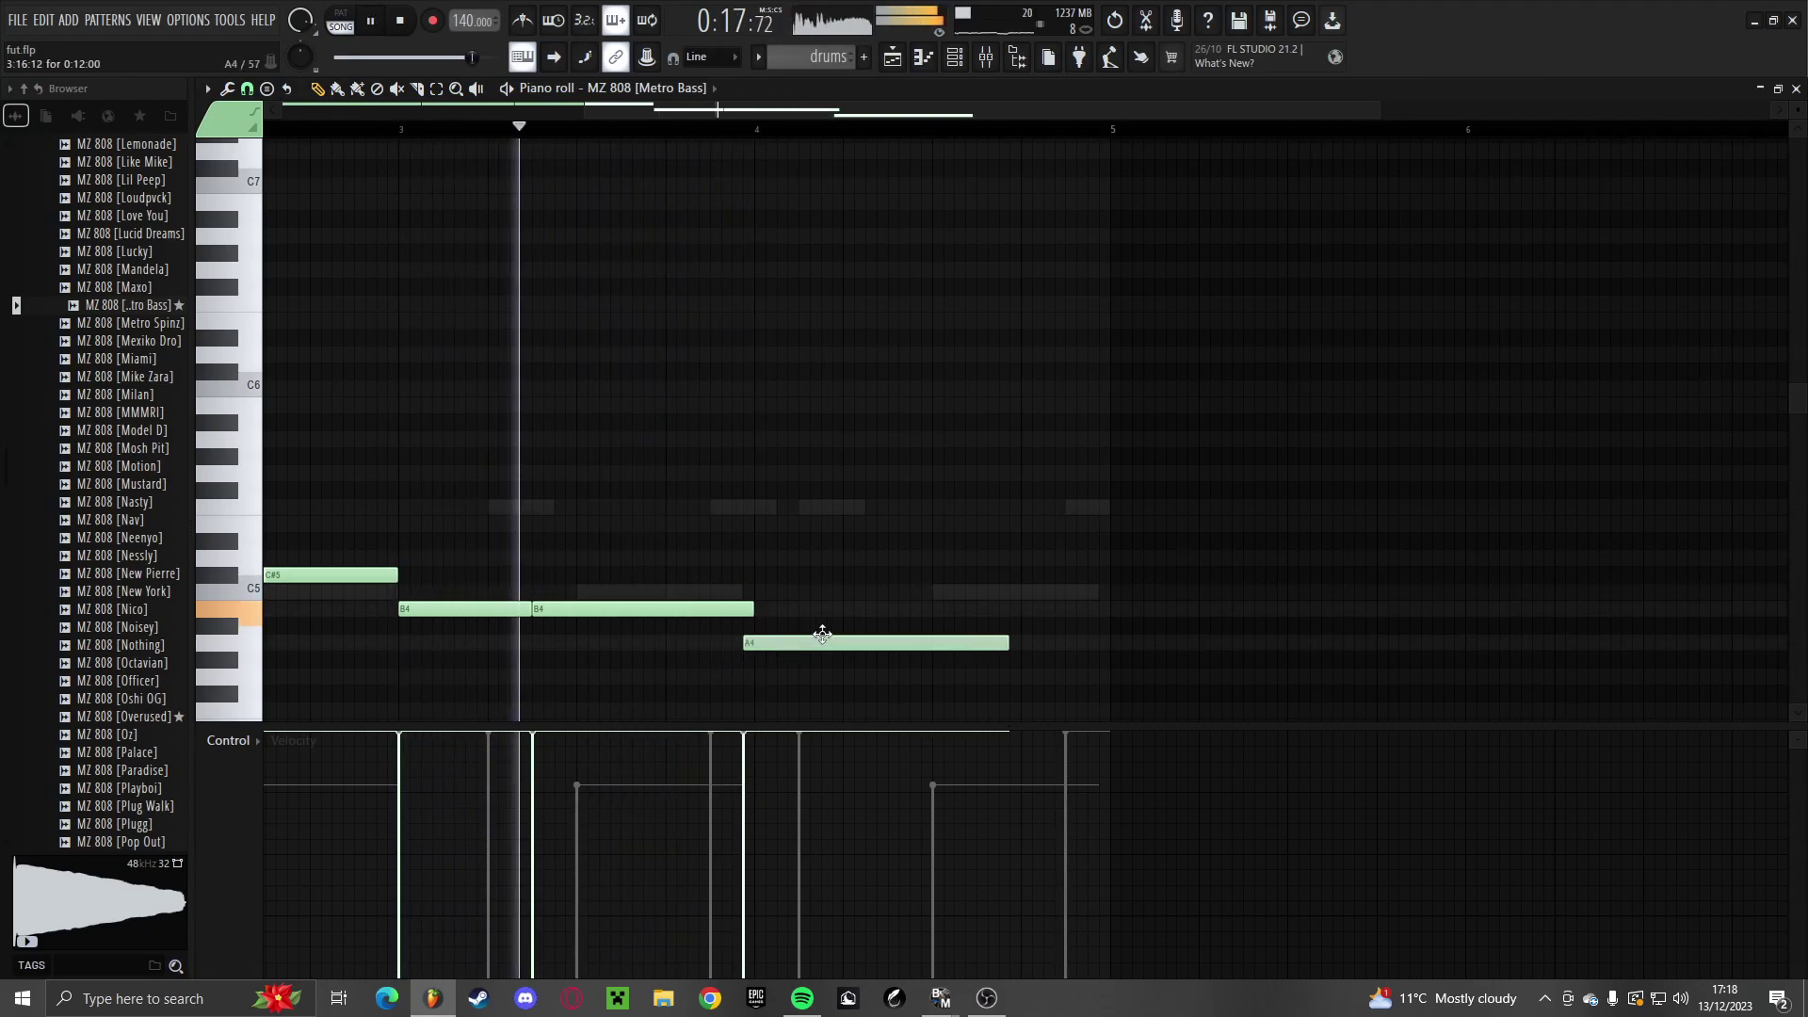
{"action": "right_click", "coordinate": [559, 608]}
{"action": "key", "text": "space"}
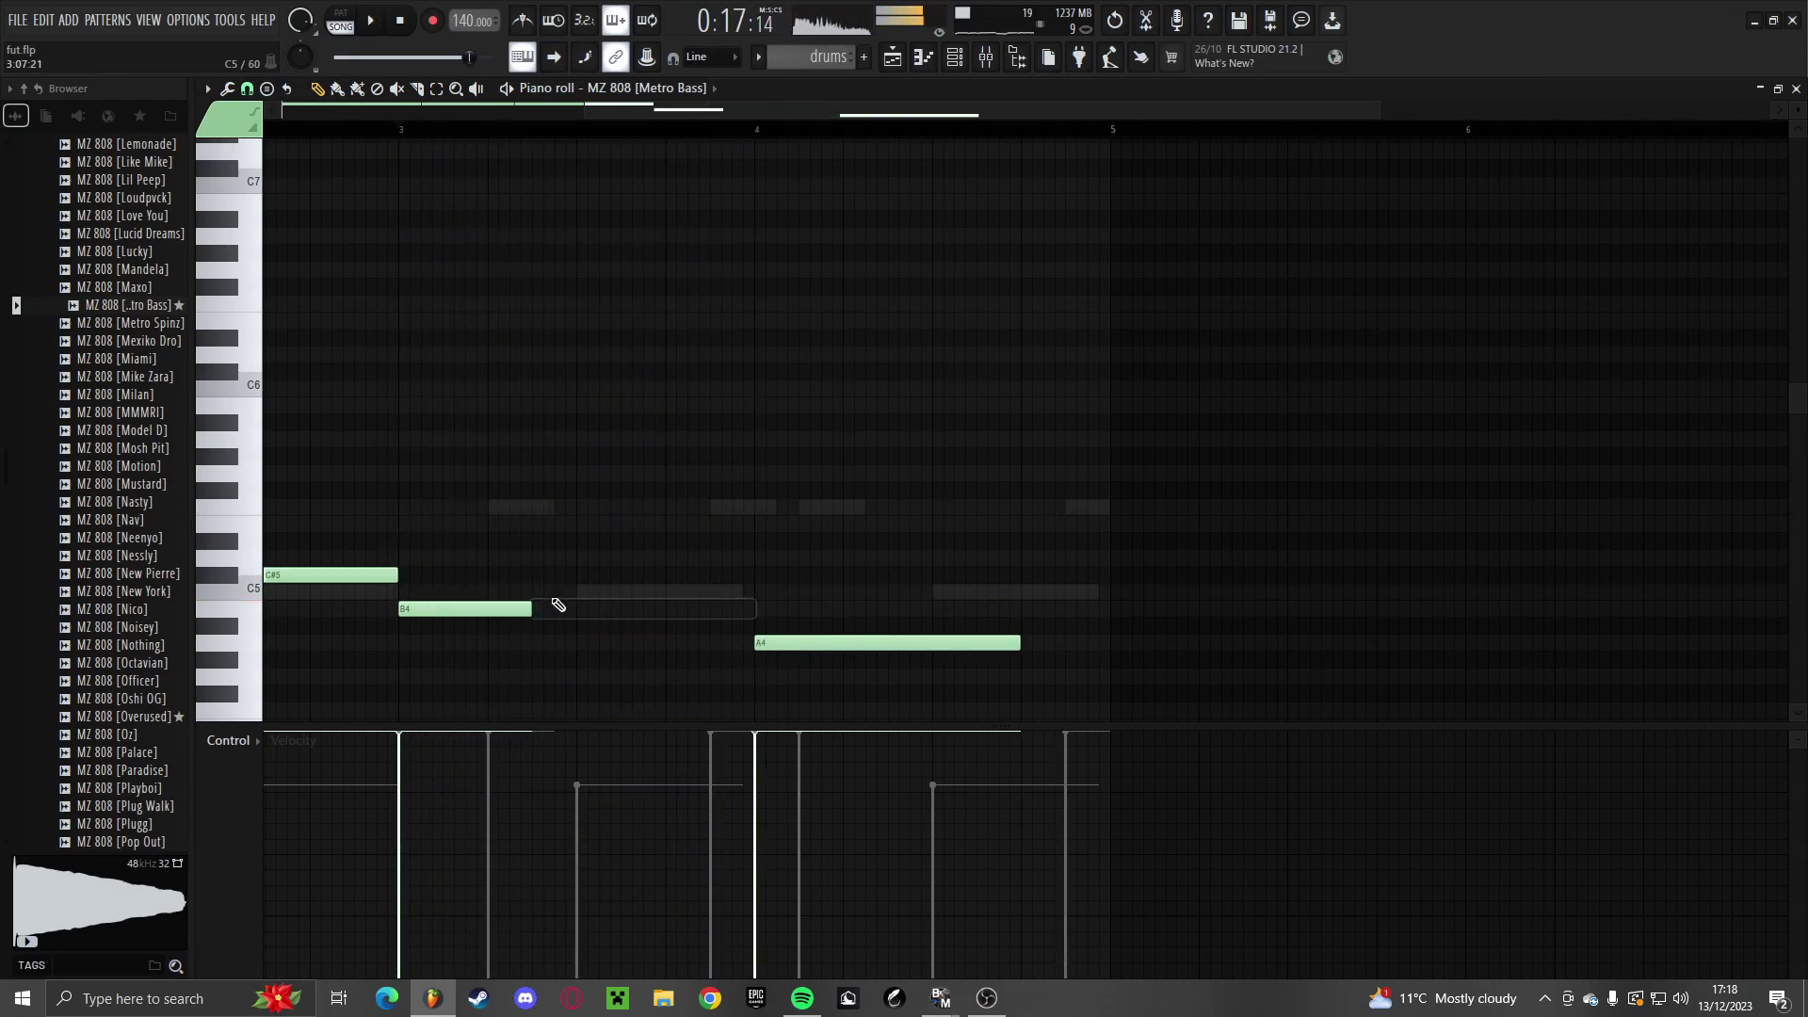
{"action": "key", "text": "space"}
{"action": "left_click_drag", "start_coordinate": [798, 609], "coordinate": [754, 608]}
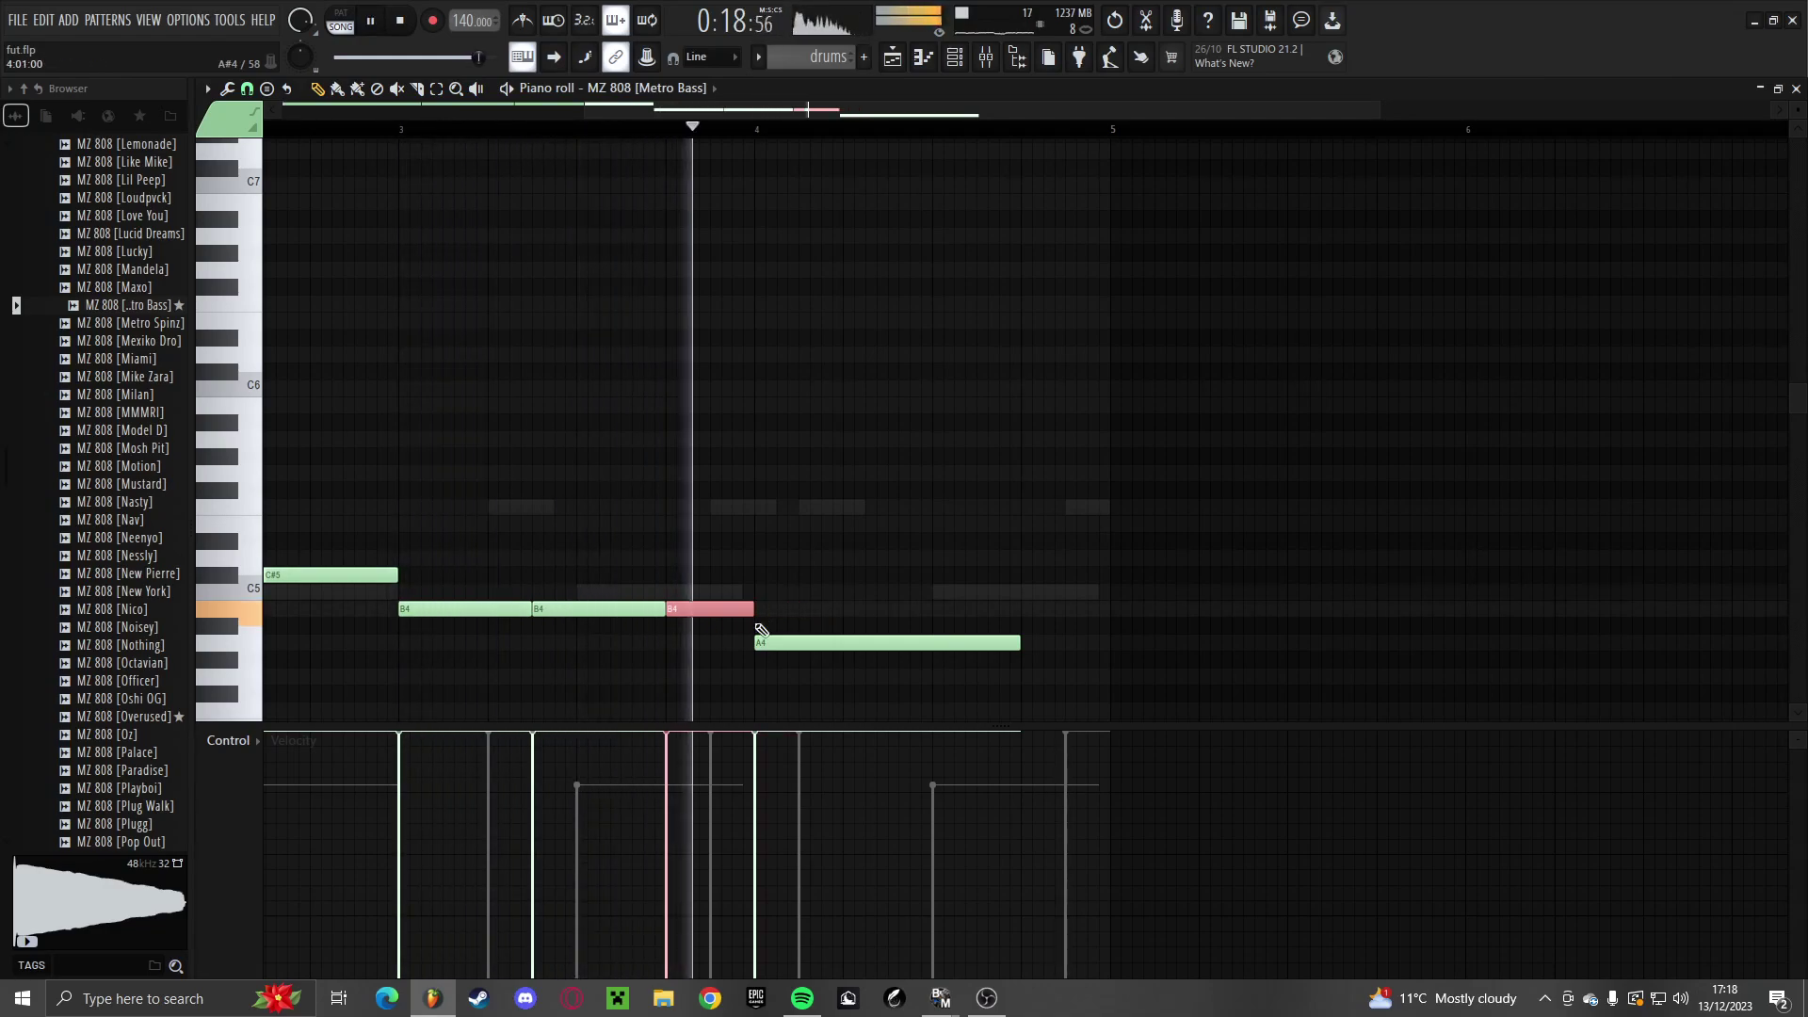
Replace the A4 note with six-step A4 notes at 4:05 and 4:11, and extend the last B4 note to meet them
{"action": "right_click", "coordinate": [805, 642]}
{"action": "left_click", "coordinate": [836, 642]}
{"action": "left_click_drag", "start_coordinate": [837, 642], "coordinate": [972, 652]}
{"action": "left_click", "coordinate": [981, 648]}
{"action": "scroll", "coordinate": [909, 646], "scroll_direction": "down", "scroll_amount": 3}
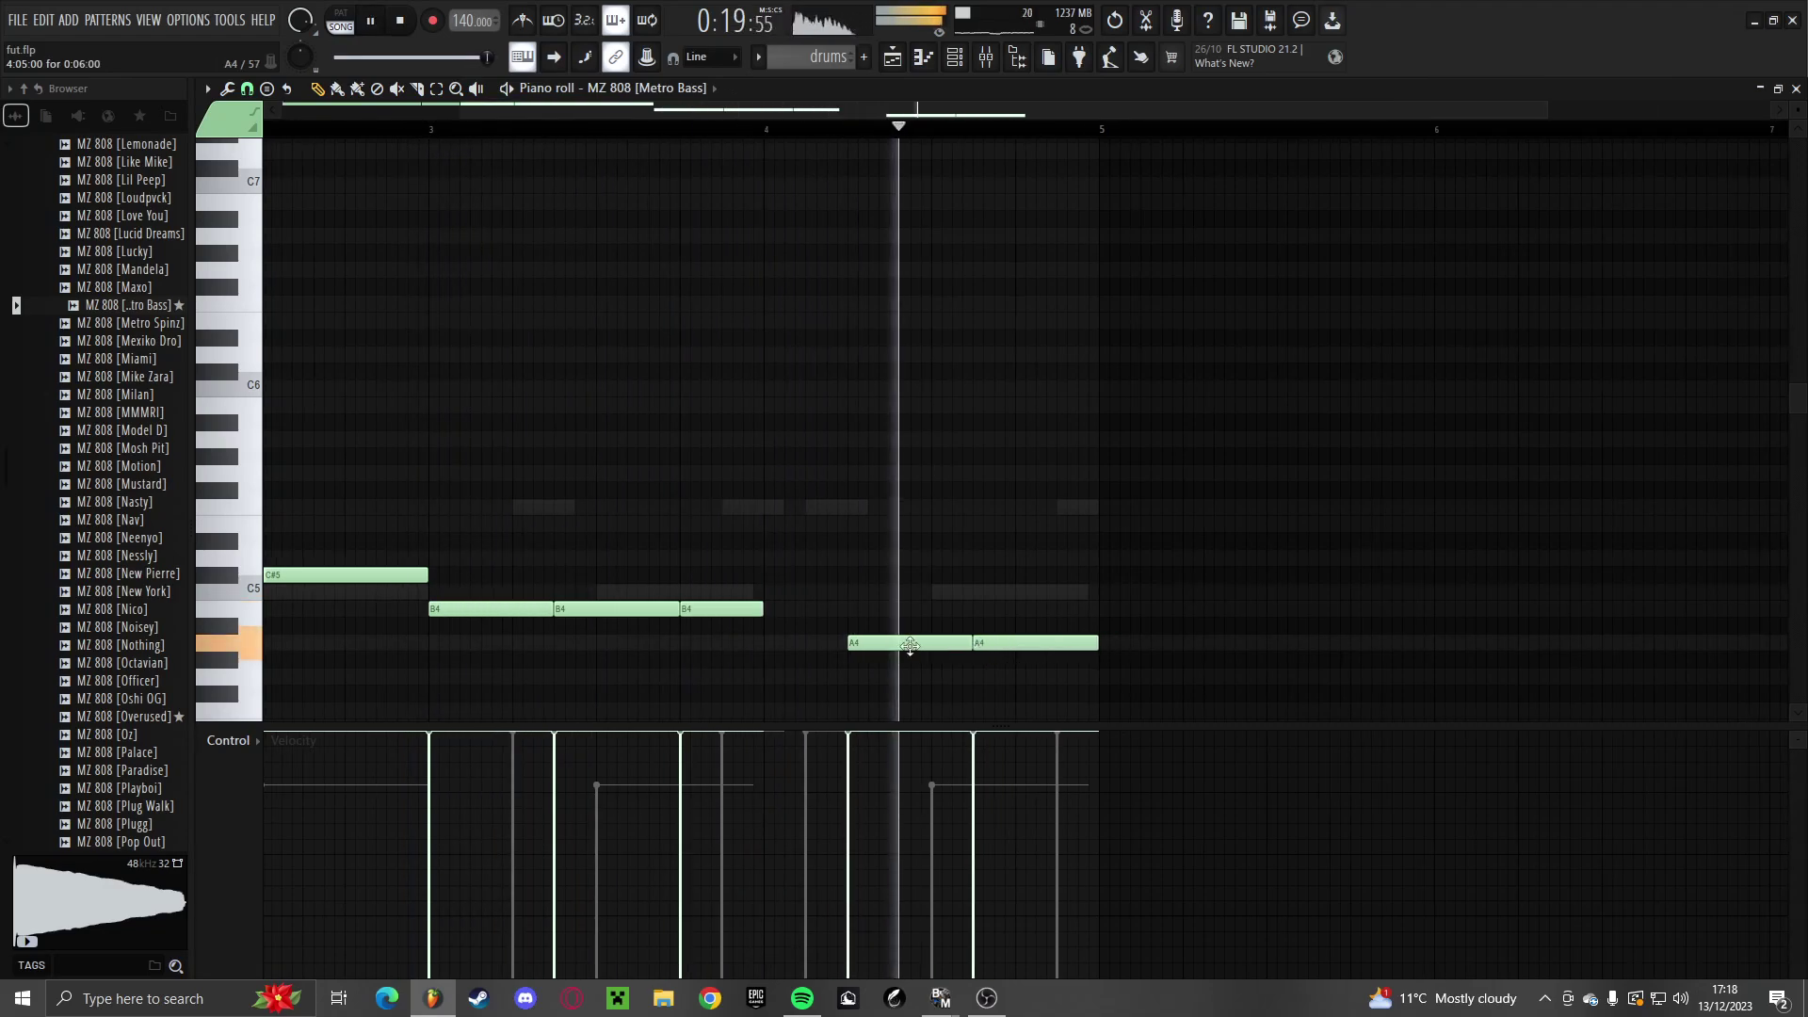
{"action": "key", "text": "ctrl+l"}
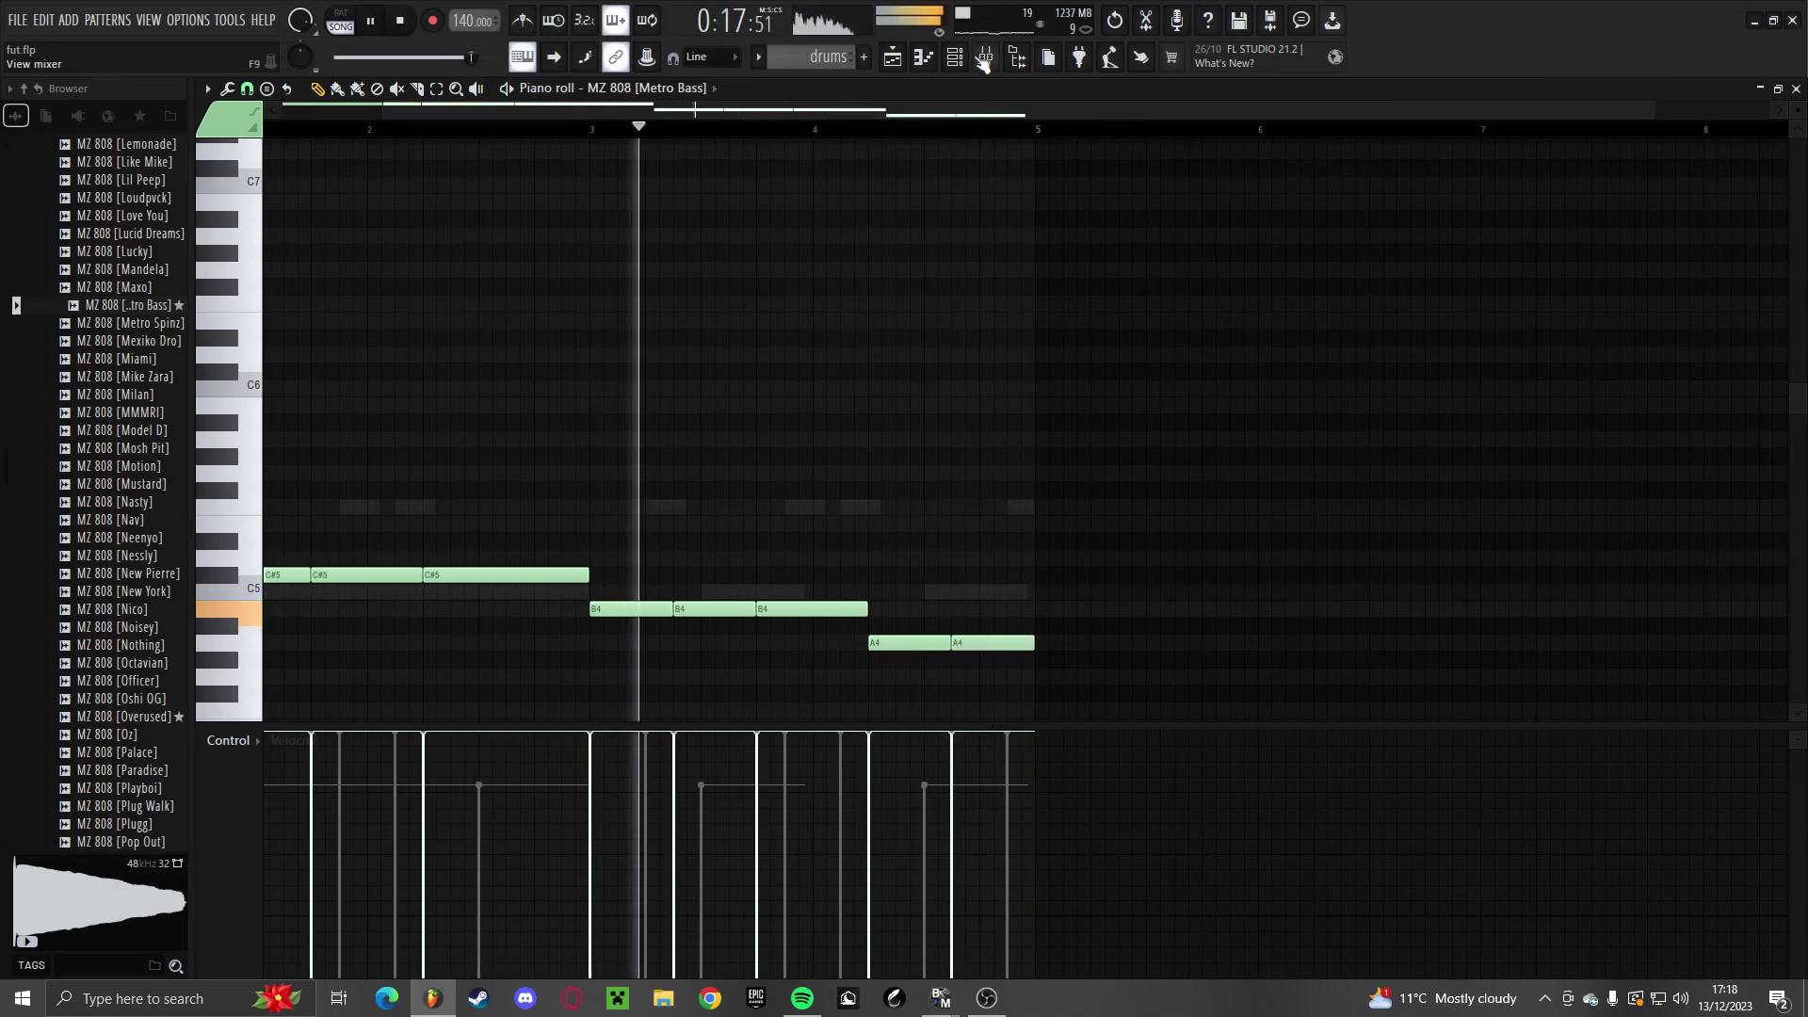
Route the snare channels and MZ 808 [Metro Bass] to separate mixer inserts, and close the mixer and channel rack
{"action": "left_click", "coordinate": [986, 57]}
{"action": "left_click", "coordinate": [944, 61]}
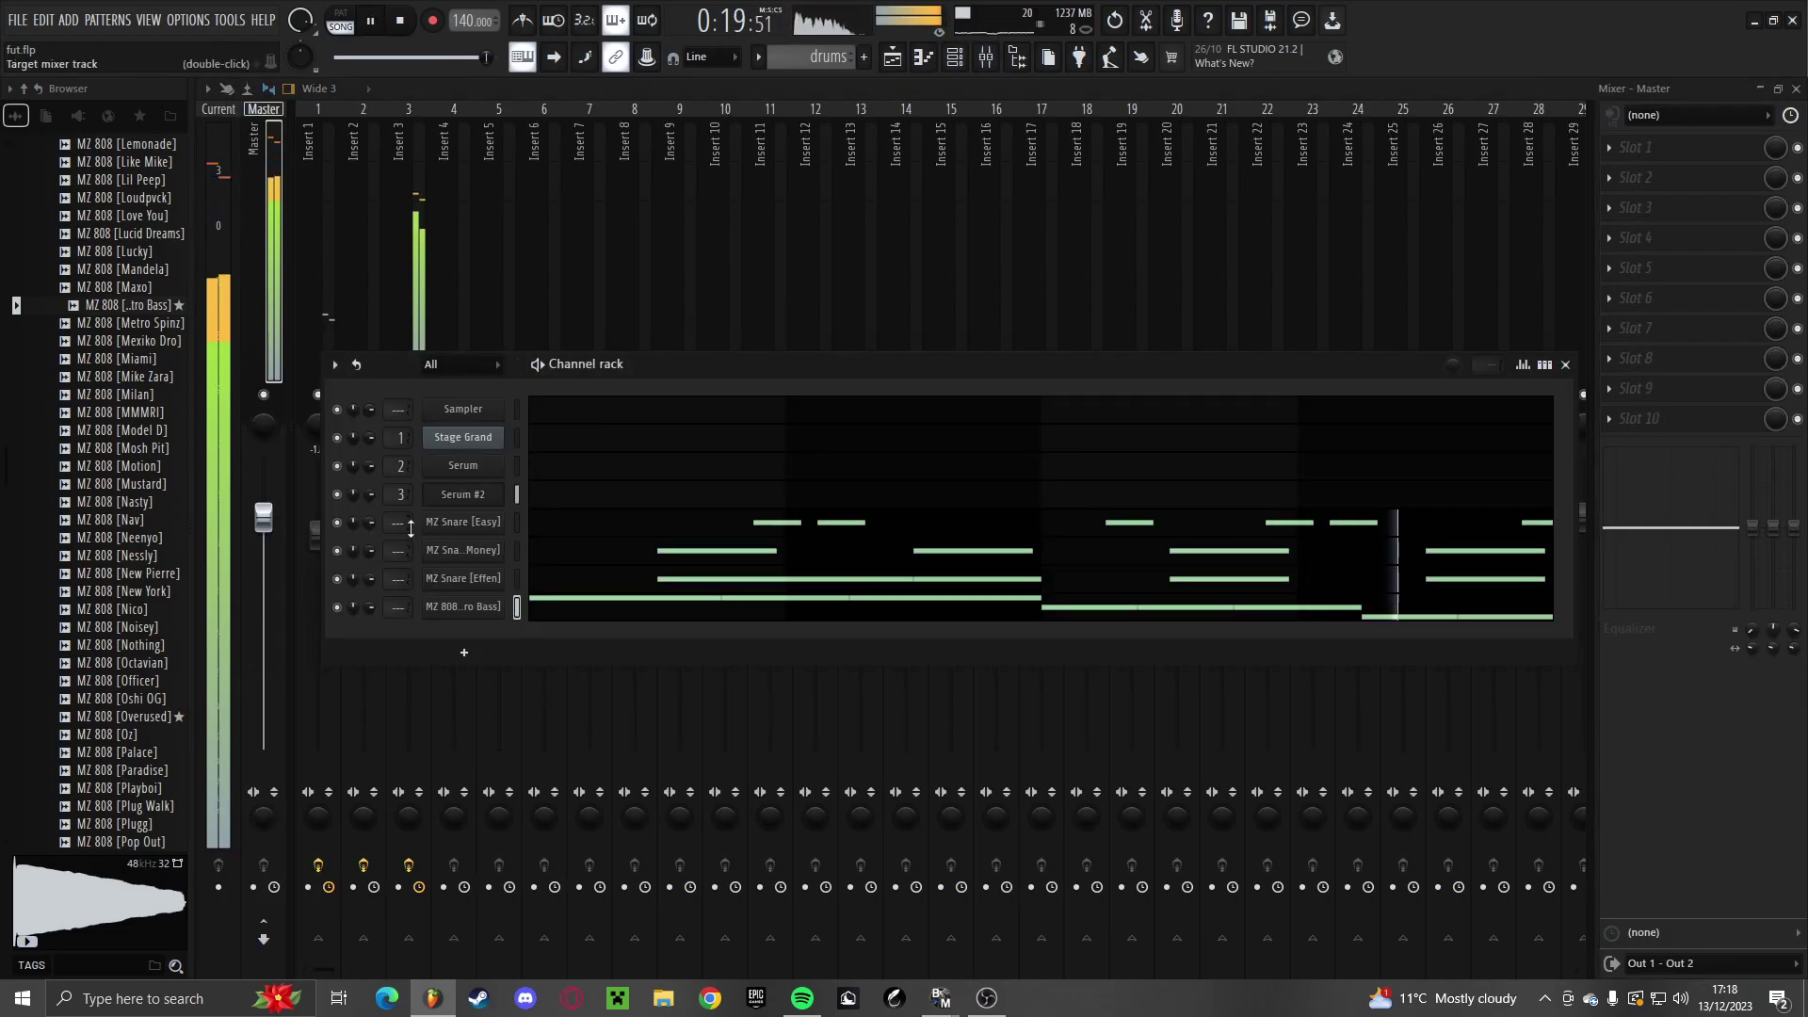
{"action": "scroll", "coordinate": [399, 523], "scroll_direction": "up", "scroll_amount": 3}
{"action": "key", "text": "space"}
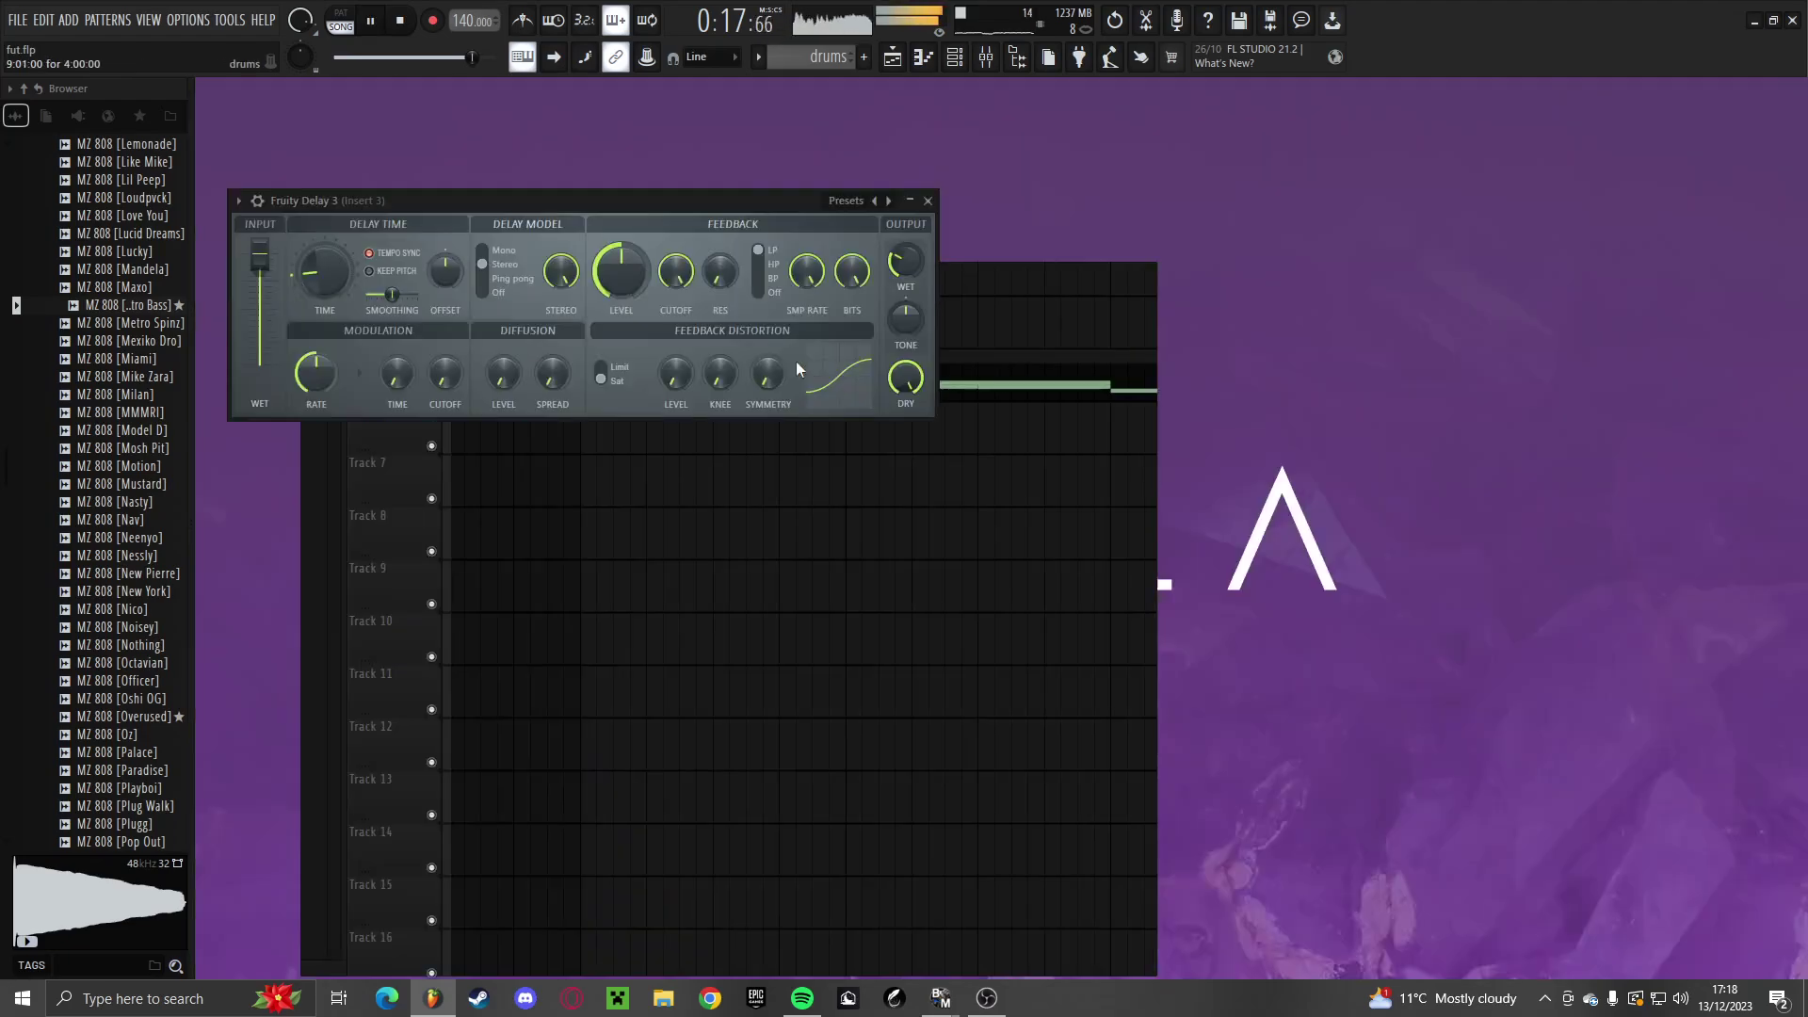
{"action": "key", "text": "Escape"}
Split the drums pattern by channel and place the separate snare and 808 clips on tracks 6 to 9 at bar 9
{"action": "left_click", "coordinate": [891, 58]}
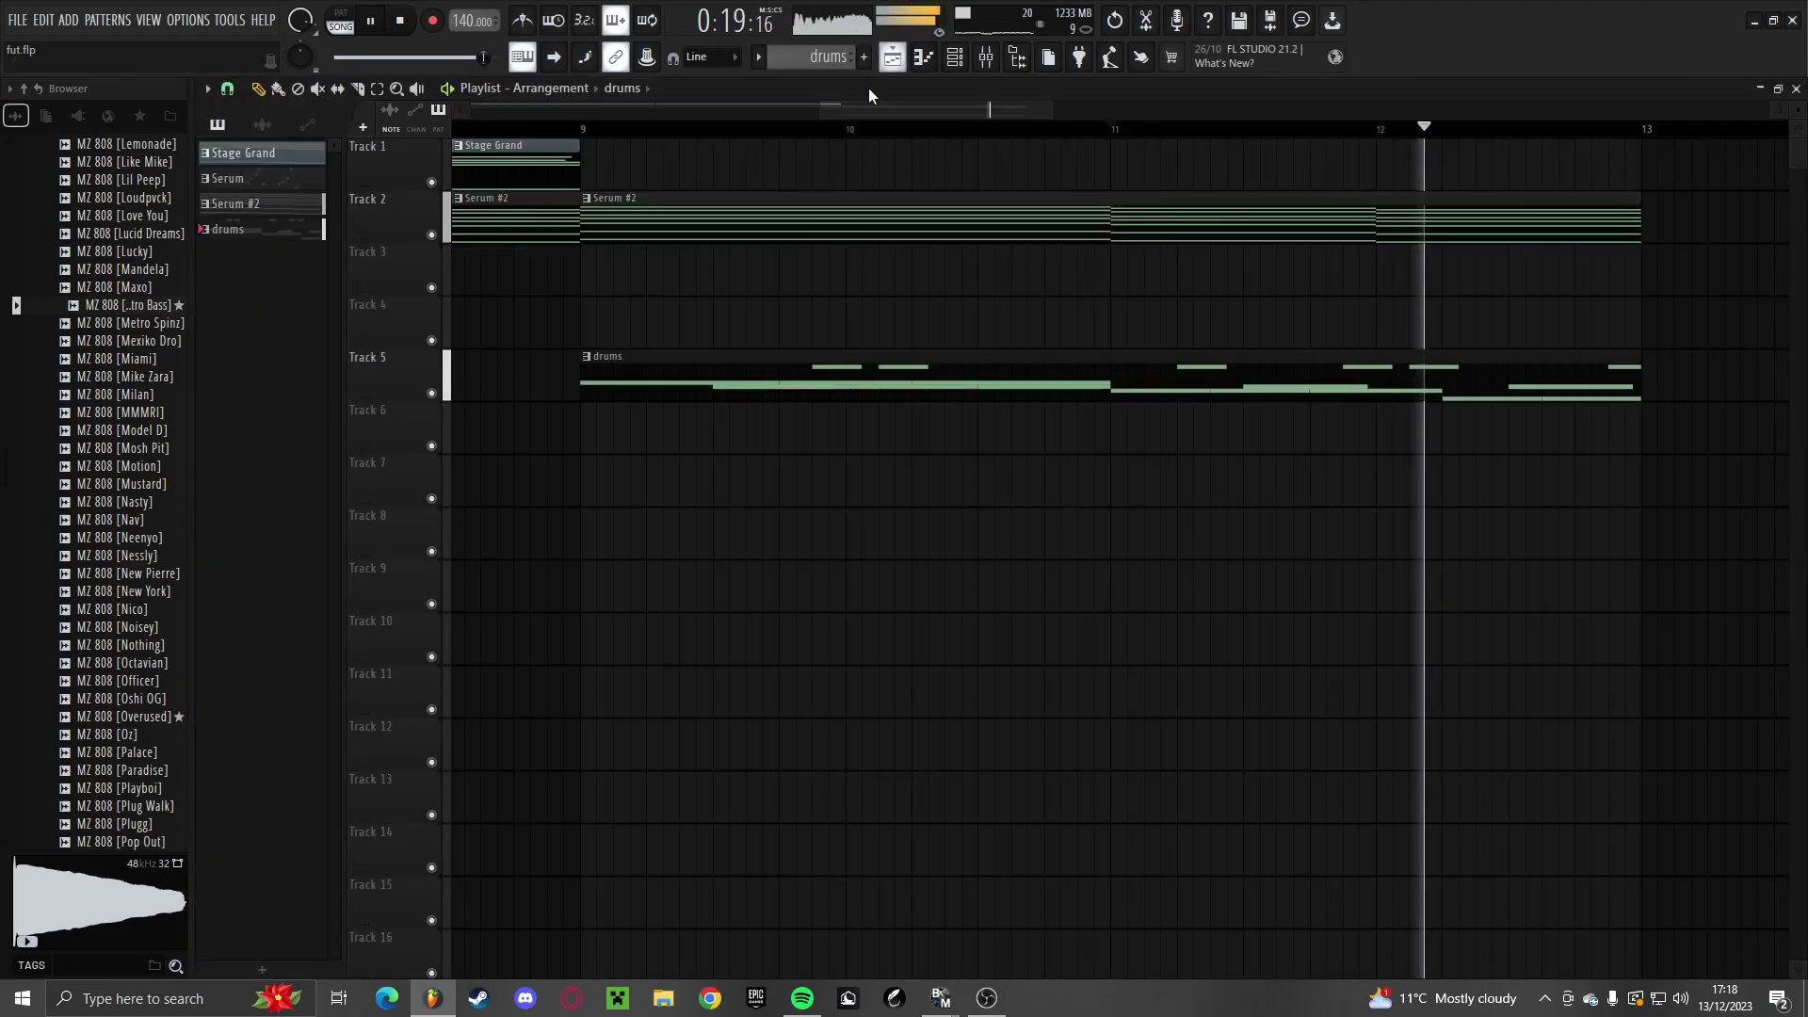
{"action": "right_click", "coordinate": [259, 219]}
{"action": "left_click", "coordinate": [329, 541]}
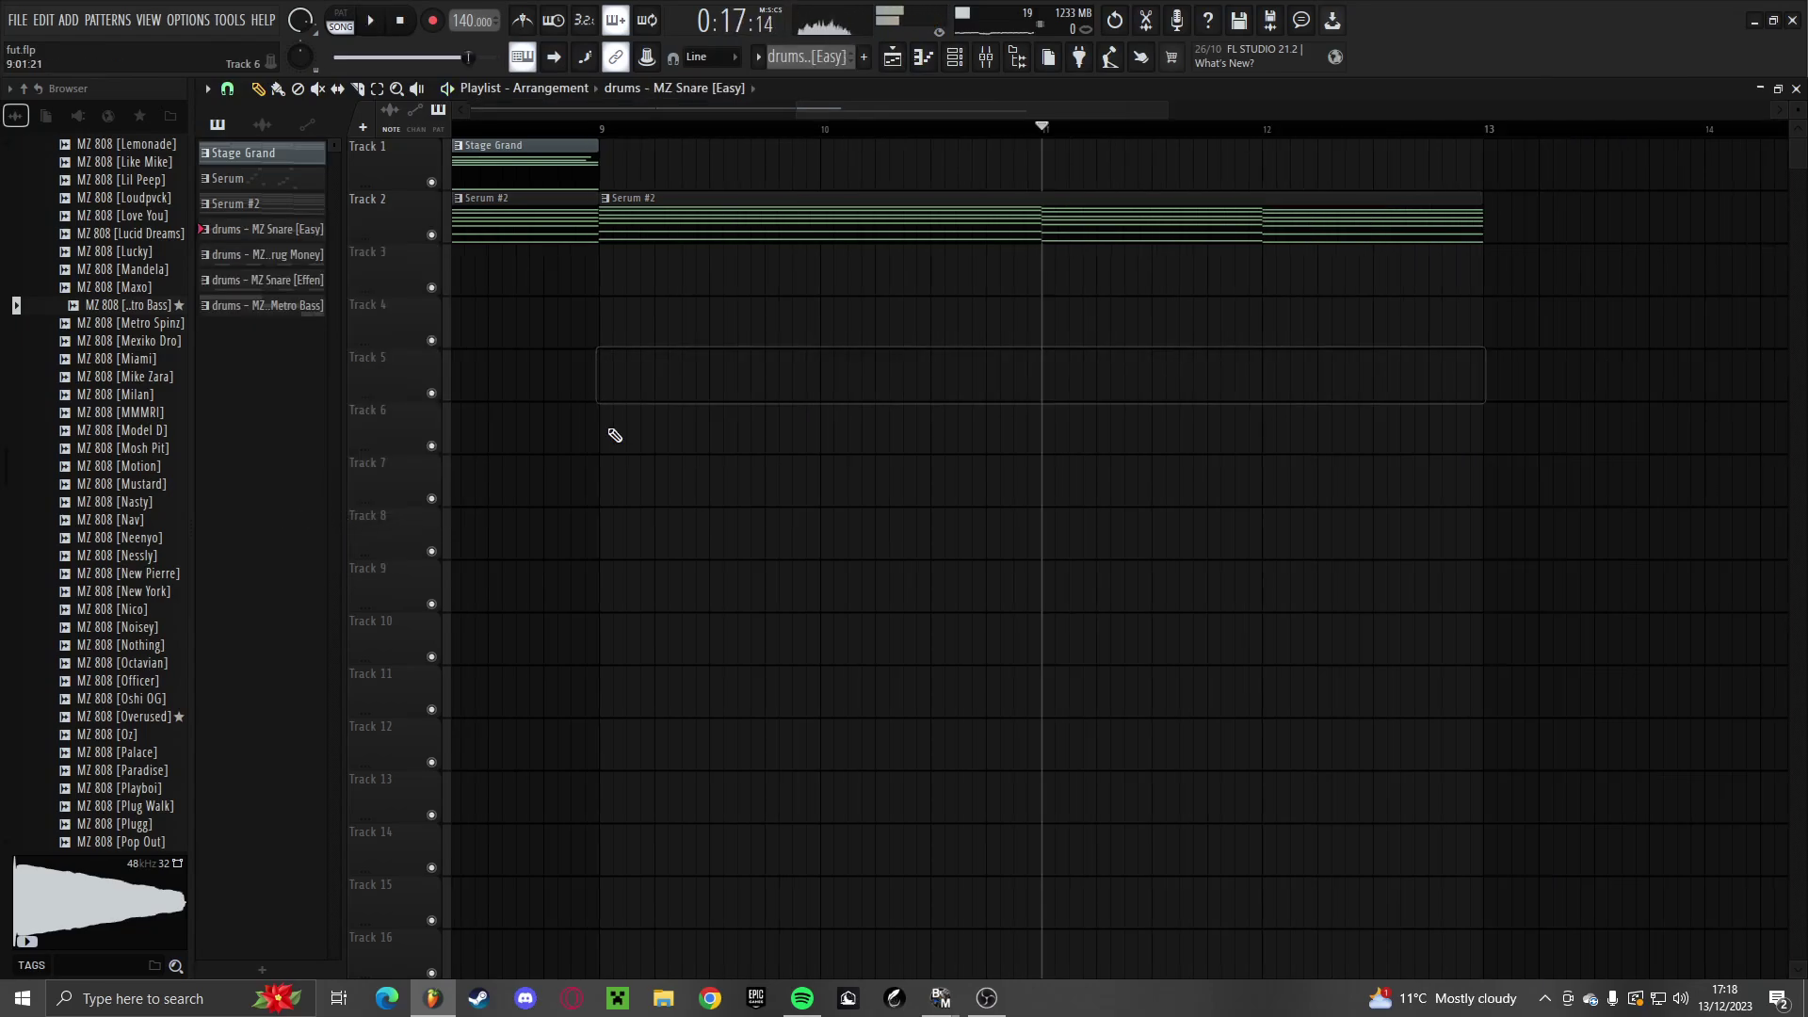
{"action": "left_click_drag", "start_coordinate": [273, 312], "coordinate": [608, 417]}
{"action": "scroll", "coordinate": [754, 413], "scroll_direction": "up", "scroll_amount": 2}
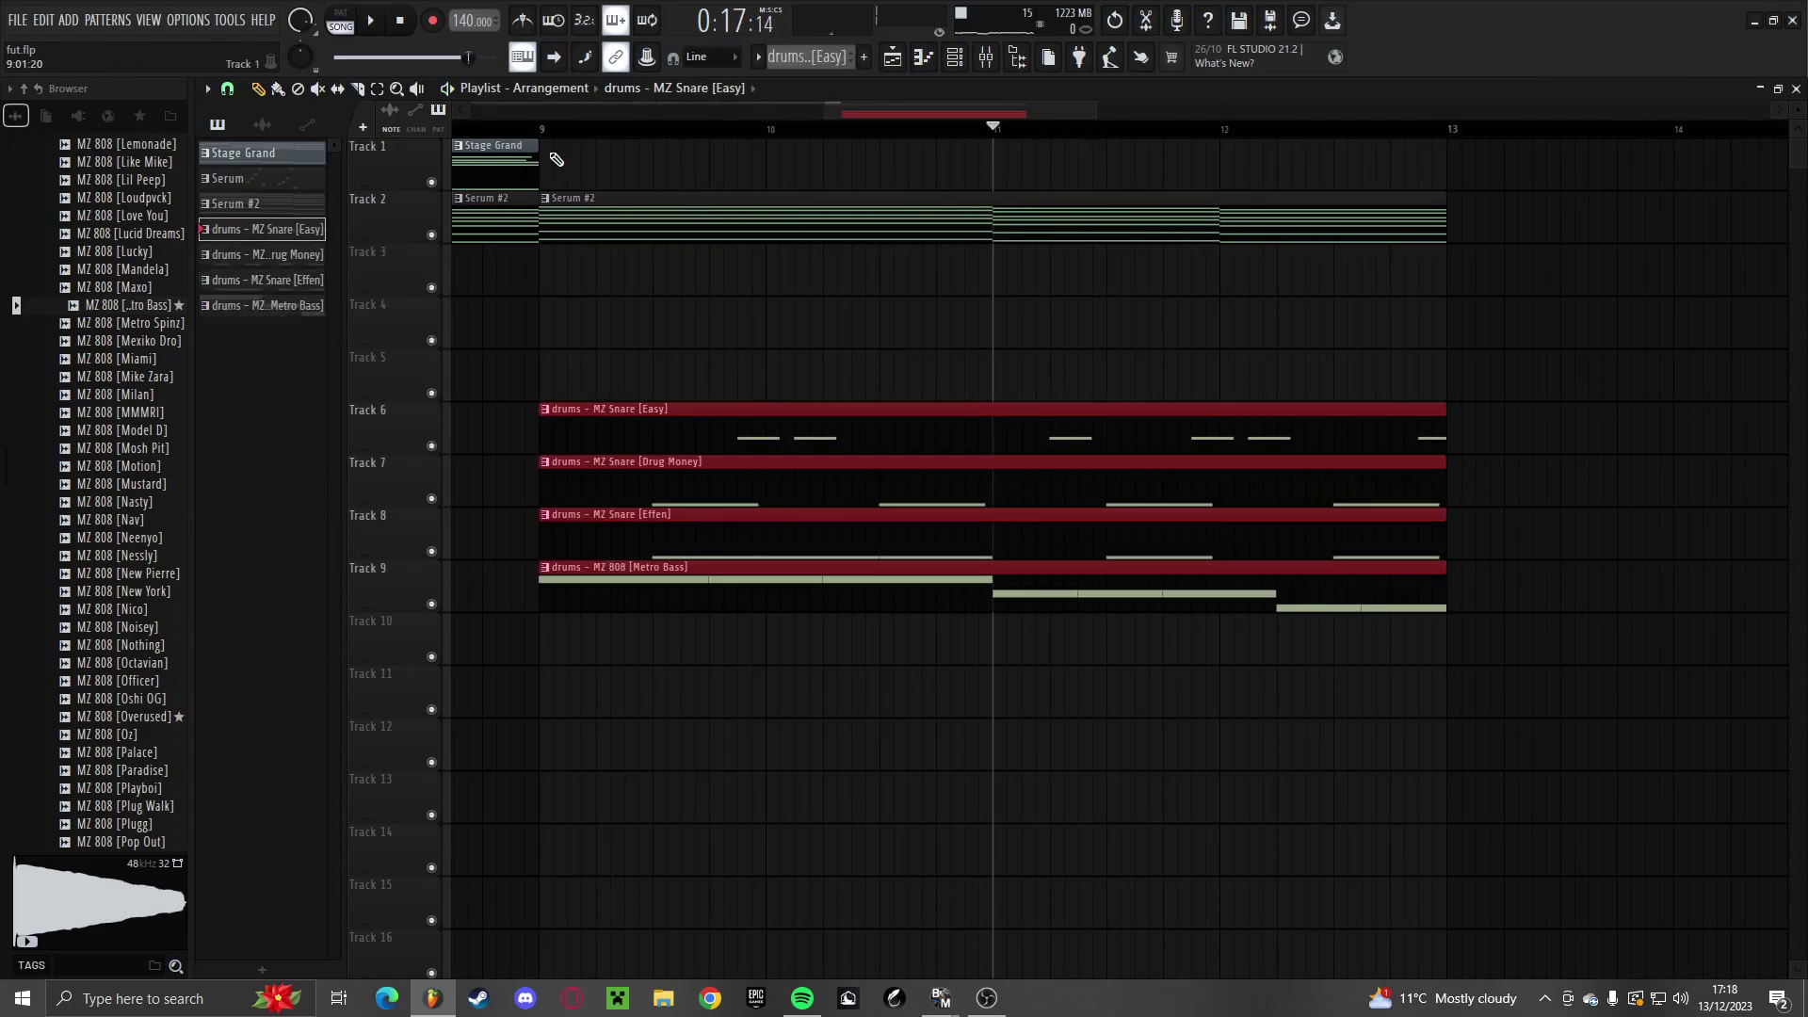
Play the arrangement from bar 9 and delete the MZ Snare [Easy] clip from track 6
{"action": "left_click", "coordinate": [545, 128]}
{"action": "key", "text": "space"}
{"action": "left_click", "coordinate": [638, 336], "text": "ctrl"}
{"action": "scroll", "coordinate": [662, 362], "scroll_direction": "down", "scroll_amount": 4}
{"action": "right_click", "coordinate": [690, 420]}
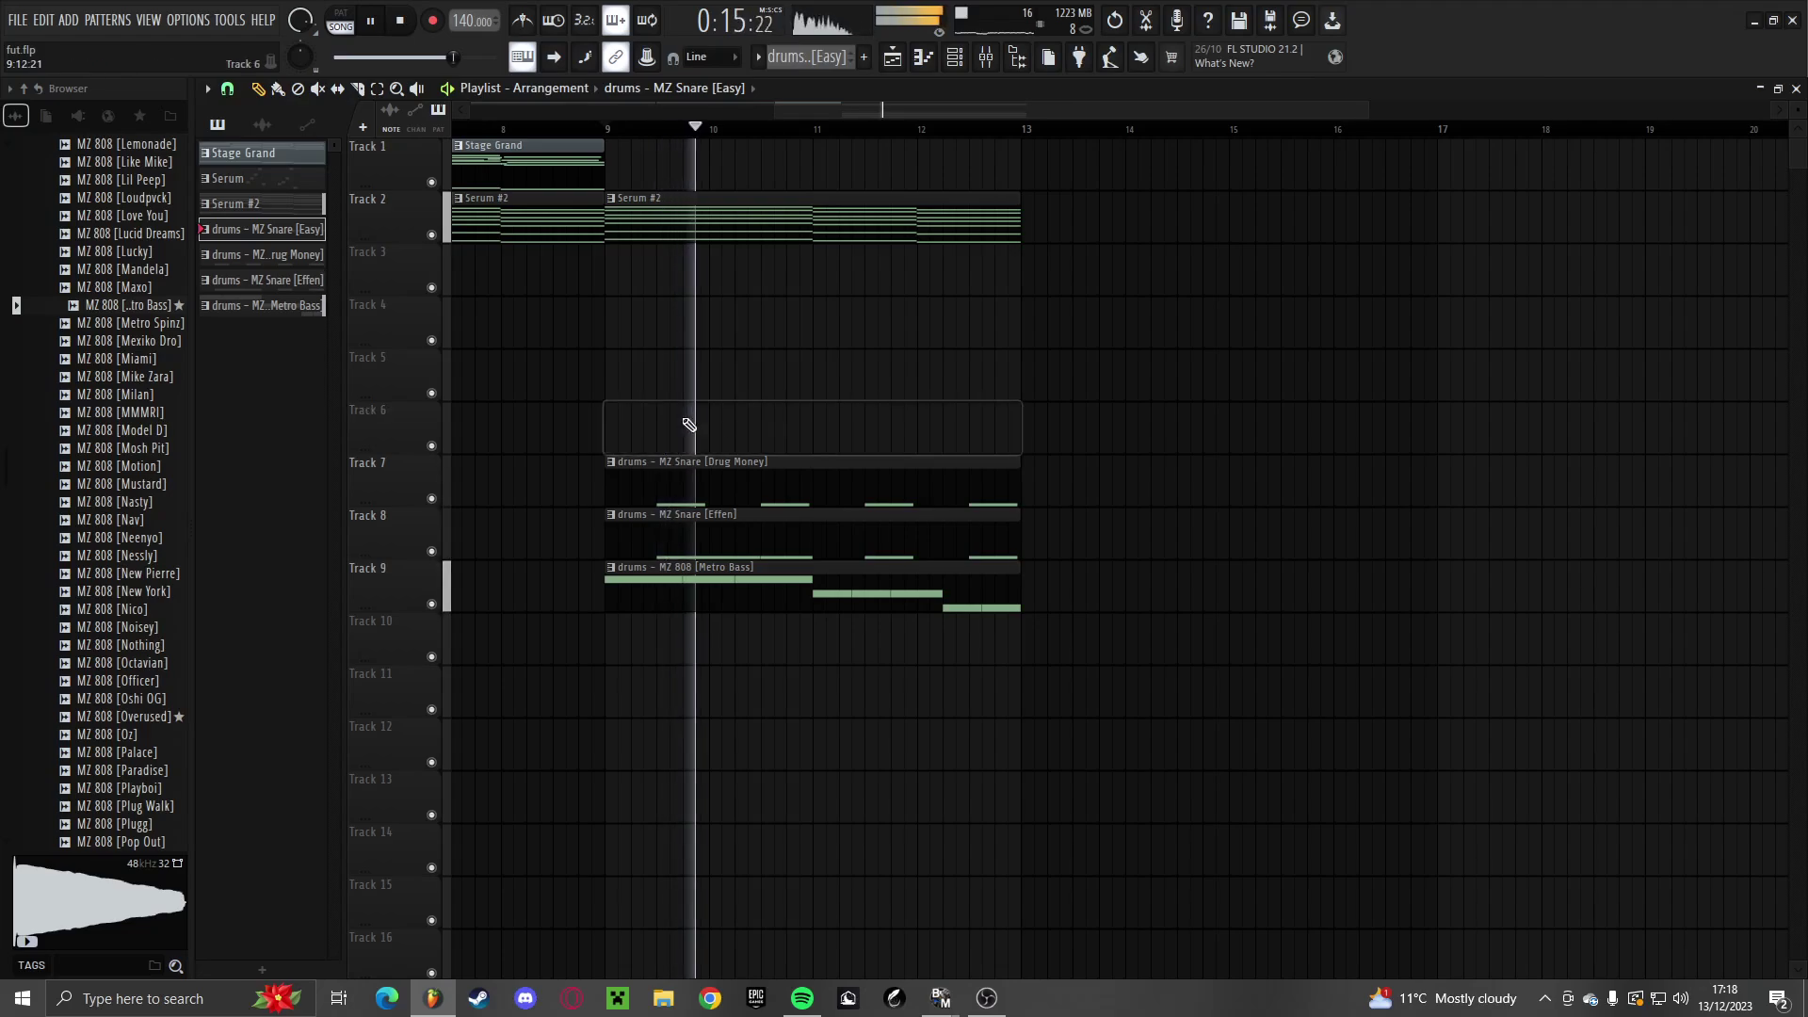
{"action": "scroll", "coordinate": [716, 482], "scroll_direction": "down", "scroll_amount": 1}
{"action": "scroll", "coordinate": [722, 490], "scroll_direction": "down", "scroll_amount": 1}
{"action": "scroll", "coordinate": [650, 610], "scroll_direction": "up", "scroll_amount": 2}
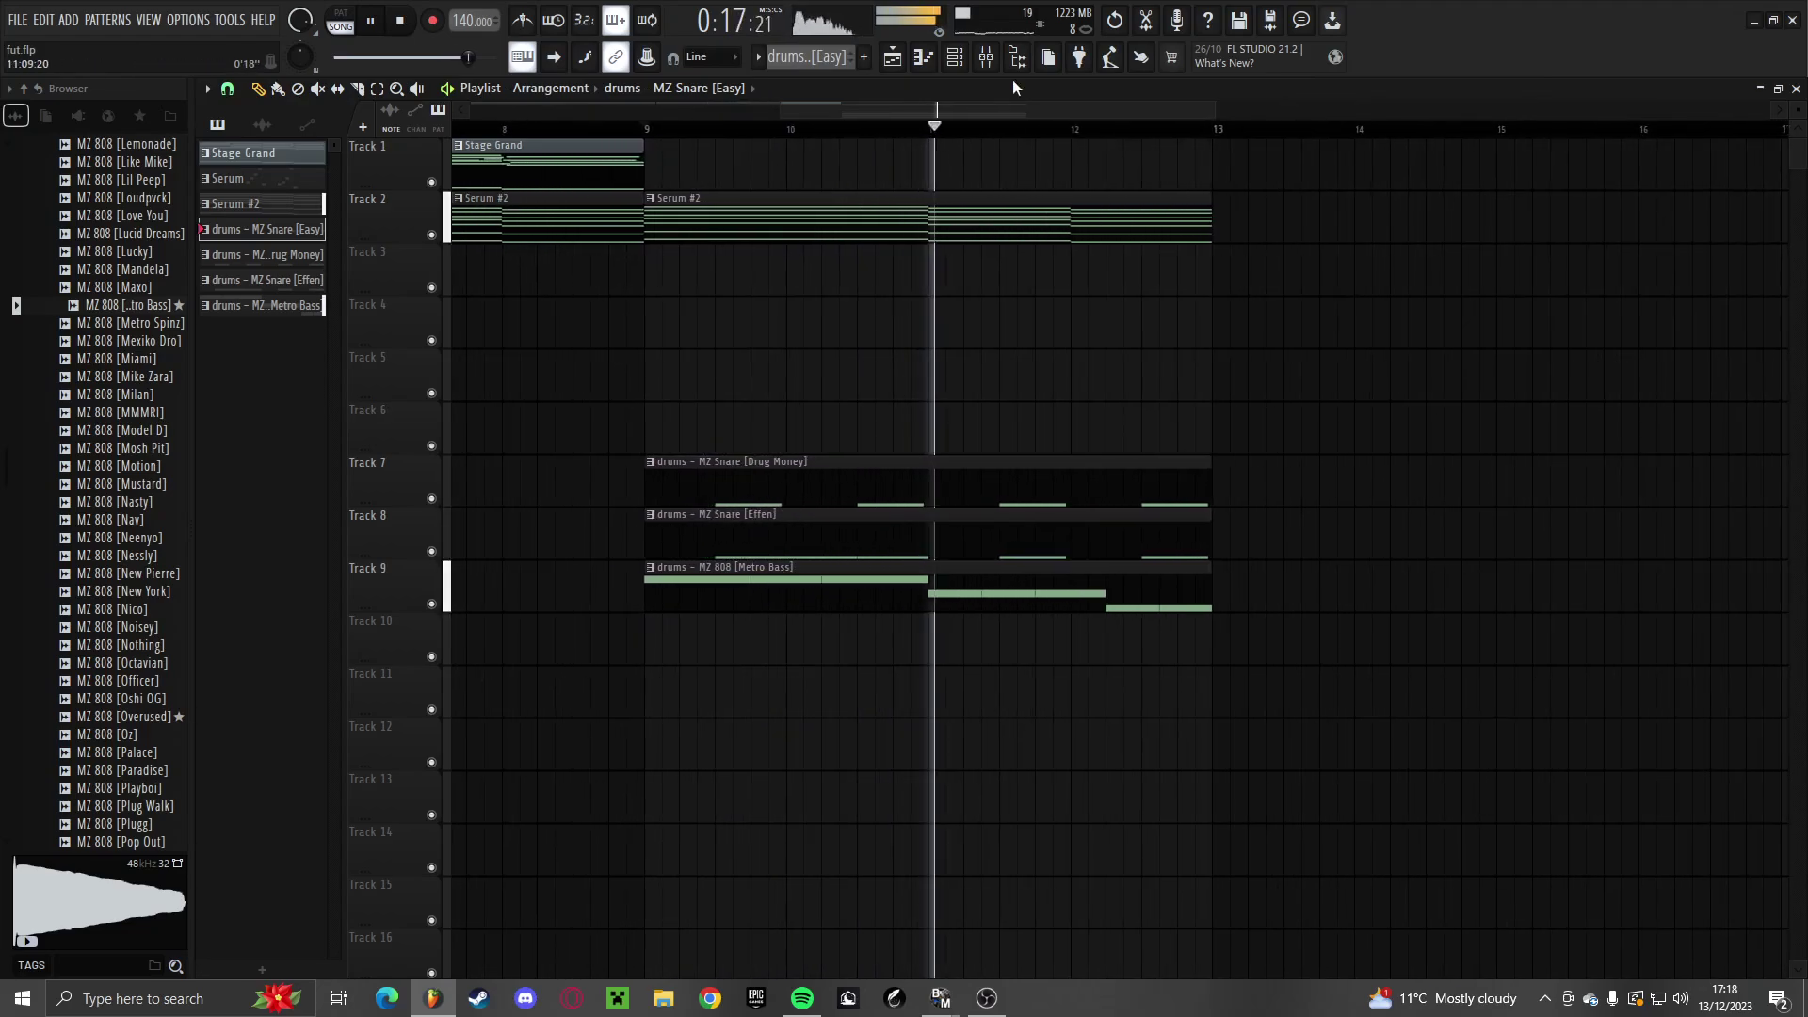
Solo the snare inserts in the mixer to compare them, setting Insert 5 to 1.9 dB and Insert 6 to -0.8 dB
{"action": "left_click", "coordinate": [986, 58]}
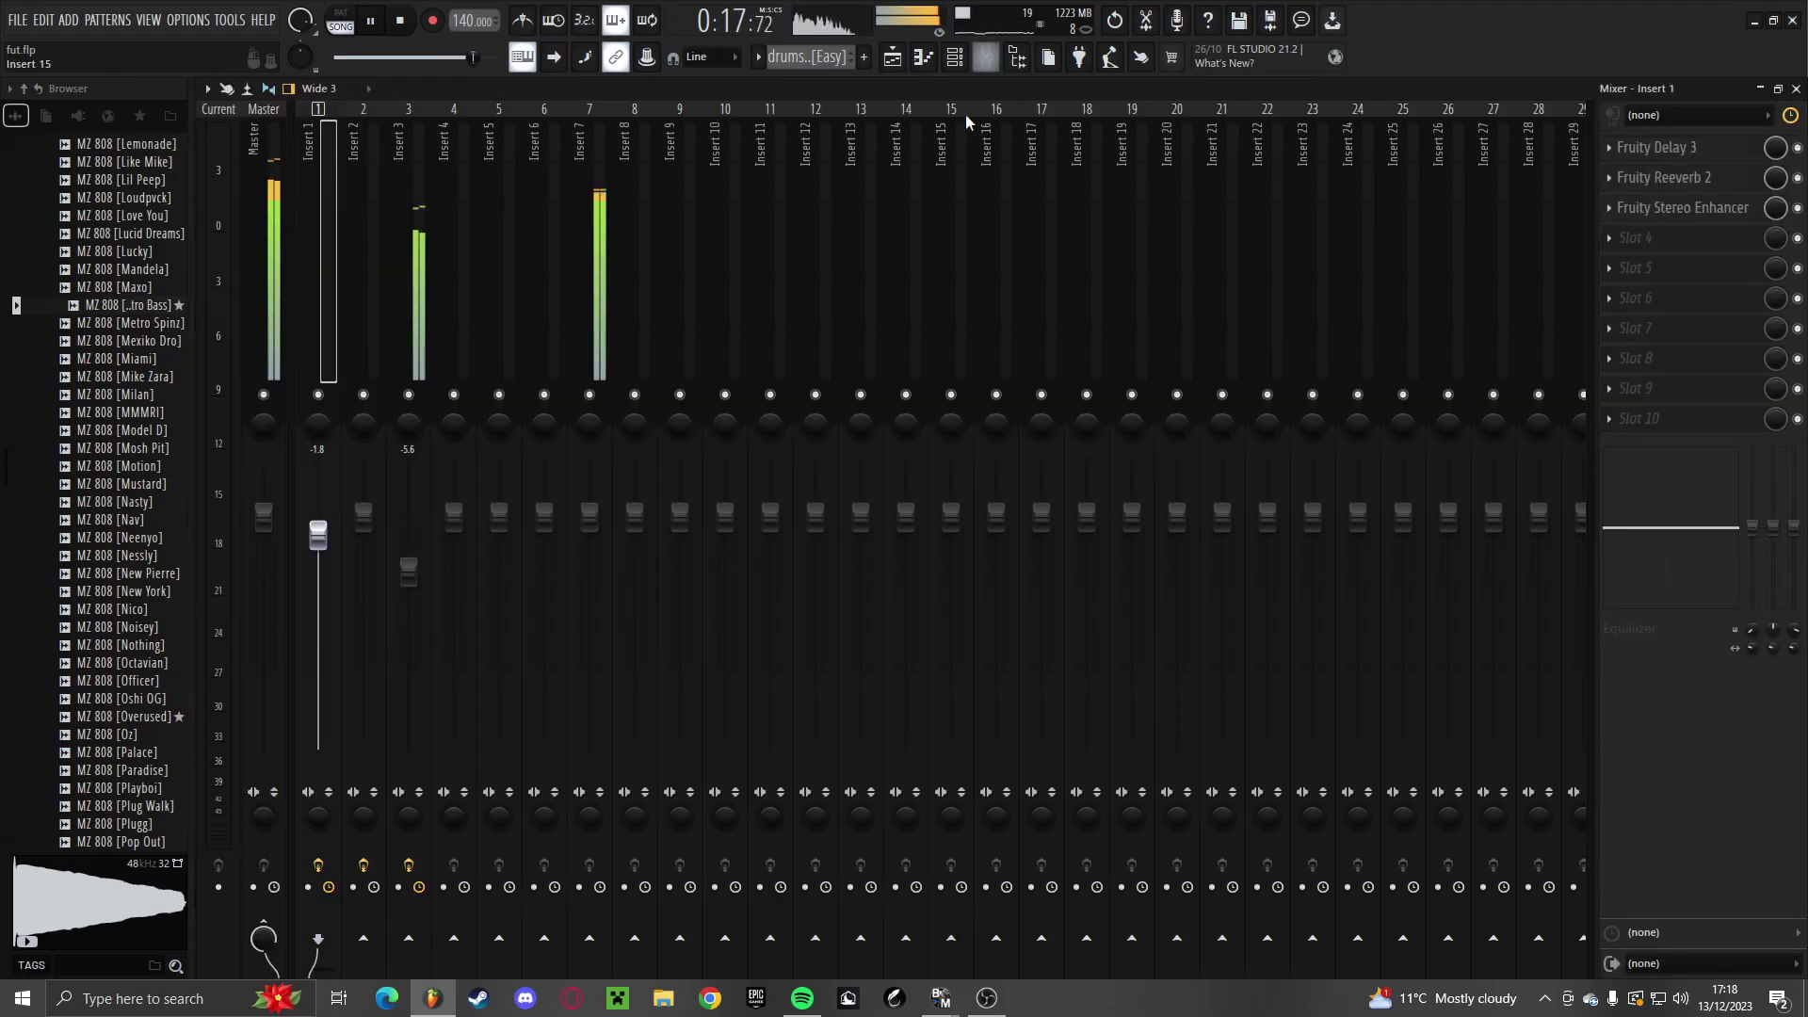
{"action": "right_click", "coordinate": [545, 395]}
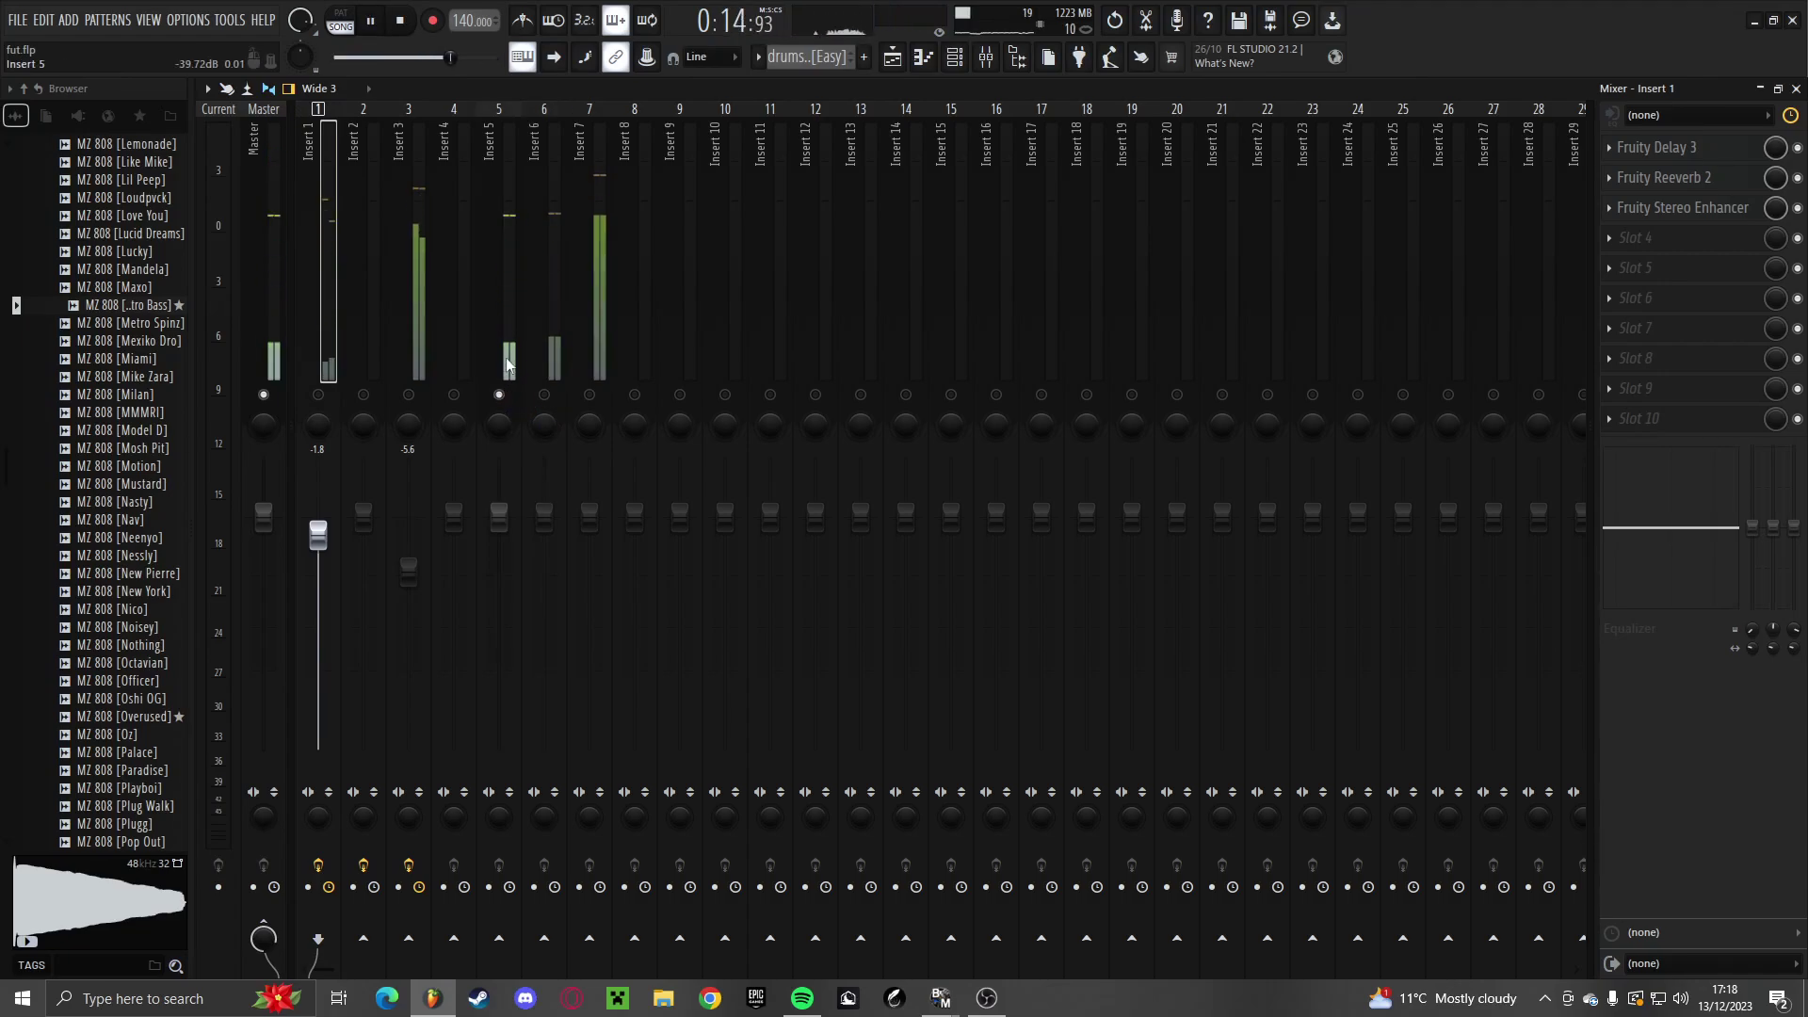
{"action": "left_click_drag", "start_coordinate": [502, 469], "coordinate": [545, 526]}
{"action": "right_click", "coordinate": [500, 395]}
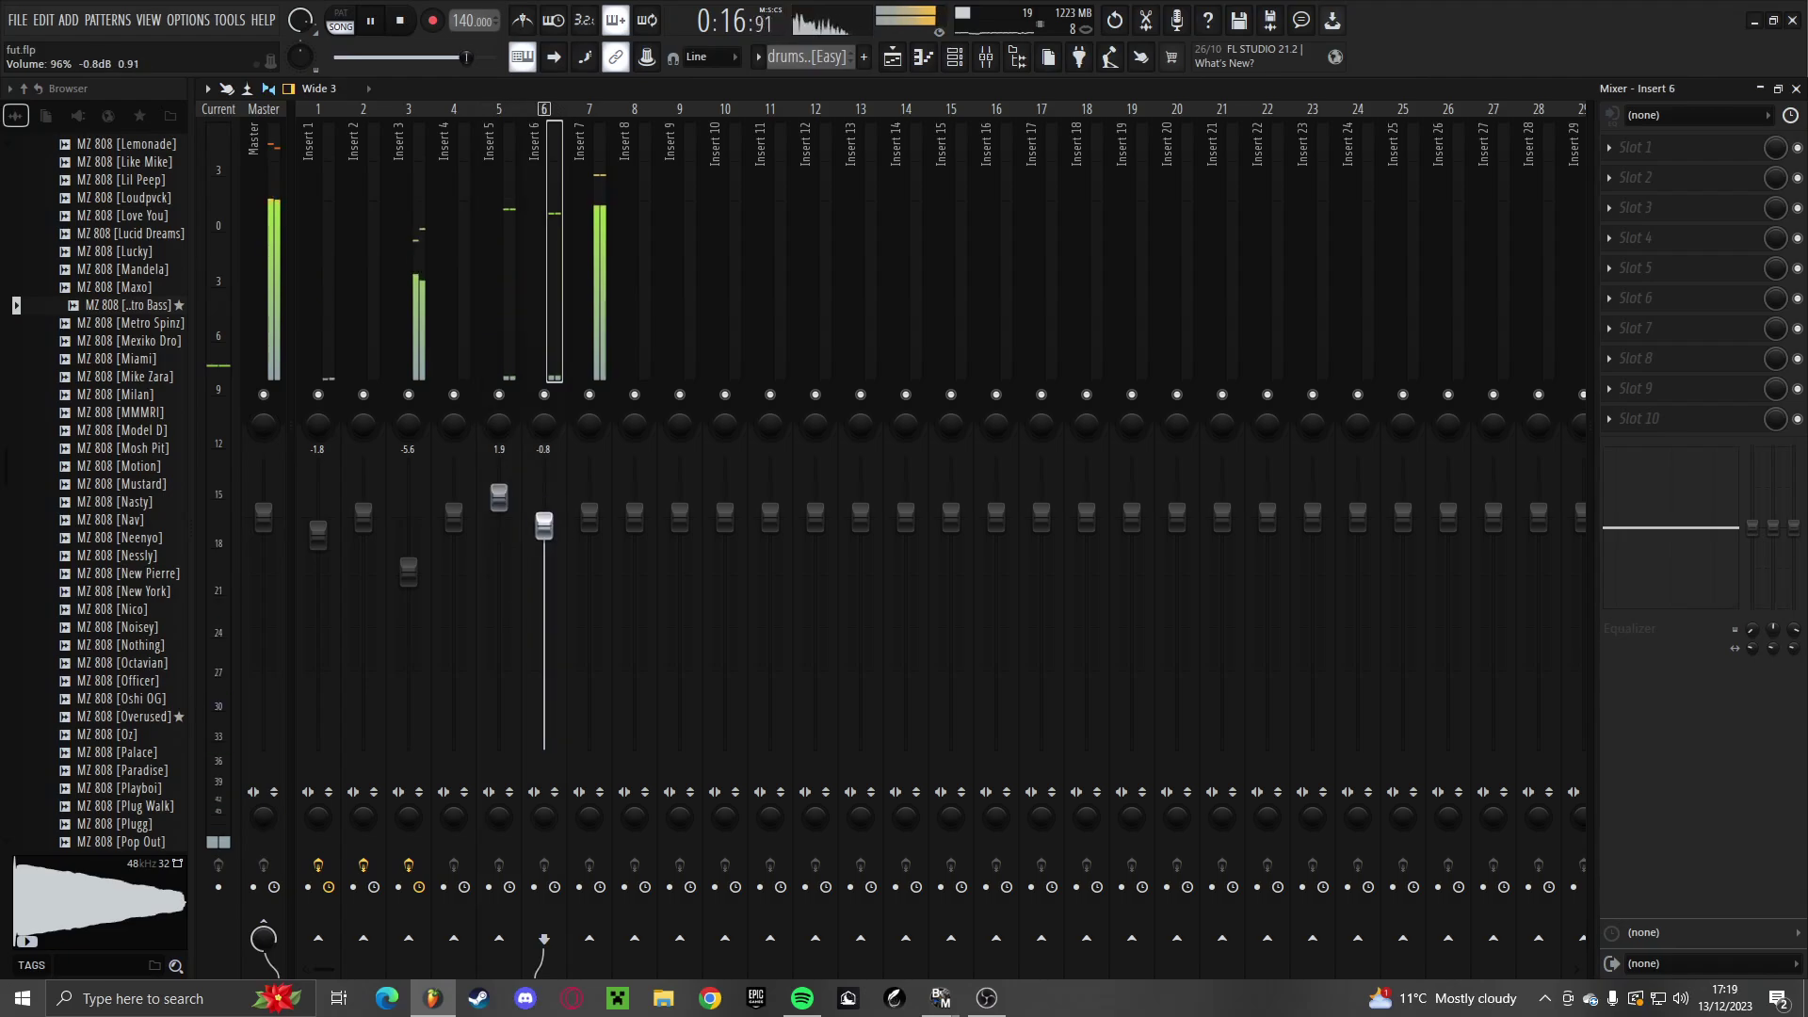
Cut Insert 6's highs with a Fruity parametric EQ 2 high shelf of -18 dB near 5.7 kHz, and lower its fader to -1.9 dB
{"action": "left_click", "coordinate": [1686, 149]}
{"action": "mouse_move", "coordinate": [1663, 171]}
{"action": "left_click", "coordinate": [1227, 703]}
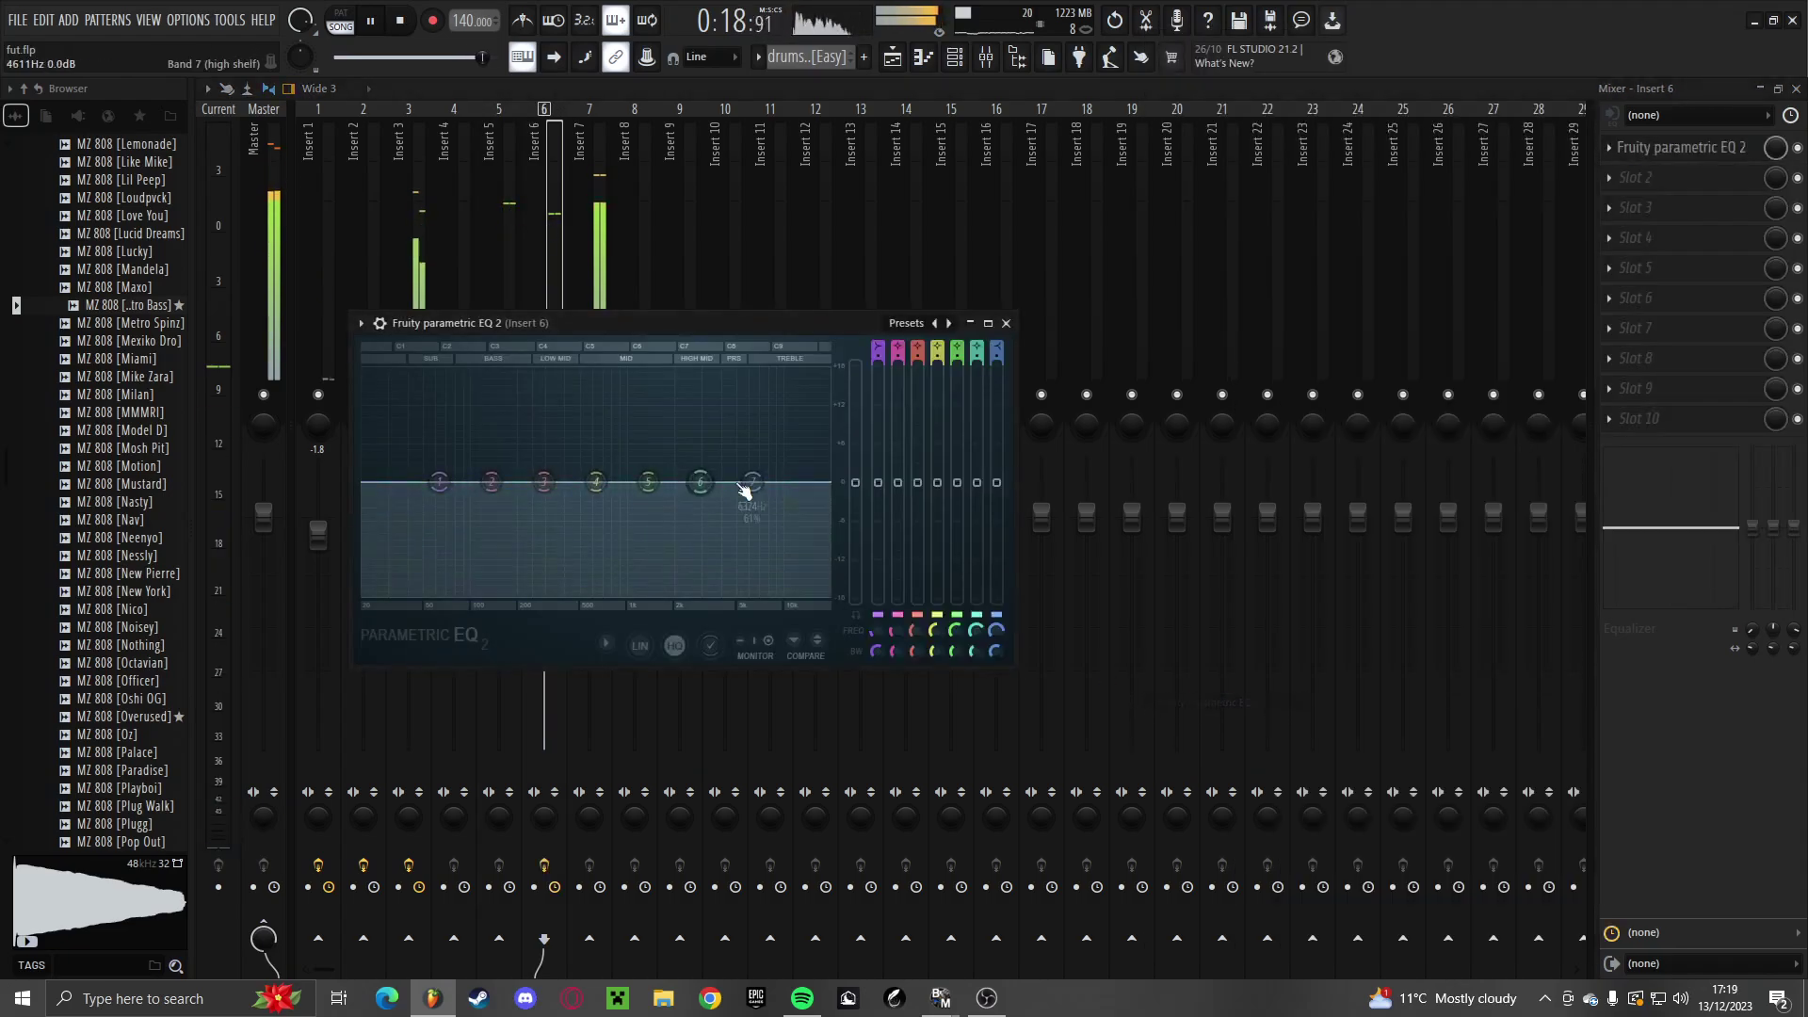
{"action": "left_click_drag", "start_coordinate": [751, 484], "coordinate": [744, 594]}
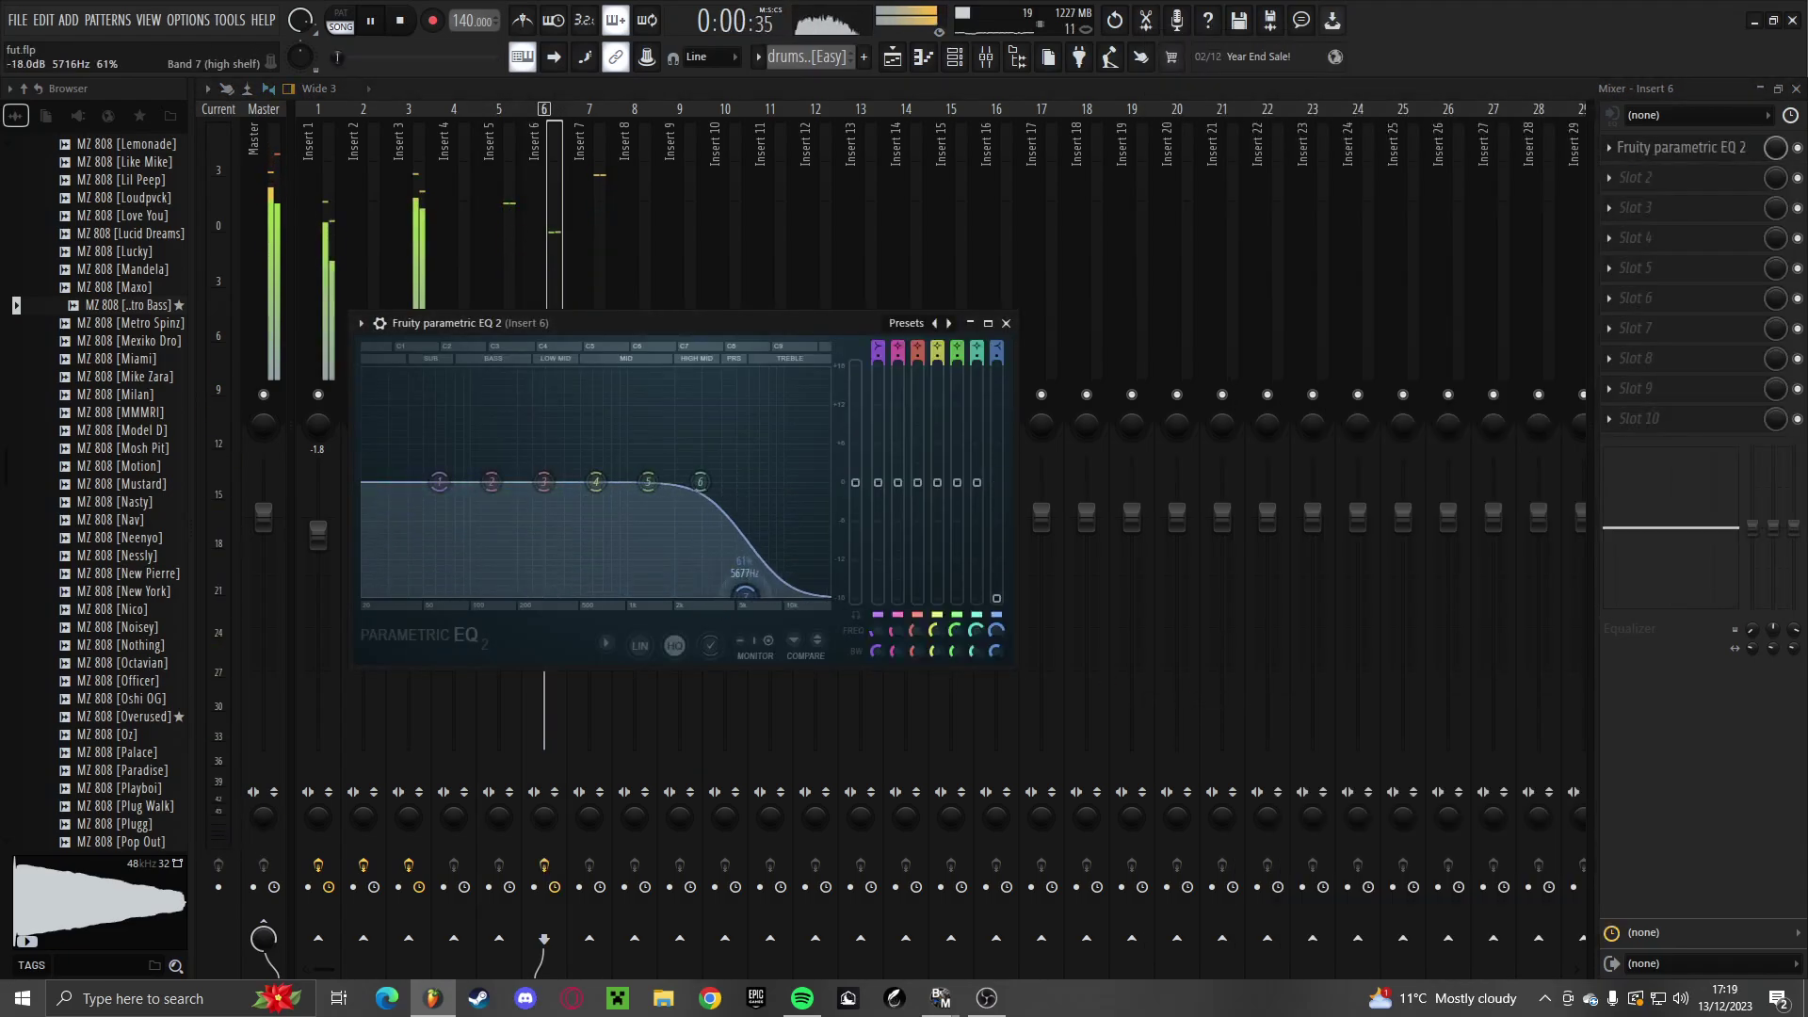
{"action": "left_click", "coordinate": [1006, 323]}
Add Fruity parametric EQ 2 to Insert 5, boost band 6 about 5.3 dB near 5.7 kHz, and close the EQ and mixer
{"action": "left_click", "coordinate": [499, 337]}
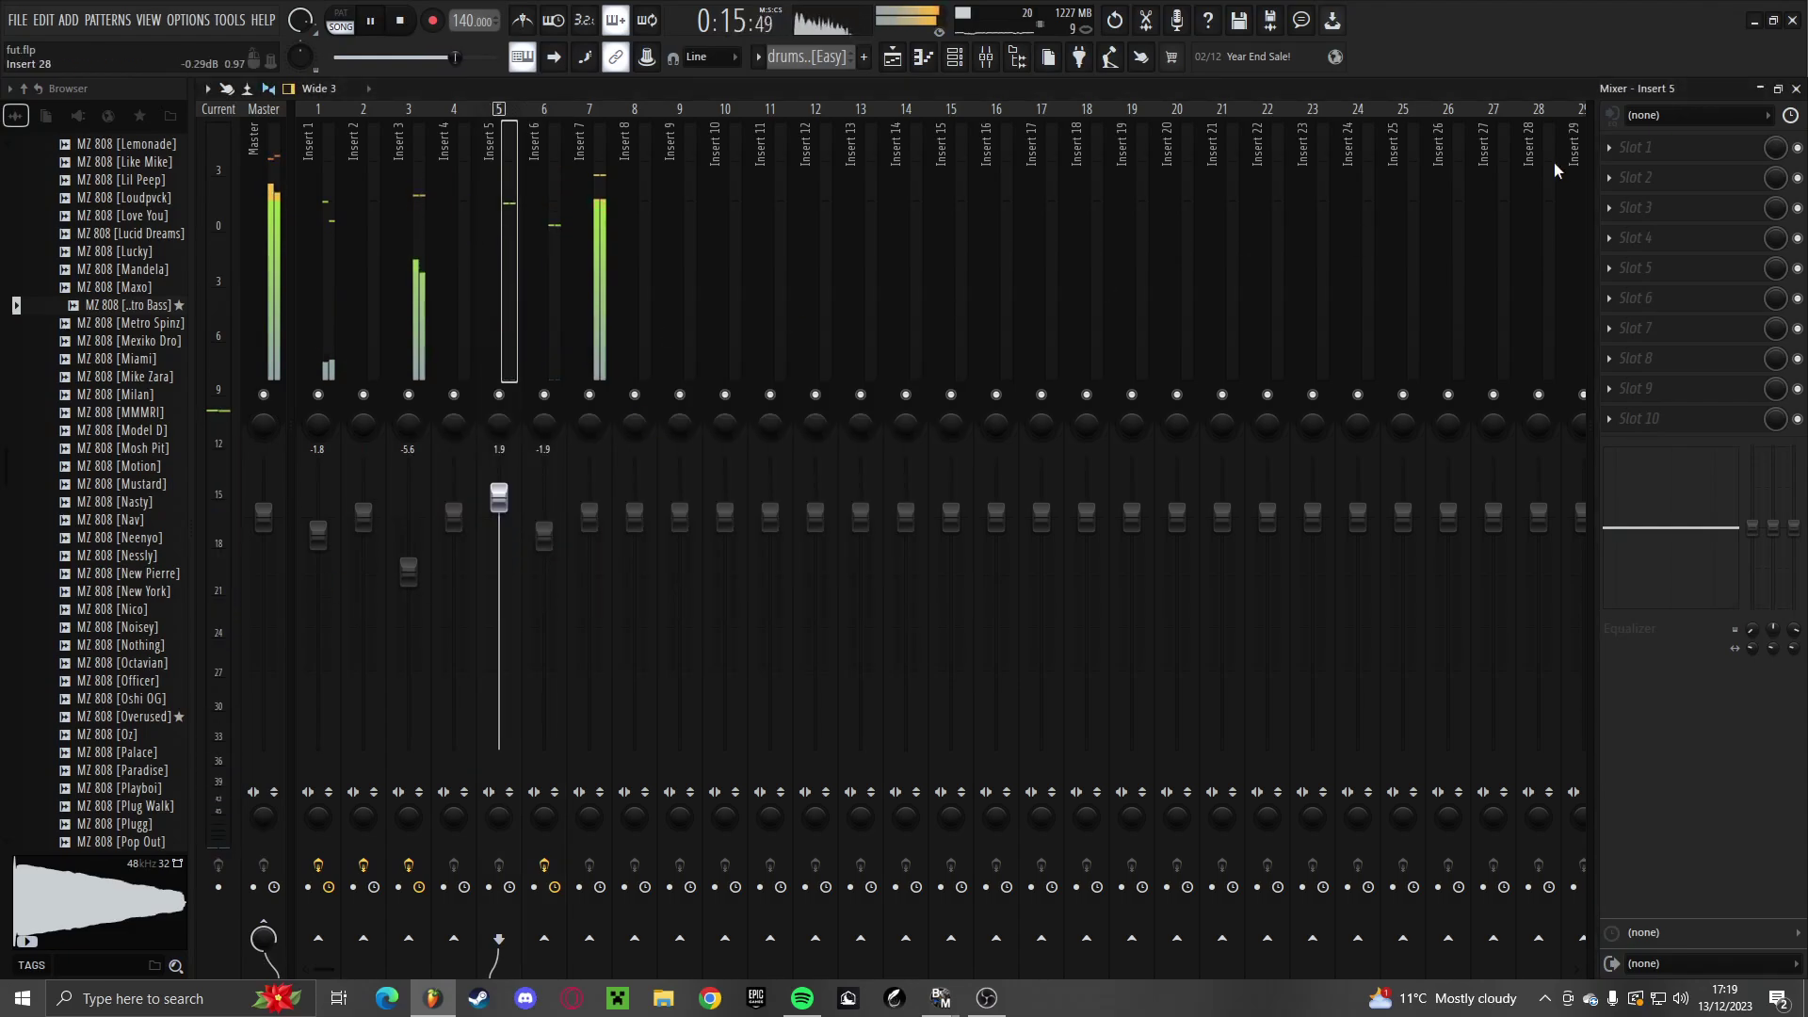
{"action": "left_click", "coordinate": [1646, 149]}
{"action": "mouse_move", "coordinate": [1641, 171]}
{"action": "left_click", "coordinate": [1228, 702]}
{"action": "left_click_drag", "start_coordinate": [651, 433], "coordinate": [696, 400]}
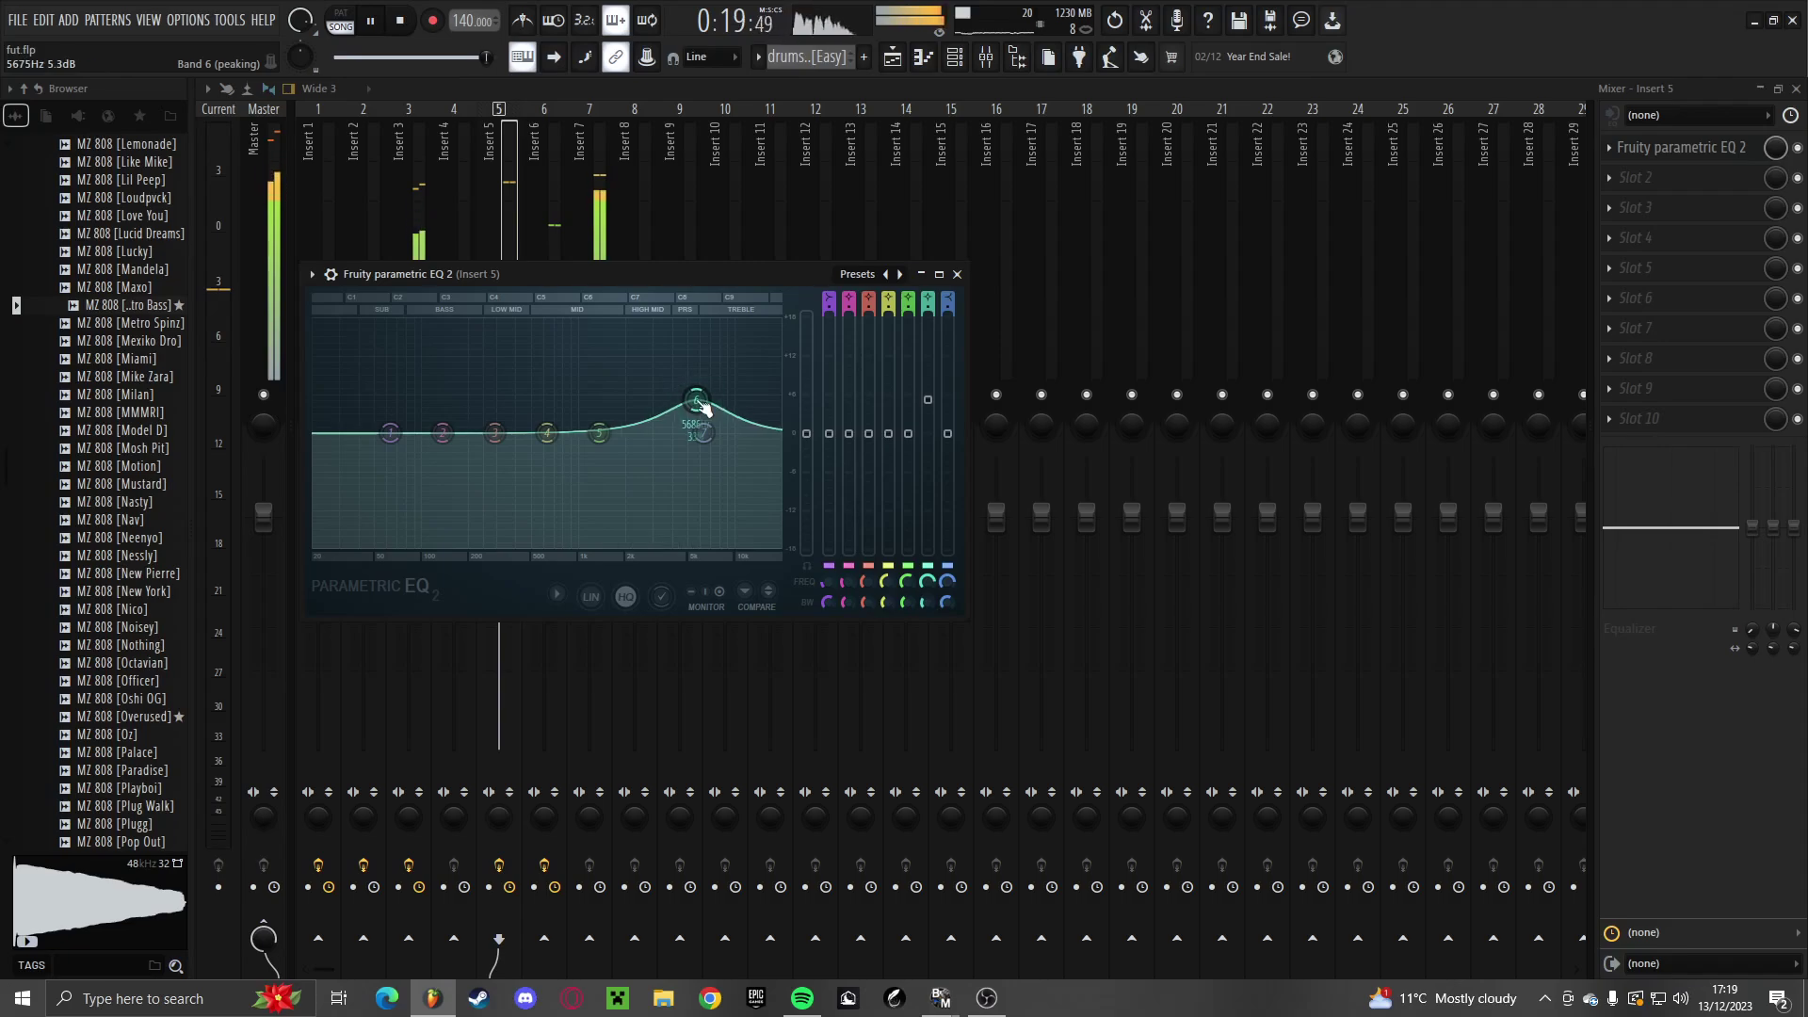
{"action": "key", "text": "Escape"}
{"action": "key", "text": "Escape"}
Collapse the 808s folder in the browser and play the arrangement from bar 9
{"action": "scroll", "coordinate": [126, 526], "scroll_direction": "up", "scroll_amount": 10}
{"action": "key", "text": "space"}
{"action": "key", "text": "space"}
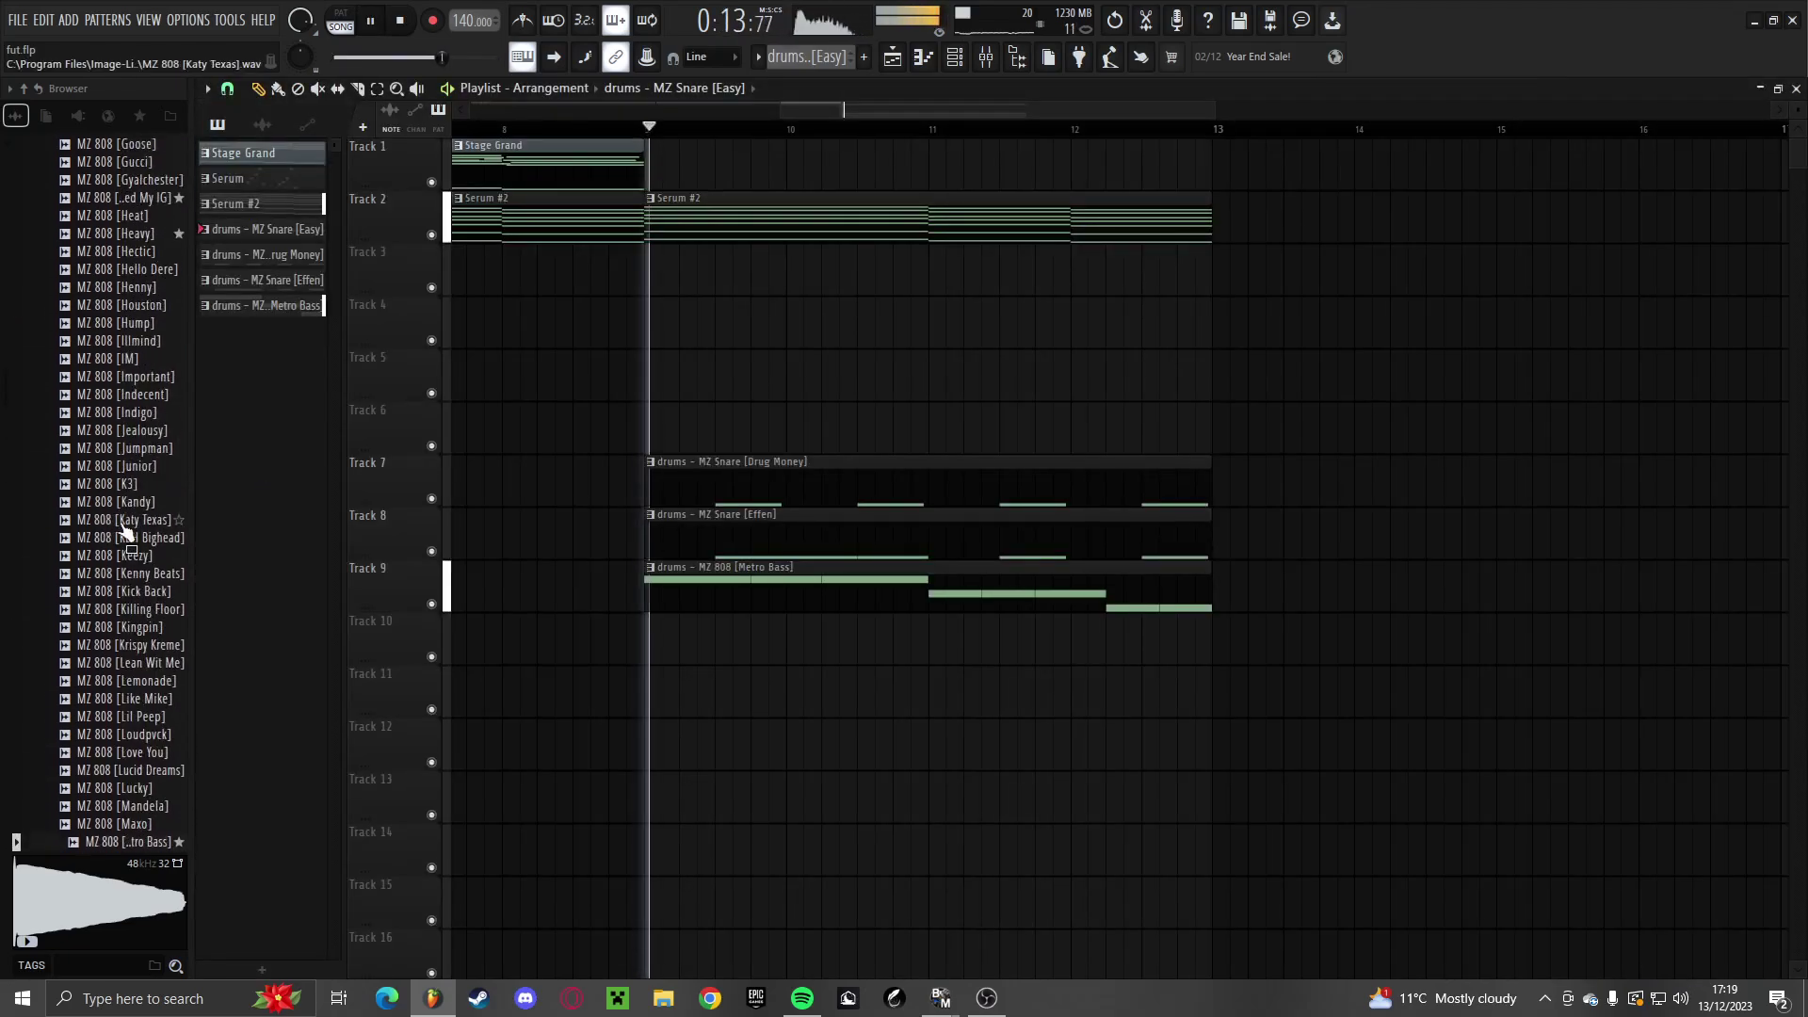
{"action": "scroll", "coordinate": [127, 556], "scroll_direction": "up", "scroll_amount": 15}
{"action": "left_click", "coordinate": [109, 568]}
{"action": "key", "text": "space"}
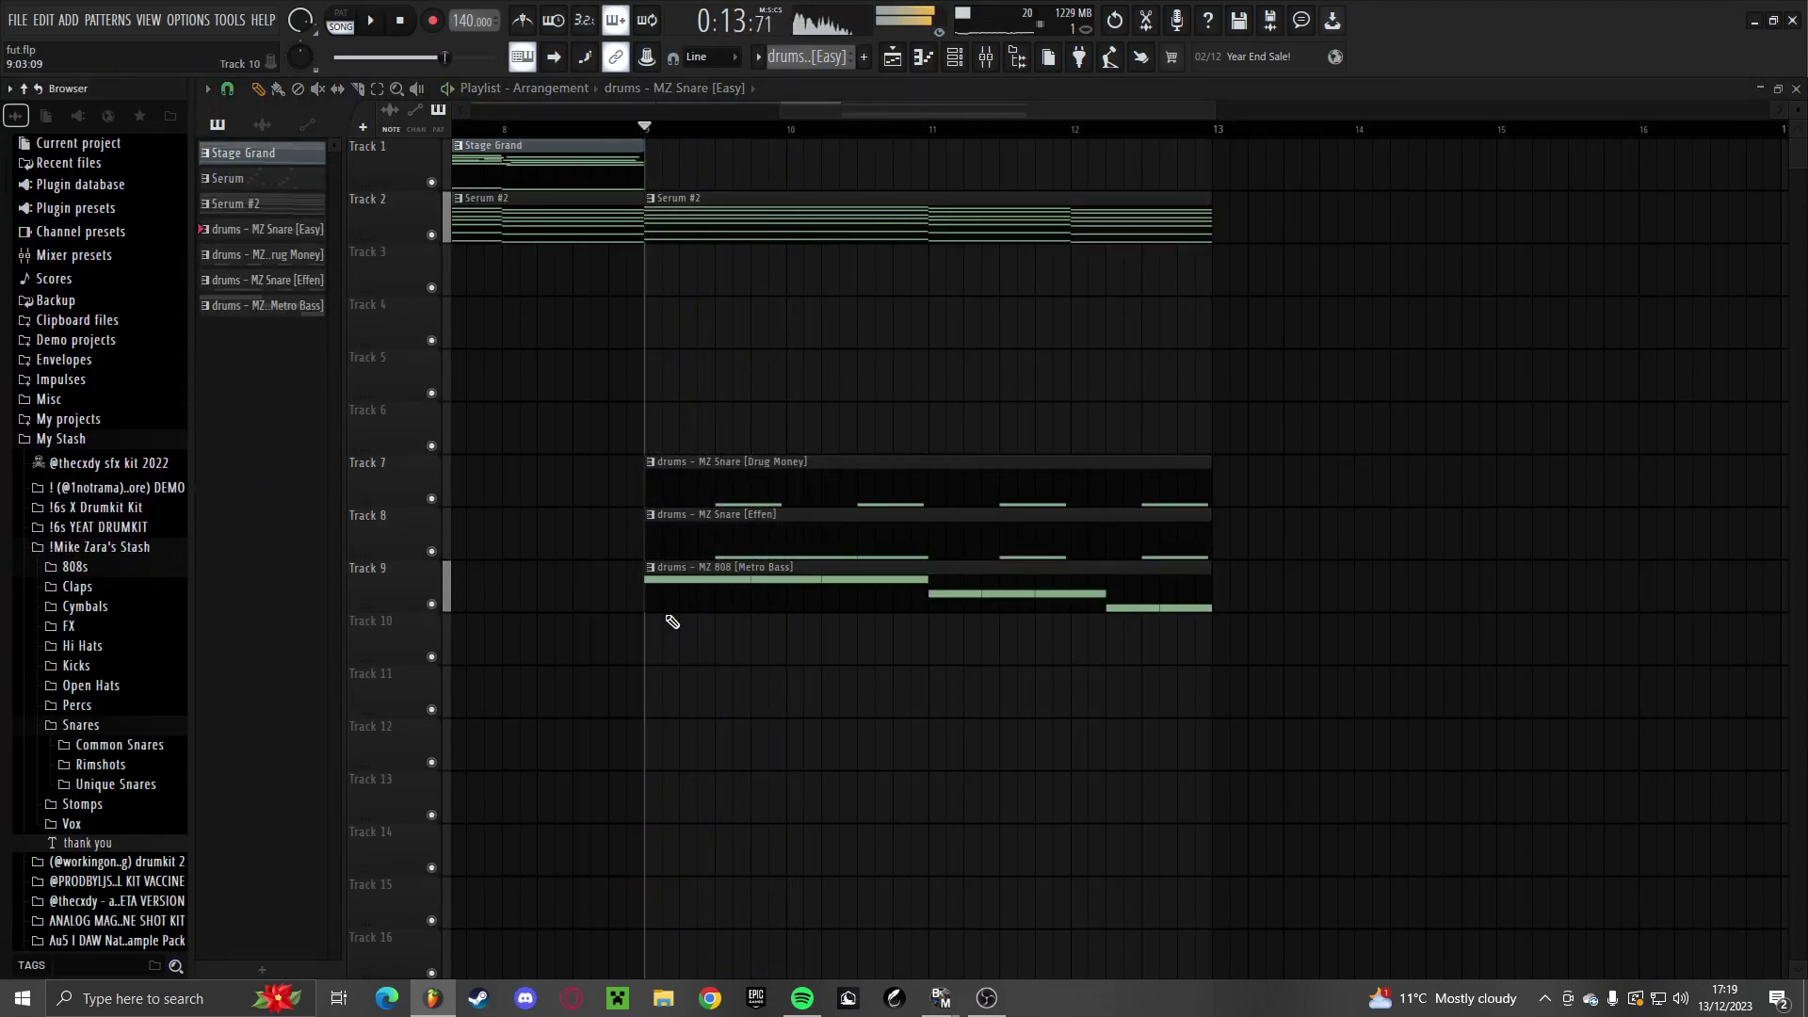
{"action": "key", "text": "space"}
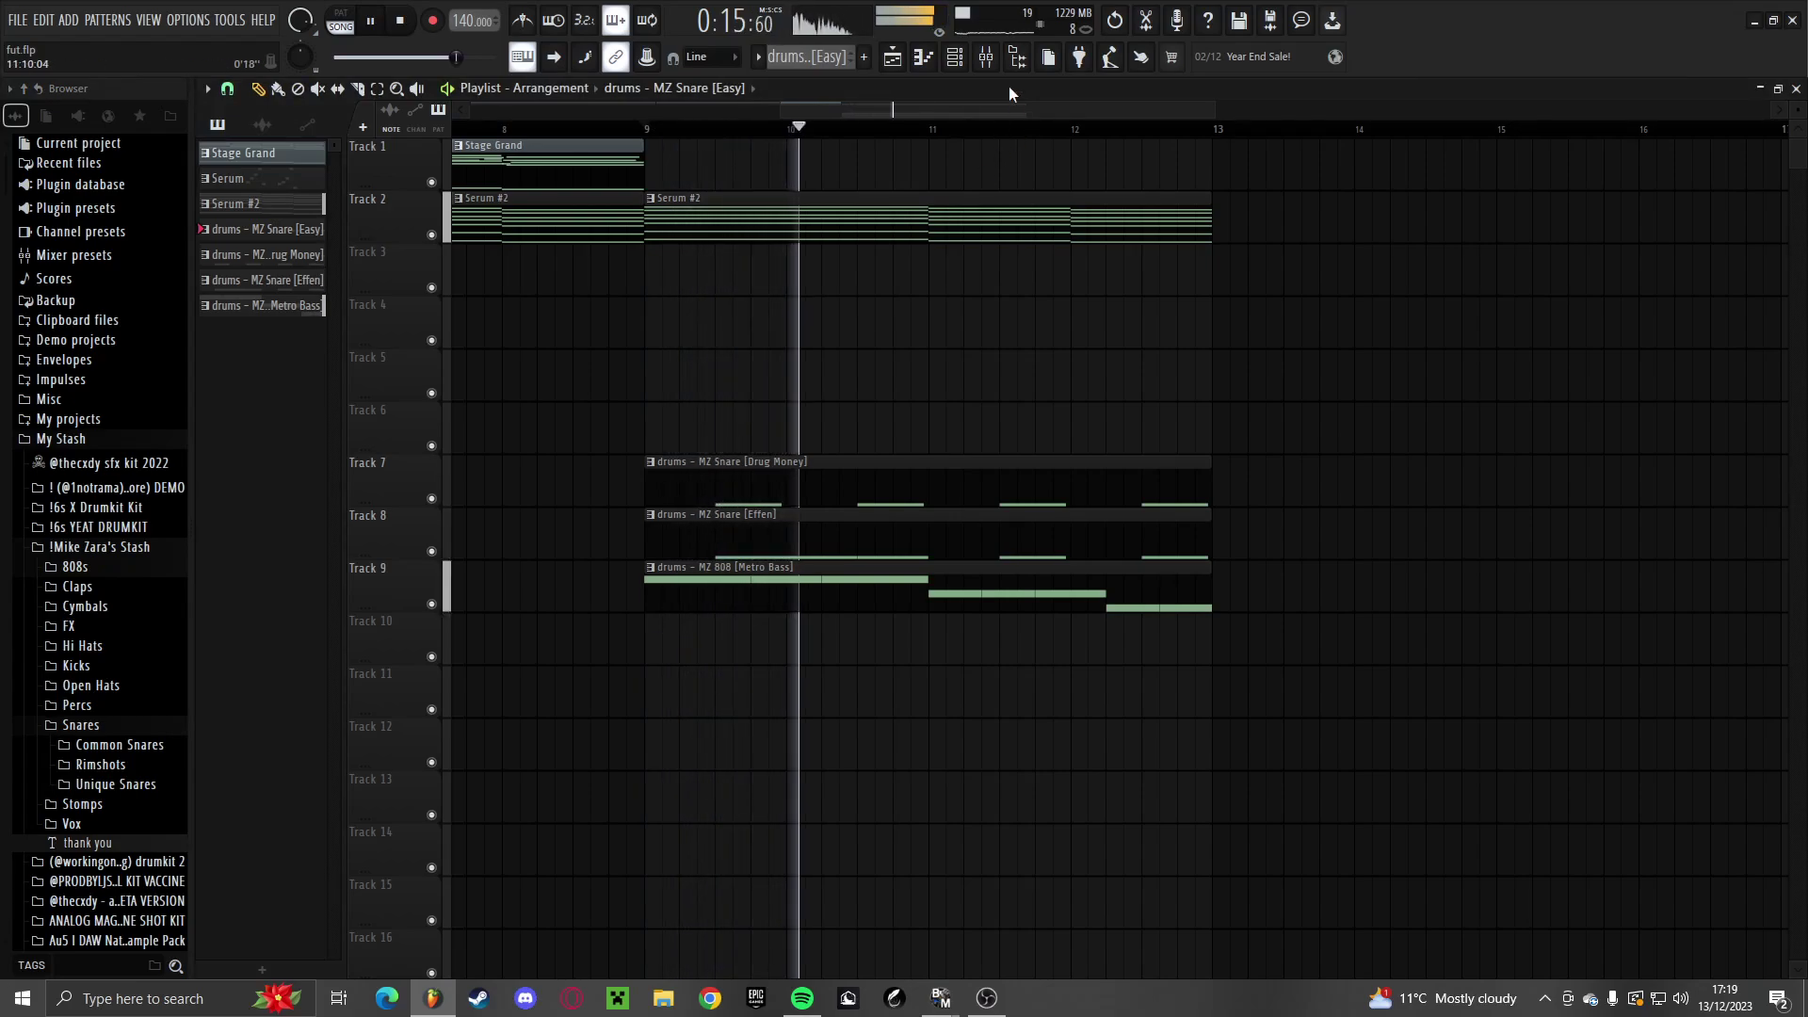
Select the melody and MZ 808 [Metro Bass] patterns, transpose them by 1 semitone and play the result
{"action": "left_click", "coordinate": [273, 204]}
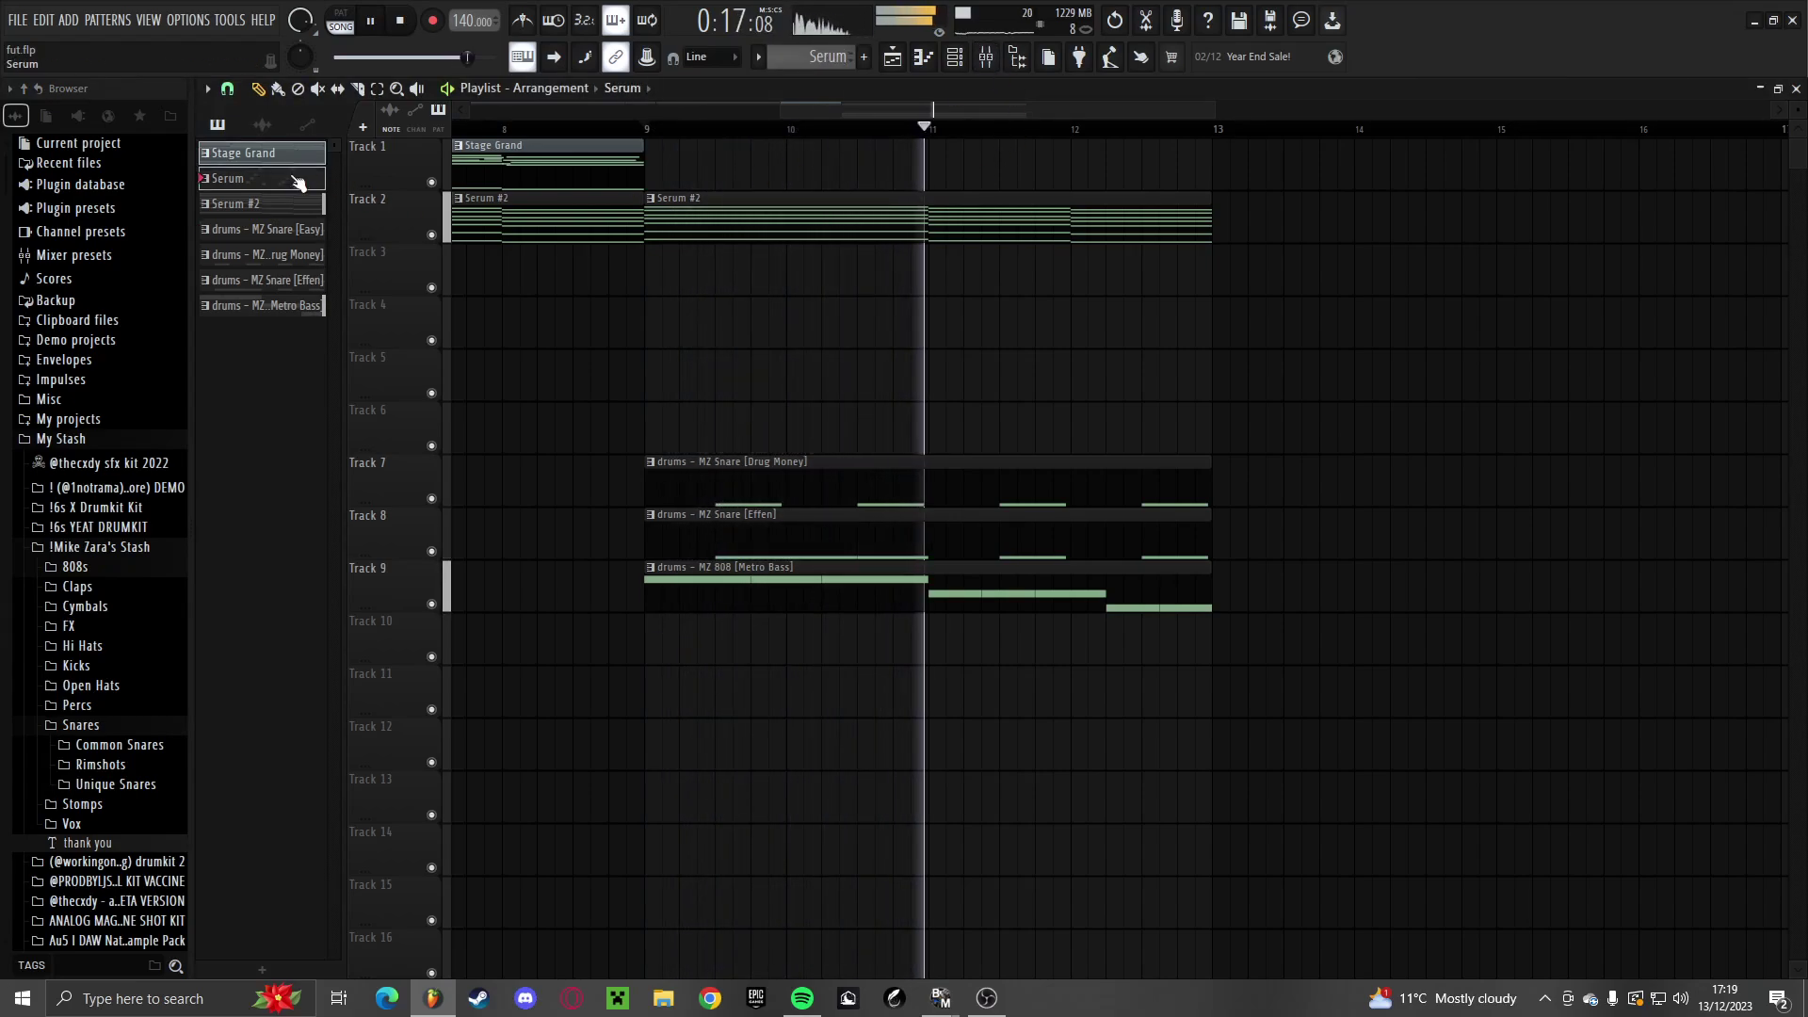
{"action": "key", "text": "space"}
{"action": "right_click", "coordinate": [251, 309]}
{"action": "left_click", "coordinate": [304, 491]}
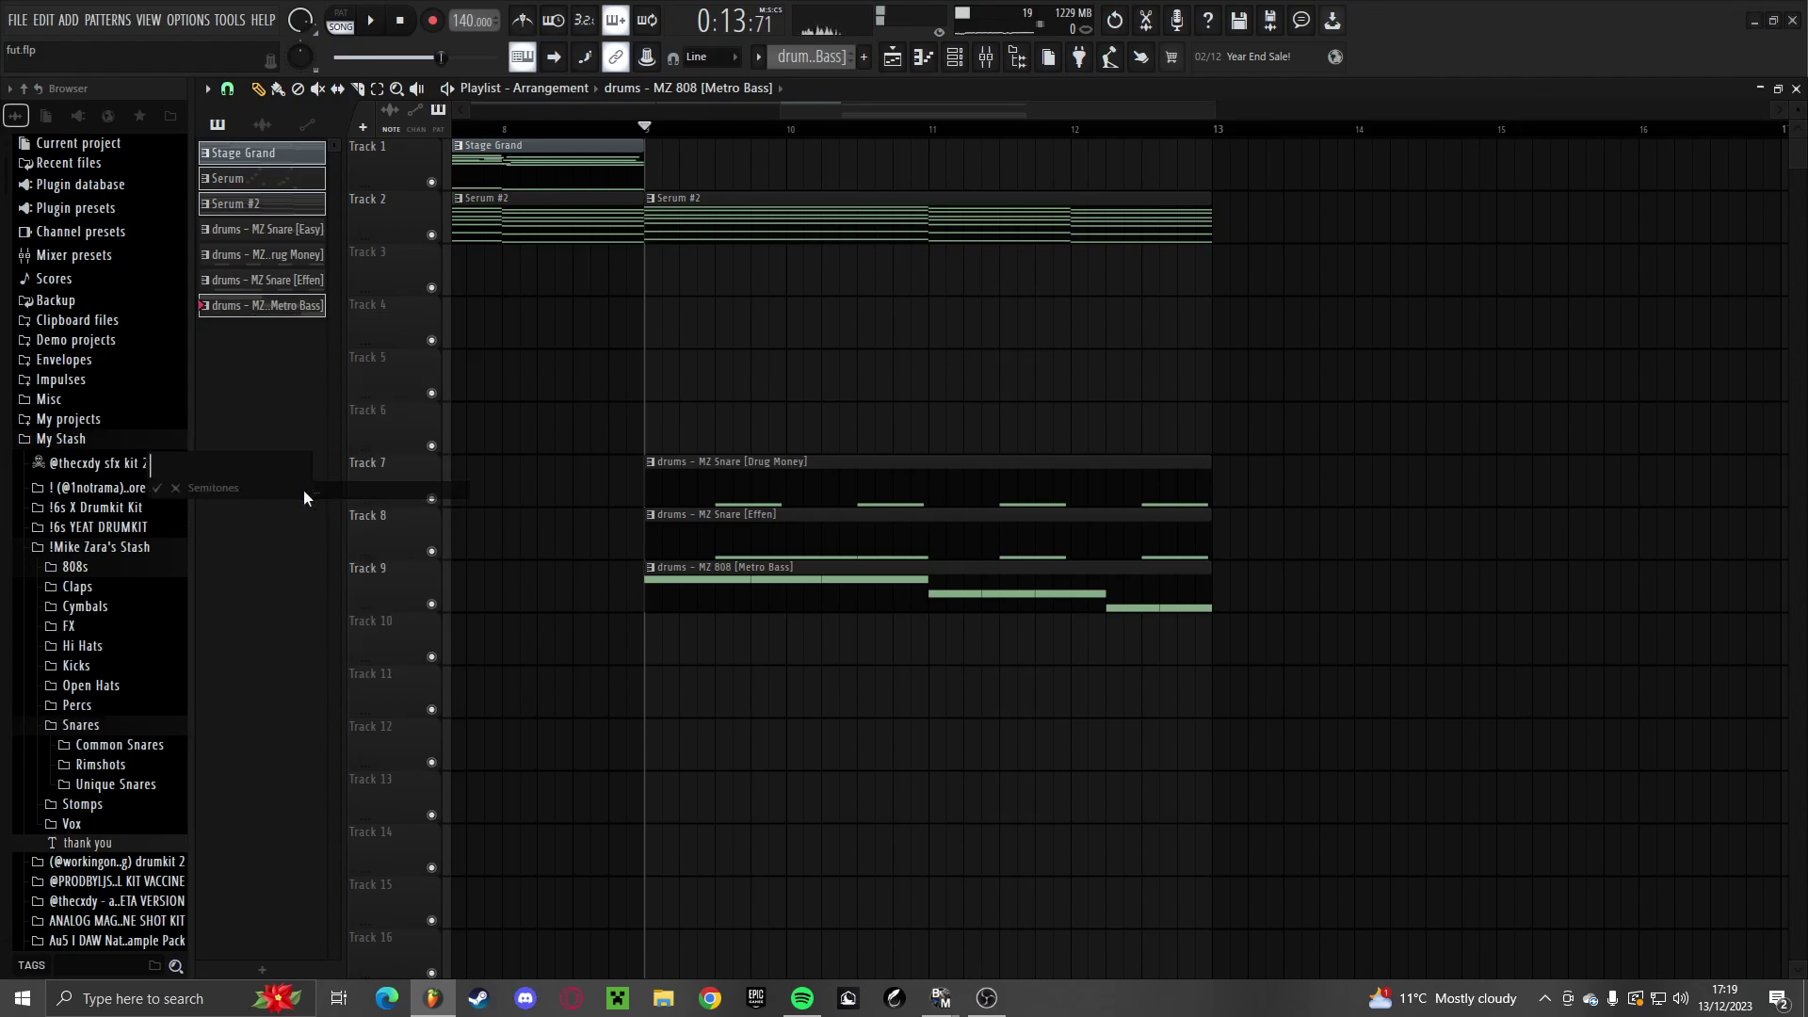
{"action": "type", "text": "1"}
{"action": "key", "text": "Return"}
{"action": "key", "text": "space"}
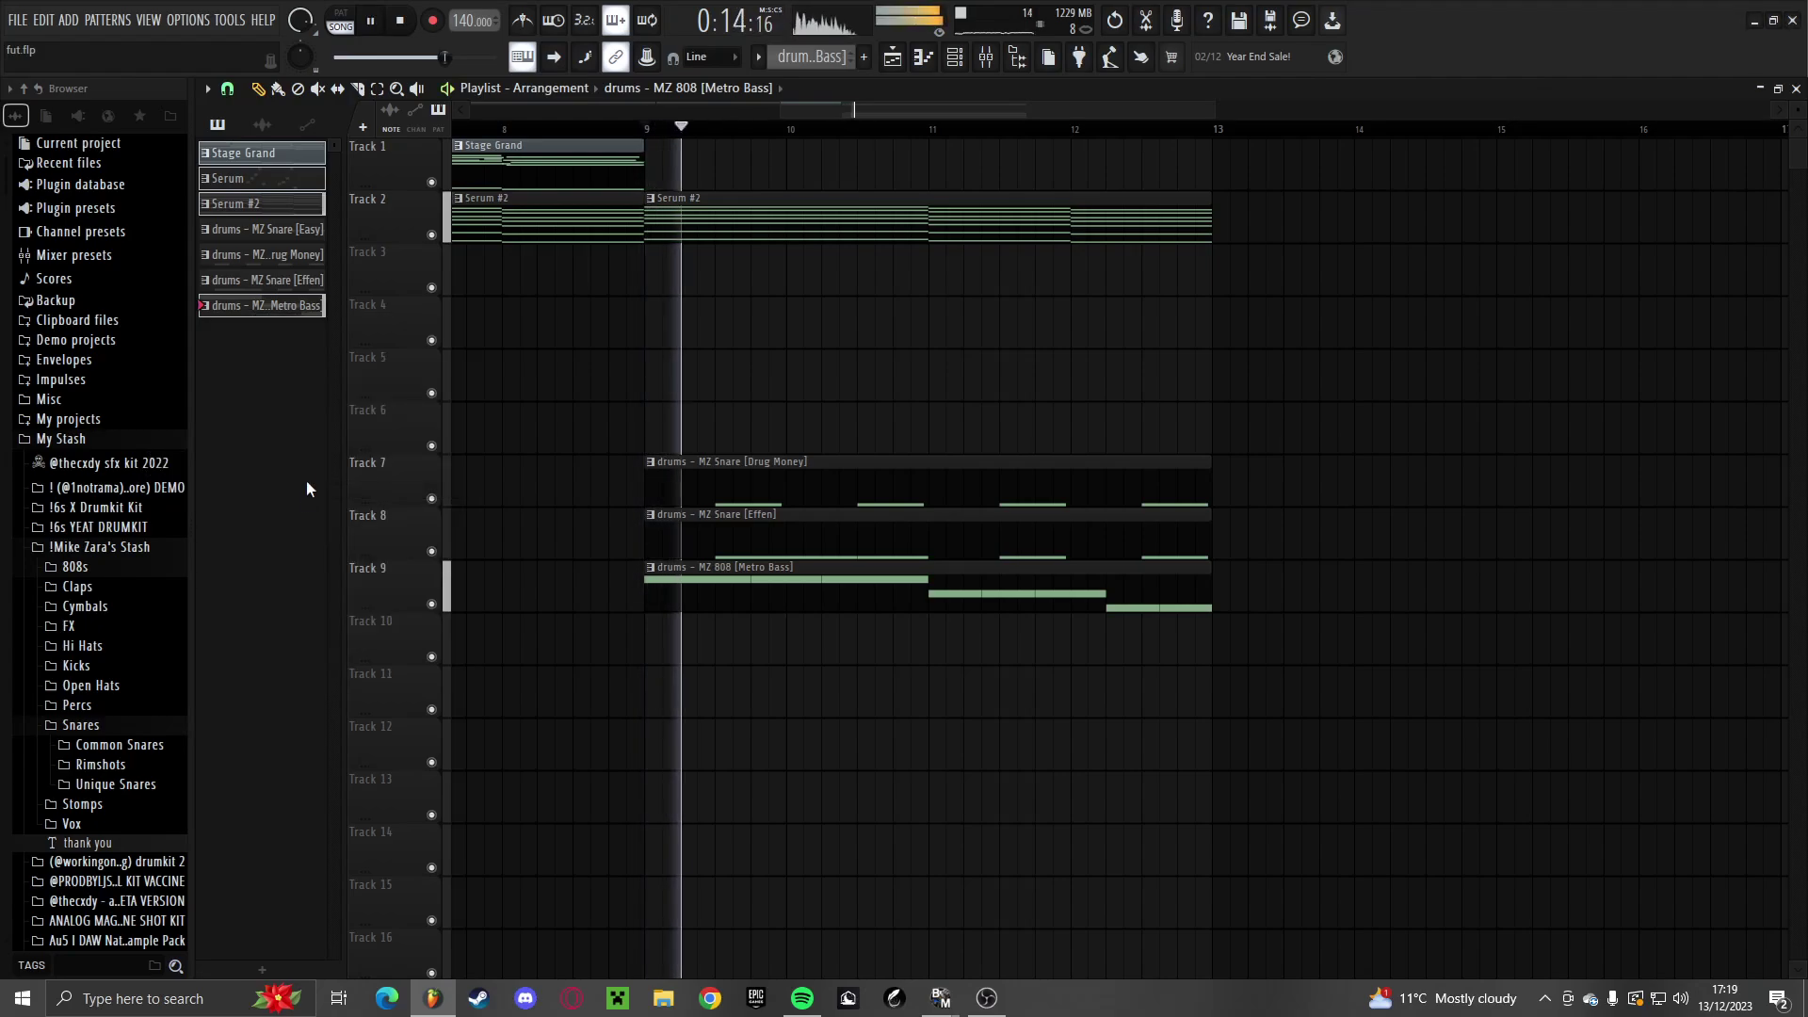
Transpose the selected patterns by semitones a second time and play the arrangement to compare
{"action": "right_click", "coordinate": [286, 156]}
{"action": "left_click", "coordinate": [343, 334]}
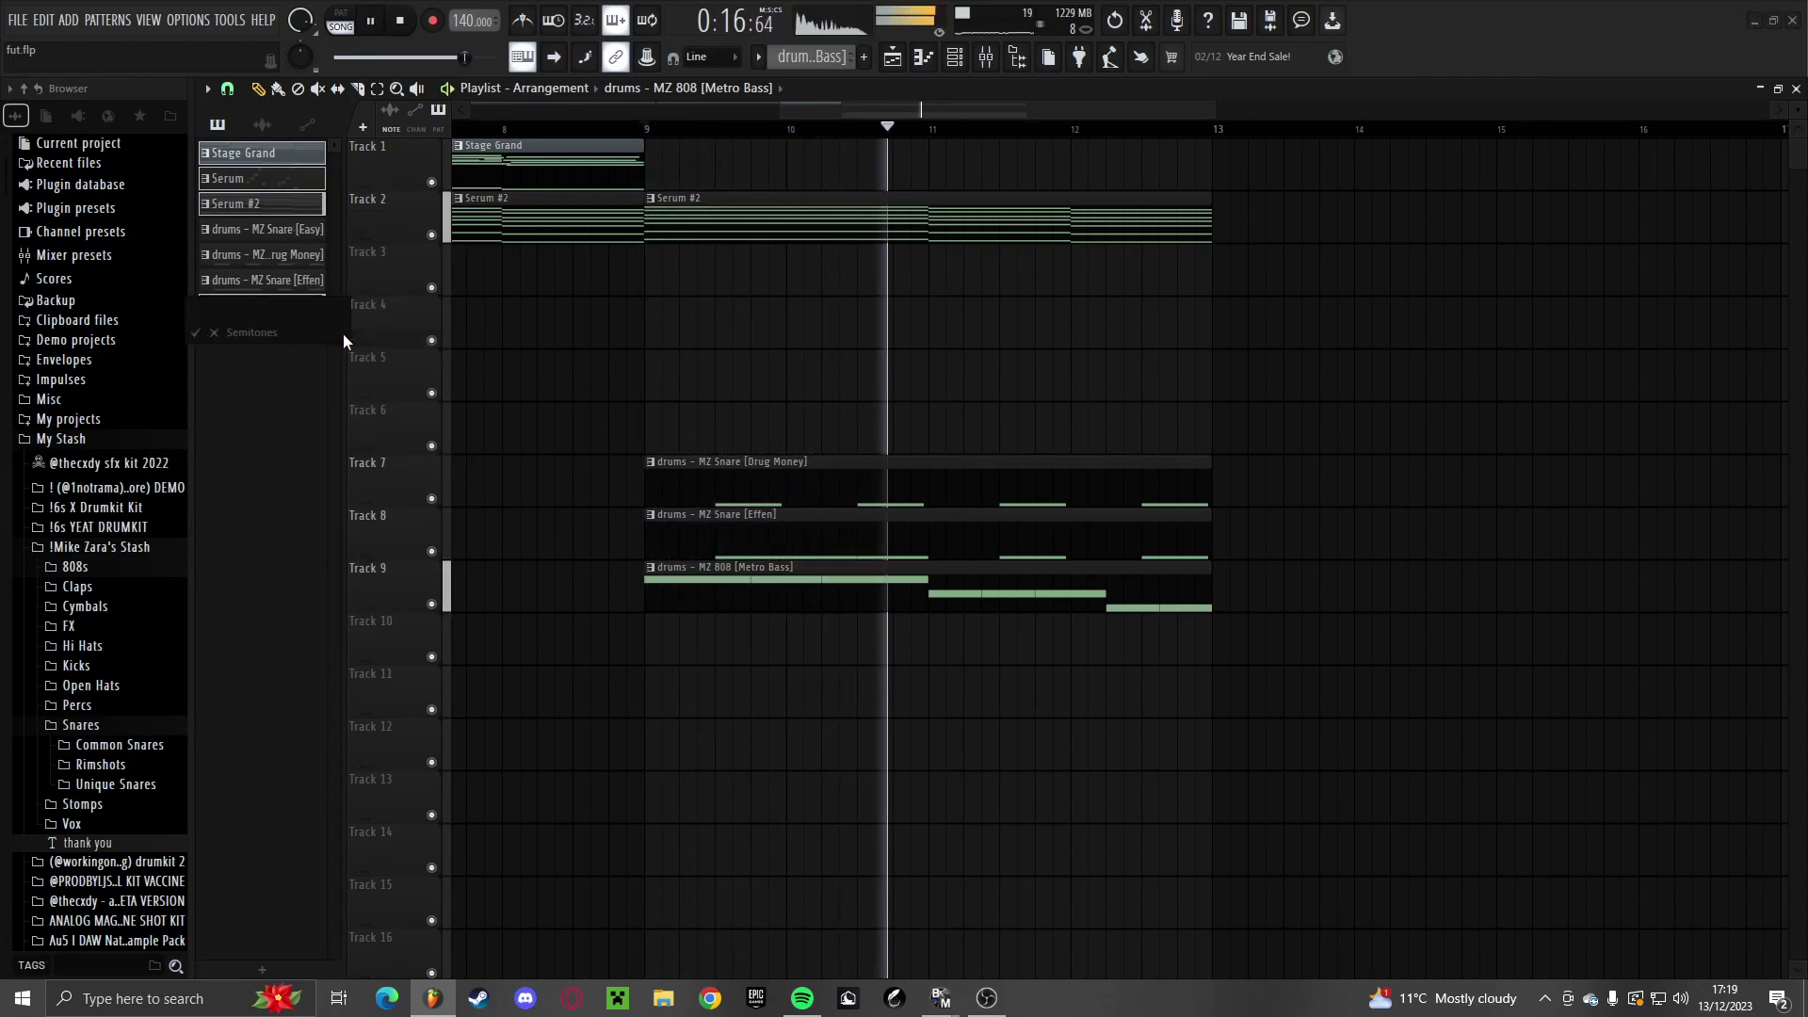
{"action": "key", "text": "Return"}
{"action": "key", "text": "space"}
{"action": "key", "text": "space"}
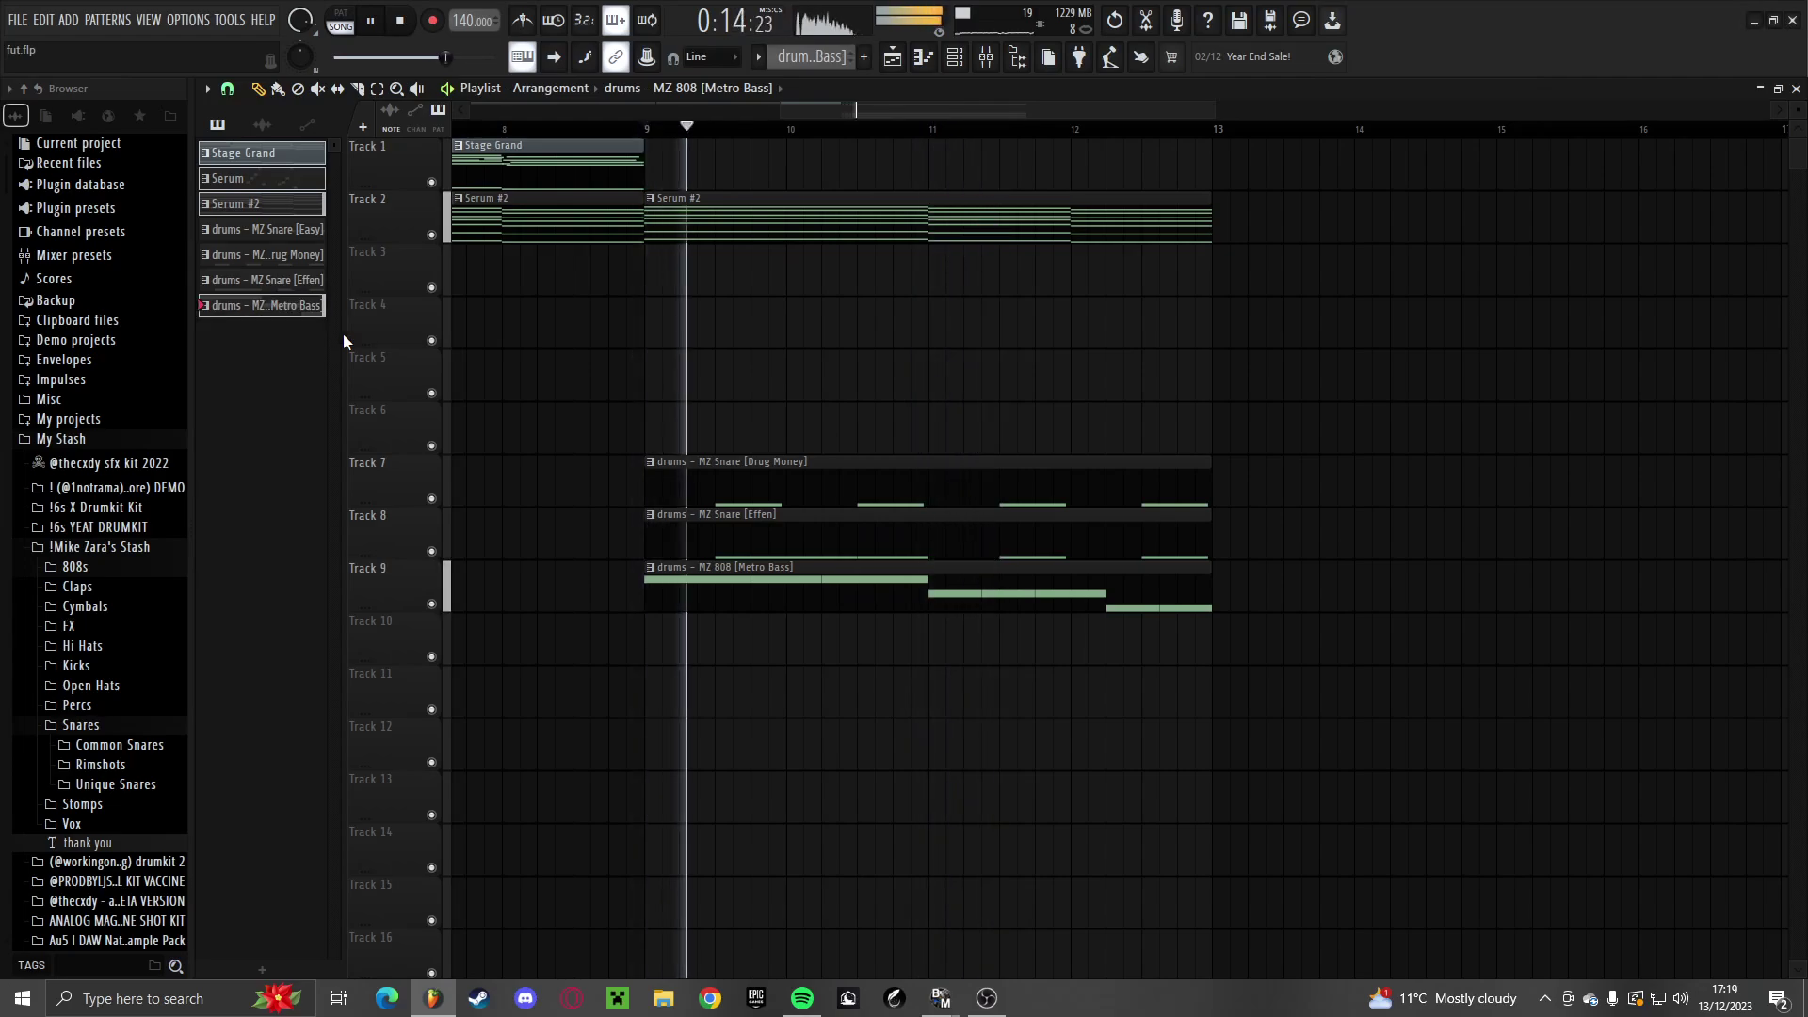
{"action": "key", "text": "space"}
Open the MZ 808 [Metro Bass] clip in the piano roll, audition its notes and return to the playlist
{"action": "double_click", "coordinate": [702, 603]}
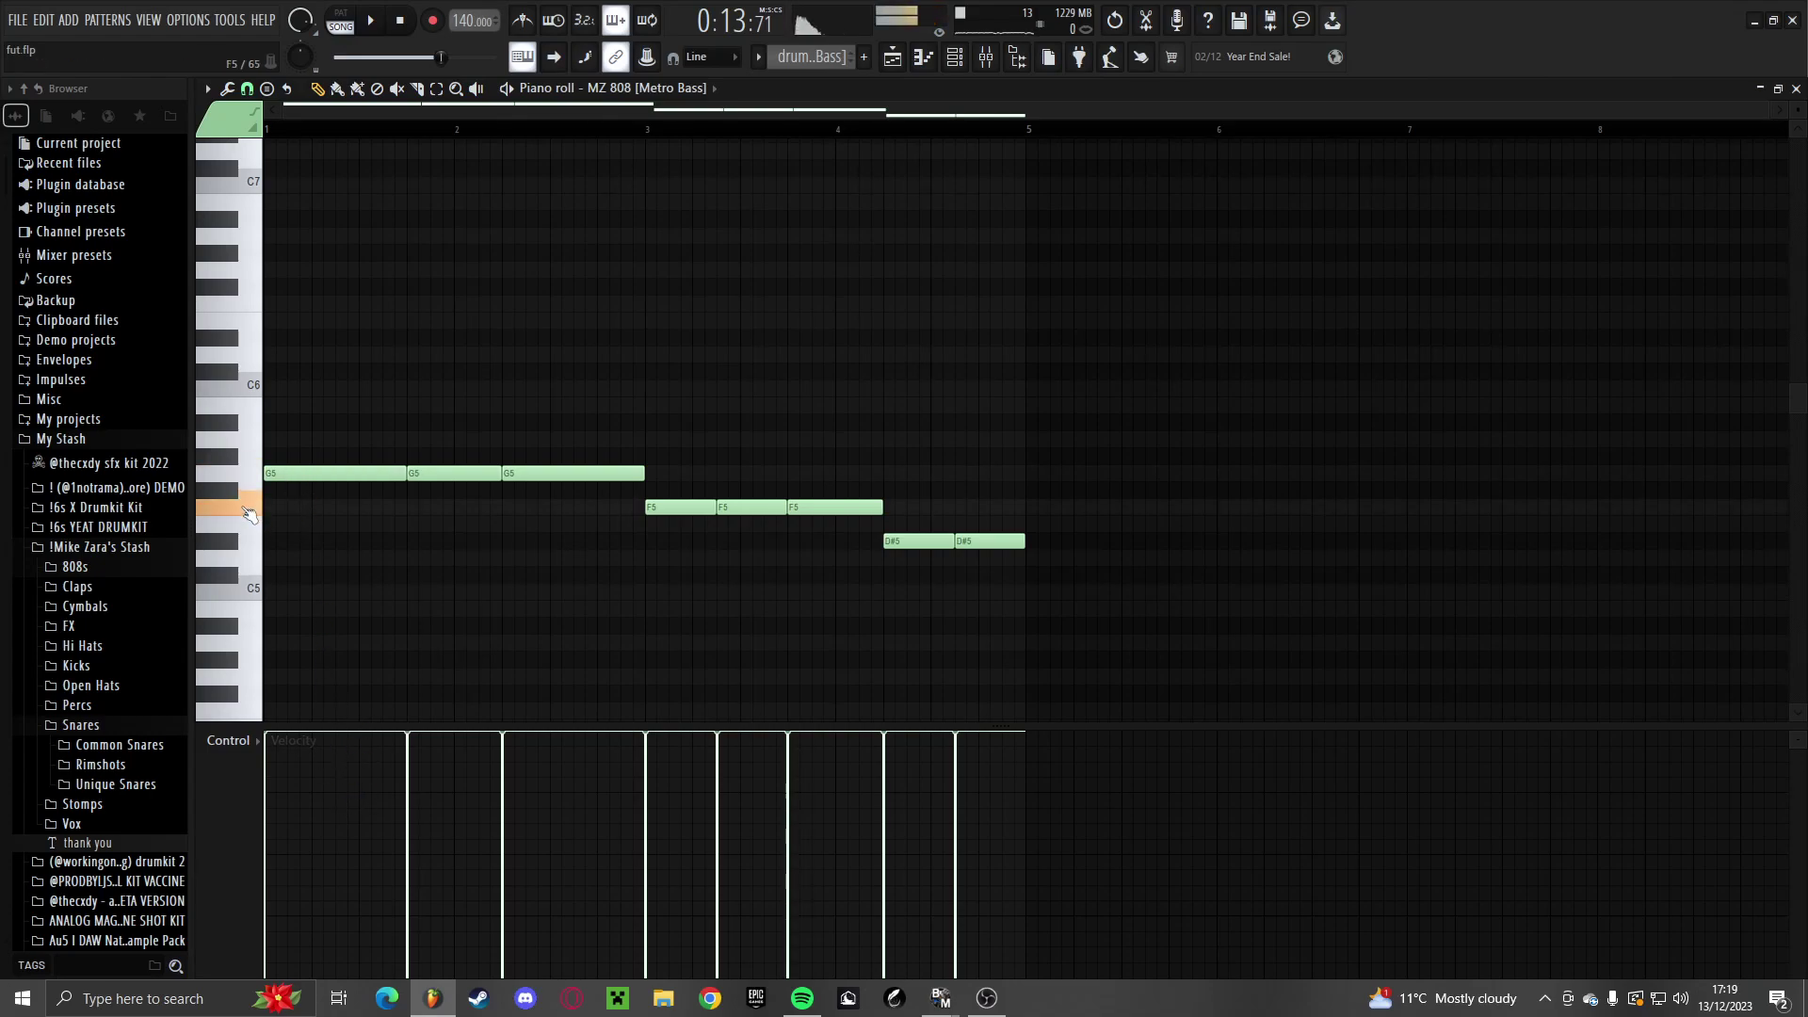
{"action": "left_click_drag", "start_coordinate": [287, 531], "coordinate": [203, 489]}
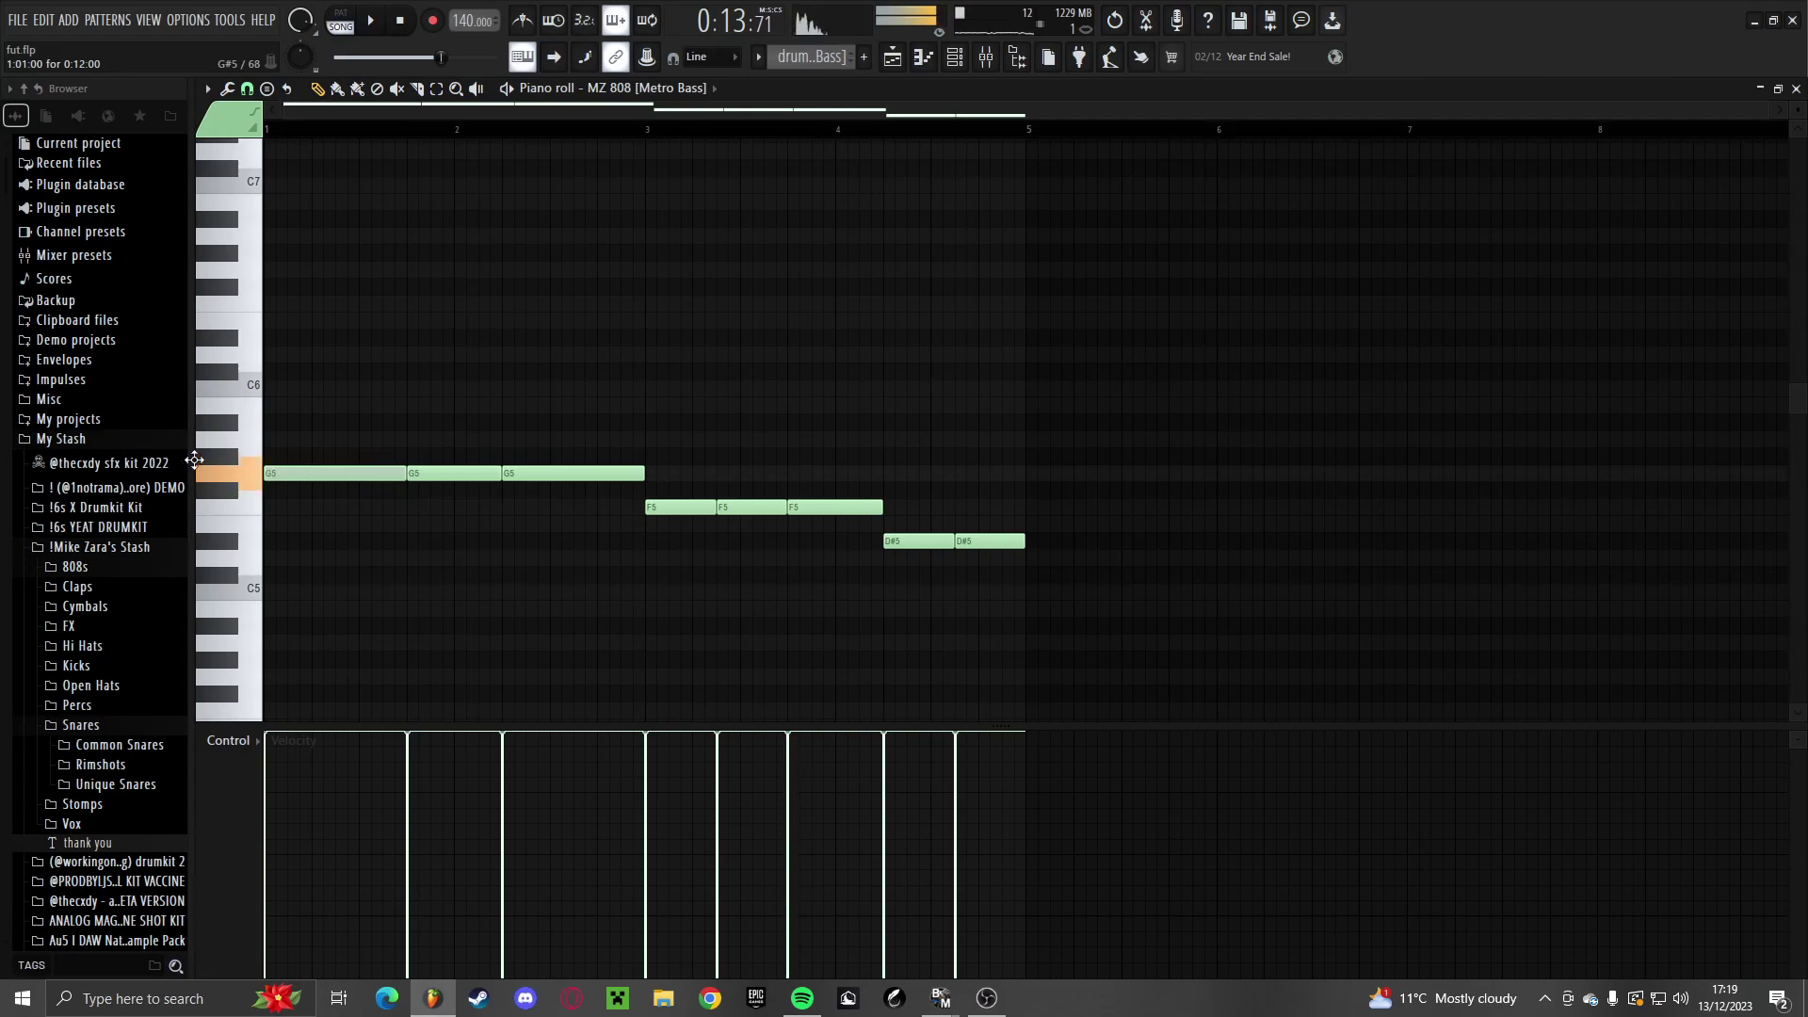
{"action": "left_click_drag", "start_coordinate": [194, 459], "coordinate": [194, 469]}
{"action": "key", "text": "F5"}
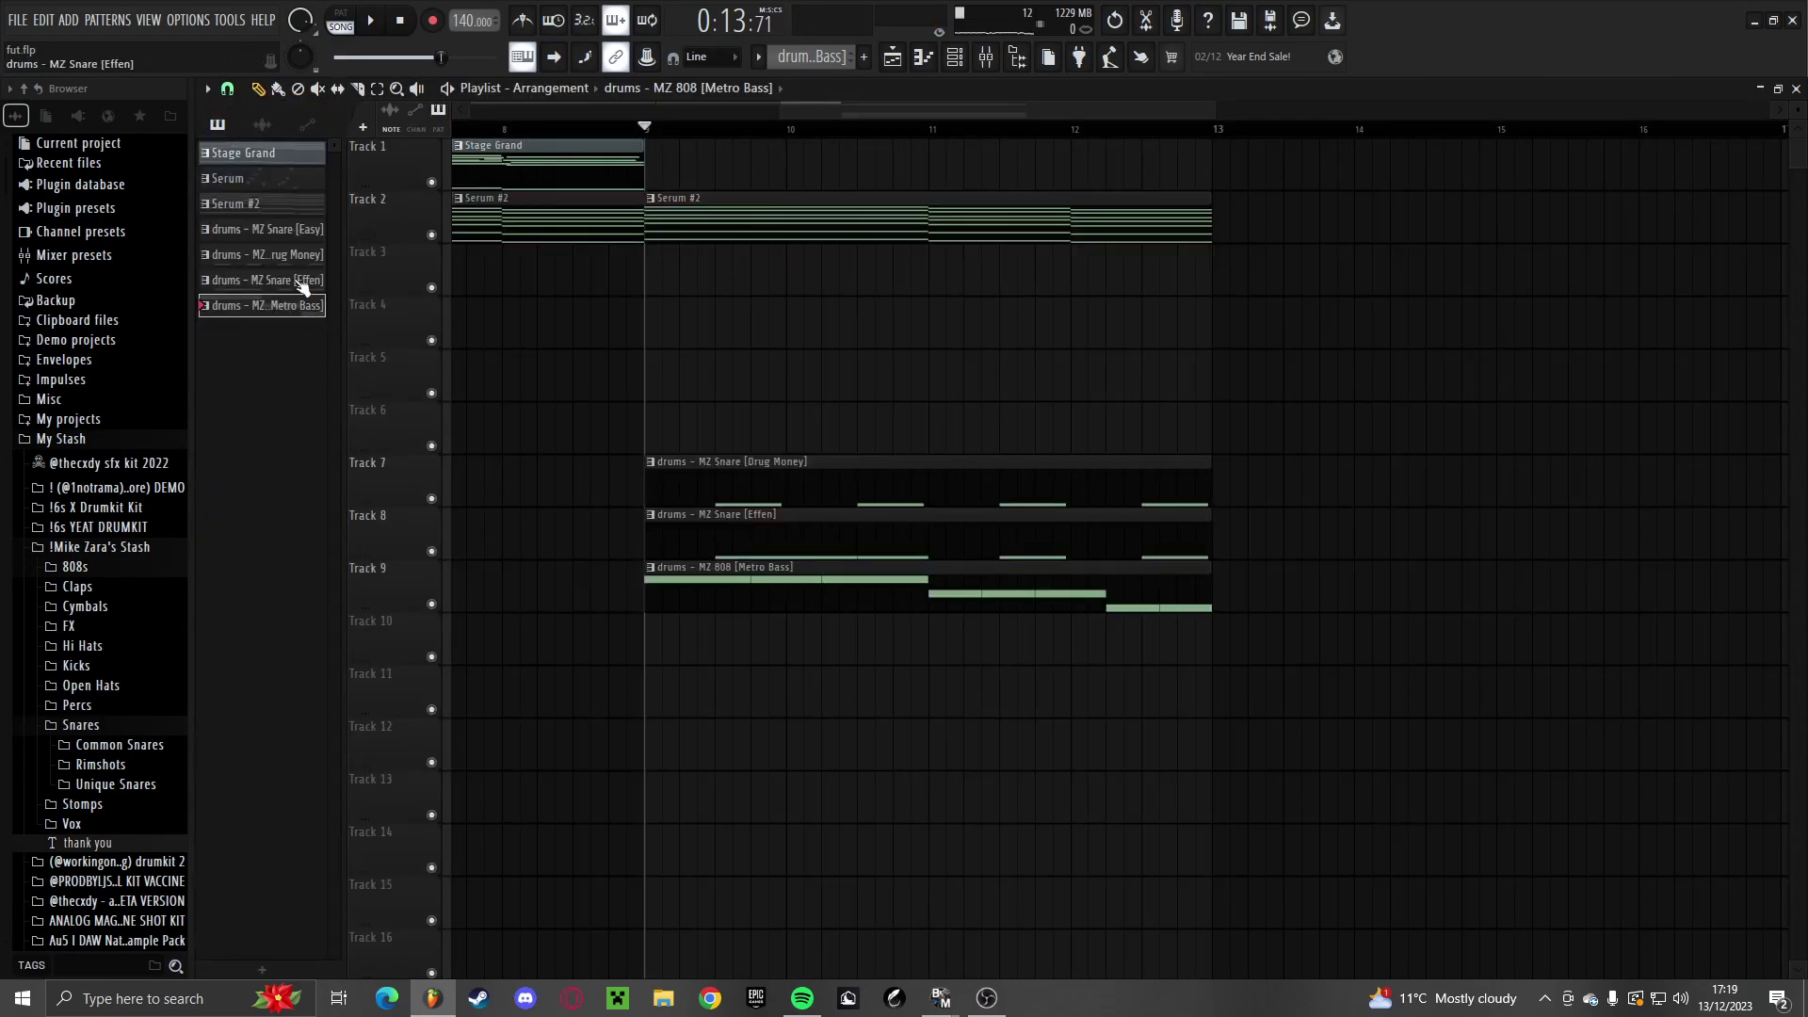
Play the arrangement and load Fruity Soft Clipper into the first effect slot of mixer insert 7
{"action": "right_click", "coordinate": [293, 154]}
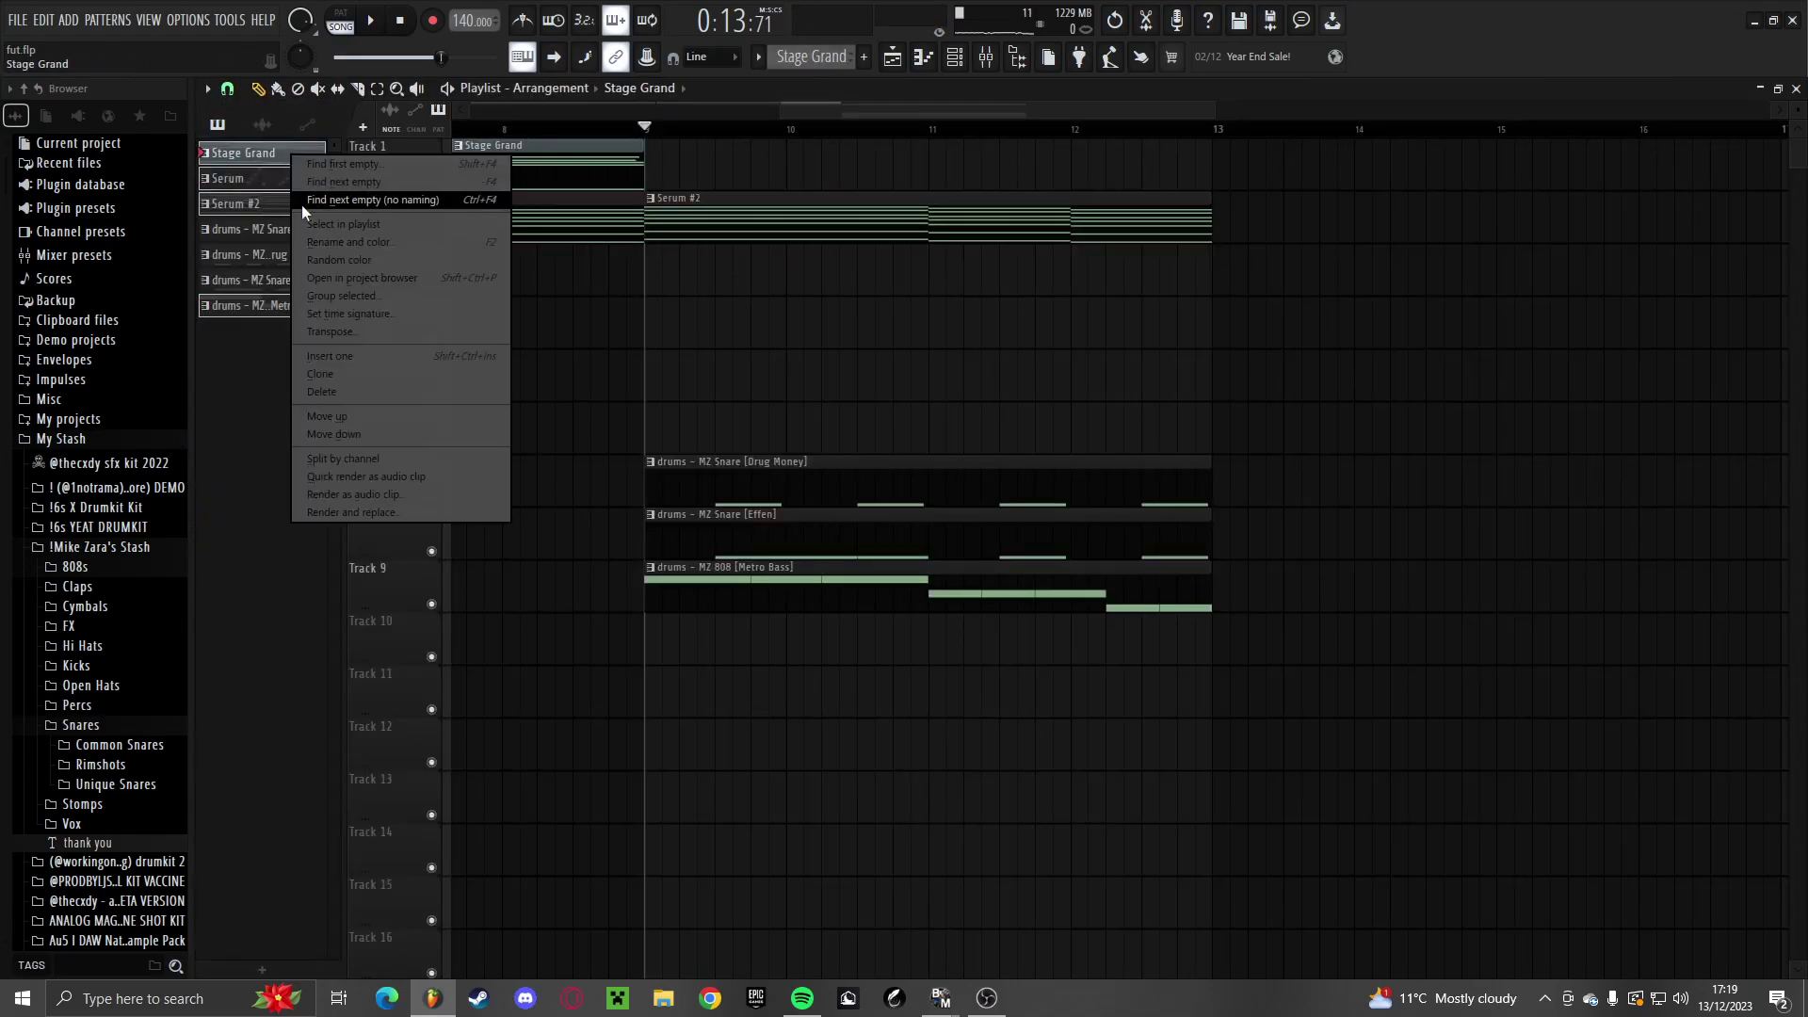
{"action": "key", "text": "Escape"}
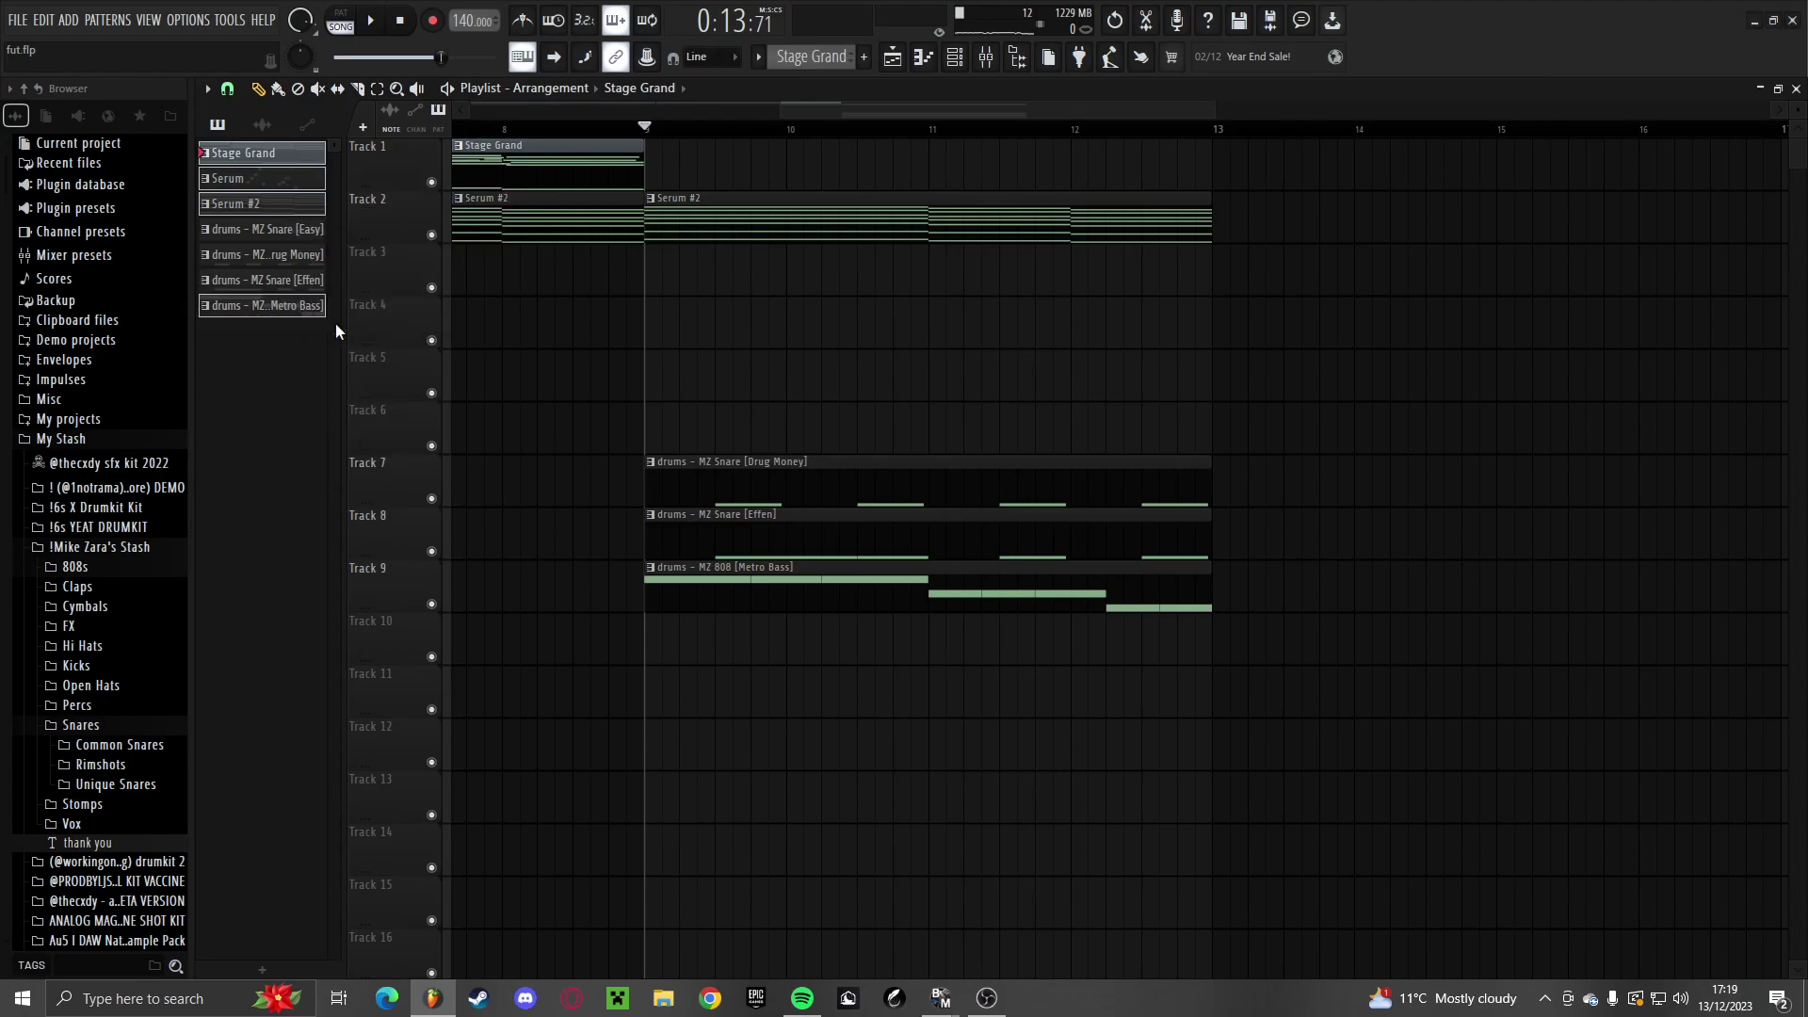
{"action": "key", "text": "space"}
{"action": "key", "text": "F9"}
{"action": "left_click", "coordinate": [597, 292]}
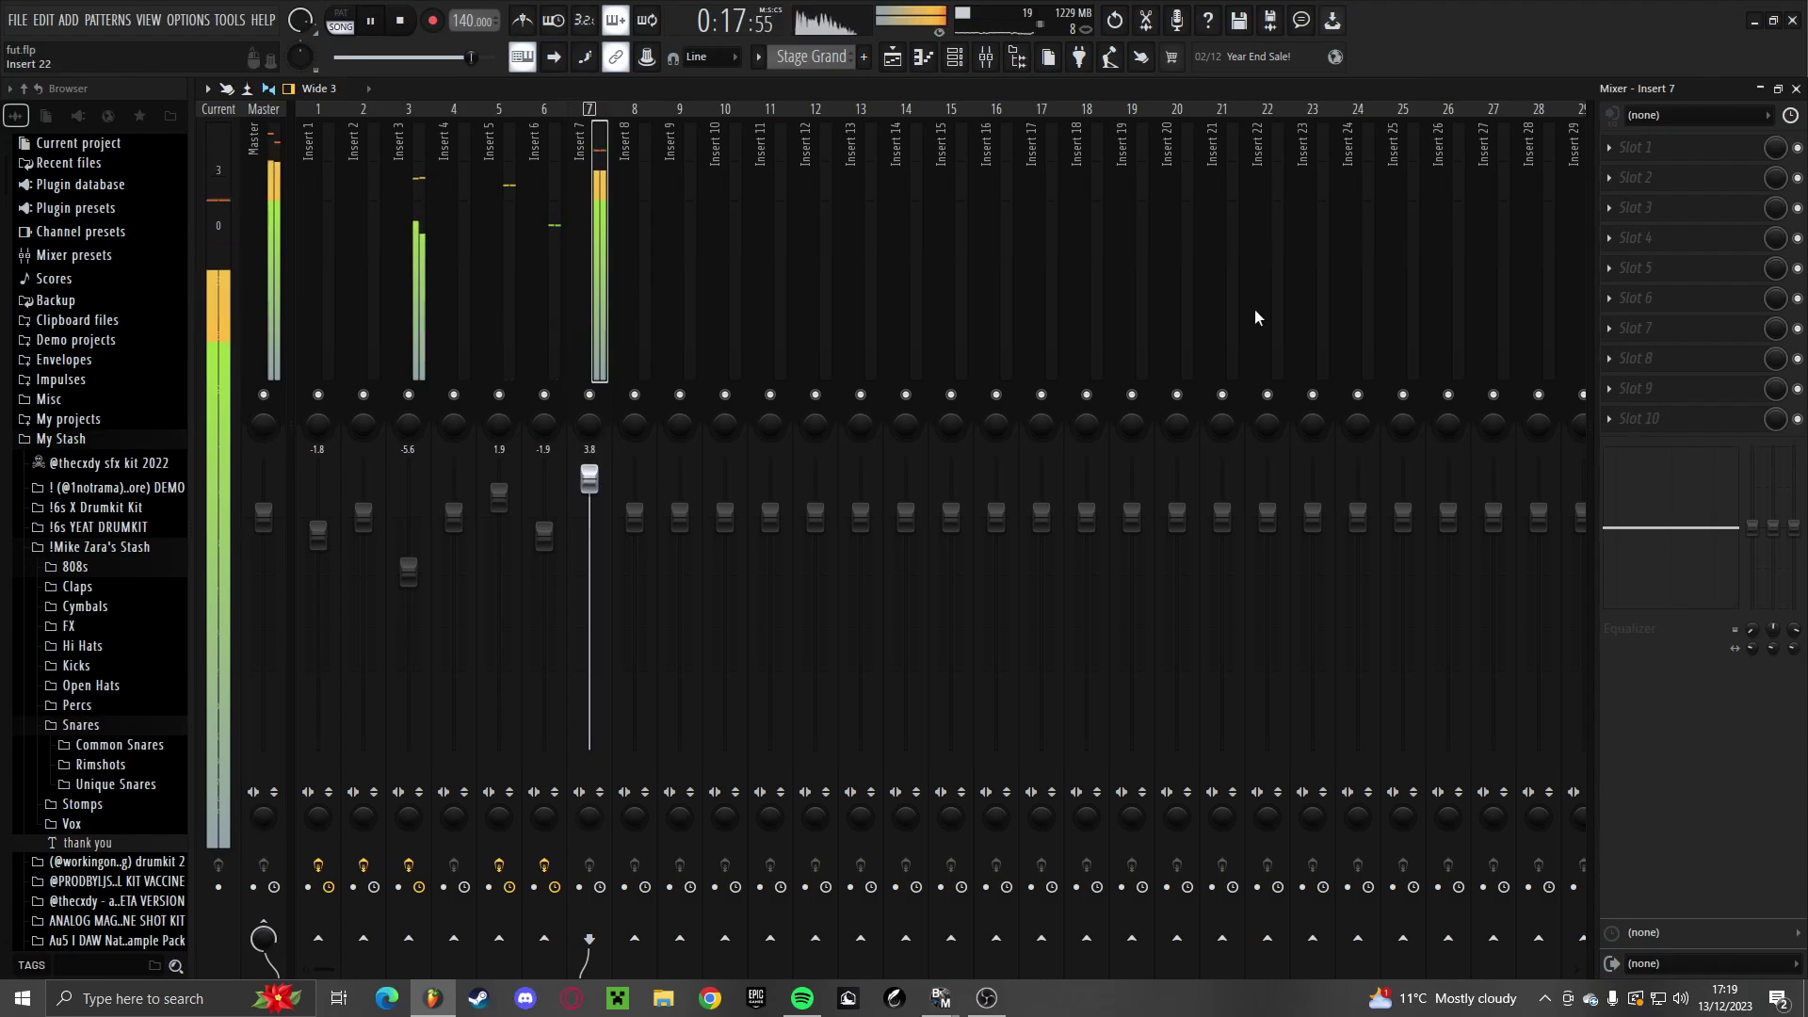
{"action": "left_click", "coordinate": [1644, 146]}
{"action": "mouse_move", "coordinate": [1638, 171]}
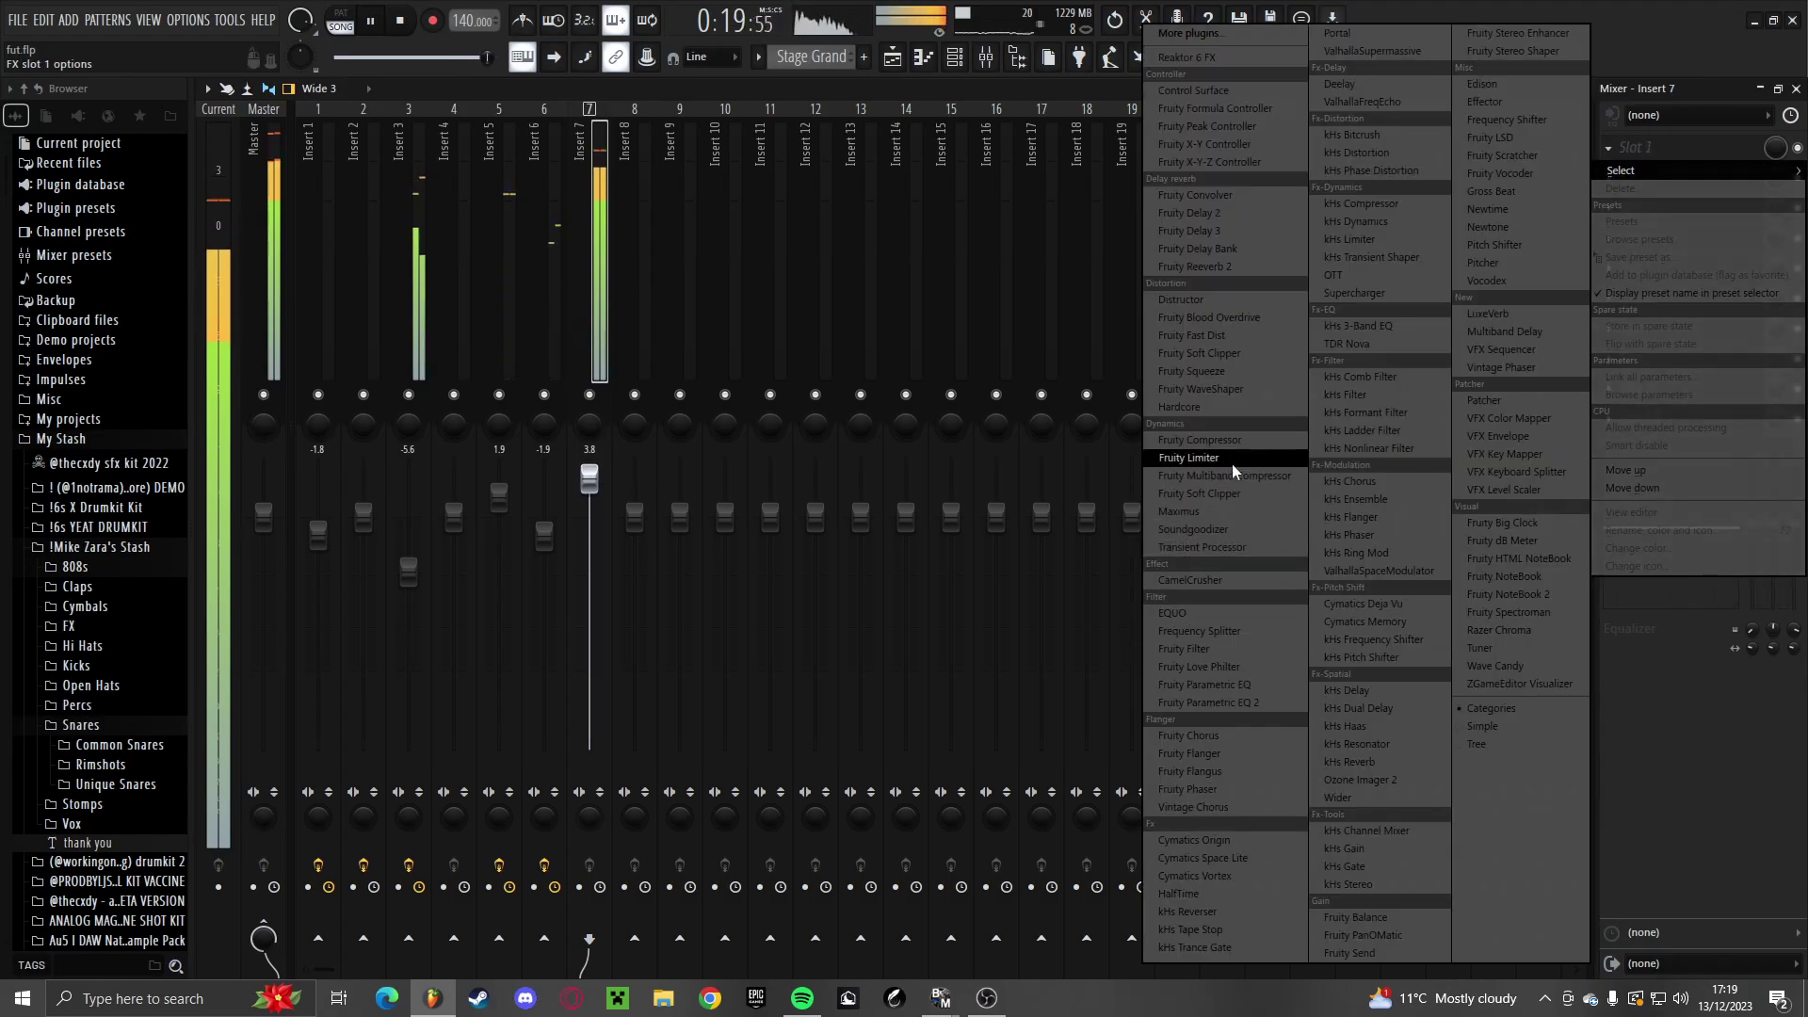
{"action": "left_click", "coordinate": [1236, 354]}
{"action": "key", "text": "space"}
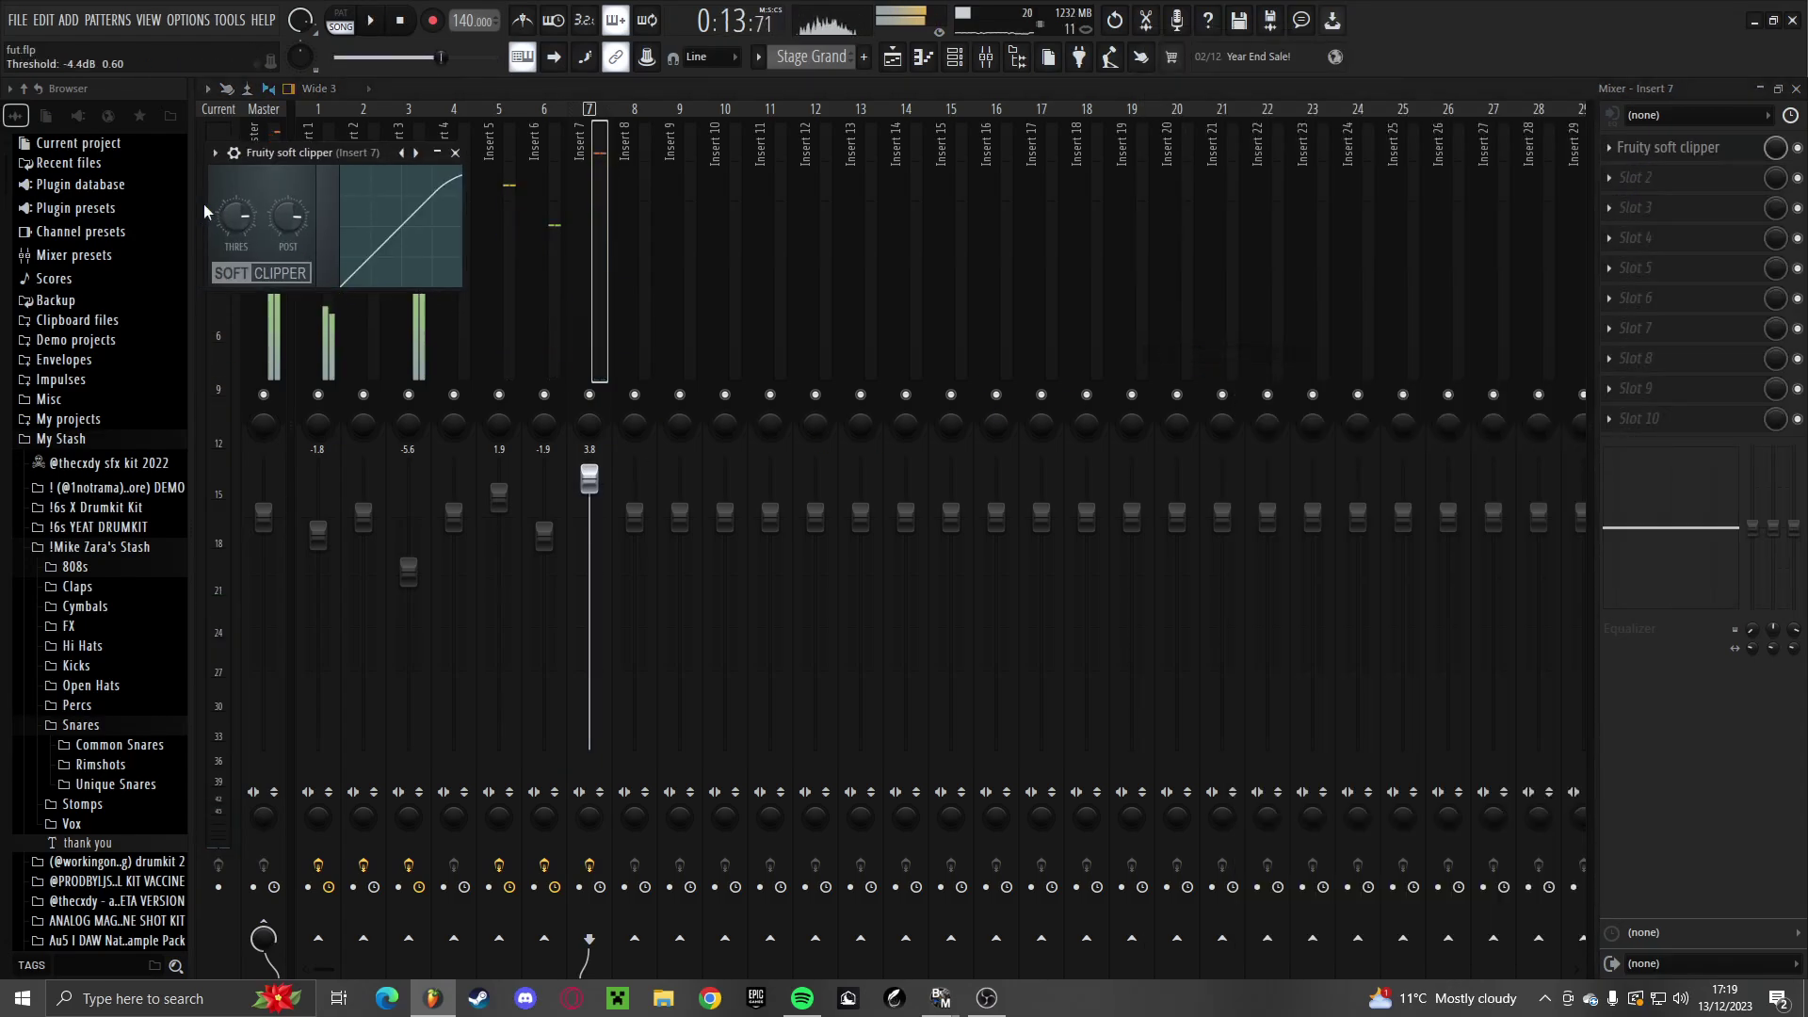
During playback, lower mixer insert 7 to -4.4 dB and insert 3 to -7.0 dB
{"action": "left_click", "coordinate": [478, 90]}
{"action": "key", "text": "space"}
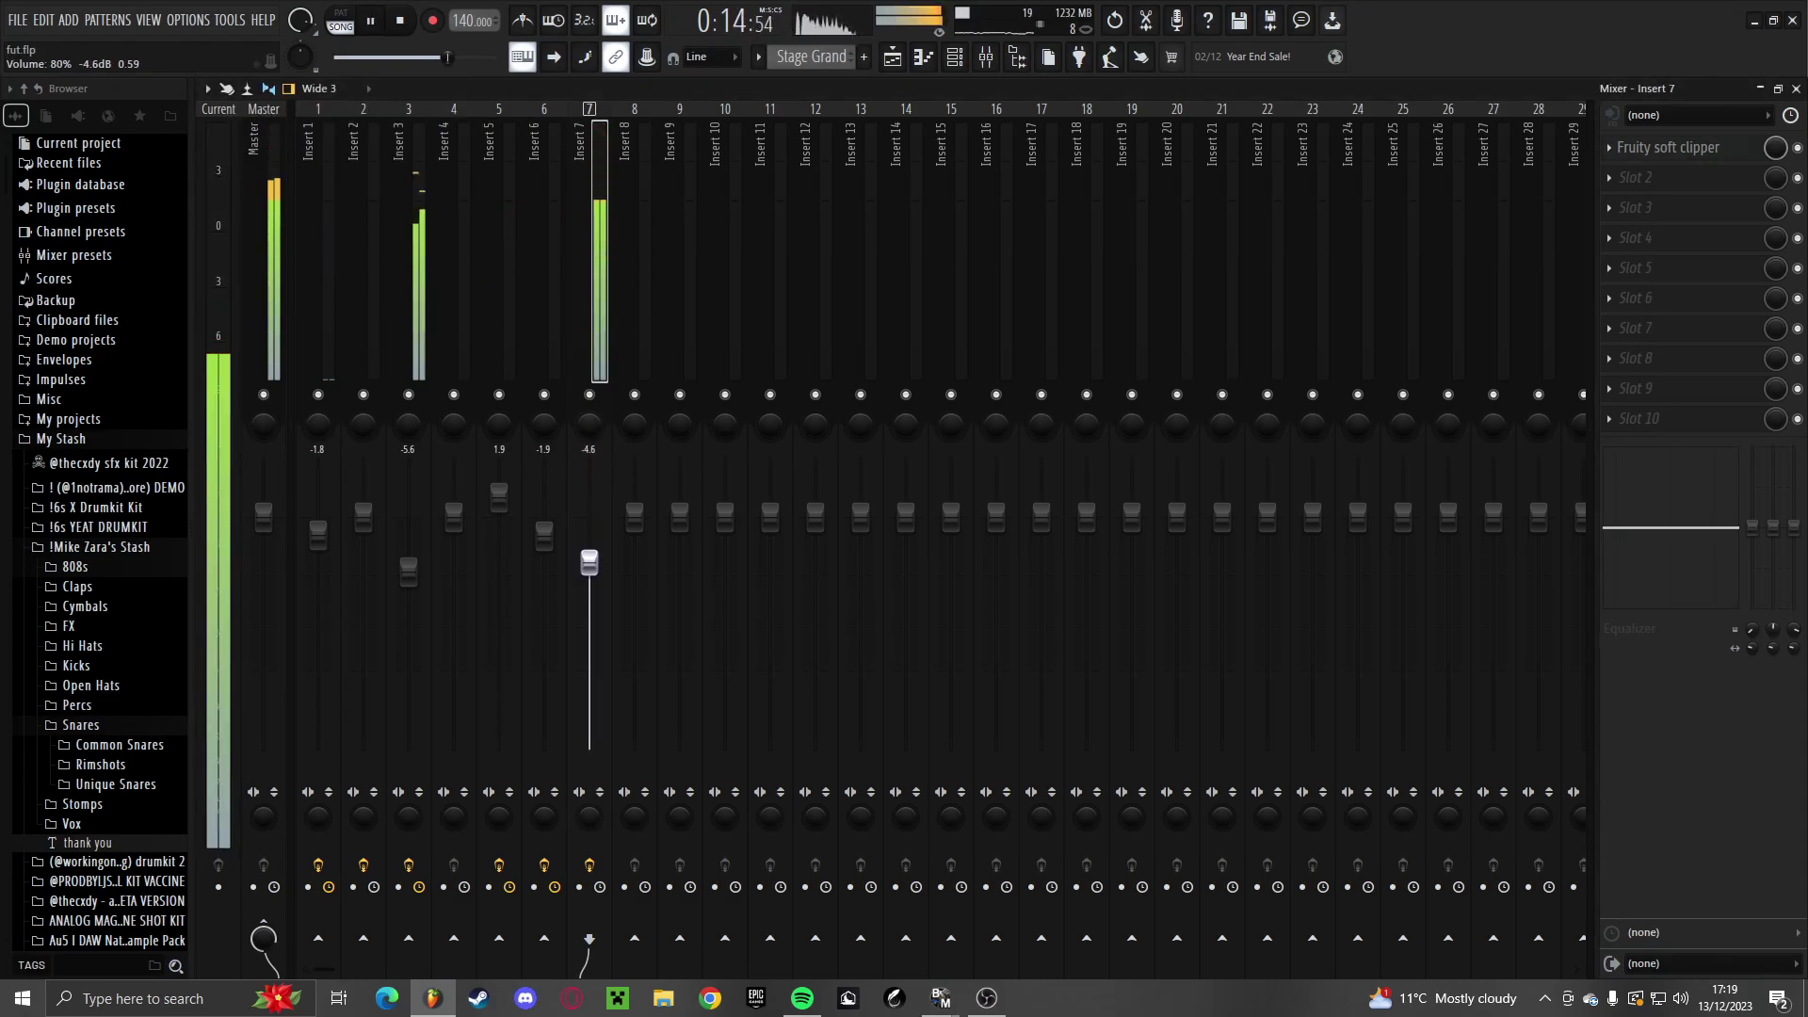
{"action": "left_click", "coordinate": [409, 571]}
{"action": "left_click_drag", "start_coordinate": [594, 569], "coordinate": [594, 566]}
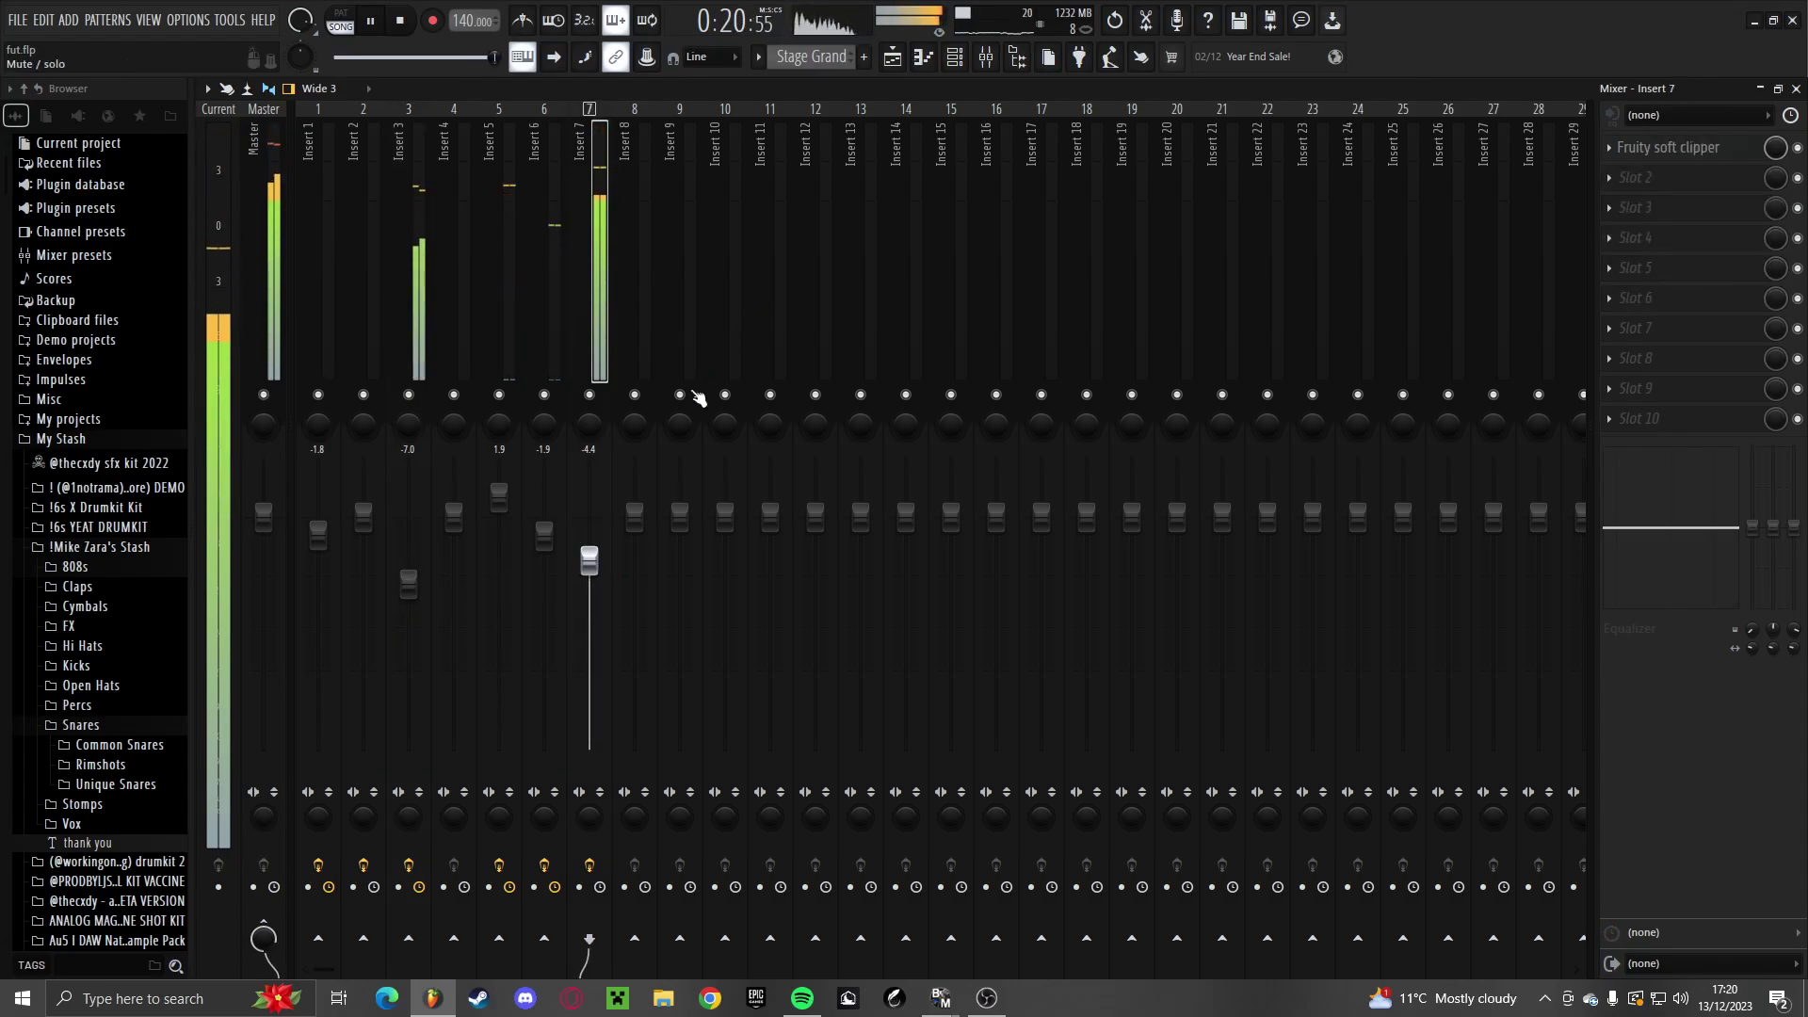
Add Fruity Parametric EQ 2 to slot 2 of insert 7 and boost band 2 by about 4.3 dB at 46 Hz
{"action": "left_click", "coordinate": [1636, 177]}
{"action": "left_click", "coordinate": [1210, 703]}
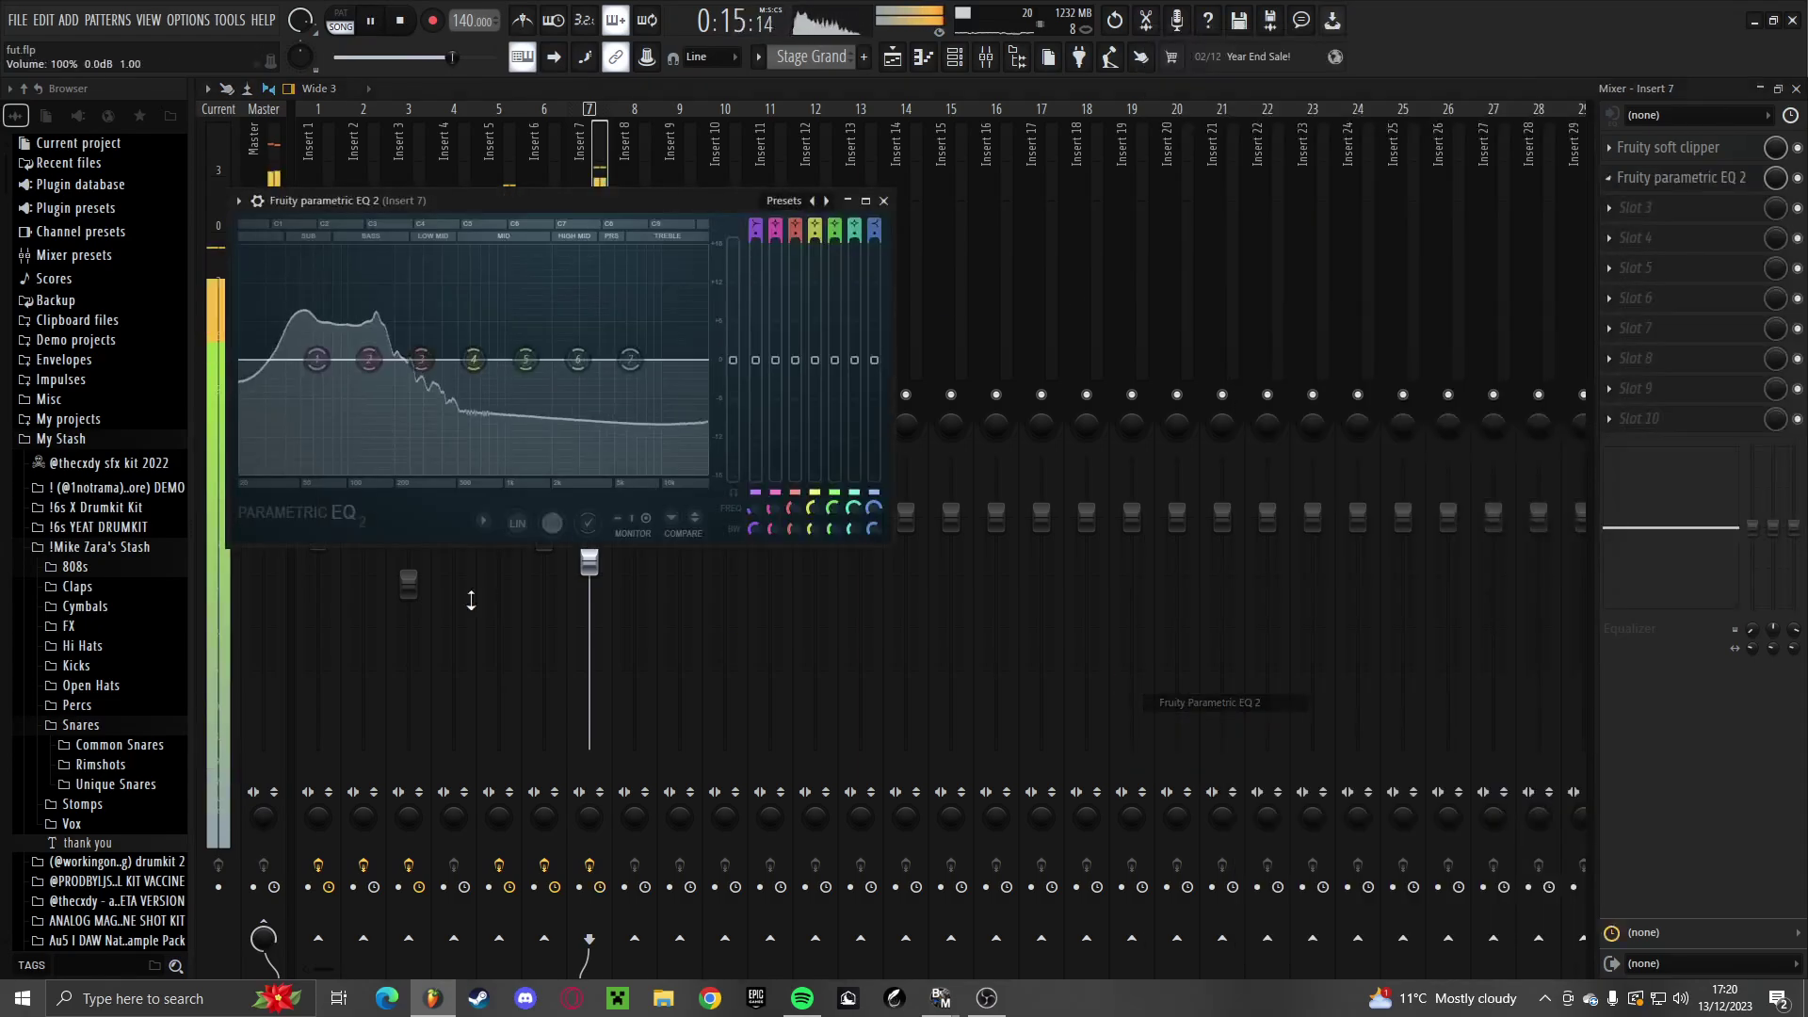
{"action": "left_click_drag", "start_coordinate": [369, 359], "coordinate": [312, 332]}
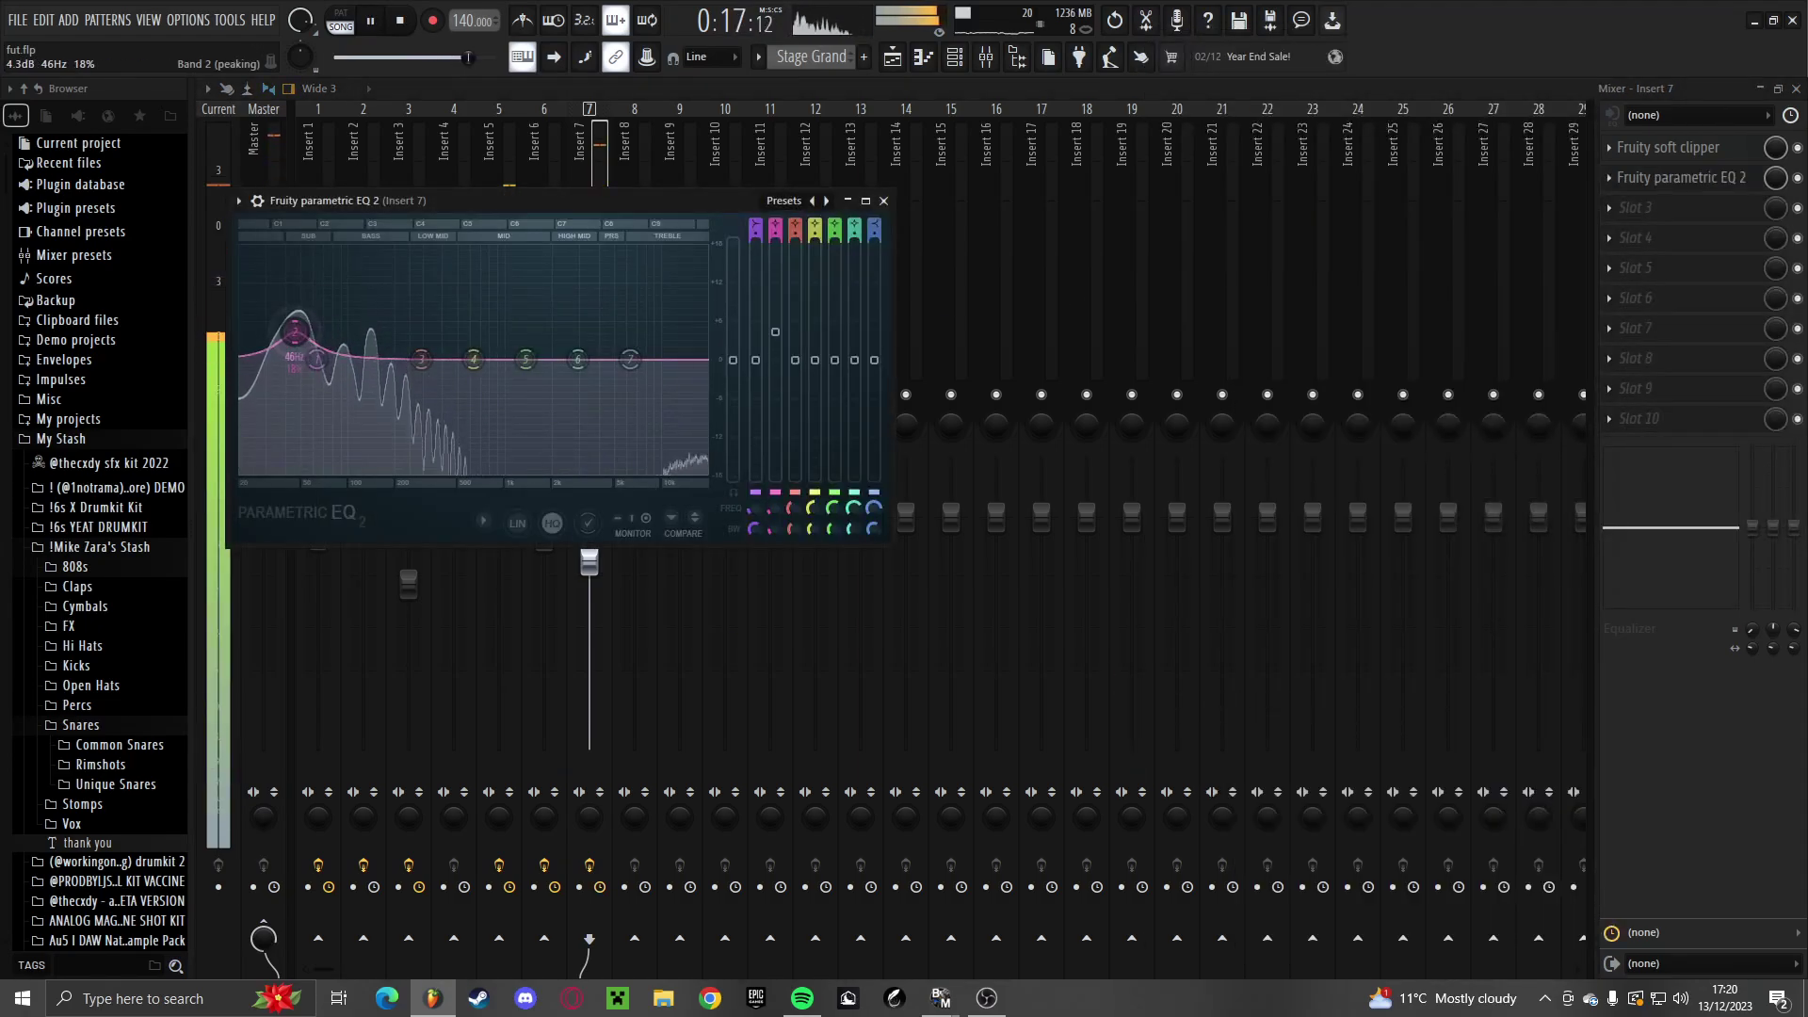
Lower the insert 7 fader to -9.6 dB while playing the arrangement from bar 9
{"action": "left_click_drag", "start_coordinate": [589, 564], "coordinate": [590, 577]}
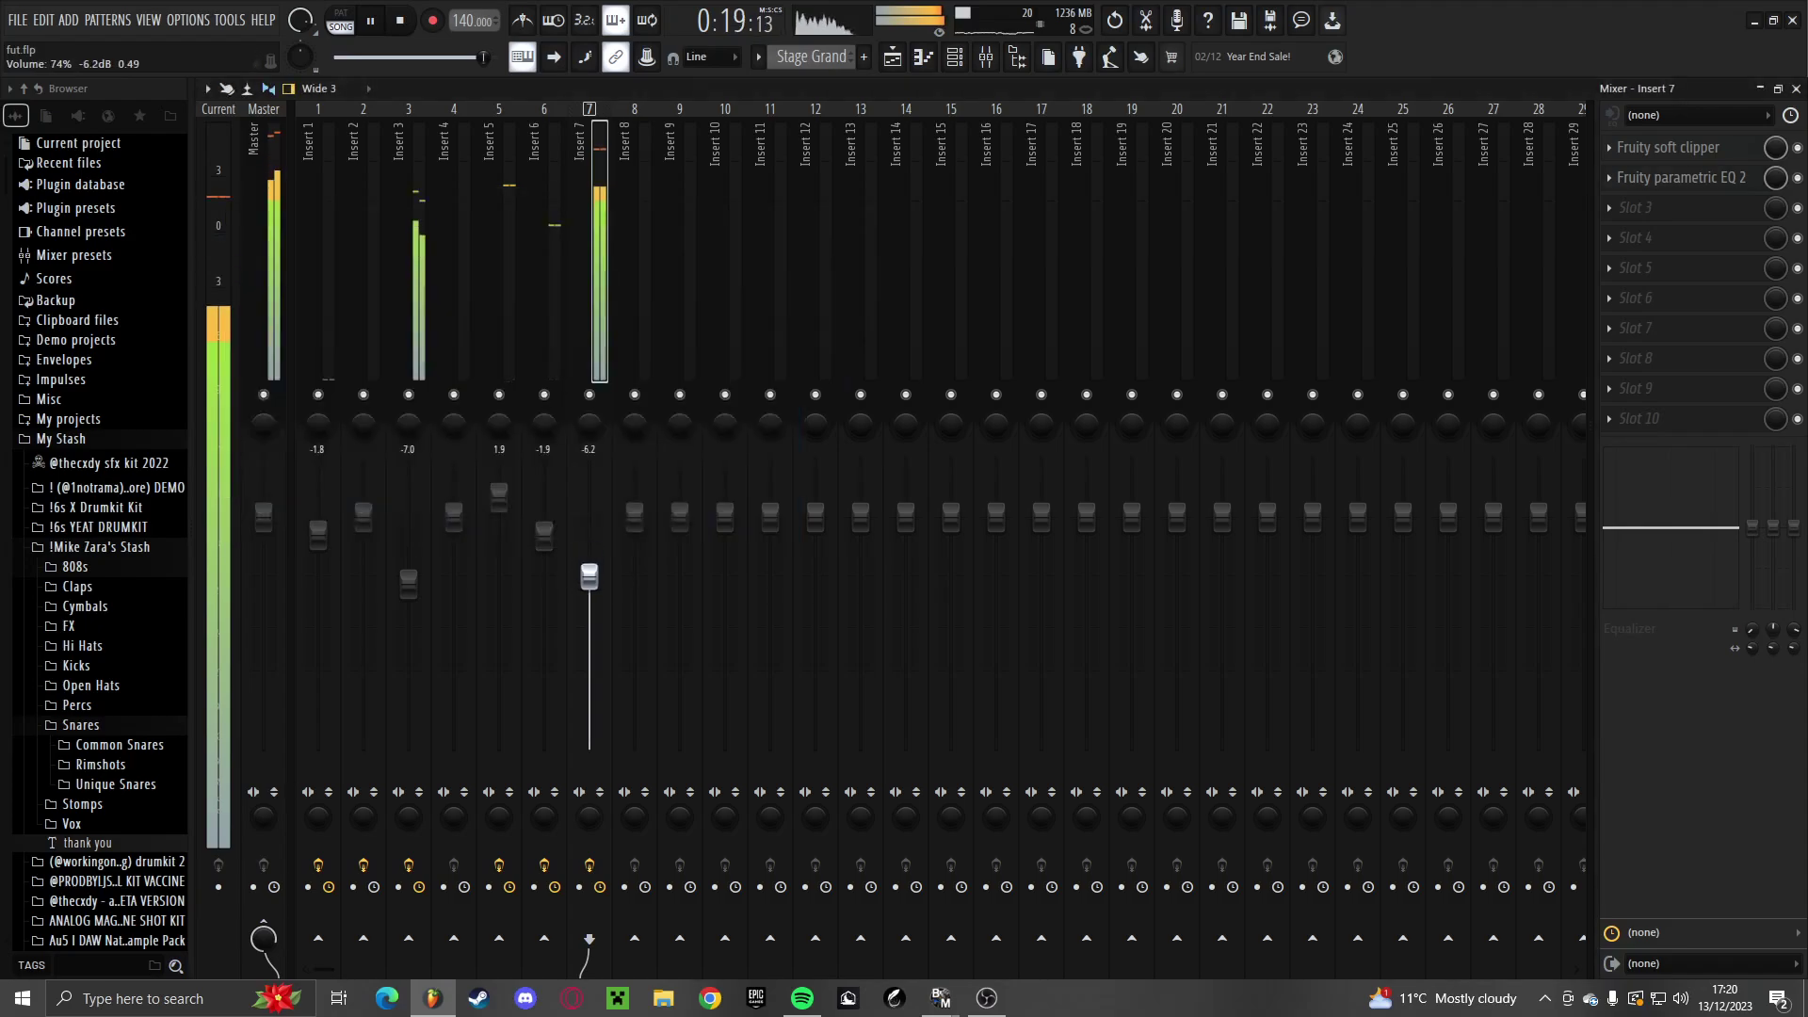
{"action": "key", "text": "F9"}
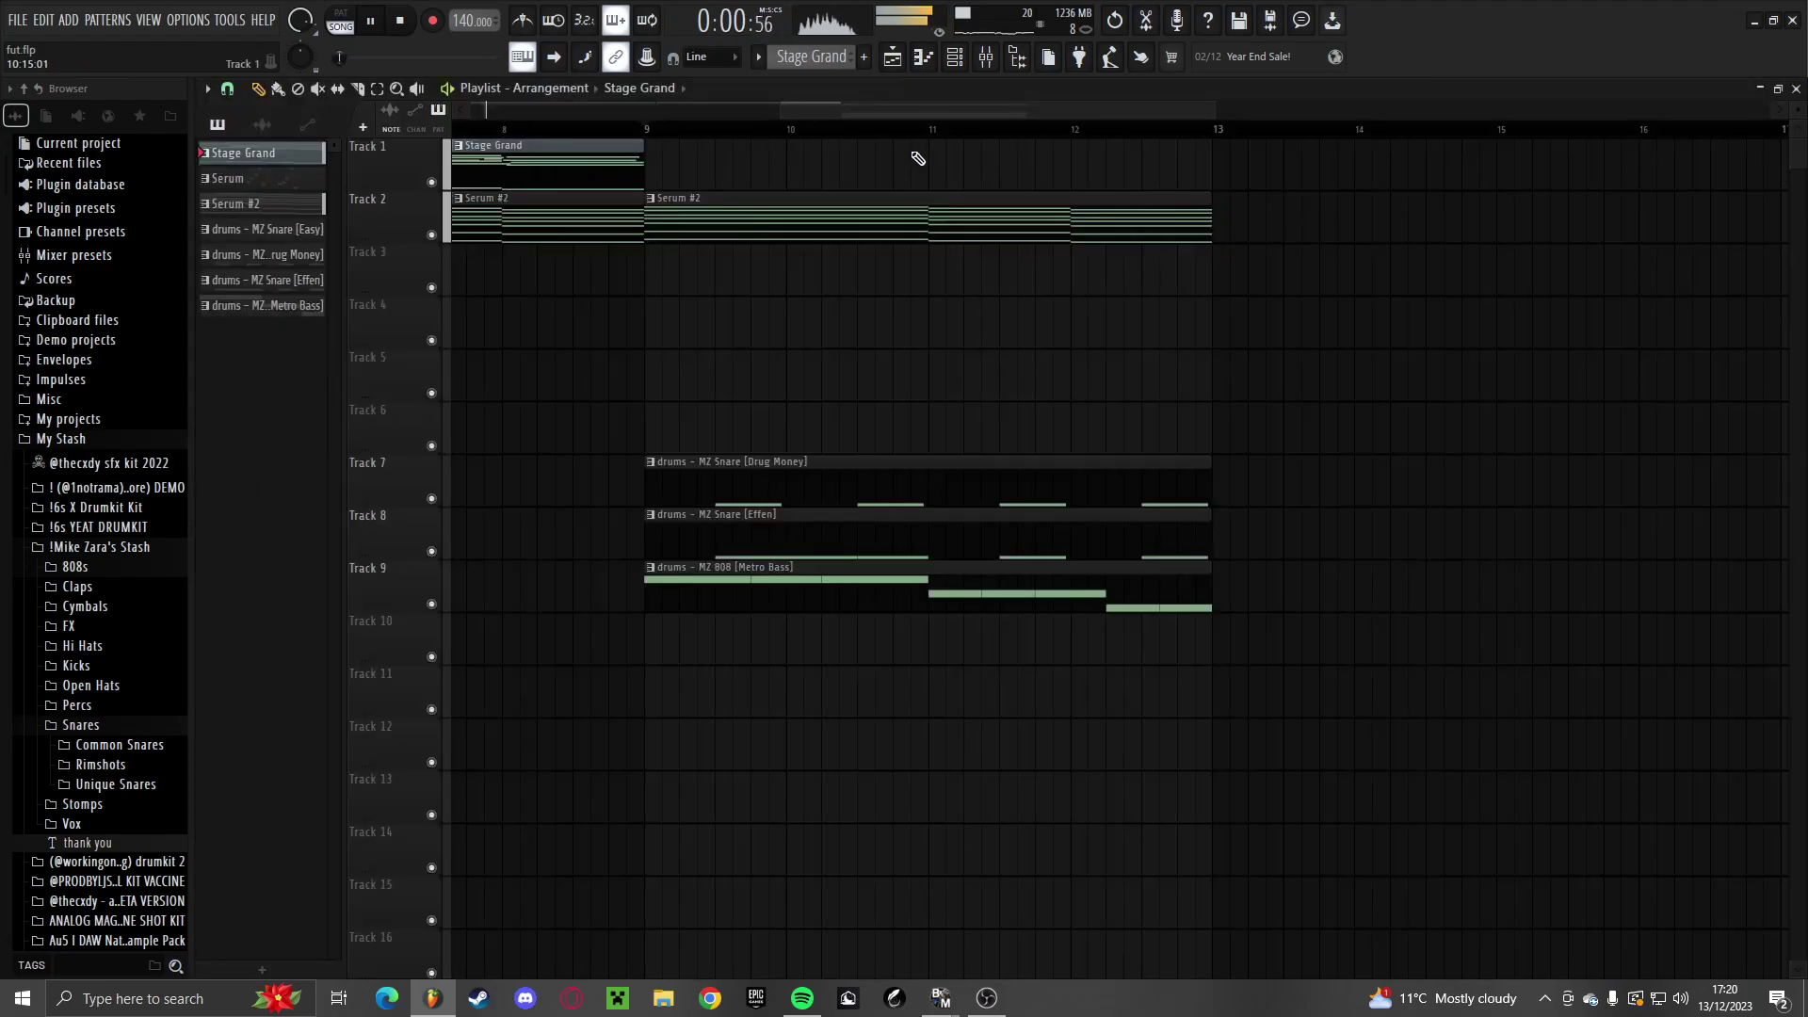
{"action": "left_click", "coordinate": [986, 56]}
{"action": "key", "text": "space"}
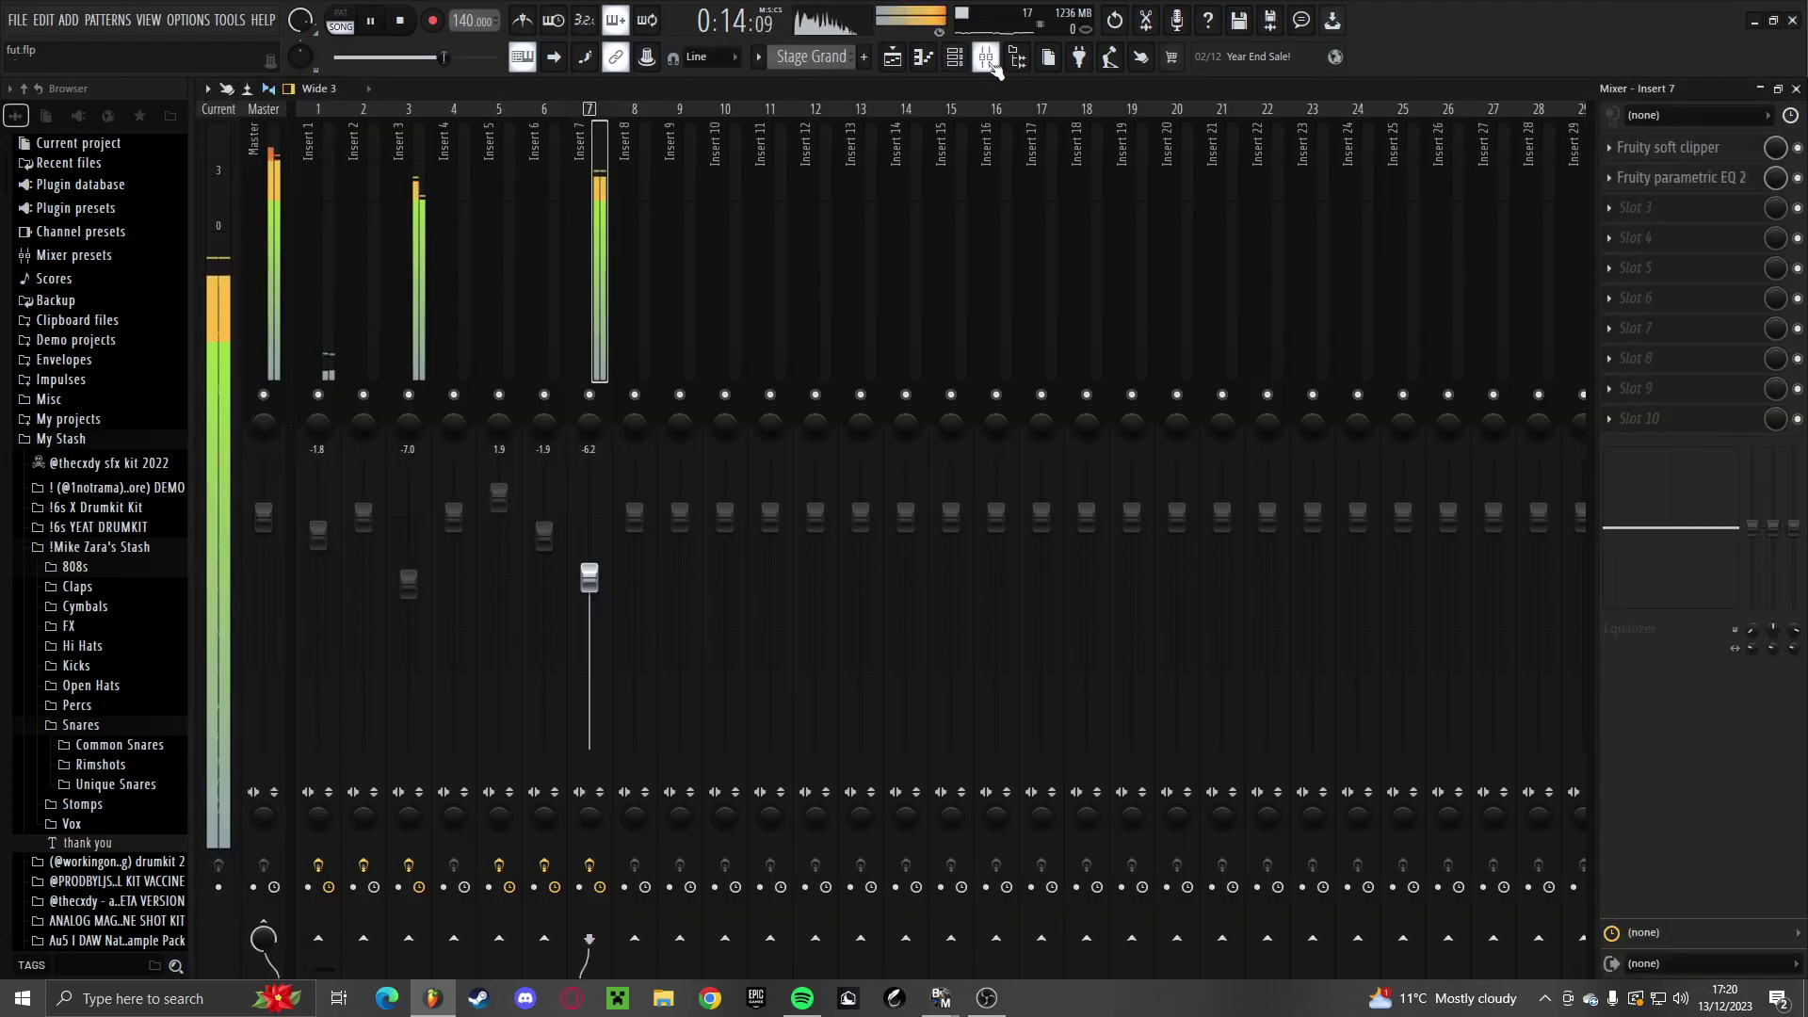
{"action": "key", "text": "space"}
{"action": "left_click_drag", "start_coordinate": [589, 577], "coordinate": [590, 593]}
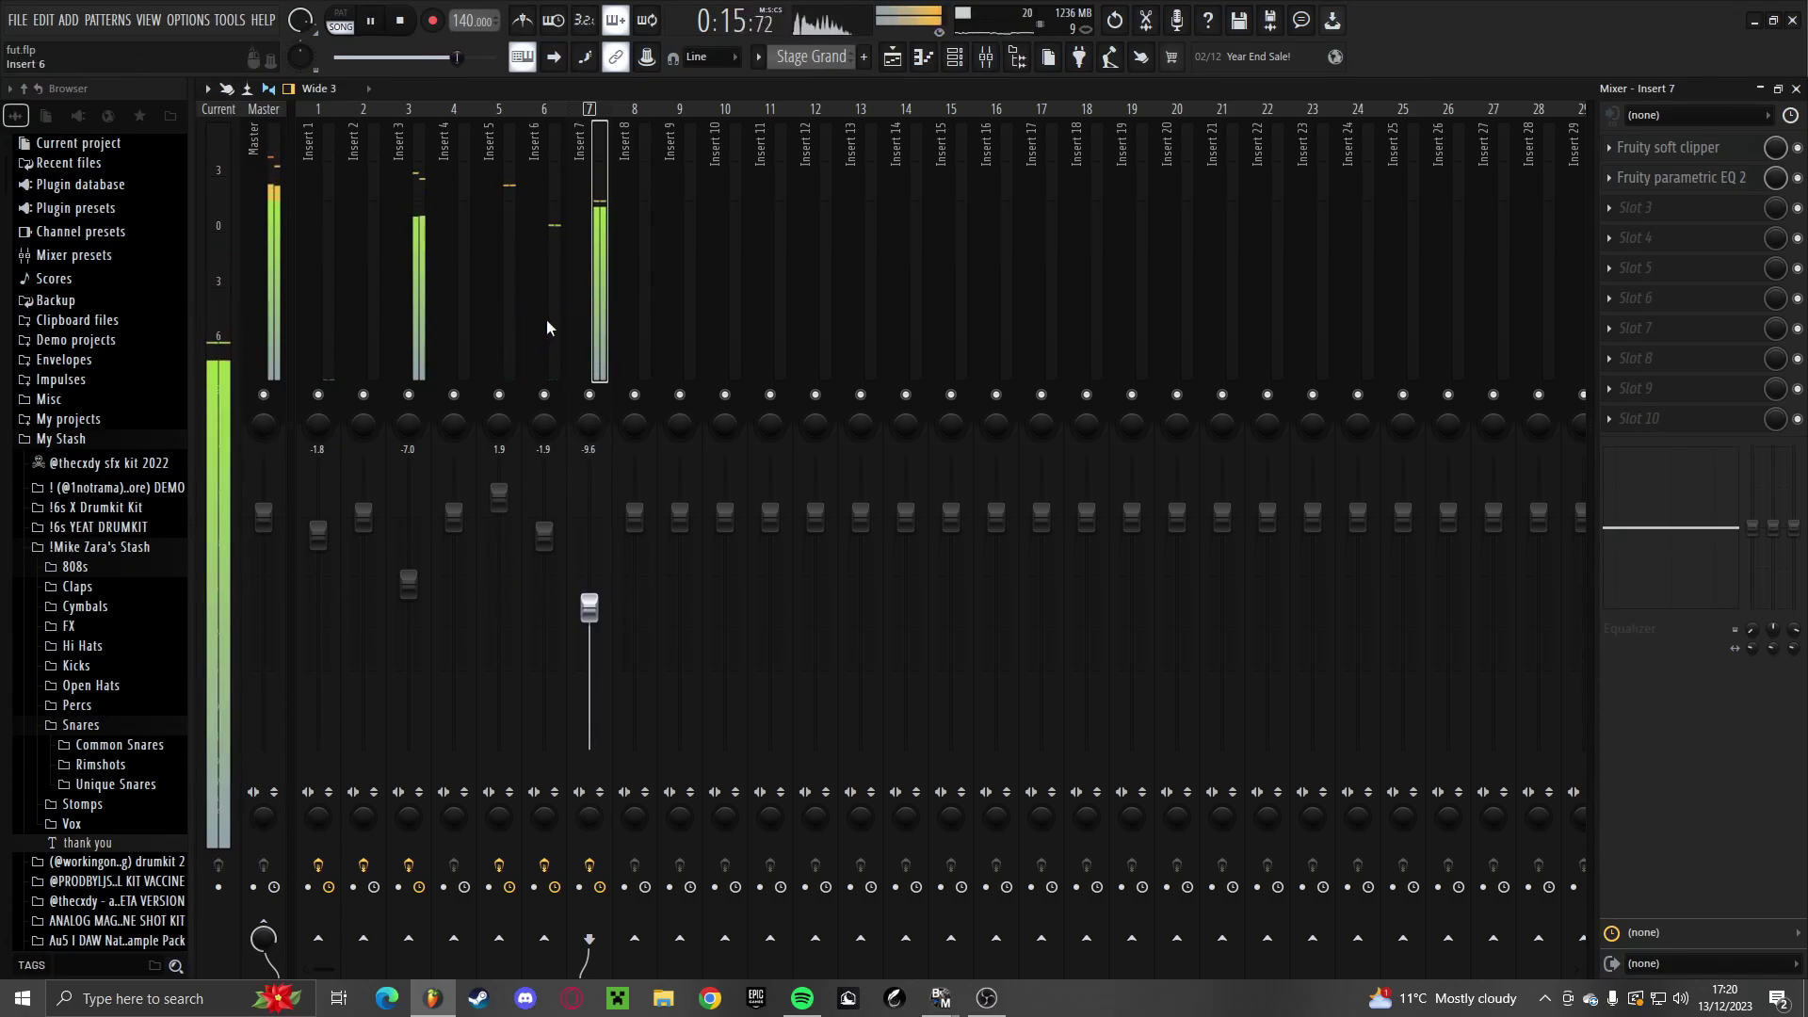
Lower inserts 1 to 6 together, bringing insert 3 to -9.2 dB, and set insert 7 to -7.8 dB
{"action": "left_click_drag", "start_coordinate": [547, 327], "coordinate": [296, 314]}
{"action": "left_click_drag", "start_coordinate": [545, 535], "coordinate": [545, 559]}
{"action": "key", "text": "space"}
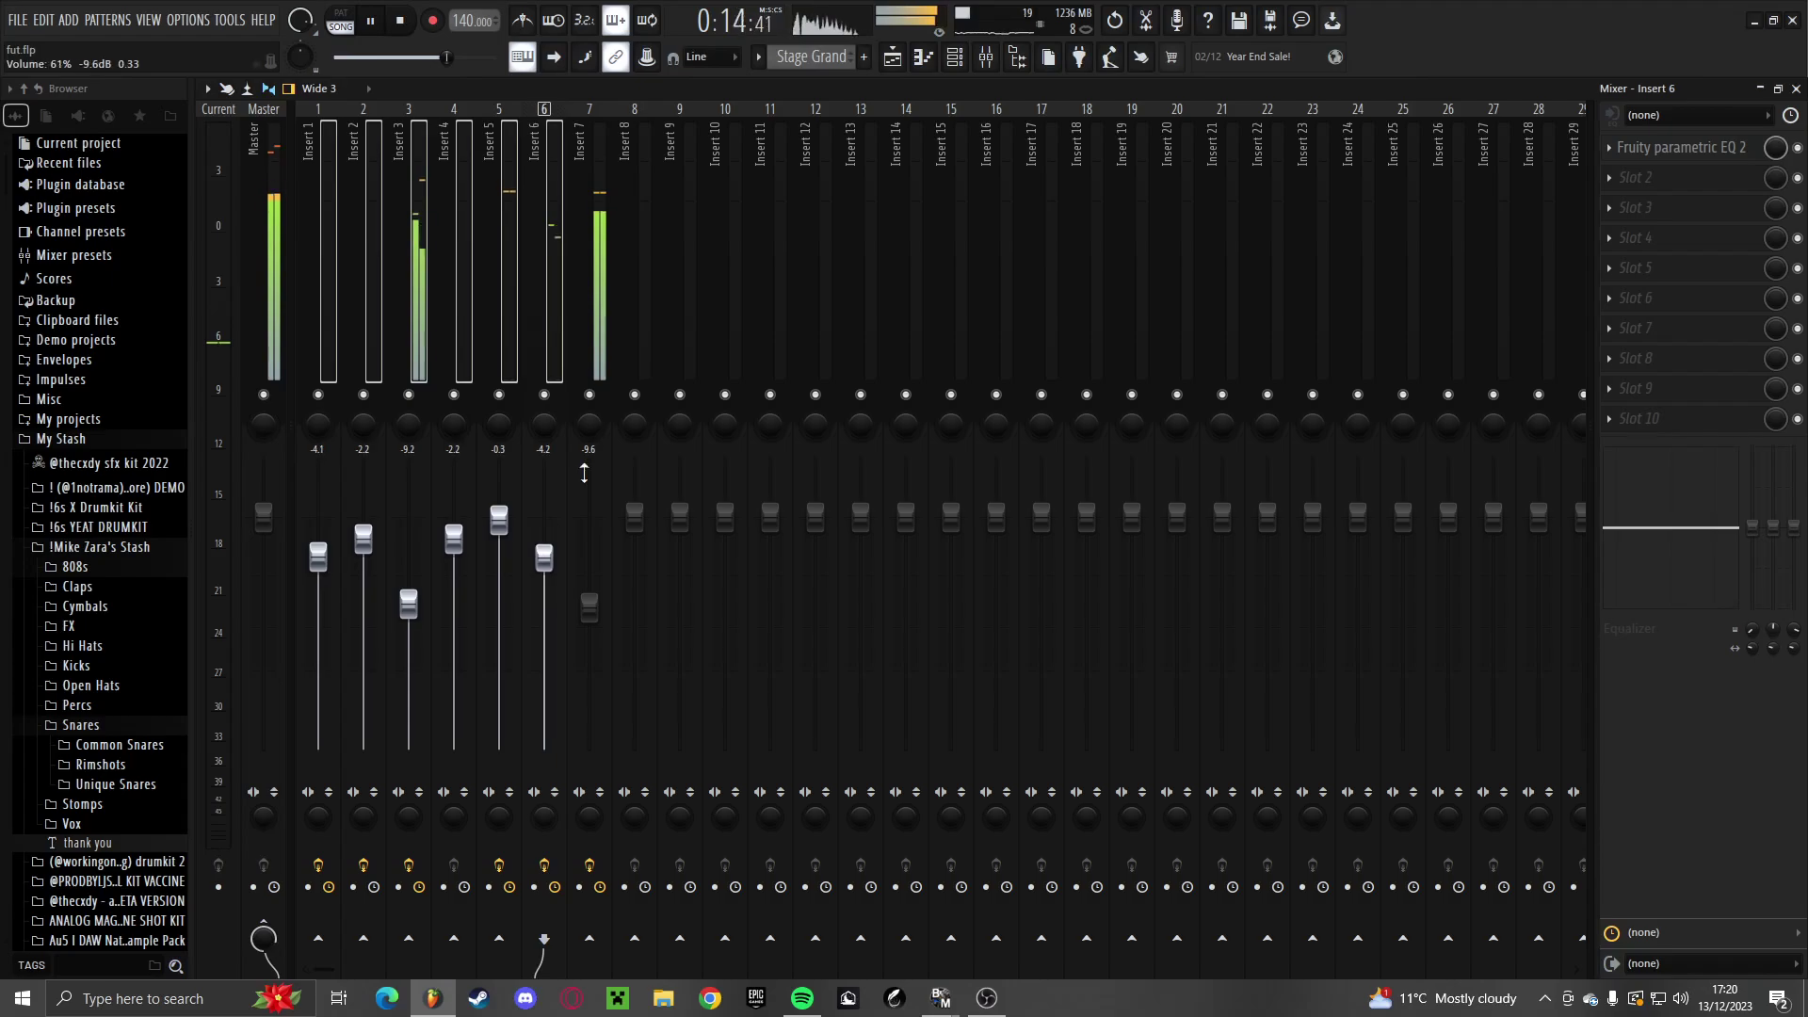
{"action": "left_click", "coordinate": [585, 476]}
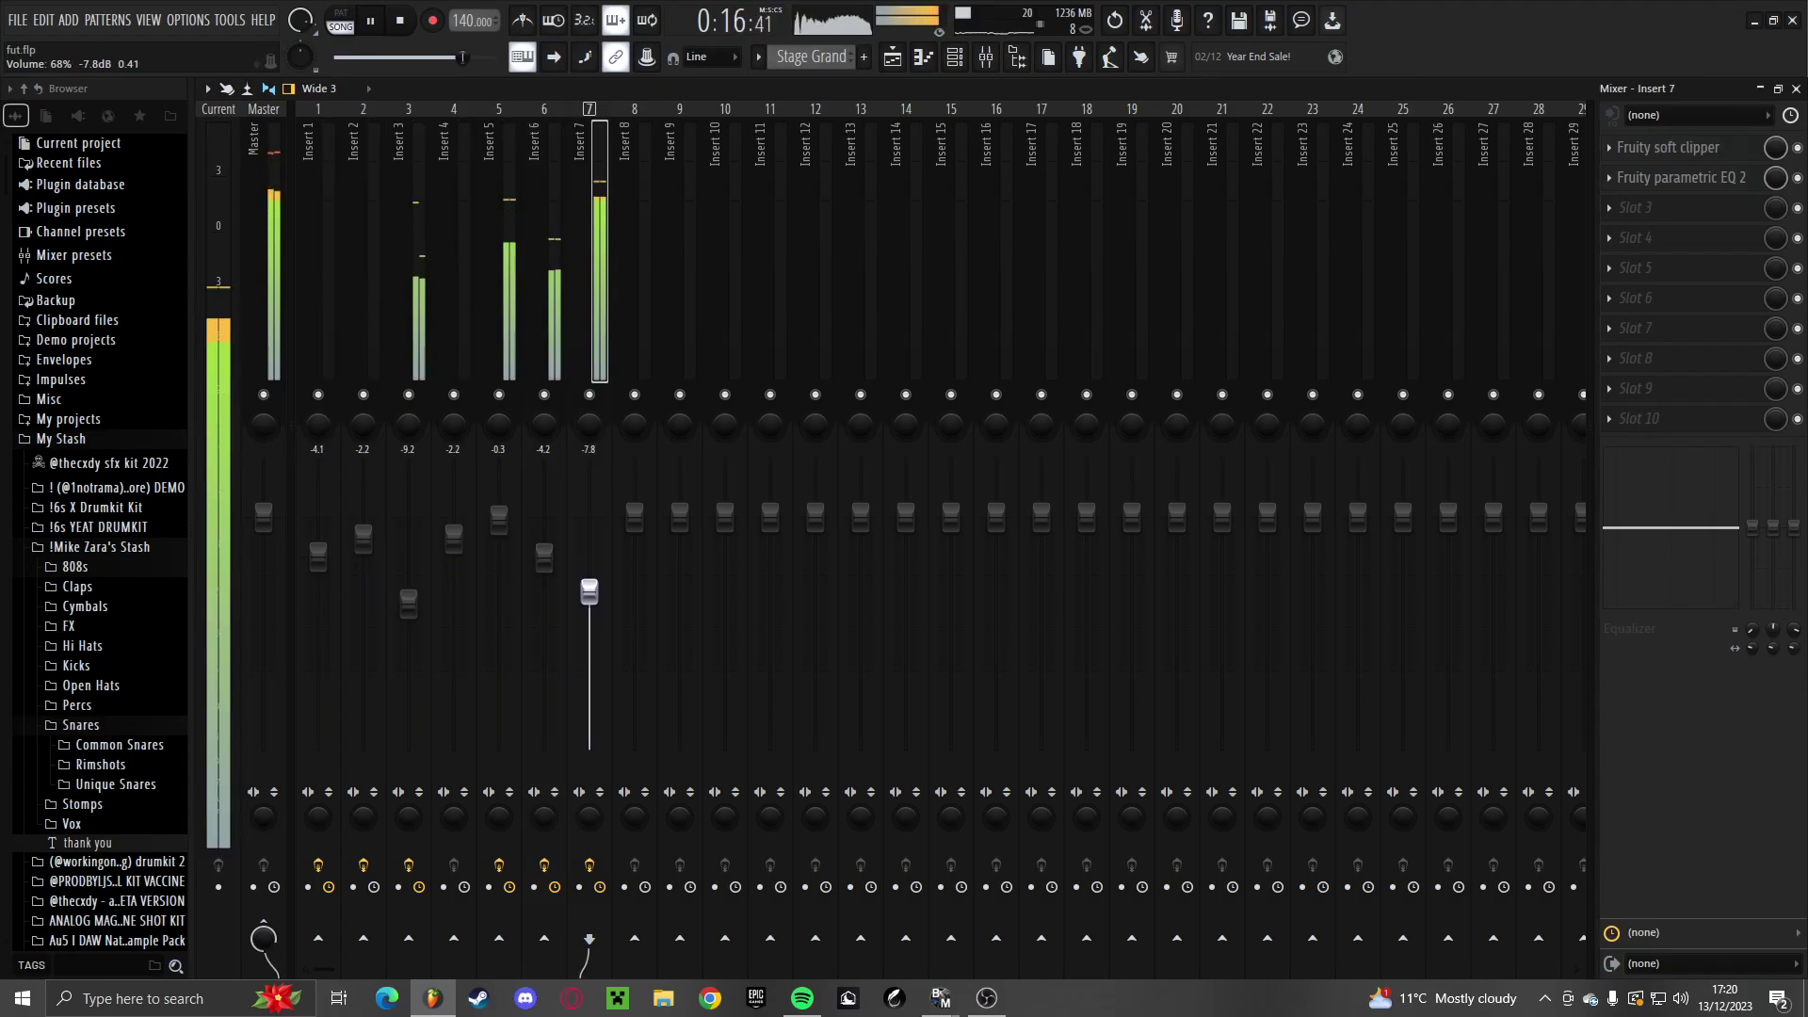
Return to the playlist, browse the 808s folder and preview MZ 808 [Spinz]
{"action": "key", "text": "F9"}
{"action": "left_click", "coordinate": [94, 568]}
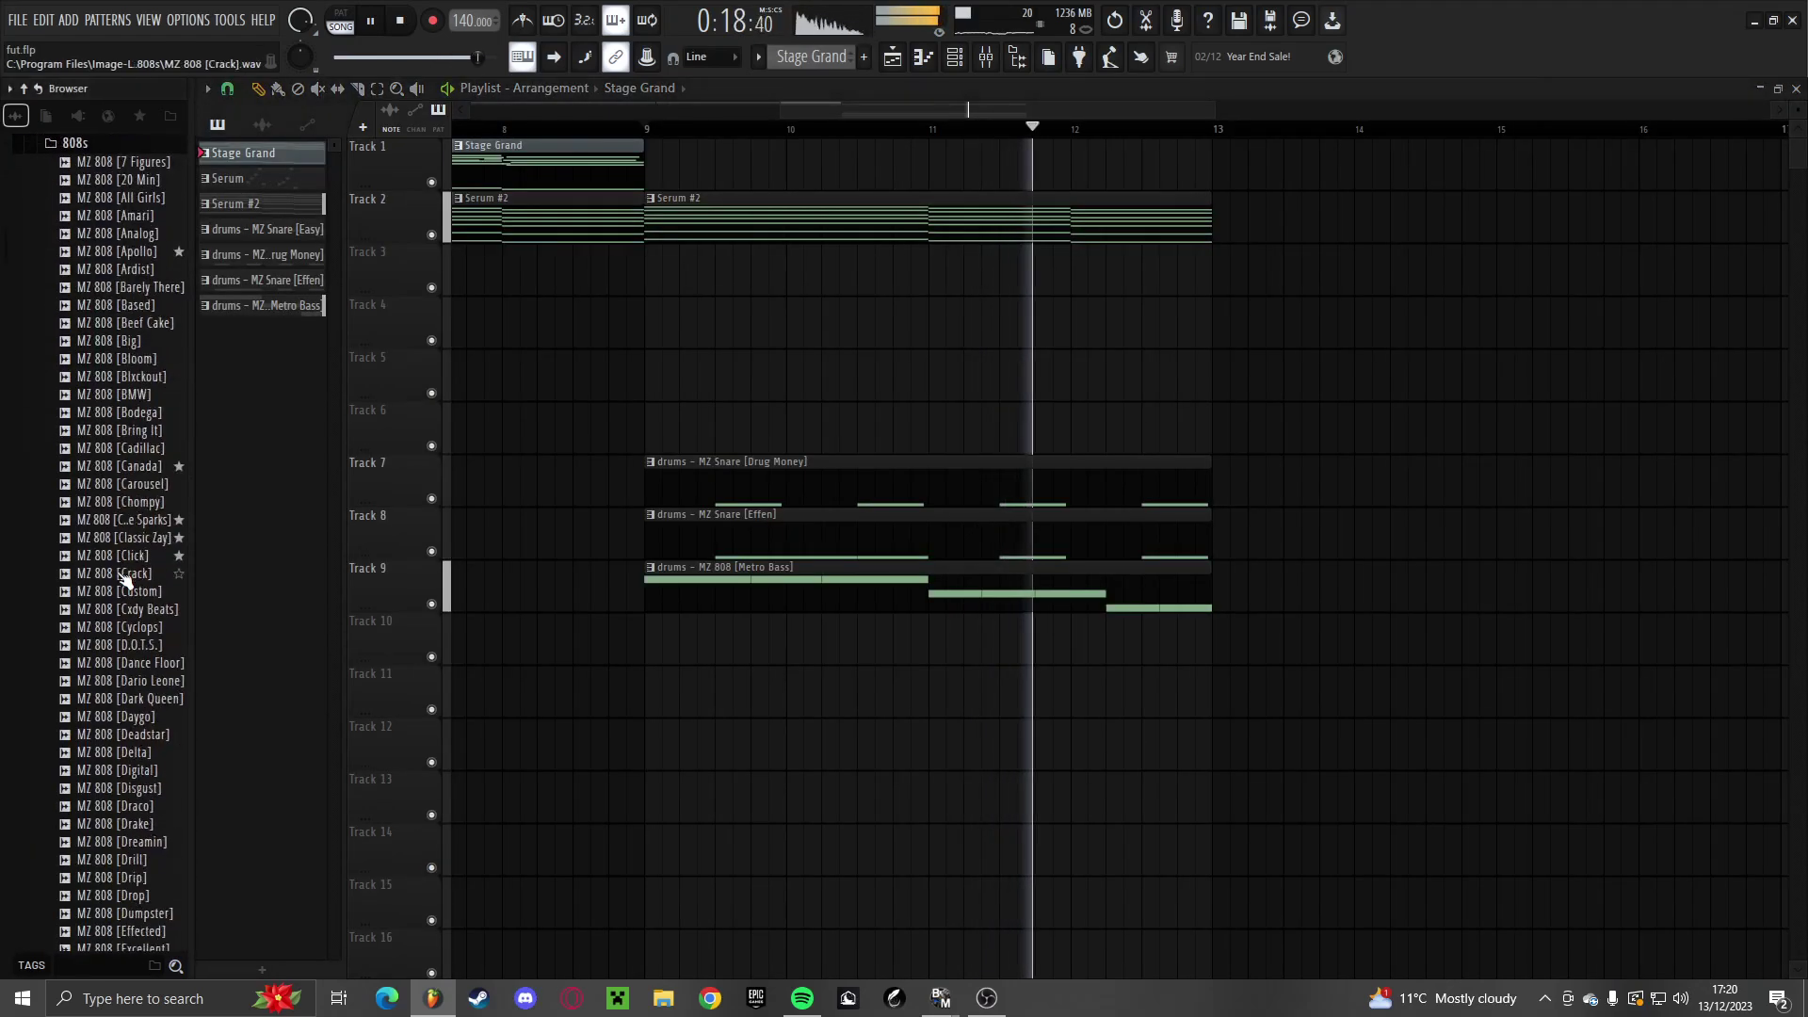
{"action": "scroll", "coordinate": [121, 577], "scroll_direction": "down", "scroll_amount": 10}
{"action": "scroll", "coordinate": [141, 586], "scroll_direction": "down", "scroll_amount": 15}
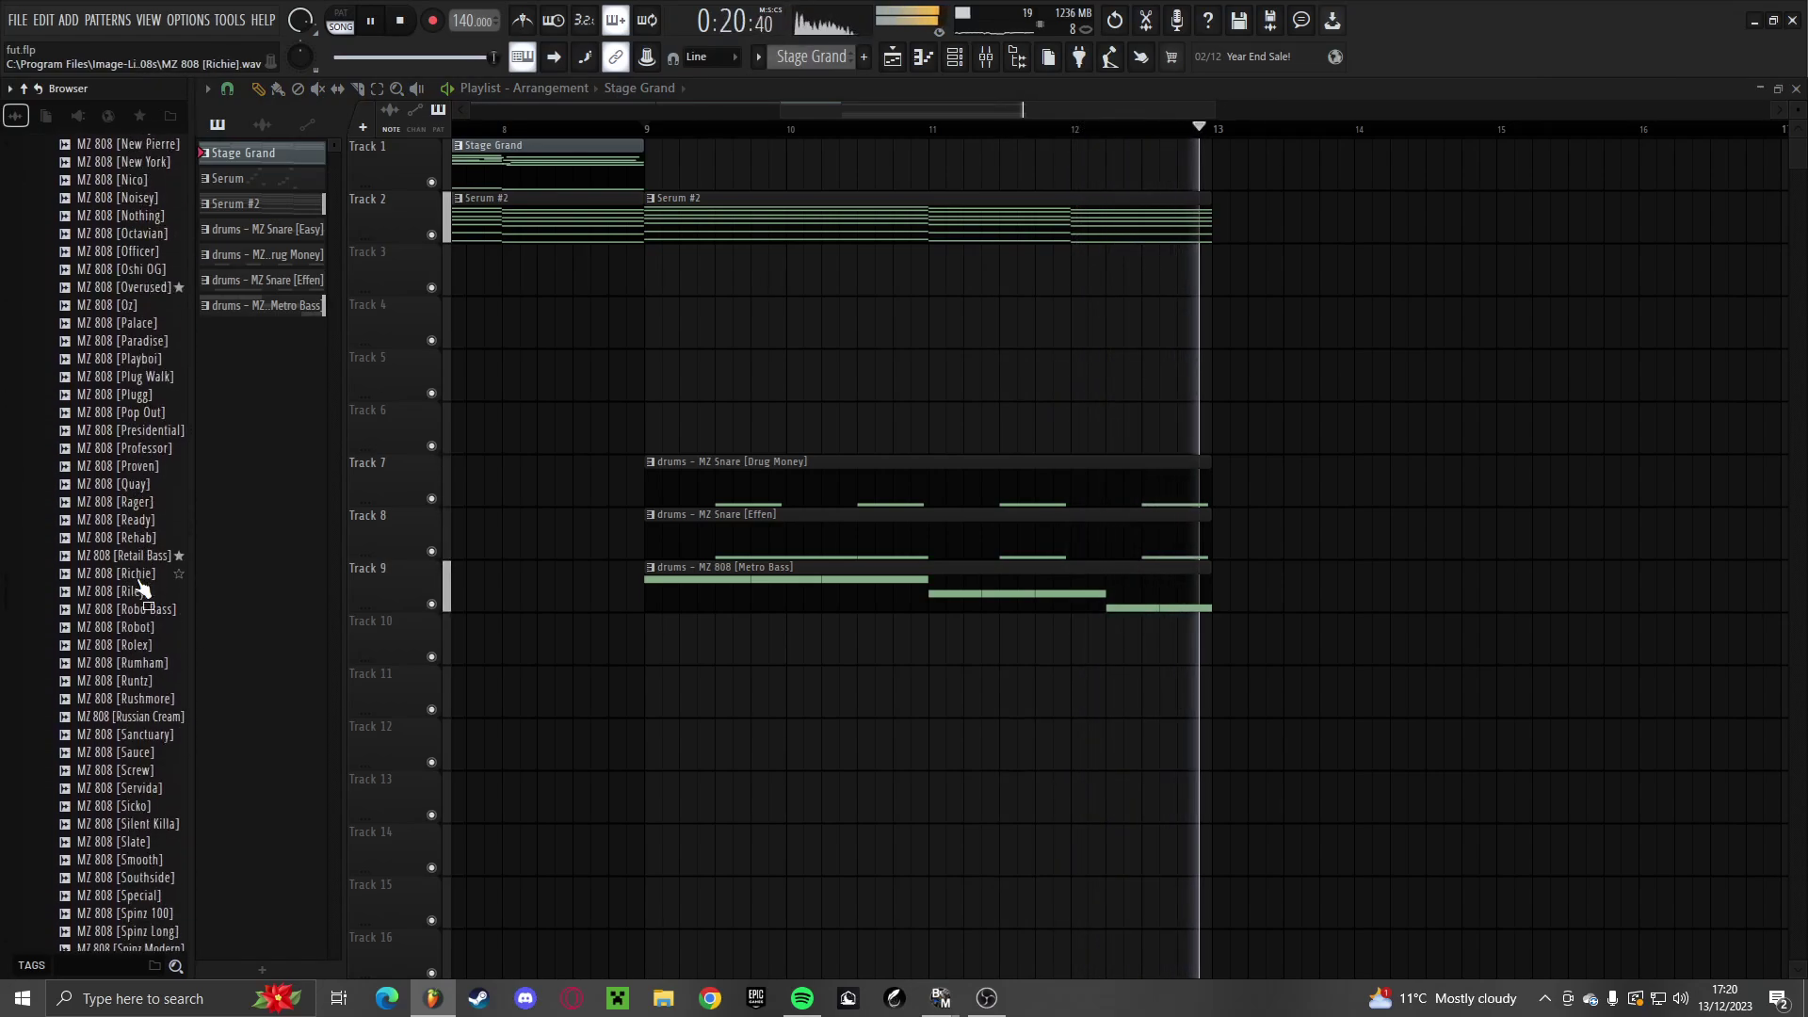
{"action": "key", "text": "space"}
{"action": "scroll", "coordinate": [148, 565], "scroll_direction": "down", "scroll_amount": 6}
{"action": "scroll", "coordinate": [149, 567], "scroll_direction": "down", "scroll_amount": 9}
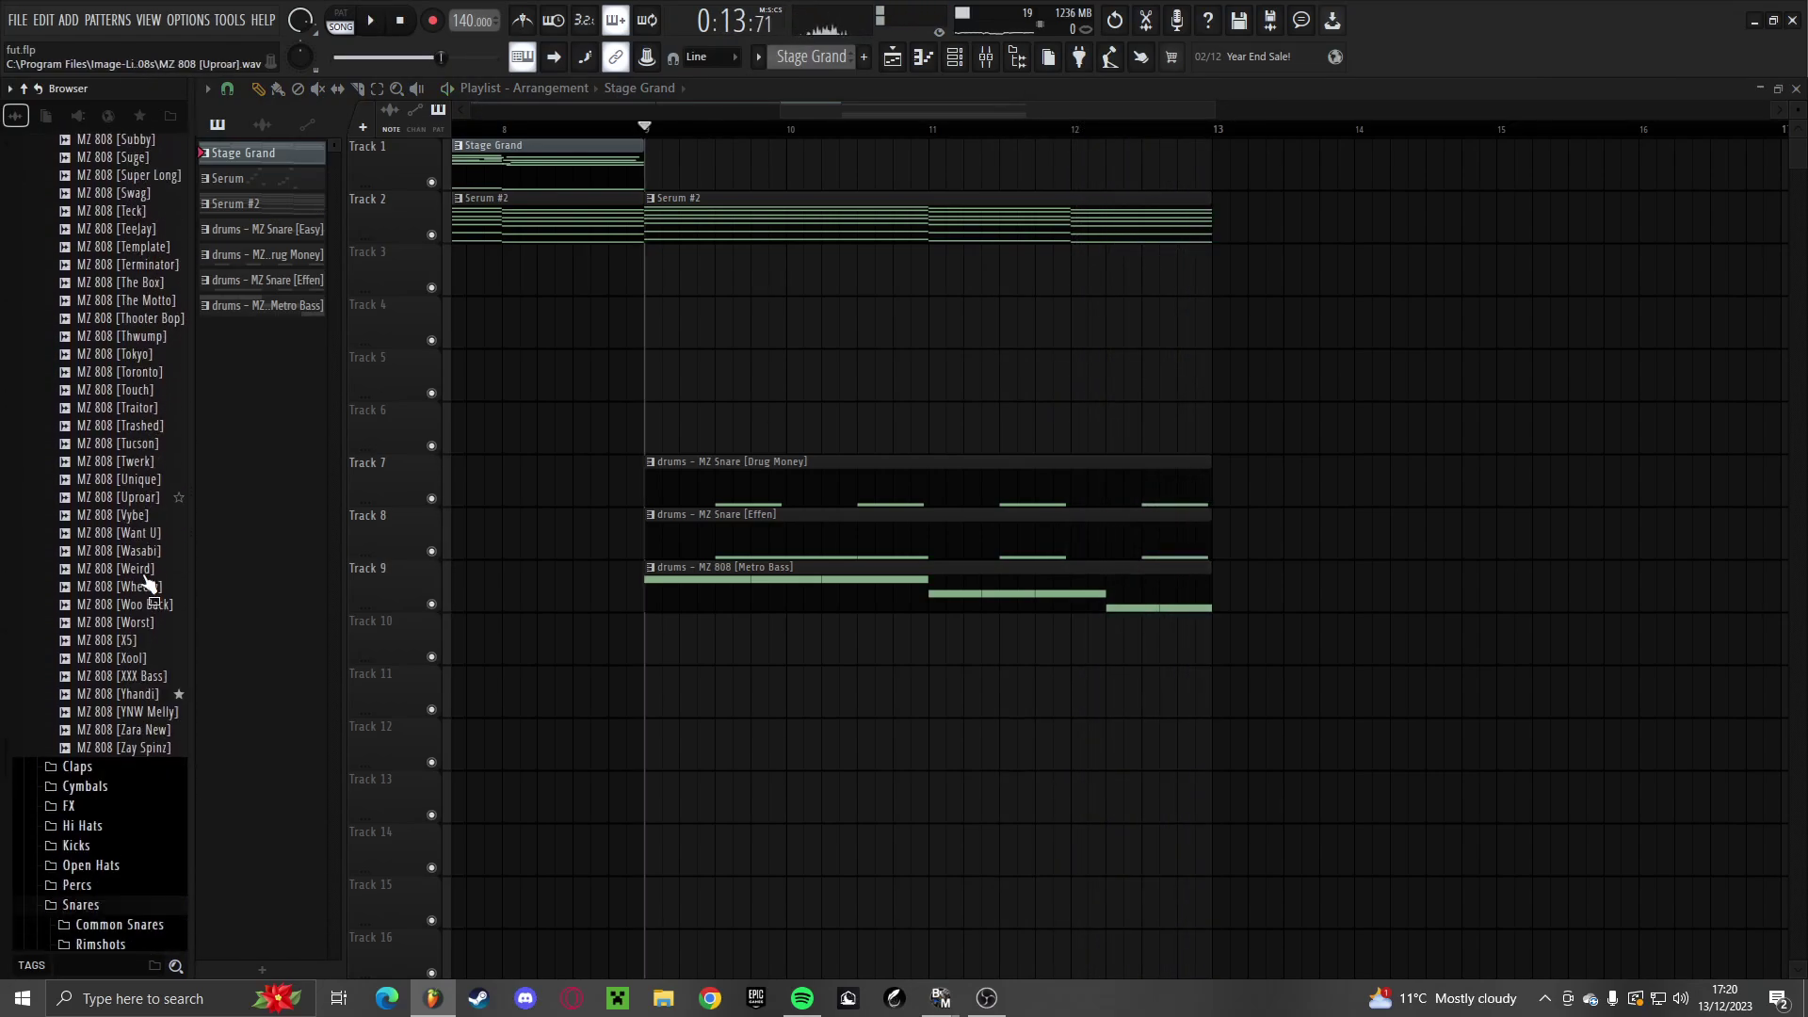
{"action": "scroll", "coordinate": [150, 603], "scroll_direction": "up", "scroll_amount": 6}
{"action": "left_click", "coordinate": [156, 486]}
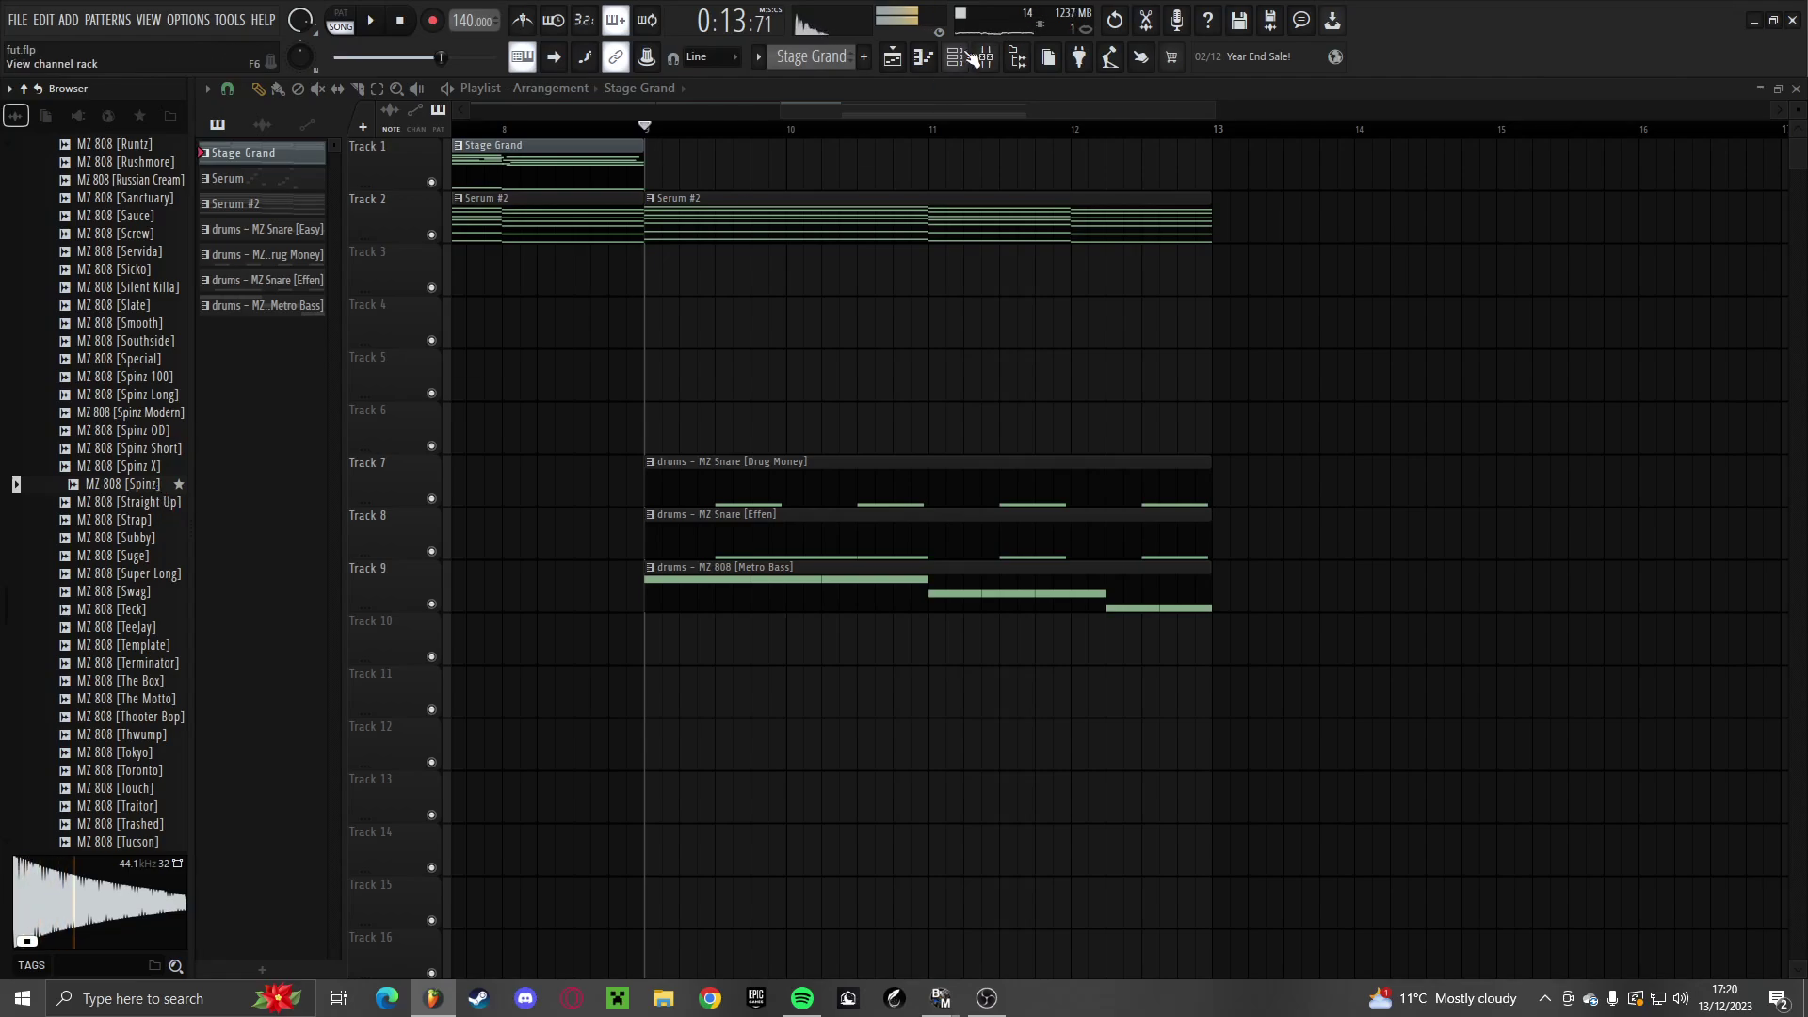
Replace the 808 channel's sample with MZ 808 [Overused] and play the arrangement with it
{"action": "scroll", "coordinate": [155, 429], "scroll_direction": "up", "scroll_amount": 6}
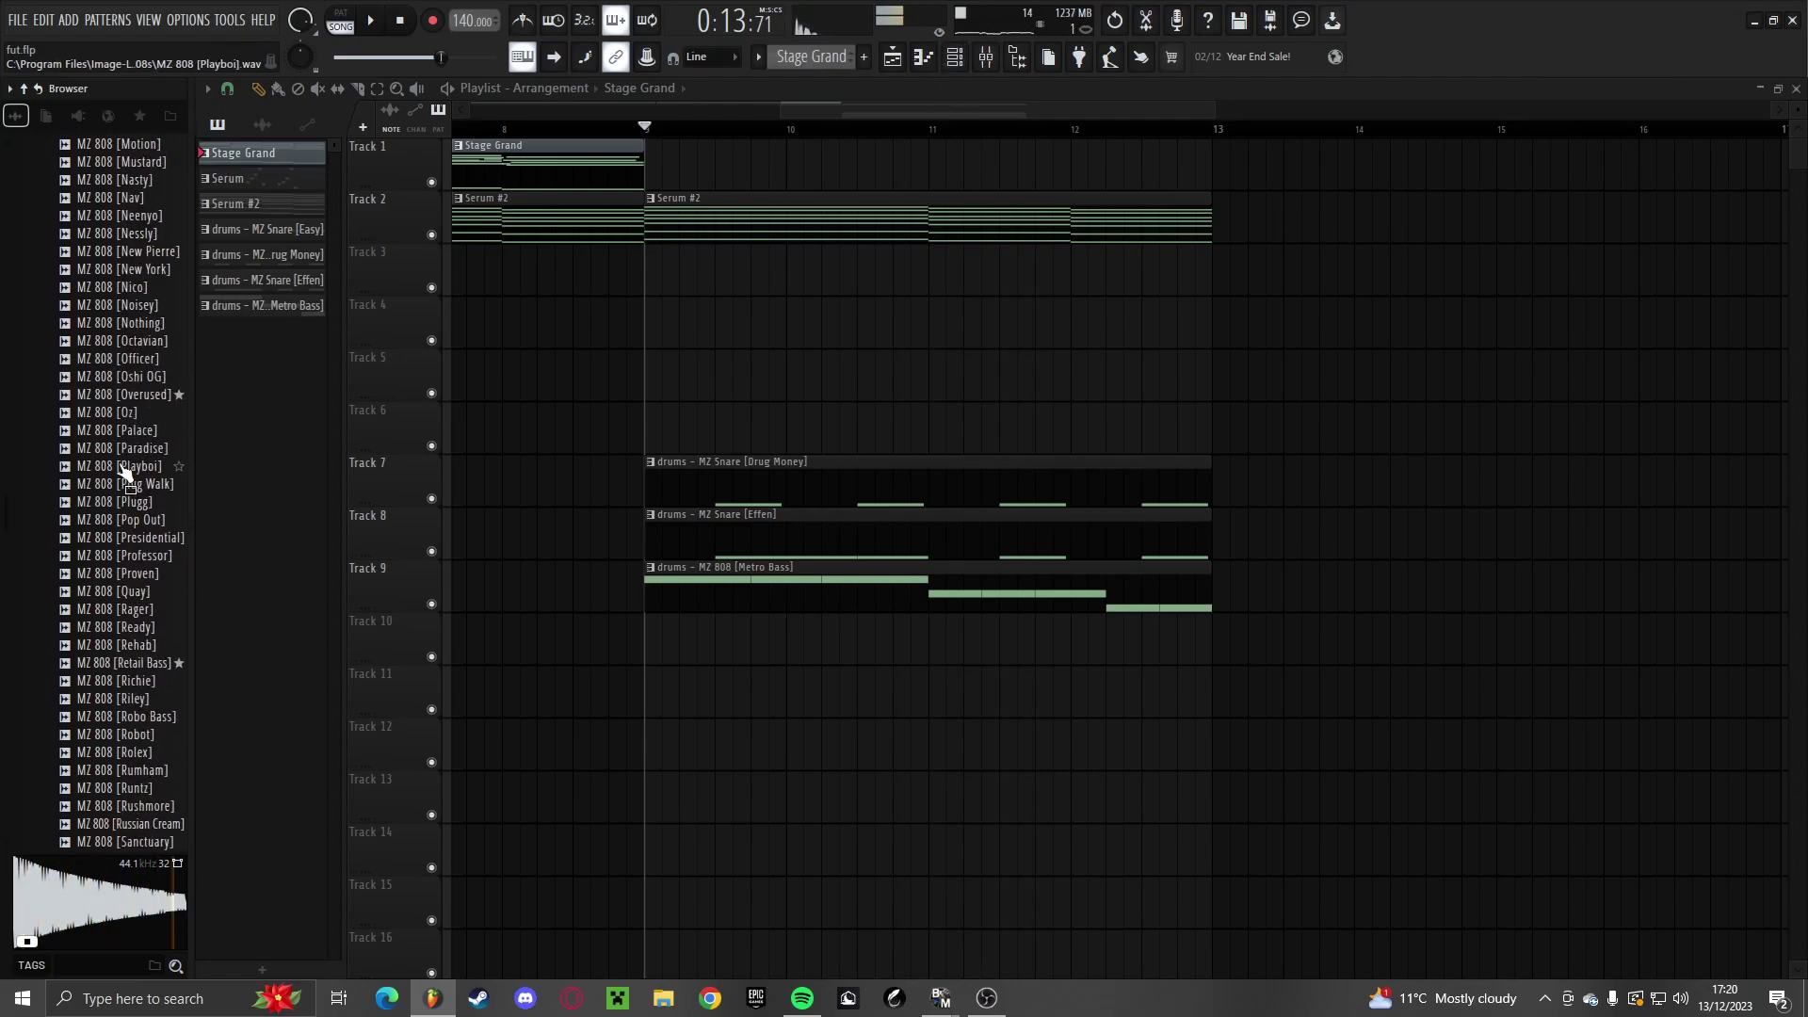
{"action": "left_click", "coordinate": [964, 62]}
{"action": "left_click_drag", "start_coordinate": [466, 618], "coordinate": [461, 617]}
{"action": "scroll", "coordinate": [126, 612], "scroll_direction": "up", "scroll_amount": 10}
{"action": "key", "text": "space"}
{"action": "scroll", "coordinate": [123, 613], "scroll_direction": "up", "scroll_amount": 15}
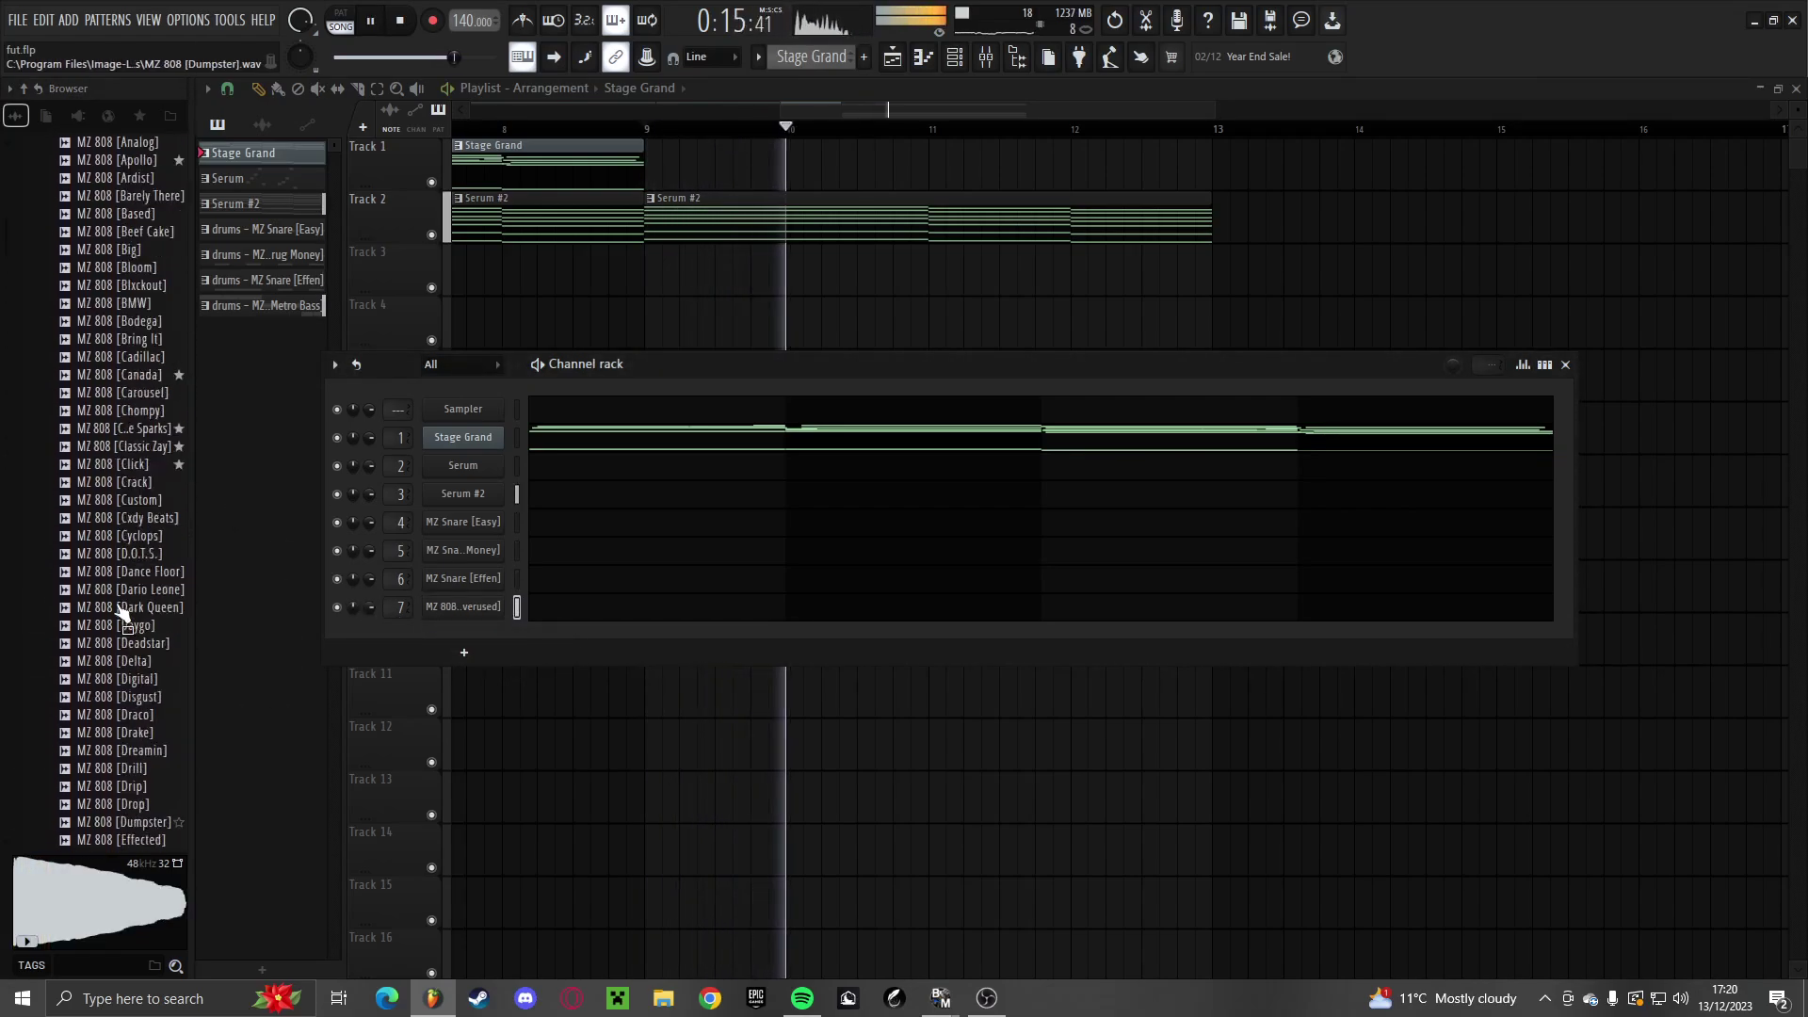
{"action": "scroll", "coordinate": [122, 613], "scroll_direction": "up", "scroll_amount": 10}
Balance the mix during playback by setting insert 7 to about -9.5 dB and insert 3 to -10.6 dB
{"action": "key", "text": "F9"}
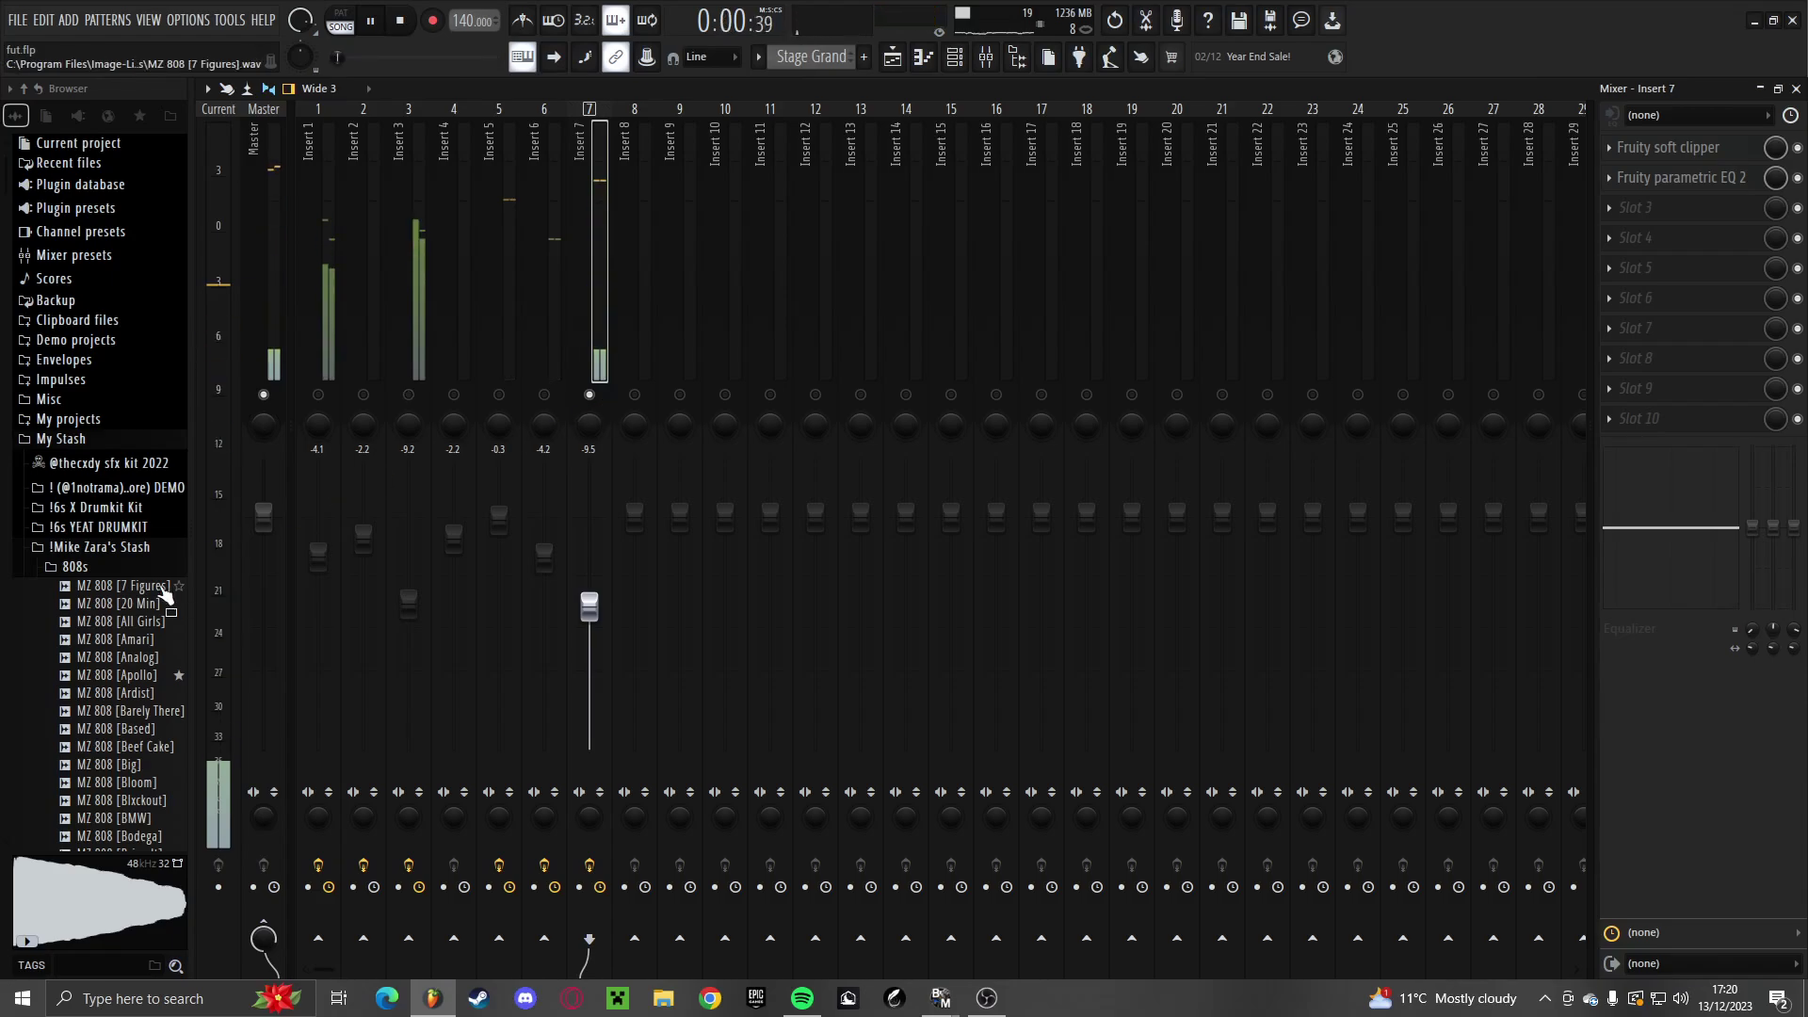
{"action": "left_click", "coordinate": [984, 58]}
{"action": "left_click", "coordinate": [984, 58]}
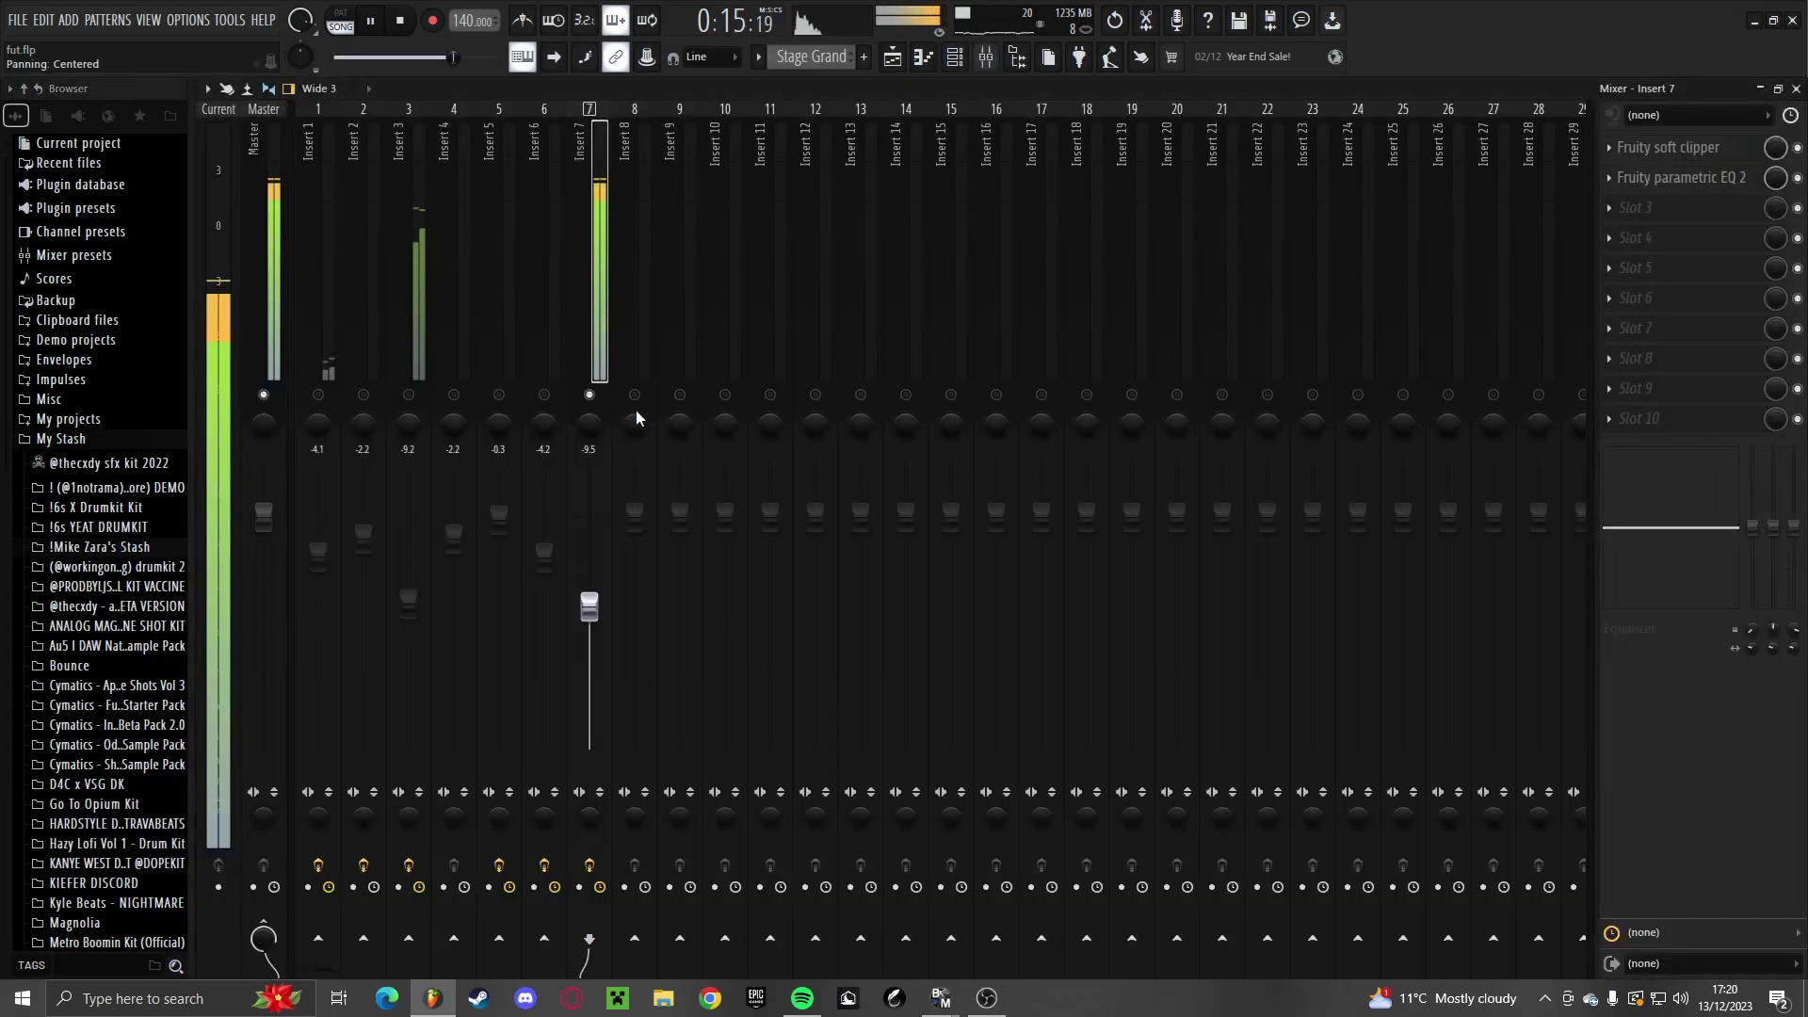
{"action": "left_click_drag", "start_coordinate": [409, 604], "coordinate": [409, 617]}
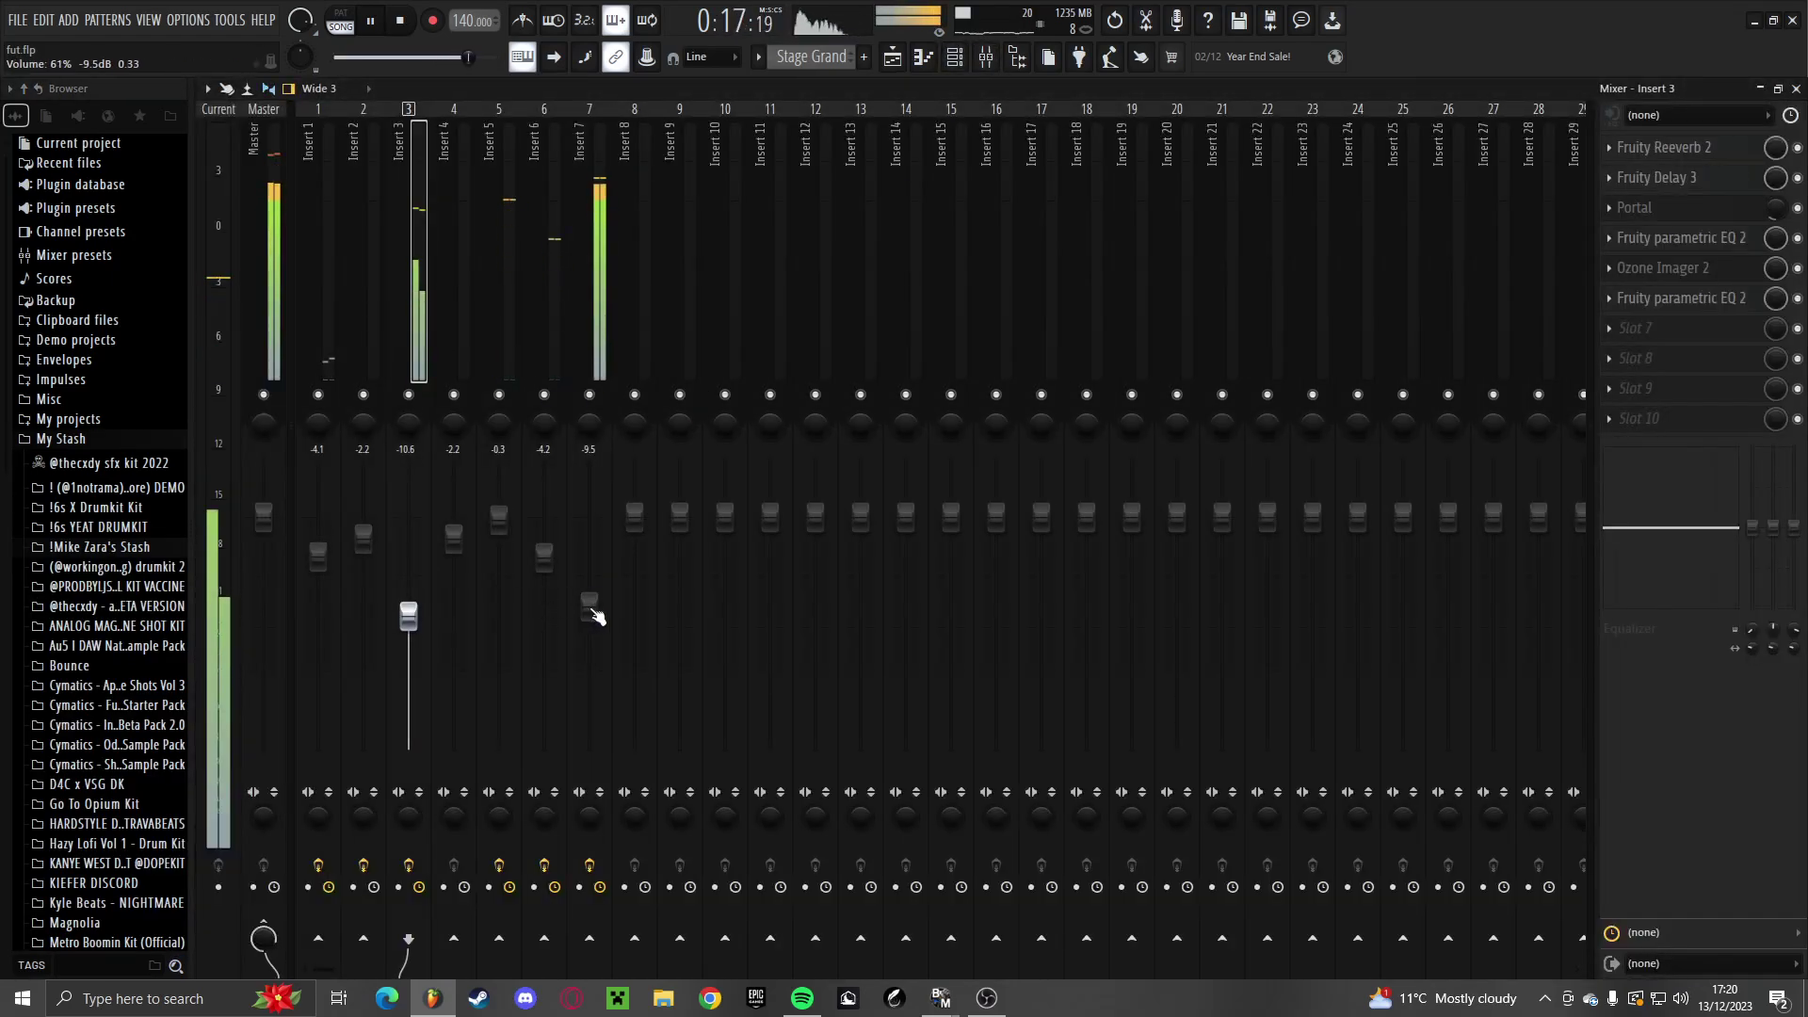
{"action": "left_click_drag", "start_coordinate": [595, 617], "coordinate": [597, 612]}
{"action": "key", "text": "F9"}
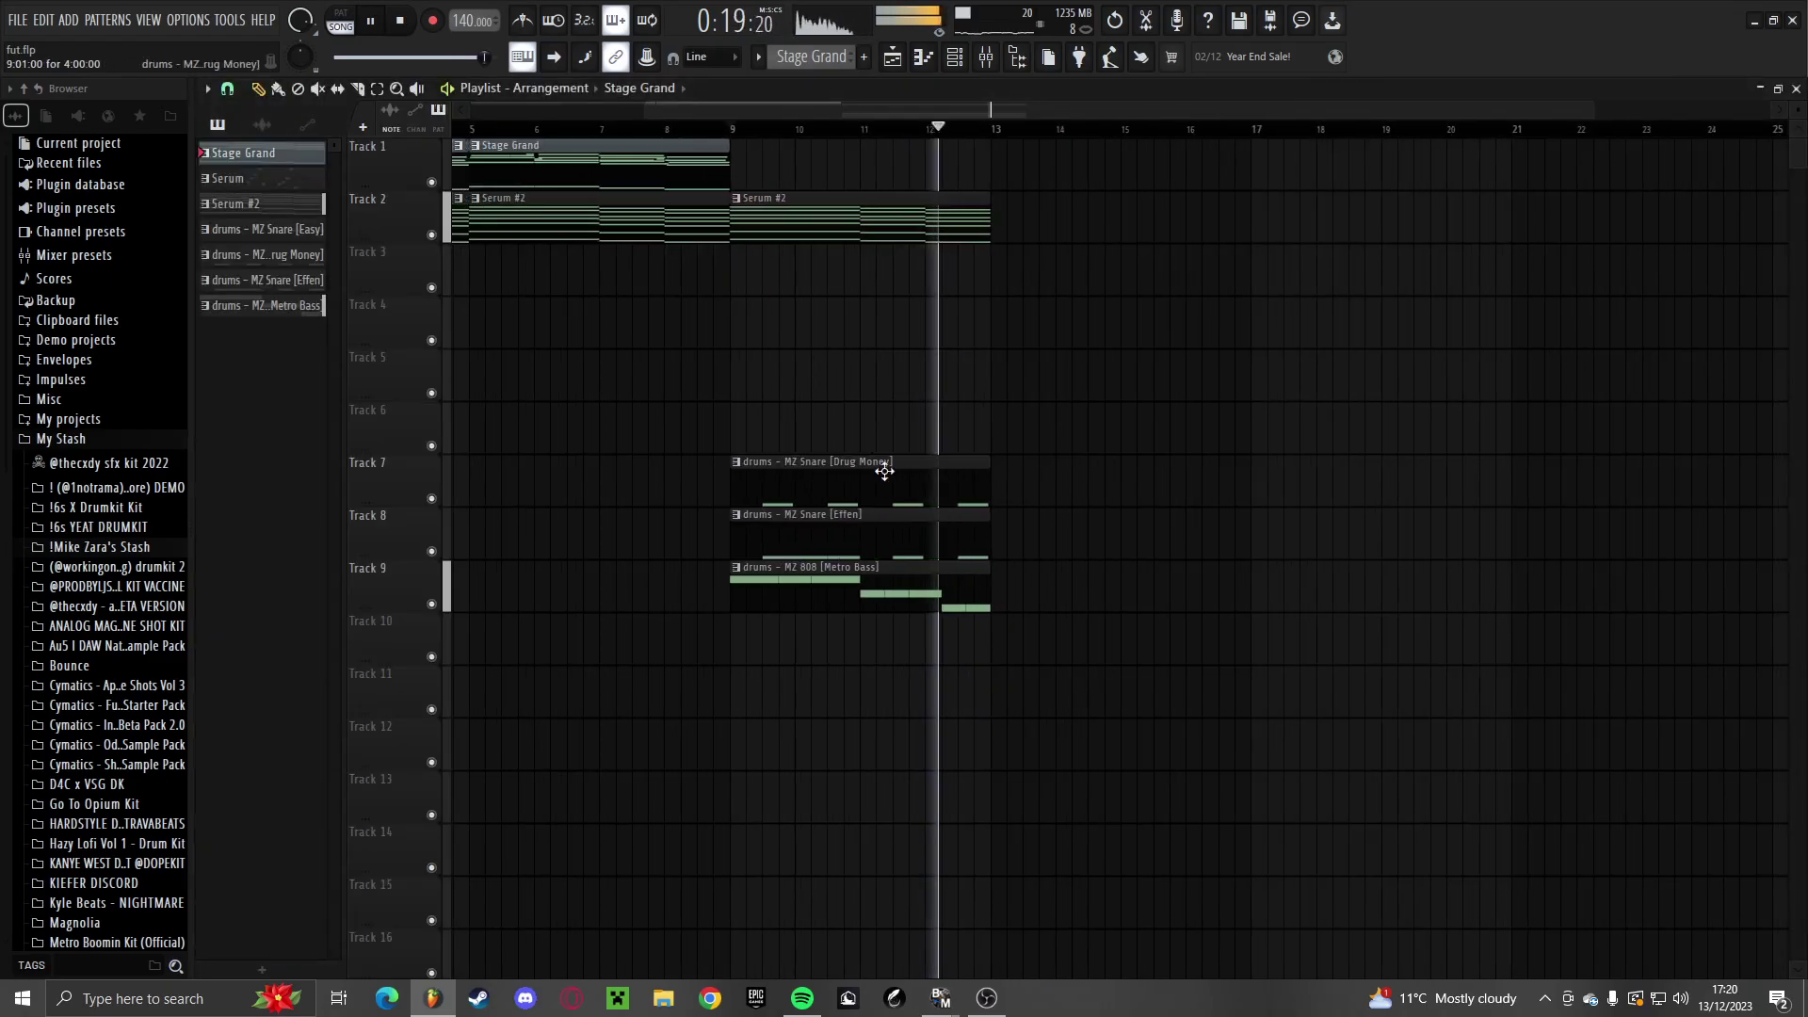
Create a new pattern named hh and place it on Track 6, extended from bar 9 to bar 13
{"action": "key", "text": "space"}
{"action": "left_click", "coordinate": [864, 57]}
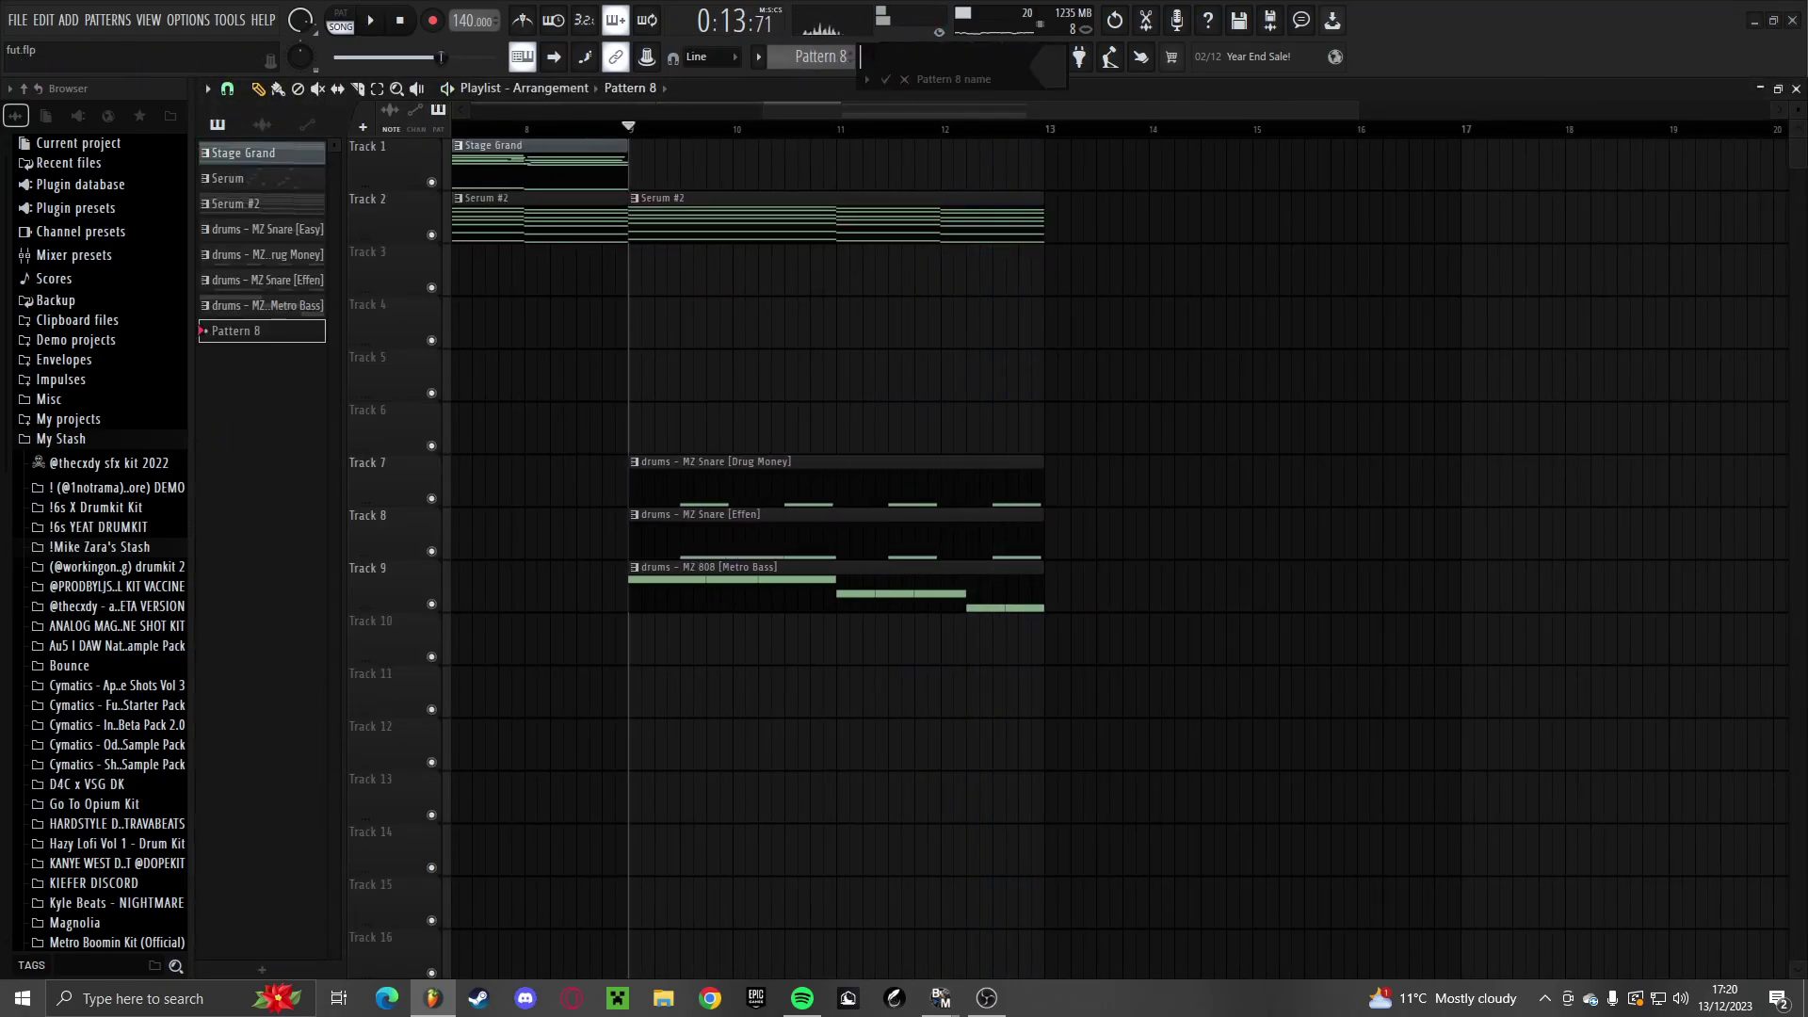
{"action": "key", "text": "space"}
{"action": "left_click", "coordinate": [625, 428]}
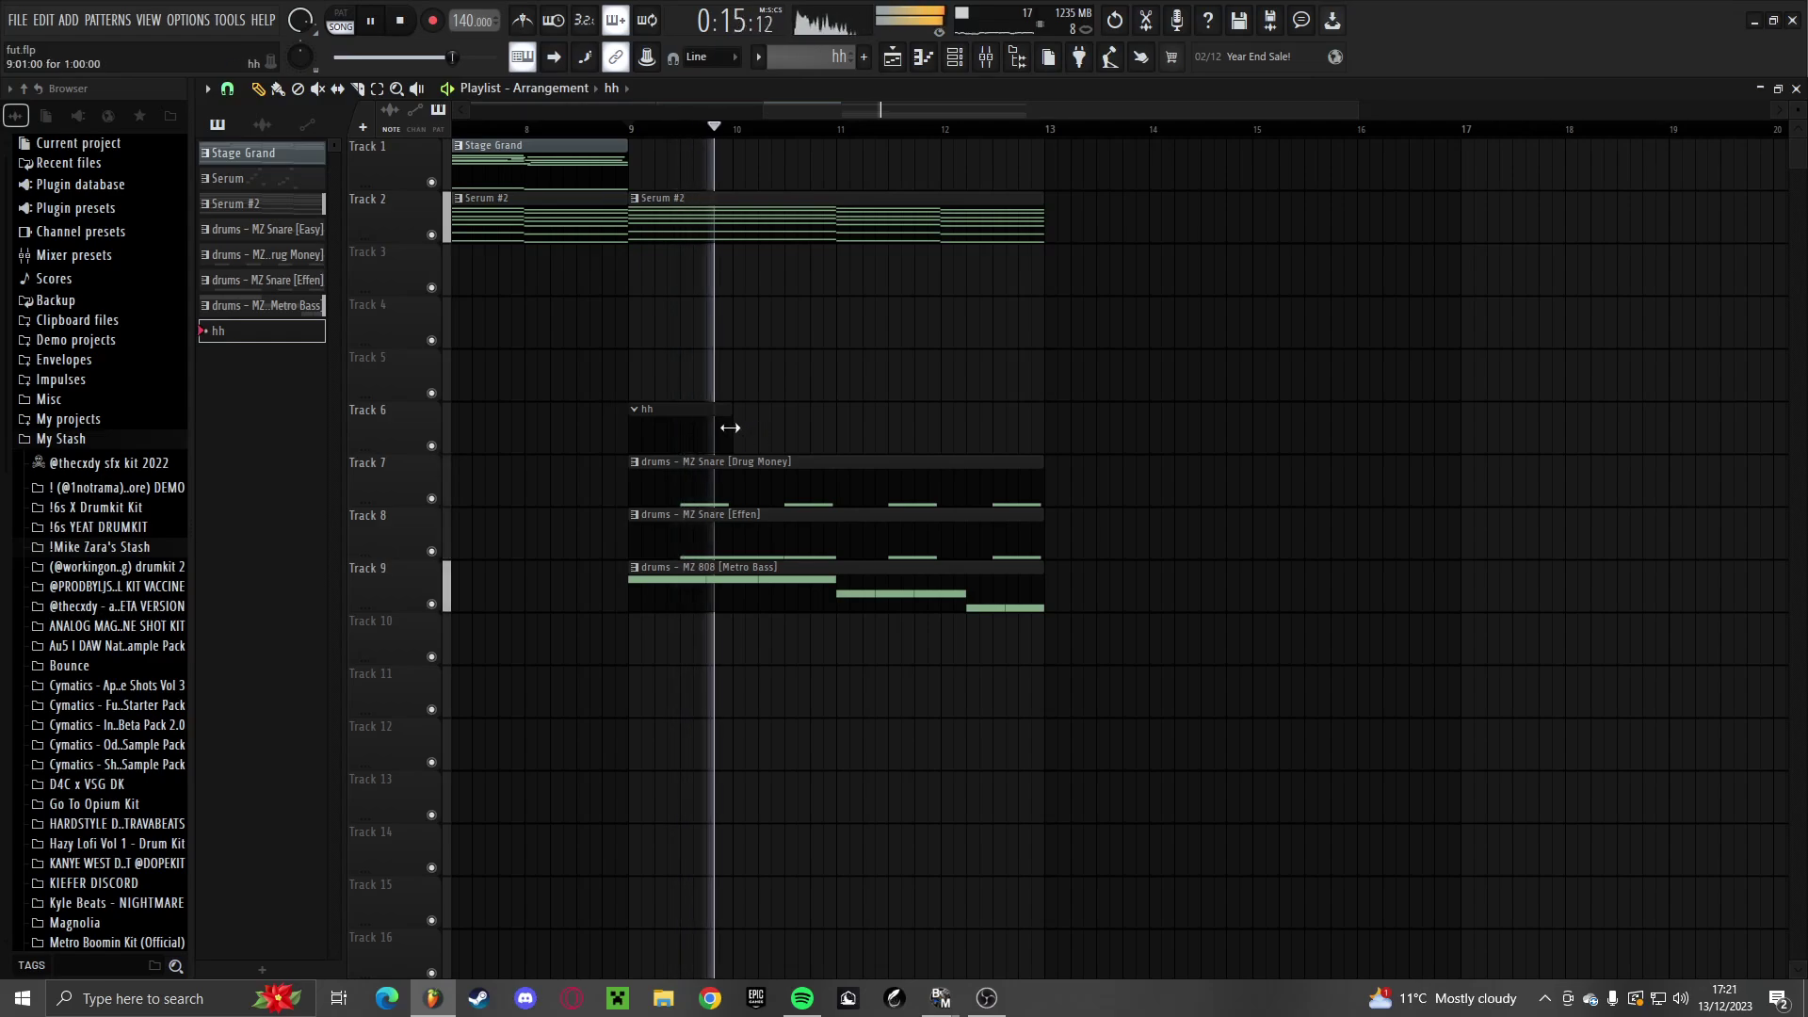
{"action": "left_click_drag", "start_coordinate": [730, 428], "coordinate": [1041, 441]}
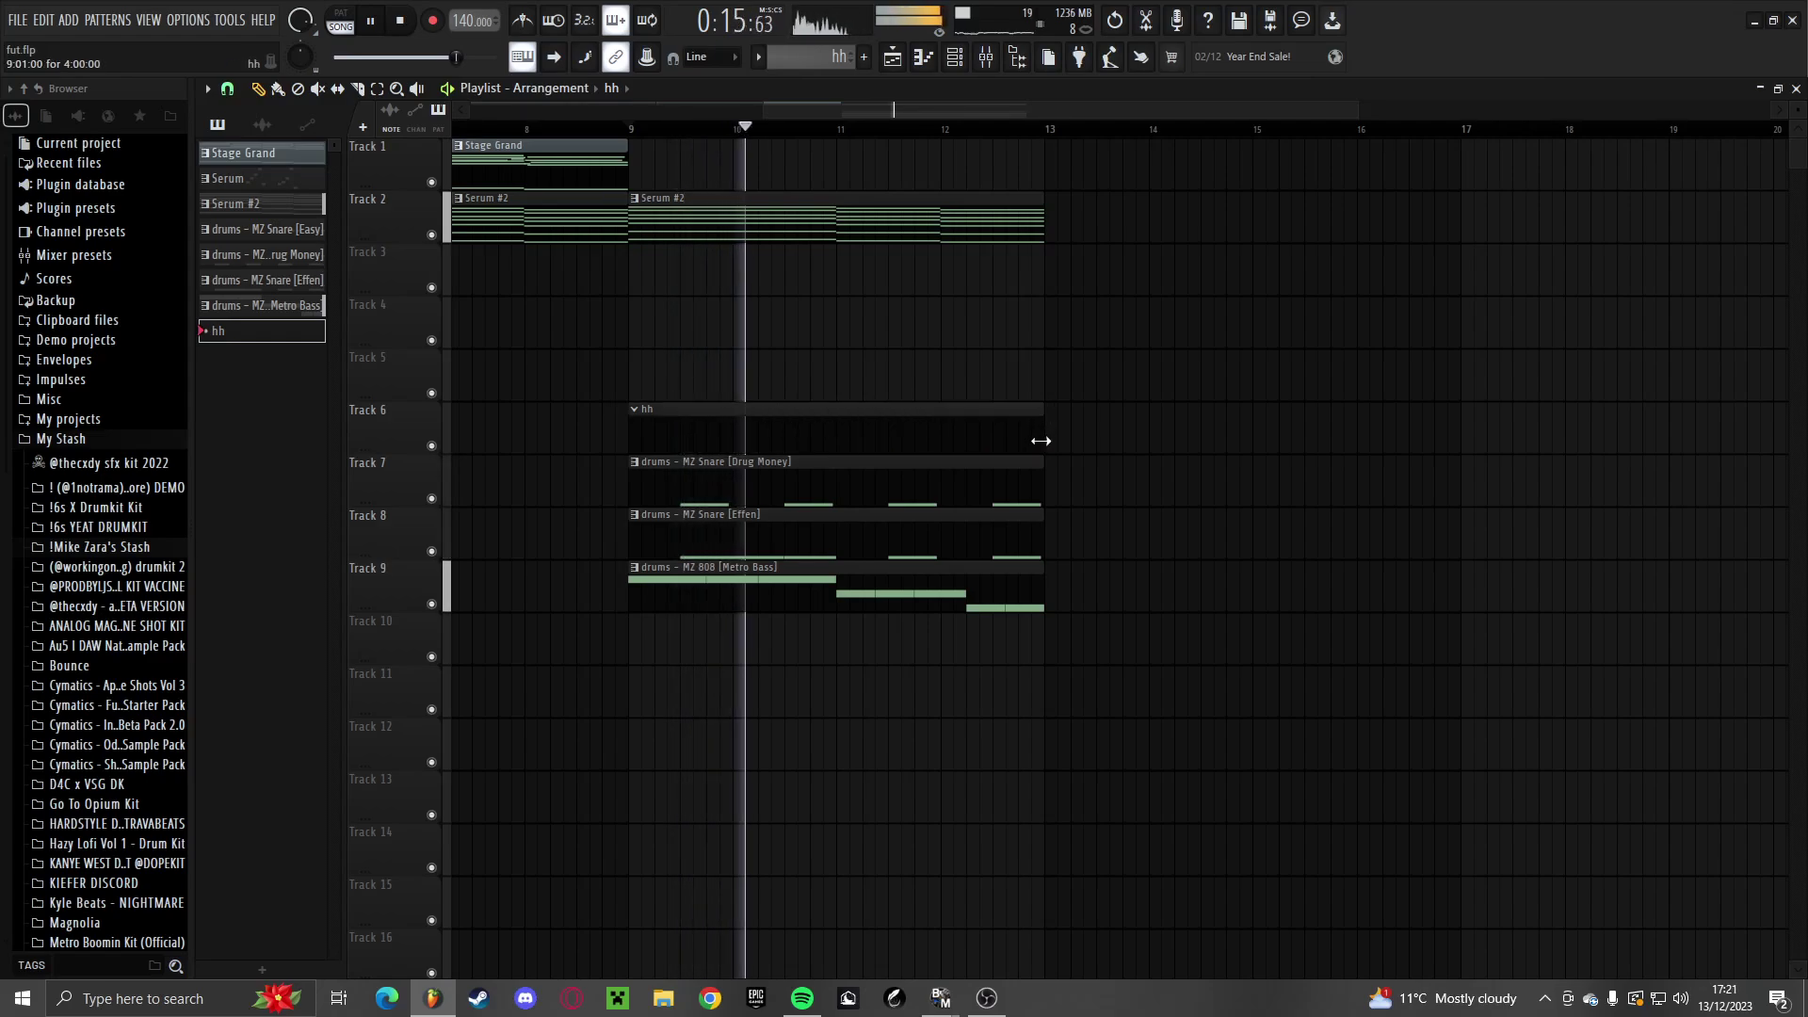
Browse the Hi Hats folder in !Mike Zara's Stash and add MZ Hi Hat [Cardiak 2] as a new channel
{"action": "left_click", "coordinate": [99, 548]}
{"action": "scroll", "coordinate": [100, 558], "scroll_direction": "up", "scroll_amount": 5}
{"action": "left_click", "coordinate": [83, 485]}
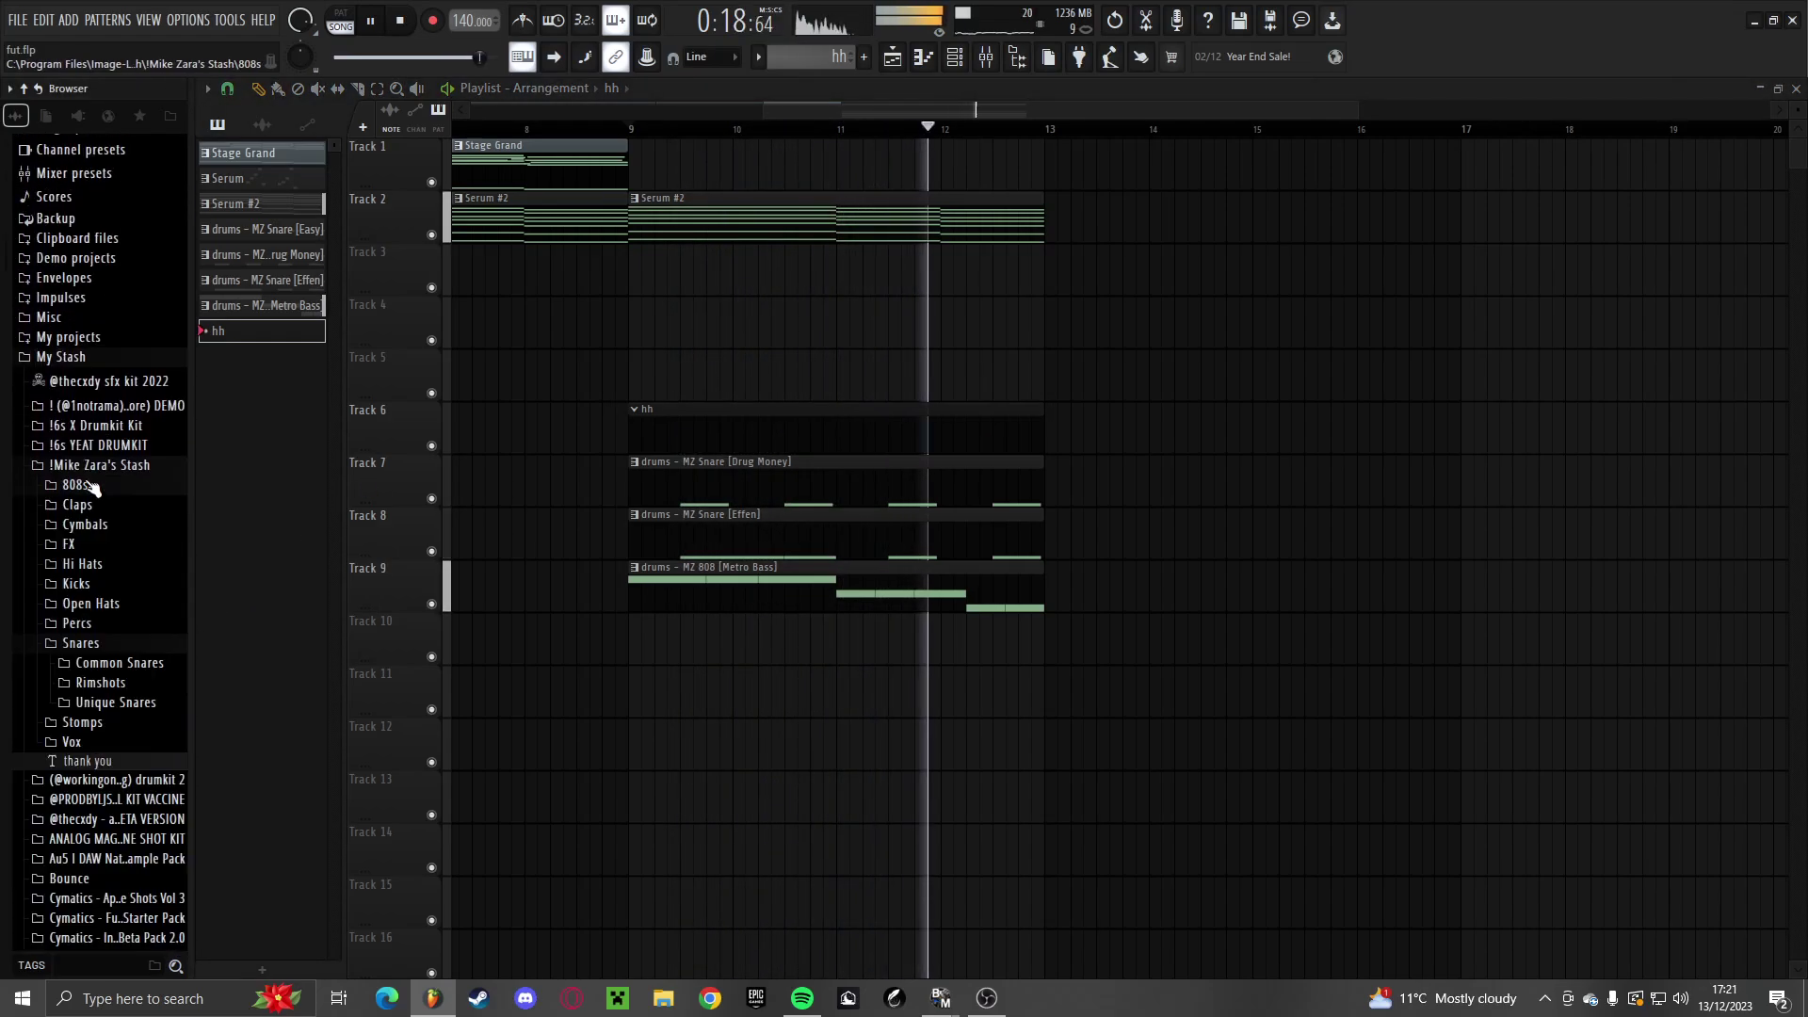
{"action": "left_click", "coordinate": [83, 563]}
{"action": "key", "text": "space"}
{"action": "left_click", "coordinate": [146, 449]}
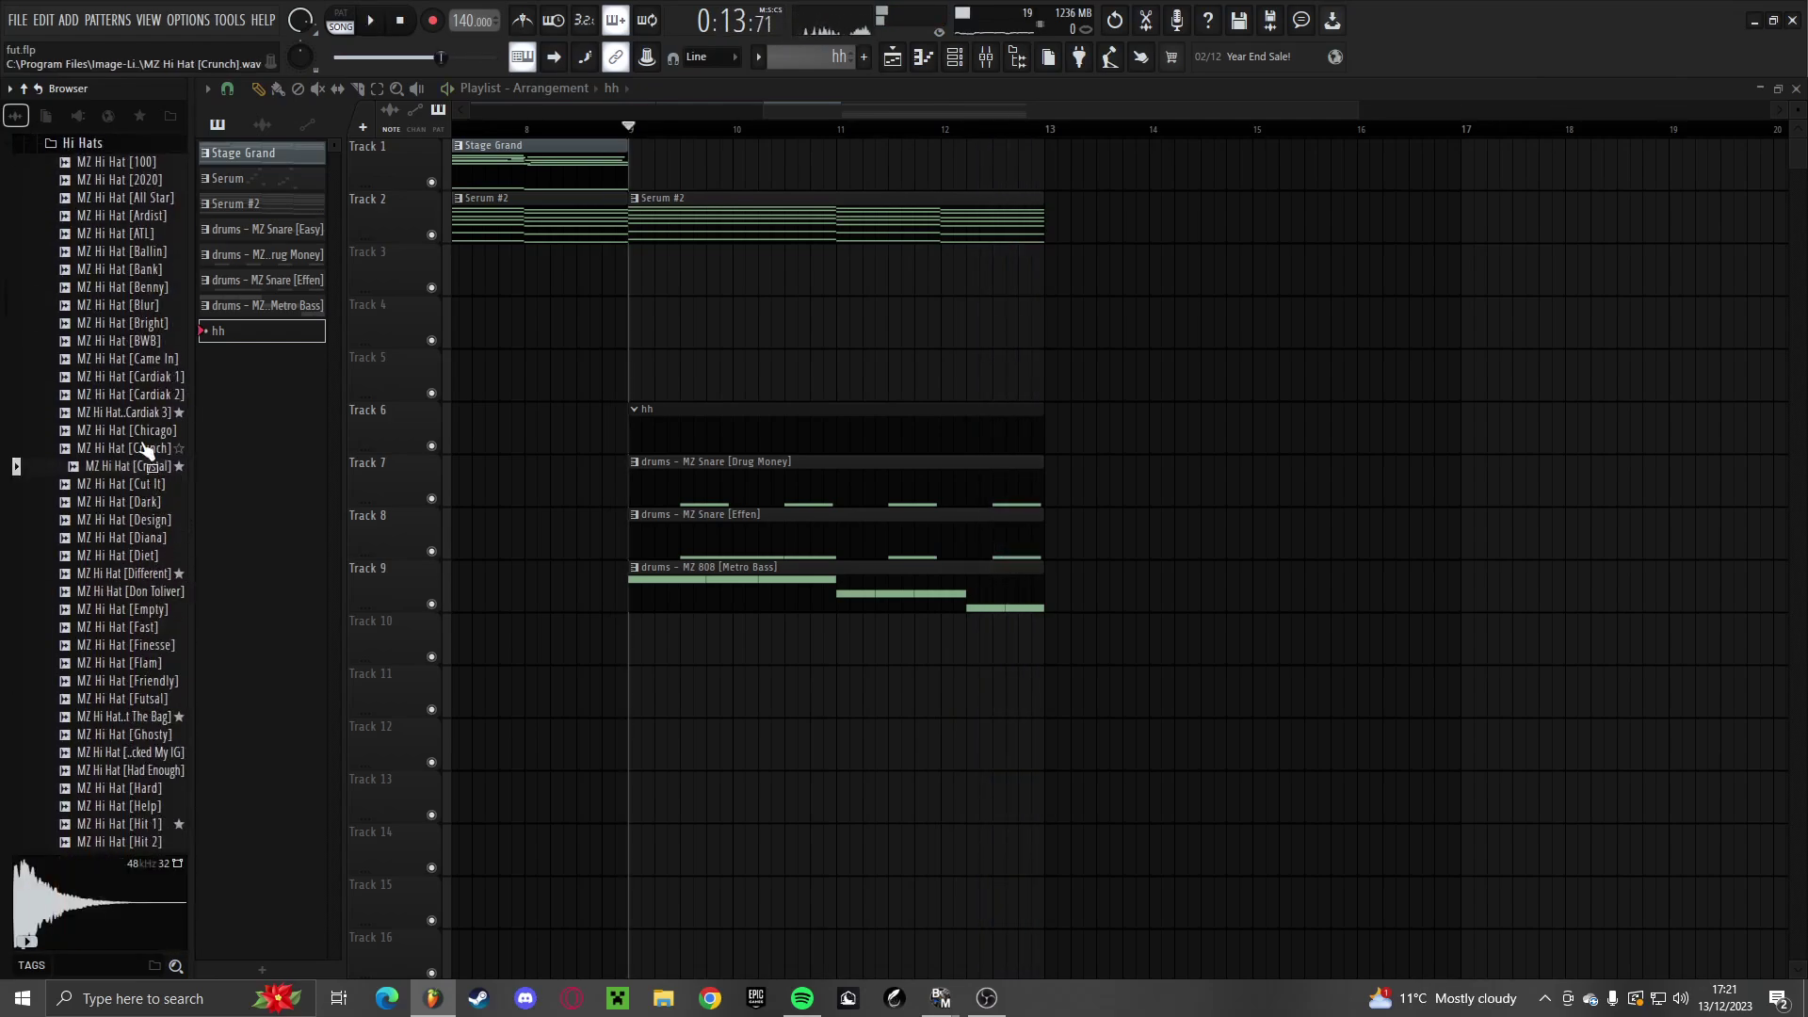
{"action": "left_click", "coordinate": [967, 60]}
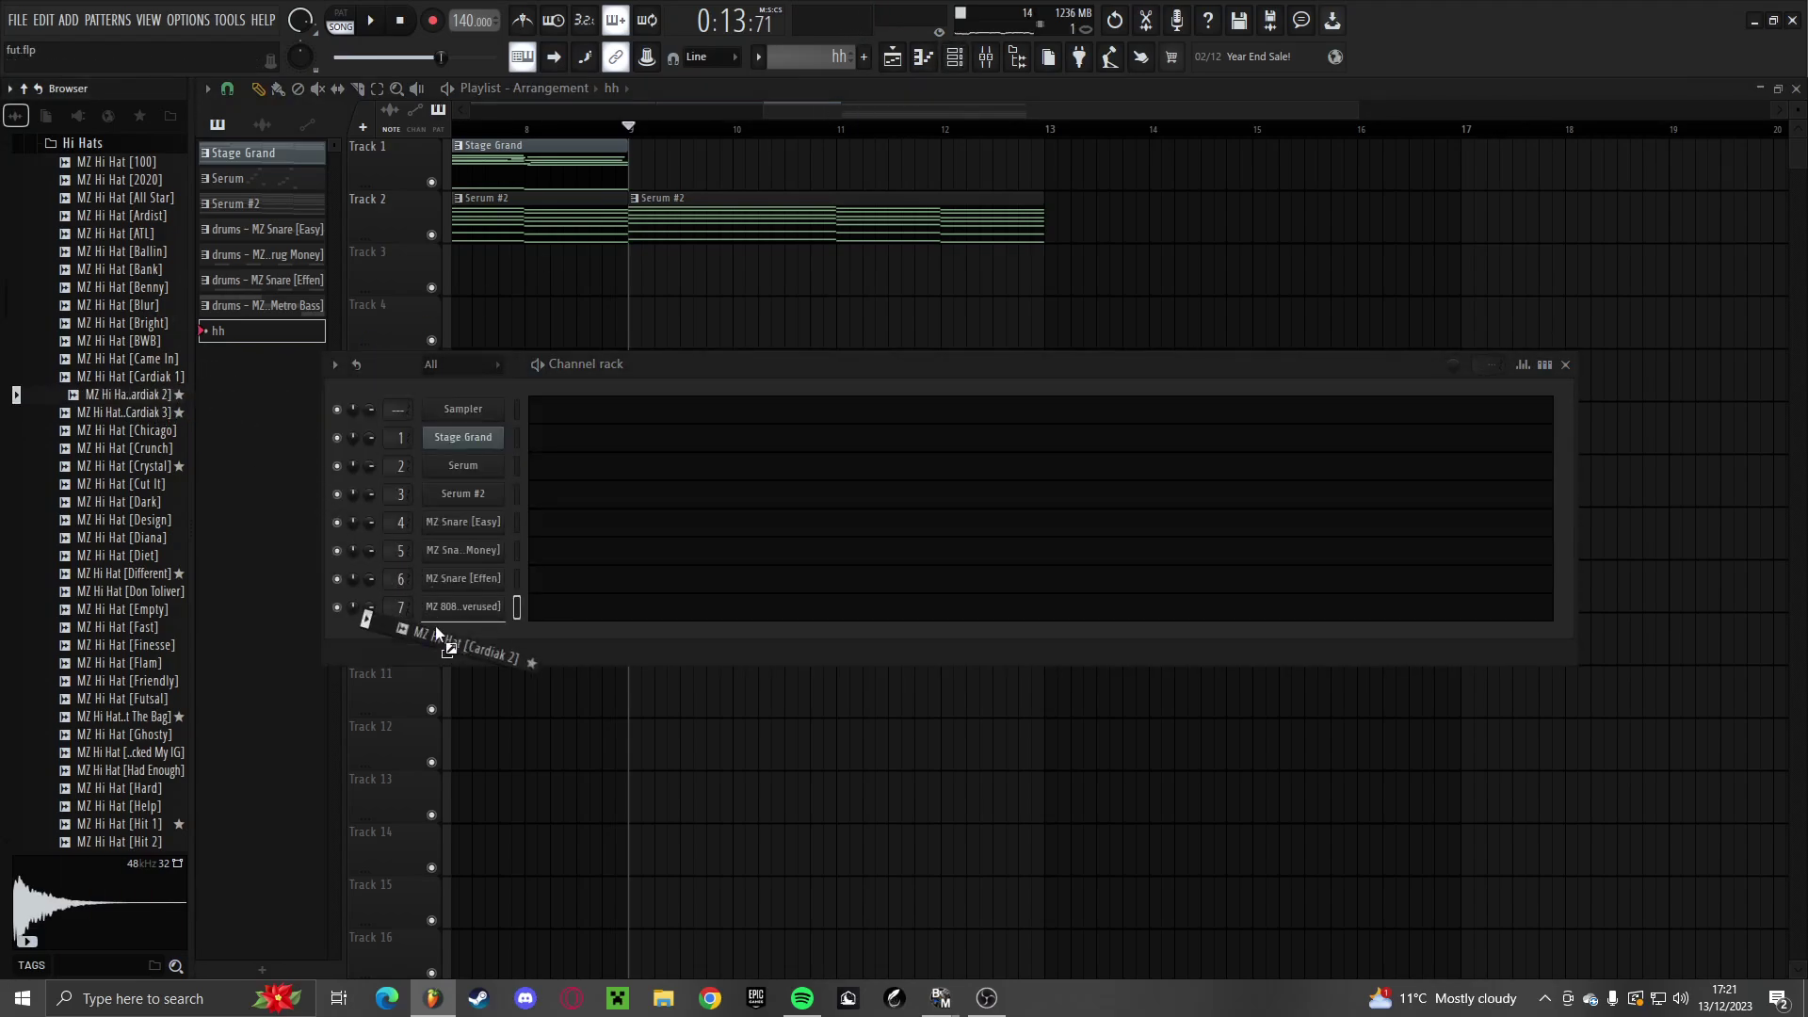
{"action": "left_click_drag", "start_coordinate": [435, 625], "coordinate": [400, 634]}
Fill every 2 steps of the MZ Hi Hat [Cardiak 2] channel and open its notes in the piano roll
{"action": "right_click", "coordinate": [514, 637]}
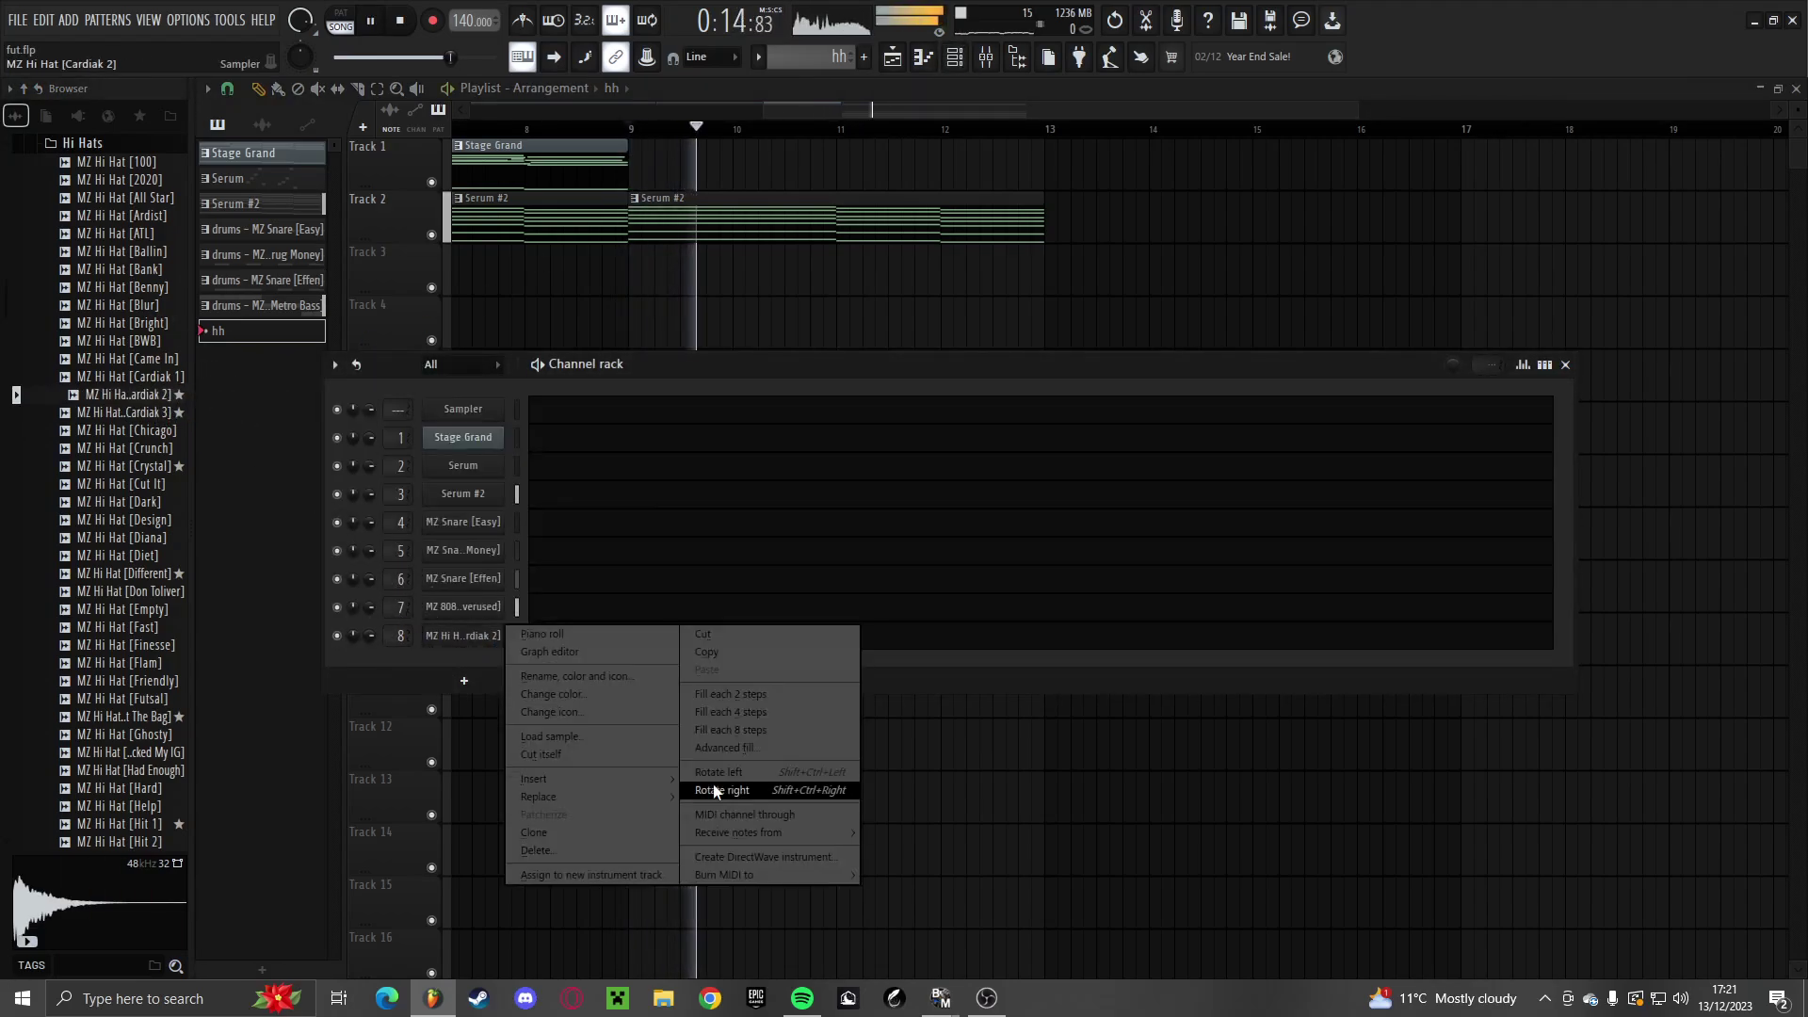
{"action": "left_click", "coordinate": [730, 713]}
{"action": "left_click", "coordinate": [708, 644]}
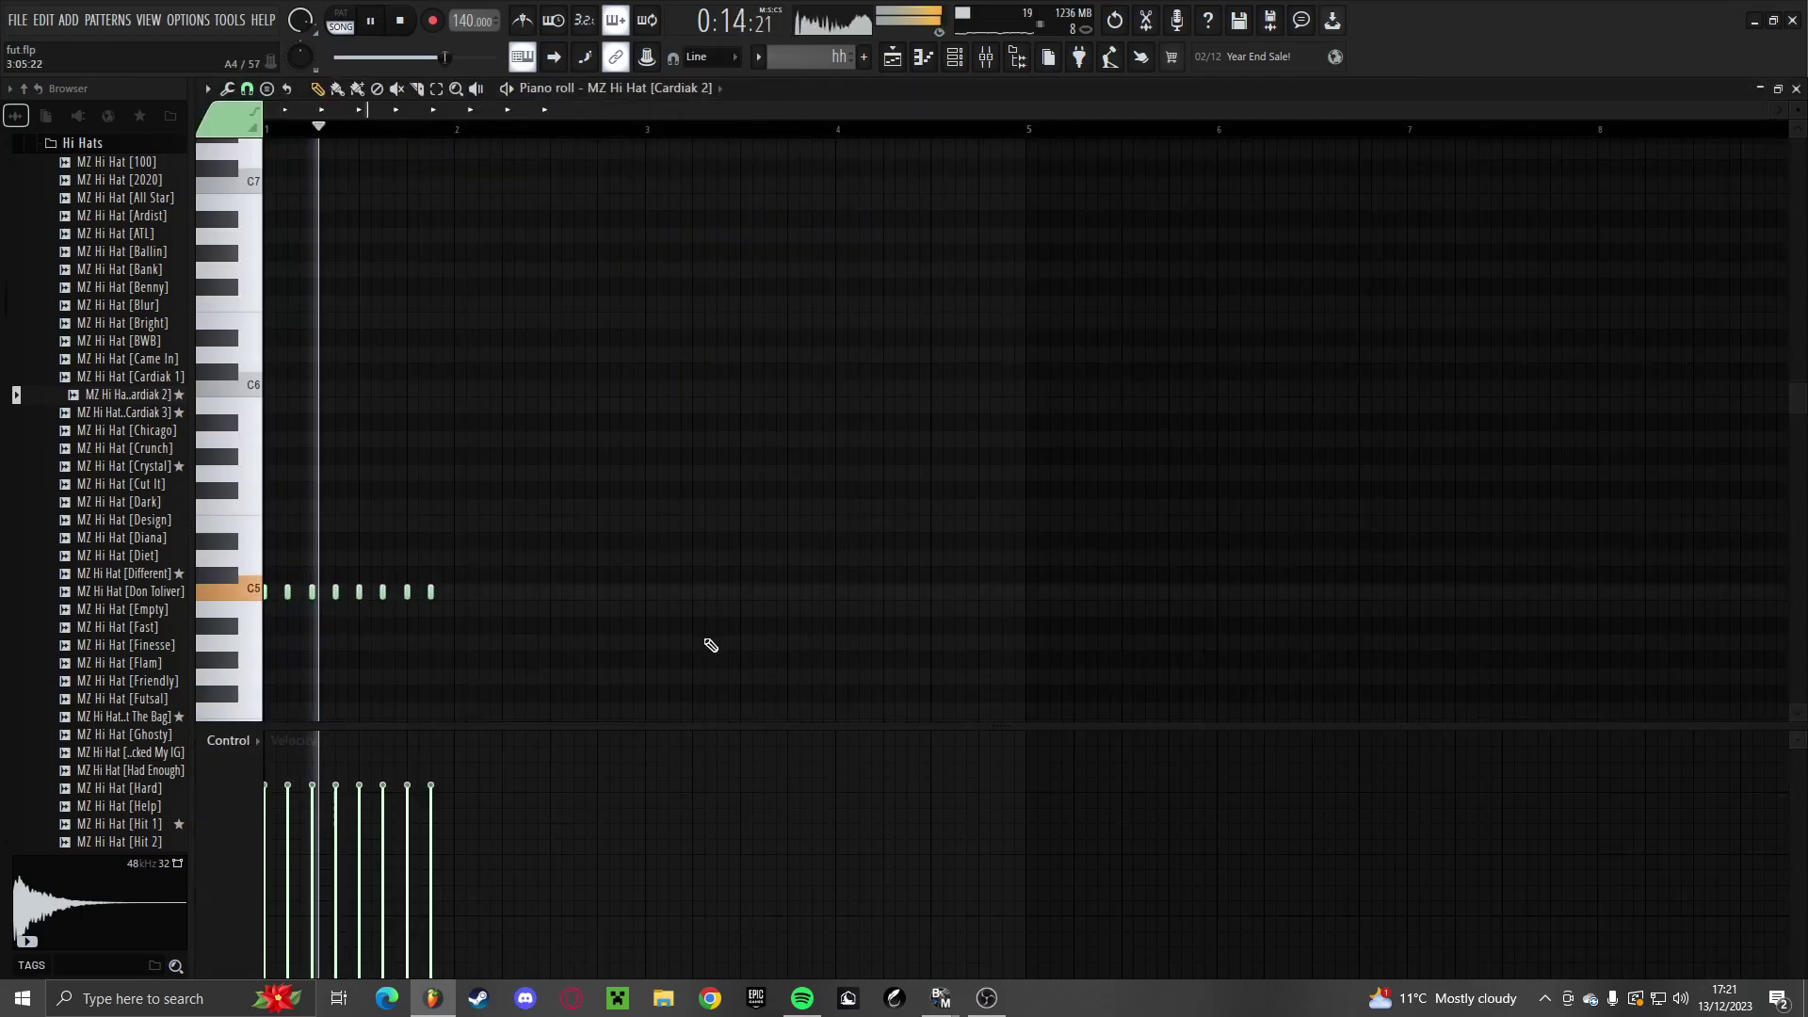
Collapse the velocity lane and duplicate all the bar 1 hi-hat notes into bar 2
{"action": "key", "text": "space"}
{"action": "scroll", "coordinate": [667, 164], "scroll_direction": "down", "scroll_amount": 2}
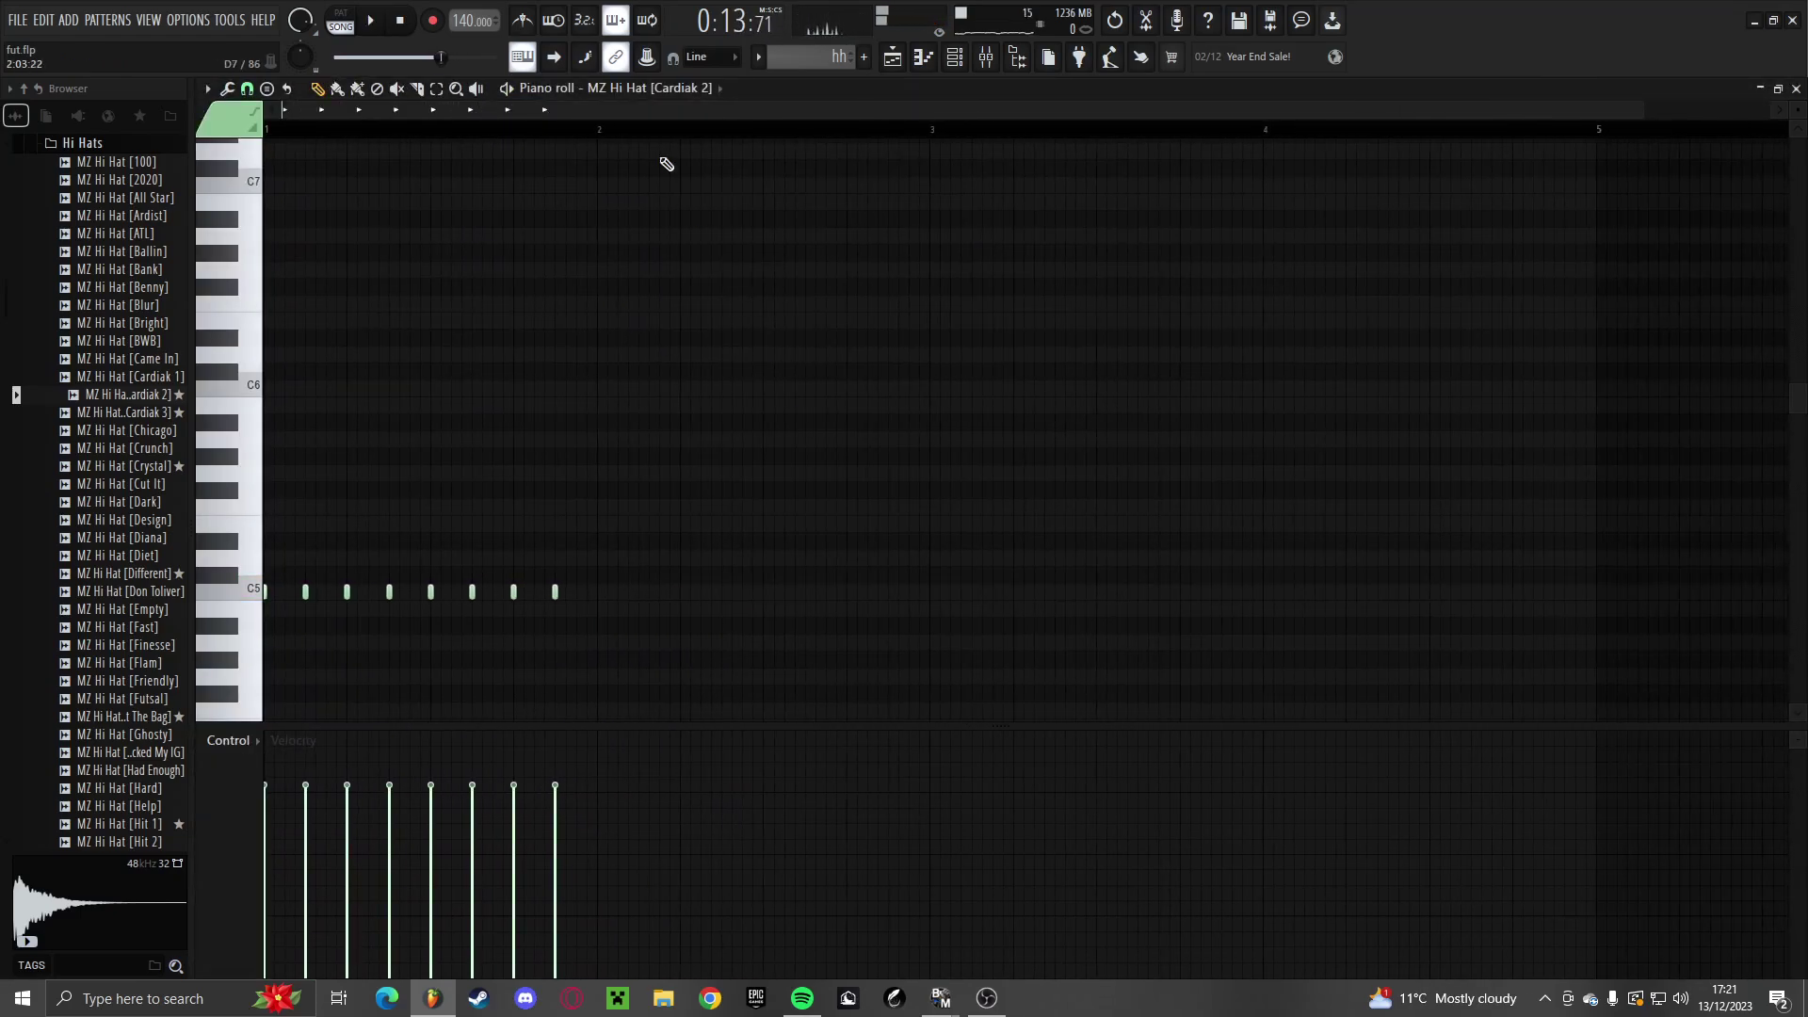
{"action": "left_click_drag", "start_coordinate": [605, 727], "coordinate": [605, 975]}
{"action": "key", "text": "space"}
{"action": "key", "text": "space"}
{"action": "key", "text": "ctrl+a"}
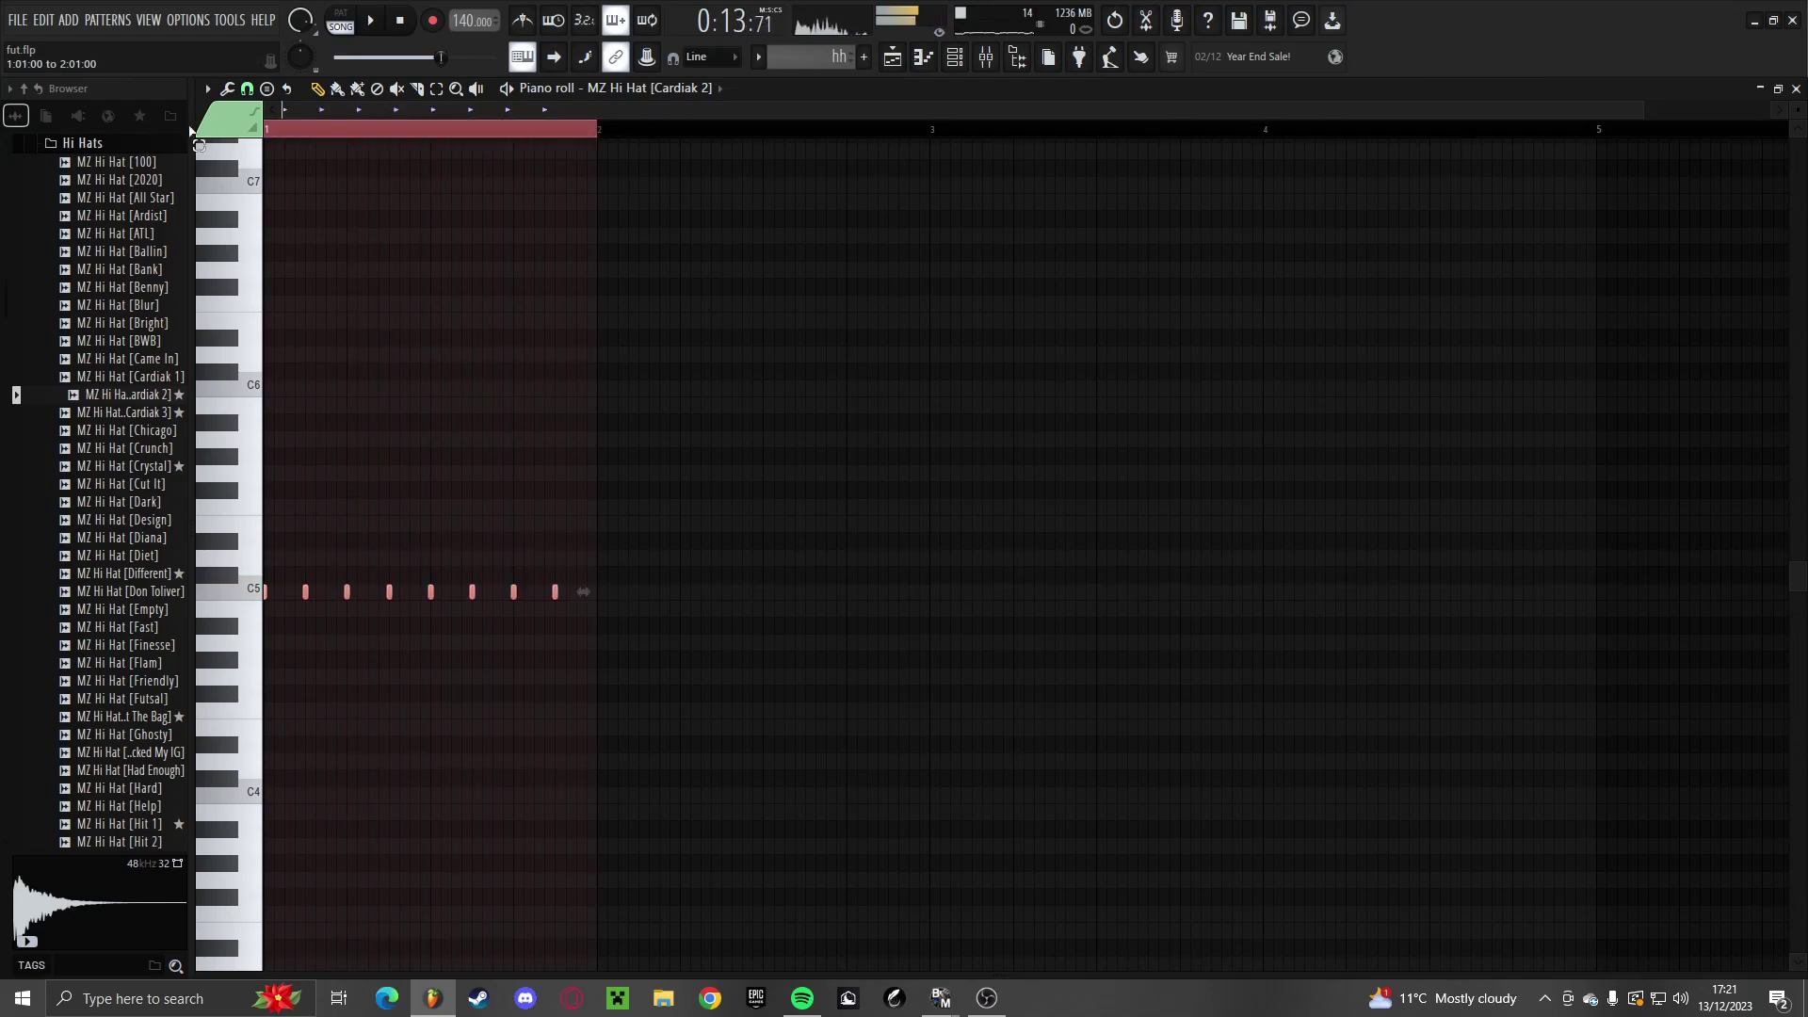
{"action": "key", "text": "ctrl+b"}
Raise the project tempo to 157 BPM and play the beat
{"action": "right_click", "coordinate": [476, 25]}
{"action": "left_click", "coordinate": [533, 289]}
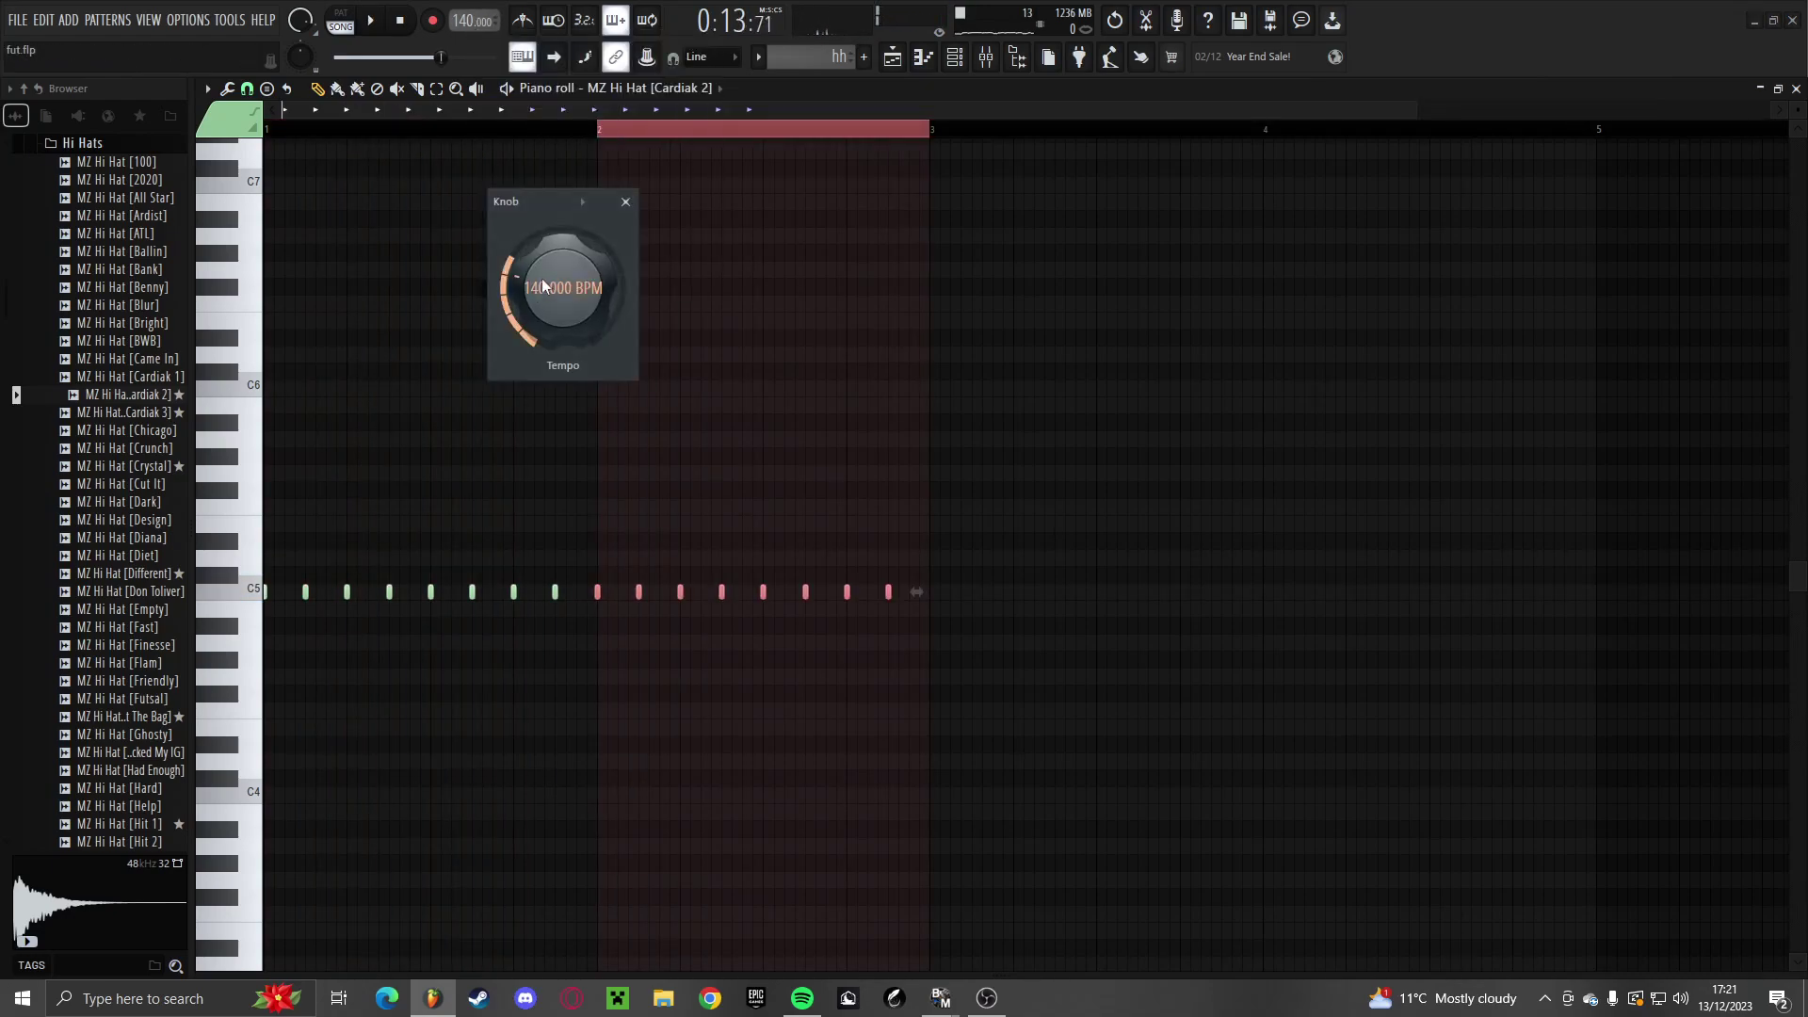
{"action": "left_click_drag", "start_coordinate": [540, 279], "coordinate": [540, 255]}
{"action": "left_click", "coordinate": [626, 203]}
{"action": "key", "text": "space"}
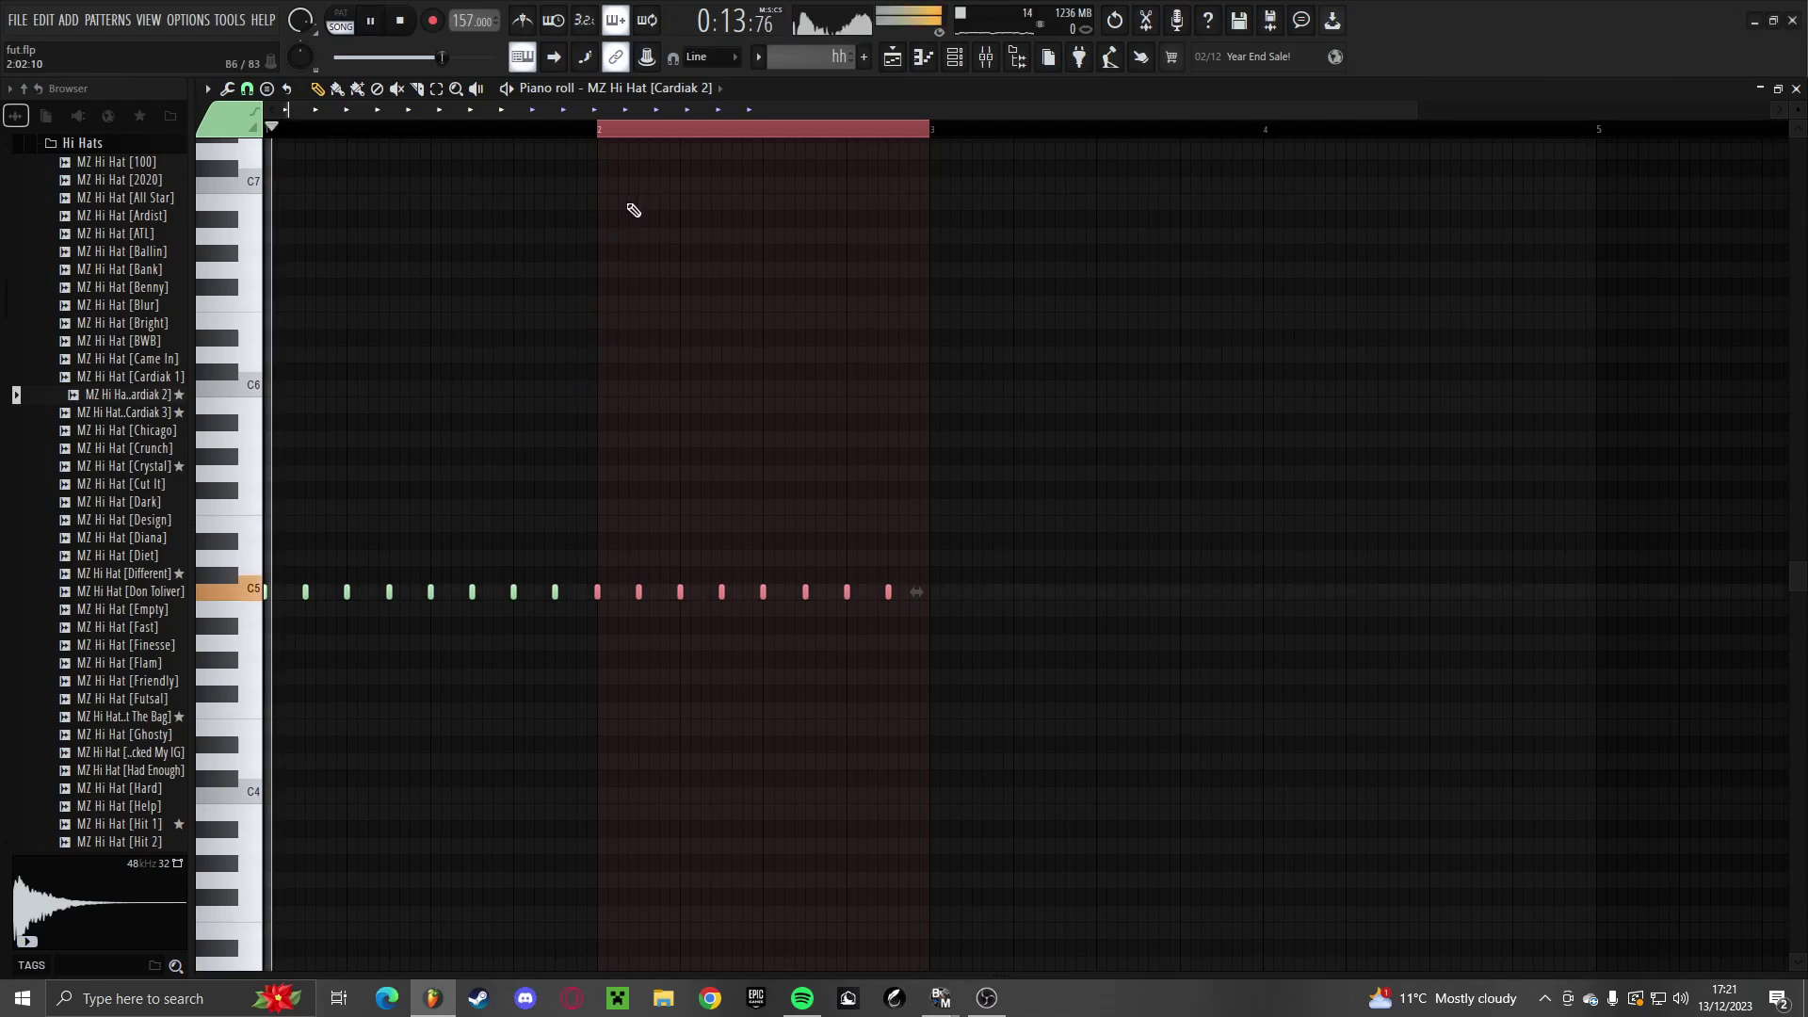
Duplicate the hi-hat notes of bars 1 and 2 into bars 3 and 4, and clear the selection
{"action": "double_click", "coordinate": [588, 130]}
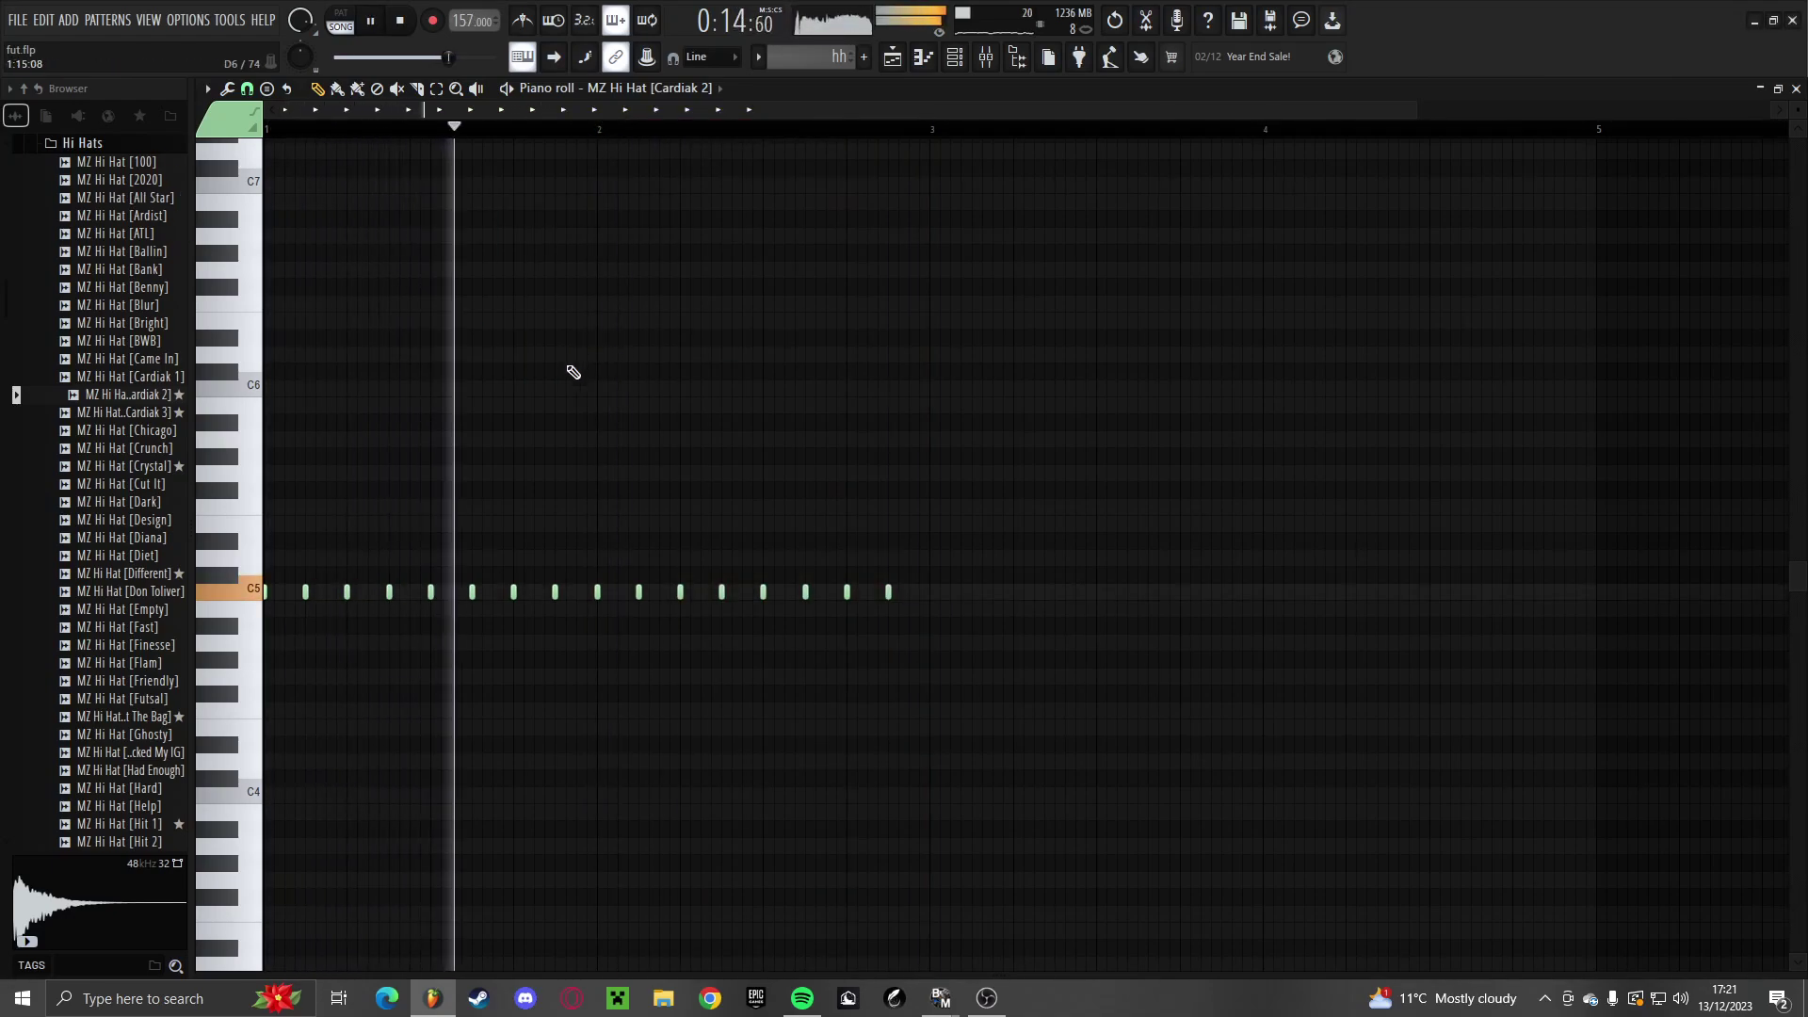
{"action": "key", "text": "space"}
{"action": "left_click_drag", "start_coordinate": [929, 131], "coordinate": [266, 132]}
{"action": "key", "text": "ctrl+b"}
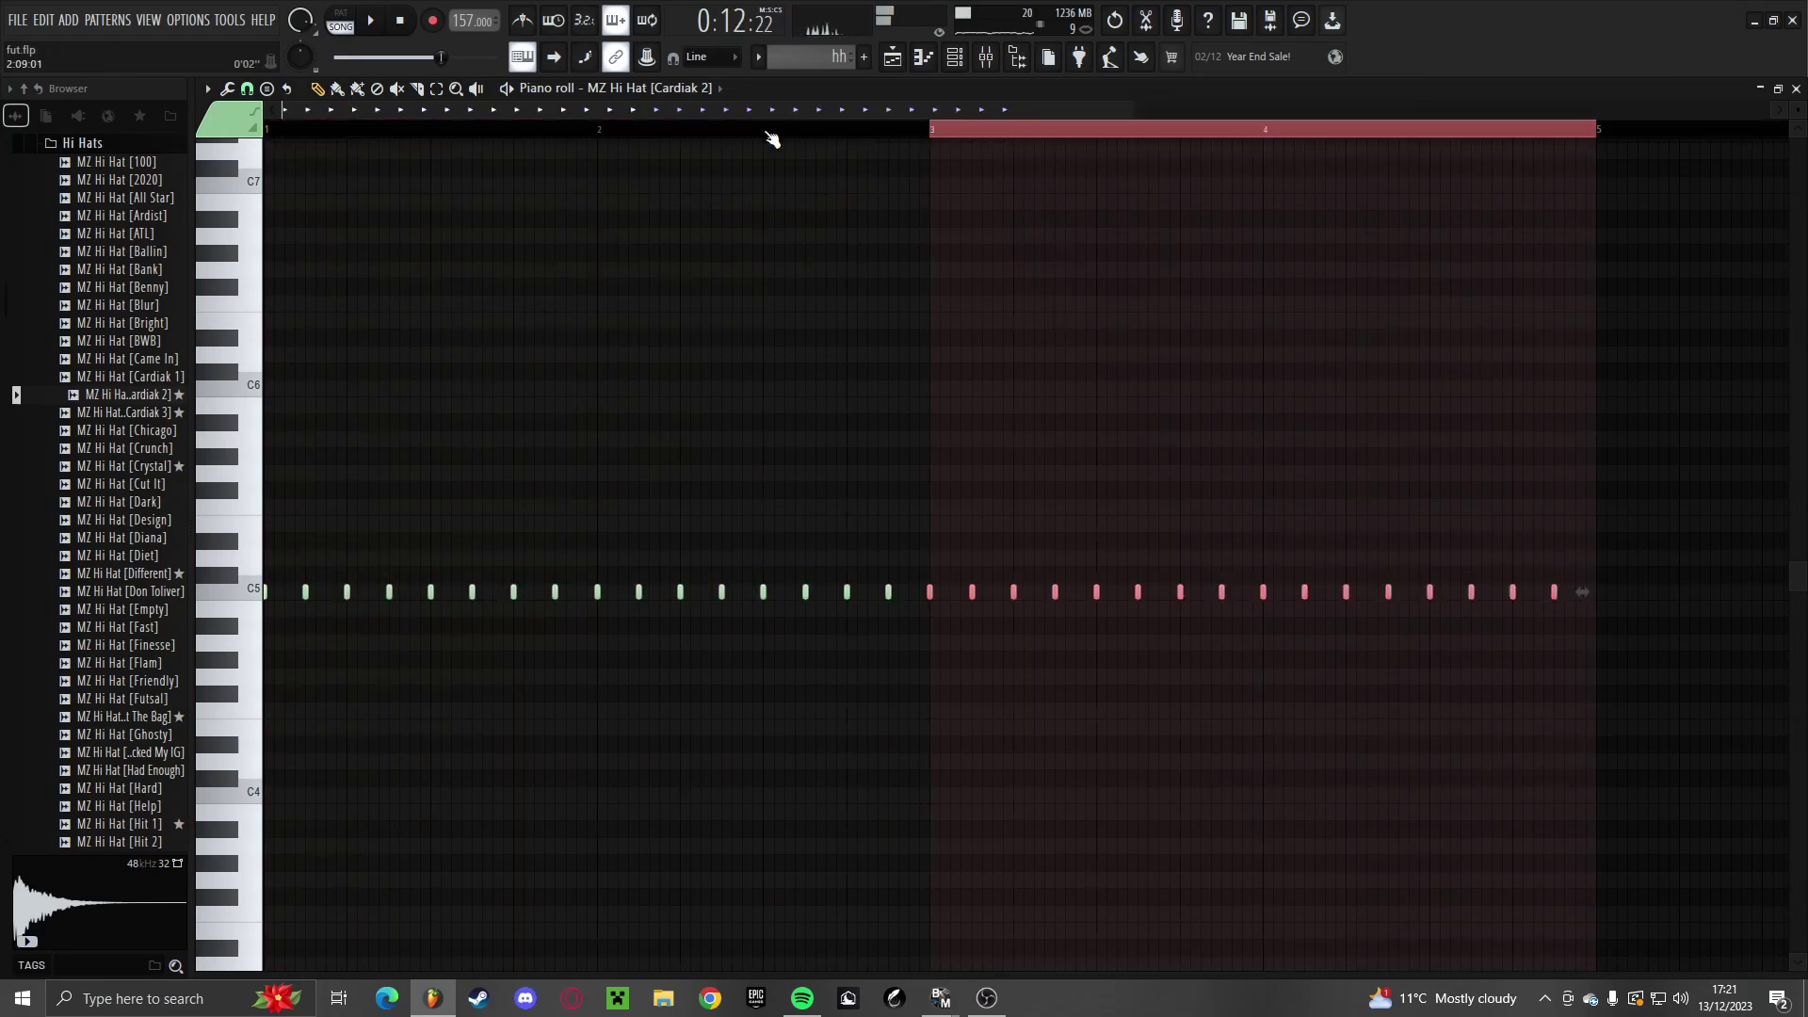
{"action": "left_click", "coordinate": [767, 133]}
Set the project tempo to 151 BPM while the beat plays
{"action": "key", "text": "space"}
{"action": "right_click", "coordinate": [479, 25]}
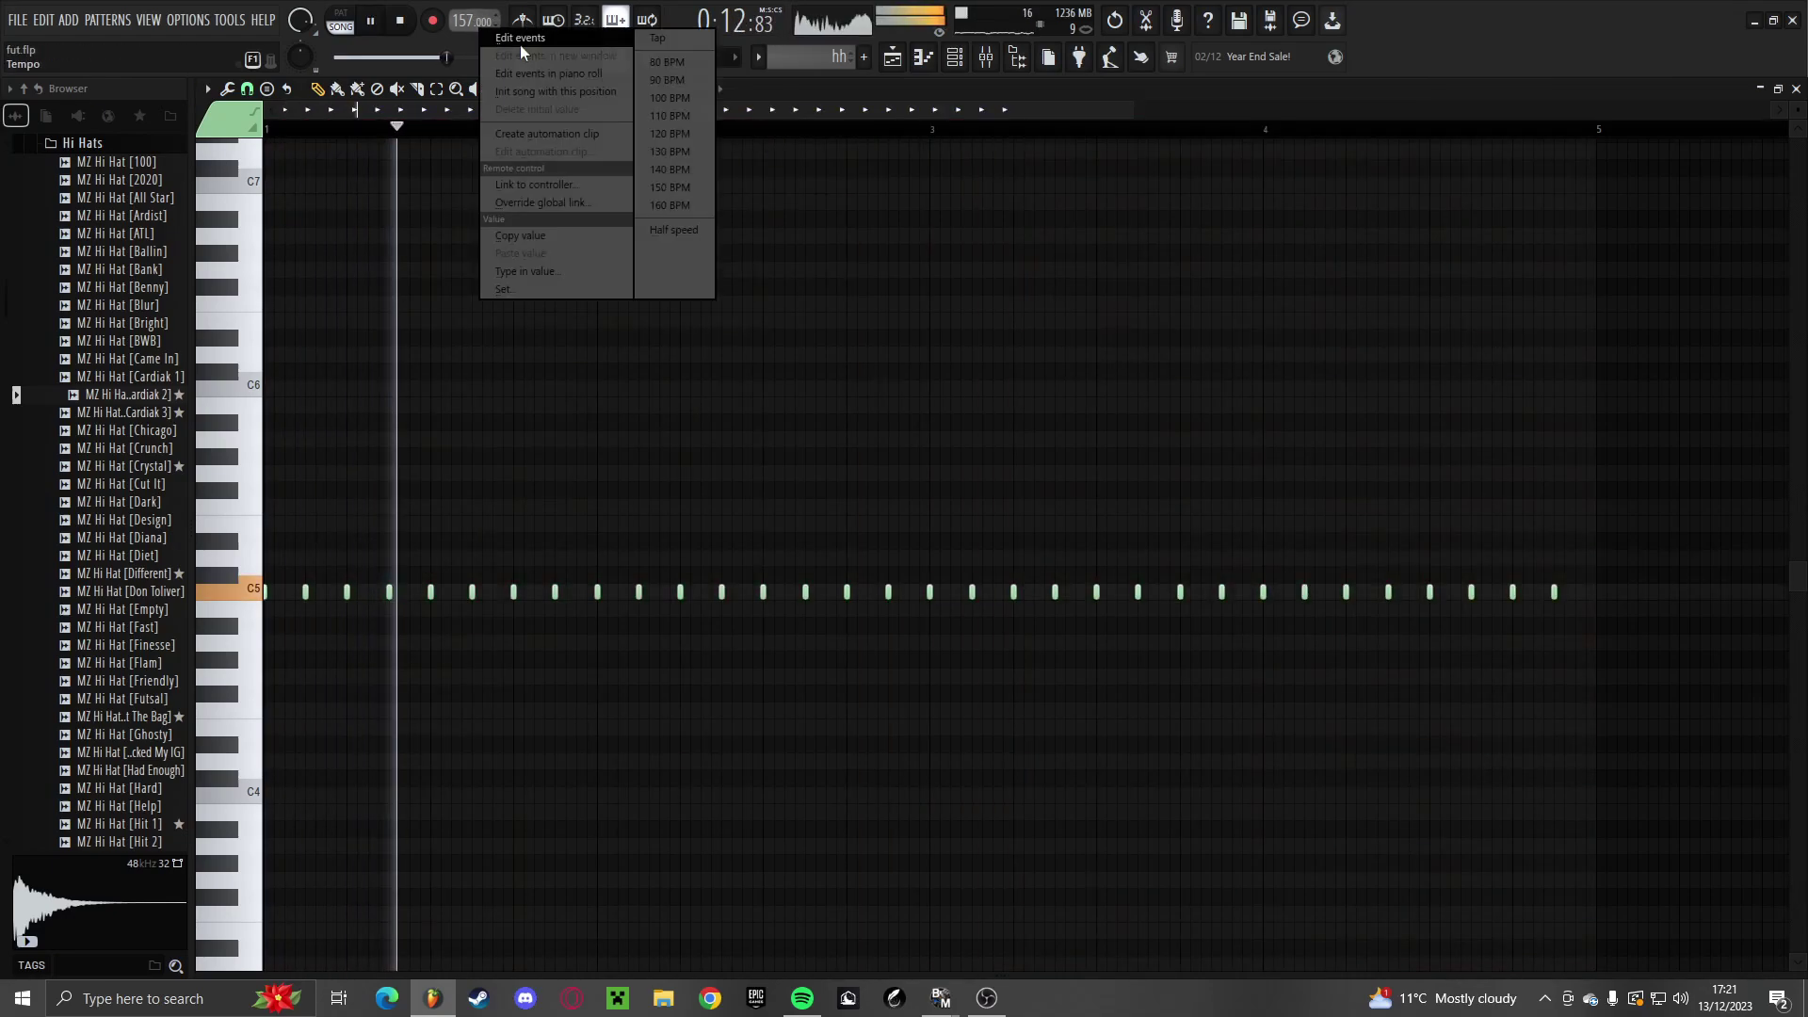
{"action": "left_click", "coordinate": [584, 289]}
{"action": "scroll", "coordinate": [608, 284], "scroll_direction": "down", "scroll_amount": 6}
{"action": "left_click", "coordinate": [672, 198]}
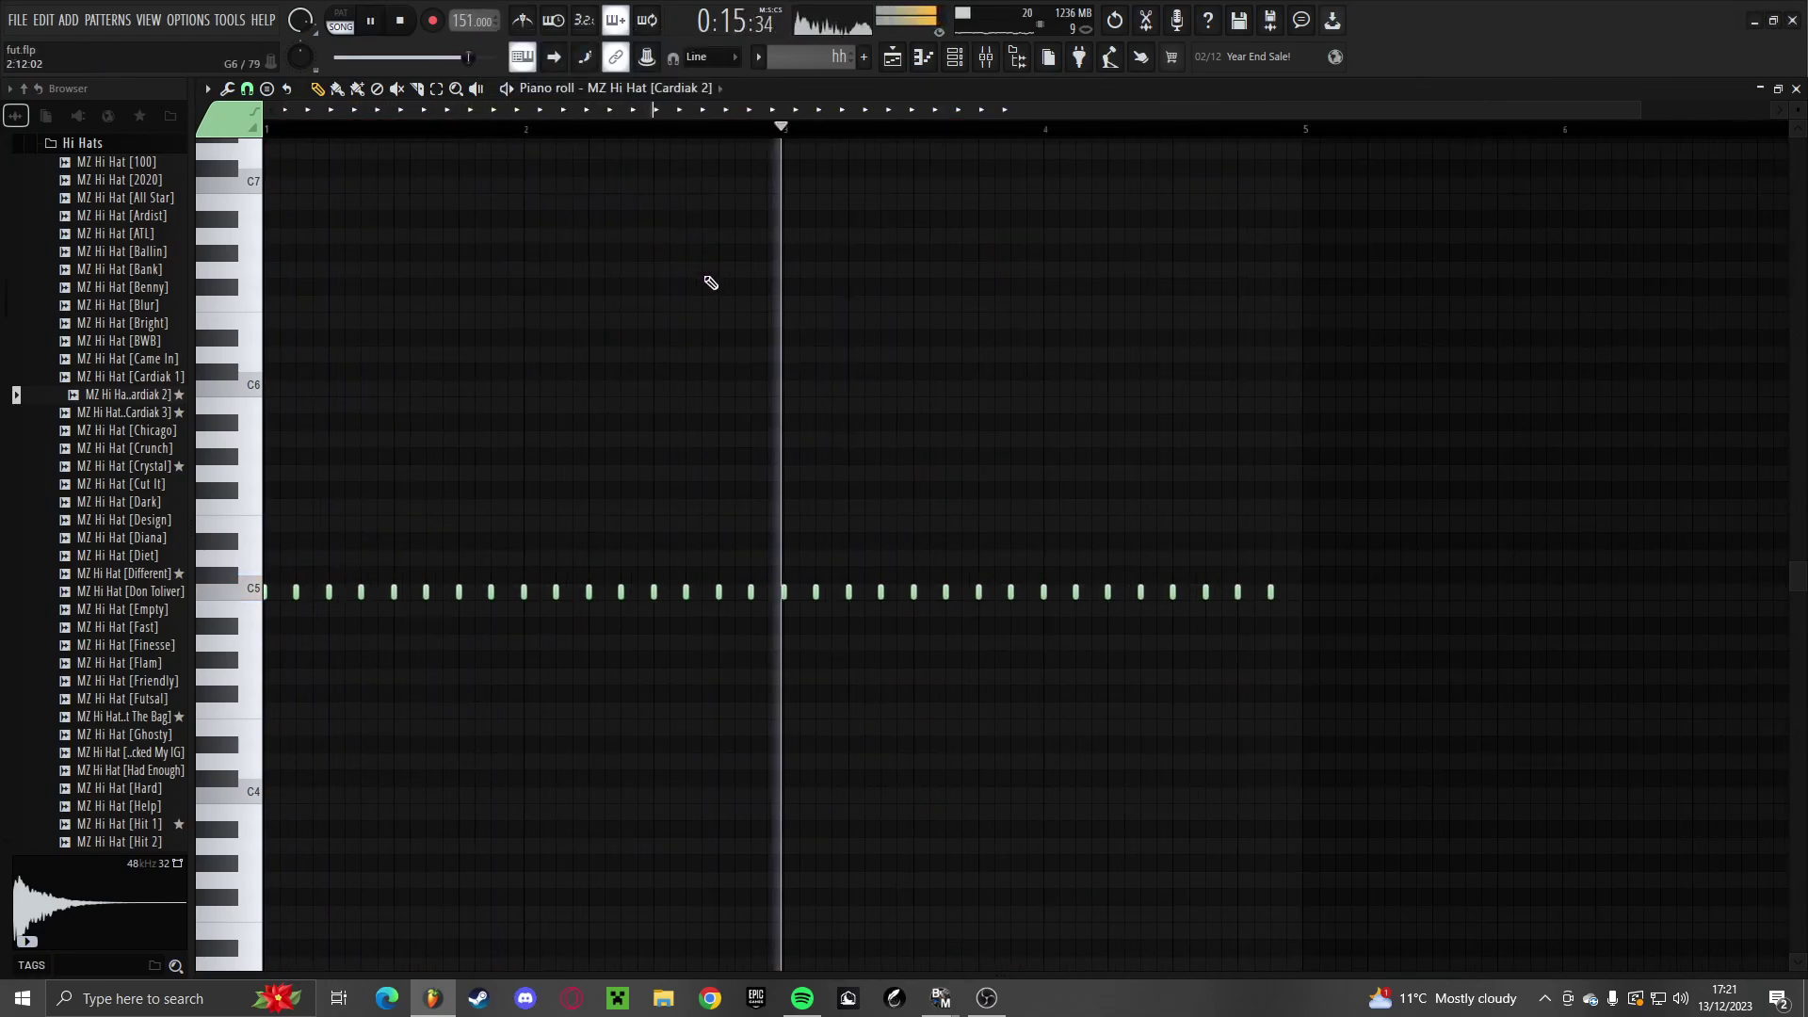
Add an extra C5 hi-hat note midway between the last two hits of bar 2
{"action": "scroll", "coordinate": [348, 556], "scroll_direction": "down", "scroll_amount": 2}
{"action": "scroll", "coordinate": [367, 551], "scroll_direction": "up", "scroll_amount": 2}
{"action": "scroll", "coordinate": [390, 550], "scroll_direction": "down", "scroll_amount": 3}
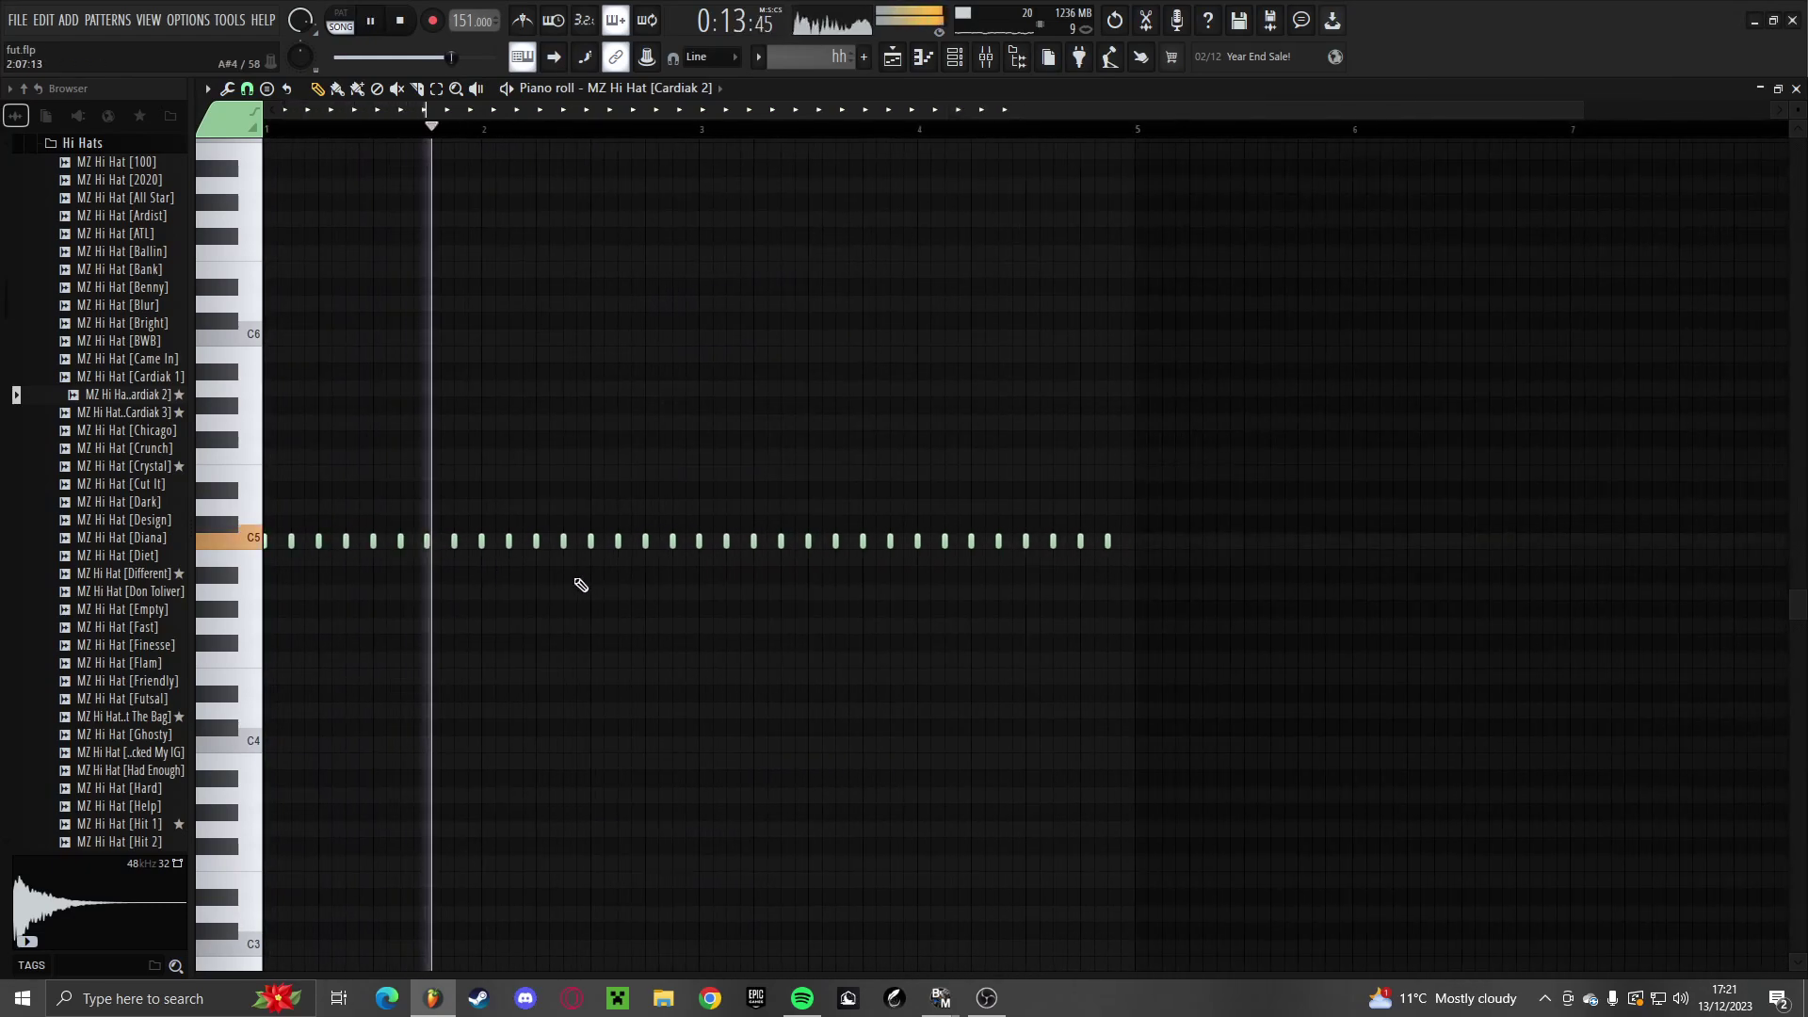
{"action": "scroll", "coordinate": [603, 586], "scroll_direction": "up", "scroll_amount": 3}
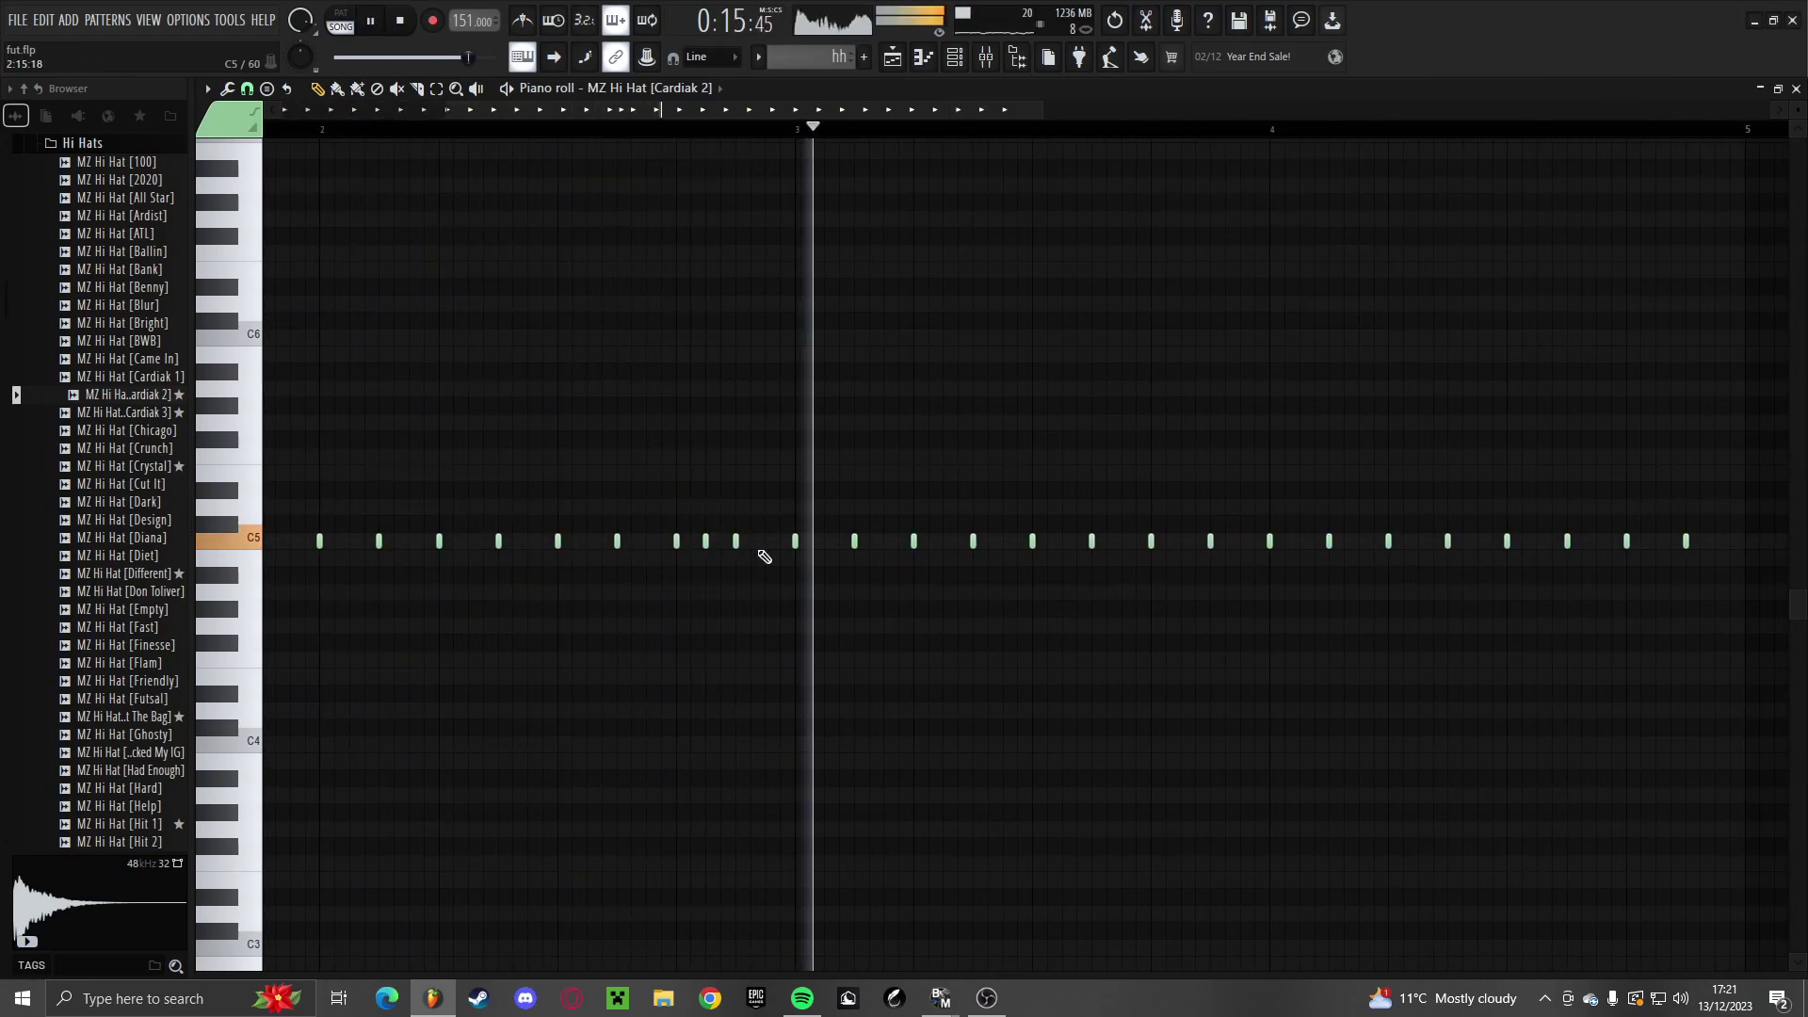
Add extra hi-hat notes on C5 between the last hits of bar 4 in the Cardiak 2 pattern
{"action": "scroll", "coordinate": [888, 593], "scroll_direction": "down", "scroll_amount": 2}
{"action": "scroll", "coordinate": [1074, 600], "scroll_direction": "up", "scroll_amount": 1}
{"action": "scroll", "coordinate": [1036, 574], "scroll_direction": "up", "scroll_amount": 1}
{"action": "left_click", "coordinate": [936, 545]}
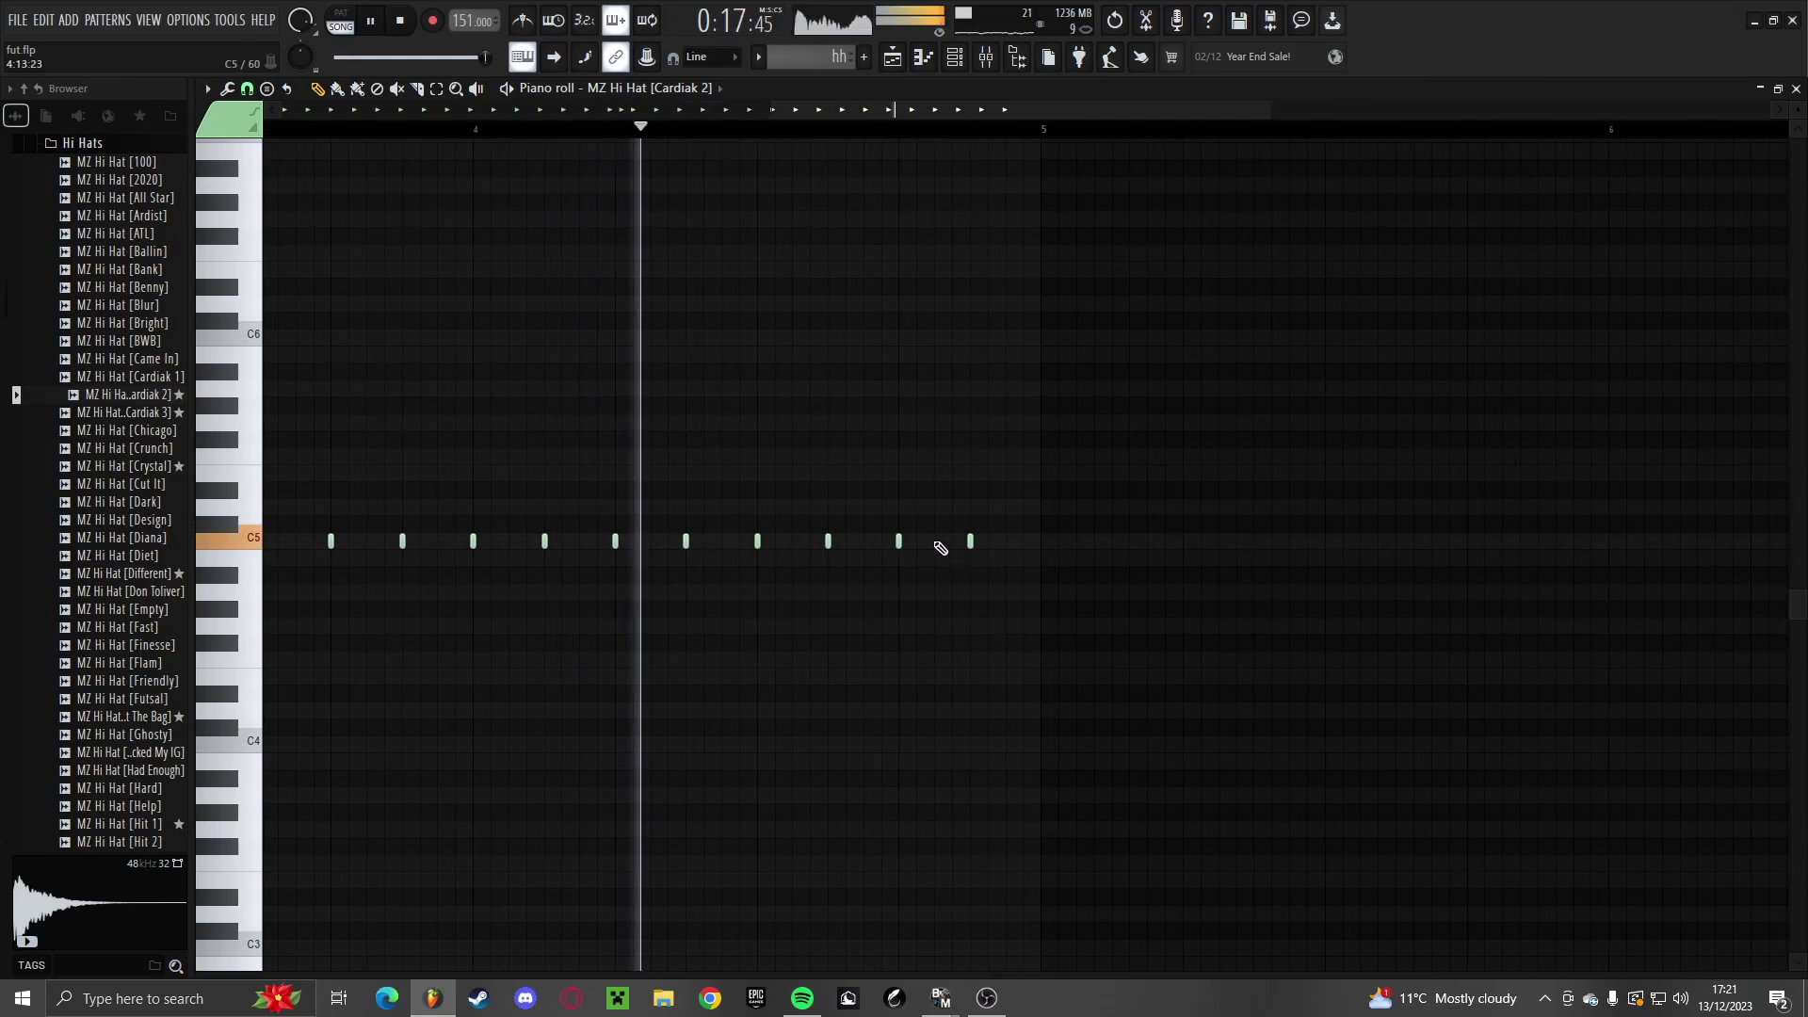
{"action": "left_click", "coordinate": [1009, 545]}
{"action": "scroll", "coordinate": [1017, 551], "scroll_direction": "down", "scroll_amount": 2}
{"action": "key", "text": "Escape"}
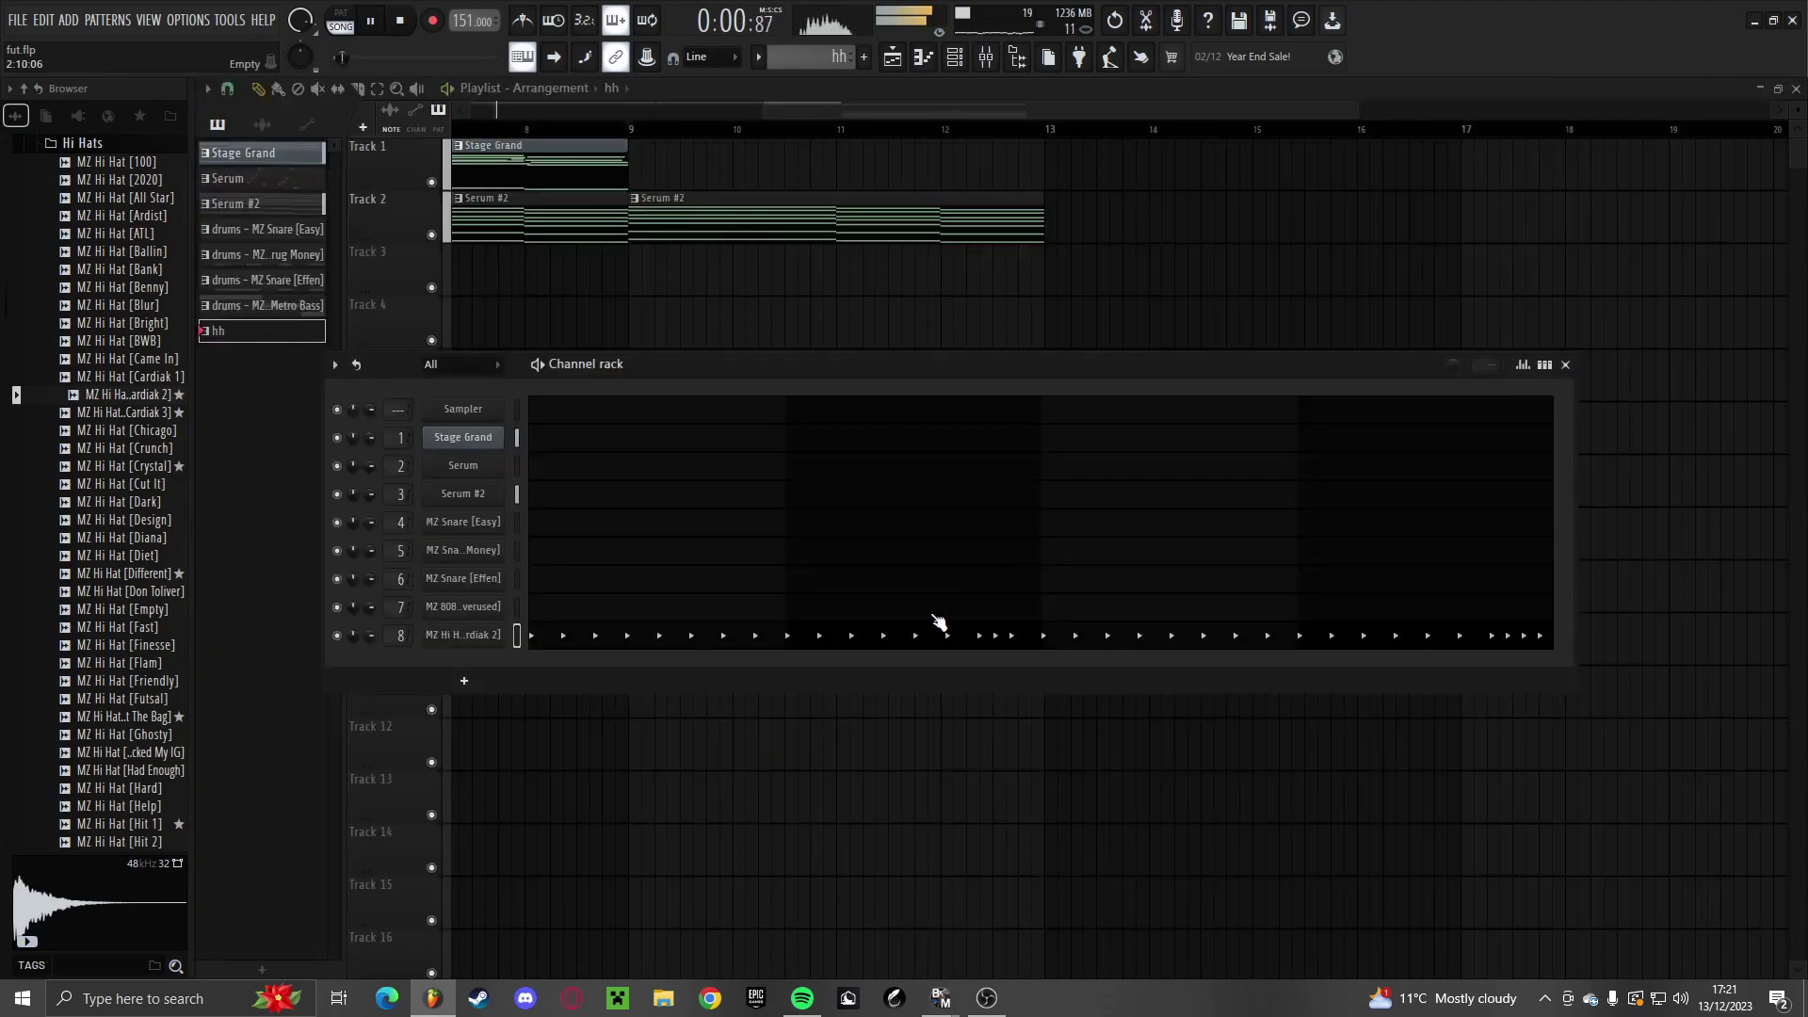
Place the hh pattern on Track 6 at bar 9 and duplicate the hi-hat, snare and 808 clips to bar 13
{"action": "key", "text": "F6"}
{"action": "scroll", "coordinate": [866, 686], "scroll_direction": "down", "scroll_amount": 3}
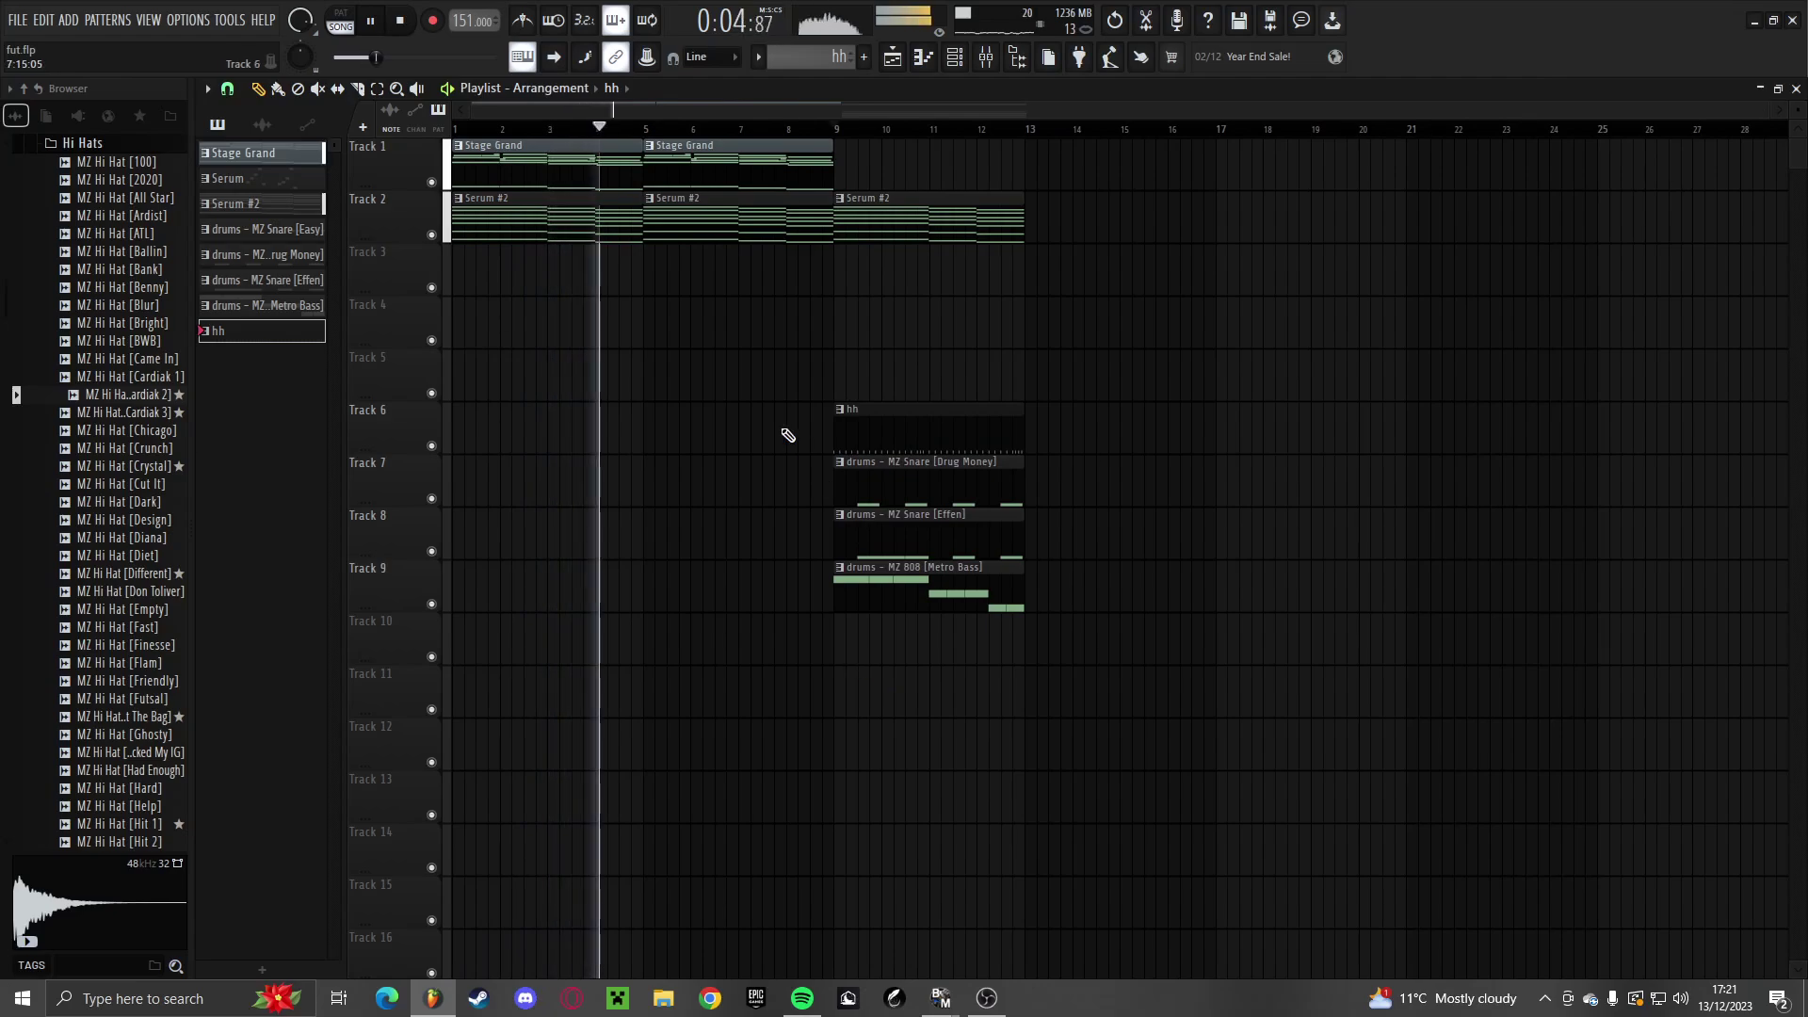
{"action": "scroll", "coordinate": [1083, 570], "scroll_direction": "up", "scroll_amount": 2}
{"action": "scroll", "coordinate": [1079, 570], "scroll_direction": "up", "scroll_amount": 2}
{"action": "left_click_drag", "start_coordinate": [1100, 638], "coordinate": [736, 392]}
{"action": "key", "text": "ctrl+b"}
{"action": "scroll", "coordinate": [684, 400], "scroll_direction": "down", "scroll_amount": 1}
{"action": "left_click", "coordinate": [685, 383], "text": "ctrl"}
Collapse the Hi Hats sample folder and select Insert 3 in the mixer
{"action": "scroll", "coordinate": [158, 450], "scroll_direction": "up", "scroll_amount": 4}
{"action": "scroll", "coordinate": [158, 451], "scroll_direction": "up", "scroll_amount": 2}
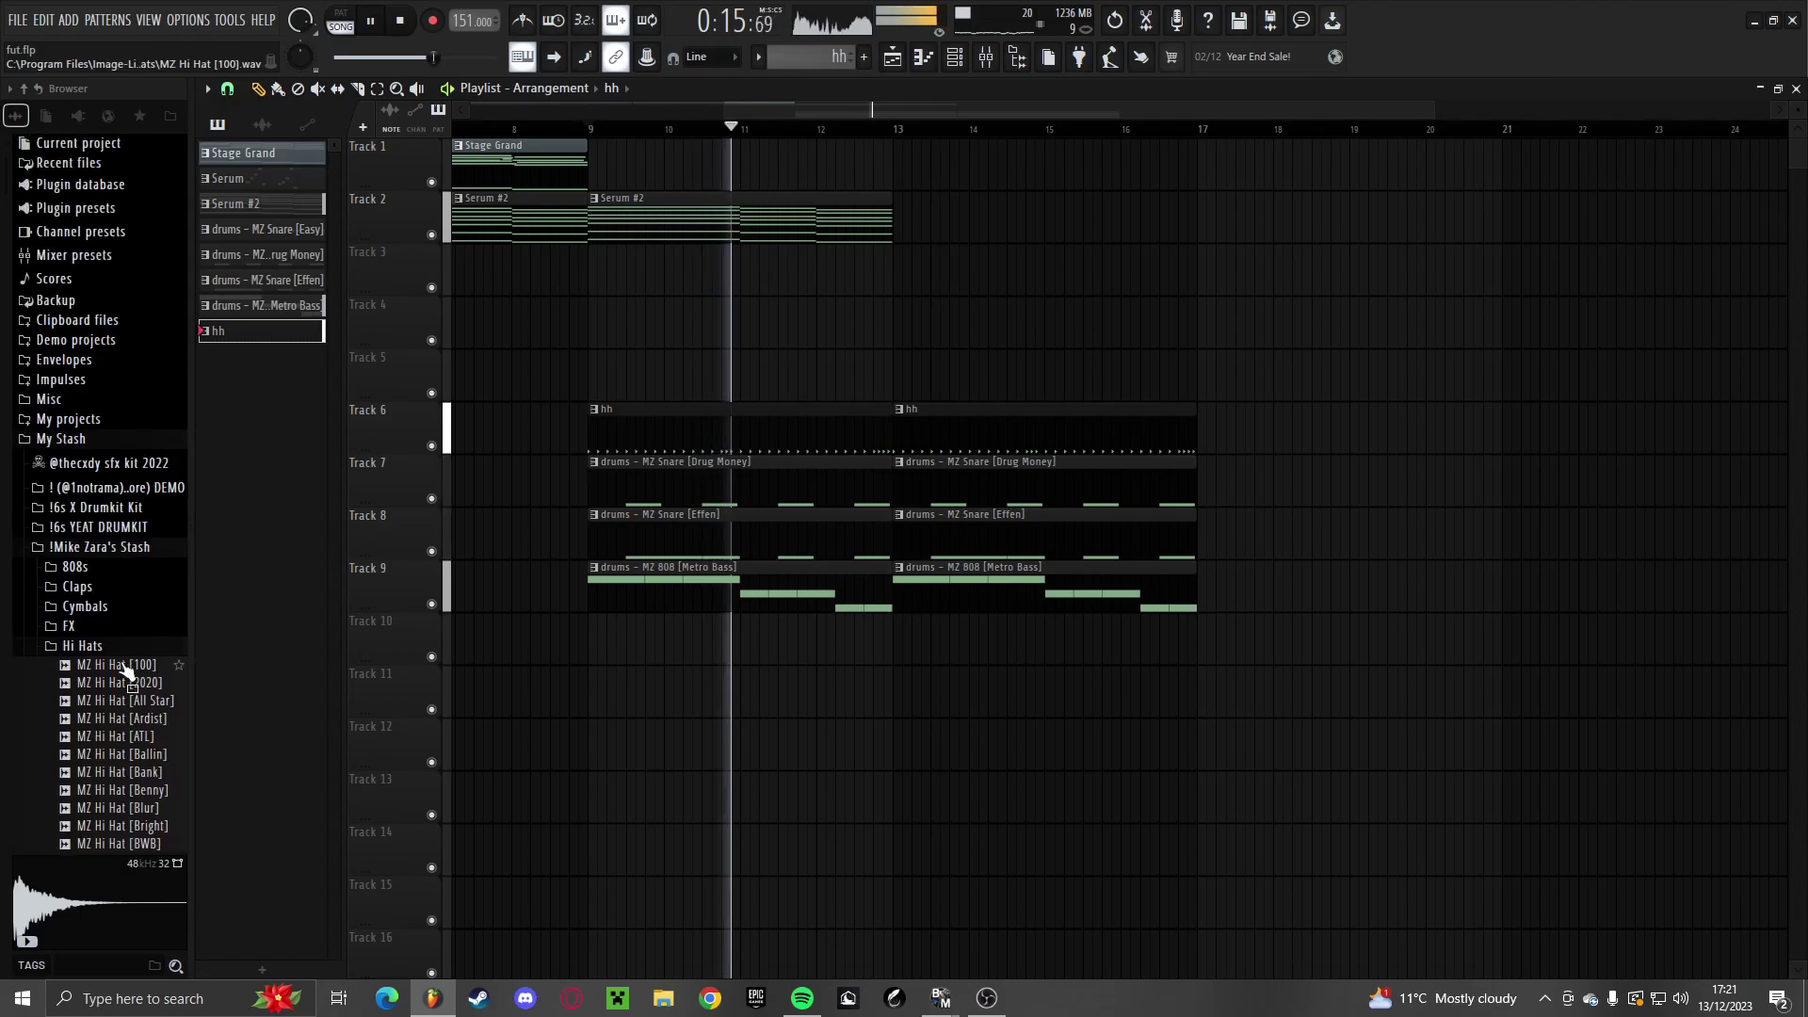
{"action": "left_click", "coordinate": [106, 648]}
{"action": "scroll", "coordinate": [746, 477], "scroll_direction": "up", "scroll_amount": 3}
{"action": "left_click", "coordinate": [986, 57]}
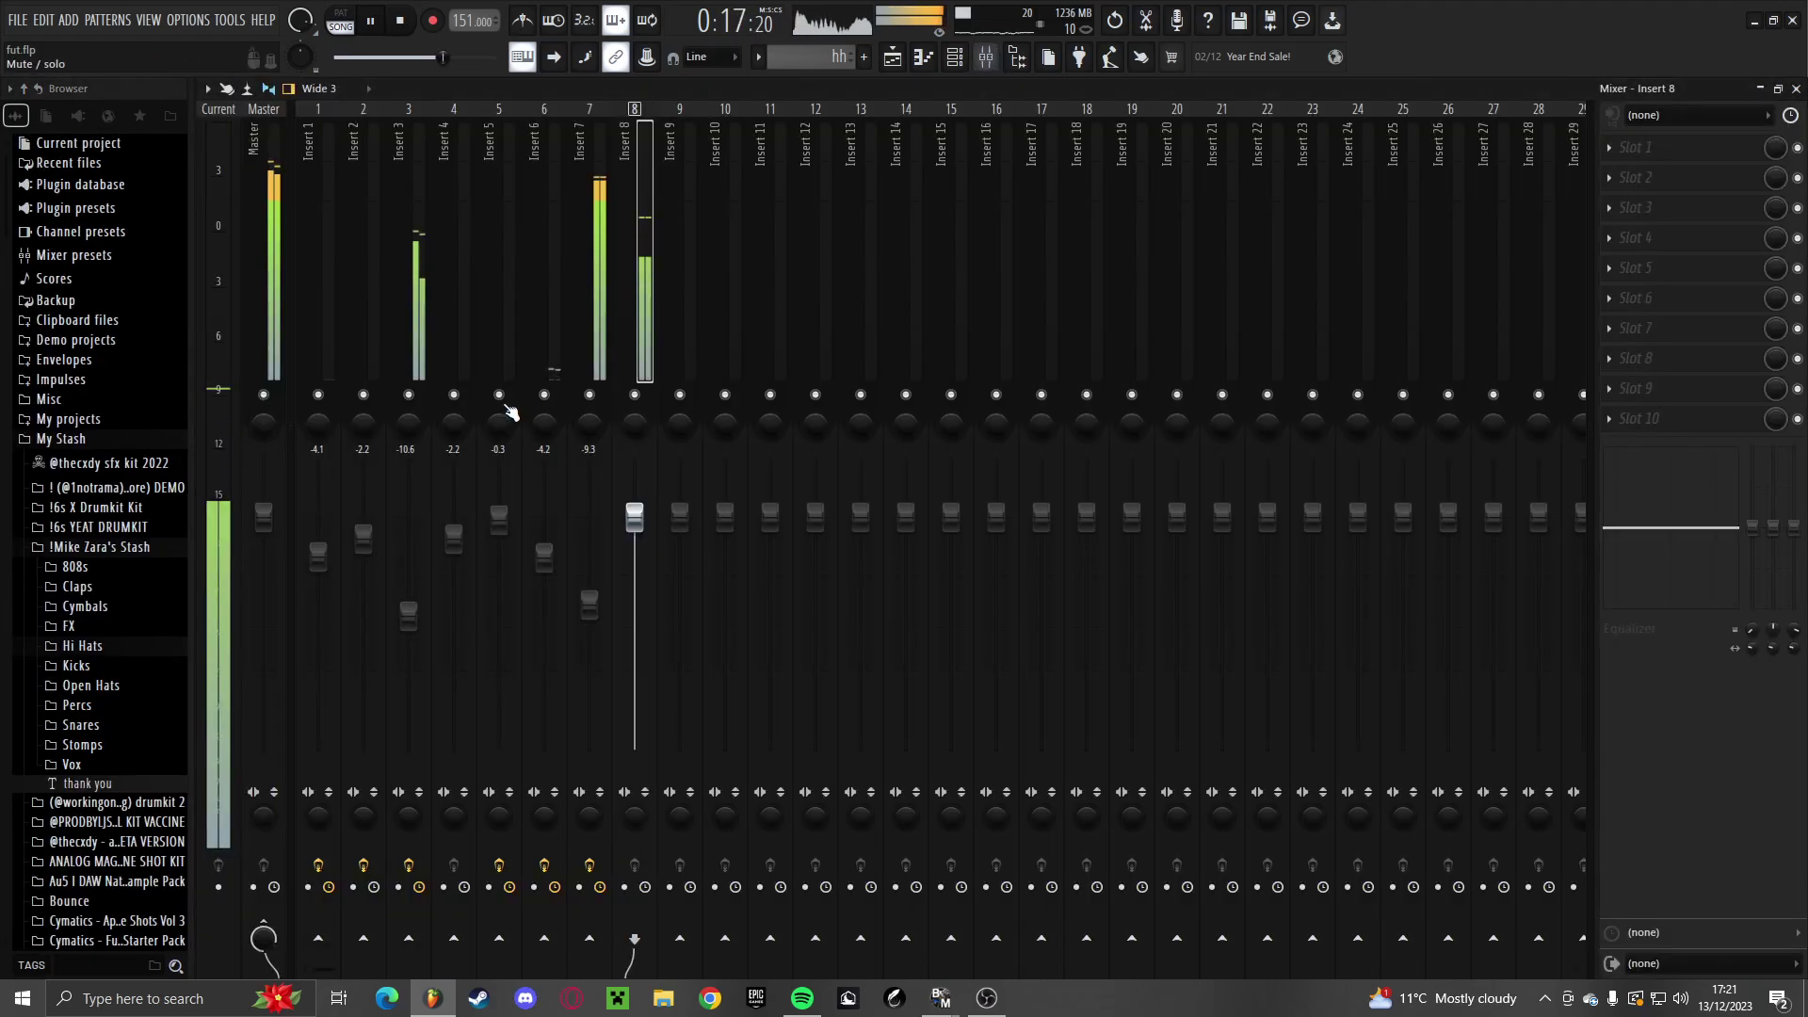
{"action": "left_click", "coordinate": [421, 356]}
Duplicate the last Serum #2 clip on Track 2 to bar 13 and place the Serum pattern on Track 4 at bar 9
{"action": "key", "text": "F9"}
{"action": "scroll", "coordinate": [807, 380], "scroll_direction": "down", "scroll_amount": 2}
{"action": "key", "text": "space"}
{"action": "left_click_drag", "start_coordinate": [1002, 273], "coordinate": [876, 223]}
{"action": "key", "text": "ctrl+b"}
{"action": "key", "text": "space"}
{"action": "left_click_drag", "start_coordinate": [281, 182], "coordinate": [863, 319]}
{"action": "scroll", "coordinate": [603, 323], "scroll_direction": "up", "scroll_amount": 2}
Lower the Insert 2 mixer volume to -9.6 and return to the playlist
{"action": "left_click", "coordinate": [989, 61]}
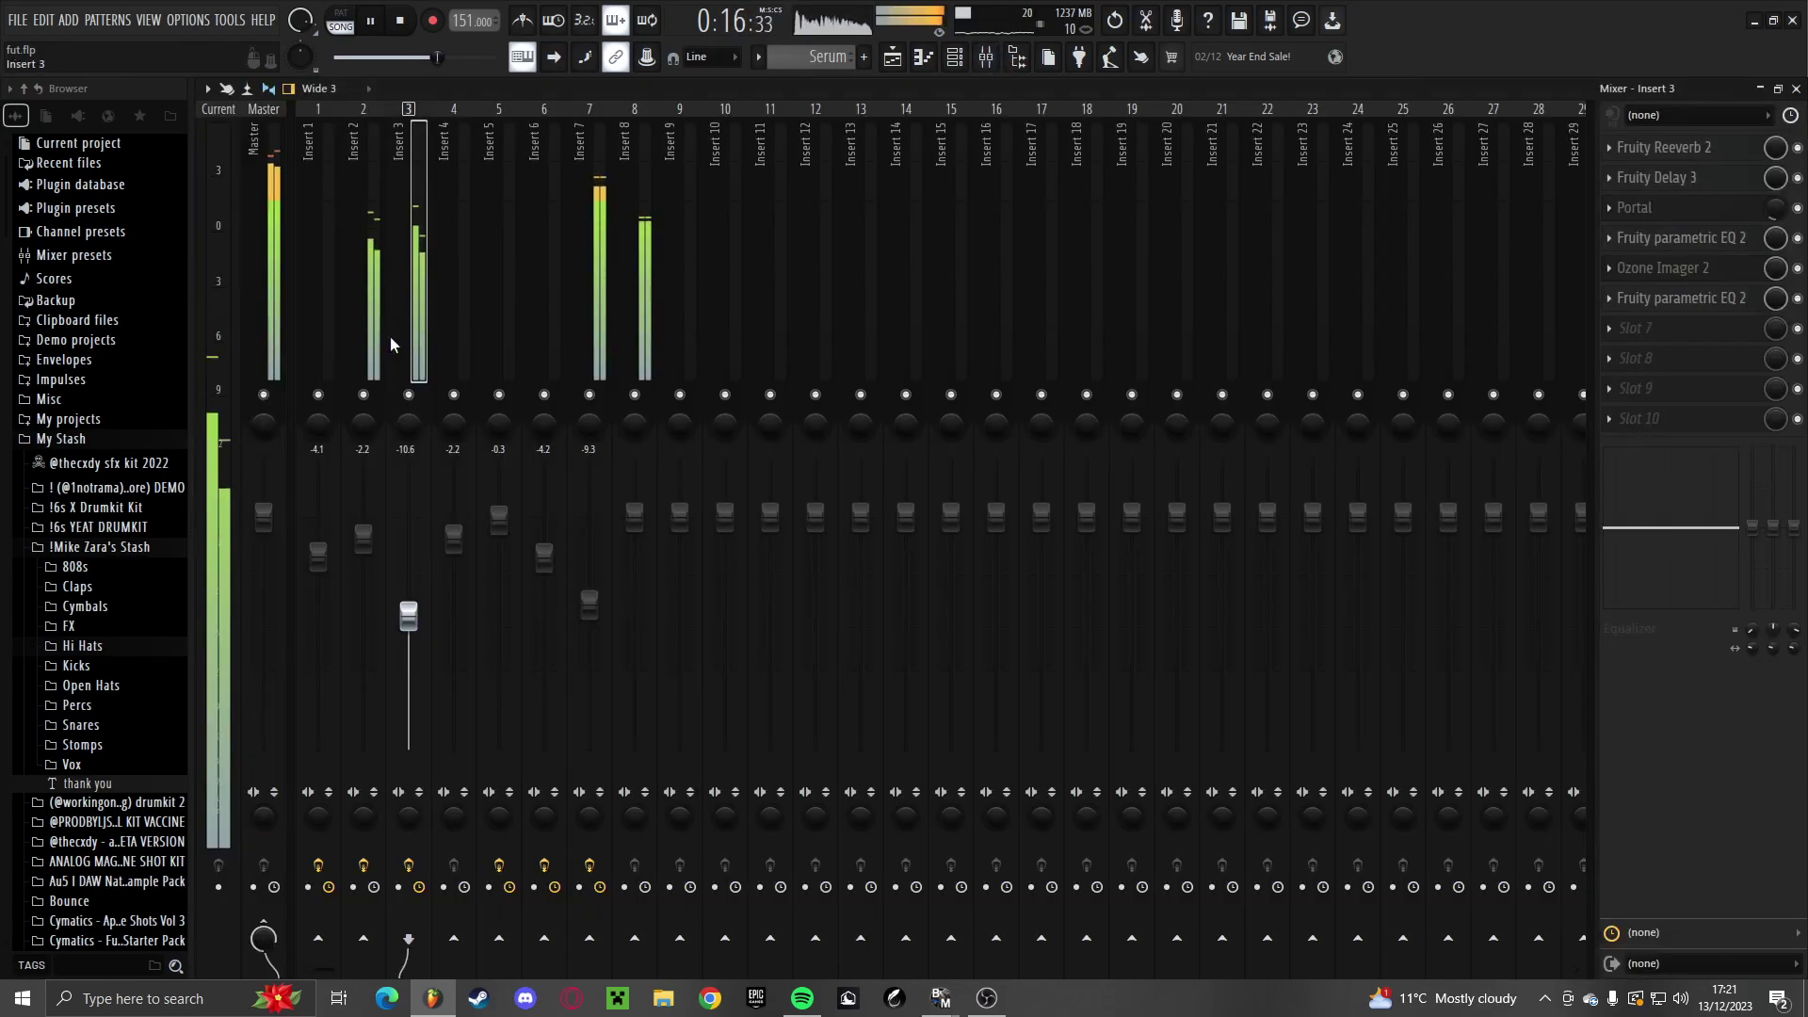
{"action": "left_click", "coordinate": [379, 509]}
{"action": "key", "text": "F5"}
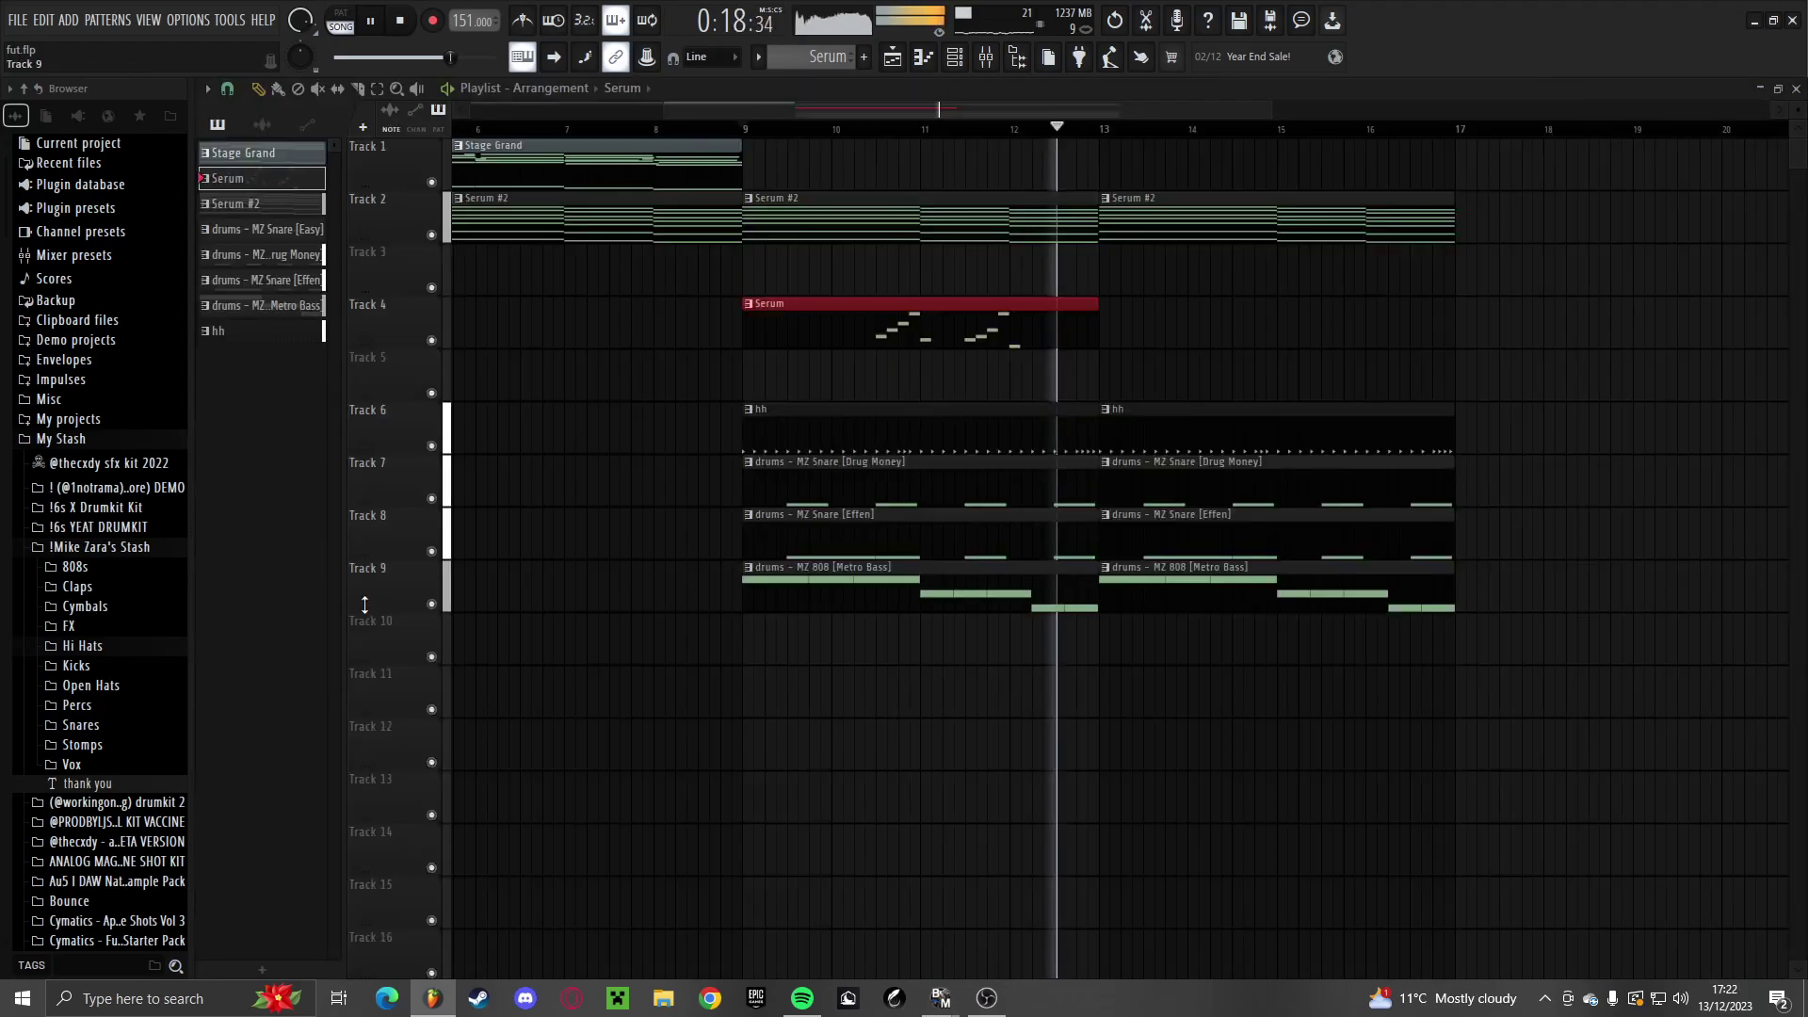
Duplicate the melody and drum clips from bar 9 up to bar 17 so that they repeat from bar 17
{"action": "scroll", "coordinate": [942, 490], "scroll_direction": "up", "scroll_amount": 3}
{"action": "left_click_drag", "start_coordinate": [1352, 702], "coordinate": [678, 224]}
{"action": "key", "text": "ctrl+b"}
{"action": "scroll", "coordinate": [687, 270], "scroll_direction": "down", "scroll_amount": 3}
{"action": "left_click", "coordinate": [809, 283], "text": "ctrl"}
{"action": "scroll", "coordinate": [923, 330], "scroll_direction": "up", "scroll_amount": 2}
{"action": "scroll", "coordinate": [861, 346], "scroll_direction": "down", "scroll_amount": 2}
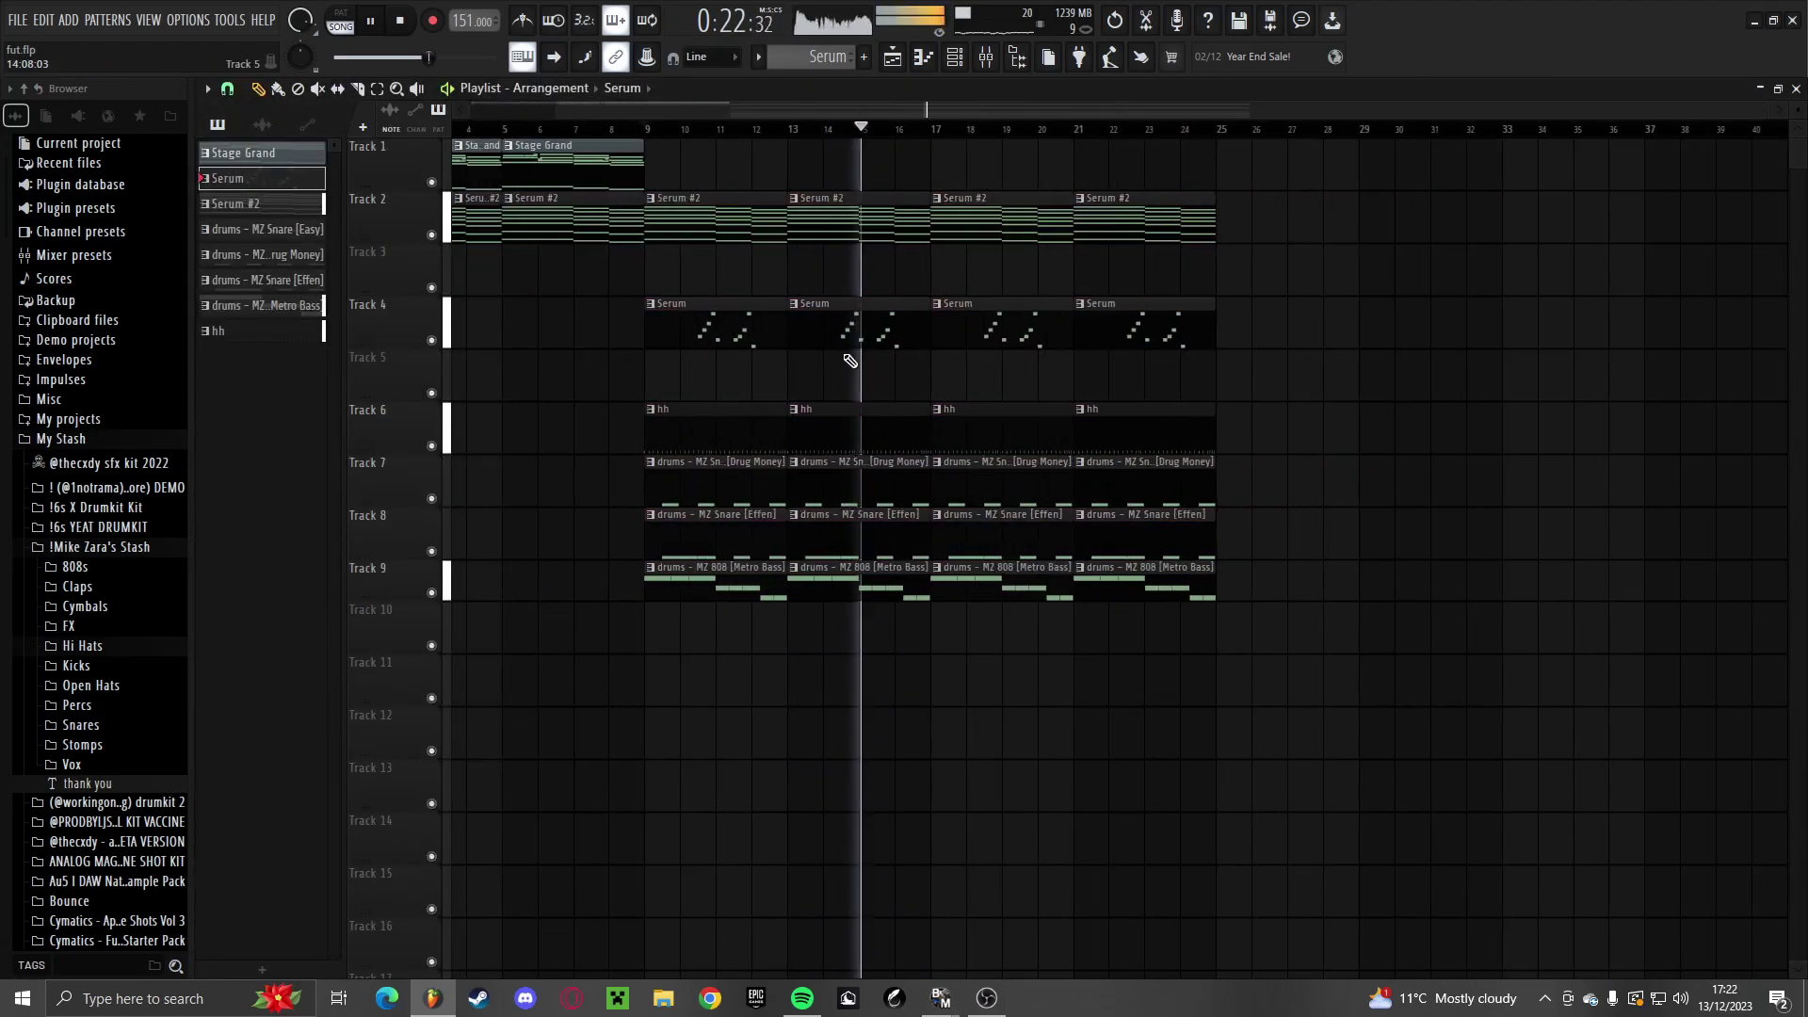
Delete the three repeated Serum clips on Track 4 and extend the remaining one to eight bars, ending at bar 17
{"action": "right_click", "coordinate": [852, 345]}
{"action": "right_click", "coordinate": [989, 345]}
{"action": "right_click", "coordinate": [1093, 346]}
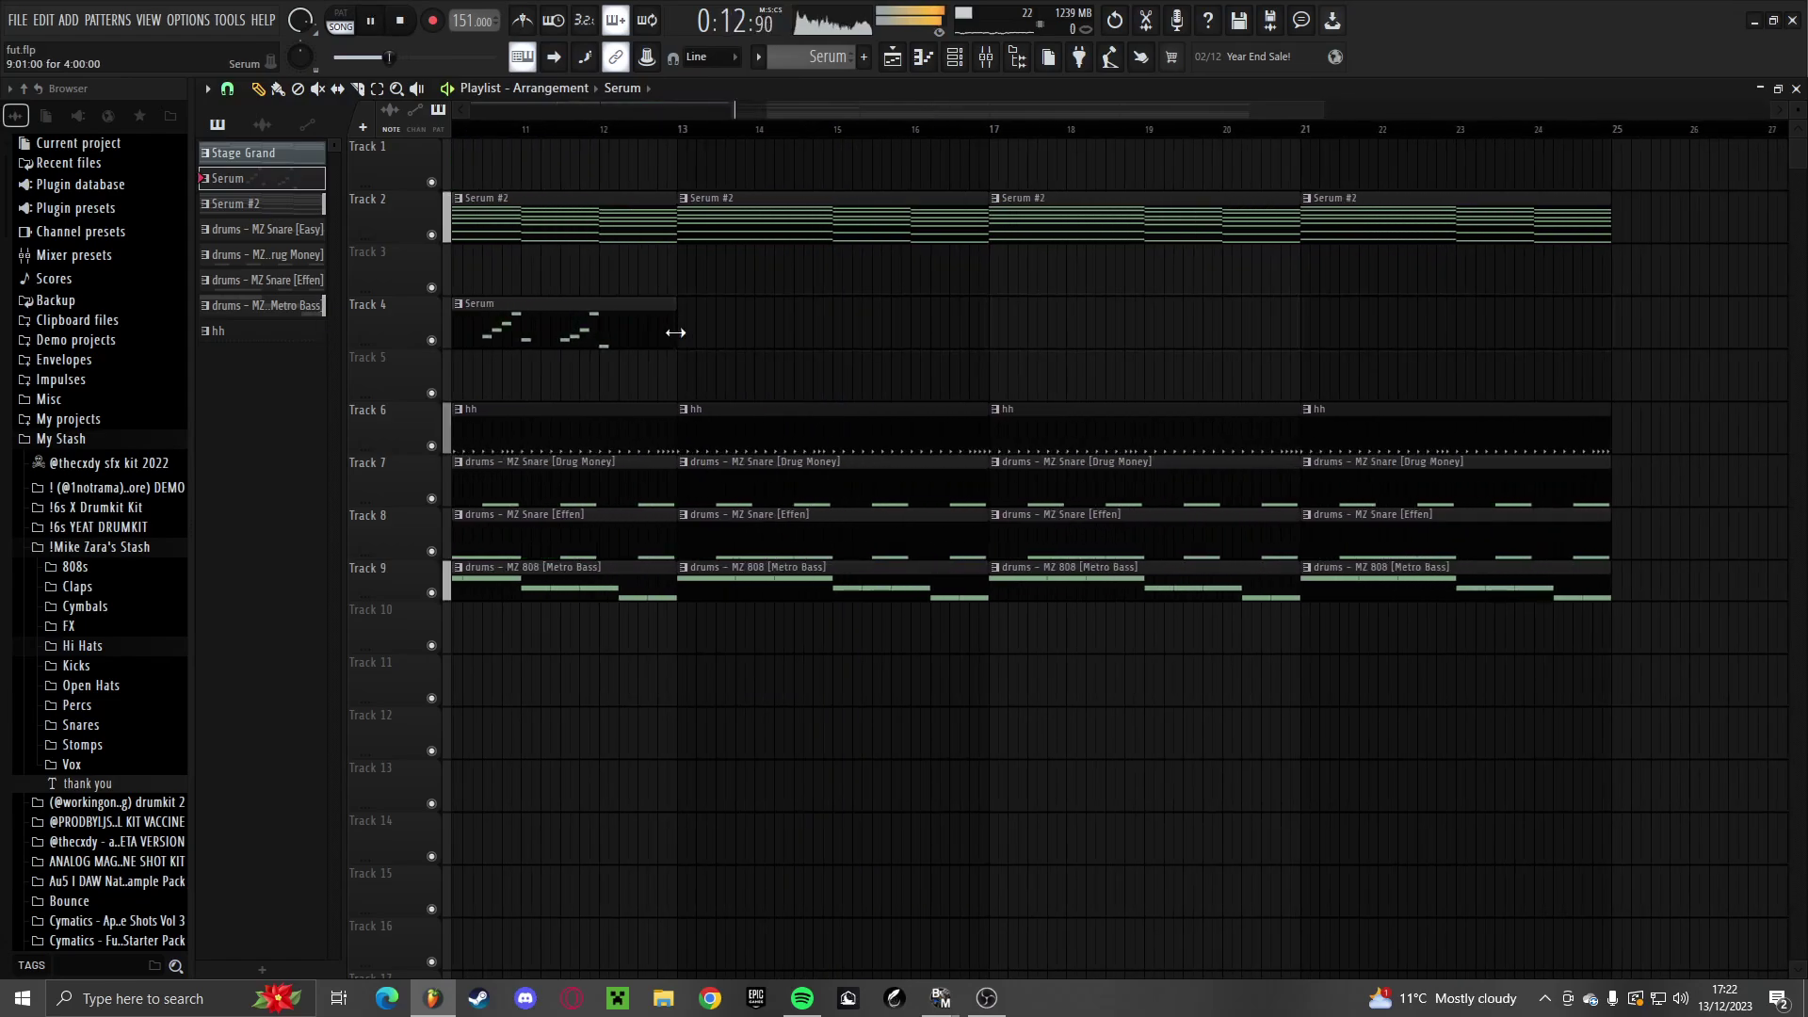
{"action": "left_click_drag", "start_coordinate": [677, 333], "coordinate": [964, 346]}
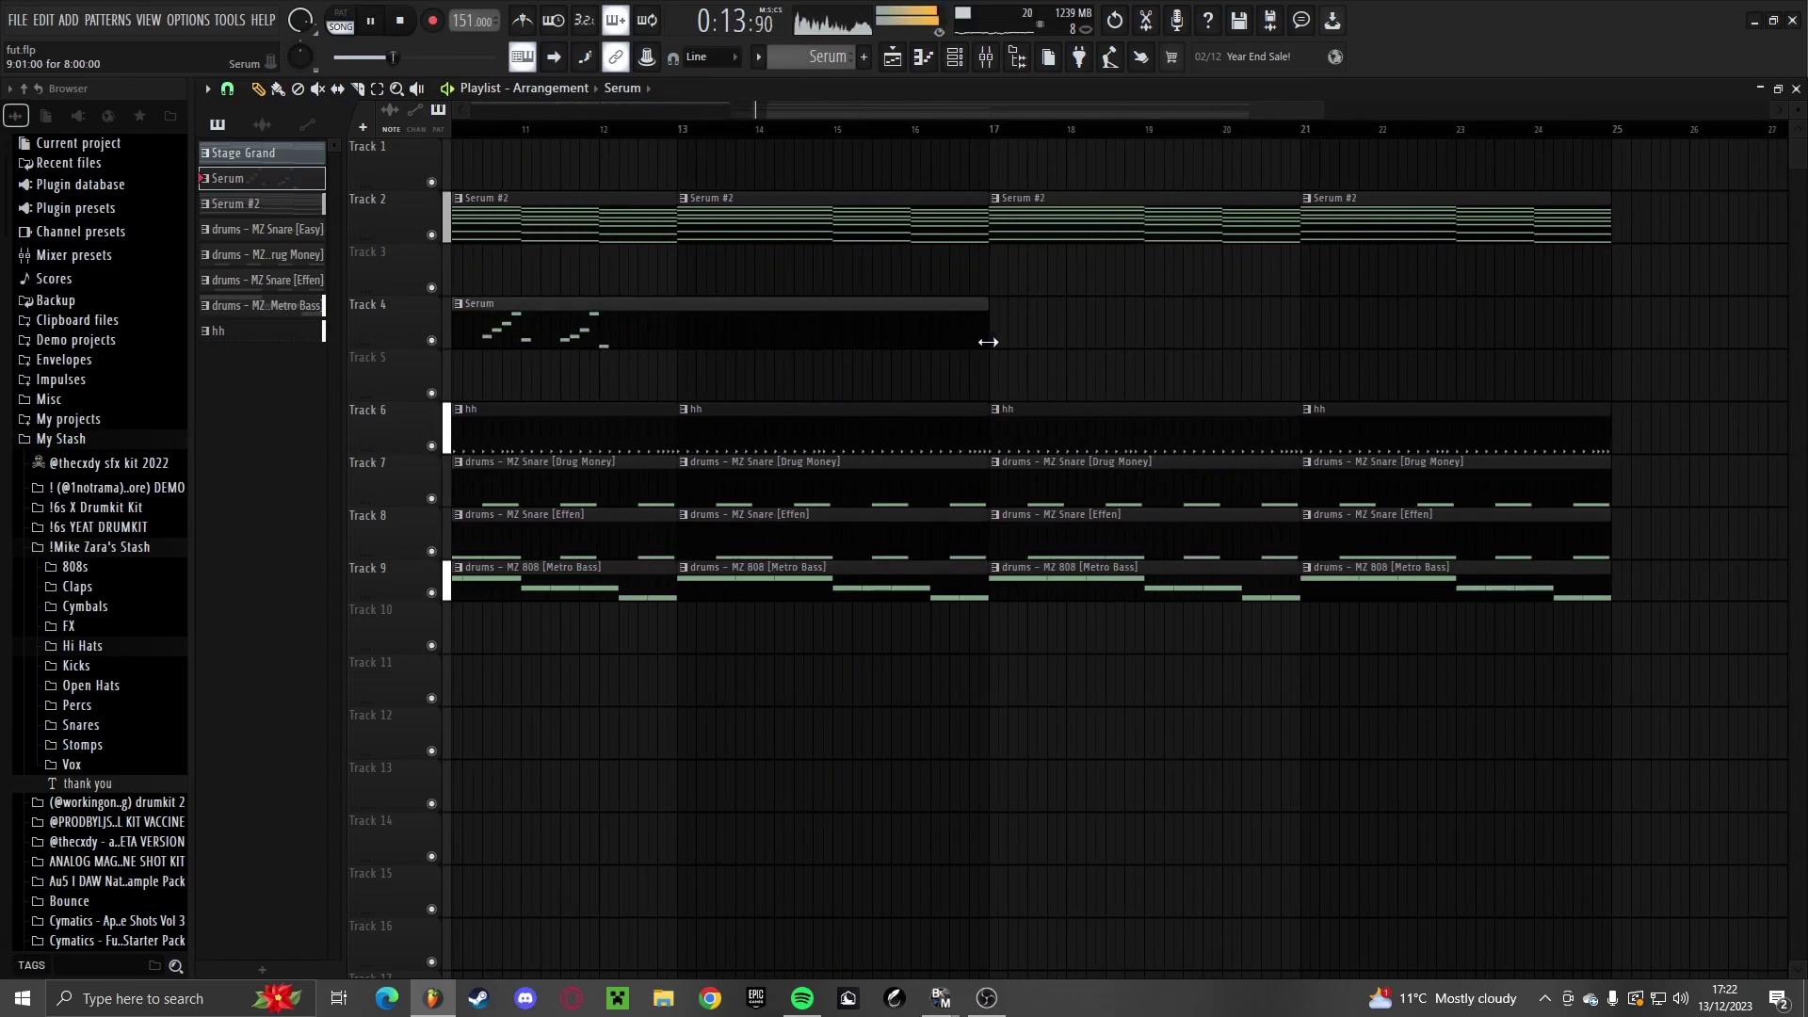
Add a G#5 followed by two A5 notes at the end of bar 4 in the Serum melody
{"action": "double_click", "coordinate": [781, 341]}
{"action": "scroll", "coordinate": [792, 343], "scroll_direction": "up", "scroll_amount": 5}
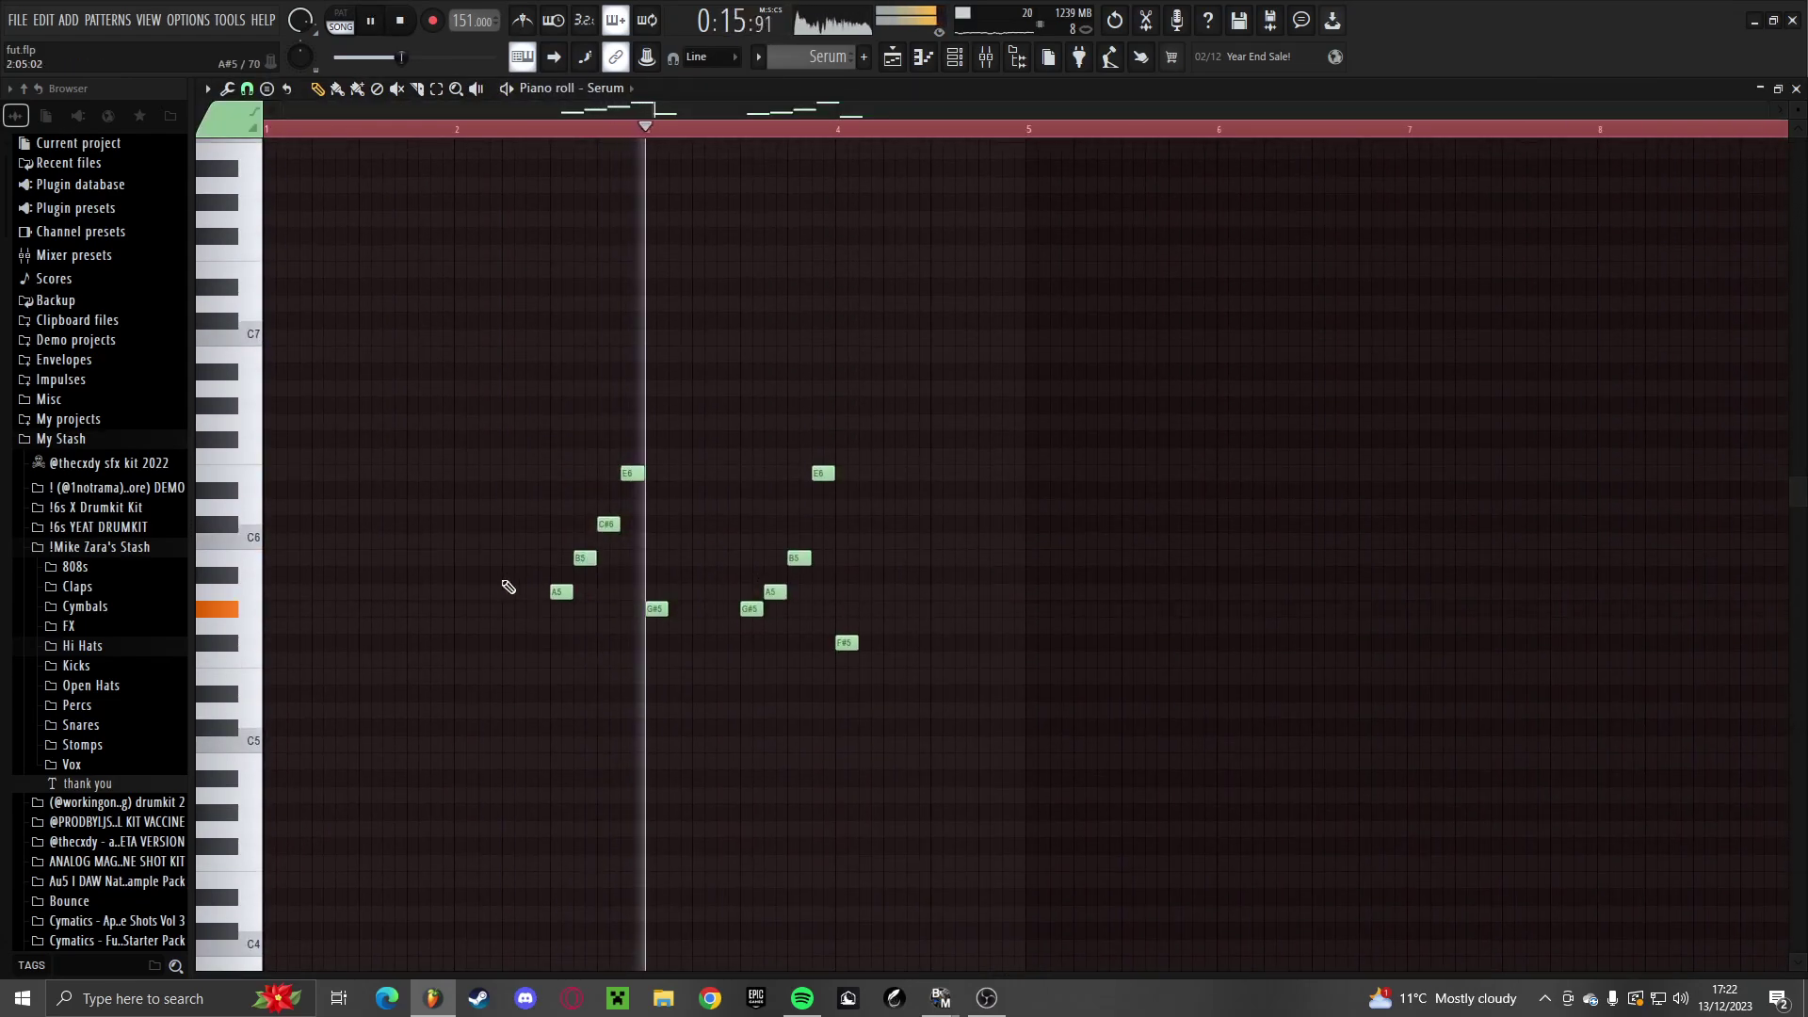
{"action": "scroll", "coordinate": [1014, 699], "scroll_direction": "up", "scroll_amount": 2}
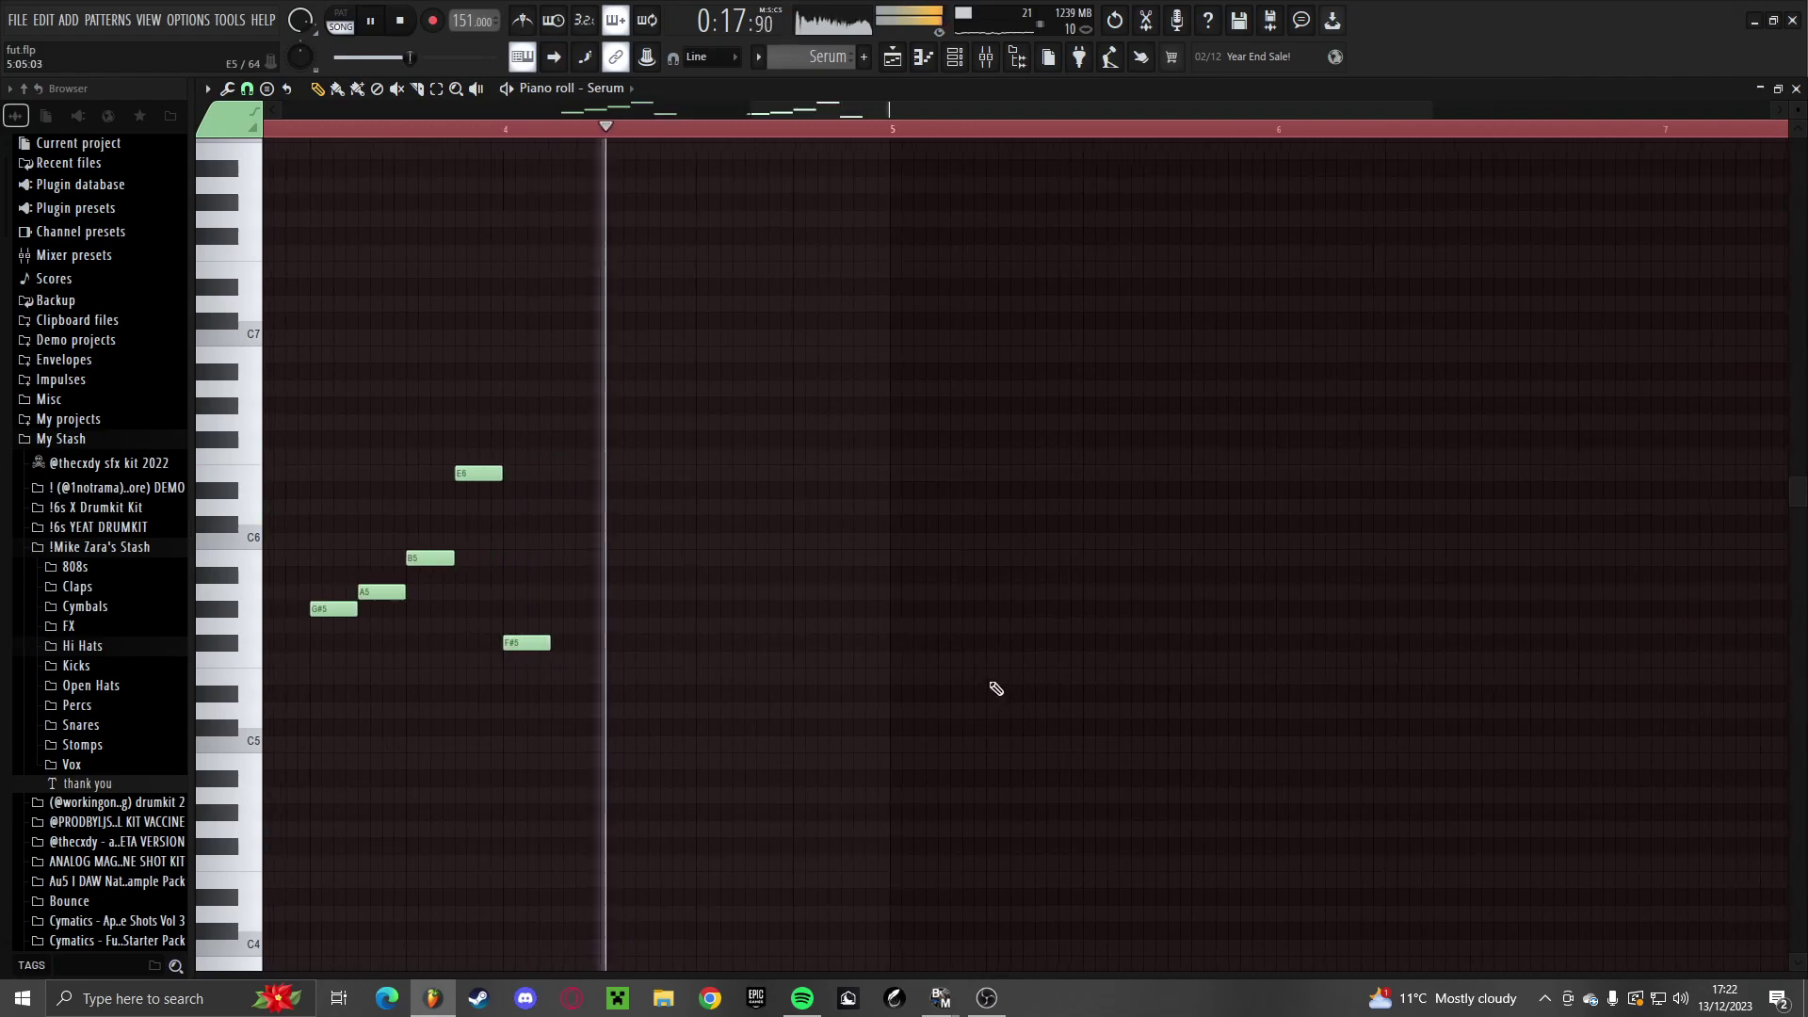
{"action": "key", "text": "space"}
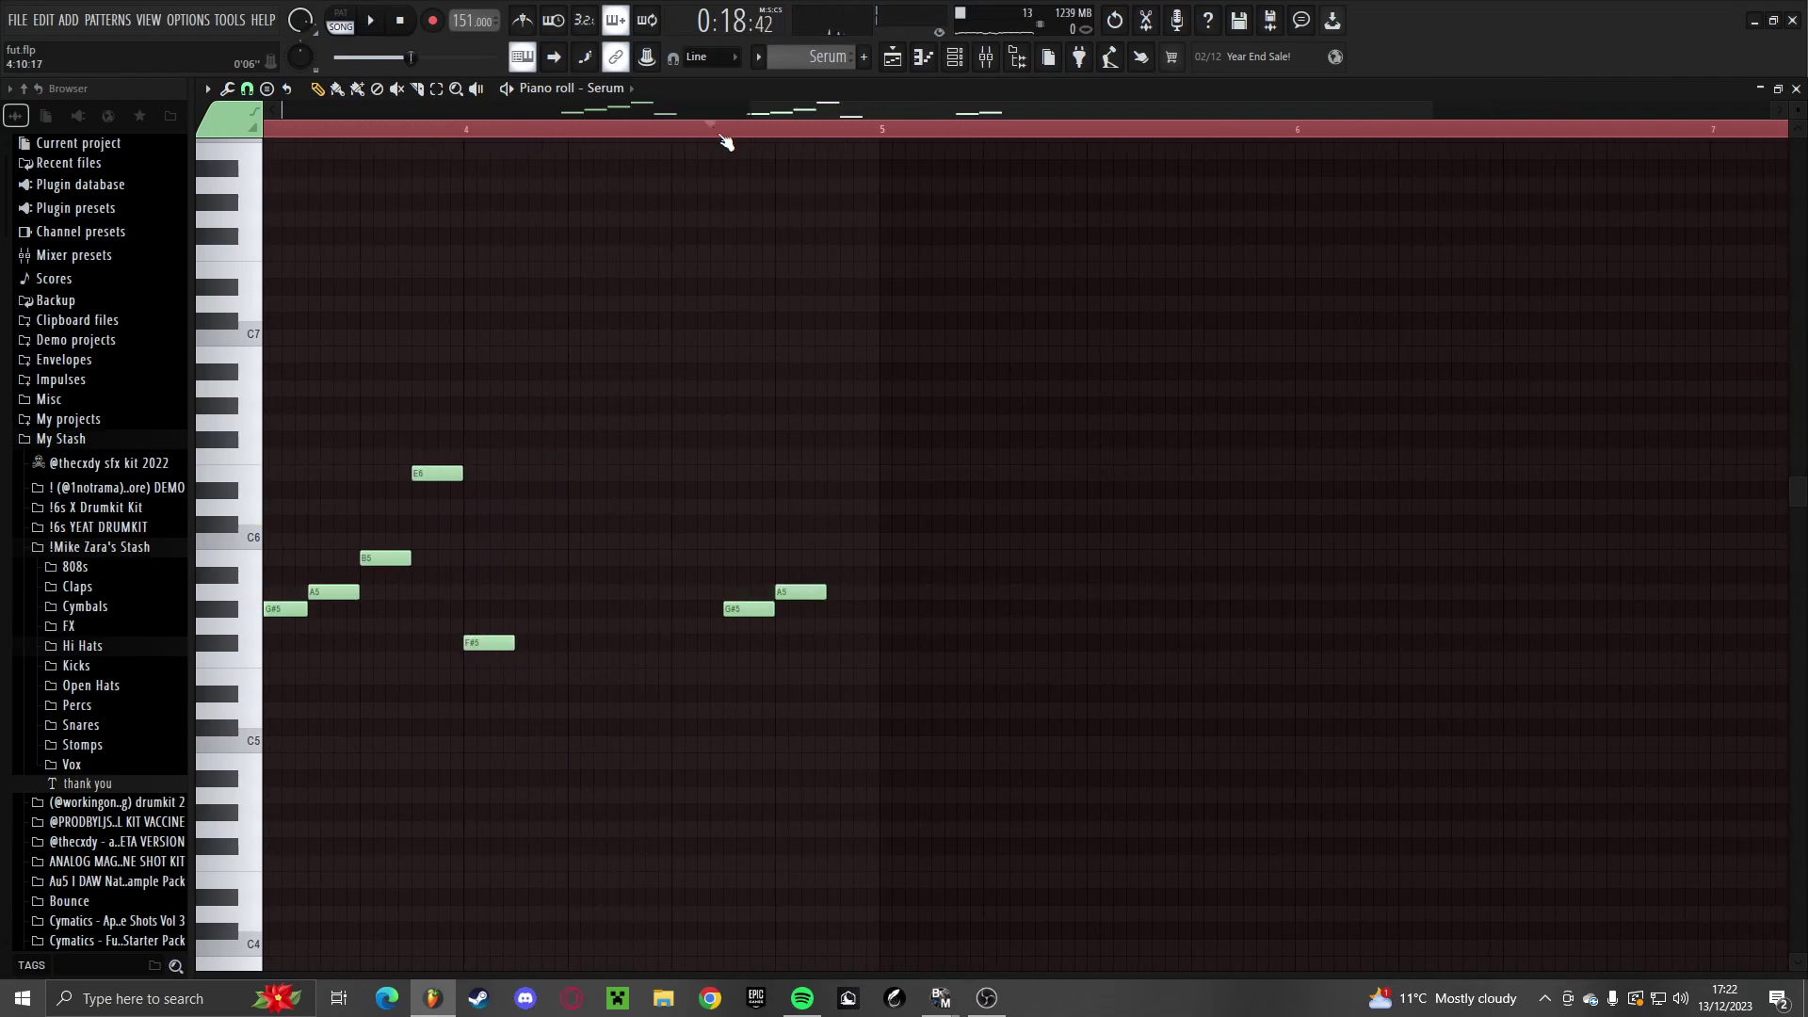
{"action": "key", "text": "space"}
{"action": "key", "text": "space"}
{"action": "scroll", "coordinate": [783, 471], "scroll_direction": "down", "scroll_amount": 2}
{"action": "scroll", "coordinate": [1015, 617], "scroll_direction": "up", "scroll_amount": 2}
{"action": "left_click", "coordinate": [969, 592]}
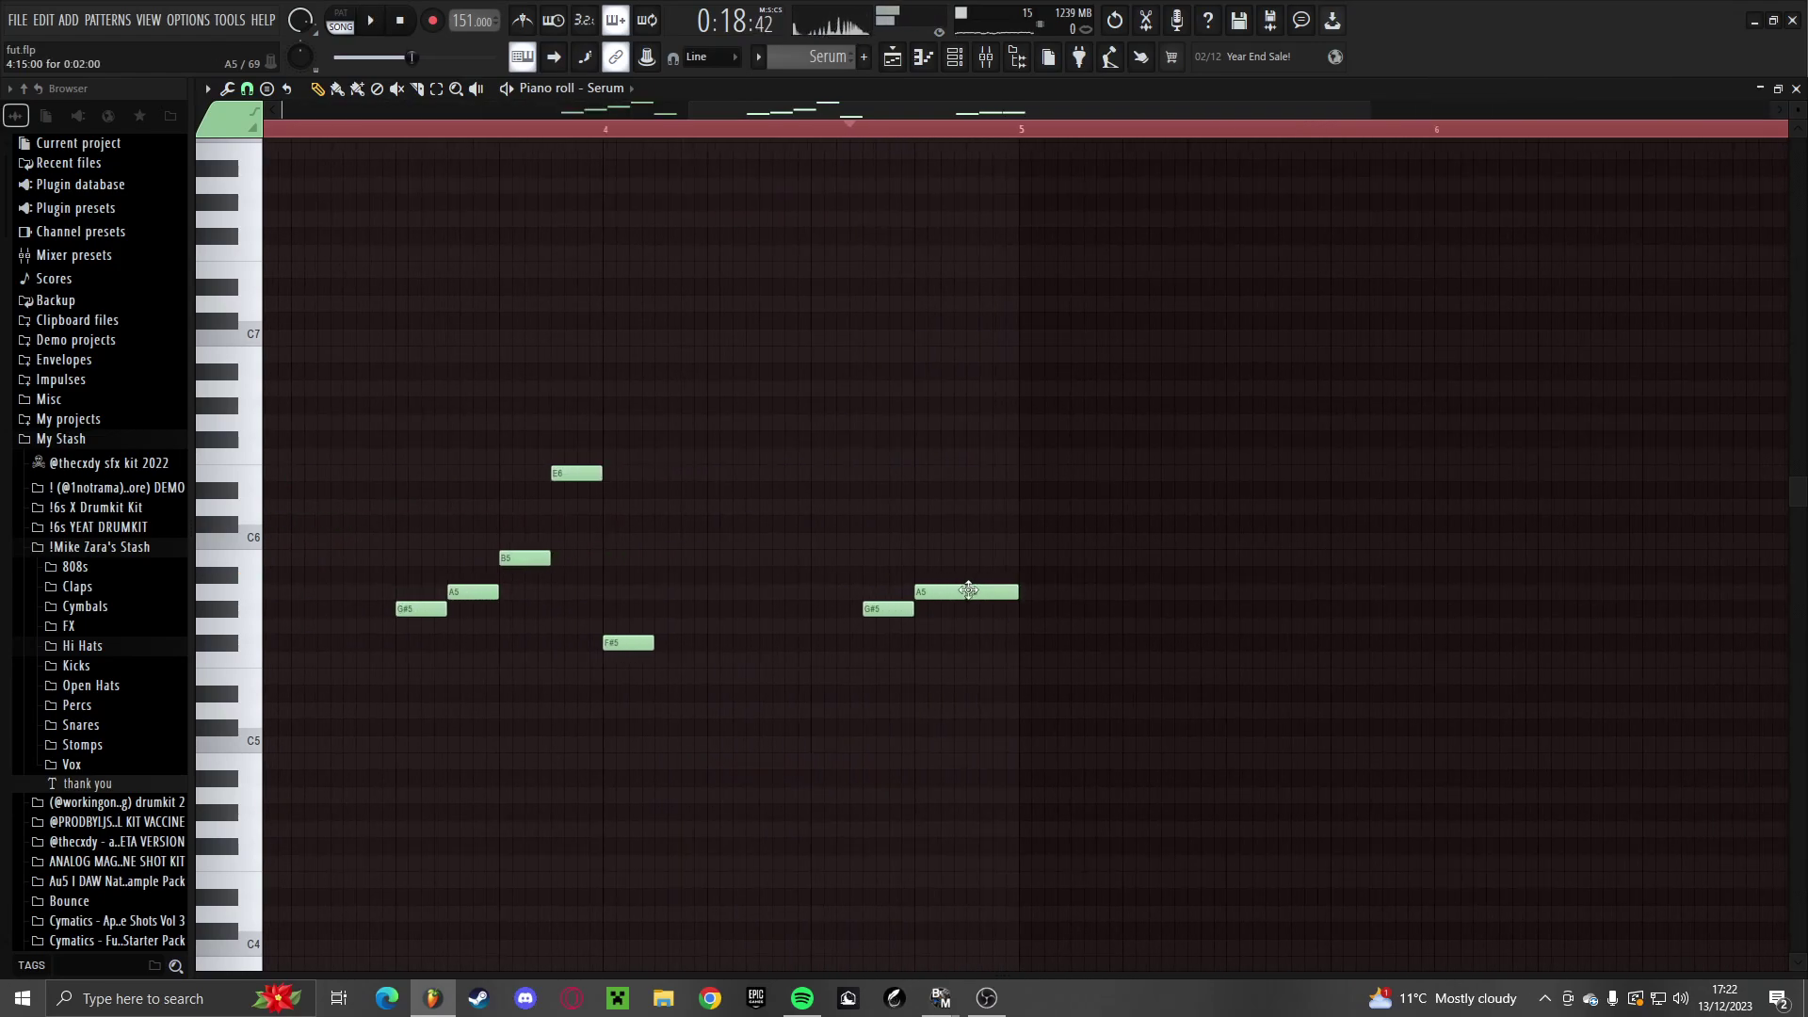
{"action": "key", "text": "space"}
{"action": "scroll", "coordinate": [811, 617], "scroll_direction": "down", "scroll_amount": 2}
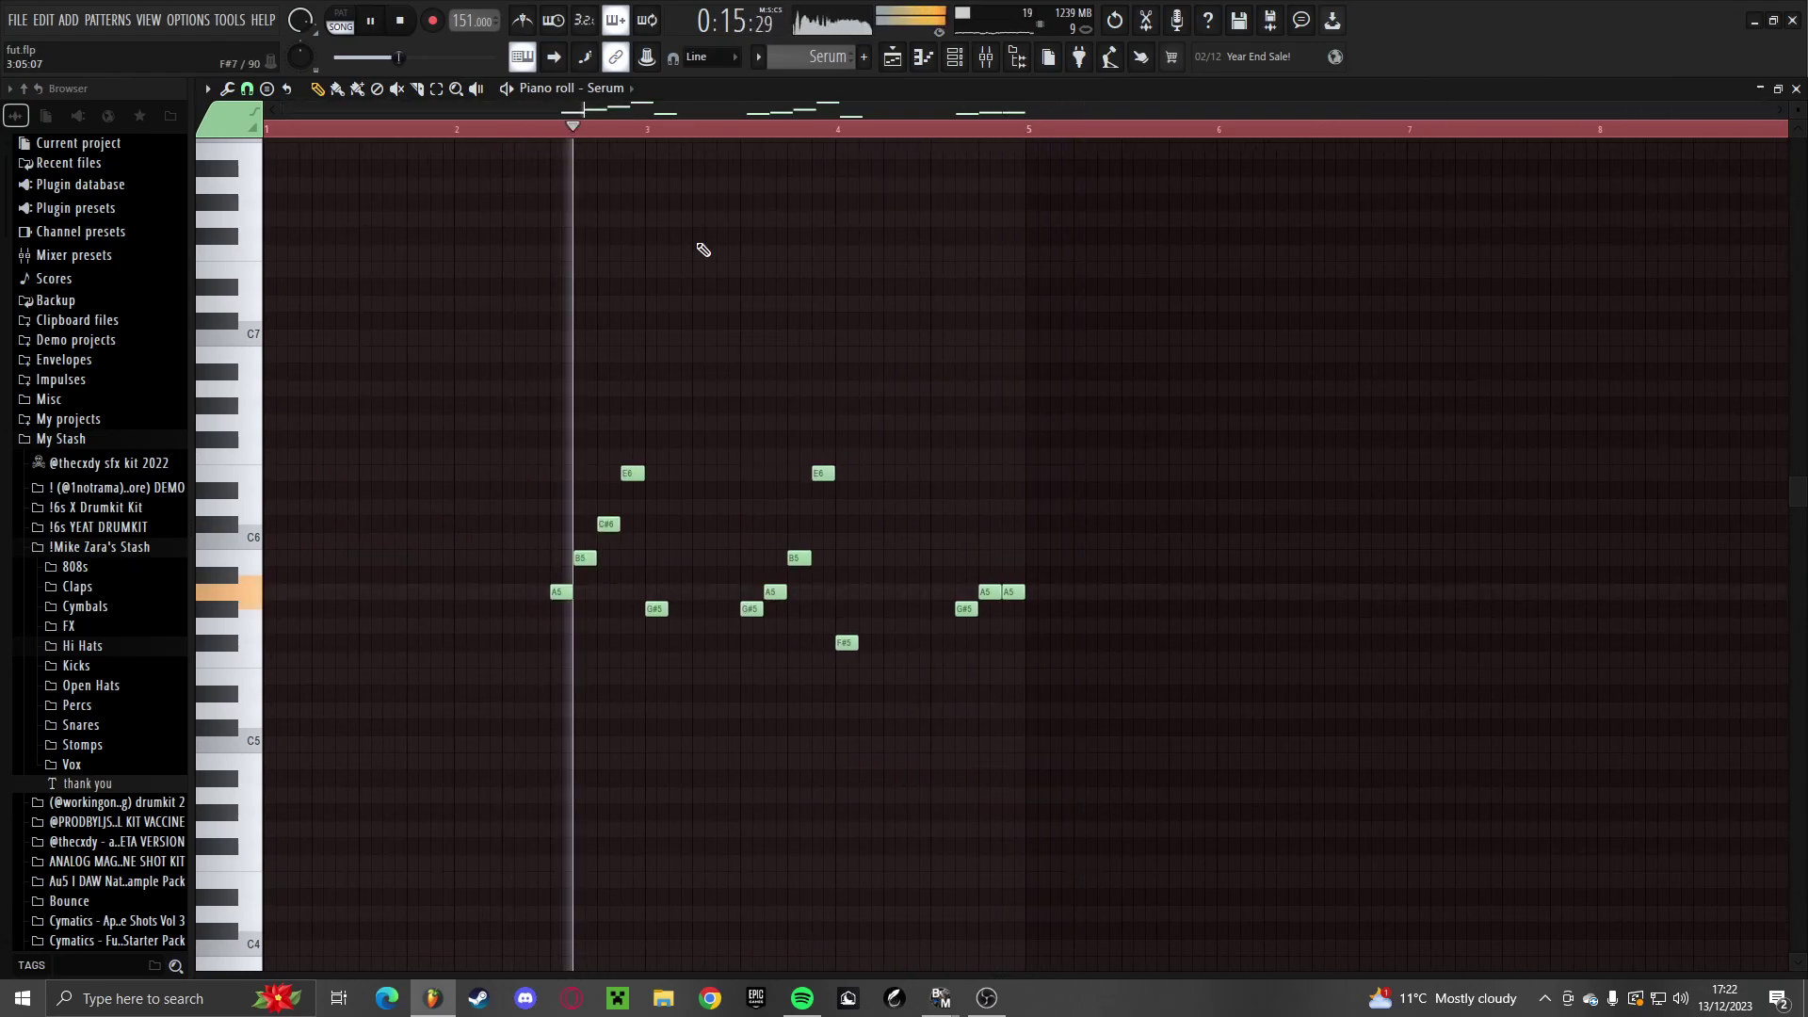
Duplicate the whole four-bar Serum melody to bar 5 and clear the time selection
{"action": "key", "text": "ctrl+a"}
{"action": "key", "text": "ctrl+b"}
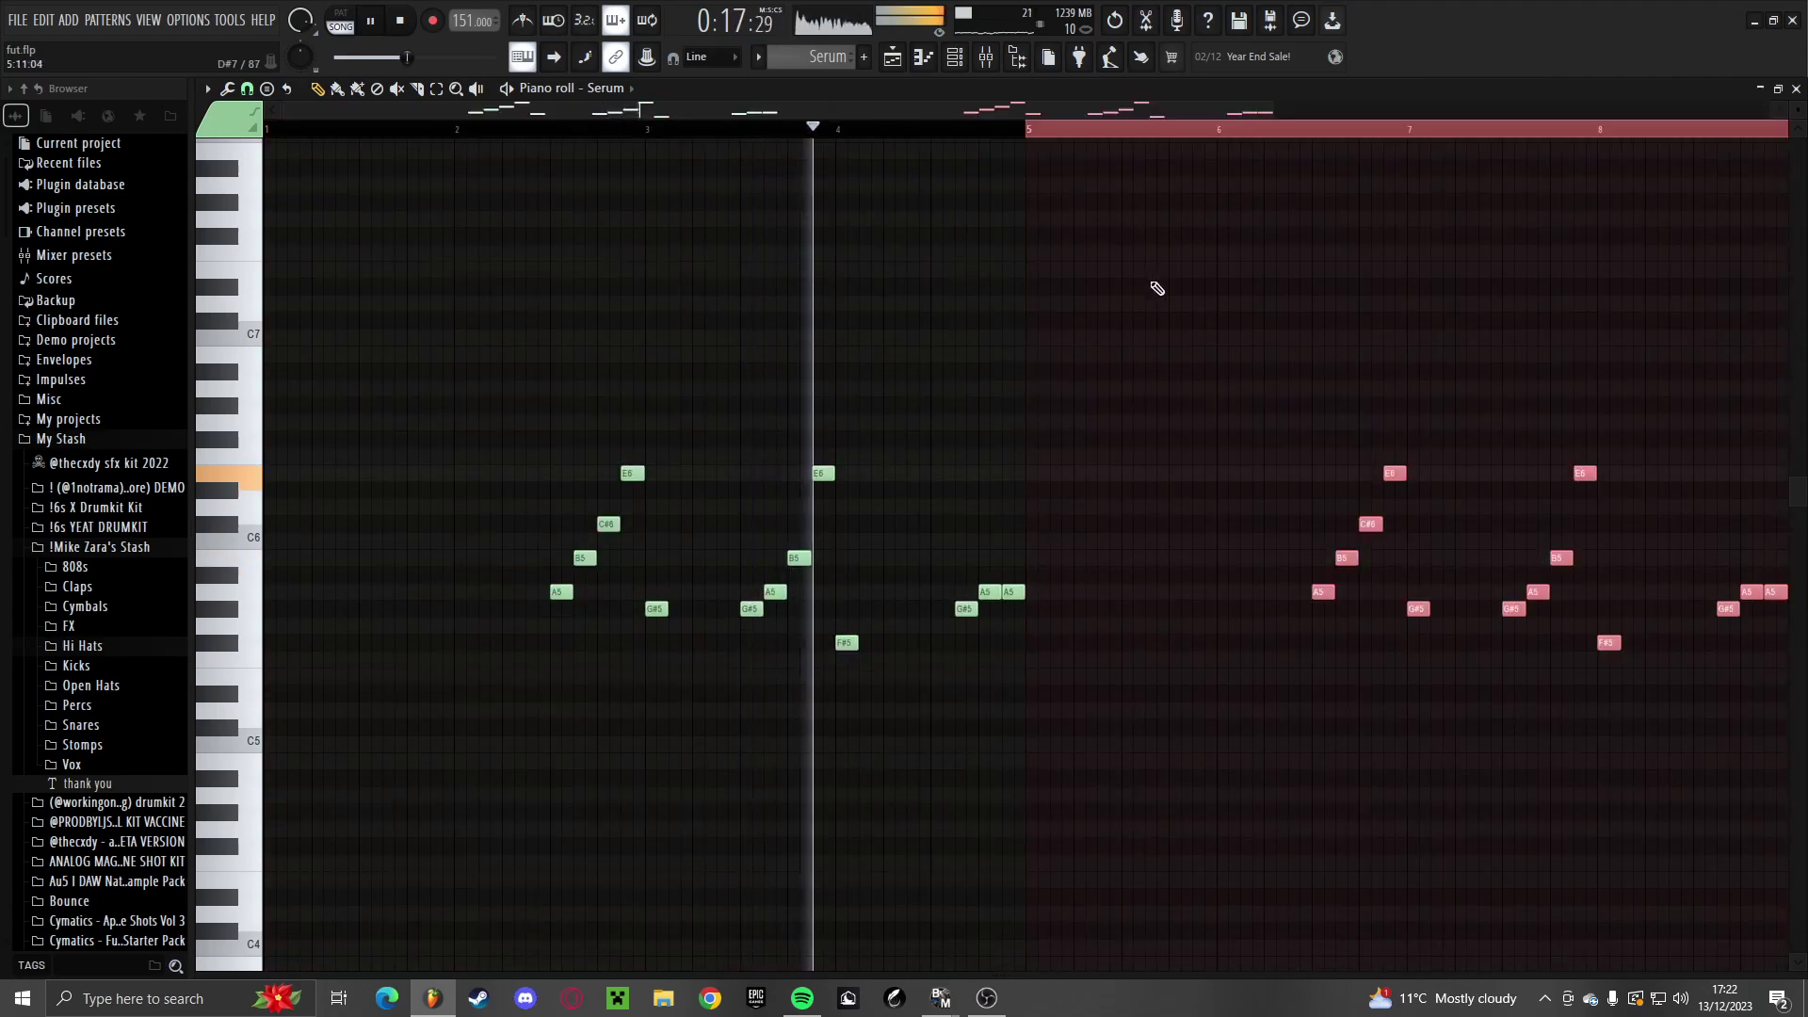
{"action": "left_click", "coordinate": [1295, 132]}
{"action": "double_click", "coordinate": [1260, 132]}
{"action": "scroll", "coordinate": [919, 394], "scroll_direction": "down", "scroll_amount": 2}
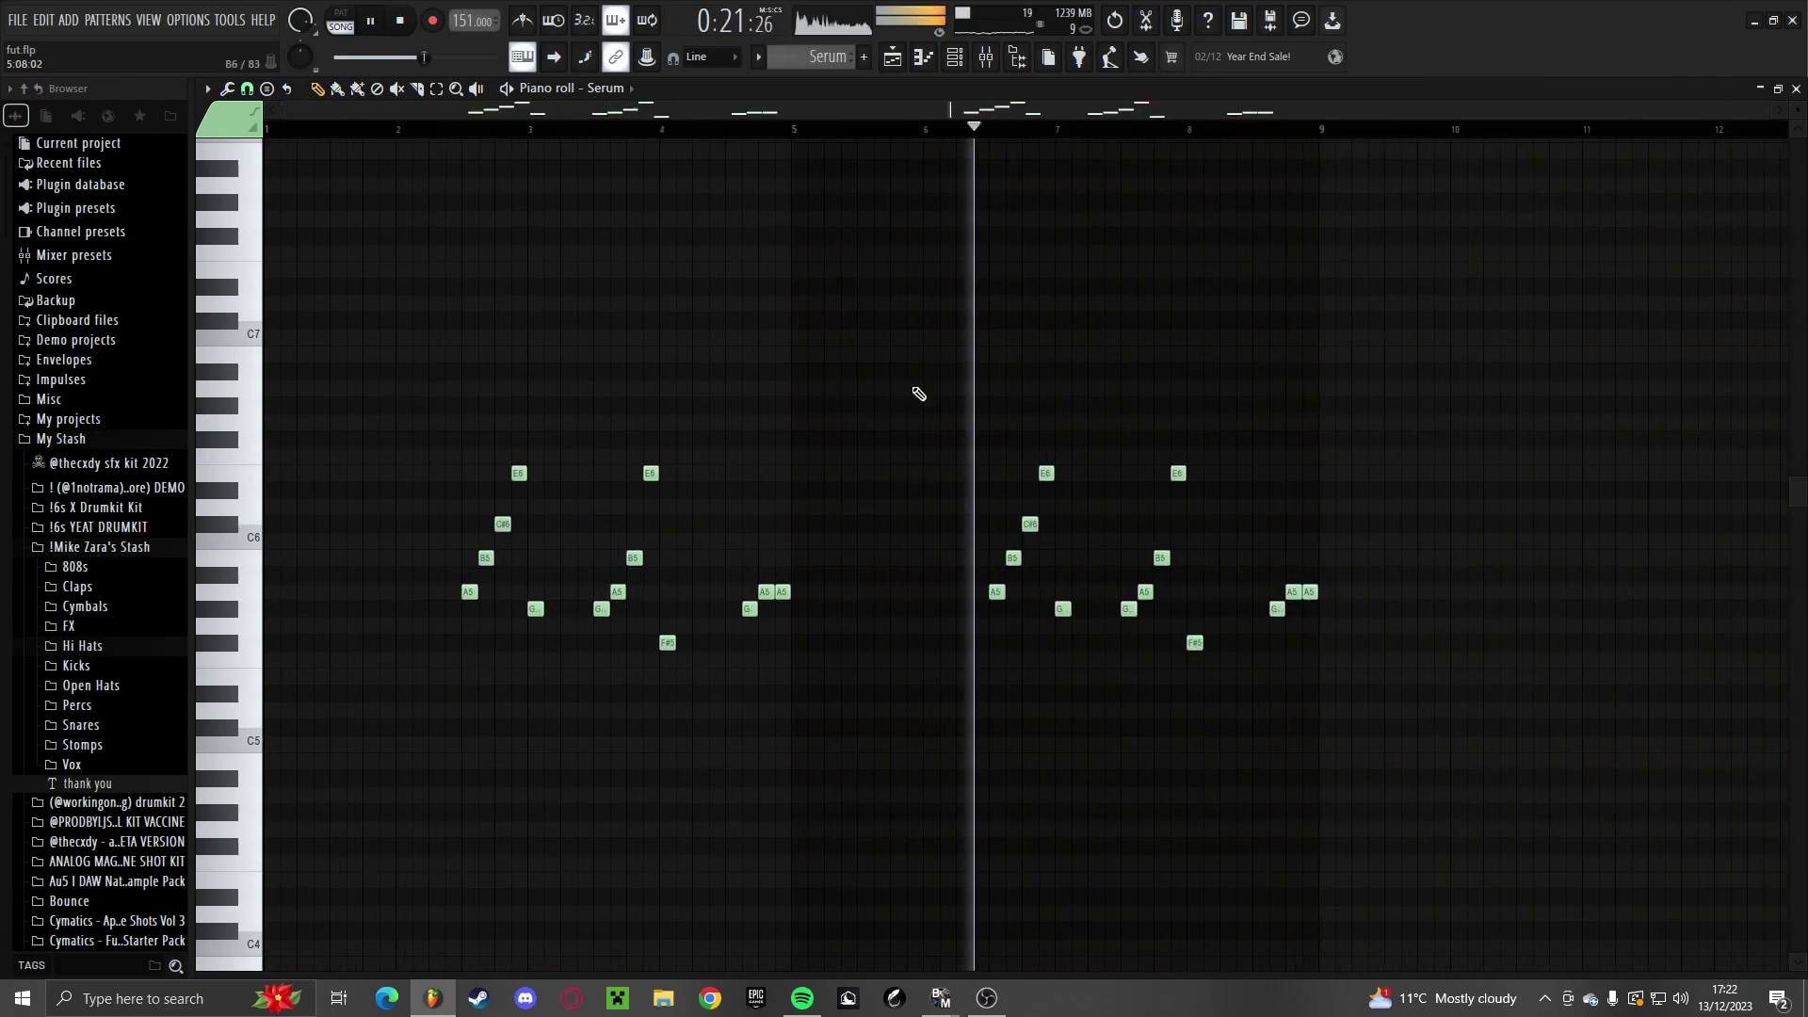
Raise both G#5 notes in bar 7 by an octave to G#6 and add an E6 directly before the second one
{"action": "scroll", "coordinate": [1158, 527], "scroll_direction": "up", "scroll_amount": 4}
{"action": "left_click_drag", "start_coordinate": [734, 600], "coordinate": [679, 676]}
{"action": "key", "text": "ctrl+Up"}
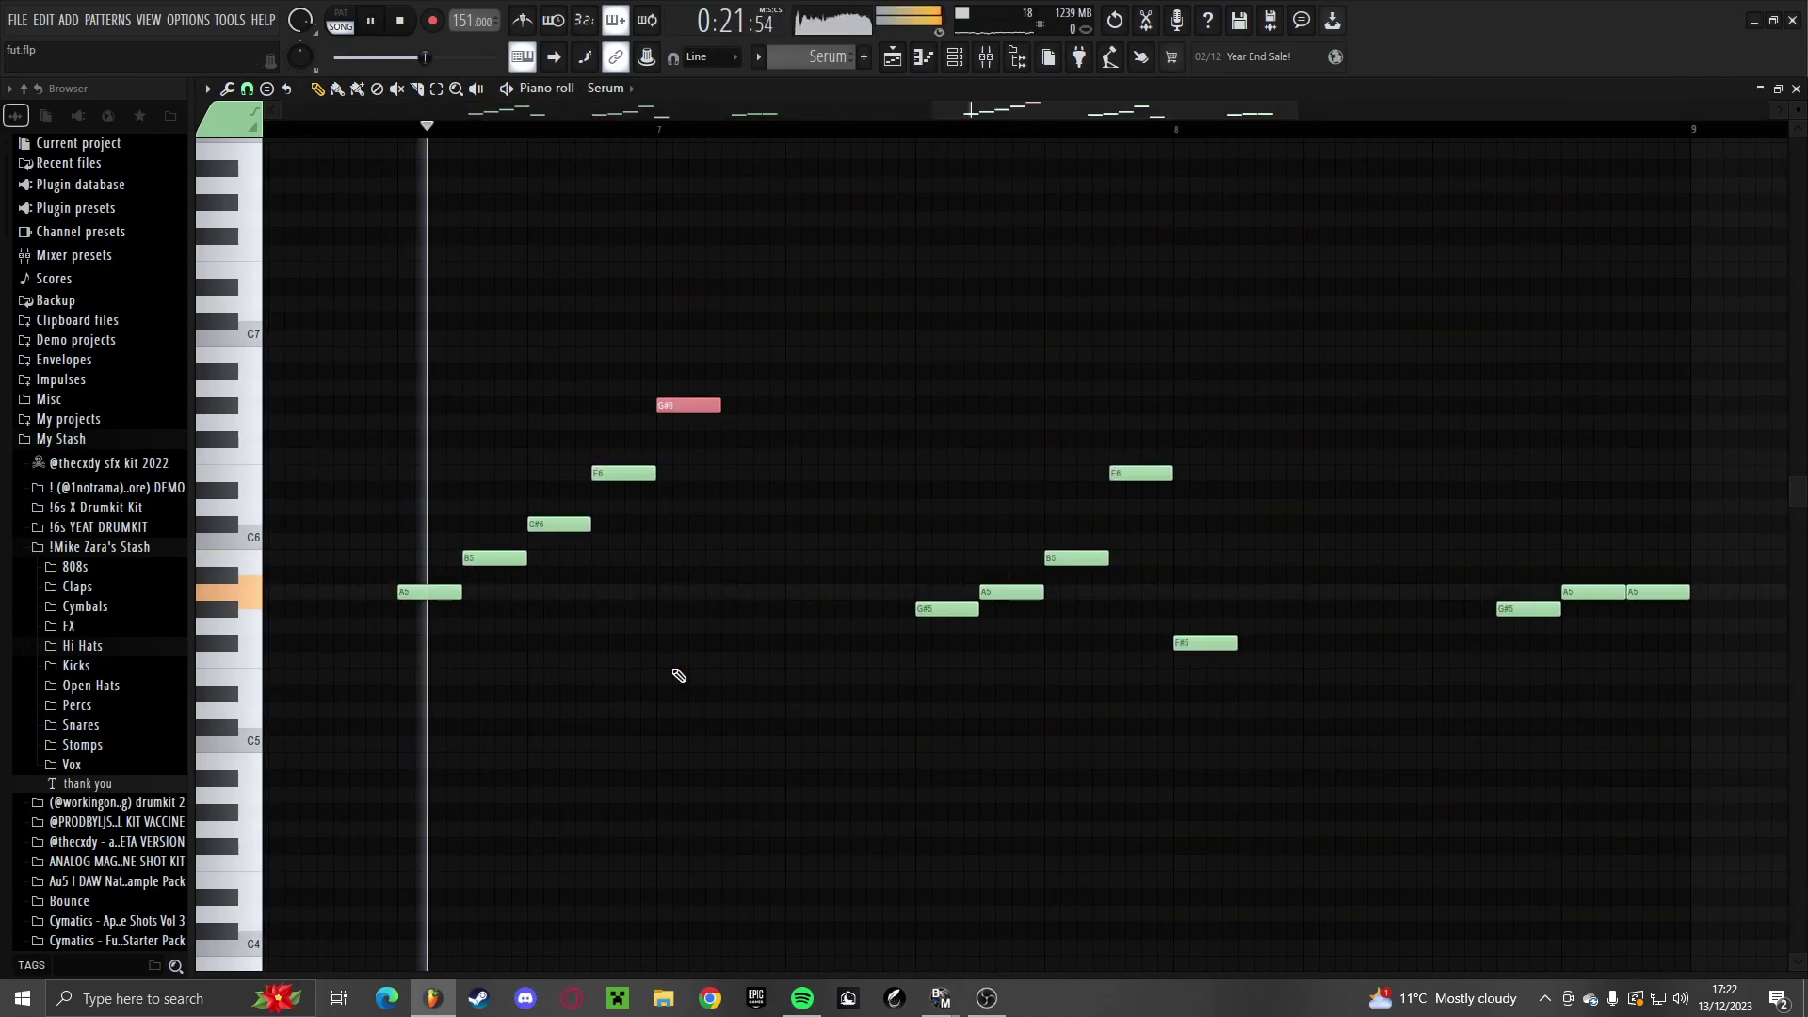
{"action": "left_click_drag", "start_coordinate": [818, 491], "coordinate": [864, 466]}
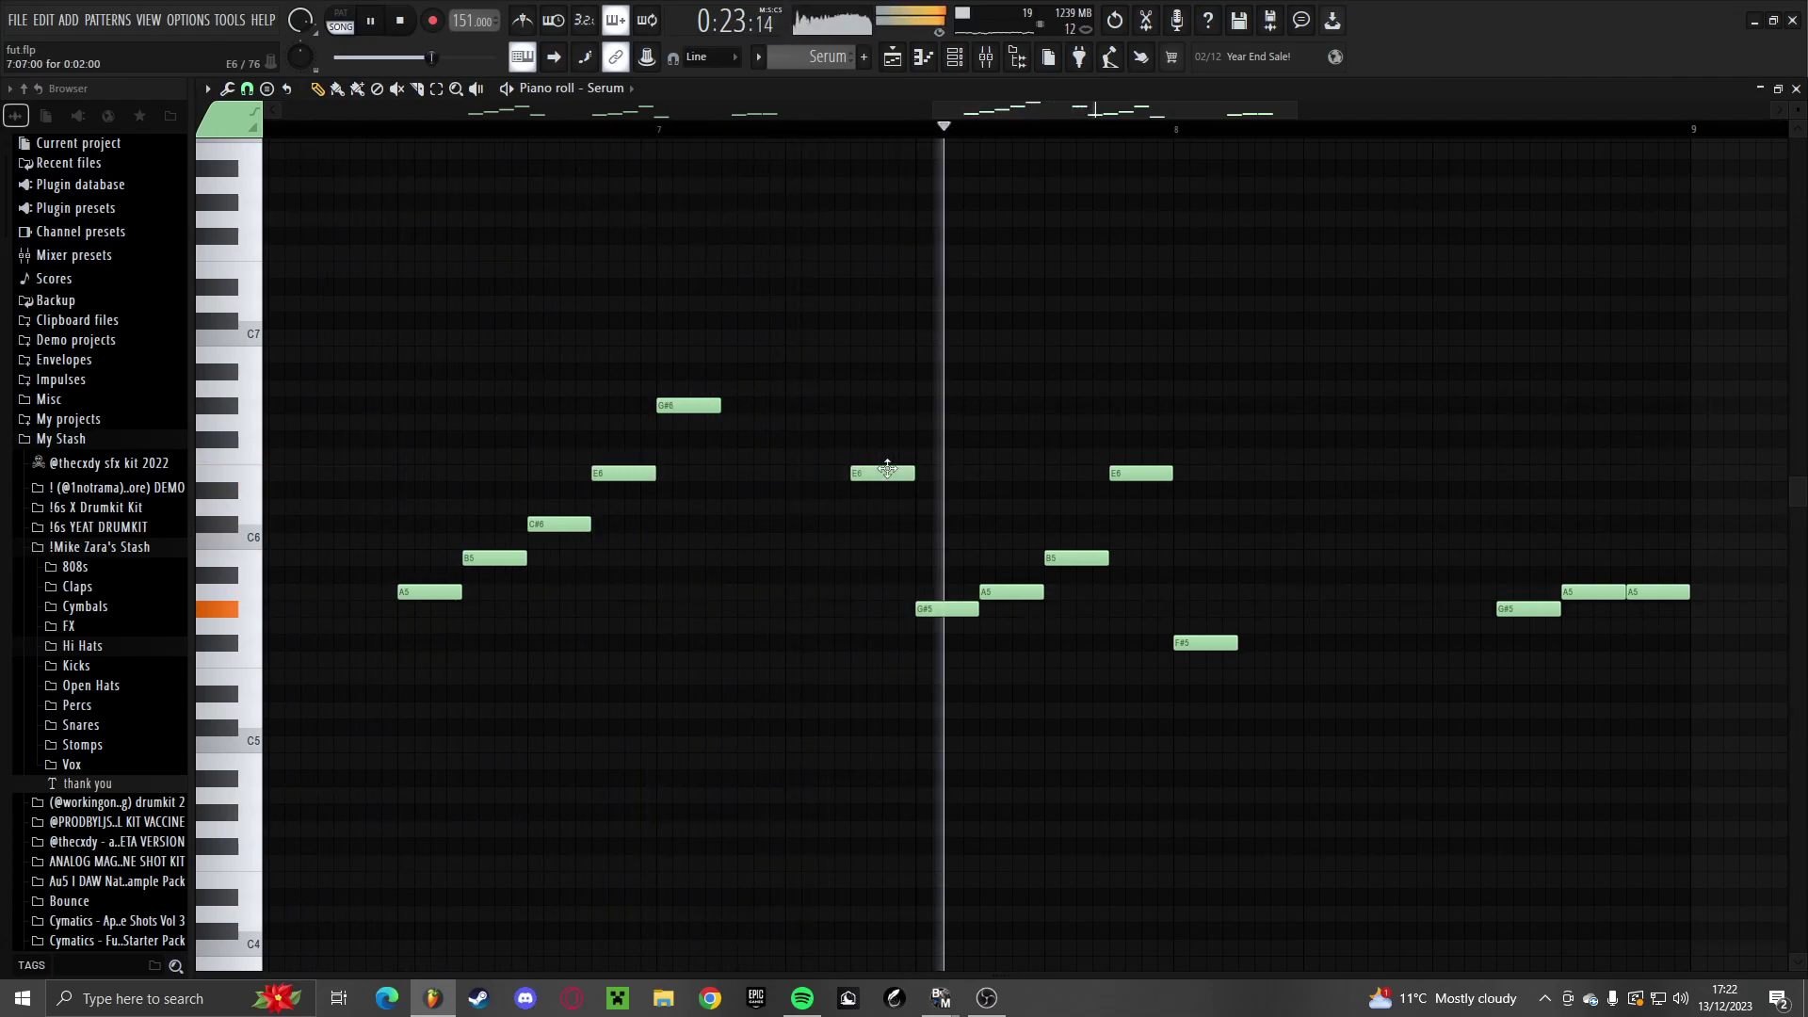
{"action": "left_click", "coordinate": [933, 609]}
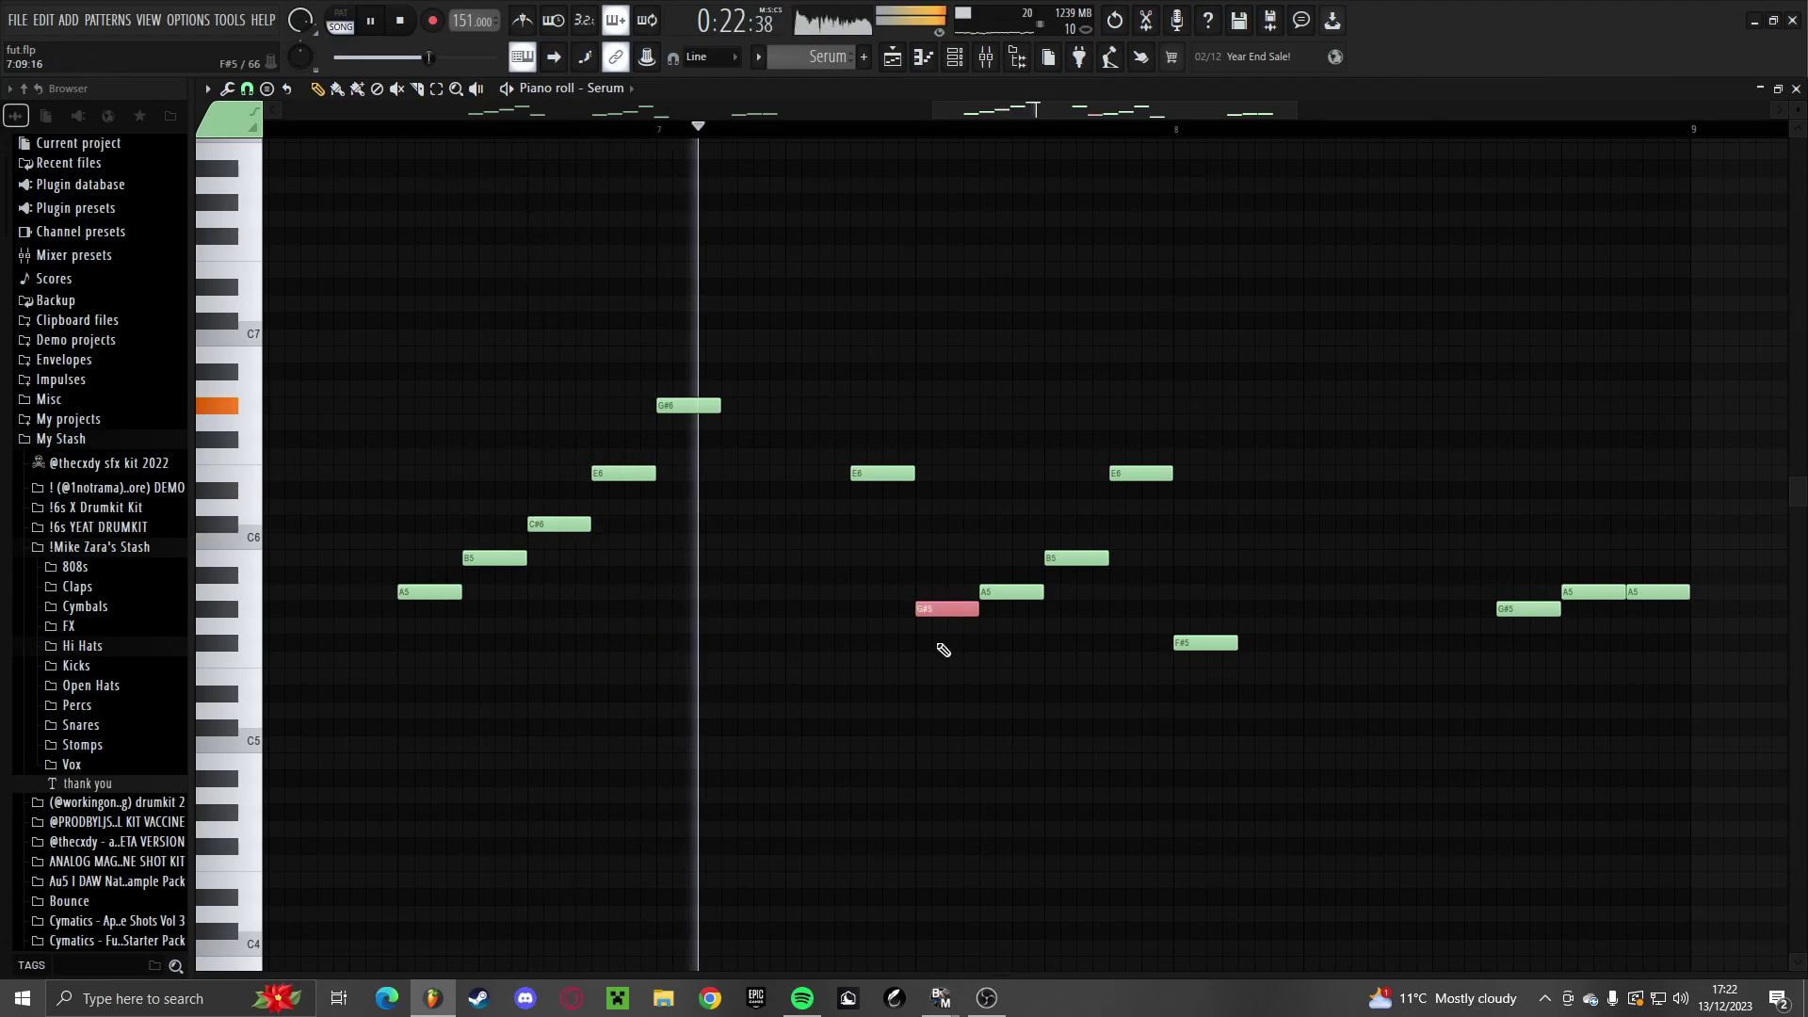
{"action": "key", "text": "ctrl+Up"}
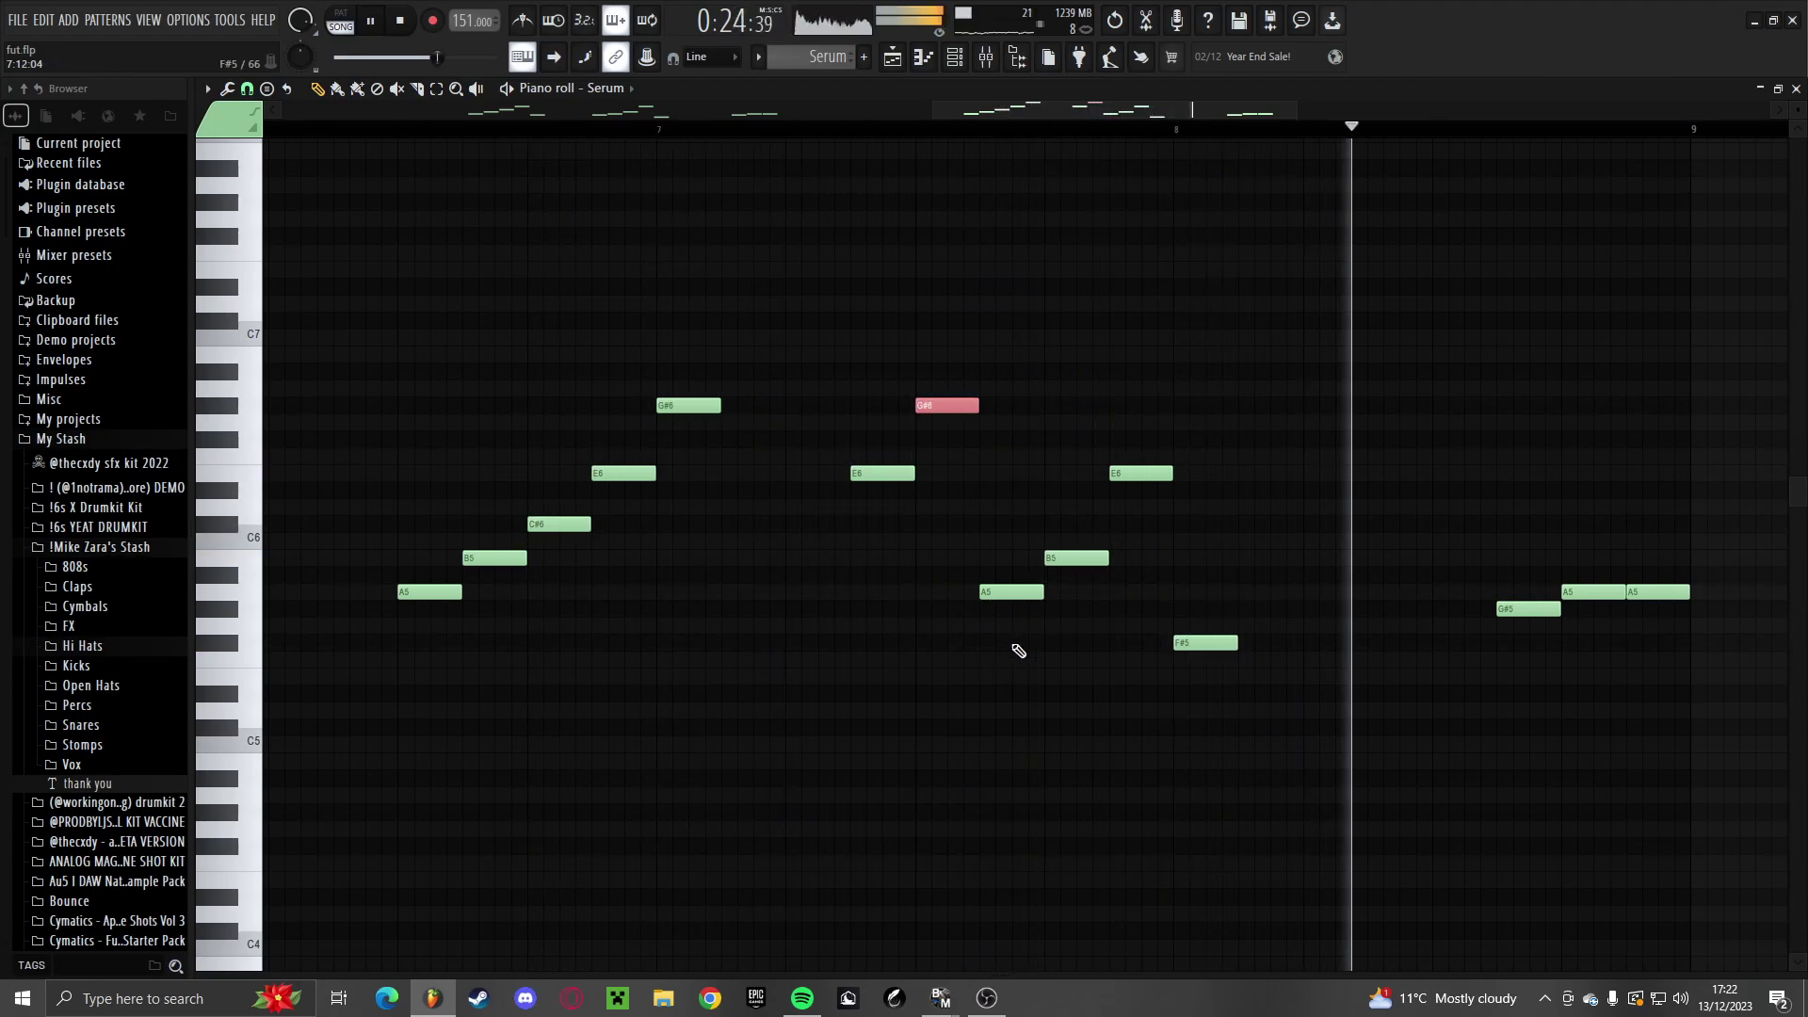
Change the closing three notes of bar 8 to F#5, A5 and B5, removing the extra A5
{"action": "scroll", "coordinate": [1019, 651], "scroll_direction": "down", "scroll_amount": 4}
{"action": "key", "text": "space"}
{"action": "scroll", "coordinate": [1083, 657], "scroll_direction": "up", "scroll_amount": 2}
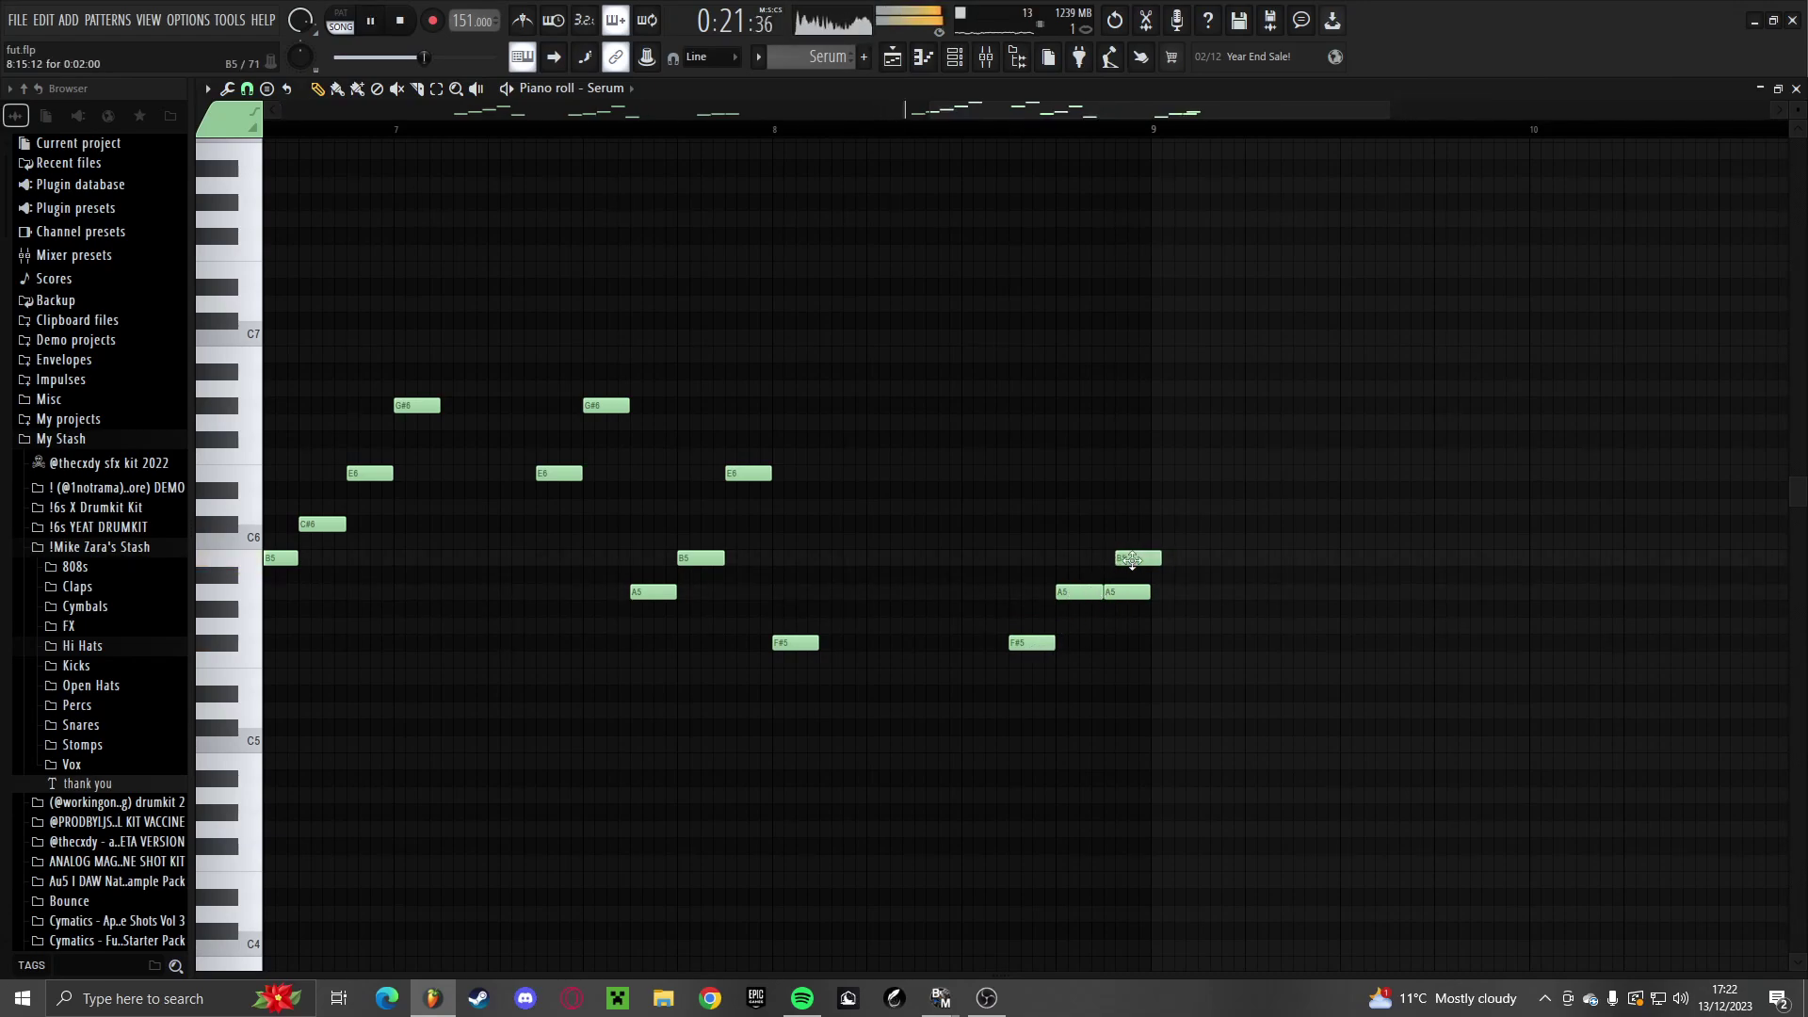
{"action": "left_click_drag", "start_coordinate": [1135, 559], "coordinate": [1124, 560]}
{"action": "right_click", "coordinate": [1131, 592]}
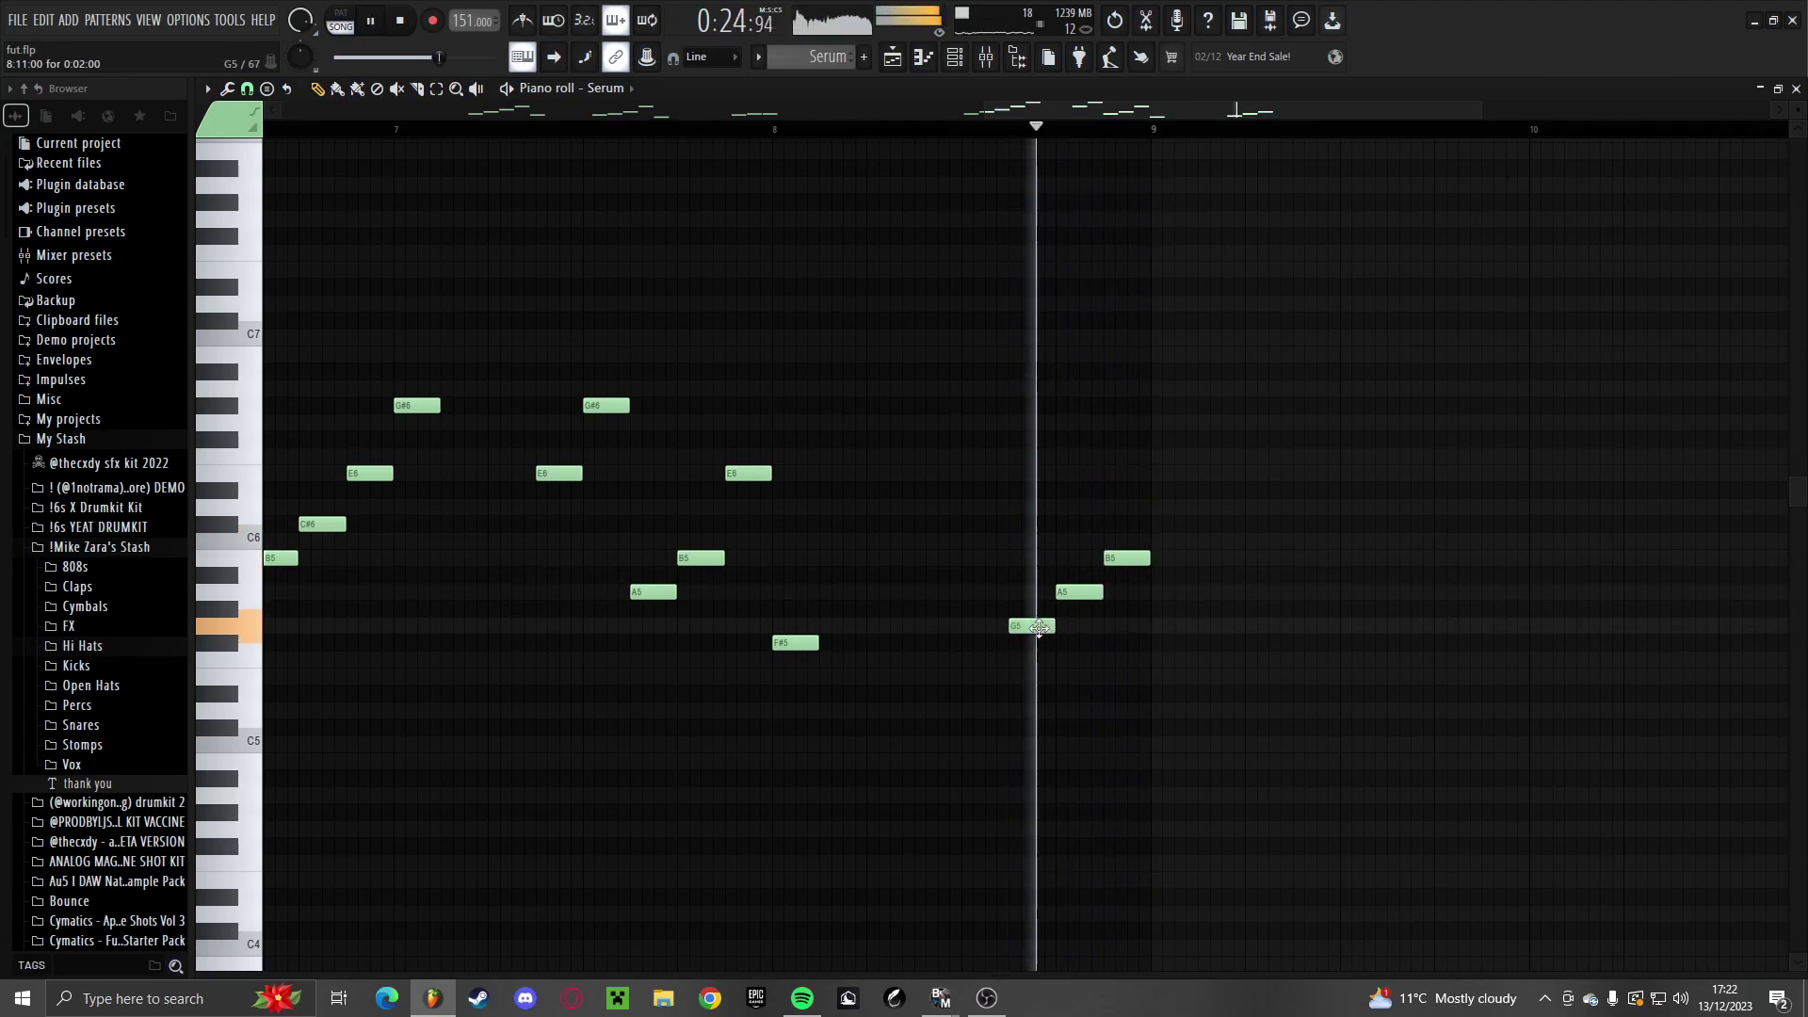
{"action": "left_click_drag", "start_coordinate": [1038, 629], "coordinate": [1039, 647]}
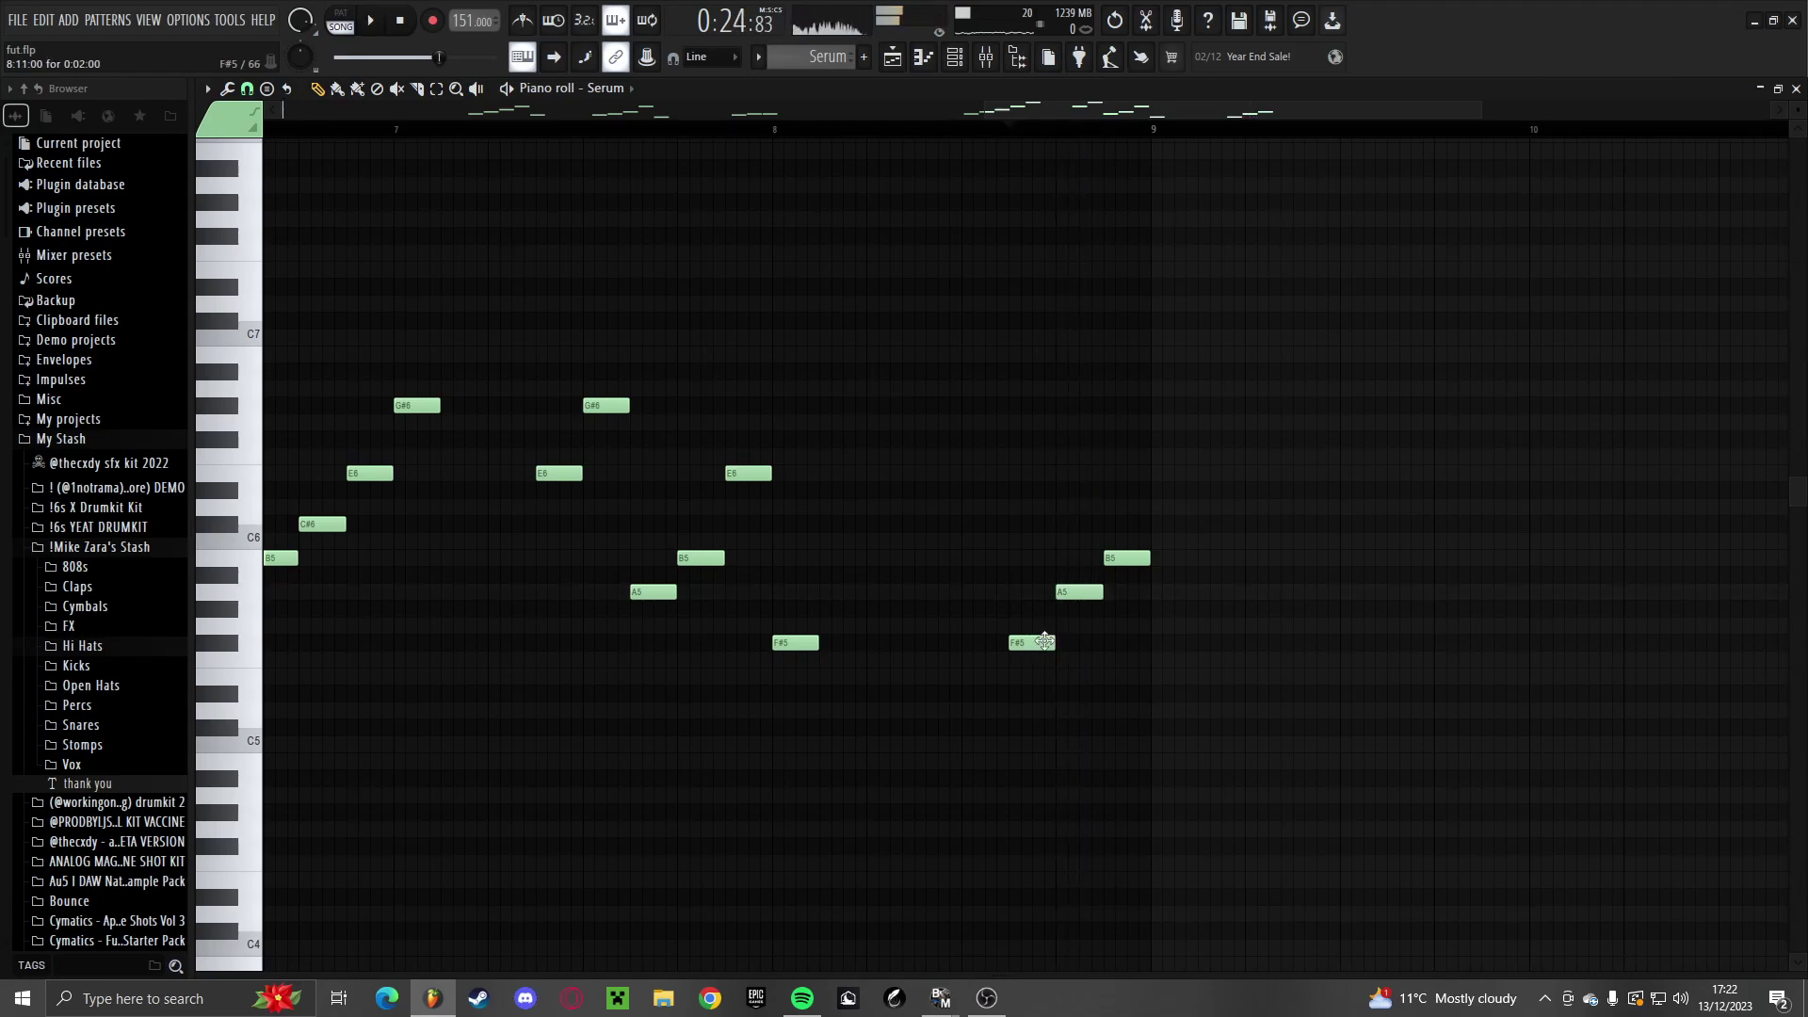
Lower the last two notes of bar 8 to G#5 and A5
{"action": "scroll", "coordinate": [801, 129], "scroll_direction": "left", "scroll_amount": 1}
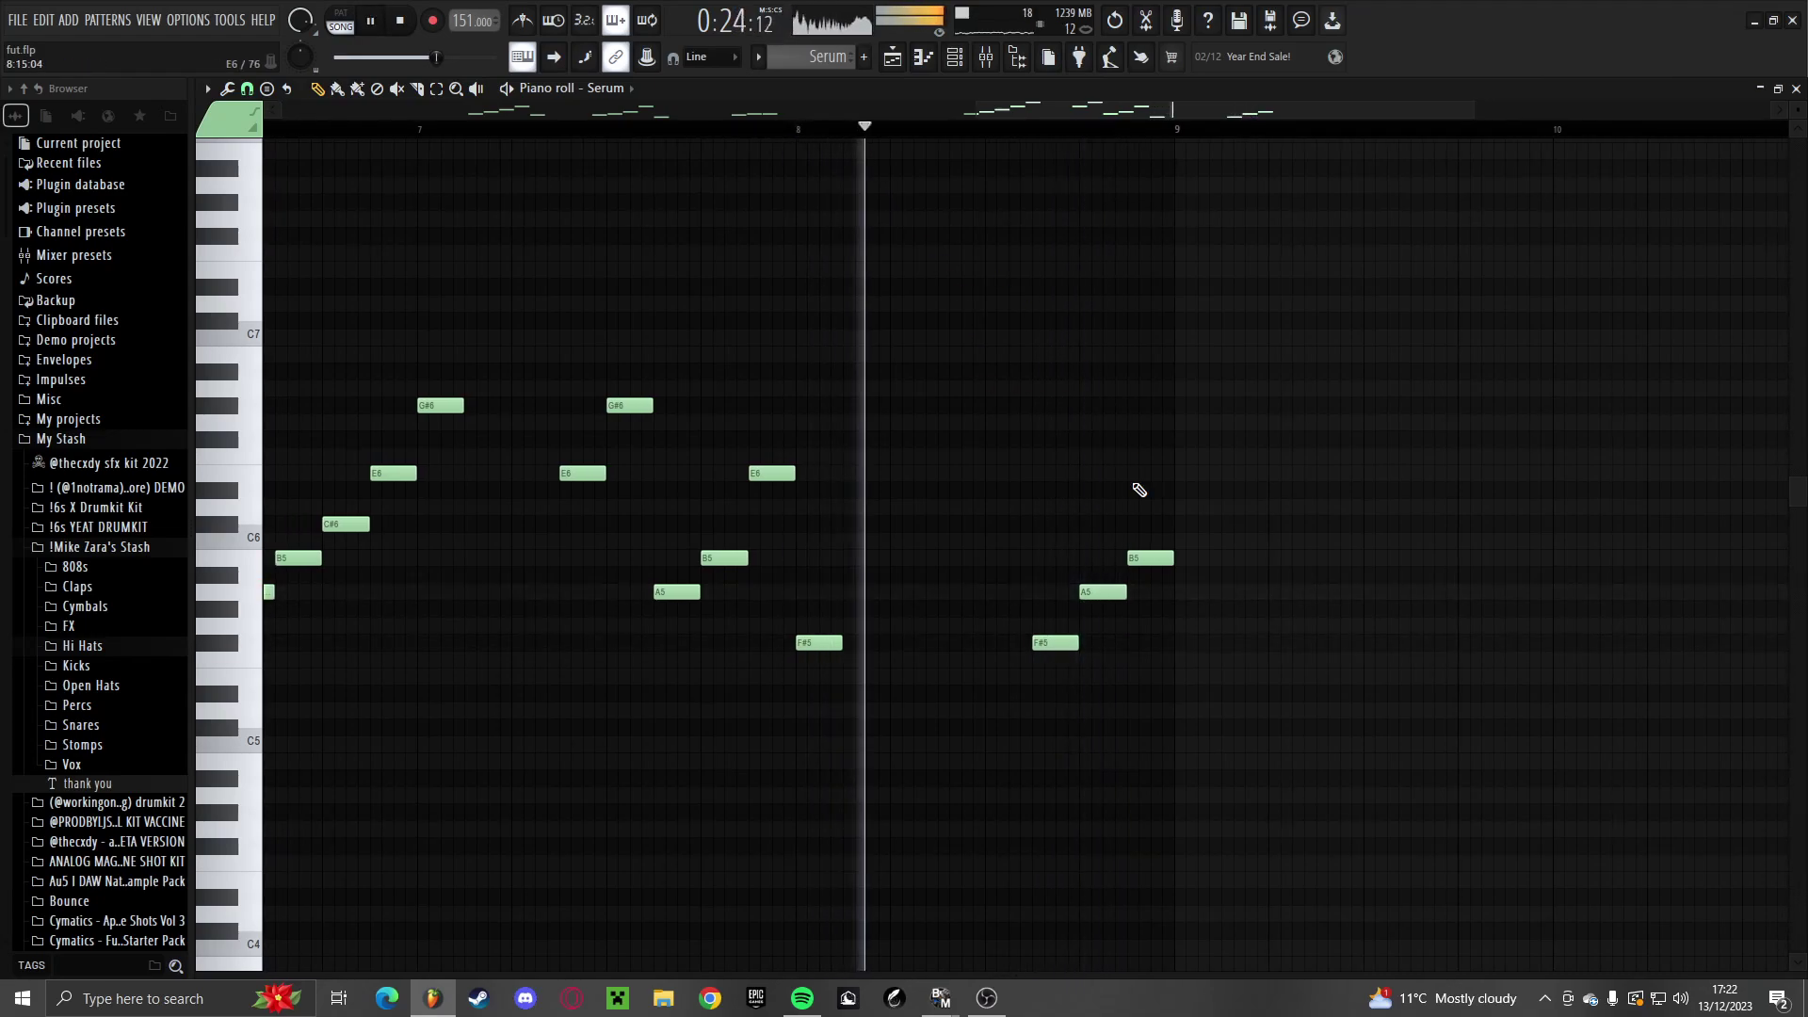
{"action": "scroll", "coordinate": [1159, 565], "scroll_direction": "up", "scroll_amount": 2}
{"action": "key", "text": "space"}
{"action": "key", "text": "space"}
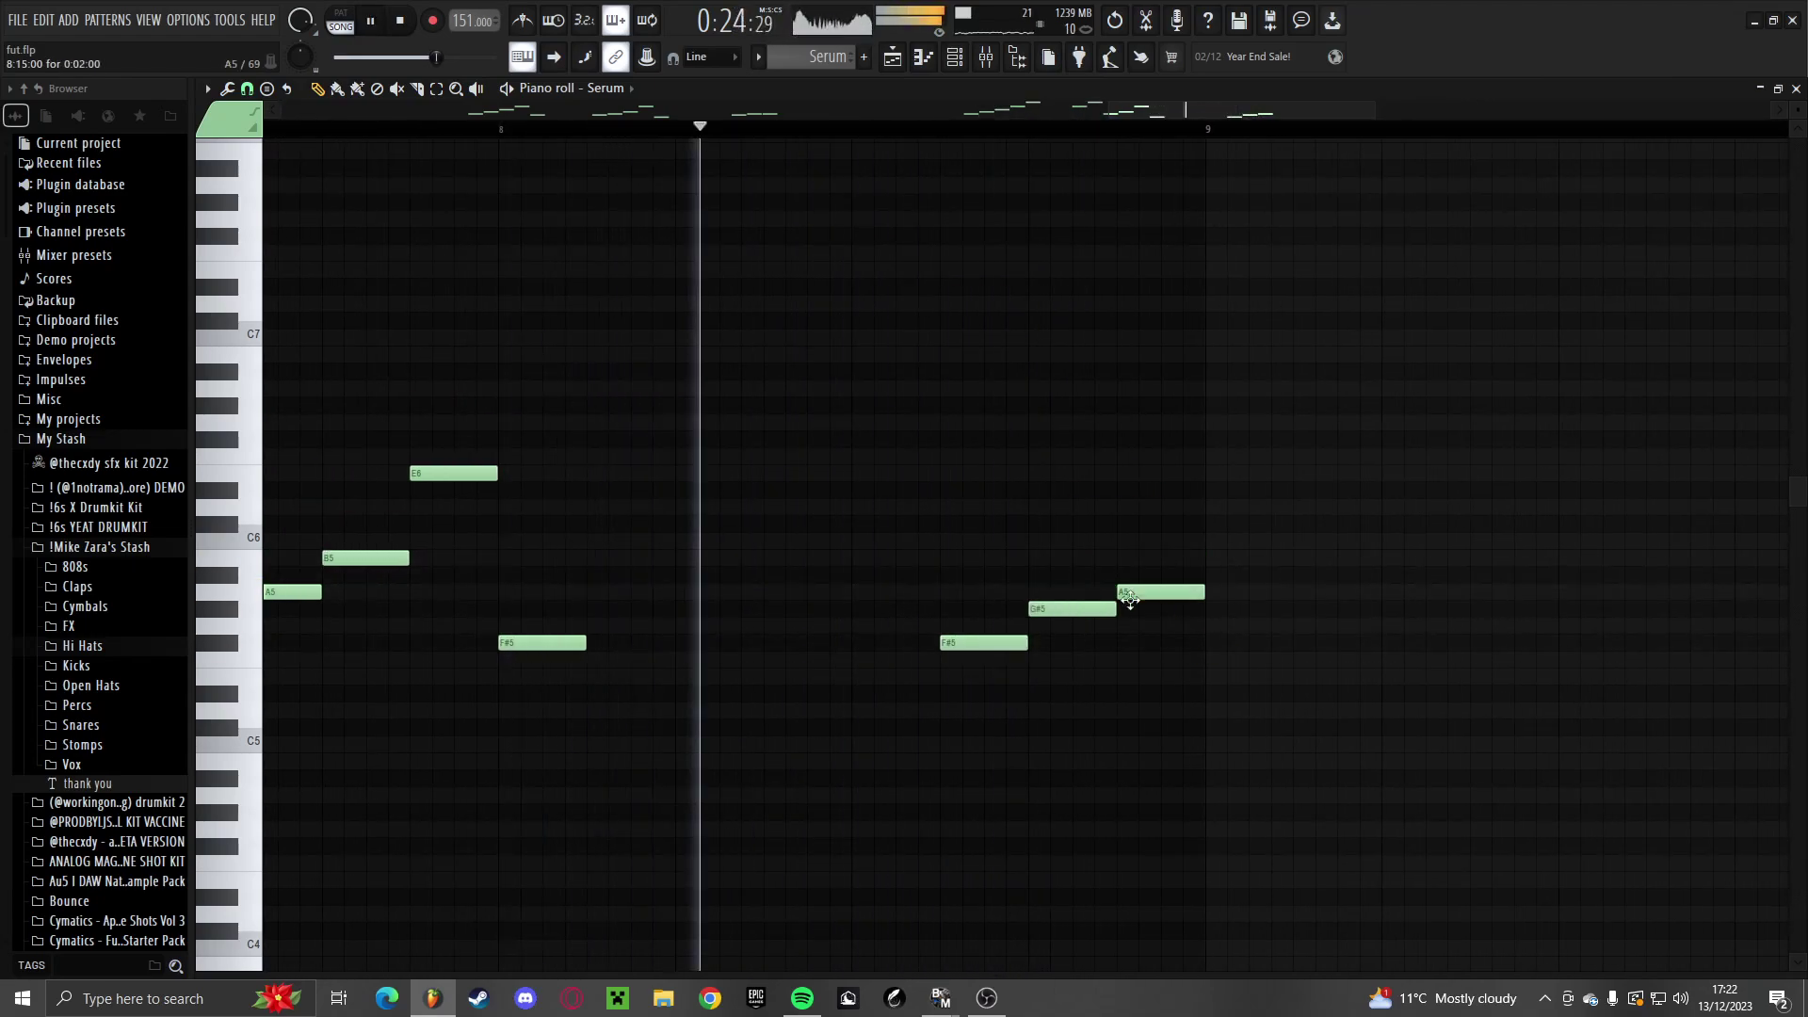
Duplicate the eight-bar Serum clip on Track 4 to bar 17 in the playlist
{"action": "key", "text": "F5"}
{"action": "scroll", "coordinate": [1064, 575], "scroll_direction": "down", "scroll_amount": 1}
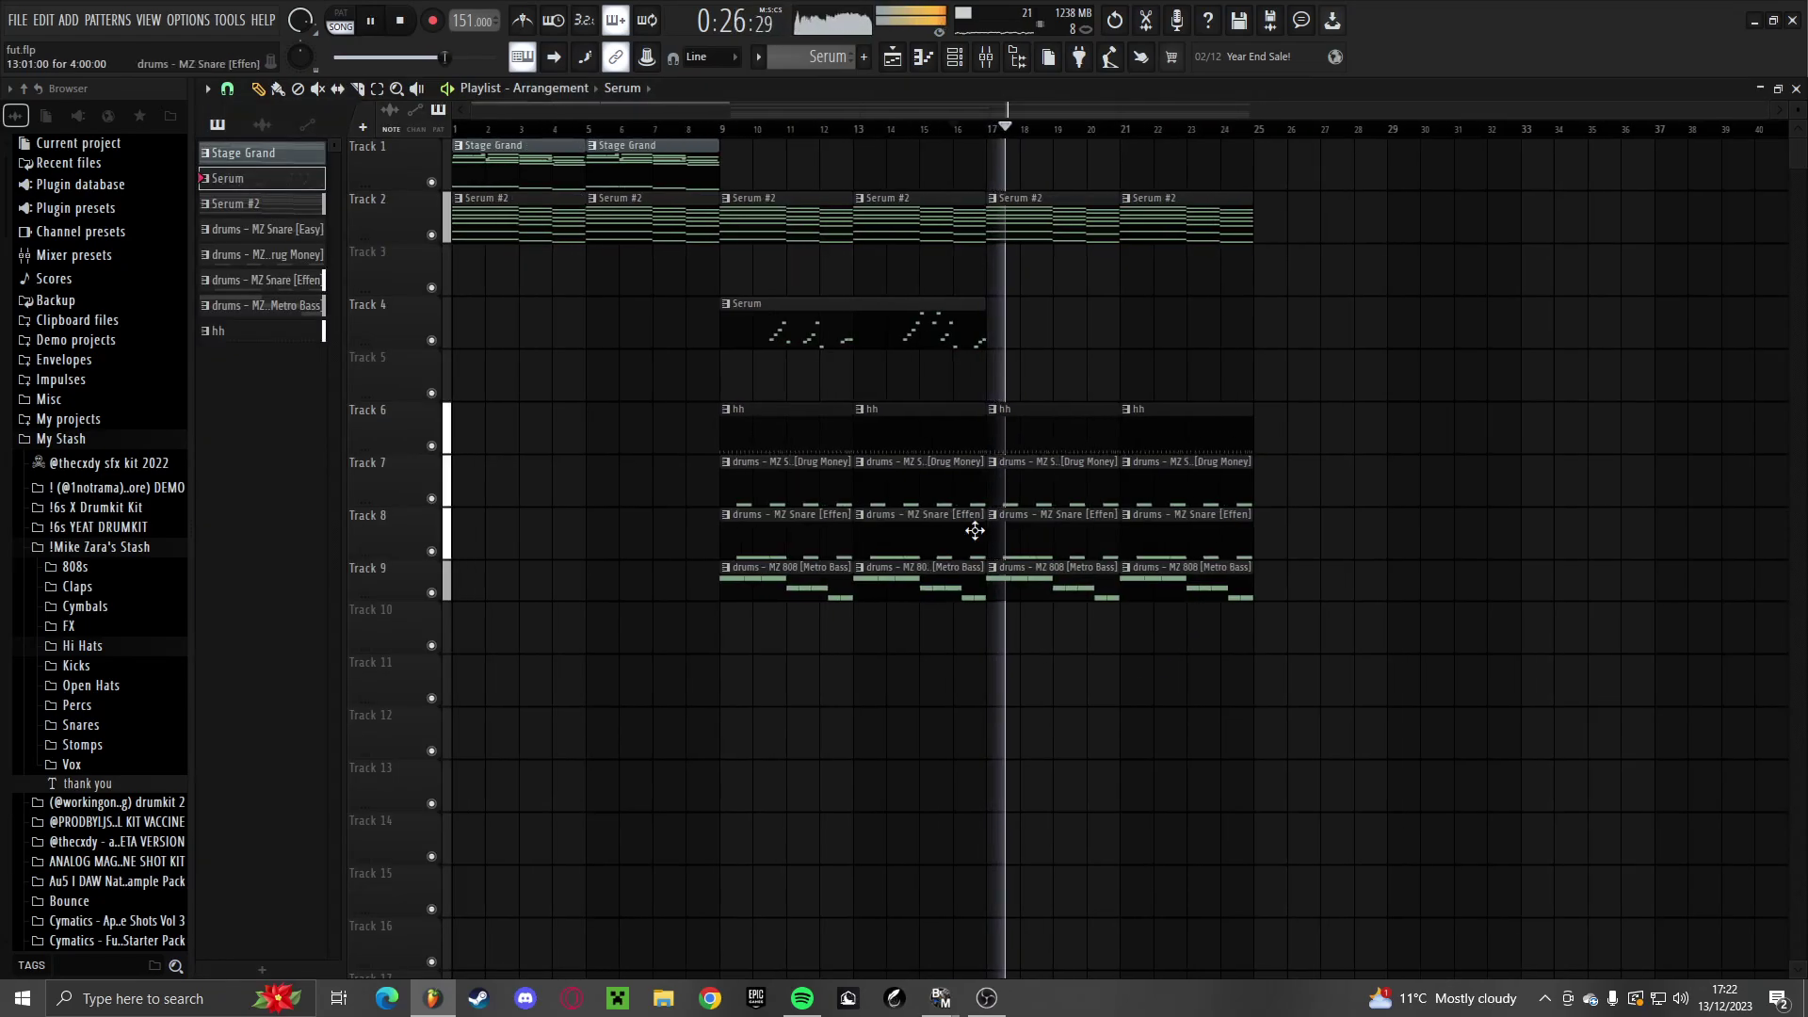
{"action": "left_click_drag", "start_coordinate": [1104, 382], "coordinate": [801, 334]}
{"action": "key", "text": "ctrl+b"}
Restart playback and raise the Insert 1 mixer volume to -2.5
{"action": "key", "text": "space"}
{"action": "key", "text": "space"}
{"action": "key", "text": "F9"}
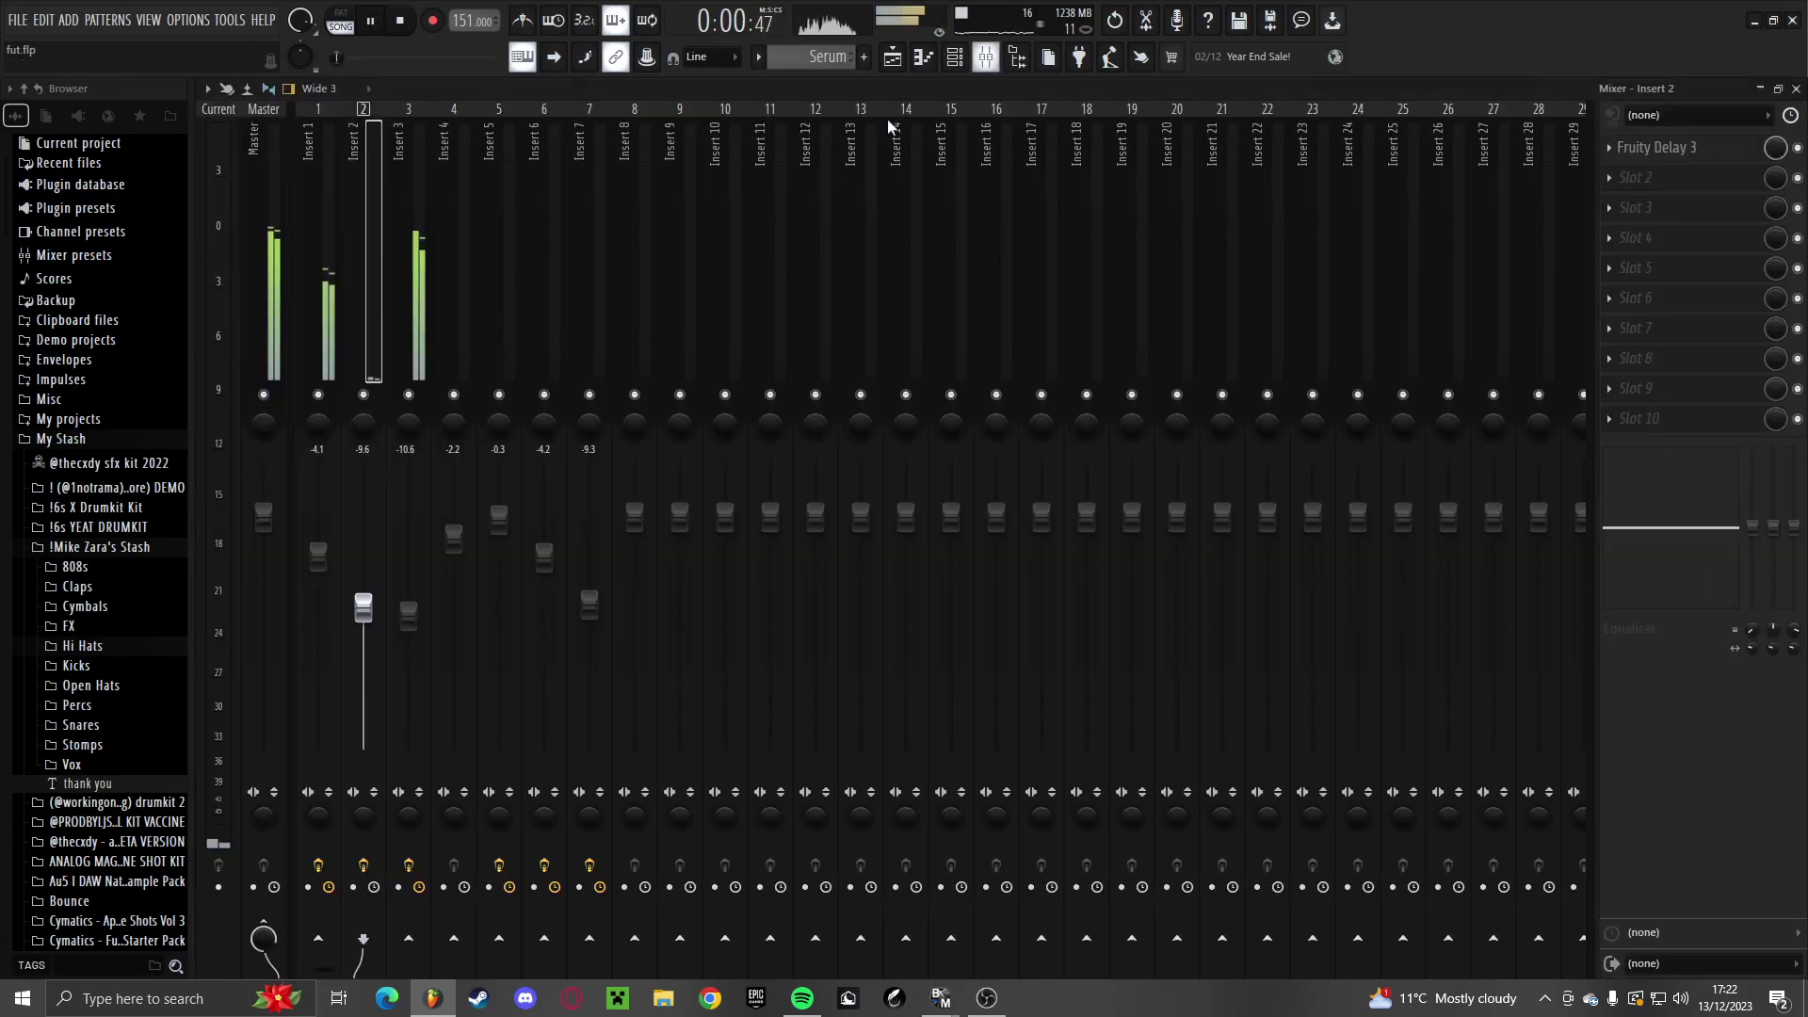
{"action": "left_click_drag", "start_coordinate": [318, 556], "coordinate": [317, 537]}
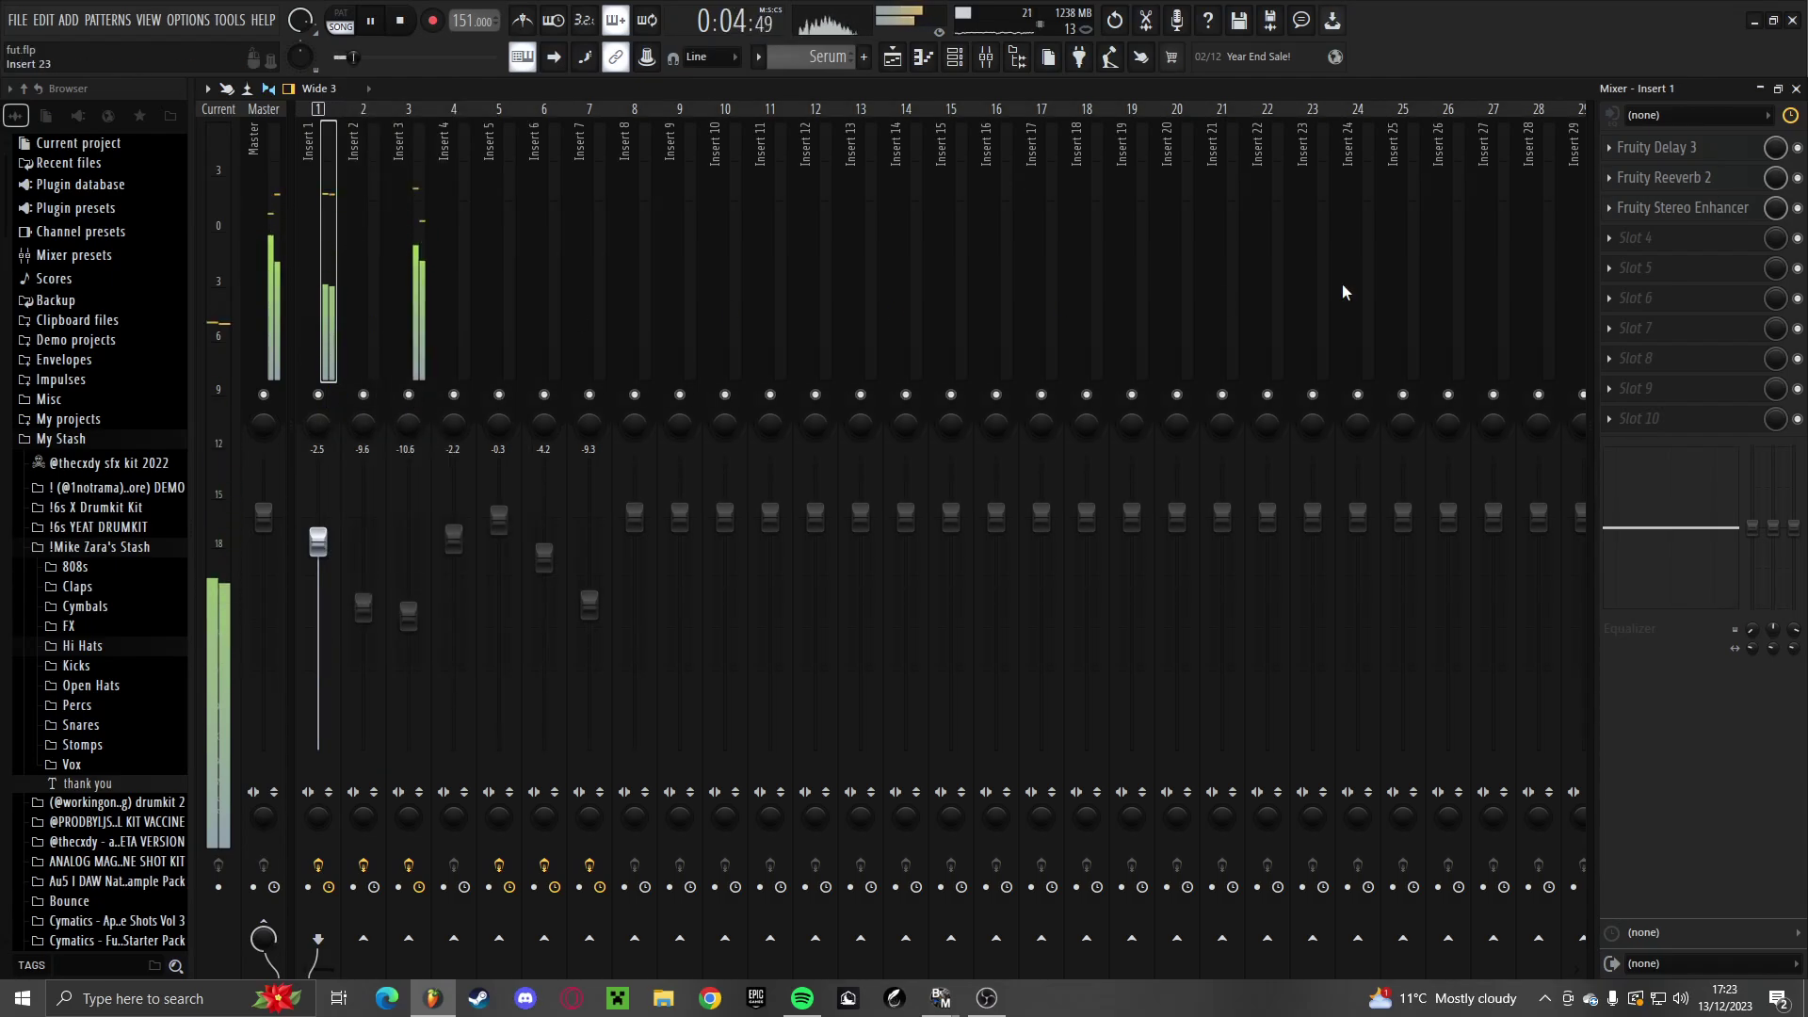
Open the Stage Grand instrument and bypass Fruity Delay 3 on Insert 1
{"action": "key", "text": "F6"}
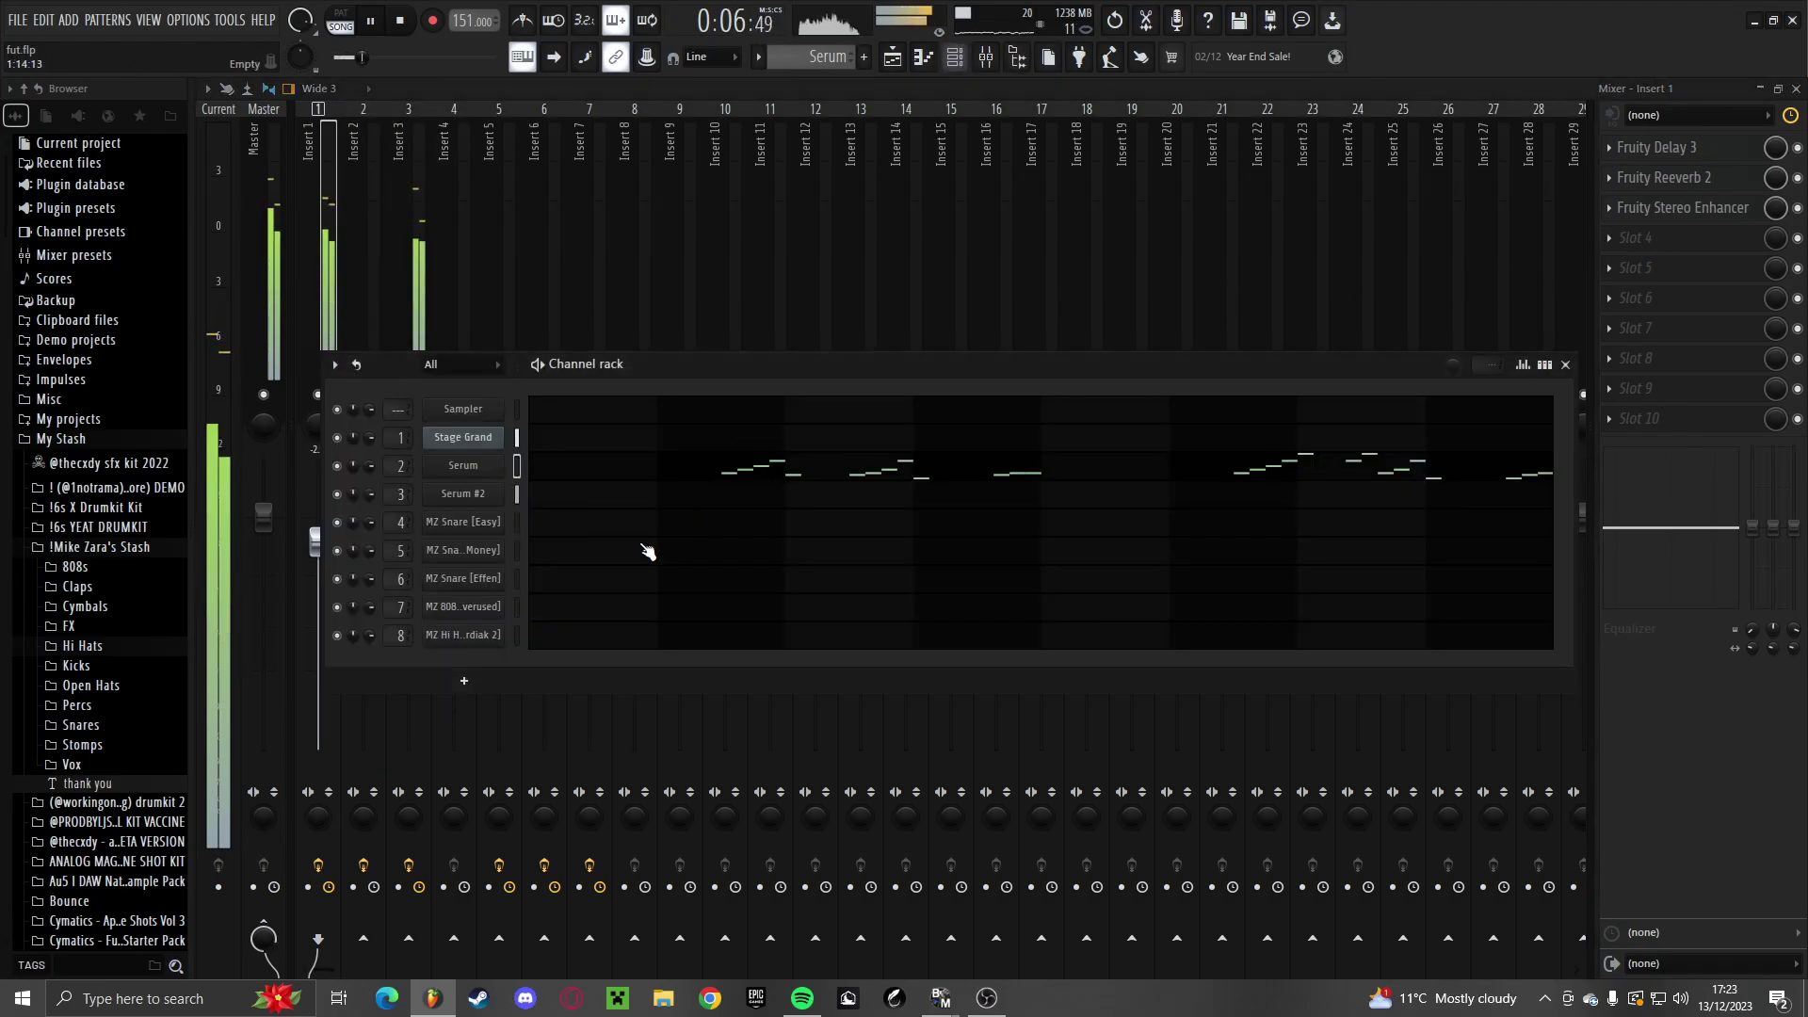
{"action": "left_click", "coordinate": [498, 445]}
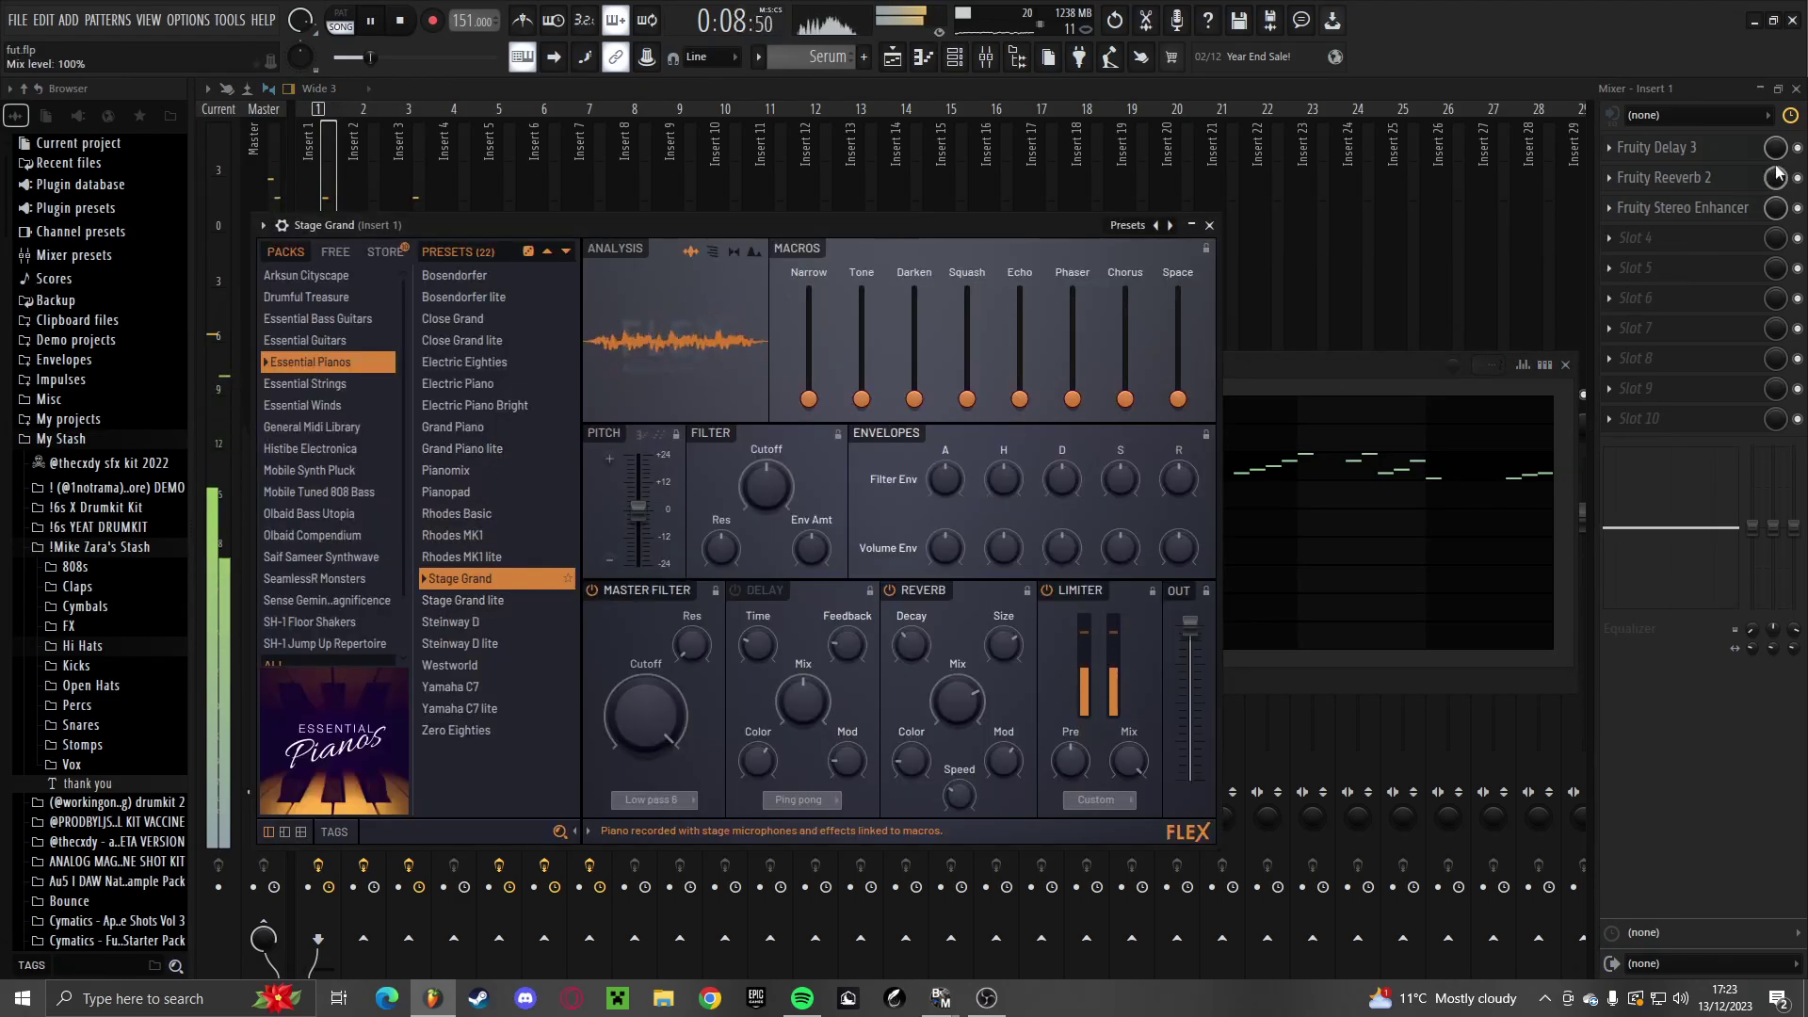
{"action": "left_click", "coordinate": [1798, 148]}
{"action": "left_click", "coordinate": [954, 57]}
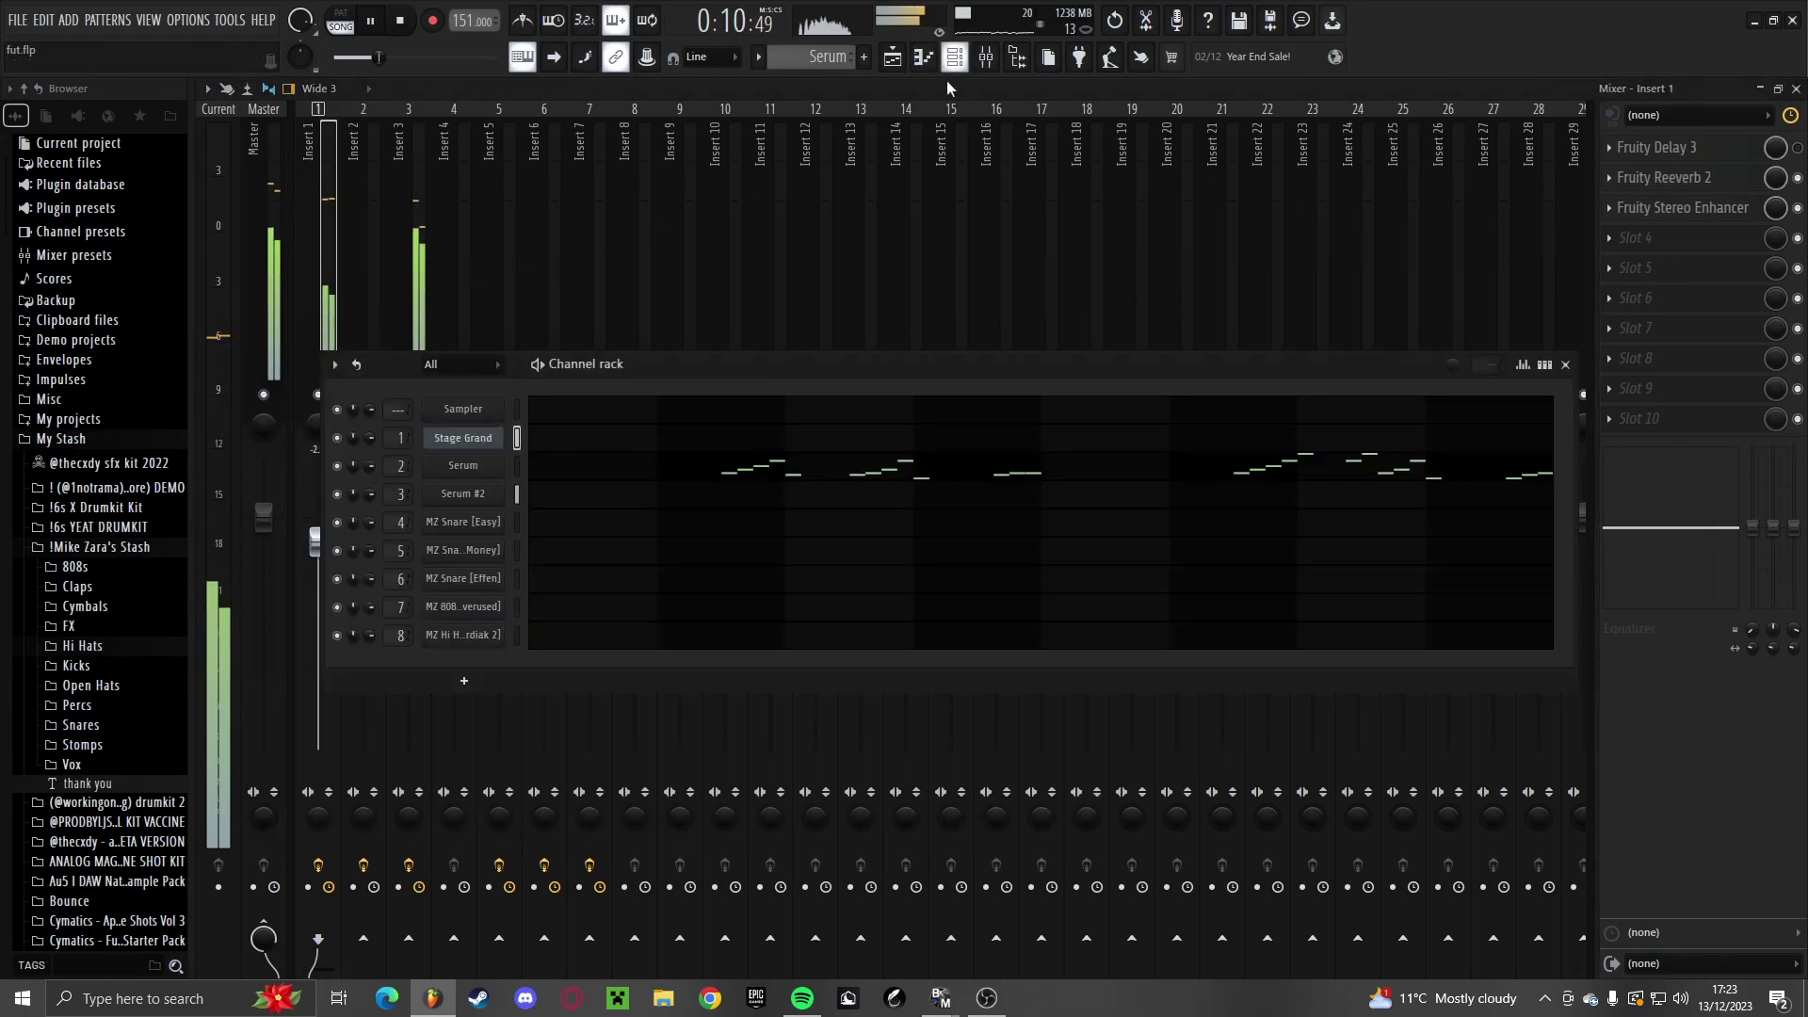
Audition the Stage Grand lite and Grand Piano presets for the piano channel, then load Grand Piano lite
{"action": "left_click", "coordinate": [498, 438]}
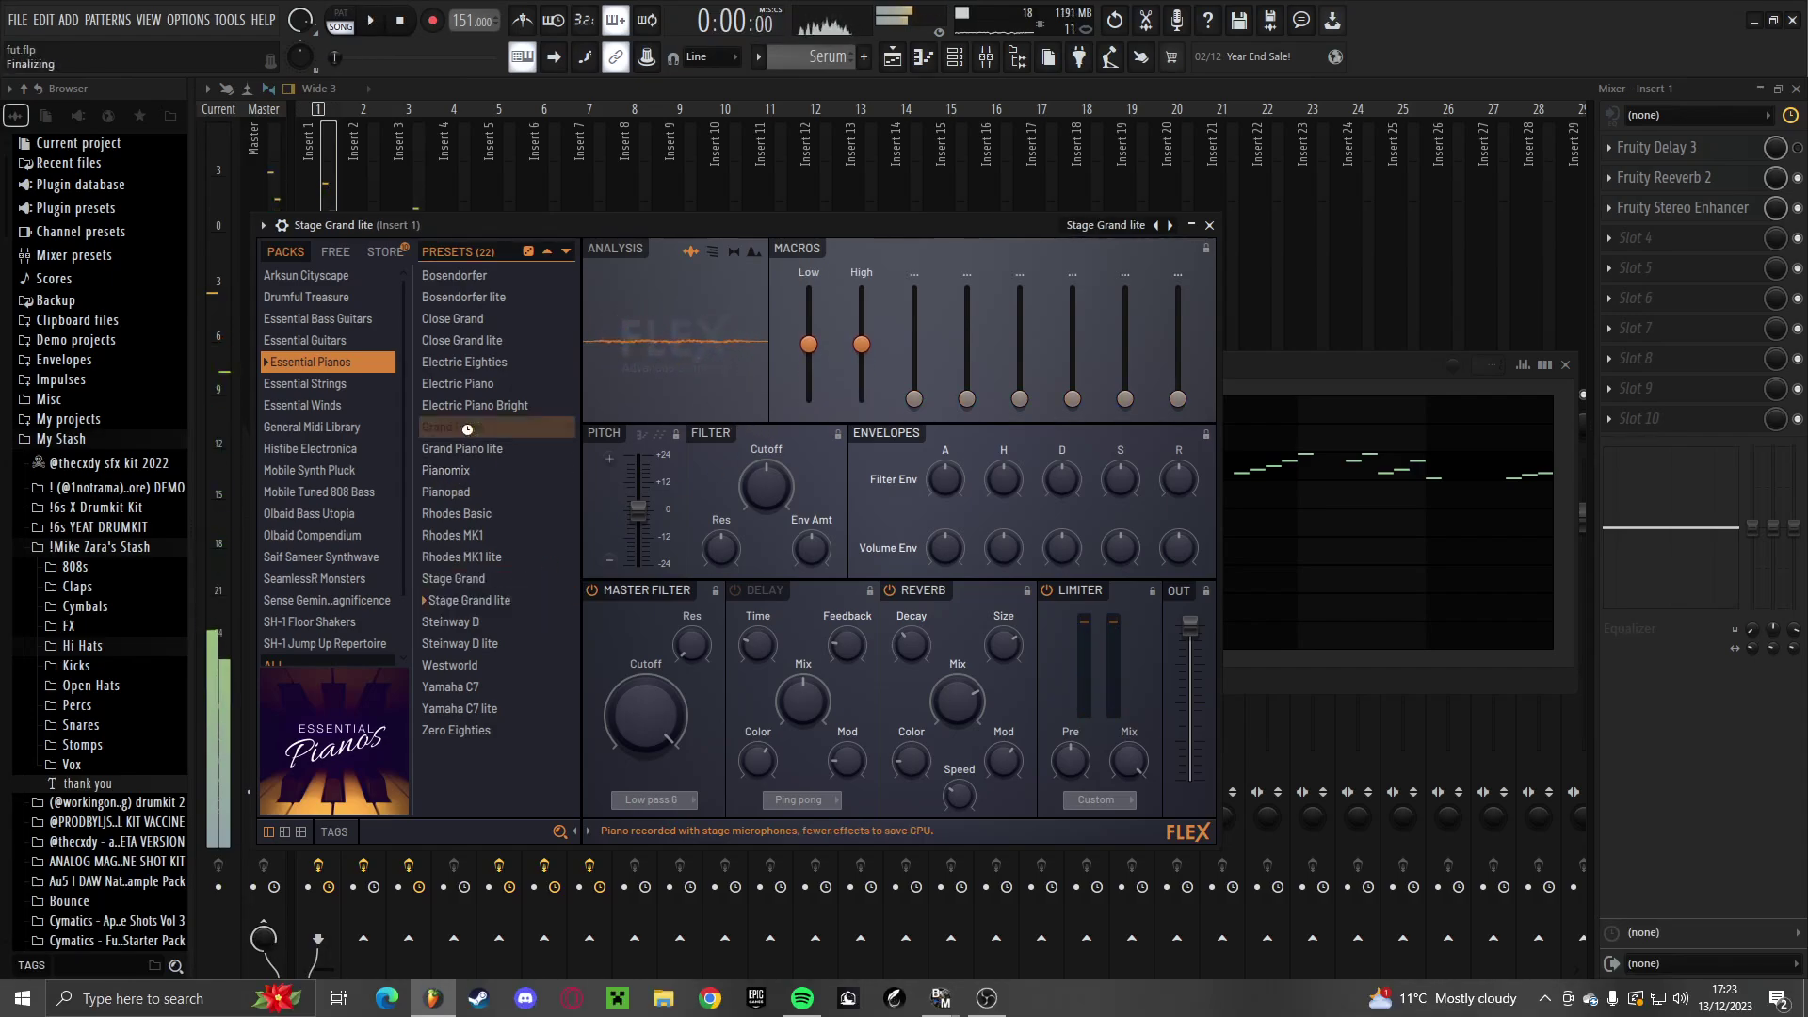
{"action": "left_click", "coordinate": [505, 428]}
{"action": "key", "text": "space"}
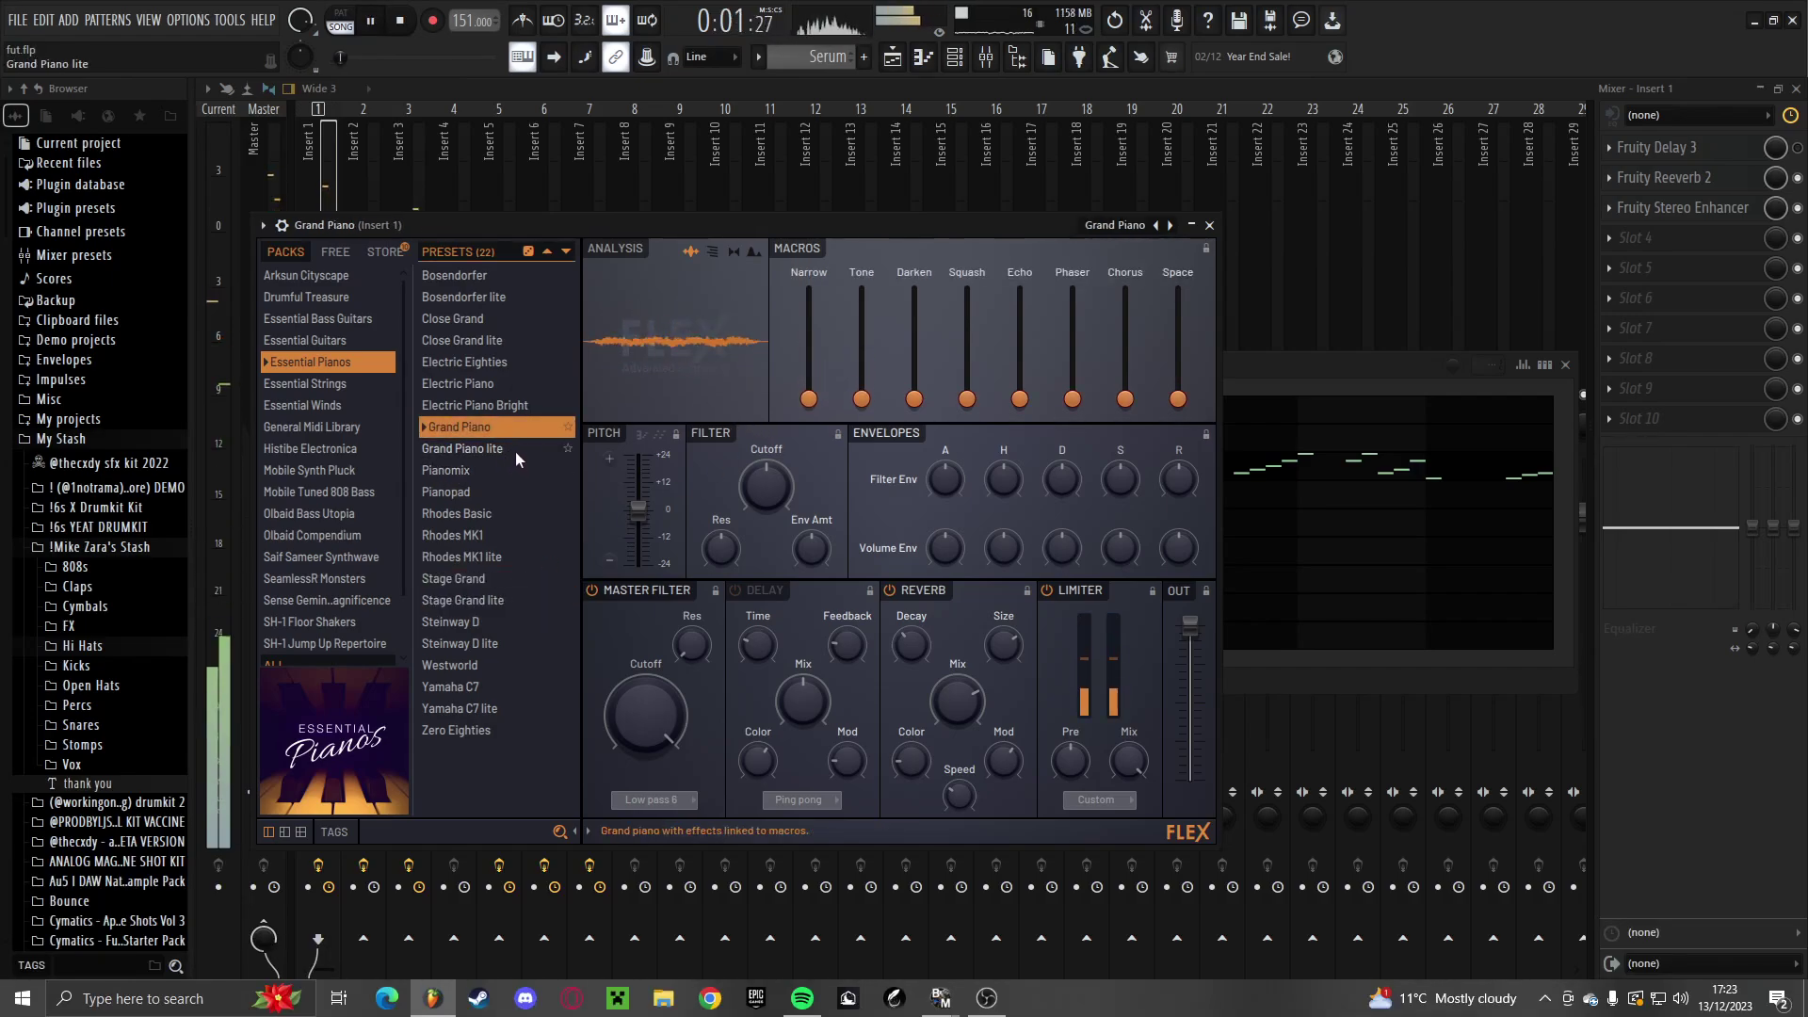
{"action": "left_click", "coordinate": [516, 451]}
{"action": "key", "text": "space"}
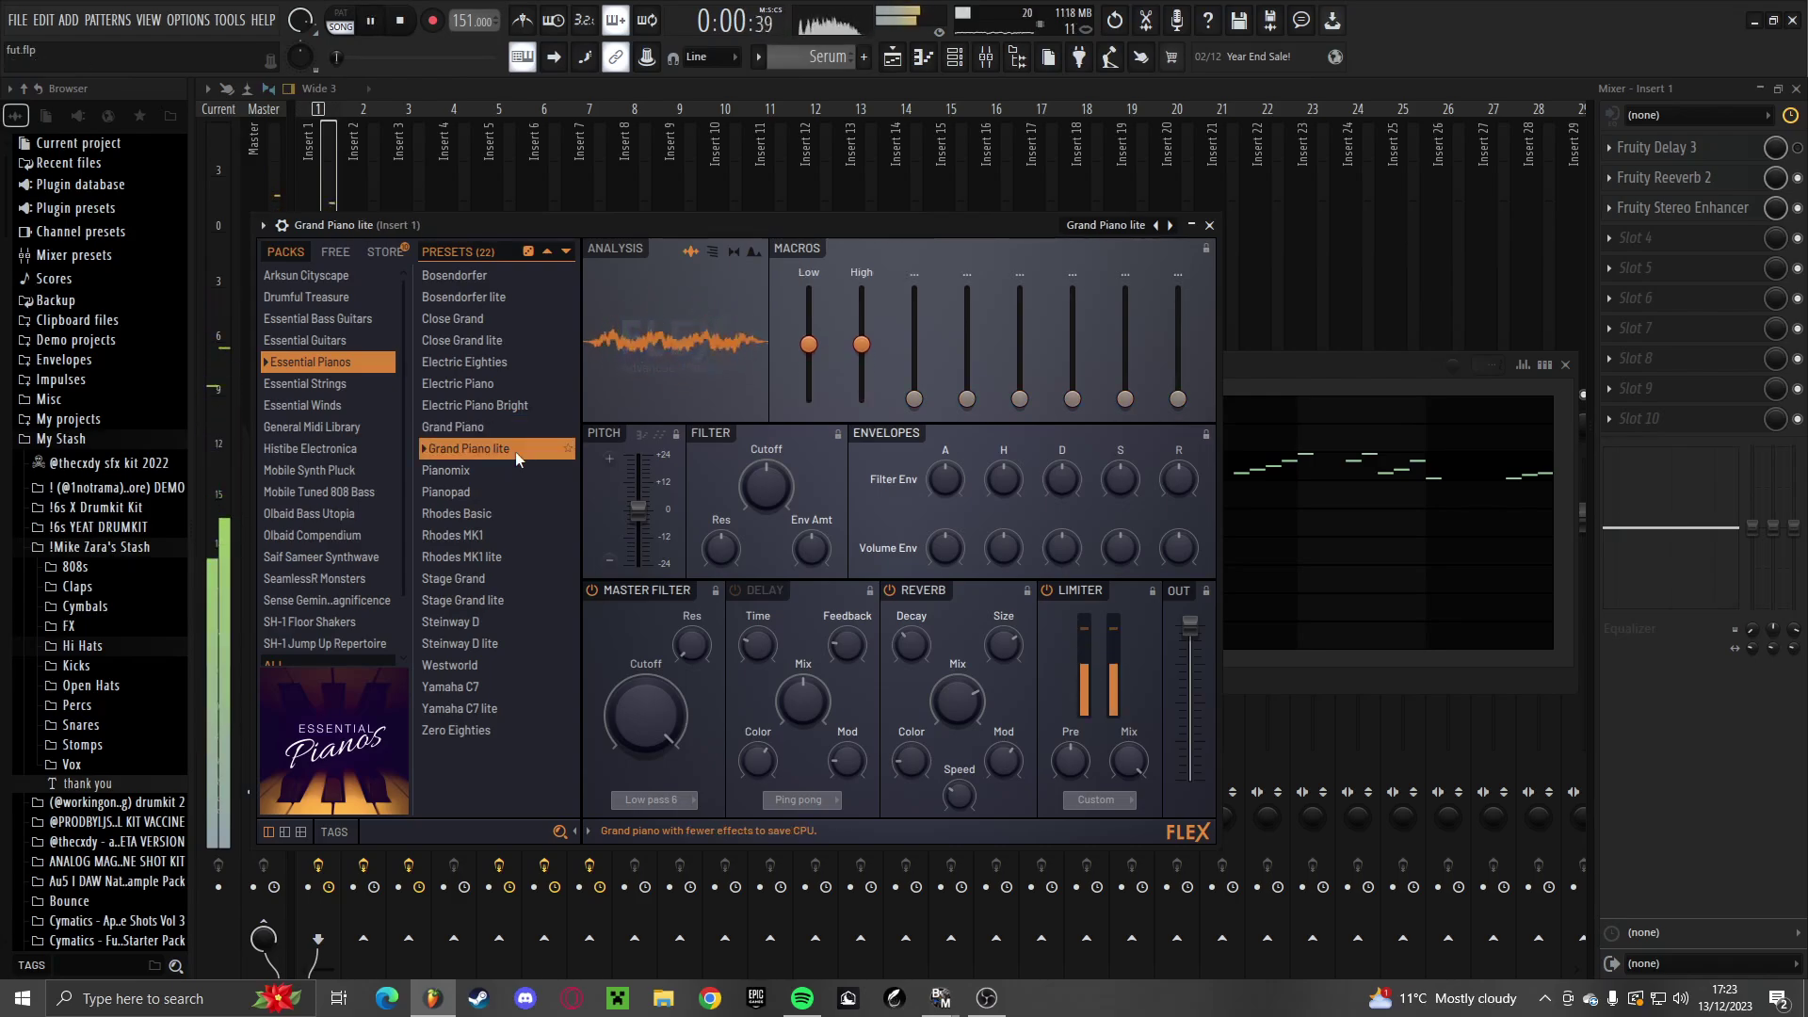
Audition the Pianopad and Zero Eighties presets for the piano channel, then load Close Grand
{"action": "left_click", "coordinate": [496, 513]}
{"action": "key", "text": "space"}
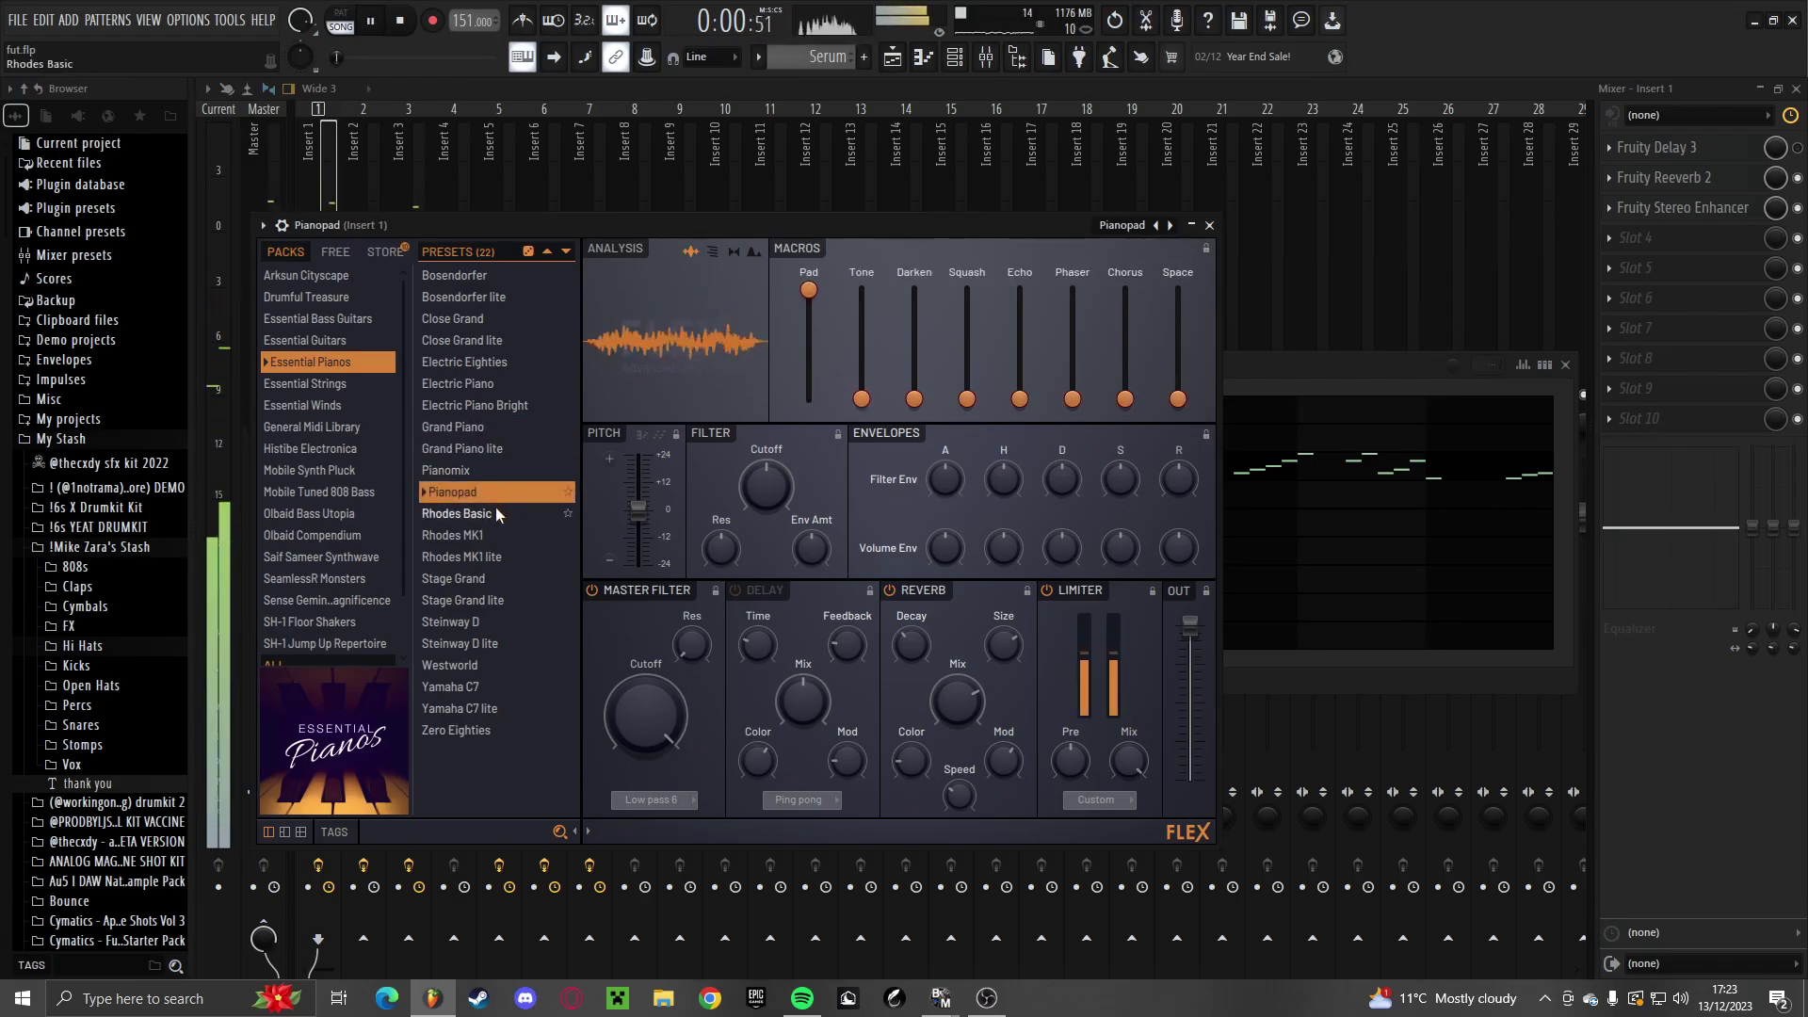
{"action": "left_click", "coordinate": [490, 729]}
{"action": "key", "text": "space"}
{"action": "left_click", "coordinate": [476, 320]}
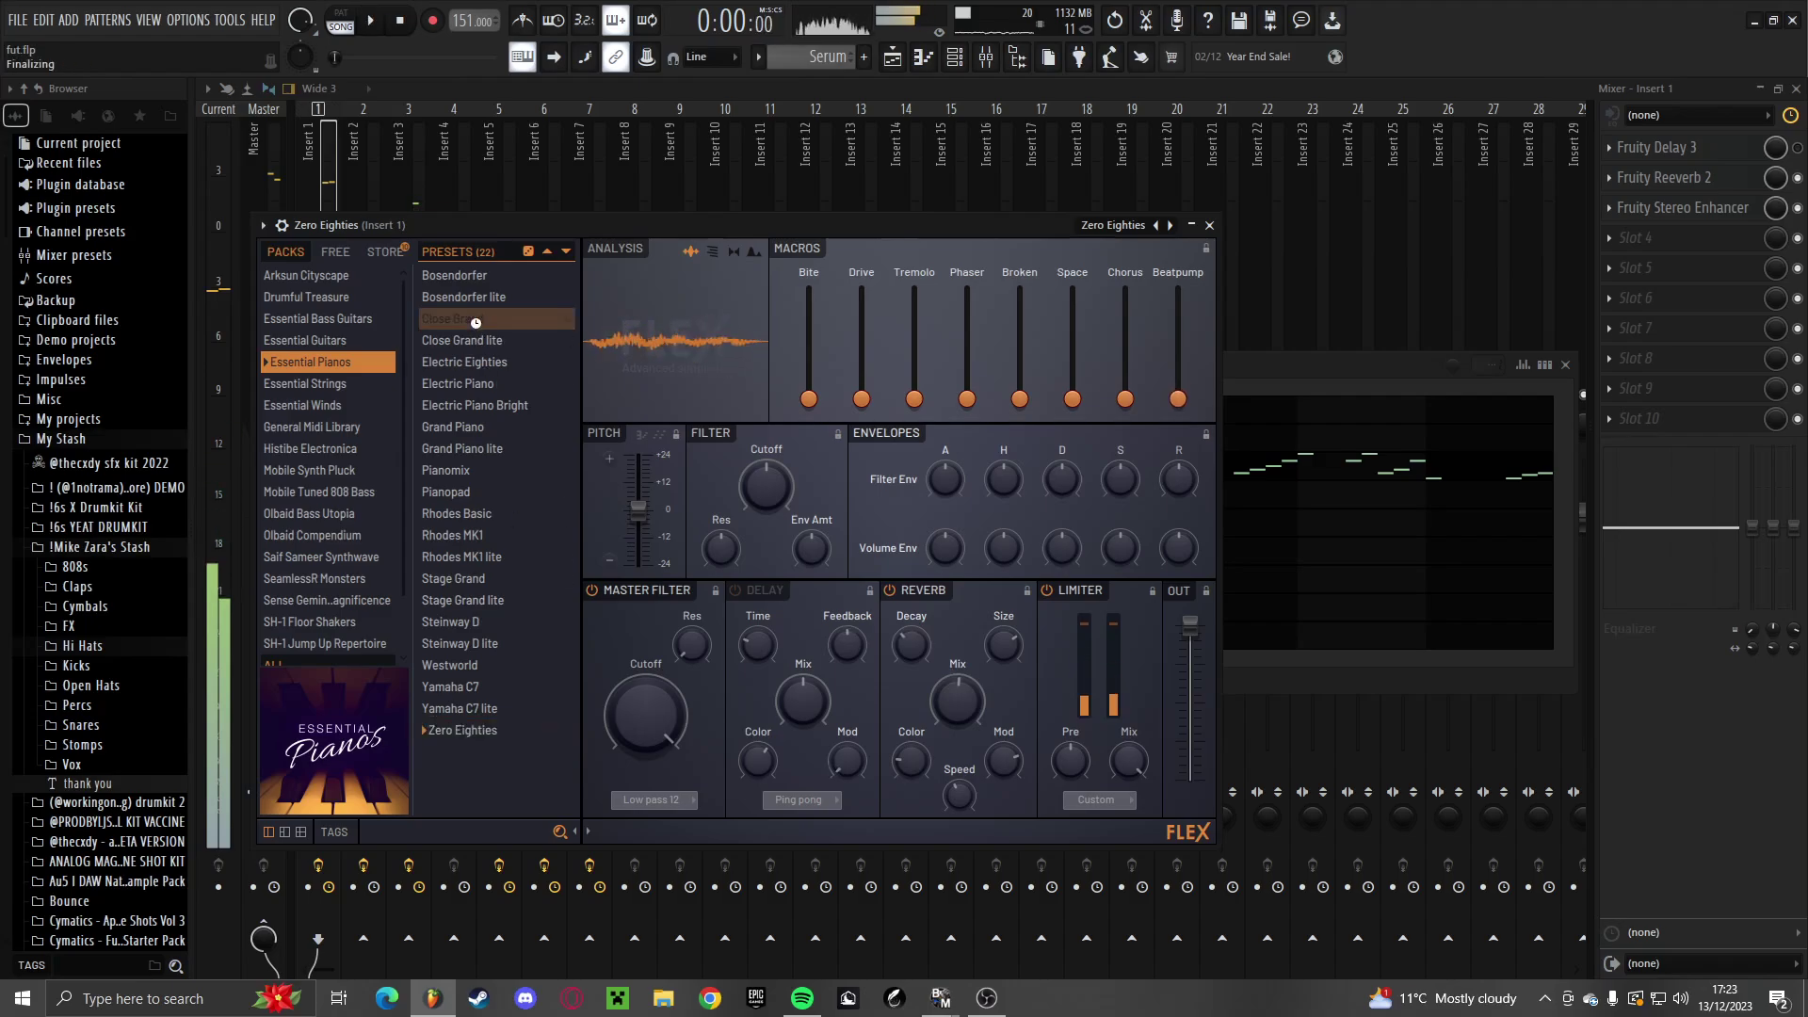
{"action": "key", "text": "space"}
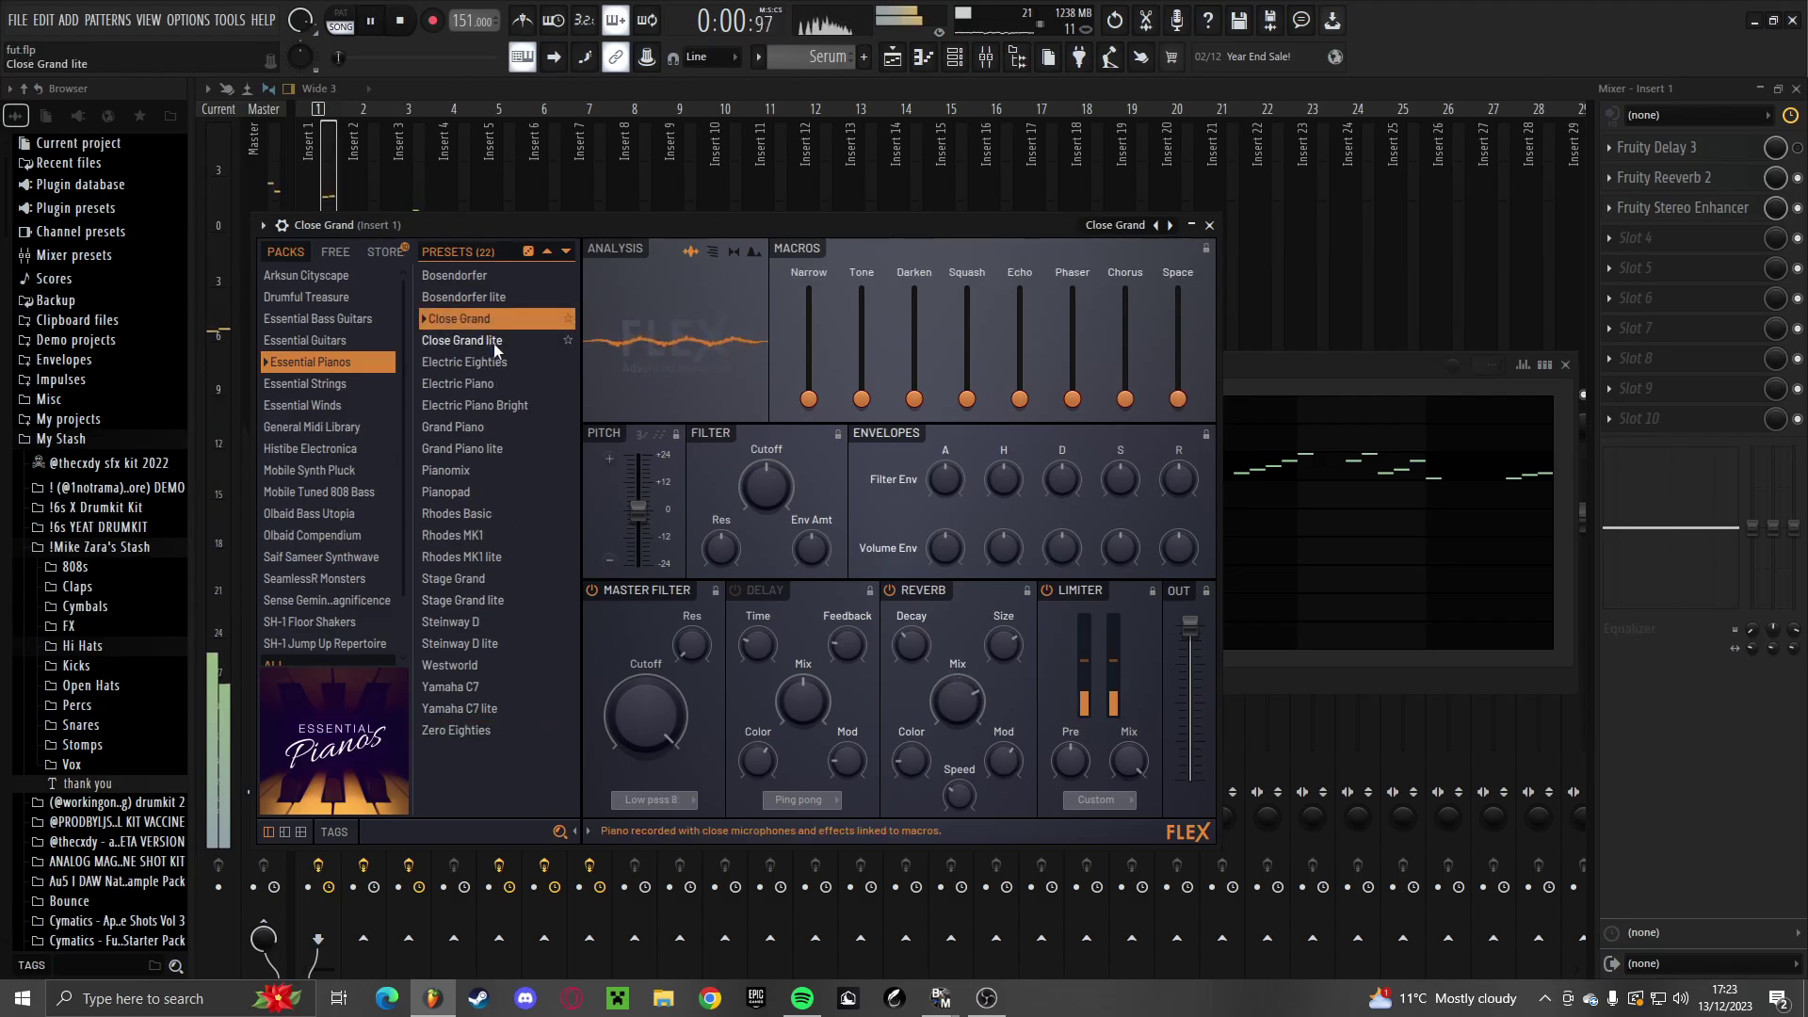
{"action": "key", "text": "Escape"}
Raise the Insert 1 volume to 0.8 and re-enable Fruity Delay 3 with a reduced wet output level
{"action": "left_click_drag", "start_coordinate": [307, 551], "coordinate": [318, 503]}
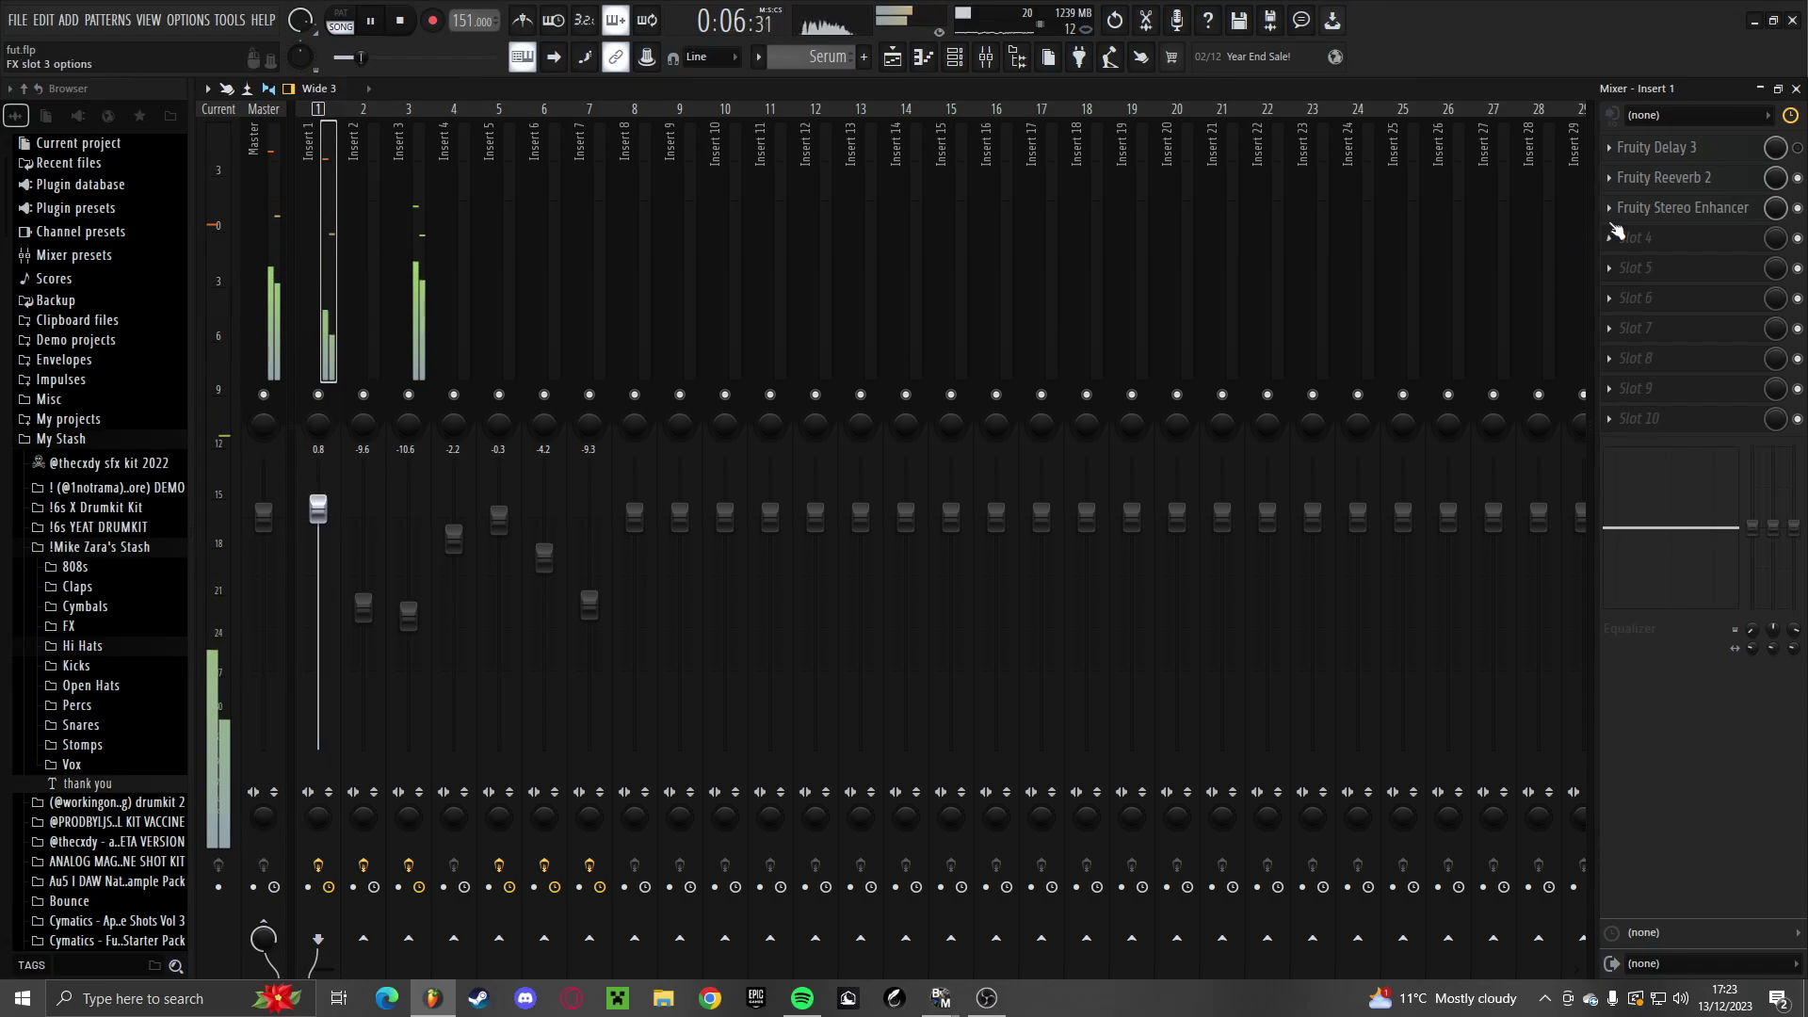
{"action": "left_click", "coordinate": [1741, 151]}
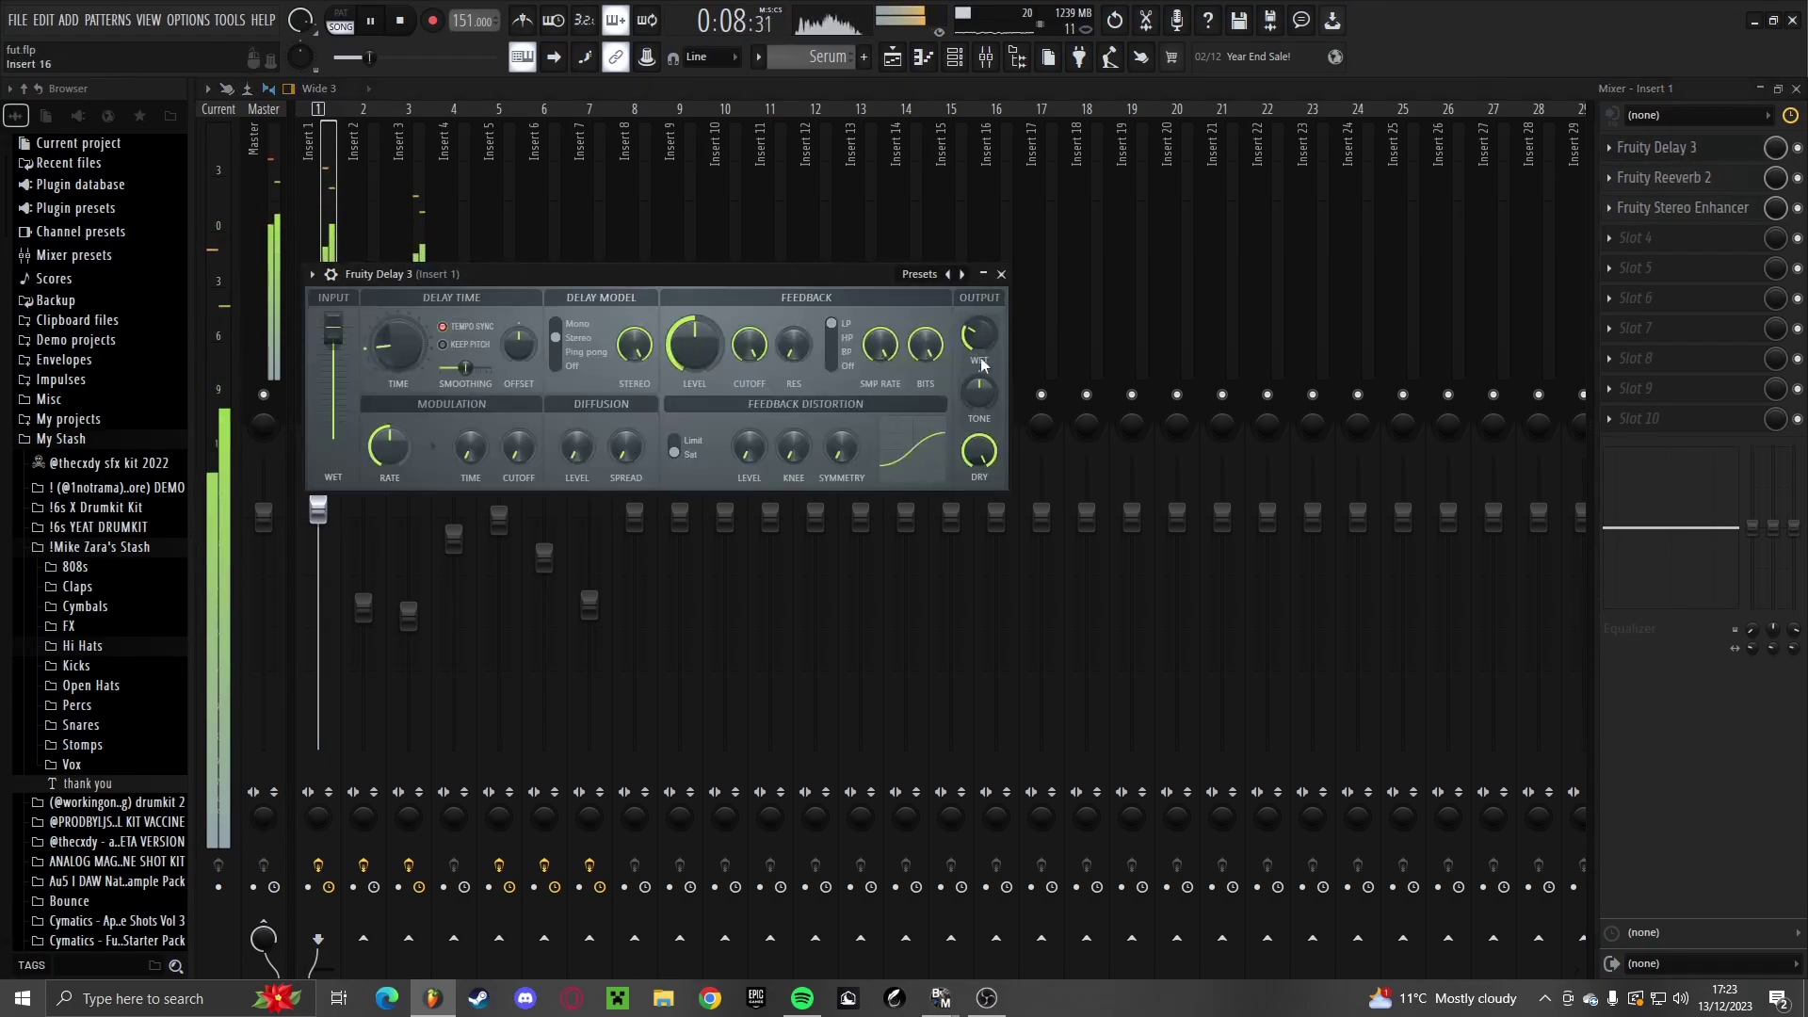
{"action": "left_click", "coordinate": [1001, 275]}
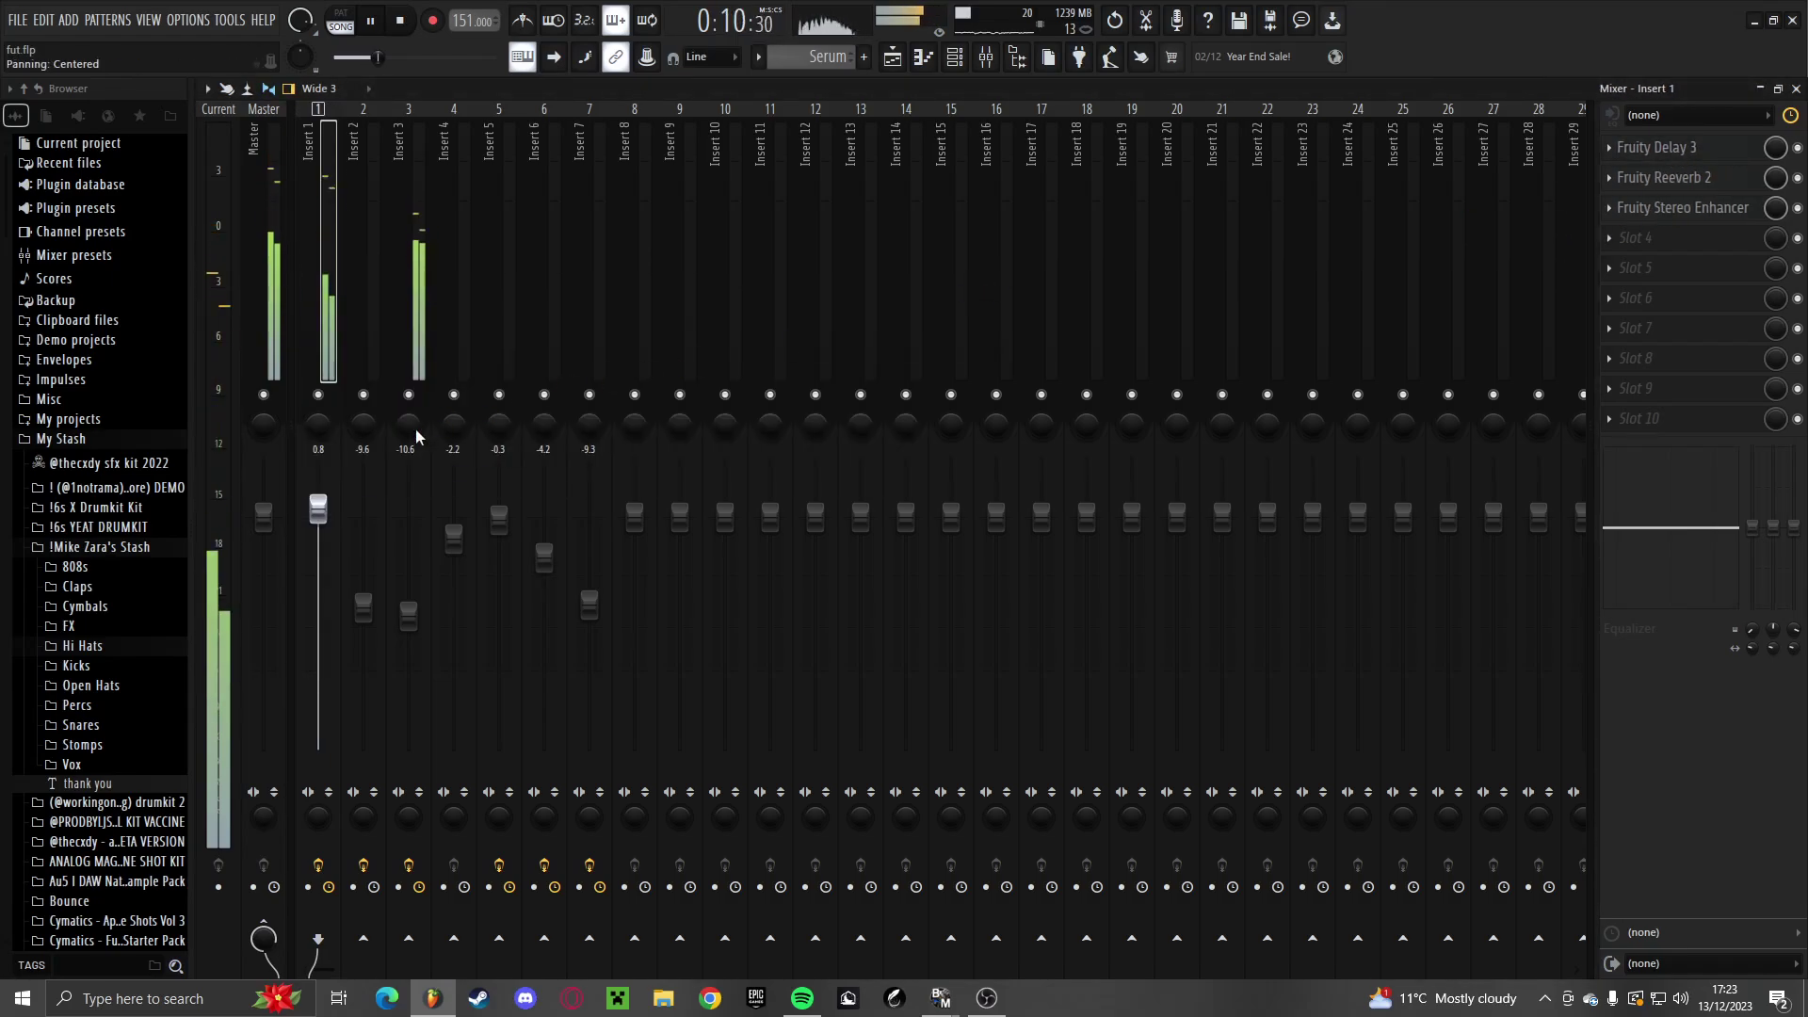
Check the playlist and mixer levels during playback, then restart playback and lower the Insert 1 volume to -2.4
{"action": "key", "text": "F9"}
{"action": "key", "text": "F6"}
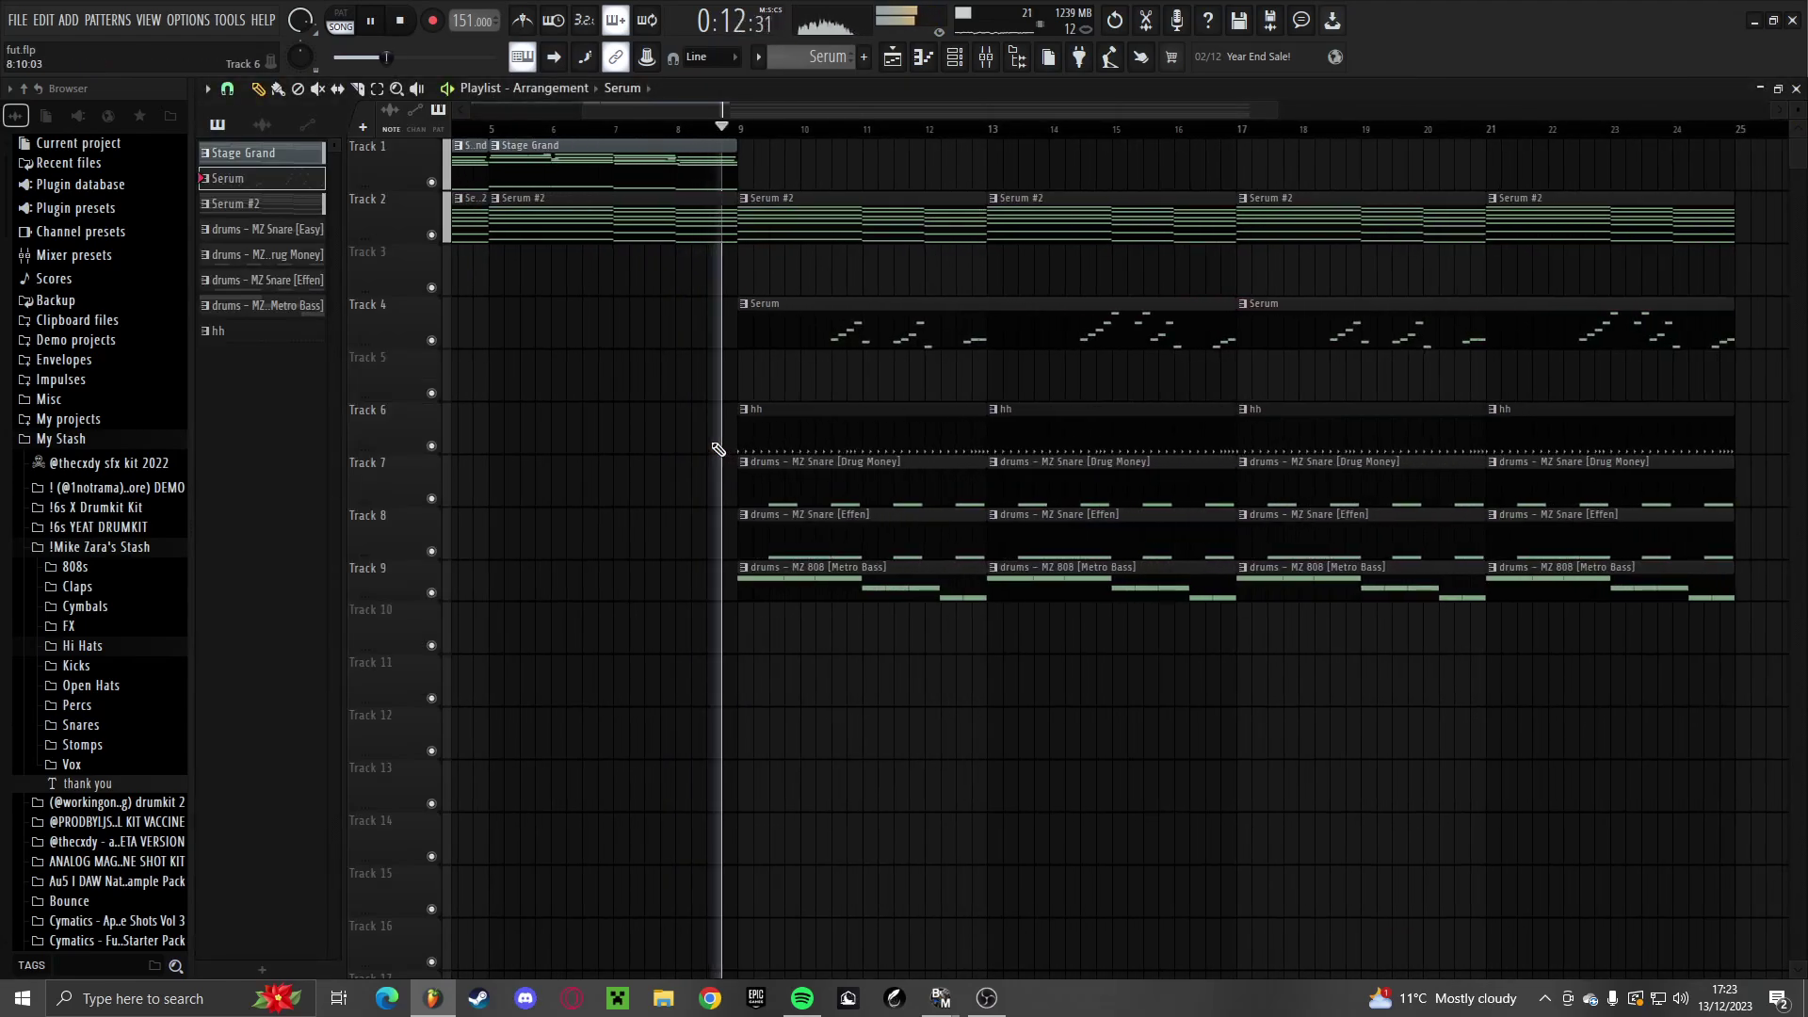
{"action": "left_click", "coordinate": [991, 61]}
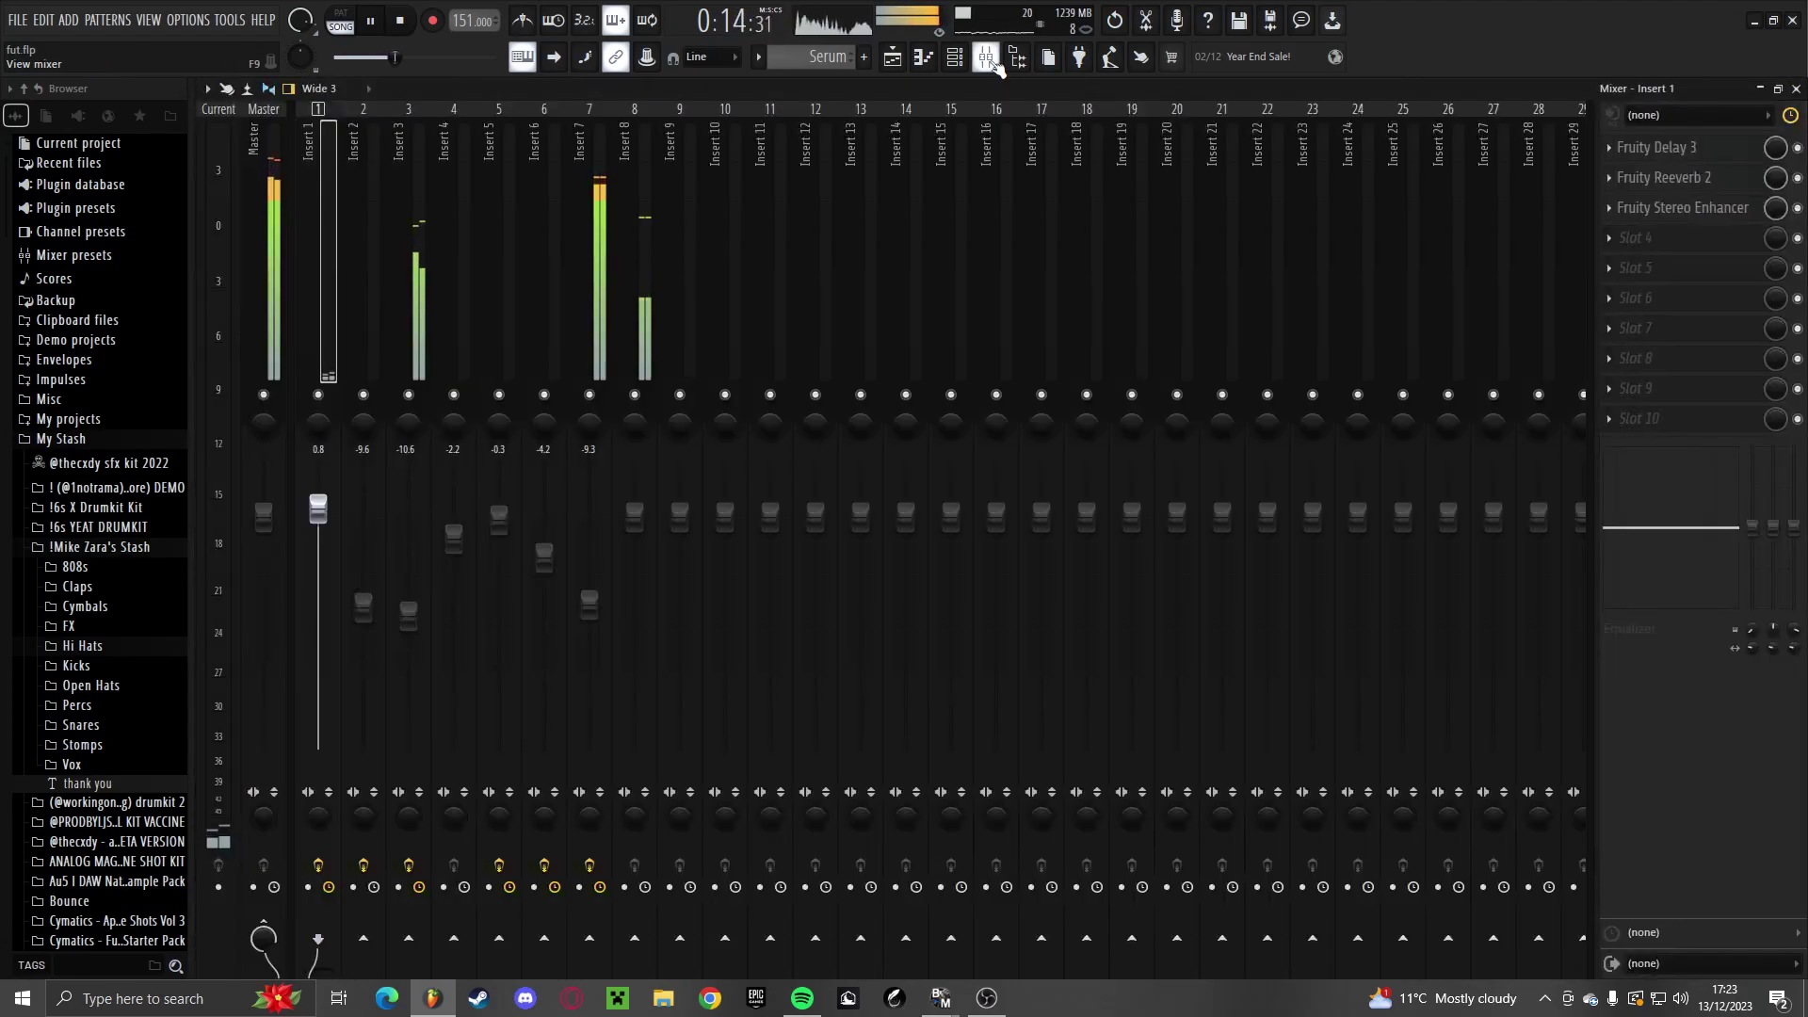
{"action": "left_click", "coordinate": [989, 59]}
{"action": "left_click", "coordinate": [987, 58]}
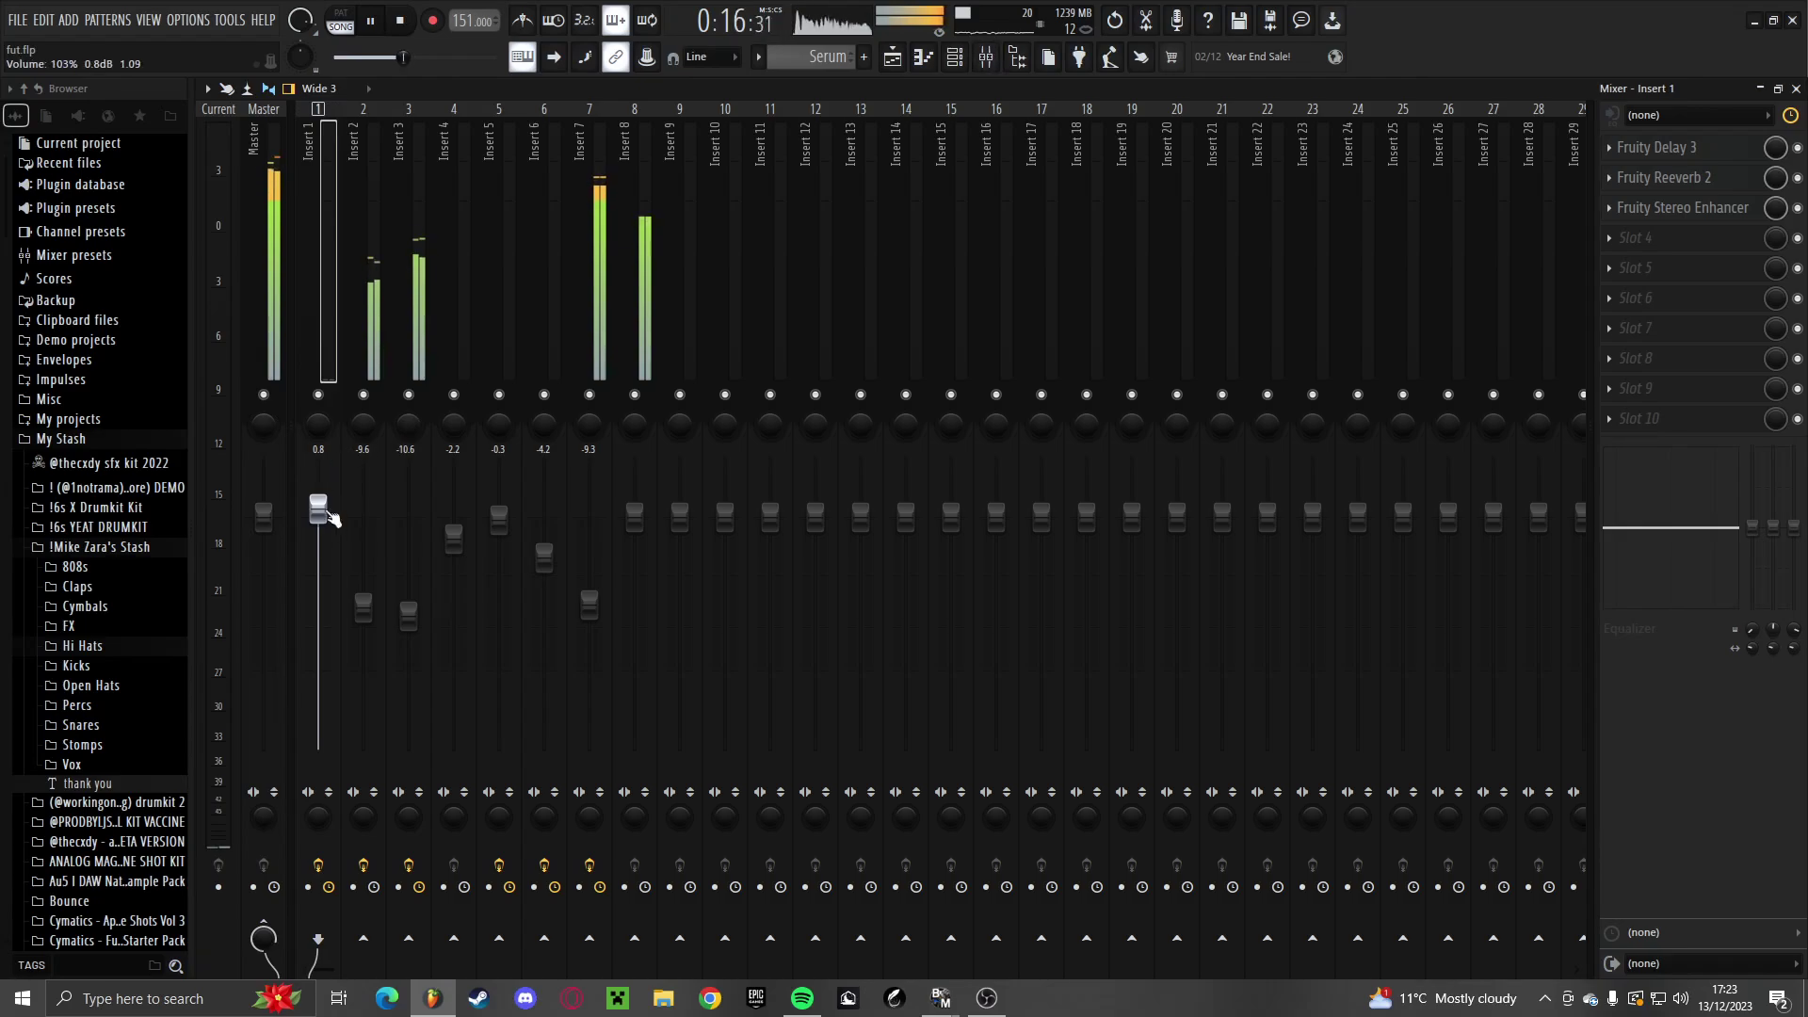
{"action": "key", "text": "space"}
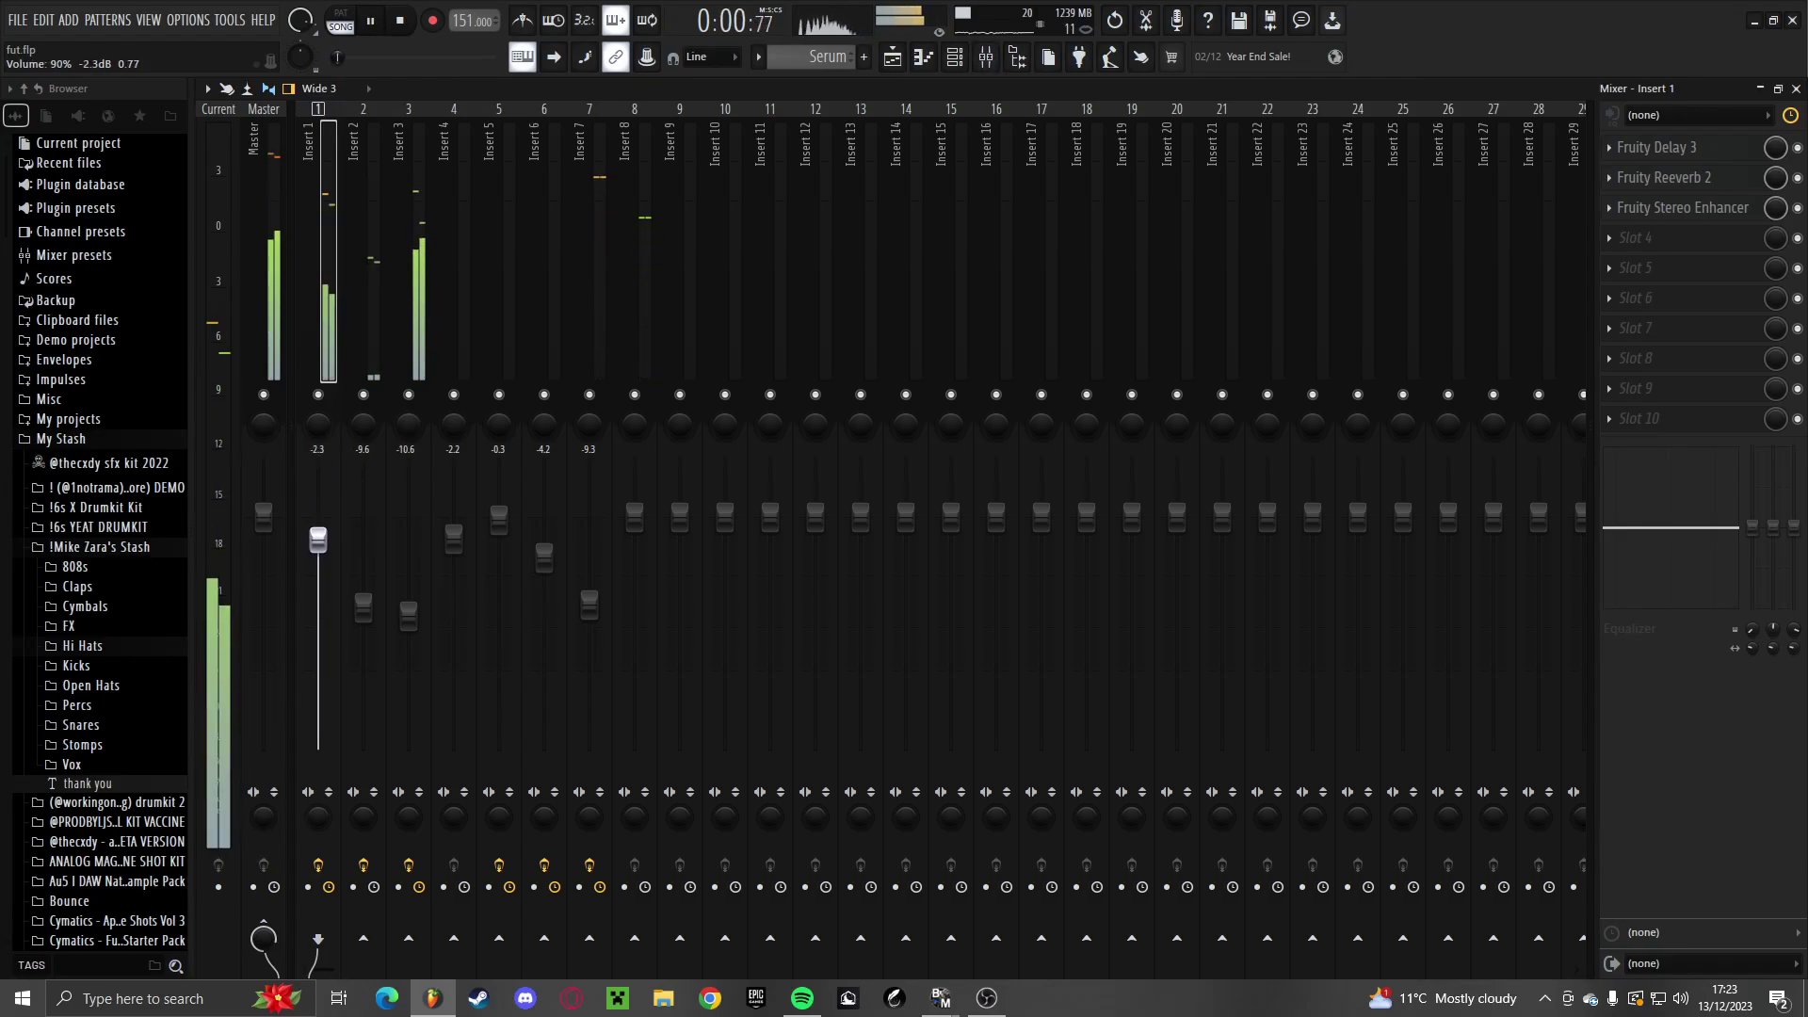
Try an eight-bar Serum clip at bar 1 on Track 4 in the playlist
{"action": "key", "text": "F9"}
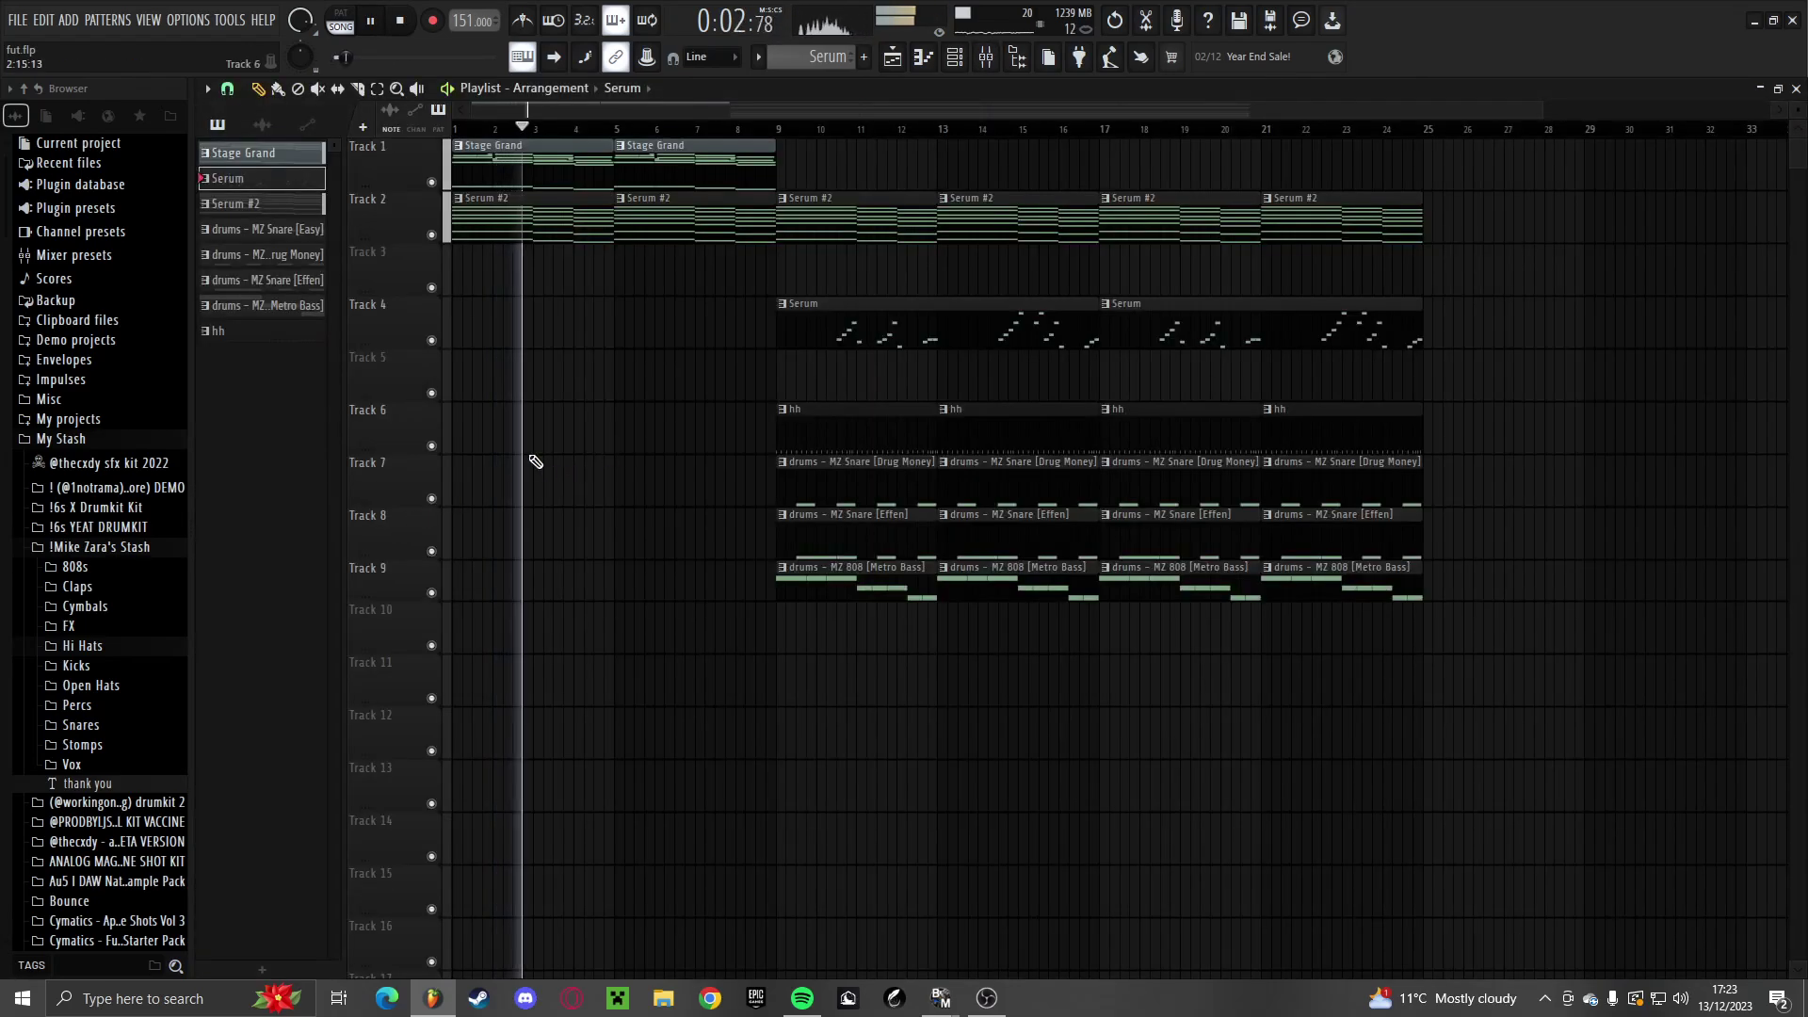
{"action": "left_click", "coordinate": [761, 323]}
{"action": "right_click", "coordinate": [761, 324]}
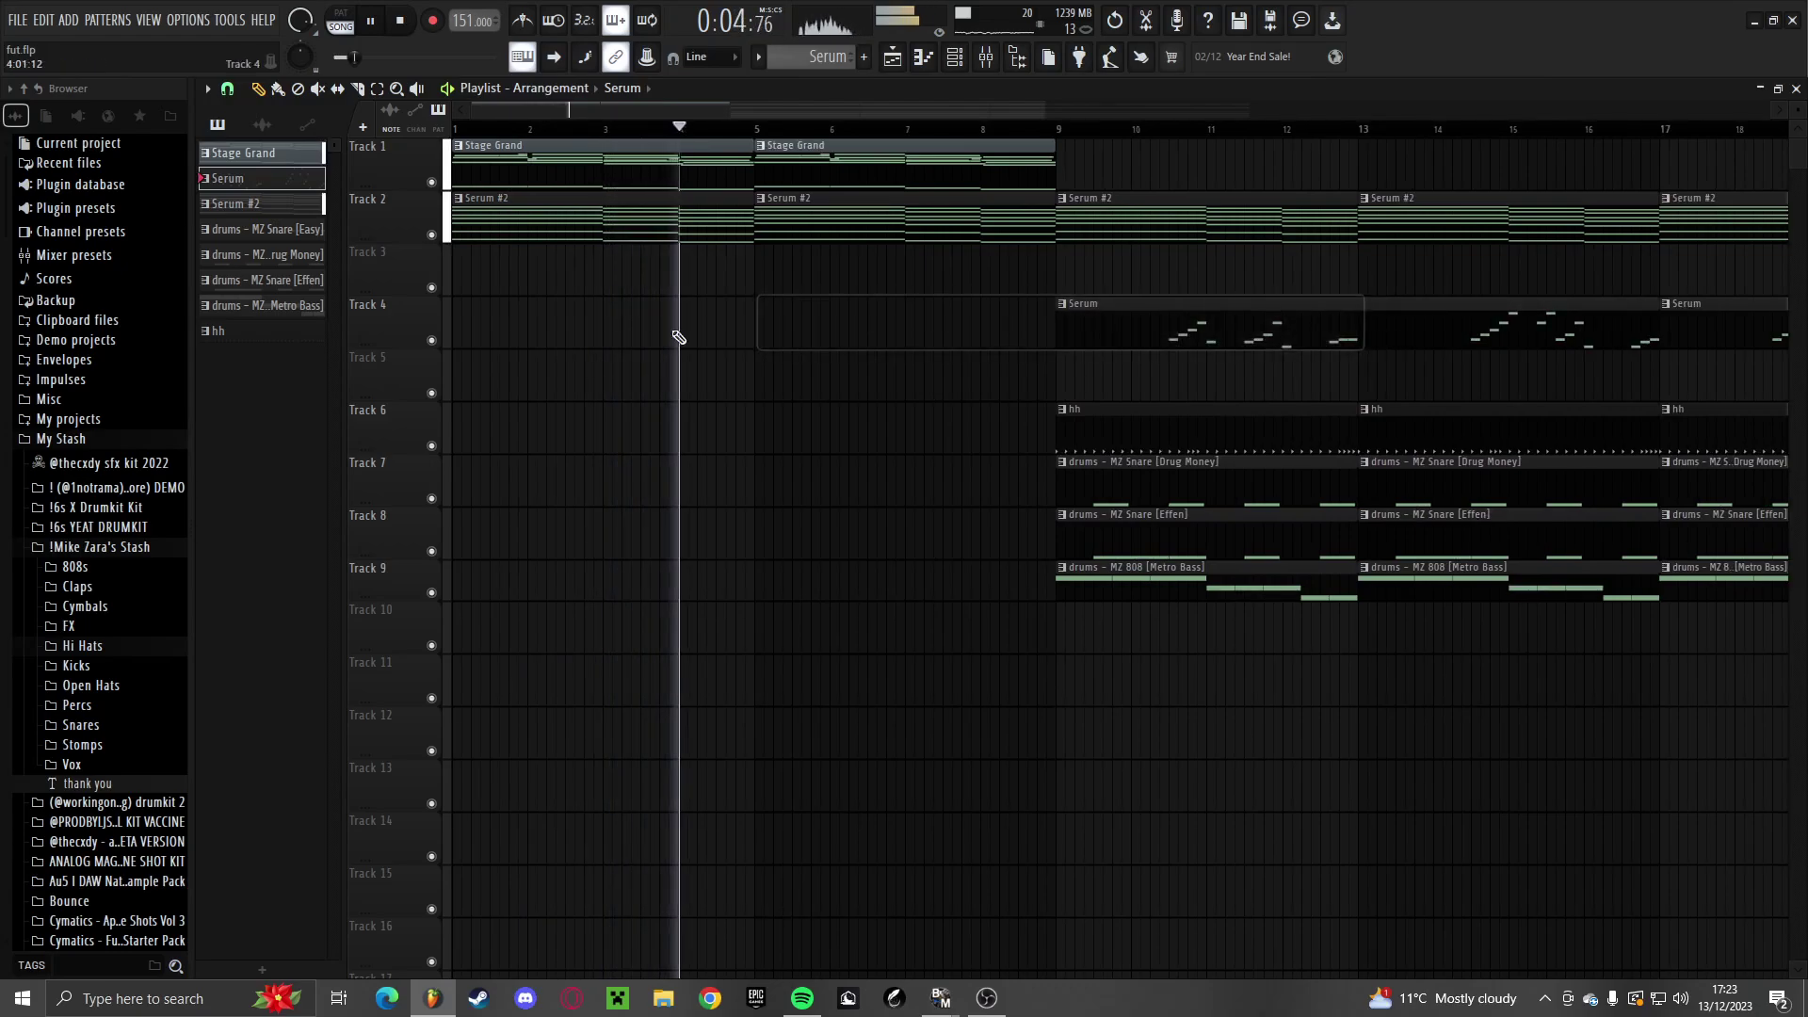
{"action": "left_click_drag", "start_coordinate": [469, 339], "coordinate": [342, 356]}
{"action": "key", "text": "space"}
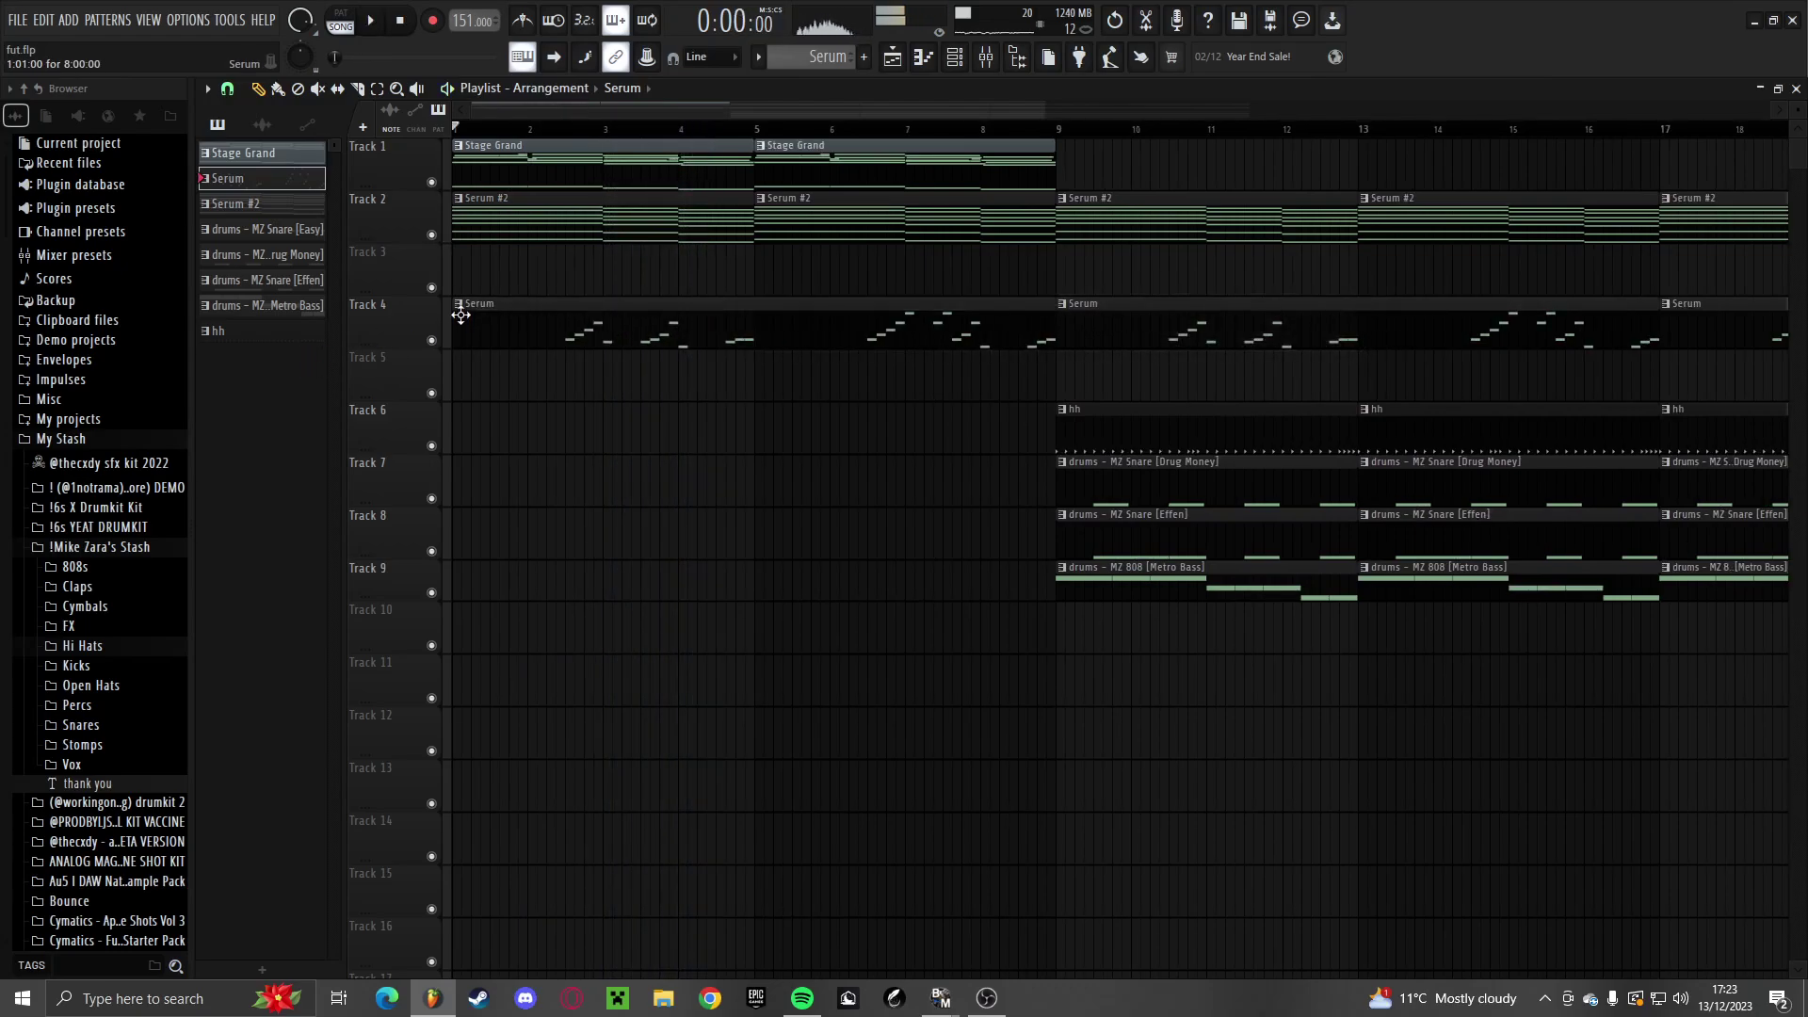
Quick render the Serum pattern as an audio clip and delete the Serum clip at bar 1 on Track 4
{"action": "right_click", "coordinate": [280, 181]}
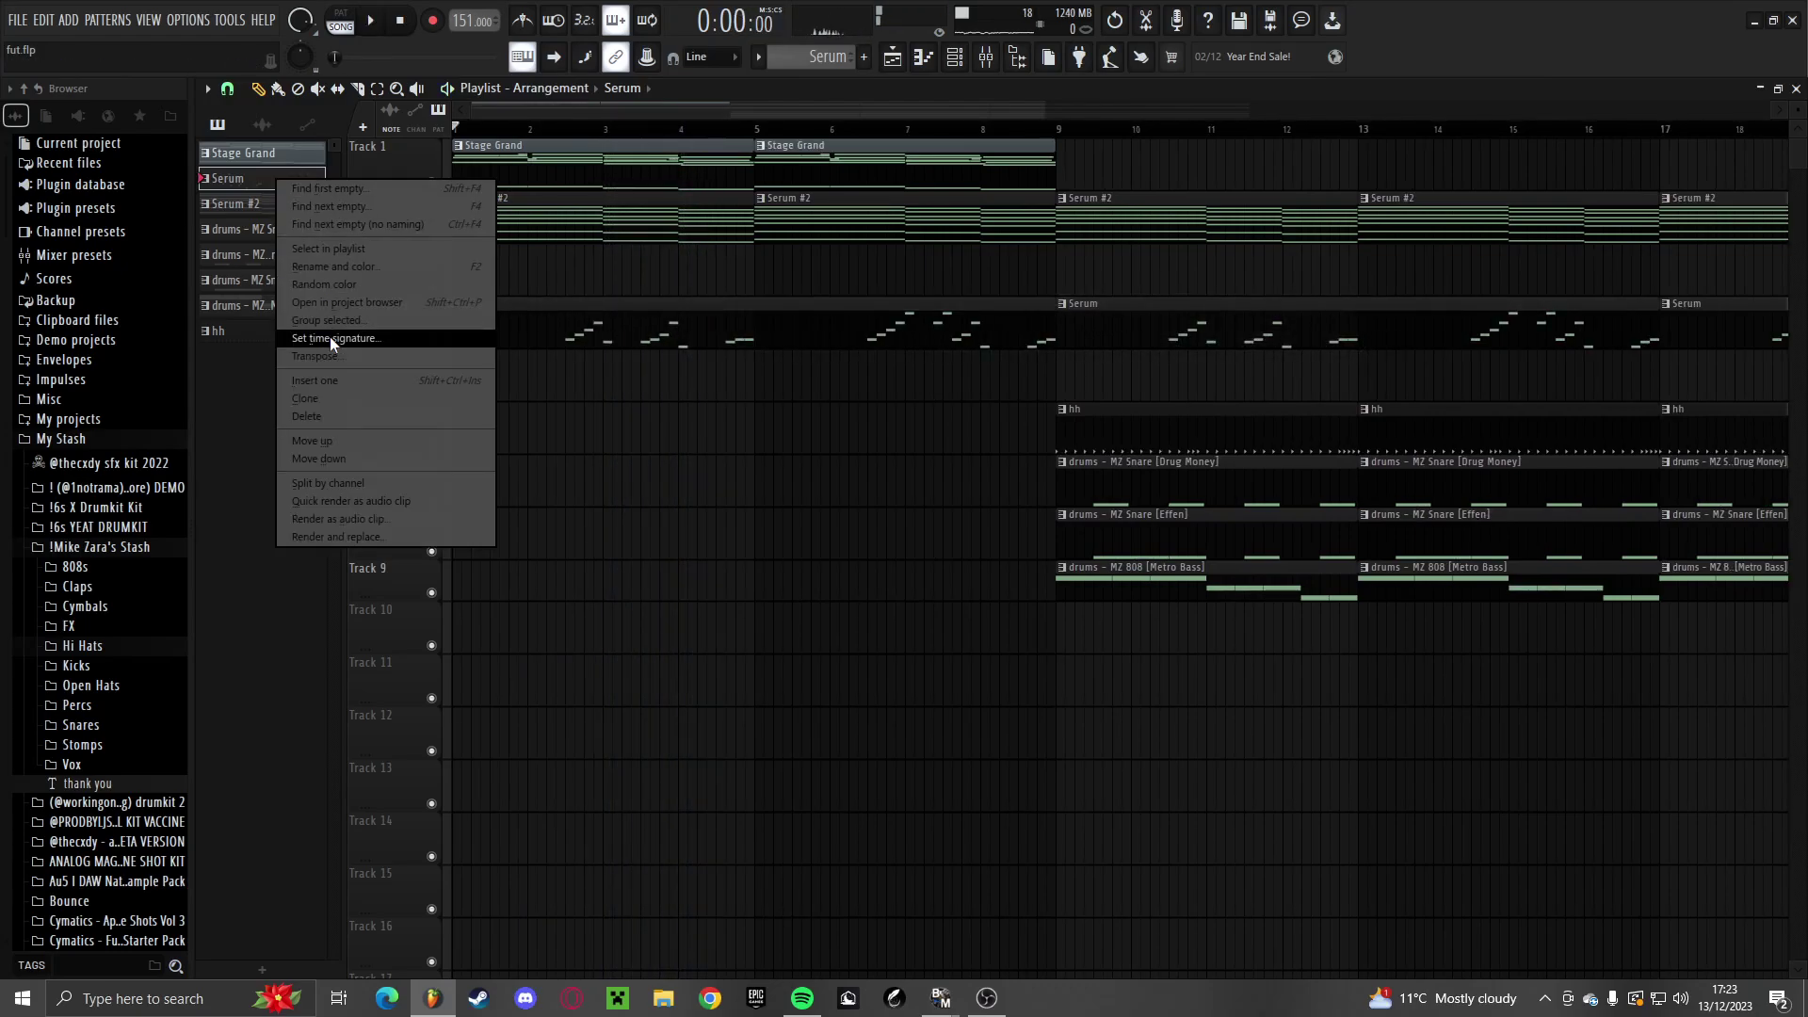
{"action": "left_click", "coordinate": [352, 500]}
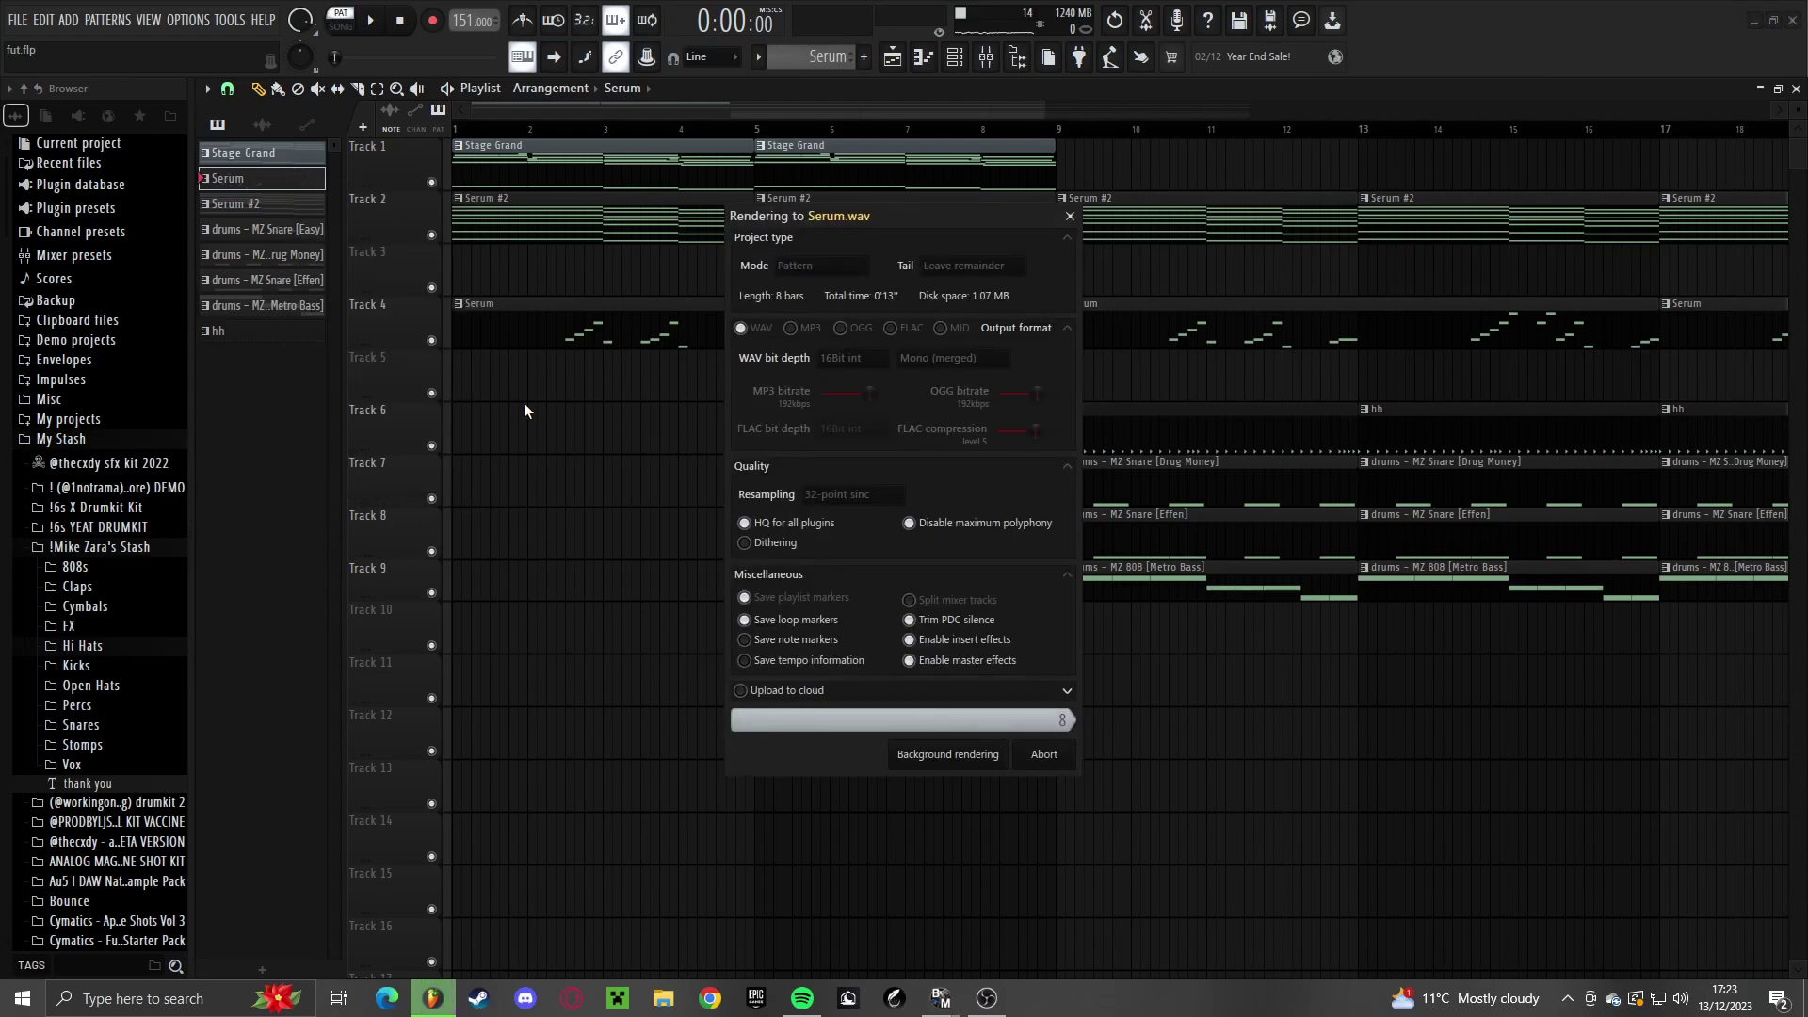
{"action": "right_click", "coordinate": [556, 330]}
Place the rendered Serum #3 audio clip at bar 1 on Track 10 and reverse it
{"action": "left_click_drag", "start_coordinate": [286, 162], "coordinate": [593, 642]}
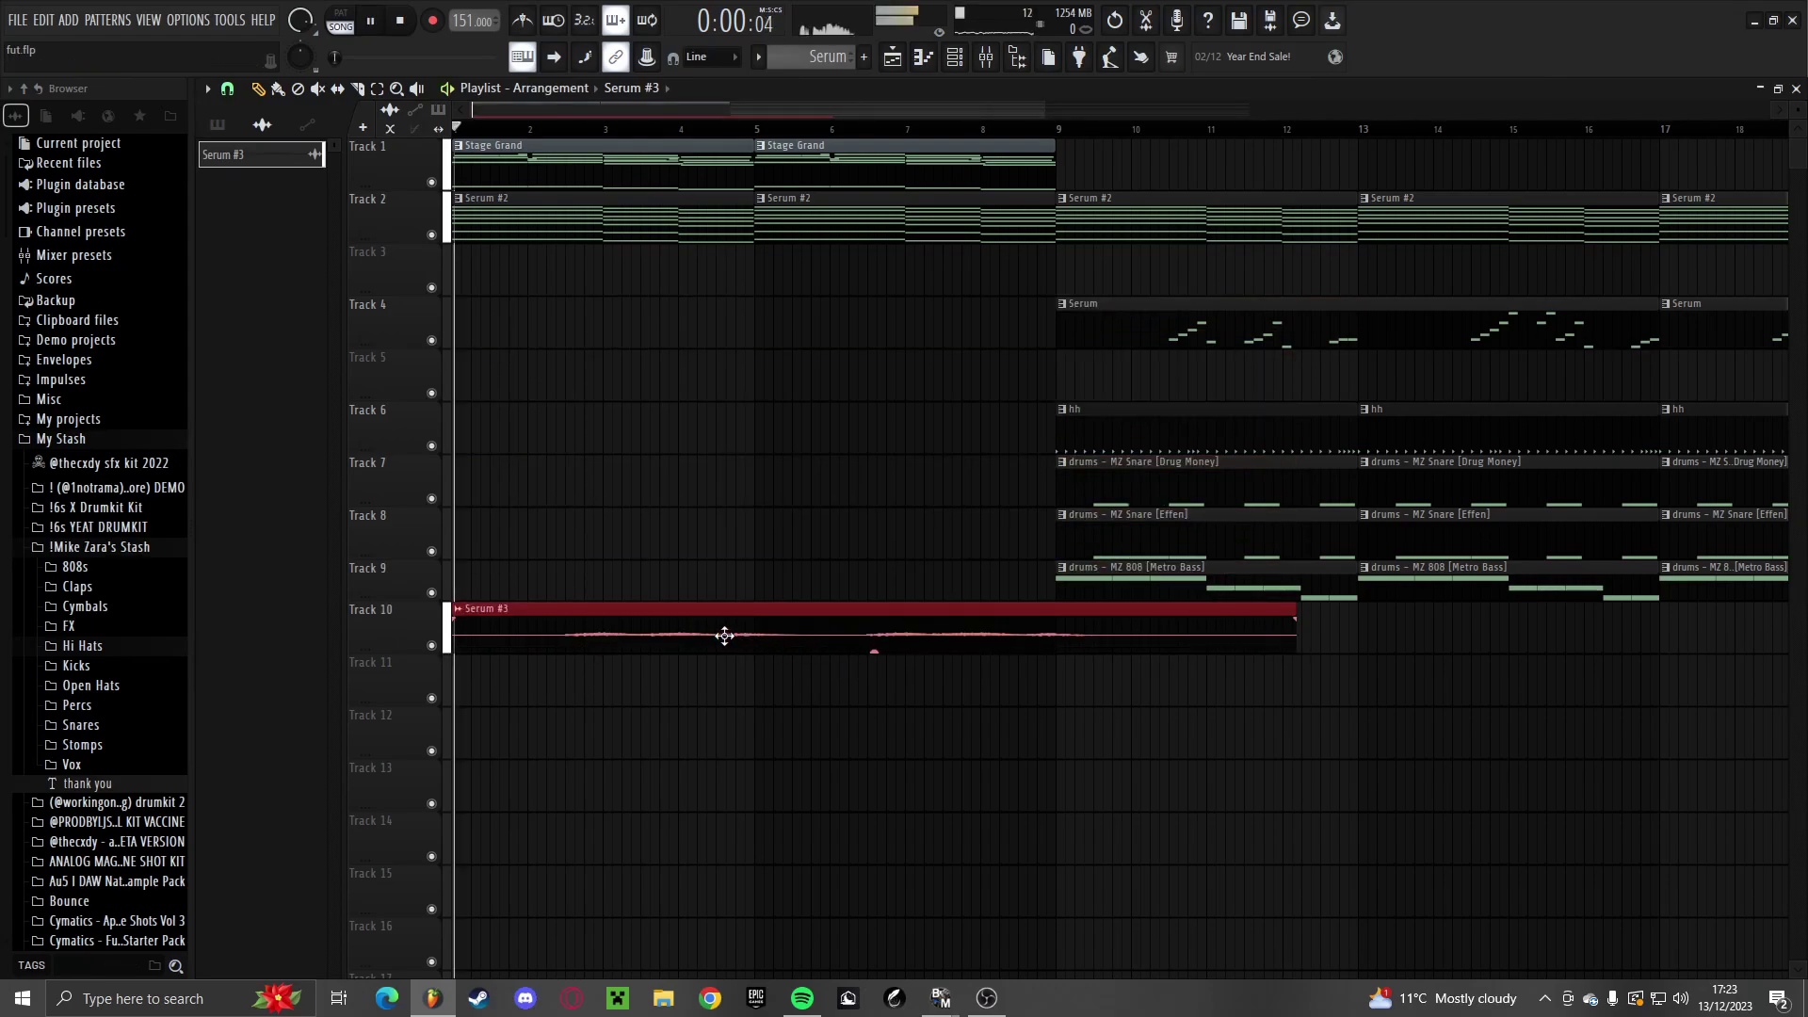
{"action": "double_click", "coordinate": [611, 637]}
{"action": "left_click", "coordinate": [876, 481]}
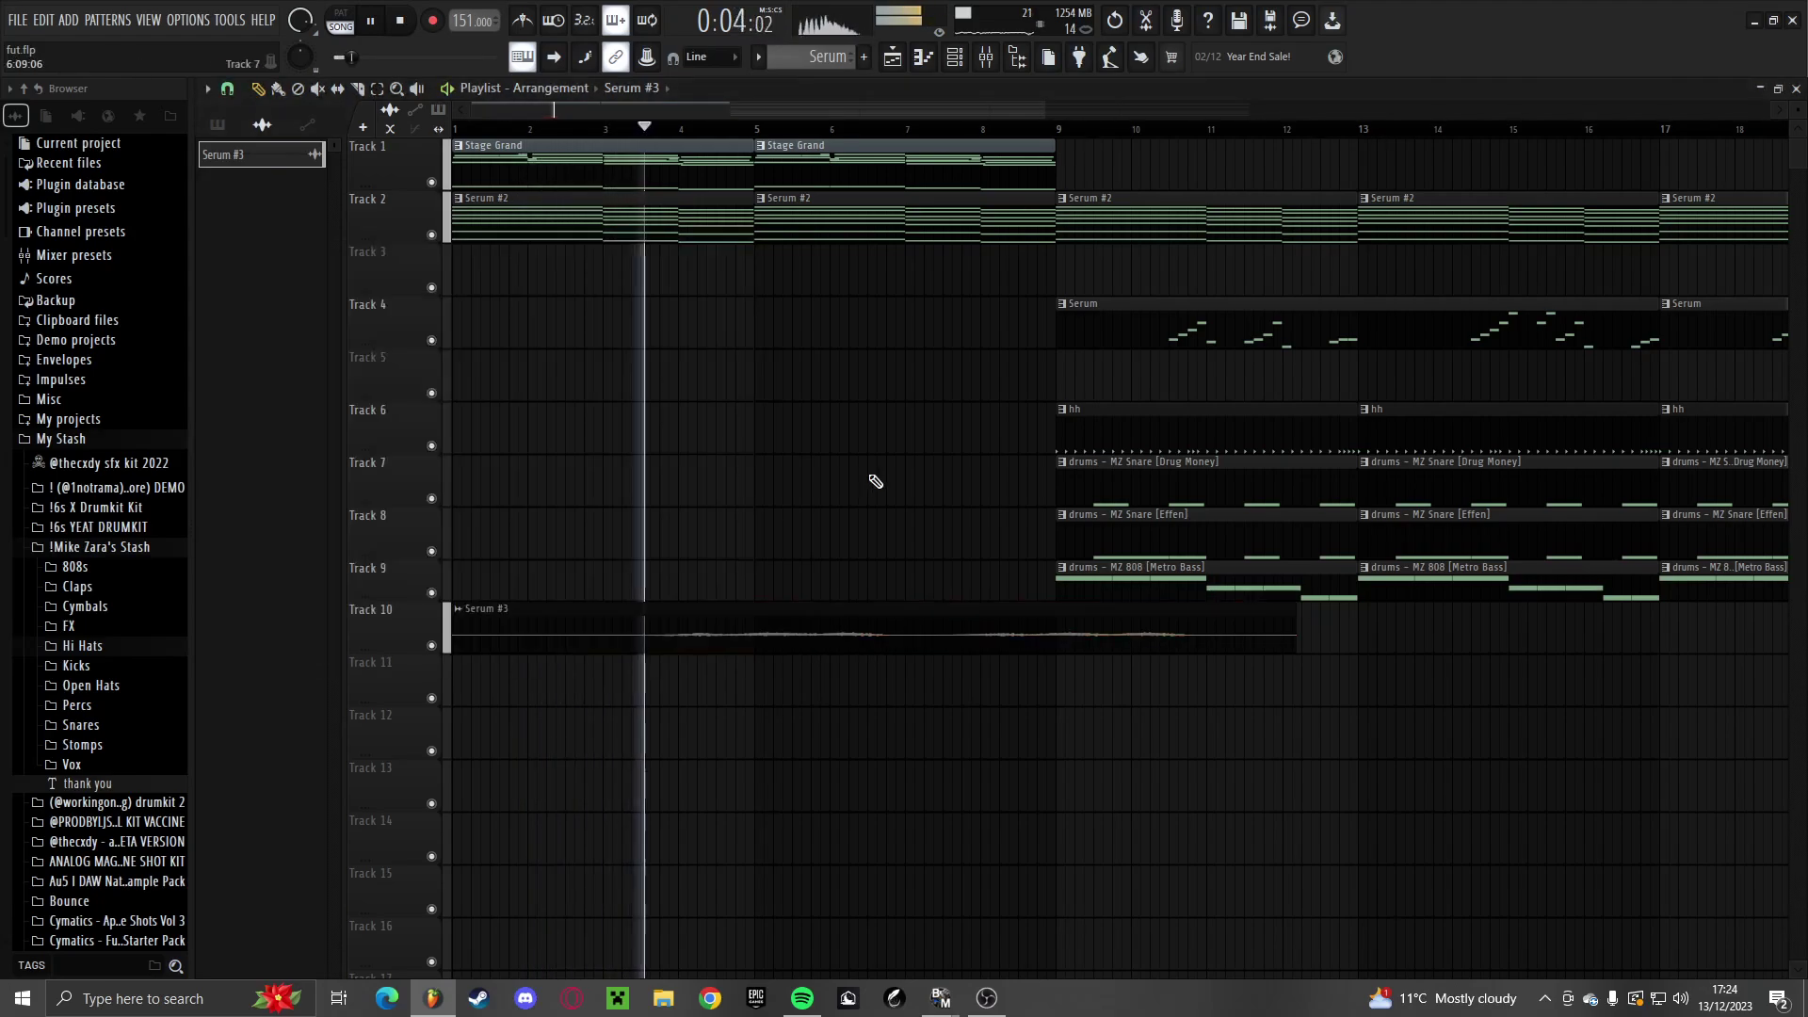
Align the end of the reversed Serum #3 clip to bar 17, slice it at bar 9 and keep the eight-bar second part at bar 1
{"action": "scroll", "coordinate": [824, 643], "scroll_direction": "down", "scroll_amount": 1}
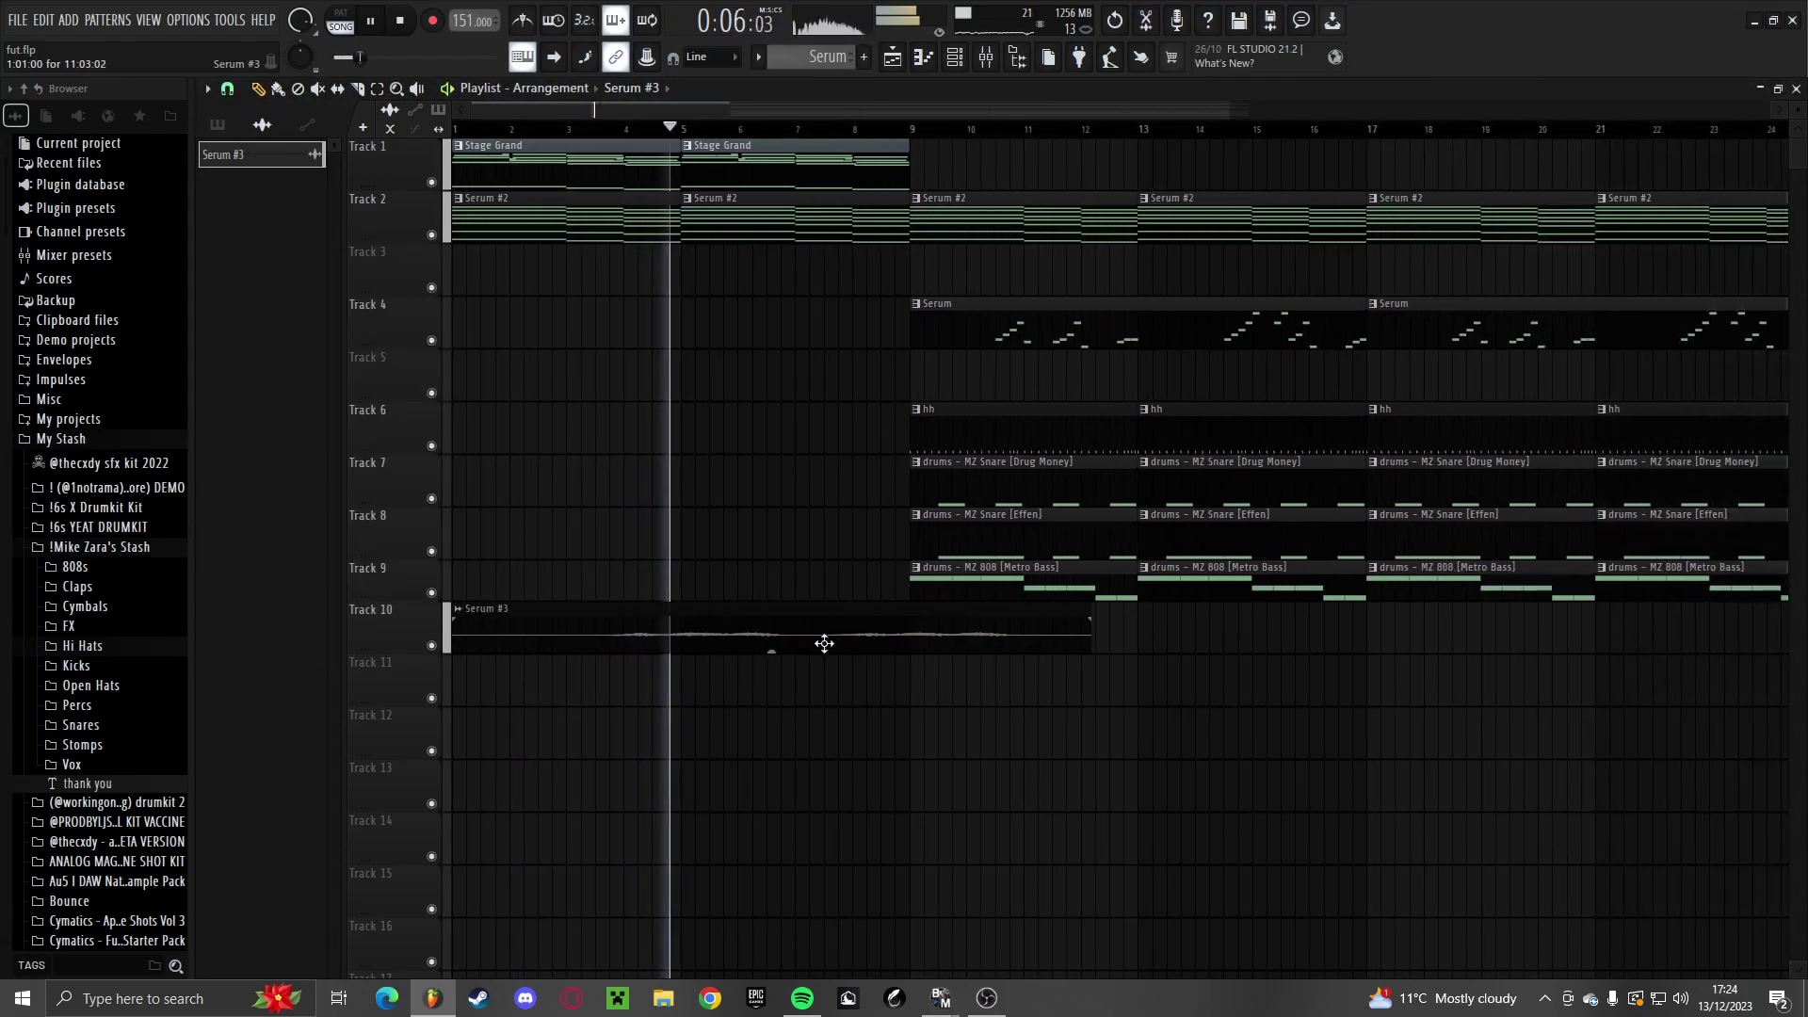
{"action": "left_click_drag", "start_coordinate": [824, 643], "coordinate": [1037, 626]}
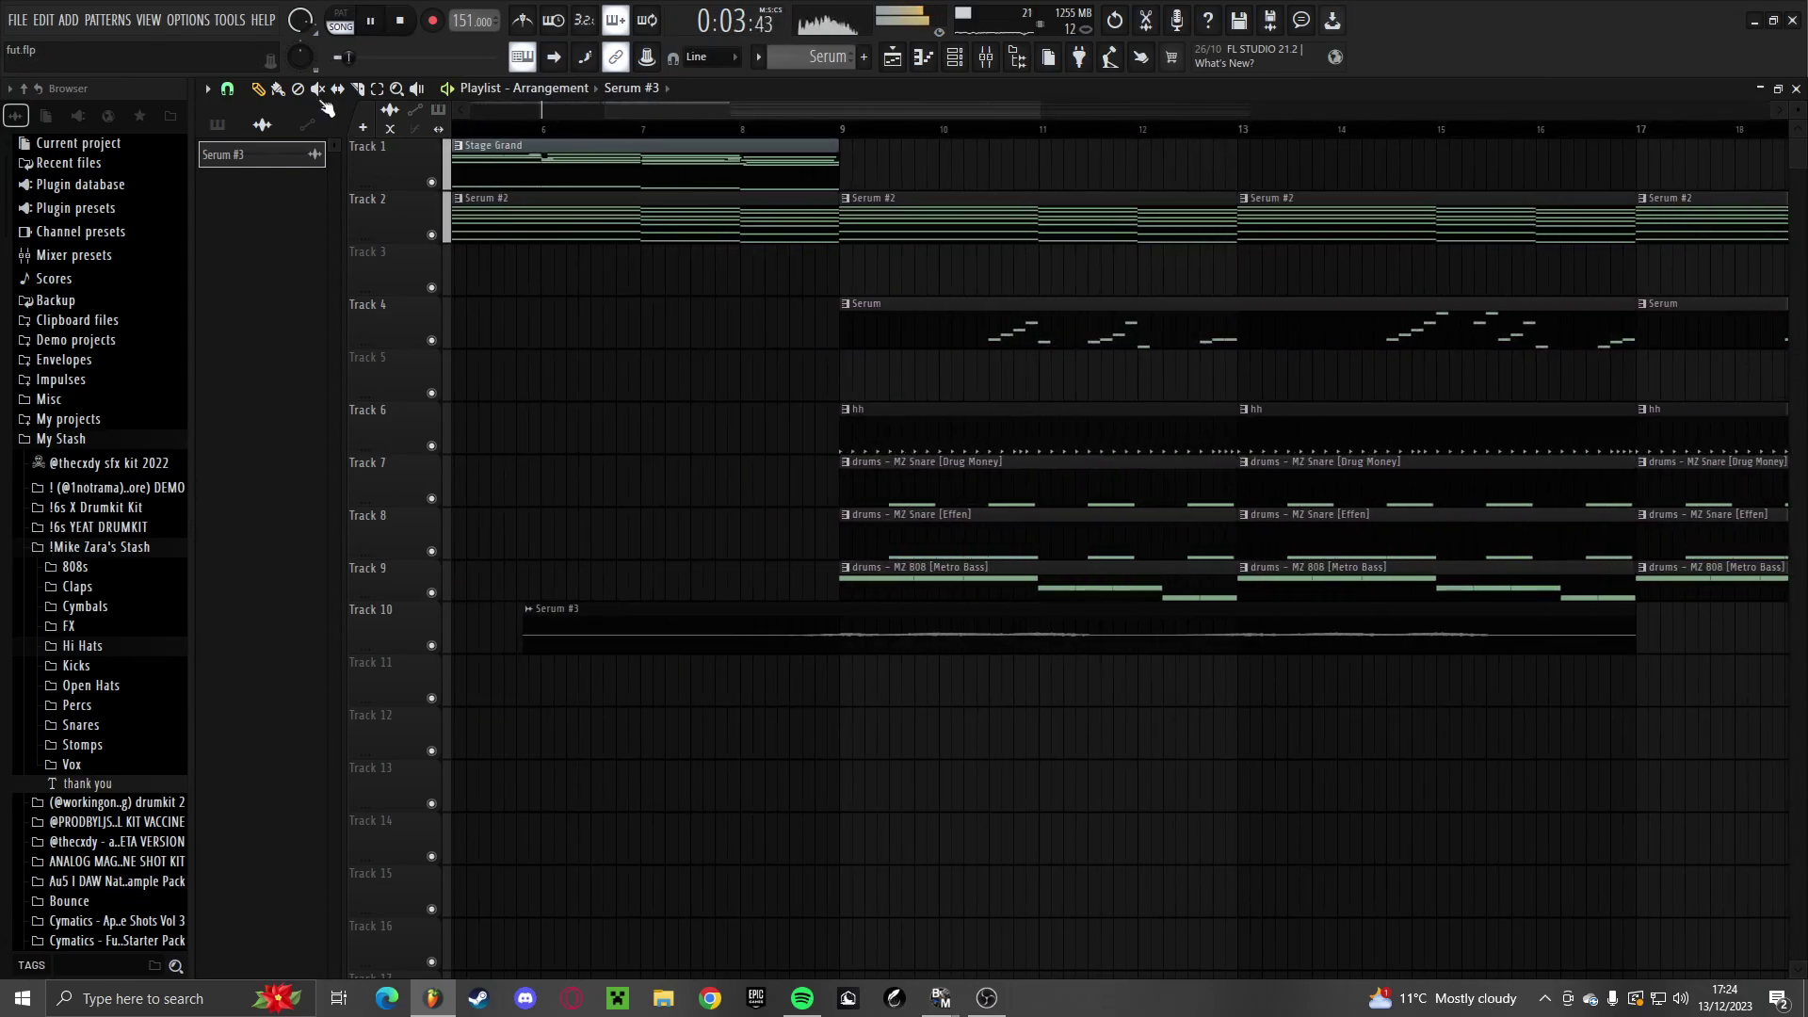
{"action": "left_click", "coordinate": [360, 89]}
{"action": "scroll", "coordinate": [857, 678], "scroll_direction": "up", "scroll_amount": 2}
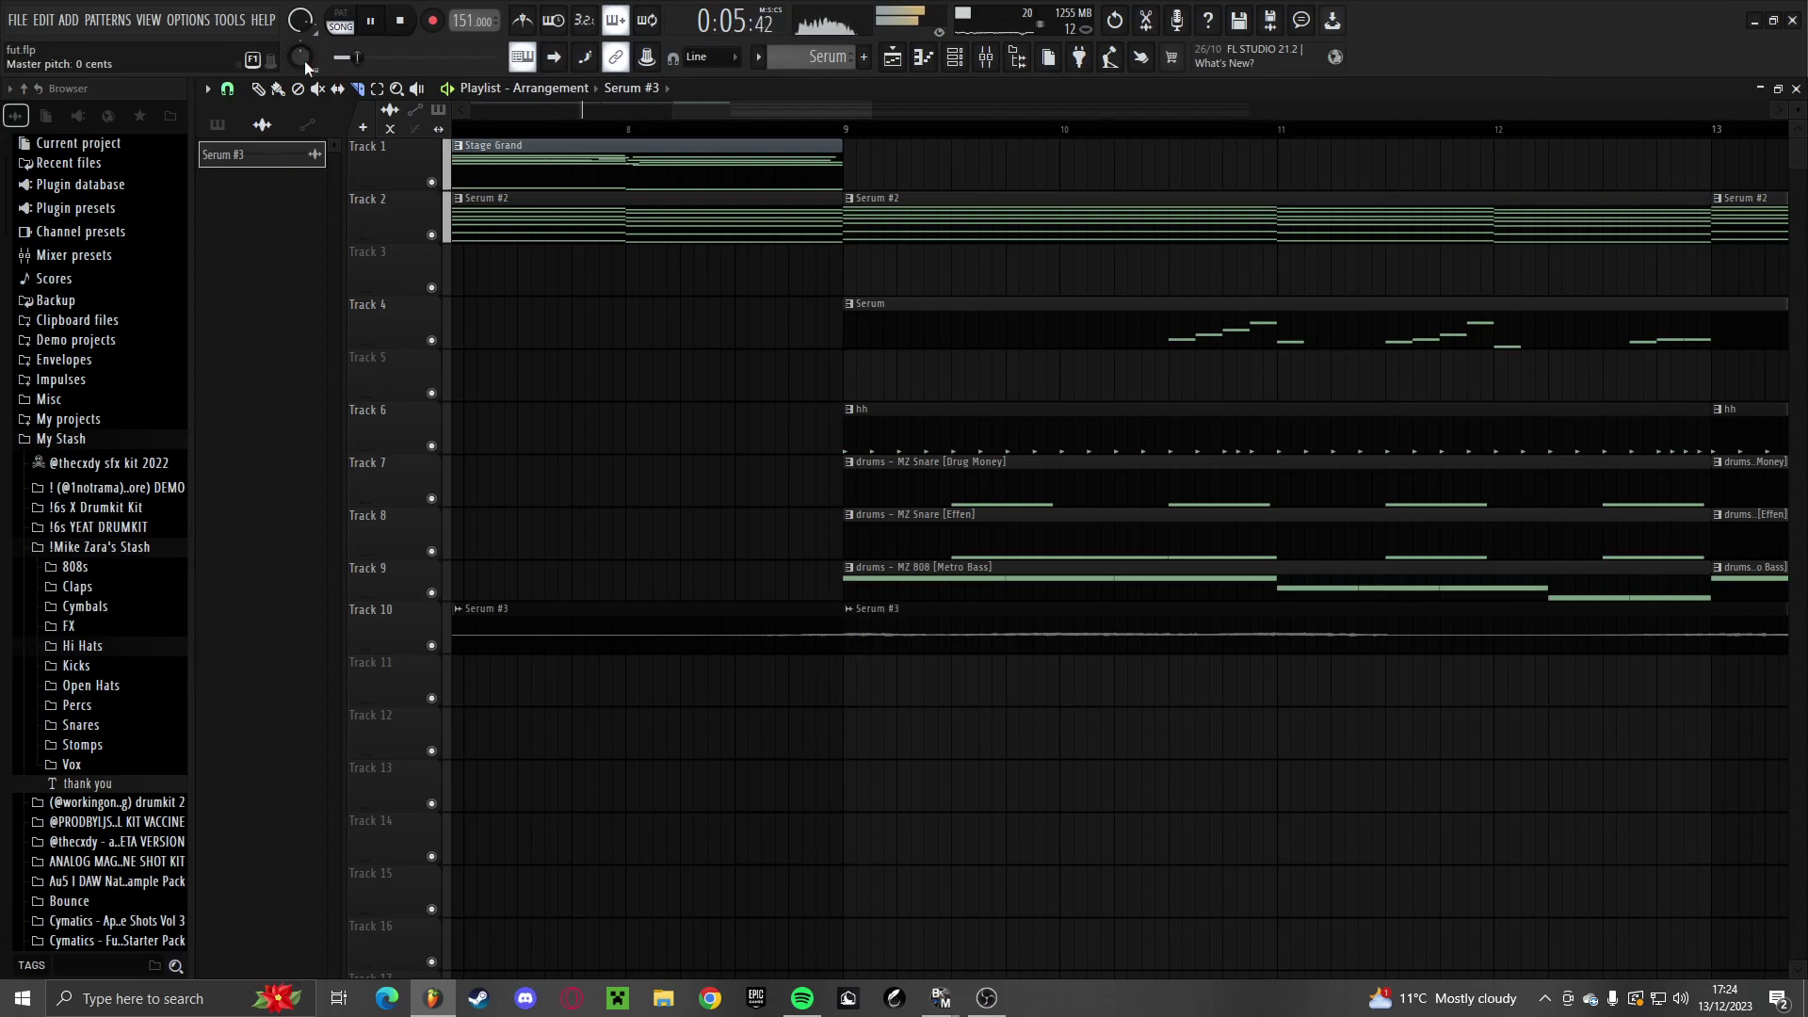
{"action": "scroll", "coordinate": [803, 694], "scroll_direction": "down", "scroll_amount": 3}
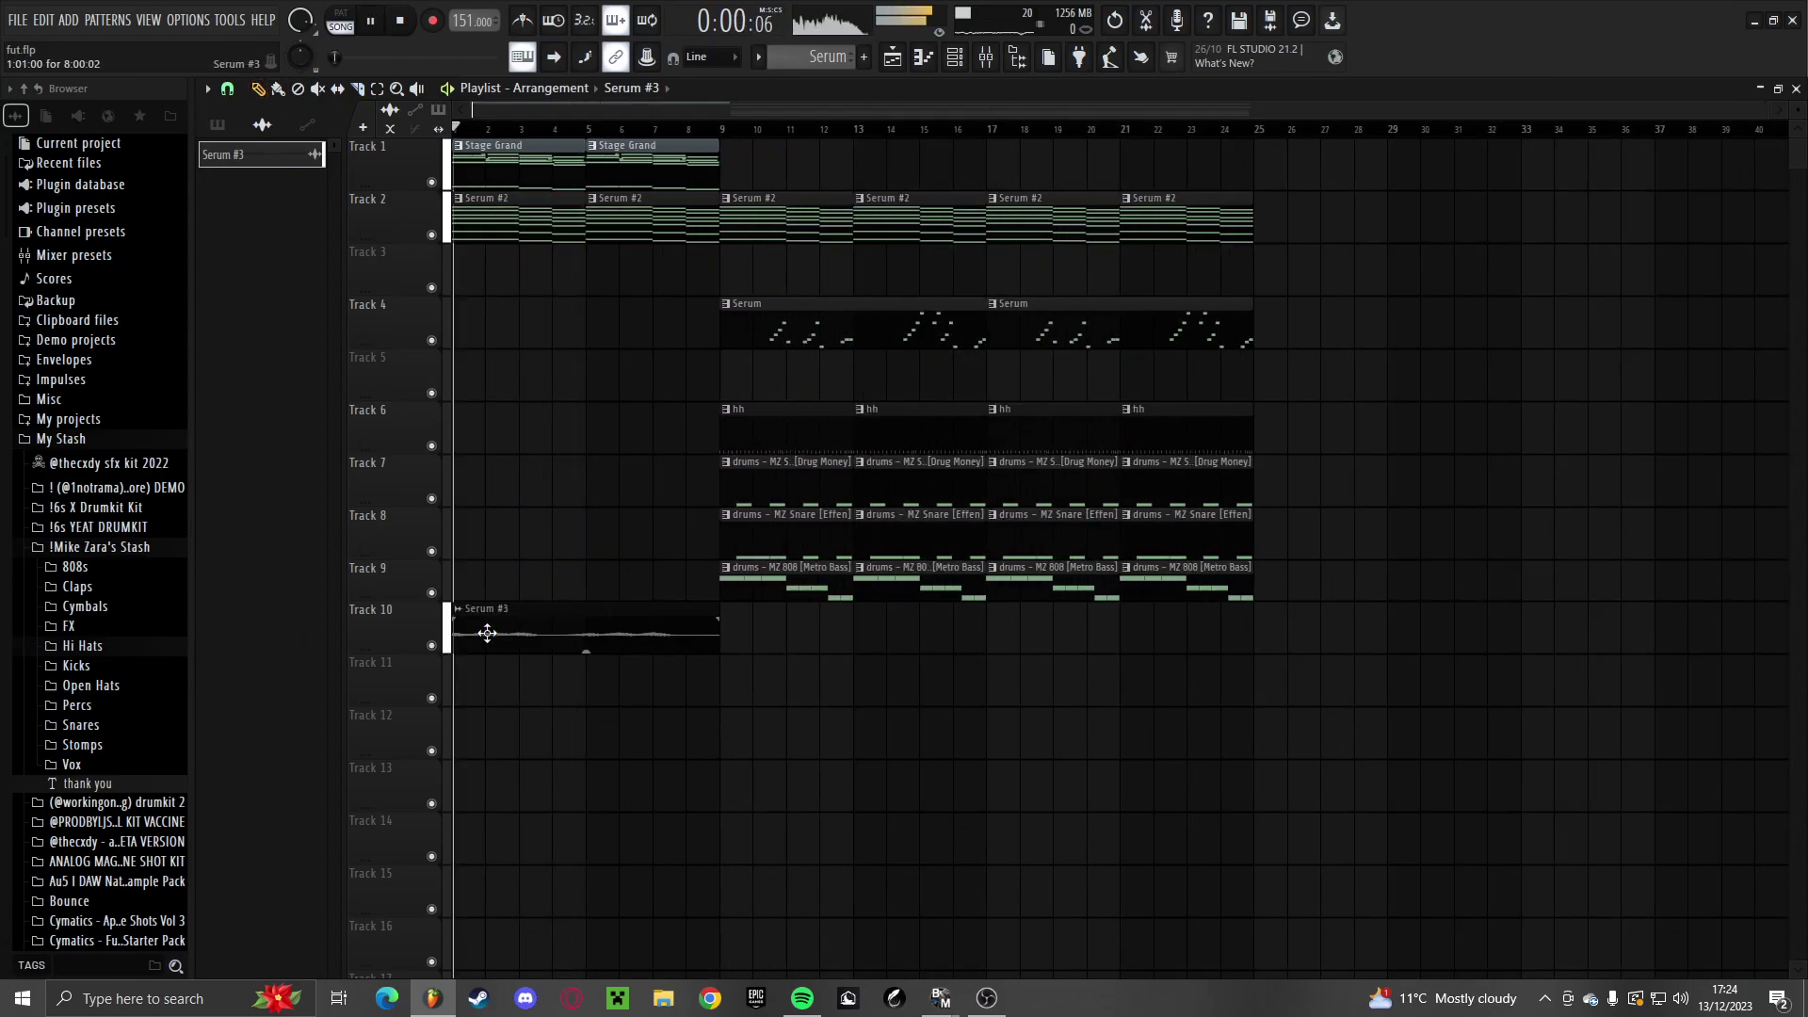
{"action": "scroll", "coordinate": [476, 625], "scroll_direction": "up", "scroll_amount": 2}
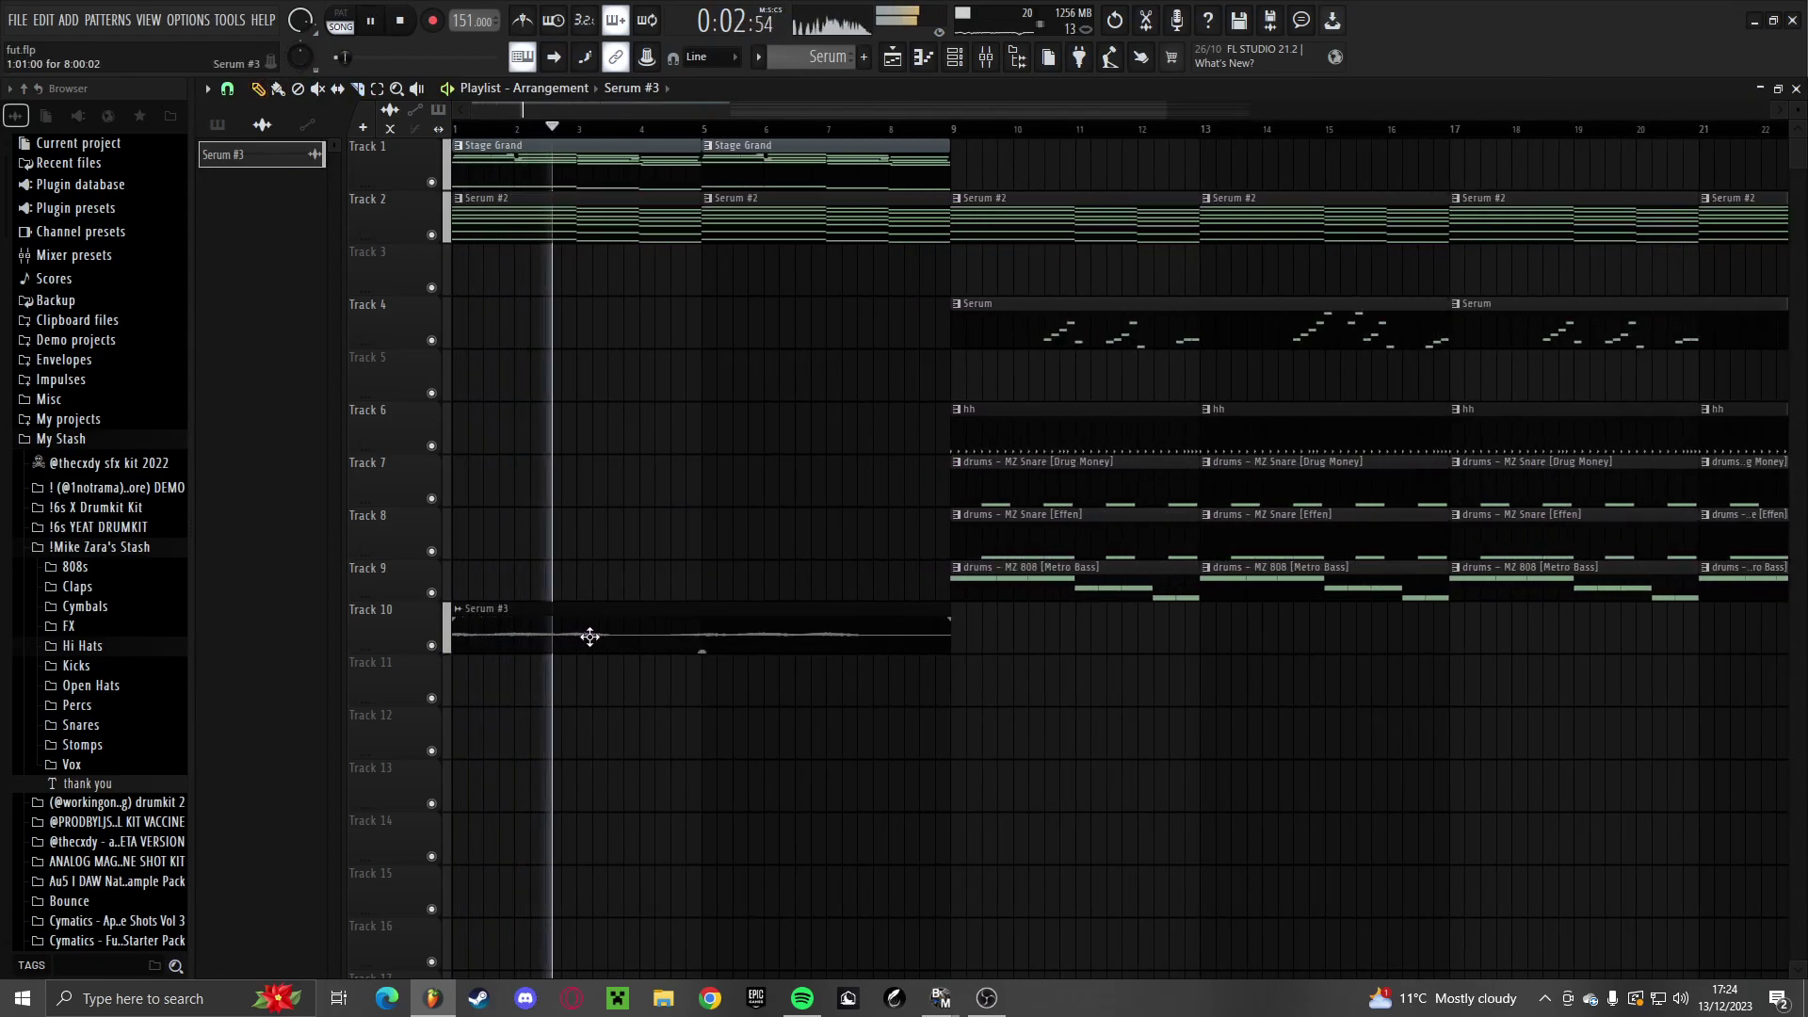
Move the reversed Serum #3 clip on Track 10 to start about halfway through bar 2 and restart playback
{"action": "left_click_drag", "start_coordinate": [590, 634], "coordinate": [661, 634]}
{"action": "scroll", "coordinate": [731, 634], "scroll_direction": "up", "scroll_amount": 2}
{"action": "key", "text": "space"}
{"action": "key", "text": "space"}
{"action": "scroll", "coordinate": [558, 645], "scroll_direction": "down", "scroll_amount": 3}
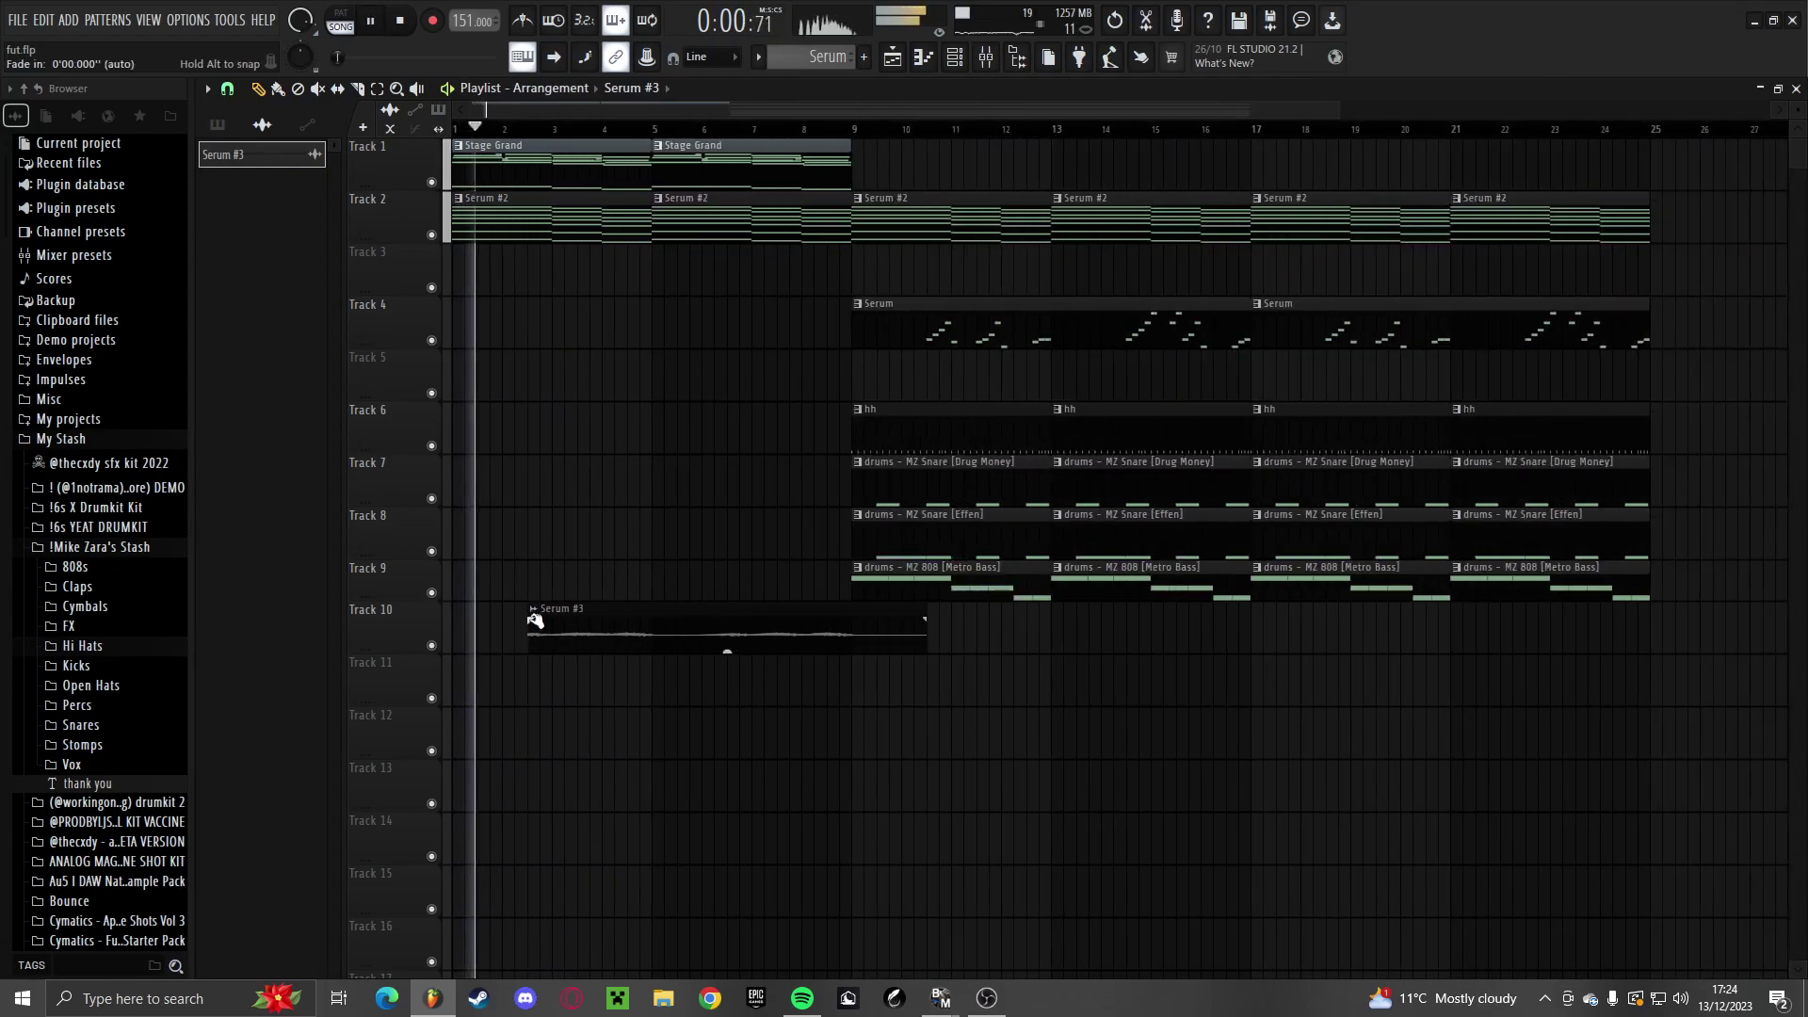
Extend the start of the Serum #3 clip on Track 10 back to bar 1
{"action": "left_click_drag", "start_coordinate": [528, 611], "coordinate": [331, 617]}
{"action": "key", "text": "ctrl+z"}
{"action": "key", "text": "space"}
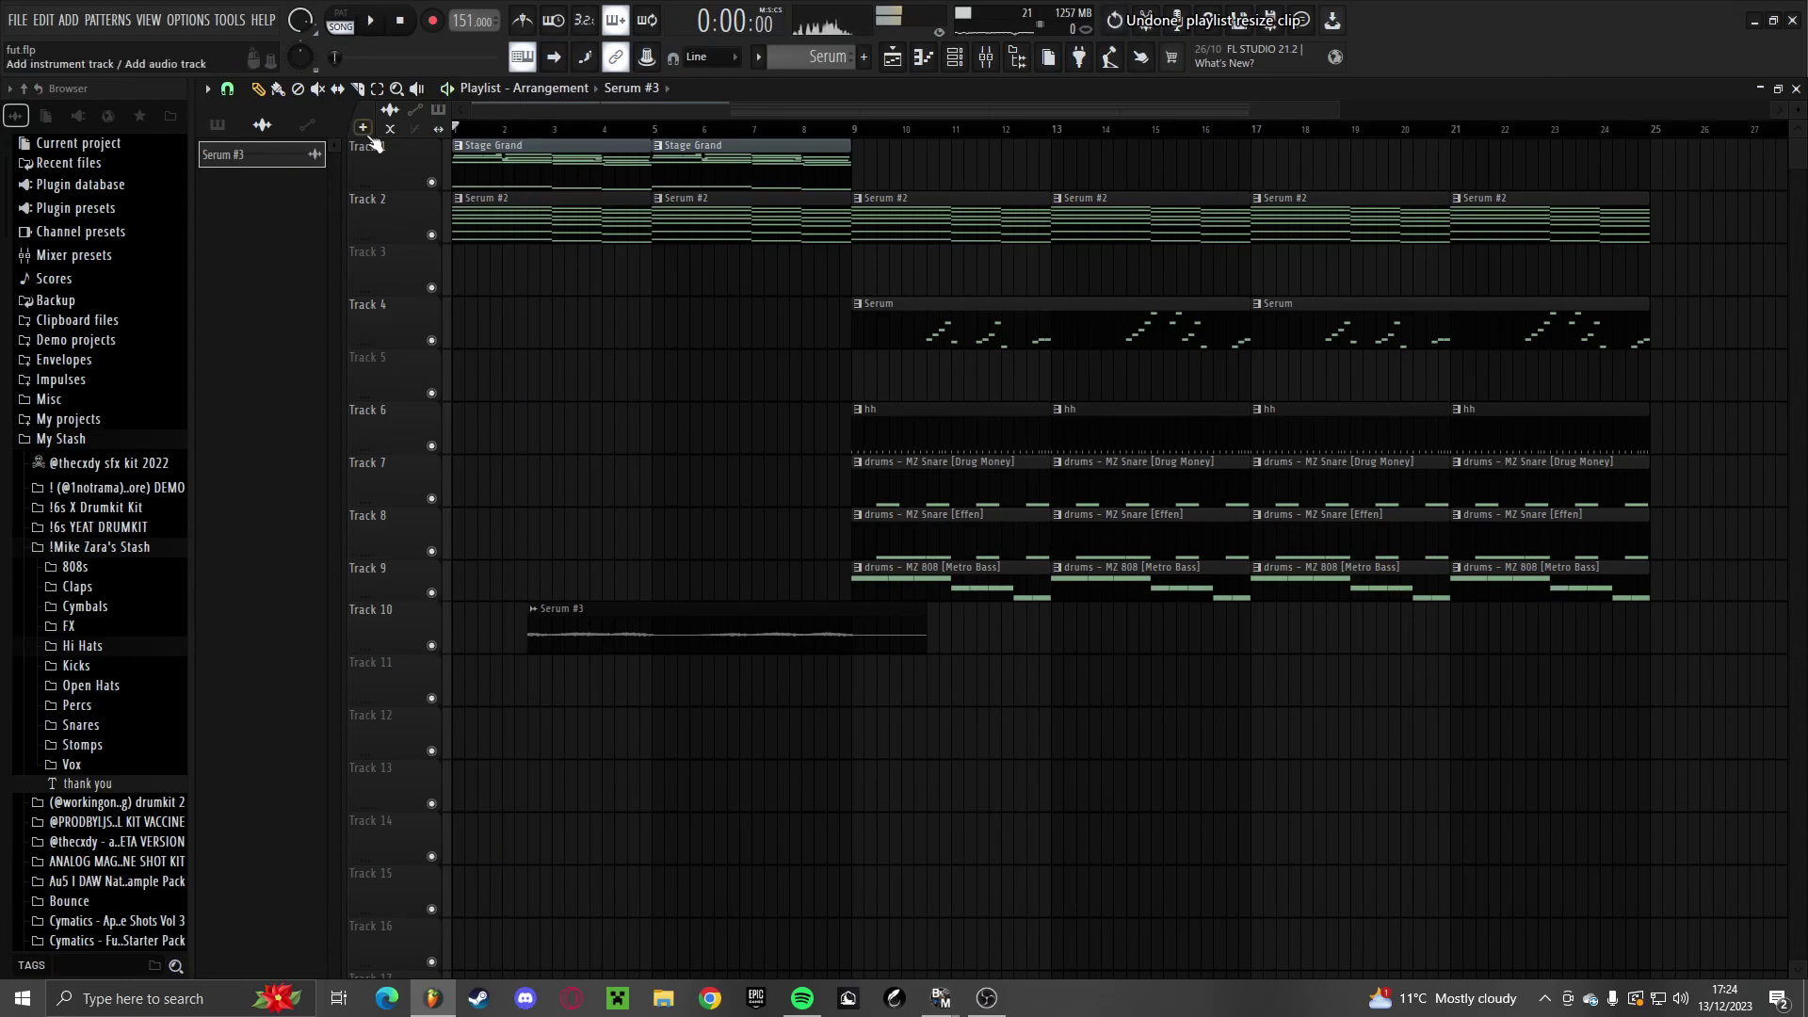
{"action": "key", "text": "space"}
{"action": "left_click_drag", "start_coordinate": [528, 611], "coordinate": [455, 611]}
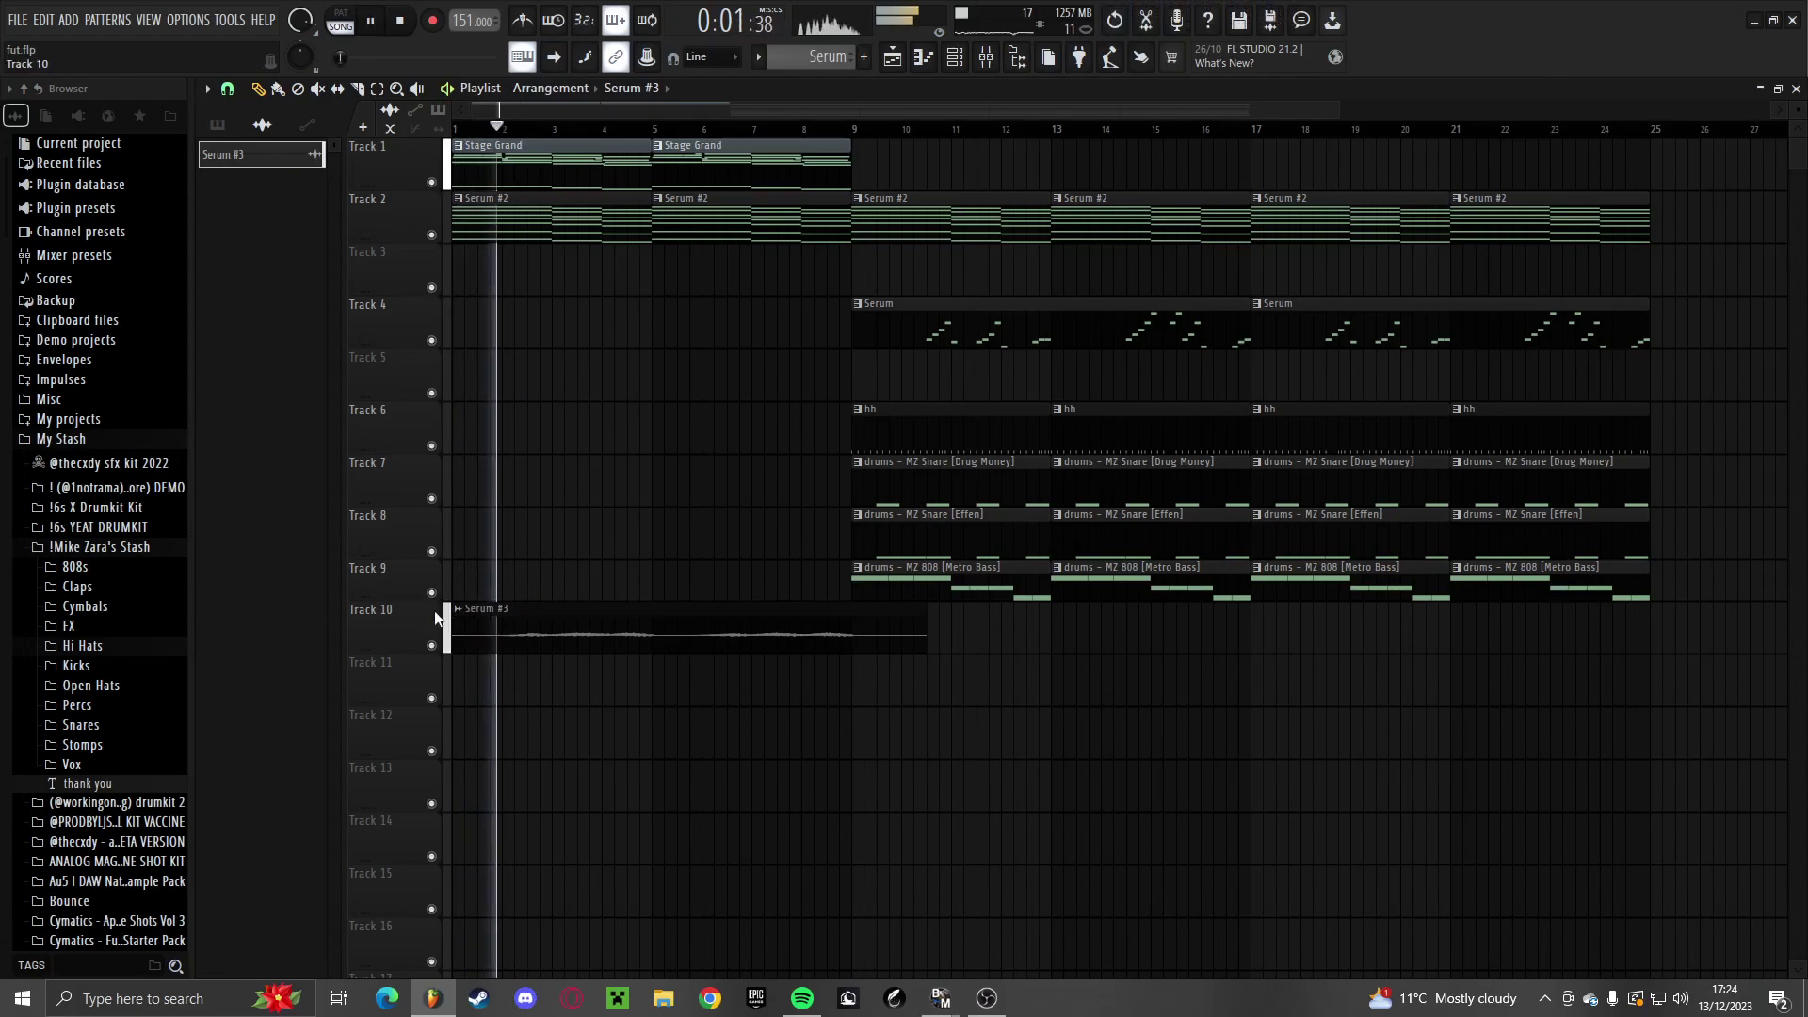
Open the Serum #3 audio clip's settings and route its channel to mixer Insert 9
{"action": "double_click", "coordinate": [624, 613]}
{"action": "left_click", "coordinate": [753, 342]}
{"action": "left_click", "coordinate": [745, 404]}
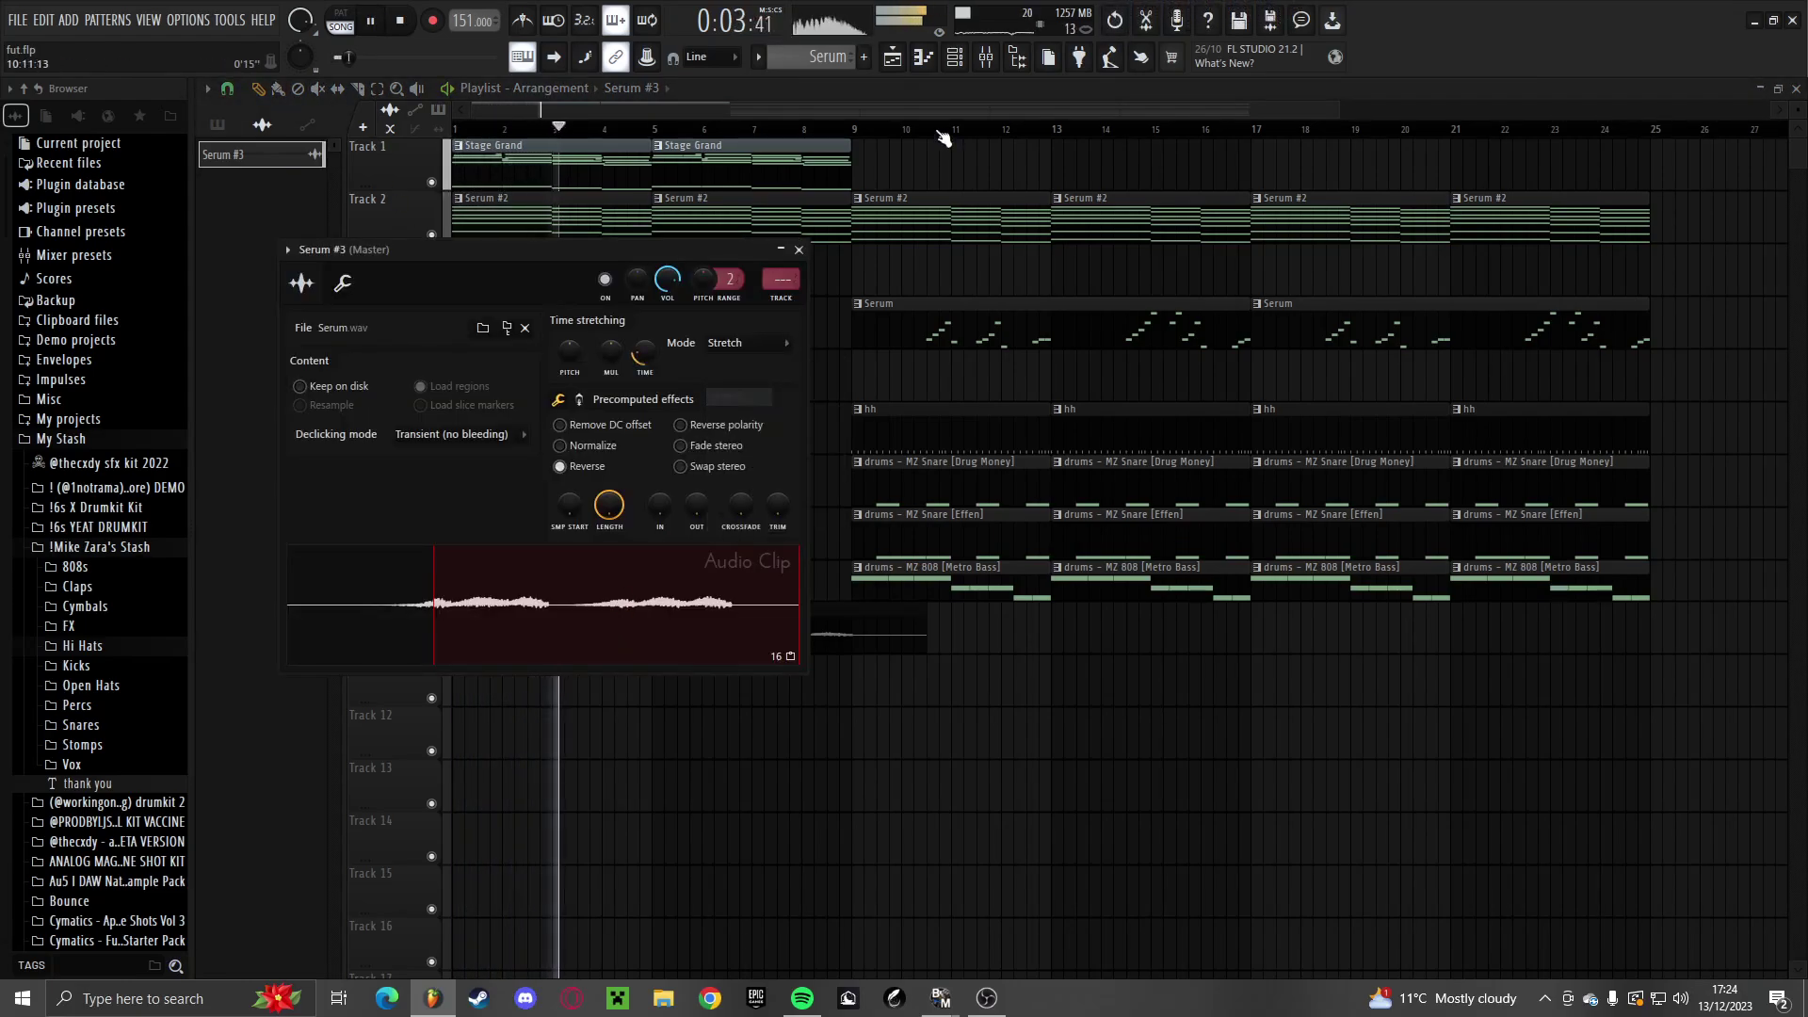
{"action": "left_click", "coordinate": [954, 58]}
{"action": "left_click", "coordinate": [439, 365]}
{"action": "left_click", "coordinate": [461, 381]}
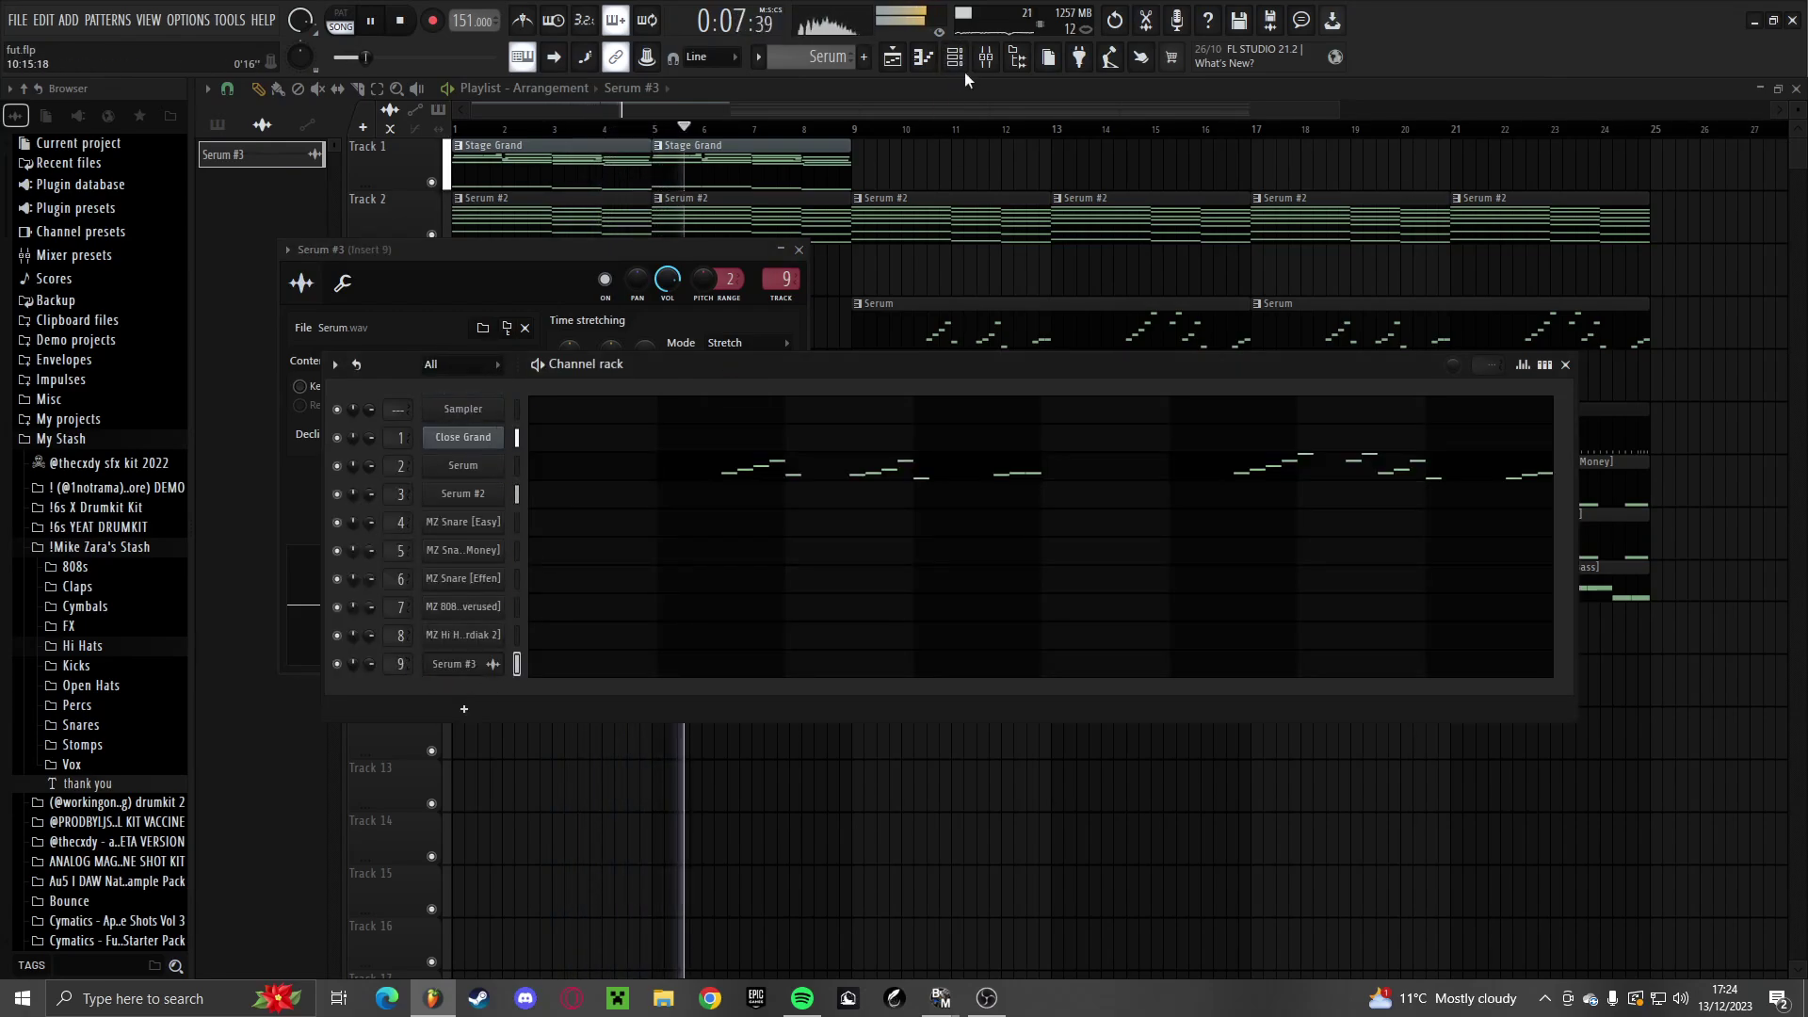
Set the Insert 9 volume to -5.9 and load Fruity Reeverb 2 in slot 1 with The Venue preset and about 81% wet level
{"action": "key", "text": "F9"}
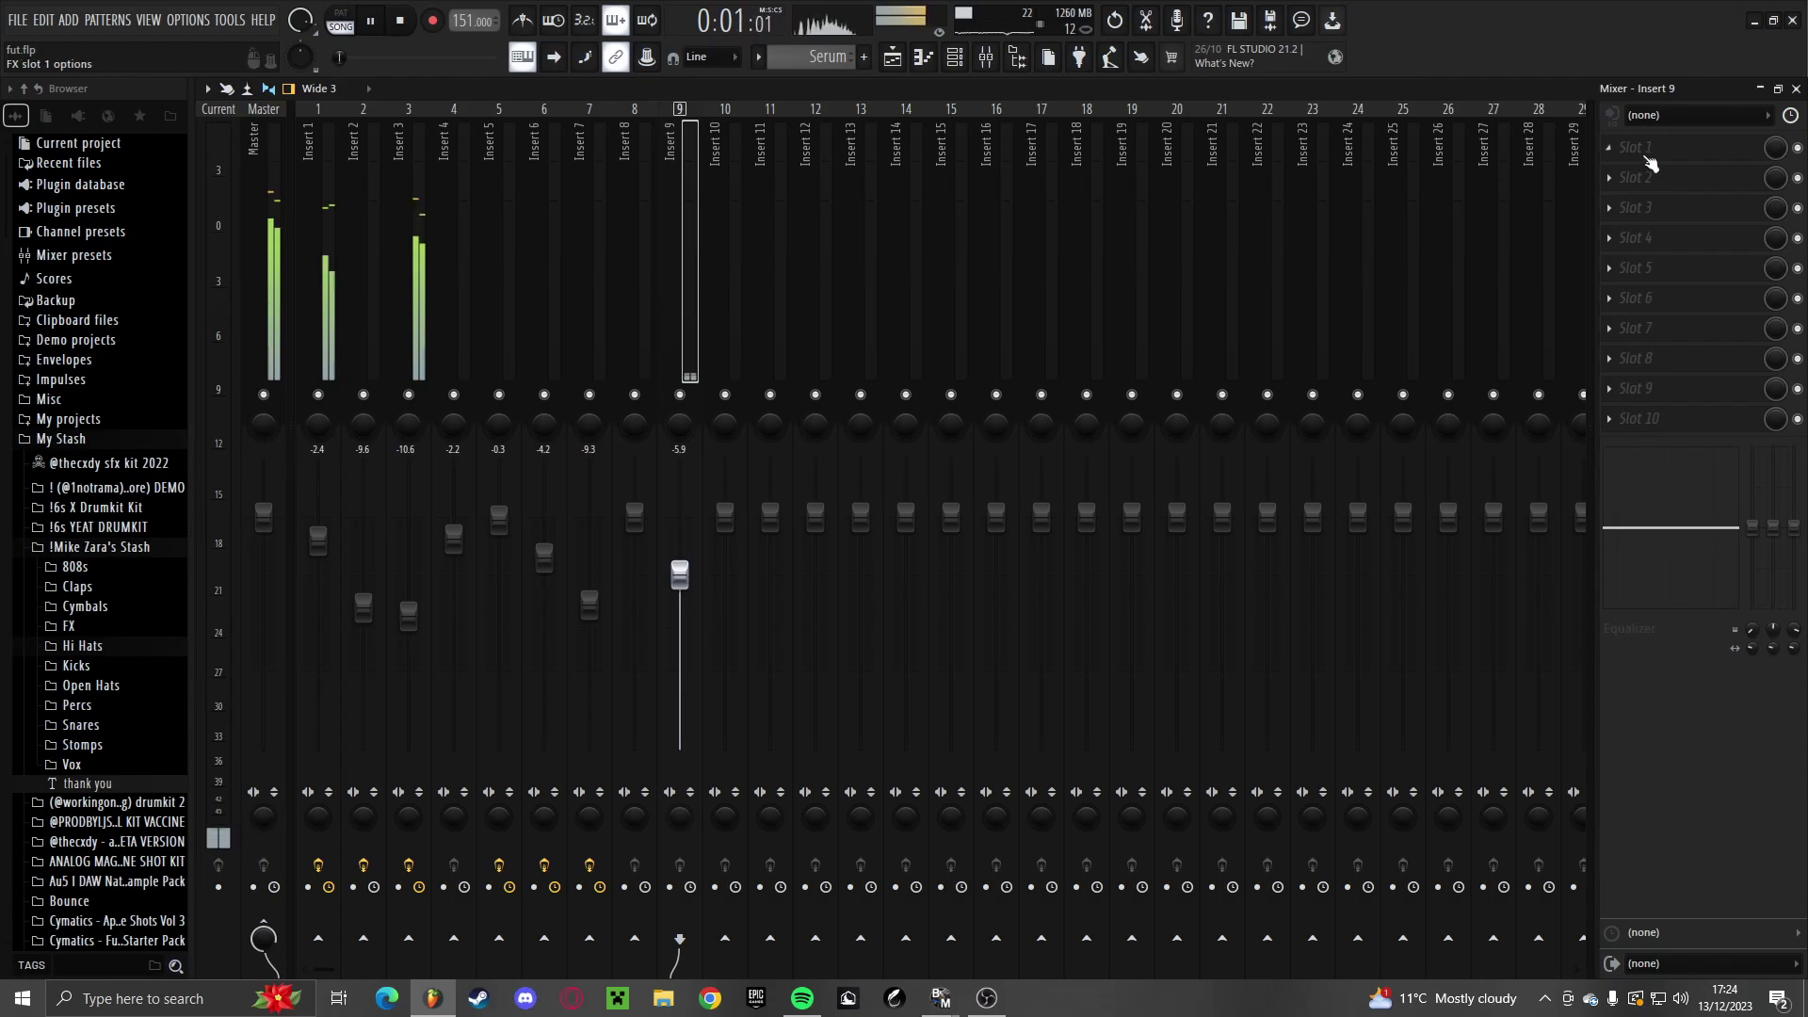
{"action": "left_click", "coordinate": [1650, 165]}
{"action": "left_click", "coordinate": [1224, 273]}
{"action": "left_click", "coordinate": [714, 274]}
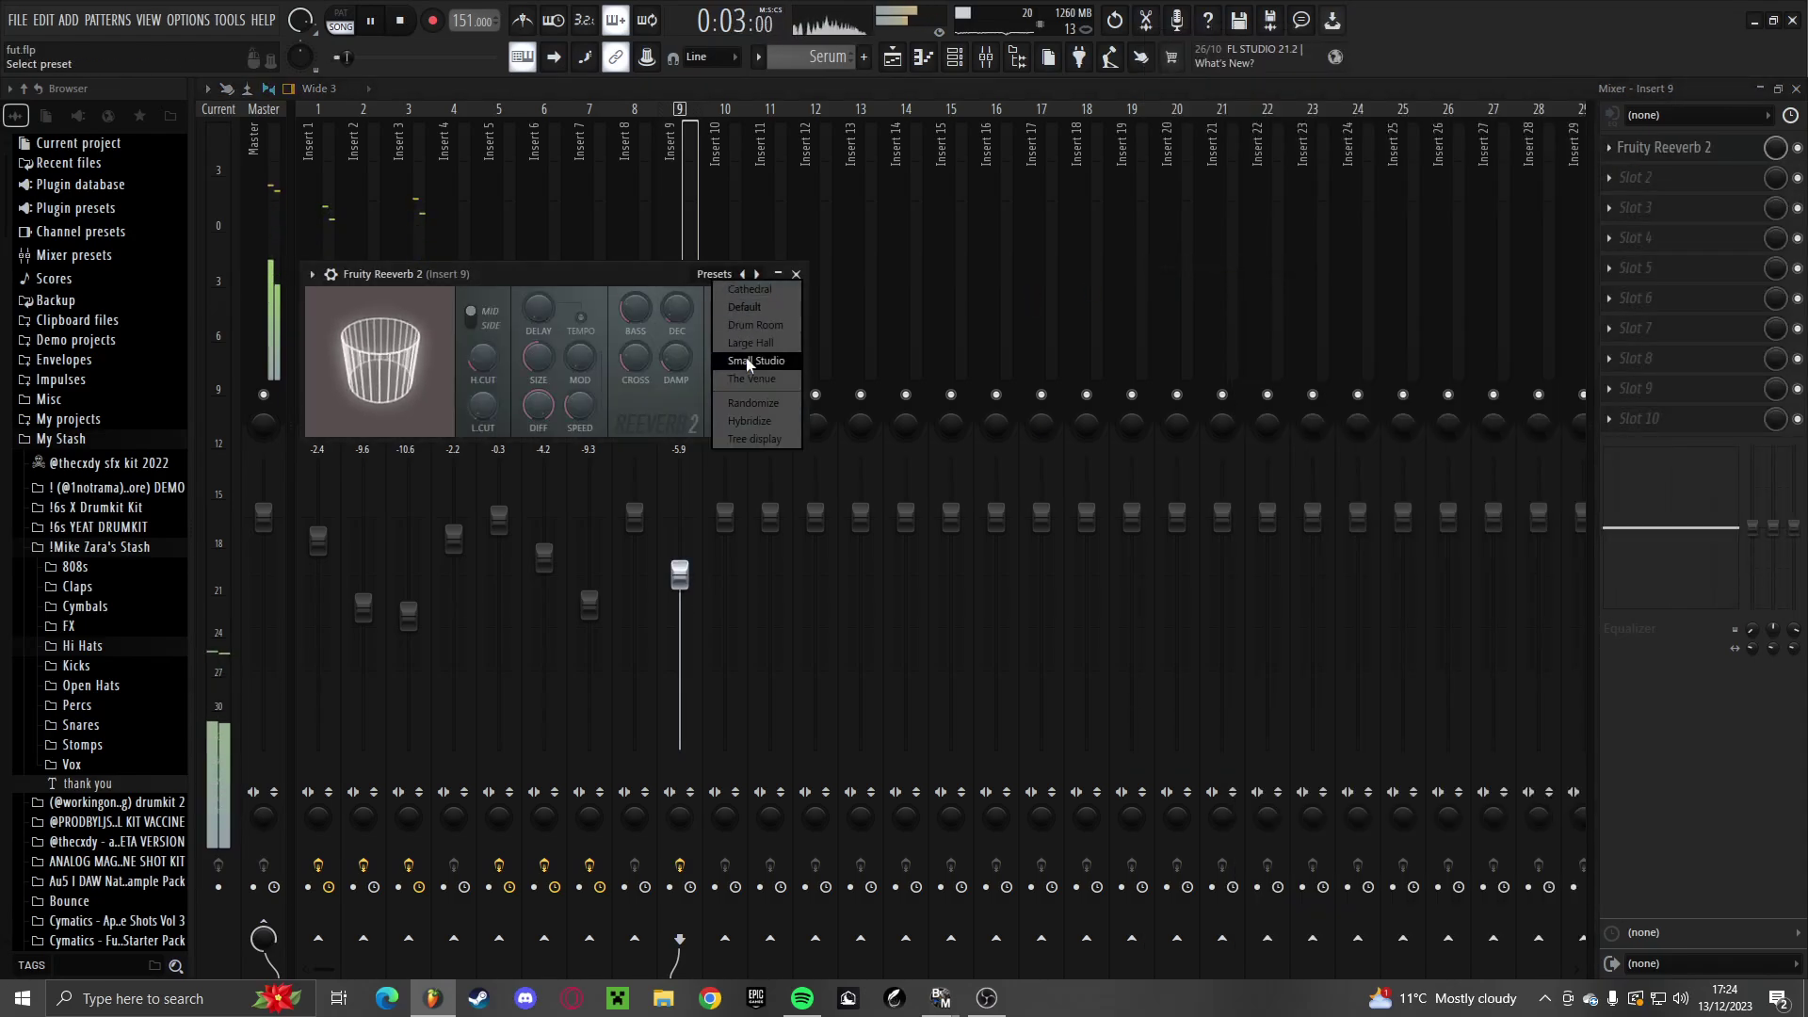
{"action": "left_click", "coordinate": [753, 378]}
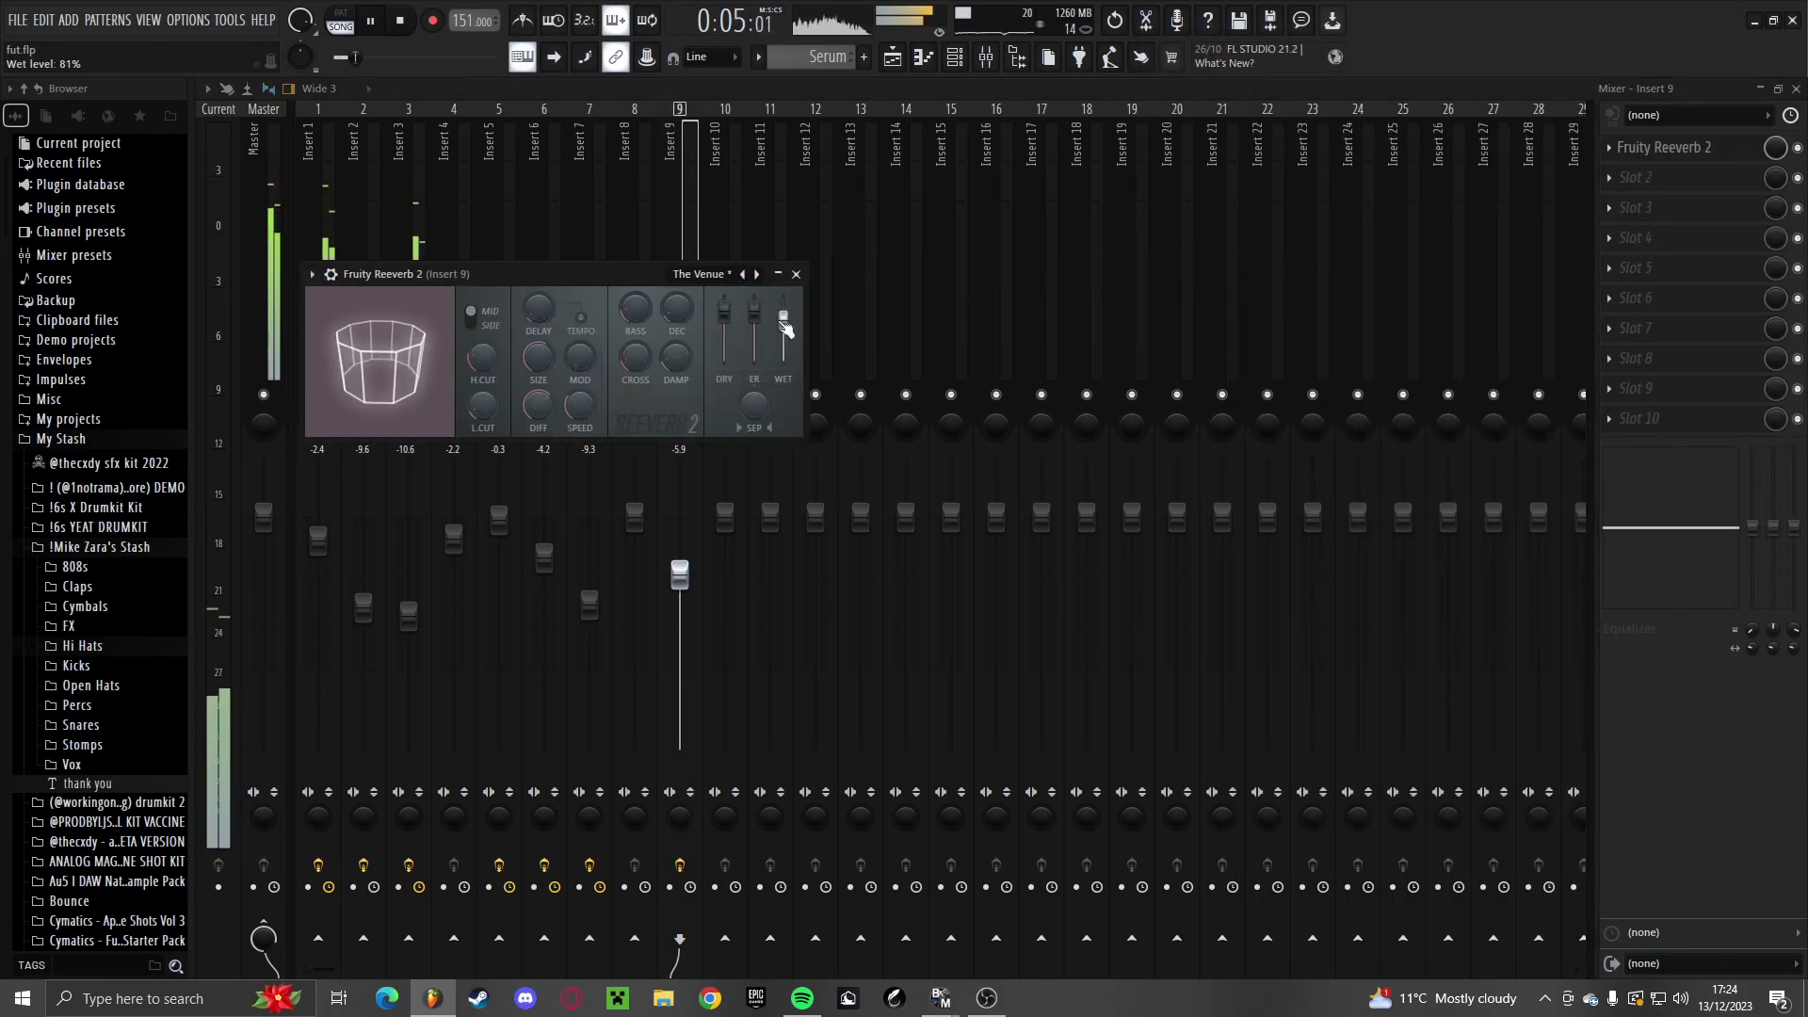
{"action": "left_click", "coordinate": [796, 274]}
Add Fruity Delay 3 to slot 2 of Insert 9 and lower the Insert 9 volume to -9.9
{"action": "left_click", "coordinate": [1636, 177]}
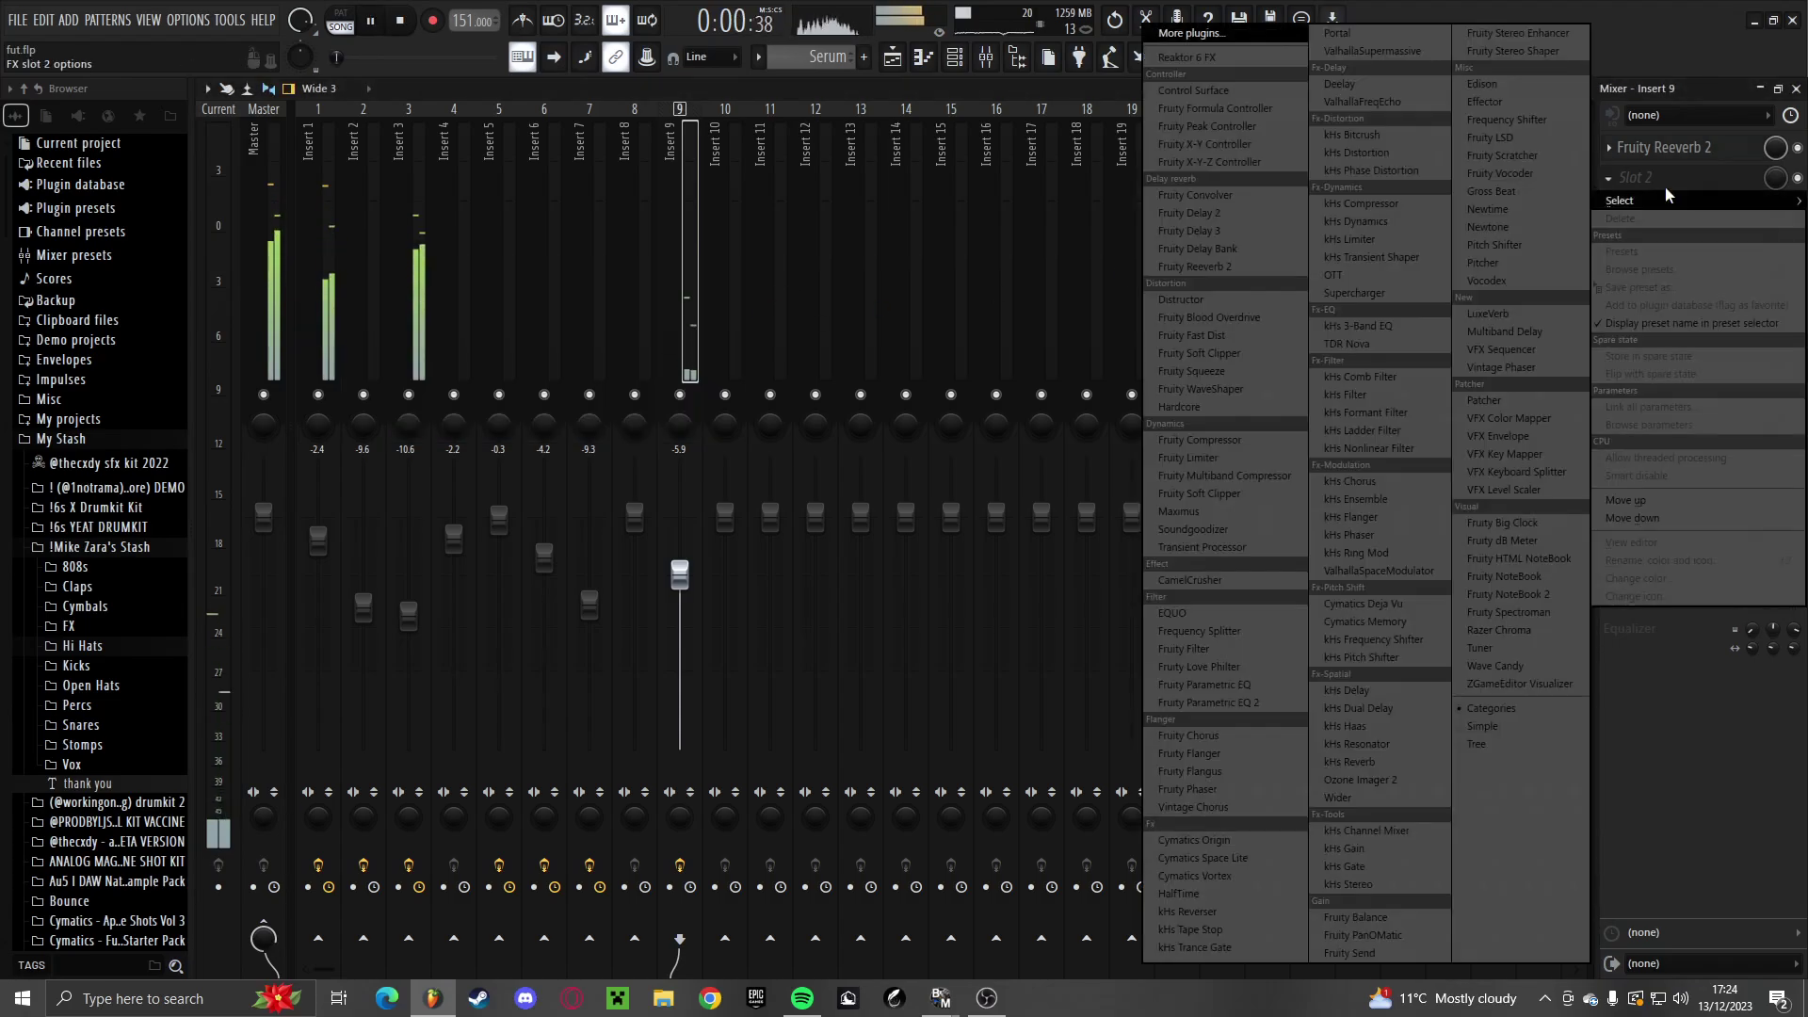
{"action": "left_click", "coordinate": [1201, 232]}
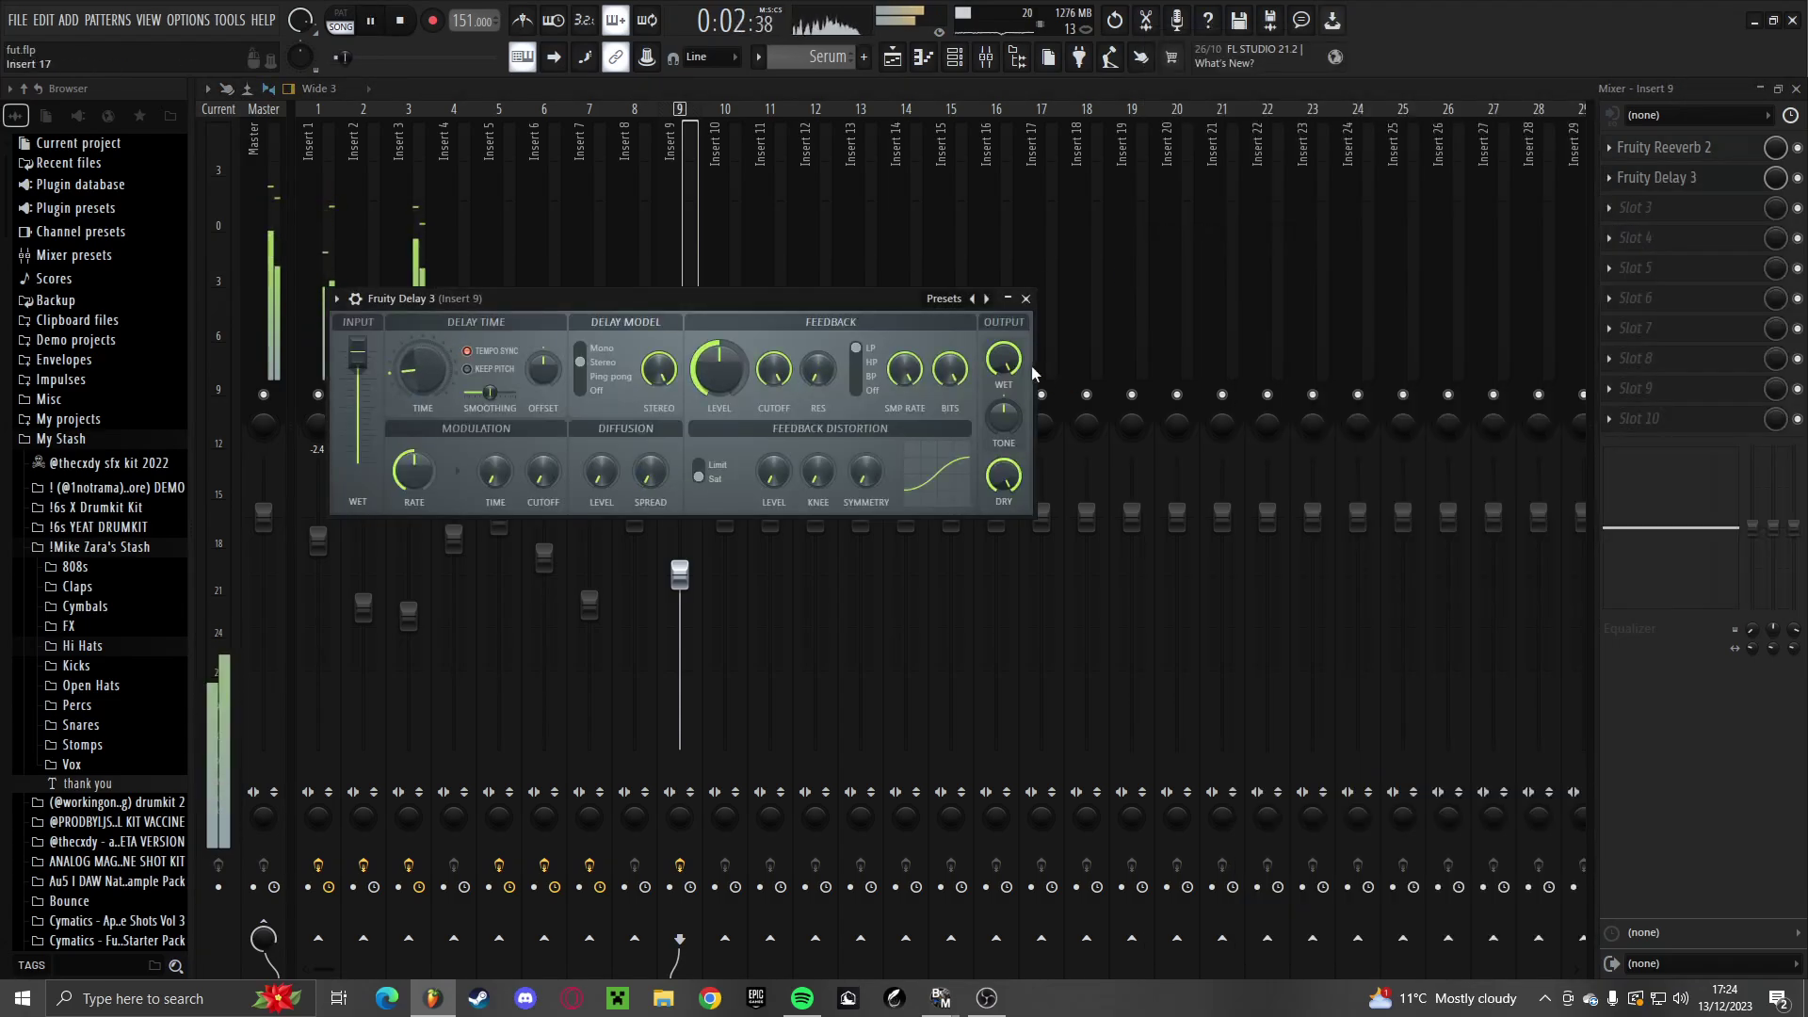
{"action": "left_click", "coordinate": [1026, 299]}
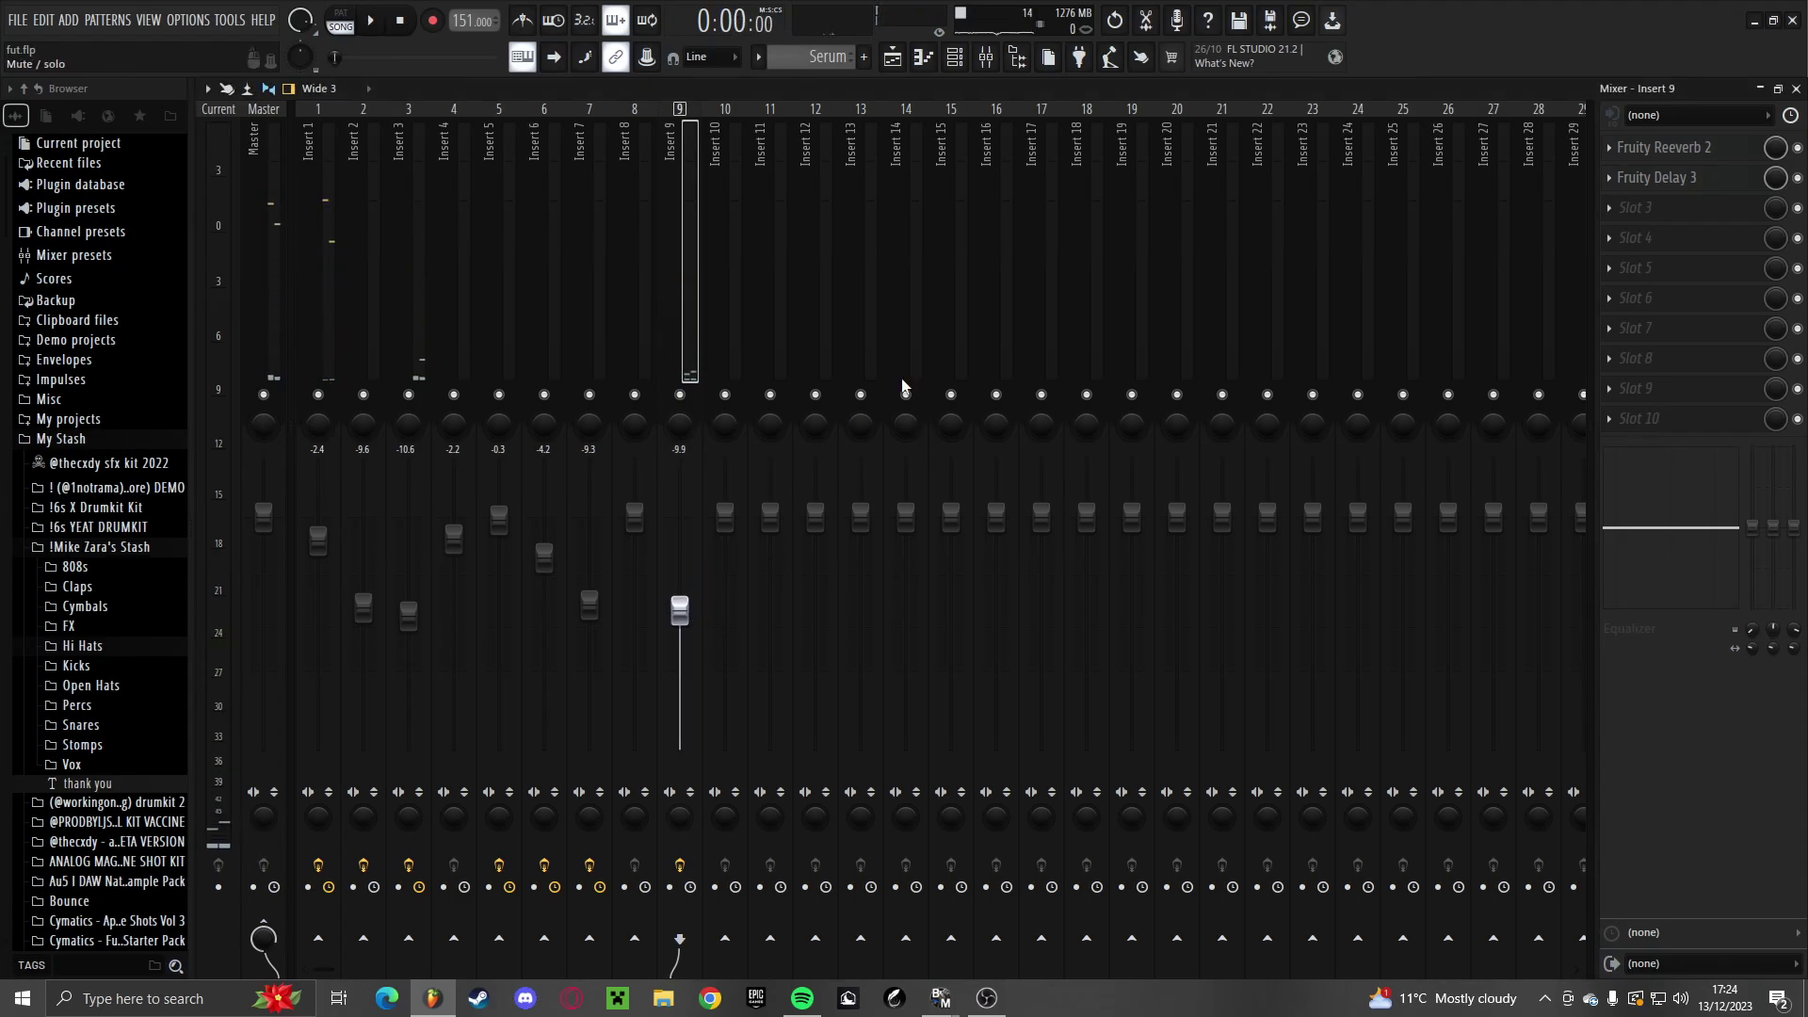
{"action": "left_click", "coordinate": [1682, 1001]}
{"action": "left_click", "coordinate": [1615, 904]}
{"action": "left_click", "coordinate": [1615, 874]}
{"action": "left_click", "coordinate": [1669, 694]}
Restart playback and lower the Insert 1 volume to -3.1
{"action": "key", "text": "space"}
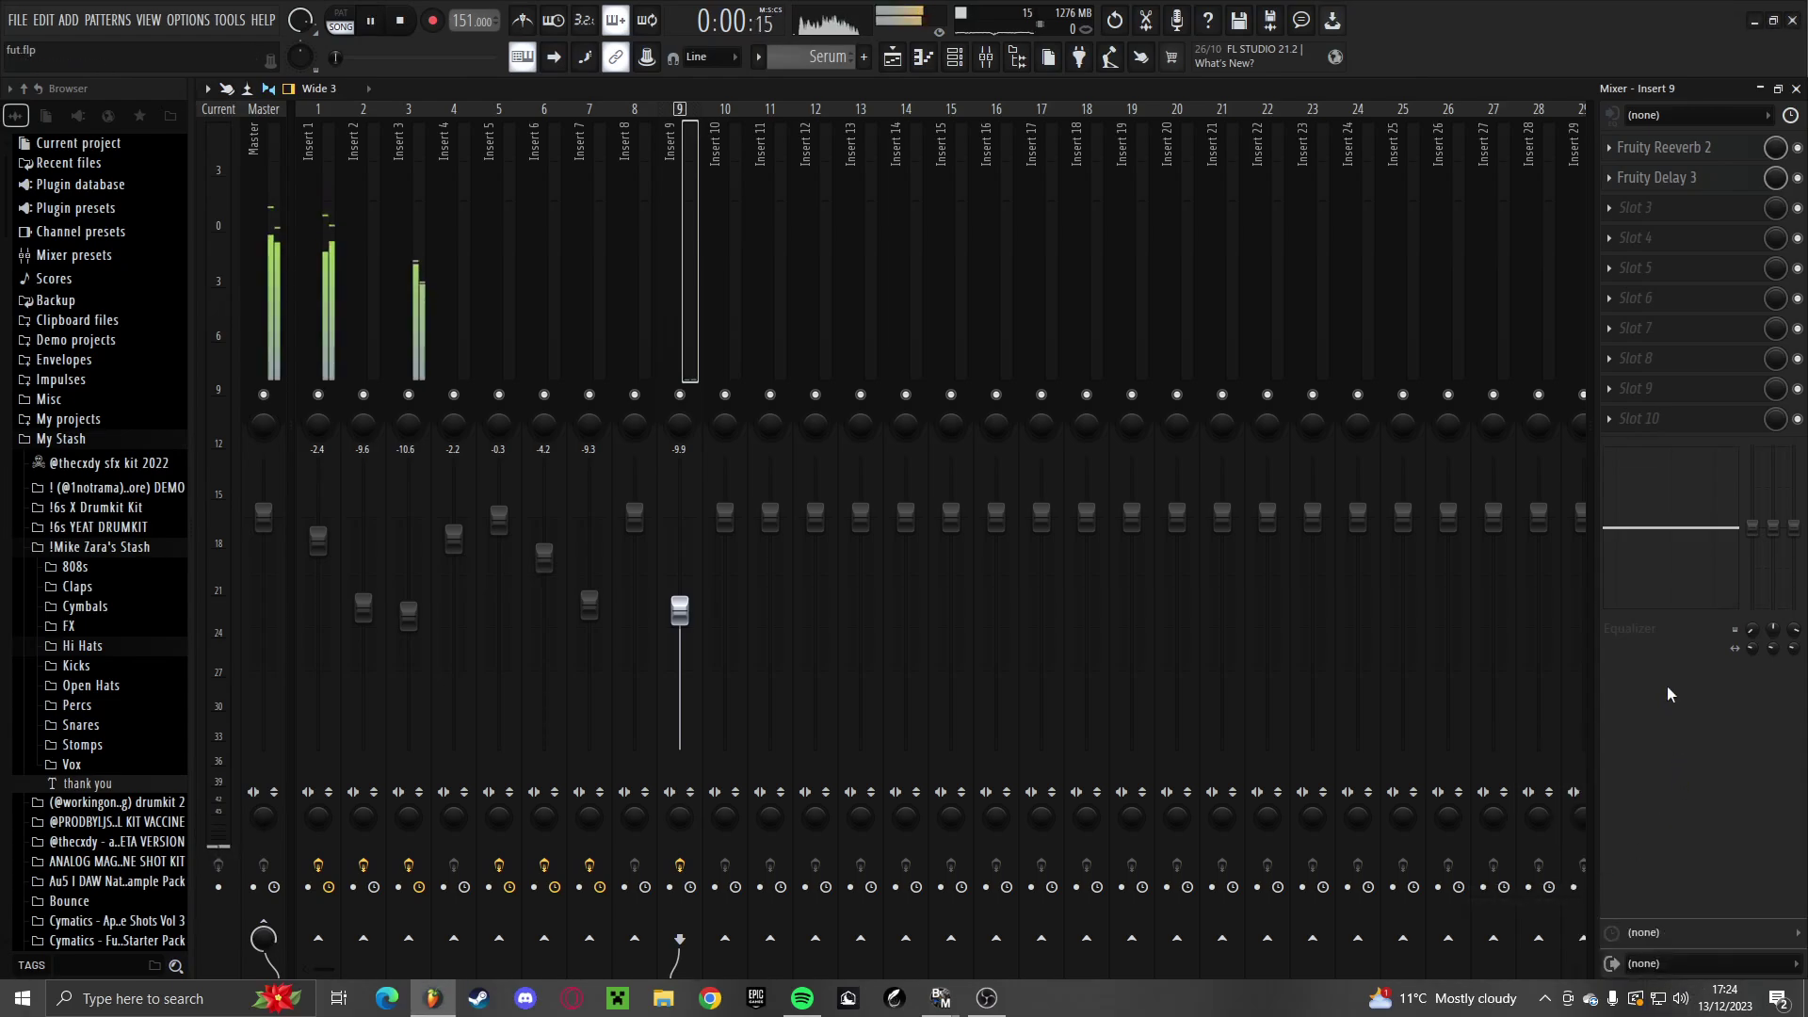
{"action": "left_click_drag", "start_coordinate": [311, 545], "coordinate": [345, 547]}
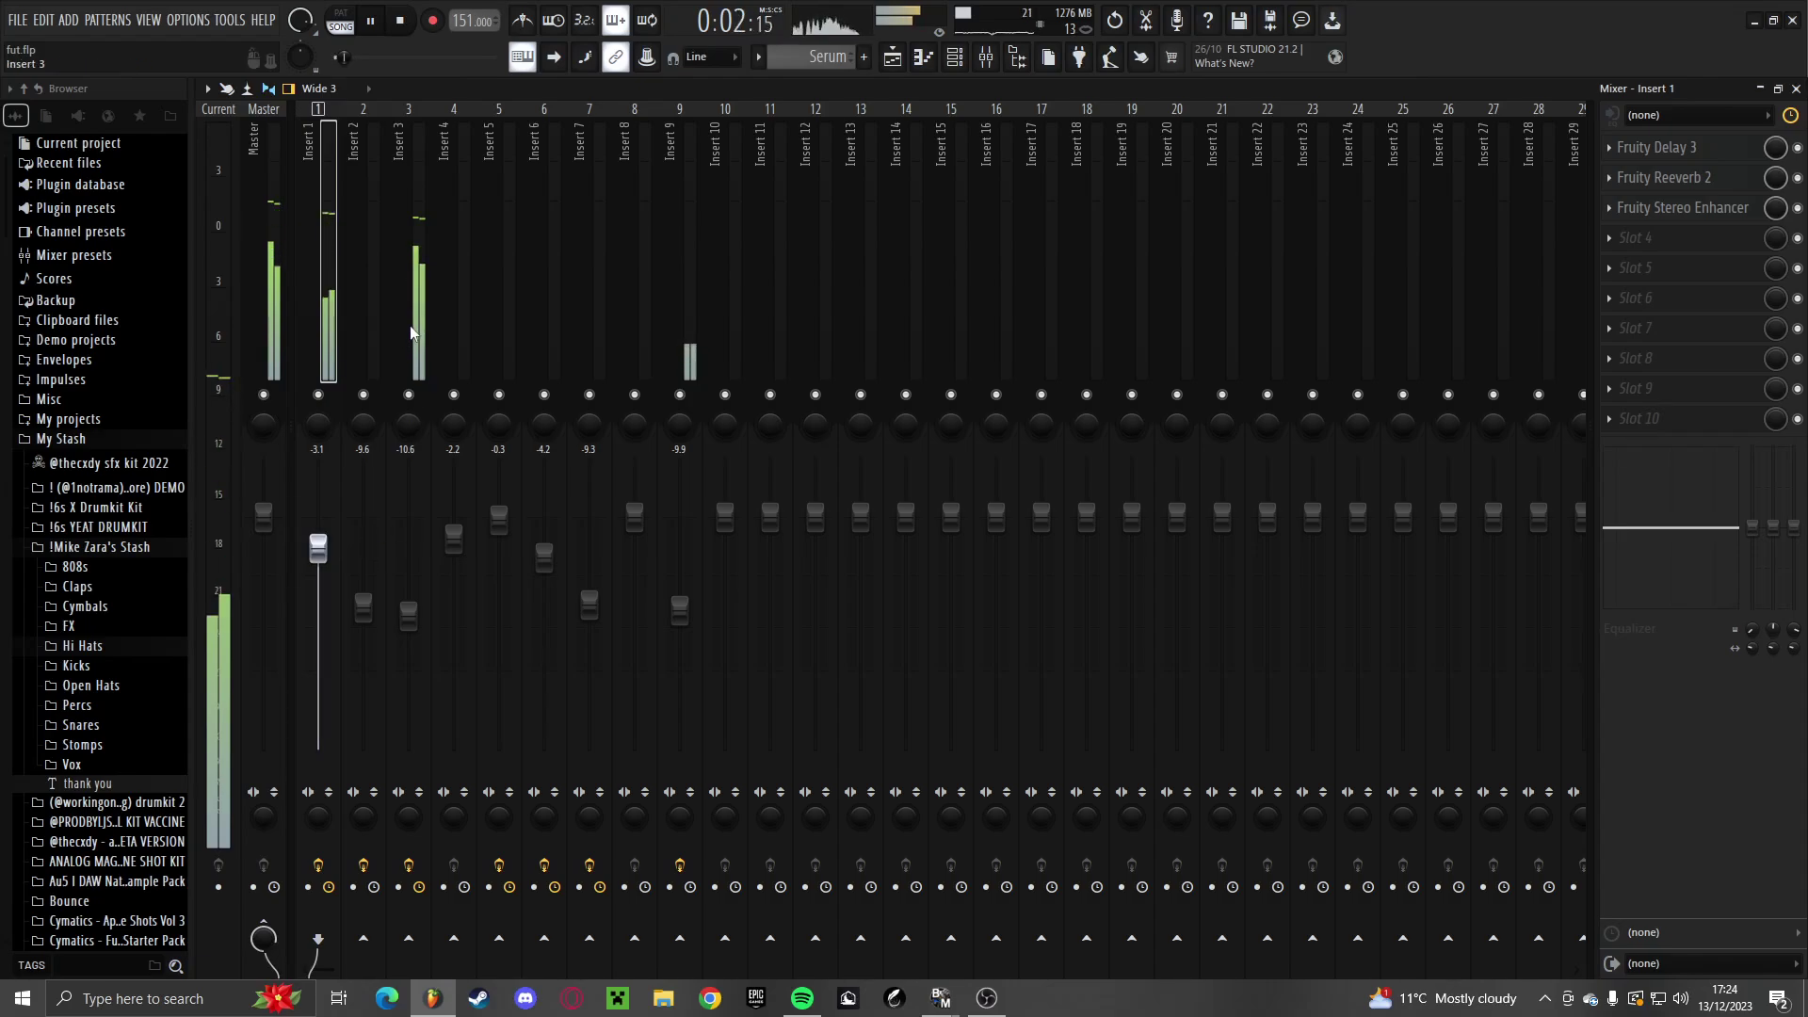
Lower the Insert 3 volume to -11.8 and raise the Insert 9 volume to -8.6
{"action": "left_click", "coordinate": [410, 623]}
{"action": "left_click", "coordinate": [681, 623]}
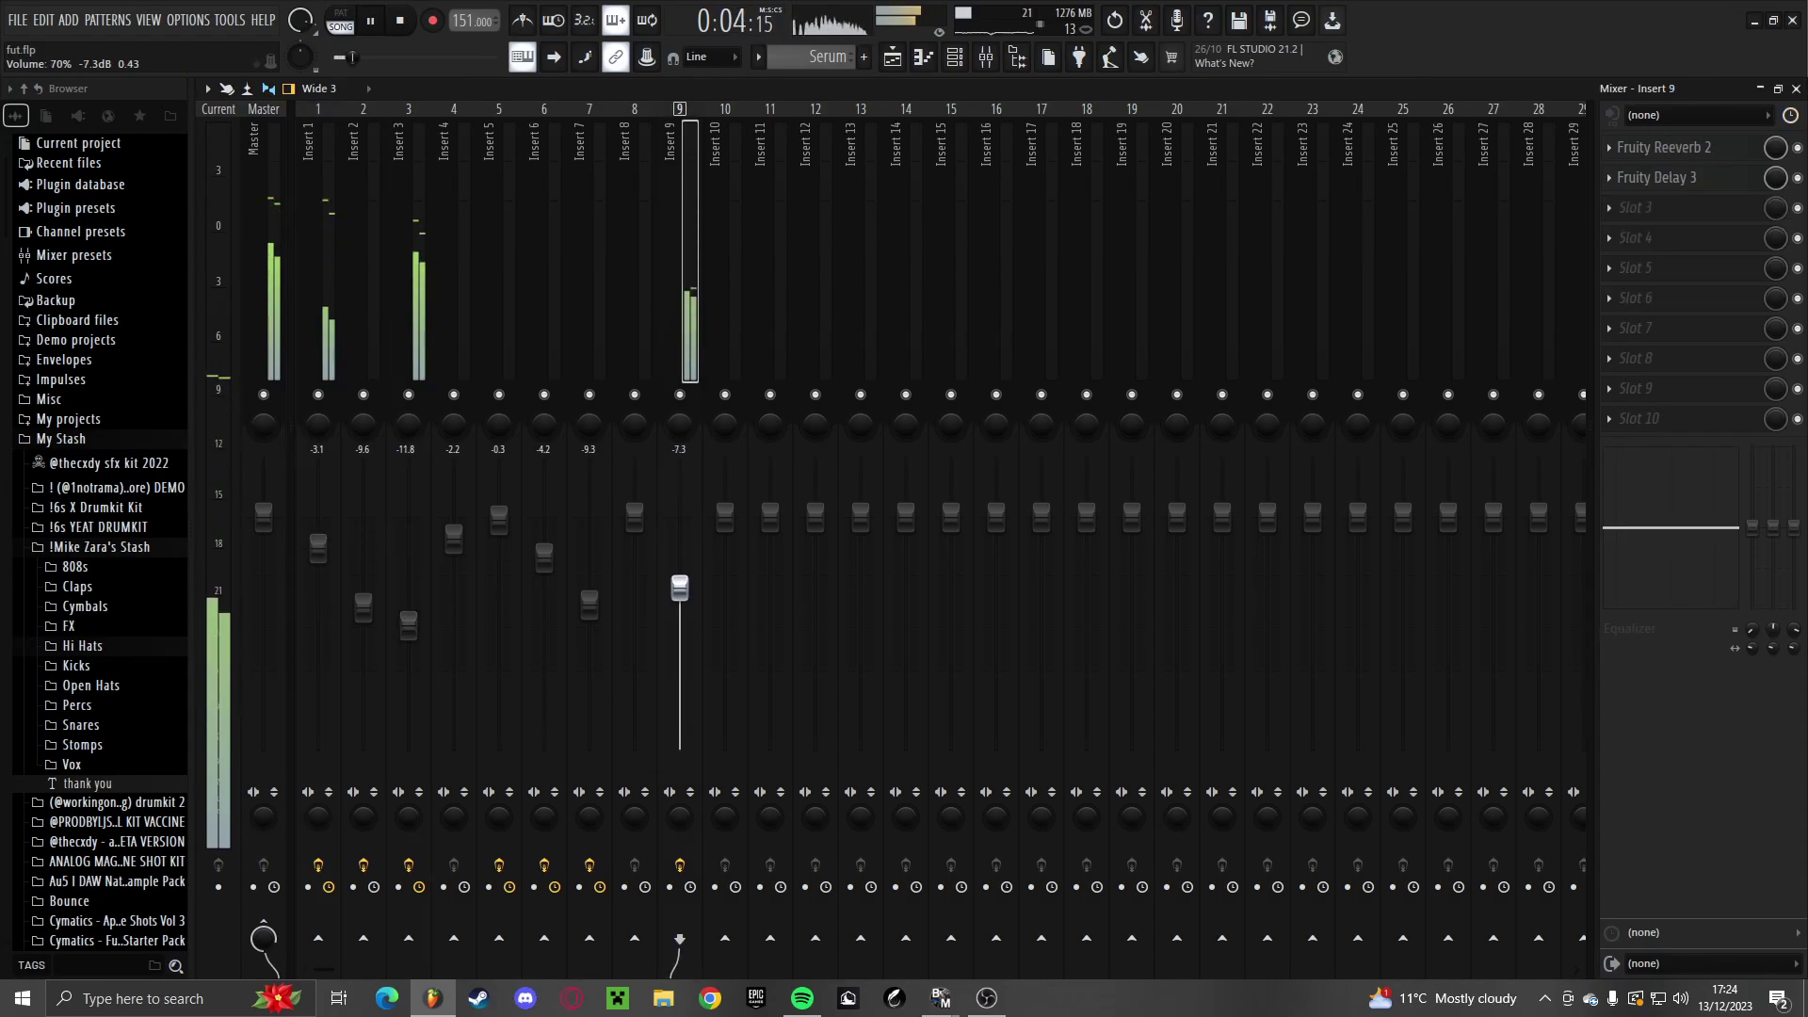
Add HalfTime to slot 3 of Insert 9 and play the song with the effect active
{"action": "left_click", "coordinate": [1644, 207]}
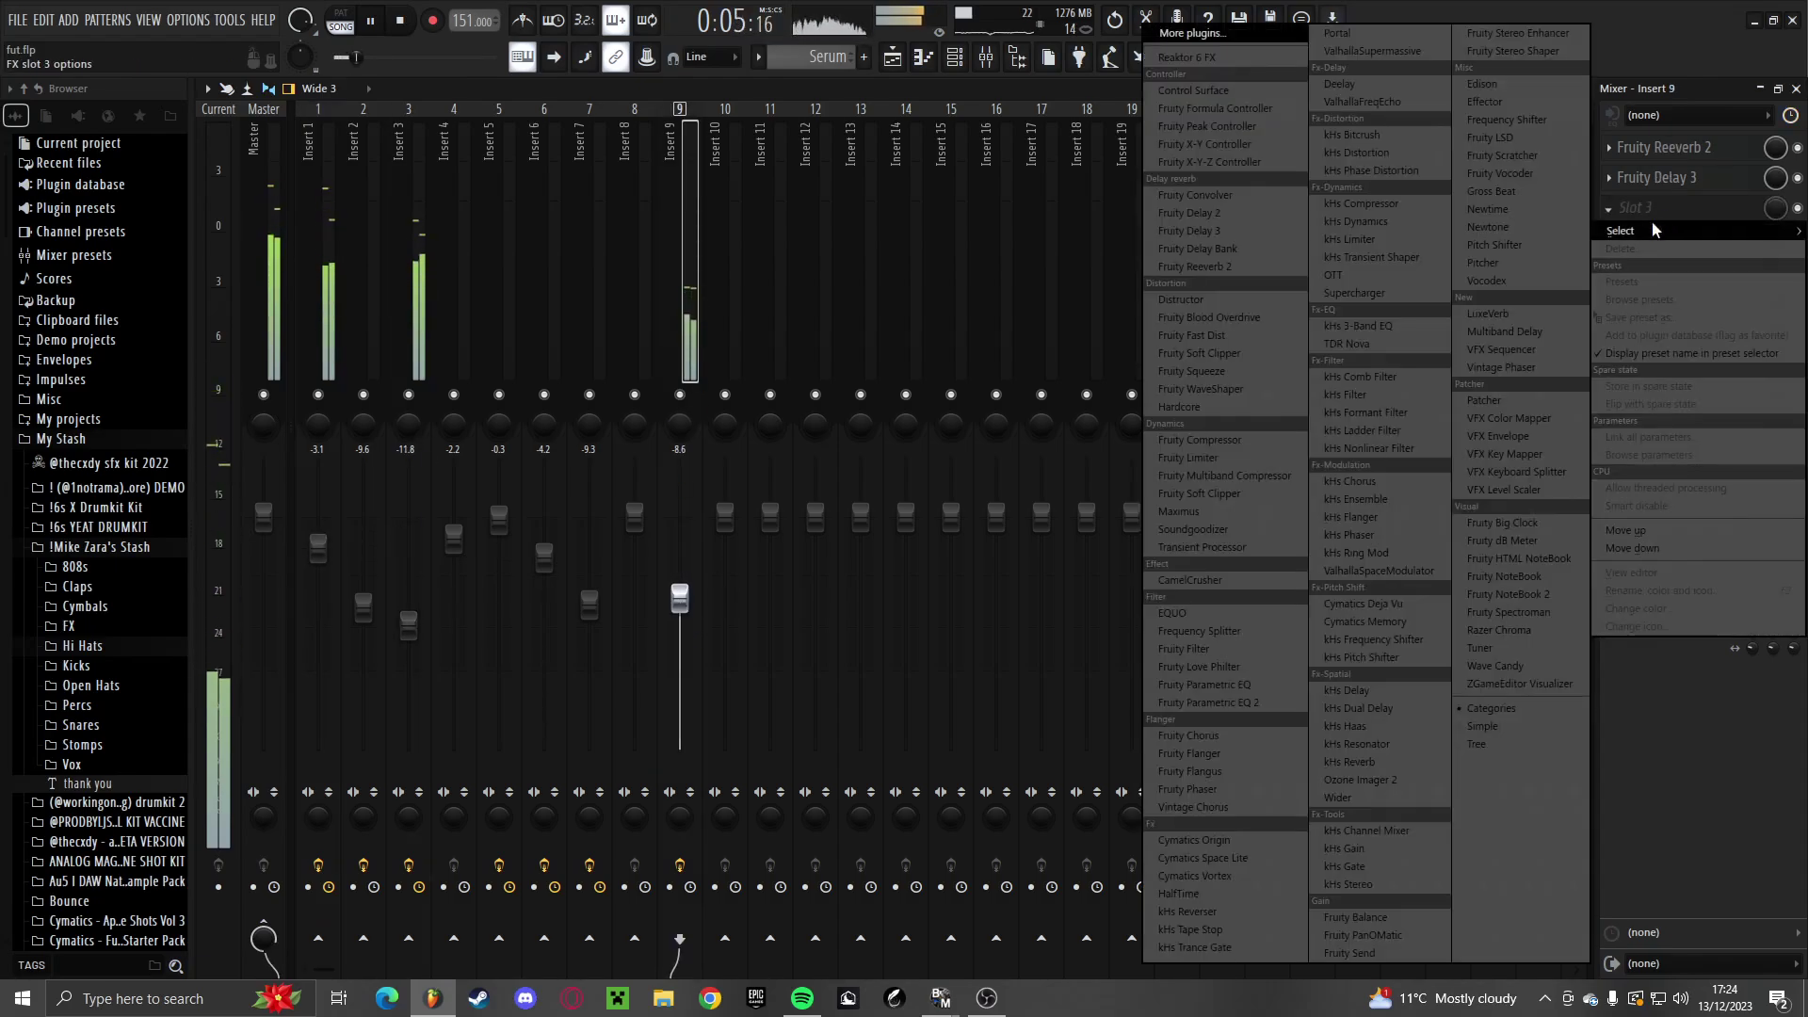
{"action": "left_click", "coordinate": [1215, 895]}
{"action": "key", "text": "space"}
{"action": "left_click_drag", "start_coordinate": [664, 322], "coordinate": [682, 320]}
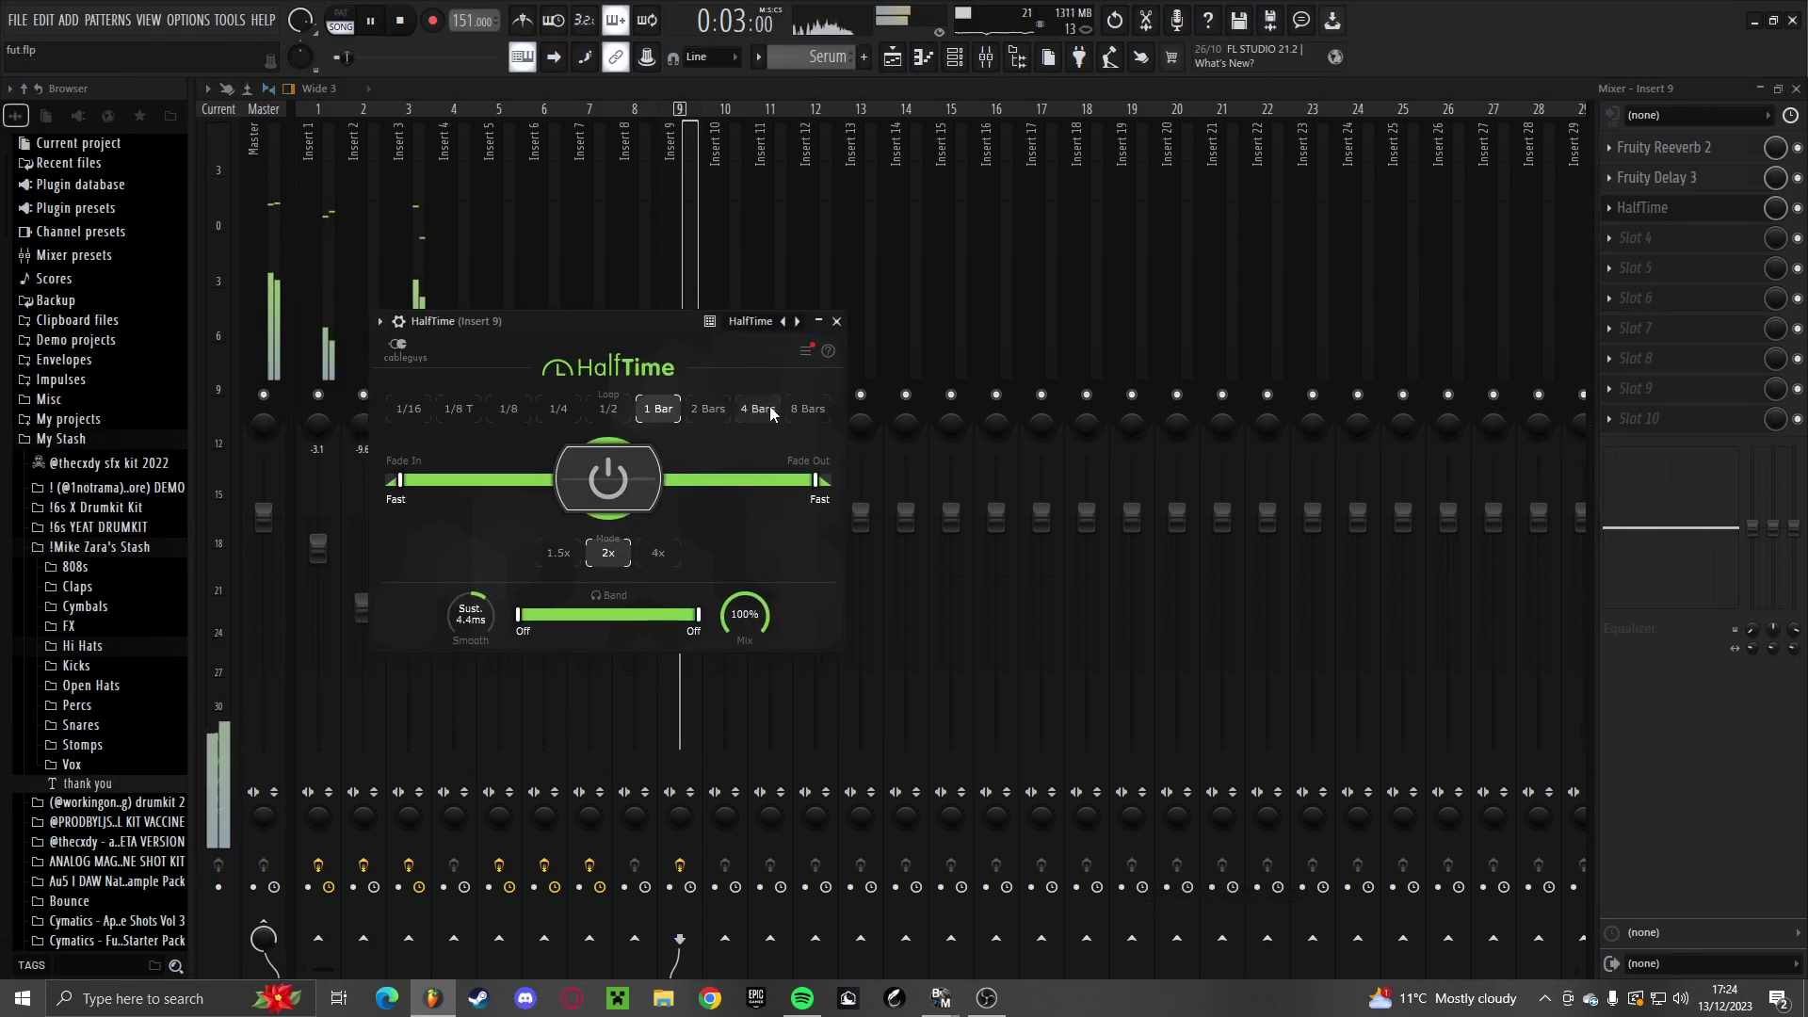
{"action": "key", "text": "Escape"}
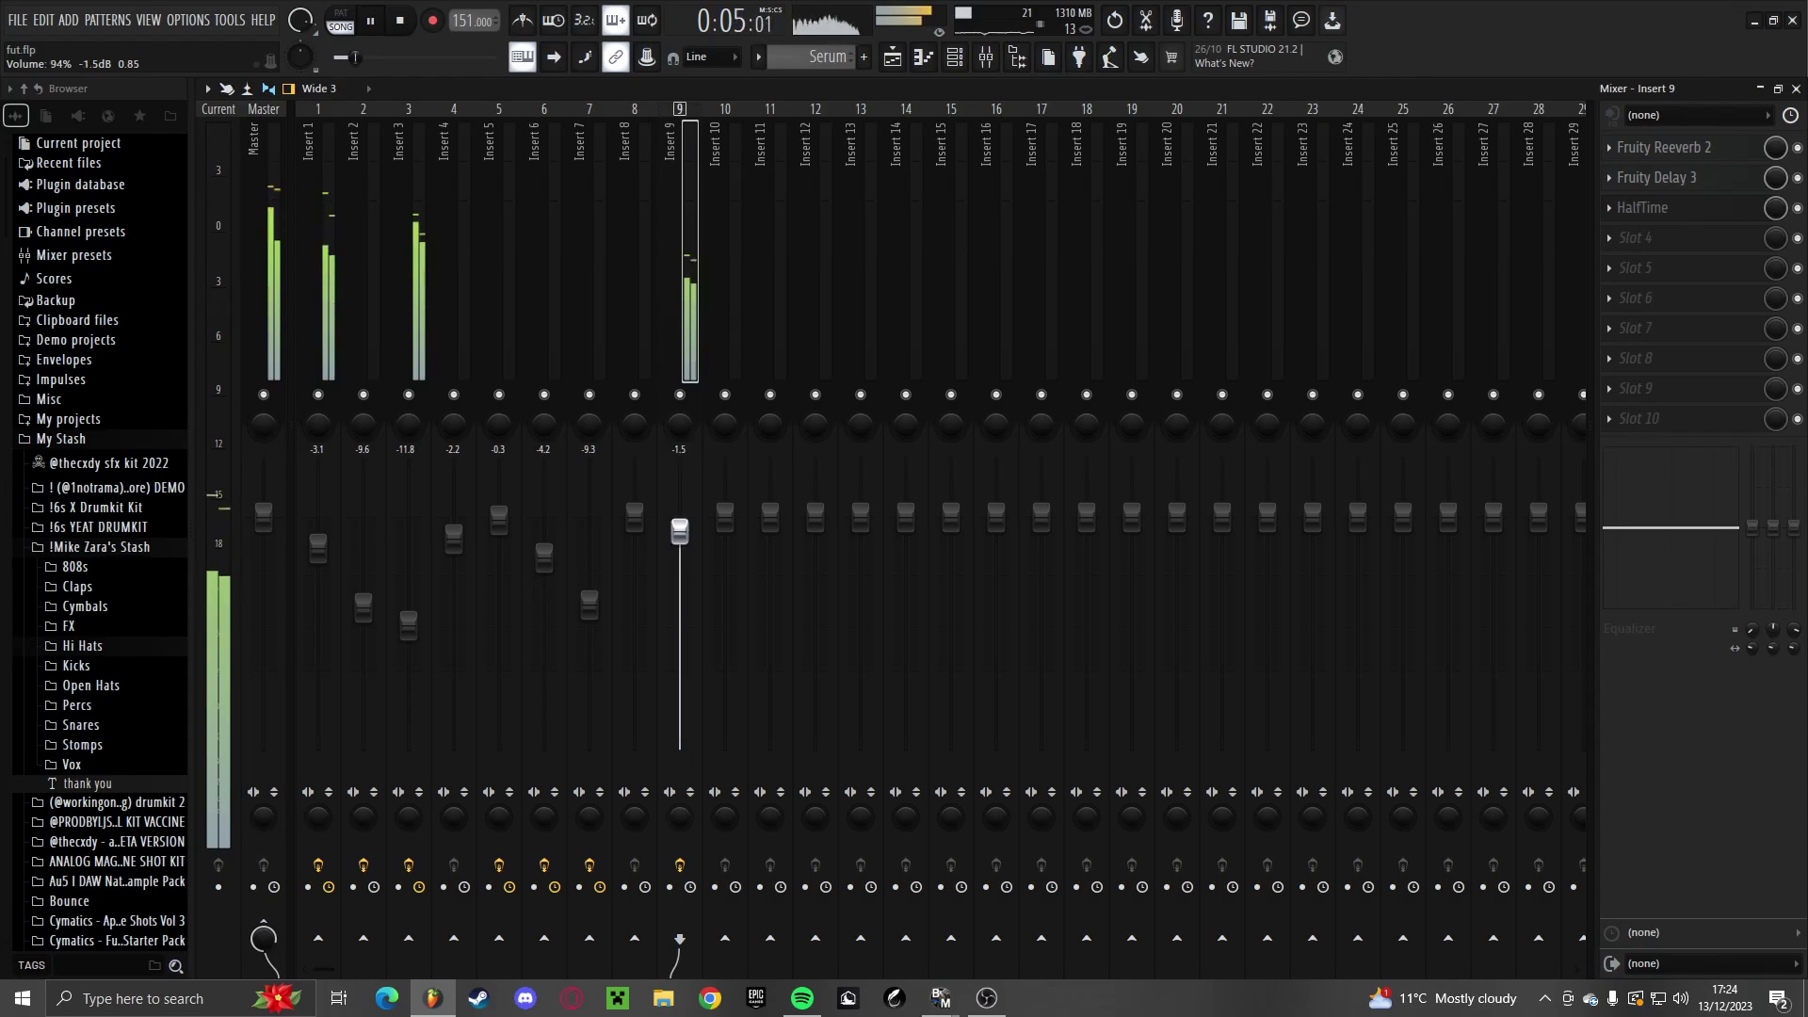
Raise the Insert 9 volume to -1.2 and return to the playlist
{"action": "left_click_drag", "start_coordinate": [680, 526], "coordinate": [698, 536]}
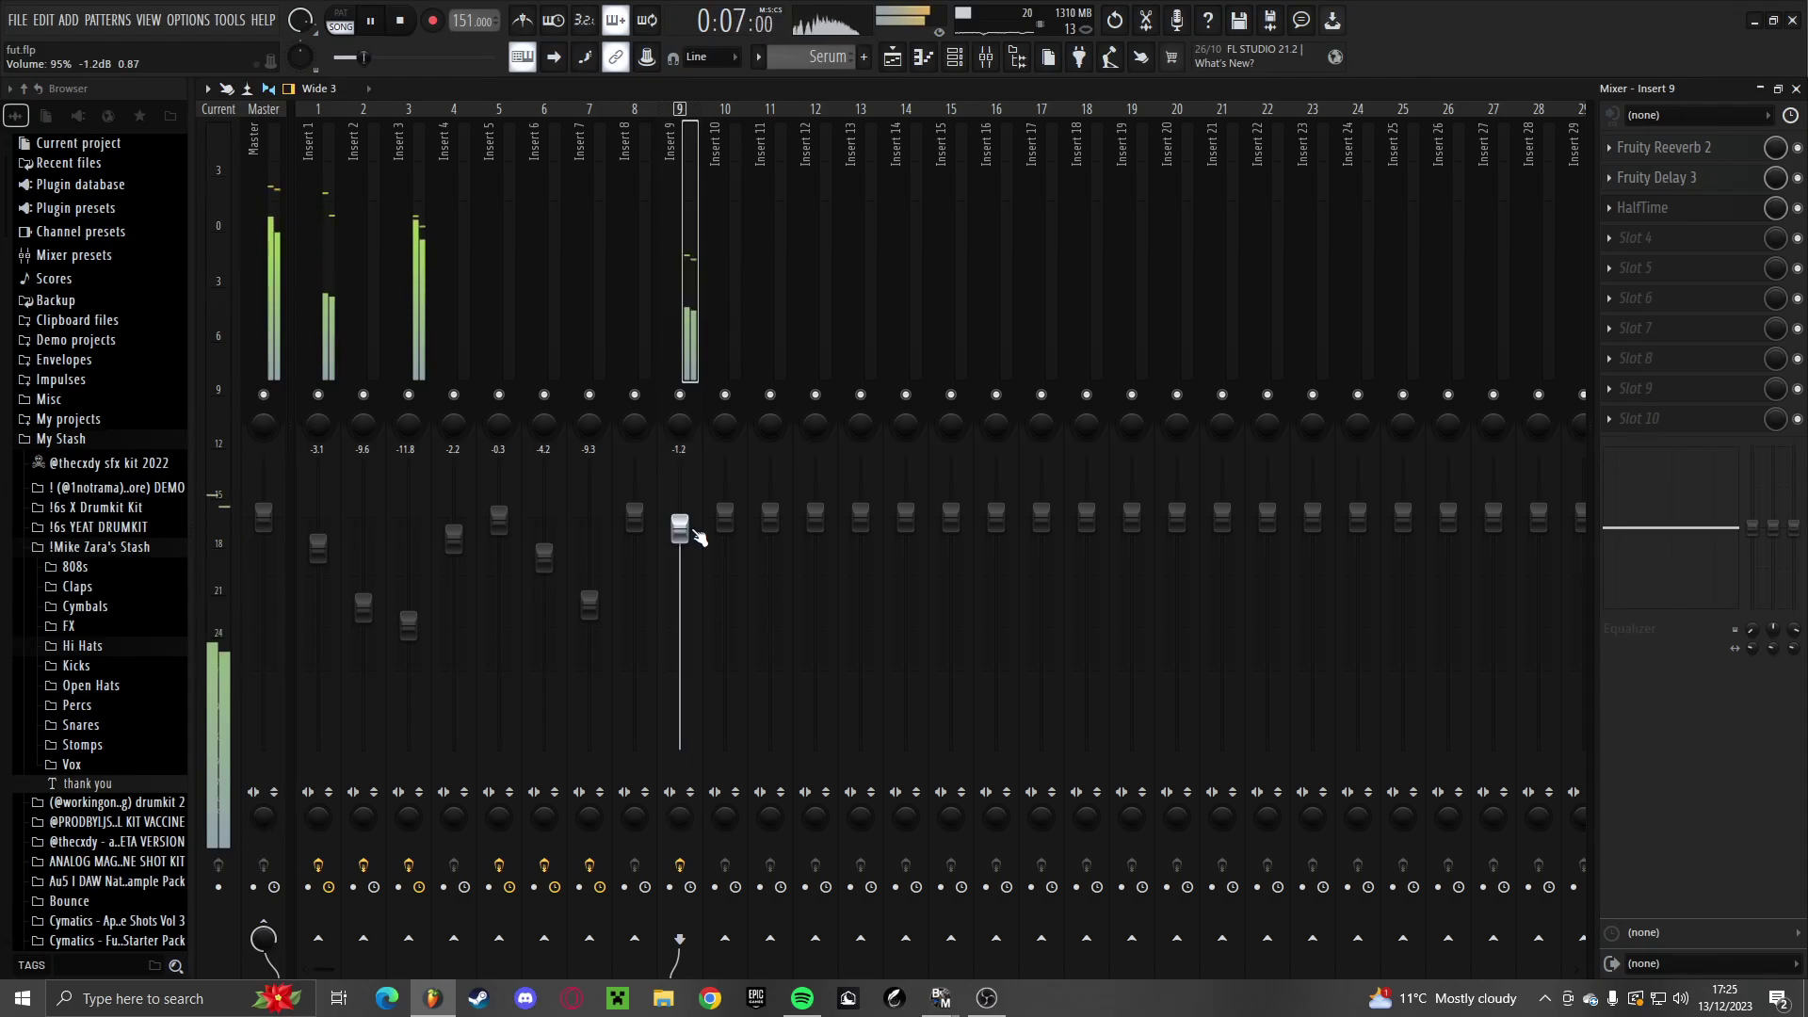
{"action": "key", "text": "Escape"}
{"action": "key", "text": "Escape"}
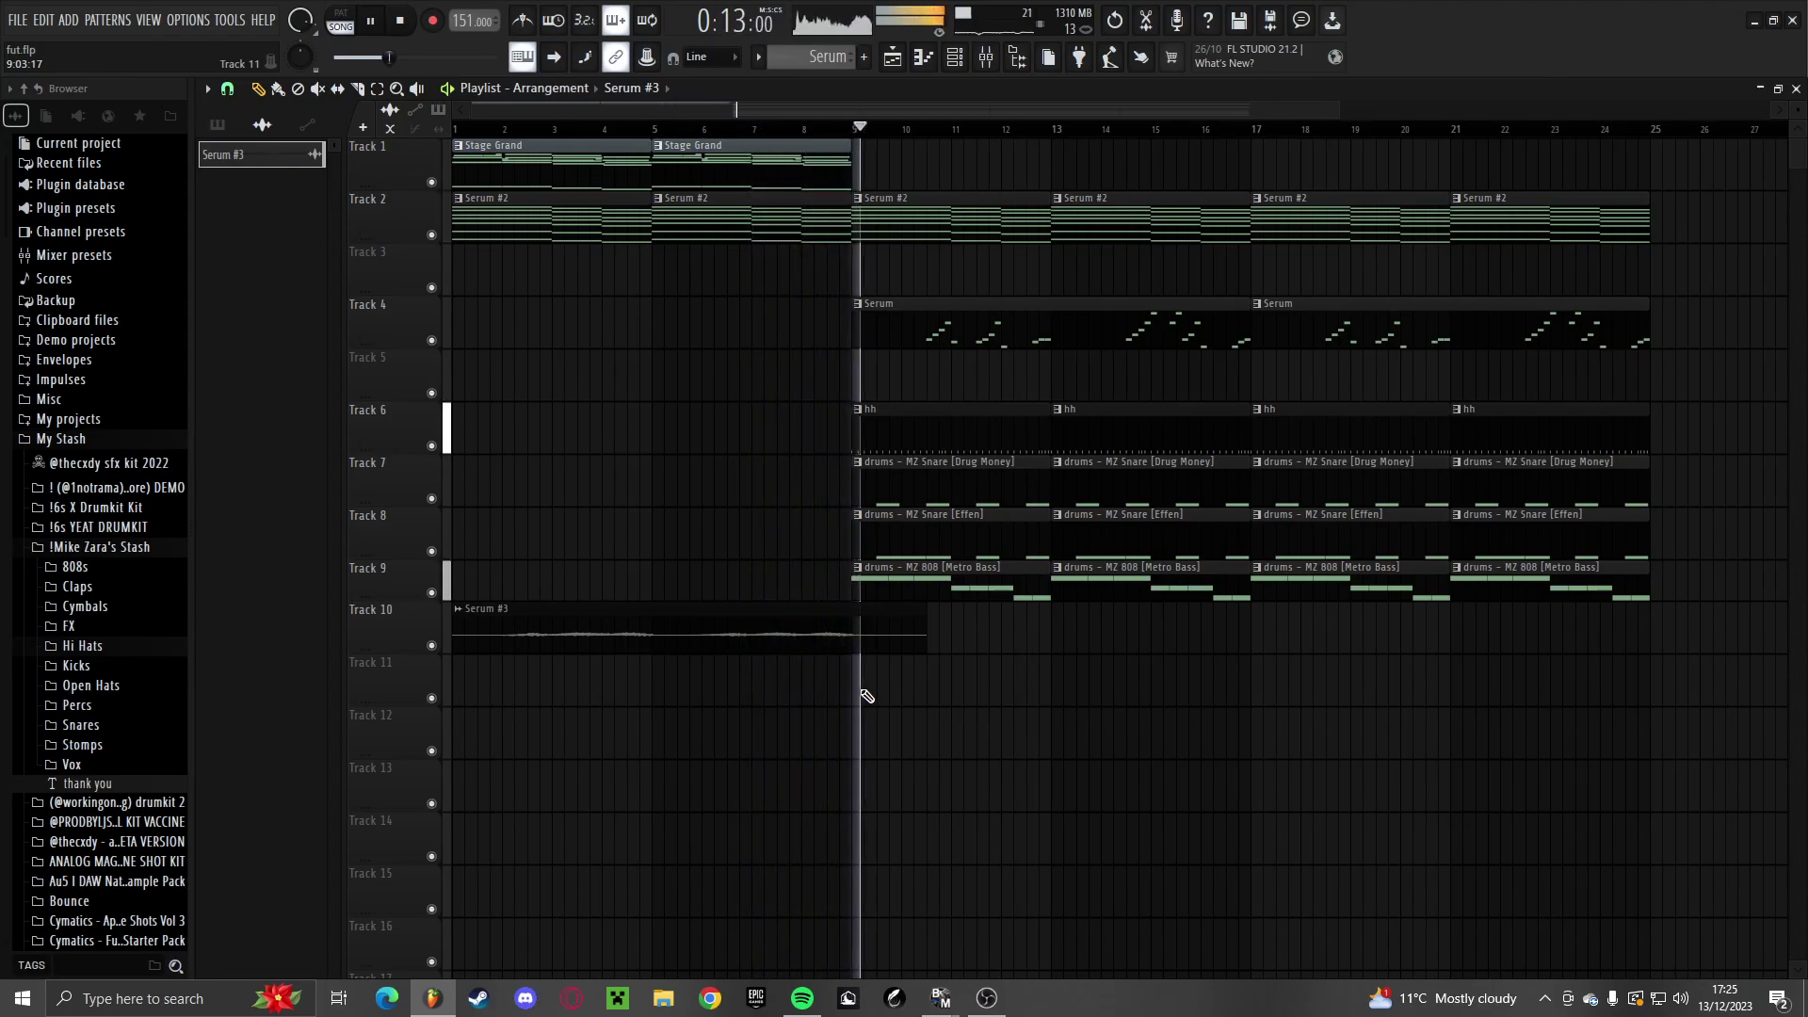
Lower the Insert 5 volume to -3.5, mute that track, and raise the Insert 6 volume to -1.5
{"action": "left_click", "coordinate": [999, 61]}
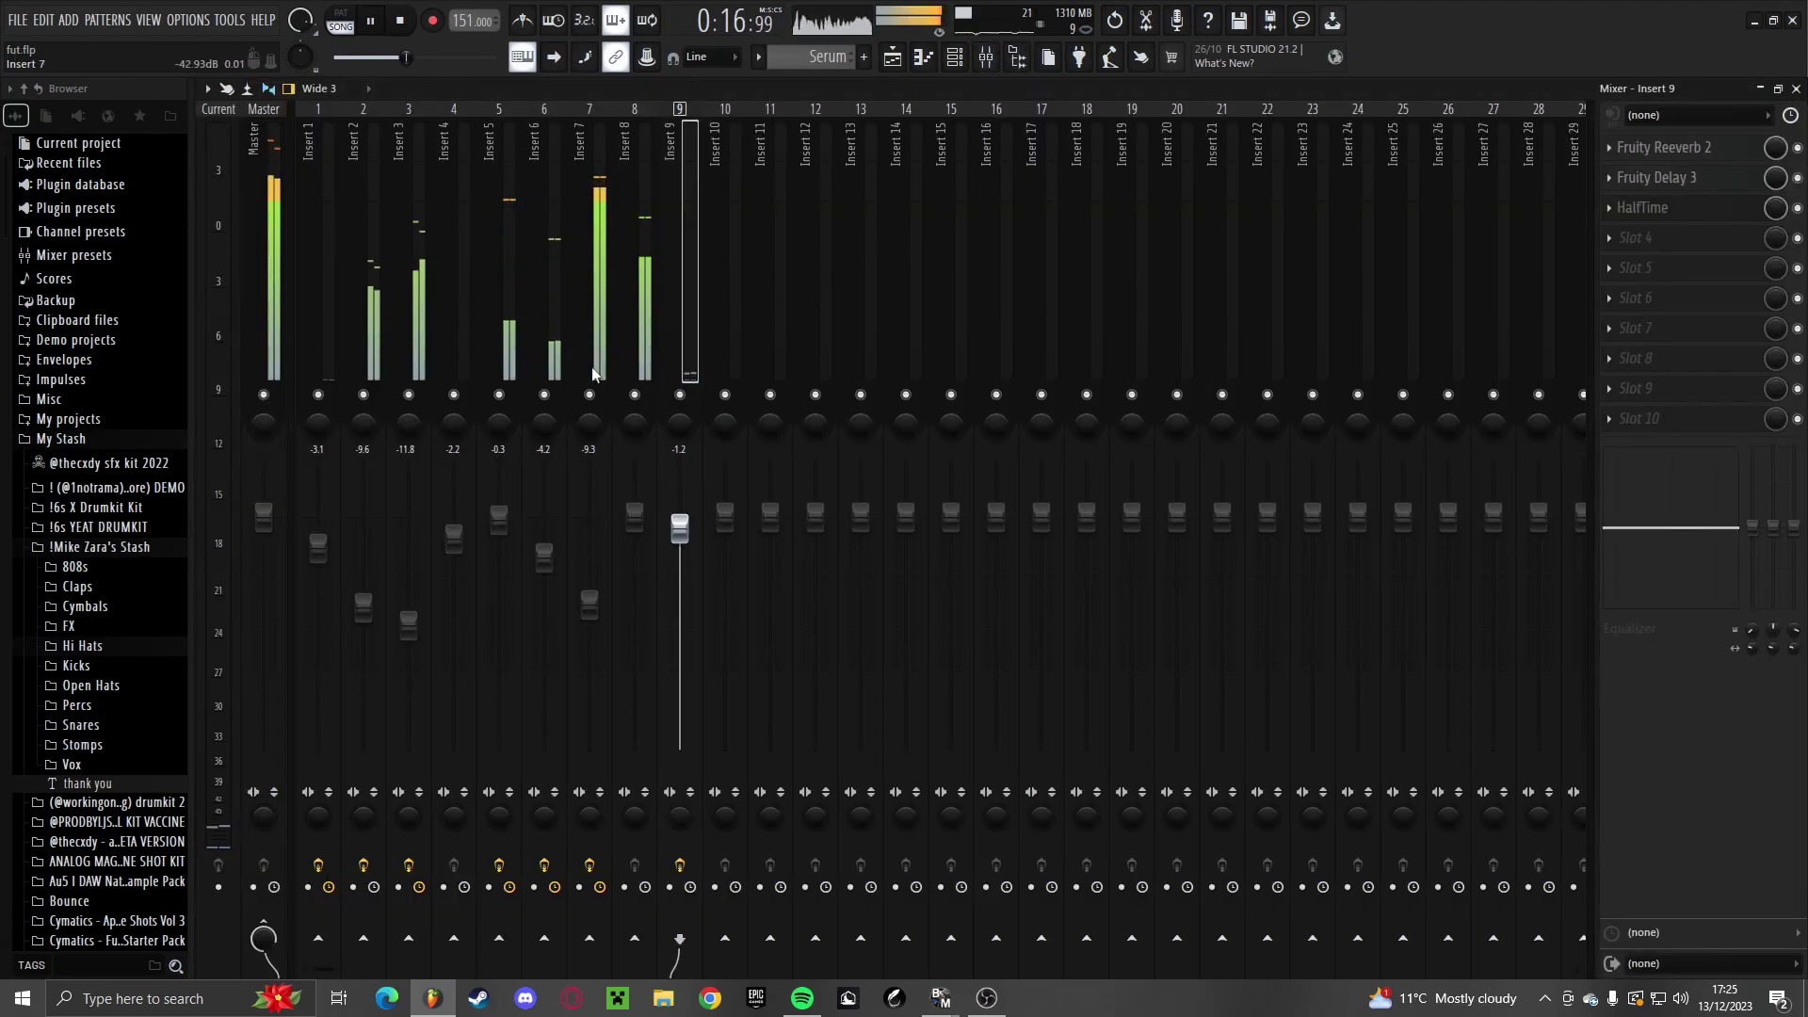
{"action": "mouse_move", "coordinate": [500, 520]}
{"action": "left_mouse_down"}
{"action": "mouse_move", "coordinate": [545, 574]}
{"action": "mouse_move", "coordinate": [503, 552]}
{"action": "left_mouse_up"}
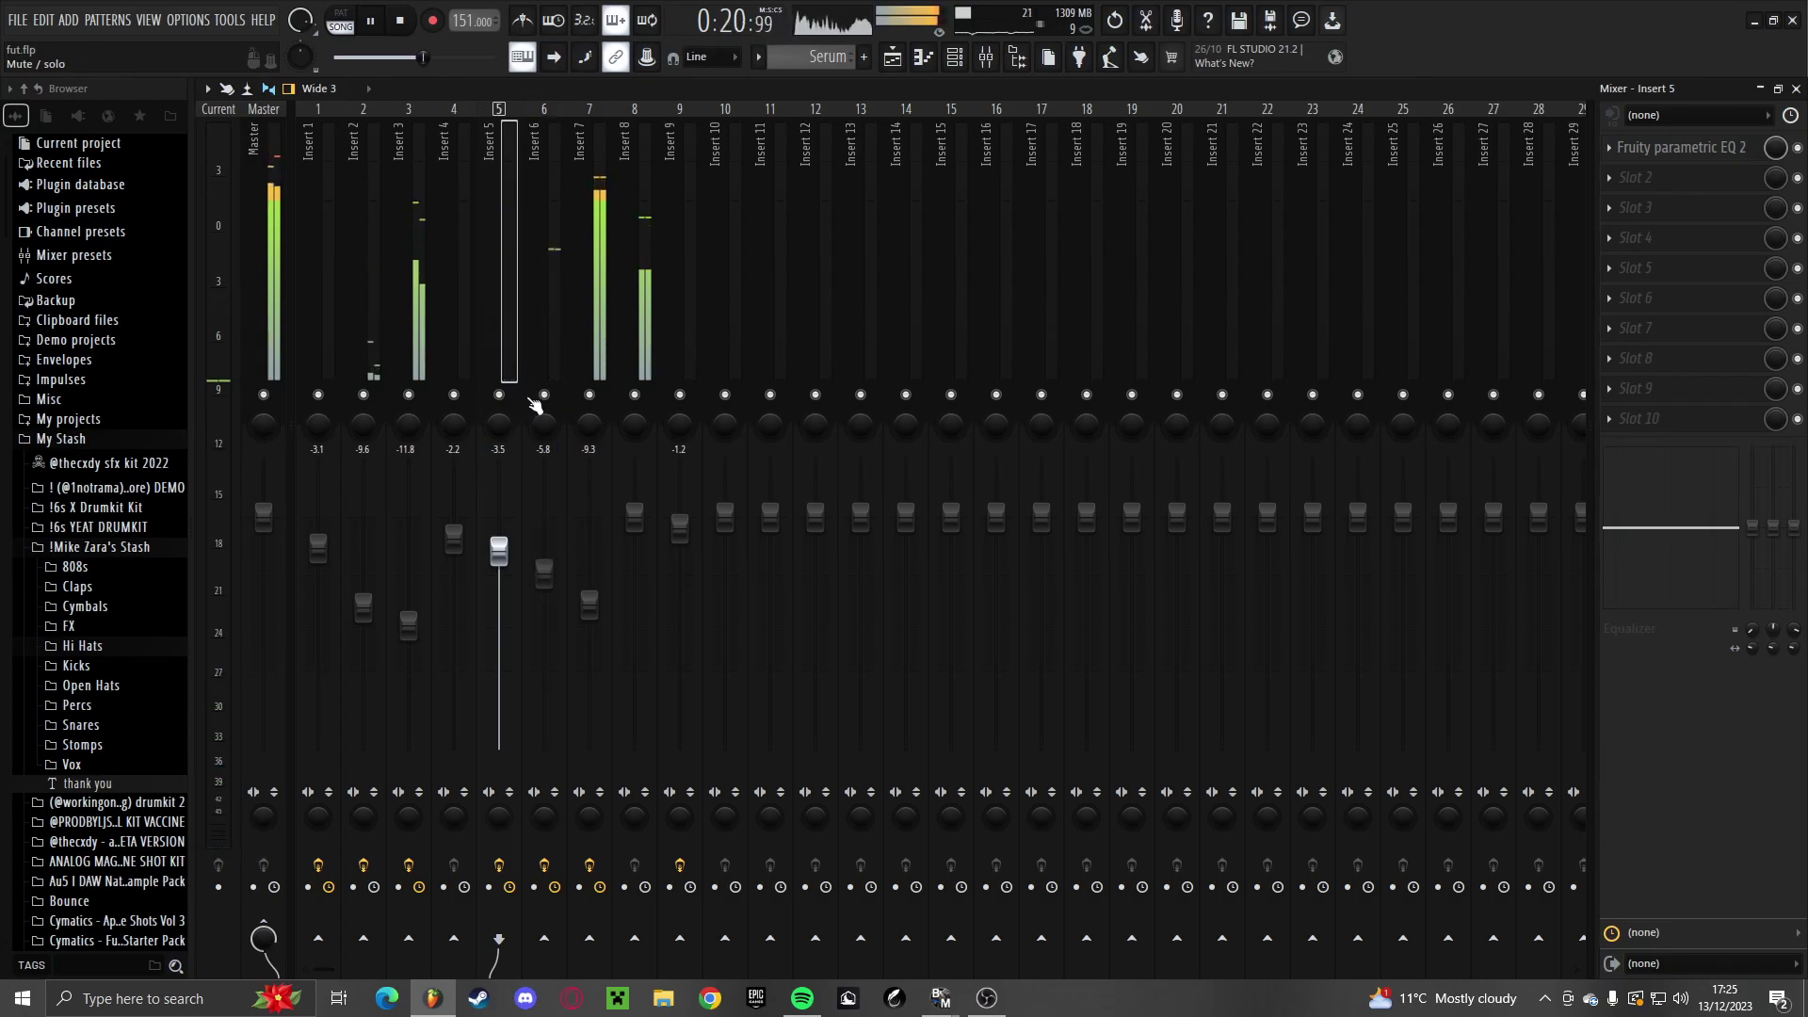
{"action": "left_click", "coordinate": [500, 396]}
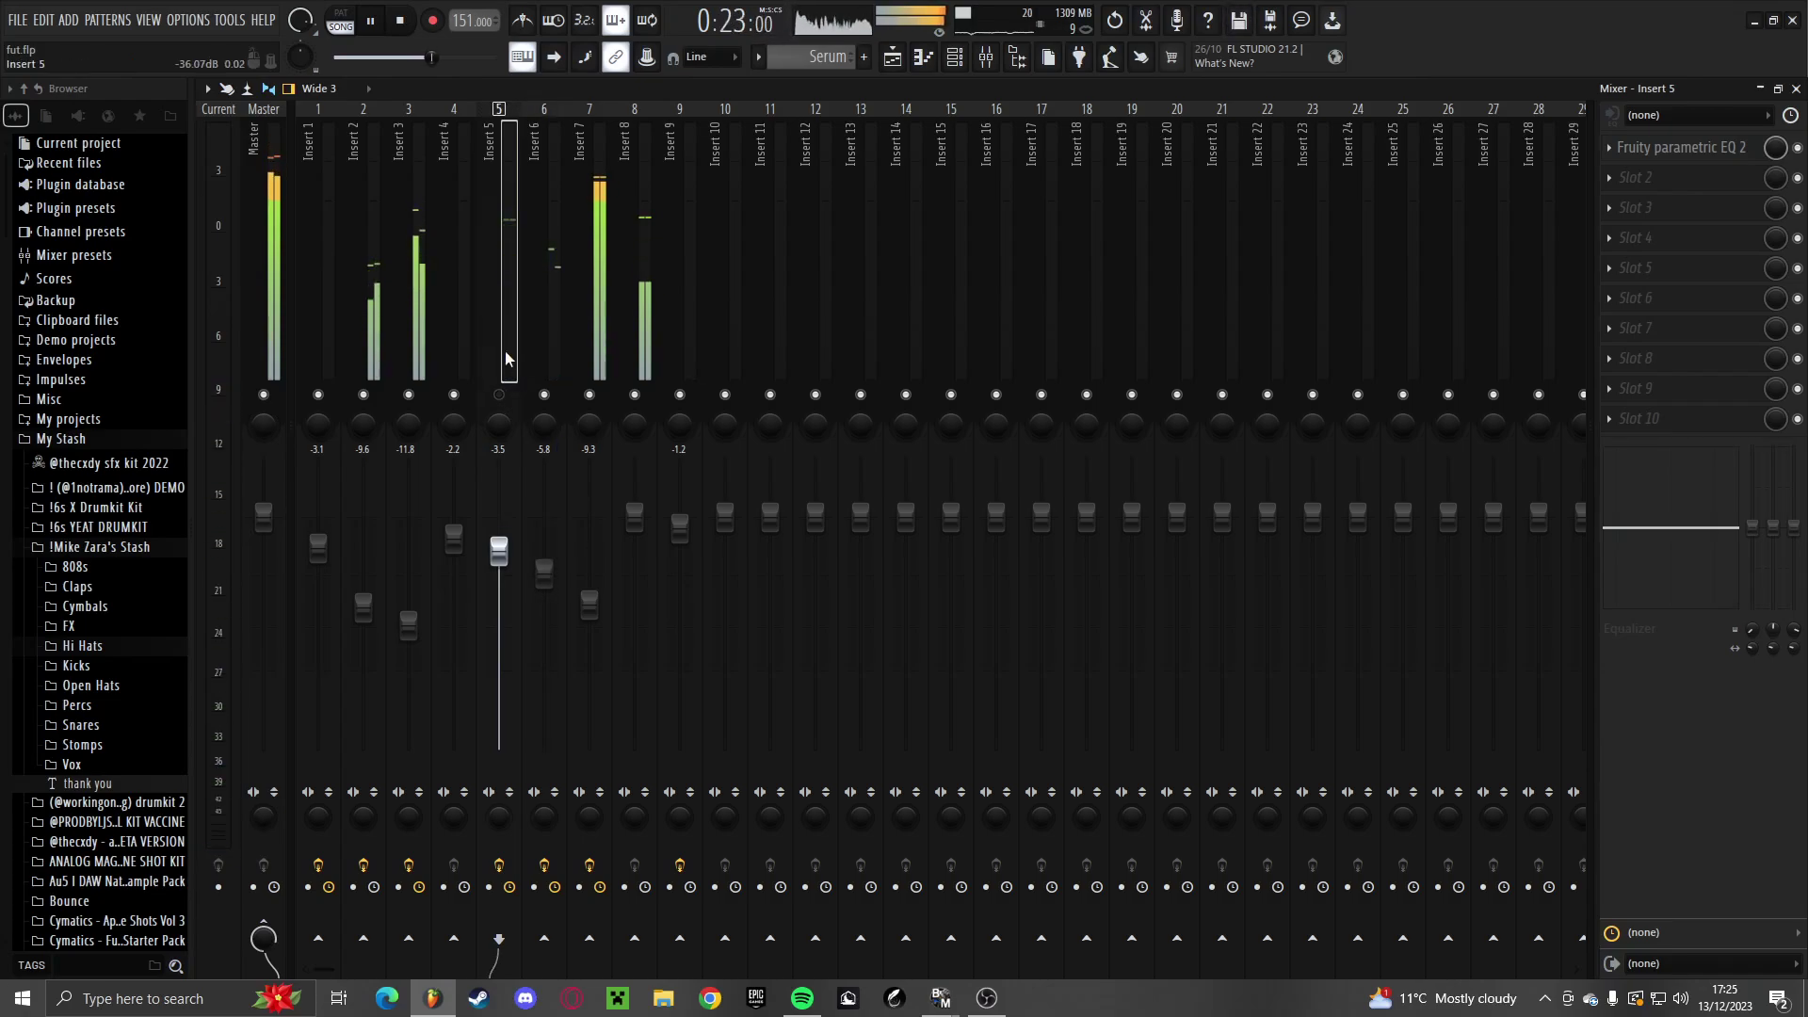
{"action": "left_click_drag", "start_coordinate": [546, 575], "coordinate": [547, 536]}
{"action": "key", "text": "F5"}
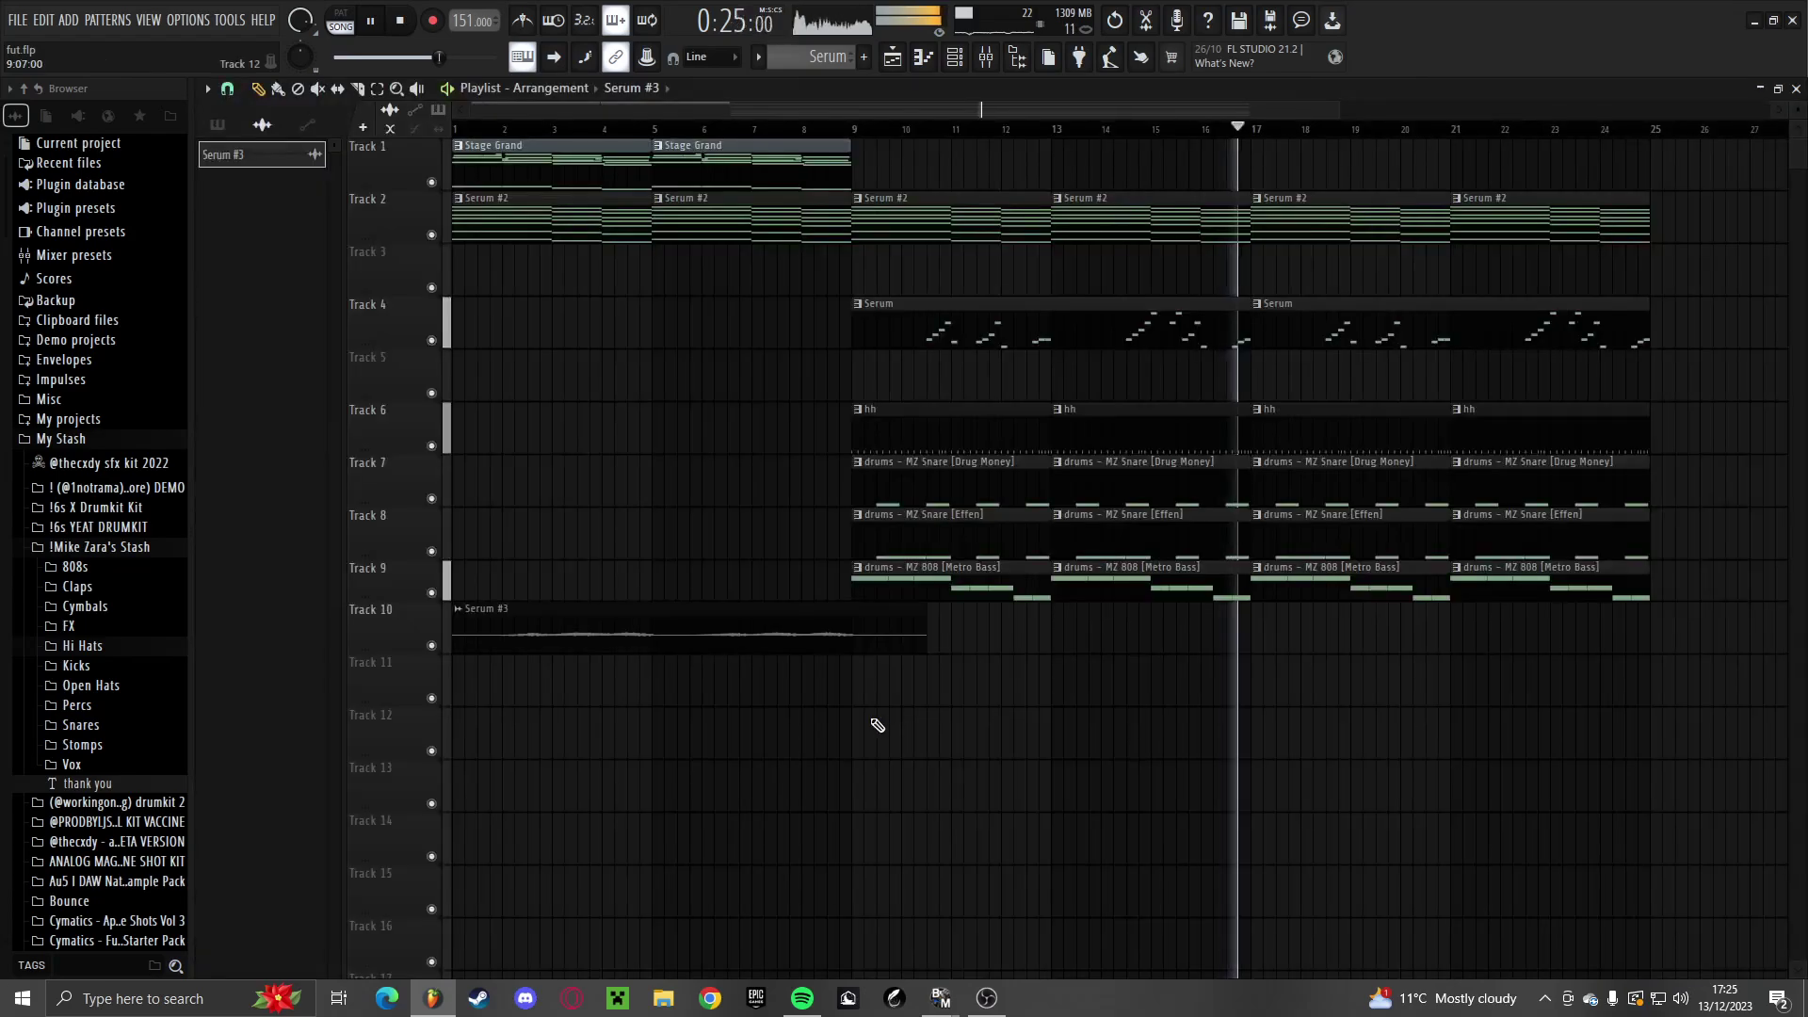
Undo the mistaken clip deletion and delete all the MZ Snare [Drug Money] clips from Track 7
{"action": "scroll", "coordinate": [761, 627], "scroll_direction": "up", "scroll_amount": 2}
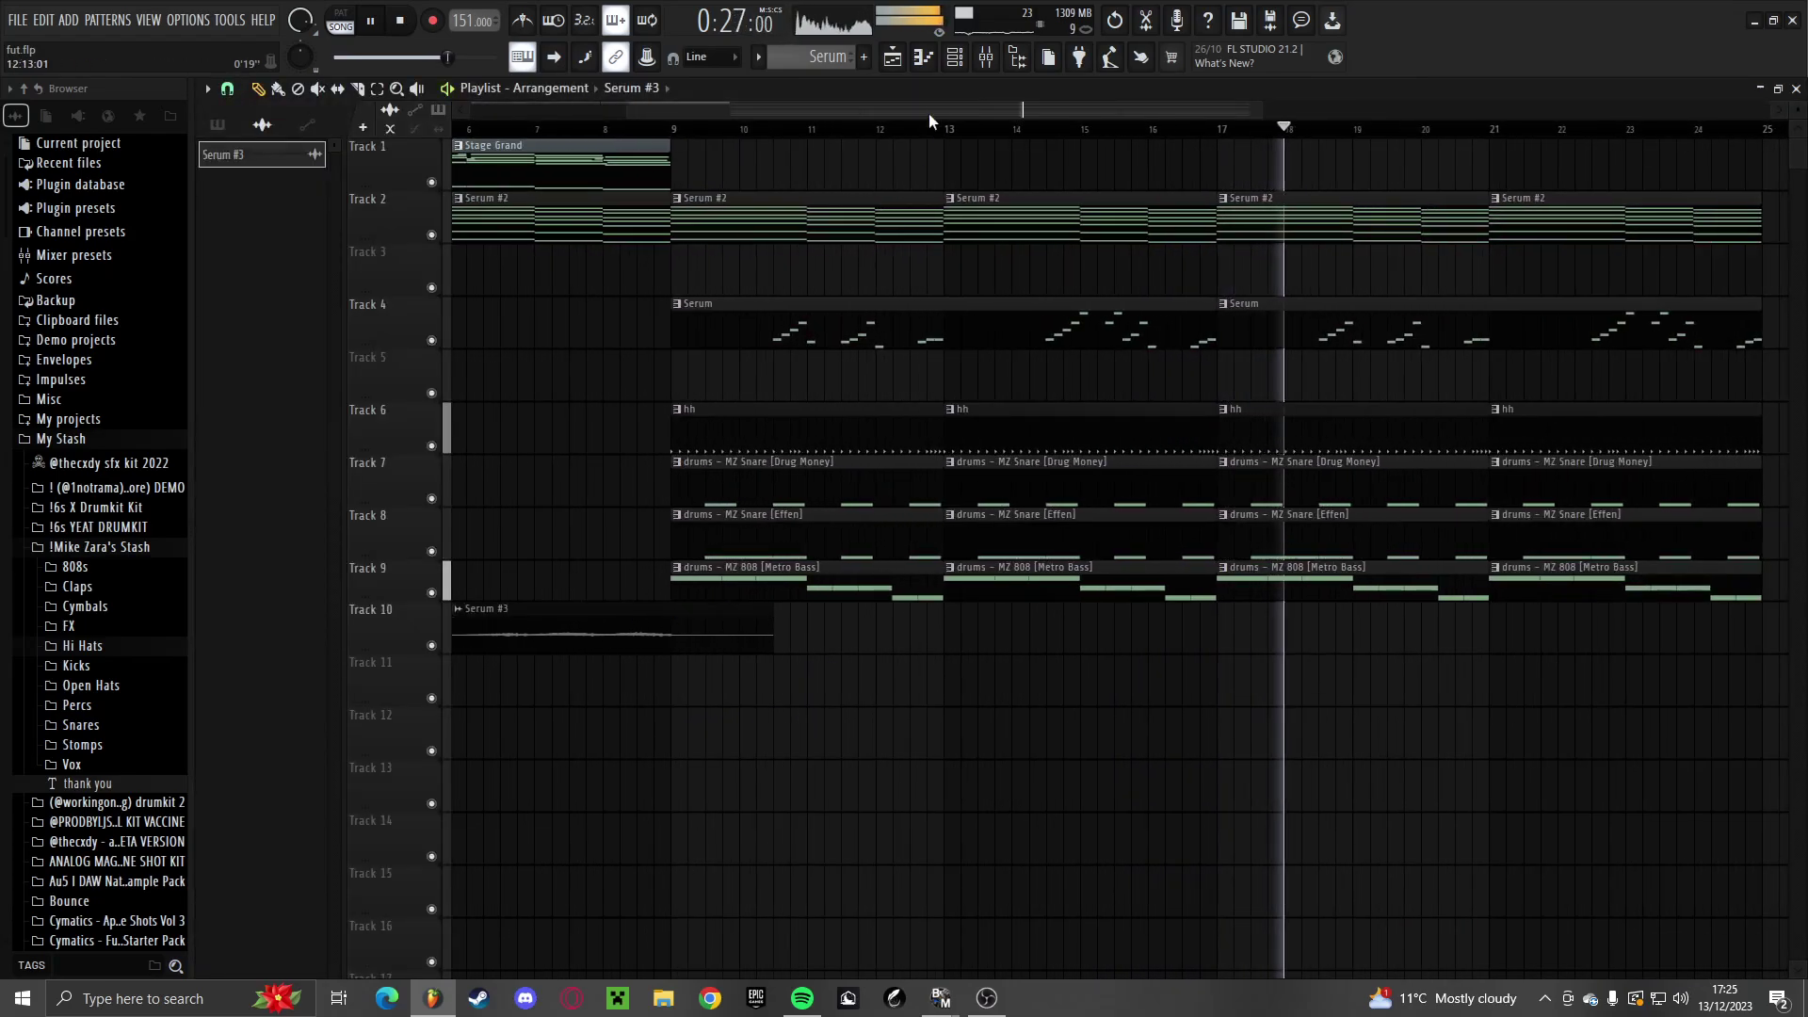
{"action": "left_click", "coordinate": [1001, 56]}
{"action": "left_click", "coordinate": [1004, 57]}
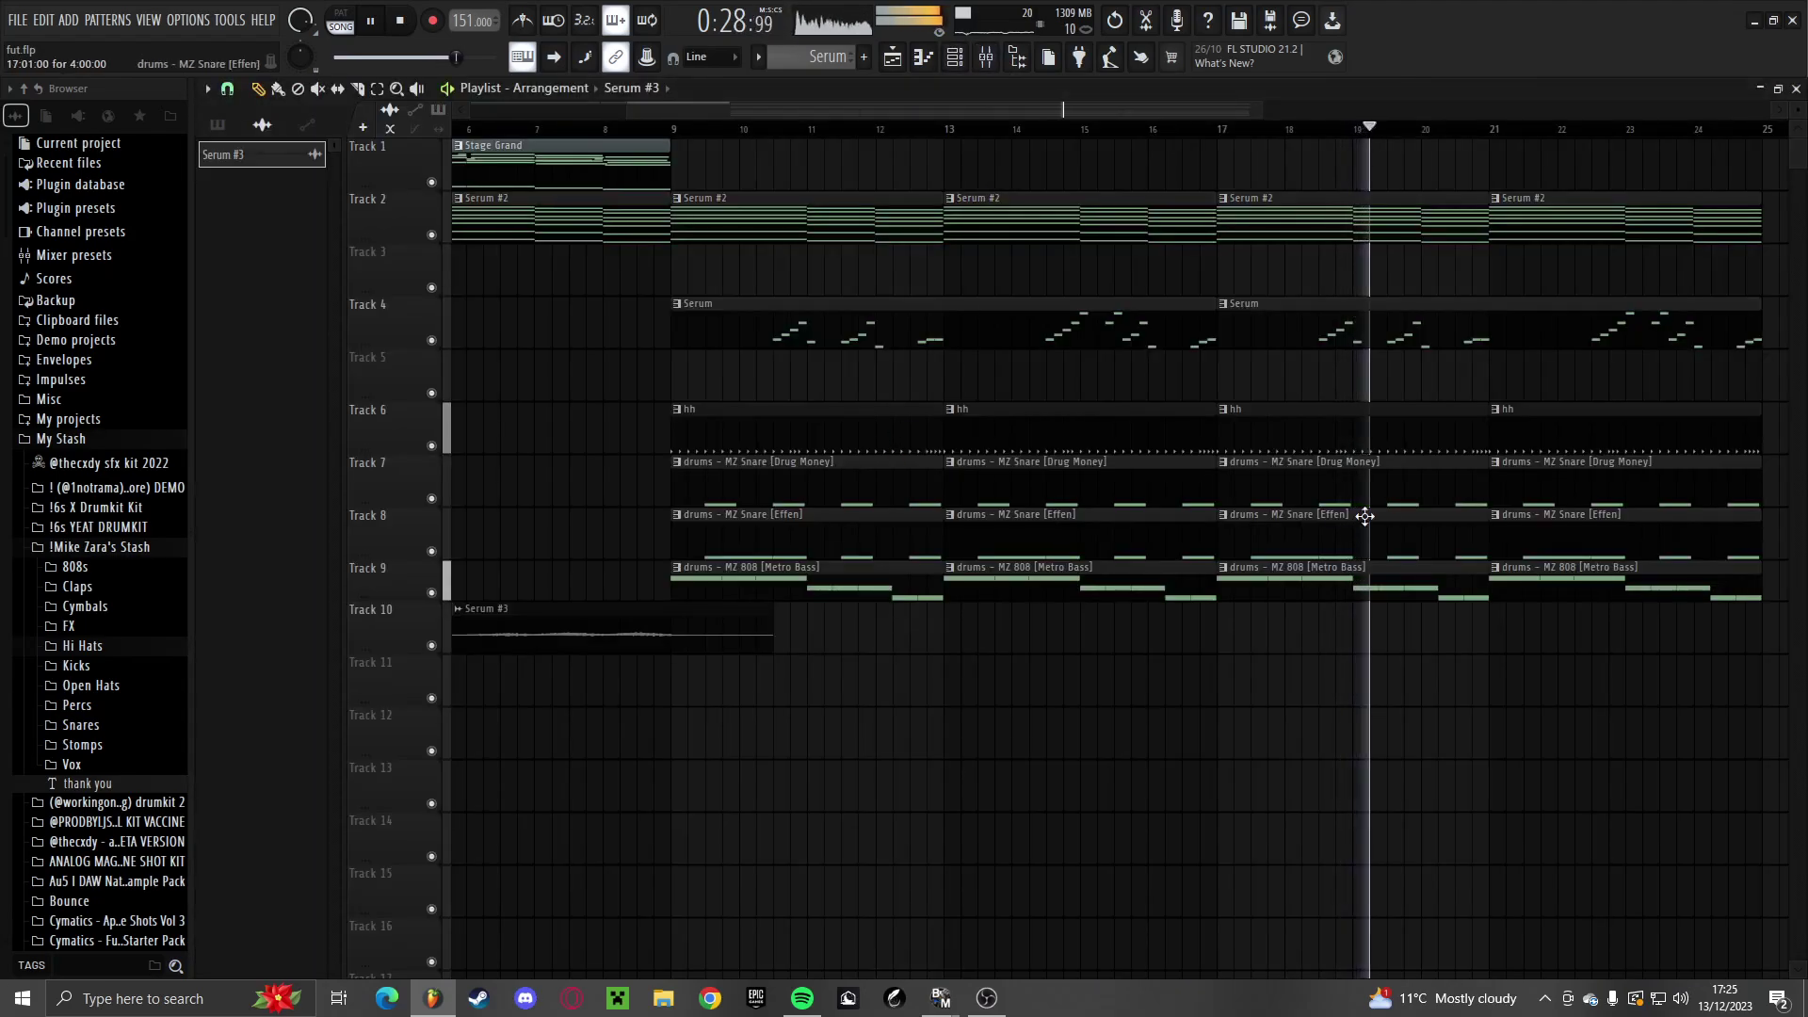
{"action": "key", "text": "ctrl+z"}
{"action": "right_click", "coordinate": [1353, 488]}
{"action": "right_click", "coordinate": [1024, 491]}
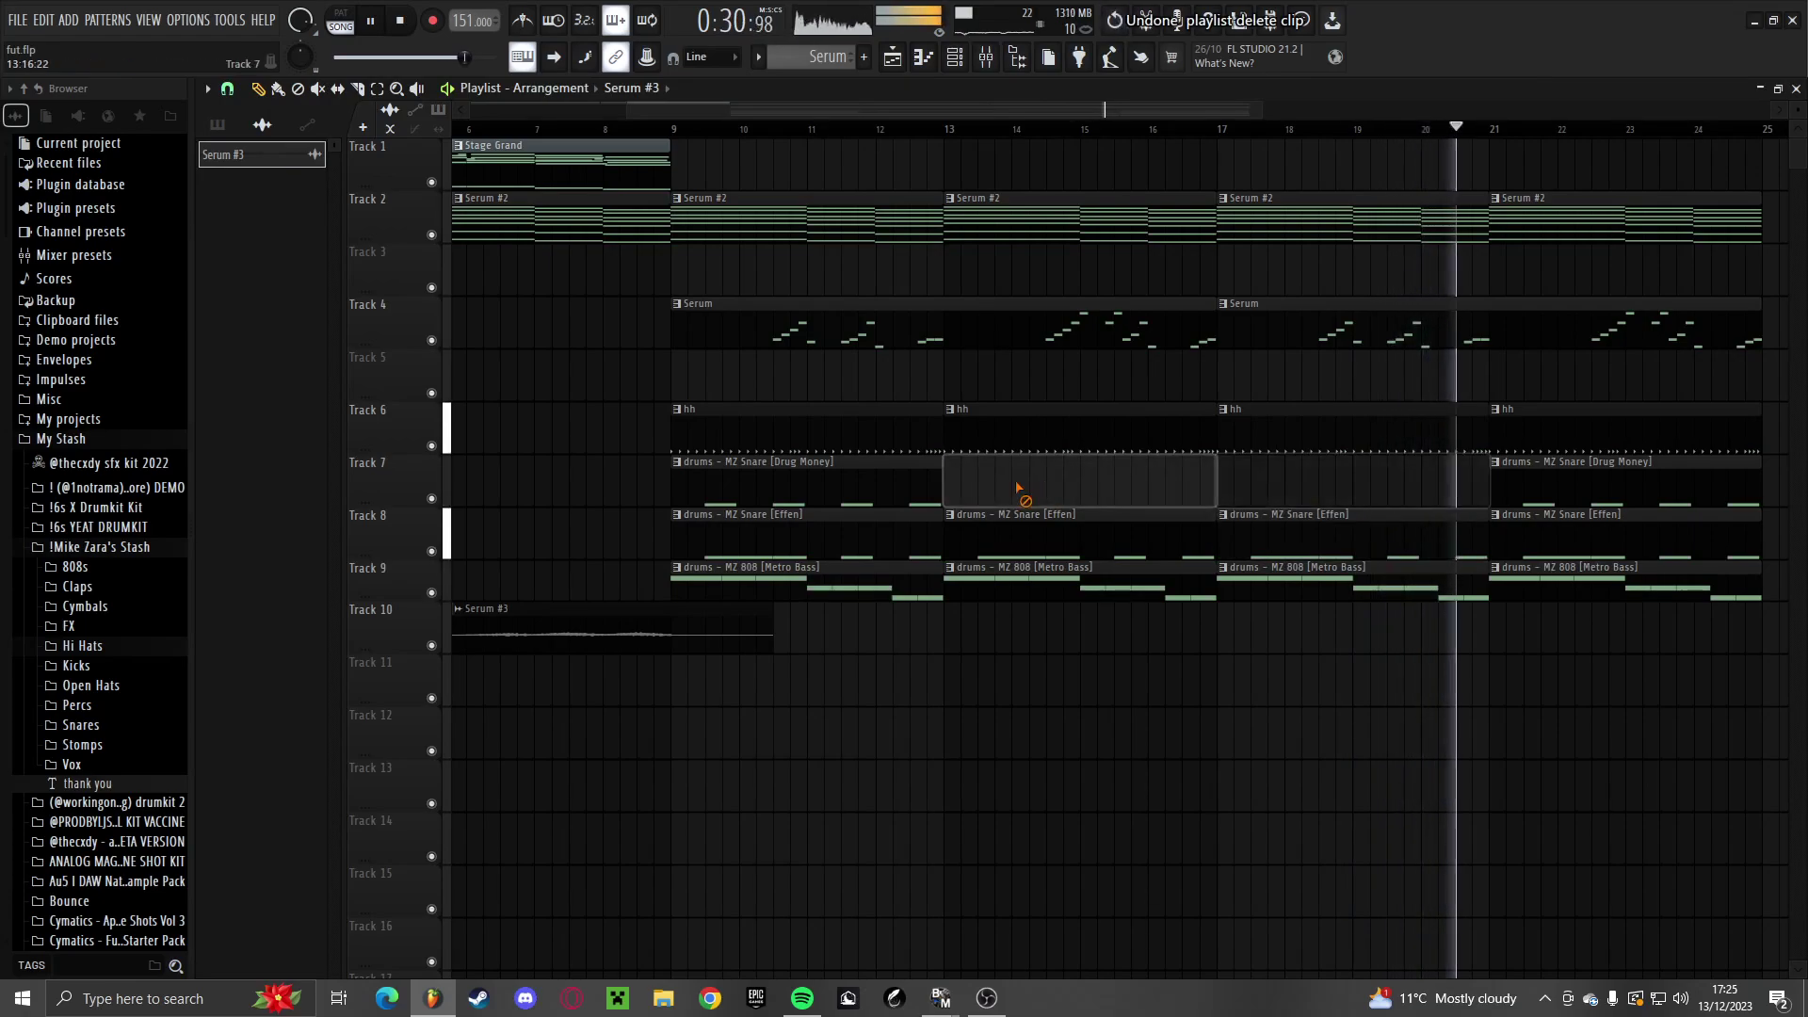
{"action": "right_click", "coordinate": [848, 491]}
{"action": "right_click", "coordinate": [1566, 481]}
Duplicate the clips spanning bars 9 to 24 on Tracks 2 to 9 so the copies start at bar 25
{"action": "scroll", "coordinate": [1112, 574], "scroll_direction": "down", "scroll_amount": 3}
{"action": "left_click_drag", "start_coordinate": [1366, 593], "coordinate": [793, 235]}
{"action": "key", "text": "ctrl+b"}
{"action": "scroll", "coordinate": [1055, 679], "scroll_direction": "down", "scroll_amount": 2}
{"action": "left_click", "coordinate": [1073, 707], "text": "ctrl"}
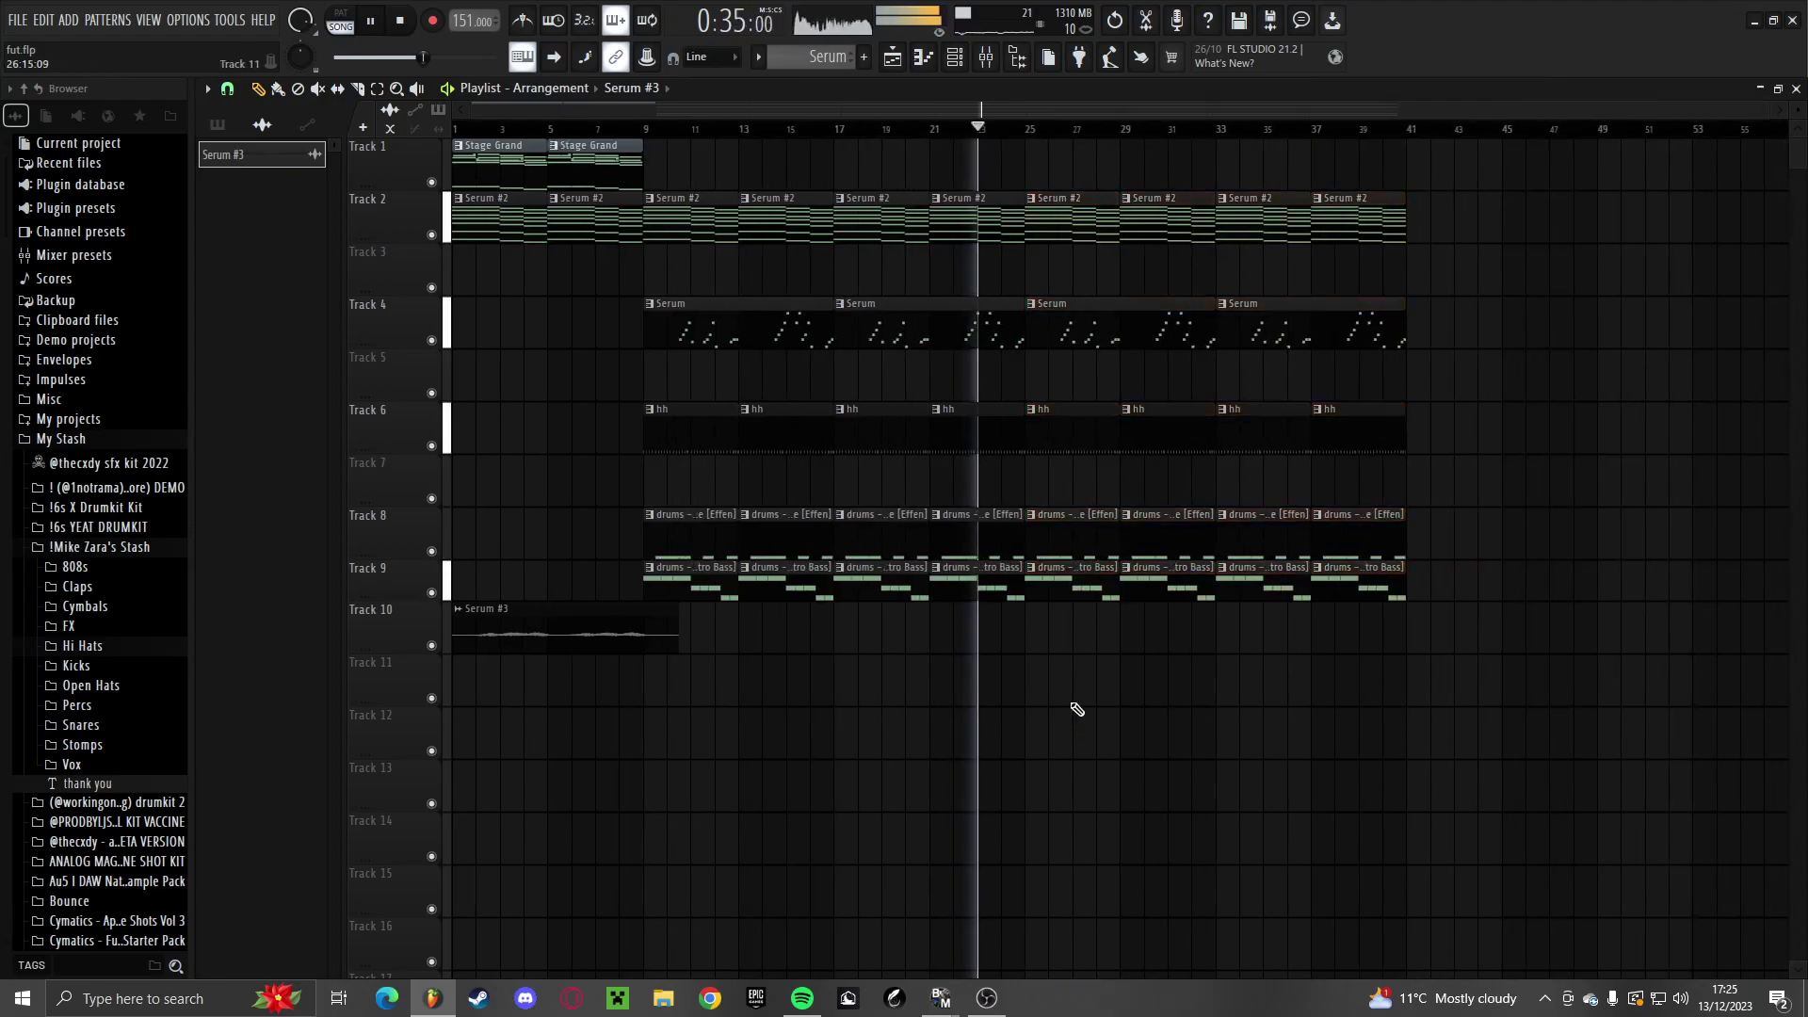
Collapse the expanded drum kit folder and start song playback from bar 25
{"action": "left_click", "coordinate": [174, 556]}
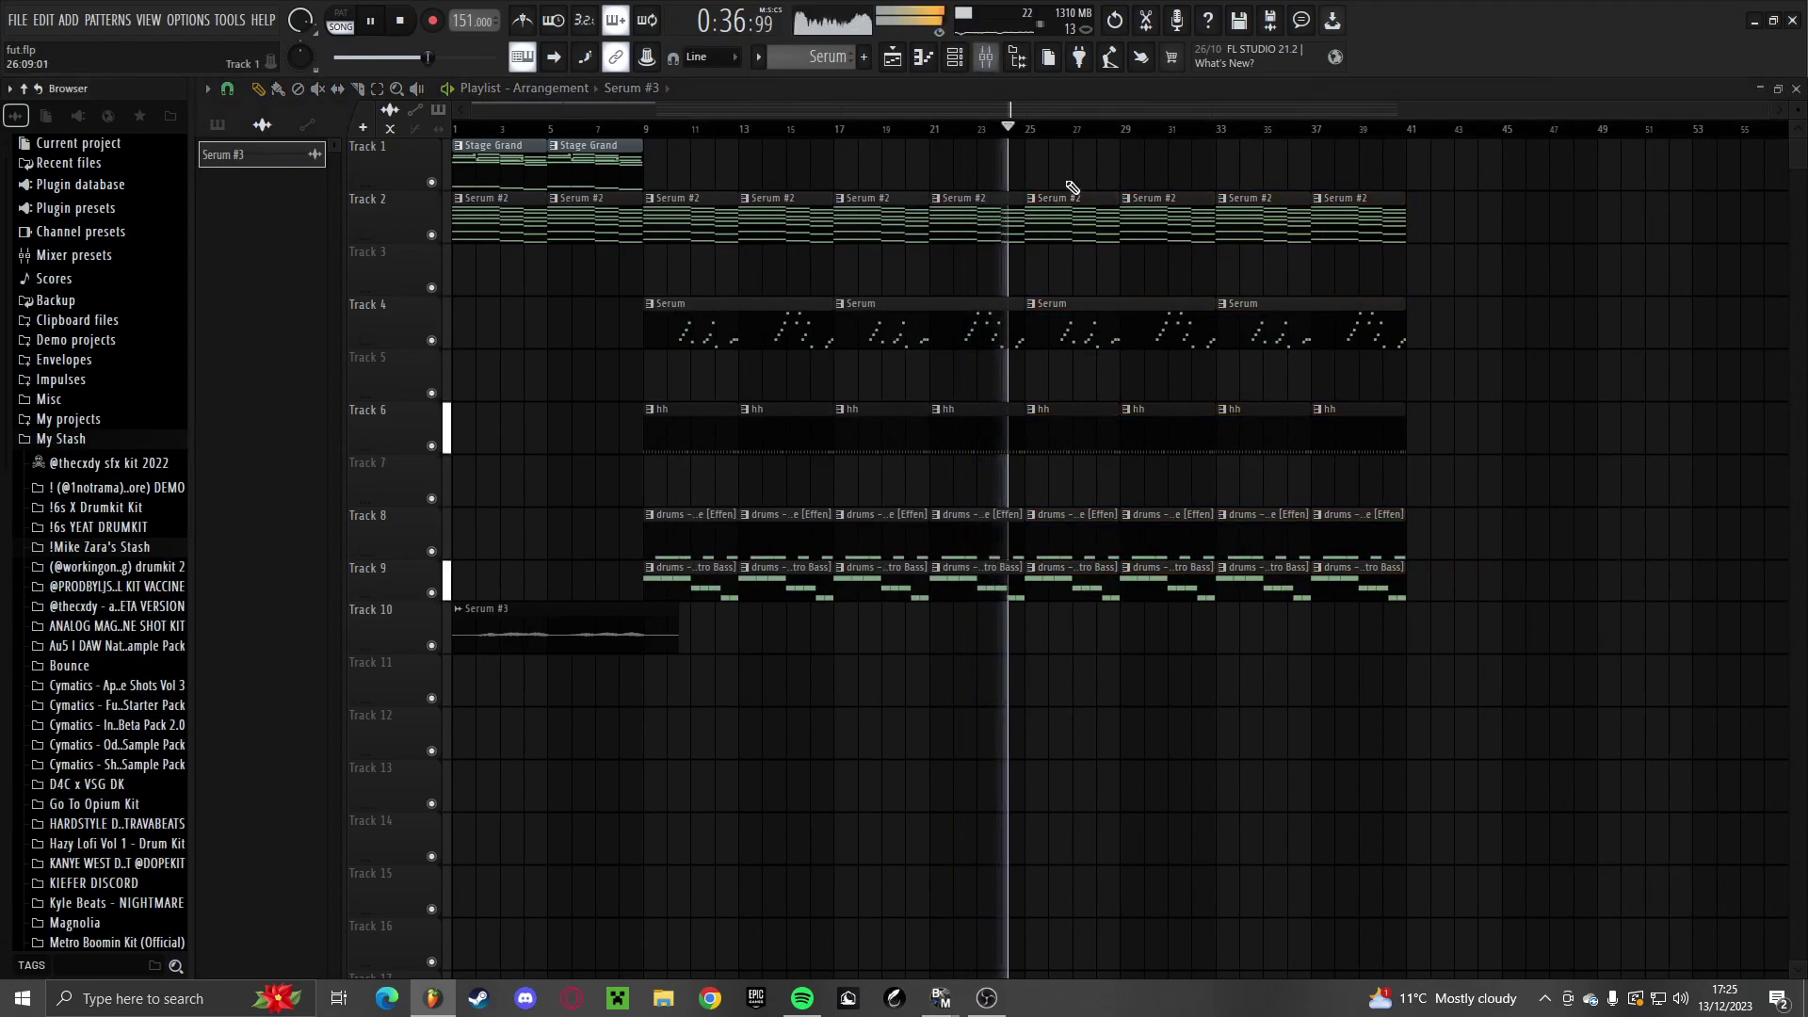
{"action": "scroll", "coordinate": [1102, 508], "scroll_direction": "up", "scroll_amount": 4}
{"action": "key", "text": "space"}
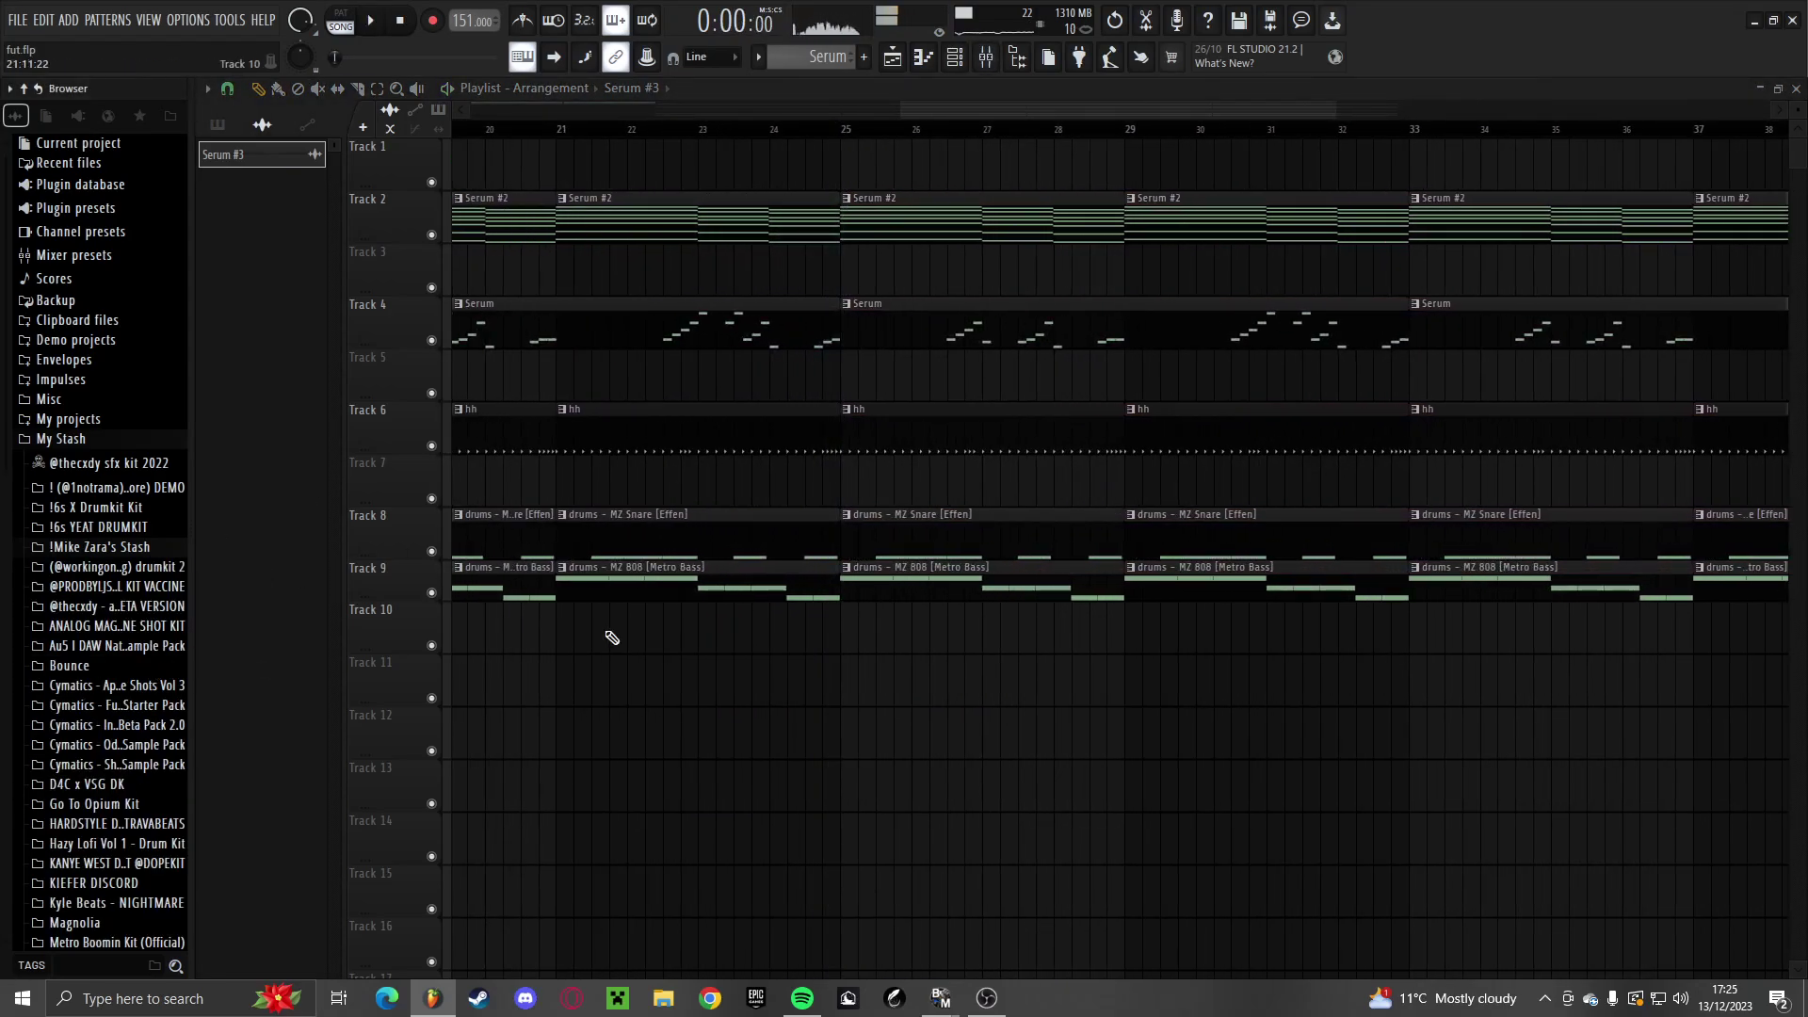
{"action": "left_click", "coordinate": [841, 130]}
{"action": "key", "text": "space"}
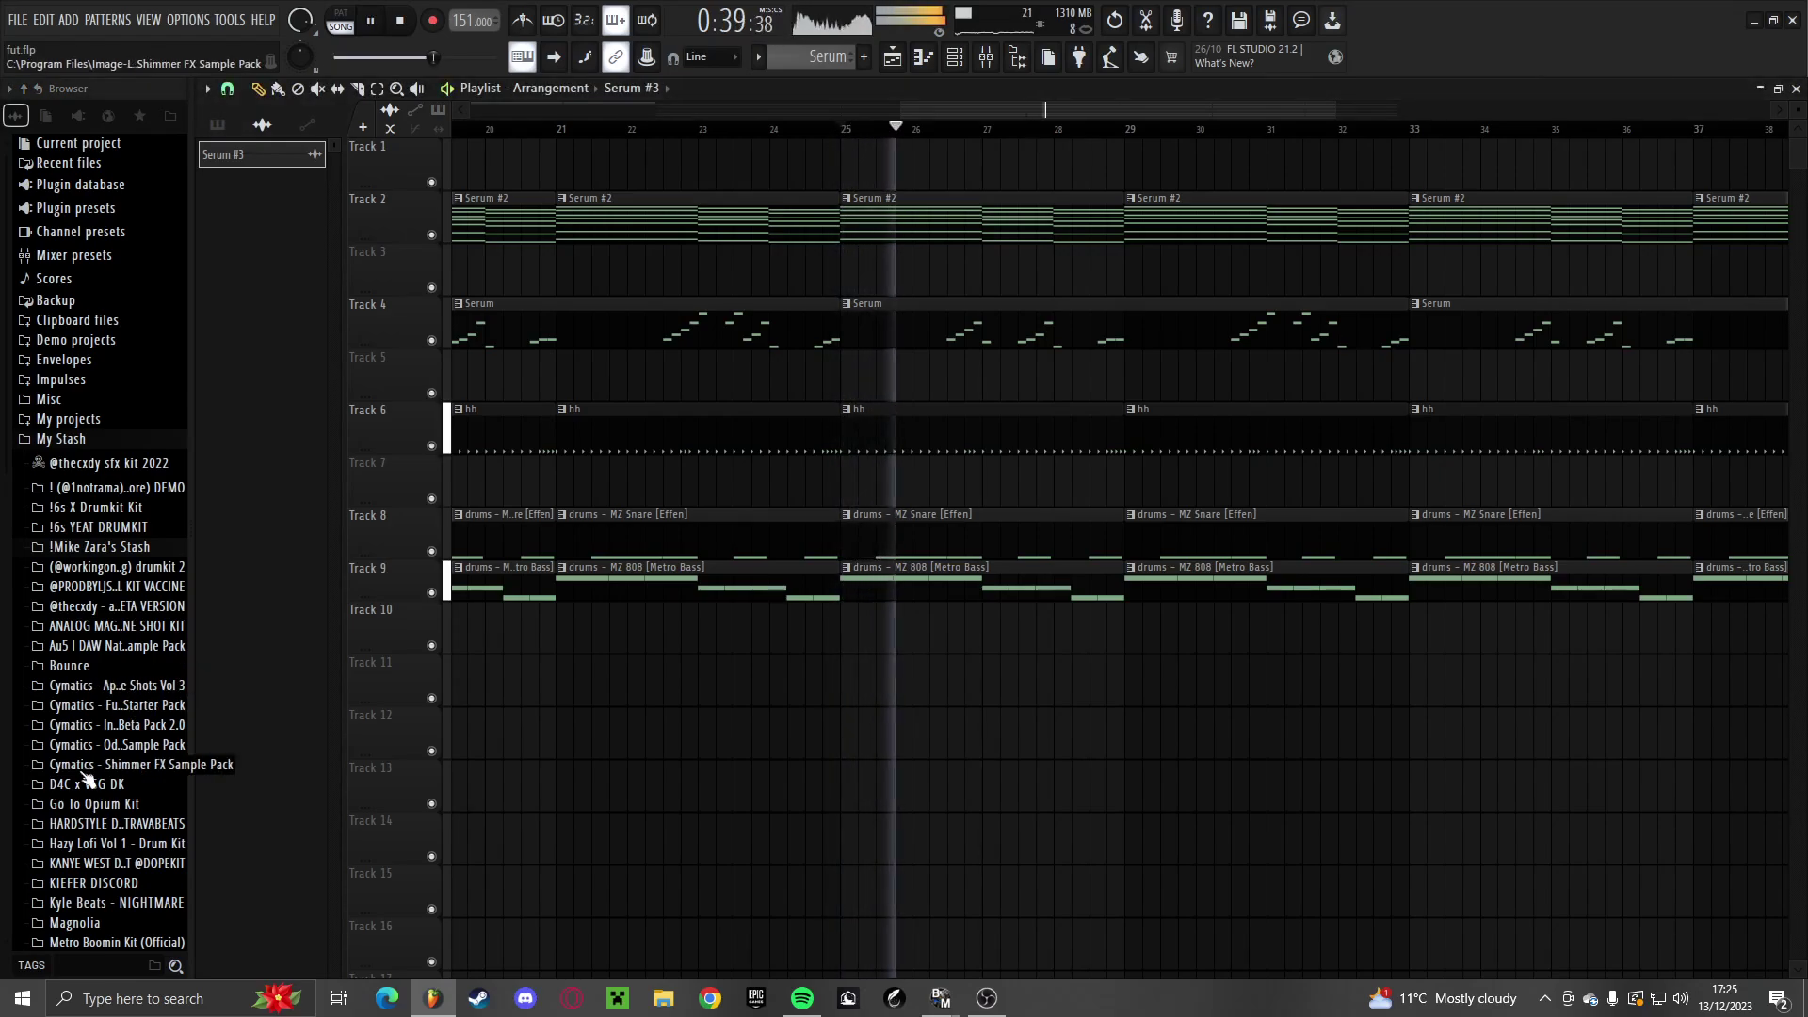
{"action": "left_click", "coordinate": [83, 511]}
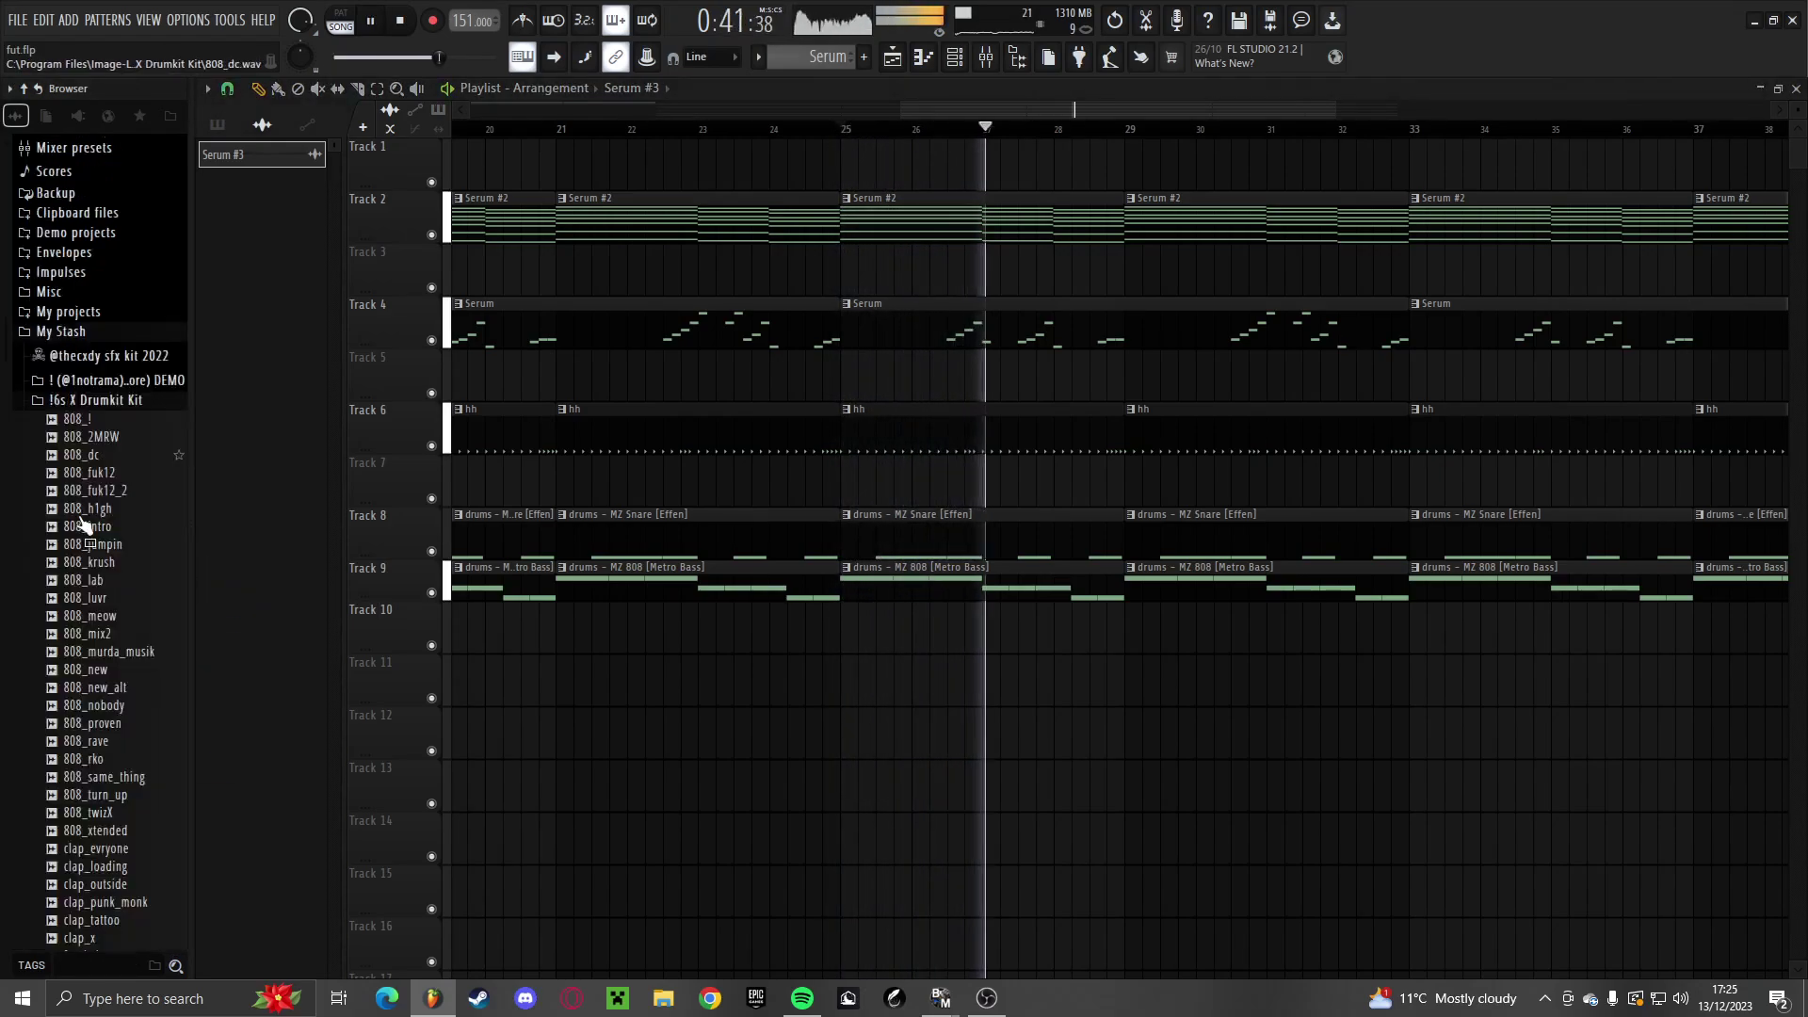
{"action": "scroll", "coordinate": [108, 541], "scroll_direction": "down", "scroll_amount": 4}
{"action": "scroll", "coordinate": [132, 557], "scroll_direction": "up", "scroll_amount": 5}
{"action": "key", "text": "space"}
{"action": "left_click", "coordinate": [88, 513]}
{"action": "left_click", "coordinate": [83, 469]}
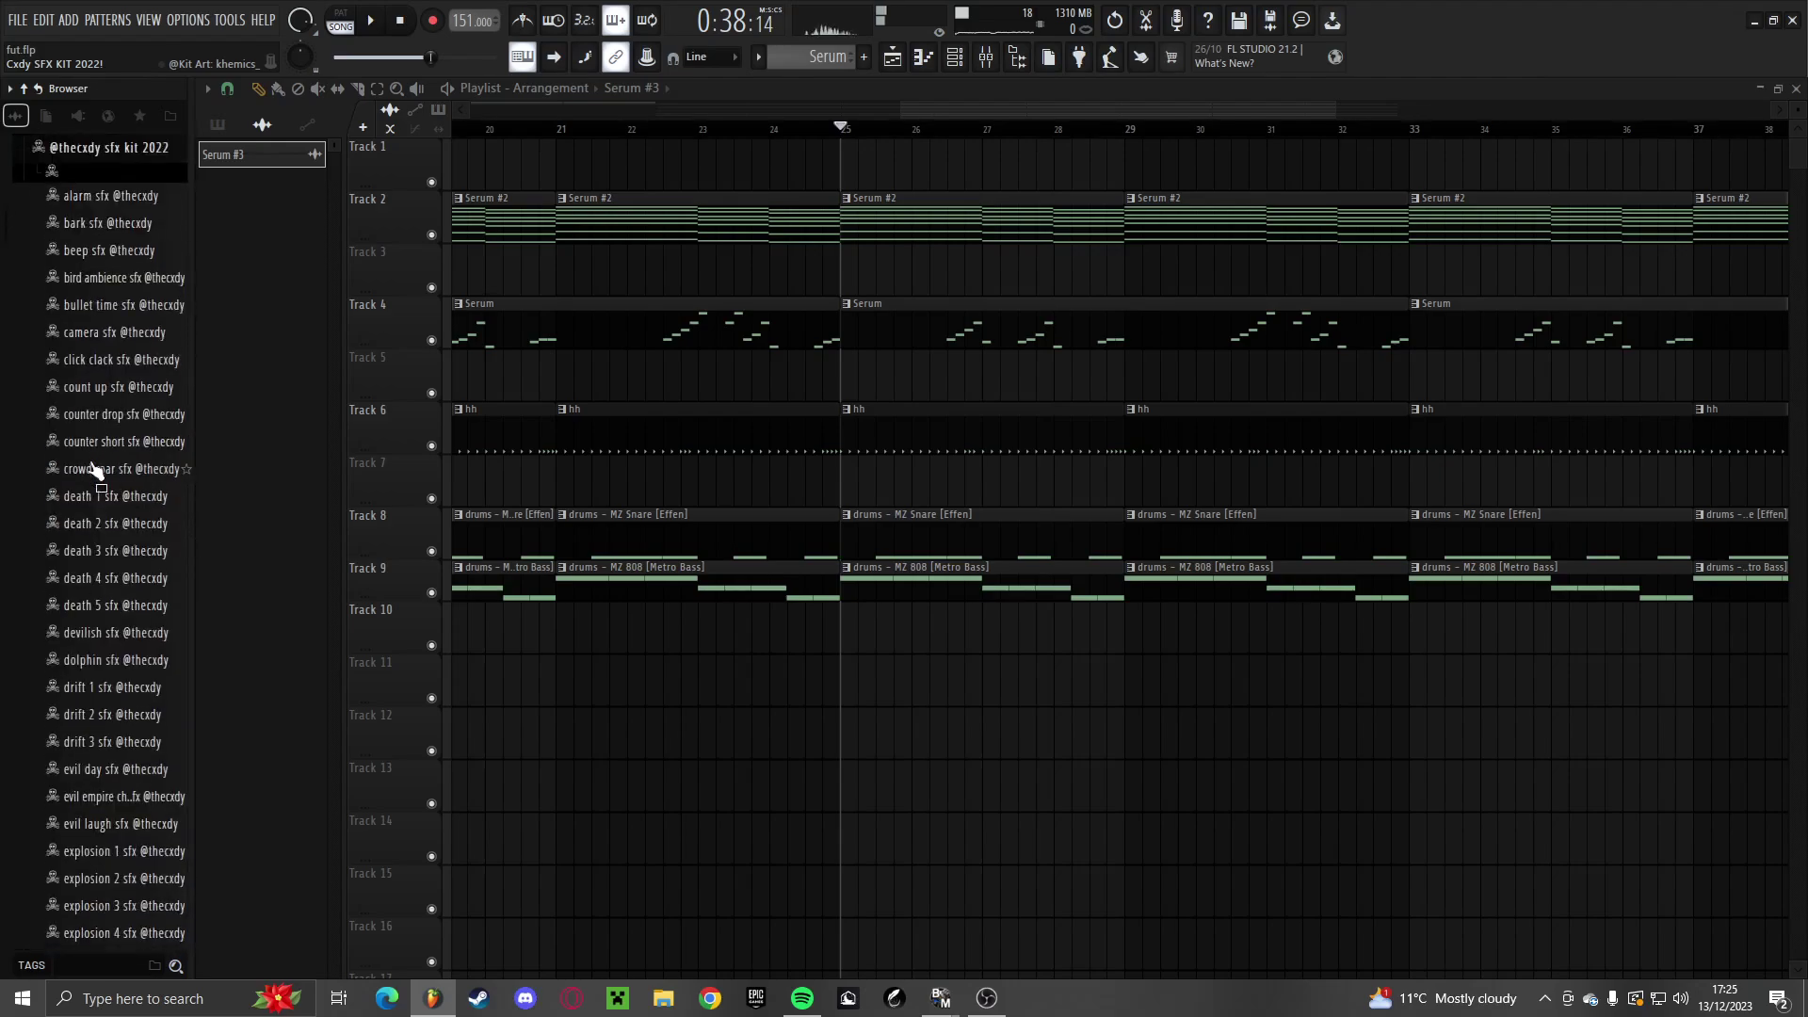
{"action": "scroll", "coordinate": [89, 499], "scroll_direction": "up", "scroll_amount": 4}
{"action": "key", "text": "space"}
{"action": "key", "text": "space"}
{"action": "left_click", "coordinate": [91, 540]}
{"action": "left_click", "coordinate": [93, 574]}
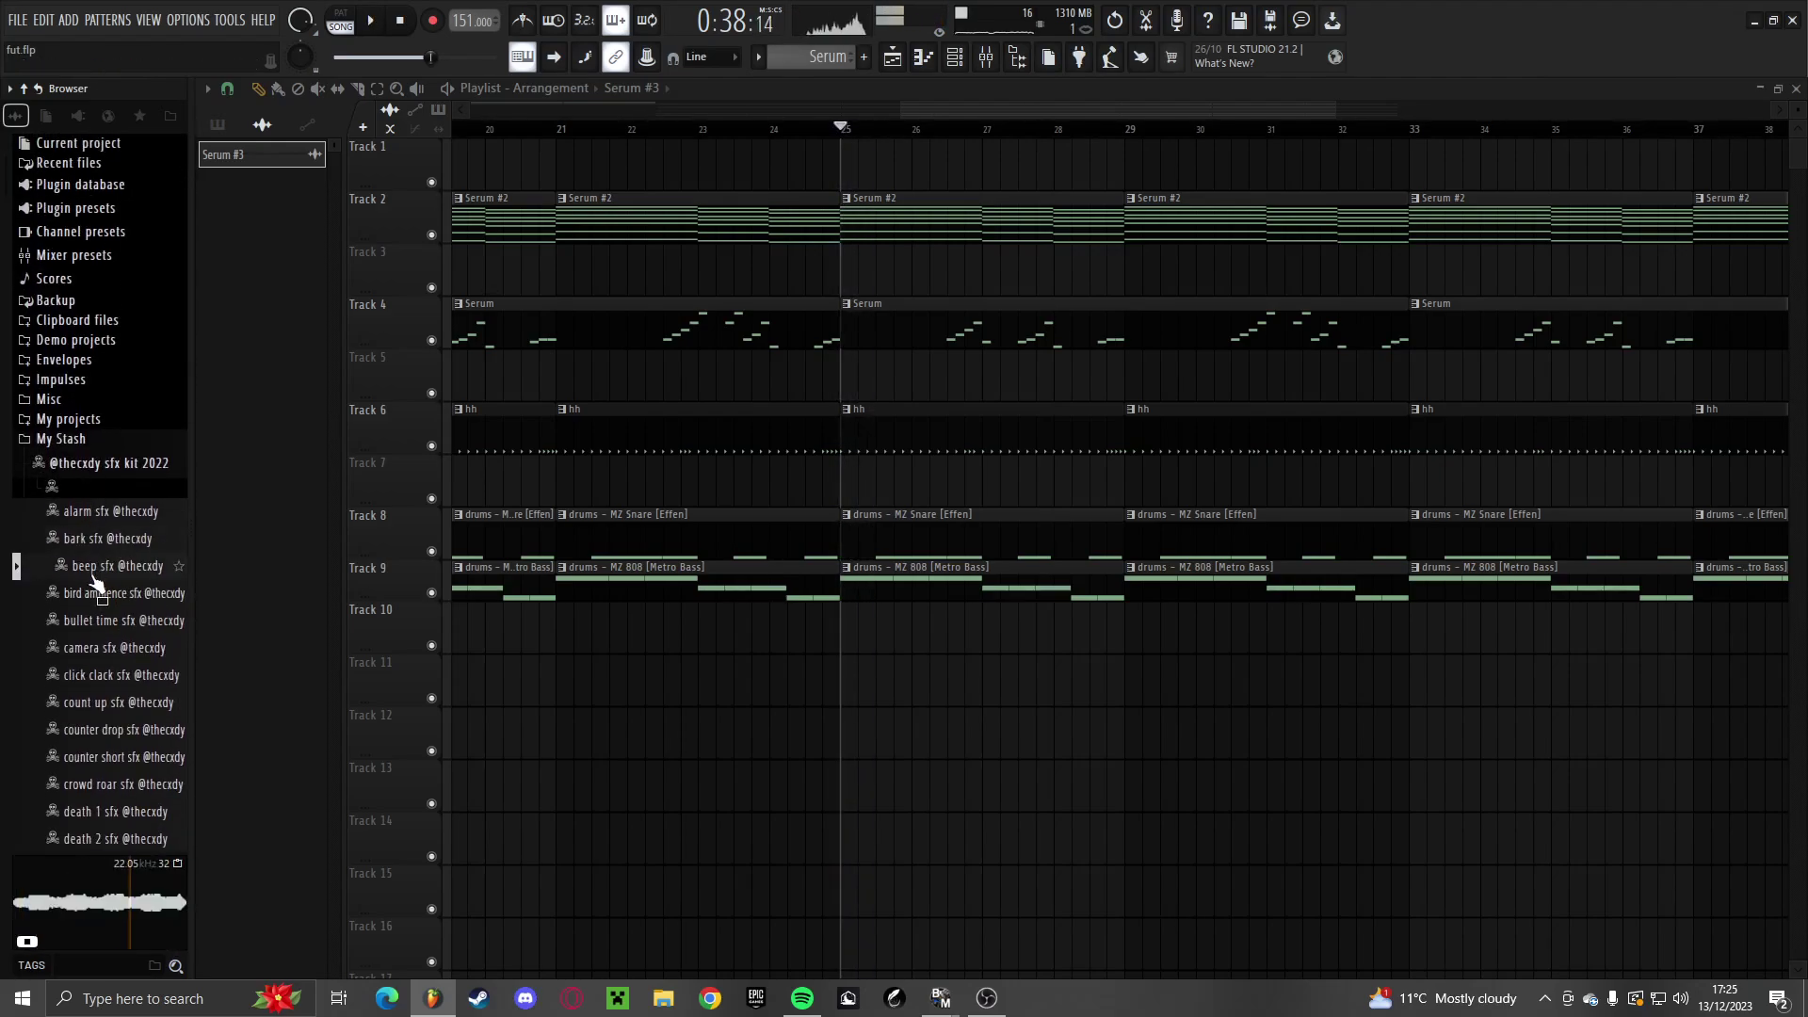
{"action": "left_click", "coordinate": [96, 599]}
{"action": "left_click", "coordinate": [101, 626]}
{"action": "left_click", "coordinate": [107, 658]}
{"action": "left_click", "coordinate": [111, 673]}
{"action": "left_click", "coordinate": [114, 702]}
{"action": "left_click", "coordinate": [118, 729]}
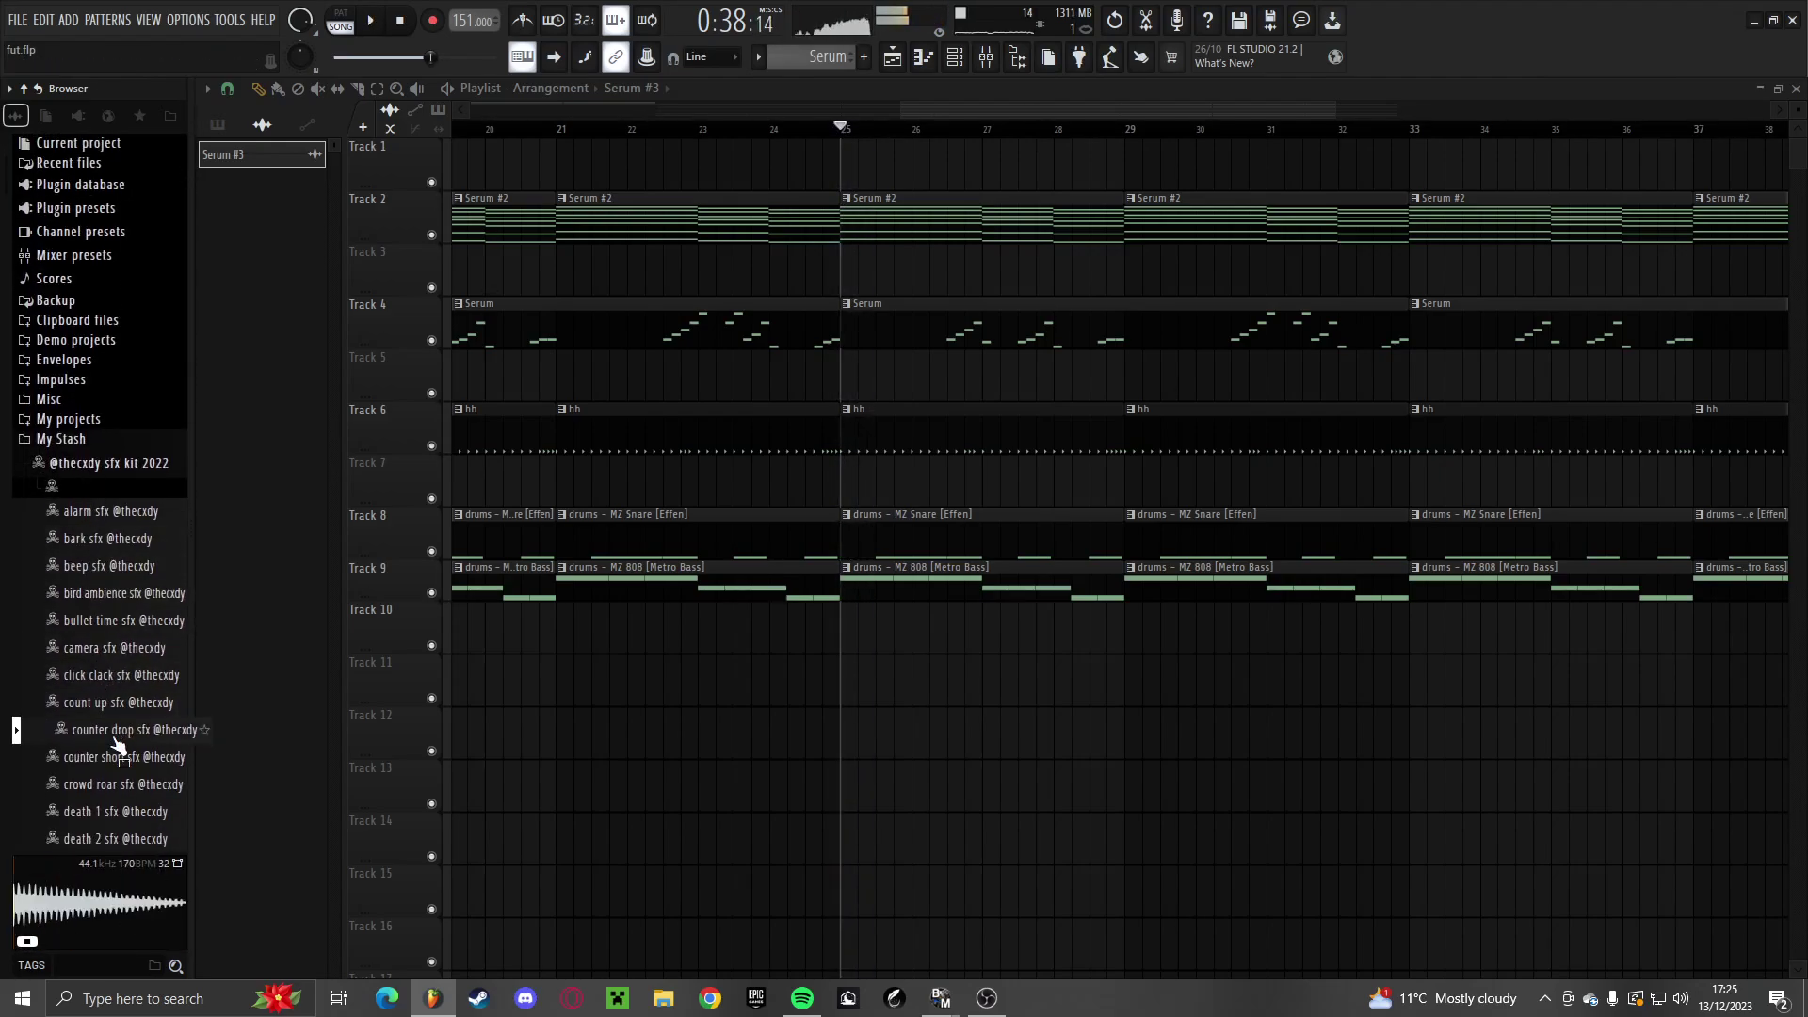
{"action": "left_click", "coordinate": [118, 758]}
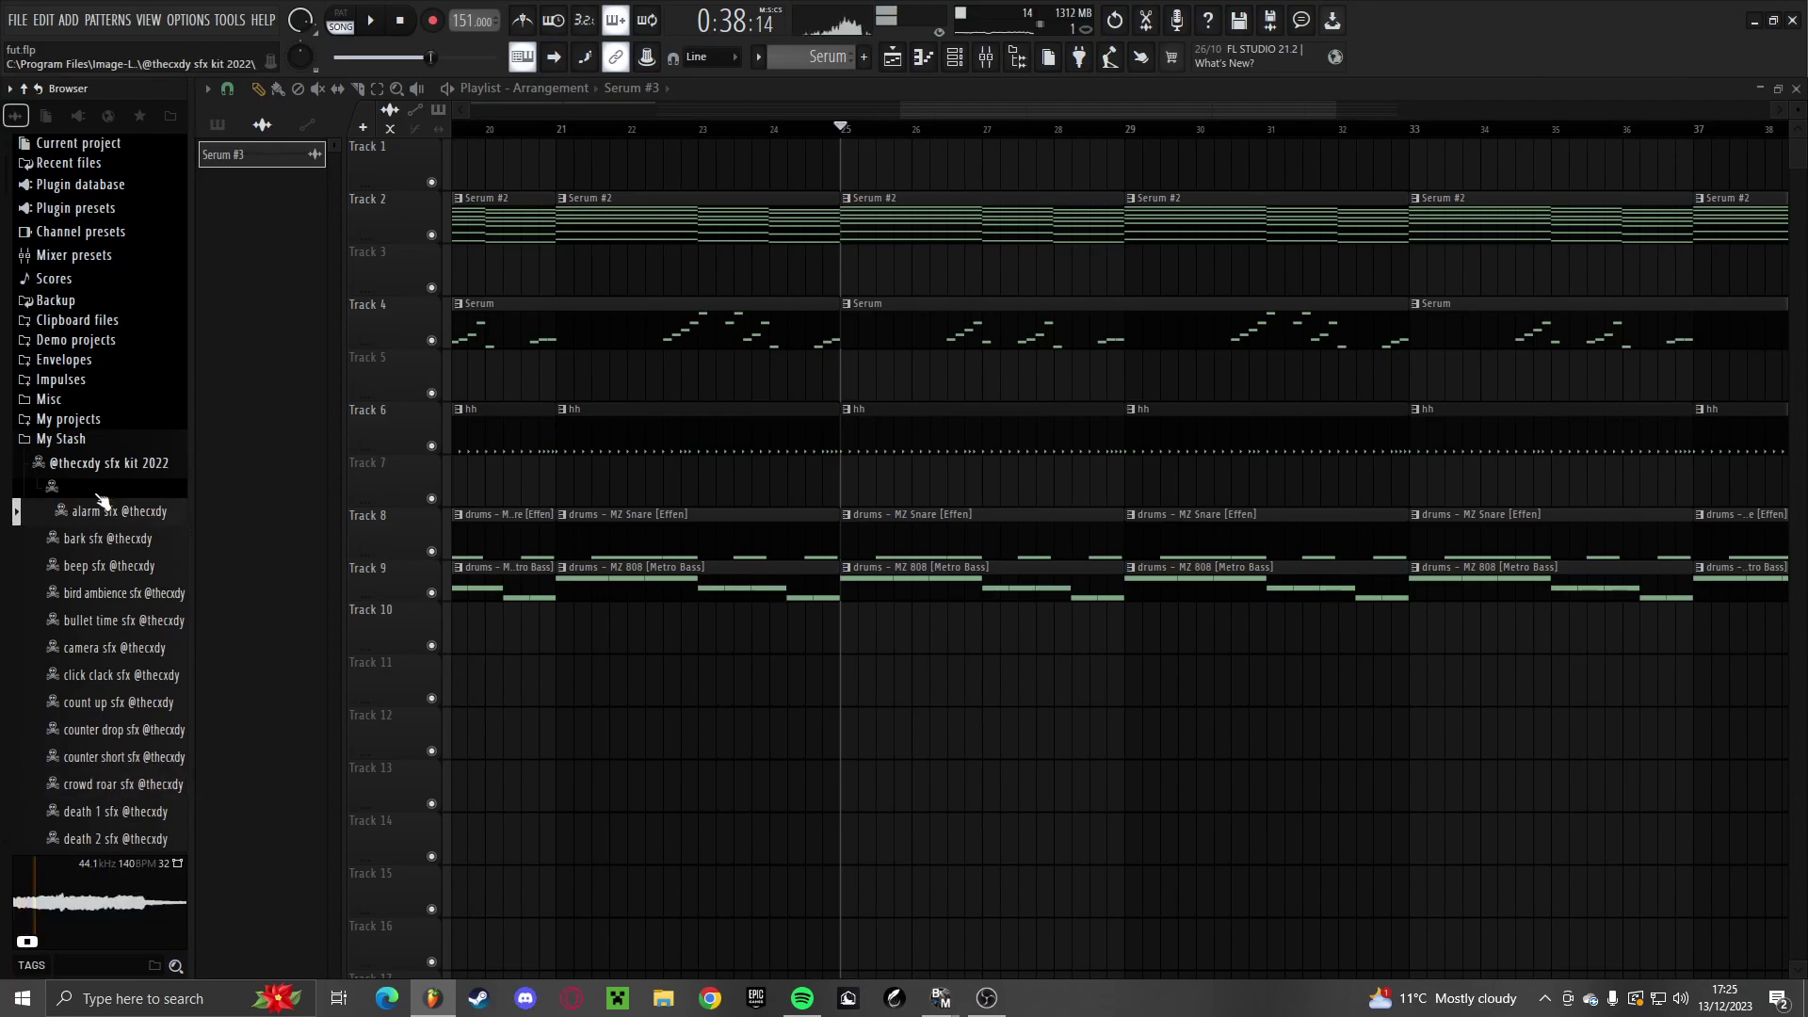
Open the kicks folder in the DEMO kit and place Rack Kick1 on Track 12 at bar 25
{"action": "left_click", "coordinate": [102, 488]}
{"action": "key", "text": "space"}
{"action": "left_click", "coordinate": [101, 492]}
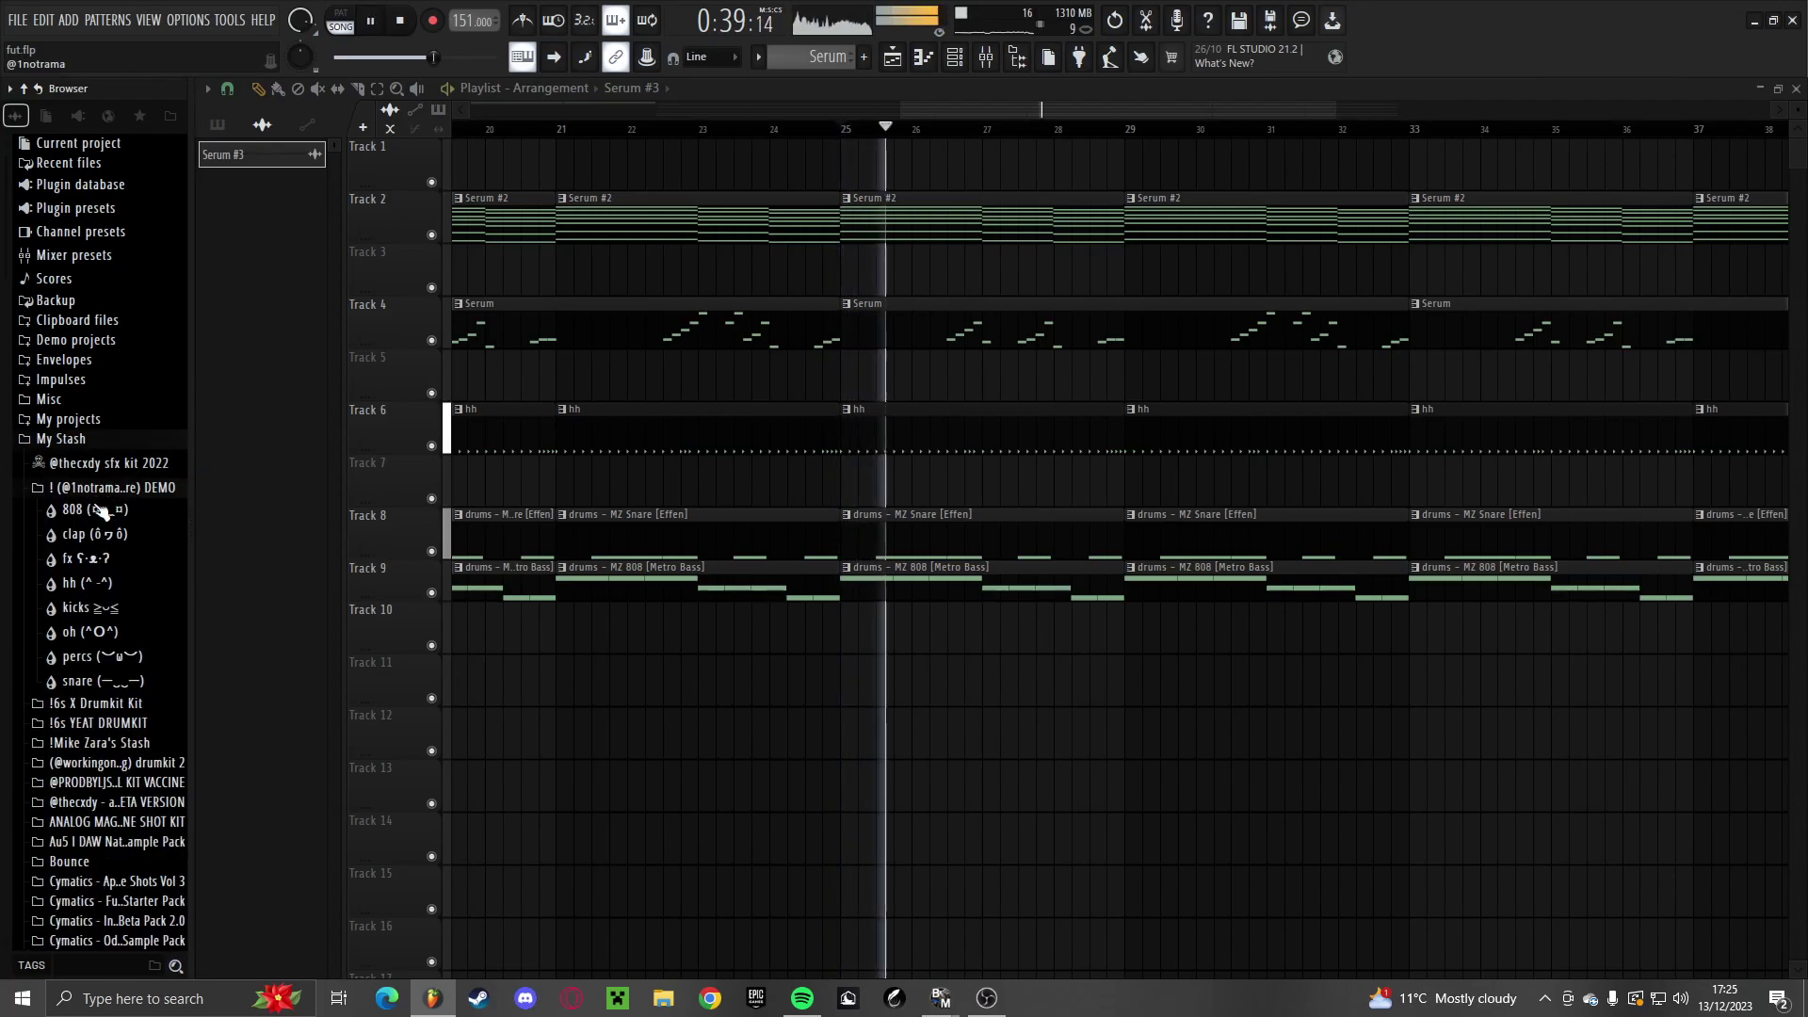
{"action": "left_click", "coordinate": [101, 608]}
{"action": "key", "text": "space"}
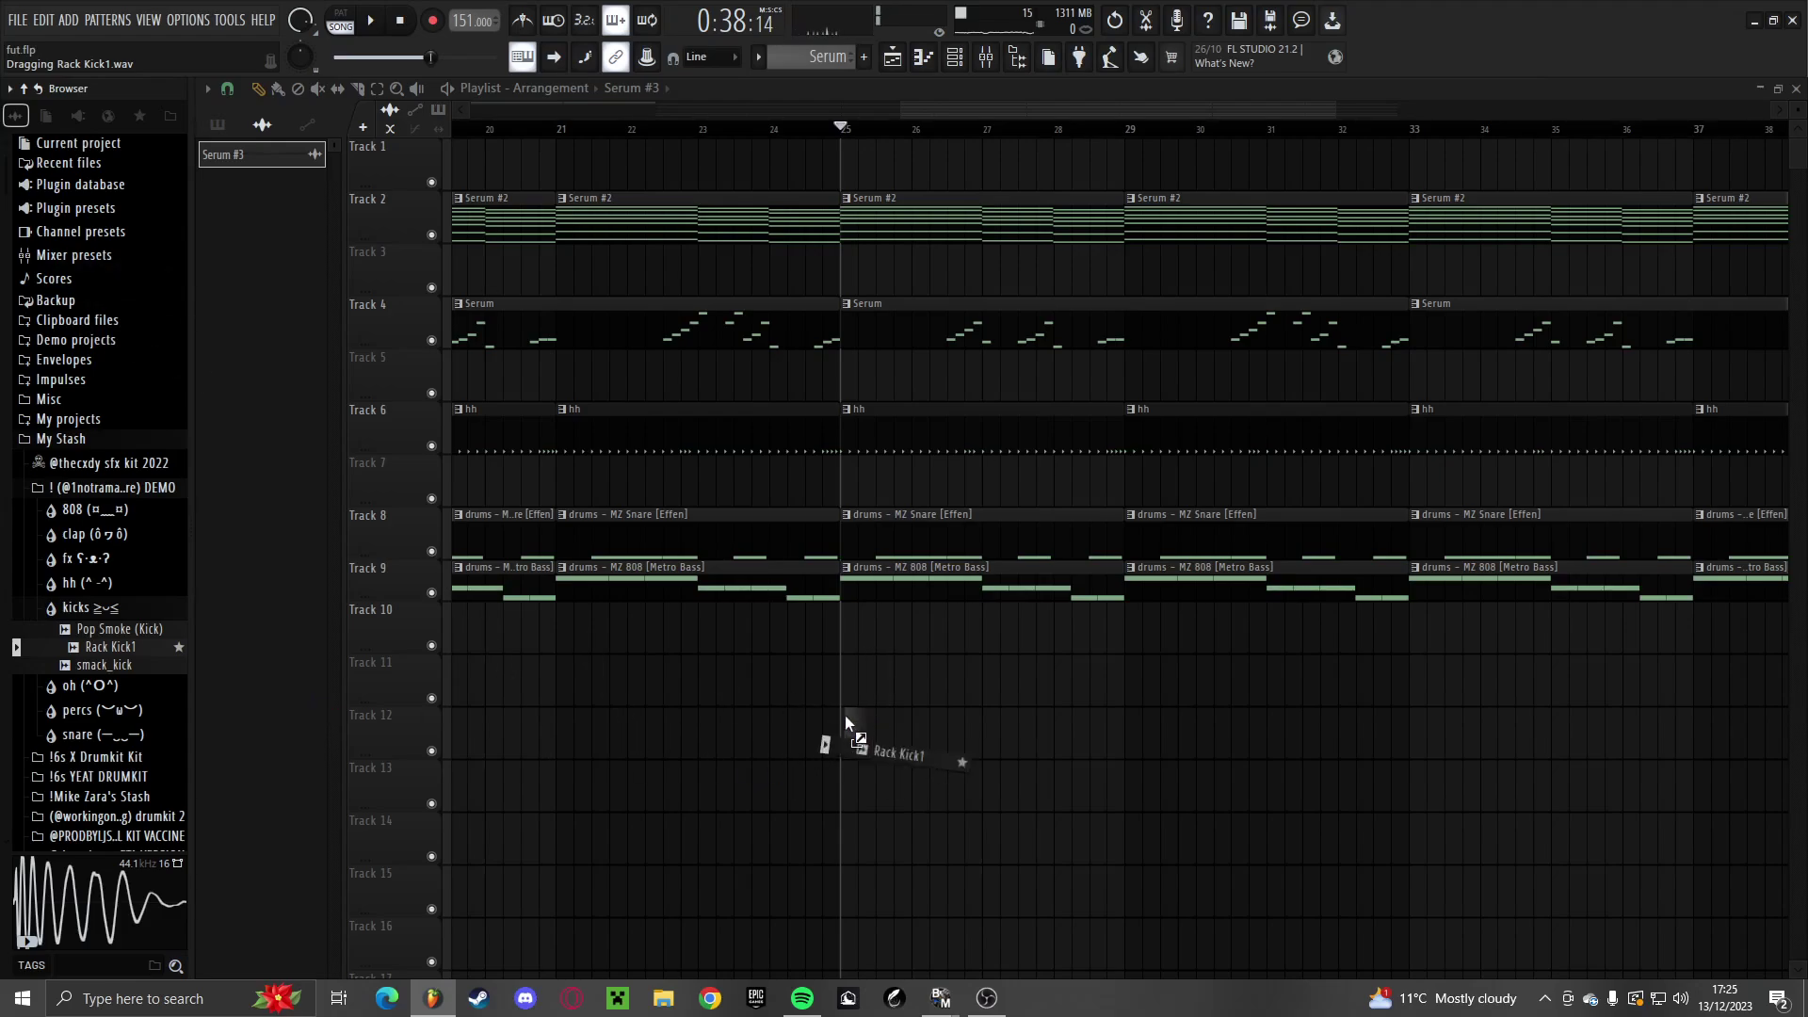
{"action": "left_click_drag", "start_coordinate": [845, 724], "coordinate": [844, 730]}
Lower the gain of the Rack Kick1 clip on Track 12 while checking it against the beat
{"action": "scroll", "coordinate": [838, 739], "scroll_direction": "up", "scroll_amount": 4}
{"action": "key", "text": "space"}
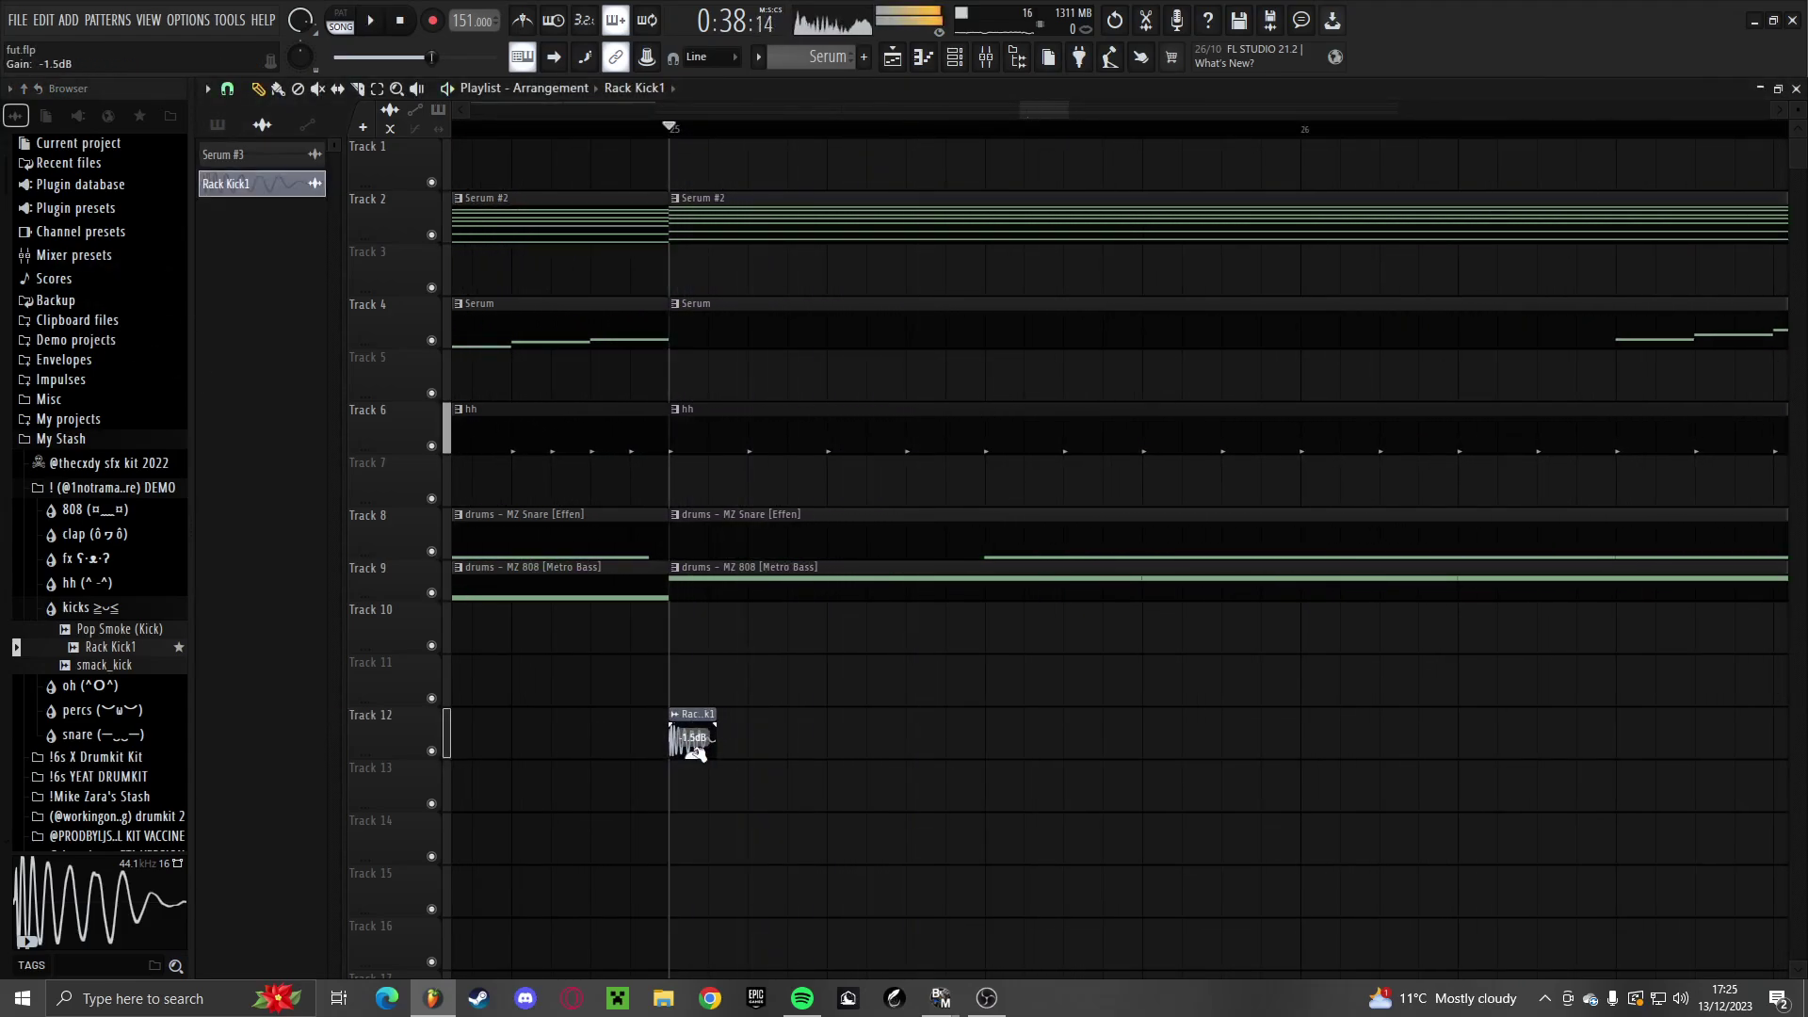
{"action": "left_click", "coordinate": [954, 57]}
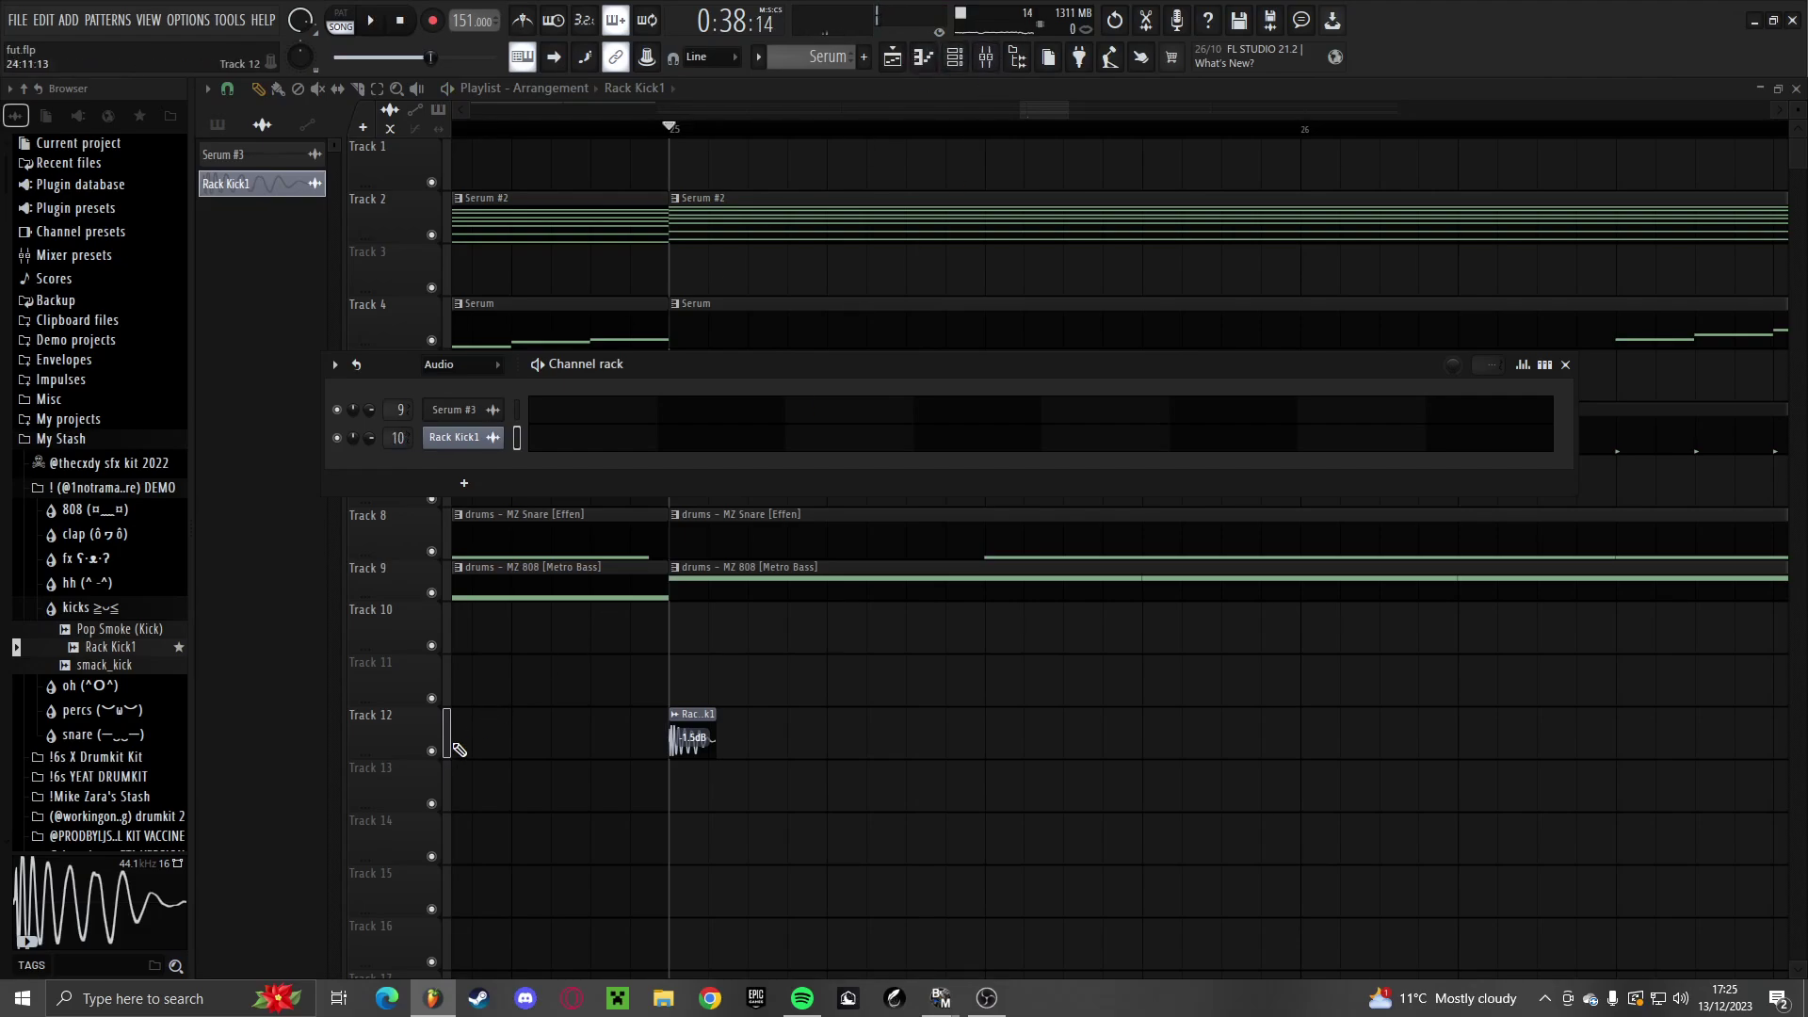
{"action": "key", "text": "F6"}
{"action": "key", "text": "space"}
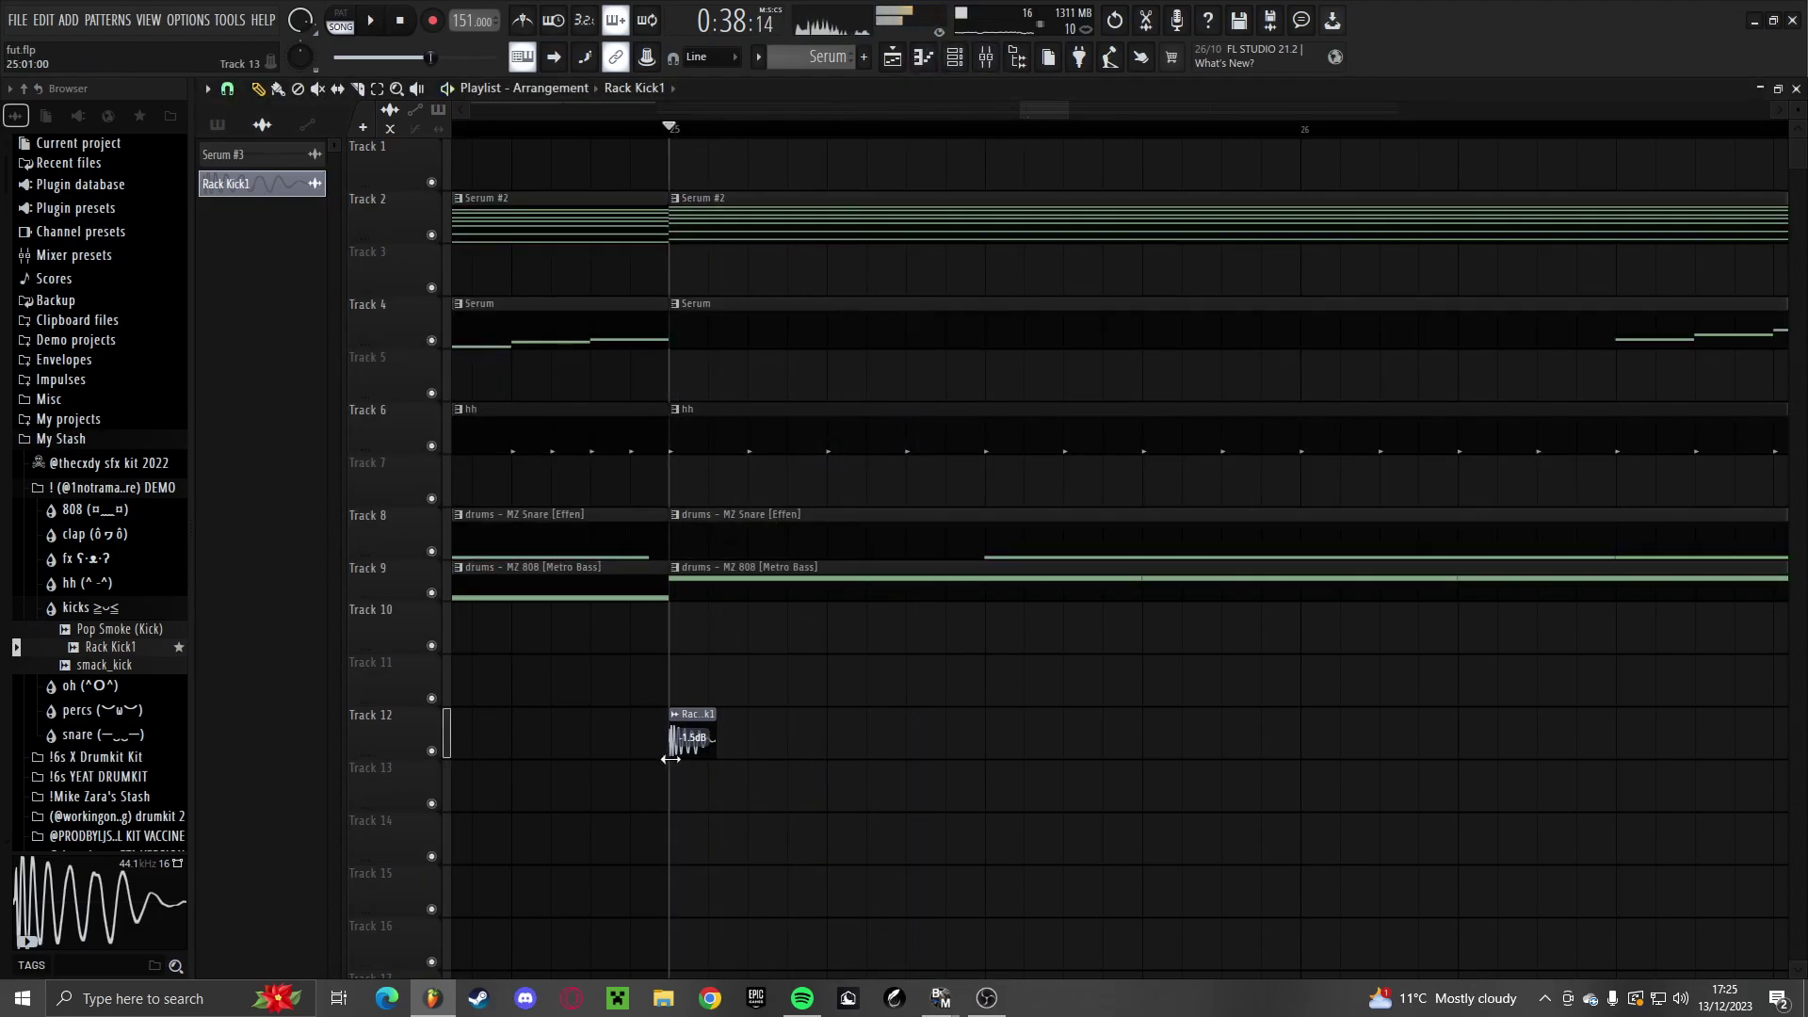
{"action": "left_click_drag", "start_coordinate": [692, 753], "coordinate": [692, 757]}
{"action": "key", "text": "space"}
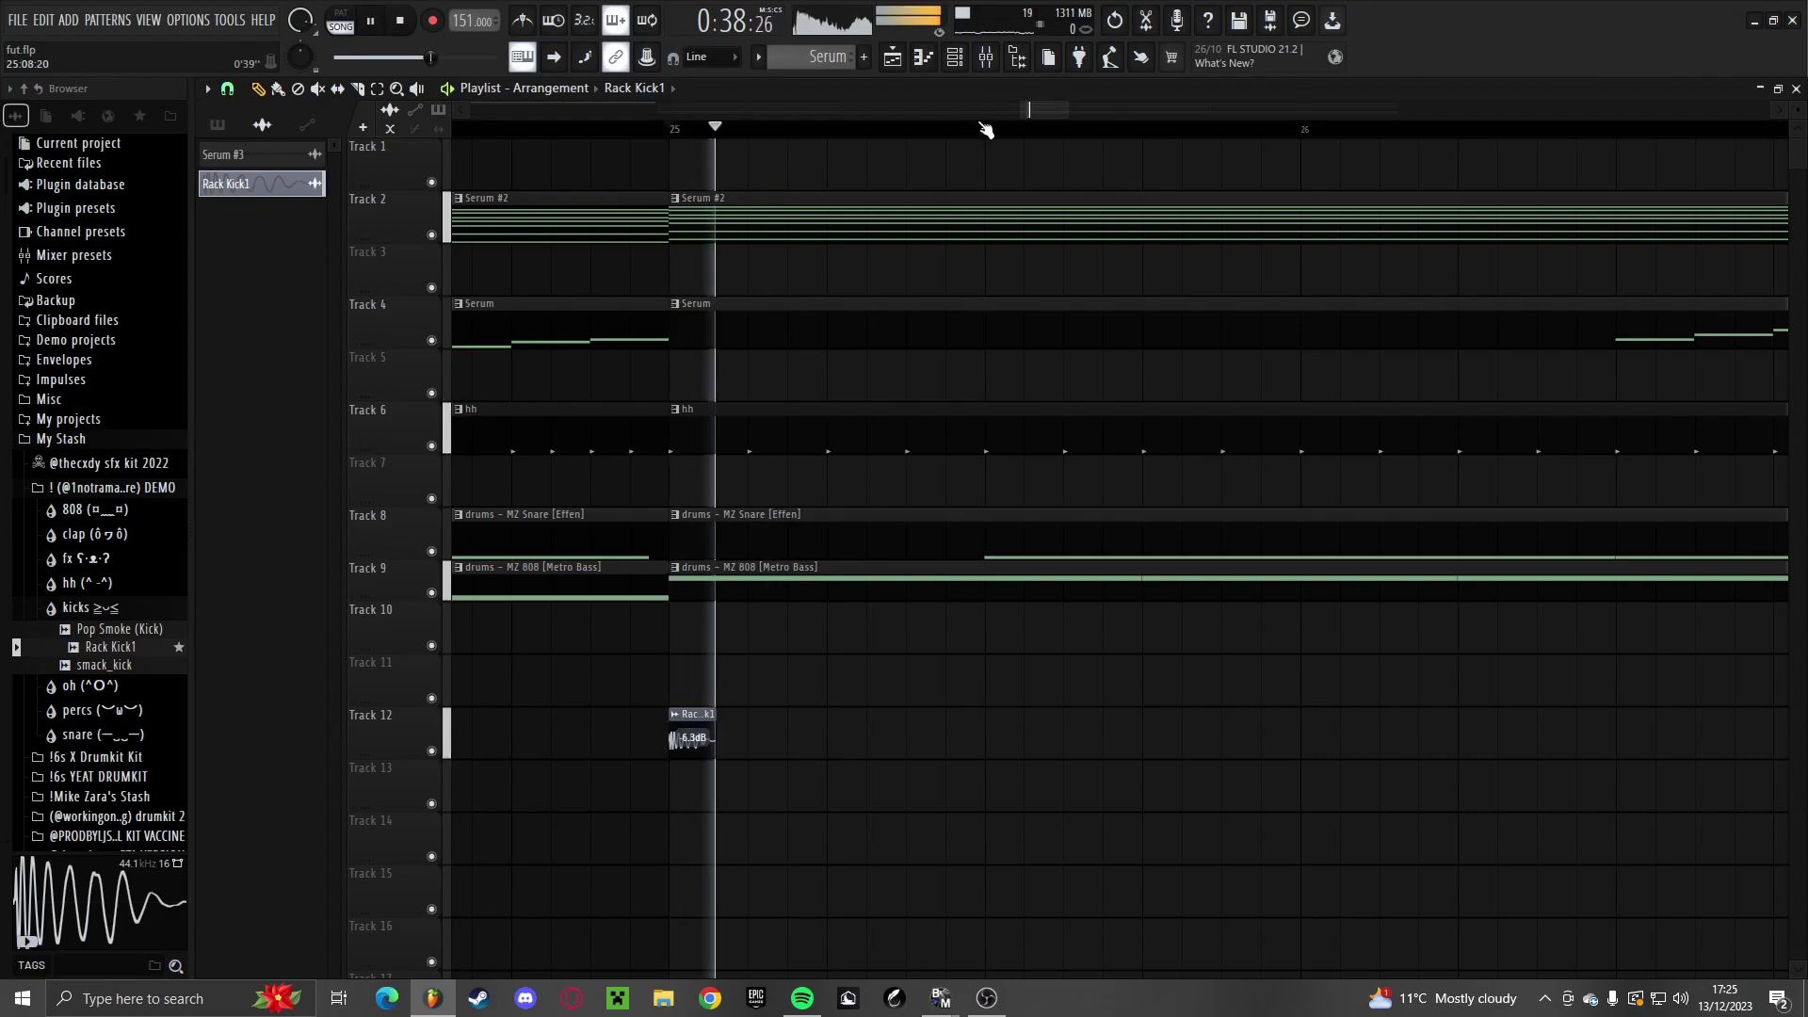
Add a second Fruity parametric EQ 2 in slot 3 of Insert 7 and pull its lowest band down to cut the low end
{"action": "left_click", "coordinate": [991, 59]}
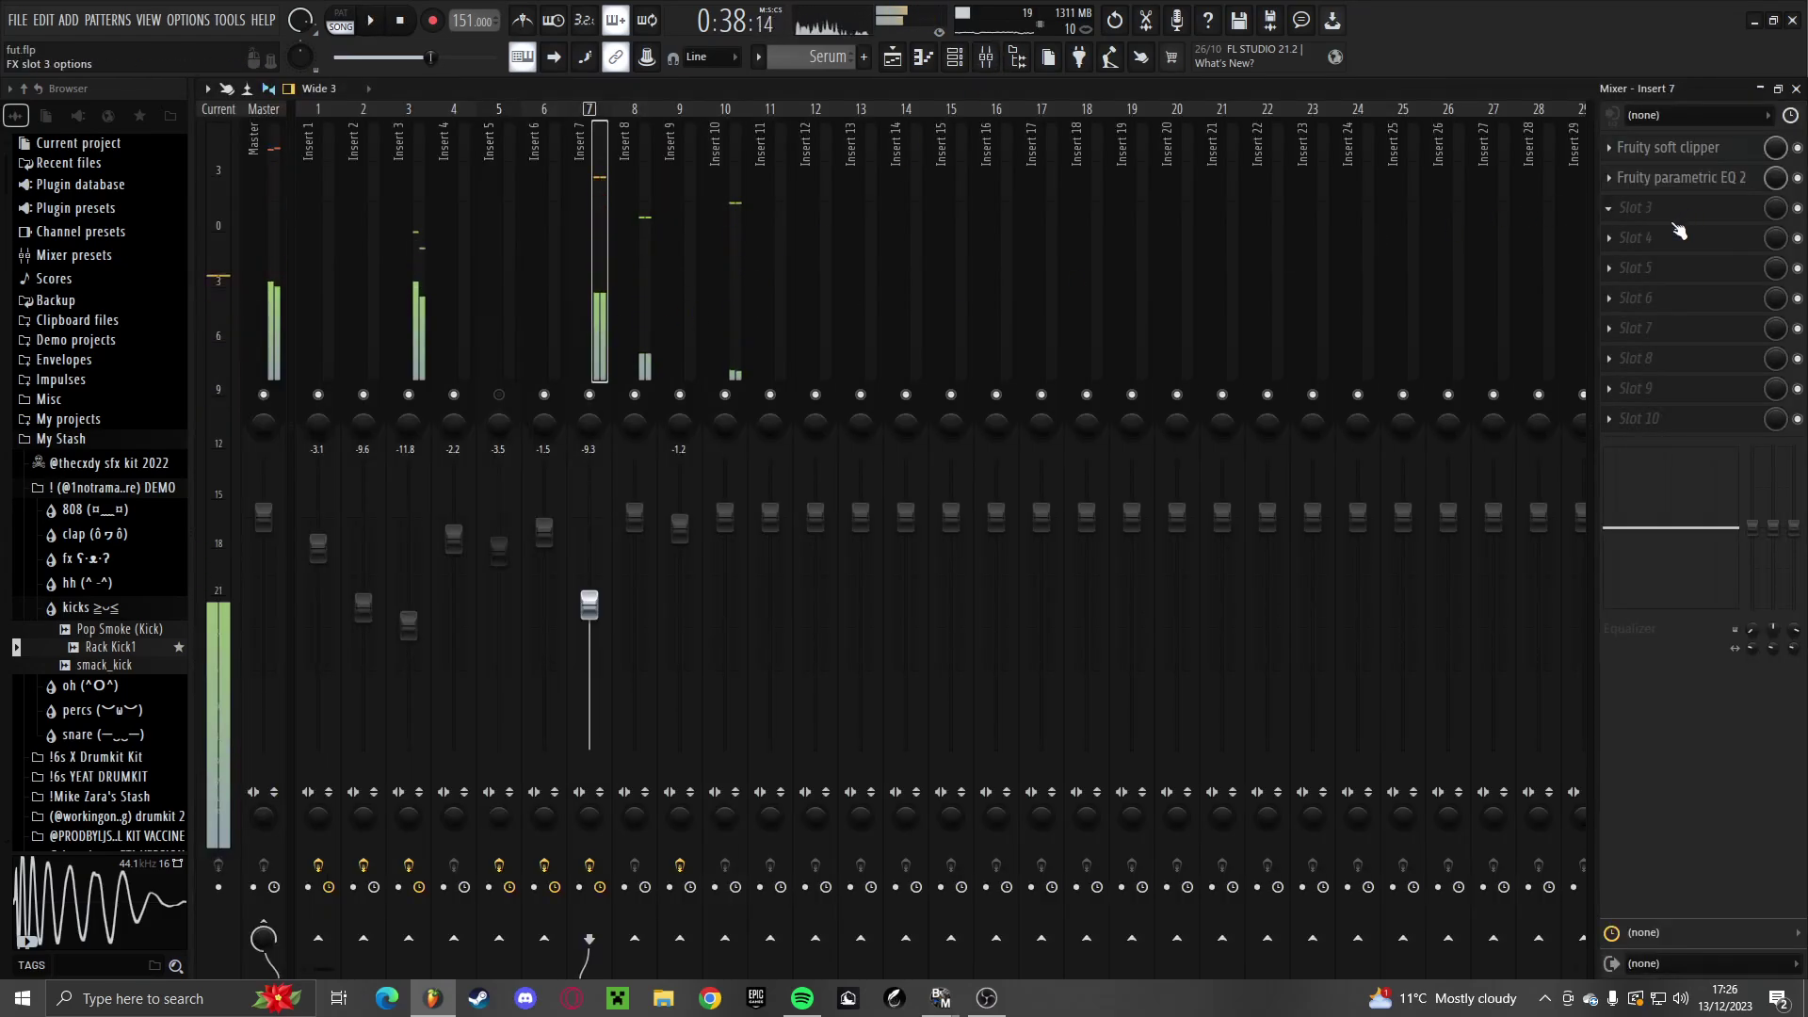
{"action": "left_click", "coordinate": [1678, 226]}
{"action": "left_click", "coordinate": [1124, 661]}
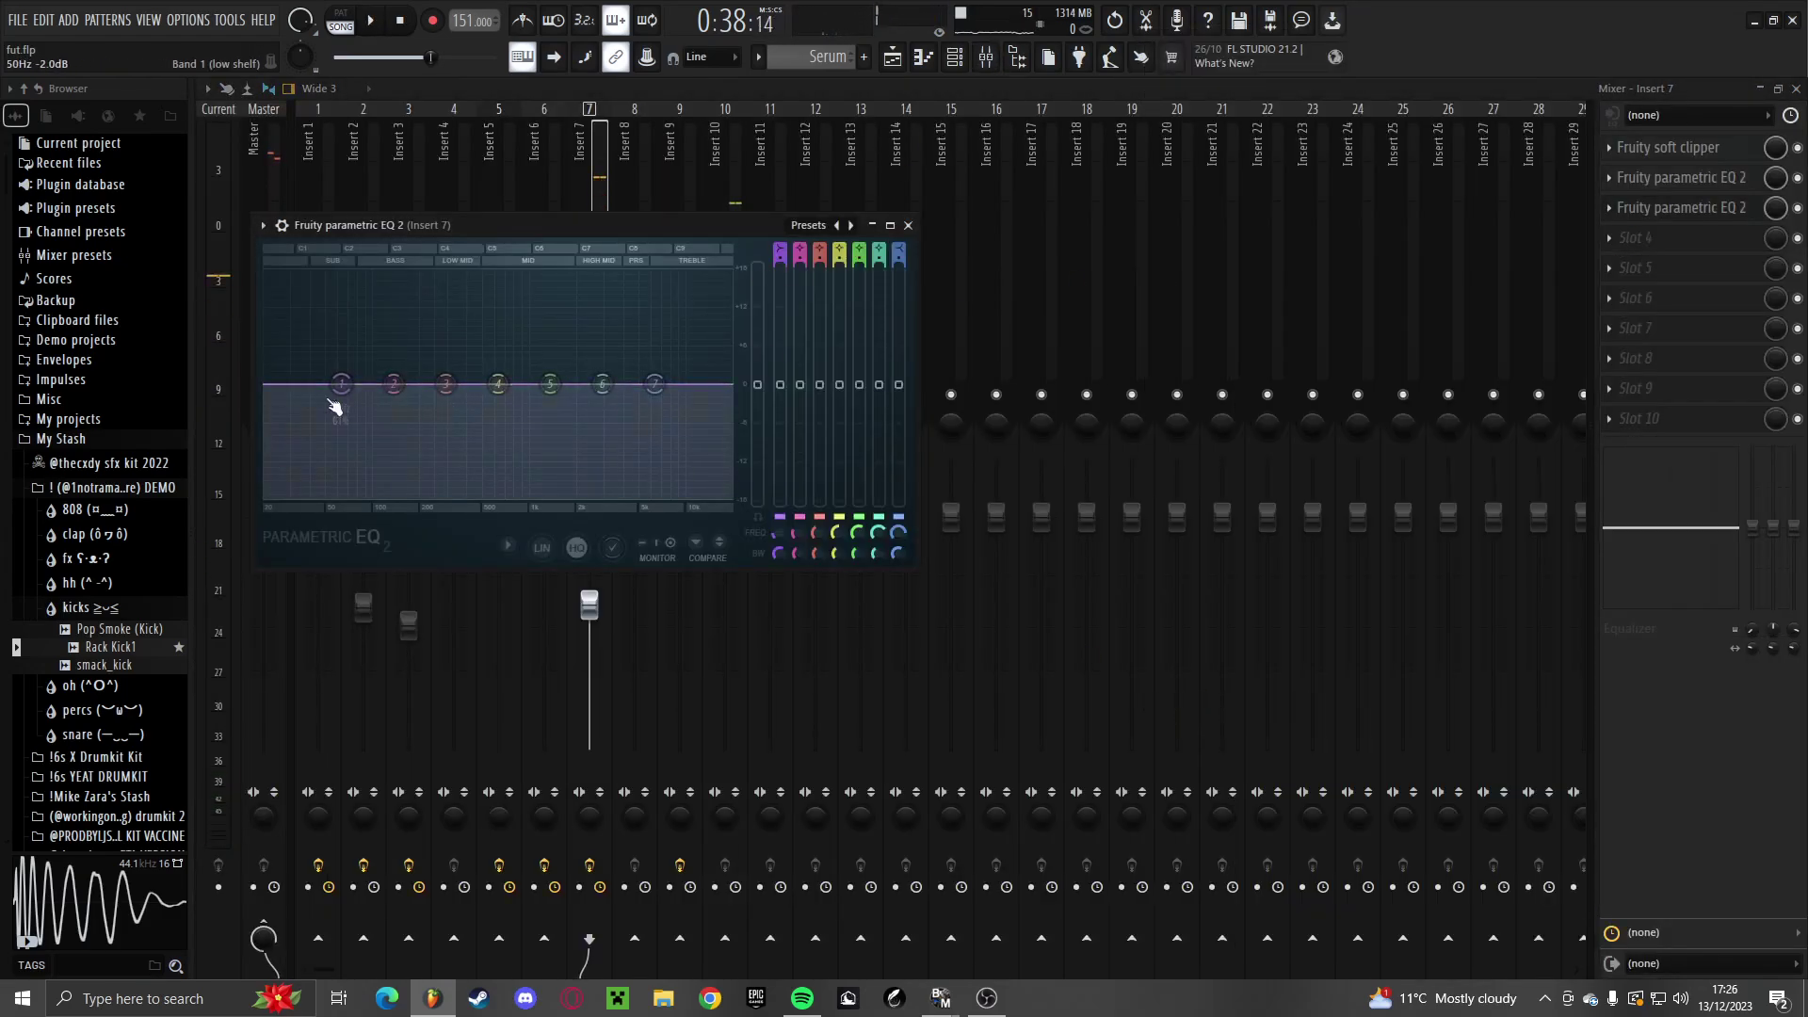
{"action": "left_click_drag", "start_coordinate": [334, 407], "coordinate": [347, 513]}
{"action": "key", "text": "space"}
{"action": "key", "text": "Escape"}
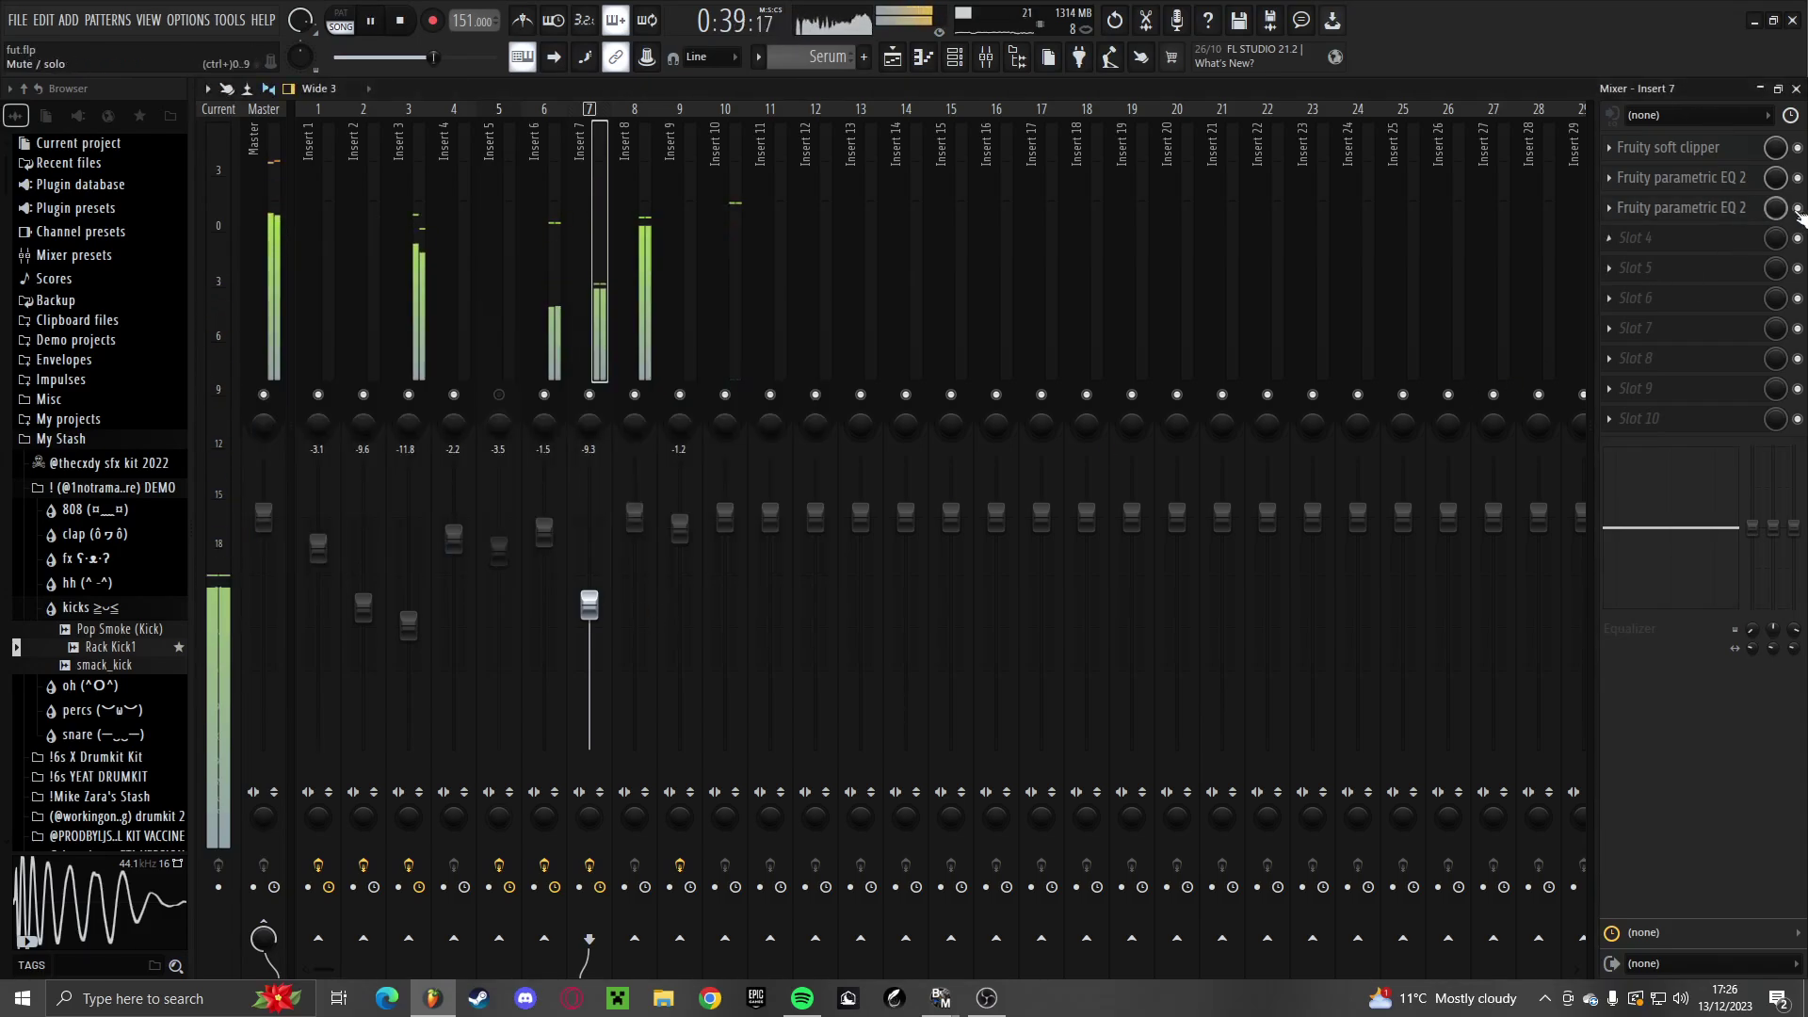
Create an automation clip for the new EQ's mix level and move it to Track 13 at bar 25
{"action": "right_click", "coordinate": [1776, 208]}
{"action": "left_click", "coordinate": [1712, 354]}
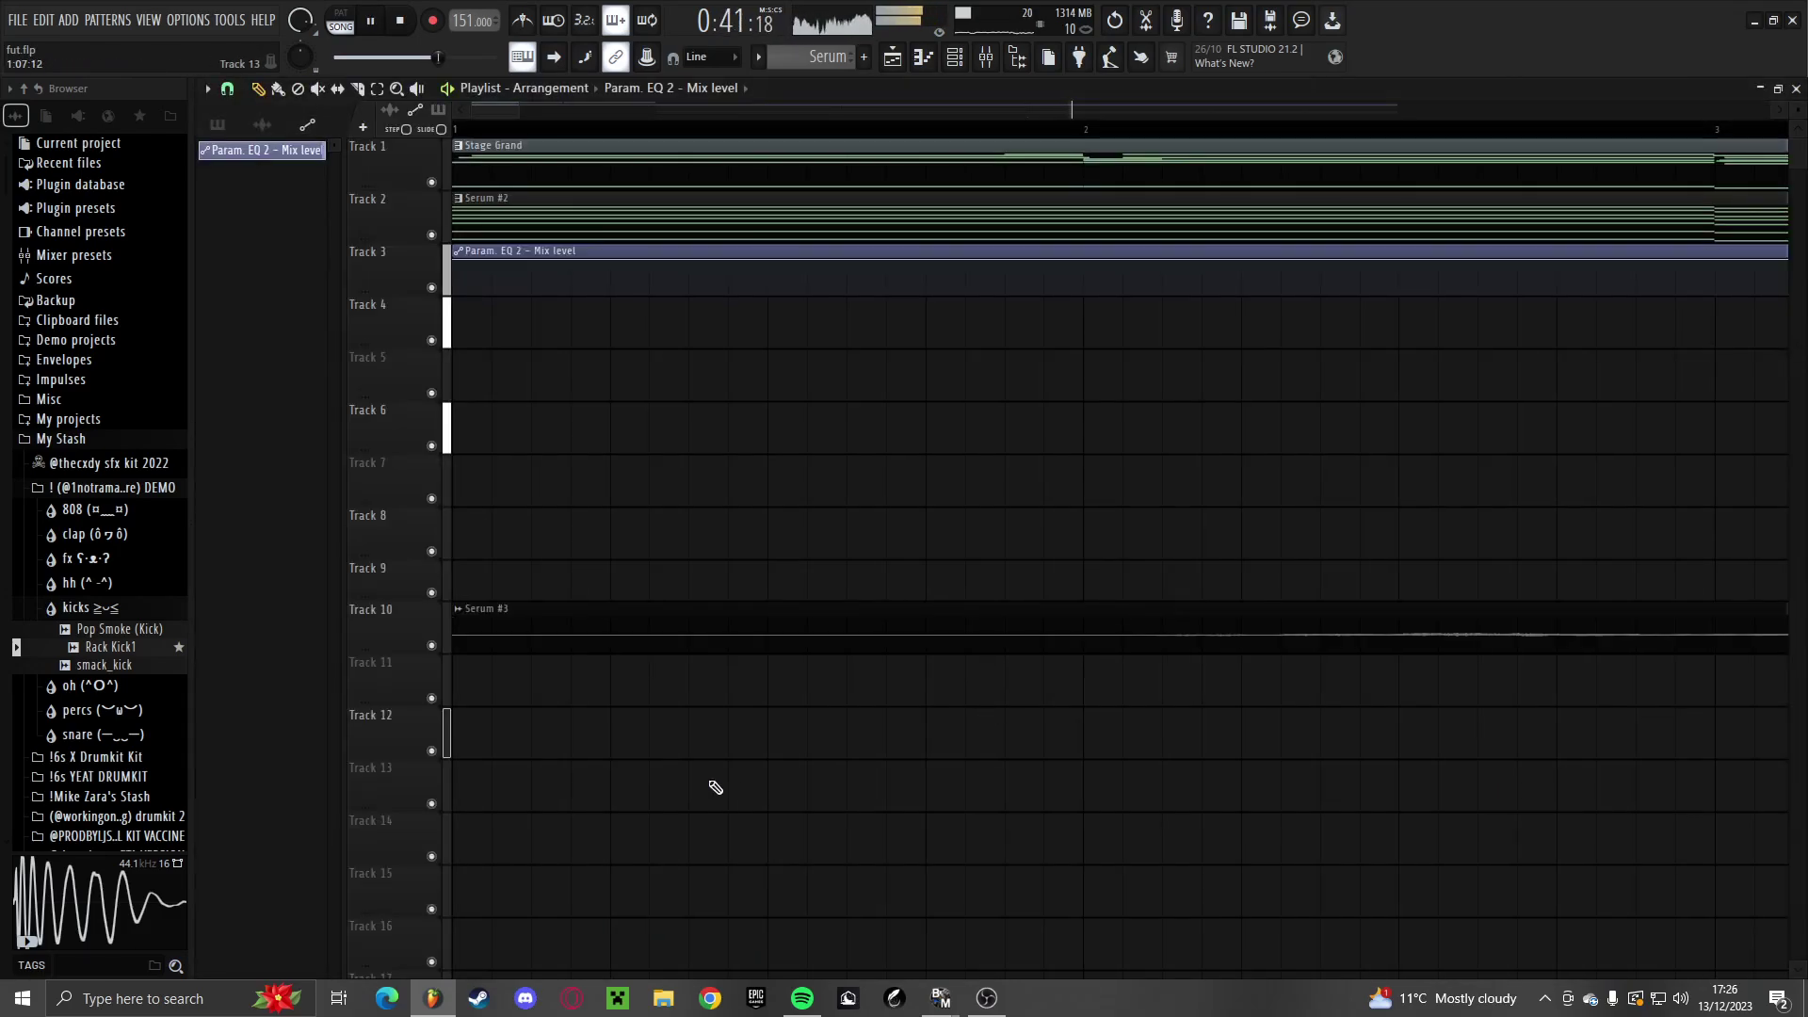
{"action": "scroll", "coordinate": [716, 787], "scroll_direction": "down", "scroll_amount": 9}
{"action": "left_click_drag", "start_coordinate": [548, 152], "coordinate": [1023, 664]}
Add a point to the EQ mix level automation just after bar 25 and pull it down to the minimum
{"action": "scroll", "coordinate": [1032, 680], "scroll_direction": "up", "scroll_amount": 5}
{"action": "key", "text": "space"}
{"action": "scroll", "coordinate": [1047, 678], "scroll_direction": "up", "scroll_amount": 2}
{"action": "scroll", "coordinate": [998, 682], "scroll_direction": "up", "scroll_amount": 6}
{"action": "right_click", "coordinate": [883, 677]}
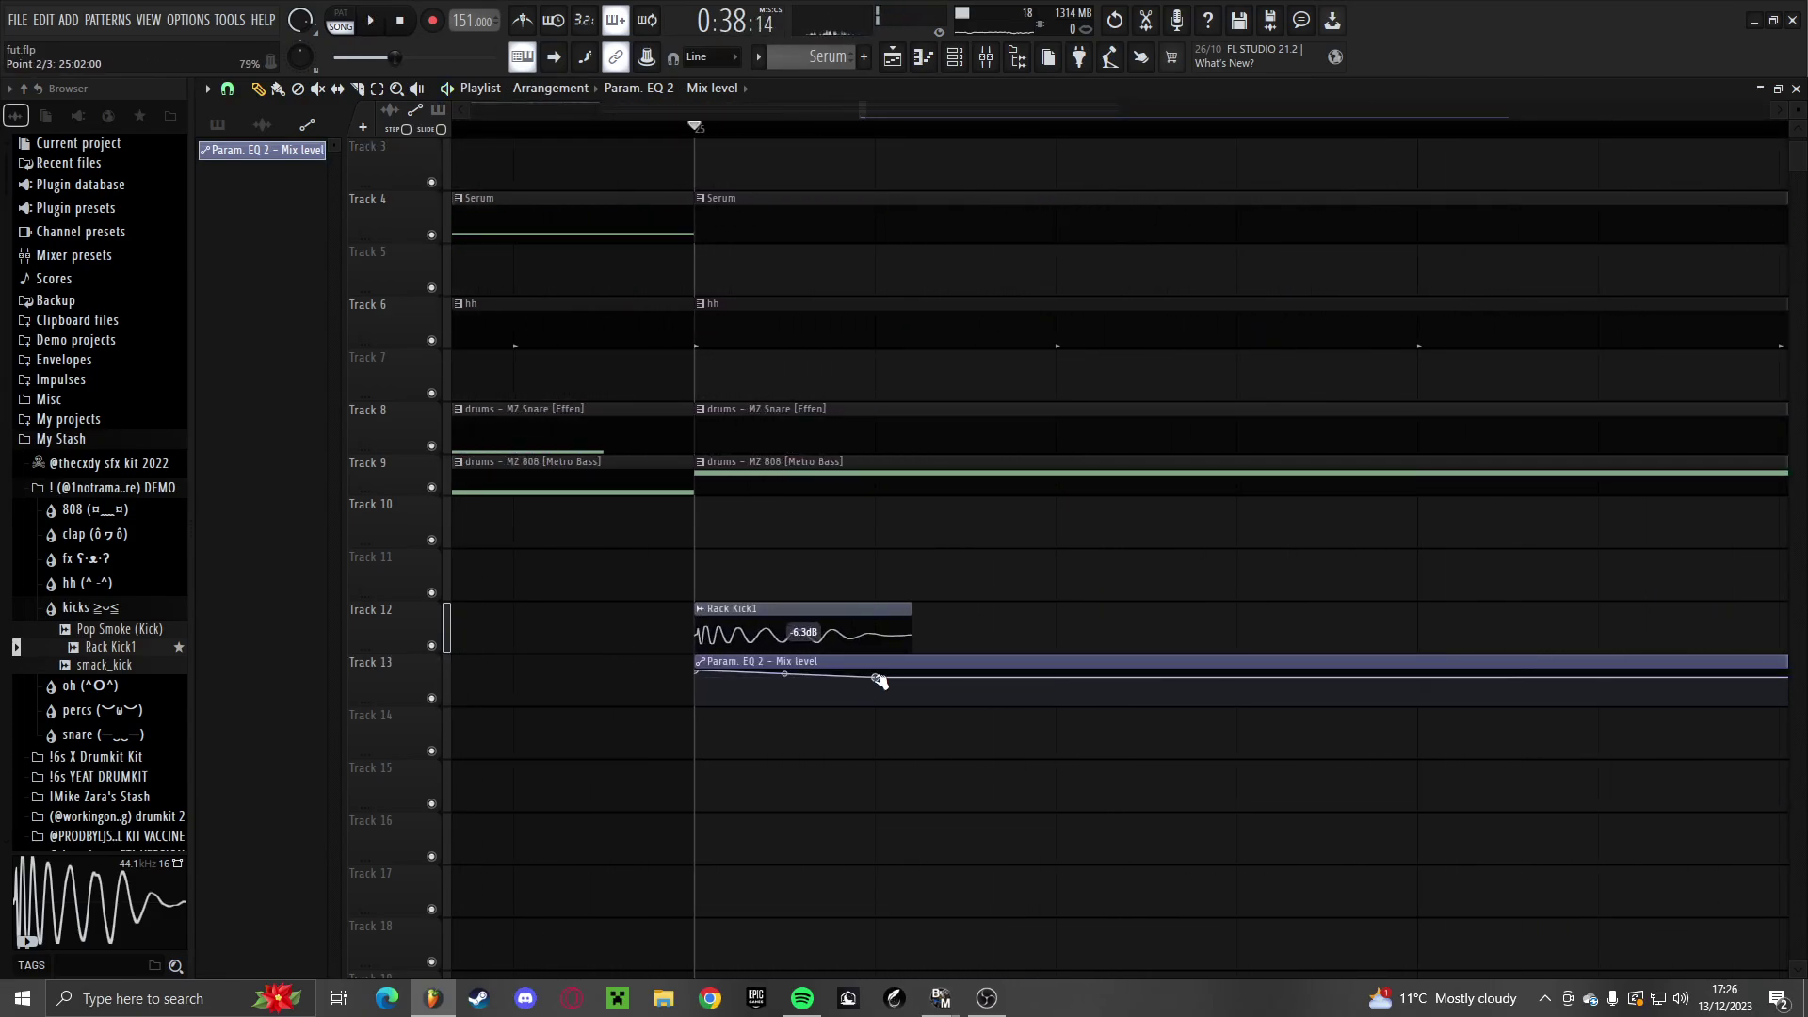
{"action": "left_click_drag", "start_coordinate": [879, 680], "coordinate": [790, 738]}
{"action": "key", "text": "space"}
Delete the automation clip's end point at bar 65 and replay the section from bar 25
{"action": "scroll", "coordinate": [636, 738], "scroll_direction": "down", "scroll_amount": 8}
{"action": "right_click", "coordinate": [1526, 678]}
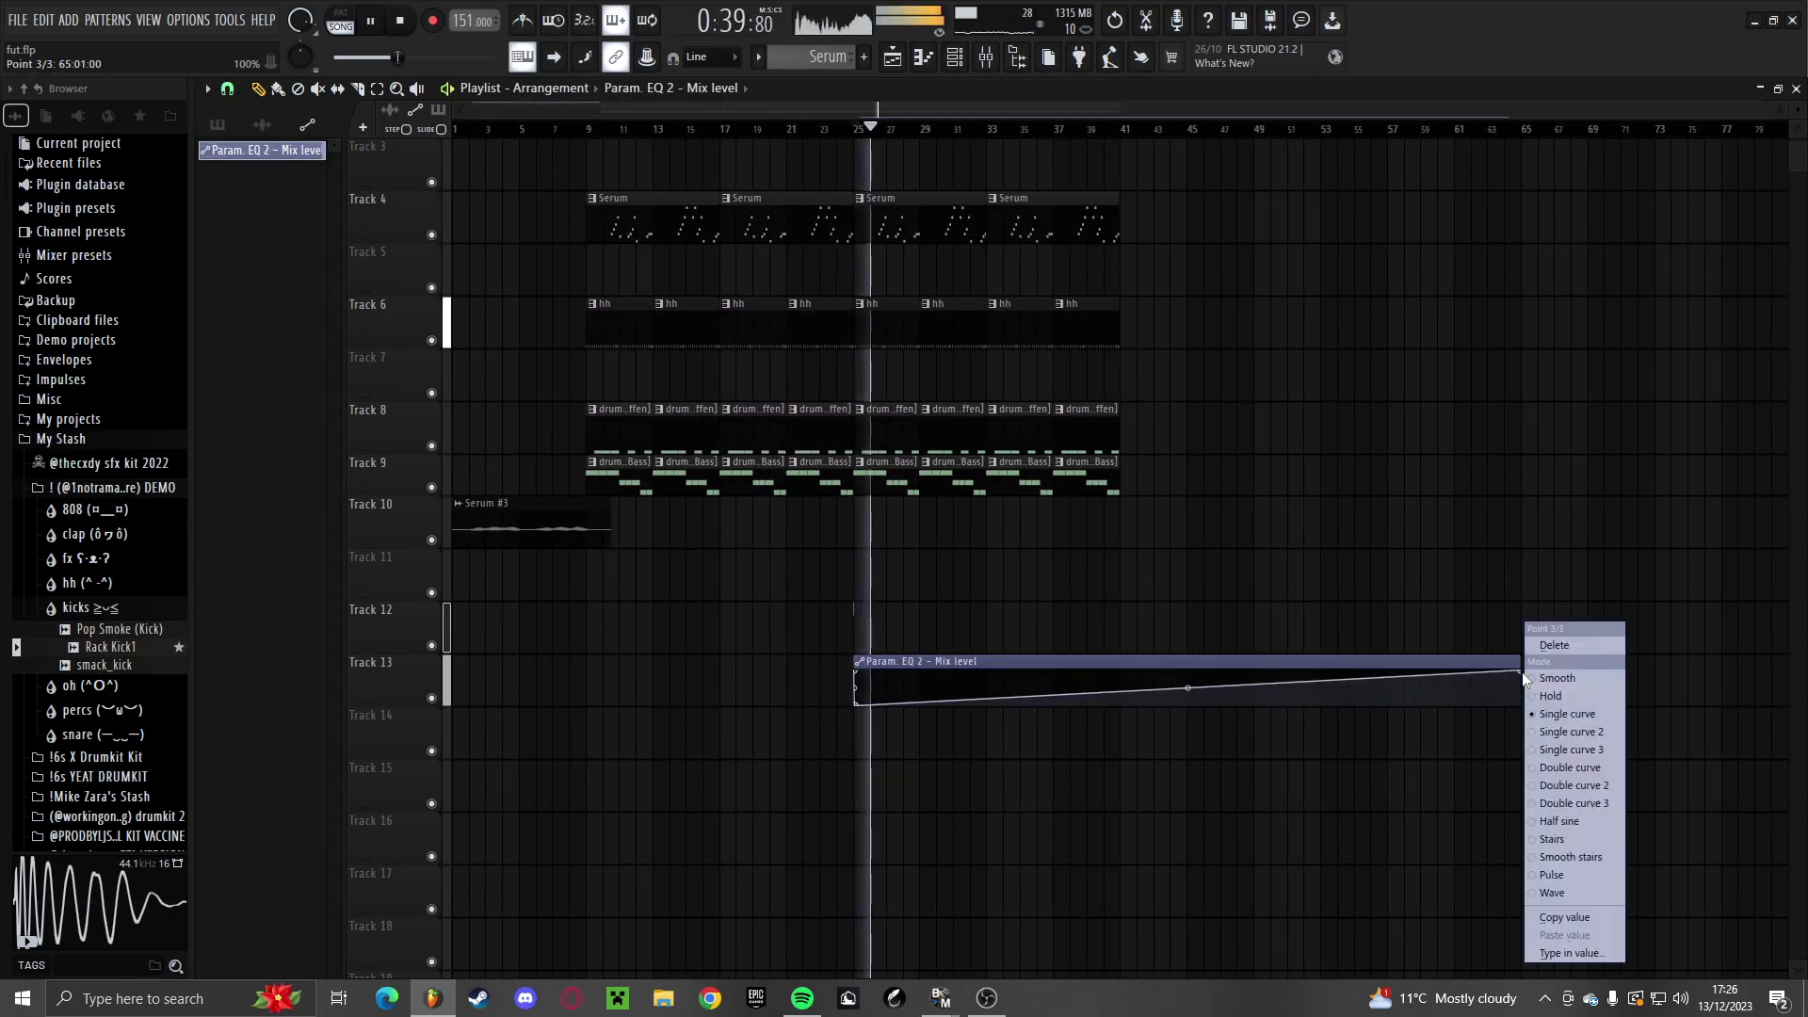
{"action": "left_click", "coordinate": [1554, 646]}
{"action": "scroll", "coordinate": [886, 725], "scroll_direction": "up", "scroll_amount": 6}
{"action": "key", "text": "space"}
{"action": "key", "text": "space"}
{"action": "scroll", "coordinate": [520, 659], "scroll_direction": "up", "scroll_amount": 2}
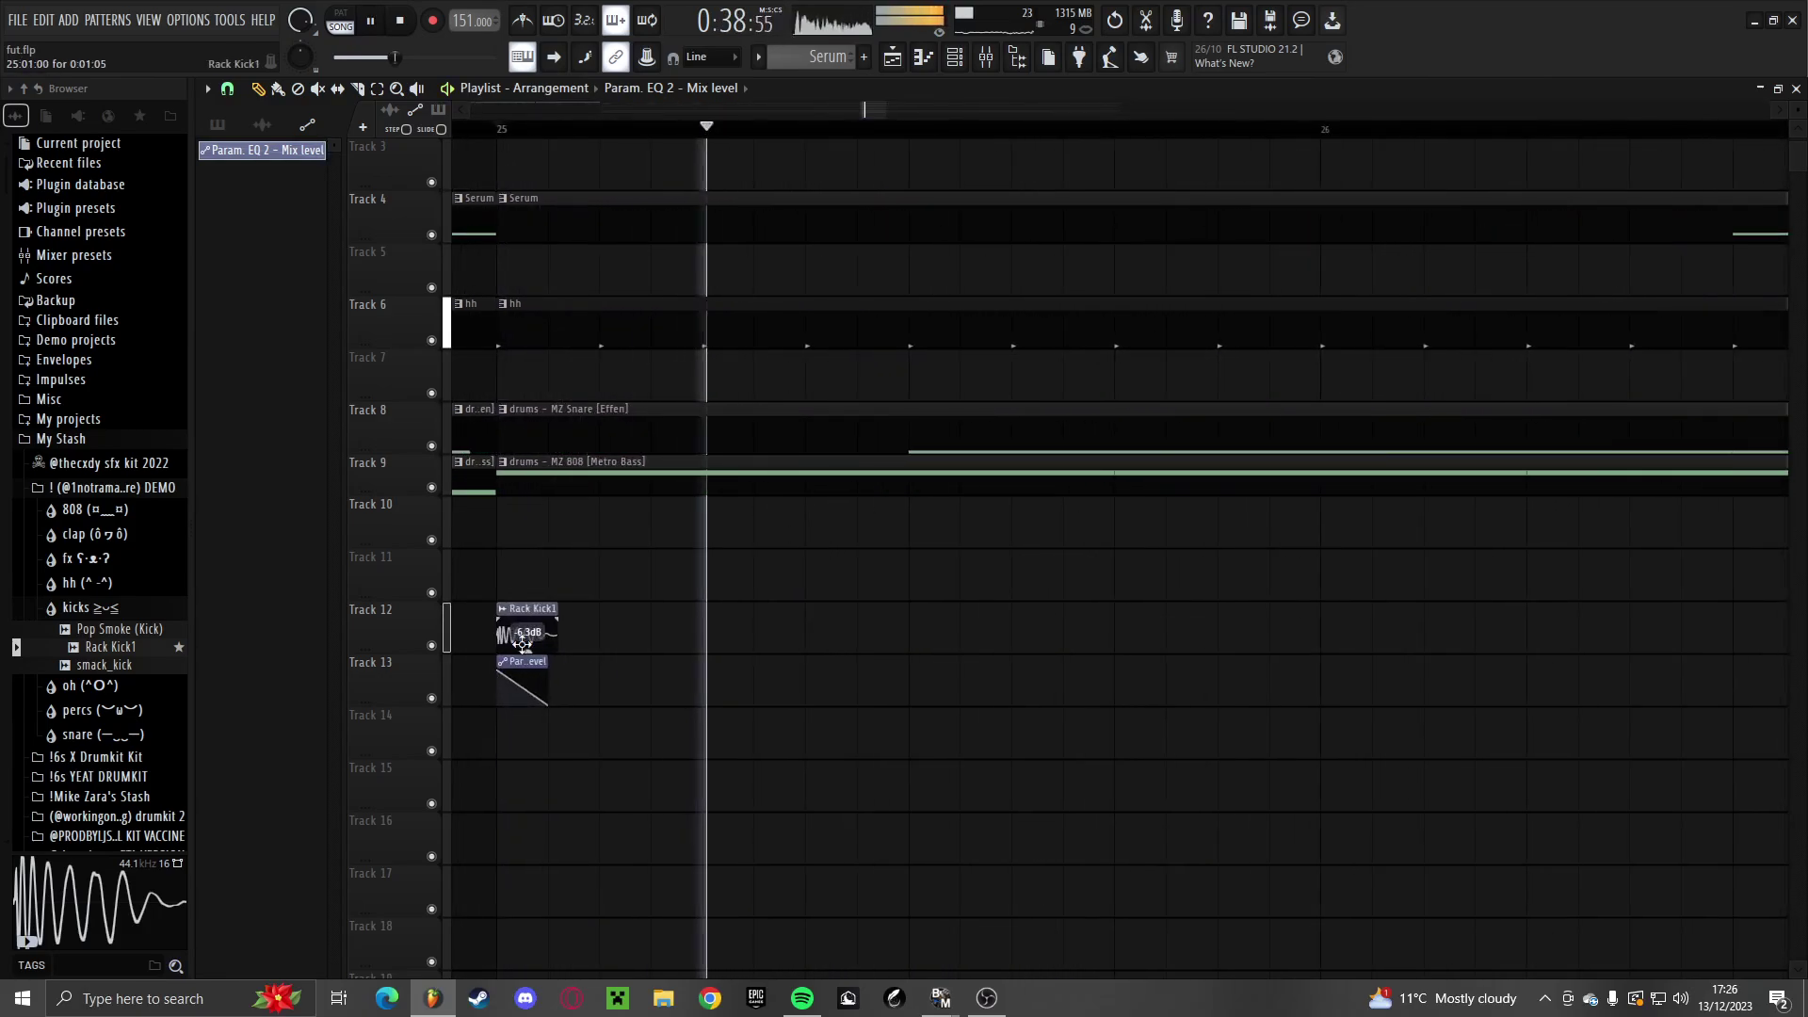
Place copies of the Rack Kick1 clip on Track 12 and the EQ mix level automation on Track 13 at bar 27
{"action": "left_click", "coordinate": [523, 645]}
{"action": "scroll", "coordinate": [527, 660], "scroll_direction": "down", "scroll_amount": 6}
{"action": "left_click", "coordinate": [735, 637]}
{"action": "scroll", "coordinate": [471, 733], "scroll_direction": "up", "scroll_amount": 6}
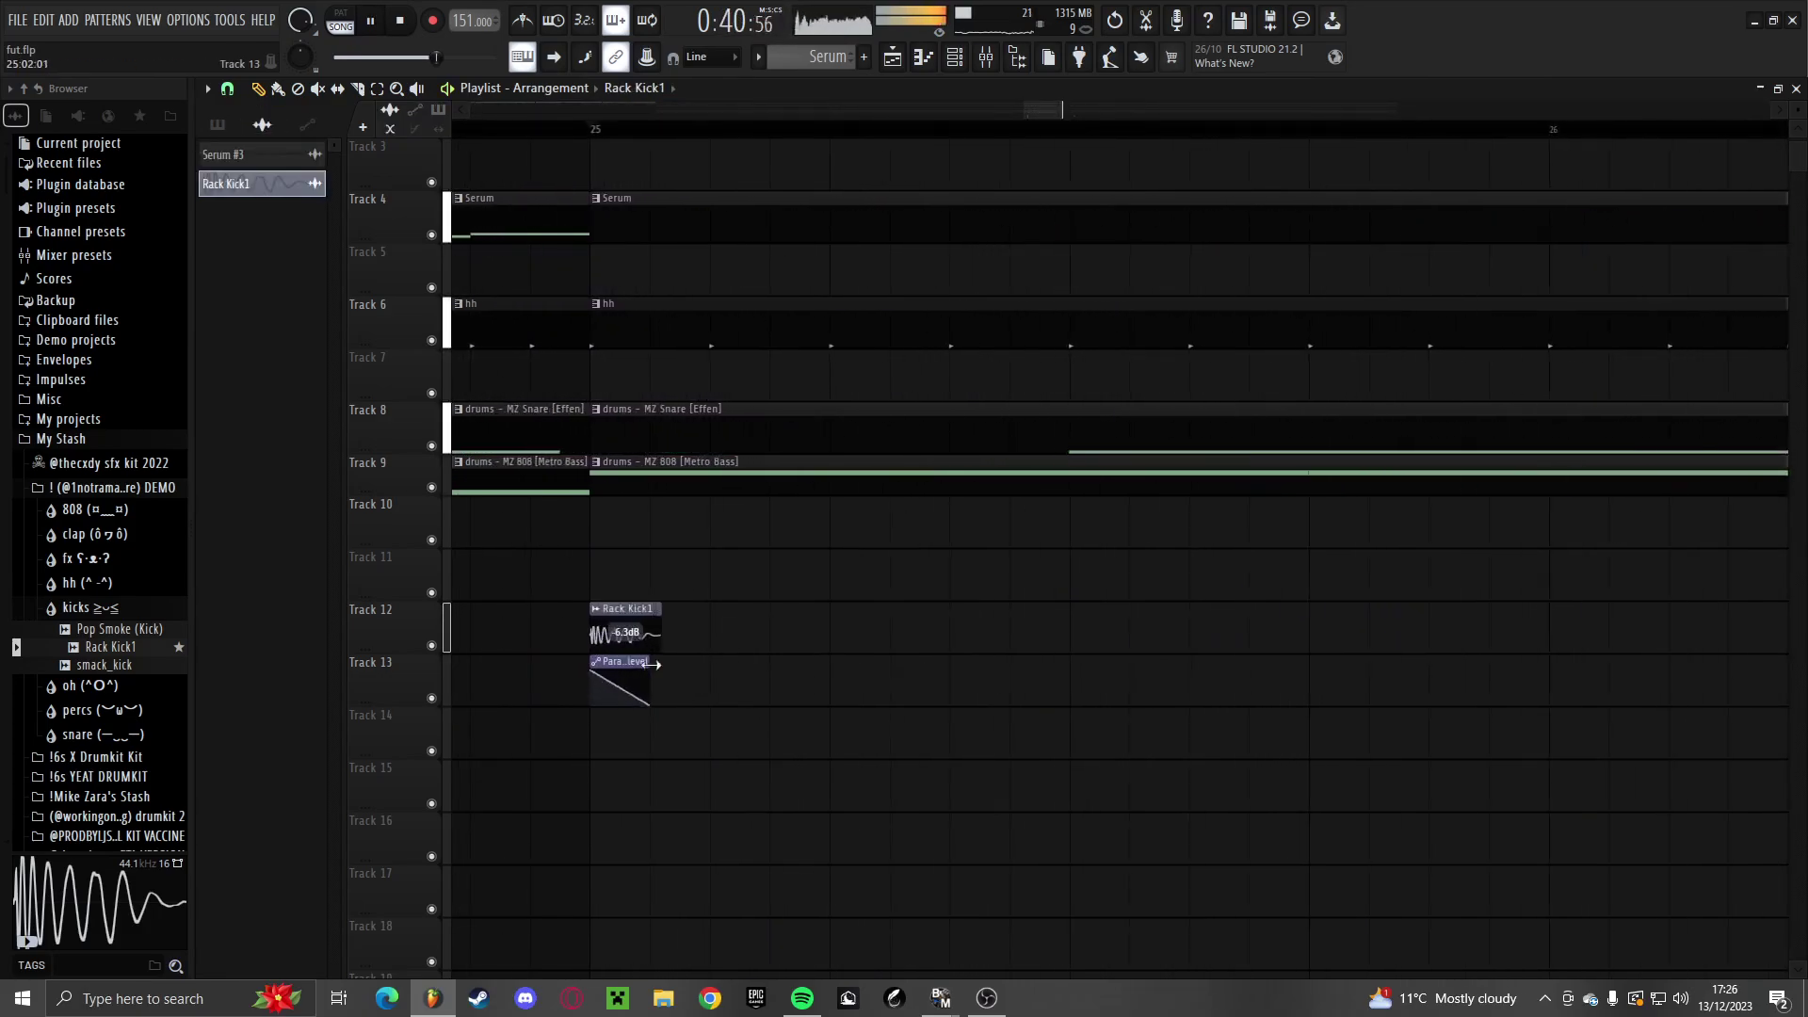
{"action": "left_click", "coordinate": [648, 665]}
{"action": "scroll", "coordinate": [513, 701], "scroll_direction": "down", "scroll_amount": 5}
{"action": "left_click", "coordinate": [1091, 680]}
Place further Rack Kick1 clips on Track 12 at bars 29 and 33
{"action": "left_click", "coordinate": [1093, 631]}
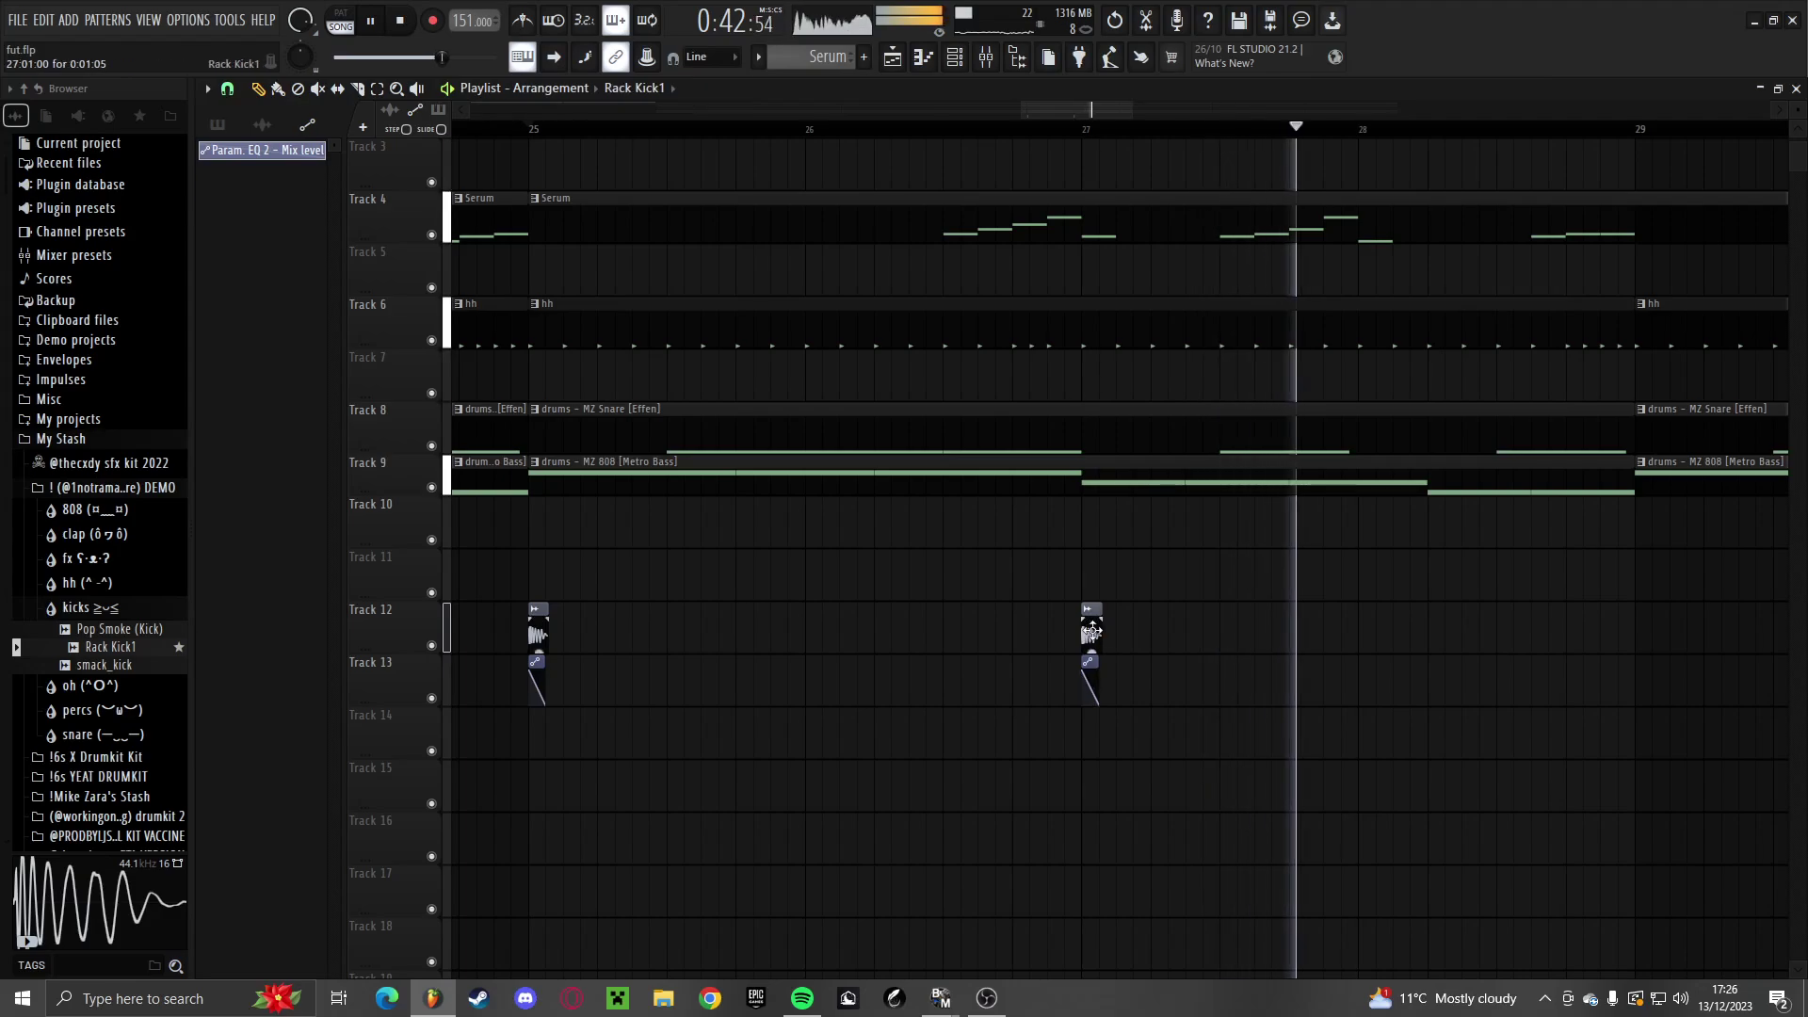
{"action": "scroll", "coordinate": [942, 697], "scroll_direction": "down", "scroll_amount": 5}
{"action": "scroll", "coordinate": [914, 698], "scroll_direction": "up", "scroll_amount": 6}
{"action": "left_click", "coordinate": [888, 641]}
{"action": "scroll", "coordinate": [819, 664], "scroll_direction": "down", "scroll_amount": 7}
{"action": "scroll", "coordinate": [923, 652], "scroll_direction": "up", "scroll_amount": 4}
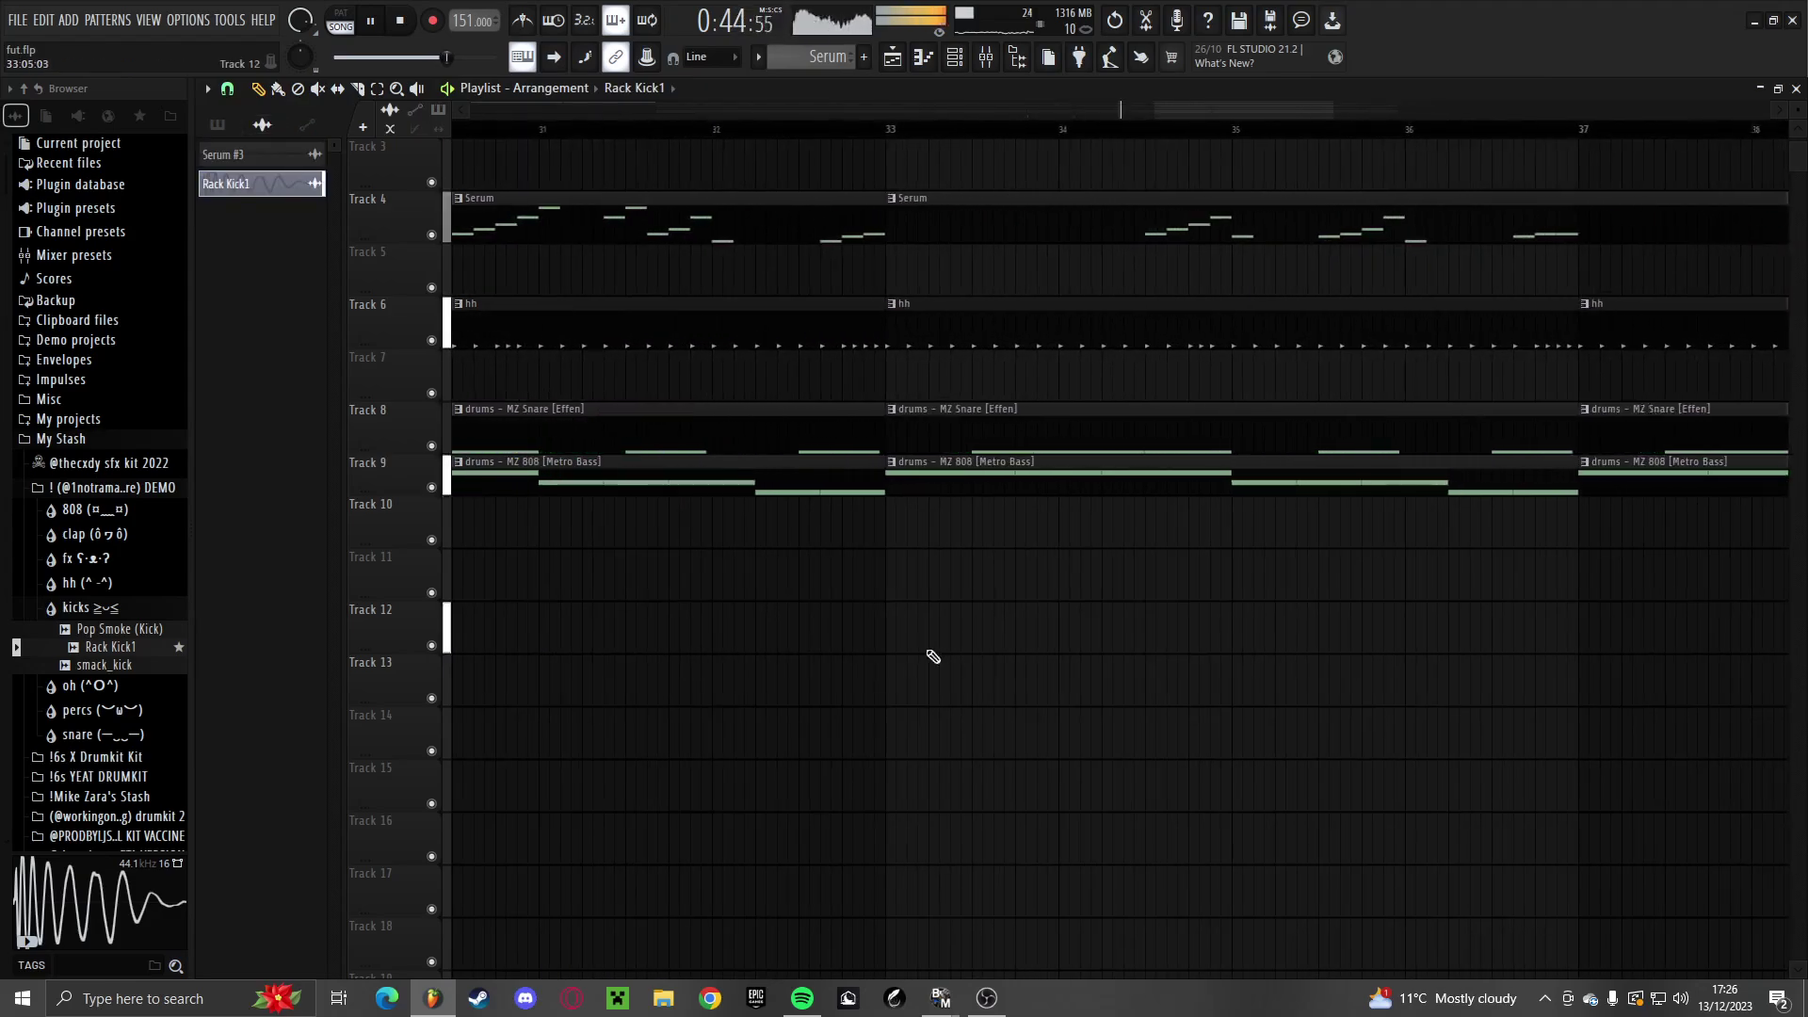
{"action": "scroll", "coordinate": [754, 697], "scroll_direction": "down", "scroll_amount": 6}
{"action": "scroll", "coordinate": [888, 706], "scroll_direction": "up", "scroll_amount": 5}
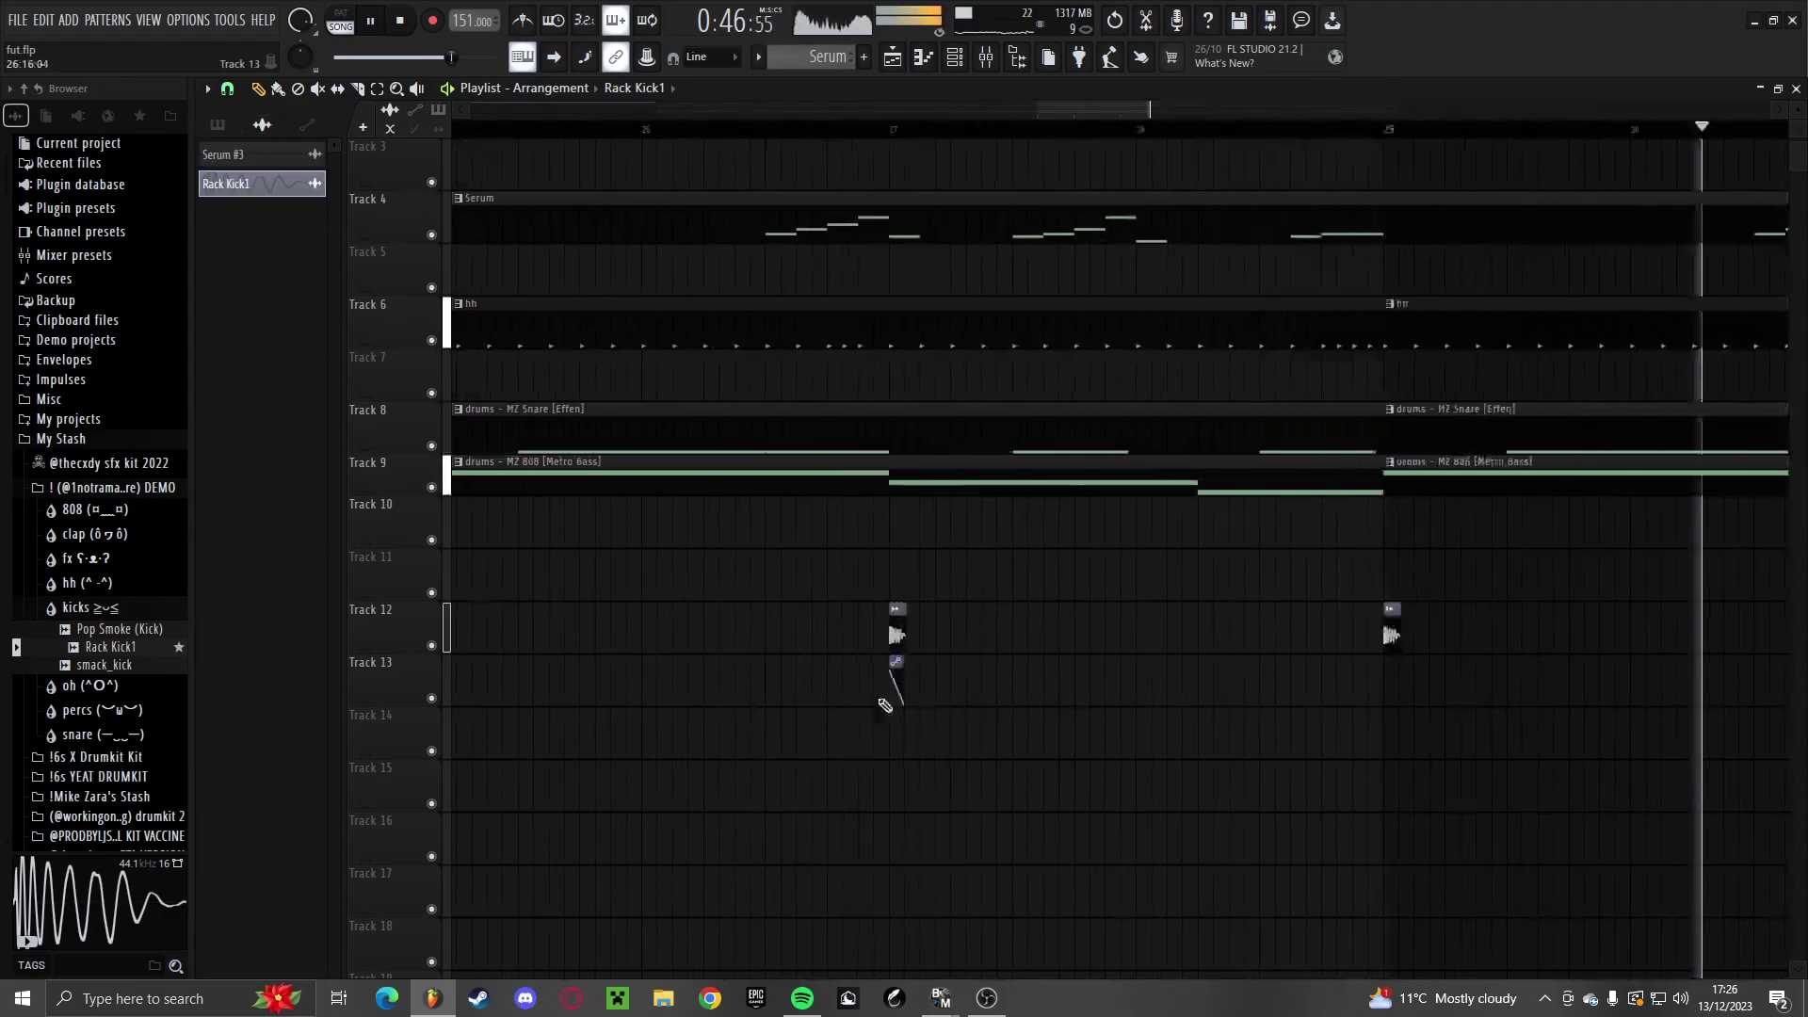
Place EQ mix level automation clips on Track 13 at bars 29 and 33, and copy a kick and automation pair to bar 31
{"action": "left_click", "coordinate": [940, 662]}
{"action": "scroll", "coordinate": [938, 670], "scroll_direction": "down", "scroll_amount": 6}
{"action": "scroll", "coordinate": [850, 695], "scroll_direction": "up", "scroll_amount": 5}
{"action": "left_click", "coordinate": [800, 687]}
{"action": "scroll", "coordinate": [810, 692], "scroll_direction": "down", "scroll_amount": 5}
{"action": "scroll", "coordinate": [1005, 731], "scroll_direction": "up", "scroll_amount": 4}
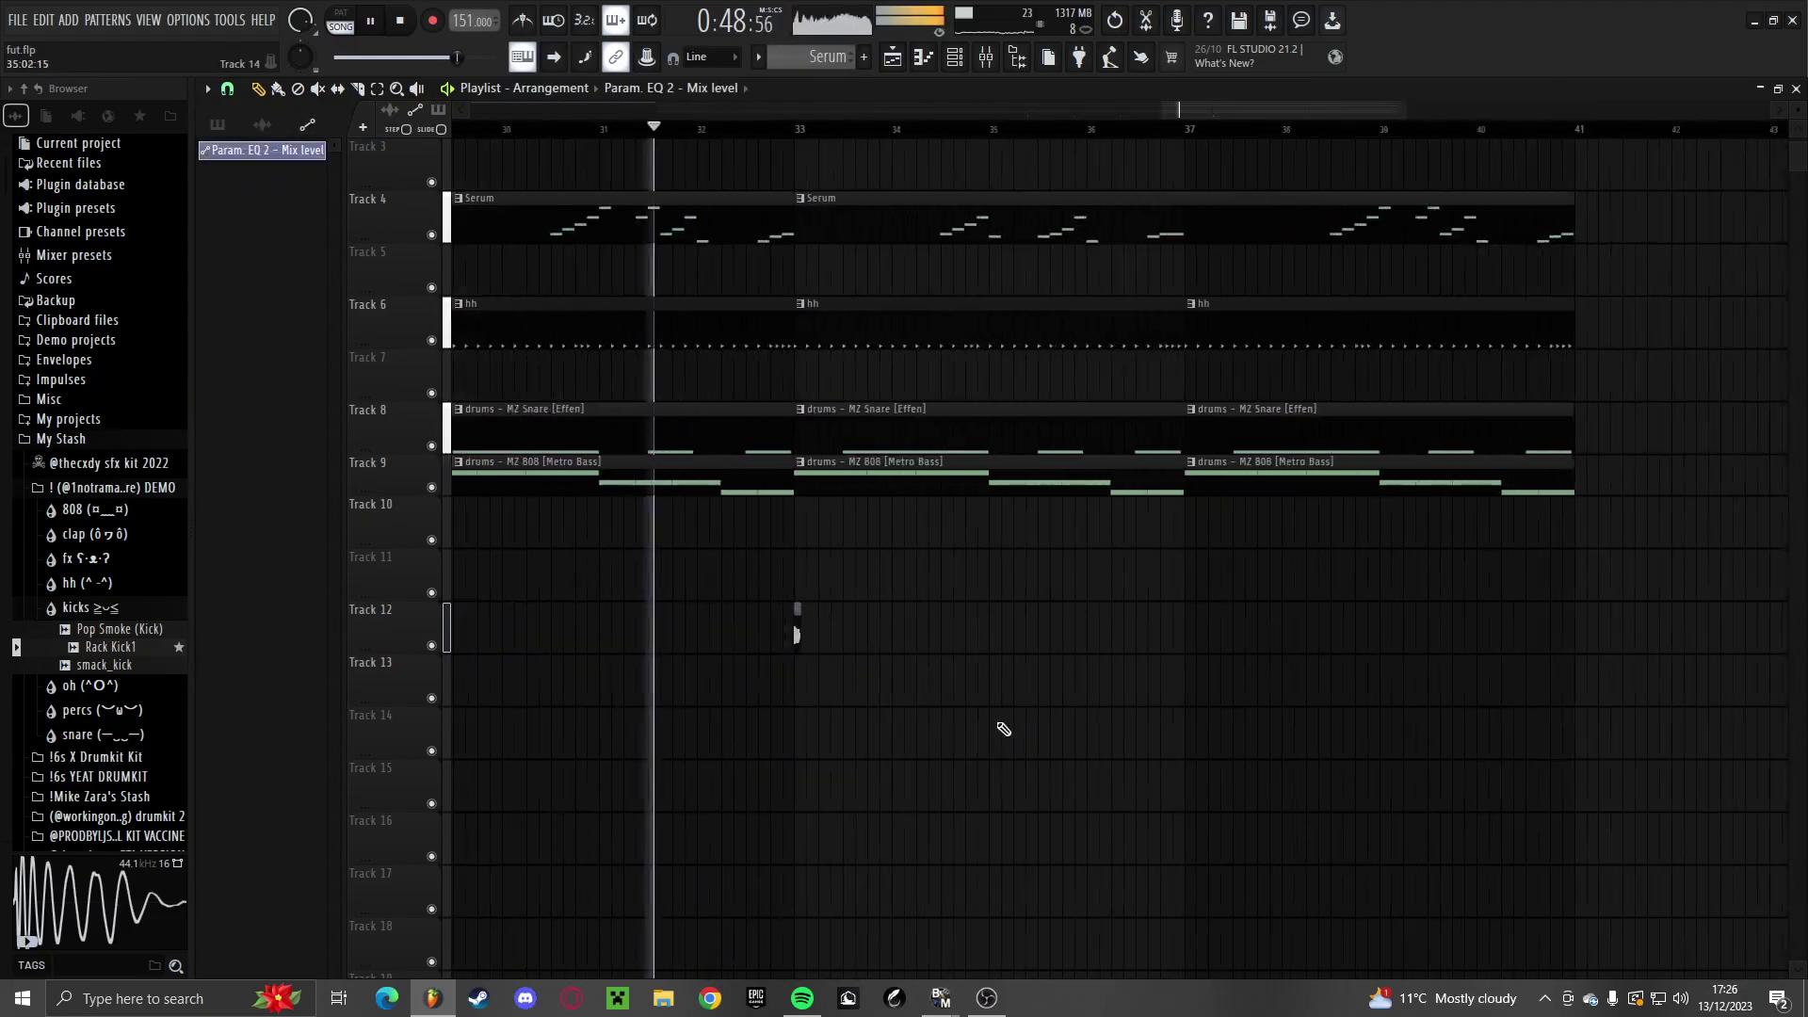
{"action": "left_click", "coordinate": [729, 683]}
{"action": "left_click_drag", "start_coordinate": [729, 684], "coordinate": [739, 687]}
{"action": "scroll", "coordinate": [835, 702], "scroll_direction": "down", "scroll_amount": 6}
{"action": "scroll", "coordinate": [1187, 741], "scroll_direction": "up", "scroll_amount": 5}
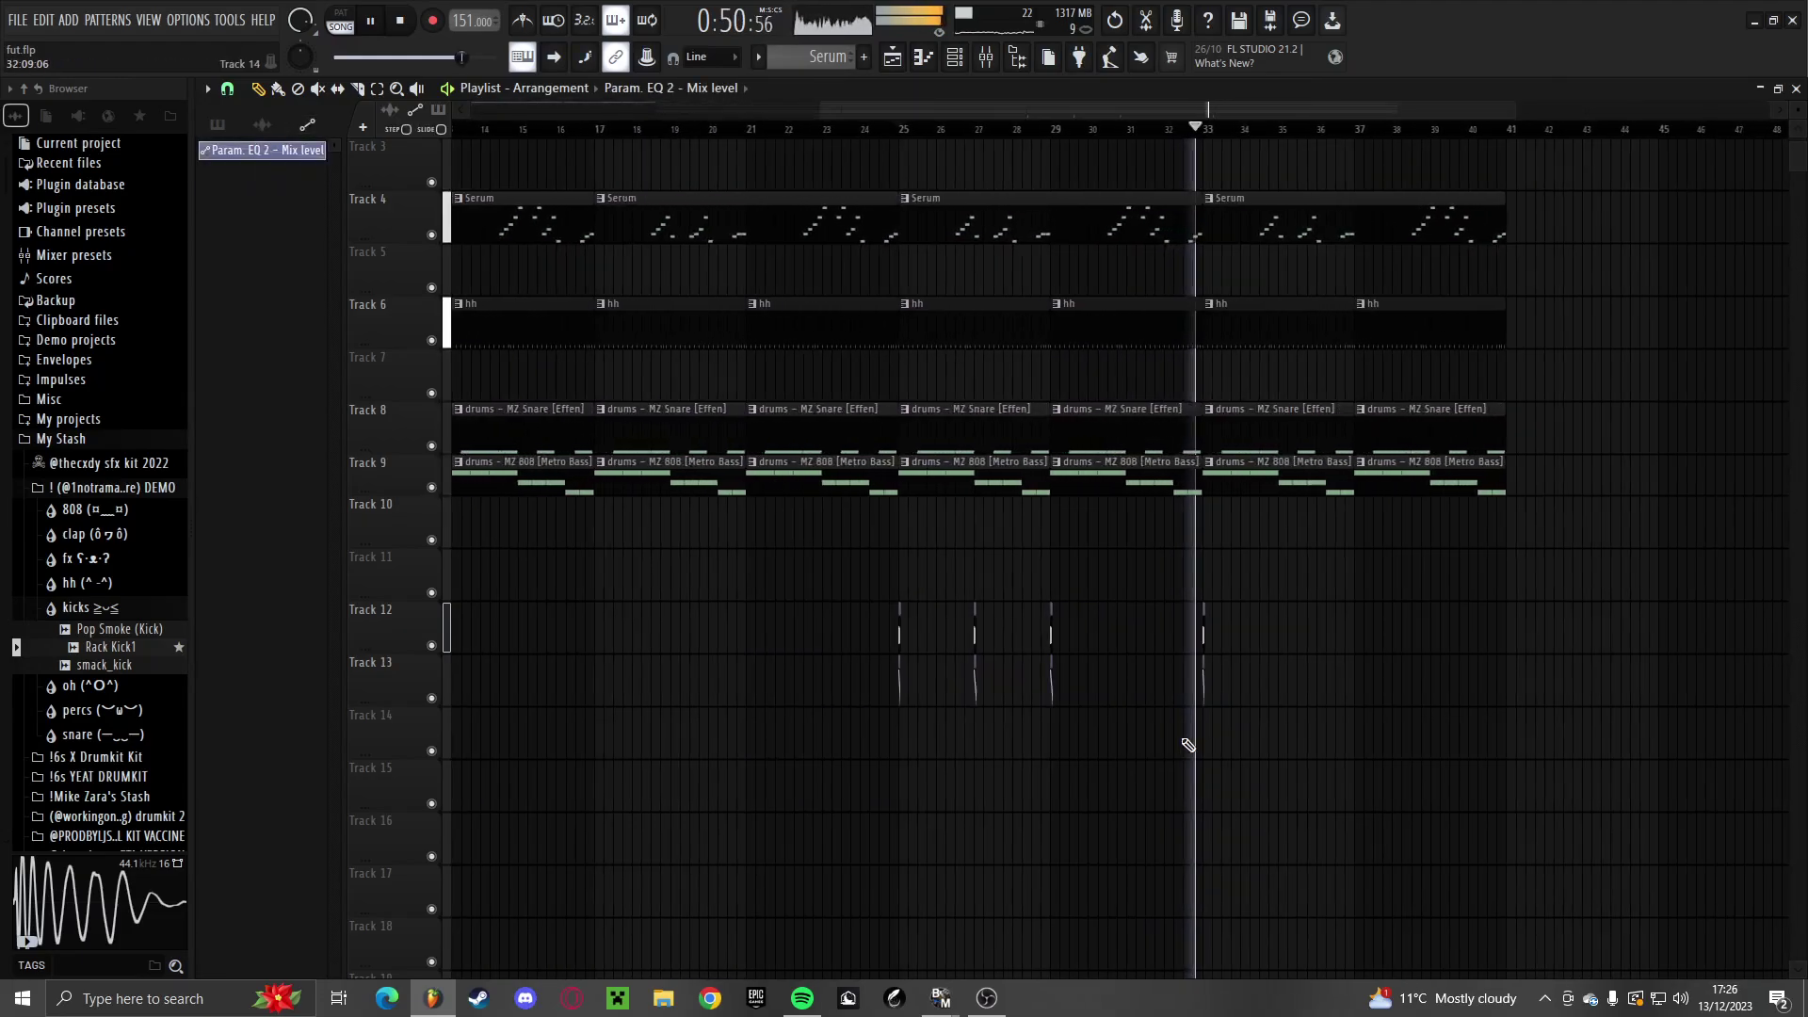
{"action": "left_click_drag", "start_coordinate": [890, 737], "coordinate": [830, 673]}
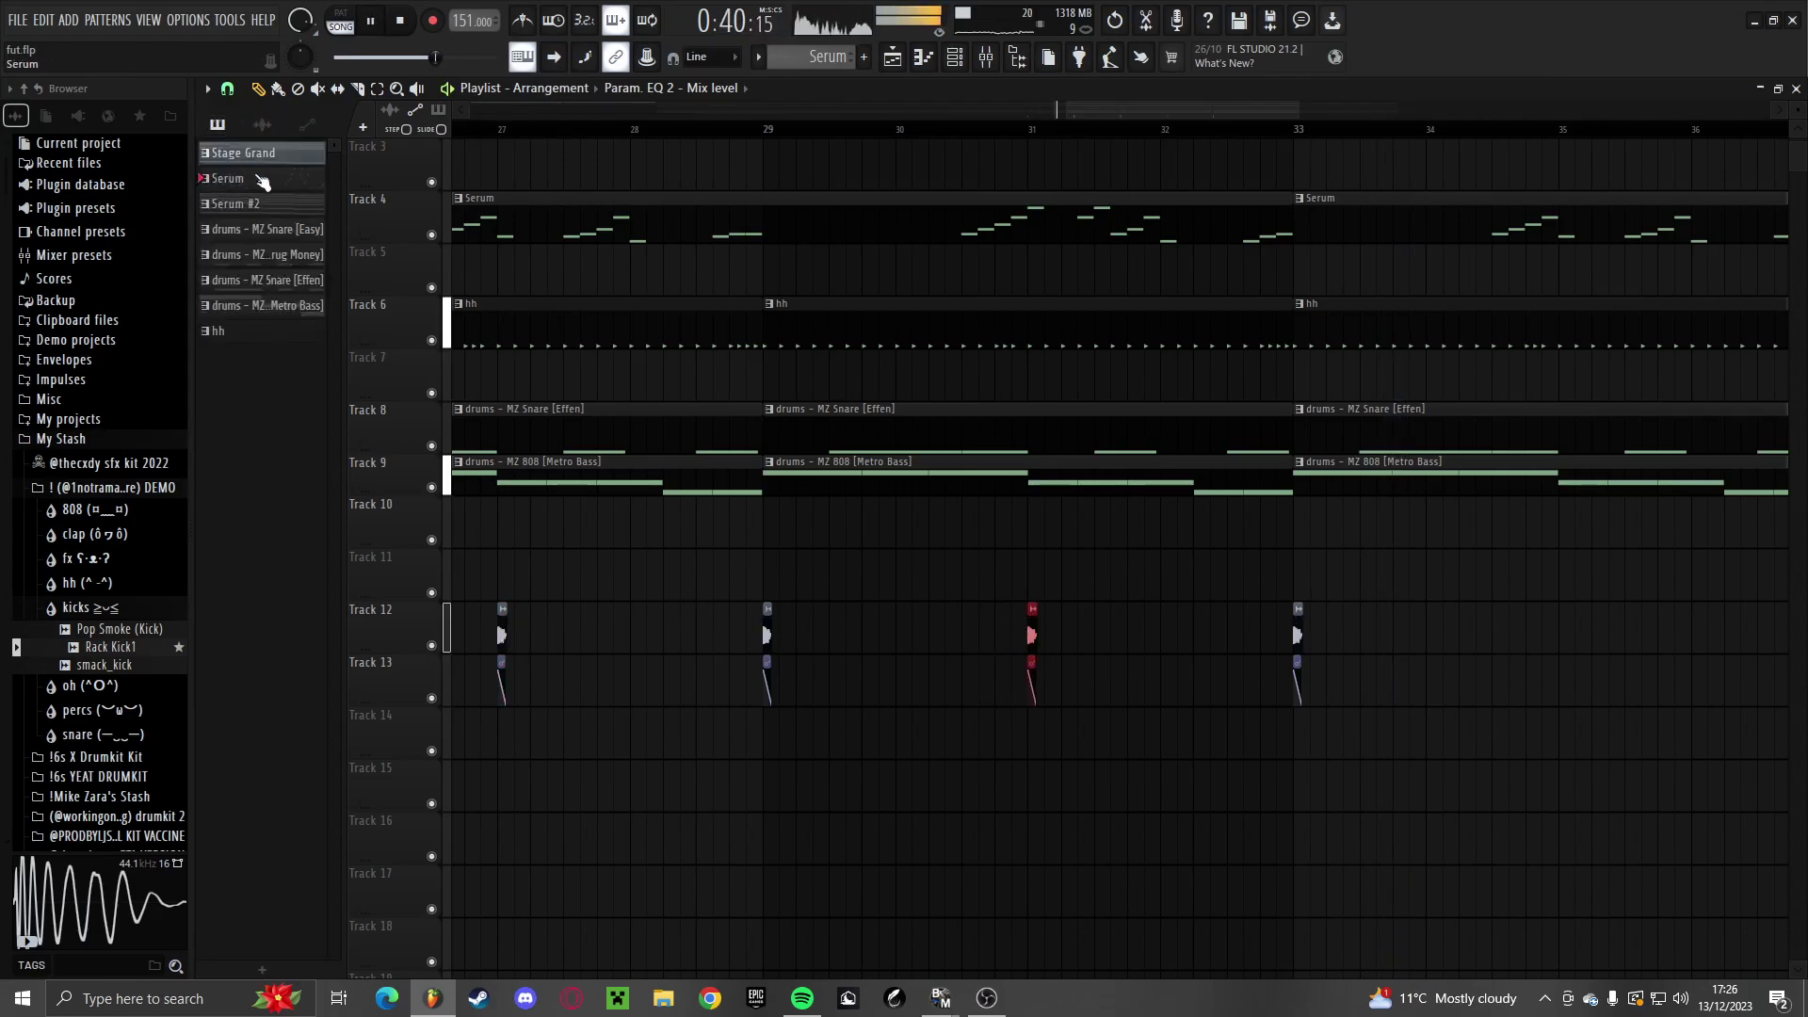
Place the drums - MZ Snare [Easy] pattern on Track 10 at bar 33 and duplicate it to bar 37
{"action": "left_click_drag", "start_coordinate": [295, 239], "coordinate": [1018, 544]}
{"action": "scroll", "coordinate": [804, 565], "scroll_direction": "down", "scroll_amount": 3}
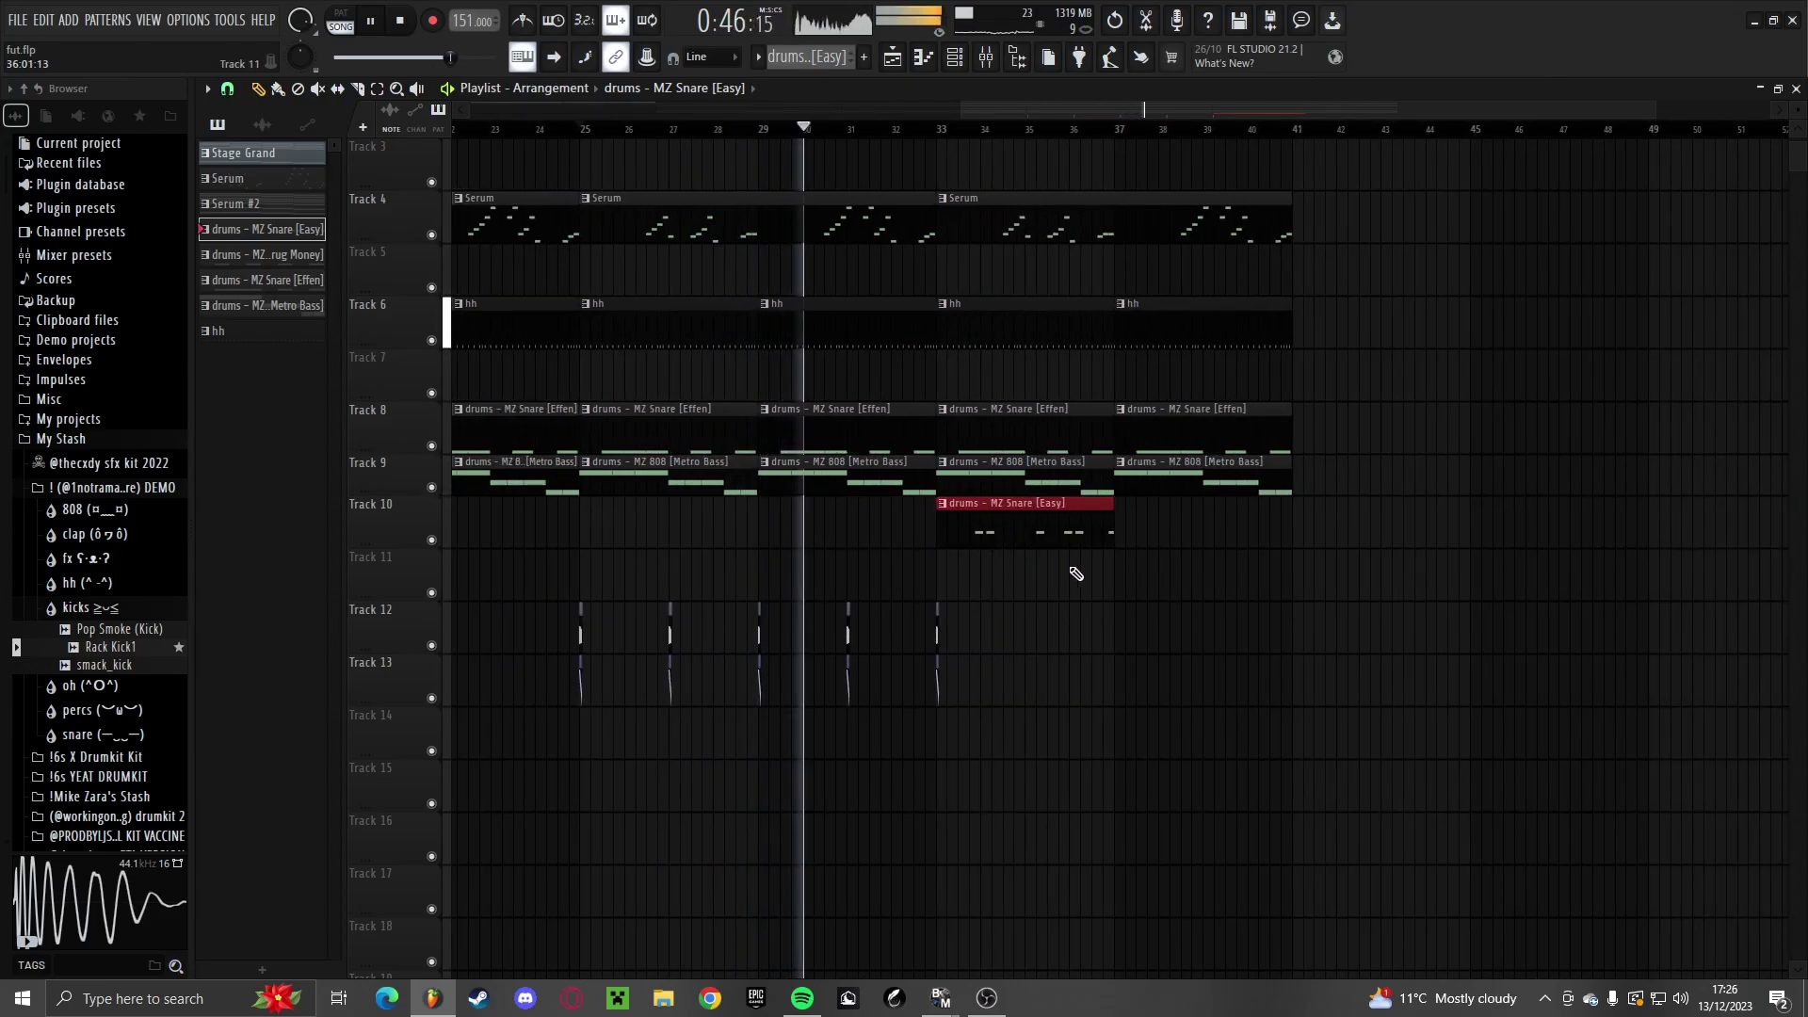
{"action": "key", "text": "ctrl+b"}
Delete the Track 9 808 clips at bars 33 and 37, and duplicate the 808, kick and automation clips from bars 25–32 into bar 33
{"action": "right_click", "coordinate": [1033, 483]}
{"action": "right_click", "coordinate": [1272, 484]}
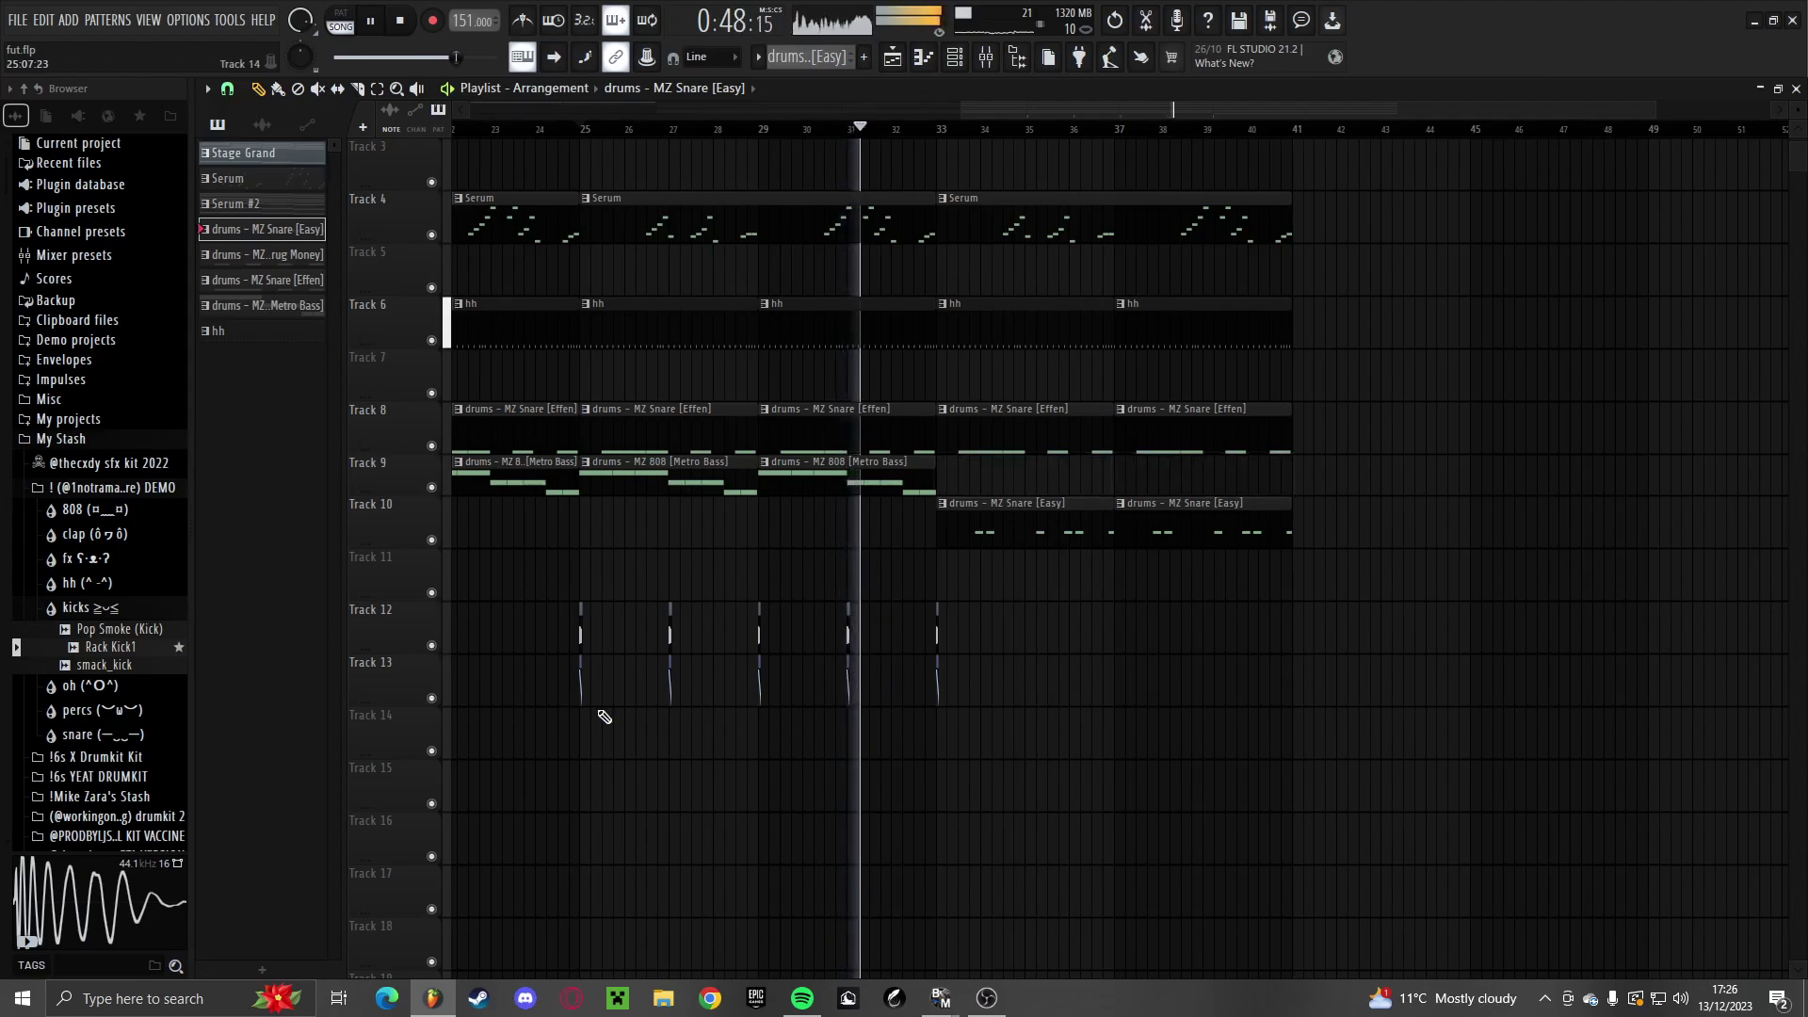
{"action": "left_click_drag", "start_coordinate": [592, 674], "coordinate": [688, 492]}
{"action": "left_click_drag", "start_coordinate": [890, 709], "coordinate": [585, 486]}
{"action": "key", "text": "ctrl+b"}
{"action": "scroll", "coordinate": [660, 508], "scroll_direction": "down", "scroll_amount": 1}
Select all the clips across bars 33–40 and duplicate them to bar 41
{"action": "left_click", "coordinate": [1189, 768], "text": "ctrl"}
{"action": "scroll", "coordinate": [1196, 791], "scroll_direction": "up", "scroll_amount": 5}
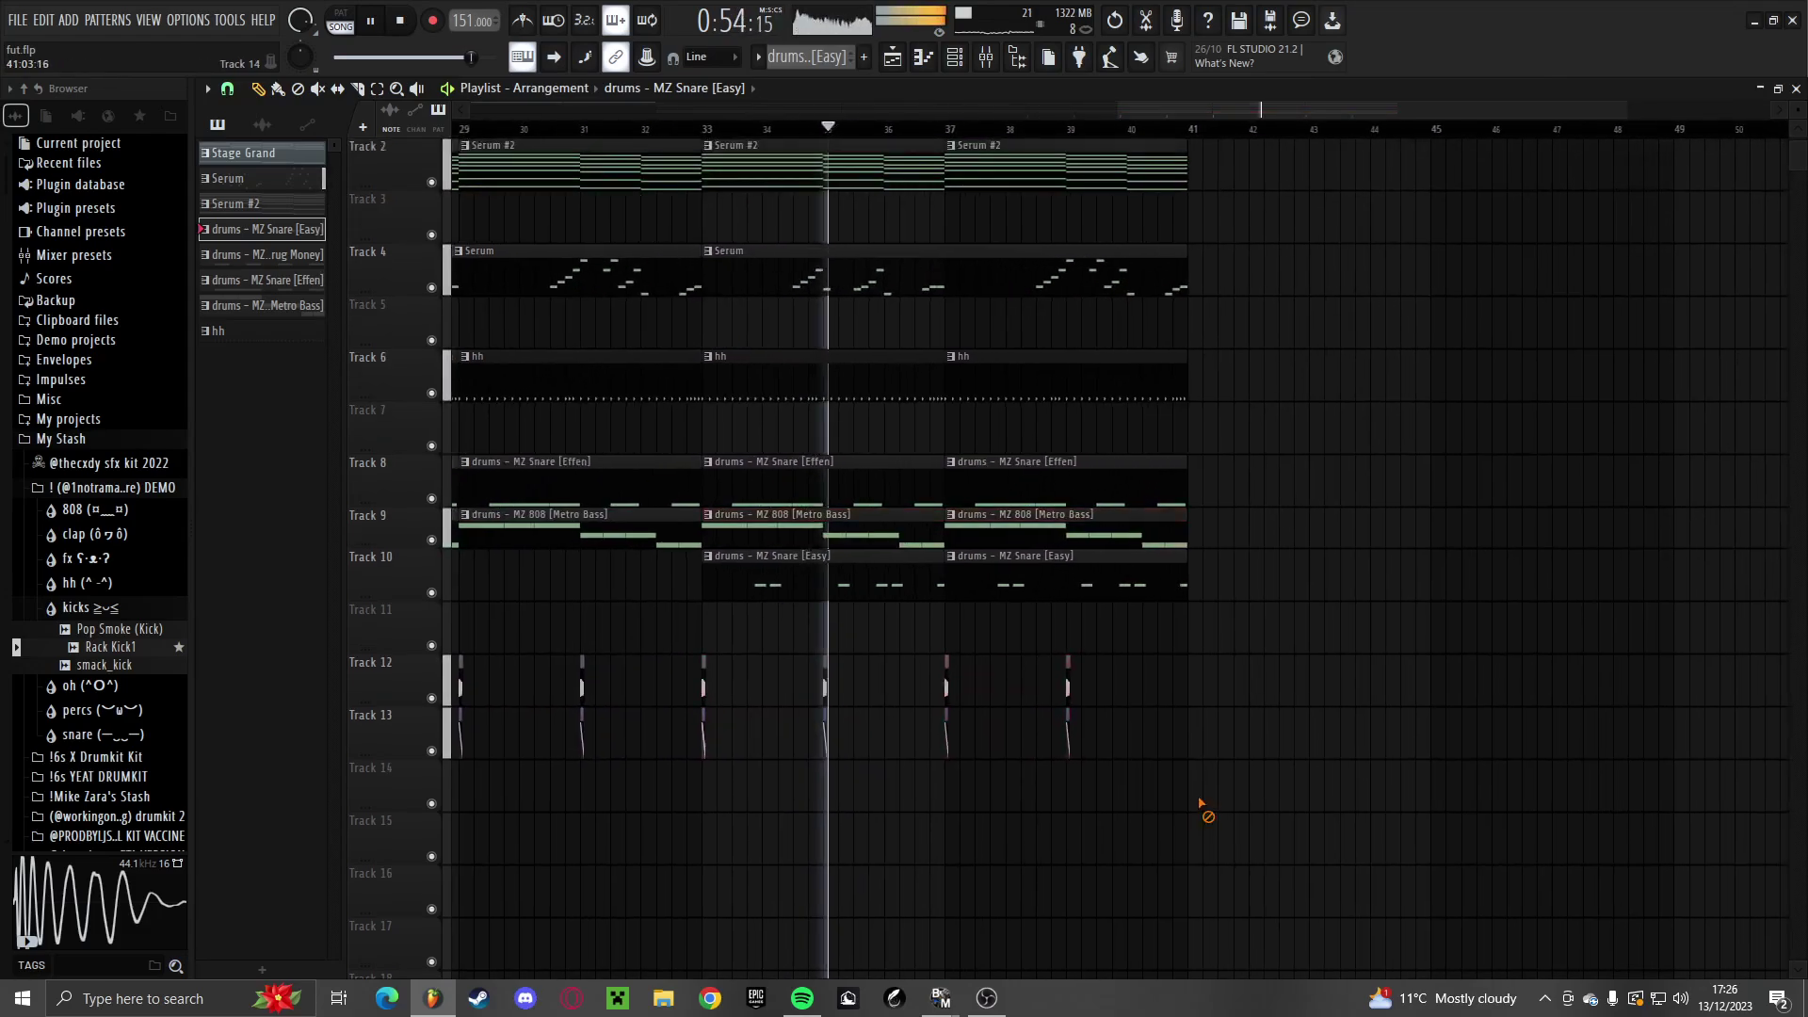
{"action": "left_click_drag", "start_coordinate": [1347, 859], "coordinate": [711, 94]}
{"action": "key", "text": "ctrl+b"}
{"action": "scroll", "coordinate": [857, 193], "scroll_direction": "down", "scroll_amount": 1}
{"action": "left_click", "coordinate": [986, 59]}
{"action": "left_click", "coordinate": [986, 58]}
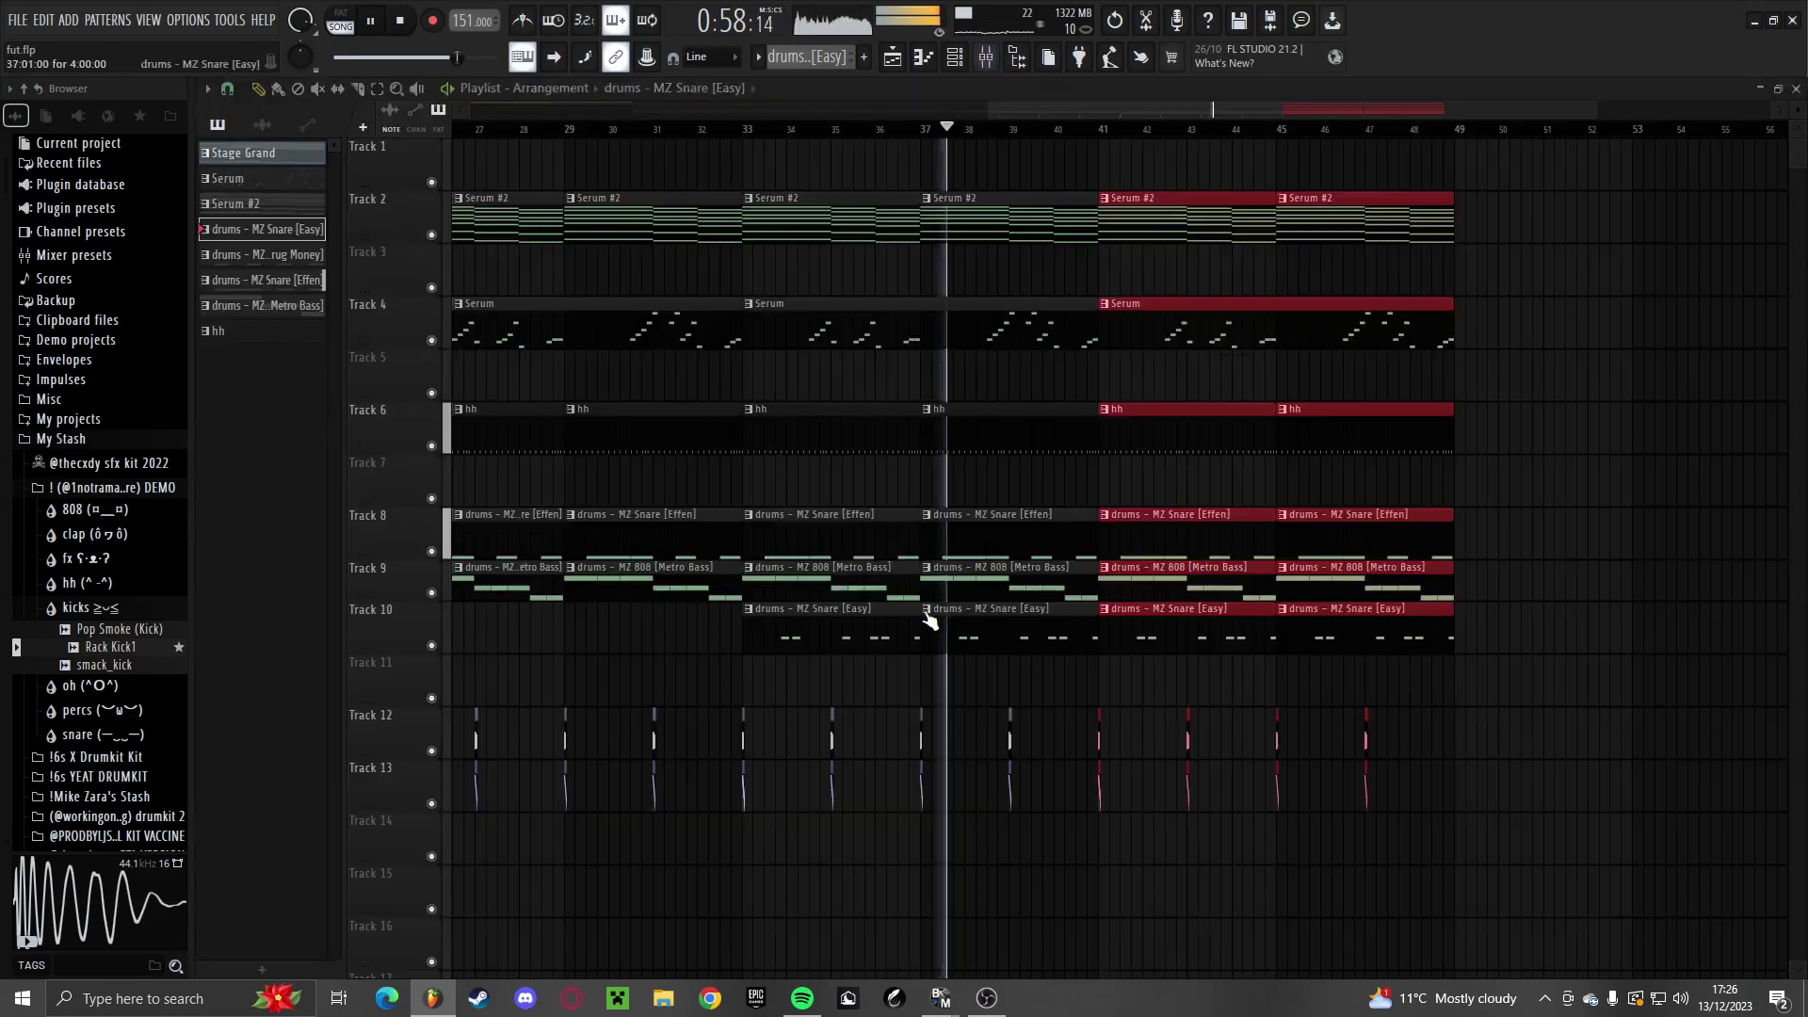
Open the MZ Snare [Easy] pattern and delete its notes in bar 3 and at the end of bar 4
{"action": "left_click", "coordinate": [890, 634]}
{"action": "double_click", "coordinate": [890, 634]}
{"action": "right_click", "coordinate": [710, 660]}
{"action": "right_click", "coordinate": [1013, 659]}
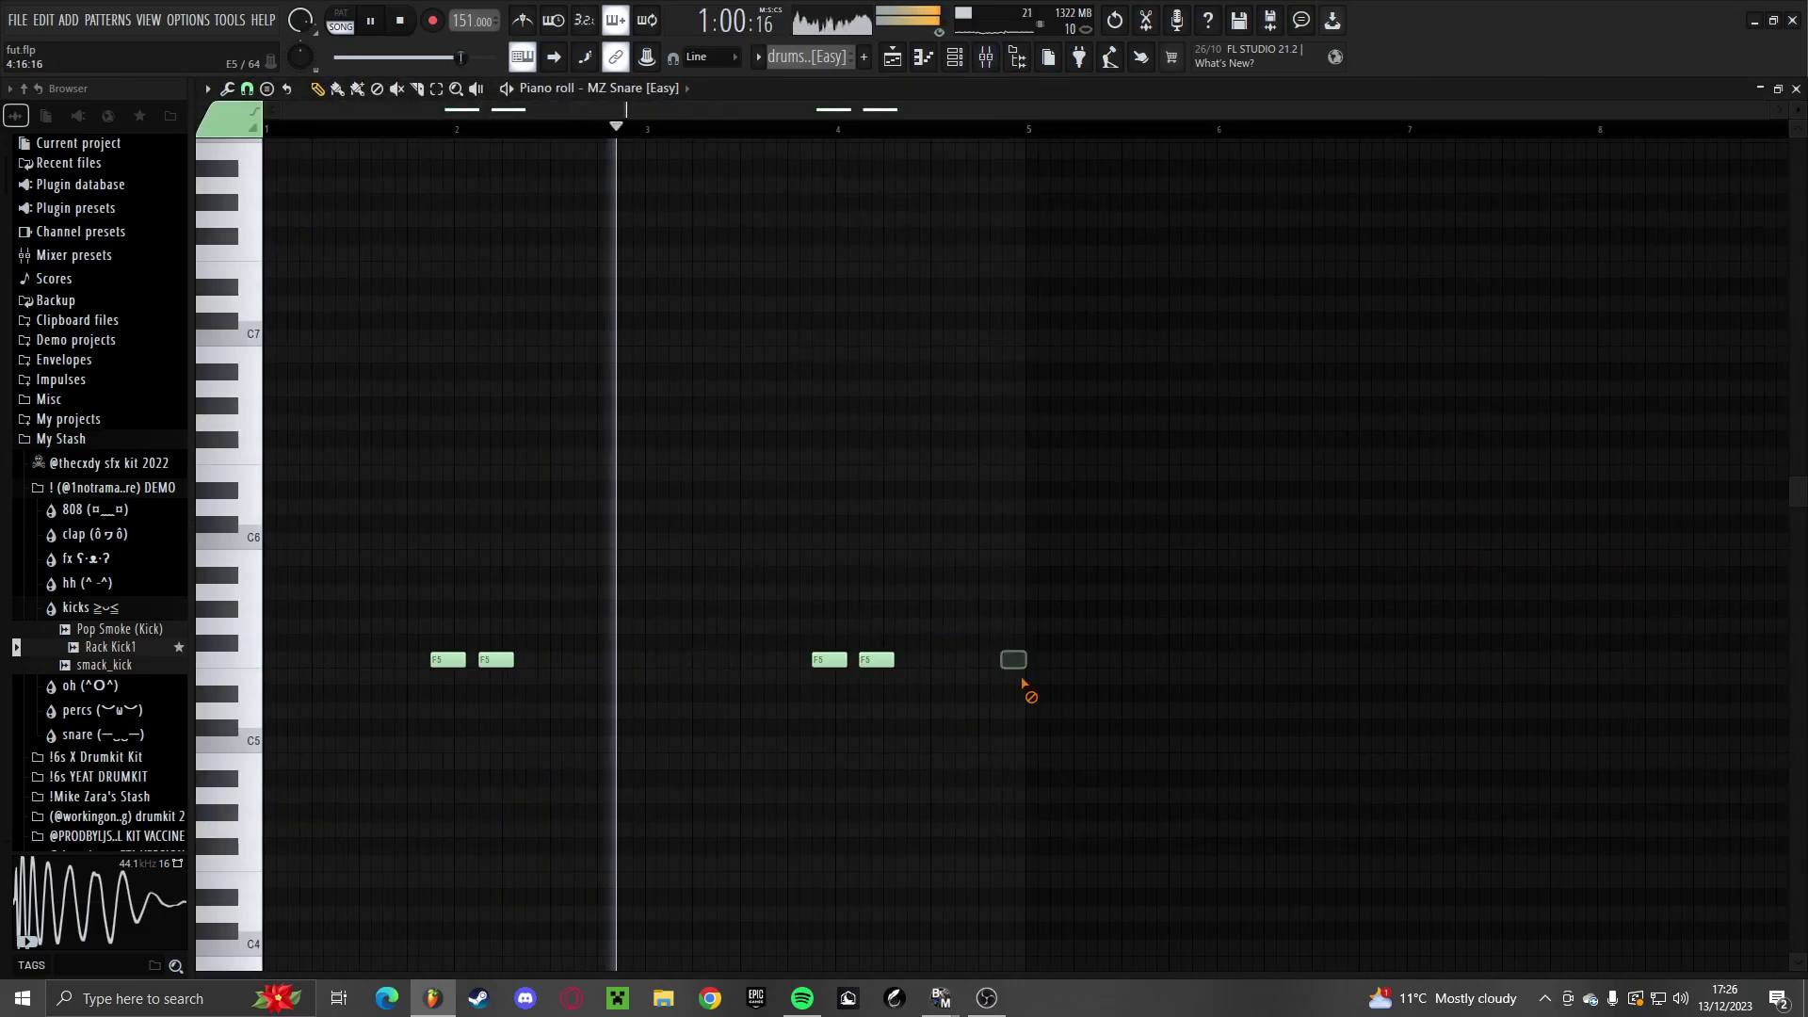
{"action": "key", "text": "Escape"}
Lower Insert 4's volume to -4.2 dB and load Fruity Parametric EQ in slot 1
{"action": "left_click", "coordinate": [987, 68]}
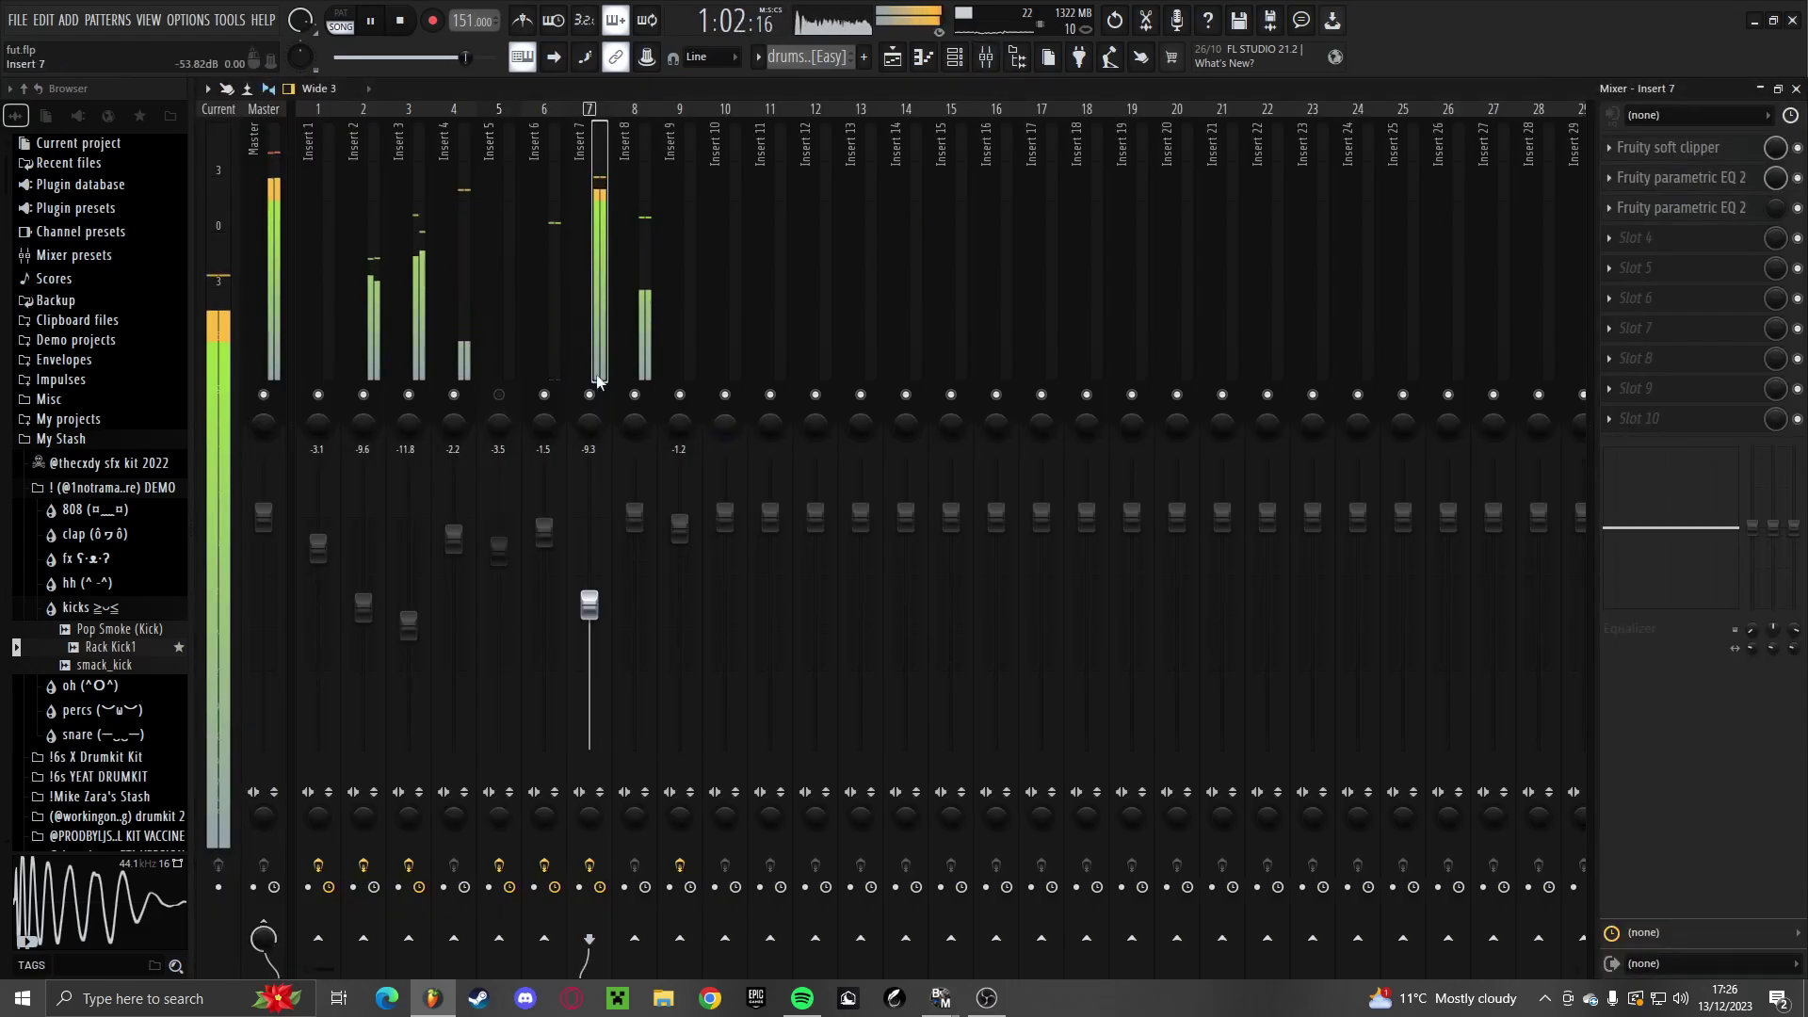
{"action": "left_click", "coordinate": [443, 474]}
{"action": "left_click", "coordinate": [1629, 147]}
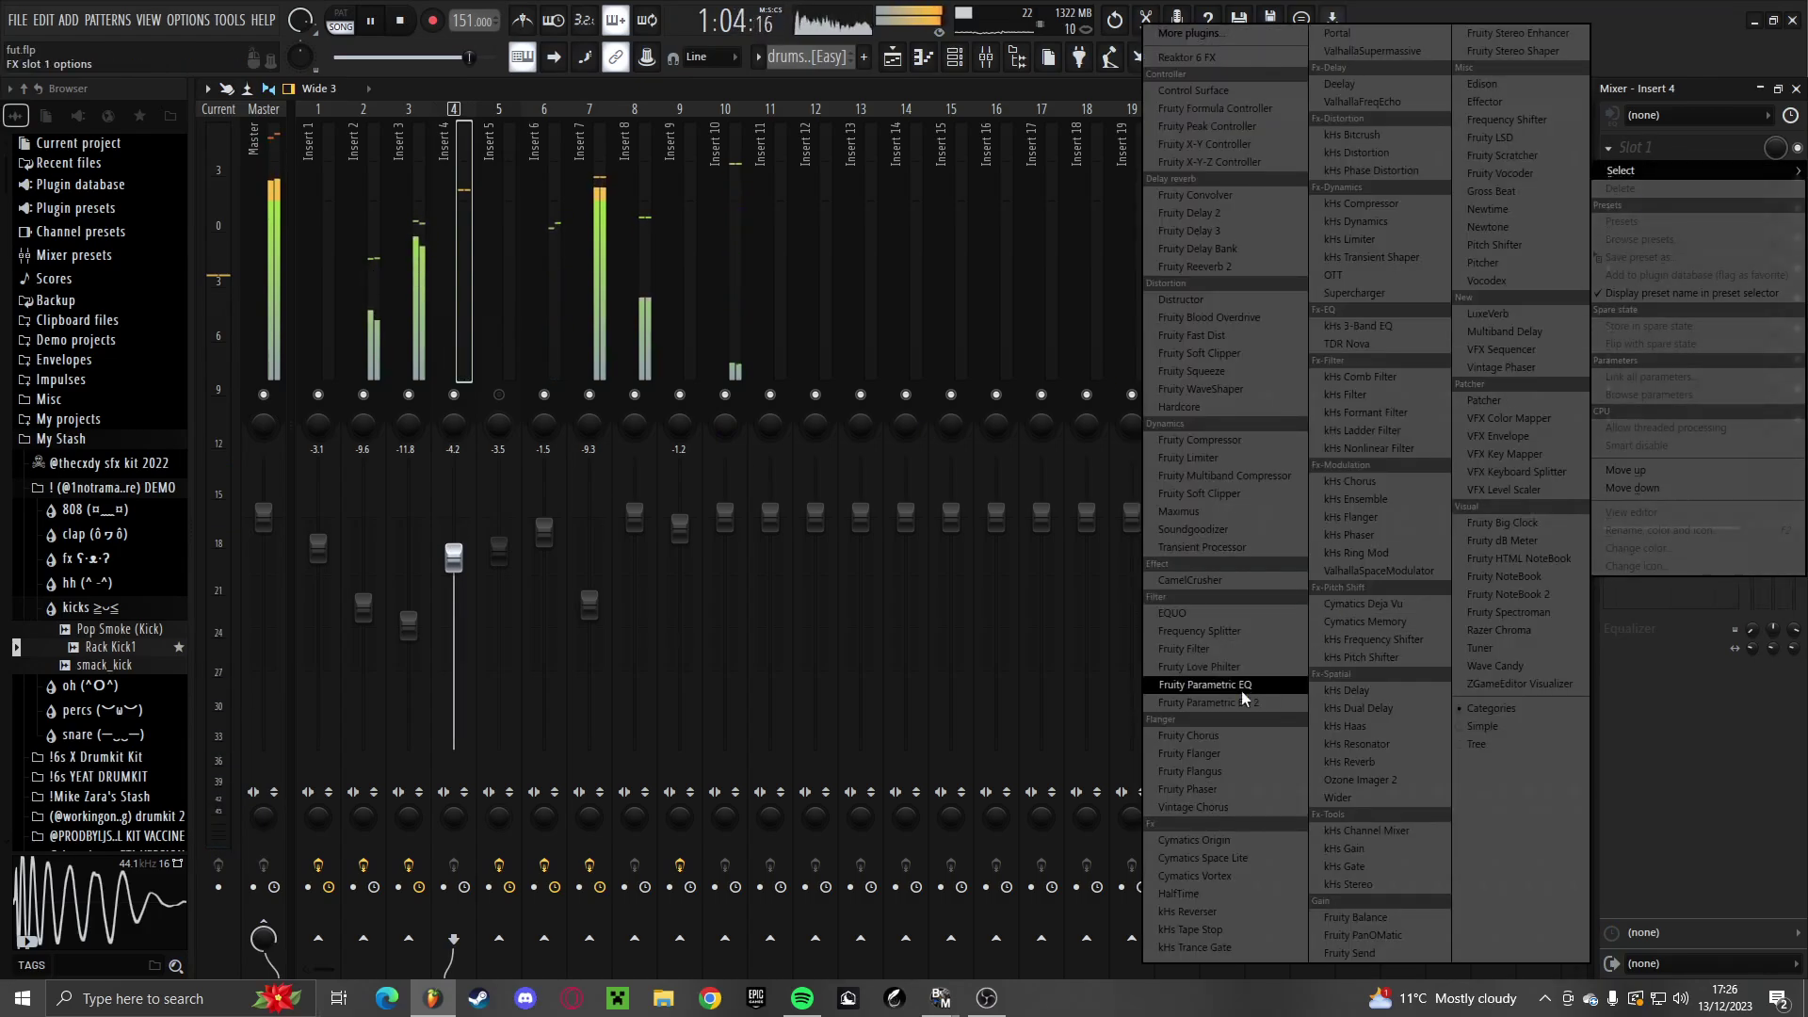
{"action": "left_click", "coordinate": [1224, 685]}
Replace the Fruity parametric EQ in slot 1 of Insert 4, adjust the replacement's curve and return to the playlist
{"action": "left_click", "coordinate": [1613, 158]}
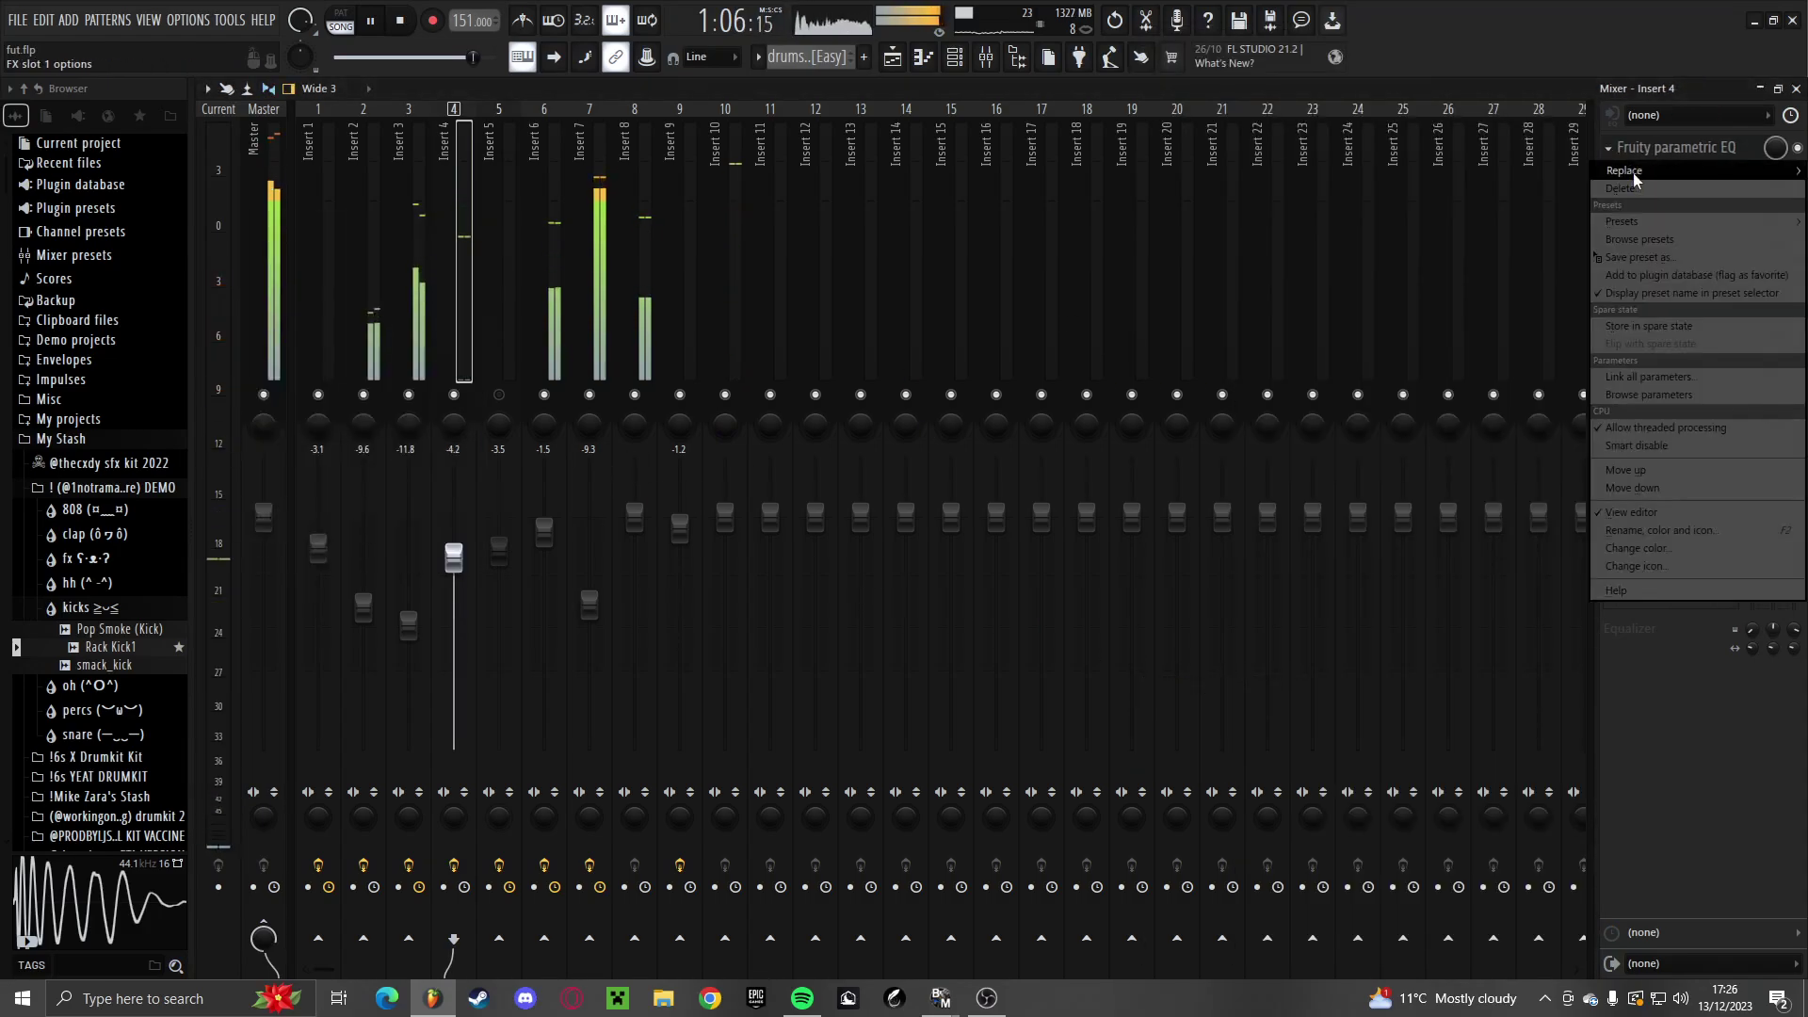
{"action": "mouse_move", "coordinate": [1657, 169]}
{"action": "left_click", "coordinate": [1301, 681]}
{"action": "left_click_drag", "start_coordinate": [629, 390], "coordinate": [722, 408]}
{"action": "key", "text": "Escape"}
{"action": "key", "text": "F5"}
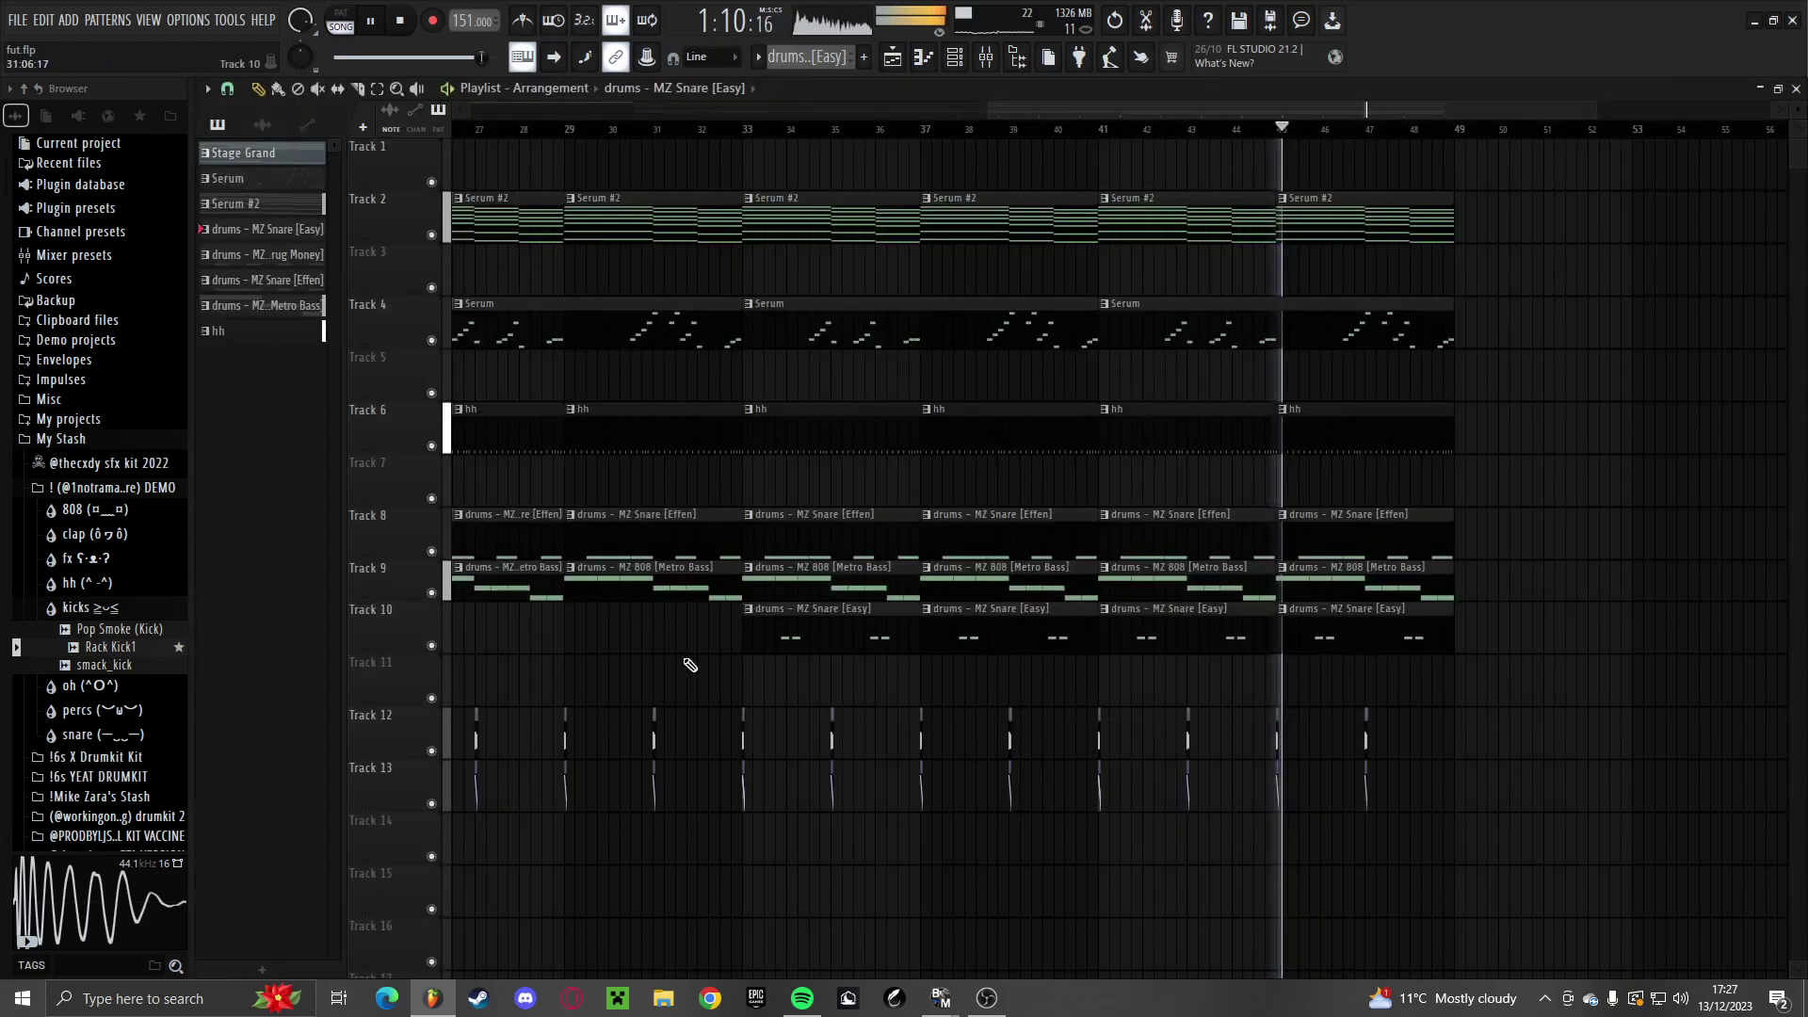
Add Serum #2 on Track 2 and the 808 pattern on Track 9 at bars 49 and 53, plus Serum on Track 4 at bar 49
{"action": "scroll", "coordinate": [1390, 841], "scroll_direction": "up", "scroll_amount": 3}
{"action": "scroll", "coordinate": [1385, 844], "scroll_direction": "down", "scroll_amount": 2}
{"action": "left_click_drag", "start_coordinate": [1574, 848], "coordinate": [1580, 497]}
{"action": "scroll", "coordinate": [1502, 452], "scroll_direction": "up", "scroll_amount": 3}
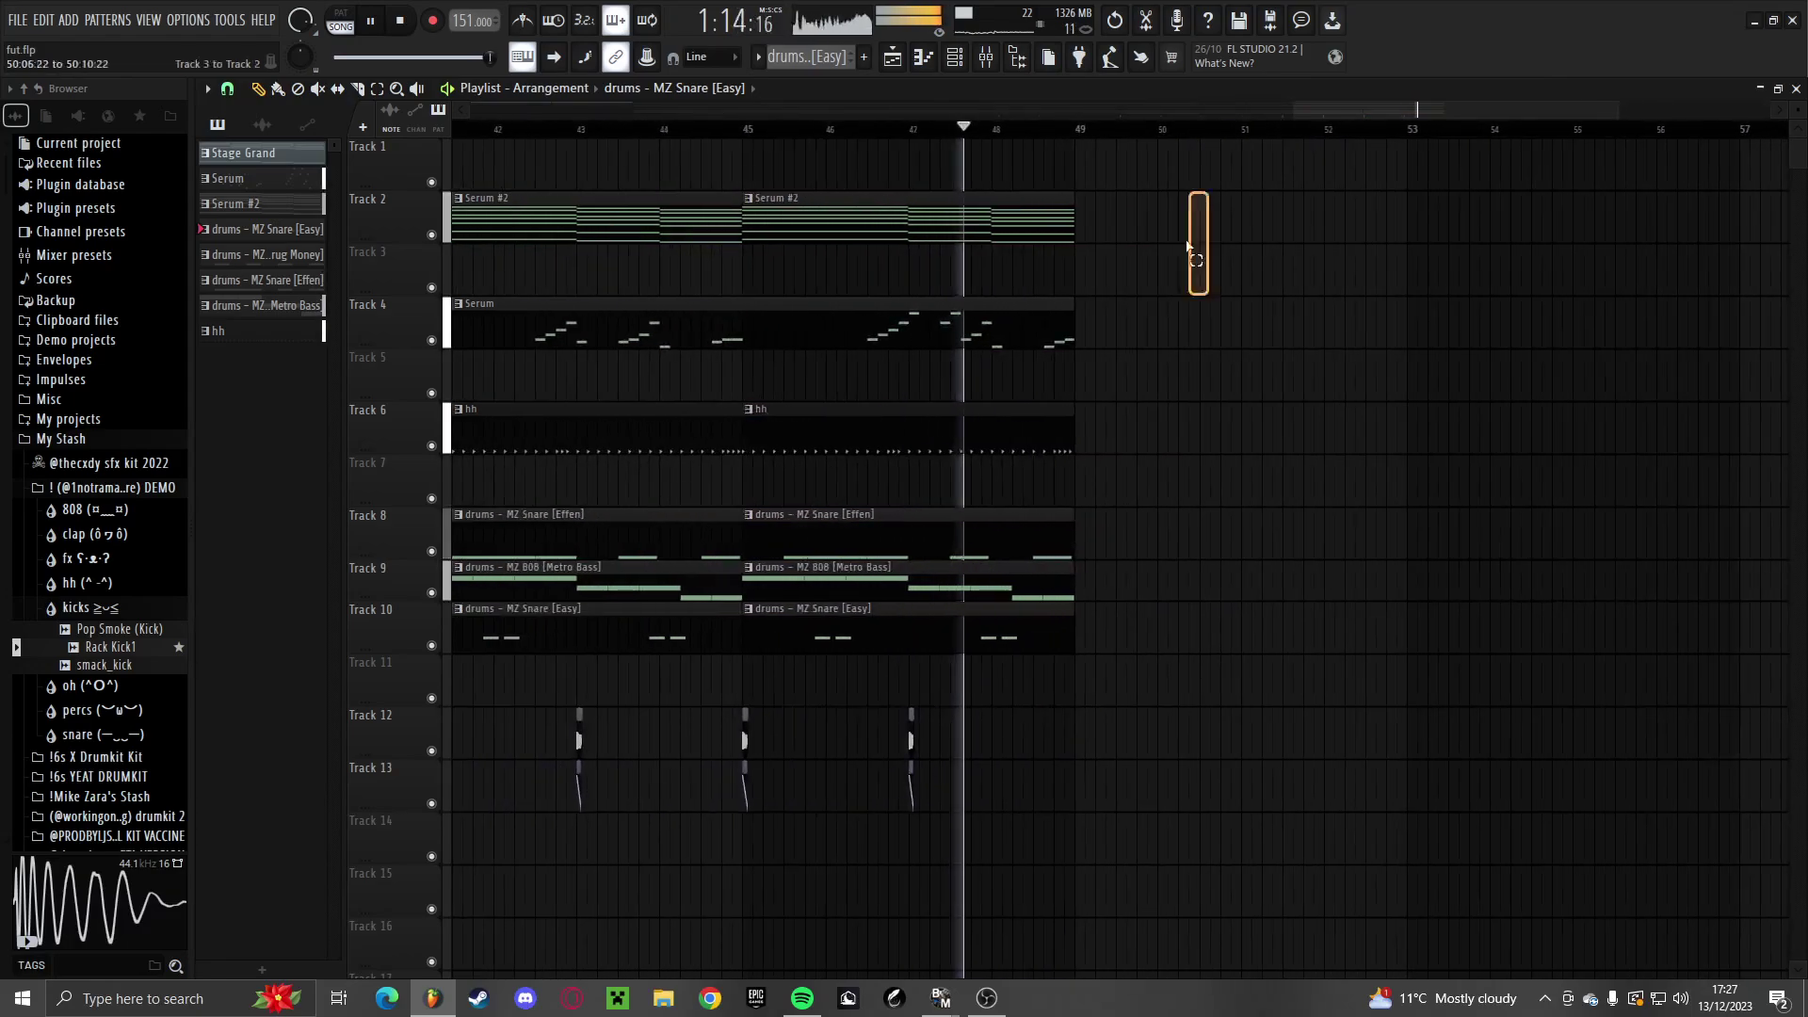
{"action": "left_click", "coordinate": [1121, 222]}
{"action": "left_click", "coordinate": [1118, 325]}
{"action": "left_click", "coordinate": [1098, 577]}
{"action": "scroll", "coordinate": [961, 484], "scroll_direction": "down", "scroll_amount": 4}
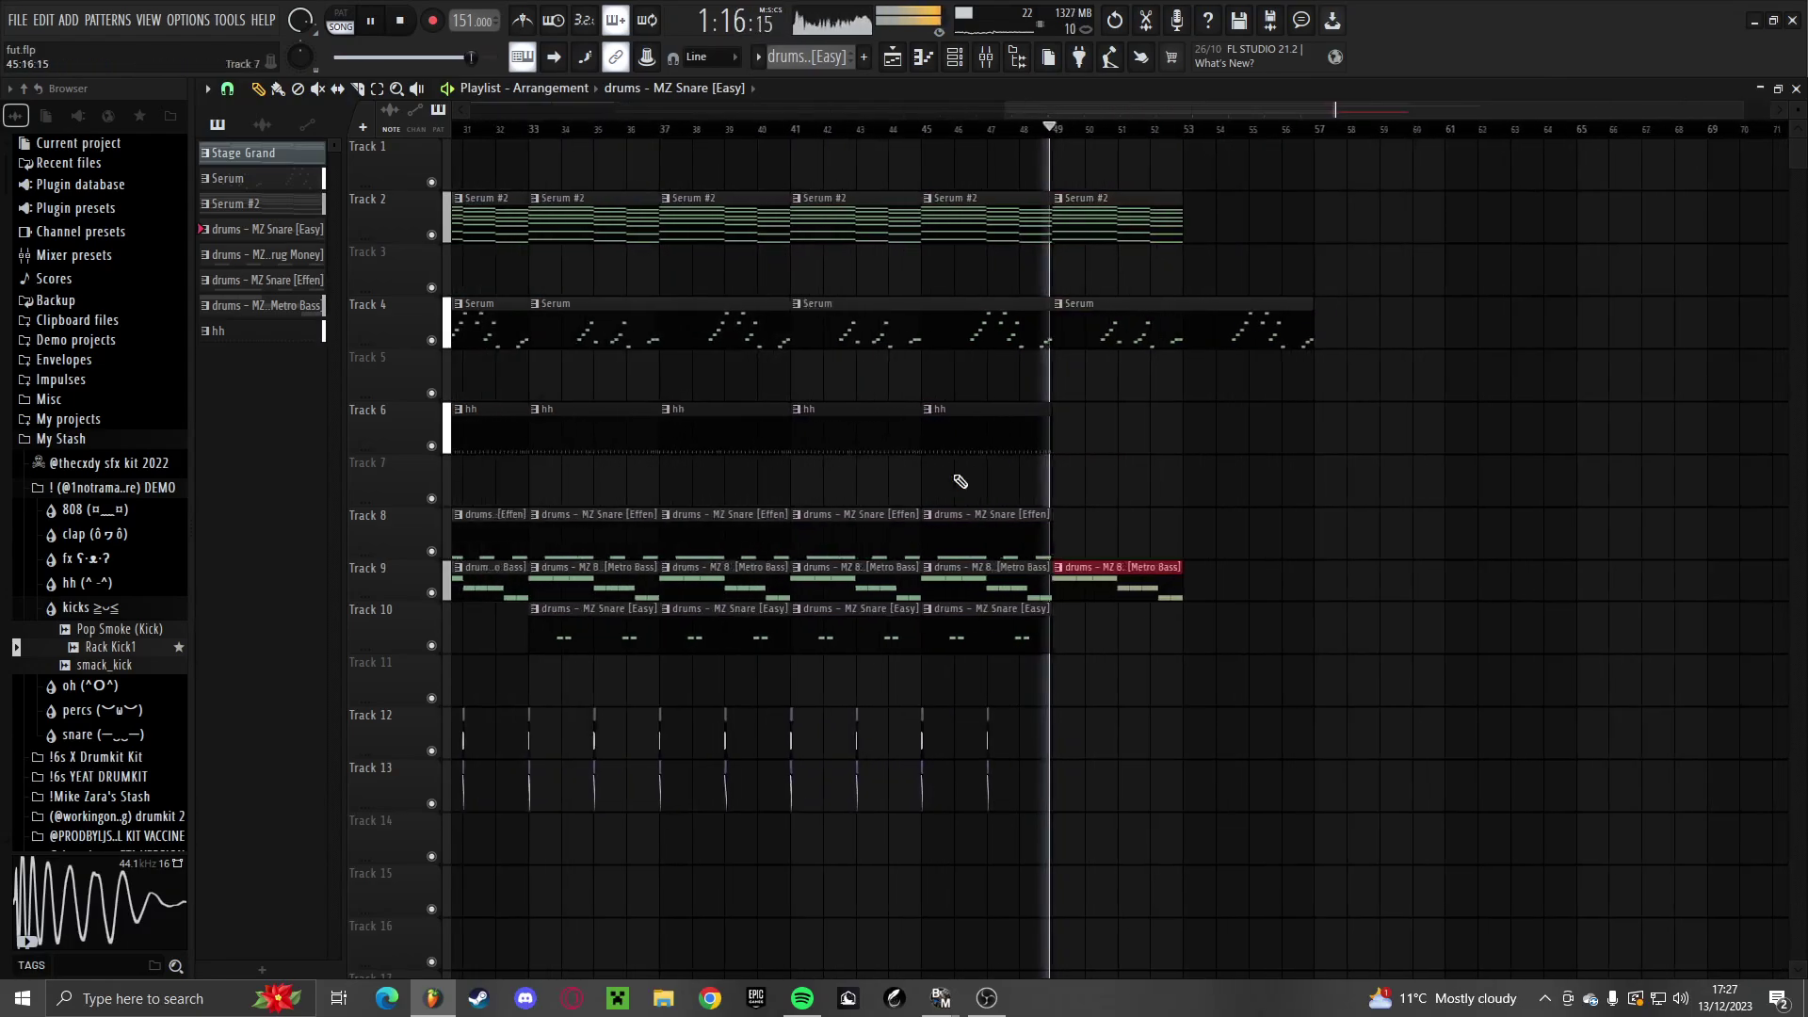
{"action": "left_click_drag", "start_coordinate": [1192, 225], "coordinate": [1301, 224]}
{"action": "scroll", "coordinate": [1244, 224], "scroll_direction": "down", "scroll_amount": 2}
Place the Stage Grand pattern on Track 1 at bars 49 and 53 and play the section
{"action": "key", "text": "space"}
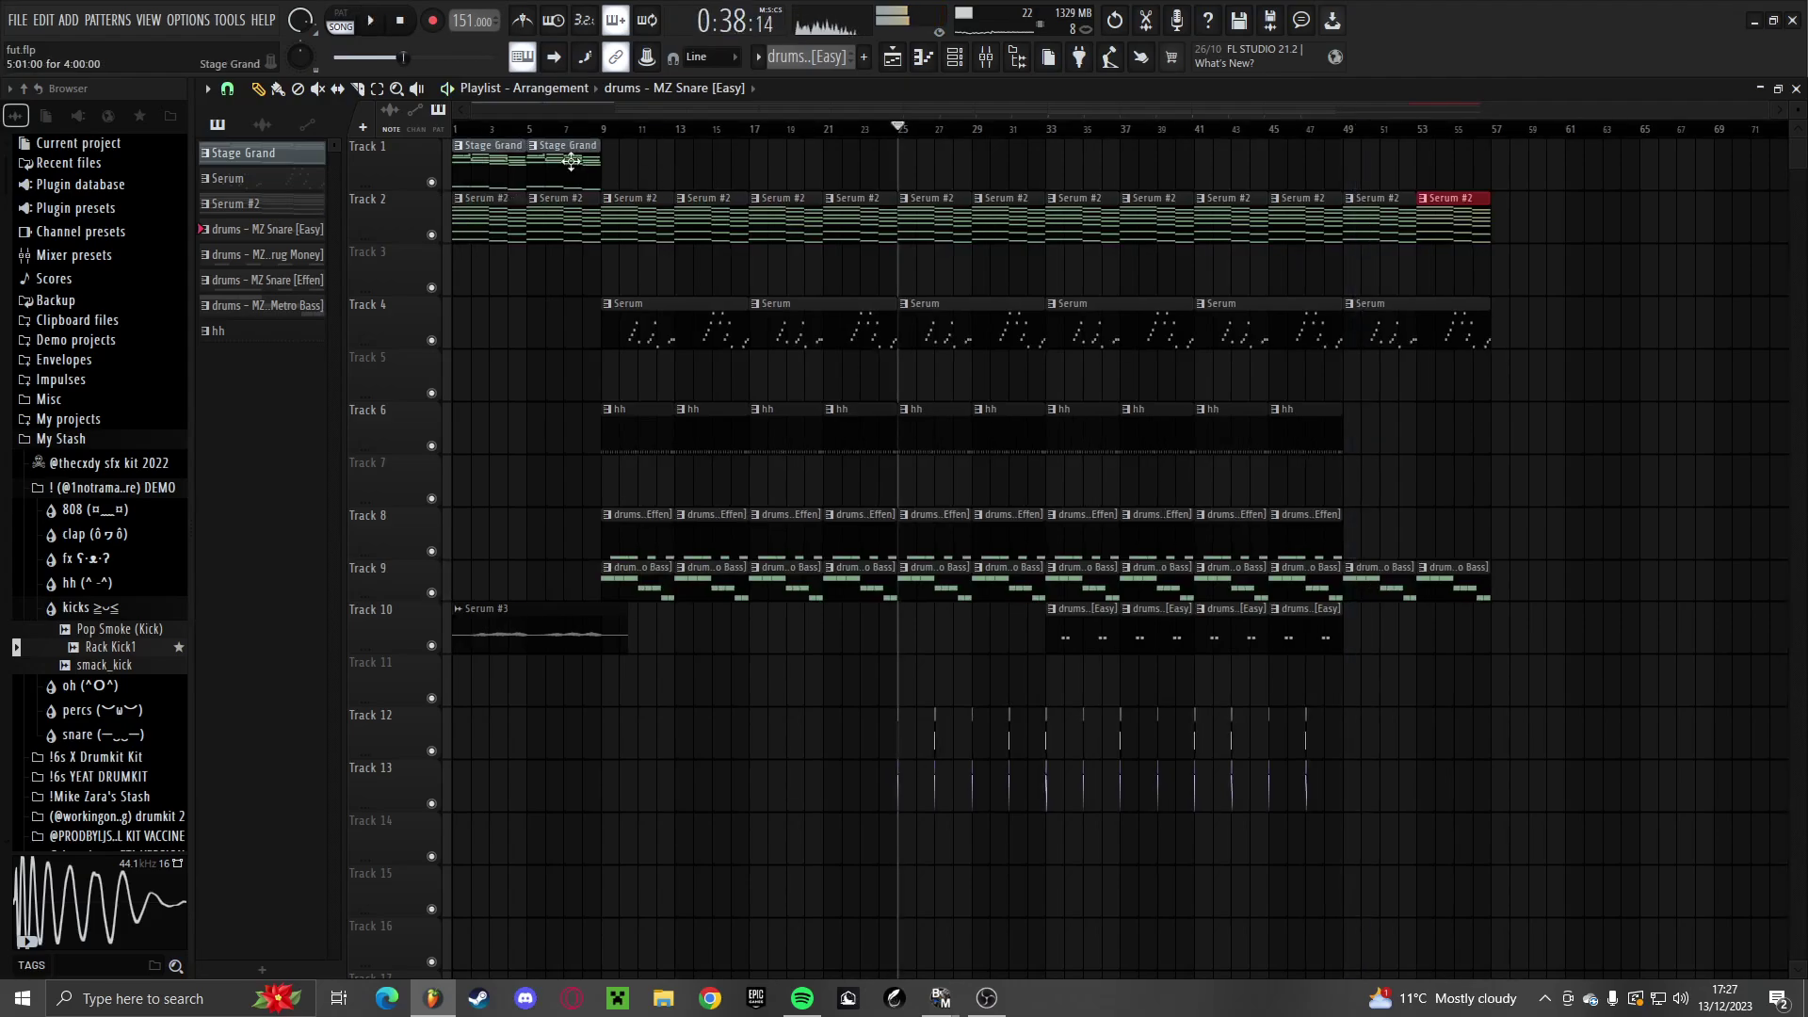
{"action": "left_click", "coordinate": [574, 162]}
{"action": "scroll", "coordinate": [1377, 229], "scroll_direction": "up", "scroll_amount": 5}
{"action": "left_click", "coordinate": [1271, 170]}
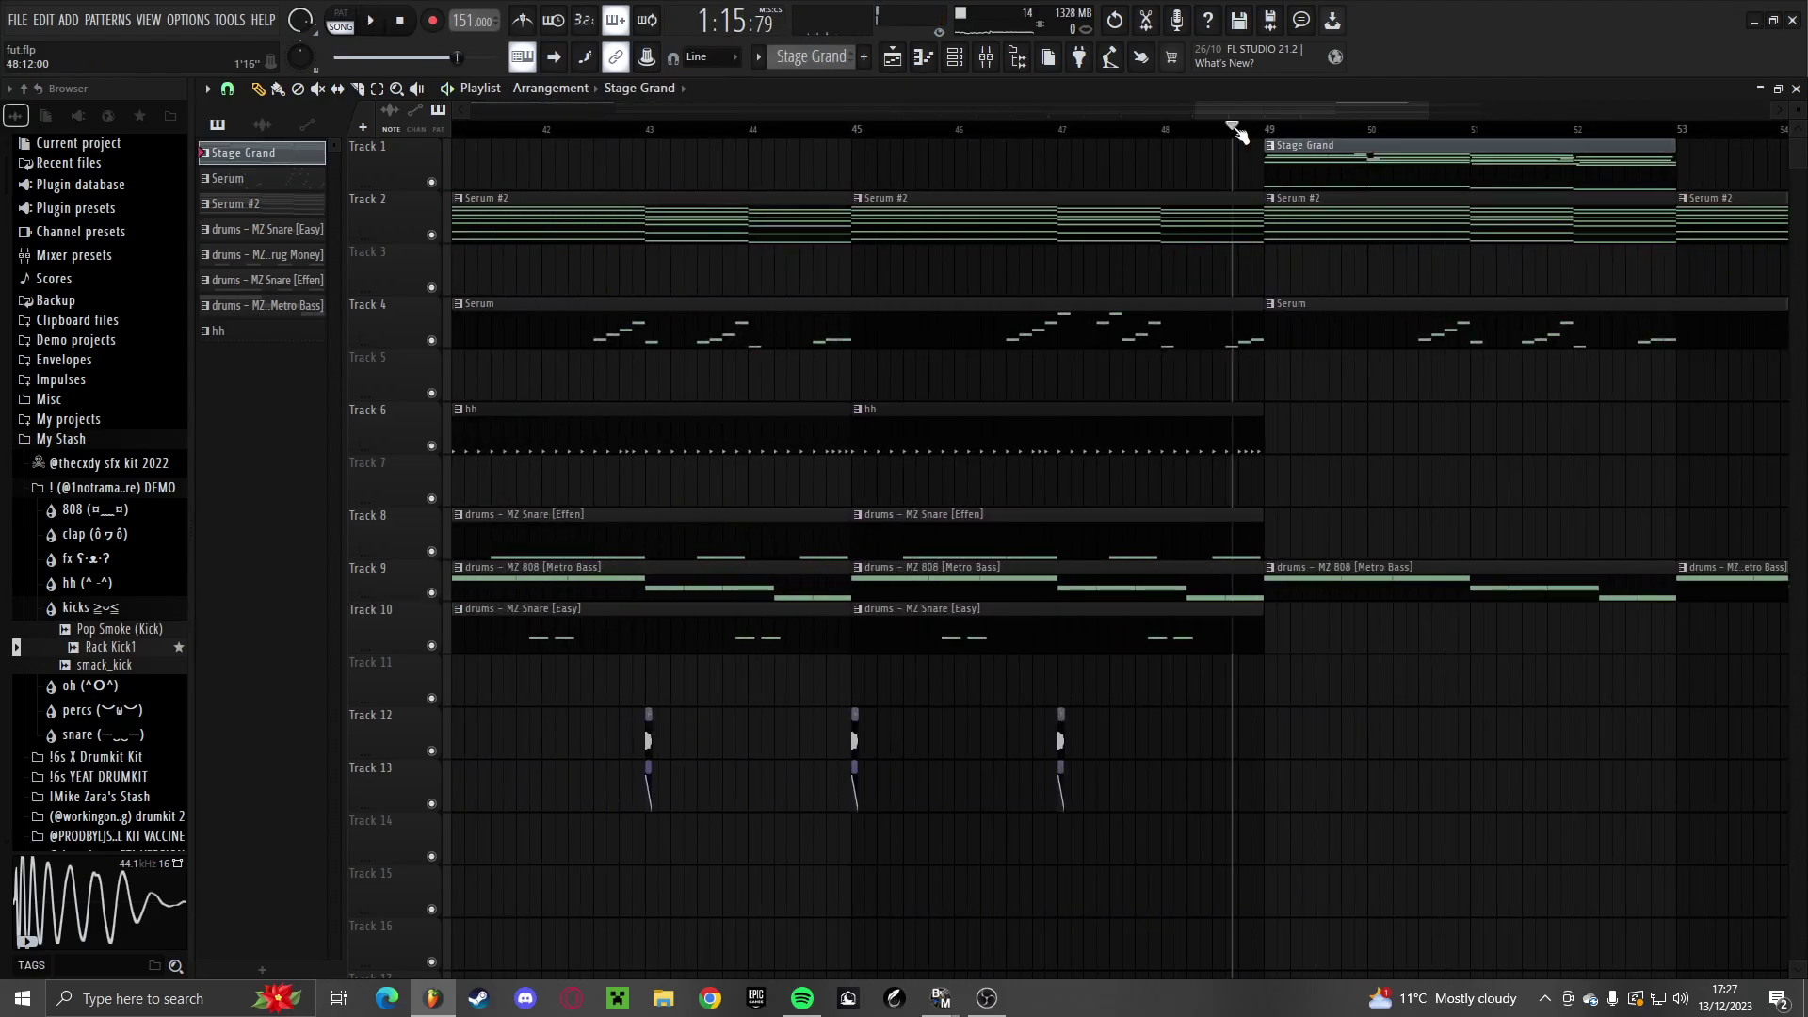
{"action": "key", "text": "space"}
{"action": "scroll", "coordinate": [1309, 221], "scroll_direction": "down", "scroll_amount": 3}
{"action": "scroll", "coordinate": [1325, 238], "scroll_direction": "up", "scroll_amount": 2}
{"action": "left_click", "coordinate": [1254, 164]}
{"action": "scroll", "coordinate": [1045, 198], "scroll_direction": "down", "scroll_amount": 2}
{"action": "scroll", "coordinate": [1100, 422], "scroll_direction": "up", "scroll_amount": 3}
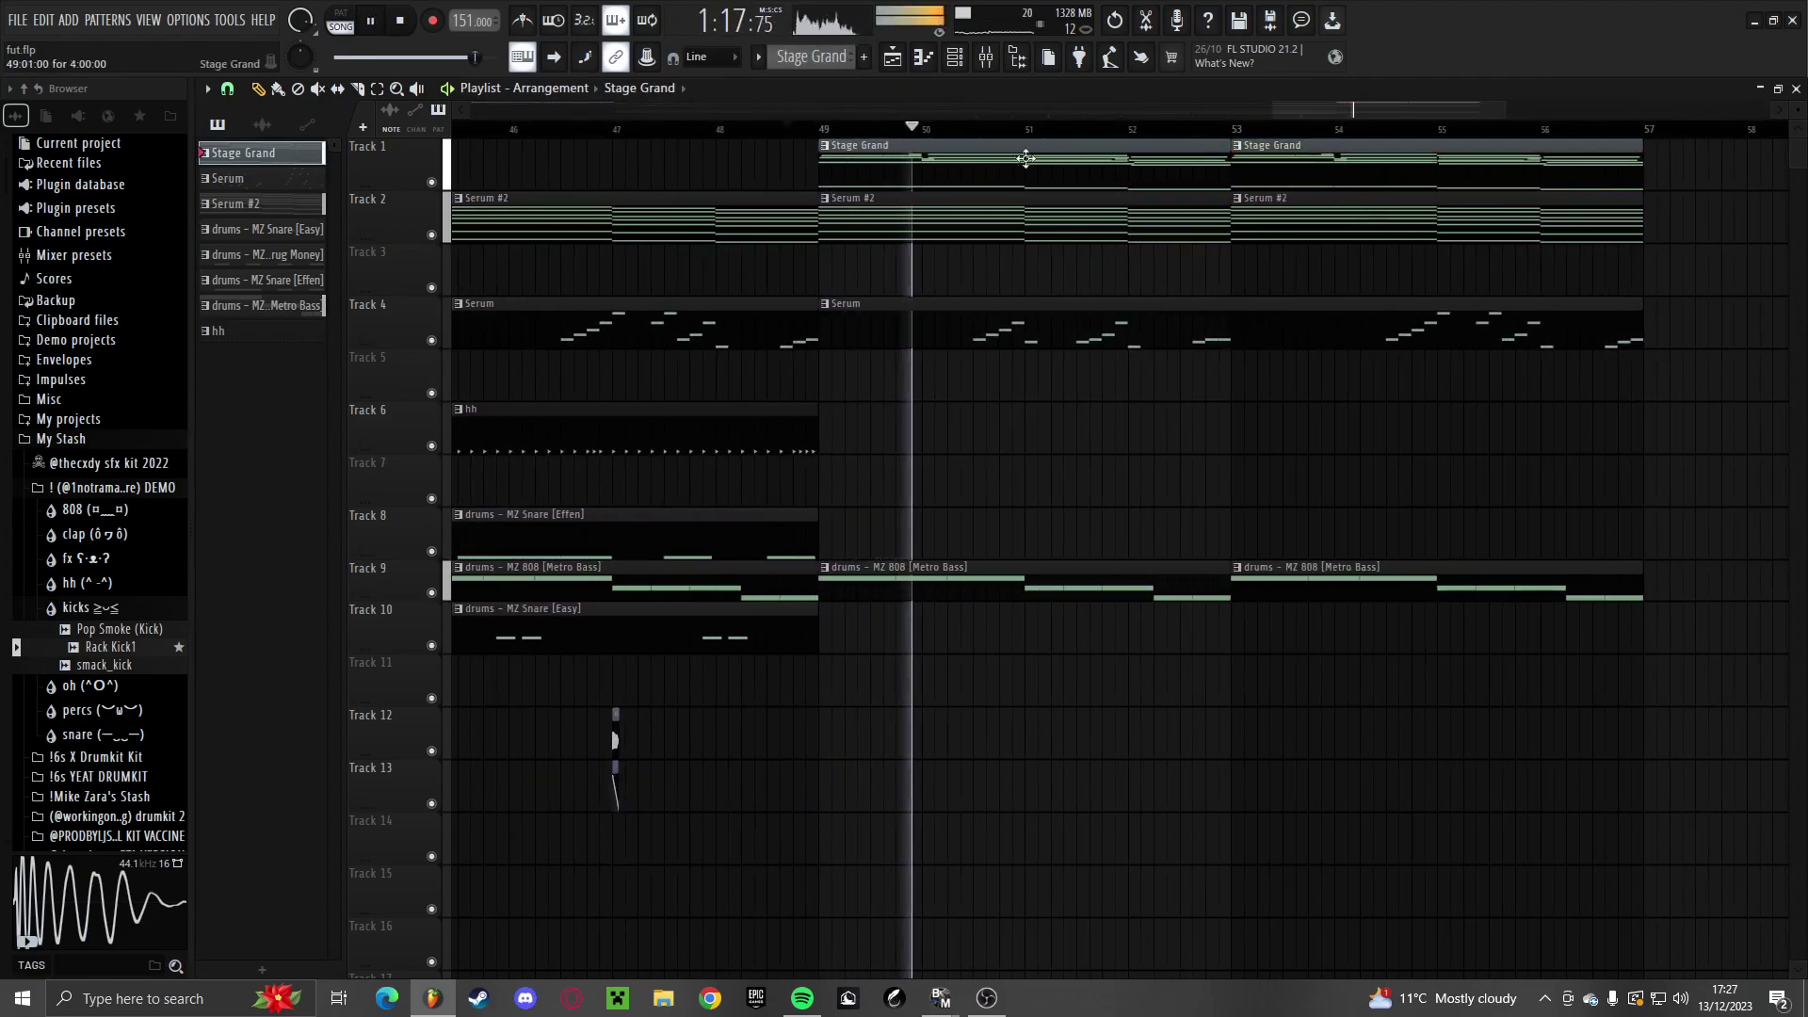
Solo Insert 1, load Fruity Parametric EQ 2 in slot 4 and cut the low end with its lowest band
{"action": "key", "text": "F9"}
{"action": "right_click", "coordinate": [330, 349]}
{"action": "left_click", "coordinate": [328, 346]}
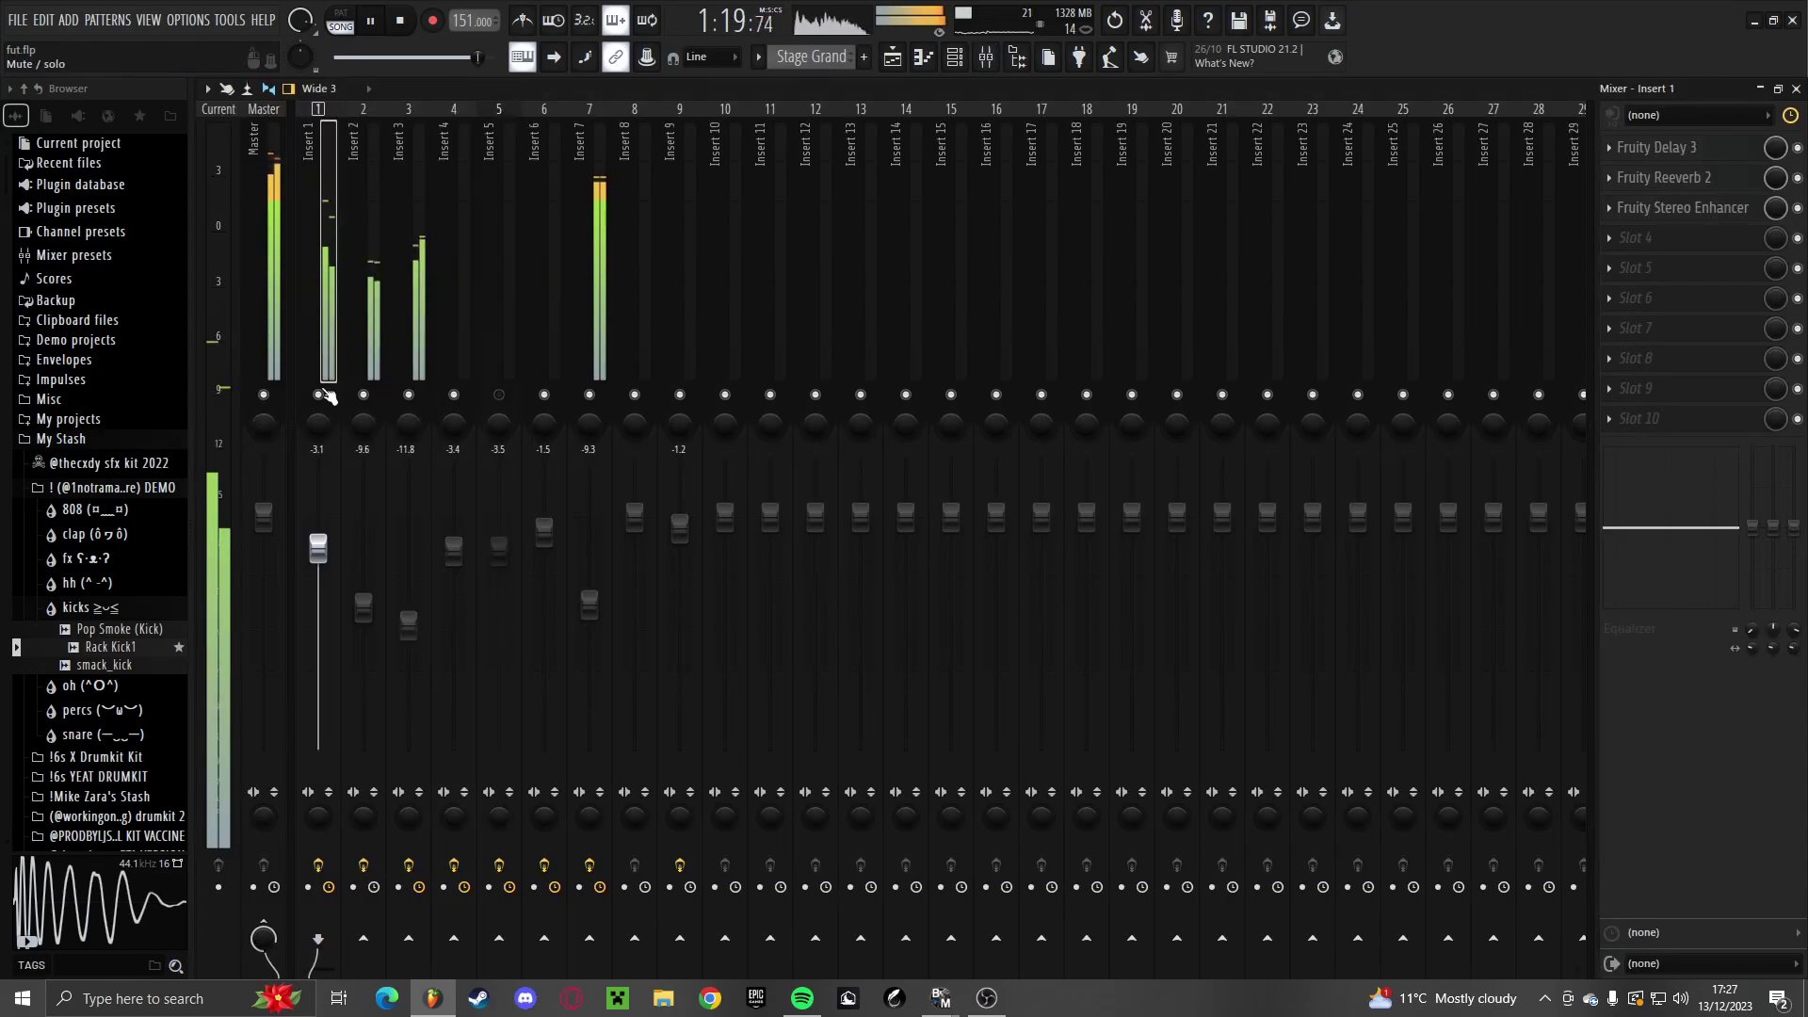
{"action": "left_click", "coordinate": [1618, 241]}
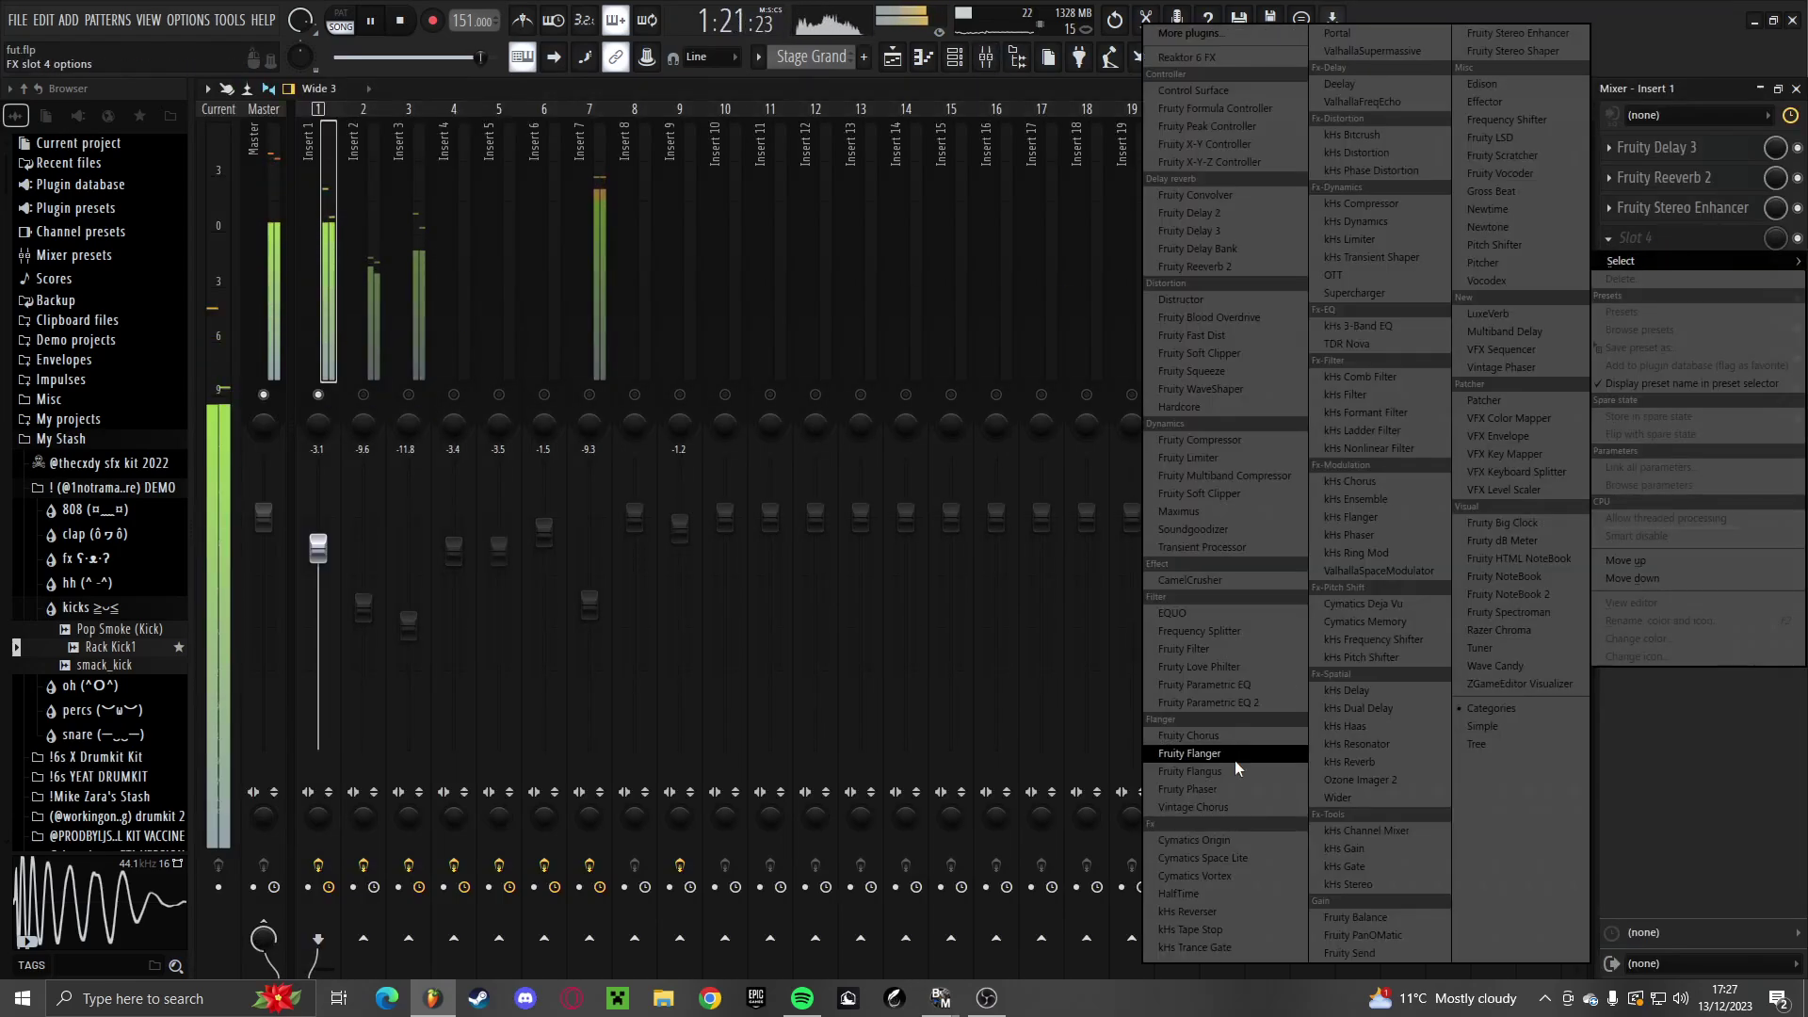
{"action": "left_click", "coordinate": [1210, 704]}
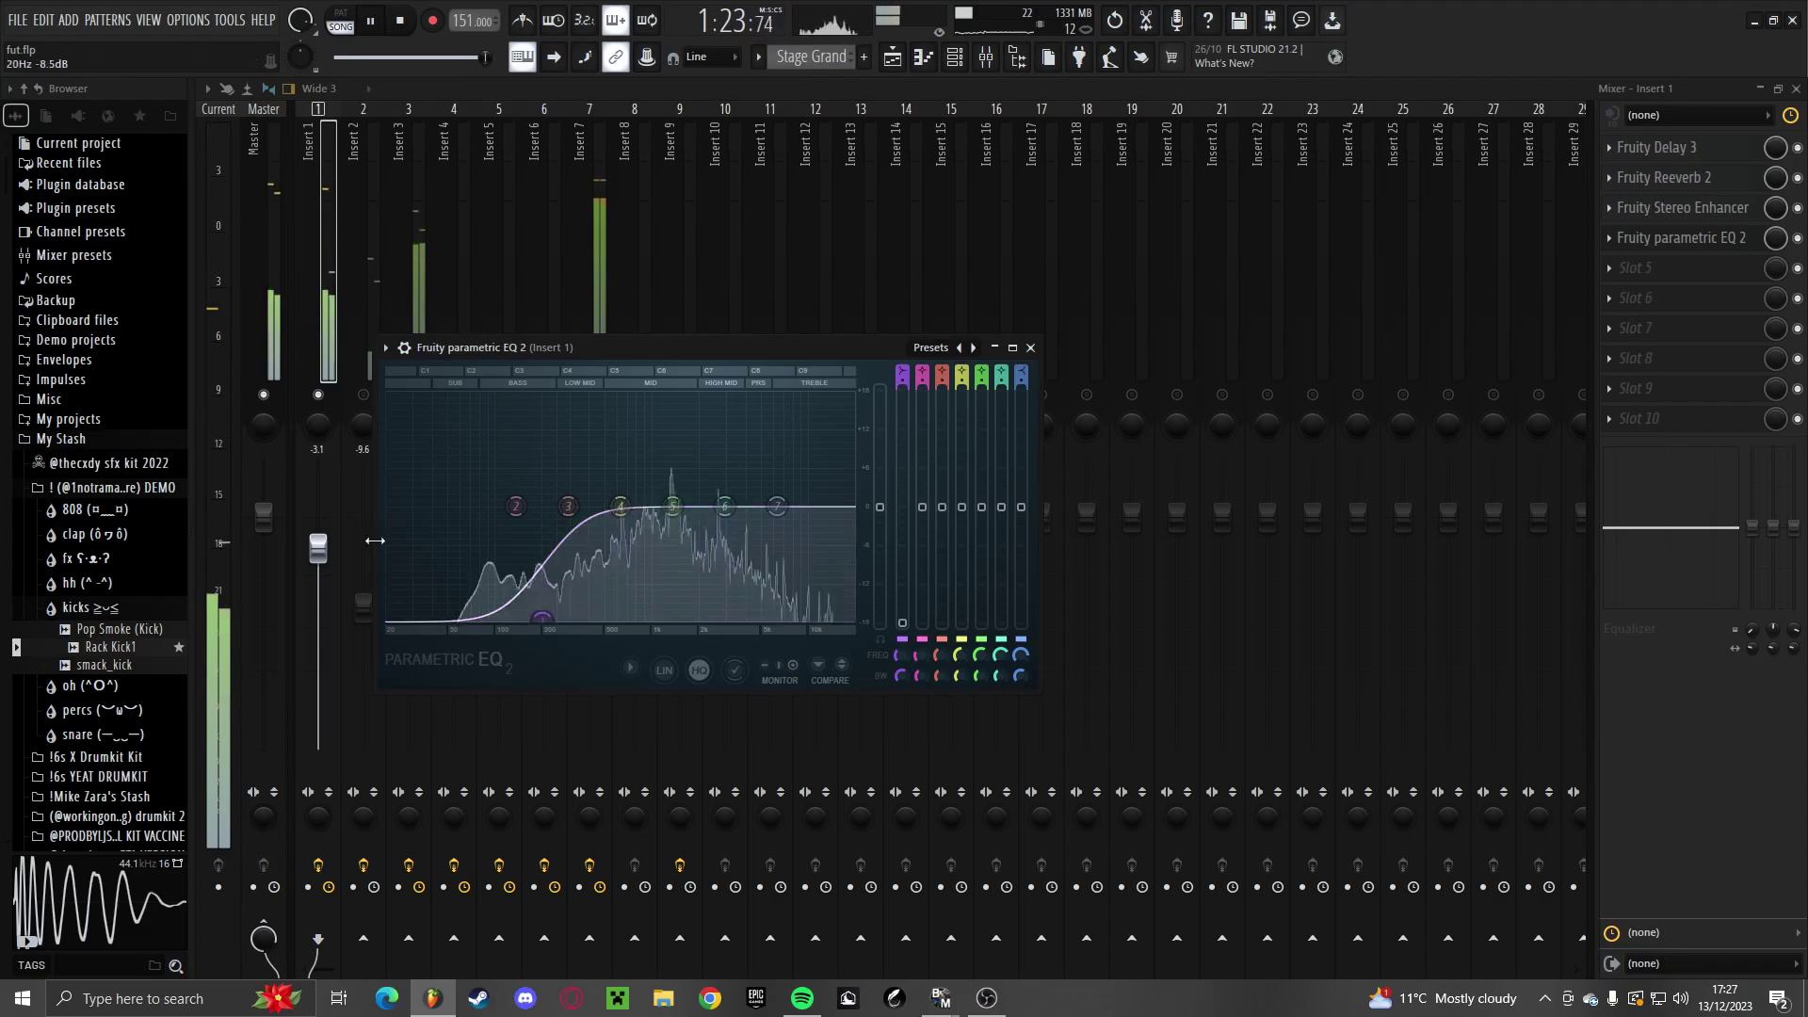
Unsolo Insert 1, raise its volume to -2.4 dB and recheck its parametric EQ before returning to the playlist
{"action": "right_click", "coordinate": [319, 395]}
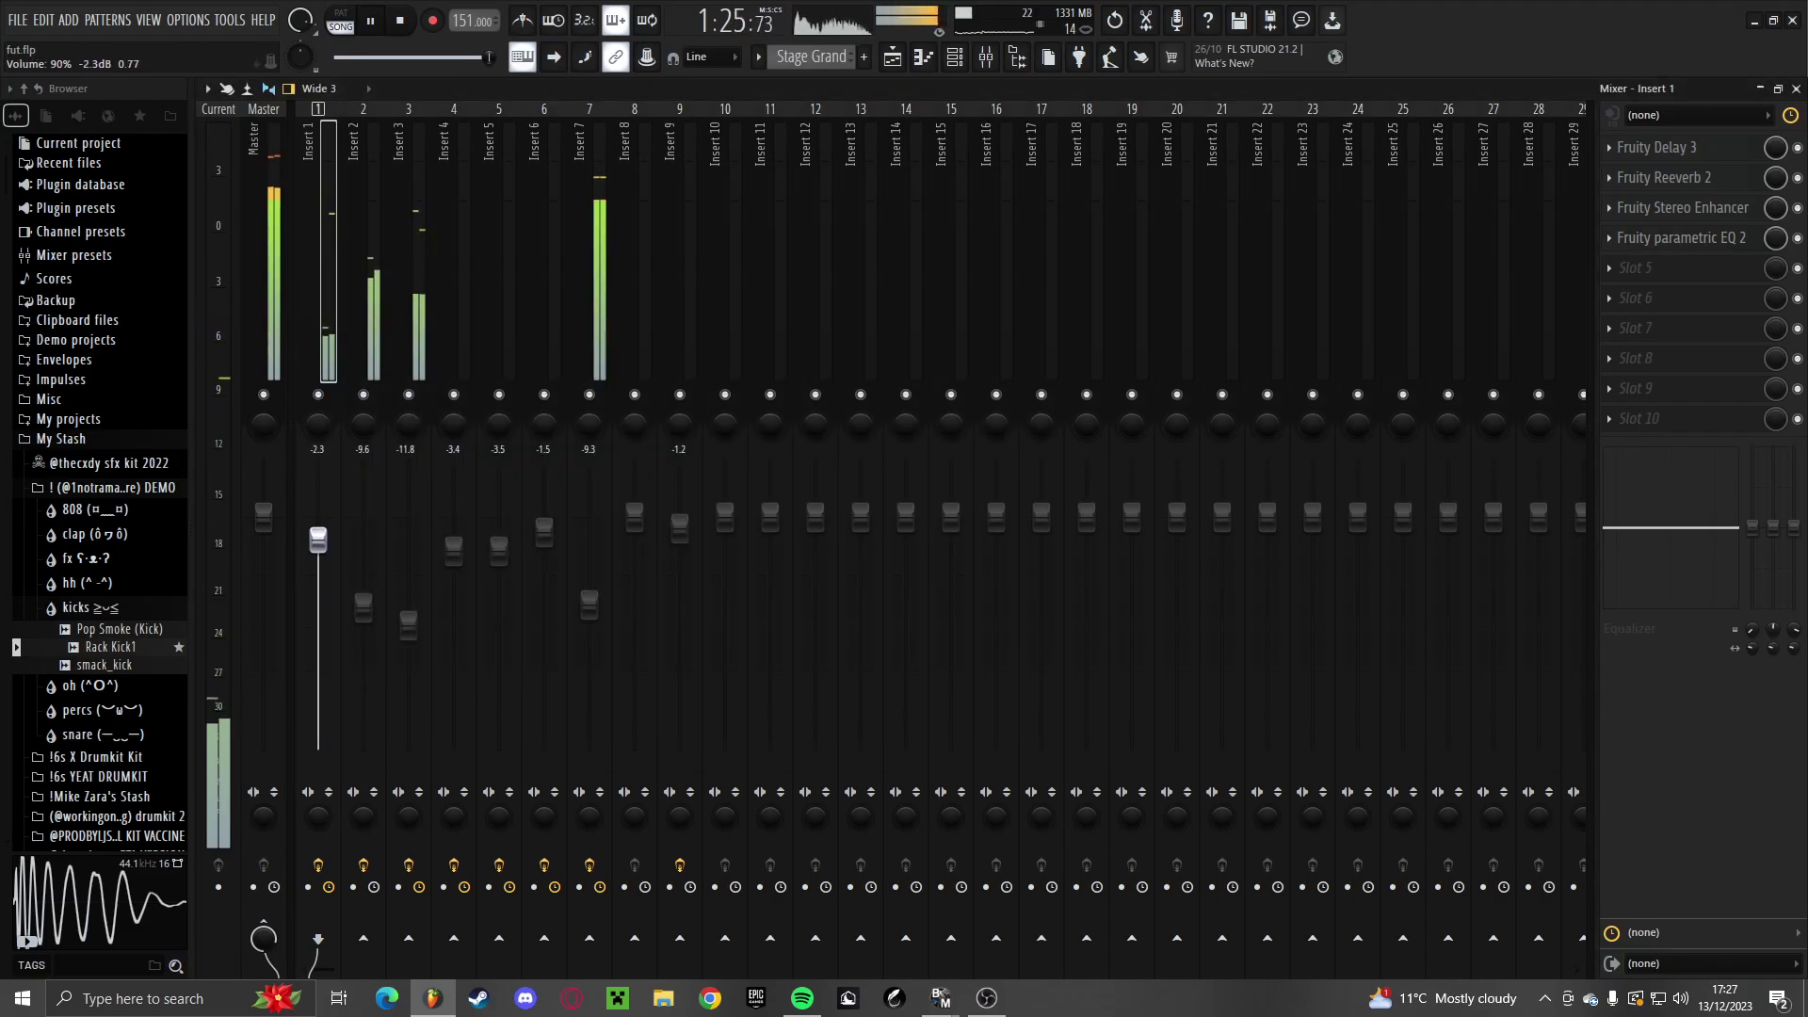
{"action": "left_click", "coordinate": [1681, 249]}
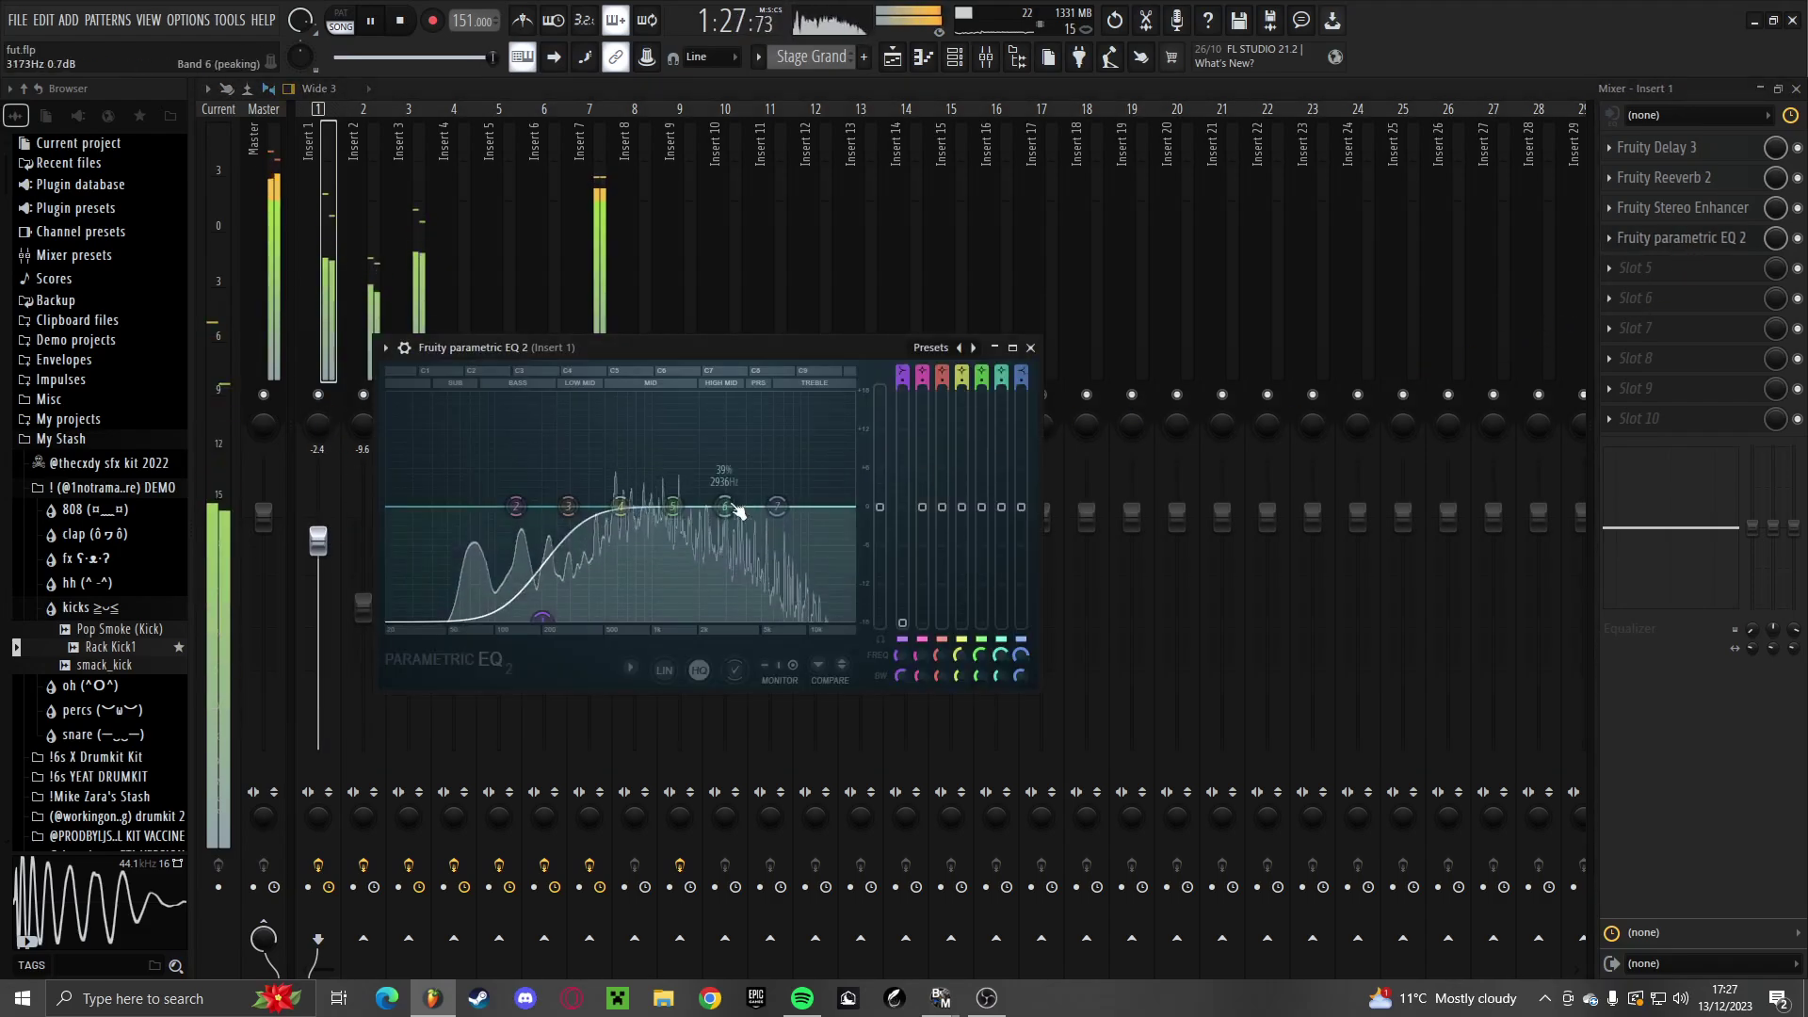
{"action": "key", "text": "F5"}
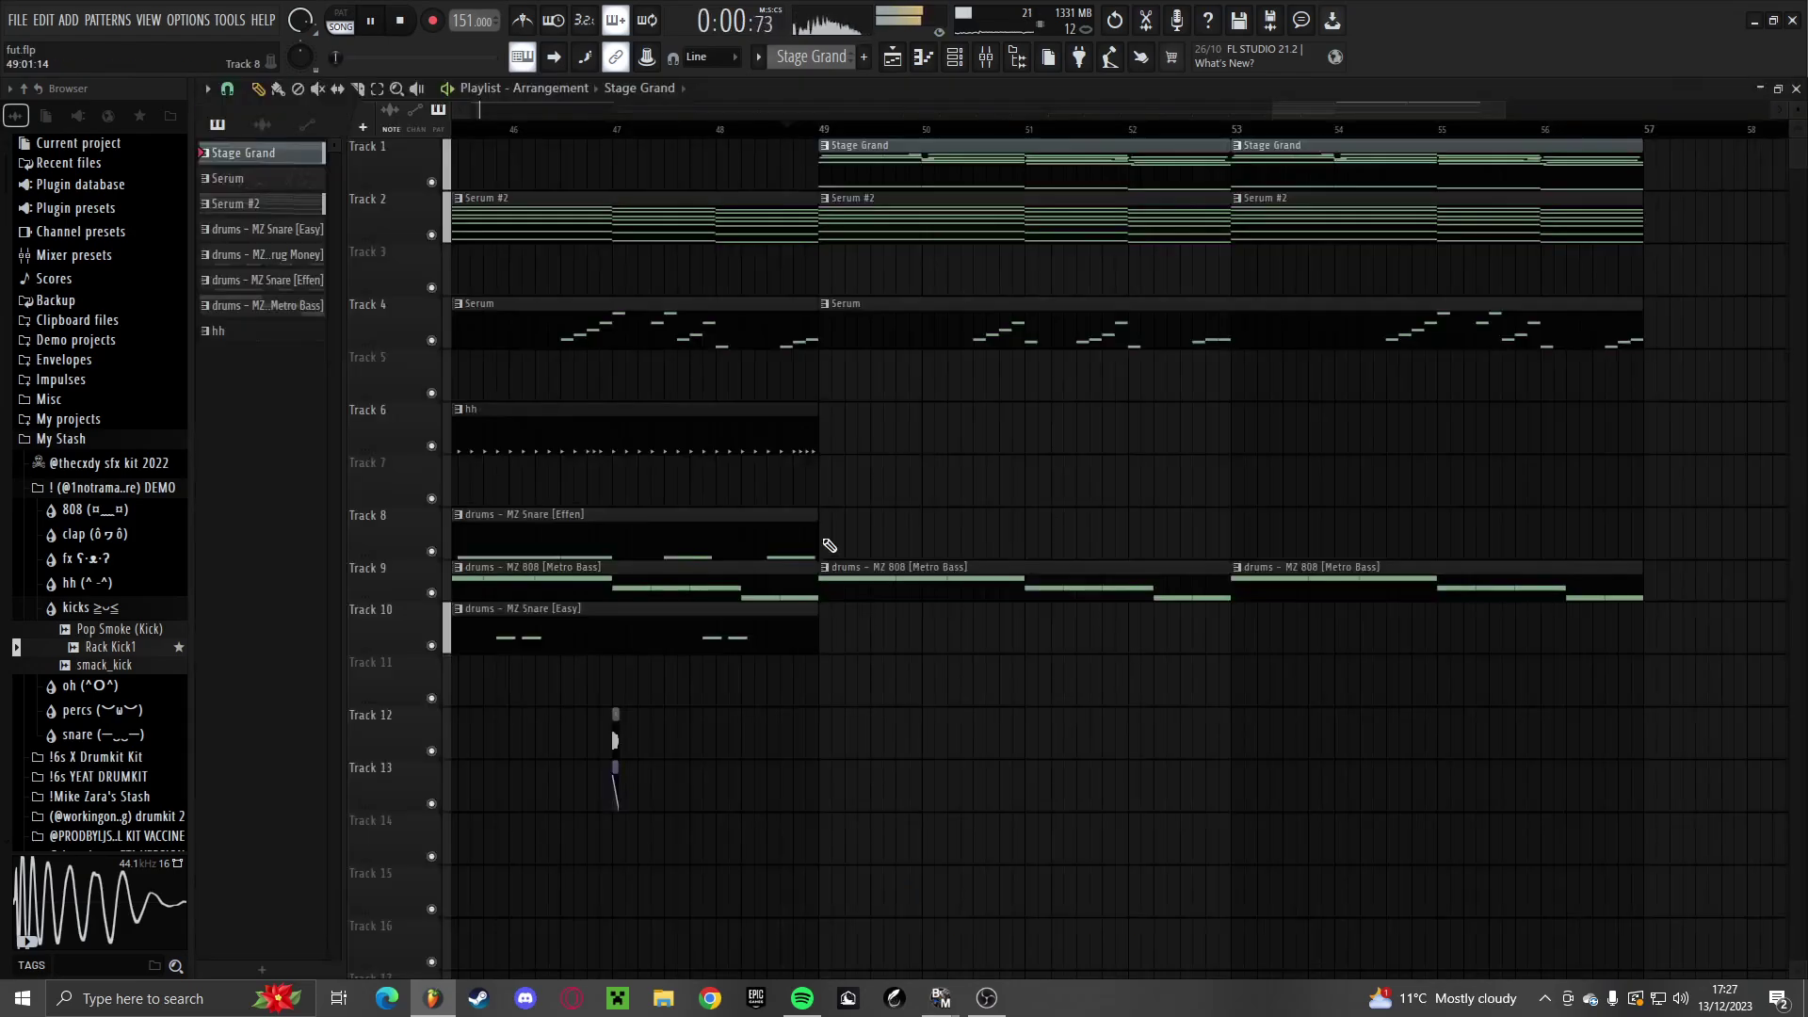
Select the Stage Grand, Serum #2, Serum and 808 clips across bars 49–56 and duplicate them to bar 57
{"action": "scroll", "coordinate": [758, 563], "scroll_direction": "down", "scroll_amount": 2}
{"action": "key", "text": "space"}
{"action": "scroll", "coordinate": [1316, 625], "scroll_direction": "up", "scroll_amount": 2}
{"action": "left_click_drag", "start_coordinate": [1606, 703], "coordinate": [1008, 176]}
{"action": "key", "text": "ctrl+b"}
{"action": "scroll", "coordinate": [876, 371], "scroll_direction": "down", "scroll_amount": 5}
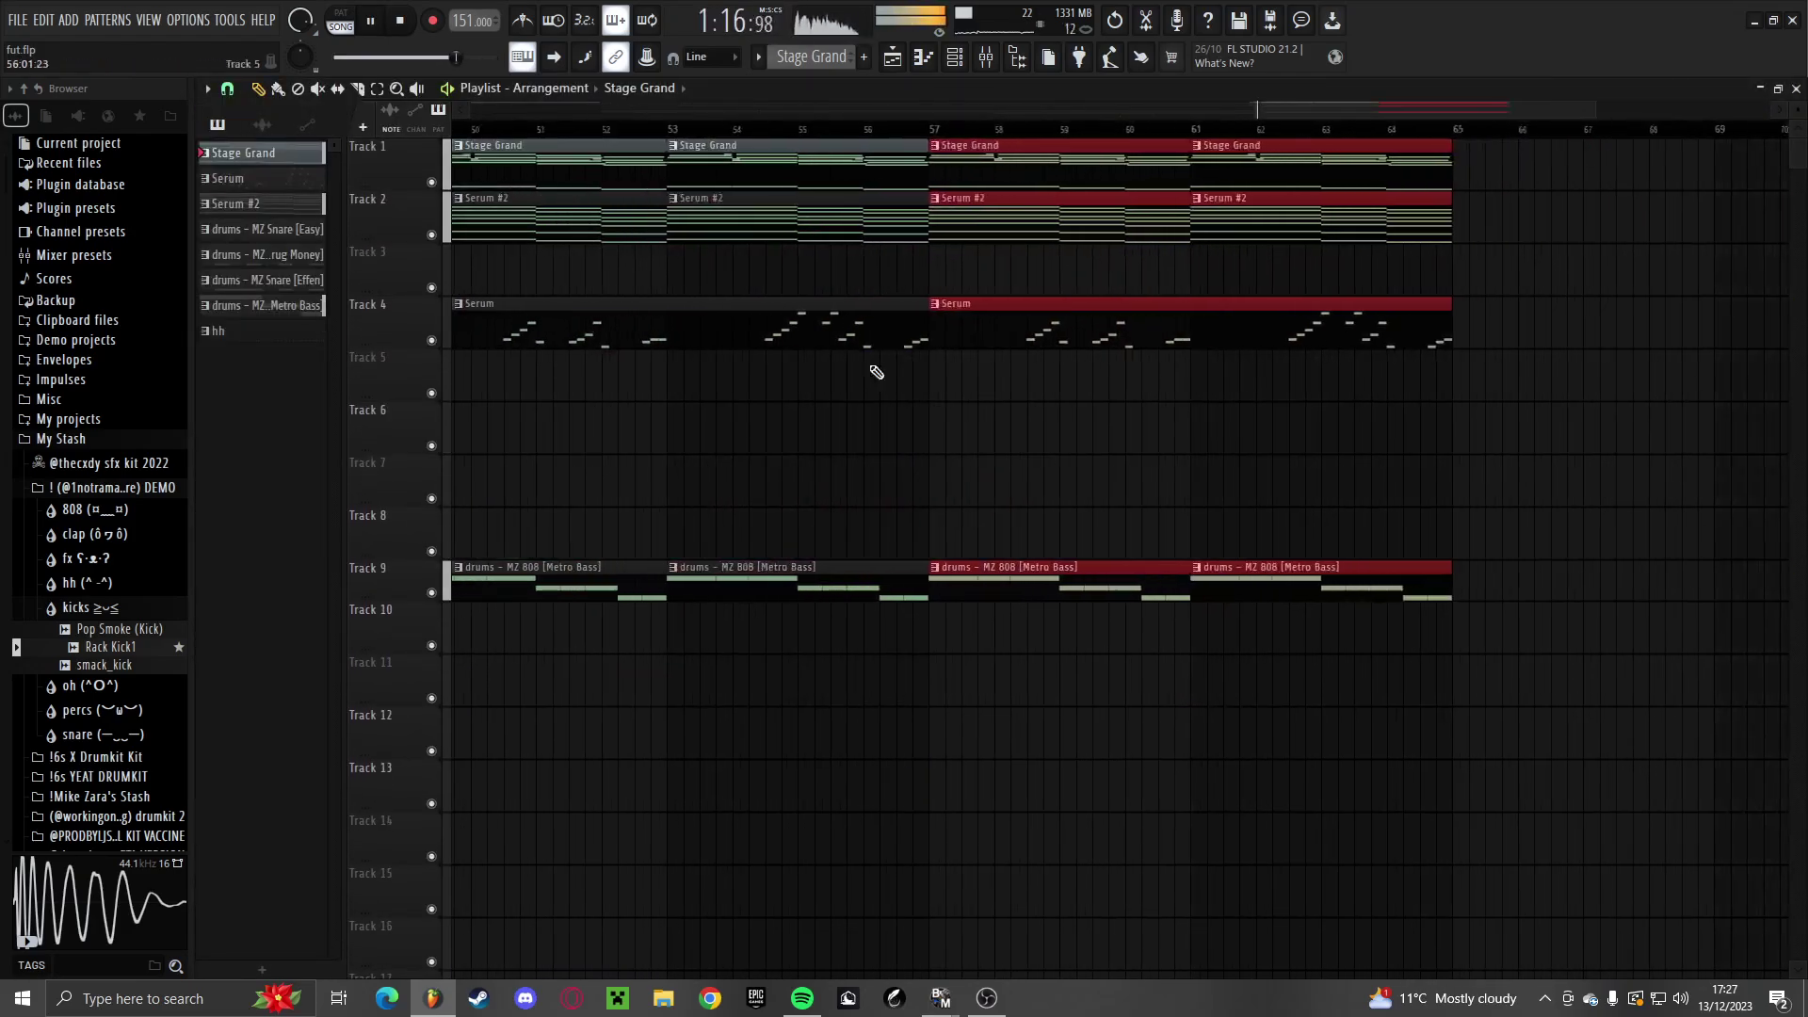
Duplicate the hi-hat, snare, kick and automation clips from bars 45–48 into bars 49–52, and move playback to just before bar 49
{"action": "right_click", "coordinate": [1112, 447]}
{"action": "scroll", "coordinate": [1022, 631], "scroll_direction": "up", "scroll_amount": 3}
{"action": "left_click_drag", "start_coordinate": [1149, 862], "coordinate": [774, 642]}
{"action": "left_click_drag", "start_coordinate": [1031, 544], "coordinate": [909, 431]}
{"action": "scroll", "coordinate": [697, 489], "scroll_direction": "down", "scroll_amount": 2}
{"action": "key", "text": "ctrl+b"}
{"action": "left_click", "coordinate": [865, 128]}
{"action": "scroll", "coordinate": [933, 575], "scroll_direction": "up", "scroll_amount": 5}
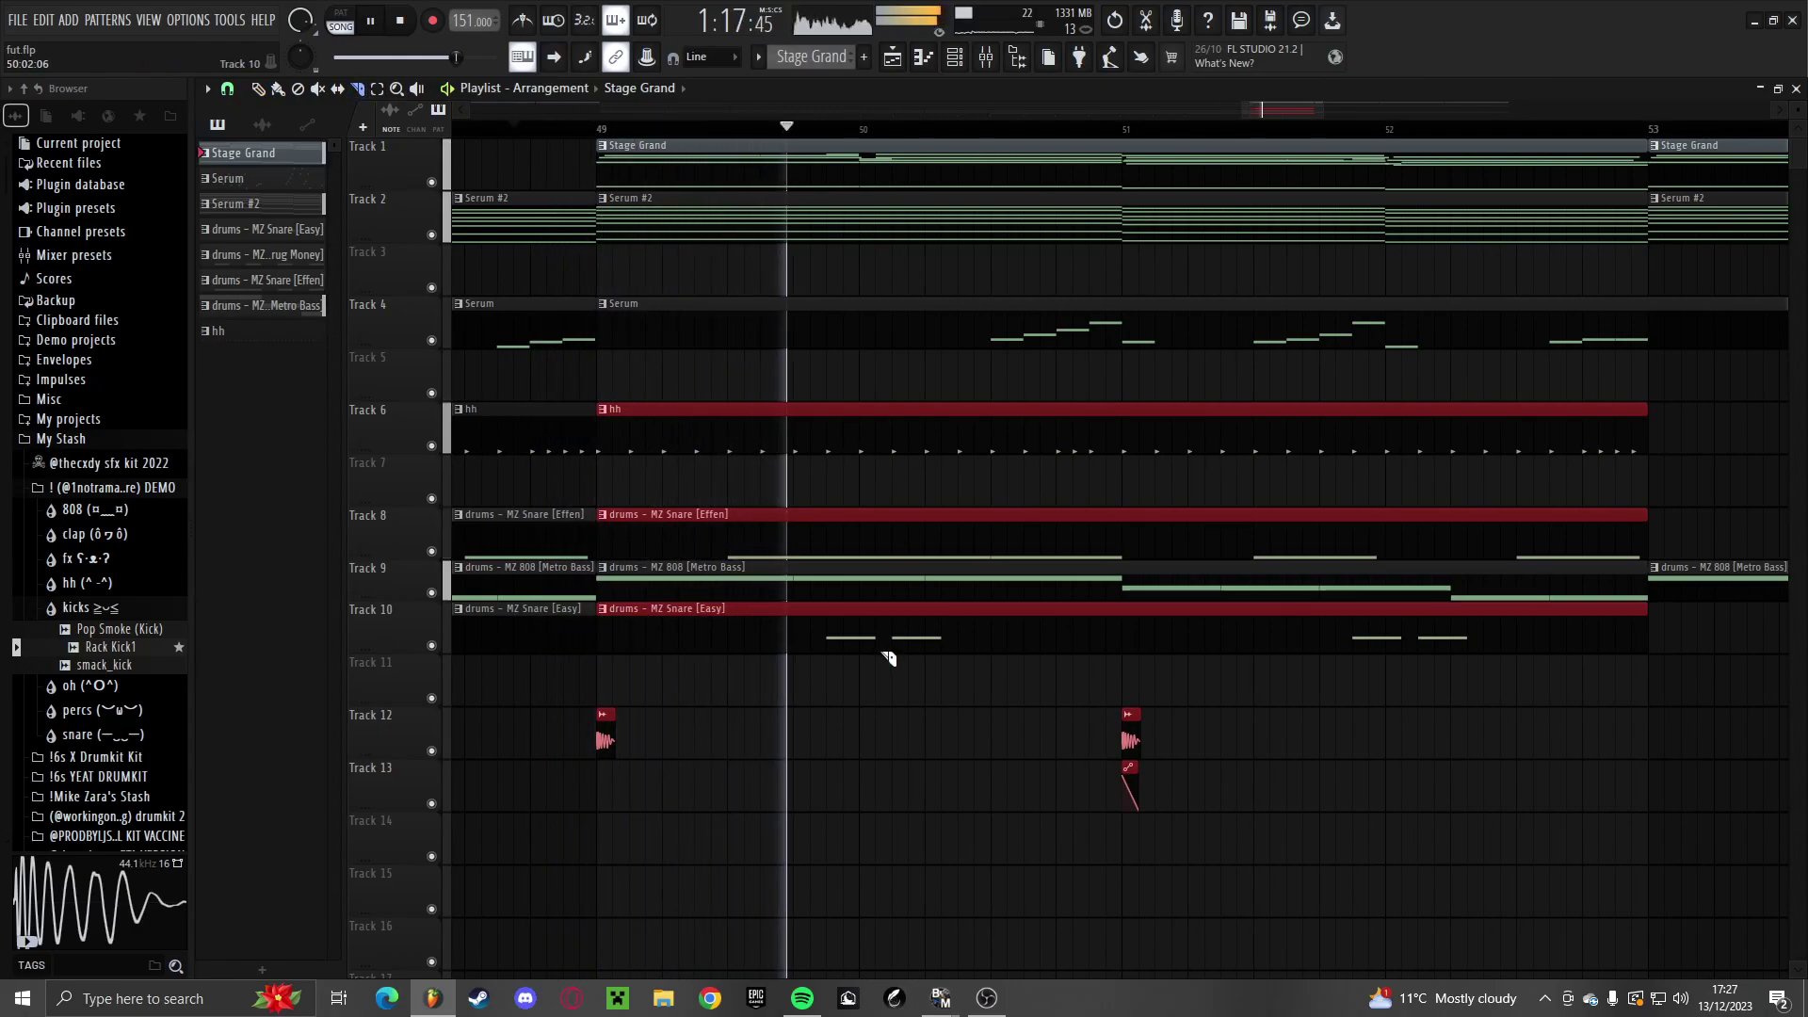
Stop playback and slice the hi-hat and both snare clips on Tracks 6, 8 and 10 midway through bar 50
{"action": "key", "text": "space"}
{"action": "scroll", "coordinate": [989, 661], "scroll_direction": "up", "scroll_amount": 2}
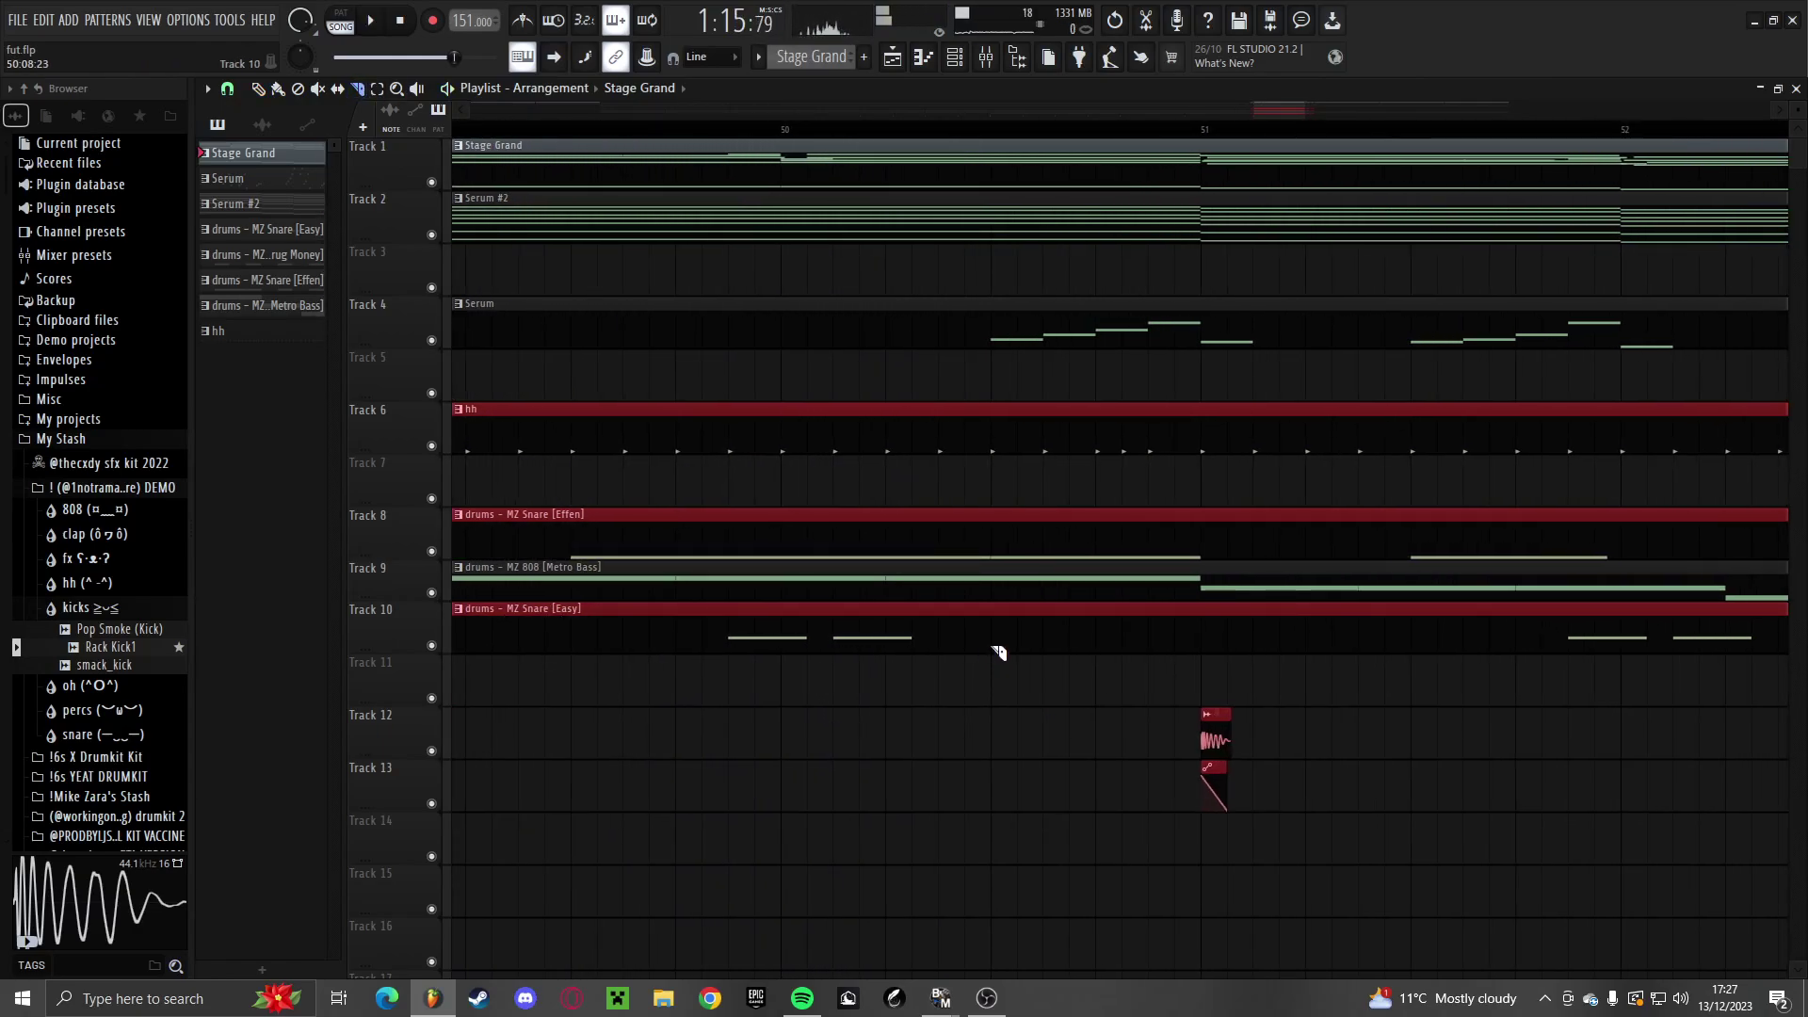
{"action": "left_click", "coordinate": [999, 652]}
{"action": "scroll", "coordinate": [619, 339], "scroll_direction": "down", "scroll_amount": 3}
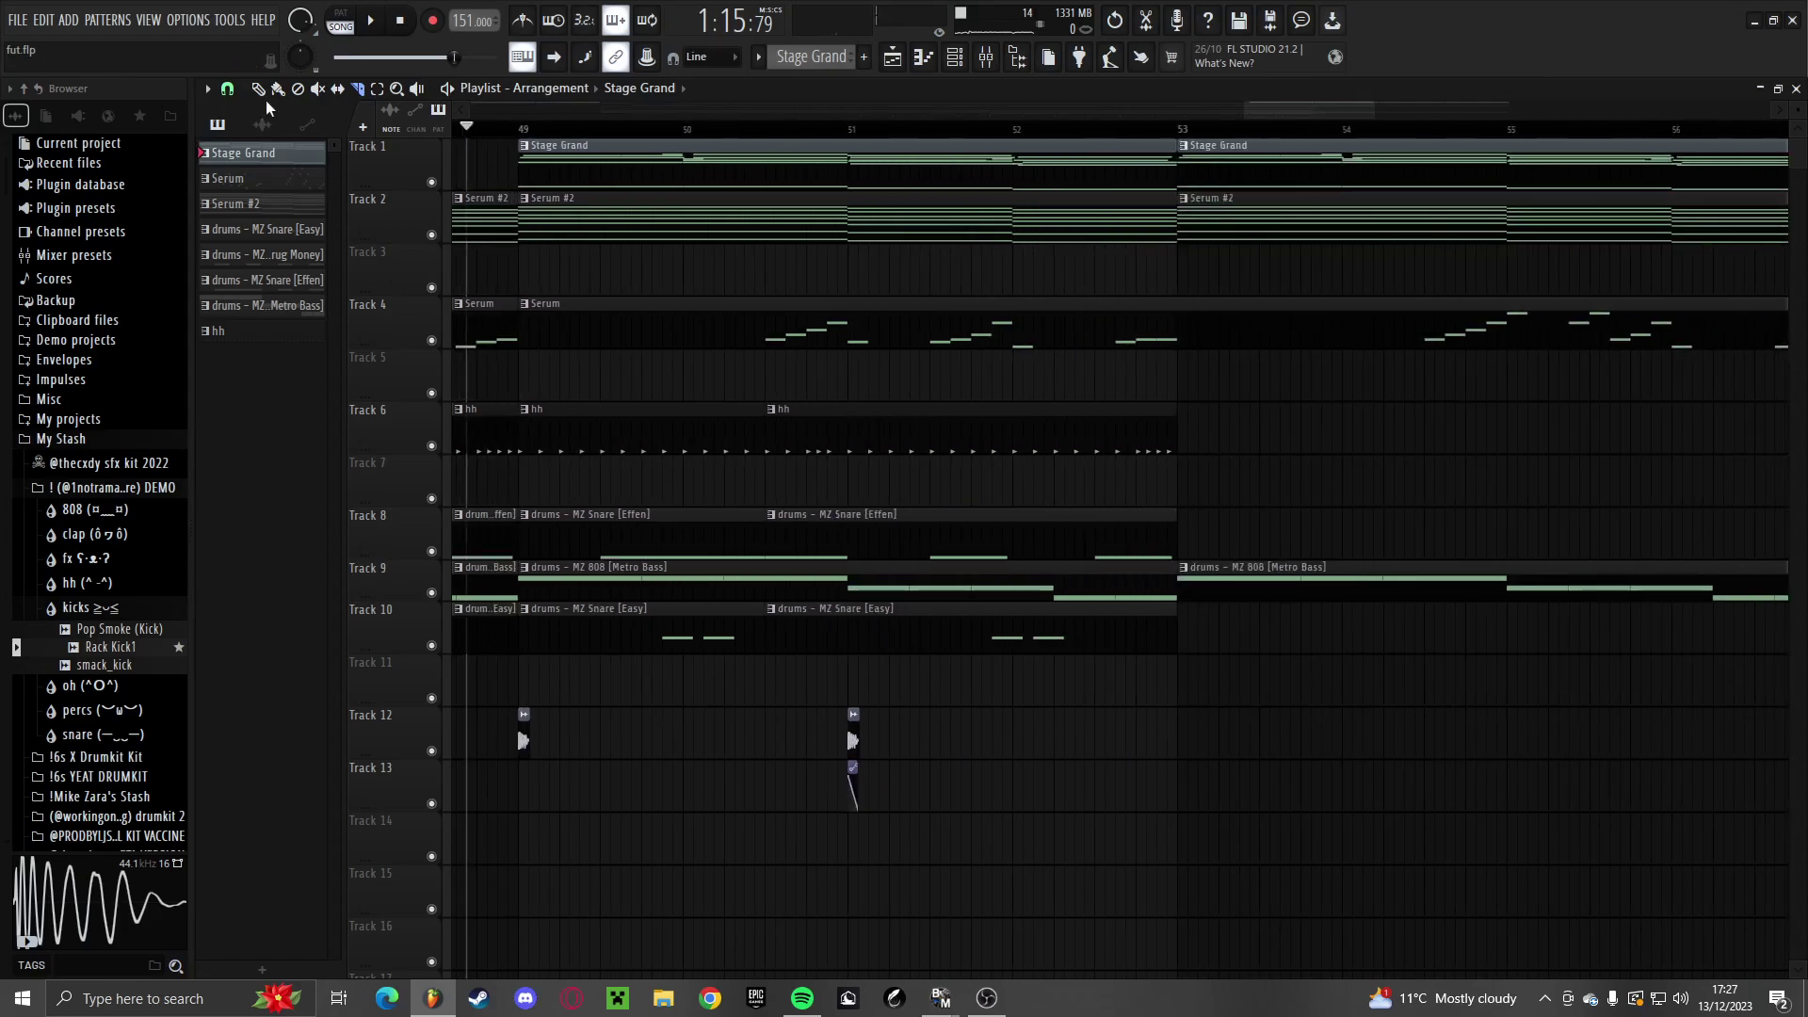
{"action": "left_click", "coordinate": [259, 91]}
Delete the kicks and automation at bars 49 and 51 and the sliced hi-hat and snare pieces starting at bar 49
{"action": "scroll", "coordinate": [468, 662], "scroll_direction": "down", "scroll_amount": 1}
{"action": "scroll", "coordinate": [490, 702], "scroll_direction": "up", "scroll_amount": 1}
{"action": "right_click", "coordinate": [517, 732]}
{"action": "key", "text": "space"}
{"action": "scroll", "coordinate": [523, 720], "scroll_direction": "up", "scroll_amount": 2}
{"action": "right_click", "coordinate": [661, 630]}
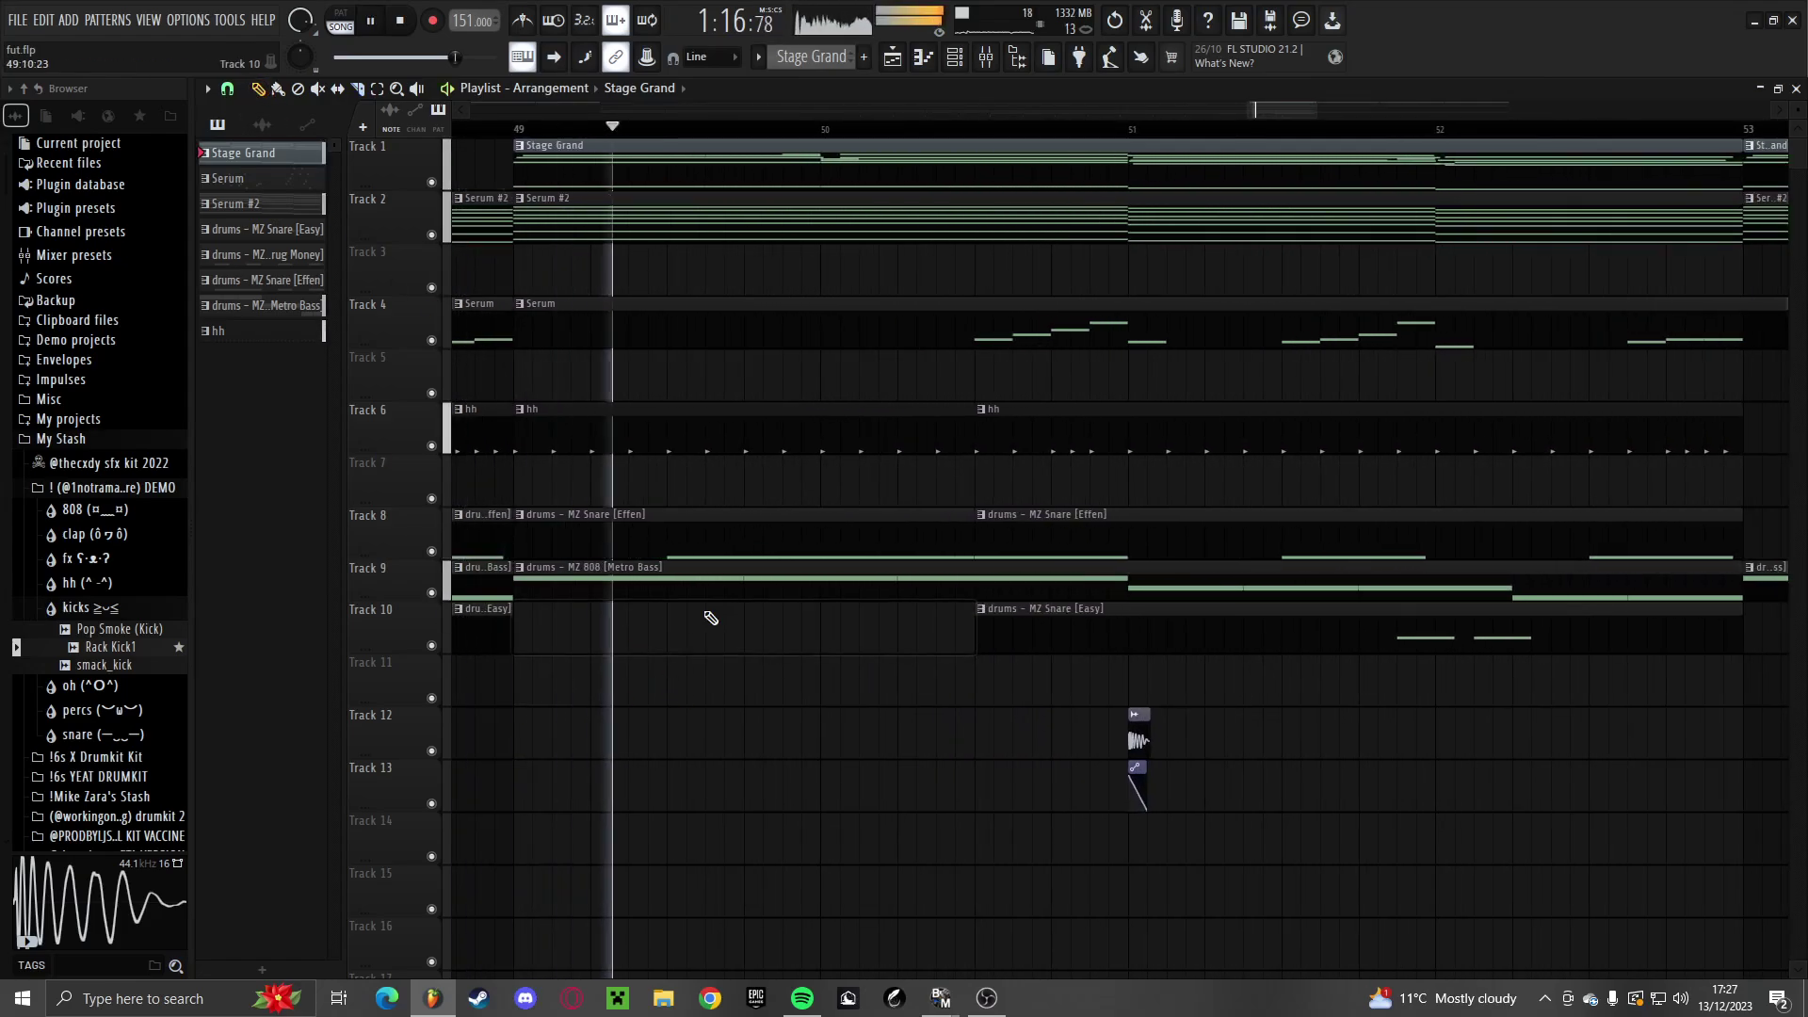
{"action": "right_click", "coordinate": [695, 534]}
{"action": "right_click", "coordinate": [682, 437]}
{"action": "scroll", "coordinate": [680, 452], "scroll_direction": "down", "scroll_amount": 2}
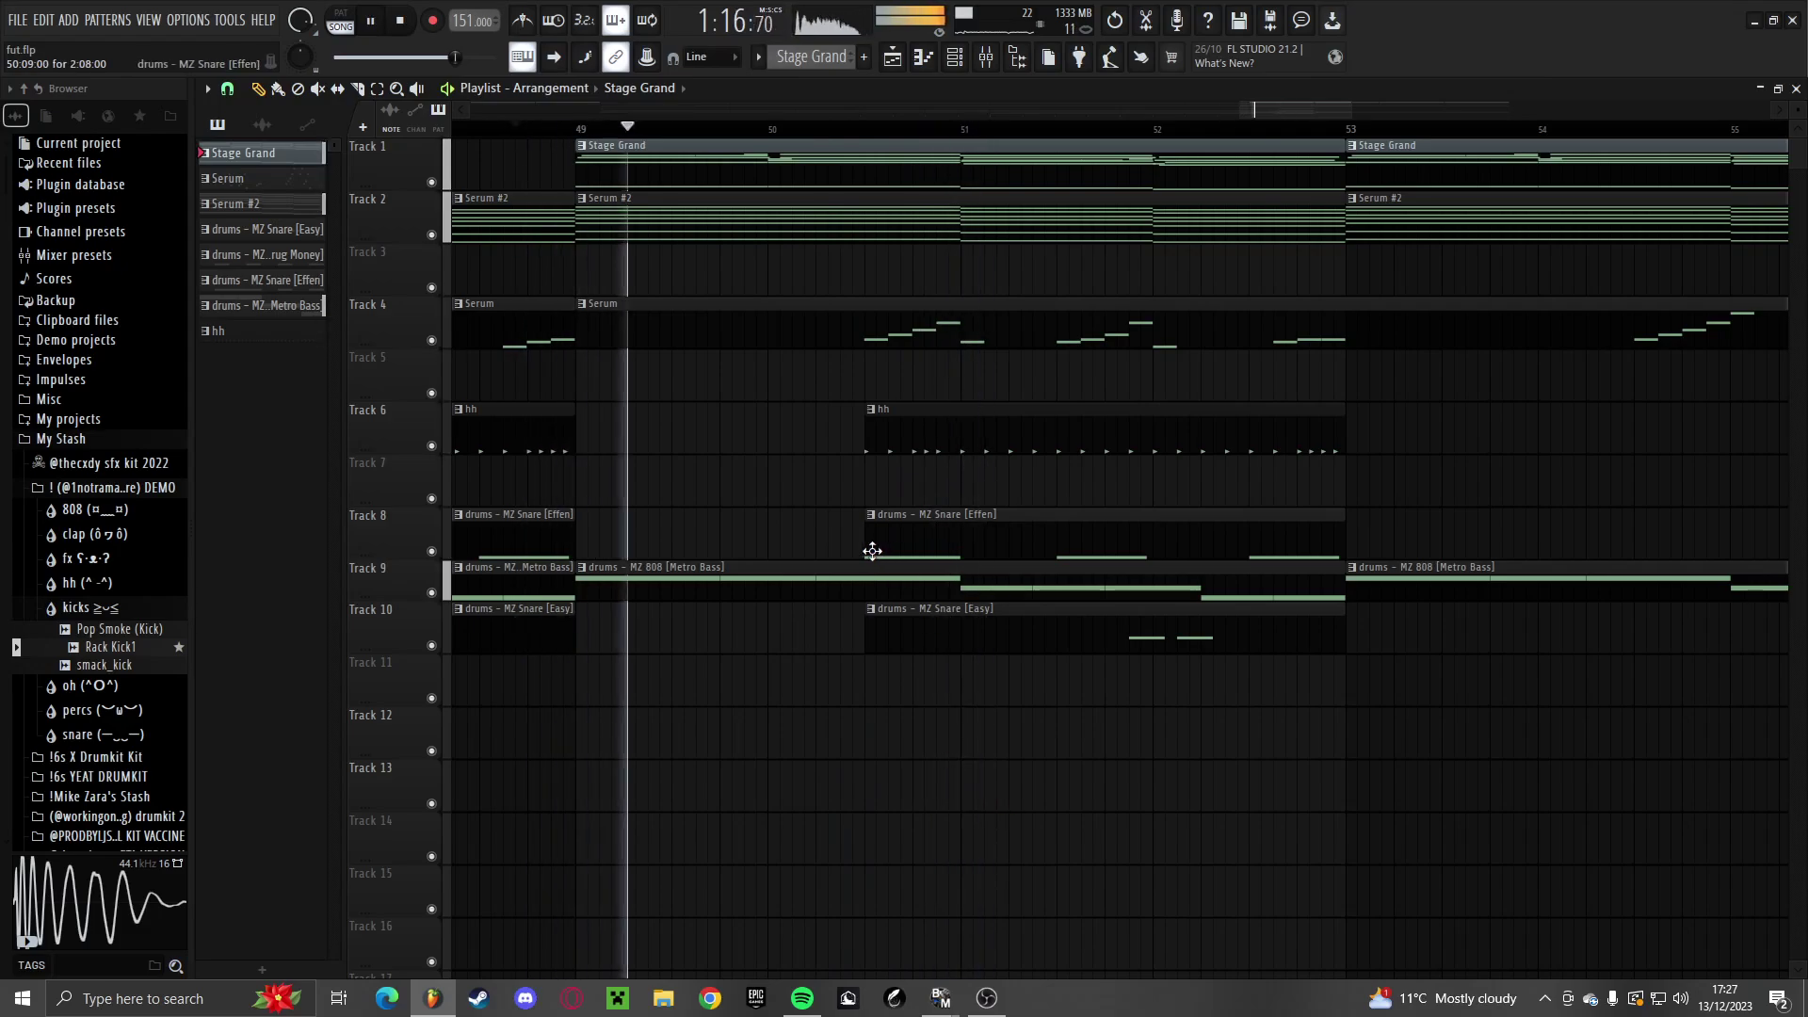
Trim the start of the remaining MZ Snare [Effen] clip on Track 8 to bar 51
{"action": "left_click_drag", "start_coordinate": [872, 551], "coordinate": [979, 548]}
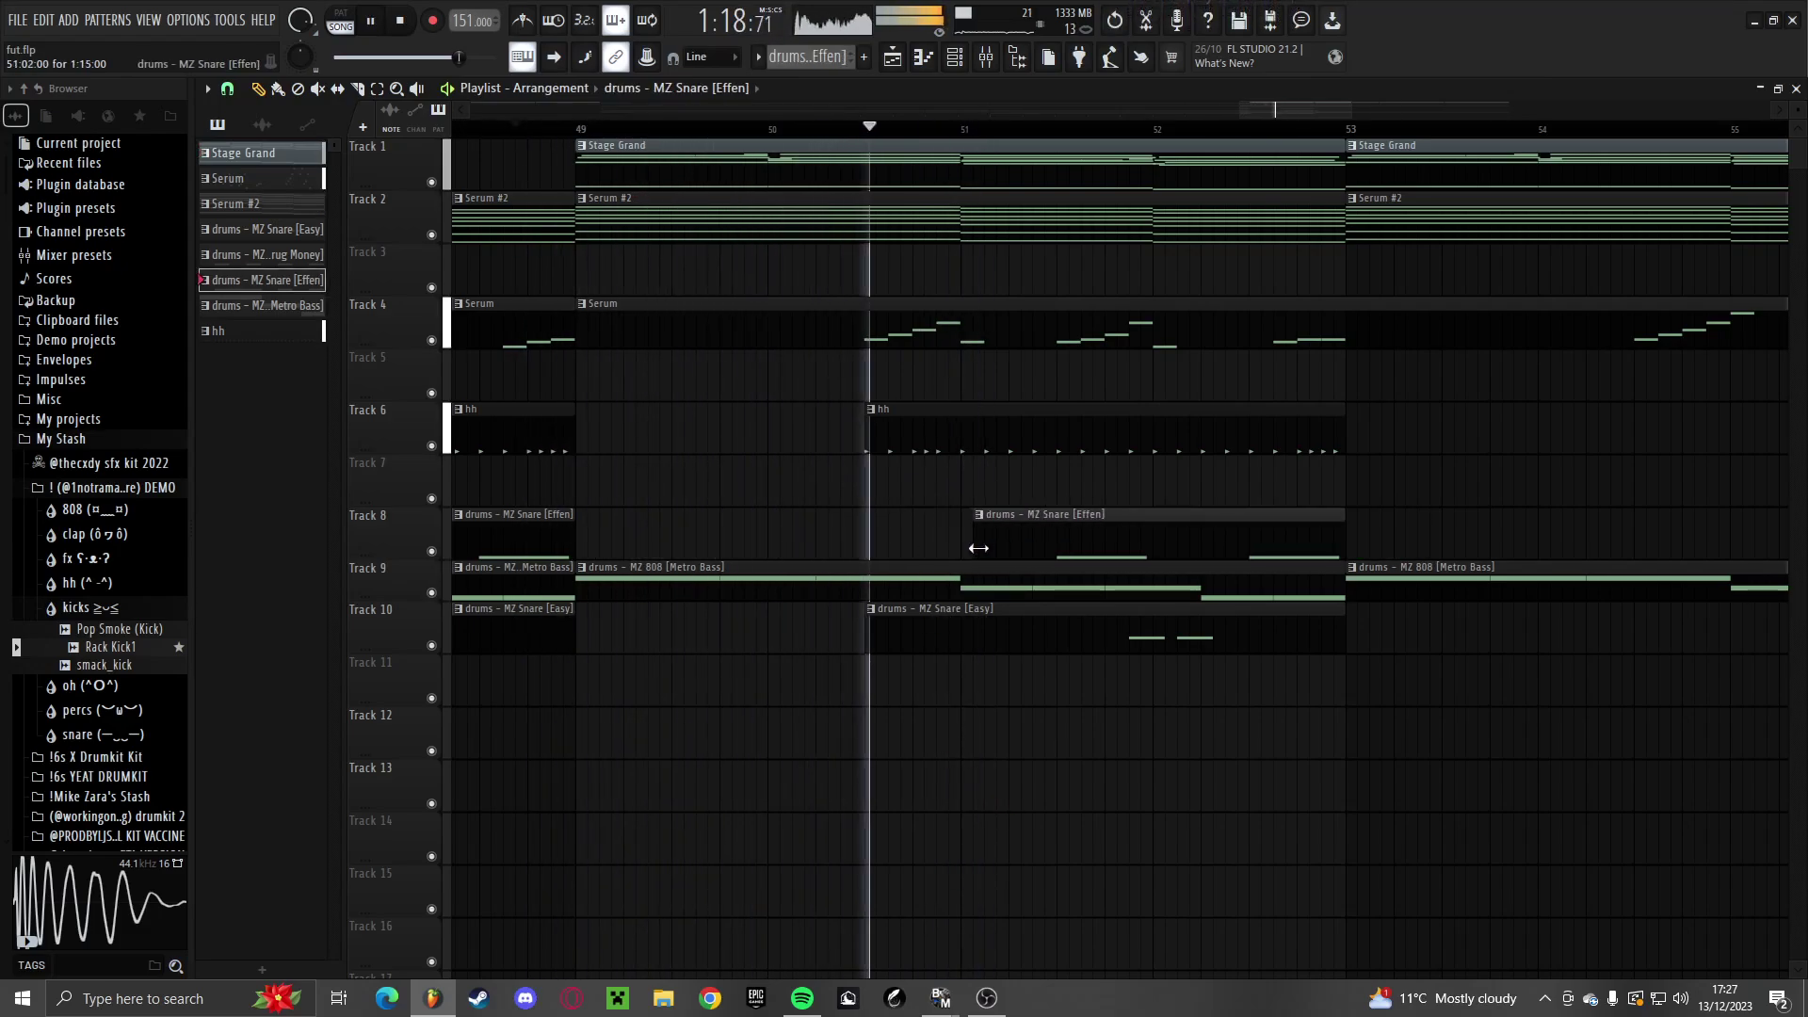
{"action": "scroll", "coordinate": [951, 575], "scroll_direction": "down", "scroll_amount": 2}
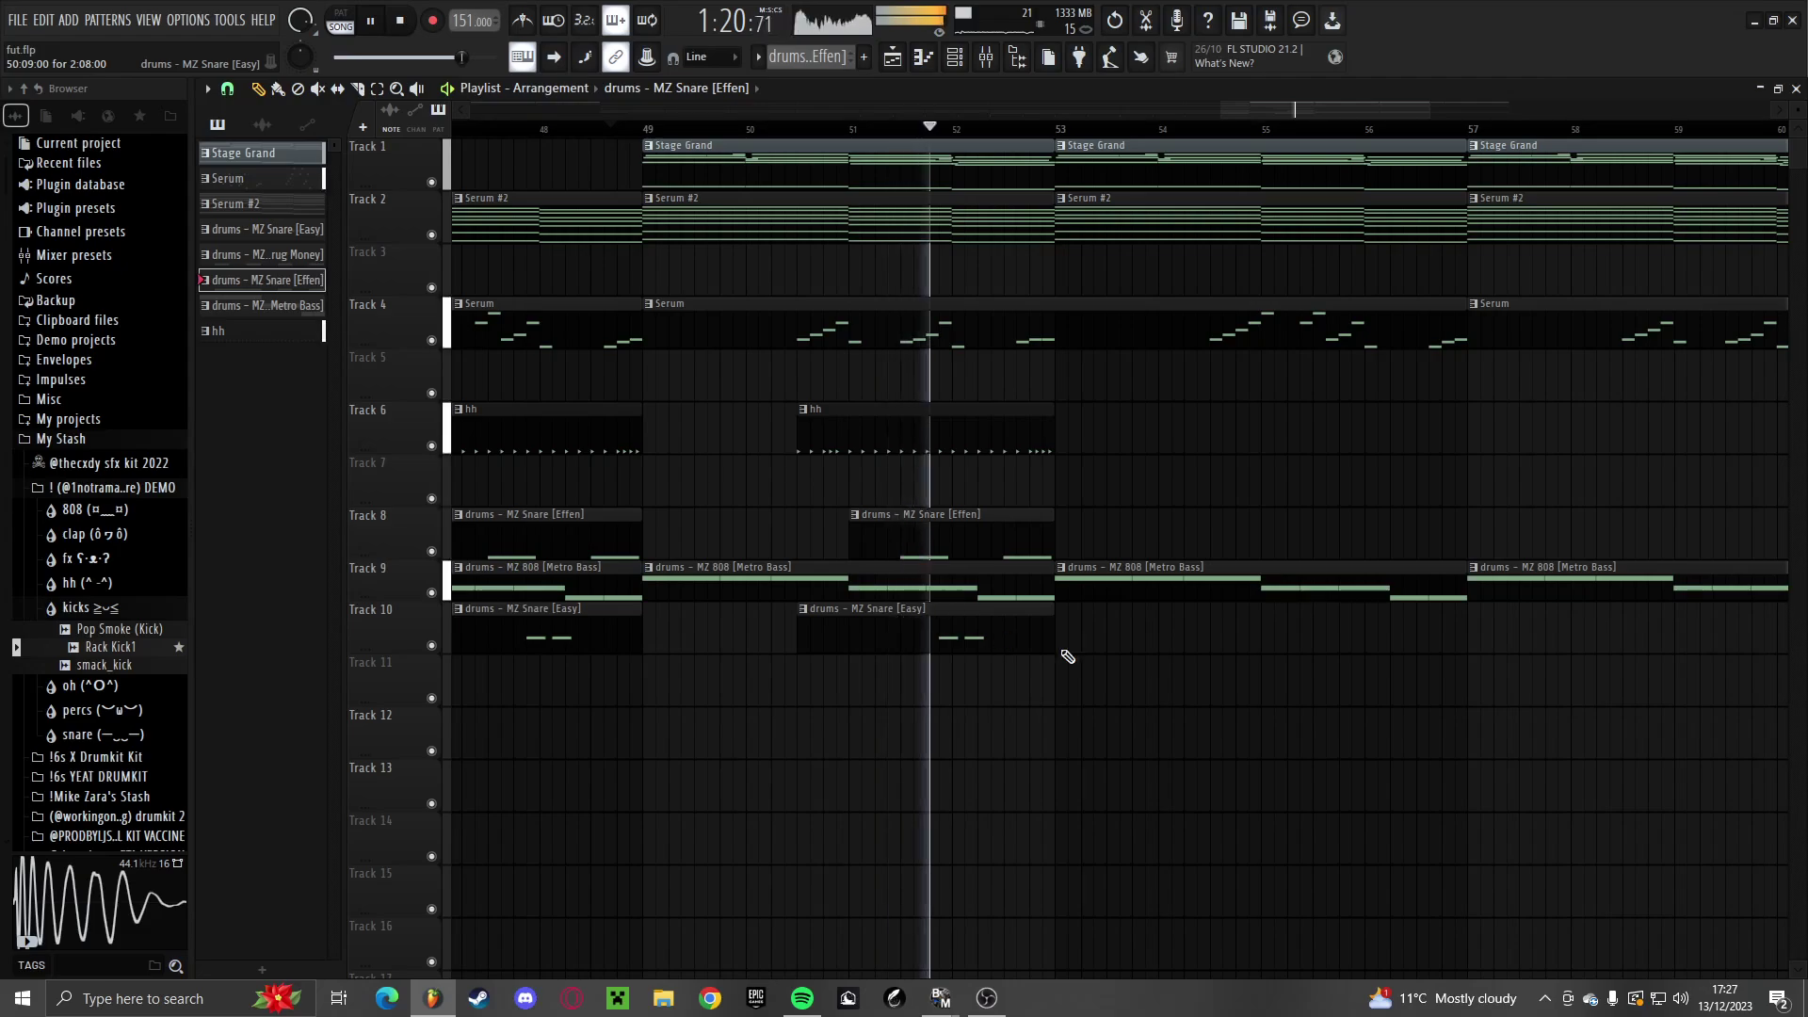
Duplicate the hi-hat, snare, kick and automation clips from bars 45–48 and place the copies in bars 53–56
{"action": "scroll", "coordinate": [905, 551], "scroll_direction": "down", "scroll_amount": 3}
{"action": "scroll", "coordinate": [687, 617], "scroll_direction": "up", "scroll_amount": 3}
{"action": "left_click_drag", "start_coordinate": [951, 863], "coordinate": [533, 646]}
{"action": "left_click_drag", "start_coordinate": [976, 529], "coordinate": [557, 447]}
{"action": "scroll", "coordinate": [572, 488], "scroll_direction": "down", "scroll_amount": 1}
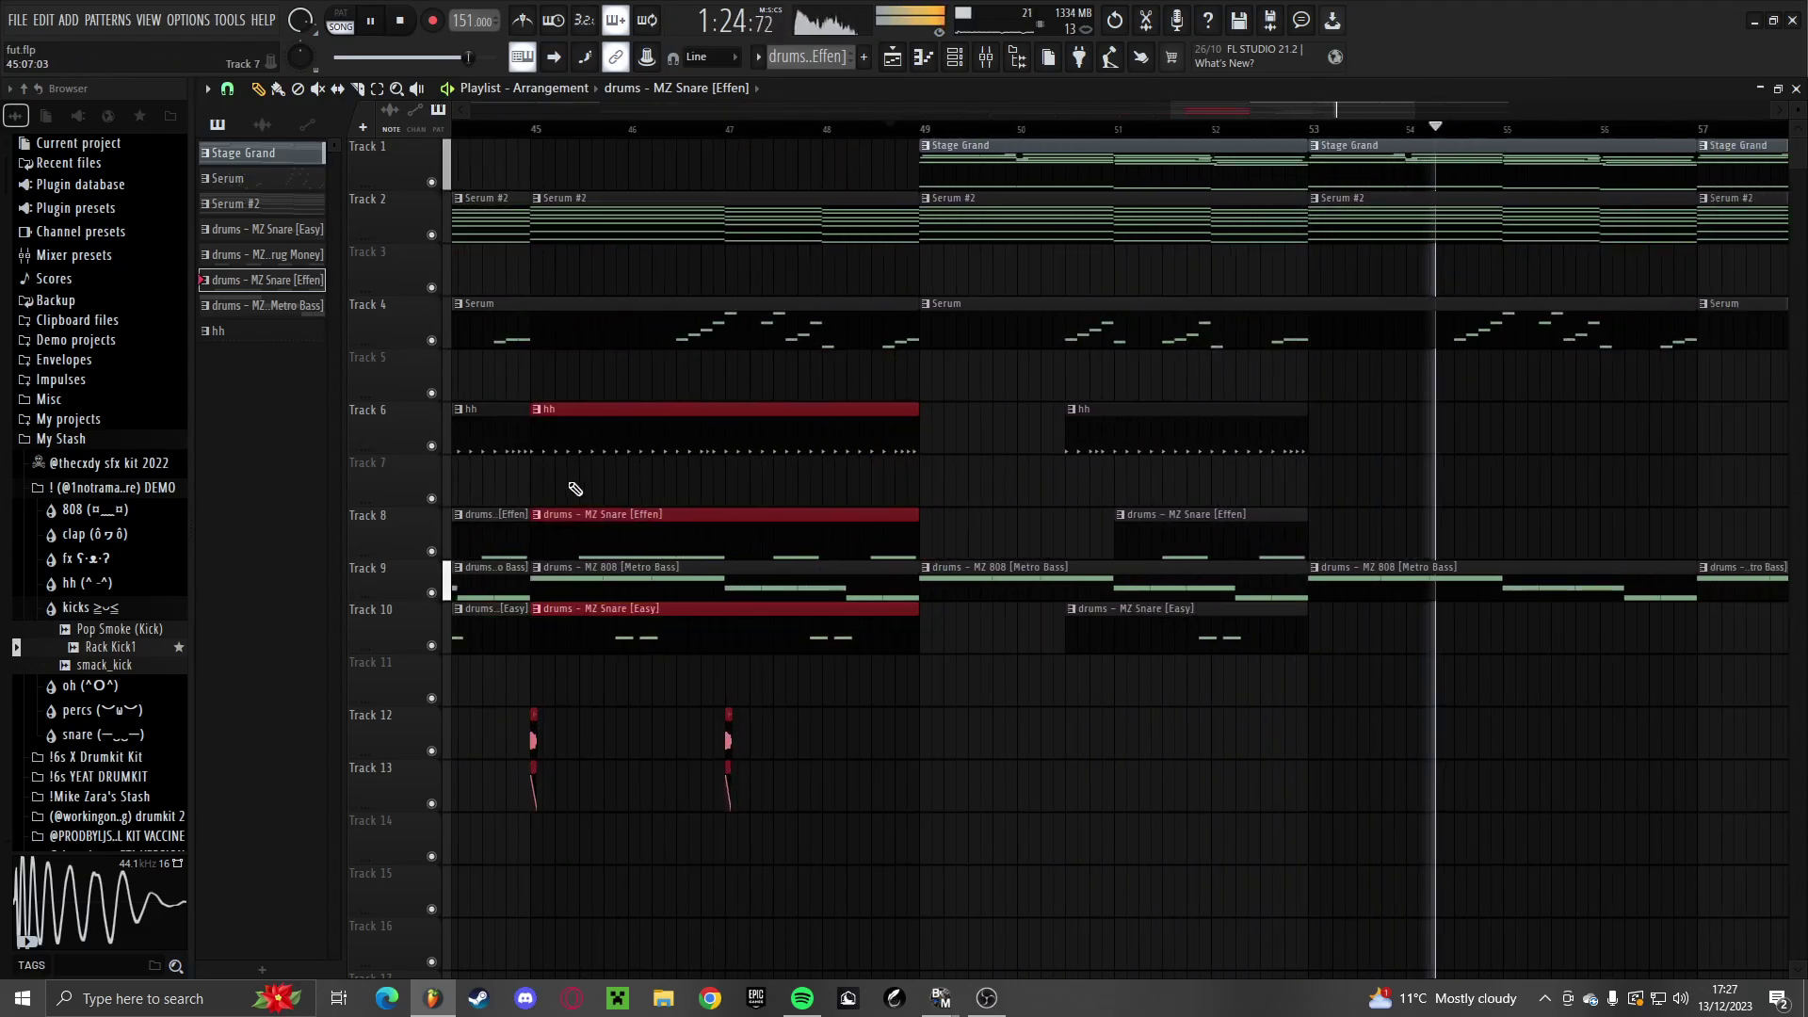
{"action": "scroll", "coordinate": [575, 488], "scroll_direction": "down", "scroll_amount": 2}
{"action": "key", "text": "ctrl+b"}
{"action": "key", "text": "space"}
{"action": "key", "text": "space"}
{"action": "left_click_drag", "start_coordinate": [761, 447], "coordinate": [836, 432]}
{"action": "scroll", "coordinate": [986, 440], "scroll_direction": "up", "scroll_amount": 3}
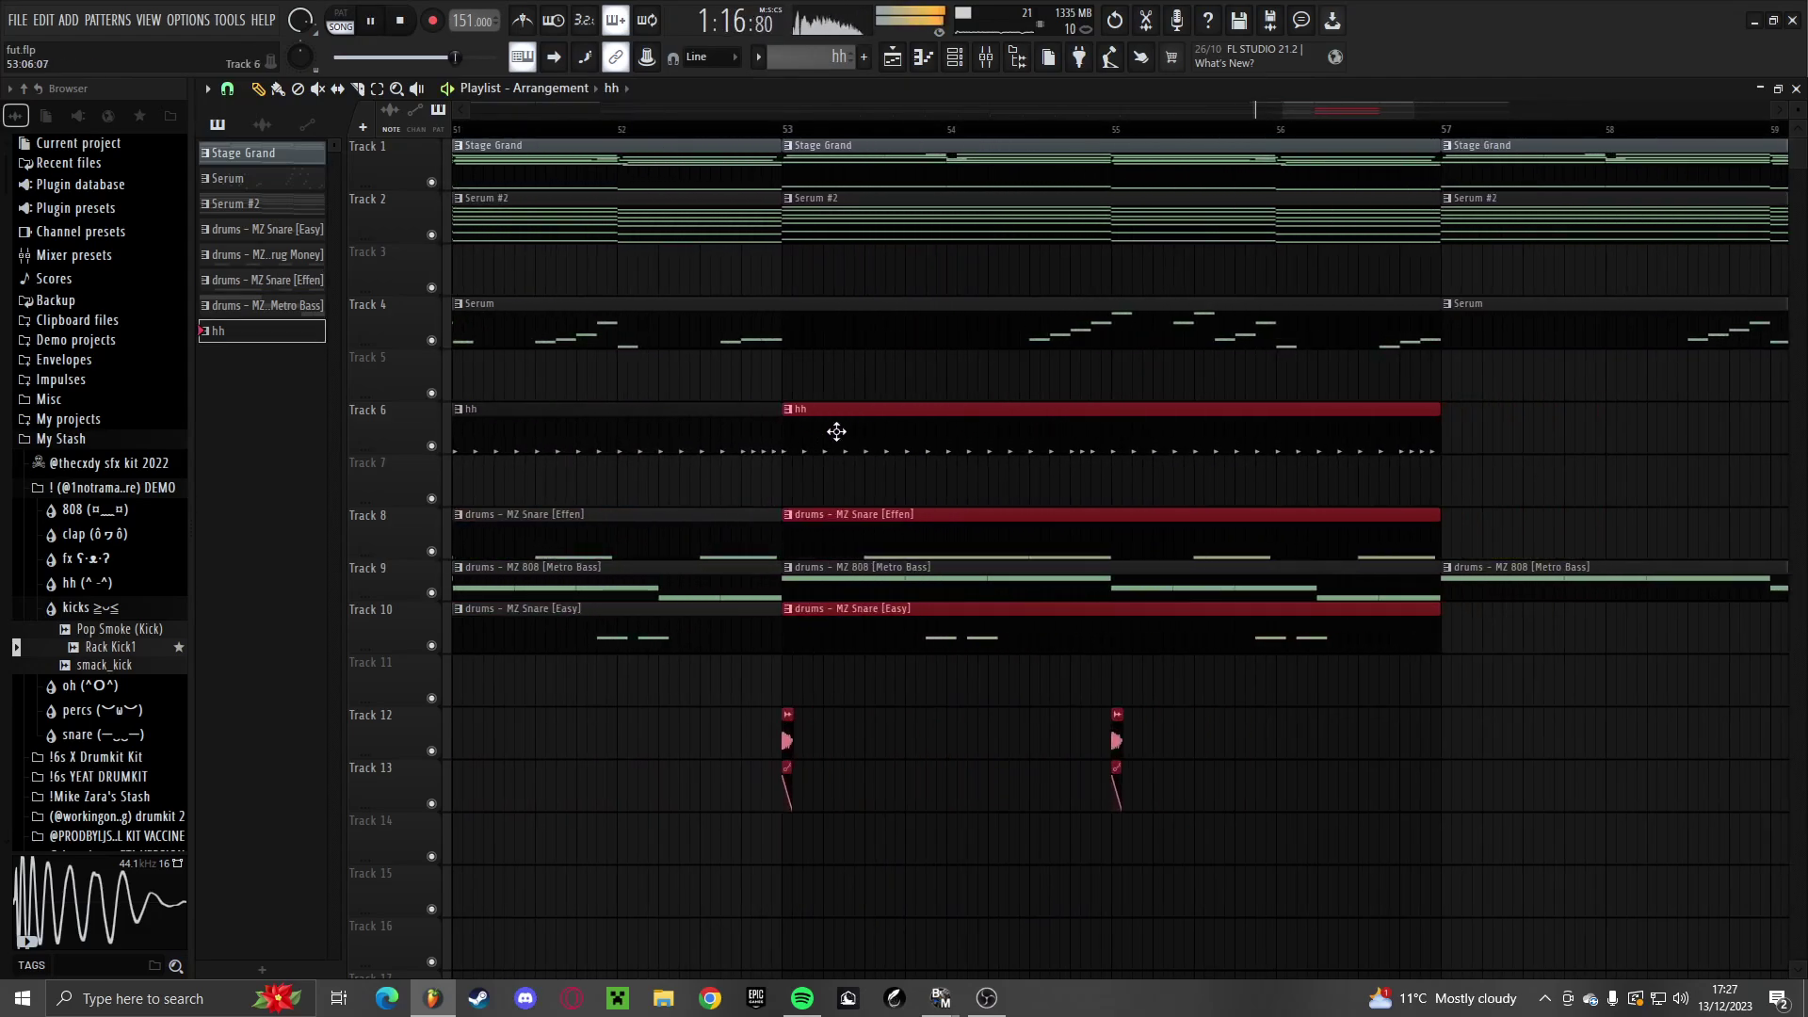
Repeat the selected drum and automation clips through bars 57–60 and 61–64, and clear the selection
{"action": "scroll", "coordinate": [825, 452], "scroll_direction": "down", "scroll_amount": 3}
{"action": "key", "text": "ctrl+b"}
{"action": "key", "text": "ctrl+b"}
{"action": "key", "text": "ctrl+d"}
{"action": "scroll", "coordinate": [550, 791], "scroll_direction": "up", "scroll_amount": 3}
{"action": "key", "text": "space"}
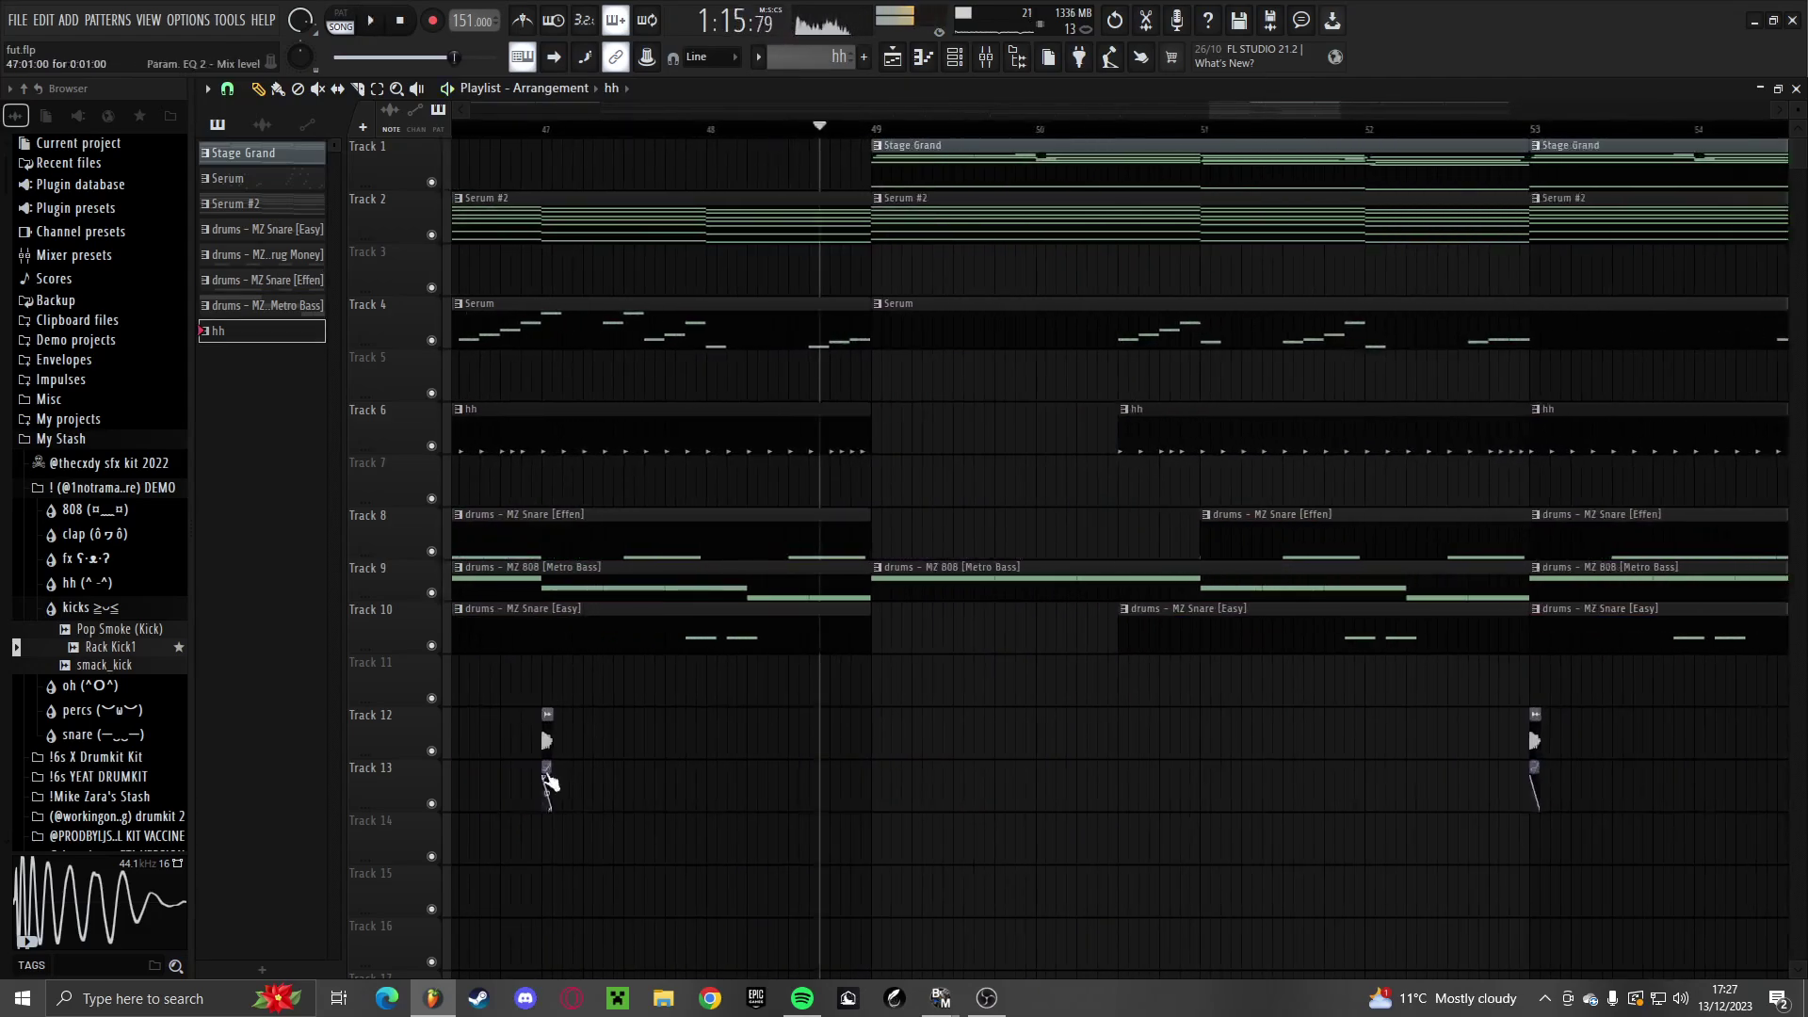
Pick up the Rack Kick1 sample from bar 47 and place one on Track 12 at bar 50, step 5
{"action": "scroll", "coordinate": [549, 778], "scroll_direction": "up", "scroll_amount": 3}
{"action": "left_click", "coordinate": [546, 747]}
{"action": "scroll", "coordinate": [549, 754], "scroll_direction": "down", "scroll_amount": 3}
{"action": "key", "text": "space"}
{"action": "scroll", "coordinate": [782, 773], "scroll_direction": "down", "scroll_amount": 2}
{"action": "scroll", "coordinate": [1106, 779], "scroll_direction": "up", "scroll_amount": 2}
{"action": "scroll", "coordinate": [754, 769], "scroll_direction": "down", "scroll_amount": 3}
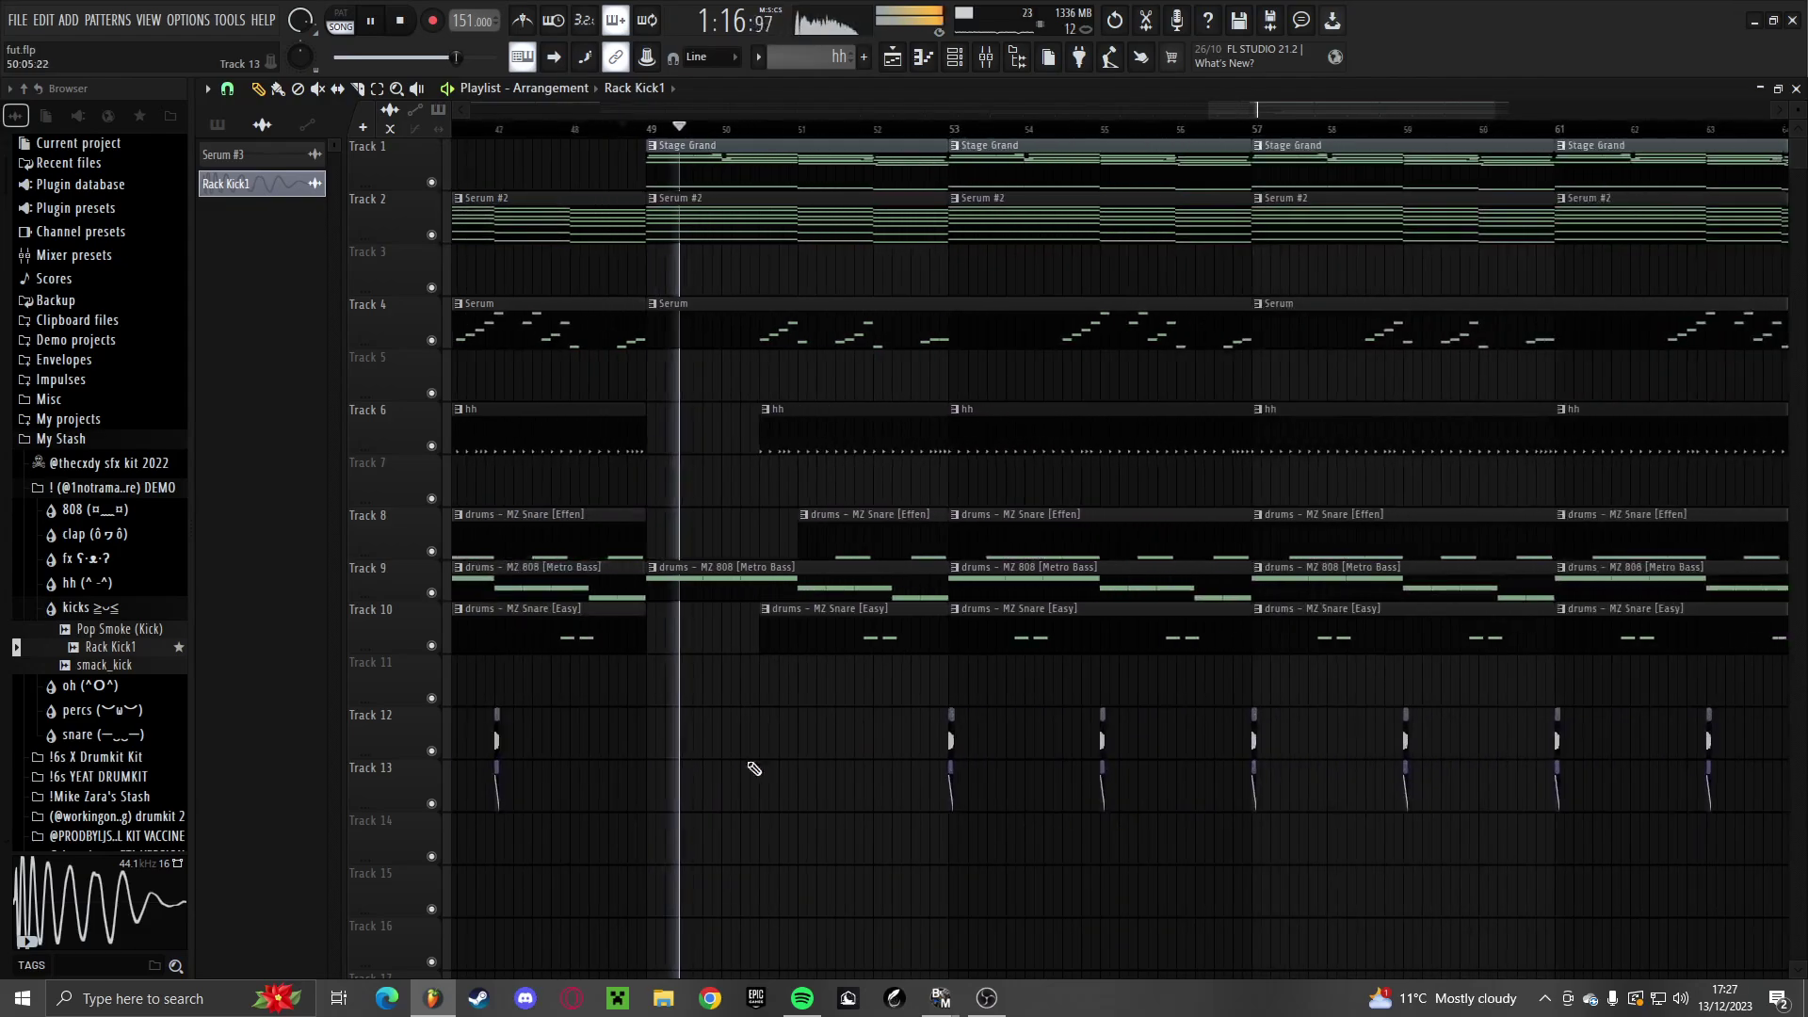
{"action": "scroll", "coordinate": [749, 769], "scroll_direction": "up", "scroll_amount": 3}
{"action": "scroll", "coordinate": [488, 769], "scroll_direction": "down", "scroll_amount": 3}
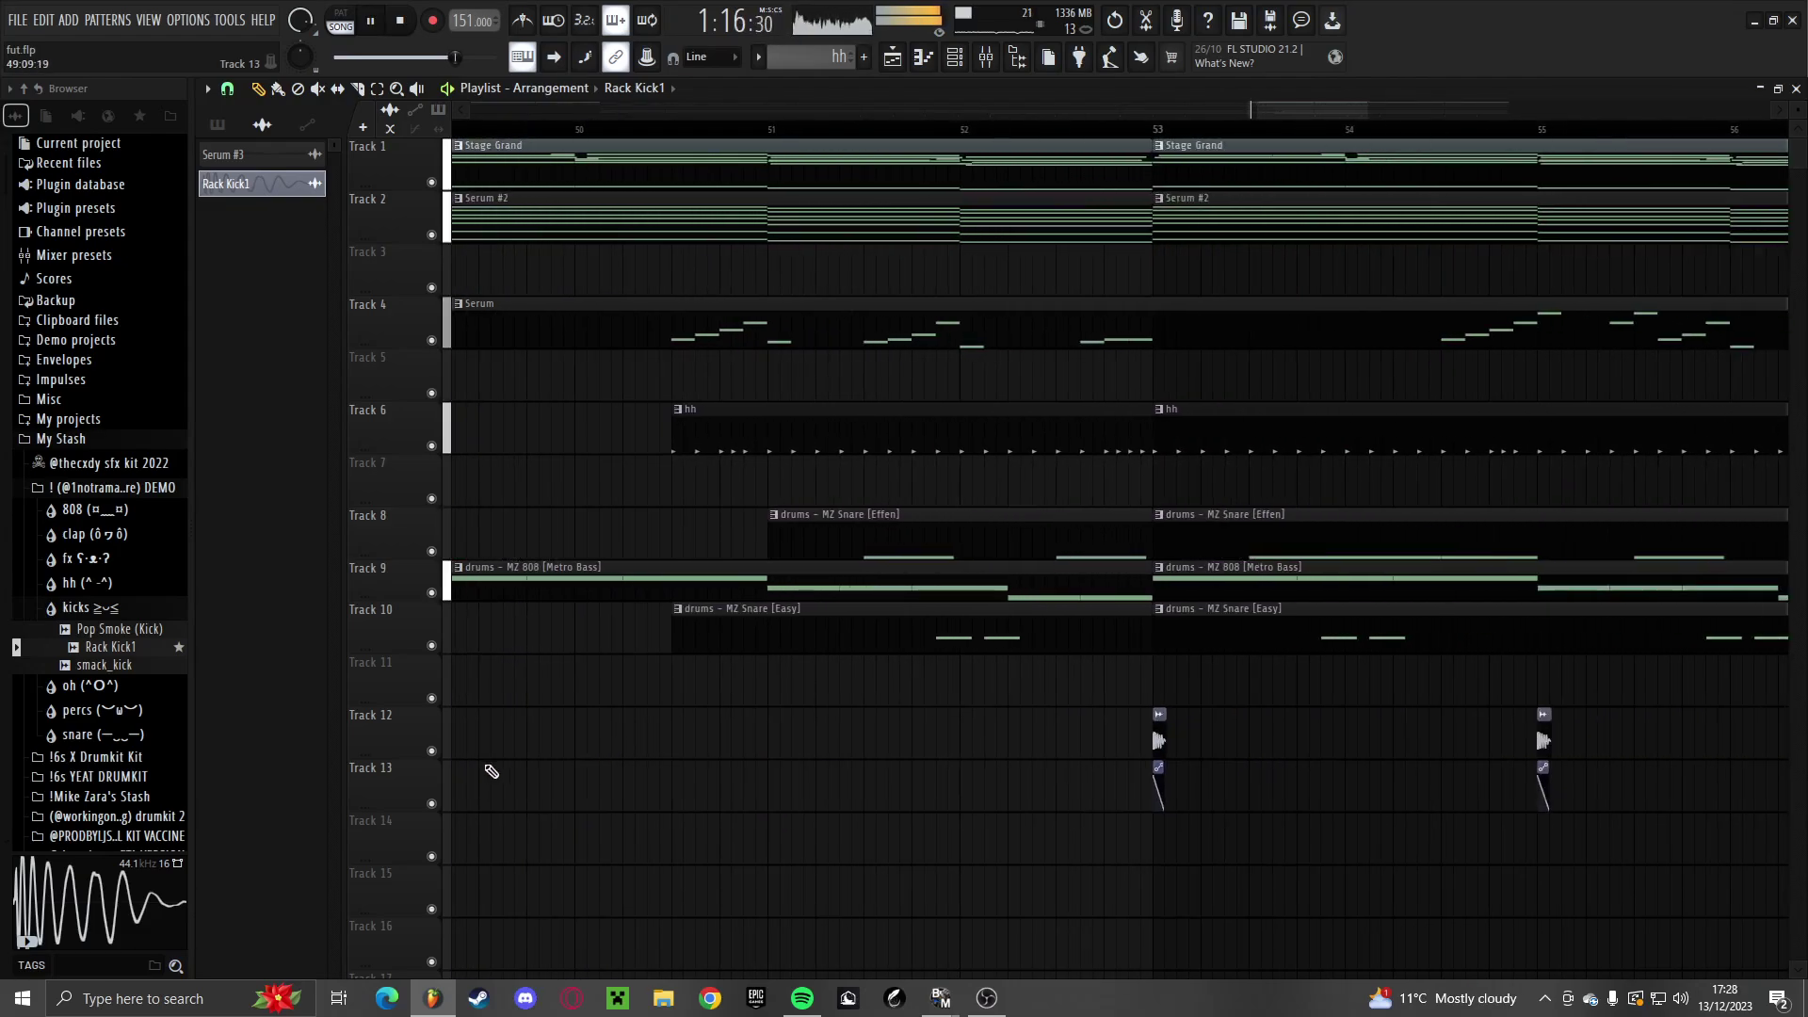
{"action": "scroll", "coordinate": [641, 758], "scroll_direction": "up", "scroll_amount": 3}
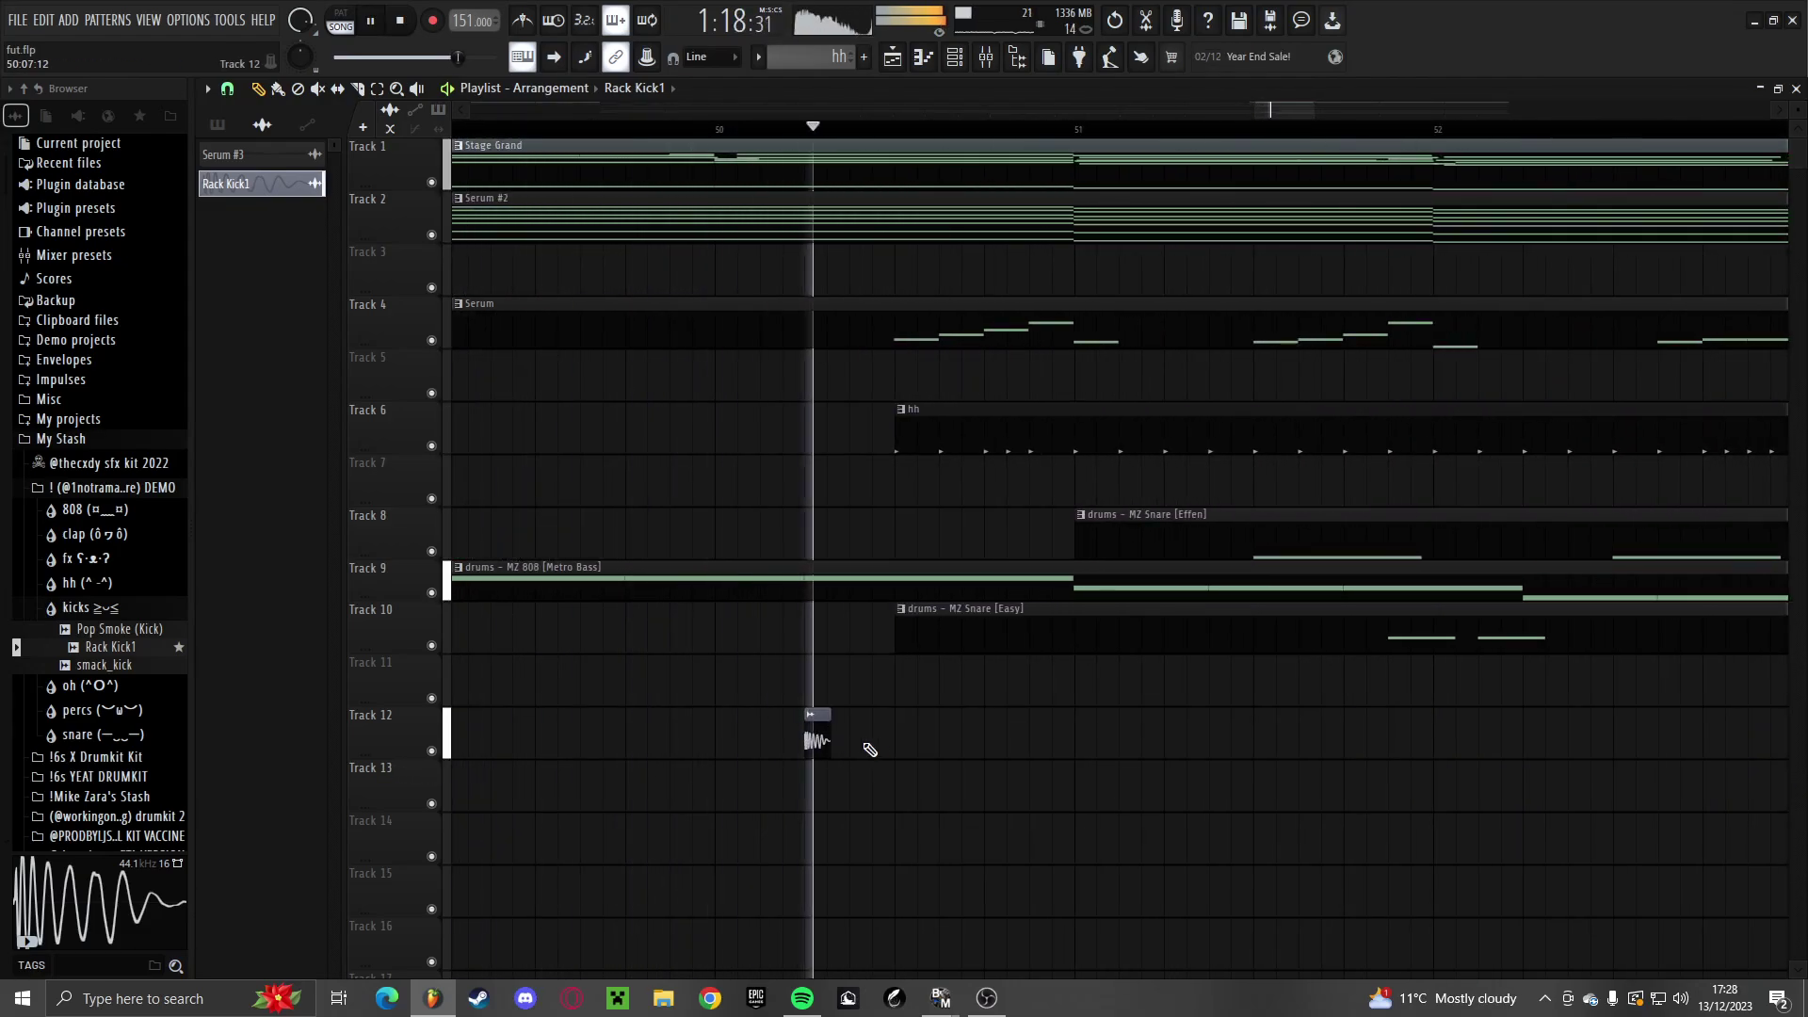
Extend the start of the Track 8 MZ Snare [Effen] clip back to the middle of bar 50
{"action": "scroll", "coordinate": [768, 740], "scroll_direction": "down", "scroll_amount": 2}
{"action": "key", "text": "space"}
{"action": "key", "text": "space"}
{"action": "scroll", "coordinate": [890, 575], "scroll_direction": "up", "scroll_amount": 1}
{"action": "left_click_drag", "start_coordinate": [898, 545], "coordinate": [590, 561]}
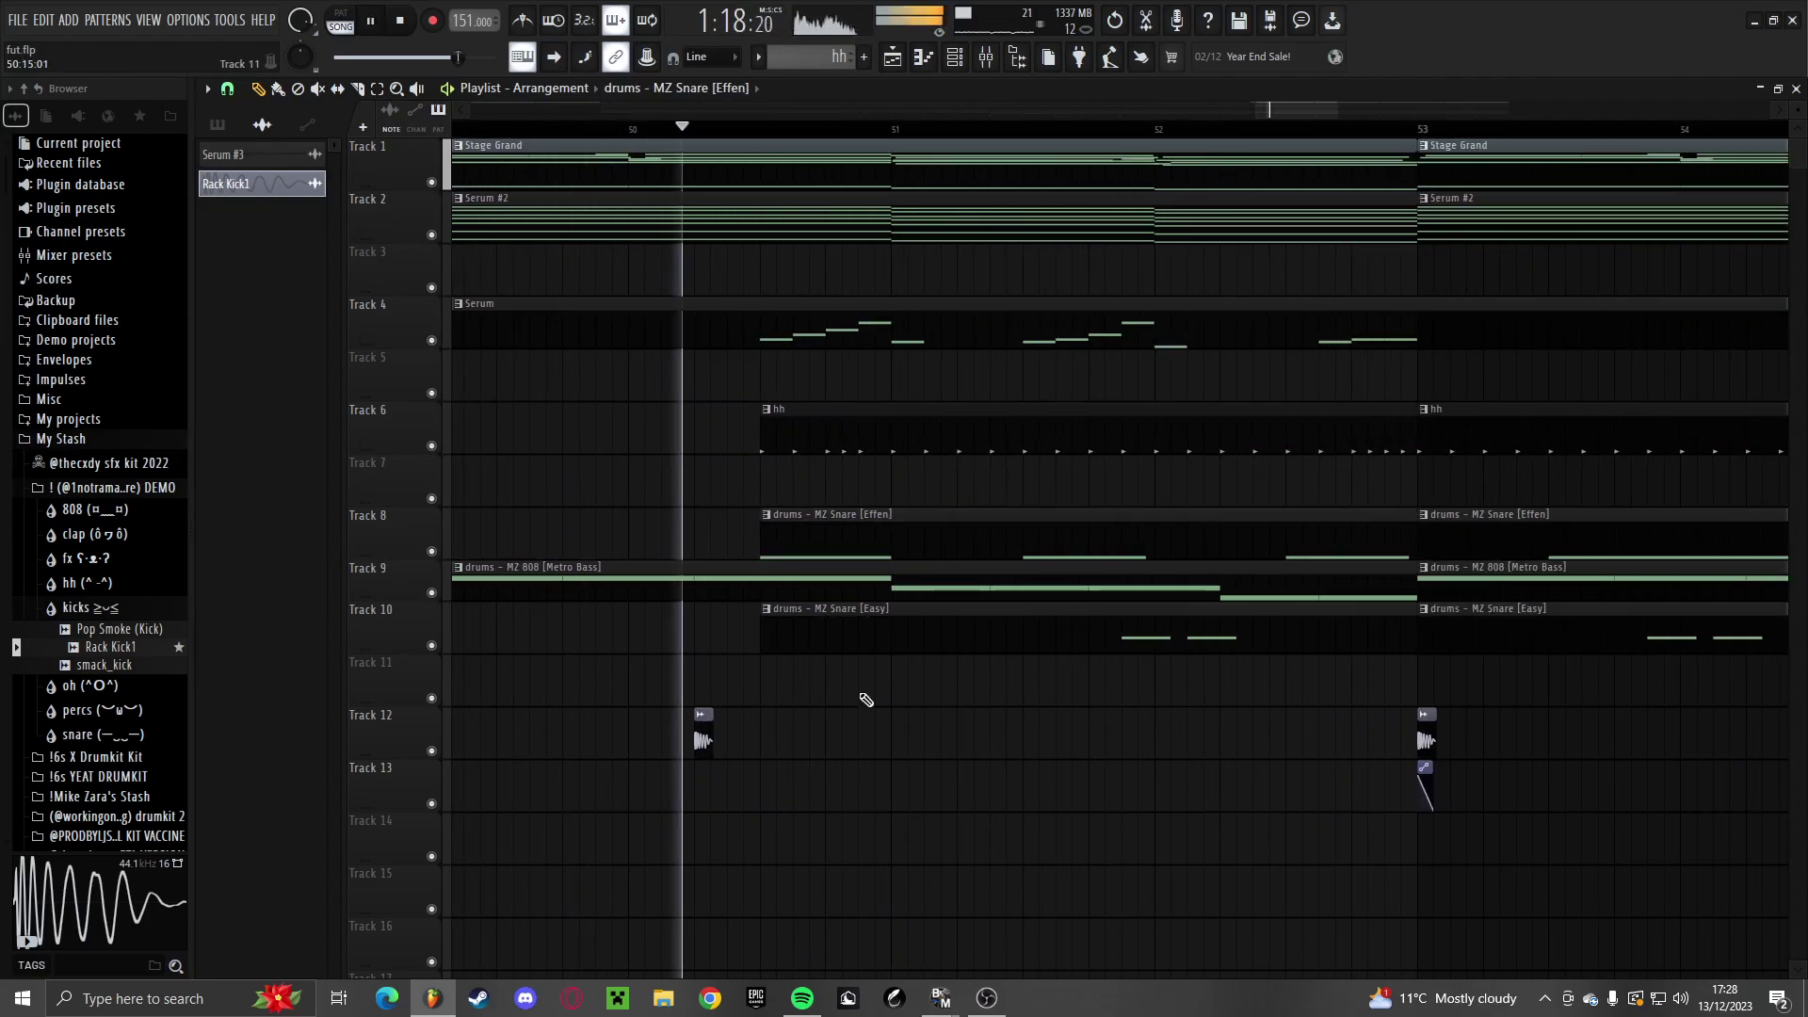
Add two Rack Kick1 hits on Track 12 at bar 50, steps 11 and 13
{"action": "scroll", "coordinate": [711, 734], "scroll_direction": "up", "scroll_amount": 2}
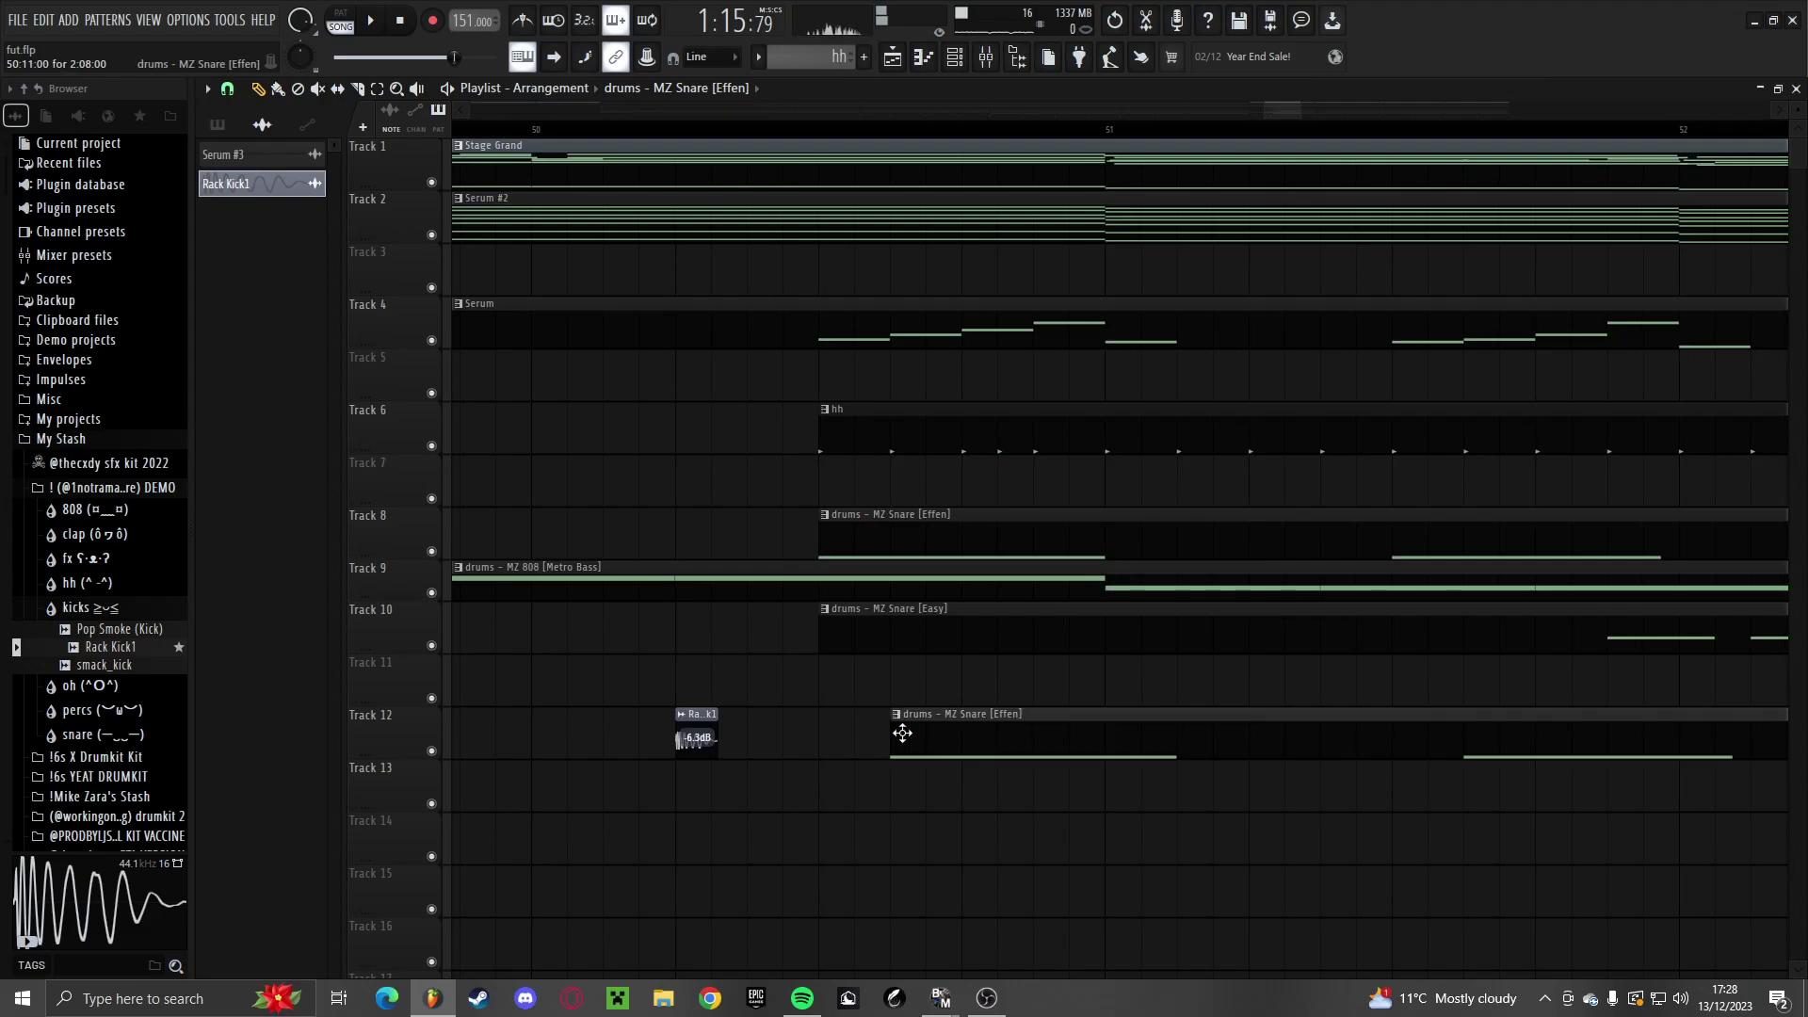
{"action": "key", "text": "space"}
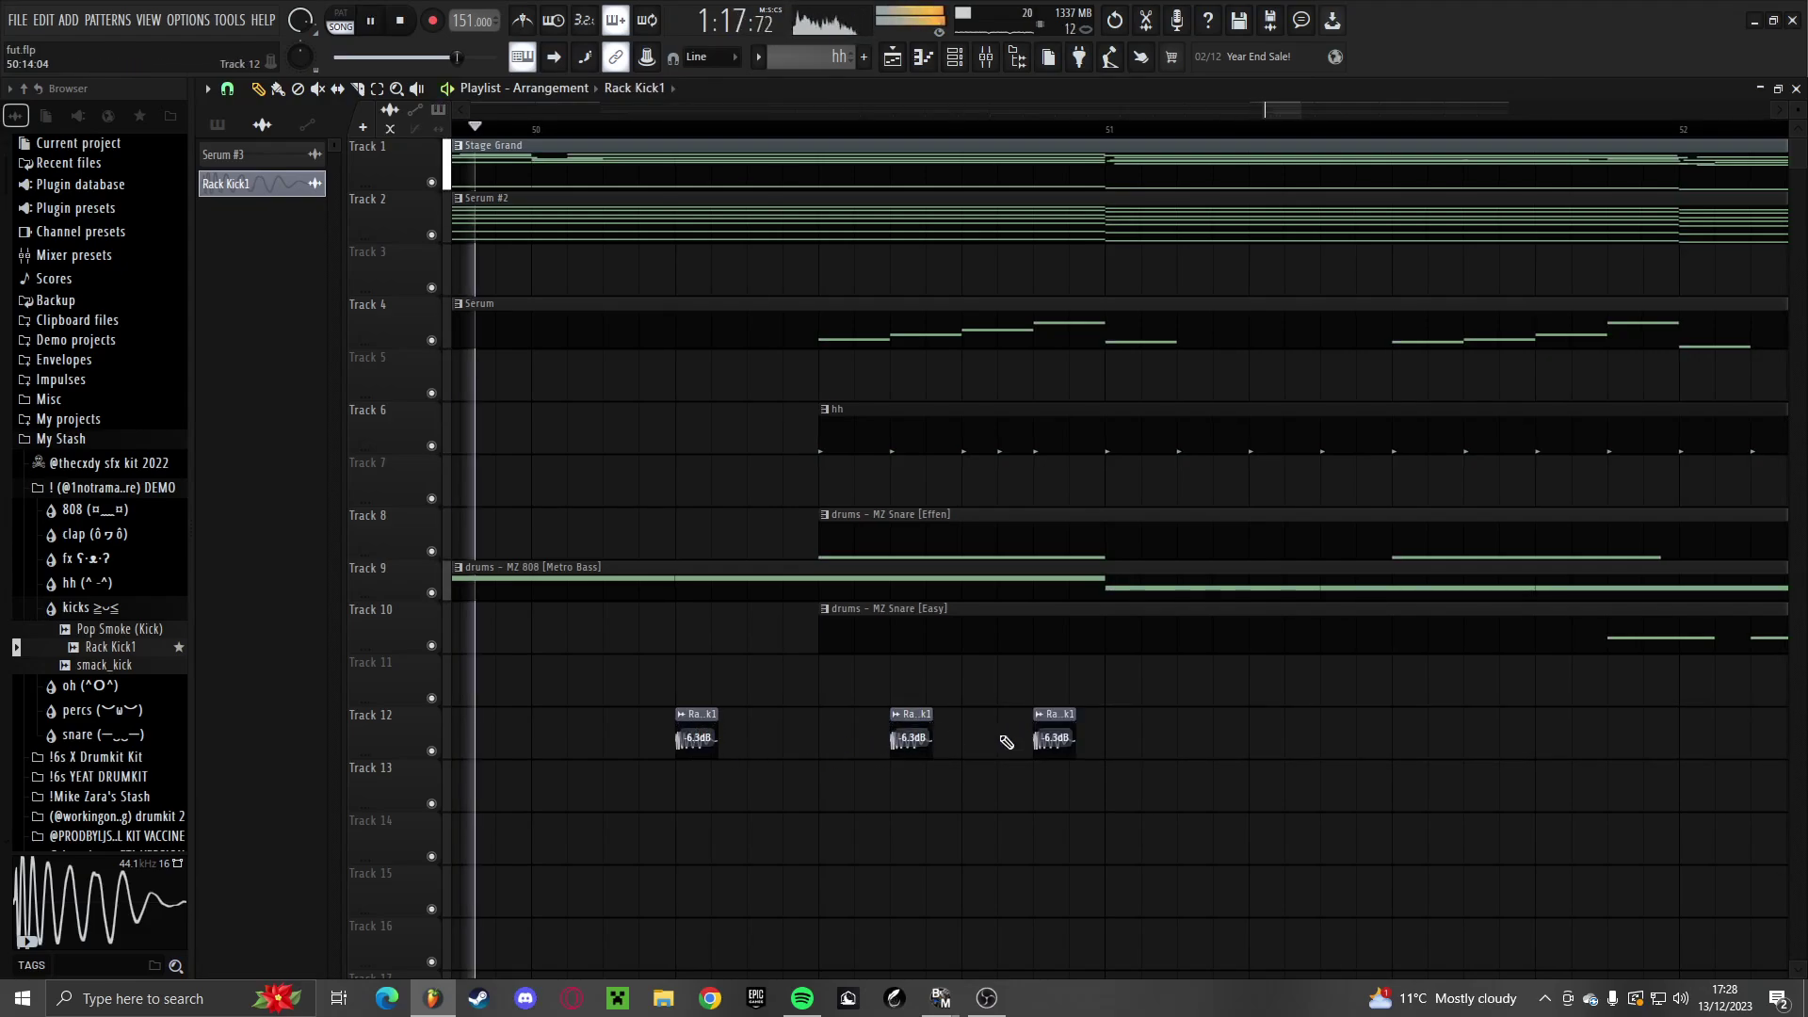
{"action": "left_click_drag", "start_coordinate": [1083, 743], "coordinate": [982, 745]}
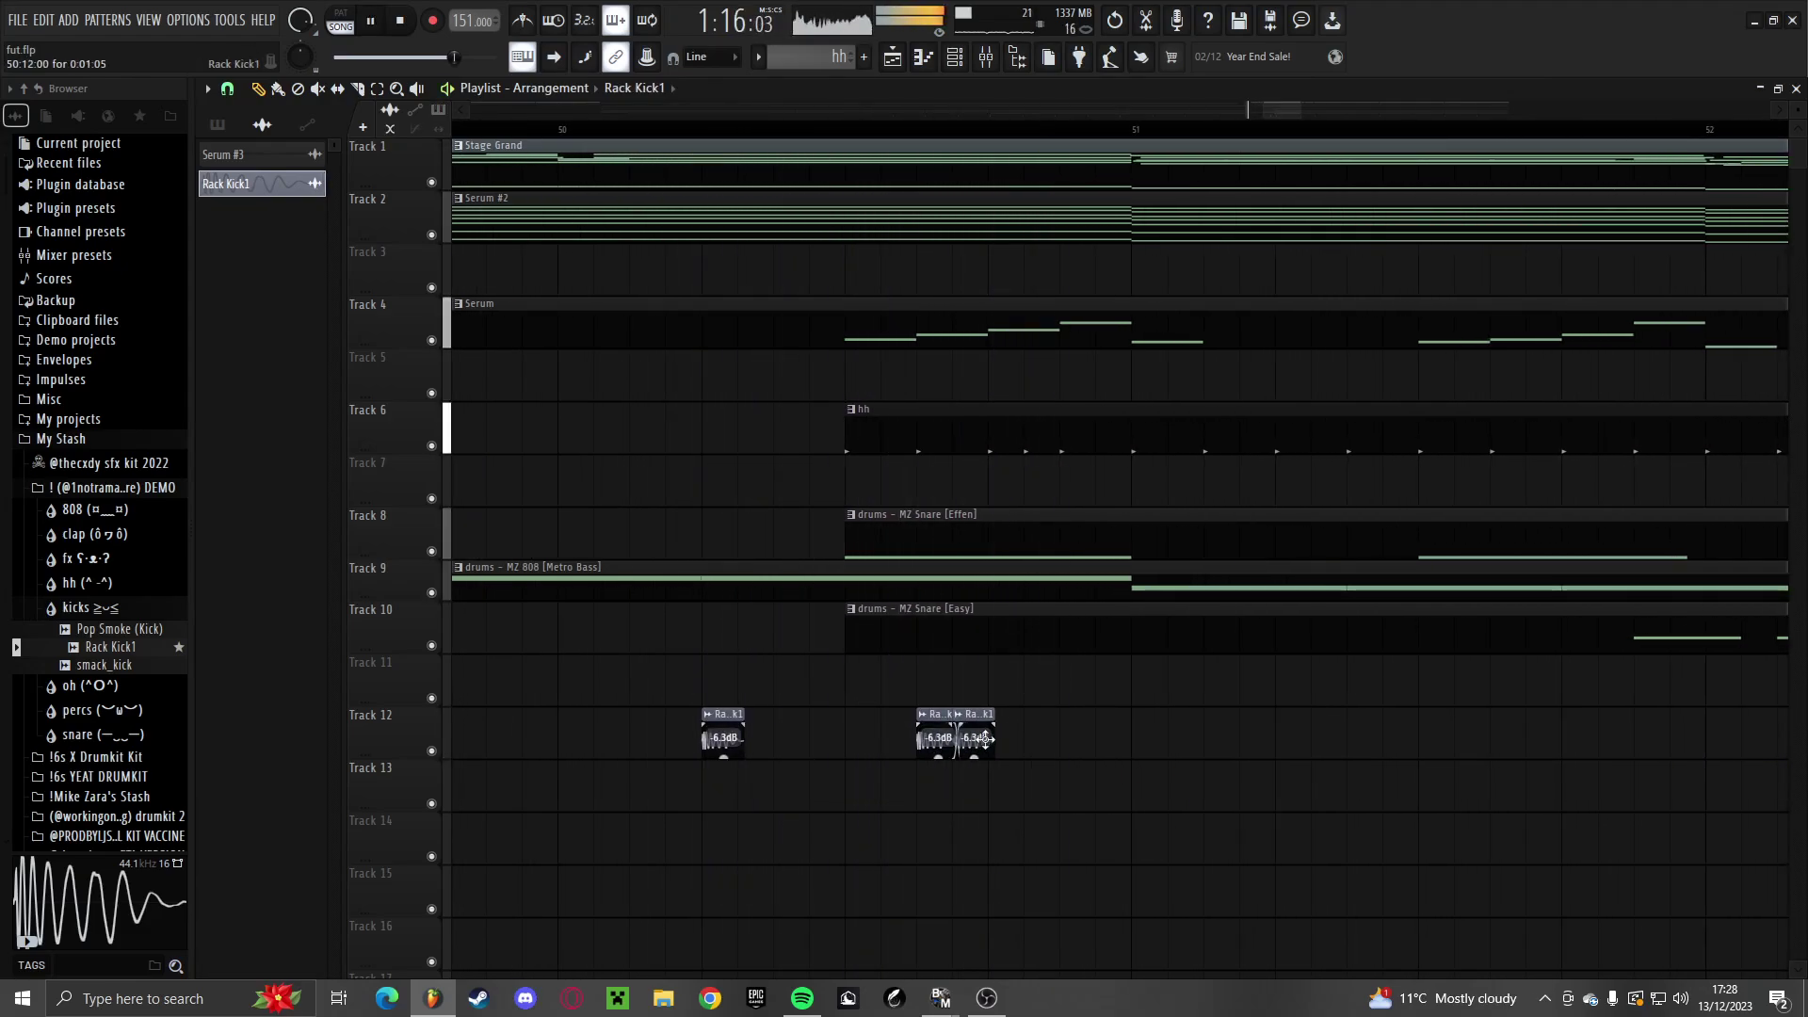
{"action": "scroll", "coordinate": [1000, 738], "scroll_direction": "down", "scroll_amount": 2}
Place Rack Kick1 hits on Track 12 at the start of bar 51 and at its steps 7, 13 and 15
{"action": "left_click", "coordinate": [1124, 741]}
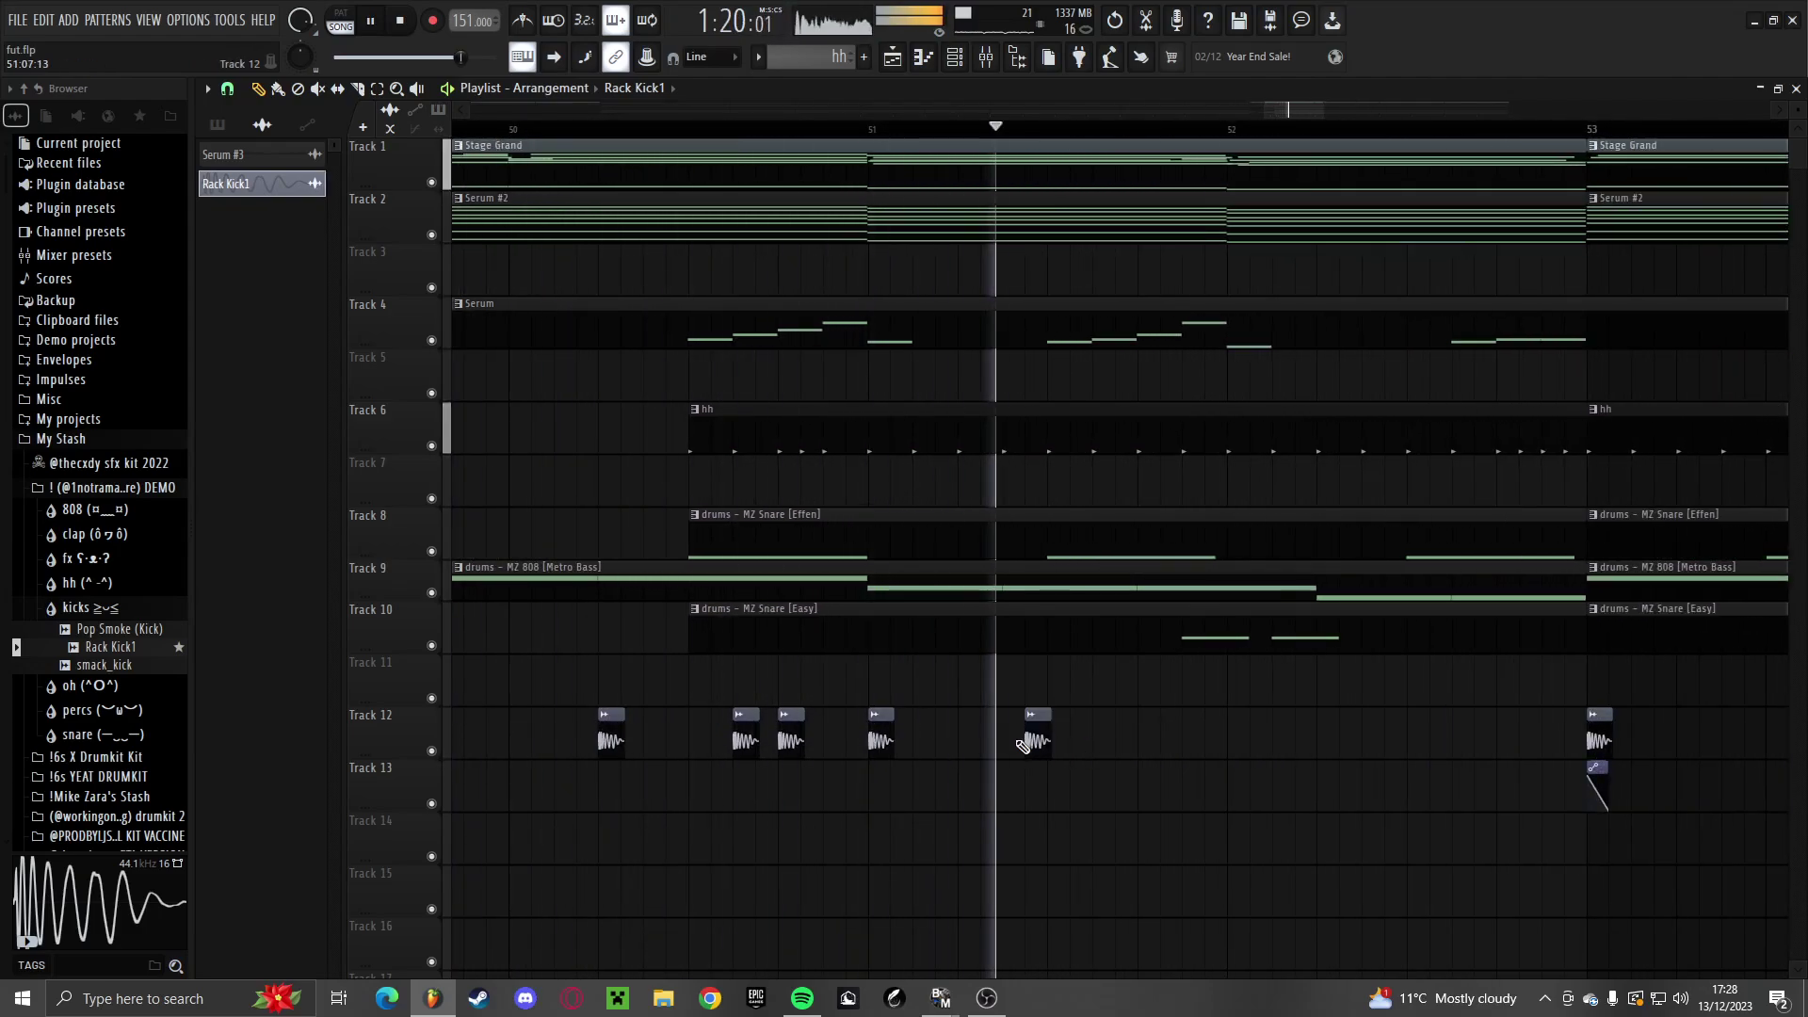
{"action": "left_click", "coordinate": [1023, 747]}
{"action": "key", "text": "space"}
{"action": "scroll", "coordinate": [942, 745], "scroll_direction": "up", "scroll_amount": 2}
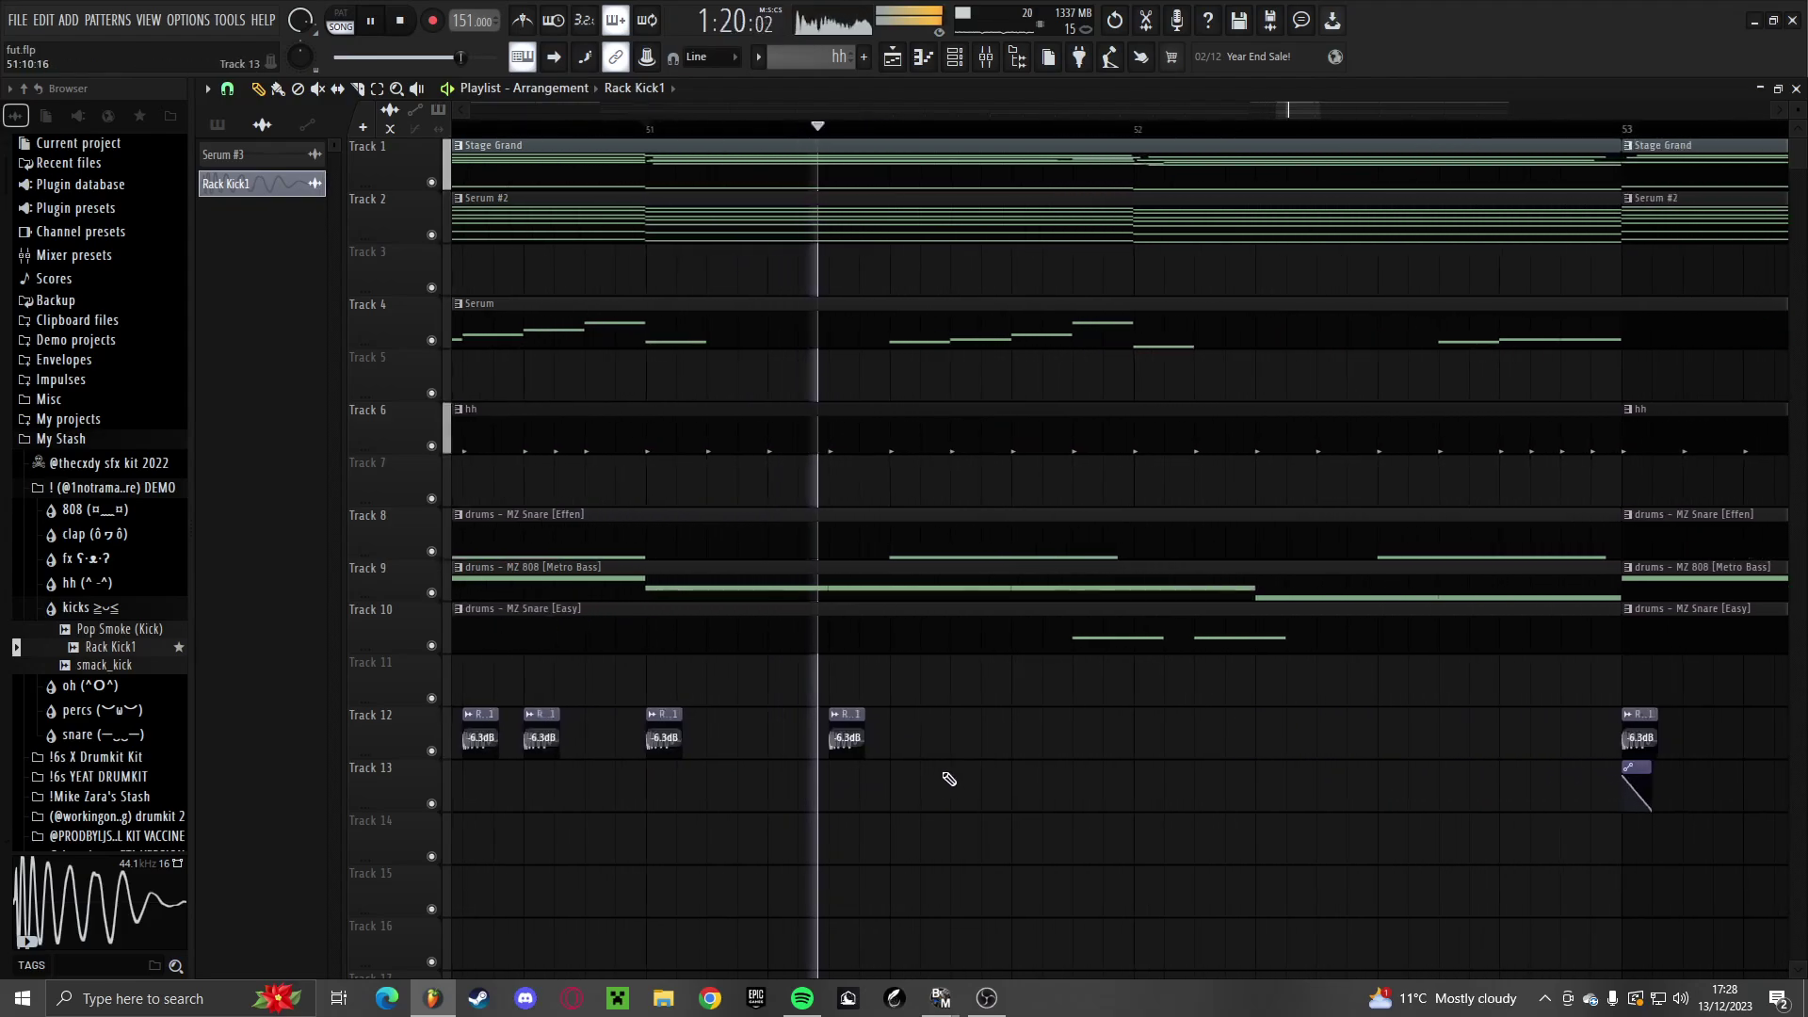
{"action": "left_click", "coordinate": [1020, 743]}
{"action": "key", "text": "space"}
{"action": "left_click_drag", "start_coordinate": [1114, 740], "coordinate": [1084, 741]}
{"action": "scroll", "coordinate": [972, 749], "scroll_direction": "down", "scroll_amount": 2}
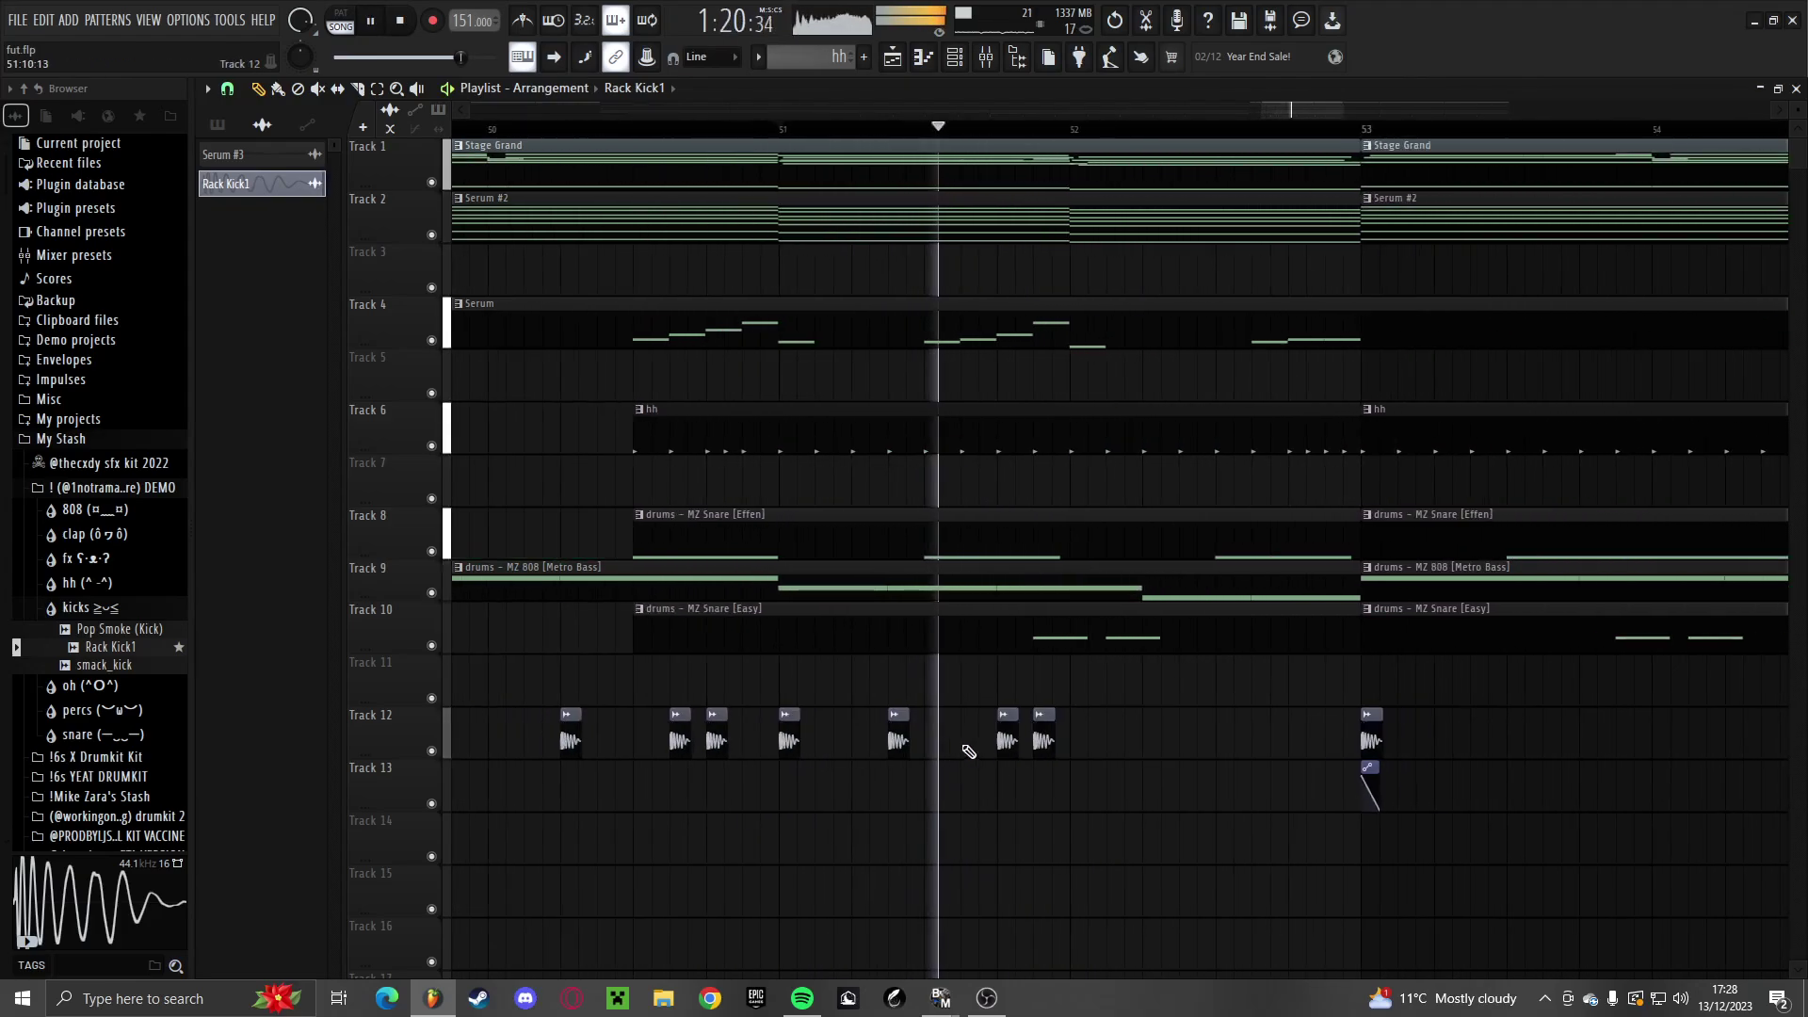
Place Rack Kick1 hits on Track 12 at bar 52, steps 5 and 11
{"action": "scroll", "coordinate": [928, 757], "scroll_direction": "up", "scroll_amount": 3}
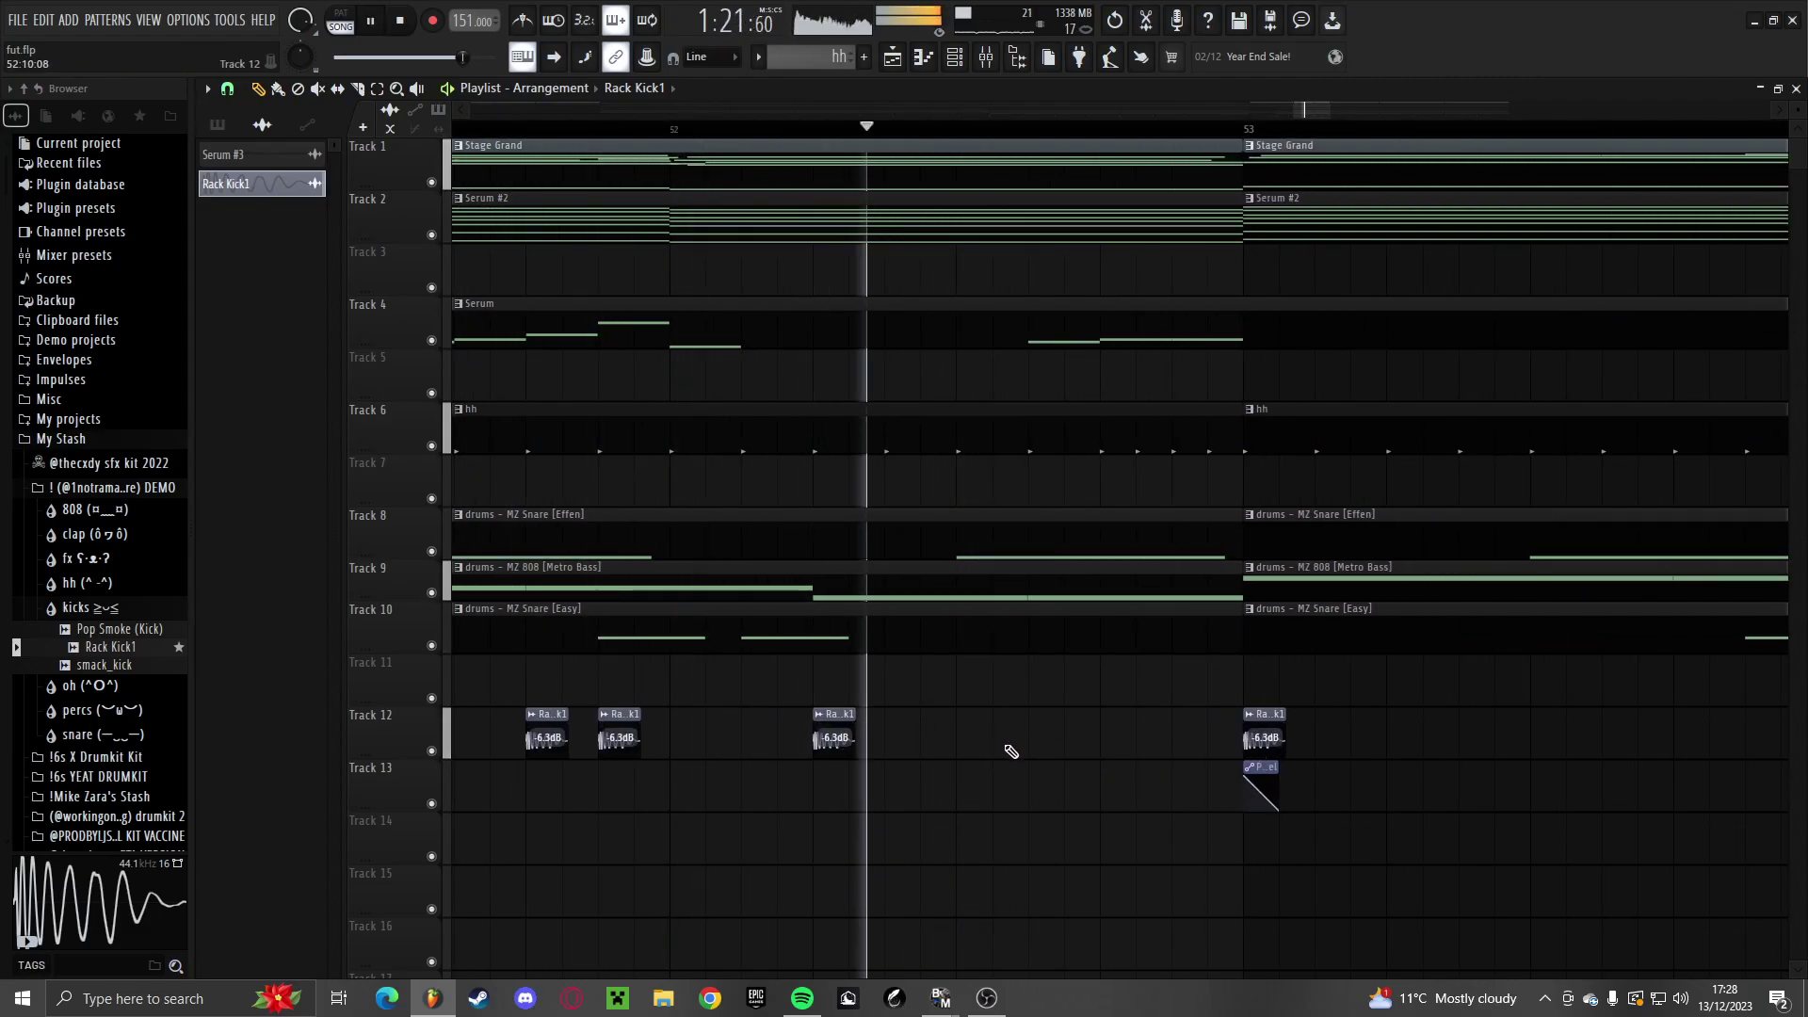
{"action": "left_click", "coordinate": [1044, 741]}
{"action": "scroll", "coordinate": [908, 750], "scroll_direction": "down", "scroll_amount": 3}
{"action": "key", "text": "space"}
{"action": "scroll", "coordinate": [932, 776], "scroll_direction": "down", "scroll_amount": 2}
{"action": "scroll", "coordinate": [1015, 805], "scroll_direction": "up", "scroll_amount": 3}
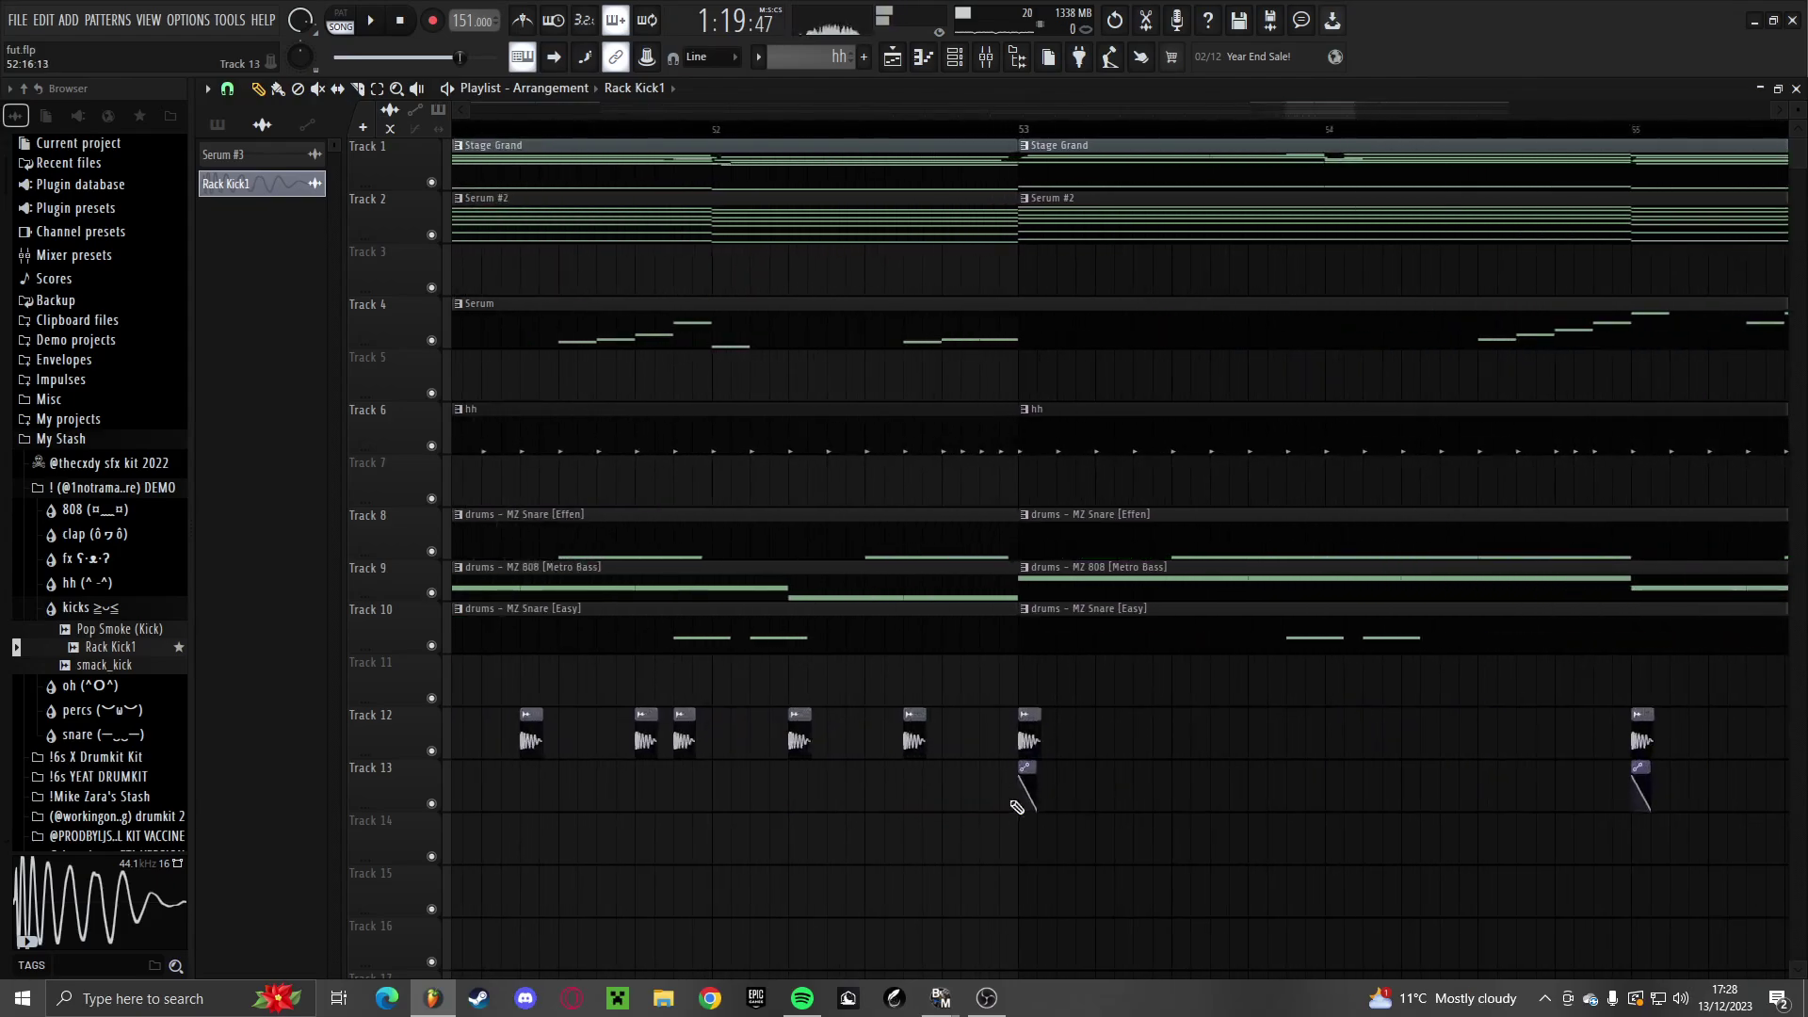
Place copies of the Param. EQ 2 - Mix level automation beneath the bar 50 kicks on Track 13 and play from bar 49
{"action": "left_click", "coordinate": [1030, 780]}
{"action": "scroll", "coordinate": [779, 823], "scroll_direction": "down", "scroll_amount": 3}
{"action": "scroll", "coordinate": [779, 791], "scroll_direction": "up", "scroll_amount": 3}
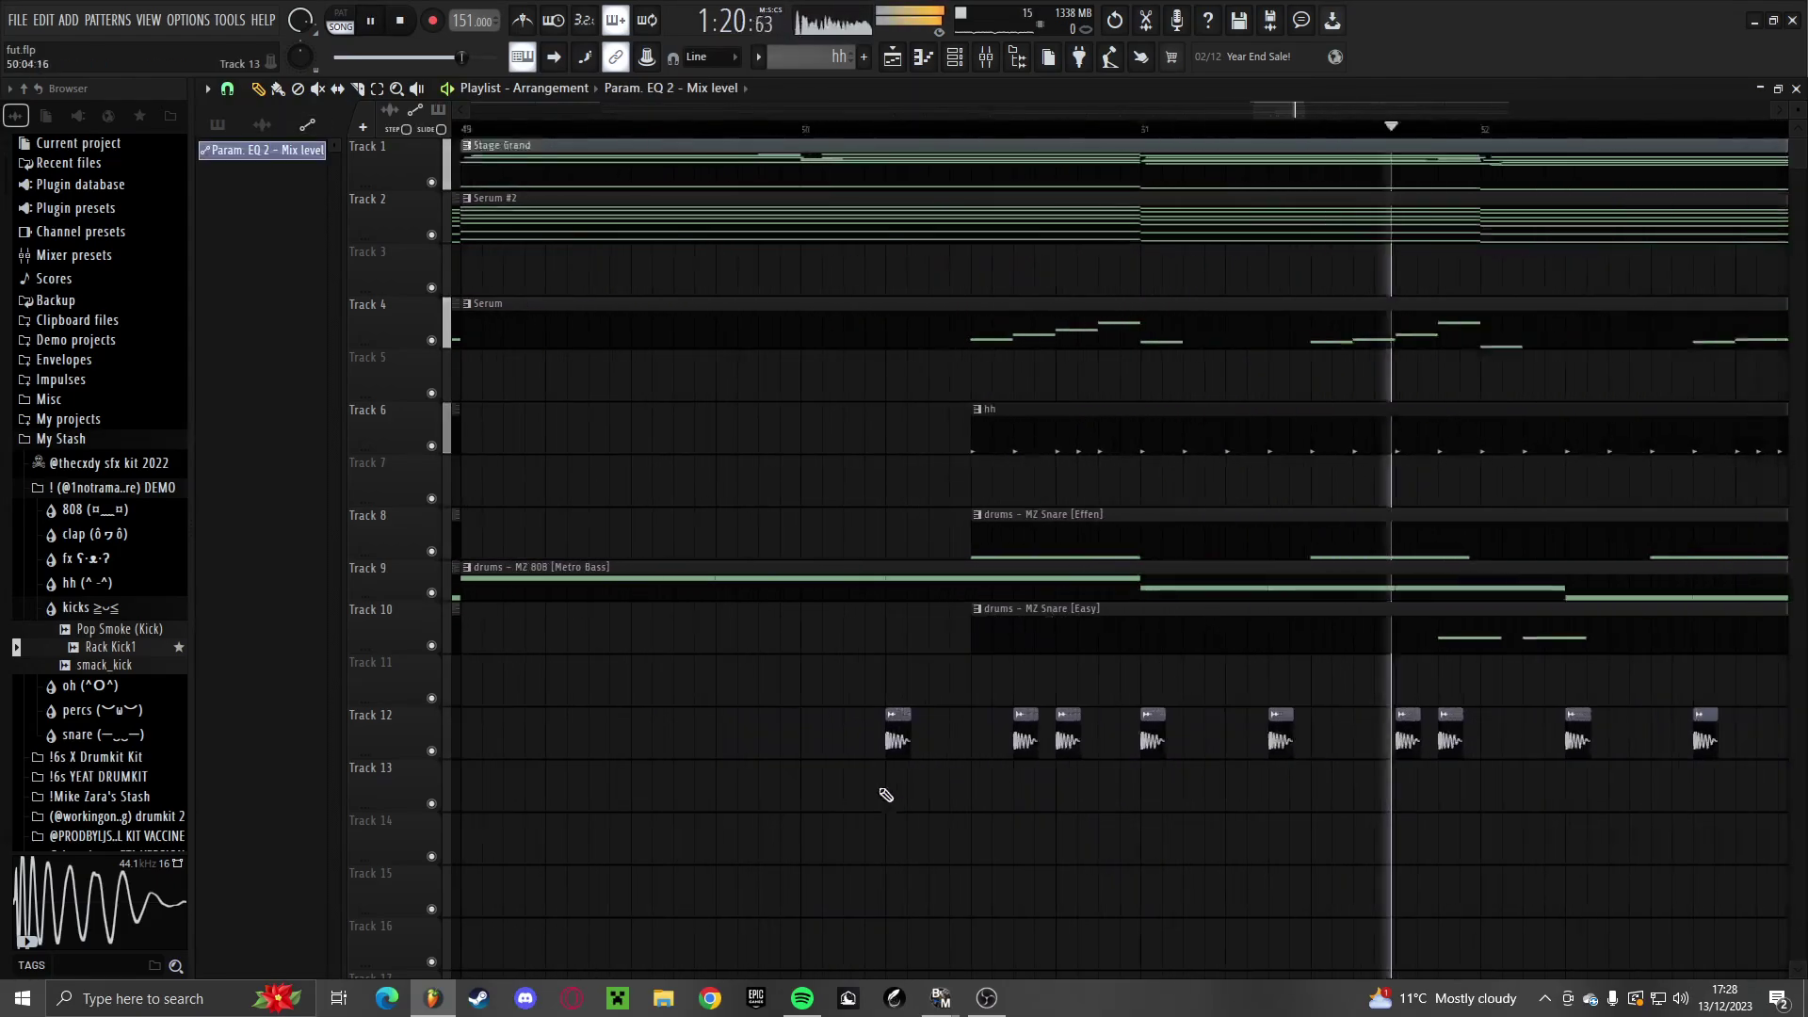
{"action": "scroll", "coordinate": [763, 377], "scroll_direction": "down", "scroll_amount": 3}
{"action": "left_click", "coordinate": [600, 129]}
{"action": "key", "text": "space"}
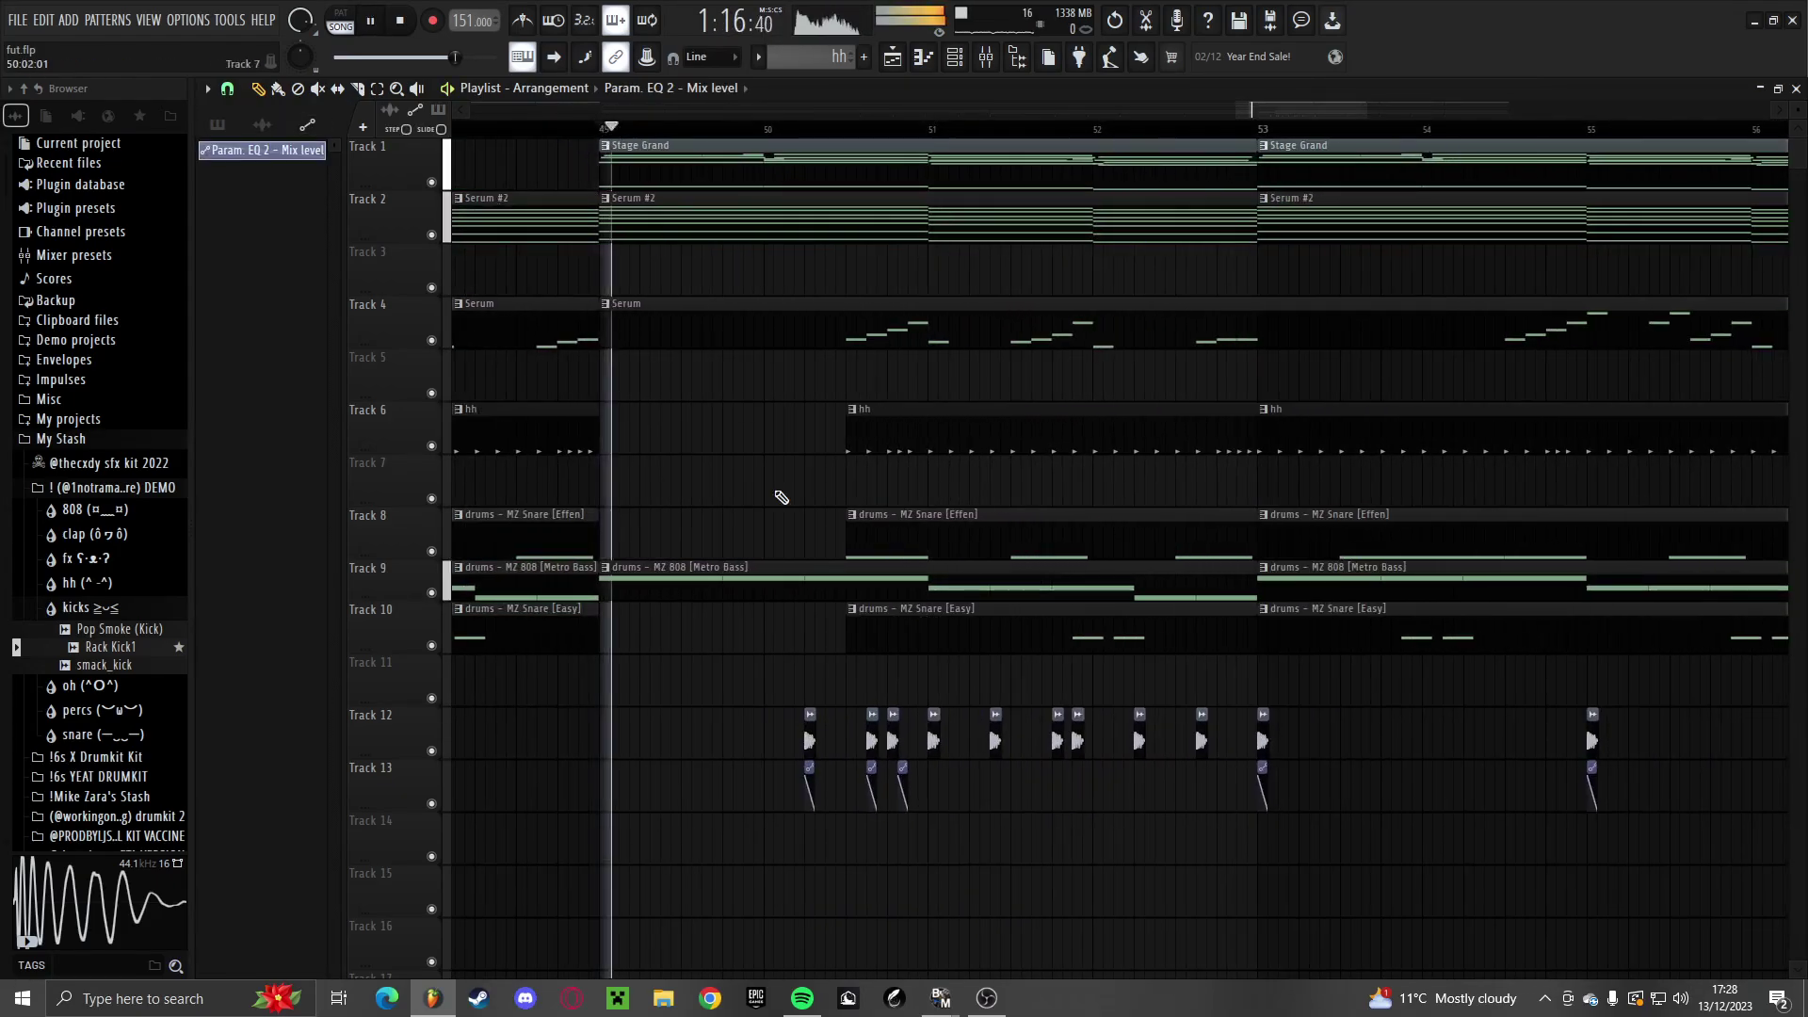
Continue placing Mix level automation clips on Track 13 beneath the kicks from bar 51 onward
{"action": "scroll", "coordinate": [910, 803], "scroll_direction": "up", "scroll_amount": 5}
{"action": "left_click", "coordinate": [1031, 804]}
{"action": "scroll", "coordinate": [942, 800], "scroll_direction": "down", "scroll_amount": 5}
{"action": "scroll", "coordinate": [841, 793], "scroll_direction": "up", "scroll_amount": 3}
{"action": "left_click", "coordinate": [847, 785]}
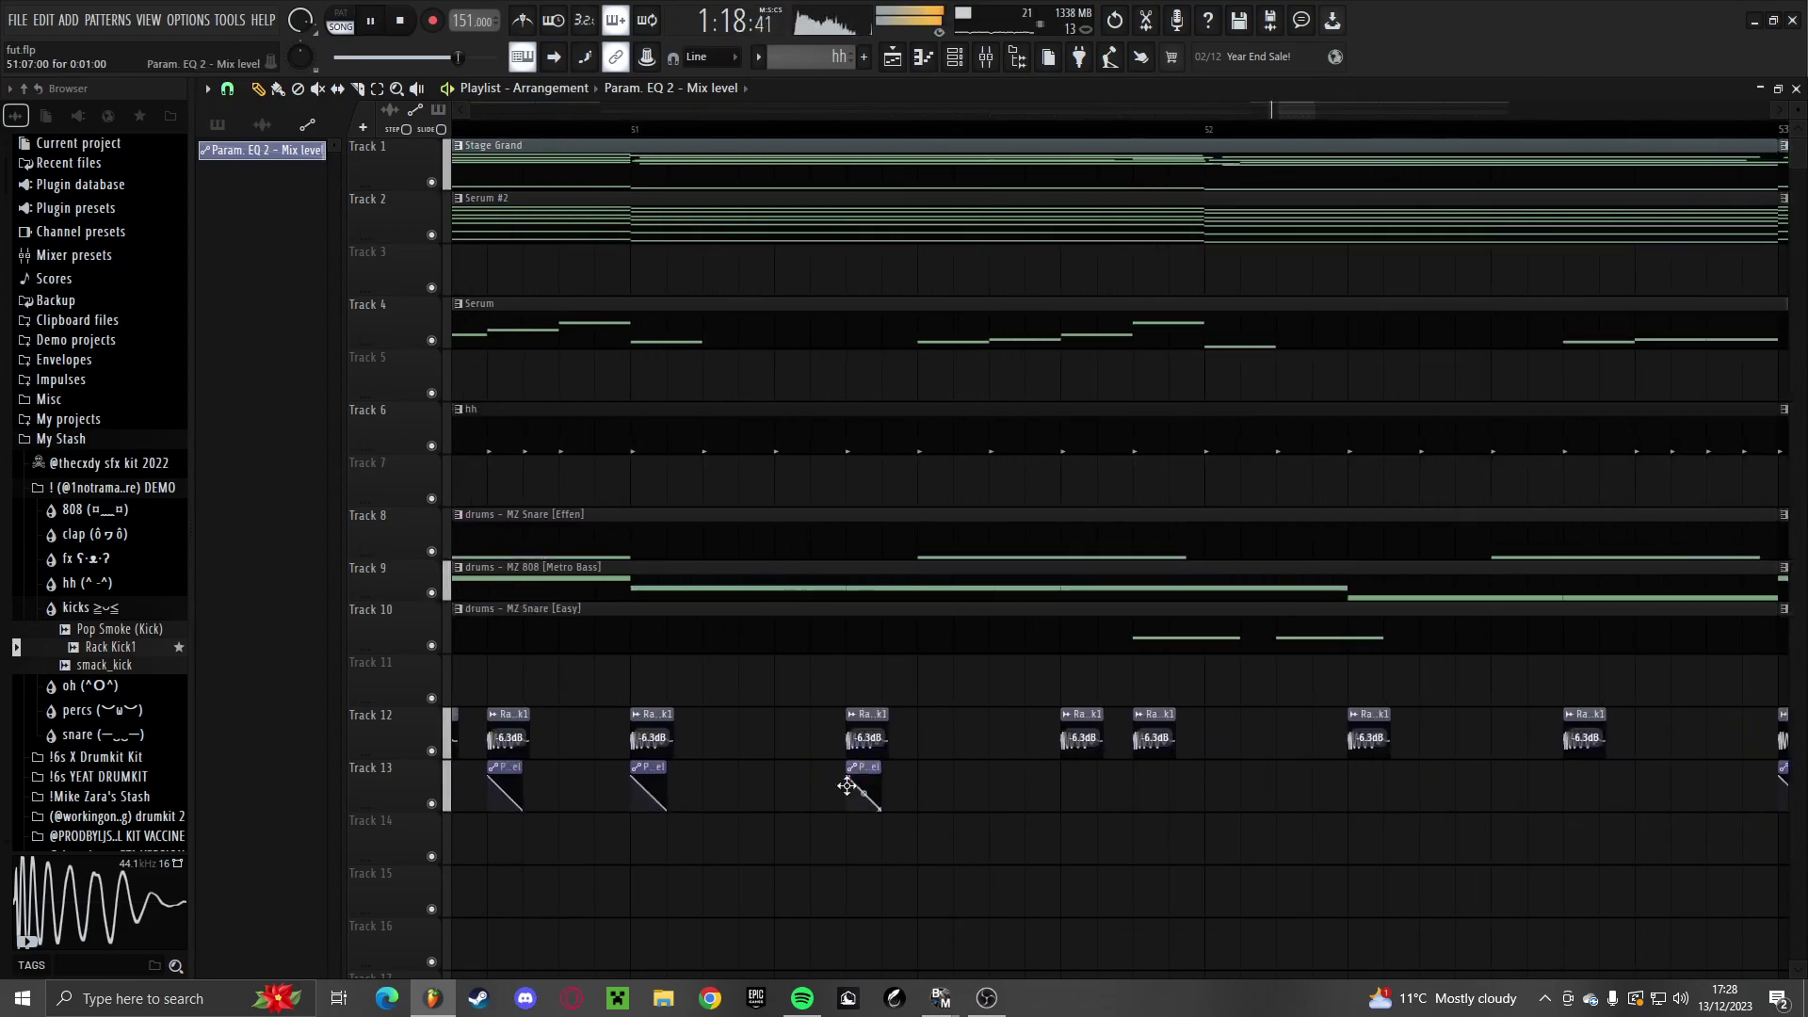
{"action": "scroll", "coordinate": [1135, 796], "scroll_direction": "down", "scroll_amount": 2}
{"action": "left_click", "coordinate": [1097, 794]}
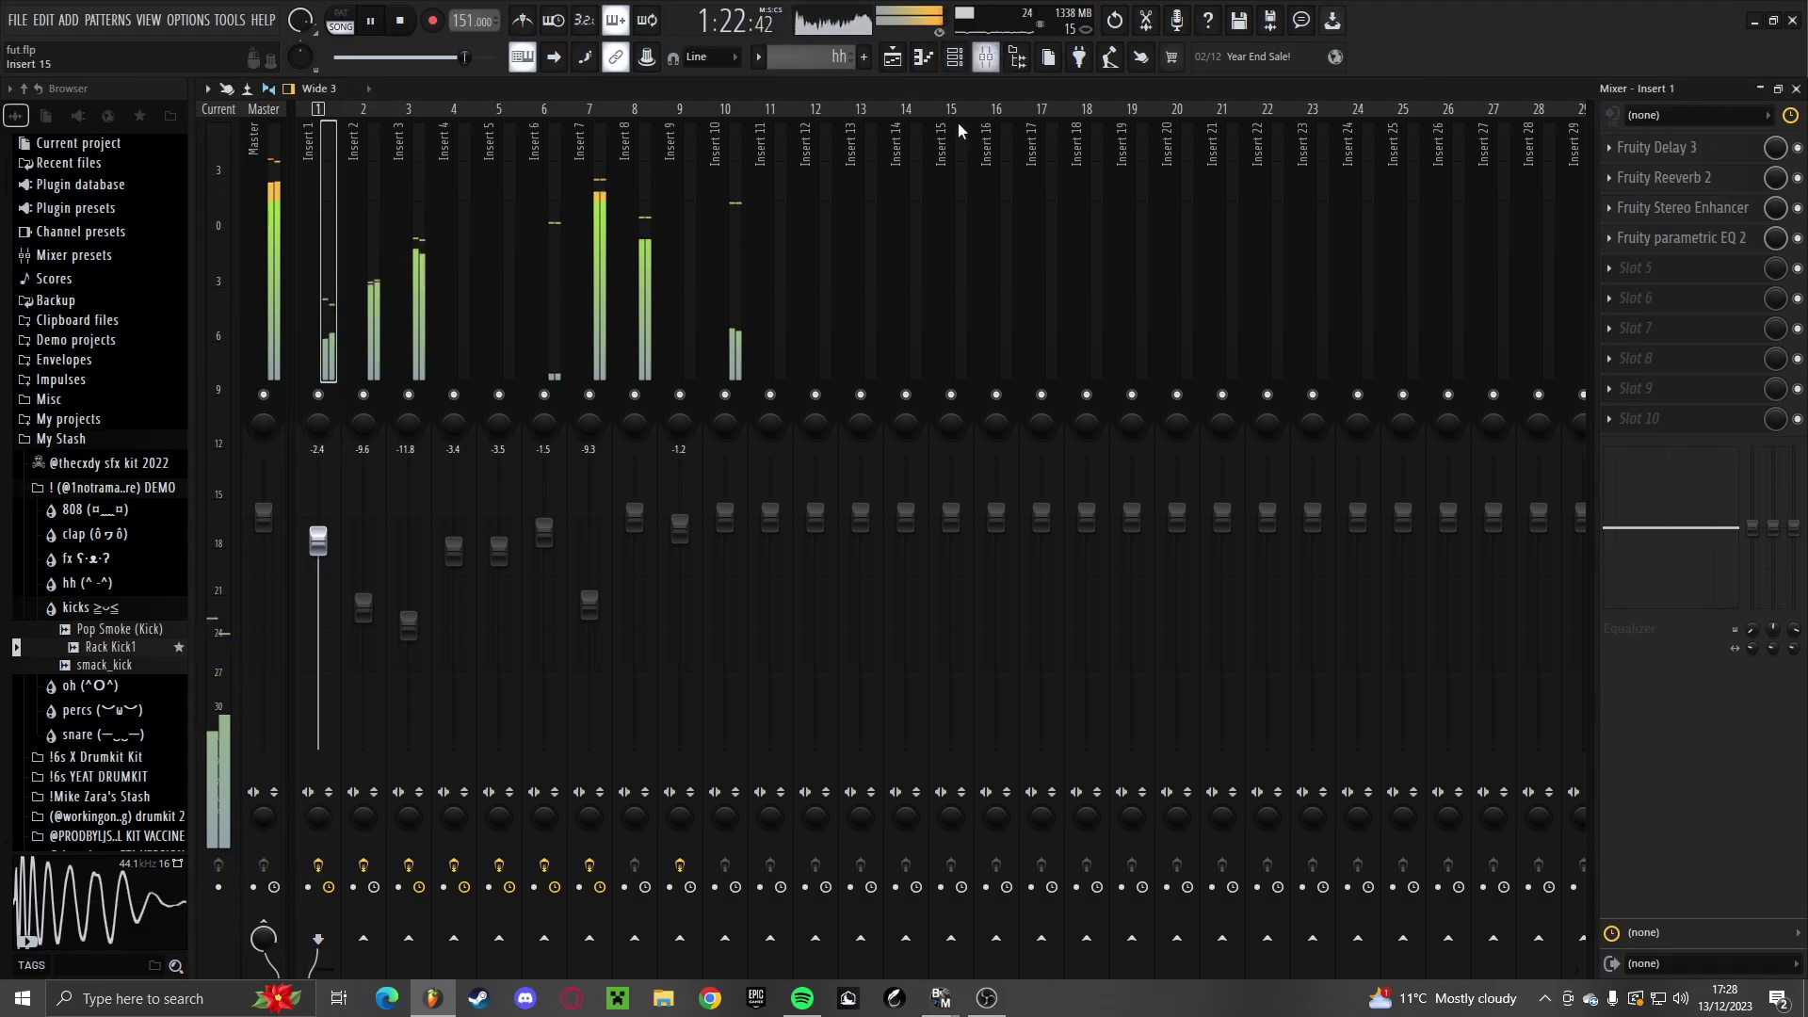
Raise Insert 10's volume to about 2.4 dB and add Fruity Soft Clipper to the Master's first effect slot
{"action": "left_click", "coordinate": [728, 295]}
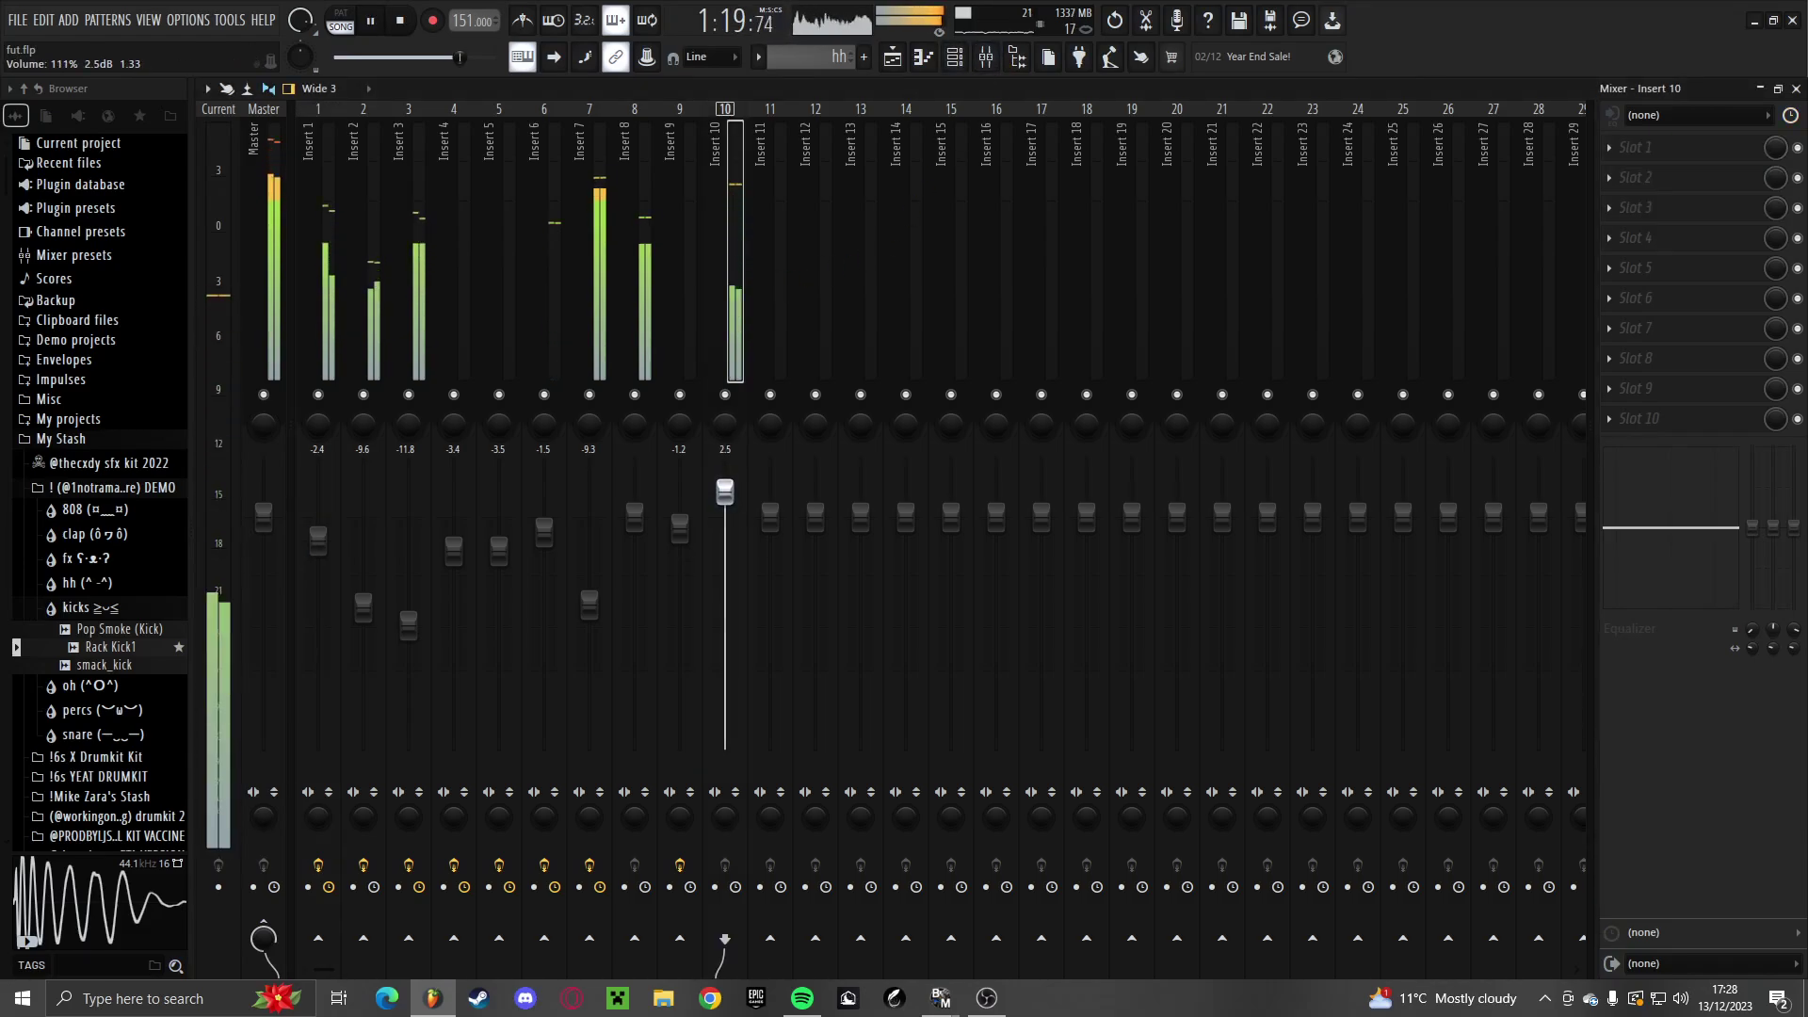
{"action": "left_click", "coordinate": [257, 250]}
{"action": "left_click", "coordinate": [1667, 147]}
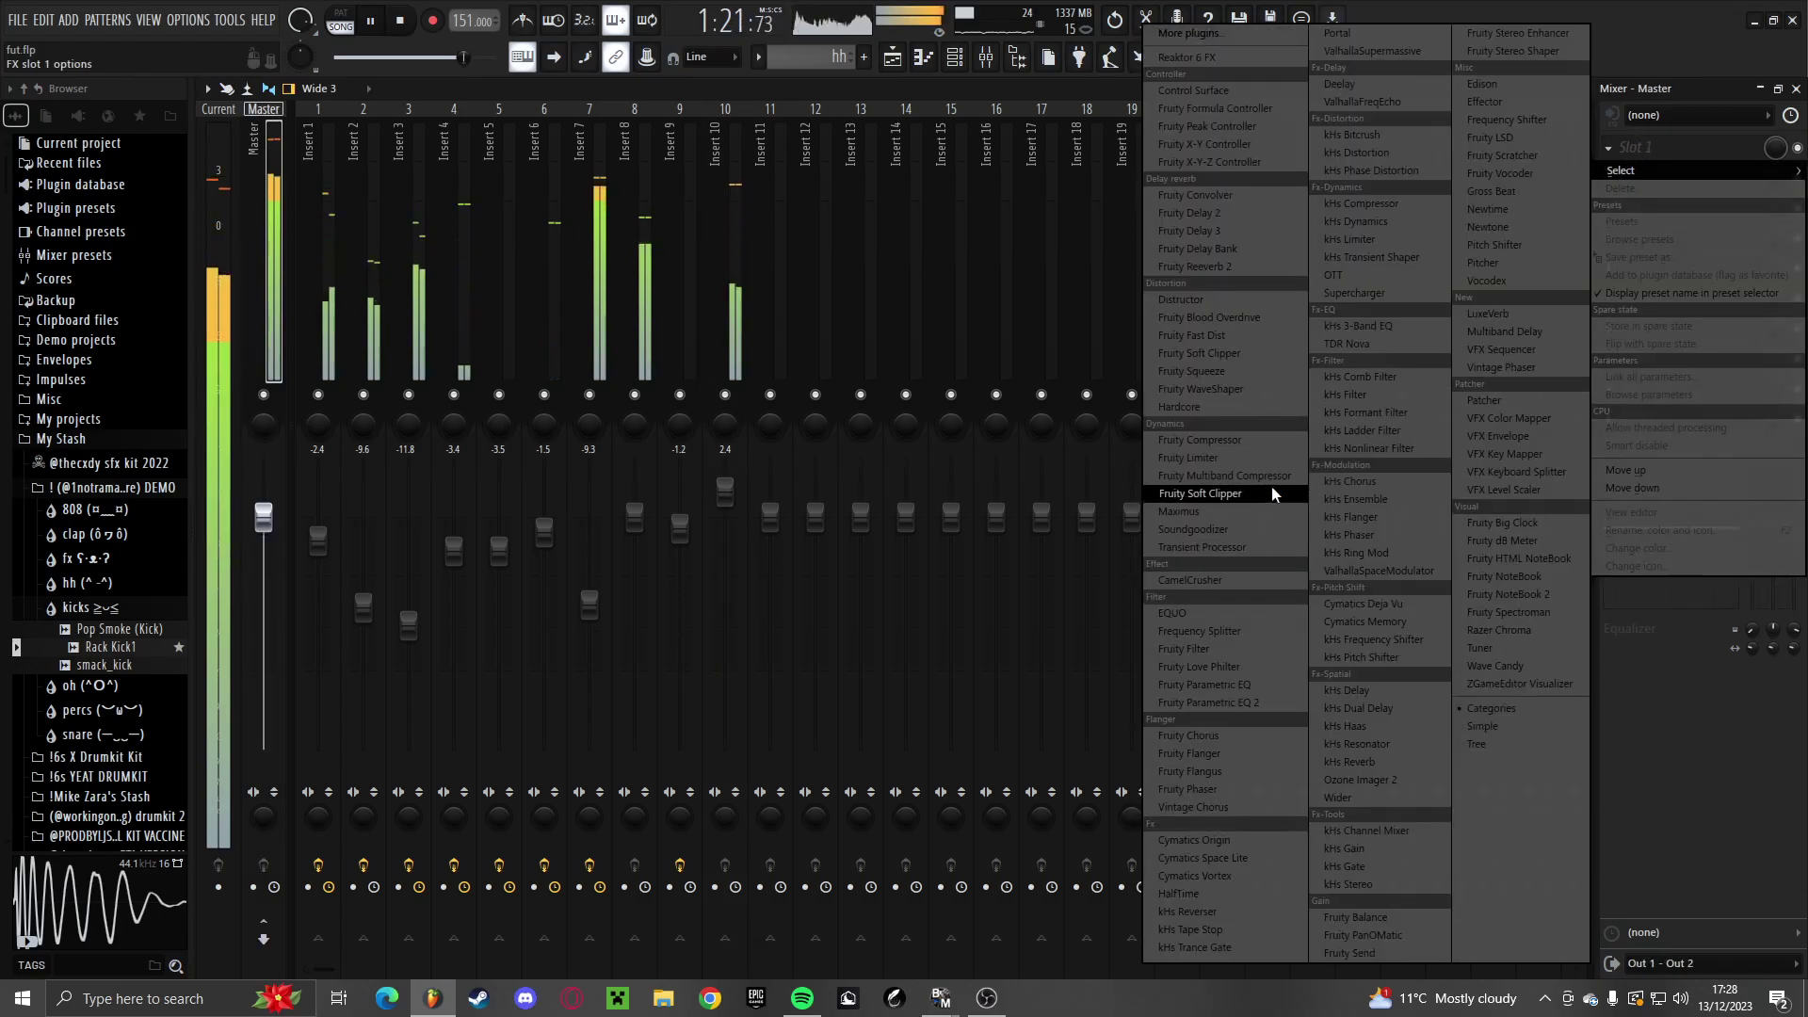
{"action": "left_click", "coordinate": [1179, 491]}
{"action": "left_click", "coordinate": [502, 225]}
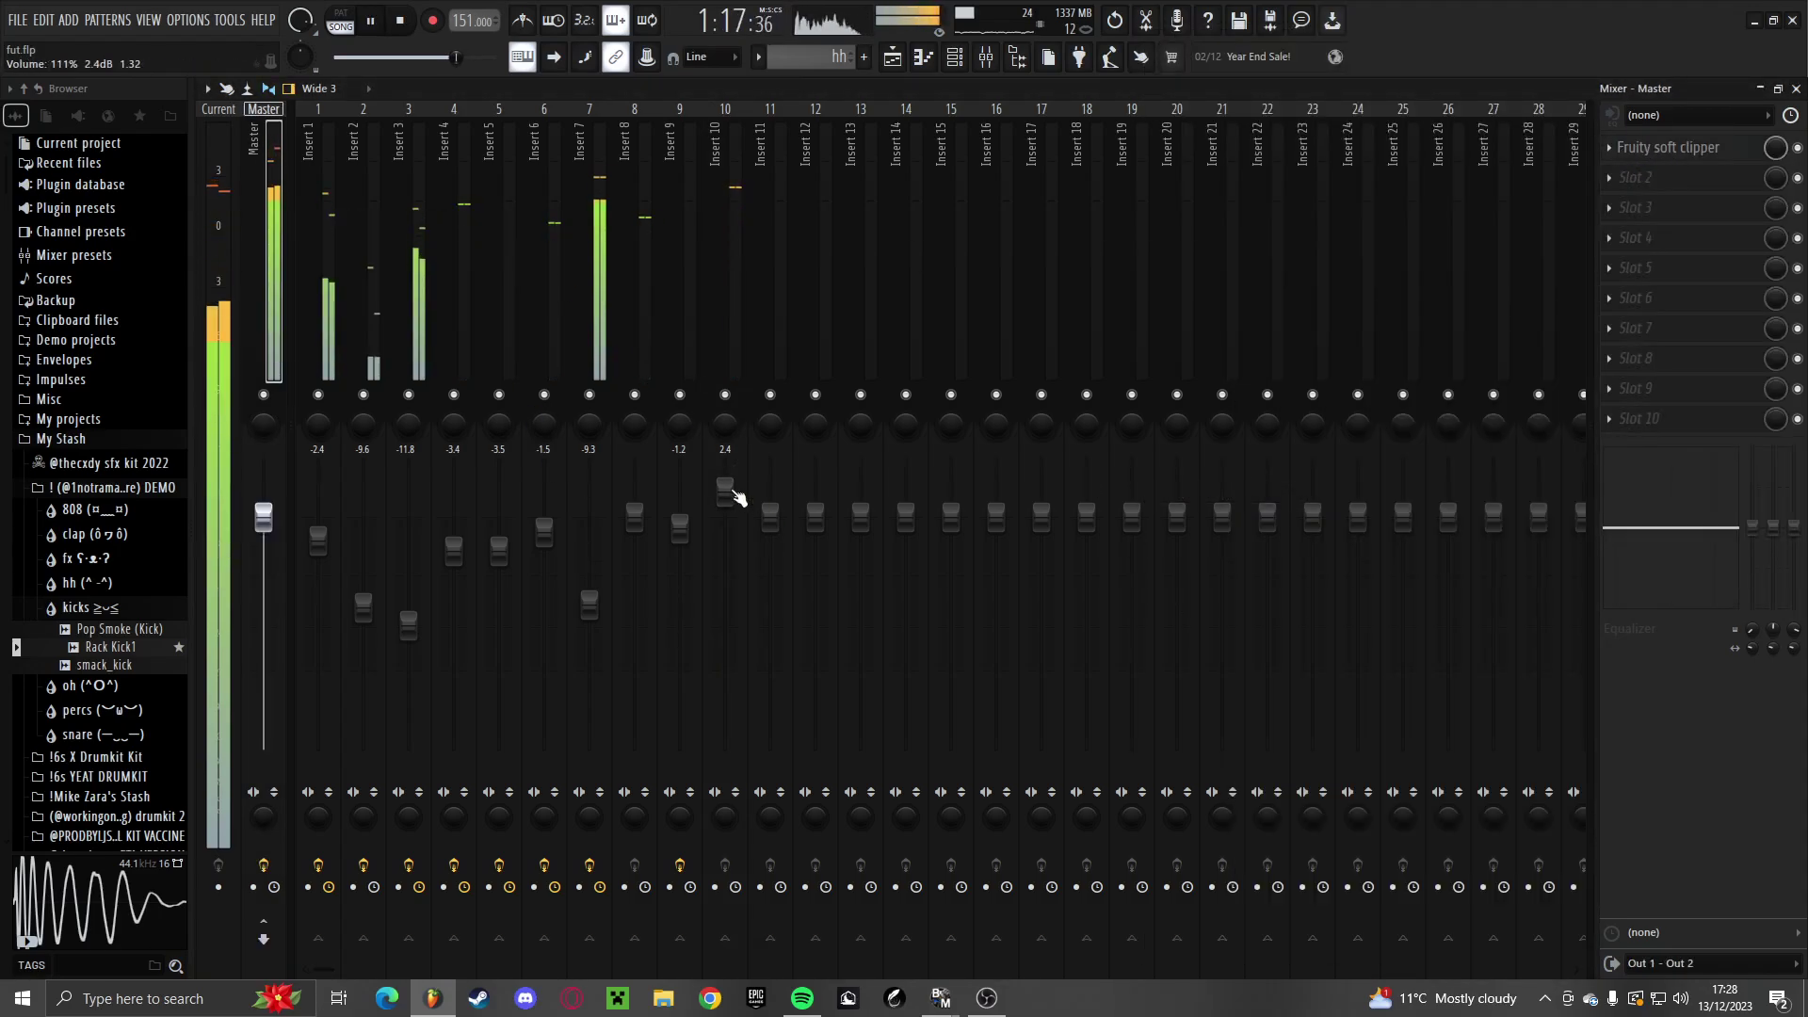
Set Insert 10's volume to 2.3 dB and load OTT in its first effect slot
{"action": "mouse_move", "coordinate": [725, 483]}
{"action": "left_mouse_down"}
{"action": "mouse_move", "coordinate": [725, 465]}
{"action": "mouse_move", "coordinate": [725, 491]}
{"action": "left_mouse_up"}
{"action": "left_click", "coordinate": [1677, 158]}
{"action": "mouse_move", "coordinate": [1621, 171]}
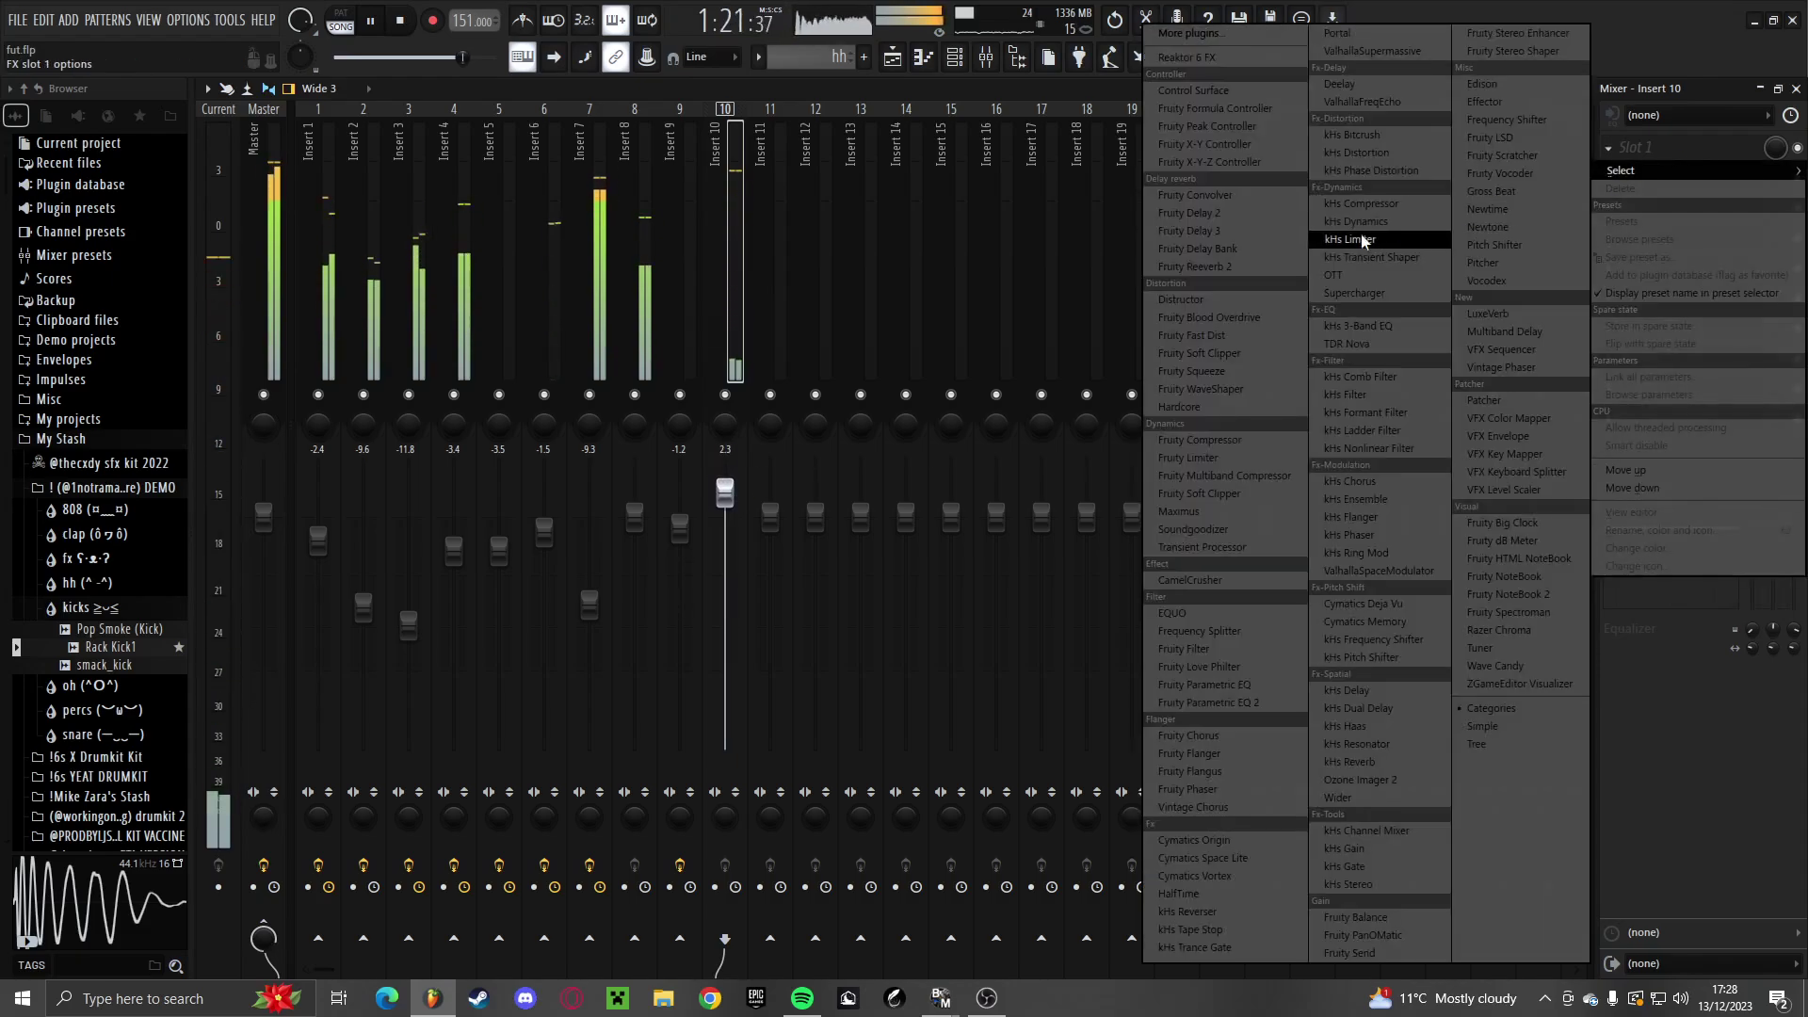
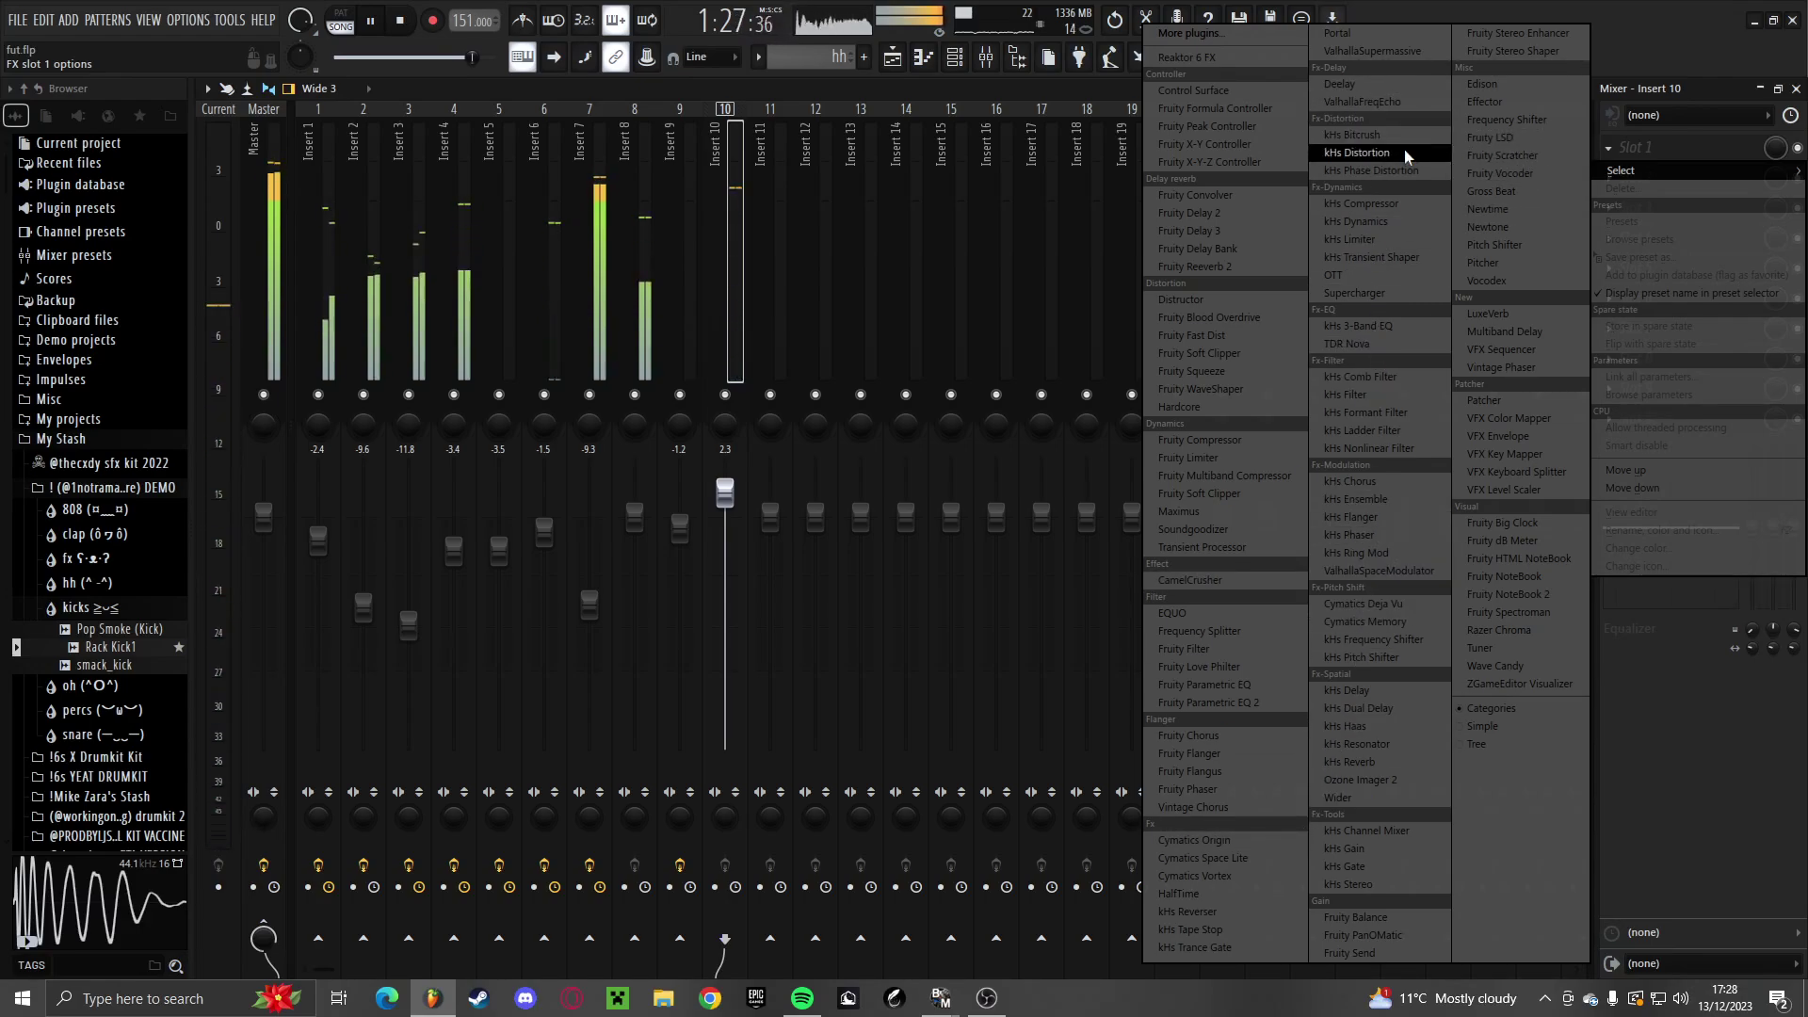
{"action": "left_click", "coordinate": [1333, 275]}
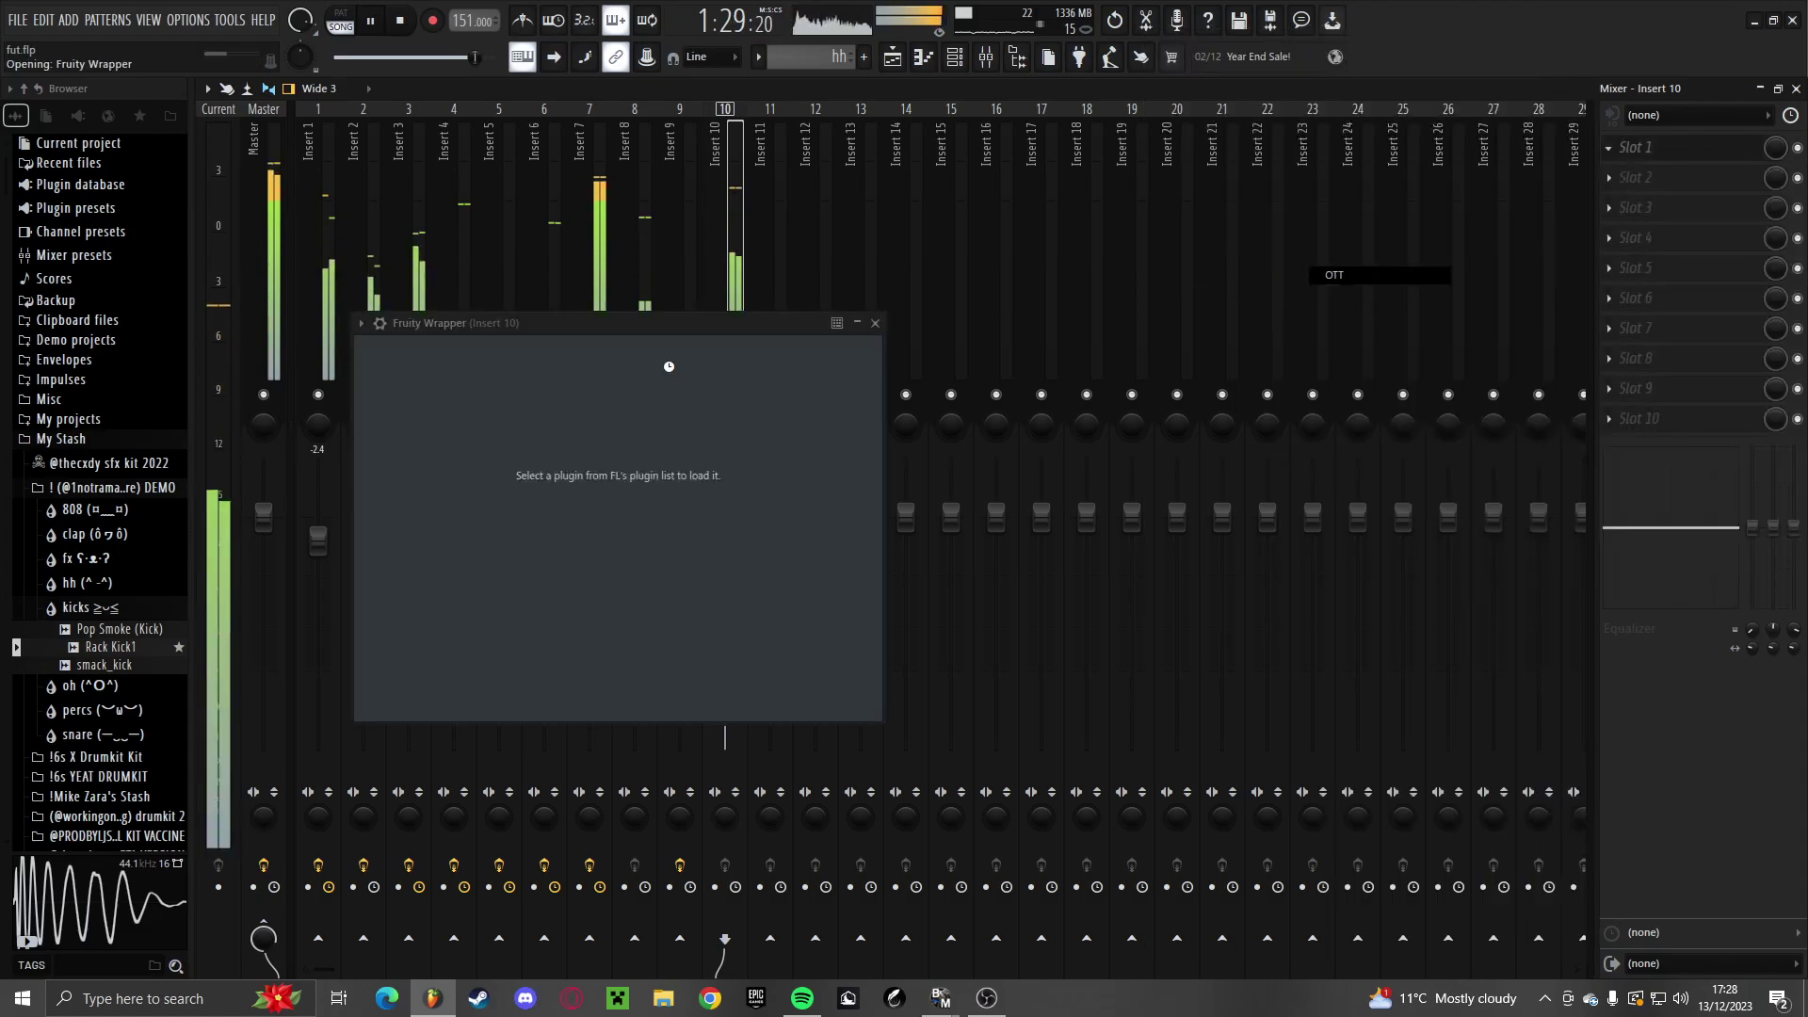
{"action": "left_click", "coordinate": [641, 324]}
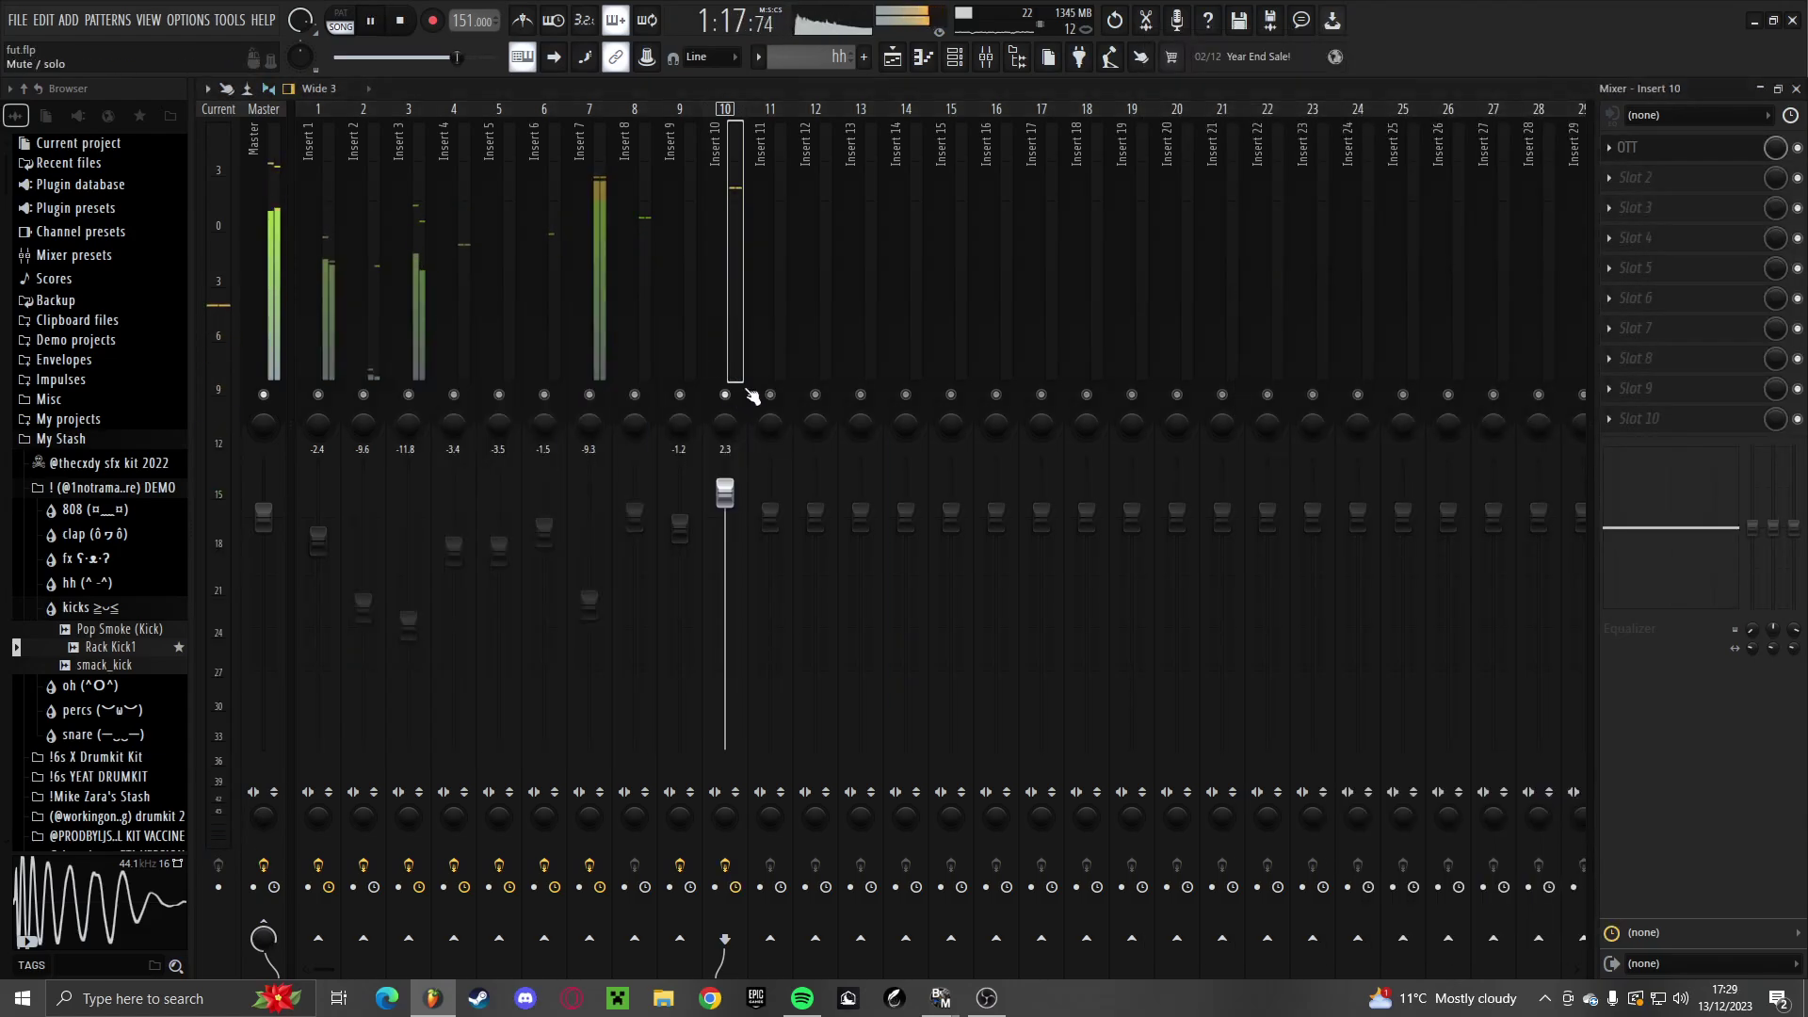
Set Insert 10's OTT depth to 40% and lower its mid-band gain to about -13.2 dB
{"action": "left_click", "coordinate": [1665, 153]}
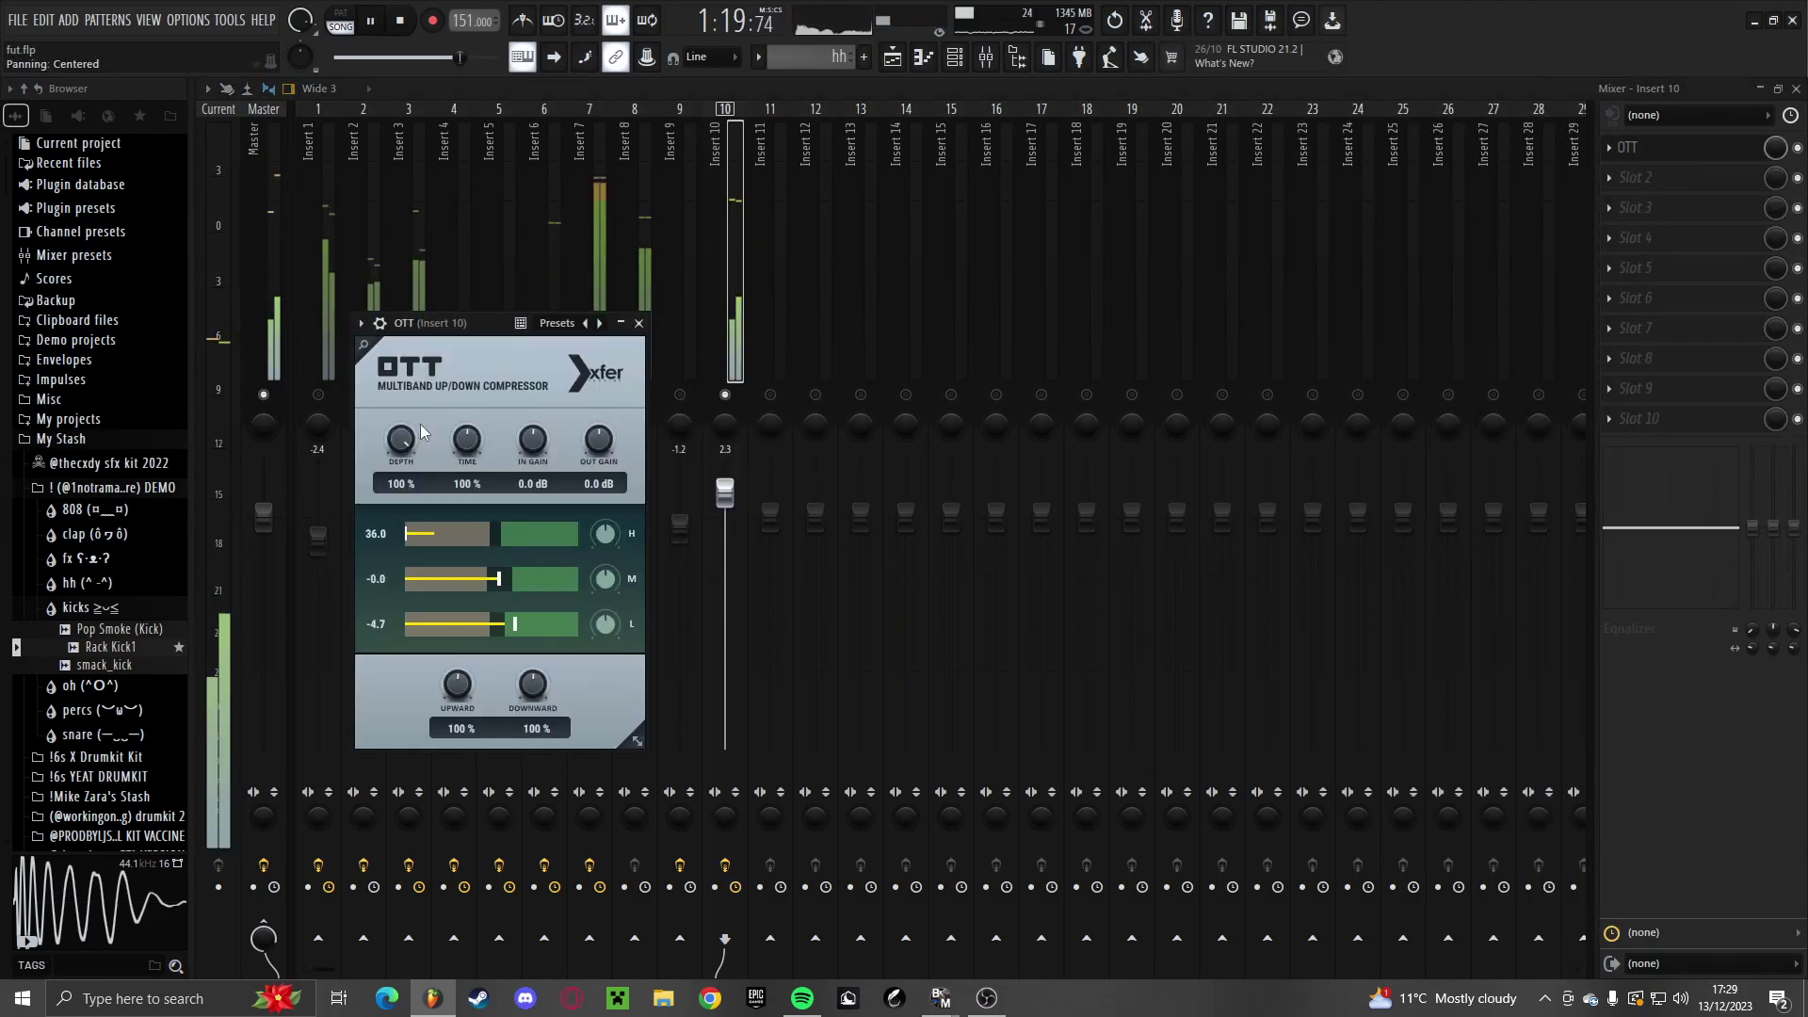
{"action": "left_click_drag", "start_coordinate": [402, 439], "coordinate": [397, 551]}
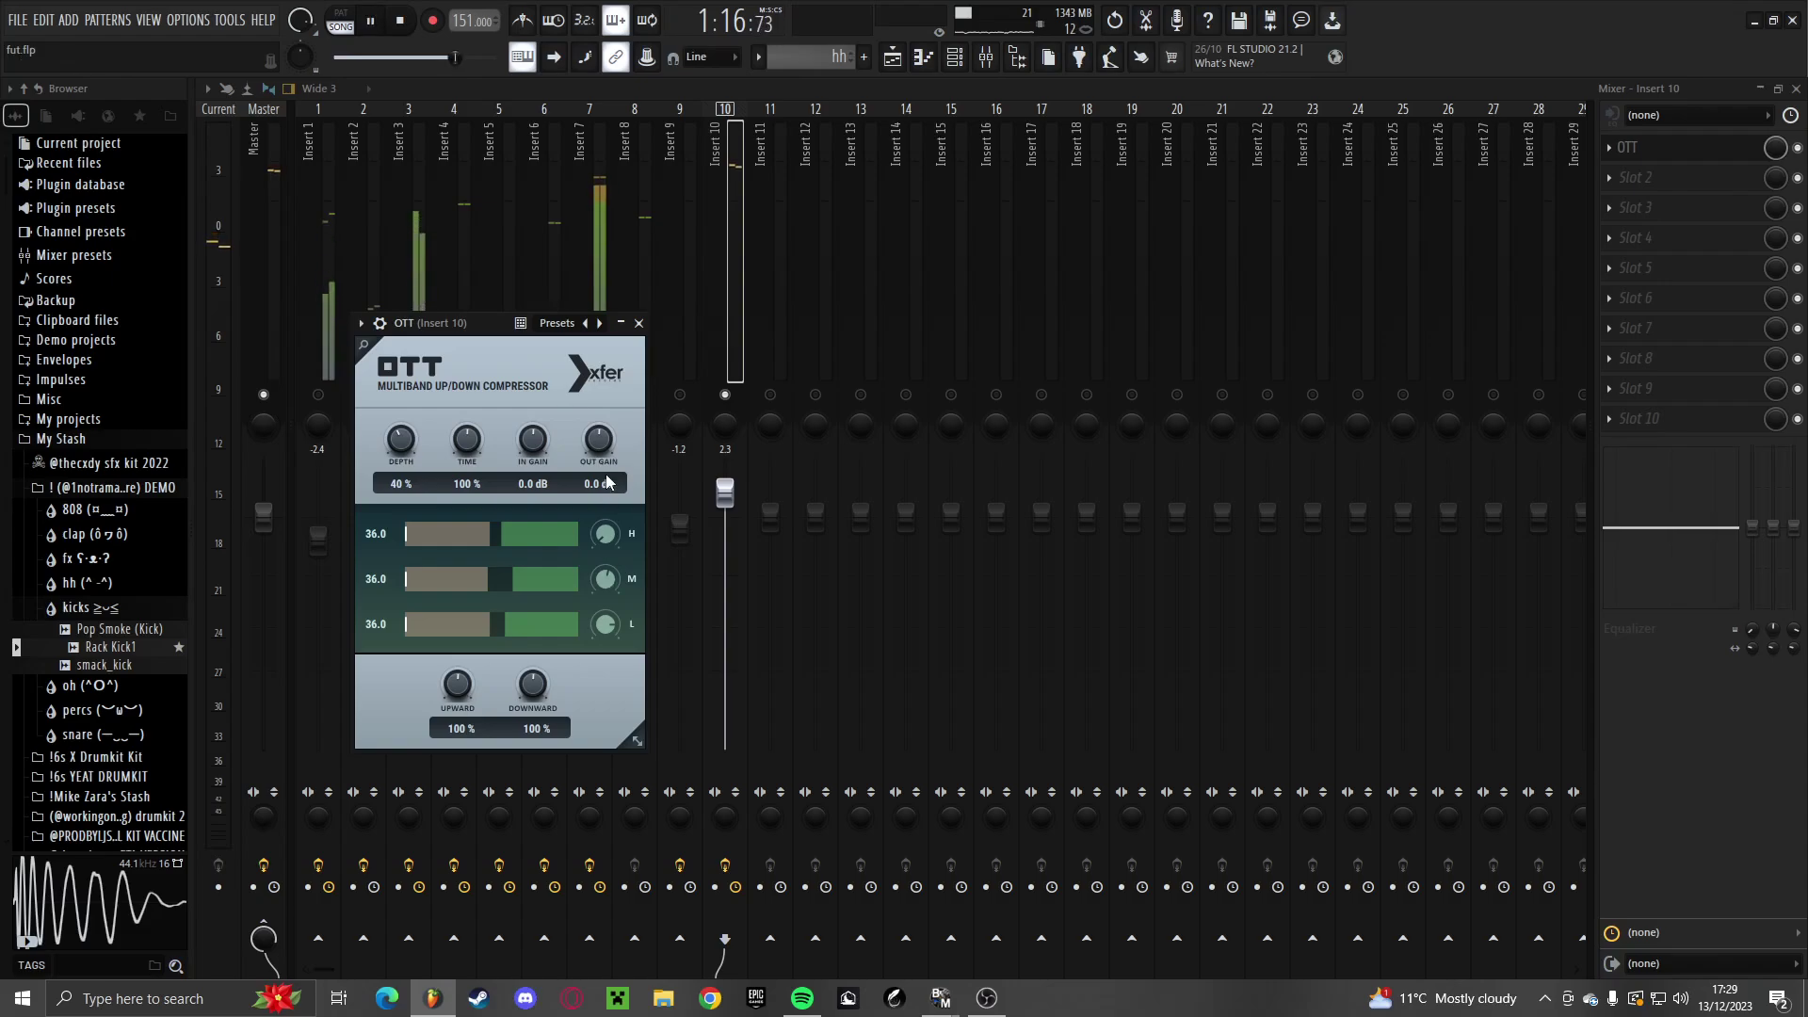
{"action": "left_click_drag", "start_coordinate": [608, 575], "coordinate": [613, 646]}
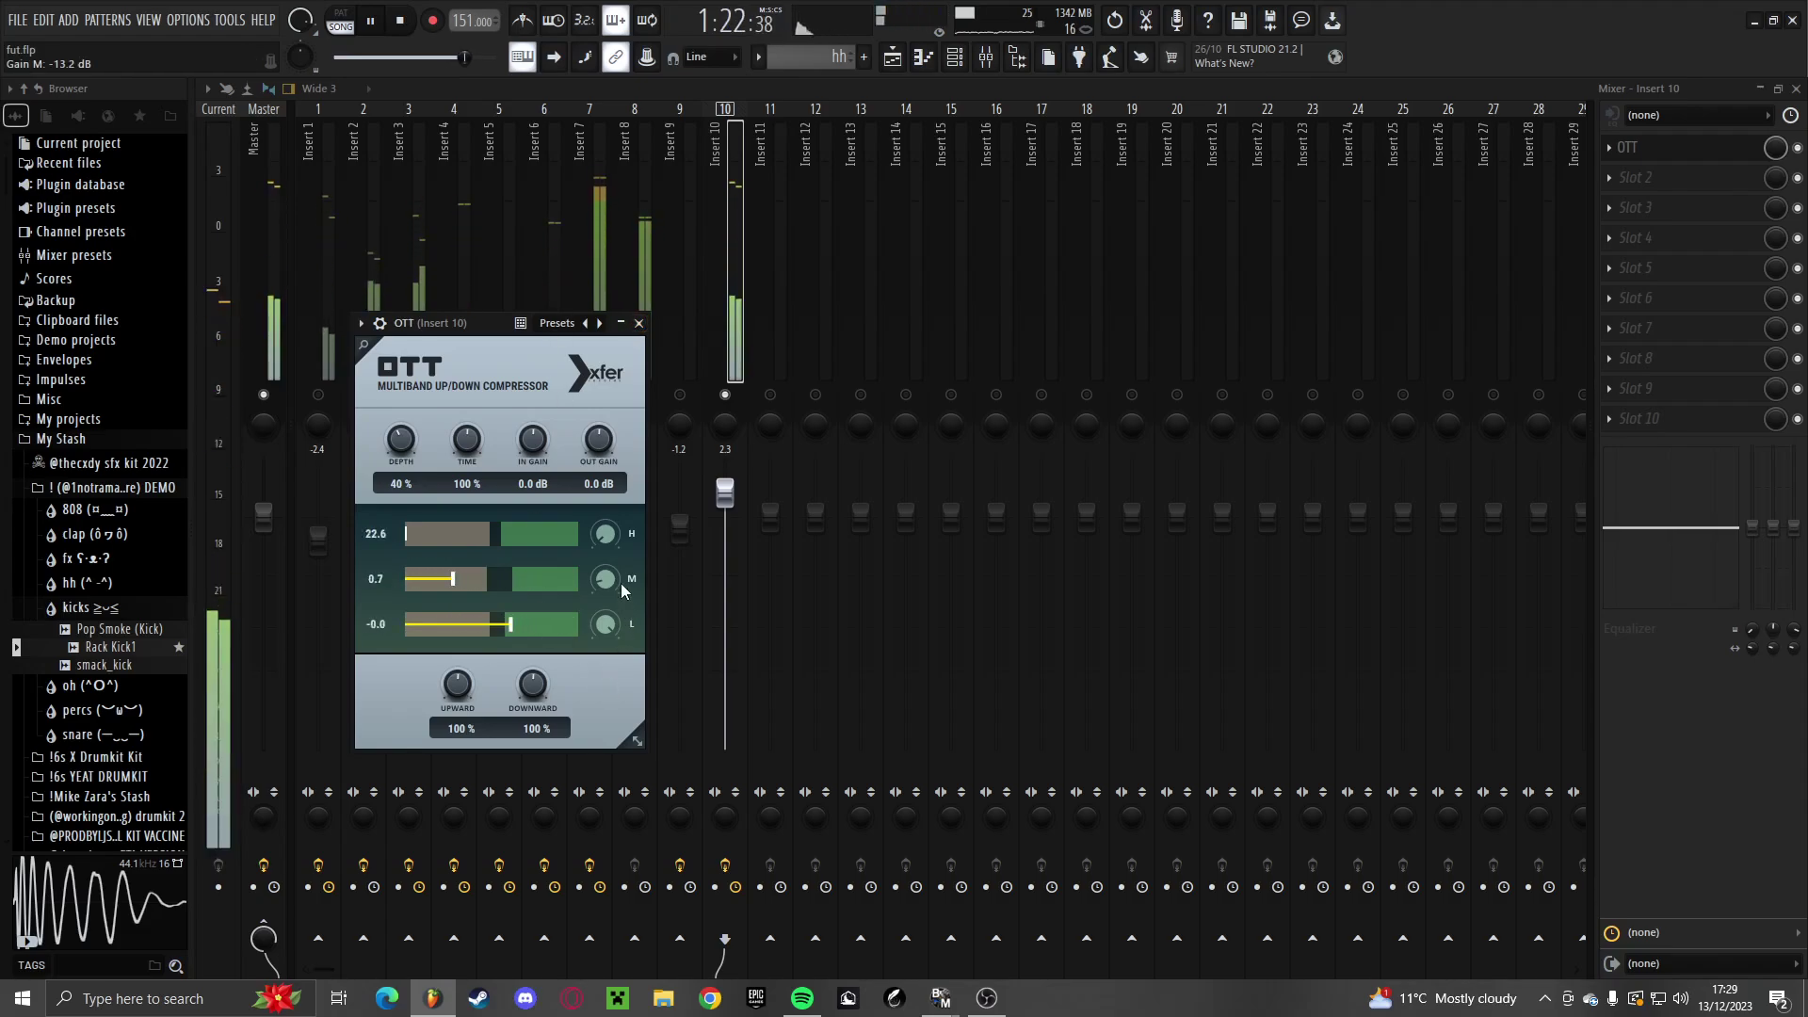
{"action": "left_click", "coordinate": [639, 323]}
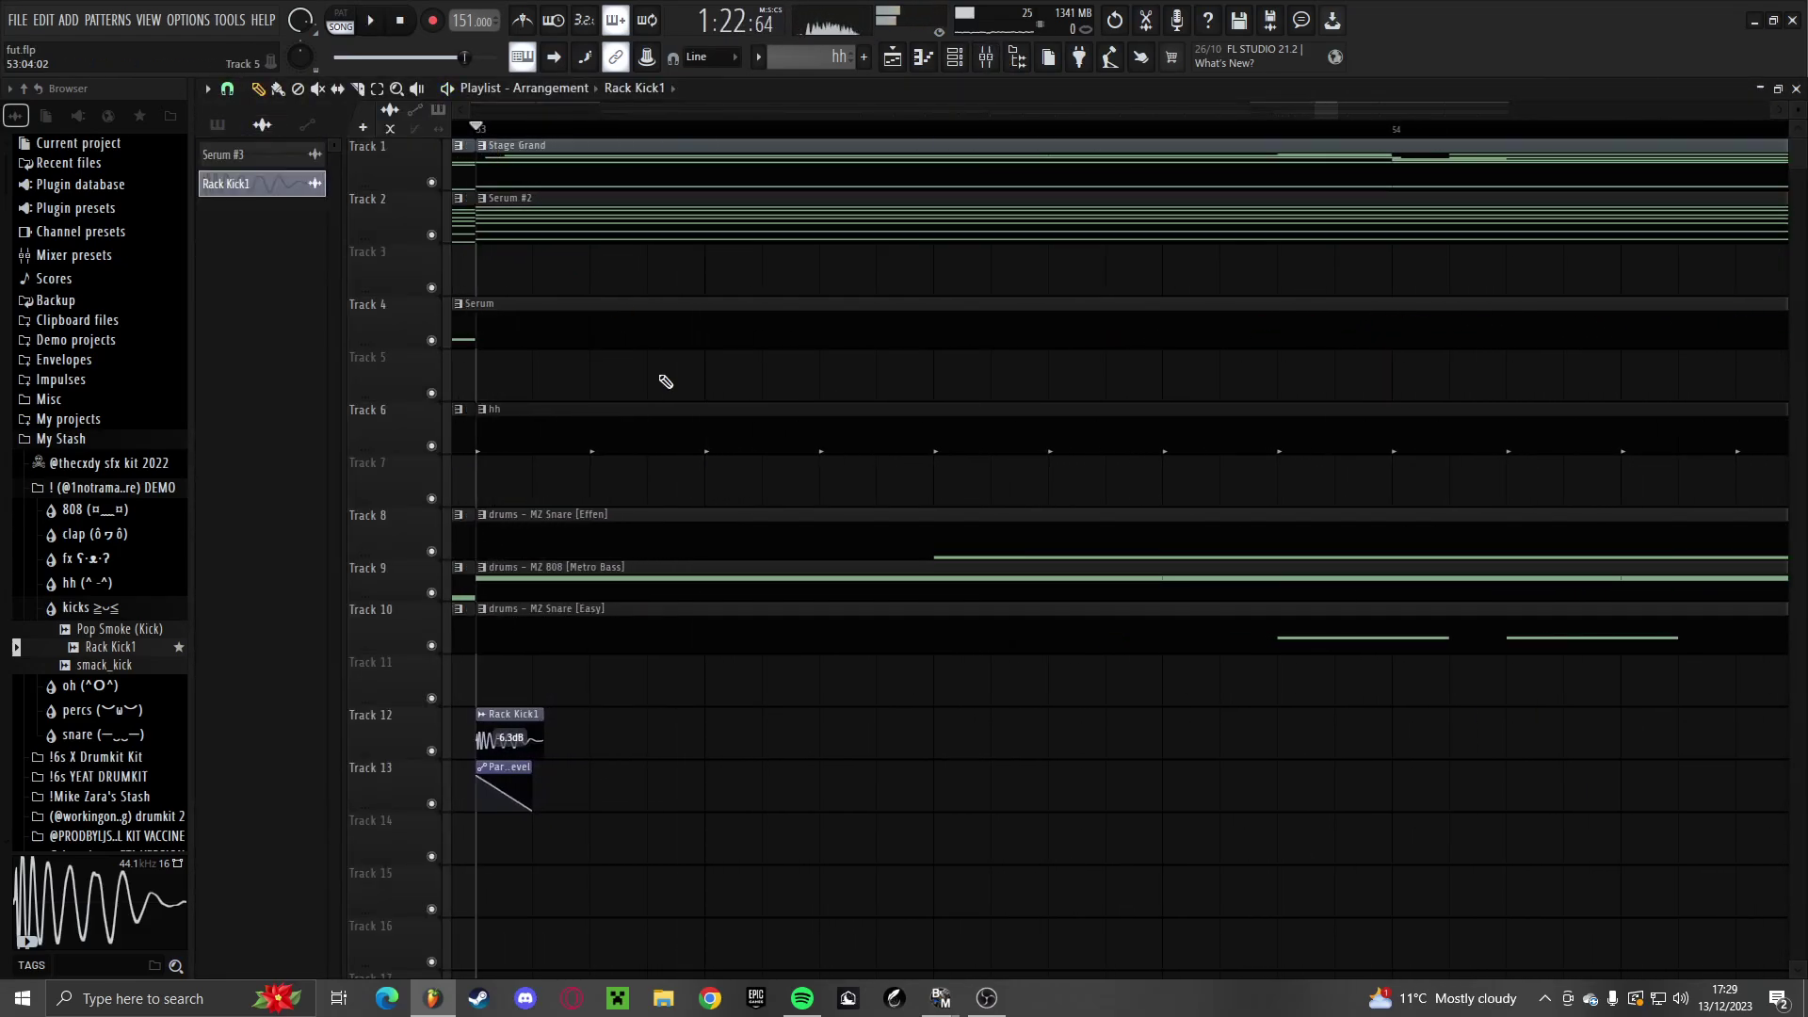
Place Rack Kick1 clips on Track 12 between the existing kicks at bars 53 and 55, playing the section to check timing
{"action": "key", "text": "space"}
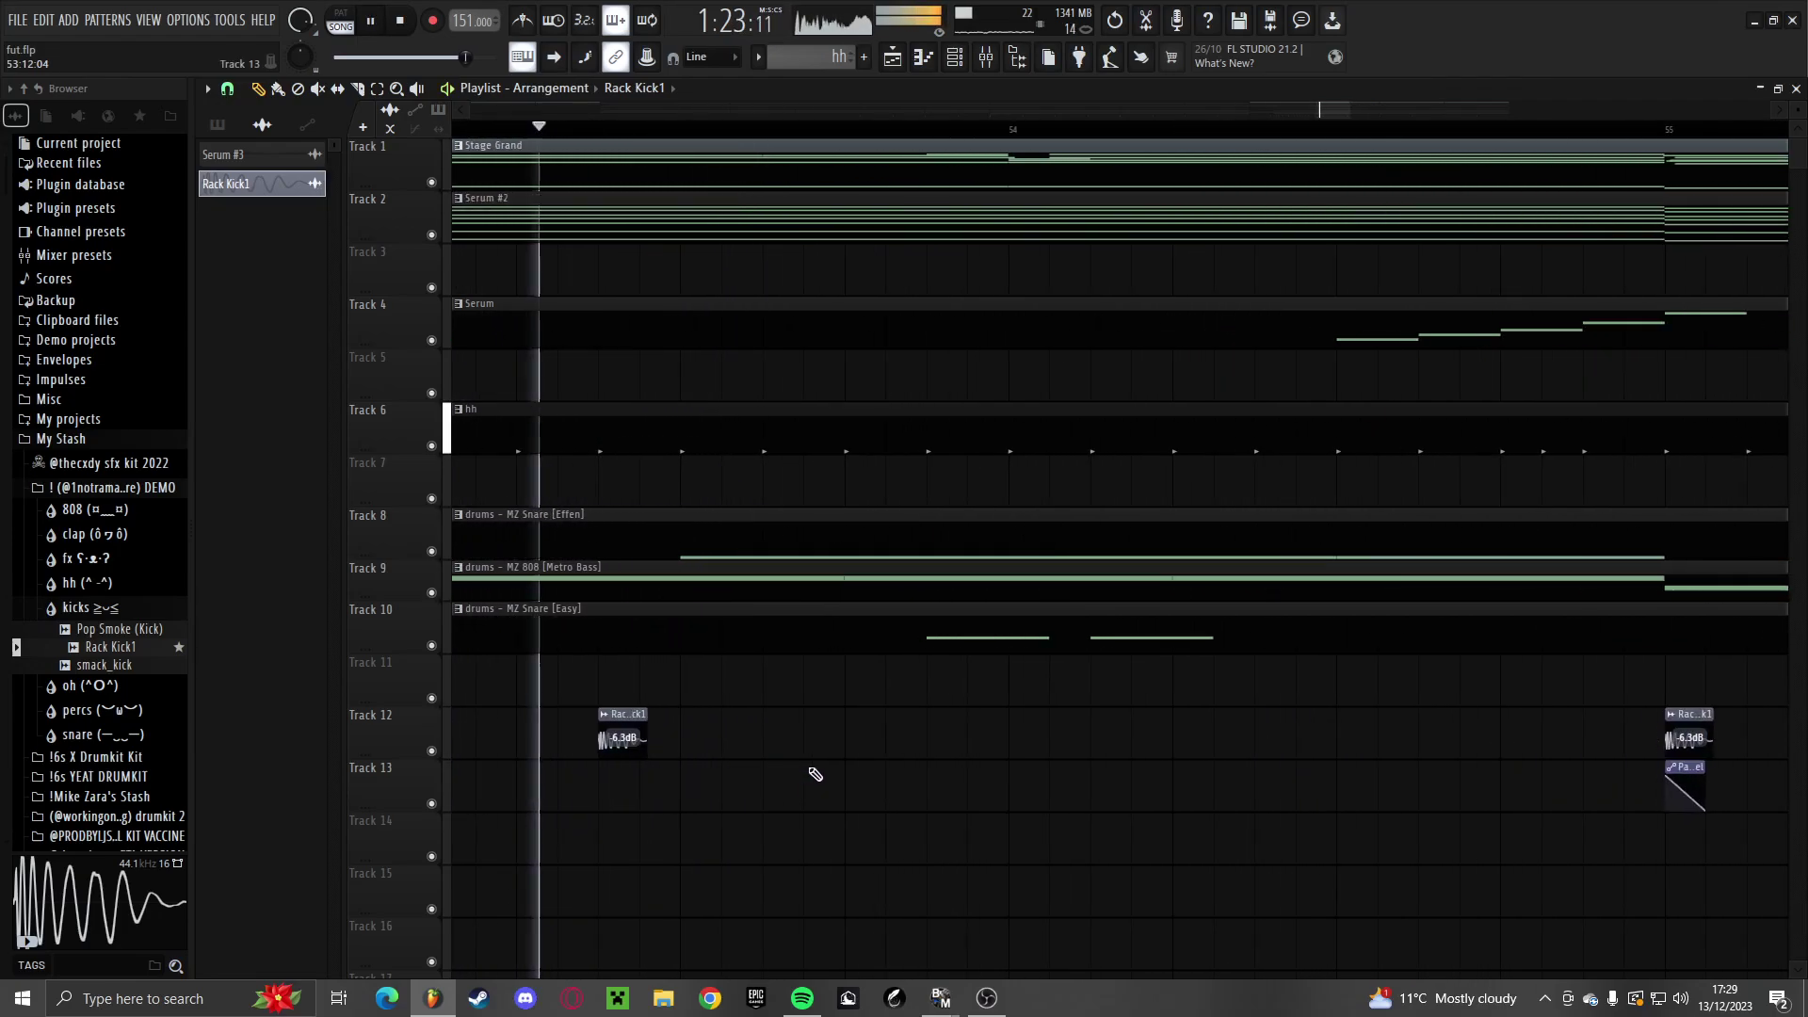
{"action": "left_click", "coordinate": [768, 740]}
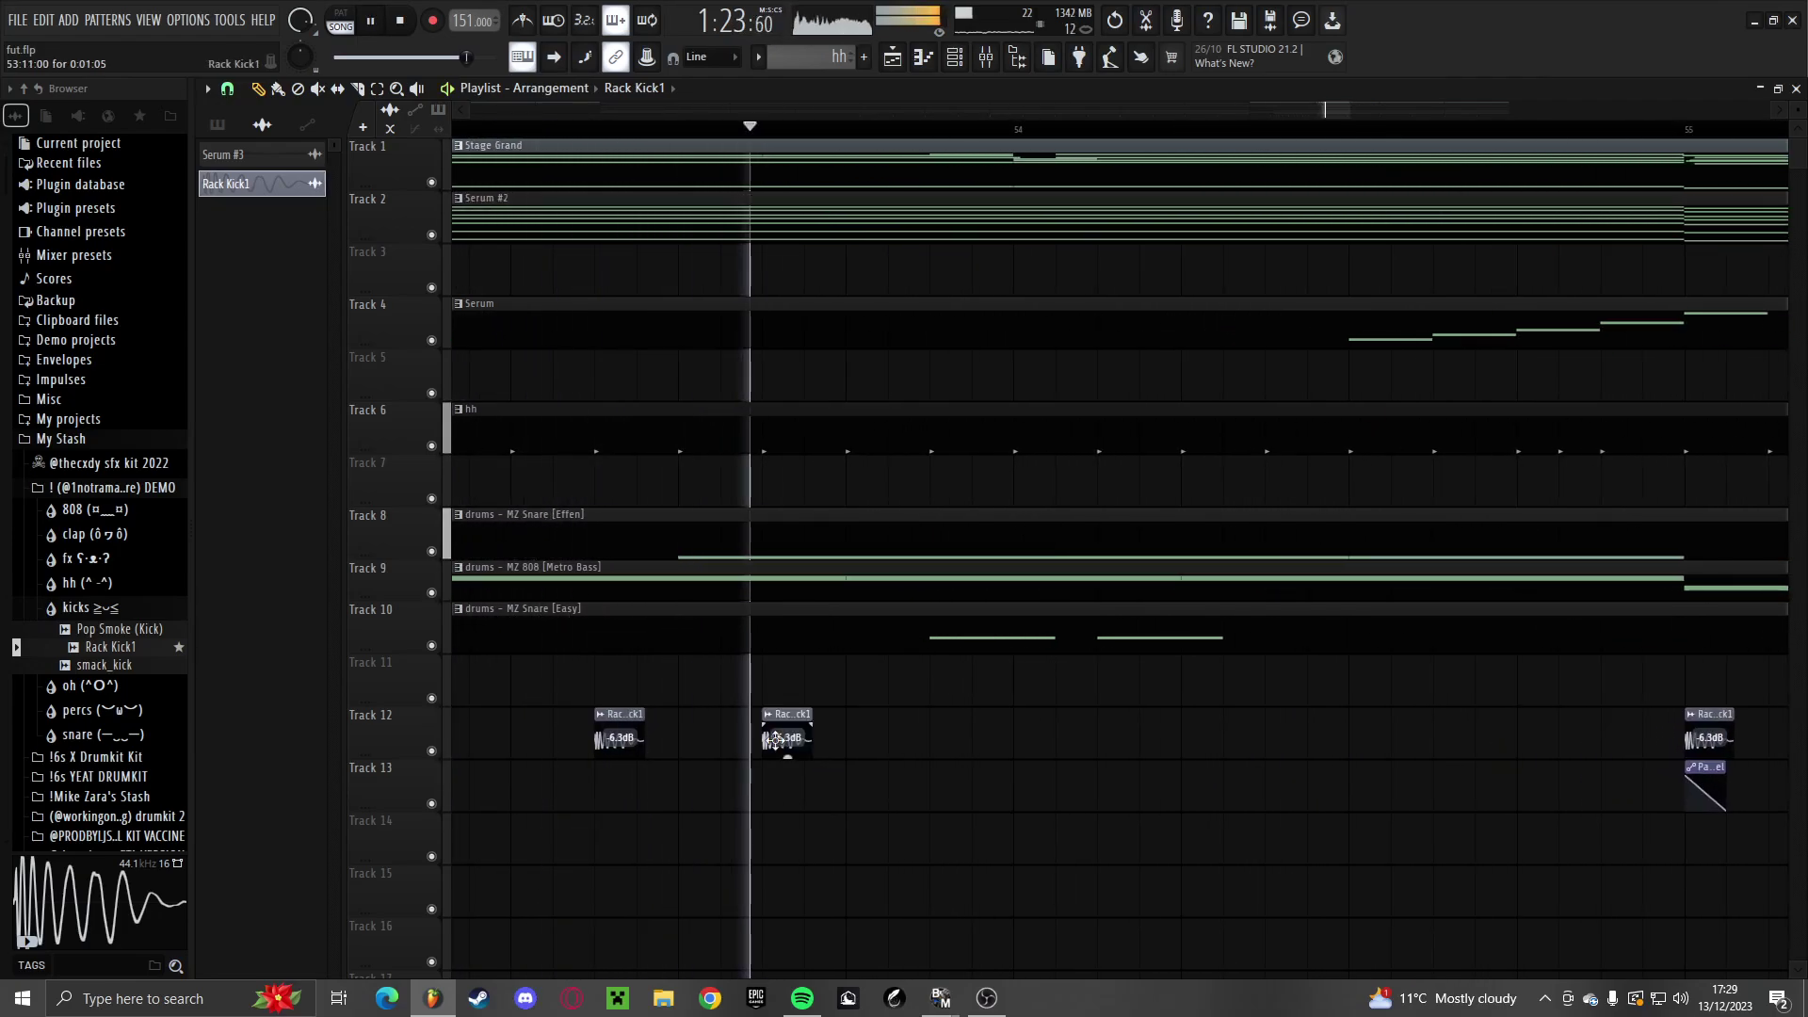
{"action": "left_click", "coordinate": [851, 739]}
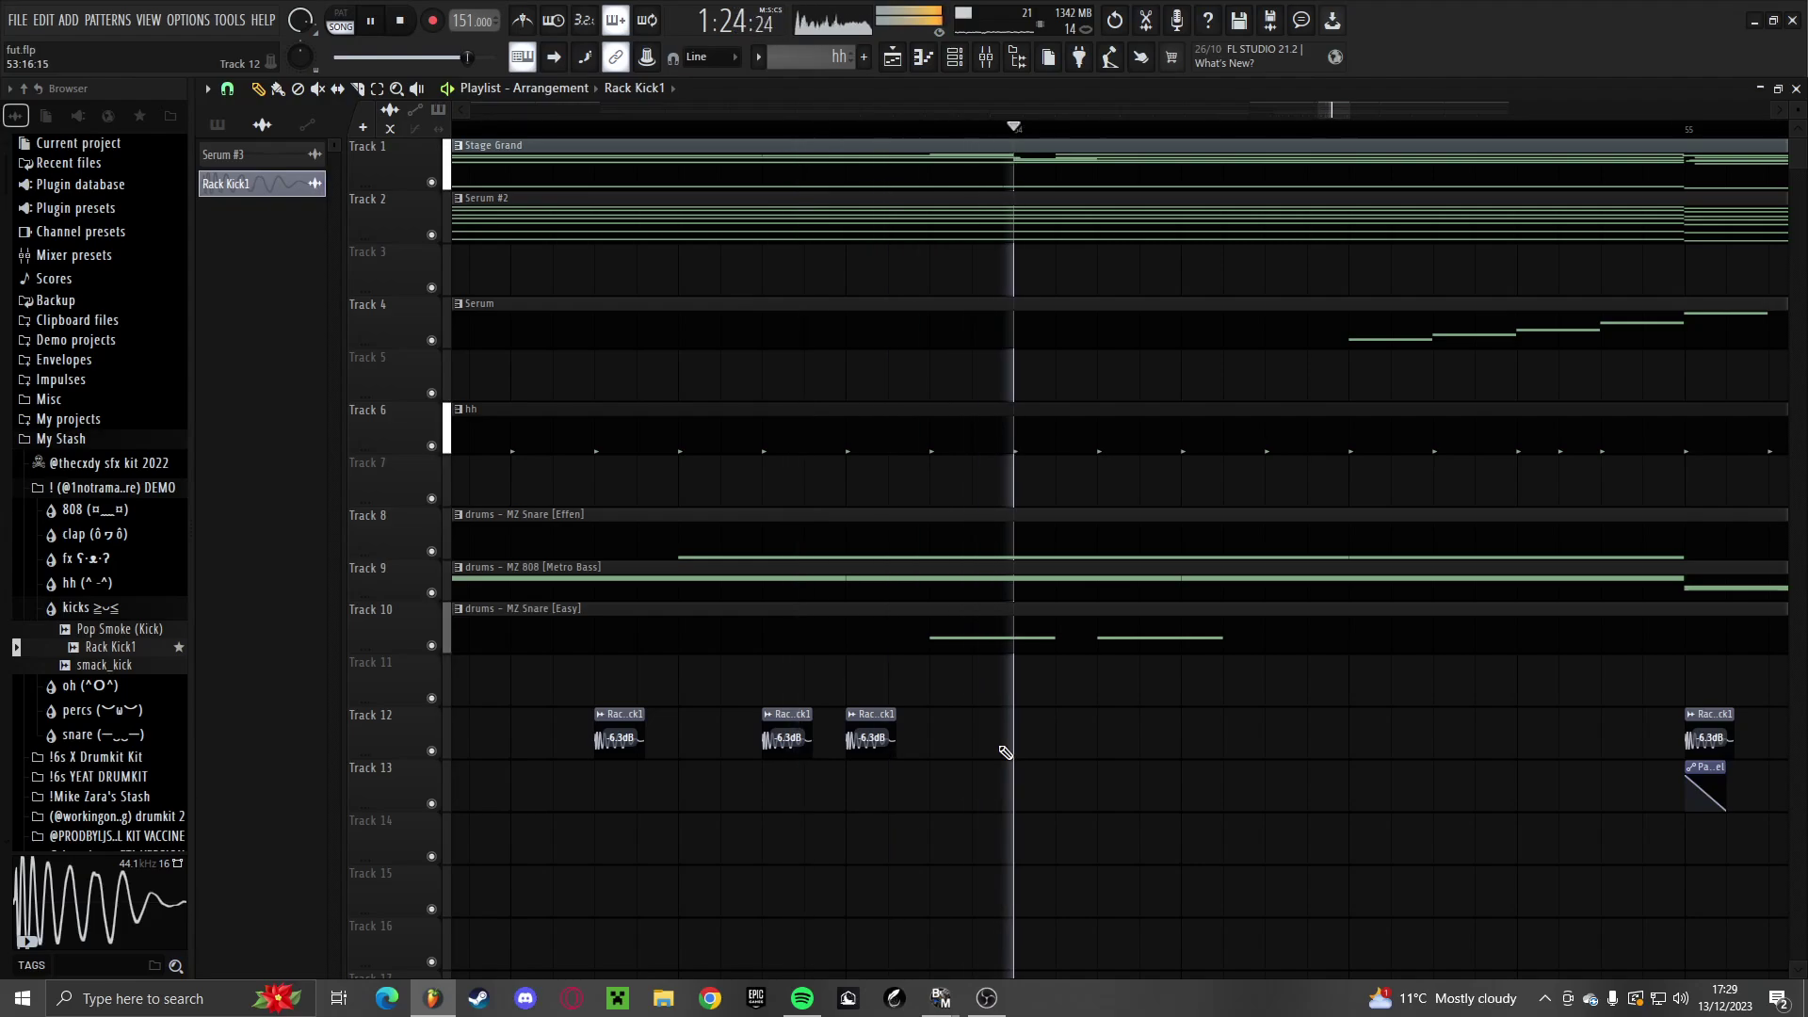
{"action": "key", "text": "space"}
{"action": "key", "text": "space"}
{"action": "scroll", "coordinate": [730, 751], "scroll_direction": "down", "scroll_amount": 4}
{"action": "scroll", "coordinate": [862, 770], "scroll_direction": "up", "scroll_amount": 3}
{"action": "right_click", "coordinate": [907, 757]}
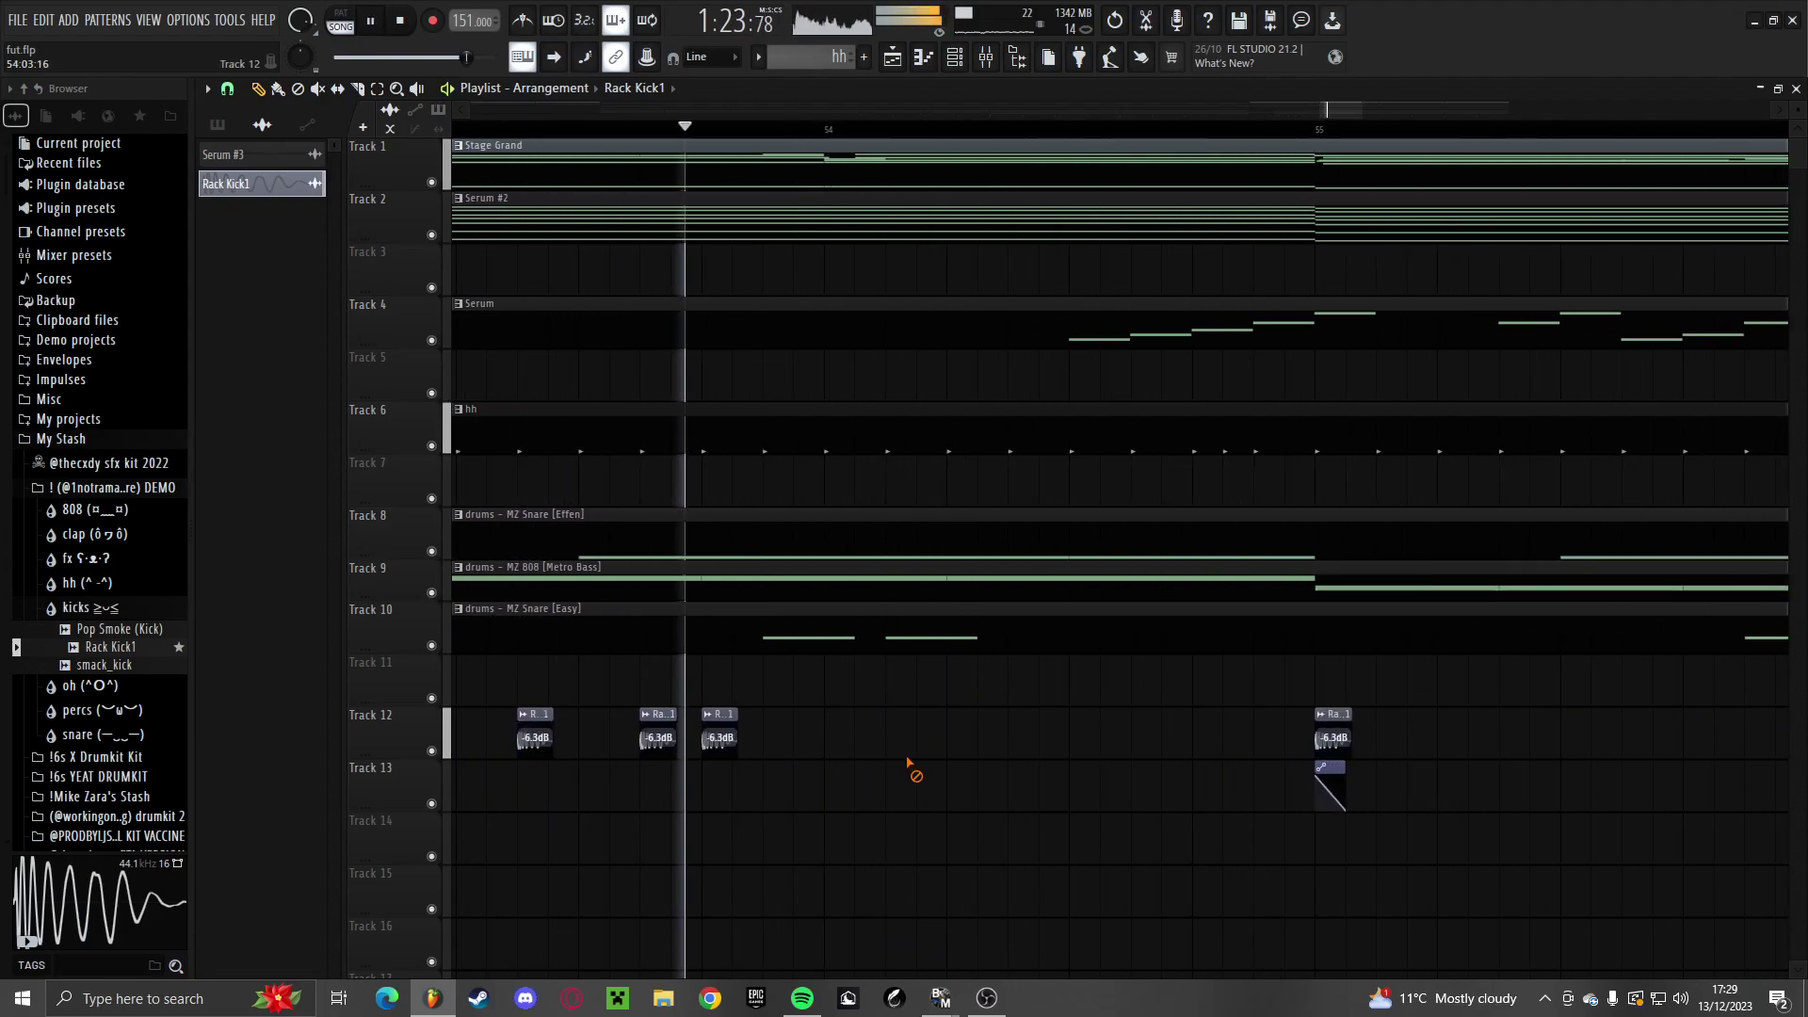
{"action": "left_click", "coordinate": [958, 748]}
{"action": "scroll", "coordinate": [750, 756], "scroll_direction": "down", "scroll_amount": 4}
{"action": "scroll", "coordinate": [1108, 799], "scroll_direction": "up", "scroll_amount": 4}
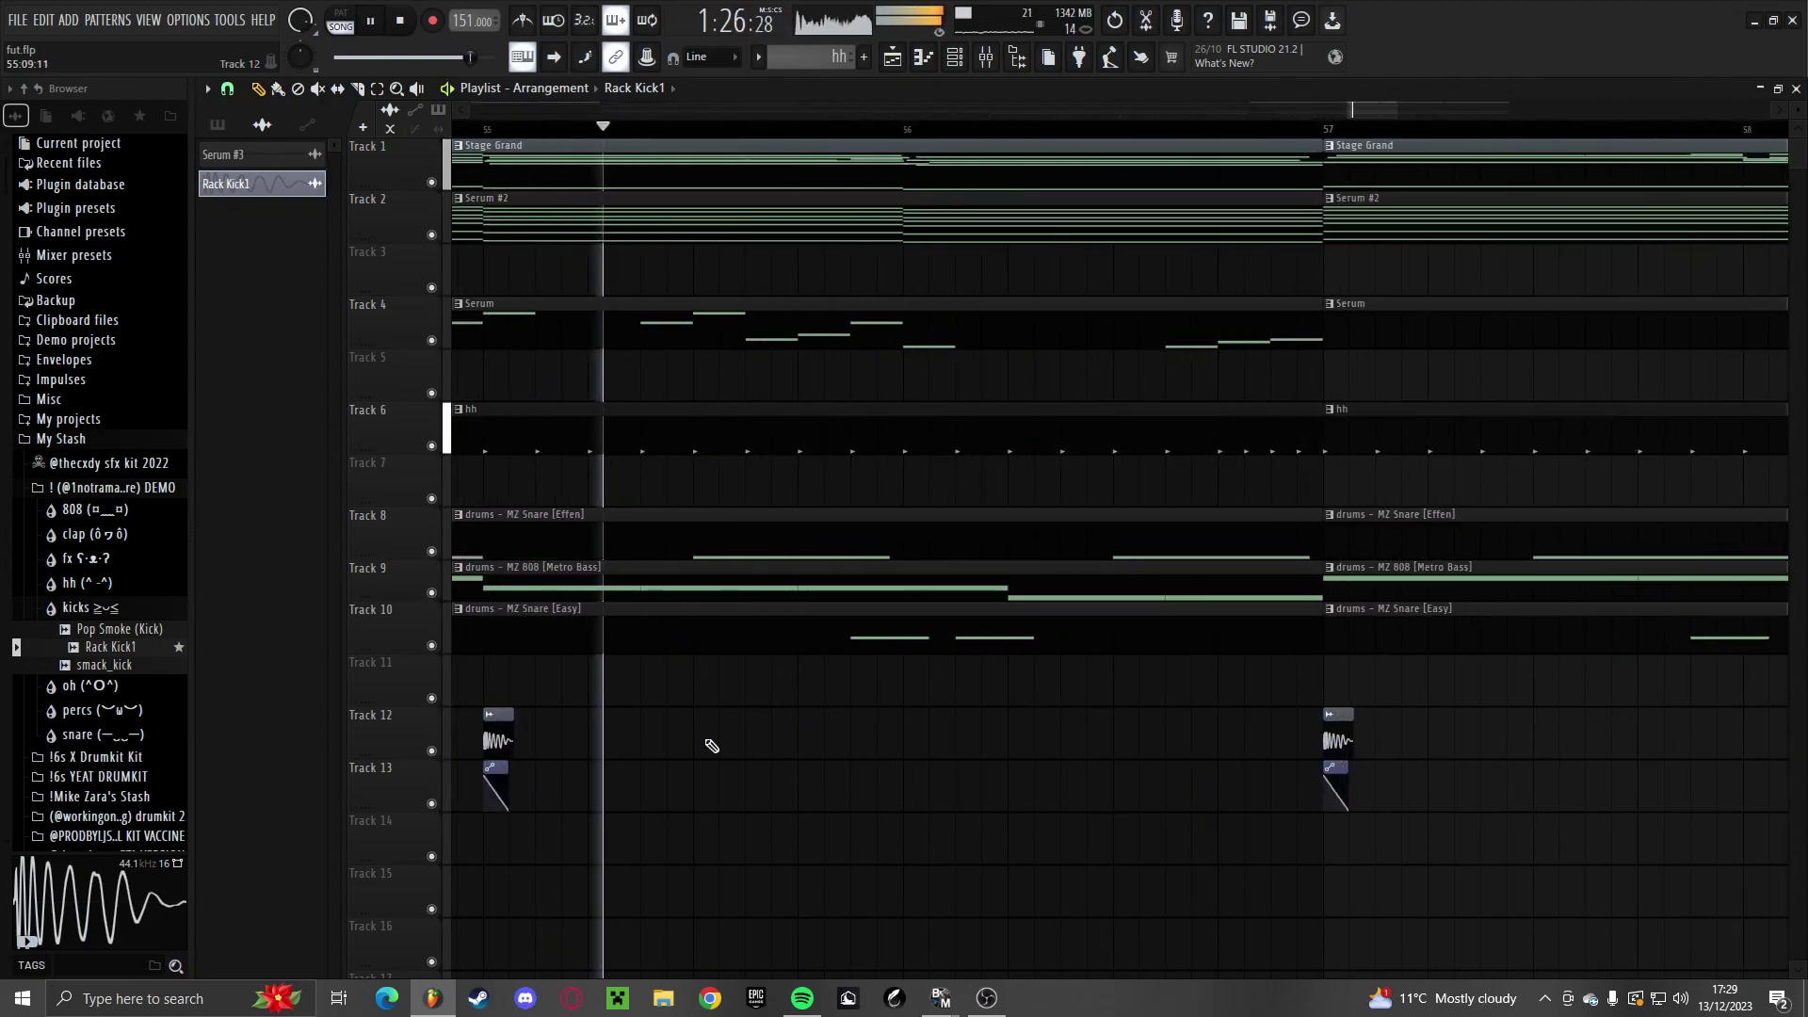
{"action": "left_click", "coordinate": [711, 743]}
{"action": "key", "text": "space"}
{"action": "right_click", "coordinate": [722, 733]}
{"action": "left_click", "coordinate": [647, 747]}
{"action": "right_click", "coordinate": [710, 741]}
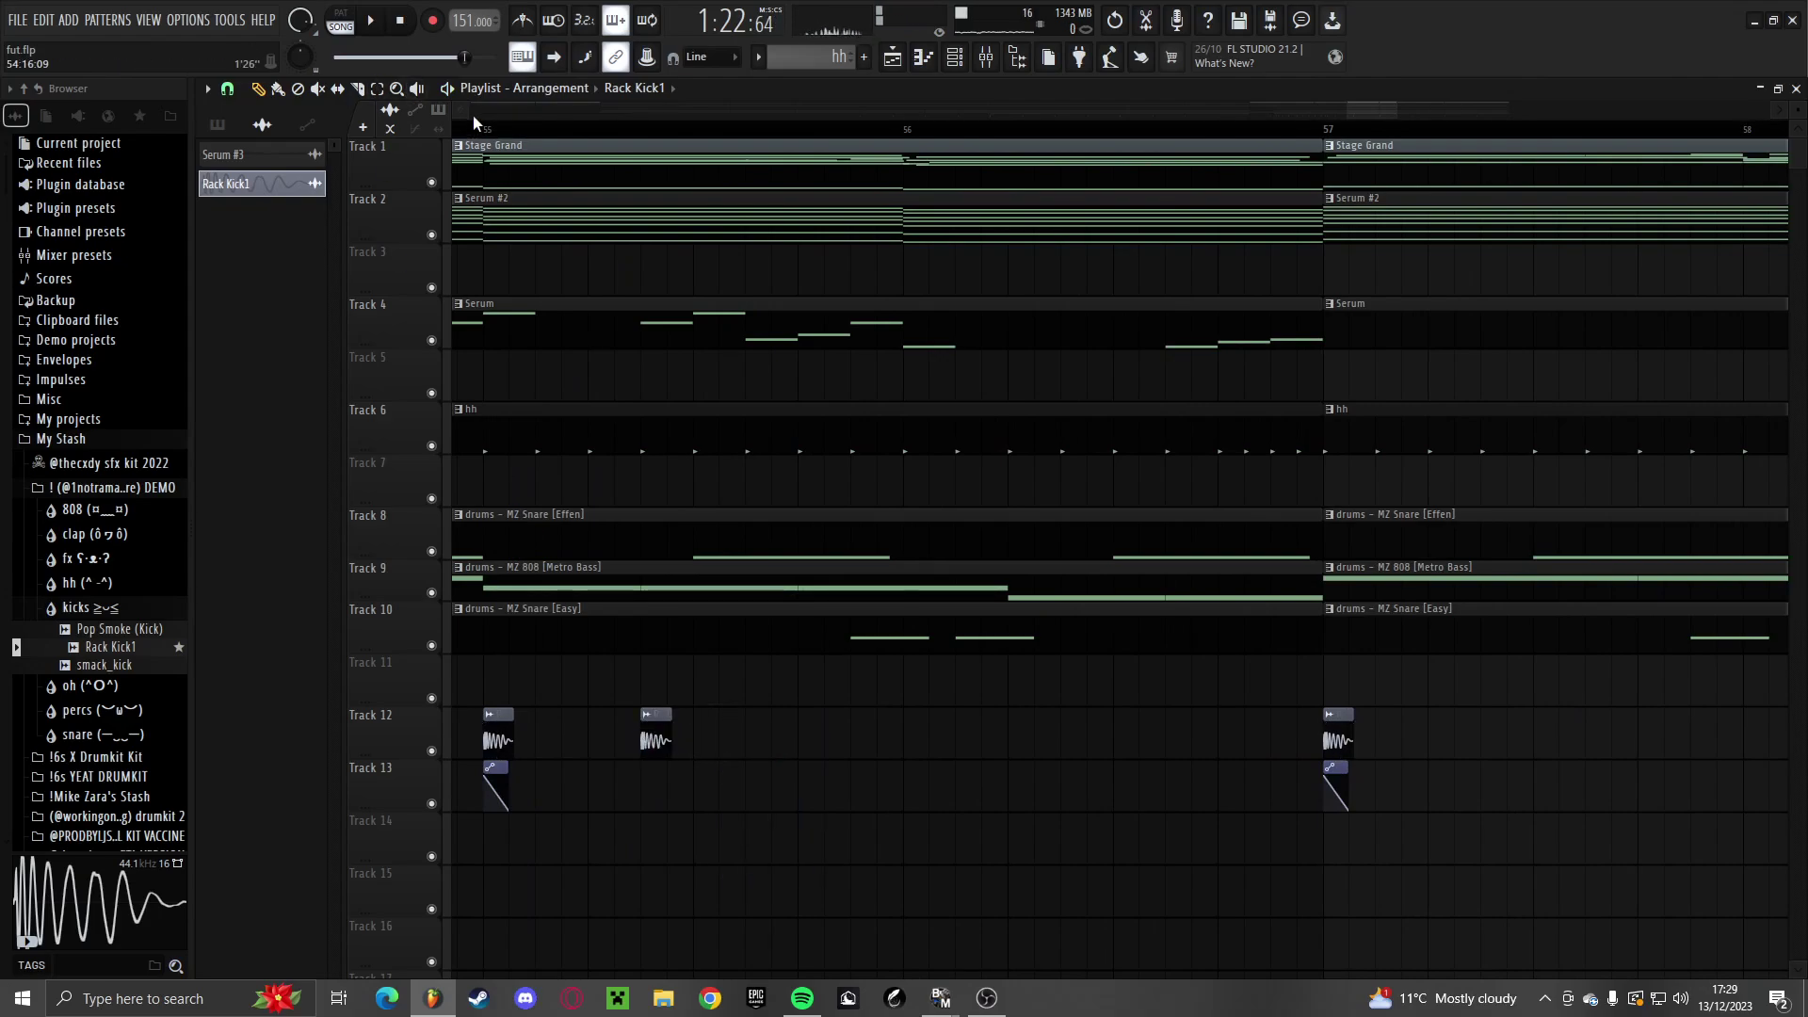
Place Rack Kick1 clips on the second and fourth beats of bar 55 on Track 12 and play the section
{"action": "left_click", "coordinate": [602, 743]}
{"action": "key", "text": "space"}
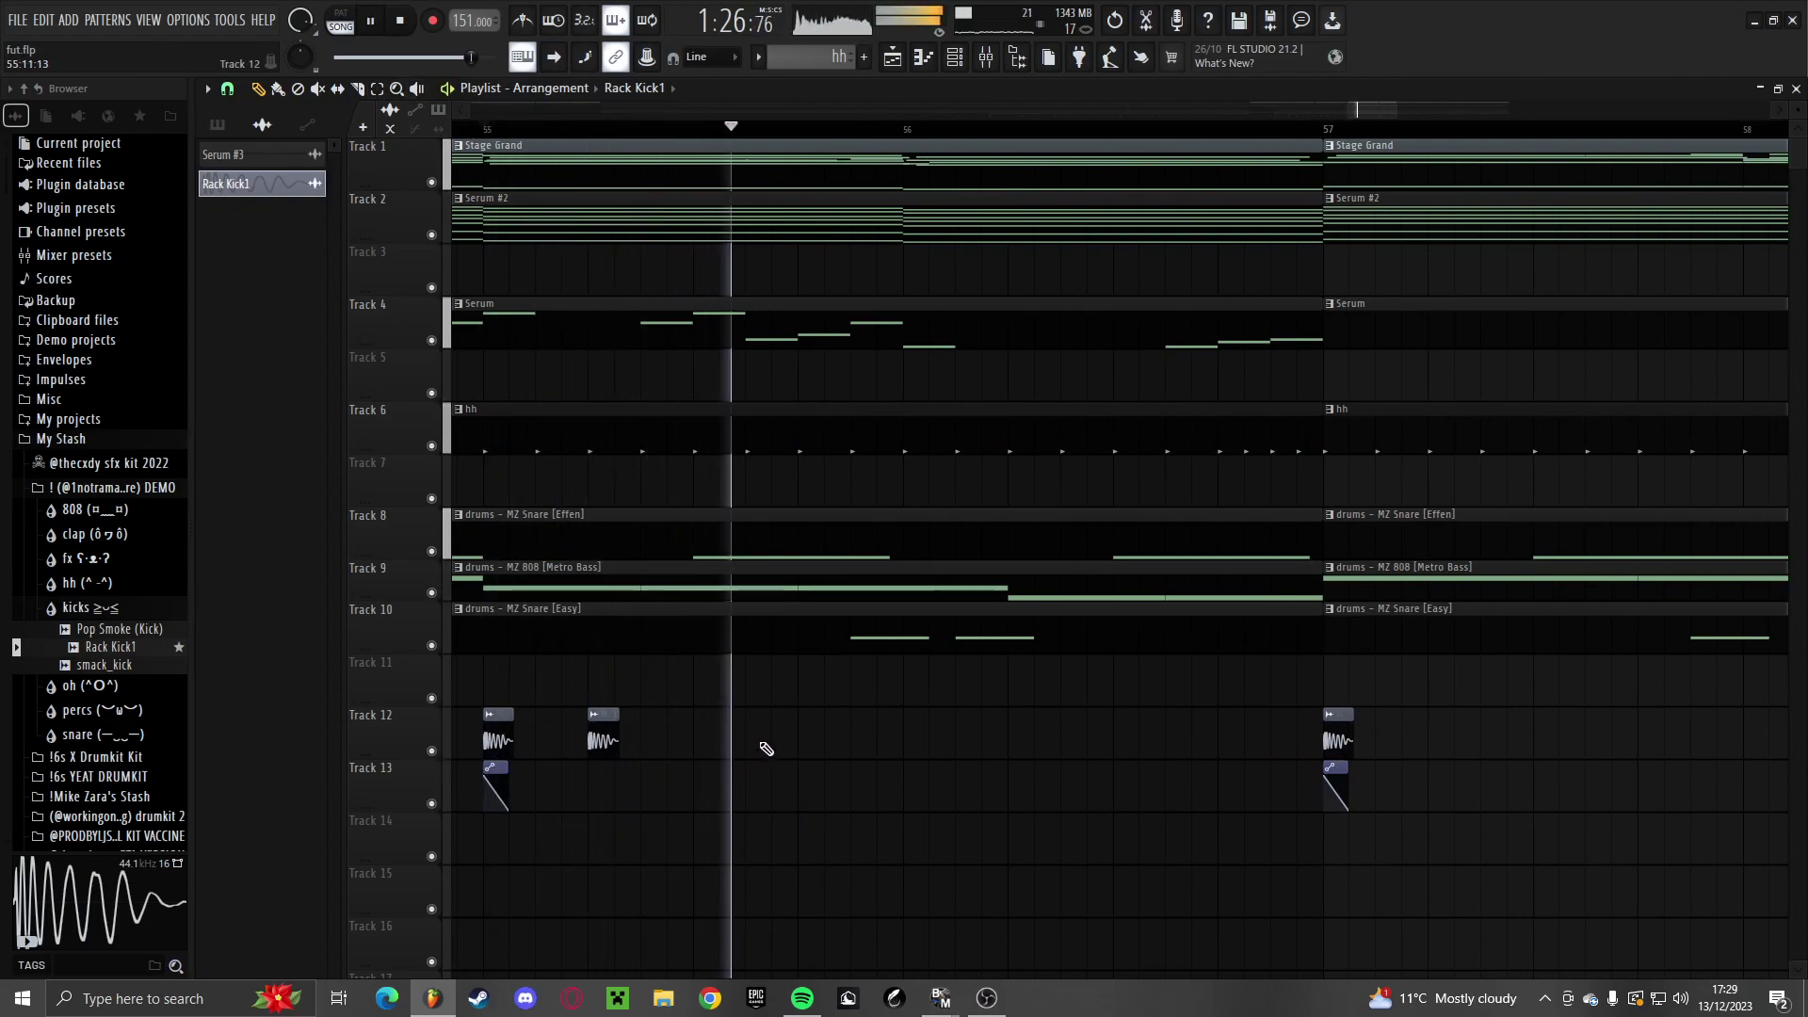
{"action": "left_click", "coordinate": [811, 746]}
{"action": "key", "text": "space"}
{"action": "key", "text": "space"}
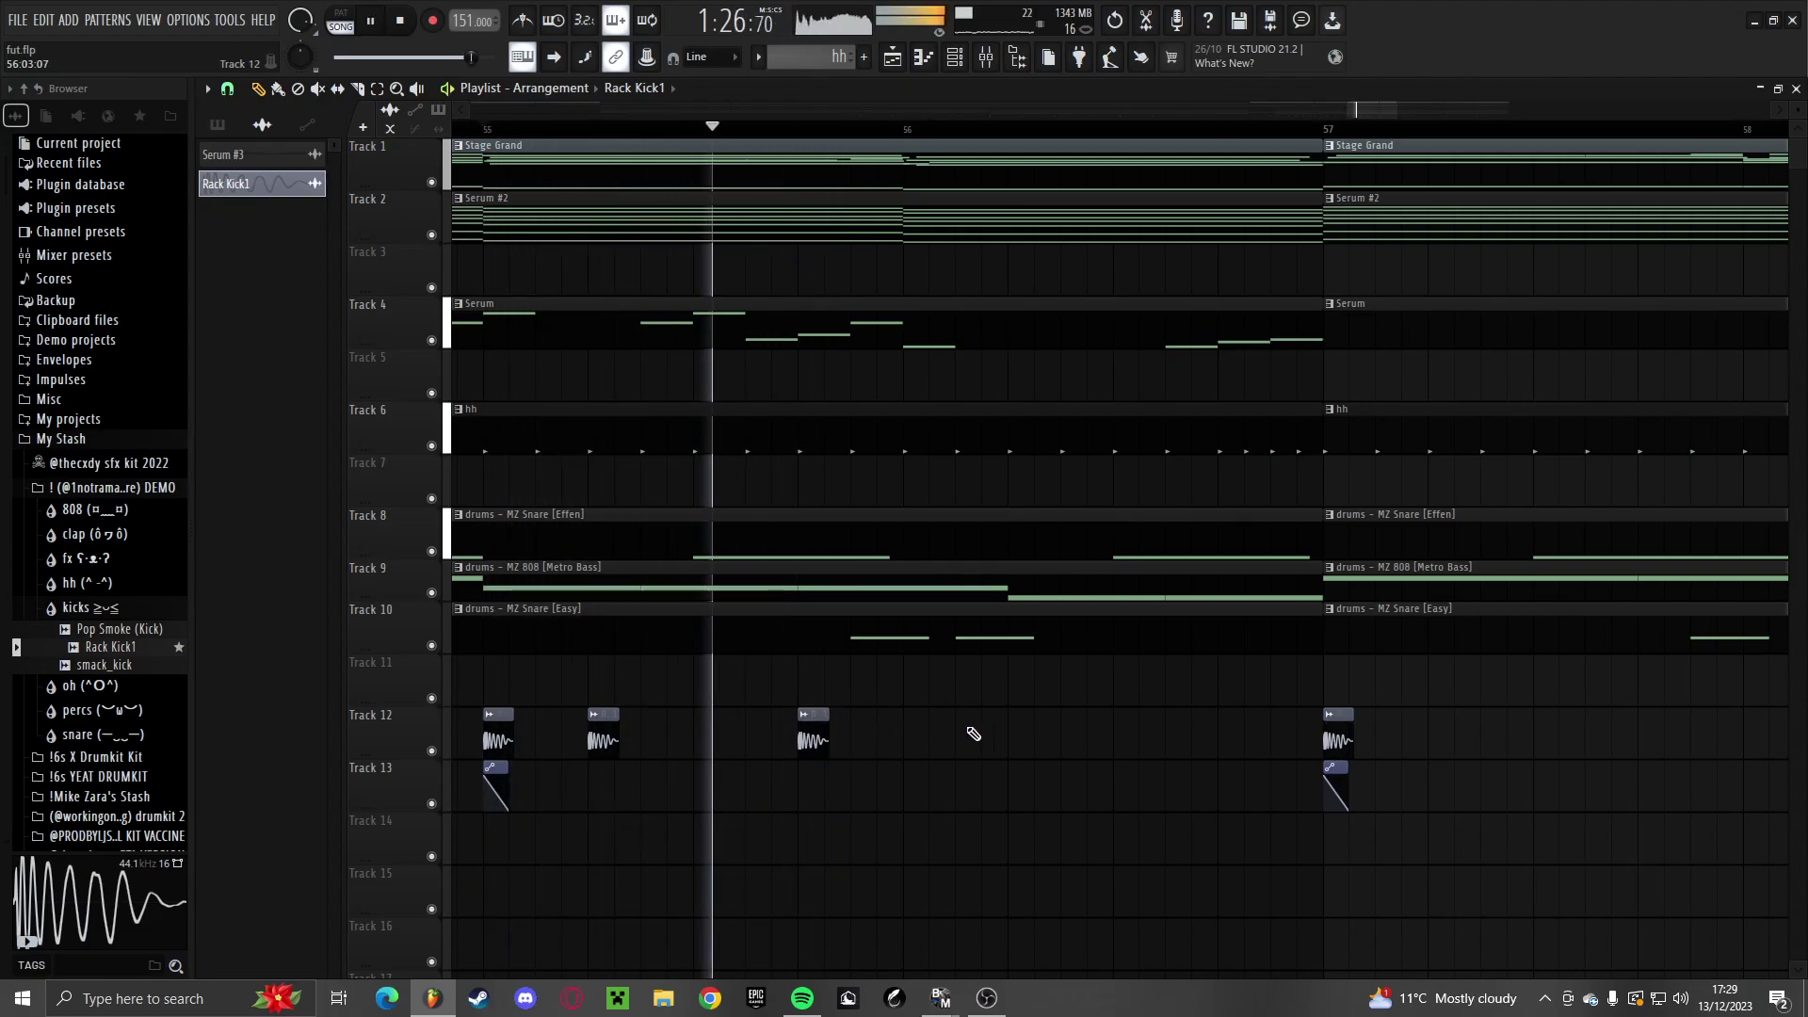
{"action": "key", "text": "space"}
{"action": "key", "text": "space"}
Add one Rack Kick1 clip near the end of bar 55 and another in bar 56 on Track 12
{"action": "left_click", "coordinate": [863, 738]}
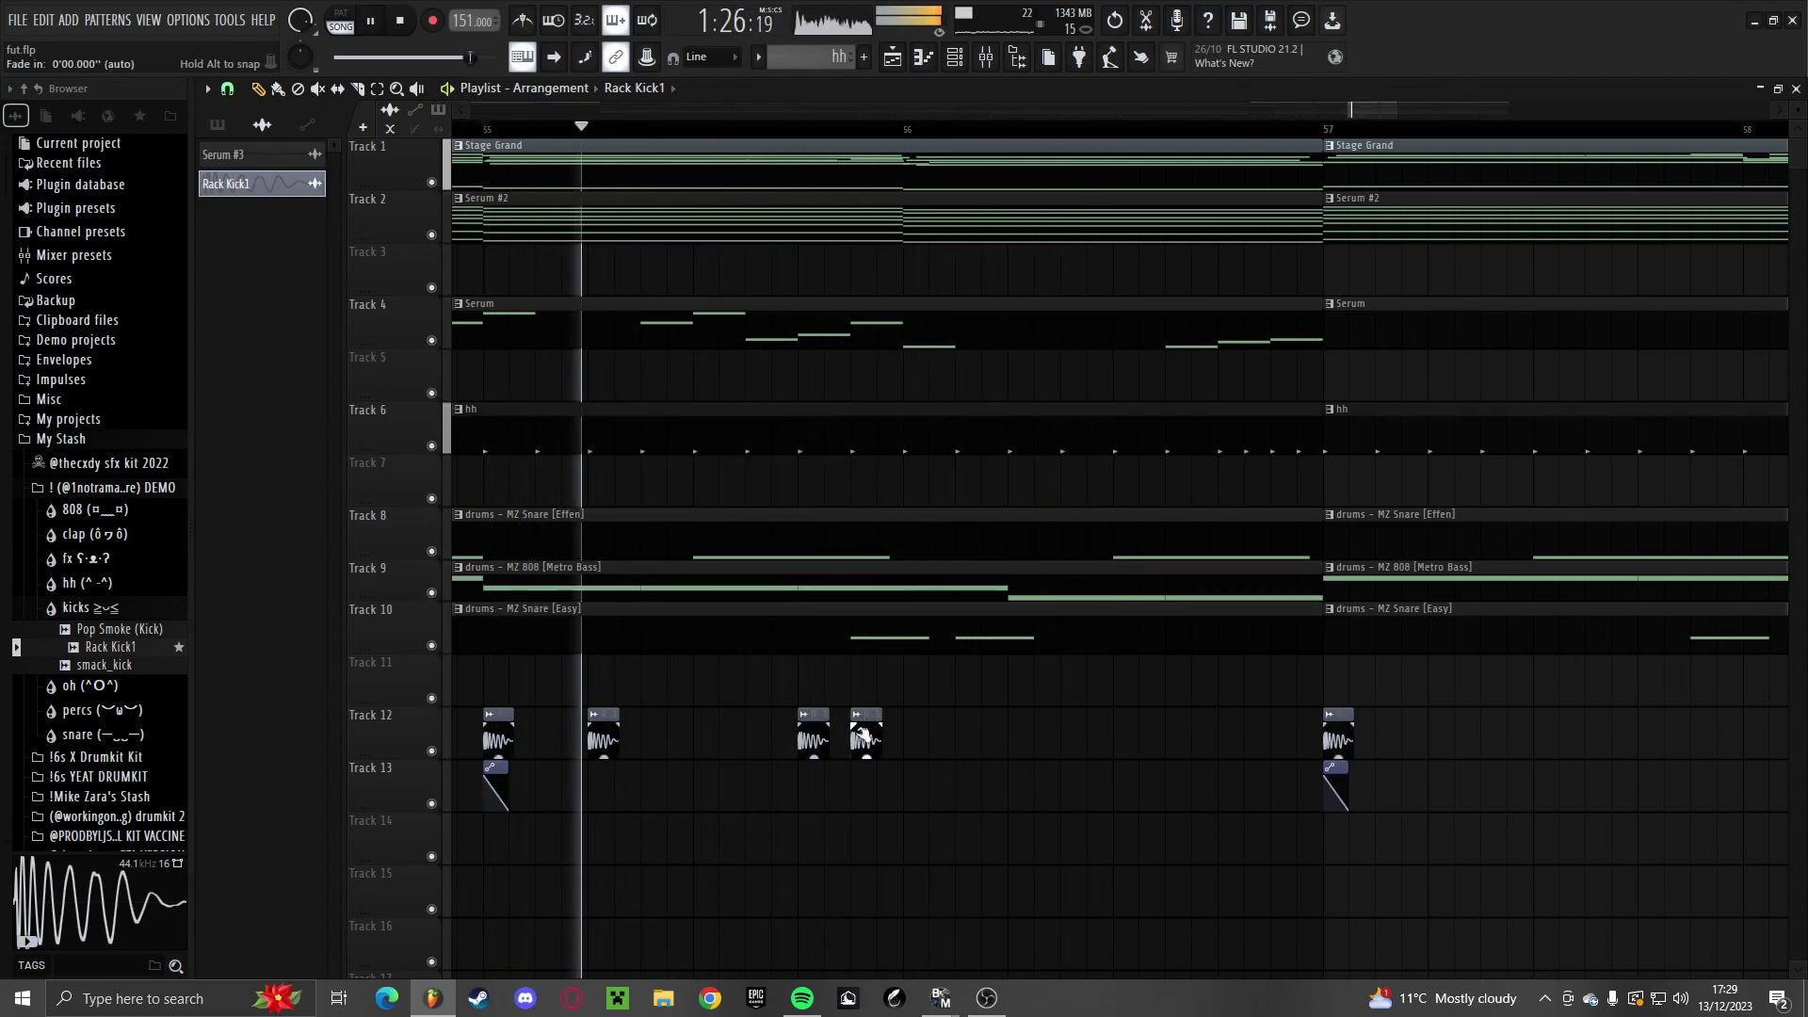
{"action": "scroll", "coordinate": [858, 746], "scroll_direction": "down", "scroll_amount": 3}
{"action": "scroll", "coordinate": [932, 768], "scroll_direction": "up", "scroll_amount": 5}
{"action": "left_click", "coordinate": [980, 740]}
{"action": "key", "text": "space"}
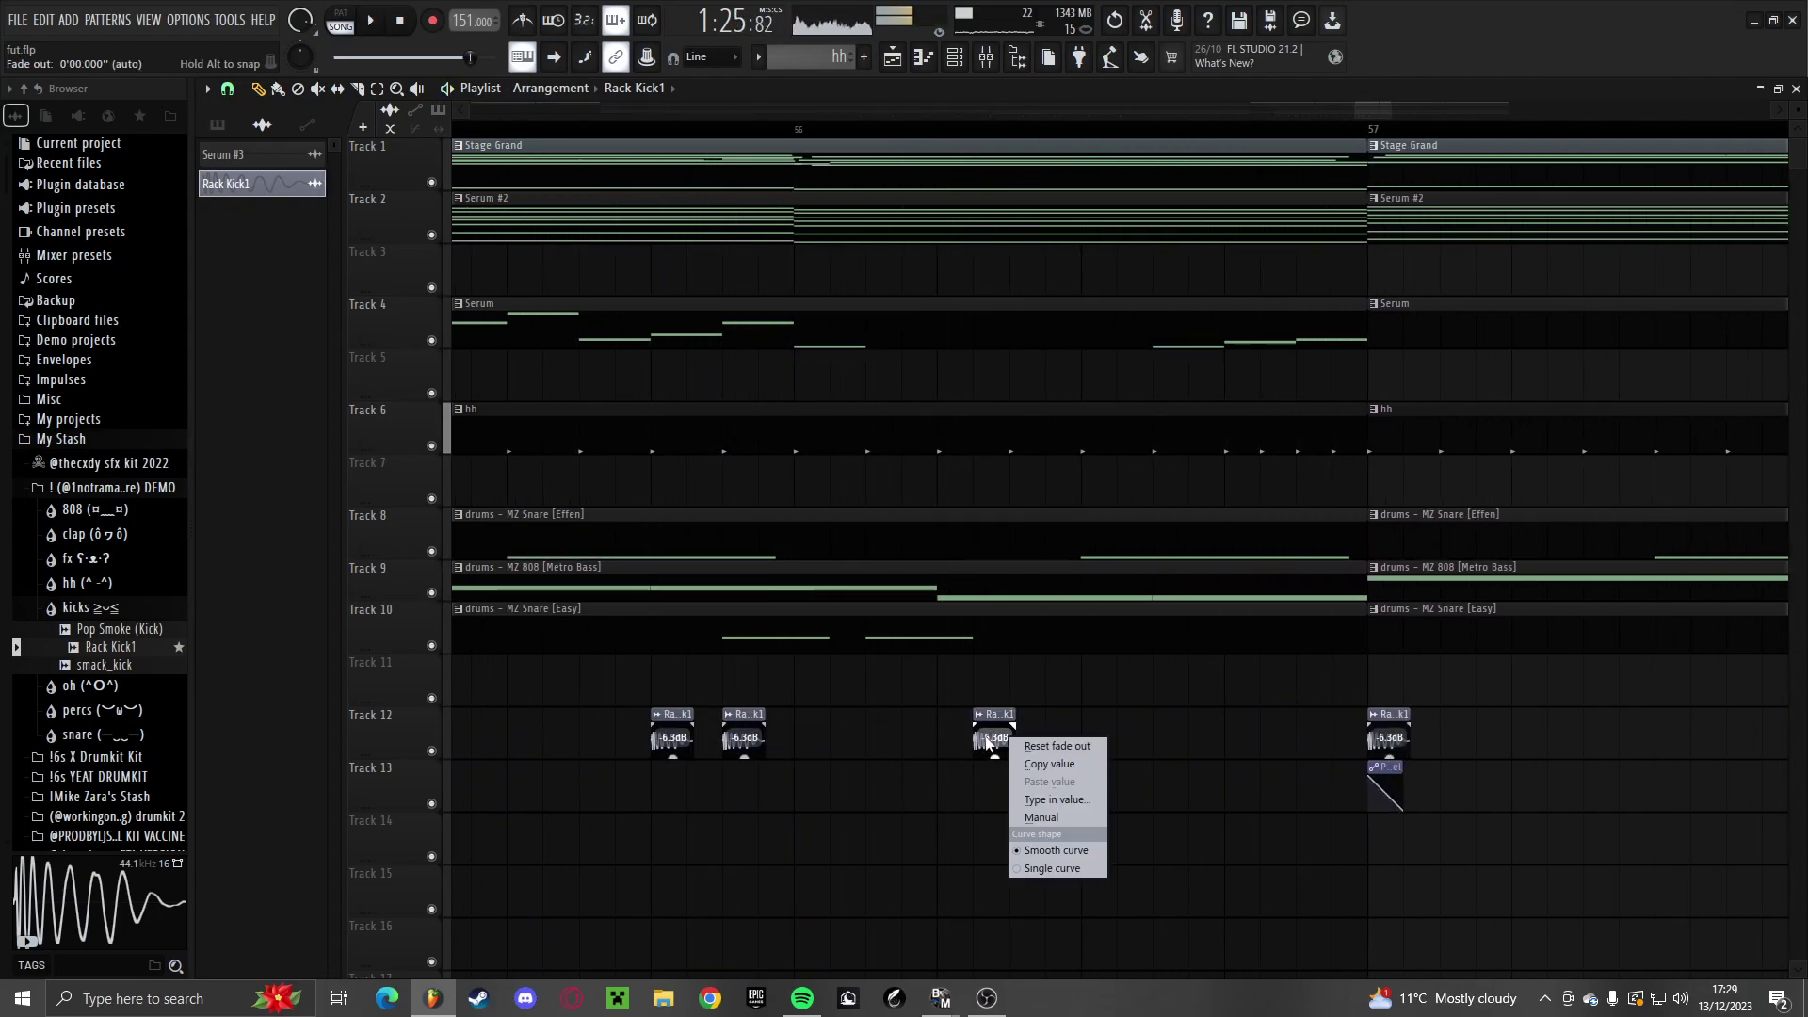
{"action": "key", "text": "space"}
{"action": "scroll", "coordinate": [944, 737], "scroll_direction": "down", "scroll_amount": 4}
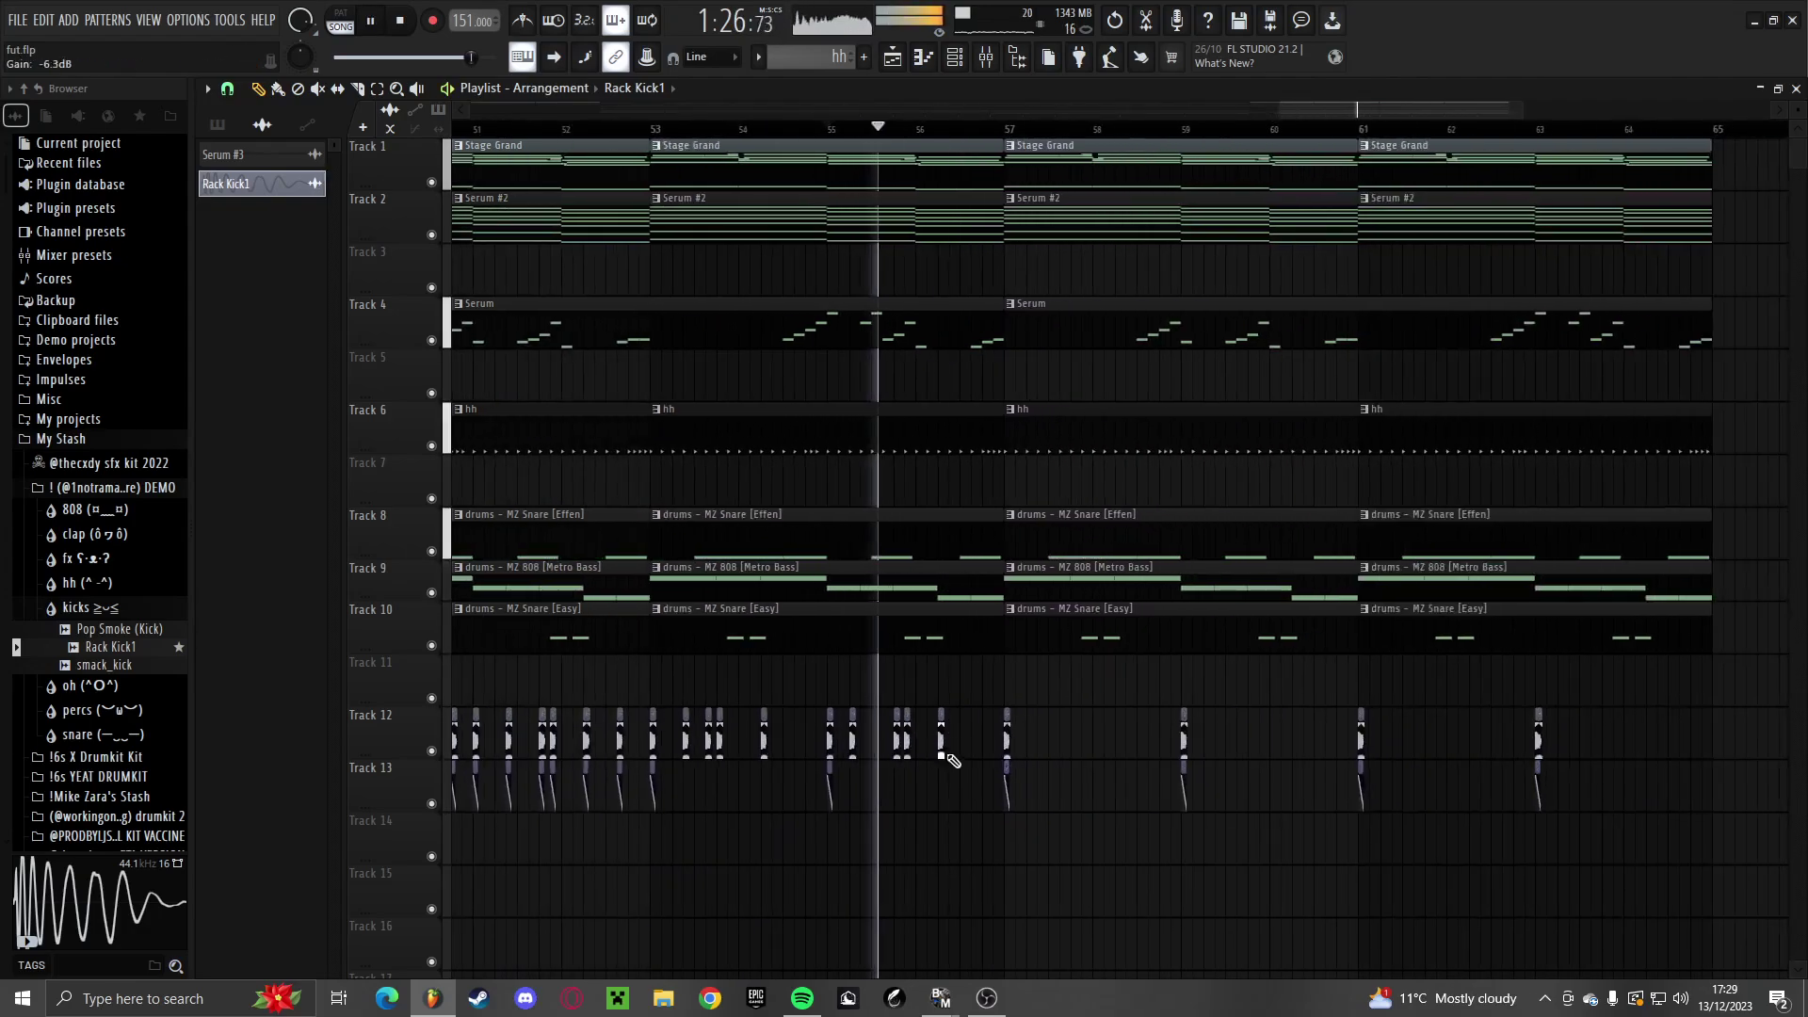
Place Param. EQ 2 Mix level automation clips on Track 13 beneath the new kicks in bars 53 to 56
{"action": "scroll", "coordinate": [741, 786], "scroll_direction": "up", "scroll_amount": 5}
{"action": "left_click", "coordinate": [759, 767]}
{"action": "scroll", "coordinate": [761, 769], "scroll_direction": "down", "scroll_amount": 4}
{"action": "left_click_drag", "start_coordinate": [896, 776], "coordinate": [870, 775]}
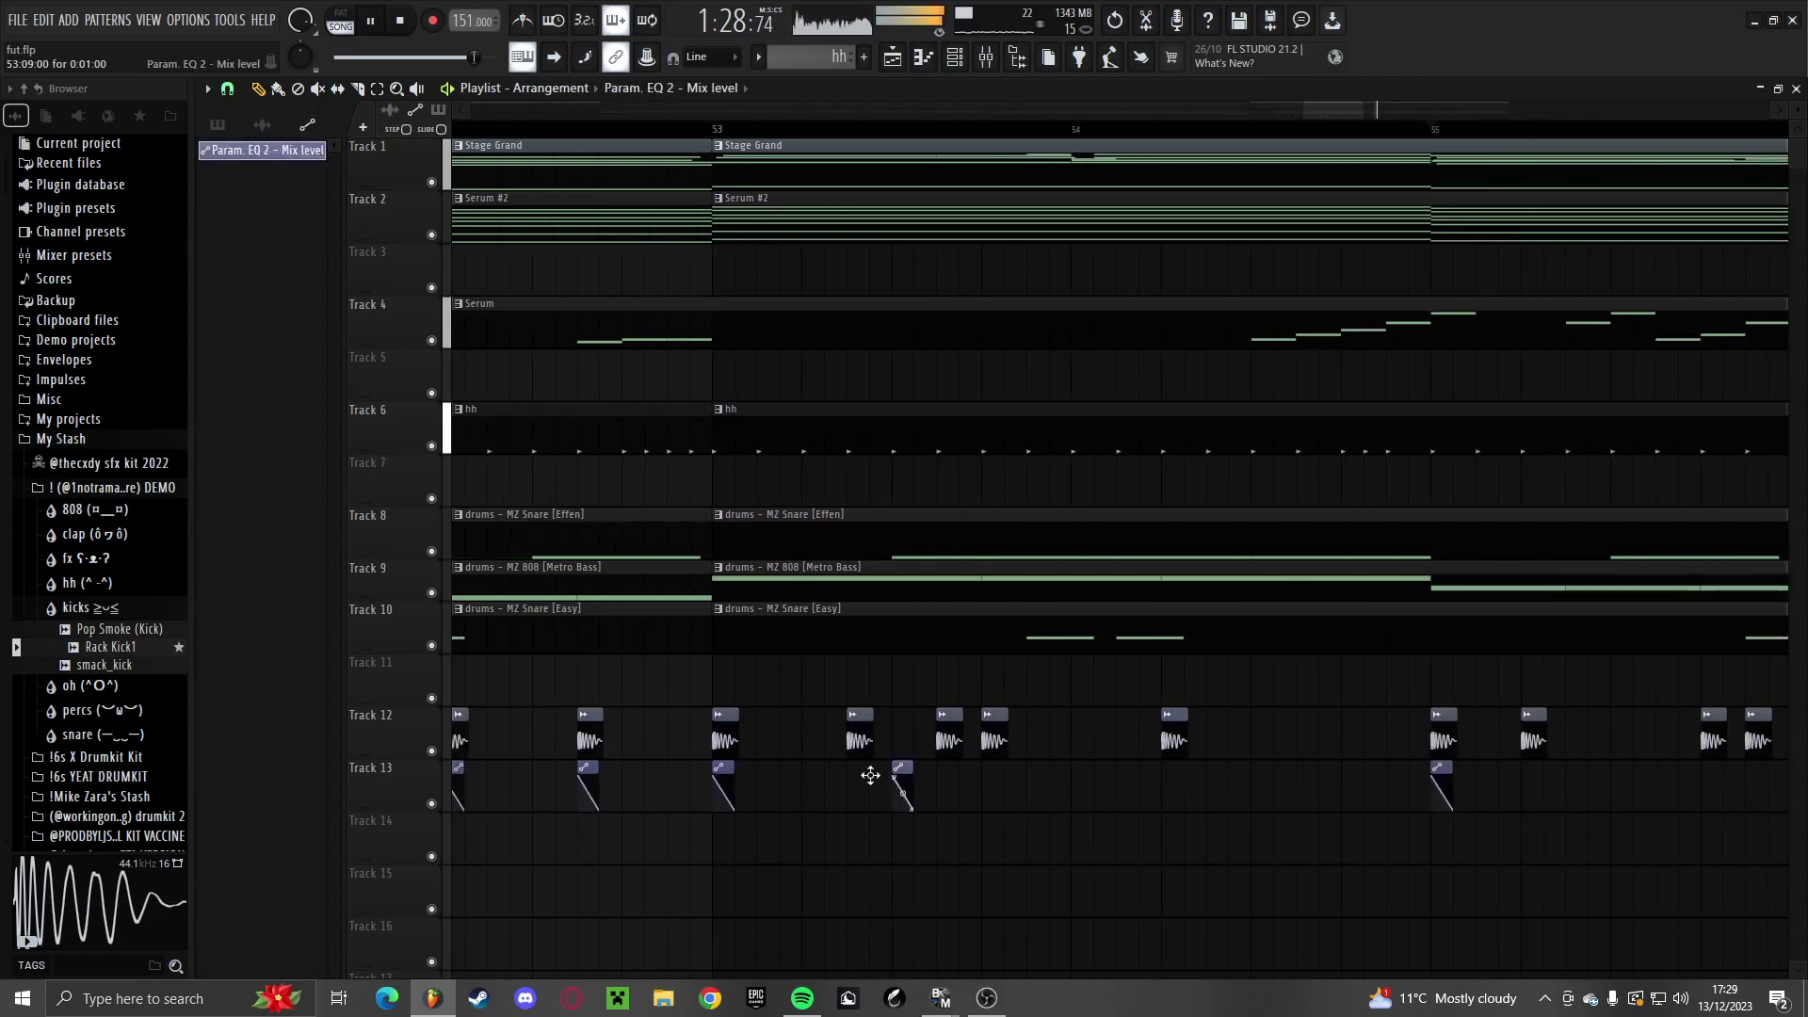
{"action": "key", "text": "space"}
{"action": "left_click", "coordinate": [997, 783]}
{"action": "left_click", "coordinate": [1176, 783]}
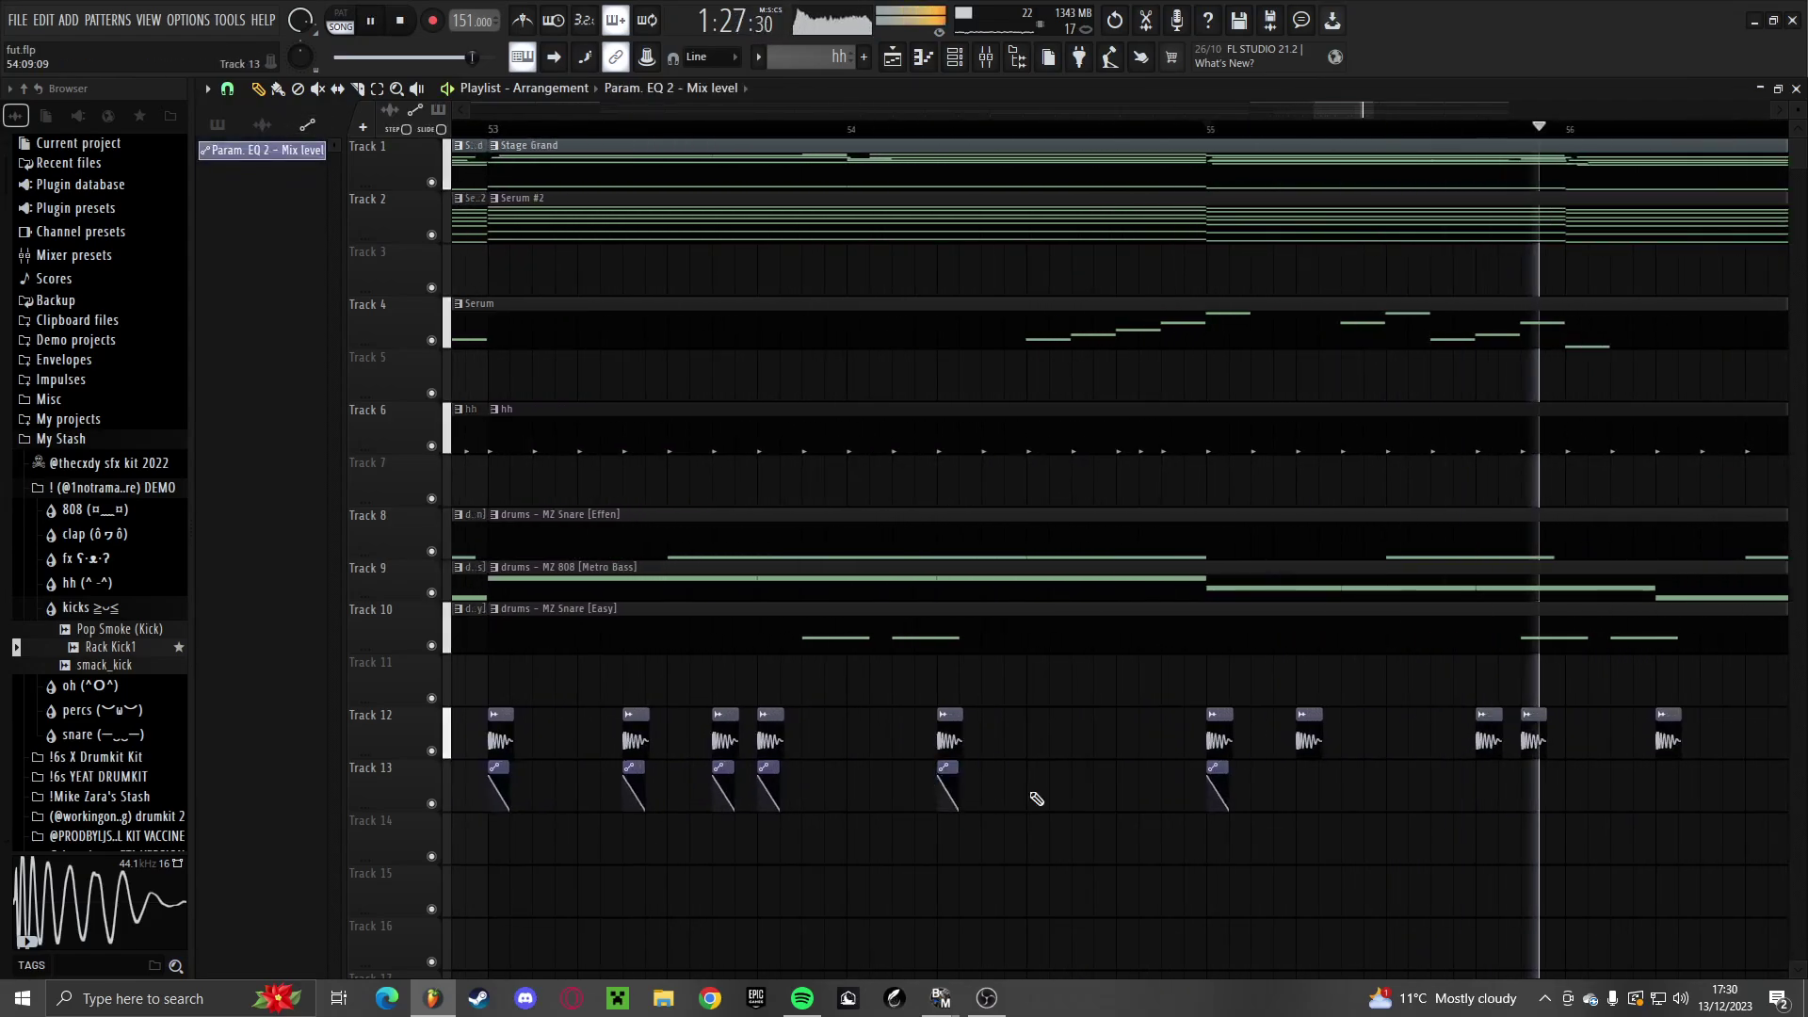
{"action": "left_click", "coordinate": [1307, 782]}
{"action": "key", "text": "space"}
{"action": "key", "text": "space"}
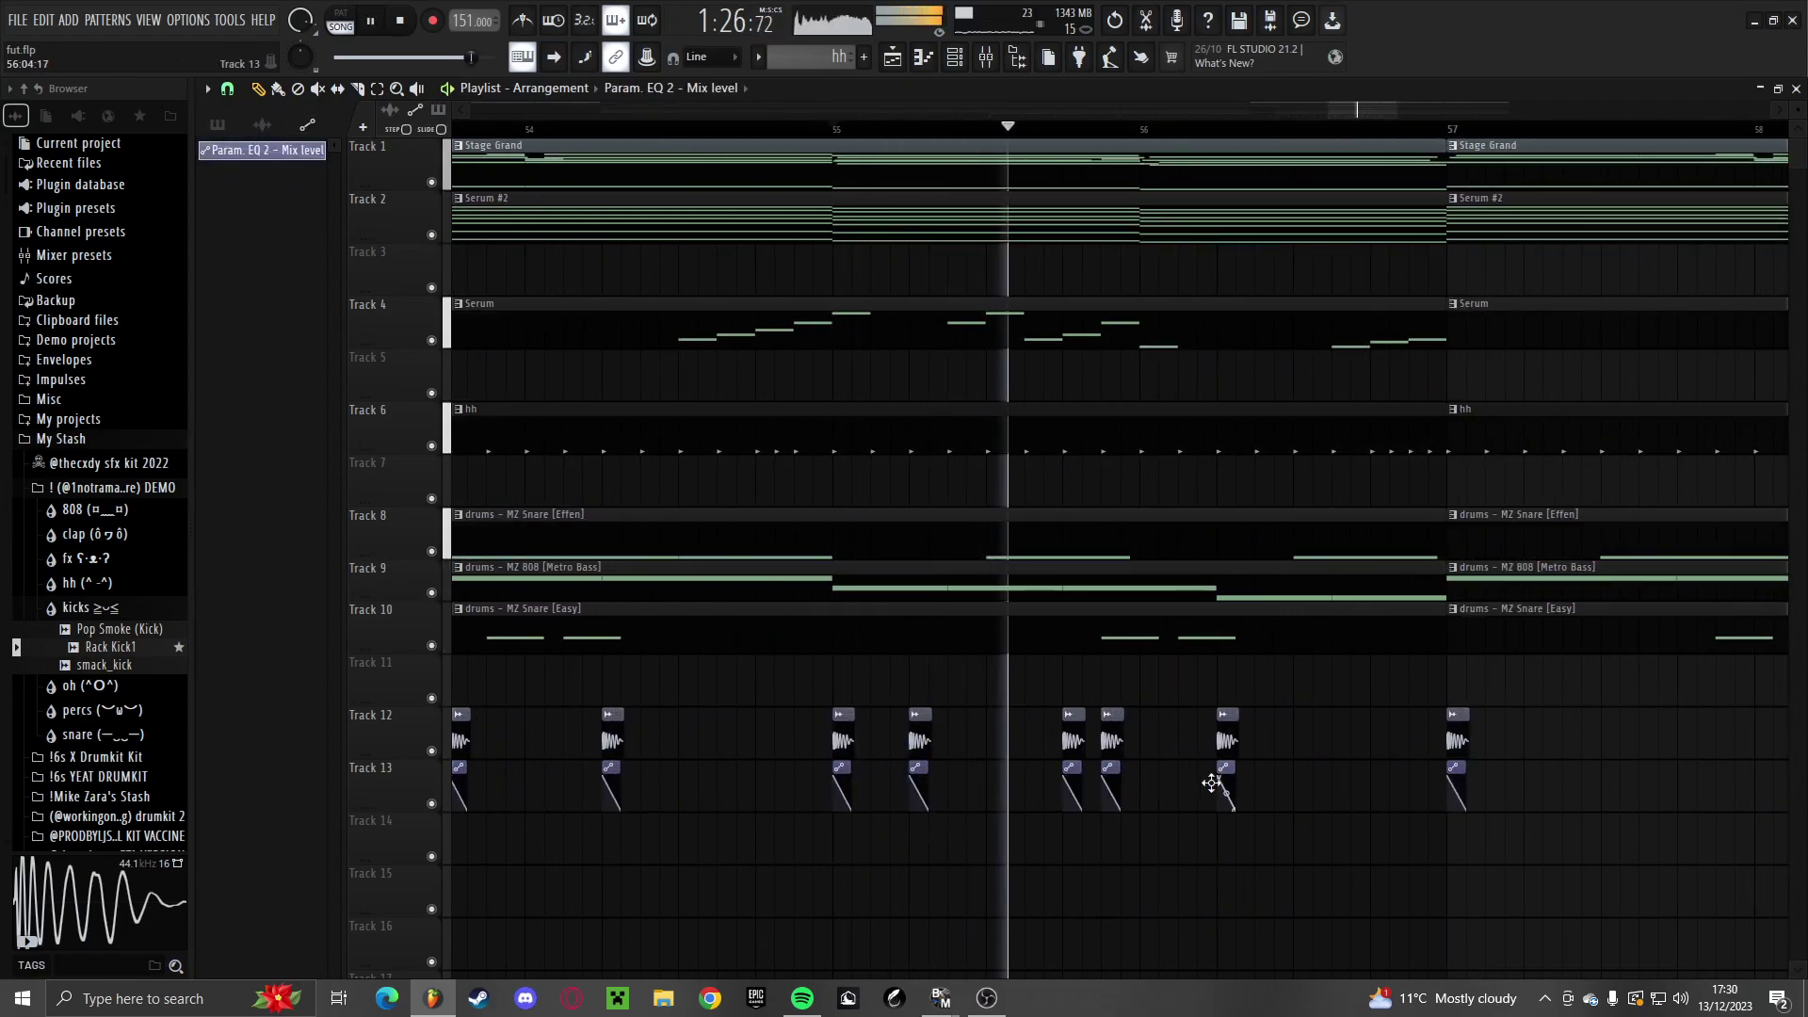
Delete the kick and Mix level automation clips on Tracks 12 and 13 from bar 57 onward
{"action": "scroll", "coordinate": [931, 813], "scroll_direction": "down", "scroll_amount": 2}
{"action": "scroll", "coordinate": [1115, 810], "scroll_direction": "down", "scroll_amount": 4}
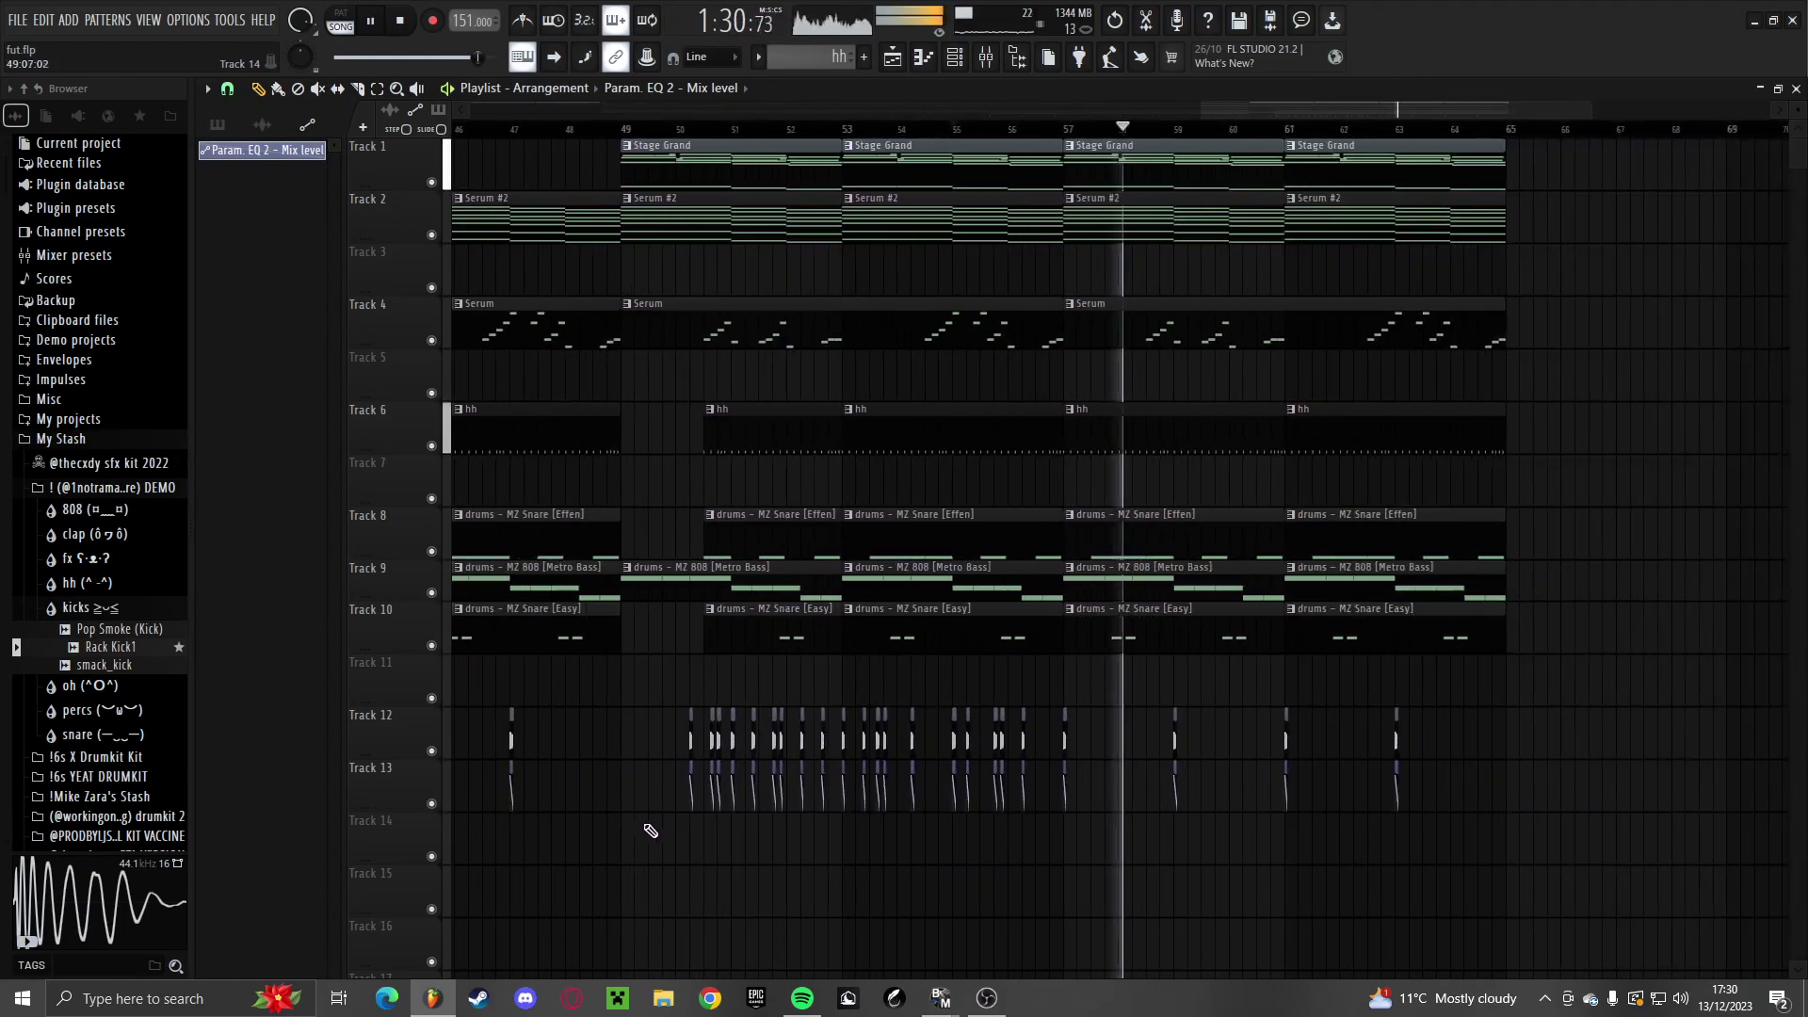
{"action": "scroll", "coordinate": [1134, 838], "scroll_direction": "up", "scroll_amount": 2}
{"action": "left_click_drag", "start_coordinate": [1684, 852], "coordinate": [1010, 761]}
{"action": "scroll", "coordinate": [1010, 765], "scroll_direction": "down", "scroll_amount": 2}
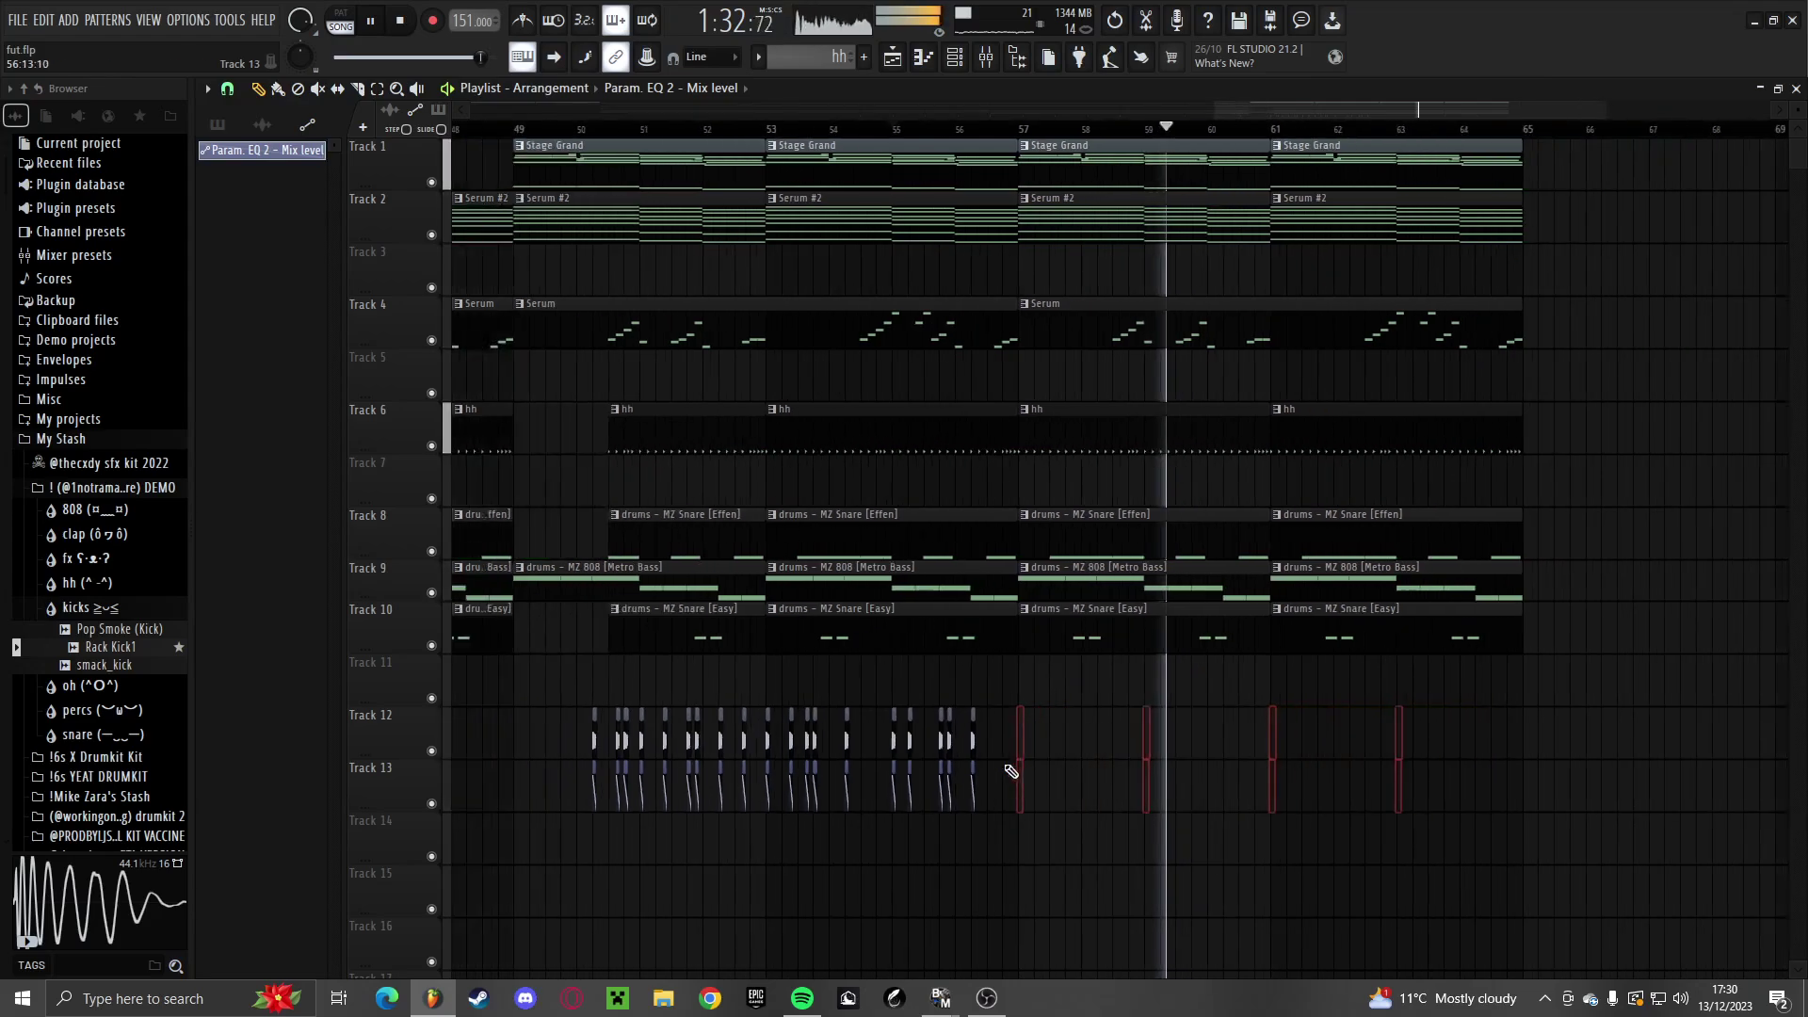
{"action": "key", "text": "Delete"}
{"action": "key", "text": "space"}
Duplicate the kick and Mix level automation clips of bars 50 to 56 on Tracks 12 and 13
{"action": "left_click_drag", "start_coordinate": [1198, 843], "coordinate": [1008, 801]}
{"action": "scroll", "coordinate": [829, 773], "scroll_direction": "up", "scroll_amount": 3}
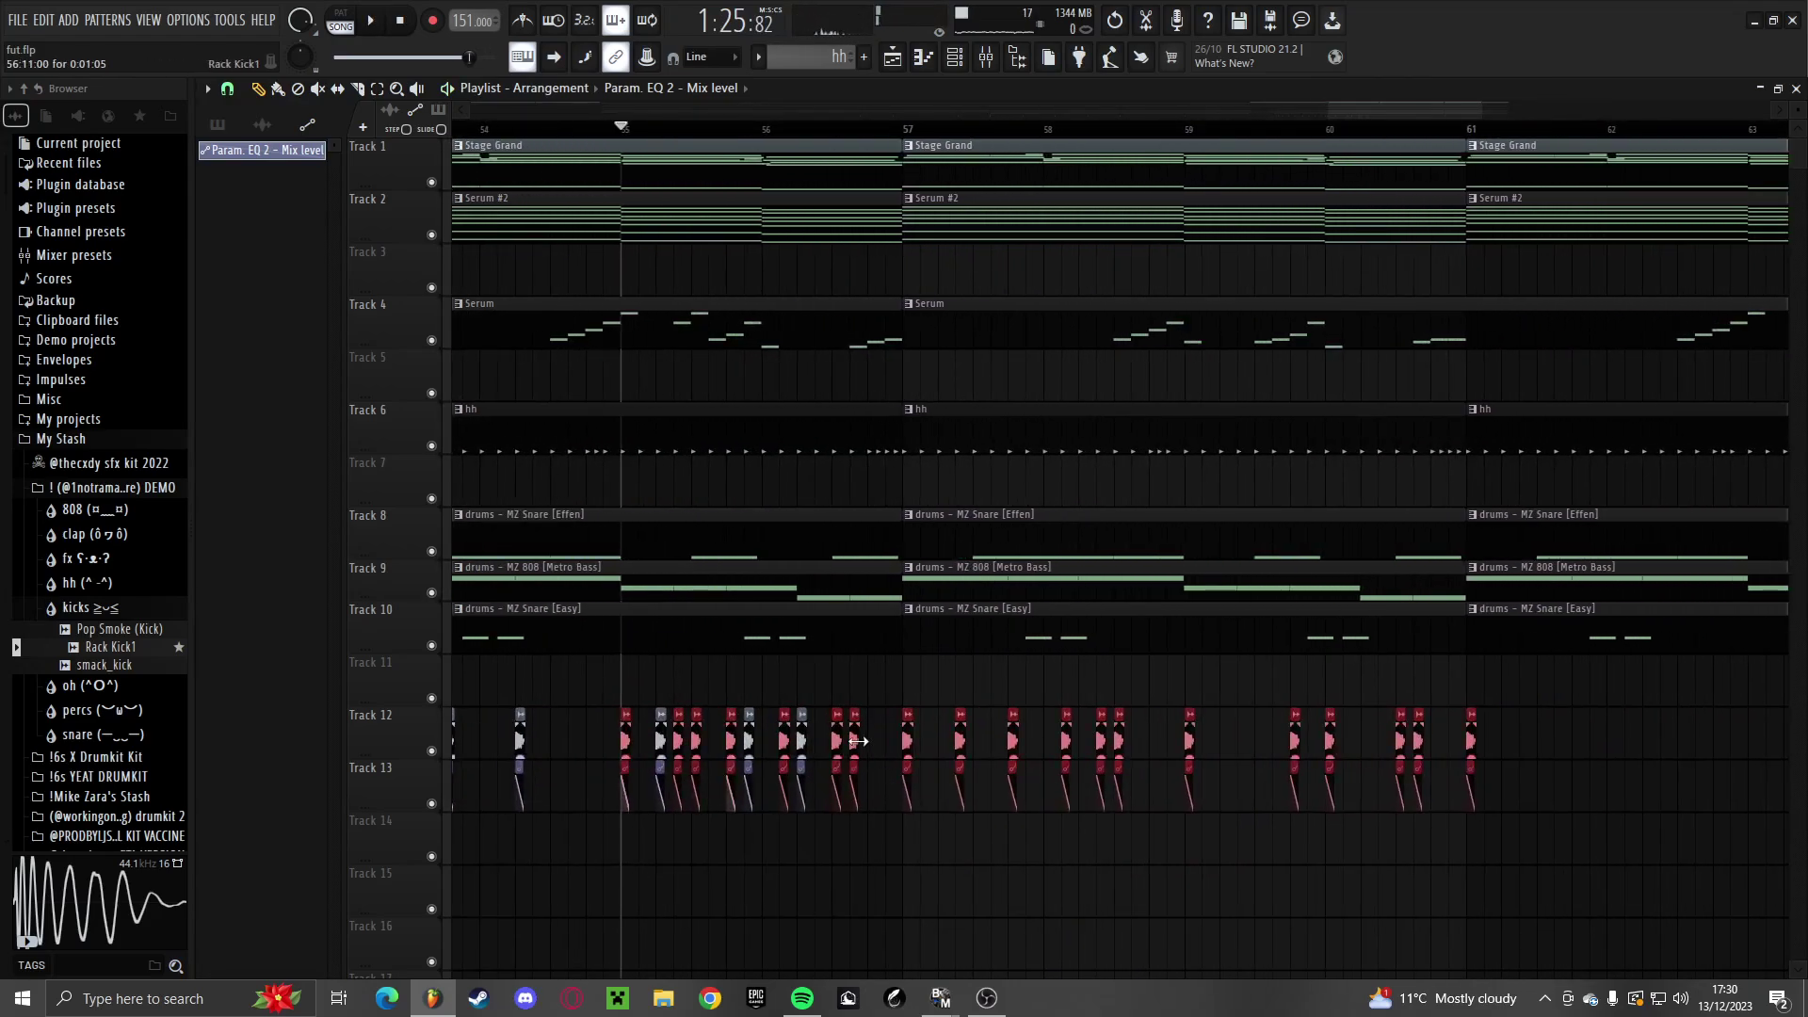
{"action": "left_click_drag", "start_coordinate": [1182, 746], "coordinate": [1244, 749]}
{"action": "scroll", "coordinate": [1055, 768], "scroll_direction": "down", "scroll_amount": 4}
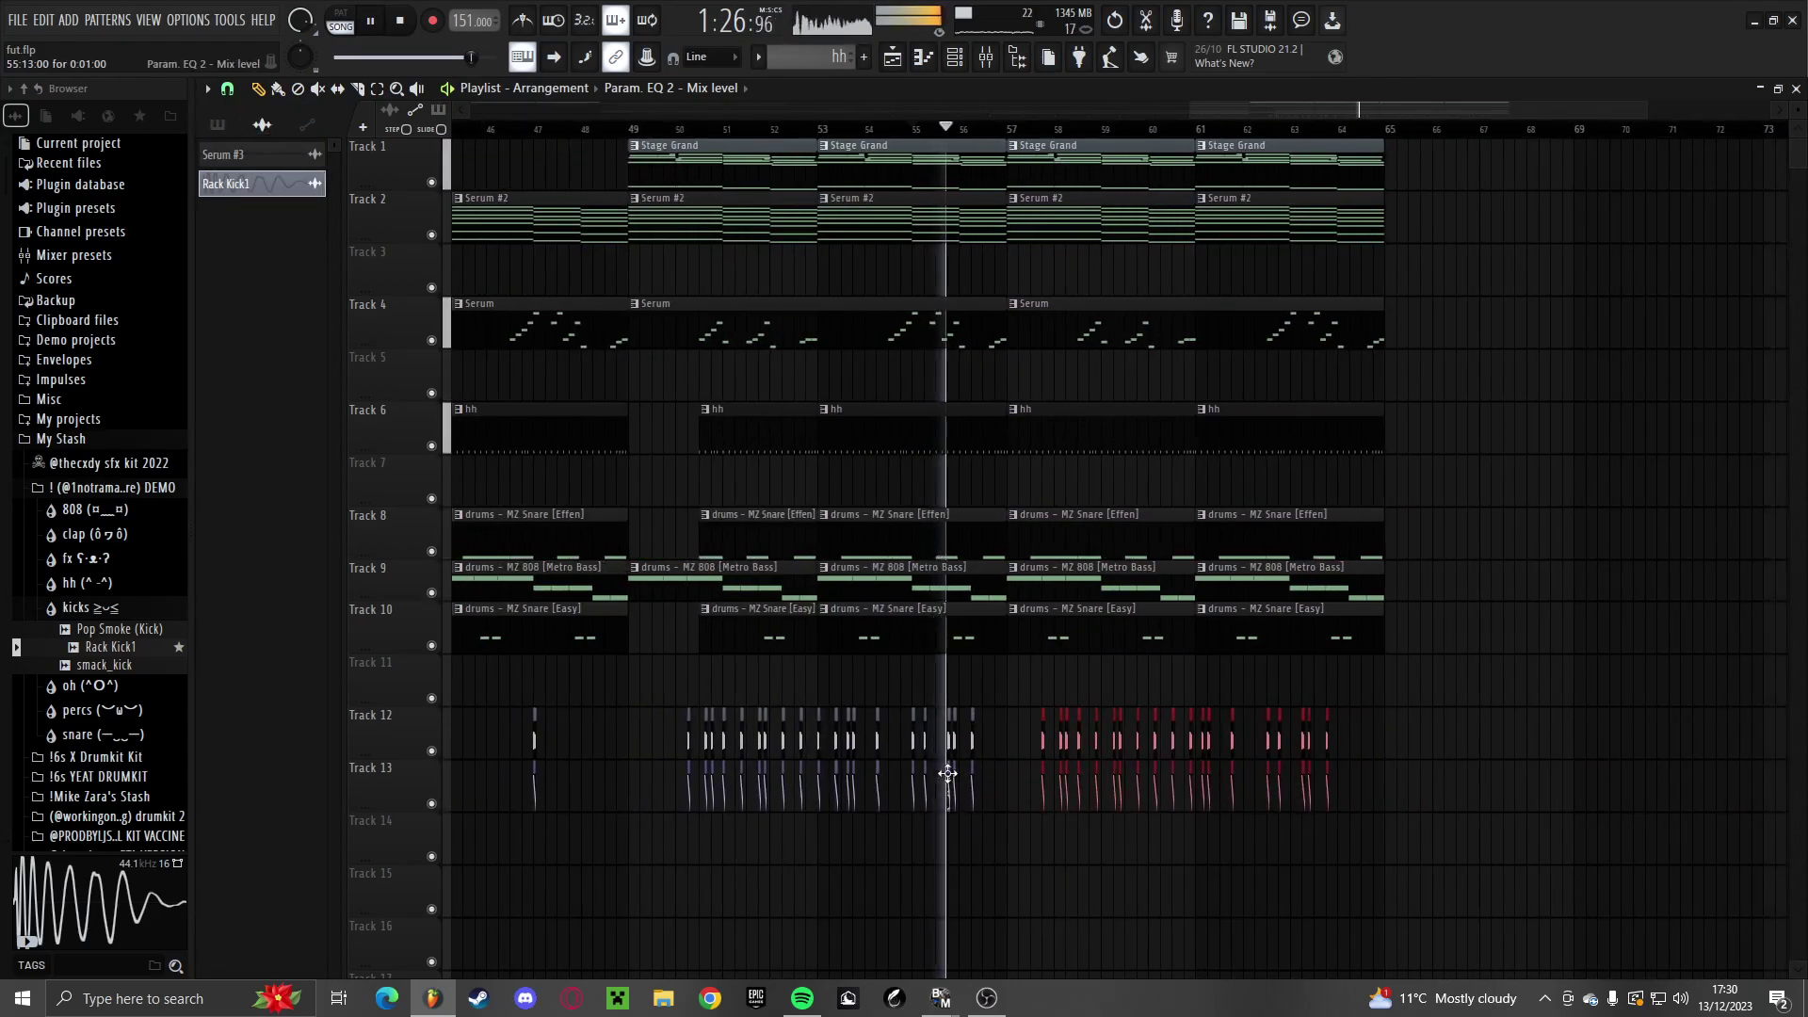
Shift the duplicated kick and automation clips so the first starts on the second beat of bar 58, then deselect them
{"action": "scroll", "coordinate": [1065, 775], "scroll_direction": "up", "scroll_amount": 6}
{"action": "left_click_drag", "start_coordinate": [963, 747], "coordinate": [1076, 749]}
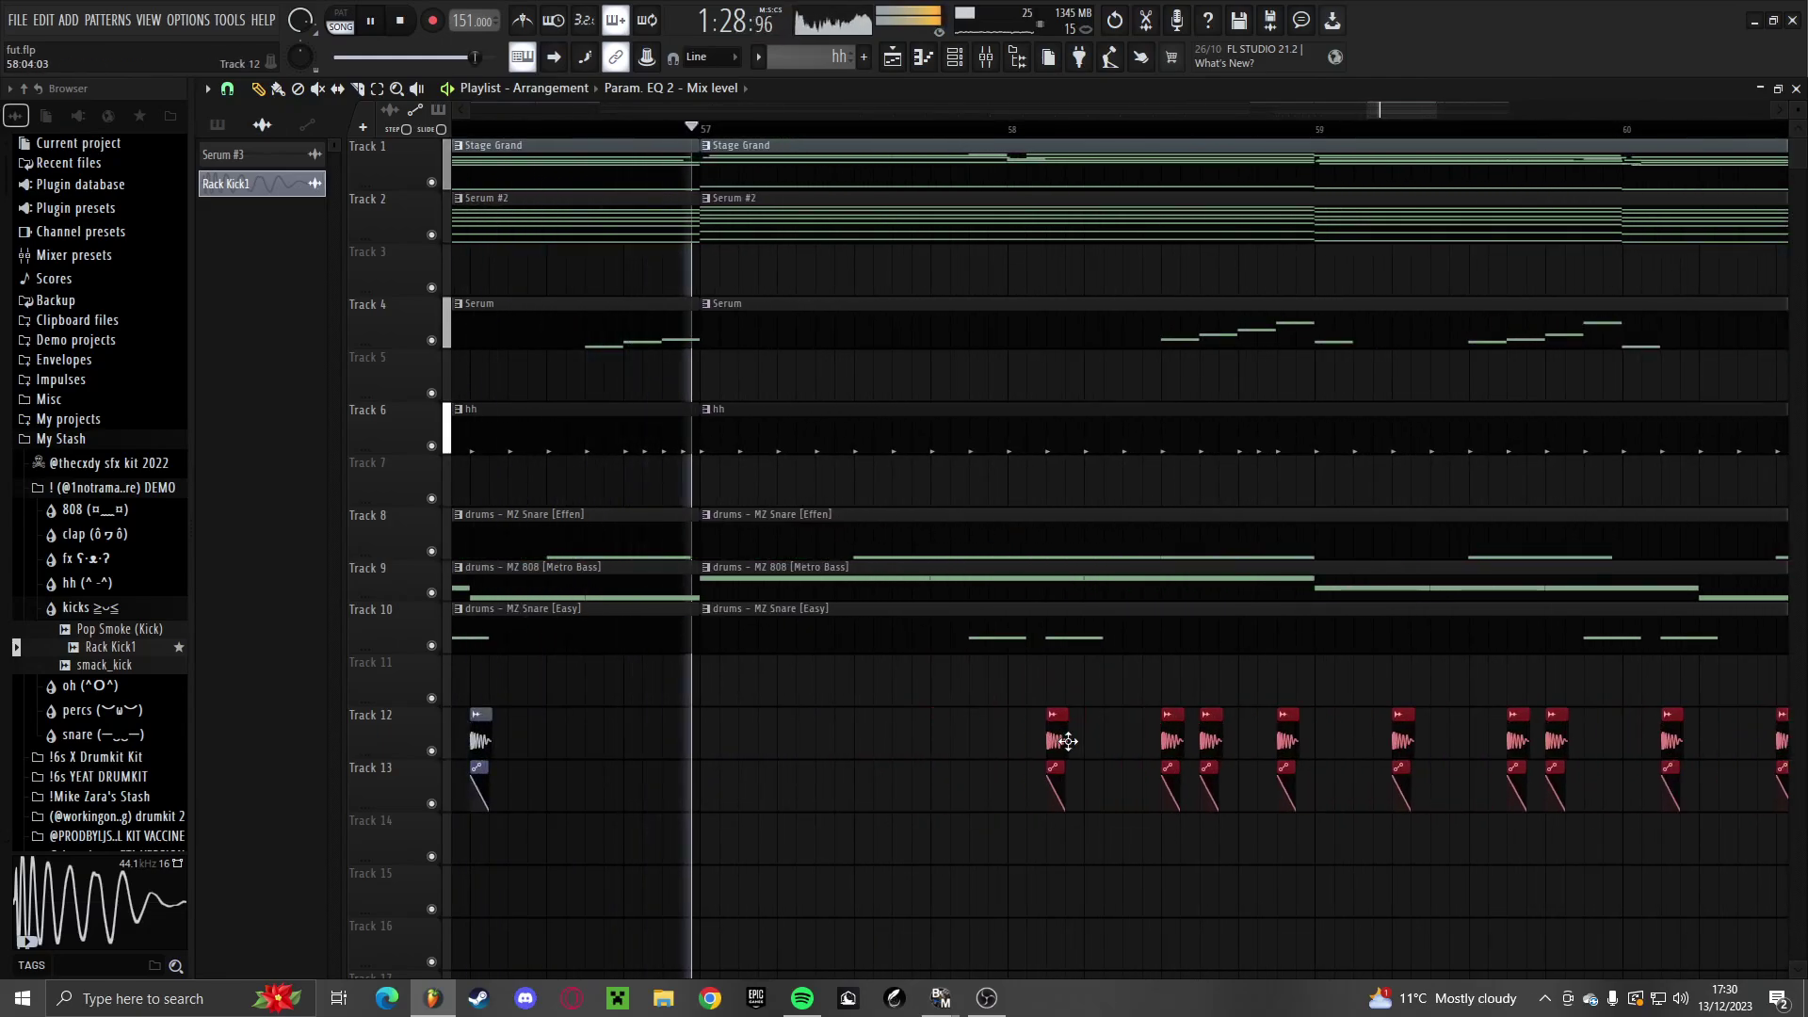
{"action": "scroll", "coordinate": [1102, 758], "scroll_direction": "down", "scroll_amount": 3}
{"action": "scroll", "coordinate": [1126, 768], "scroll_direction": "up", "scroll_amount": 4}
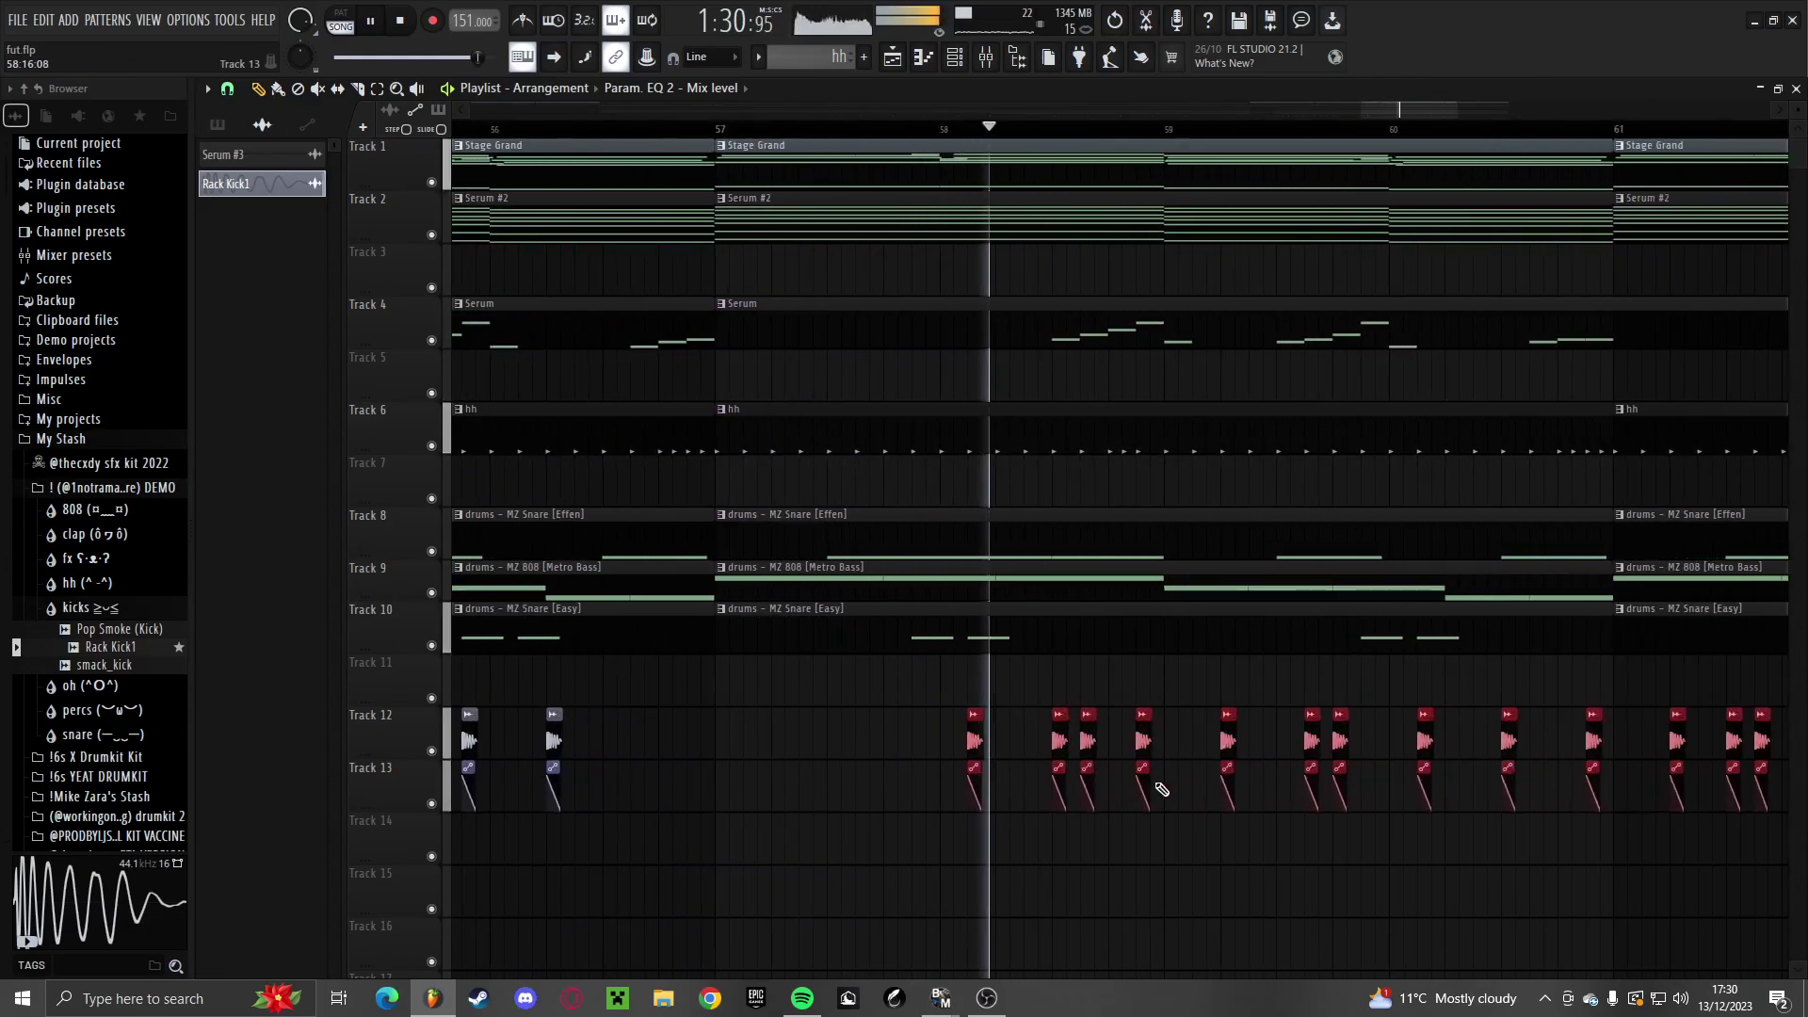
{"action": "left_click_drag", "start_coordinate": [1119, 786], "coordinate": [1148, 781]}
{"action": "scroll", "coordinate": [1154, 777], "scroll_direction": "down", "scroll_amount": 3}
{"action": "scroll", "coordinate": [1158, 765], "scroll_direction": "down", "scroll_amount": 2}
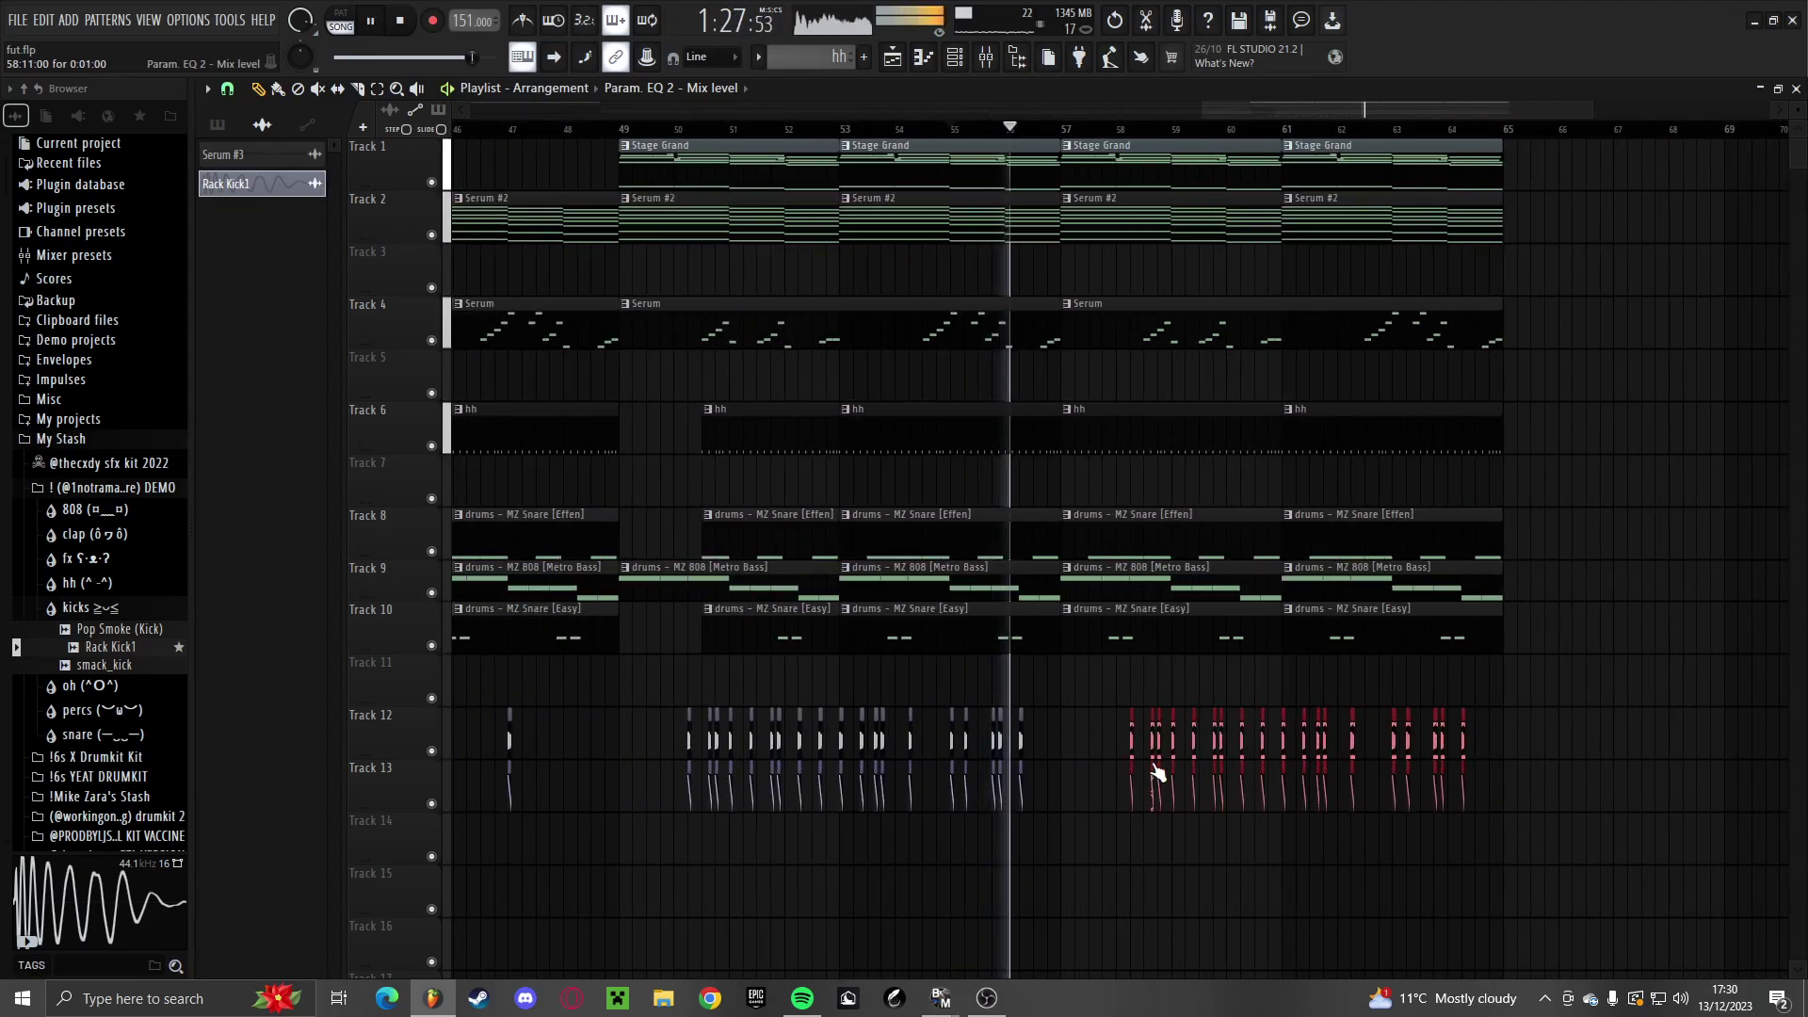
{"action": "scroll", "coordinate": [1111, 768], "scroll_direction": "up", "scroll_amount": 4}
{"action": "left_click", "coordinate": [1168, 833], "text": "ctrl"}
{"action": "key", "text": "space"}
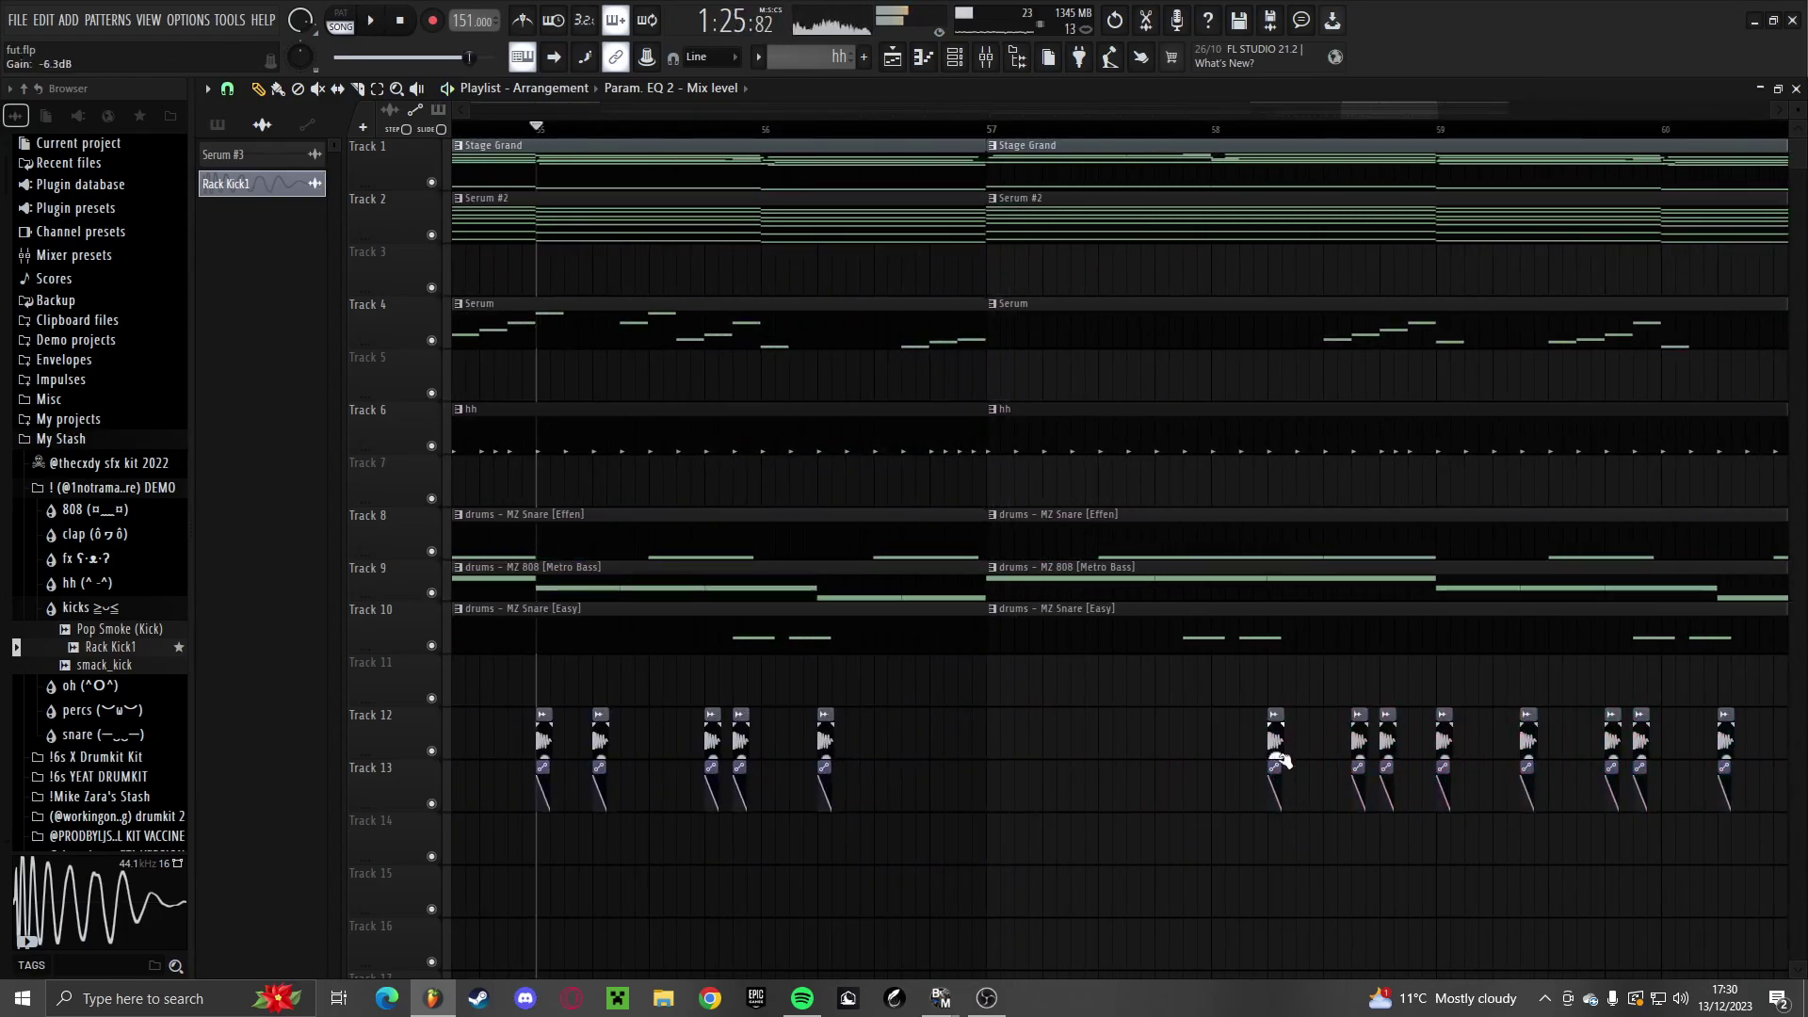
Place a Rack Kick1 clip at the start of bar 57 on Track 12 and play from there
{"action": "scroll", "coordinate": [1274, 755], "scroll_direction": "up", "scroll_amount": 3}
{"action": "left_click", "coordinate": [1265, 741]}
{"action": "scroll", "coordinate": [1265, 743], "scroll_direction": "down", "scroll_amount": 3}
{"action": "scroll", "coordinate": [1048, 749], "scroll_direction": "up", "scroll_amount": 2}
{"action": "left_click", "coordinate": [1053, 748]}
{"action": "scroll", "coordinate": [1025, 744], "scroll_direction": "down", "scroll_amount": 3}
{"action": "scroll", "coordinate": [1027, 739], "scroll_direction": "up", "scroll_amount": 3}
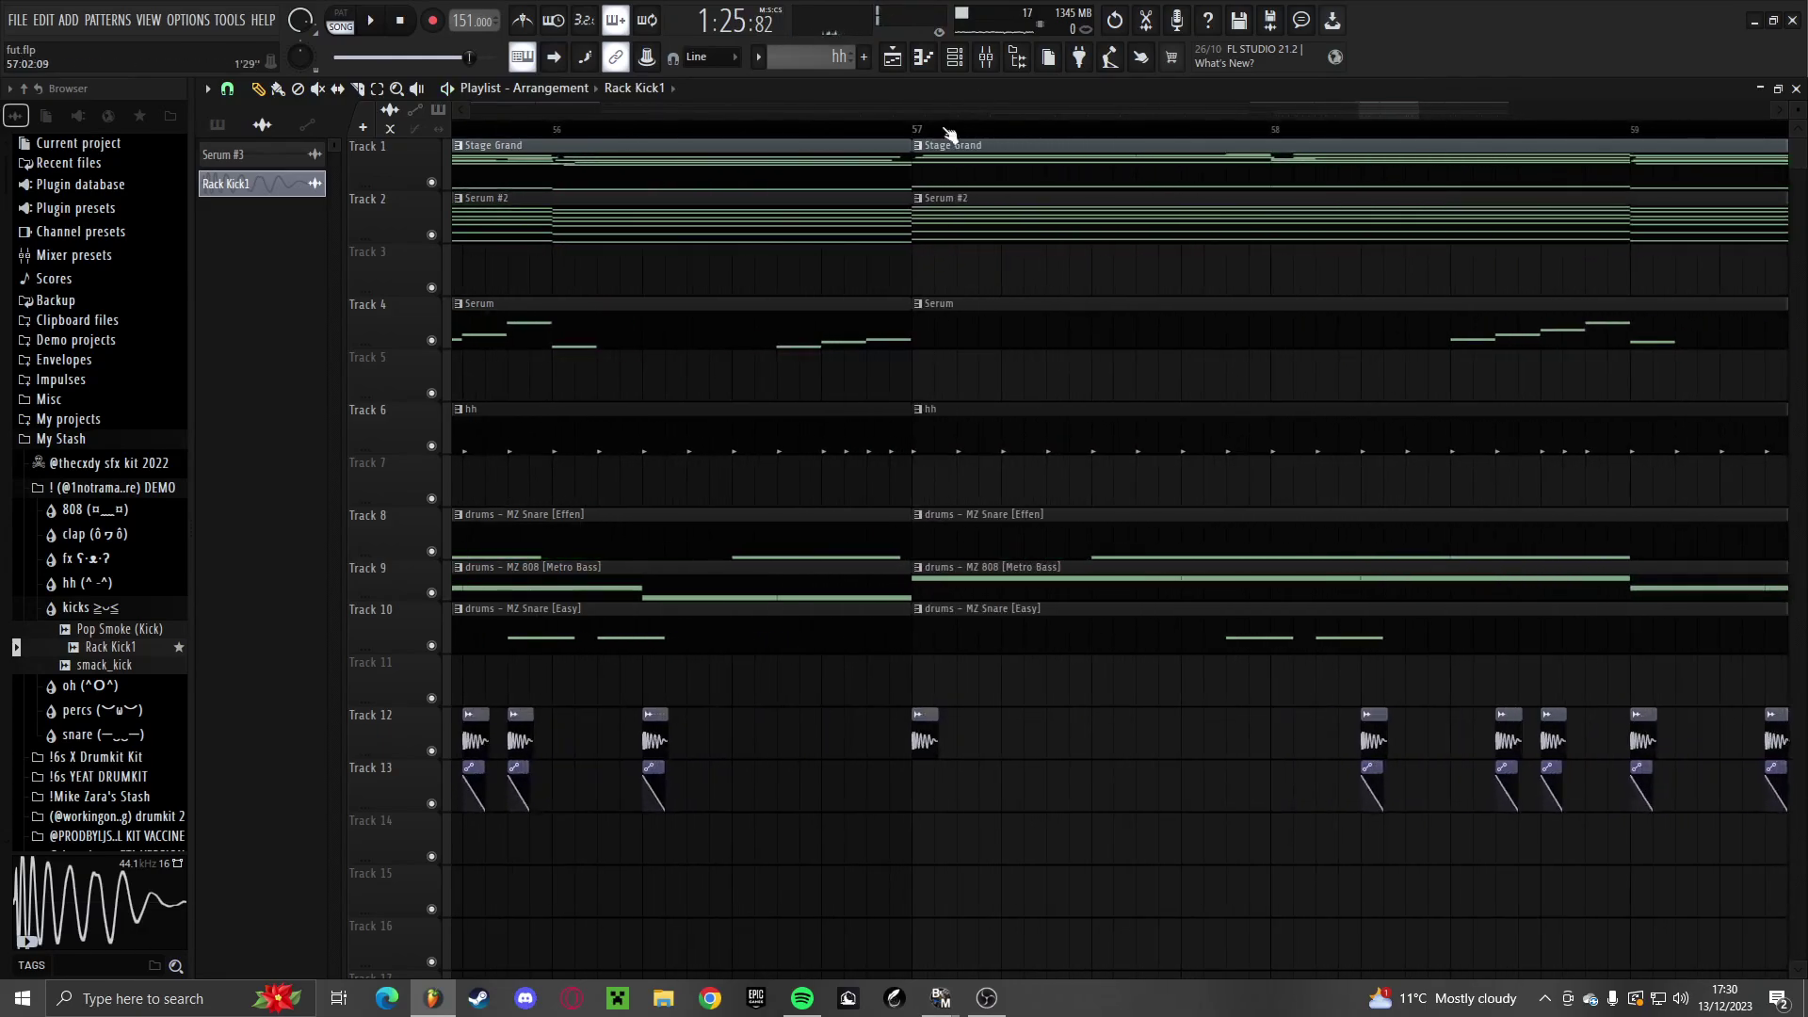
{"action": "key", "text": "space"}
Add two more Rack Kick1 clips in bar 57 and place Mix level automation clips beneath that bar's kicks
{"action": "left_click", "coordinate": [1057, 738]}
{"action": "scroll", "coordinate": [1034, 784], "scroll_direction": "down", "scroll_amount": 3}
{"action": "scroll", "coordinate": [1033, 787], "scroll_direction": "up", "scroll_amount": 3}
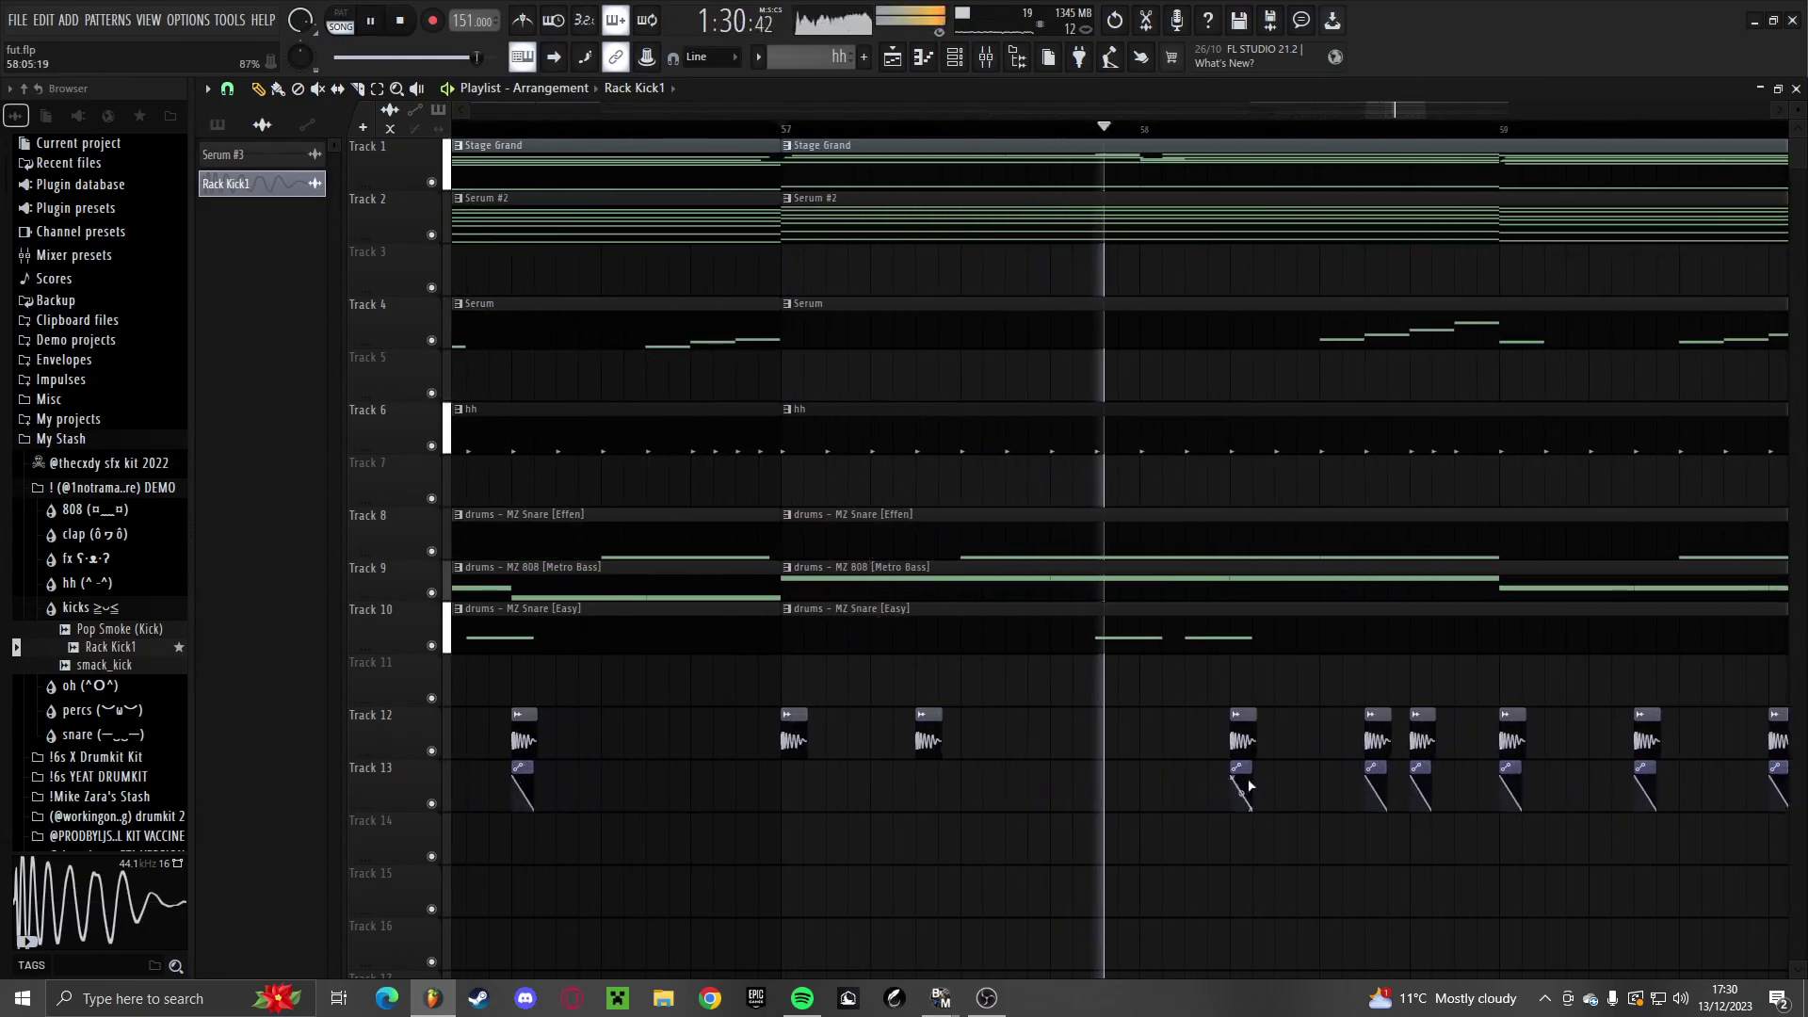
{"action": "scroll", "coordinate": [1247, 783], "scroll_direction": "up", "scroll_amount": 2}
{"action": "left_click", "coordinate": [893, 752]}
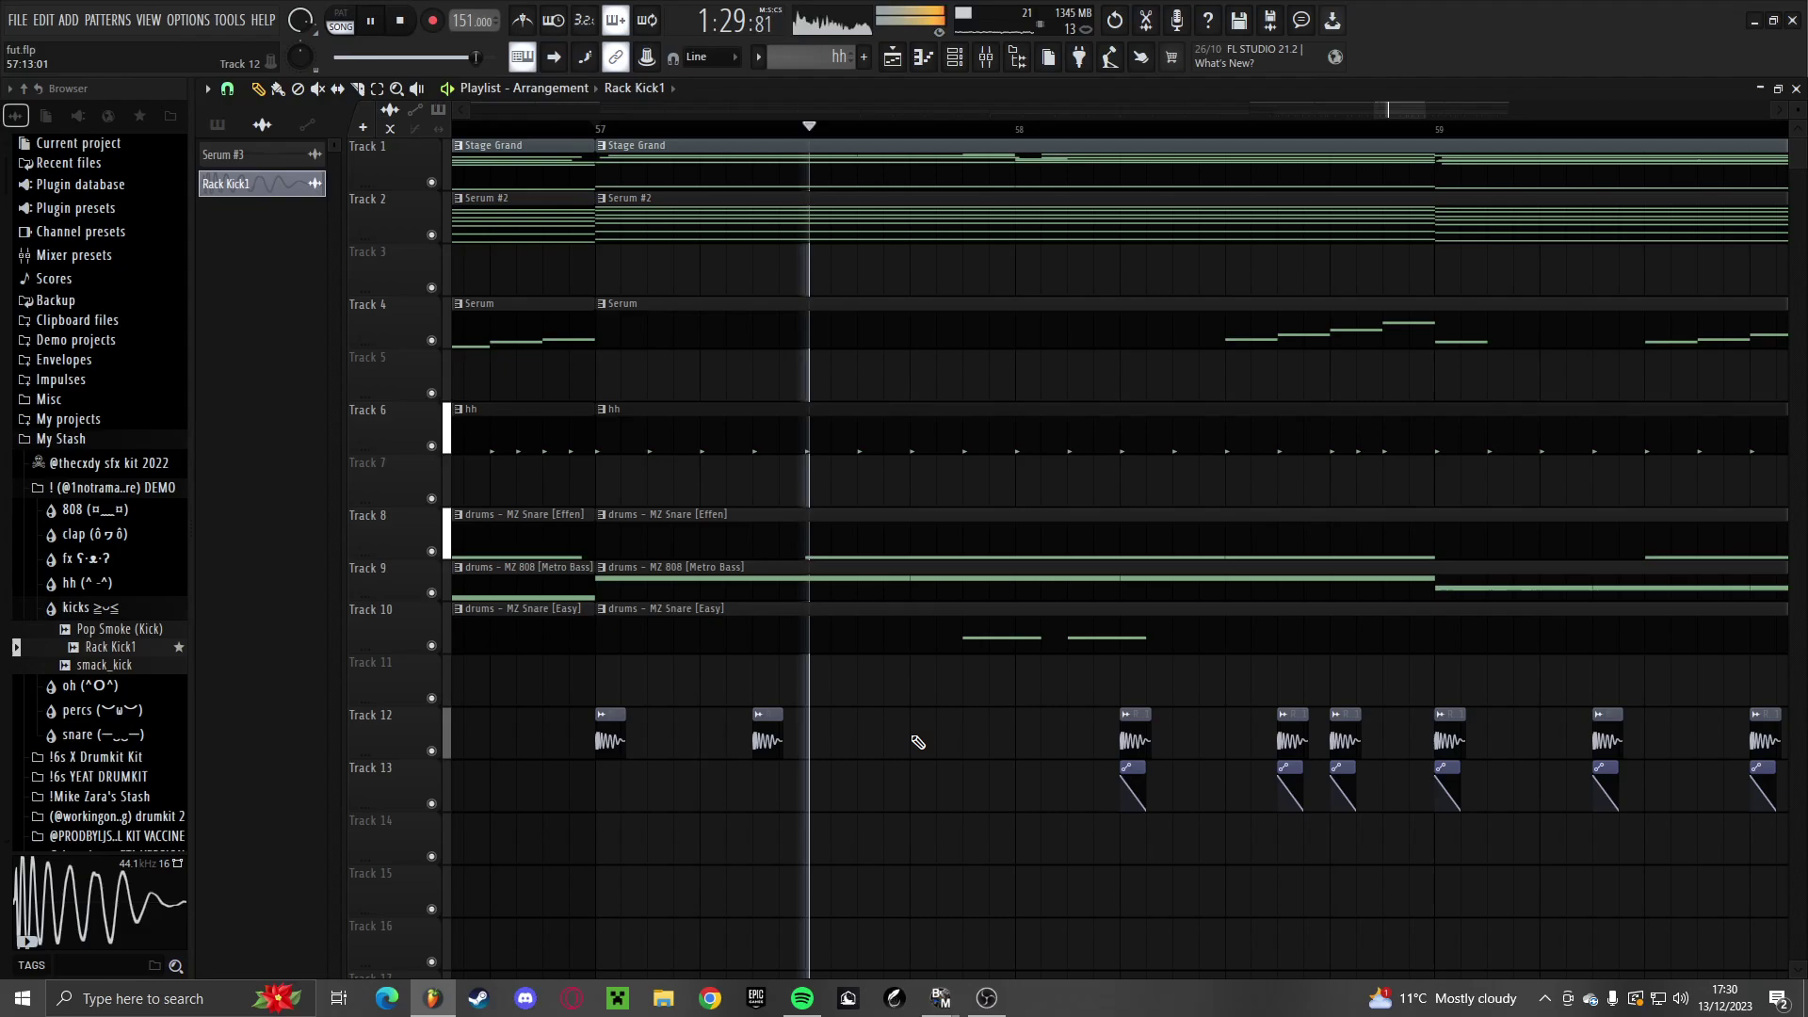
{"action": "scroll", "coordinate": [1083, 763], "scroll_direction": "up", "scroll_amount": 2}
{"action": "left_click", "coordinate": [1144, 768]}
{"action": "scroll", "coordinate": [1096, 773], "scroll_direction": "down", "scroll_amount": 3}
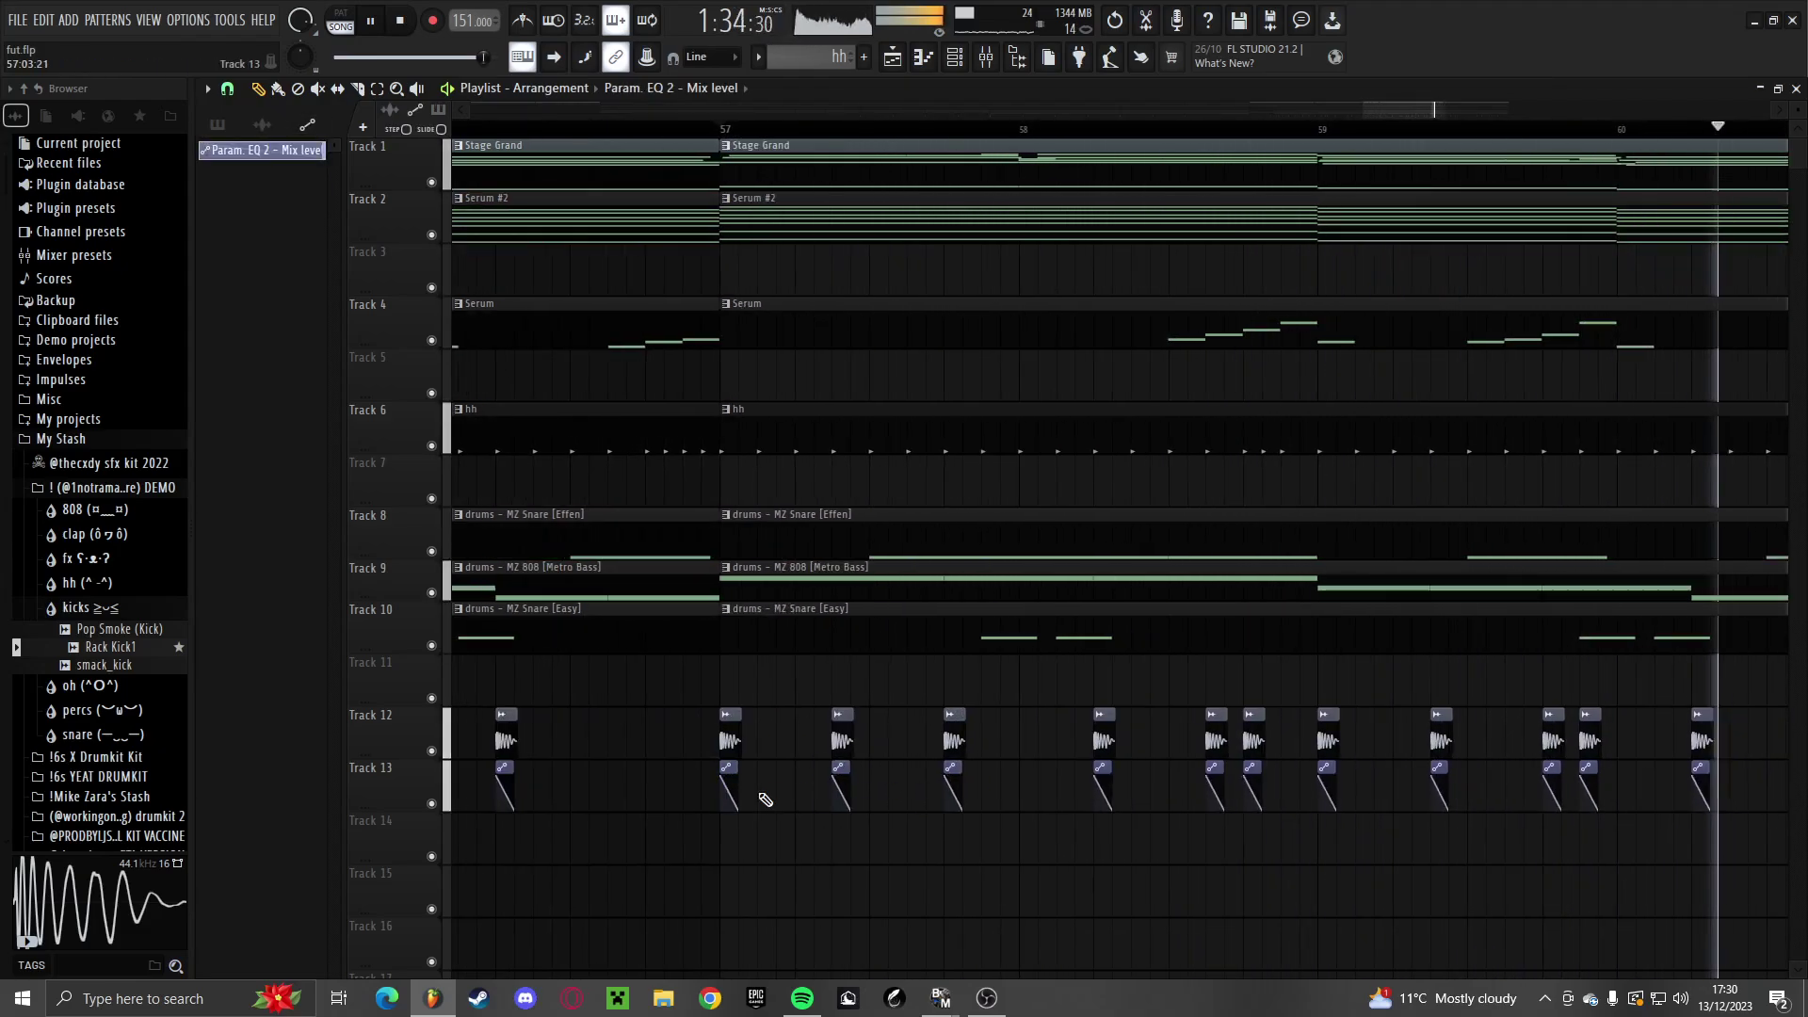
Replace Track 10's MZ Snare [Easy] clip at bar 61 with a copy of bar 57's, shortening both to about two and a half bars
{"action": "scroll", "coordinate": [759, 791], "scroll_direction": "down", "scroll_amount": 4}
{"action": "left_click_drag", "start_coordinate": [1237, 851], "coordinate": [1353, 492]}
{"action": "right_click", "coordinate": [1100, 640]}
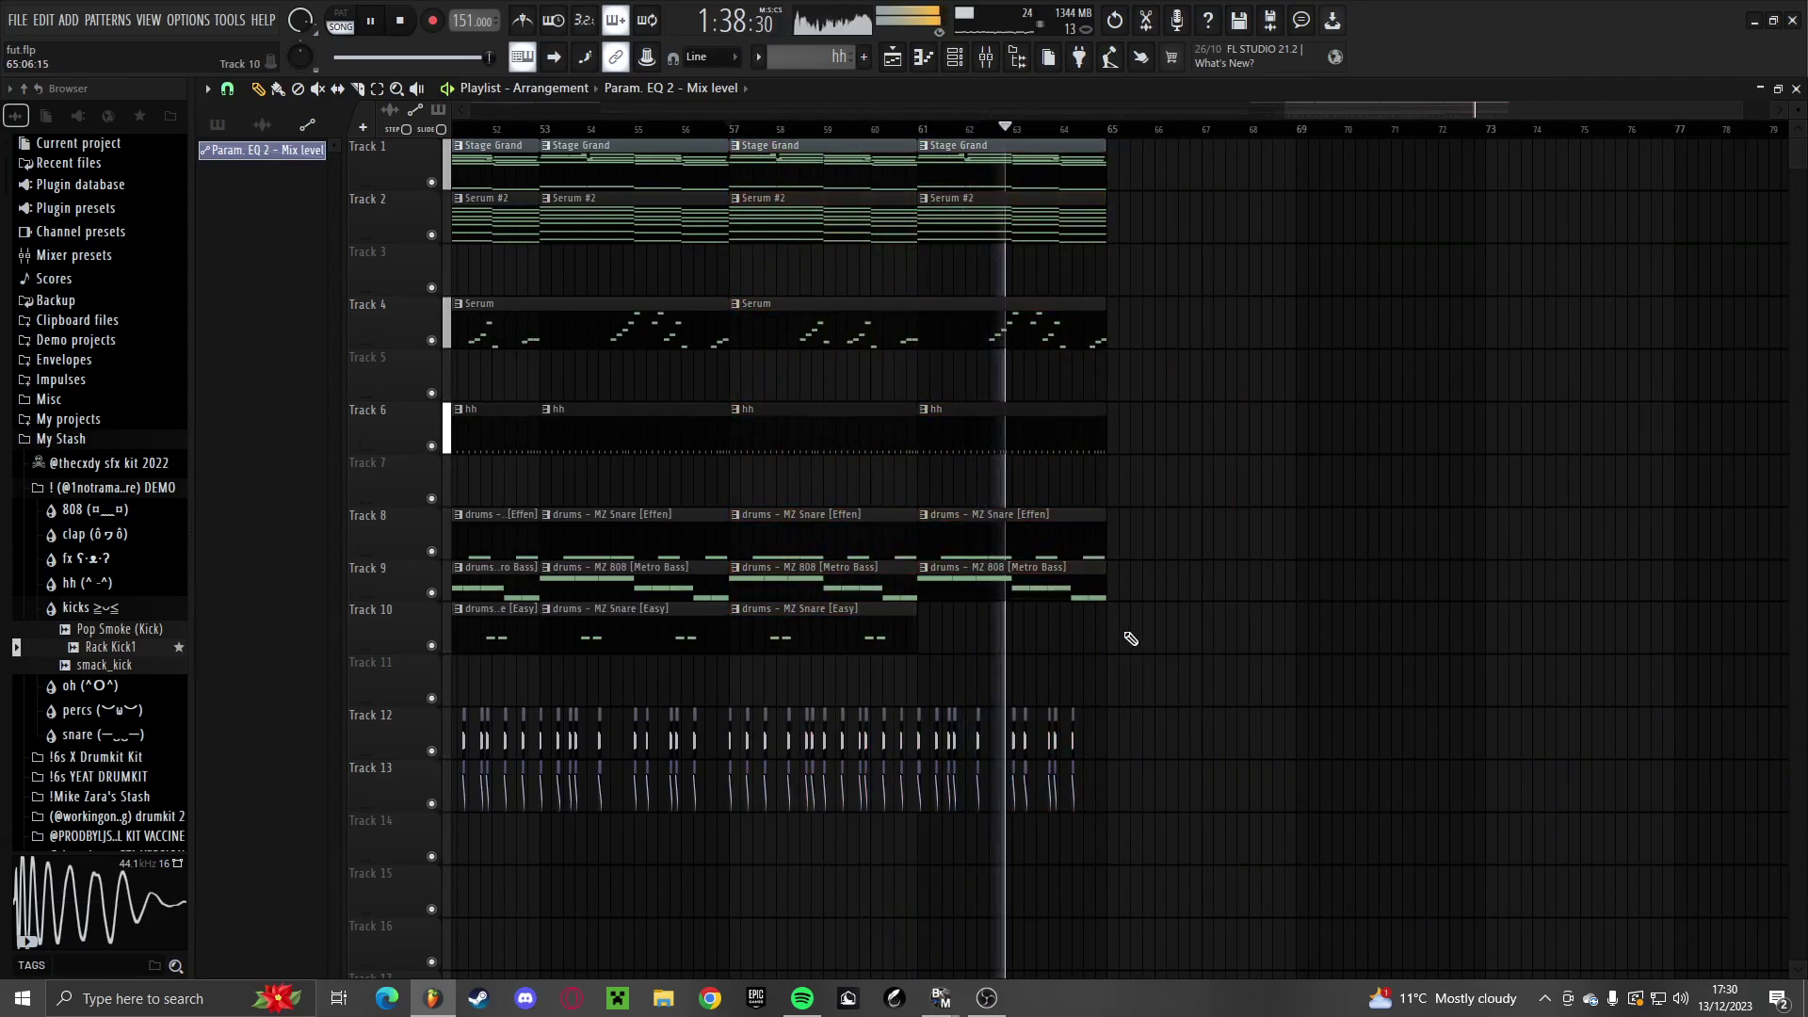
{"action": "left_click", "coordinate": [819, 625]}
{"action": "key", "text": "ctrl+b"}
{"action": "left_click_drag", "start_coordinate": [907, 643], "coordinate": [883, 642]}
{"action": "left_click_drag", "start_coordinate": [1103, 633], "coordinate": [1044, 641]}
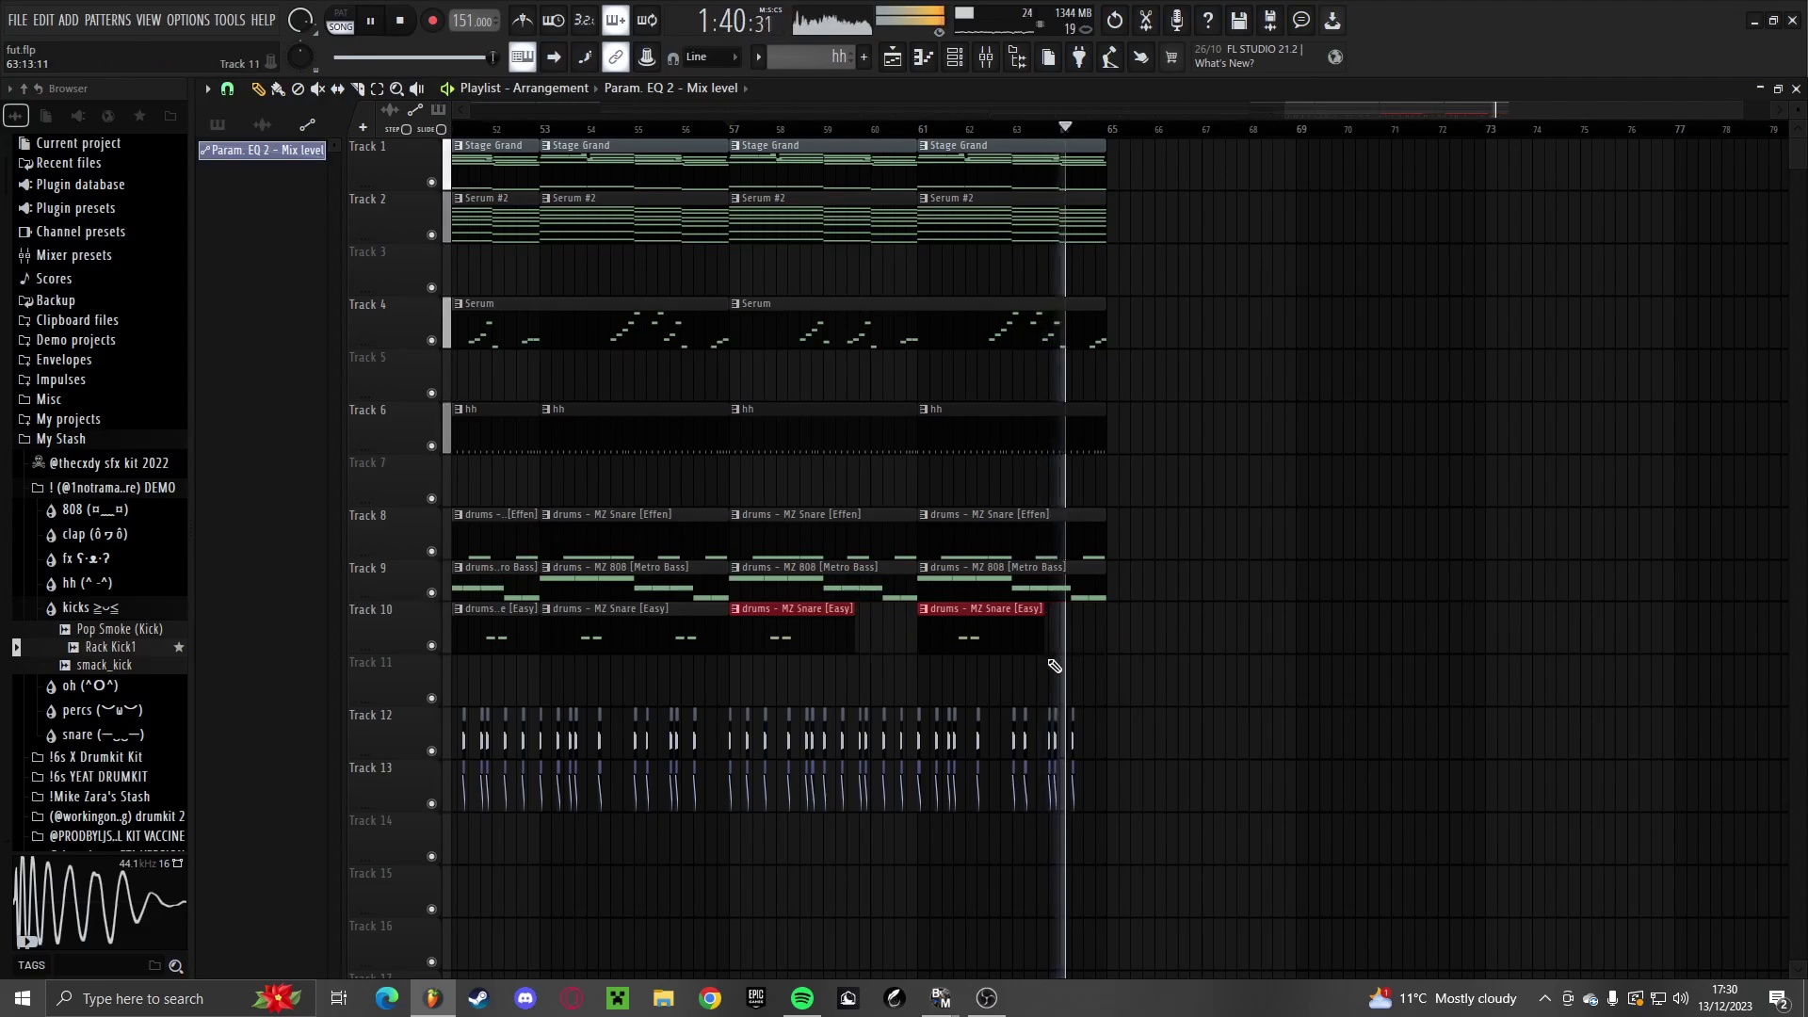
Duplicate all clips from bars 57 to 64 so the arrangement continues from bar 65 to bar 73
{"action": "left_click_drag", "start_coordinate": [1283, 863], "coordinate": [734, 86]}
{"action": "scroll", "coordinate": [584, 331], "scroll_direction": "down", "scroll_amount": 5}
{"action": "key", "text": "ctrl+b"}
Play from the start and transpose the Stage Grand, Serum, Serum #2 and MZ 808 [Metro Bass] patterns together by semitones
{"action": "left_click", "coordinate": [222, 125]}
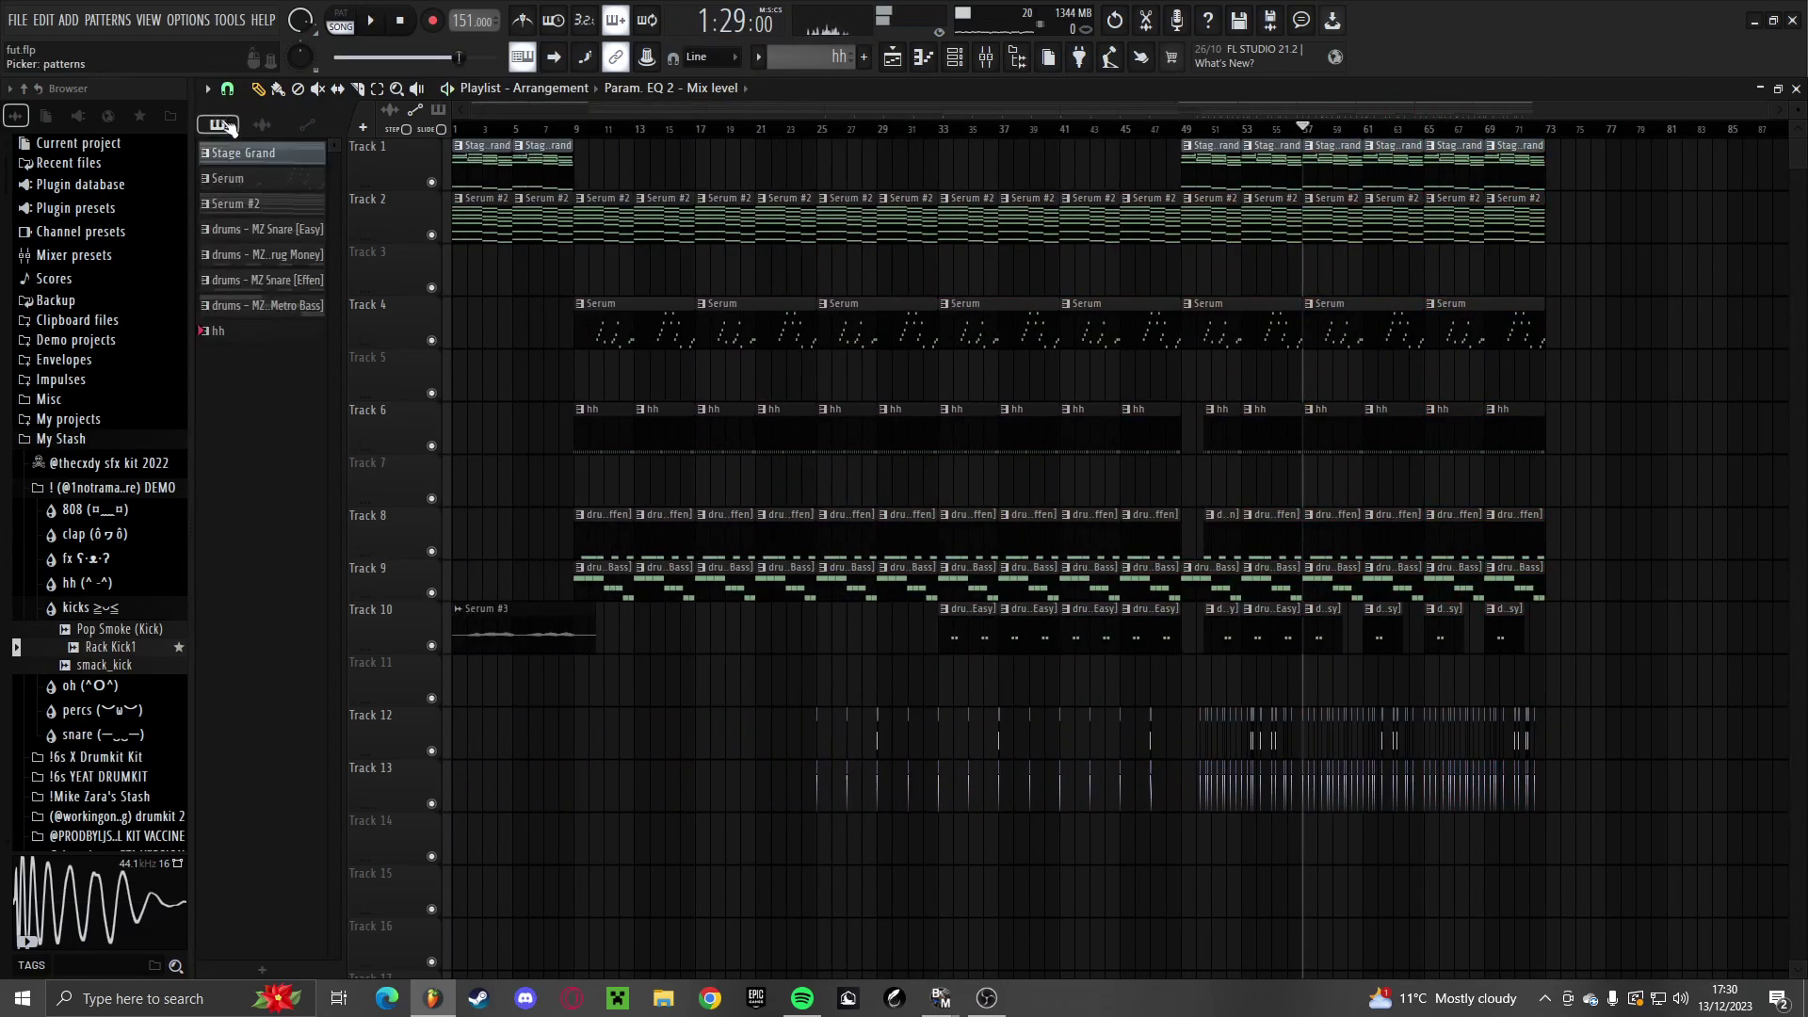
{"action": "left_click", "coordinate": [456, 130]}
{"action": "key", "text": "space"}
{"action": "left_click", "coordinate": [258, 154], "text": "ctrl"}
{"action": "left_click", "coordinate": [258, 176], "text": "ctrl"}
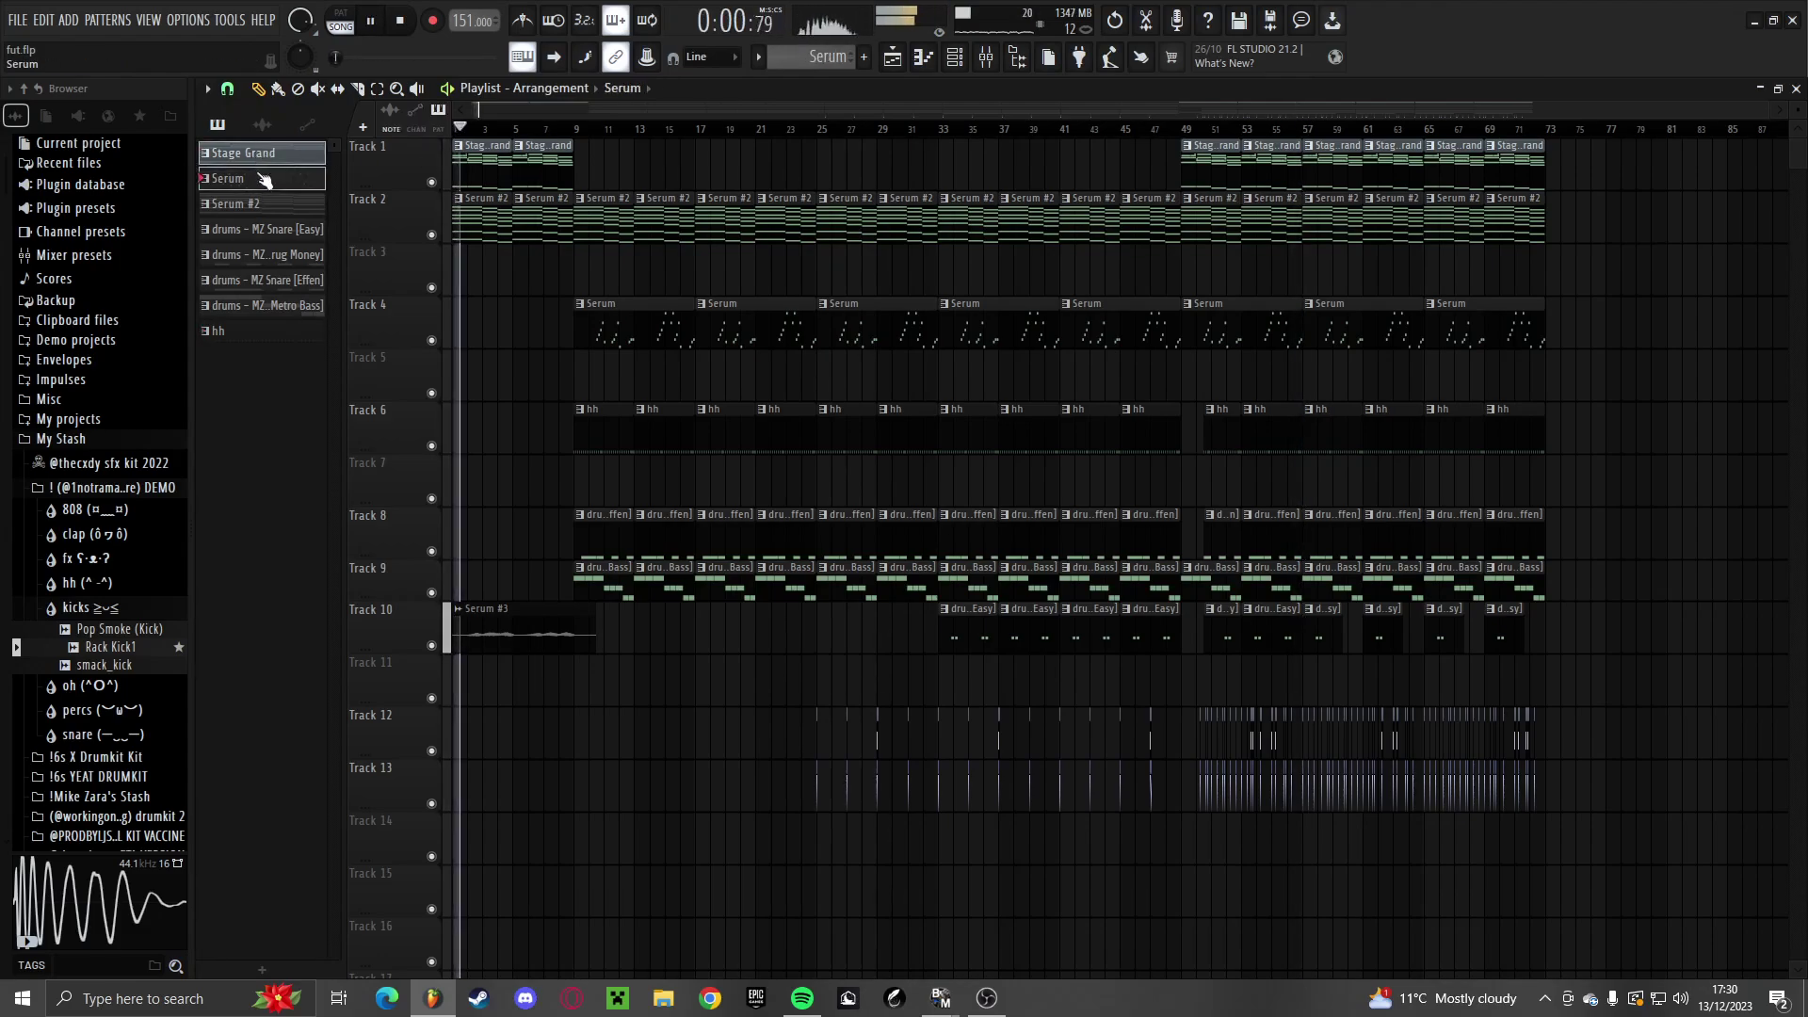
{"action": "left_click", "coordinate": [256, 203], "text": "ctrl"}
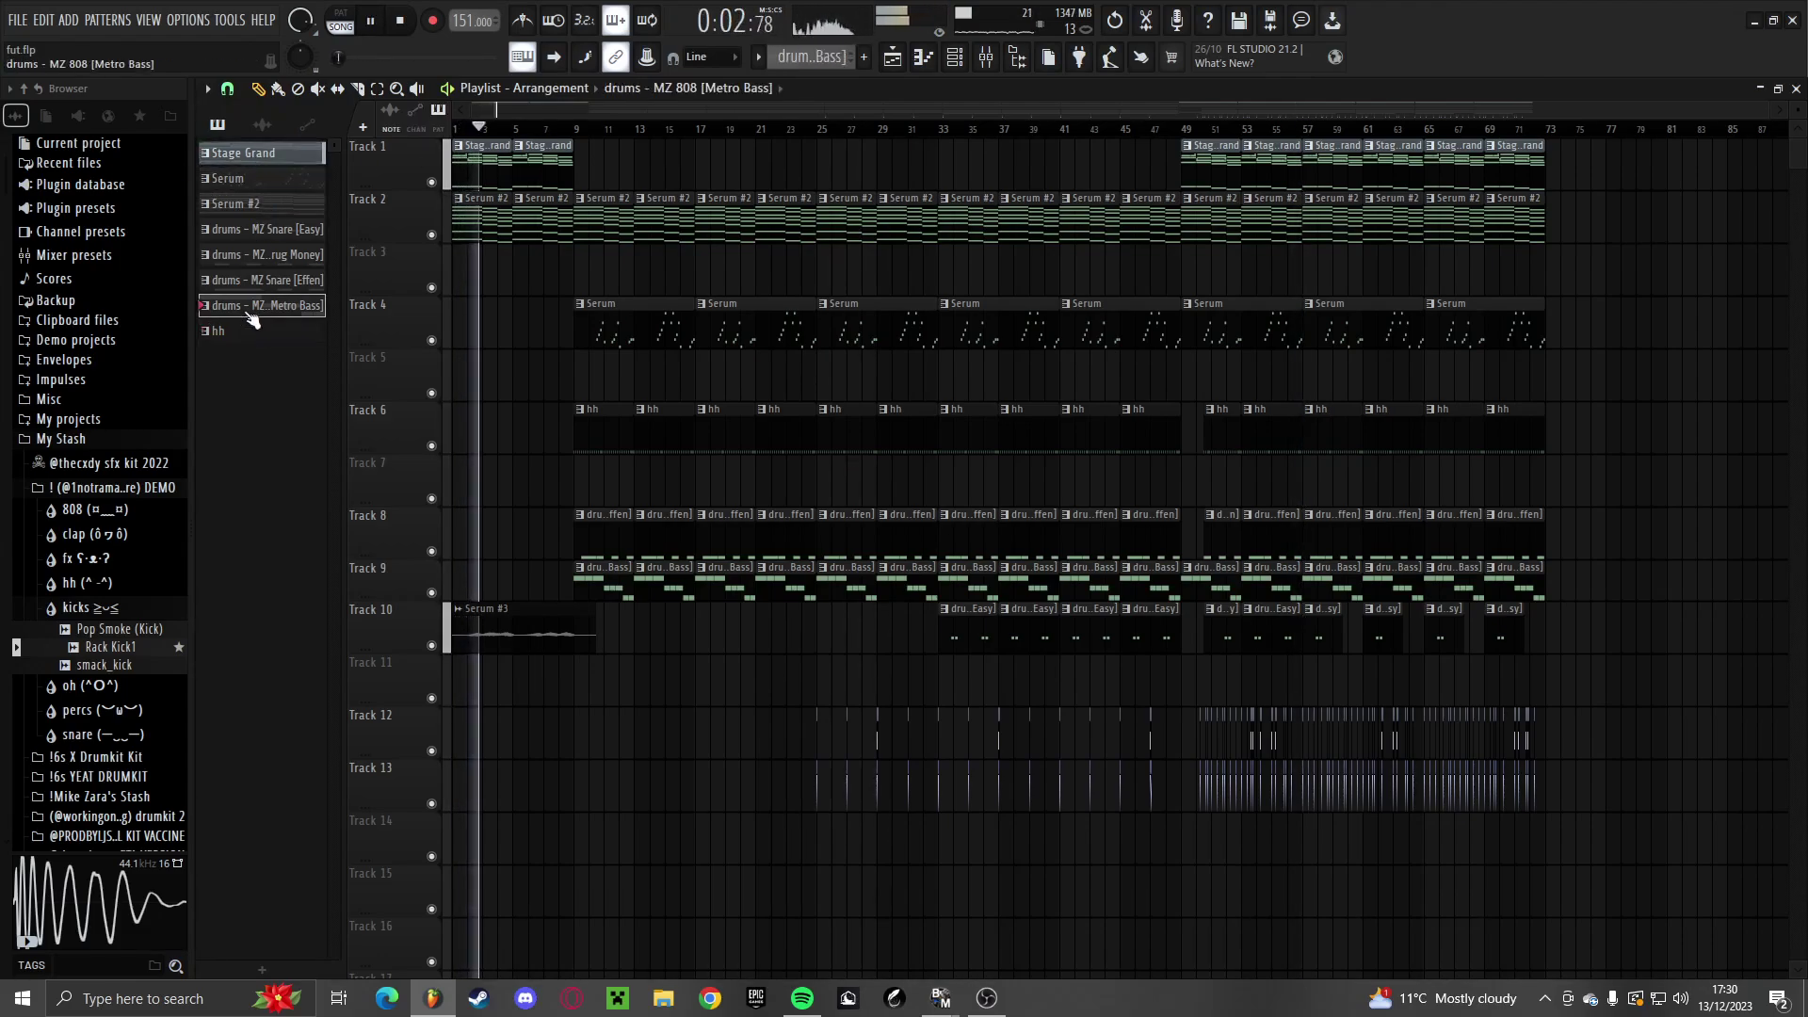
{"action": "right_click", "coordinate": [265, 154]}
{"action": "left_click", "coordinate": [317, 336]}
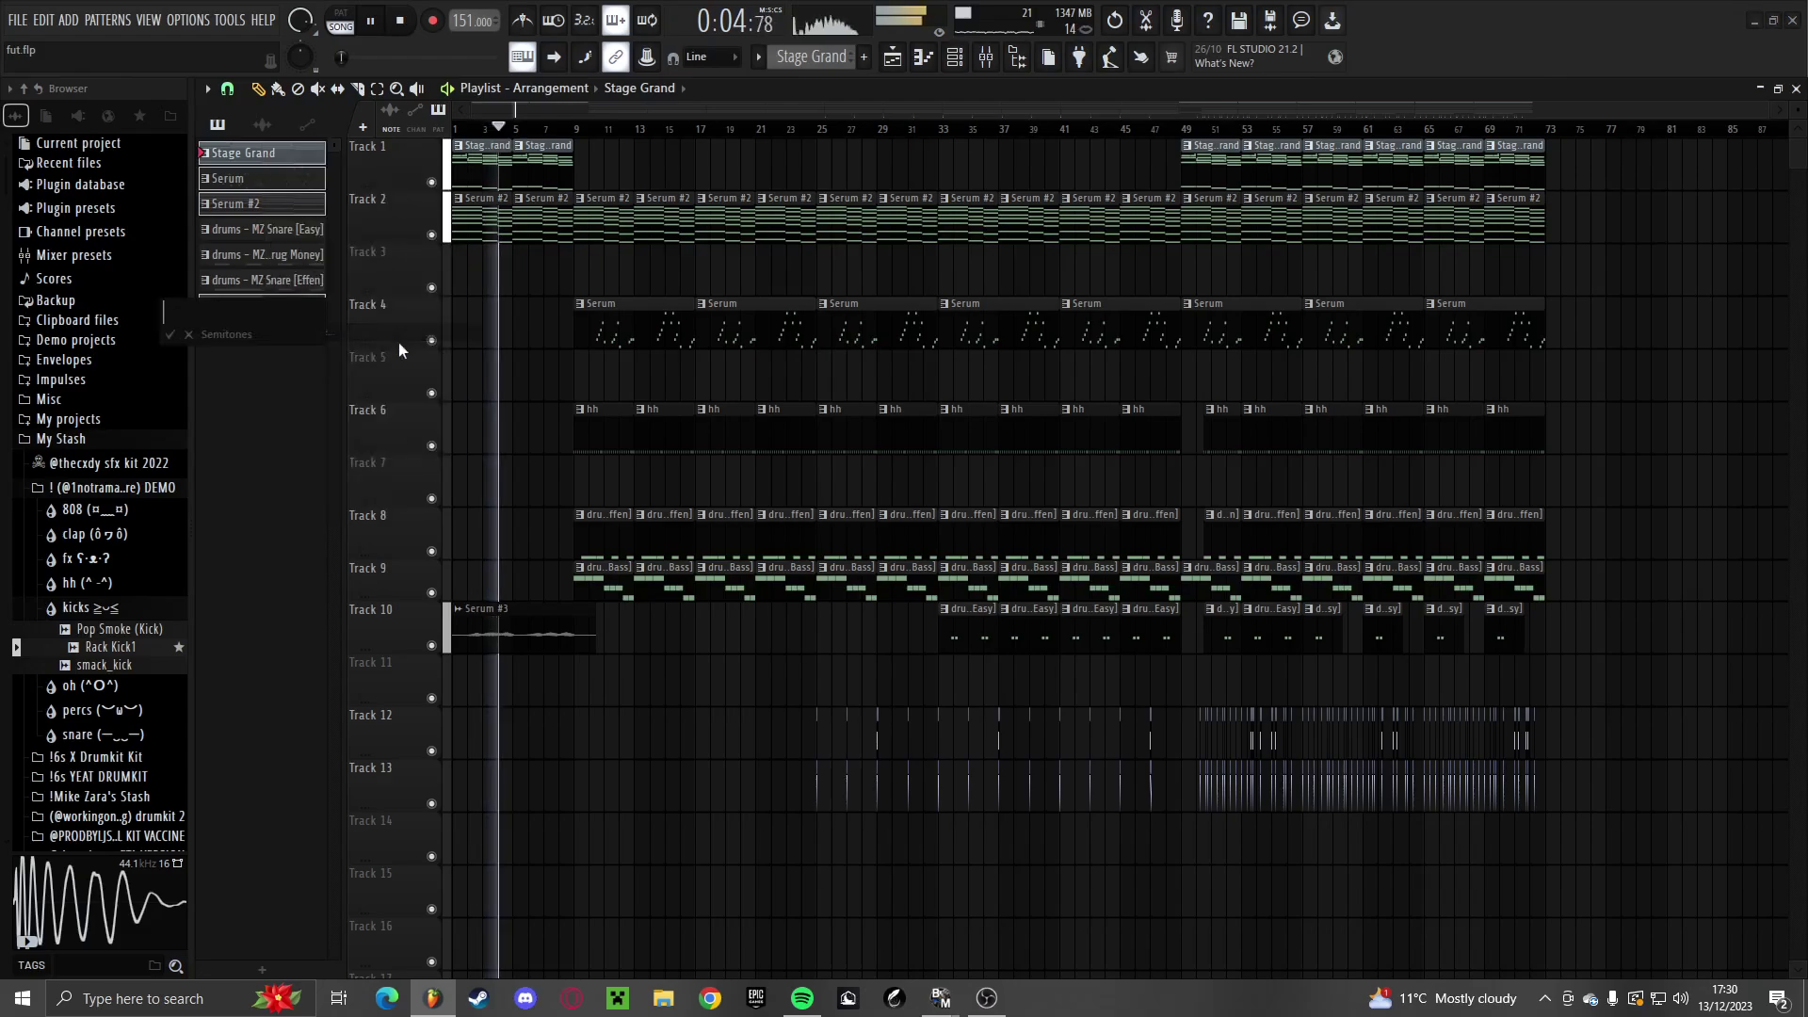
{"action": "key", "text": "Return"}
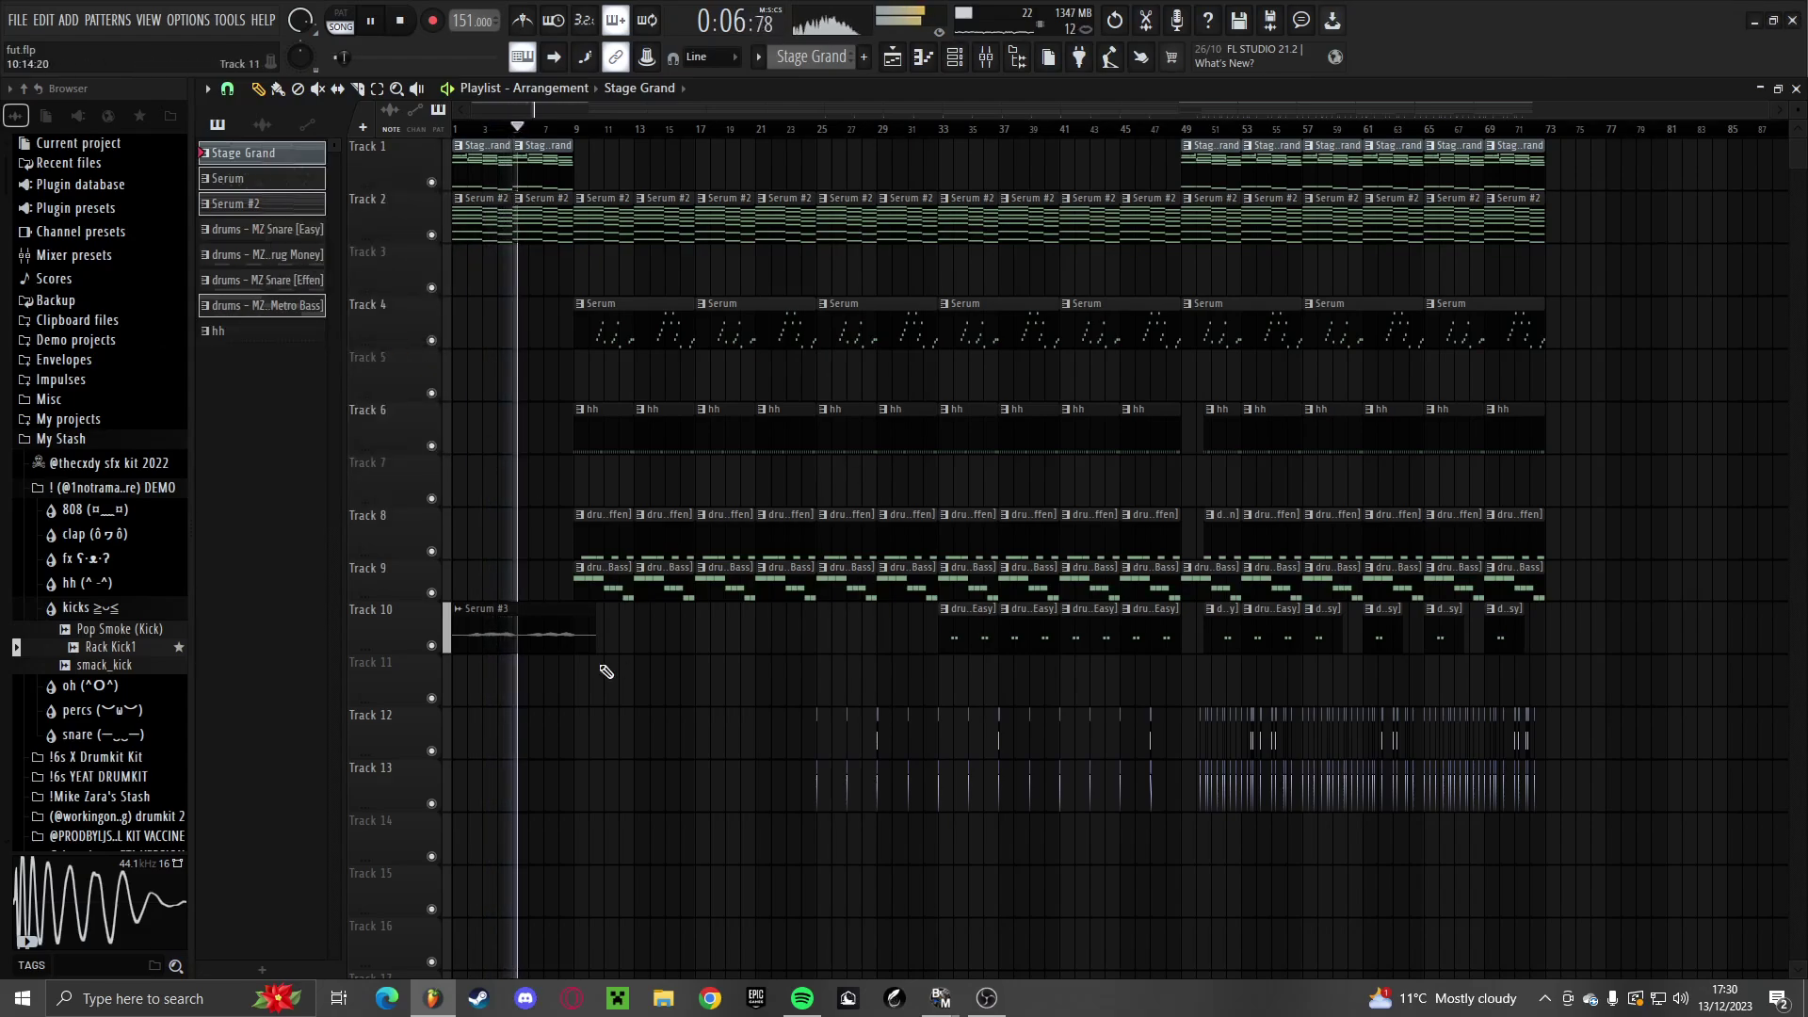
Set the Serum #3 audio clip's time-stretching mode to Resample and adjust its pitch
{"action": "double_click", "coordinate": [544, 631]}
{"action": "left_click", "coordinate": [746, 343]}
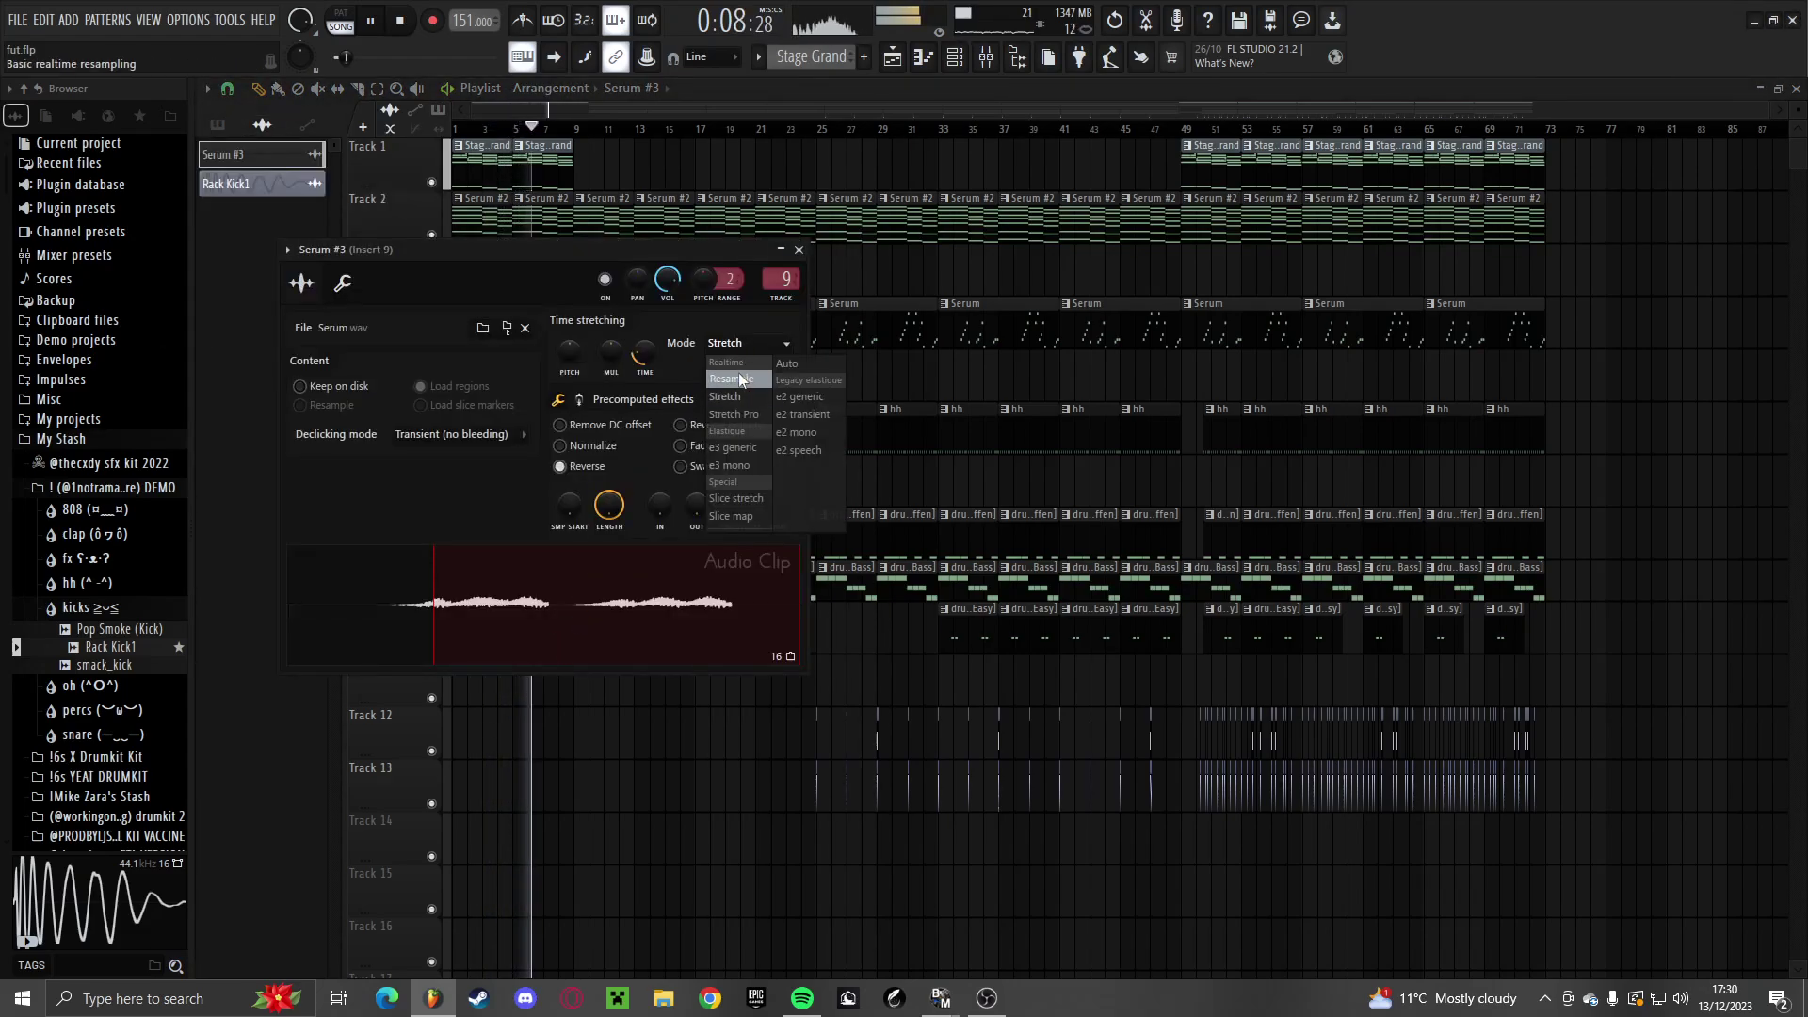
{"action": "left_click", "coordinate": [568, 352]}
{"action": "key", "text": "Escape"}
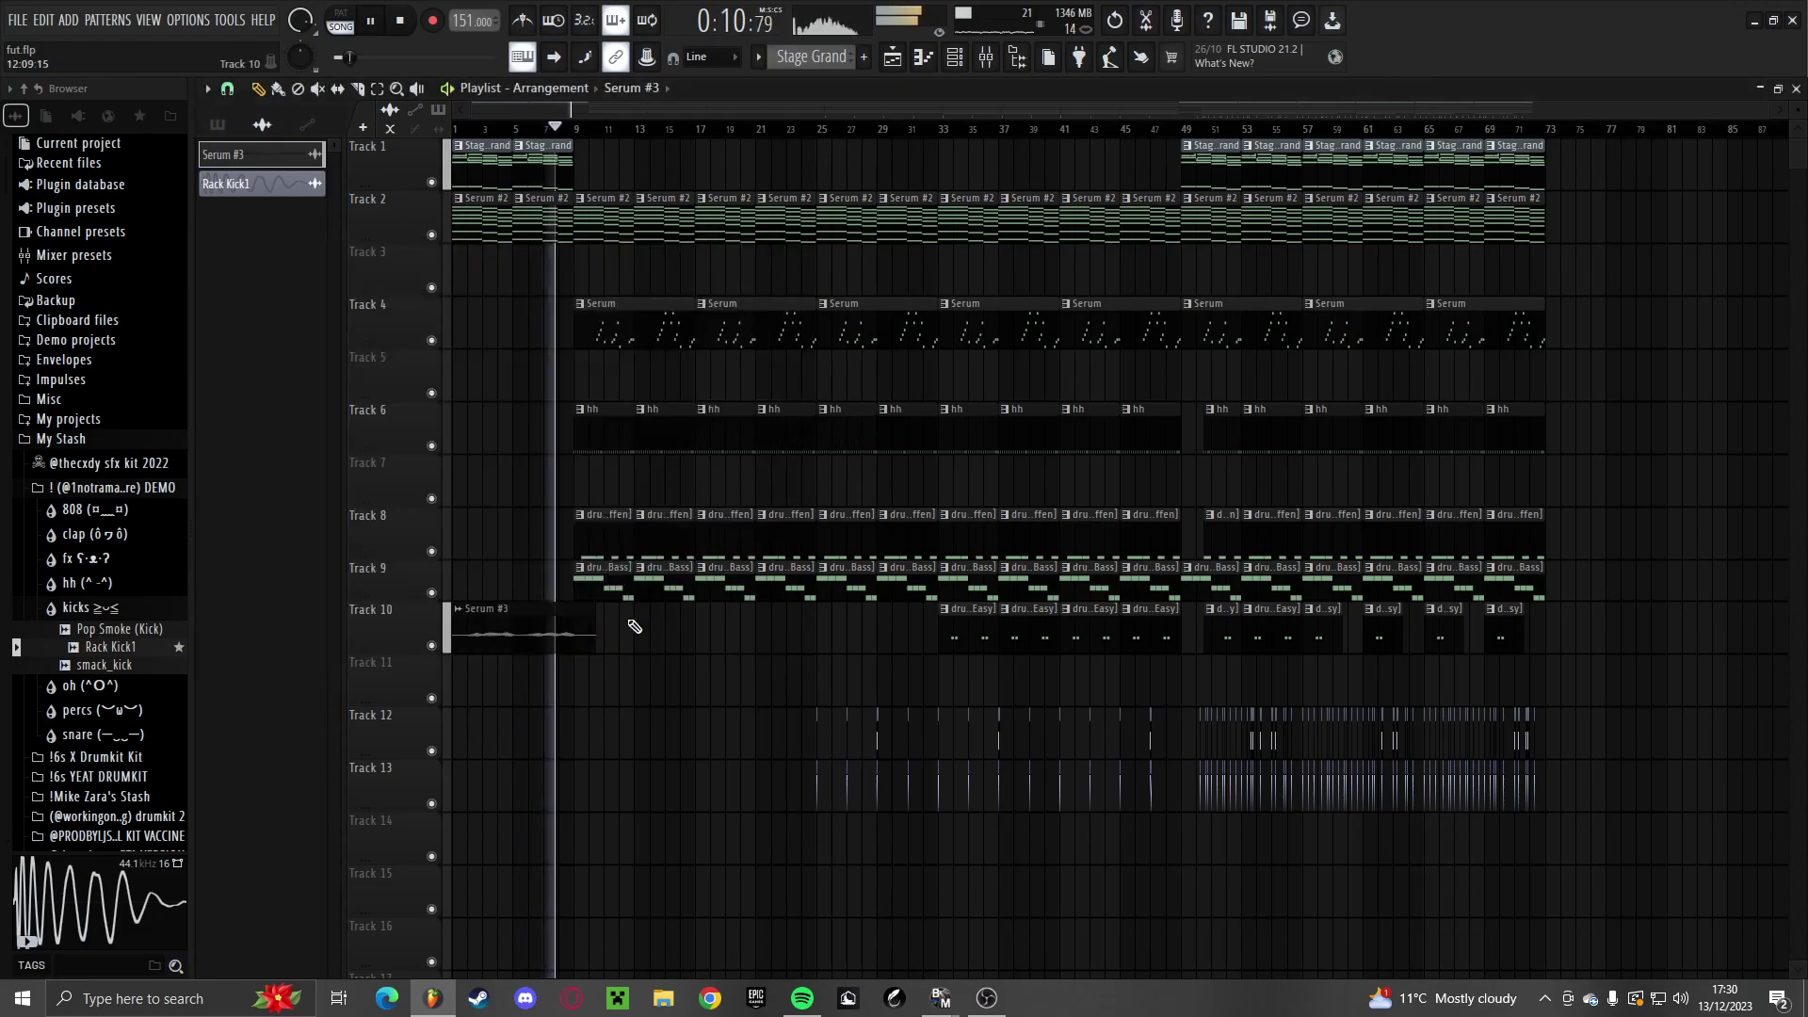
Move the Serum #3 audio clip from Track 10 down to Track 16, keeping its start at bar 1
{"action": "left_click_drag", "start_coordinate": [664, 665], "coordinate": [498, 634]}
{"action": "key", "text": "shift+Down"}
{"action": "key", "text": "shift+Down"}
{"action": "key", "text": "shift+Down"}
{"action": "key", "text": "shift+Down"}
{"action": "key", "text": "shift+Down"}
{"action": "key", "text": "shift+Down"}
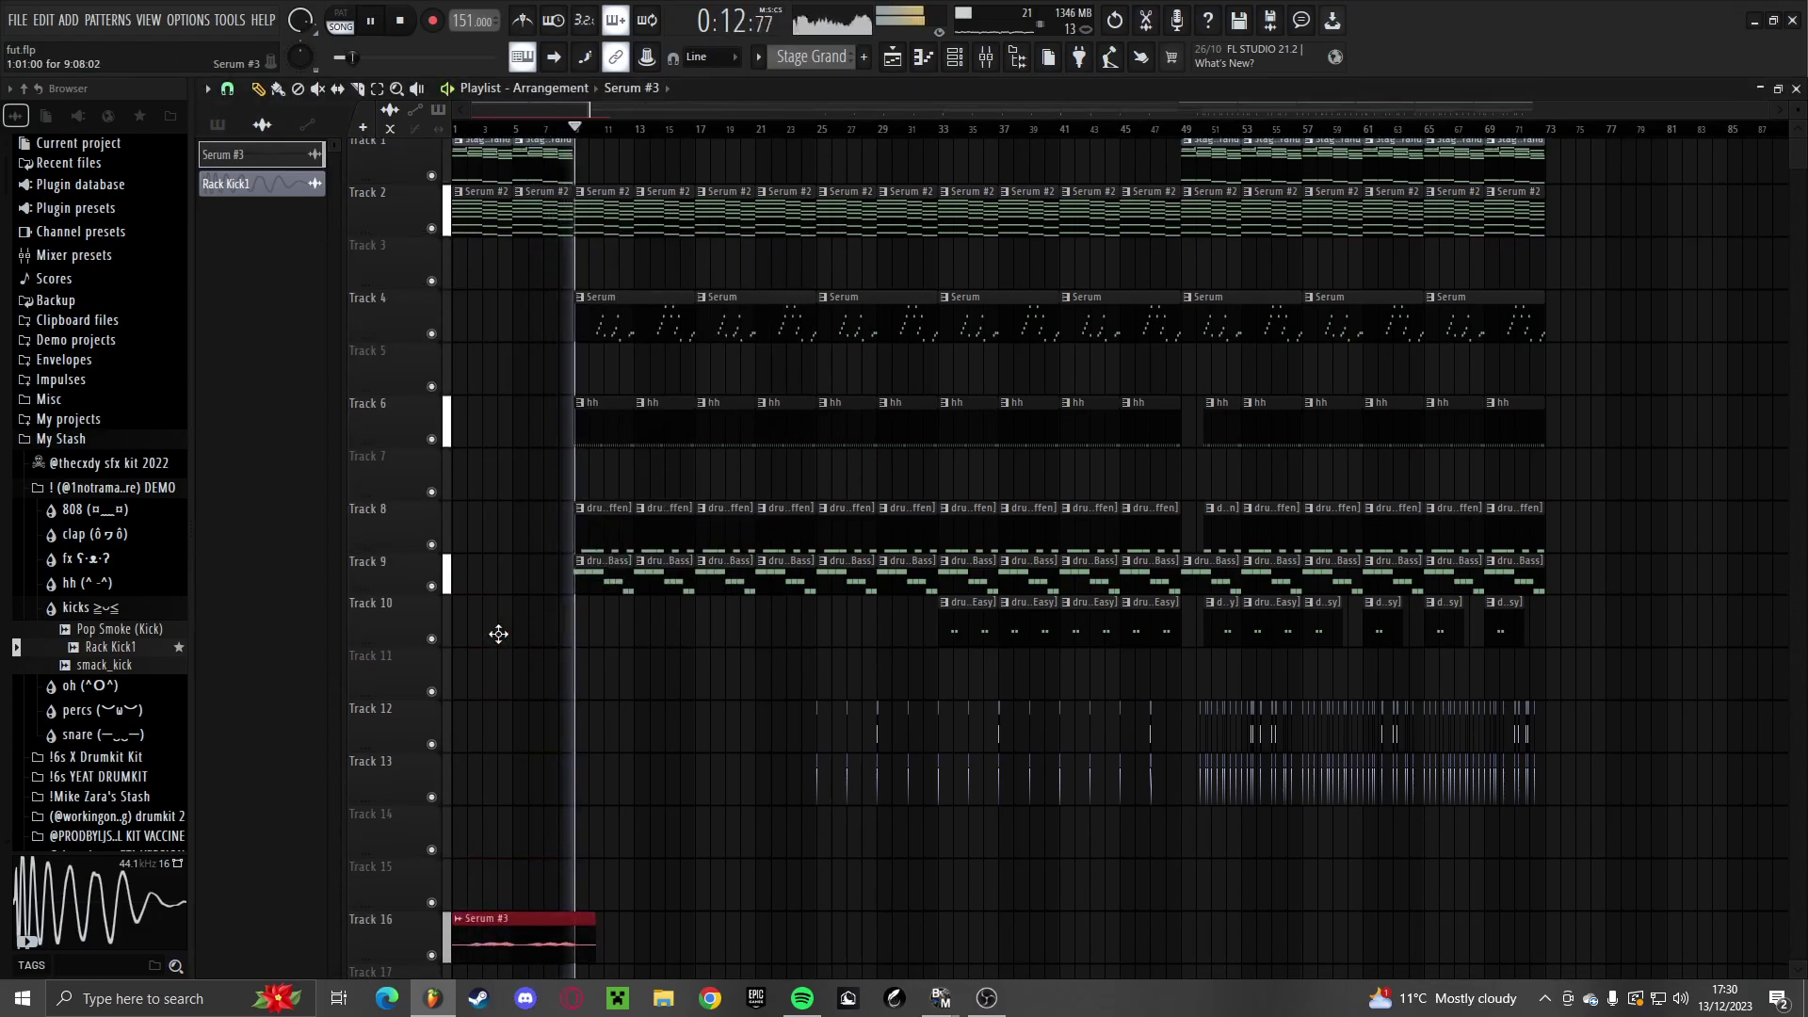
{"action": "scroll", "coordinate": [509, 626], "scroll_direction": "down", "scroll_amount": 6}
{"action": "scroll", "coordinate": [530, 606], "scroll_direction": "up", "scroll_amount": 4}
{"action": "left_click", "coordinate": [754, 472], "text": "ctrl"}
Place a copy of the Param. EQ 2 – Mix level automation clip at bar 1 on Track 13
{"action": "scroll", "coordinate": [755, 472], "scroll_direction": "up", "scroll_amount": 5}
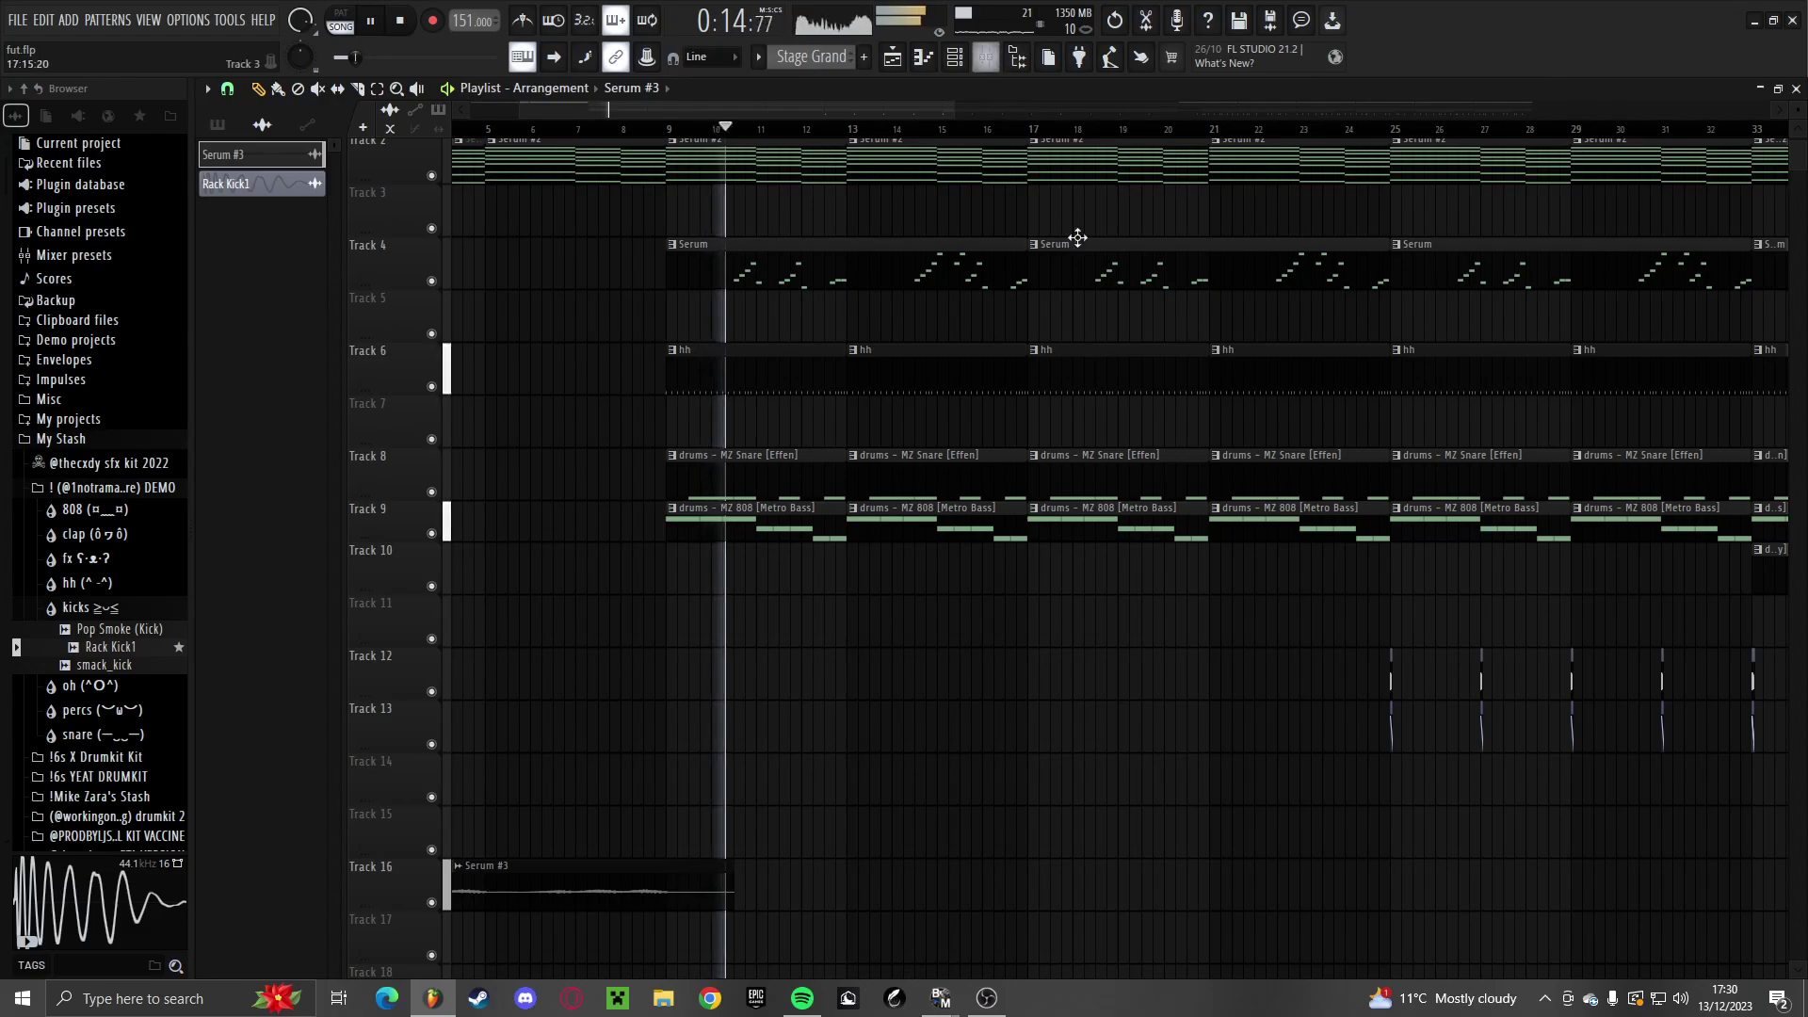
{"action": "scroll", "coordinate": [1385, 725], "scroll_direction": "up", "scroll_amount": 9}
{"action": "left_click", "coordinate": [1357, 713]}
{"action": "scroll", "coordinate": [1347, 721], "scroll_direction": "down", "scroll_amount": 4}
{"action": "scroll", "coordinate": [1289, 737], "scroll_direction": "down", "scroll_amount": 6}
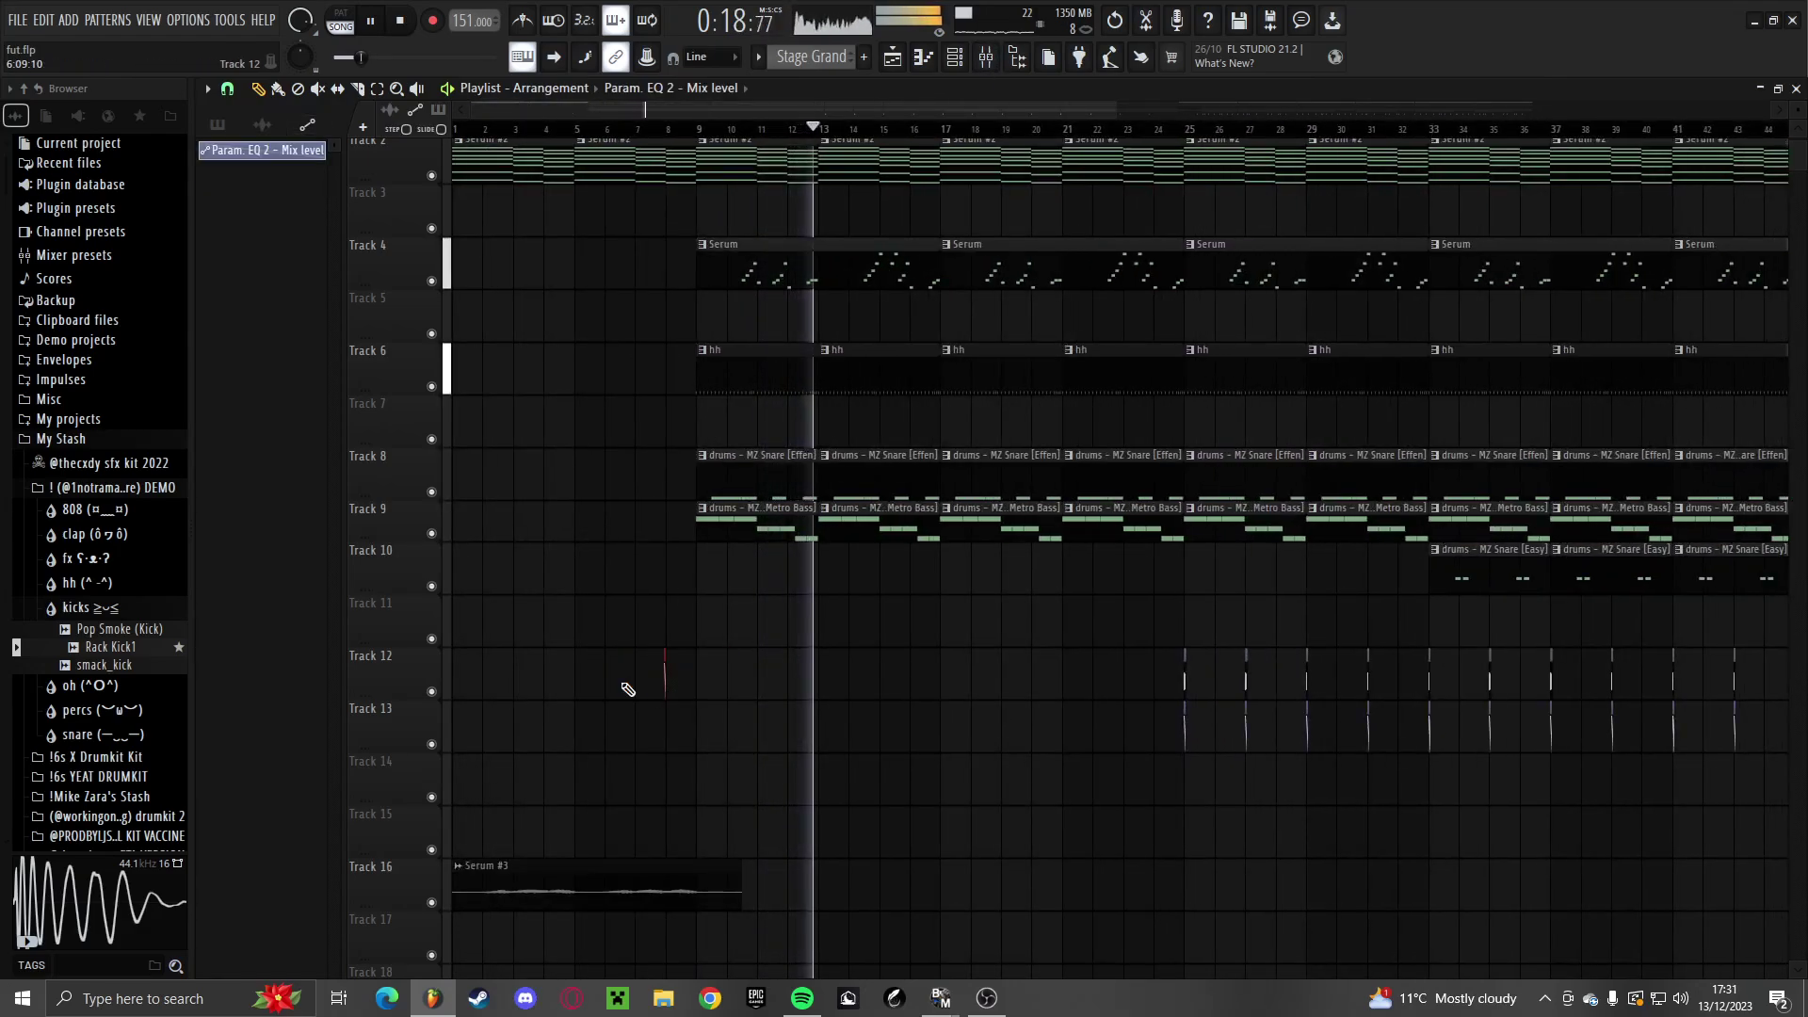
{"action": "key", "text": "shift+Down"}
{"action": "scroll", "coordinate": [626, 691], "scroll_direction": "up", "scroll_amount": 3}
{"action": "scroll", "coordinate": [765, 739], "scroll_direction": "up", "scroll_amount": 2}
{"action": "scroll", "coordinate": [844, 724], "scroll_direction": "down", "scroll_amount": 5}
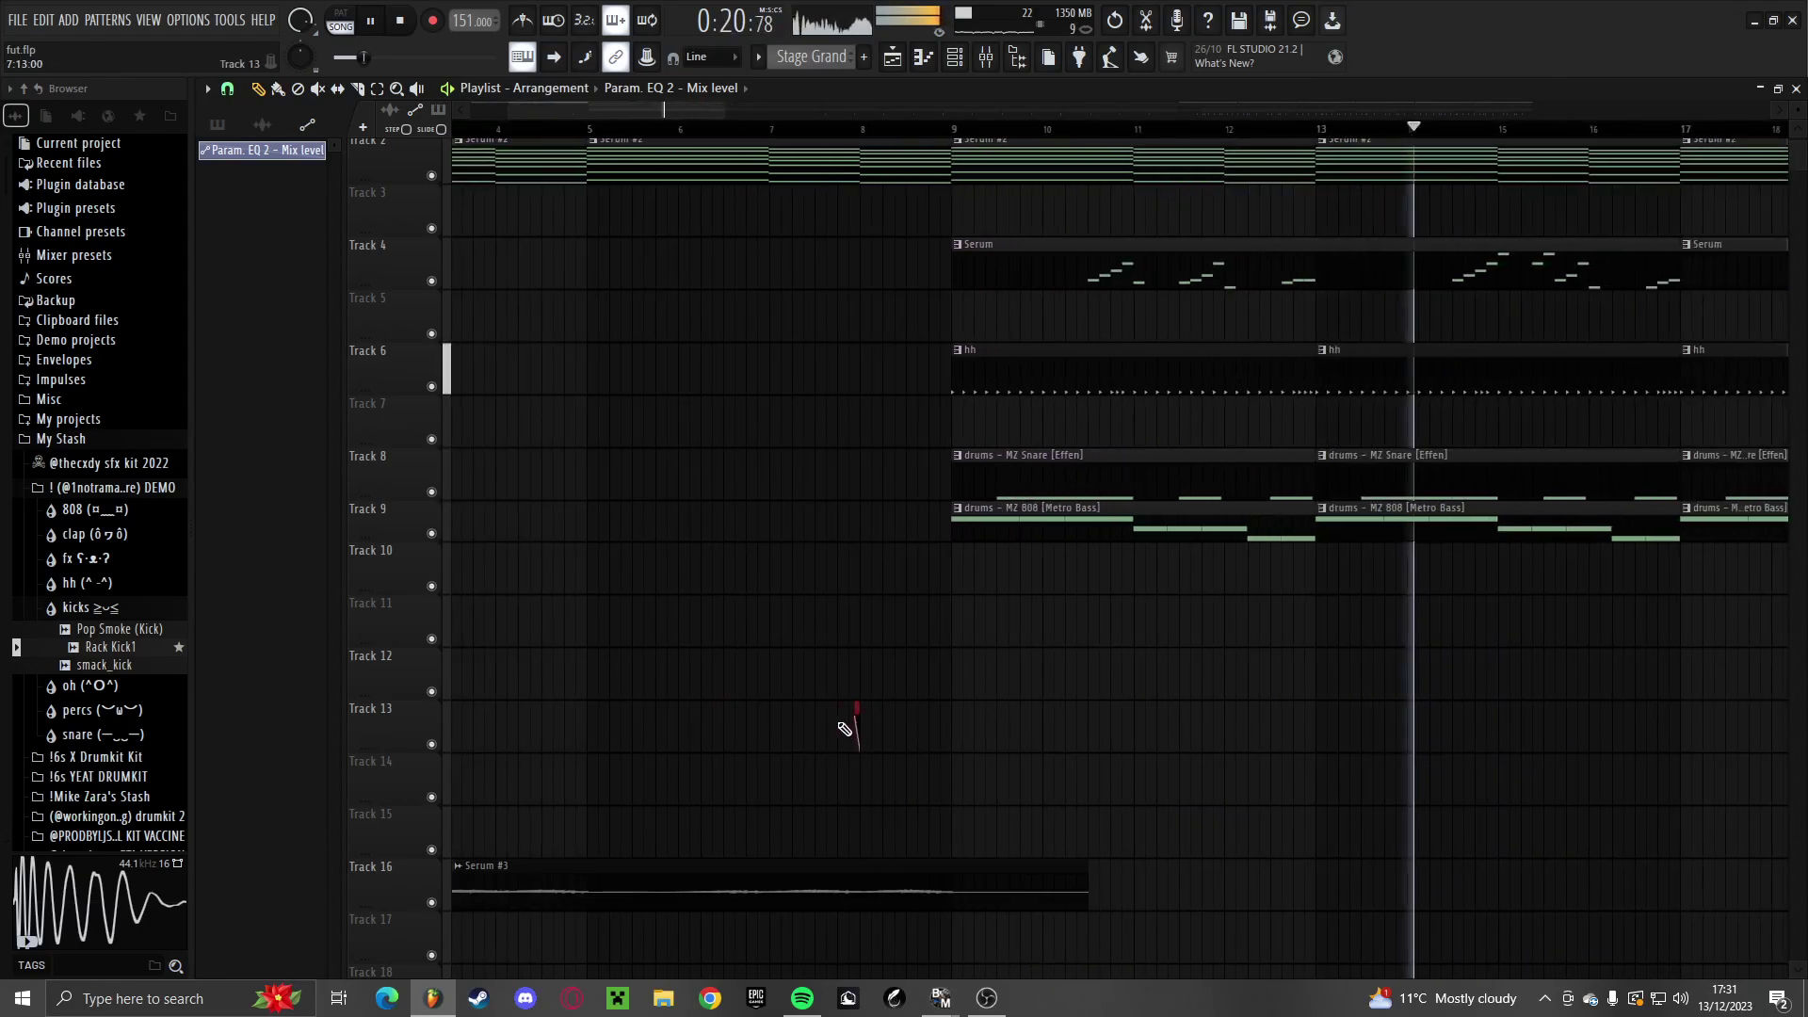
{"action": "left_click_drag", "start_coordinate": [703, 711], "coordinate": [424, 711]}
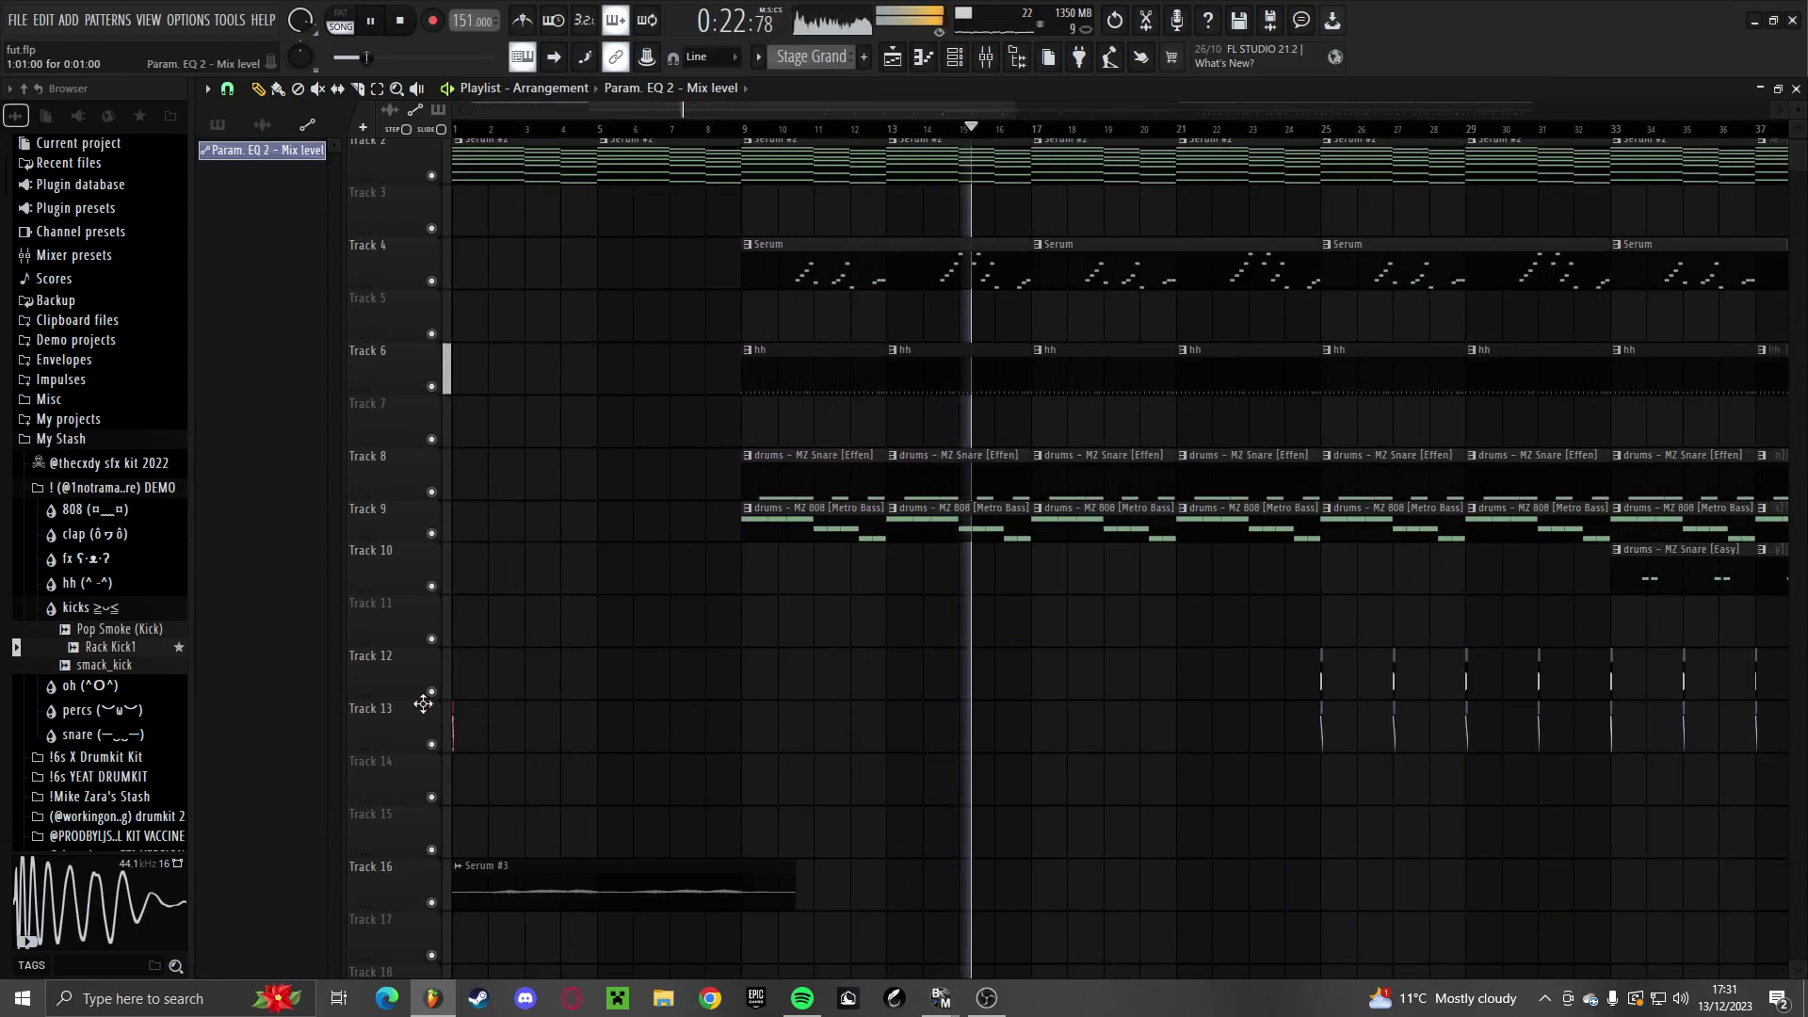
Set the volume of mixer Insert 8 to -0.5 dB
{"action": "left_click", "coordinate": [983, 56]}
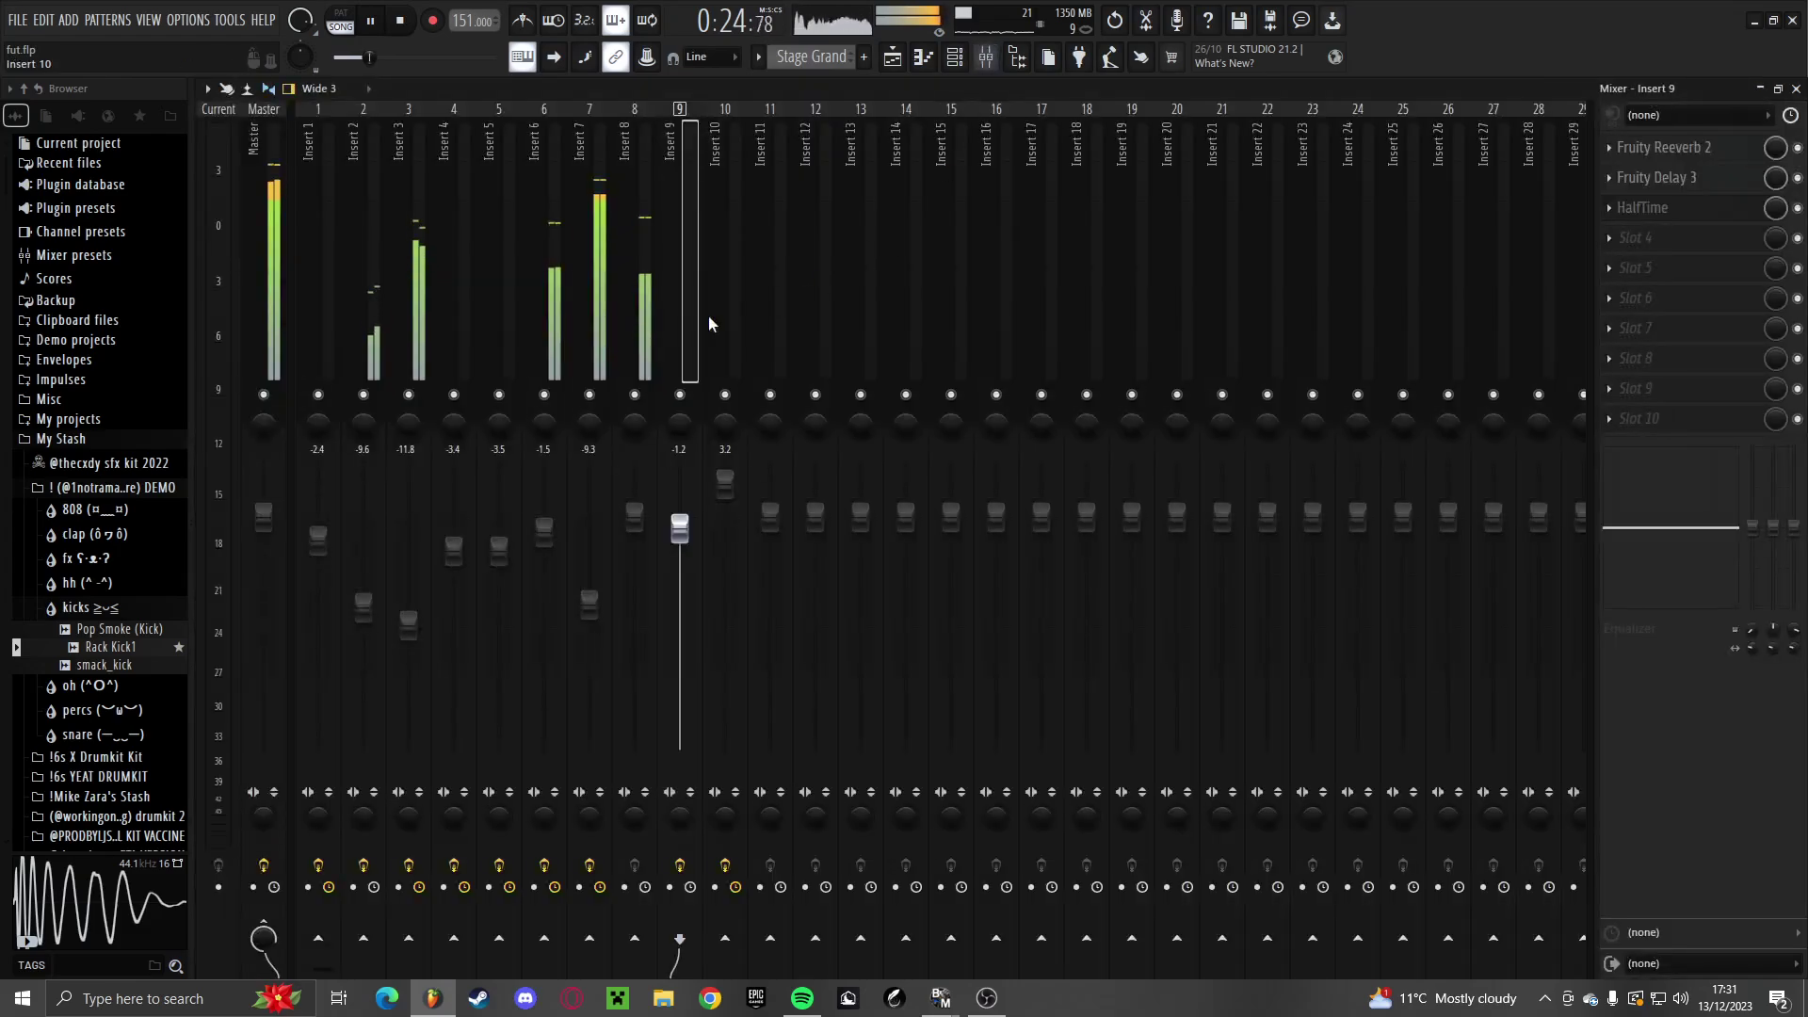
{"action": "left_click", "coordinate": [624, 304]}
{"action": "left_click", "coordinate": [606, 301]}
{"action": "left_click_drag", "start_coordinate": [644, 519], "coordinate": [645, 486]}
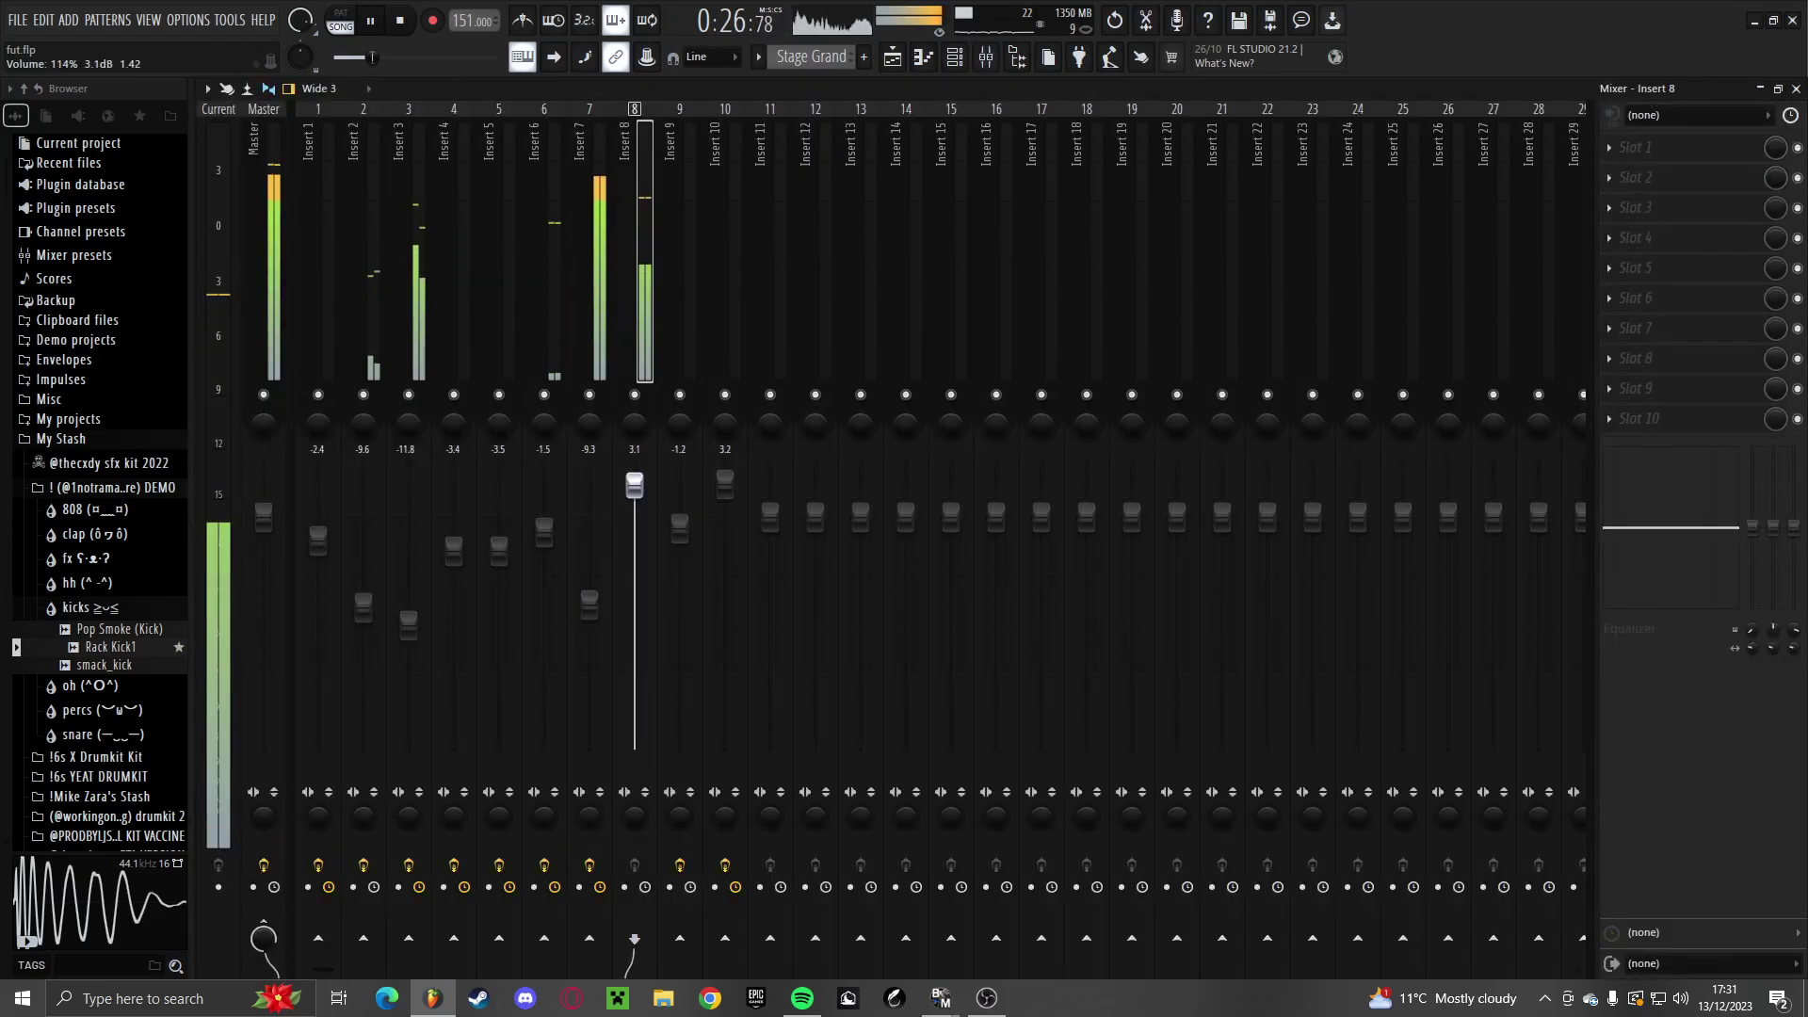
Add Fruity Parametric EQ 2 to Insert 8's first slot and cut band 6 by about 1.6 dB near 17.7 kHz
{"action": "left_click", "coordinate": [1639, 148]}
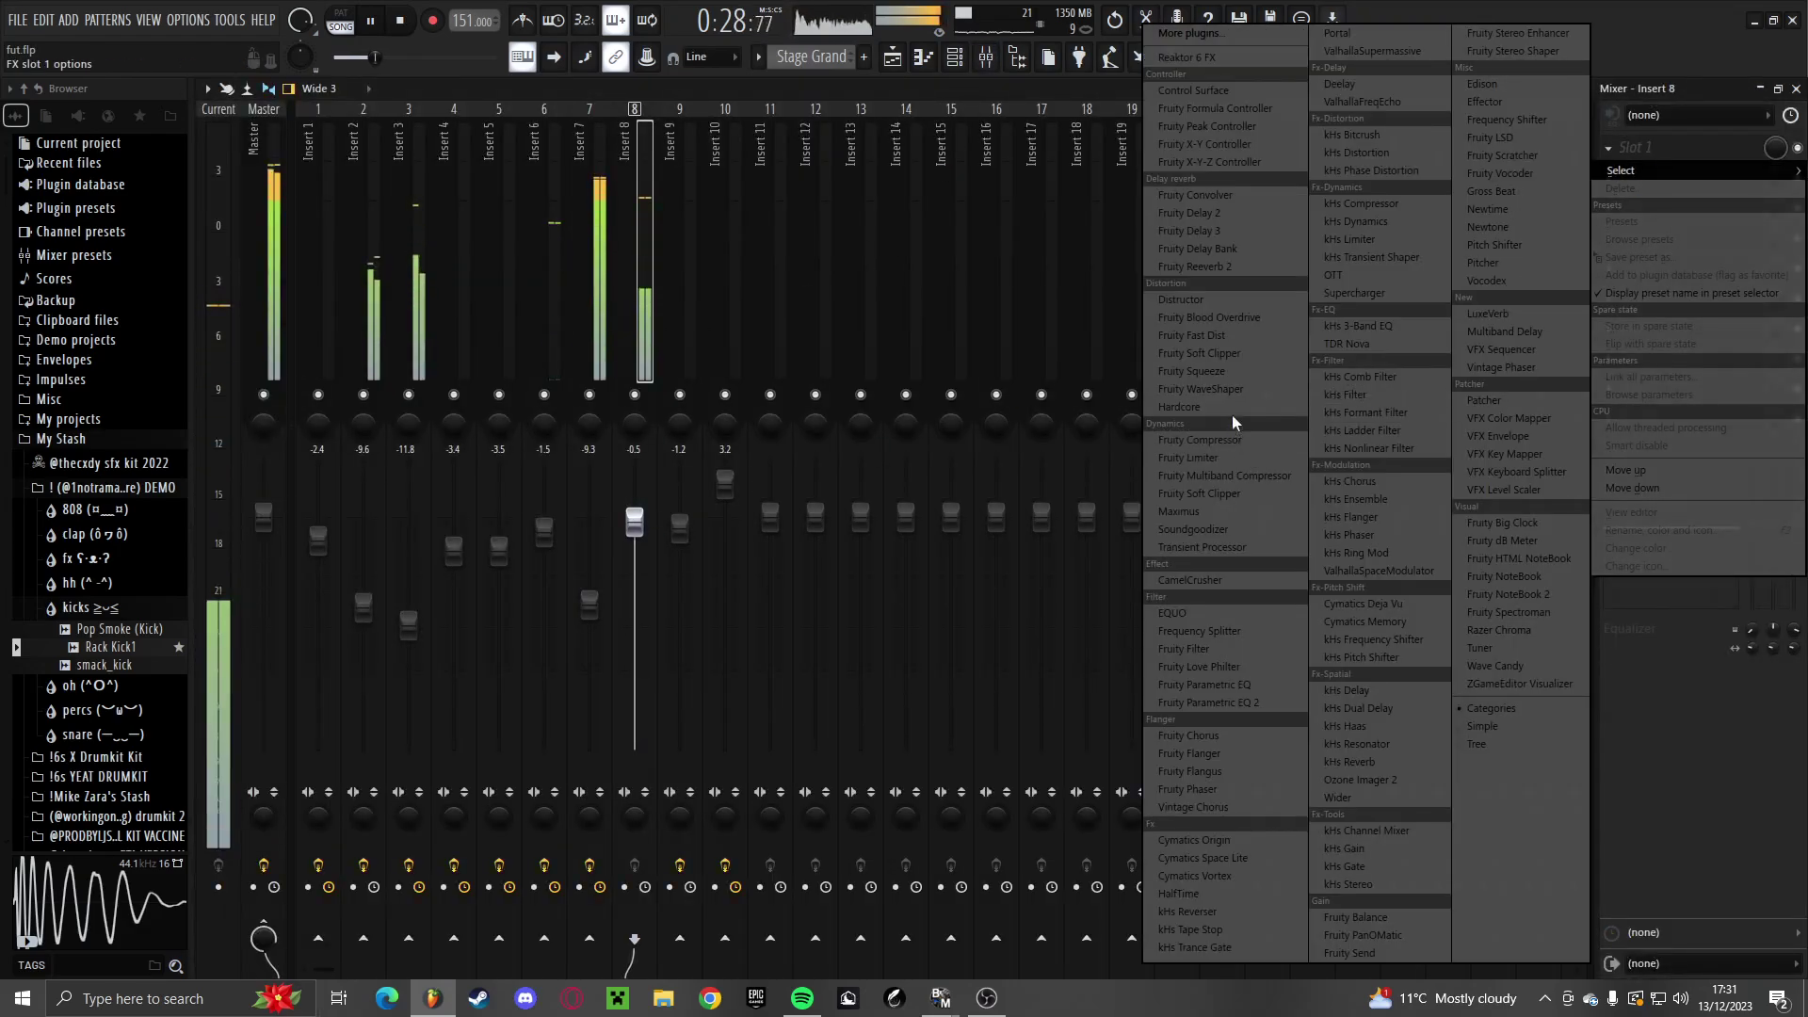
{"action": "left_click", "coordinate": [1224, 702]}
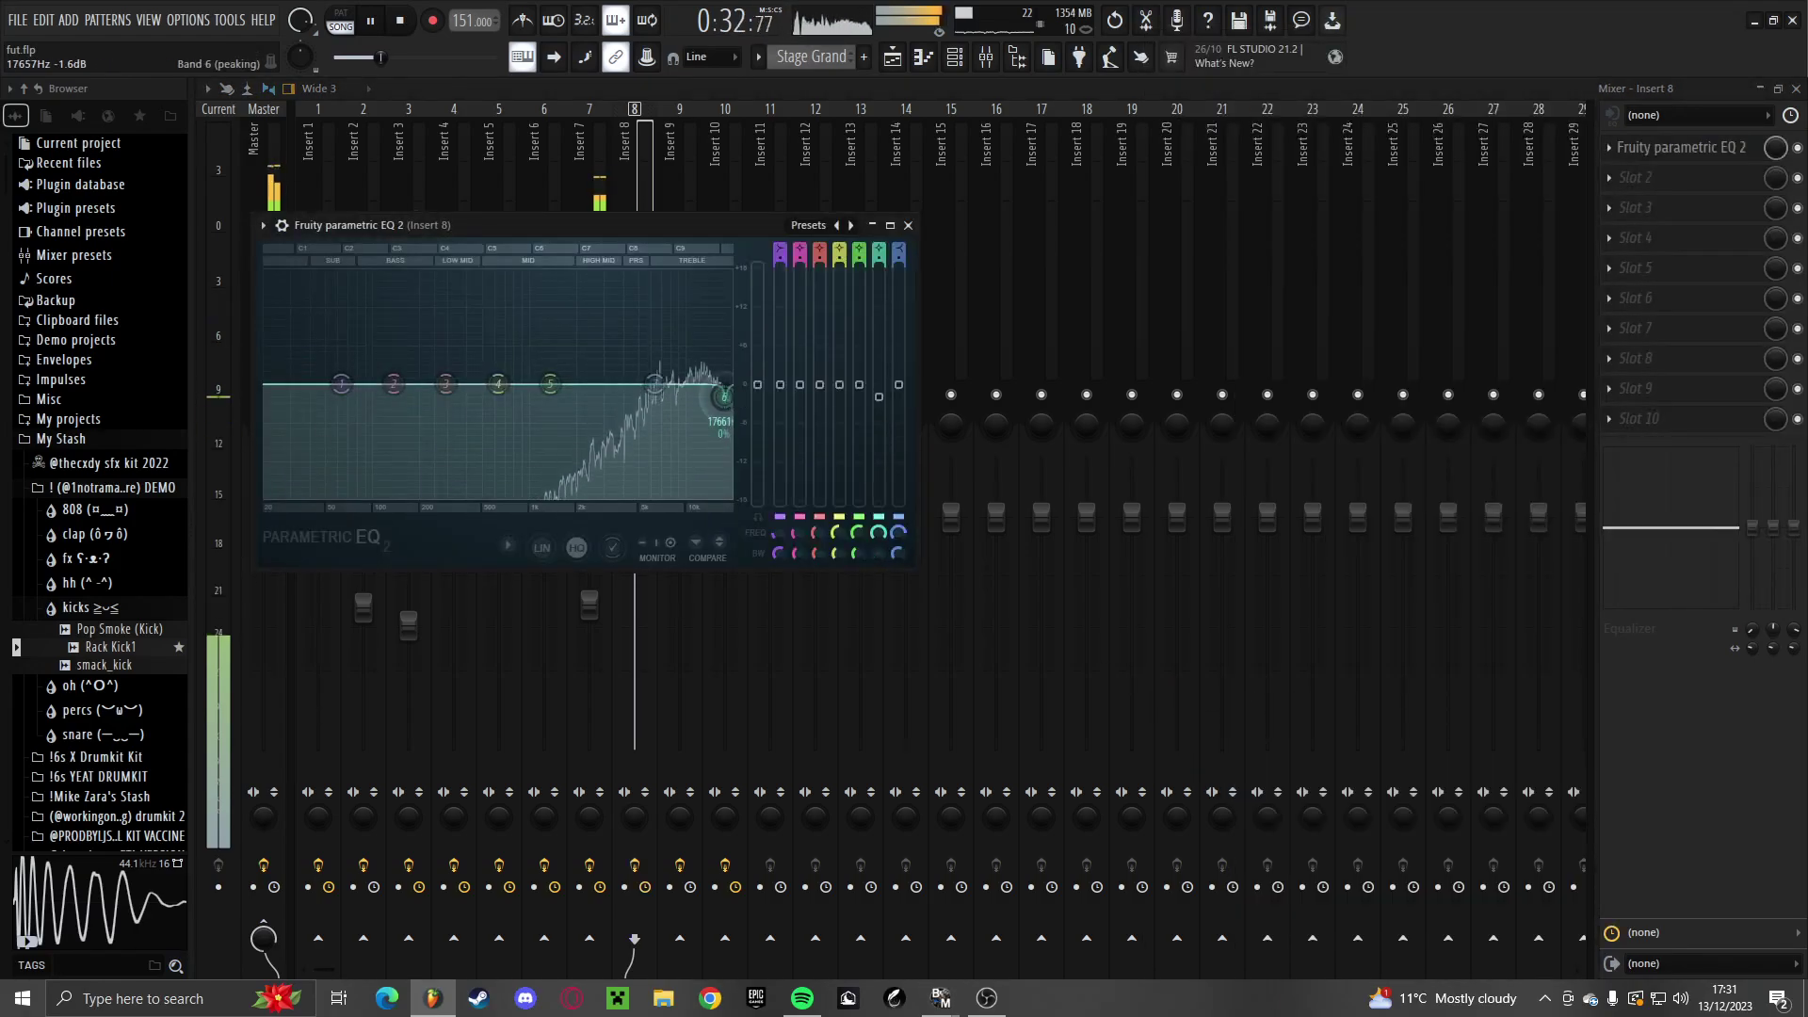
{"action": "key", "text": "Escape"}
Slice the Serum #3 clip on Track 16 at bar 9 and delete the remainder after the cut
{"action": "key", "text": "F5"}
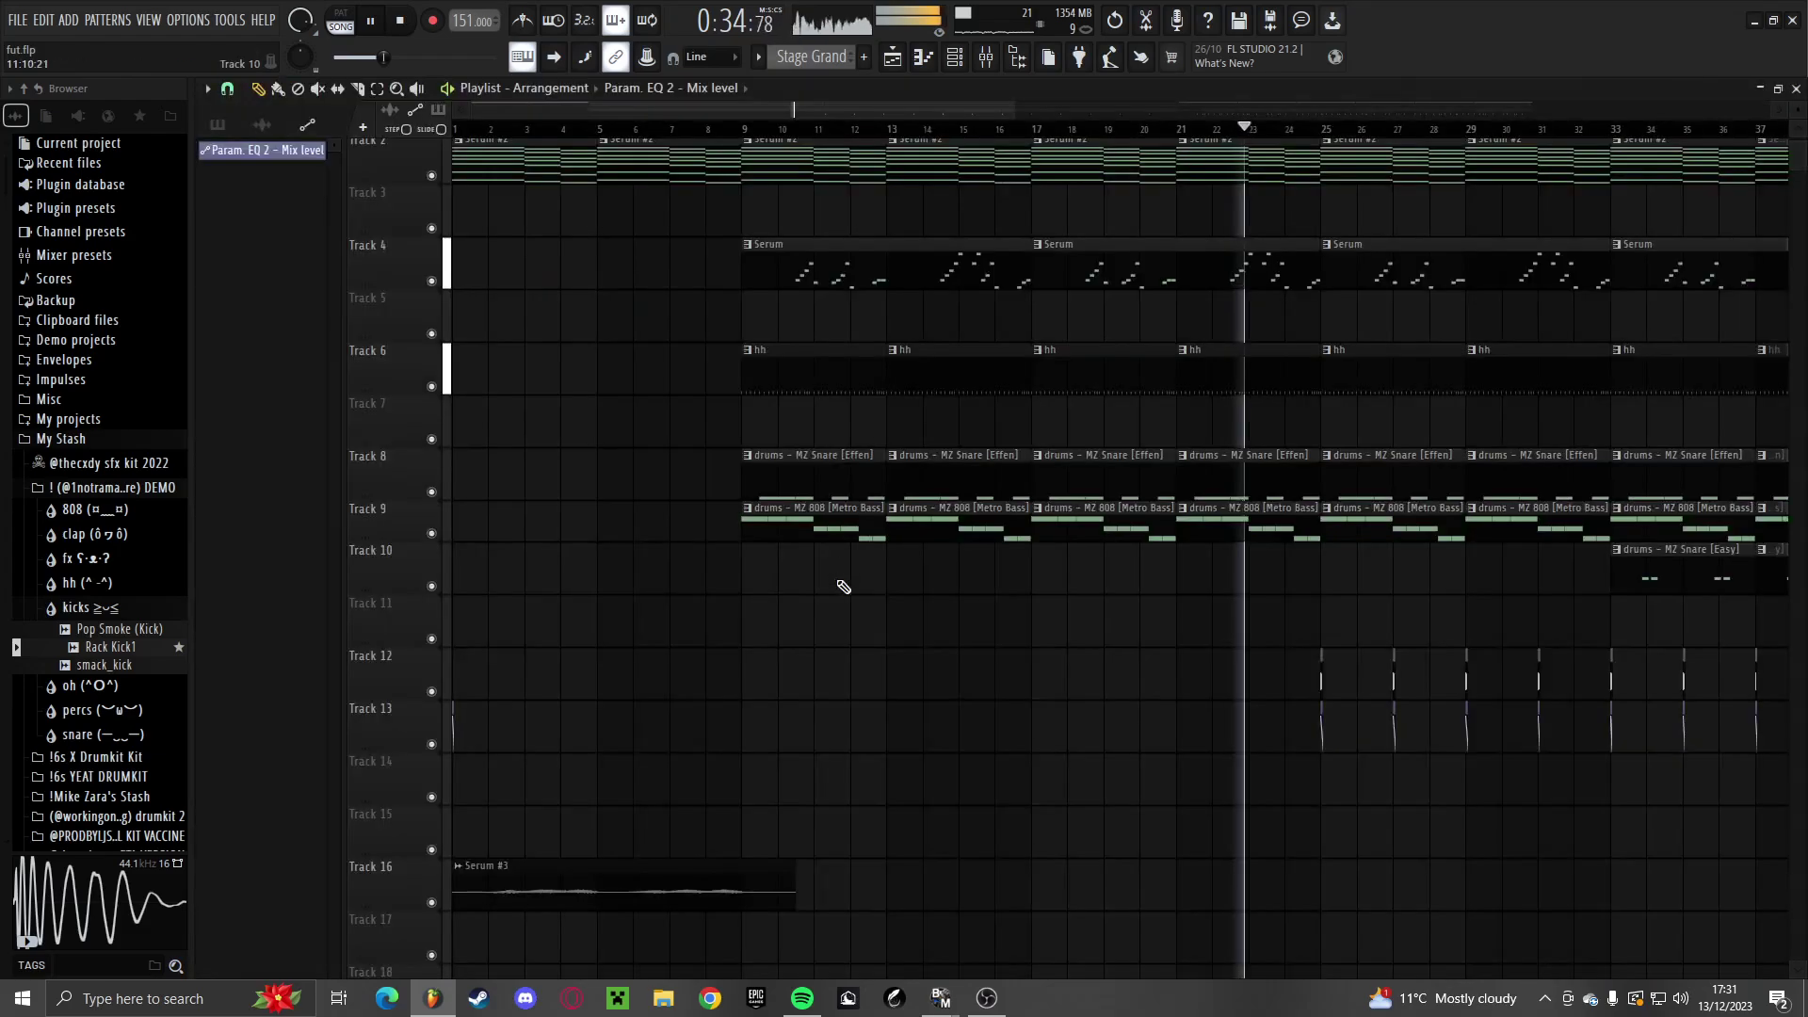
{"action": "scroll", "coordinate": [782, 838], "scroll_direction": "down", "scroll_amount": 3}
{"action": "scroll", "coordinate": [760, 780], "scroll_direction": "up", "scroll_amount": 1}
{"action": "scroll", "coordinate": [760, 780], "scroll_direction": "up", "scroll_amount": 3}
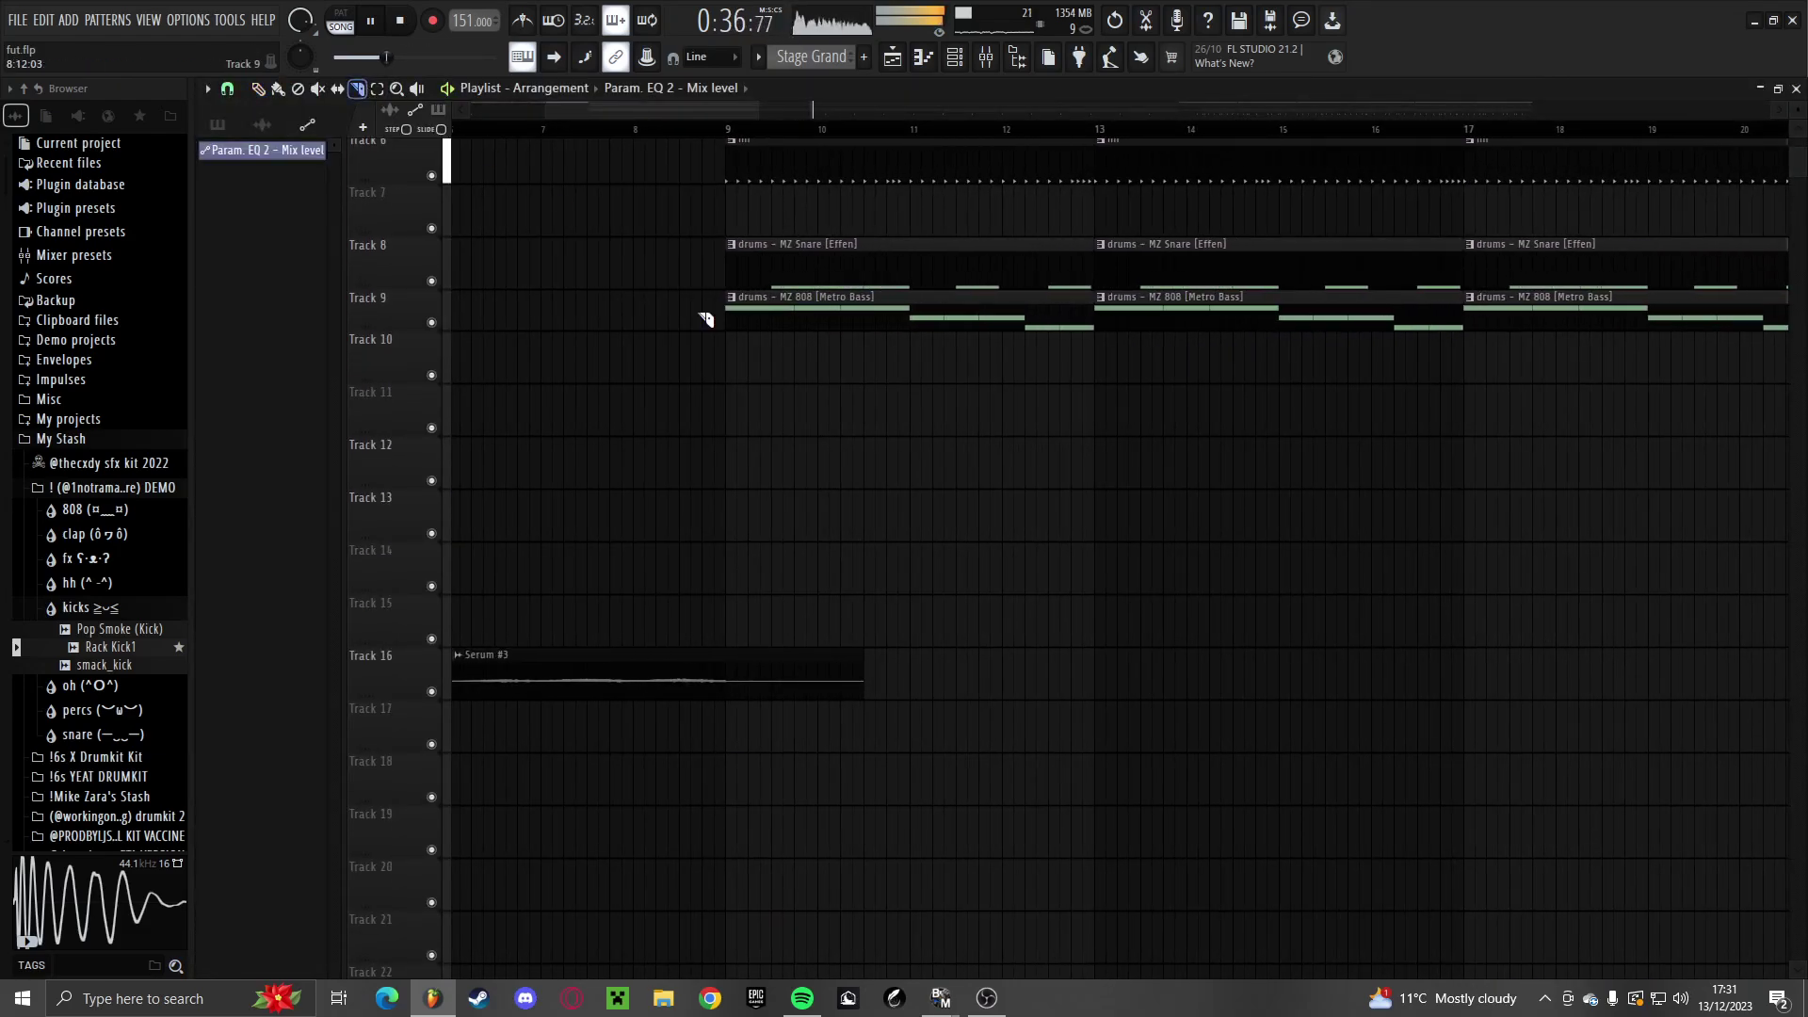
{"action": "scroll", "coordinate": [610, 758], "scroll_direction": "up", "scroll_amount": 4}
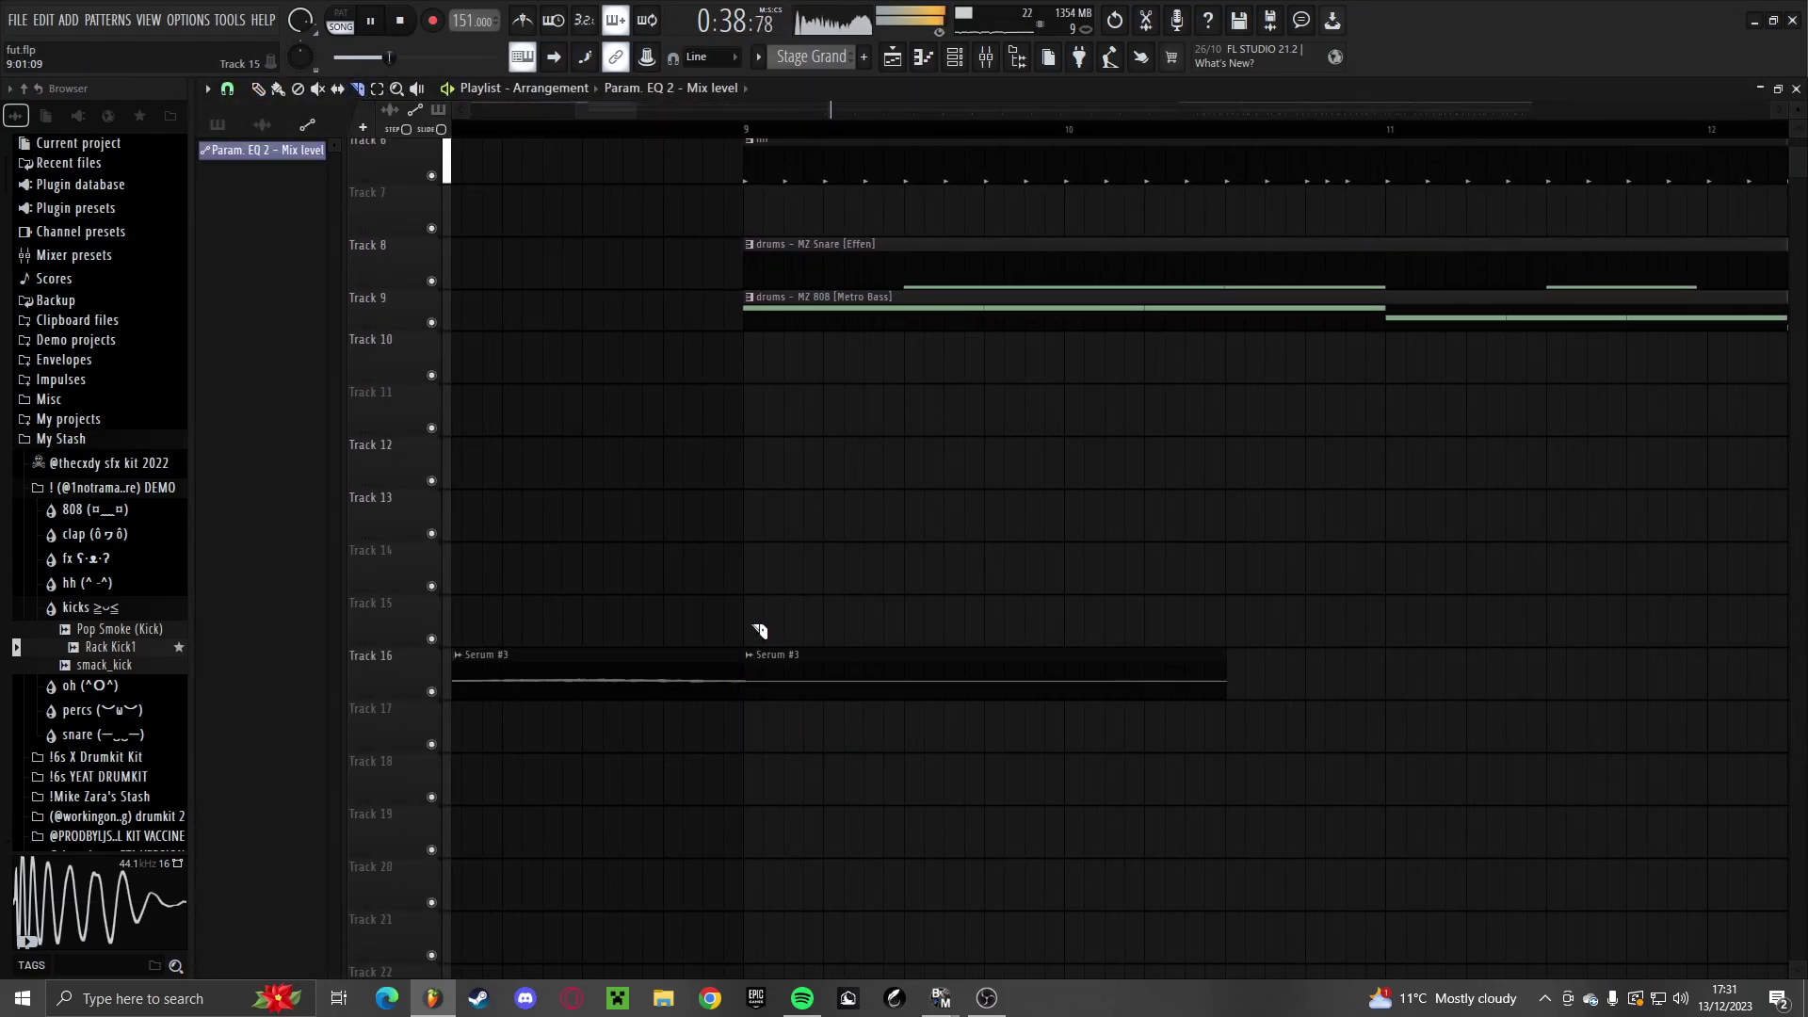
{"action": "left_click", "coordinate": [260, 91]}
{"action": "right_click", "coordinate": [960, 678]}
Duplicate the eight-bar Serum #3 clip along Track 16 until it fills the arrangement up to bar 73
{"action": "scroll", "coordinate": [1033, 821], "scroll_direction": "down", "scroll_amount": 7}
{"action": "left_click_drag", "start_coordinate": [917, 740], "coordinate": [480, 673]}
{"action": "key", "text": "ctrl+b"}
{"action": "key", "text": "ctrl+b"}
{"action": "key", "text": "ctrl+b"}
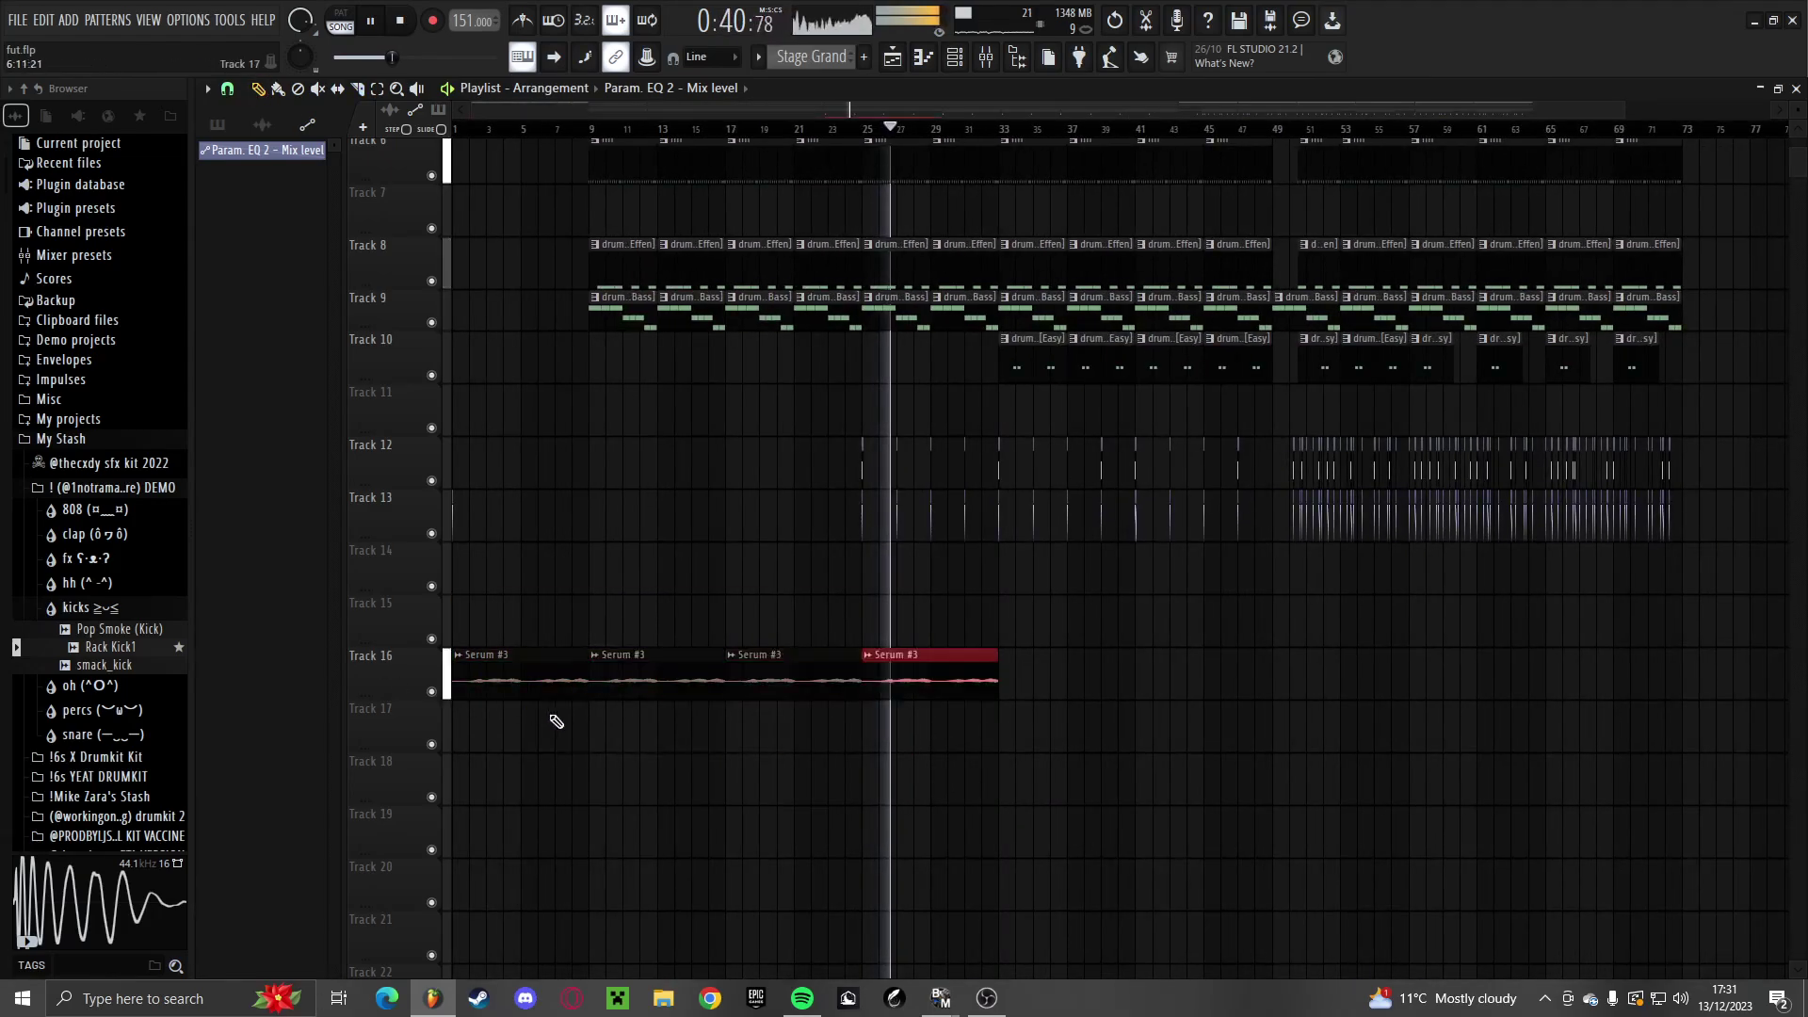
{"action": "scroll", "coordinate": [566, 722], "scroll_direction": "down", "scroll_amount": 1}
{"action": "key", "text": "ctrl+b"}
{"action": "key", "text": "ctrl+b"}
{"action": "key", "text": "ctrl+b"}
{"action": "key", "text": "ctrl+b"}
{"action": "key", "text": "ctrl+b"}
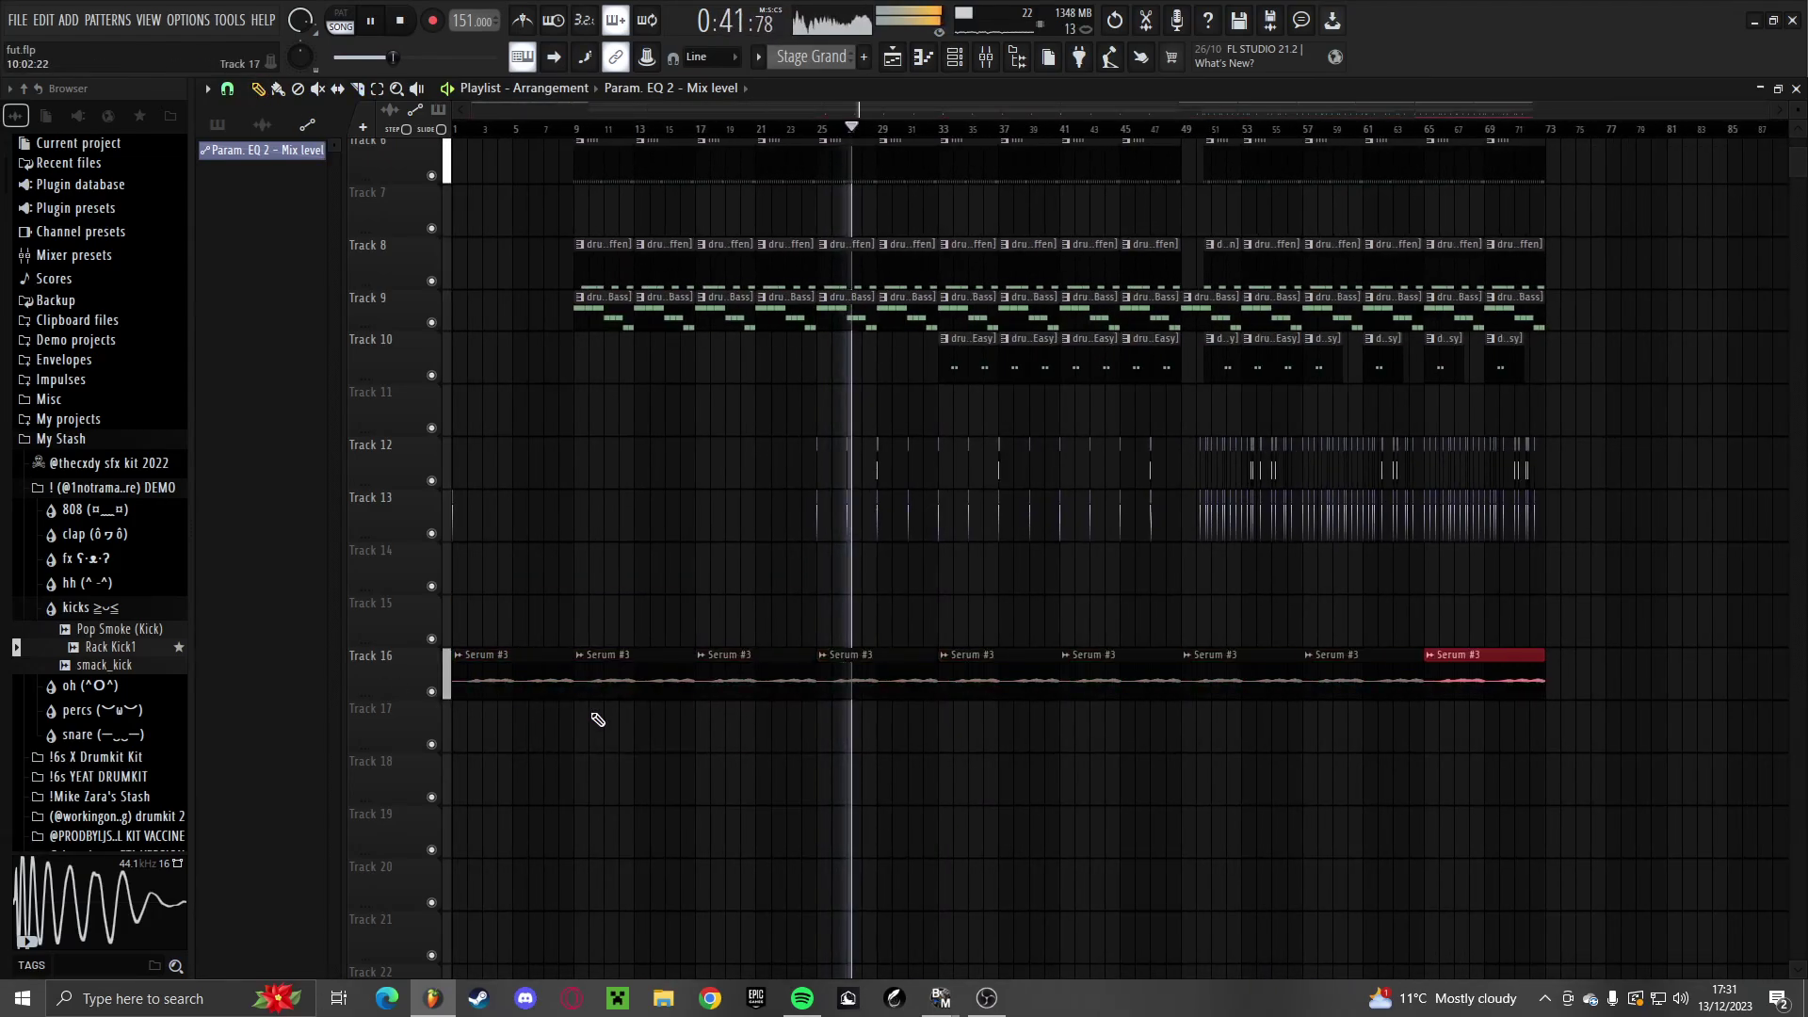
Solo mixer Insert 3 to hear it alone, and restore the full mix
{"action": "left_click", "coordinate": [1008, 57]}
{"action": "right_click", "coordinate": [407, 395]}
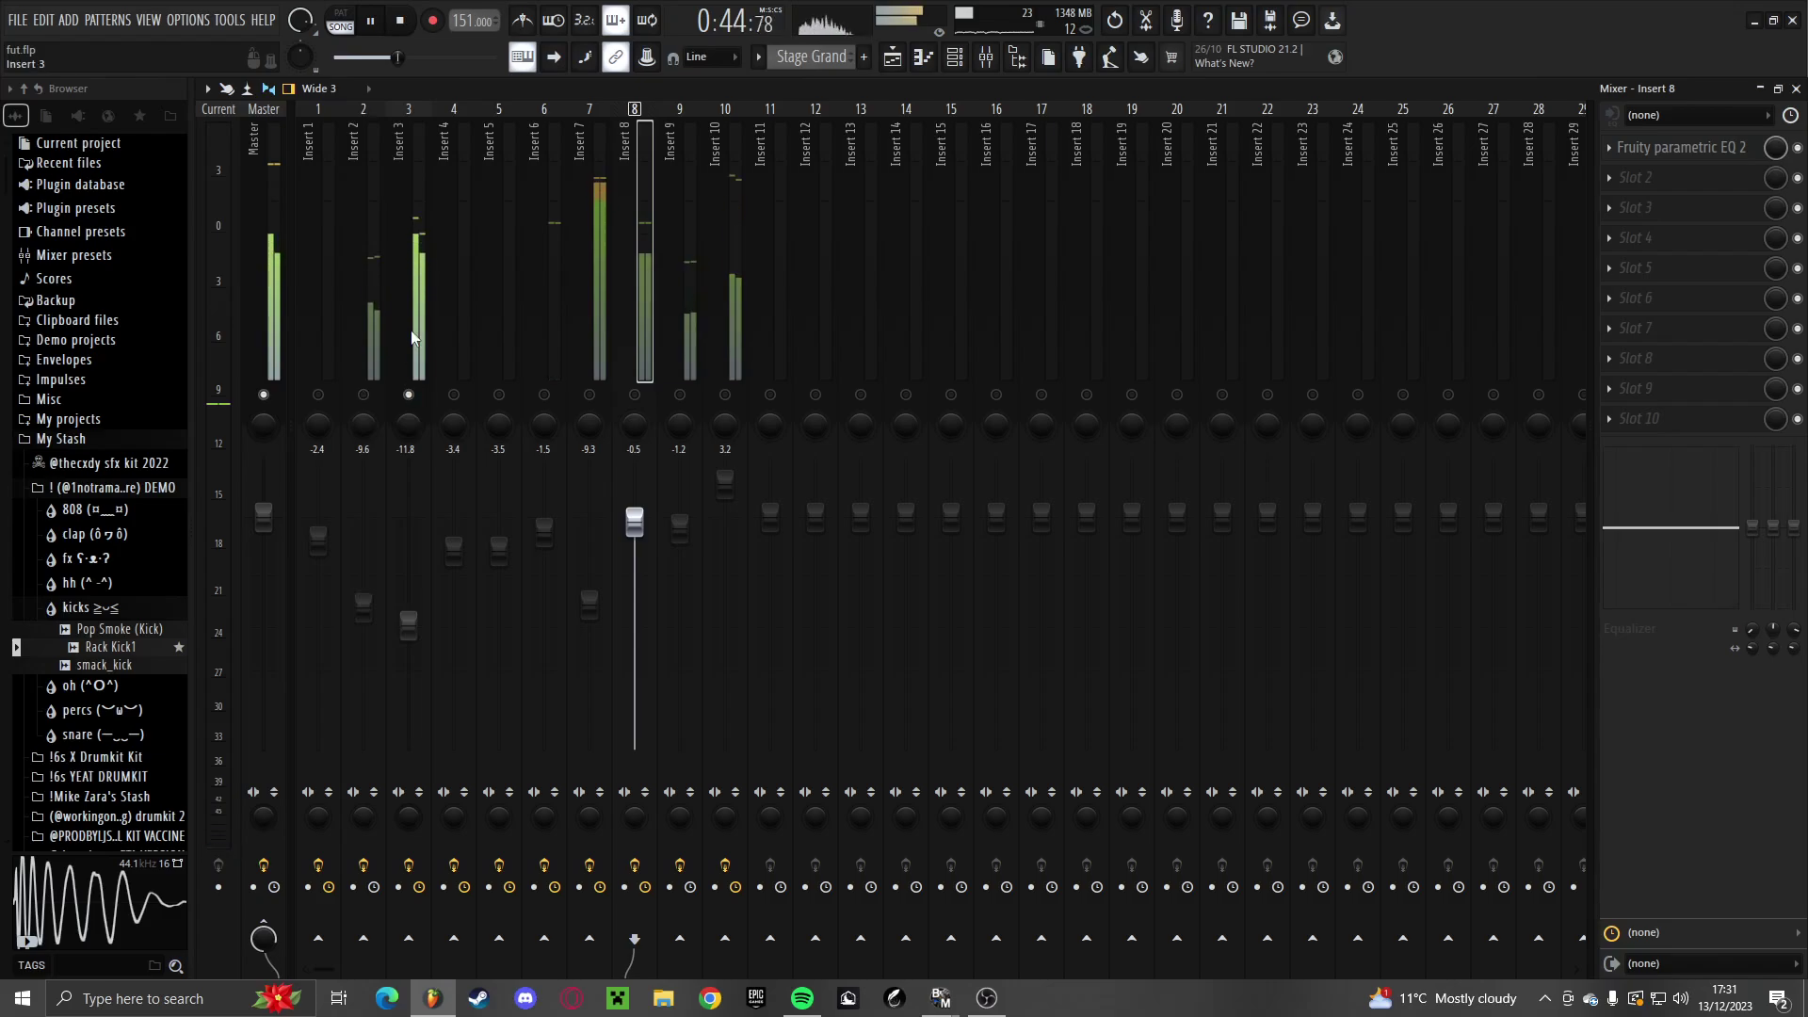
{"action": "right_click", "coordinate": [408, 394]}
Check the Serum #3 clip's channel settings and the volume options of mixer Insert 9
{"action": "key", "text": "F5"}
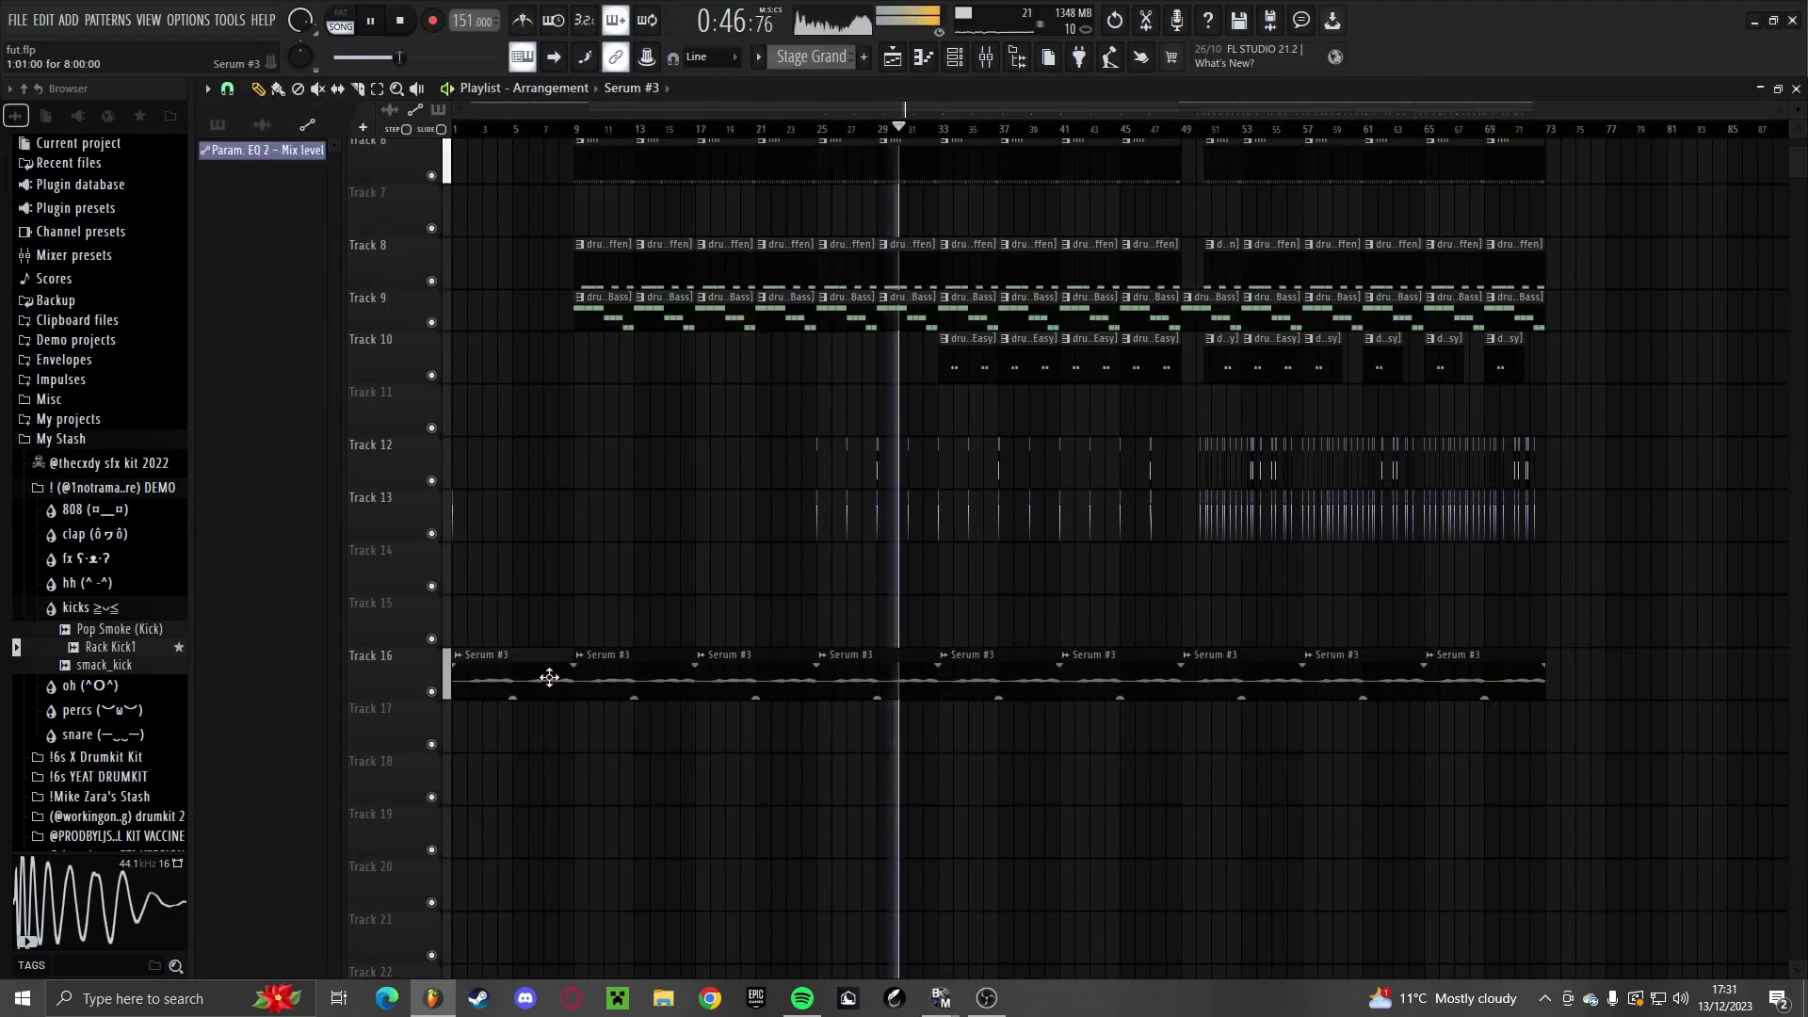
{"action": "double_click", "coordinate": [549, 677]}
{"action": "key", "text": "Escape"}
{"action": "left_click", "coordinate": [989, 60]}
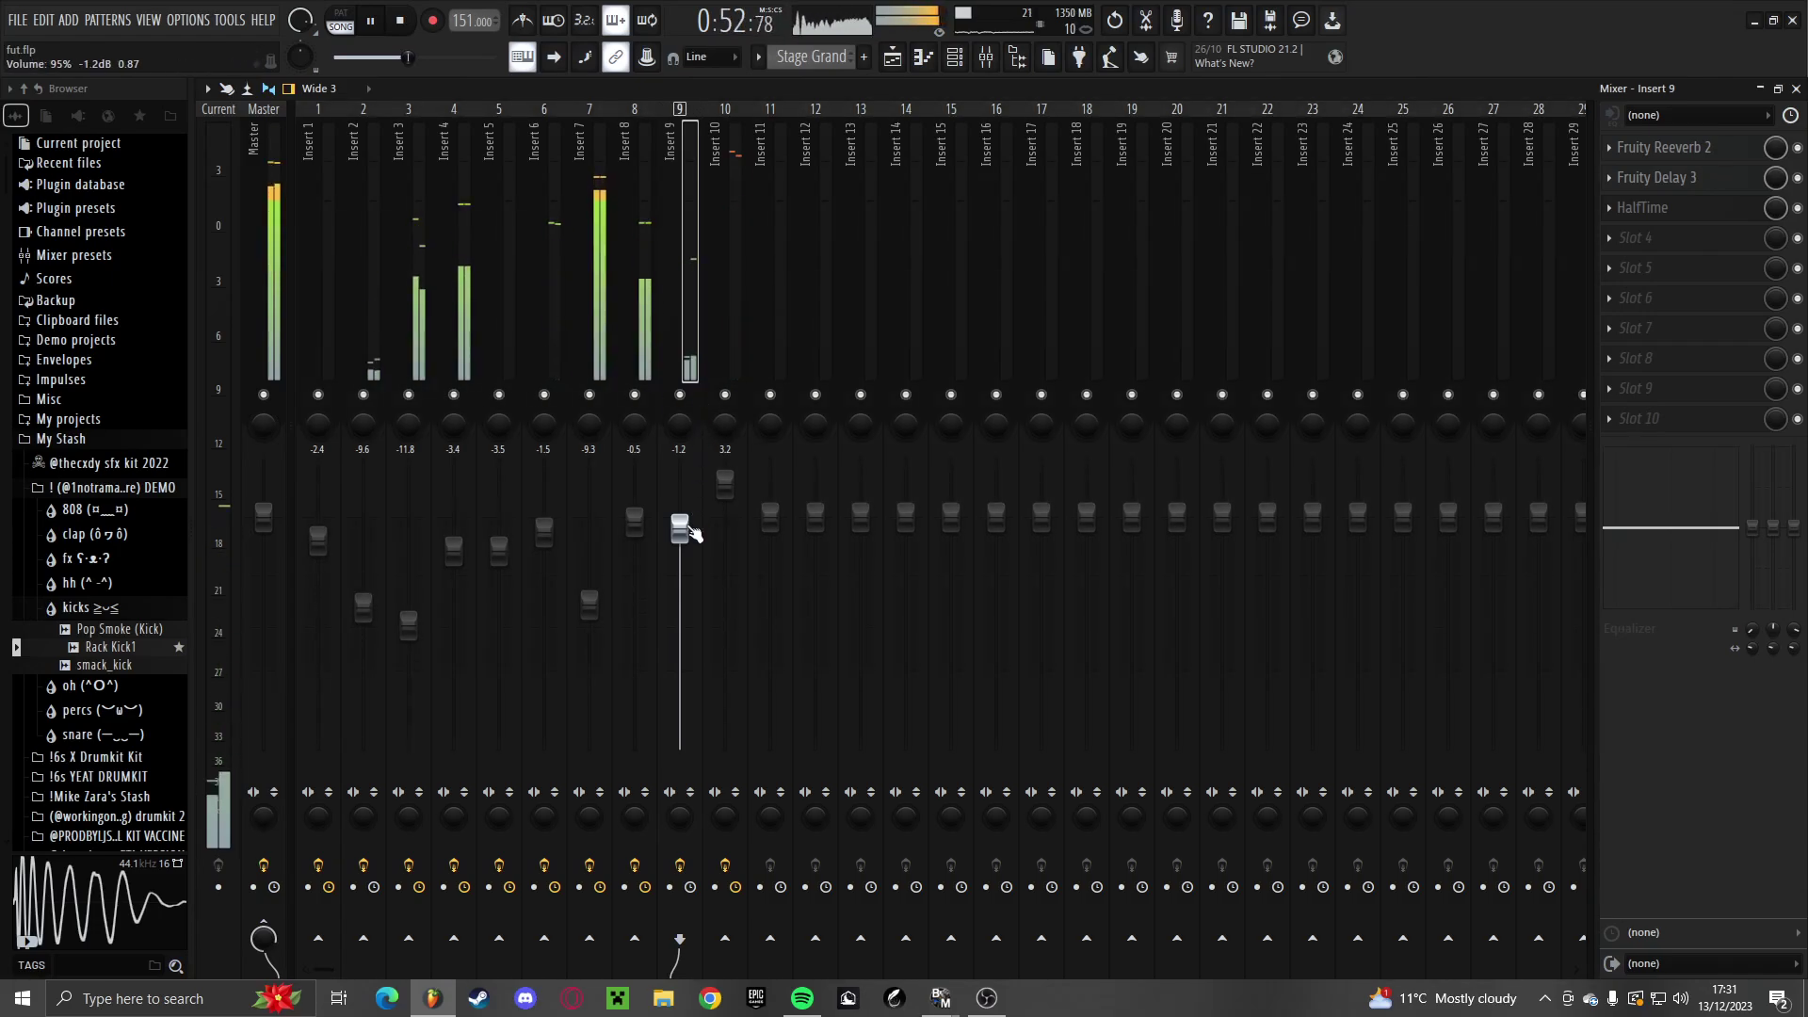
{"action": "right_click", "coordinate": [688, 525]}
{"action": "left_click", "coordinate": [716, 645]}
{"action": "key", "text": "F5"}
{"action": "scroll", "coordinate": [702, 600], "scroll_direction": "up", "scroll_amount": 3}
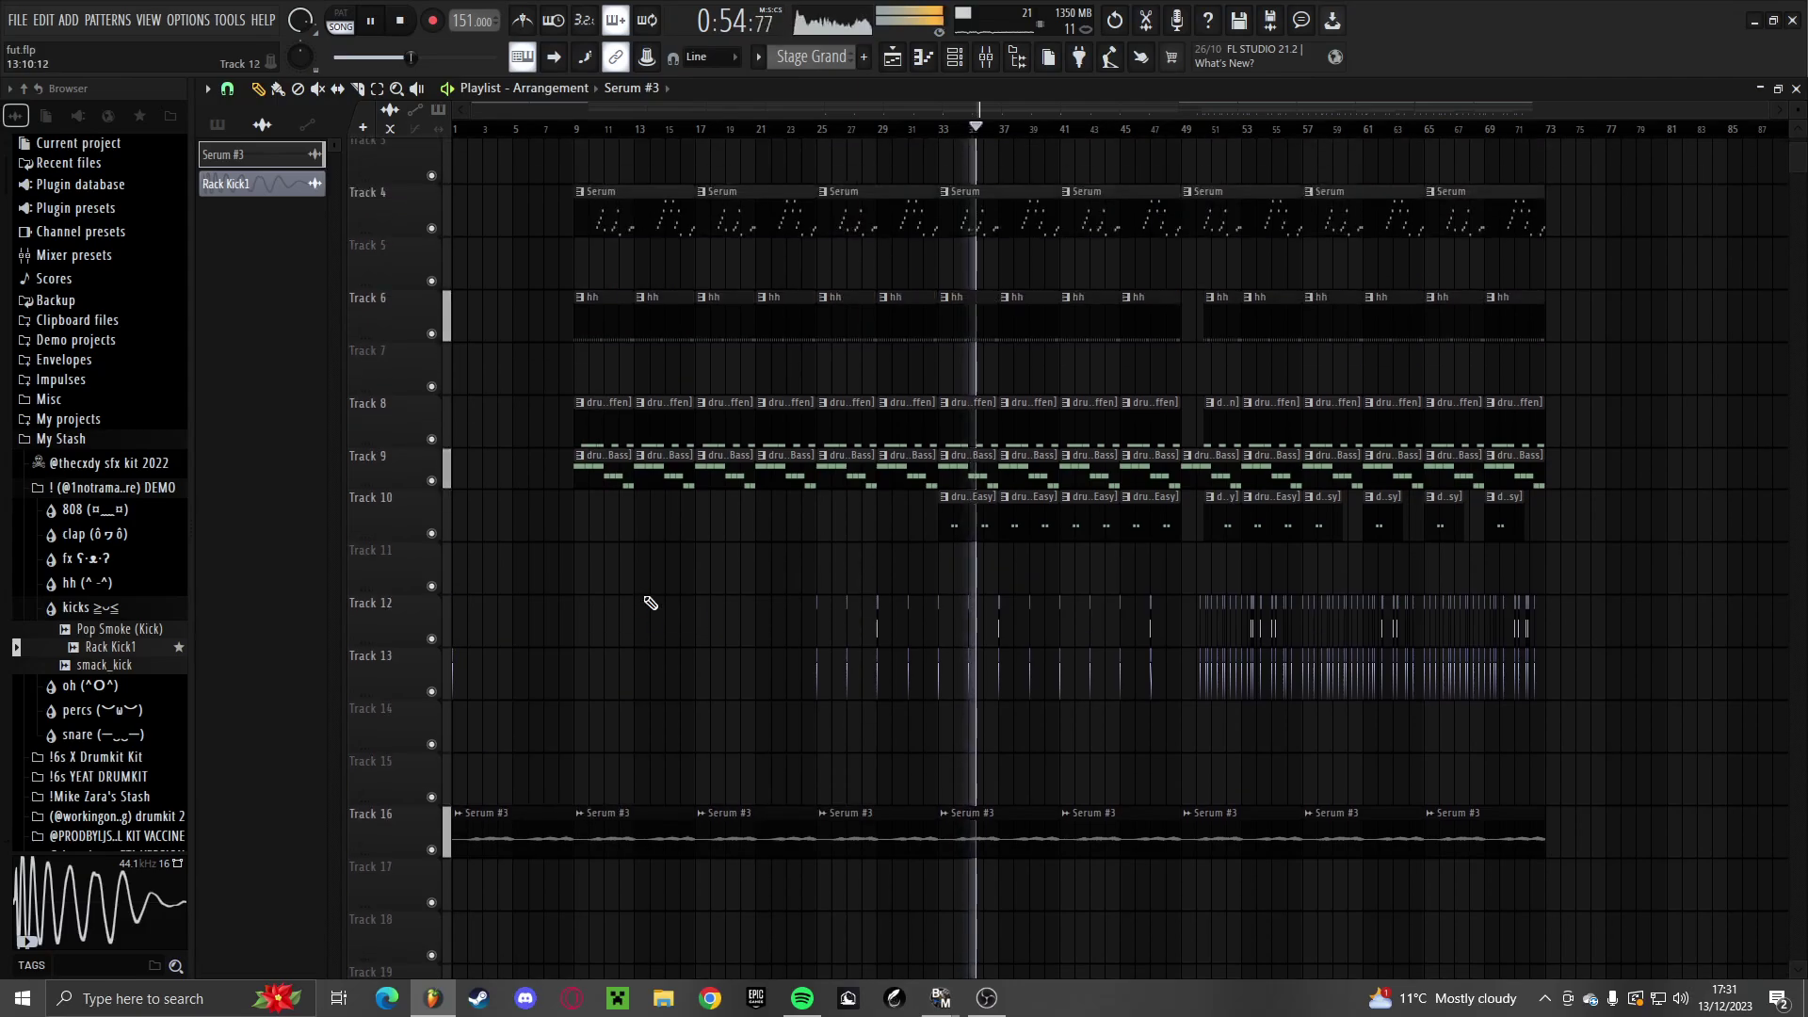
{"action": "scroll", "coordinate": [647, 608], "scroll_direction": "up", "scroll_amount": 2}
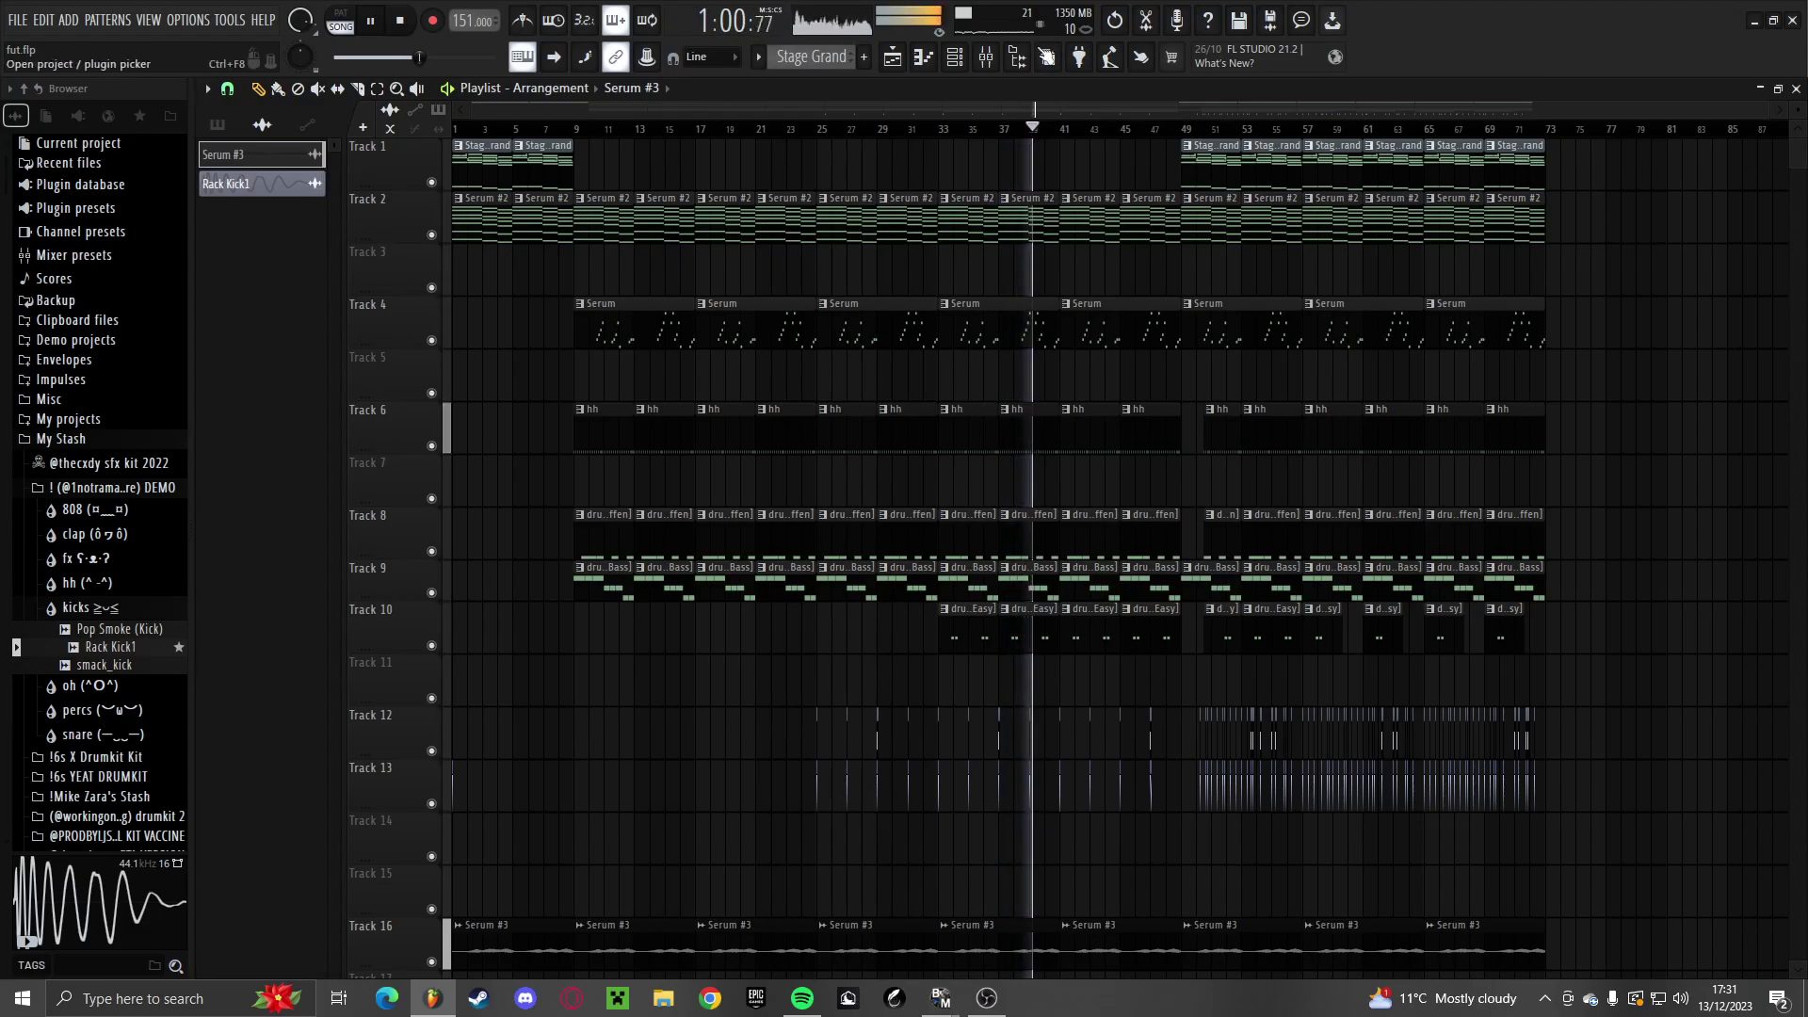
Boost band 5 of Insert 4's Fruity Parametric EQ 2 by about 2.6 dB near 947 Hz
{"action": "left_click", "coordinate": [989, 57]}
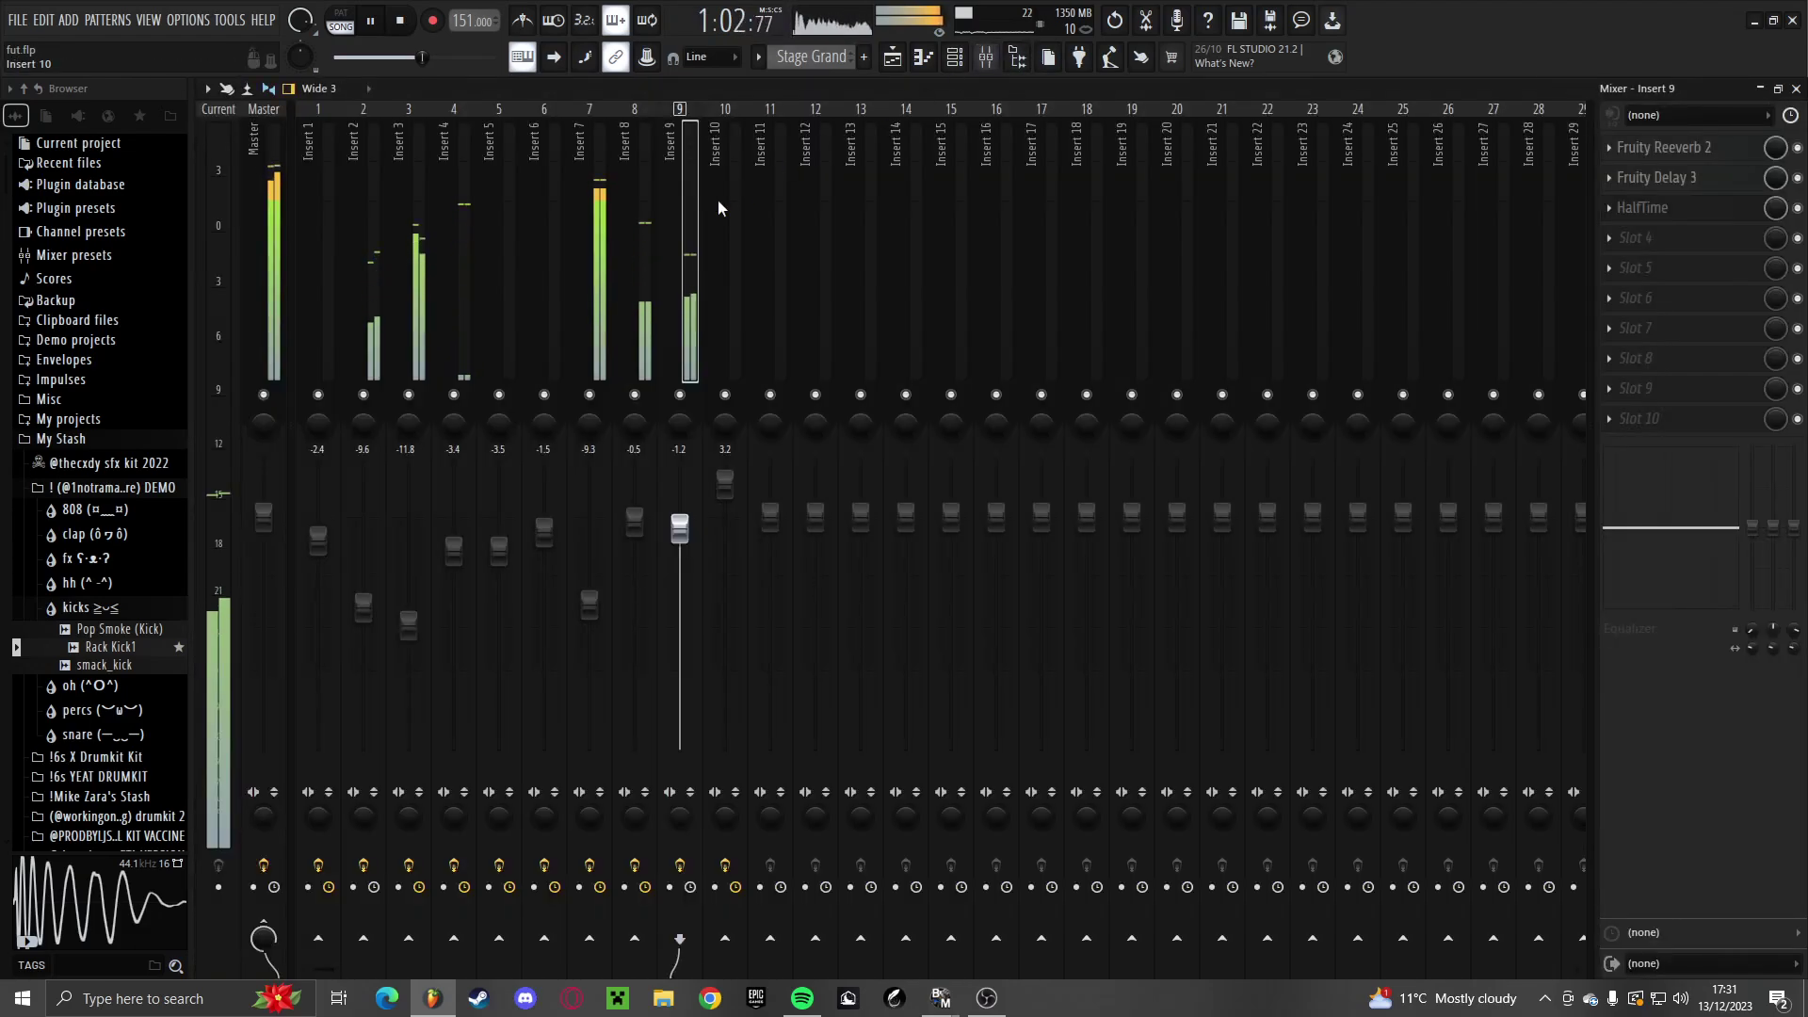
{"action": "left_click", "coordinate": [459, 306]}
{"action": "left_click", "coordinate": [1707, 154]}
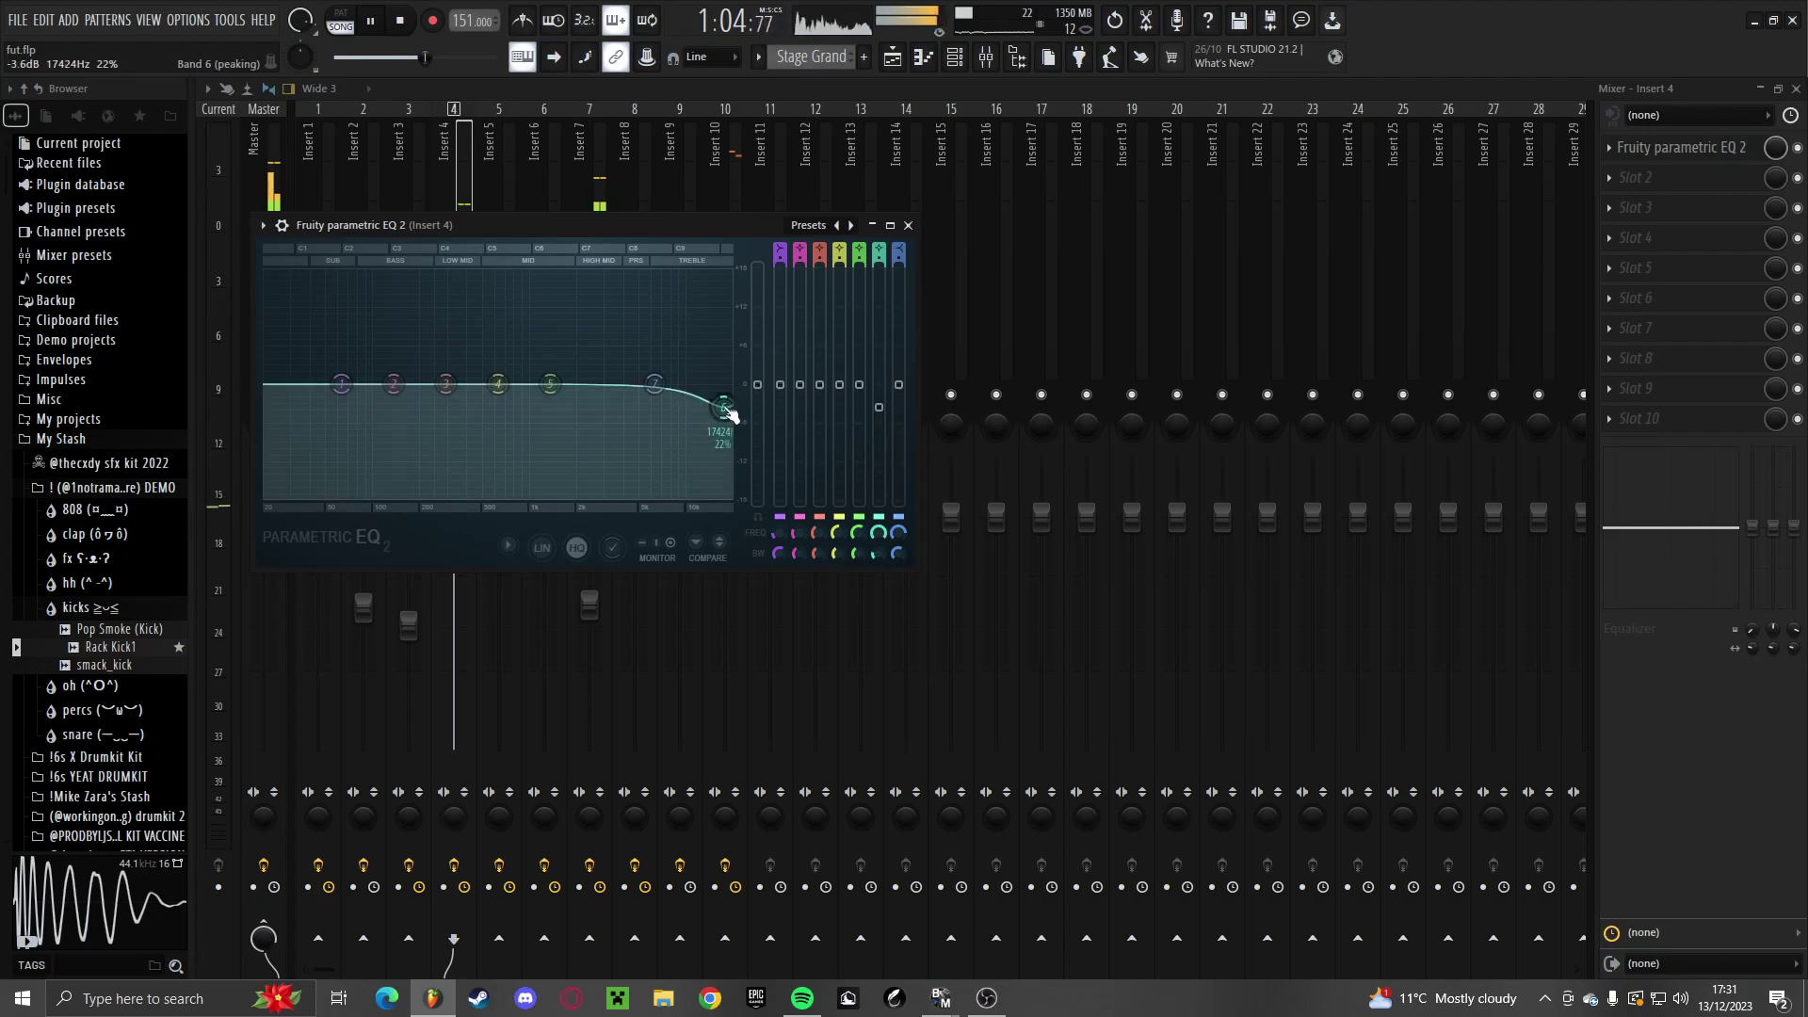
{"action": "left_click_drag", "start_coordinate": [571, 399], "coordinate": [551, 358]}
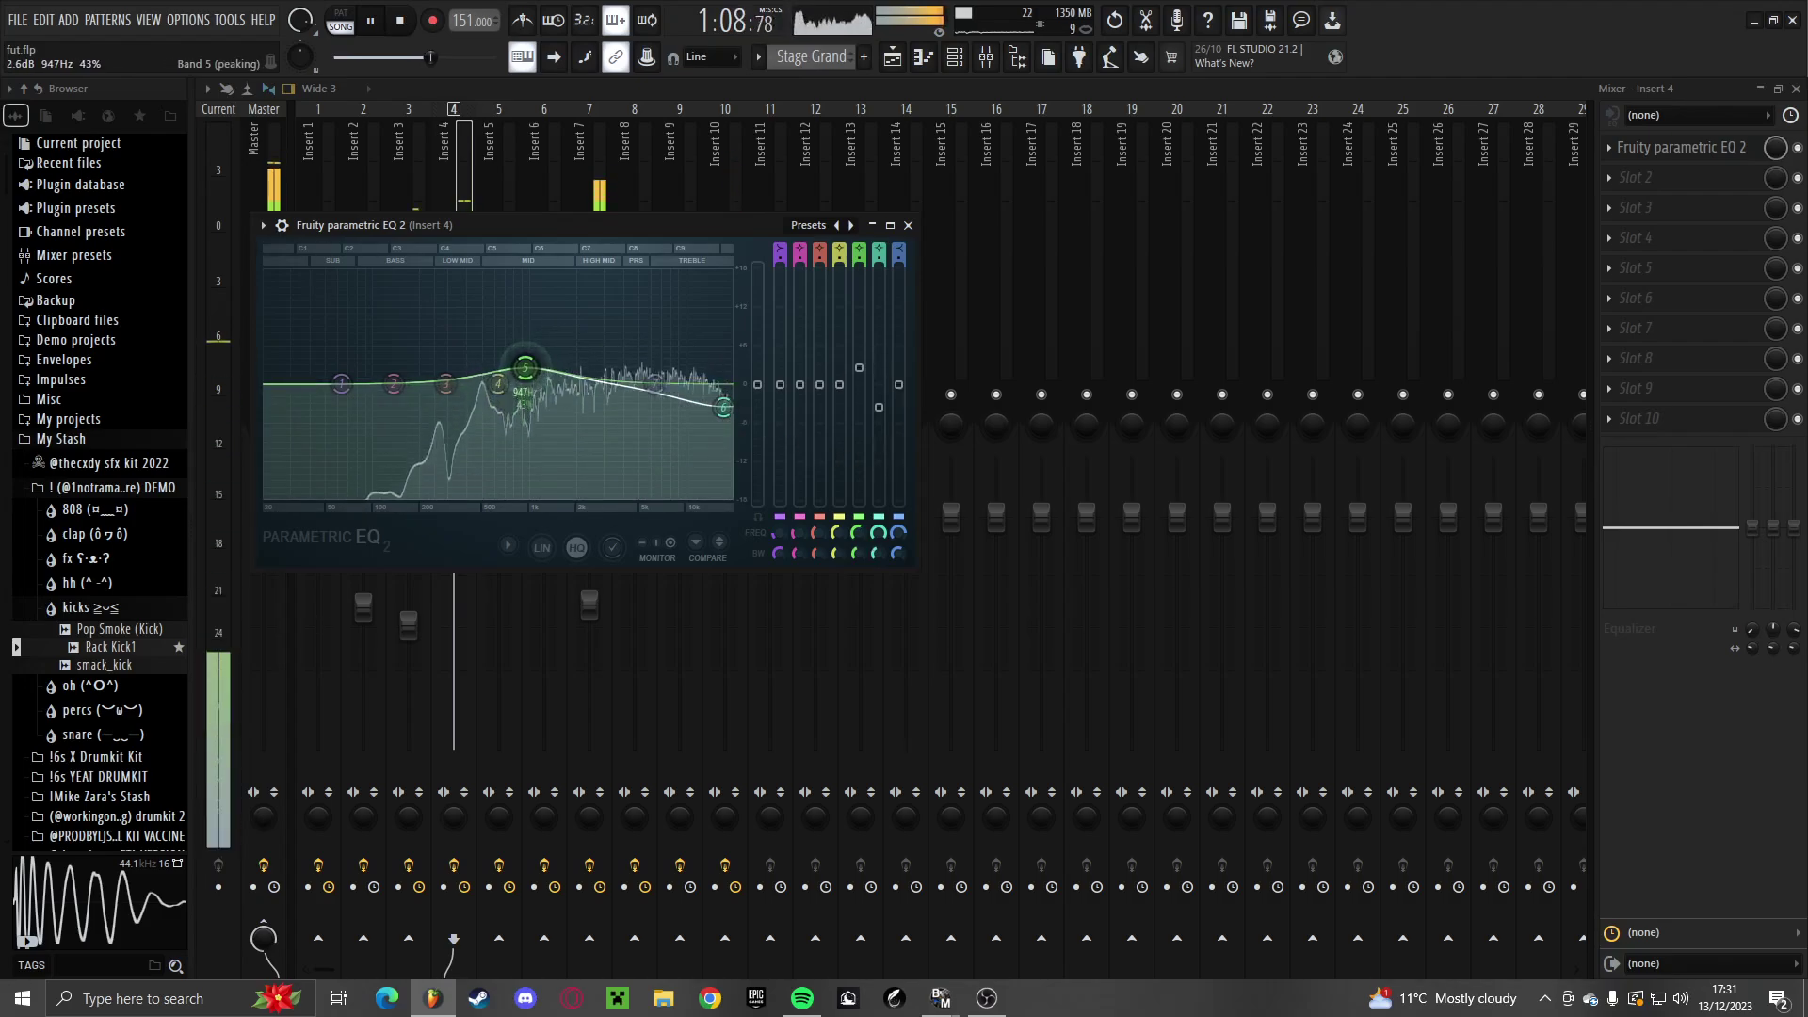
{"action": "key", "text": "Escape"}
{"action": "key", "text": "Escape"}
{"action": "scroll", "coordinate": [998, 670], "scroll_direction": "down", "scroll_amount": 4}
{"action": "scroll", "coordinate": [1134, 686], "scroll_direction": "up", "scroll_amount": 5}
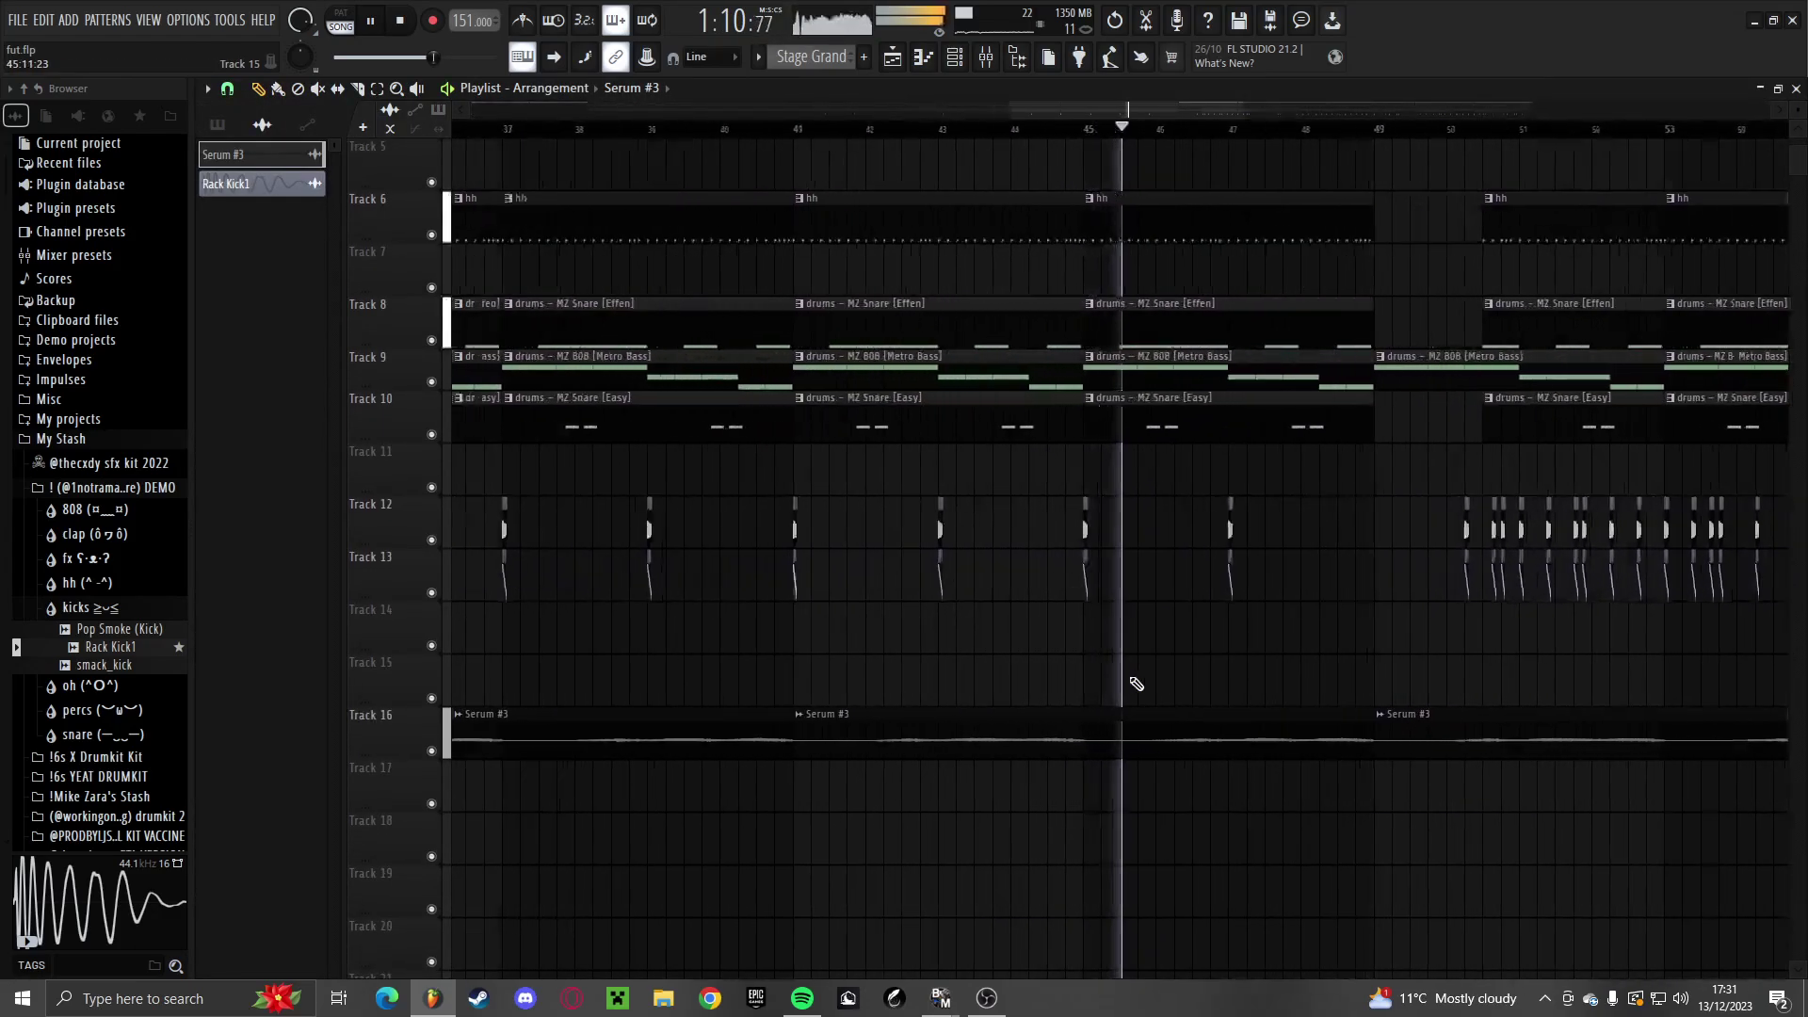
{"action": "scroll", "coordinate": [719, 634], "scroll_direction": "up", "scroll_amount": 4}
{"action": "scroll", "coordinate": [719, 634], "scroll_direction": "down", "scroll_amount": 5}
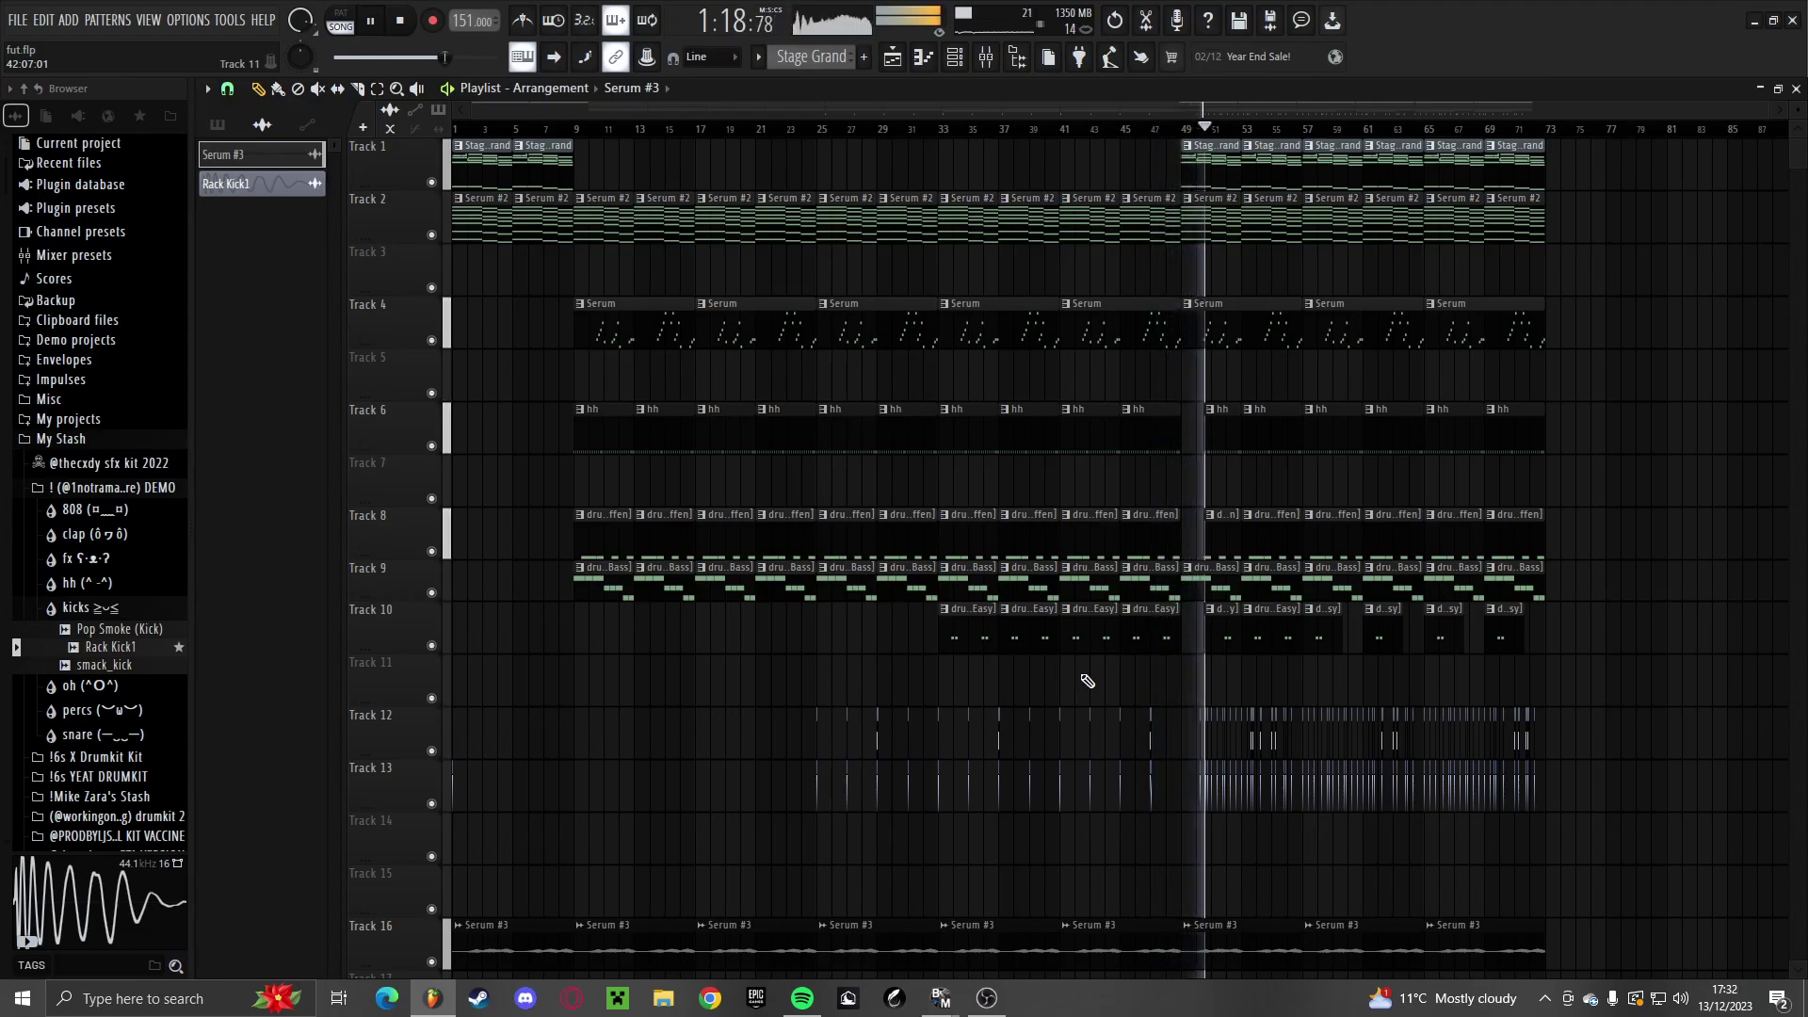
{"action": "scroll", "coordinate": [1563, 828], "scroll_direction": "up", "scroll_amount": 1}
{"action": "scroll", "coordinate": [1563, 828], "scroll_direction": "down", "scroll_amount": 1}
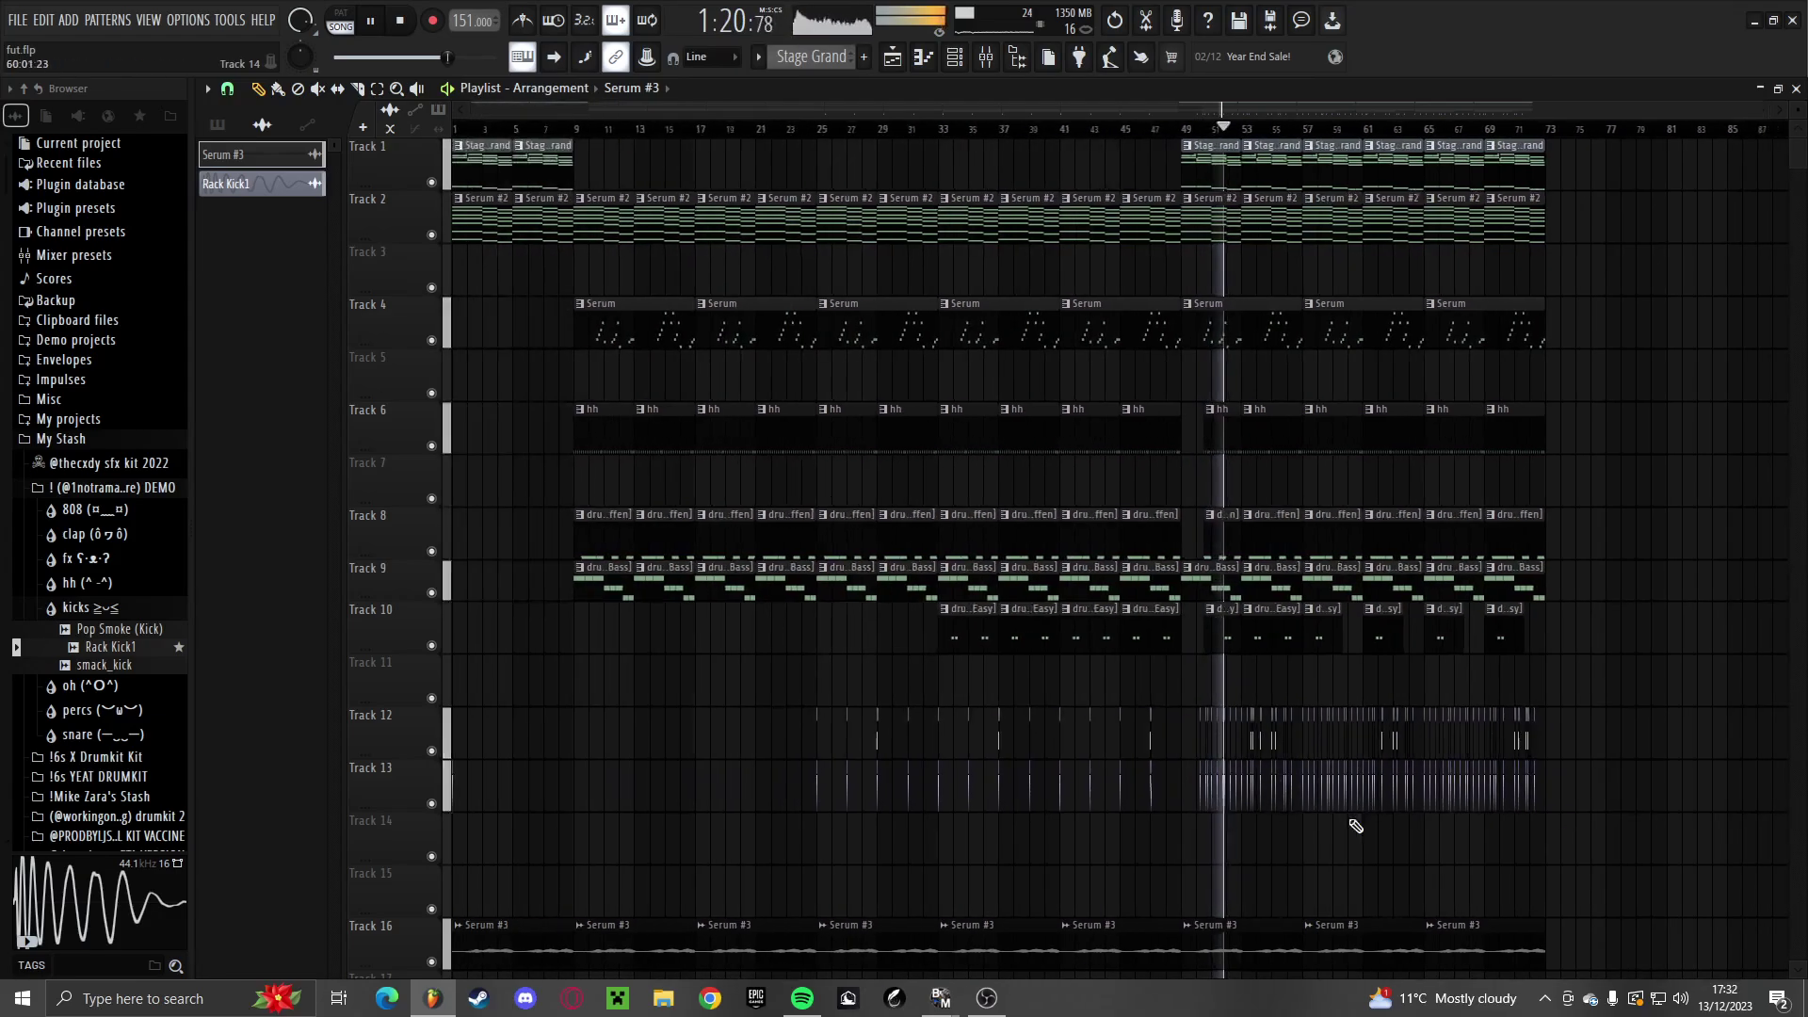
Move all clips from bar 49 onward eight bars later so they start at bar 57, and restart playback
{"action": "scroll", "coordinate": [1356, 828], "scroll_direction": "down", "scroll_amount": 4}
{"action": "left_click_drag", "start_coordinate": [1631, 834], "coordinate": [1196, 122]}
{"action": "scroll", "coordinate": [1247, 541], "scroll_direction": "up", "scroll_amount": 3}
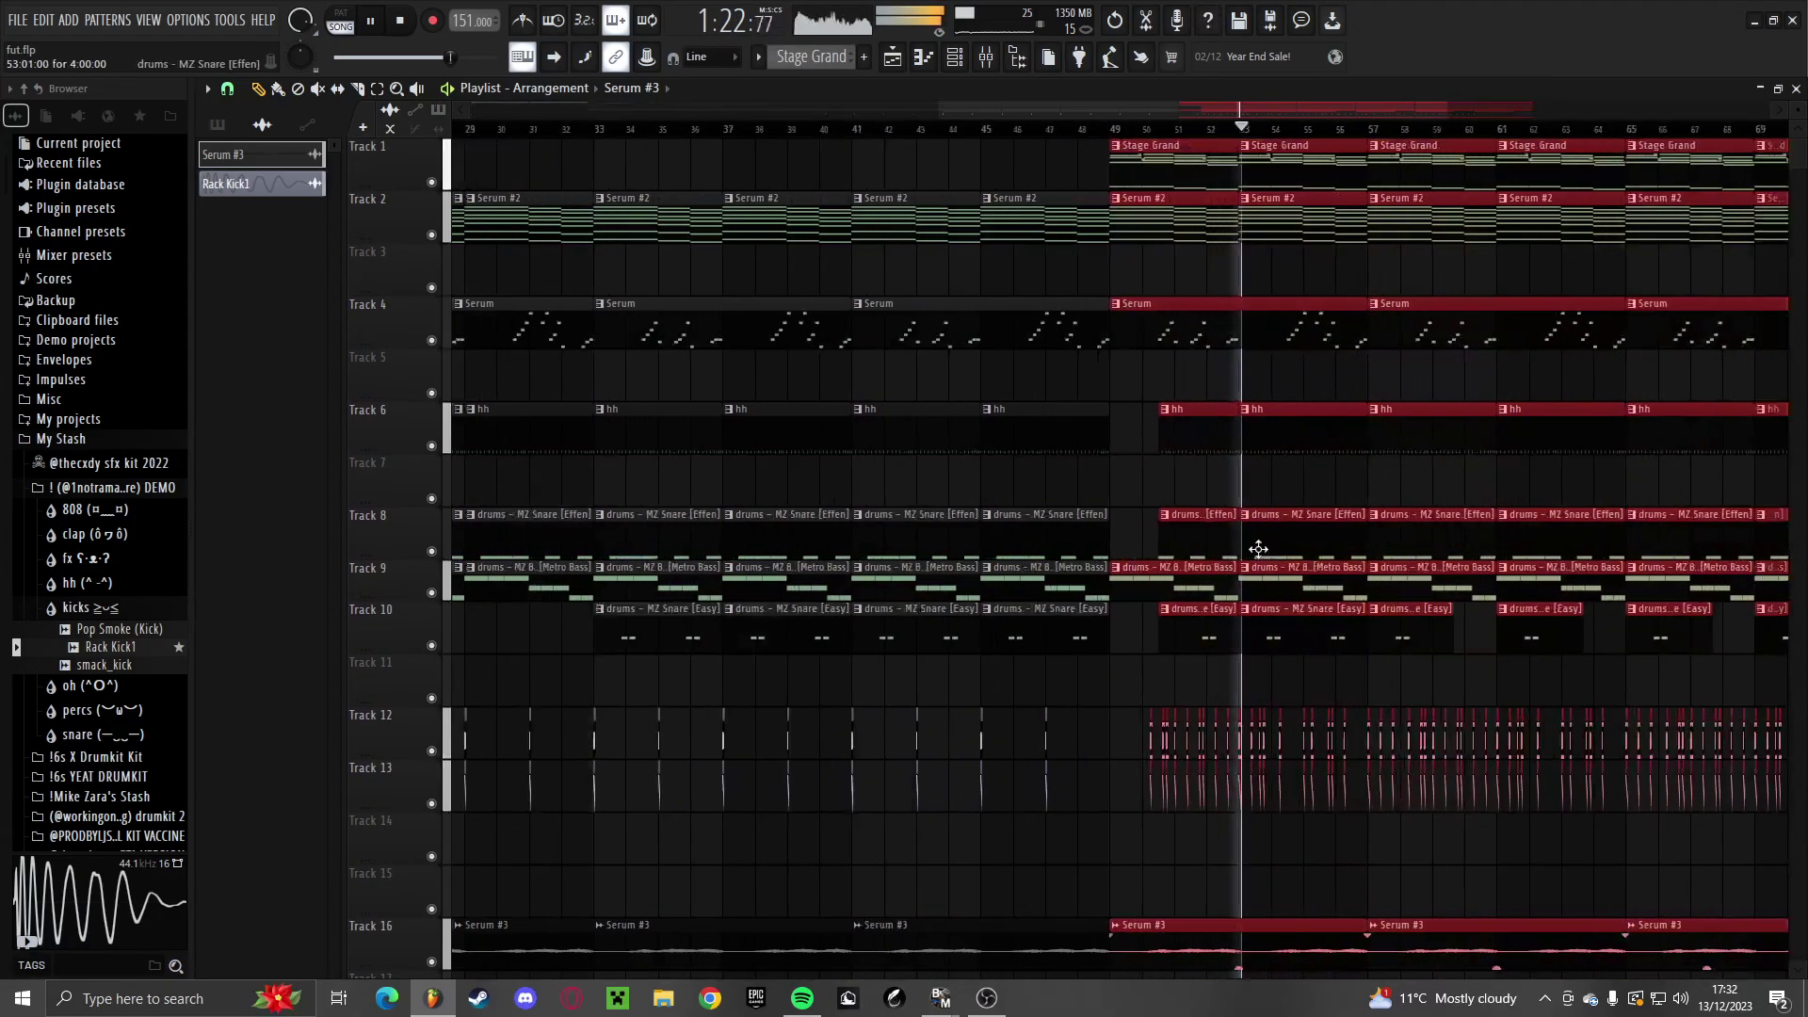
{"action": "key", "text": "space"}
{"action": "left_click_drag", "start_coordinate": [1155, 573], "coordinate": [1457, 521]}
{"action": "key", "text": "space"}
{"action": "scroll", "coordinate": [1376, 579], "scroll_direction": "down", "scroll_amount": 3}
{"action": "scroll", "coordinate": [1374, 574], "scroll_direction": "up", "scroll_amount": 2}
{"action": "scroll", "coordinate": [1372, 569], "scroll_direction": "up", "scroll_amount": 2}
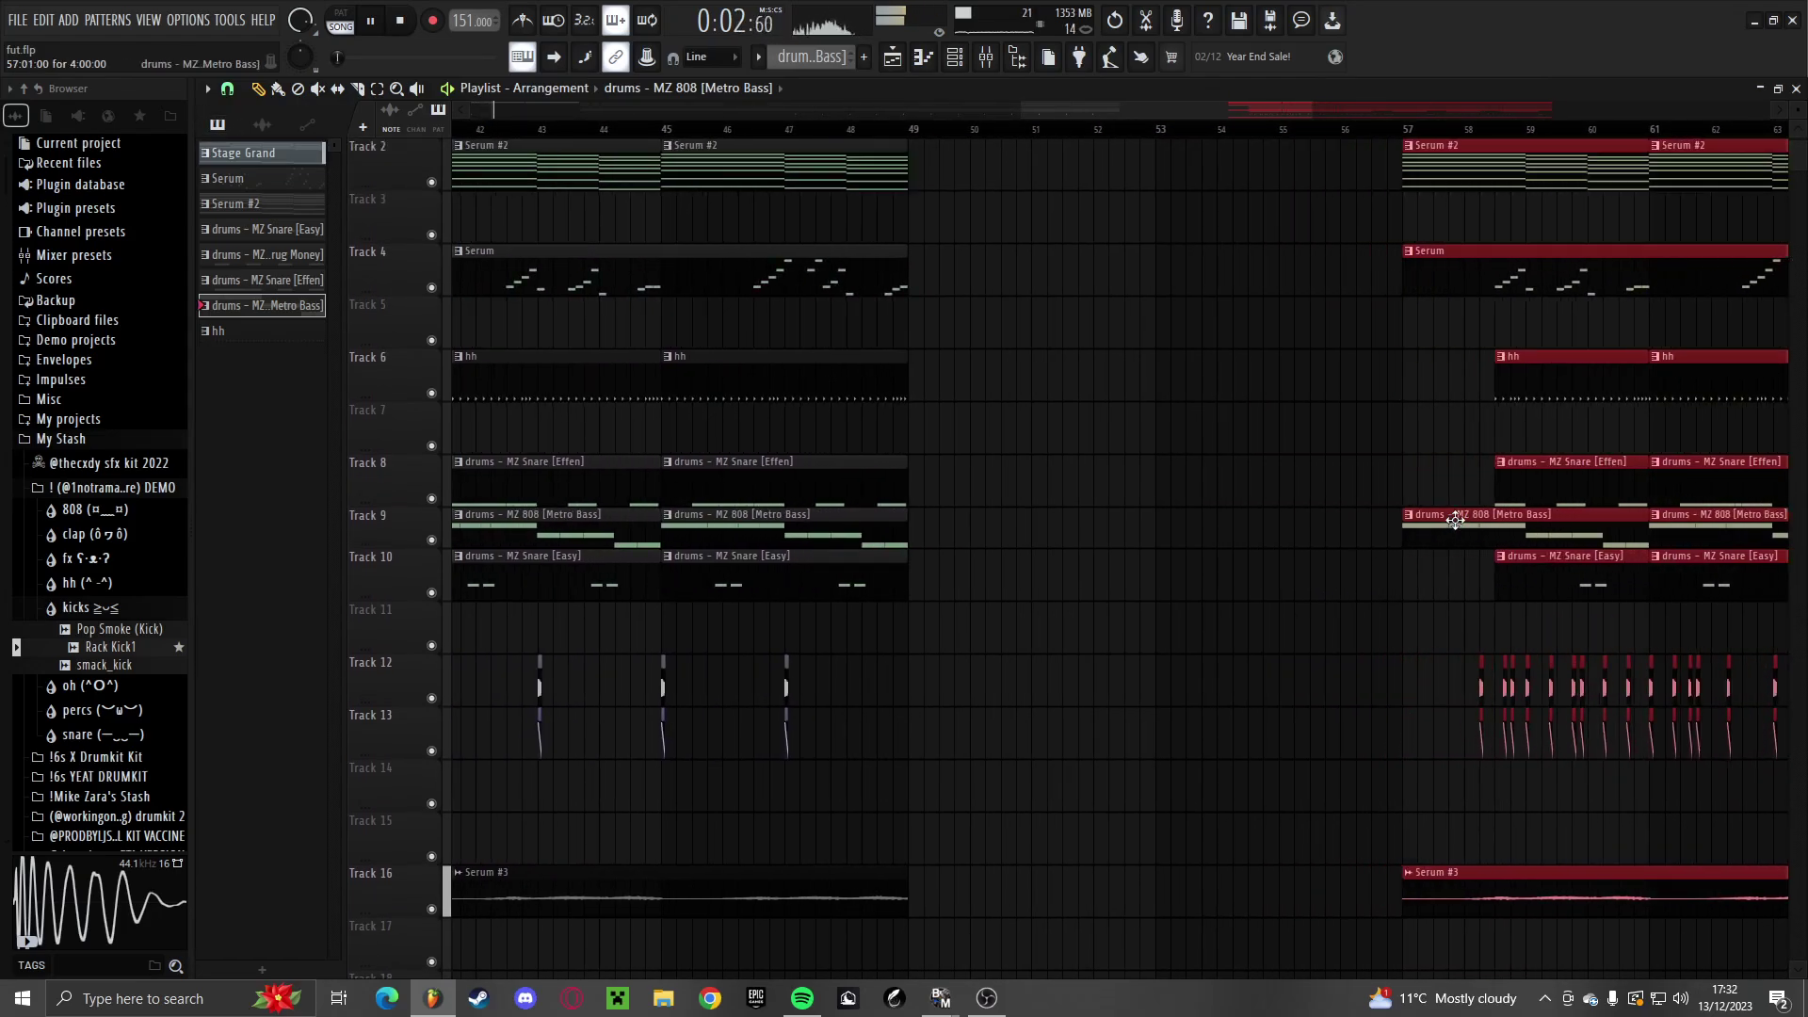
Duplicate all clips from bars 41 to 49 to fill the gap between bars 49 and 57
{"action": "scroll", "coordinate": [1416, 542], "scroll_direction": "down", "scroll_amount": 2}
{"action": "left_click_drag", "start_coordinate": [1270, 946], "coordinate": [959, 84]}
{"action": "scroll", "coordinate": [1165, 353], "scroll_direction": "down", "scroll_amount": 3}
{"action": "key", "text": "ctrl+b"}
{"action": "scroll", "coordinate": [1289, 597], "scroll_direction": "up", "scroll_amount": 7}
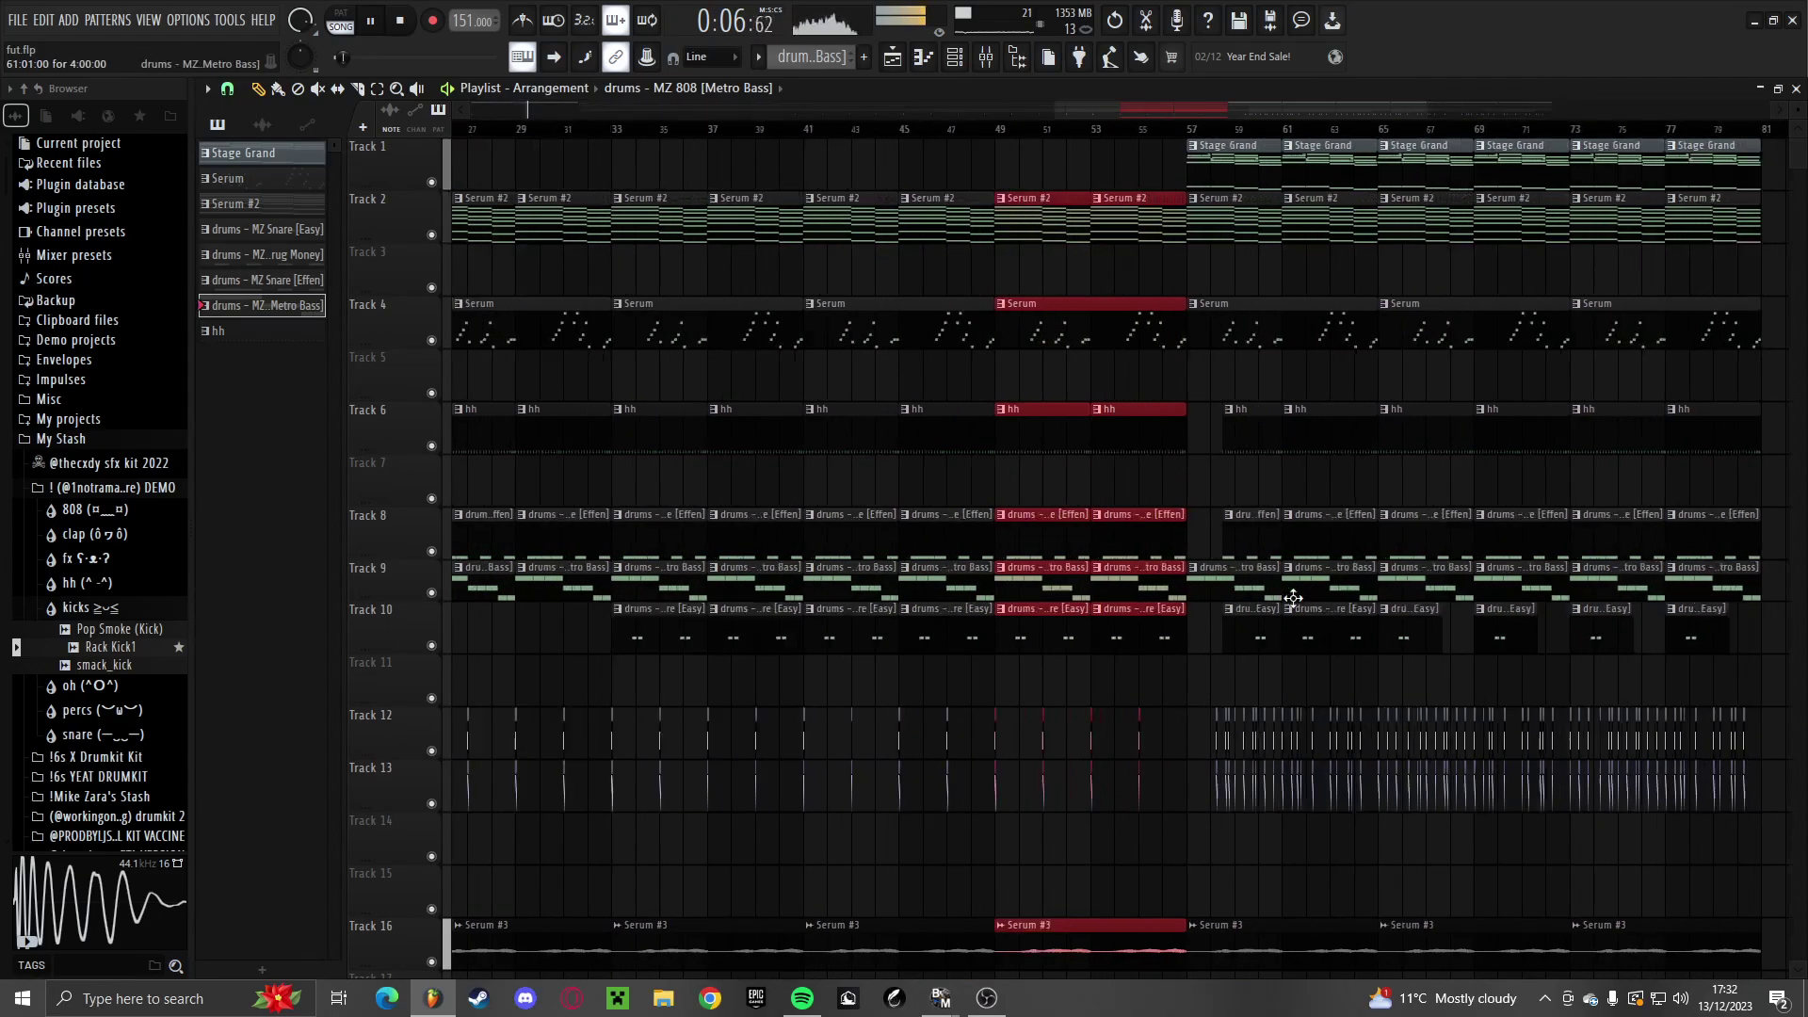
Delete Track 10's MZ Snare [Easy] clips at bars 33 and 37
{"action": "scroll", "coordinate": [946, 655], "scroll_direction": "down", "scroll_amount": 4}
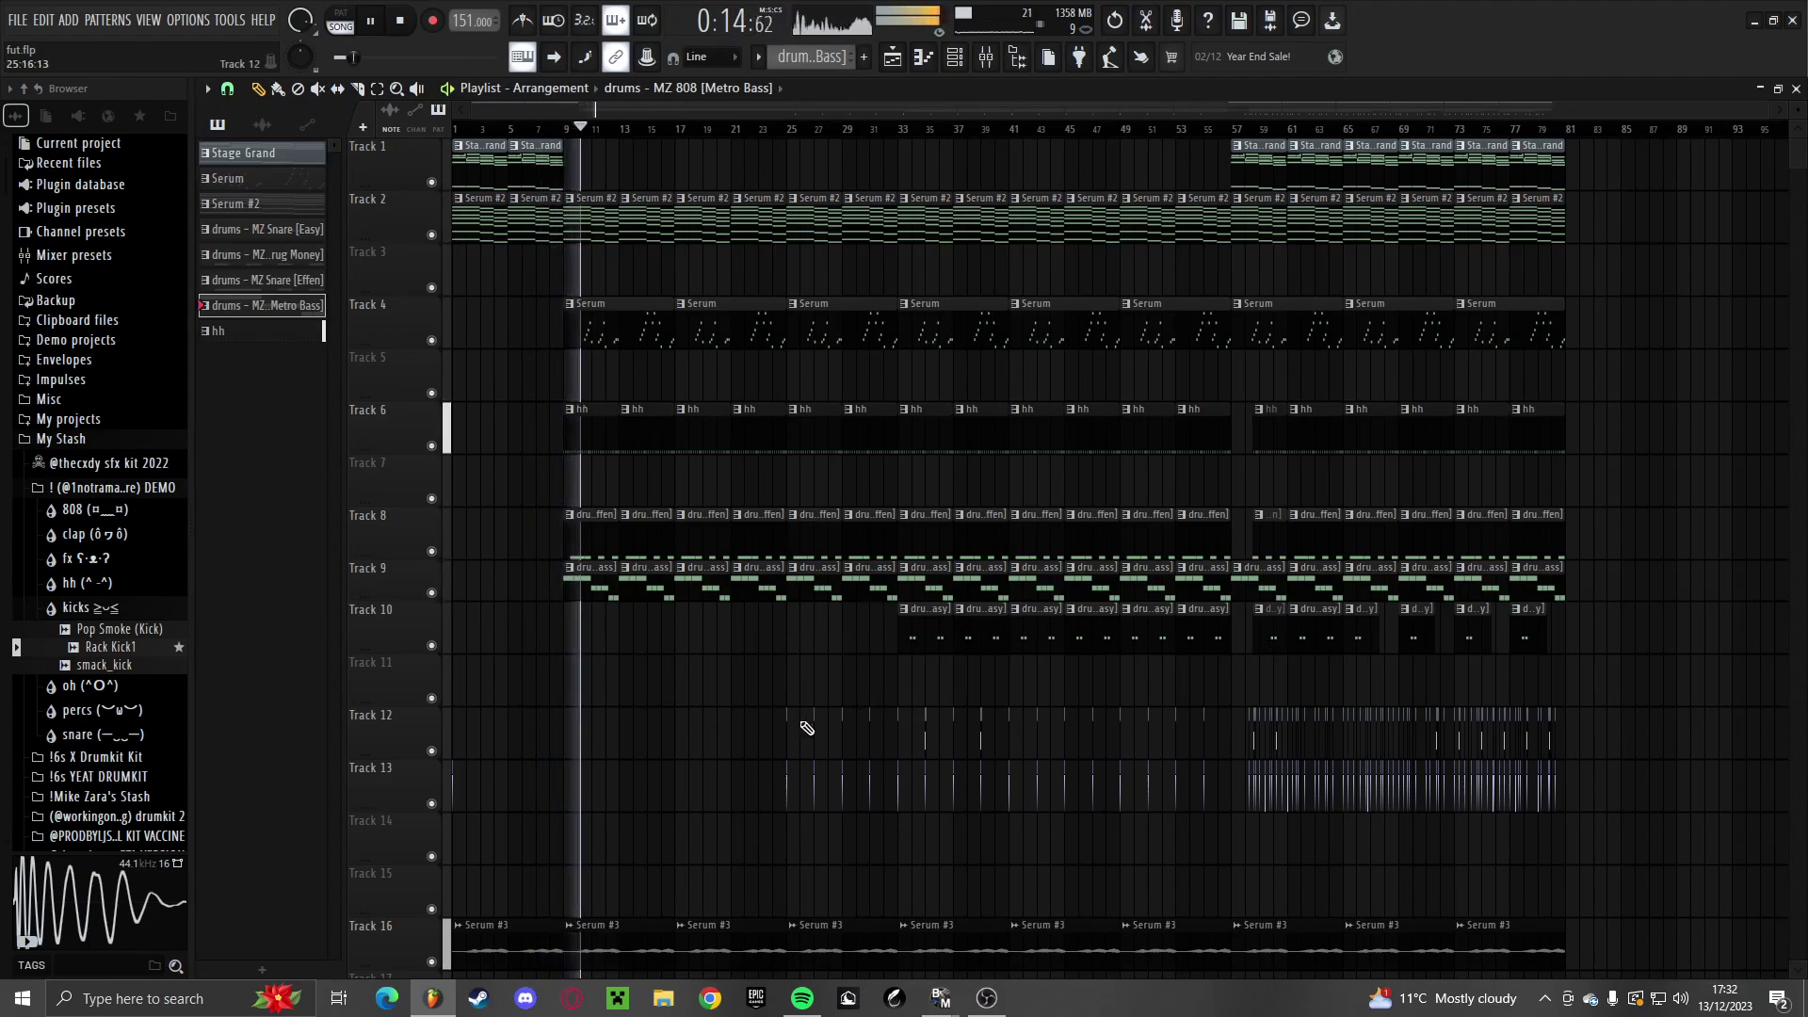
{"action": "right_click", "coordinate": [965, 645]}
{"action": "right_click", "coordinate": [929, 643]}
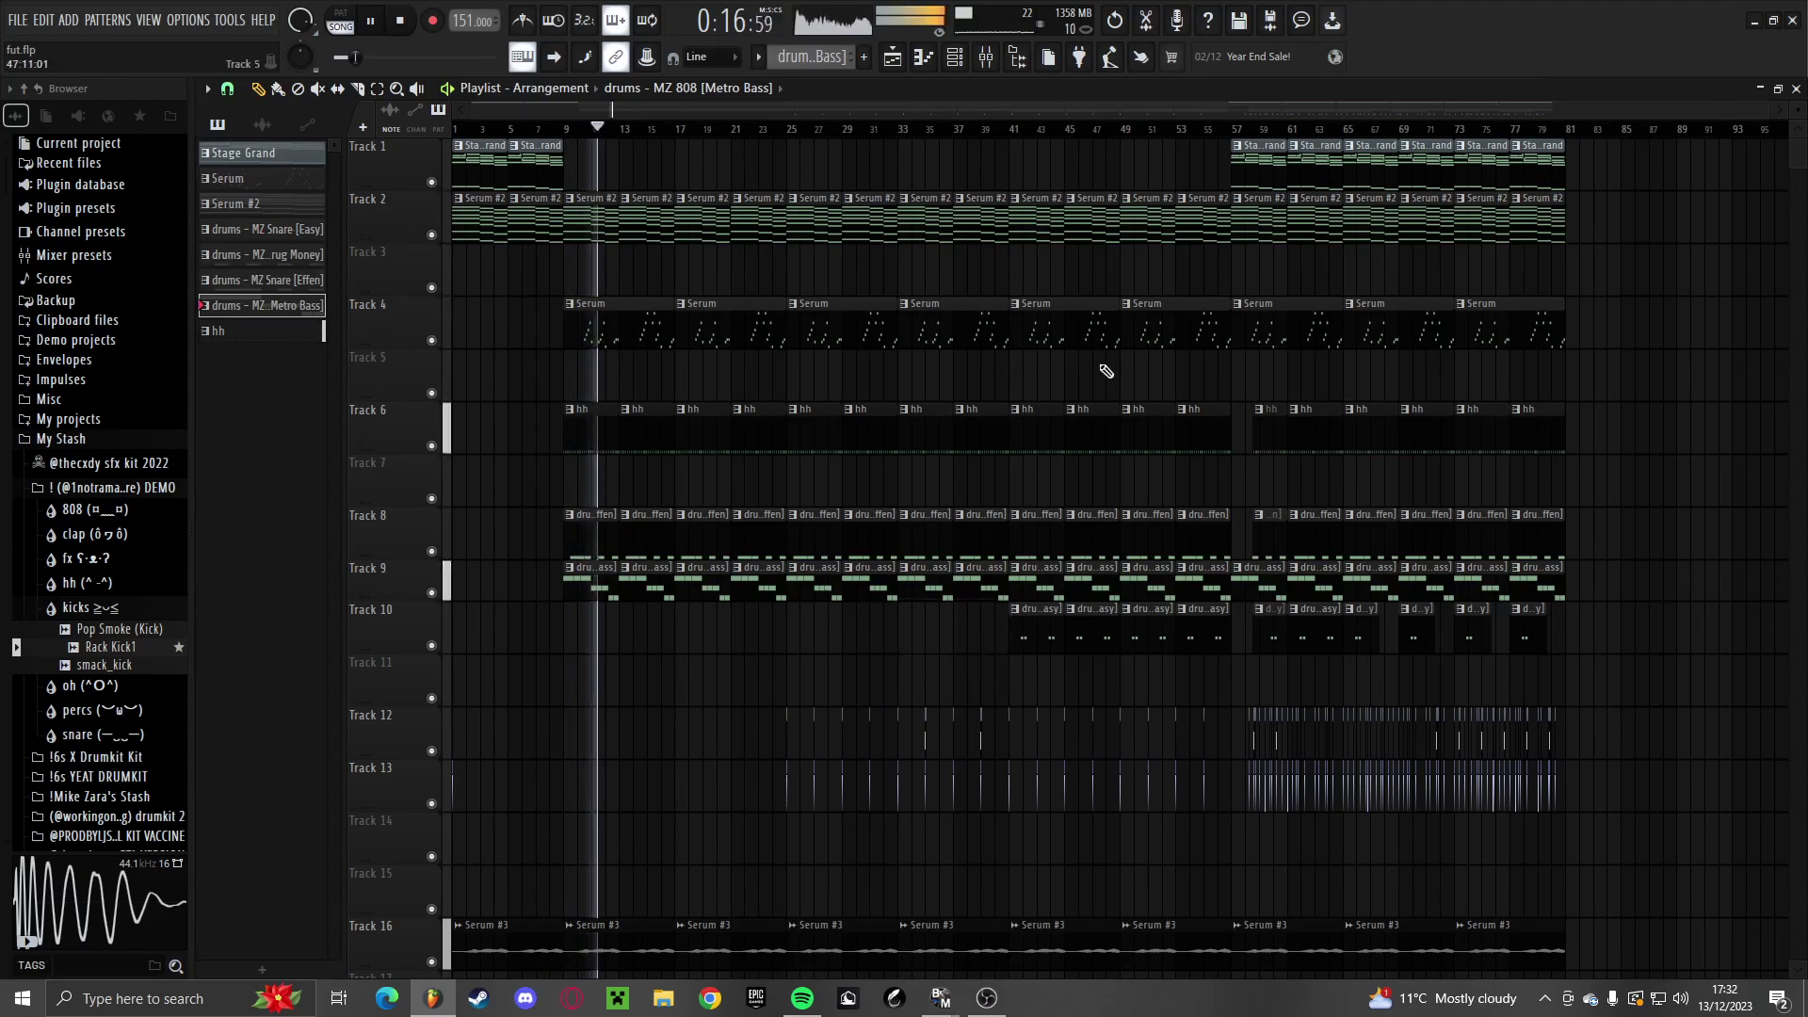
Play the section from around bar 57 and transpose all notes of the Stage Grand pattern down an octave
{"action": "left_click", "coordinate": [1217, 129]}
{"action": "scroll", "coordinate": [1568, 671], "scroll_direction": "up", "scroll_amount": 6}
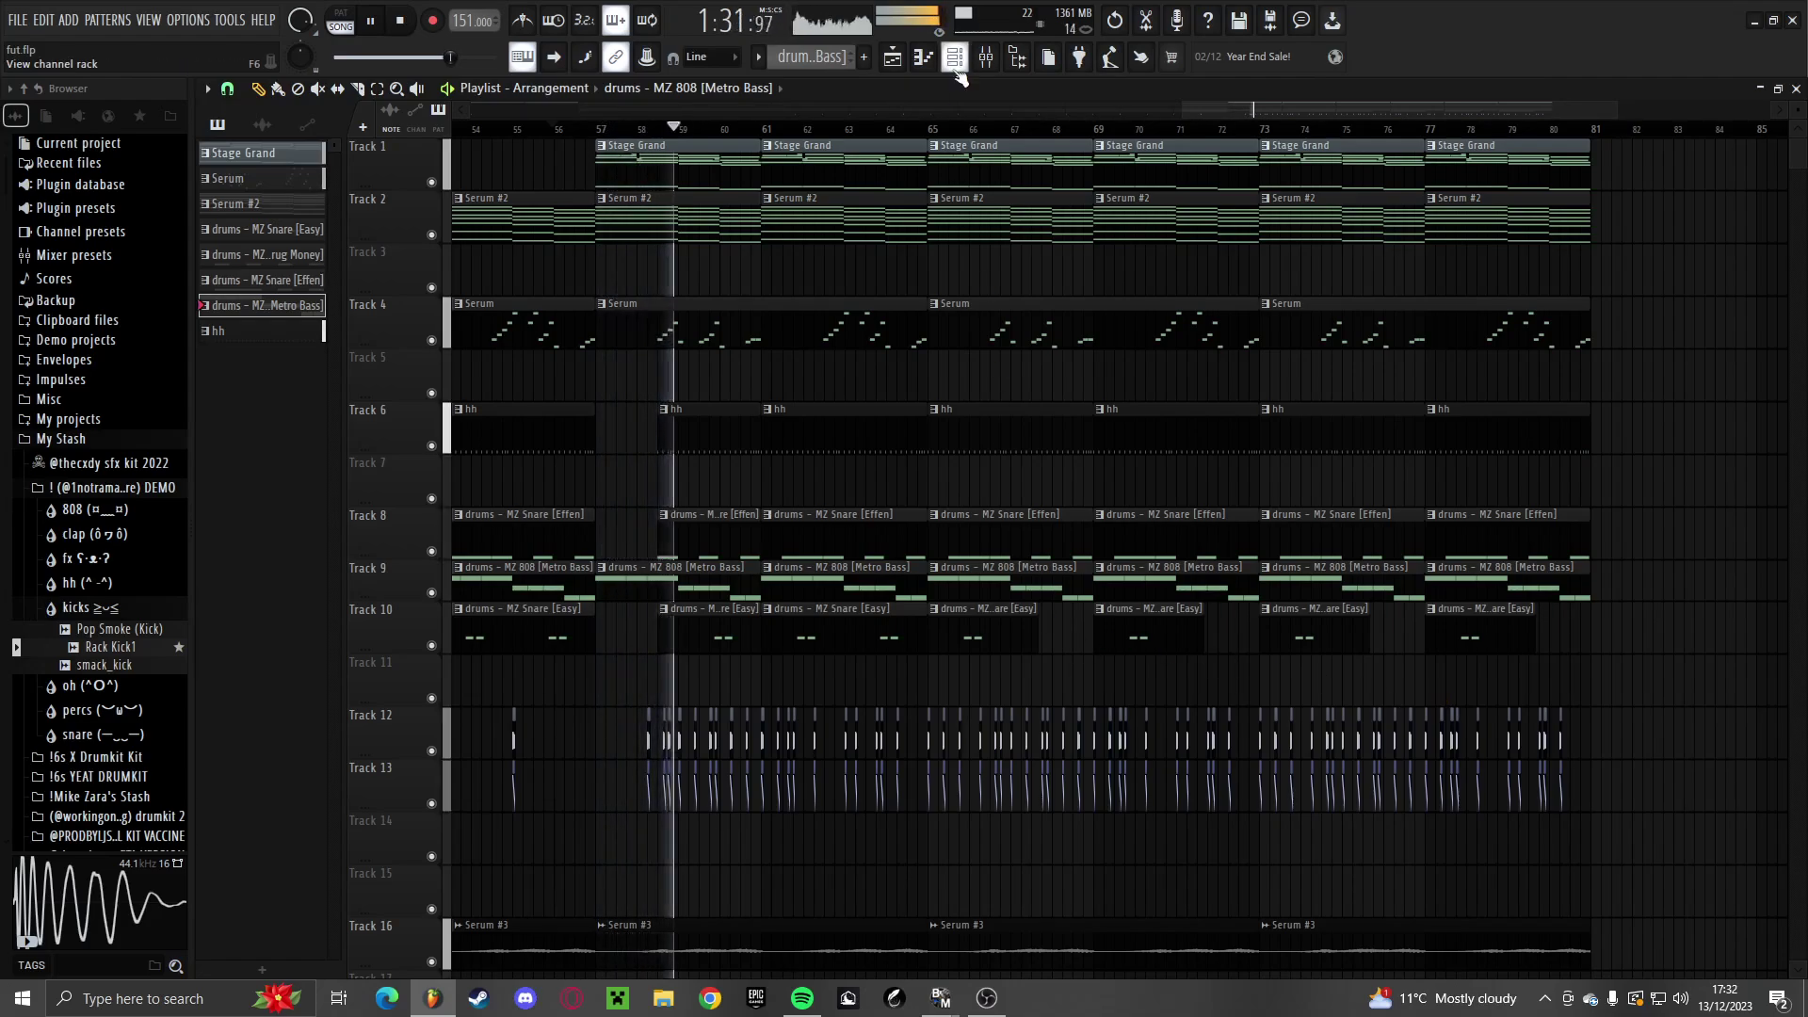
{"action": "double_click", "coordinate": [710, 153]}
{"action": "key", "text": "space"}
{"action": "key", "text": "ctrl+a"}
{"action": "key", "text": "ctrl+Down"}
{"action": "key", "text": "space"}
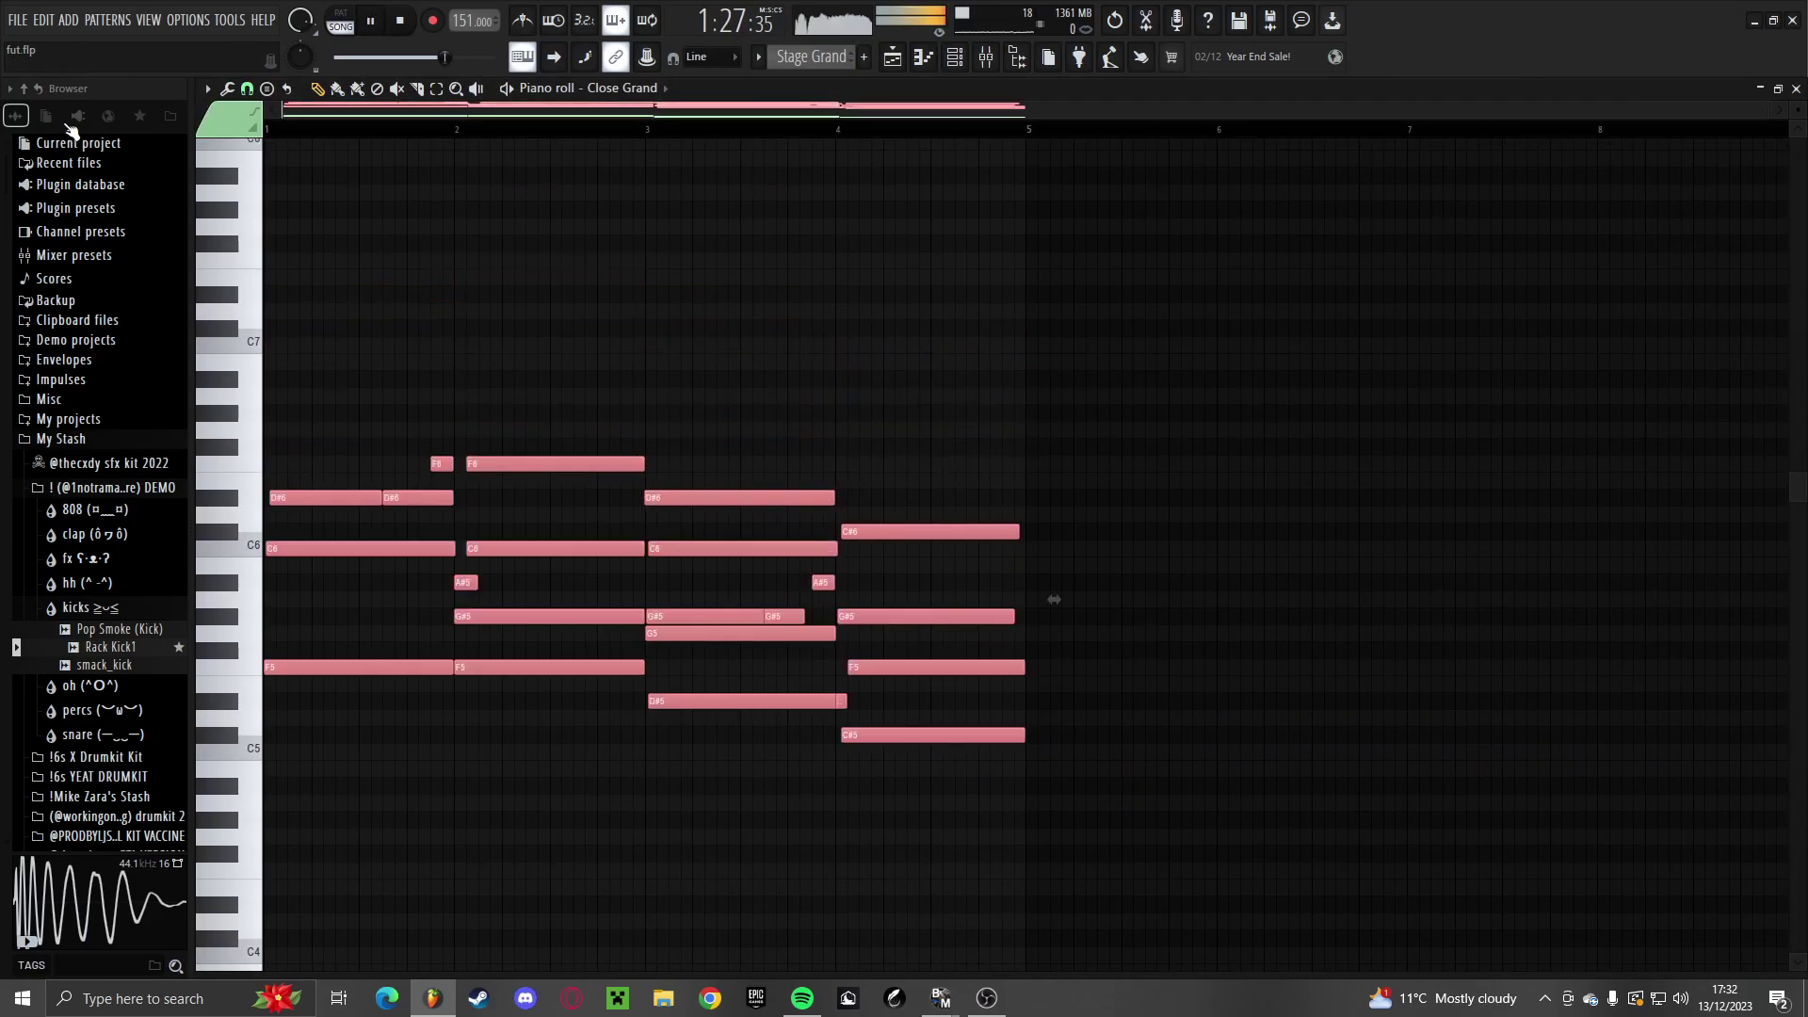
Play the arrangement from the beginning and adjust the mid-frequency bands of Insert 1's Fruity parametric EQ 2
{"action": "key", "text": "F5"}
{"action": "scroll", "coordinate": [637, 154], "scroll_direction": "down", "scroll_amount": 3}
{"action": "left_click", "coordinate": [454, 128]}
{"action": "scroll", "coordinate": [500, 173], "scroll_direction": "up", "scroll_amount": 3}
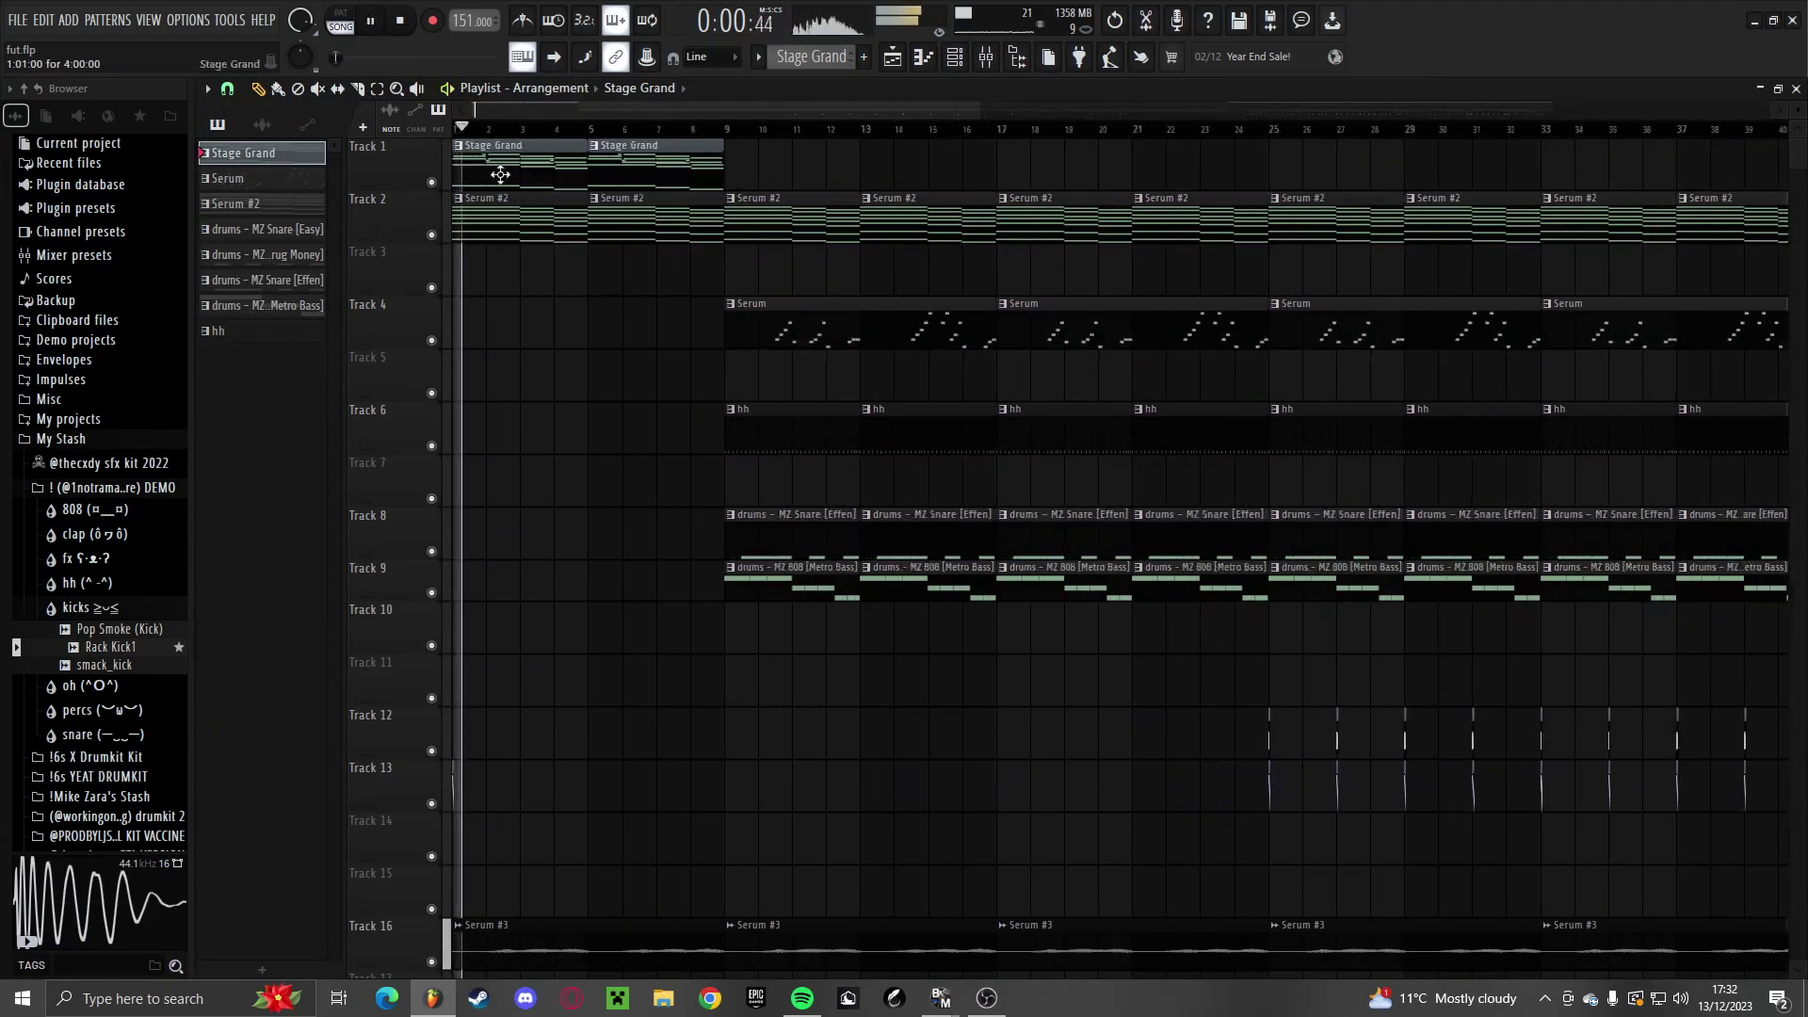
{"action": "double_click", "coordinate": [509, 171]}
{"action": "key", "text": "F9"}
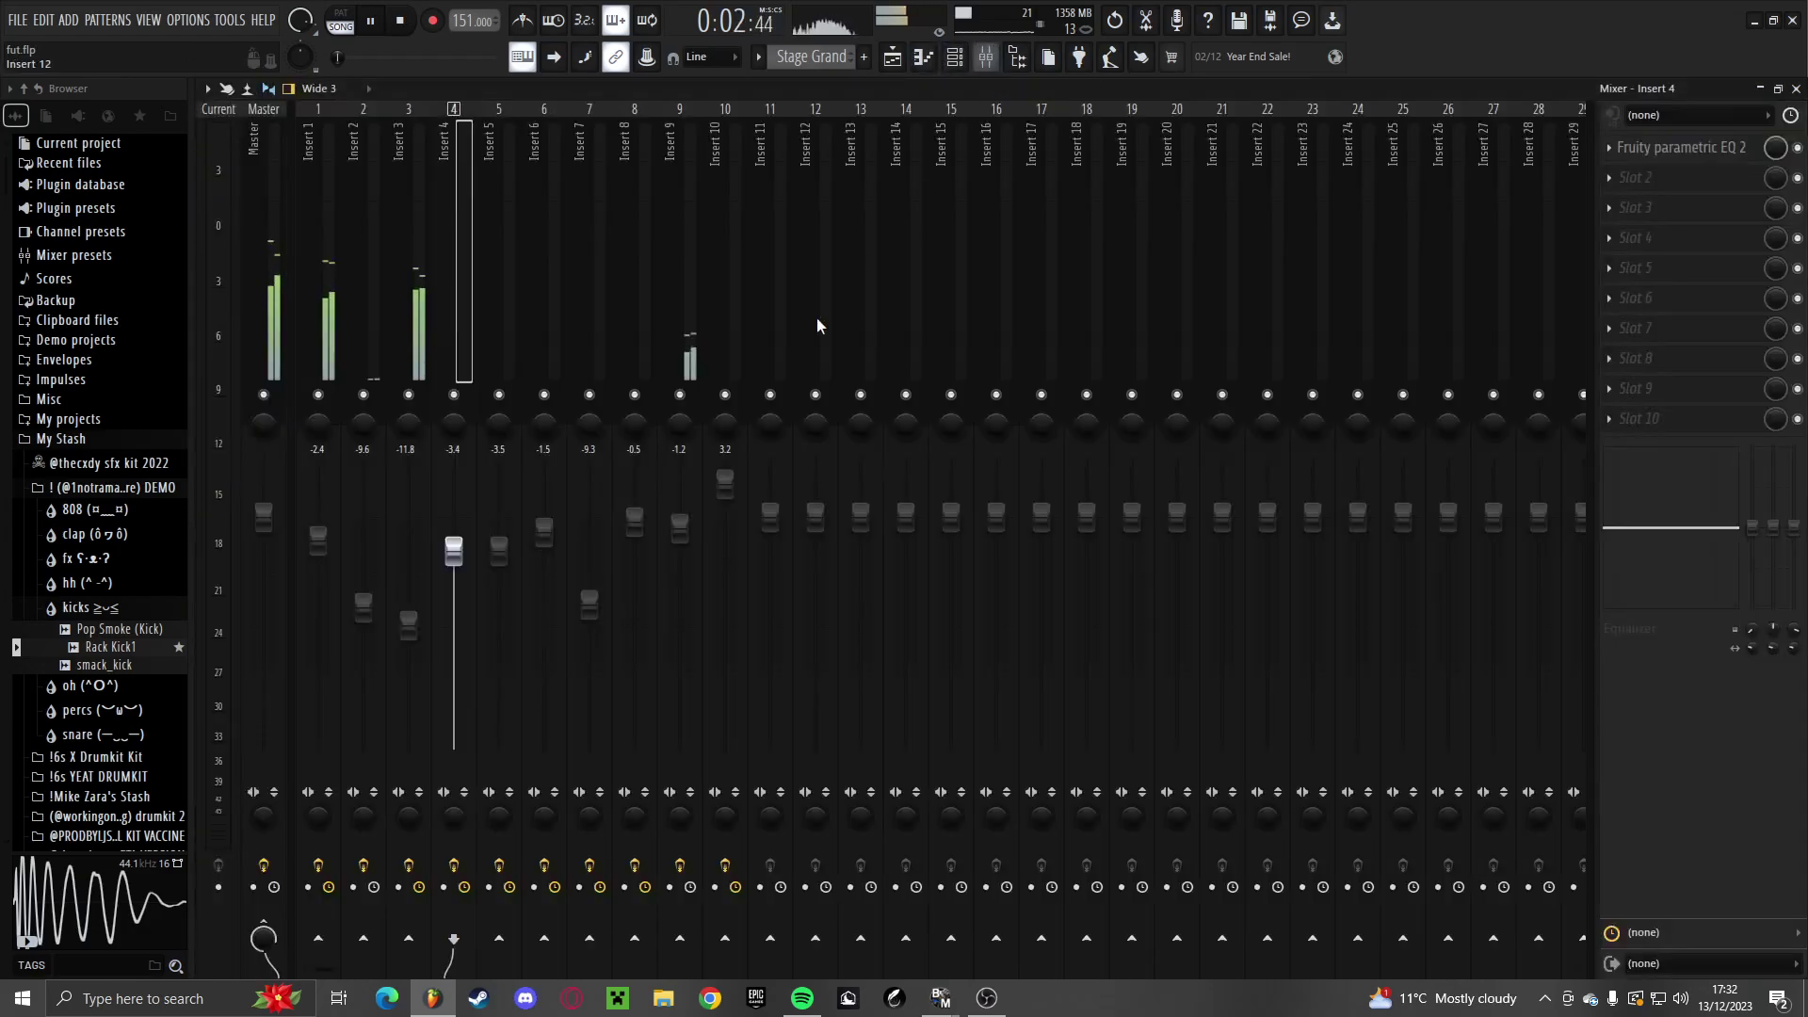
{"action": "left_click", "coordinate": [320, 325]}
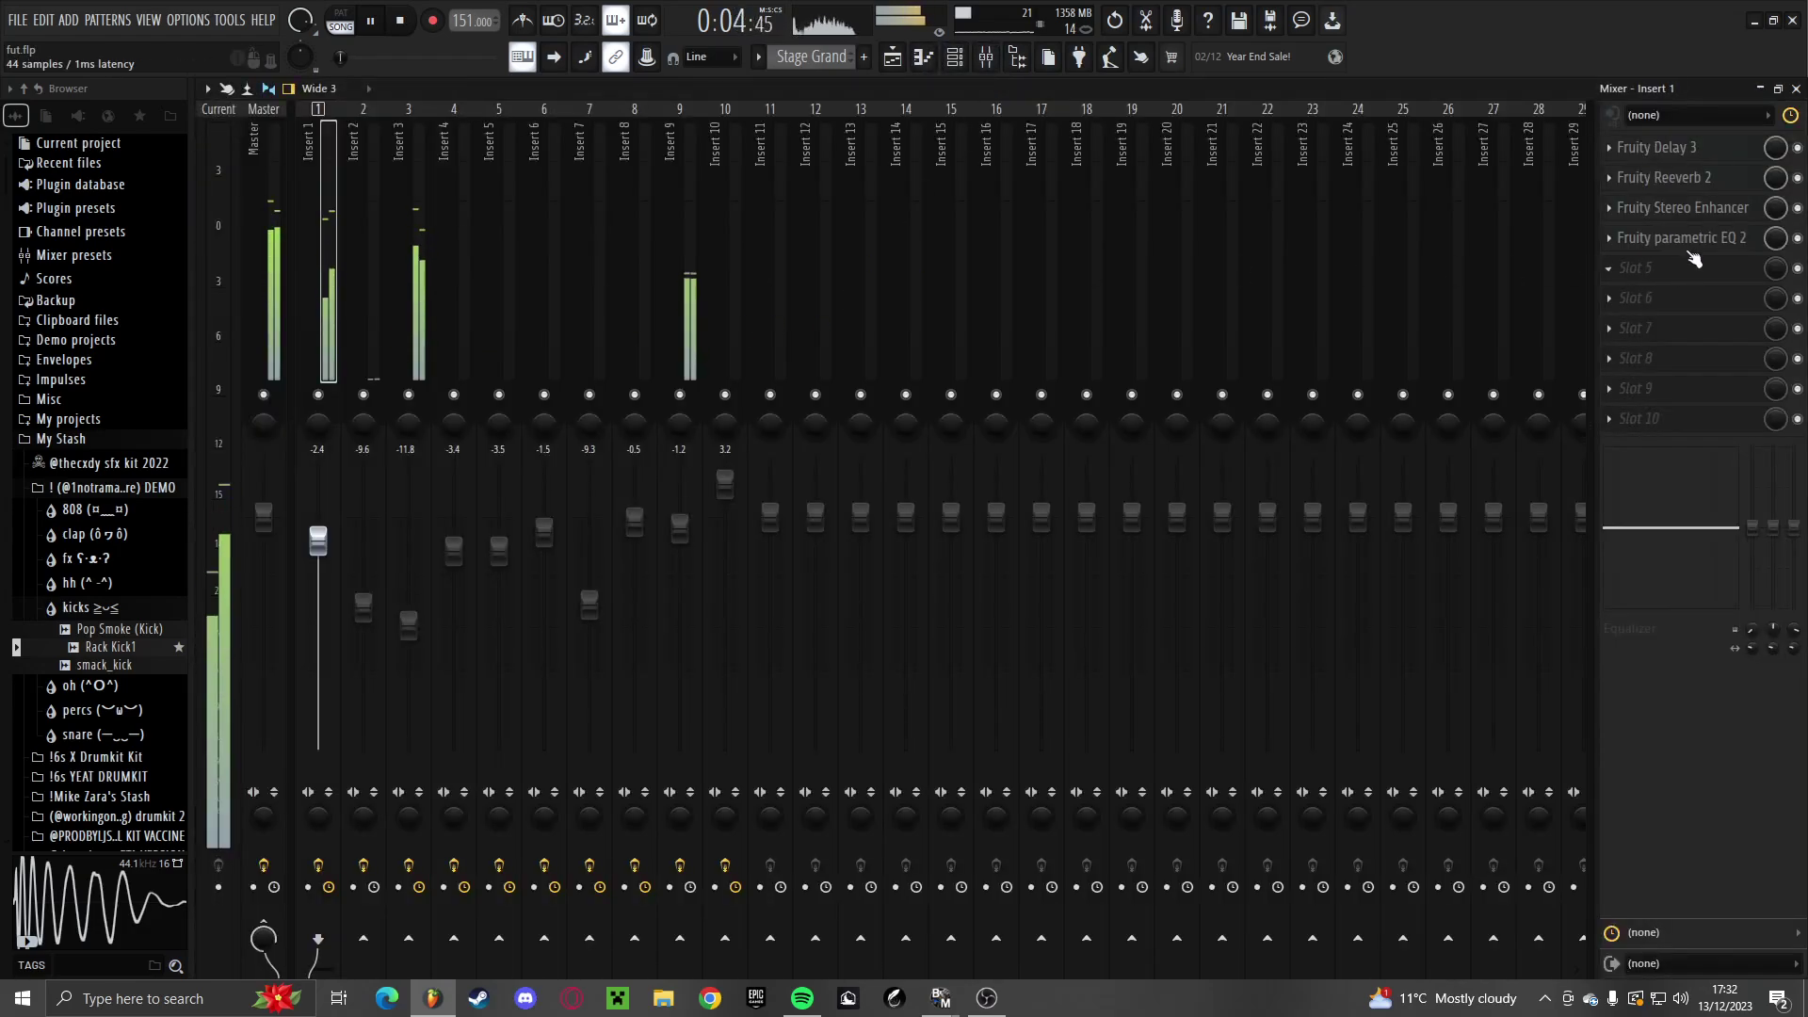
{"action": "left_click", "coordinate": [1687, 243]}
{"action": "left_click_drag", "start_coordinate": [678, 516], "coordinate": [628, 518]}
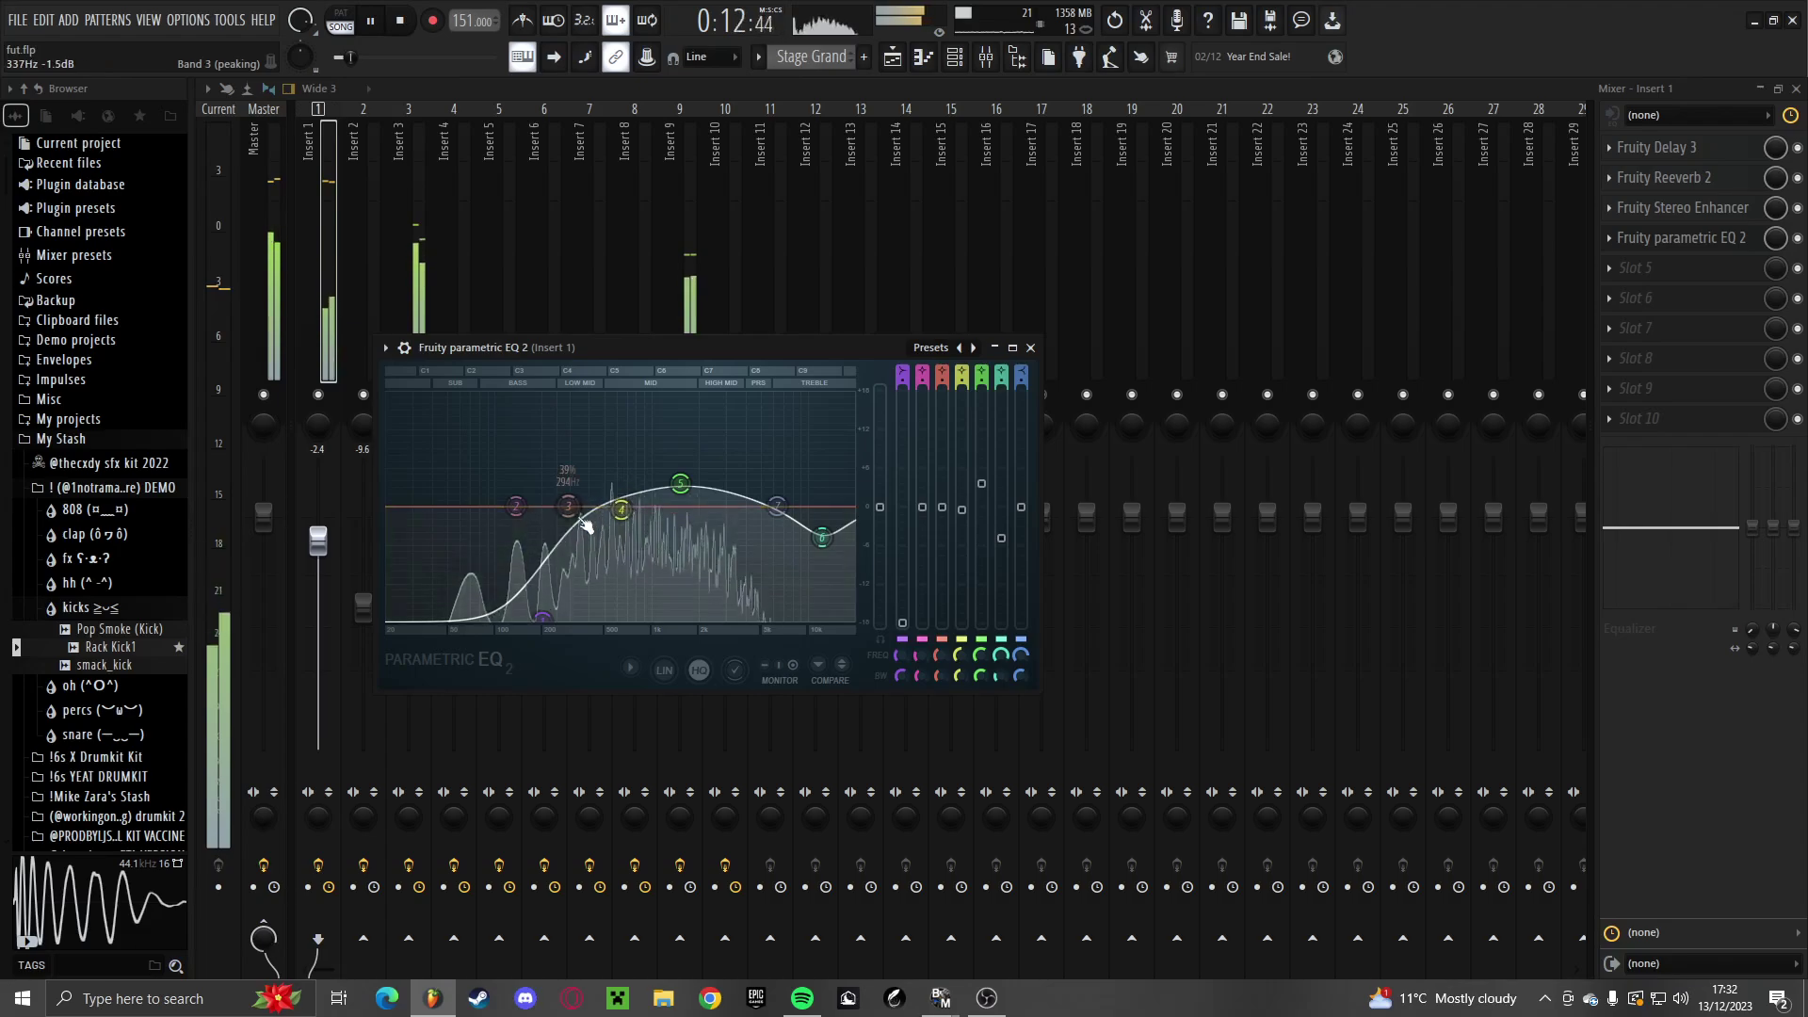
{"action": "key", "text": "Escape"}
{"action": "key", "text": "F7"}
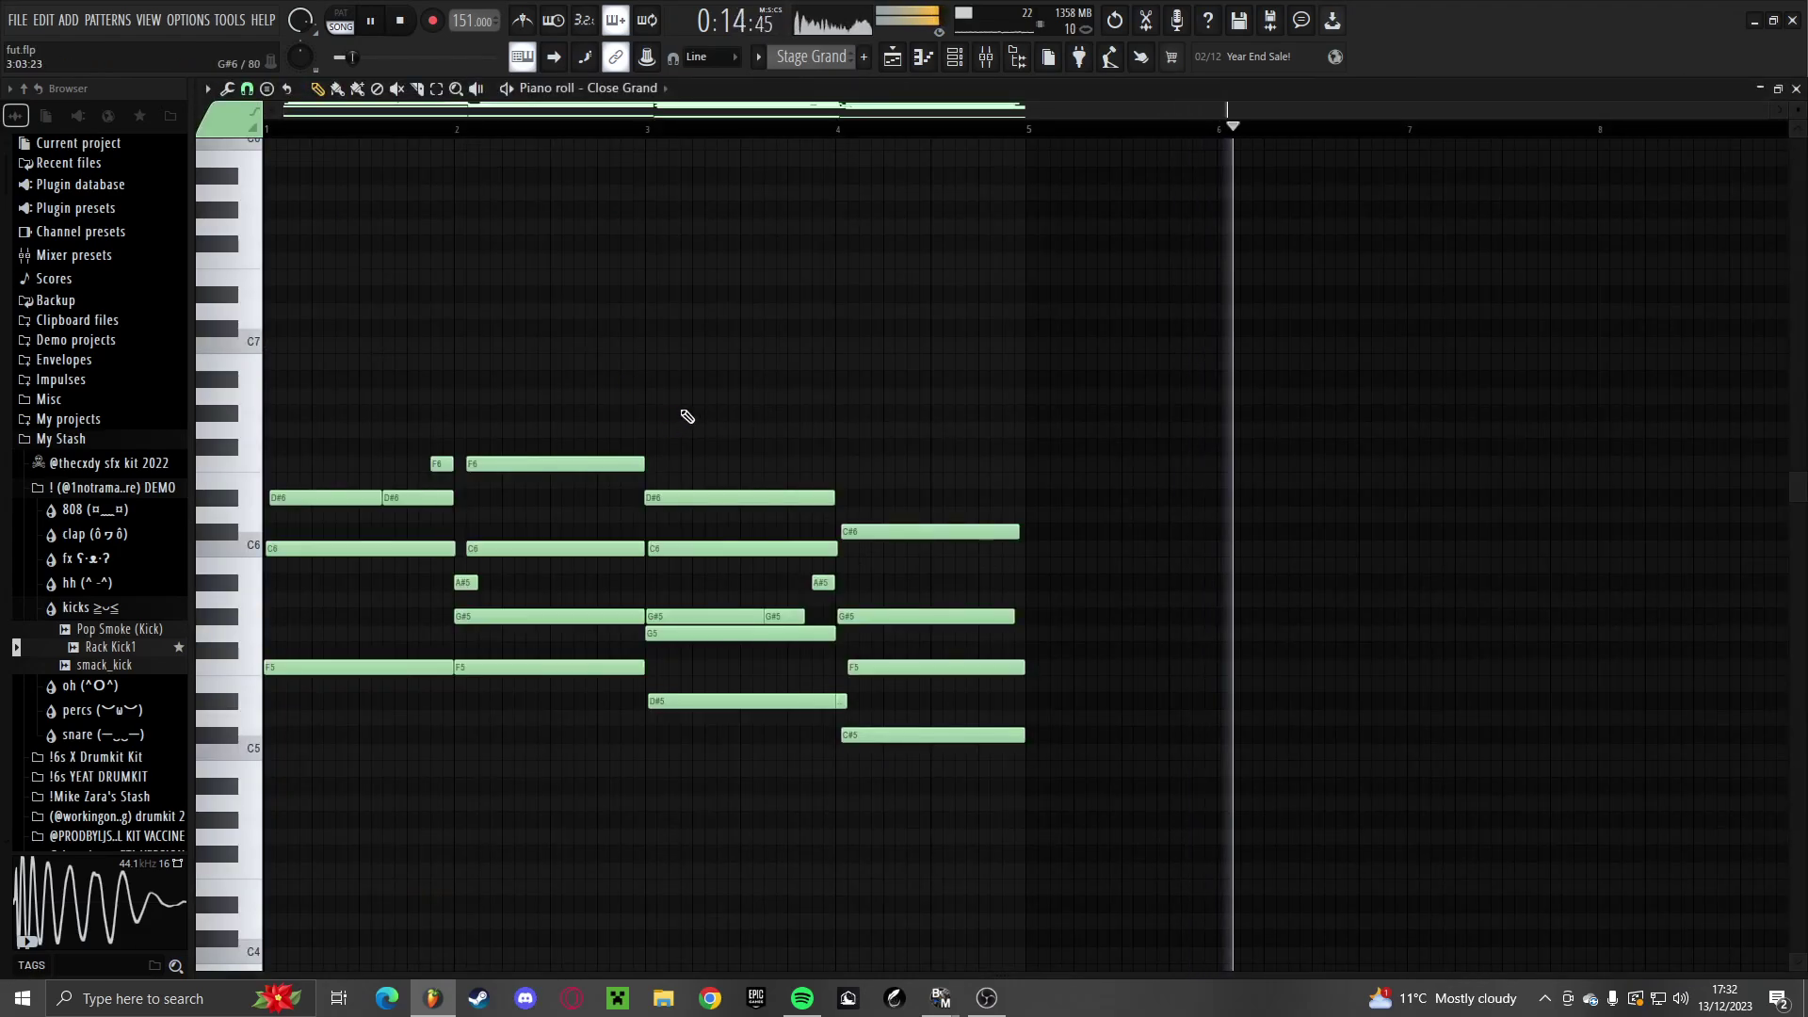
Open the Impacts folder of the Cymatics sample pack and audition several impact samples
{"action": "key", "text": "F5"}
{"action": "left_click", "coordinate": [103, 607]}
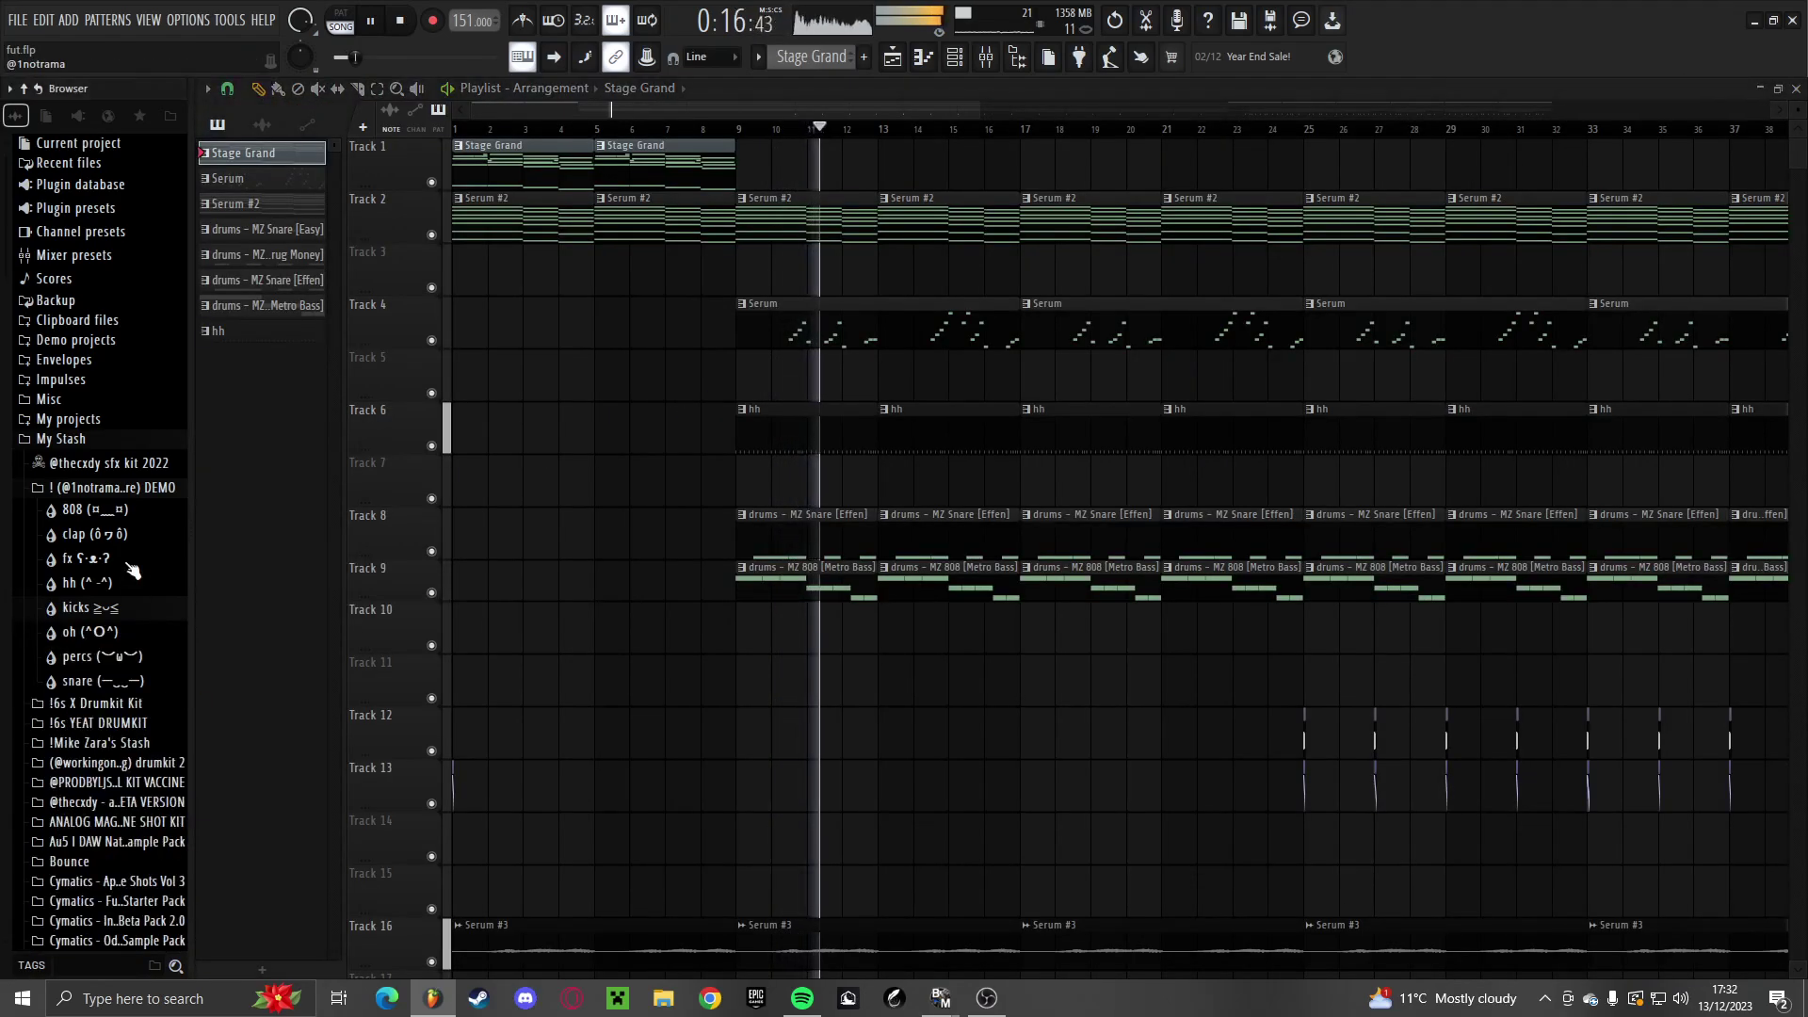
{"action": "scroll", "coordinate": [131, 570], "scroll_direction": "down", "scroll_amount": 4}
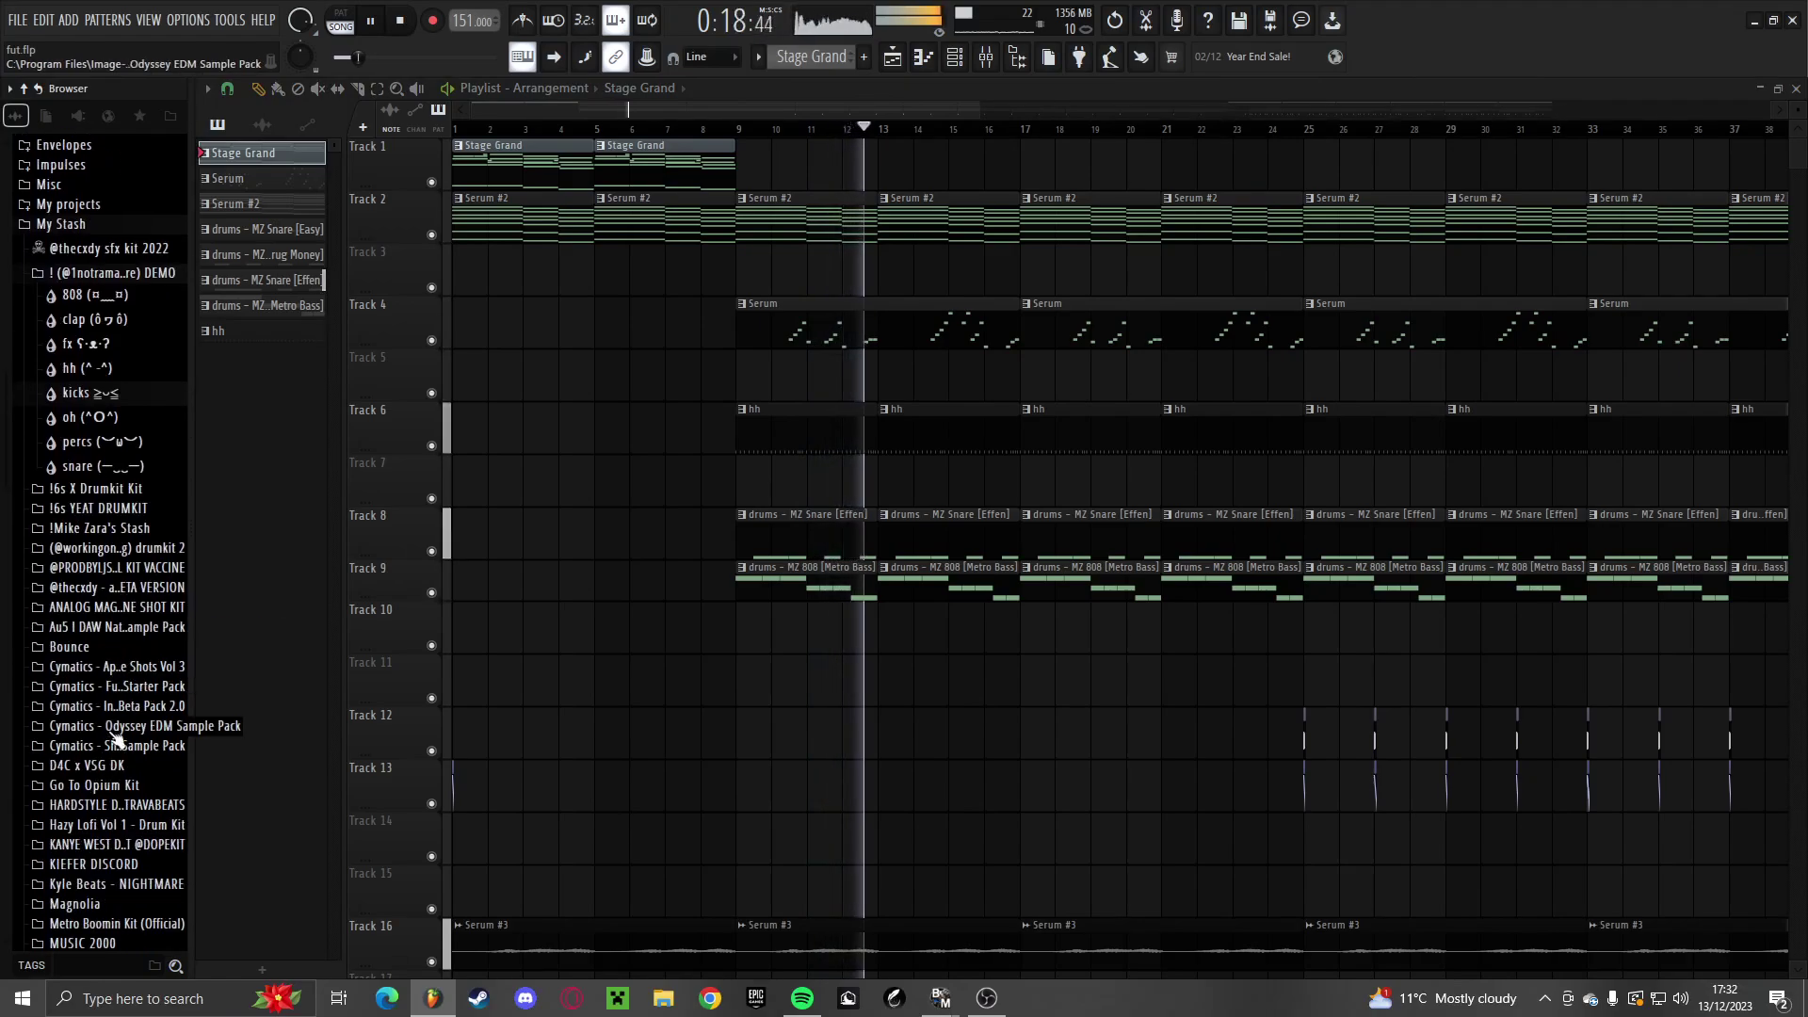
{"action": "left_click", "coordinate": [118, 745]}
{"action": "left_click", "coordinate": [118, 745]}
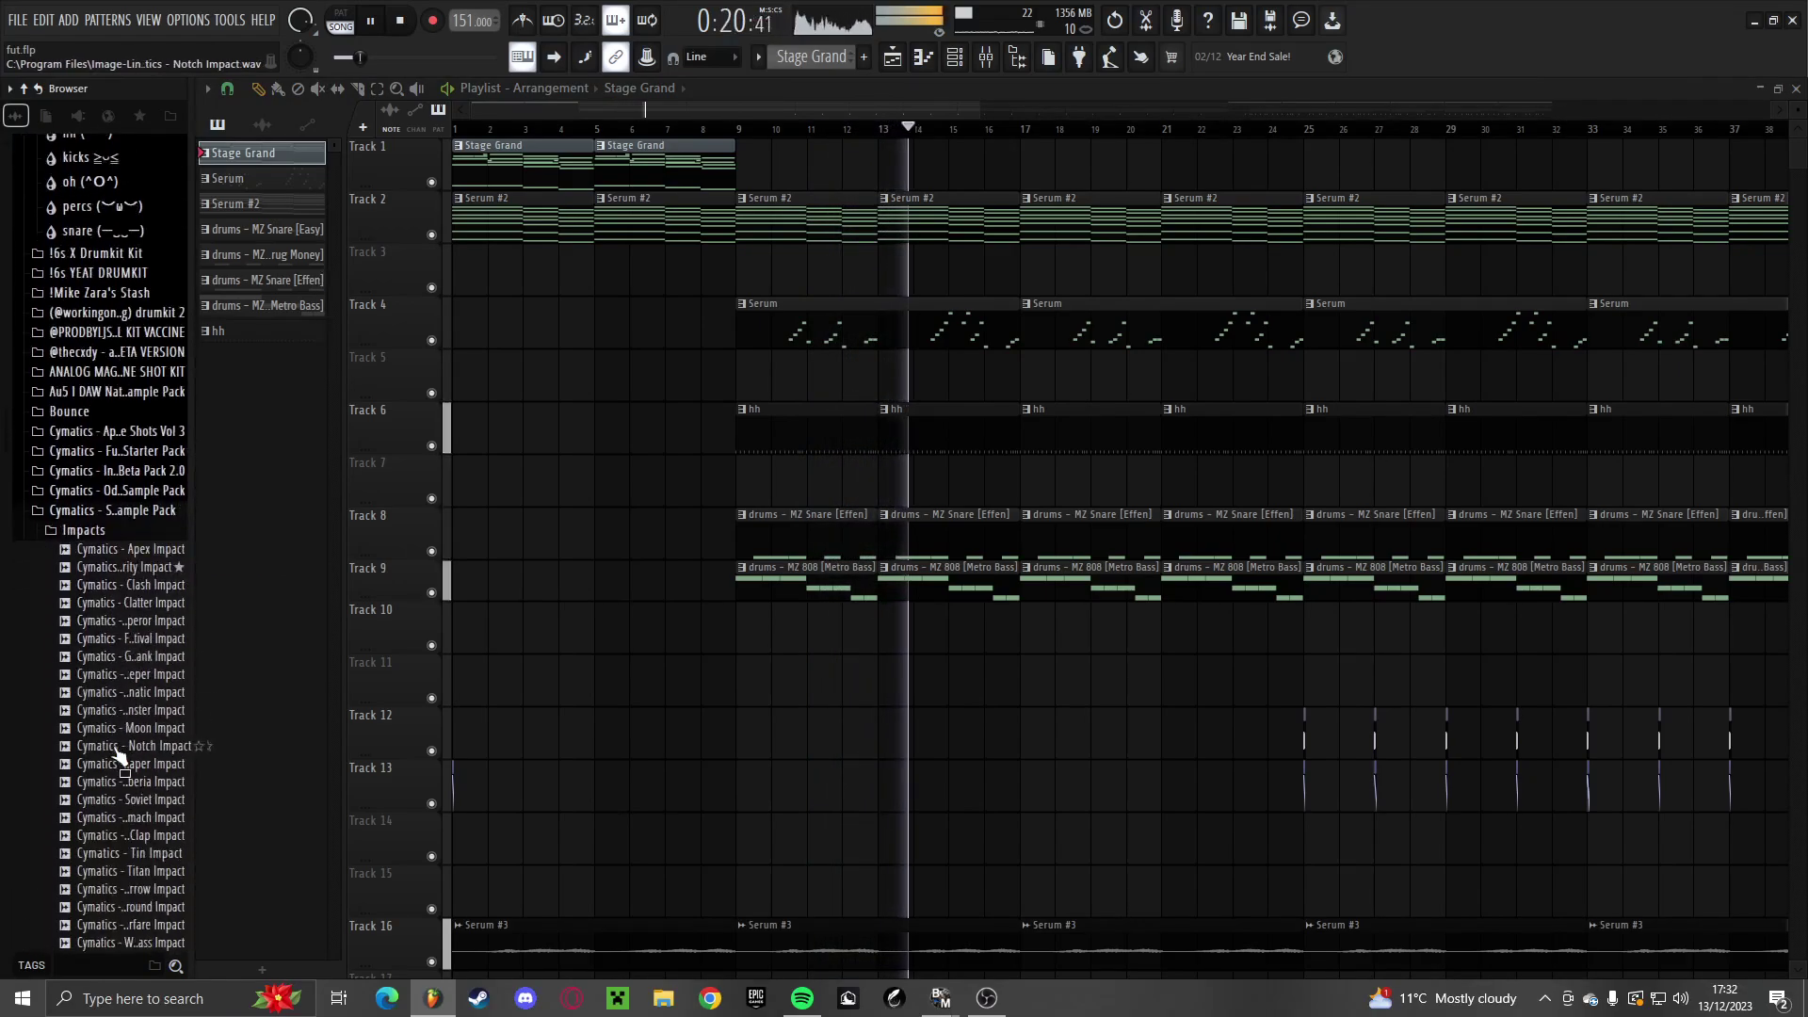
{"action": "left_click", "coordinate": [117, 746]}
{"action": "left_click", "coordinate": [118, 781]}
{"action": "scroll", "coordinate": [122, 735], "scroll_direction": "down", "scroll_amount": 2}
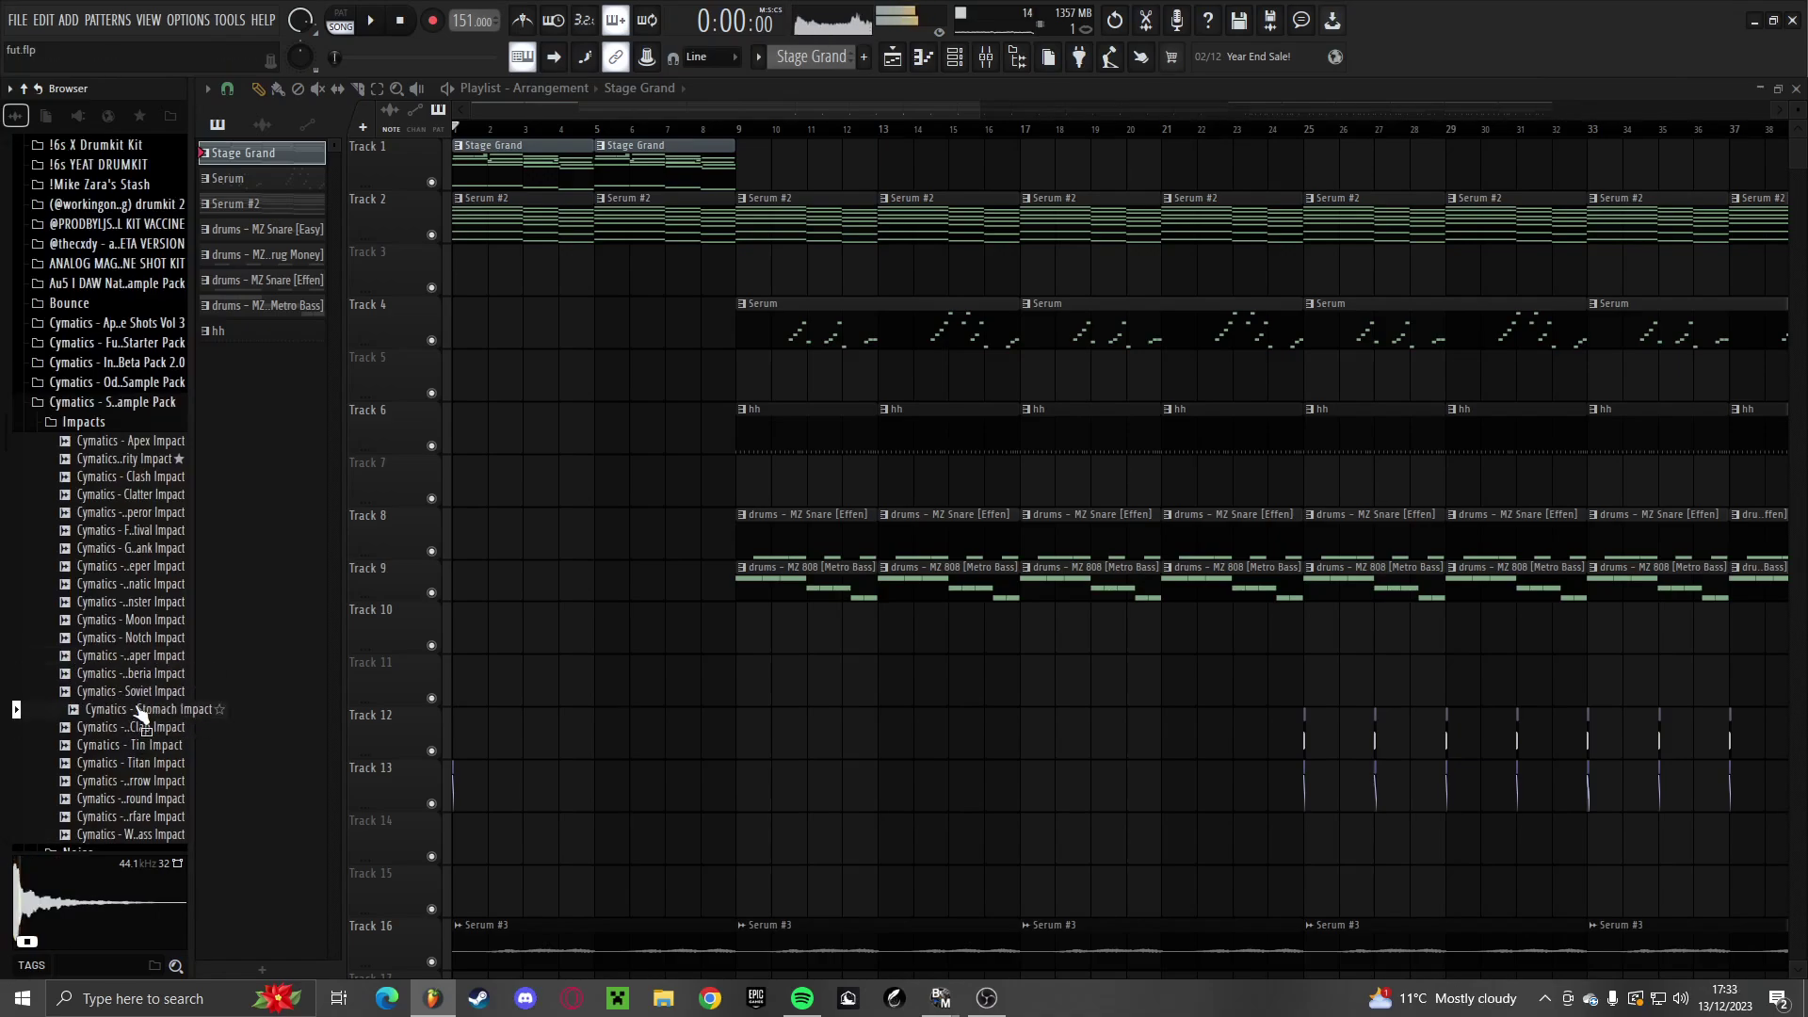
Place the Cymatics Stomach Impact sample on Track 13 at bar 9 and play it with the arrangement
{"action": "scroll", "coordinate": [721, 788], "scroll_direction": "up", "scroll_amount": 4}
{"action": "left_click_drag", "start_coordinate": [543, 771], "coordinate": [851, 800]}
{"action": "scroll", "coordinate": [847, 787], "scroll_direction": "up", "scroll_amount": 3}
{"action": "key", "text": "space"}
{"action": "left_click", "coordinate": [664, 126]}
{"action": "key", "text": "space"}
{"action": "key", "text": "space"}
{"action": "key", "text": "space"}
Try the Cymatics Underground Impact sample in place of Stomach Impact on Track 13 at bar 9
{"action": "left_click", "coordinate": [160, 836]}
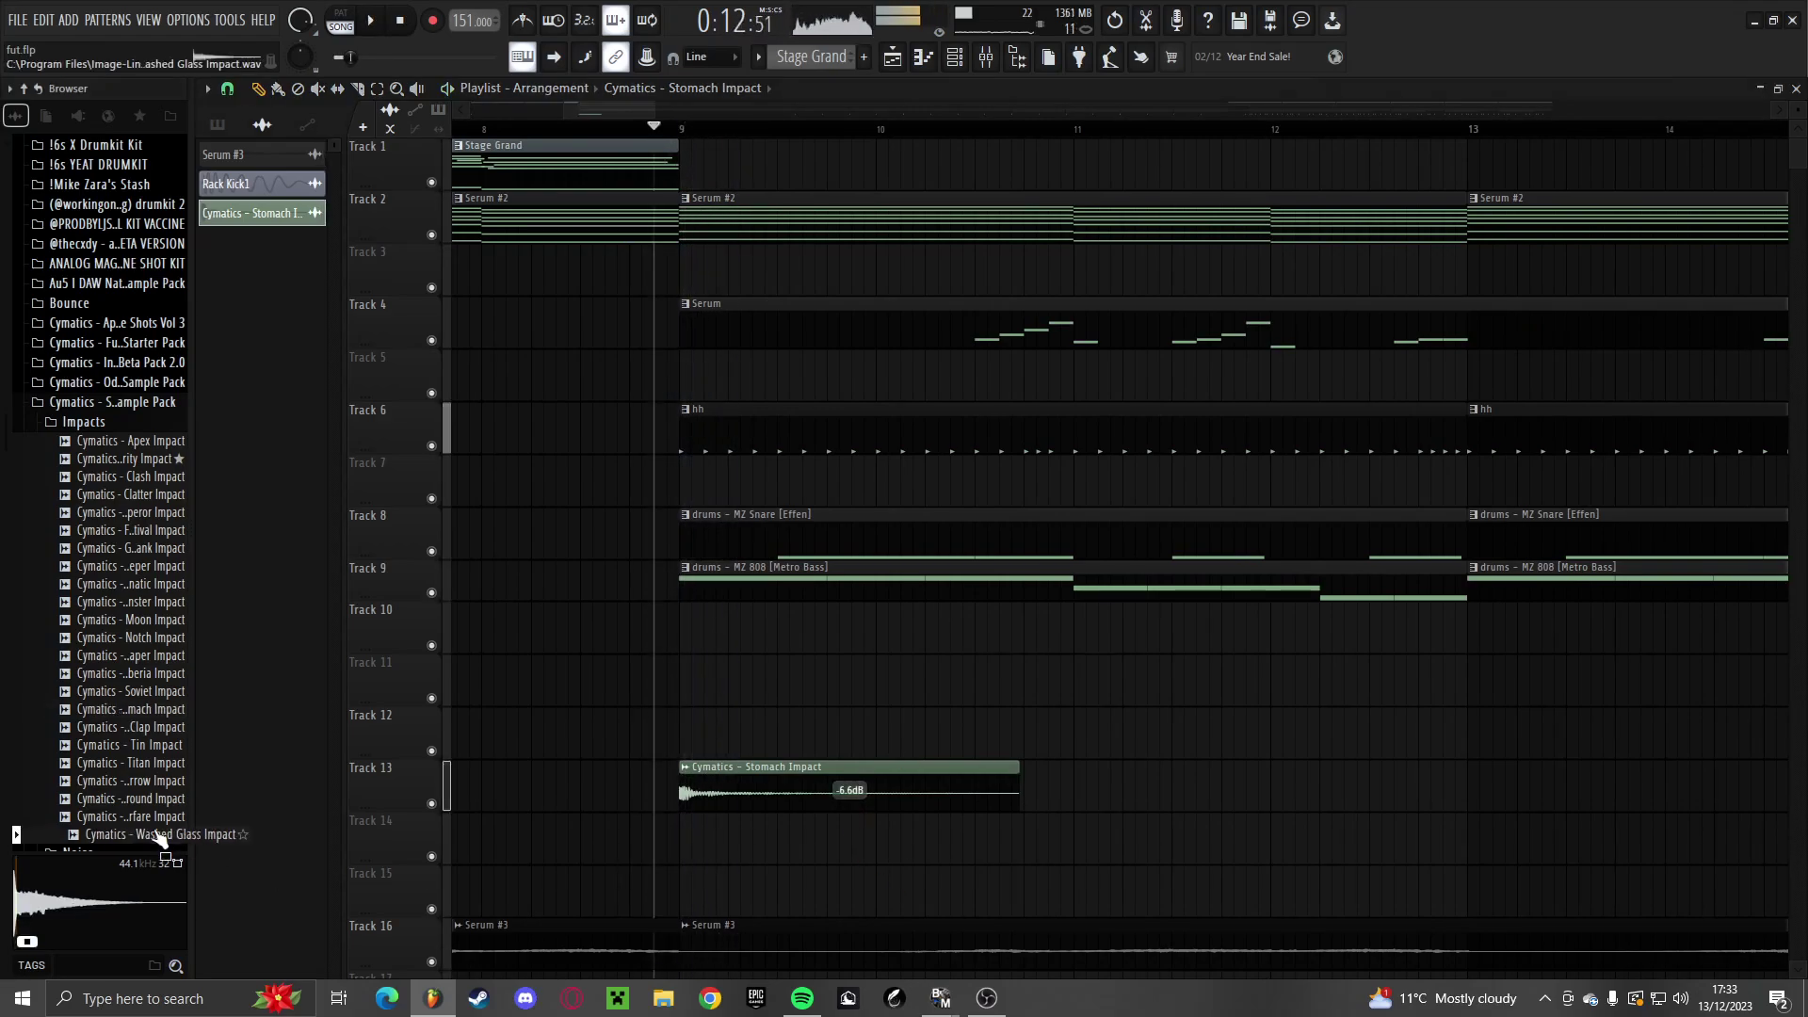
{"action": "scroll", "coordinate": [149, 753], "scroll_direction": "down", "scroll_amount": 4}
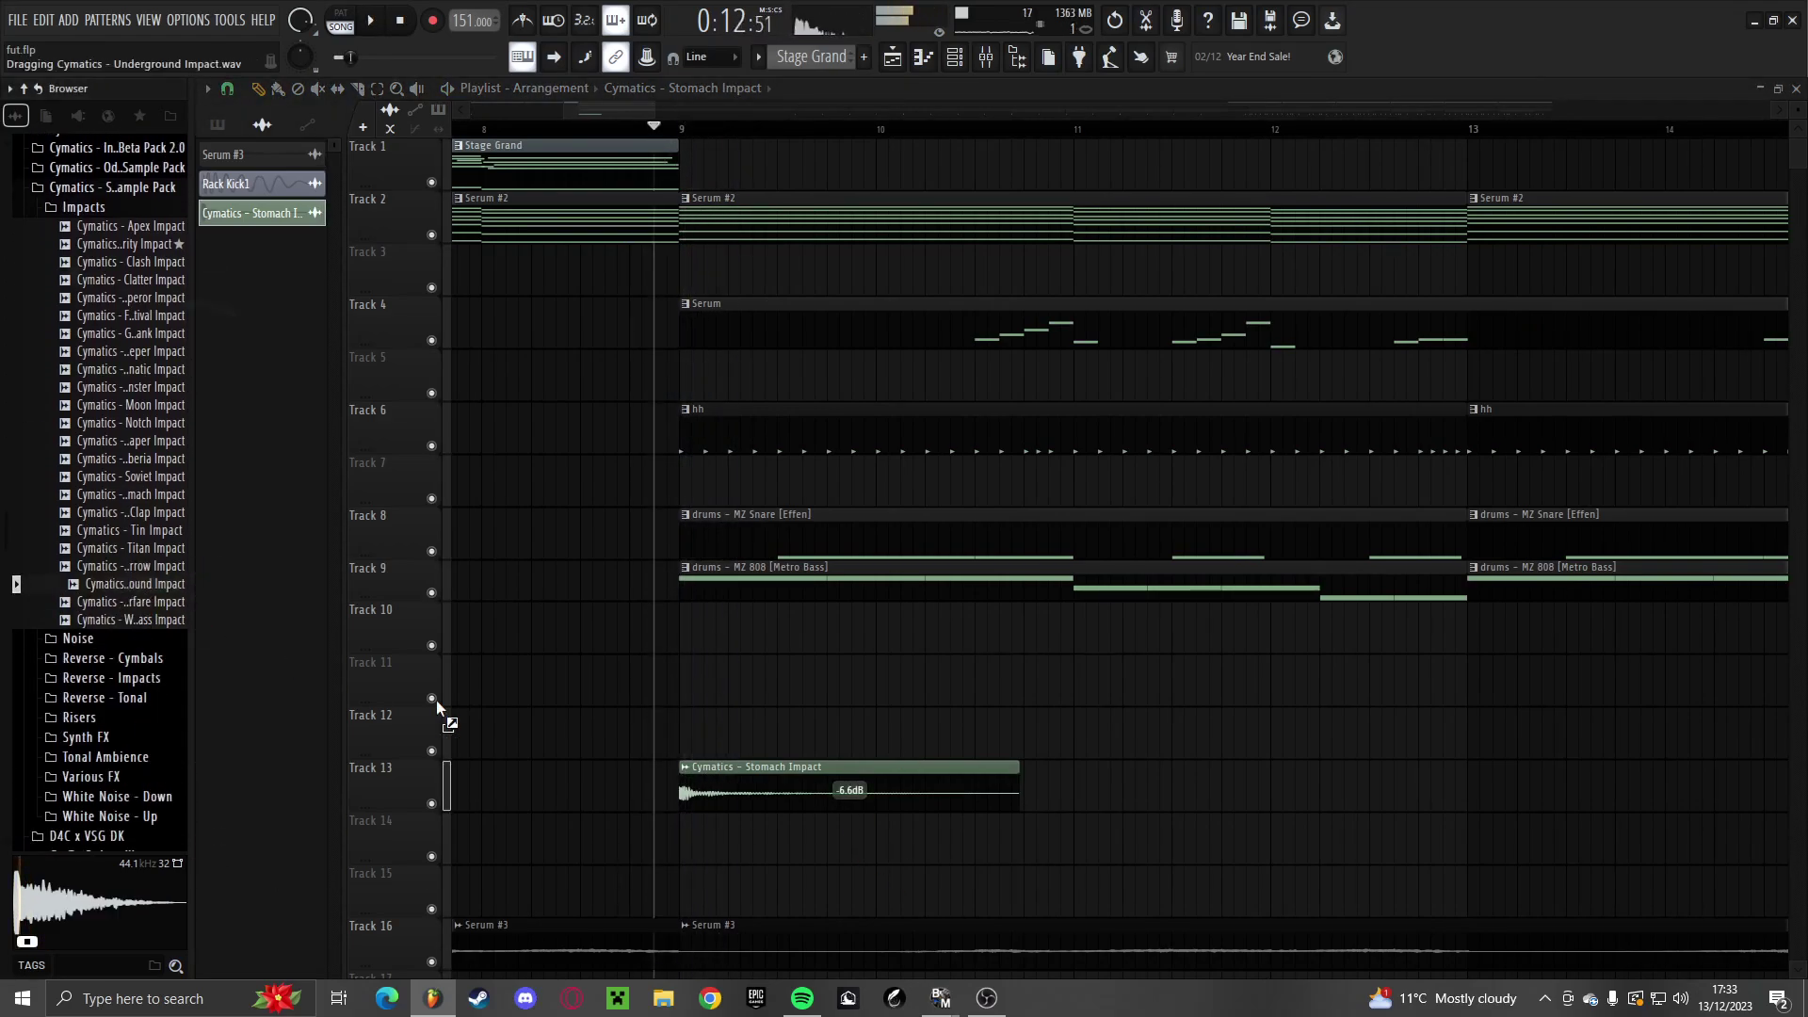
{"action": "left_click_drag", "start_coordinate": [437, 701], "coordinate": [710, 780]}
{"action": "key", "text": "space"}
{"action": "key", "text": "space"}
Try the Titan Impact and Clarity Impact samples on Track 13 at bar 9
{"action": "left_click", "coordinate": [125, 548]}
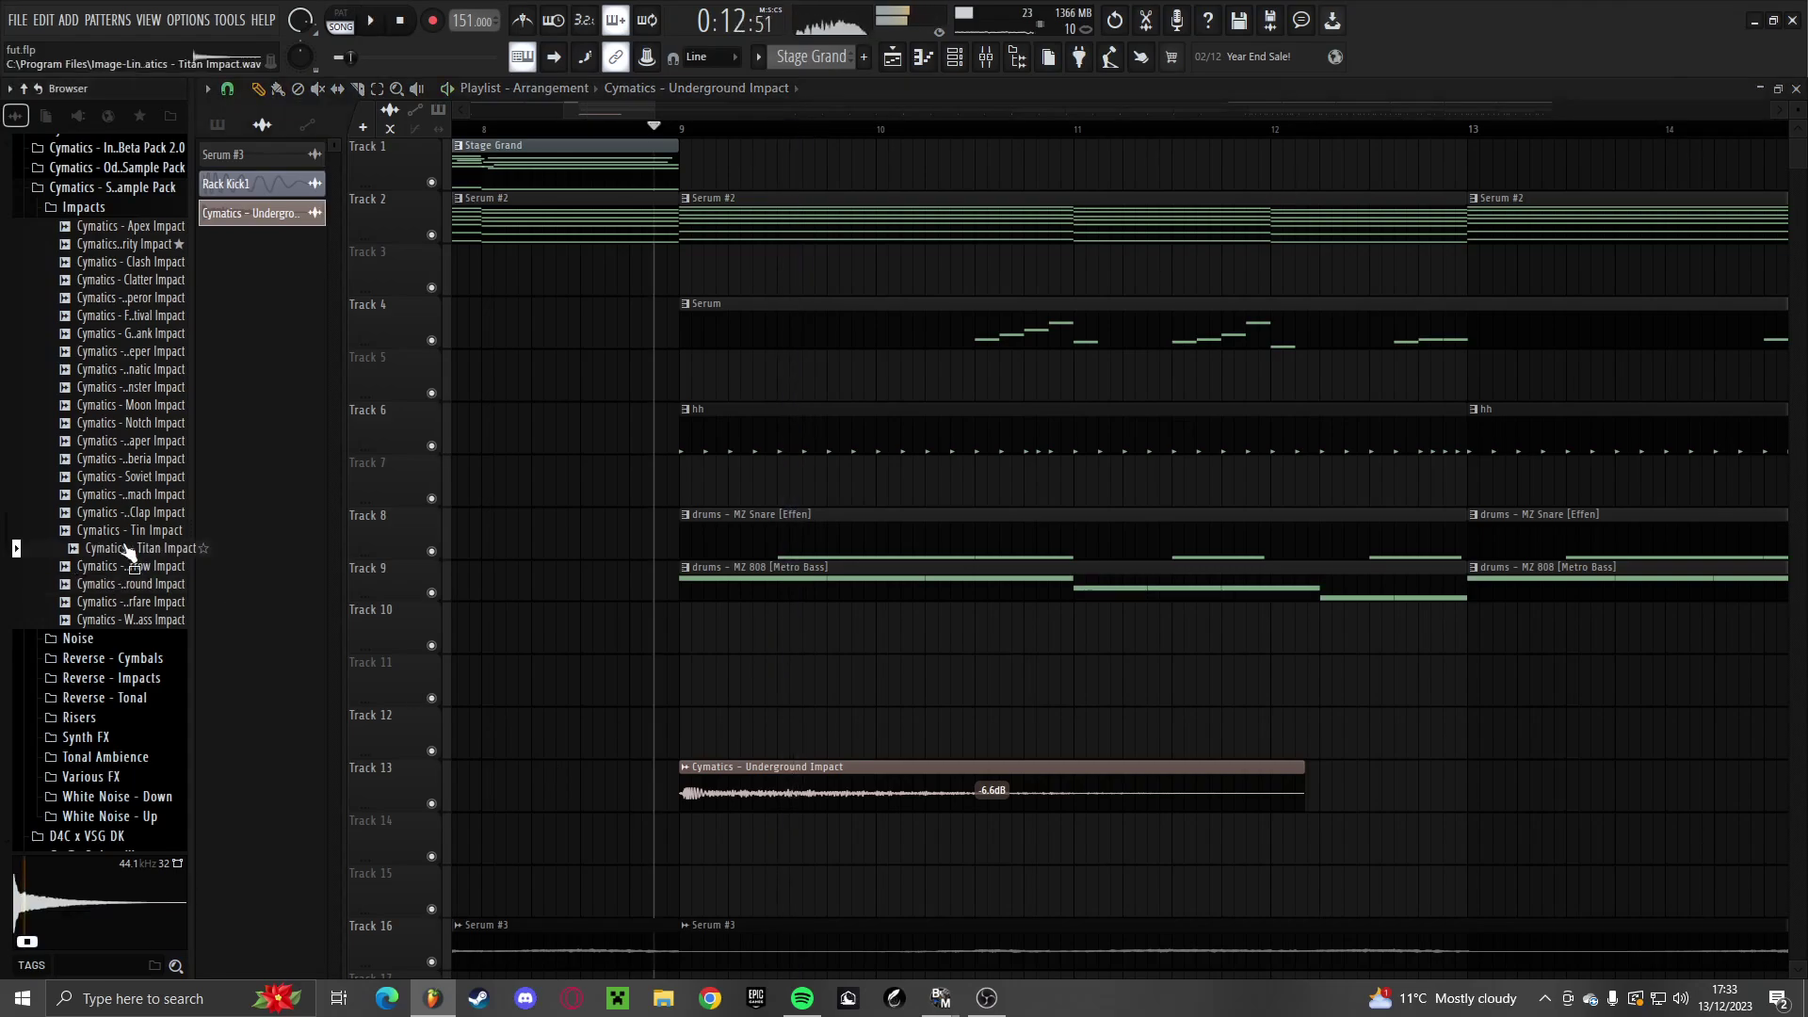
{"action": "left_click_drag", "start_coordinate": [129, 556], "coordinate": [753, 781]}
{"action": "left_click", "coordinate": [167, 442]}
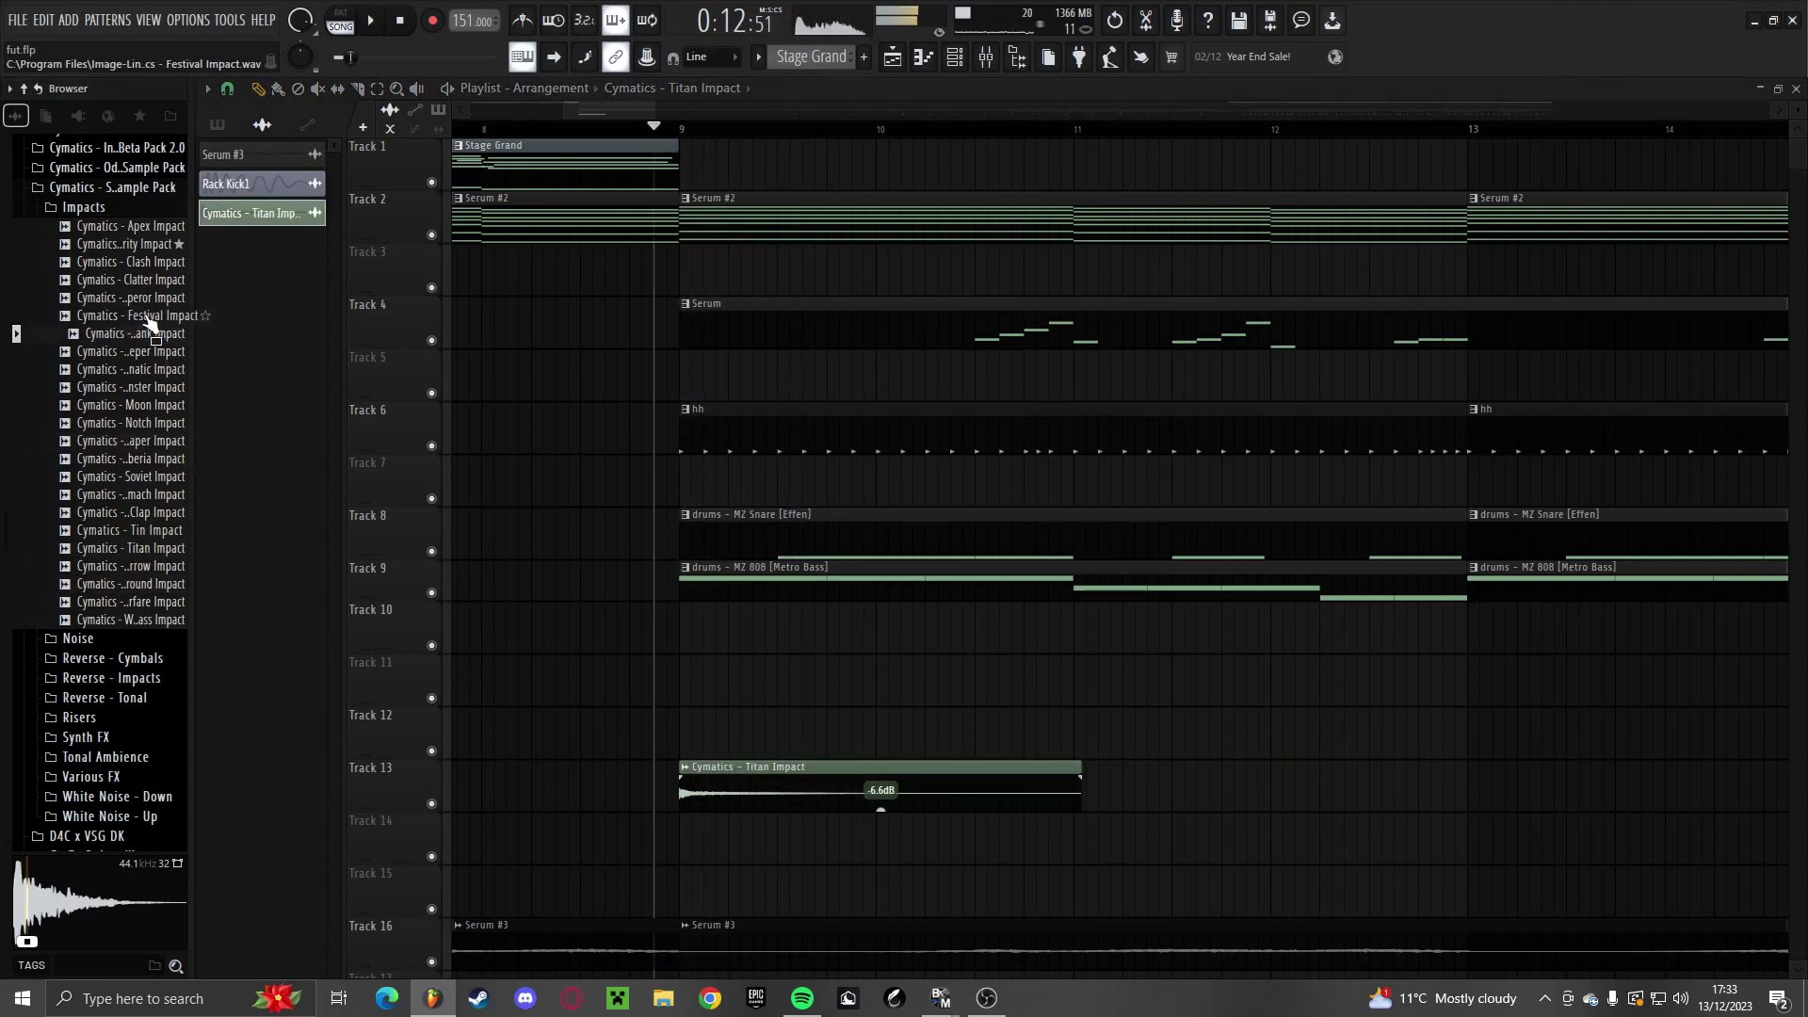
{"action": "left_click_drag", "start_coordinate": [160, 261], "coordinate": [730, 791]}
Replace the impact on Track 13 at bar 9 with Cymatics Clatter Impact and play the section
{"action": "left_click", "coordinate": [143, 265]}
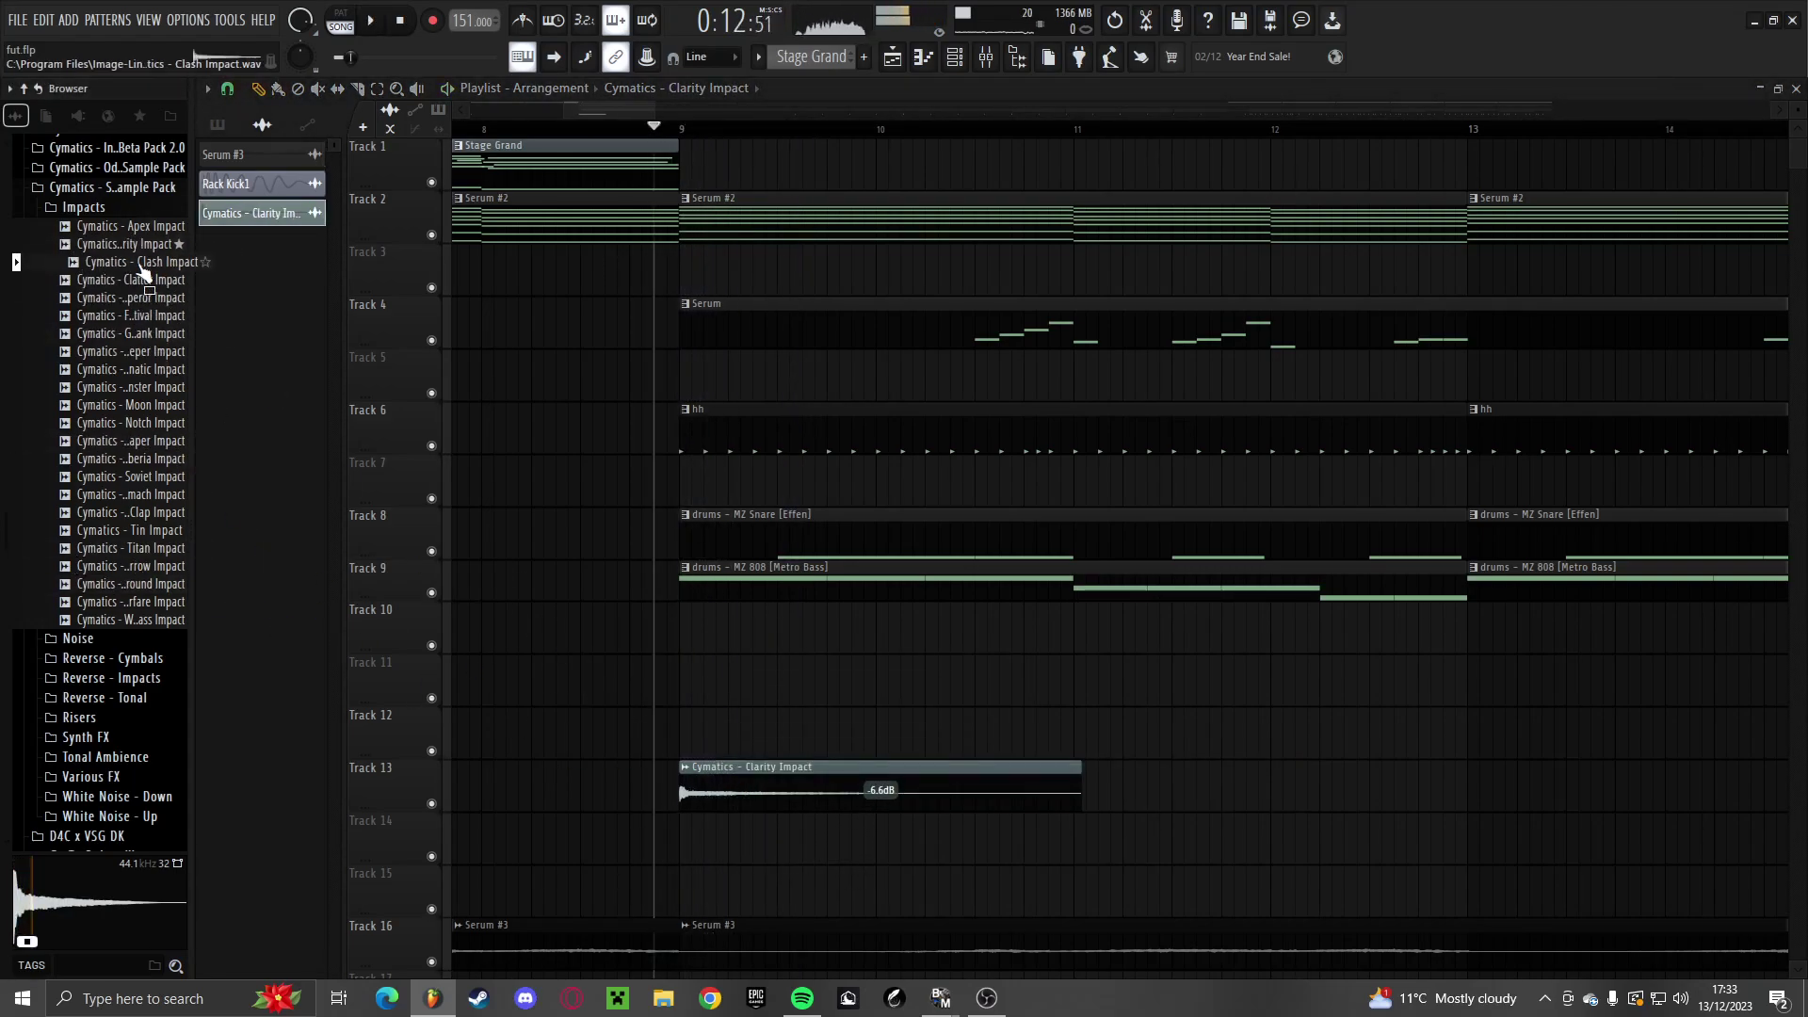
{"action": "left_click_drag", "start_coordinate": [142, 288], "coordinate": [782, 794]}
{"action": "key", "text": "space"}
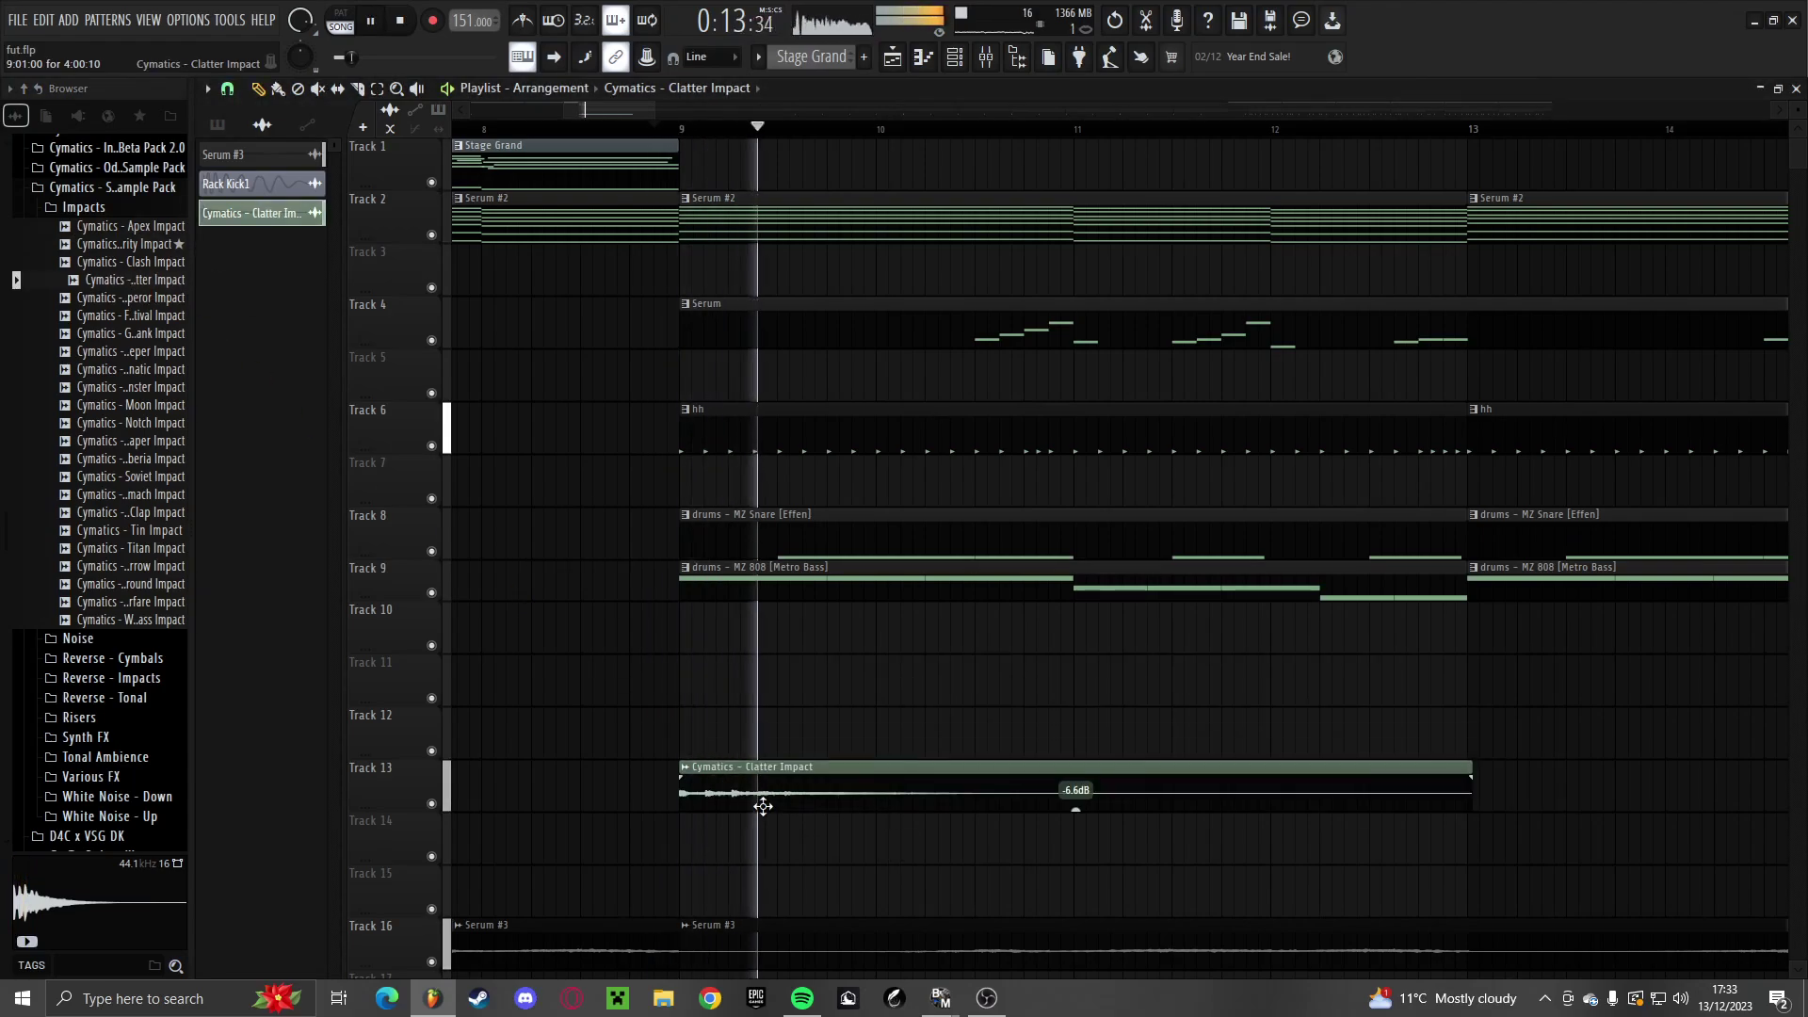
Move the Clatter Impact clip to Track 14 and place copies at bars 25 and 41
{"action": "scroll", "coordinate": [880, 837], "scroll_direction": "down", "scroll_amount": 8}
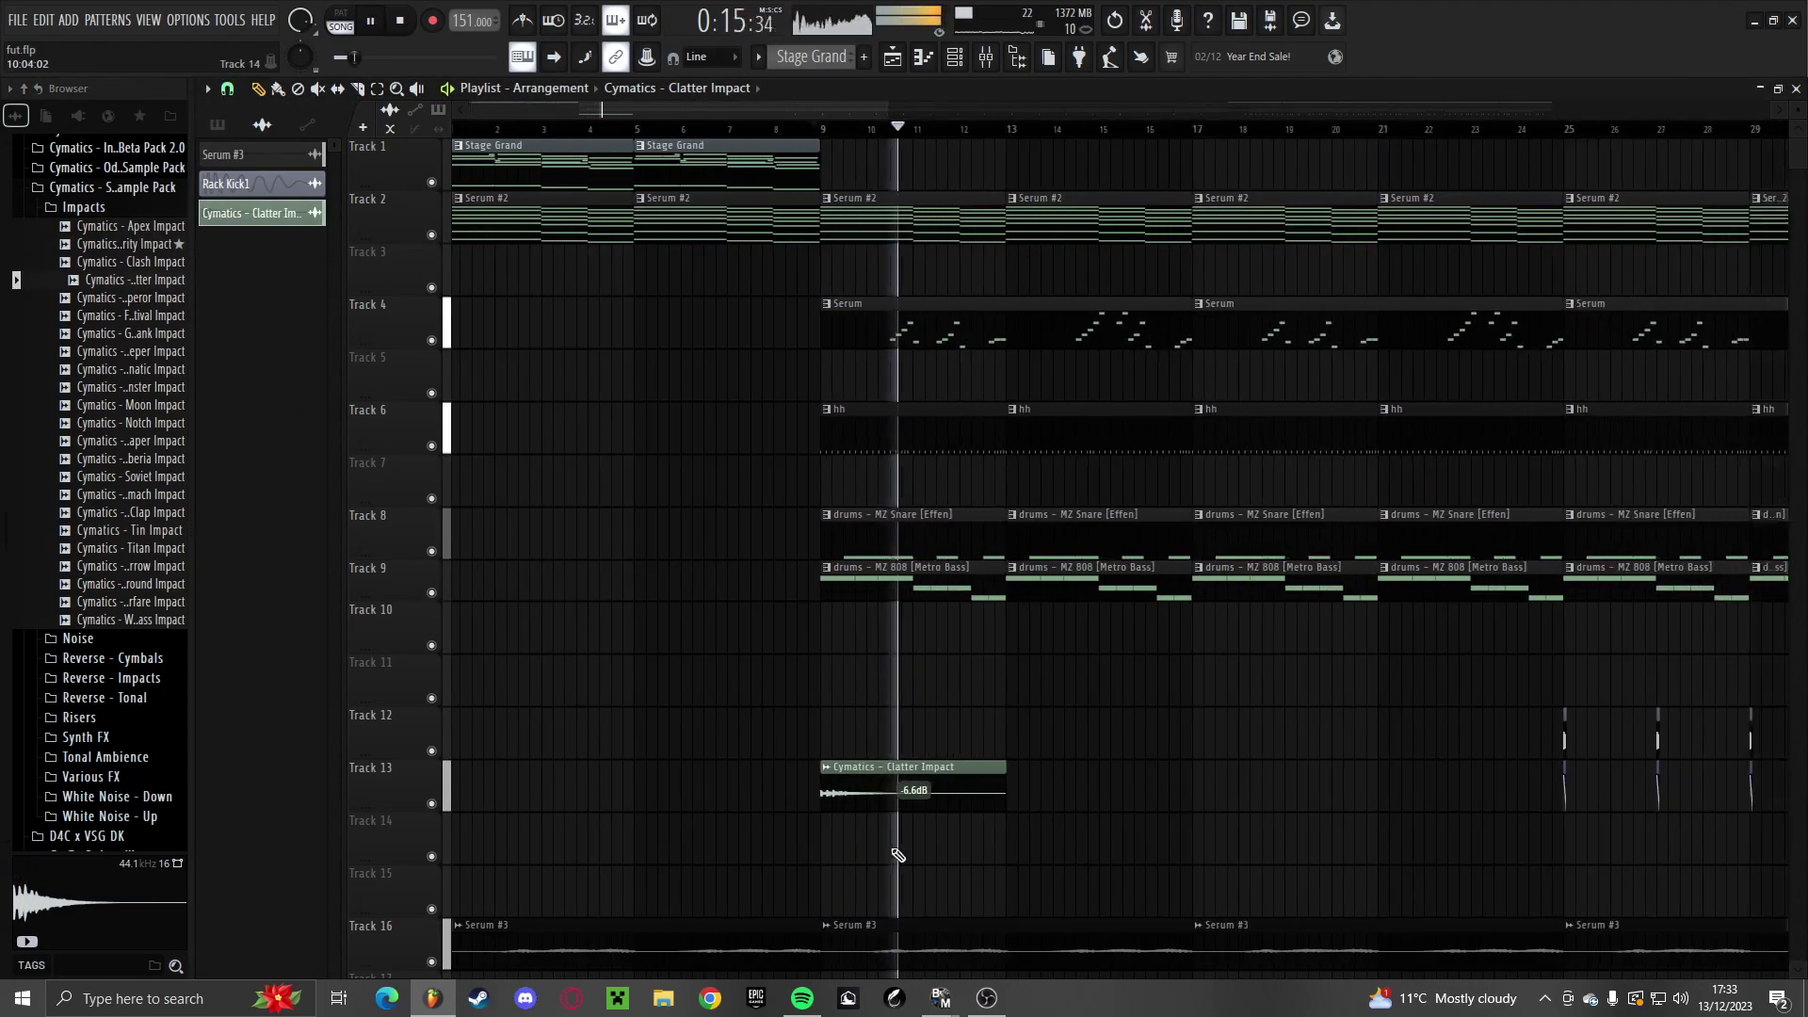
{"action": "left_click_drag", "start_coordinate": [597, 780], "coordinate": [595, 831]}
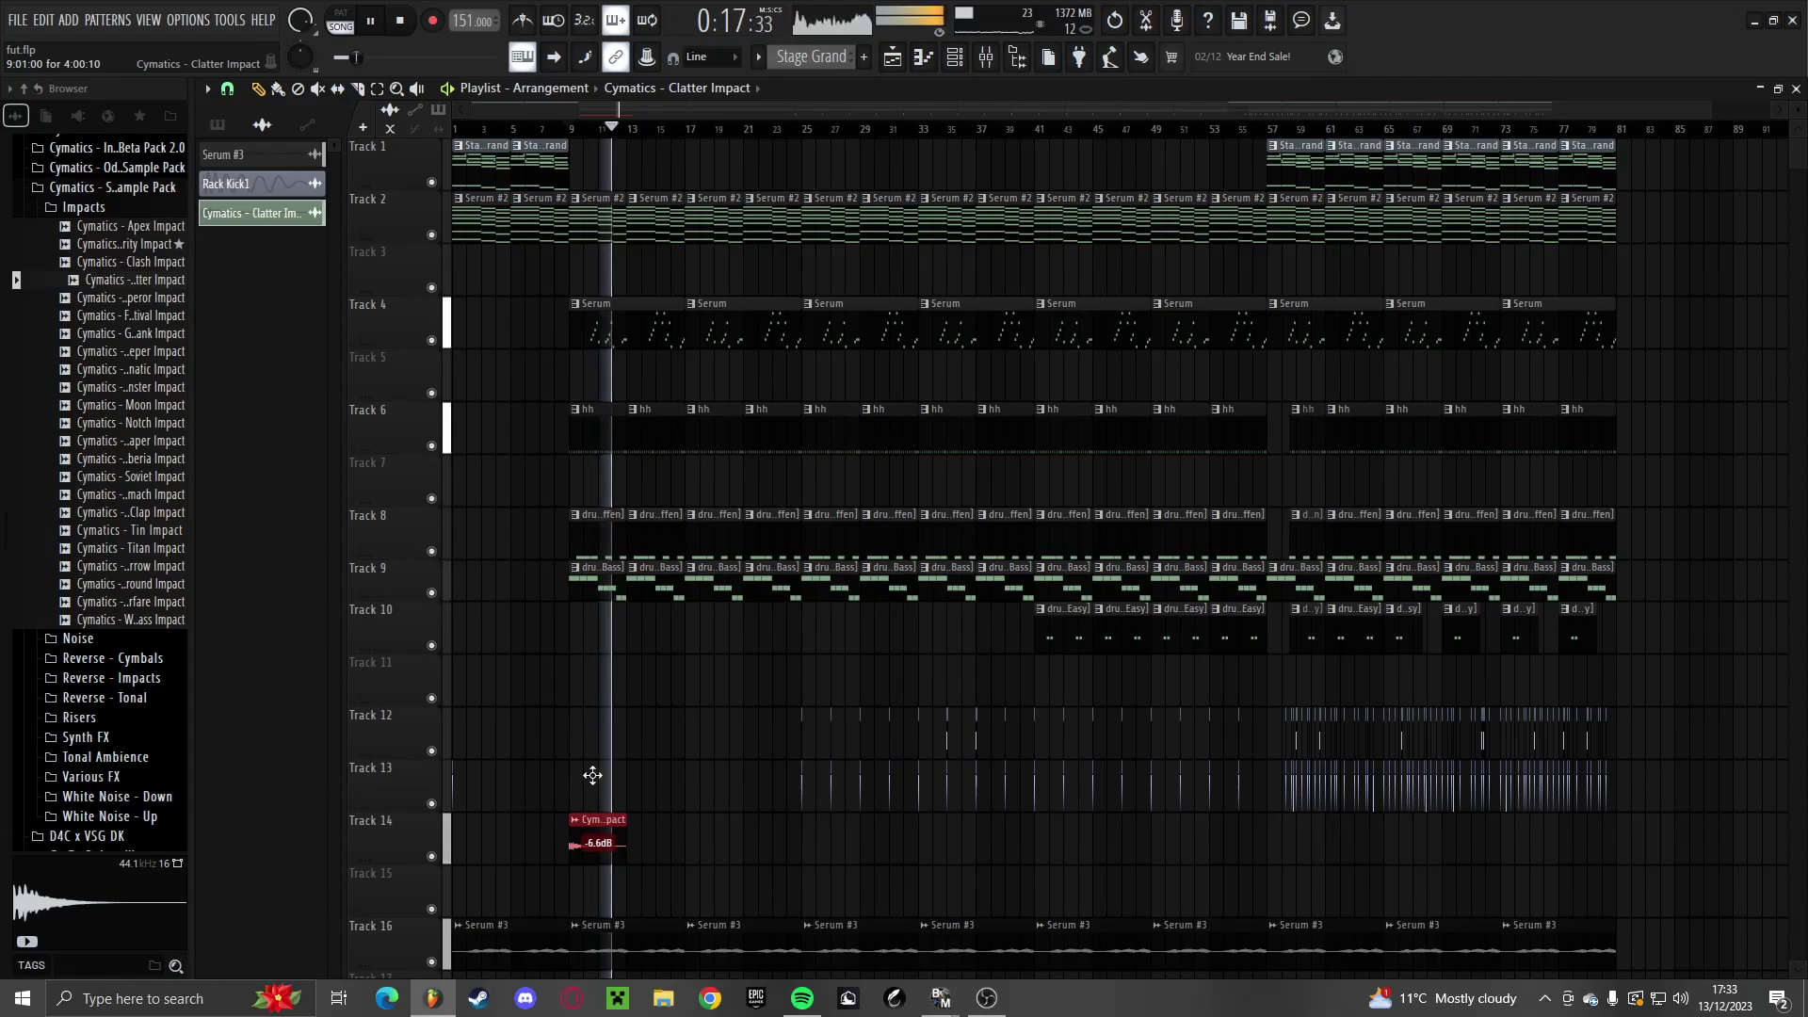
{"action": "scroll", "coordinate": [656, 845], "scroll_direction": "down", "scroll_amount": 1}
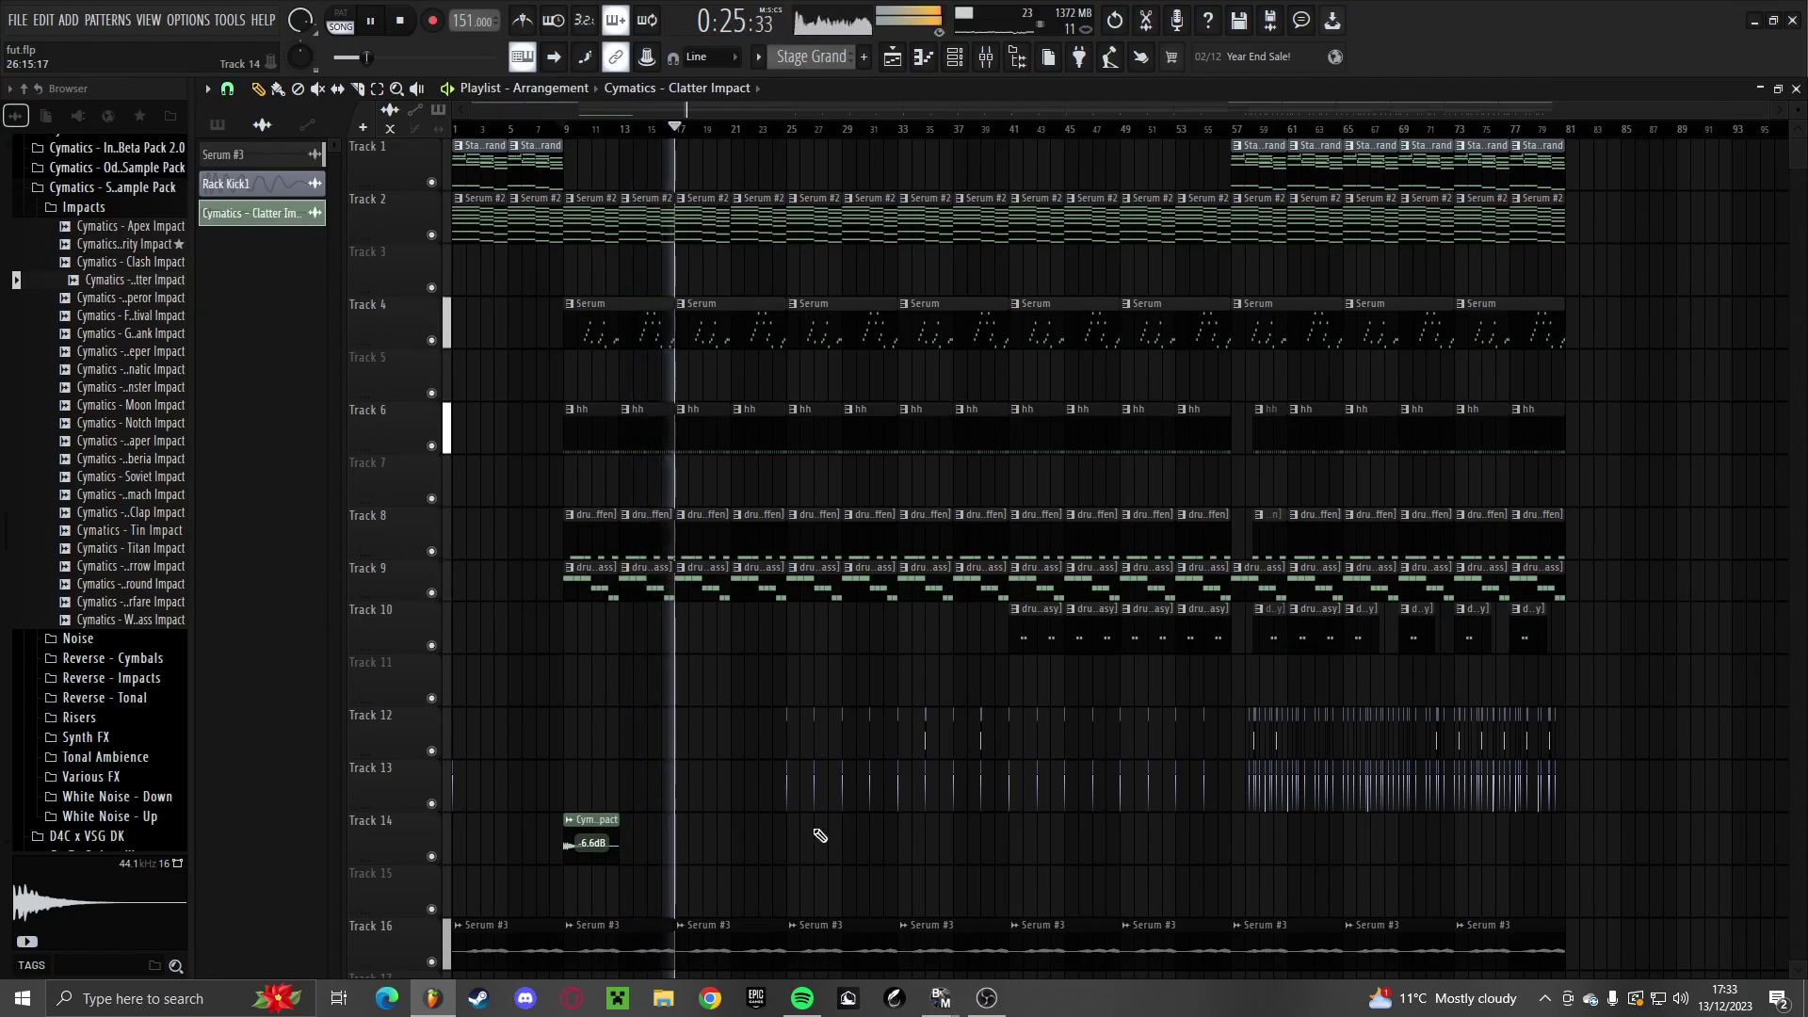
{"action": "scroll", "coordinate": [819, 836], "scroll_direction": "up", "scroll_amount": 6}
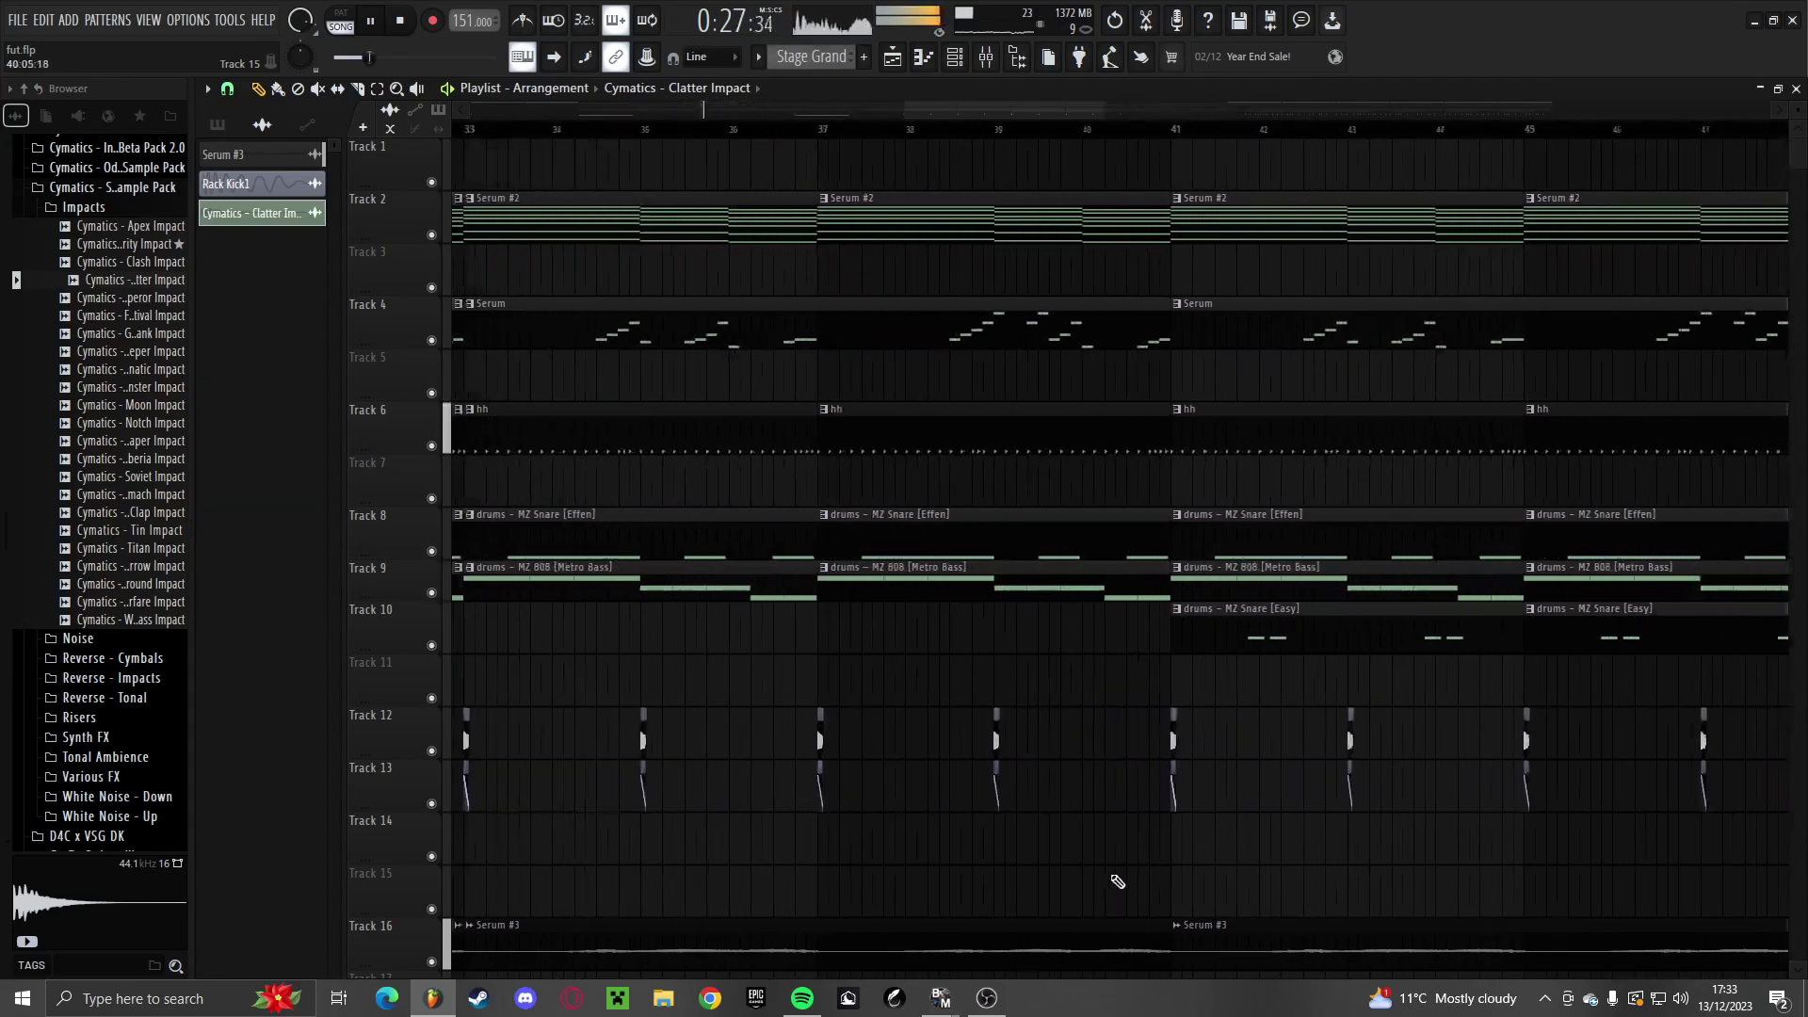
{"action": "scroll", "coordinate": [1118, 882], "scroll_direction": "up", "scroll_amount": 2}
{"action": "left_click", "coordinate": [1223, 846]}
{"action": "scroll", "coordinate": [1168, 867], "scroll_direction": "down", "scroll_amount": 8}
Collapse the Impacts folder and audition the tape, vinyl and cassette samples in the Cymatics Noise folder
{"action": "scroll", "coordinate": [92, 742], "scroll_direction": "up", "scroll_amount": 6}
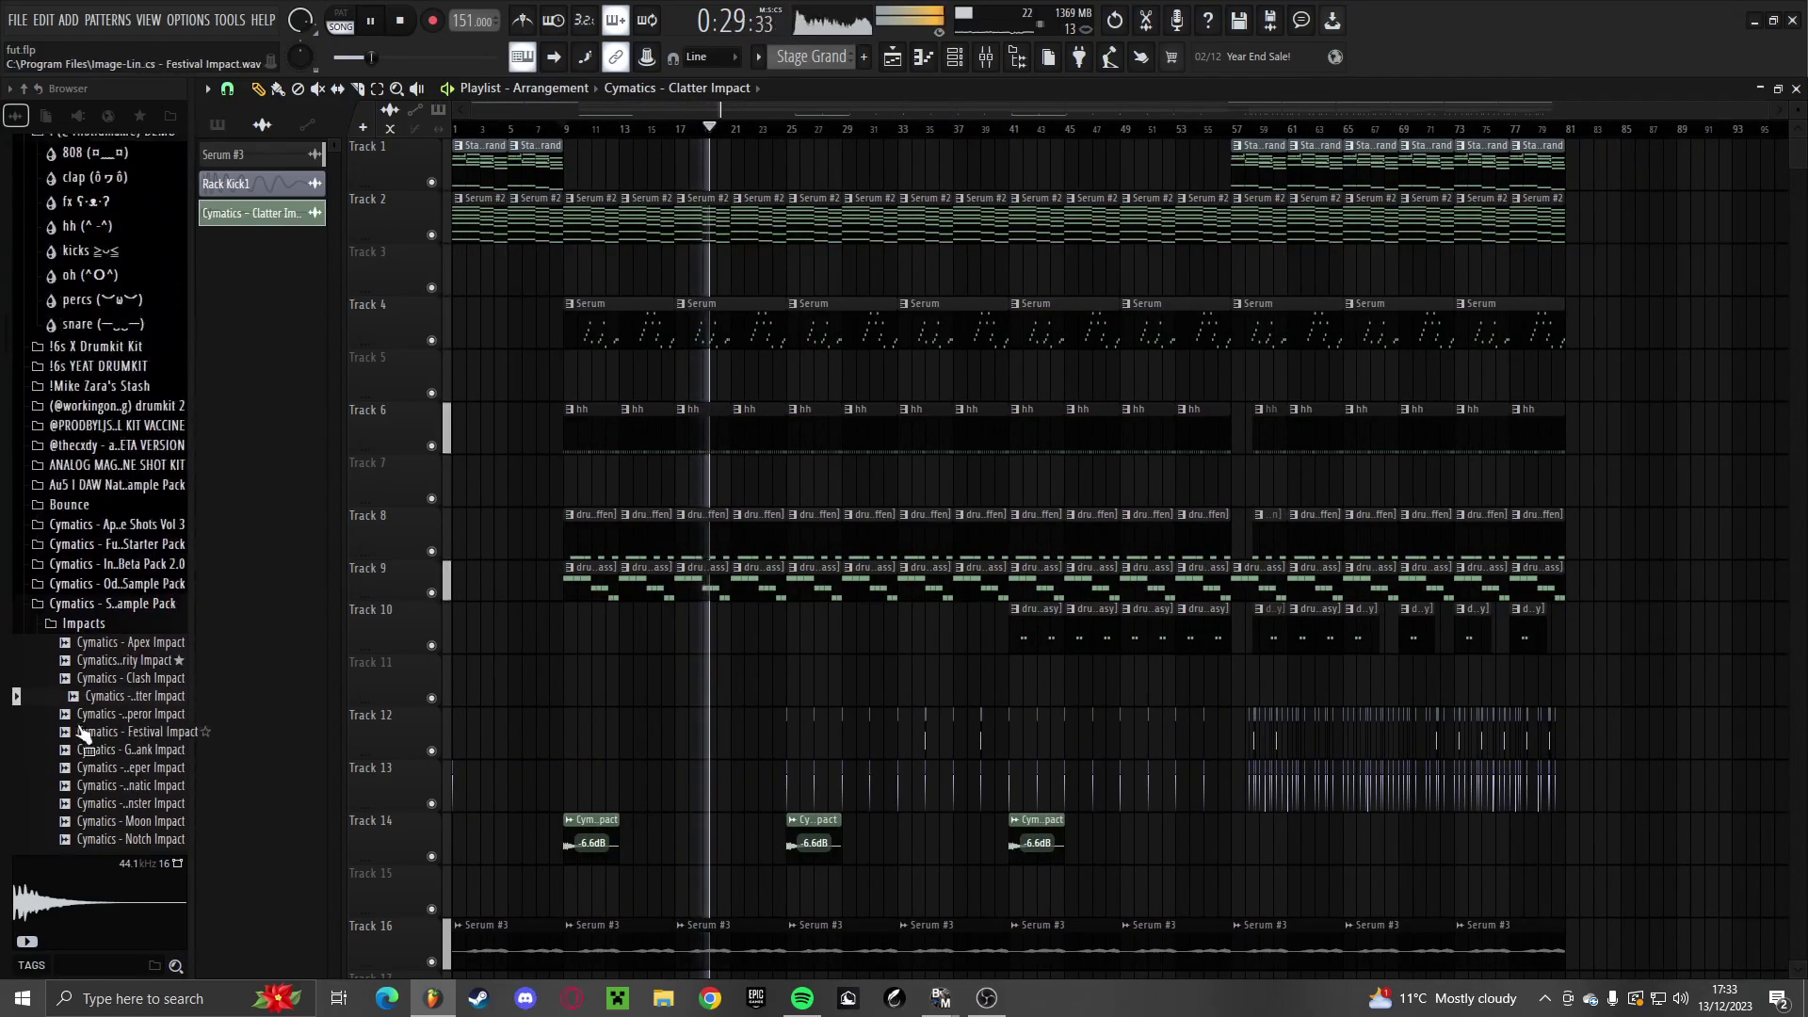
{"action": "scroll", "coordinate": [83, 734], "scroll_direction": "up", "scroll_amount": 1}
{"action": "left_click", "coordinate": [84, 639]}
{"action": "left_click", "coordinate": [79, 658]}
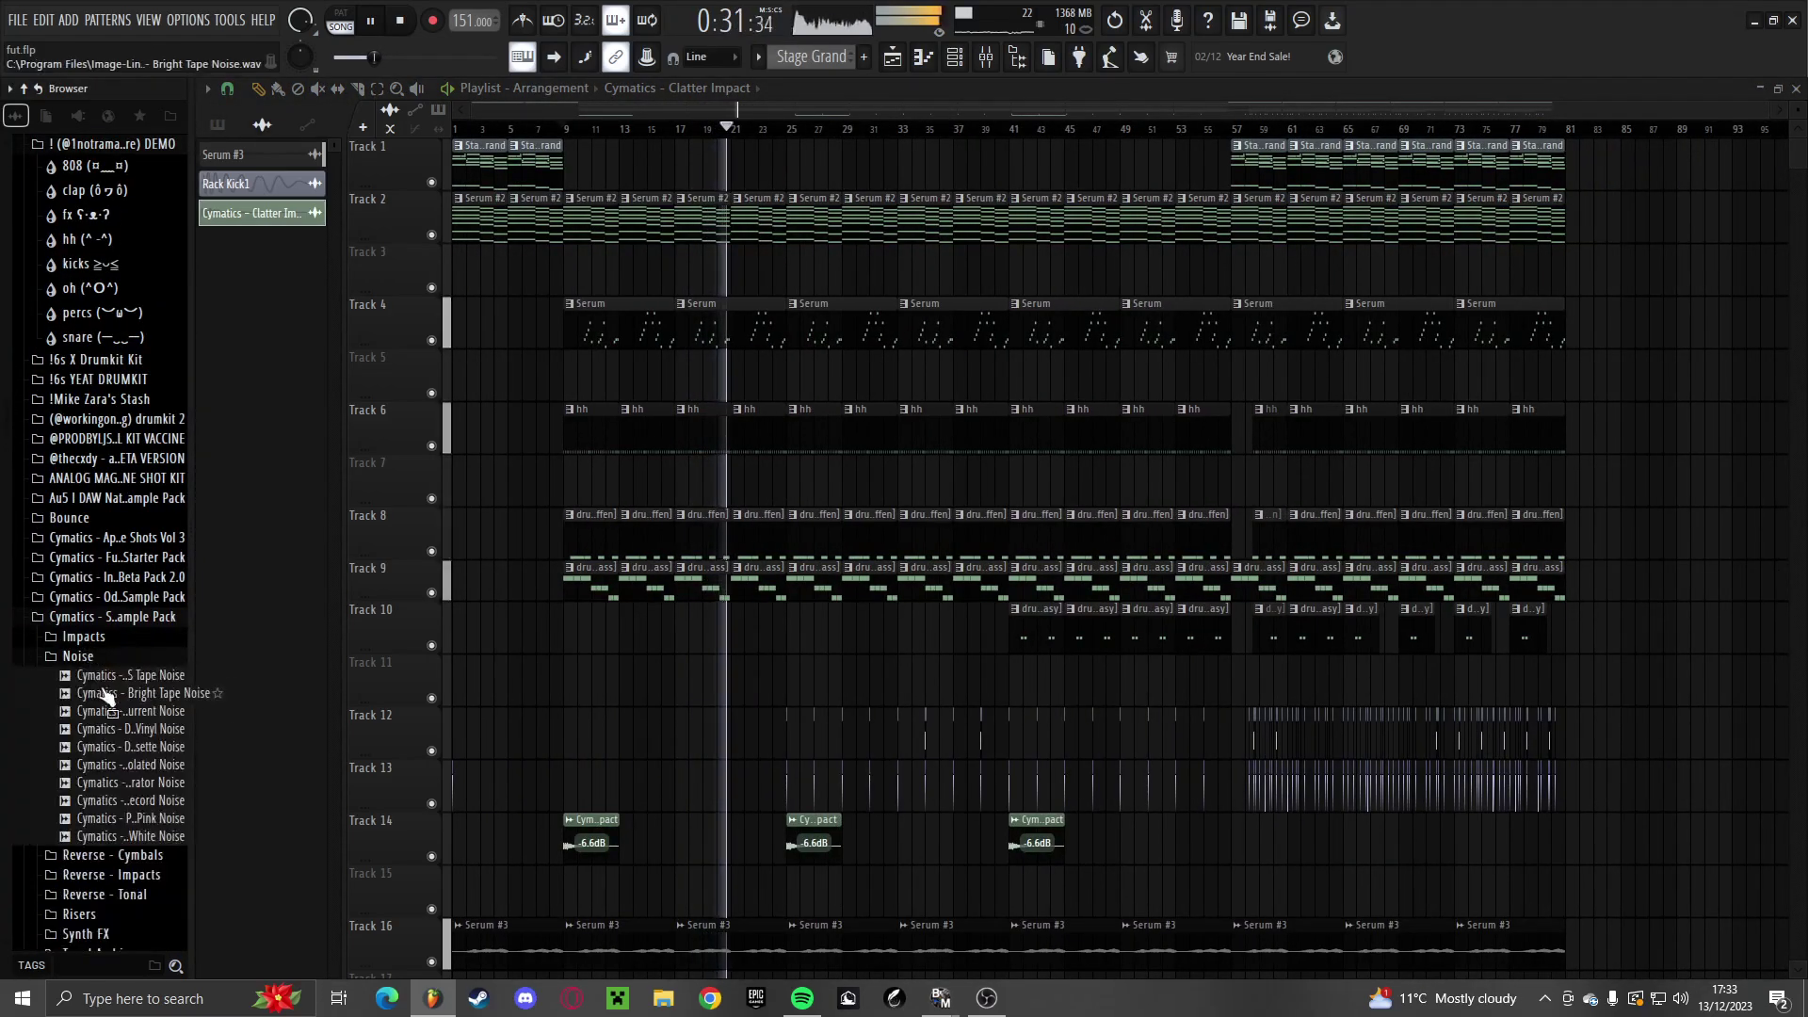
{"action": "left_click", "coordinate": [105, 695]}
{"action": "left_click", "coordinate": [109, 729]}
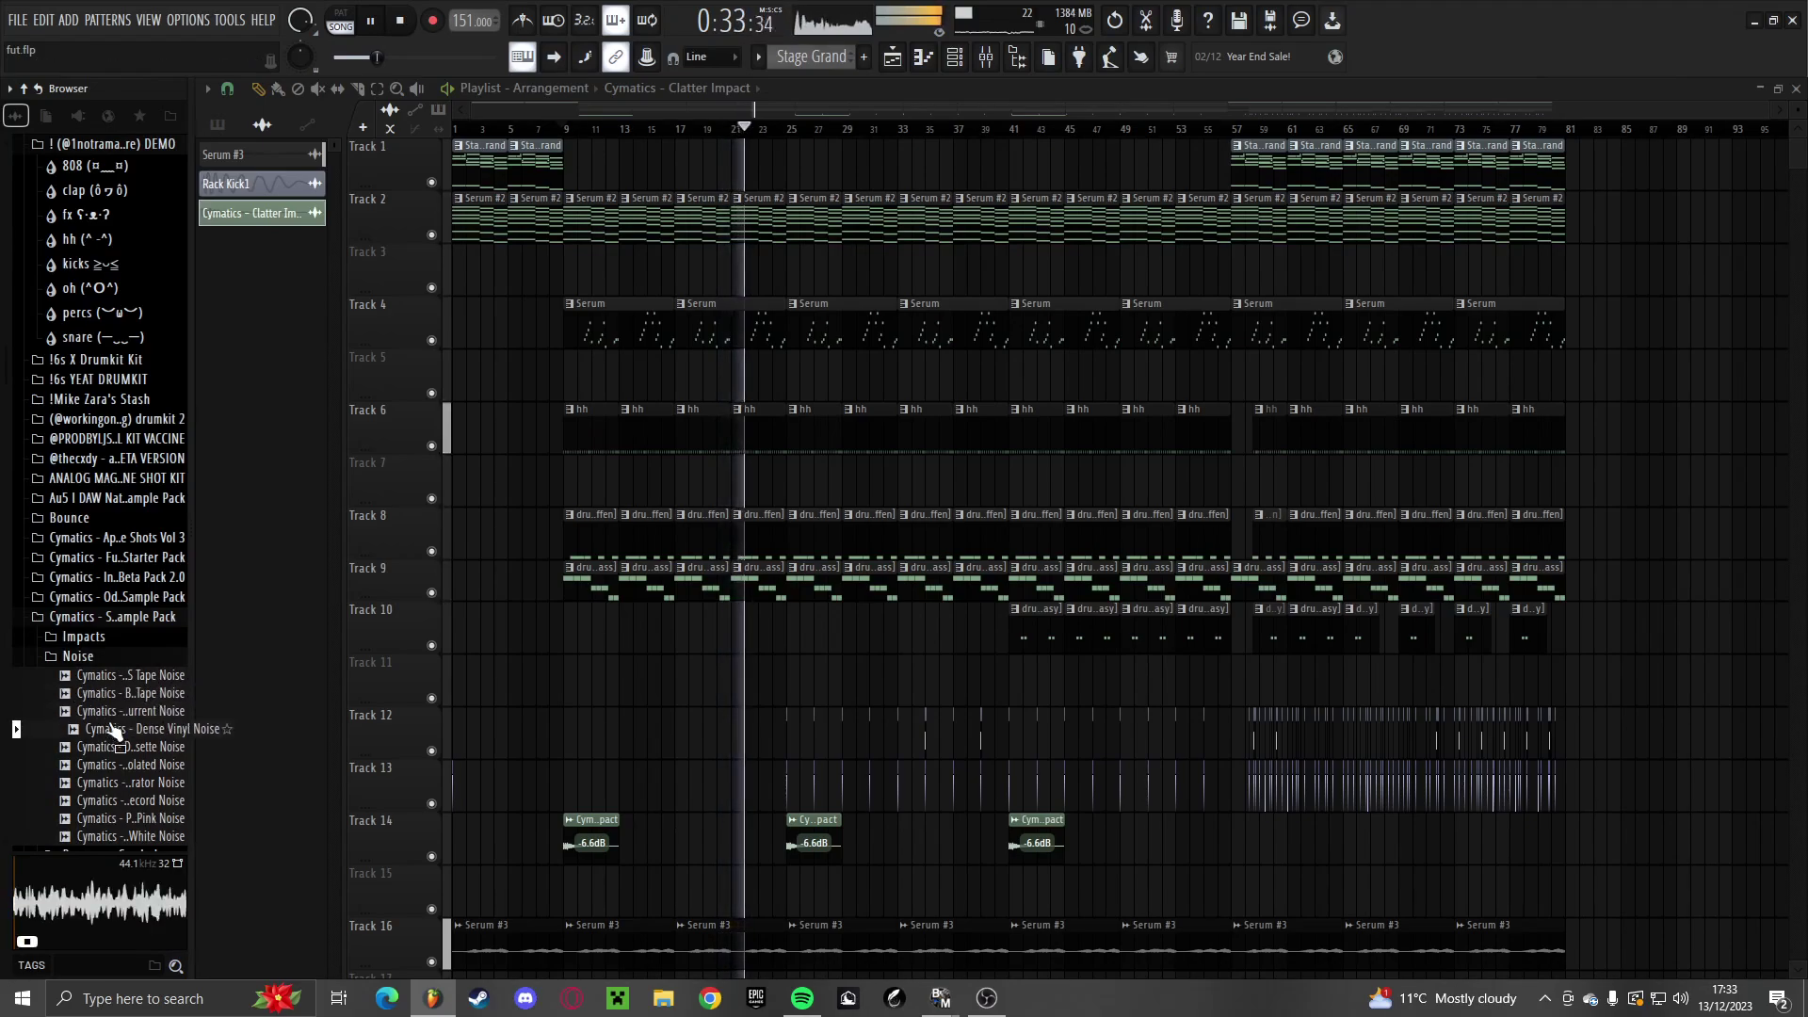
{"action": "left_click", "coordinate": [111, 747]}
{"action": "scroll", "coordinate": [120, 792], "scroll_direction": "down", "scroll_amount": 2}
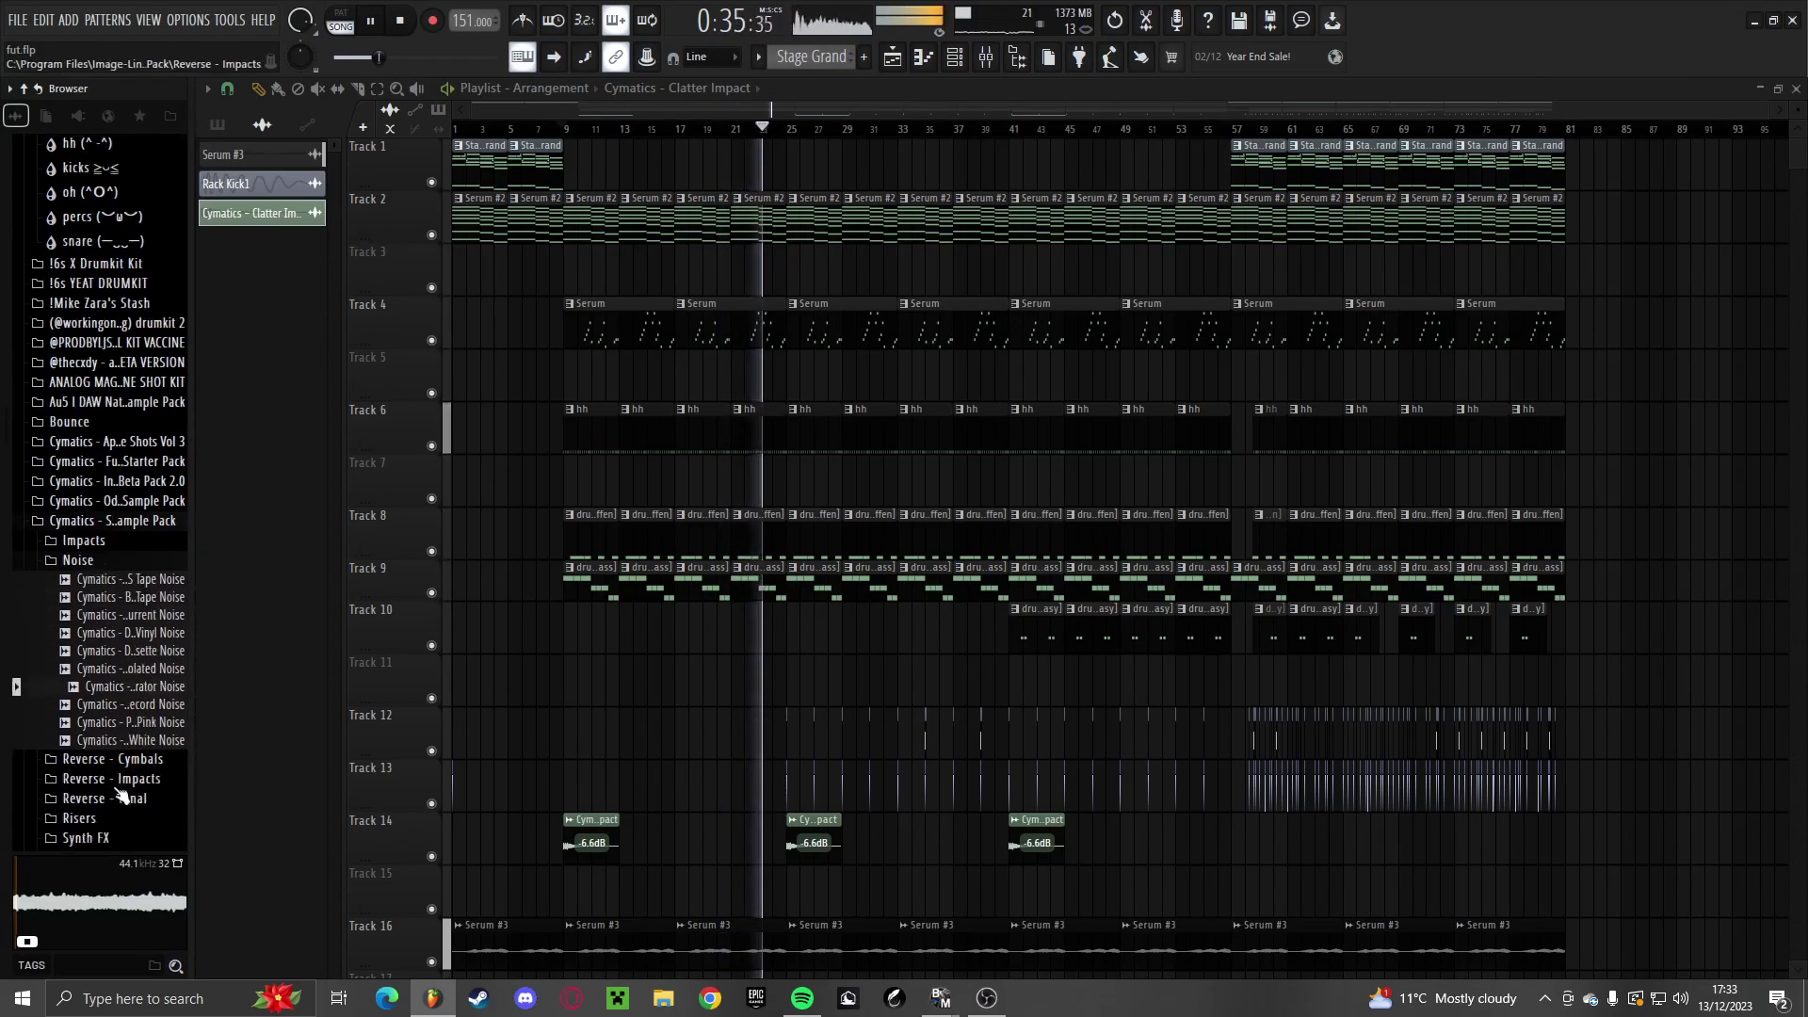
{"action": "left_click", "coordinate": [128, 711]}
{"action": "left_click", "coordinate": [121, 641]}
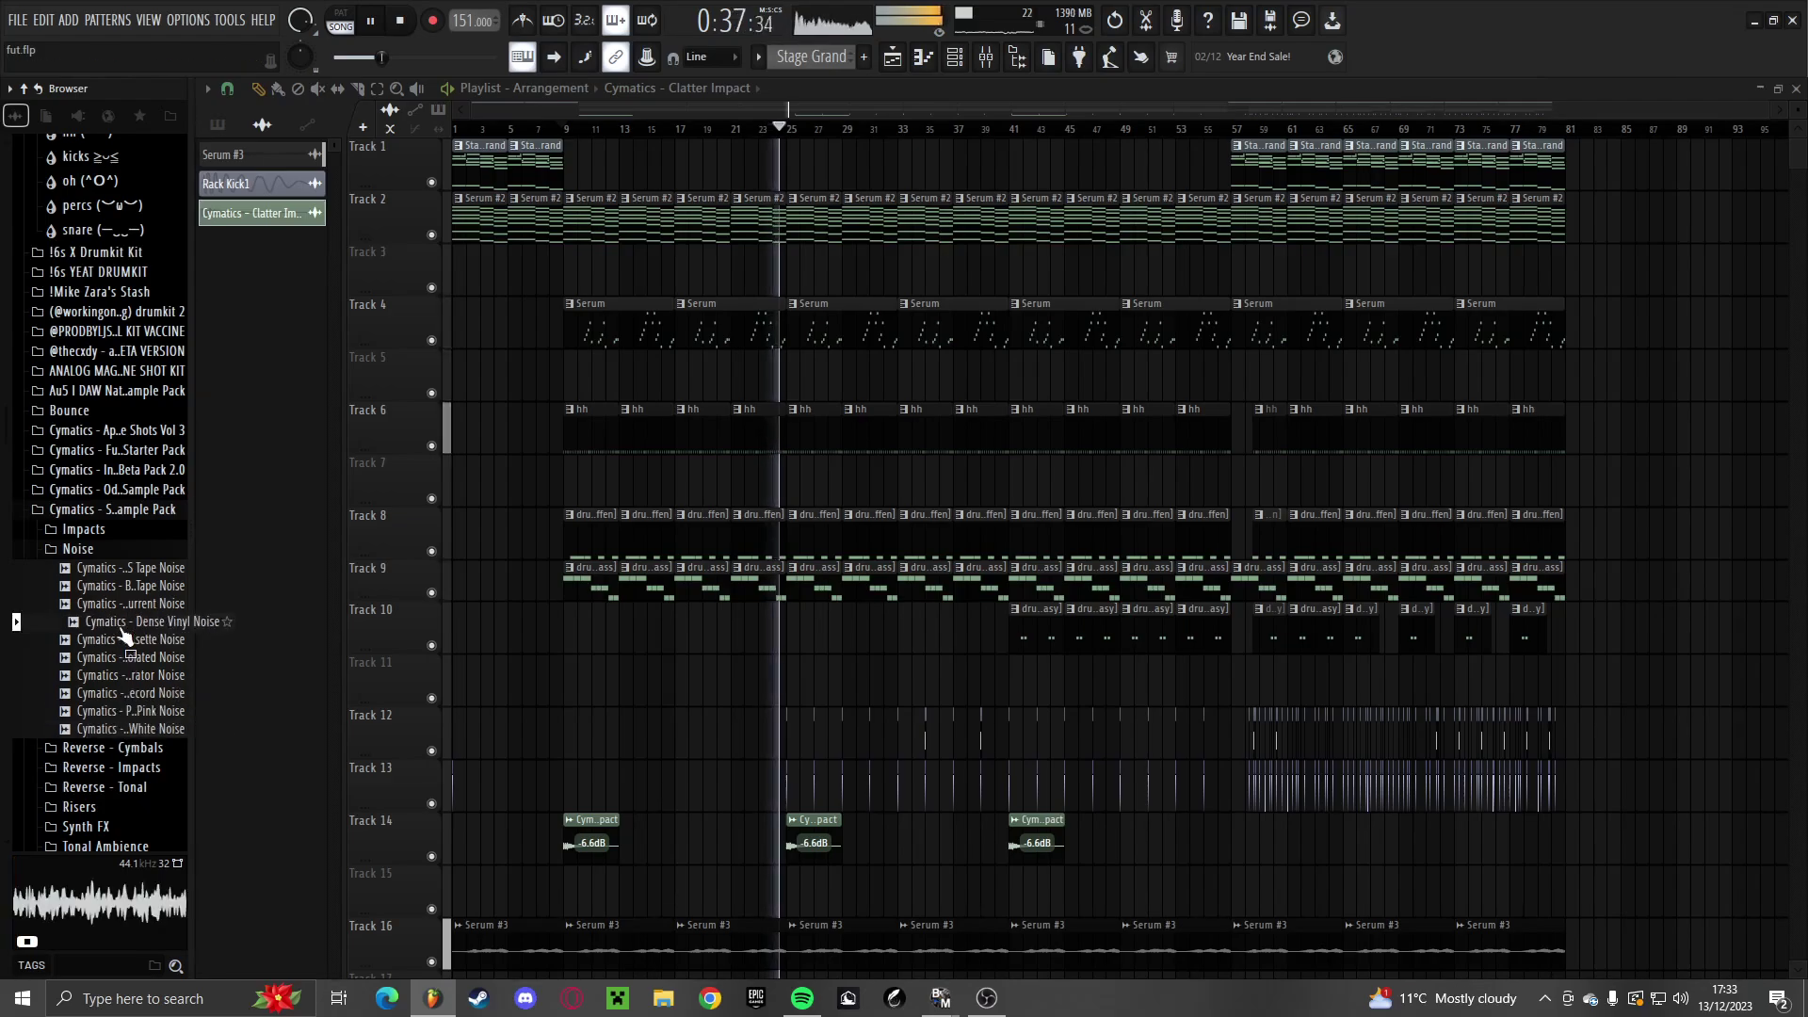
Place Cymatics Distorted Cassette Noise on Track 15 at bar 25 and lower the clip's volume to -11.8 dB
{"action": "left_click_drag", "start_coordinate": [125, 655], "coordinate": [788, 882]}
{"action": "scroll", "coordinate": [789, 882], "scroll_direction": "up", "scroll_amount": 5}
{"action": "scroll", "coordinate": [848, 893], "scroll_direction": "down", "scroll_amount": 5}
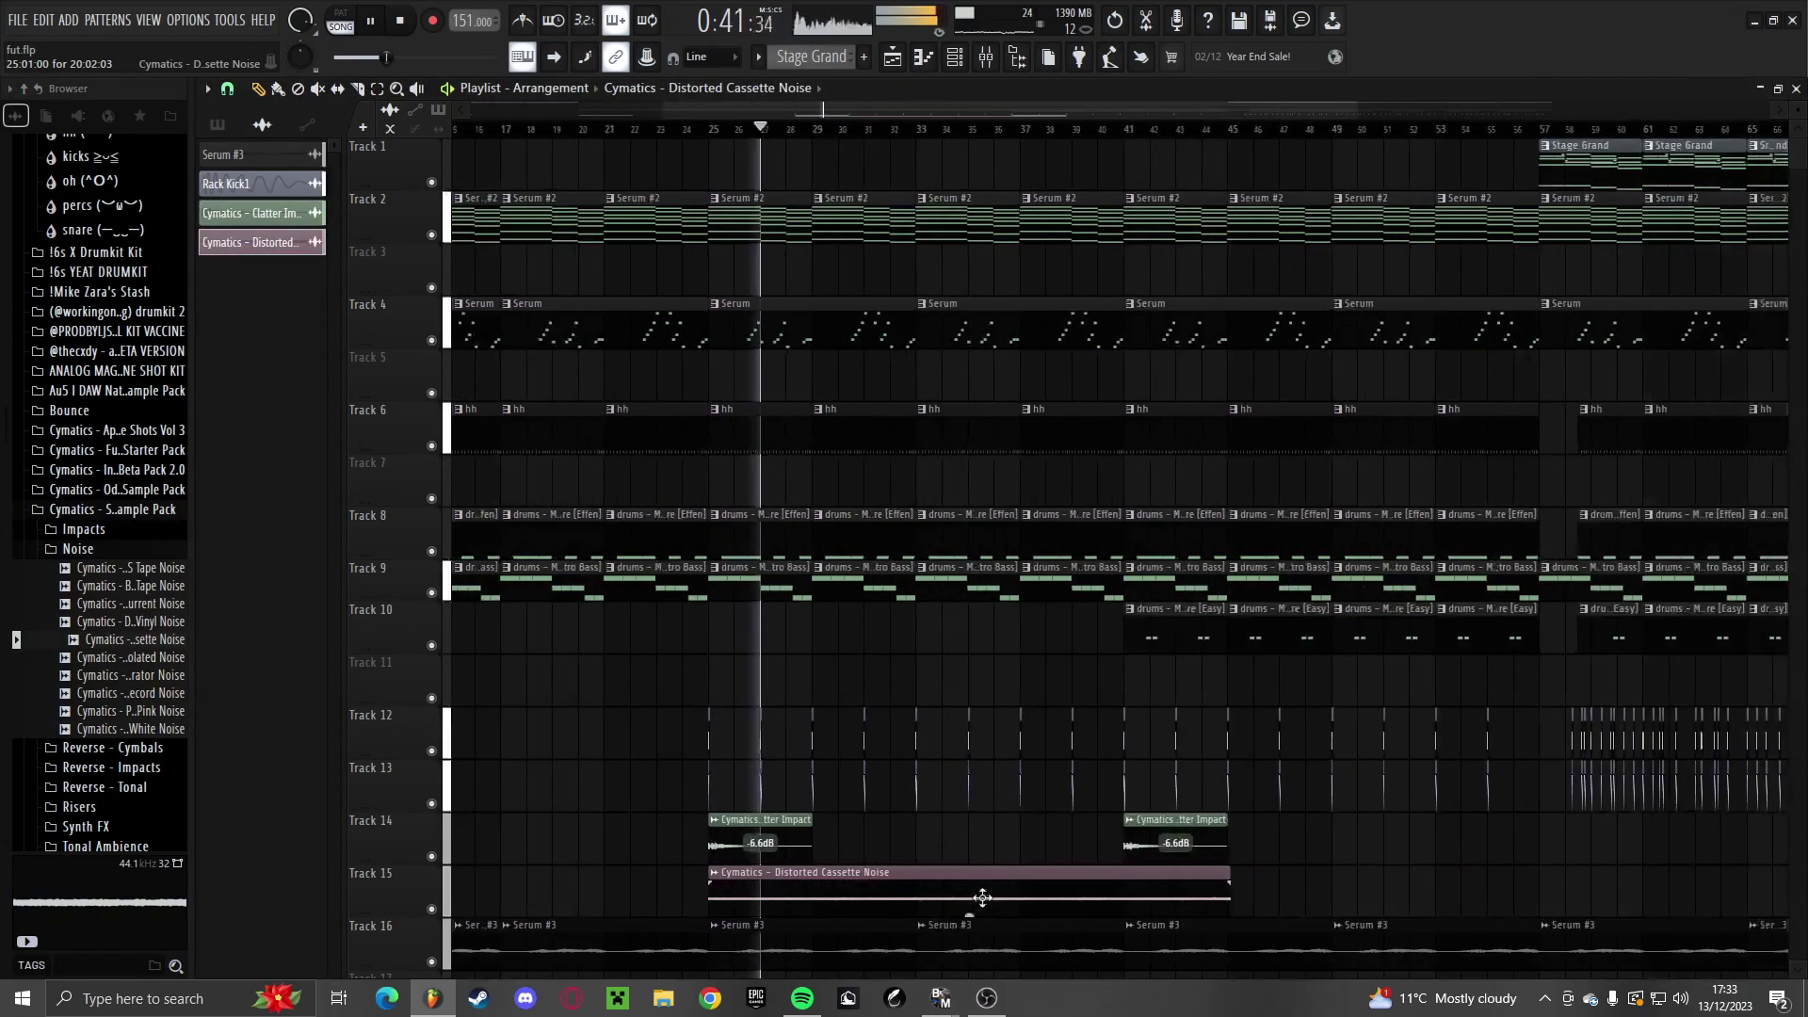
{"action": "left_click_drag", "start_coordinate": [970, 914], "coordinate": [970, 919]}
{"action": "scroll", "coordinate": [803, 770], "scroll_direction": "down", "scroll_amount": 3}
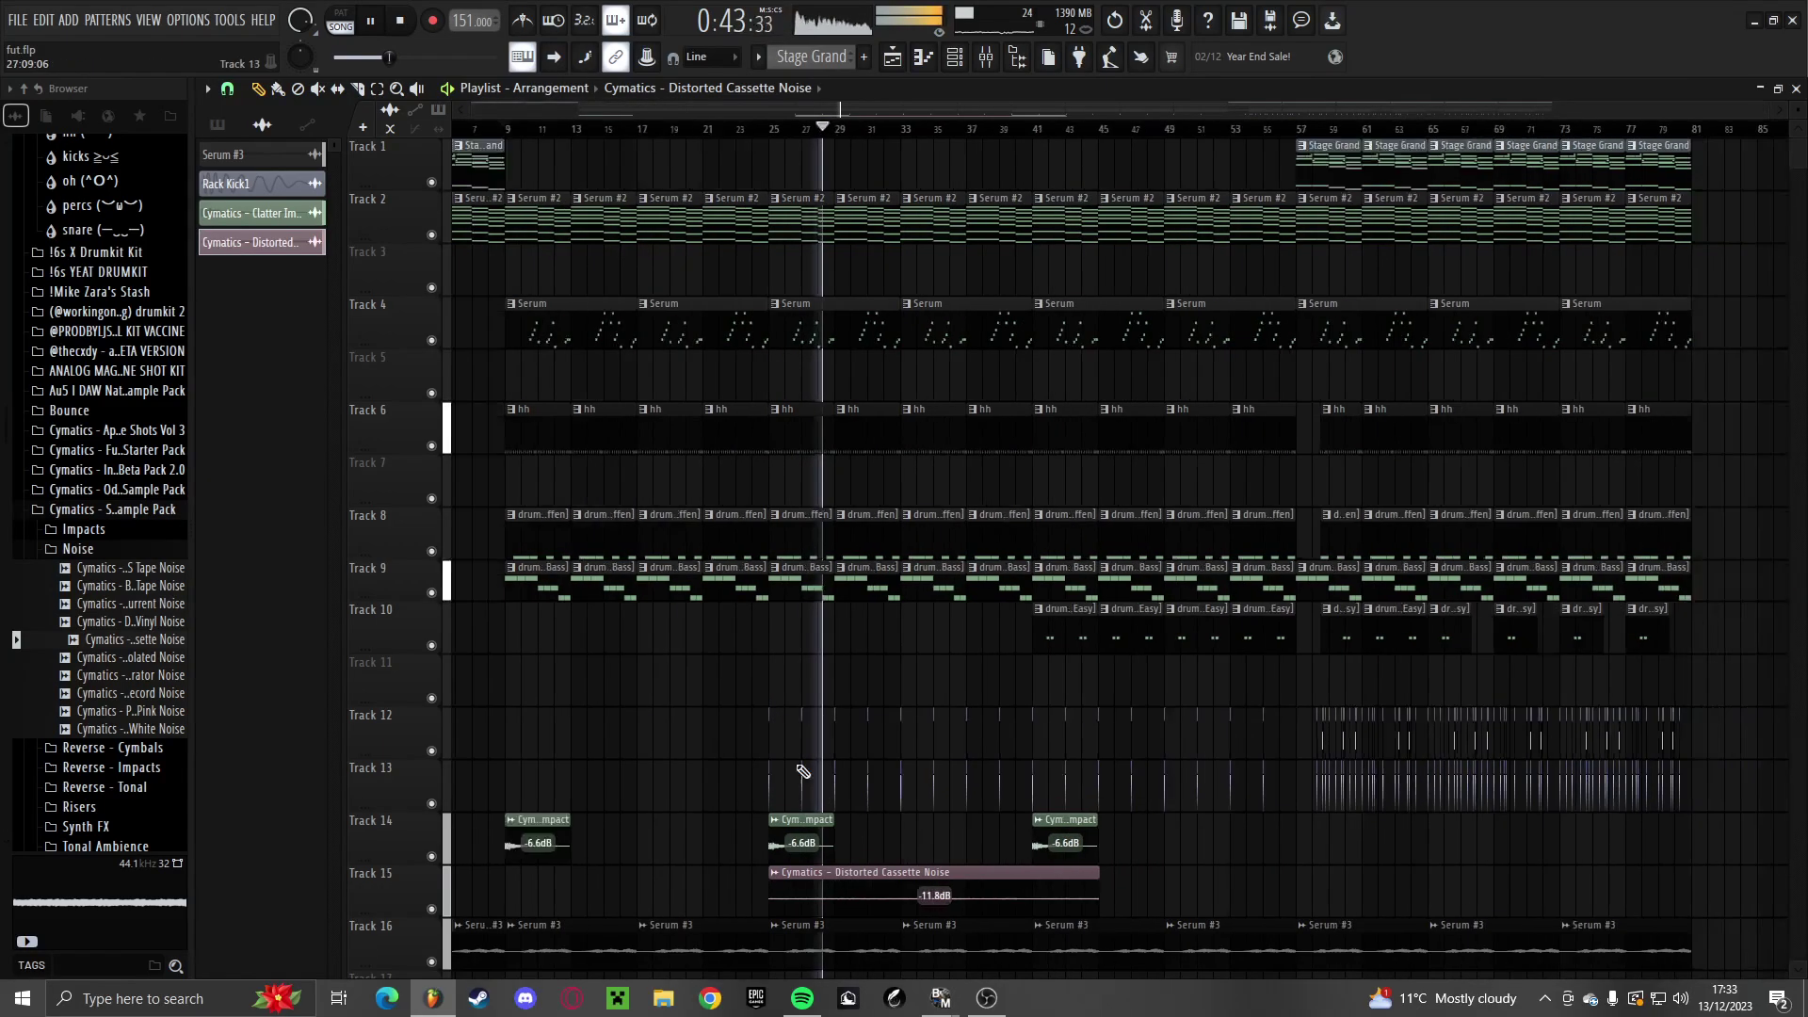
Slice the Distorted Cassette Noise clip at bar 41, remove the excess, and lower its volume to -14.1 dB
{"action": "left_click", "coordinate": [359, 90]}
{"action": "scroll", "coordinate": [694, 380], "scroll_direction": "down", "scroll_amount": 5}
{"action": "scroll", "coordinate": [1017, 530], "scroll_direction": "up", "scroll_amount": 5}
{"action": "scroll", "coordinate": [1087, 529], "scroll_direction": "up", "scroll_amount": 4}
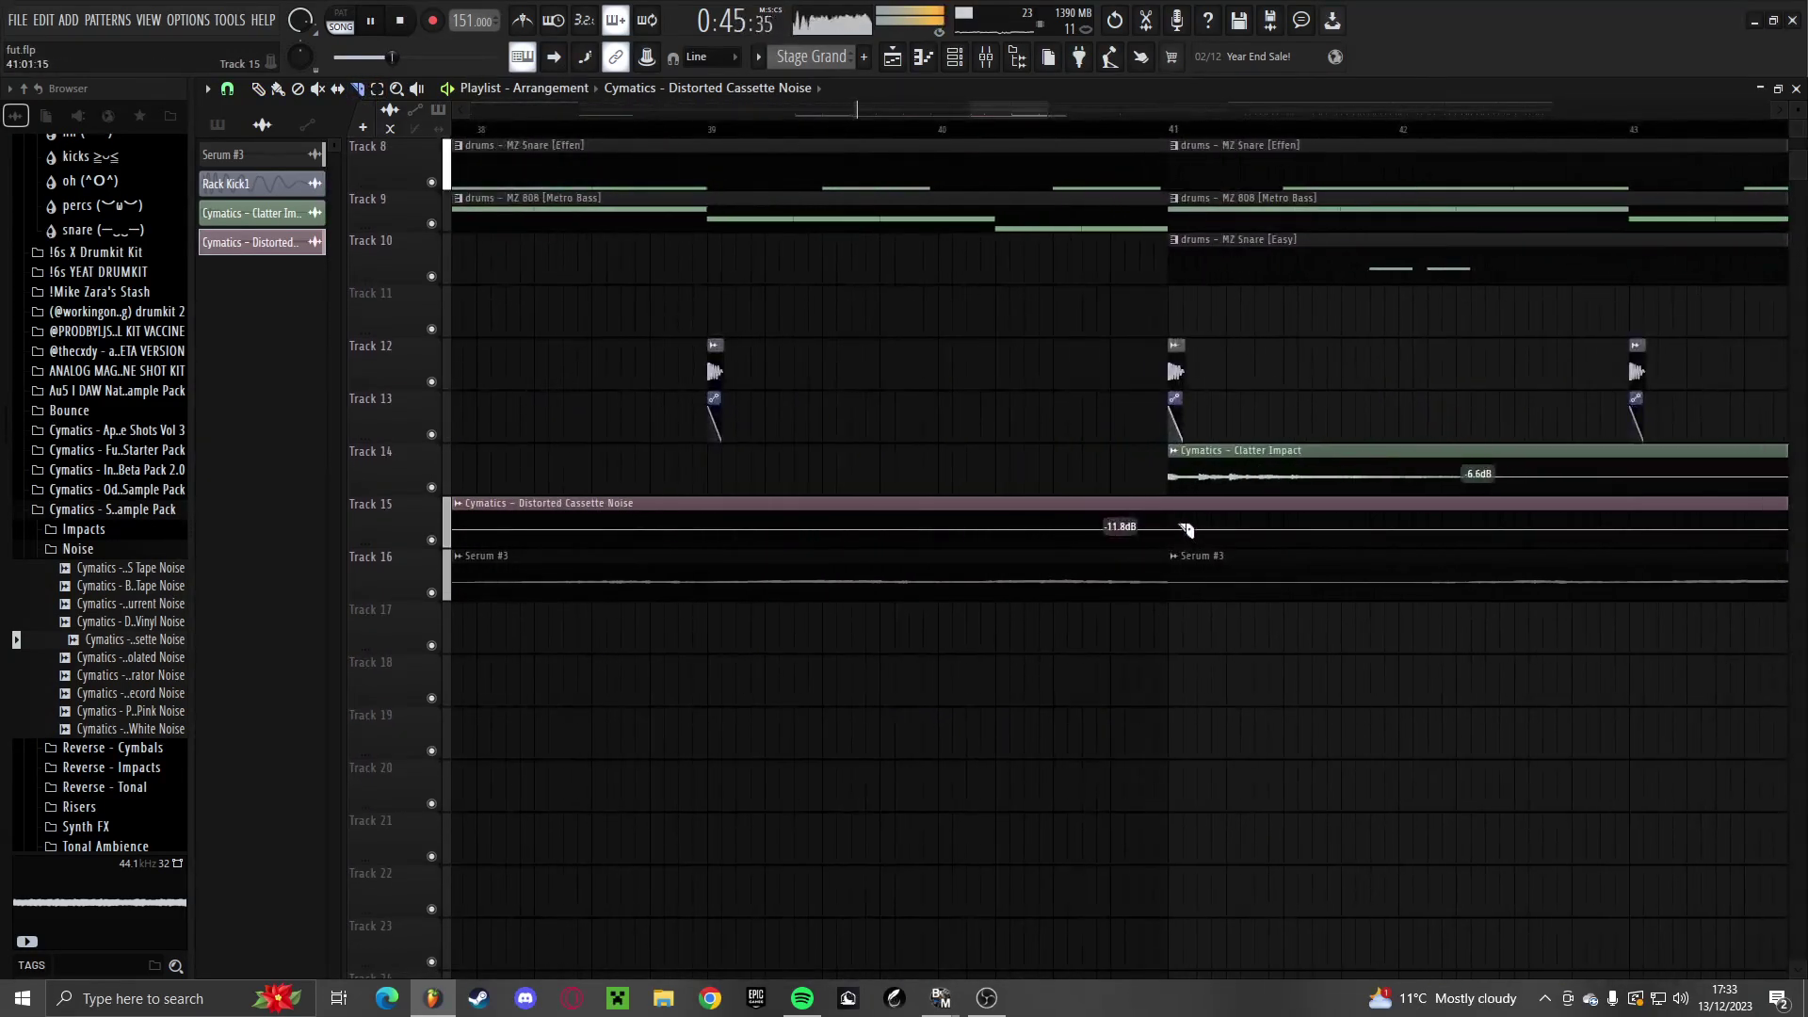
{"action": "left_click", "coordinate": [258, 88]}
{"action": "scroll", "coordinate": [1003, 541], "scroll_direction": "down", "scroll_amount": 10}
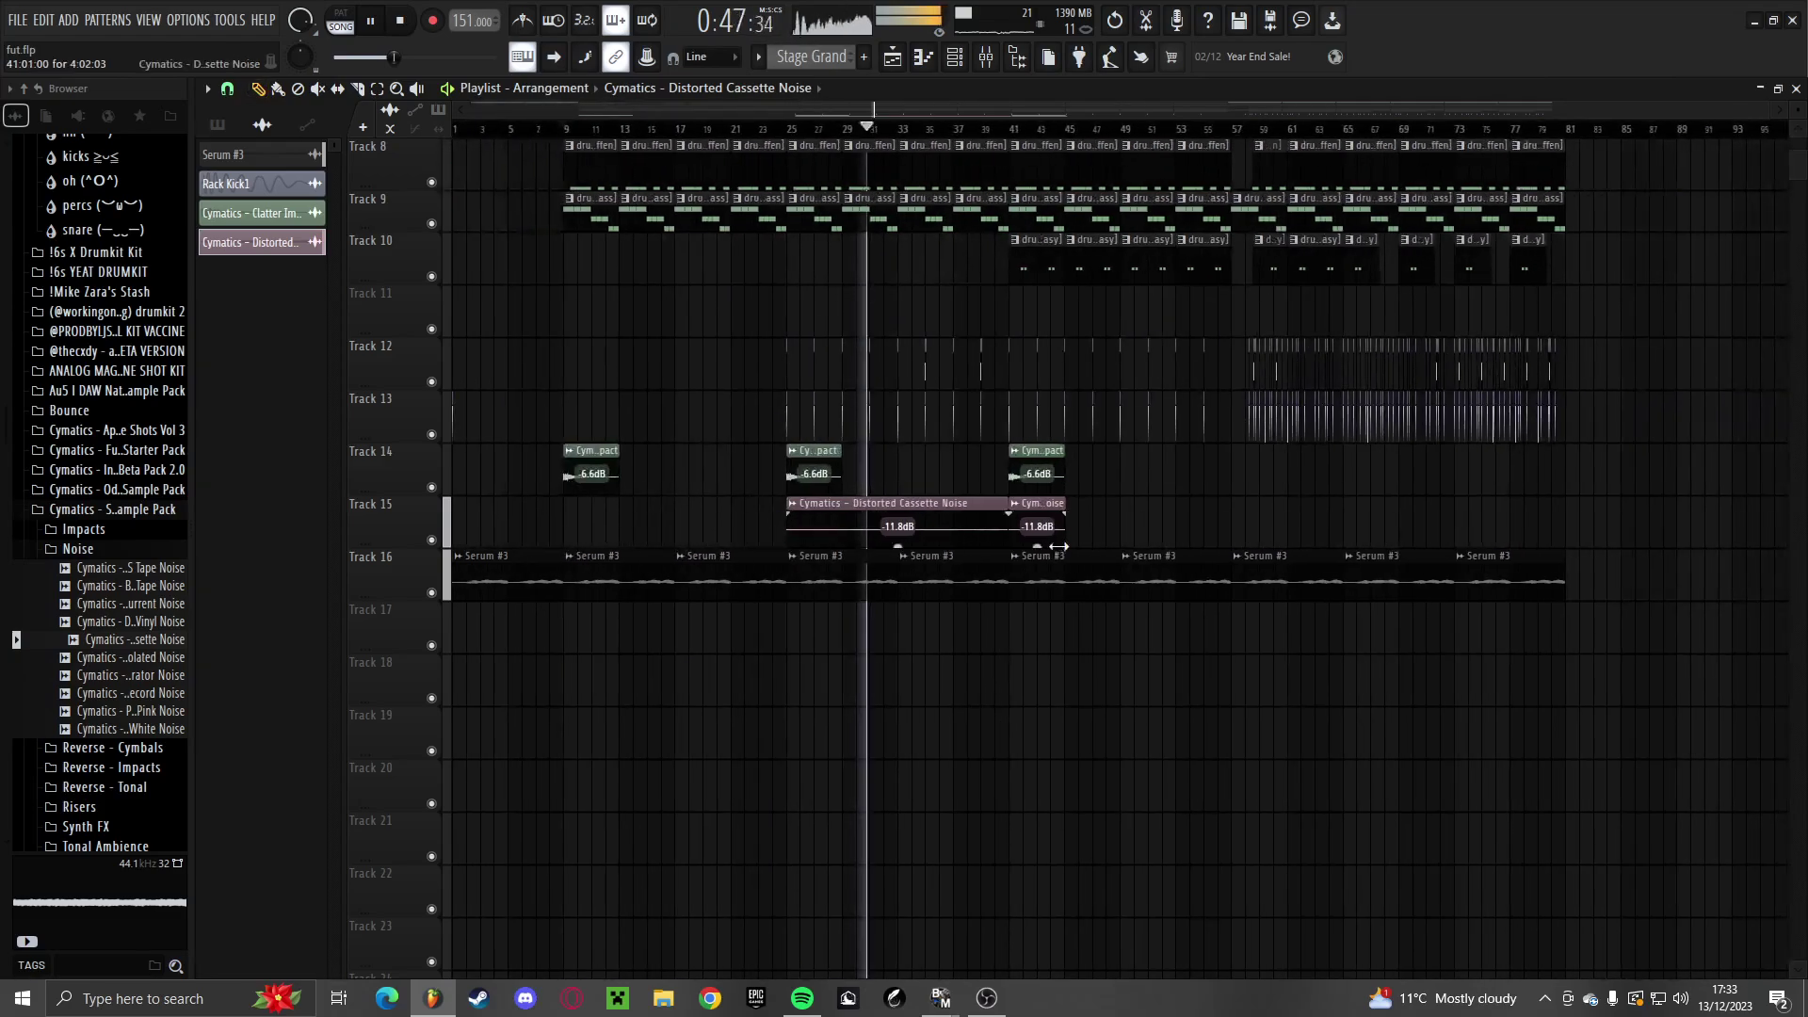
{"action": "left_click_drag", "start_coordinate": [897, 542], "coordinate": [898, 543]}
{"action": "left_click", "coordinate": [897, 534], "text": "ctrl"}
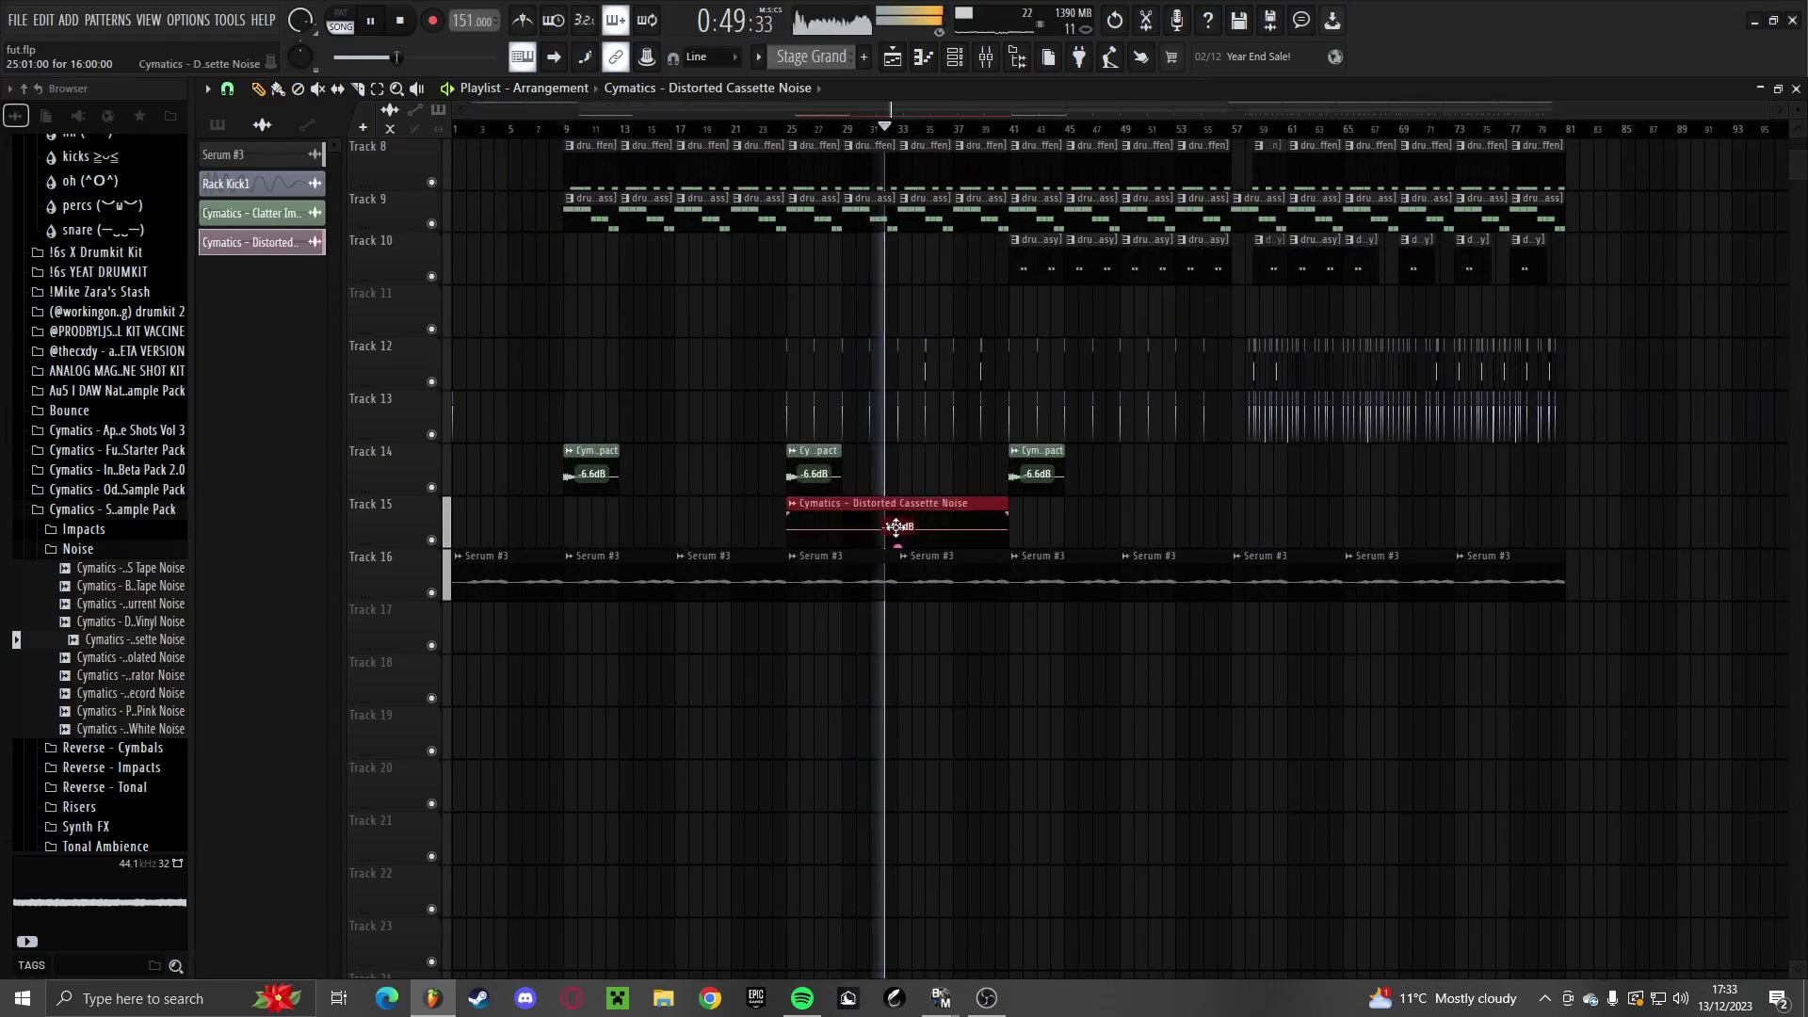
Repeat the Distorted Cassette Noise clip on Track 15 at bars 41 and 57, leaving no copy after bar 73
{"action": "key", "text": "ctrl+b"}
{"action": "key", "text": "ctrl+b"}
{"action": "key", "text": "ctrl+b"}
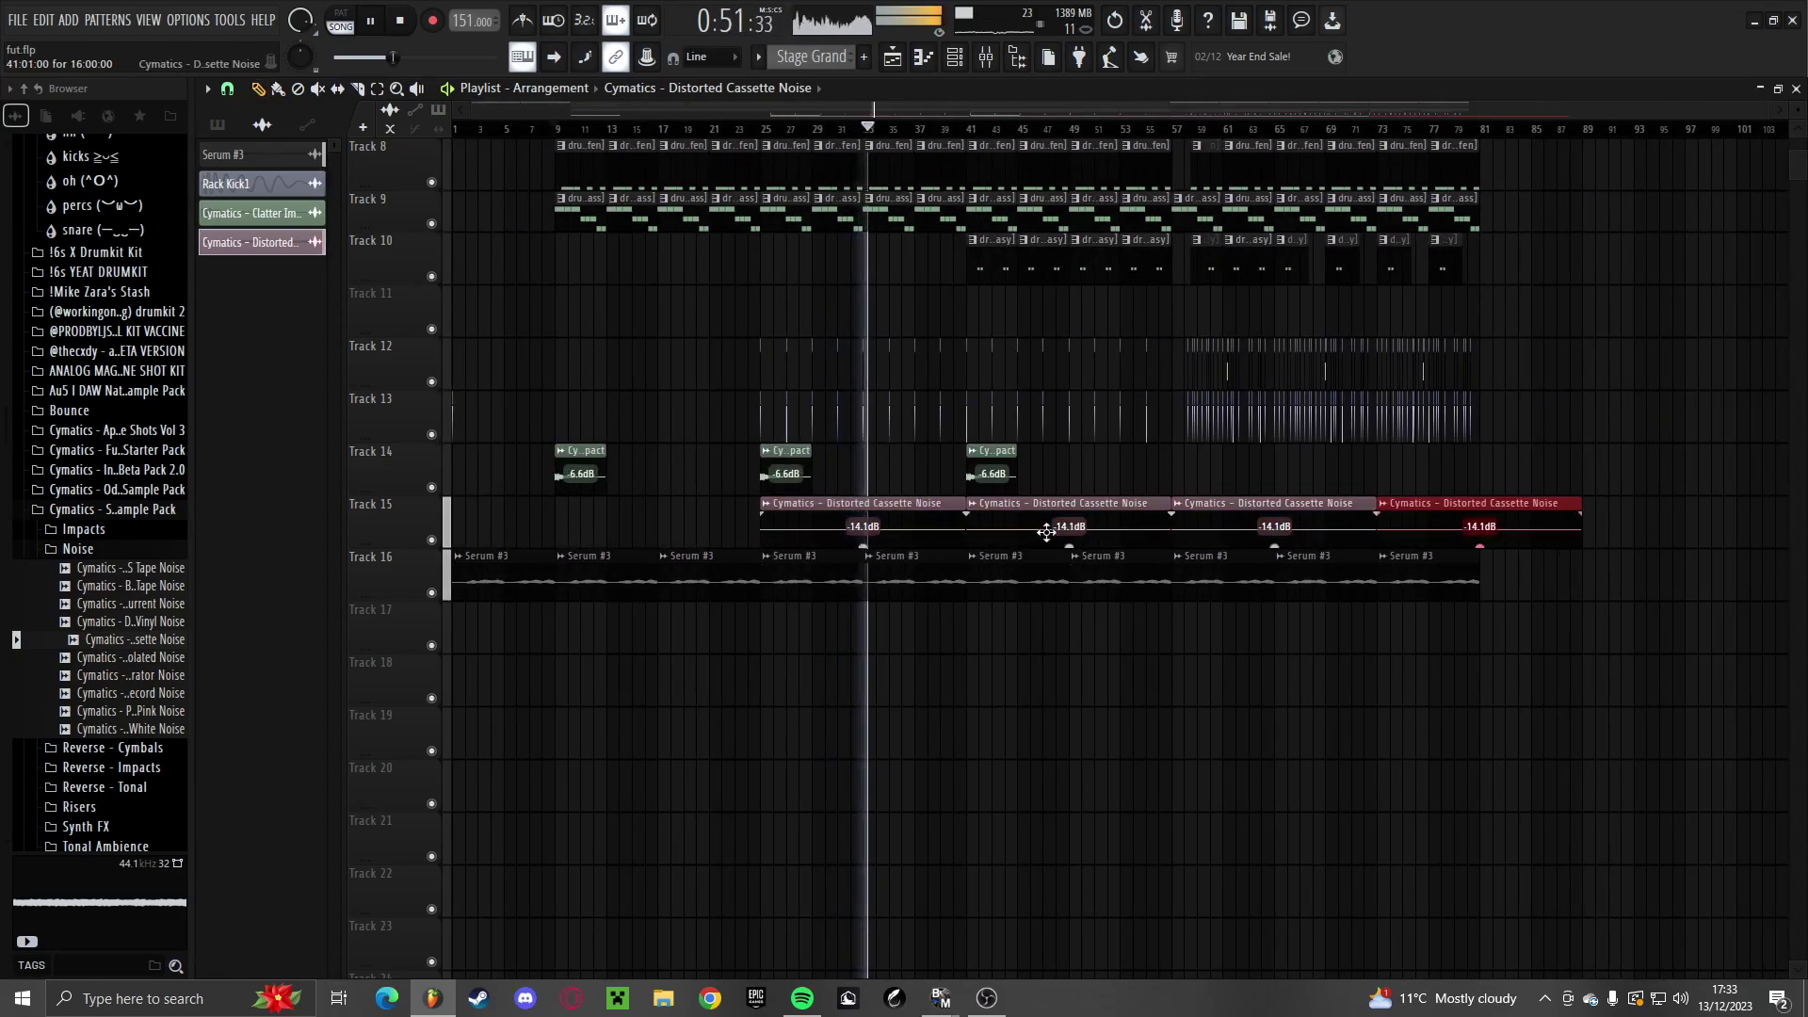
{"action": "right_click", "coordinate": [1498, 532]}
Shorten Track 10's MZ Snare [Easy] clip at bar 61 so it ends around bar 63
{"action": "scroll", "coordinate": [1497, 532], "scroll_direction": "up", "scroll_amount": 4}
{"action": "scroll", "coordinate": [1316, 695], "scroll_direction": "up", "scroll_amount": 2}
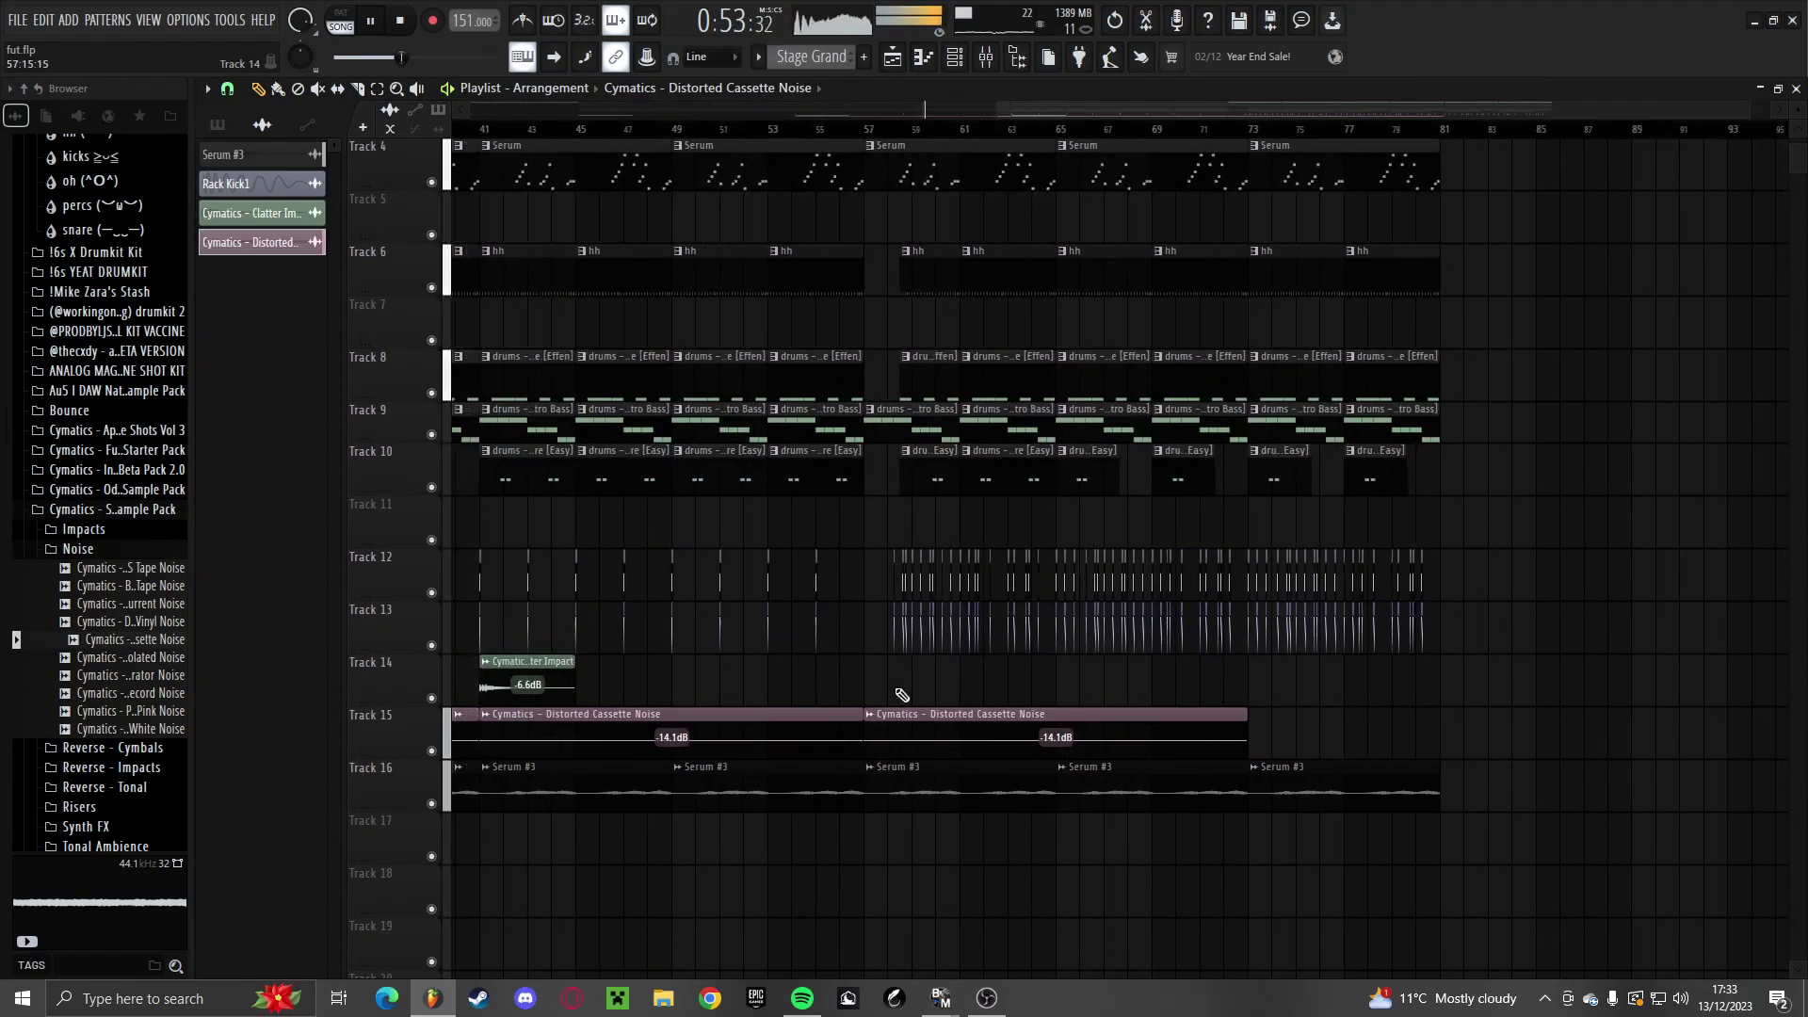
{"action": "scroll", "coordinate": [1497, 737], "scroll_direction": "down", "scroll_amount": 2}
{"action": "scroll", "coordinate": [1469, 744], "scroll_direction": "up", "scroll_amount": 5}
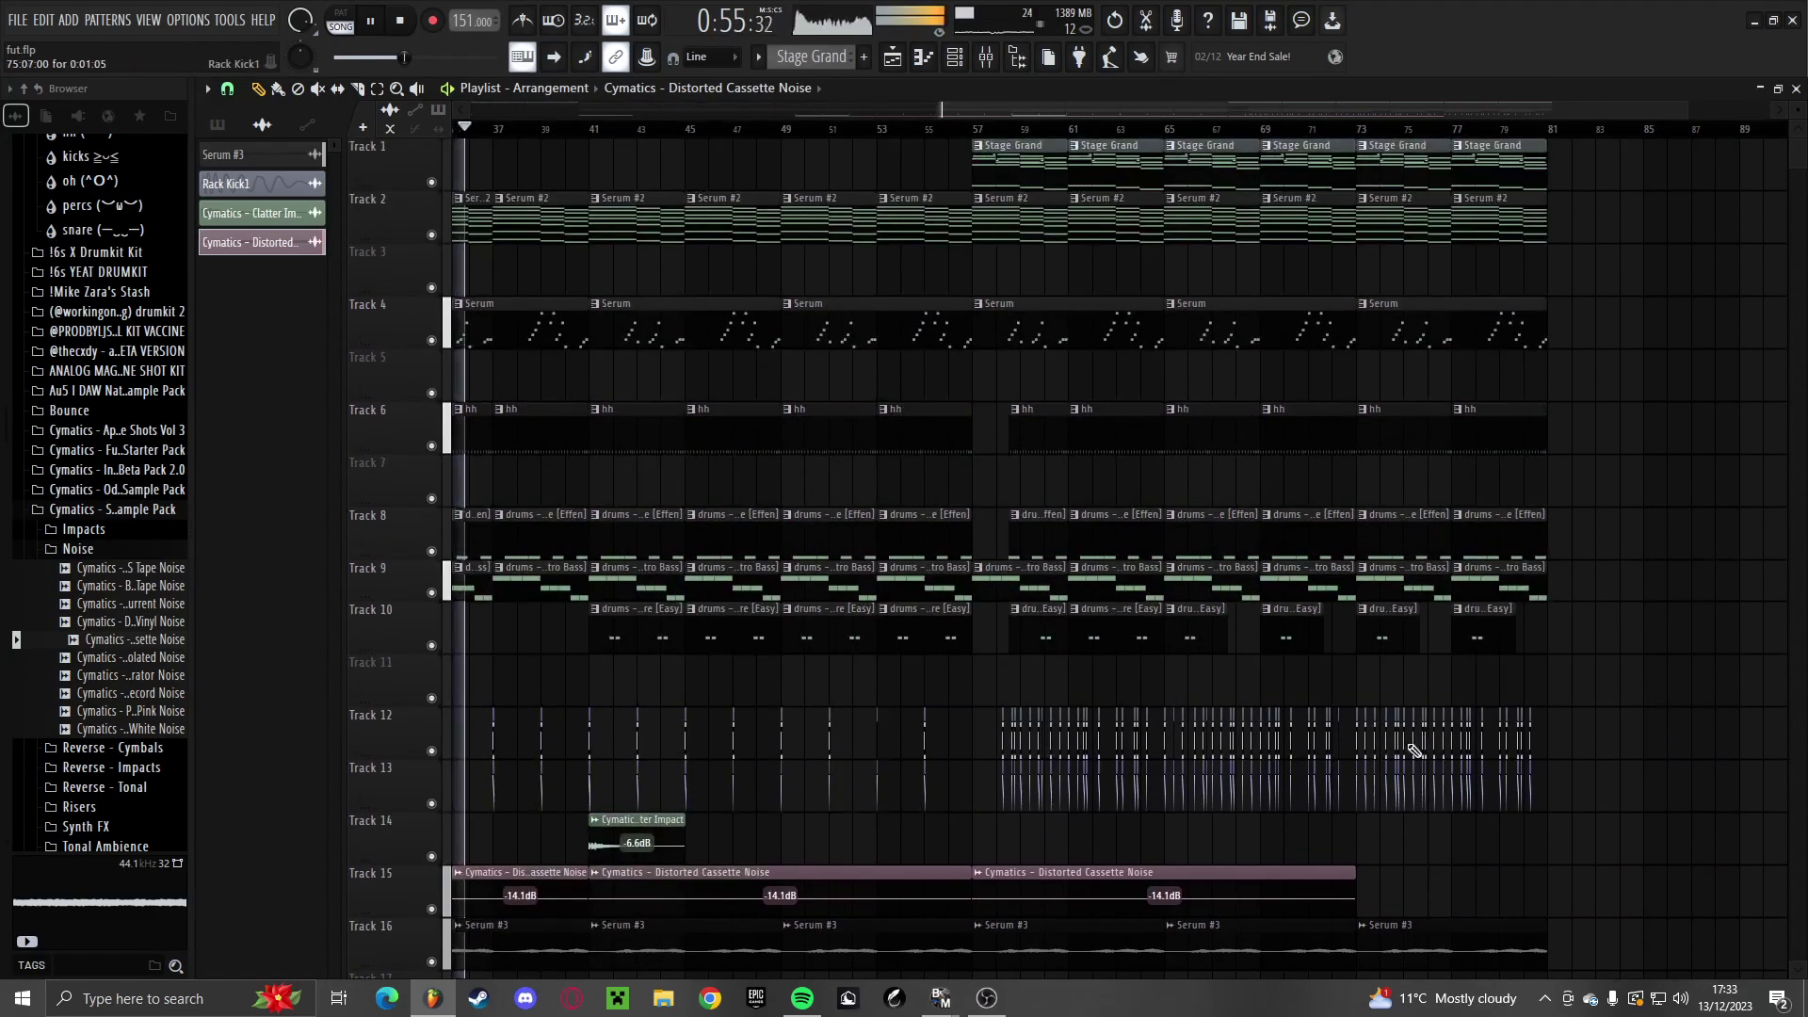
{"action": "scroll", "coordinate": [1365, 747], "scroll_direction": "up", "scroll_amount": 1}
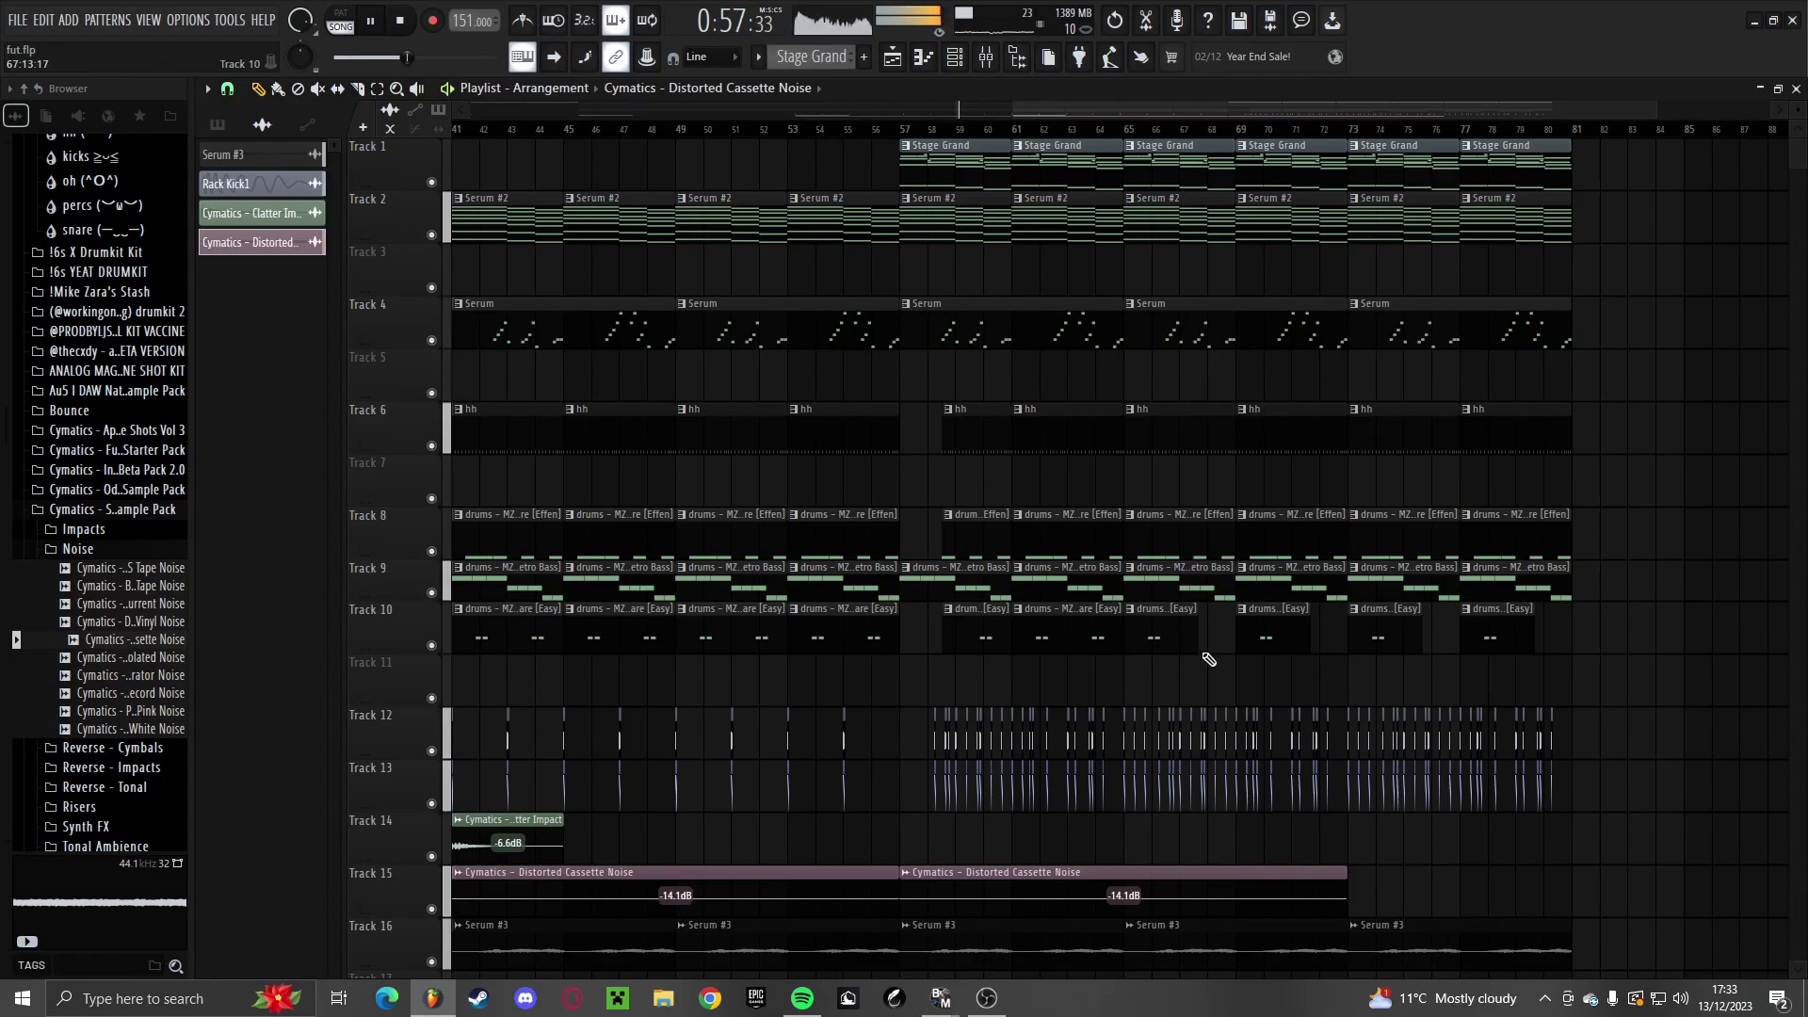
{"action": "scroll", "coordinate": [1210, 660], "scroll_direction": "up", "scroll_amount": 2}
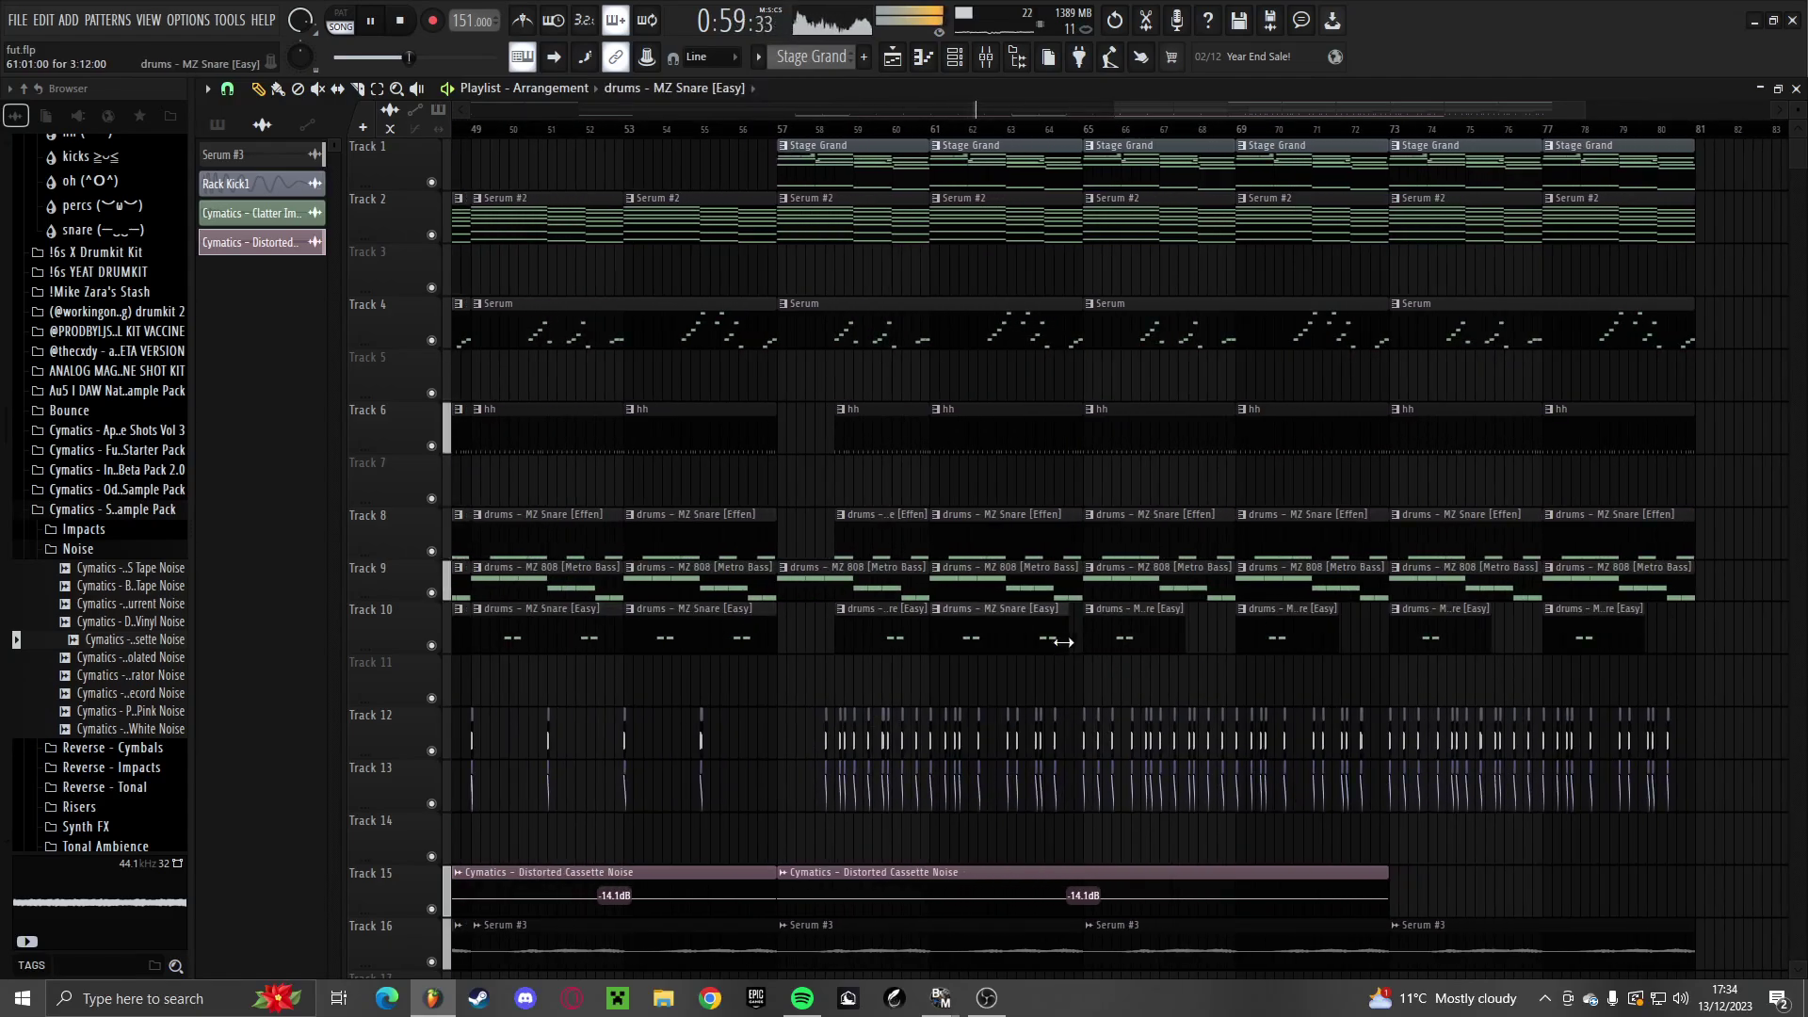
{"action": "scroll", "coordinate": [1036, 671], "scroll_direction": "down", "scroll_amount": 2}
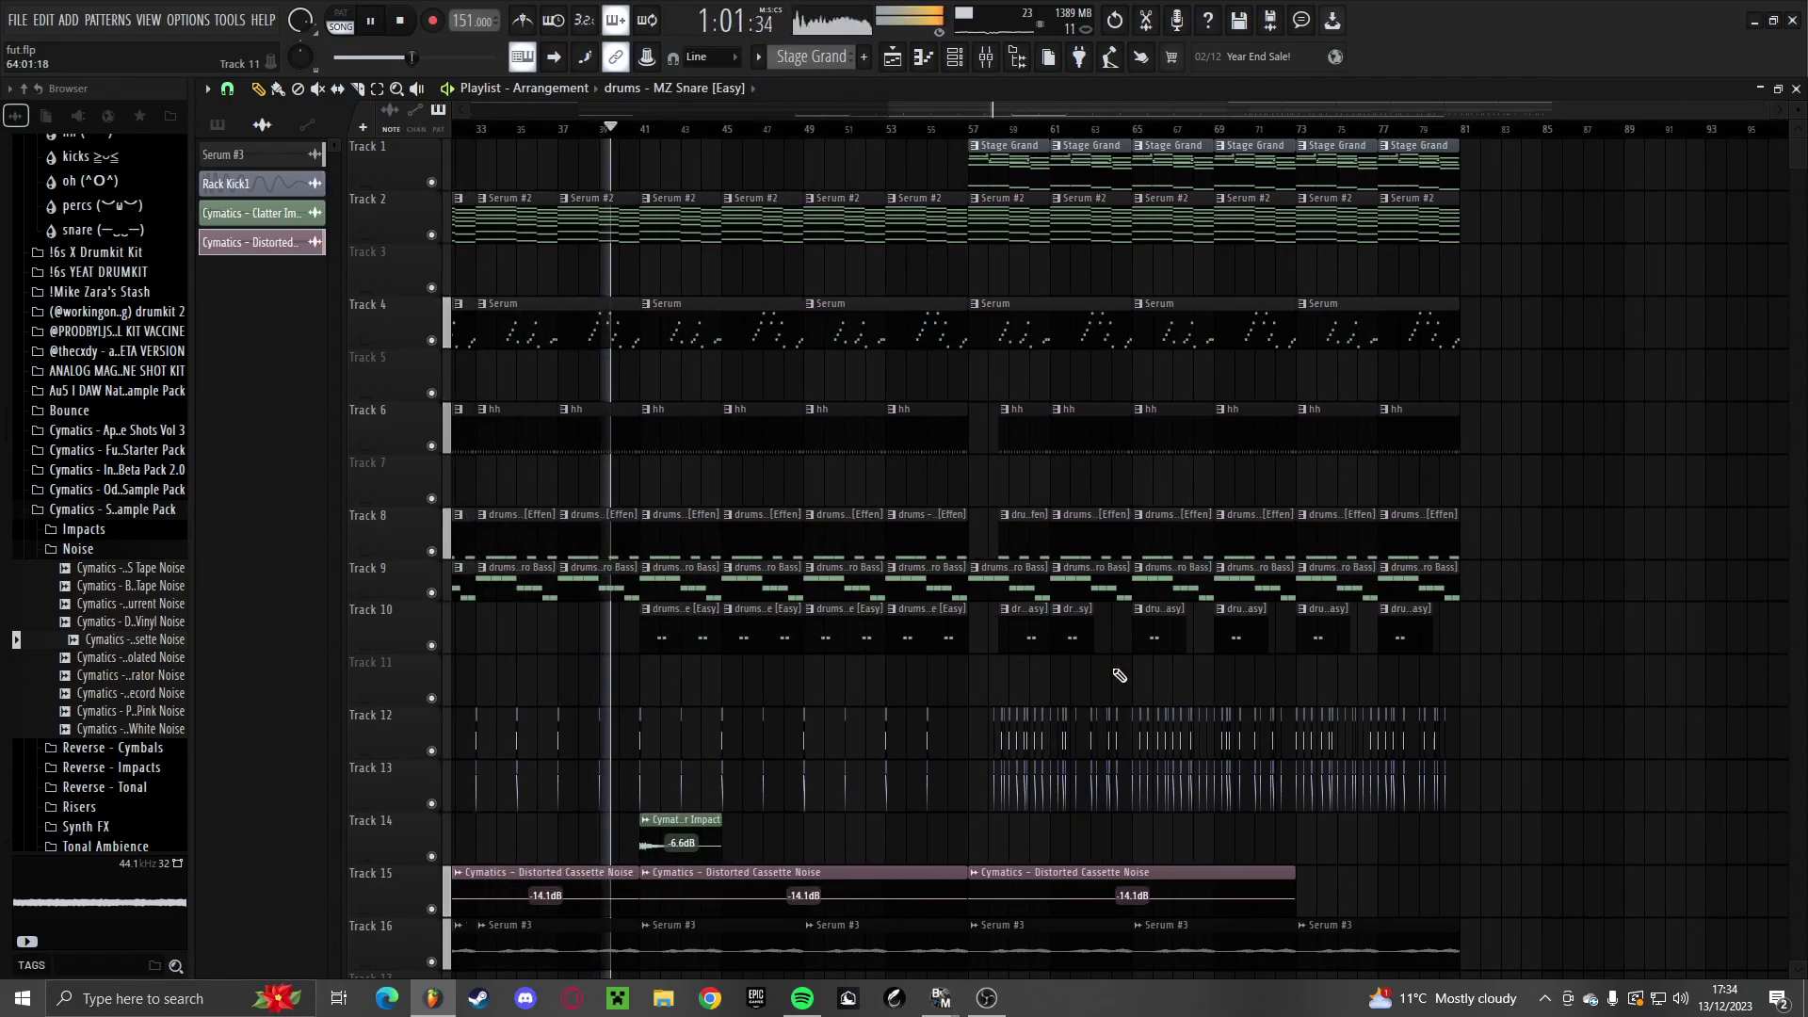
Extend Track 10's MZ Snare [Easy] clip at bar 61 to bar 65 and replace the shortened copies at bars 65 and 69 with it
{"action": "scroll", "coordinate": [1073, 648], "scroll_direction": "up", "scroll_amount": 5}
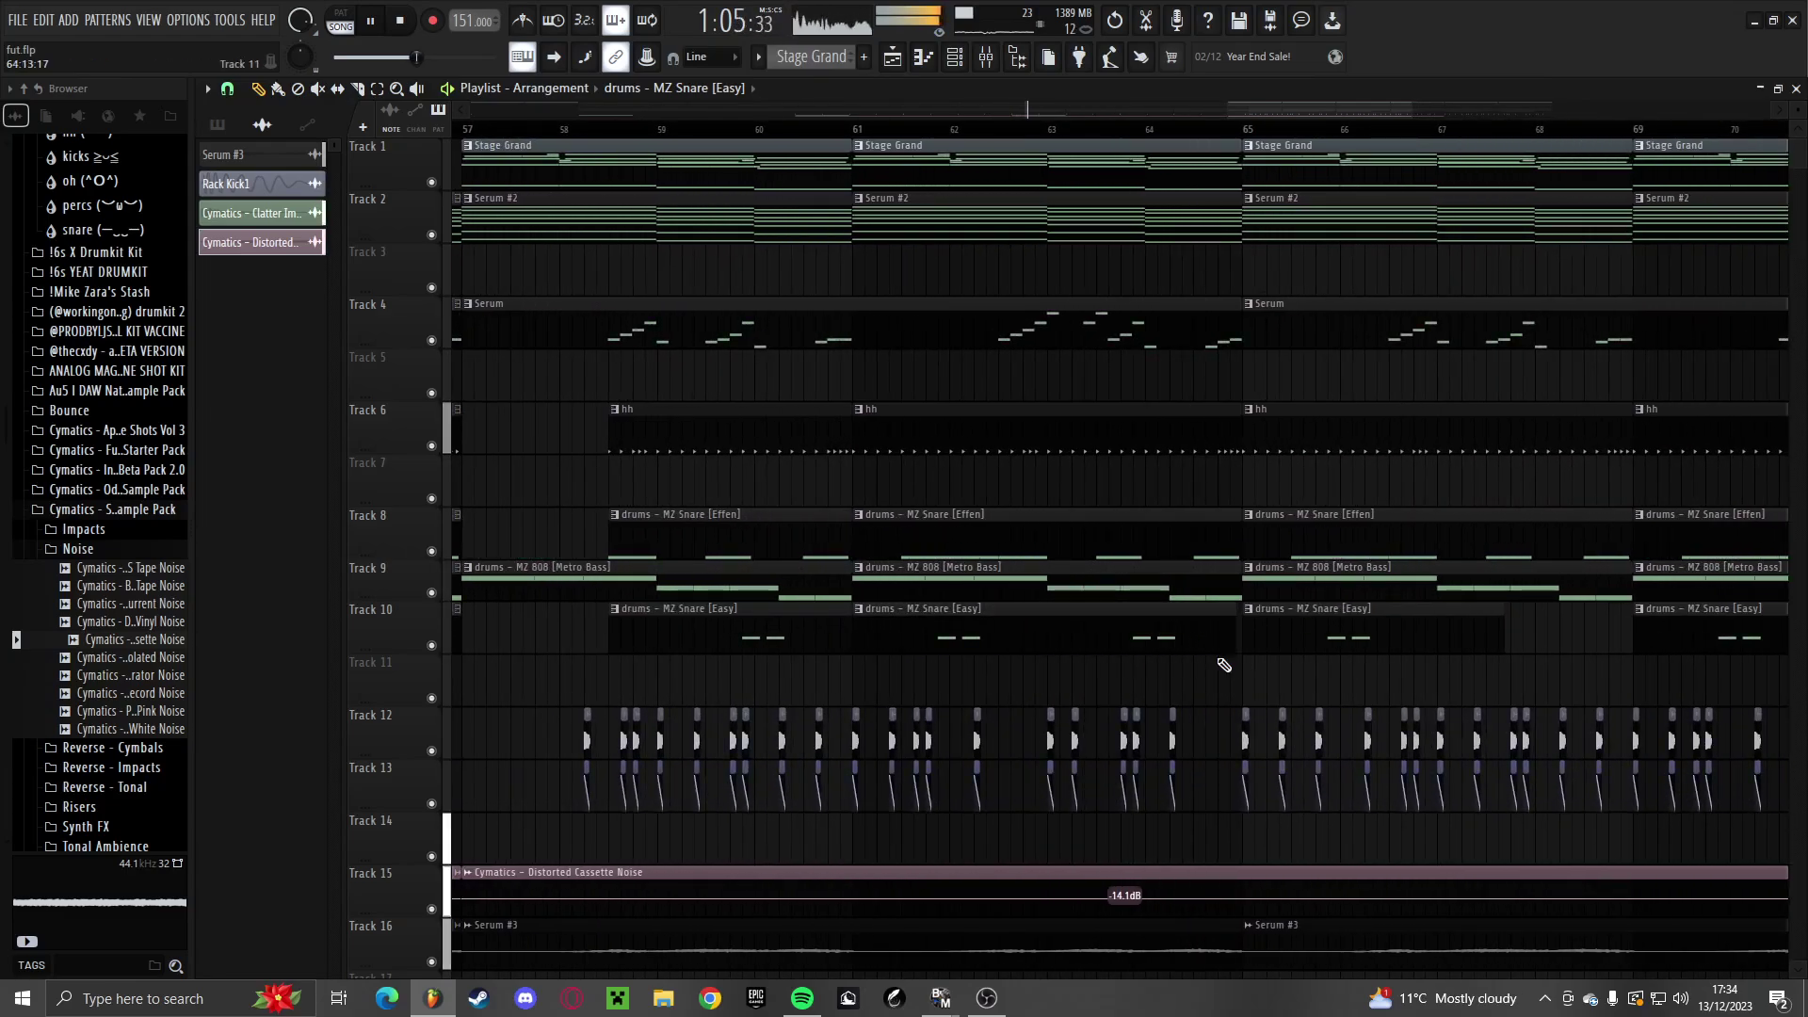
{"action": "scroll", "coordinate": [1130, 659], "scroll_direction": "down", "scroll_amount": 1}
{"action": "scroll", "coordinate": [998, 653], "scroll_direction": "up", "scroll_amount": 3}
{"action": "scroll", "coordinate": [1036, 650], "scroll_direction": "down", "scroll_amount": 6}
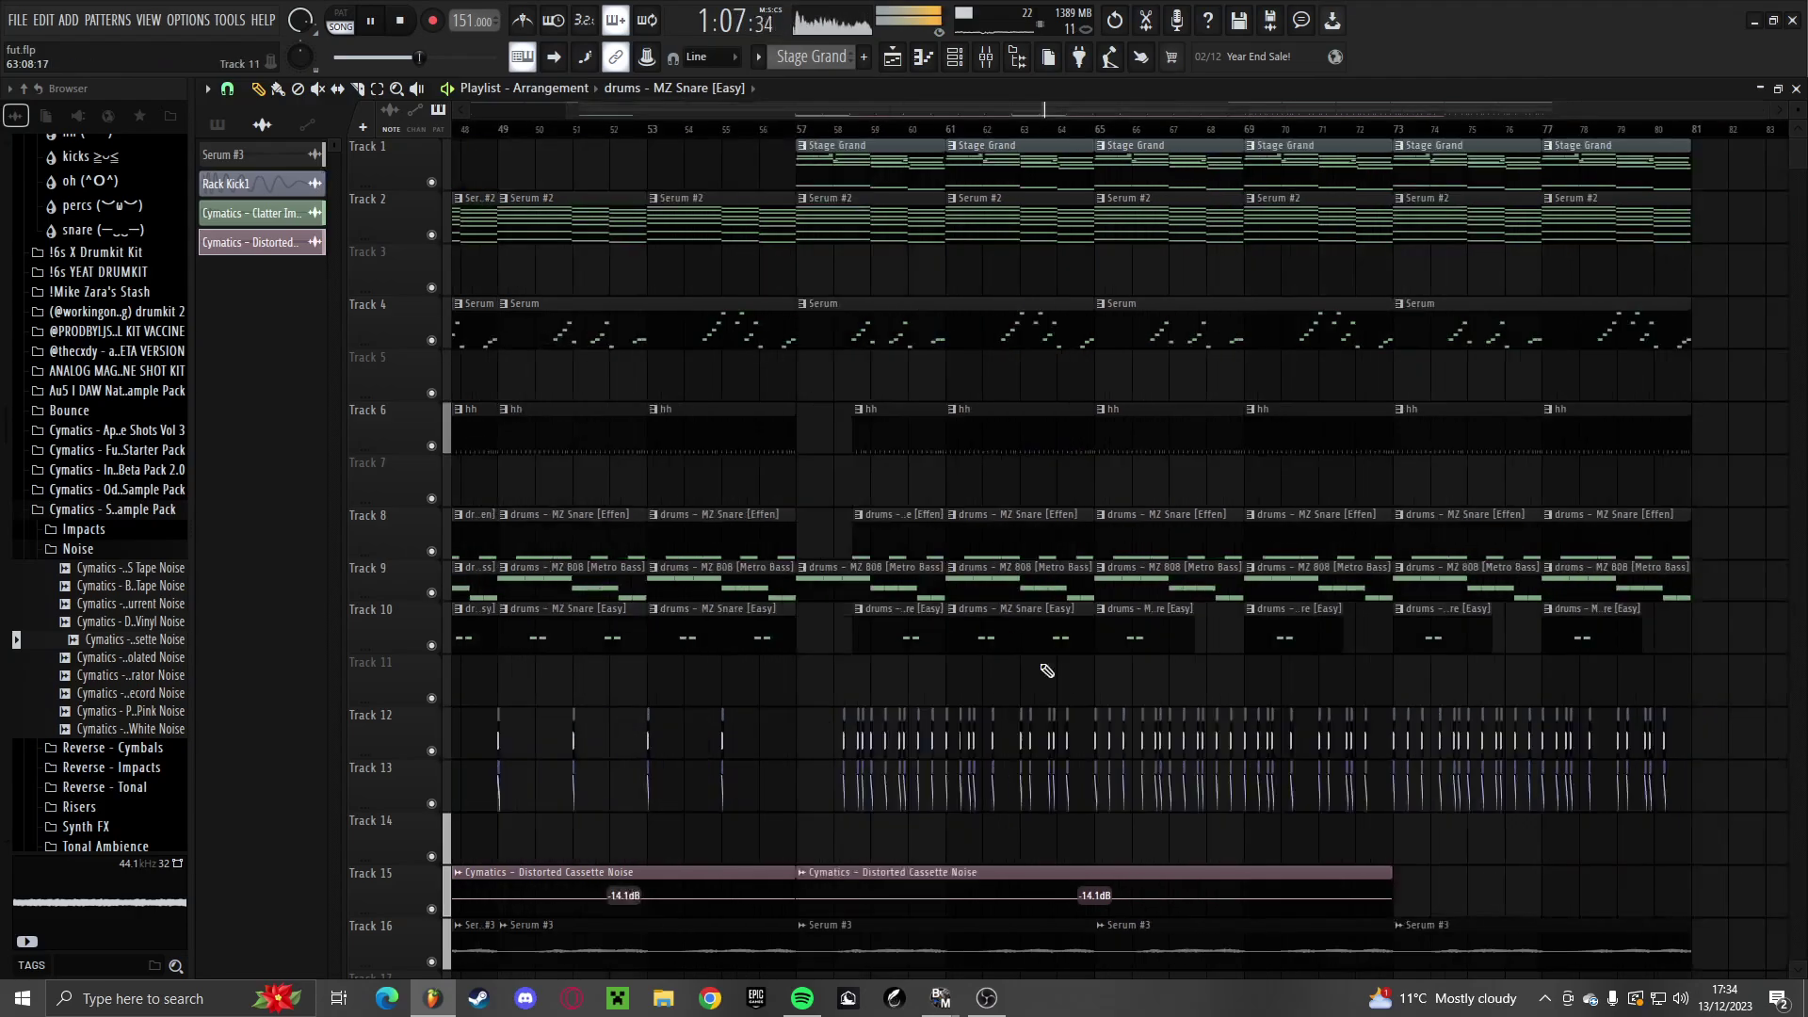
{"action": "scroll", "coordinate": [1413, 673], "scroll_direction": "down", "scroll_amount": 3}
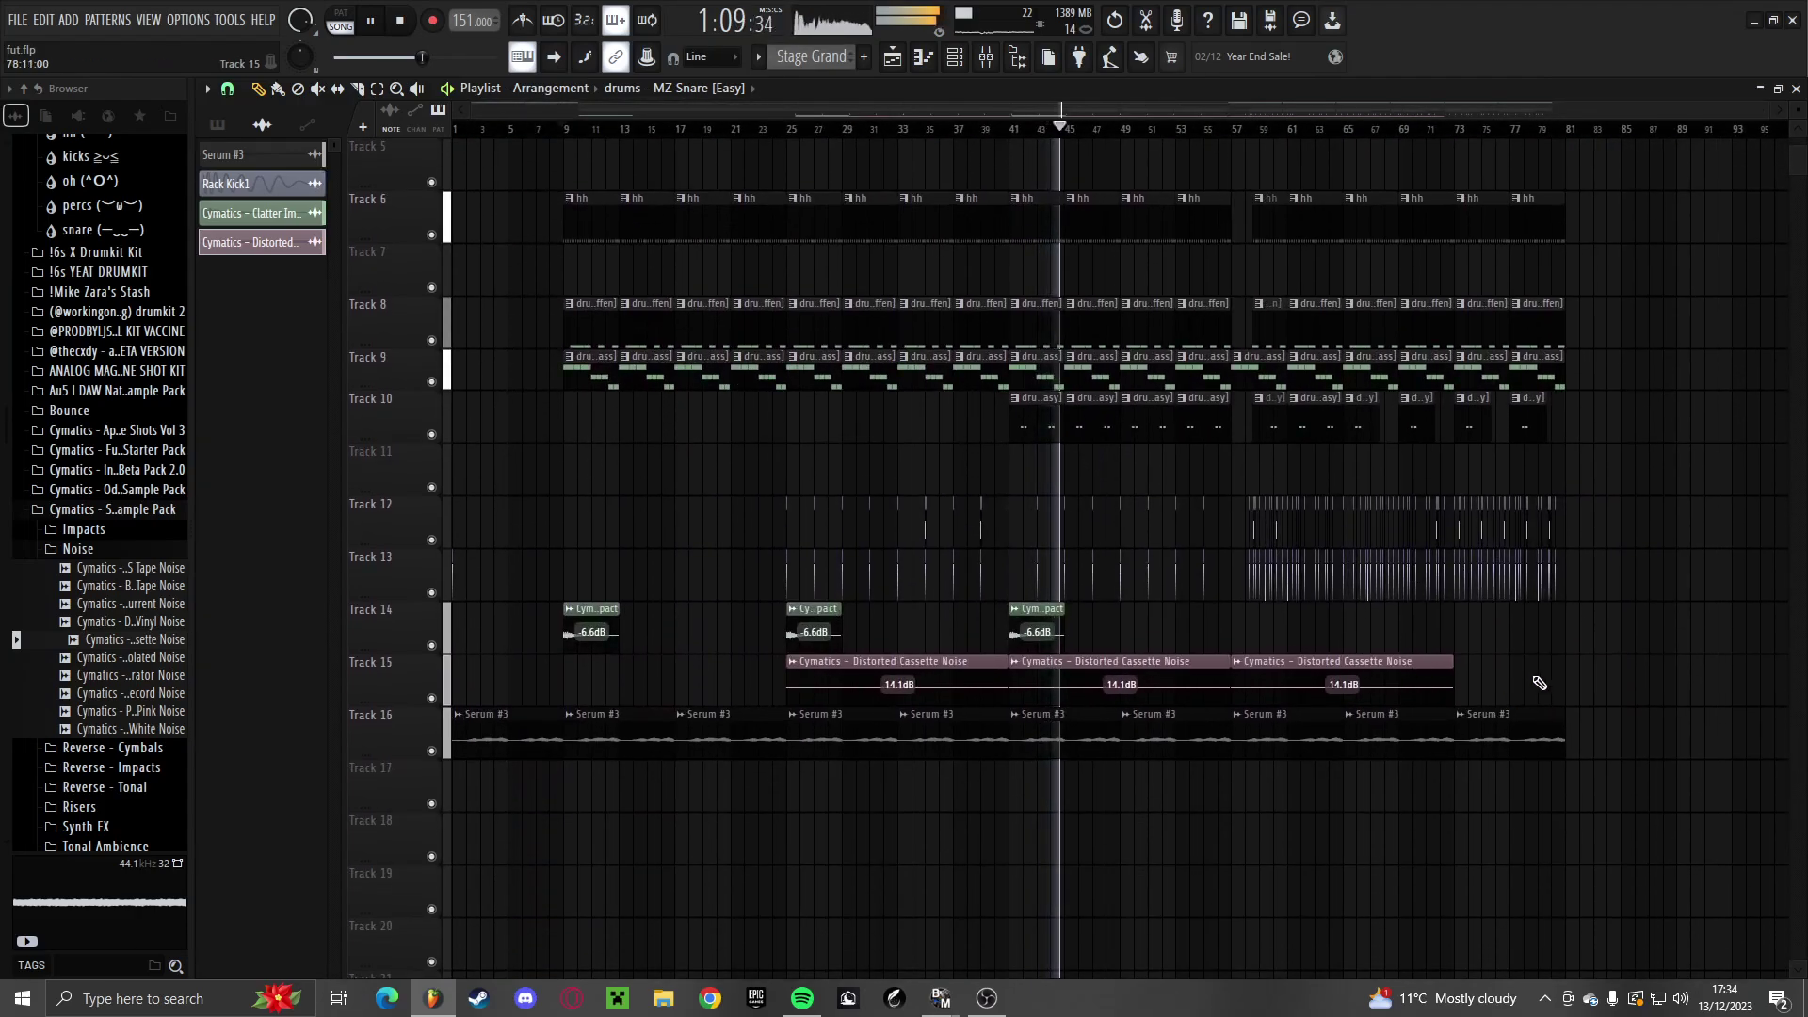
{"action": "scroll", "coordinate": [1506, 694], "scroll_direction": "up", "scroll_amount": 4}
{"action": "scroll", "coordinate": [1204, 695], "scroll_direction": "up", "scroll_amount": 2}
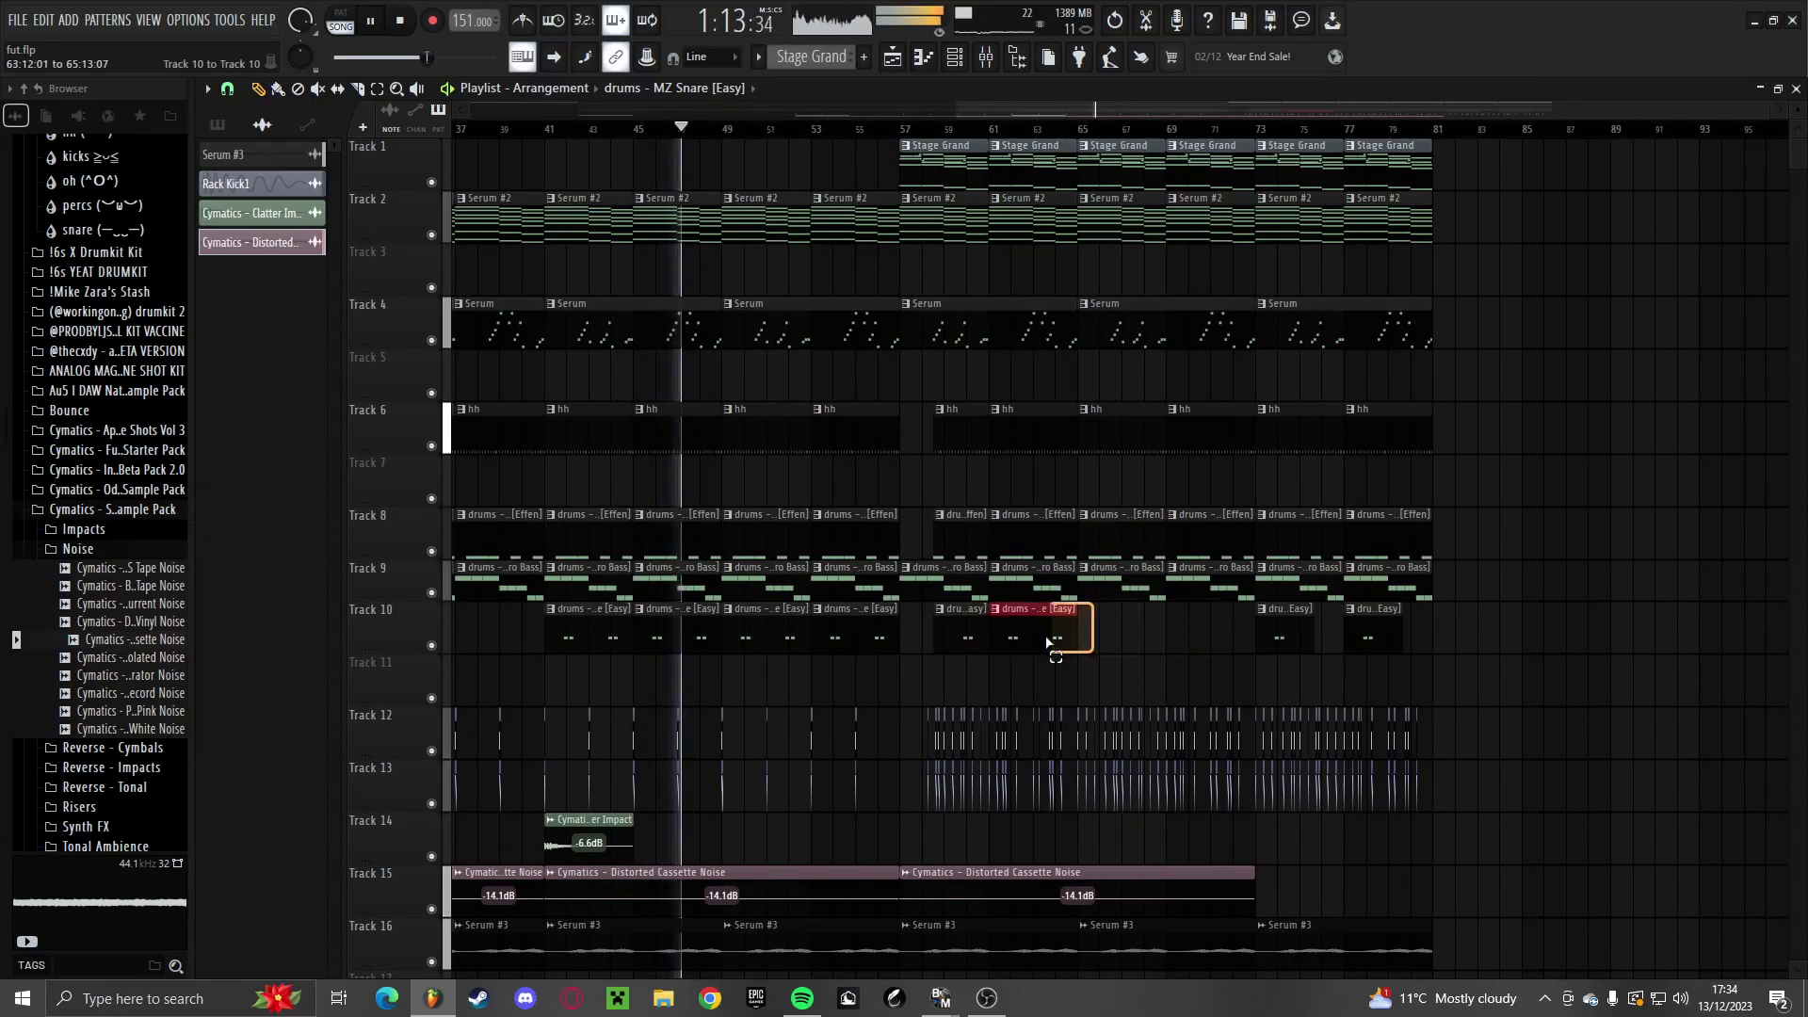
{"action": "scroll", "coordinate": [1276, 687], "scroll_direction": "up", "scroll_amount": 4}
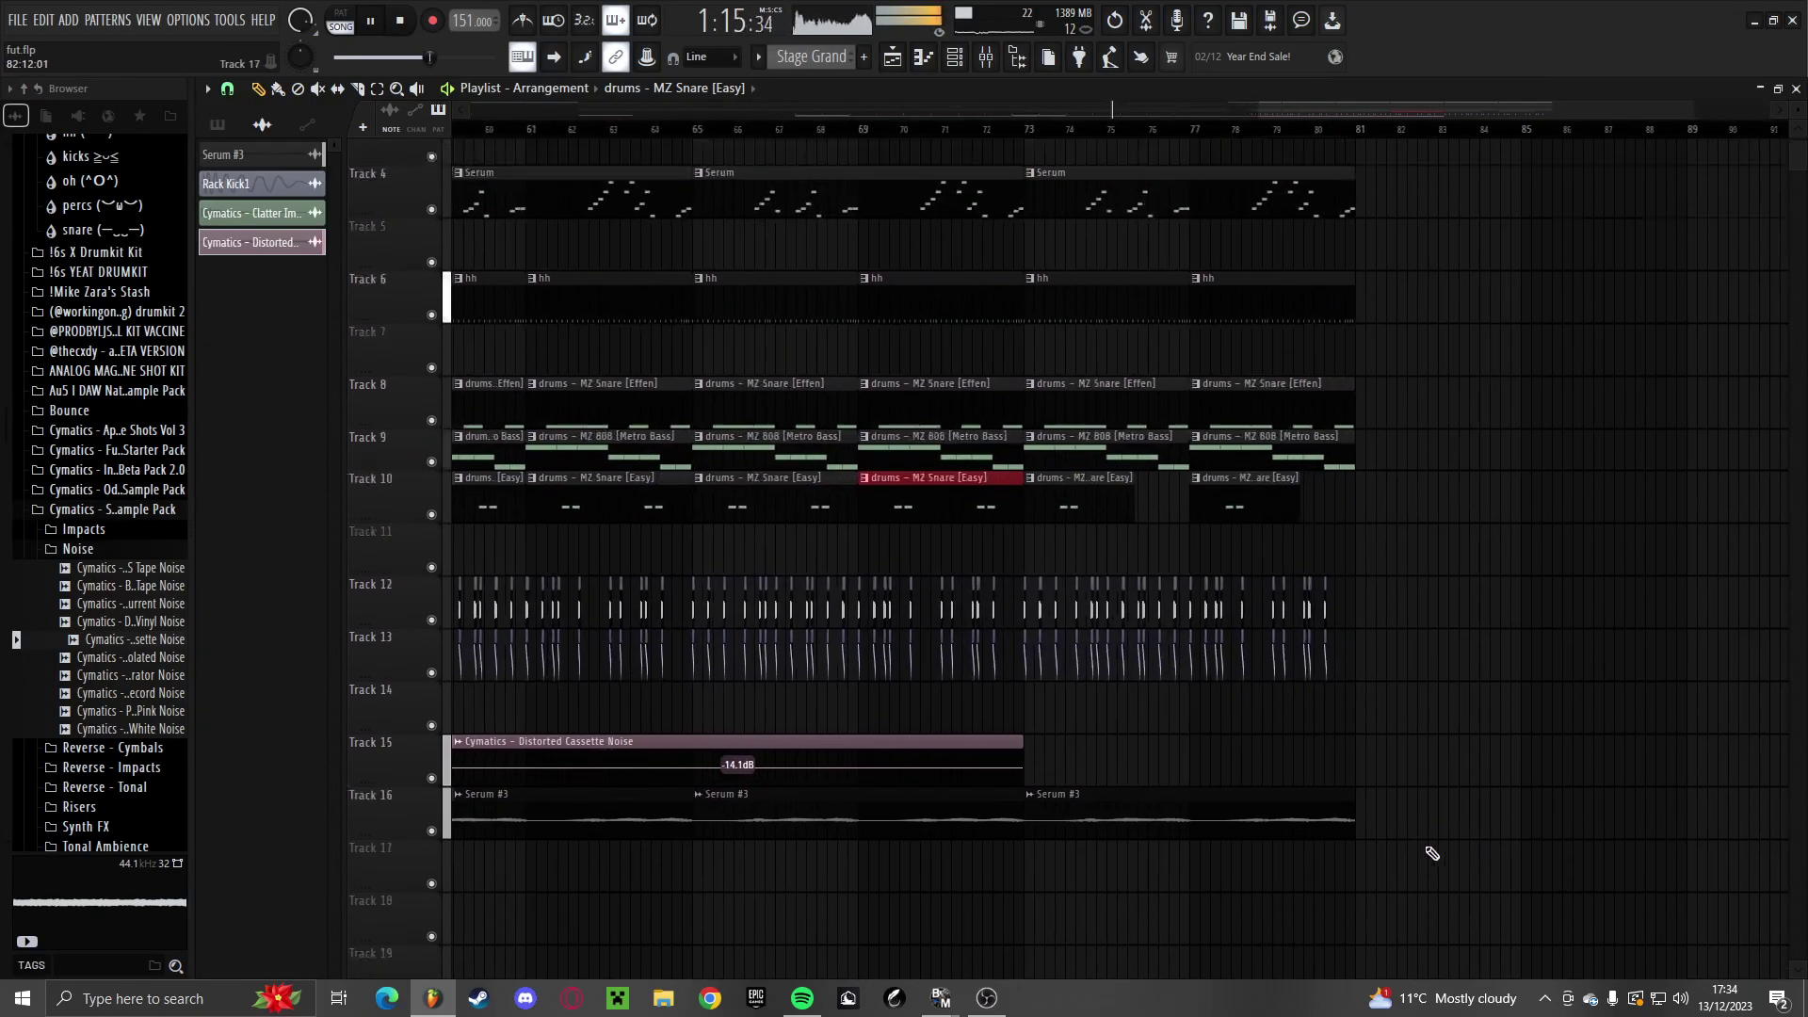
Duplicate all clips between bars 73 and 81 so the section repeats from bar 81
{"action": "scroll", "coordinate": [1526, 921], "scroll_direction": "down", "scroll_amount": 2}
{"action": "left_click_drag", "start_coordinate": [1534, 924], "coordinate": [1030, 6]}
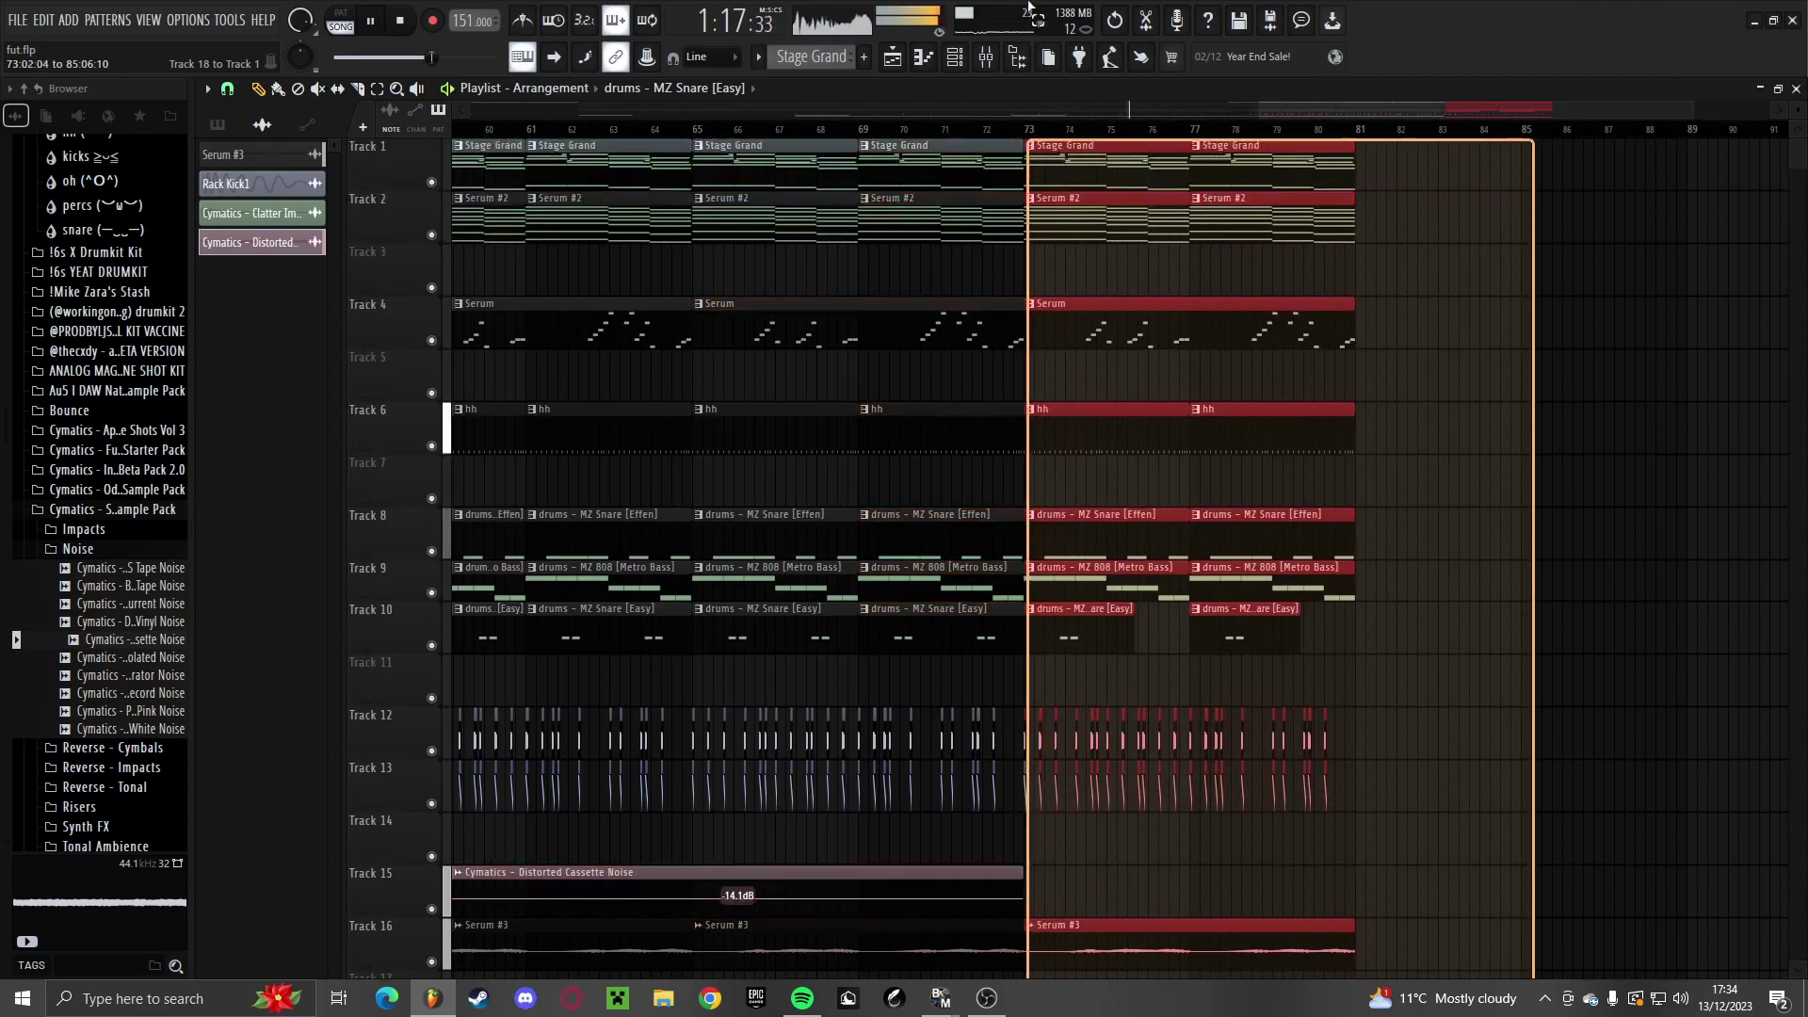
{"action": "scroll", "coordinate": [1474, 502], "scroll_direction": "down", "scroll_amount": 4}
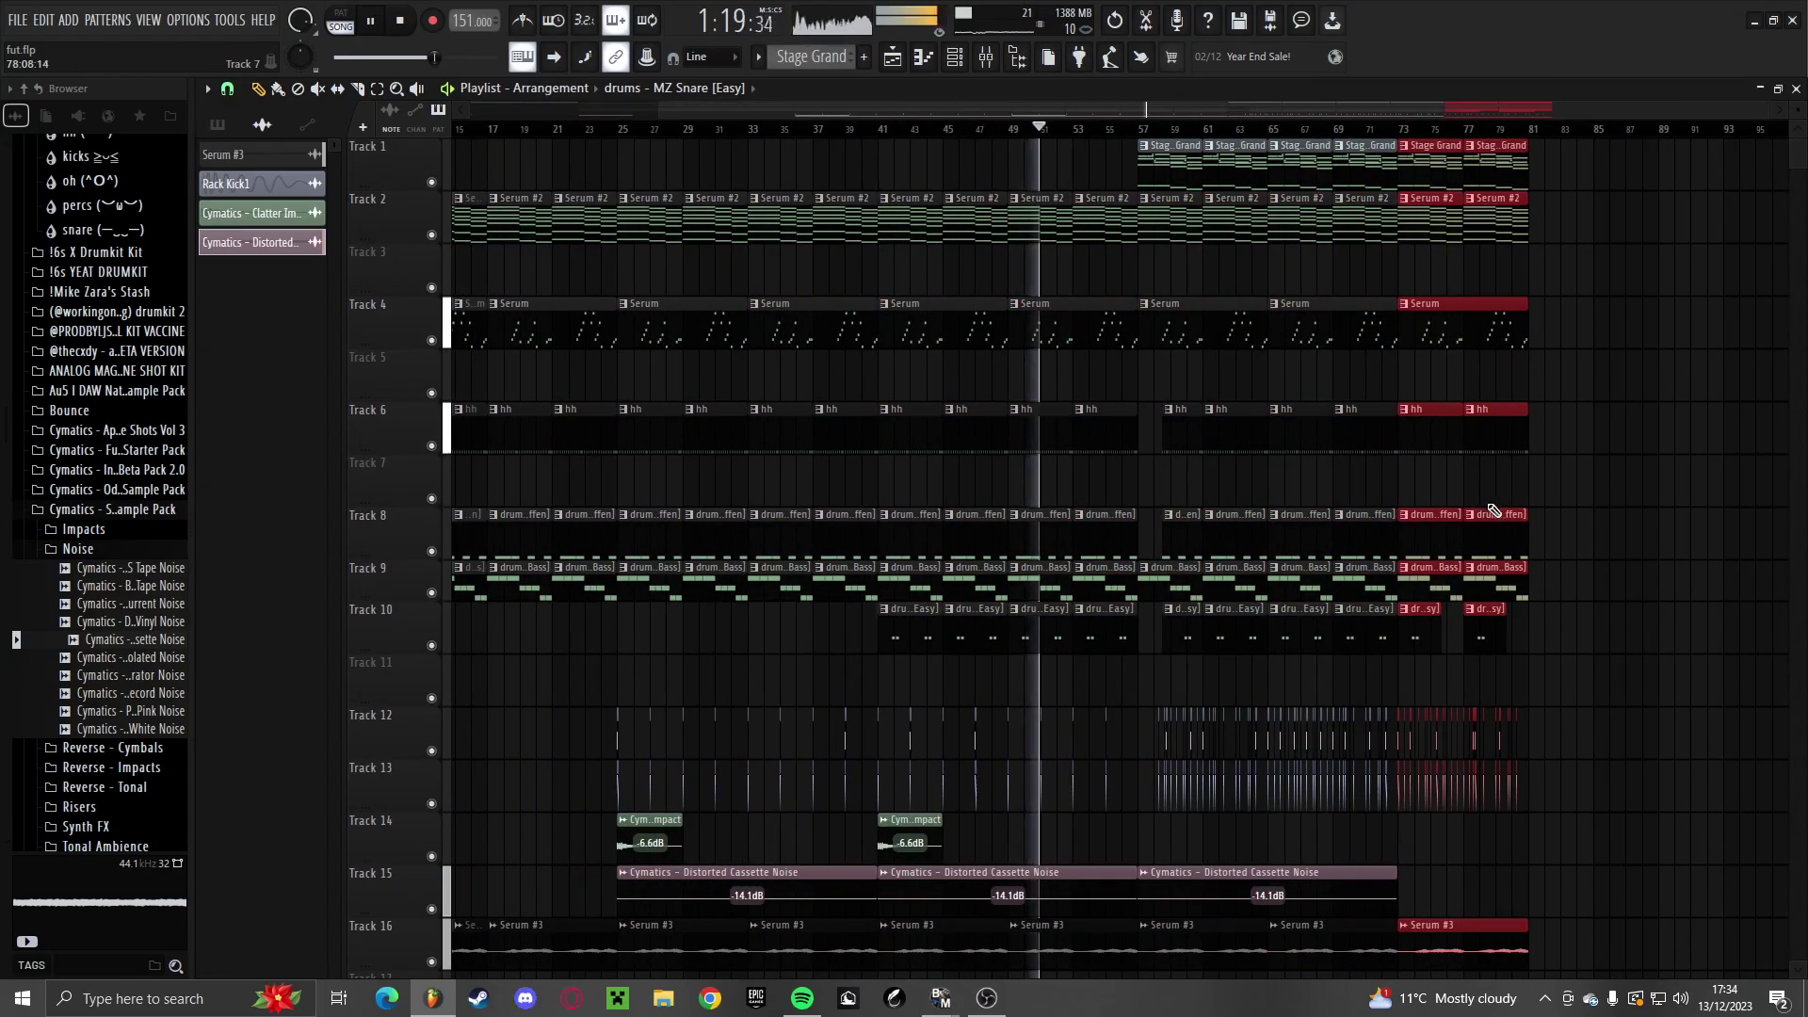
{"action": "key", "text": "ctrl+b"}
{"action": "scroll", "coordinate": [1203, 500], "scroll_direction": "down", "scroll_amount": 3}
Duplicate the Distorted Cassette Noise clip on Track 15 to cover bars 73 to 89
{"action": "scroll", "coordinate": [1453, 545], "scroll_direction": "up", "scroll_amount": 5}
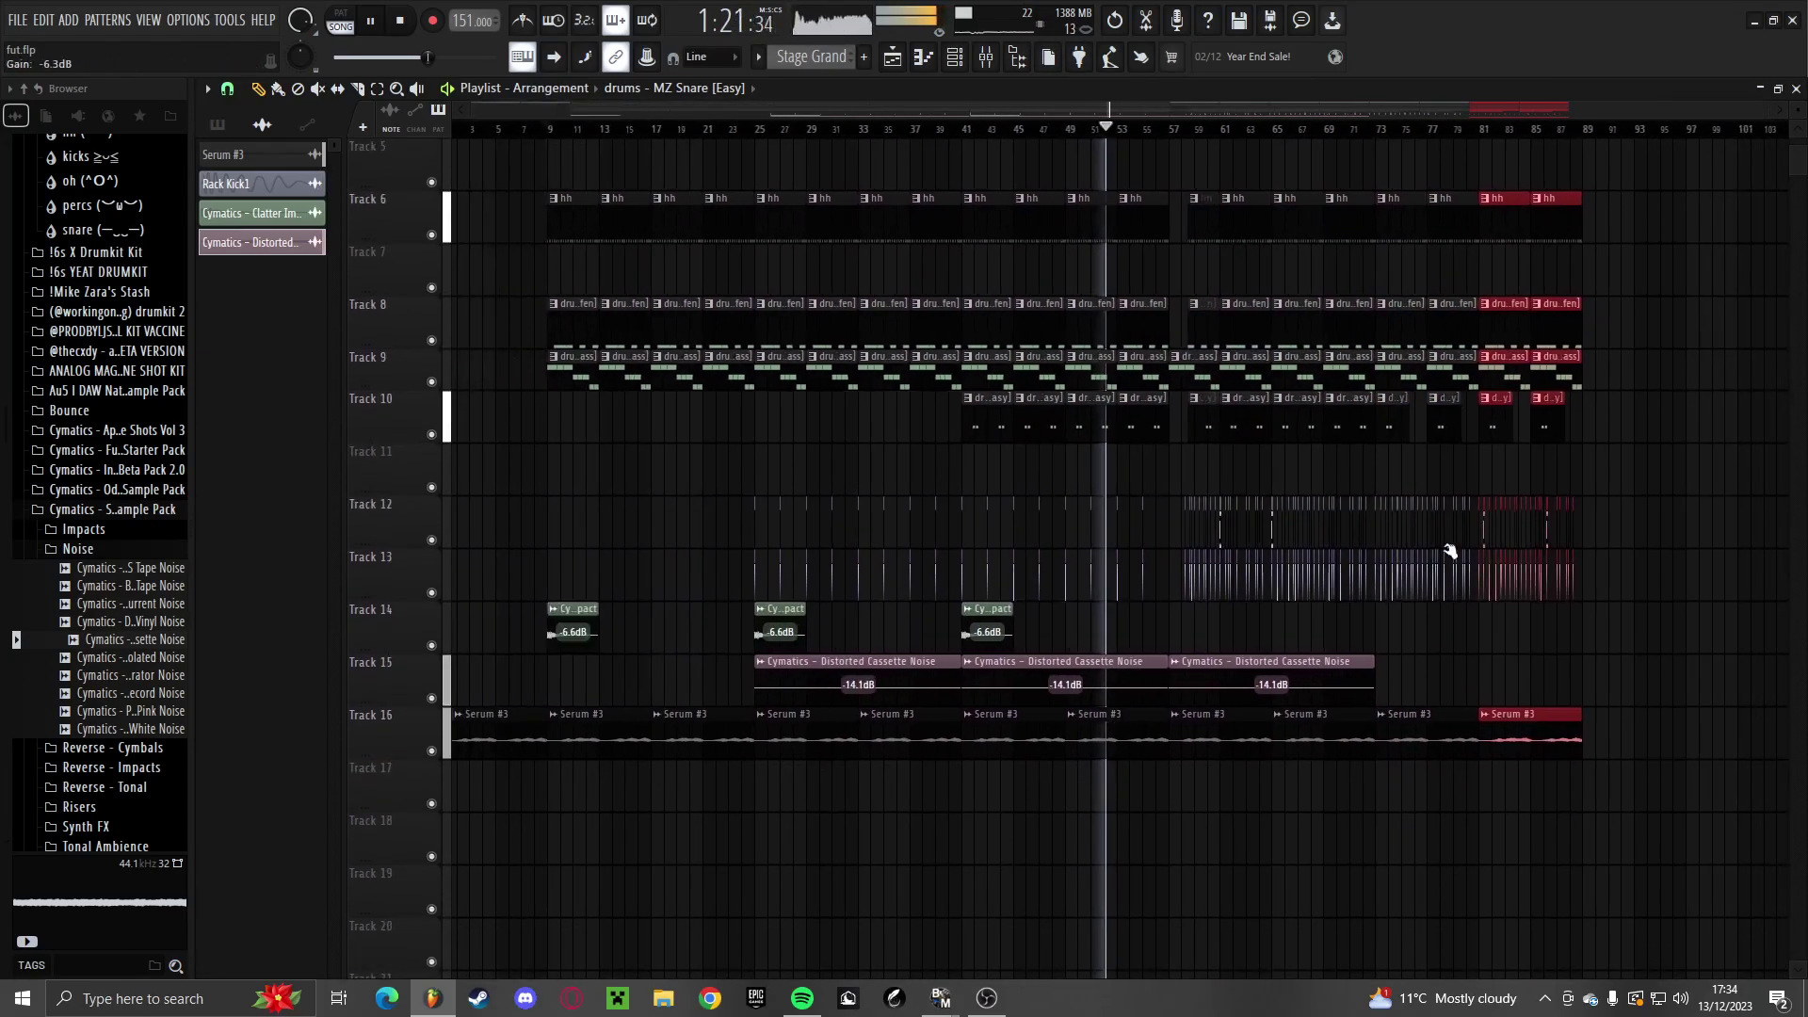
{"action": "left_click_drag", "start_coordinate": [1191, 742], "coordinate": [1024, 727]}
{"action": "key", "text": "ctrl+b"}
{"action": "scroll", "coordinate": [1144, 726], "scroll_direction": "down", "scroll_amount": 4}
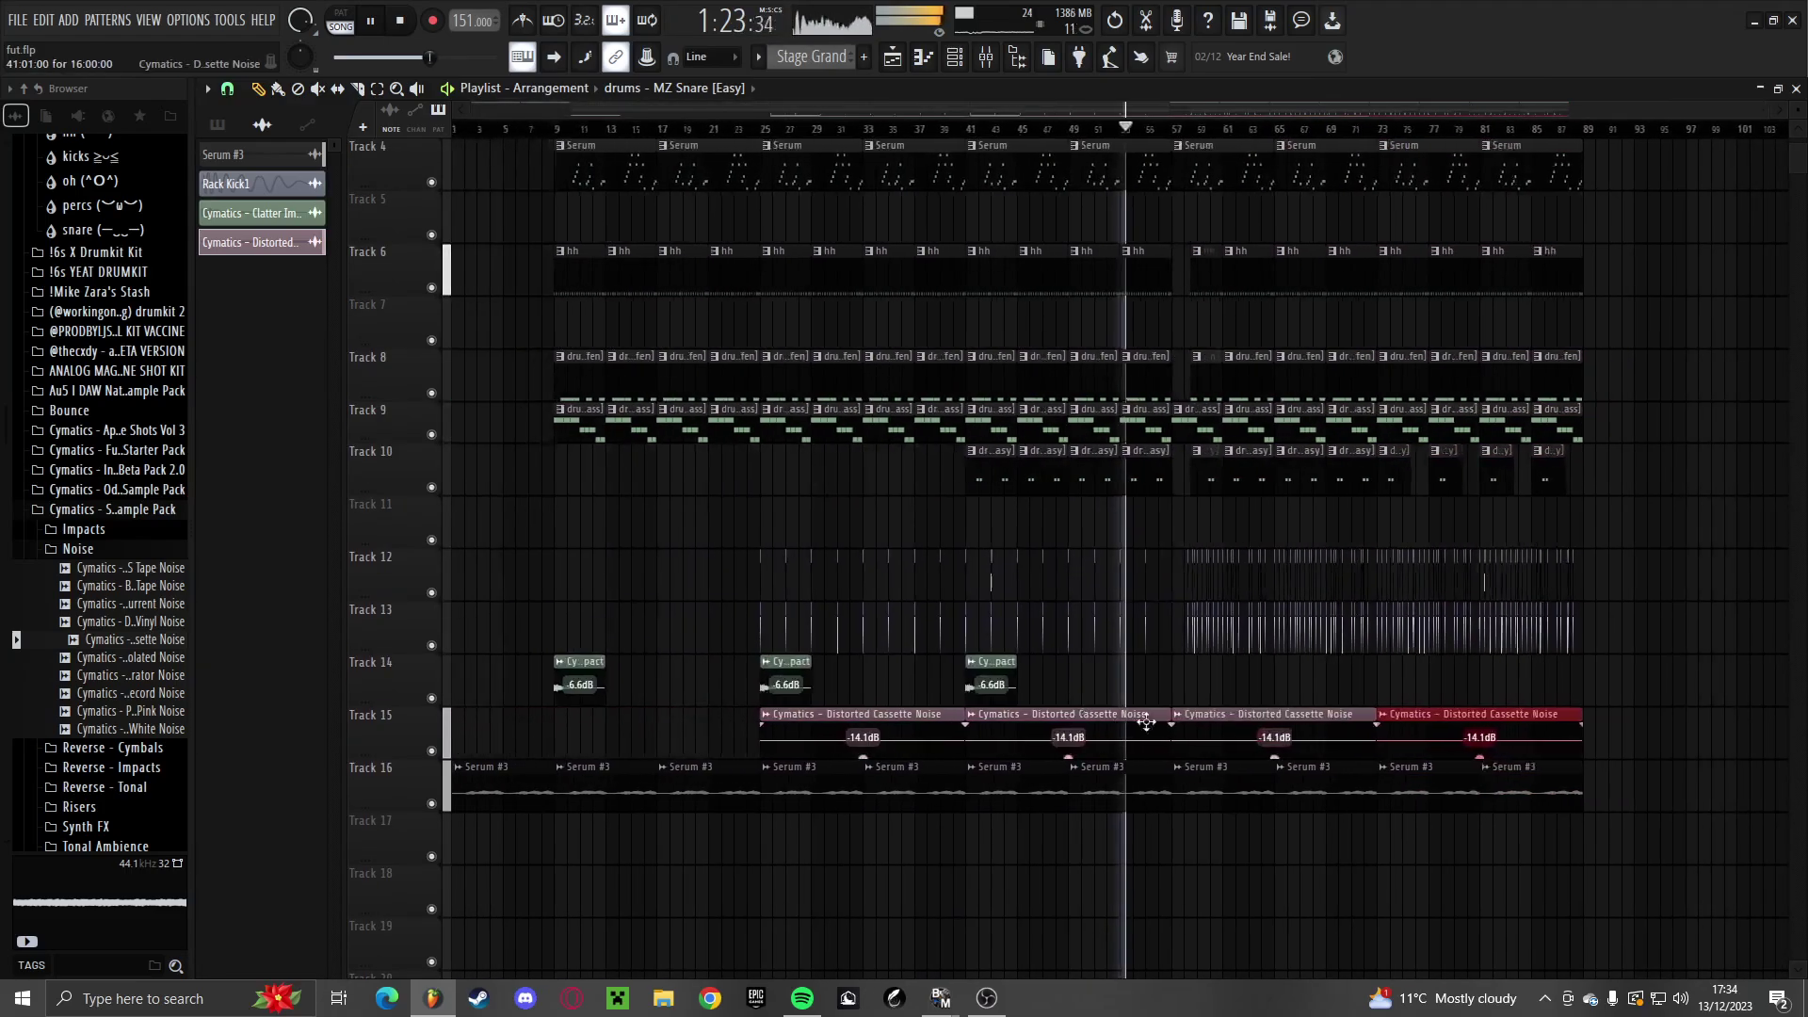
Place Cymatics Clatter Impact clips on Track 14 at about bars 59 and 69
{"action": "scroll", "coordinate": [1197, 733], "scroll_direction": "up", "scroll_amount": 3}
{"action": "scroll", "coordinate": [1183, 690], "scroll_direction": "up", "scroll_amount": 3}
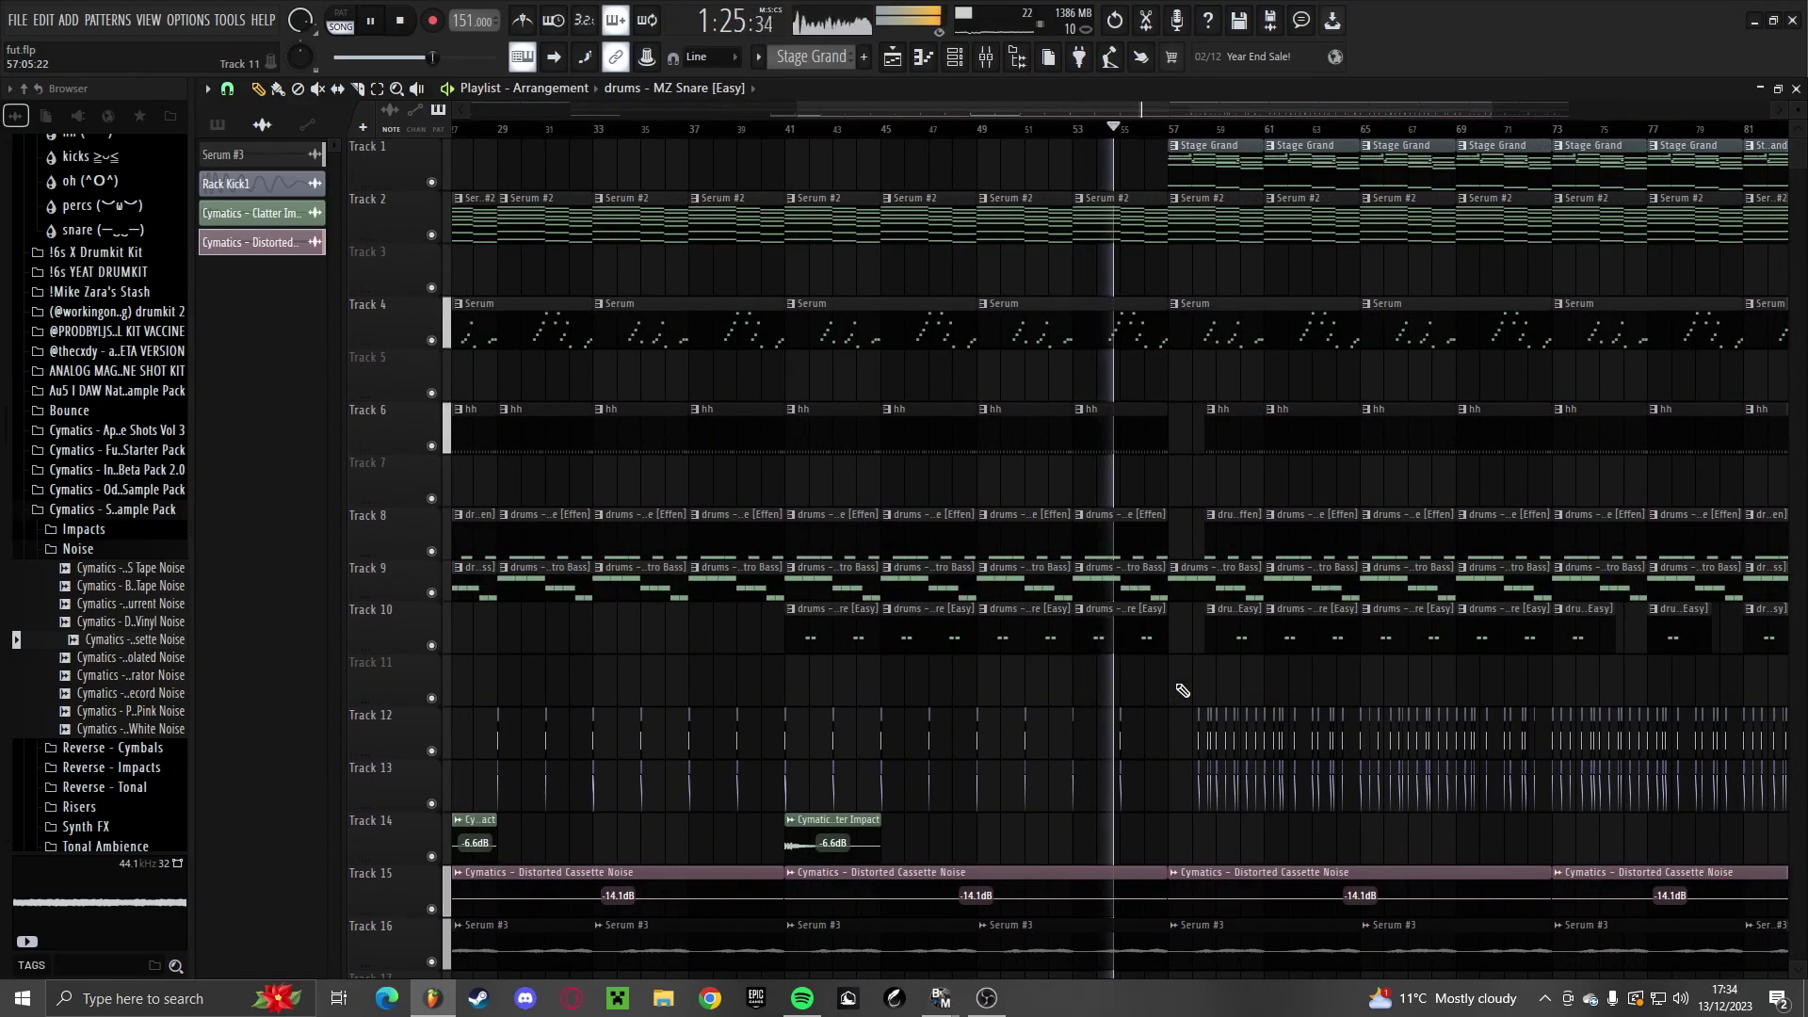
{"action": "left_click", "coordinate": [872, 830]}
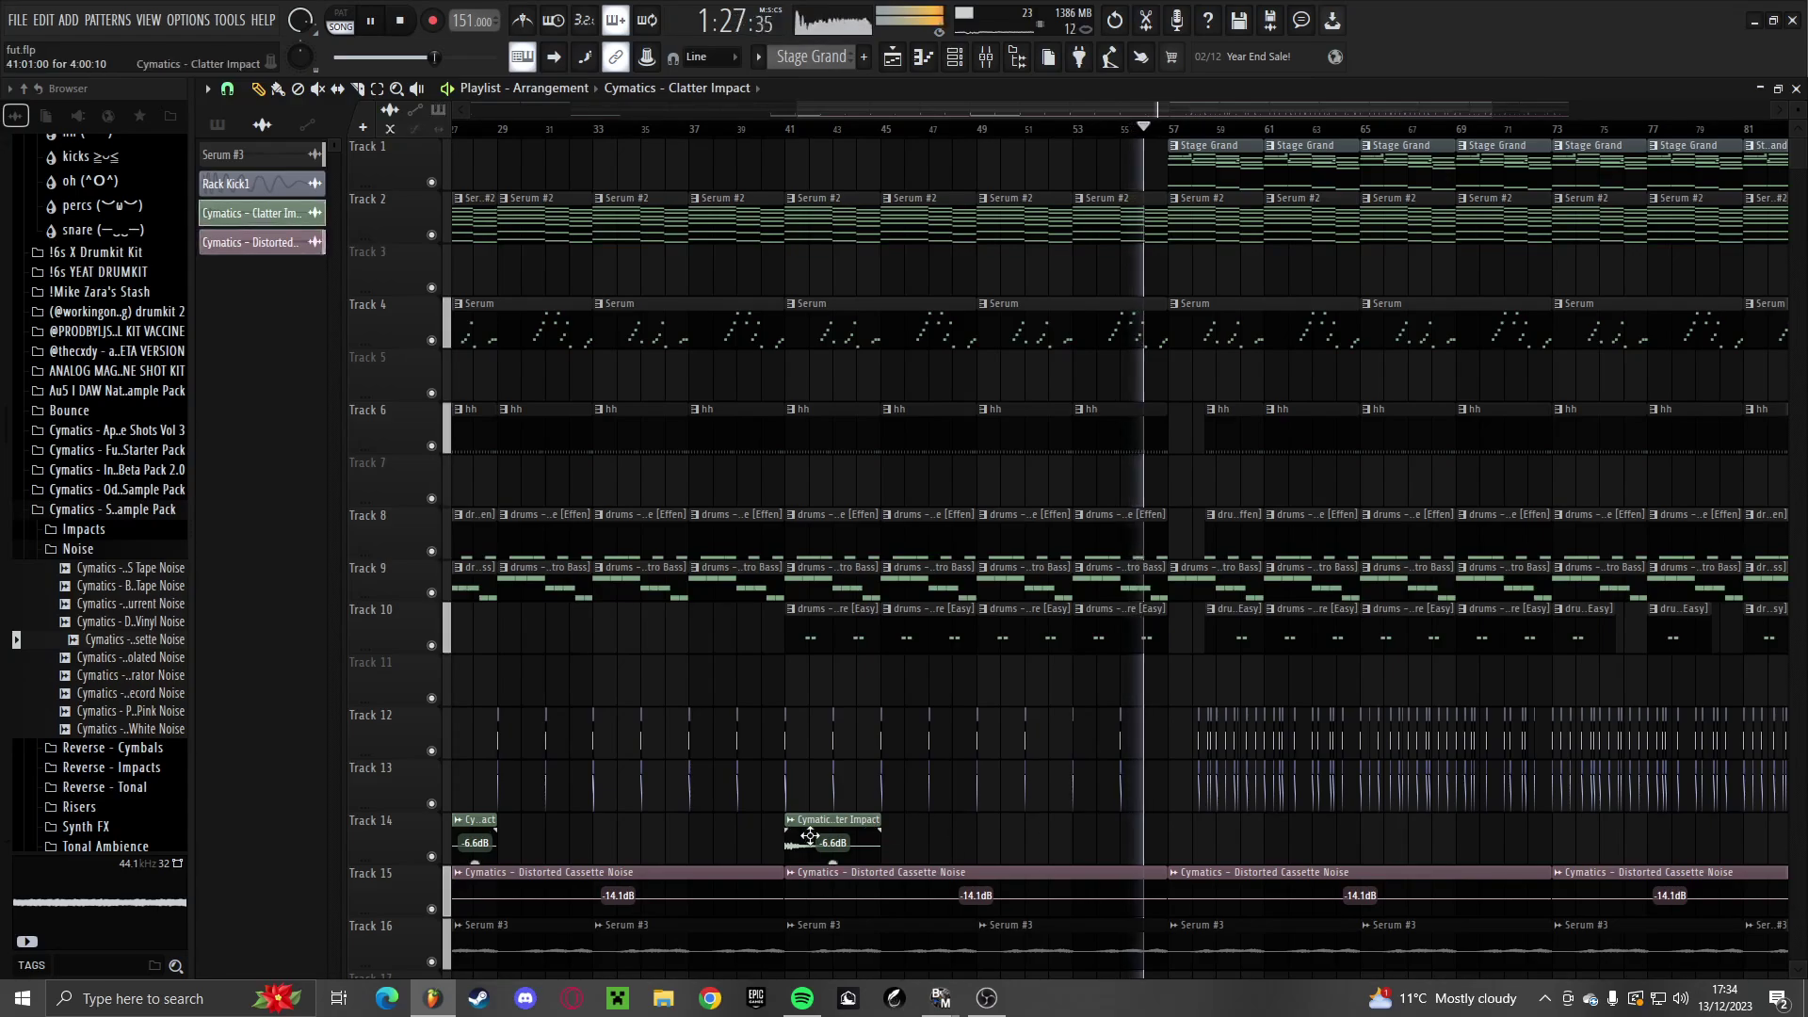
{"action": "scroll", "coordinate": [1098, 840], "scroll_direction": "up", "scroll_amount": 5}
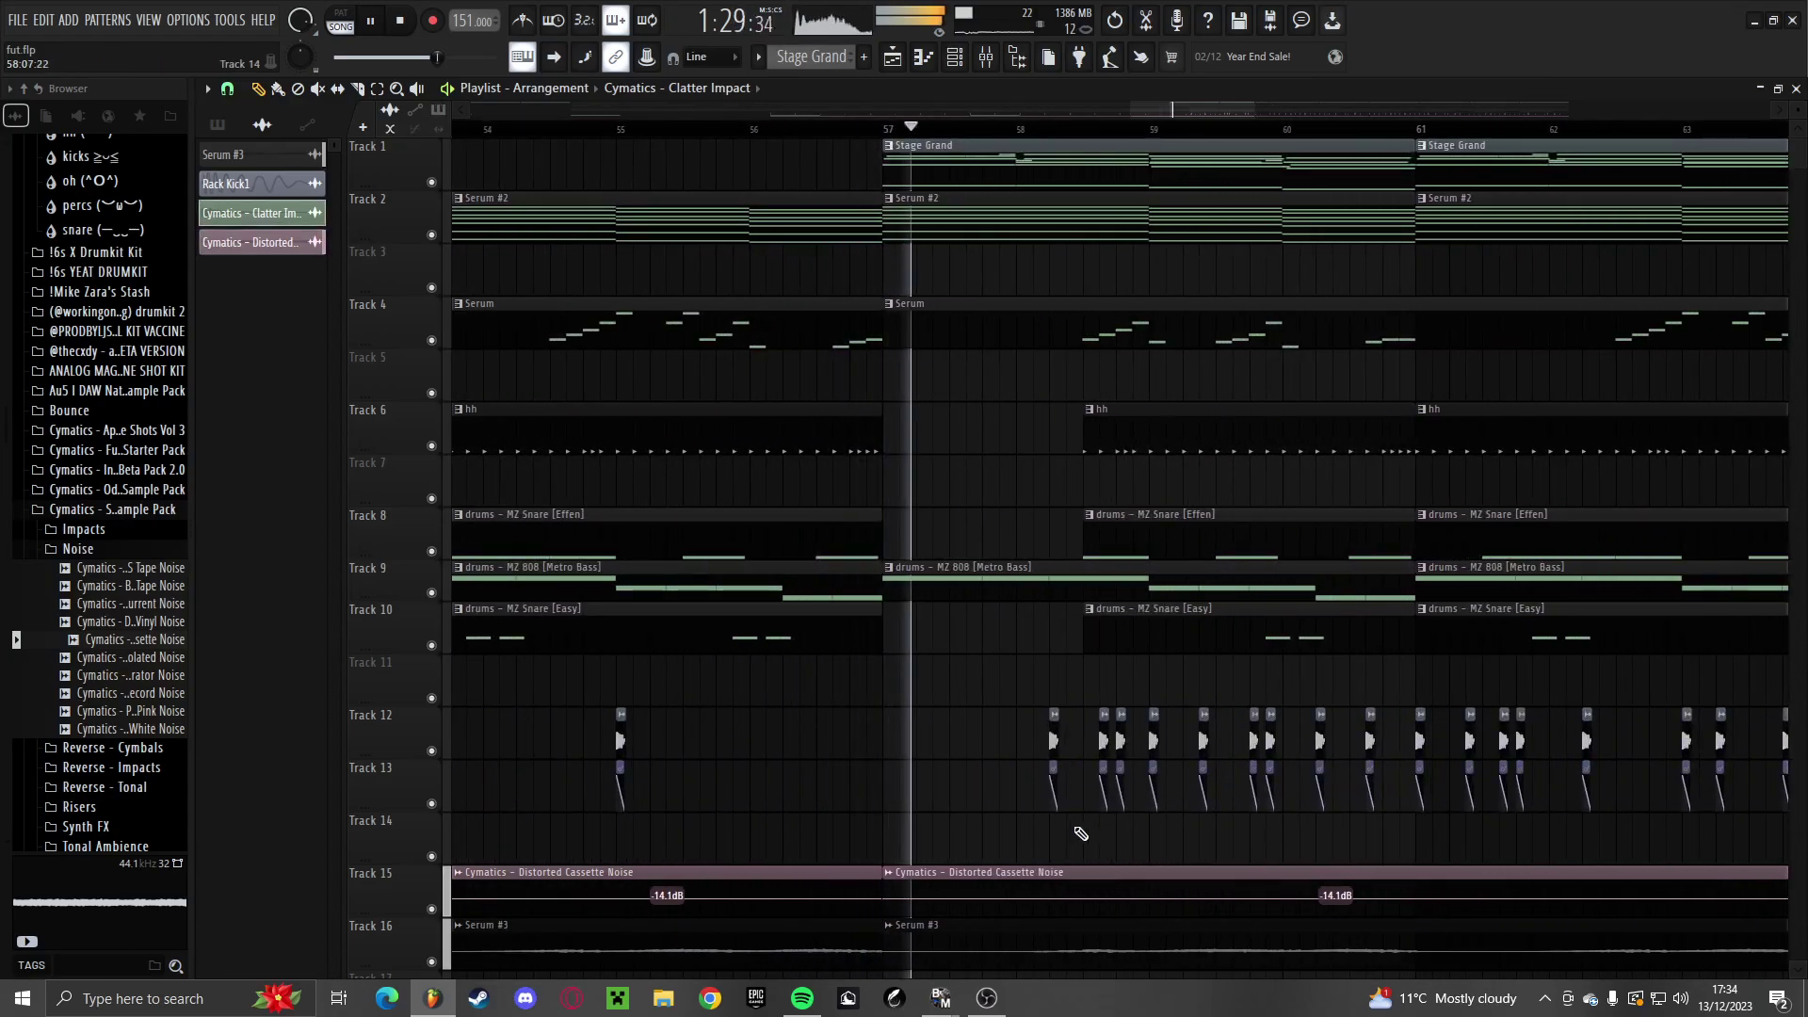
{"action": "left_click", "coordinate": [1155, 841]}
{"action": "scroll", "coordinate": [963, 834], "scroll_direction": "down", "scroll_amount": 3}
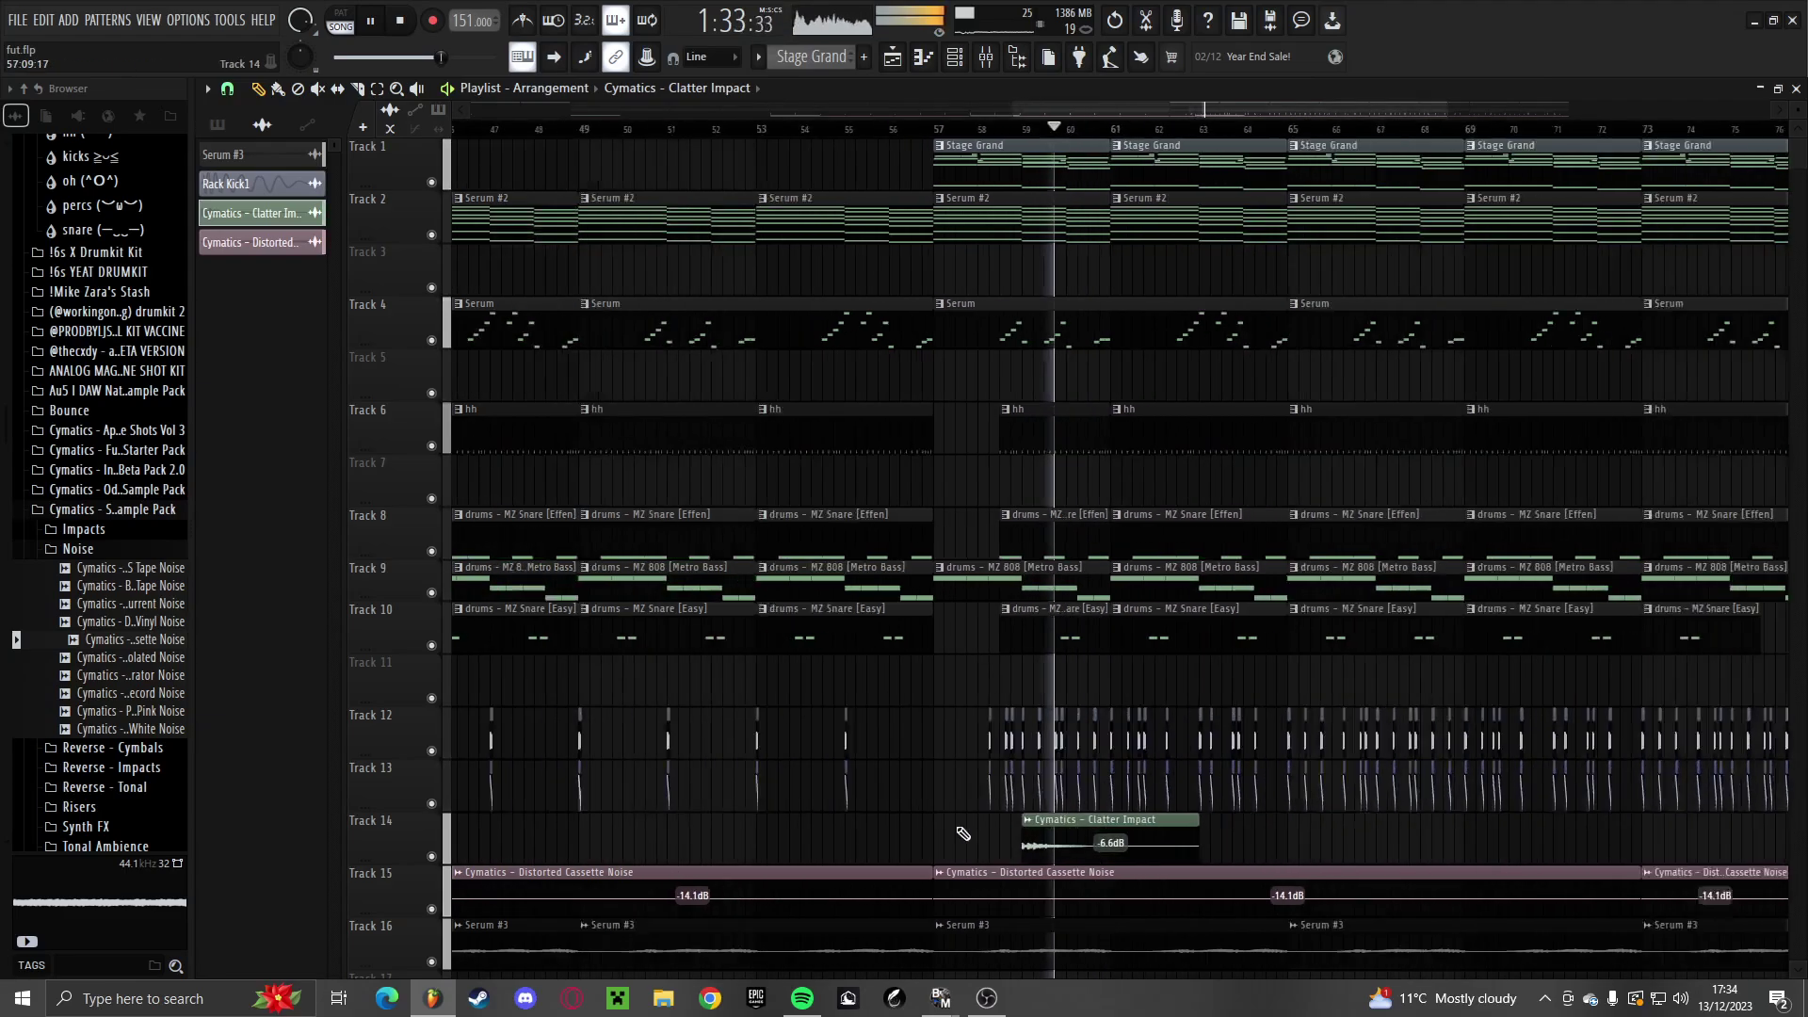
{"action": "scroll", "coordinate": [1225, 843], "scroll_direction": "down", "scroll_amount": 1}
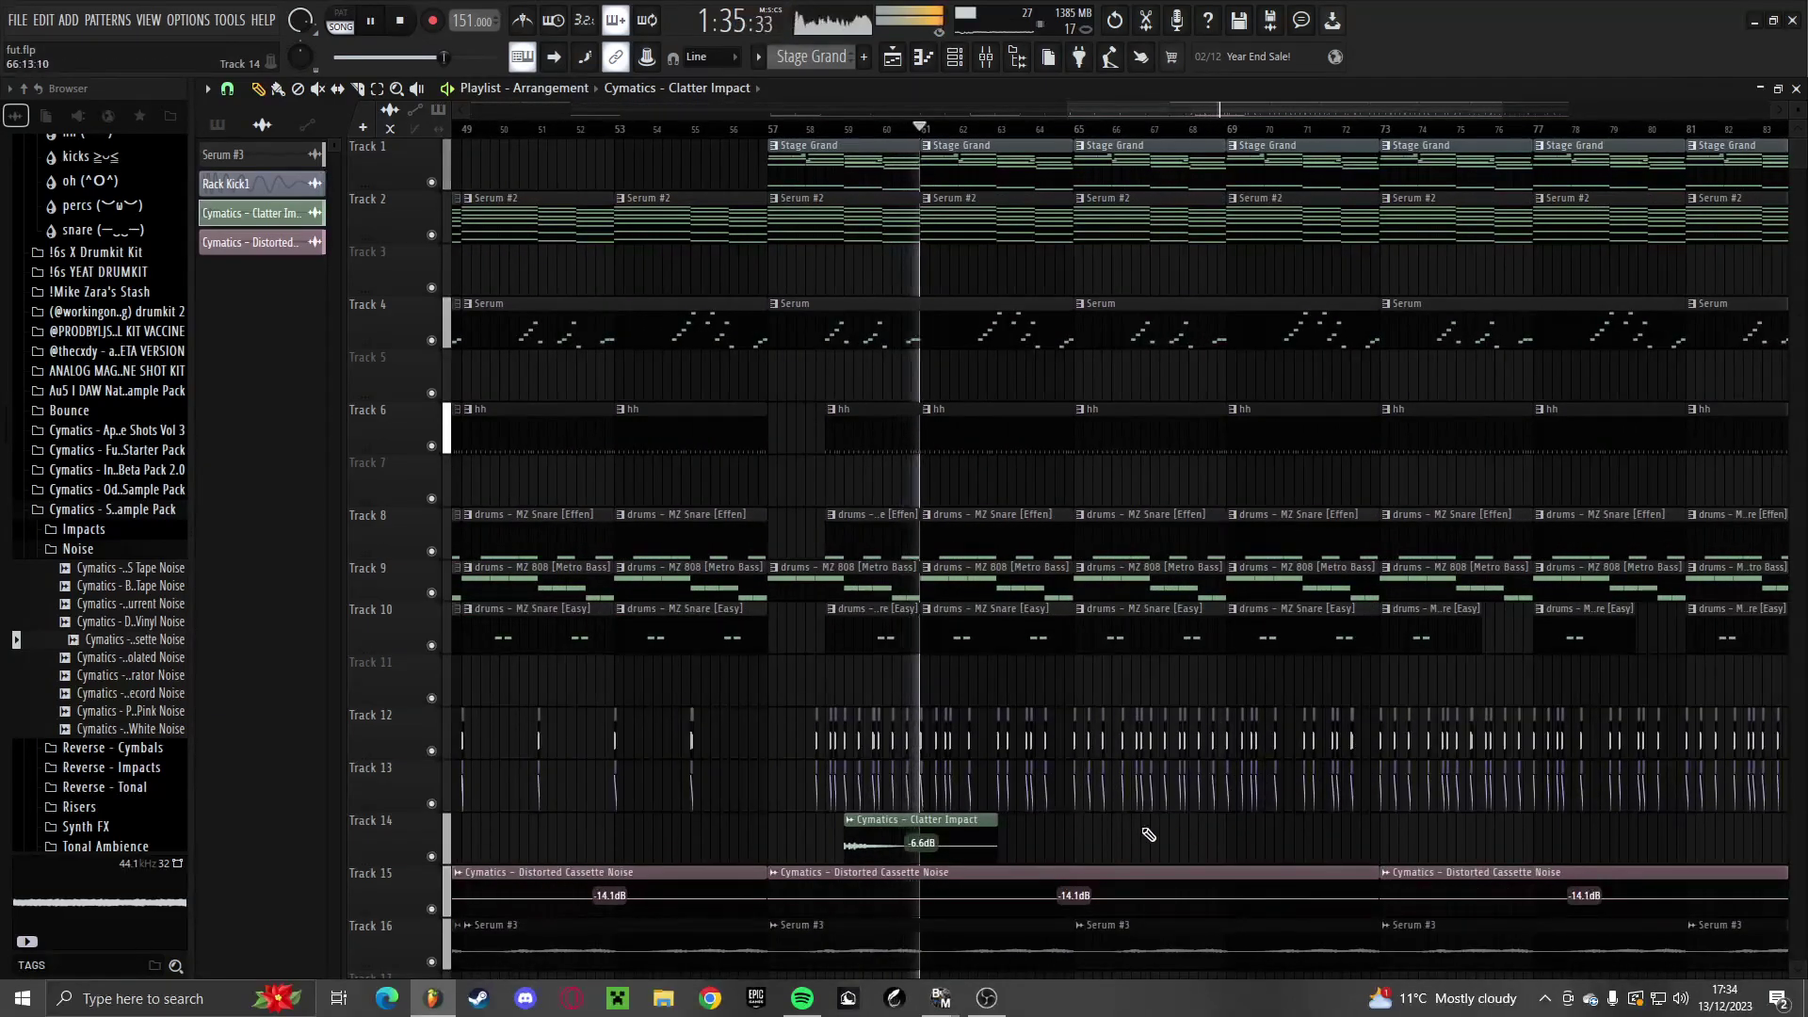
{"action": "scroll", "coordinate": [1086, 844], "scroll_direction": "down", "scroll_amount": 5}
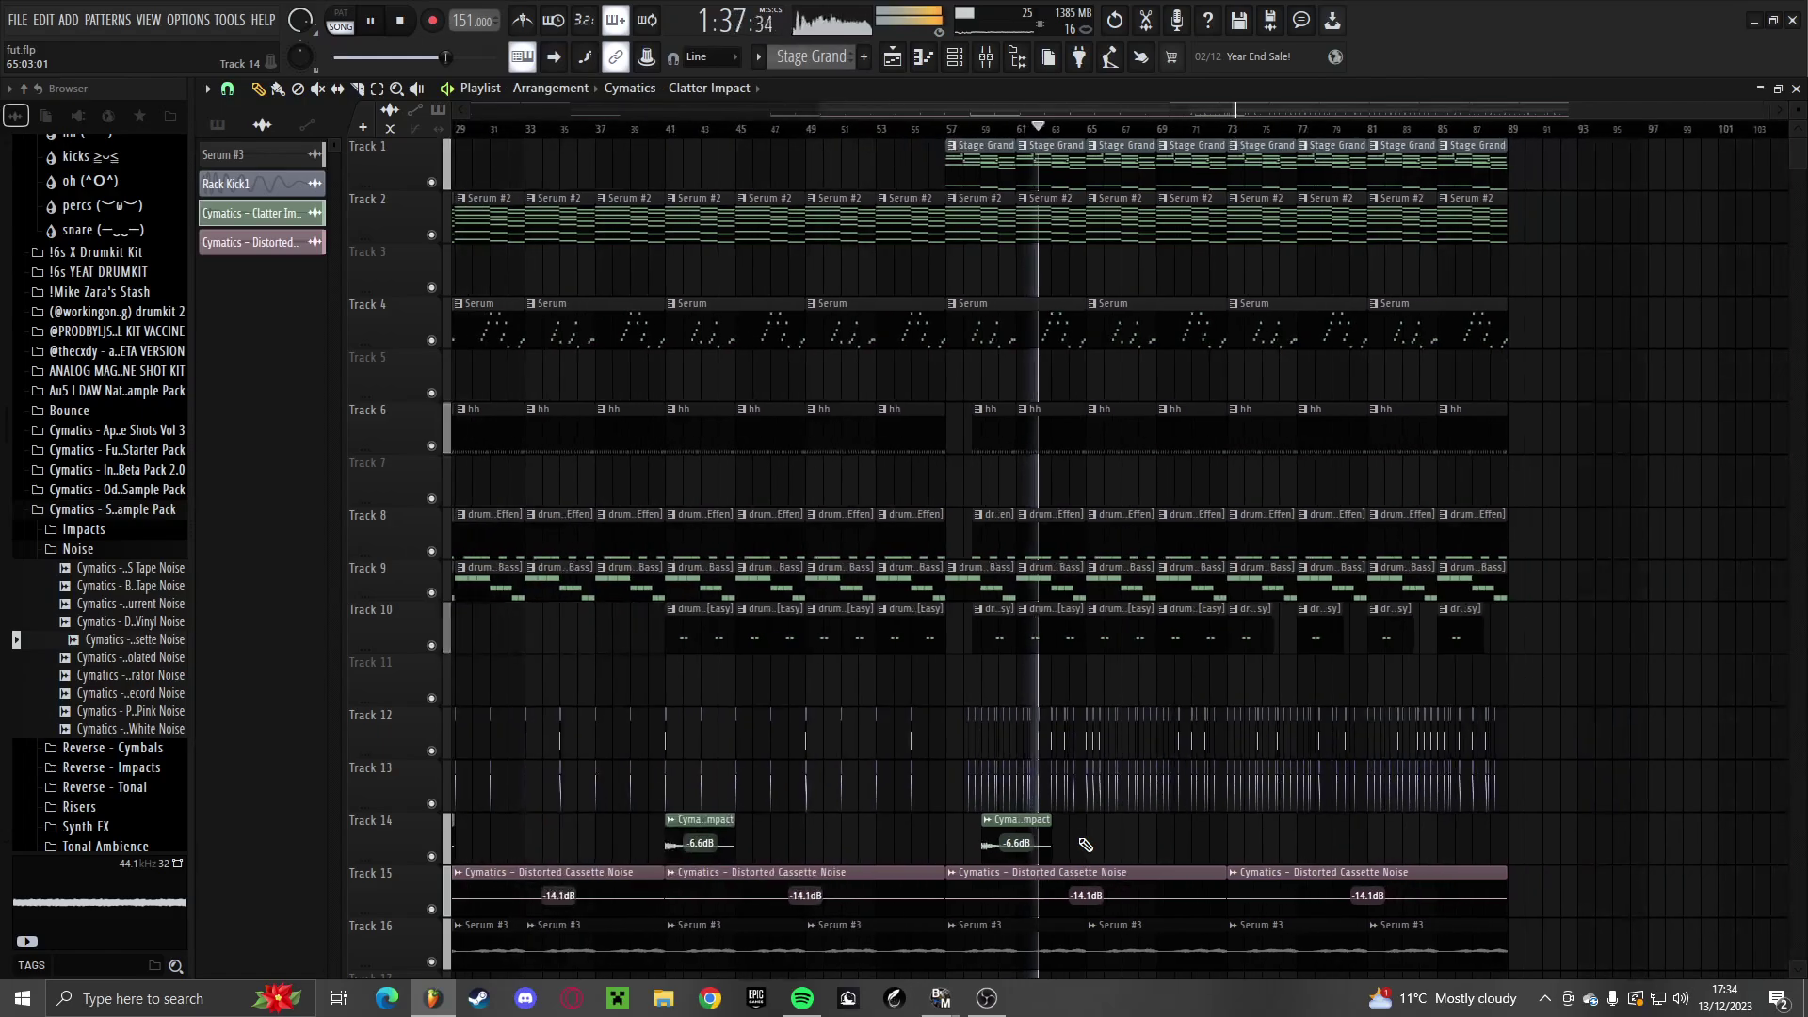
{"action": "scroll", "coordinate": [1215, 848], "scroll_direction": "up", "scroll_amount": 5}
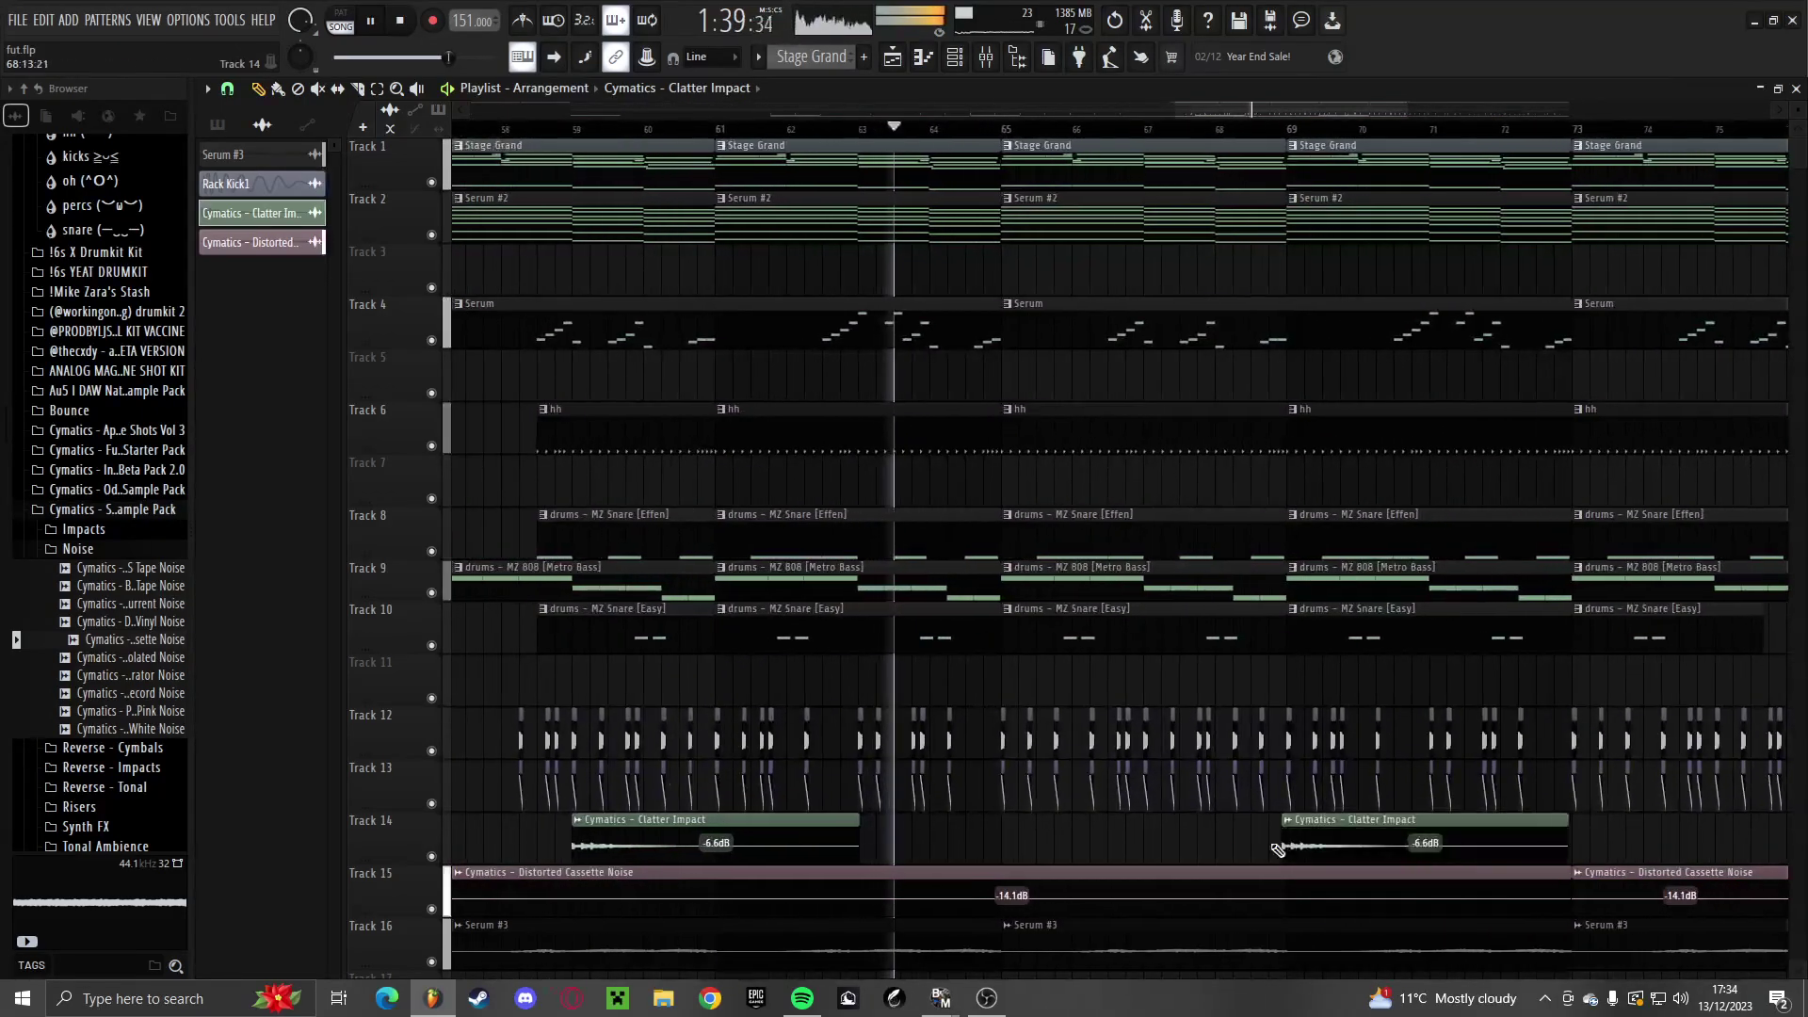
In Insert 1's Fruity parametric EQ 2, flatten band 5 and slightly boost bands 3 and 4
{"action": "left_click", "coordinate": [986, 57]}
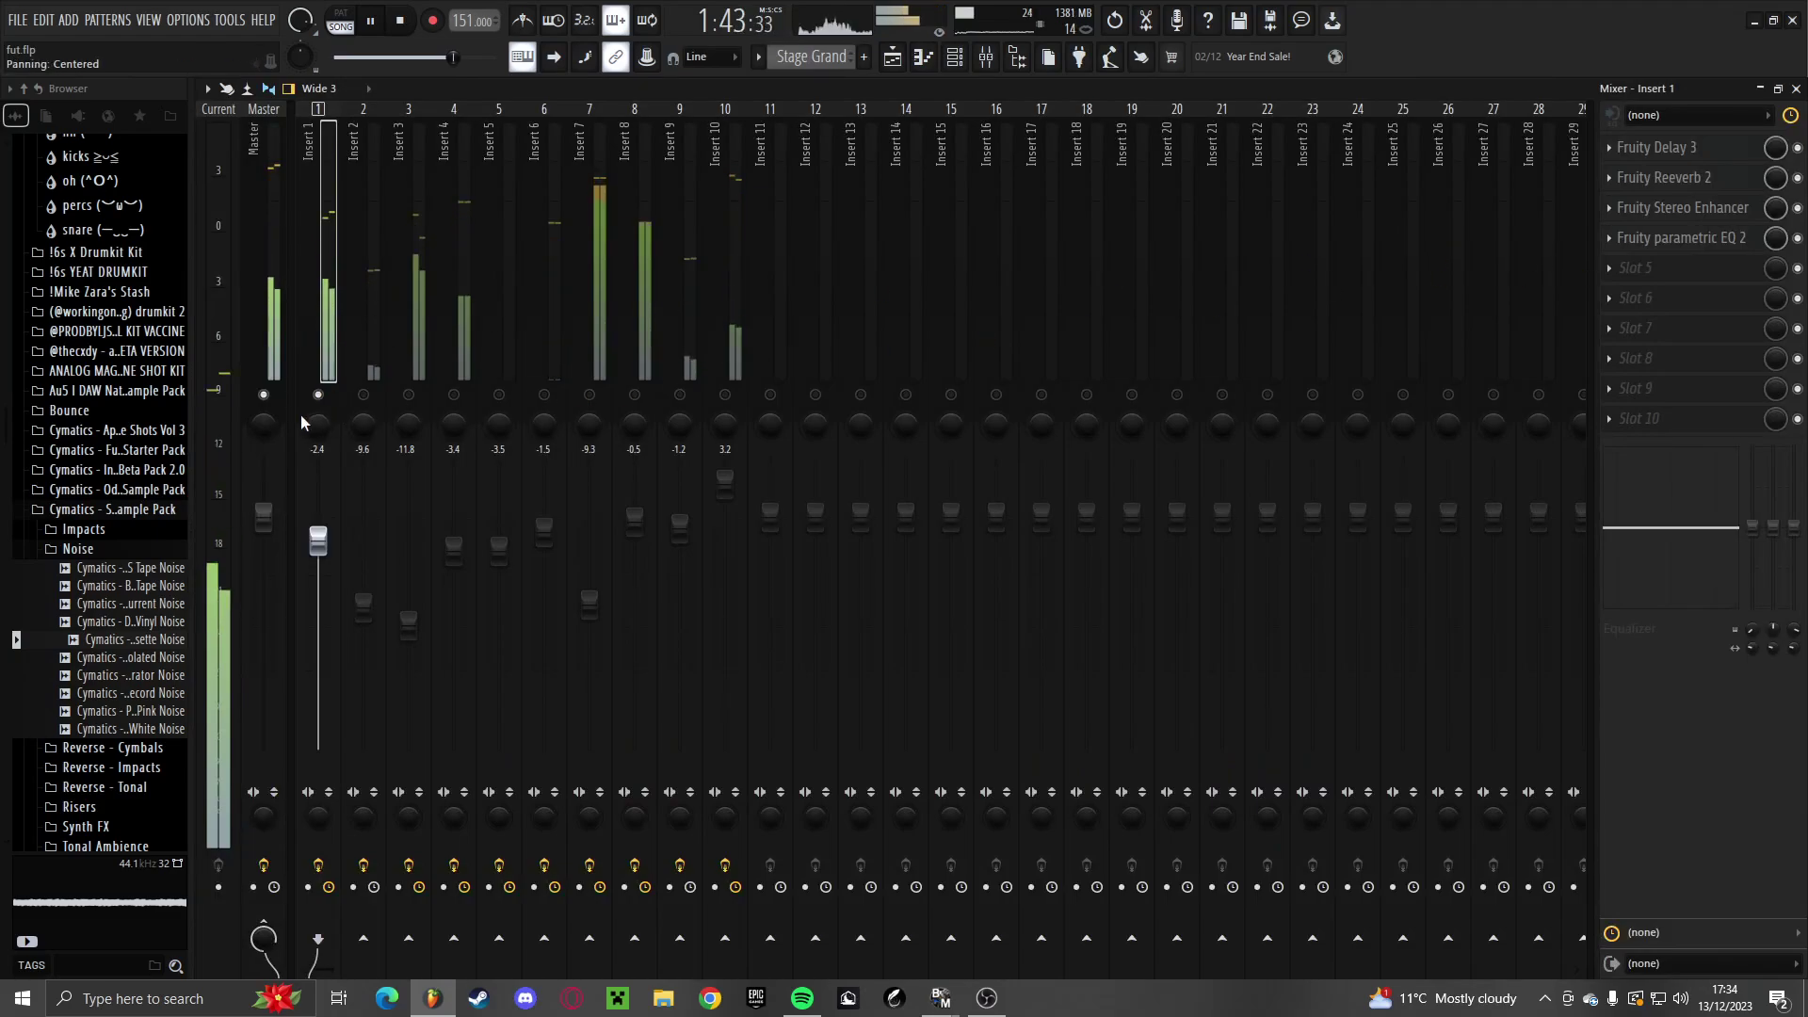
{"action": "left_click", "coordinate": [1678, 237]}
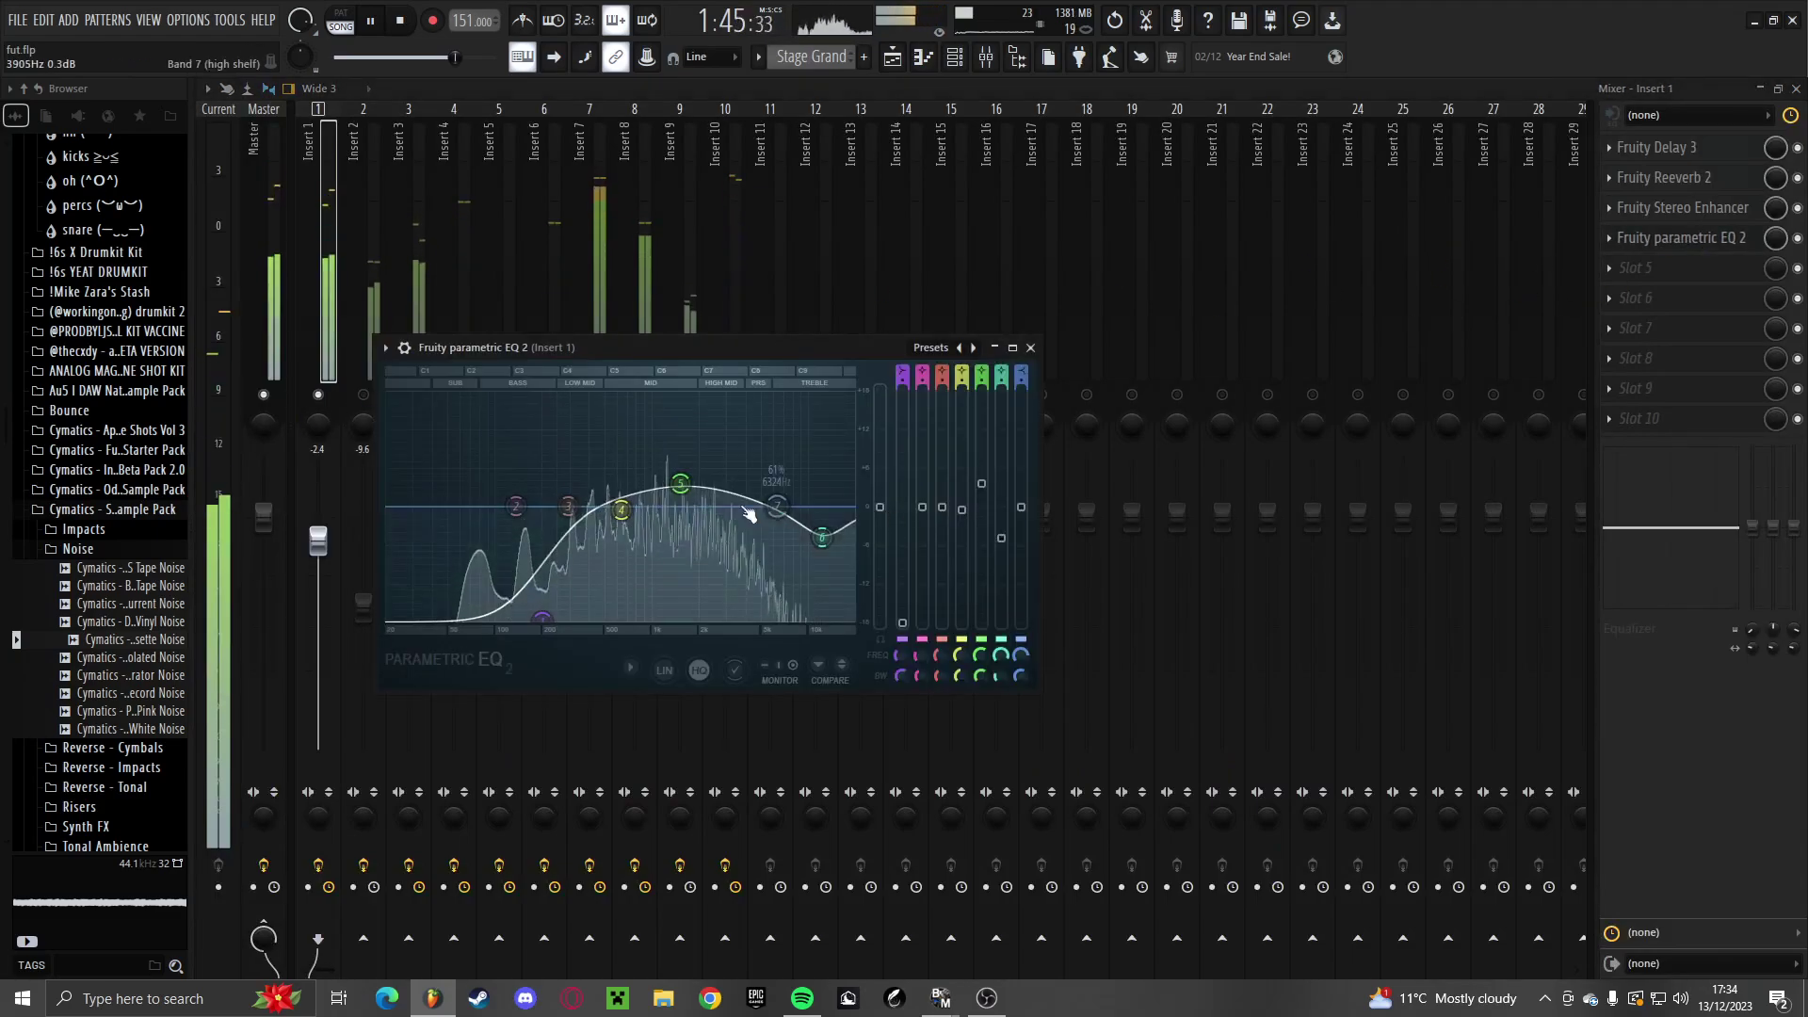
{"action": "left_click_drag", "start_coordinate": [682, 506], "coordinate": [675, 520]}
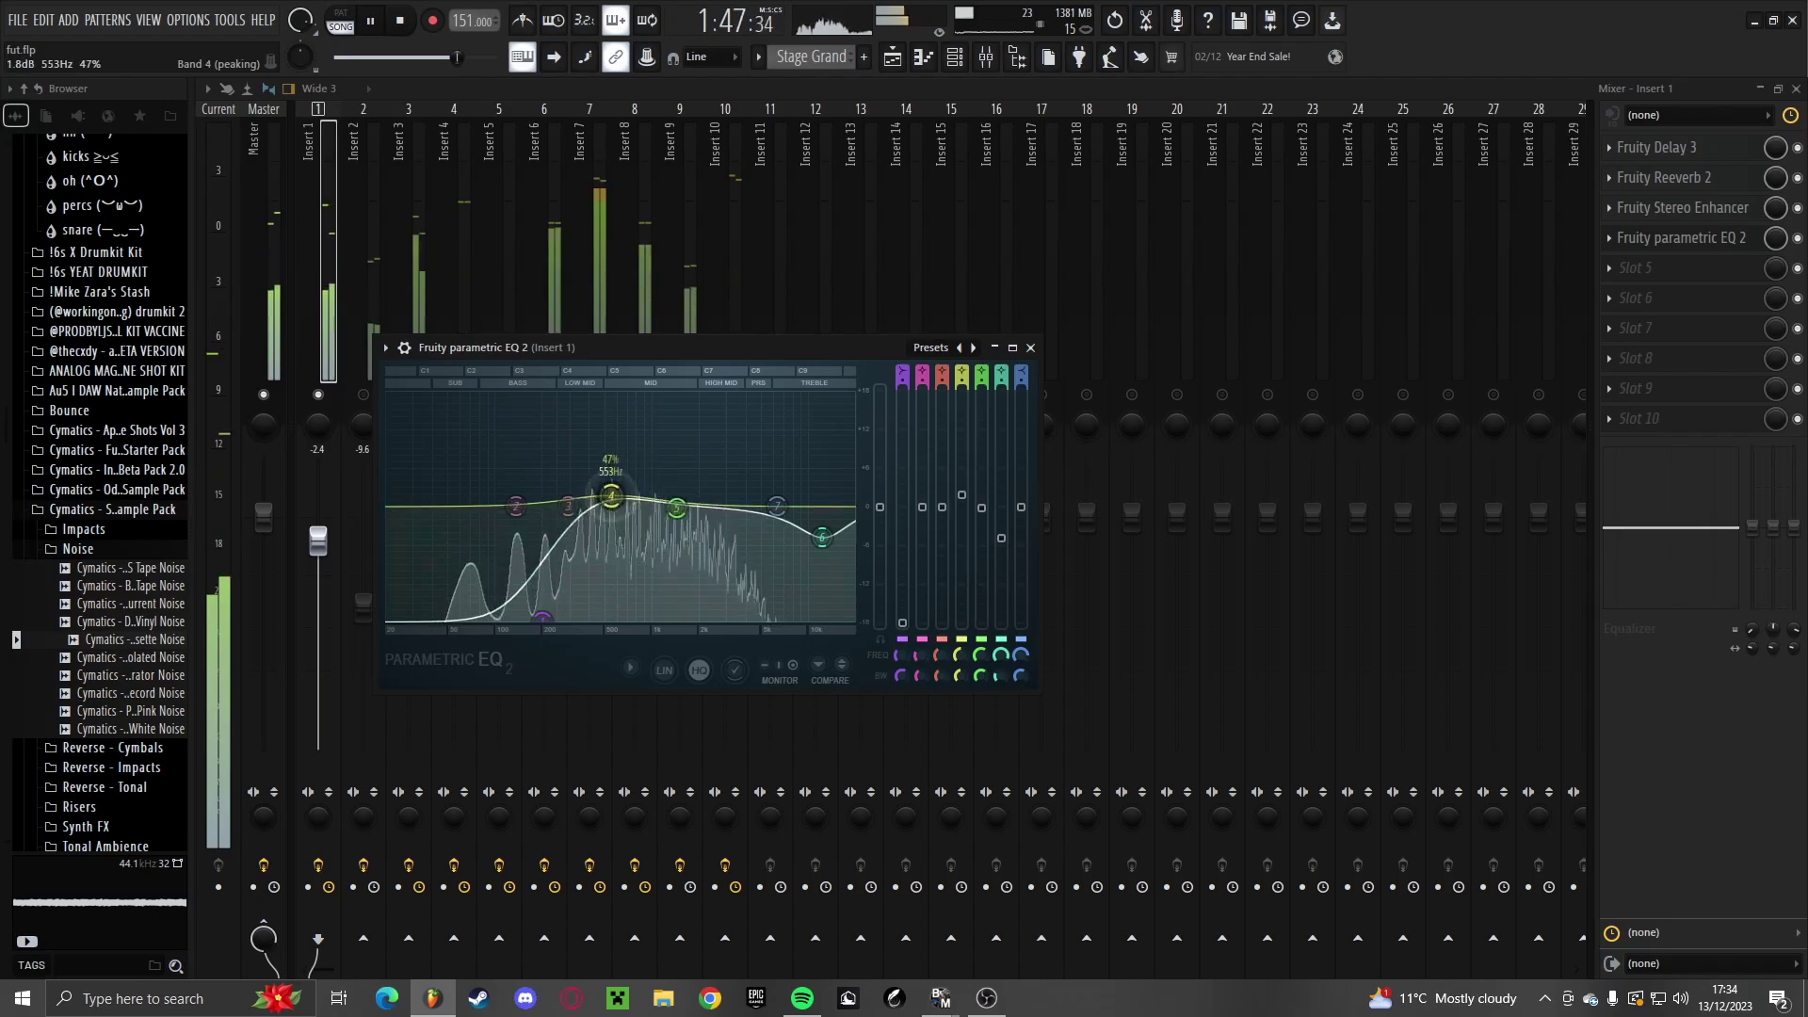
{"action": "left_click_drag", "start_coordinate": [568, 507], "coordinate": [560, 500]}
{"action": "key", "text": "F5"}
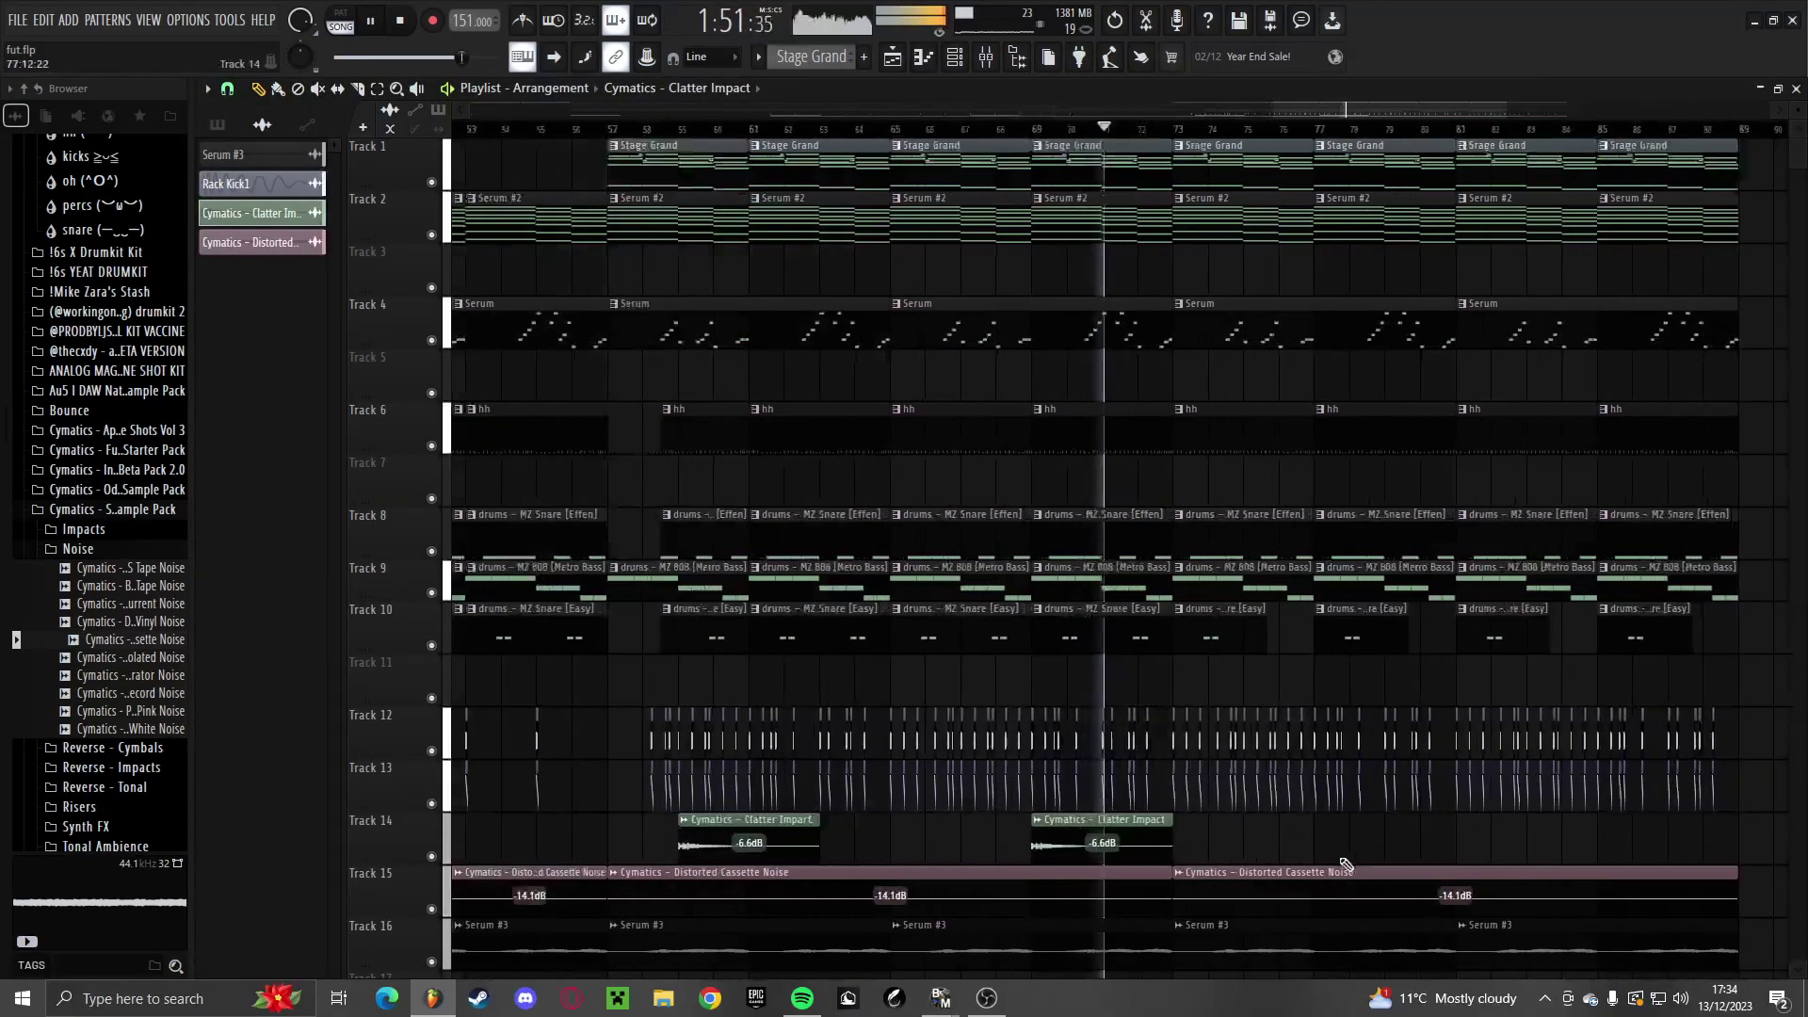
Lower Insert 1's volume to -3.4 dB and bring its EQ band 4 back down to roughly flat
{"action": "scroll", "coordinate": [1020, 100], "scroll_direction": "up", "scroll_amount": 3}
{"action": "key", "text": "F9"}
{"action": "right_click", "coordinate": [318, 394]}
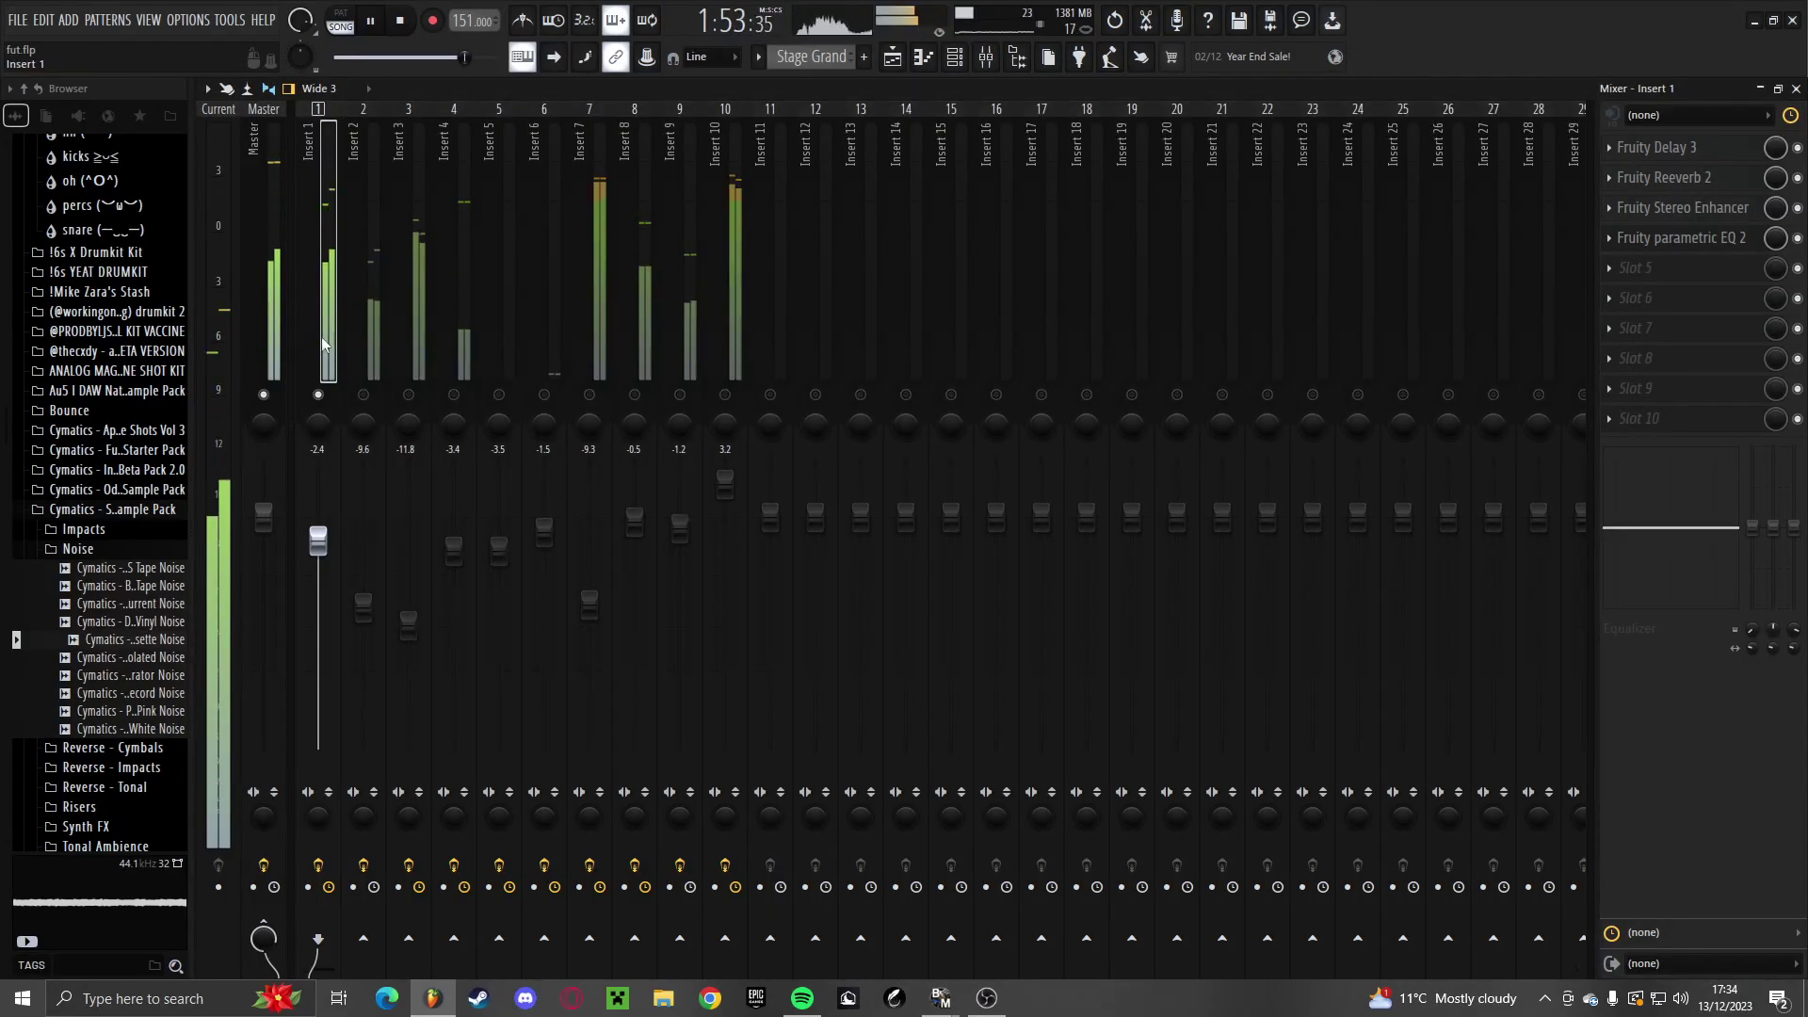
{"action": "left_click", "coordinate": [1686, 244]}
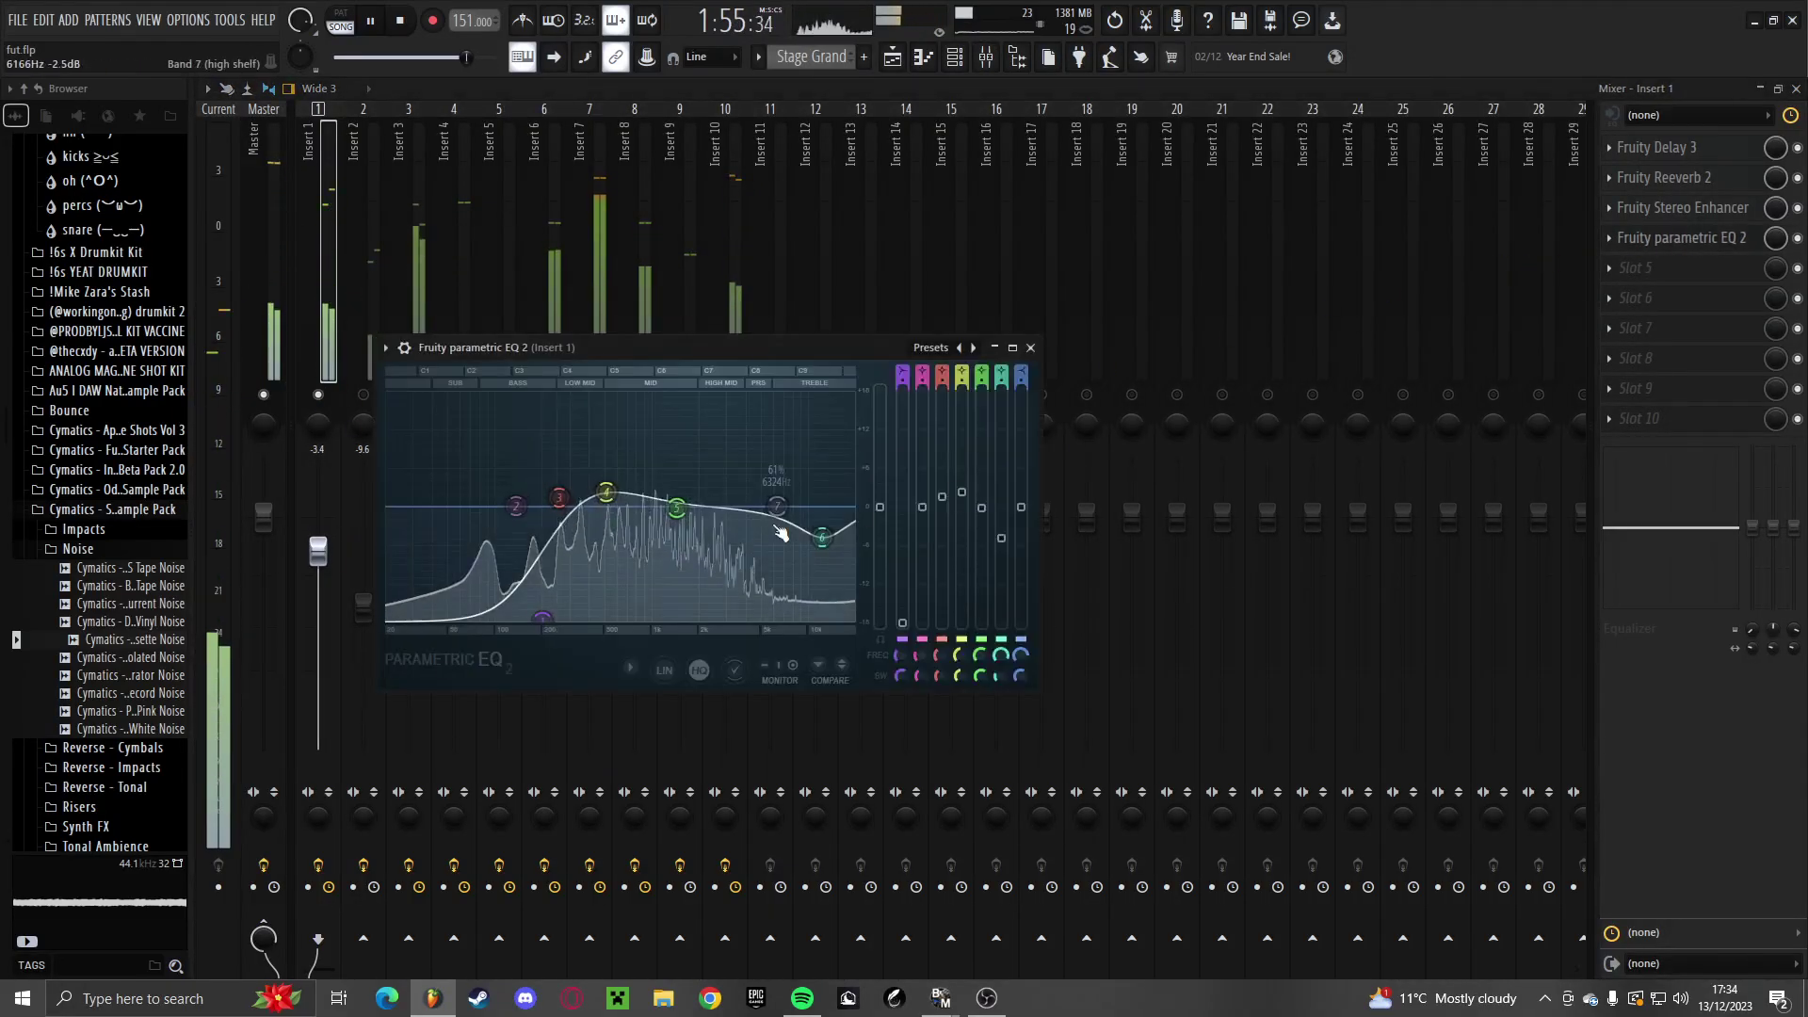
{"action": "left_click_drag", "start_coordinate": [604, 494], "coordinate": [610, 510]}
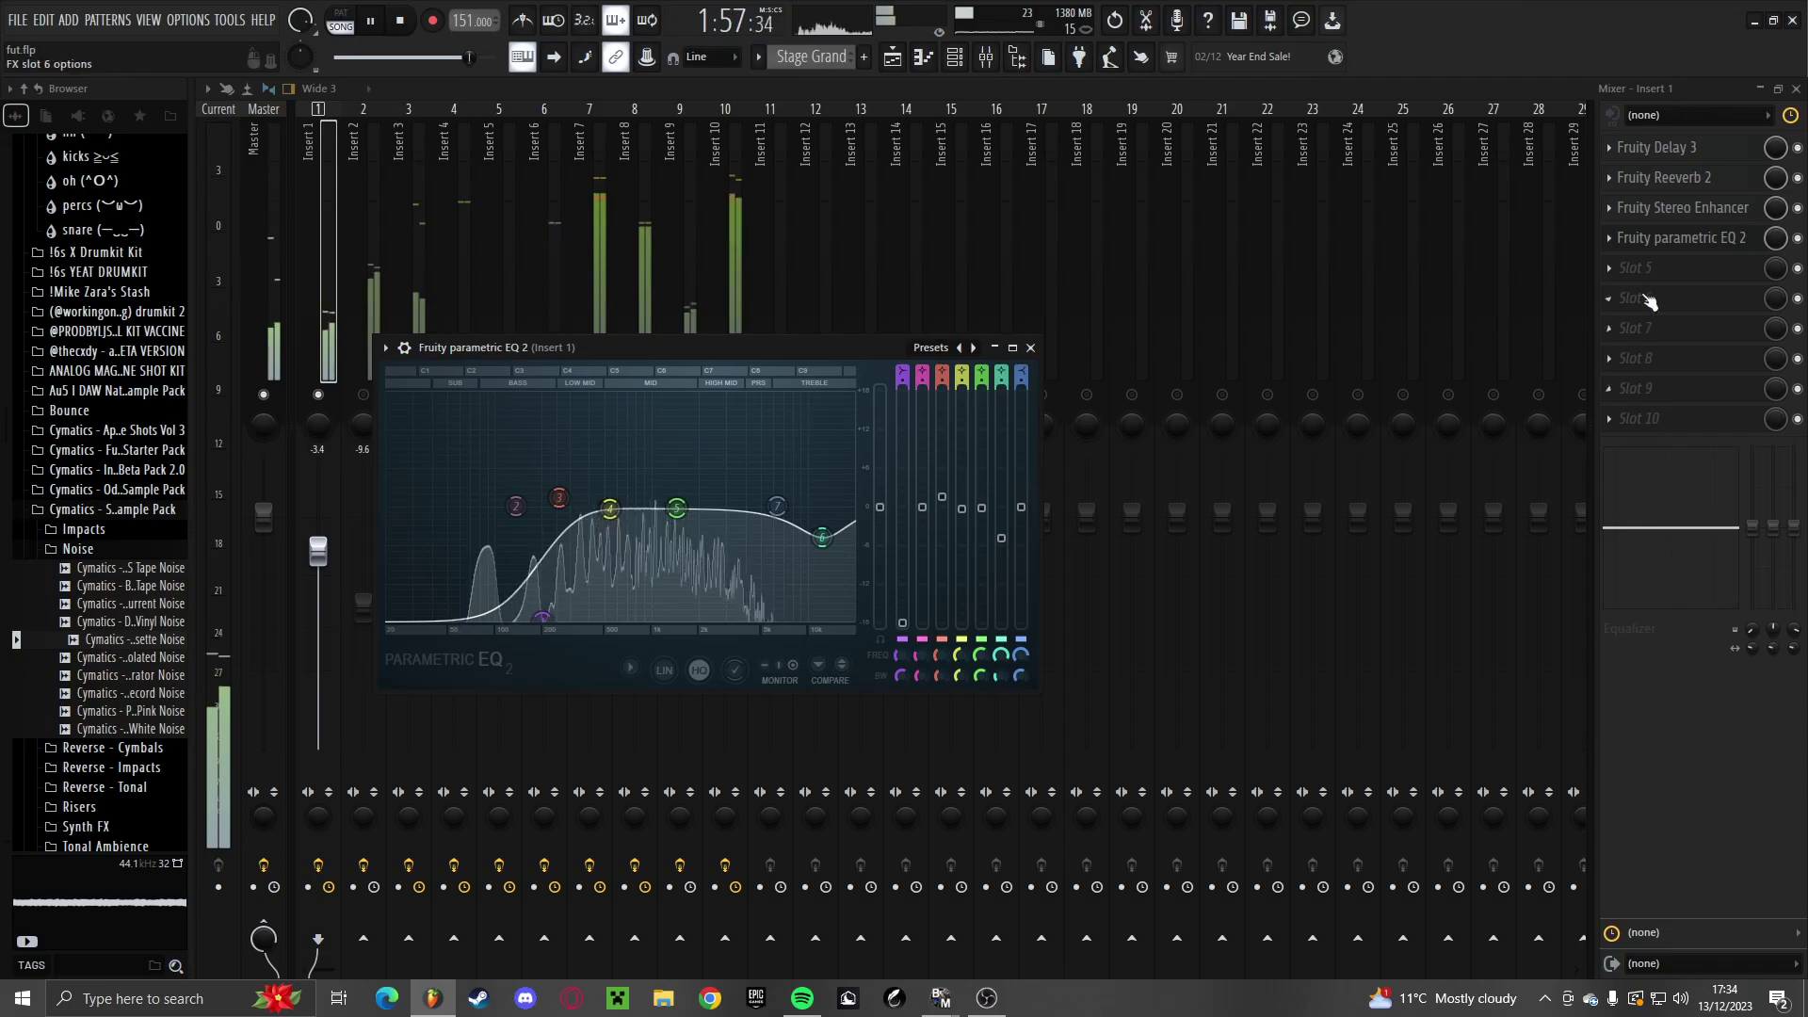
Add Fruity Reeverb 2 to Insert 1's slot 5 with the Cathedral preset and a 76% dry level, and close the plugin windows
{"action": "left_click", "coordinate": [1639, 269]}
{"action": "left_click", "coordinate": [1225, 267]}
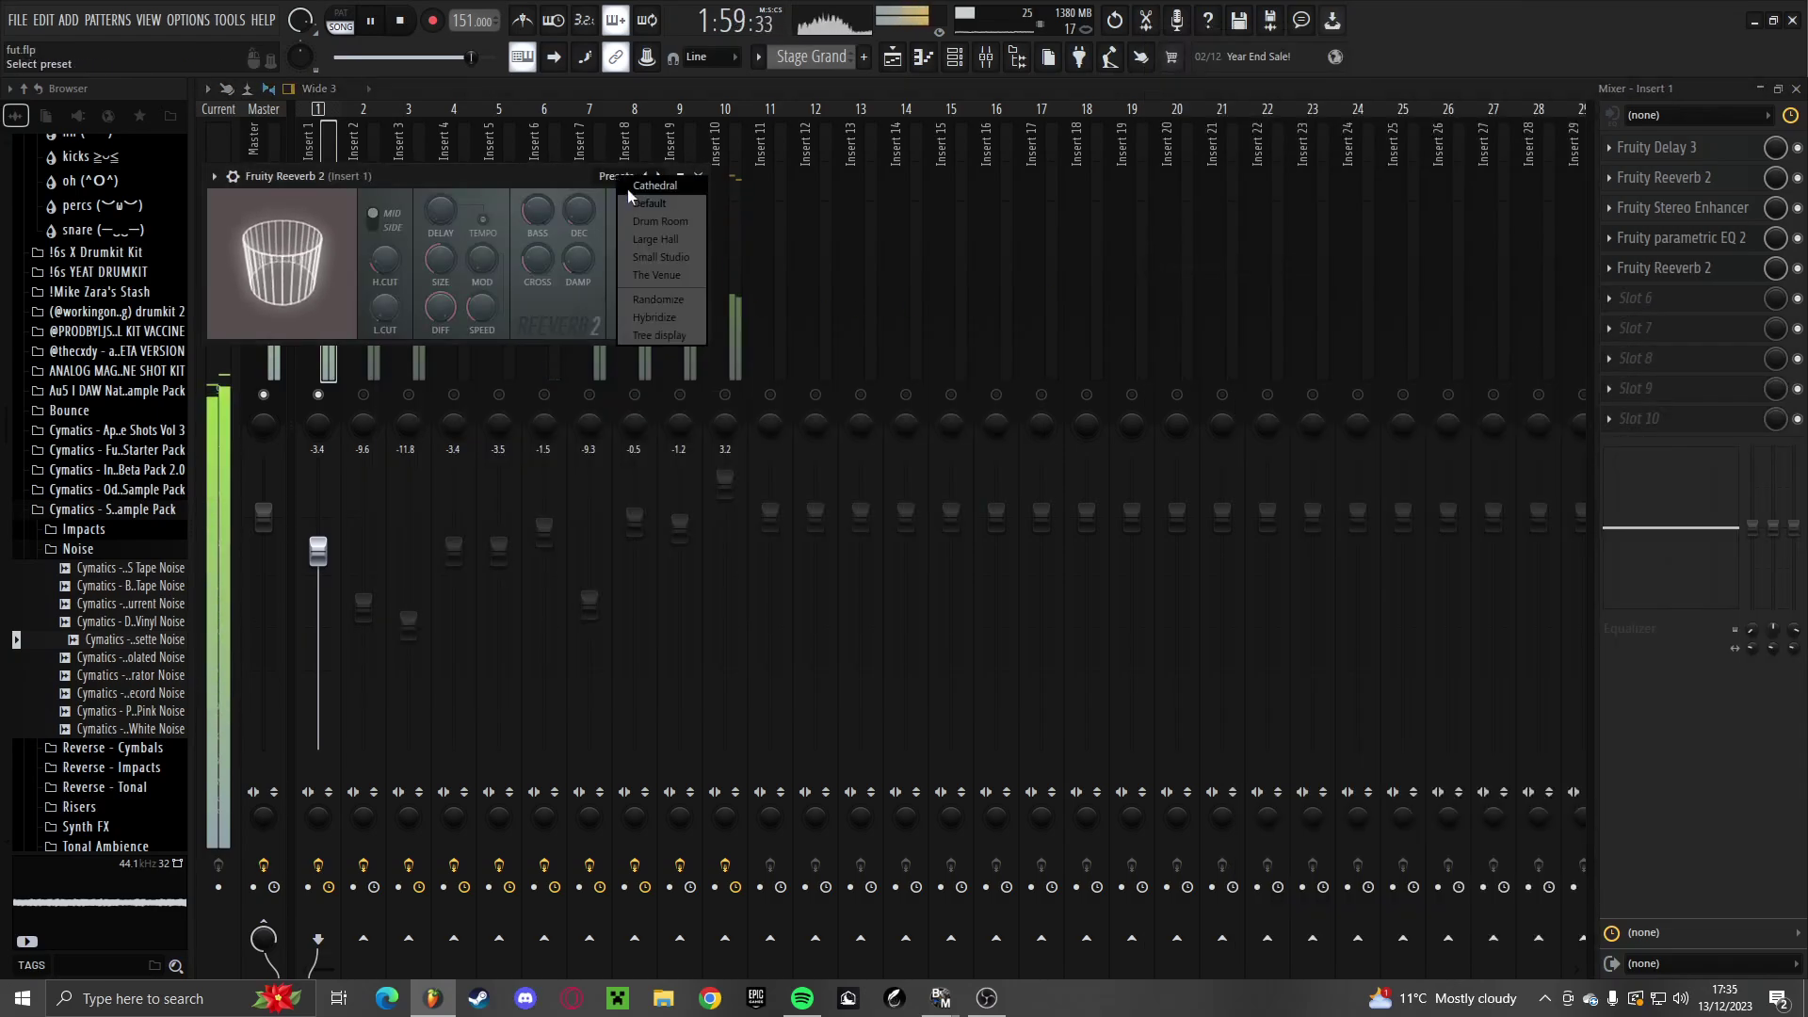
{"action": "left_click", "coordinate": [629, 188]}
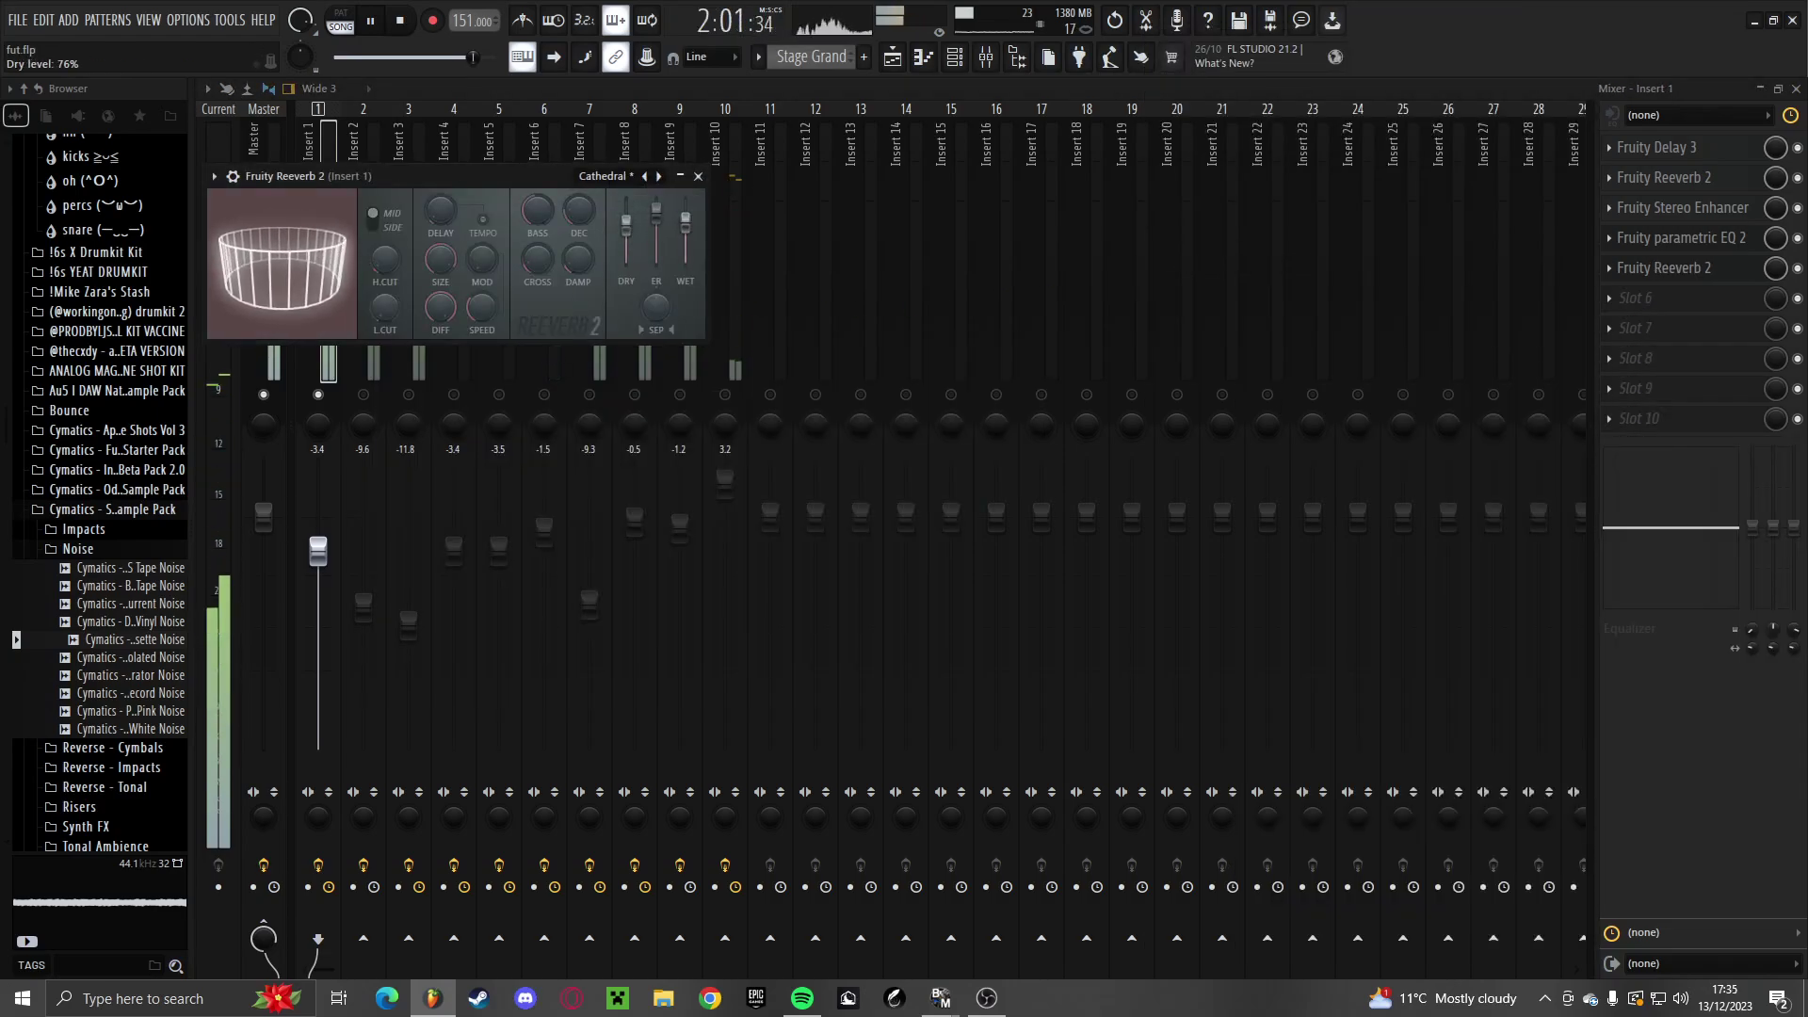
{"action": "key", "text": "Escape"}
{"action": "key", "text": "Escape"}
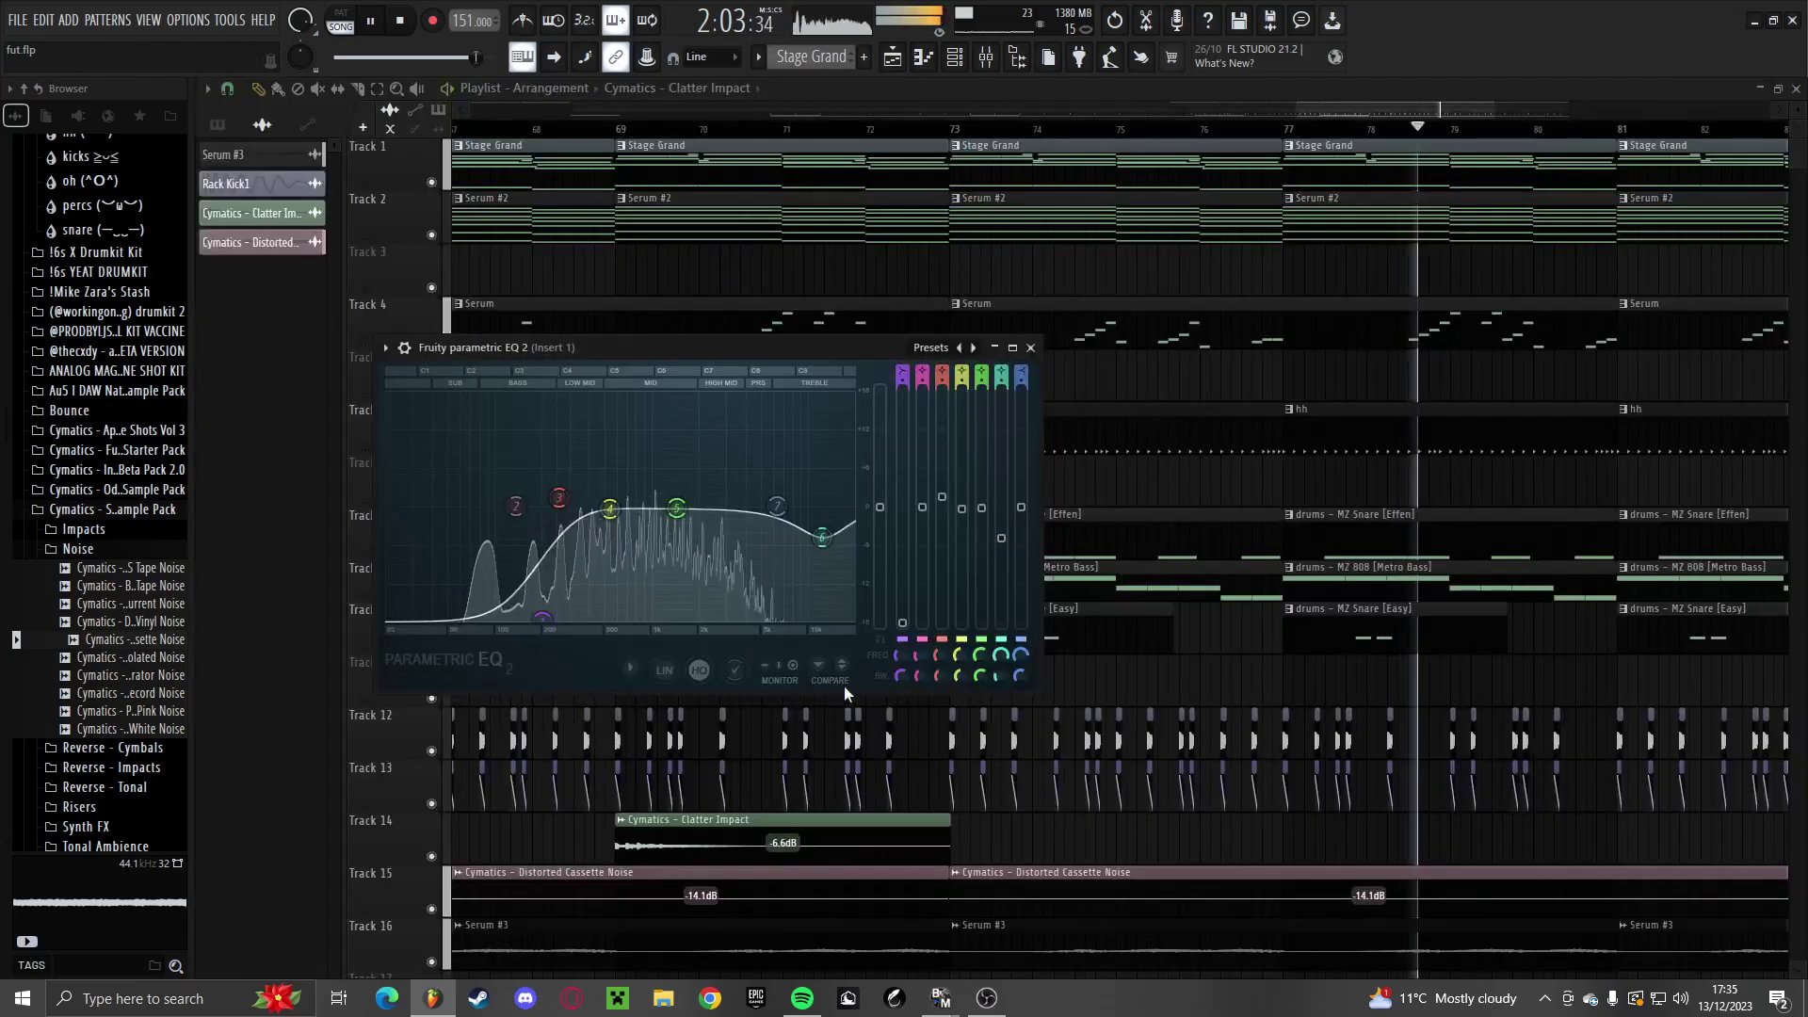
{"action": "key", "text": "Escape"}
Try a Clatter Impact clip on Track 14 at bar 81 and remove it
{"action": "scroll", "coordinate": [1024, 766], "scroll_direction": "down", "scroll_amount": 4}
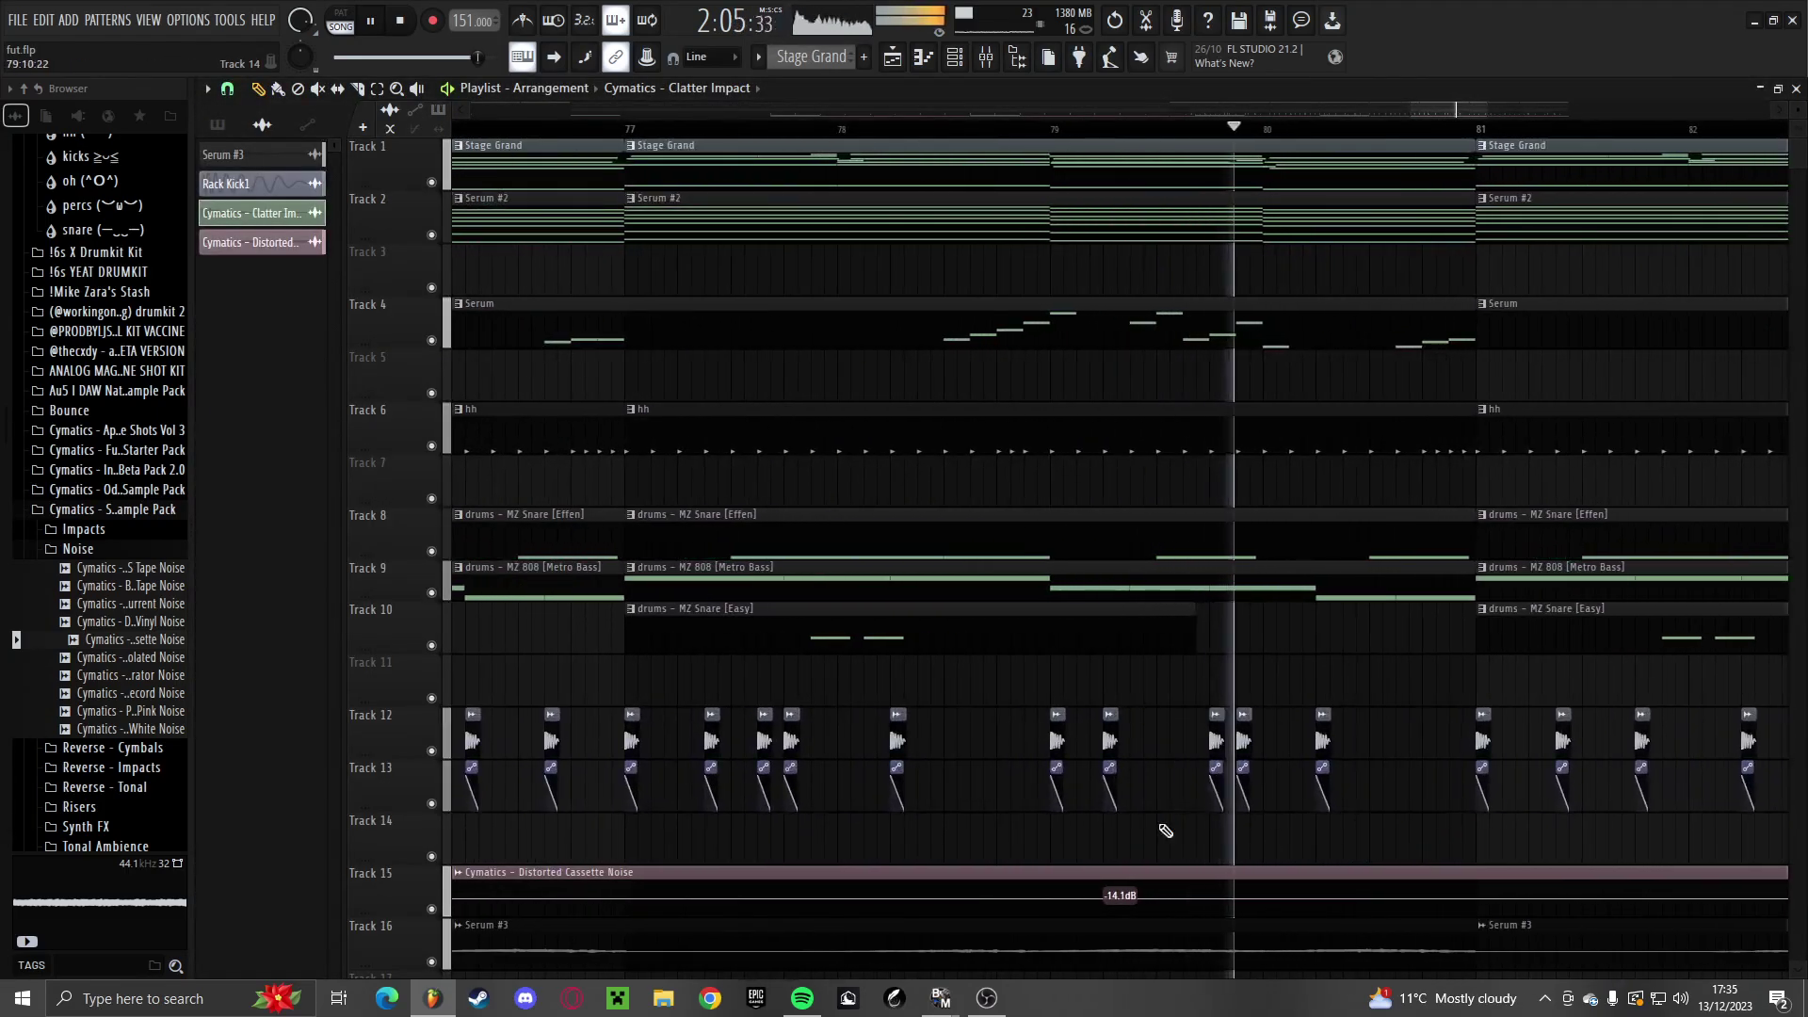
{"action": "left_click", "coordinate": [1190, 841]}
{"action": "scroll", "coordinate": [1188, 835], "scroll_direction": "down", "scroll_amount": 3}
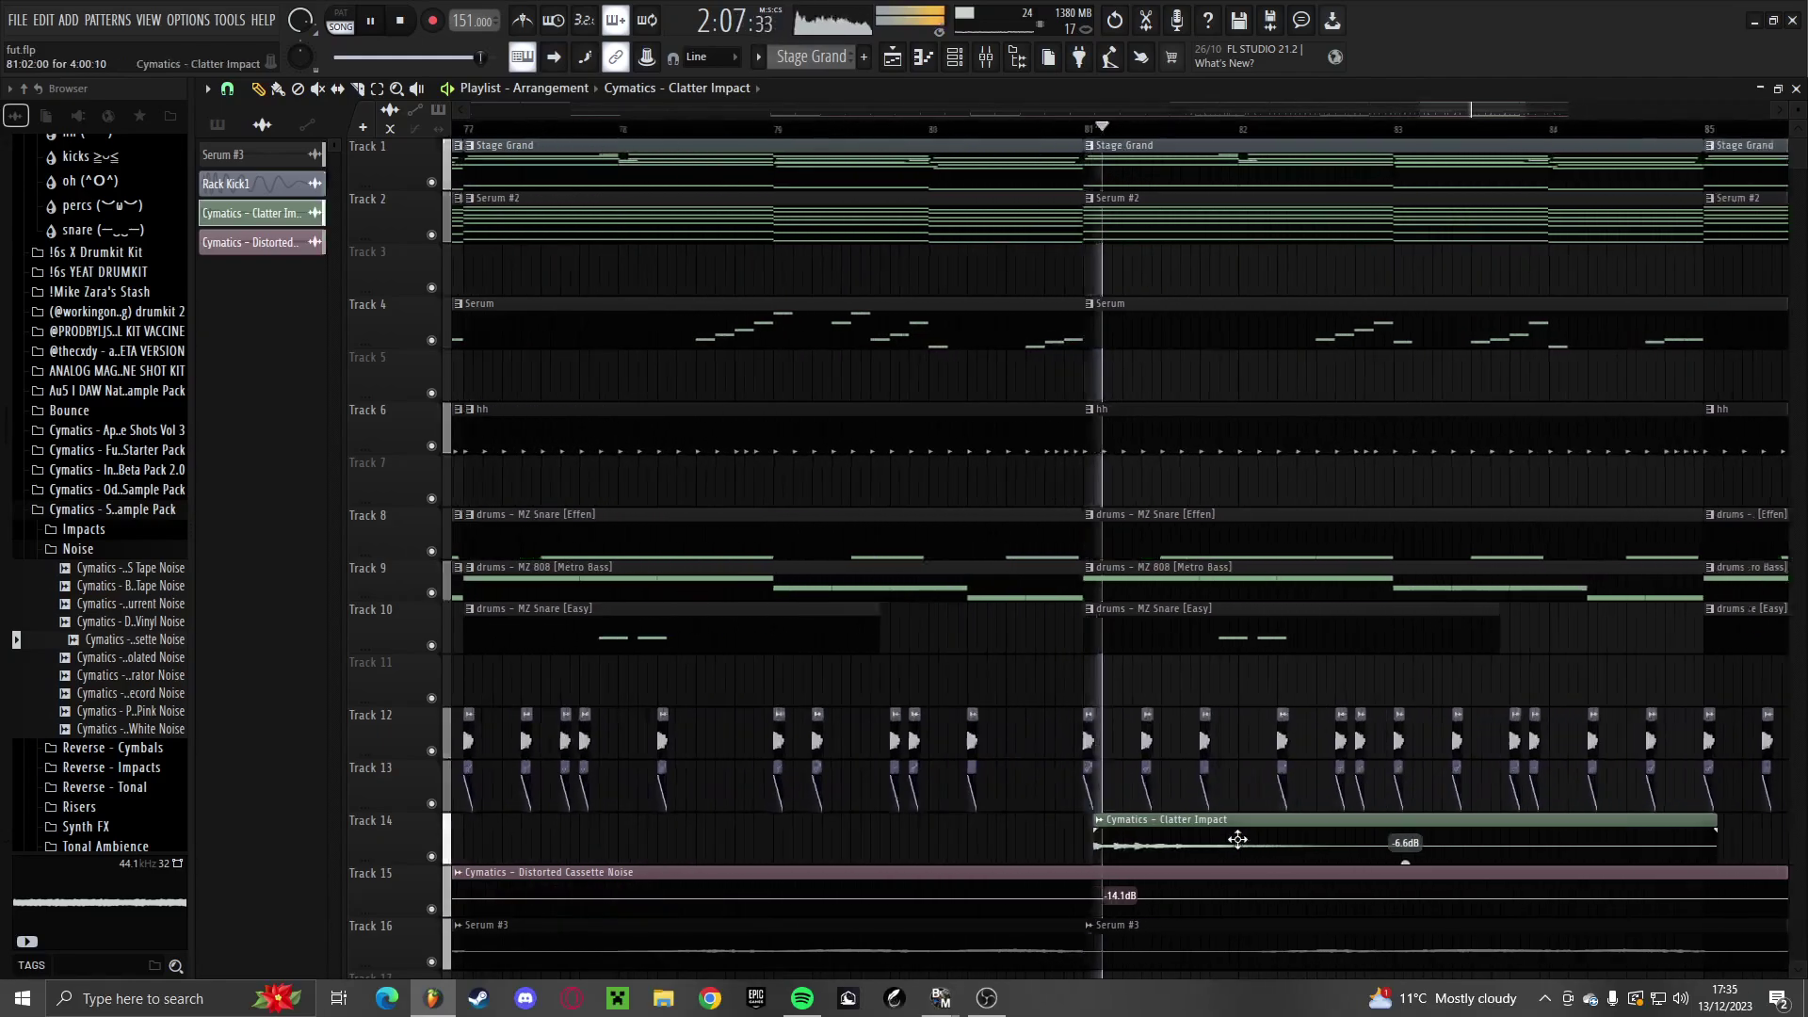
{"action": "scroll", "coordinate": [1191, 838], "scroll_direction": "up", "scroll_amount": 2}
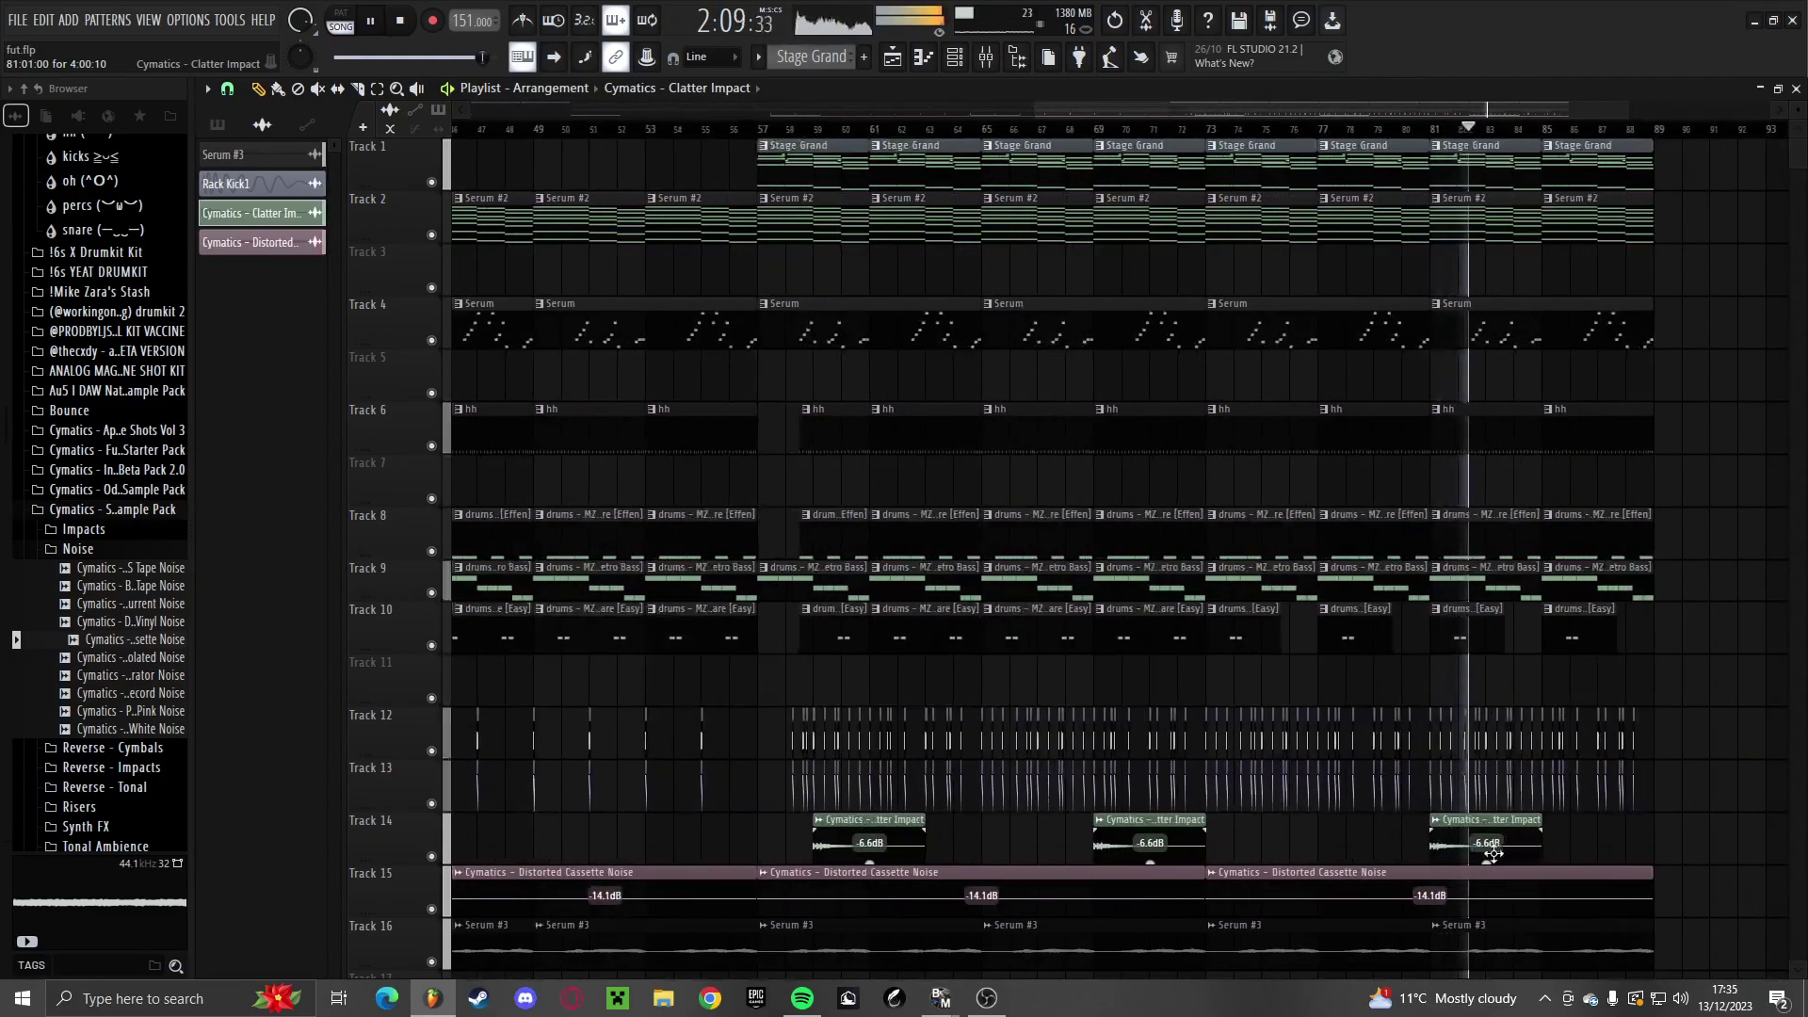
{"action": "scroll", "coordinate": [1579, 867], "scroll_direction": "up", "scroll_amount": 4}
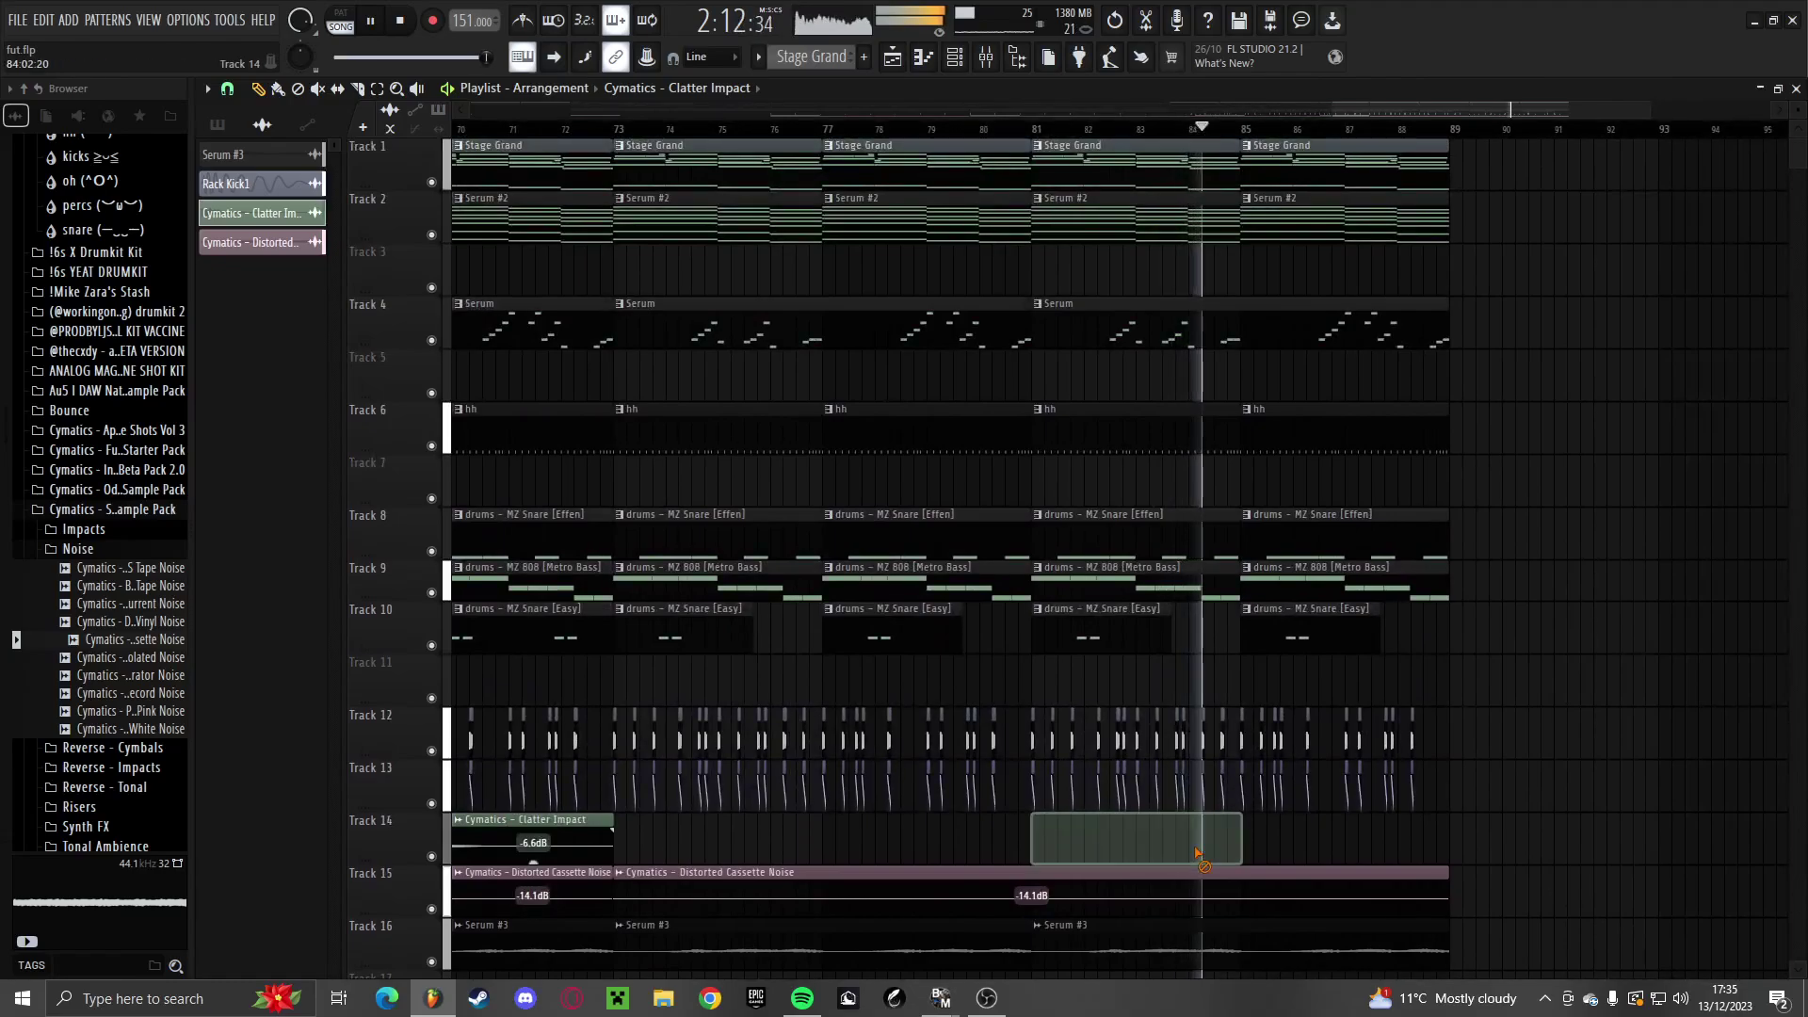
Duplicate all clips between bars 73 and 89 so the section repeats from bar 89 to bar 105
{"action": "left_click_drag", "start_coordinate": [1573, 975], "coordinate": [617, 8]}
{"action": "key", "text": "ctrl+b"}
{"action": "scroll", "coordinate": [1394, 692], "scroll_direction": "up", "scroll_amount": 8, "text": "ctrl"}
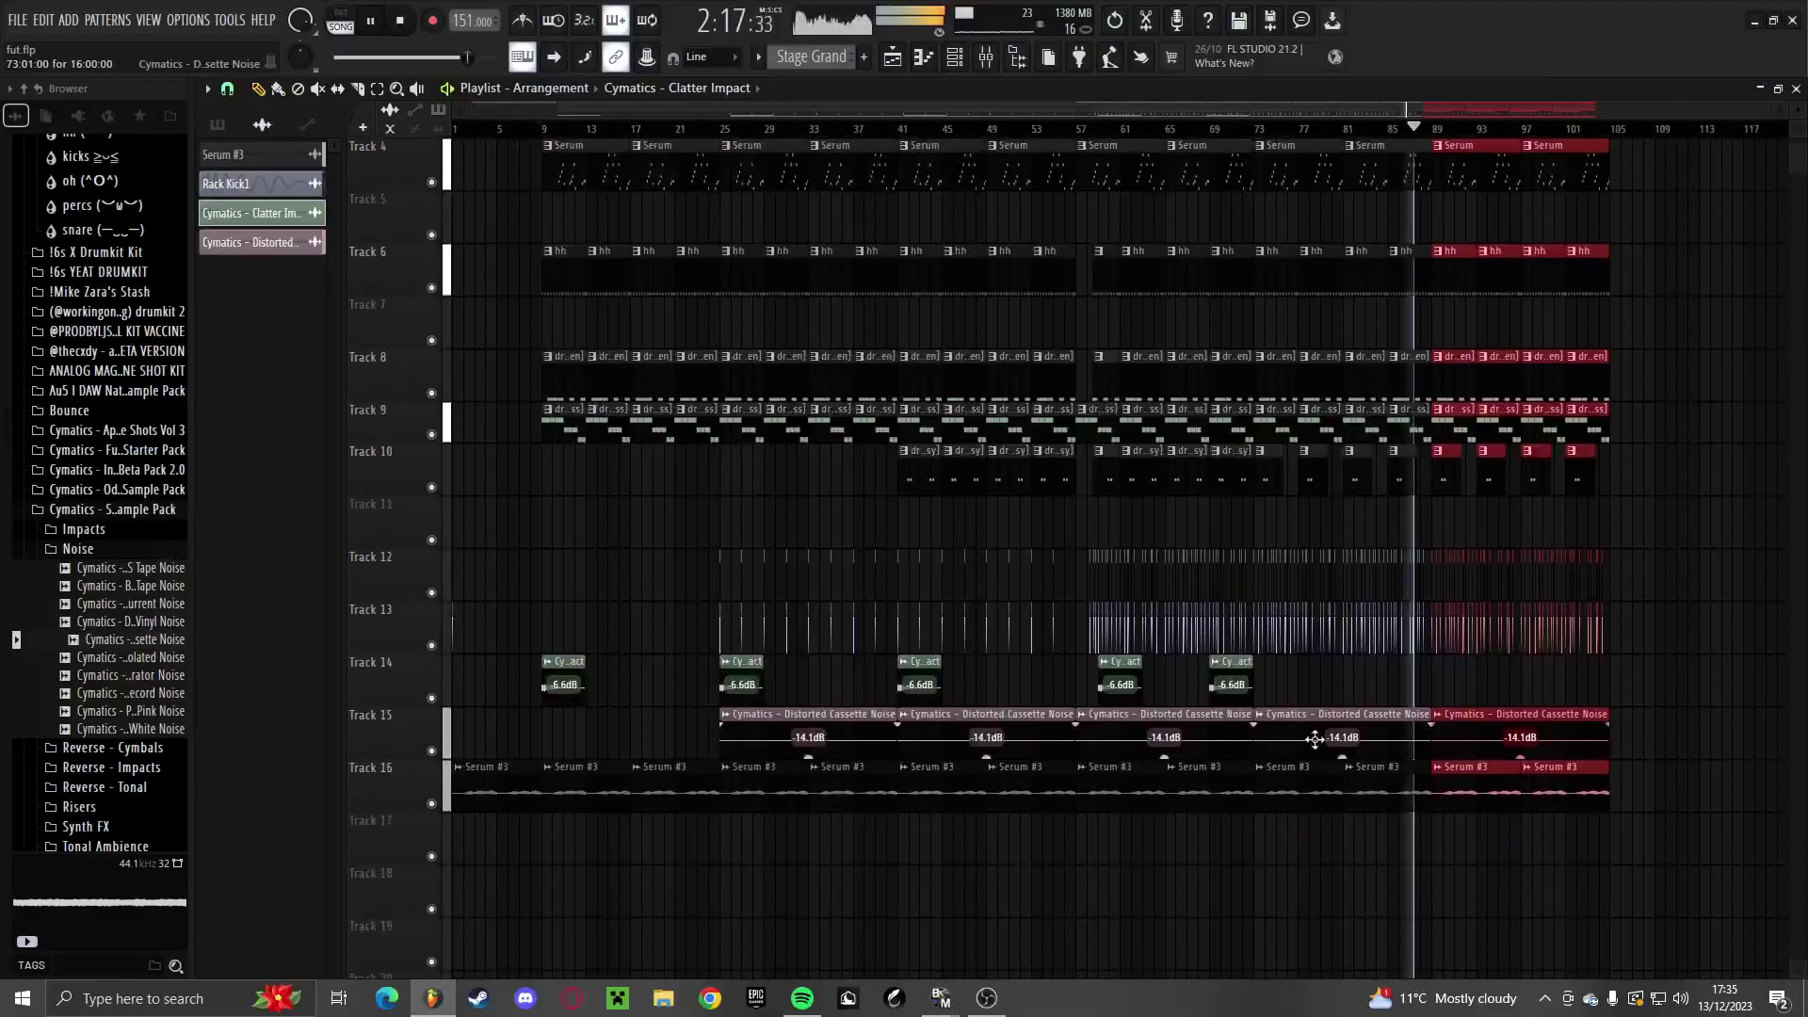
{"action": "scroll", "coordinate": [1394, 692], "scroll_direction": "down", "scroll_amount": 2}
Place a Clatter Impact clip on Track 14 at bar 81 and restart playback from the beginning
{"action": "key", "text": "space"}
{"action": "scroll", "coordinate": [1394, 693], "scroll_direction": "down", "scroll_amount": 8, "text": "ctrl"}
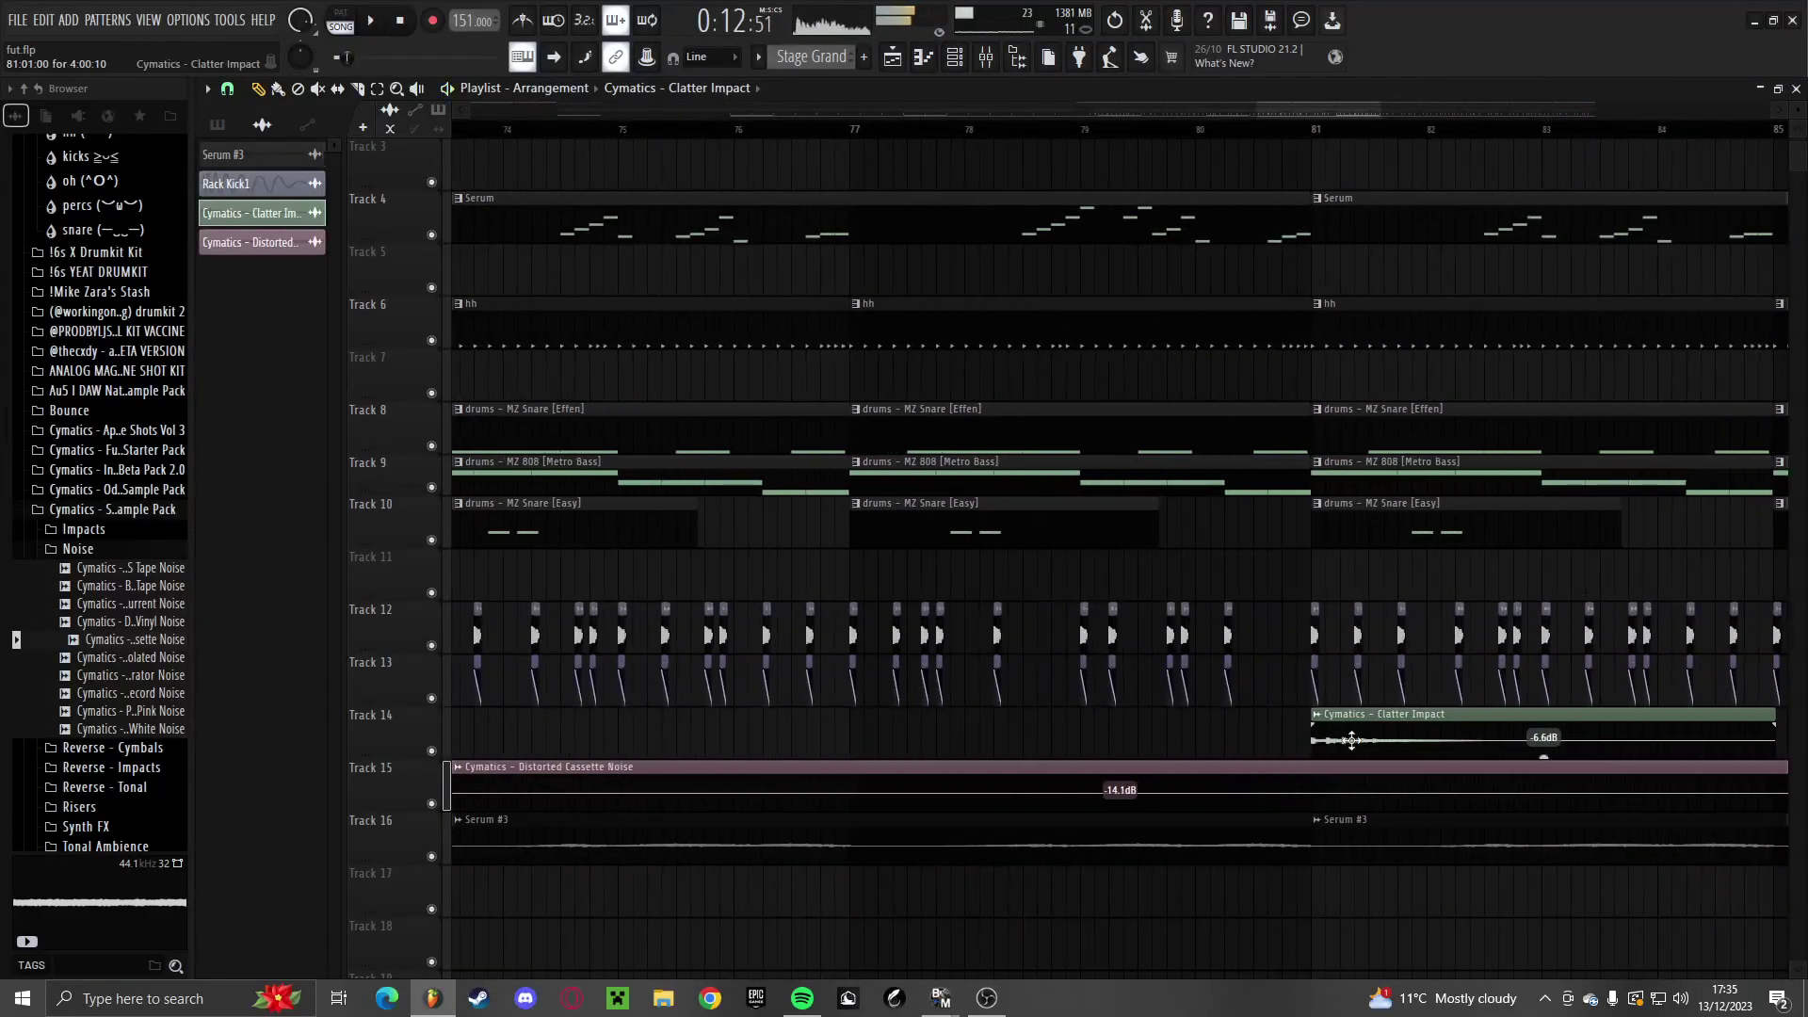
{"action": "key", "text": "space"}
{"action": "scroll", "coordinate": [475, 287], "scroll_direction": "up", "scroll_amount": 2}
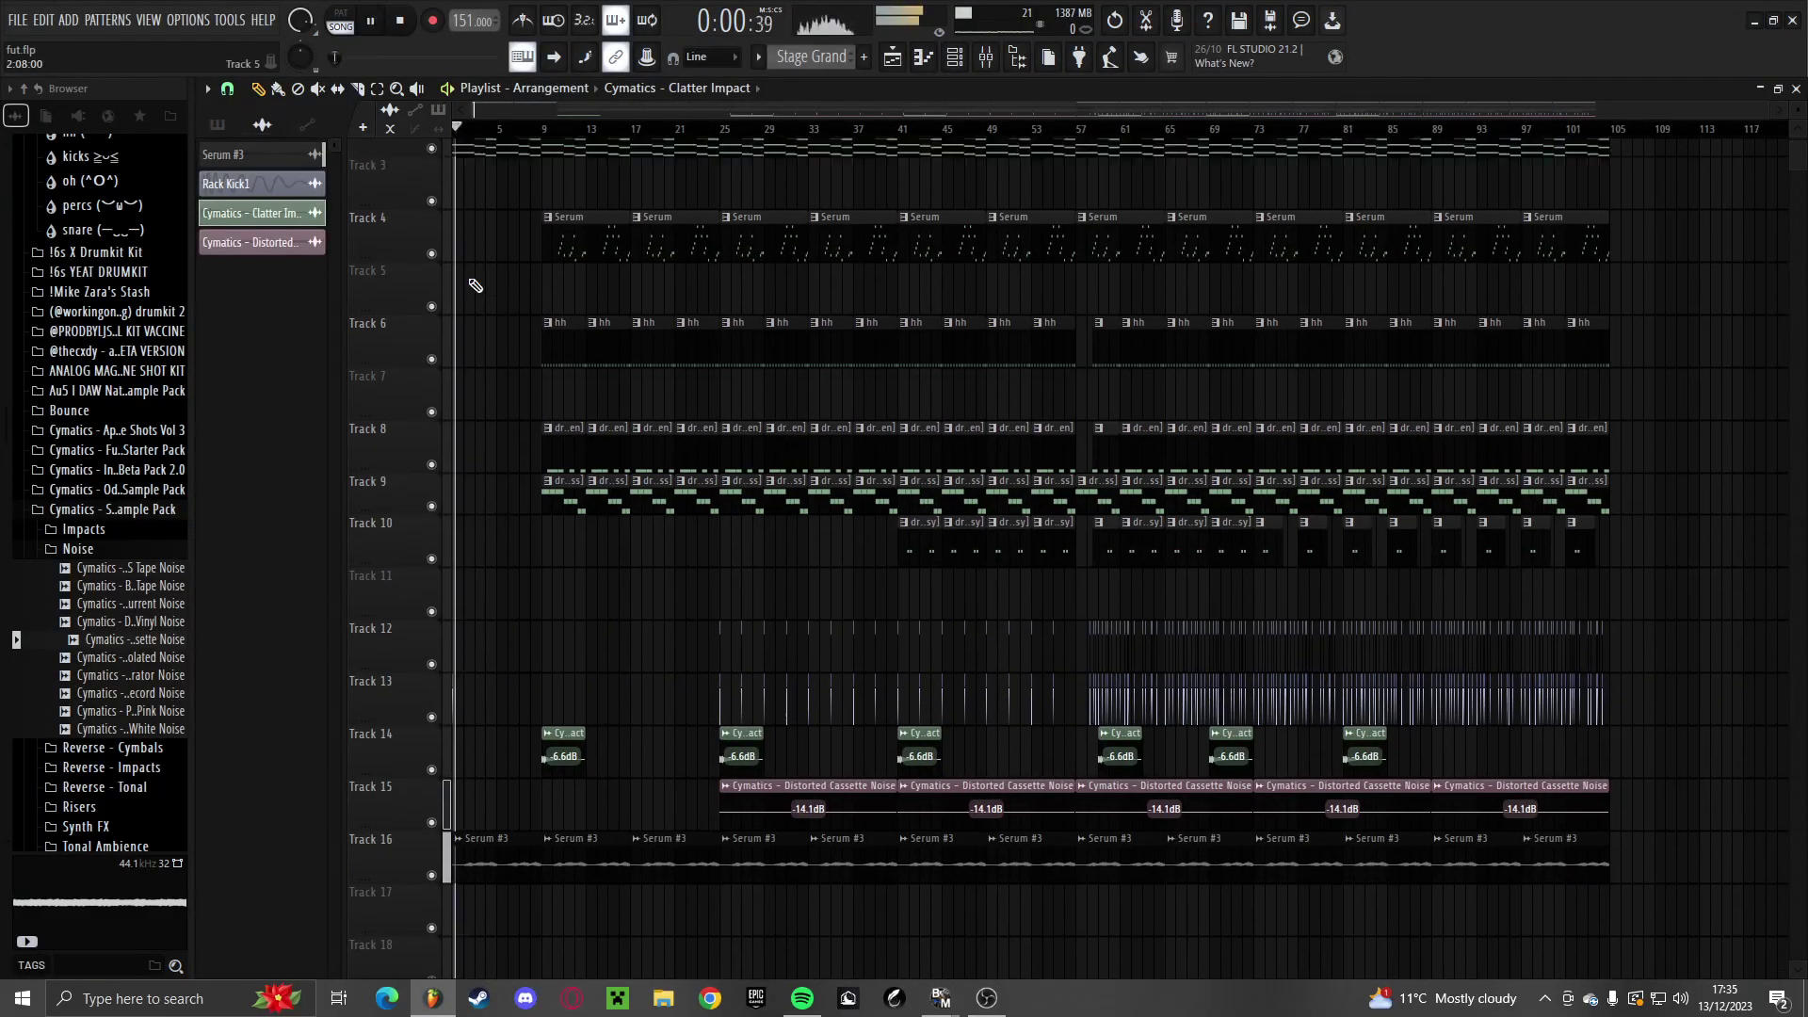
Create a new pattern named "small synth accents" and collapse the open Cymatics sample pack folders in the browser
{"action": "left_click", "coordinate": [863, 58]}
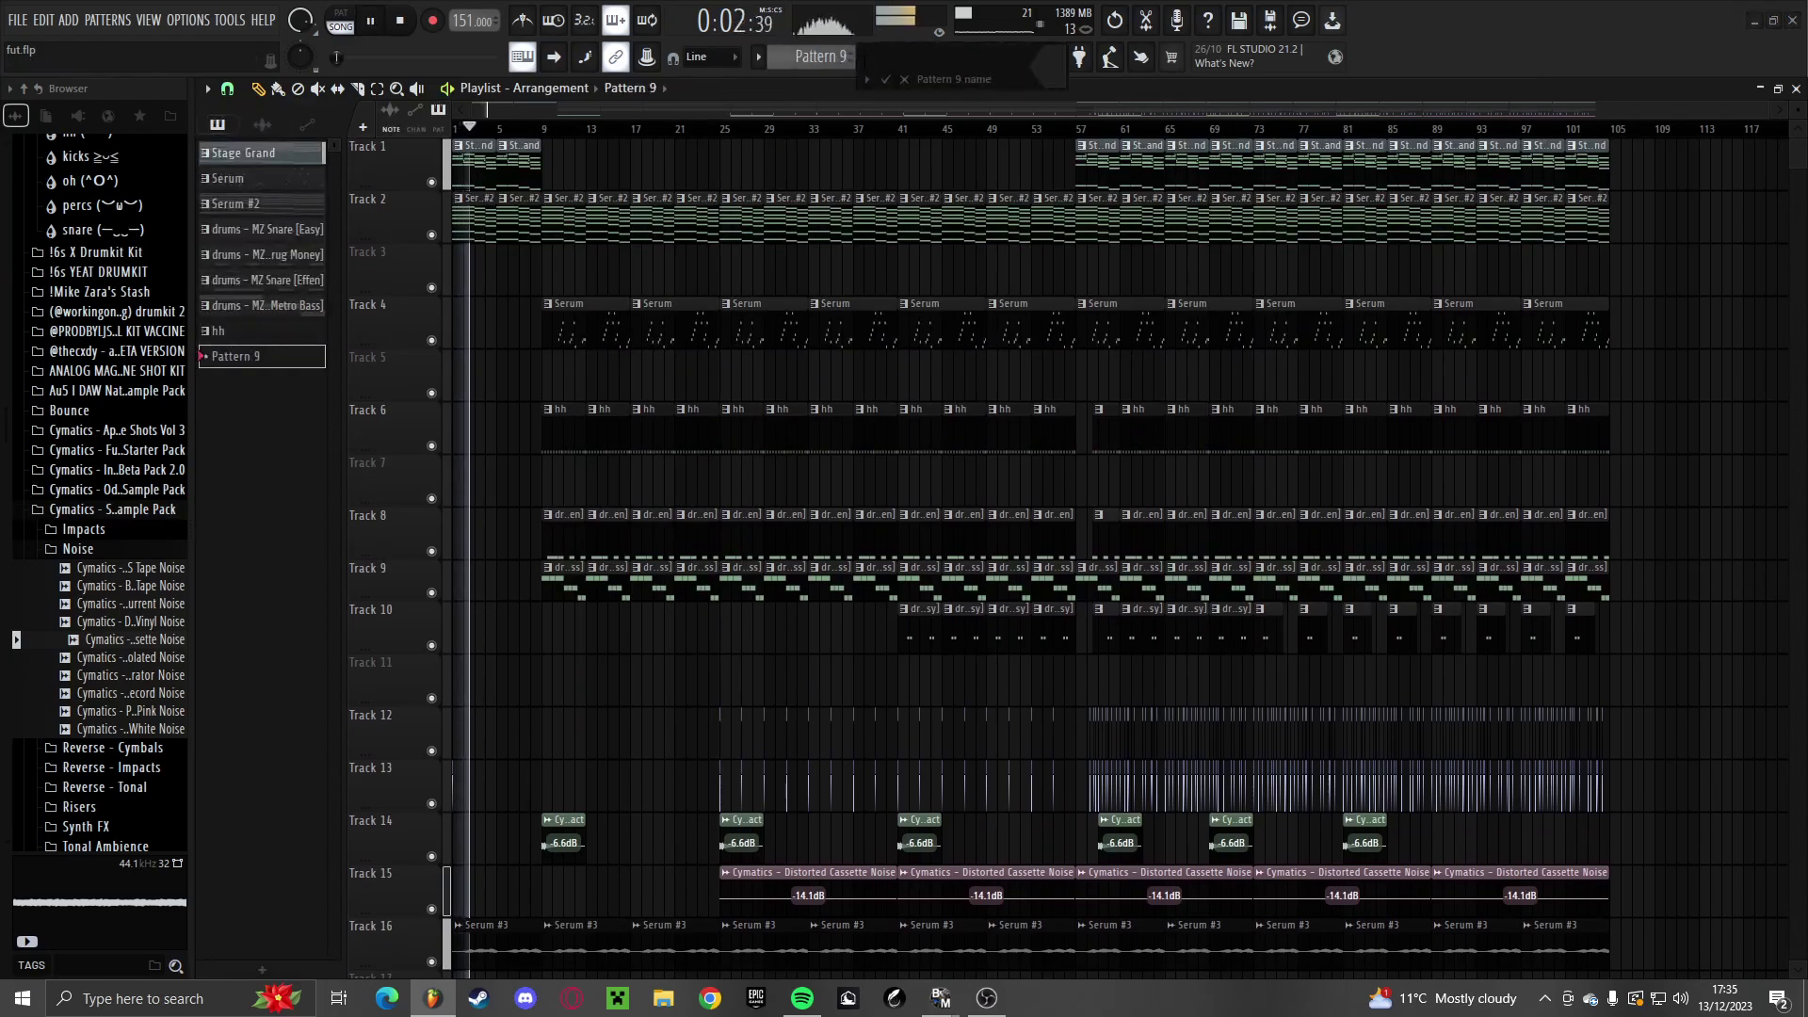
{"action": "type", "text": "small synth acid"}
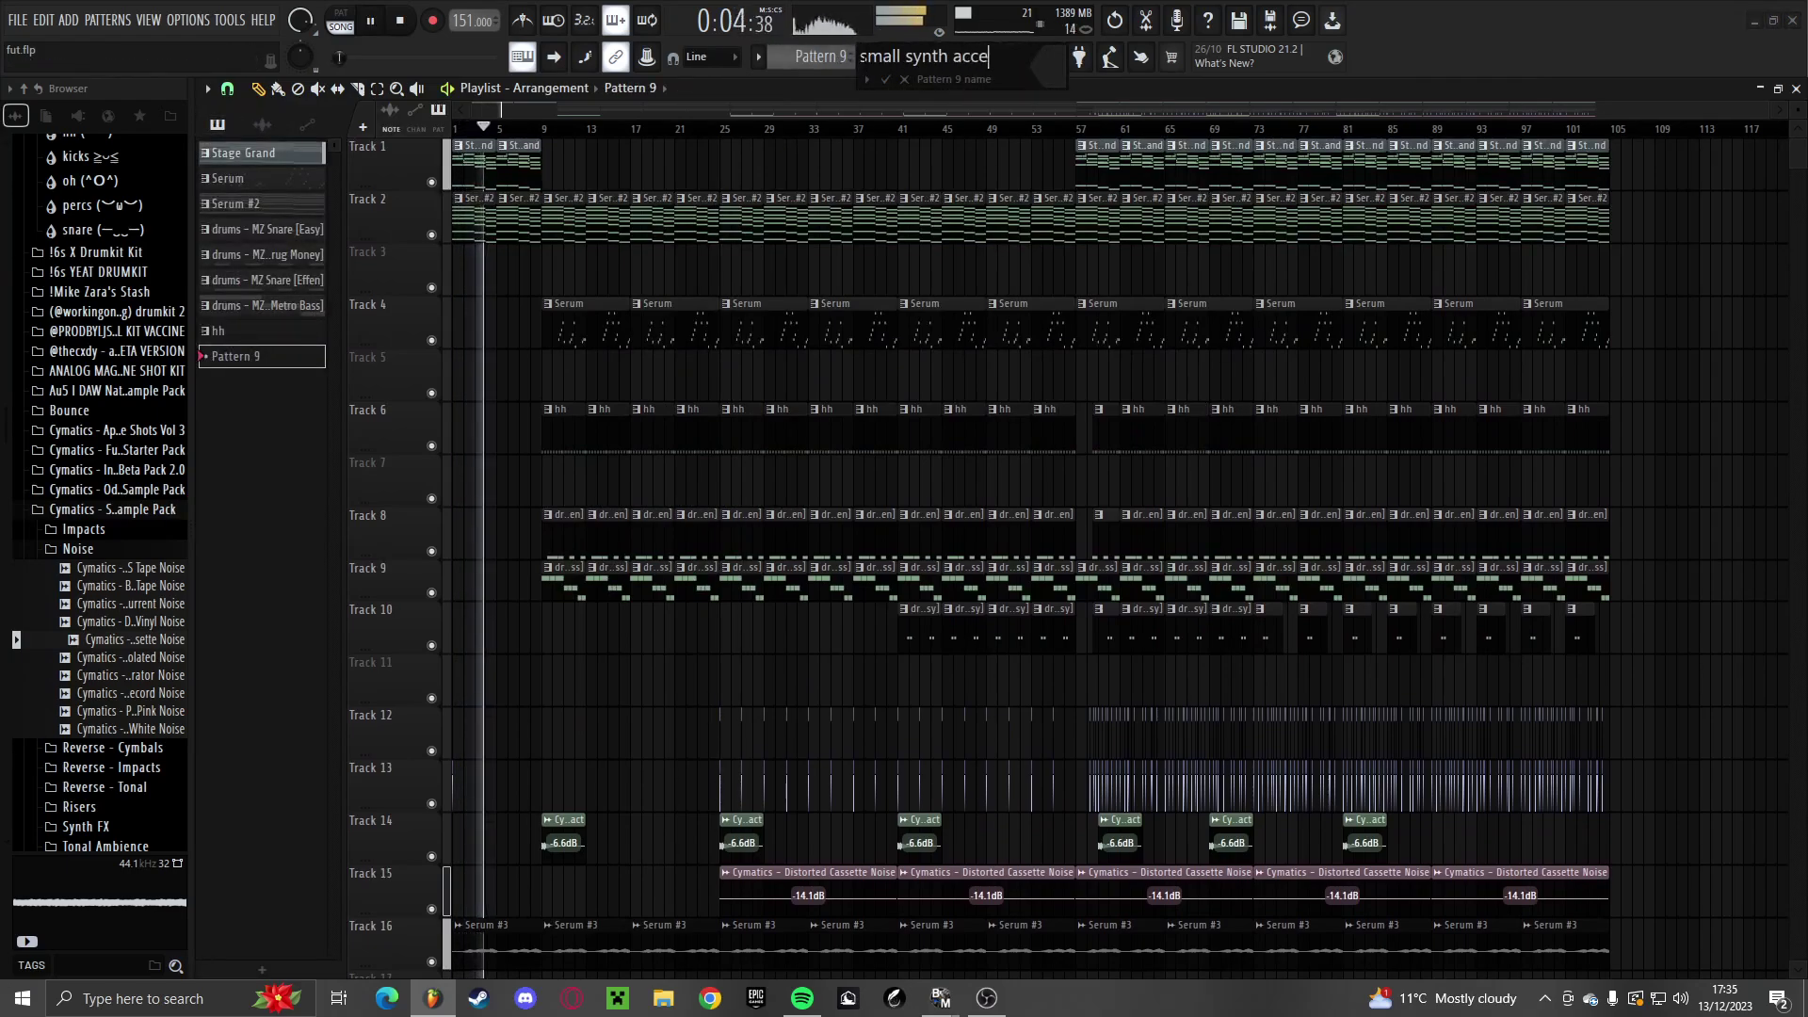
{"action": "key", "text": "Return"}
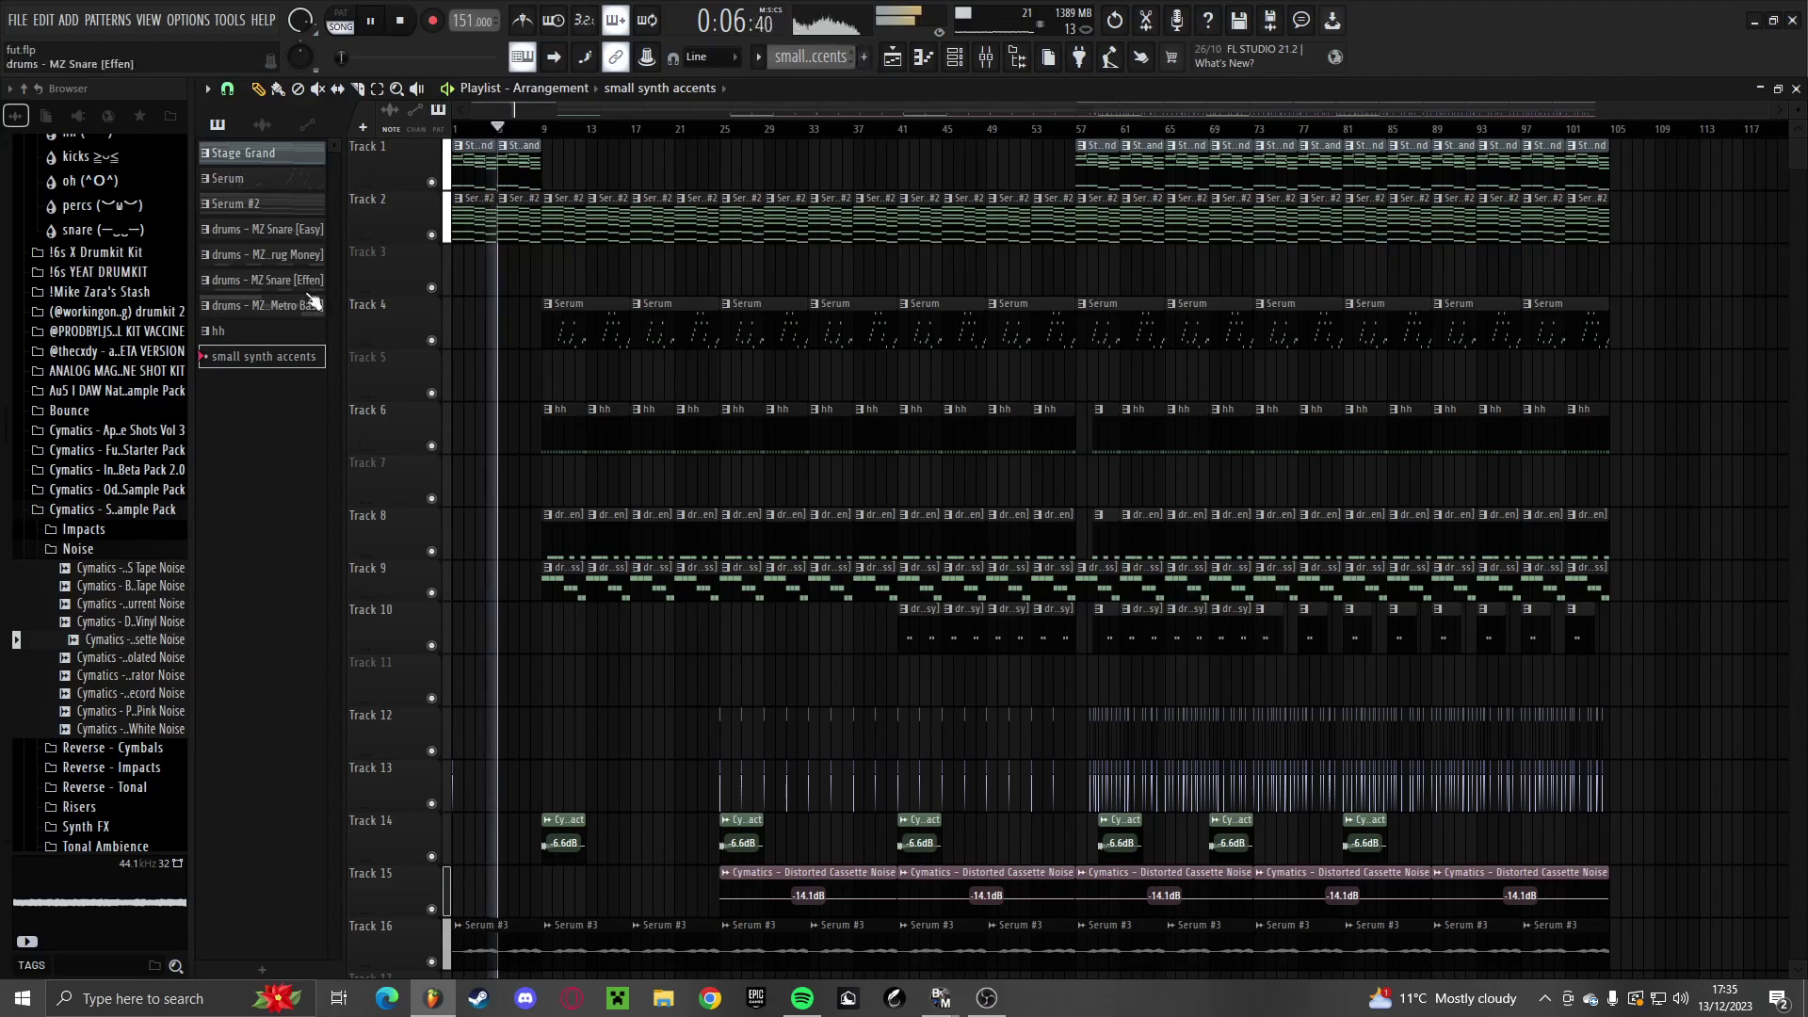
{"action": "left_click", "coordinate": [131, 549]}
{"action": "left_click", "coordinate": [113, 510]}
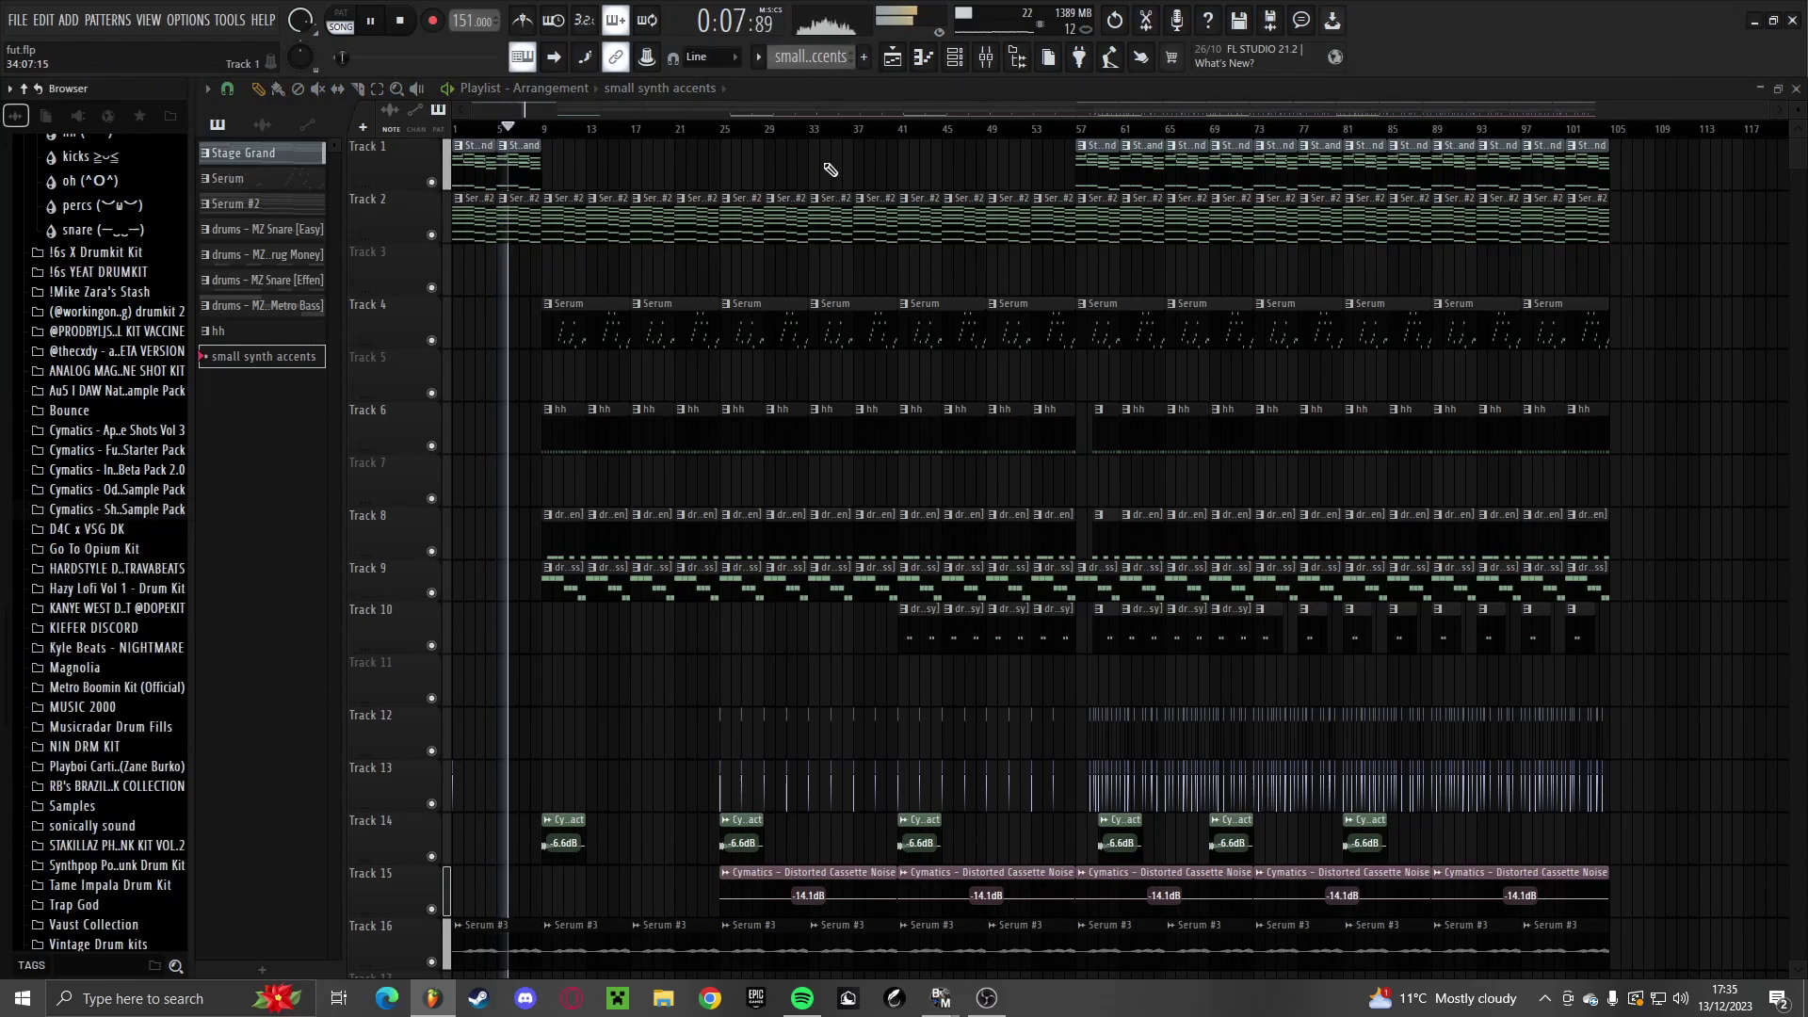
Show all channels in the channel rack and route Clatter Impact to mixer track 11 and Cassette Noise to track 12
{"action": "left_click", "coordinate": [961, 59]}
{"action": "left_click", "coordinate": [454, 365]}
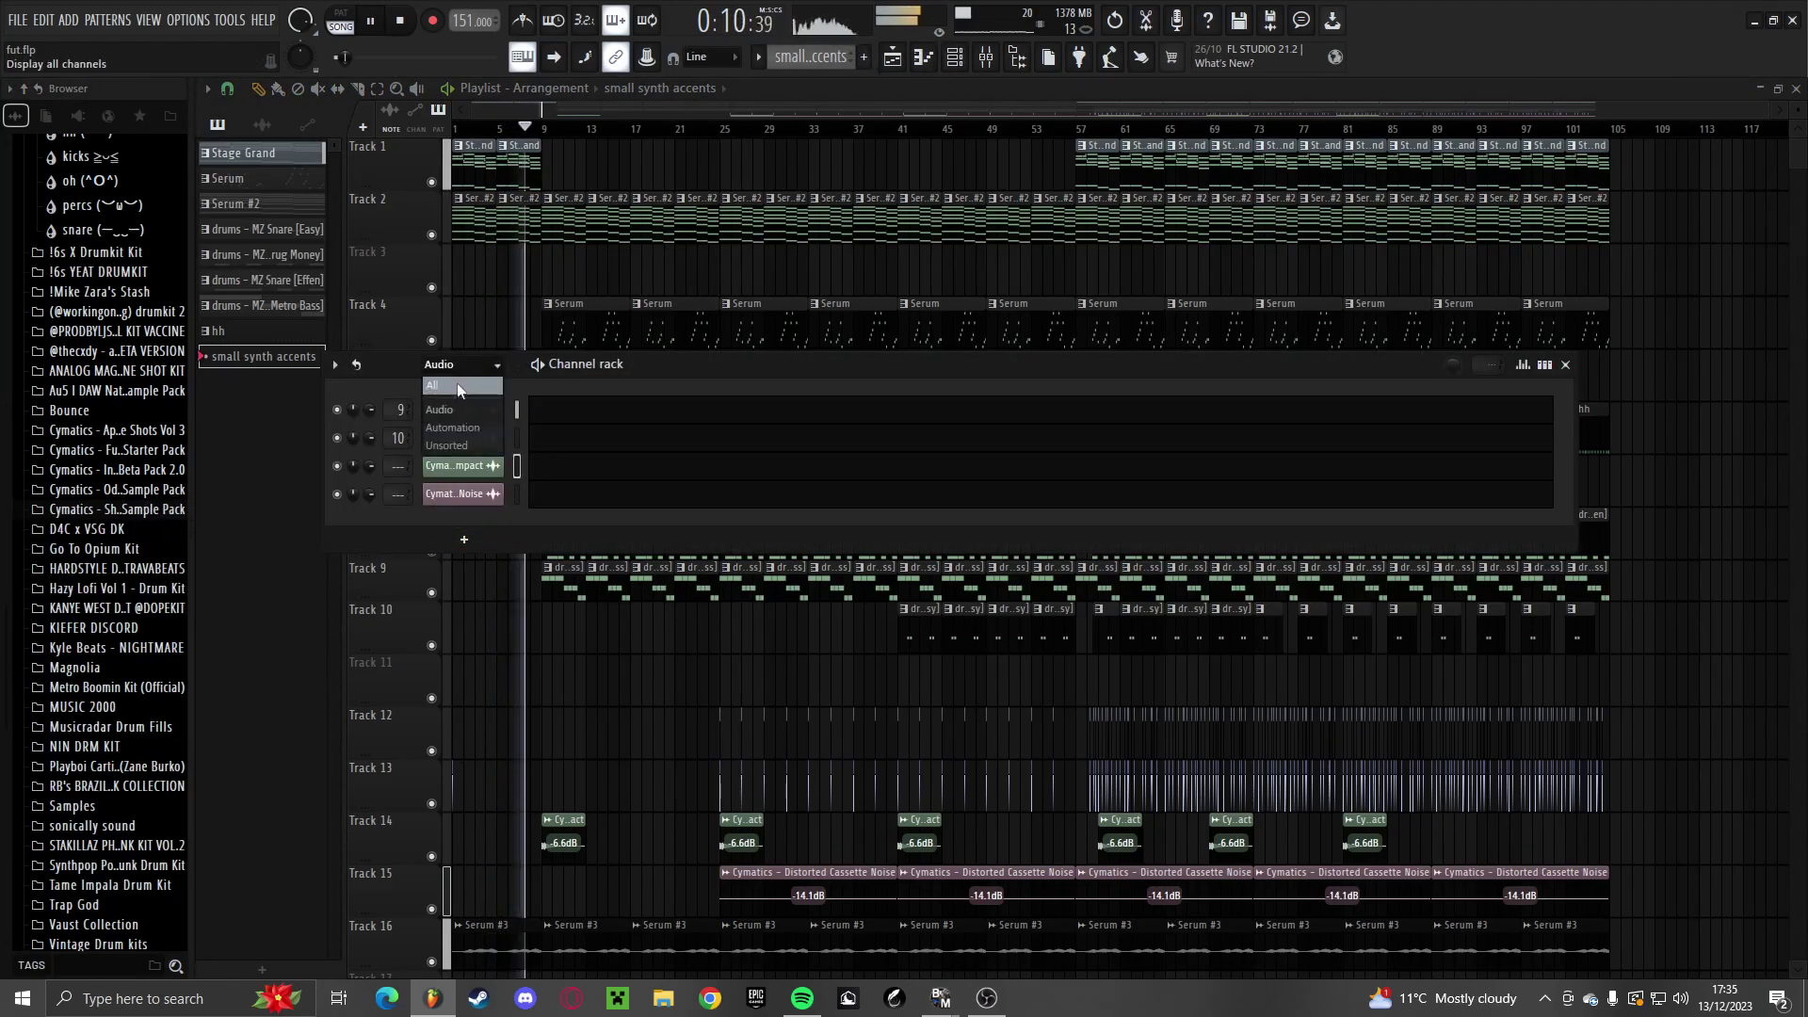
{"action": "left_click", "coordinate": [454, 387]}
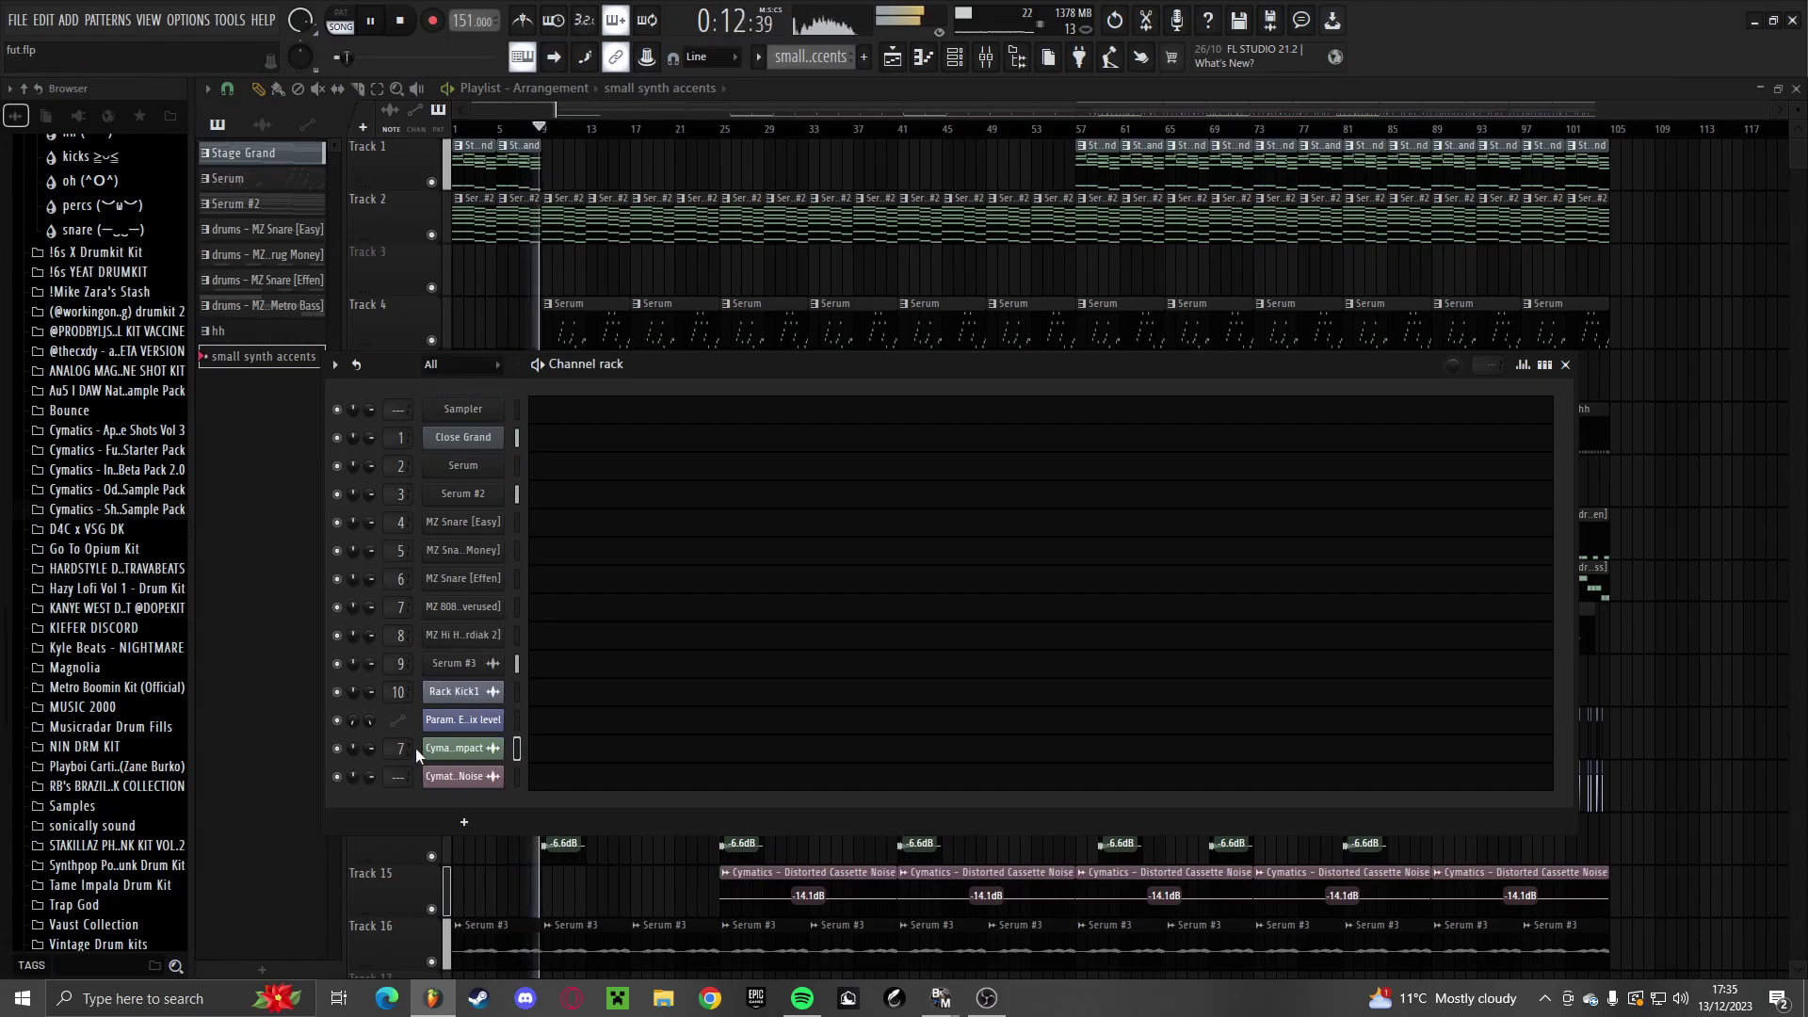
{"action": "left_click_drag", "start_coordinate": [415, 748], "coordinate": [411, 769]}
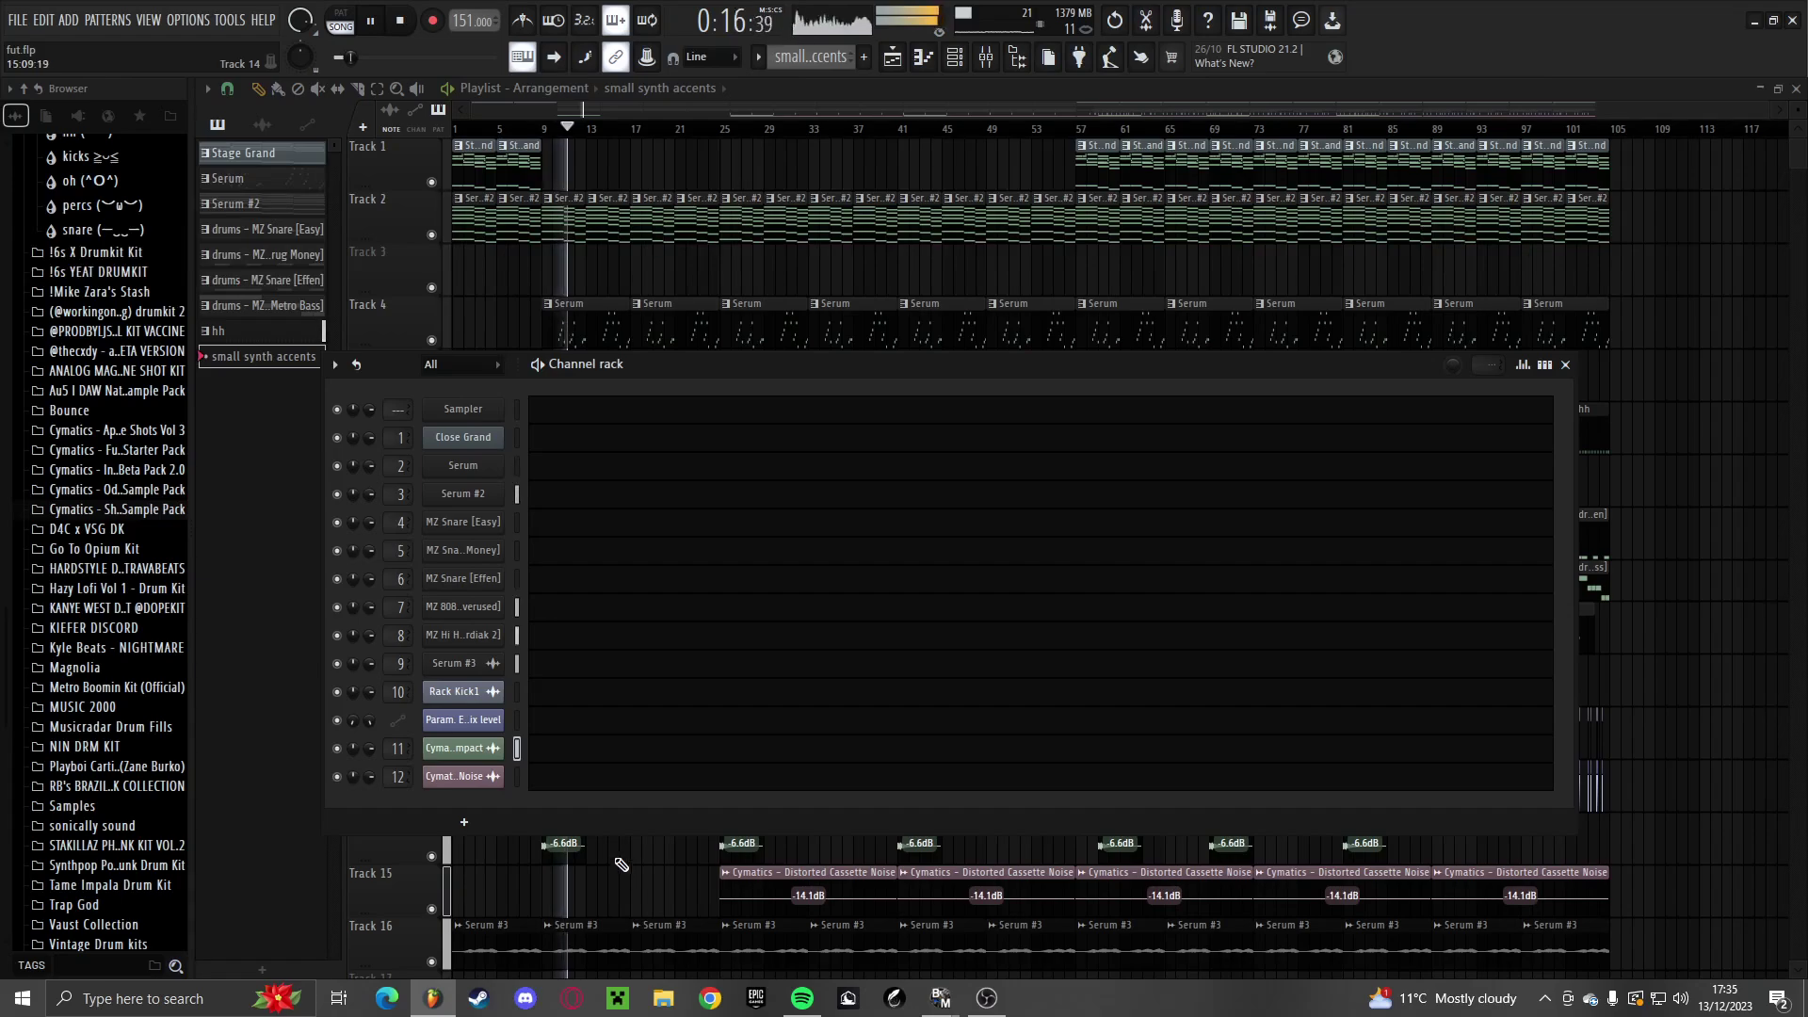
Add a new Serum channel and load the Unwav_LEAD_Bright preset from the Unwav - Stellar pack
{"action": "left_click", "coordinate": [464, 823]}
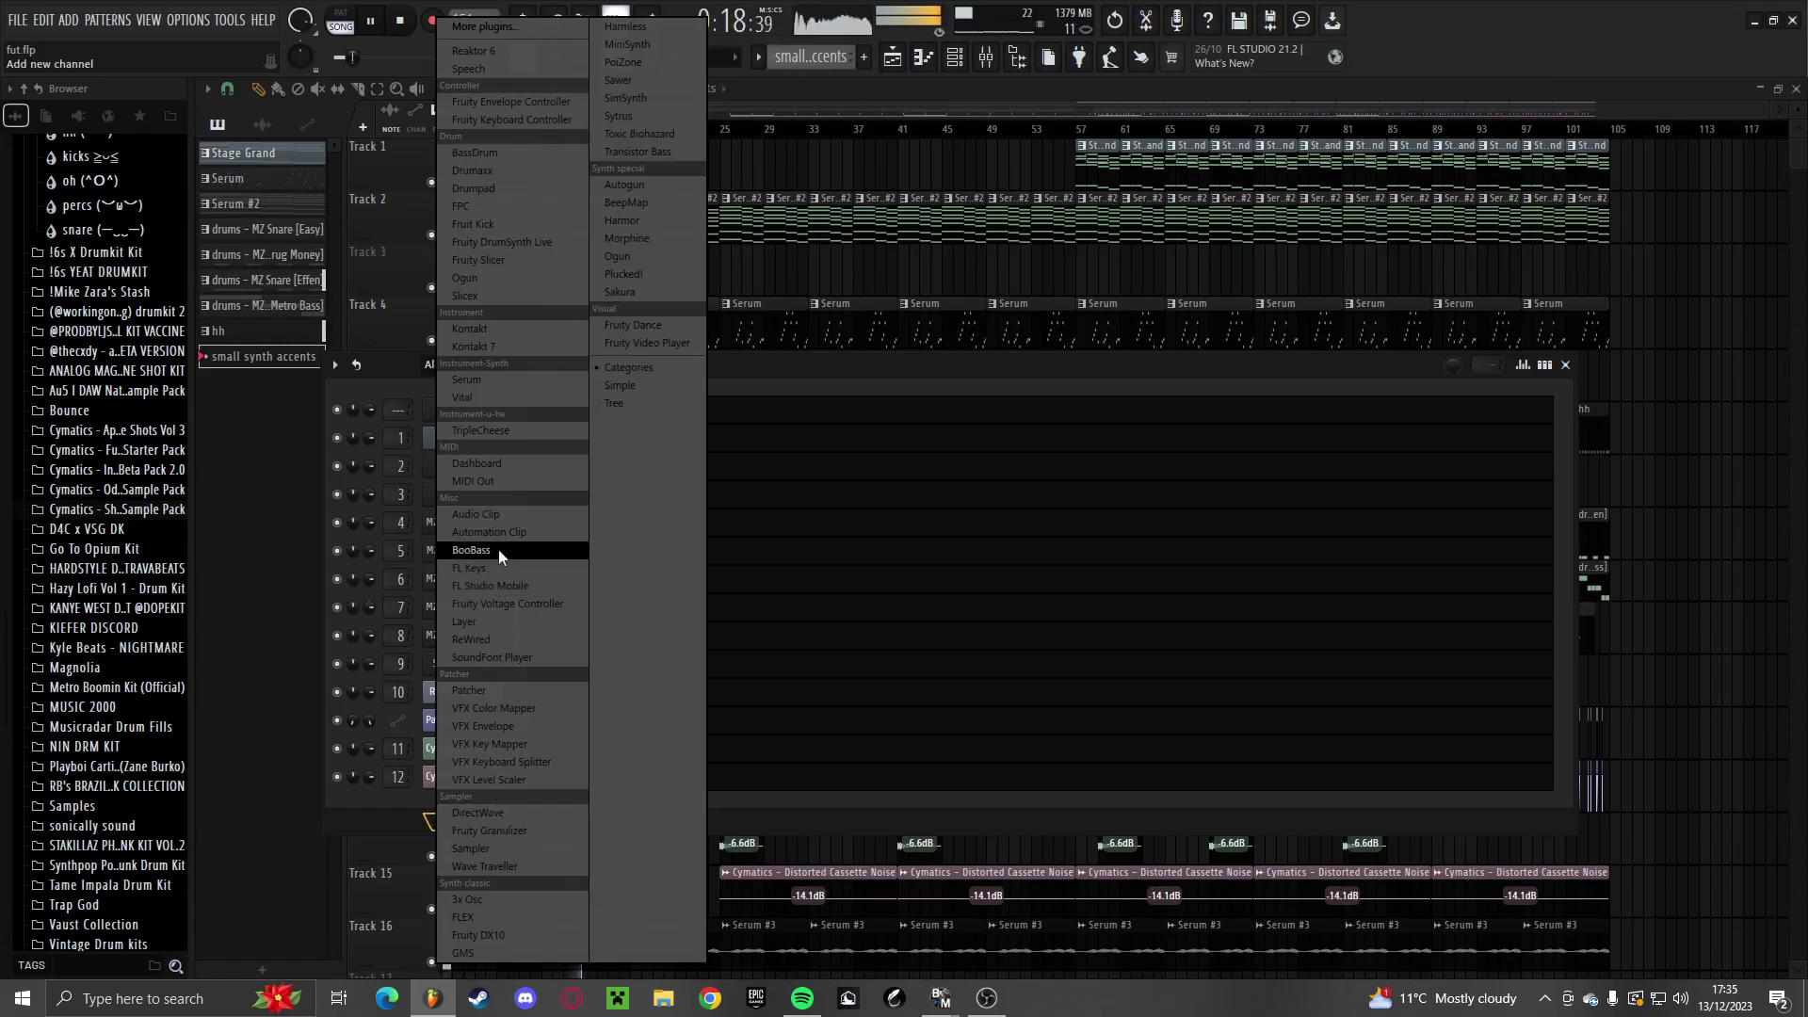
{"action": "left_click", "coordinate": [500, 377]}
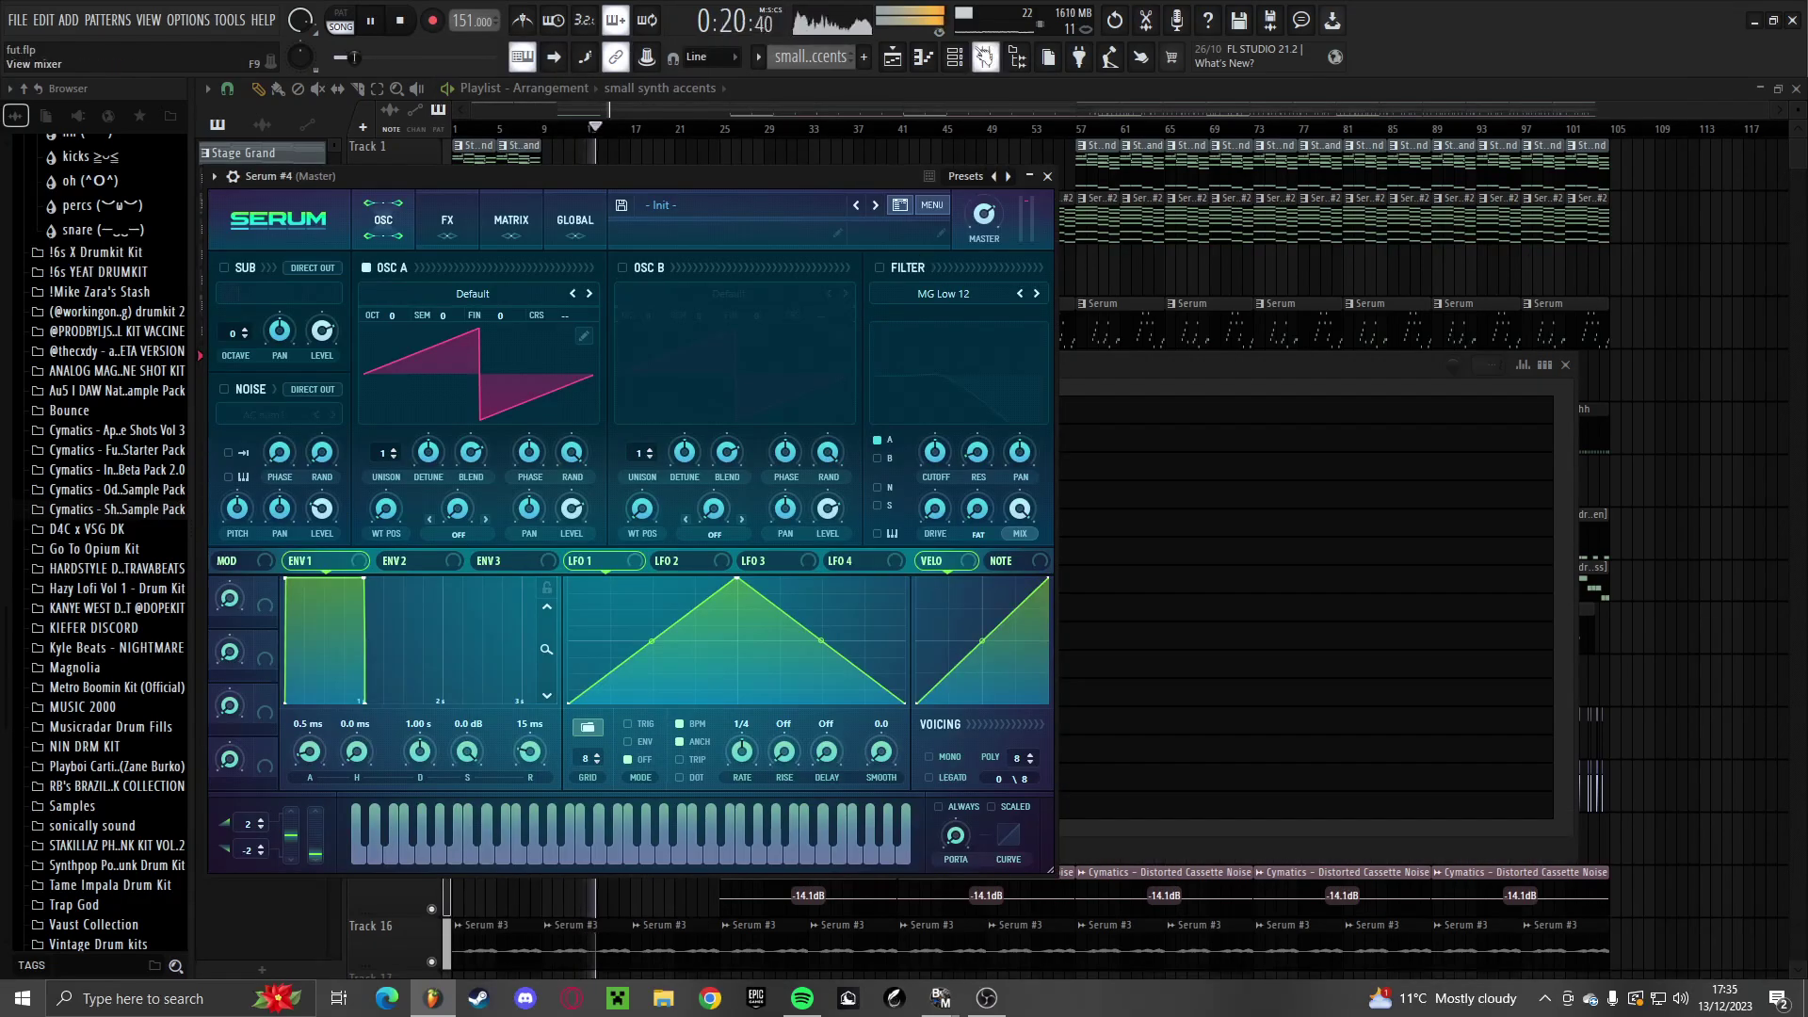
{"action": "left_click", "coordinate": [664, 206]}
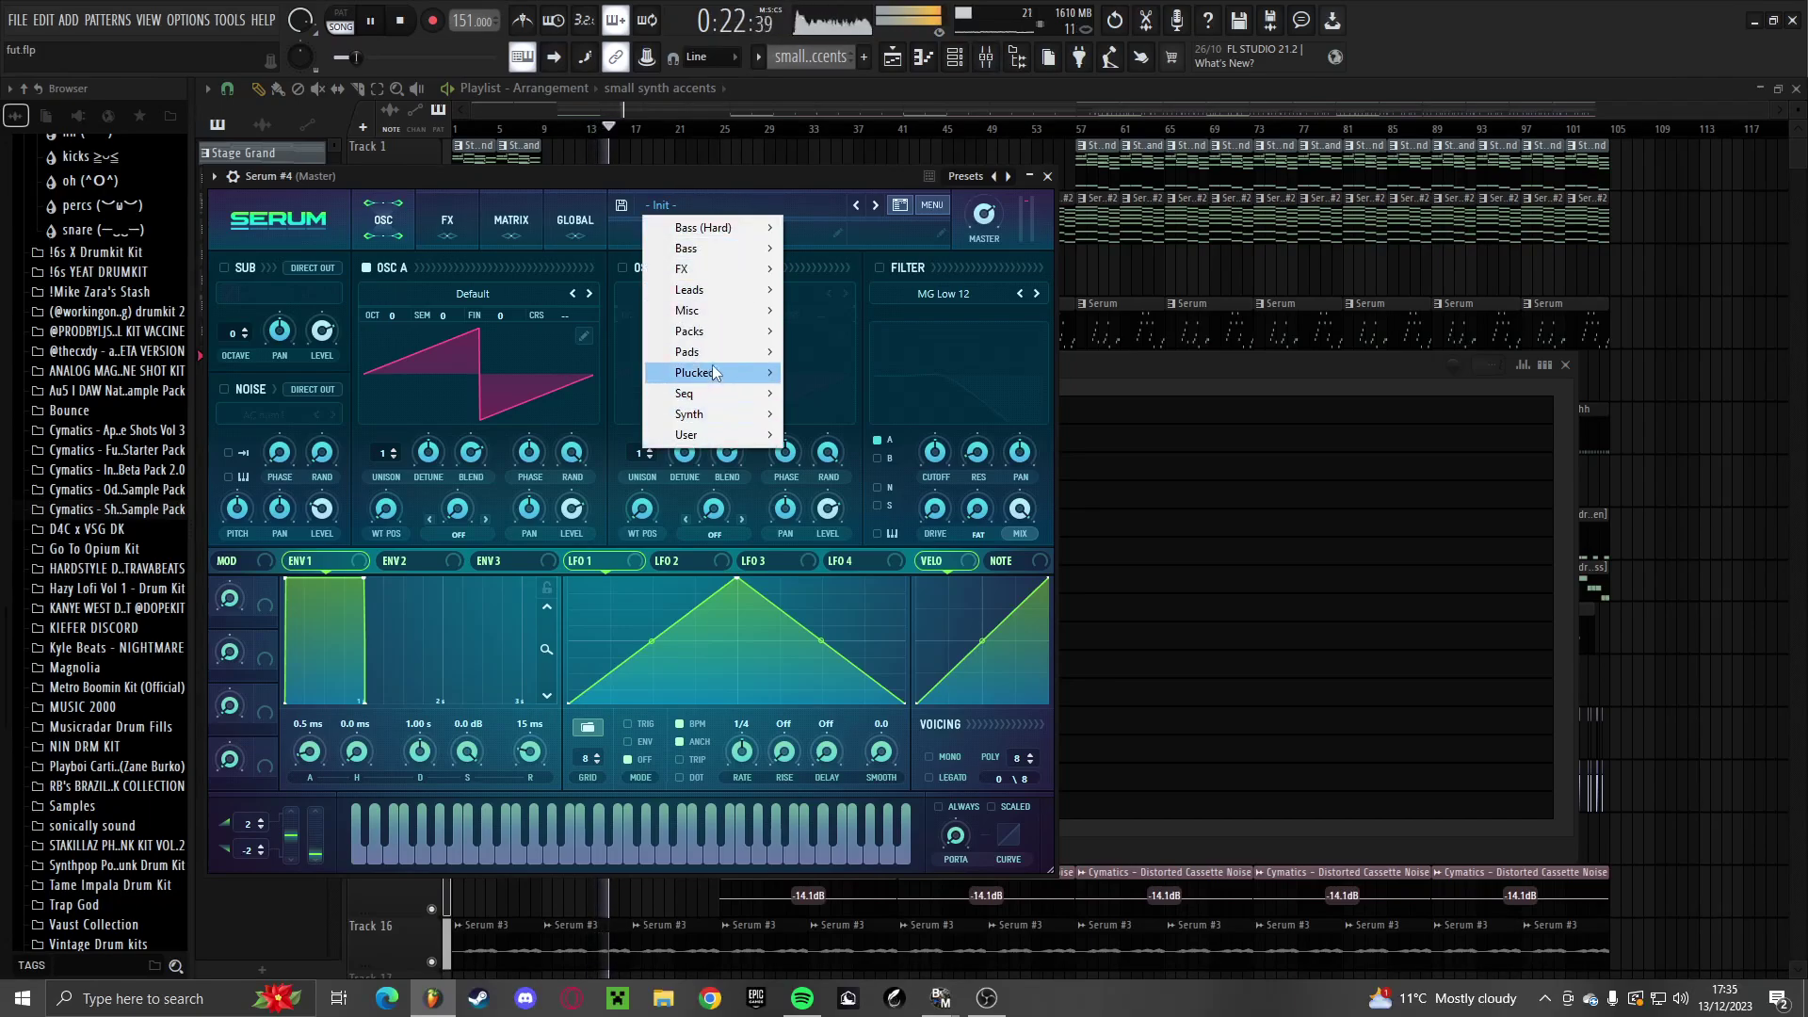
{"action": "mouse_move", "coordinate": [718, 356]}
{"action": "mouse_move", "coordinate": [910, 479]}
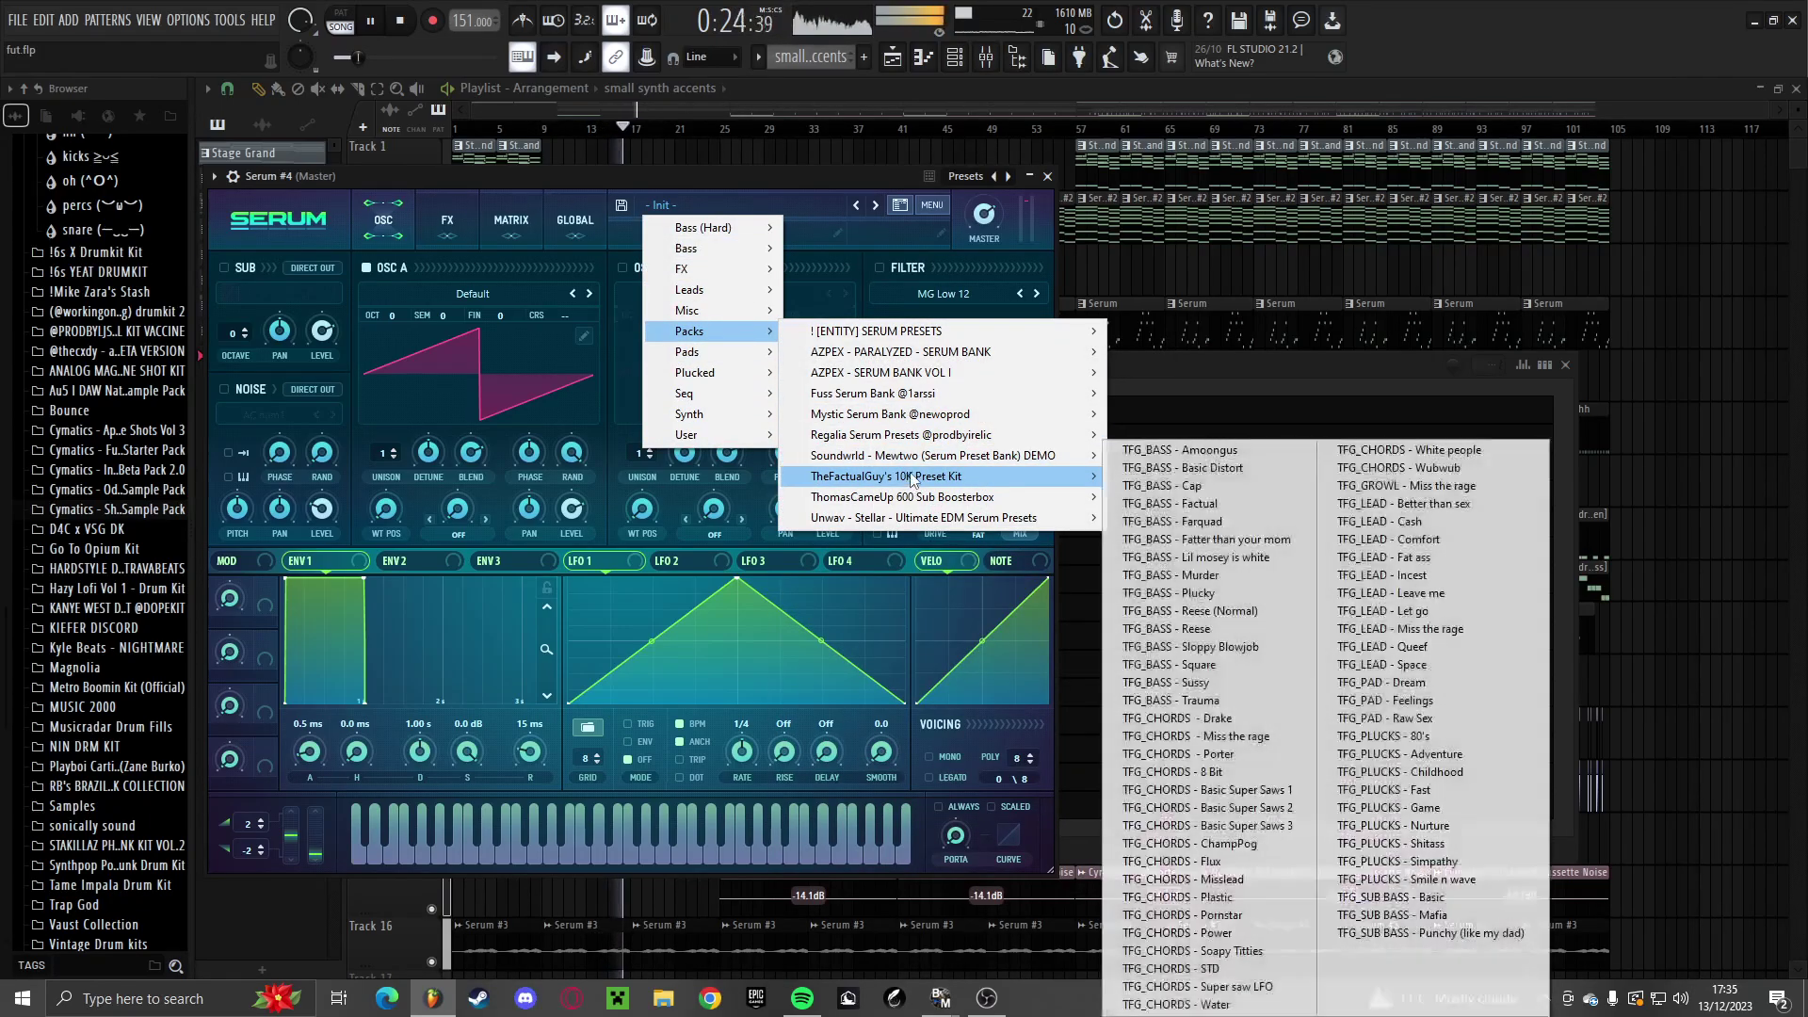
{"action": "mouse_move", "coordinate": [923, 517]}
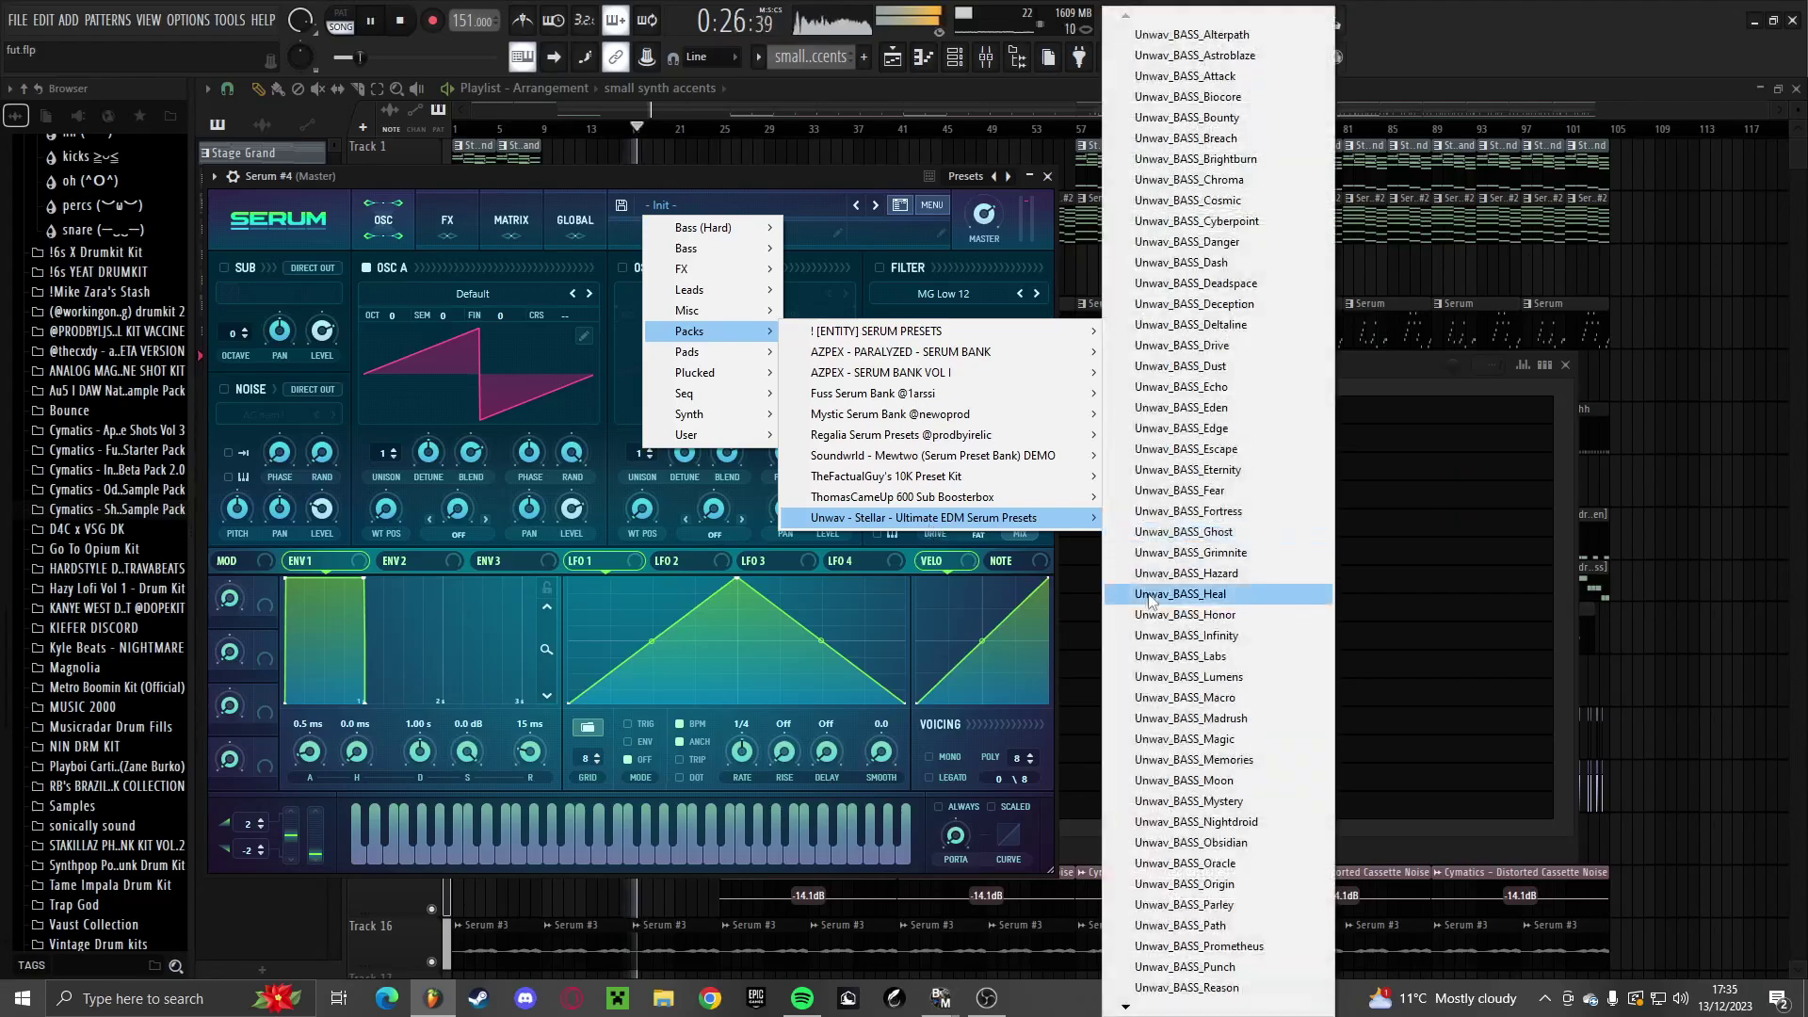
{"action": "mouse_move", "coordinate": [1126, 1008]}
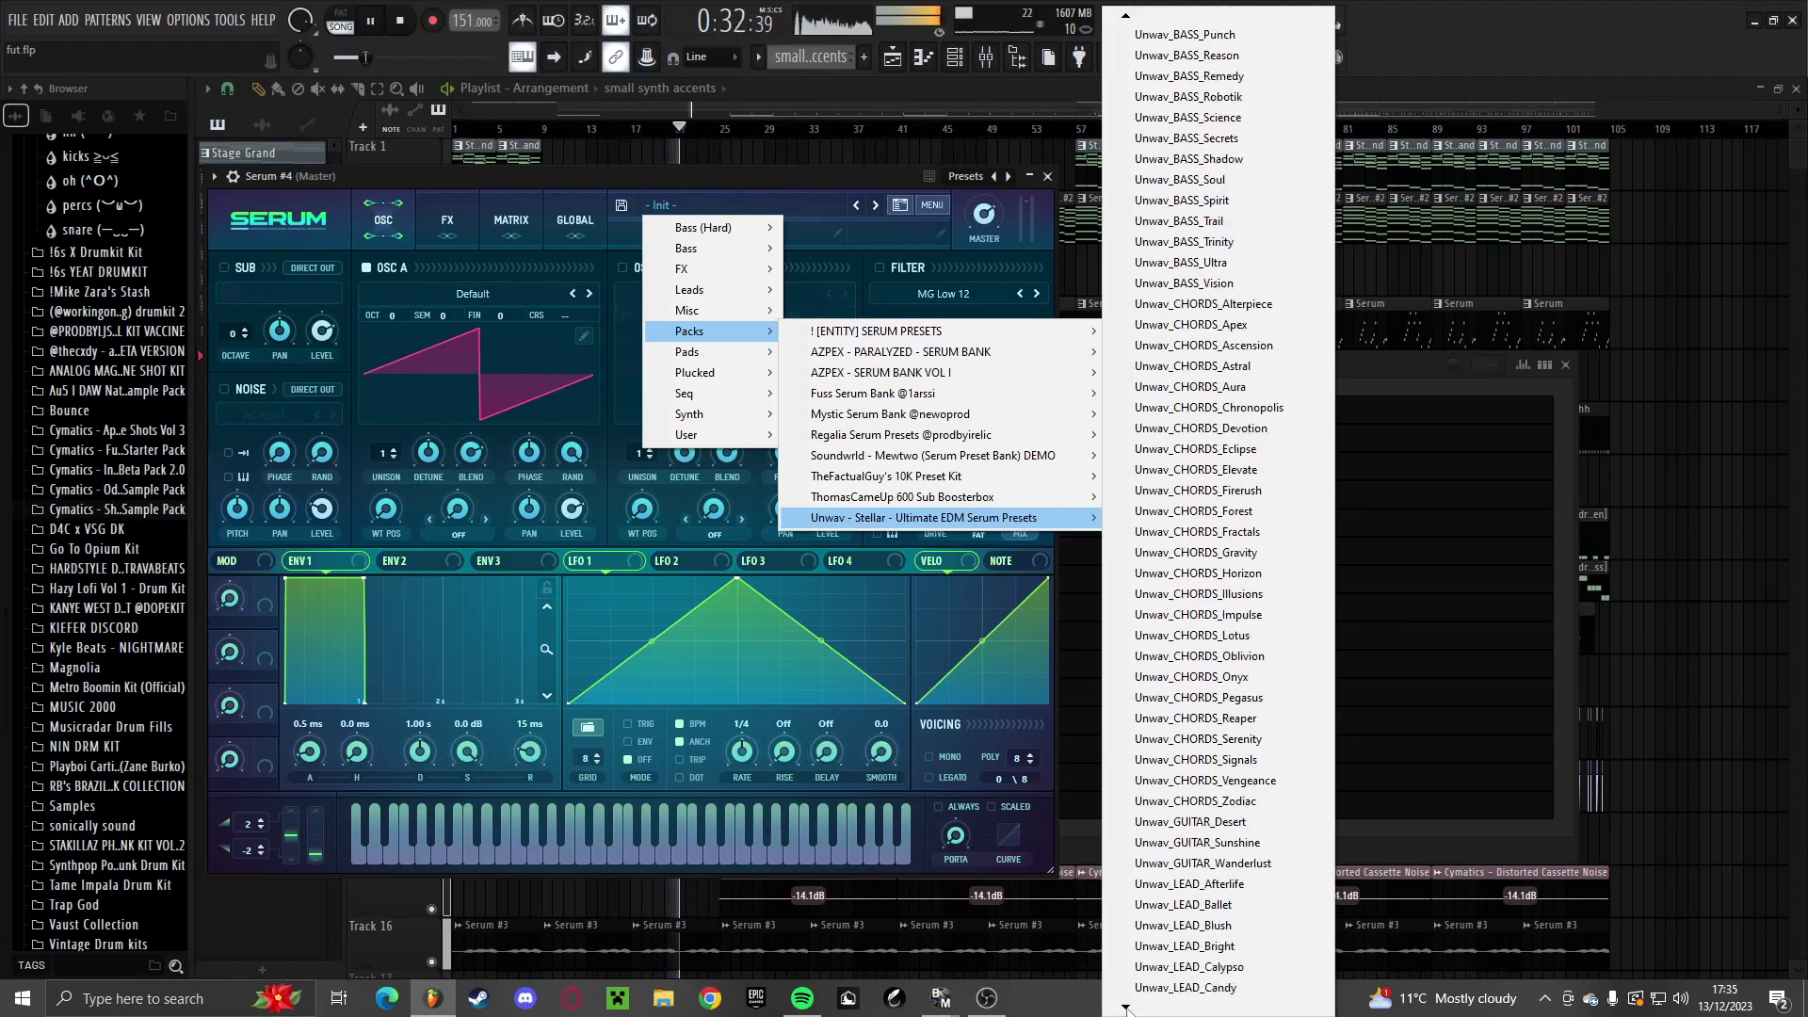
{"action": "left_click", "coordinate": [1217, 944]}
Stop playback and audition the following lead presets in the new Serum, settling on Unwav_LEAD_Chaos
{"action": "key", "text": "5"}
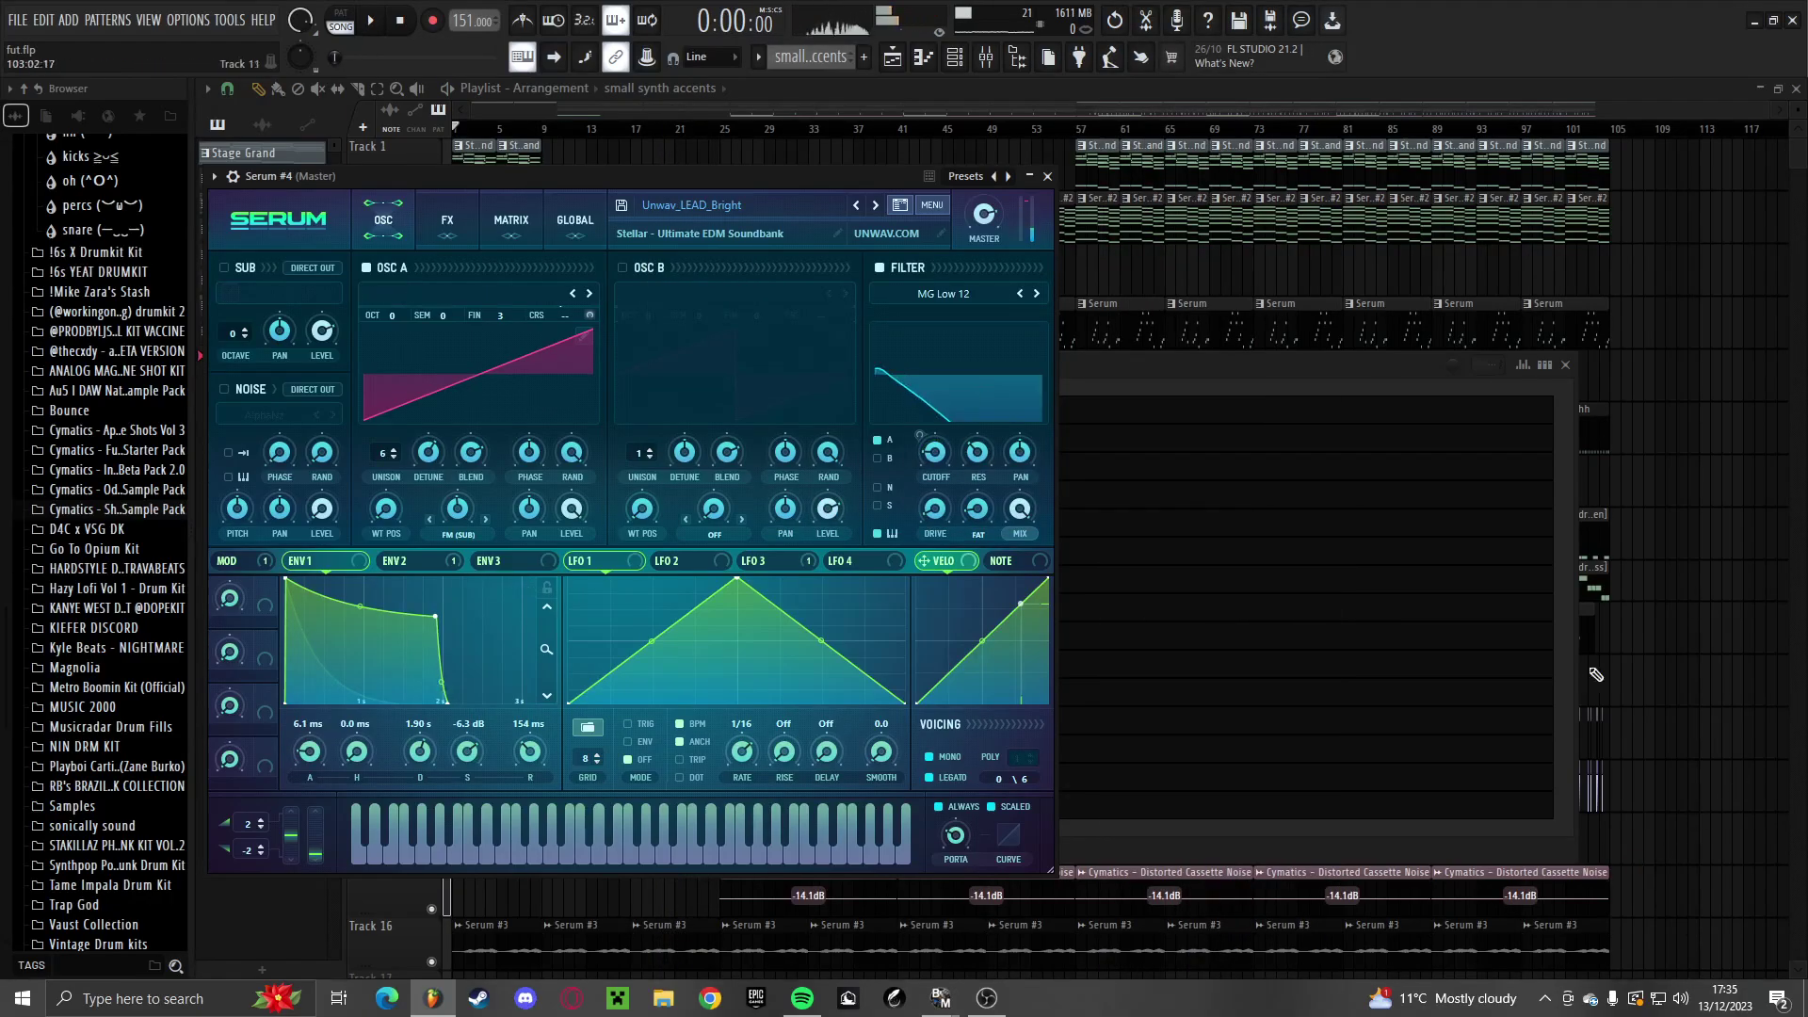
{"action": "left_click", "coordinate": [874, 207]}
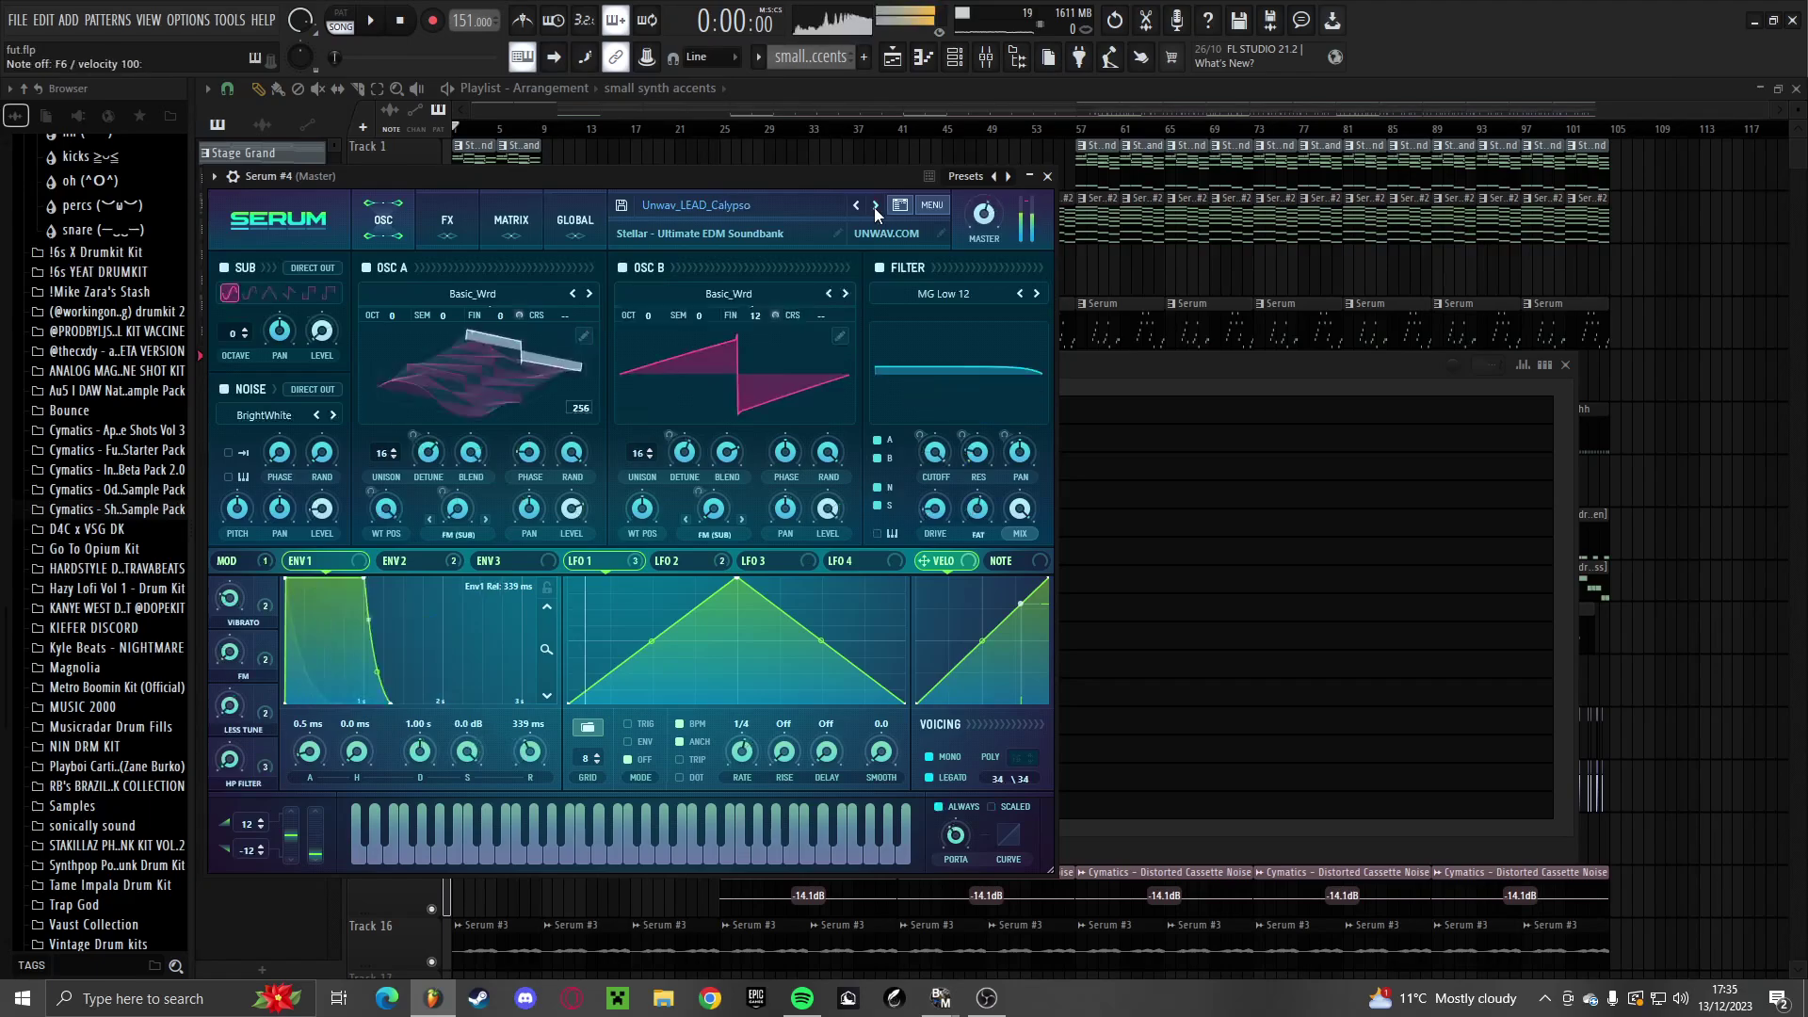
{"action": "left_click", "coordinate": [874, 206]}
{"action": "left_click", "coordinate": [874, 206]}
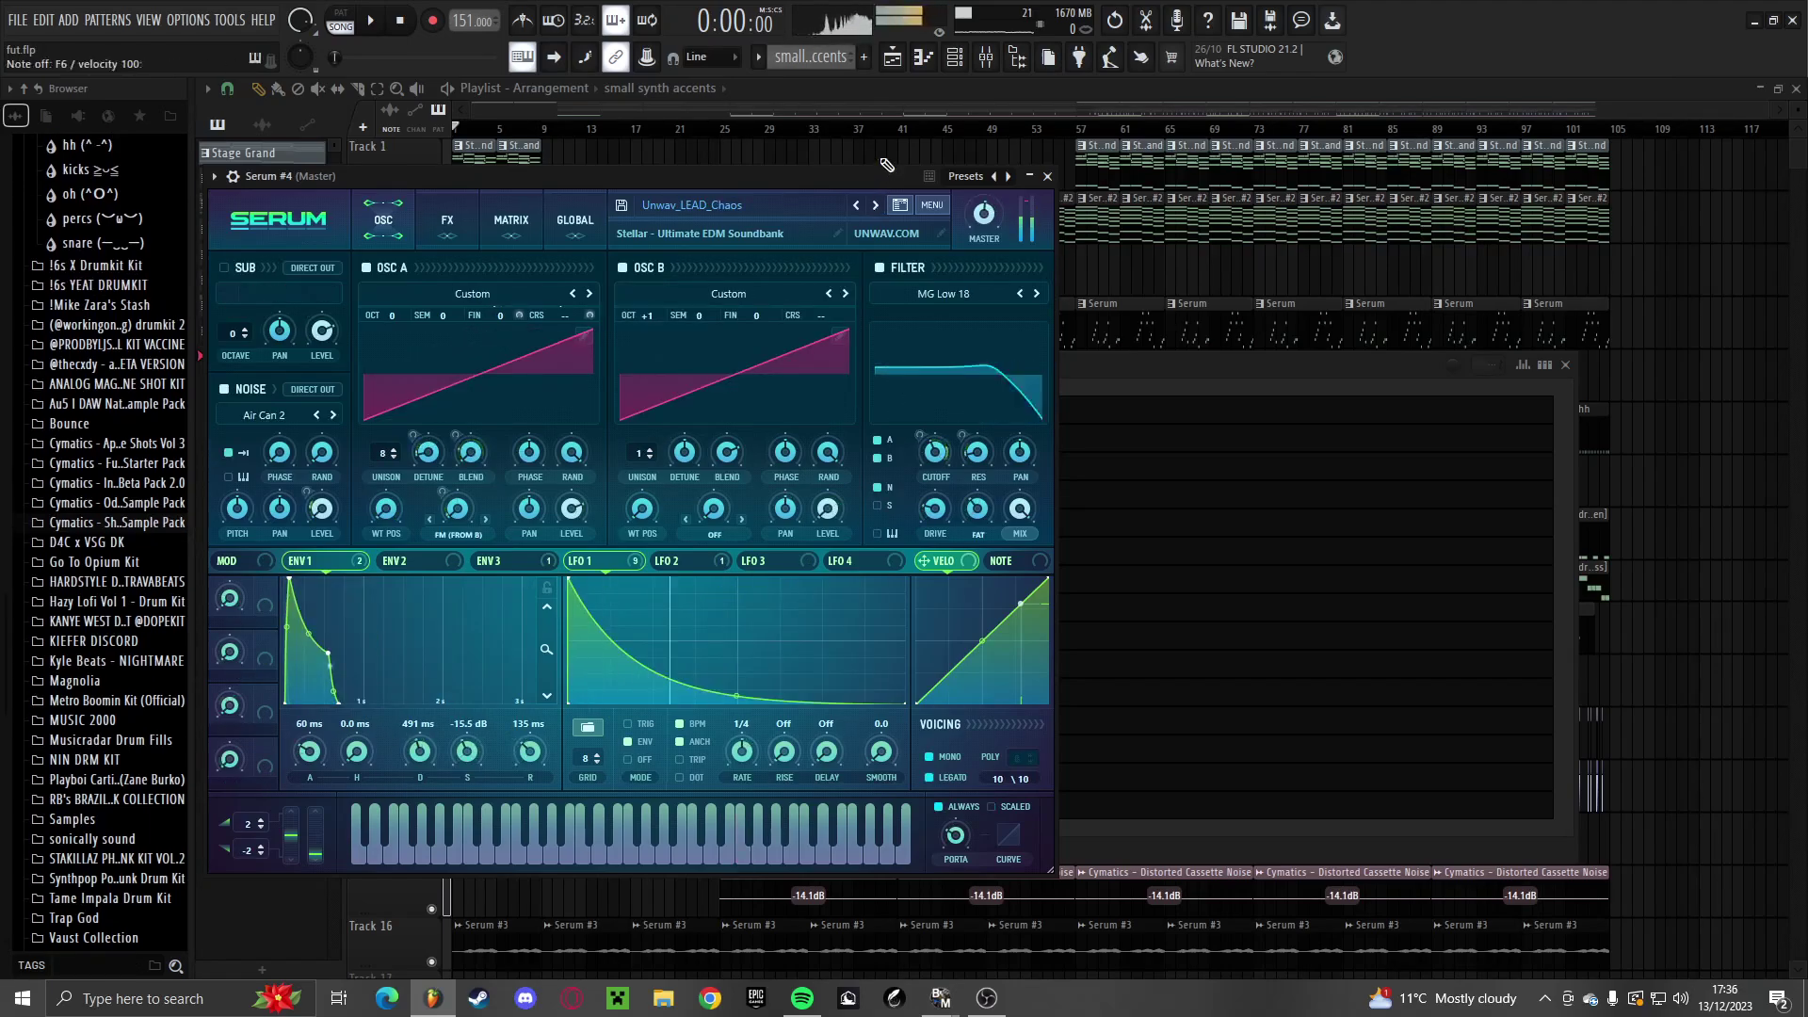
Place a small synth accents clip on Track 3 at bar 9, extend it to bar 13 and play from there
{"action": "left_click", "coordinate": [887, 165]}
{"action": "key", "text": "5"}
{"action": "scroll", "coordinate": [533, 301], "scroll_direction": "up", "scroll_amount": 6}
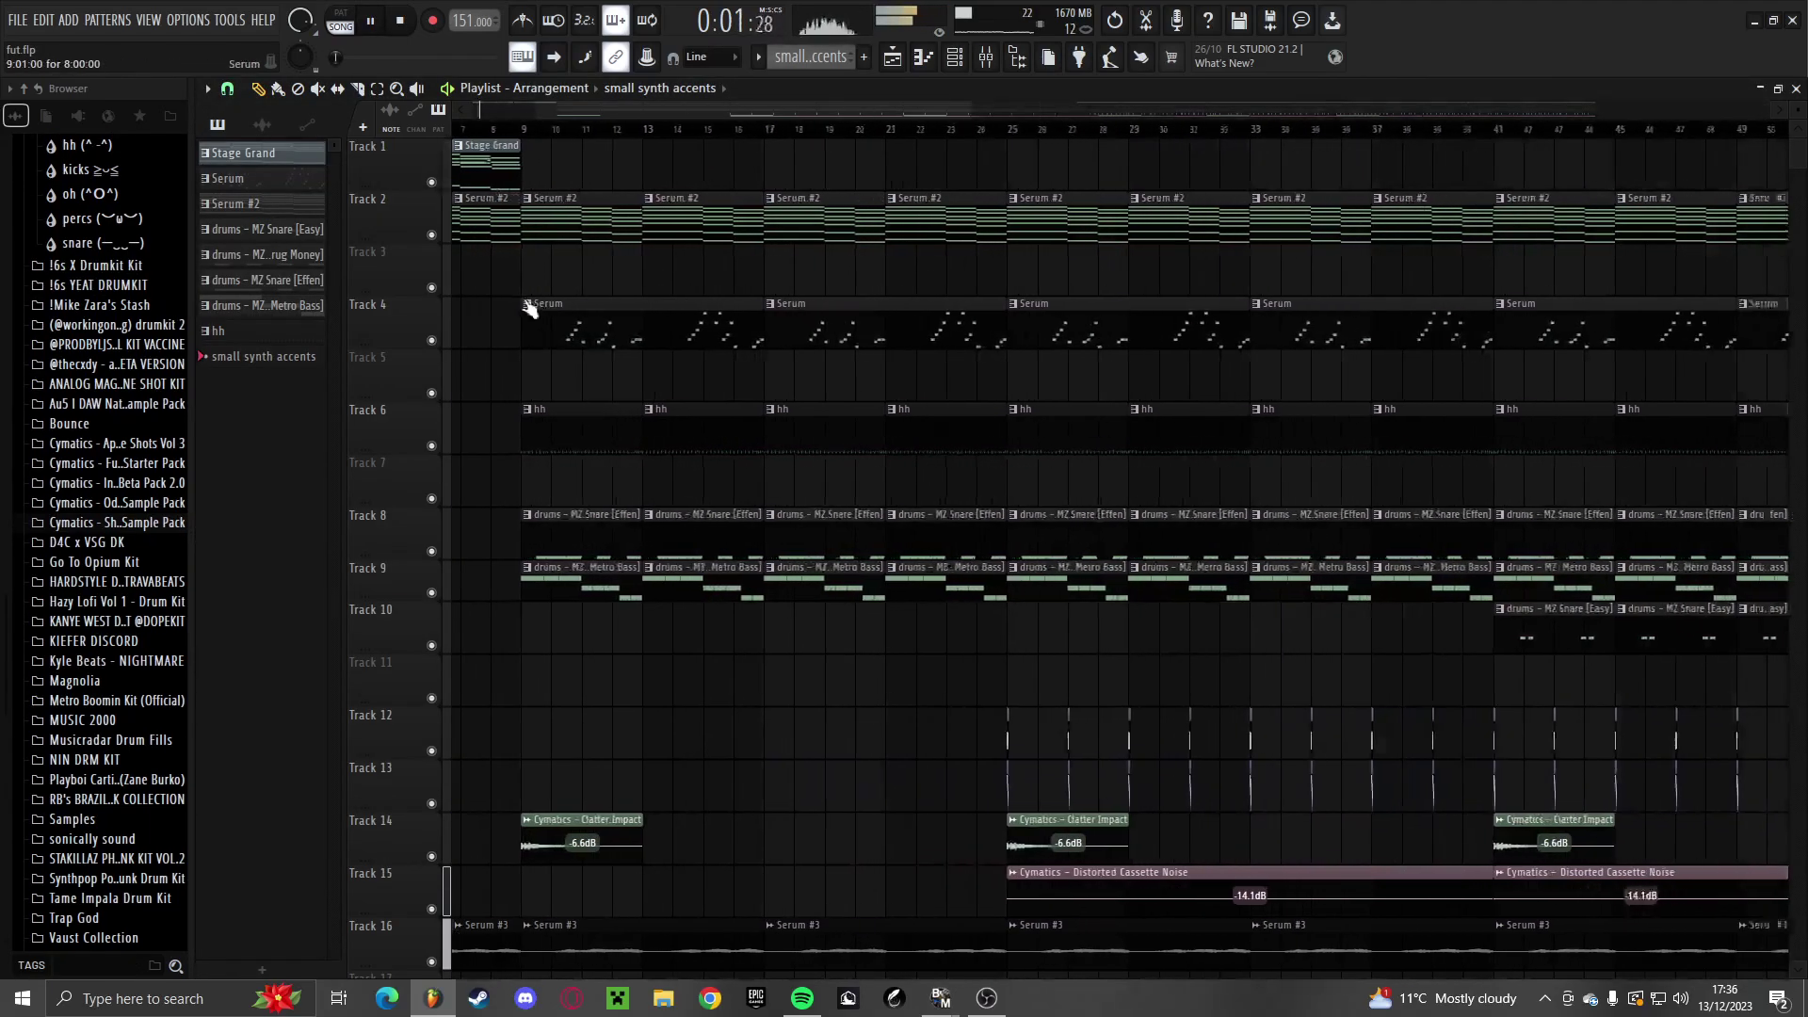
{"action": "left_click", "coordinate": [551, 257]}
{"action": "scroll", "coordinate": [536, 269], "scroll_direction": "up", "scroll_amount": 3}
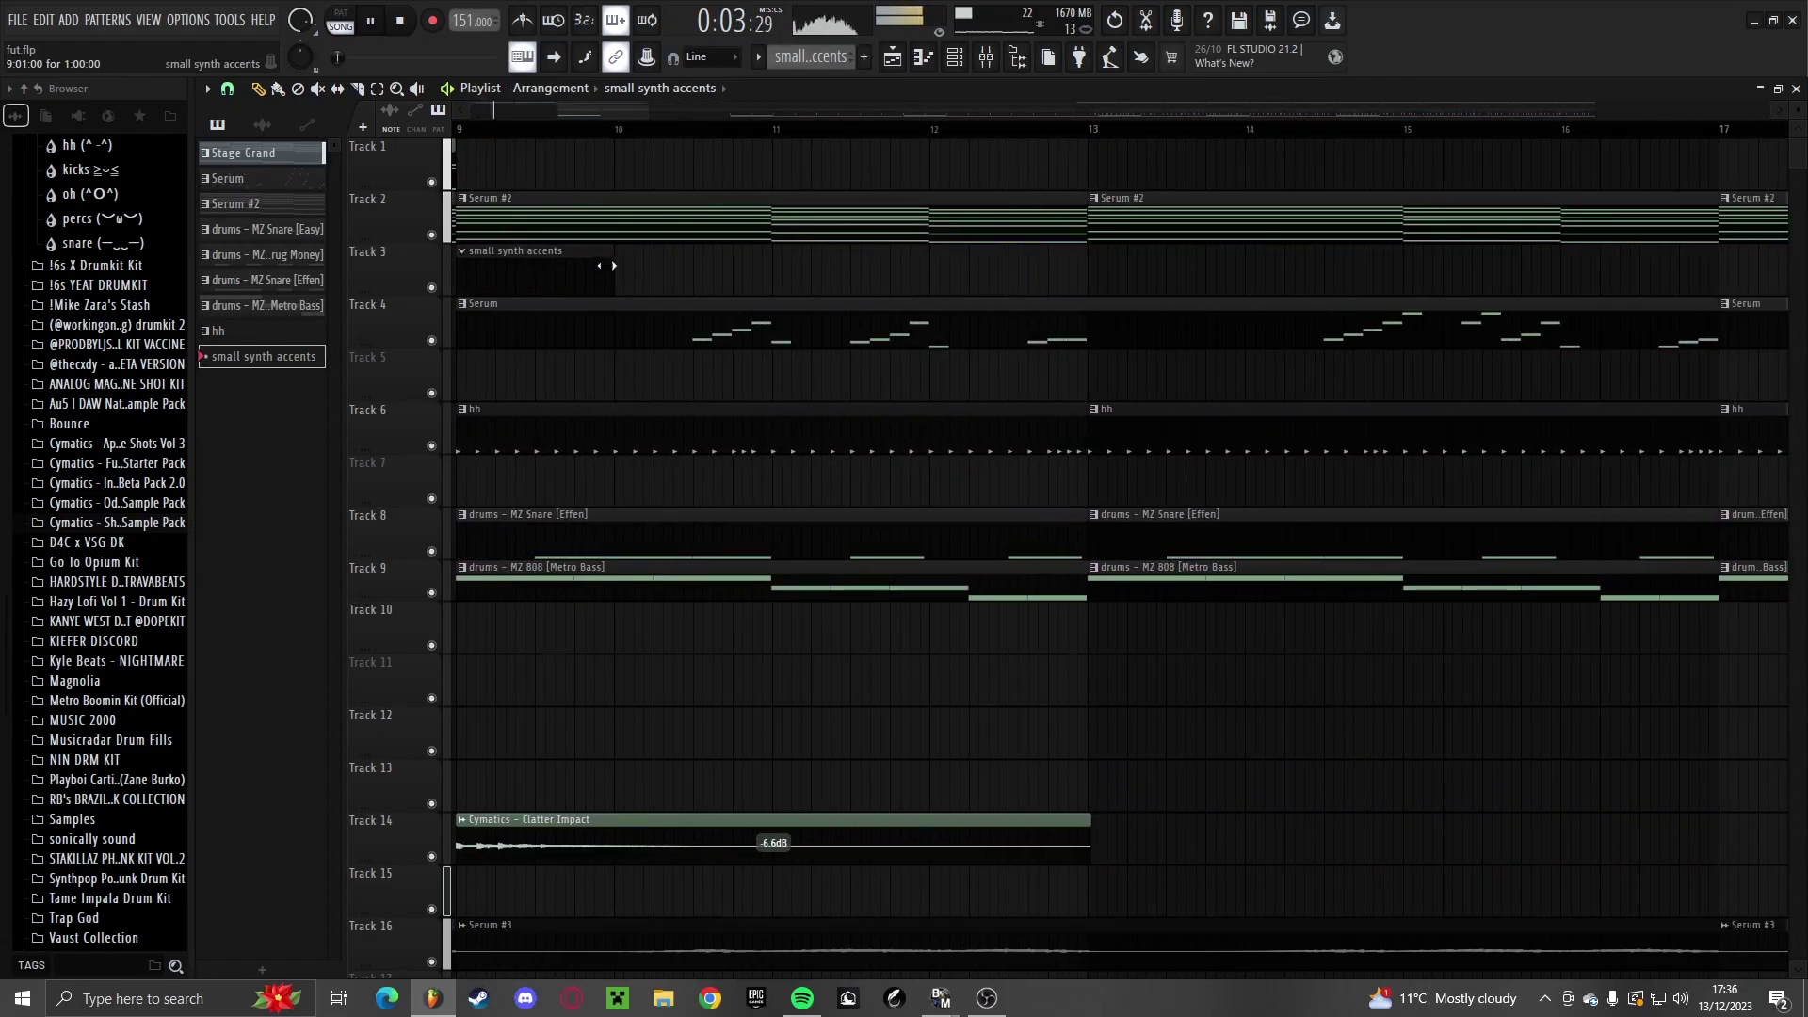
{"action": "left_click_drag", "start_coordinate": [607, 266], "coordinate": [1088, 269]}
{"action": "key", "text": "space"}
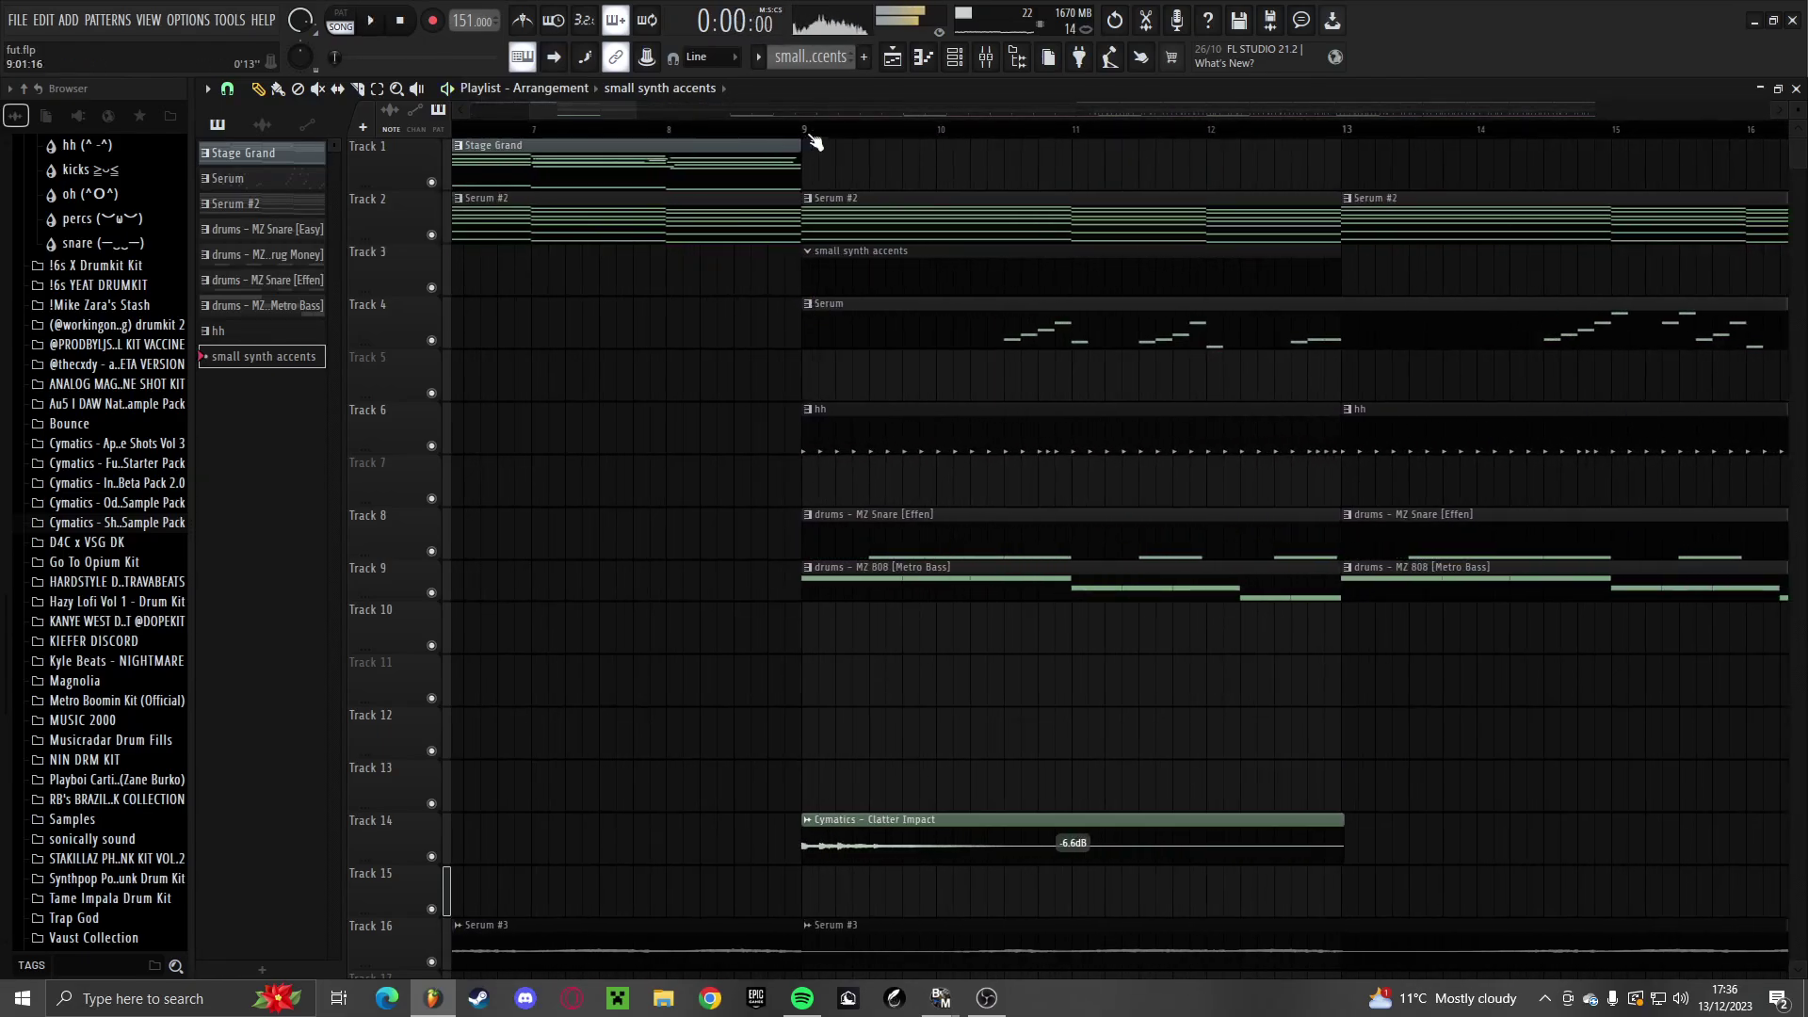
{"action": "key", "text": "space"}
In the clip's Serum #4 piano roll, draw eight consecutive half-step F5 notes across the last beat of bar 4 and preview them
{"action": "double_click", "coordinate": [867, 291]}
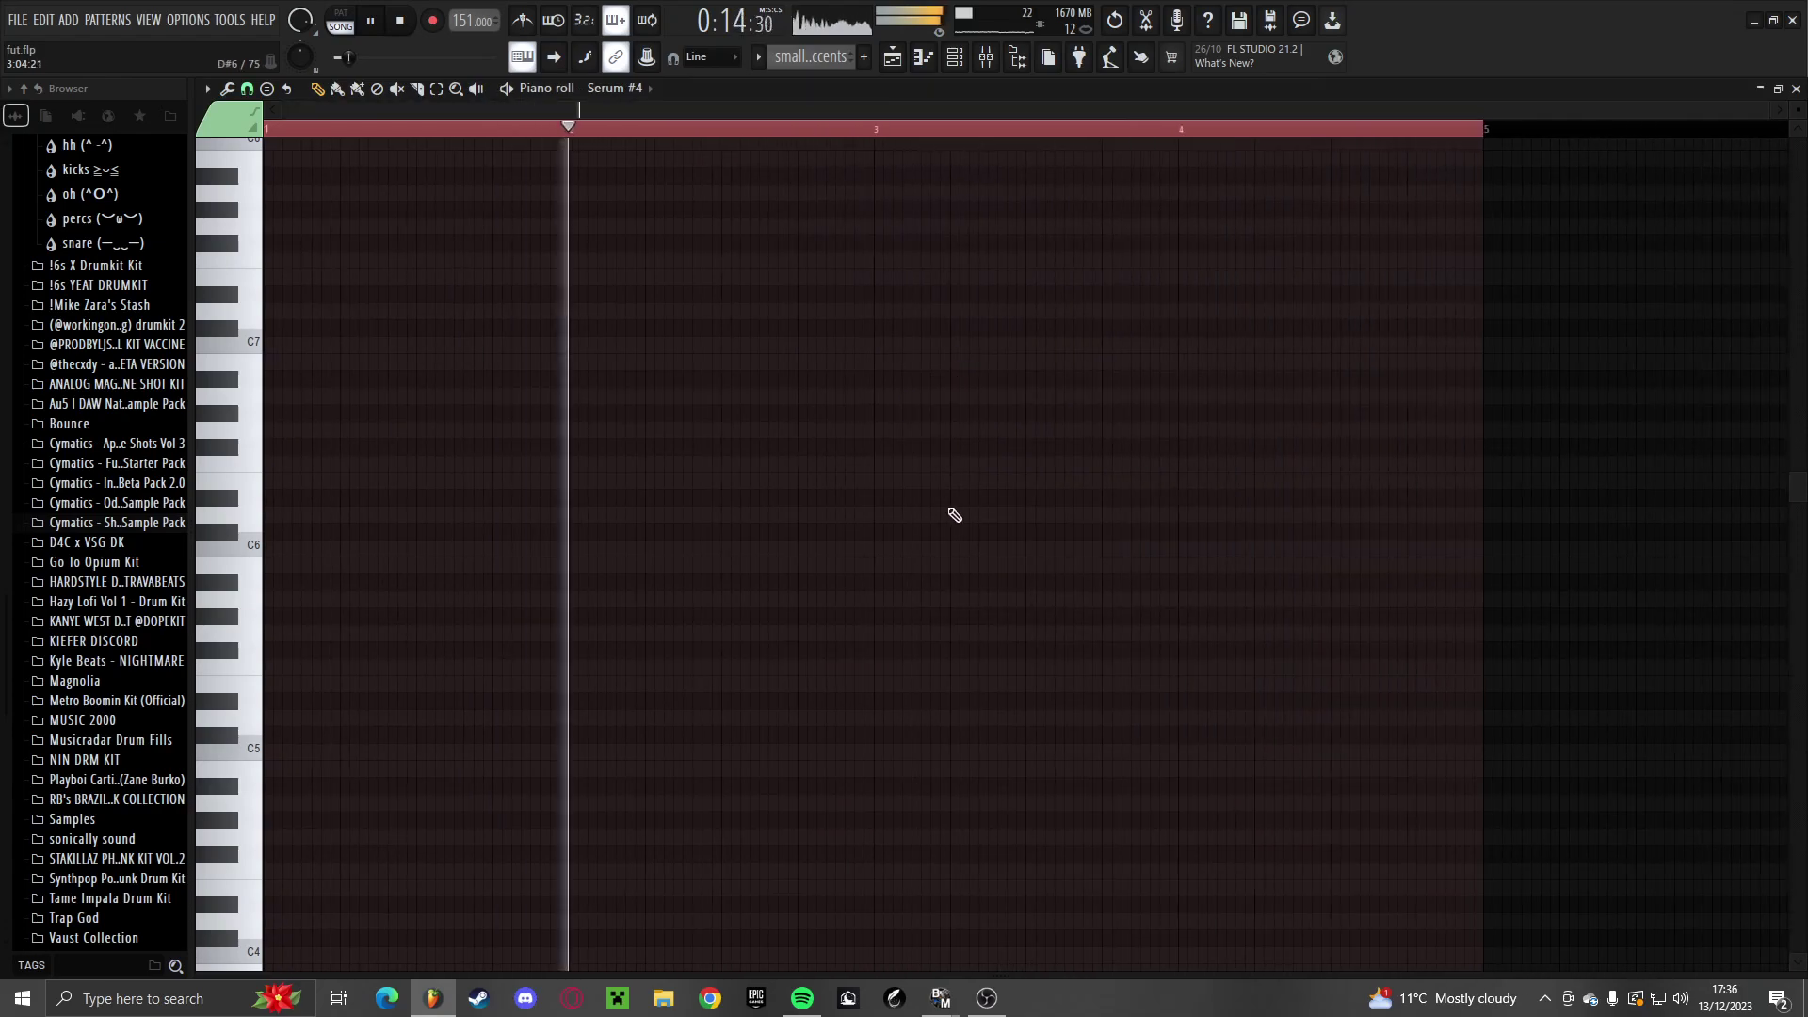
{"action": "left_click_drag", "start_coordinate": [646, 111], "coordinate": [992, 154]}
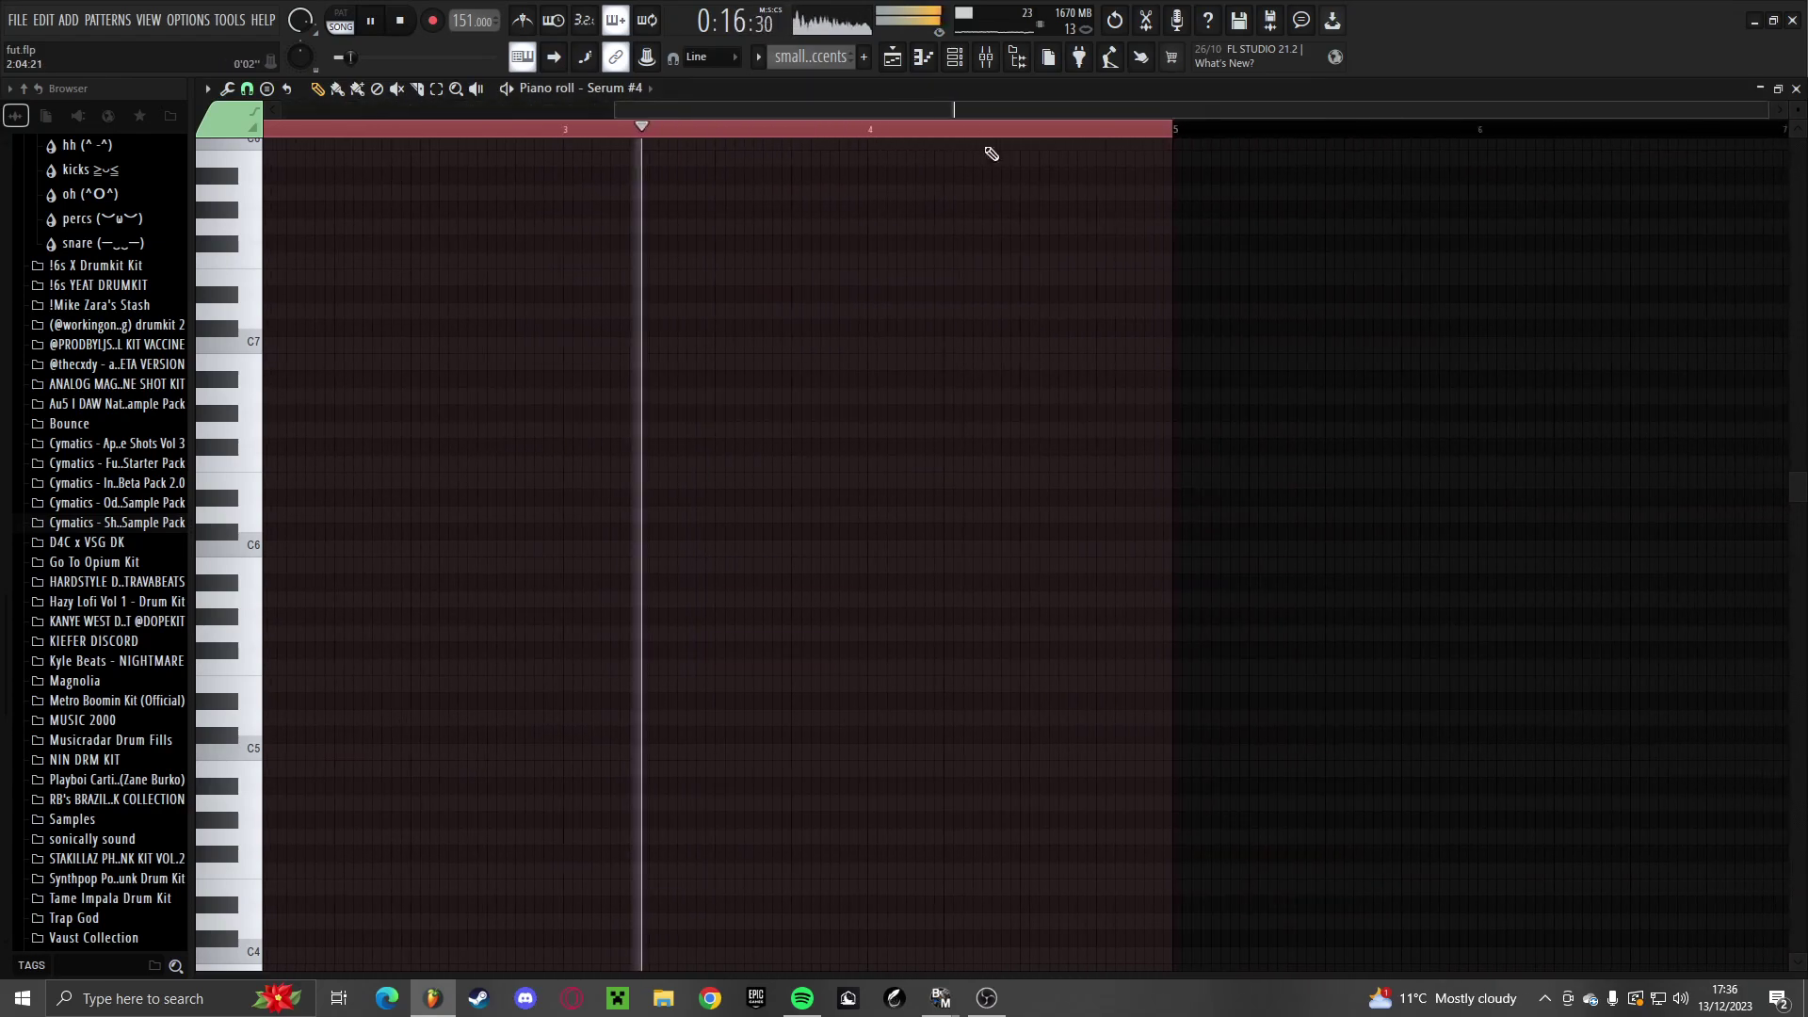
{"action": "scroll", "coordinate": [1036, 208], "scroll_direction": "up", "scroll_amount": 3}
{"action": "scroll", "coordinate": [1545, 702], "scroll_direction": "down", "scroll_amount": 3}
{"action": "scroll", "coordinate": [1573, 727], "scroll_direction": "up", "scroll_amount": 3}
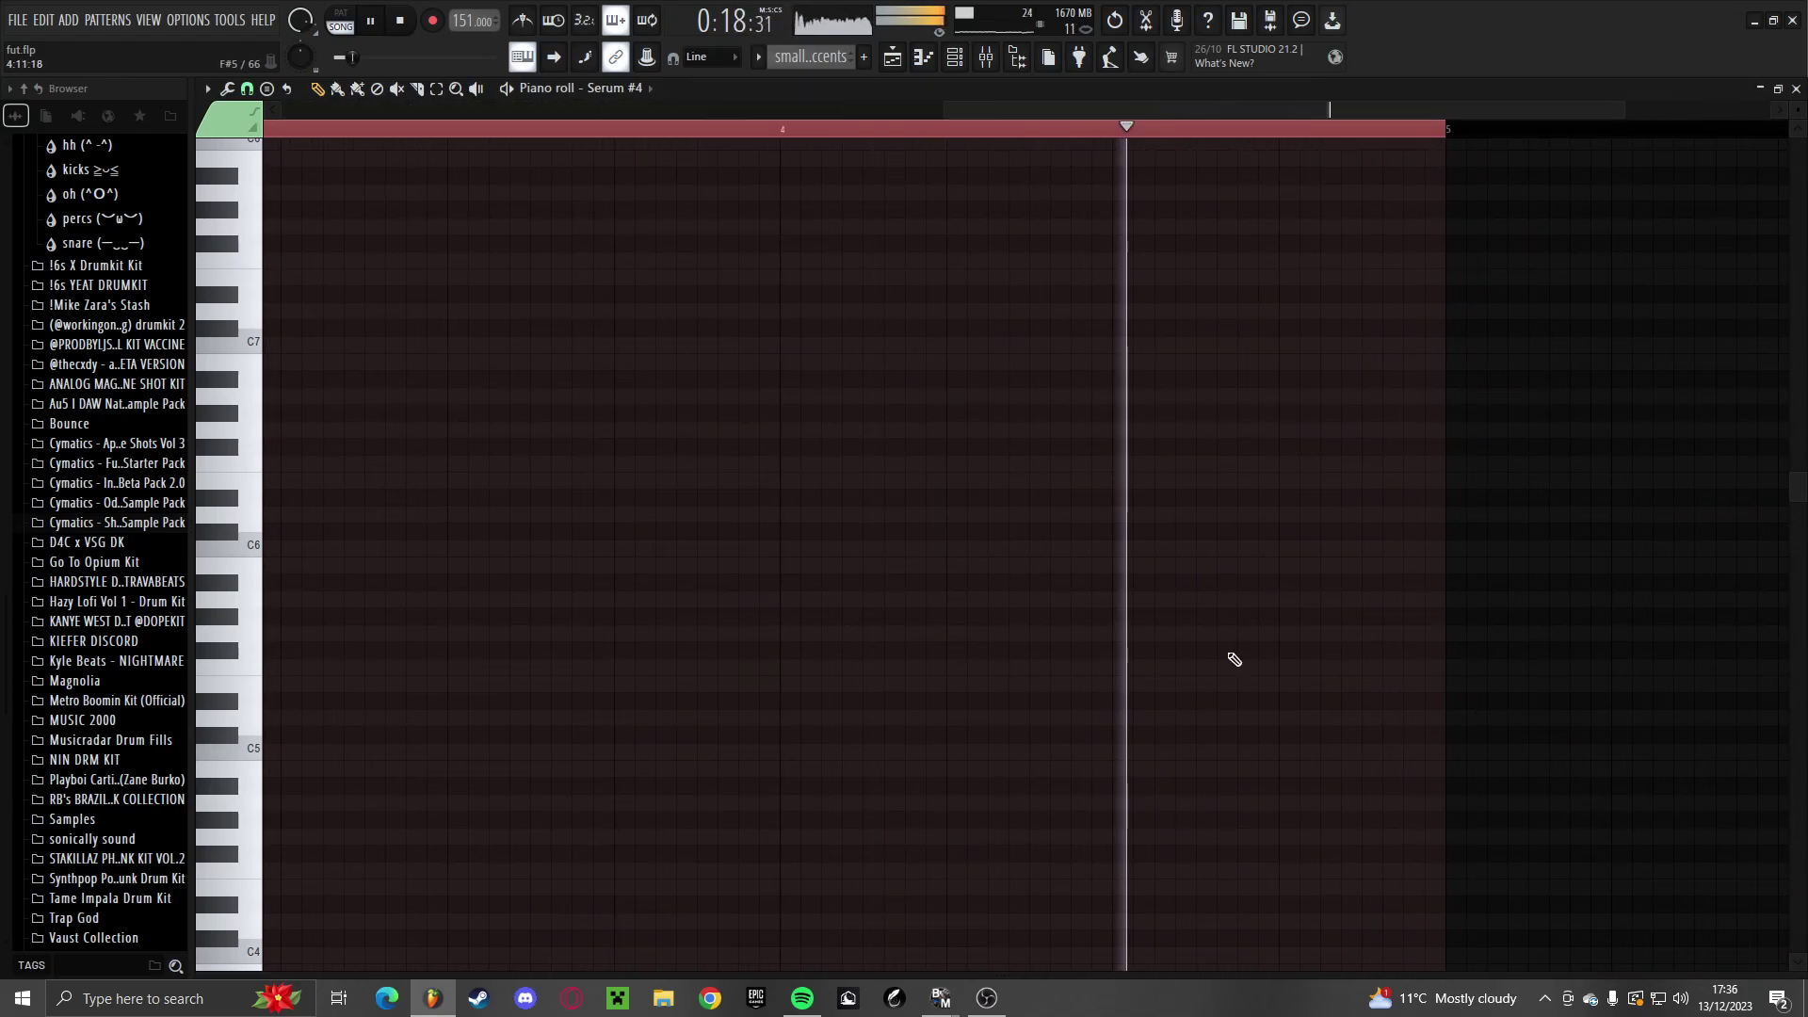
{"action": "key", "text": "space"}
{"action": "left_click", "coordinate": [1294, 633]}
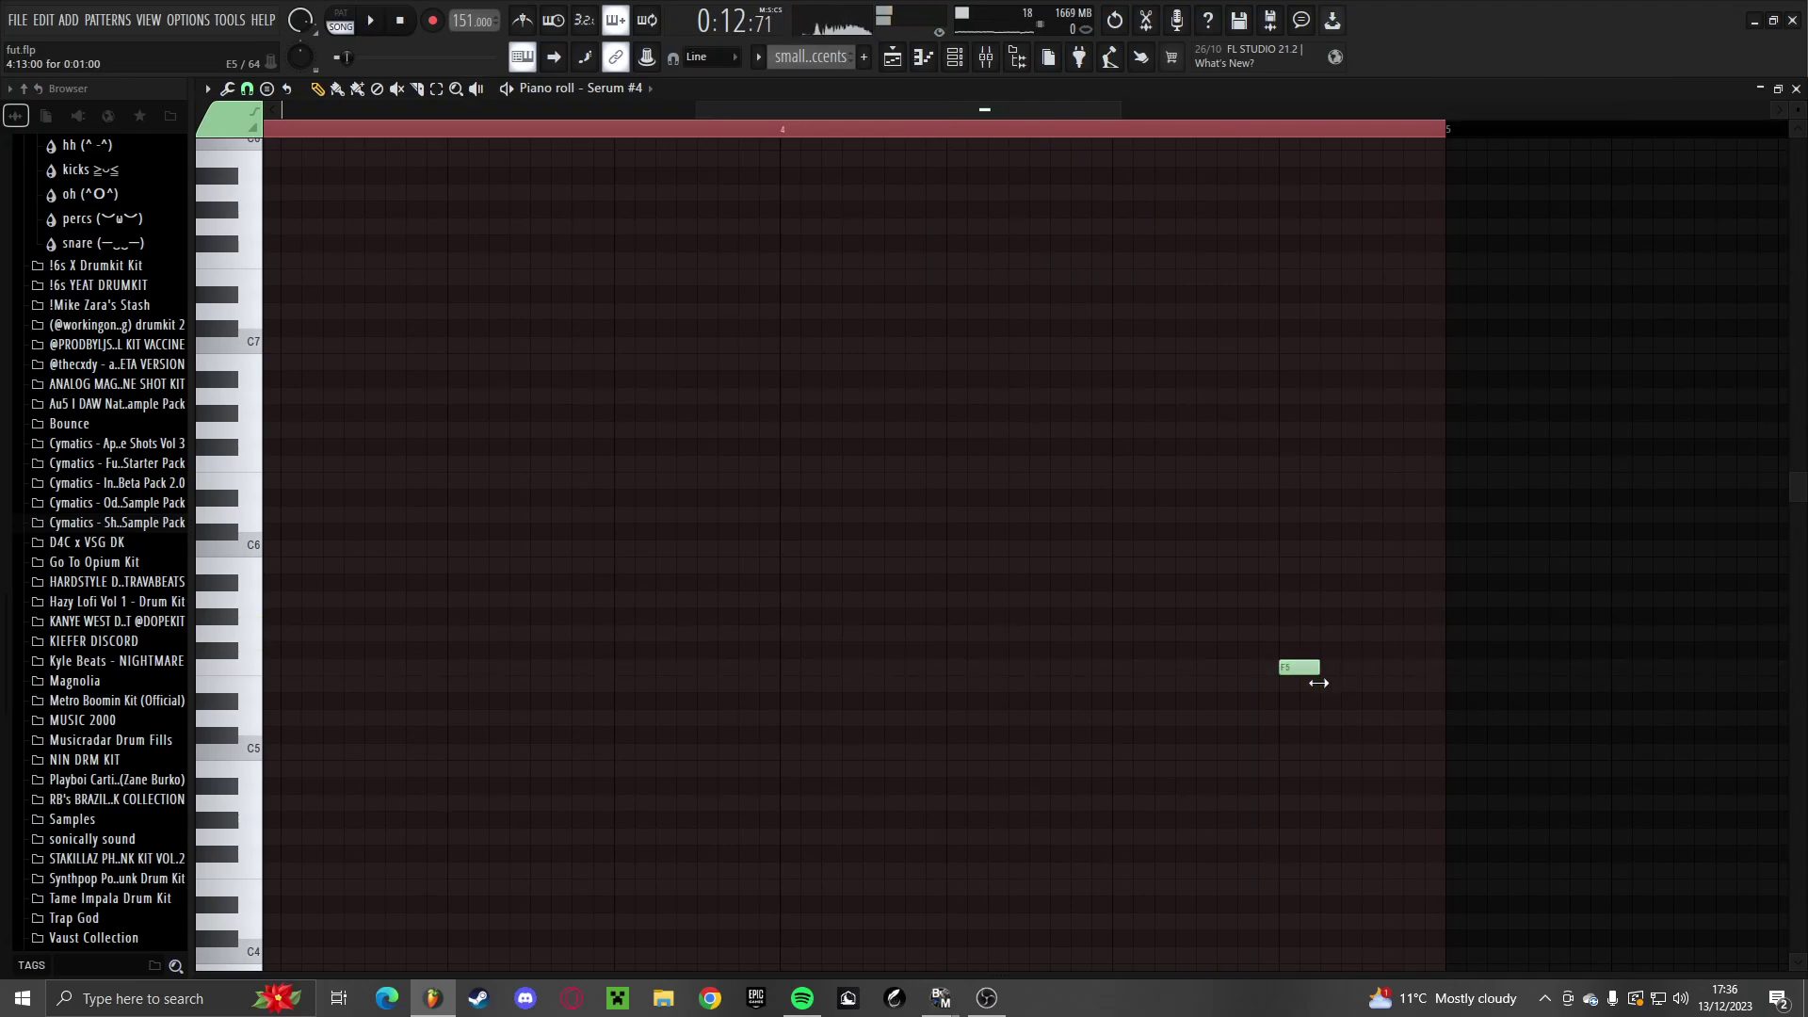
{"action": "left_click_drag", "start_coordinate": [1318, 682], "coordinate": [1307, 674]}
{"action": "scroll", "coordinate": [1307, 674], "scroll_direction": "up", "scroll_amount": 2}
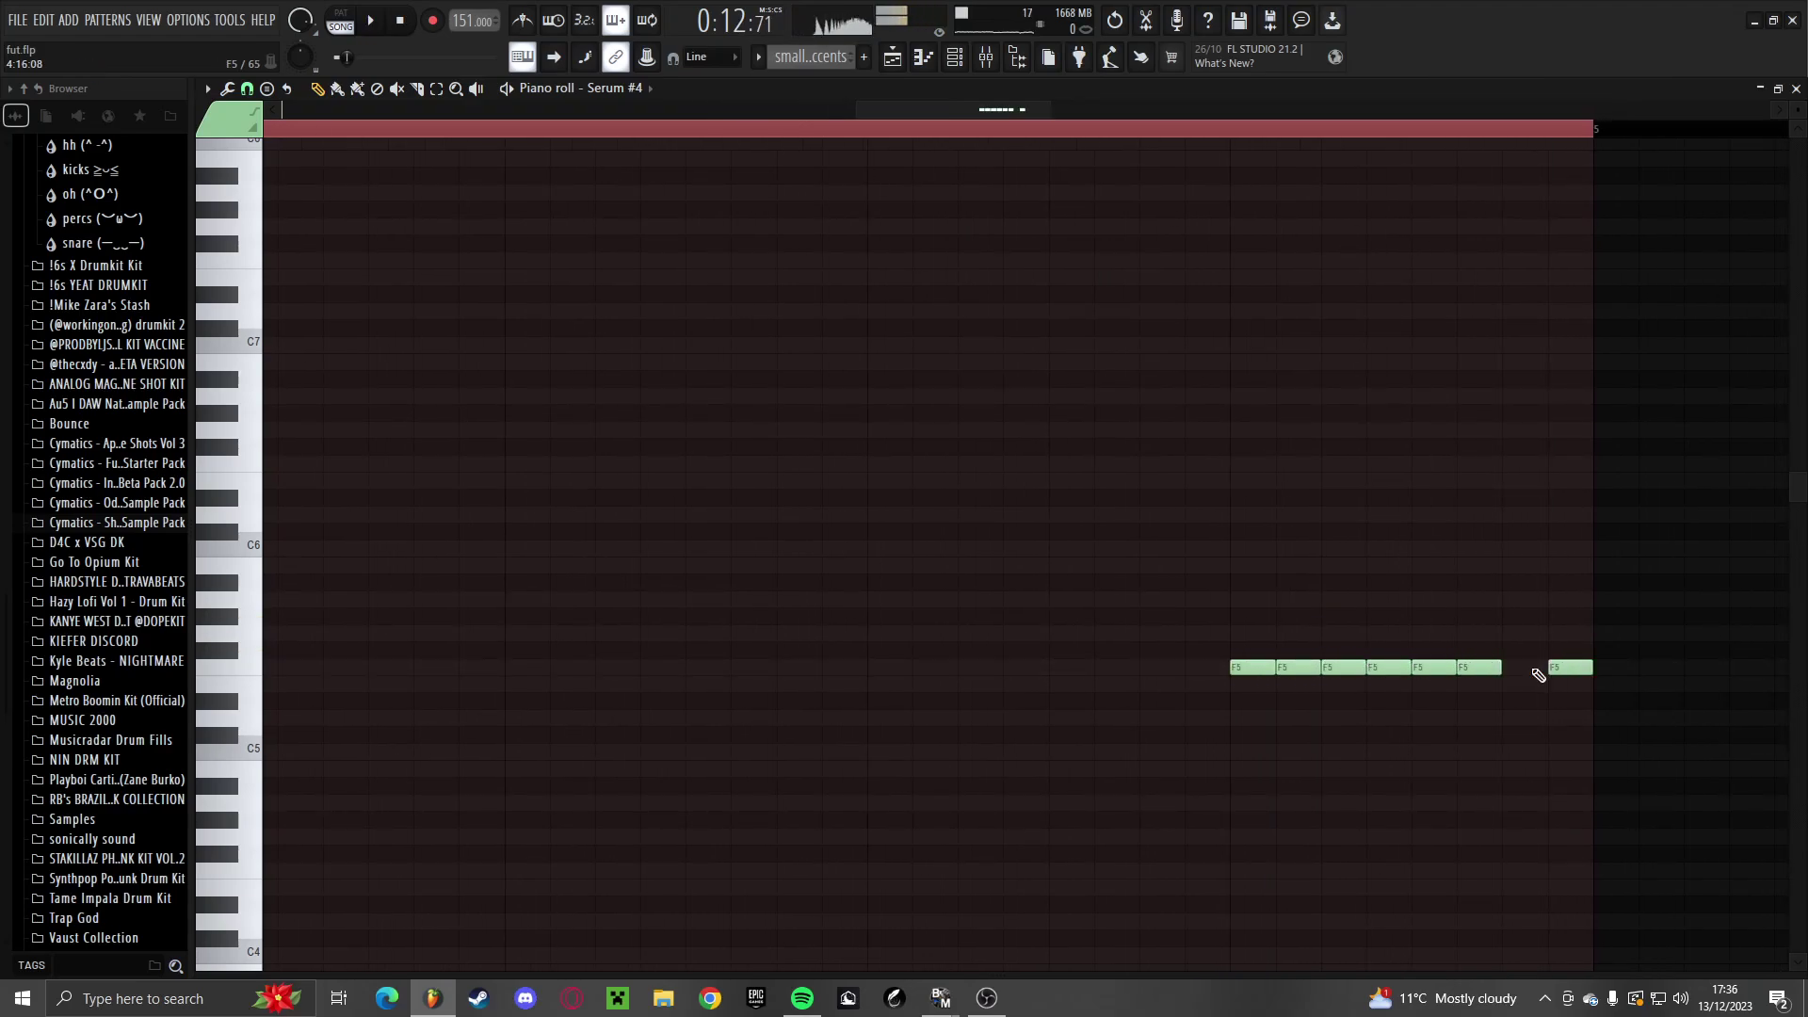
{"action": "left_click", "coordinate": [1231, 130]}
{"action": "key", "text": "space"}
{"action": "key", "text": "space"}
{"action": "scroll", "coordinate": [904, 565], "scroll_direction": "down", "scroll_amount": 3}
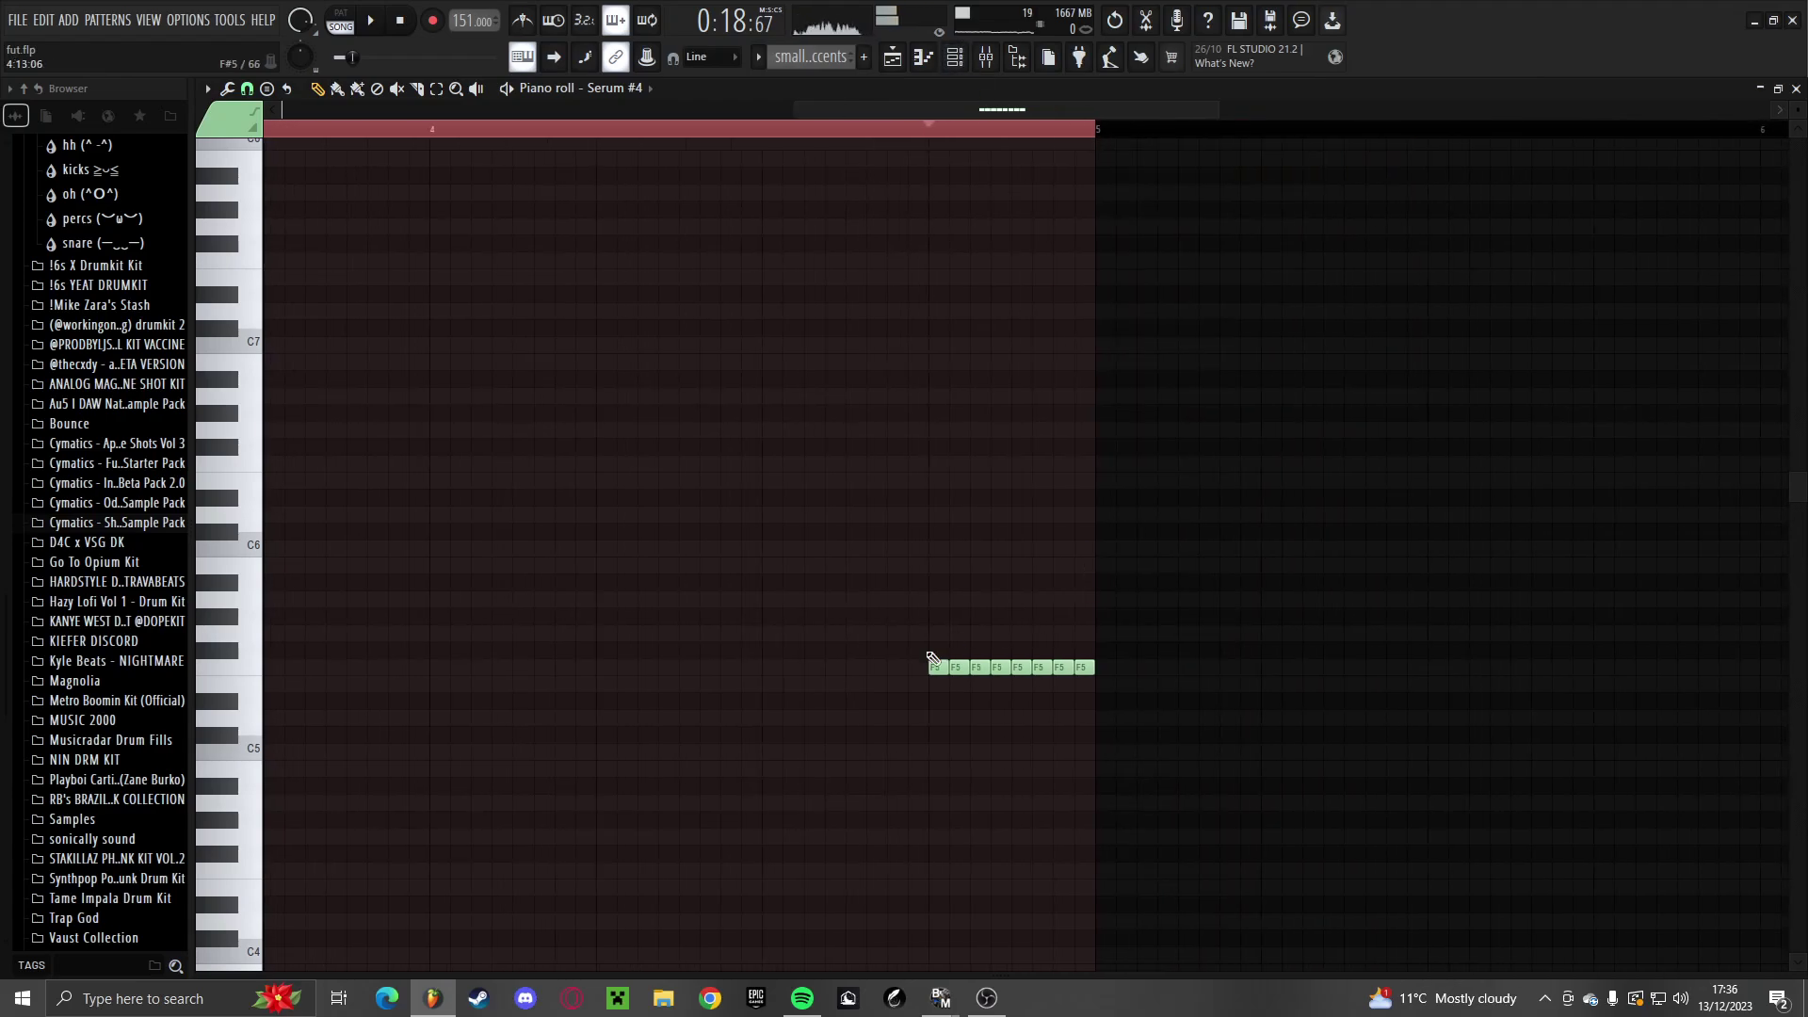
Fill the third beat of bar 4 with eight more half-step F5 notes leading into the existing run
{"action": "scroll", "coordinate": [894, 659], "scroll_direction": "up", "scroll_amount": 2}
{"action": "left_click", "coordinate": [699, 668]}
{"action": "left_click", "coordinate": [786, 668]}
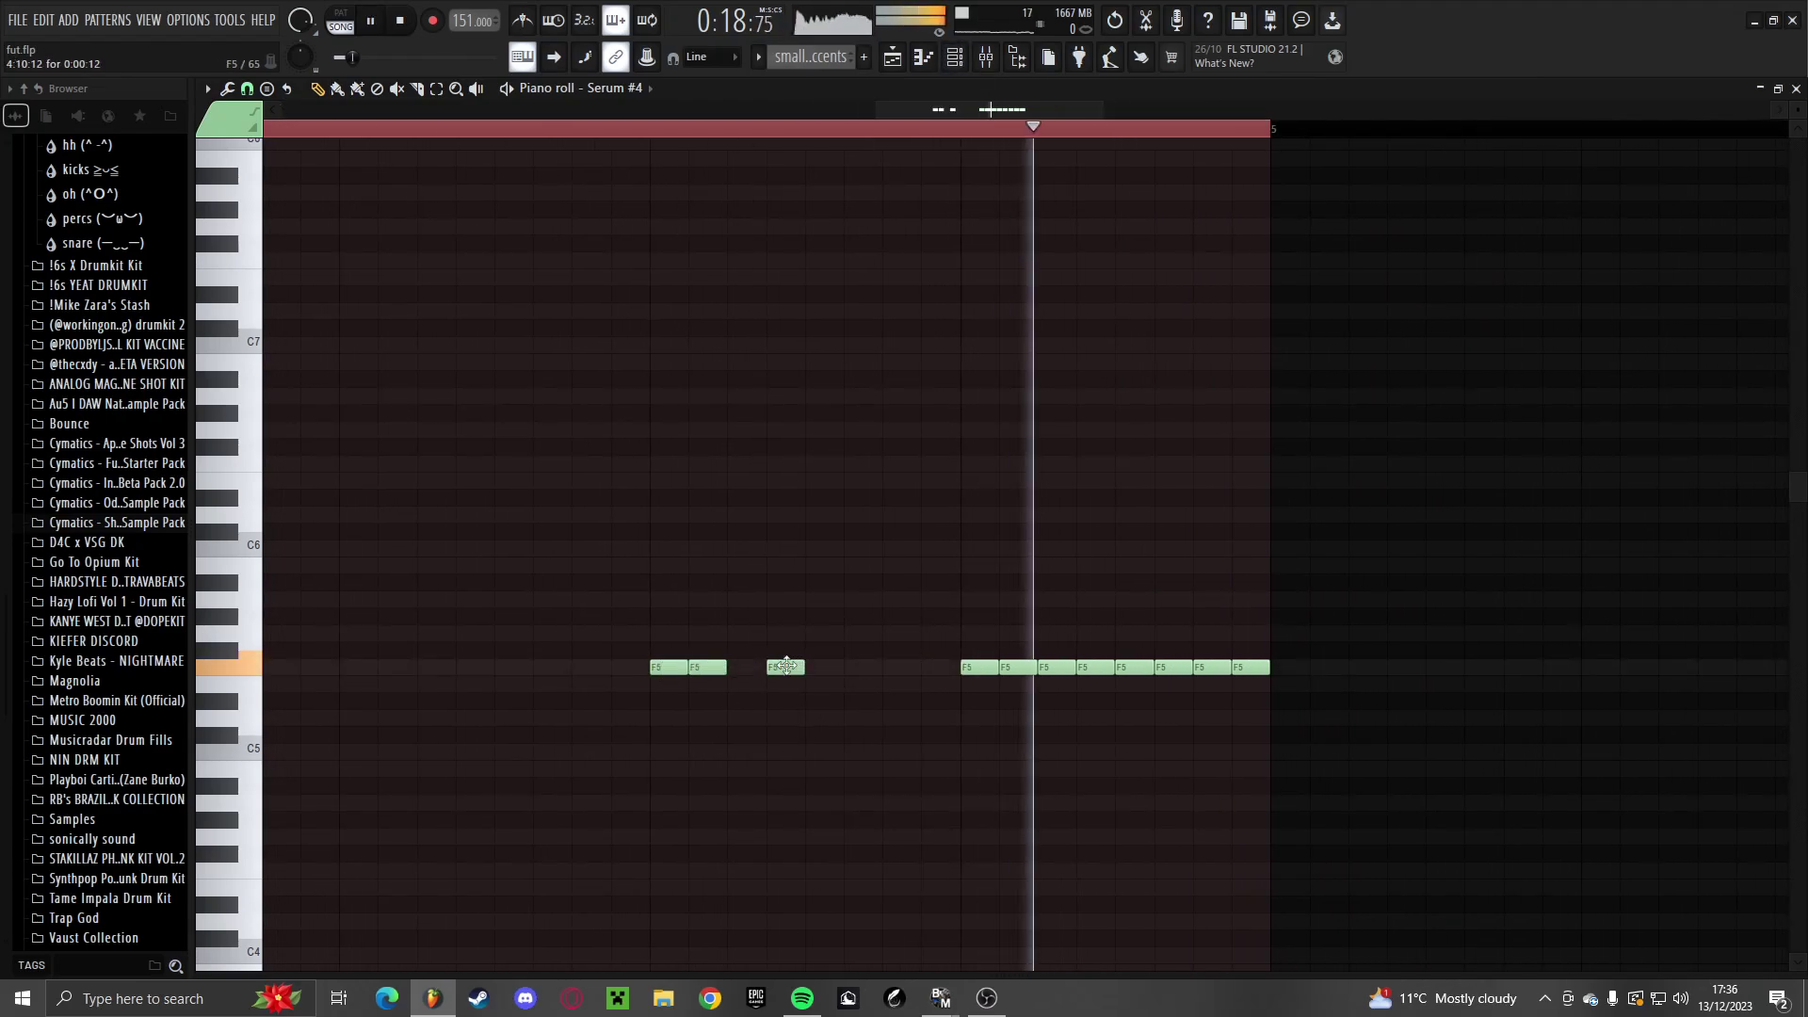
{"action": "left_click", "coordinate": [746, 667]}
{"action": "left_click", "coordinate": [821, 668]}
{"action": "left_click", "coordinate": [861, 667]}
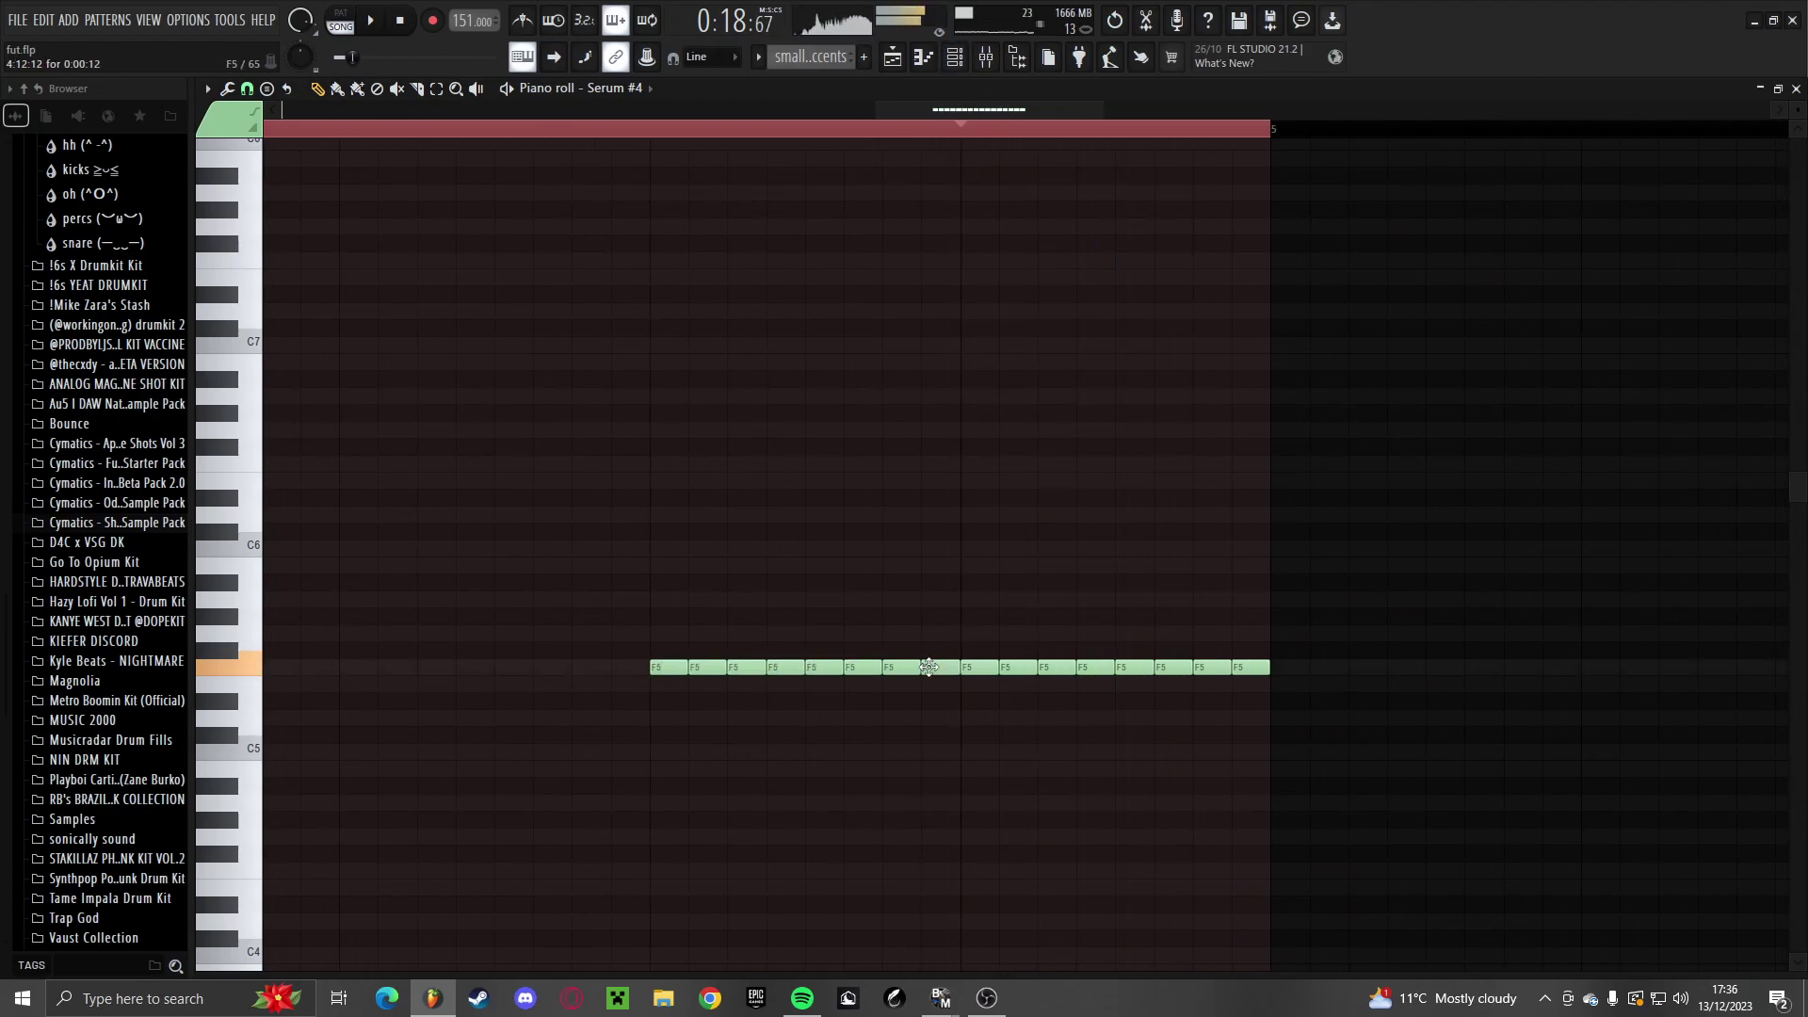
{"action": "key", "text": "ctrl+a"}
Open Serum #4's plugin window and set Env 1 to 246 ms attack, 242 ms decay and -oo dB sustain while previewing
{"action": "key", "text": "space"}
{"action": "key", "text": "F9"}
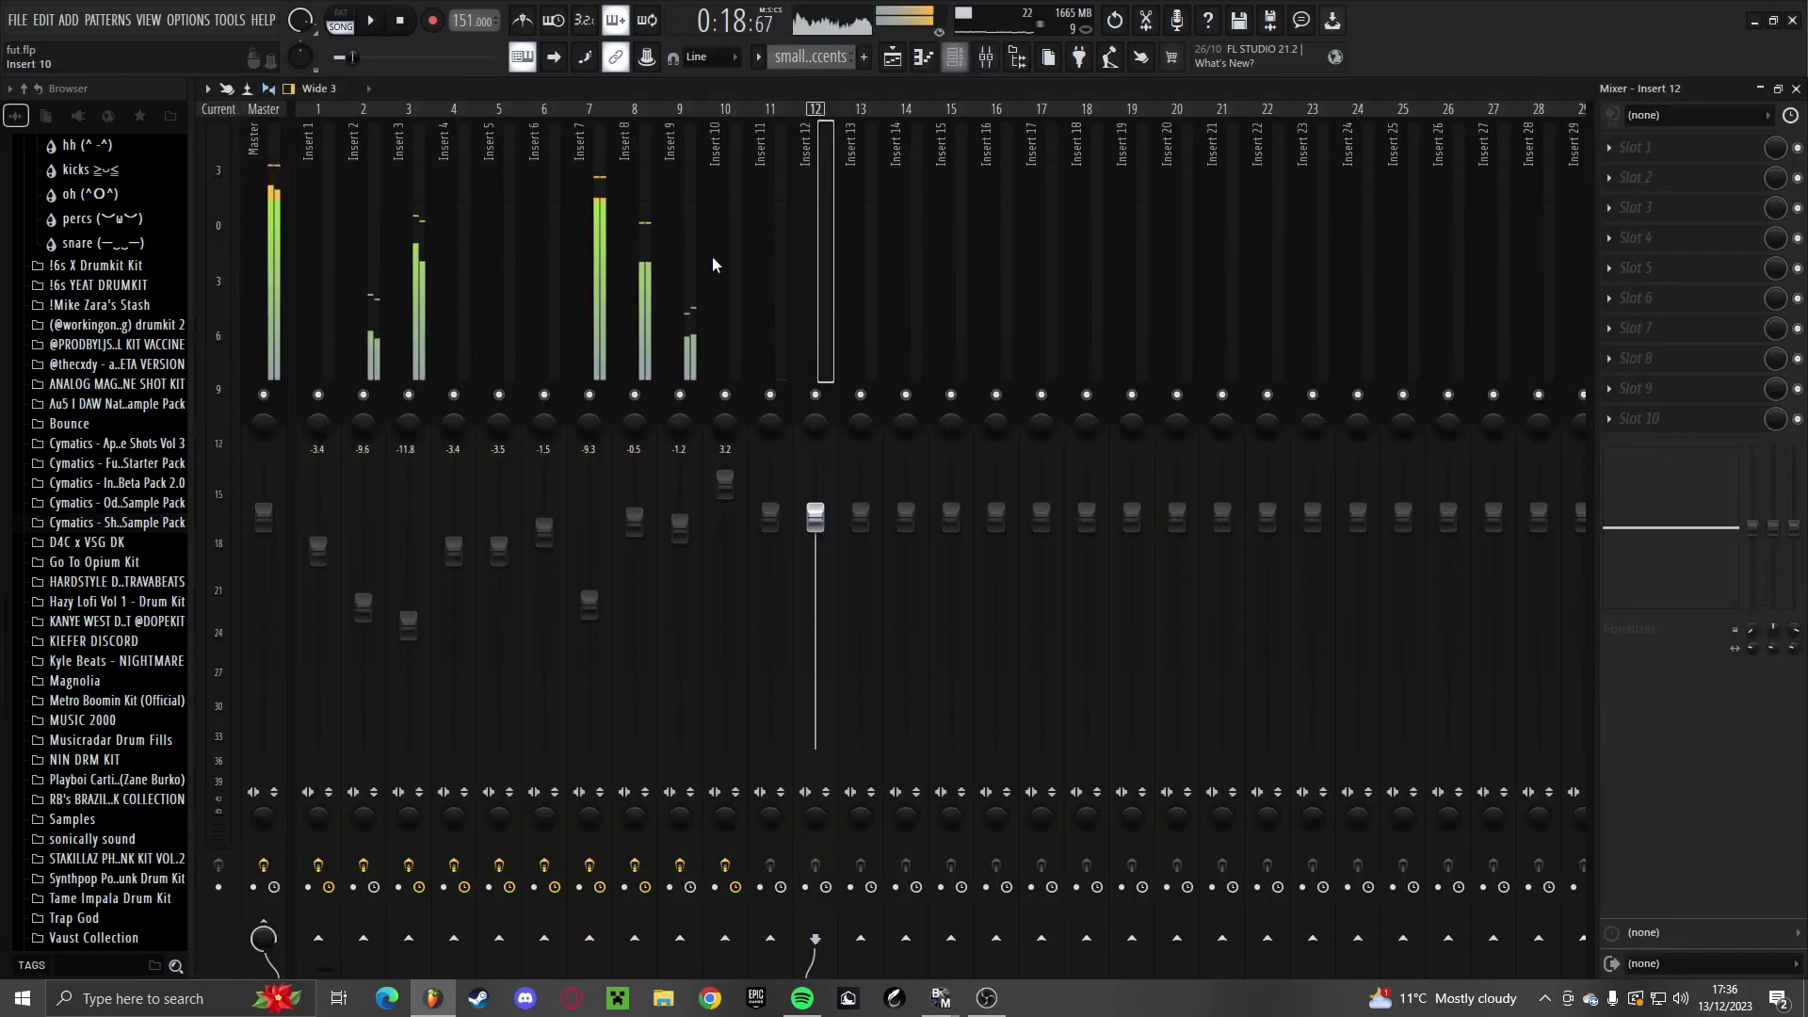
{"action": "key", "text": "space"}
{"action": "left_click", "coordinate": [954, 58]}
{"action": "left_click", "coordinate": [481, 805]}
{"action": "key", "text": "space"}
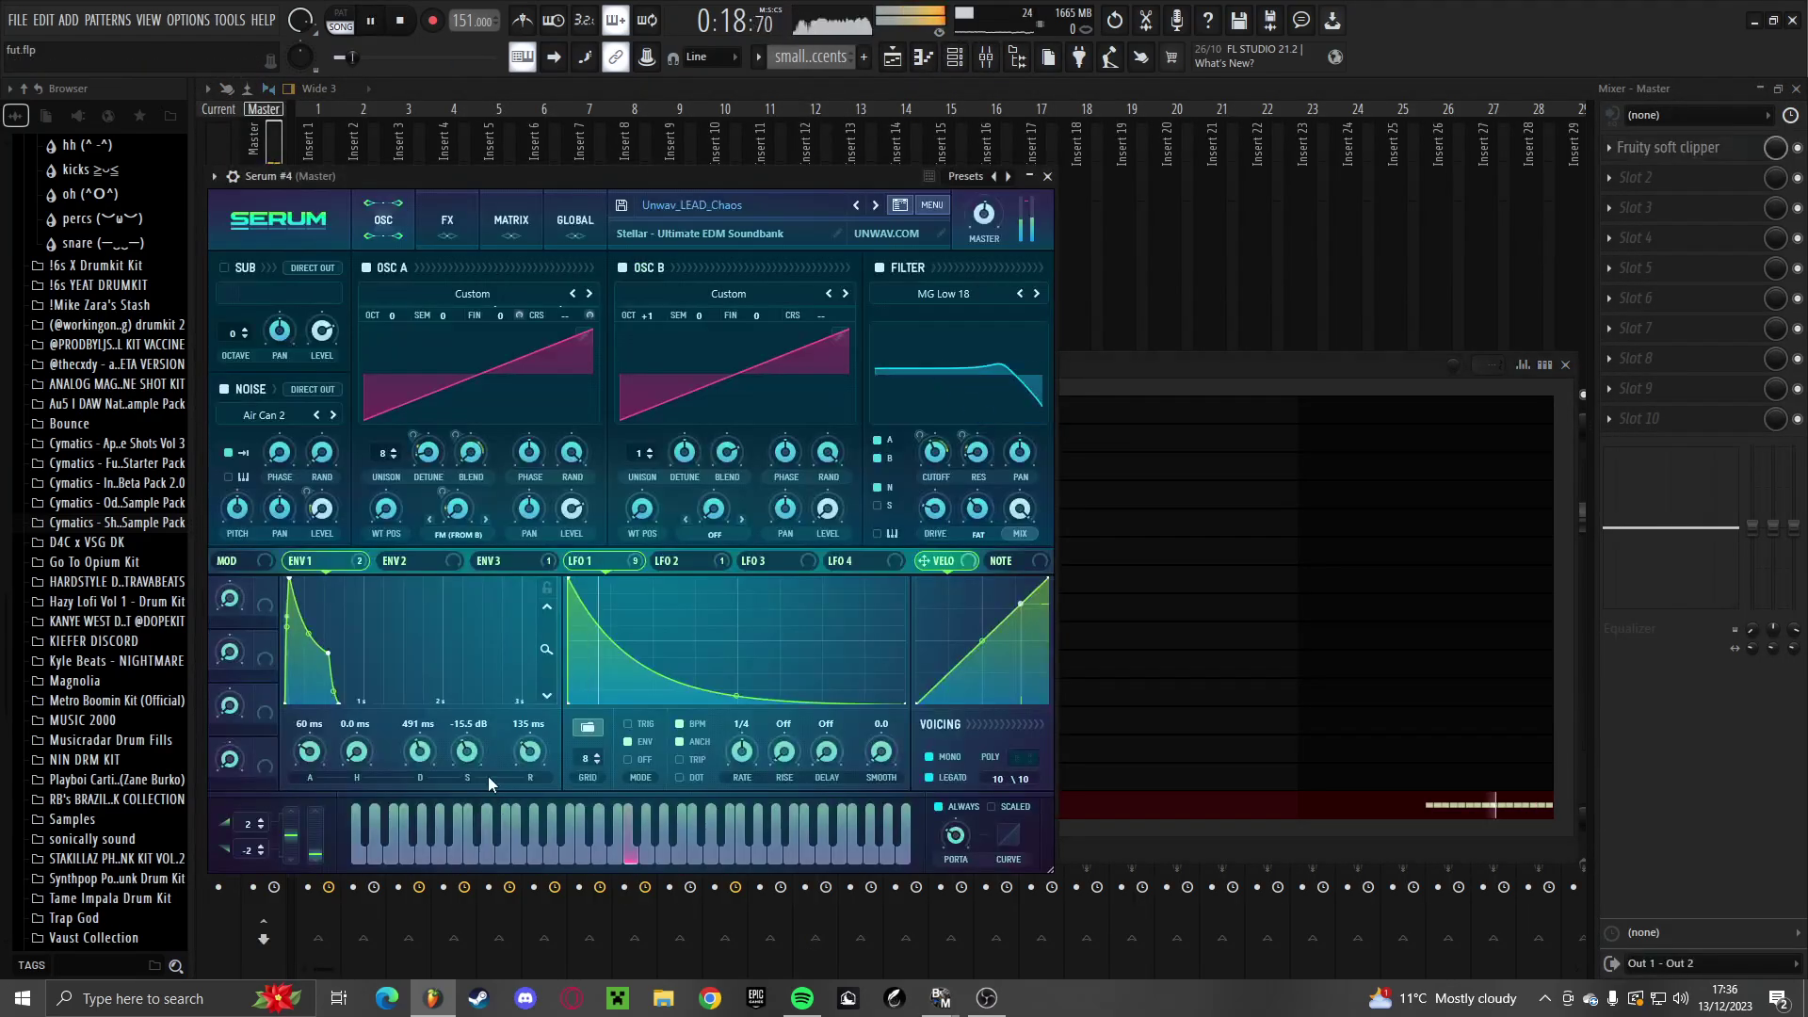
{"action": "left_click_drag", "start_coordinate": [312, 753], "coordinate": [379, 829]}
{"action": "key", "text": "space"}
{"action": "key", "text": "space"}
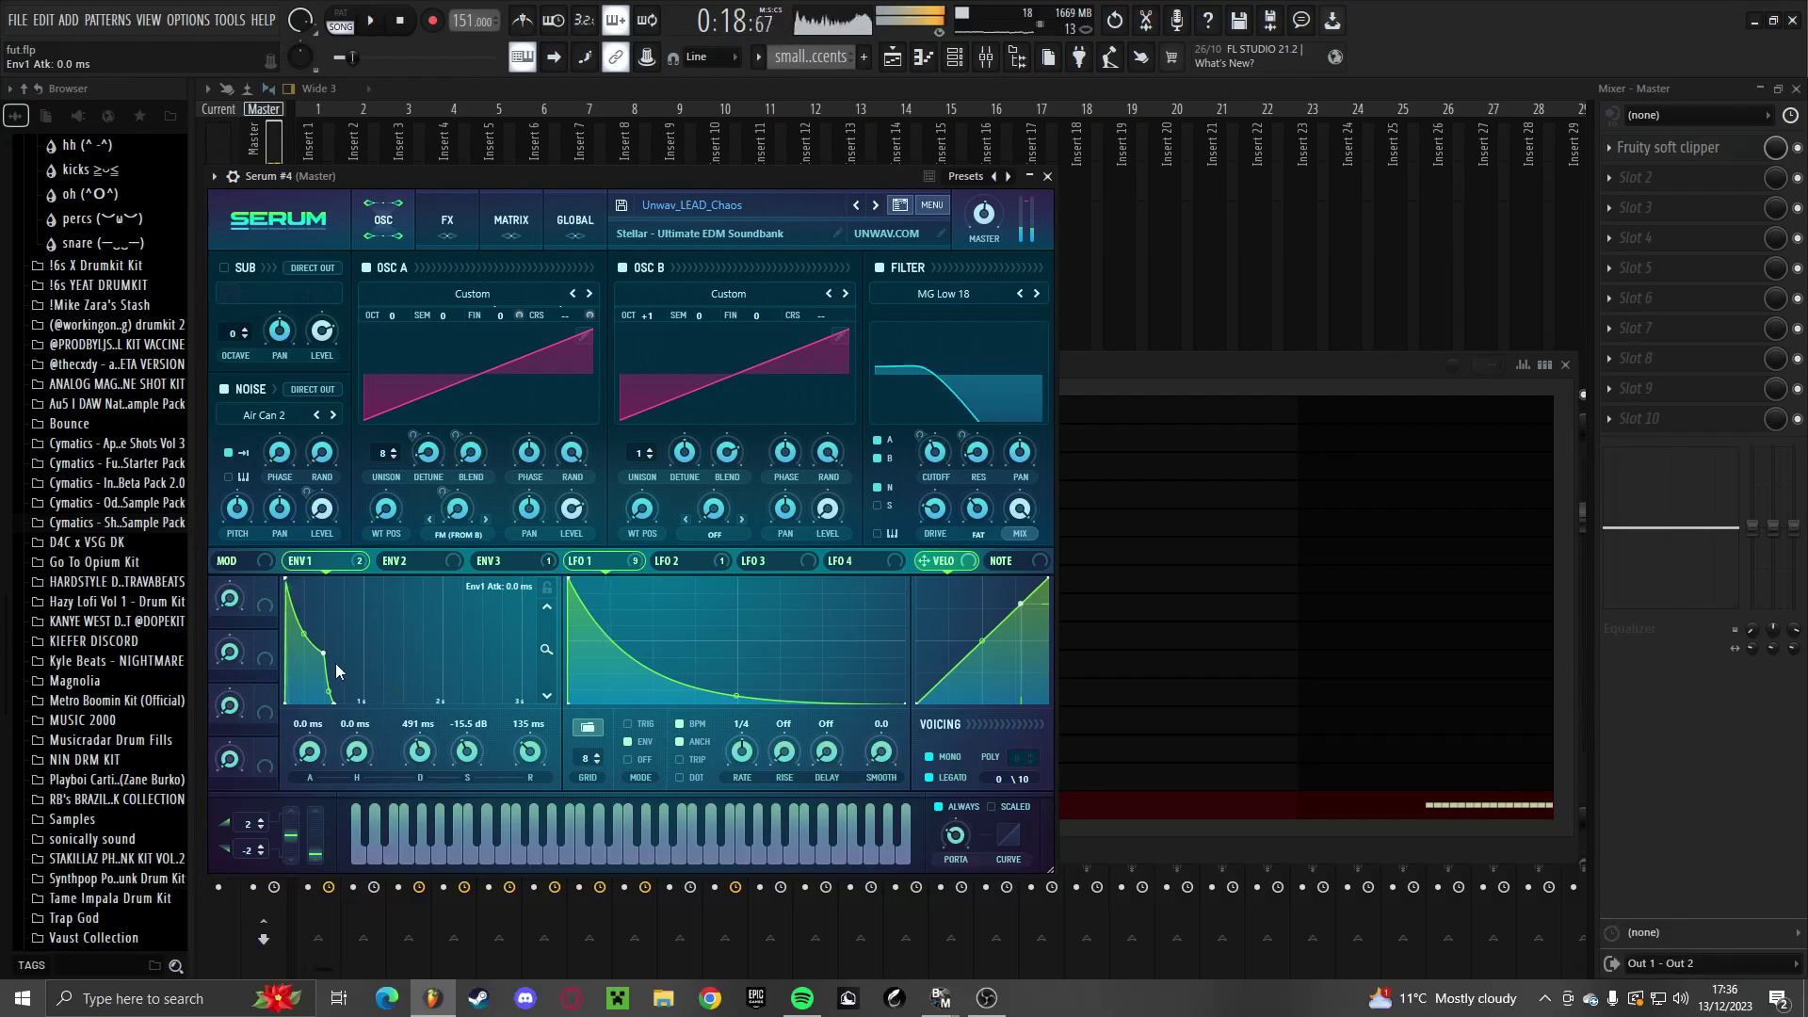
{"action": "key", "text": "space"}
{"action": "left_click_drag", "start_coordinate": [311, 735], "coordinate": [315, 799]}
{"action": "key", "text": "space"}
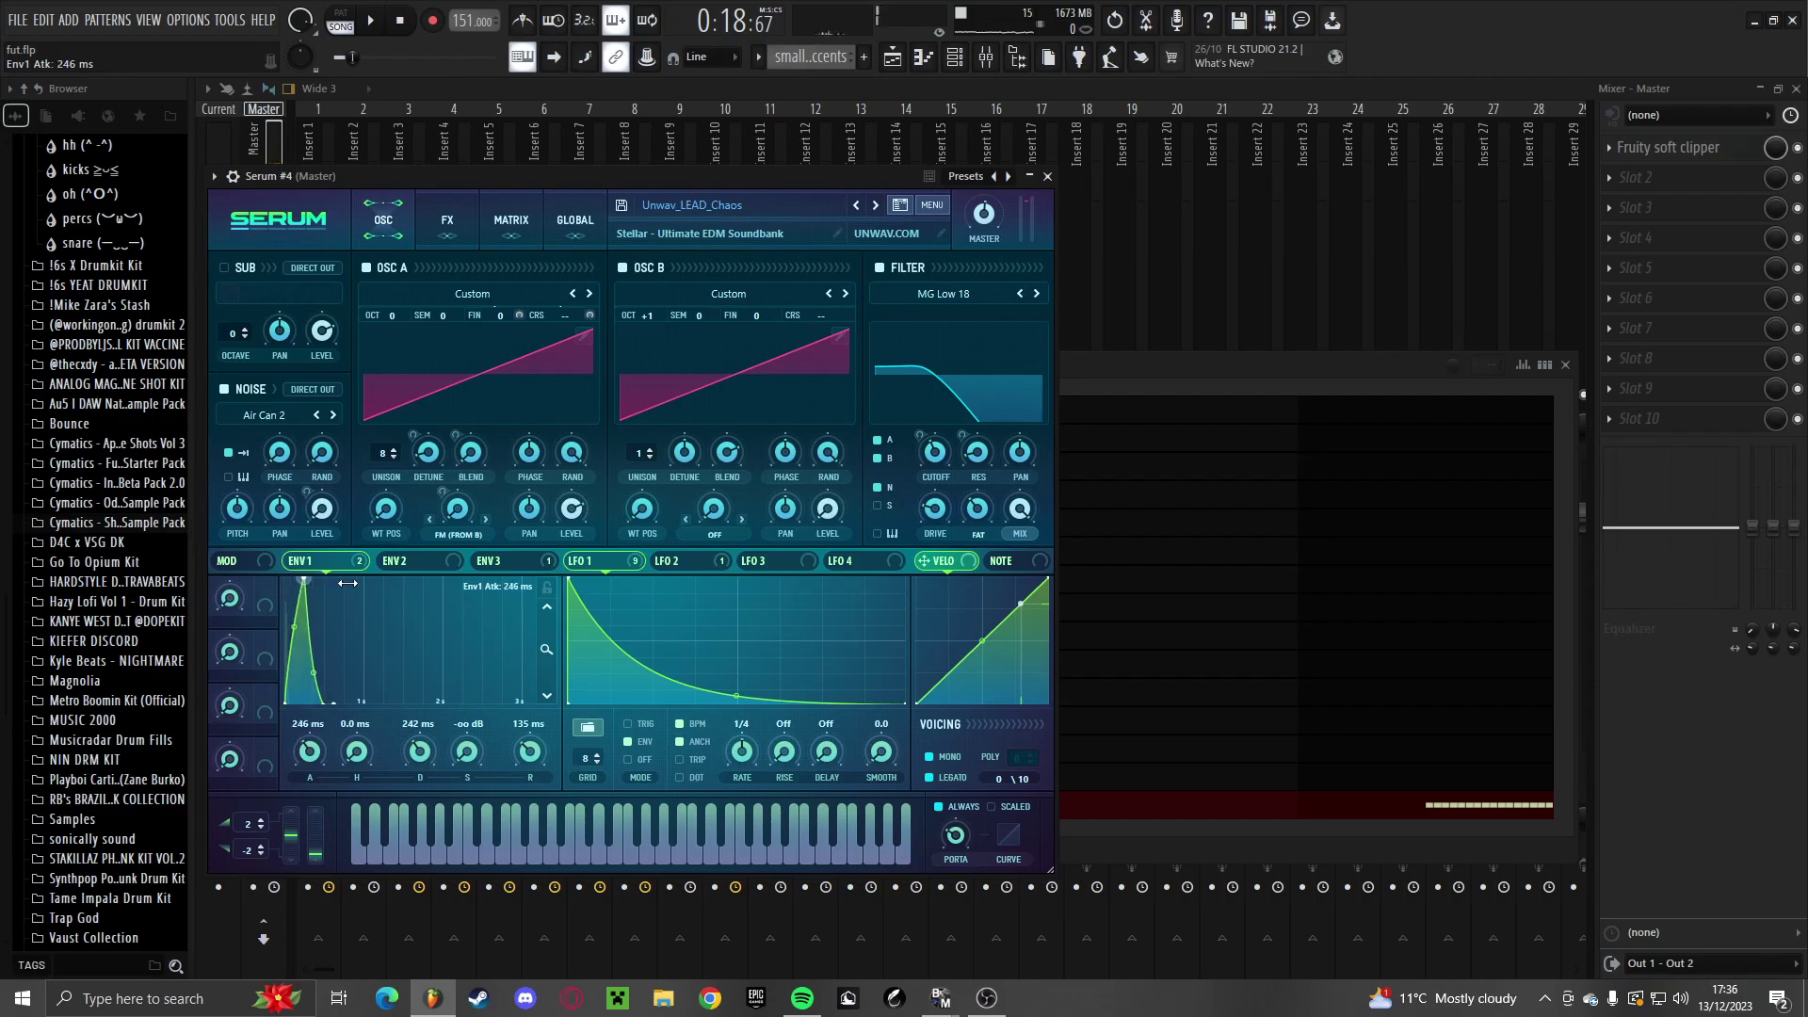
Adjust Serum #4's Env 1 to 80 ms attack, 48 ms hold and 158 ms decay while previewing the notes
{"action": "key", "text": "space"}
{"action": "left_click_drag", "start_coordinate": [358, 722], "coordinate": [359, 688]}
{"action": "key", "text": "space"}
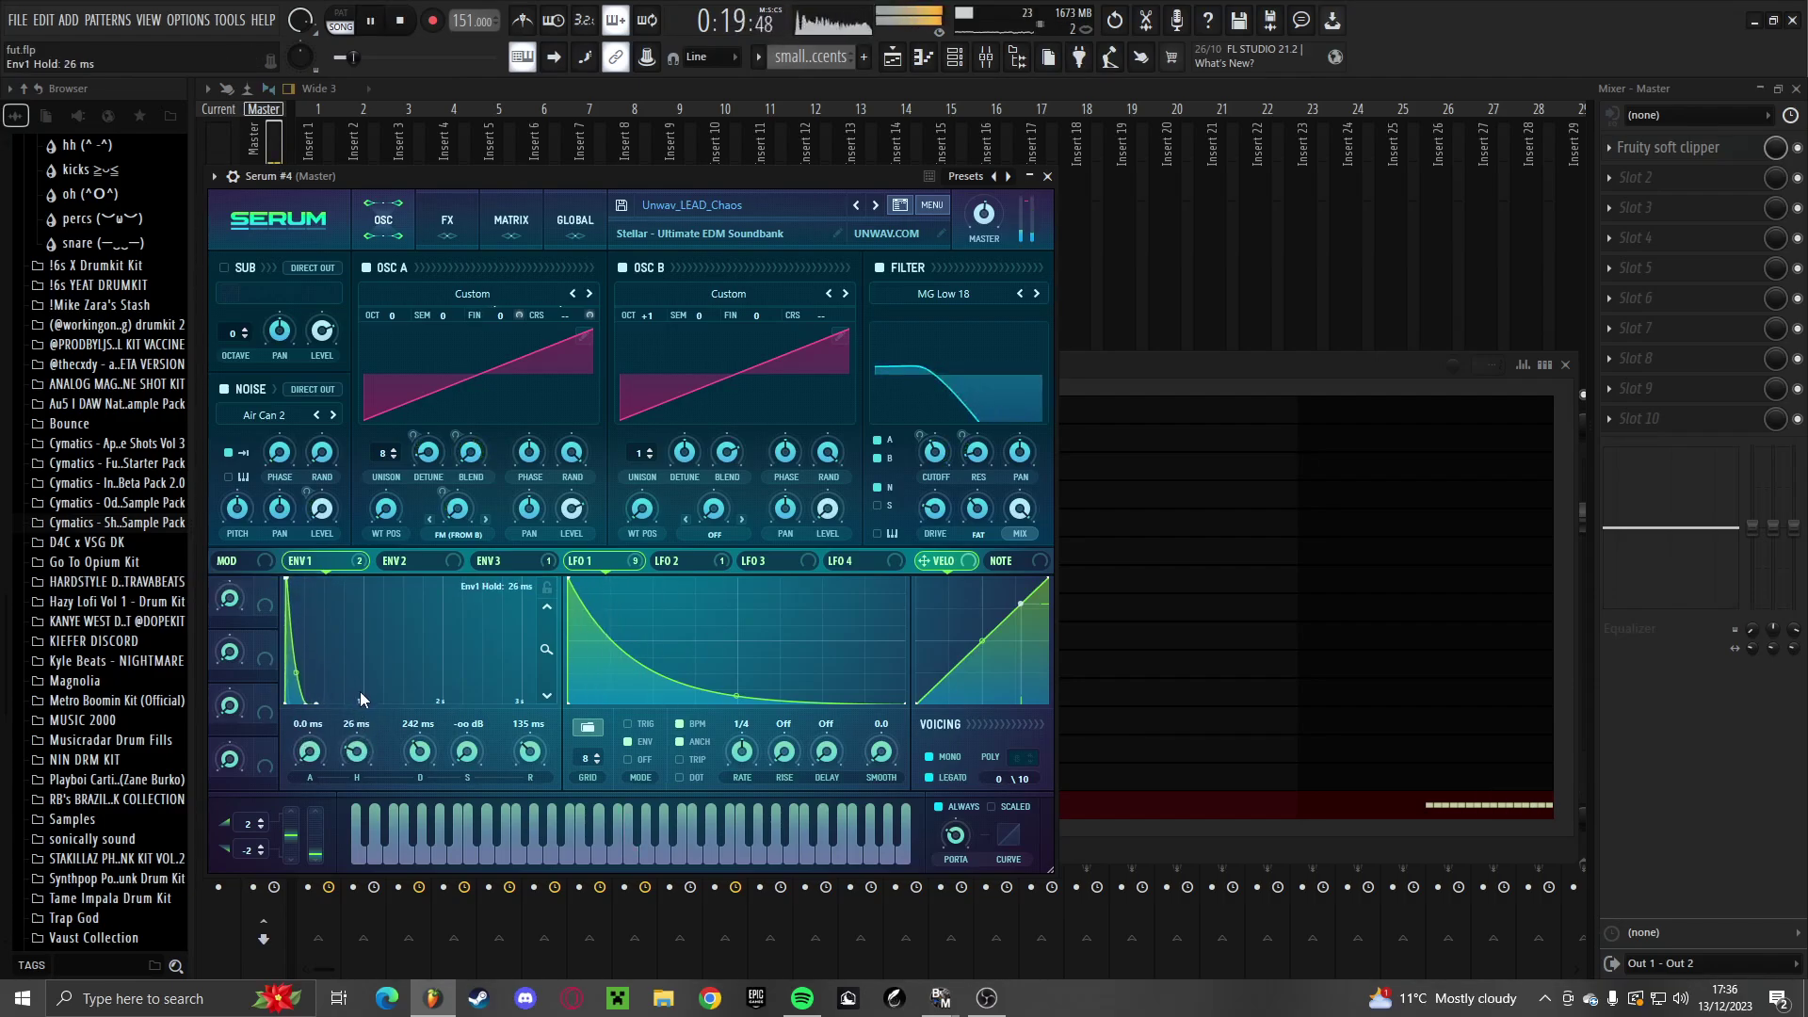
{"action": "key", "text": "space"}
{"action": "left_click_drag", "start_coordinate": [422, 757], "coordinate": [424, 771]}
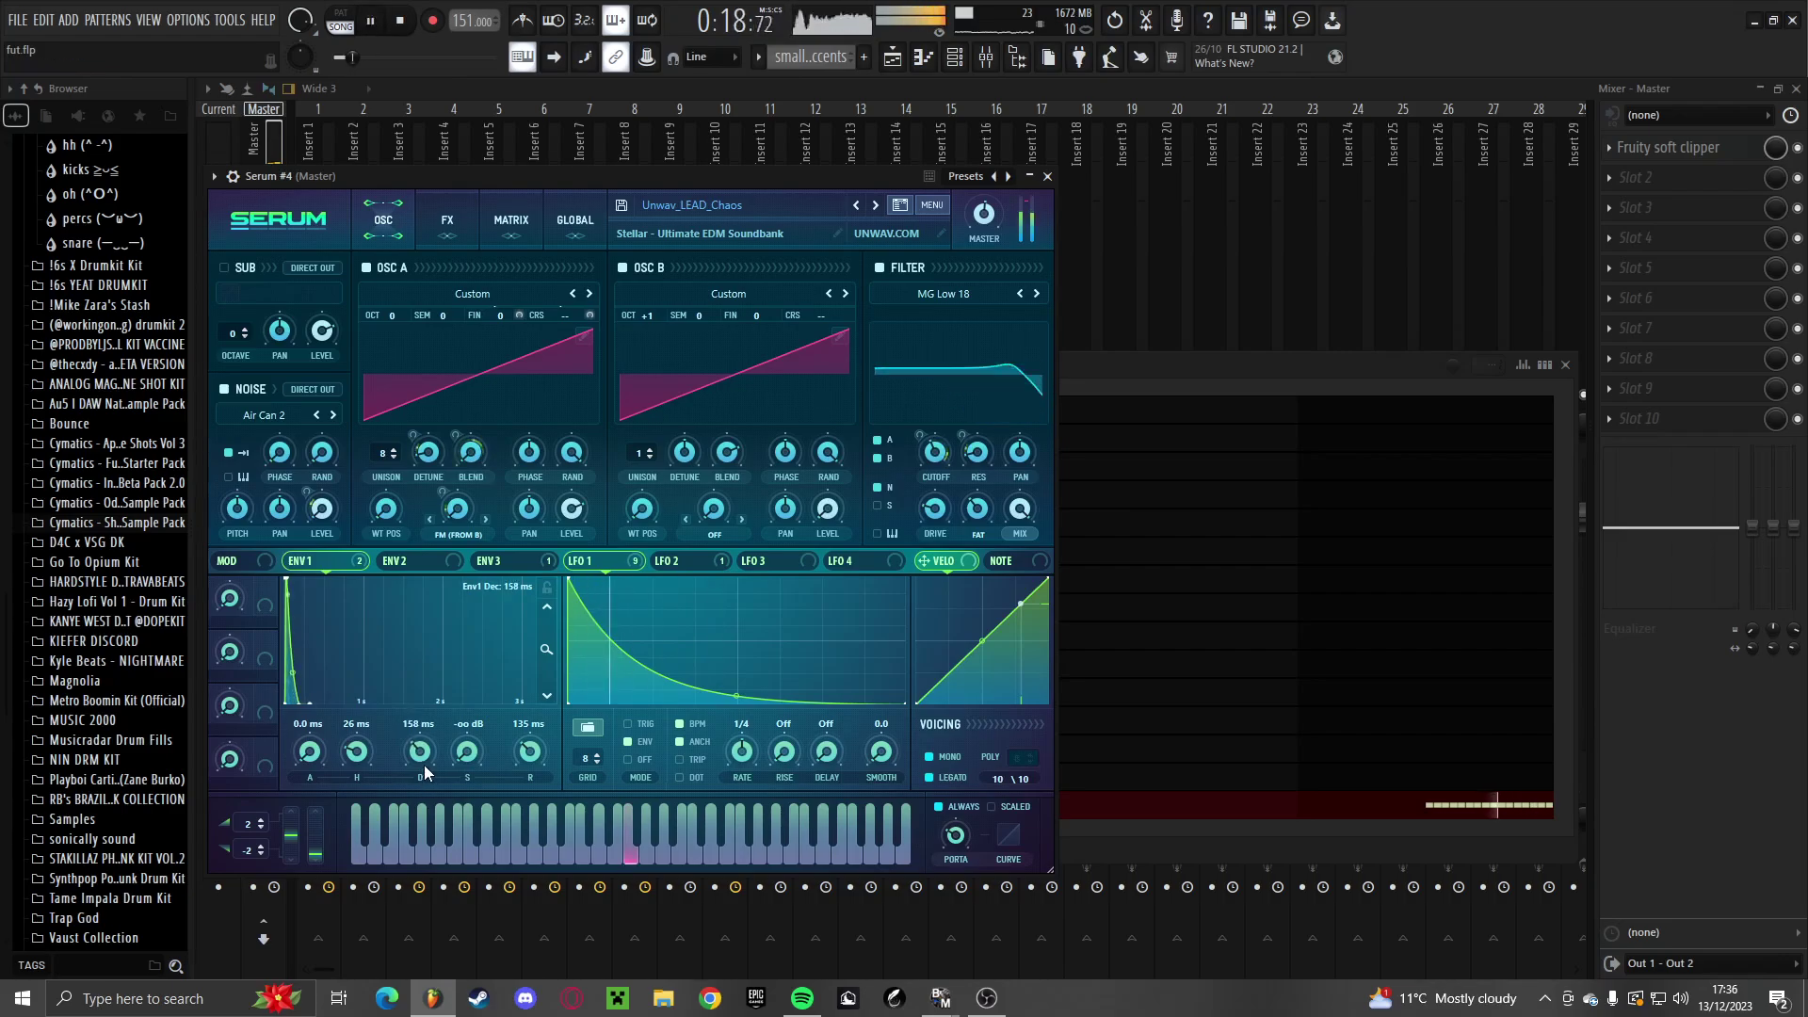
{"action": "left_click_drag", "start_coordinate": [322, 749], "coordinate": [369, 756]}
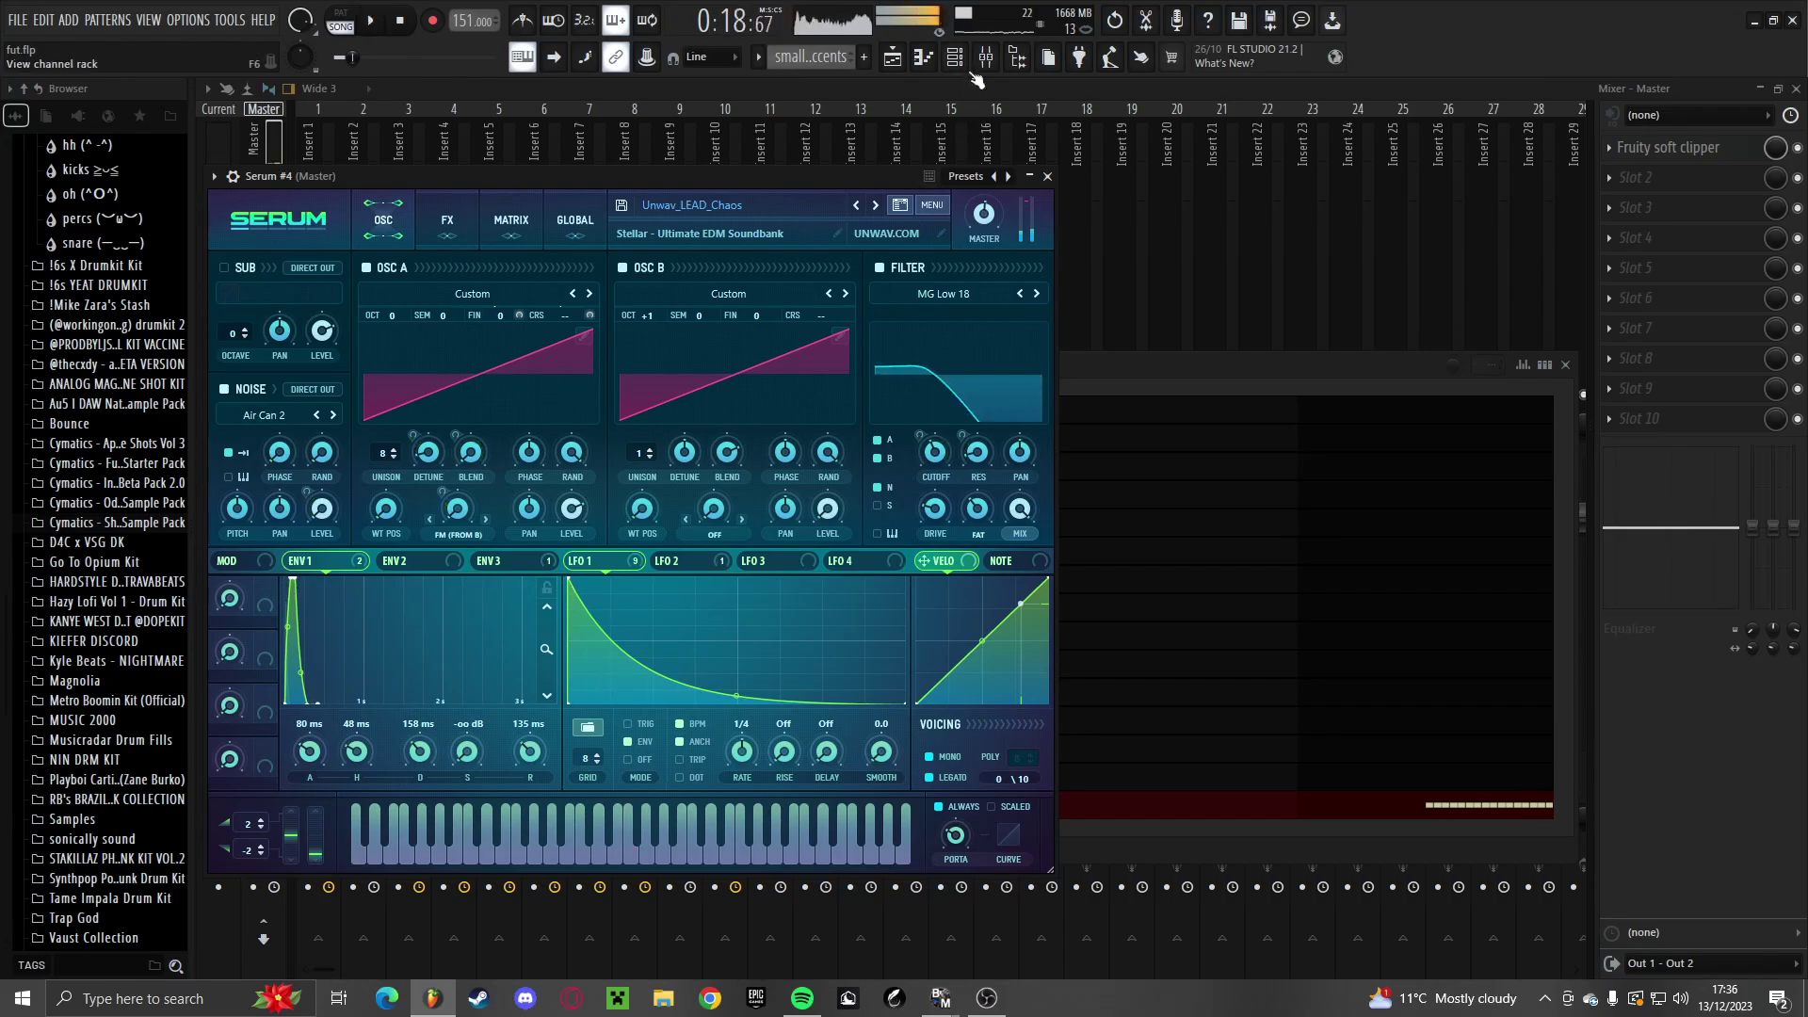
Remove the Env 1 modulation from Serum #4's filter cutoff
{"action": "right_click", "coordinate": [936, 452]}
{"action": "left_click", "coordinate": [999, 508]}
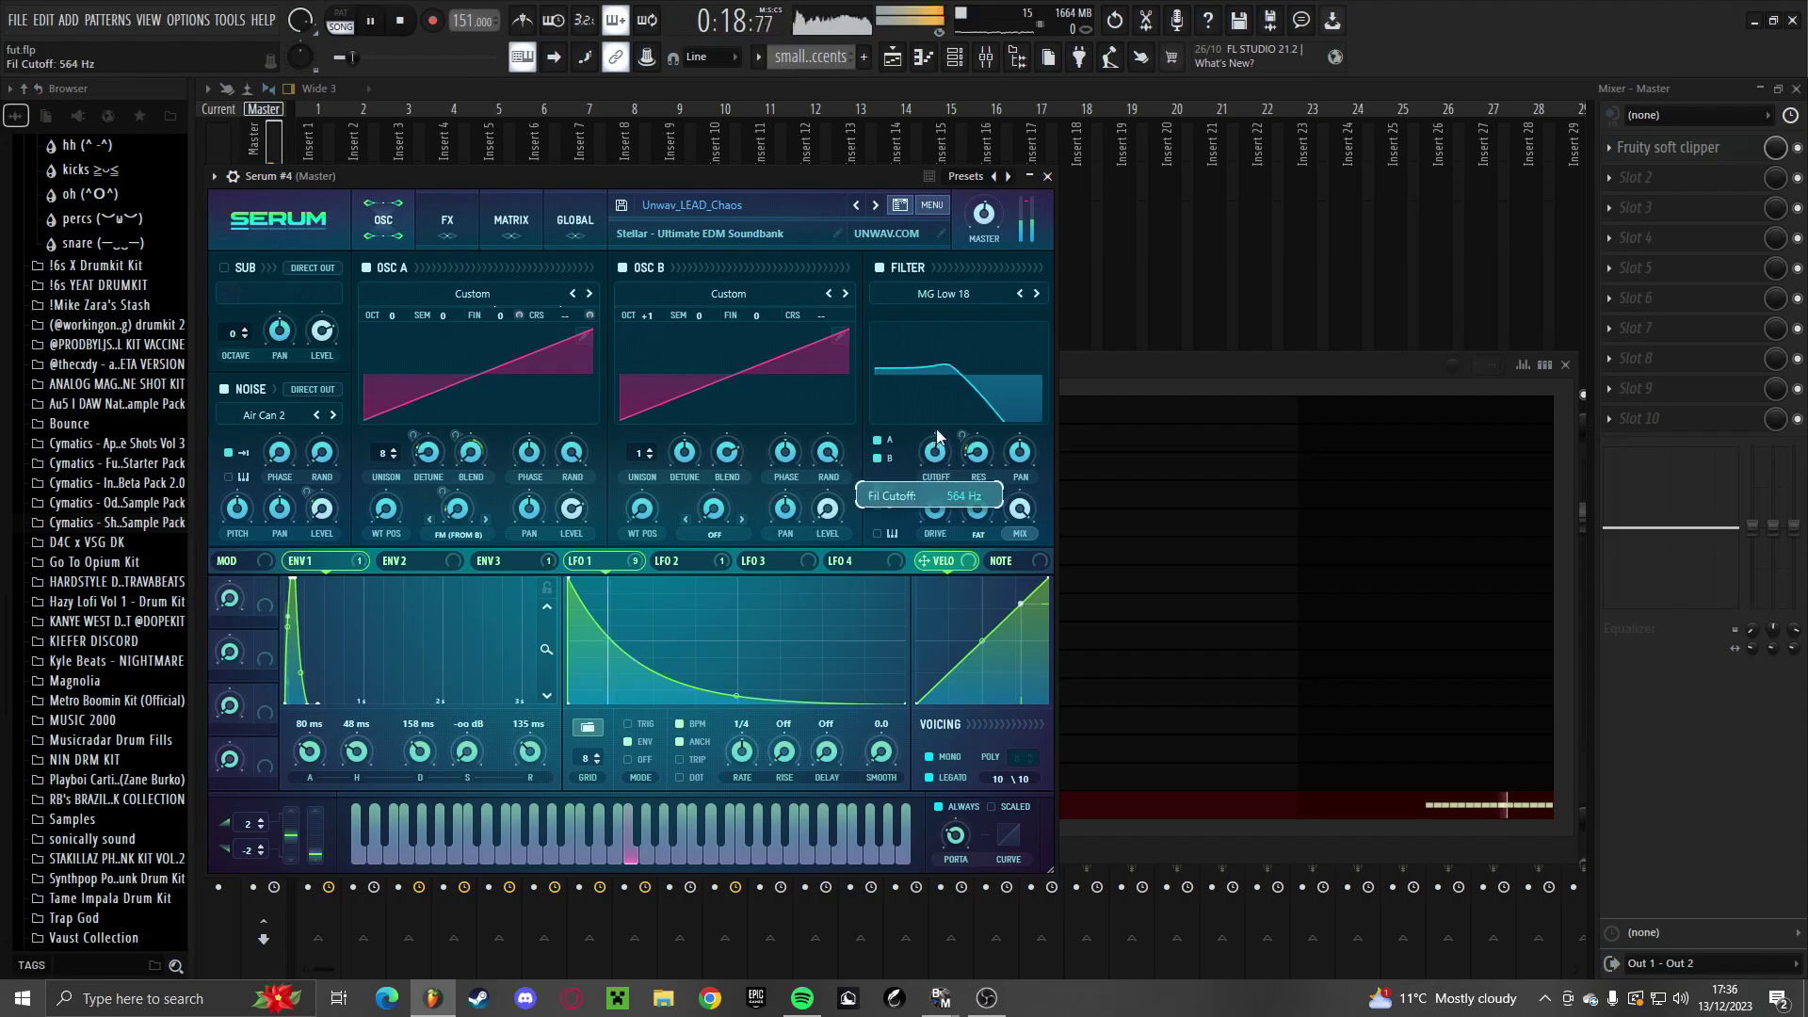
Remove the modulation from Serum #4's filter resonance and lower the filter cutoff to about 193 Hz while previewing
{"action": "right_click", "coordinate": [978, 453]}
{"action": "left_click", "coordinate": [1019, 510]}
{"action": "key", "text": "space"}
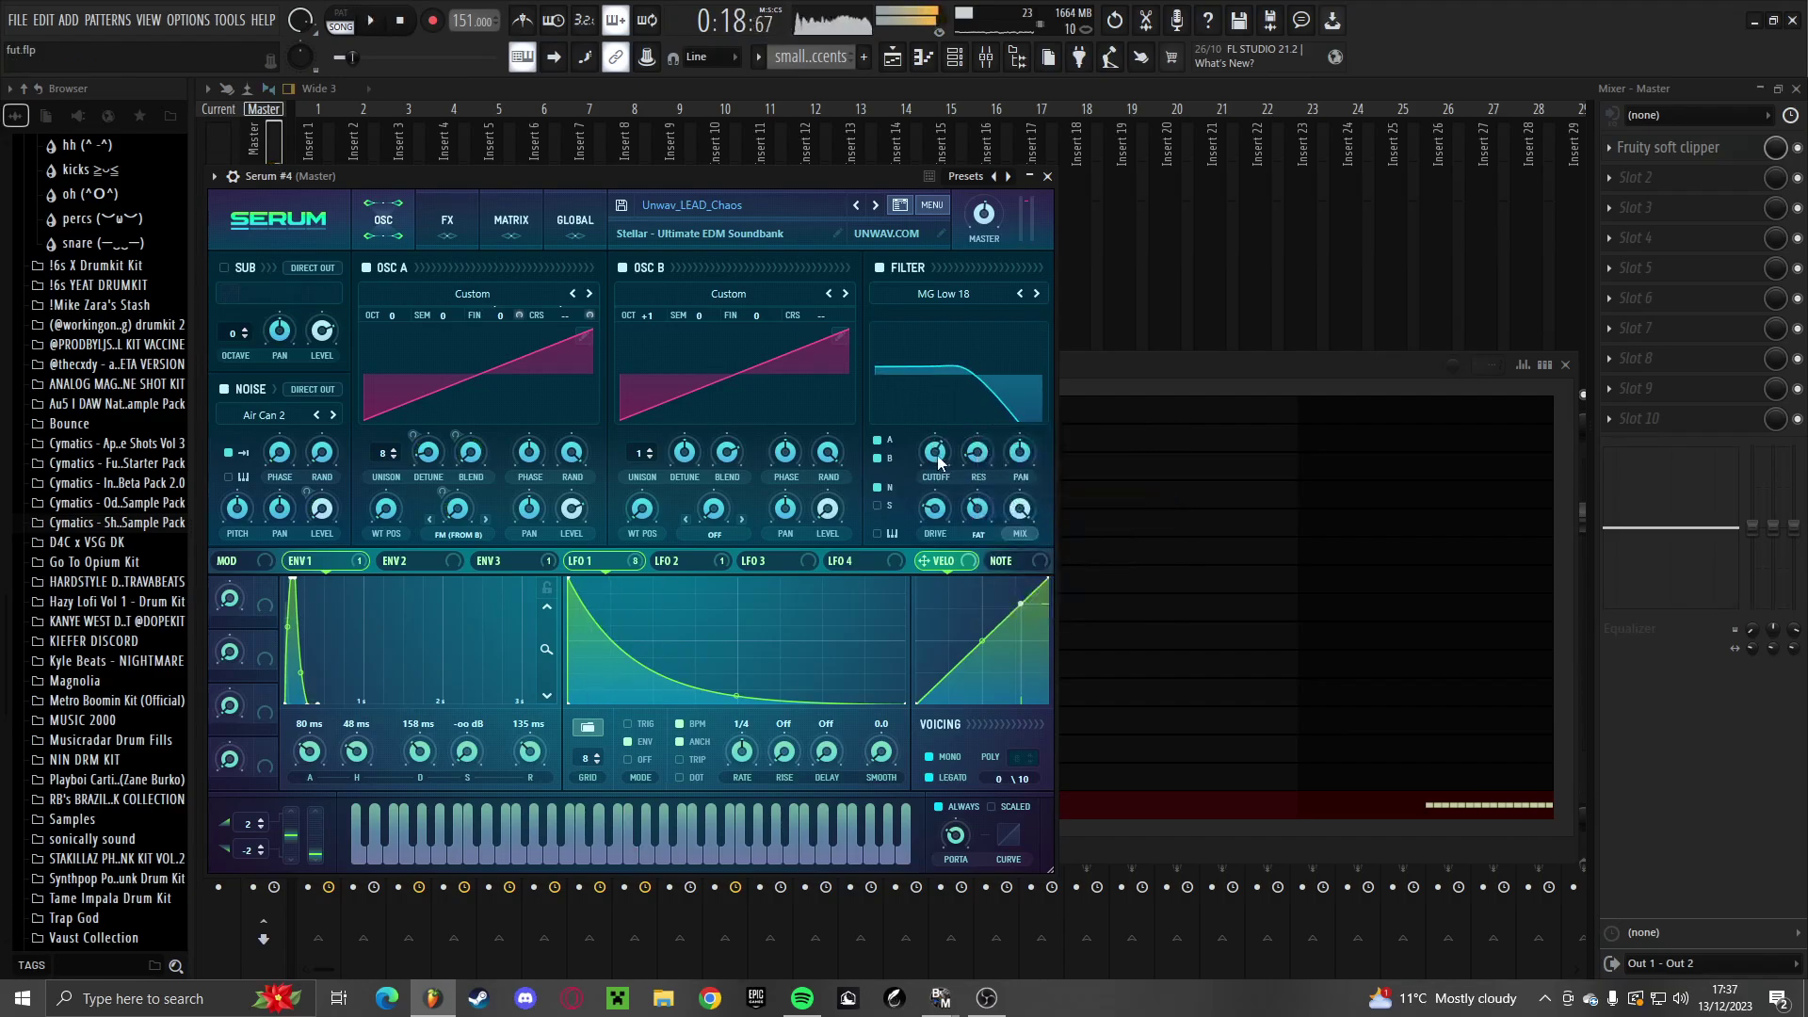
{"action": "key", "text": "space"}
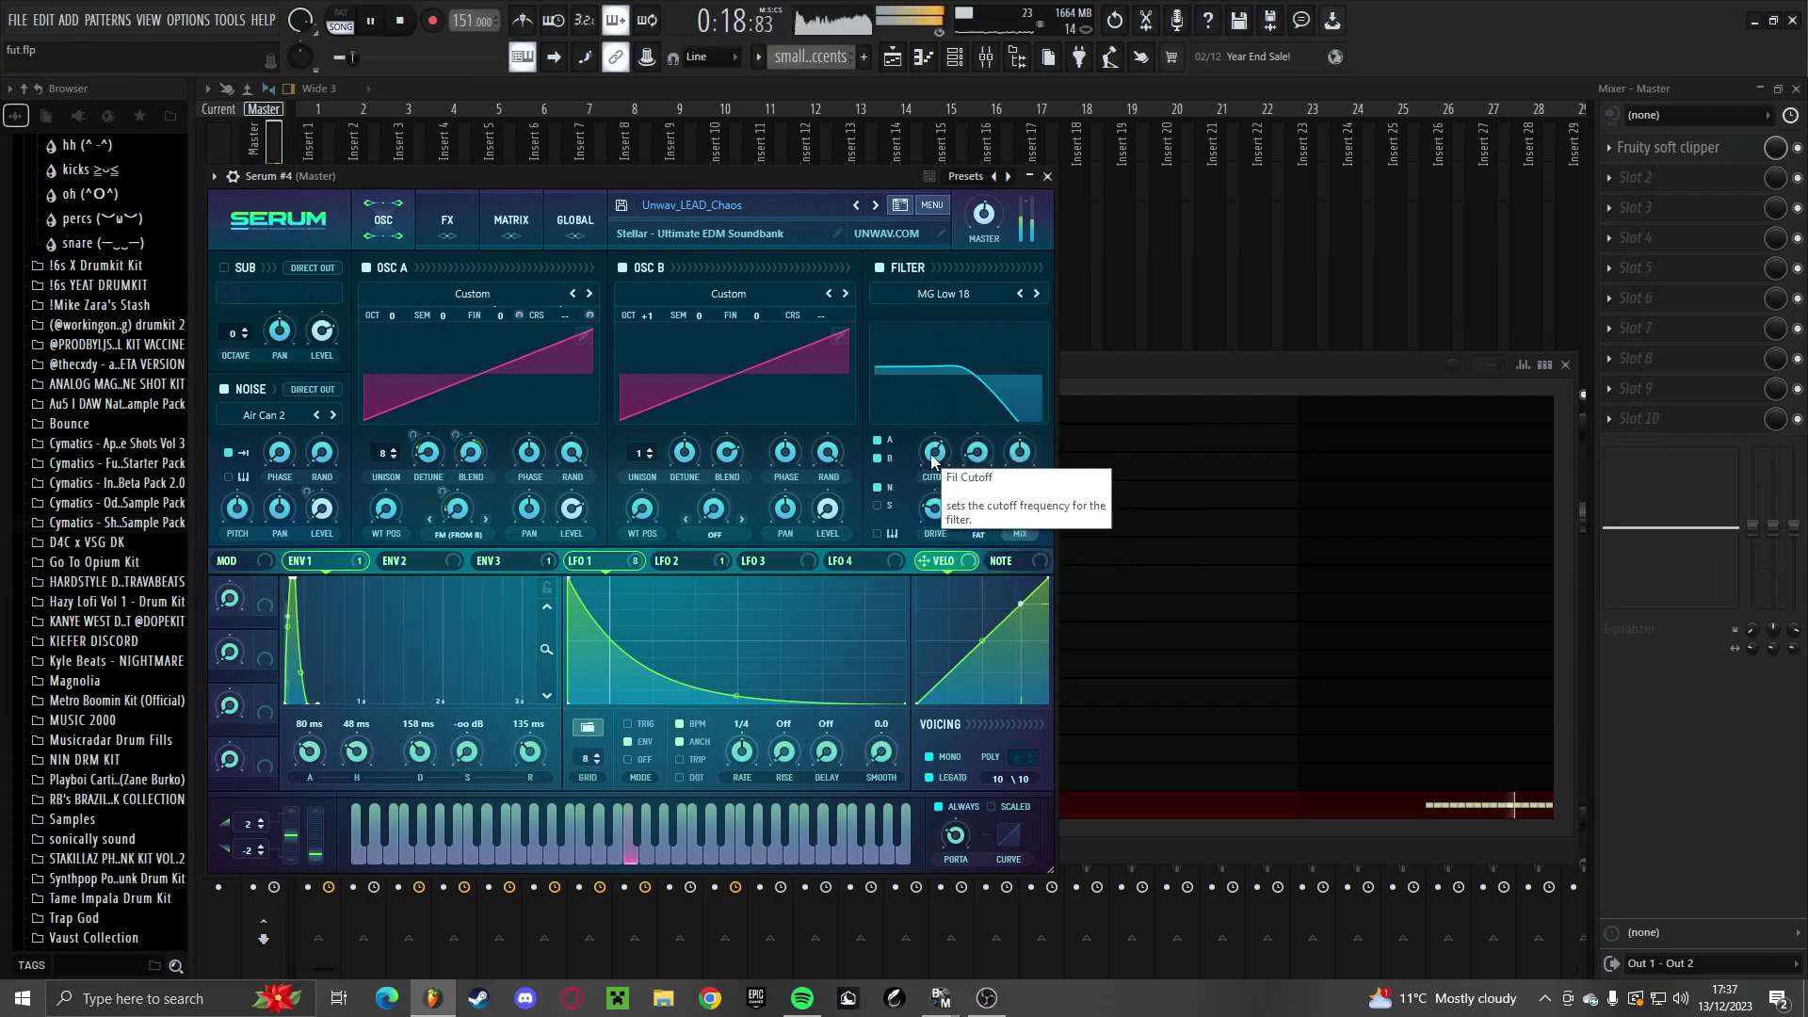
{"action": "left_click_drag", "start_coordinate": [904, 371], "coordinate": [901, 512]}
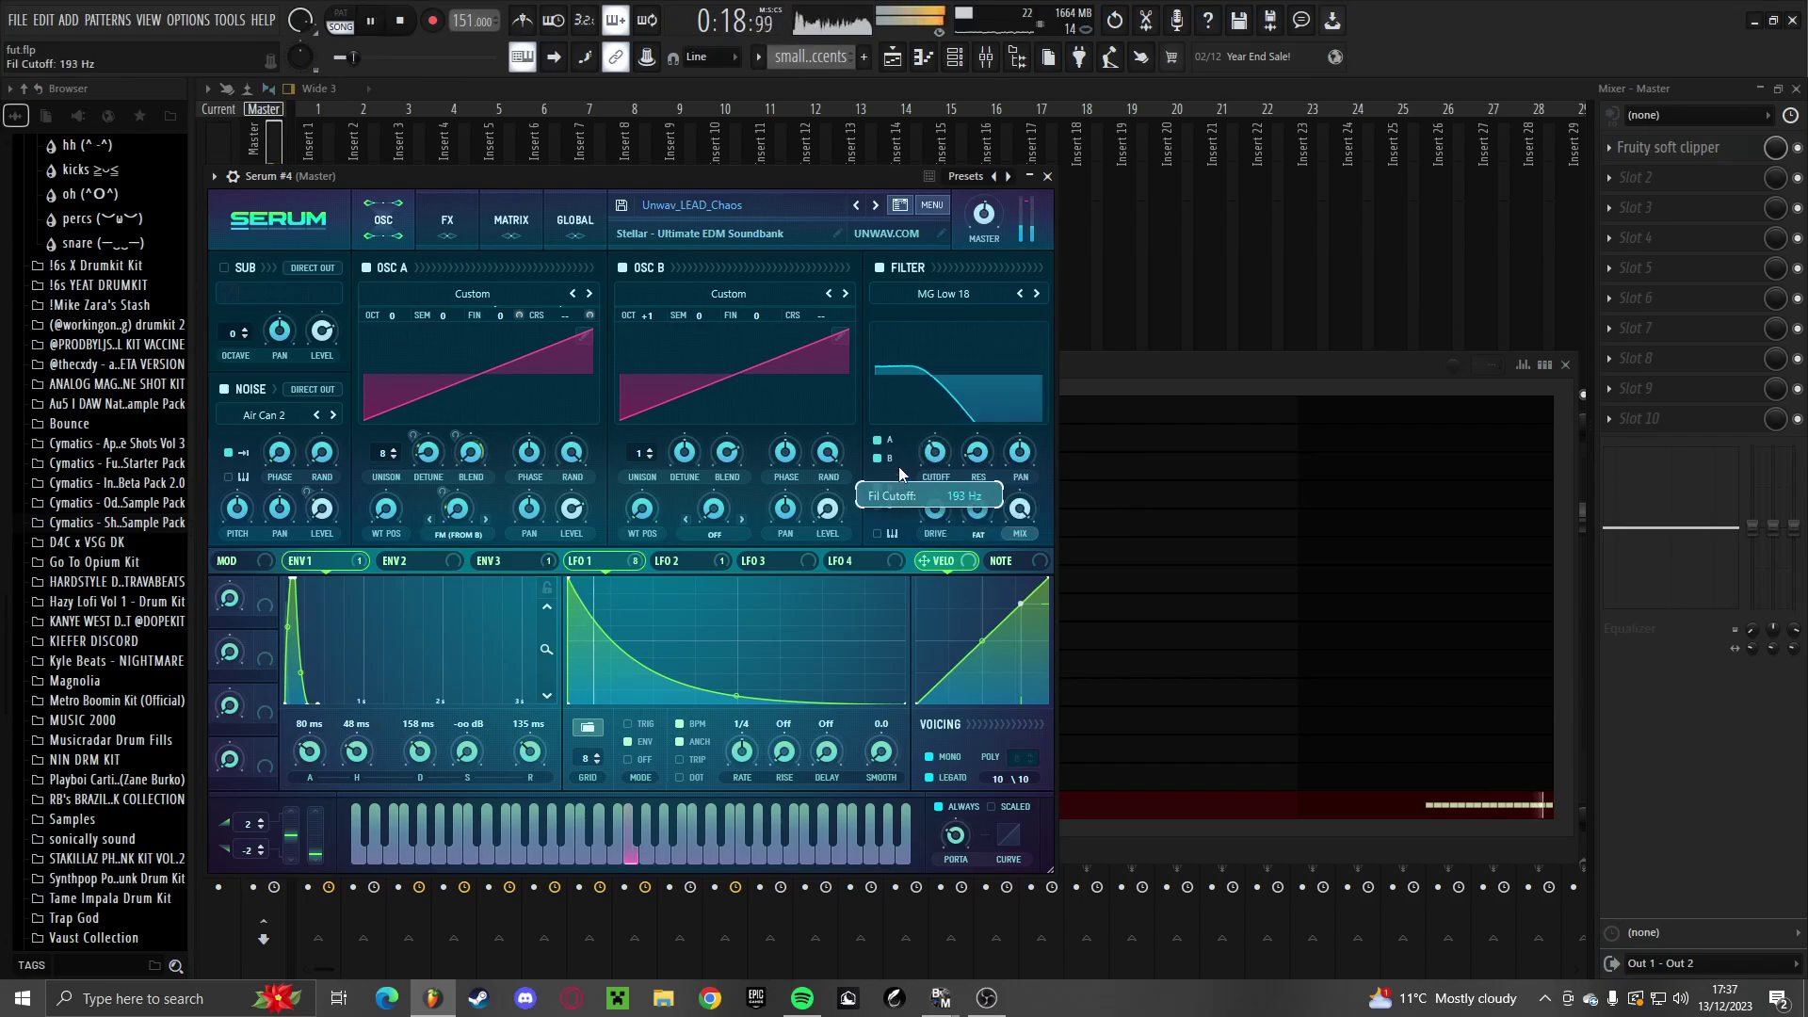
Try the MG Low 6 filter type on Serum #4 and readjust the cutoff while previewing
{"action": "left_click", "coordinate": [998, 294]}
{"action": "mouse_move", "coordinate": [923, 317]}
{"action": "left_click", "coordinate": [1036, 317]}
{"action": "key", "text": "space"}
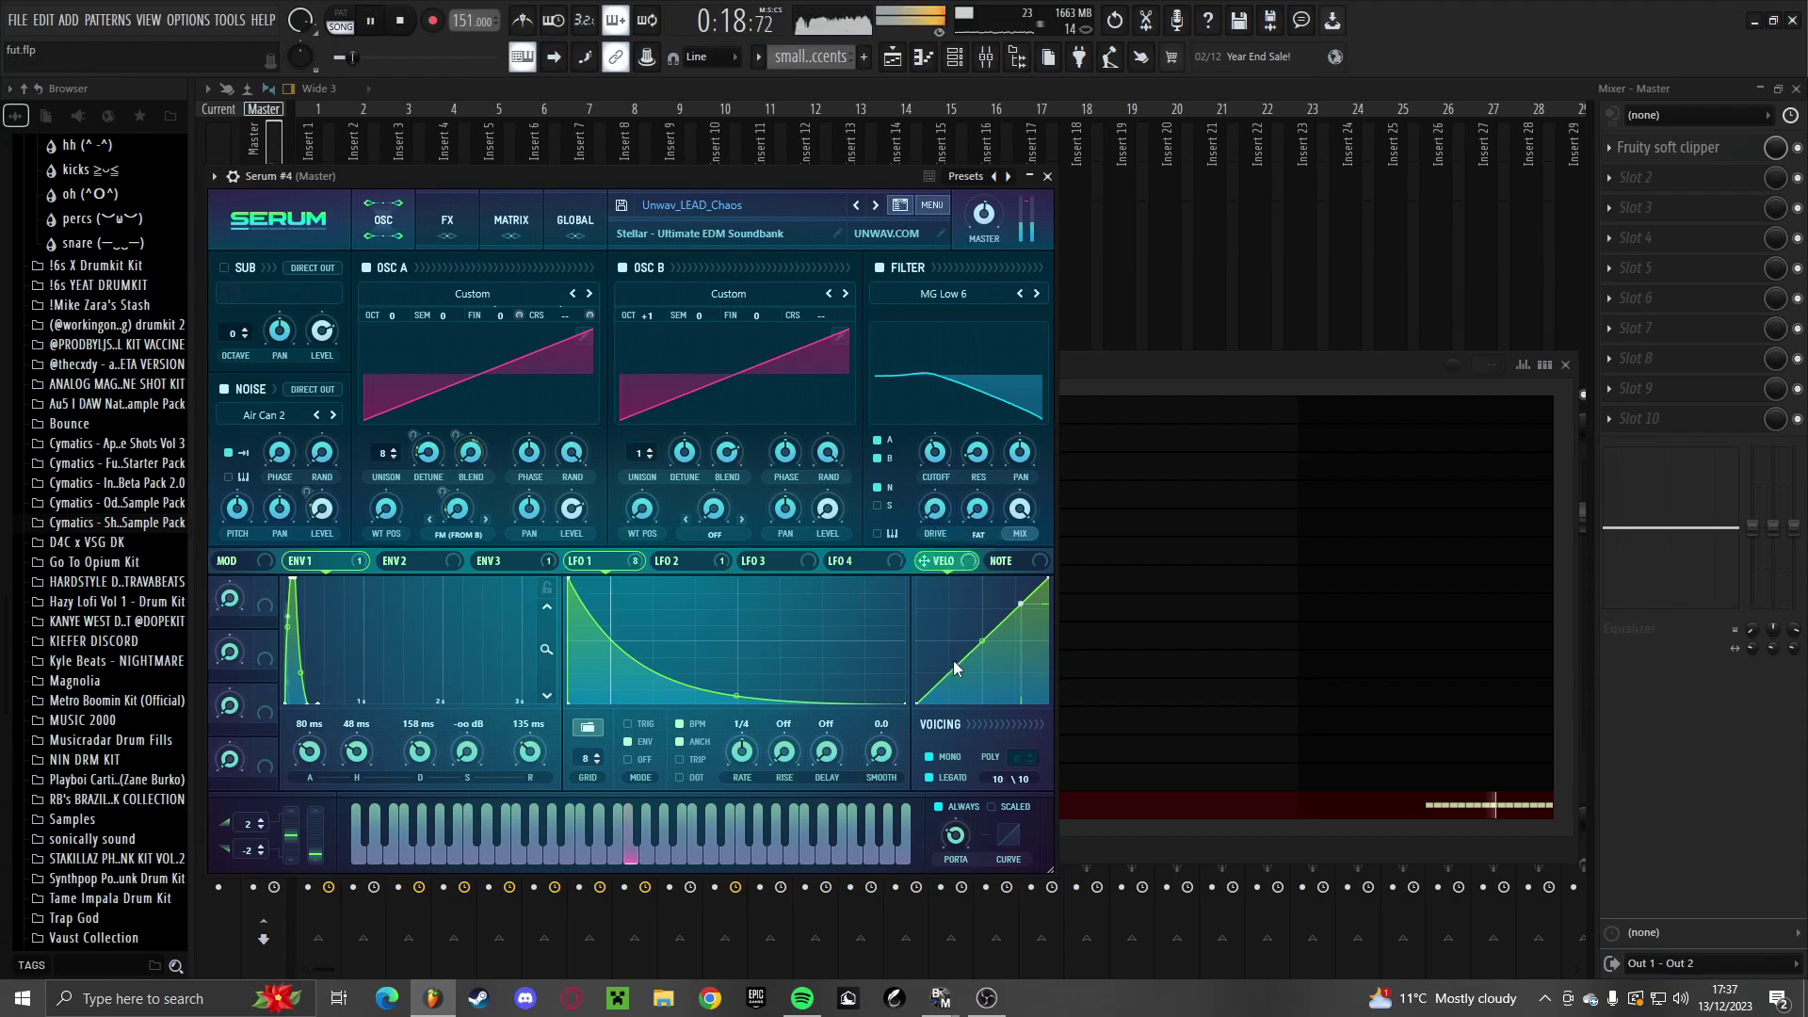
{"action": "left_click_drag", "start_coordinate": [935, 454], "coordinate": [930, 432]}
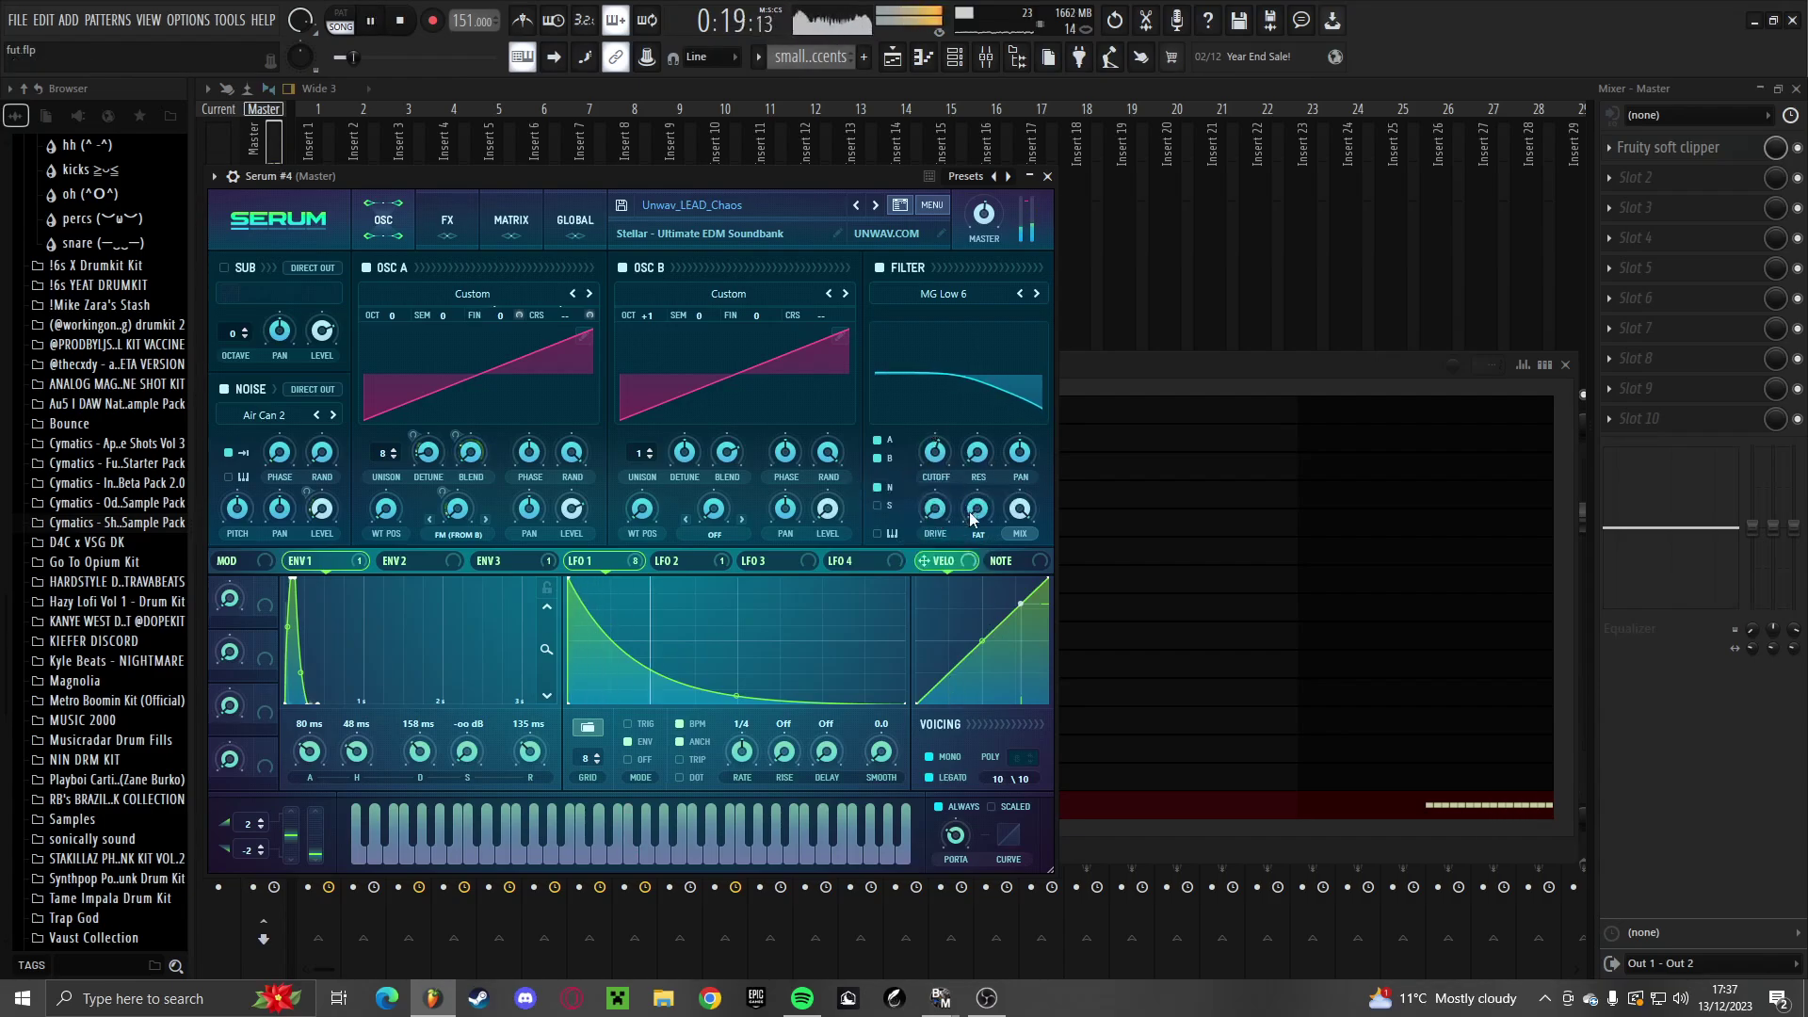
Switch Serum #4's filter type to MG Low 24, preview it and close the plugin window
{"action": "left_click", "coordinate": [944, 294]}
{"action": "mouse_move", "coordinate": [942, 320]}
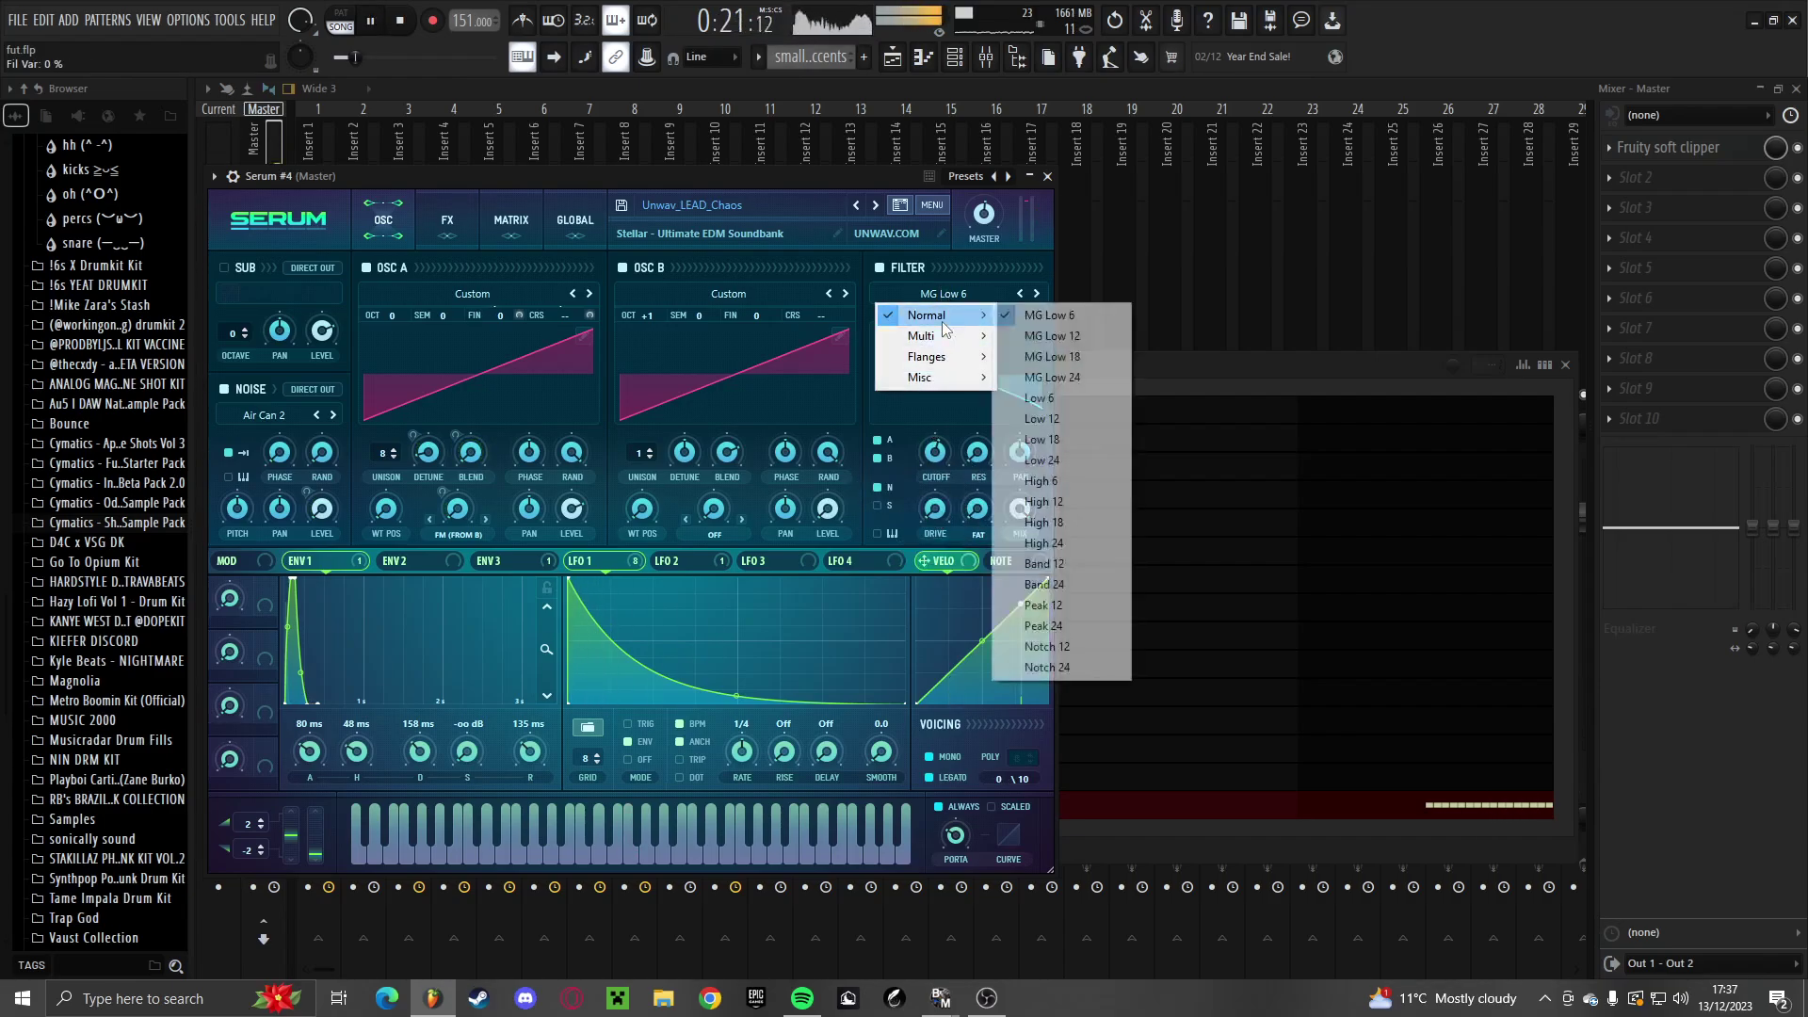
{"action": "left_click", "coordinate": [1013, 378]}
{"action": "key", "text": "space"}
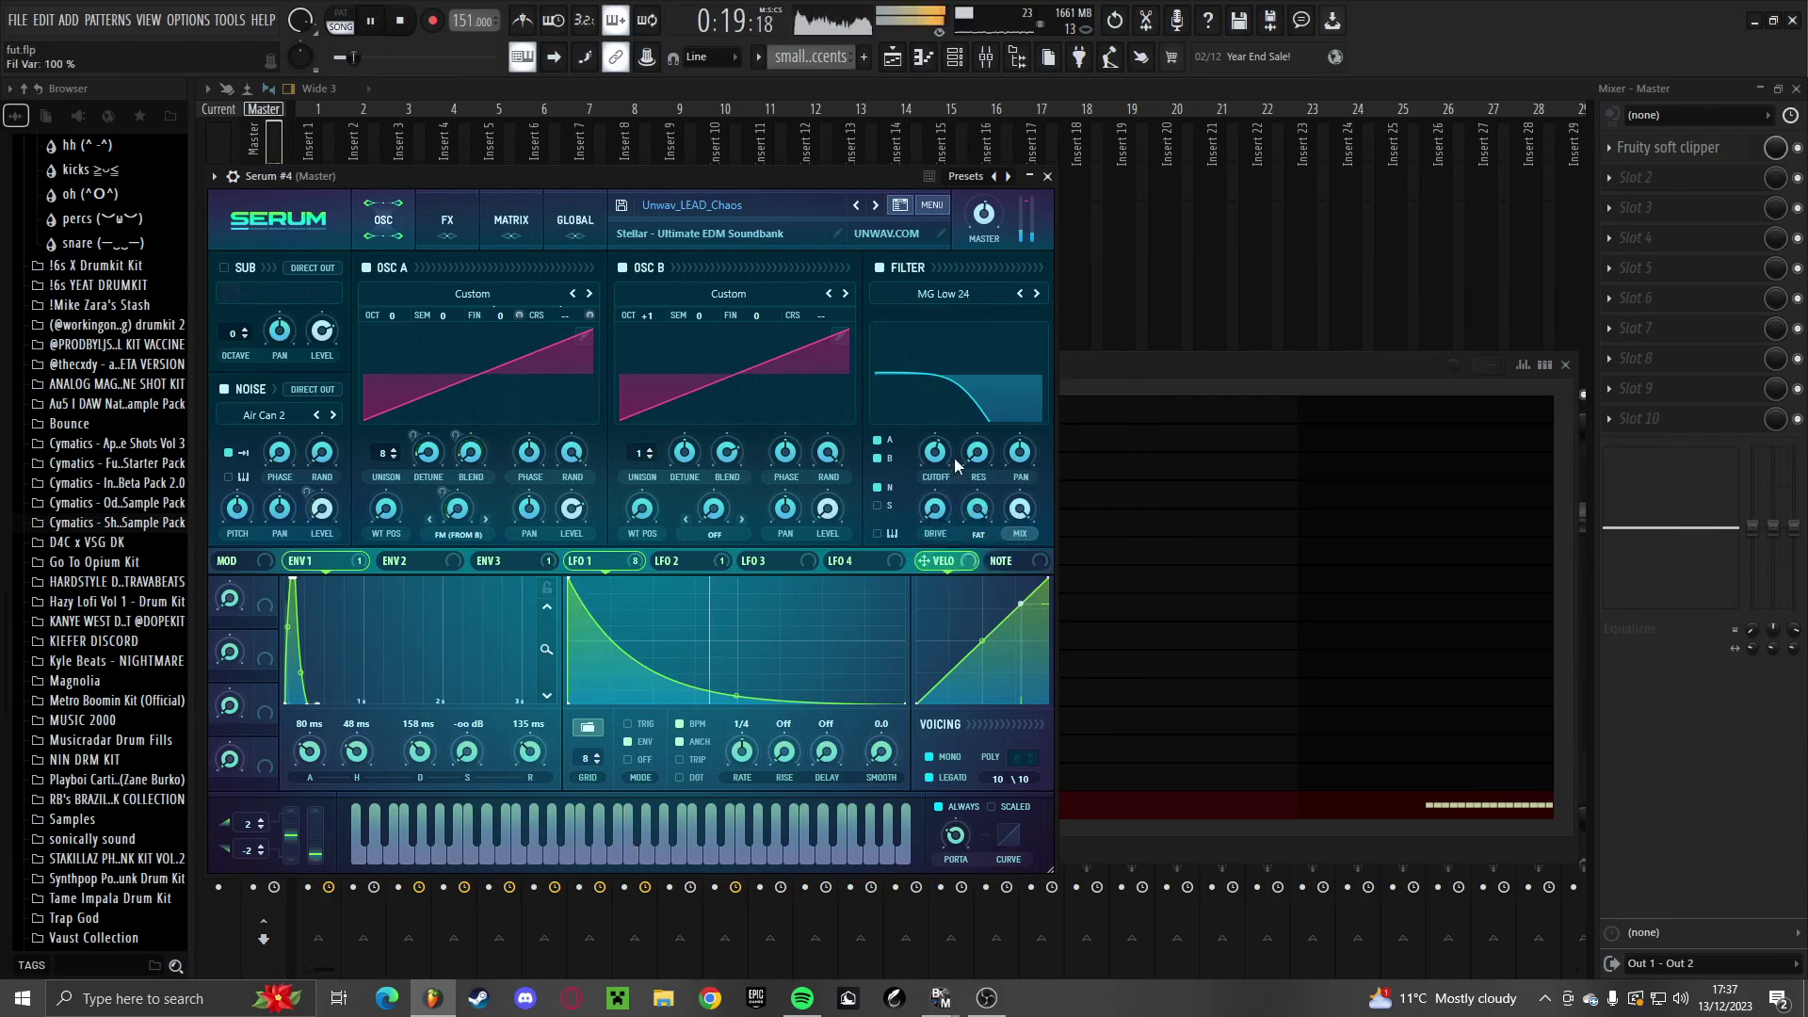
{"action": "left_click", "coordinate": [1047, 176]}
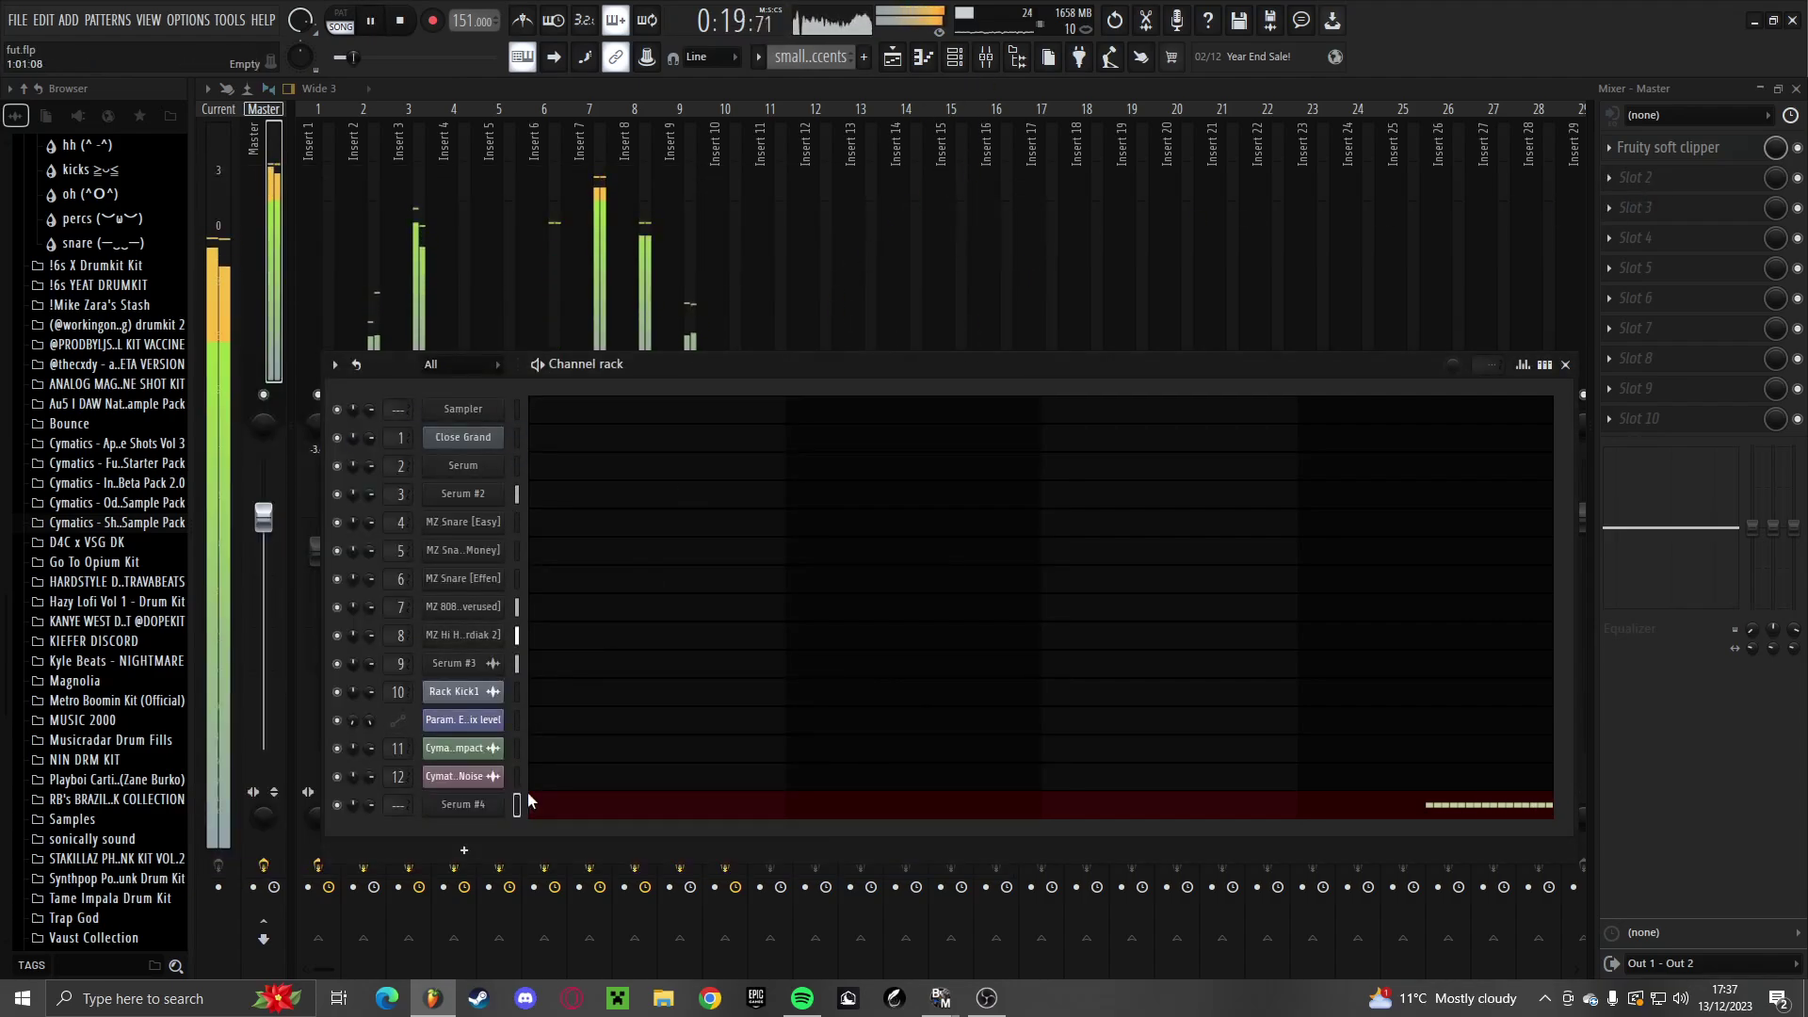
Route Serum #4 to mixer insert 13 and load Fruity Reeverb 2 with a preset in the insert's first effect slot
{"action": "scroll", "coordinate": [400, 806], "scroll_direction": "up", "scroll_amount": 13}
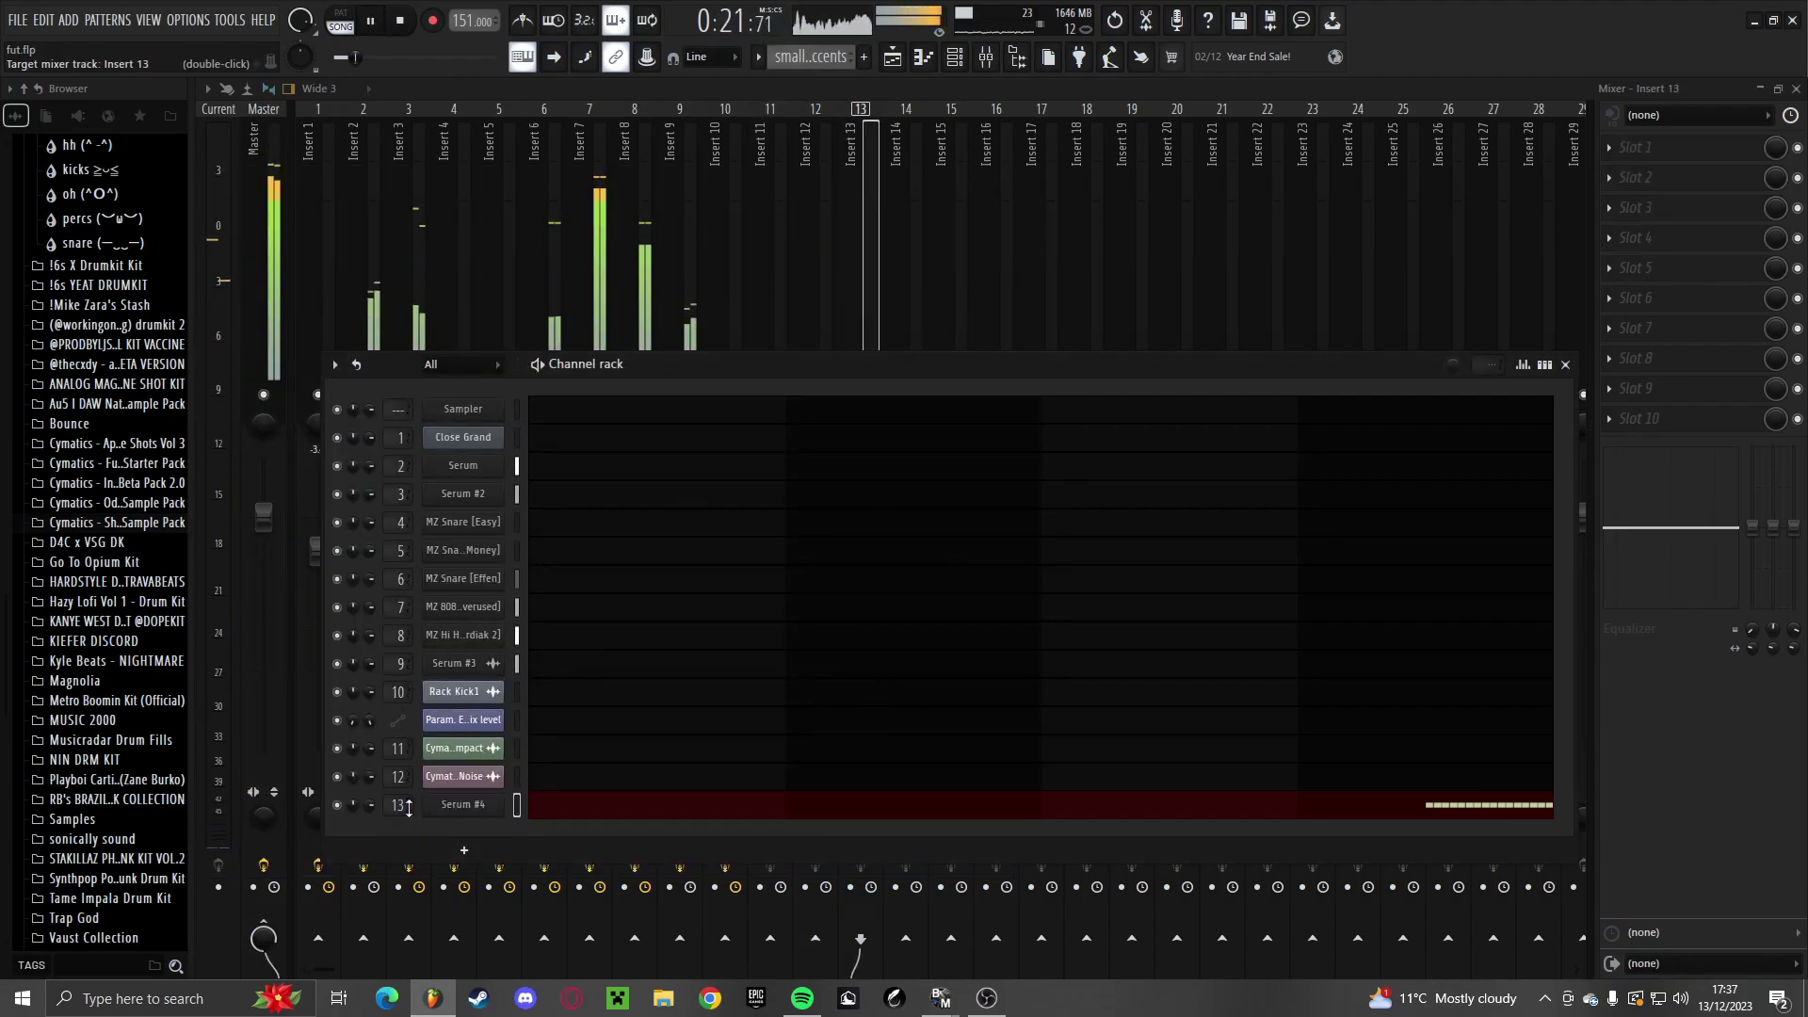
{"action": "left_click", "coordinate": [1636, 147]}
{"action": "left_click", "coordinate": [1206, 269]}
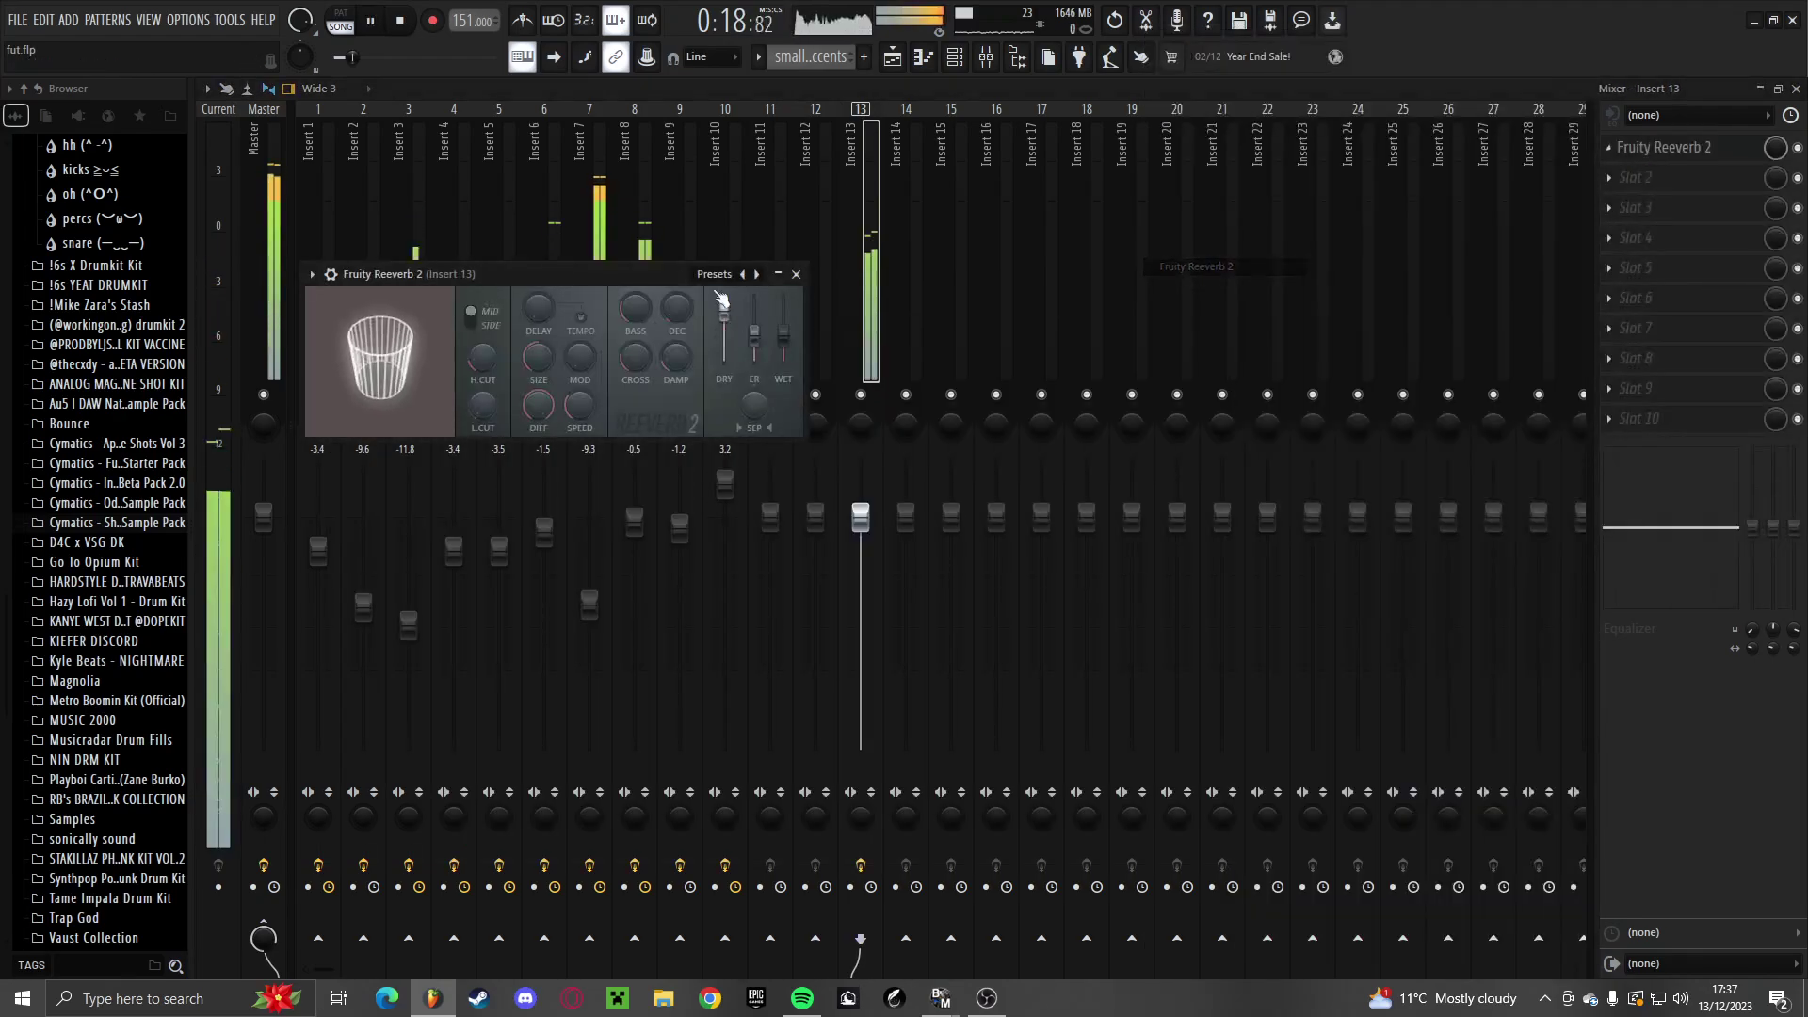
{"action": "left_click", "coordinate": [714, 274]}
{"action": "left_click", "coordinate": [763, 380]}
Create an automation clip for the volume of mixer insert 13 and show it in the playlist
{"action": "right_click", "coordinate": [860, 527]}
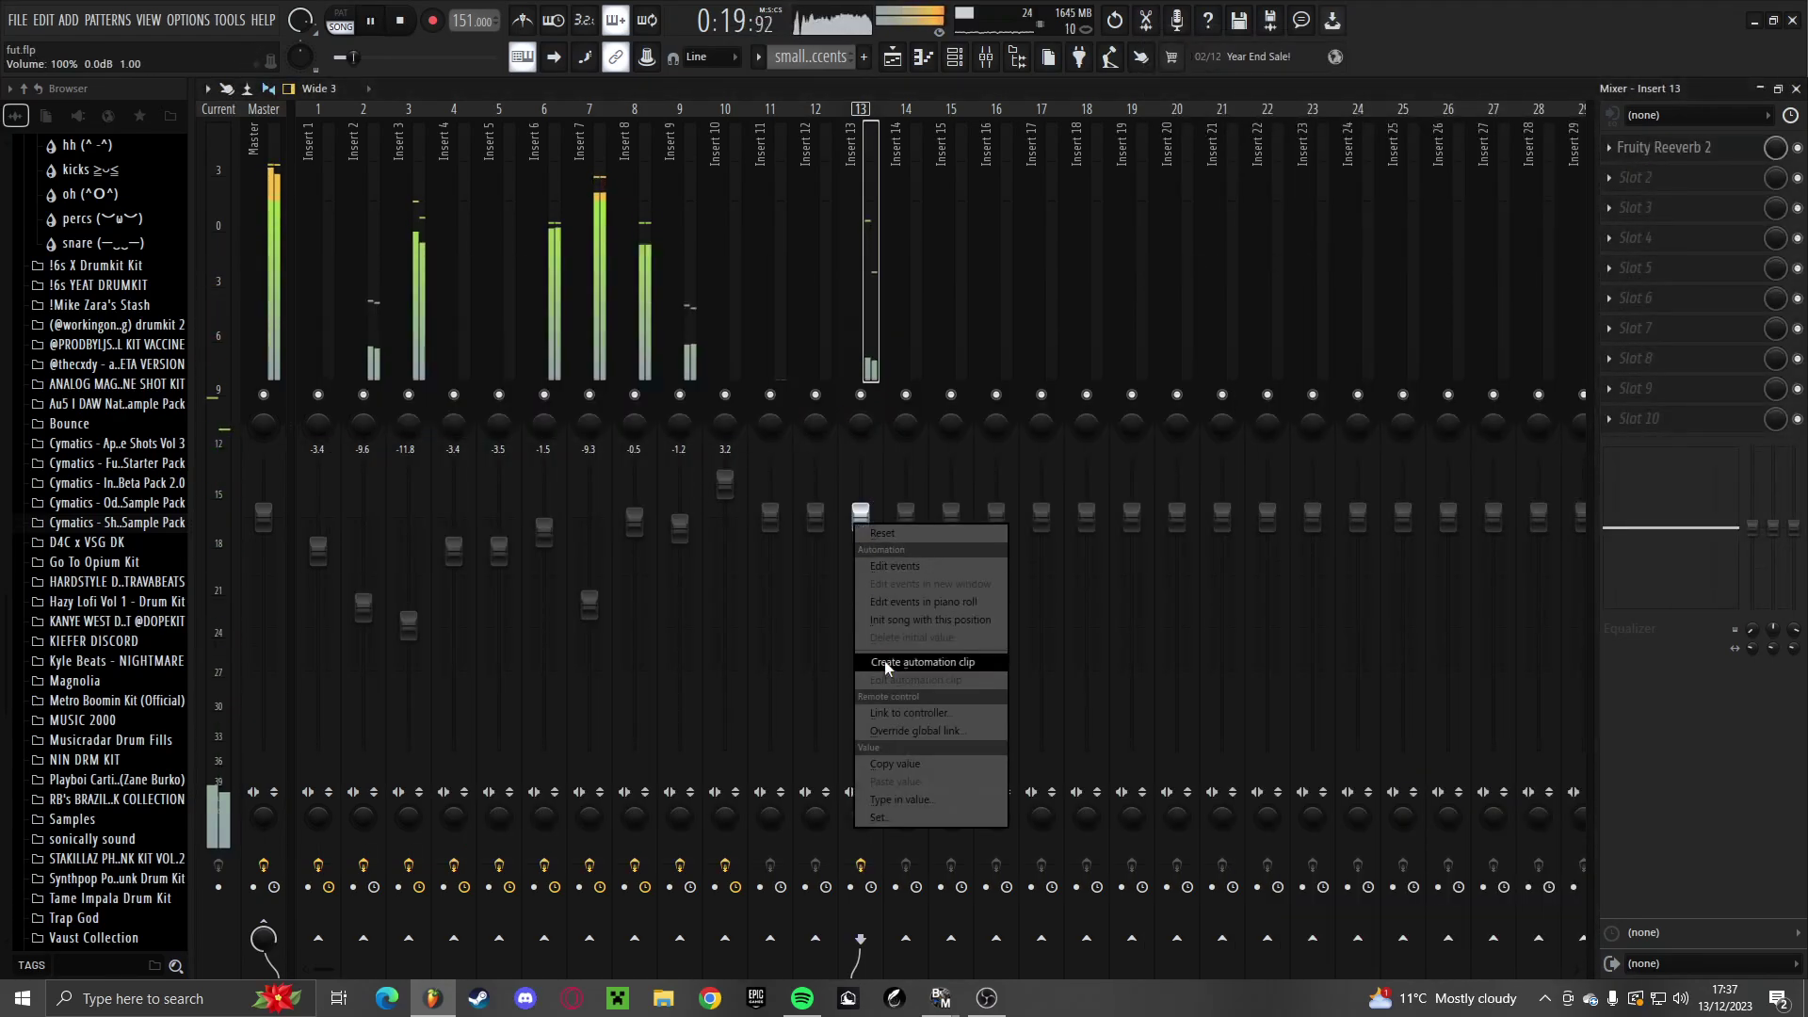
{"action": "left_click", "coordinate": [885, 660]}
{"action": "key", "text": "F5"}
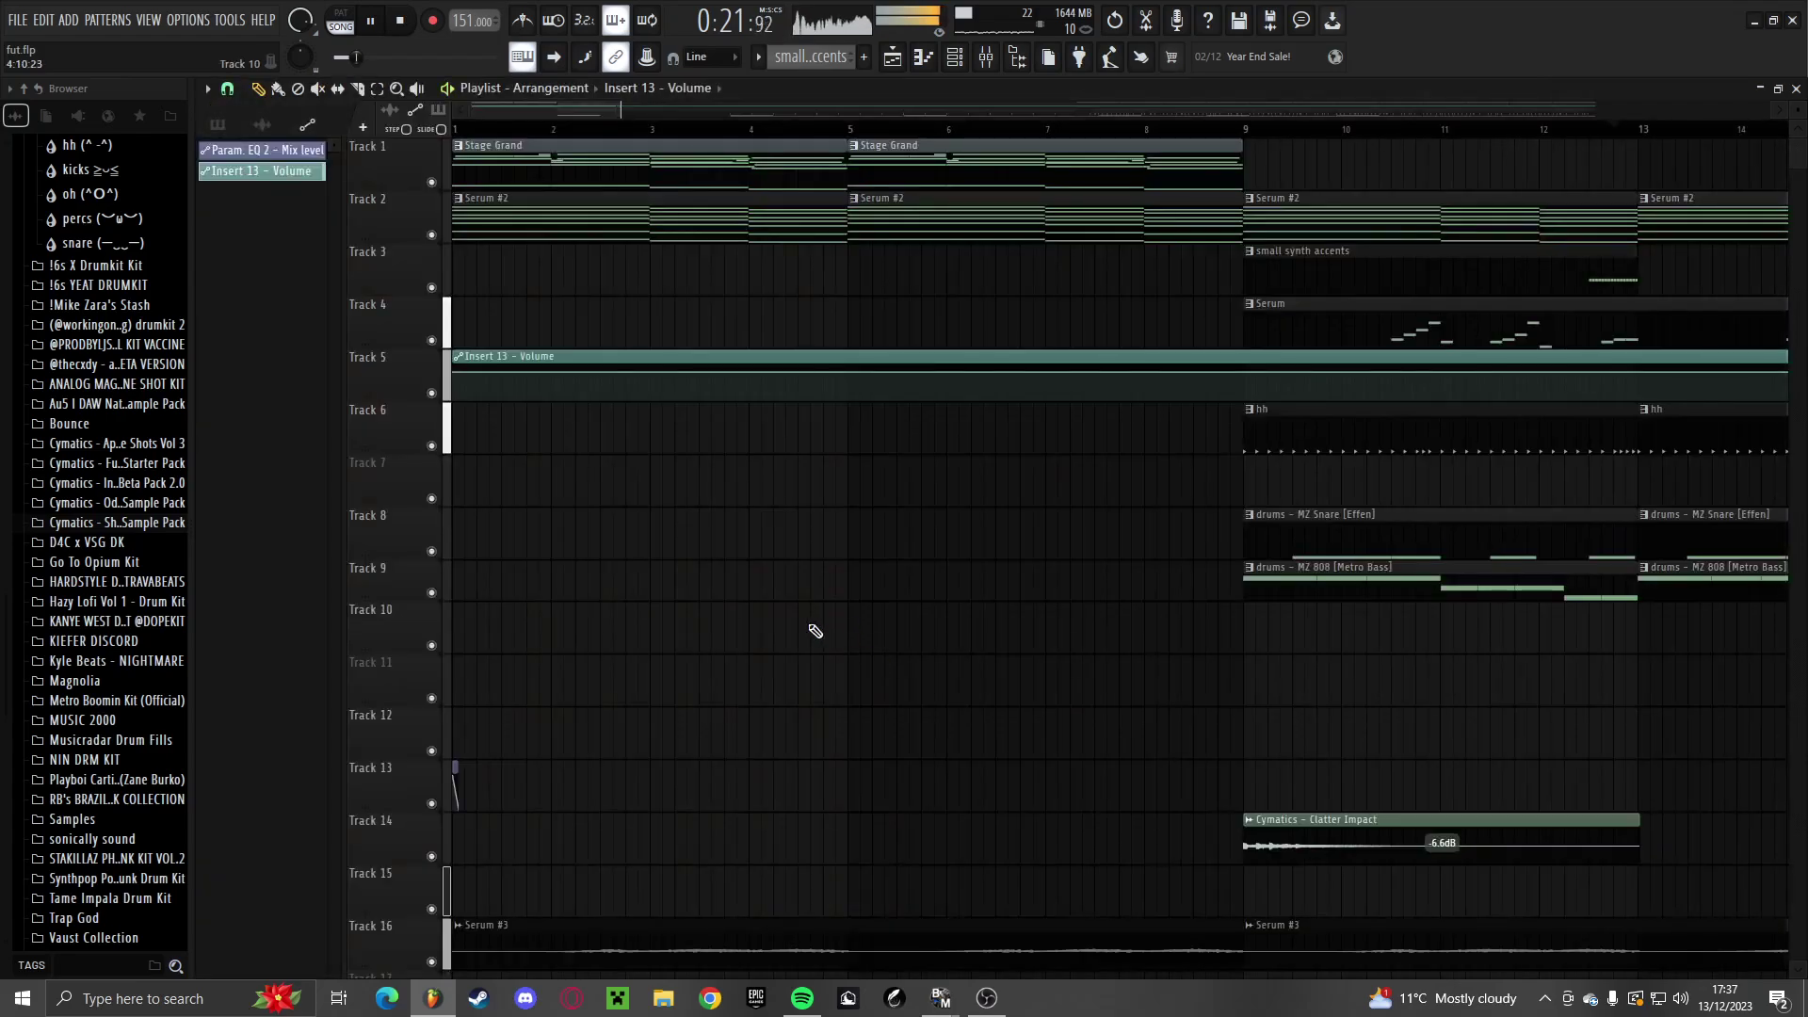
Shift the Insert 13 volume automation clip along Track 5 to about bar 9, where the small synth accents clip starts
{"action": "key", "text": "space"}
{"action": "scroll", "coordinate": [799, 593], "scroll_direction": "down", "scroll_amount": 5}
{"action": "scroll", "coordinate": [754, 494], "scroll_direction": "up", "scroll_amount": 5}
{"action": "key", "text": "space"}
{"action": "scroll", "coordinate": [711, 473], "scroll_direction": "down", "scroll_amount": 6}
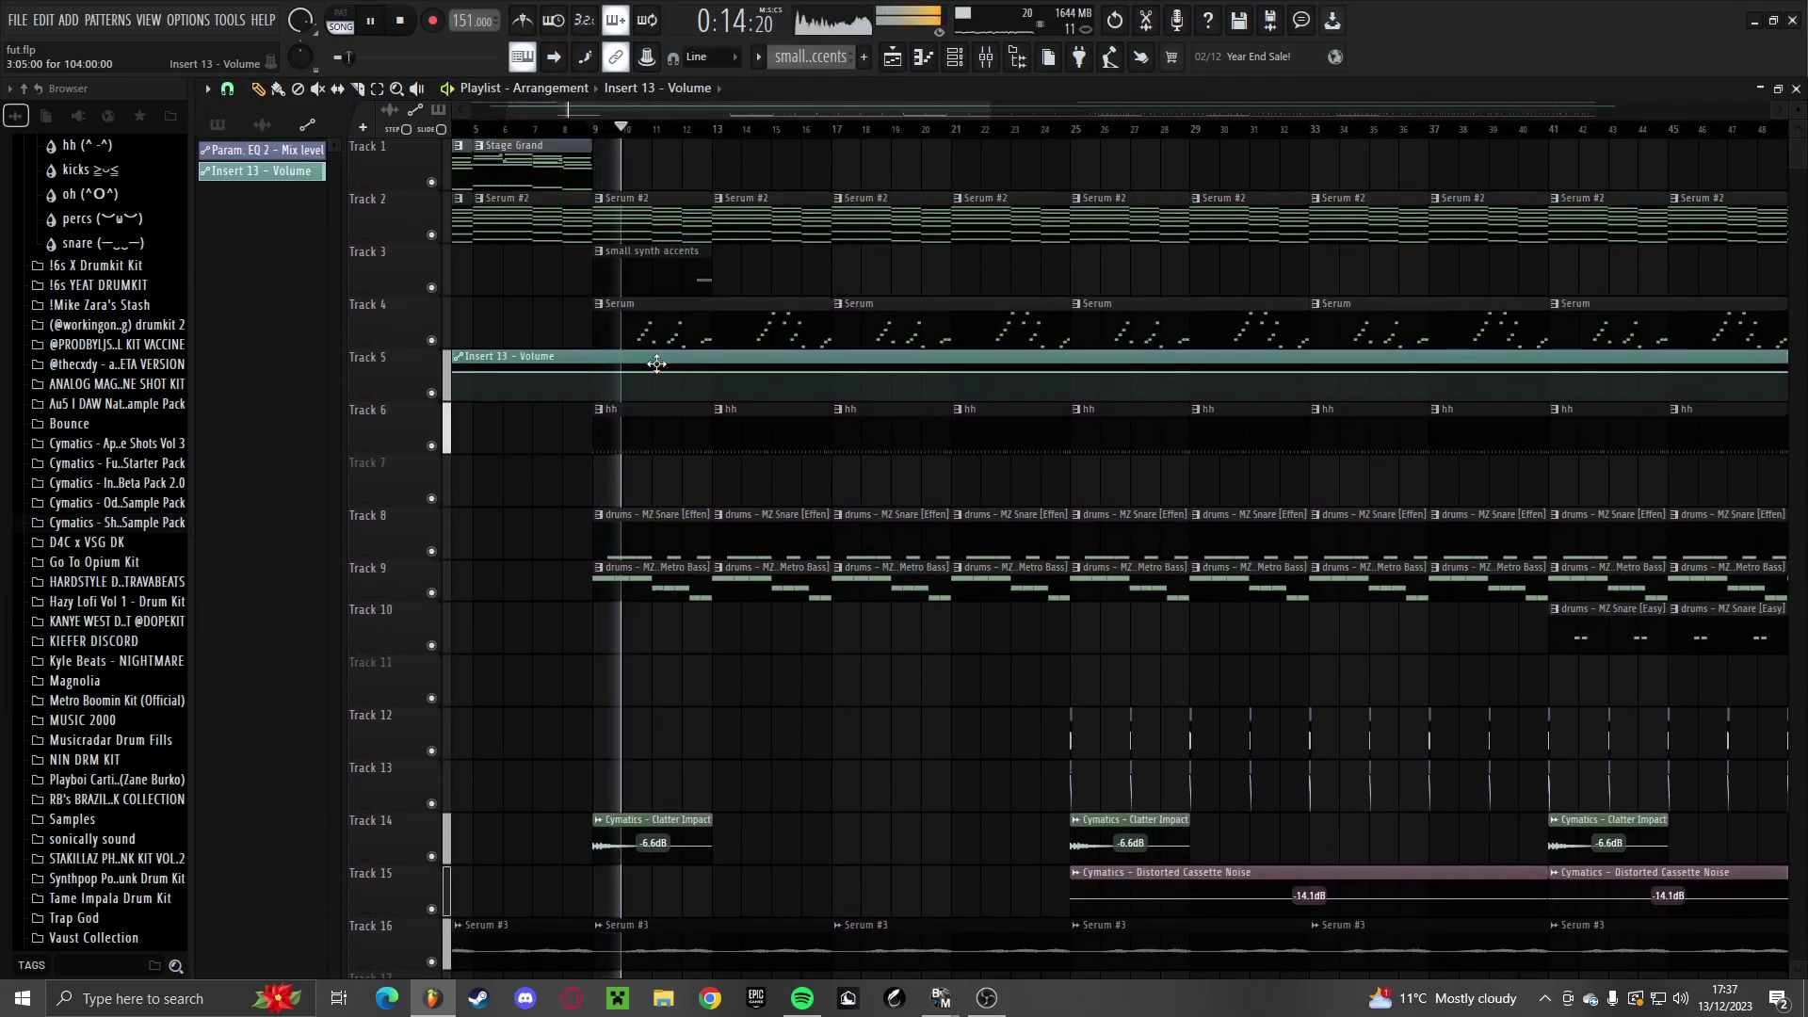
{"action": "left_click_drag", "start_coordinate": [656, 363], "coordinate": [815, 362]}
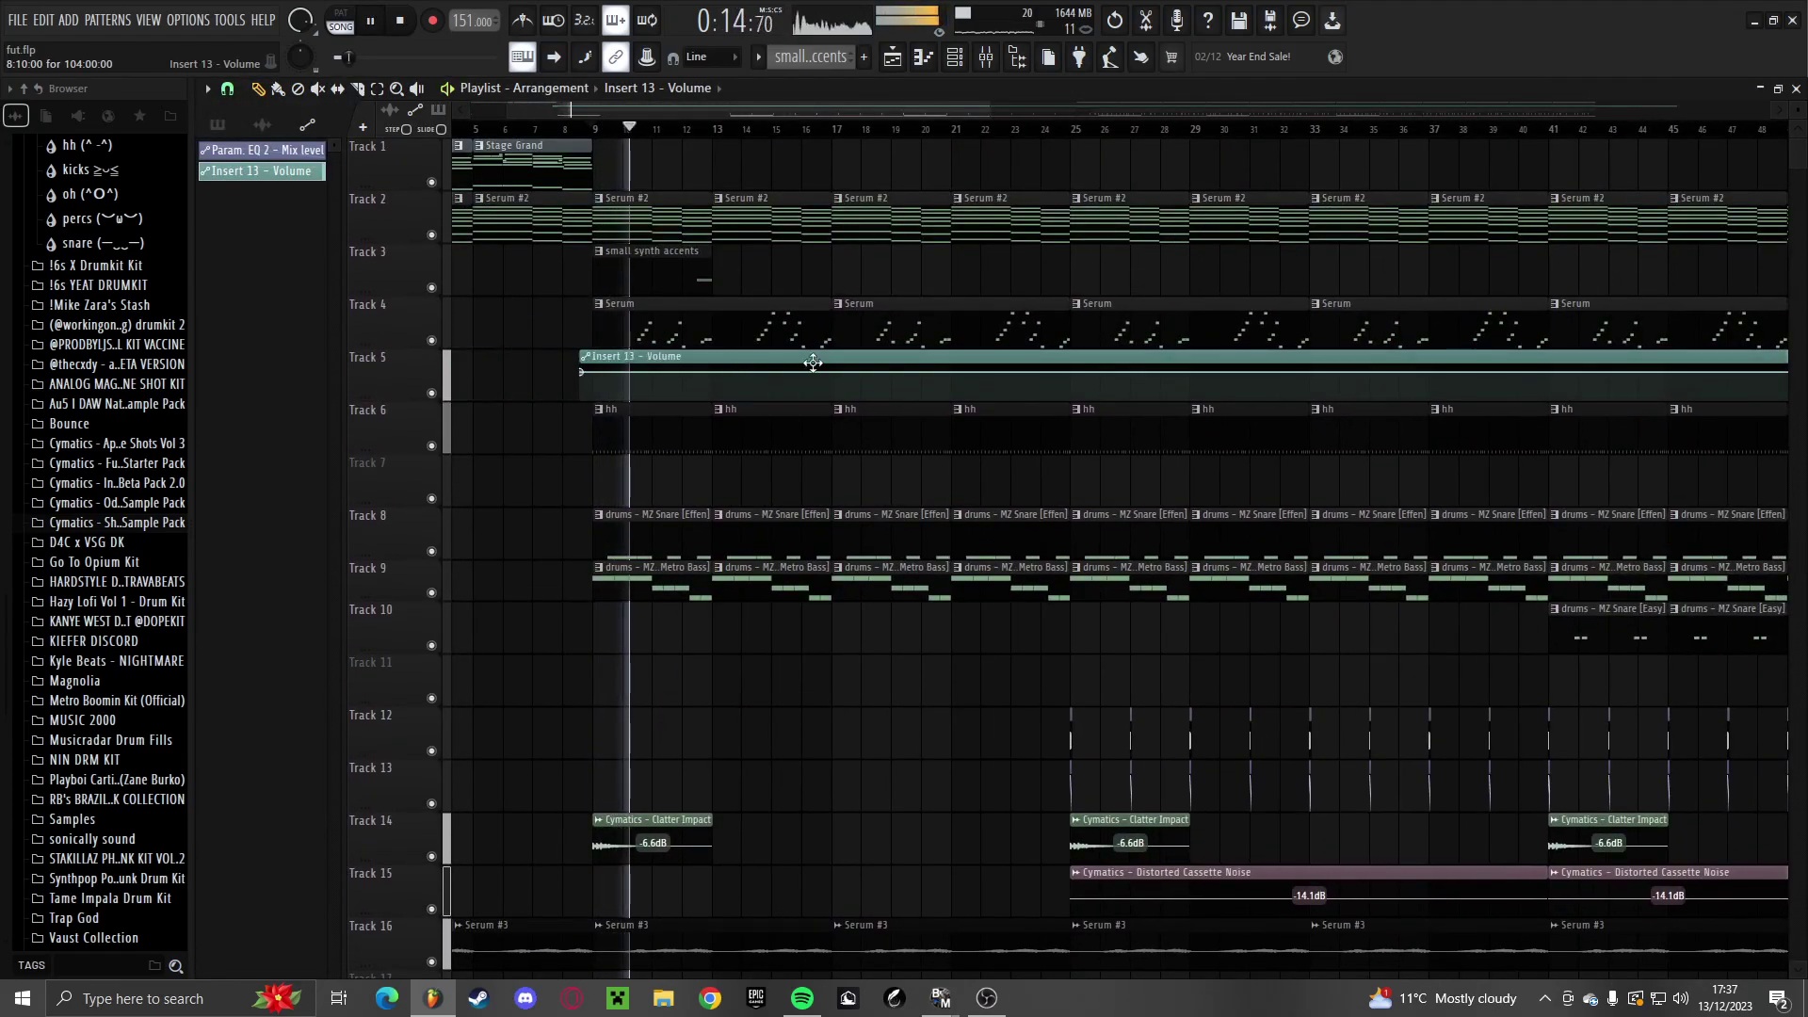
Move the Insert 13 – Volume automation's start to the synth accent notes before bar 13 and shape a volume rise ending at bar 13
{"action": "scroll", "coordinate": [585, 364], "scroll_direction": "up", "scroll_amount": 5}
{"action": "left_click_drag", "start_coordinate": [608, 356], "coordinate": [862, 355]}
{"action": "scroll", "coordinate": [889, 353], "scroll_direction": "up", "scroll_amount": 3}
{"action": "scroll", "coordinate": [872, 375], "scroll_direction": "up", "scroll_amount": 2}
{"action": "right_click", "coordinate": [873, 374]}
{"action": "key", "text": "space"}
{"action": "left_click_drag", "start_coordinate": [695, 373], "coordinate": [707, 402]}
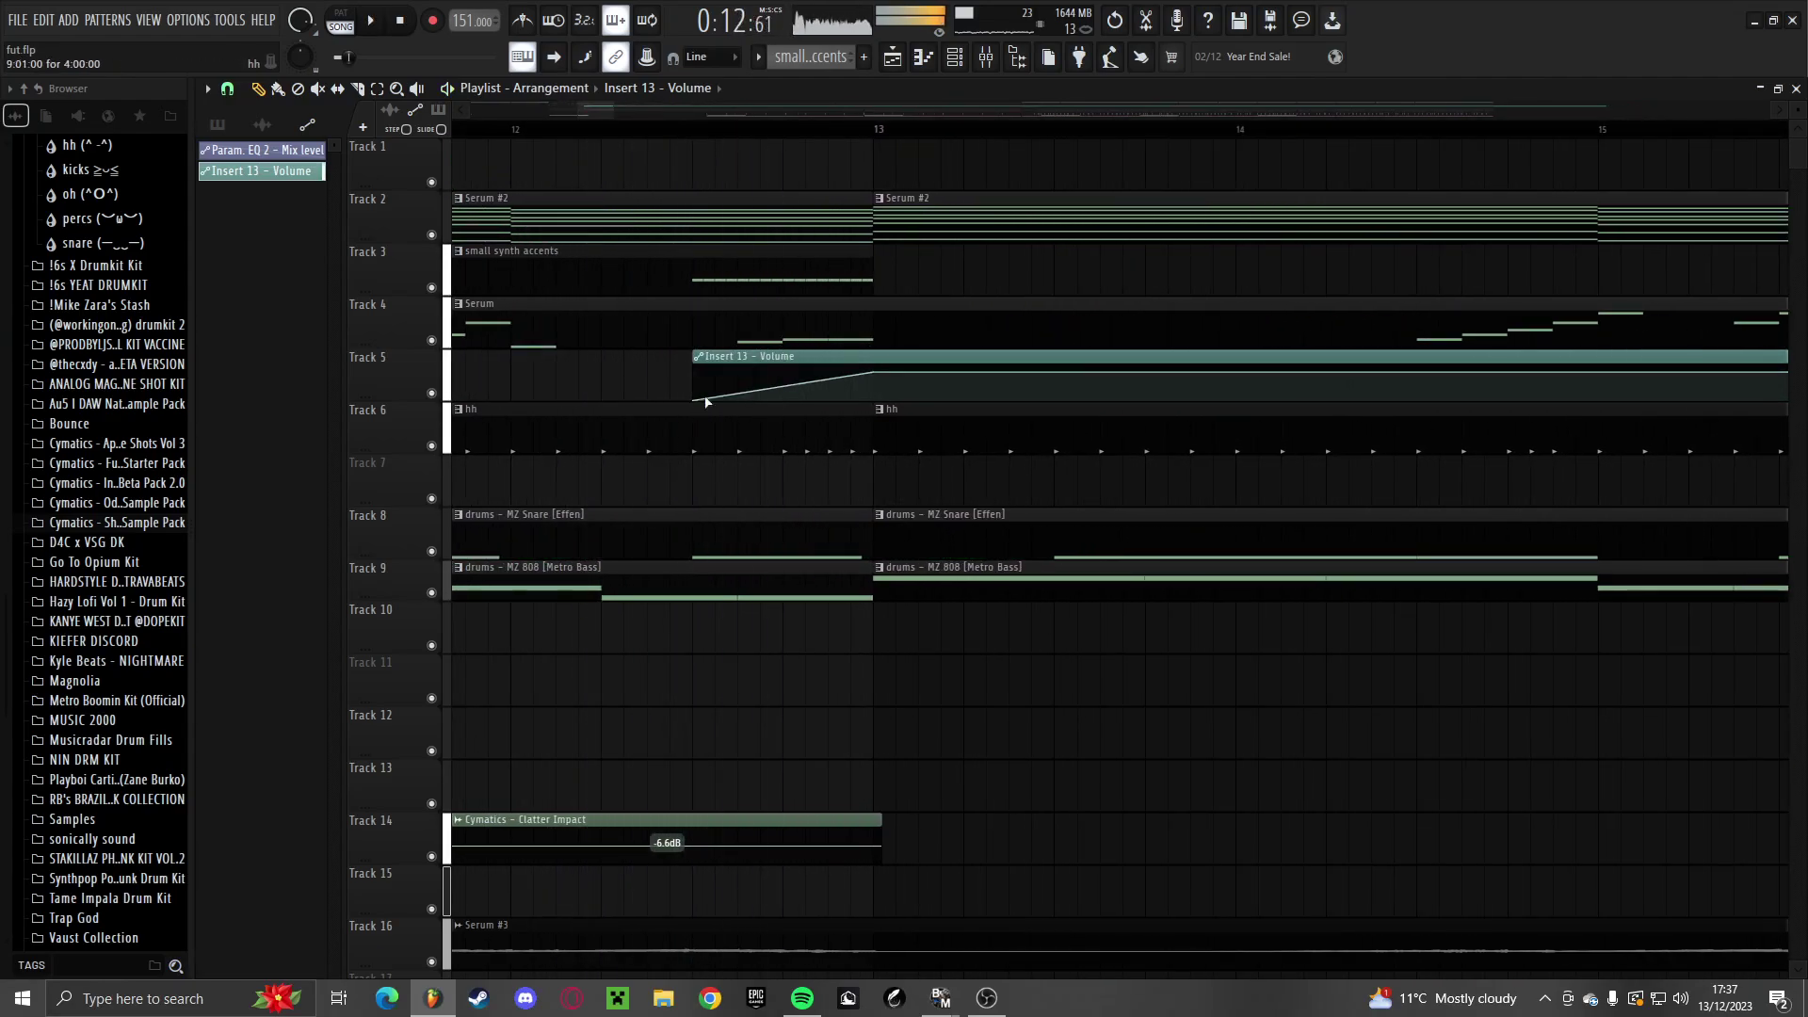
Delete the Insert 13 – Volume automation's far end point so the clip ends at bar 13
{"action": "key", "text": "space"}
{"action": "scroll", "coordinate": [640, 396], "scroll_direction": "down", "scroll_amount": 6}
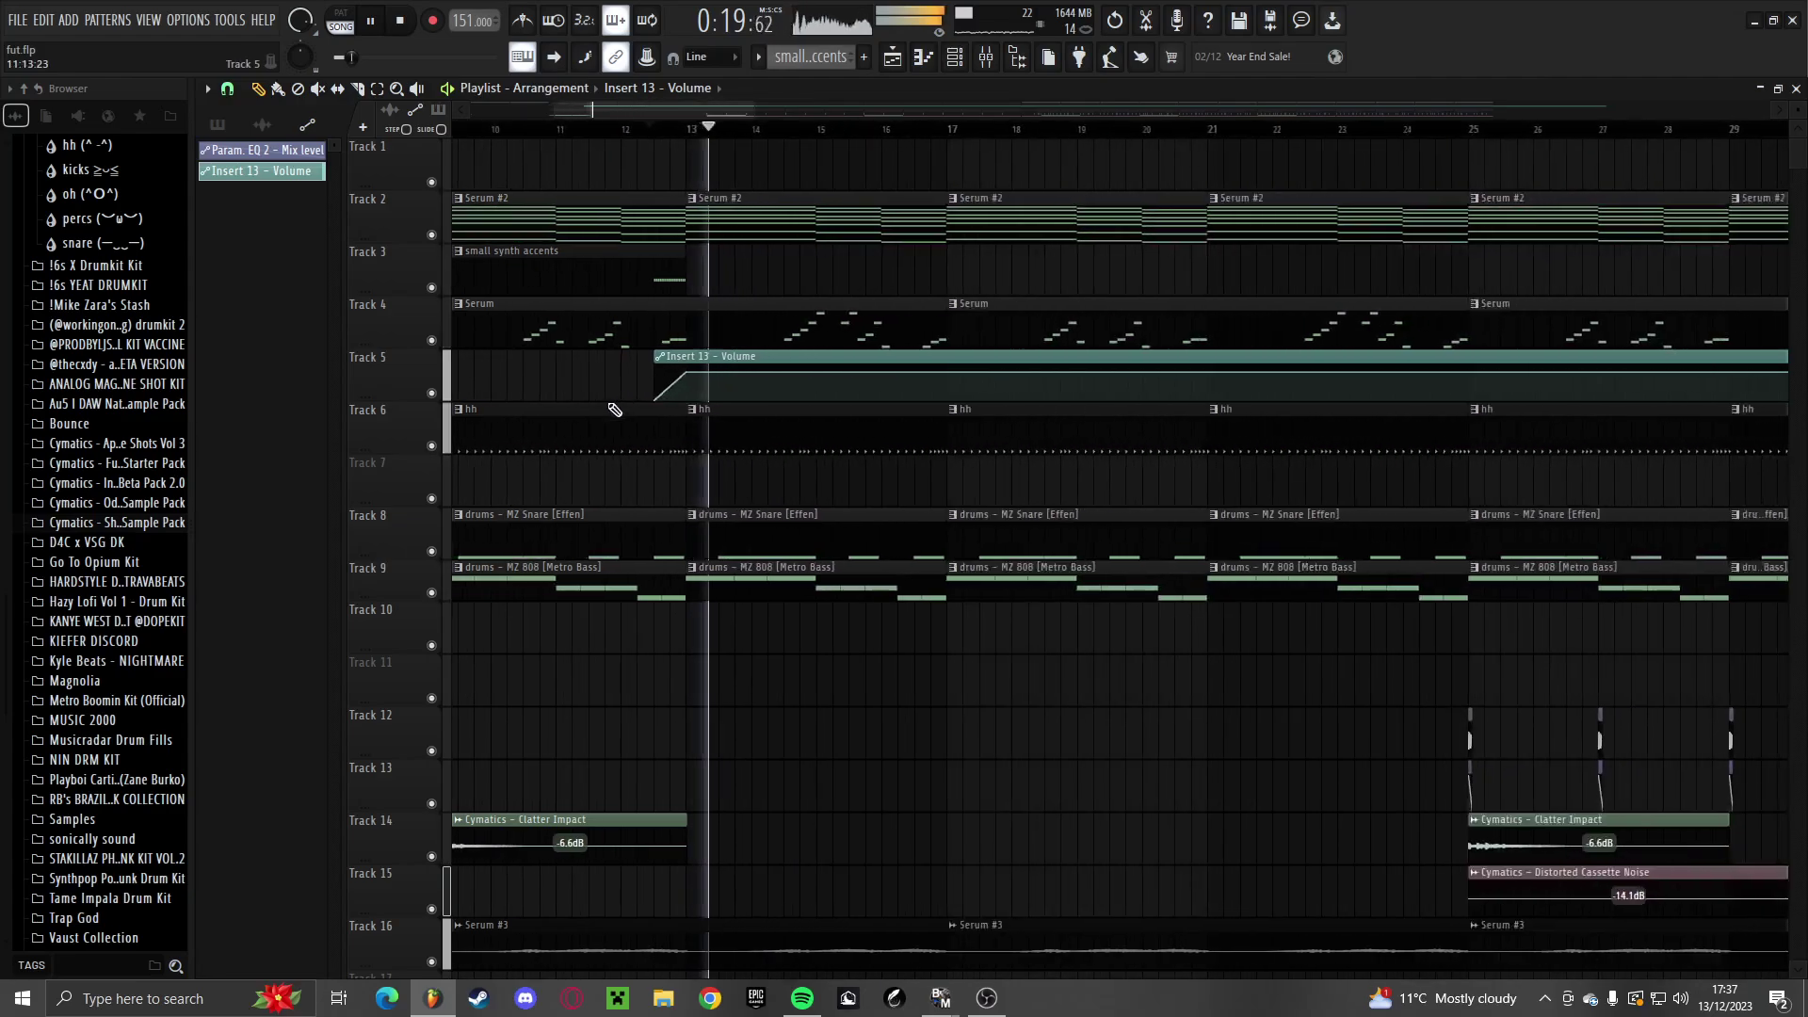
{"action": "scroll", "coordinate": [1383, 470], "scroll_direction": "down", "scroll_amount": 2}
{"action": "right_click", "coordinate": [1620, 381]}
{"action": "left_click", "coordinate": [1634, 400]}
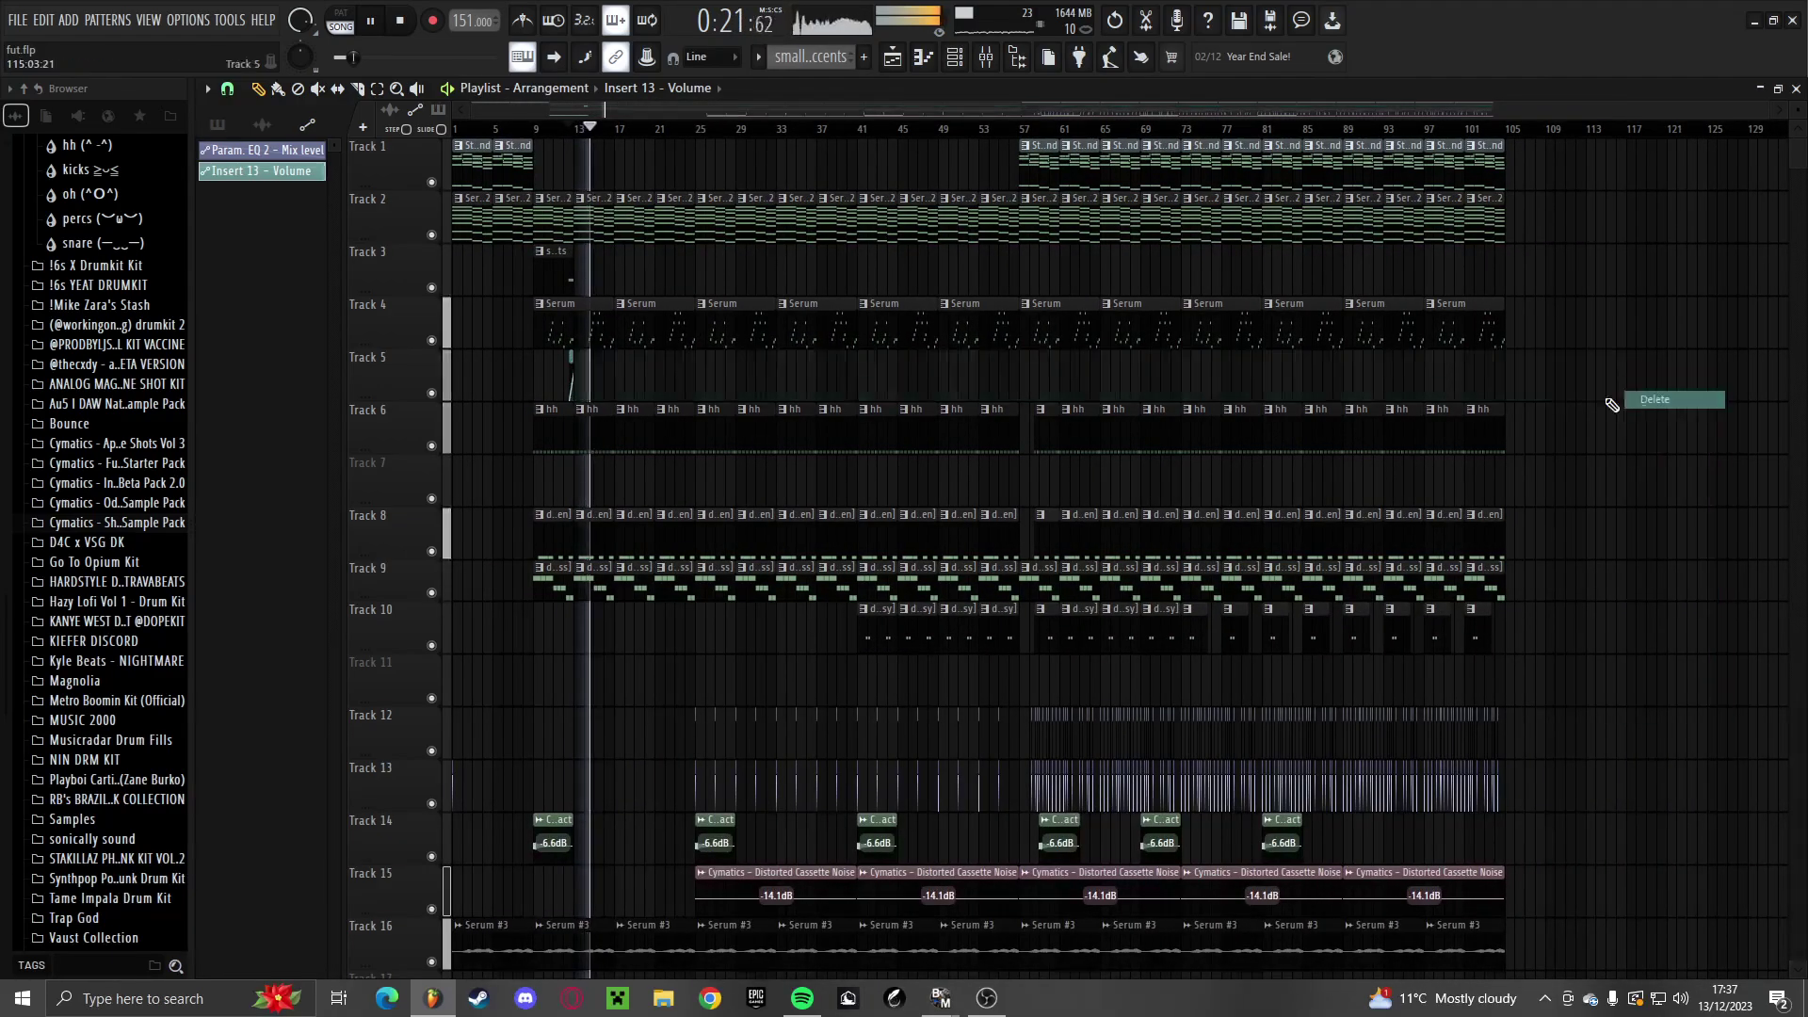
{"action": "scroll", "coordinate": [511, 382], "scroll_direction": "up", "scroll_amount": 4}
{"action": "scroll", "coordinate": [512, 381], "scroll_direction": "up", "scroll_amount": 3}
{"action": "left_click", "coordinate": [513, 279], "text": "ctrl"}
{"action": "key", "text": "ctrl+b"}
{"action": "right_click", "coordinate": [710, 282]}
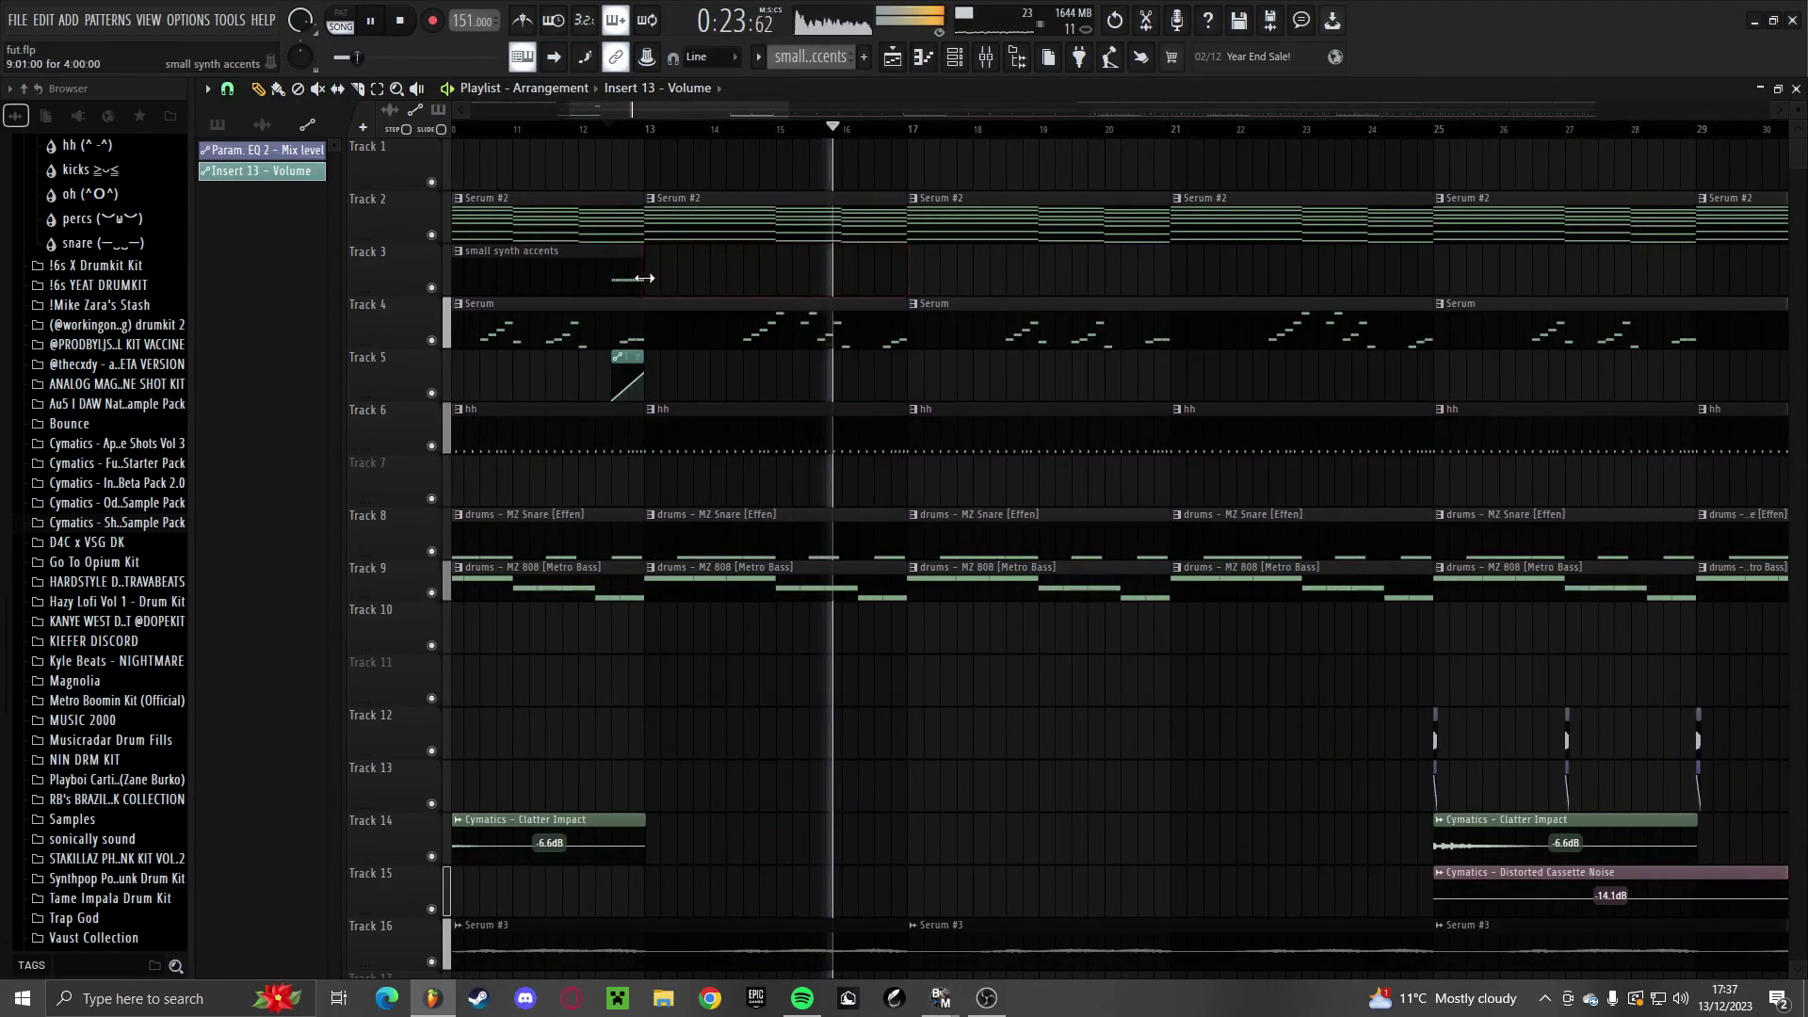
Extend the small synth accents clip on Track 3 to bar 25
{"action": "left_click_drag", "start_coordinate": [643, 281], "coordinate": [1433, 303]}
{"action": "key", "text": "space"}
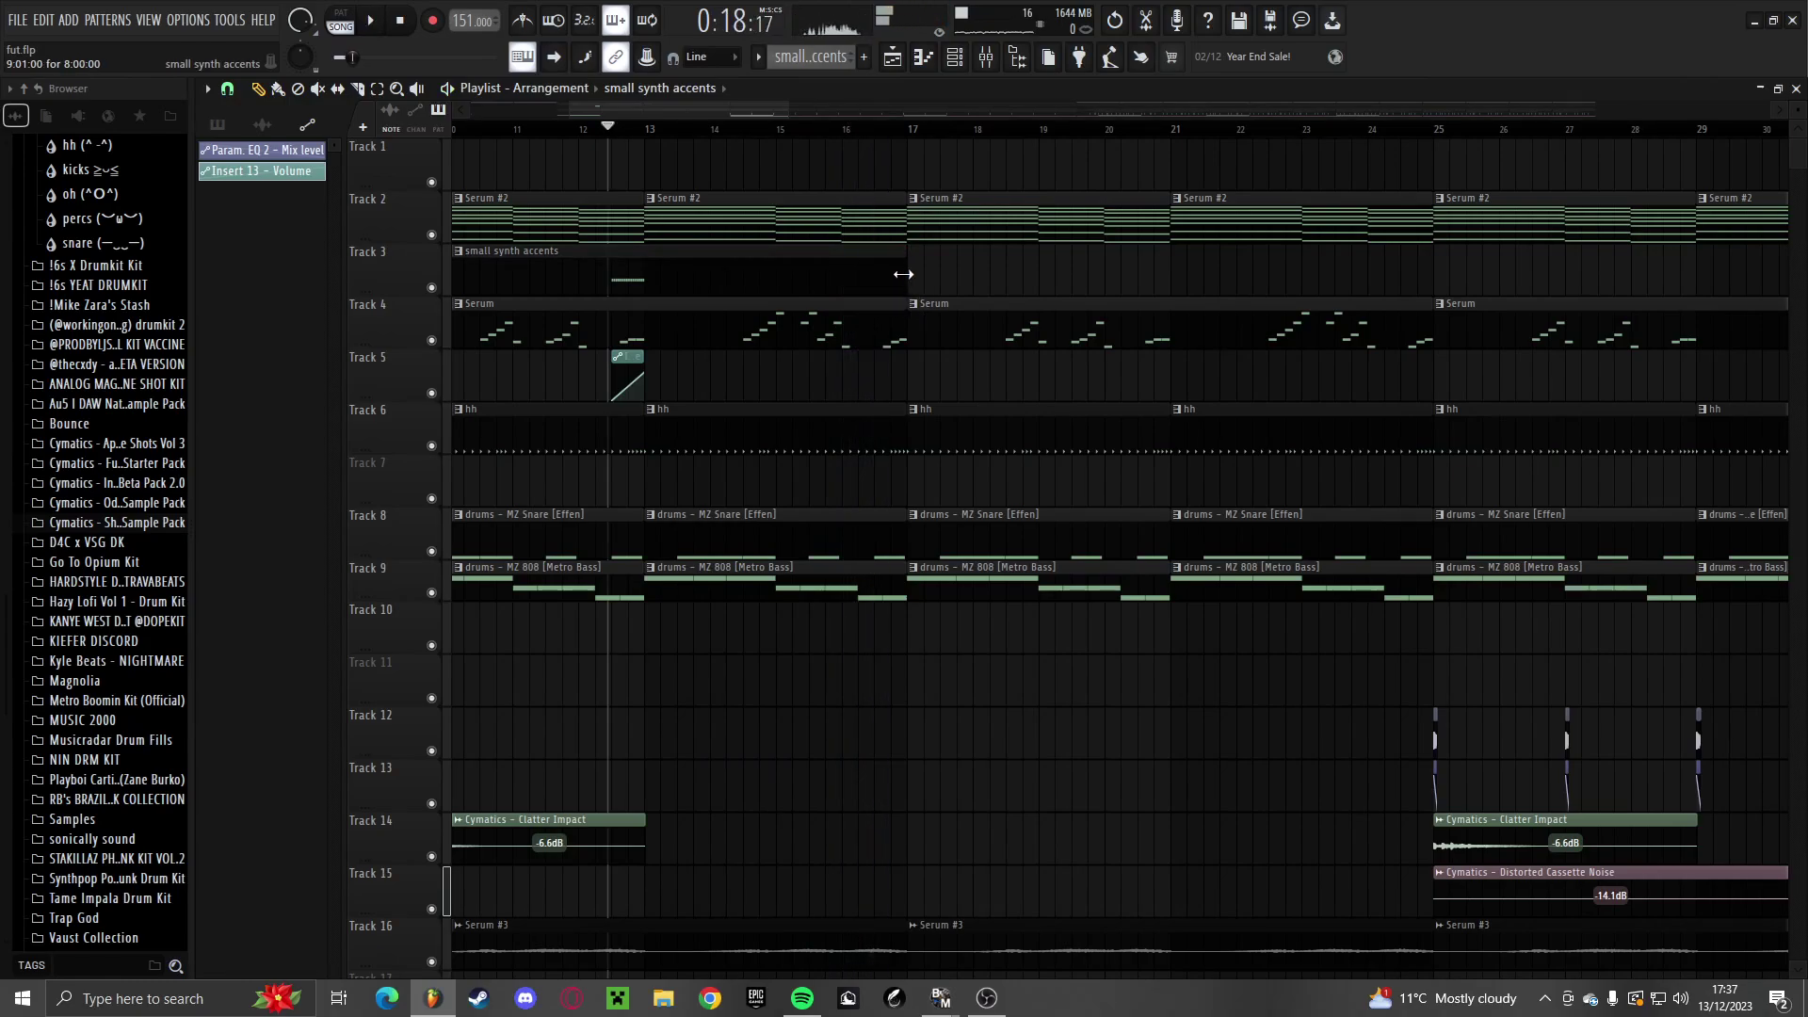
{"action": "key", "text": "space"}
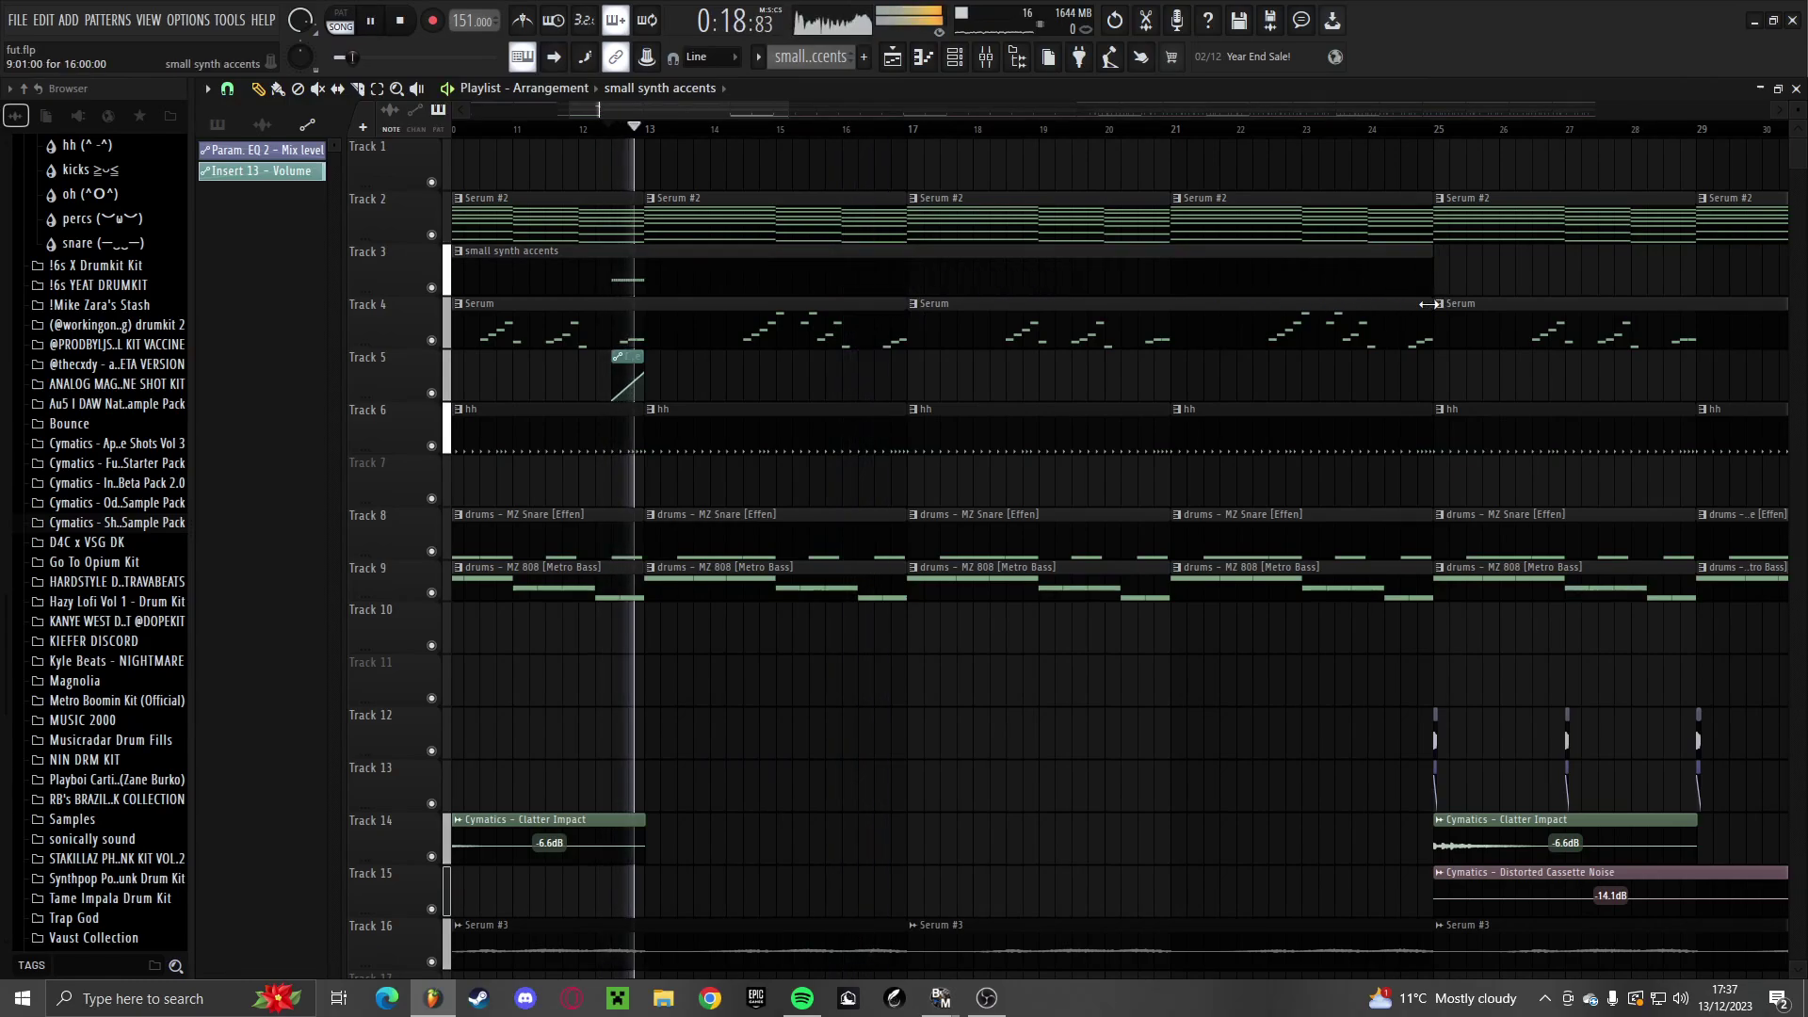
Repeat the F5 note roll of the small synth accents pattern every four bars up to bar 17
{"action": "double_click", "coordinate": [1348, 271]}
{"action": "key", "text": "space"}
{"action": "key", "text": "ctrl+a"}
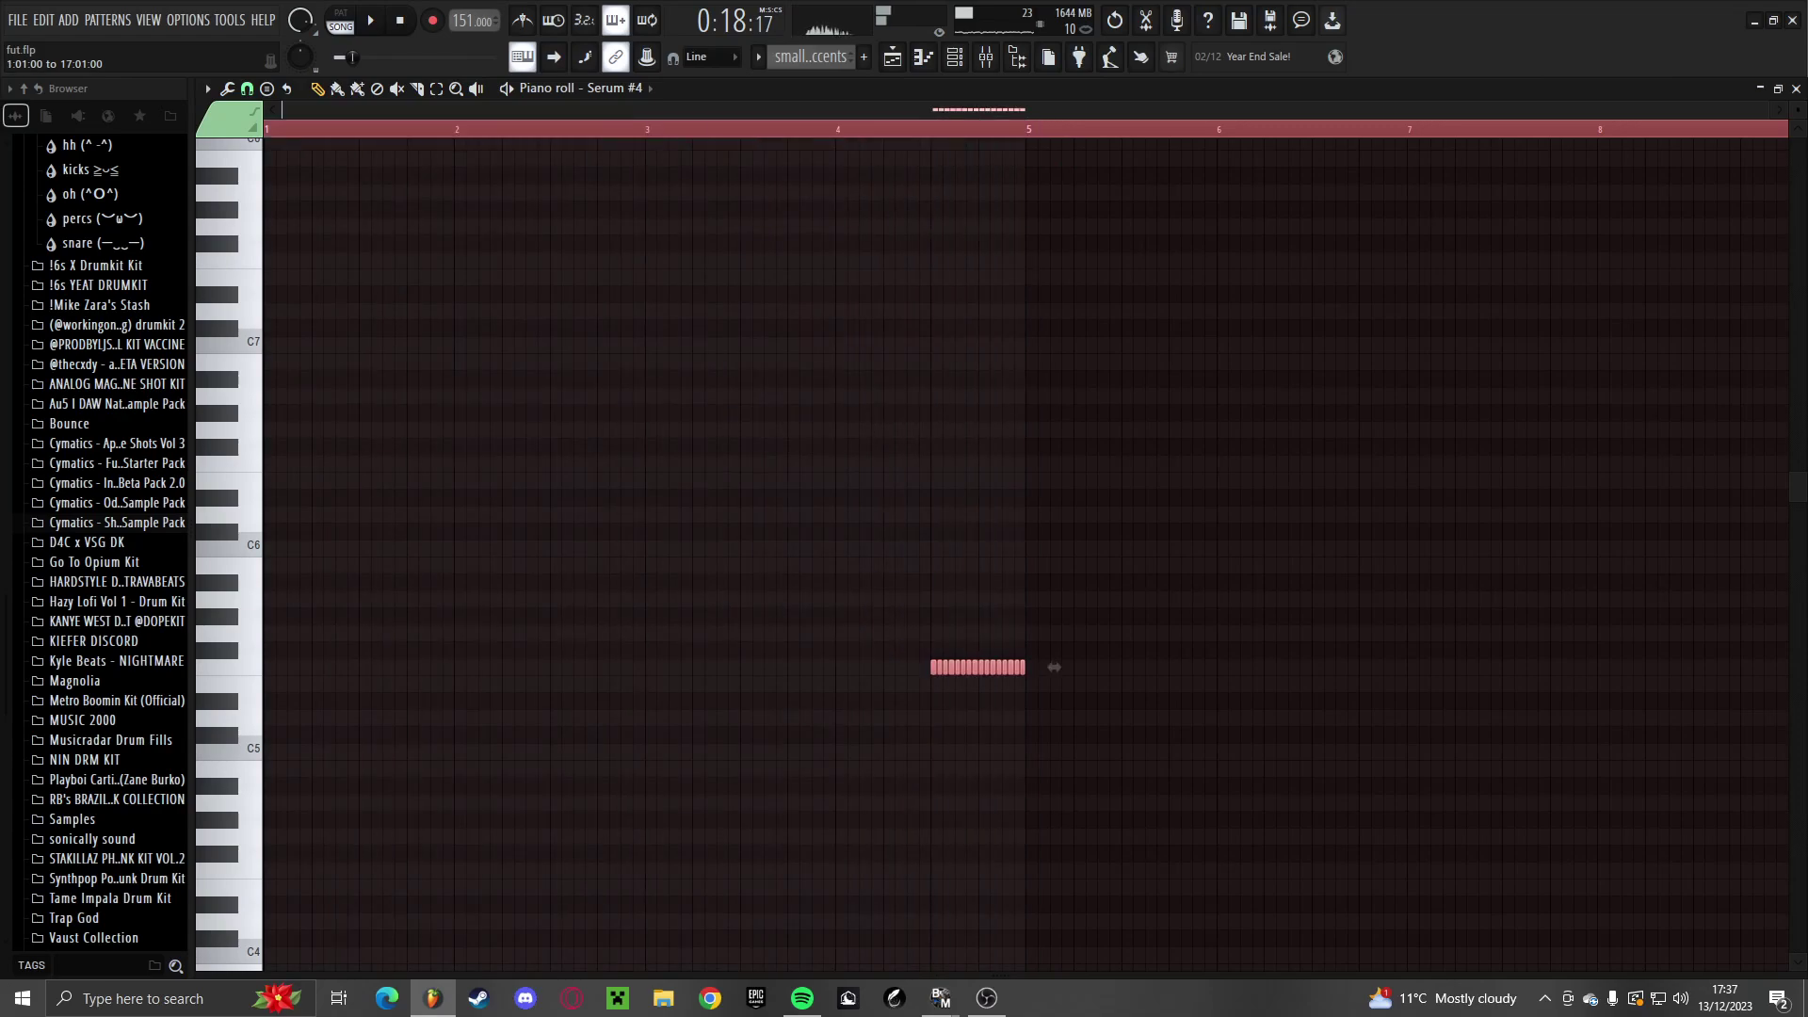
{"action": "scroll", "coordinate": [961, 123], "scroll_direction": "down", "scroll_amount": 4}
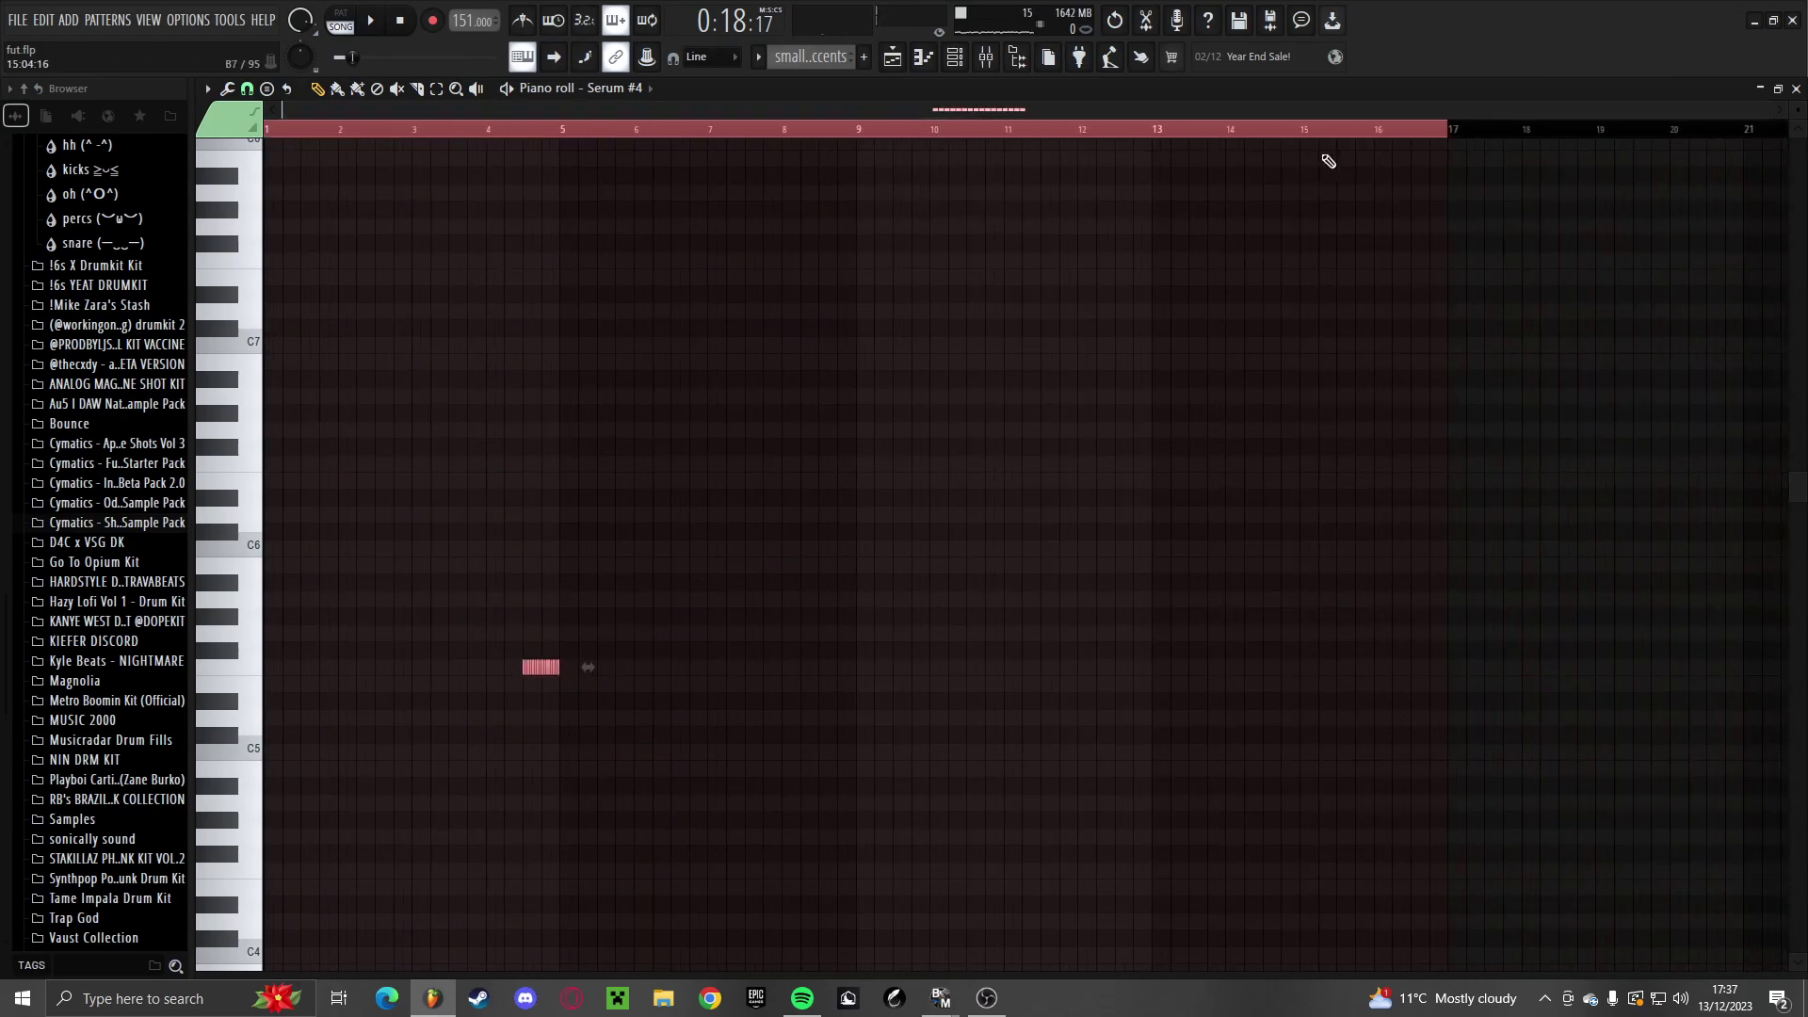
{"action": "left_click_drag", "start_coordinate": [1441, 130], "coordinate": [659, 132]}
{"action": "scroll", "coordinate": [618, 210], "scroll_direction": "up", "scroll_amount": 6}
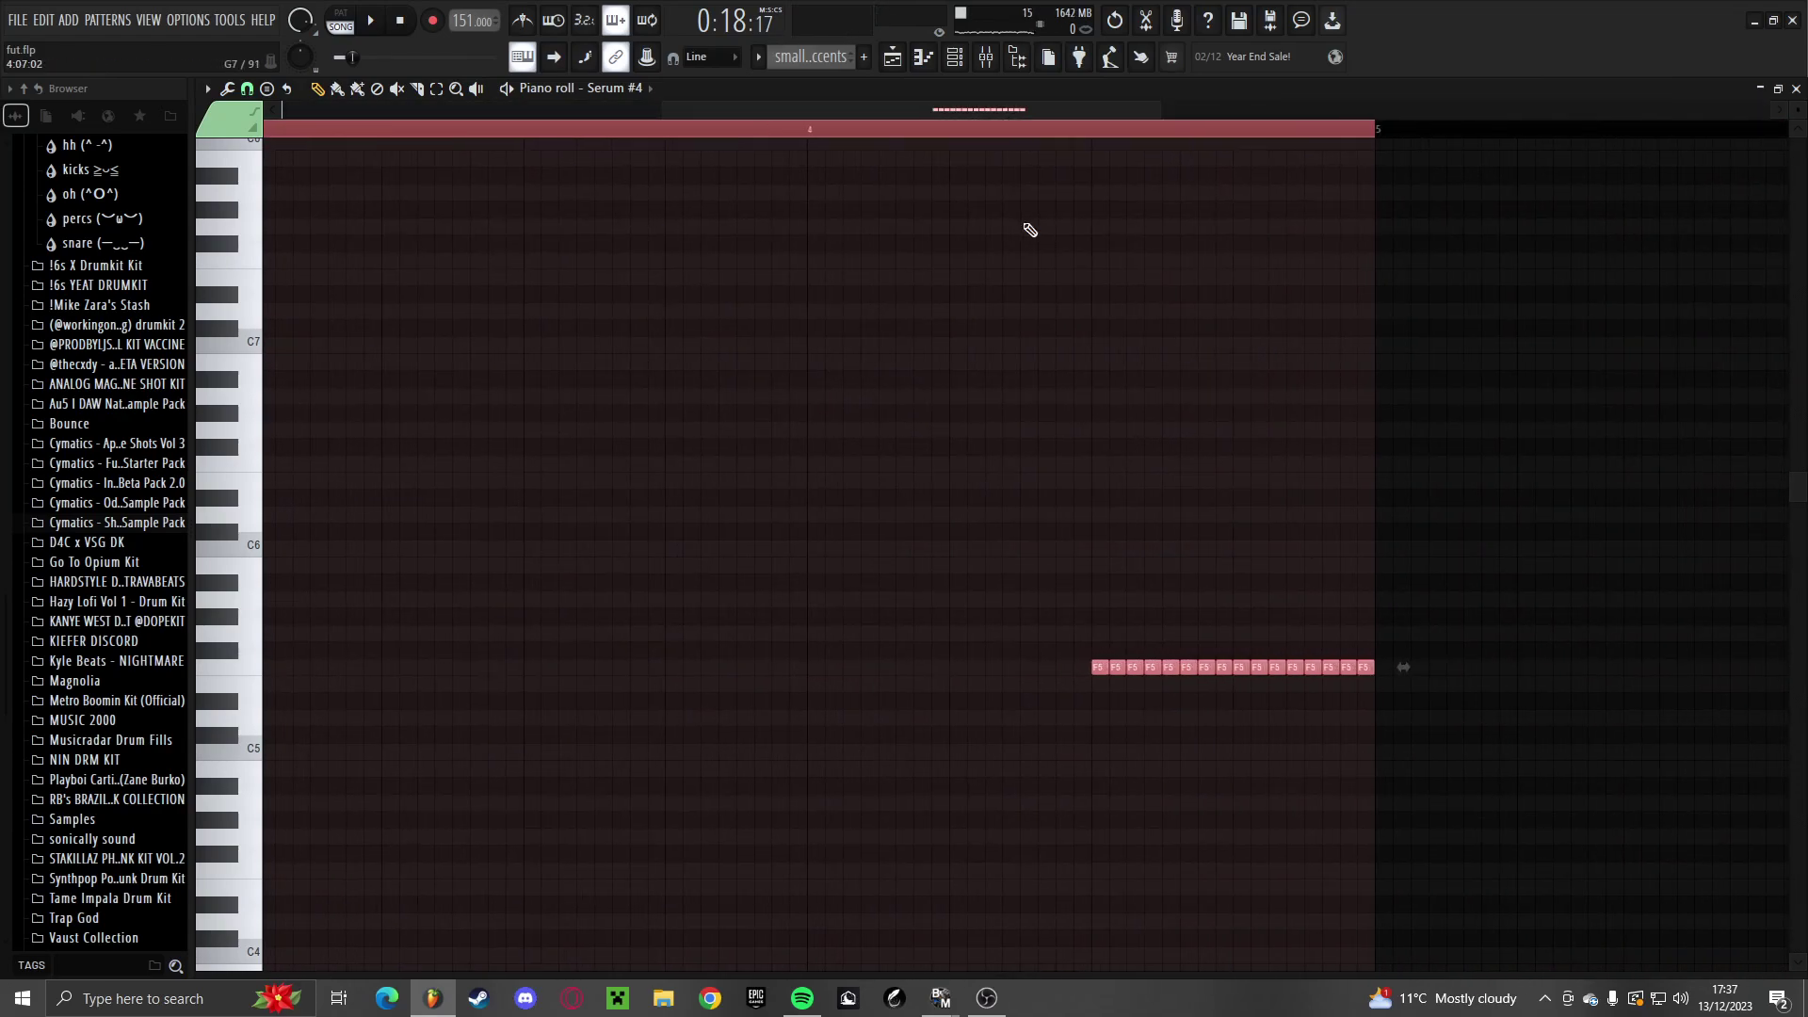
{"action": "scroll", "coordinate": [767, 343], "scroll_direction": "down", "scroll_amount": 4}
{"action": "key", "text": "ctrl+b"}
{"action": "key", "text": "ctrl+b"}
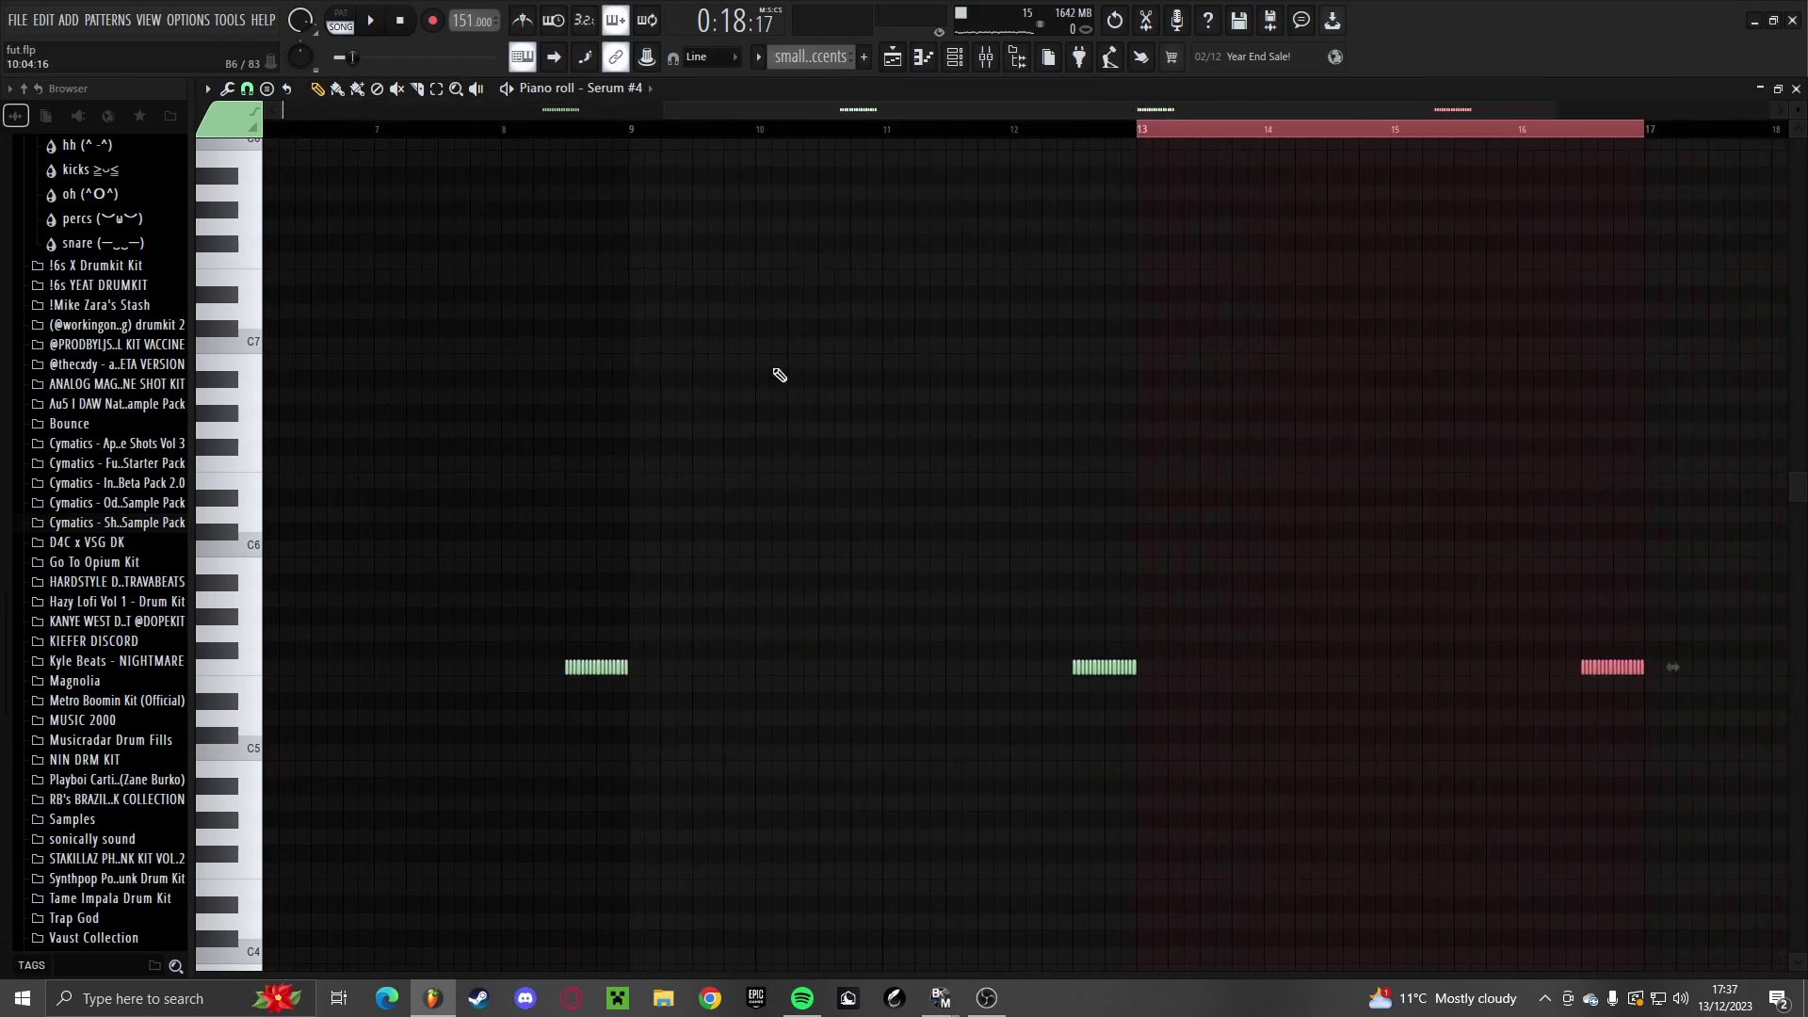
Place copies of the Insert 13 – Volume ramp on Track 5 under the accents before bars 17, 21 and 25
{"action": "key", "text": "F5"}
{"action": "key", "text": "space"}
{"action": "left_click", "coordinate": [626, 370]}
{"action": "scroll", "coordinate": [924, 392], "scroll_direction": "up", "scroll_amount": 3}
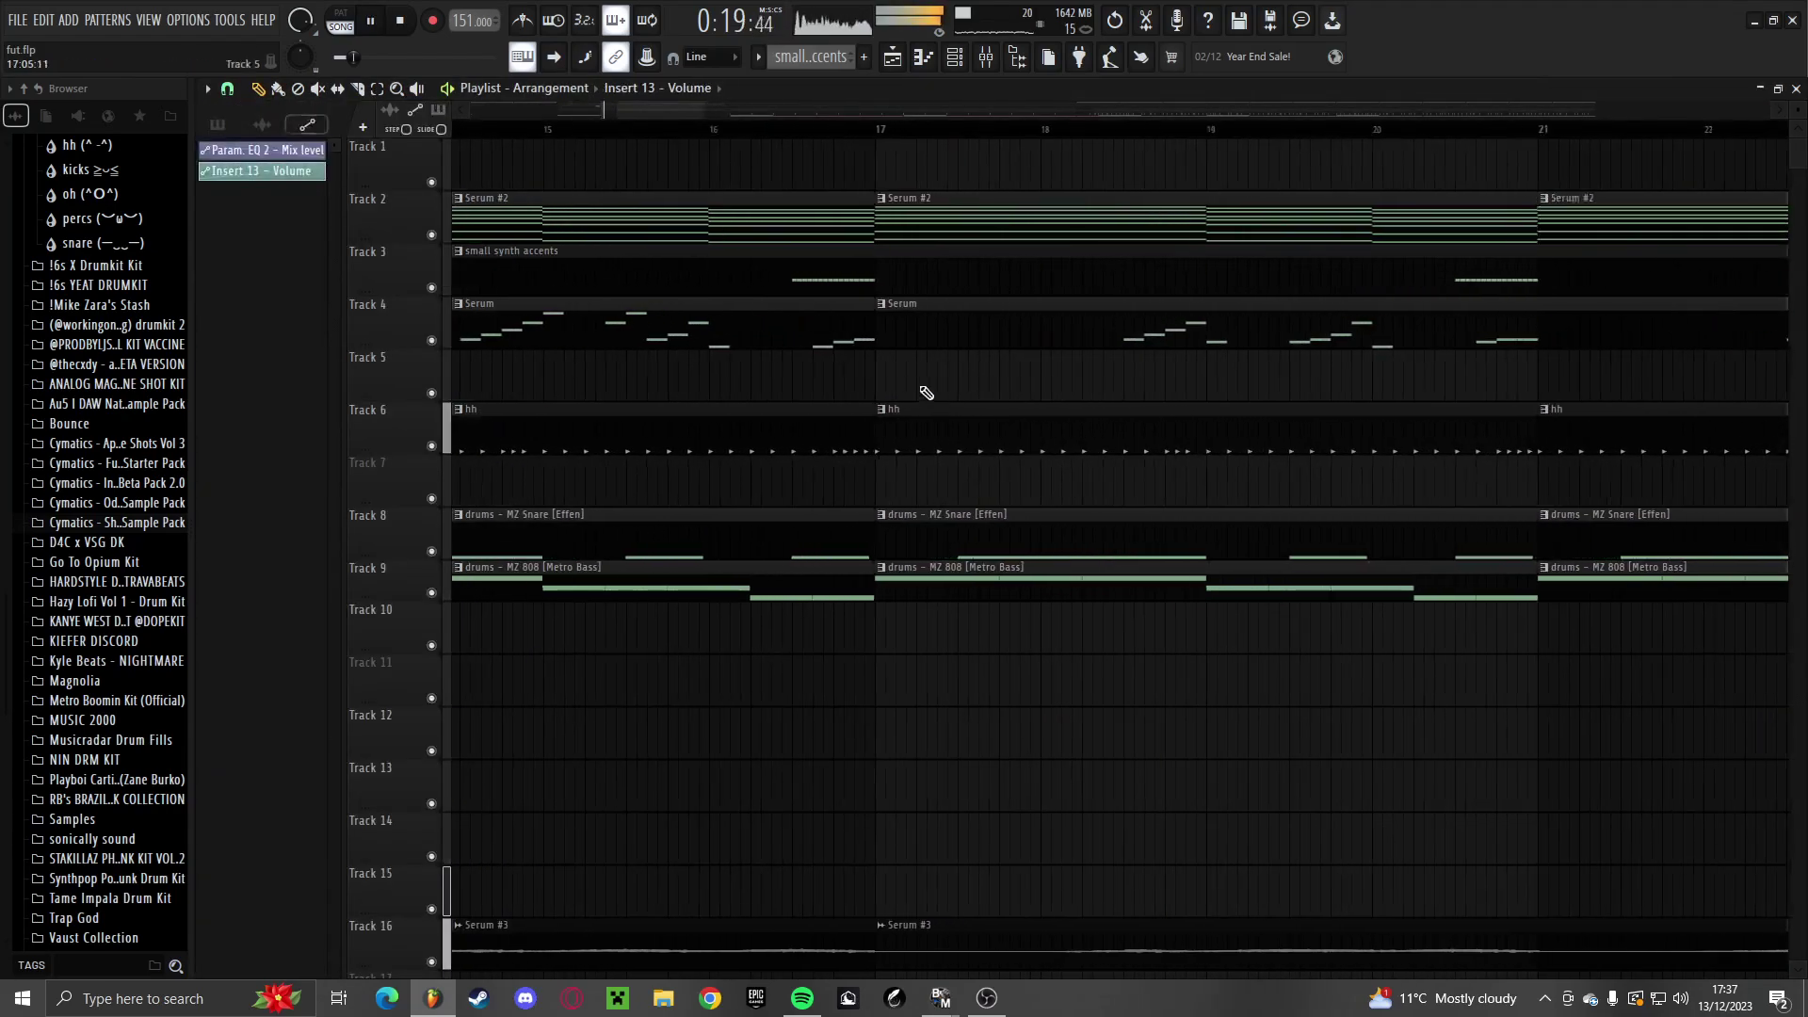
{"action": "left_click_drag", "start_coordinate": [772, 372], "coordinate": [751, 373]}
{"action": "scroll", "coordinate": [740, 388], "scroll_direction": "down", "scroll_amount": 2}
{"action": "scroll", "coordinate": [1027, 377], "scroll_direction": "up", "scroll_amount": 2}
{"action": "left_click", "coordinate": [1035, 375]}
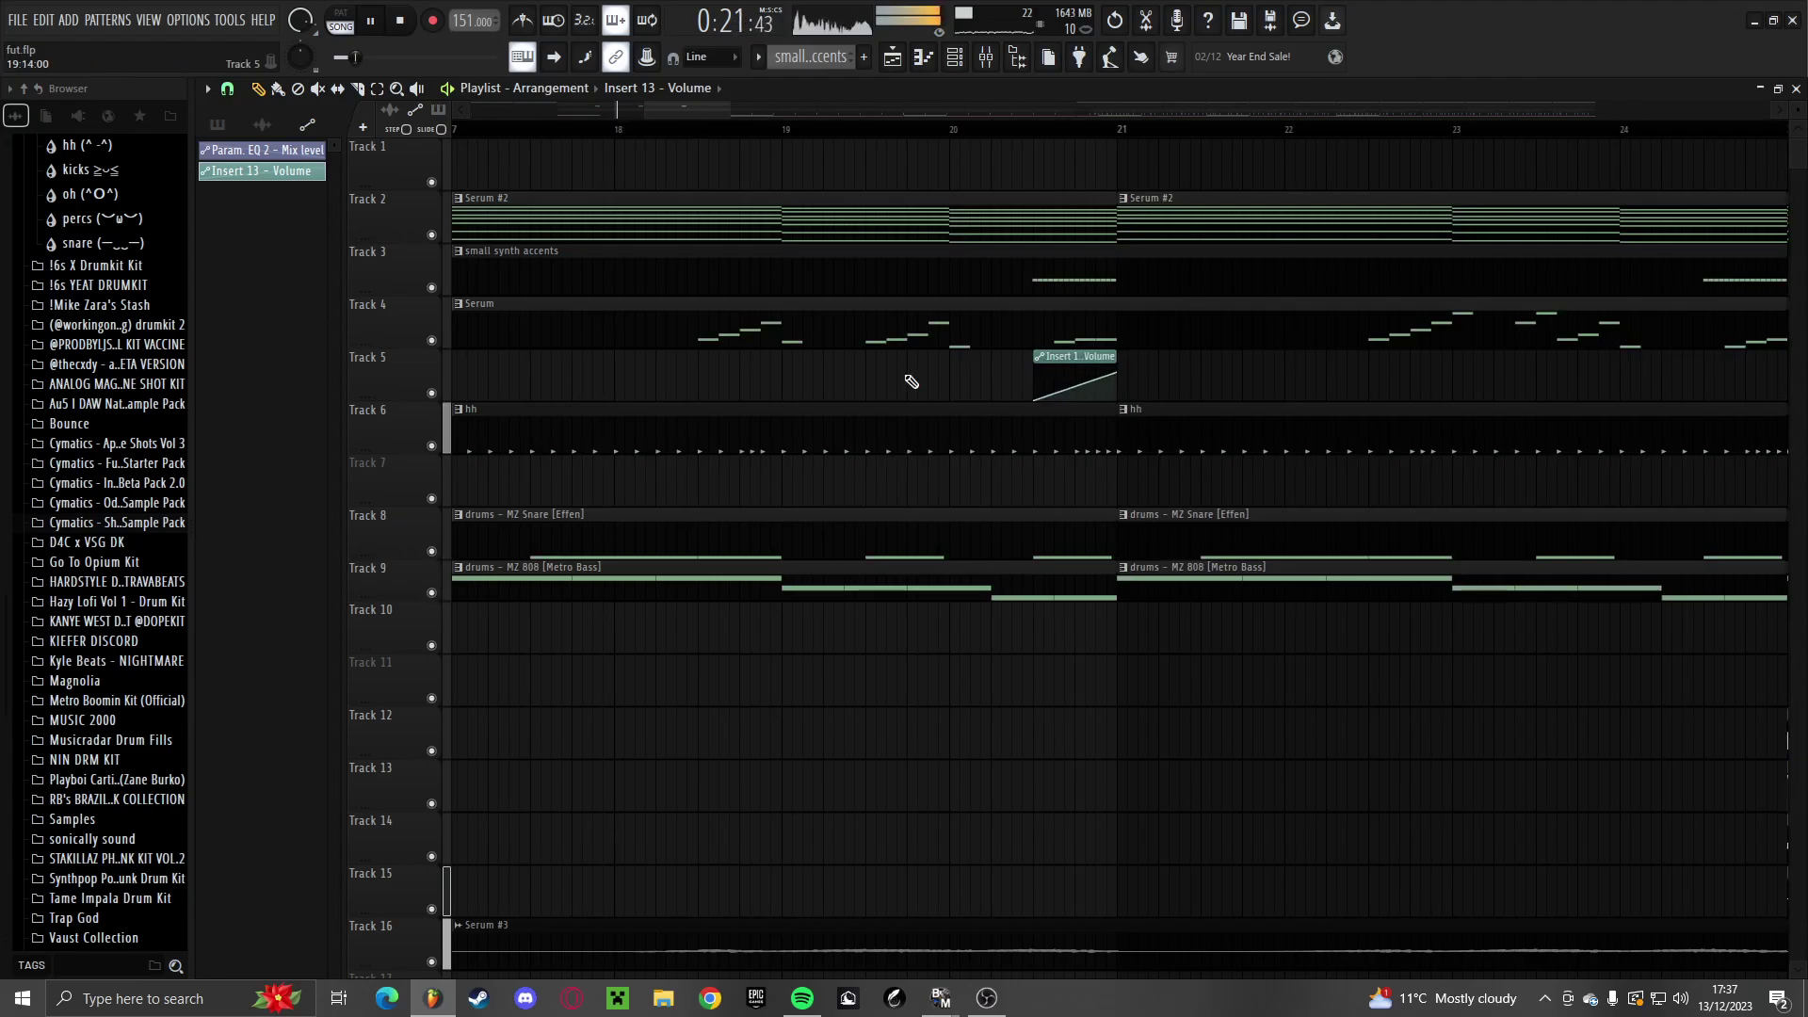
{"action": "scroll", "coordinate": [911, 382], "scroll_direction": "down", "scroll_amount": 6}
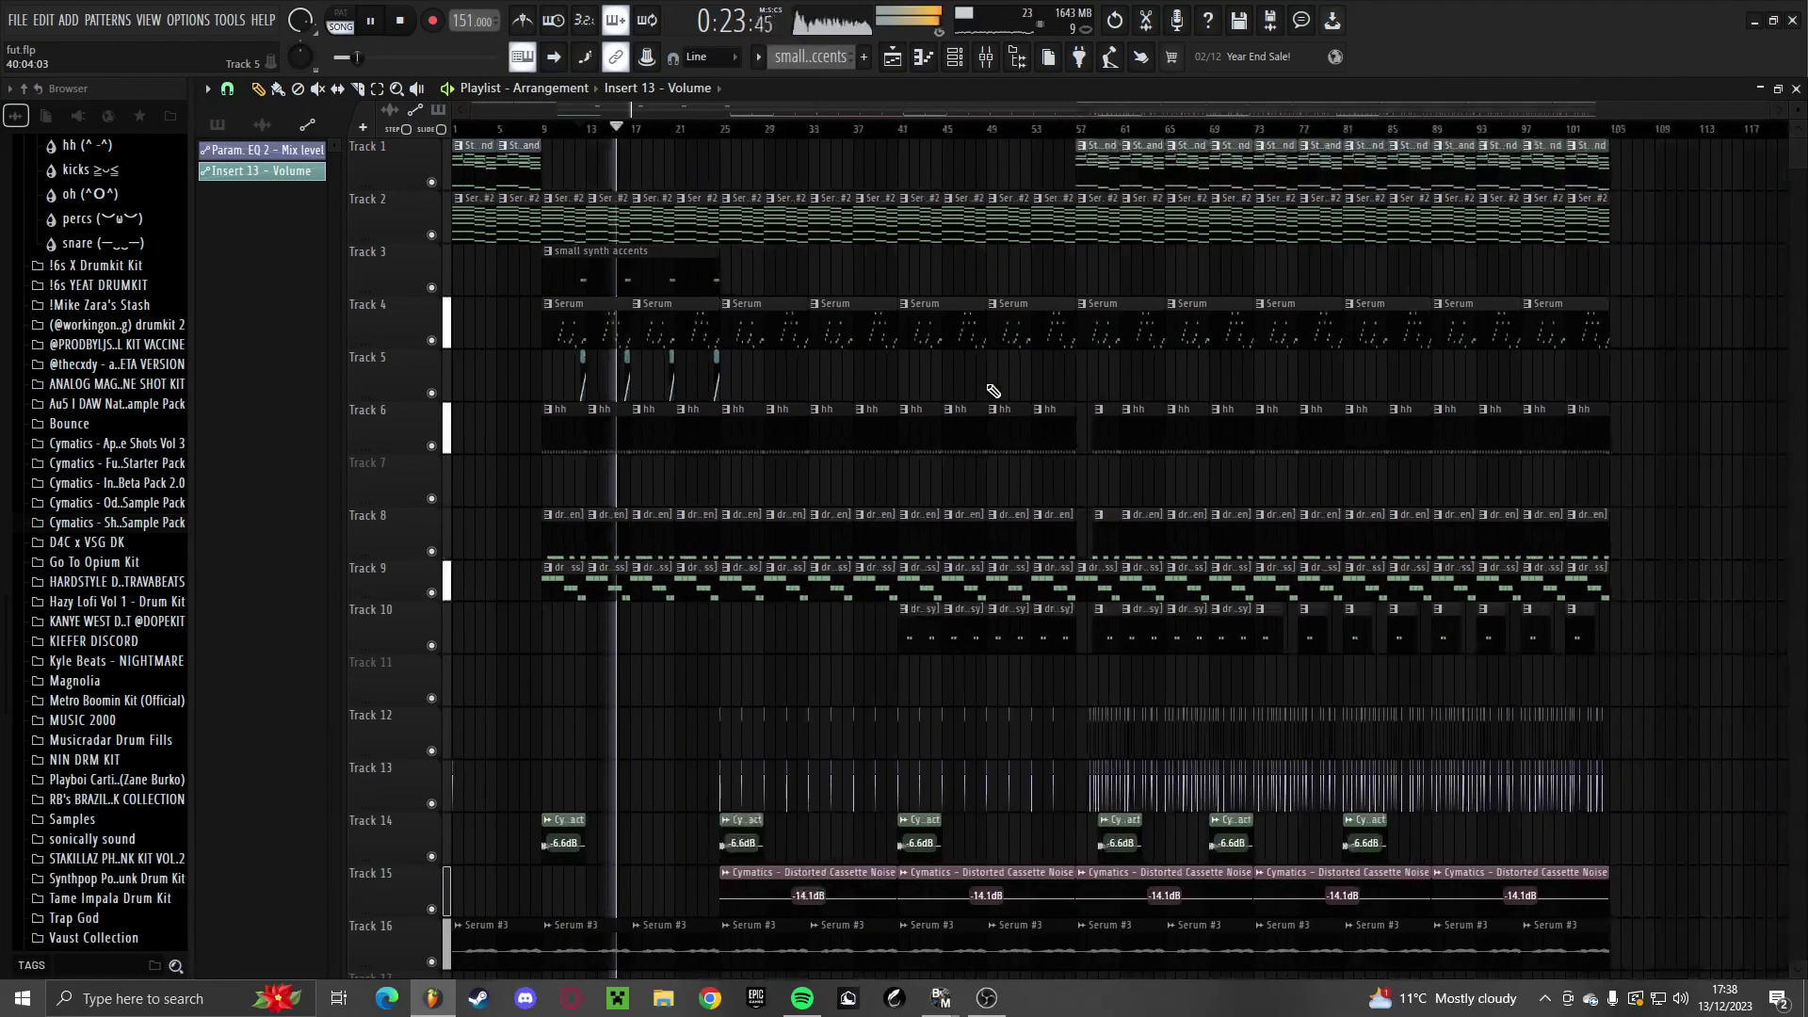
Move all Serum clips from Track 4 down to Track 7
{"action": "left_click_drag", "start_coordinate": [504, 325], "coordinate": [1627, 314]}
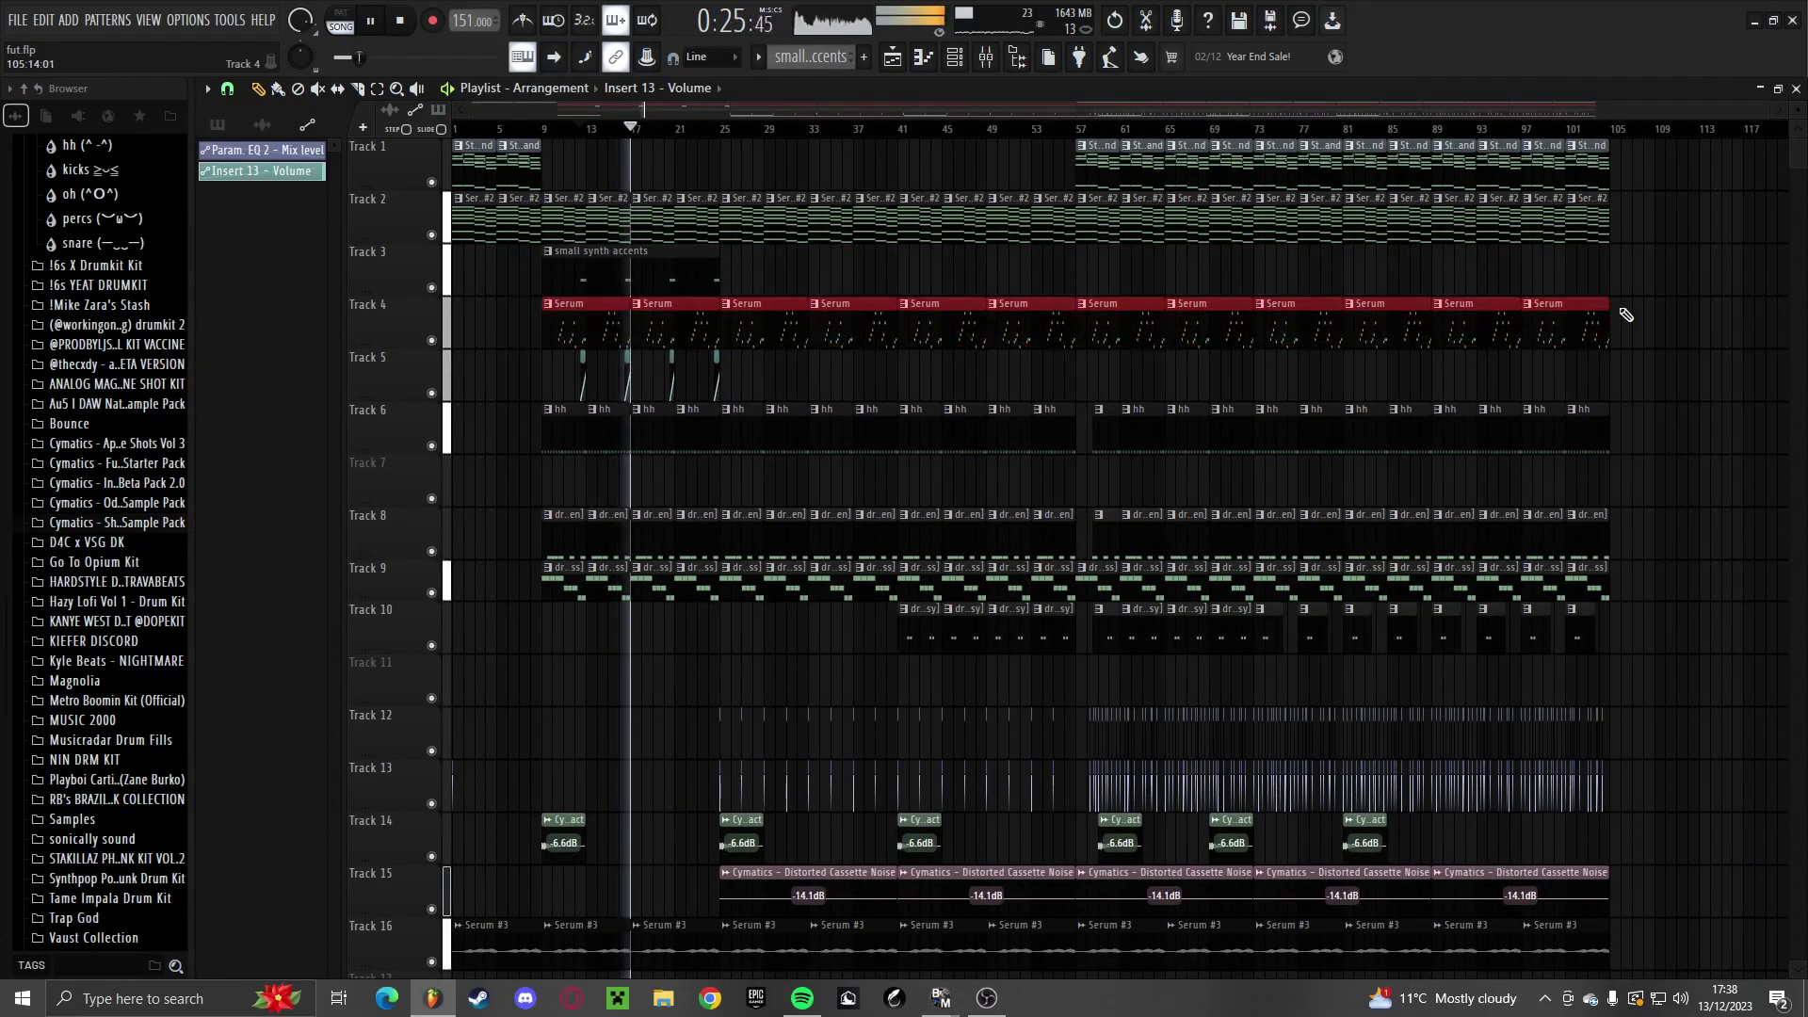
{"action": "key", "text": "shift+Down"}
{"action": "key", "text": "shift+Down"}
{"action": "key", "text": "shift+Down"}
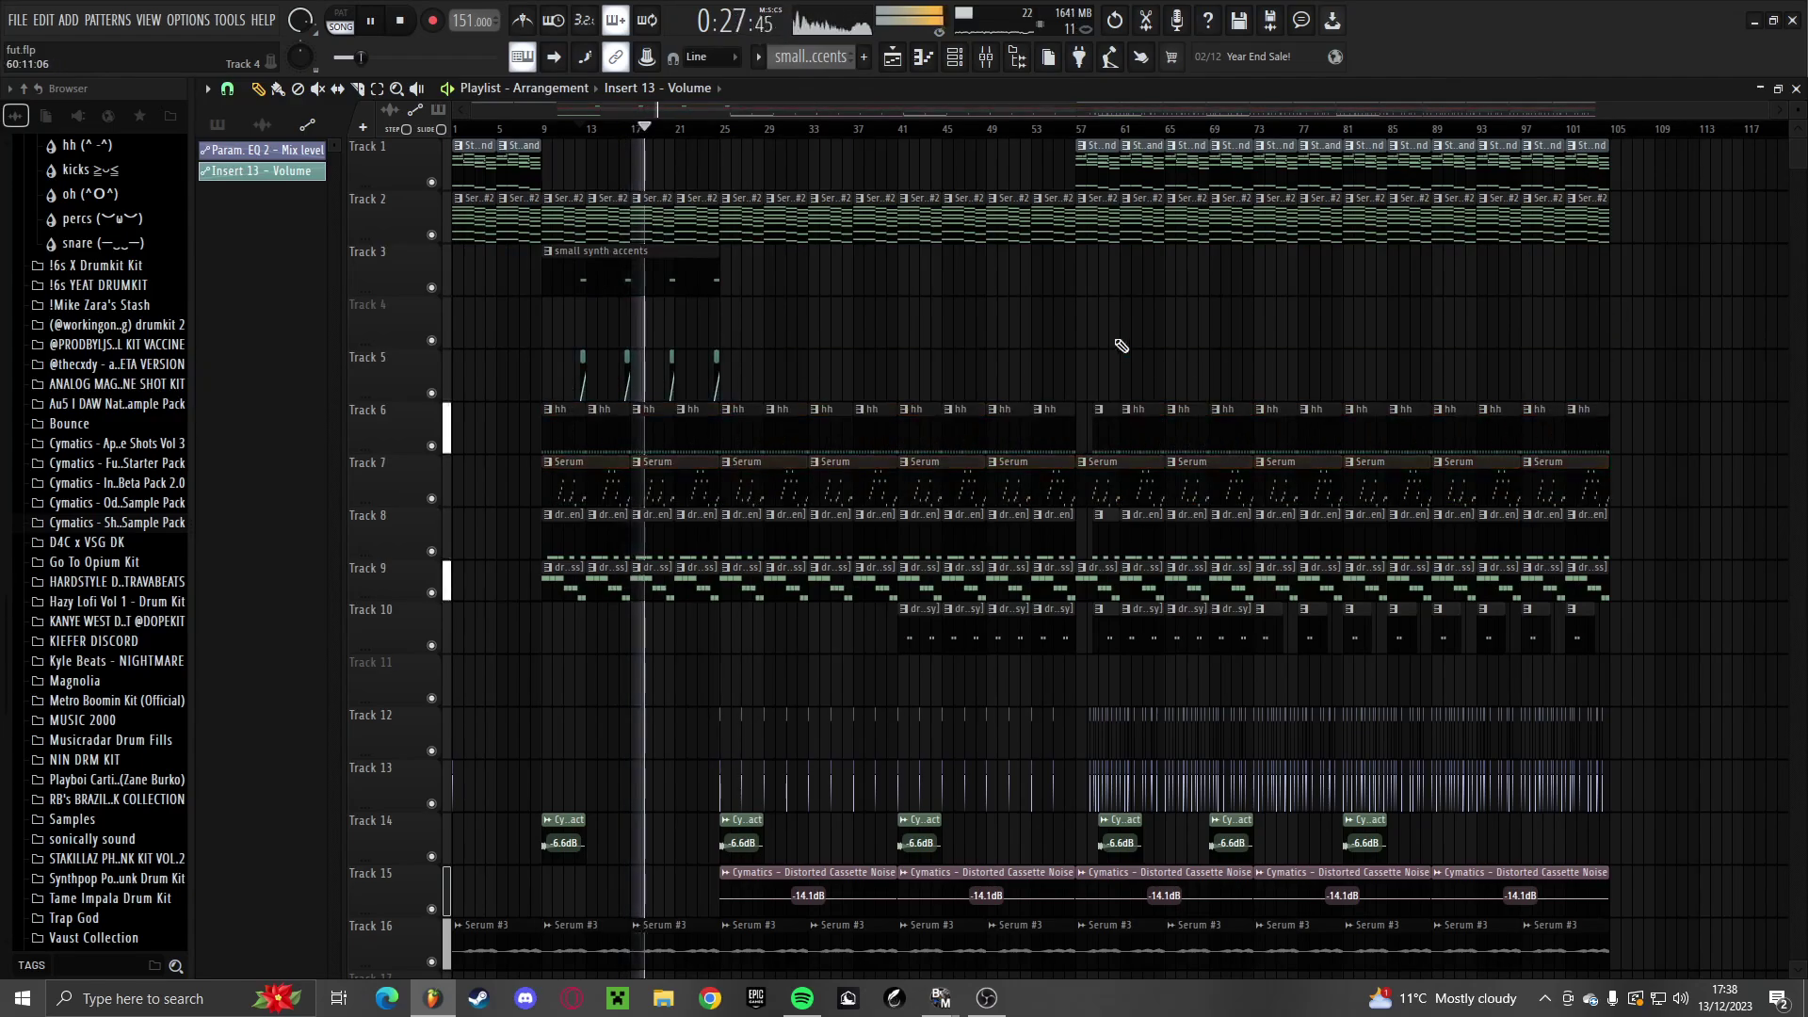
Move the four Insert 13 – Volume ramps from Track 5 up to Track 4, directly under the synth accents
{"action": "scroll", "coordinate": [1312, 396], "scroll_direction": "up", "scroll_amount": 2}
{"action": "left_click_drag", "start_coordinate": [1332, 401], "coordinate": [677, 375]}
{"action": "key", "text": "shift+Up"}
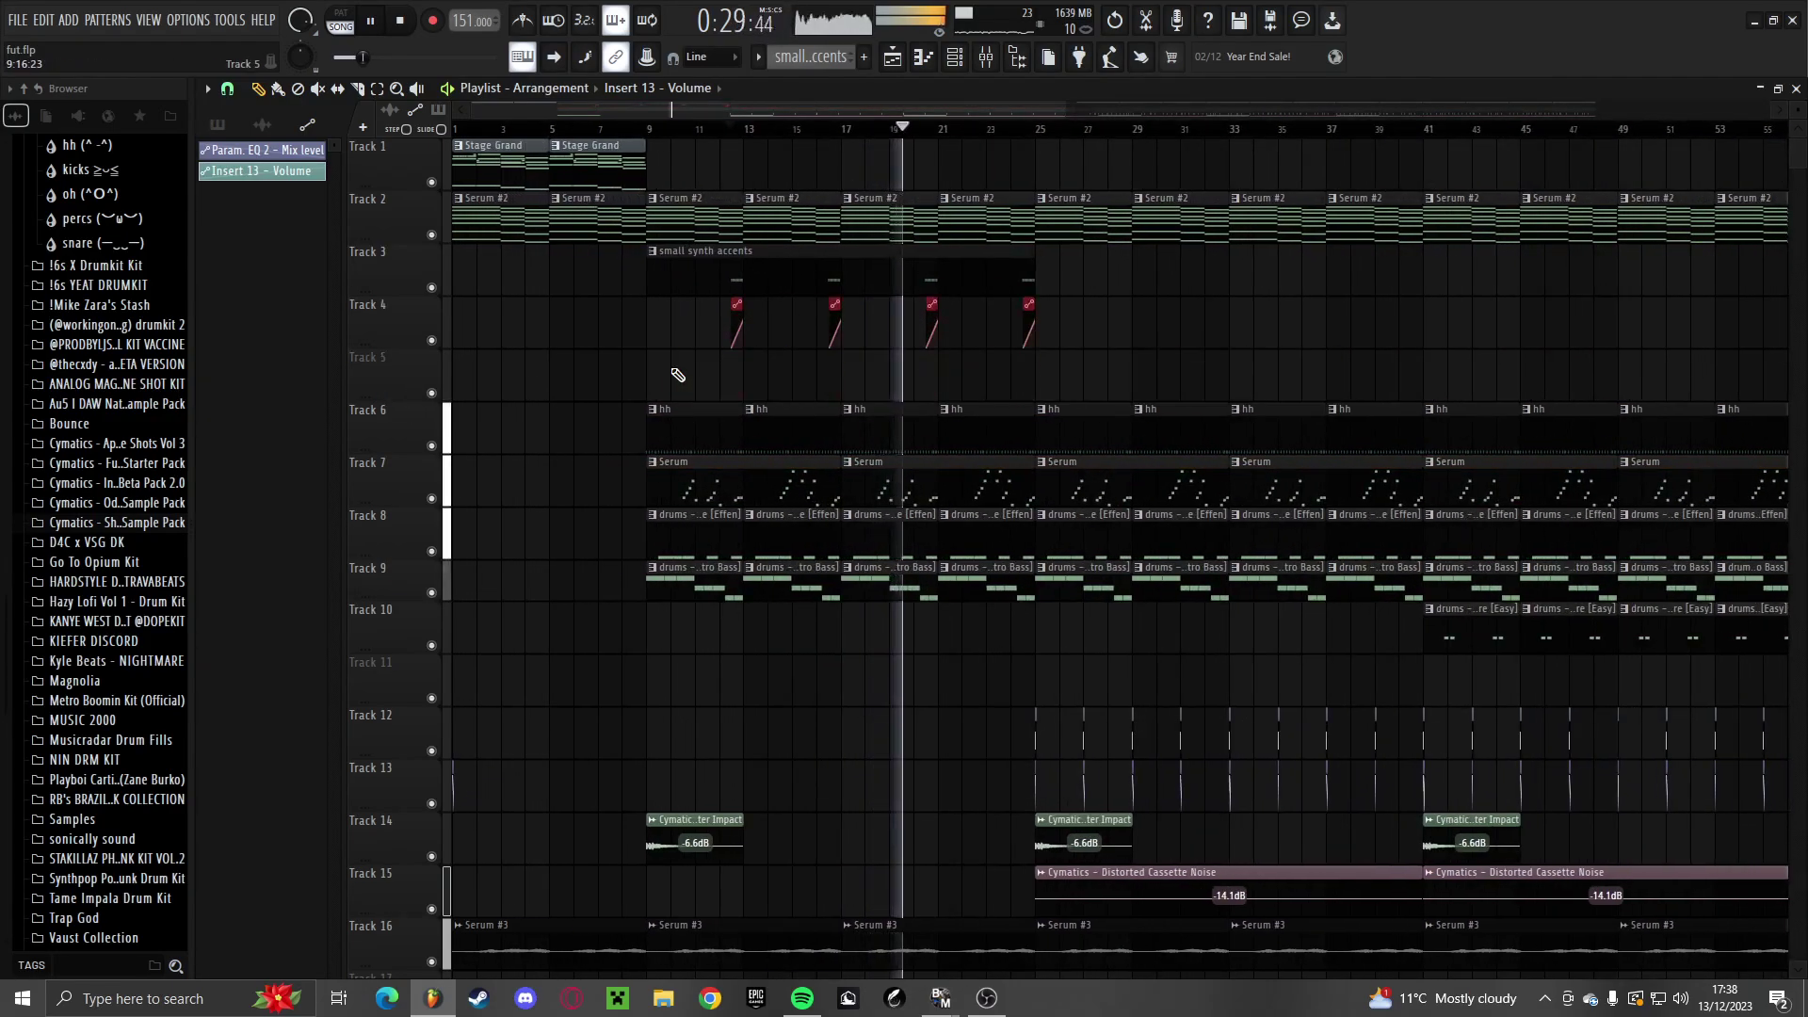
{"action": "scroll", "coordinate": [1000, 384], "scroll_direction": "up", "scroll_amount": 1}
{"action": "left_click", "coordinate": [1000, 384], "text": "ctrl"}
Play the arrangement from just before the first synth accent to hear the volume ramp
{"action": "key", "text": "space"}
{"action": "left_click", "coordinate": [516, 128]}
{"action": "key", "text": "space"}
{"action": "scroll", "coordinate": [586, 343], "scroll_direction": "up", "scroll_amount": 2}
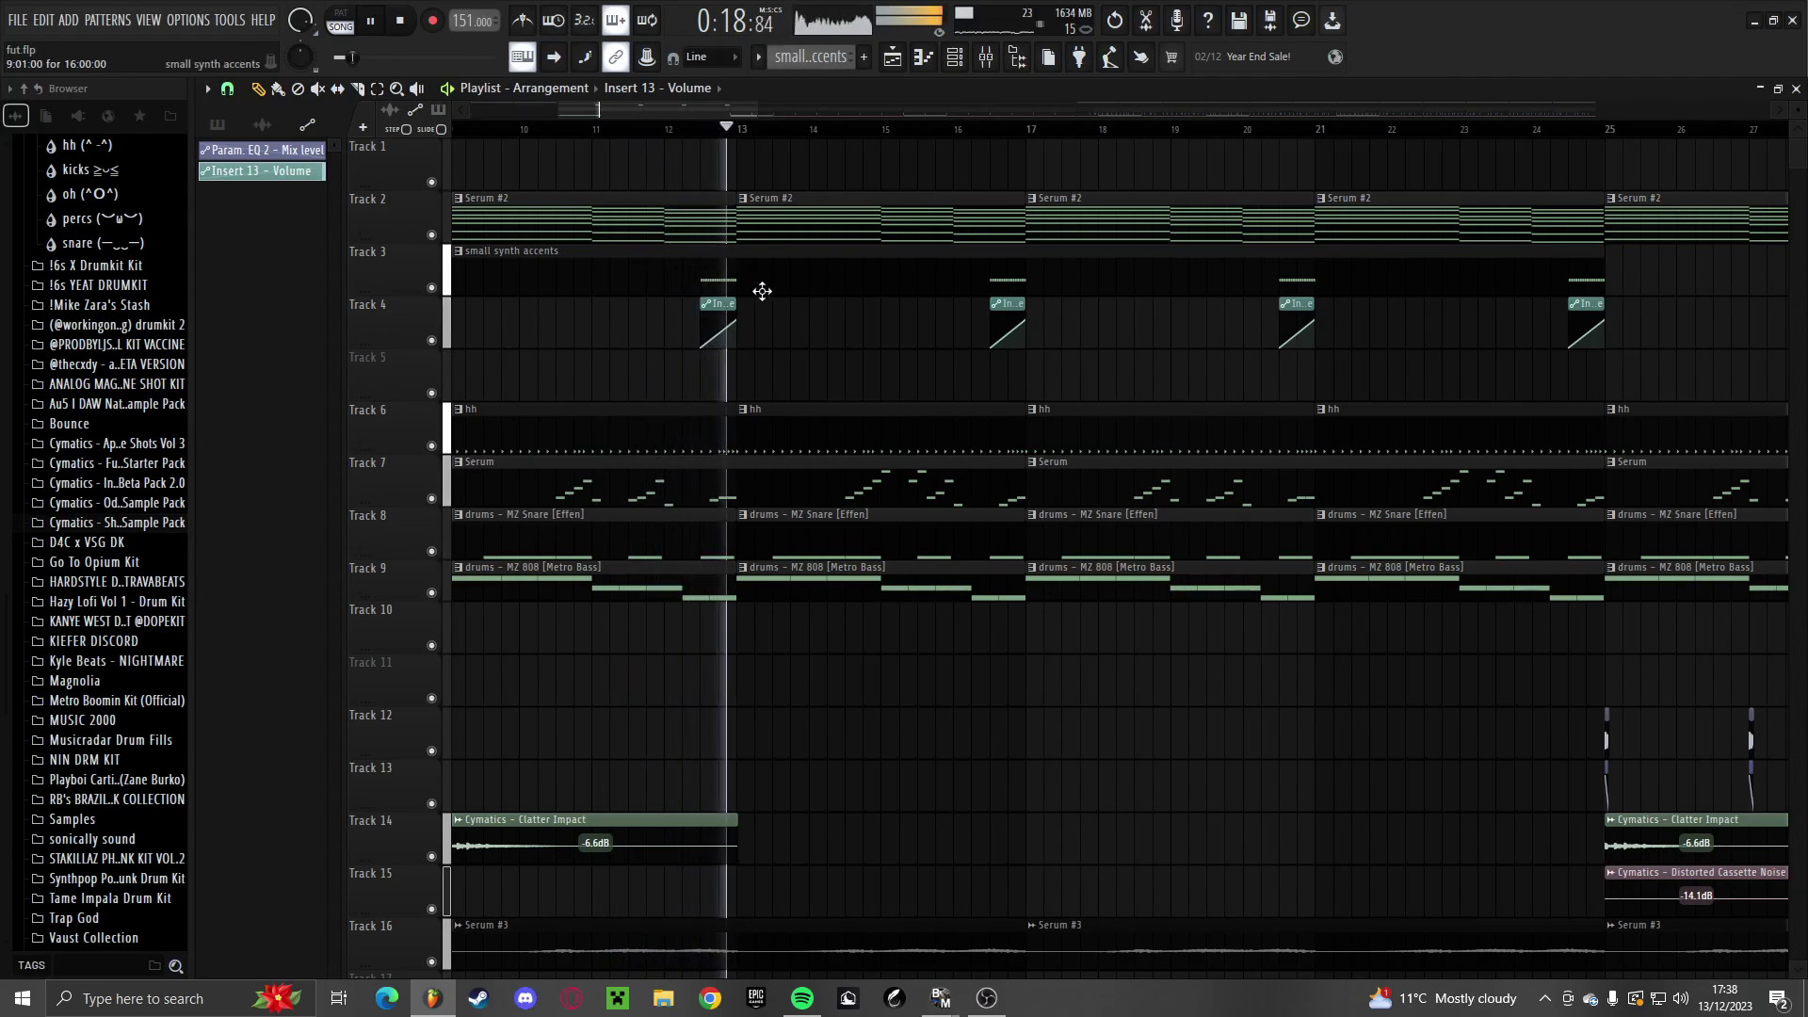
Open the small synth accents clip's notes and set the playback position to the third note roll, before bar 13
{"action": "left_click", "coordinate": [939, 261]}
{"action": "double_click", "coordinate": [938, 261]}
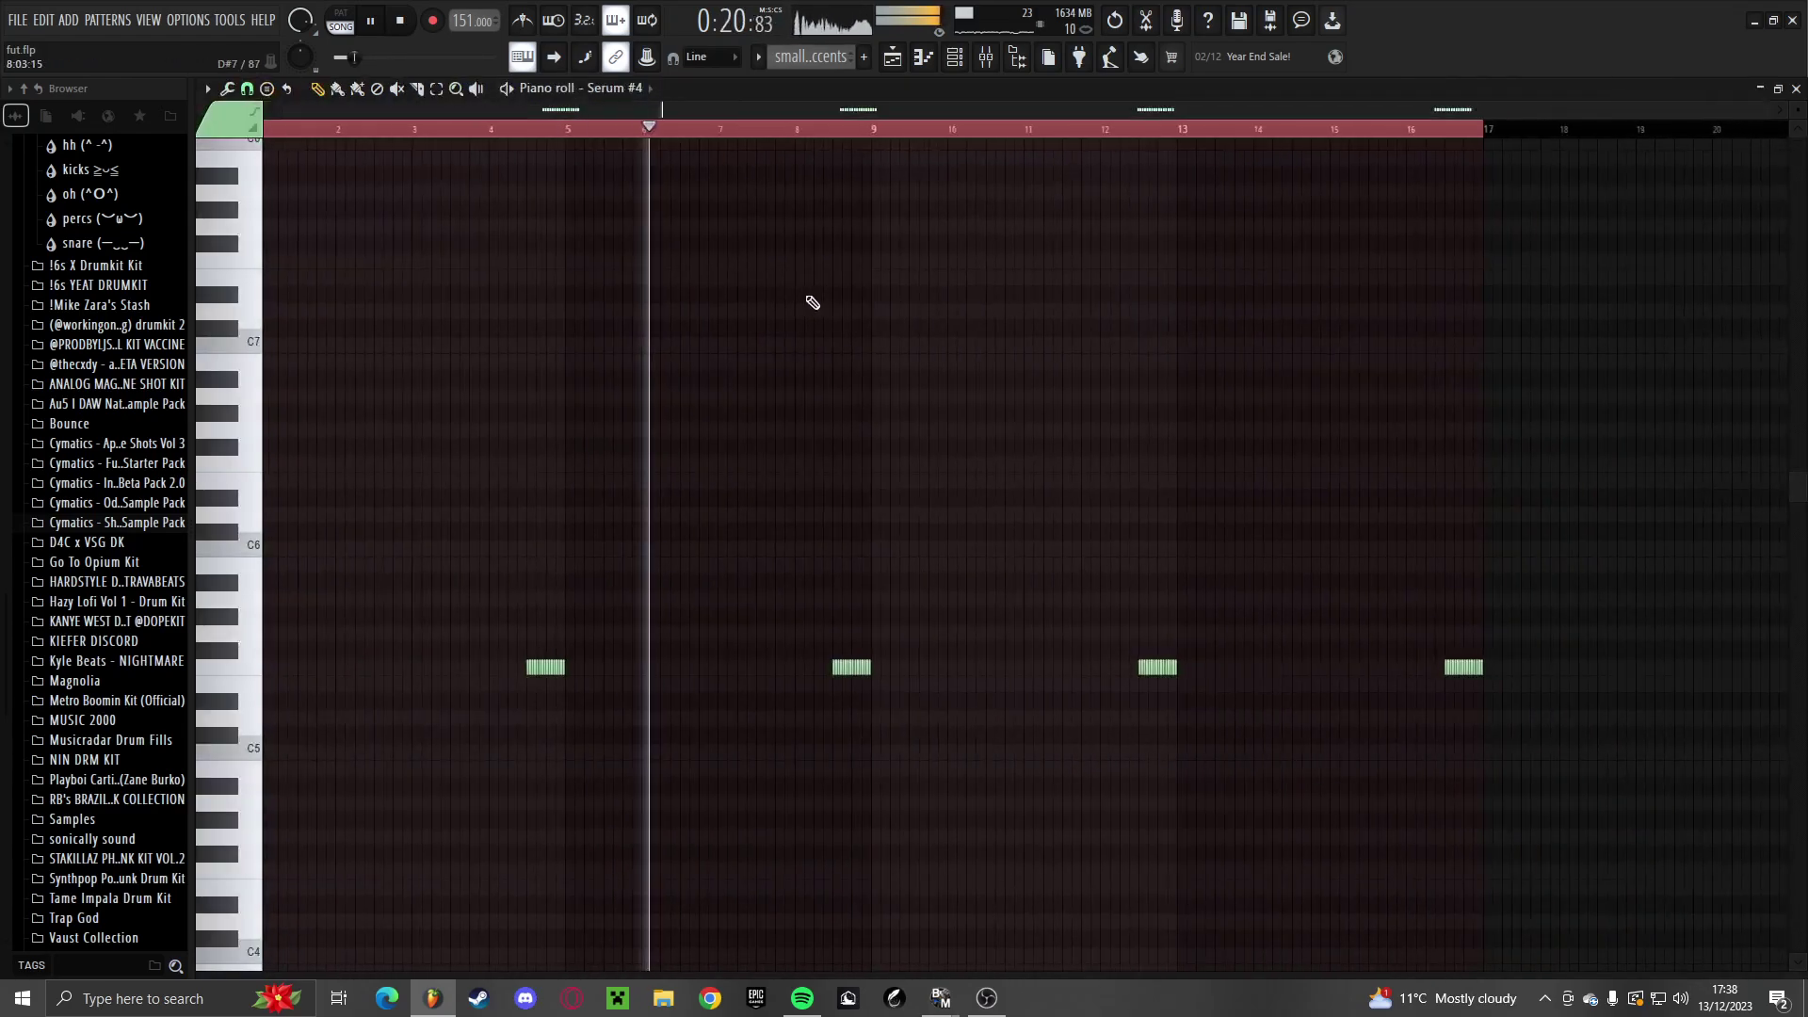
{"action": "left_click", "coordinate": [1164, 129]}
{"action": "key", "text": "space"}
{"action": "scroll", "coordinate": [1481, 695], "scroll_direction": "up", "scroll_amount": 5}
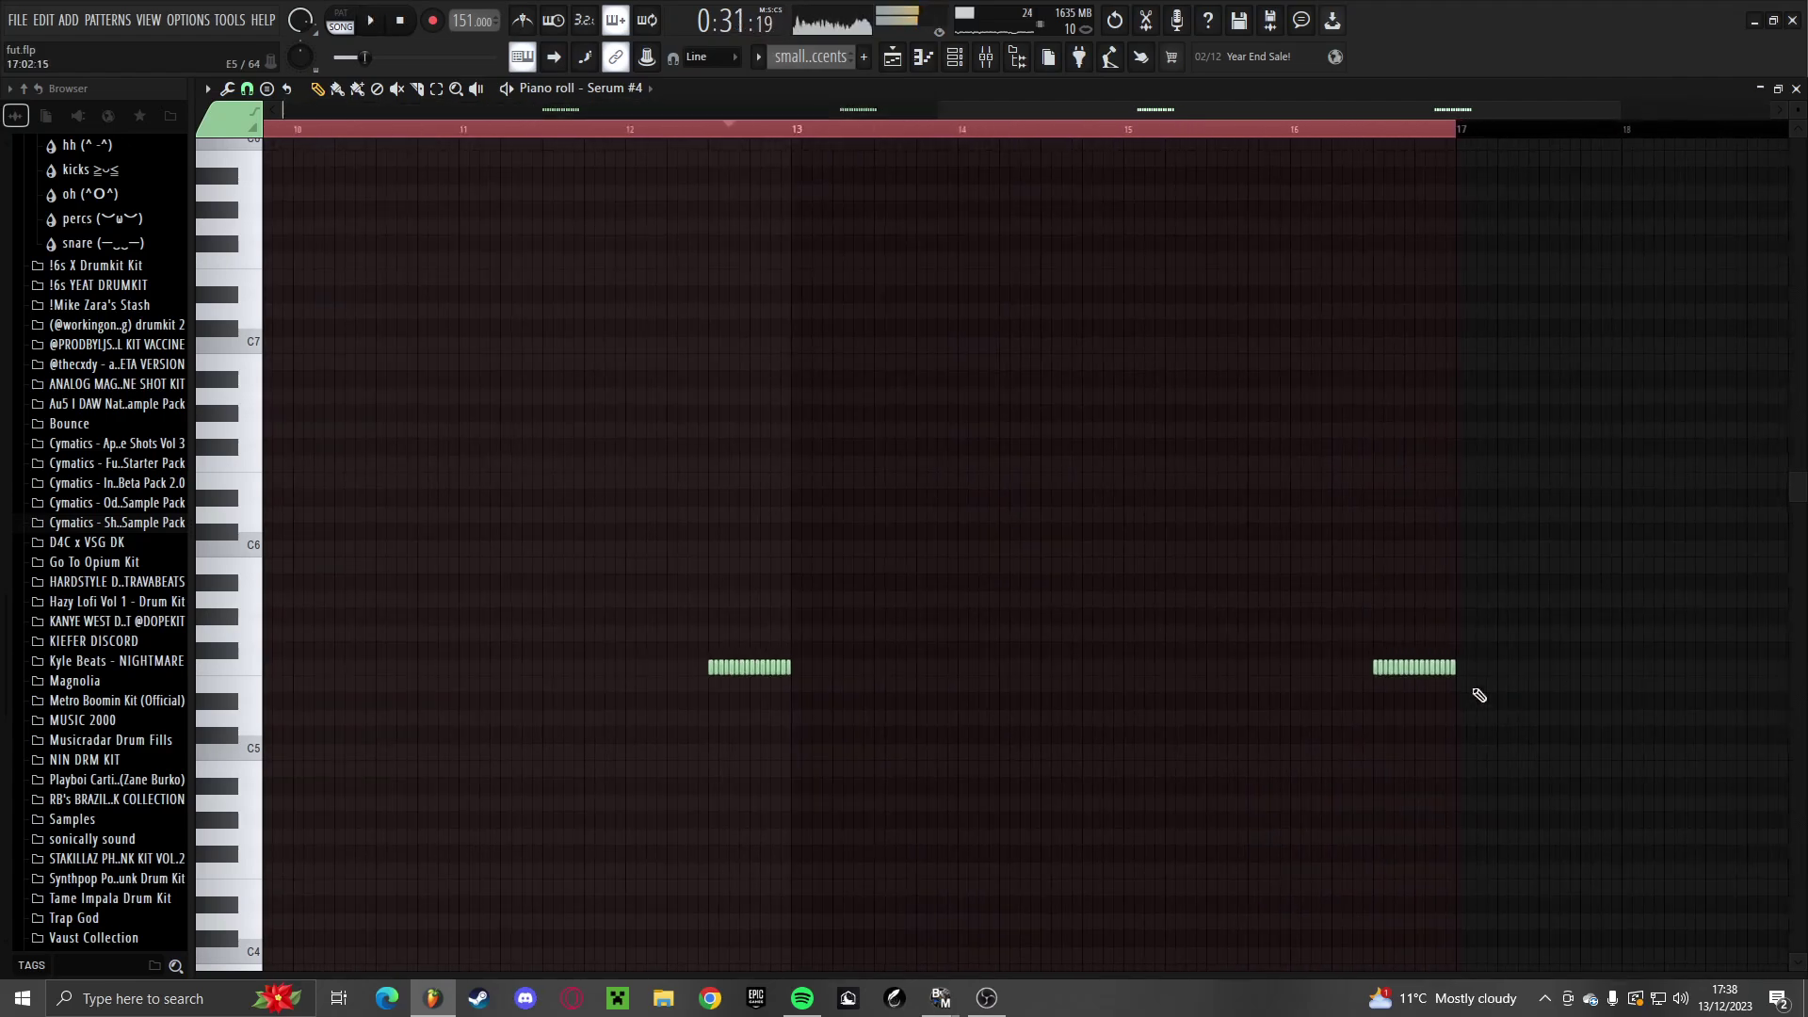
{"action": "left_click_drag", "start_coordinate": [1517, 645], "coordinate": [1142, 681]}
{"action": "scroll", "coordinate": [1135, 690], "scroll_direction": "down", "scroll_amount": 5}
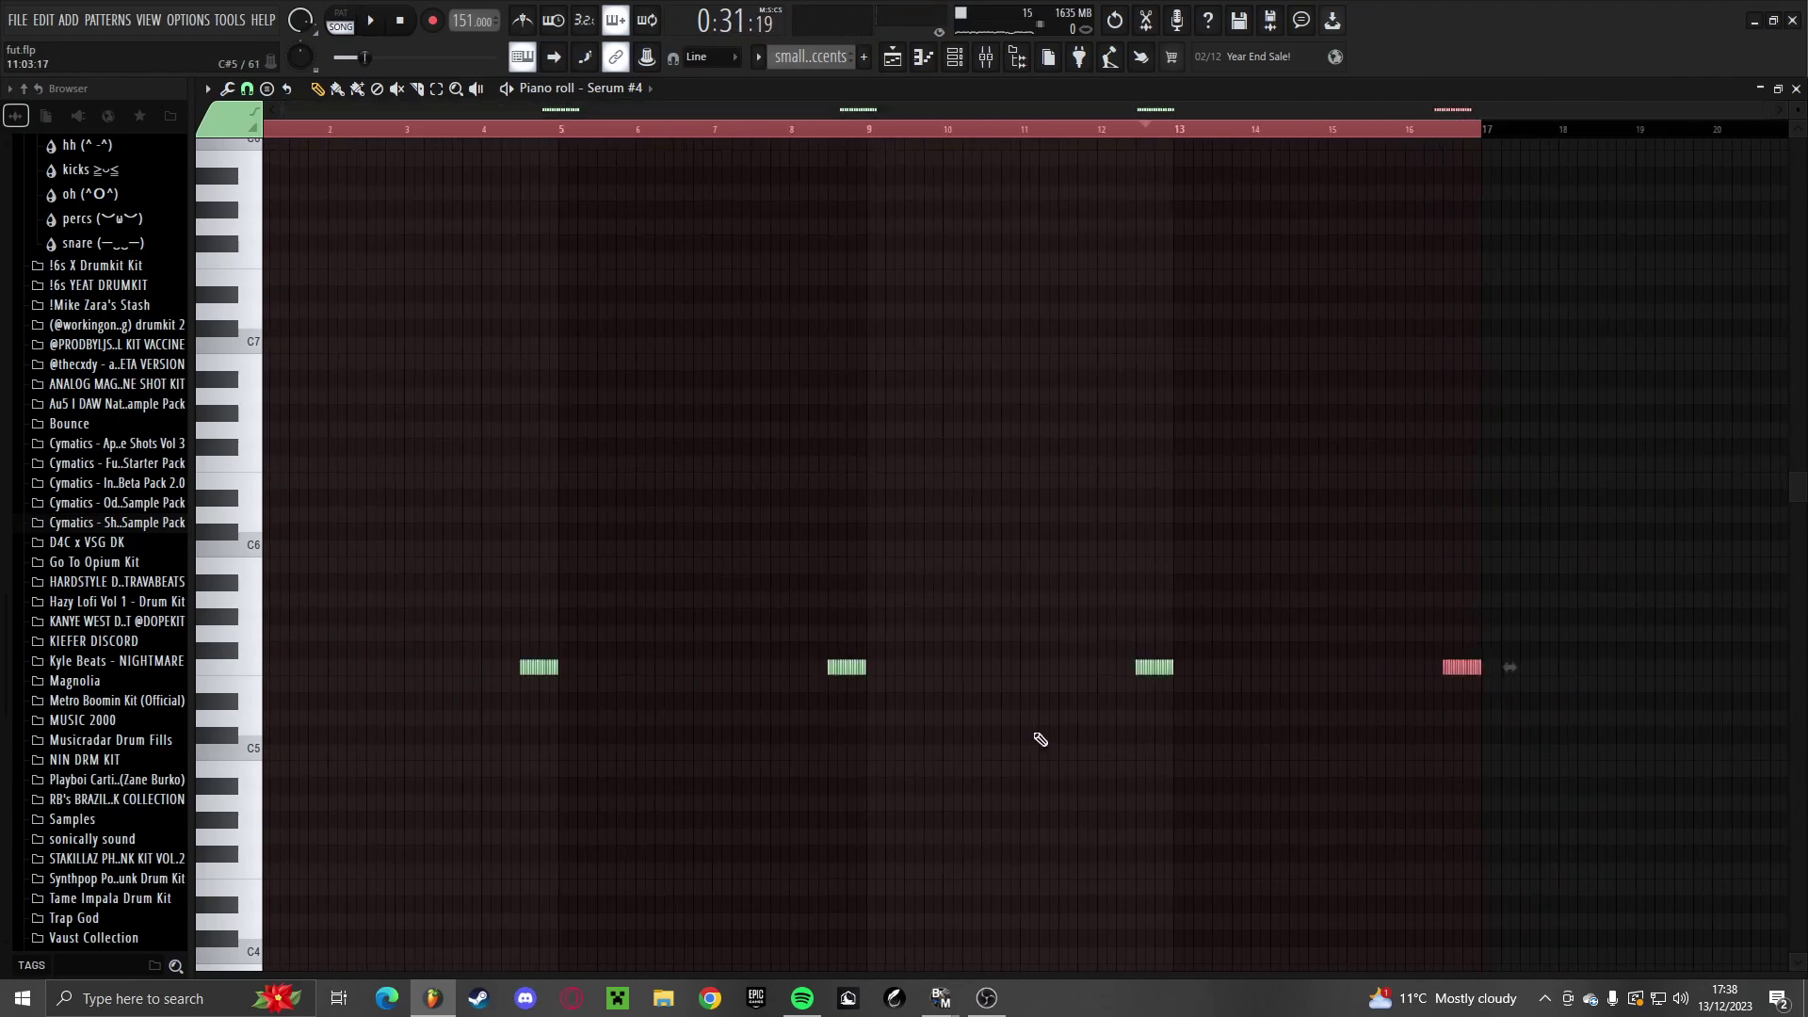
{"action": "left_click", "coordinate": [1037, 738], "text": "ctrl"}
Transpose the third note roll, before bar 13, up to C6
{"action": "scroll", "coordinate": [1171, 612], "scroll_direction": "up", "scroll_amount": 2}
{"action": "left_click", "coordinate": [1175, 610]}
{"action": "scroll", "coordinate": [1185, 612], "scroll_direction": "up", "scroll_amount": 2}
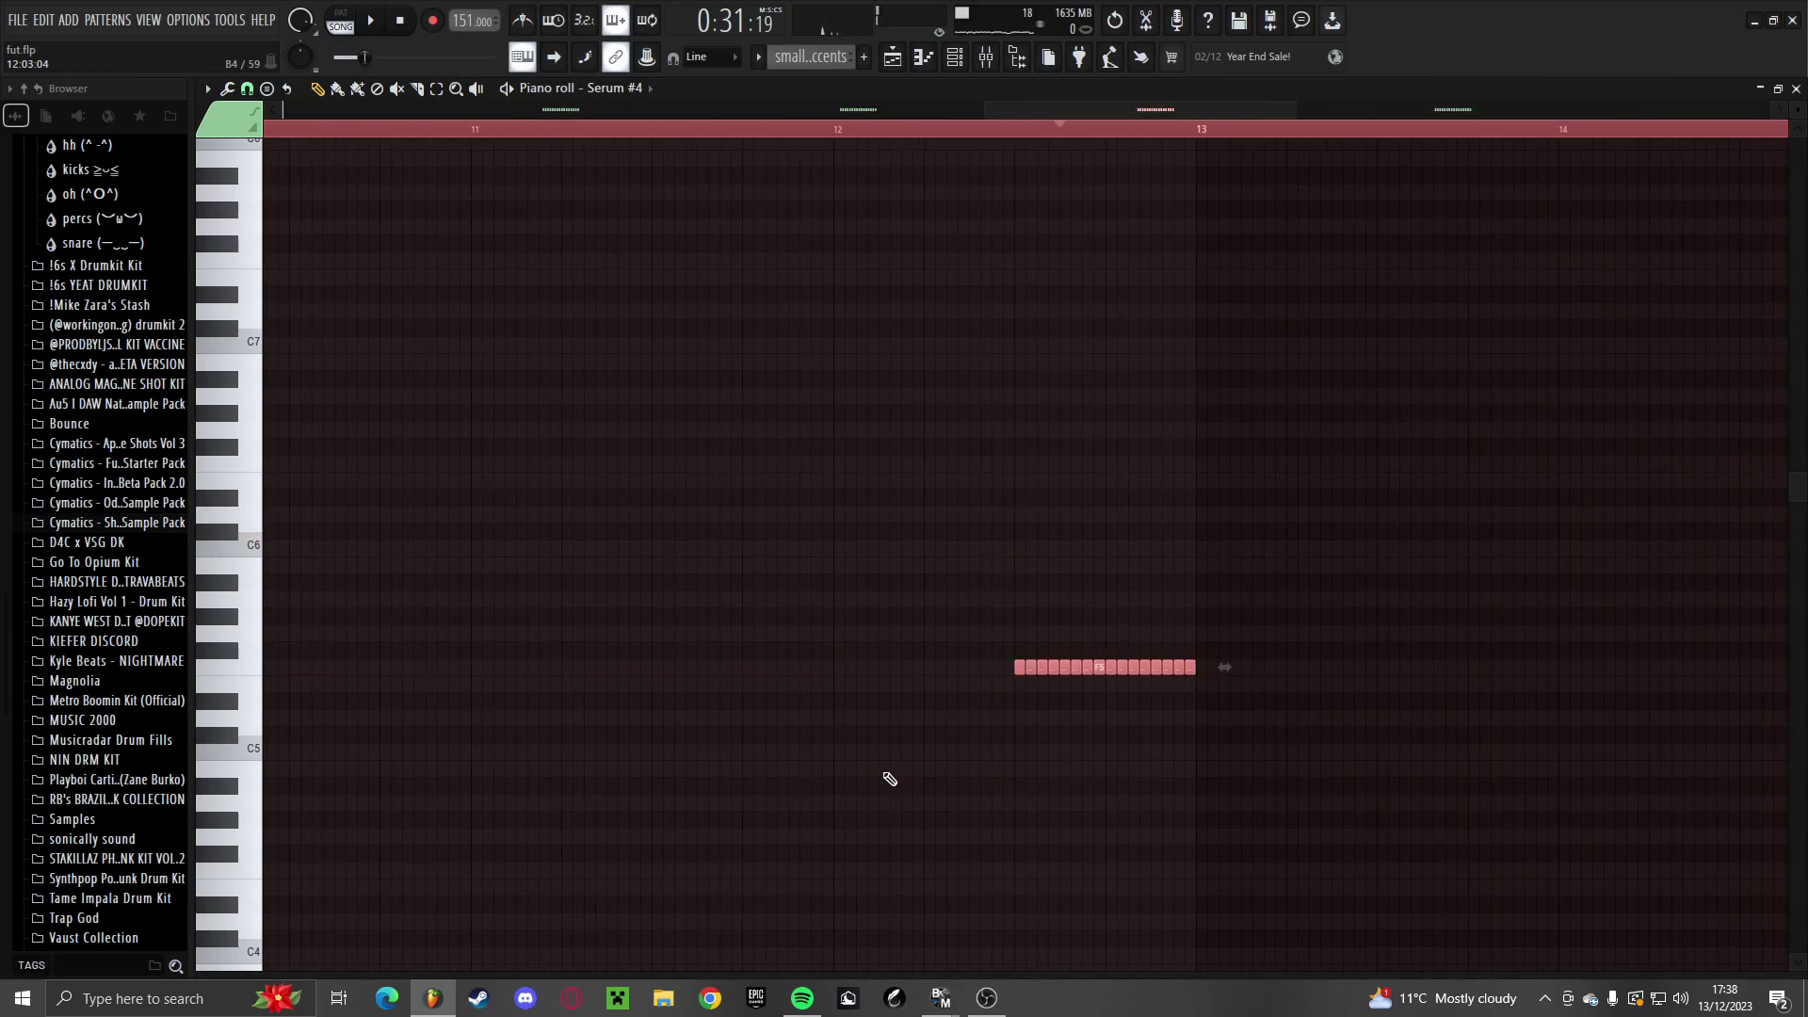
{"action": "key", "text": "shift+Up"}
{"action": "key", "text": "shift+Up"}
{"action": "key", "text": "shift+Up"}
{"action": "key", "text": "shift+Up"}
{"action": "key", "text": "shift+Up"}
{"action": "key", "text": "shift+Up"}
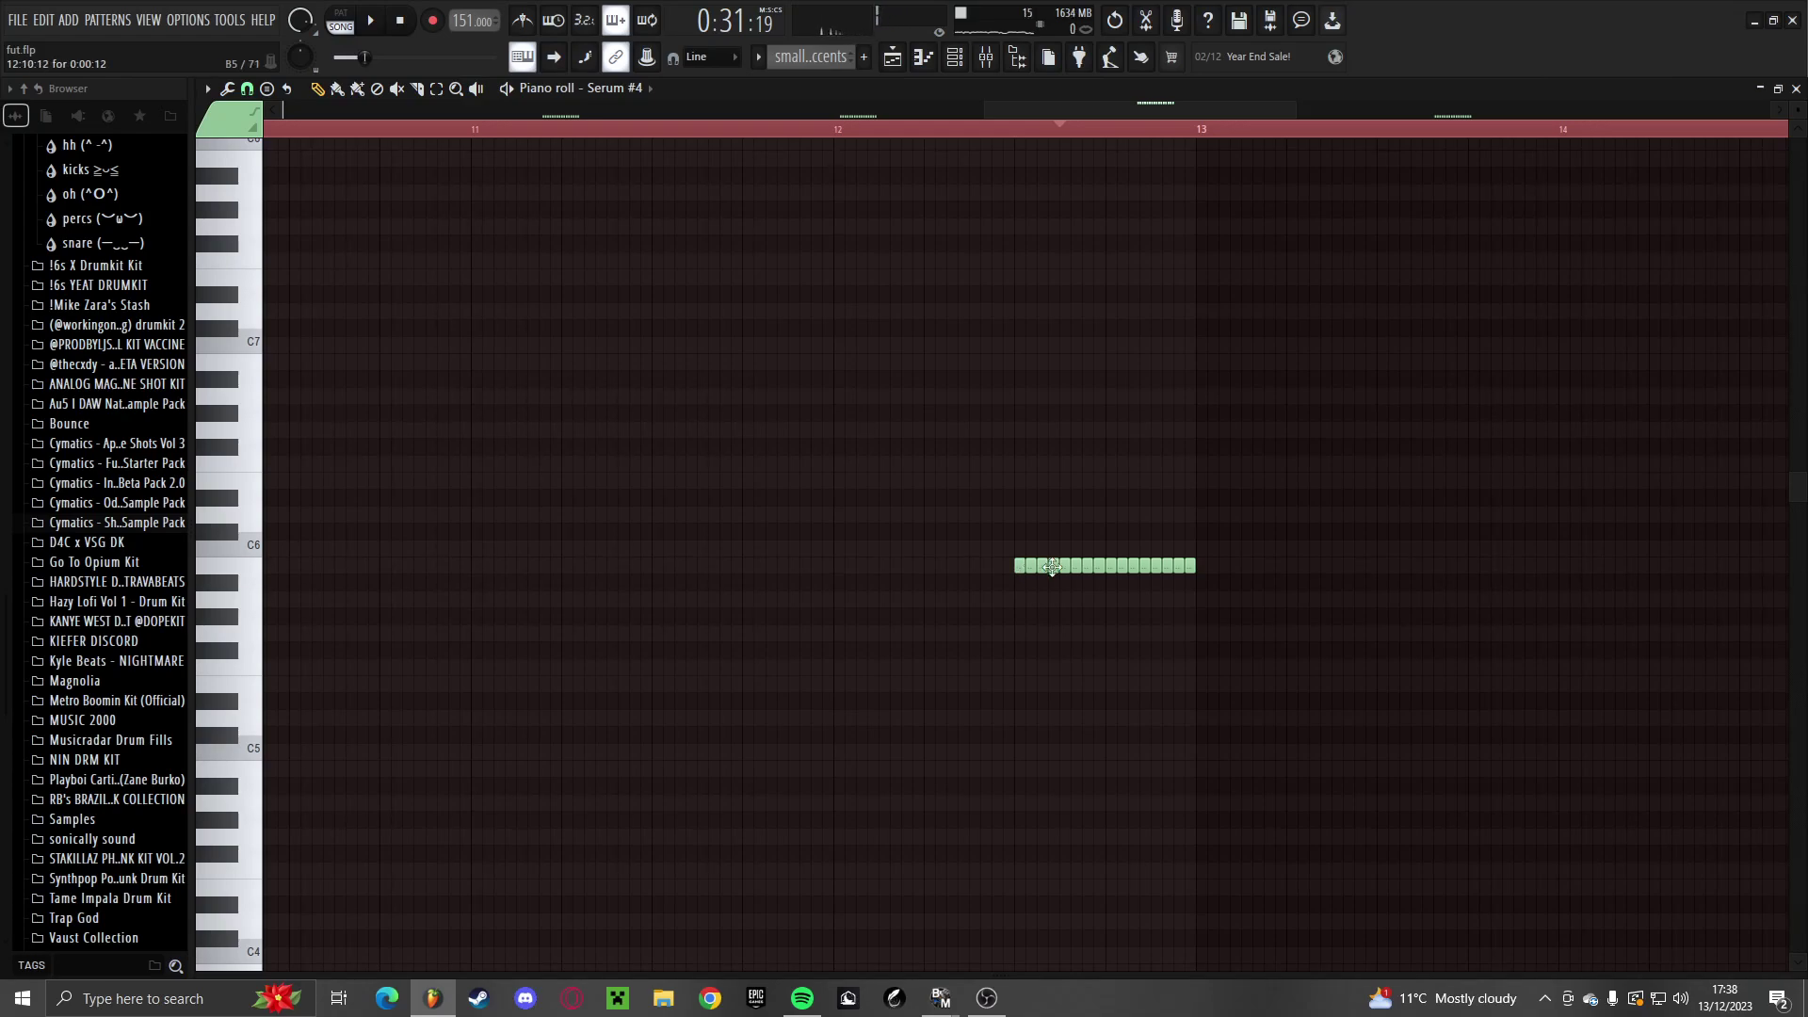
{"action": "key", "text": "shift+Up"}
Play back the transposed third note roll to check its pitch
{"action": "key", "text": "space"}
{"action": "key", "text": "space"}
{"action": "scroll", "coordinate": [798, 325], "scroll_direction": "down", "scroll_amount": 2}
{"action": "key", "text": "space"}
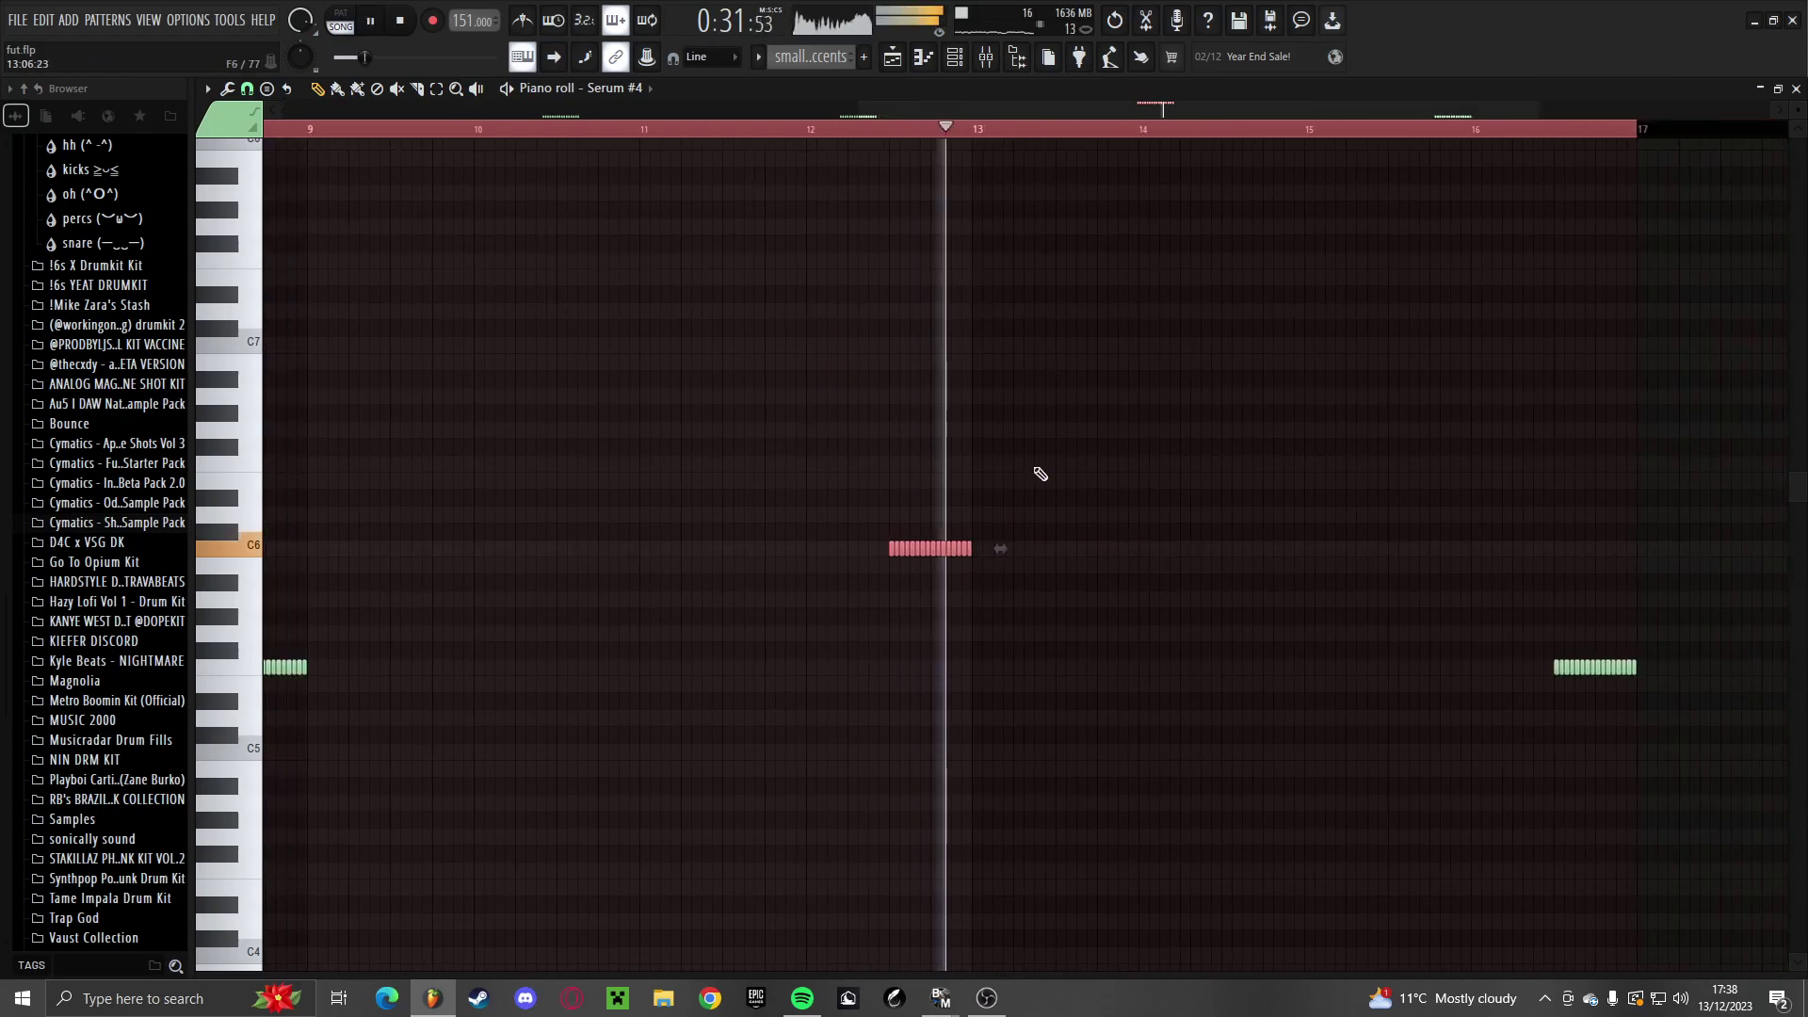
{"action": "scroll", "coordinate": [1206, 482], "scroll_direction": "down", "scroll_amount": 2}
{"action": "right_click", "coordinate": [1212, 482]}
{"action": "key", "text": "space"}
Play the first, second and third note rolls in turn to compare their pitches
{"action": "scroll", "coordinate": [1363, 634], "scroll_direction": "up", "scroll_amount": 3}
{"action": "scroll", "coordinate": [1433, 678], "scroll_direction": "up", "scroll_amount": 1}
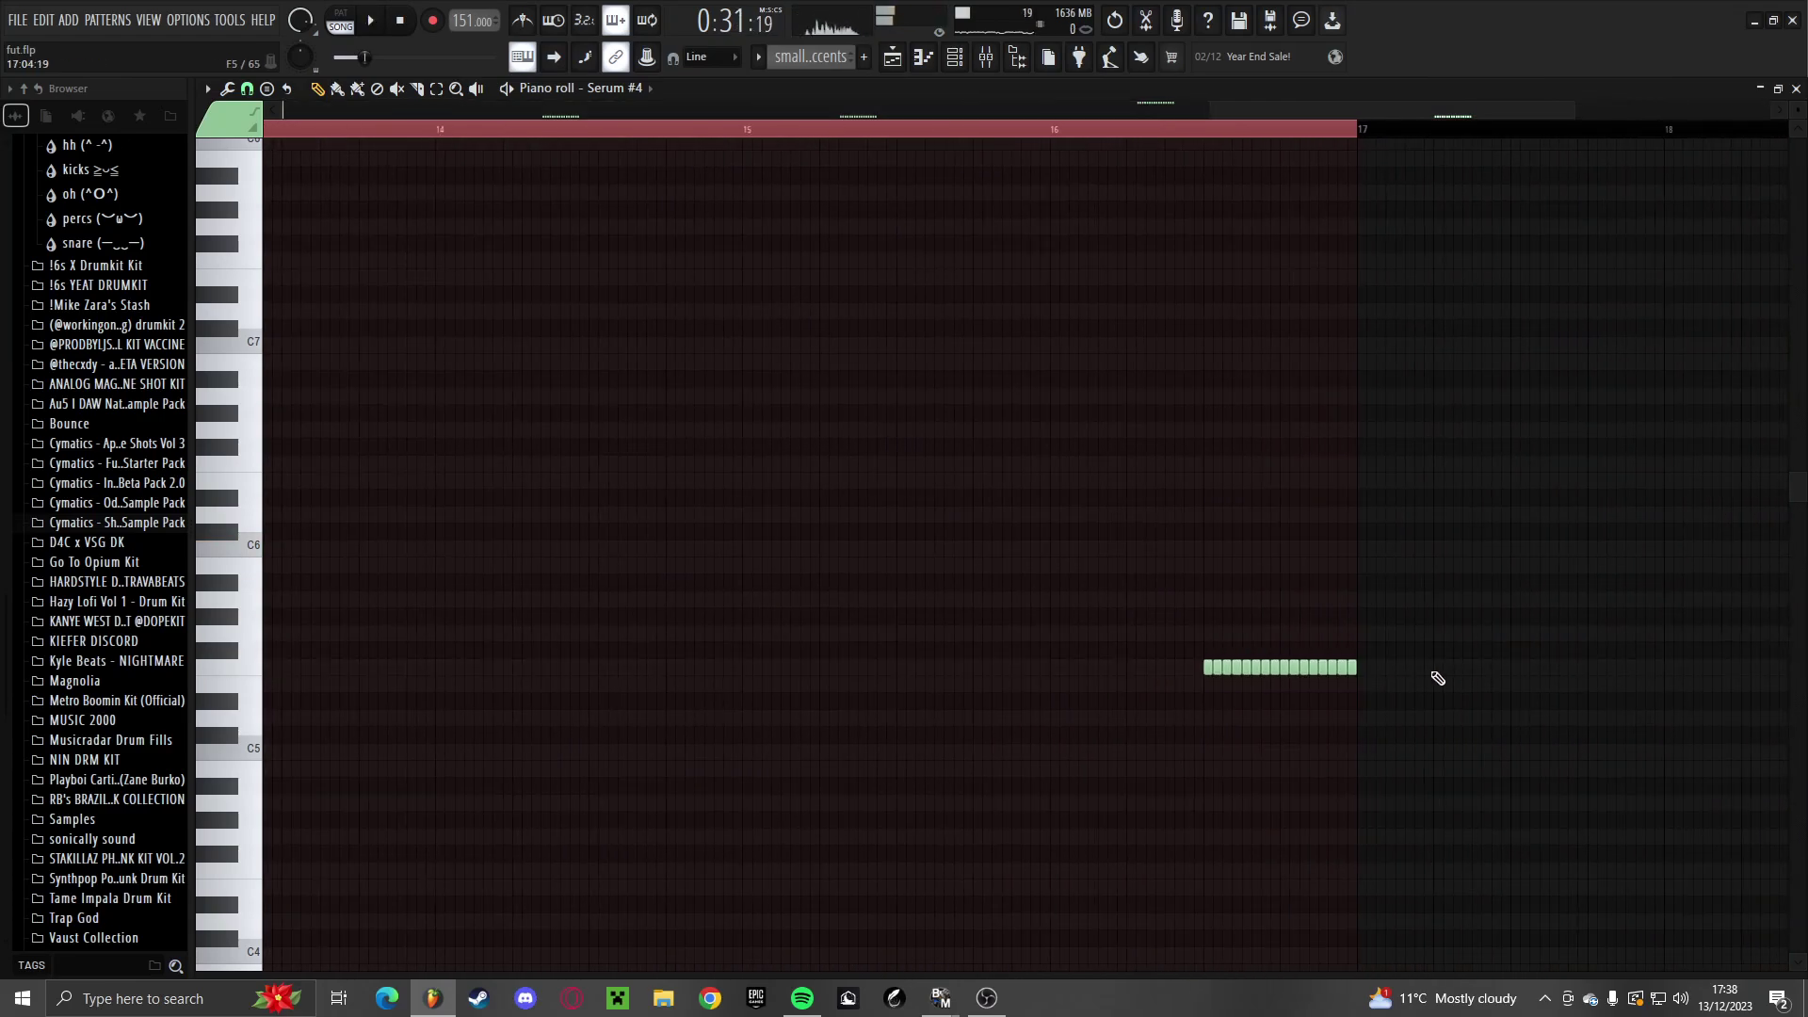
{"action": "scroll", "coordinate": [1042, 646], "scroll_direction": "down", "scroll_amount": 4}
{"action": "key", "text": "space"}
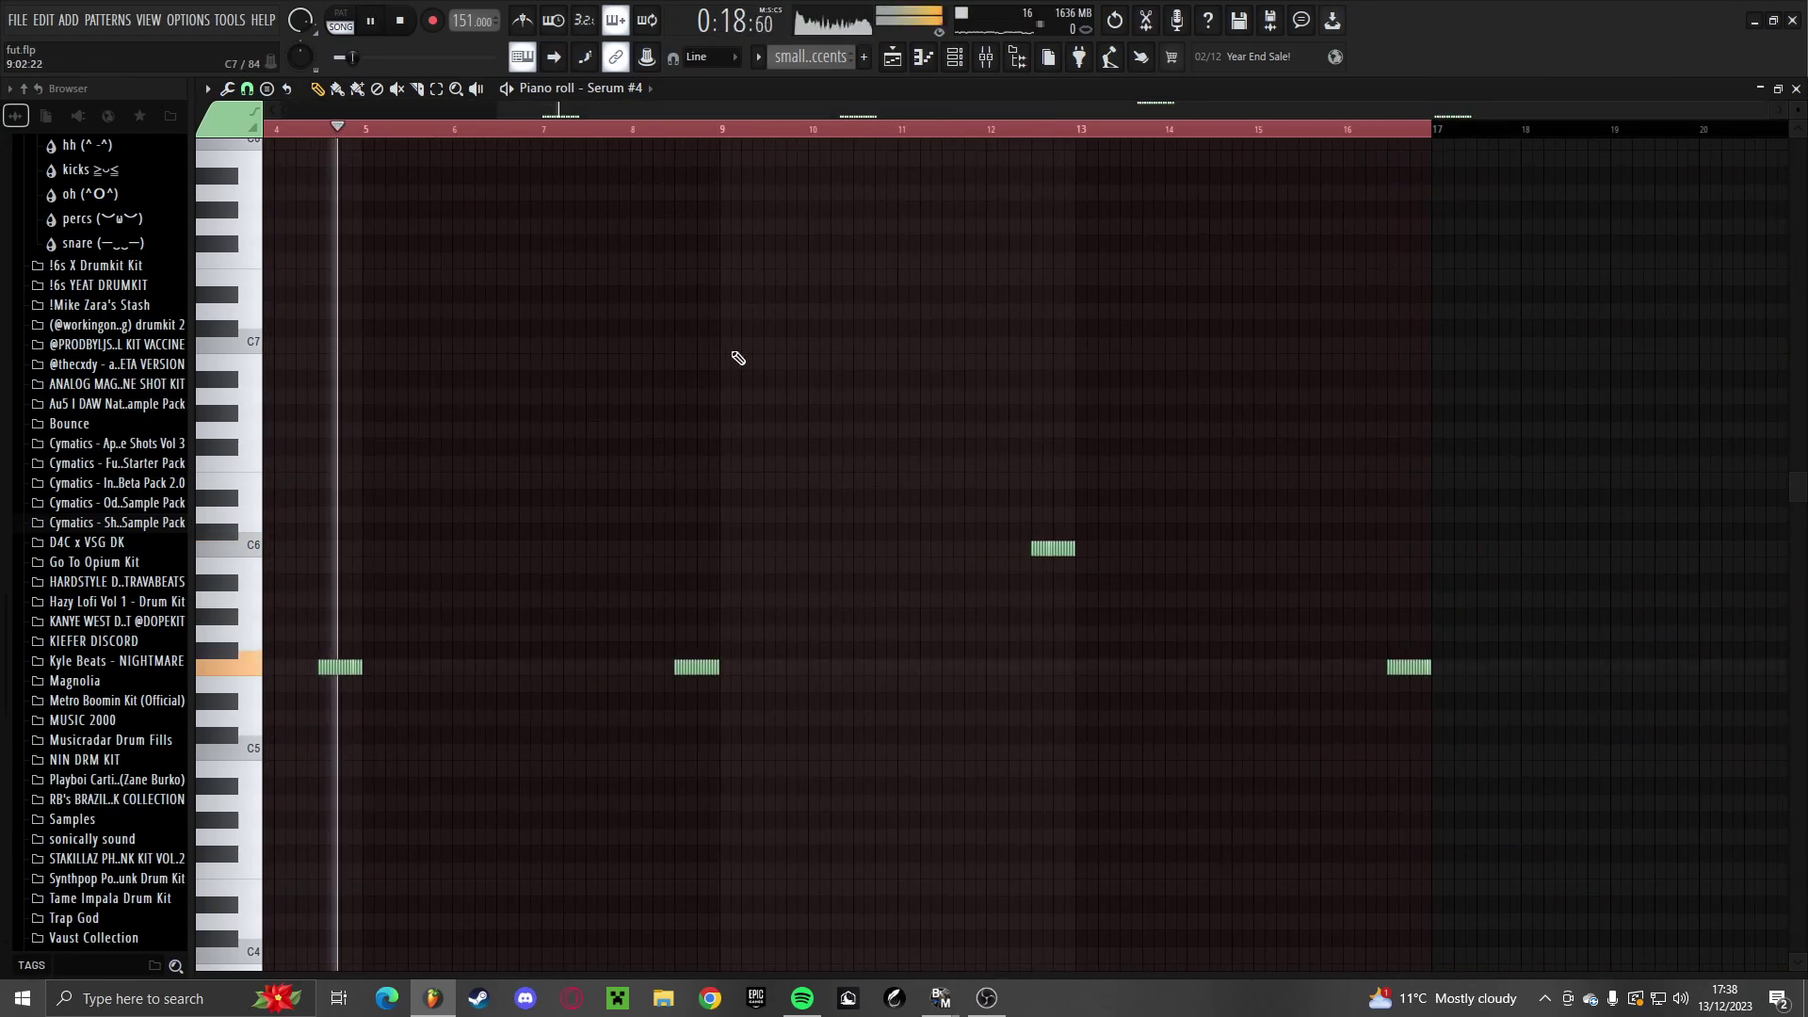
{"action": "left_click", "coordinate": [683, 132]}
{"action": "left_click", "coordinate": [1020, 130]}
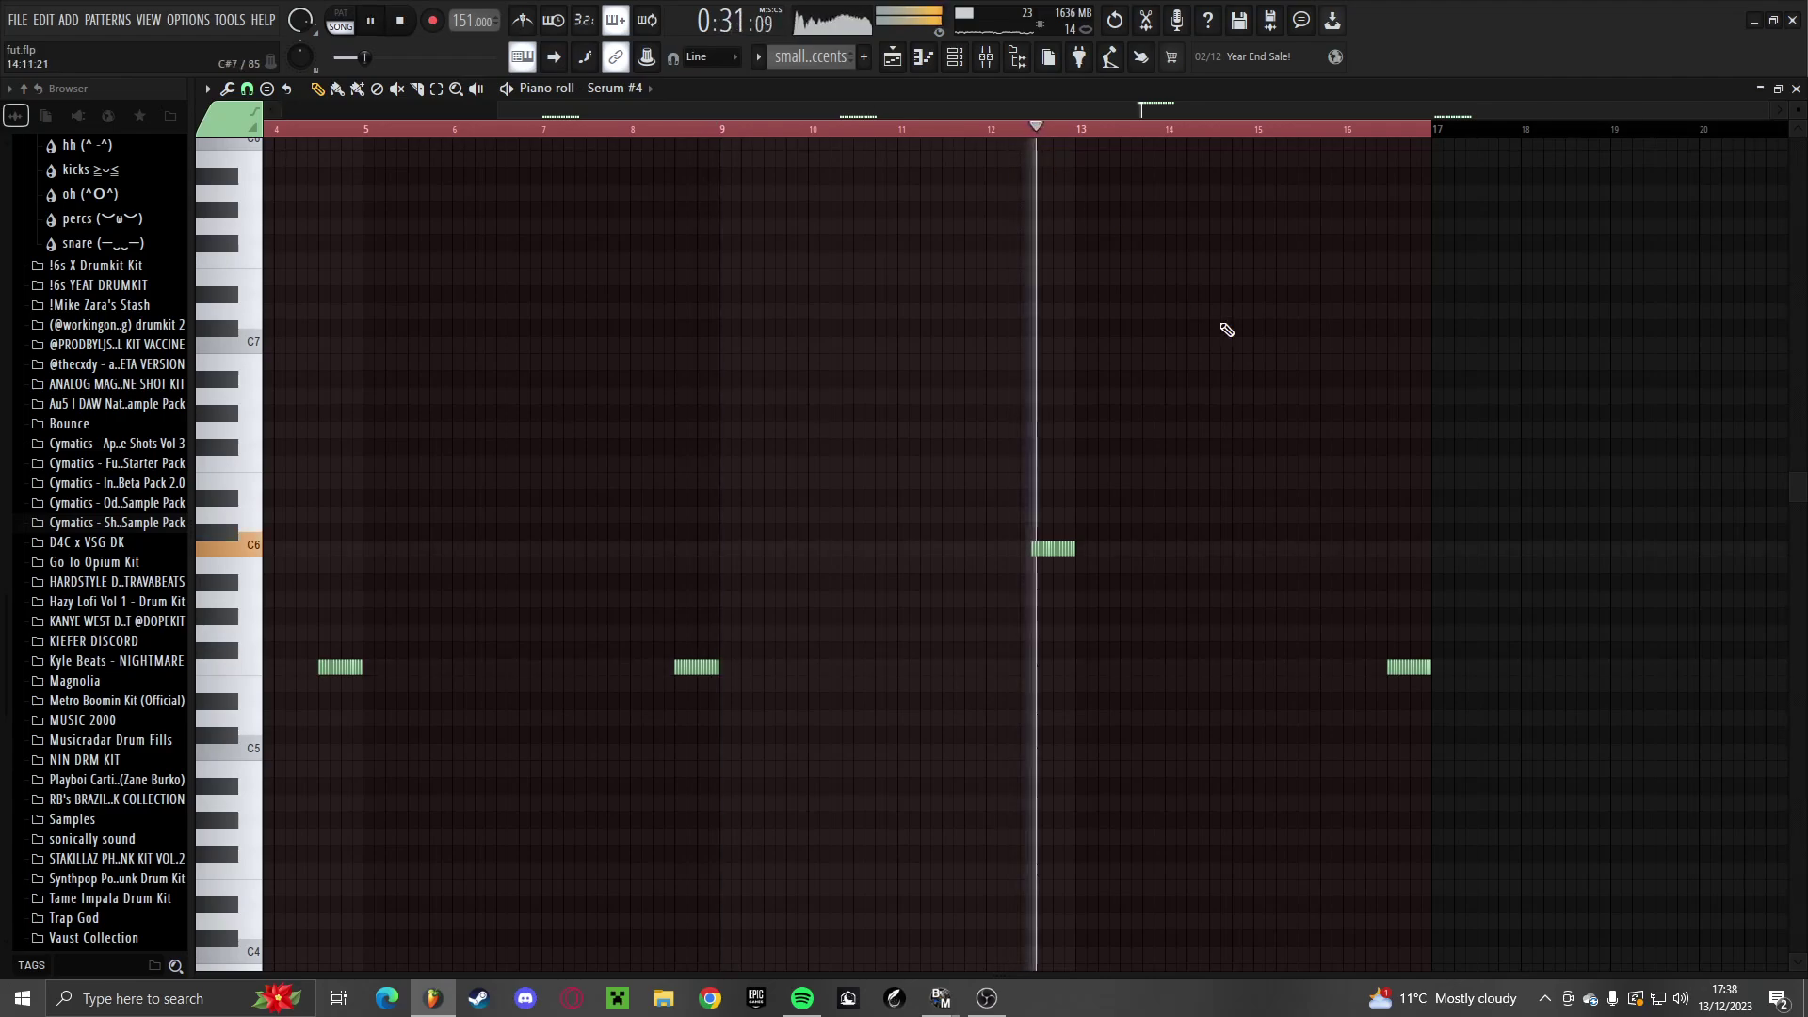
{"action": "scroll", "coordinate": [1413, 556], "scroll_direction": "up", "scroll_amount": 3}
{"action": "key", "text": "space"}
Transpose the last note roll, before bar 17, up to G#5
{"action": "scroll", "coordinate": [1243, 629], "scroll_direction": "up", "scroll_amount": 2}
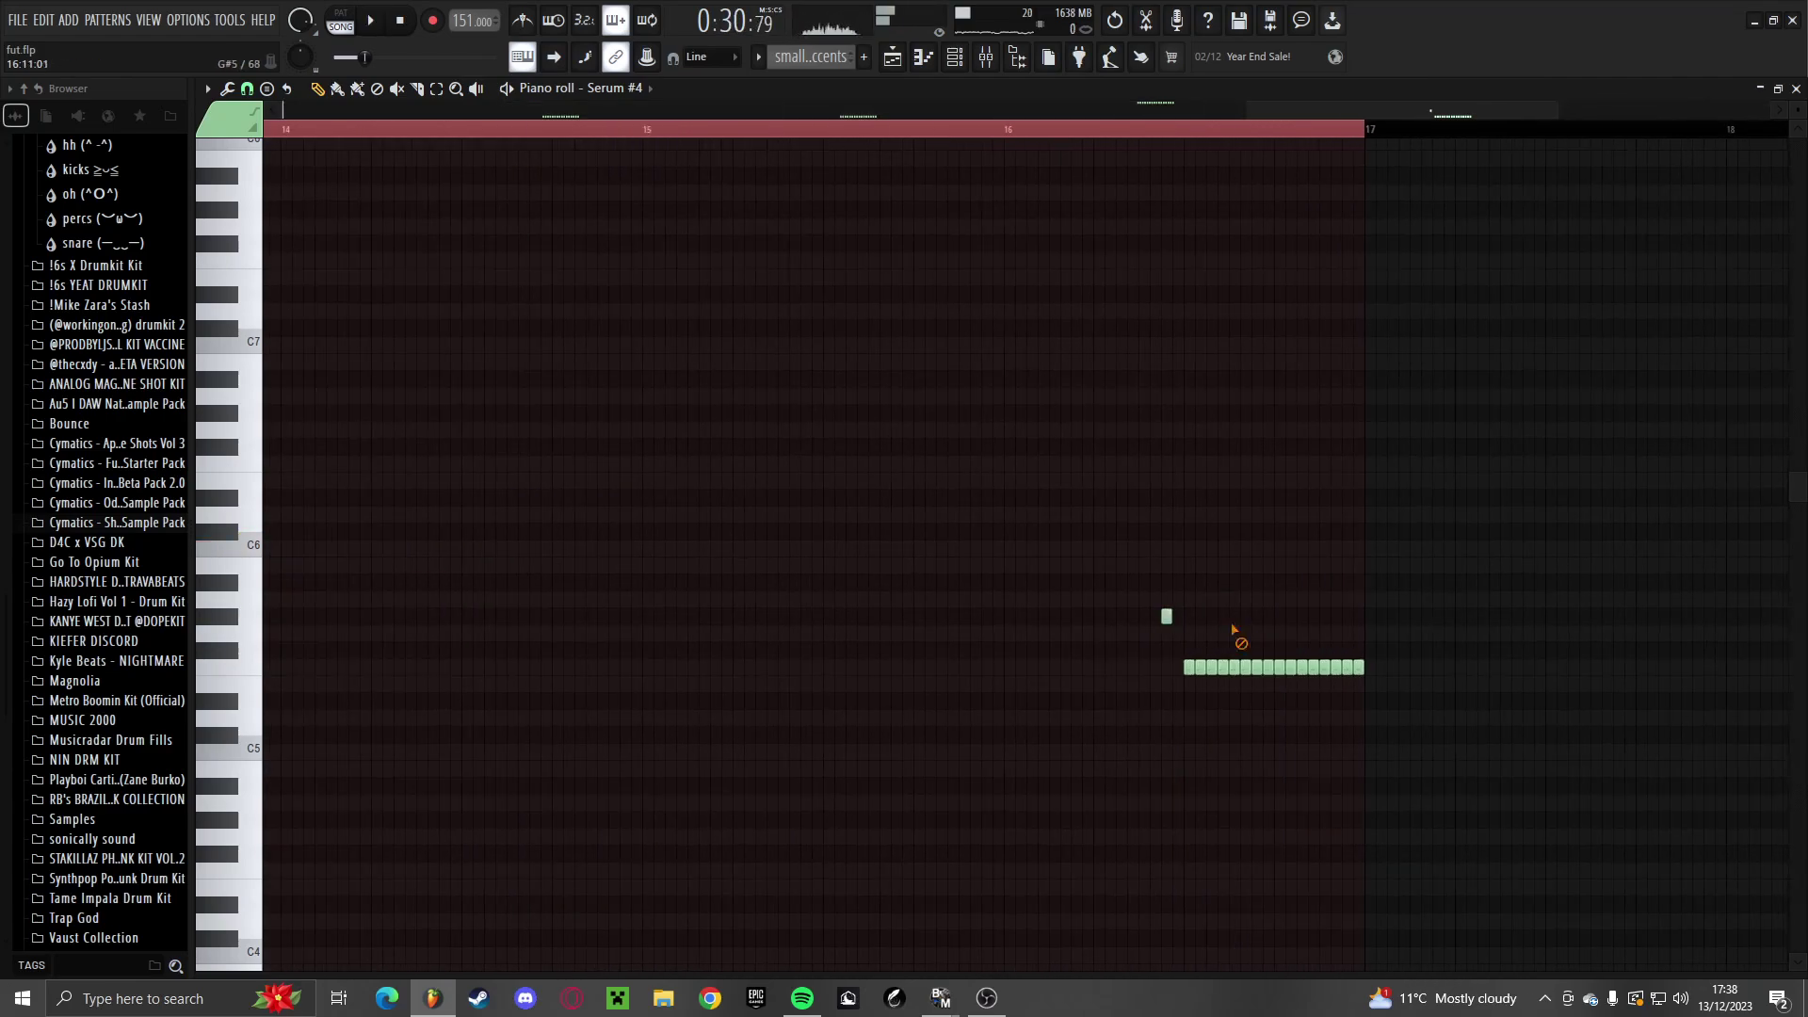
{"action": "left_click_drag", "start_coordinate": [1534, 646], "coordinate": [1042, 715]}
{"action": "key", "text": "shift+Up"}
{"action": "key", "text": "shift+Up"}
{"action": "key", "text": "space"}
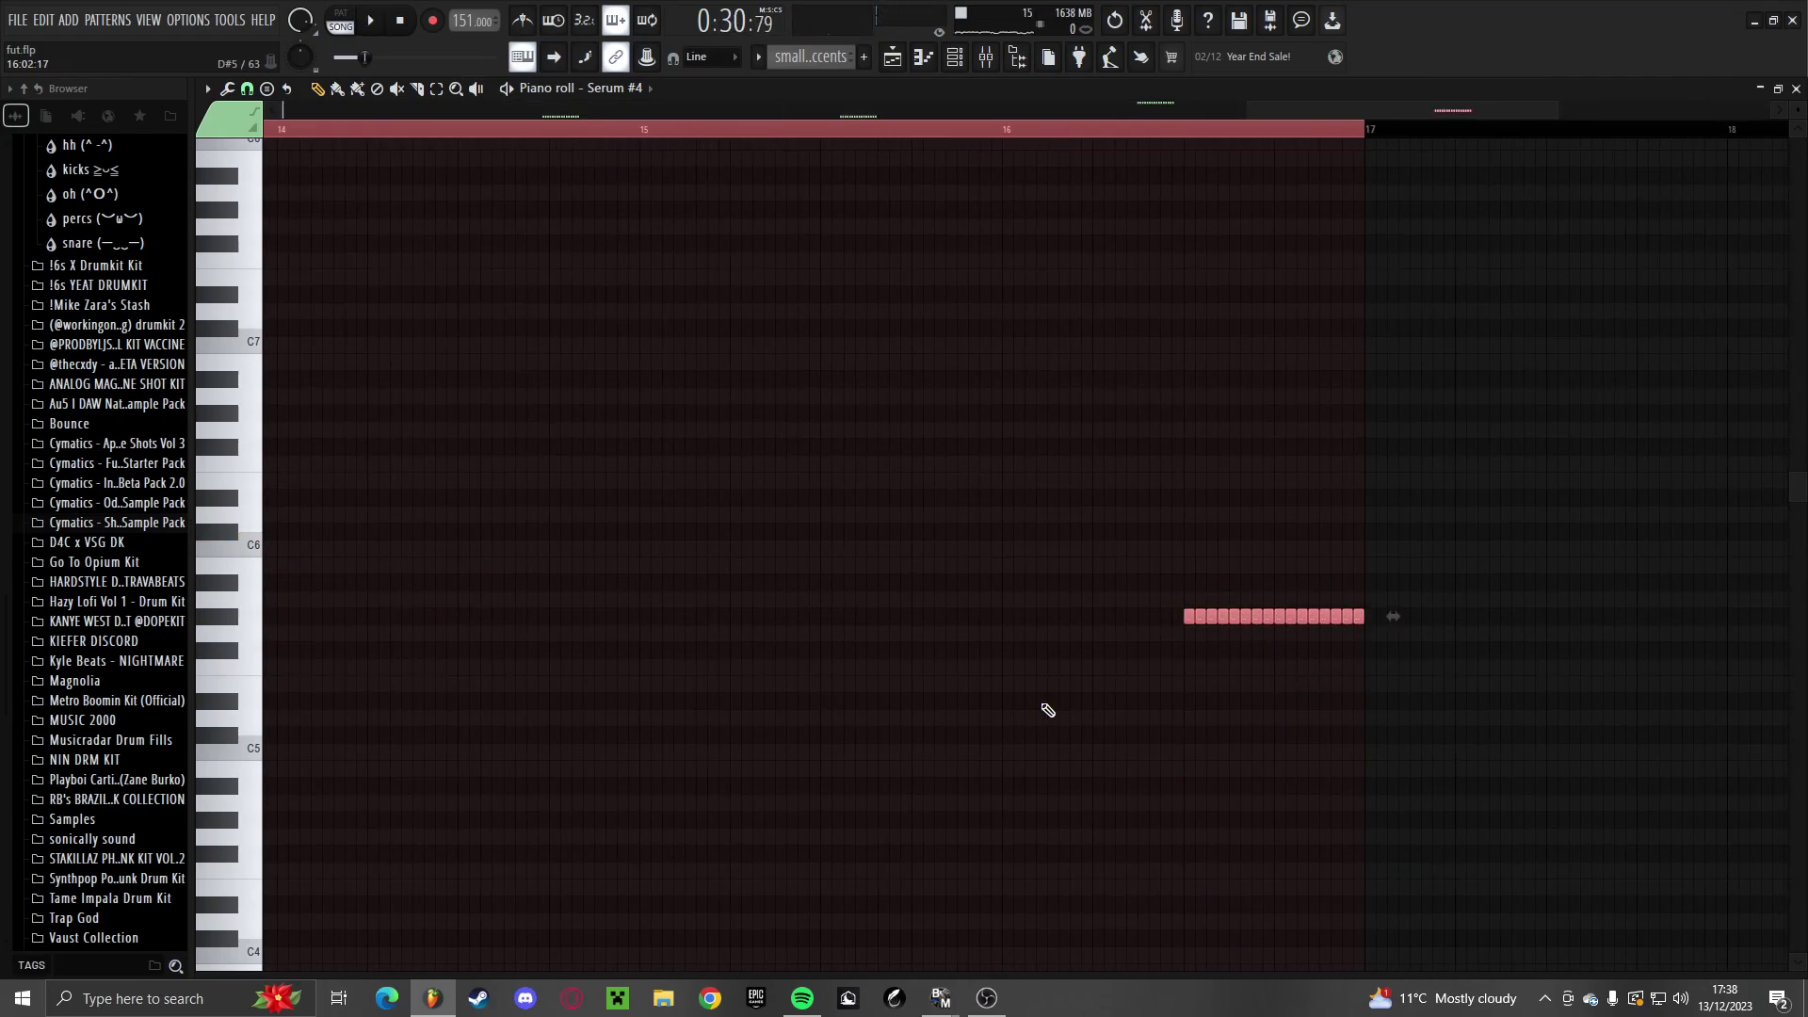
Duplicate the small synth accents clip and its four volume ramps end to end five times, filling Tracks 3 and 4 to bar 105
{"action": "key", "text": "F5"}
{"action": "right_click", "coordinate": [1128, 721]}
{"action": "left_click", "coordinate": [1015, 711]}
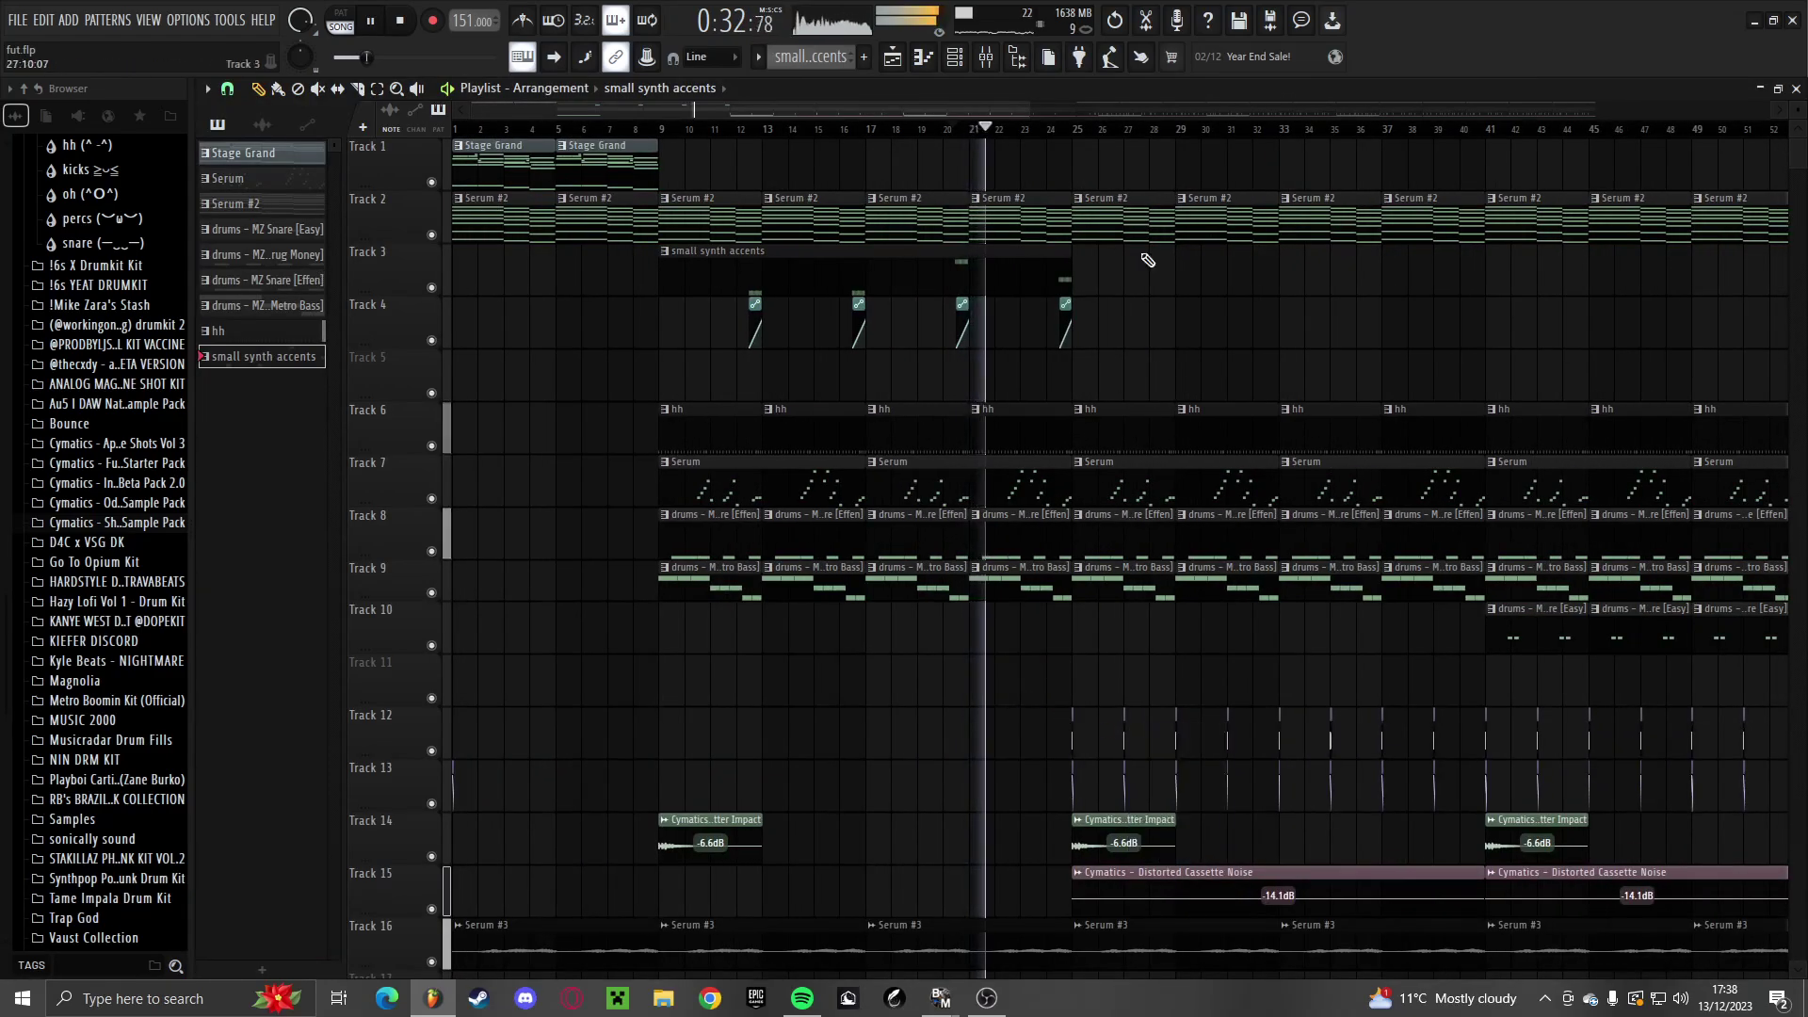
{"action": "left_click_drag", "start_coordinate": [1174, 325], "coordinate": [722, 296]}
{"action": "scroll", "coordinate": [767, 373], "scroll_direction": "down", "scroll_amount": 4}
{"action": "key", "text": "ctrl+b"}
{"action": "key", "text": "ctrl+b"}
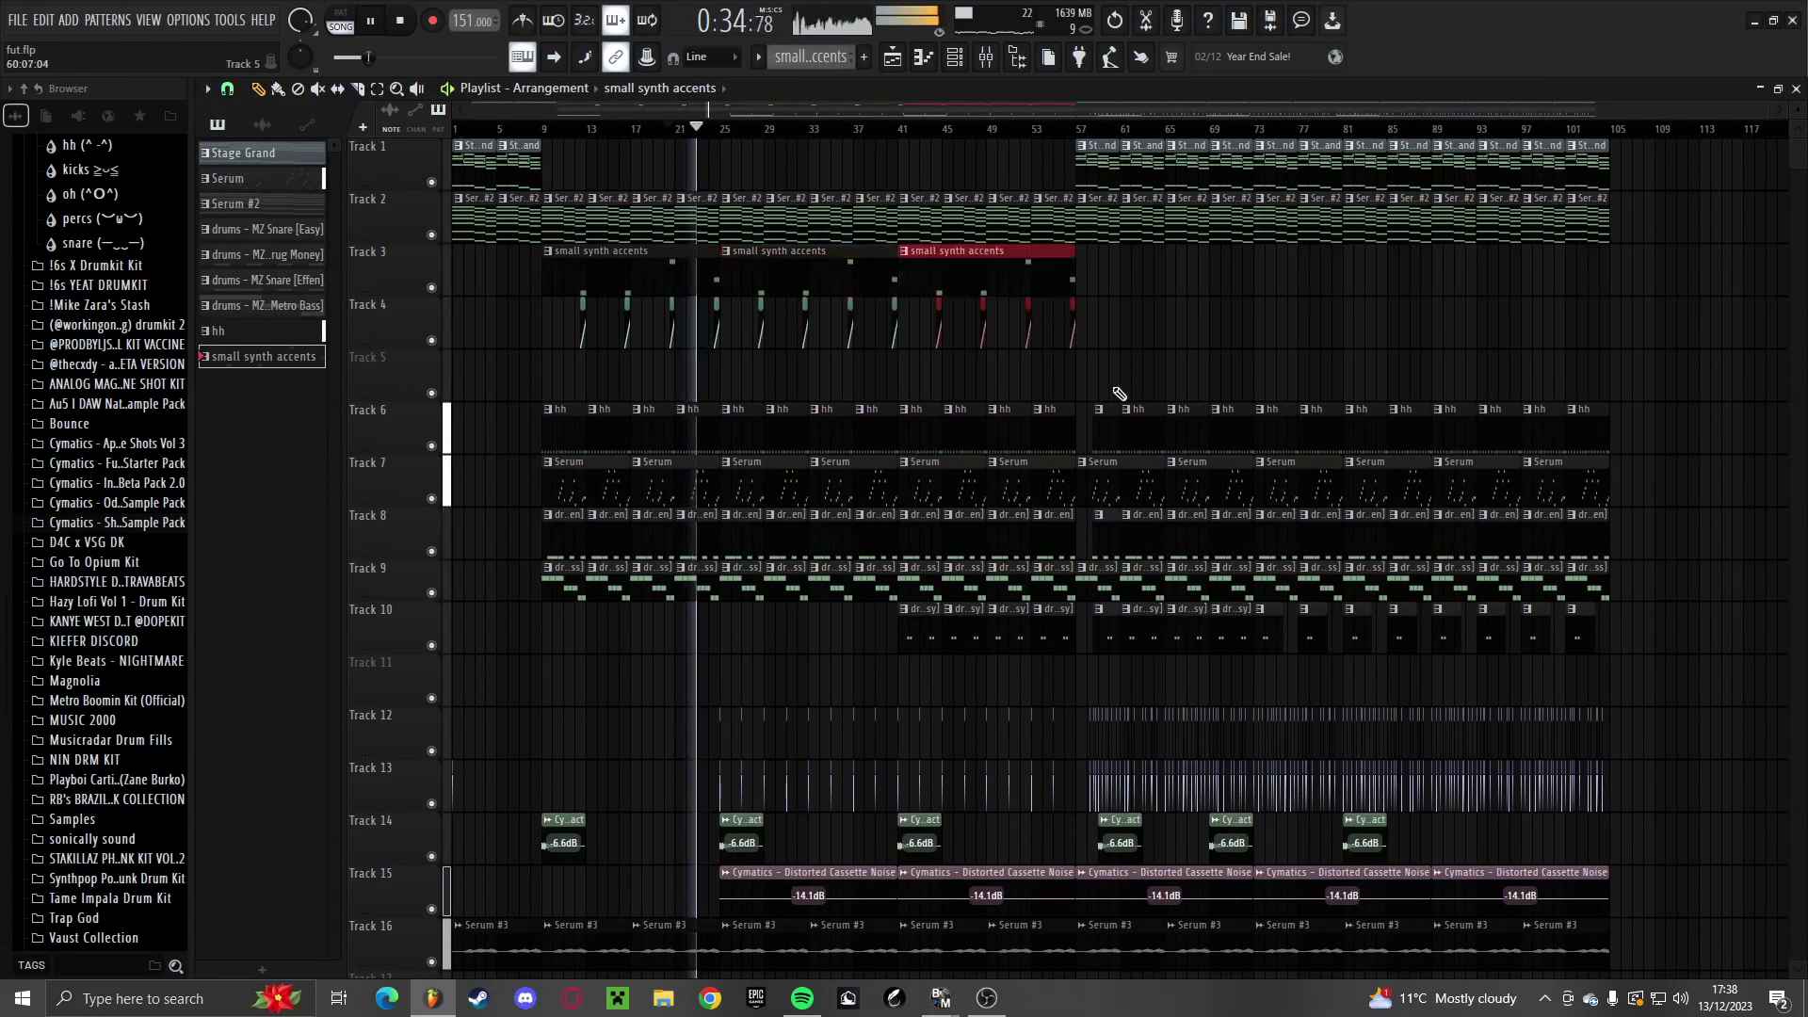
{"action": "scroll", "coordinate": [998, 395], "scroll_direction": "up", "scroll_amount": 2}
{"action": "key", "text": "ctrl+b"}
{"action": "key", "text": "ctrl+b"}
{"action": "key", "text": "ctrl+b"}
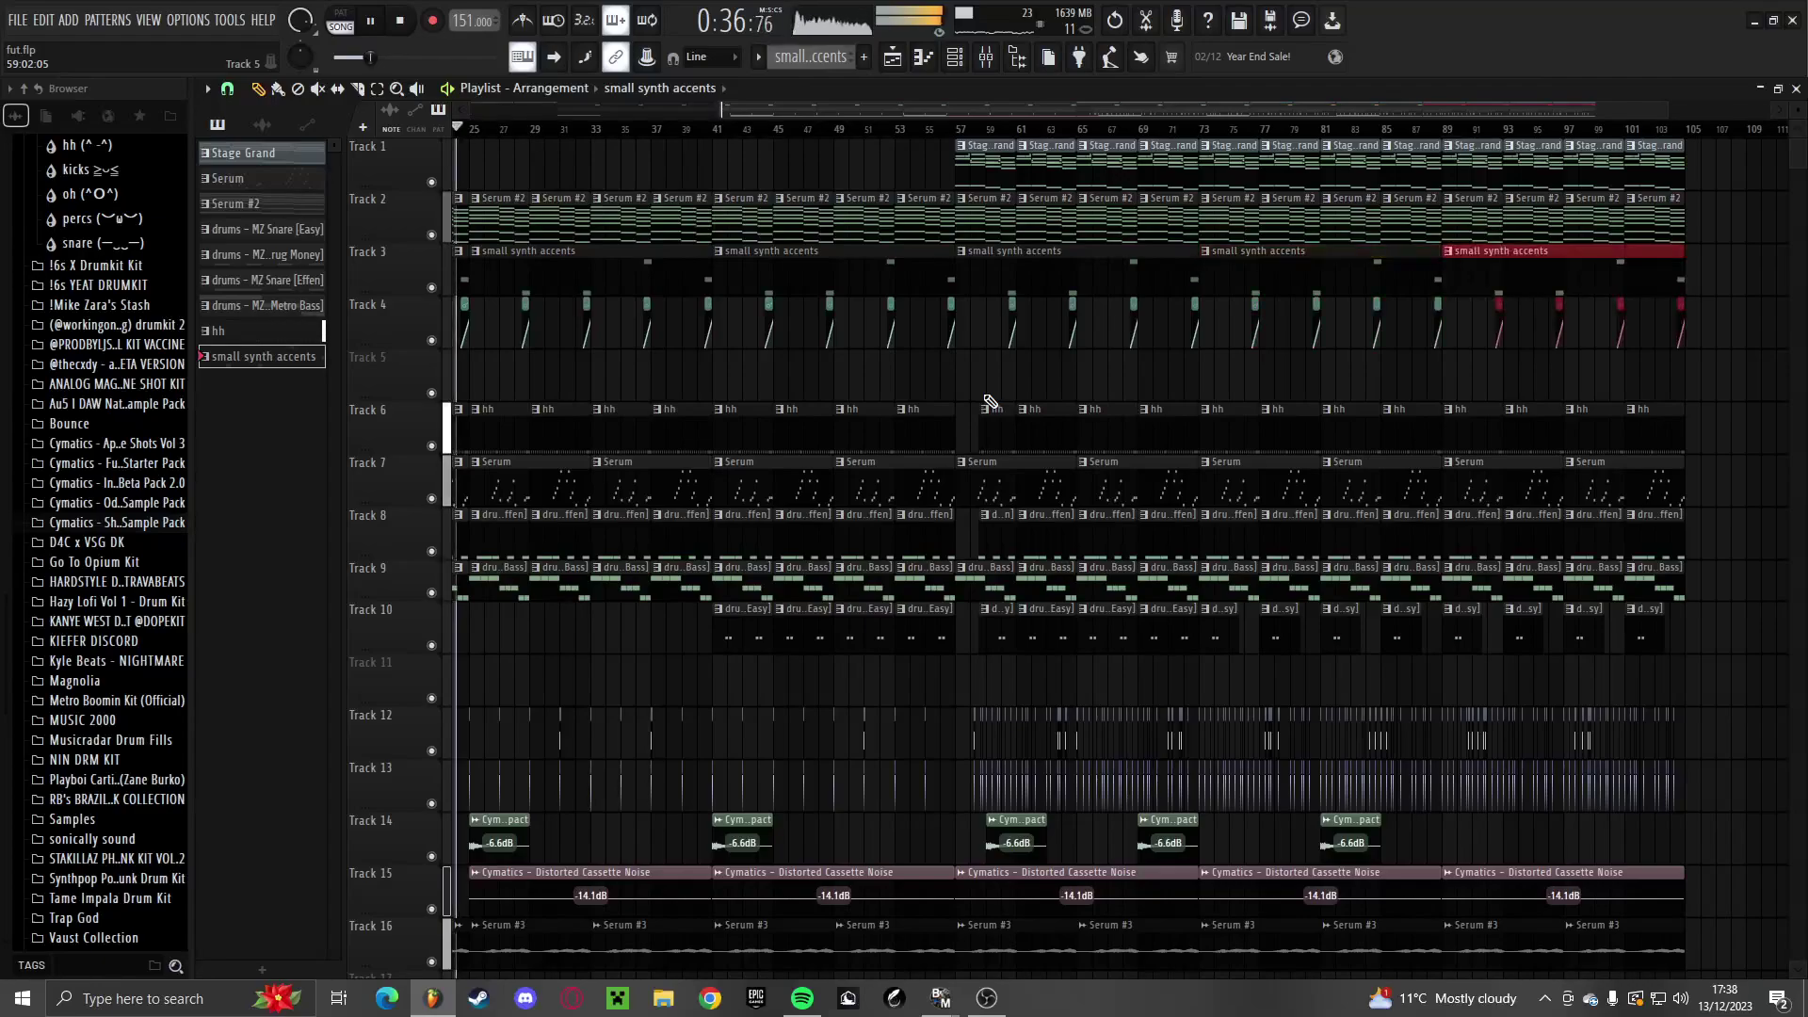
{"action": "scroll", "coordinate": [989, 400], "scroll_direction": "down", "scroll_amount": 2}
{"action": "left_click", "coordinate": [983, 383], "text": "ctrl"}
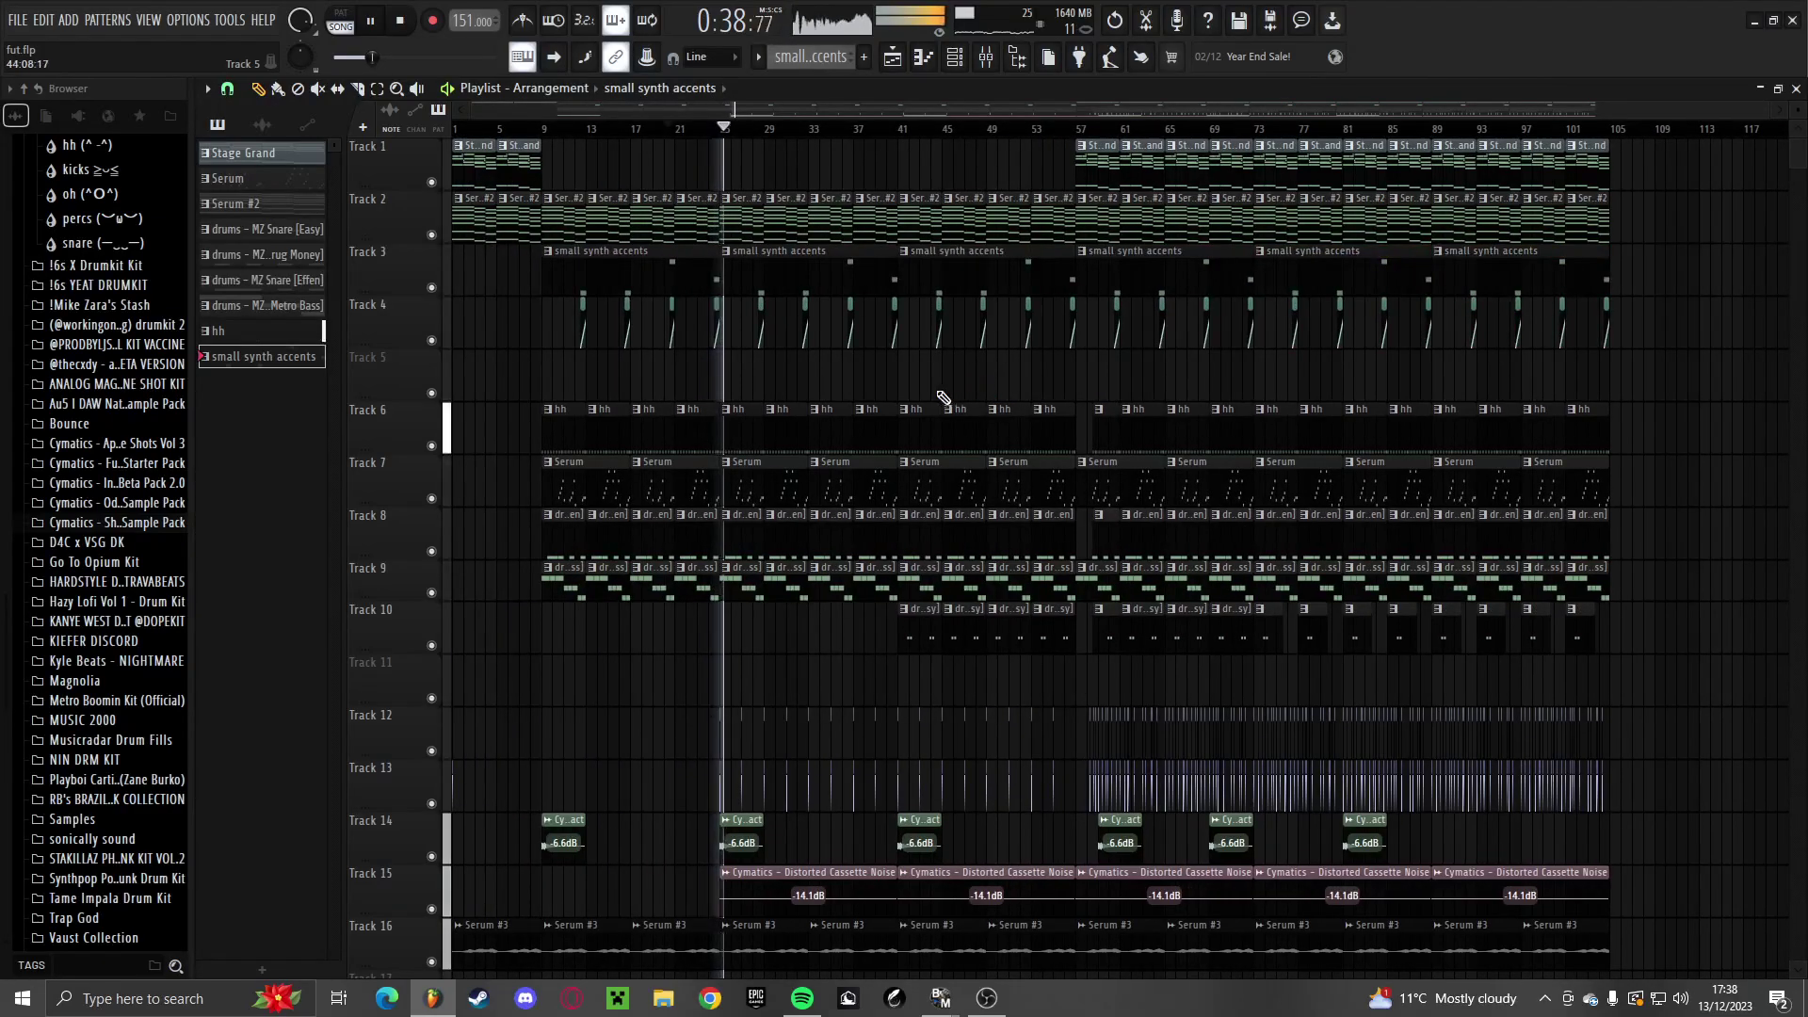
Check the mixer levels and open the channel settings of the Cymatics – Clatter Impact clip at bar 25
{"action": "scroll", "coordinate": [912, 473], "scroll_direction": "down", "scroll_amount": 1}
{"action": "scroll", "coordinate": [912, 474], "scroll_direction": "down", "scroll_amount": 2}
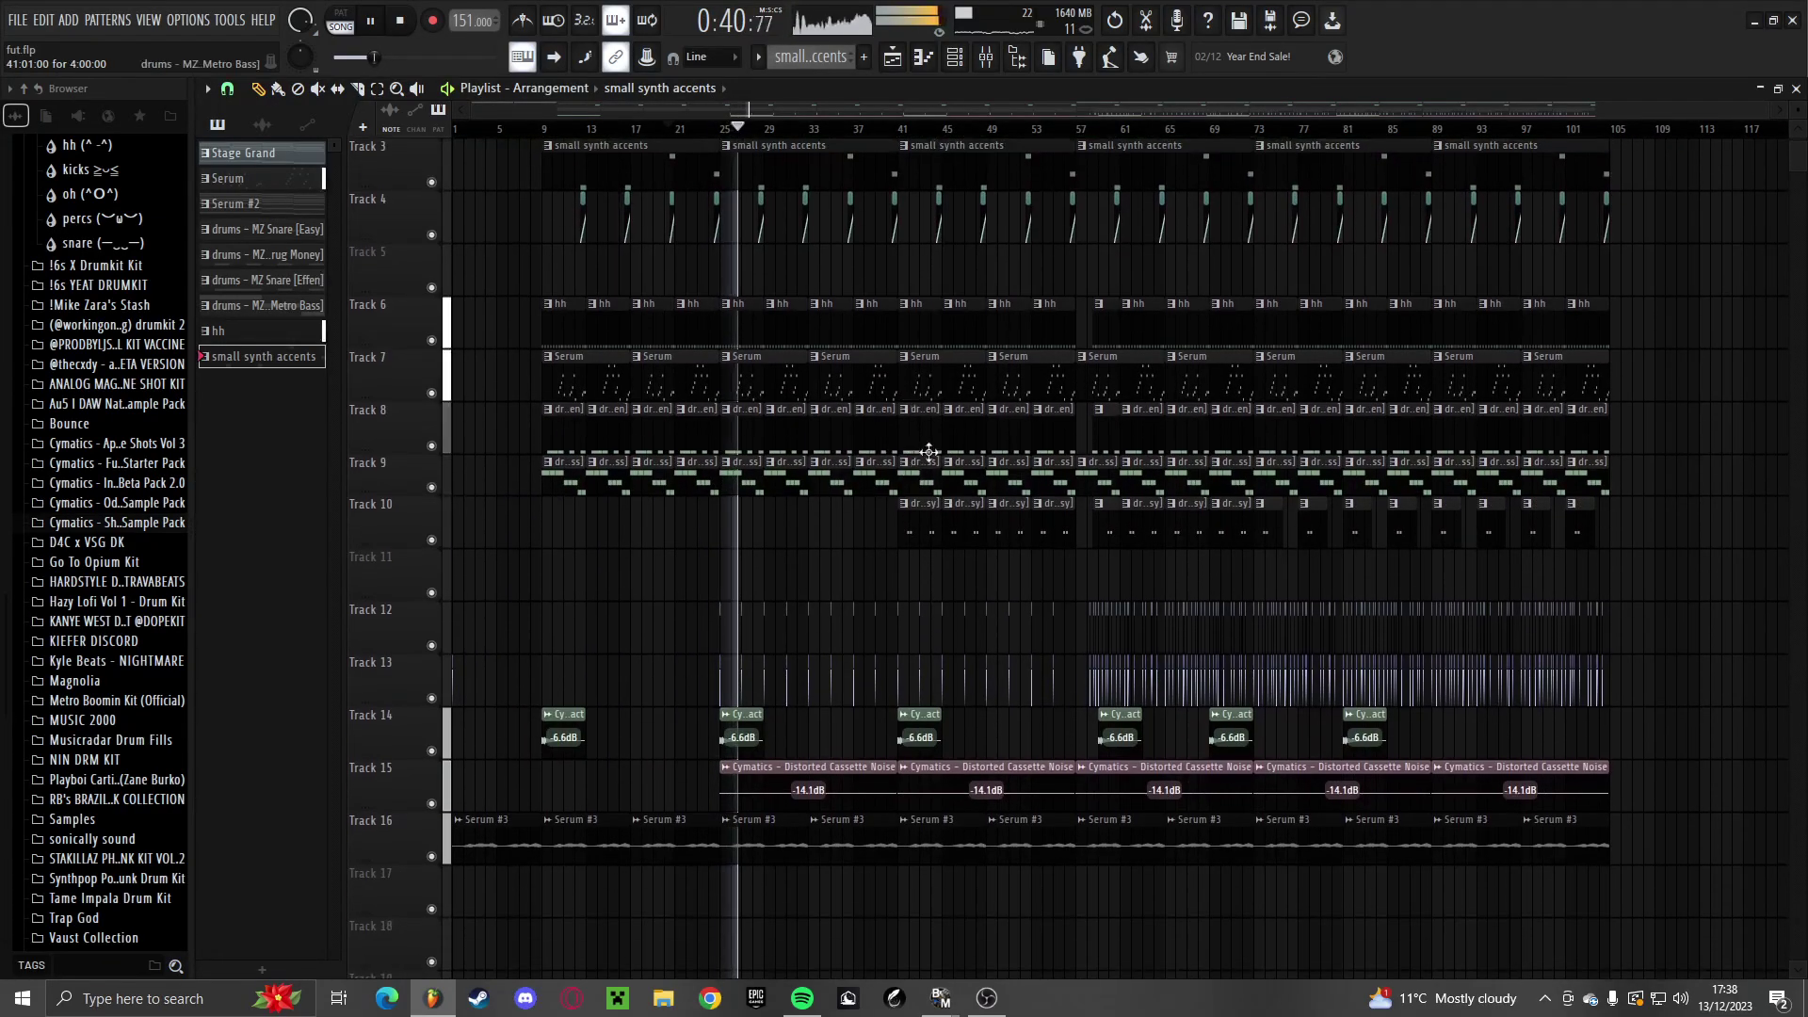
{"action": "left_click", "coordinate": [988, 56]}
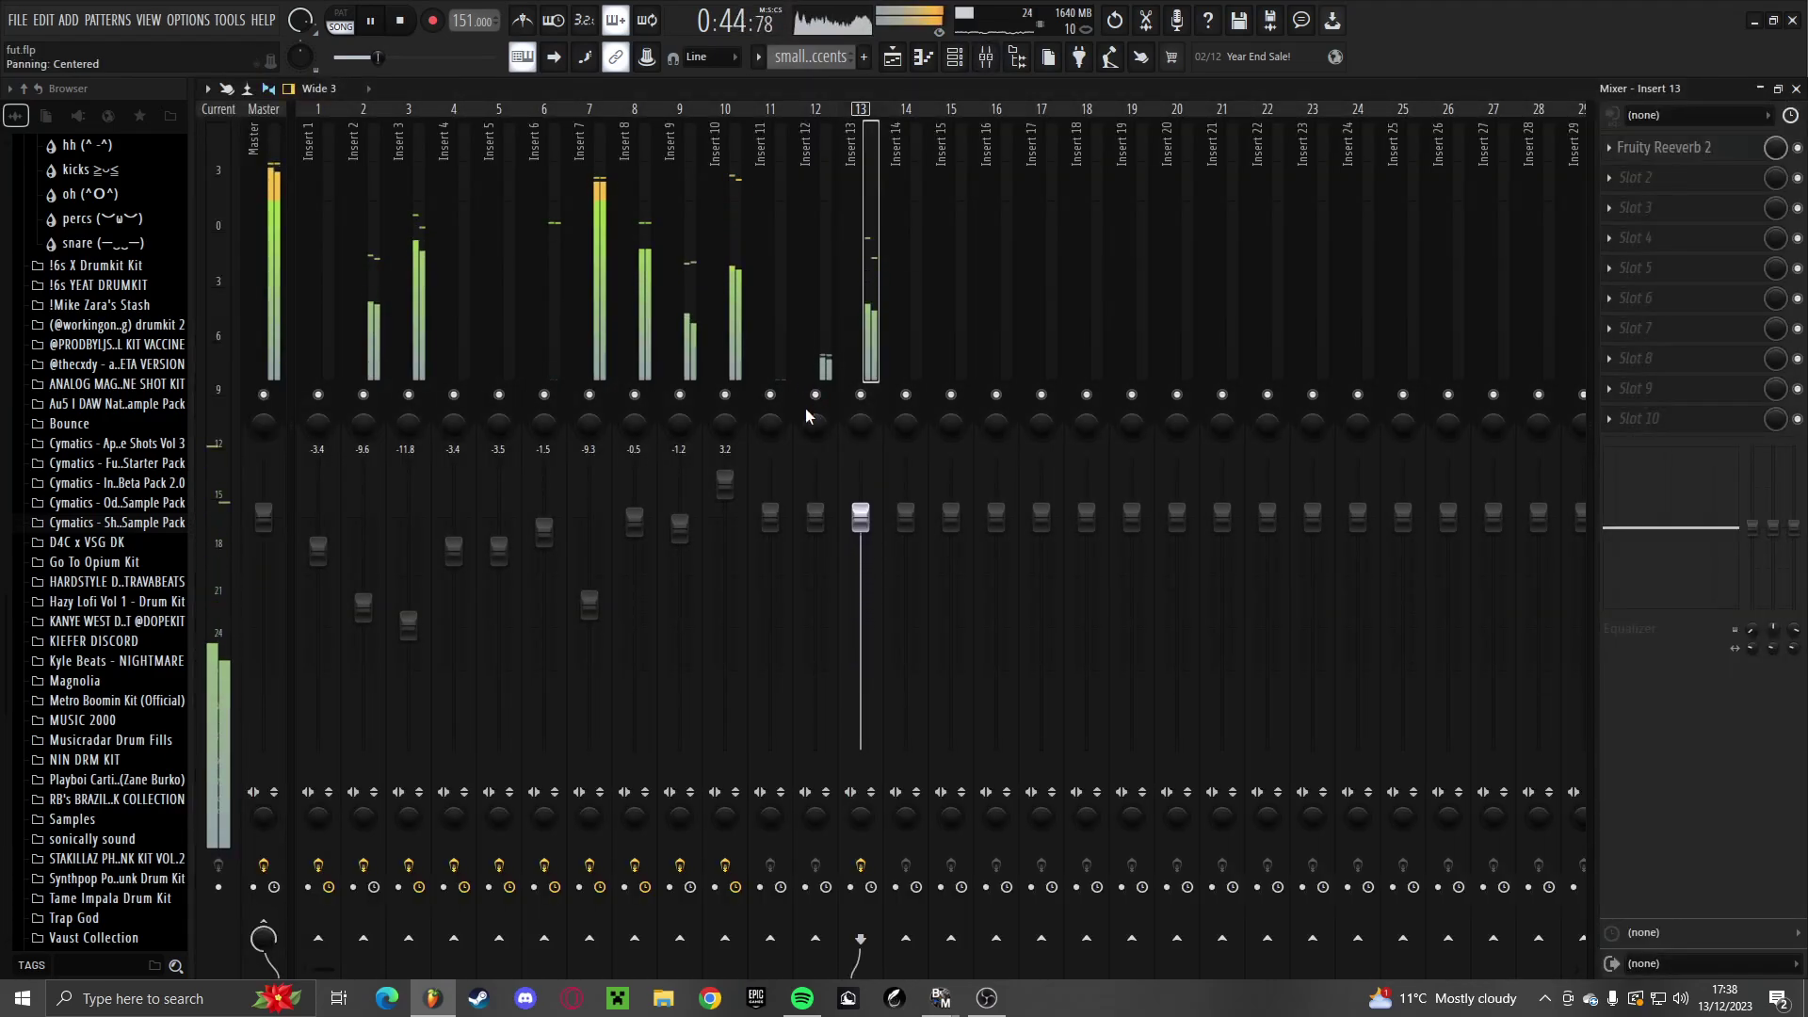
{"action": "key", "text": "F9"}
{"action": "double_click", "coordinate": [757, 721]}
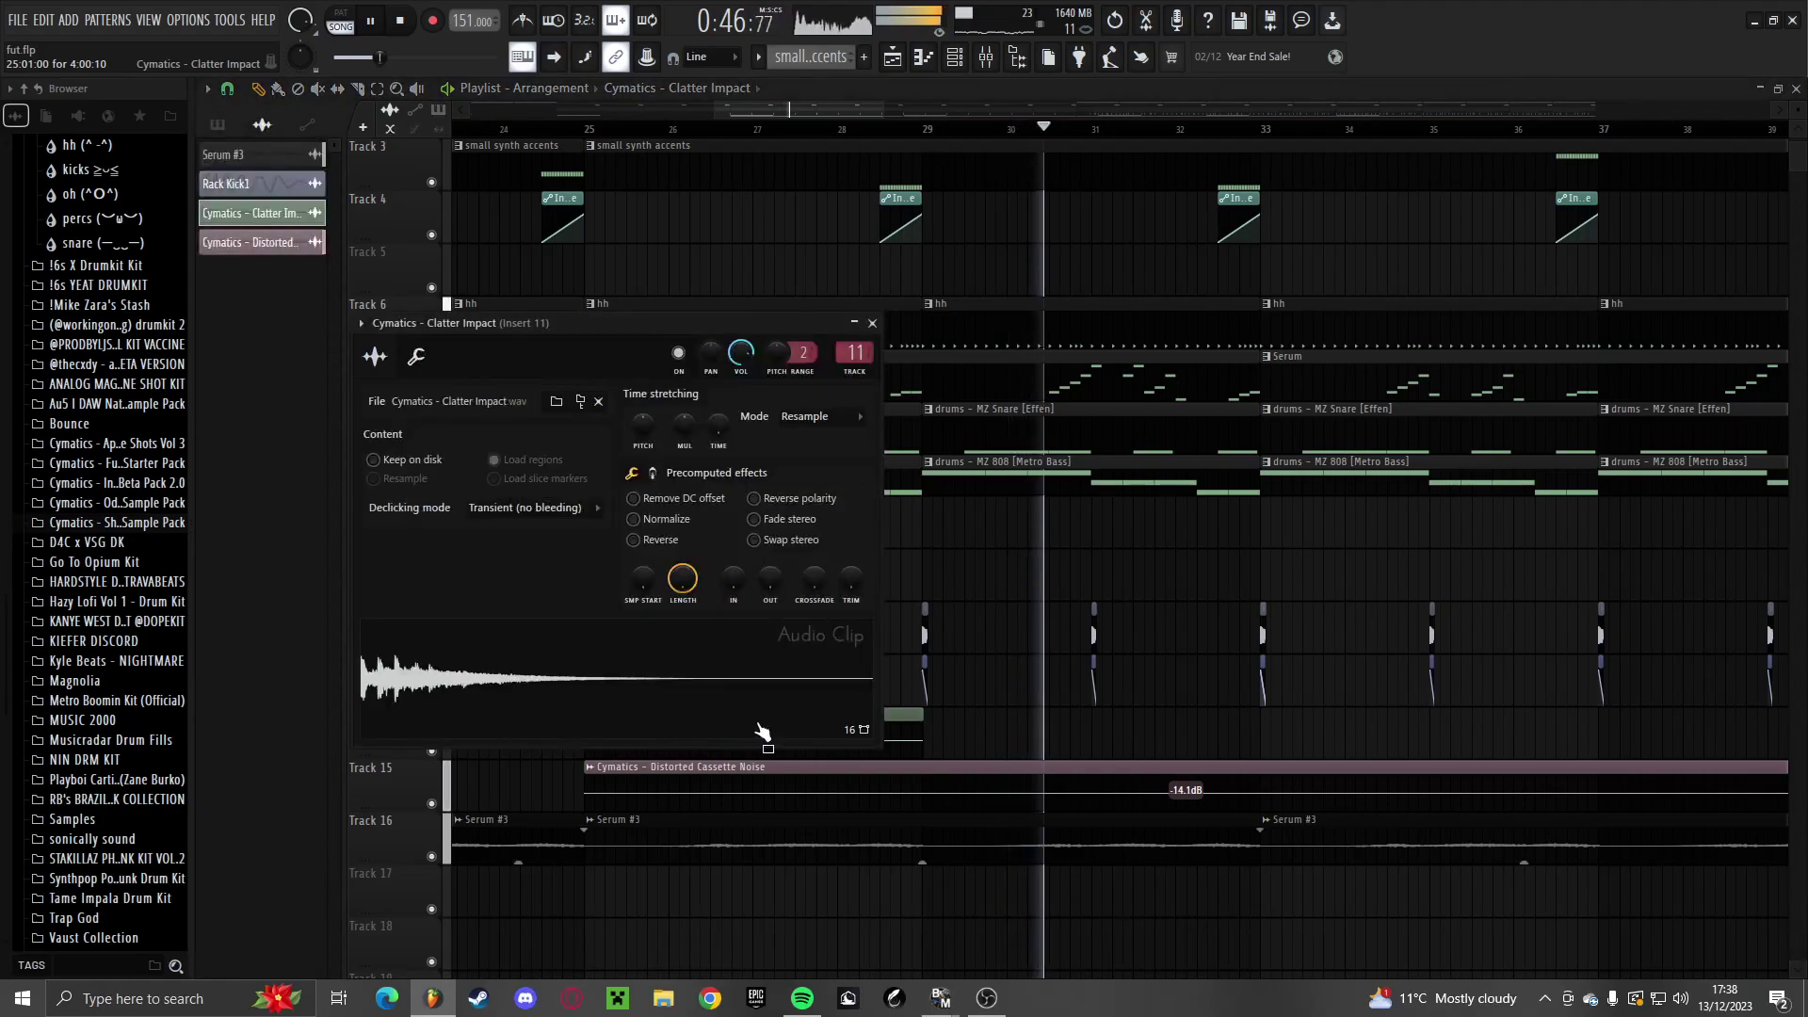
Load Fruity Parametric EQ 2 in the first effect slot of mixer Insert 11
{"action": "left_click", "coordinate": [876, 321]}
{"action": "left_click", "coordinate": [991, 61]}
{"action": "left_click", "coordinate": [1639, 147]}
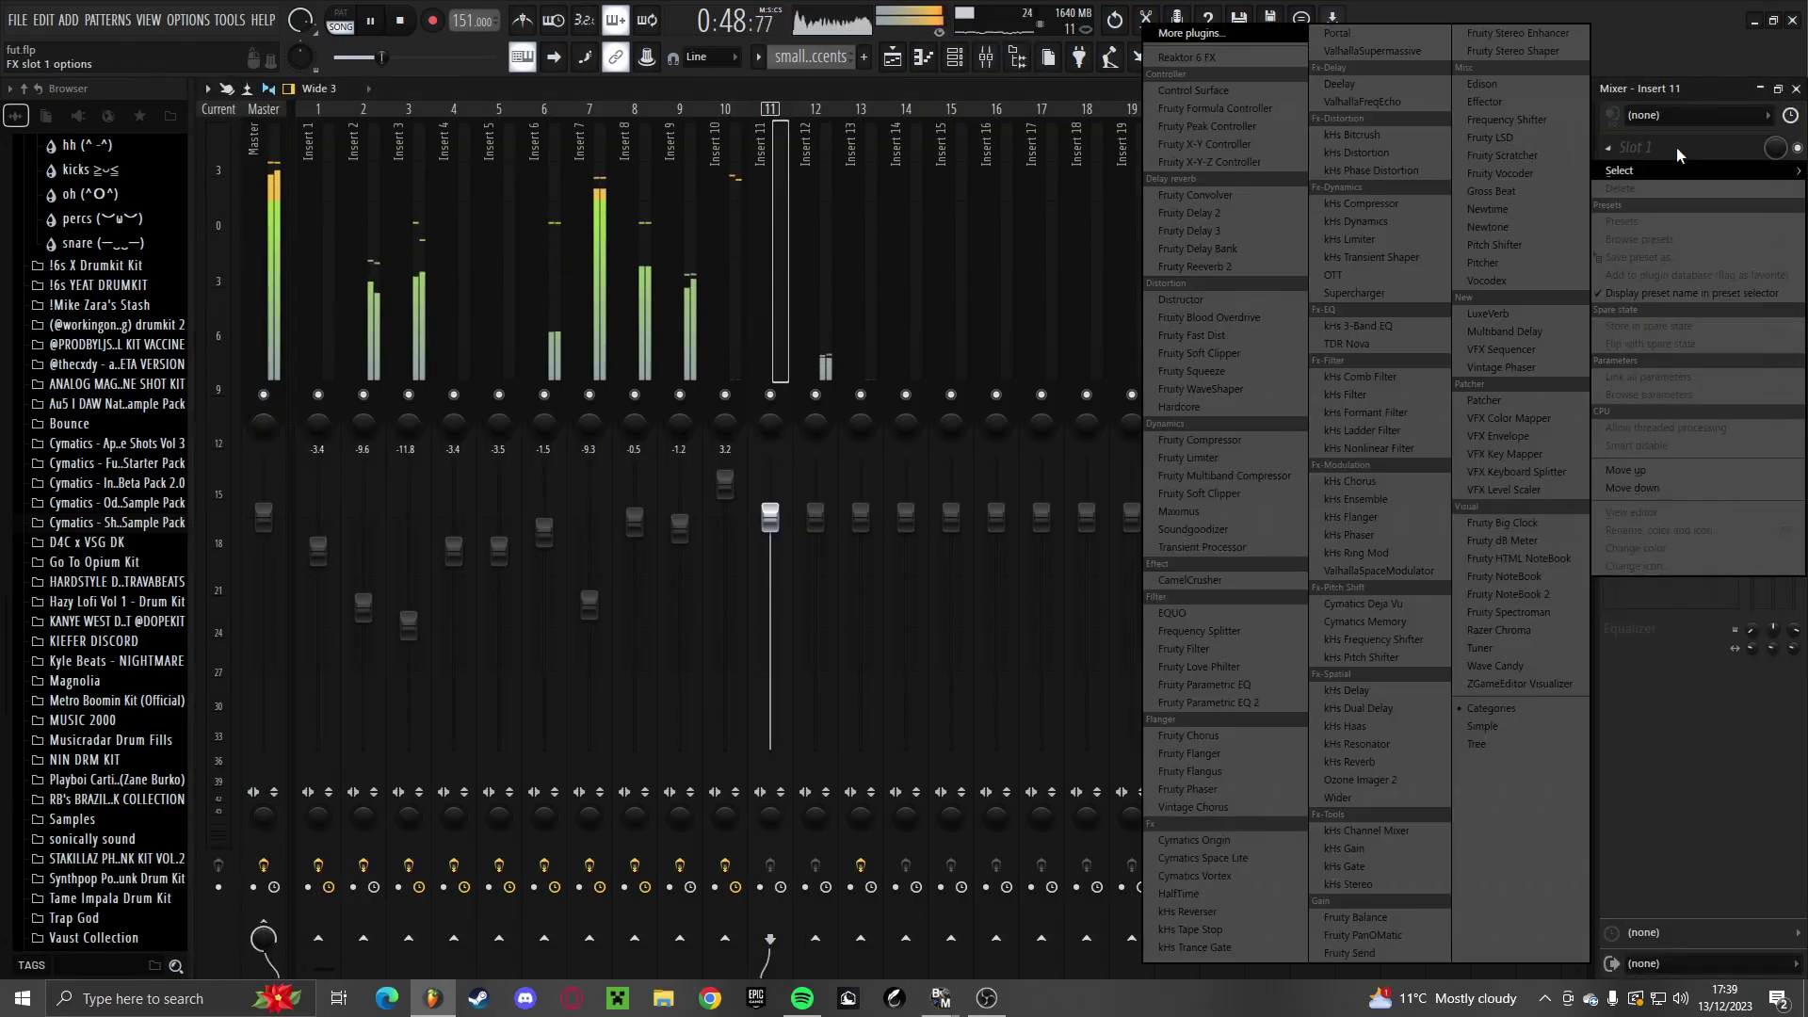
{"action": "left_click", "coordinate": [1254, 705]}
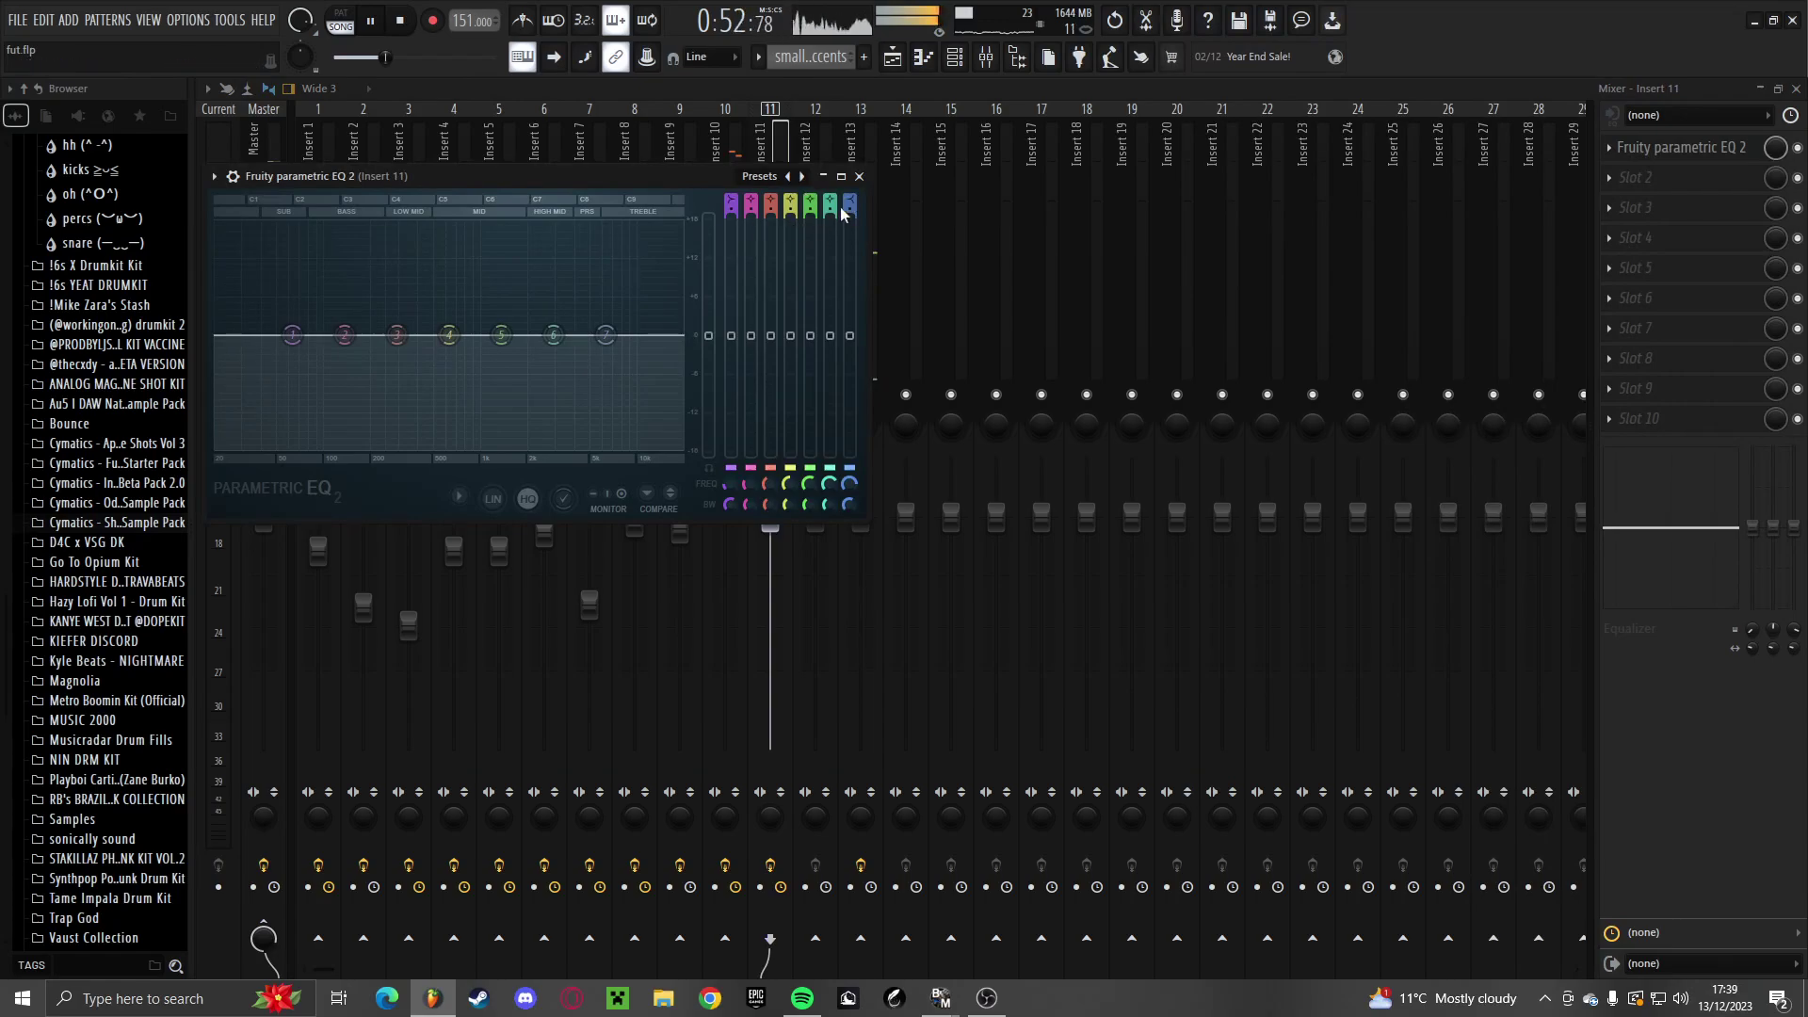
Replace Insert 11's EQ with Fruity Reeverb 2 and apply the The Venue preset
{"action": "left_click", "coordinate": [1639, 147]}
{"action": "mouse_move", "coordinate": [1625, 171]}
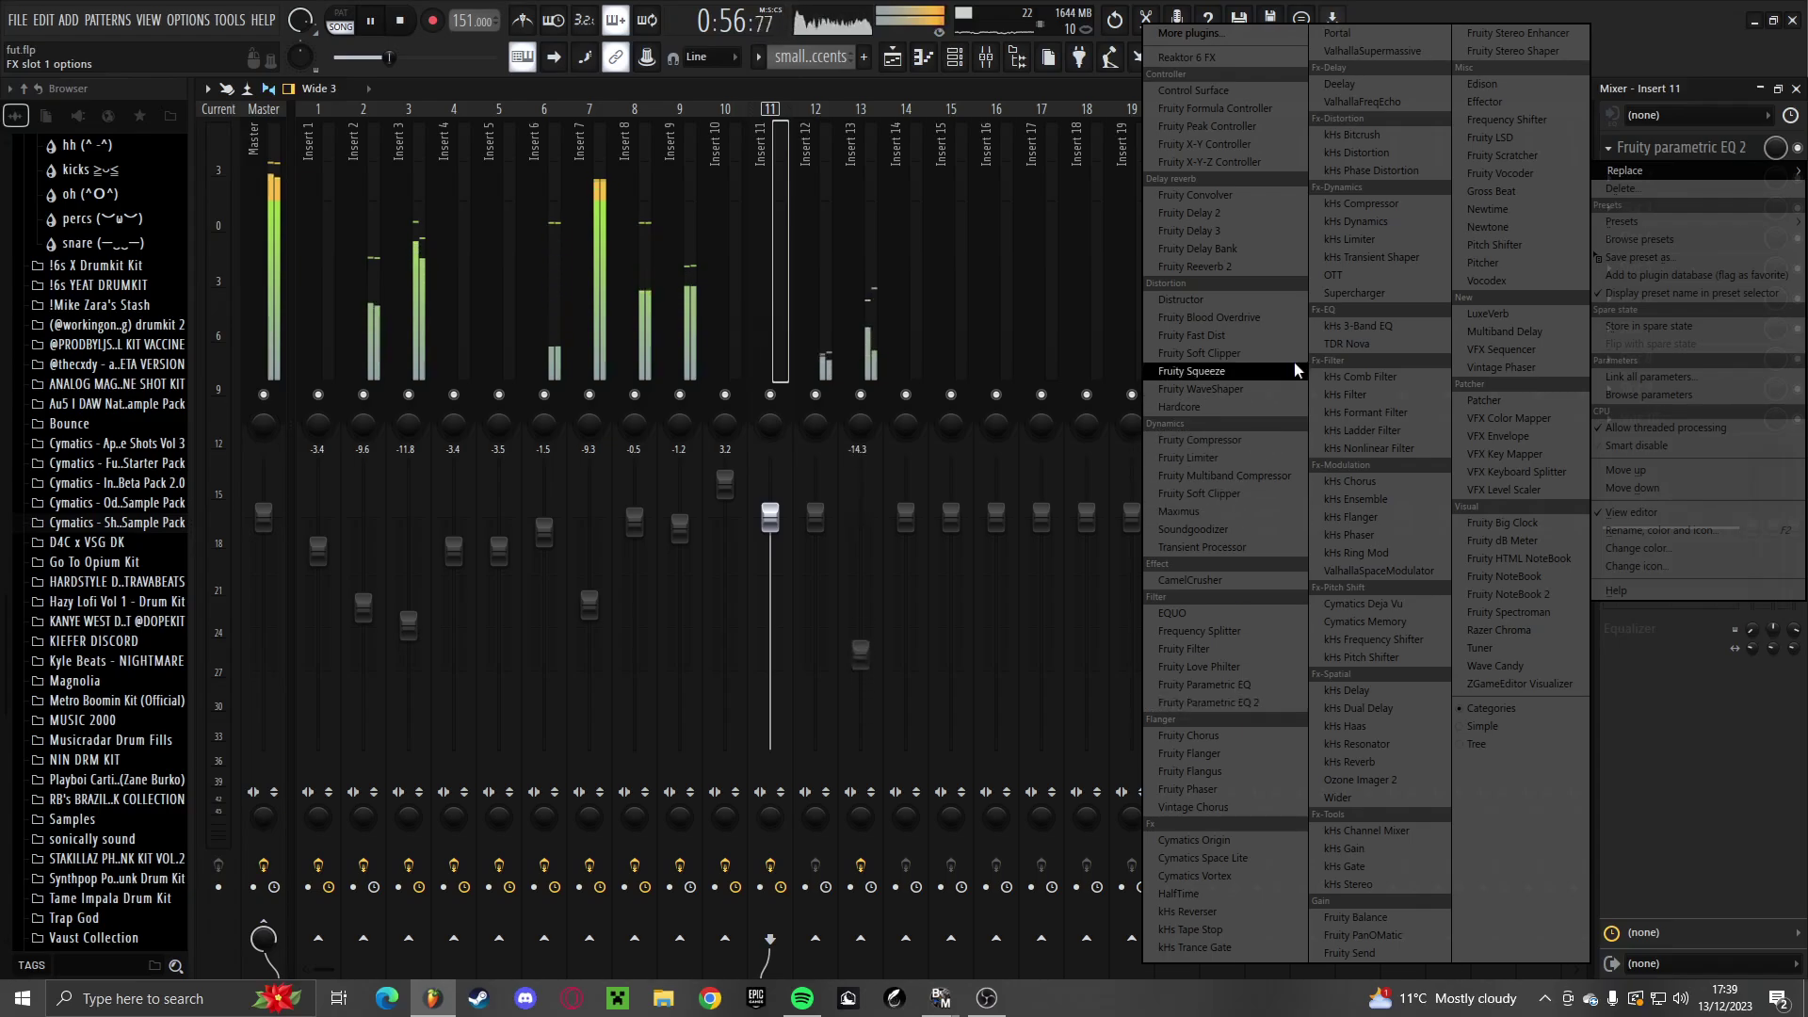
{"action": "left_click", "coordinate": [1257, 267]}
{"action": "left_click", "coordinate": [622, 178]}
{"action": "left_click", "coordinate": [671, 275]}
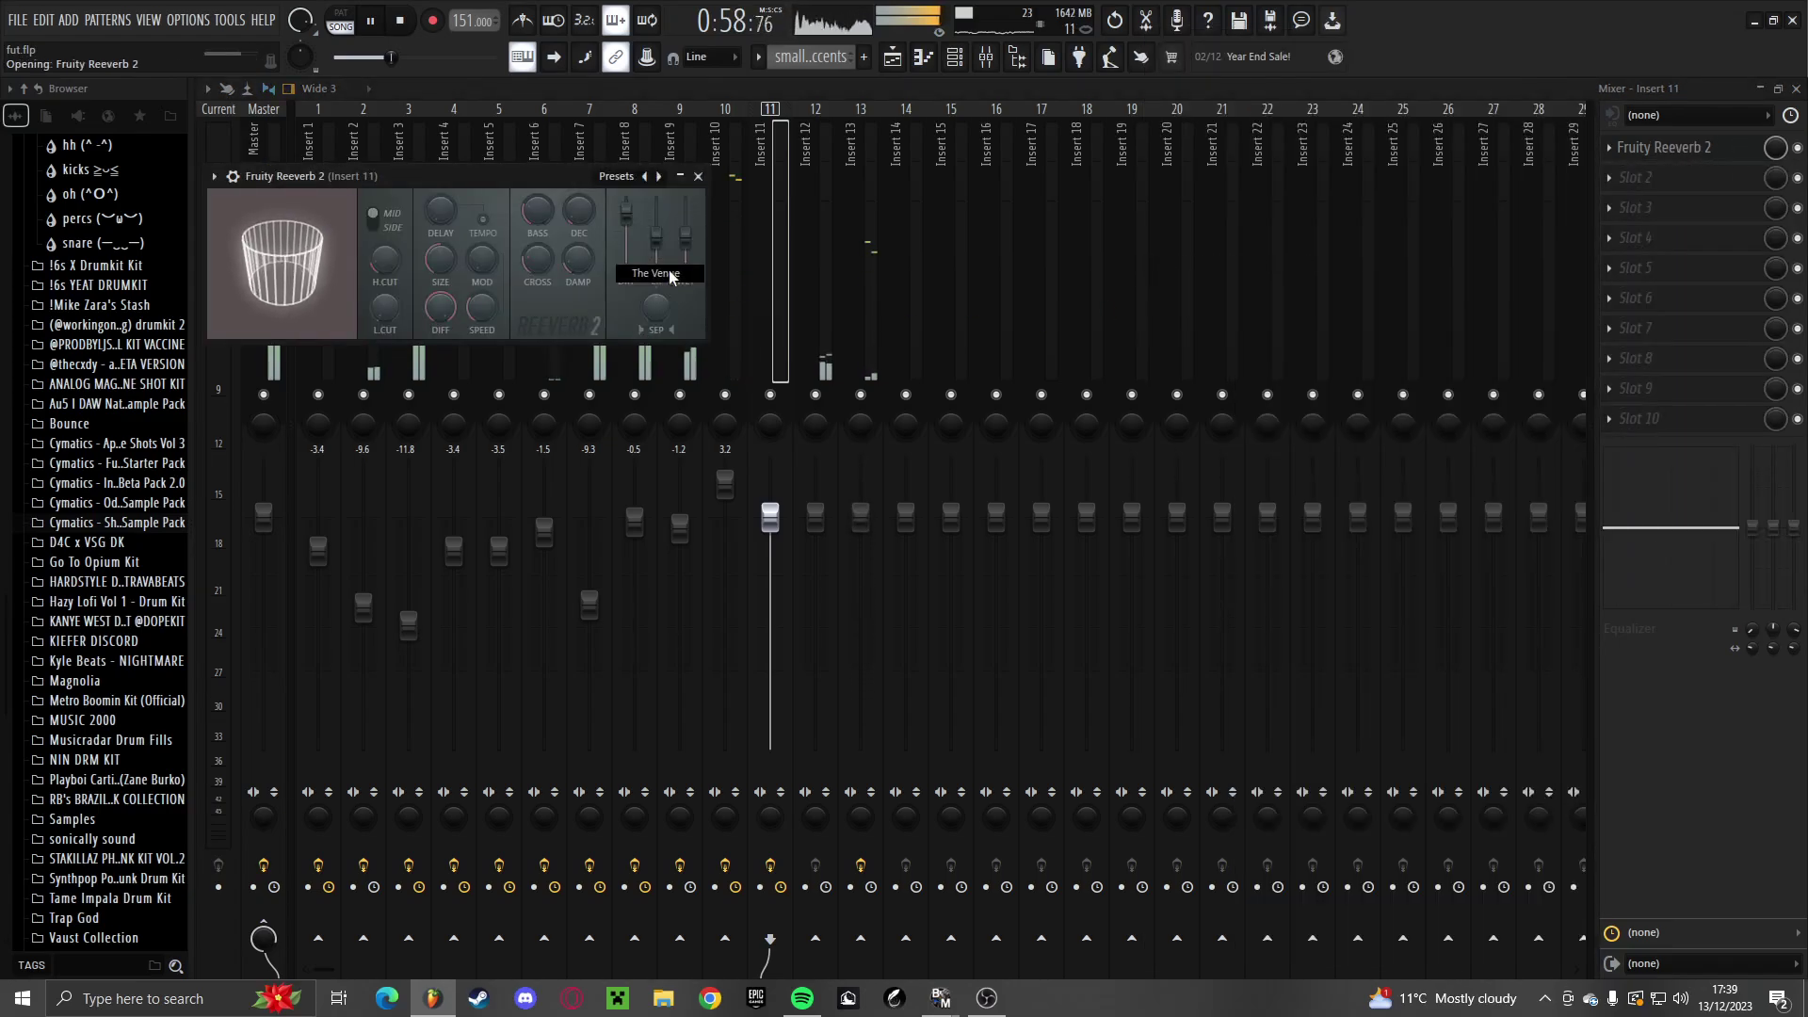
{"action": "left_click", "coordinate": [698, 176]}
Set mixer Insert 7's volume to -9.0 dB and create its volume automation clip on Track 18 from bar 25
{"action": "left_click_drag", "start_coordinate": [612, 599], "coordinate": [612, 589]}
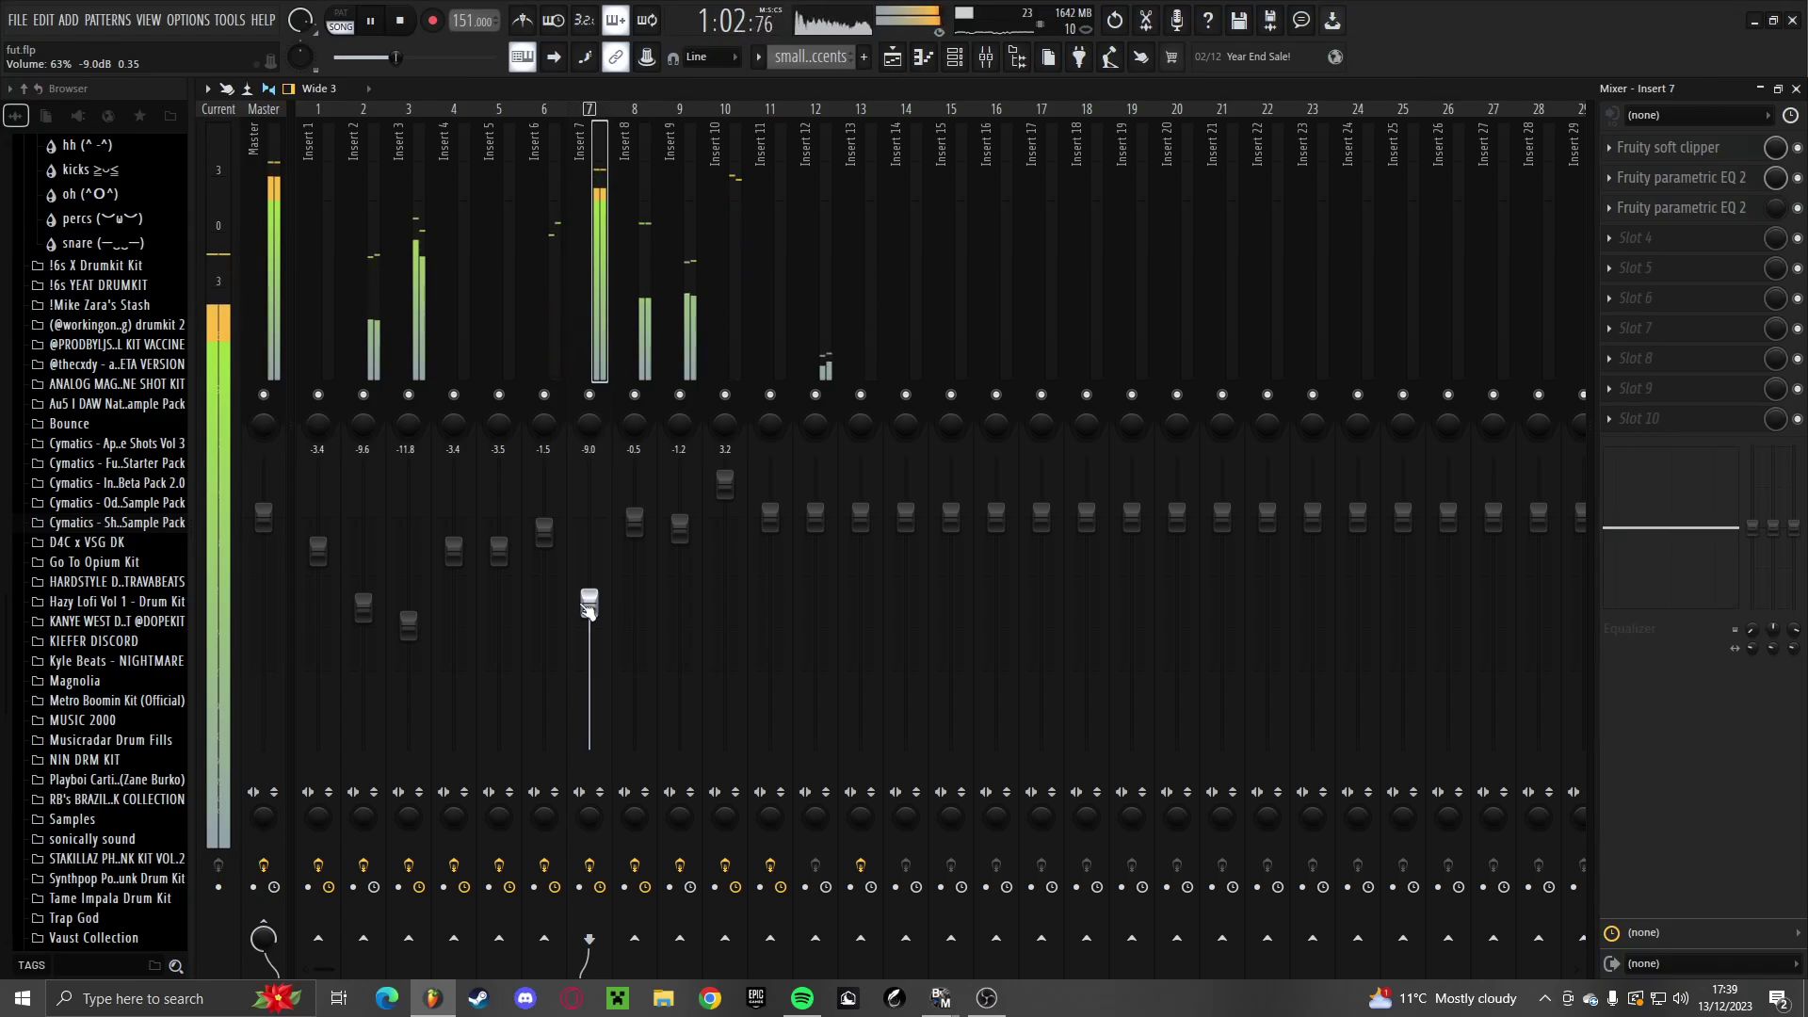
{"action": "right_click", "coordinate": [588, 607]}
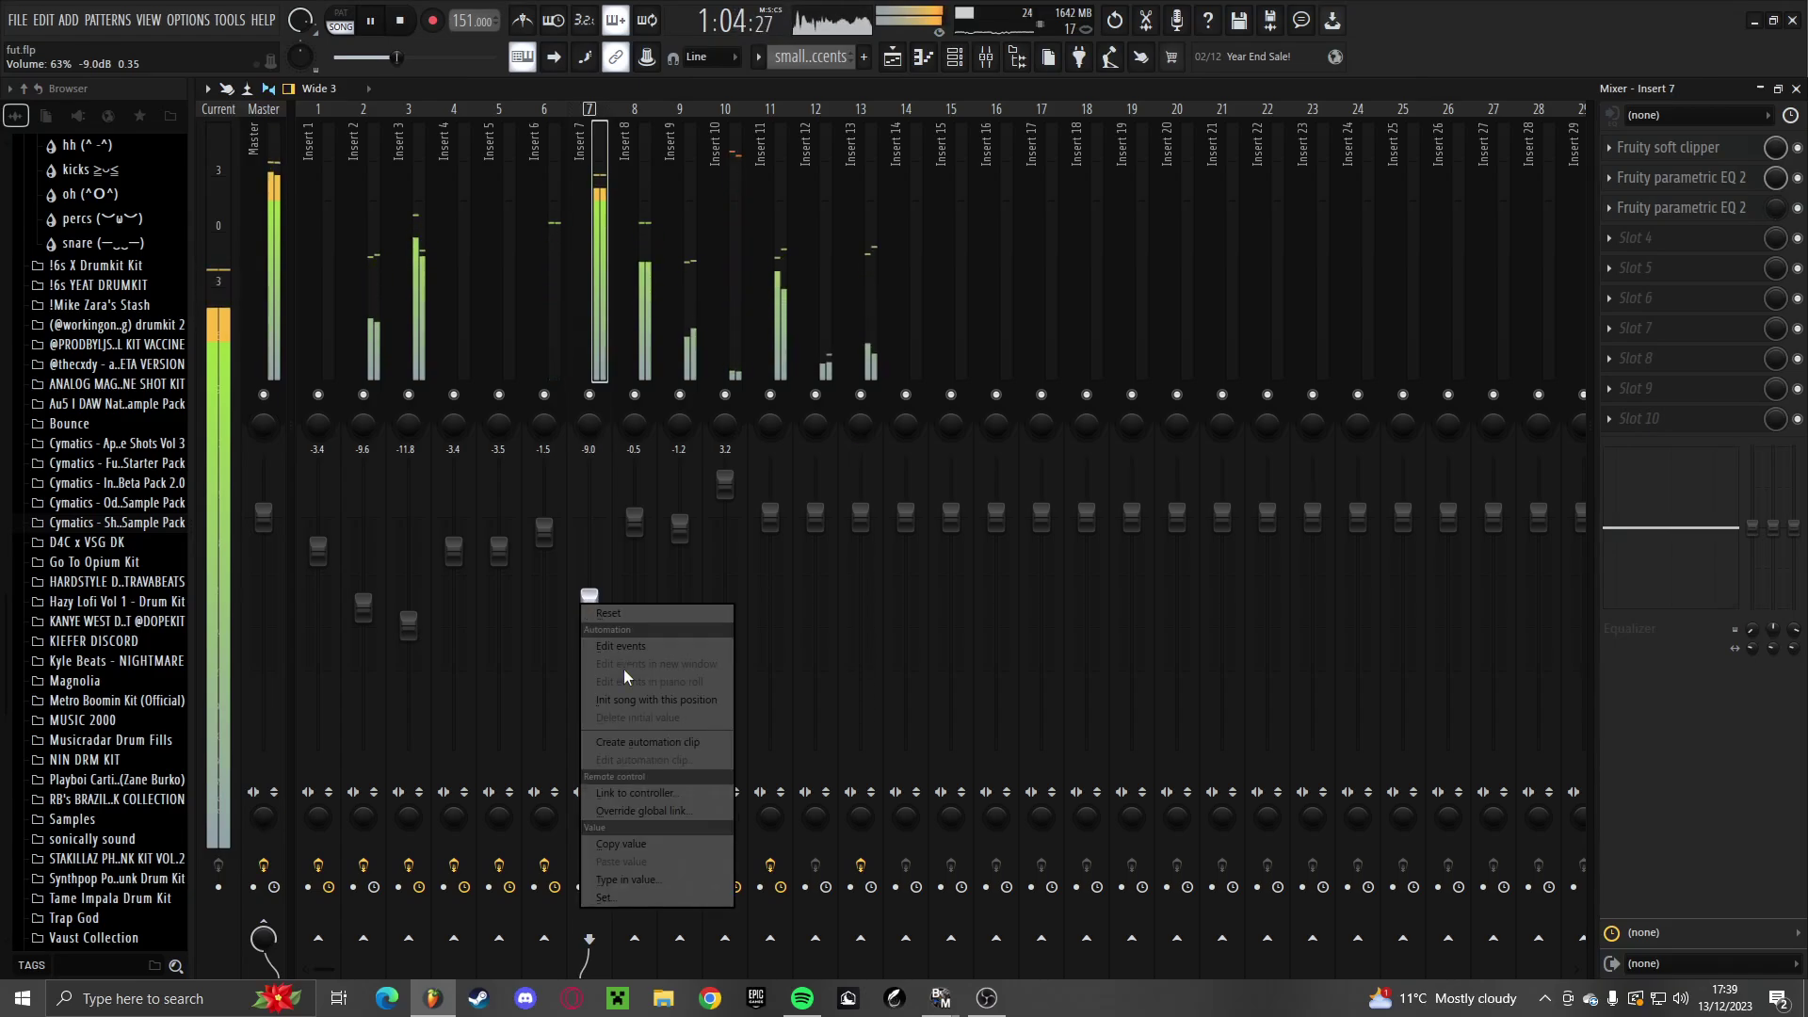
{"action": "left_click", "coordinate": [624, 738]}
{"action": "scroll", "coordinate": [650, 499], "scroll_direction": "down", "scroll_amount": 6}
{"action": "left_click_drag", "start_coordinate": [552, 251], "coordinate": [835, 925]}
{"action": "scroll", "coordinate": [815, 895], "scroll_direction": "down", "scroll_amount": 5}
{"action": "scroll", "coordinate": [768, 772], "scroll_direction": "up", "scroll_amount": 5}
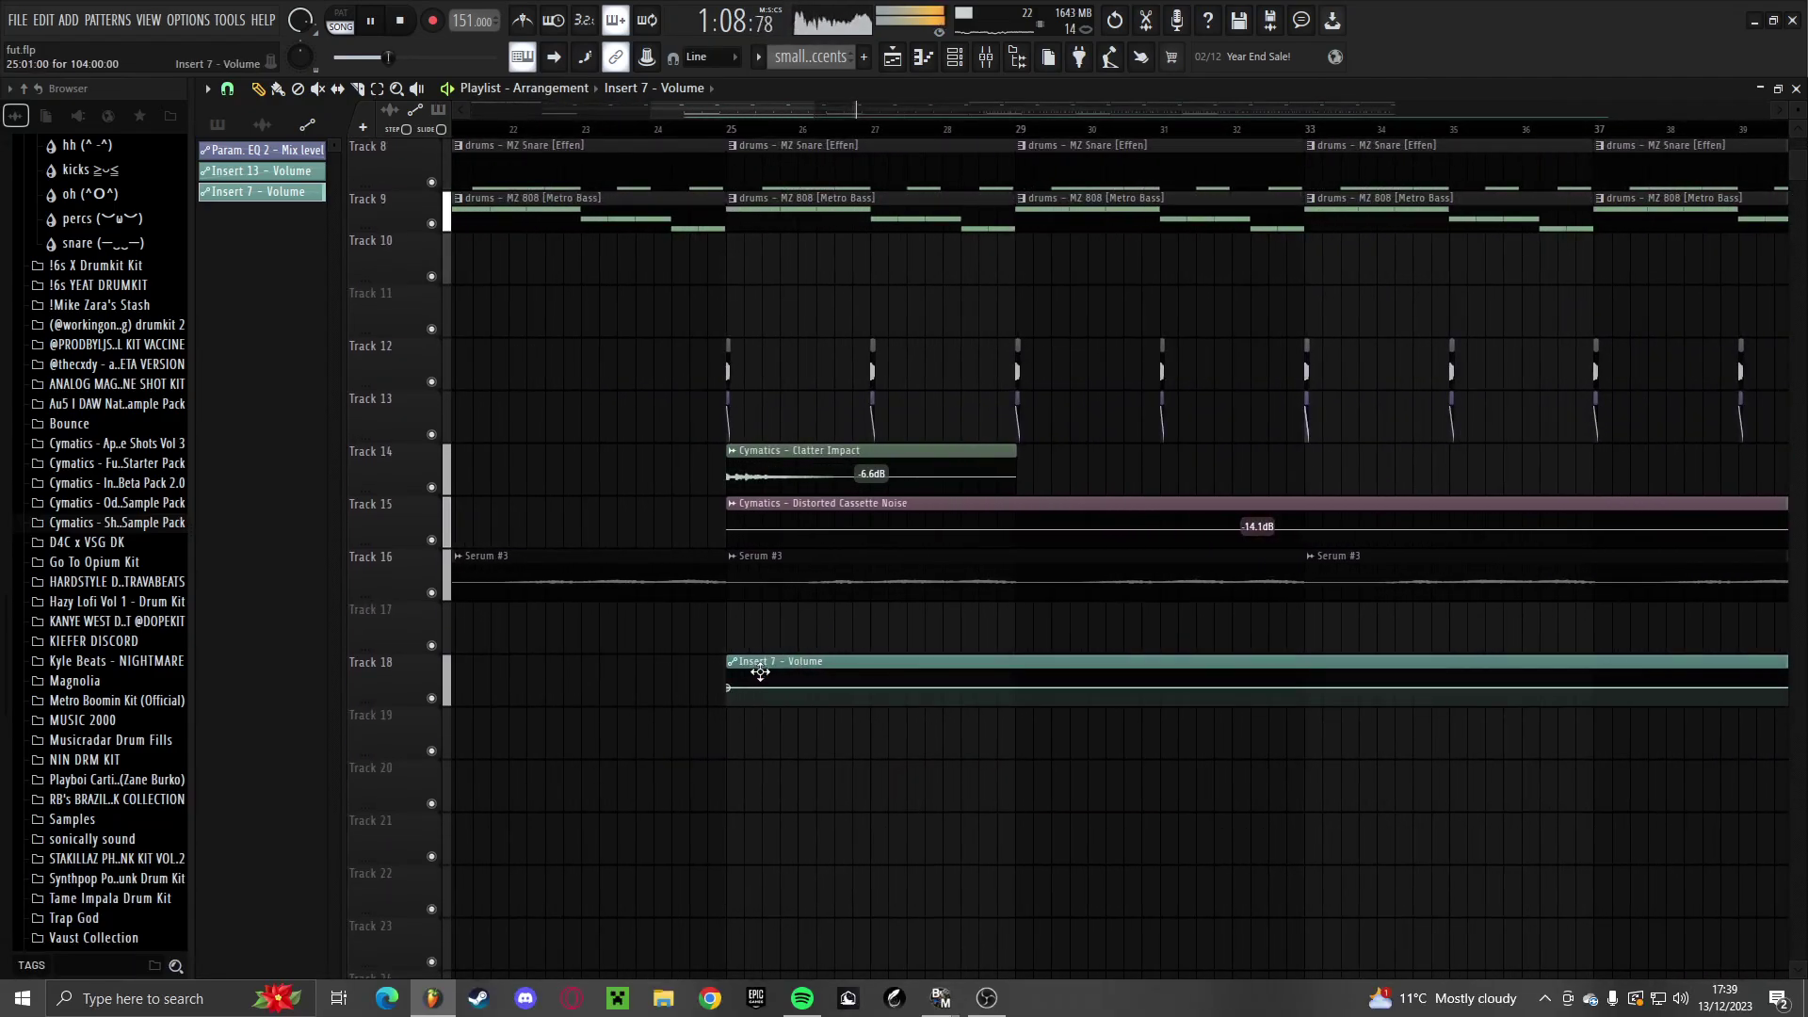
With 1/2 step snapping, shape the Insert 7 volume clip into a curved rise from minimum over the first half step, with another point at one step
{"action": "scroll", "coordinate": [760, 673], "scroll_direction": "up", "scroll_amount": 6}
{"action": "left_click", "coordinate": [227, 87]}
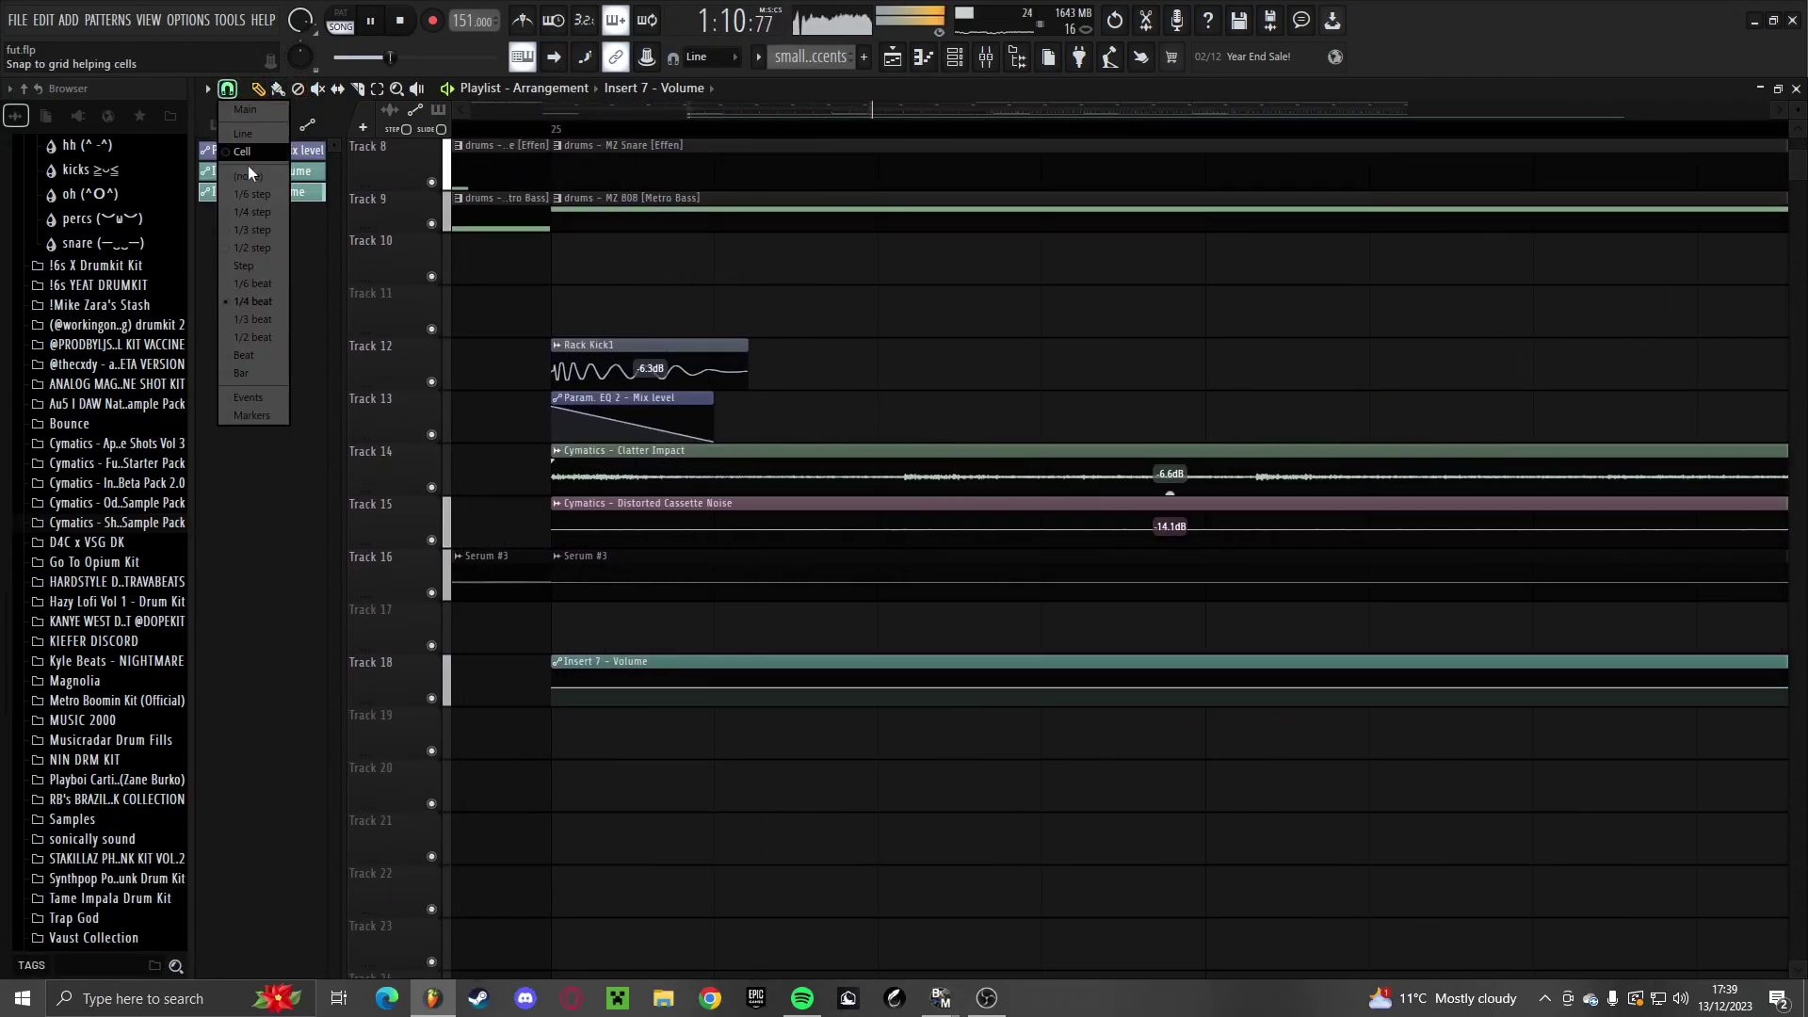
{"action": "left_click", "coordinate": [260, 248]}
{"action": "scroll", "coordinate": [646, 702], "scroll_direction": "up", "scroll_amount": 1}
{"action": "right_click", "coordinate": [633, 689]}
{"action": "right_click", "coordinate": [724, 689]}
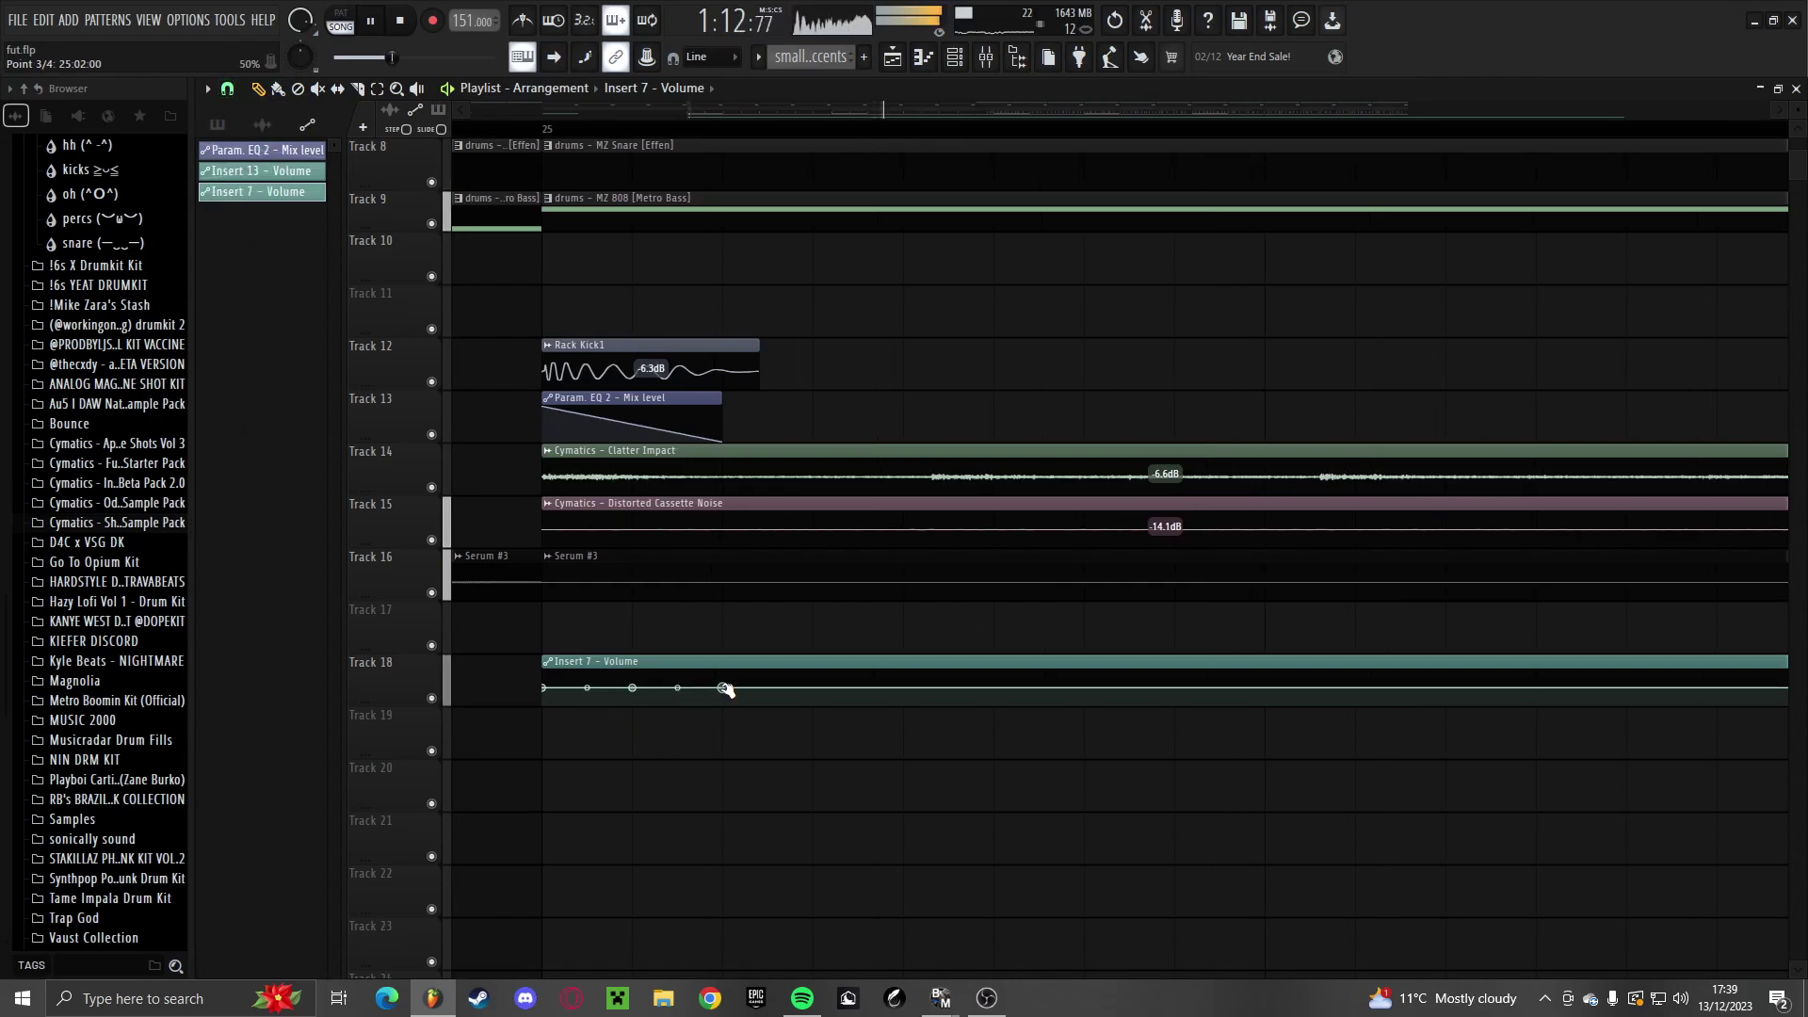
{"action": "left_click_drag", "start_coordinate": [544, 698], "coordinate": [534, 776]}
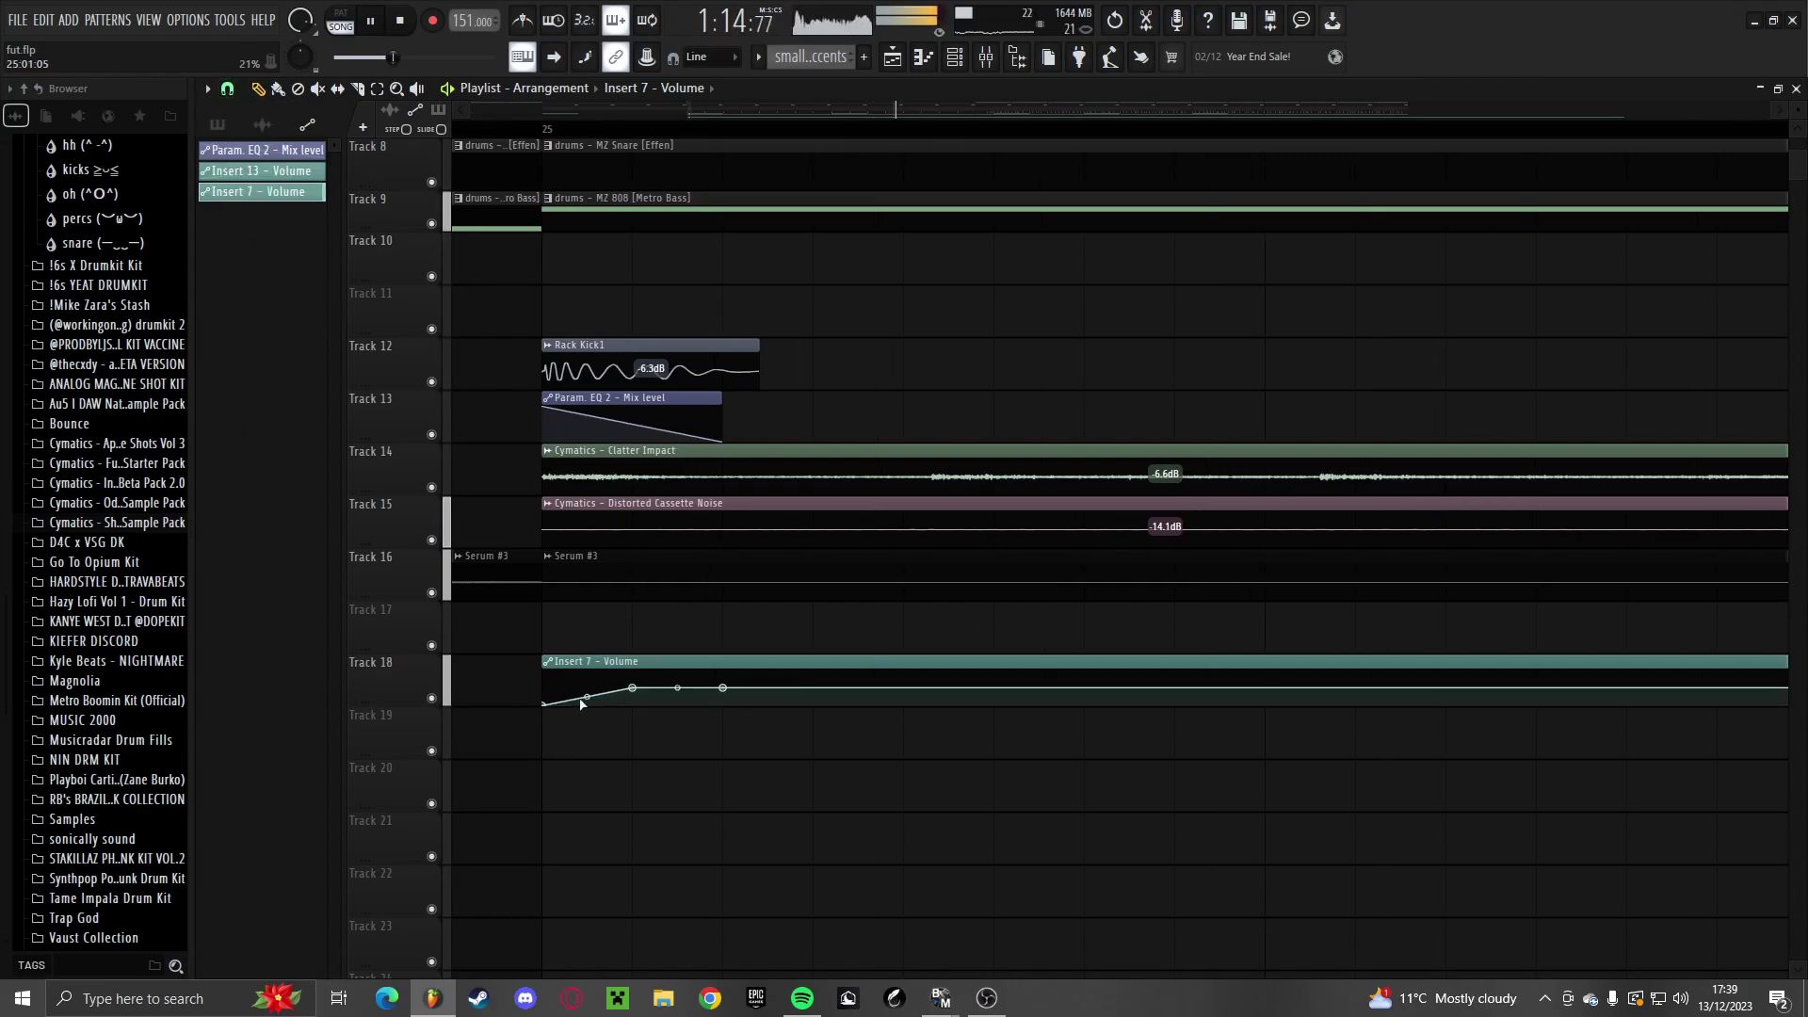
Trim the Insert 7 volume clip to one step and play it from bar 25
{"action": "key", "text": "space"}
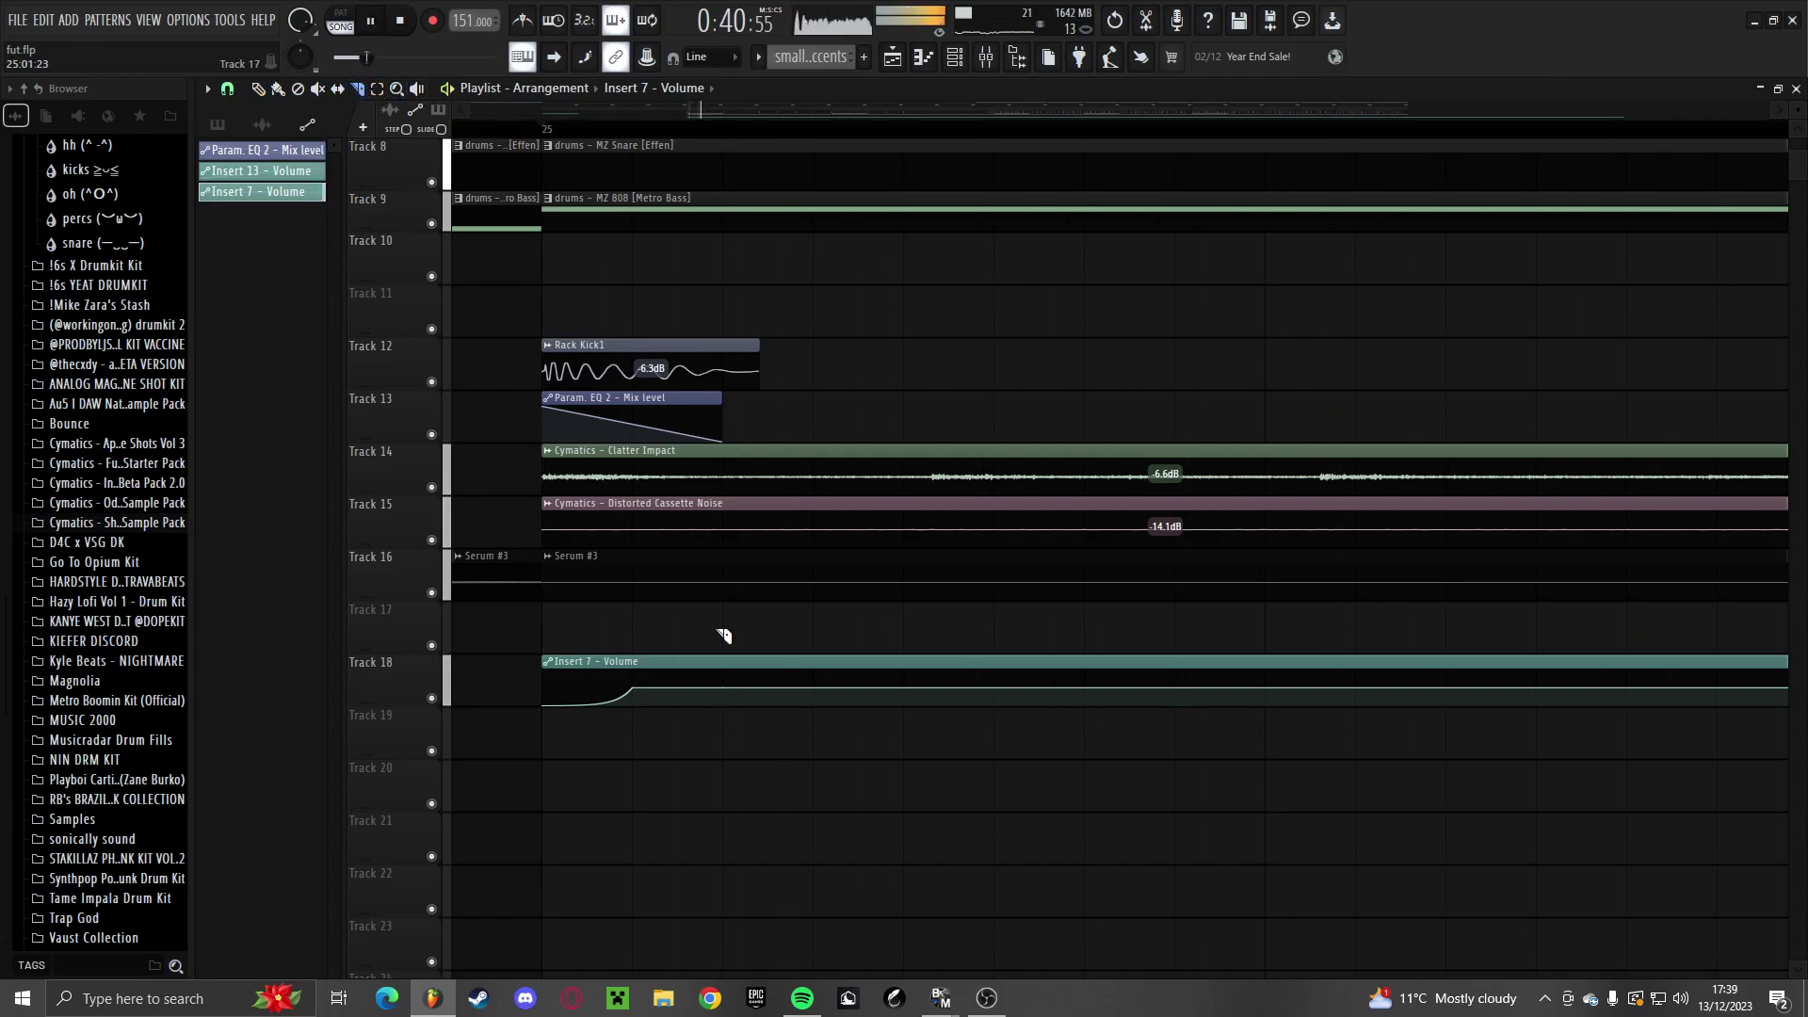
{"action": "right_click", "coordinate": [763, 662]}
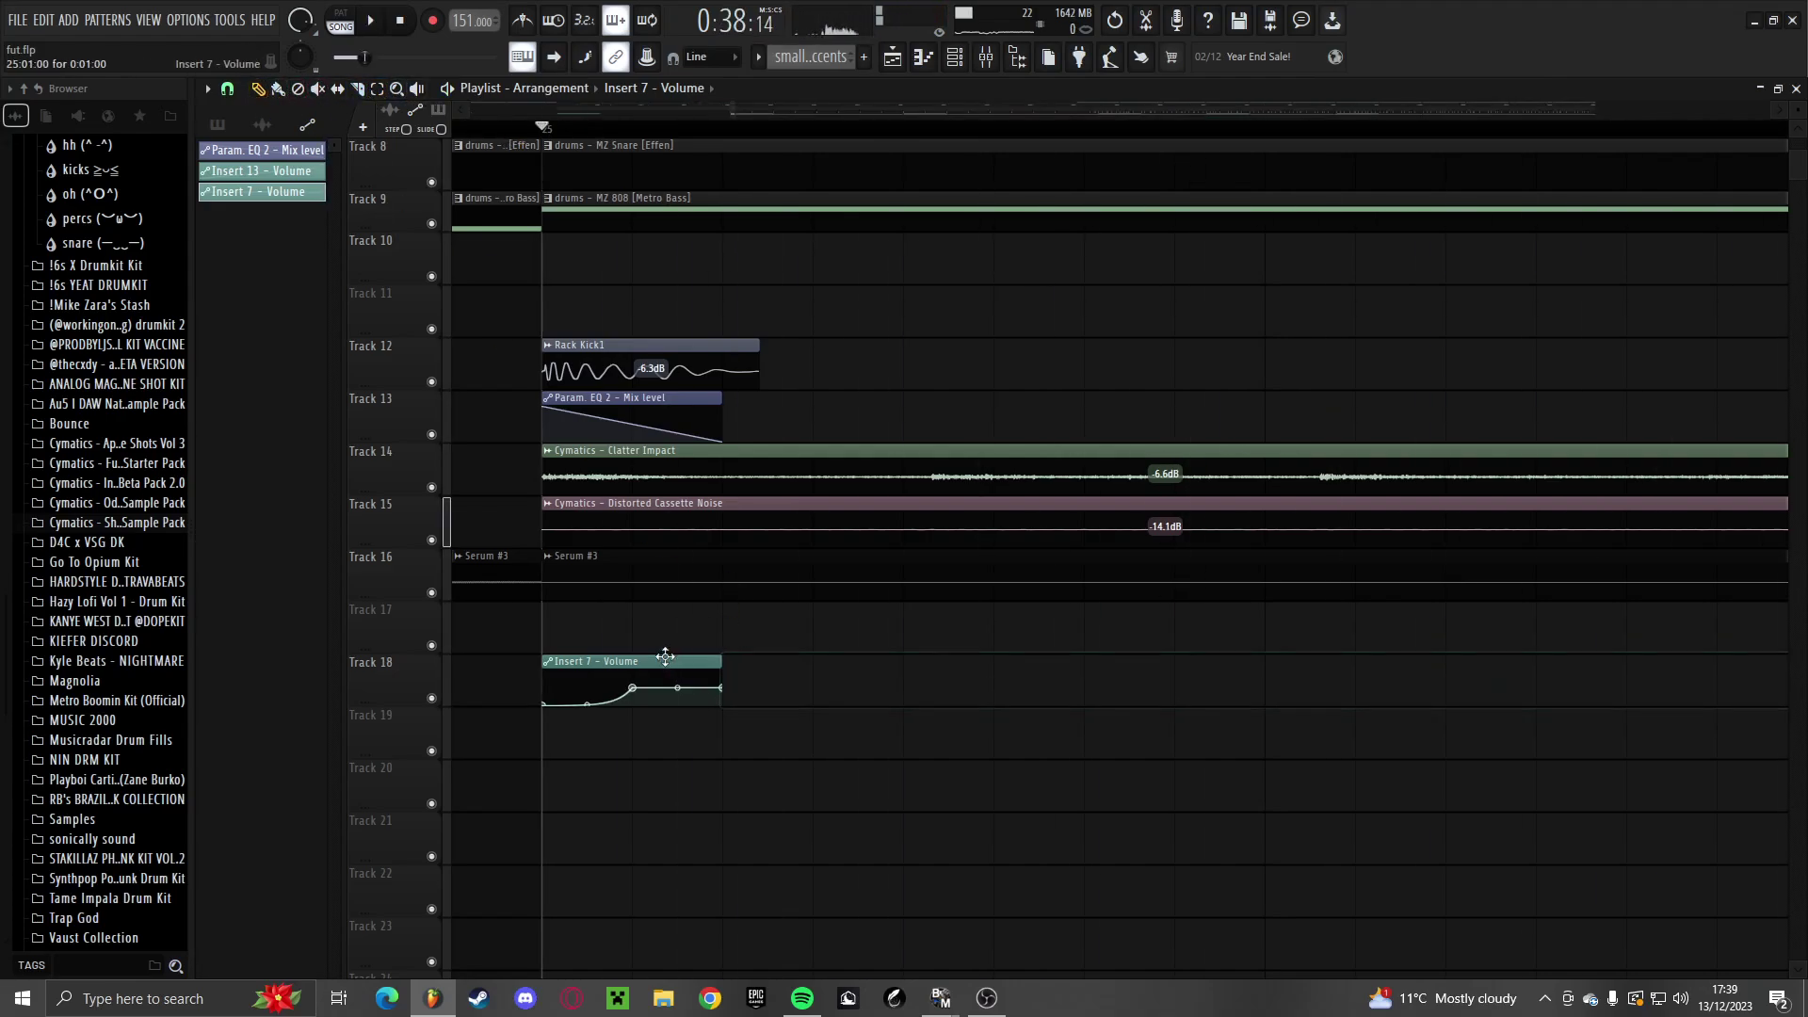
{"action": "scroll", "coordinate": [810, 678], "scroll_direction": "down", "scroll_amount": 5}
{"action": "key", "text": "space"}
{"action": "scroll", "coordinate": [791, 714], "scroll_direction": "up", "scroll_amount": 5}
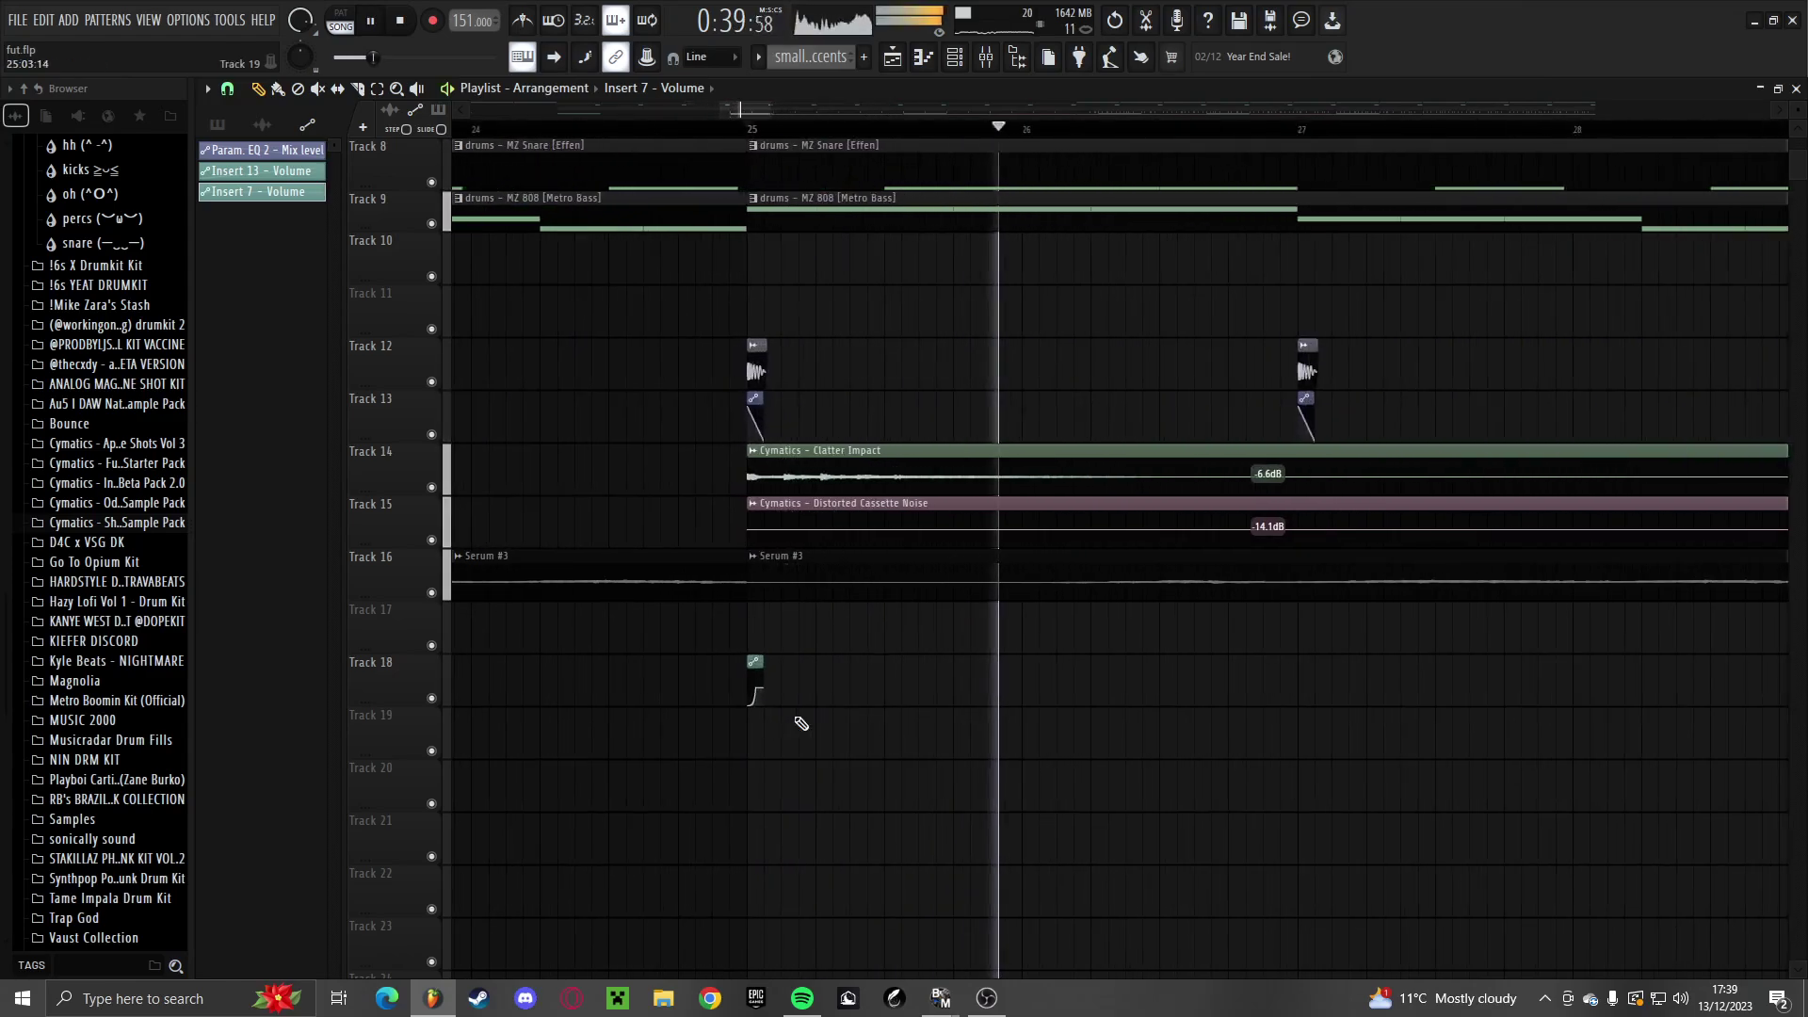
Move the trimmed Insert 7 volume clip from Track 18 to Track 11, above the bar 25 kick, and play it
{"action": "right_click", "coordinate": [764, 664]}
{"action": "scroll", "coordinate": [769, 657], "scroll_direction": "up", "scroll_amount": 7}
{"action": "key", "text": "space"}
{"action": "key", "text": "space"}
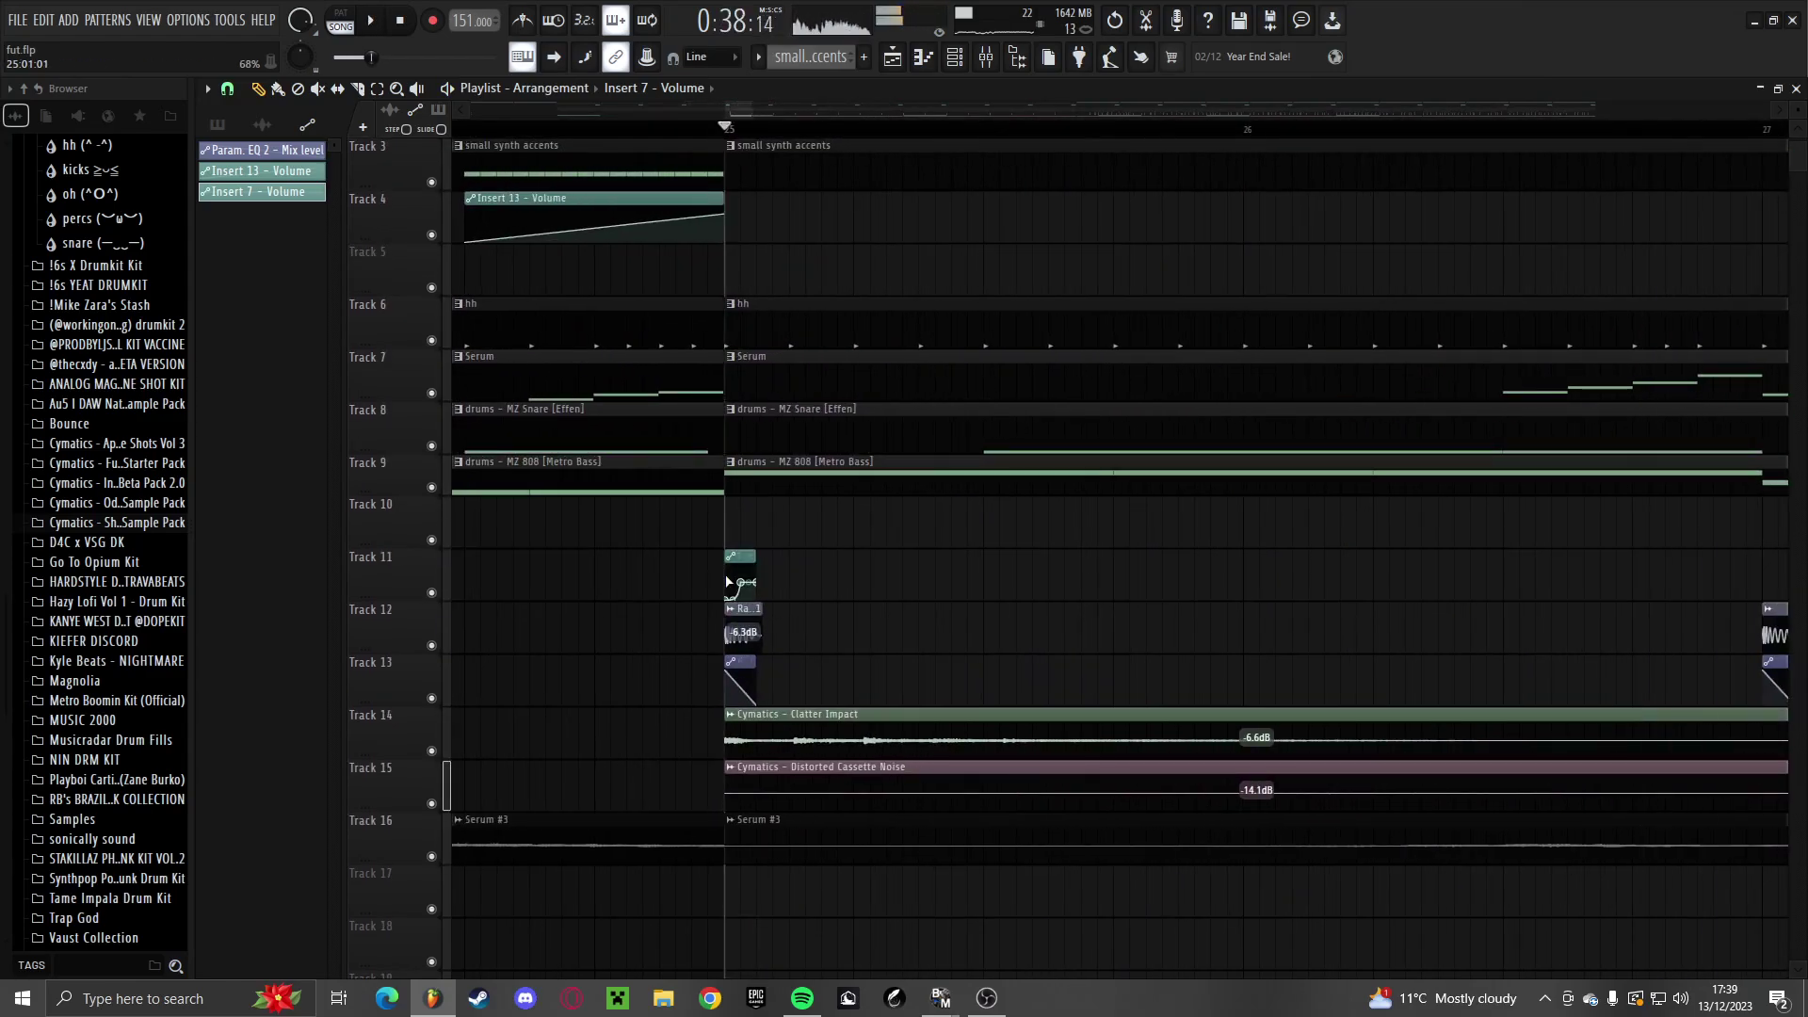
Place copies of the Insert 7 volume clip on Track 11 above each kick from bar 27 to bar 37
{"action": "scroll", "coordinate": [953, 586], "scroll_direction": "up", "scroll_amount": 1}
{"action": "left_click", "coordinate": [953, 586]}
{"action": "scroll", "coordinate": [1013, 630], "scroll_direction": "down", "scroll_amount": 2}
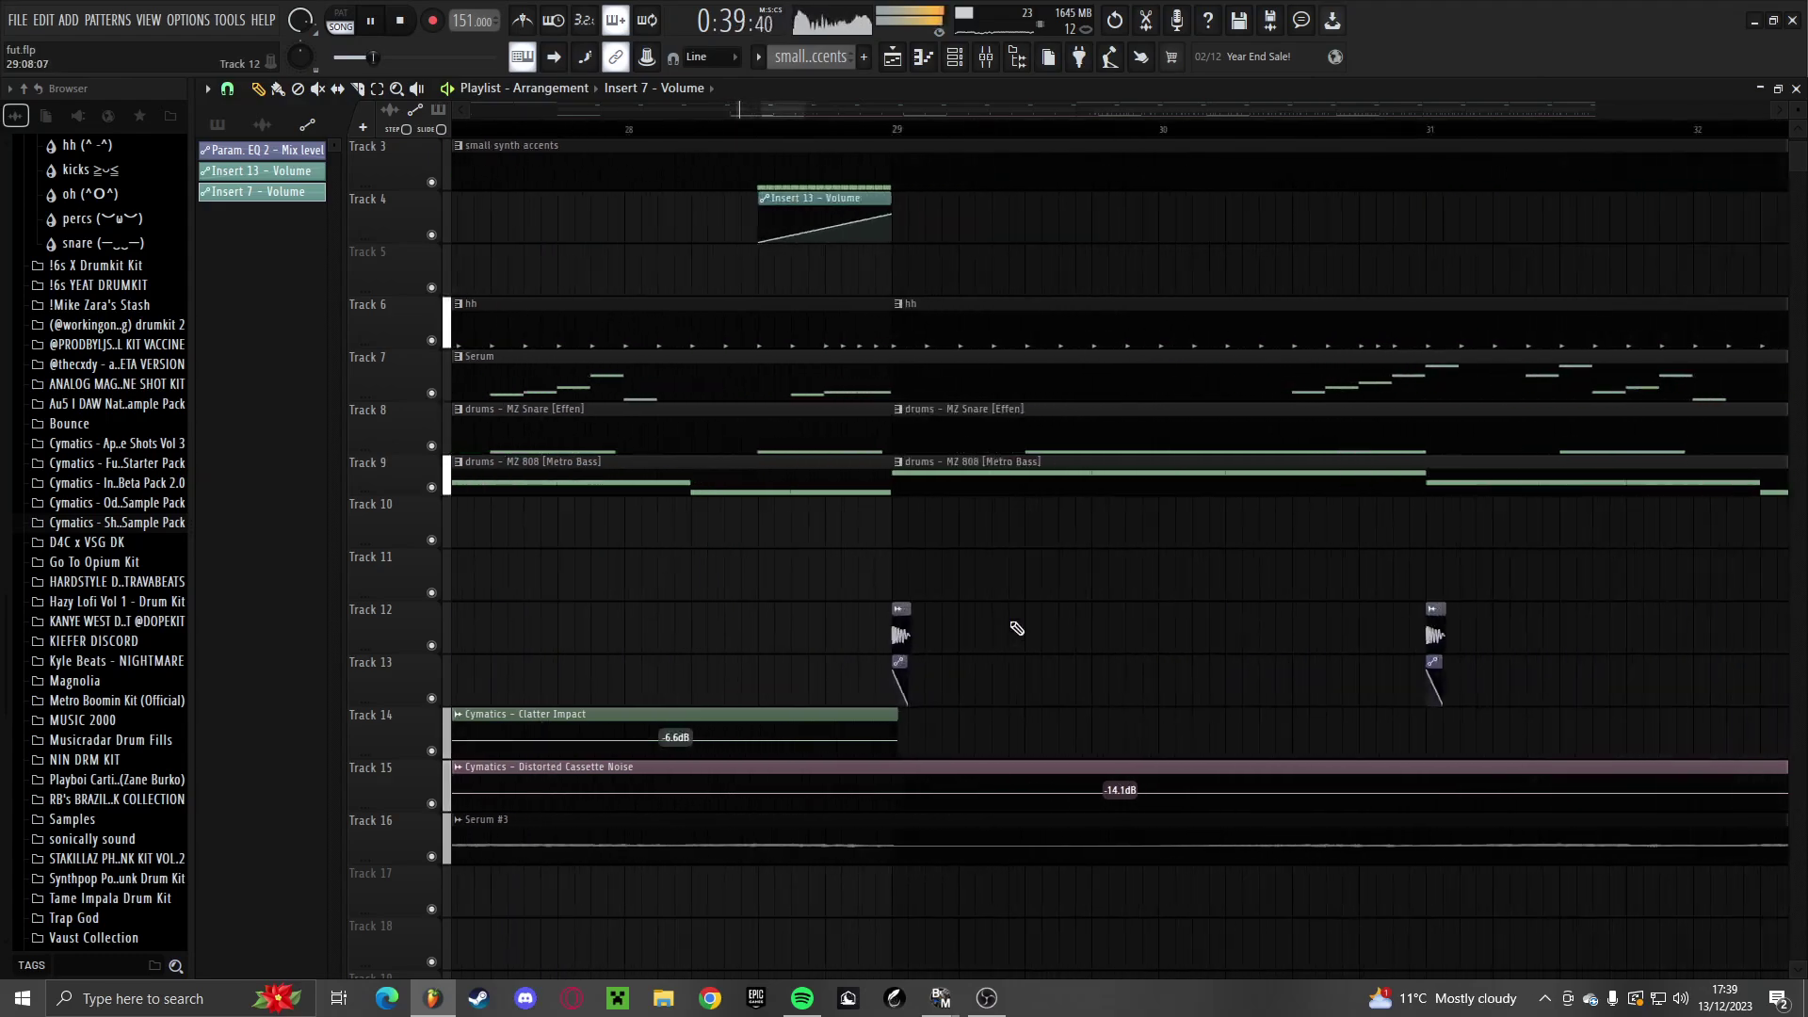
{"action": "left_click", "coordinate": [845, 586]}
{"action": "scroll", "coordinate": [790, 589], "scroll_direction": "down", "scroll_amount": 2}
{"action": "left_click", "coordinate": [940, 577]}
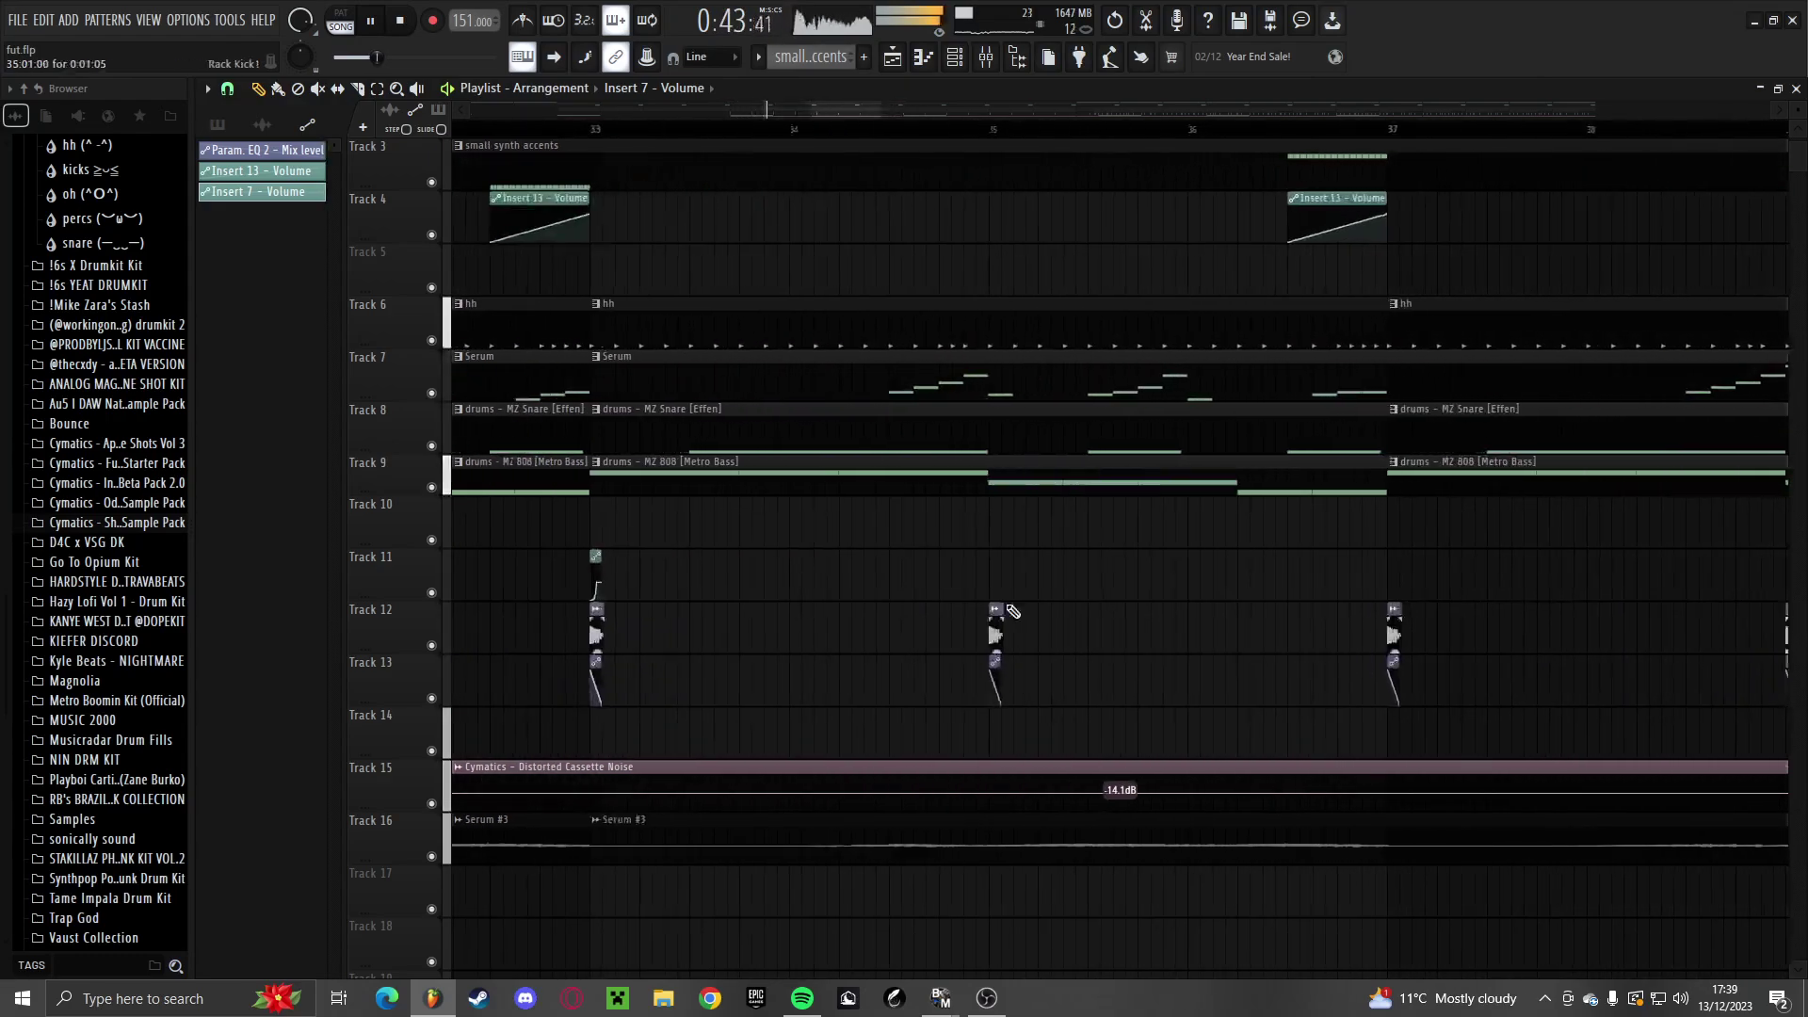
{"action": "left_click", "coordinate": [867, 586]}
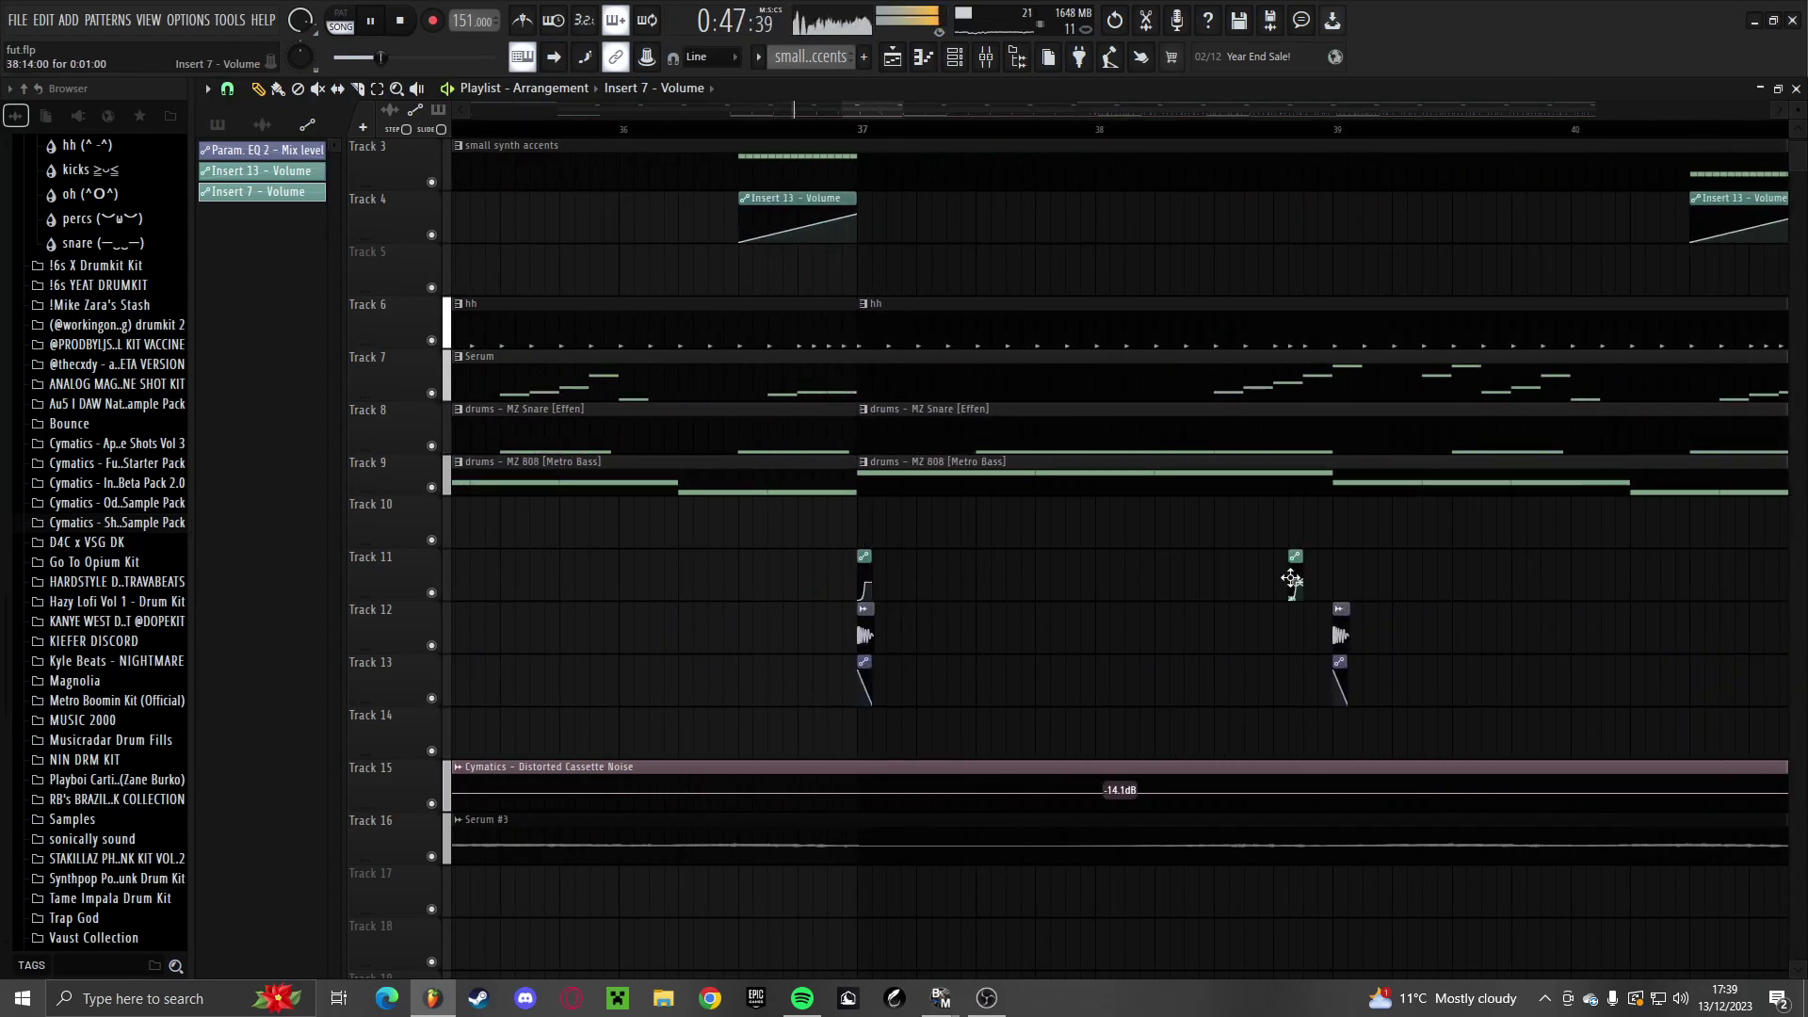
Place copies of the Insert 7 volume clip on Track 11 above each kick from bar 39 to bar 47
{"action": "scroll", "coordinate": [1126, 612], "scroll_direction": "down", "scroll_amount": 2}
{"action": "left_click", "coordinate": [696, 586]}
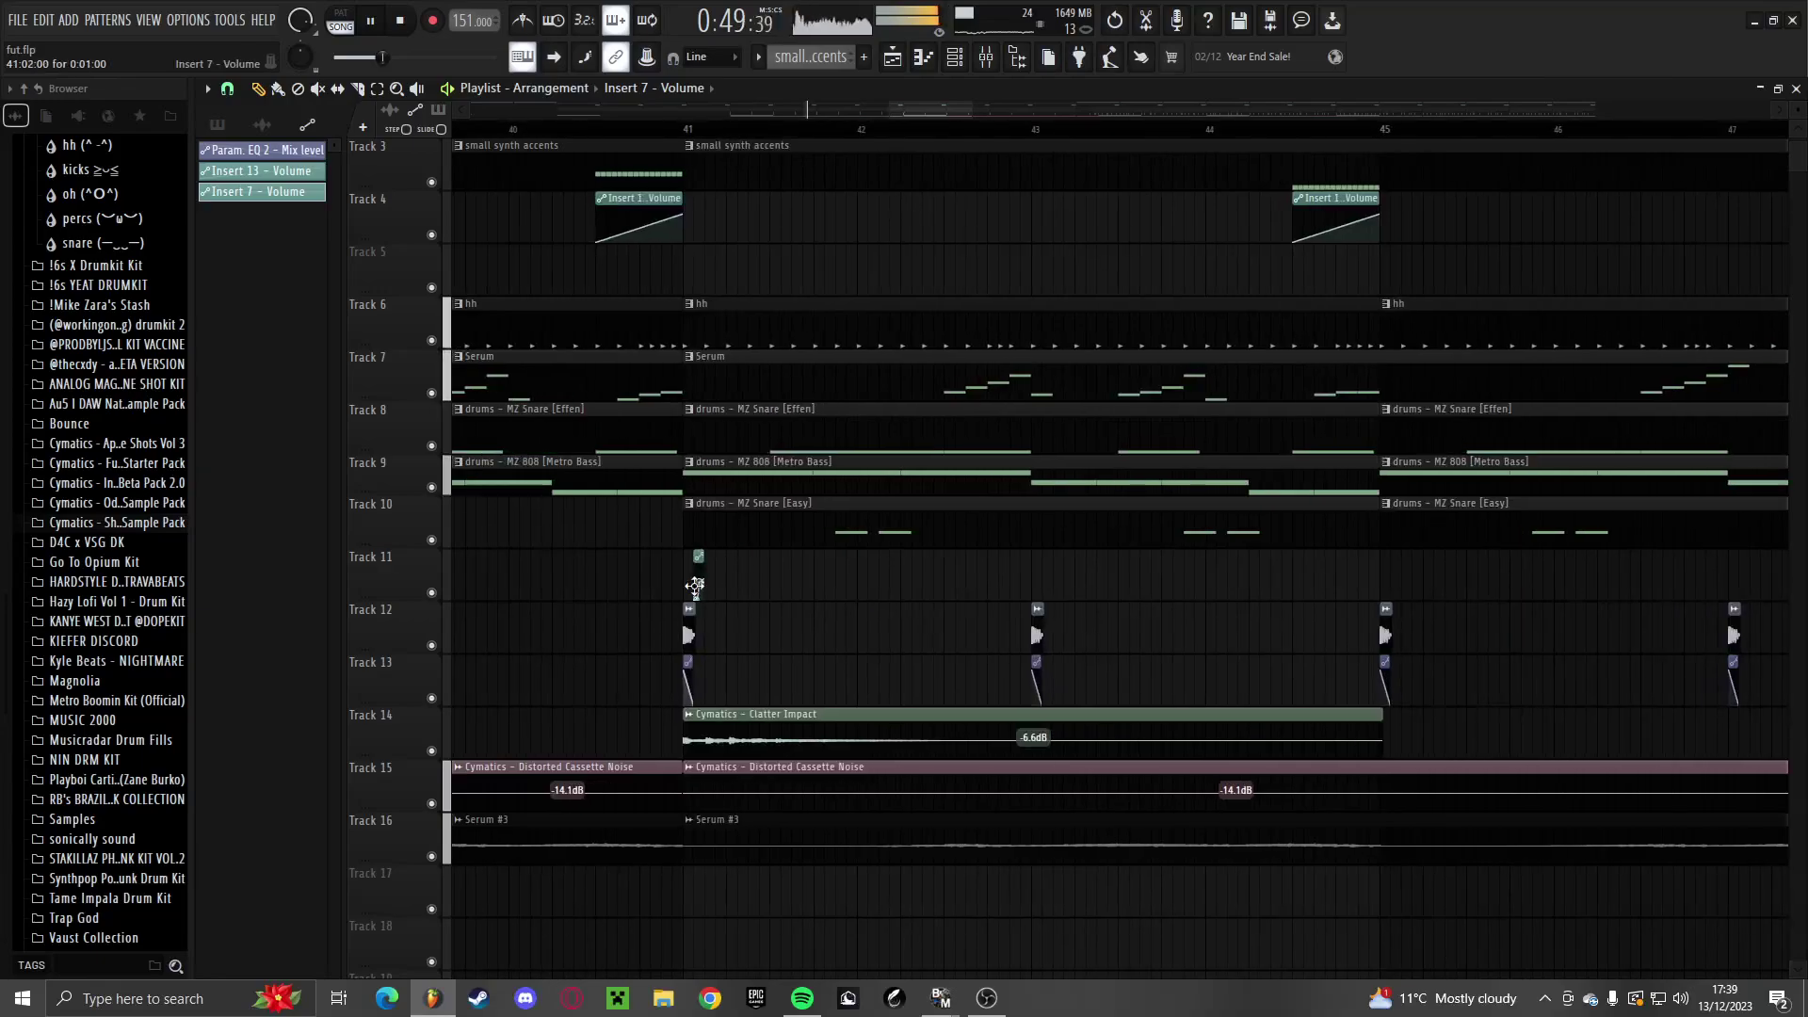
{"action": "scroll", "coordinate": [1074, 598], "scroll_direction": "up", "scroll_amount": 3}
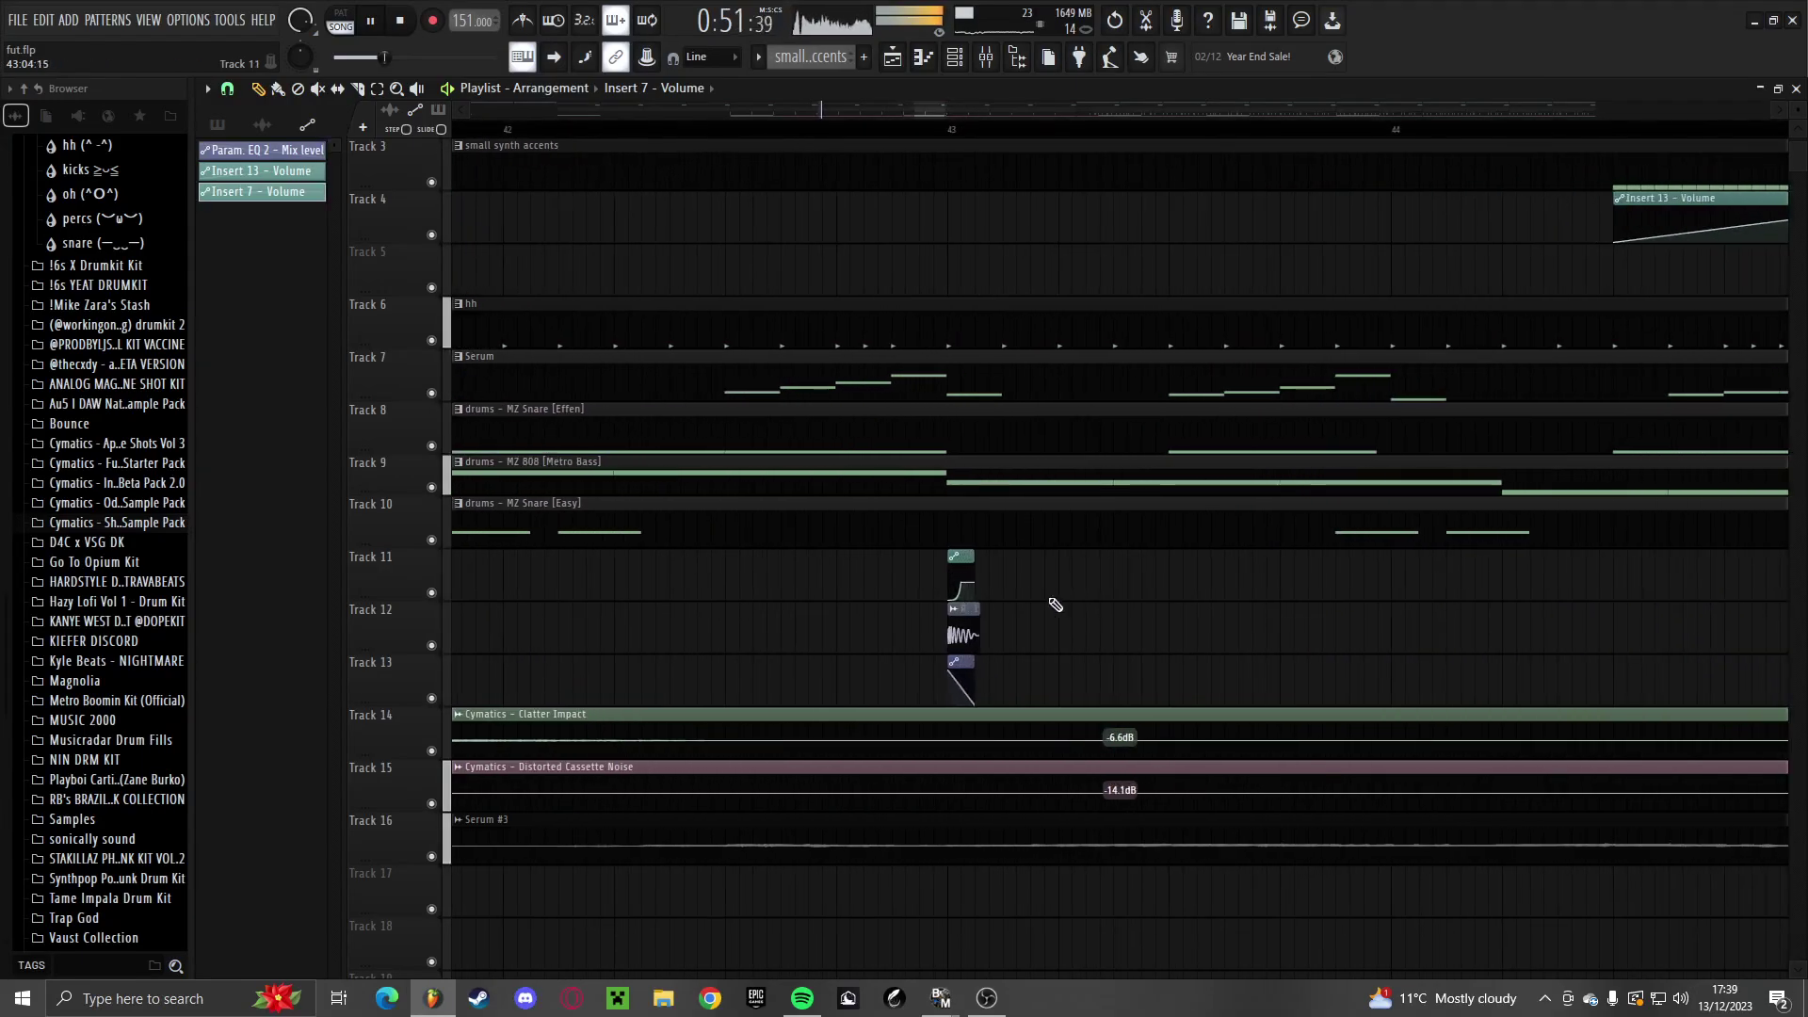
{"action": "left_click", "coordinate": [906, 583]}
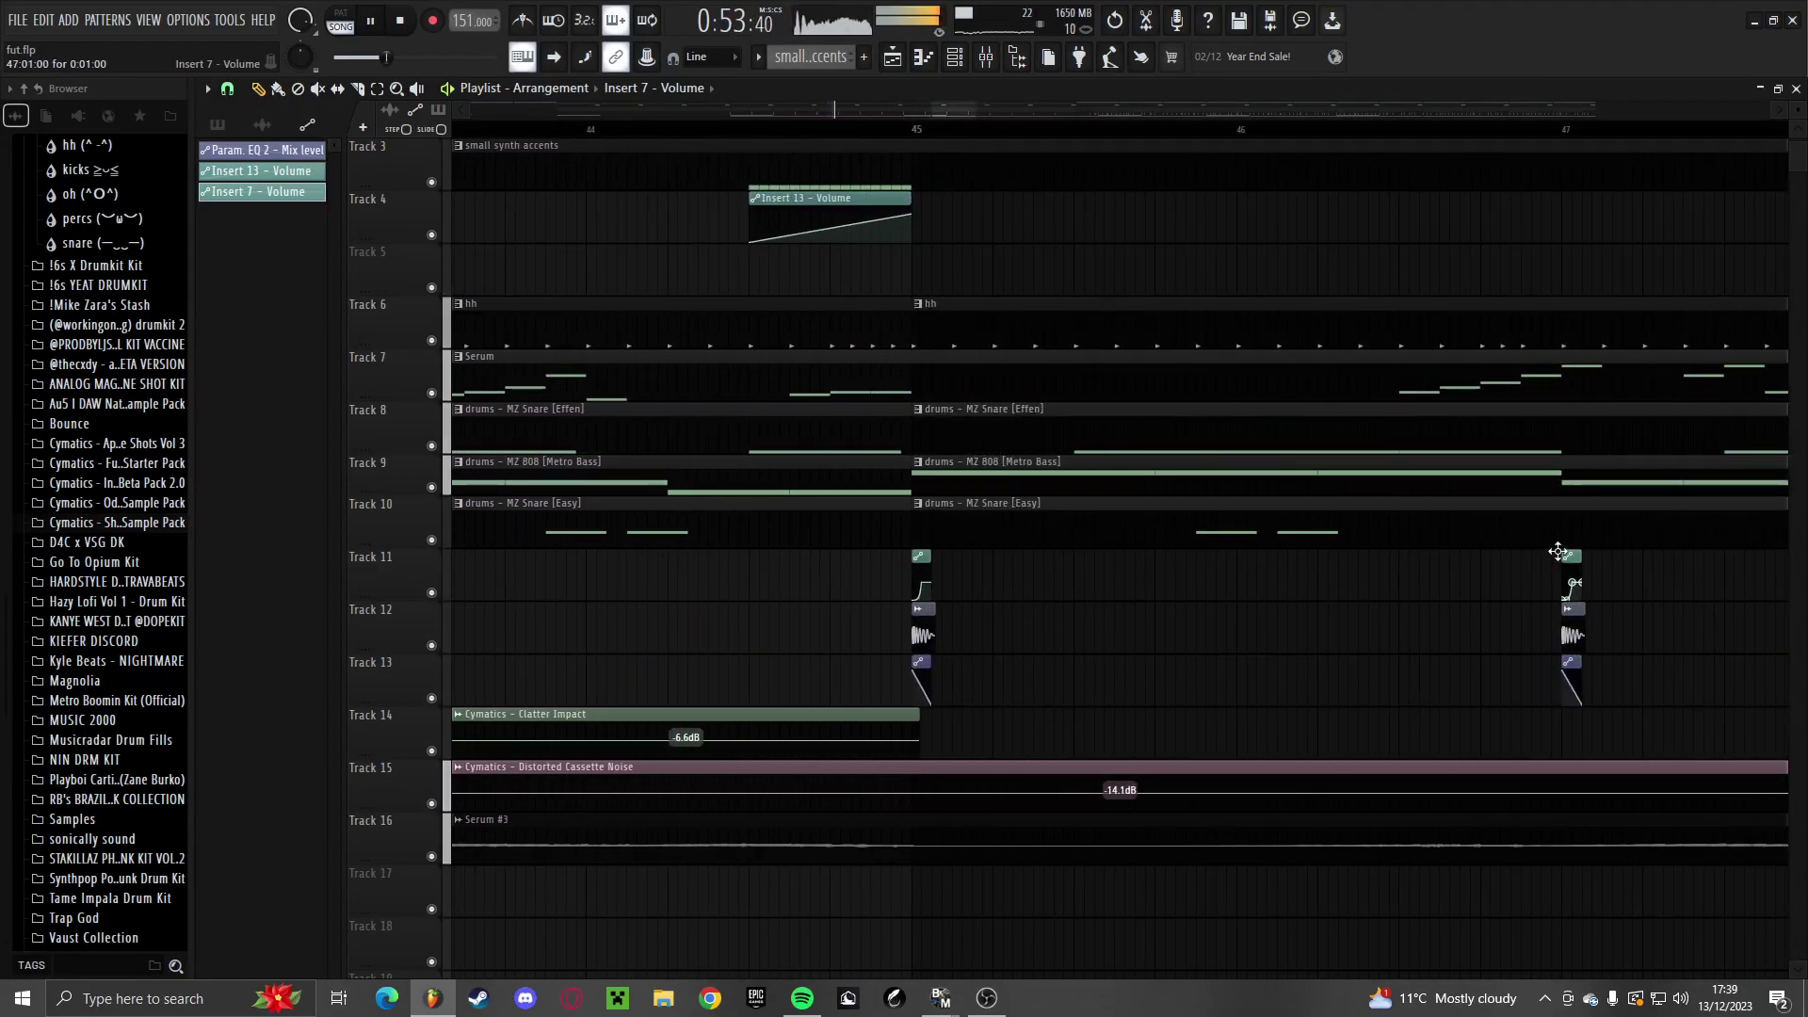
Place copies of the Insert 7 volume clip on Track 11 above each kick from bar 49 to bar 55
{"action": "scroll", "coordinate": [1131, 626], "scroll_direction": "down", "scroll_amount": 3}
{"action": "scroll", "coordinate": [1171, 590], "scroll_direction": "up", "scroll_amount": 3}
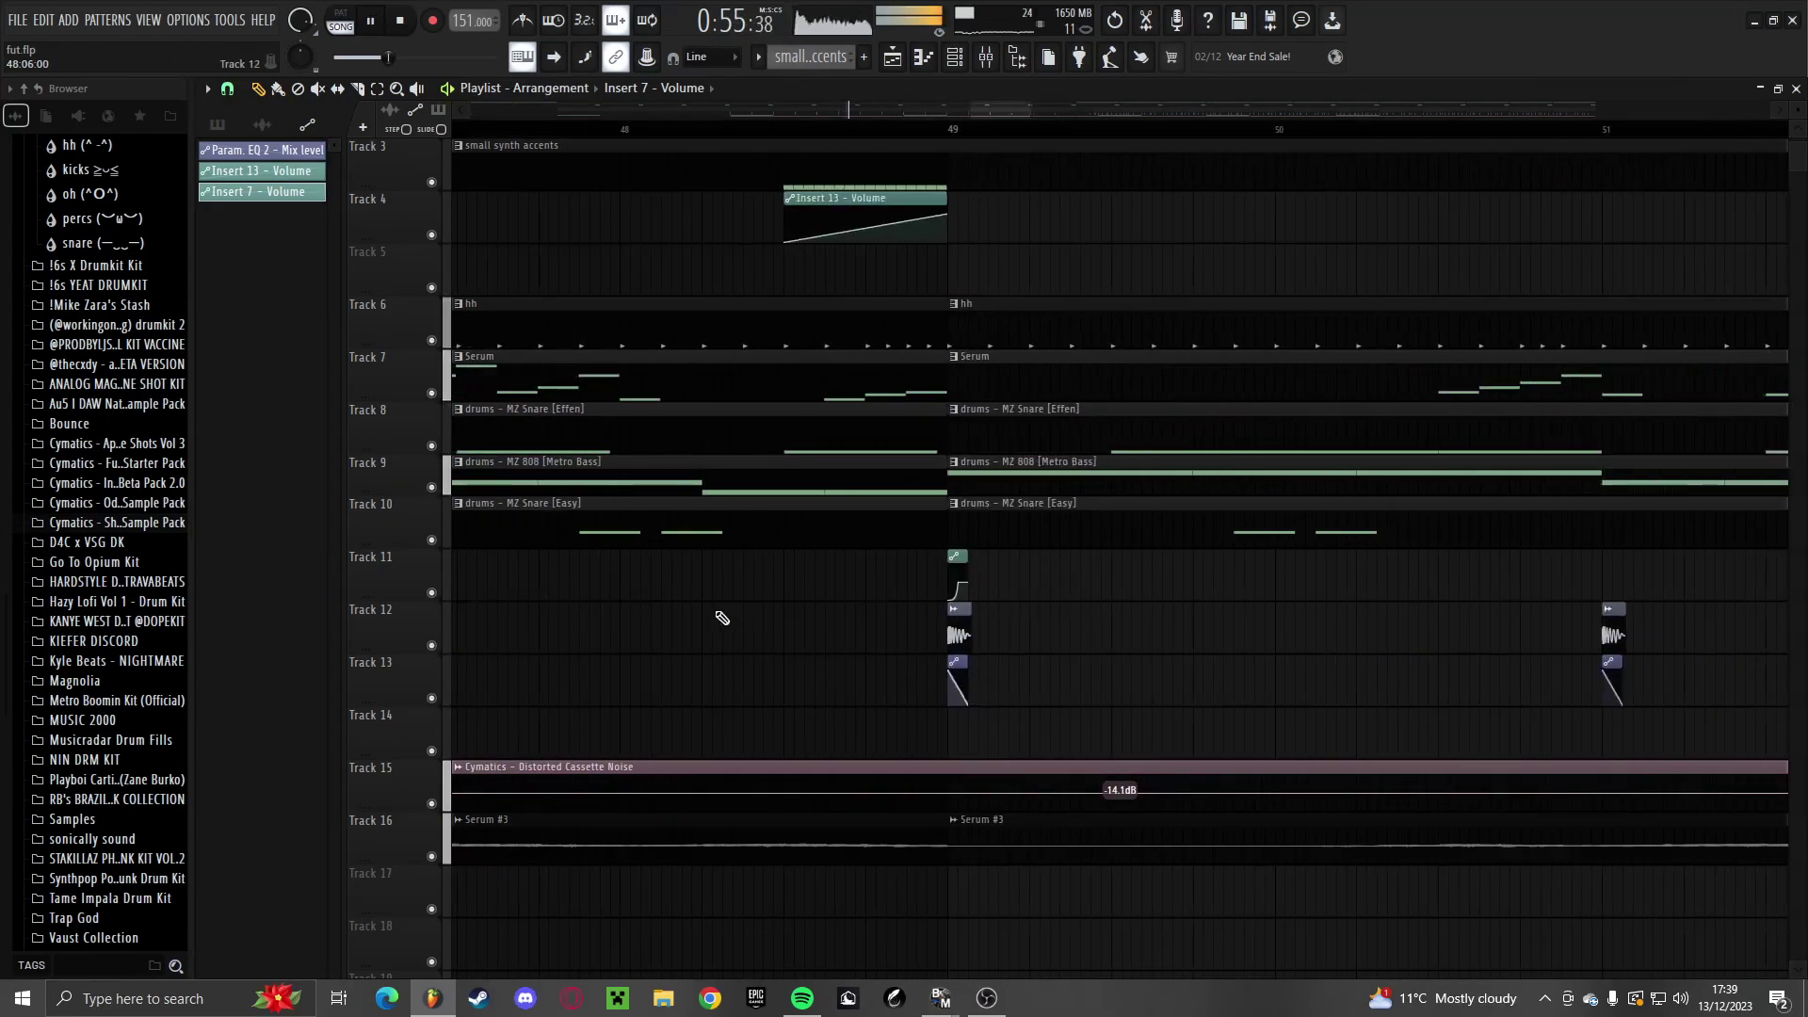
{"action": "left_click", "coordinate": [998, 585]}
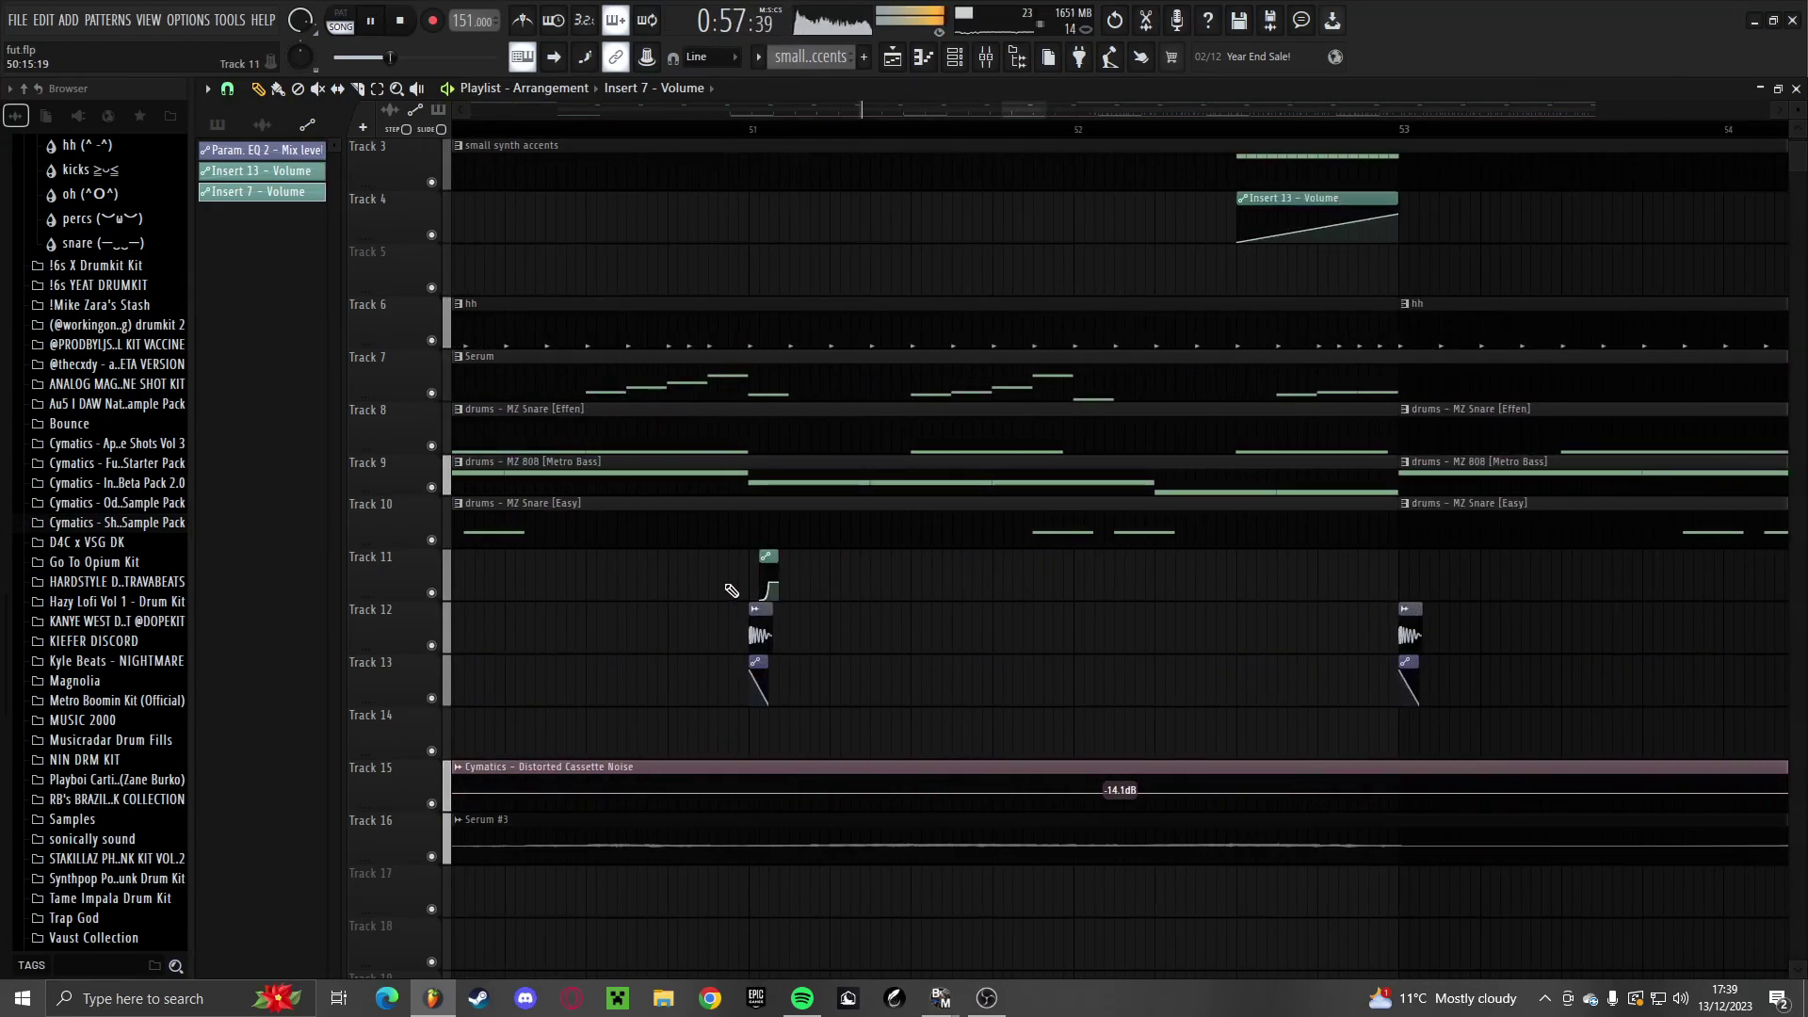
{"action": "scroll", "coordinate": [1356, 603], "scroll_direction": "down", "scroll_amount": 3}
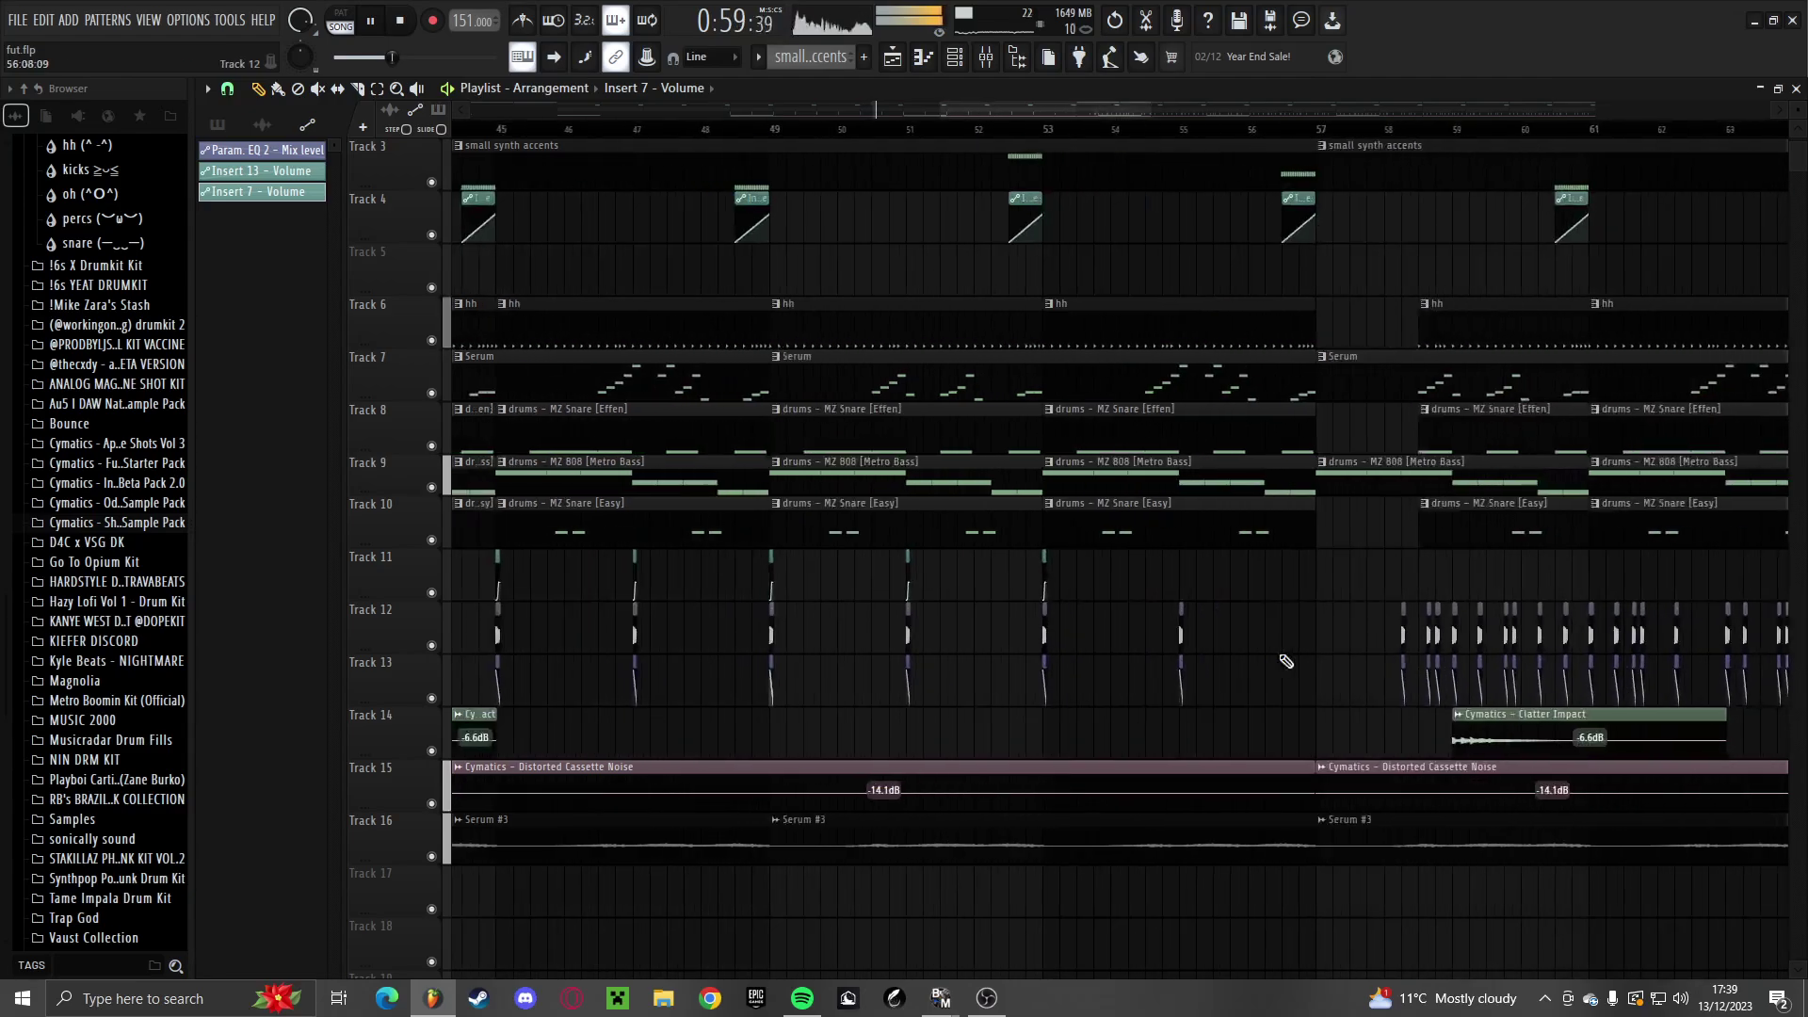
{"action": "scroll", "coordinate": [1243, 636], "scroll_direction": "up", "scroll_amount": 4}
{"action": "left_click", "coordinate": [980, 578]}
Place Insert 7 volume clips on Track 11 above the kicks in bar 58 and the first two kicks of bar 59
{"action": "scroll", "coordinate": [785, 573], "scroll_direction": "down", "scroll_amount": 3}
{"action": "scroll", "coordinate": [810, 580], "scroll_direction": "up", "scroll_amount": 3}
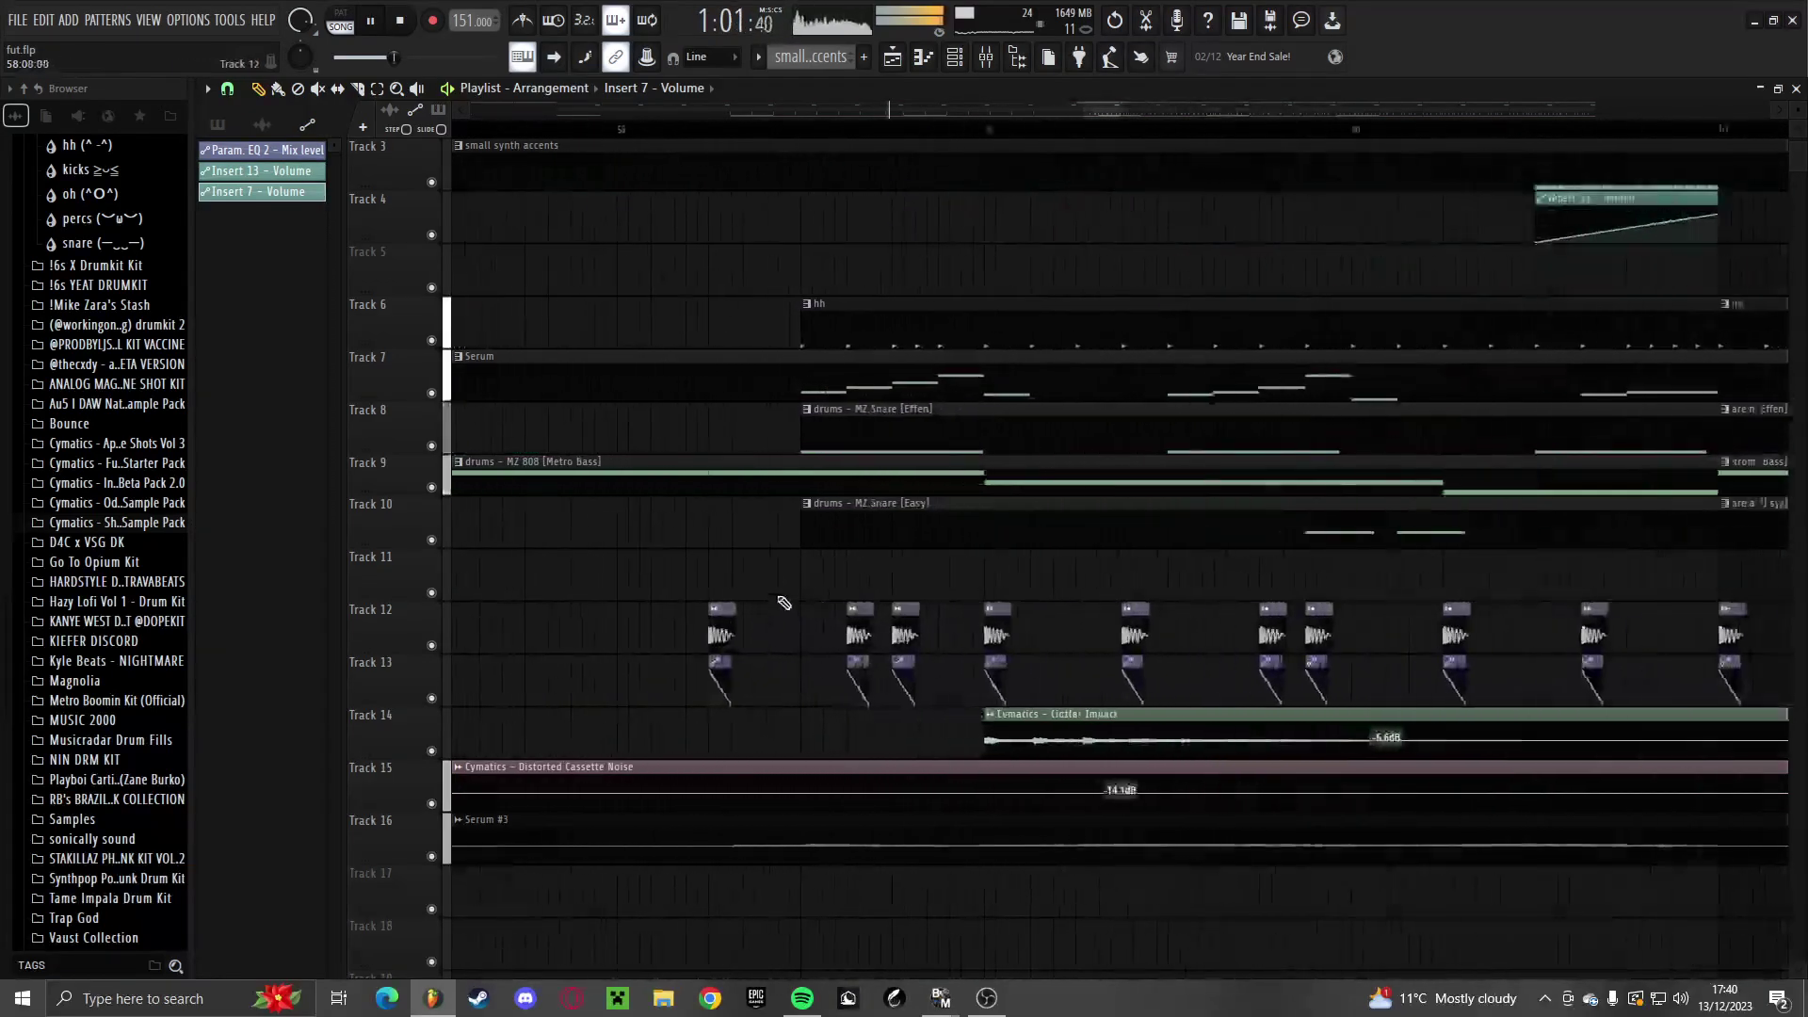
{"action": "left_click", "coordinate": [1000, 581]}
{"action": "scroll", "coordinate": [942, 583], "scroll_direction": "down", "scroll_amount": 1}
{"action": "left_click", "coordinate": [851, 584]}
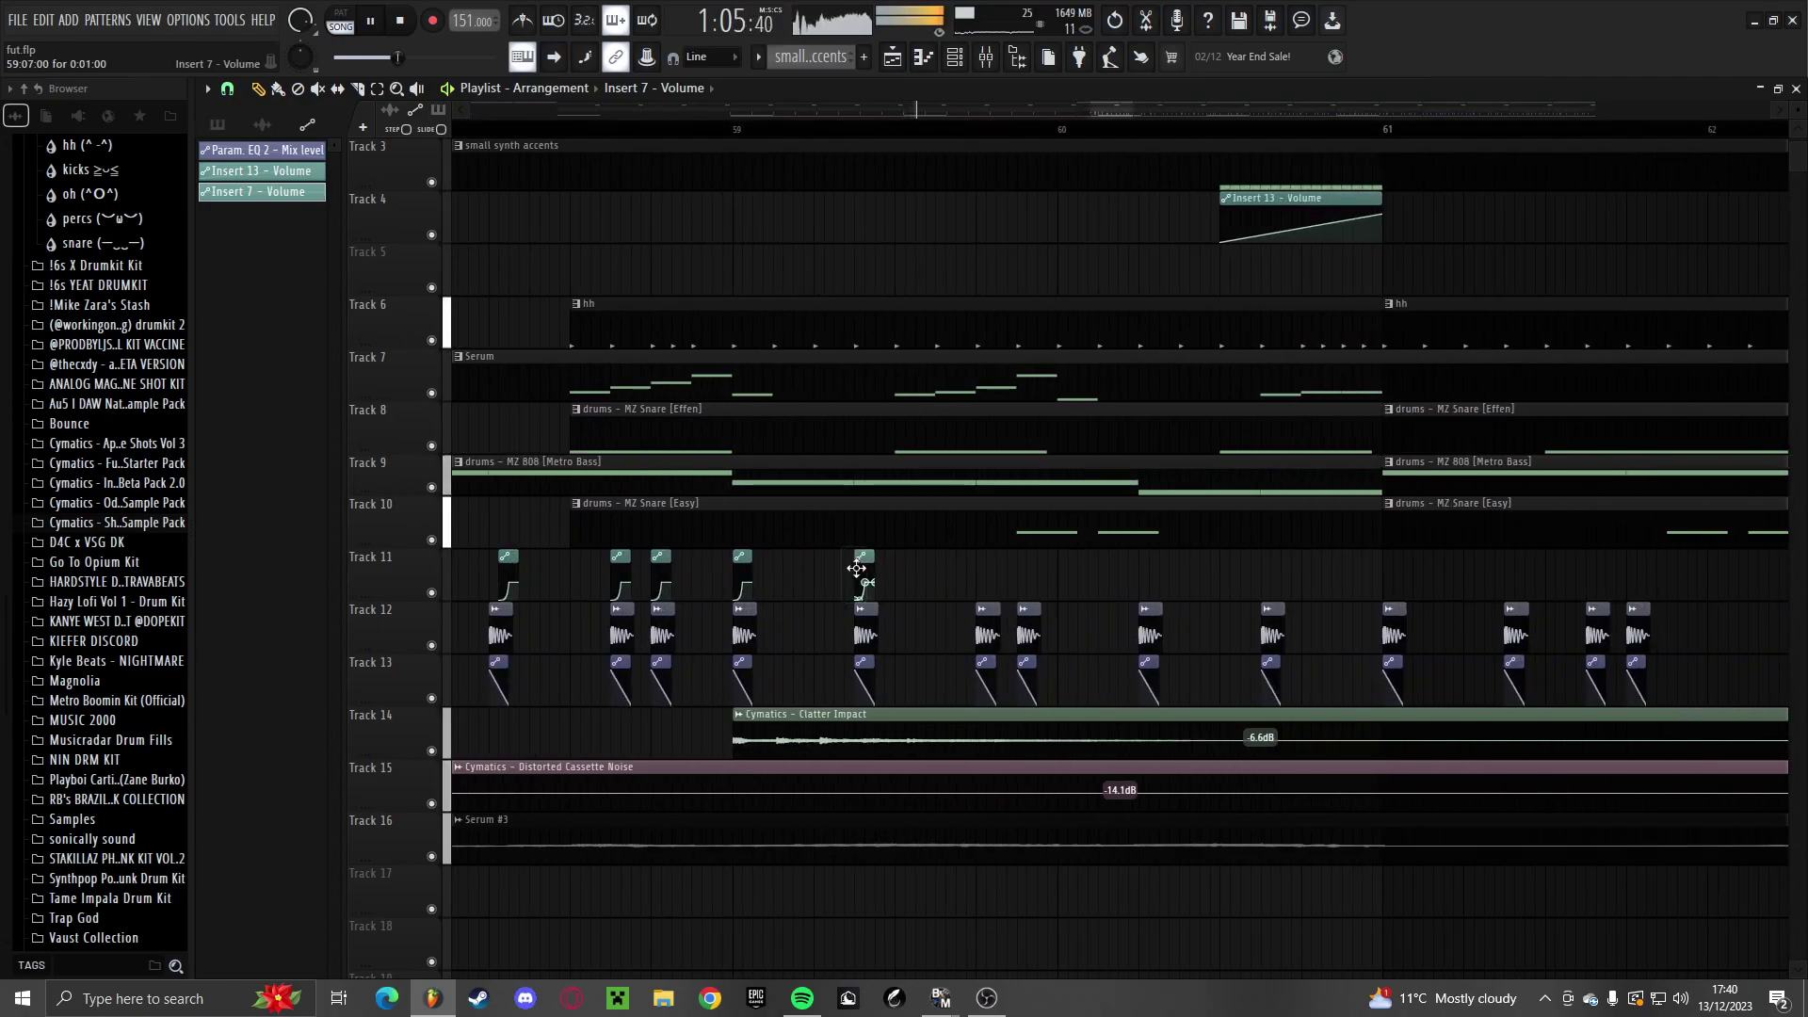
Place Insert 7 volume clips on Track 11 above the last two kicks of bar 59 and both kicks of bar 60
{"action": "scroll", "coordinate": [1015, 573], "scroll_direction": "down", "scroll_amount": 2}
{"action": "scroll", "coordinate": [767, 586], "scroll_direction": "up", "scroll_amount": 3}
{"action": "right_click", "coordinate": [782, 584]}
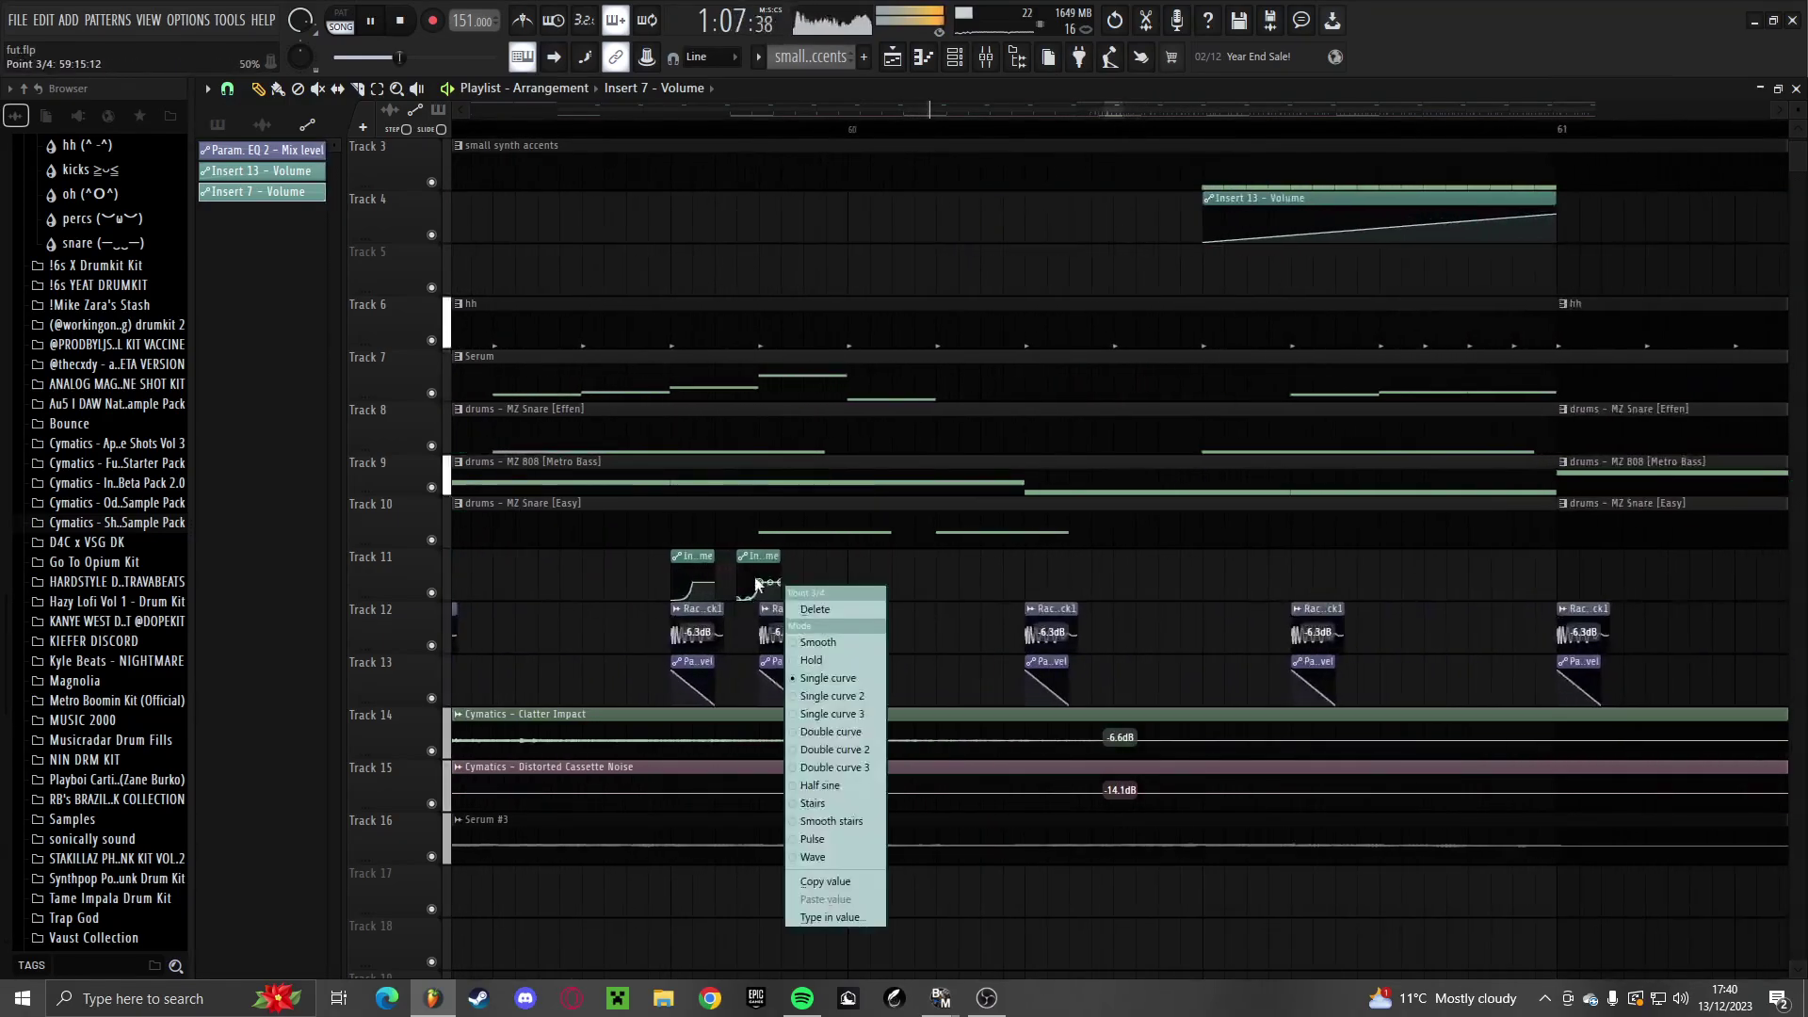
{"action": "right_click", "coordinate": [784, 575]}
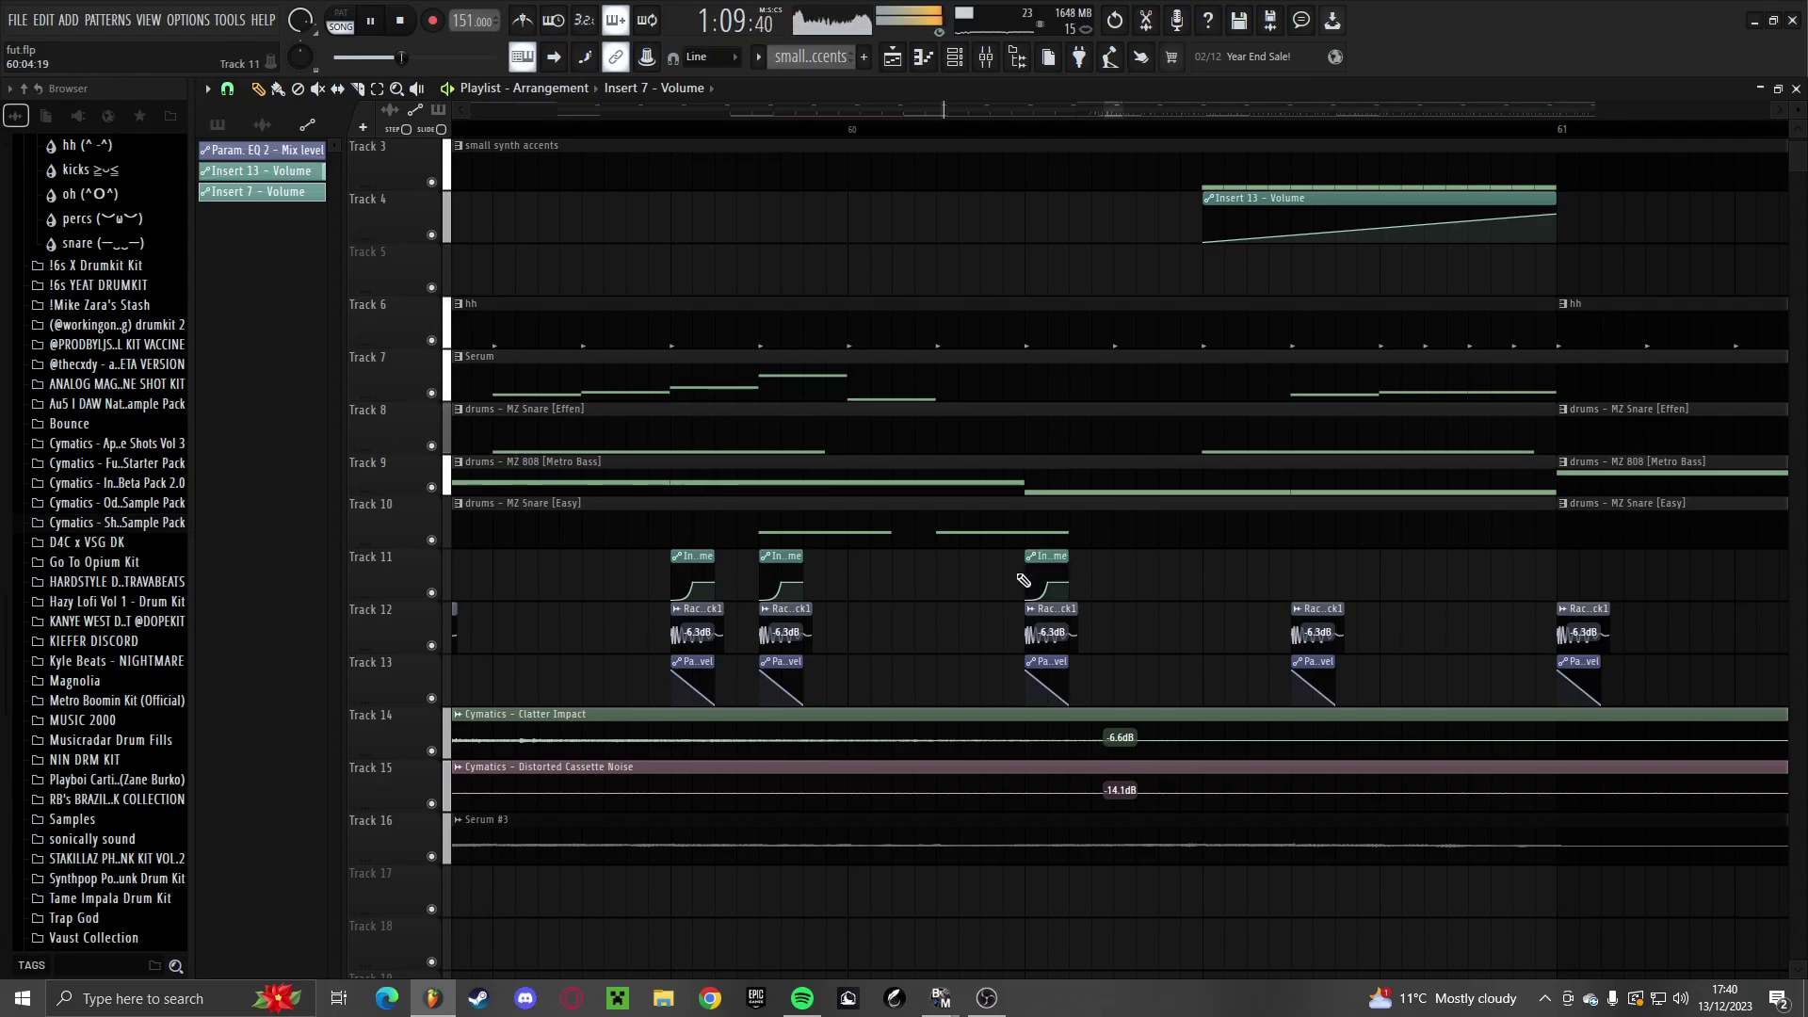
{"action": "scroll", "coordinate": [1017, 584], "scroll_direction": "down", "scroll_amount": 4}
{"action": "scroll", "coordinate": [1101, 579], "scroll_direction": "up", "scroll_amount": 3}
{"action": "left_click", "coordinate": [1076, 574]}
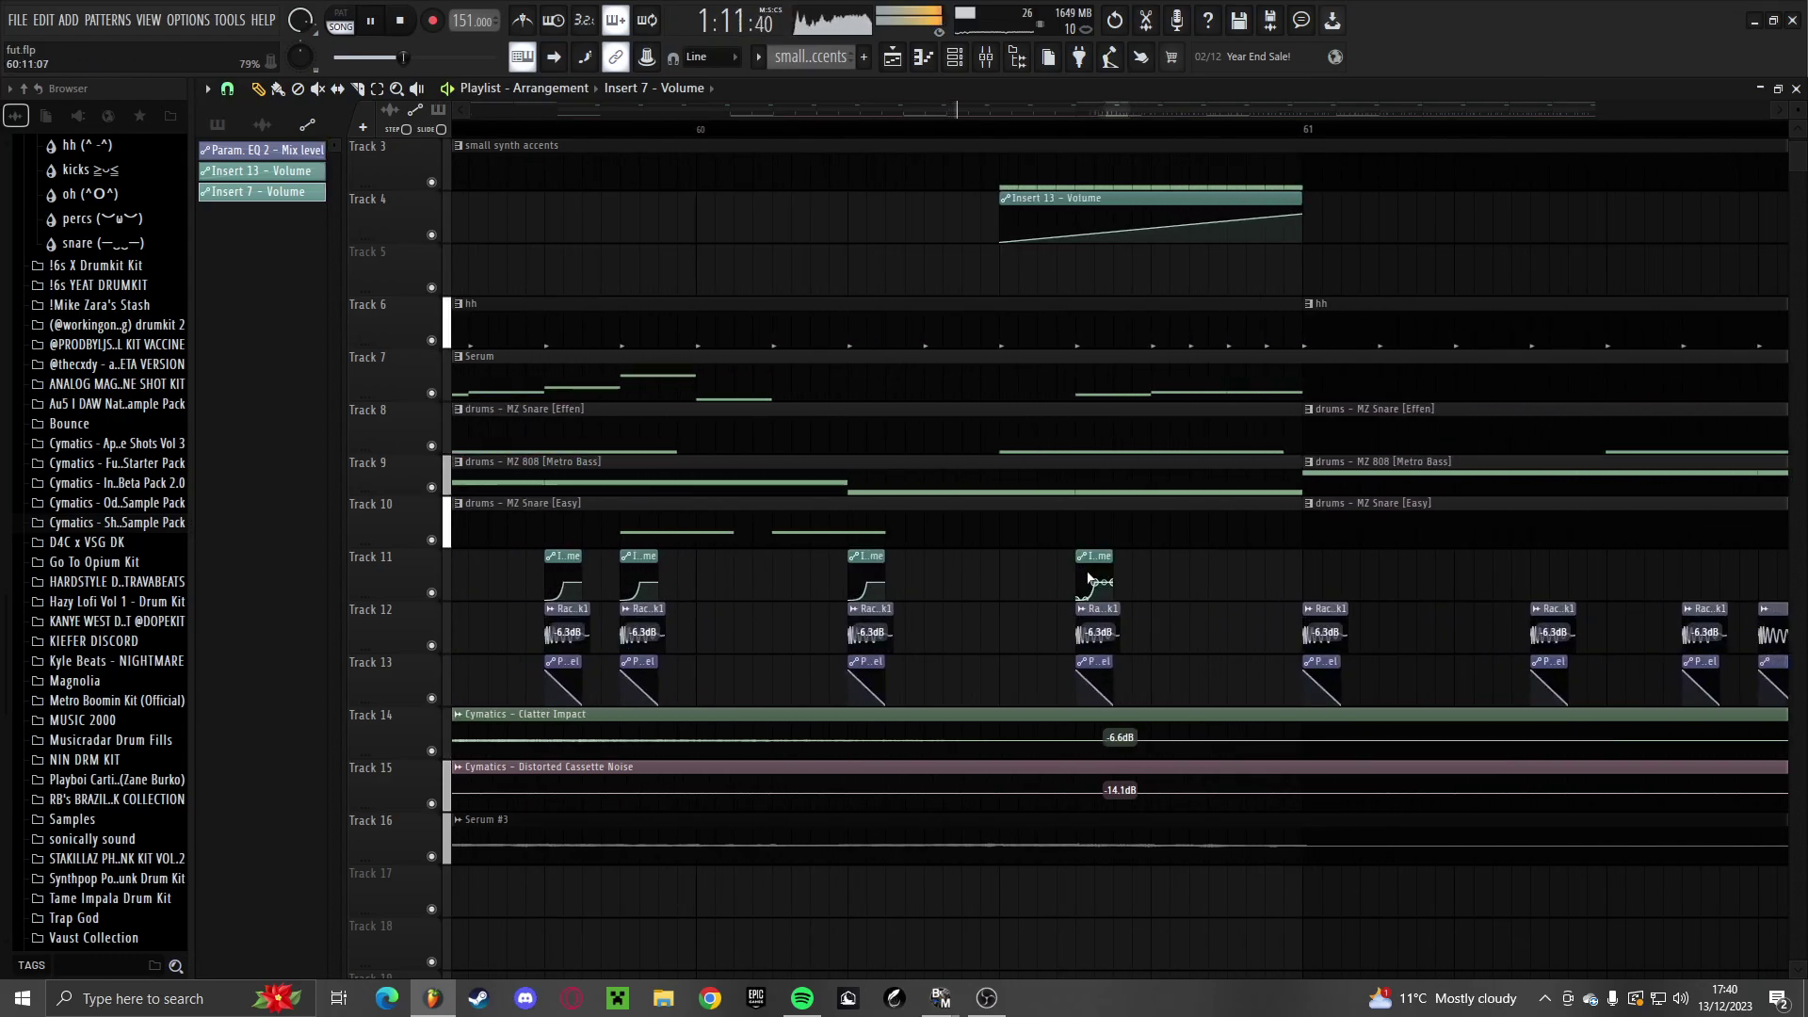
Place Insert 7 volume clips on Track 11 above every kick in bars 61 and 62
{"action": "scroll", "coordinate": [622, 580], "scroll_direction": "down", "scroll_amount": 3}
{"action": "scroll", "coordinate": [1131, 576], "scroll_direction": "up", "scroll_amount": 3}
{"action": "left_click_drag", "start_coordinate": [781, 567], "coordinate": [758, 564]}
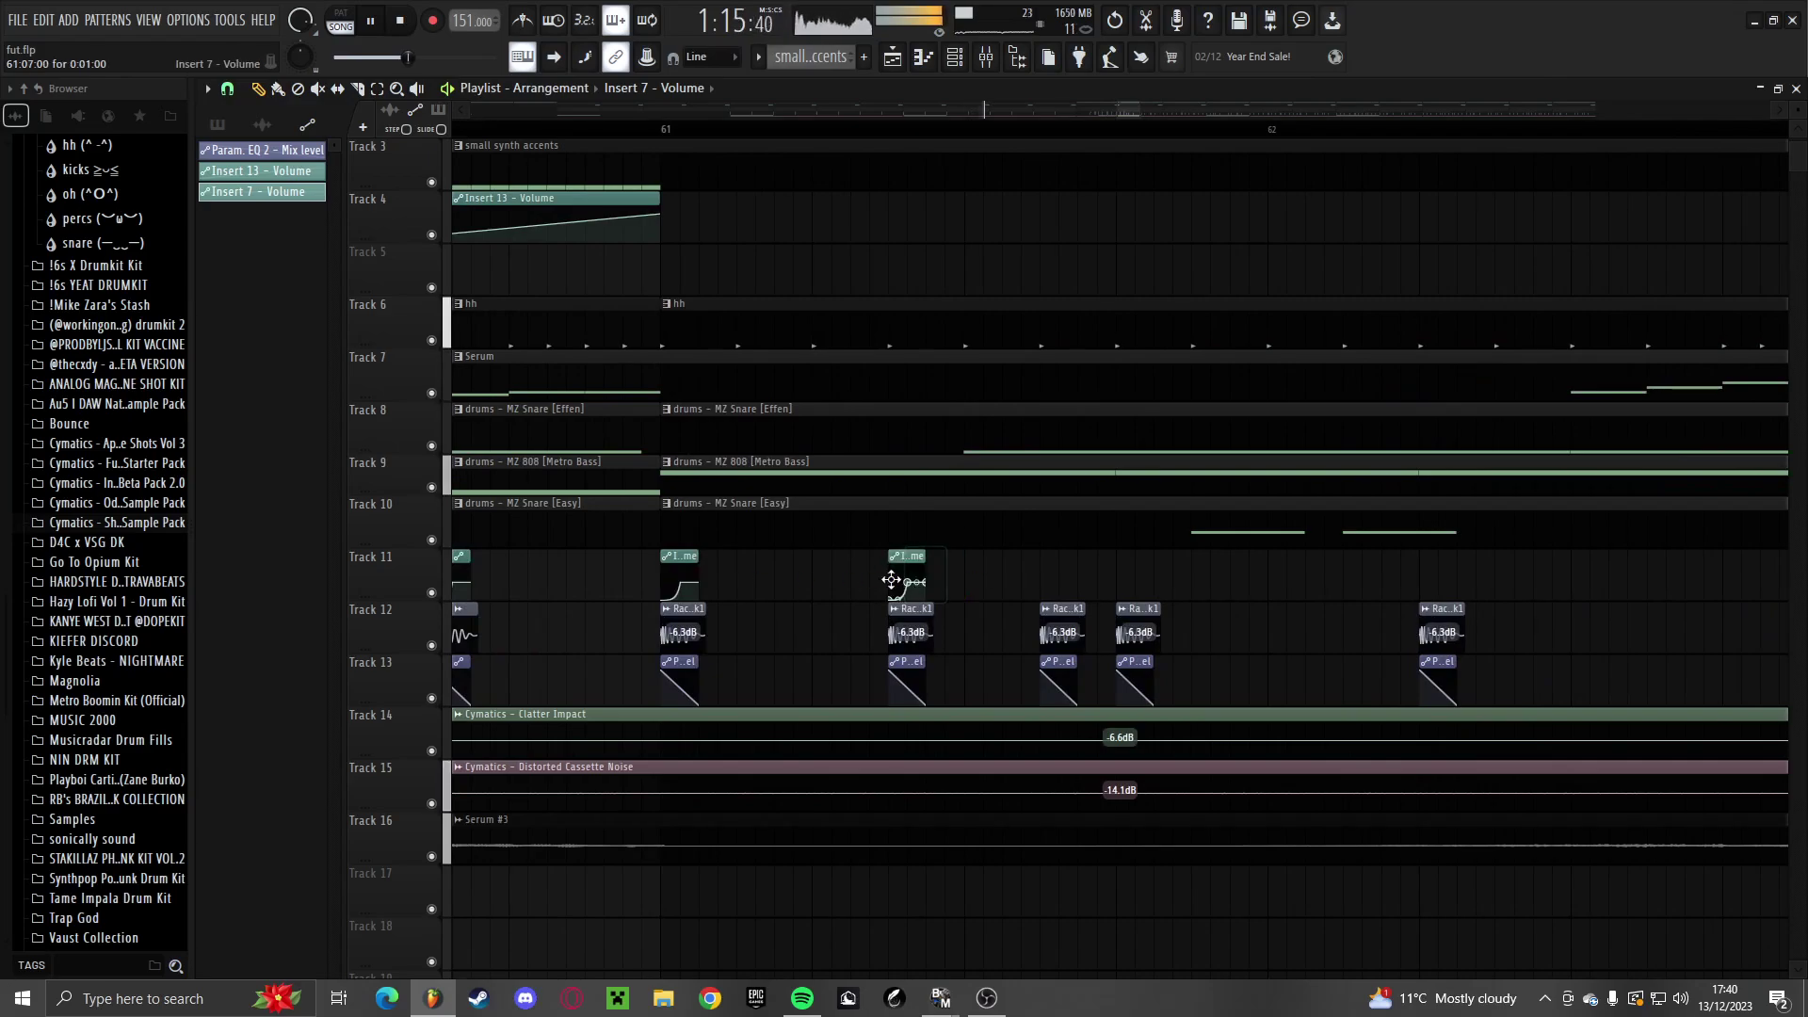
{"action": "scroll", "coordinate": [1125, 587], "scroll_direction": "down", "scroll_amount": 4}
{"action": "scroll", "coordinate": [1319, 608], "scroll_direction": "up", "scroll_amount": 3}
{"action": "left_click", "coordinate": [1019, 579]}
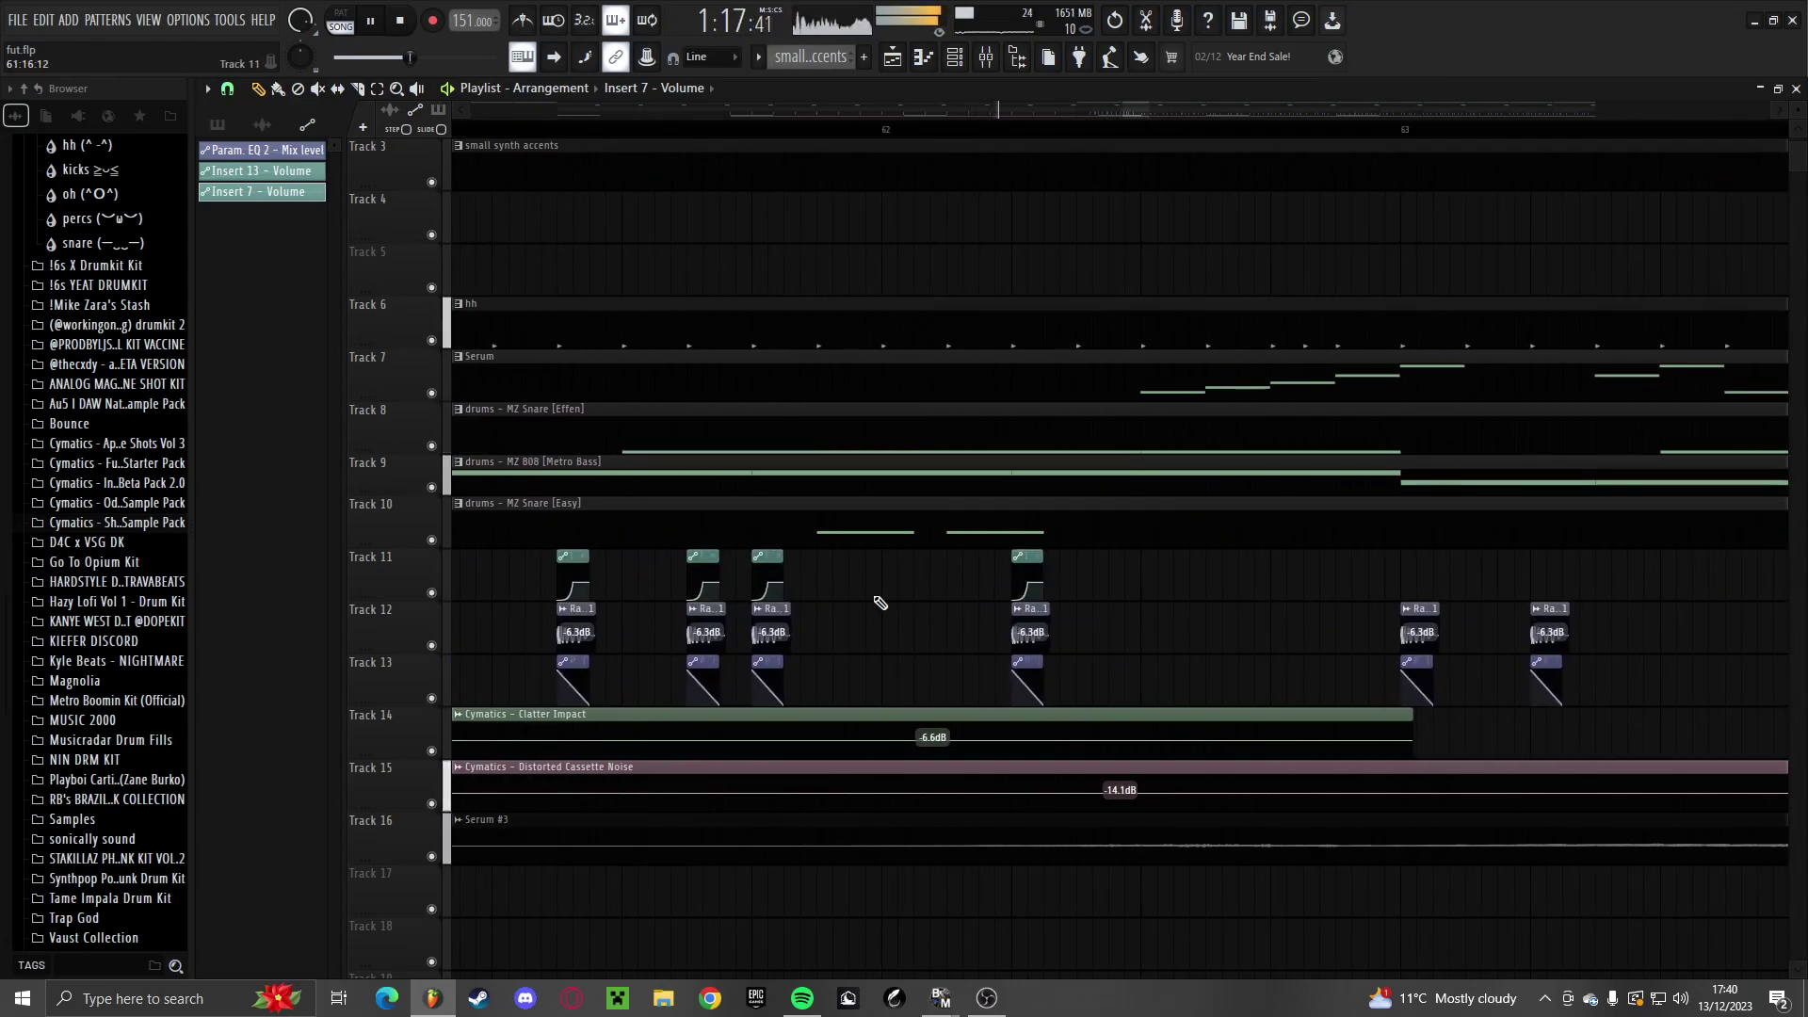
Place Insert 7 volume clips on Track 11 above every kick in bars 63 and 64
{"action": "scroll", "coordinate": [880, 602], "scroll_direction": "down", "scroll_amount": 4}
{"action": "scroll", "coordinate": [1187, 605], "scroll_direction": "up", "scroll_amount": 3}
{"action": "left_click", "coordinate": [1006, 582]}
{"action": "scroll", "coordinate": [1096, 588], "scroll_direction": "down", "scroll_amount": 4}
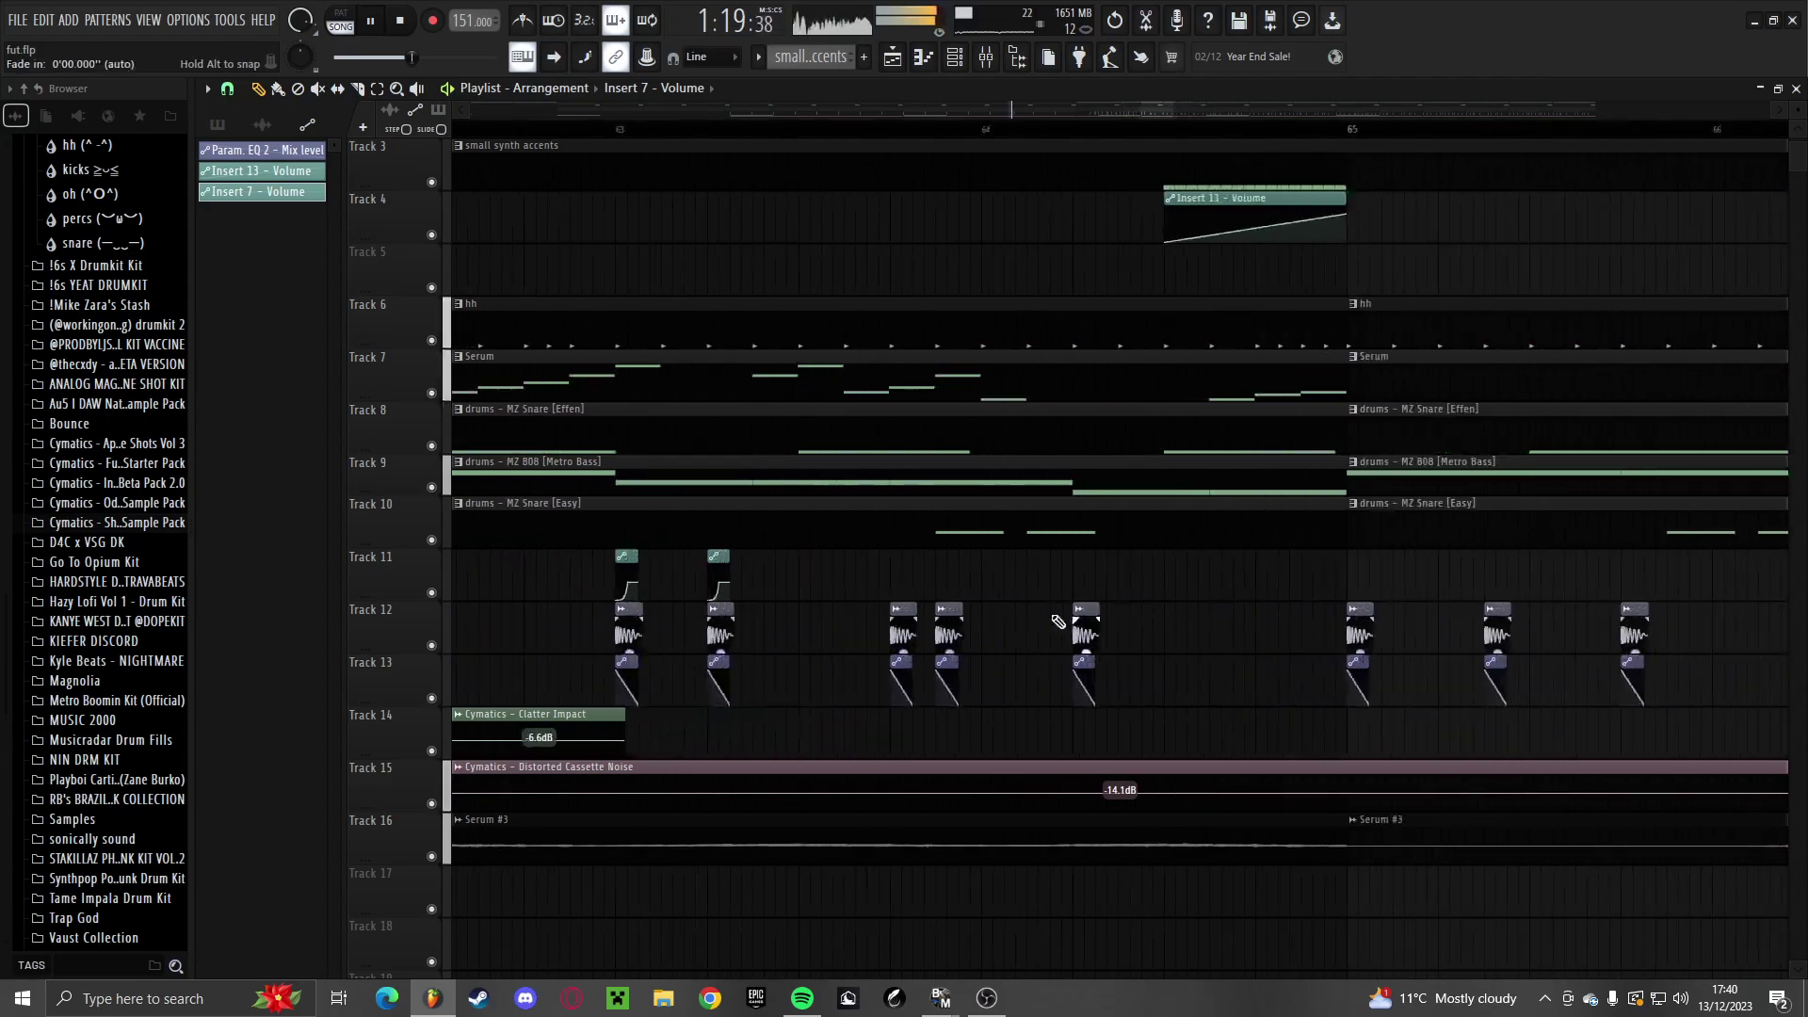
{"action": "scroll", "coordinate": [1074, 603], "scroll_direction": "up", "scroll_amount": 3}
{"action": "left_click", "coordinate": [864, 586]}
Place Insert 7 volume clips on Track 11 above the kicks from bar 65 into bar 66
{"action": "scroll", "coordinate": [1076, 576], "scroll_direction": "down", "scroll_amount": 4}
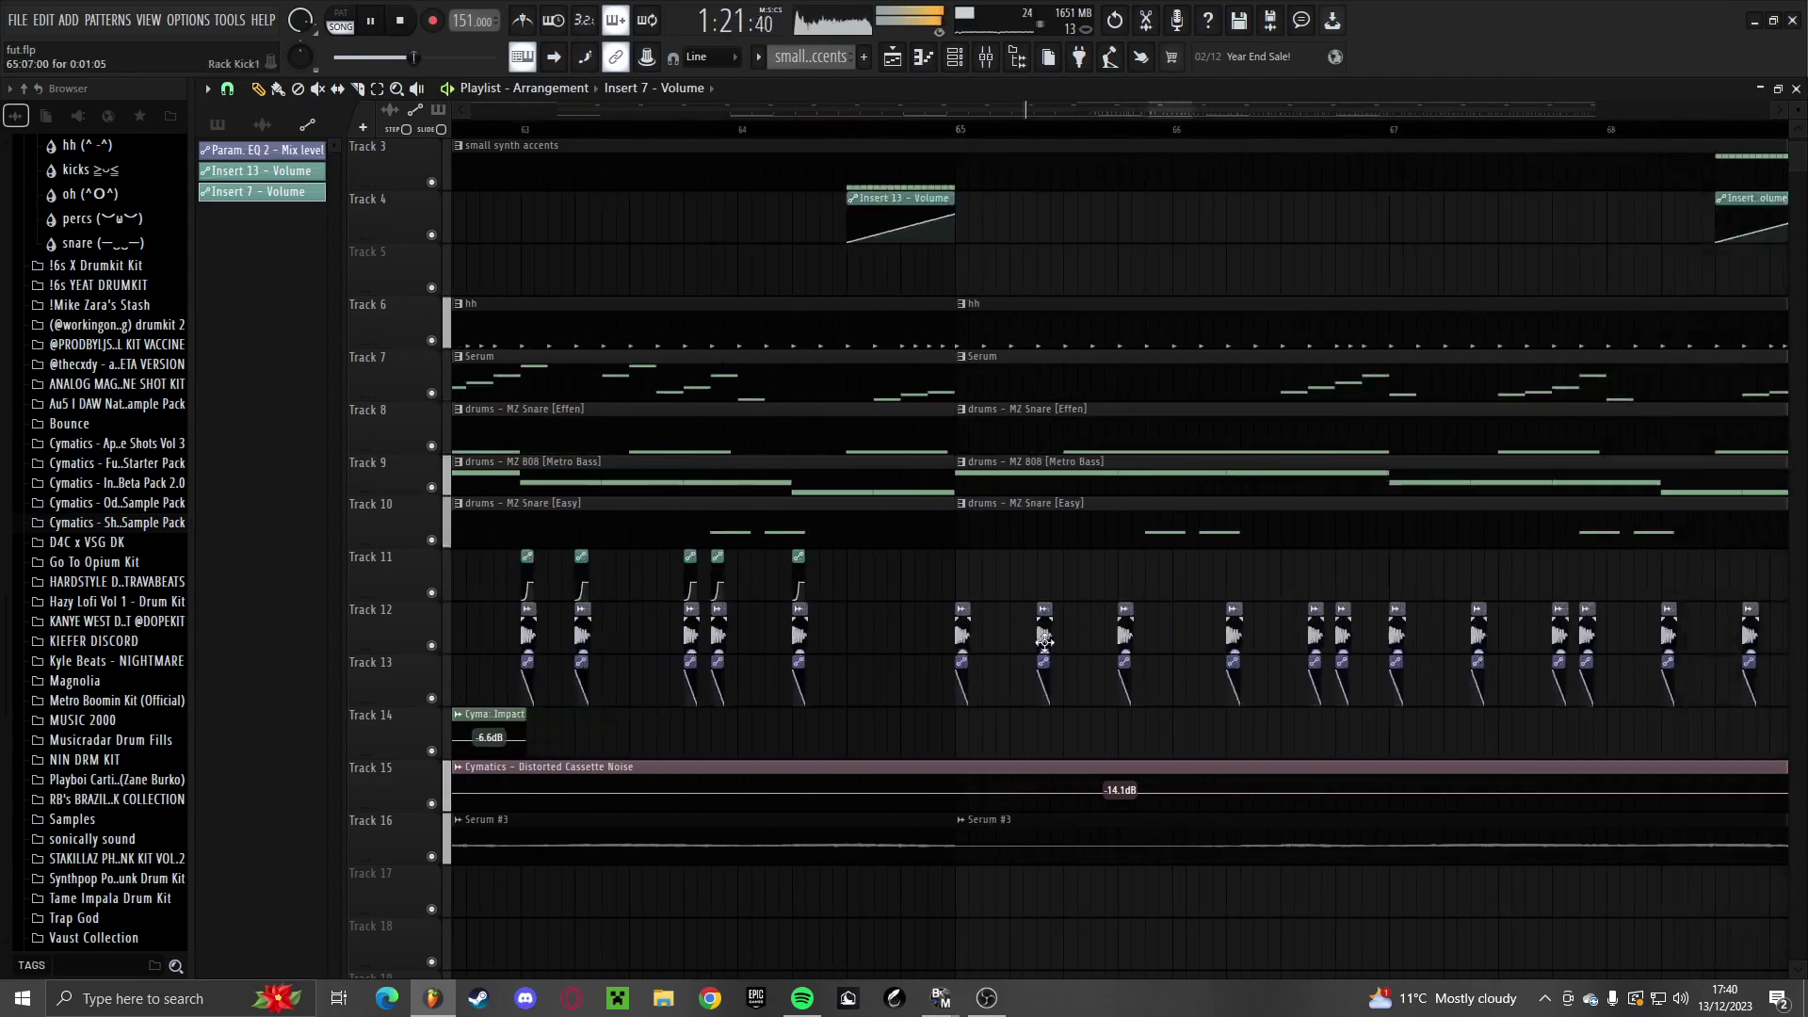
{"action": "scroll", "coordinate": [891, 580], "scroll_direction": "up", "scroll_amount": 3}
{"action": "left_click", "coordinate": [891, 580]}
{"action": "scroll", "coordinate": [1044, 579], "scroll_direction": "down", "scroll_amount": 4}
{"action": "scroll", "coordinate": [820, 576], "scroll_direction": "up", "scroll_amount": 3}
{"action": "left_click", "coordinate": [819, 576]}
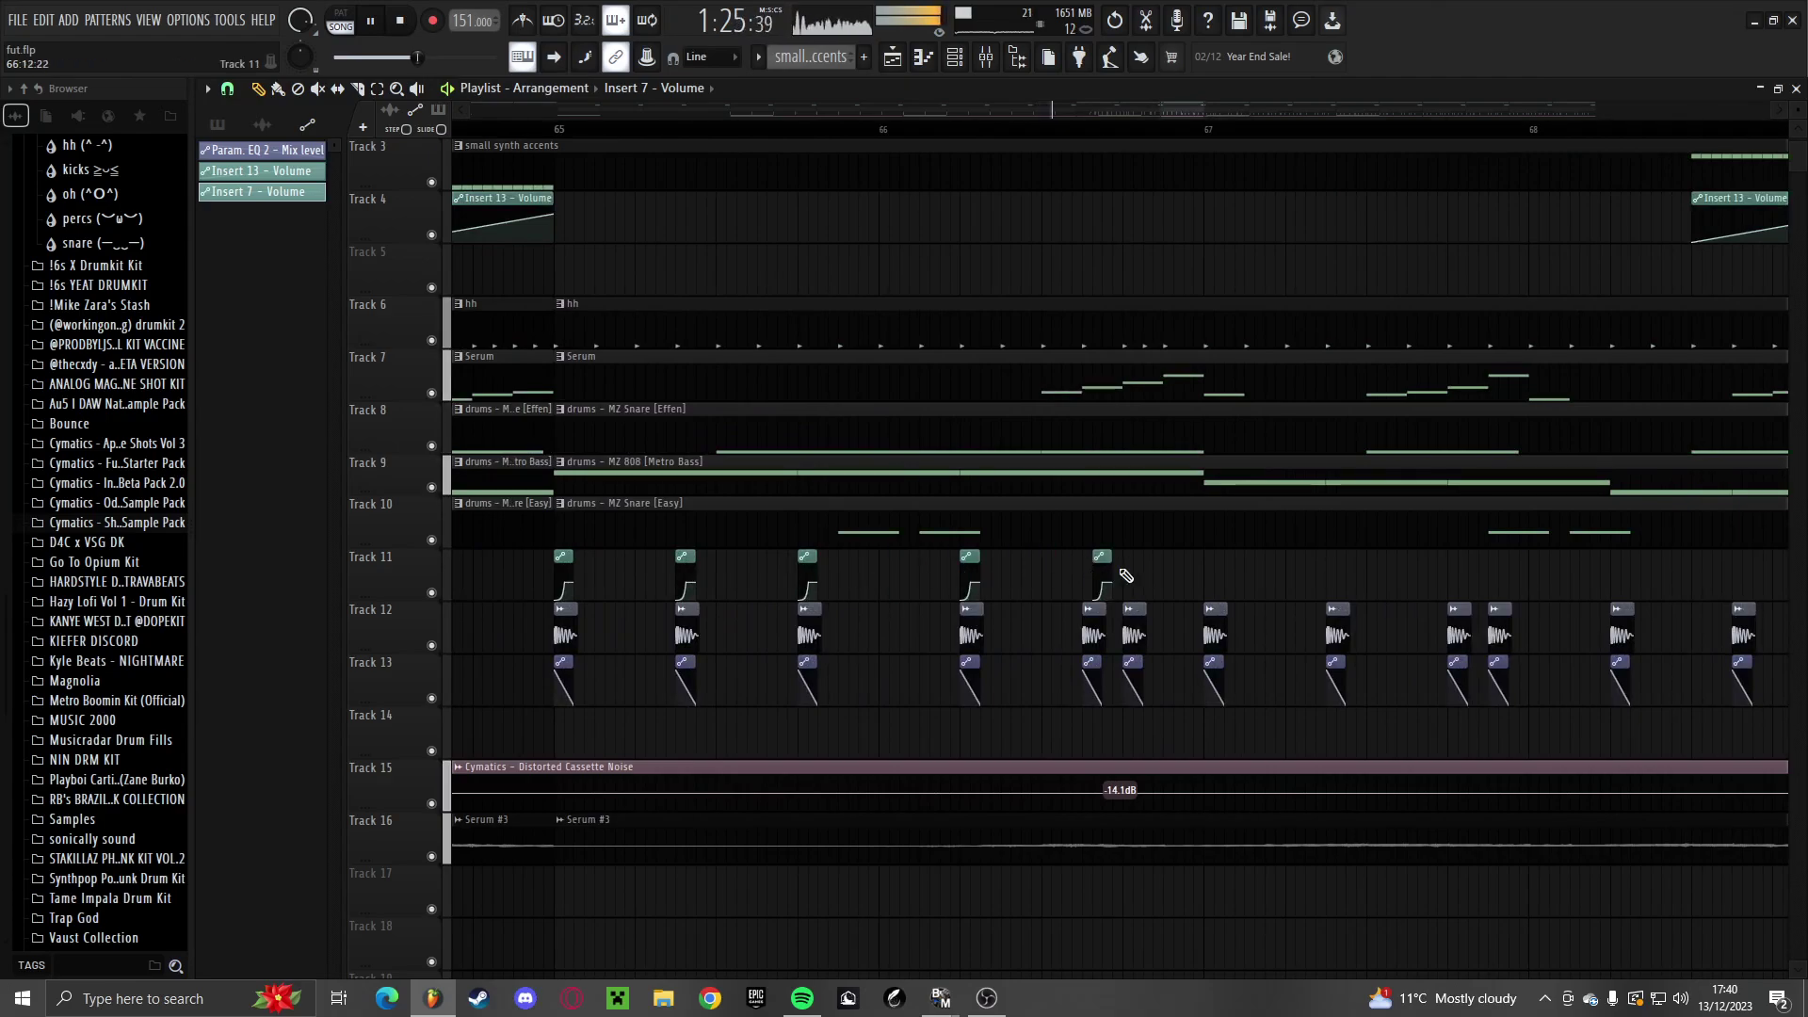
Place Insert 7 volume clips on Track 11 above the last kick of bar 66 and every kick in bars 67 and 68
{"action": "scroll", "coordinate": [1120, 572], "scroll_direction": "down", "scroll_amount": 4}
{"action": "scroll", "coordinate": [917, 582], "scroll_direction": "up", "scroll_amount": 3}
{"action": "left_click", "coordinate": [916, 582]}
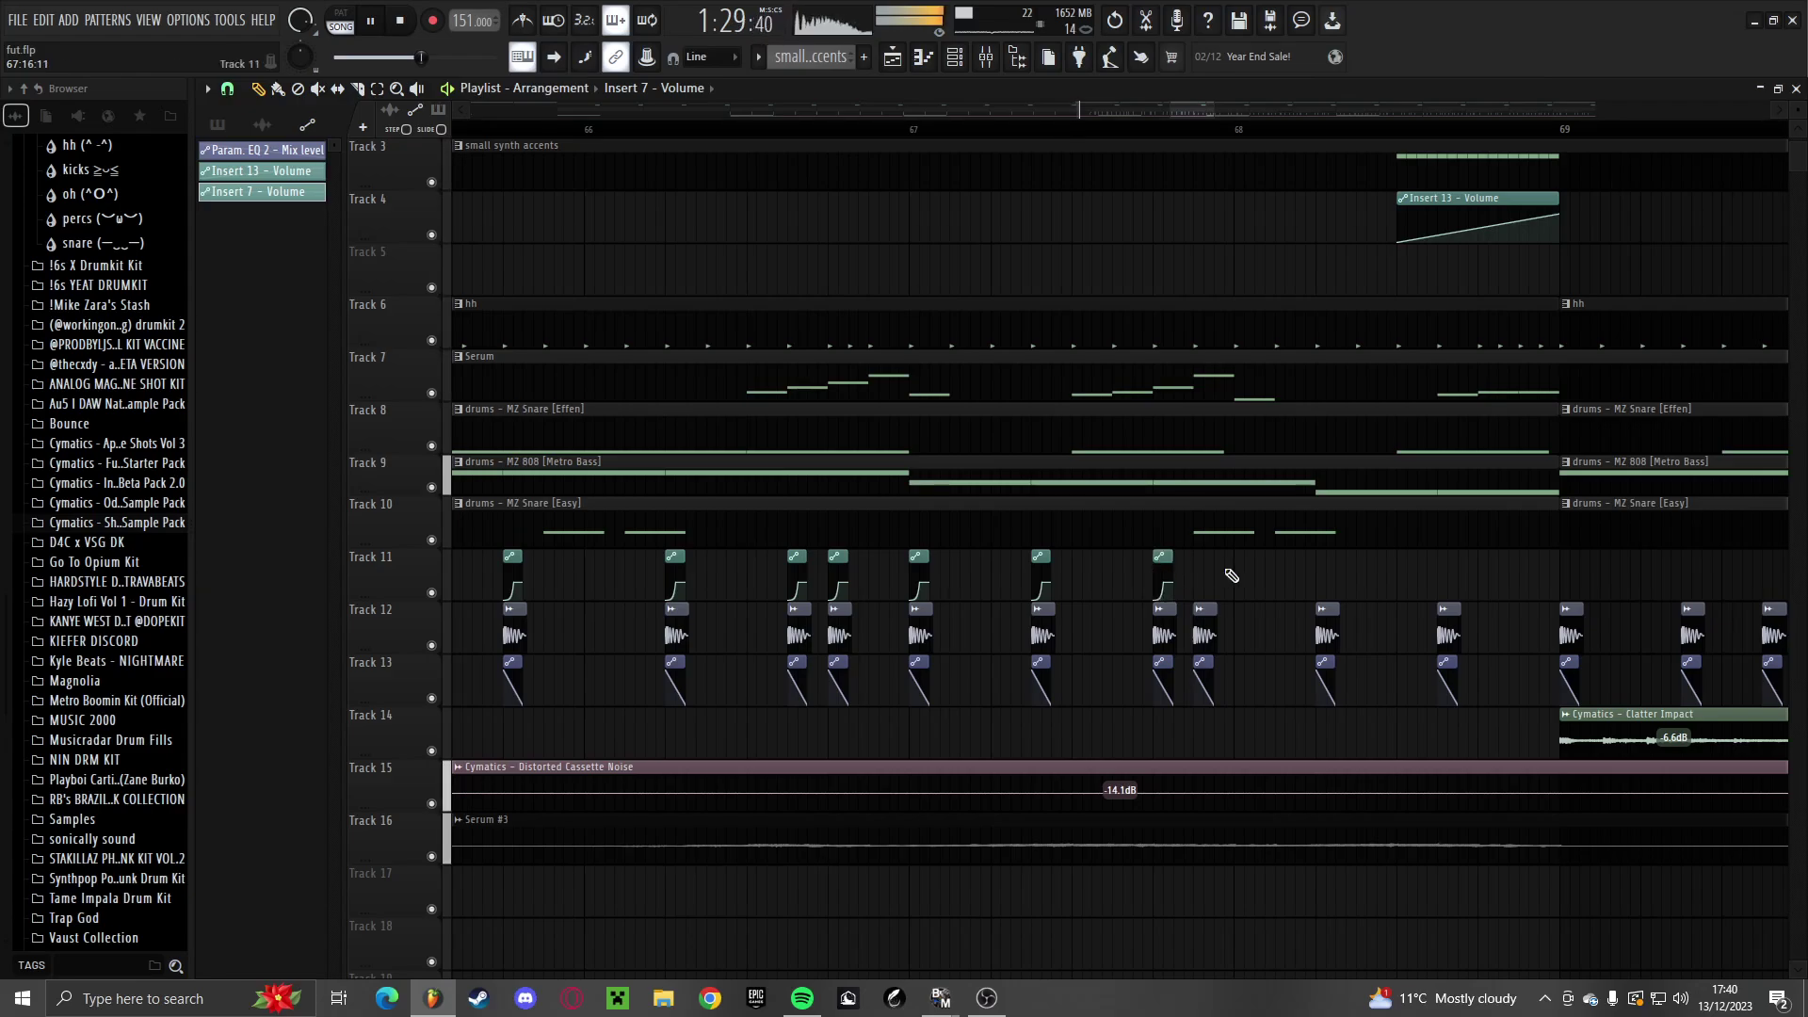
{"action": "scroll", "coordinate": [1198, 579], "scroll_direction": "down", "scroll_amount": 4}
{"action": "scroll", "coordinate": [1072, 584], "scroll_direction": "up", "scroll_amount": 3}
{"action": "left_click", "coordinate": [1071, 584]}
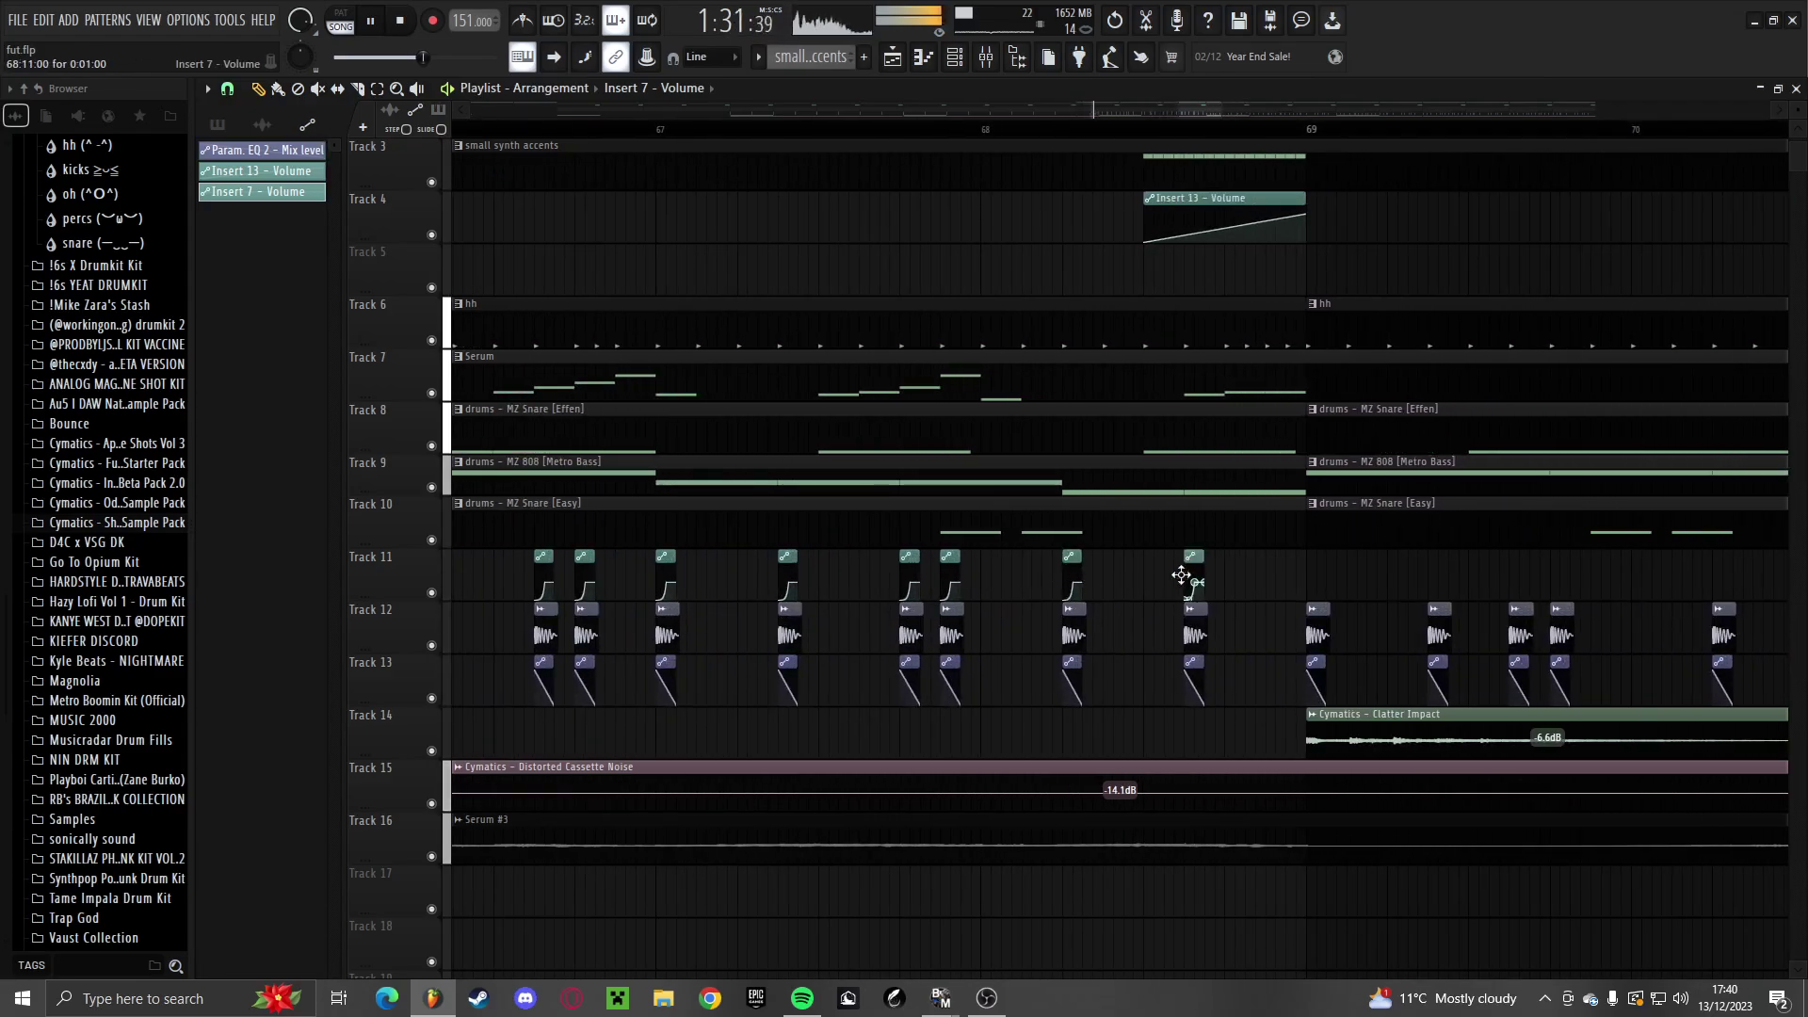
Place Insert 7 volume clips on Track 11 above every kick in bars 69 and 70 and the first kicks of bar 71
{"action": "scroll", "coordinate": [1181, 575], "scroll_direction": "down", "scroll_amount": 4}
{"action": "scroll", "coordinate": [1033, 600], "scroll_direction": "up", "scroll_amount": 2}
{"action": "scroll", "coordinate": [864, 614], "scroll_direction": "down", "scroll_amount": 4}
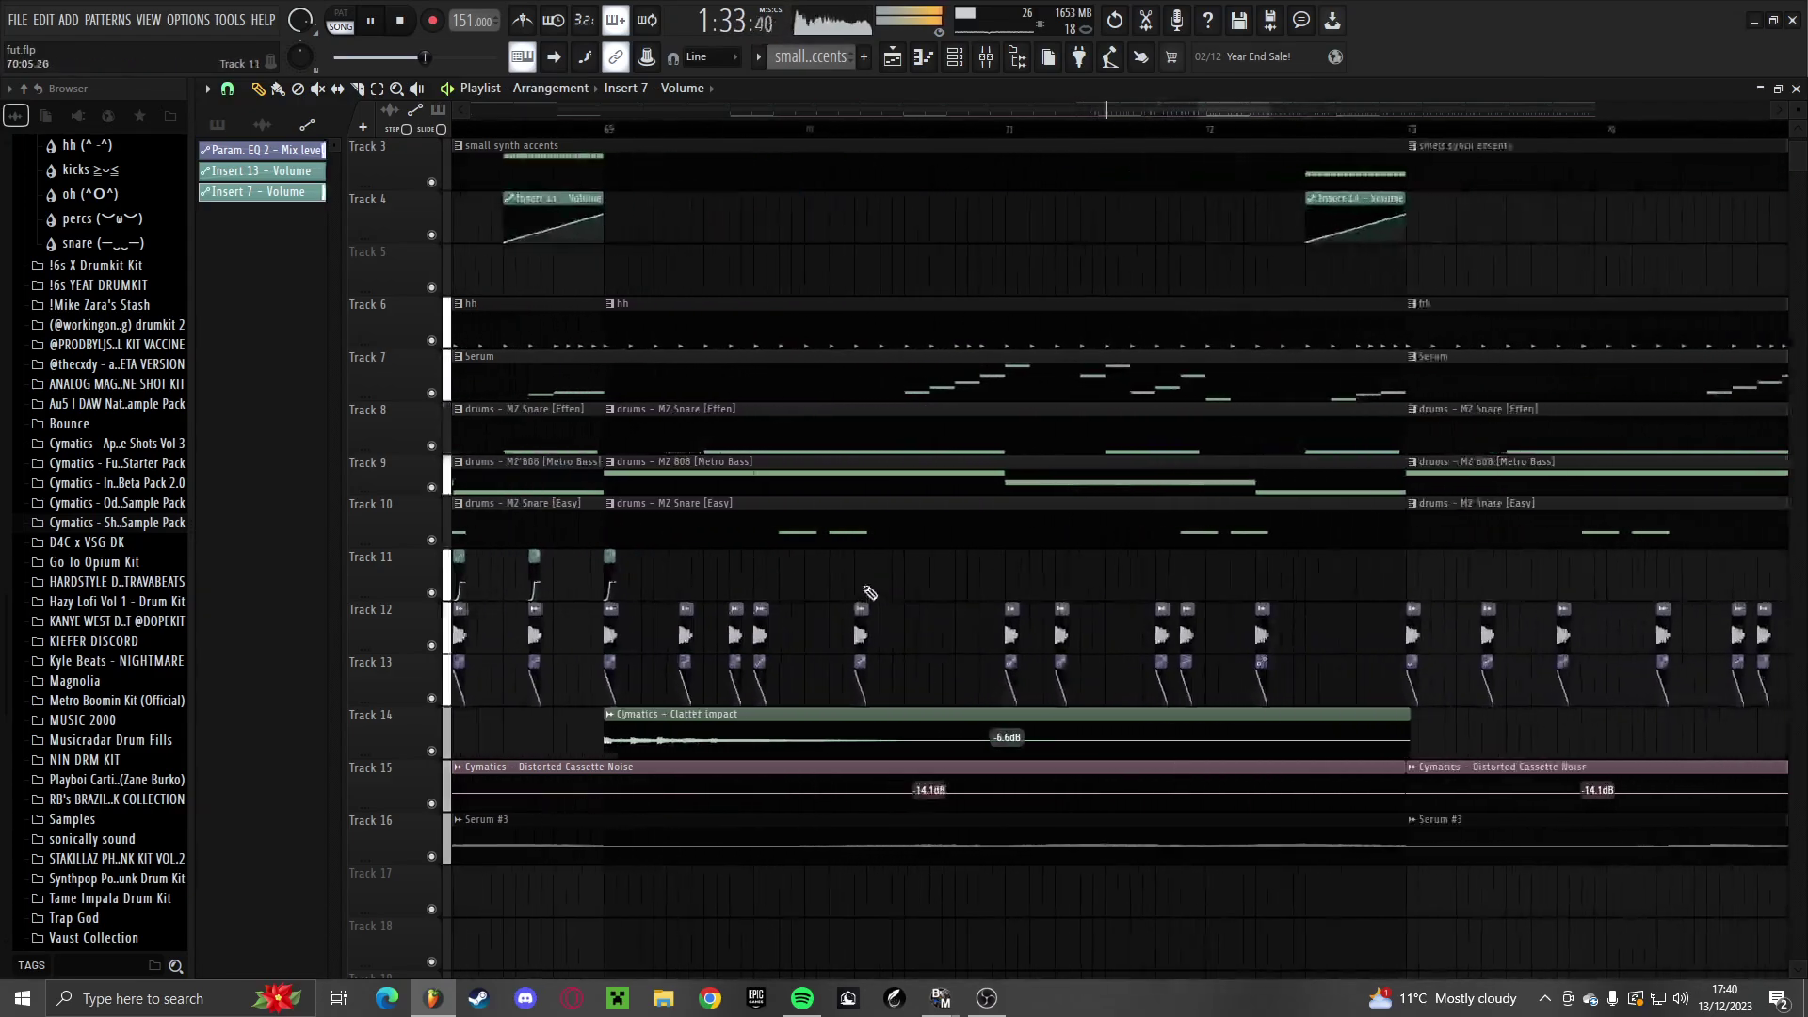
{"action": "scroll", "coordinate": [676, 577], "scroll_direction": "up", "scroll_amount": 3}
{"action": "left_click", "coordinate": [675, 577]}
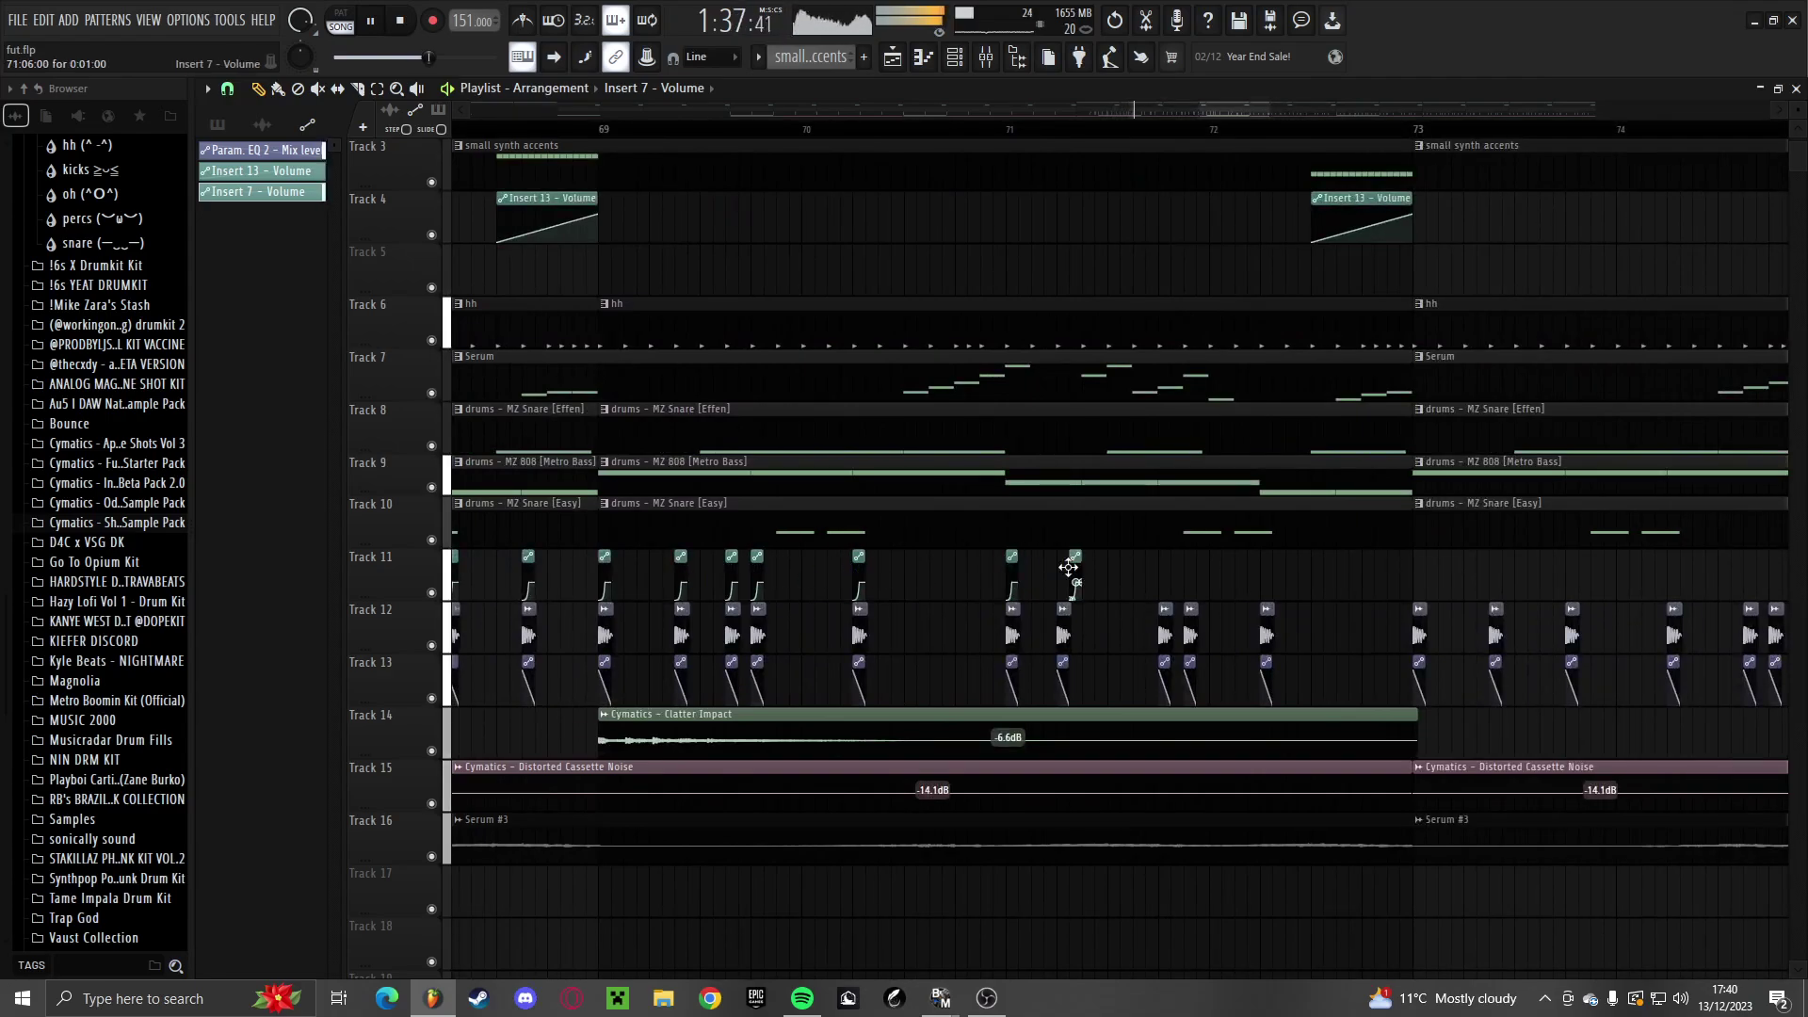
Place Insert 7 volume clips on Track 11 above the remaining kicks of bars 71 and 72
{"action": "scroll", "coordinate": [1030, 601], "scroll_direction": "down", "scroll_amount": 4}
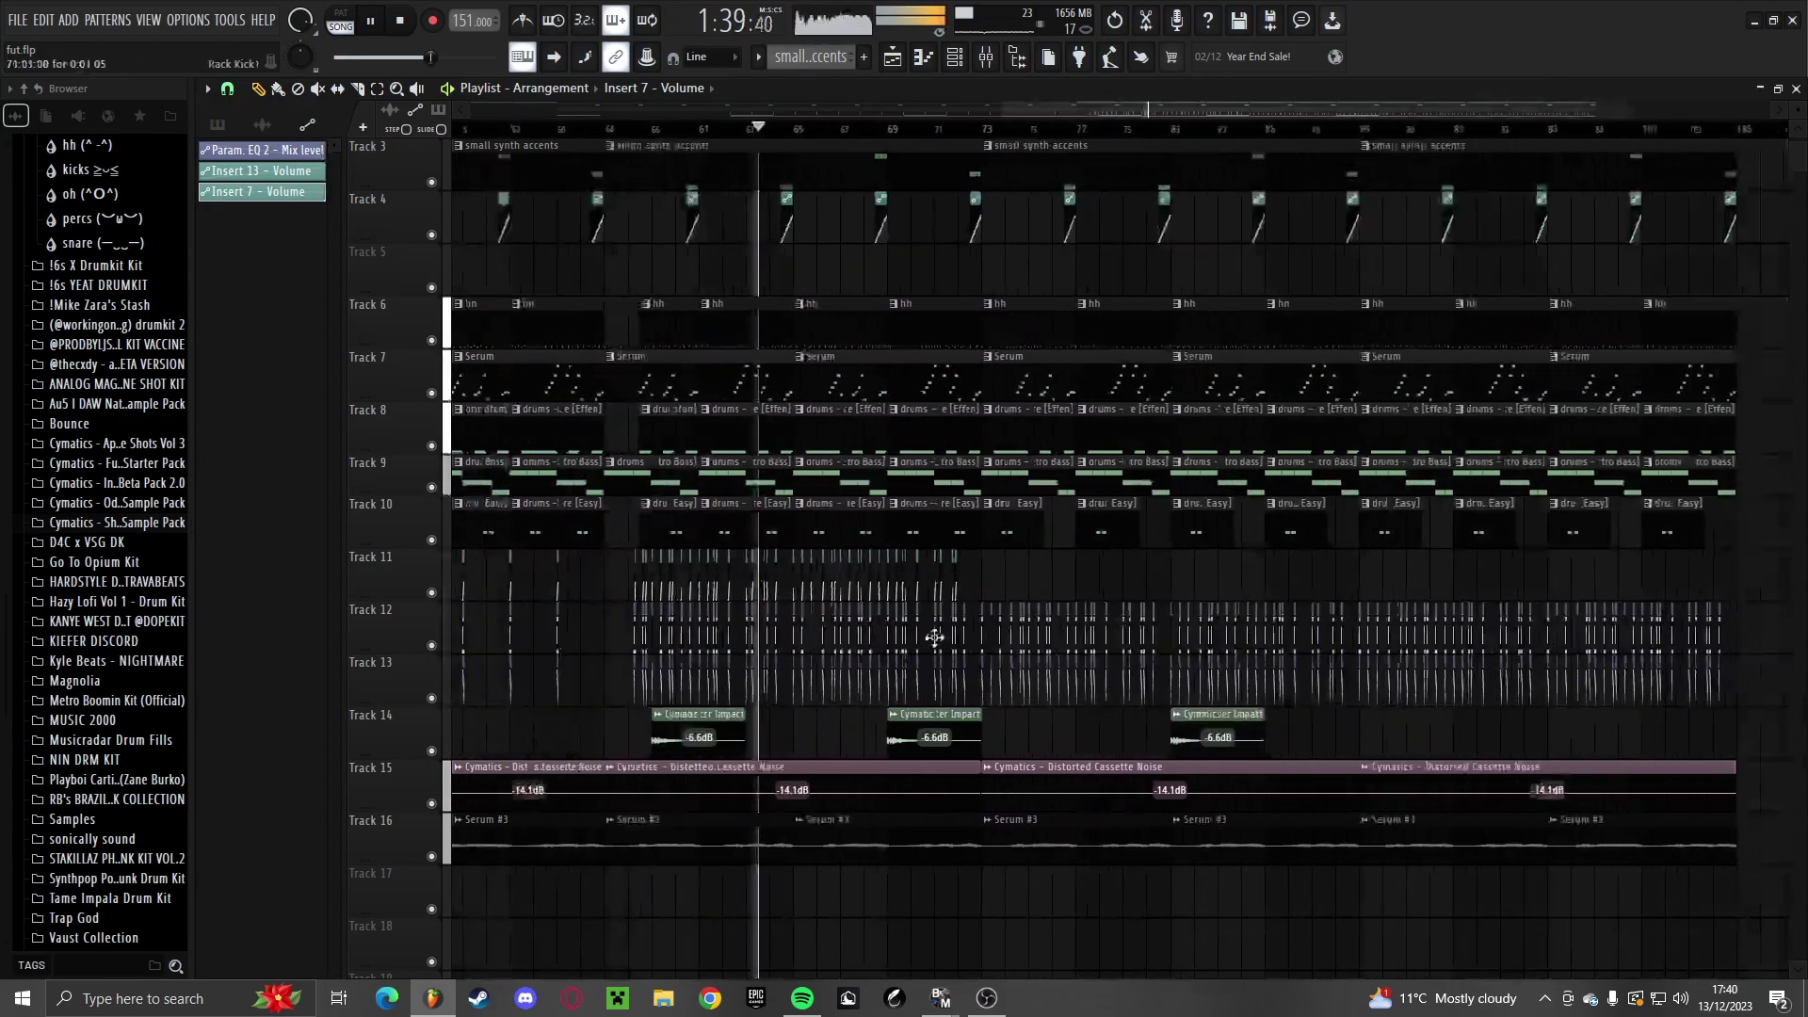
{"action": "scroll", "coordinate": [818, 578], "scroll_direction": "up", "scroll_amount": 3}
{"action": "left_click", "coordinate": [818, 579]}
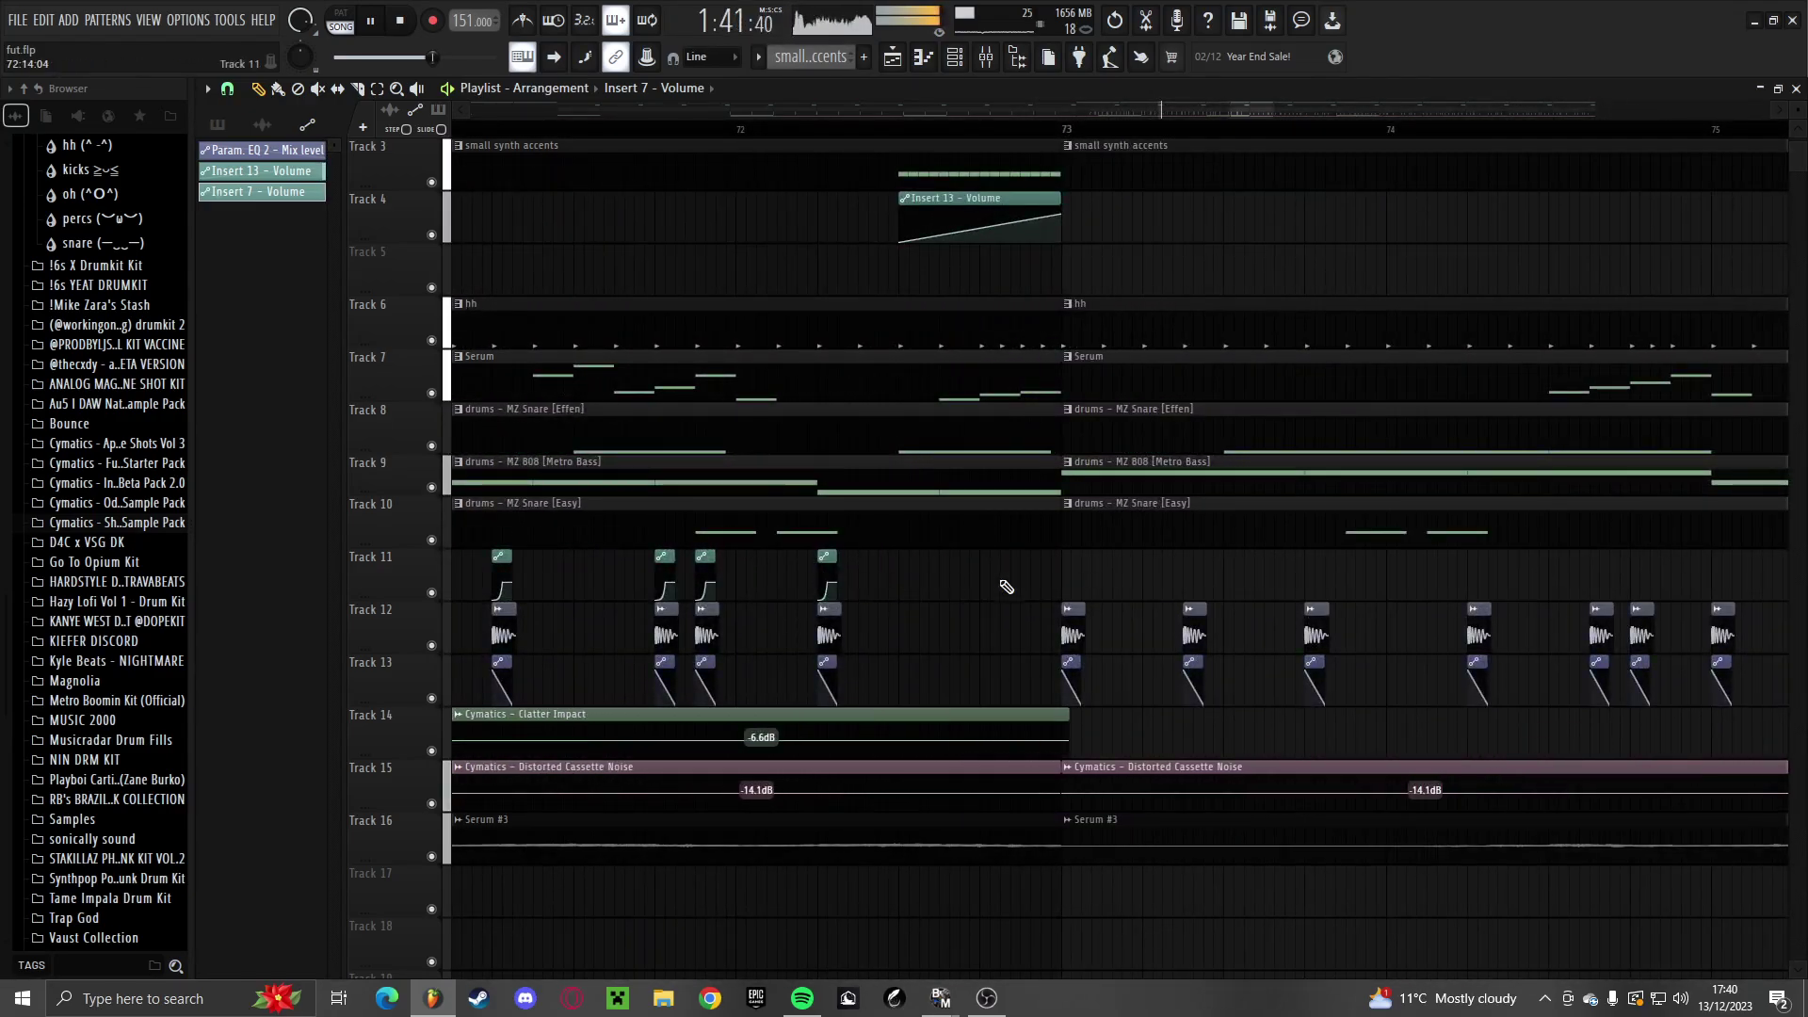
Stop playback and set a time selection covering bars 65 to 72
{"action": "scroll", "coordinate": [942, 596], "scroll_direction": "down", "scroll_amount": 4}
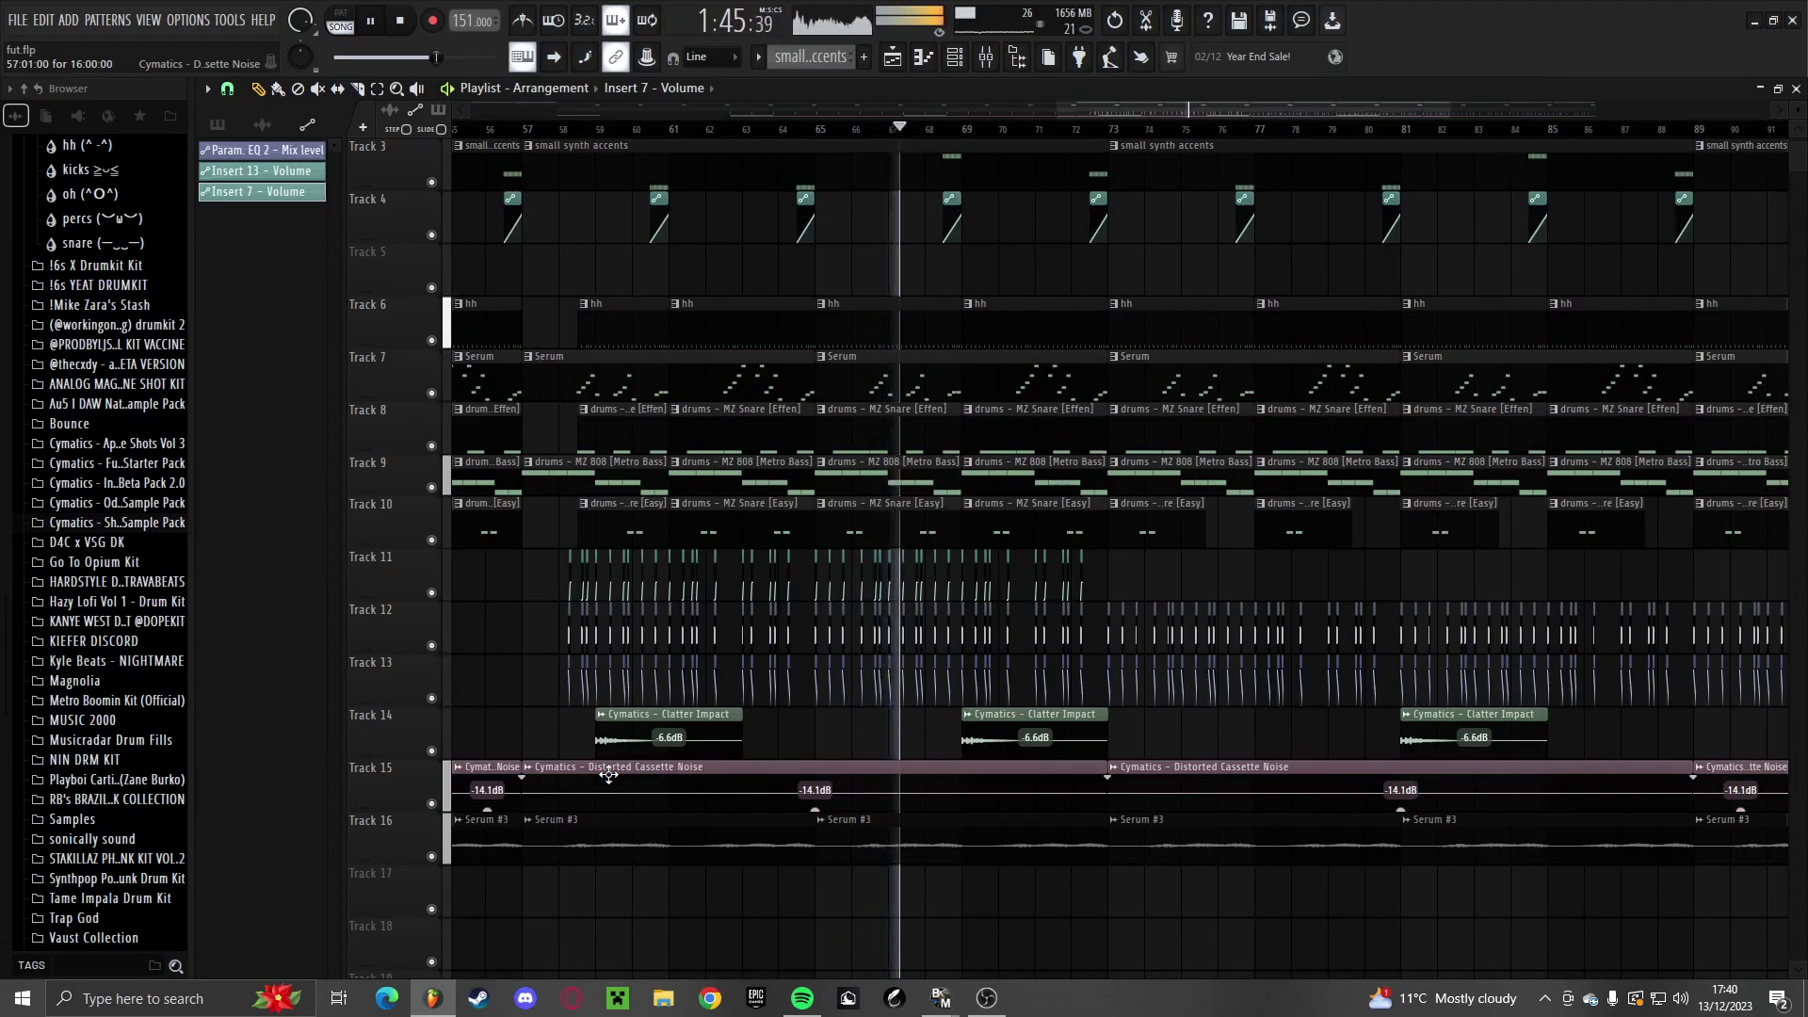
{"action": "scroll", "coordinate": [608, 775], "scroll_direction": "down", "scroll_amount": 1}
{"action": "scroll", "coordinate": [802, 786], "scroll_direction": "up", "scroll_amount": 4}
{"action": "key", "text": "space"}
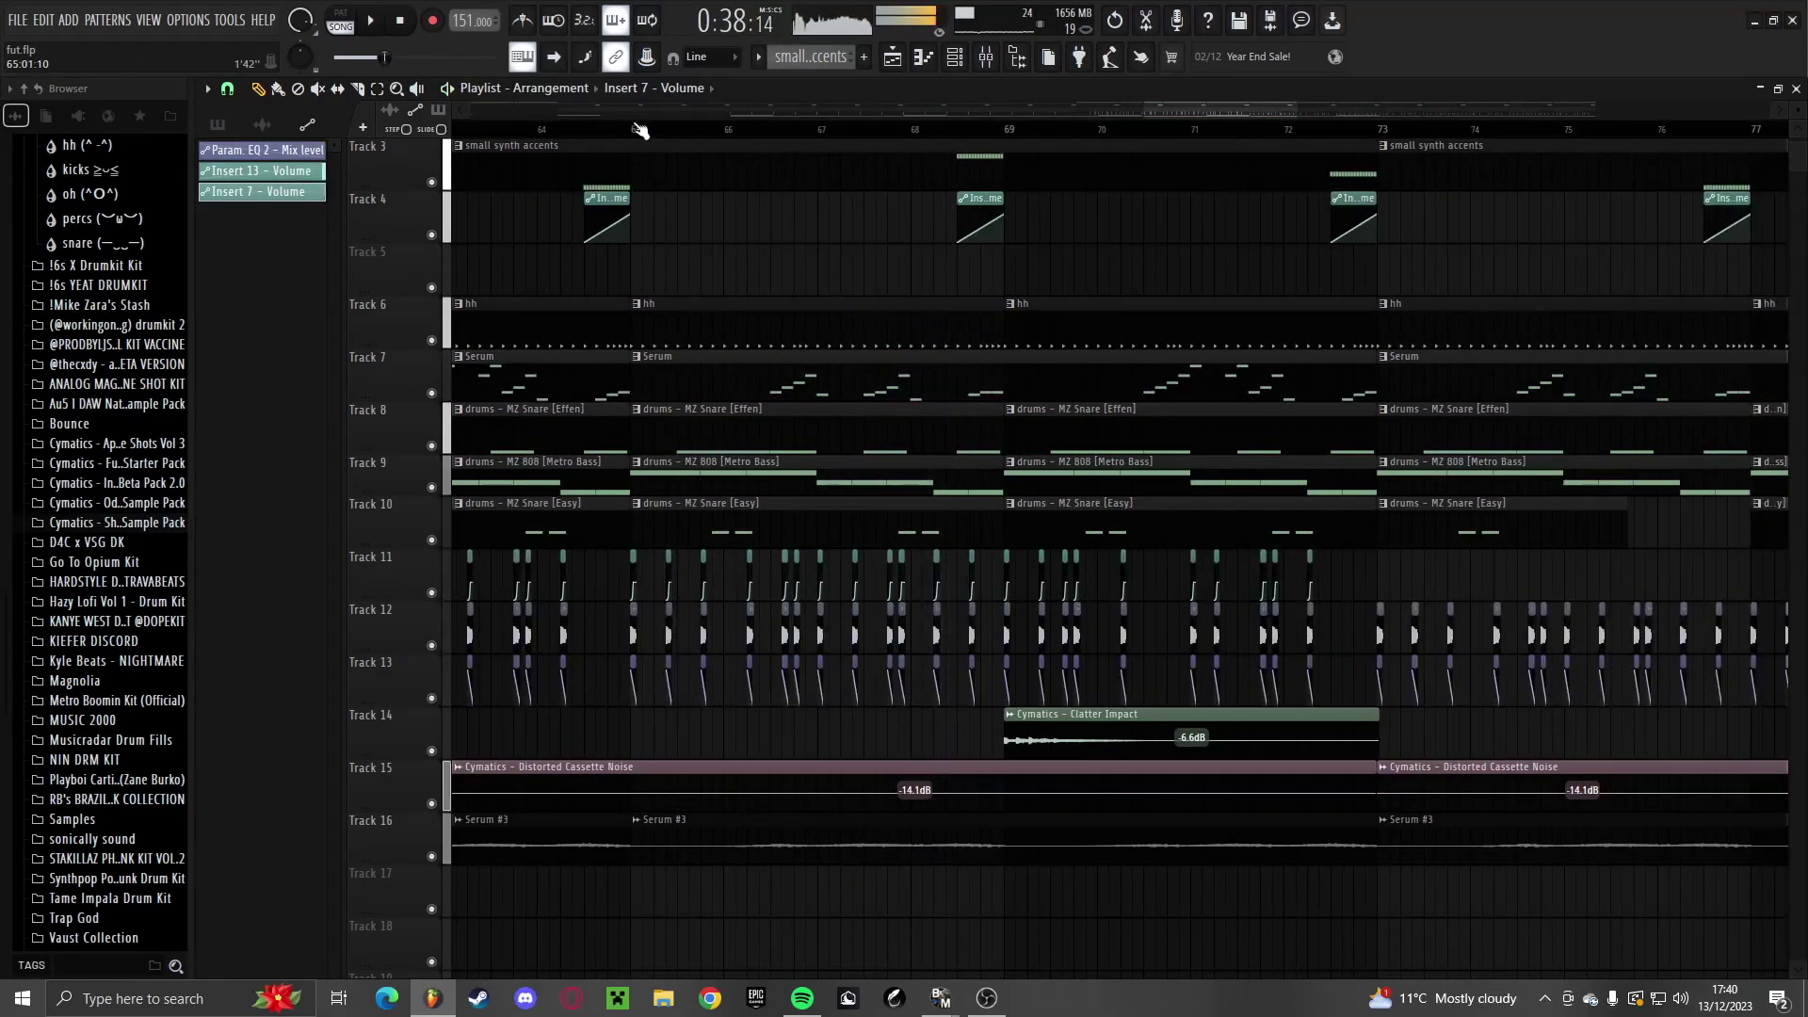
{"action": "left_click_drag", "start_coordinate": [636, 129], "coordinate": [1273, 134]}
{"action": "scroll", "coordinate": [1366, 132], "scroll_direction": "up", "scroll_amount": 5}
{"action": "key", "text": "space"}
{"action": "scroll", "coordinate": [1276, 139], "scroll_direction": "down", "scroll_amount": 5}
{"action": "scroll", "coordinate": [739, 175], "scroll_direction": "up", "scroll_amount": 5}
{"action": "key", "text": "space"}
{"action": "left_click_drag", "start_coordinate": [718, 132], "coordinate": [739, 139]}
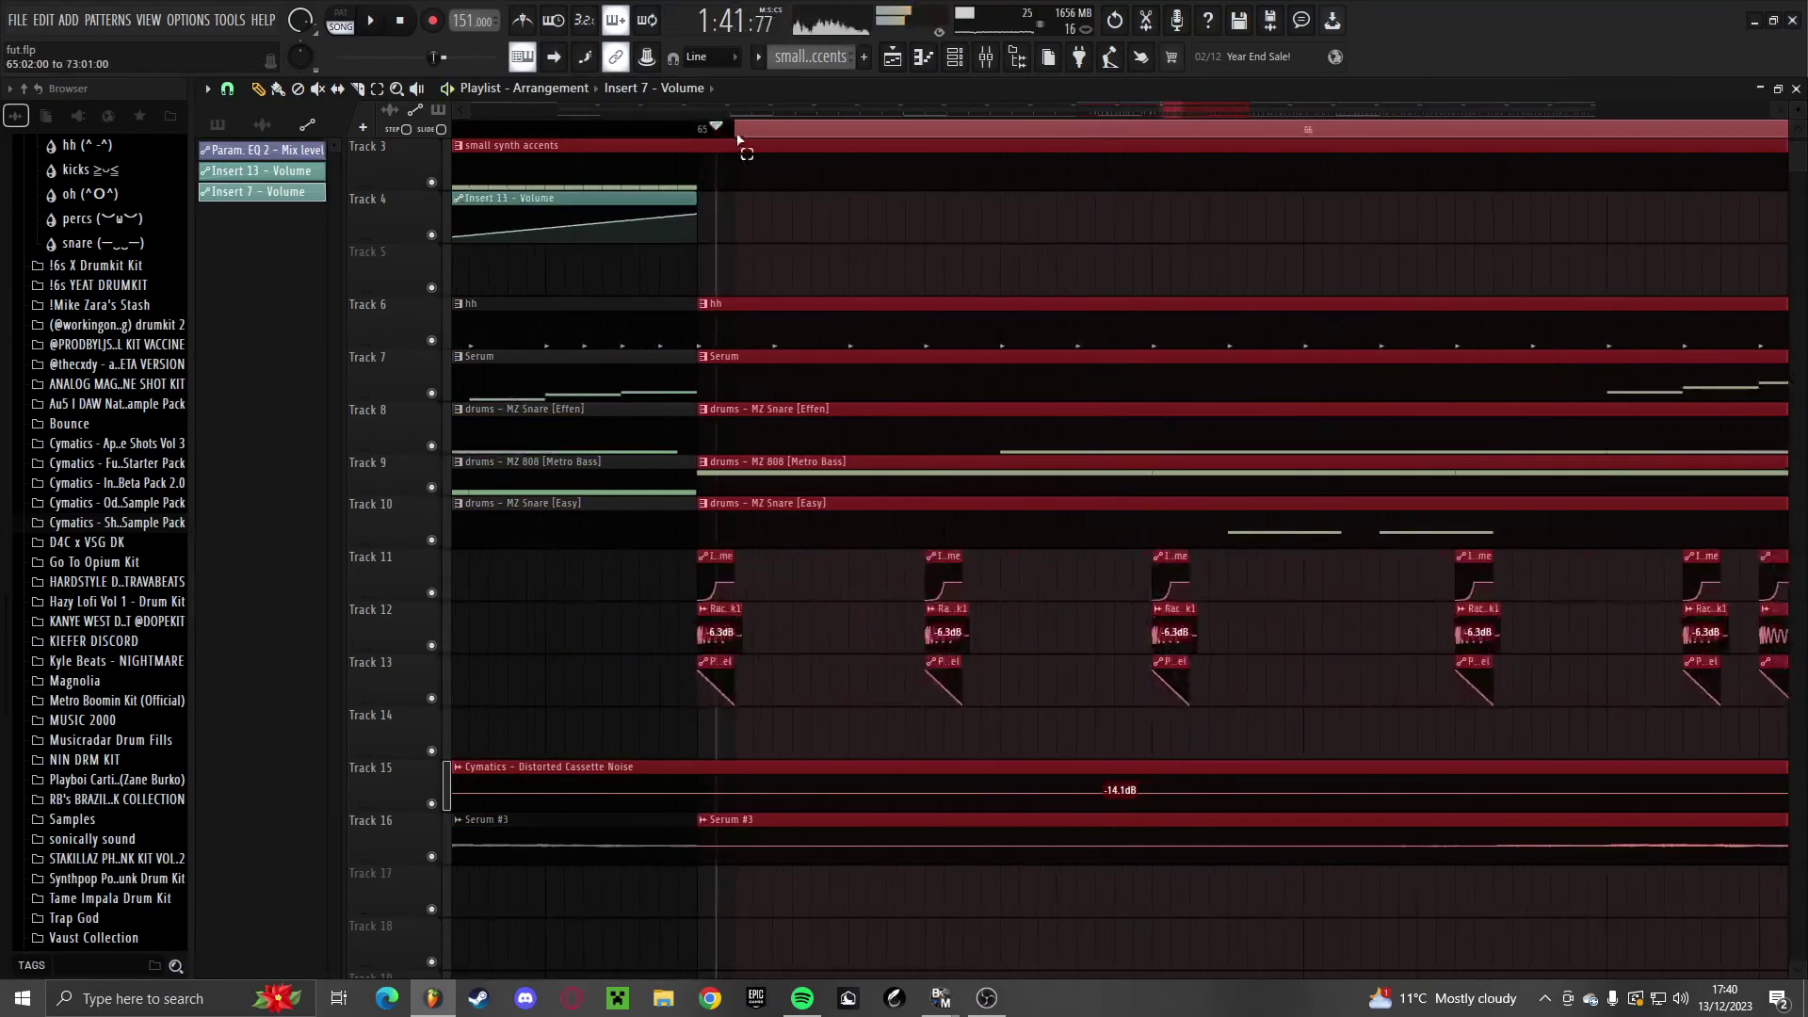
Select the Track 11 volume clips in bars 65 to 72 and duplicate them into bars 73 to 80
{"action": "scroll", "coordinate": [642, 603], "scroll_direction": "down", "scroll_amount": 5}
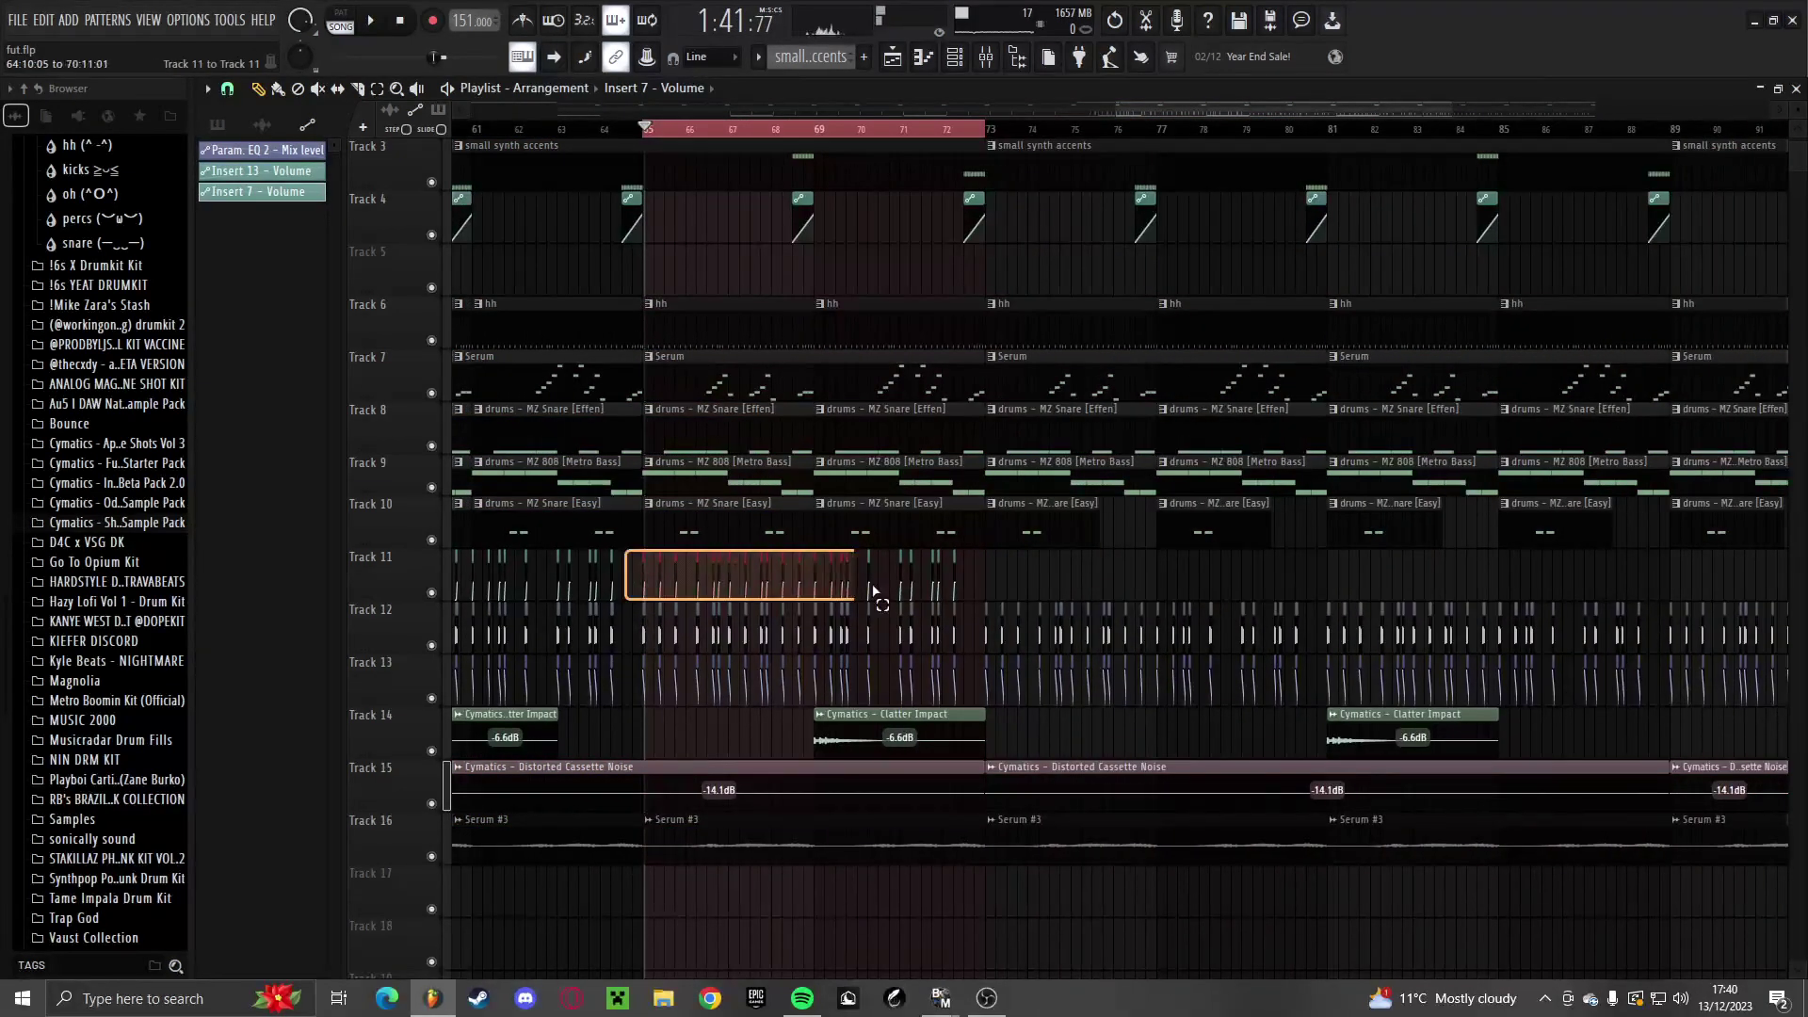
{"action": "key", "text": "ctrl+b"}
{"action": "scroll", "coordinate": [919, 660], "scroll_direction": "up", "scroll_amount": 4}
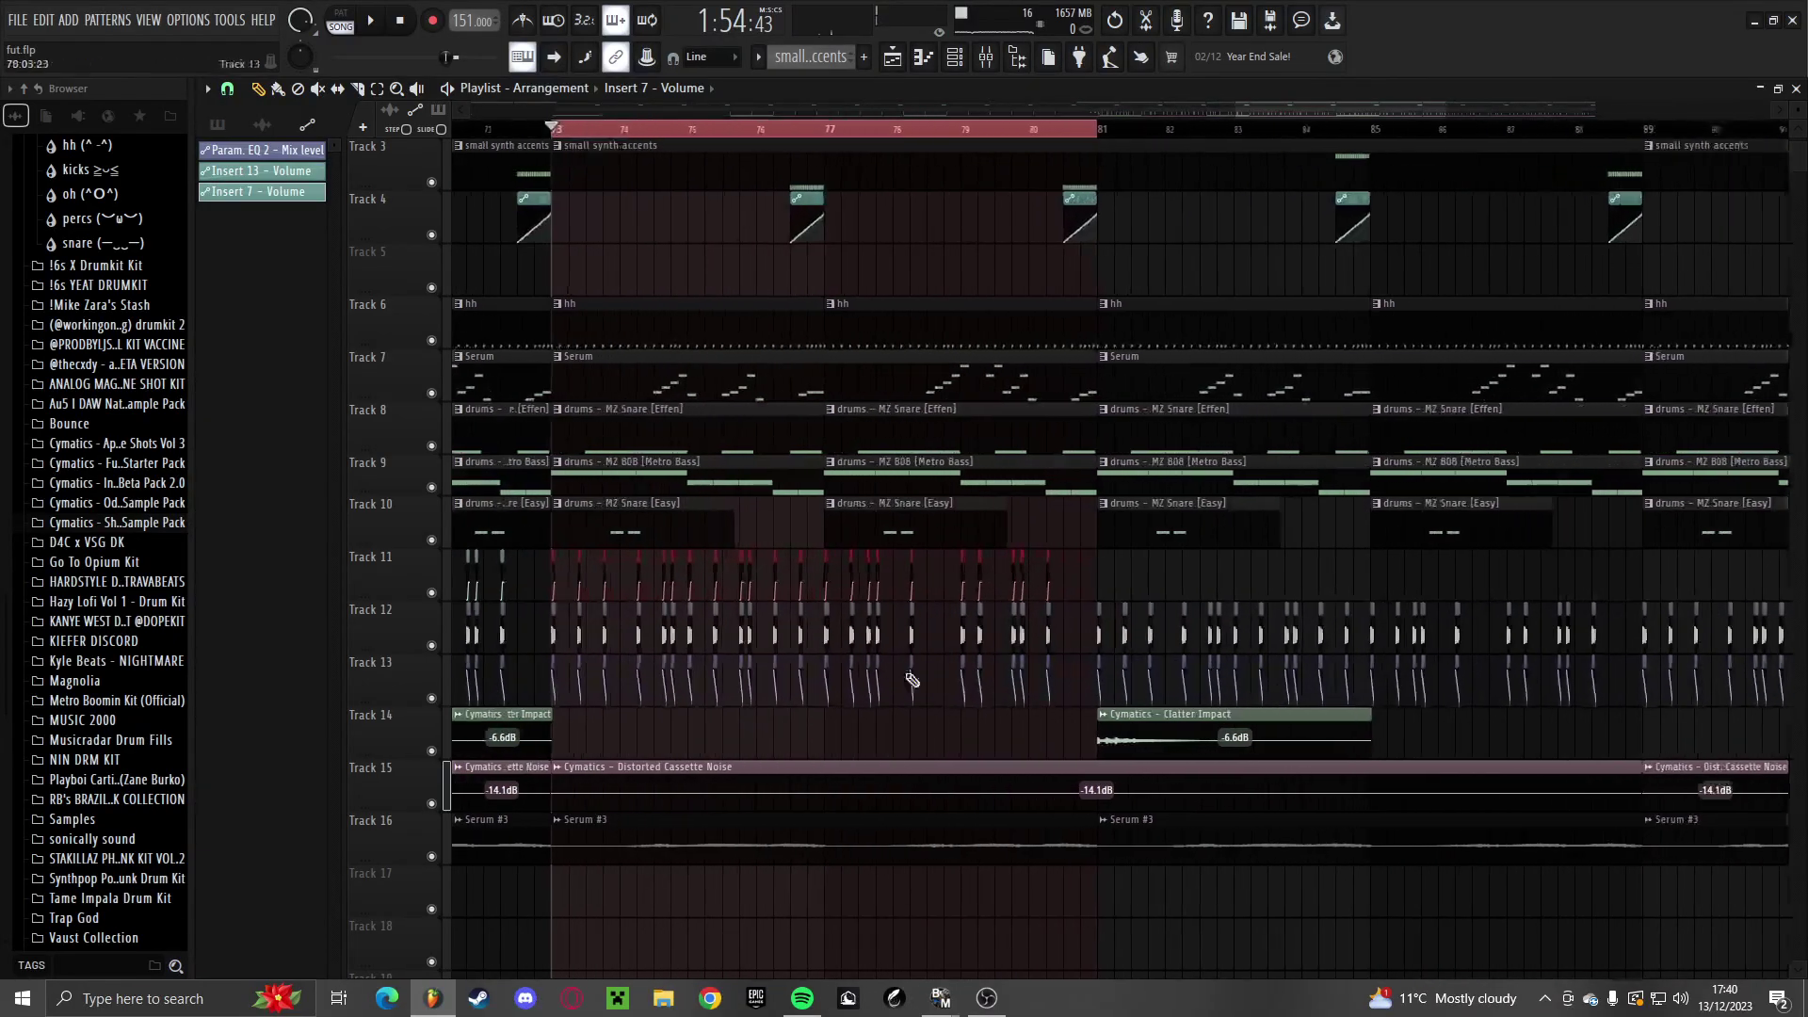
{"action": "scroll", "coordinate": [1015, 678], "scroll_direction": "down", "scroll_amount": 4}
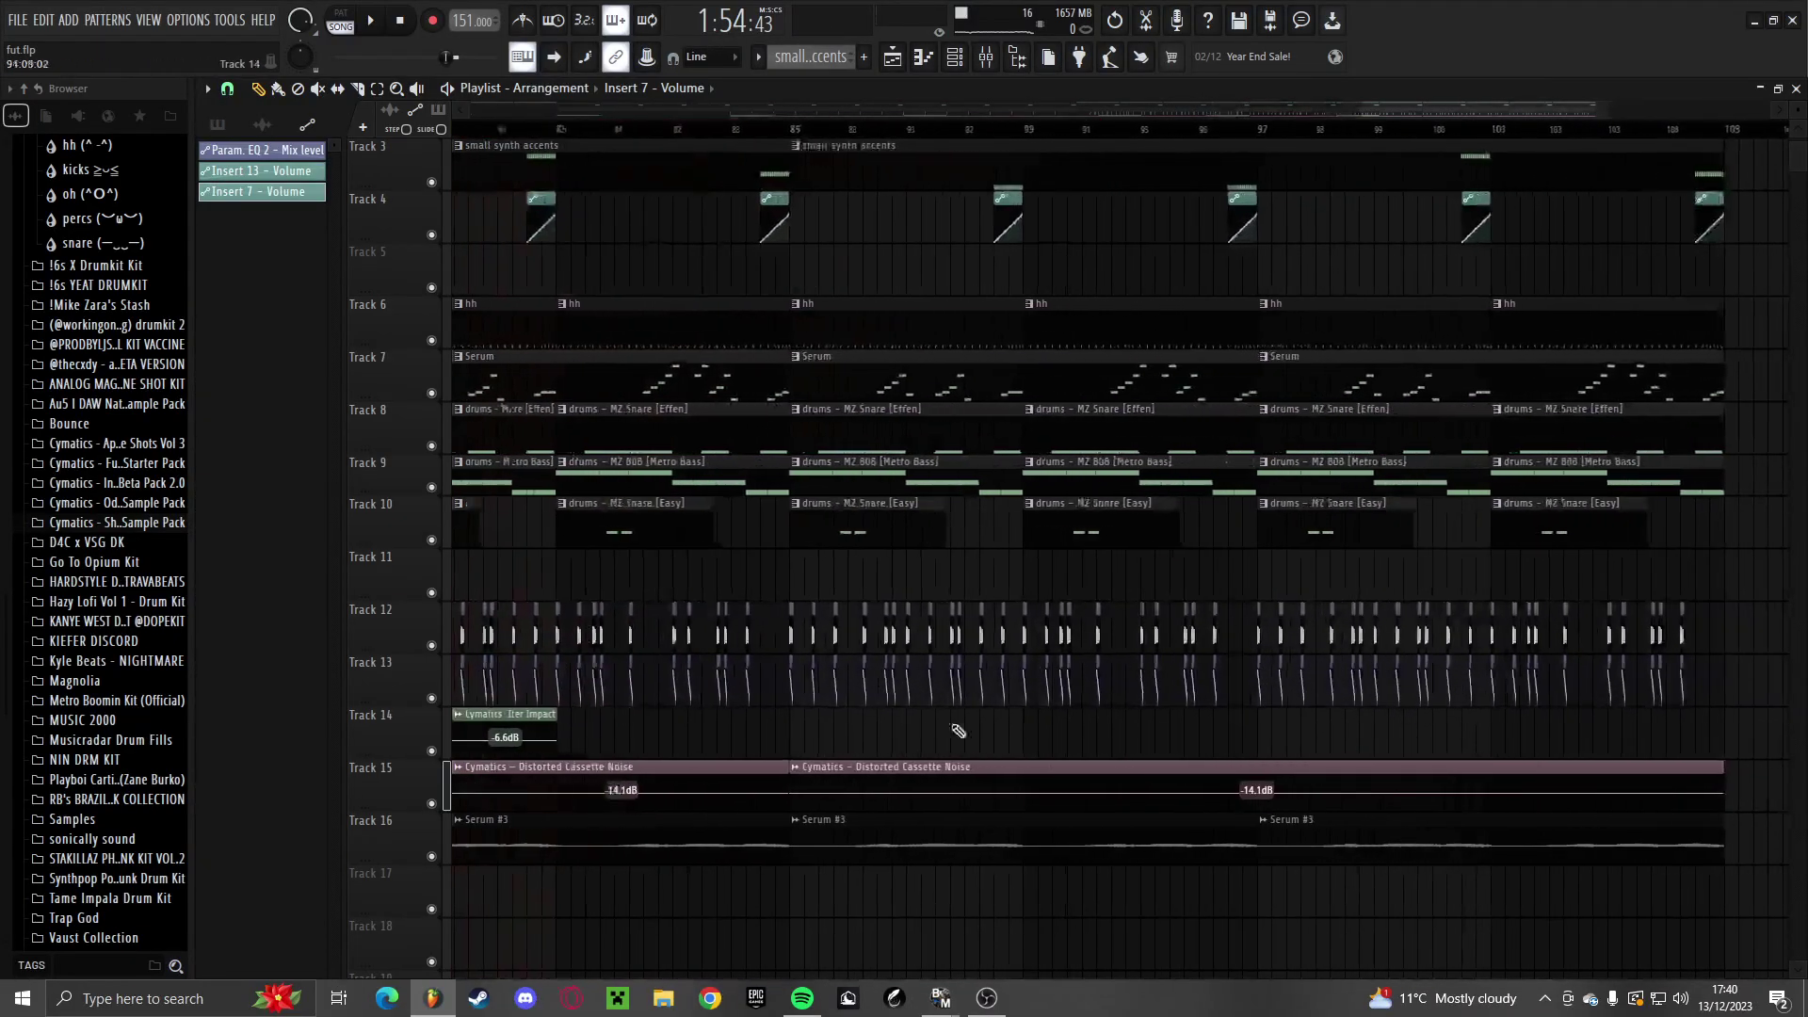
Duplicate the selected eight-bar block of Track 11 volume clips three more times, from bar 81 through the end of the song
{"action": "key", "text": "ctrl+b"}
{"action": "scroll", "coordinate": [841, 699], "scroll_direction": "up", "scroll_amount": 1}
{"action": "scroll", "coordinate": [841, 699], "scroll_direction": "up", "scroll_amount": 2}
{"action": "scroll", "coordinate": [838, 697], "scroll_direction": "down", "scroll_amount": 2}
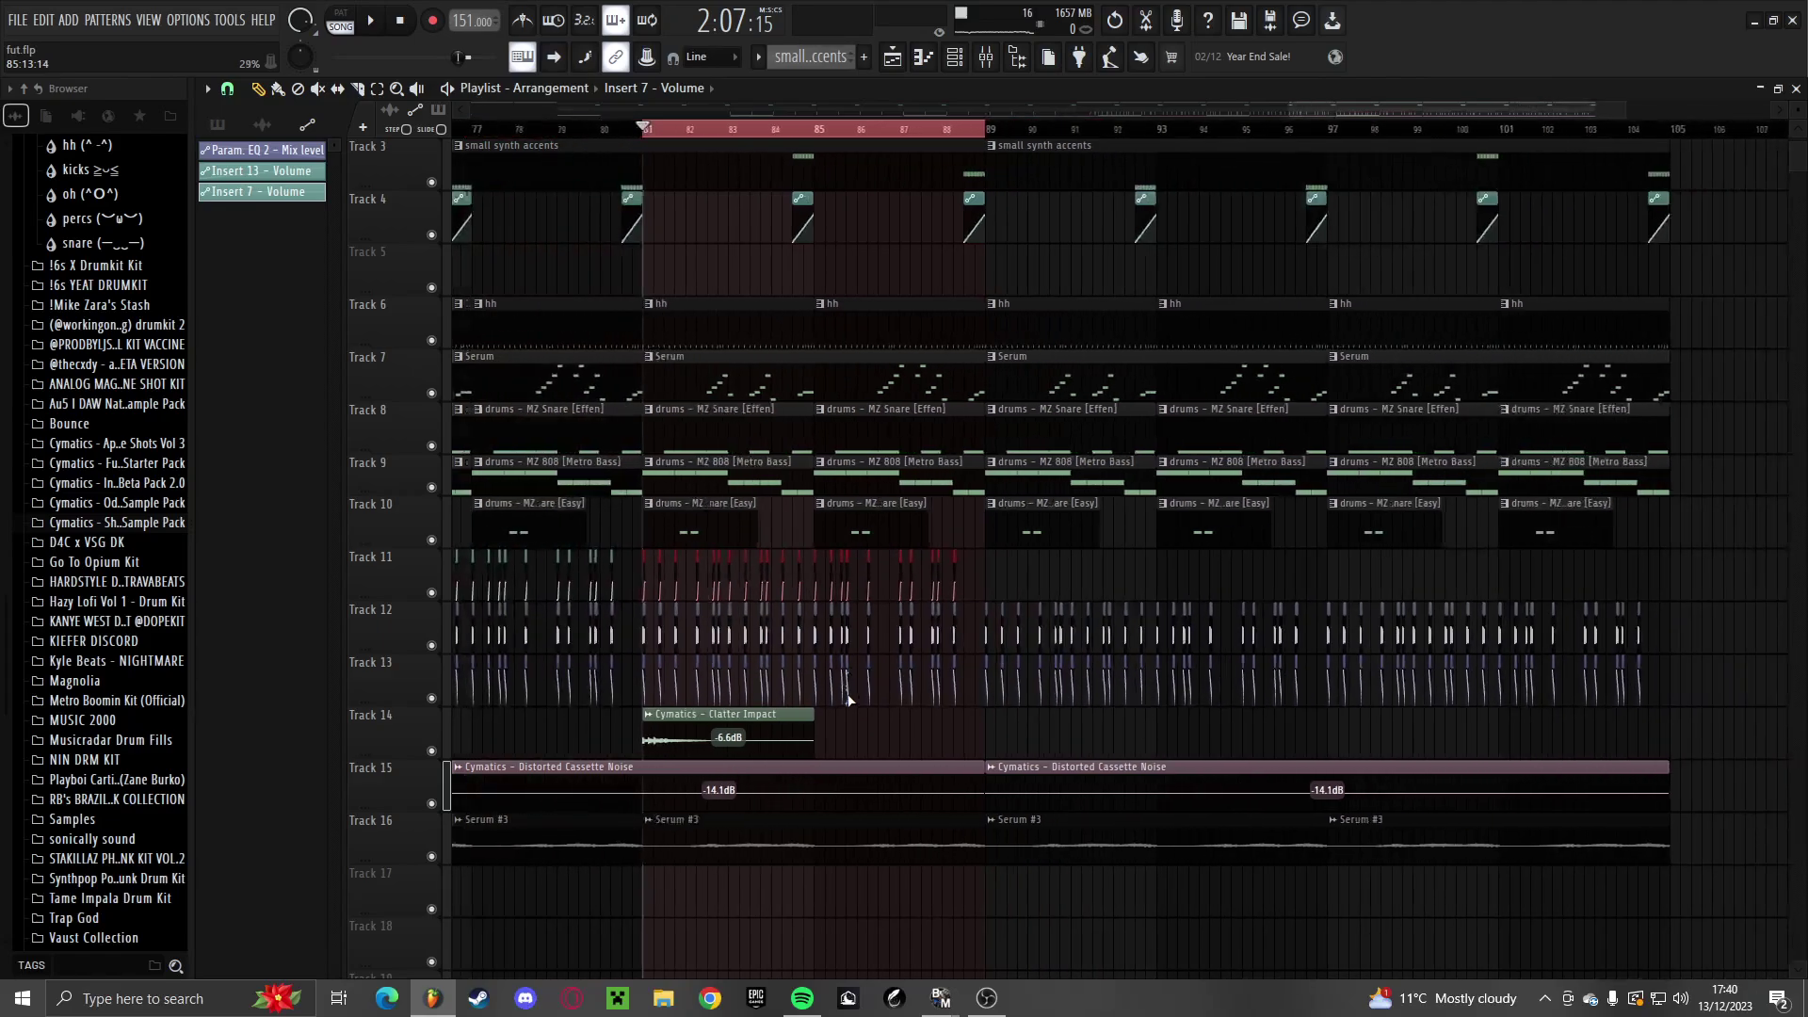
{"action": "key", "text": "ctrl+b"}
{"action": "scroll", "coordinate": [913, 702], "scroll_direction": "down", "scroll_amount": 1}
{"action": "key", "text": "ctrl+b"}
{"action": "scroll", "coordinate": [918, 705], "scroll_direction": "down", "scroll_amount": 1}
Play the song from the start, audition Insert 3 in solo in the mixer, and restore all inserts
{"action": "scroll", "coordinate": [919, 705], "scroll_direction": "down", "scroll_amount": 4}
{"action": "left_click_drag", "start_coordinate": [724, 130], "coordinate": [454, 130]}
{"action": "key", "text": "space"}
{"action": "scroll", "coordinate": [464, 279], "scroll_direction": "up", "scroll_amount": 2}
{"action": "scroll", "coordinate": [475, 358], "scroll_direction": "up", "scroll_amount": 1}
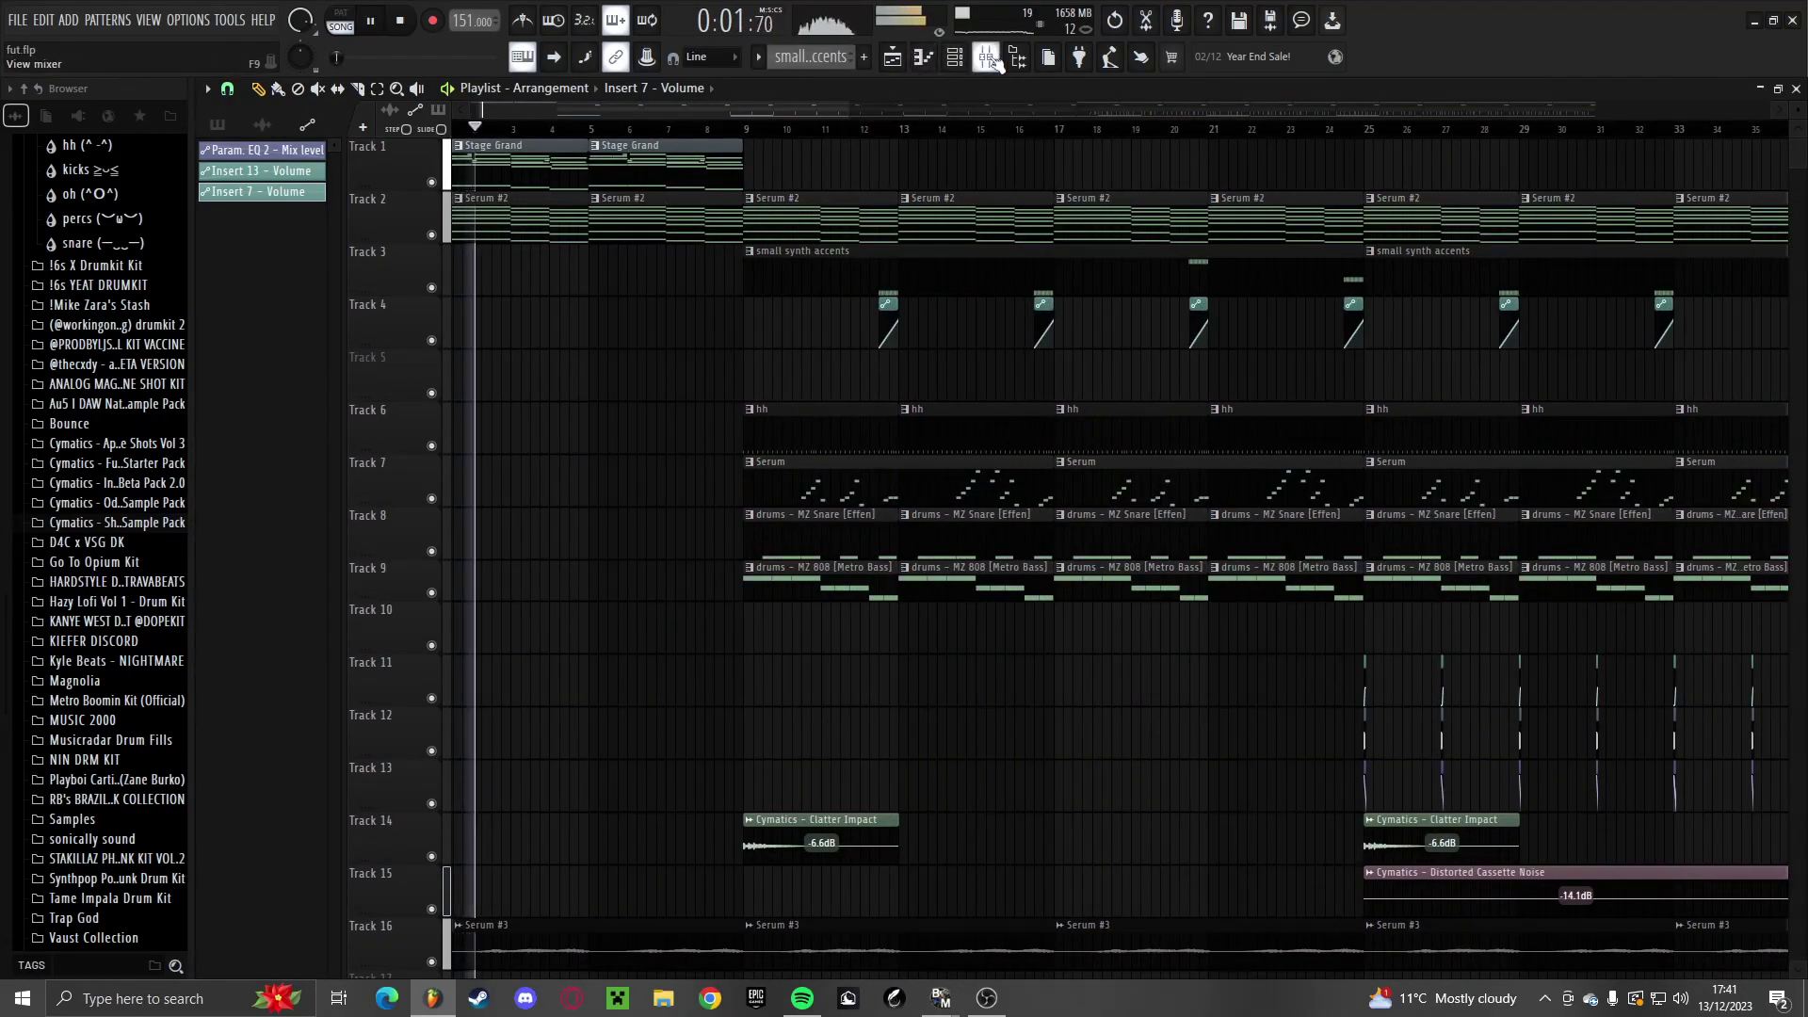
{"action": "key", "text": "F9"}
{"action": "left_click", "coordinate": [403, 367]}
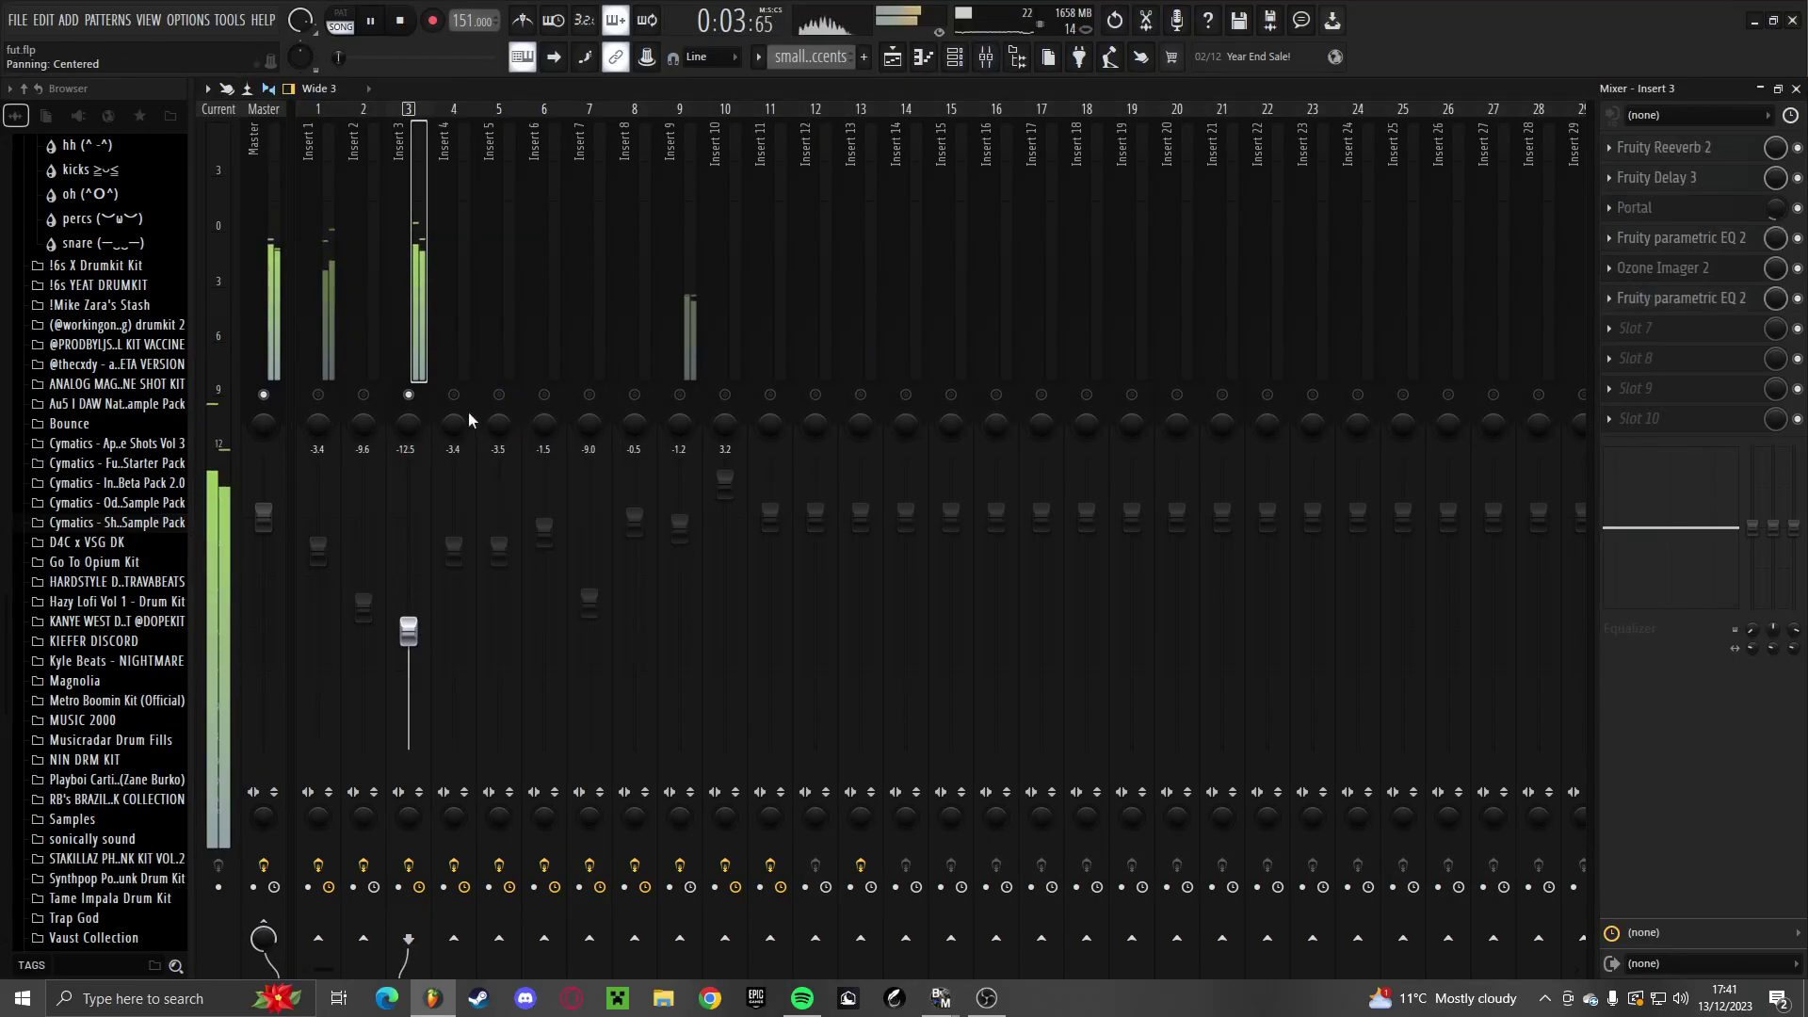
{"action": "left_click", "coordinate": [318, 397]}
Raise Insert 1's mixer volume to about -2.6 dB while the intro plays
{"action": "key", "text": "space"}
{"action": "left_click_drag", "start_coordinate": [318, 551], "coordinate": [319, 532]}
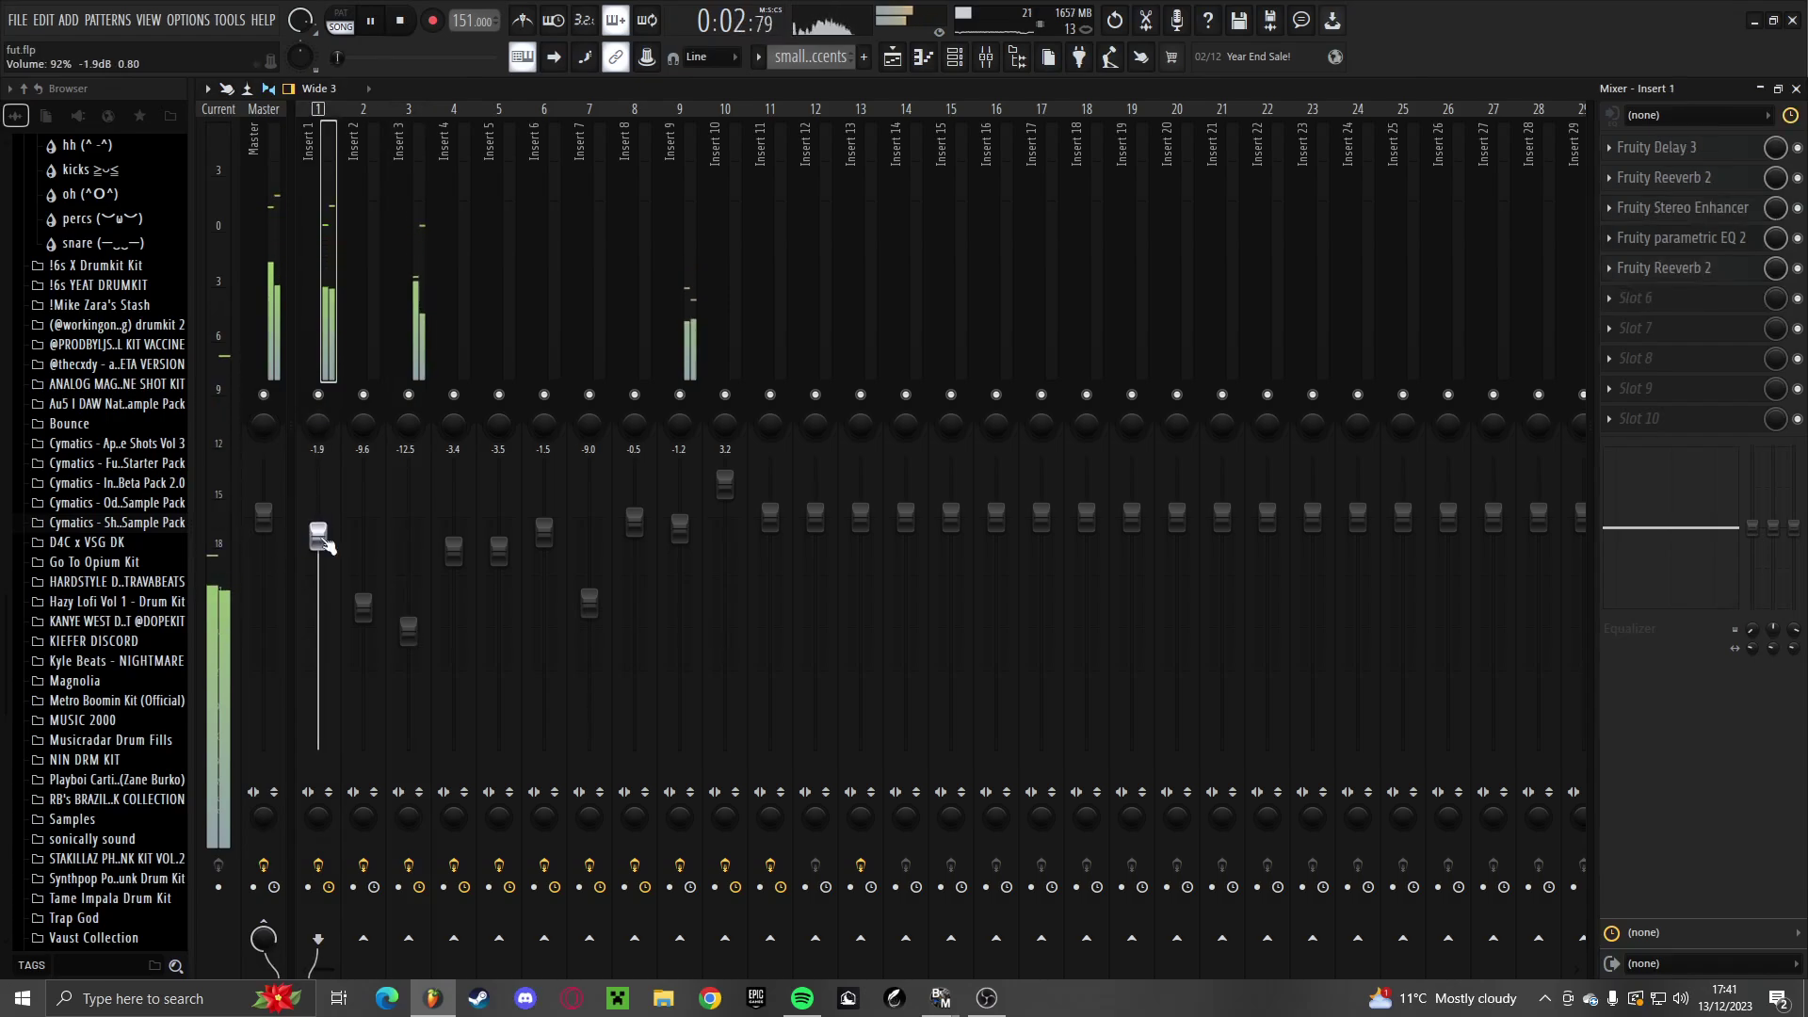
{"action": "key", "text": "F9"}
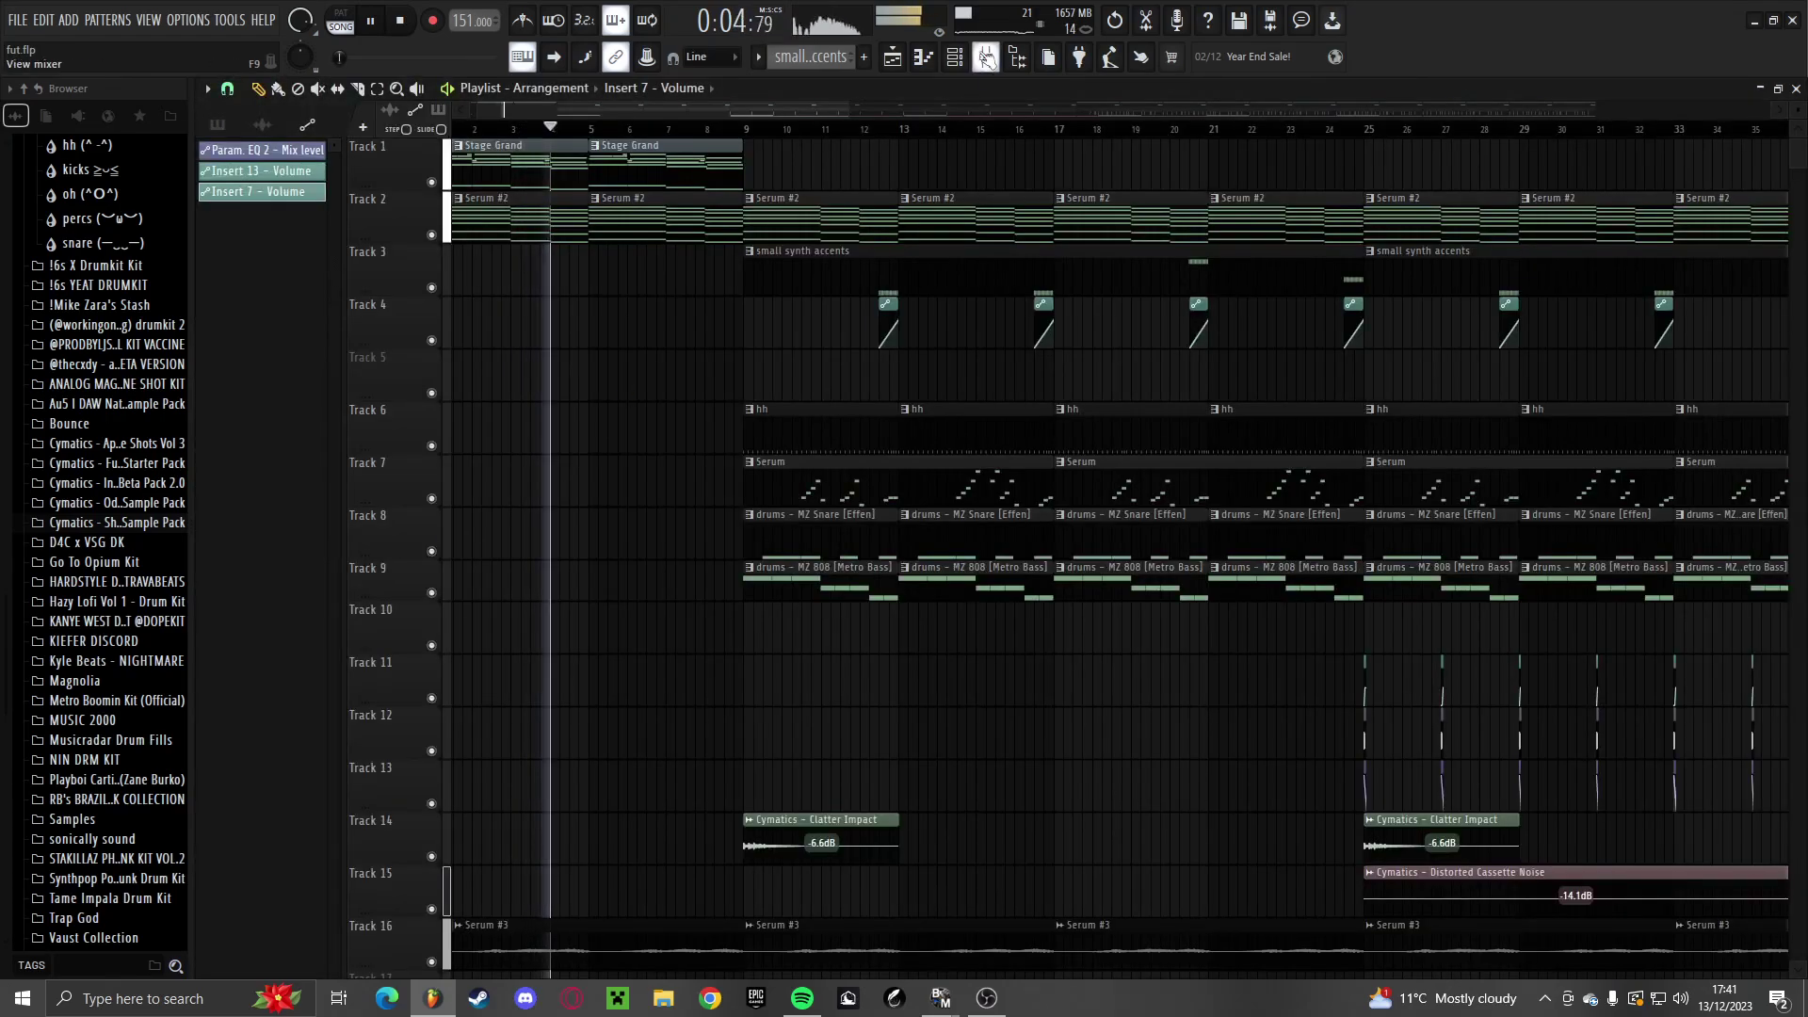
Lower bands 2 to 6 slightly in Insert 3's last Fruity parametric EQ 2
{"action": "left_click", "coordinate": [986, 58]}
{"action": "left_click", "coordinate": [401, 280]}
{"action": "left_click", "coordinate": [1639, 300]}
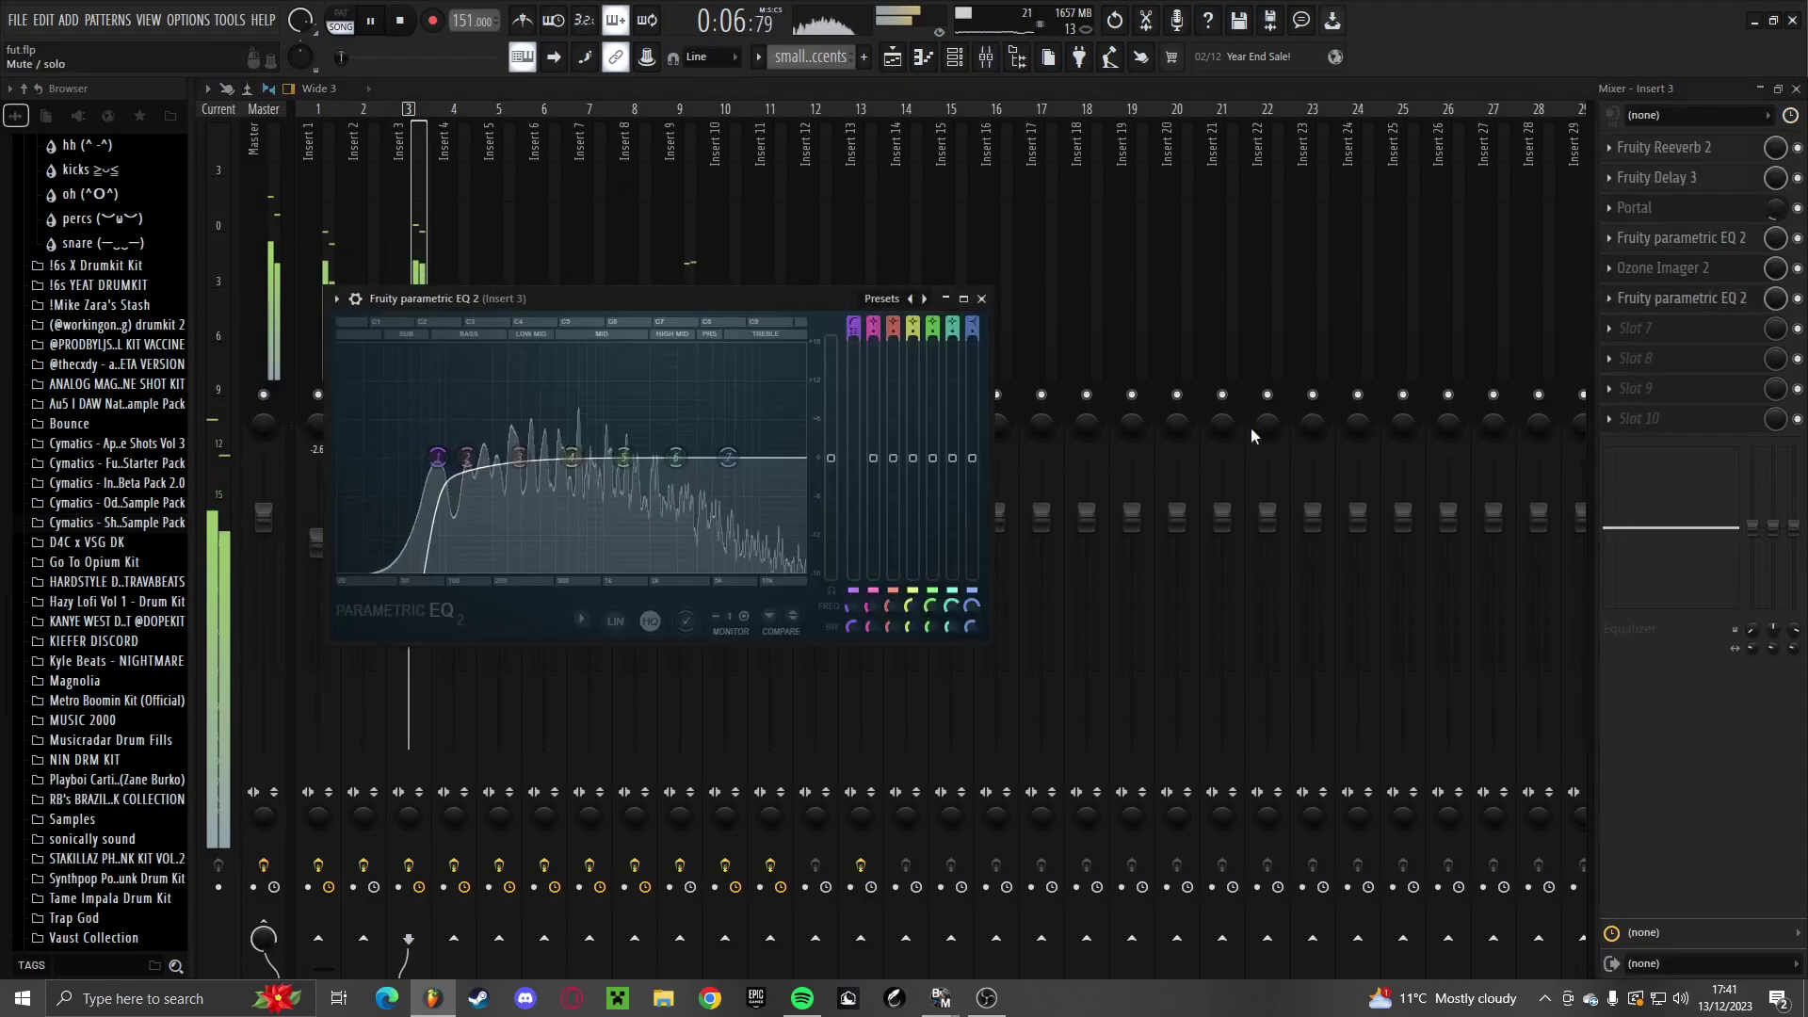
{"action": "mouse_move", "coordinate": [537, 459]}
{"action": "left_mouse_down"}
{"action": "mouse_move", "coordinate": [536, 485]}
{"action": "mouse_move", "coordinate": [629, 469]}
{"action": "mouse_move", "coordinate": [489, 465]}
{"action": "mouse_move", "coordinate": [536, 468]}
{"action": "left_mouse_up"}
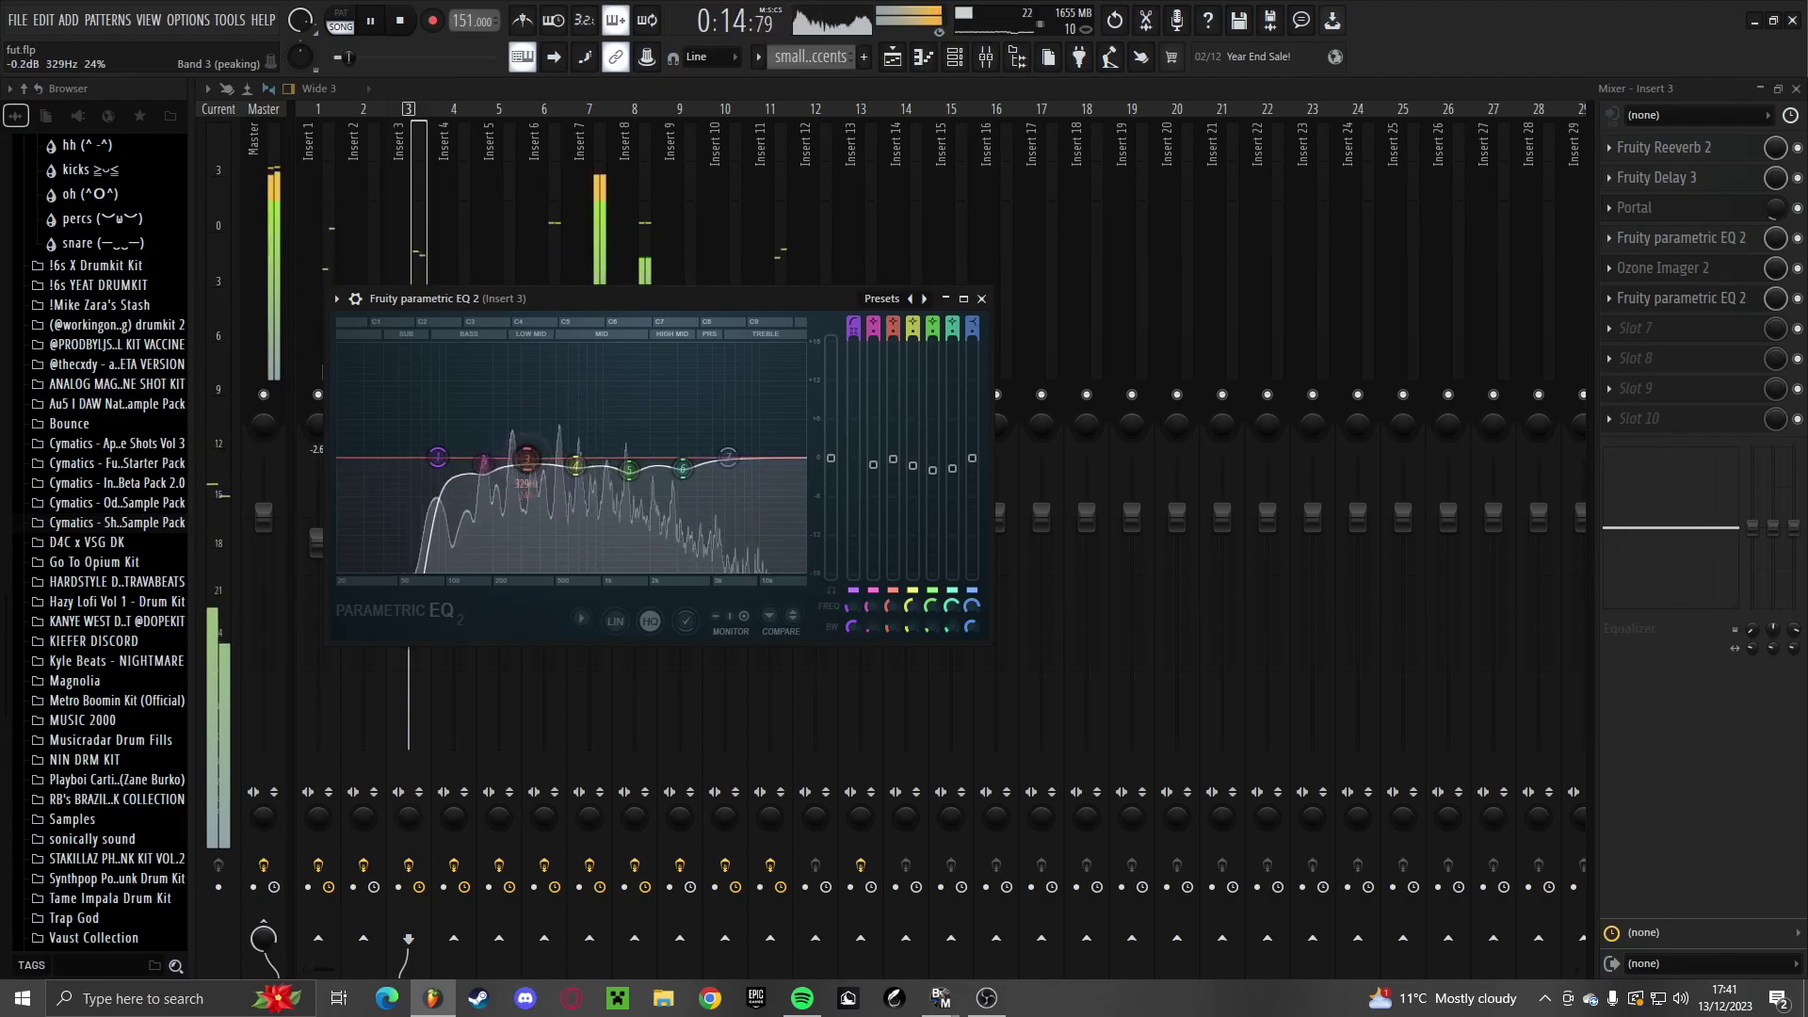
{"action": "key", "text": "Escape"}
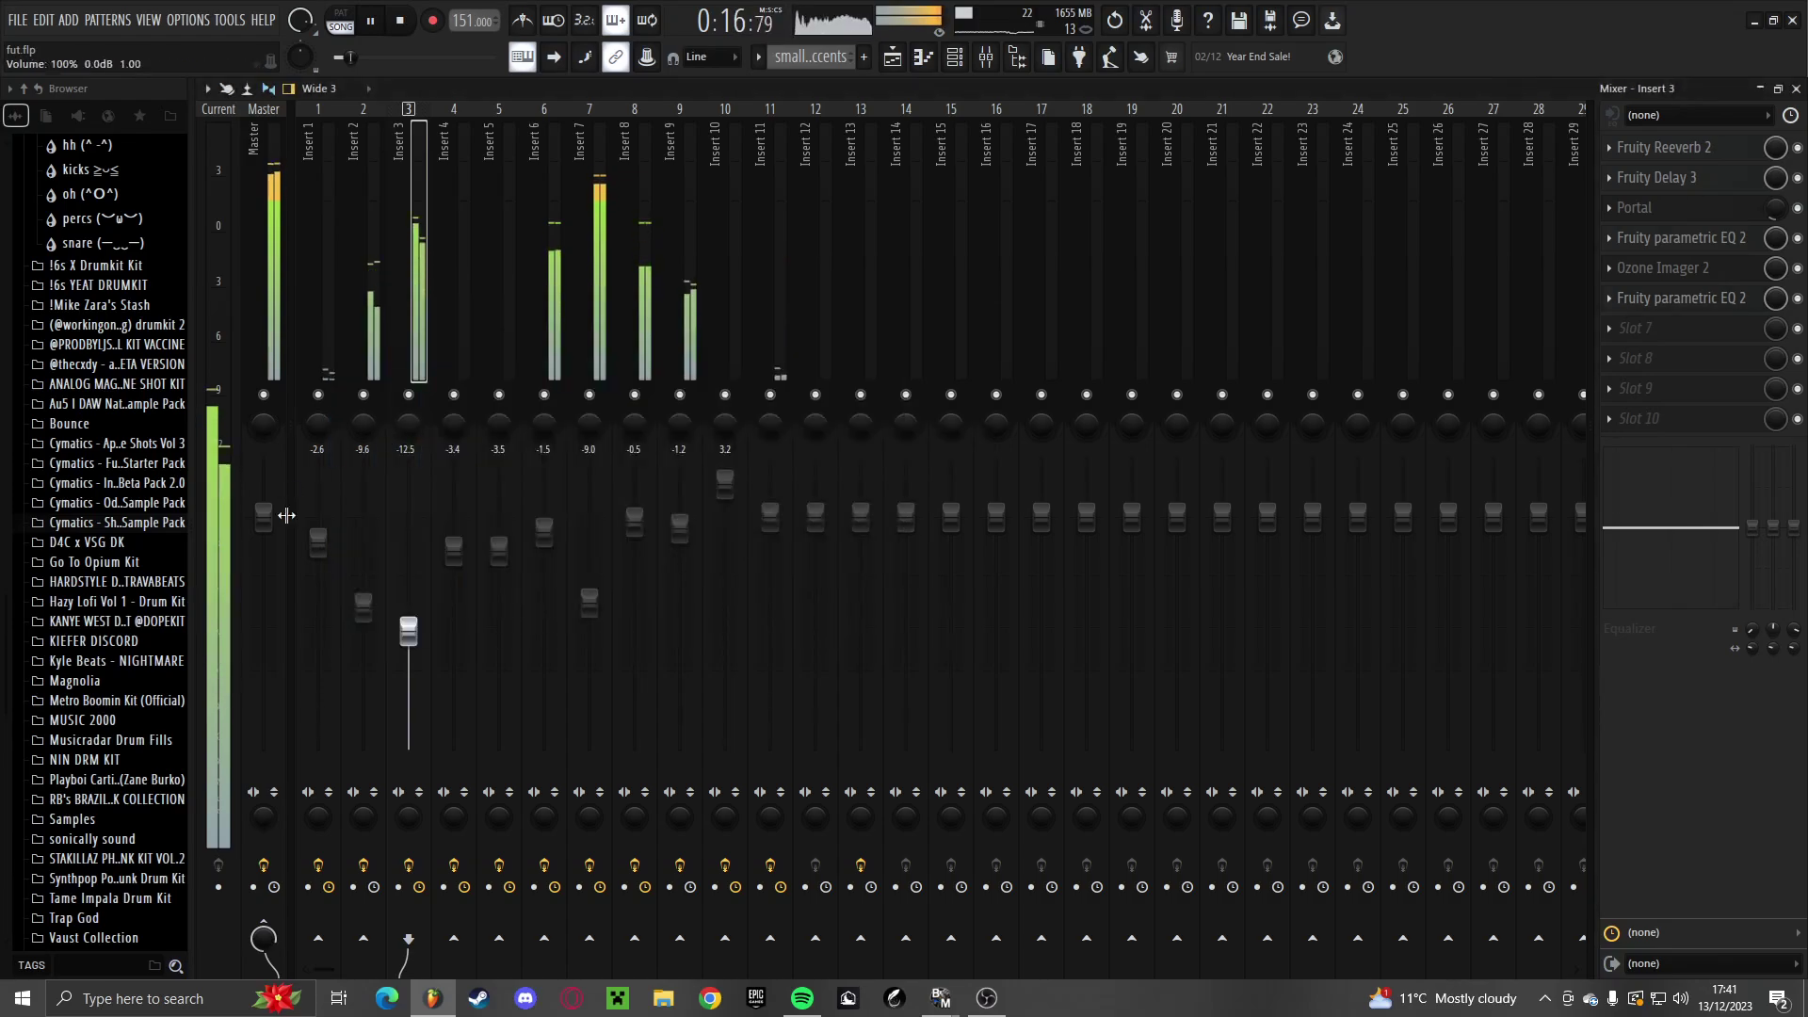
Lower the mixer volumes of Insert 1 and Insert 3 while listening to the intro
{"action": "left_click", "coordinate": [318, 563]}
{"action": "key", "text": "Escape"}
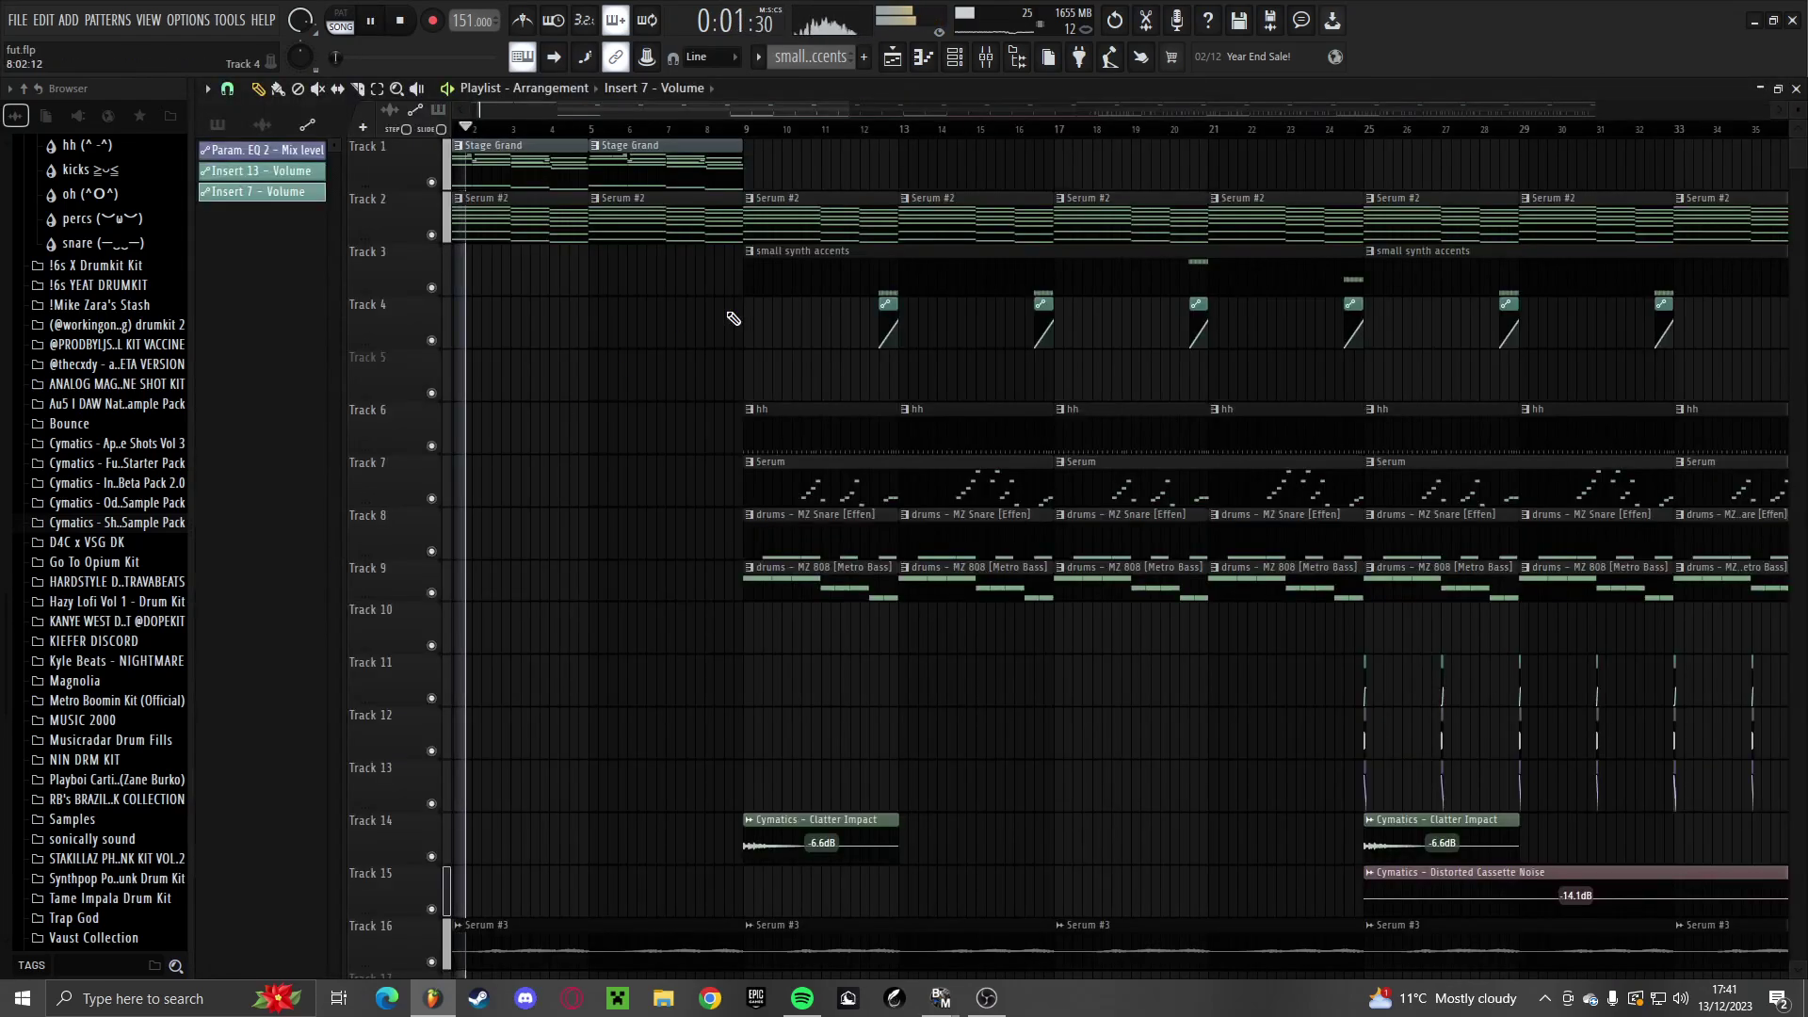
{"action": "left_click", "coordinate": [987, 57]}
{"action": "left_click_drag", "start_coordinate": [409, 632], "coordinate": [409, 642]}
Cut the highs on Insert 3's last Fruity parametric EQ 2 with band 7's high shelf at about 3746 Hz and -16 dB
{"action": "left_click", "coordinate": [1670, 295]}
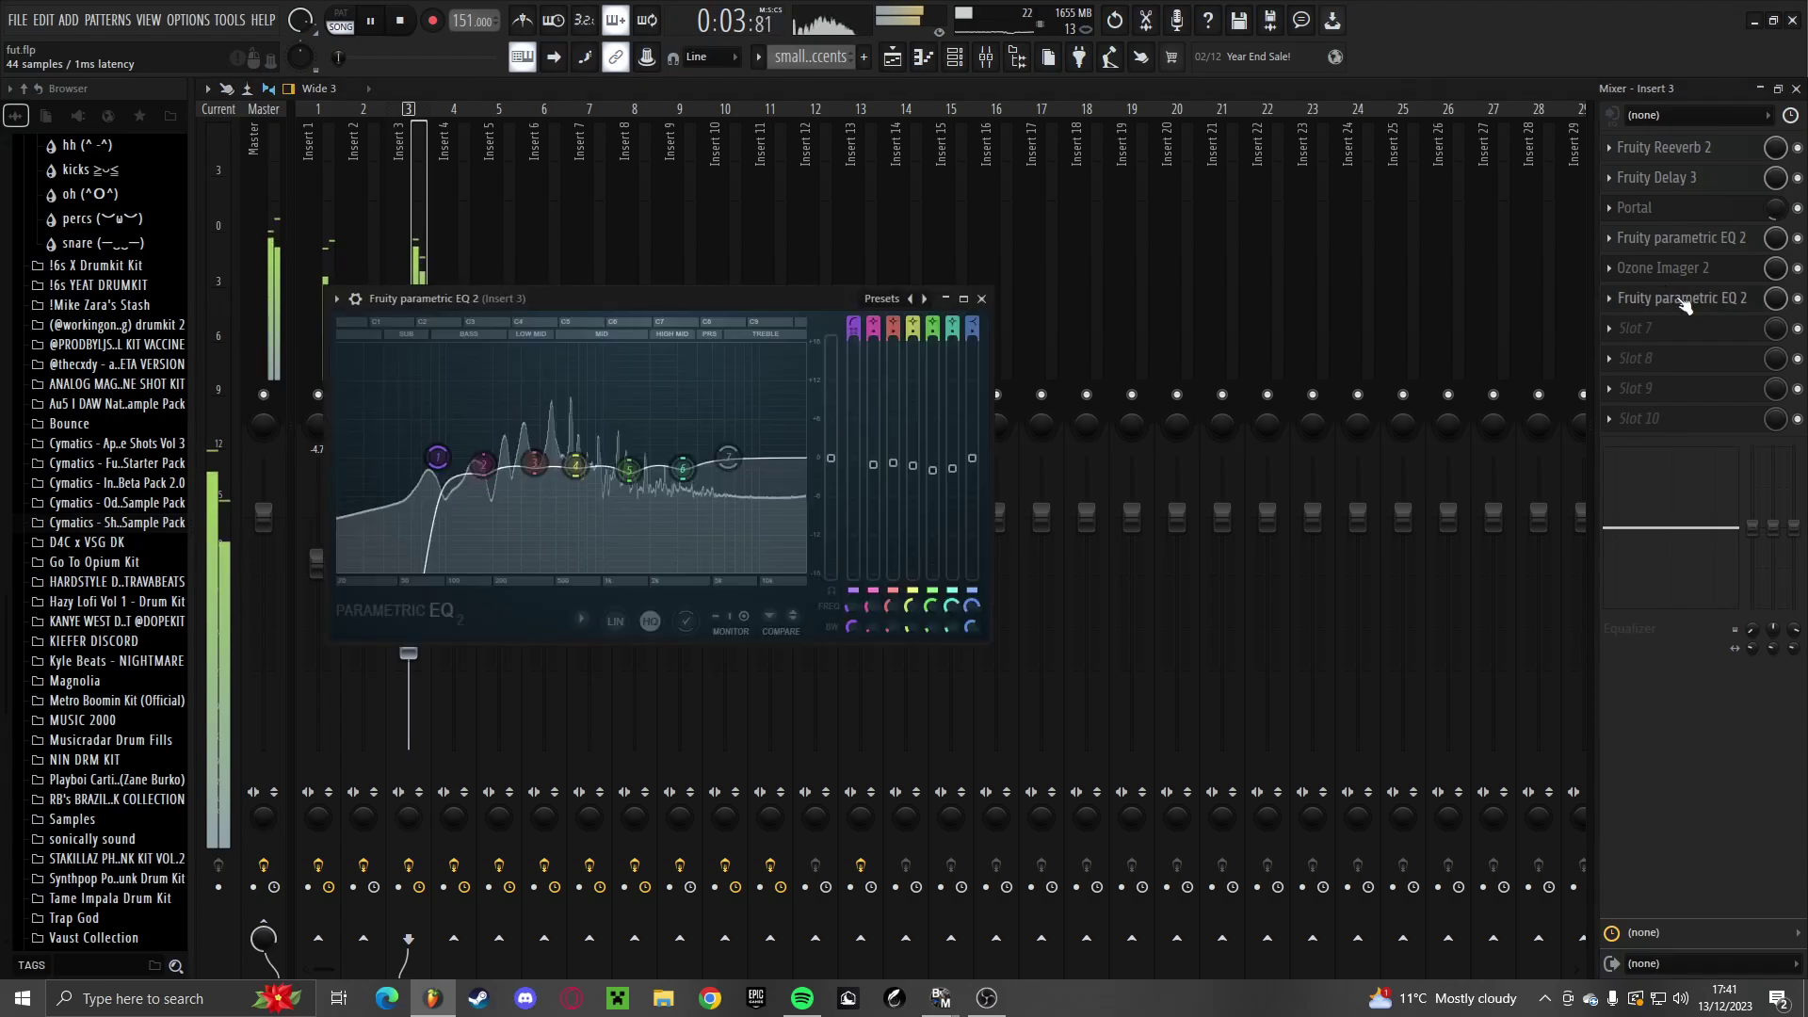
{"action": "left_click_drag", "start_coordinate": [733, 515], "coordinate": [730, 516]}
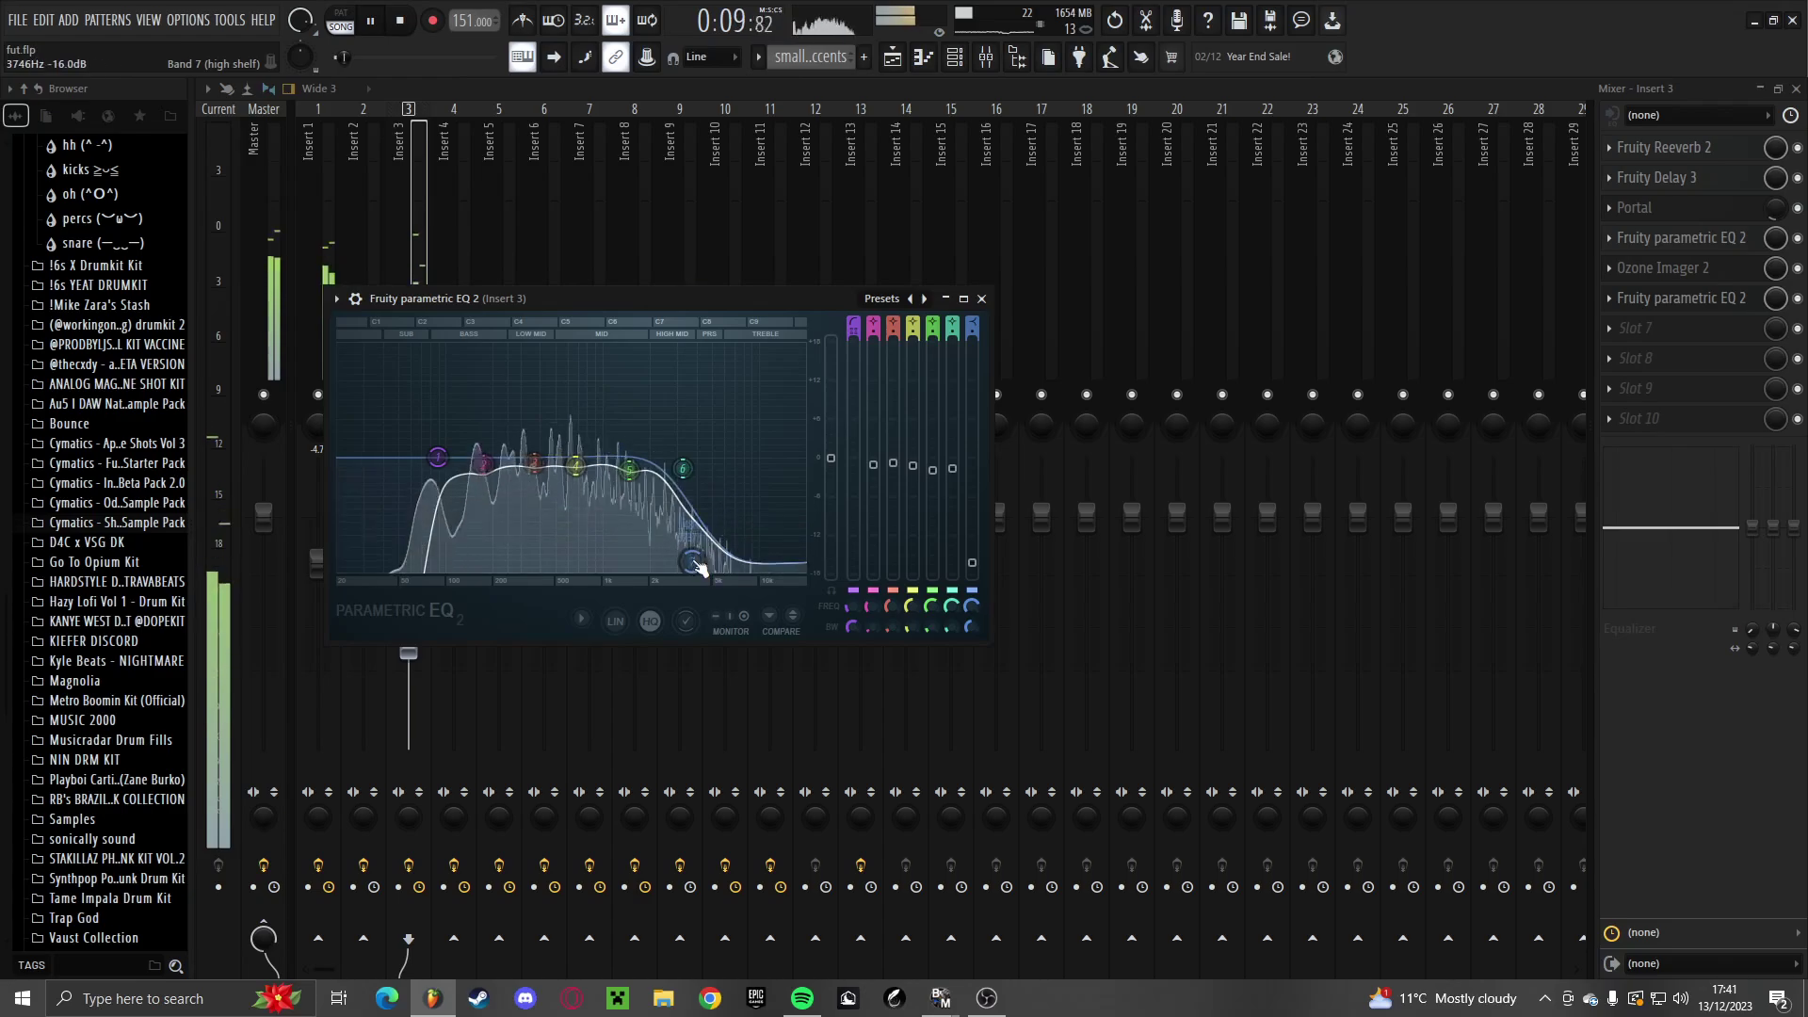
{"action": "key", "text": "Escape"}
{"action": "key", "text": "Escape"}
Create a new empty pattern named "second pad"
{"action": "scroll", "coordinate": [781, 365], "scroll_direction": "down", "scroll_amount": 3}
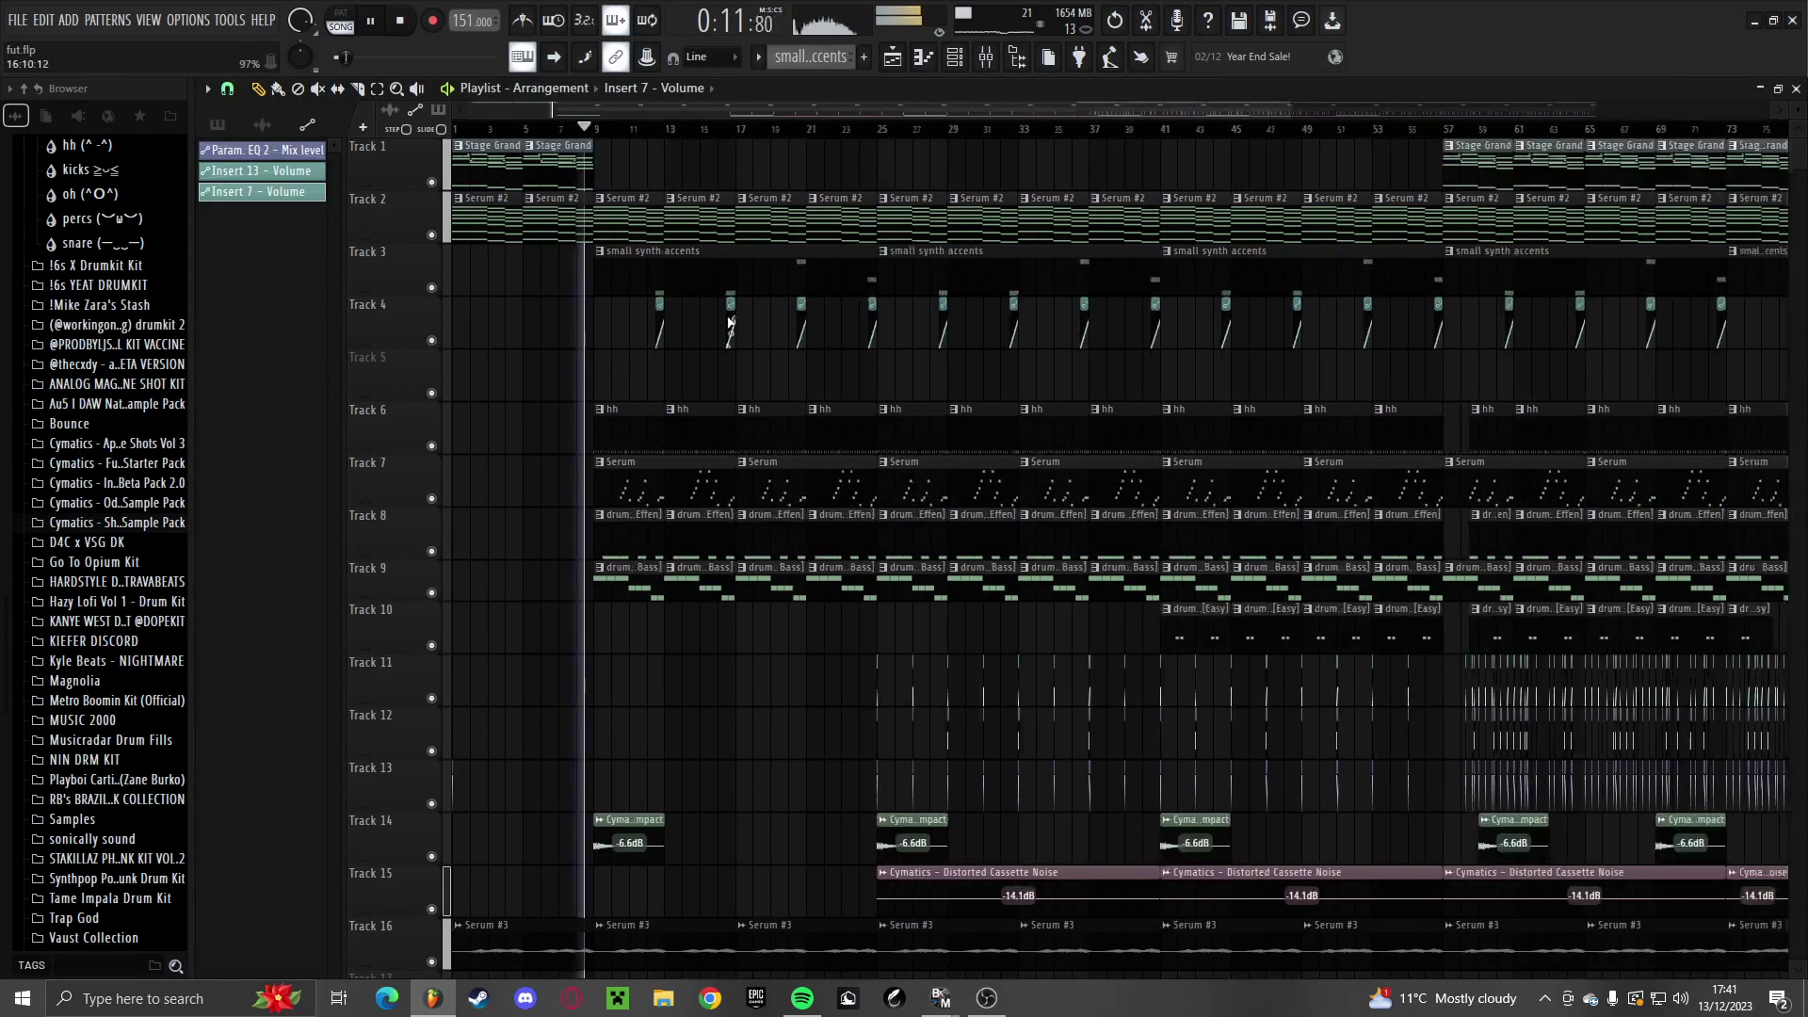
{"action": "left_click", "coordinate": [864, 56]}
{"action": "type", "text": "second pad"}
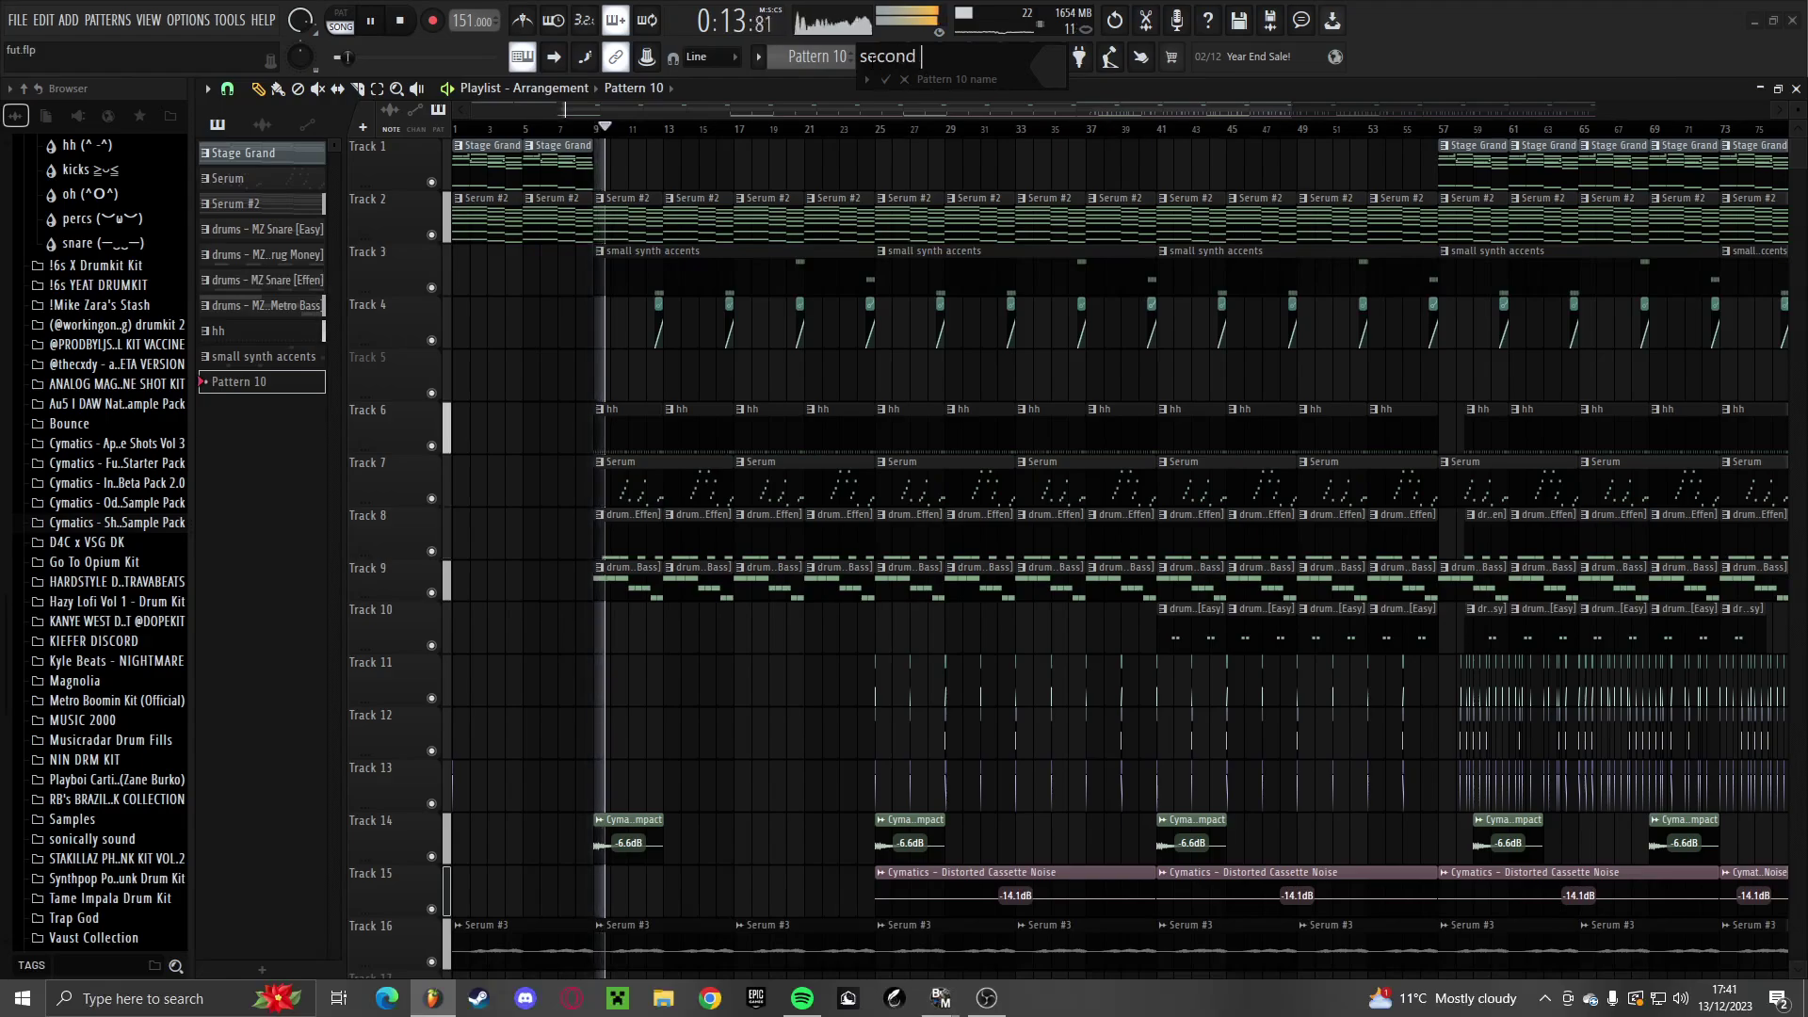
{"action": "key", "text": "Return"}
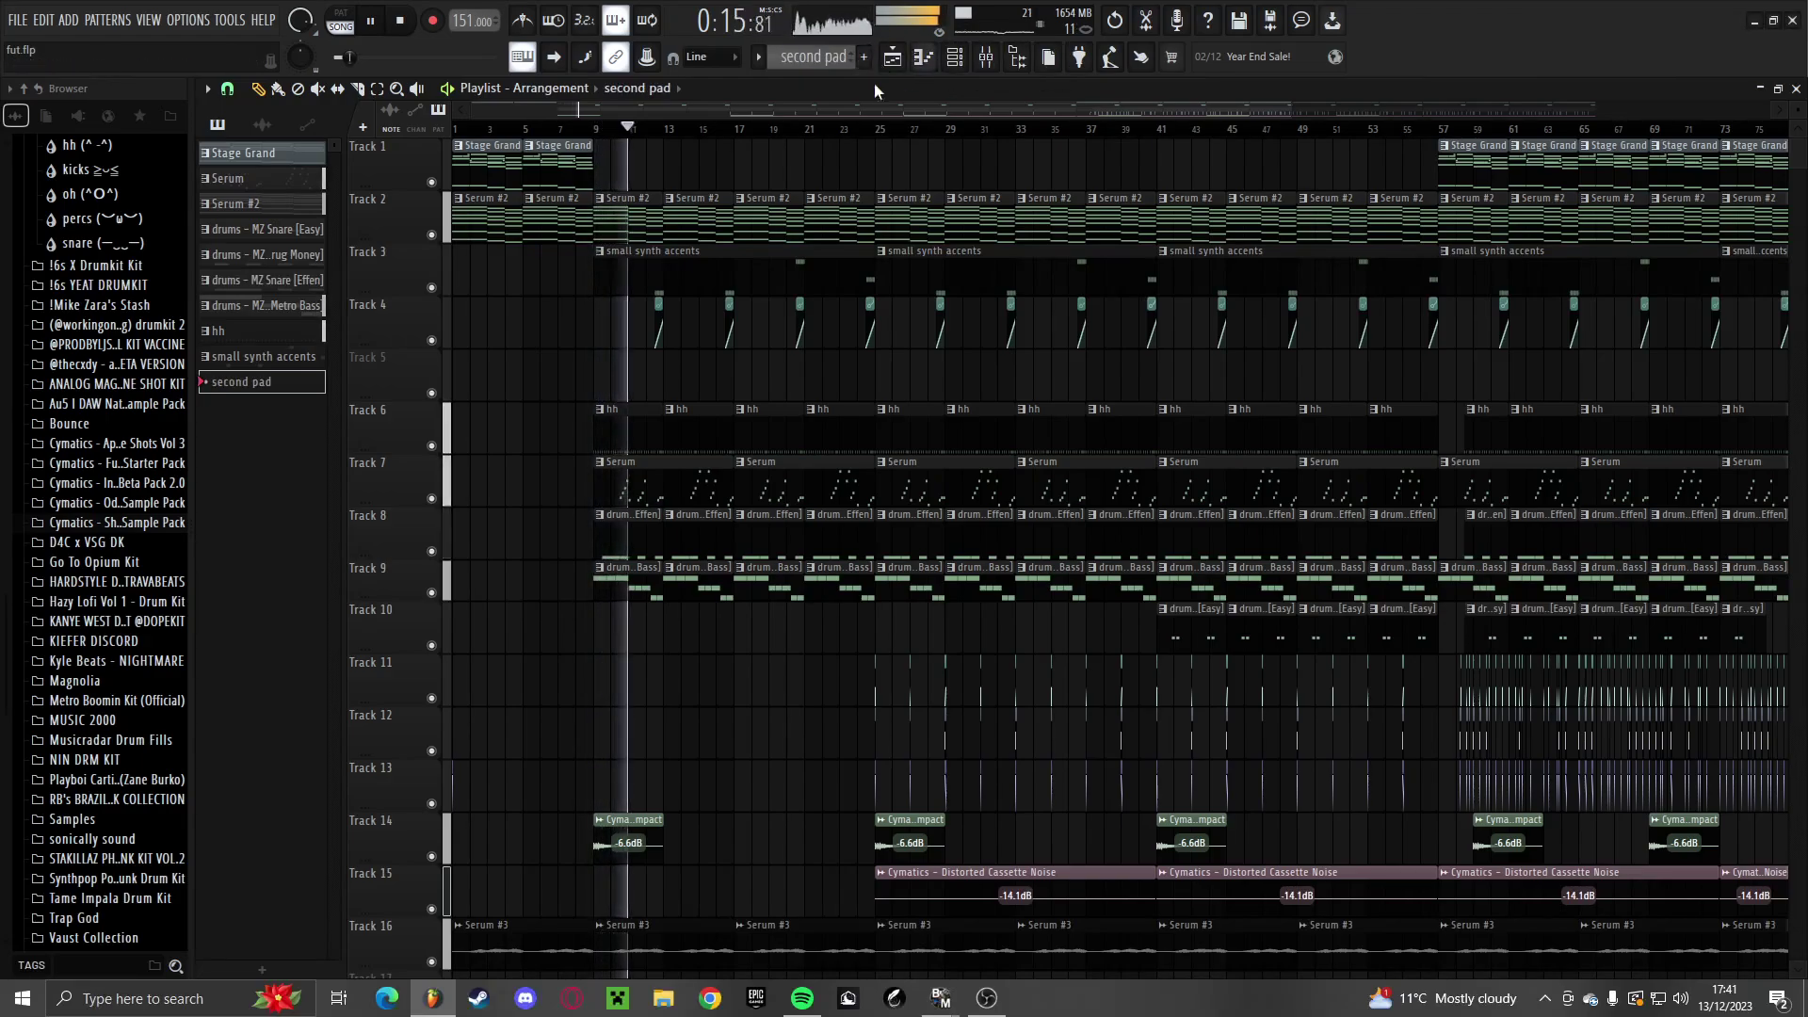
Make the first Stage Grand clip on Track 1 unique and add a one-bar C7 note over its first chord
{"action": "left_click", "coordinate": [458, 146]}
{"action": "left_click", "coordinate": [496, 214]}
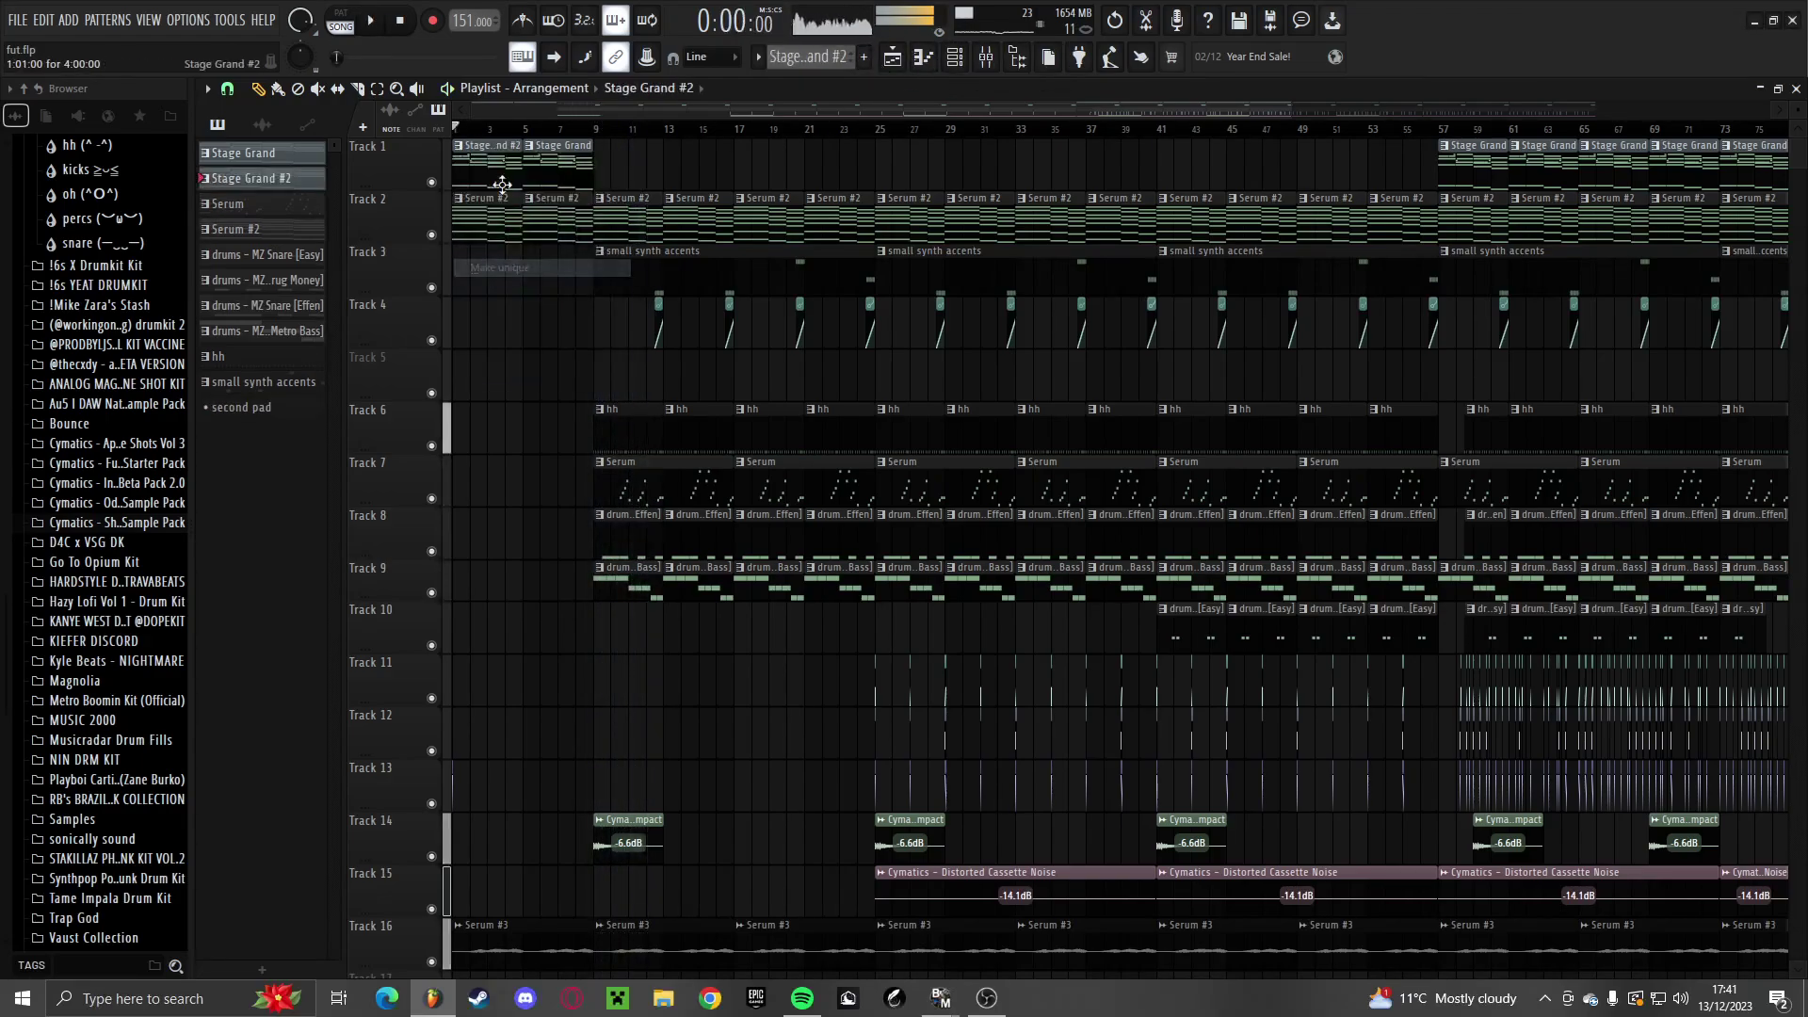
{"action": "scroll", "coordinate": [302, 357], "scroll_direction": "up", "scroll_amount": 3, "text": "ctrl"}
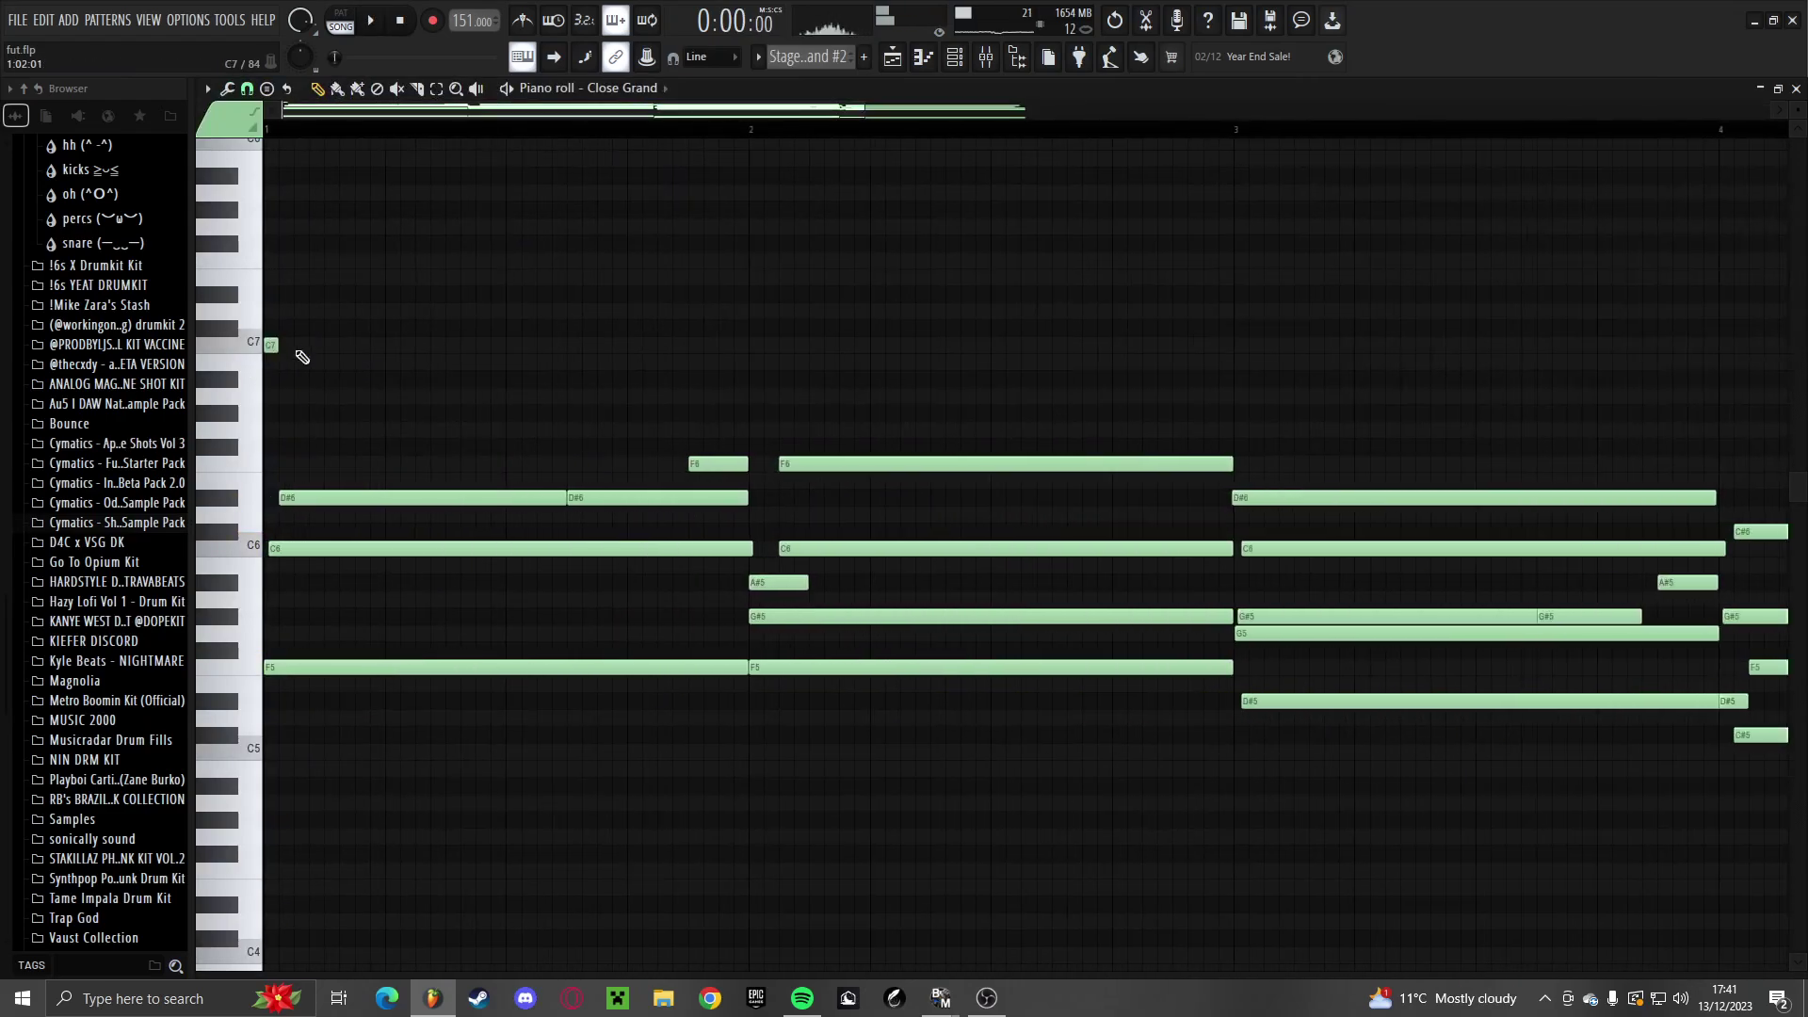
{"action": "right_click", "coordinate": [271, 346]}
{"action": "left_click", "coordinate": [356, 668]}
{"action": "left_click_drag", "start_coordinate": [422, 398], "coordinate": [193, 348]}
{"action": "key", "text": "space"}
{"action": "scroll", "coordinate": [406, 379], "scroll_direction": "down", "scroll_amount": 1, "text": "ctrl"}
{"action": "scroll", "coordinate": [406, 379], "scroll_direction": "down", "scroll_amount": 2, "text": "ctrl"}
{"action": "key", "text": "space"}
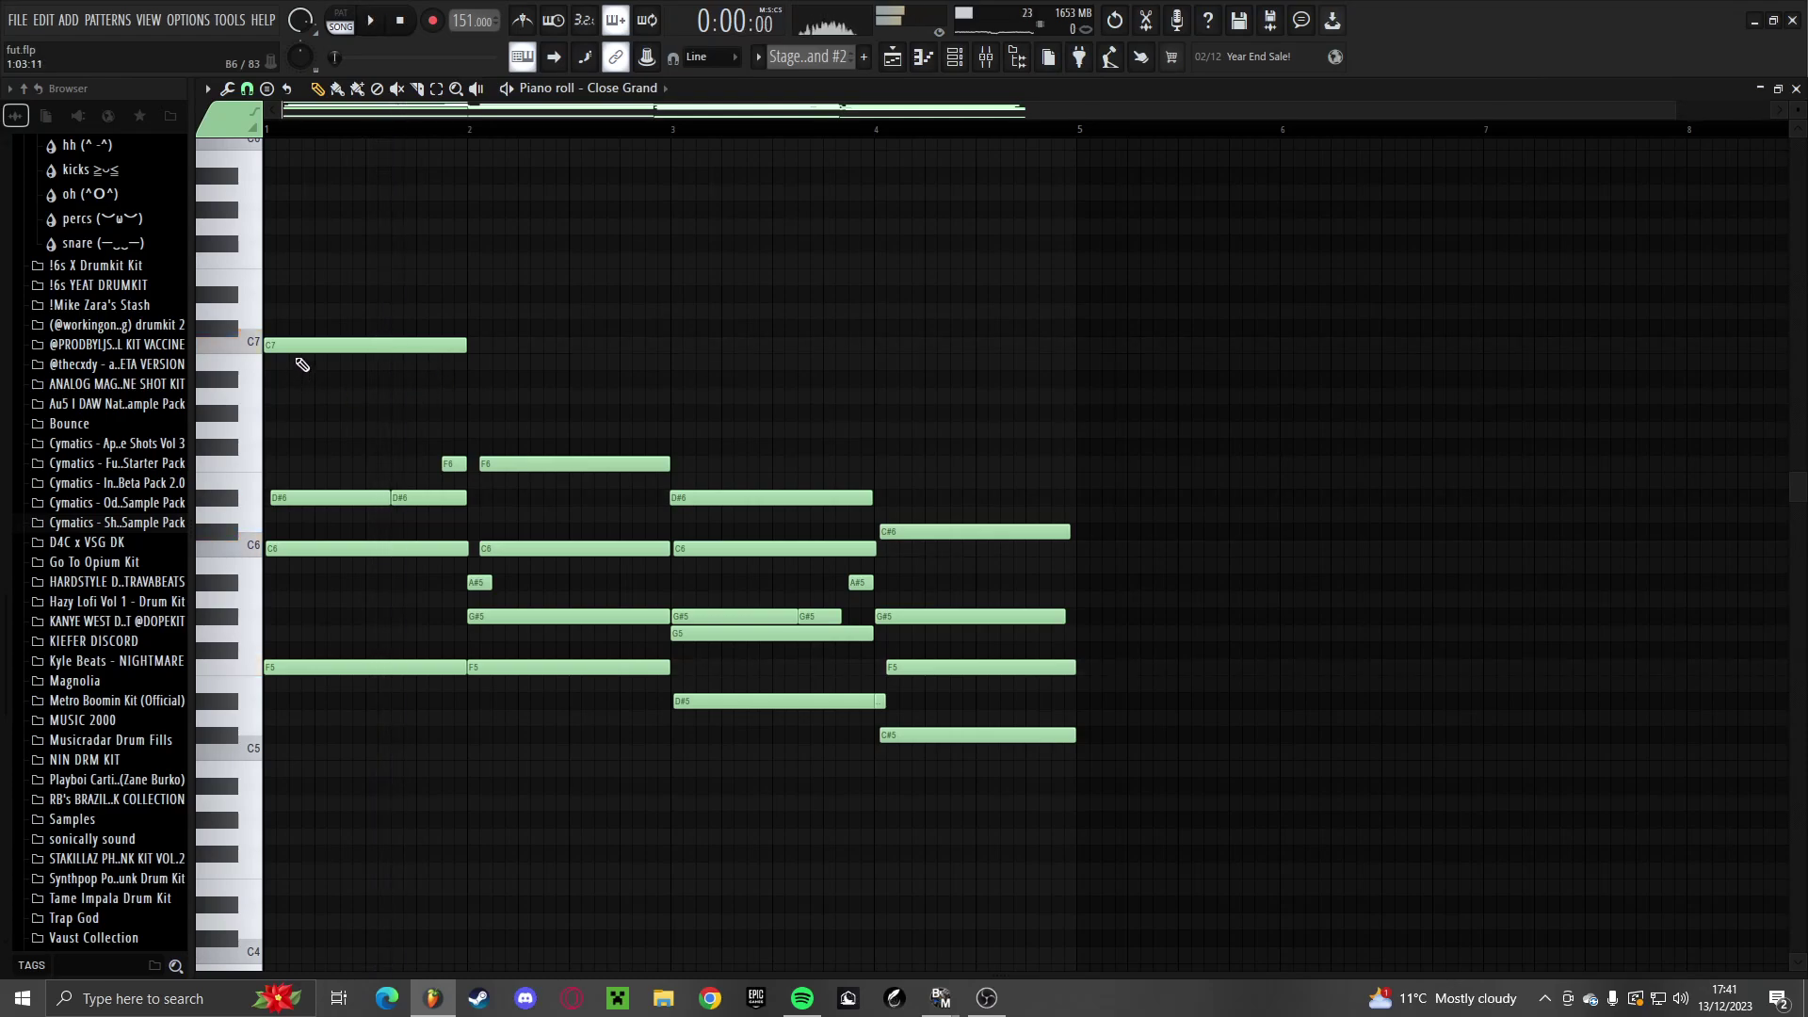
Select the C7 note in bar 1 and raise its velocity to the maximum
{"action": "key", "text": "space"}
{"action": "left_click_drag", "start_coordinate": [566, 348], "coordinate": [425, 303], "text": "ctrl"}
{"action": "key", "text": "space"}
{"action": "left_click", "coordinate": [450, 973]}
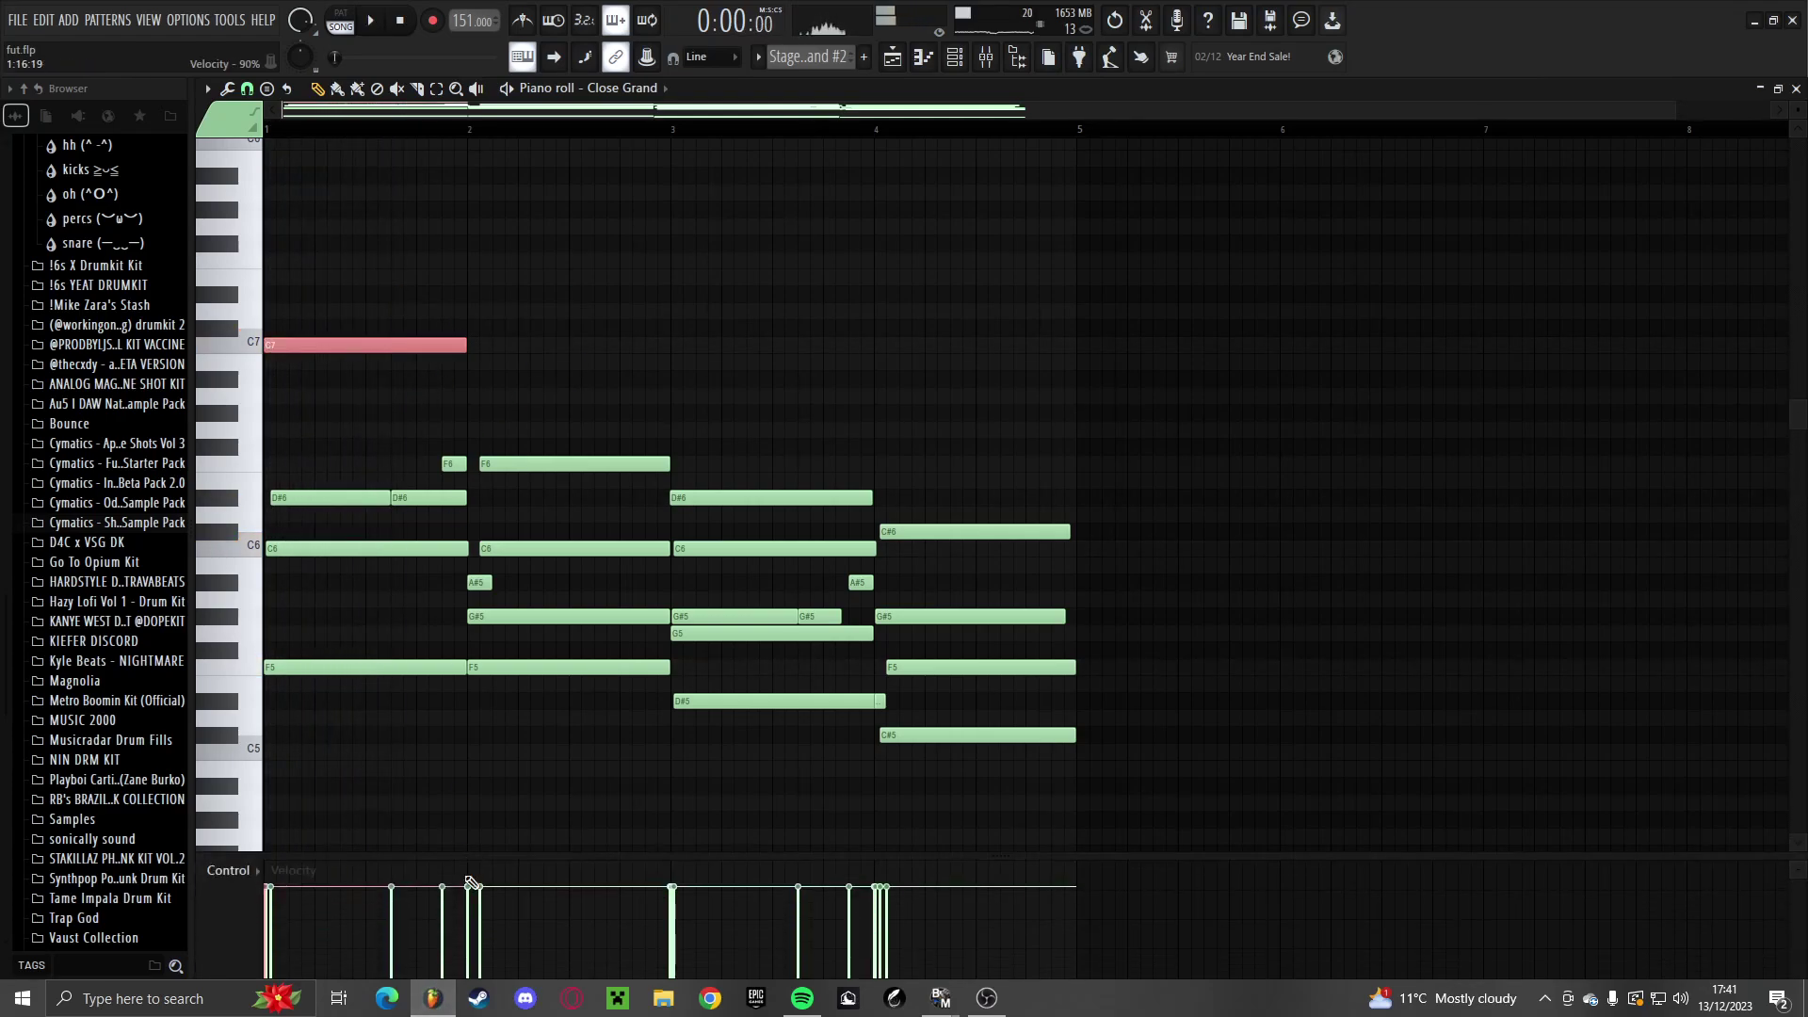
{"action": "key", "text": "space"}
Add a second one-bar C7 note starting exactly at bar 2
{"action": "left_click", "coordinate": [484, 351]}
{"action": "left_click", "coordinate": [472, 347]}
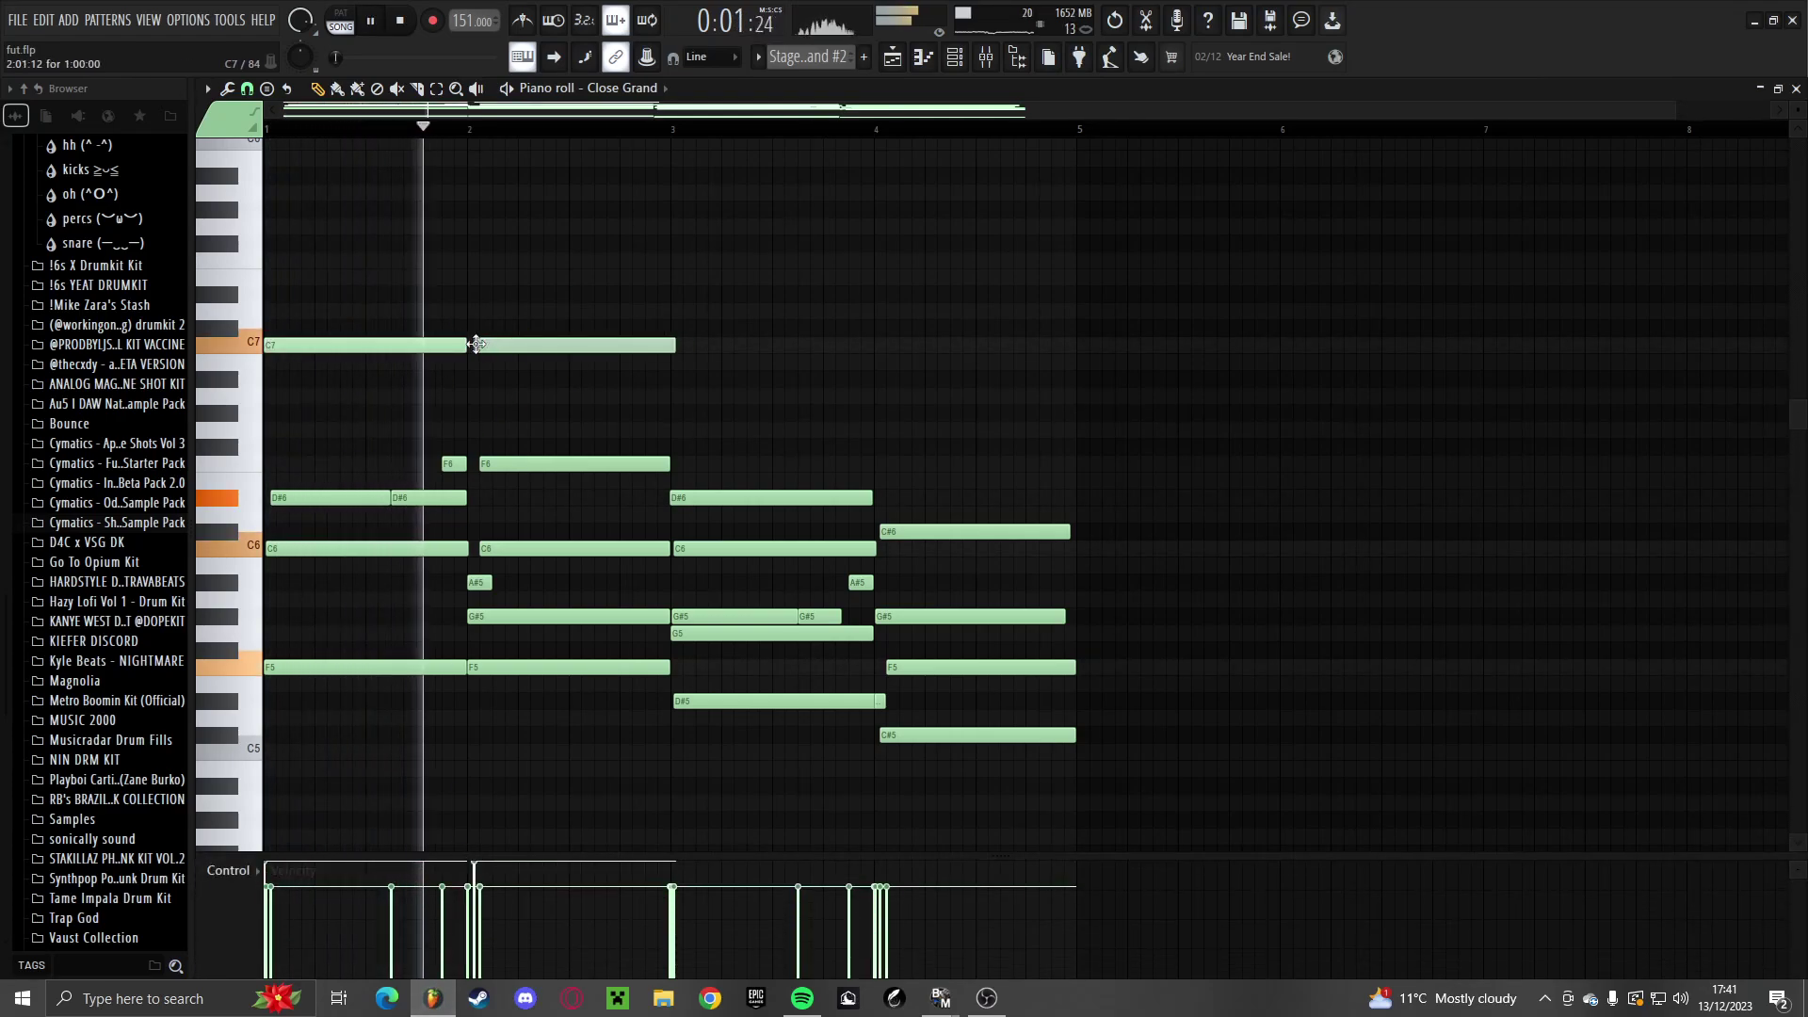
{"action": "left_click_drag", "start_coordinate": [472, 346], "coordinate": [466, 347]}
{"action": "key", "text": "space"}
Add a one-bar D#7 note in bar 3 and a one-bar G#6 note in bar 4, playing the melody back
{"action": "scroll", "coordinate": [675, 384], "scroll_direction": "up", "scroll_amount": 2, "text": "ctrl"}
{"action": "scroll", "coordinate": [674, 385], "scroll_direction": "up", "scroll_amount": 2}
{"action": "left_click_drag", "start_coordinate": [668, 381], "coordinate": [668, 402]}
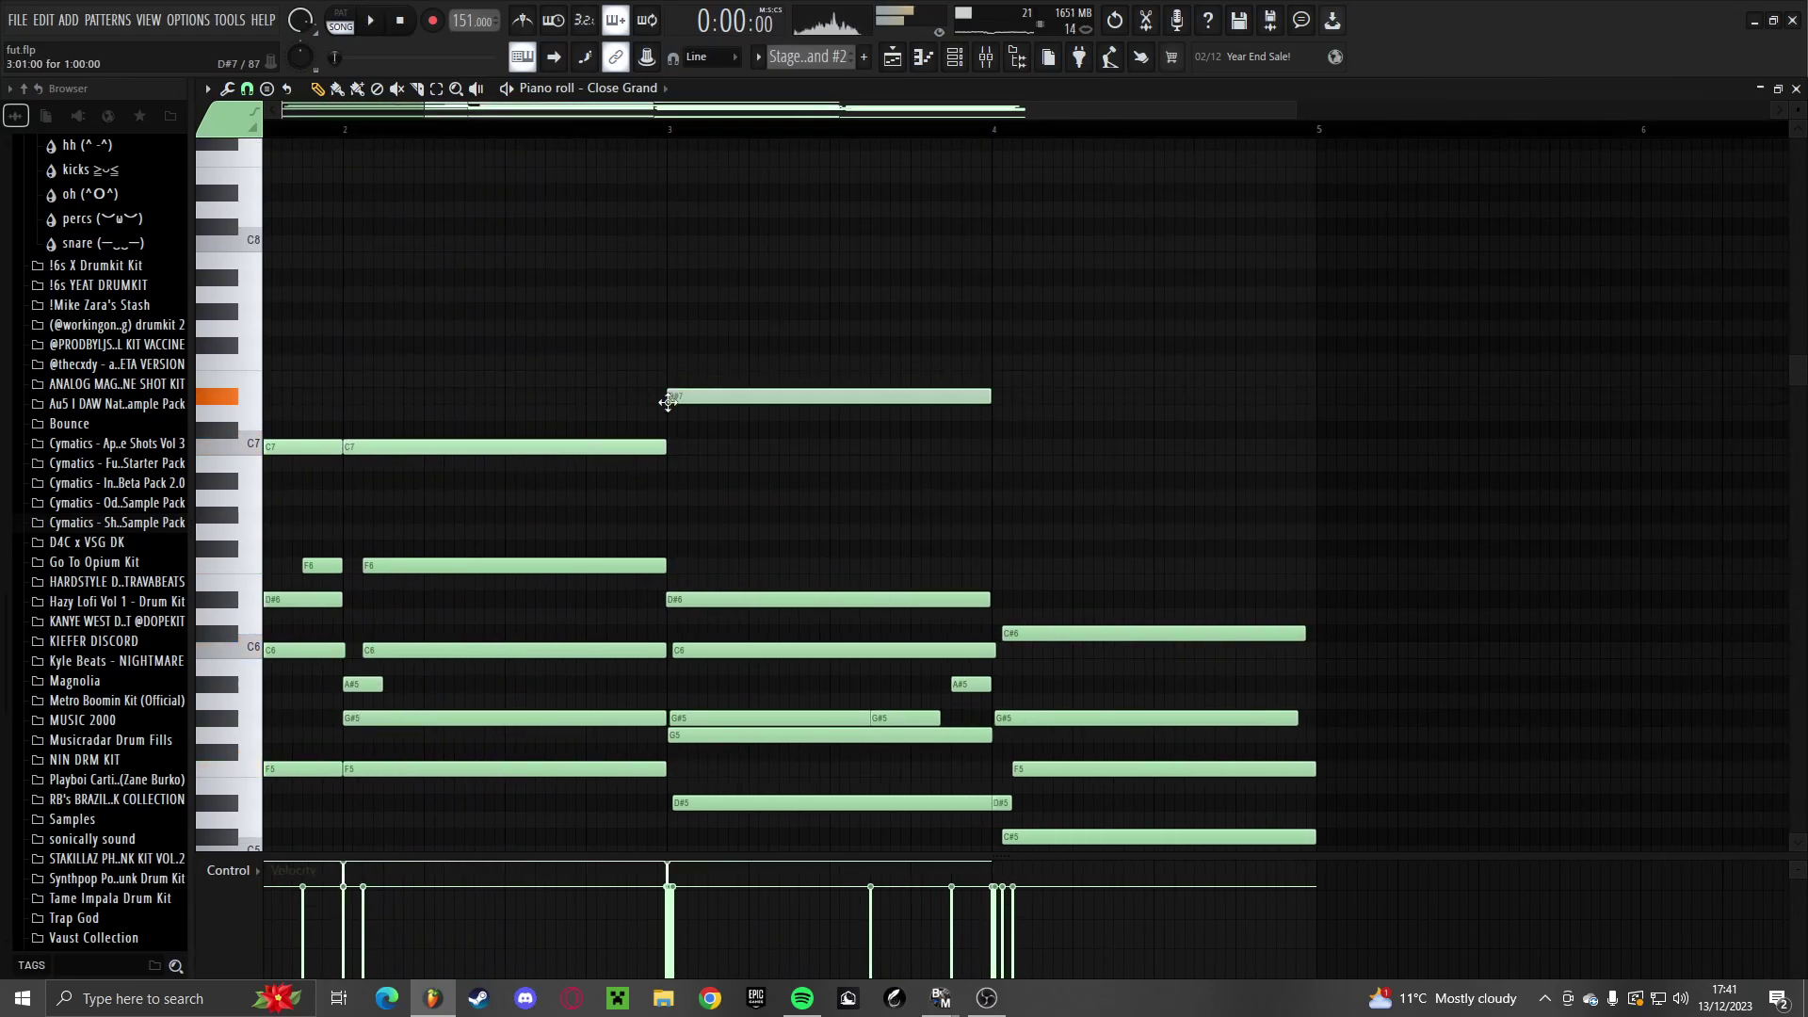
{"action": "left_click_drag", "start_coordinate": [996, 488], "coordinate": [990, 516]}
{"action": "key", "text": "space"}
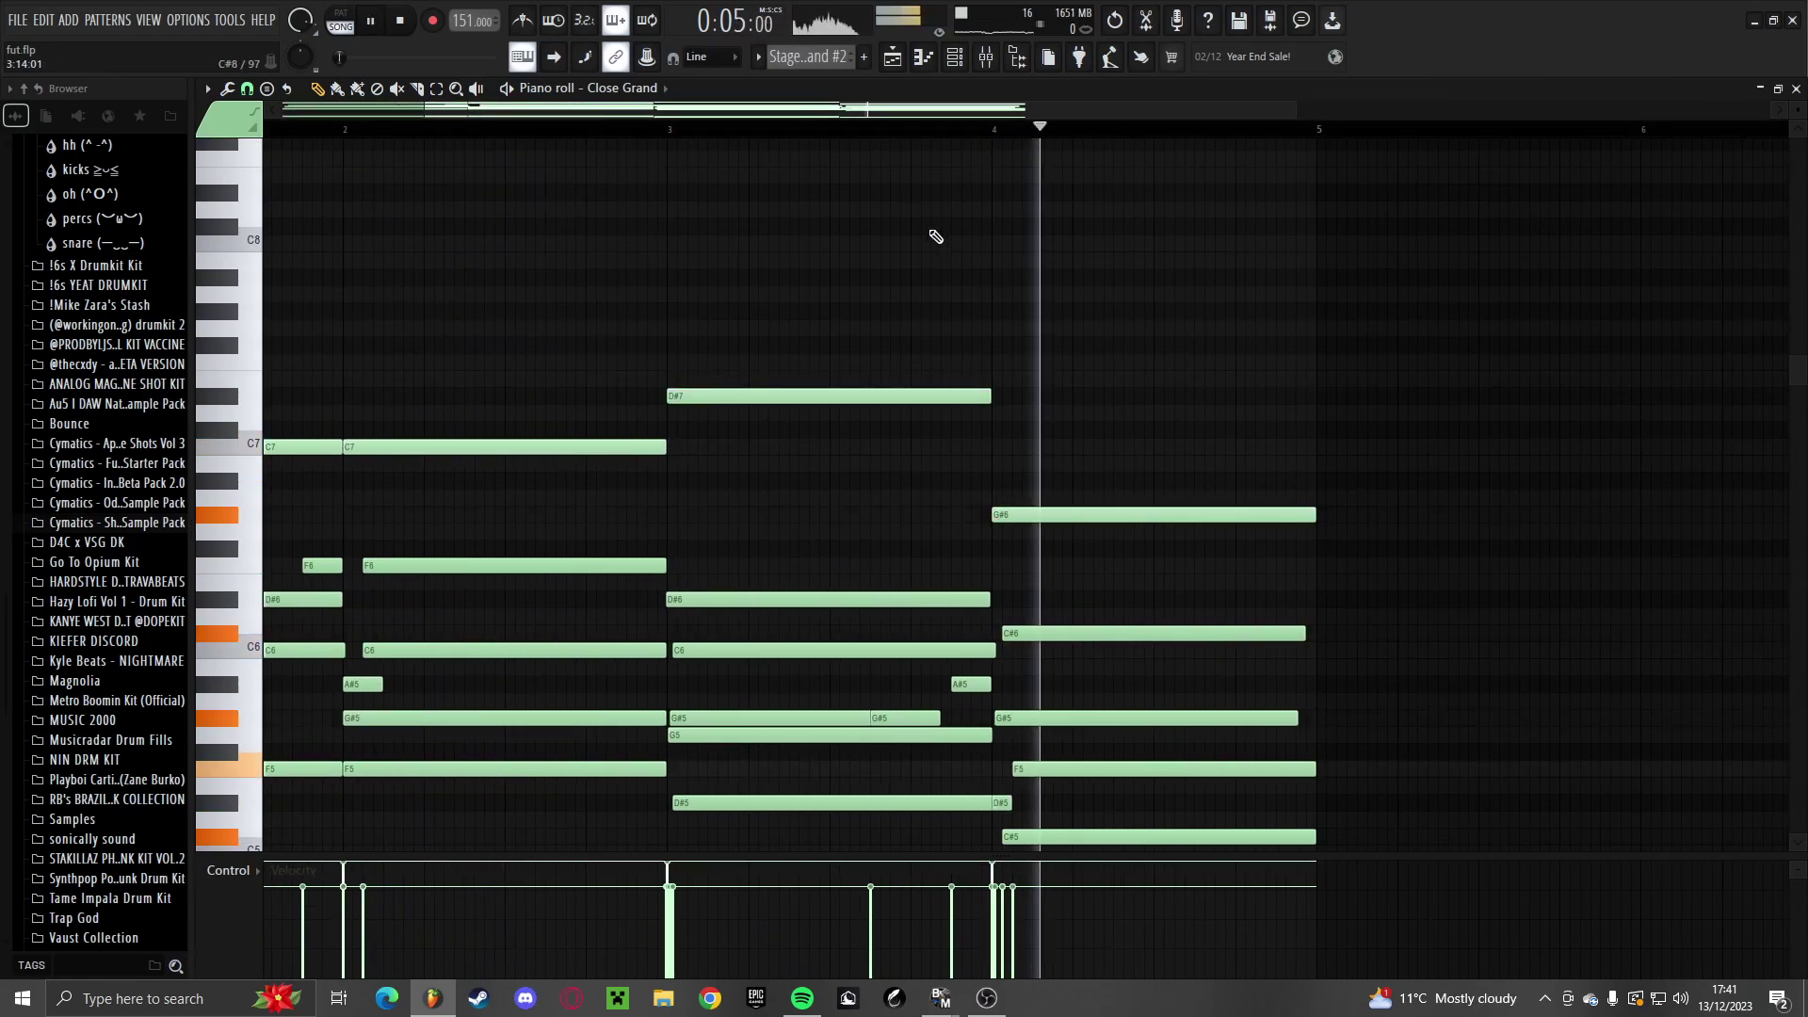
{"action": "scroll", "coordinate": [681, 166], "scroll_direction": "down", "scroll_amount": 2, "text": "ctrl"}
{"action": "key", "text": "space"}
{"action": "key", "text": "Escape"}
Delete the second Stage Grand clip on Track 1 and extend the first Stage Grand #2 clip to end at bar 9
{"action": "key", "text": "space"}
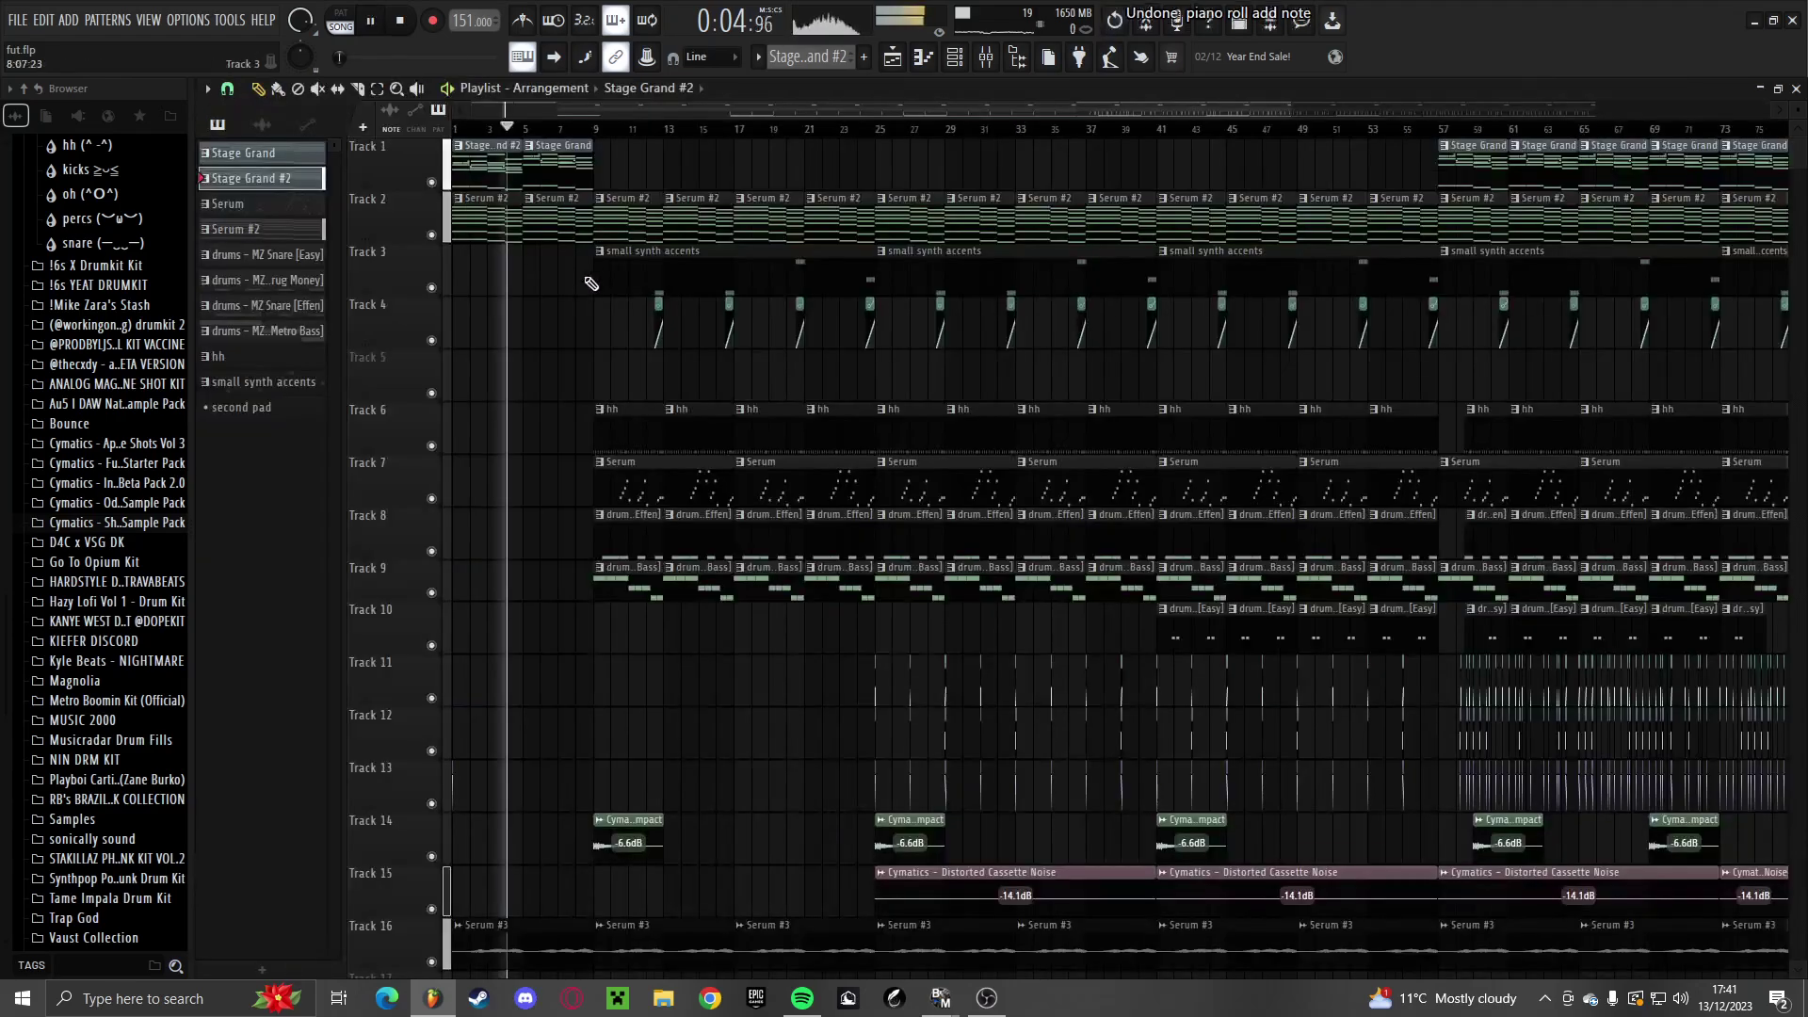
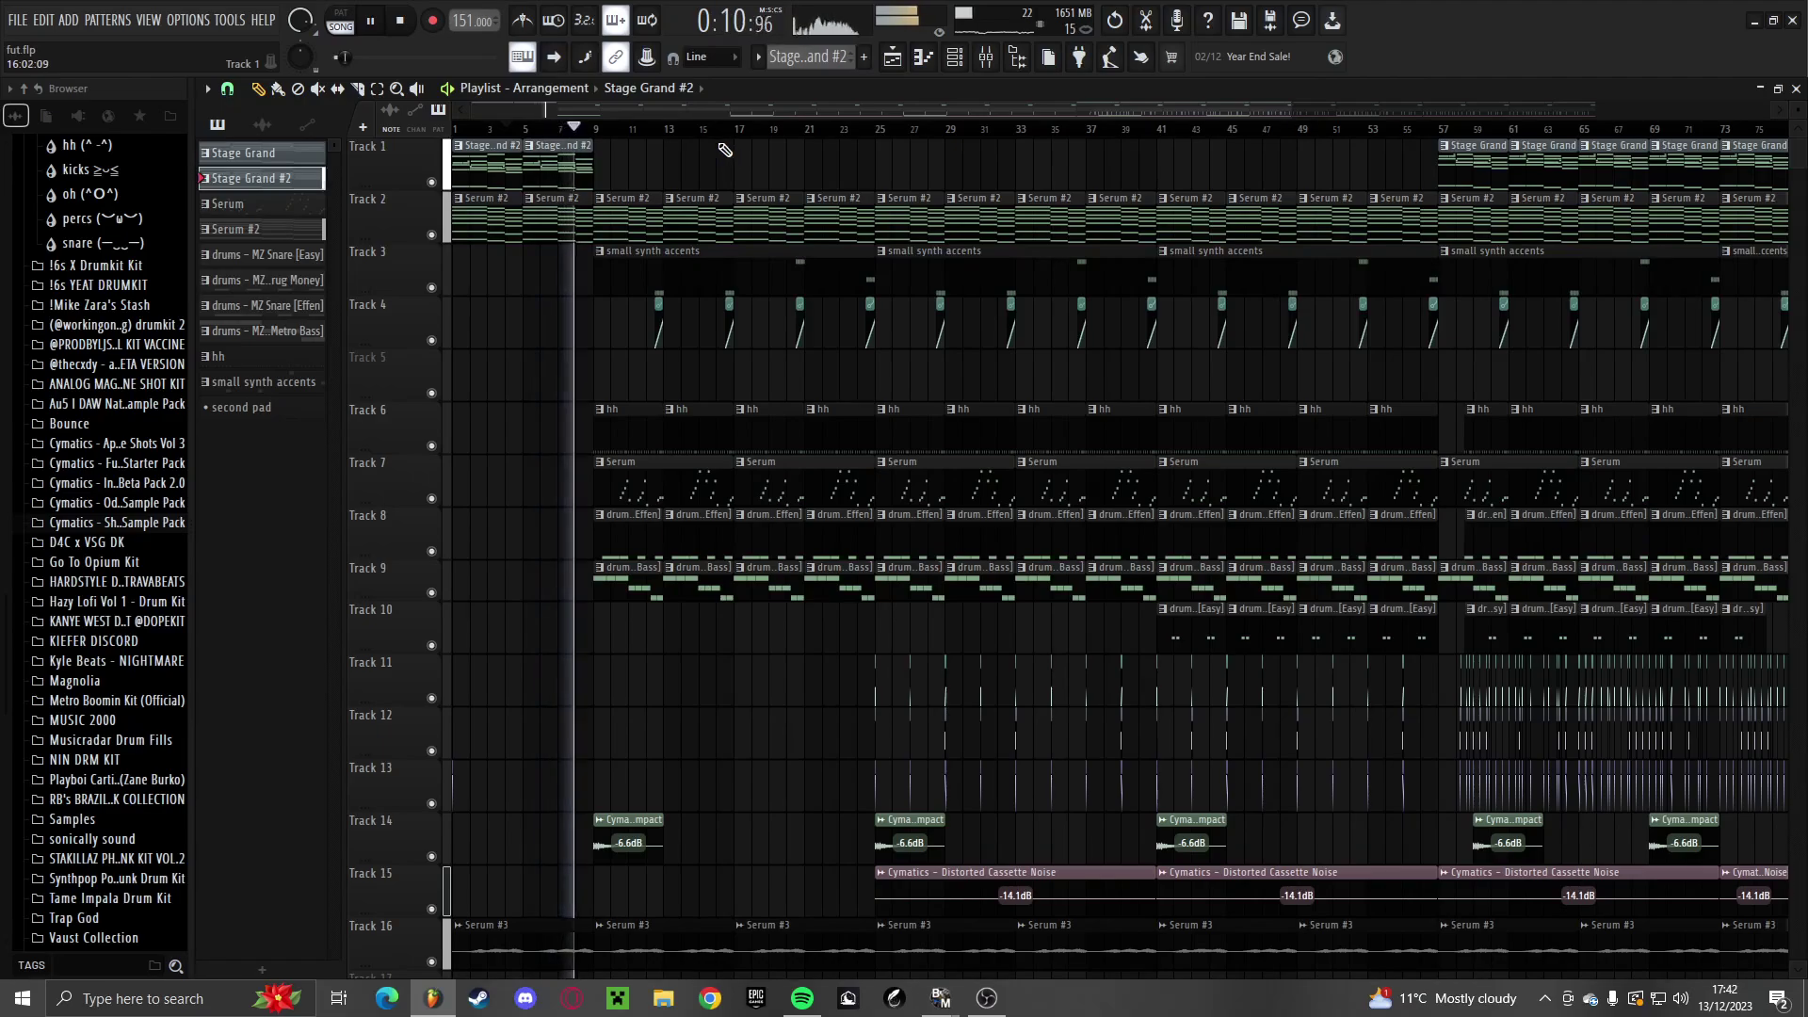
{"action": "key", "text": "space"}
{"action": "right_click", "coordinate": [557, 169]}
{"action": "scroll", "coordinate": [609, 178], "scroll_direction": "up", "scroll_amount": 5}
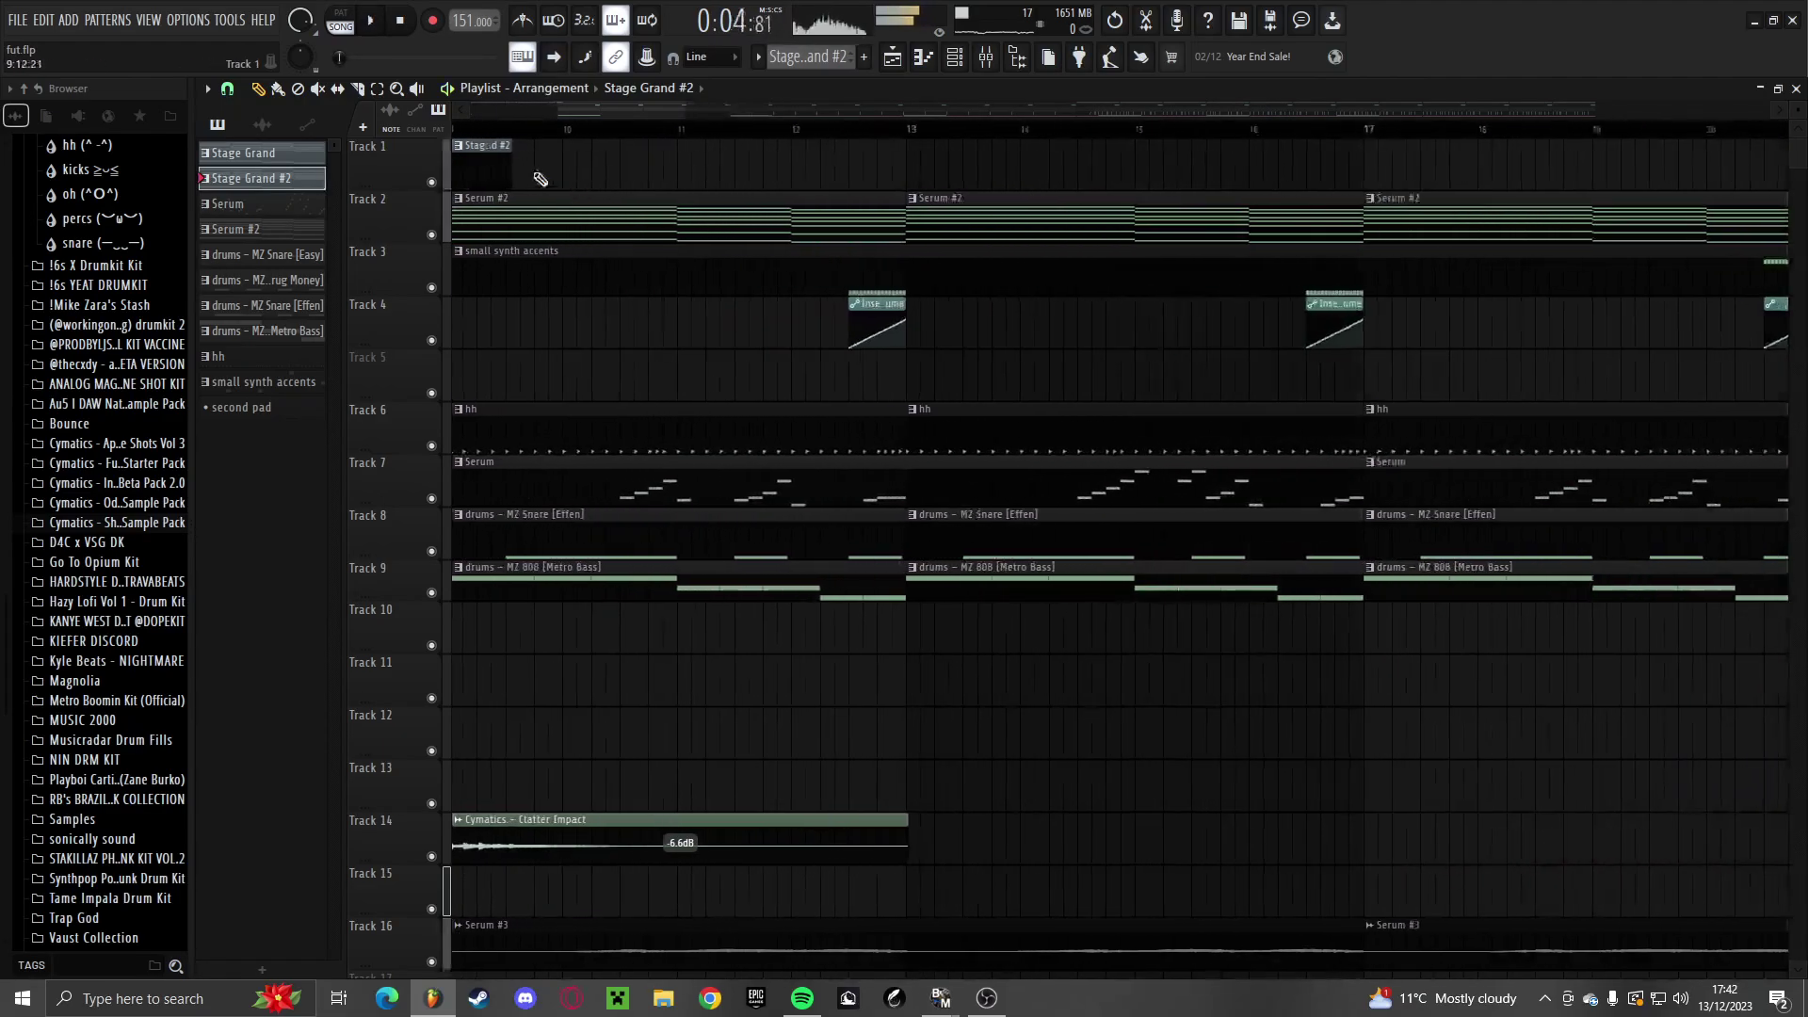
{"action": "key", "text": "space"}
{"action": "scroll", "coordinate": [543, 198], "scroll_direction": "up", "scroll_amount": 4}
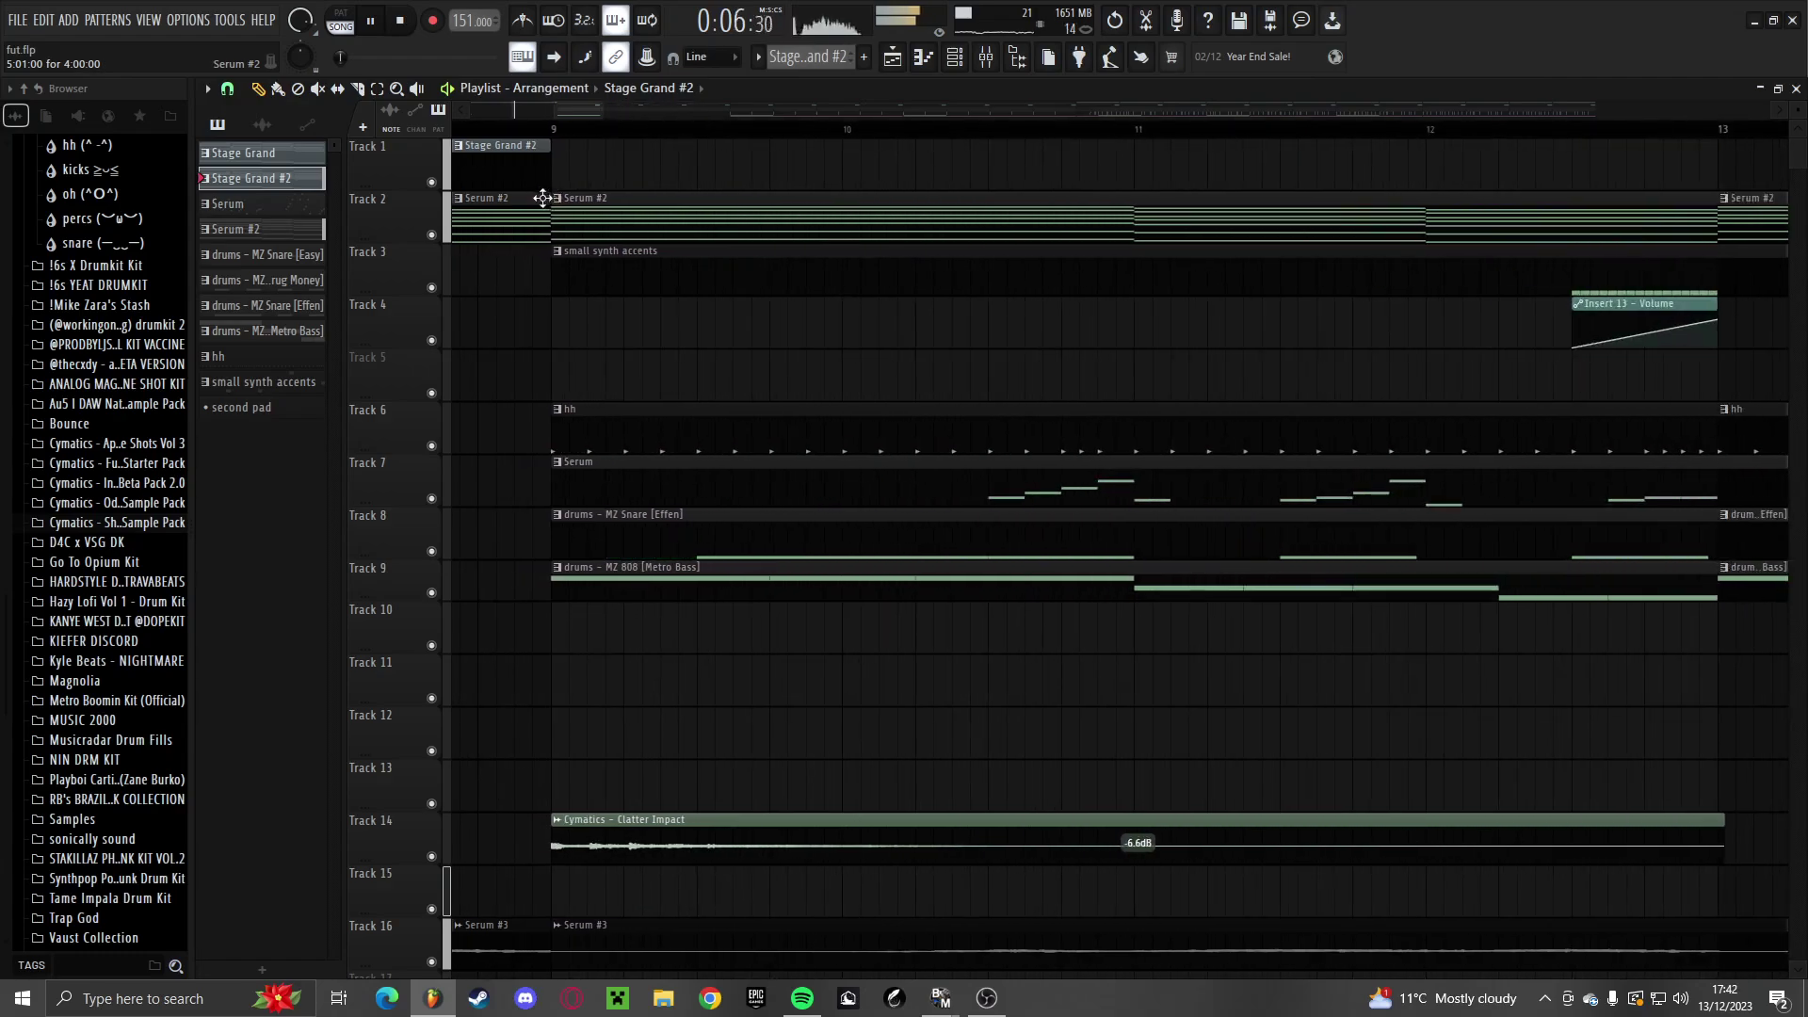
Duplicate all Stage Grand #2 piano notes from bars 1 to 4 into bars 5 to 8
{"action": "double_click", "coordinate": [532, 176]}
{"action": "key", "text": "space"}
{"action": "left_click", "coordinate": [538, 131]}
{"action": "key", "text": "ctrl+b"}
{"action": "scroll", "coordinate": [630, 263], "scroll_direction": "down", "scroll_amount": 2}
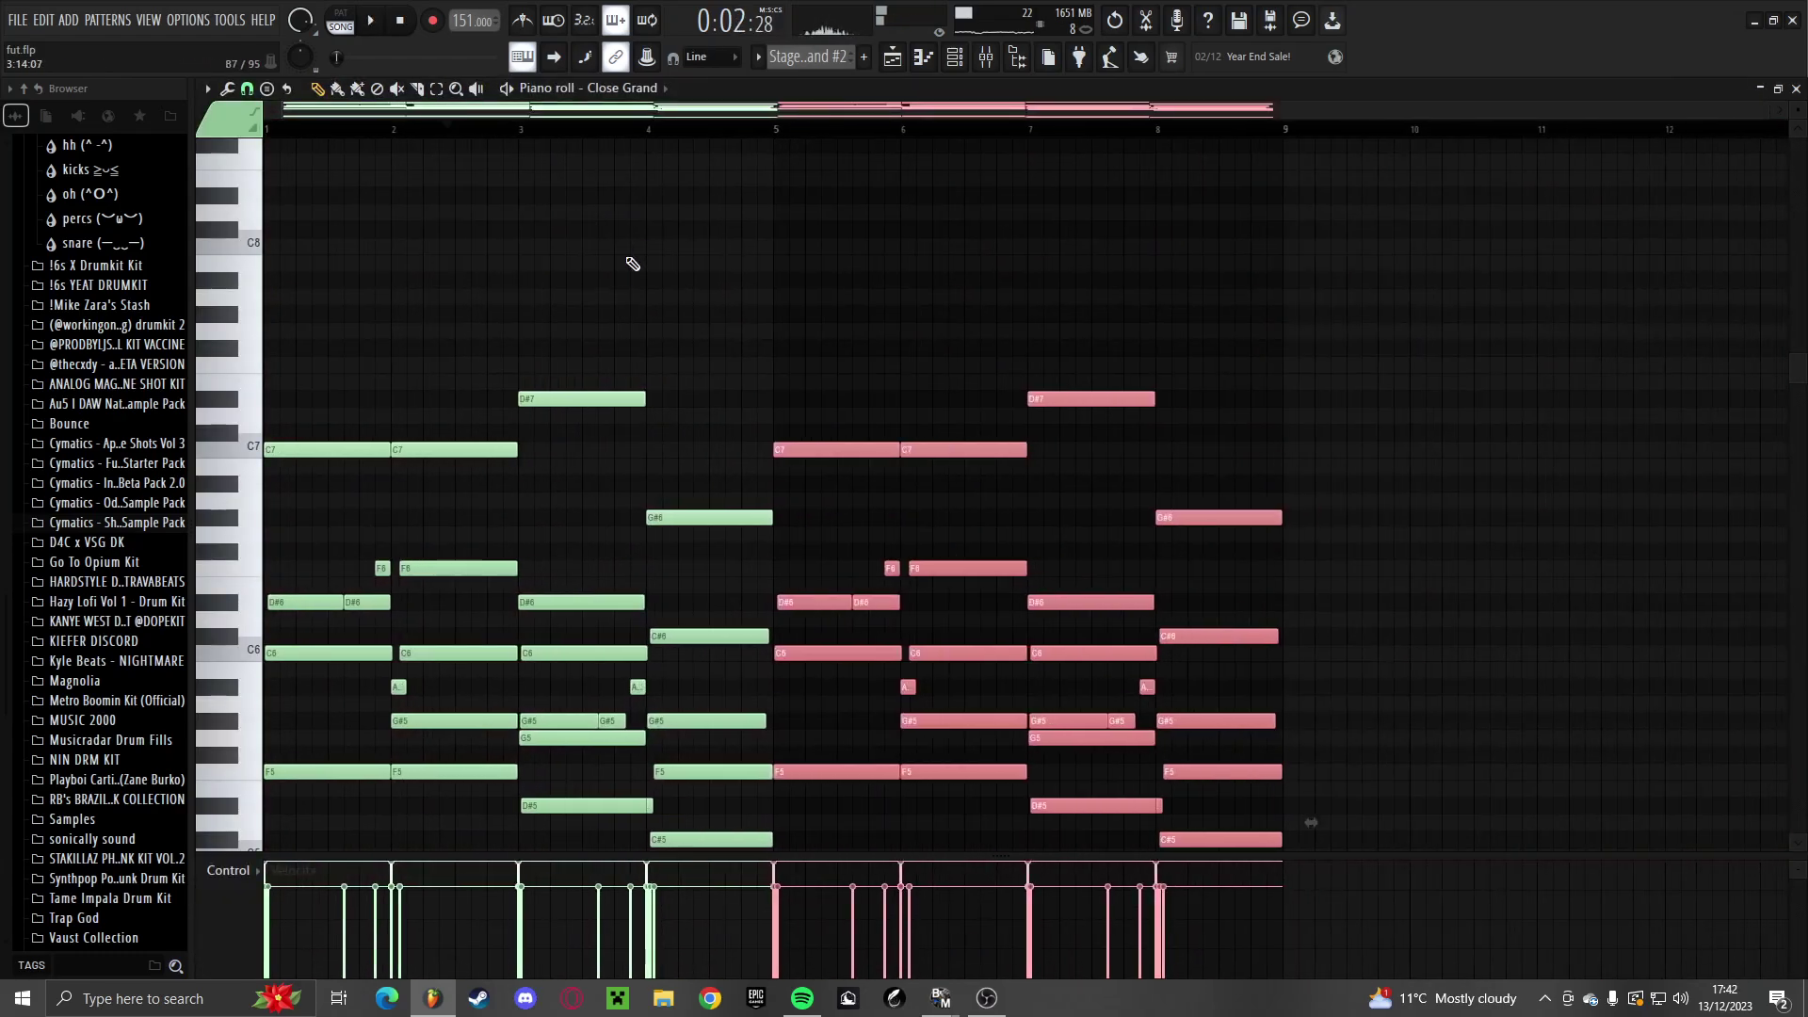
Play the duplicated phrase from bar 5 and raise the G#6 melody note in bar 8 to G7
{"action": "scroll", "coordinate": [985, 215], "scroll_direction": "up", "scroll_amount": 2}
{"action": "left_click", "coordinate": [811, 132]}
{"action": "key", "text": "space"}
{"action": "left_click", "coordinate": [1001, 326], "text": "ctrl"}
{"action": "scroll", "coordinate": [1112, 377], "scroll_direction": "down", "scroll_amount": 2}
{"action": "scroll", "coordinate": [1296, 475], "scroll_direction": "up", "scroll_amount": 3}
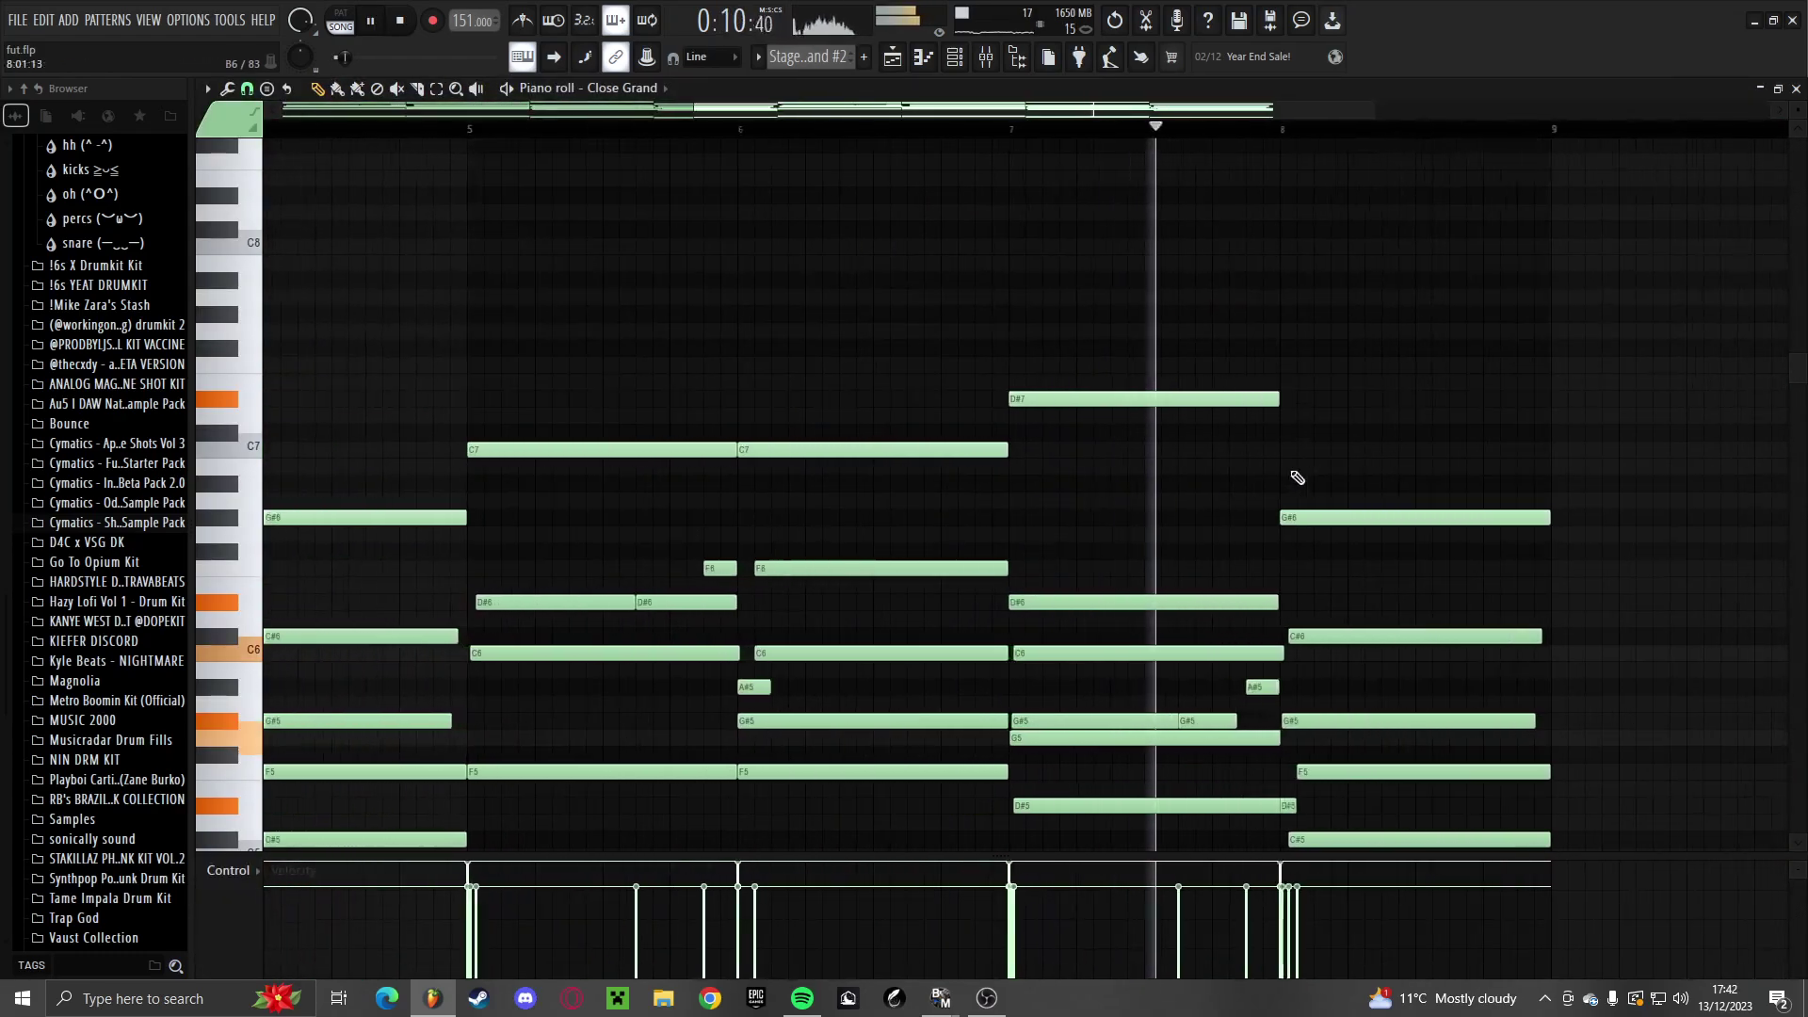
{"action": "key", "text": "space"}
{"action": "left_click_drag", "start_coordinate": [1133, 517], "coordinate": [1131, 330]}
{"action": "key", "text": "space"}
Shorten the bar 8 G7 note to six steps and follow it with six-step D#7 and G#6 notes
{"action": "scroll", "coordinate": [1253, 344], "scroll_direction": "up", "scroll_amount": 1}
{"action": "left_click_drag", "start_coordinate": [1344, 346], "coordinate": [1065, 381]}
{"action": "key", "text": "space"}
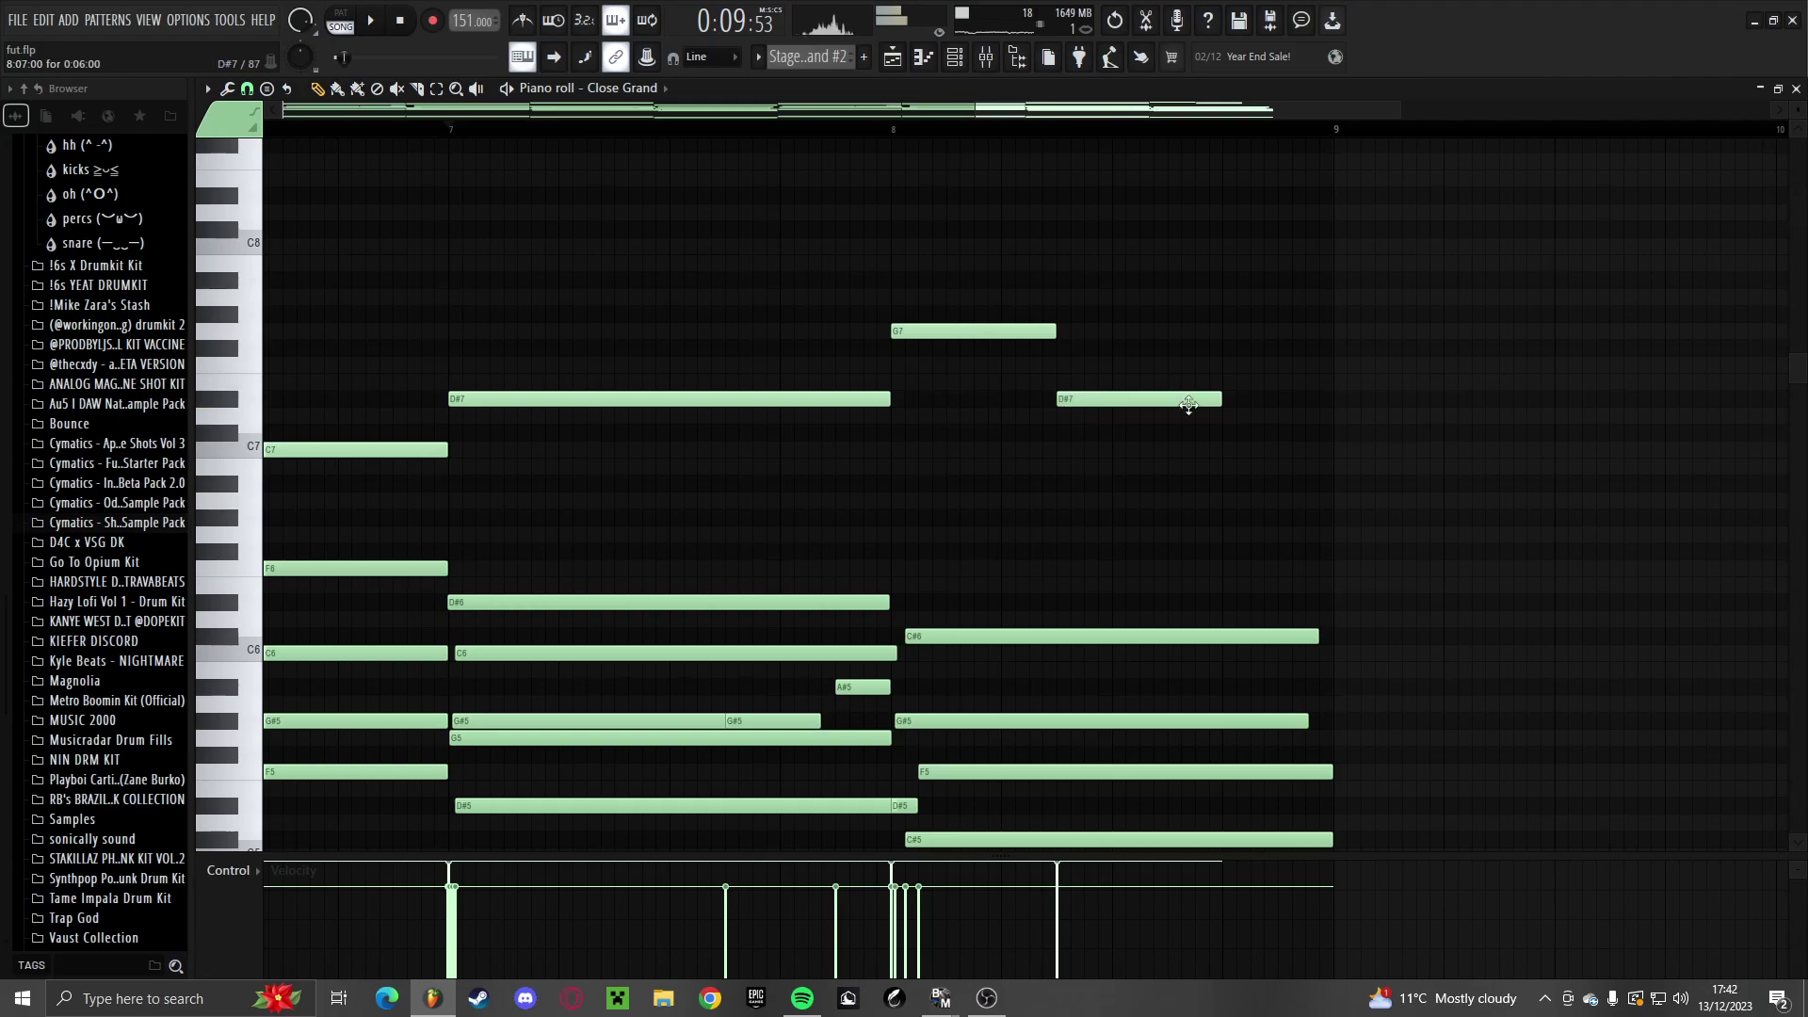
{"action": "left_click", "coordinate": [1223, 521]}
{"action": "key", "text": "space"}
{"action": "scroll", "coordinate": [1243, 556], "scroll_direction": "down", "scroll_amount": 2}
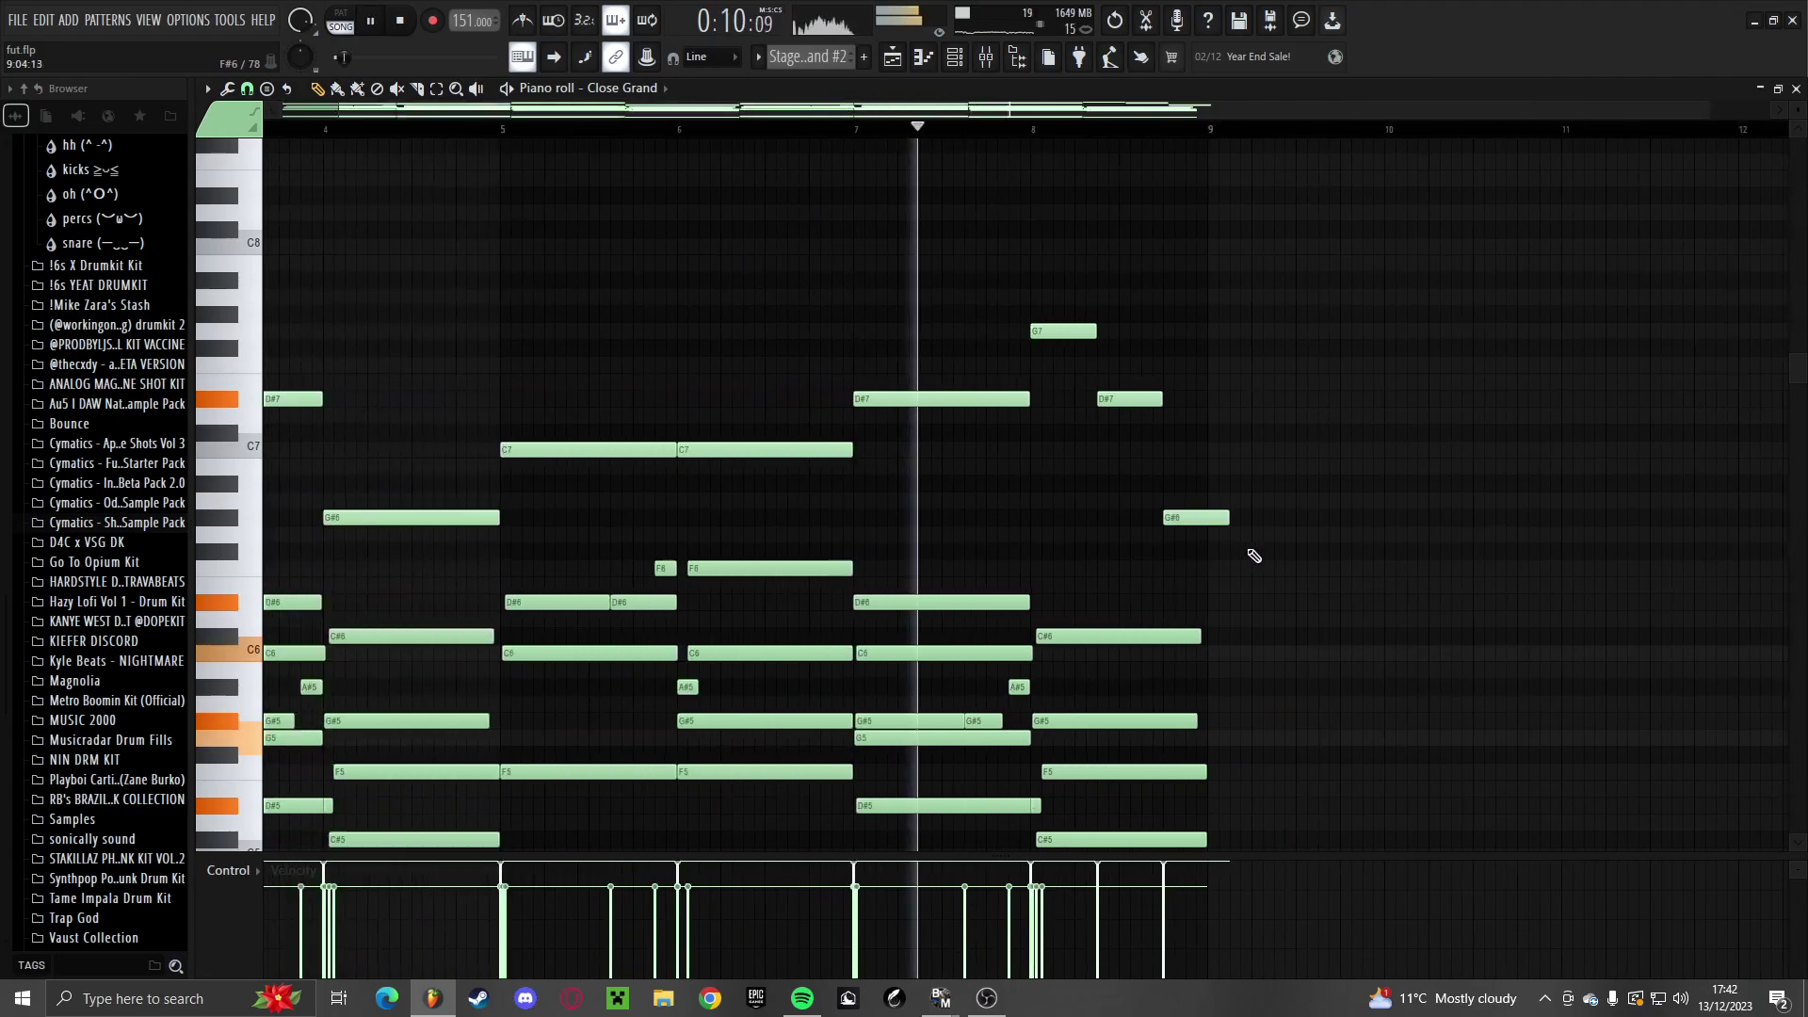
Trim the last G#6 note to end at bar 9 and play the phrase back
{"action": "scroll", "coordinate": [1192, 567], "scroll_direction": "up", "scroll_amount": 2}
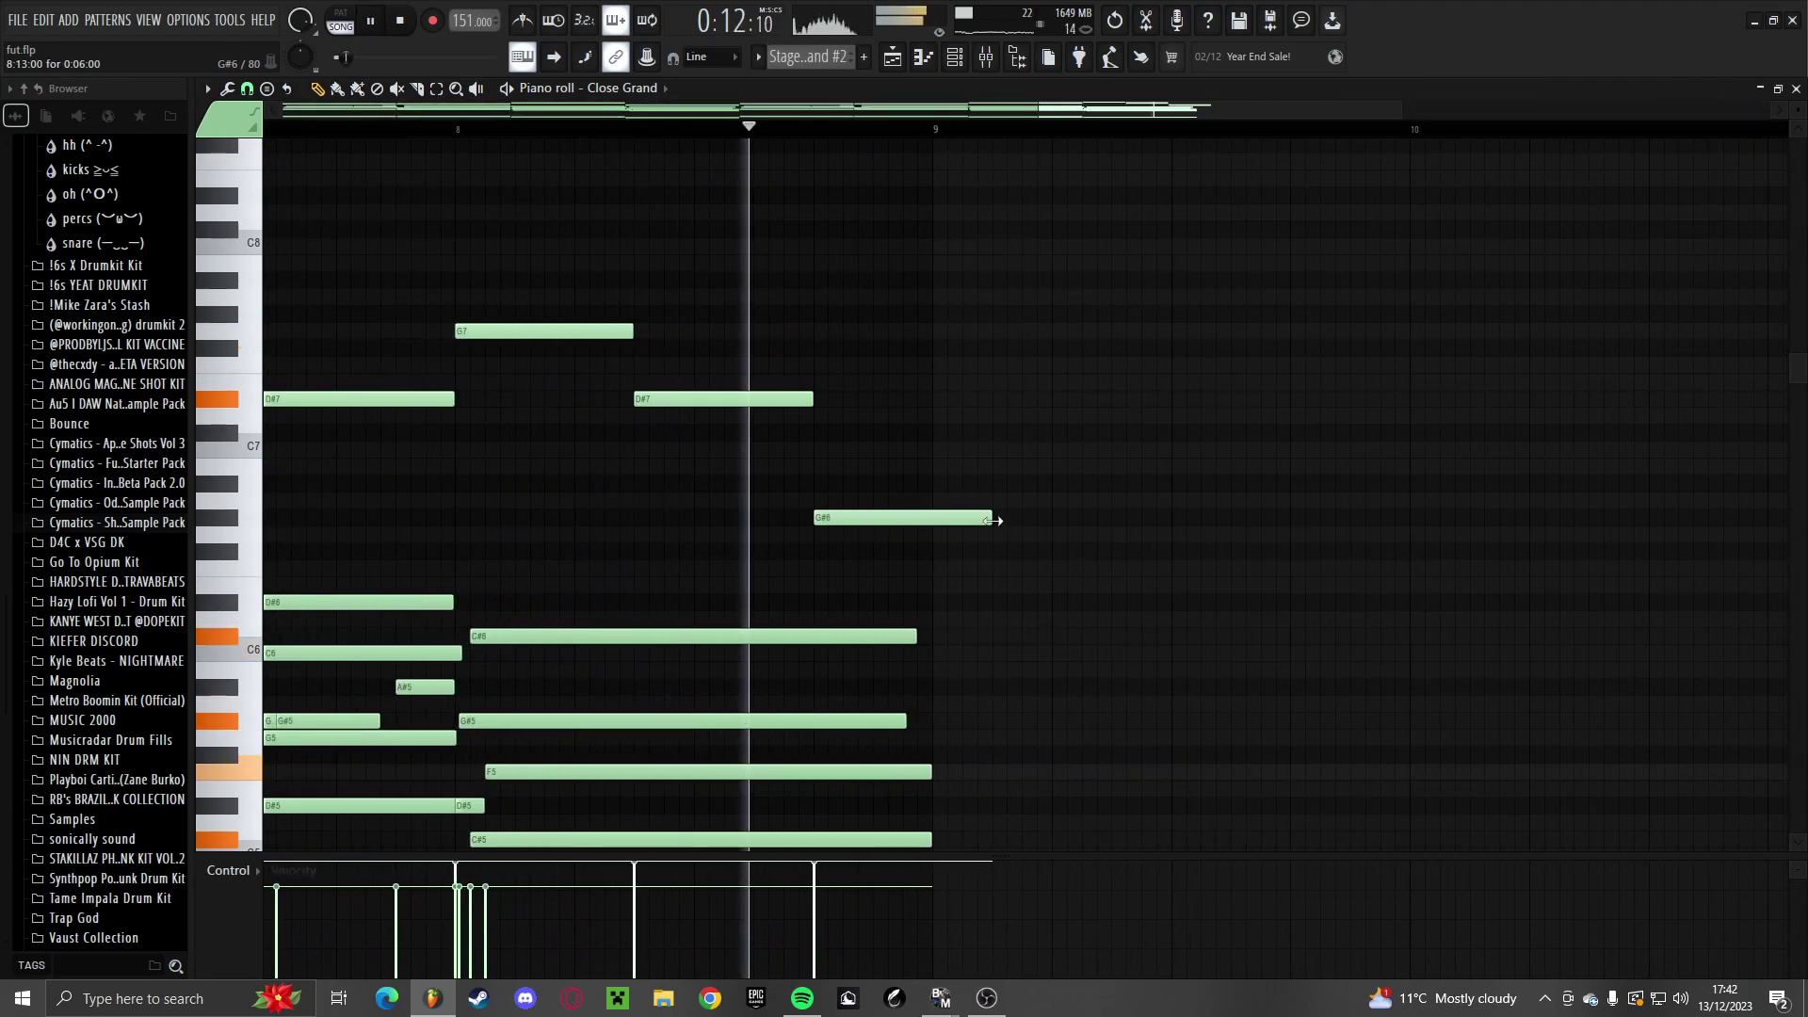
{"action": "left_click_drag", "start_coordinate": [991, 520], "coordinate": [936, 533]}
{"action": "scroll", "coordinate": [931, 539], "scroll_direction": "down", "scroll_amount": 2}
{"action": "key", "text": "space"}
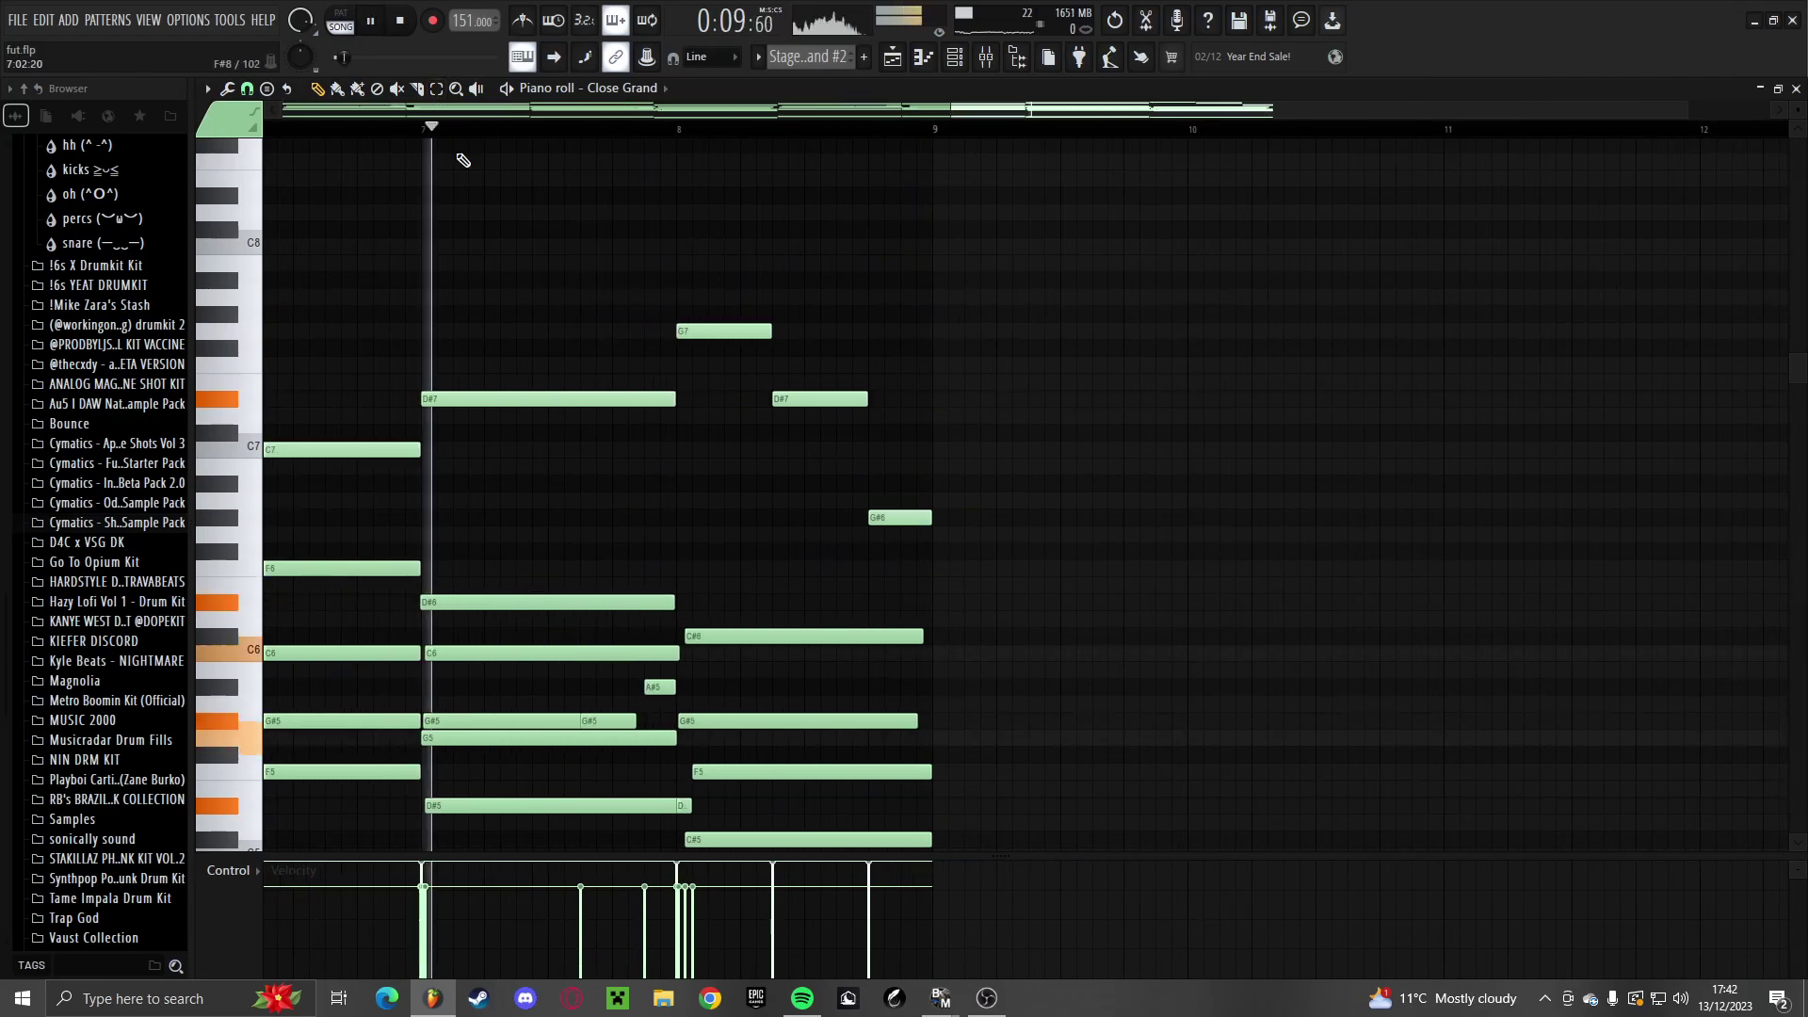
Move the G7, D#7, G#6 run to bar 7 in place of its D#7 note, and extend the G#6 to bar 9
{"action": "scroll", "coordinate": [904, 376], "scroll_direction": "down", "scroll_amount": 2}
{"action": "left_click", "coordinate": [778, 129]}
{"action": "scroll", "coordinate": [1062, 465], "scroll_direction": "up", "scroll_amount": 3}
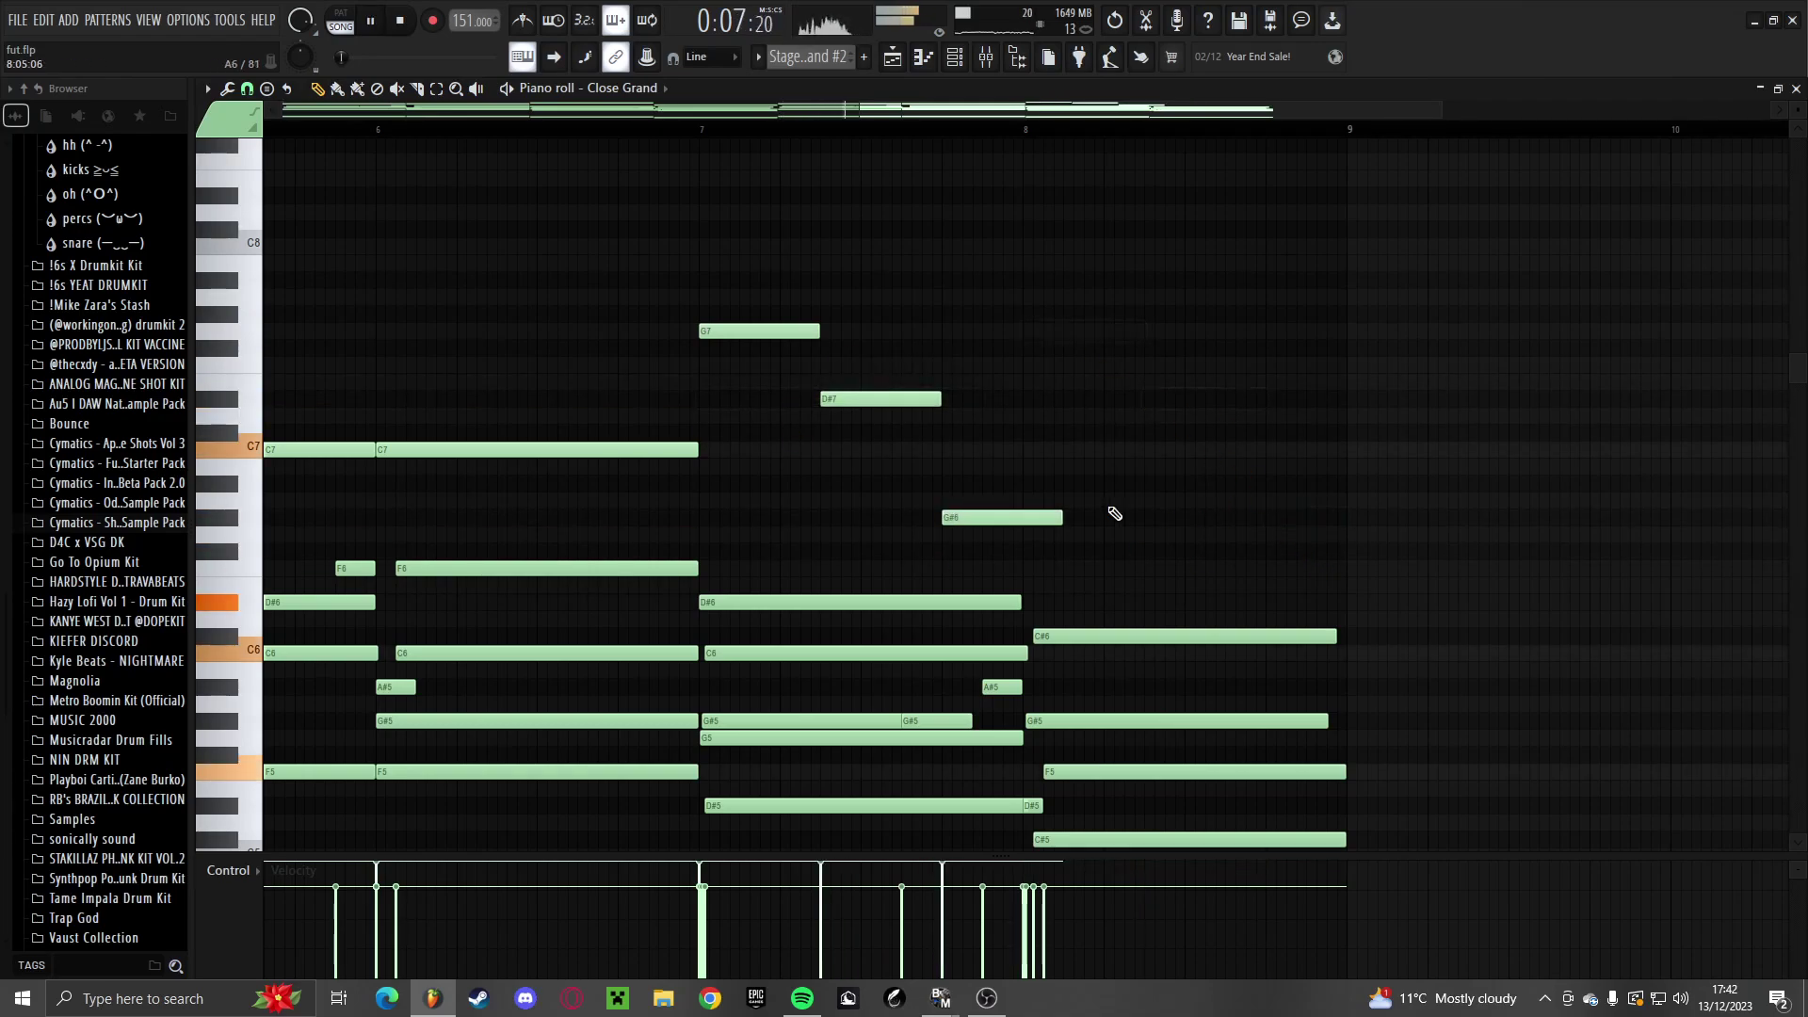
{"action": "left_click_drag", "start_coordinate": [1060, 518], "coordinate": [1348, 561]}
{"action": "scroll", "coordinate": [1111, 528], "scroll_direction": "down", "scroll_amount": 2}
{"action": "scroll", "coordinate": [1134, 517], "scroll_direction": "up", "scroll_amount": 1}
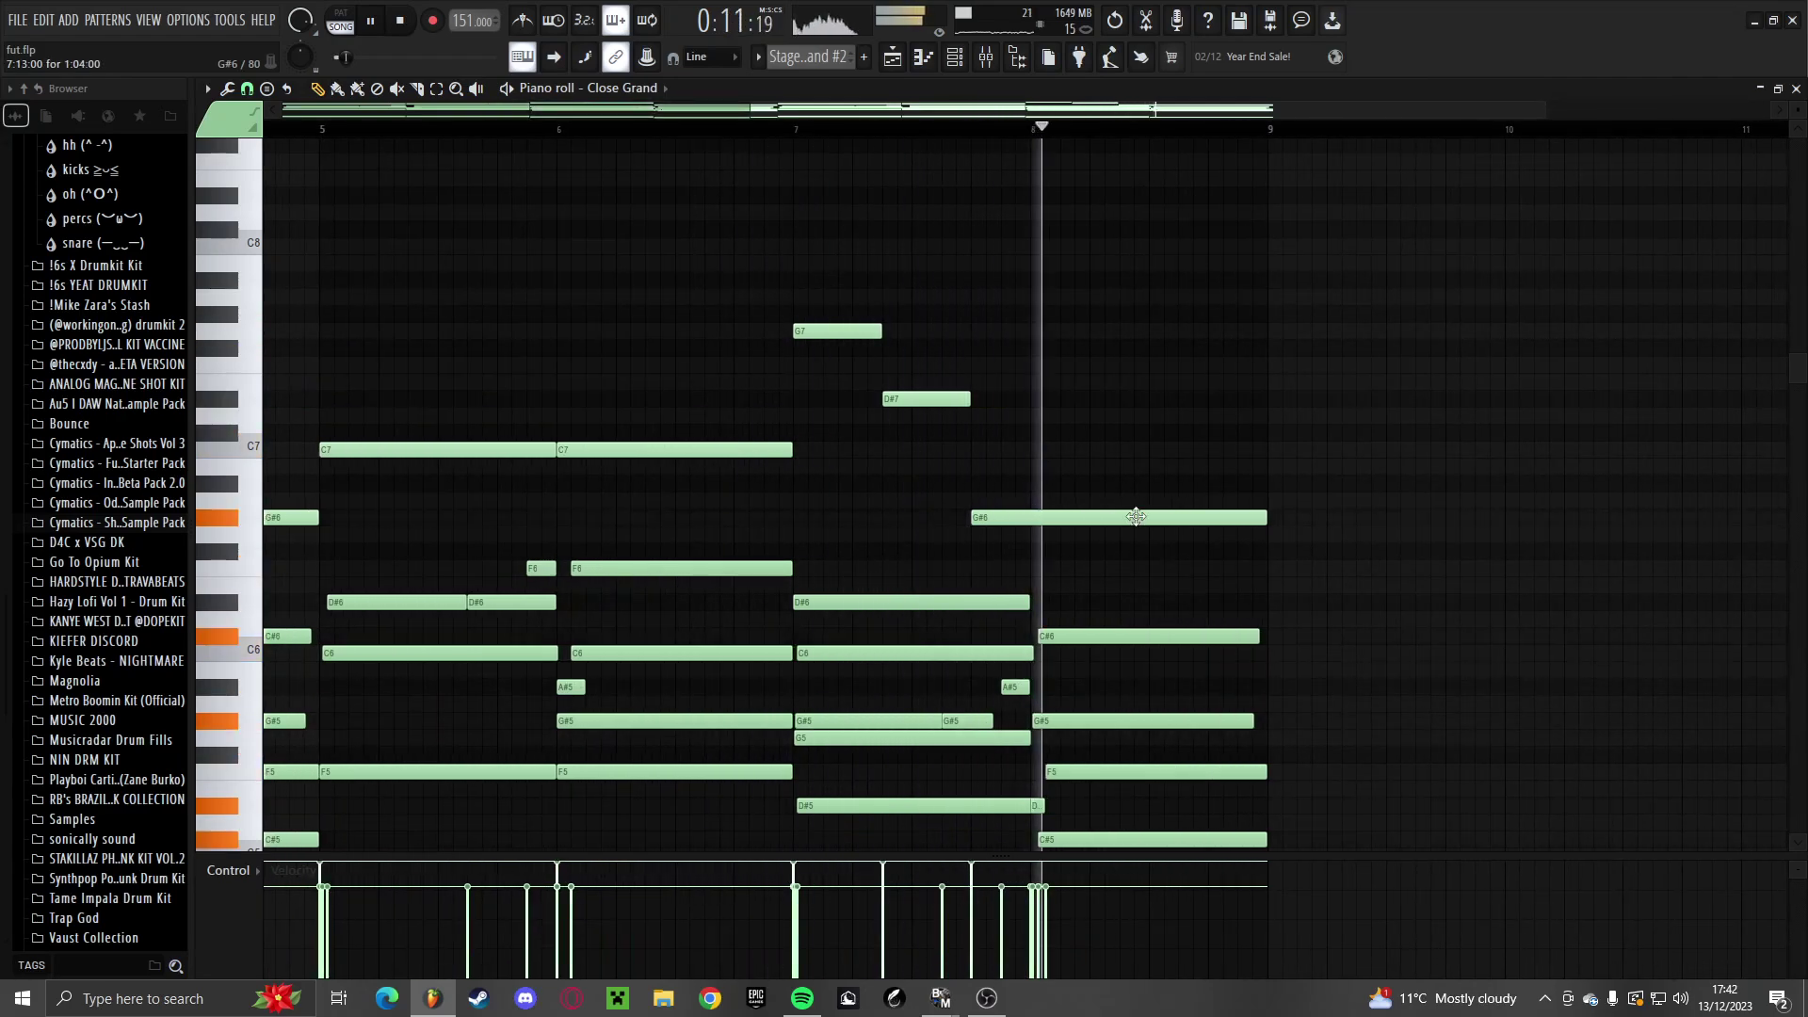
Shorten the final G#6 melody note to one bar and return to the Playlist for playback
{"action": "key", "text": "space"}
{"action": "left_click_drag", "start_coordinate": [1265, 519], "coordinate": [1201, 534]}
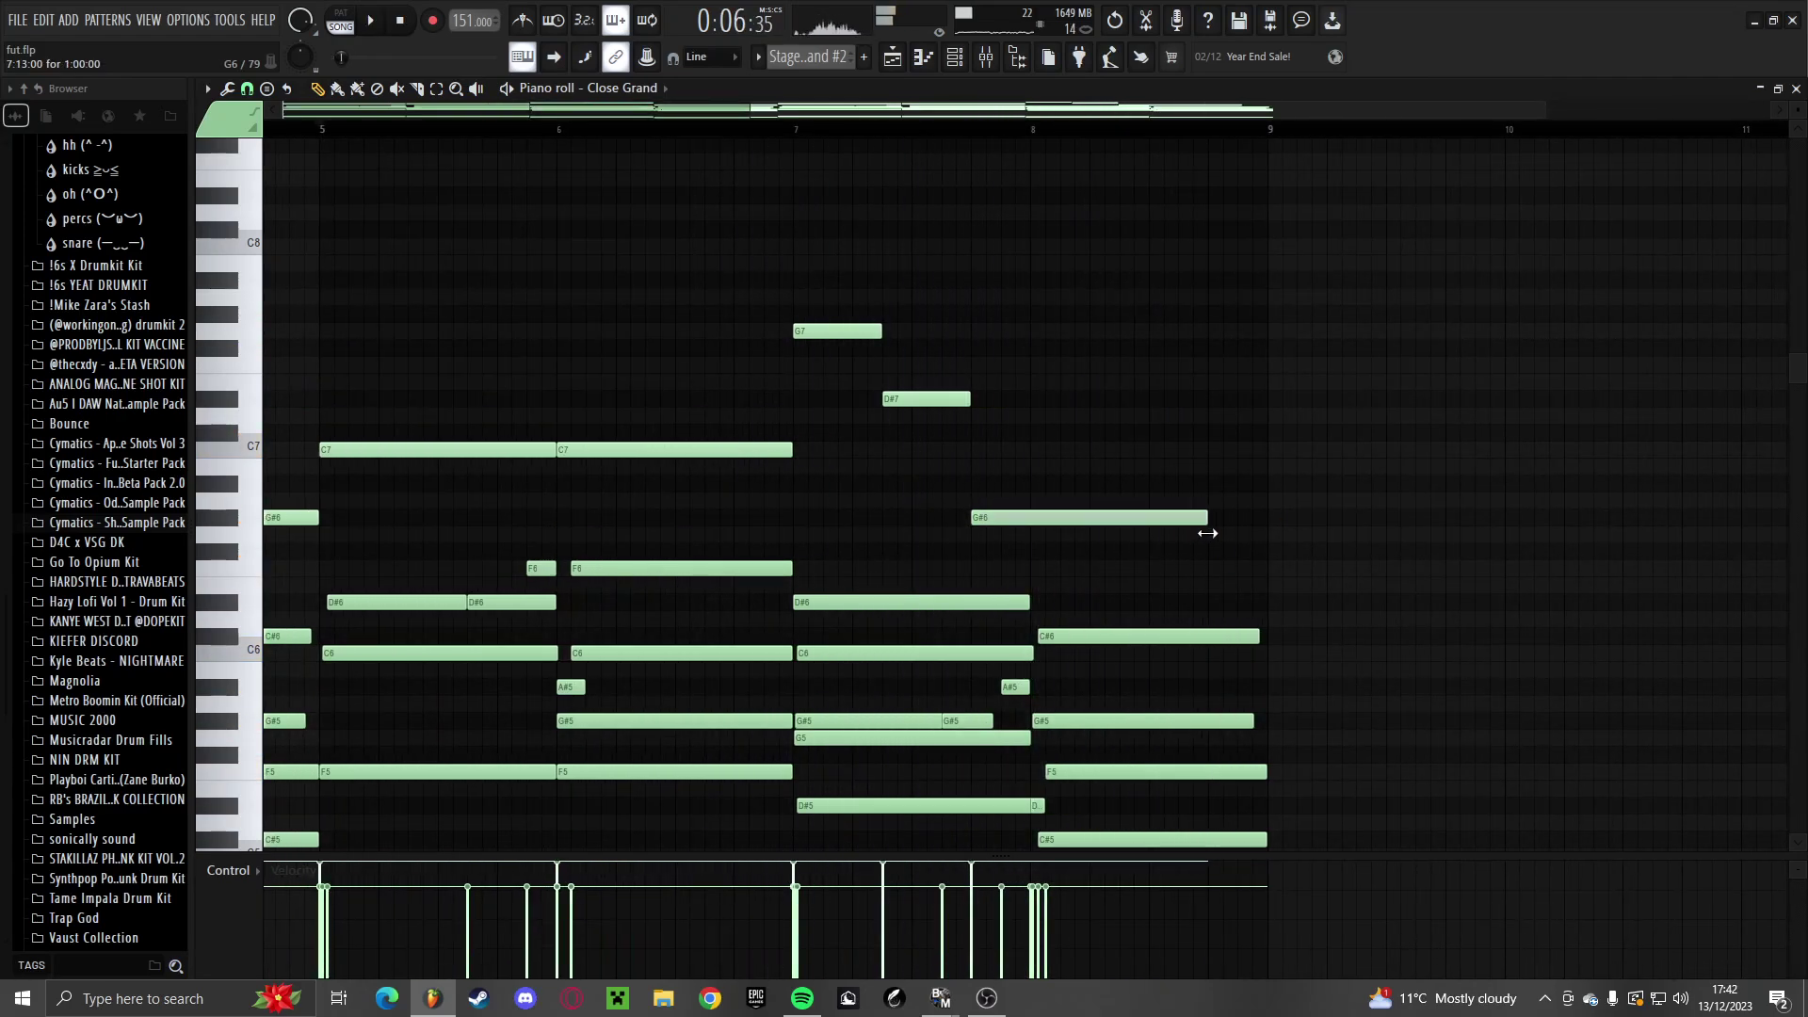
{"action": "key", "text": "space"}
{"action": "key", "text": "F5"}
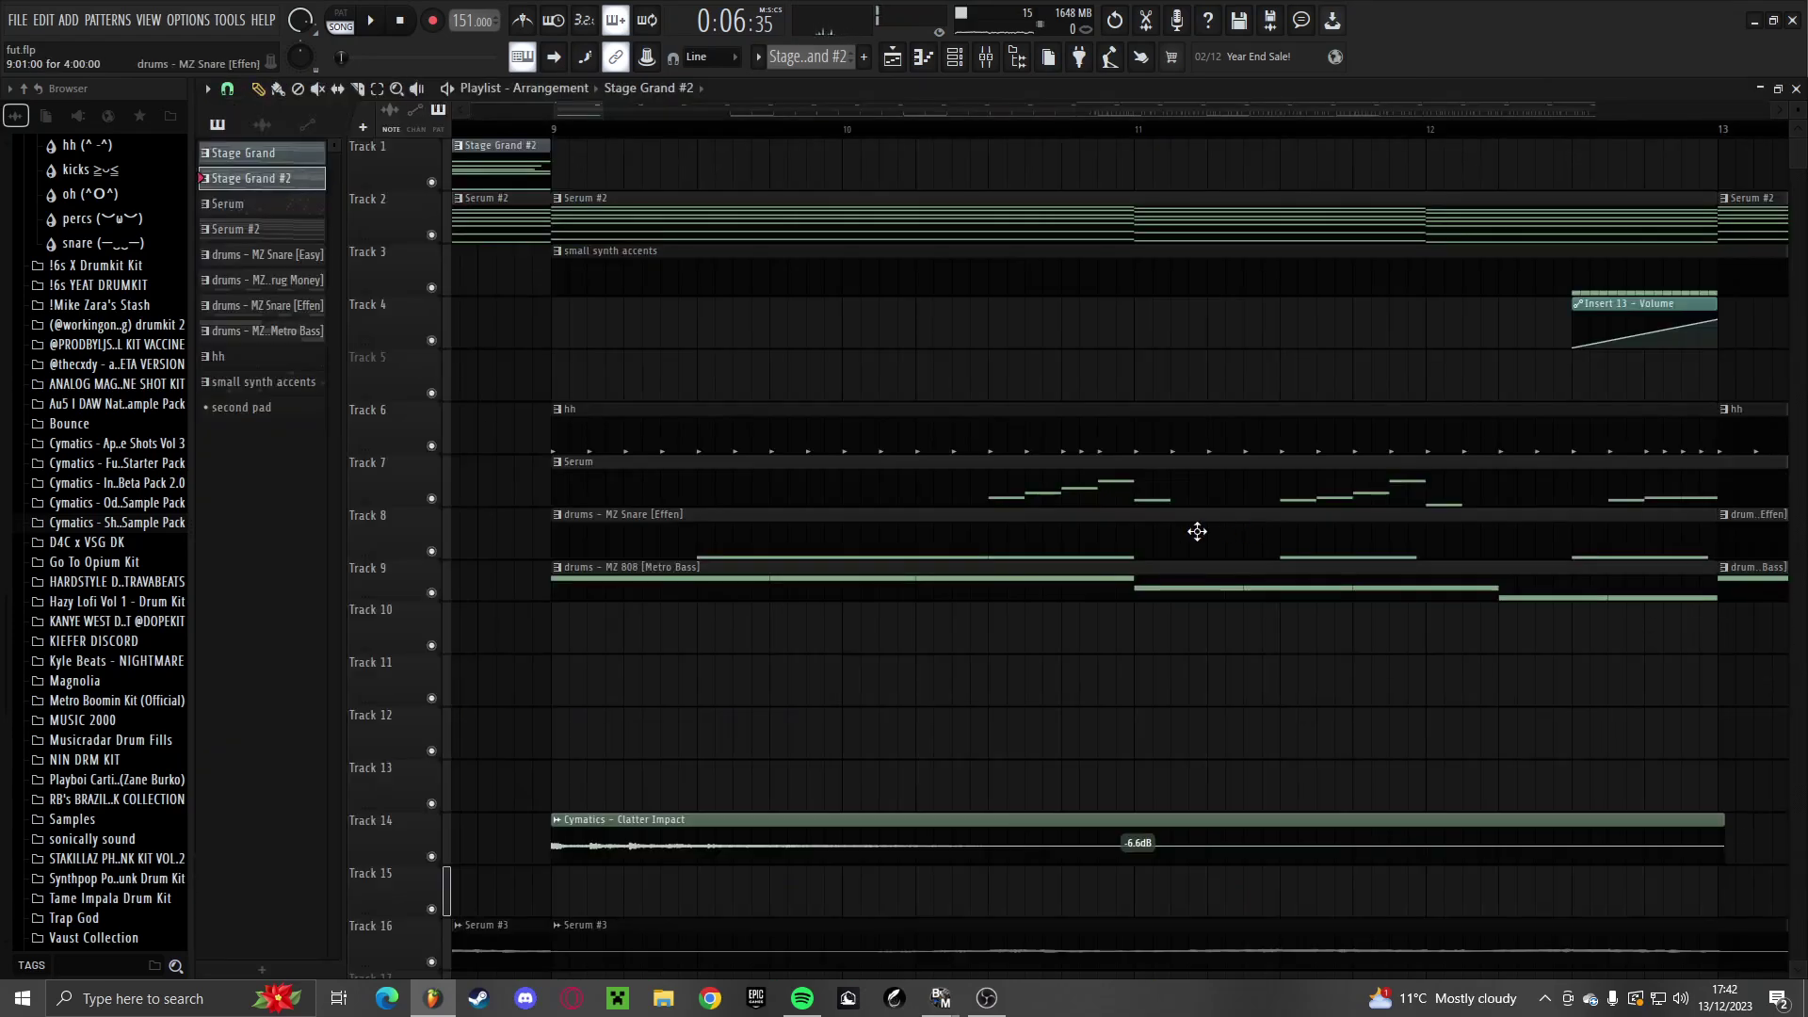
{"action": "scroll", "coordinate": [789, 382], "scroll_direction": "down", "scroll_amount": 3}
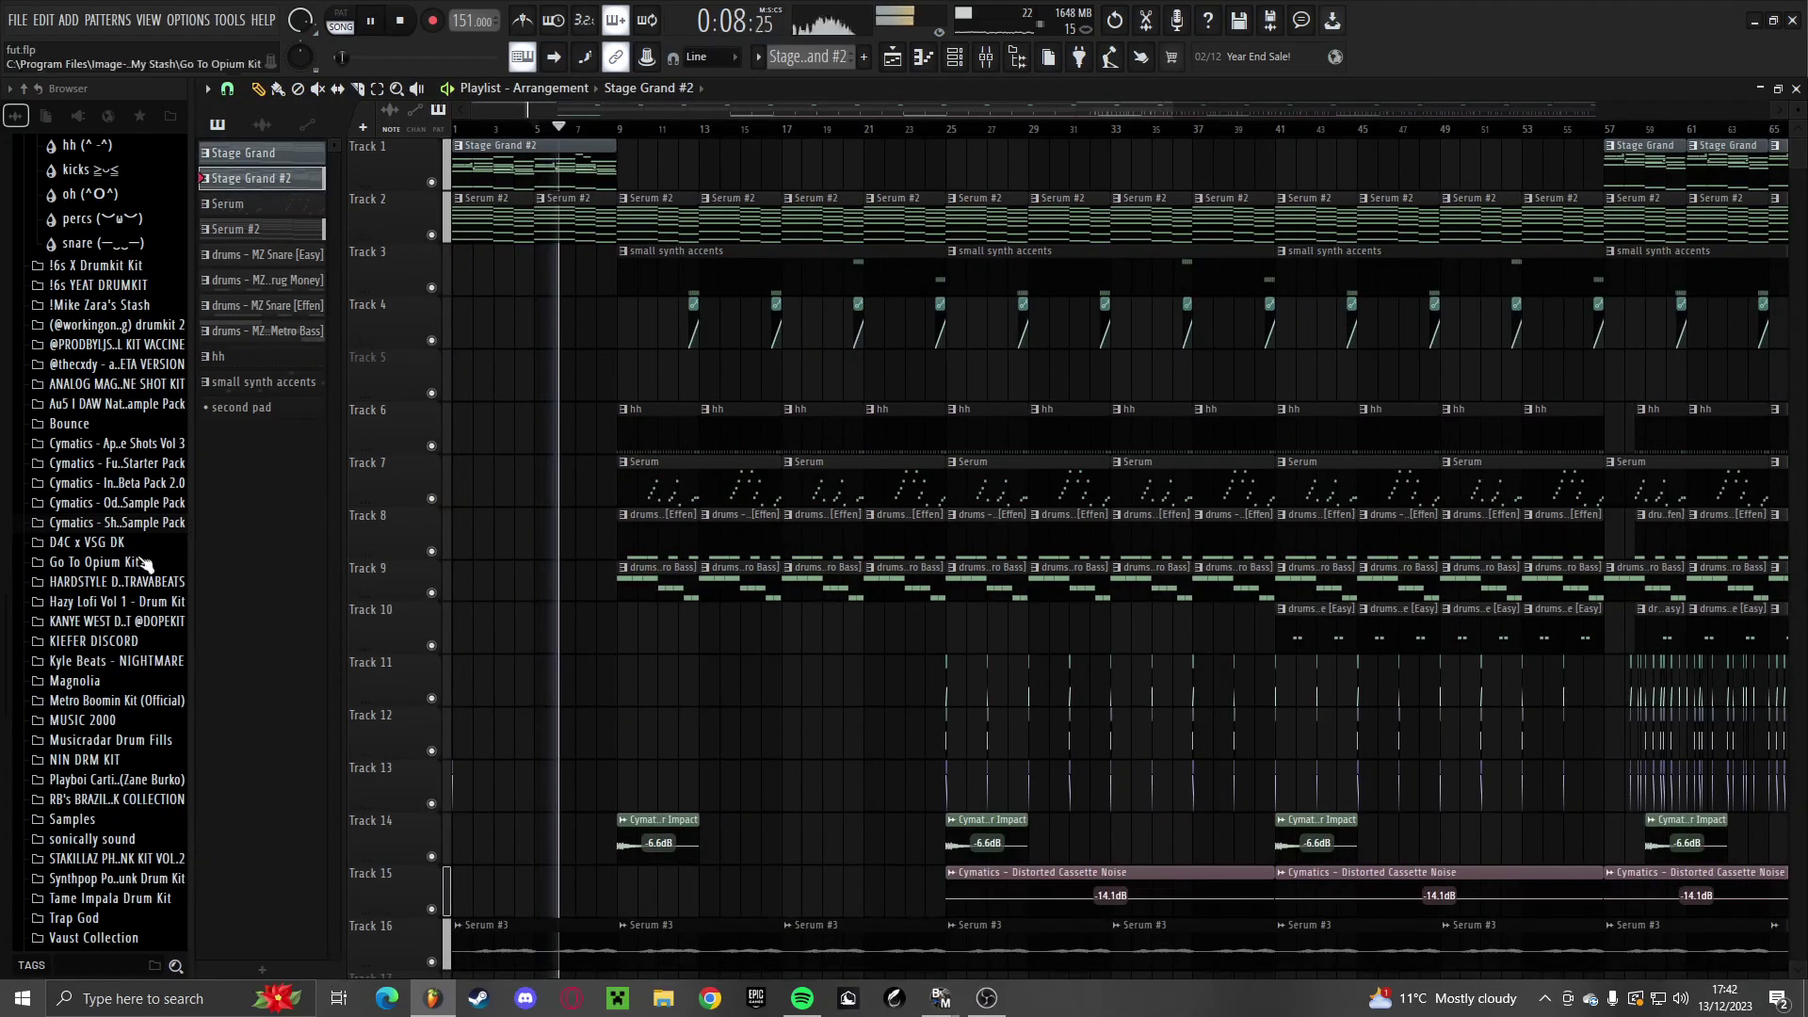
Preview the Shimmer FX reverse cymbals and place Cymatics - Challenge Reverse Cymbal on Track 10
{"action": "left_click", "coordinate": [132, 522]}
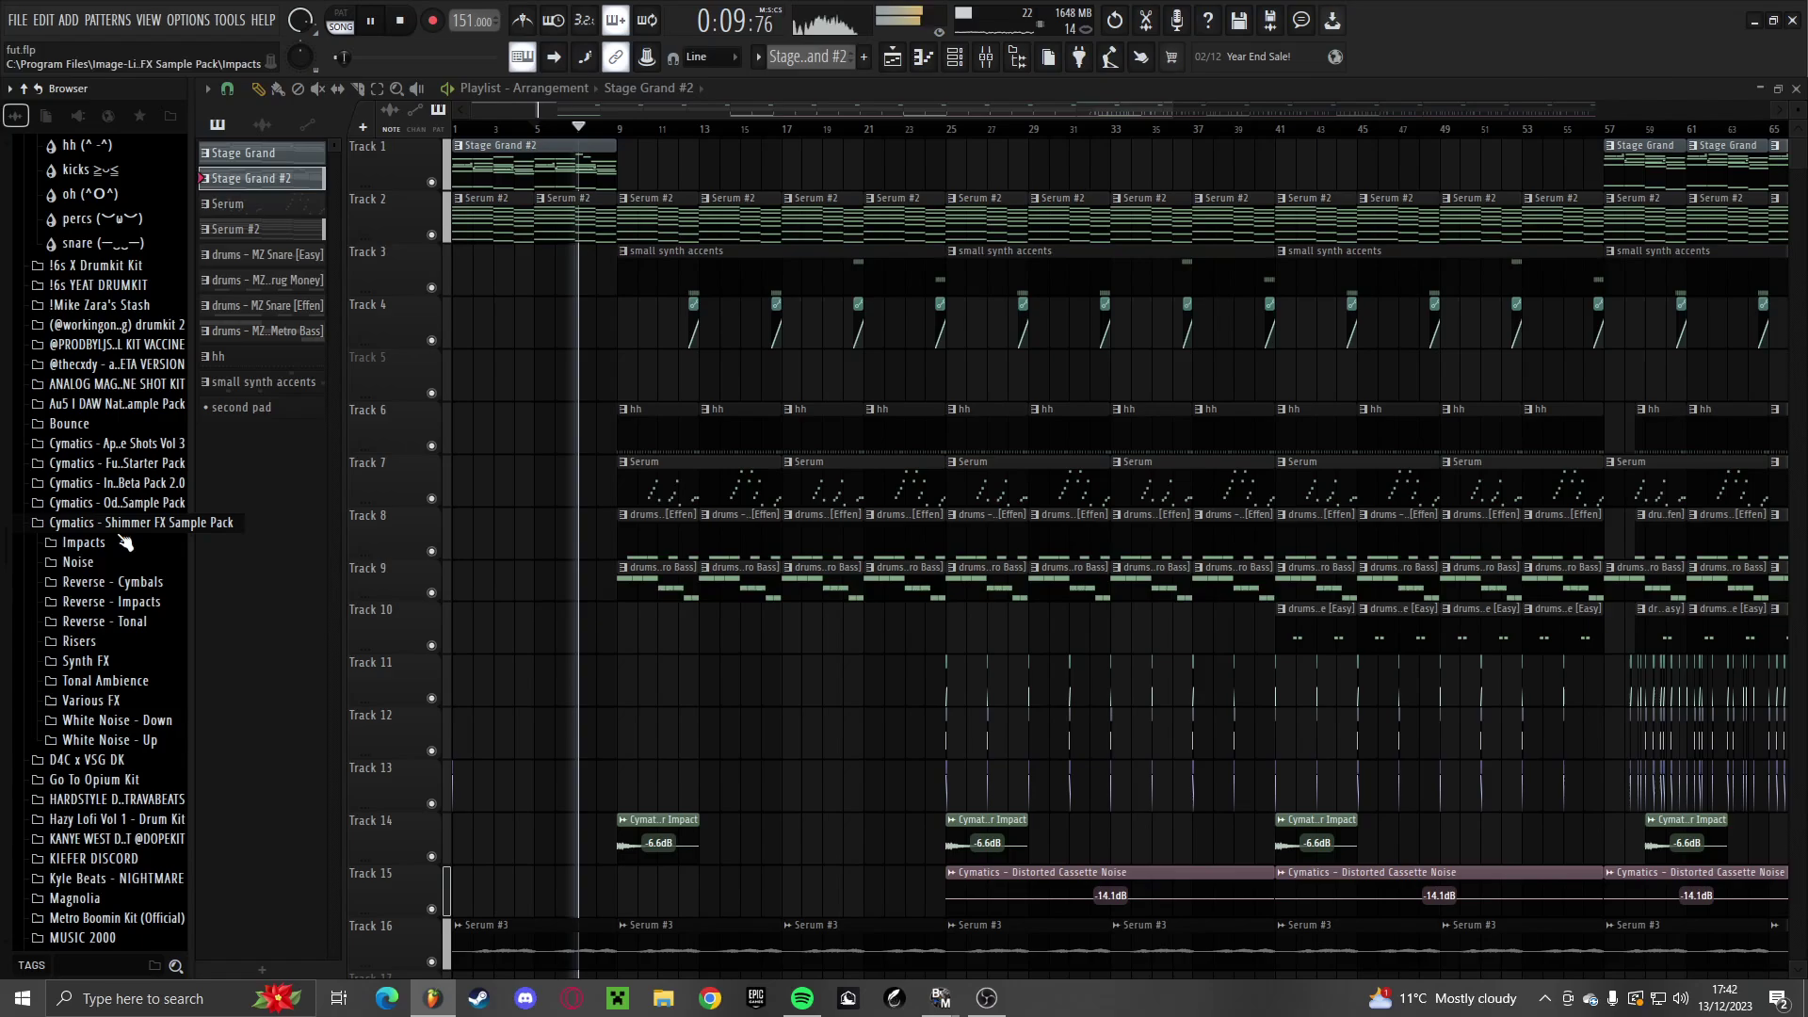
{"action": "left_click", "coordinate": [125, 584]}
{"action": "left_click", "coordinate": [122, 619]}
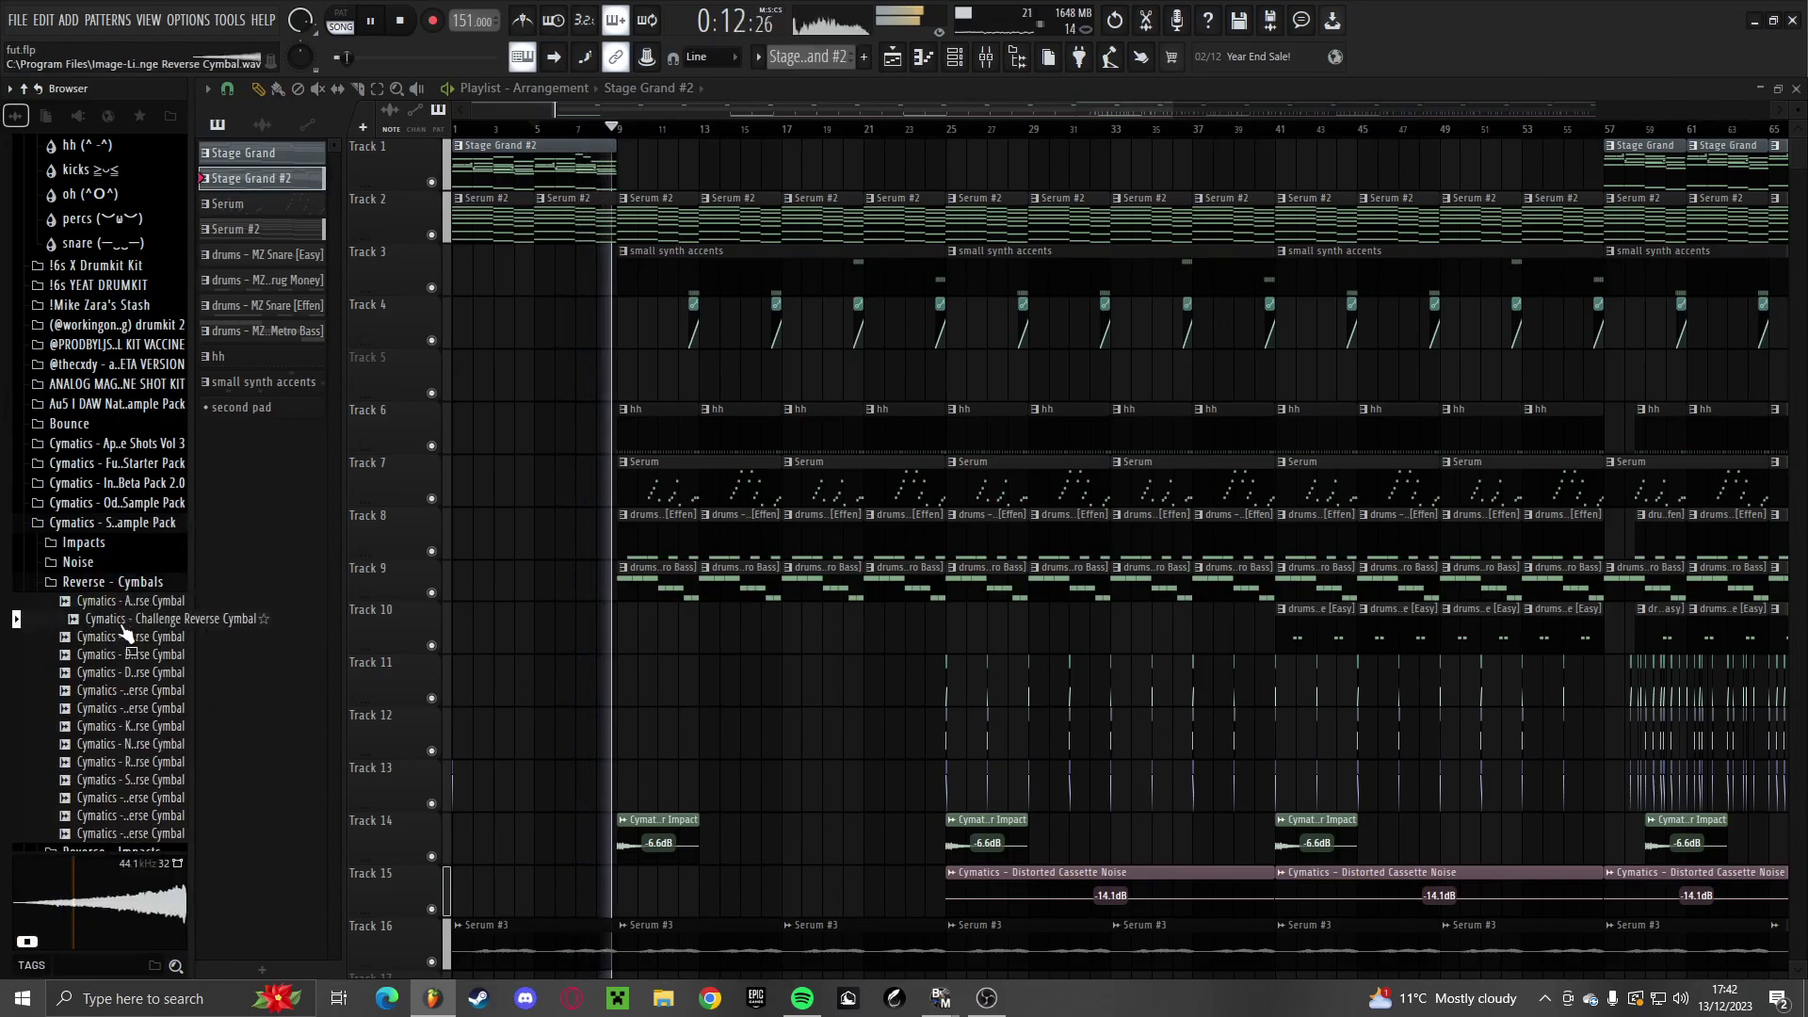
{"action": "key", "text": "space"}
{"action": "left_click_drag", "start_coordinate": [122, 620], "coordinate": [500, 631]}
Align the Challenge Reverse Cymbal clip on Track 10 so it ends at bar 9
{"action": "scroll", "coordinate": [581, 680], "scroll_direction": "up", "scroll_amount": 1}
{"action": "scroll", "coordinate": [513, 674], "scroll_direction": "up", "scroll_amount": 2}
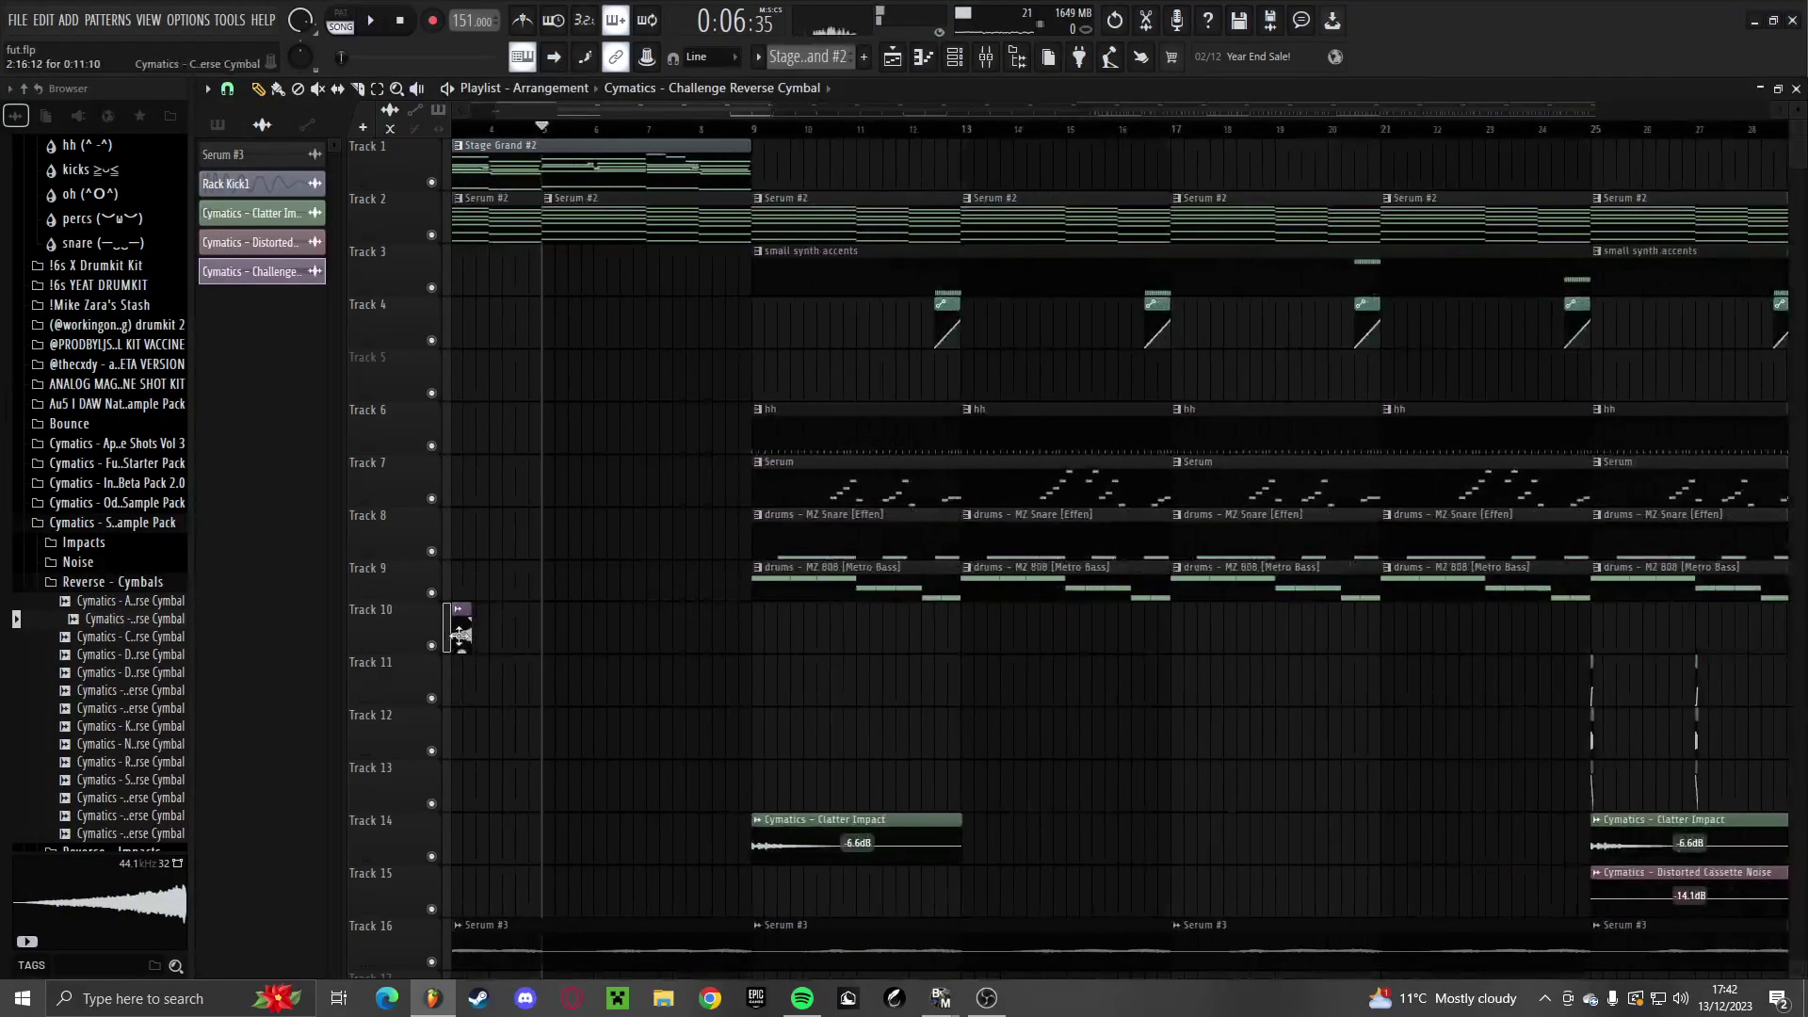
{"action": "scroll", "coordinate": [730, 675], "scroll_direction": "up", "scroll_amount": 3}
{"action": "left_click_drag", "start_coordinate": [706, 638], "coordinate": [747, 637]}
{"action": "key", "text": "space"}
Give the reverse cymbal clip a fade-in and lower its volume to -37.5 dB while listening to the transition
{"action": "scroll", "coordinate": [792, 675], "scroll_direction": "up", "scroll_amount": 3}
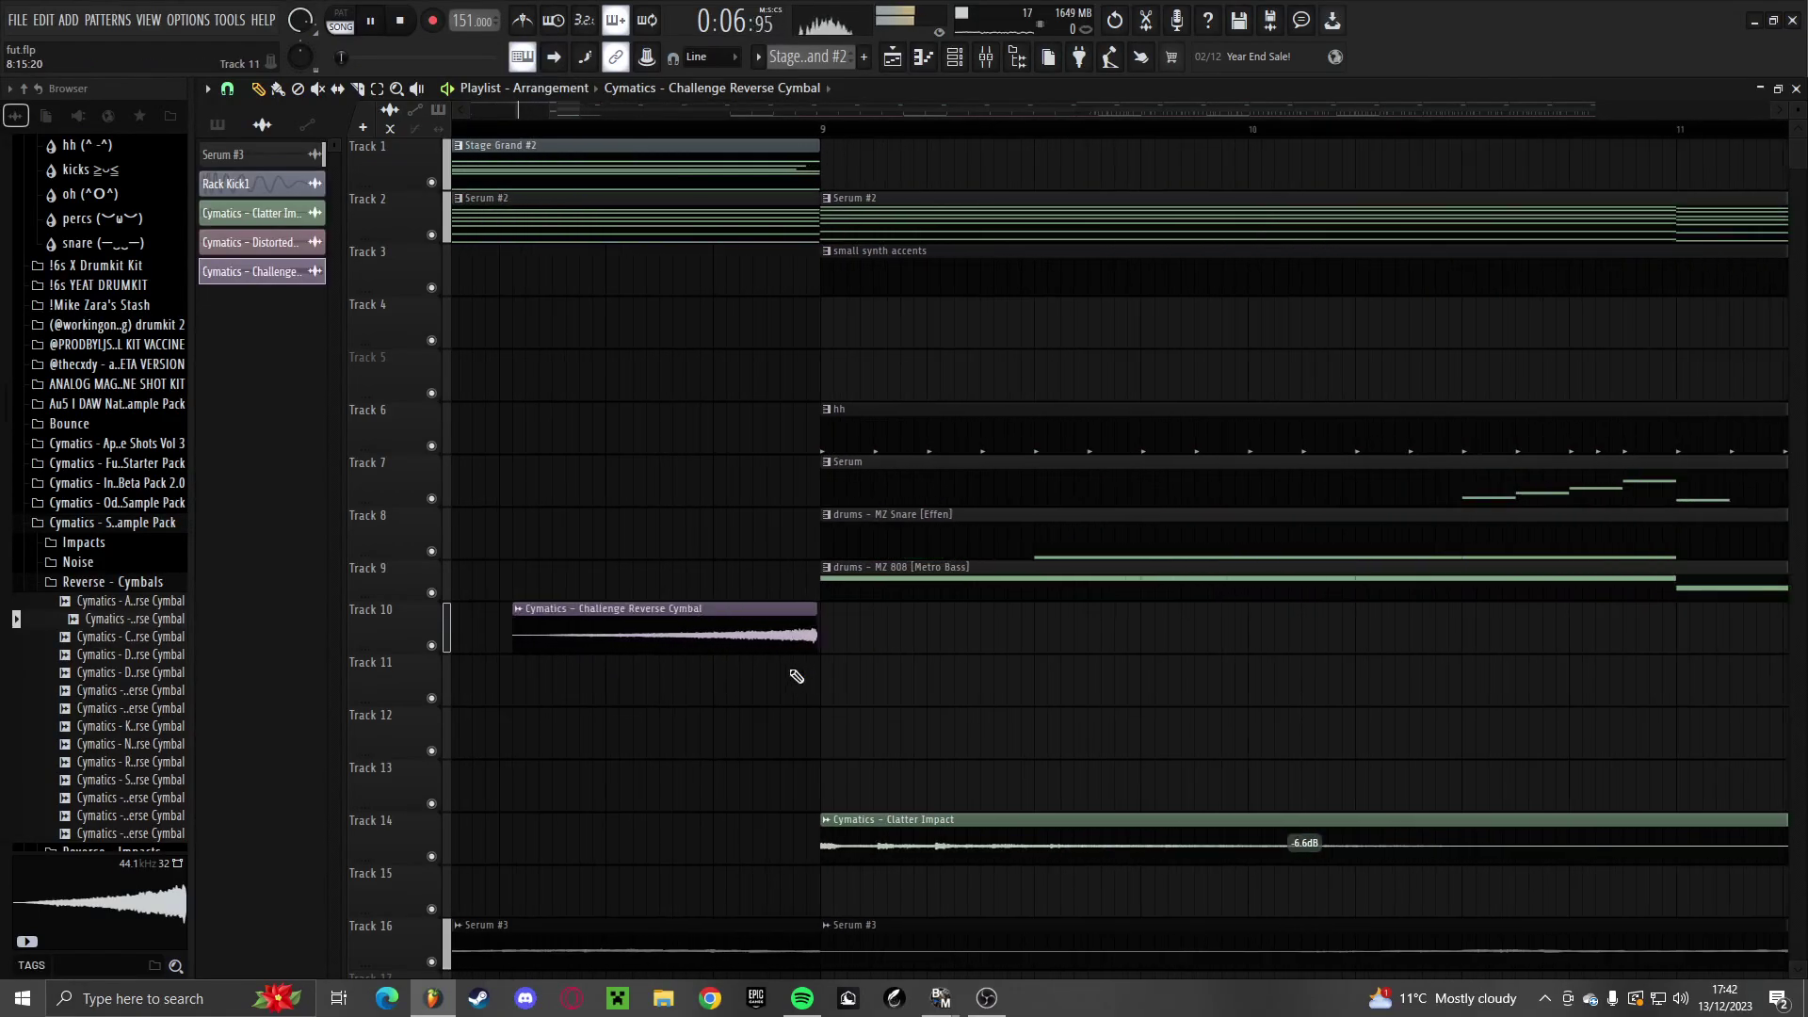
{"action": "left_click_drag", "start_coordinate": [875, 641], "coordinate": [653, 658]}
{"action": "left_click", "coordinate": [661, 662]}
{"action": "key", "text": "ctrl+z"}
{"action": "scroll", "coordinate": [816, 686], "scroll_direction": "up", "scroll_amount": 2}
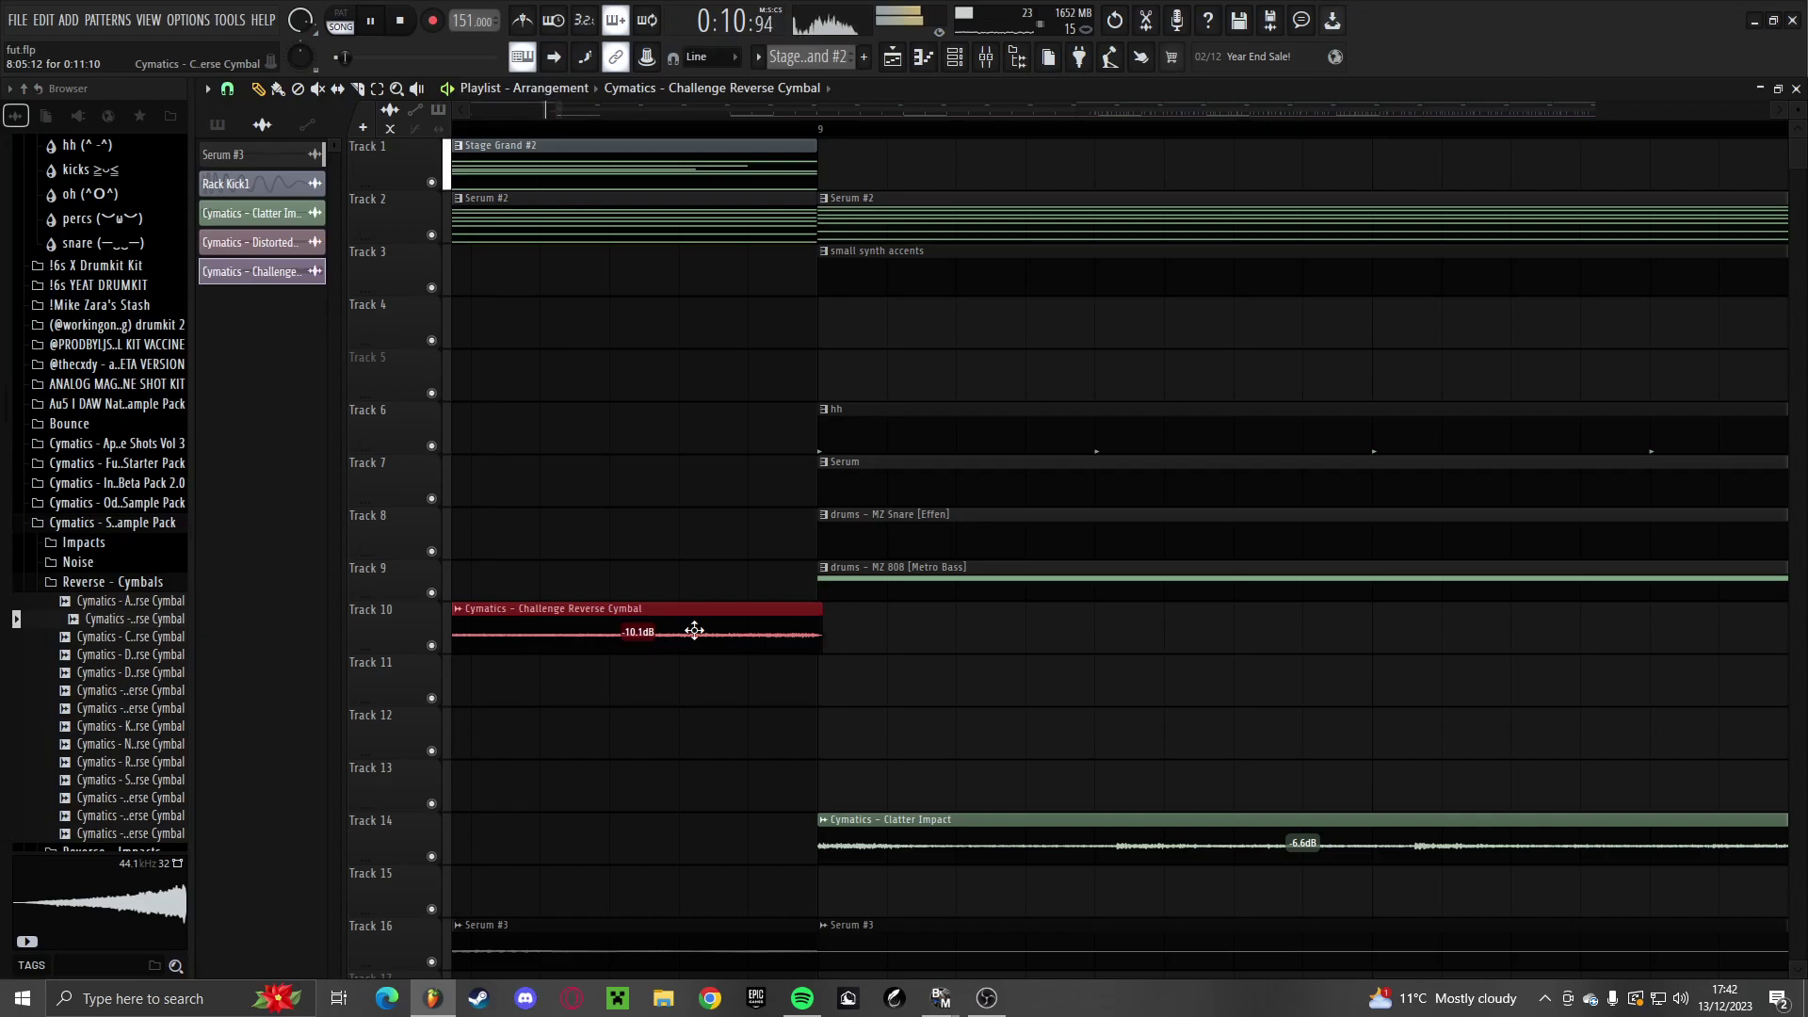
{"action": "scroll", "coordinate": [644, 650], "scroll_direction": "down", "scroll_amount": 3}
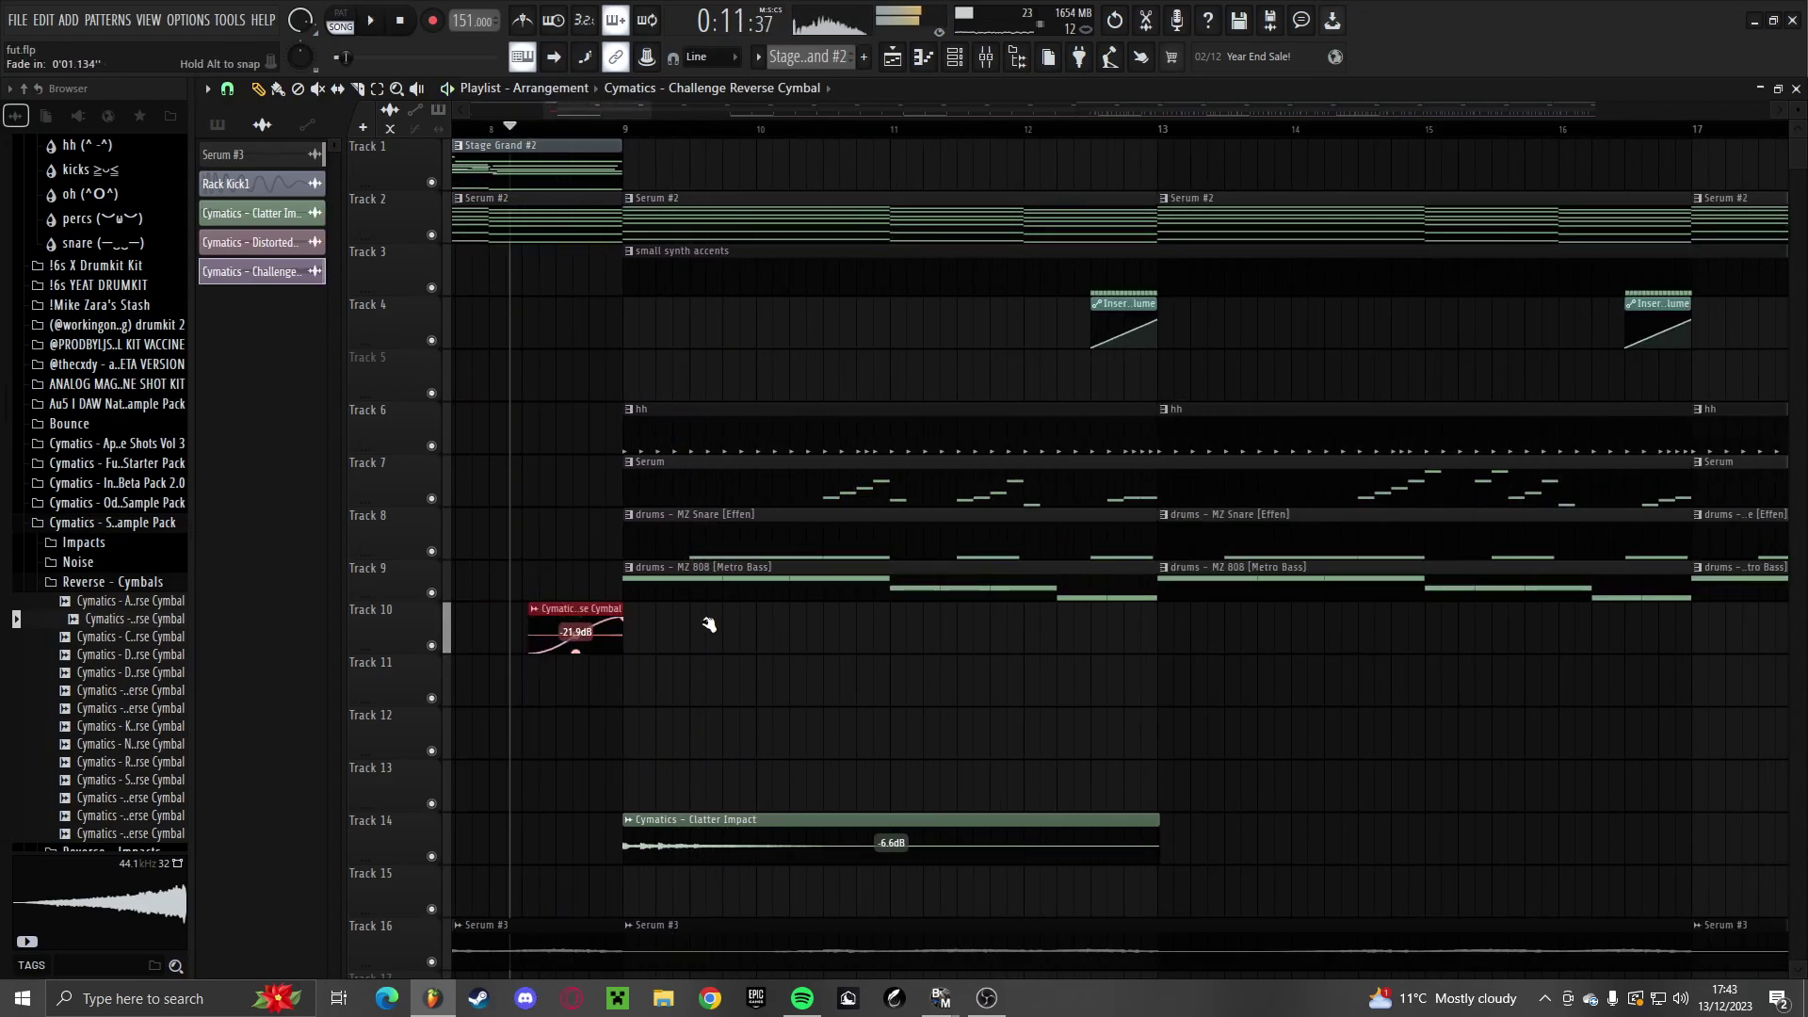
{"action": "left_click_drag", "start_coordinate": [576, 650], "coordinate": [575, 674]}
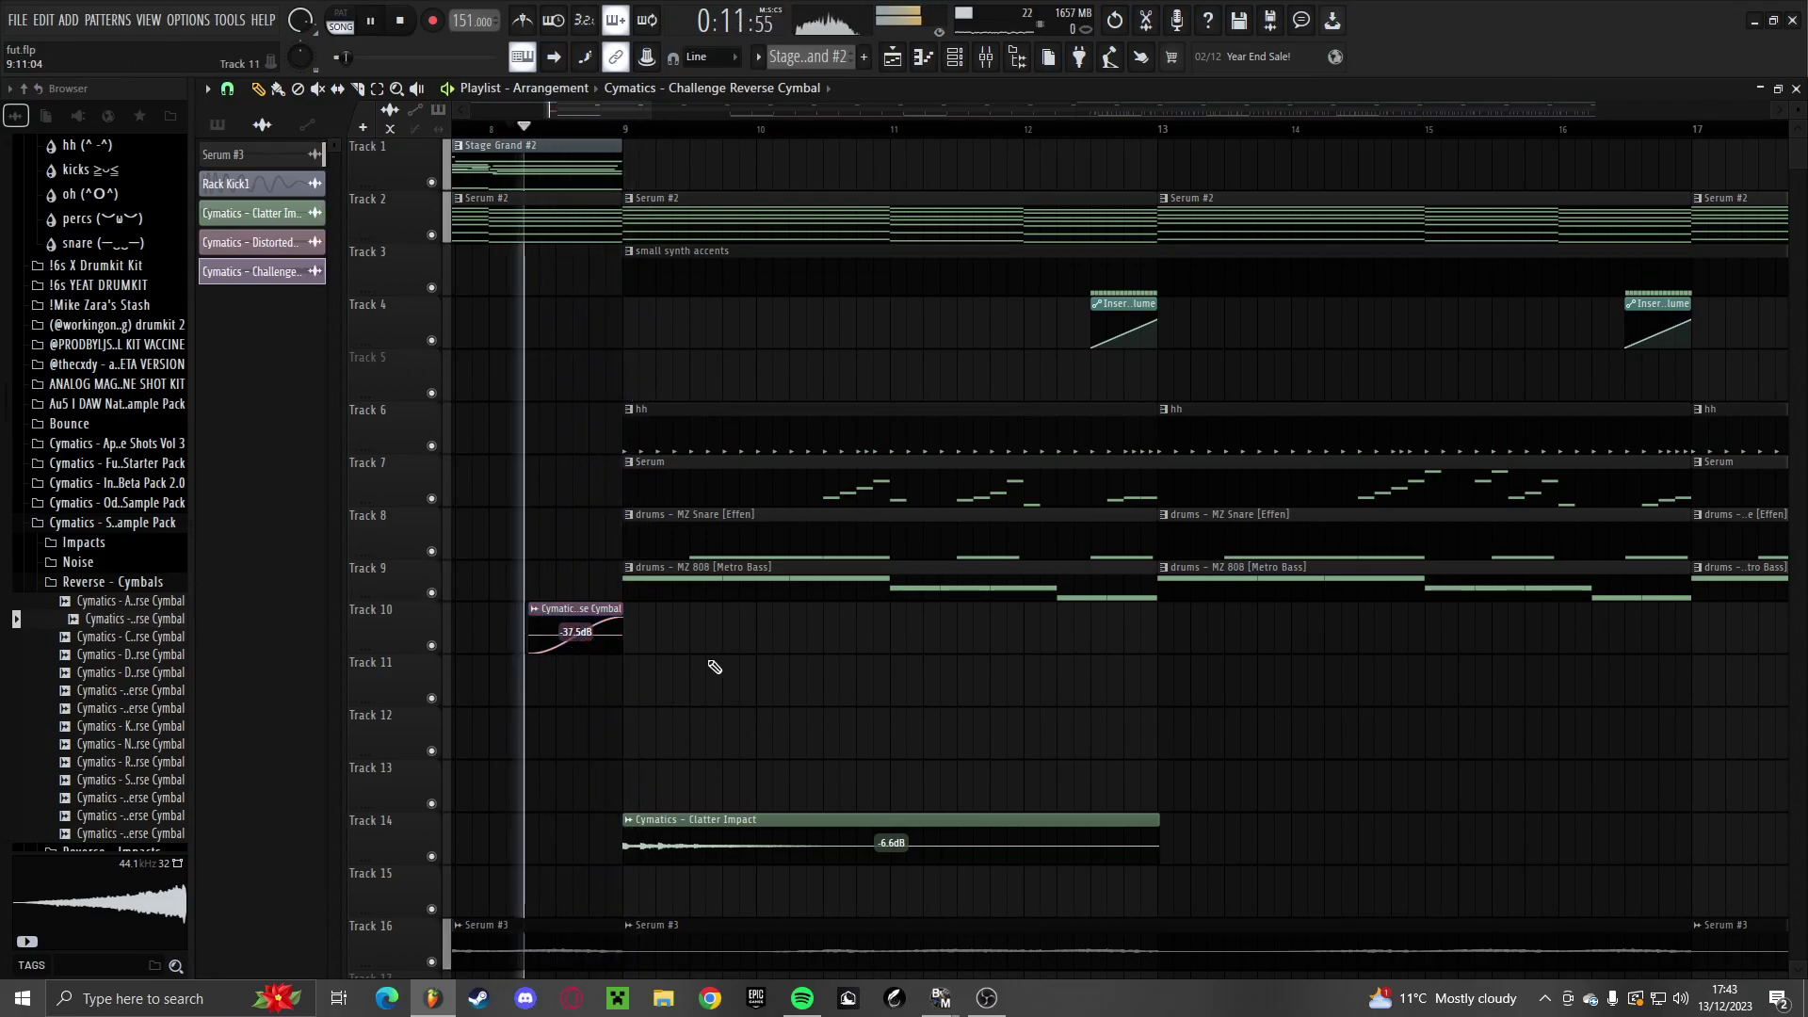
Delete the Challenge Reverse Cymbal sample from the project
{"action": "scroll", "coordinate": [678, 666], "scroll_direction": "down", "scroll_amount": 3}
{"action": "right_click", "coordinate": [270, 272]}
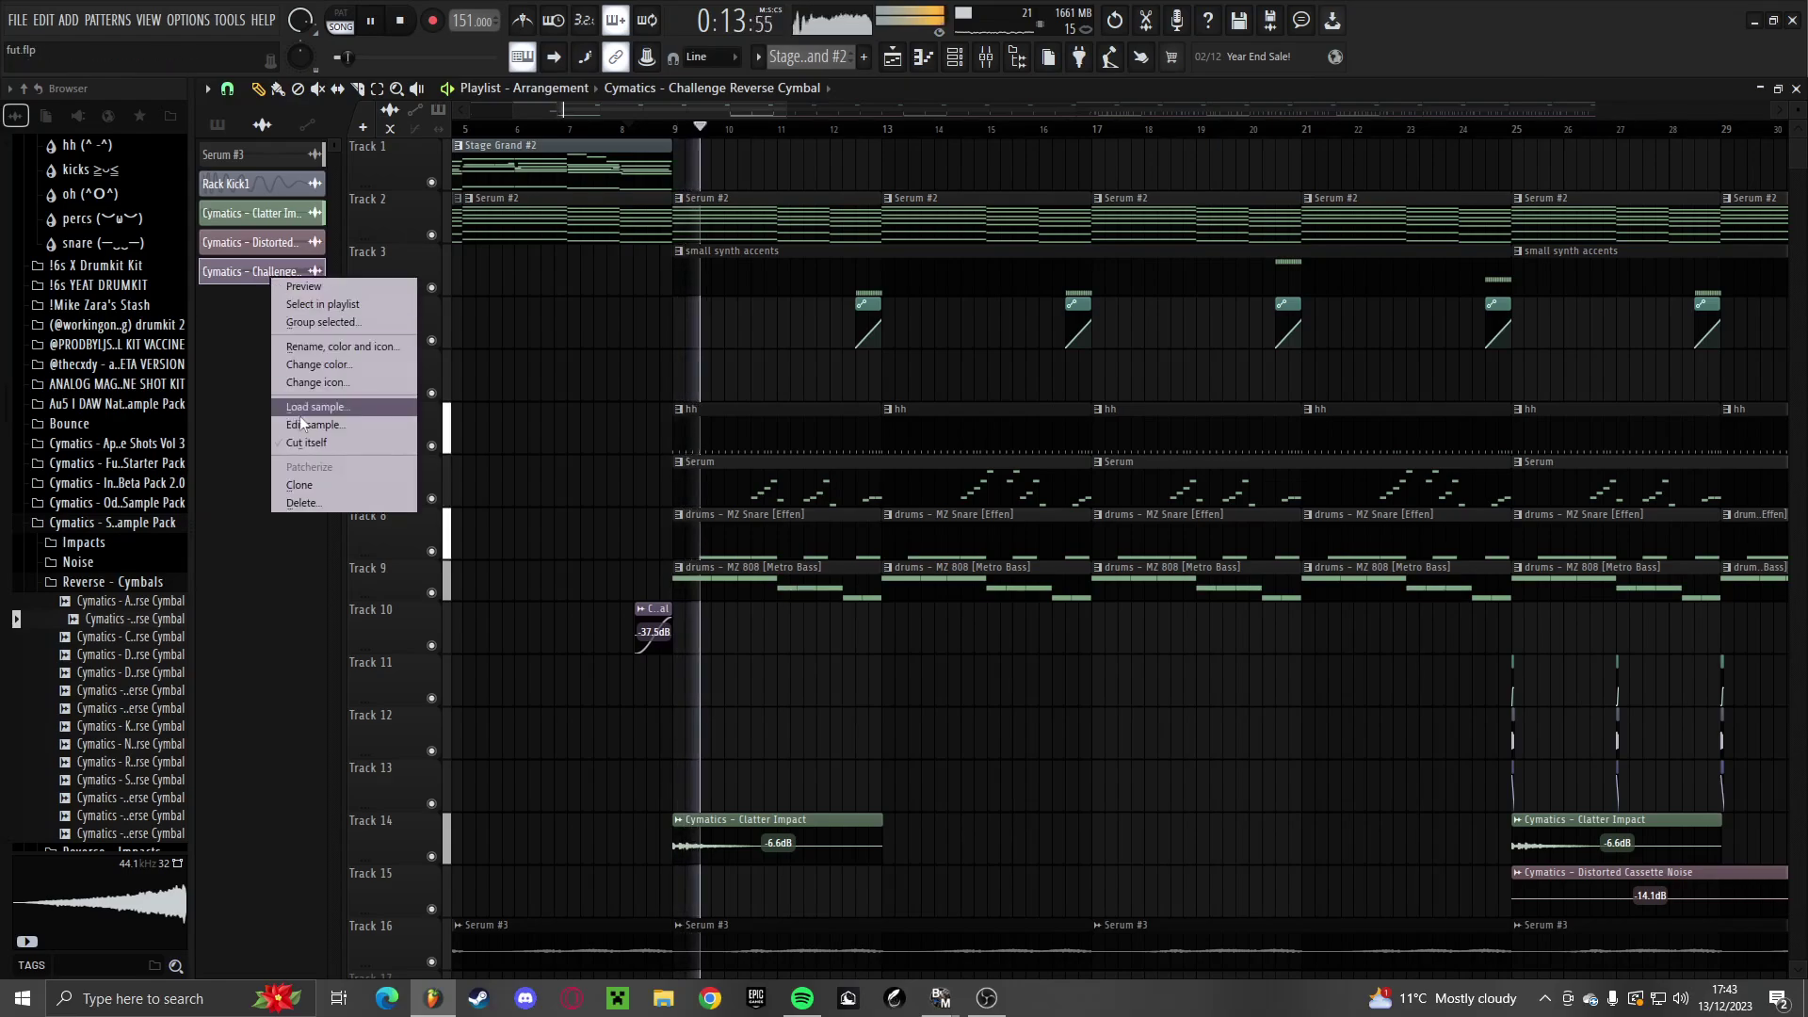
{"action": "left_click", "coordinate": [302, 505]}
{"action": "key", "text": "space"}
Audition the Shimmer FX Tonal Ambience samples and place Cymatics - Faith Tonal Ambience - F Min on Track 17 at bar 9
{"action": "left_click", "coordinate": [117, 584]}
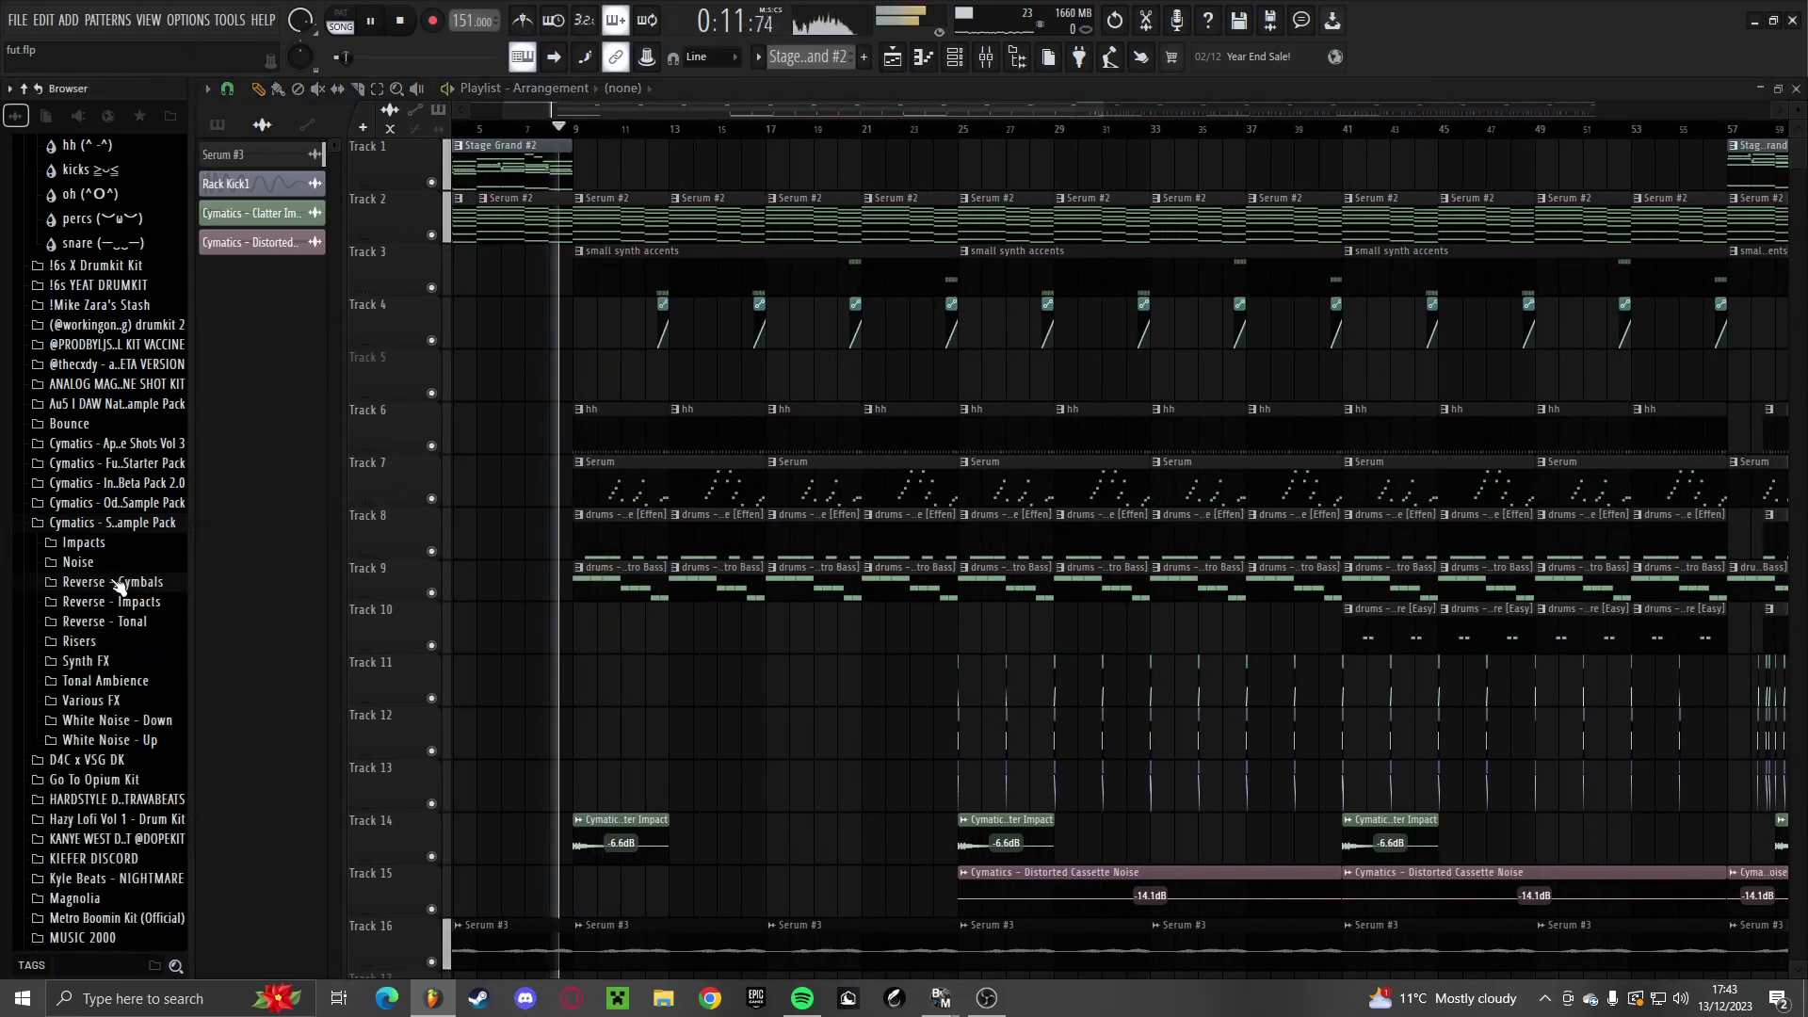
{"action": "left_click", "coordinate": [117, 568]}
{"action": "left_click", "coordinate": [118, 569]}
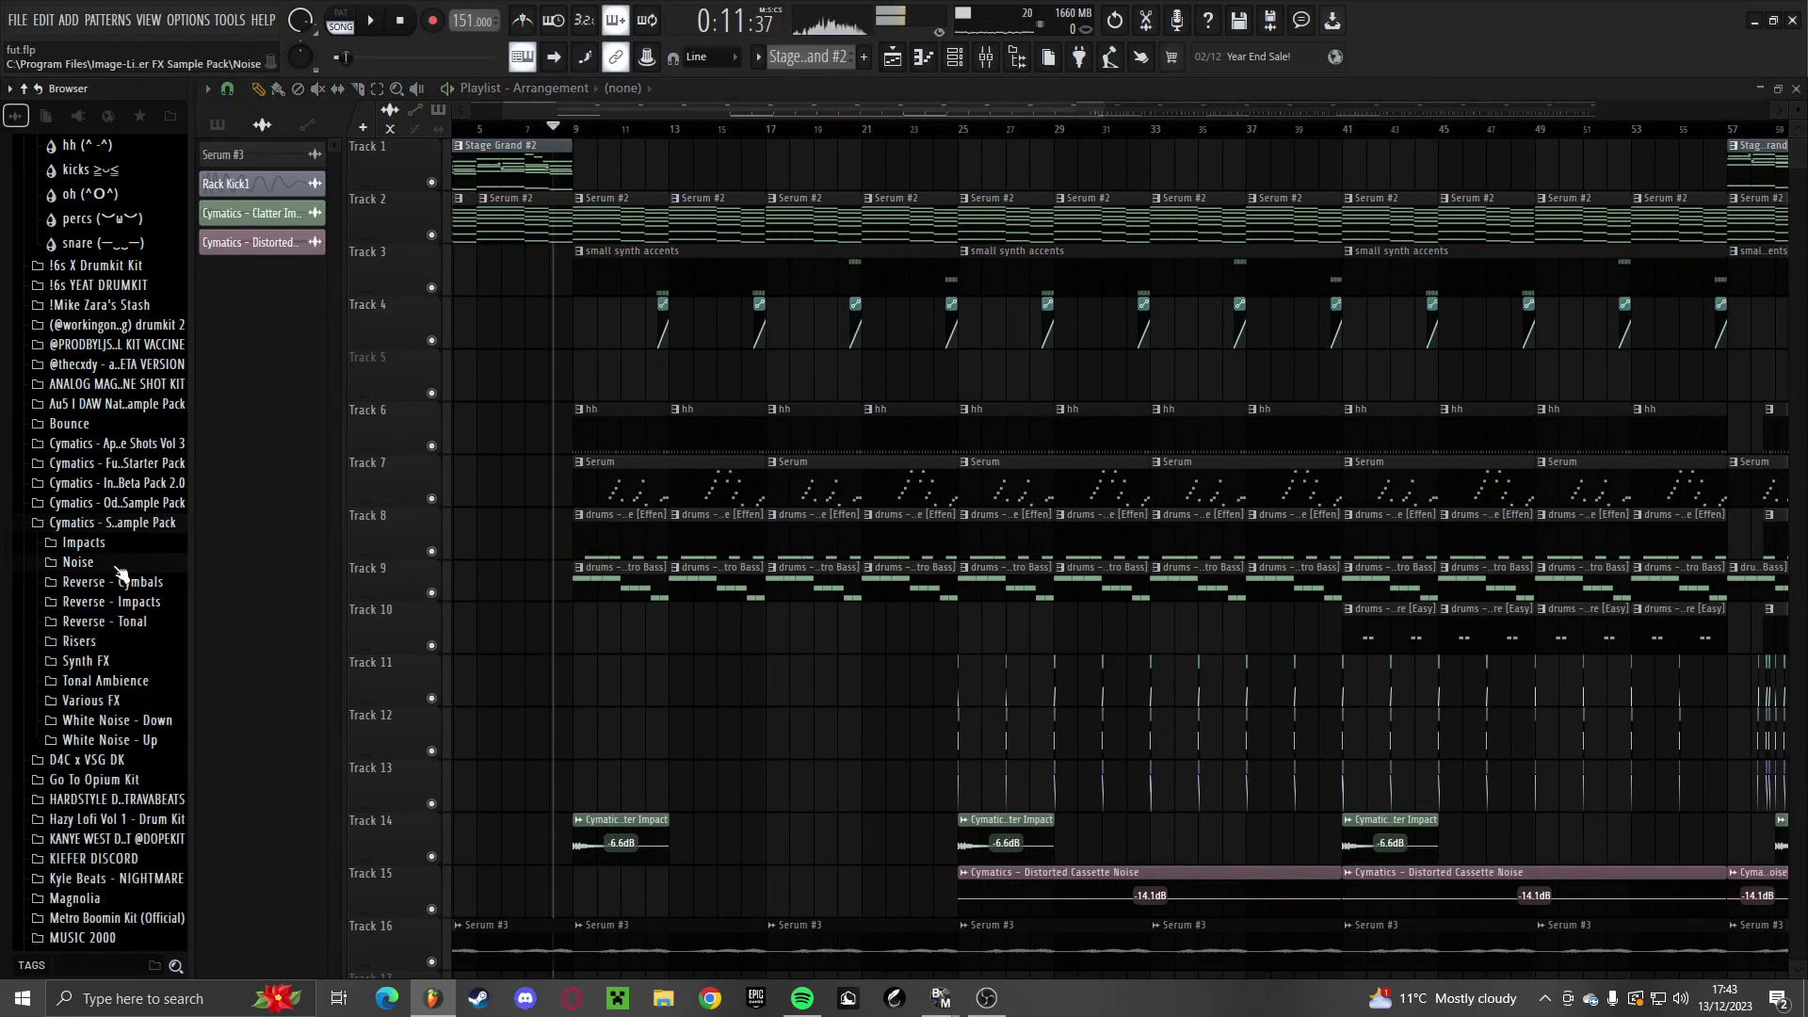
{"action": "left_click", "coordinate": [105, 682]}
{"action": "left_click", "coordinate": [129, 713]}
{"action": "scroll", "coordinate": [518, 735], "scroll_direction": "down", "scroll_amount": 5}
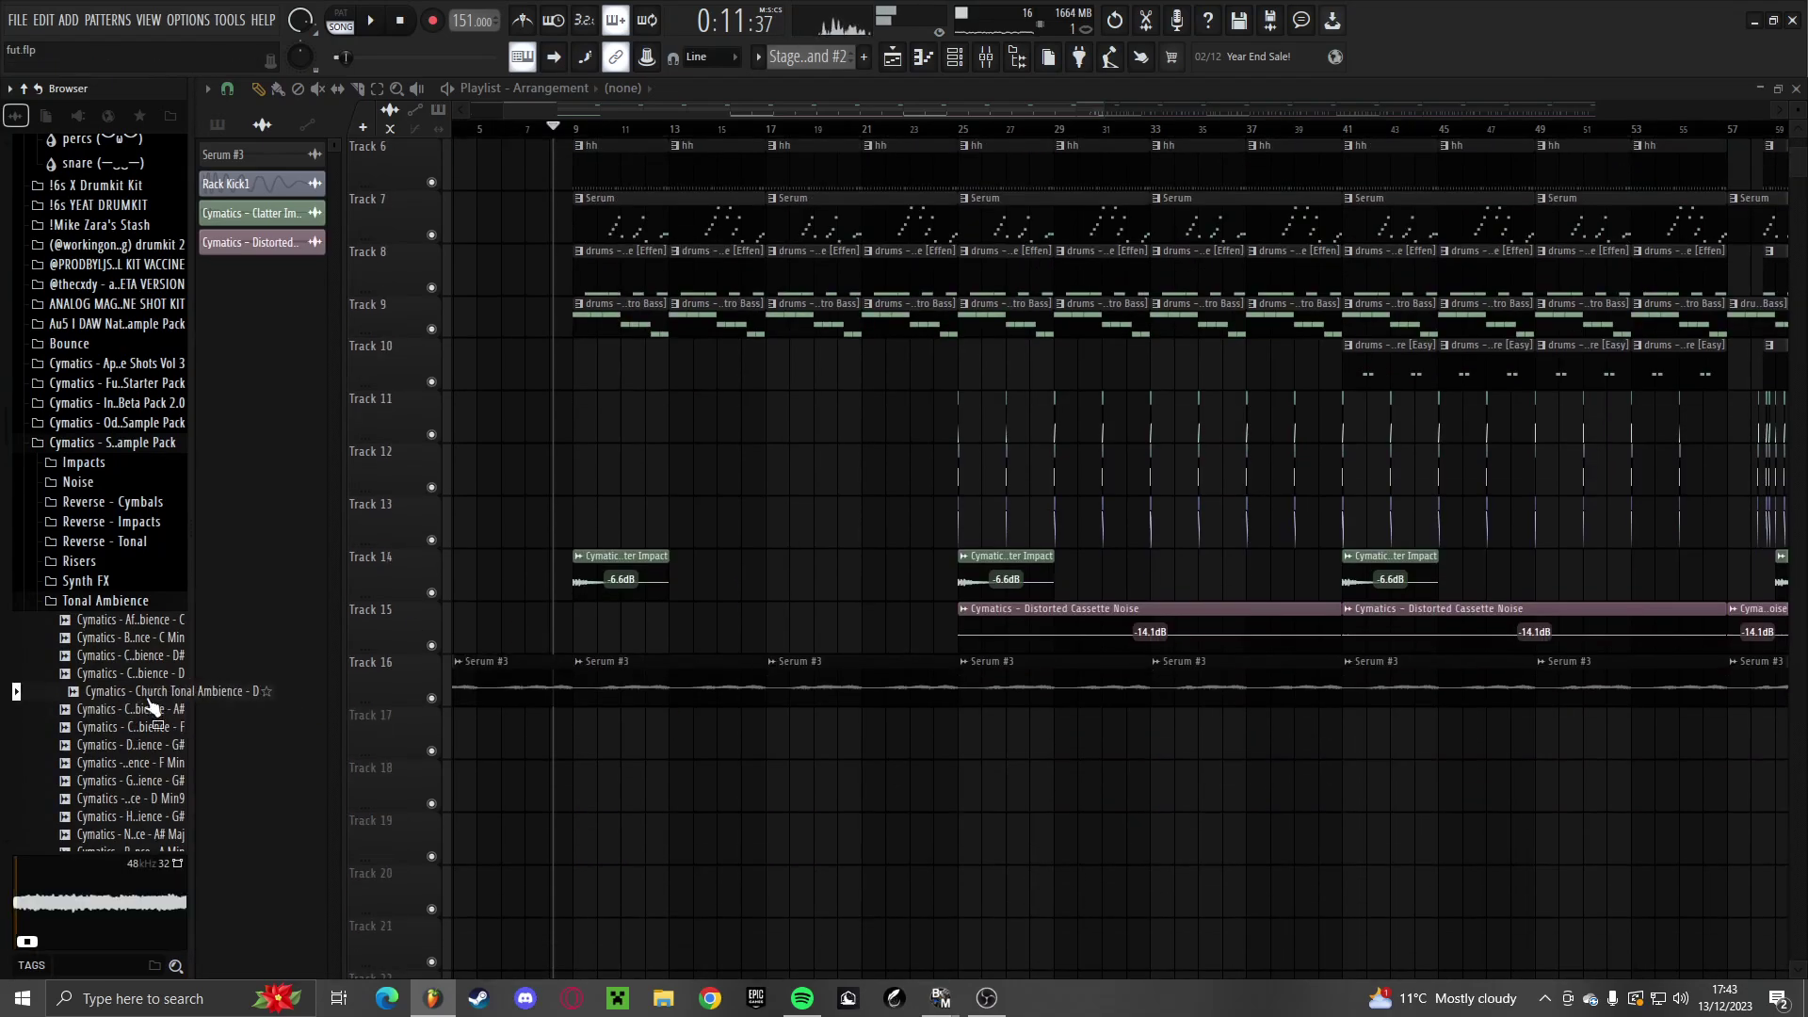
{"action": "left_click", "coordinate": [159, 624]}
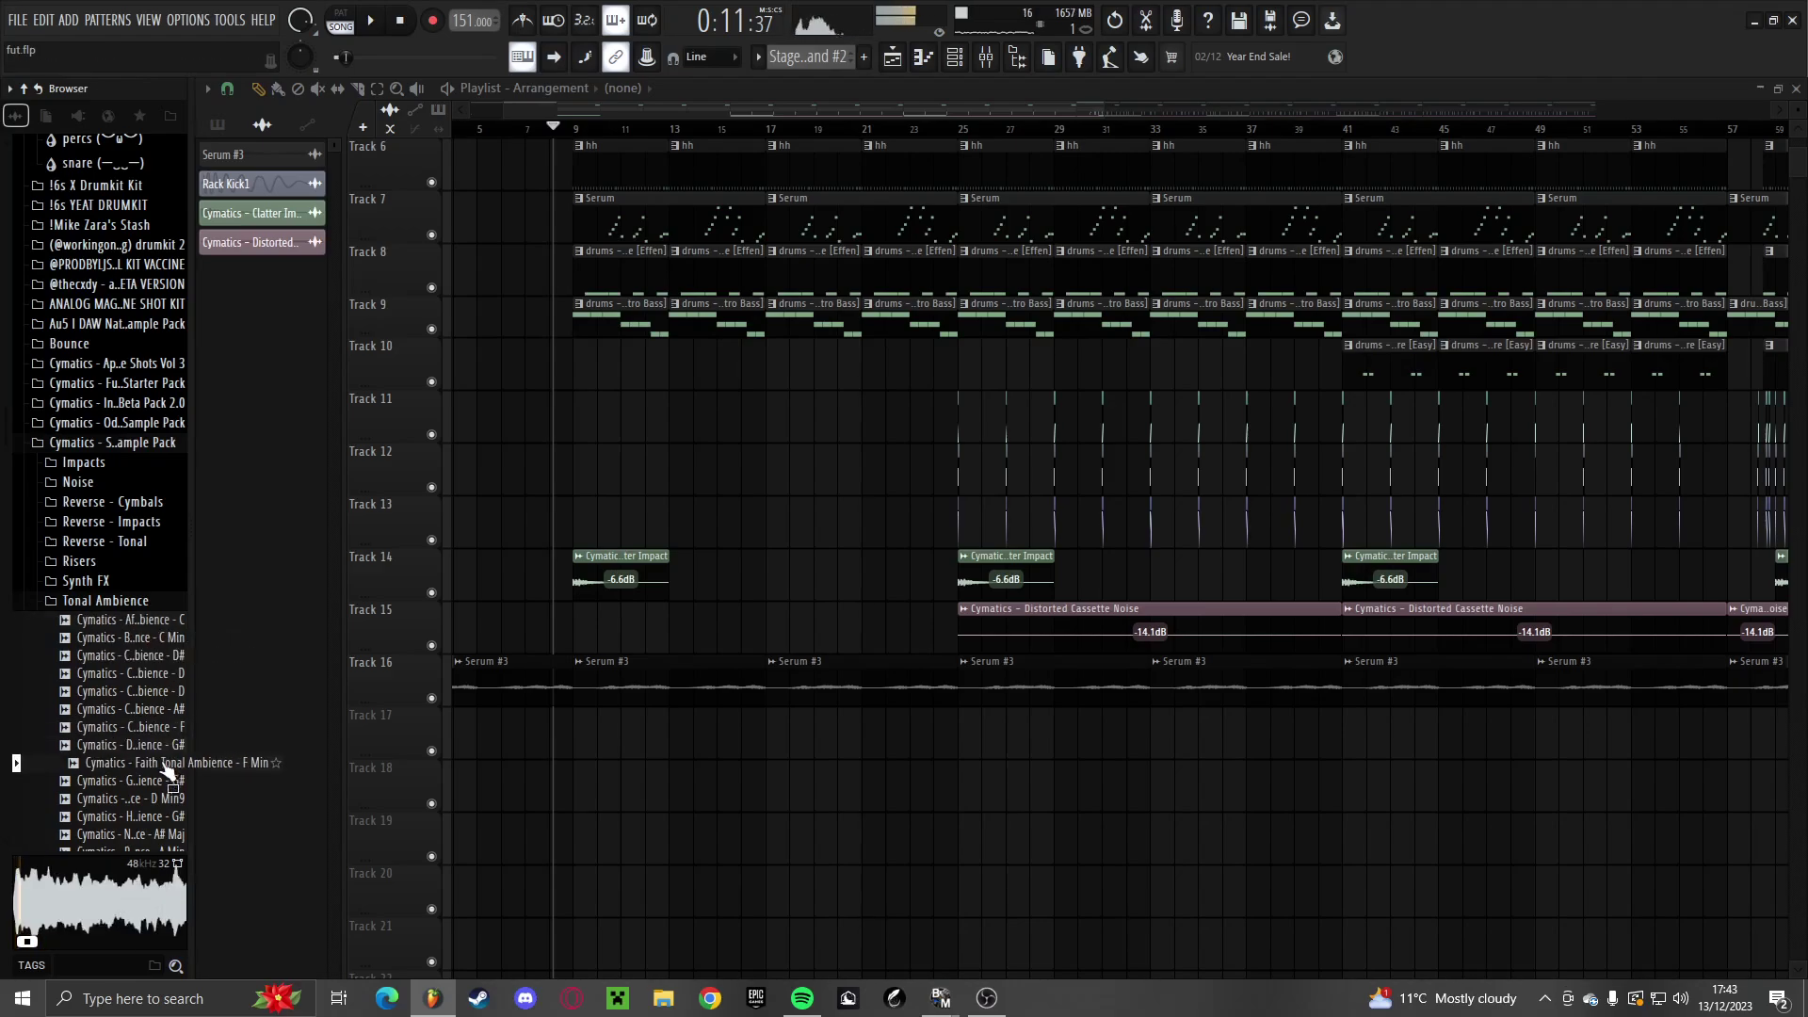
{"action": "left_click_drag", "start_coordinate": [582, 754], "coordinate": [580, 744]}
Lower the Faith Tonal Ambience clip to -11.4 dB and shift its start slightly before bar 9
{"action": "key", "text": "space"}
{"action": "scroll", "coordinate": [579, 746], "scroll_direction": "up", "scroll_amount": 8}
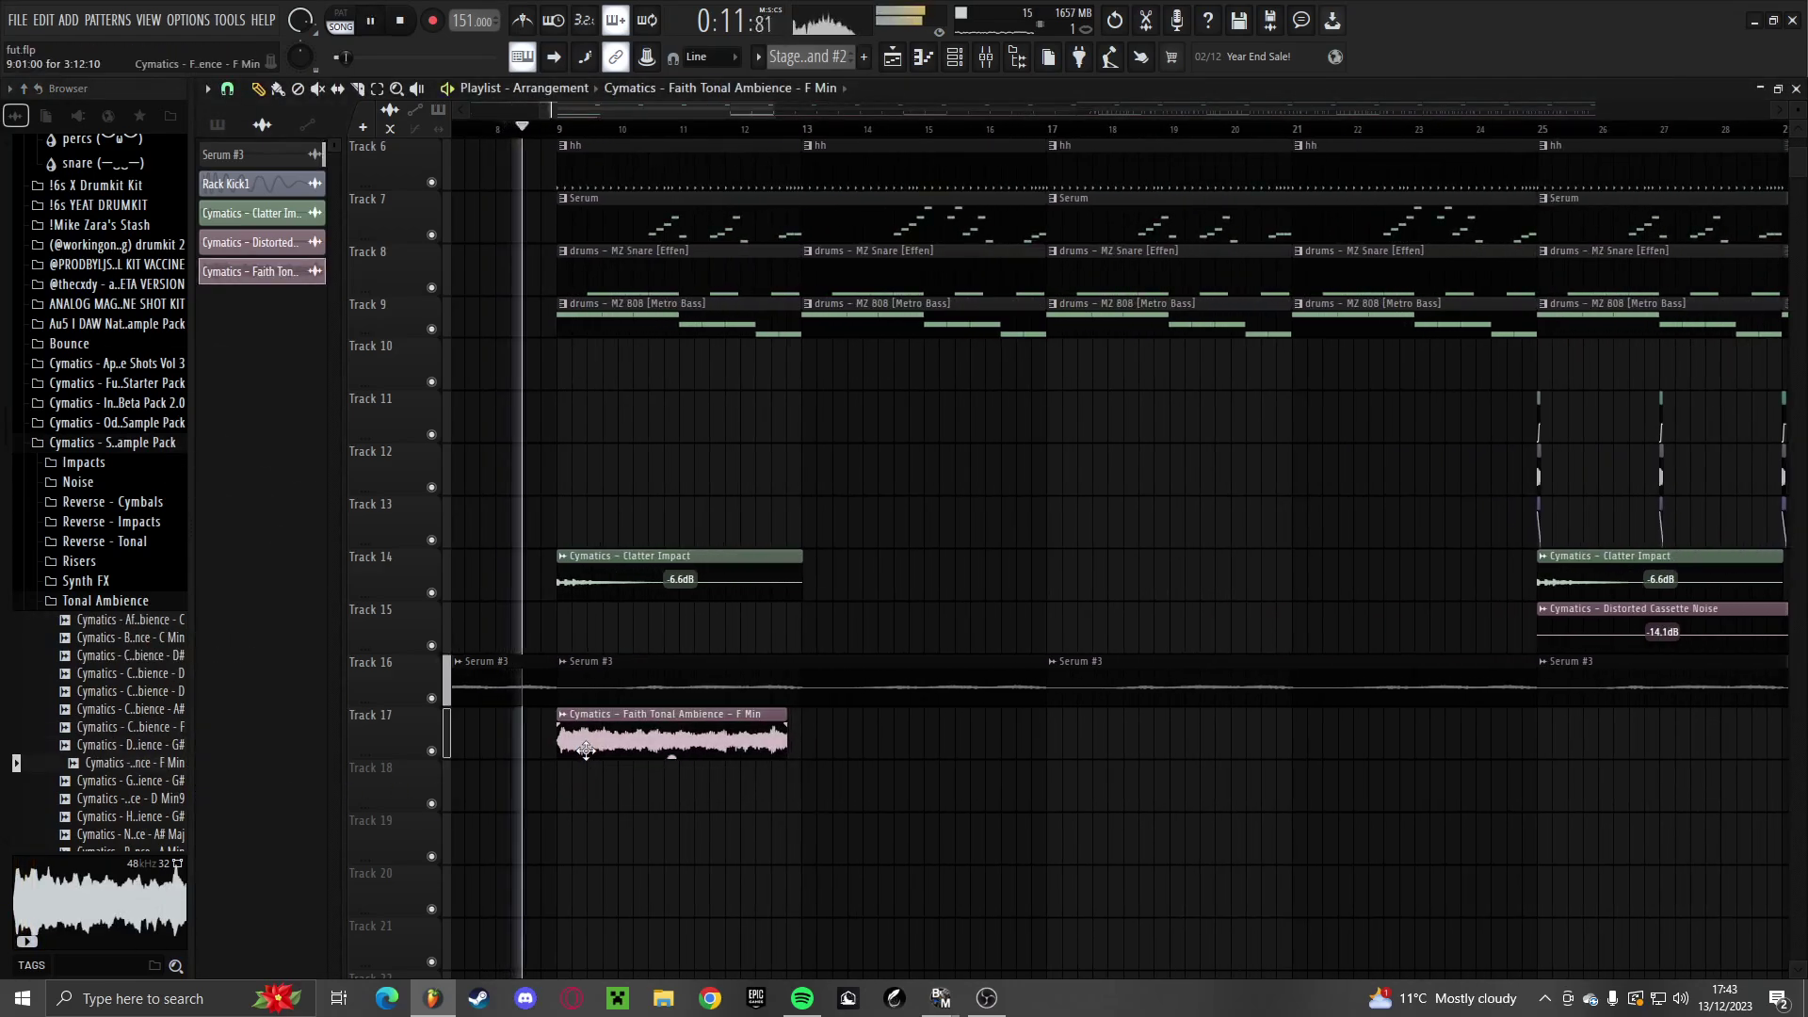
{"action": "left_click_drag", "start_coordinate": [830, 757], "coordinate": [832, 761]}
{"action": "scroll", "coordinate": [471, 754], "scroll_direction": "up", "scroll_amount": 4}
{"action": "left_click_drag", "start_coordinate": [577, 843], "coordinate": [594, 742]}
{"action": "left_click_drag", "start_coordinate": [599, 743], "coordinate": [584, 744]}
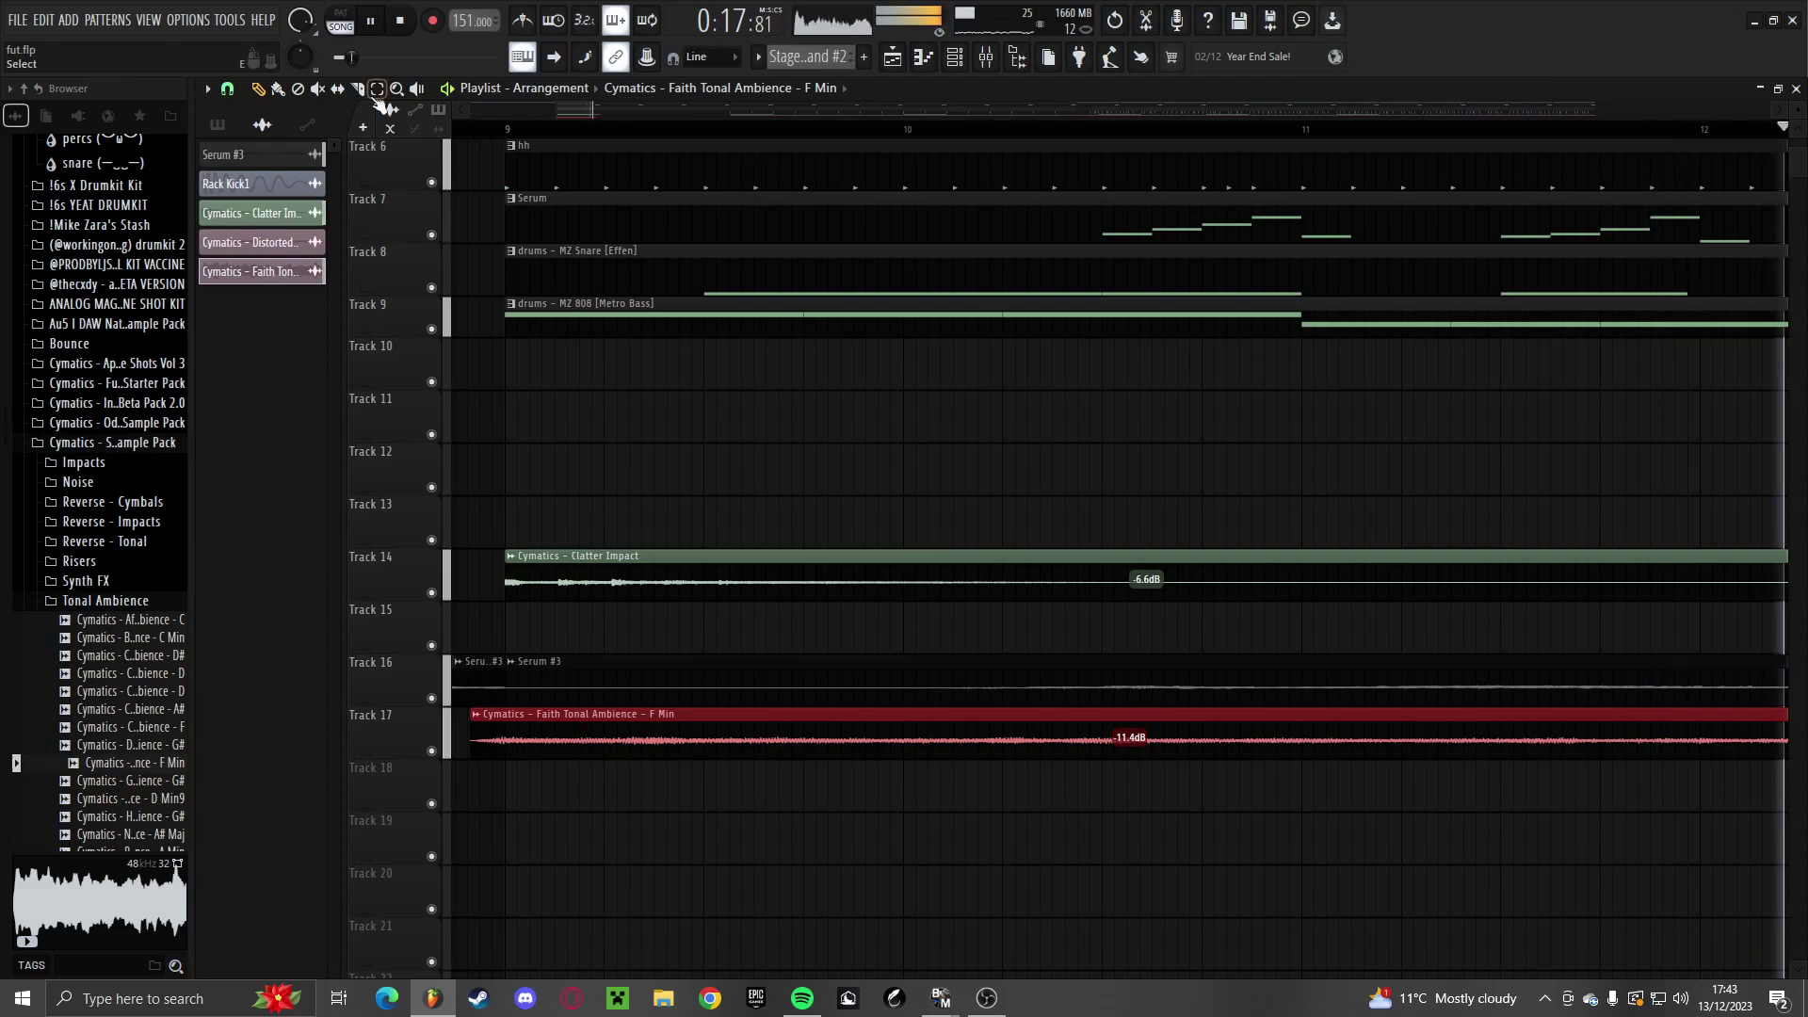
Slice the Faith Tonal Ambience clip at bar 9 and remove the short piece before it
{"action": "scroll", "coordinate": [509, 758], "scroll_direction": "up", "scroll_amount": 4}
{"action": "scroll", "coordinate": [504, 761], "scroll_direction": "down", "scroll_amount": 8}
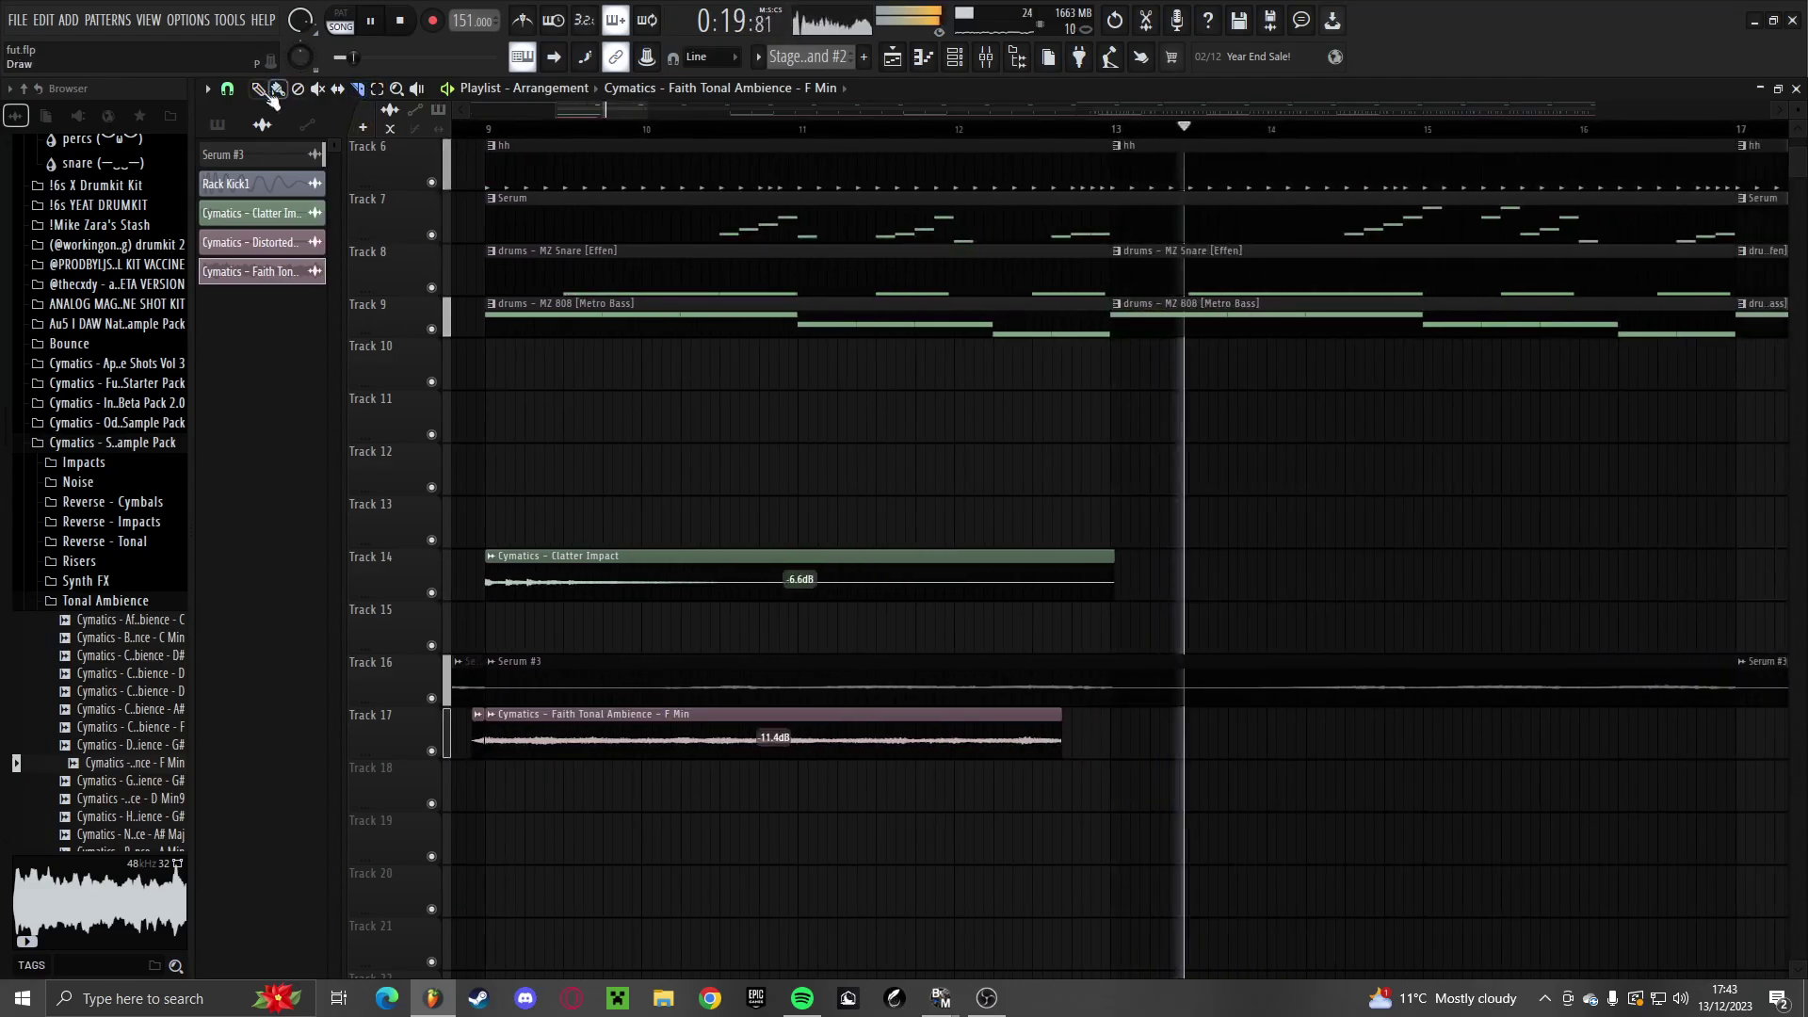
{"action": "left_click_drag", "start_coordinate": [471, 761], "coordinate": [474, 765]}
{"action": "scroll", "coordinate": [405, 377], "scroll_direction": "up", "scroll_amount": 2}
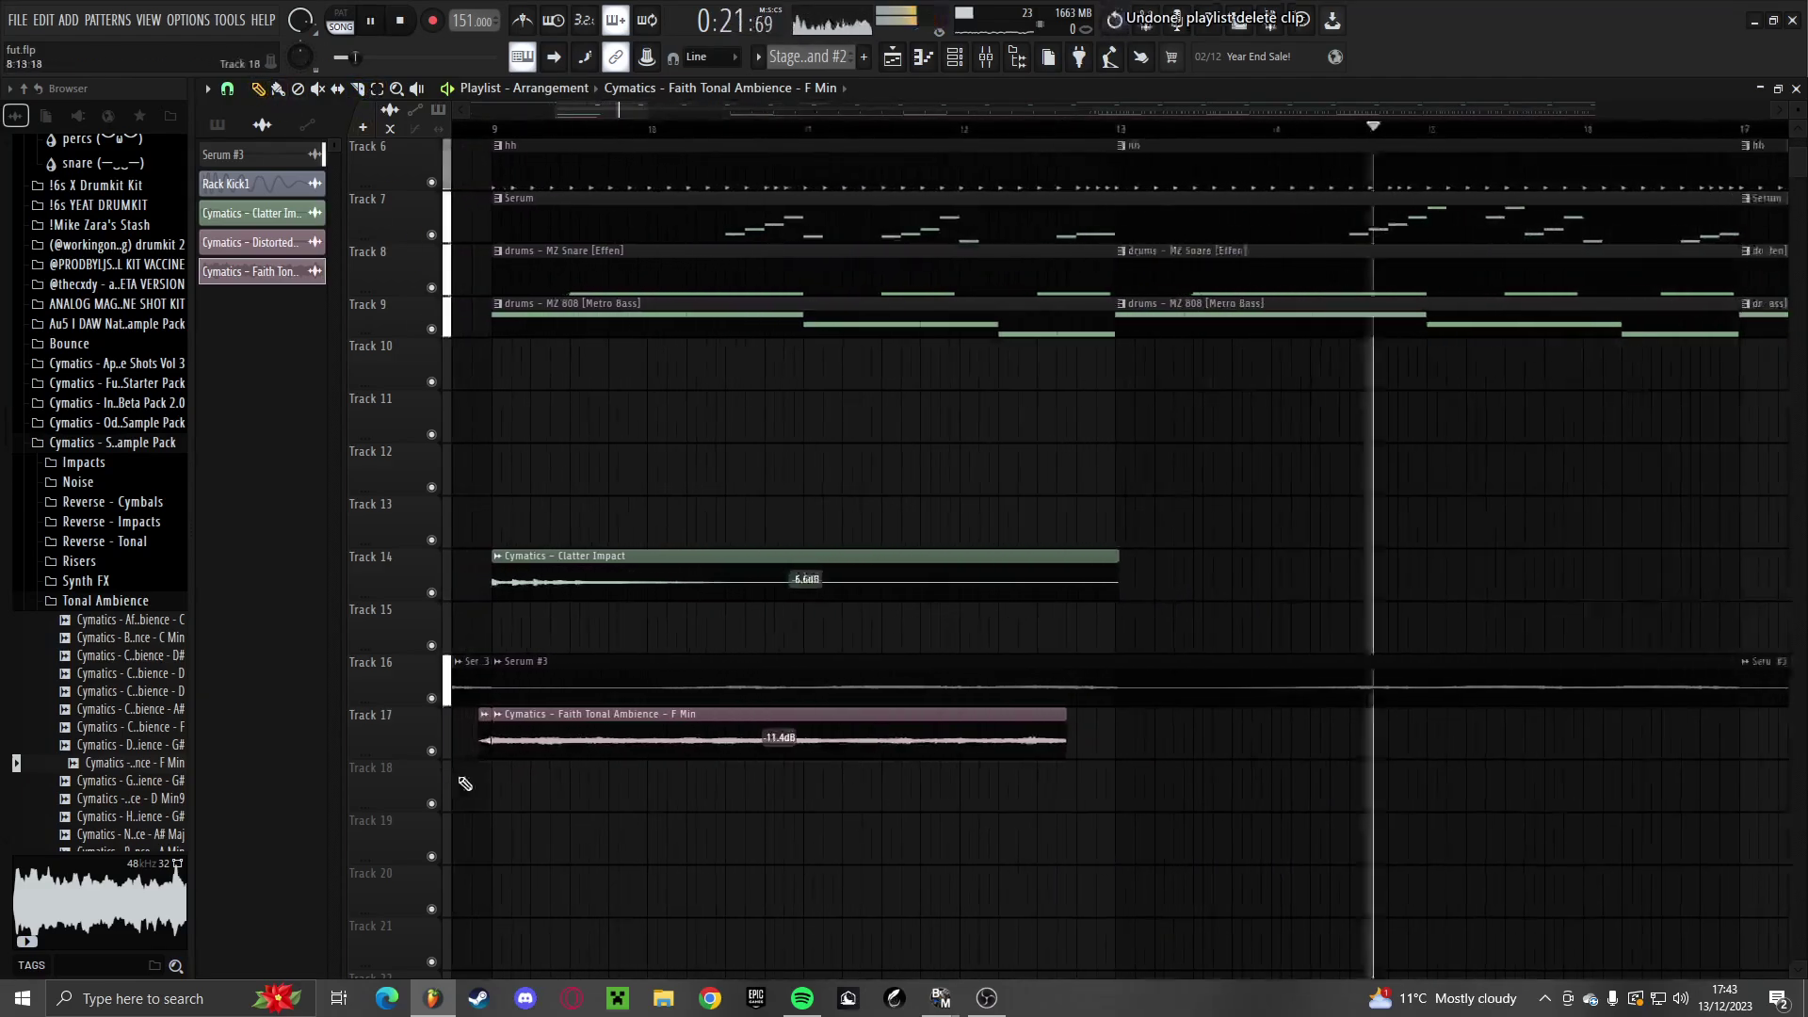
{"action": "key", "text": "c"}
{"action": "scroll", "coordinate": [735, 820], "scroll_direction": "up", "scroll_amount": 3}
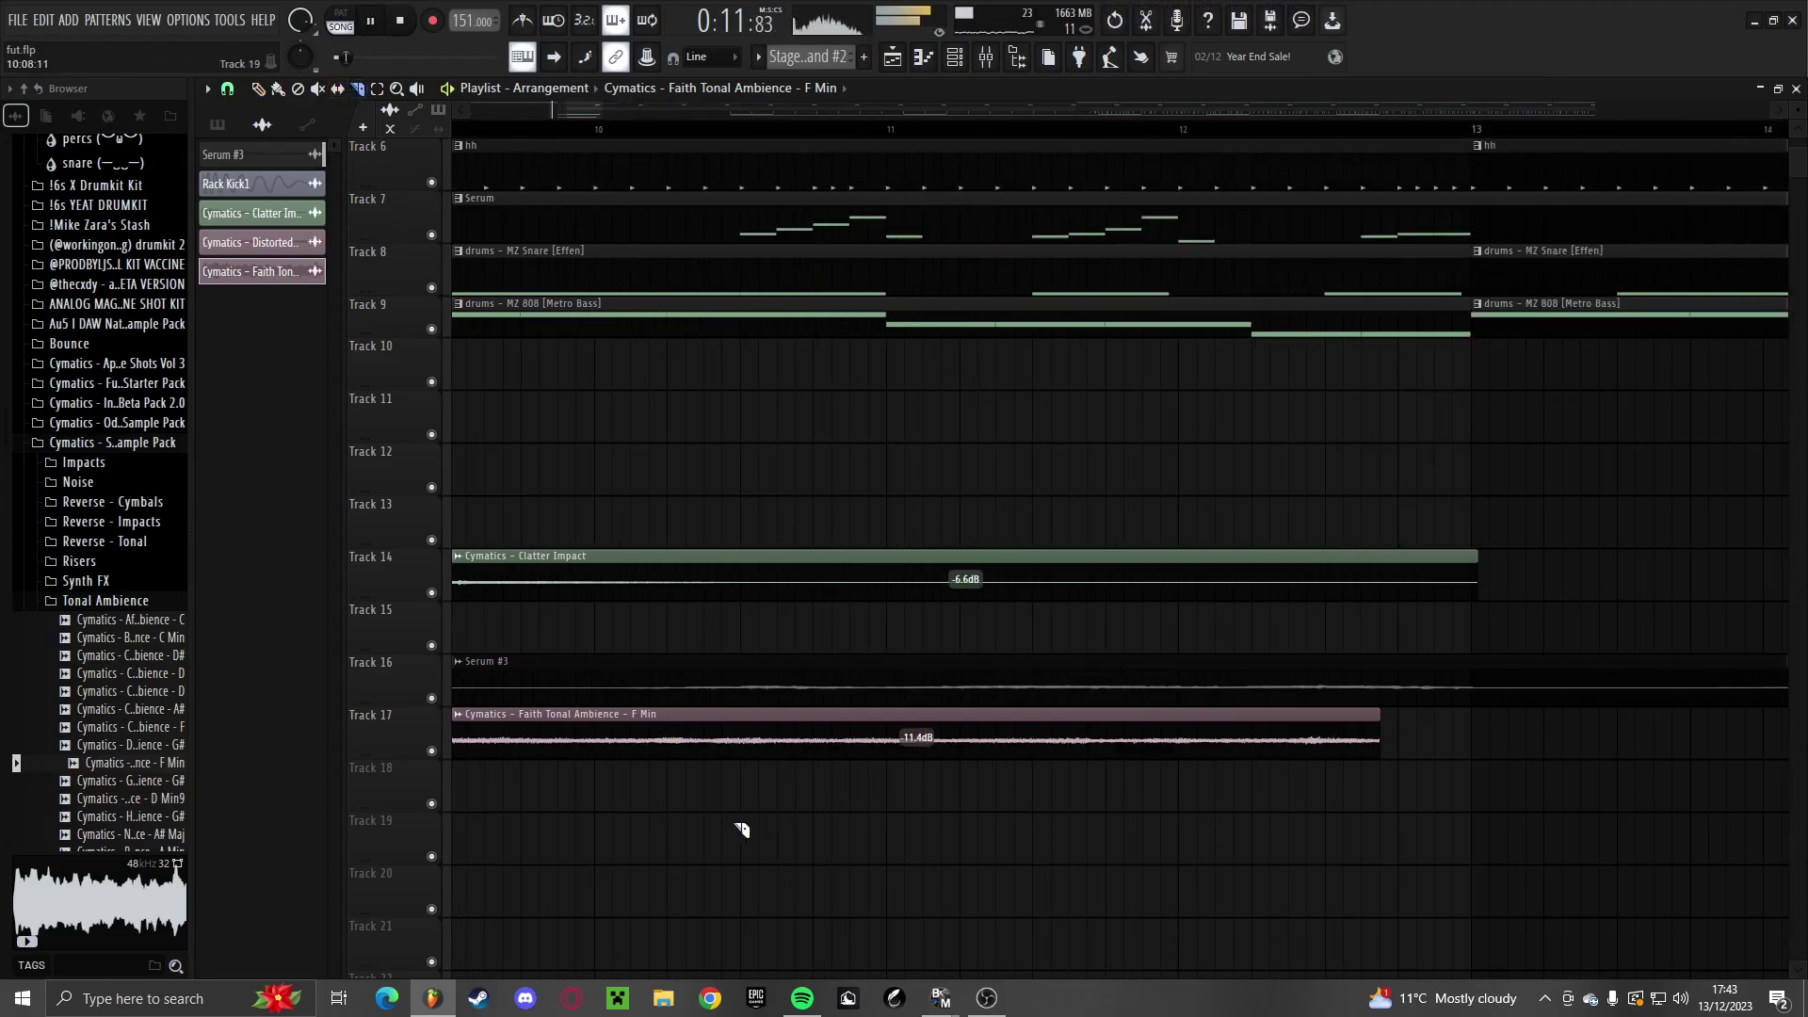
{"action": "scroll", "coordinate": [968, 756], "scroll_direction": "down", "scroll_amount": 4}
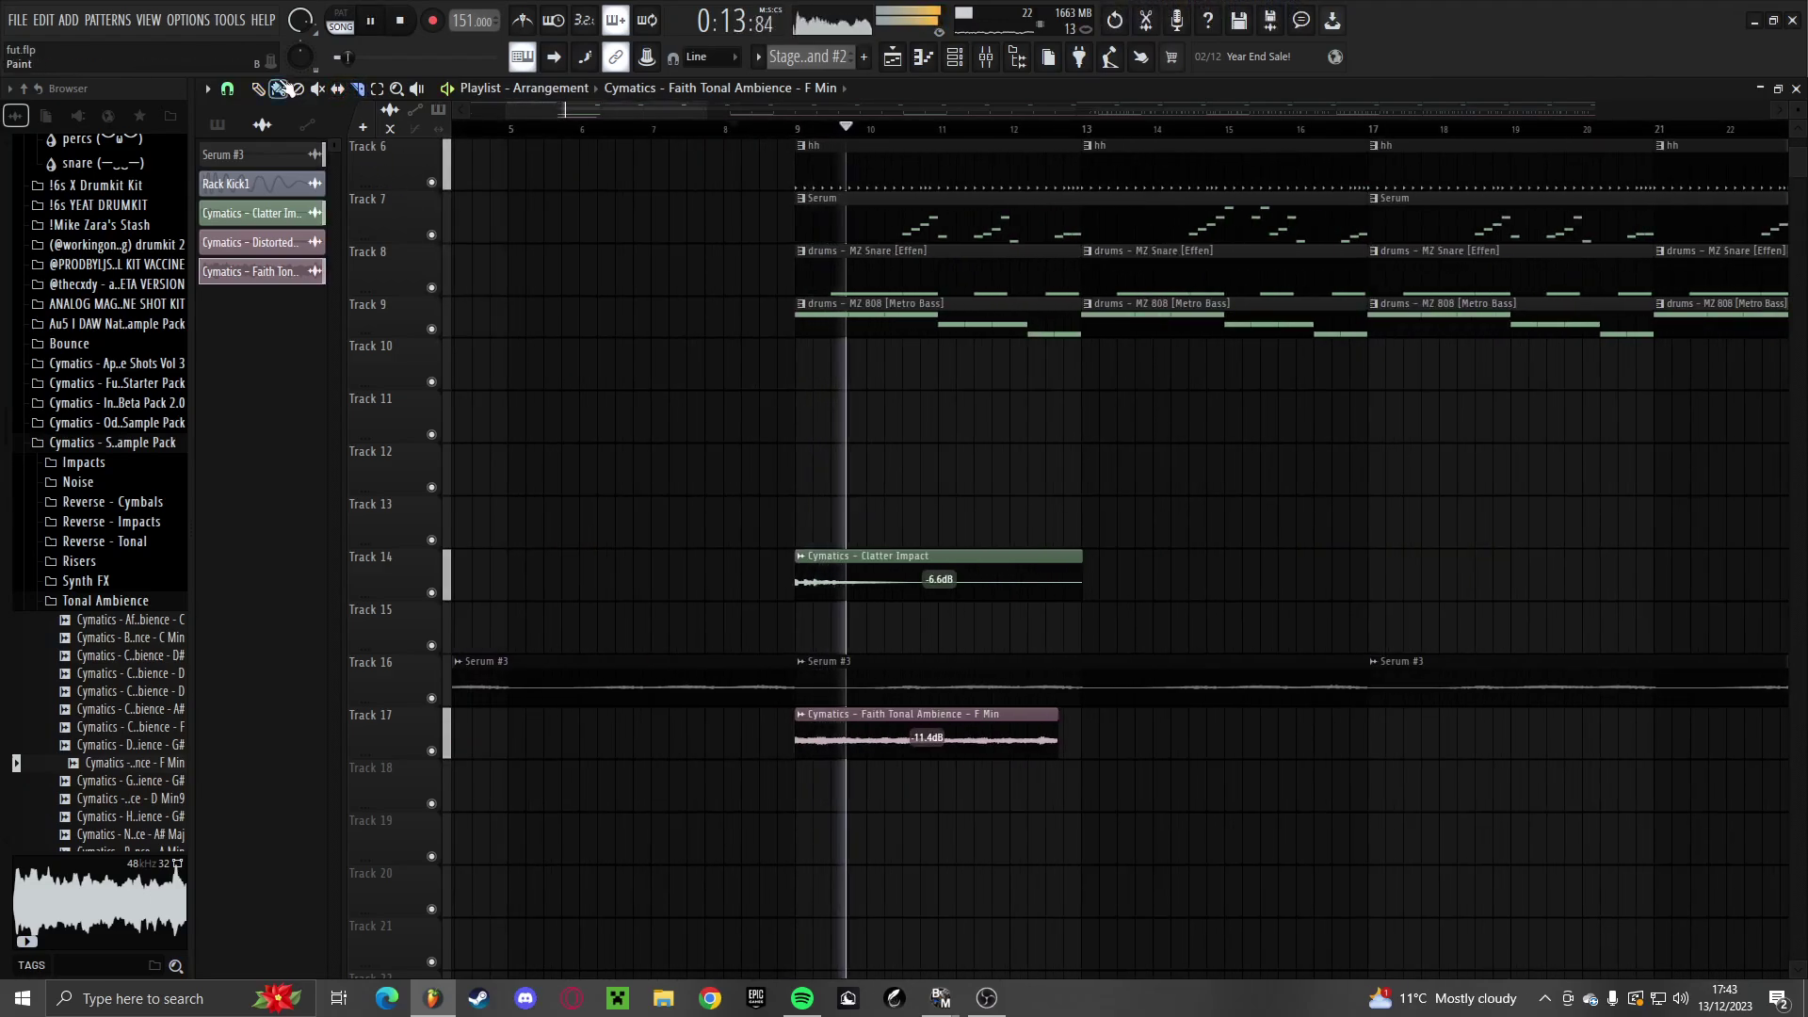
{"action": "left_click_drag", "start_coordinate": [1012, 752], "coordinate": [1006, 754]}
{"action": "key", "text": "ctrl+z"}
Open the Faith Tonal Ambience clip's channel settings and set its declicking mode to Transient (bleeding)
{"action": "scroll", "coordinate": [980, 771], "scroll_direction": "up", "scroll_amount": 3}
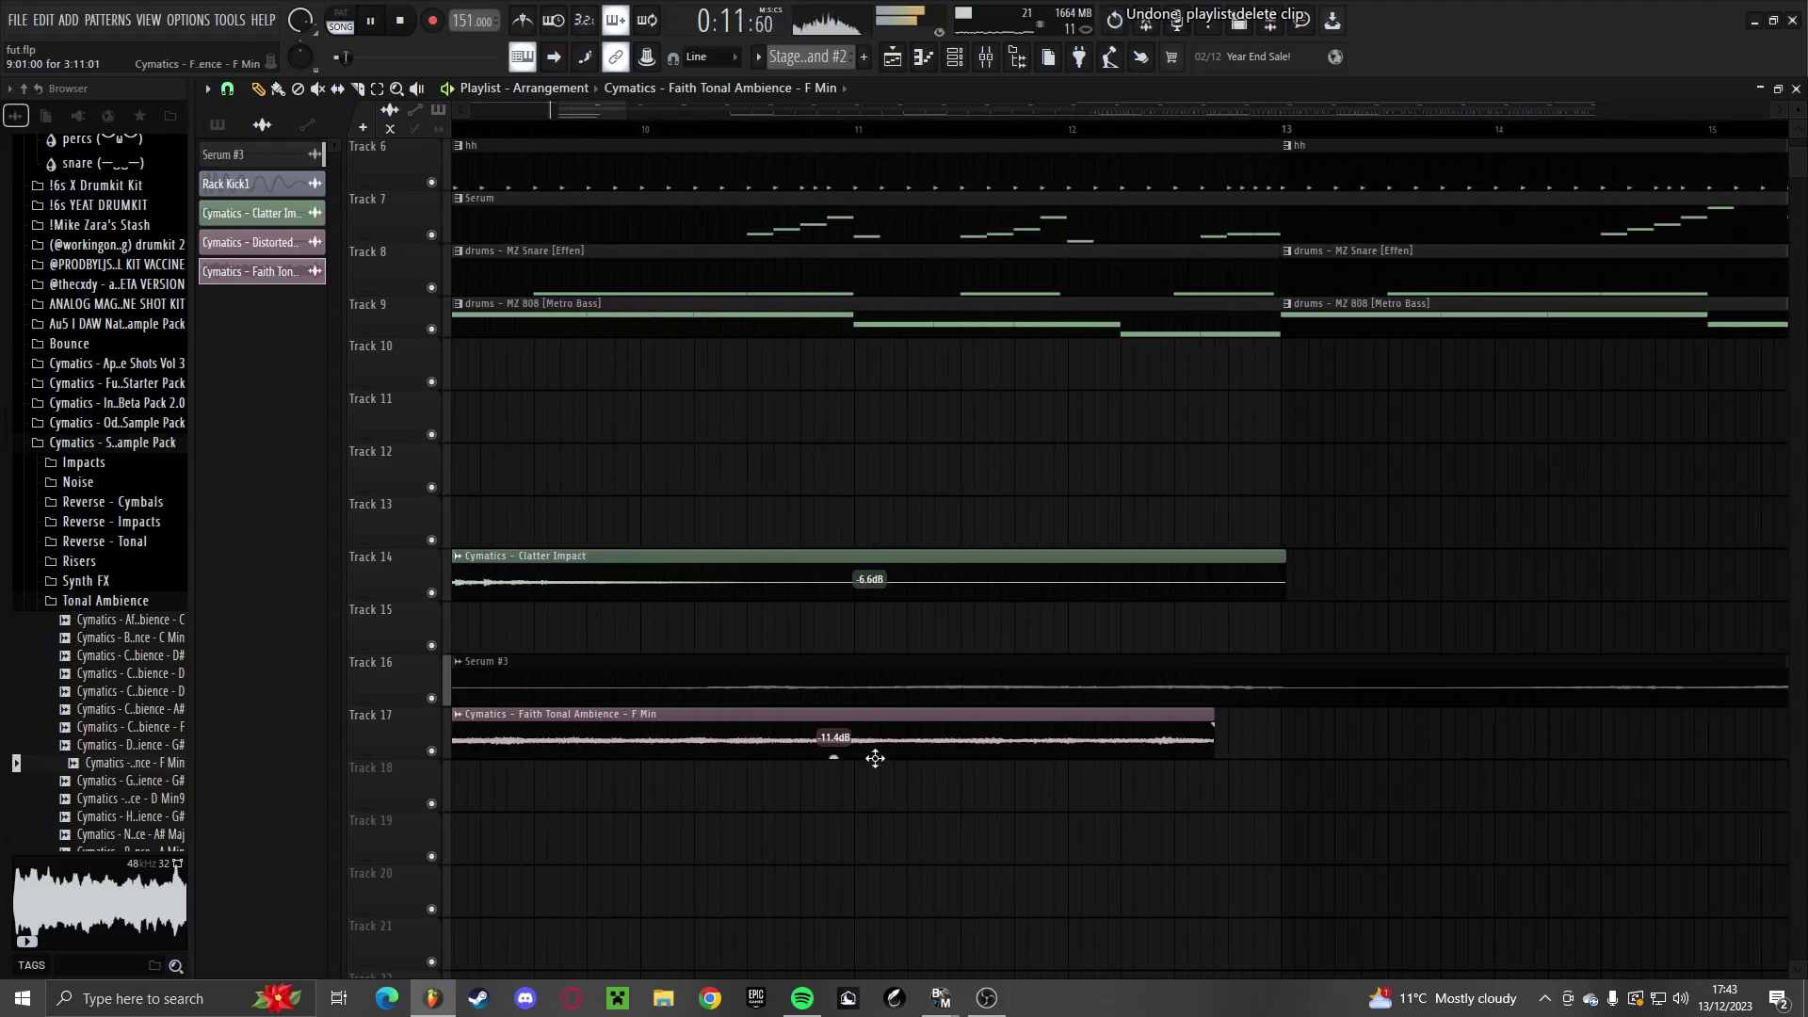
{"action": "double_click", "coordinate": [870, 752]}
{"action": "left_click", "coordinate": [515, 474]}
{"action": "left_click", "coordinate": [480, 514]}
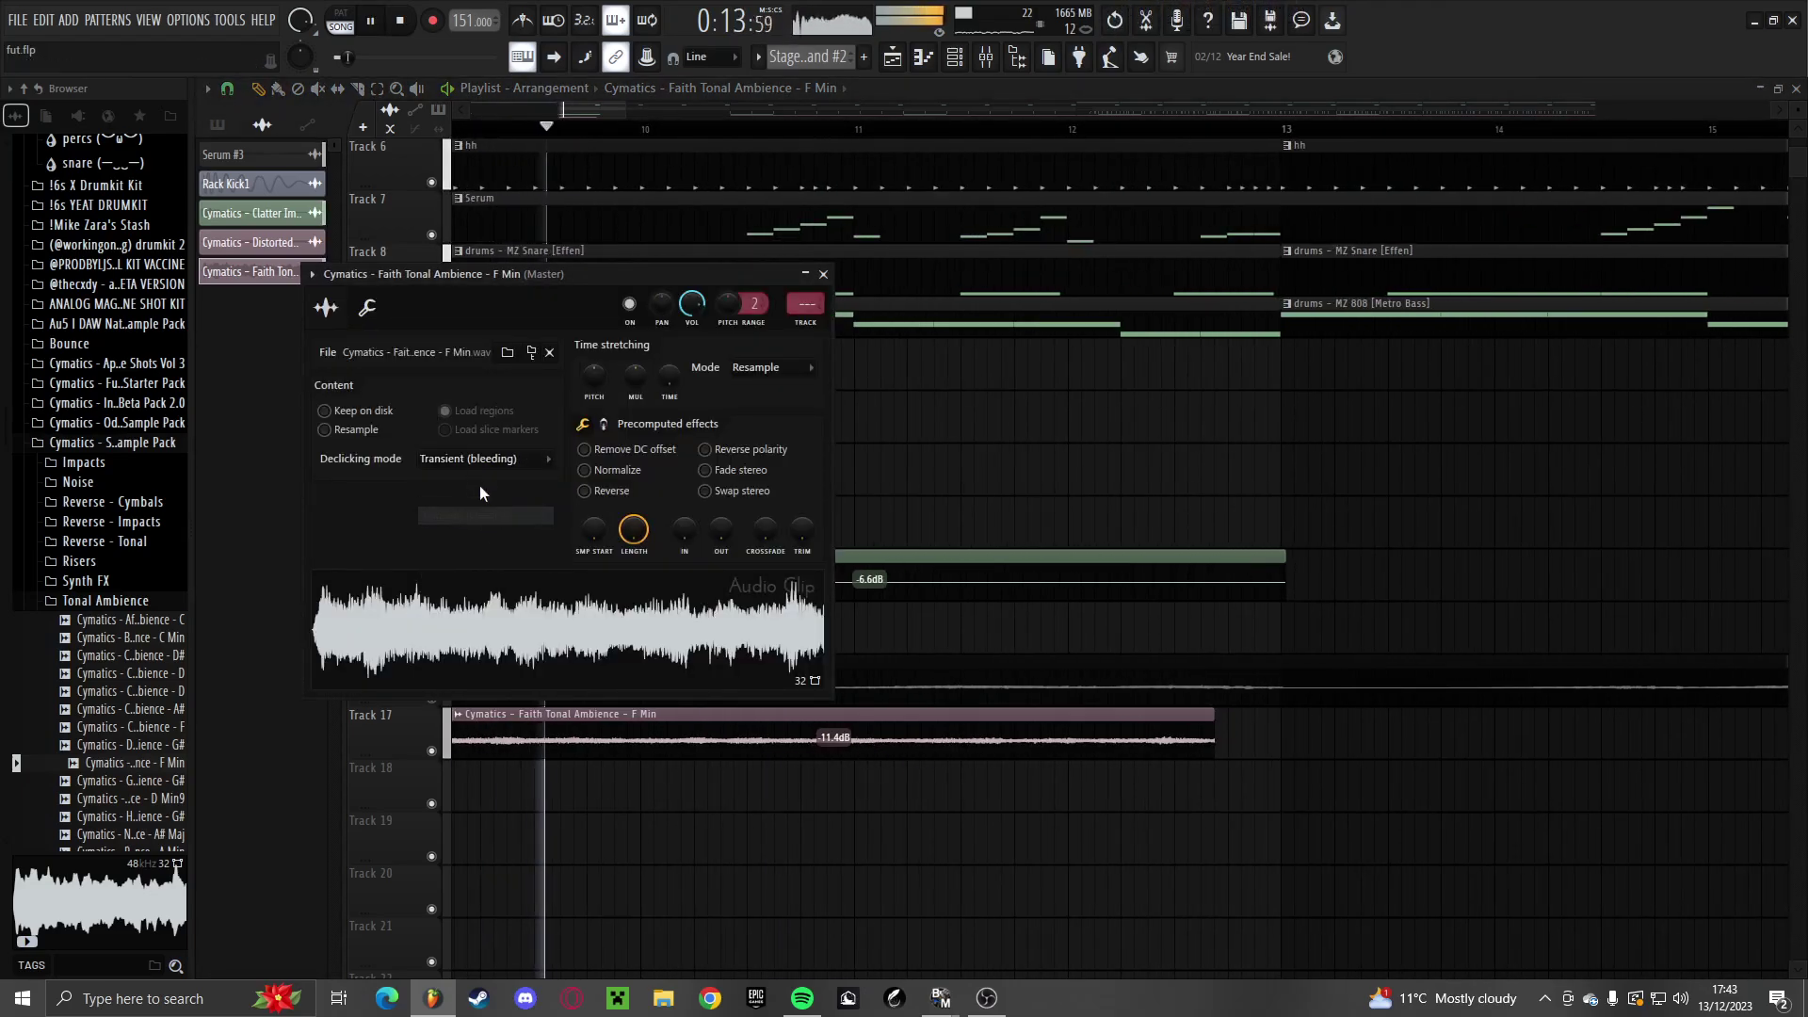
Close the Faith Tonal Ambience channel settings and slice the clip at bar 11 on Track 17
{"action": "left_click", "coordinate": [478, 531]}
{"action": "right_click", "coordinate": [1118, 967]}
{"action": "scroll", "coordinate": [1102, 956], "scroll_direction": "down", "scroll_amount": 3}
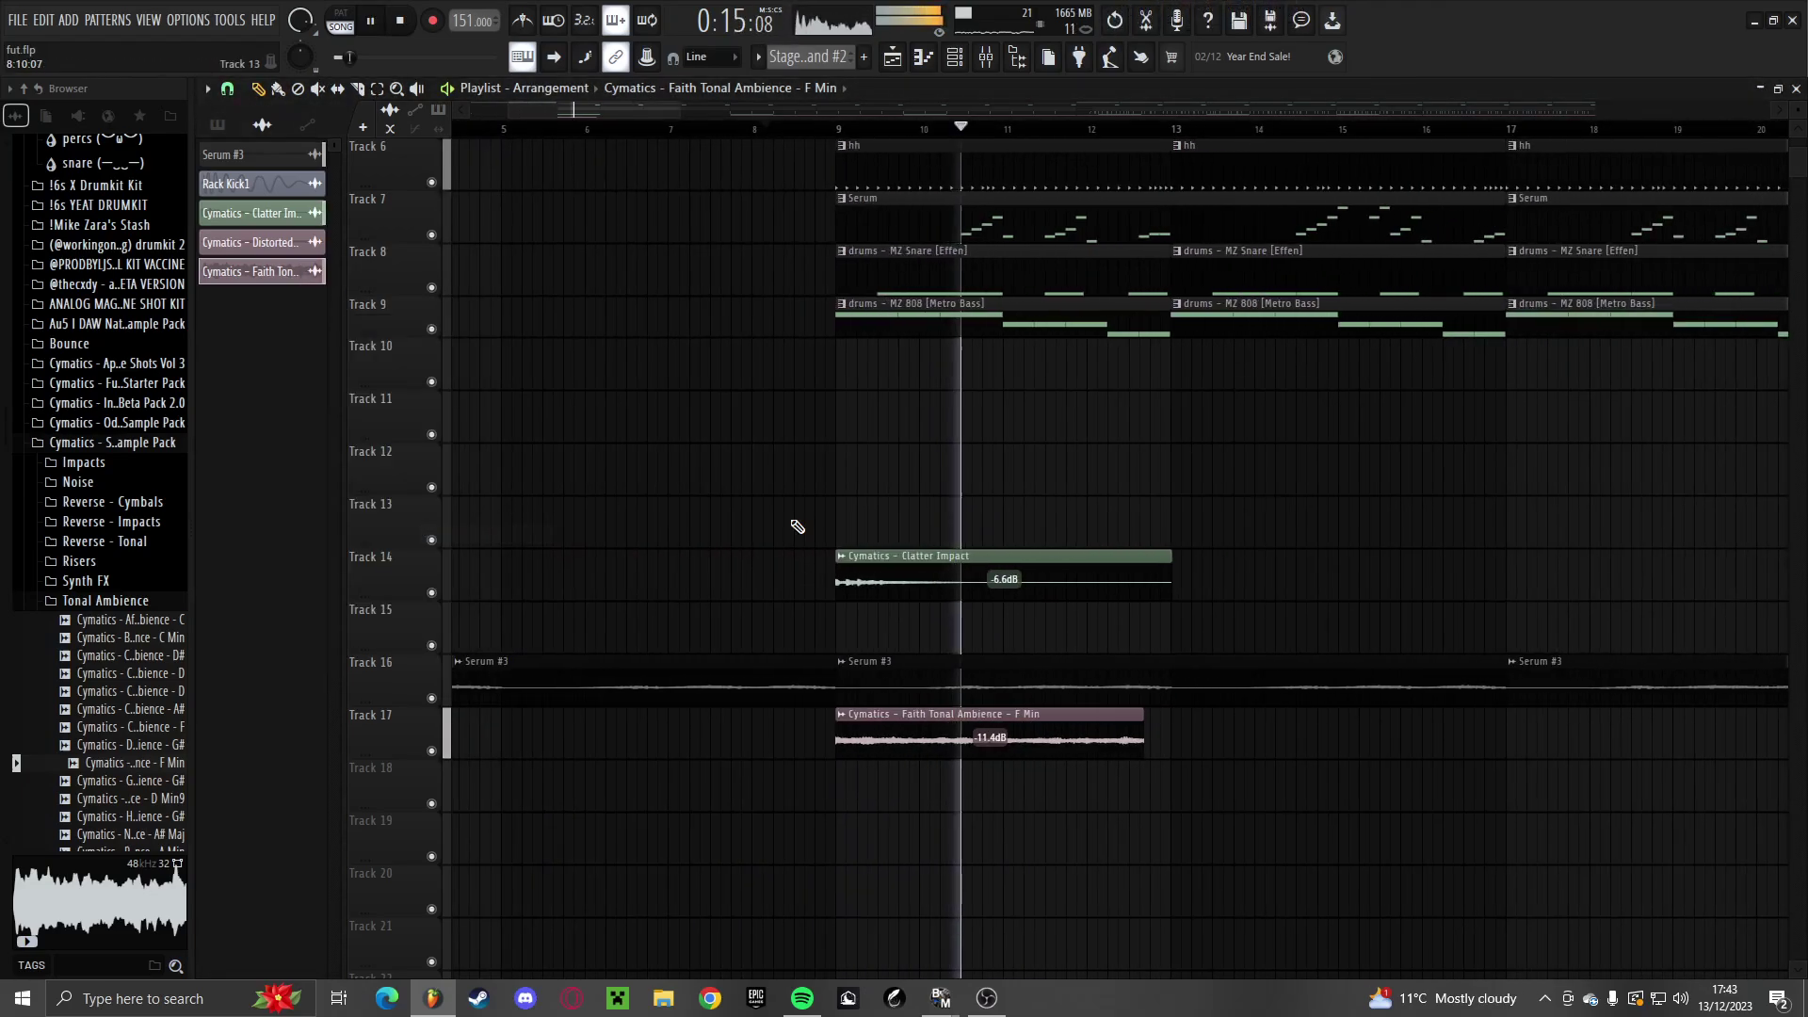
{"action": "left_click", "coordinate": [360, 89]}
{"action": "scroll", "coordinate": [1047, 820], "scroll_direction": "up", "scroll_amount": 3}
{"action": "scroll", "coordinate": [1055, 822], "scroll_direction": "up", "scroll_amount": 2}
{"action": "left_click", "coordinate": [913, 740]}
{"action": "key", "text": "space"}
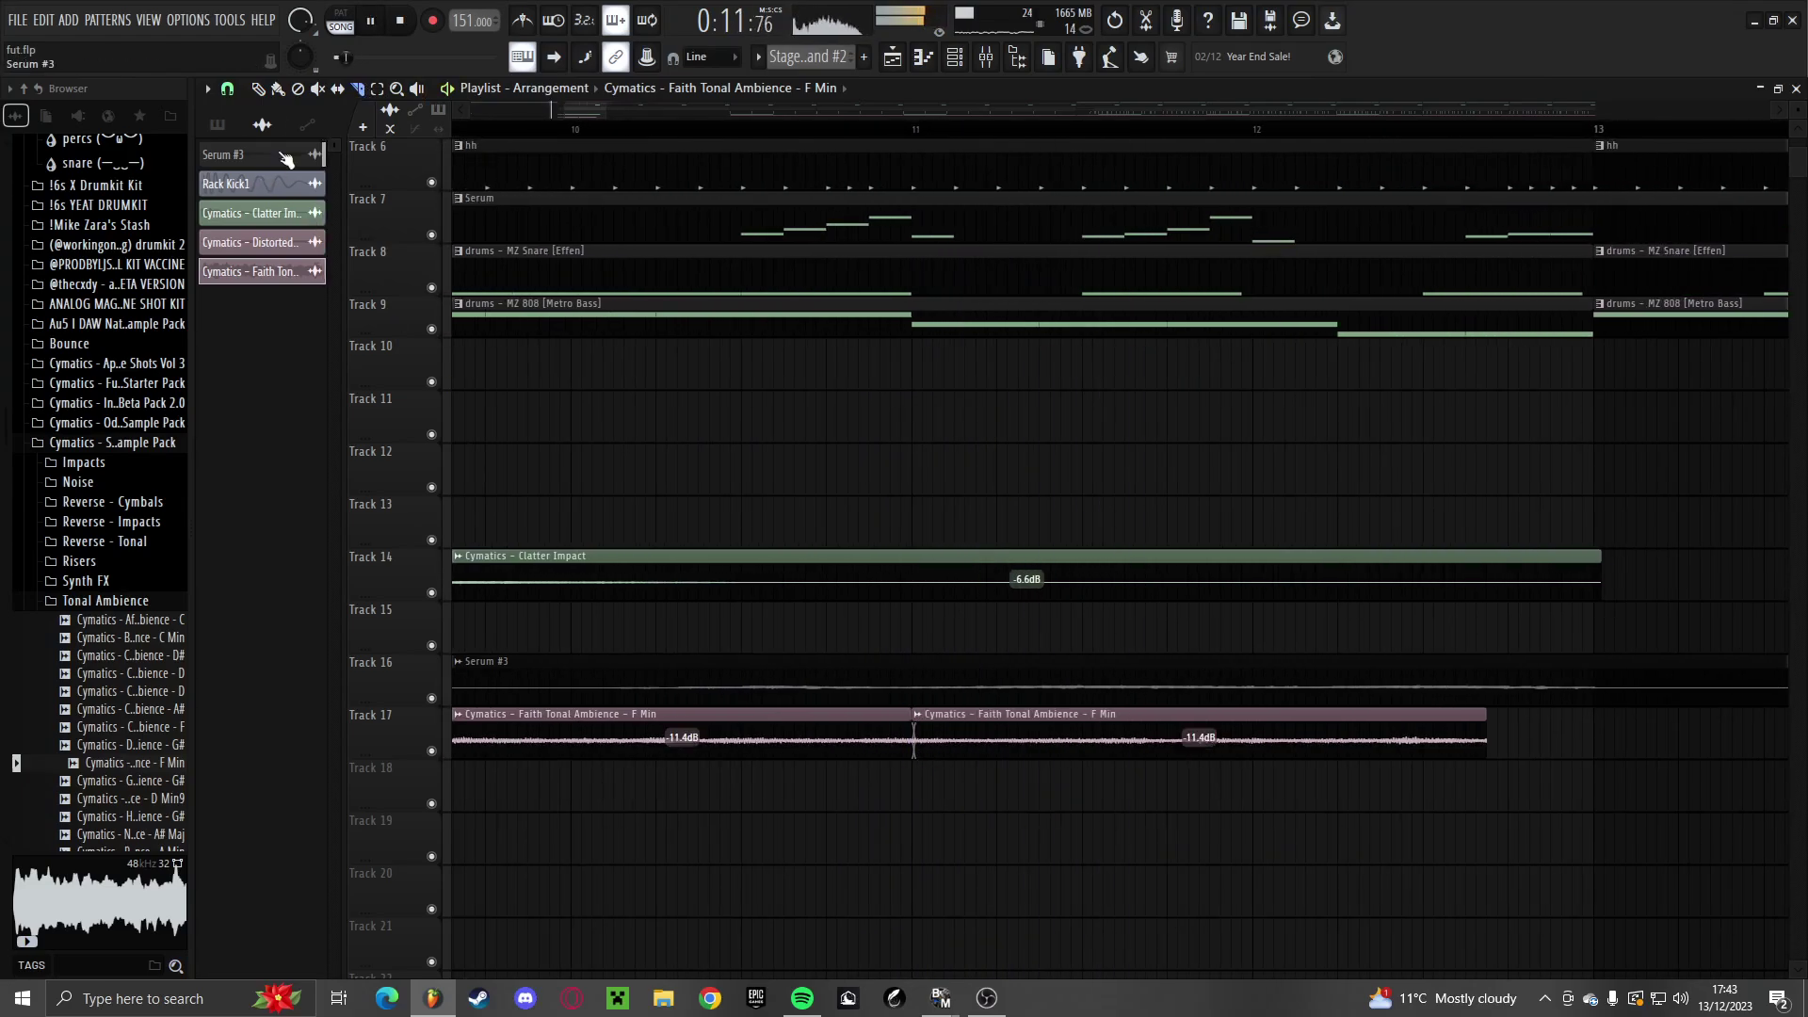
Extend the second piece of the Faith Tonal Ambience clip past bar 13, to about bar 13.7
{"action": "scroll", "coordinate": [631, 662], "scroll_direction": "down", "scroll_amount": 3}
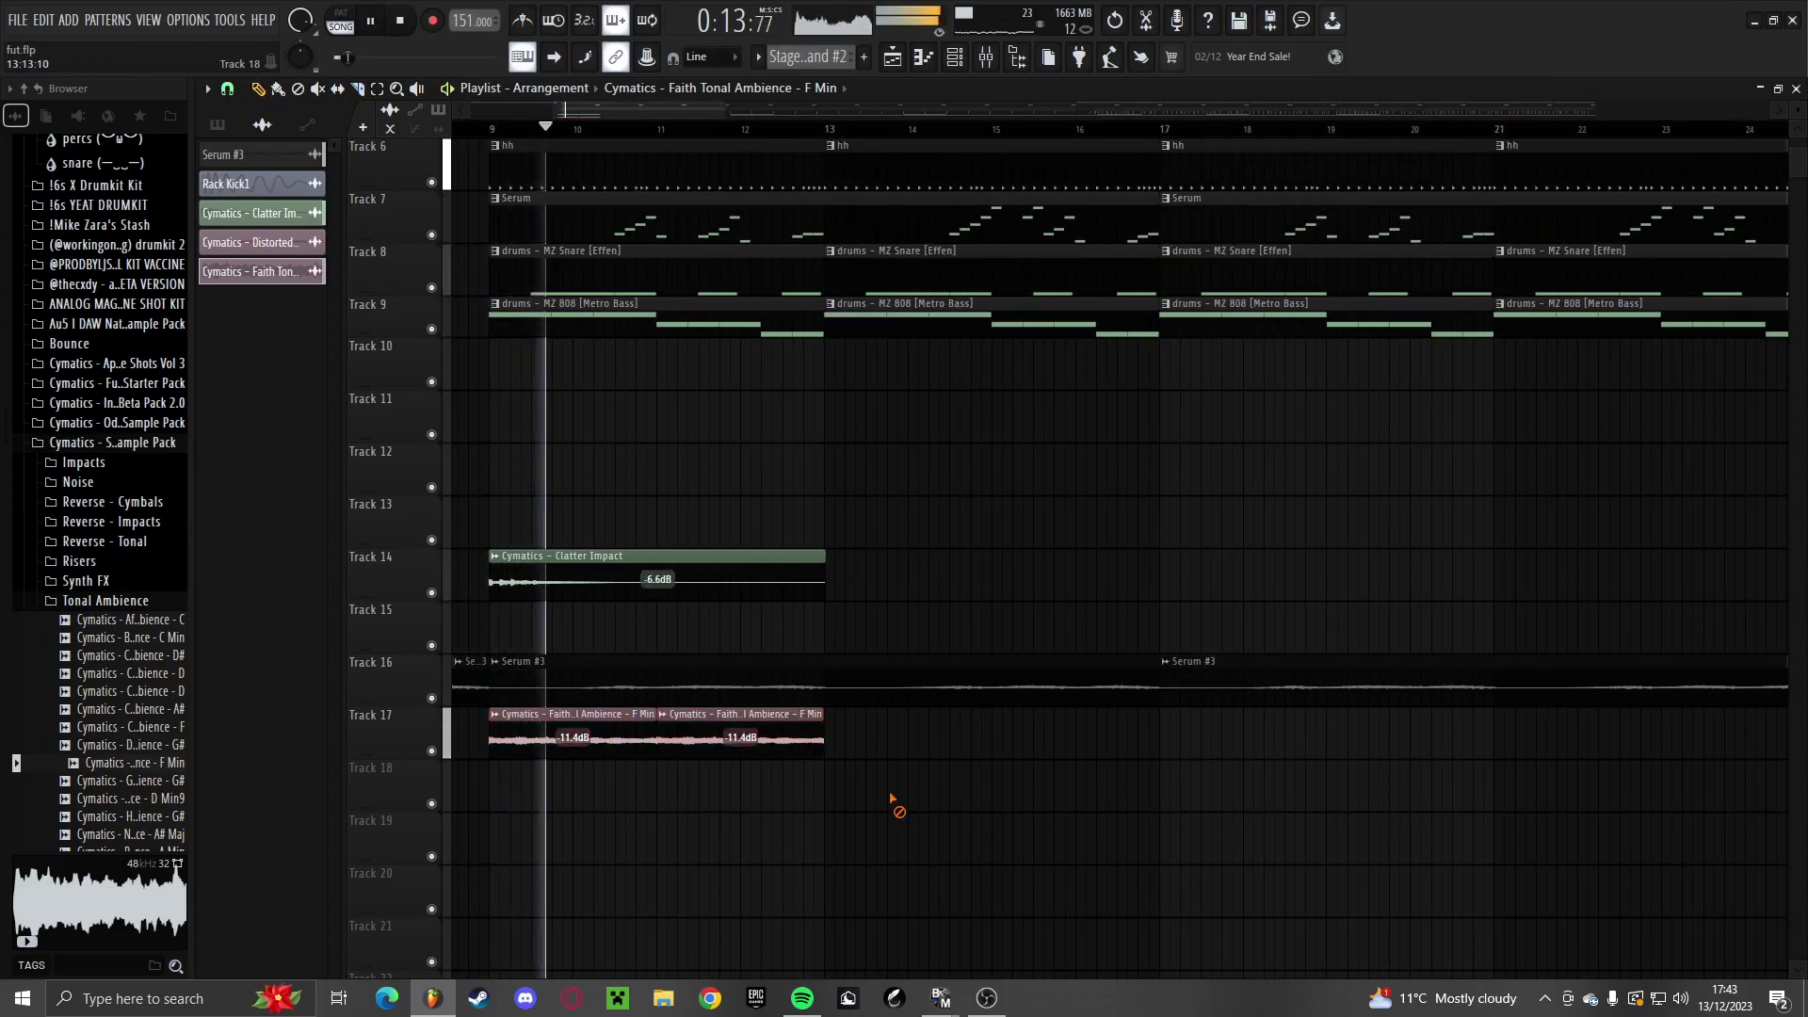
{"action": "left_click_drag", "start_coordinate": [825, 720], "coordinate": [887, 697]}
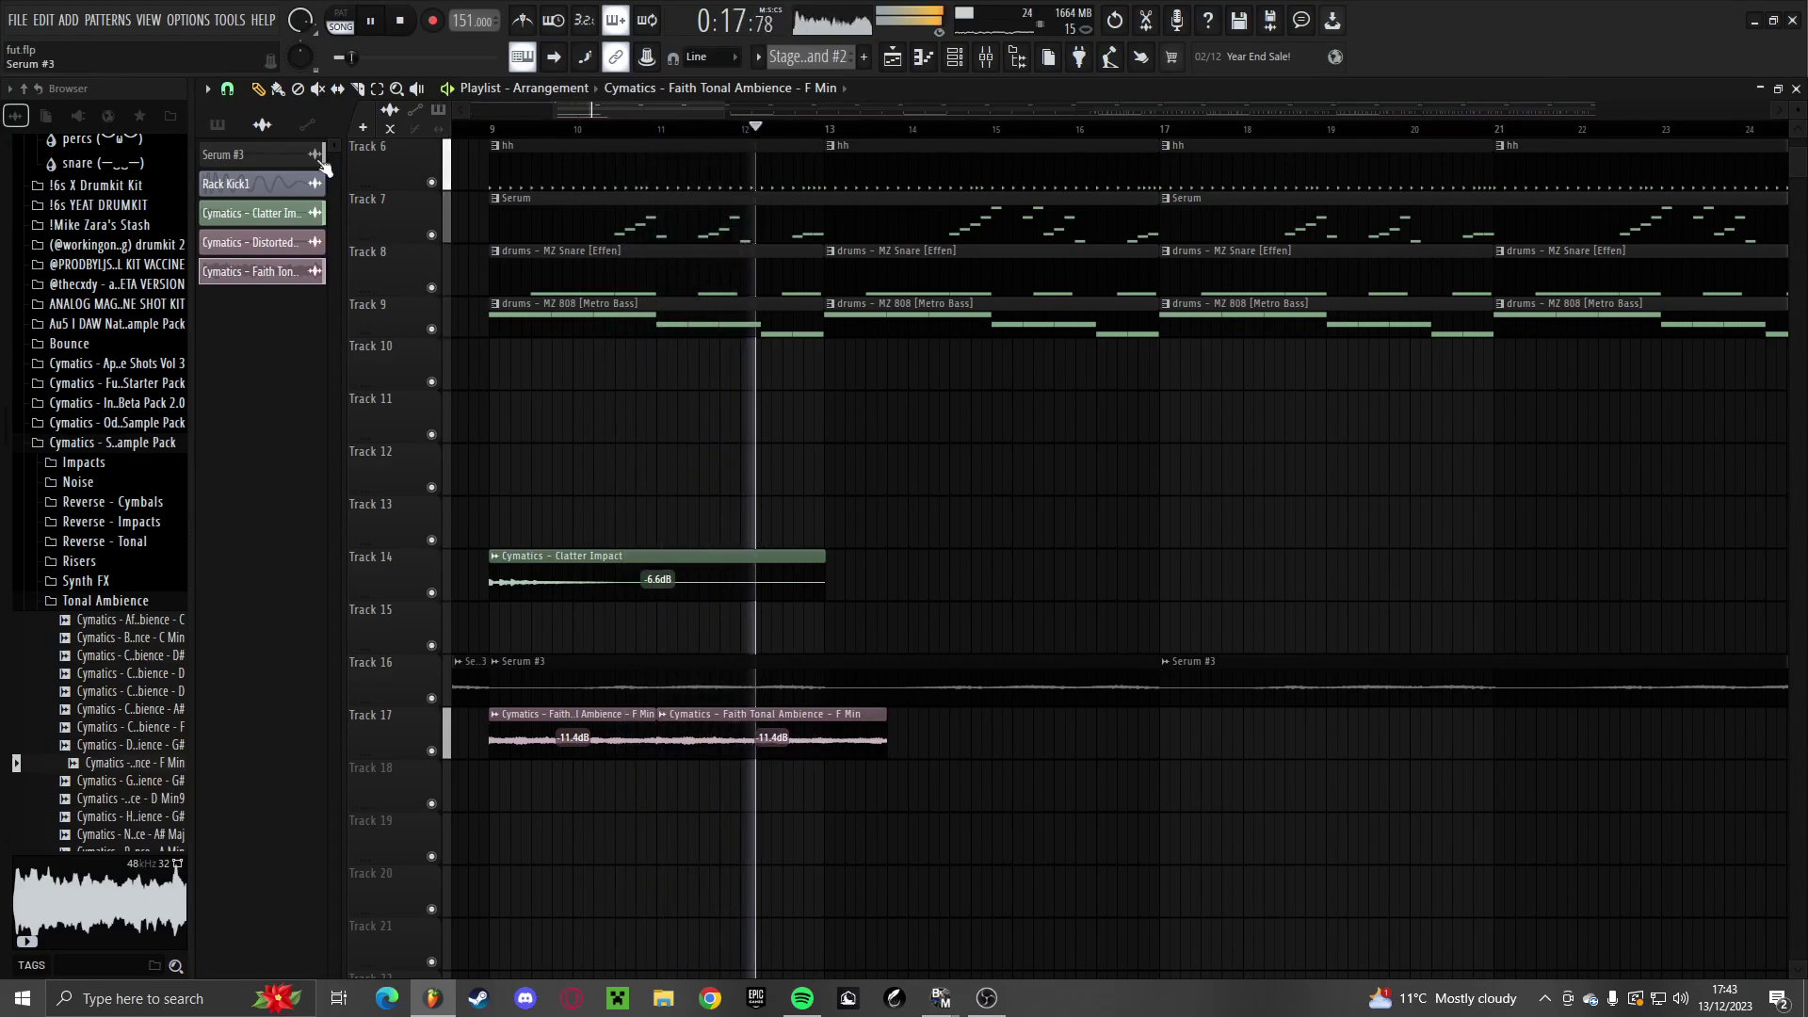
{"action": "scroll", "coordinate": [839, 800], "scroll_direction": "up", "scroll_amount": 3}
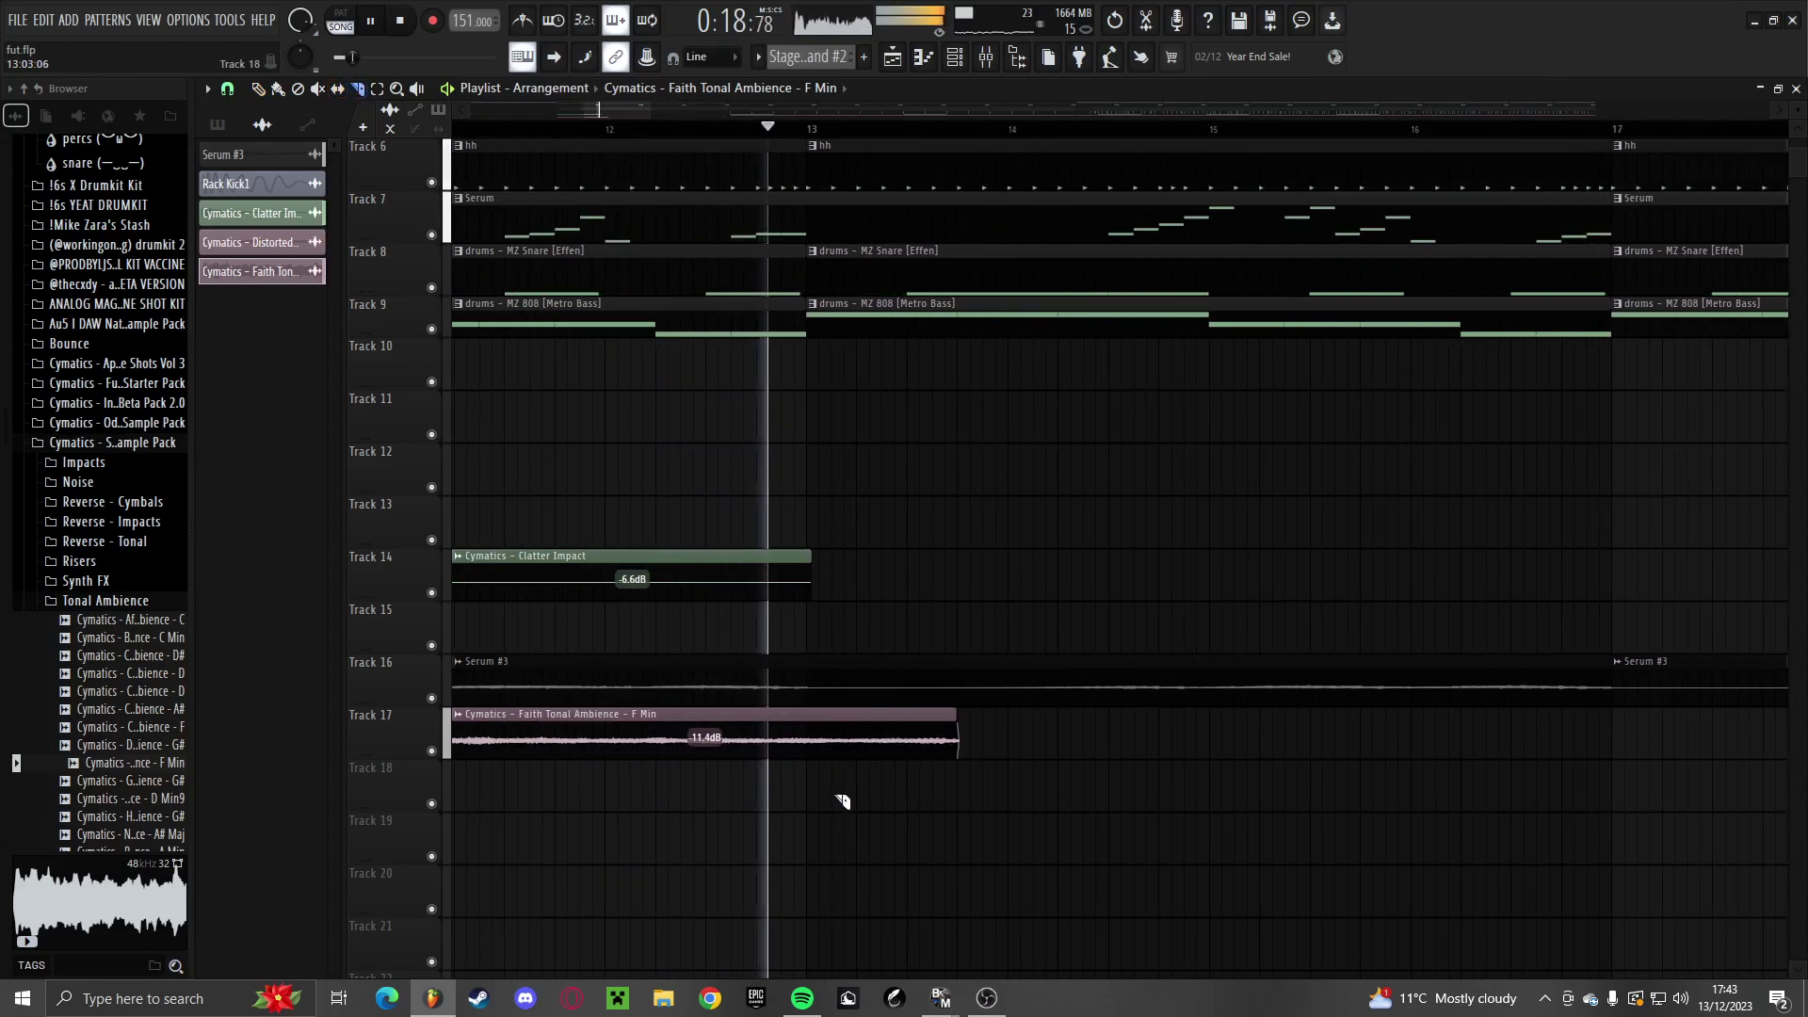
{"action": "scroll", "coordinate": [881, 767], "scroll_direction": "down", "scroll_amount": 2}
Slice and duplicate the Faith Tonal Ambience pieces to continue the ambience from bar 13 to about bar 17
{"action": "mouse_move", "coordinate": [919, 738]}
{"action": "left_mouse_down"}
{"action": "mouse_move", "coordinate": [883, 746]}
{"action": "mouse_move", "coordinate": [933, 746]}
{"action": "left_mouse_up"}
{"action": "key", "text": "ctrl+b"}
{"action": "scroll", "coordinate": [885, 767], "scroll_direction": "down", "scroll_amount": 1}
{"action": "left_click", "coordinate": [823, 739]}
{"action": "scroll", "coordinate": [994, 742], "scroll_direction": "up", "scroll_amount": 2}
{"action": "left_click", "coordinate": [977, 741]}
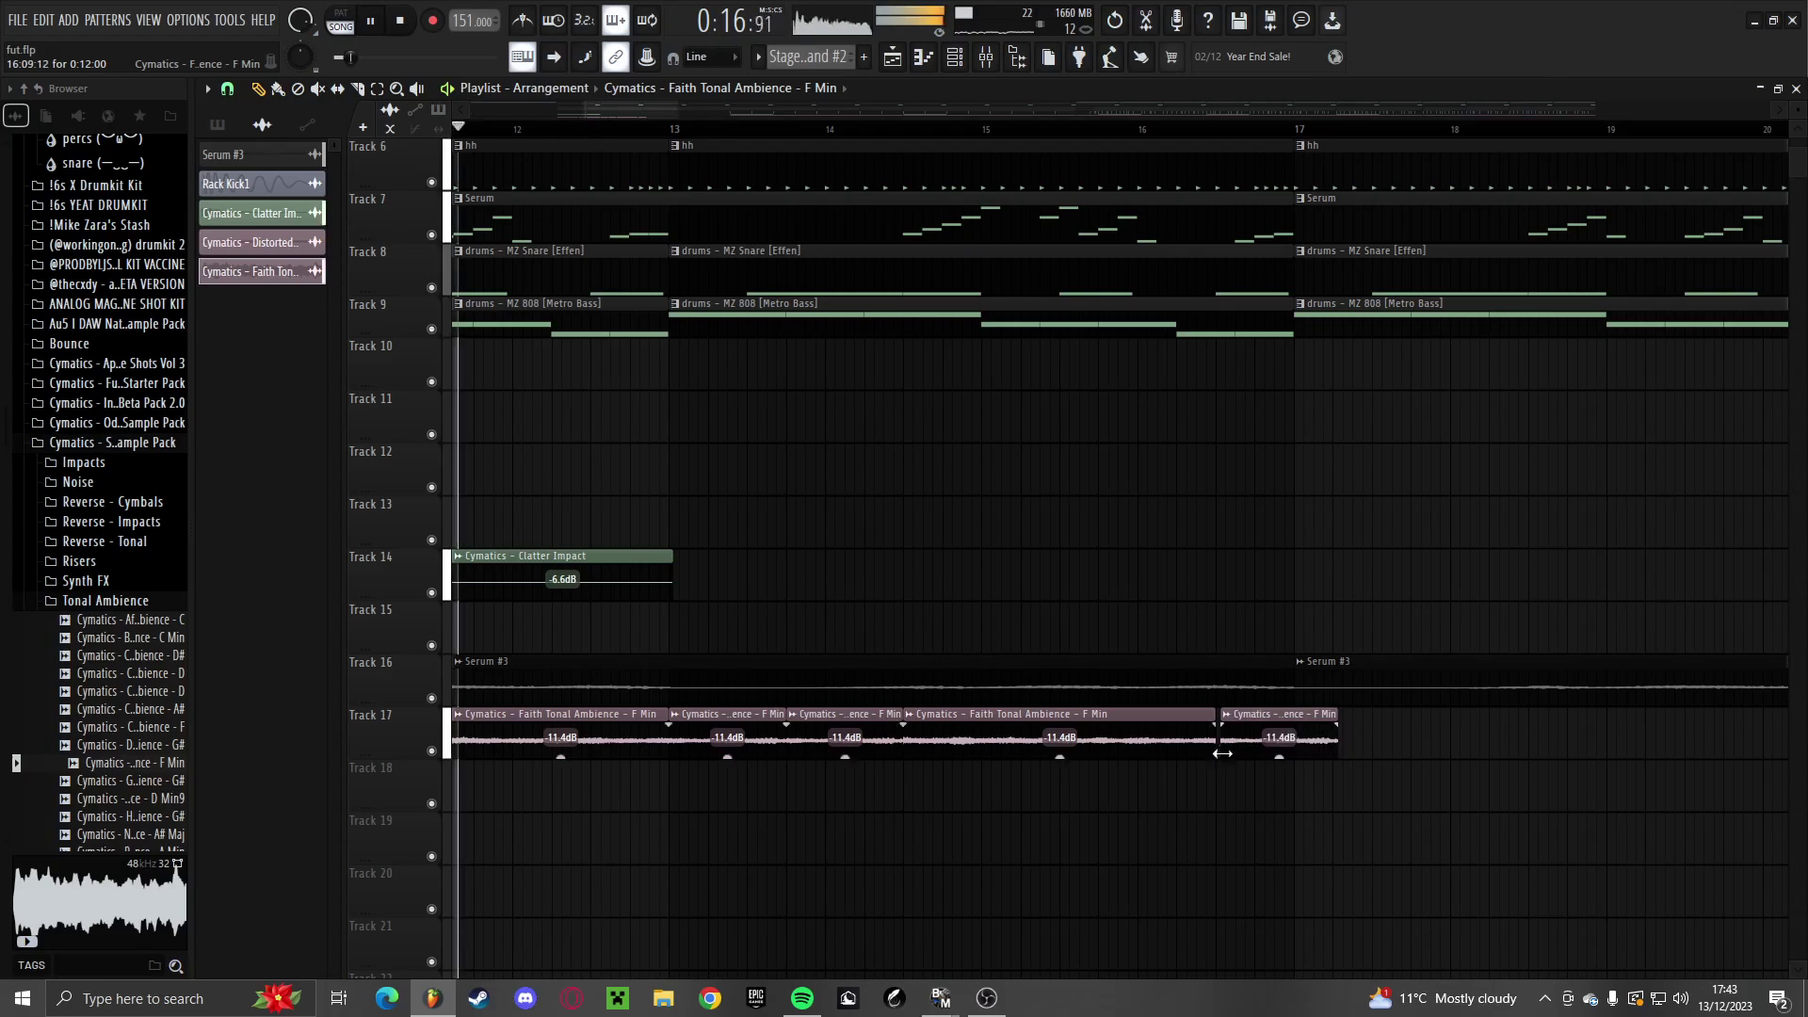
{"action": "left_click_drag", "start_coordinate": [1310, 736], "coordinate": [855, 744]}
Duplicate the Faith Tonal Ambience section repeatedly along Track 17 until it reaches the end of the arrangement at bar 105
{"action": "scroll", "coordinate": [1305, 782], "scroll_direction": "up", "scroll_amount": 3}
{"action": "scroll", "coordinate": [1309, 801], "scroll_direction": "down", "scroll_amount": 5}
{"action": "scroll", "coordinate": [716, 744], "scroll_direction": "down", "scroll_amount": 3}
{"action": "key", "text": "ctrl+b"}
{"action": "key", "text": "ctrl+b"}
{"action": "scroll", "coordinate": [714, 745], "scroll_direction": "down", "scroll_amount": 1}
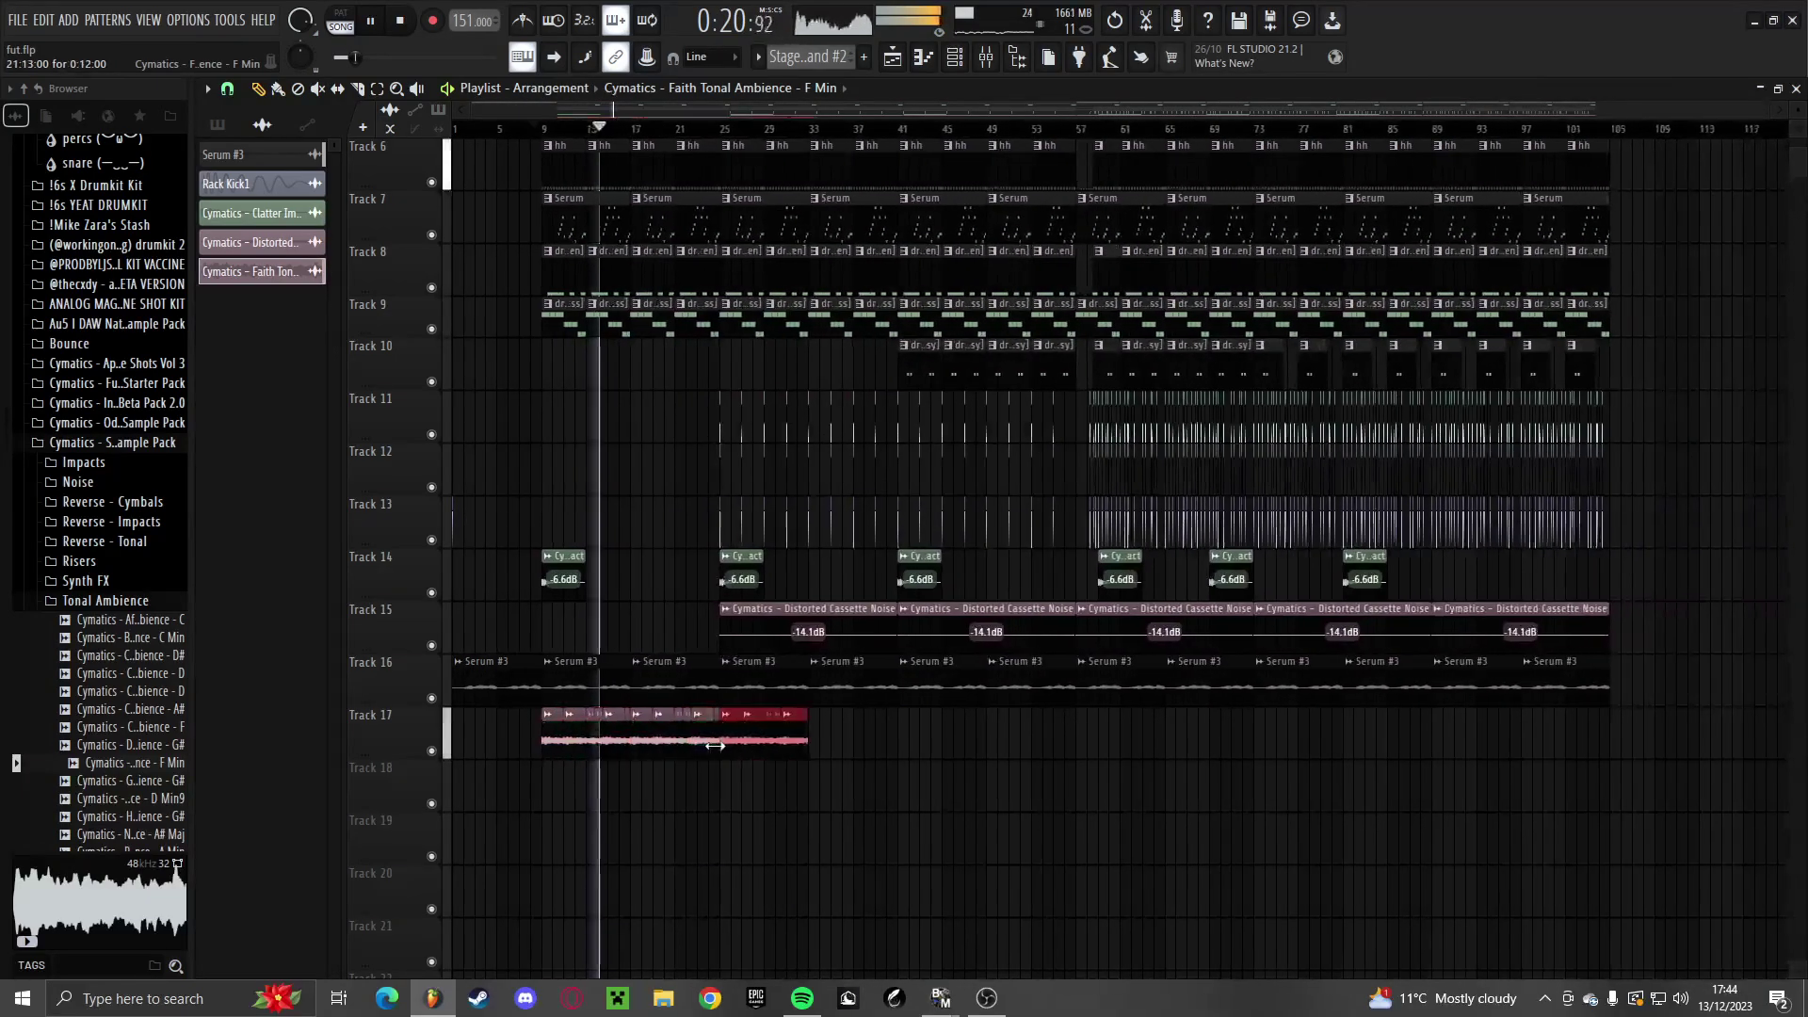
{"action": "key", "text": "ctrl+b"}
{"action": "key", "text": "ctrl+b"}
{"action": "key", "text": "ctrl+b"}
{"action": "key", "text": "ctrl+b"}
{"action": "key", "text": "ctrl+b"}
{"action": "key", "text": "ctrl+b"}
{"action": "key", "text": "ctrl+b"}
{"action": "key", "text": "ctrl+b"}
{"action": "key", "text": "ctrl+b"}
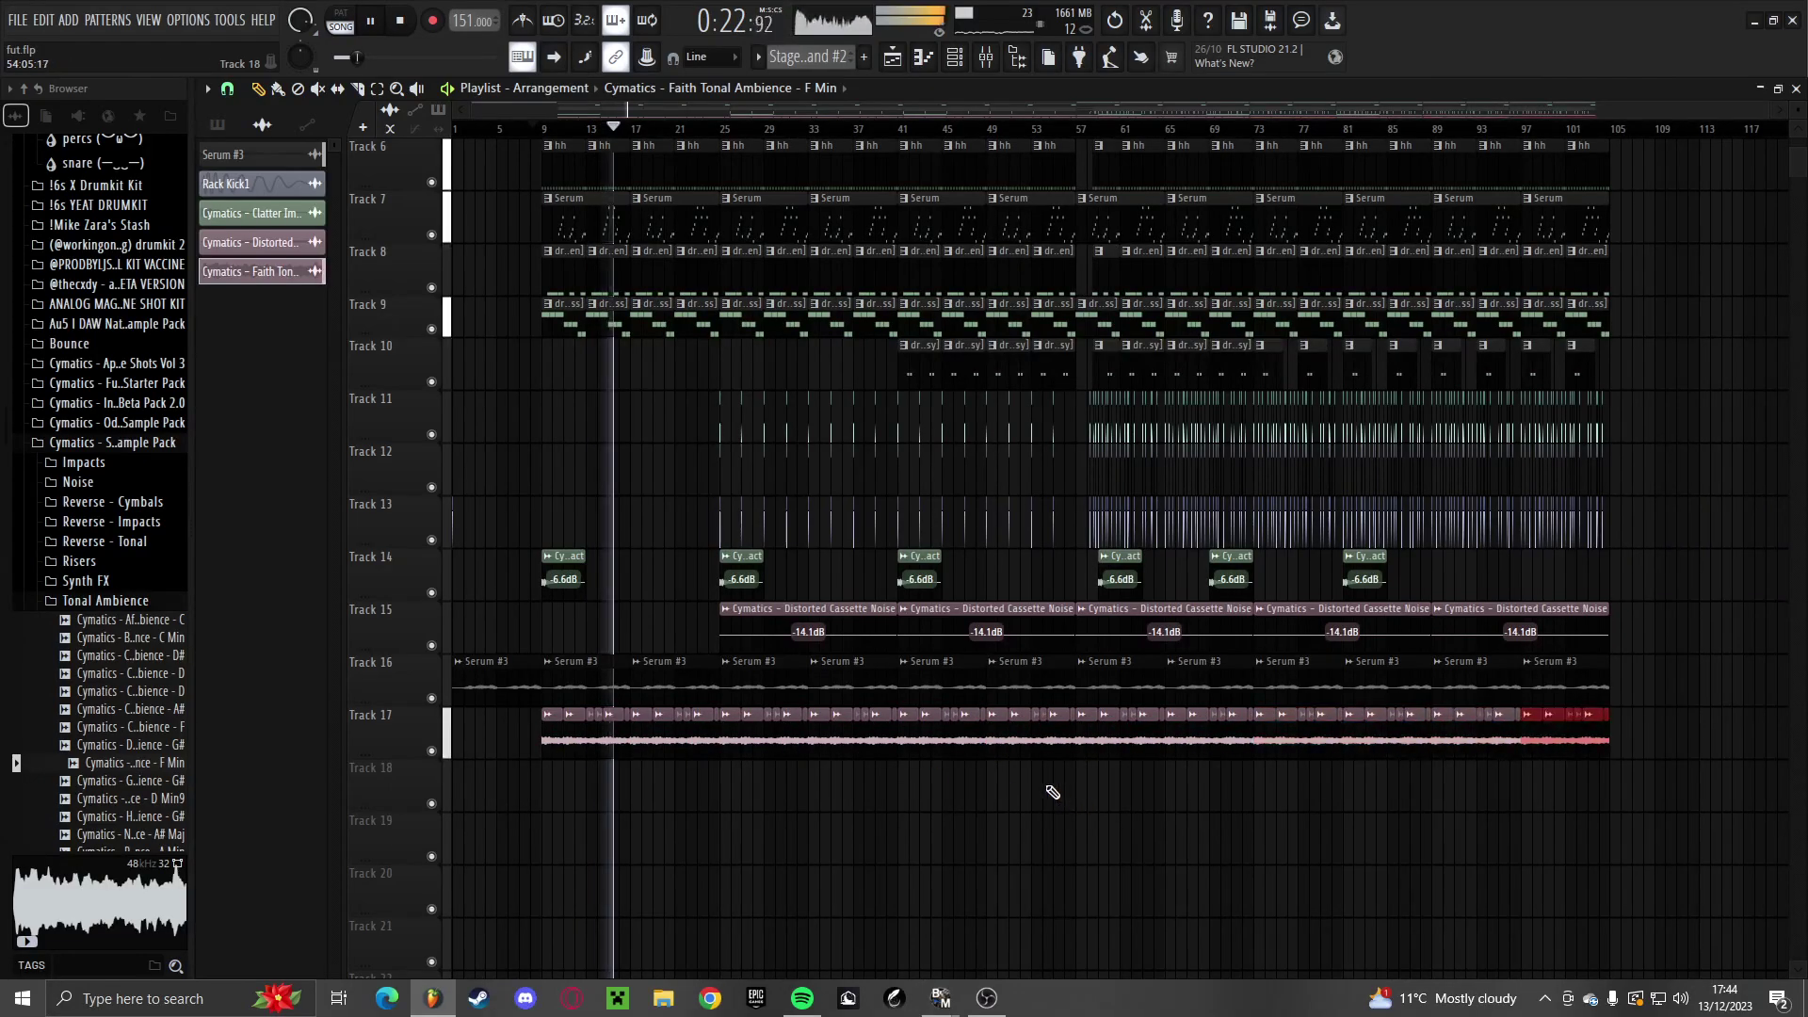
Route the Faith Tonal Ambience channel to mixer track Insert 14 and show the mixer
{"action": "key", "text": "F6"}
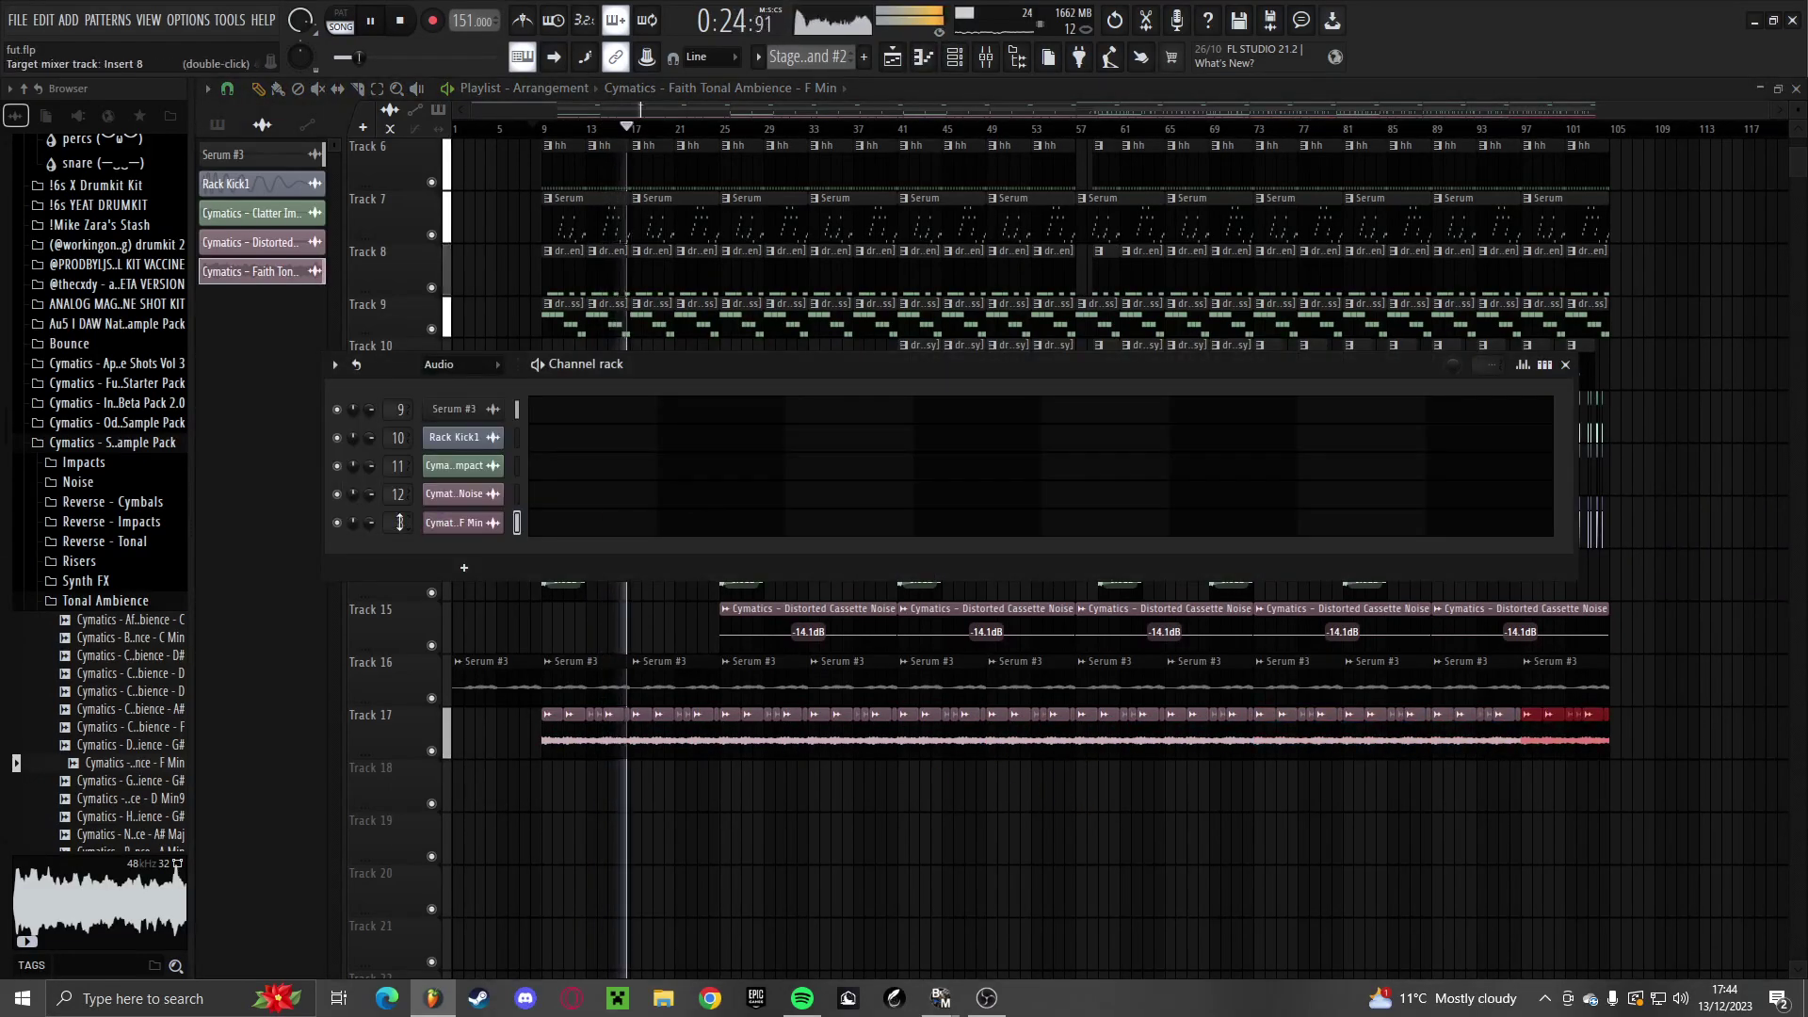
{"action": "left_click", "coordinate": [465, 384]}
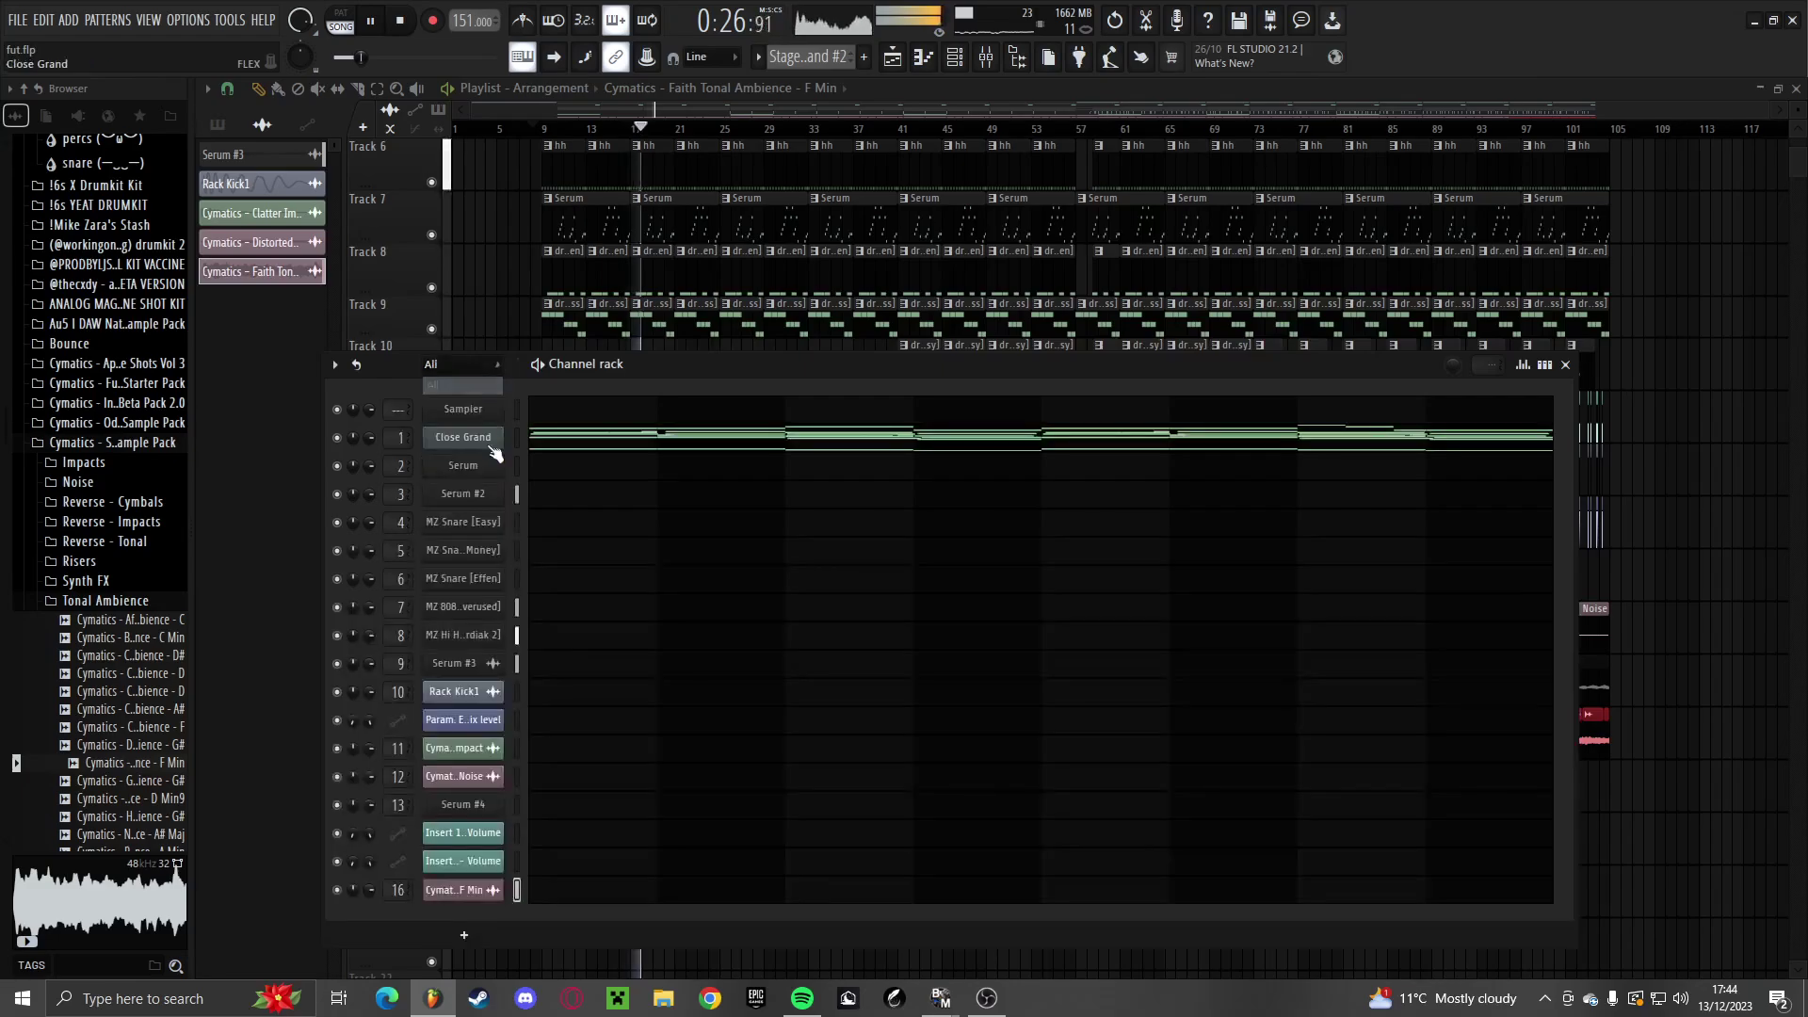
{"action": "left_click", "coordinate": [986, 58]}
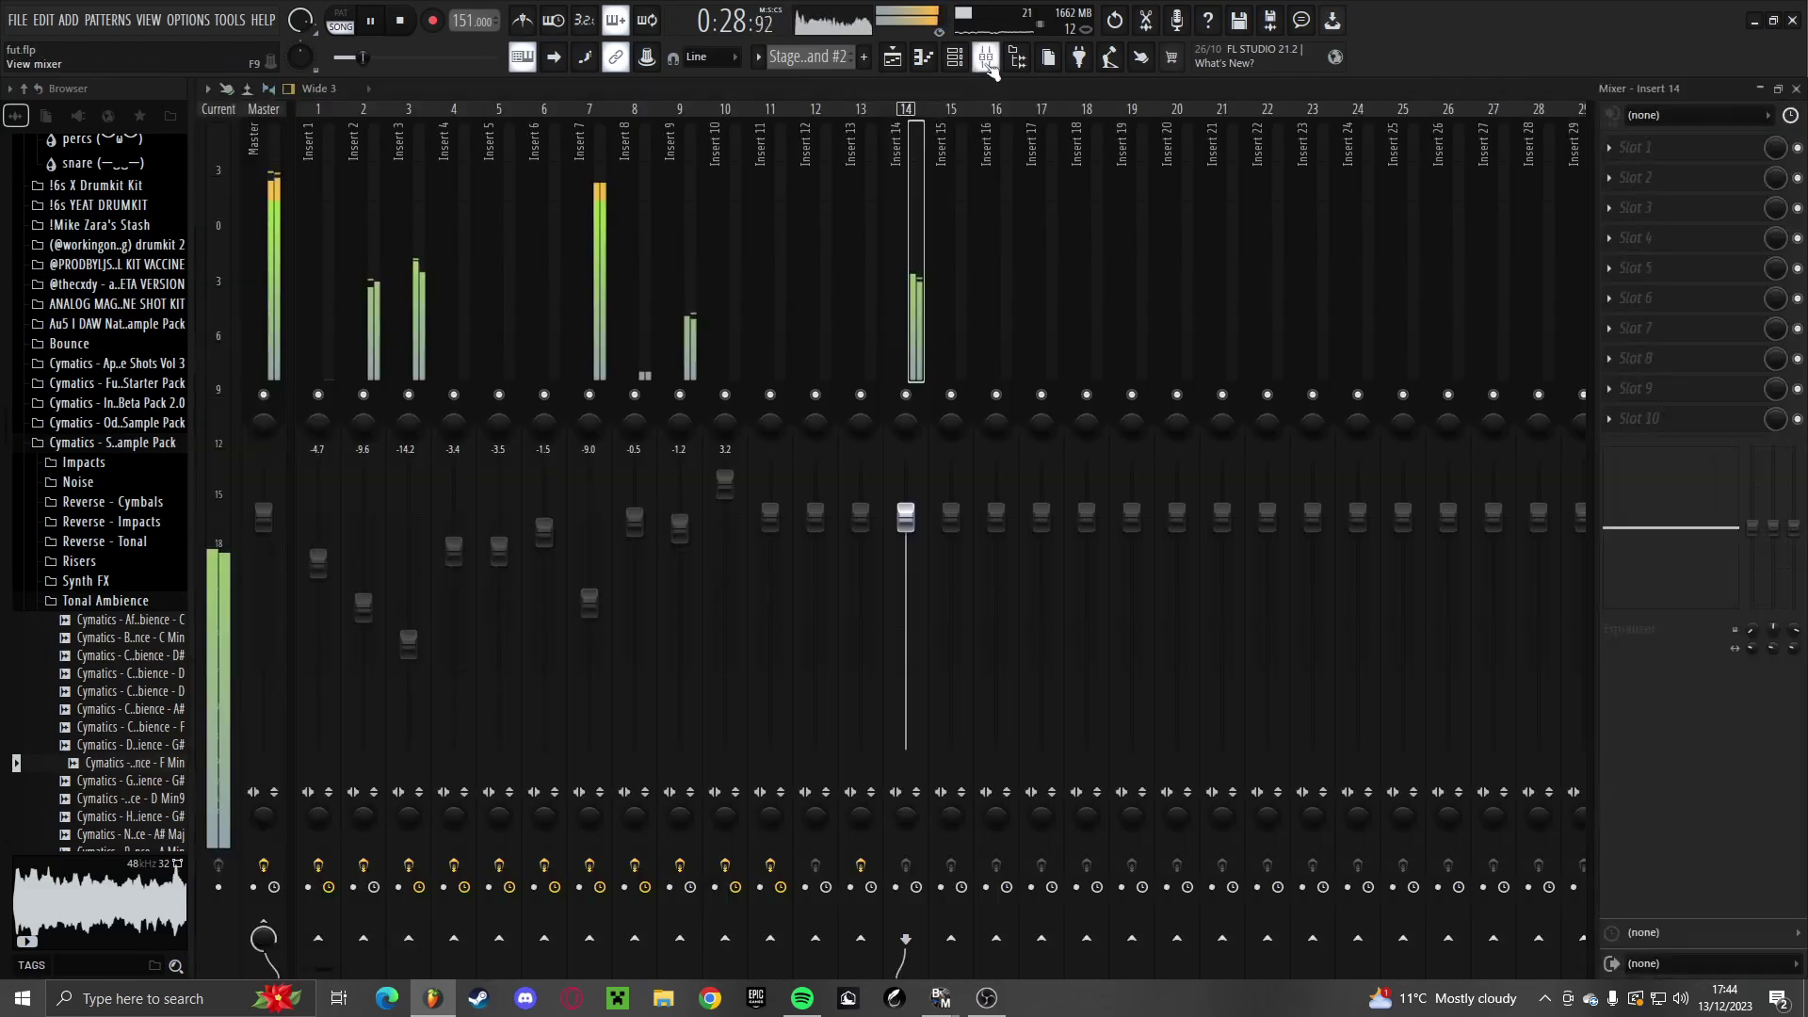
Load Fruity Parametric EQ 2 on Insert 14 and shape its first band into a low cut
{"action": "key", "text": "space"}
{"action": "left_click", "coordinate": [1610, 147]}
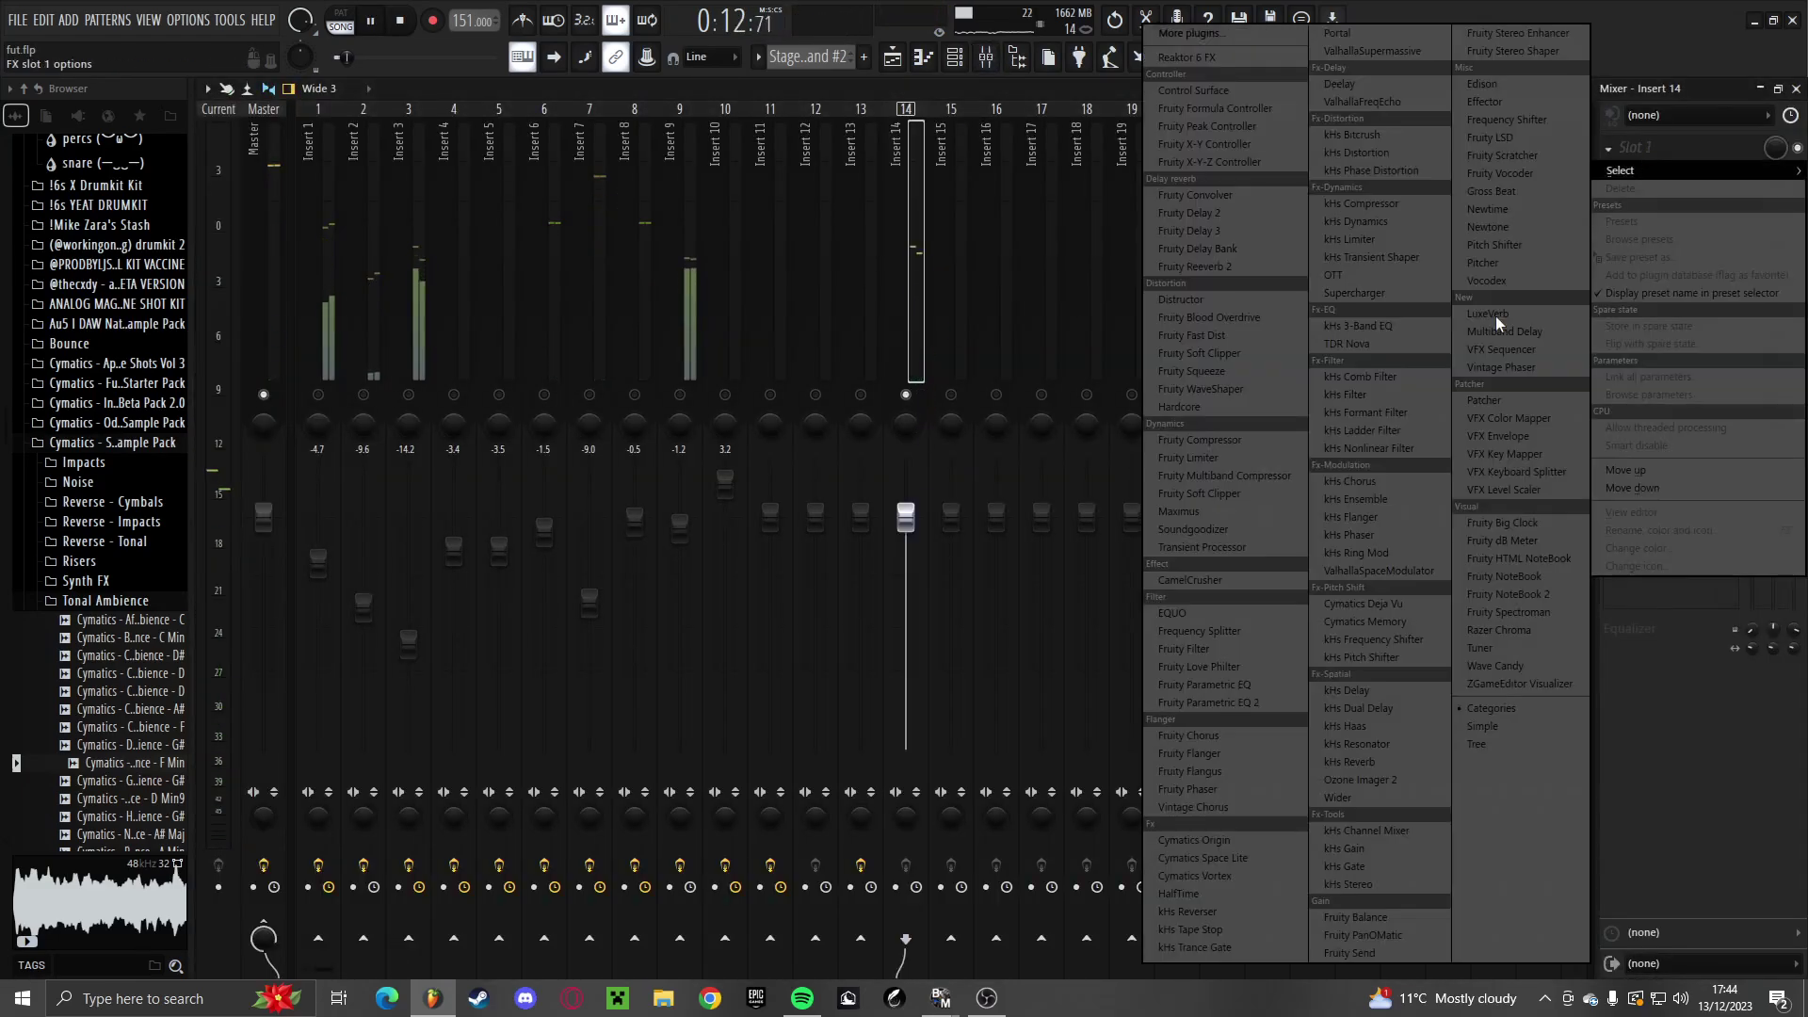
{"action": "left_click", "coordinate": [1215, 704]}
{"action": "left_click_drag", "start_coordinate": [439, 482], "coordinate": [510, 595]}
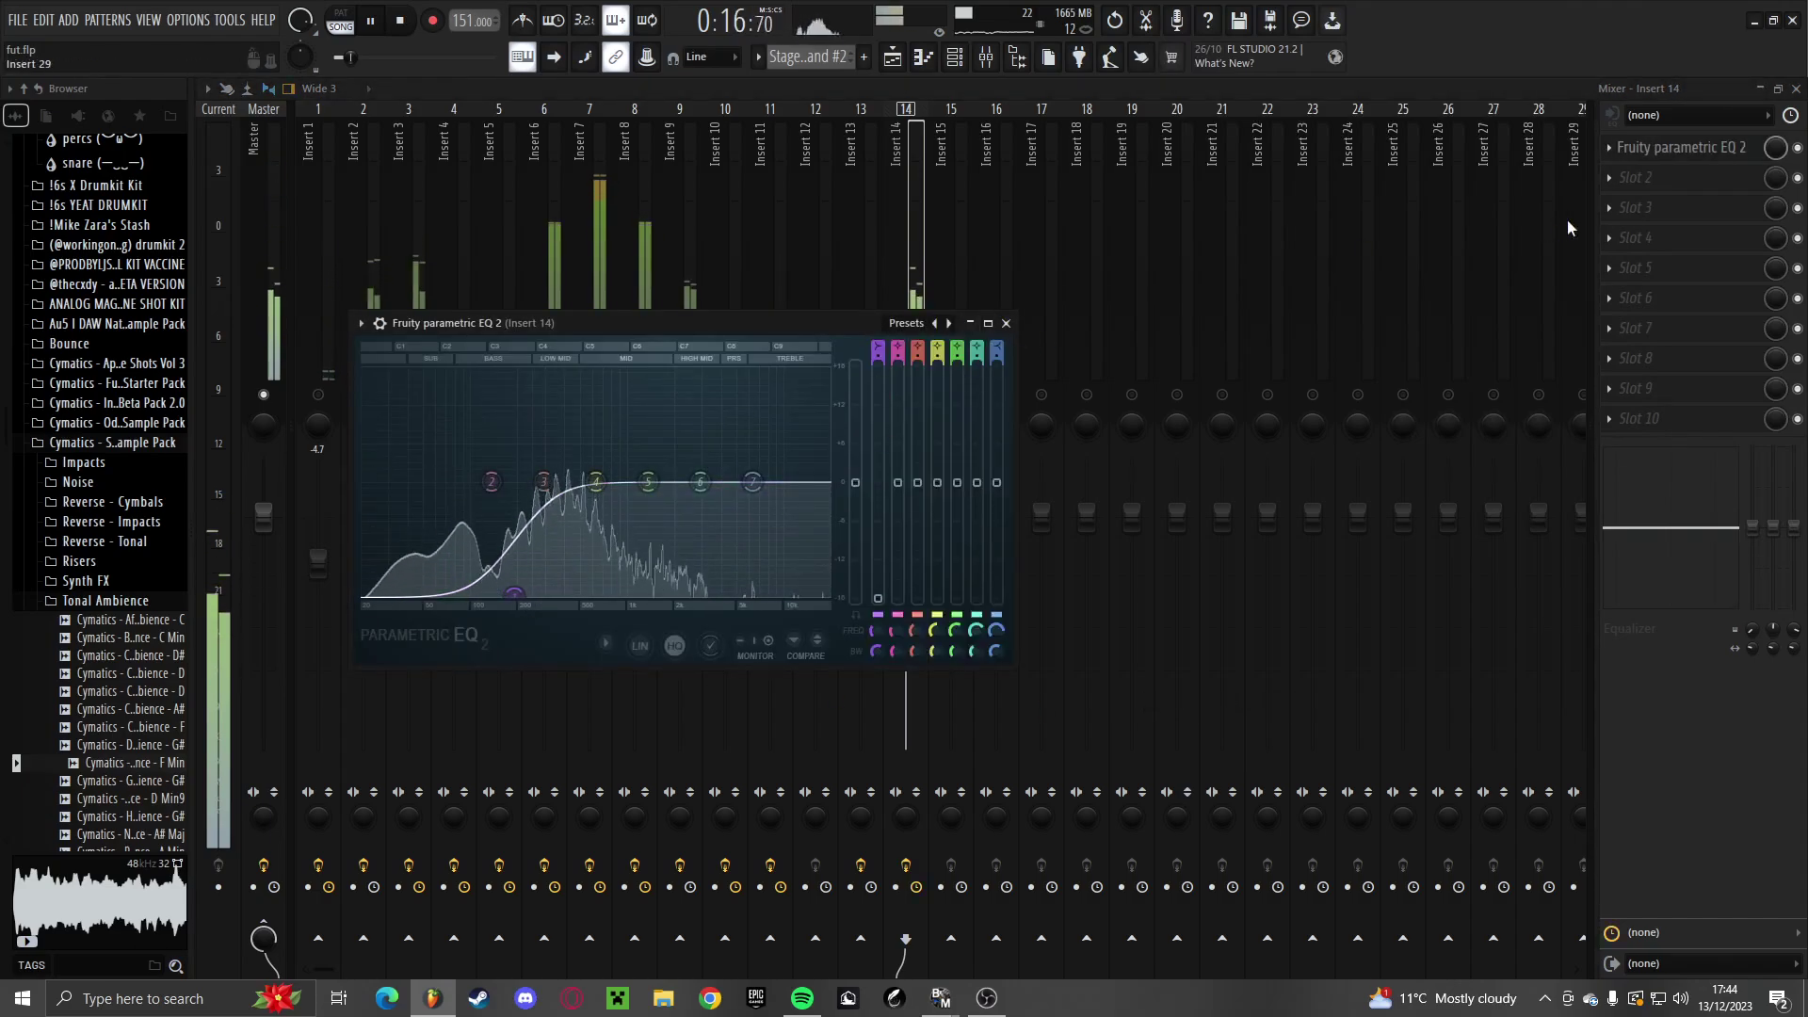
Add Fruity Reeverb 2 to the second slot of Insert 14 and apply The Venue preset
{"action": "left_click", "coordinate": [1610, 178]}
{"action": "left_click", "coordinate": [1224, 256]}
{"action": "left_click", "coordinate": [778, 347]}
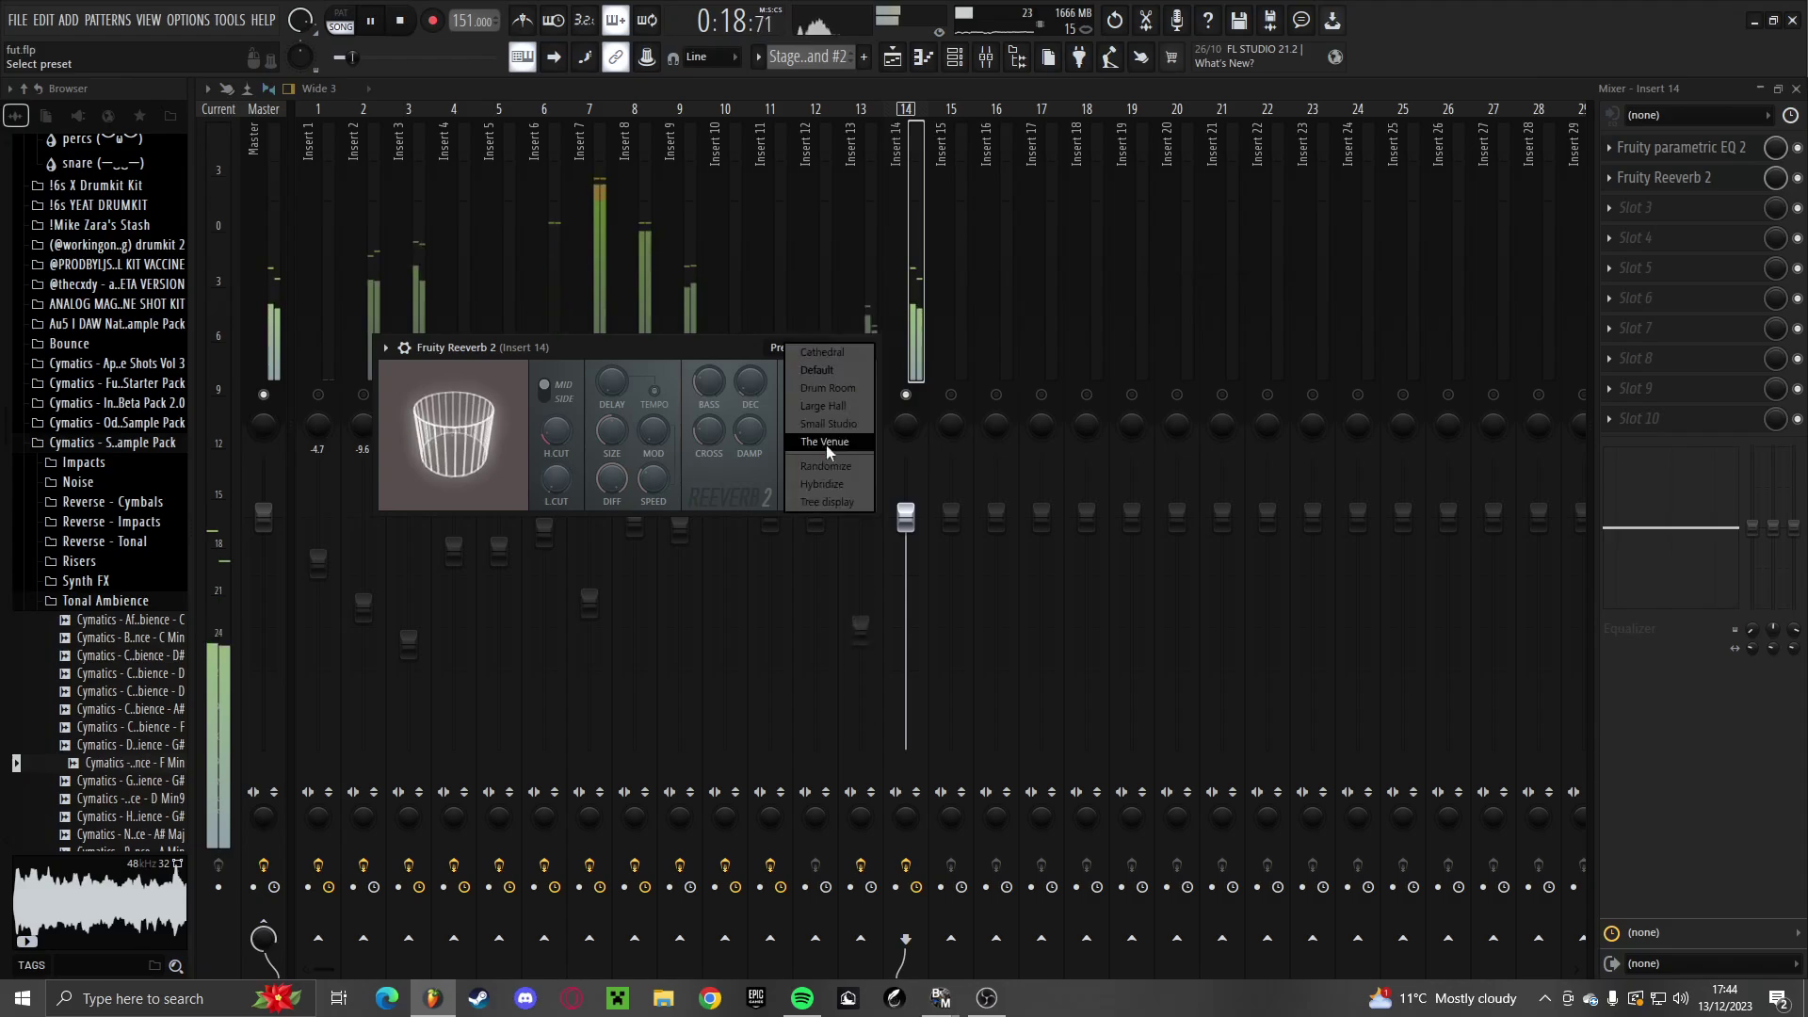
{"action": "left_click", "coordinate": [825, 443]}
Add Ozone Imager 2 to Insert 14's third slot with 100% width and Stereoize at 20.0 ms in mode II
{"action": "left_click", "coordinate": [1620, 208]}
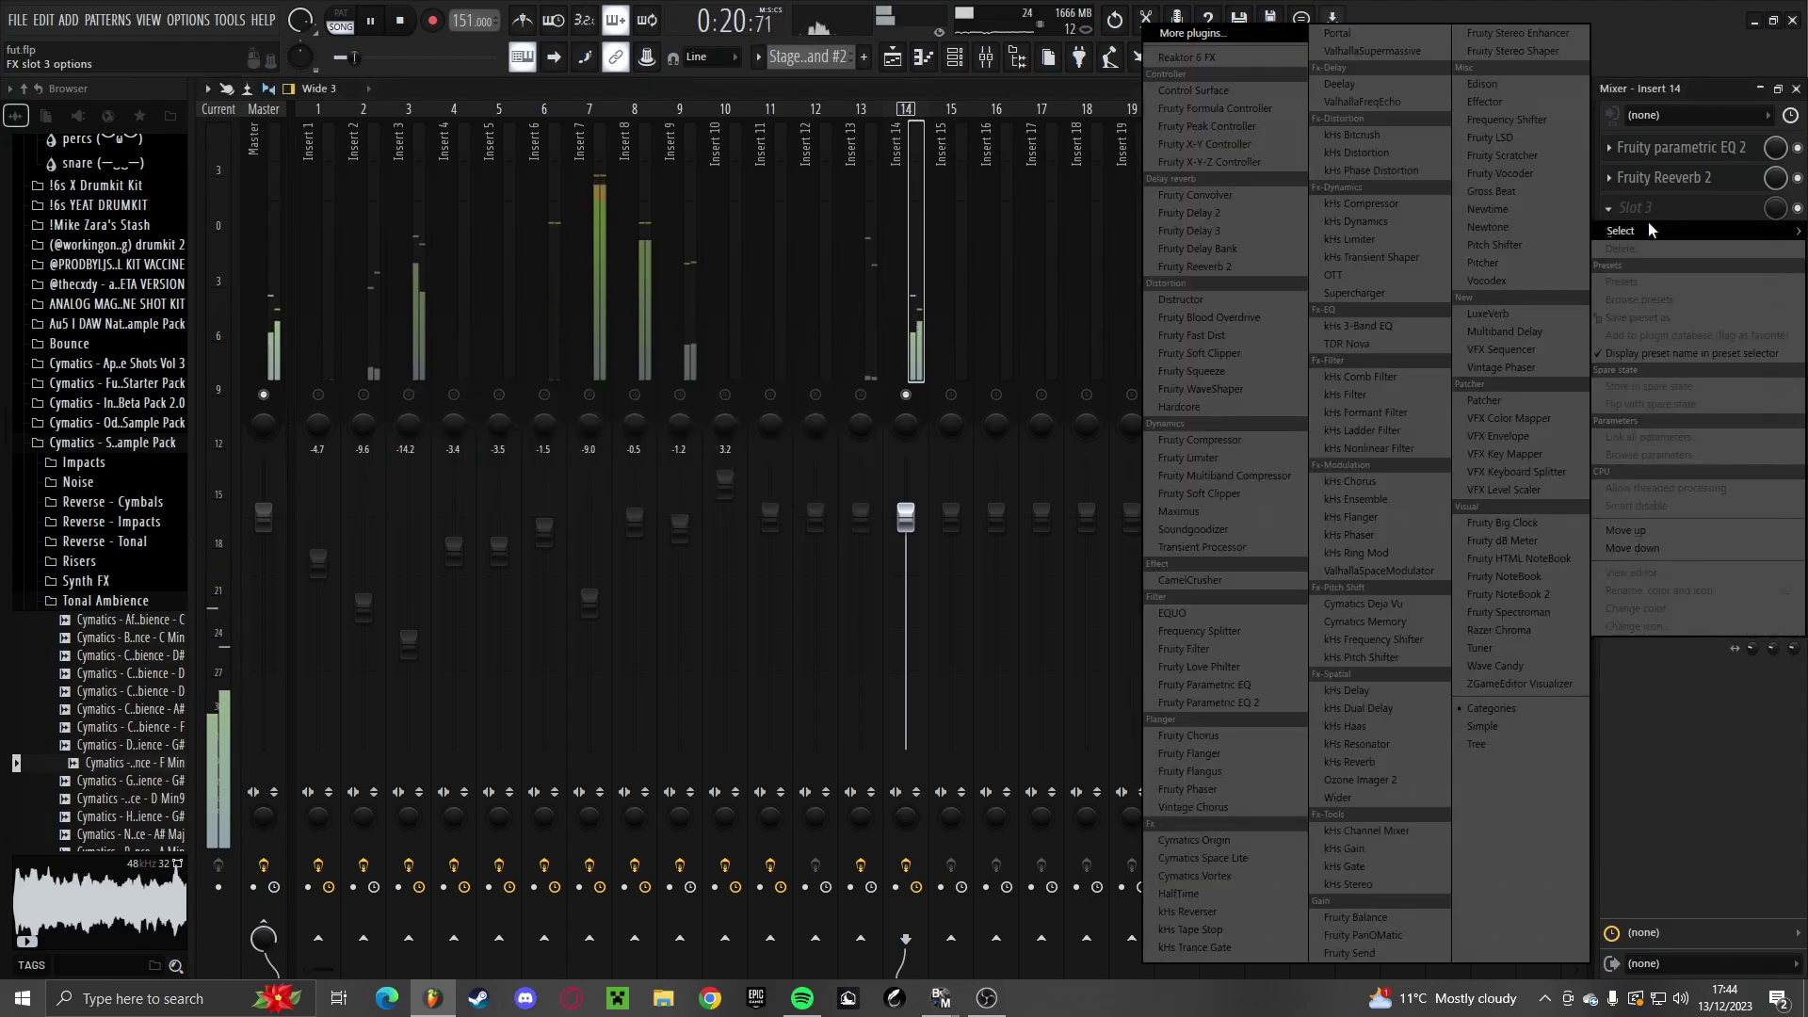
{"action": "left_click", "coordinate": [1409, 780]}
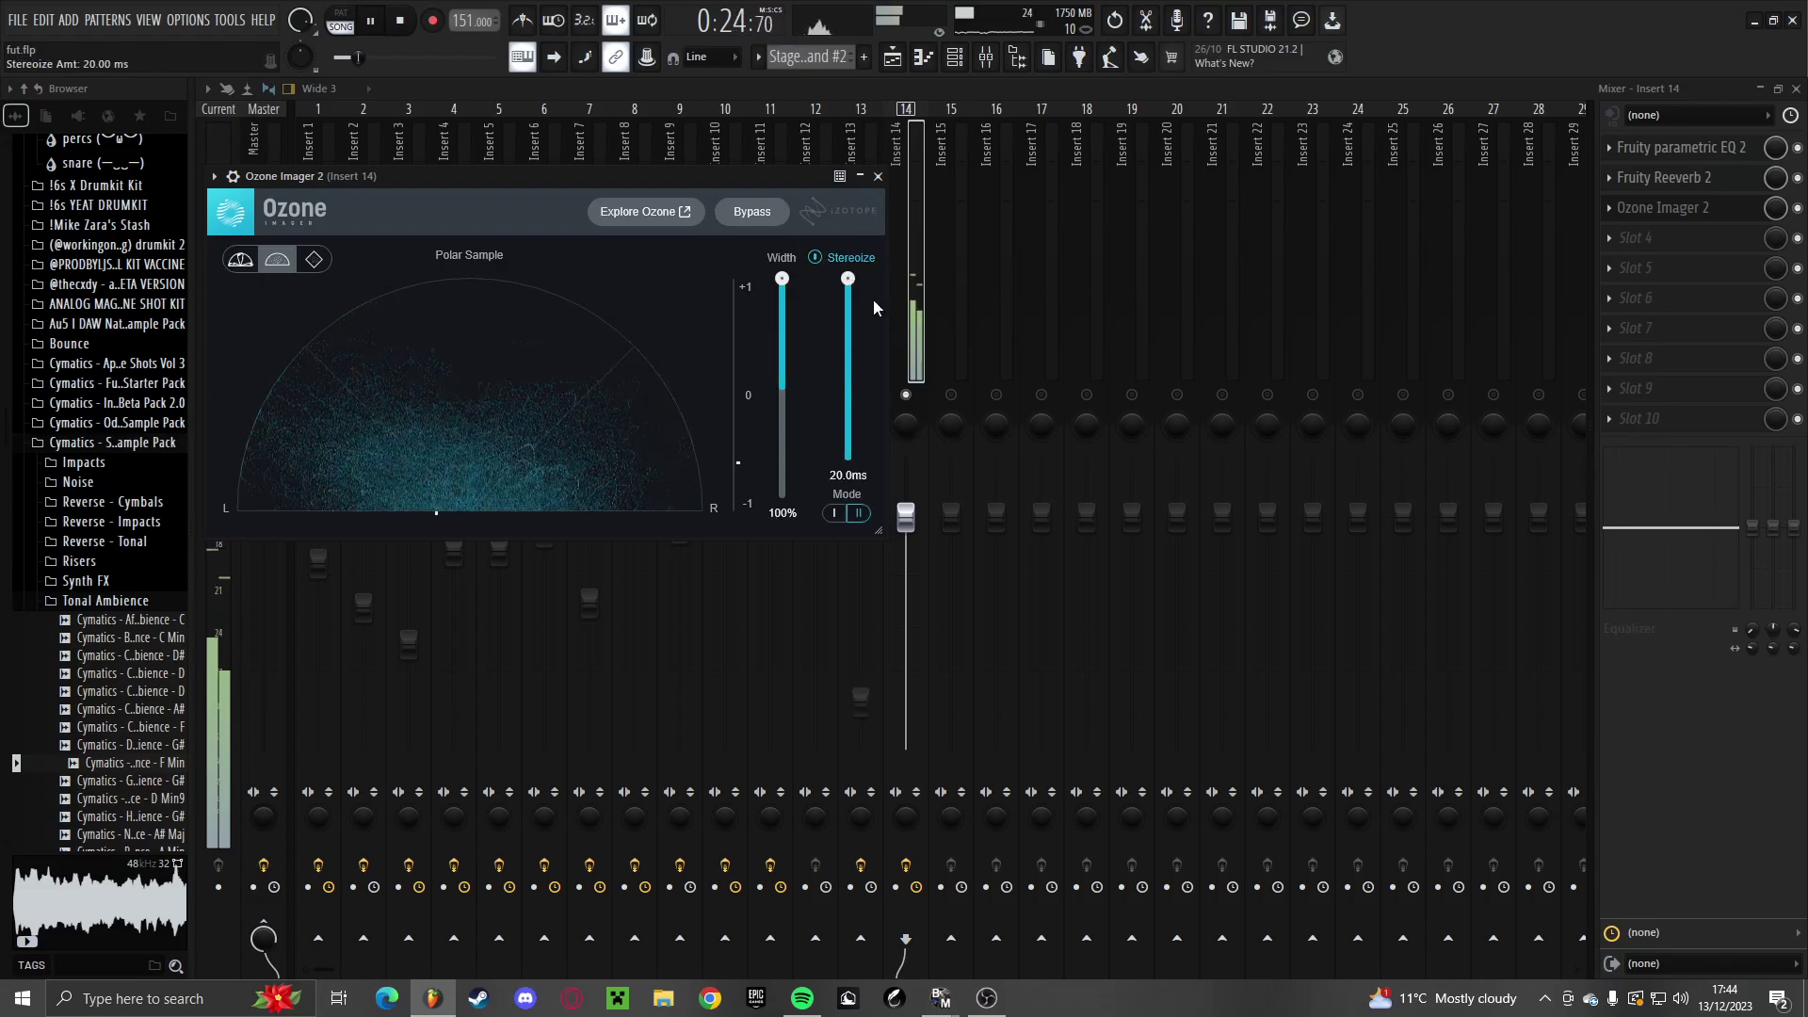
{"action": "left_click", "coordinate": [878, 176]}
Lower the Insert 14 fader to -4.2 dB, checking the level against the arrangement during playback
{"action": "left_click_drag", "start_coordinate": [907, 517], "coordinate": [906, 546]}
{"action": "right_click", "coordinate": [919, 402]}
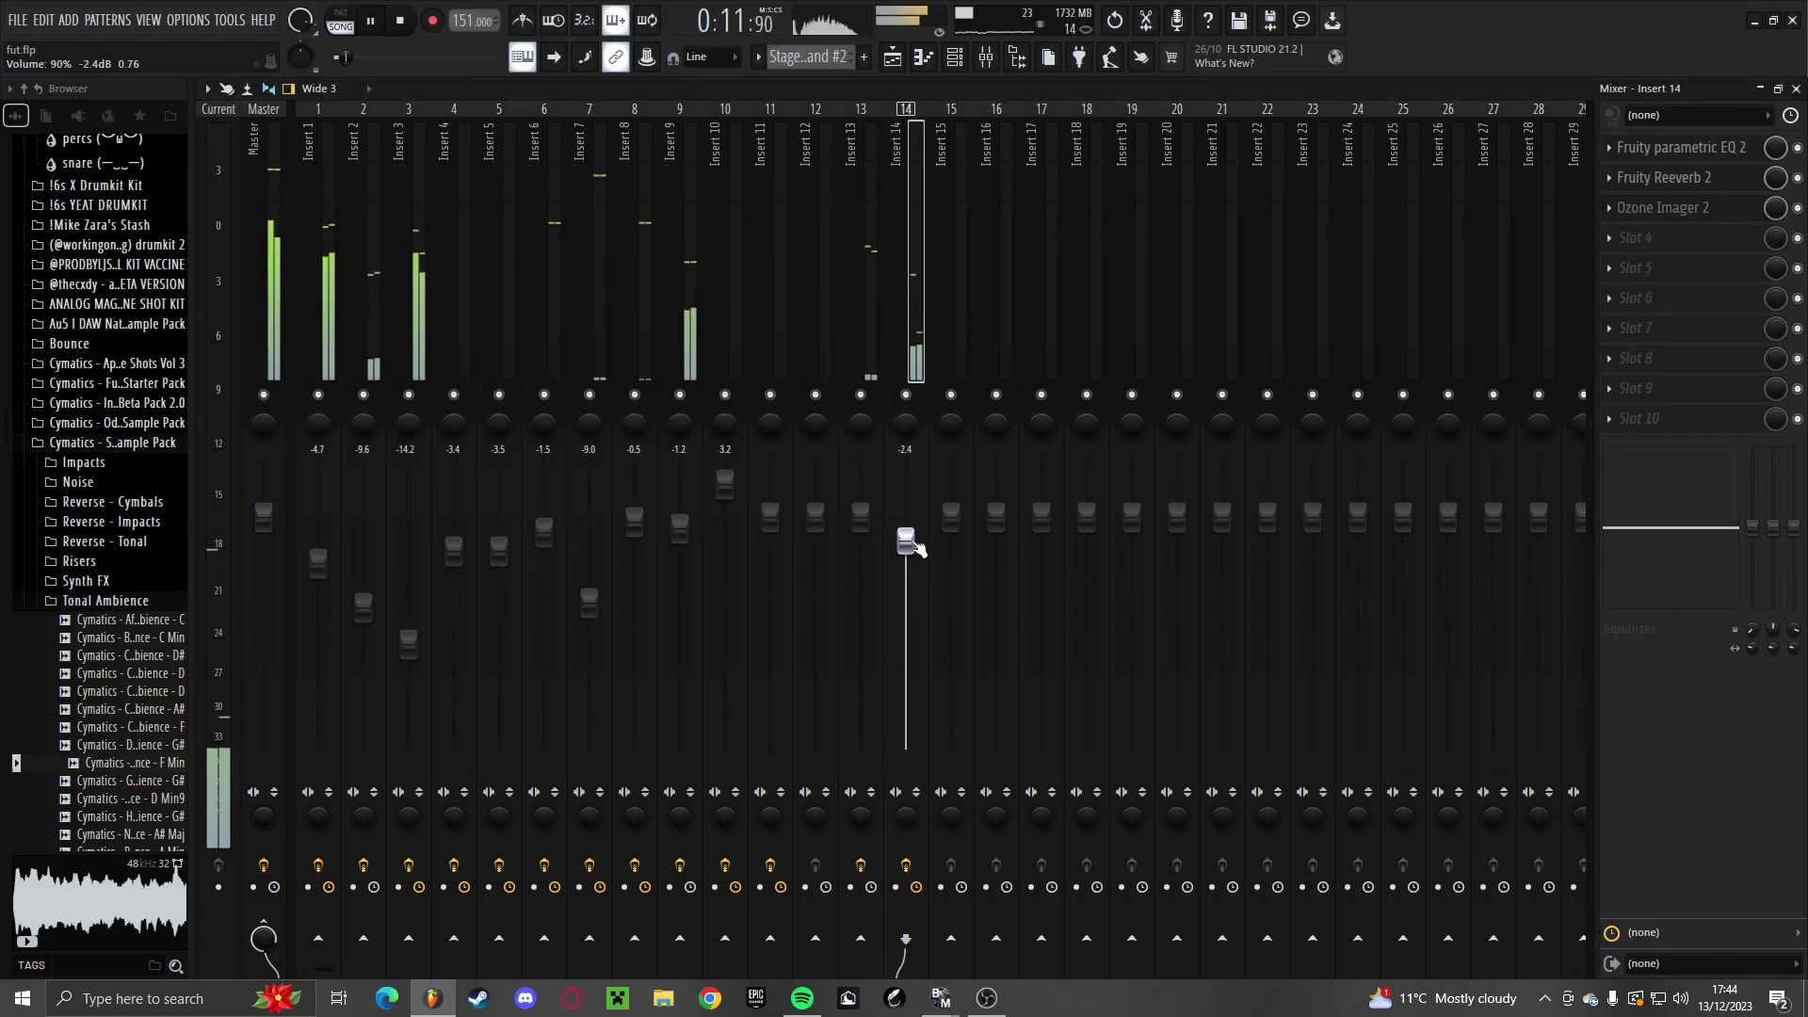
{"action": "key", "text": "F9"}
{"action": "right_click", "coordinate": [1707, 510]}
{"action": "scroll", "coordinate": [407, 452], "scroll_direction": "up", "scroll_amount": 3}
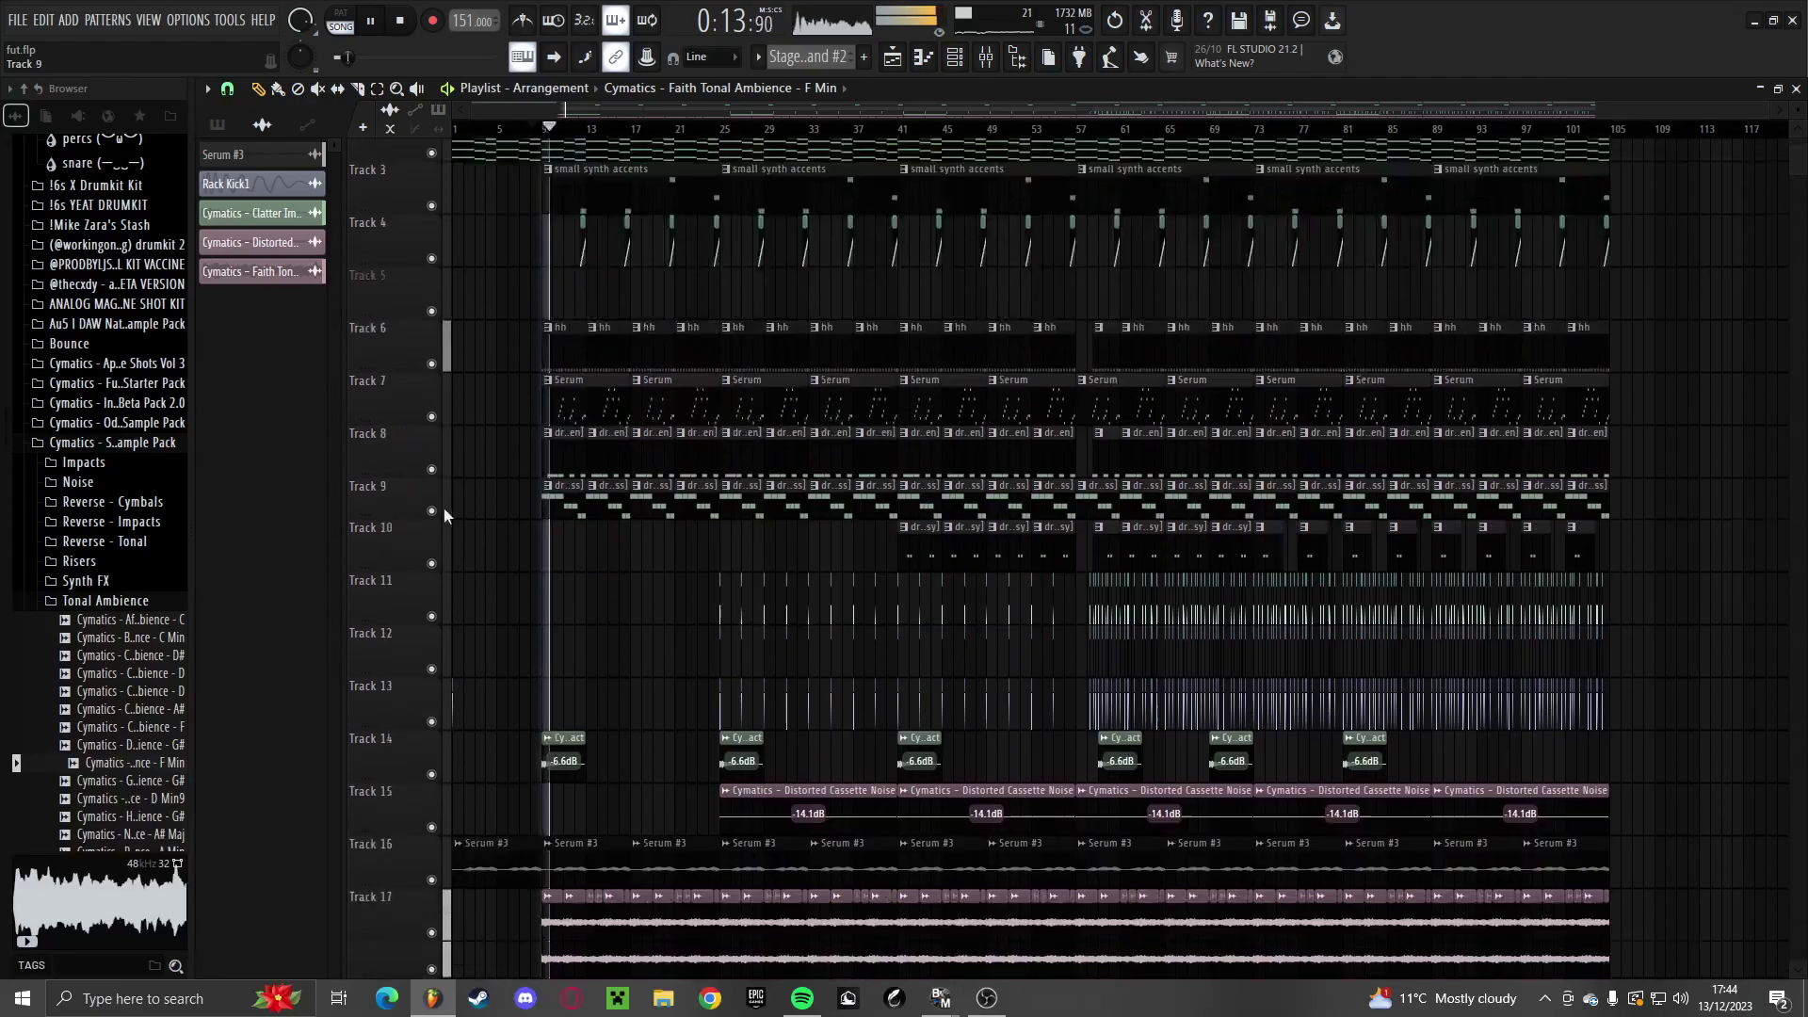
{"action": "scroll", "coordinate": [407, 452], "scroll_direction": "down", "scroll_amount": 2}
{"action": "key", "text": "F9"}
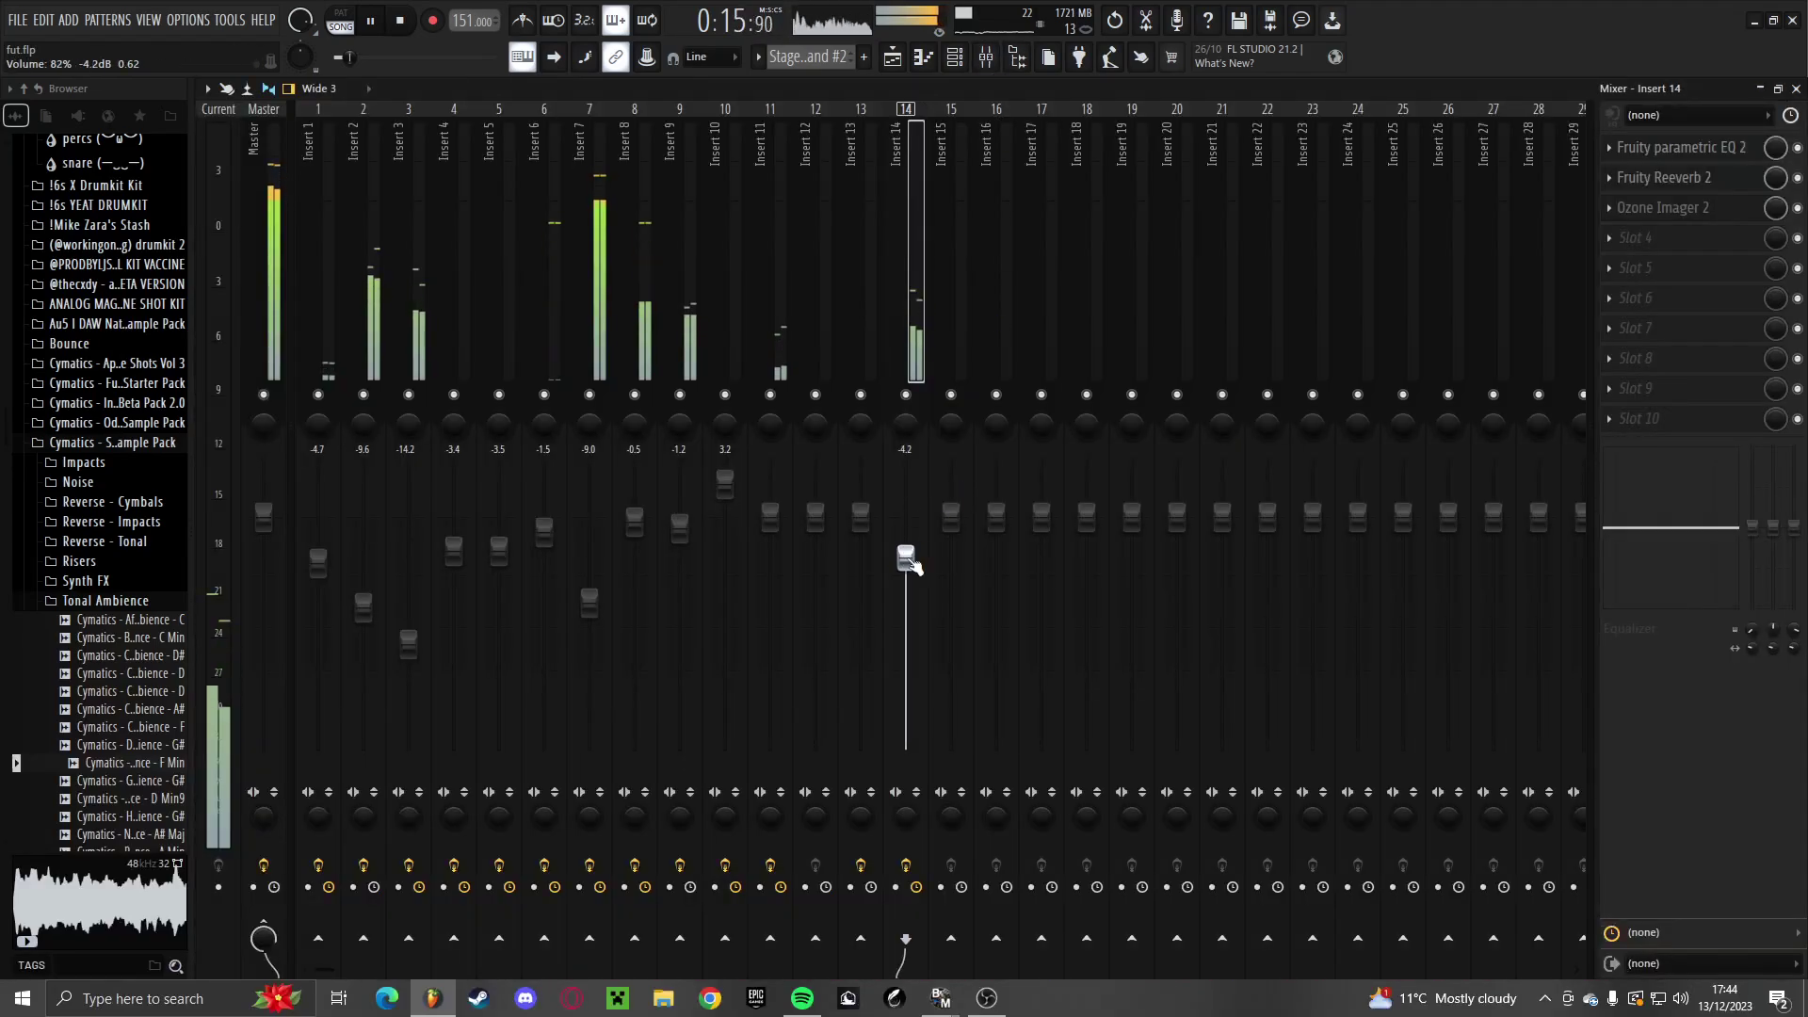
{"action": "key", "text": "F9"}
Select the second pad pattern and add a new Serum instrument channel to the channel rack
{"action": "scroll", "coordinate": [516, 490], "scroll_direction": "up", "scroll_amount": 3}
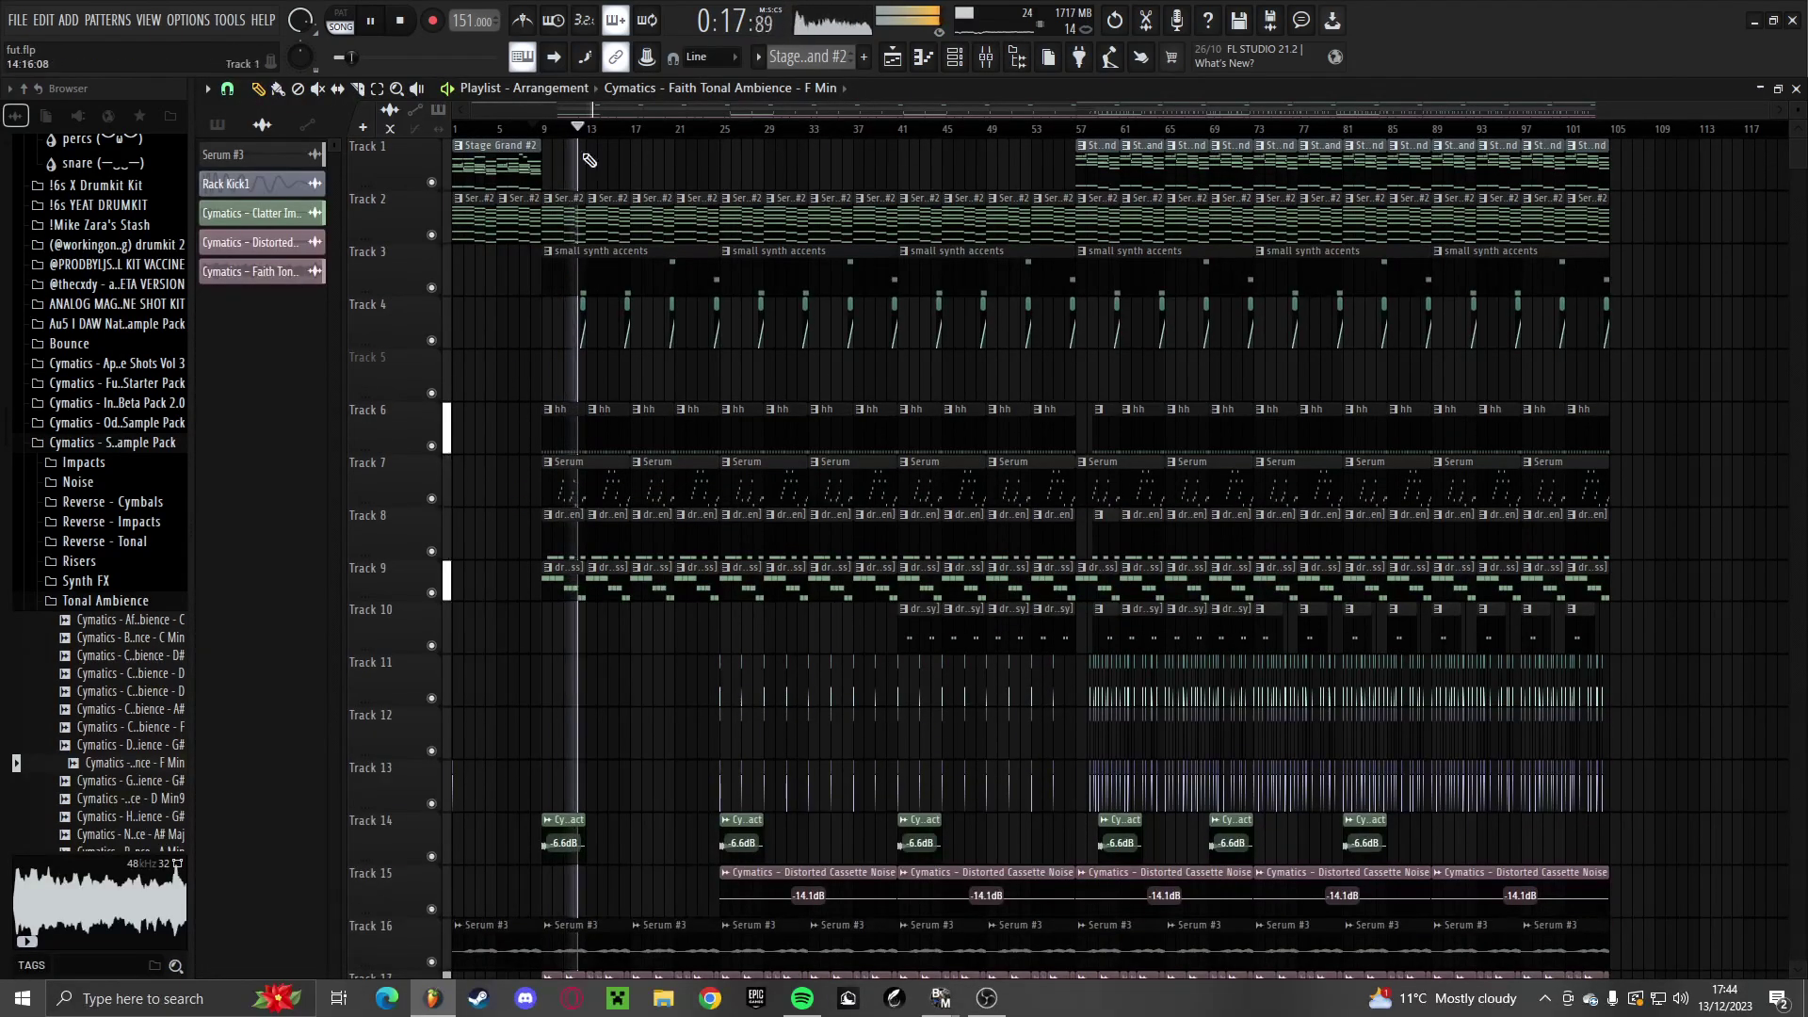
{"action": "left_click", "coordinate": [216, 127]}
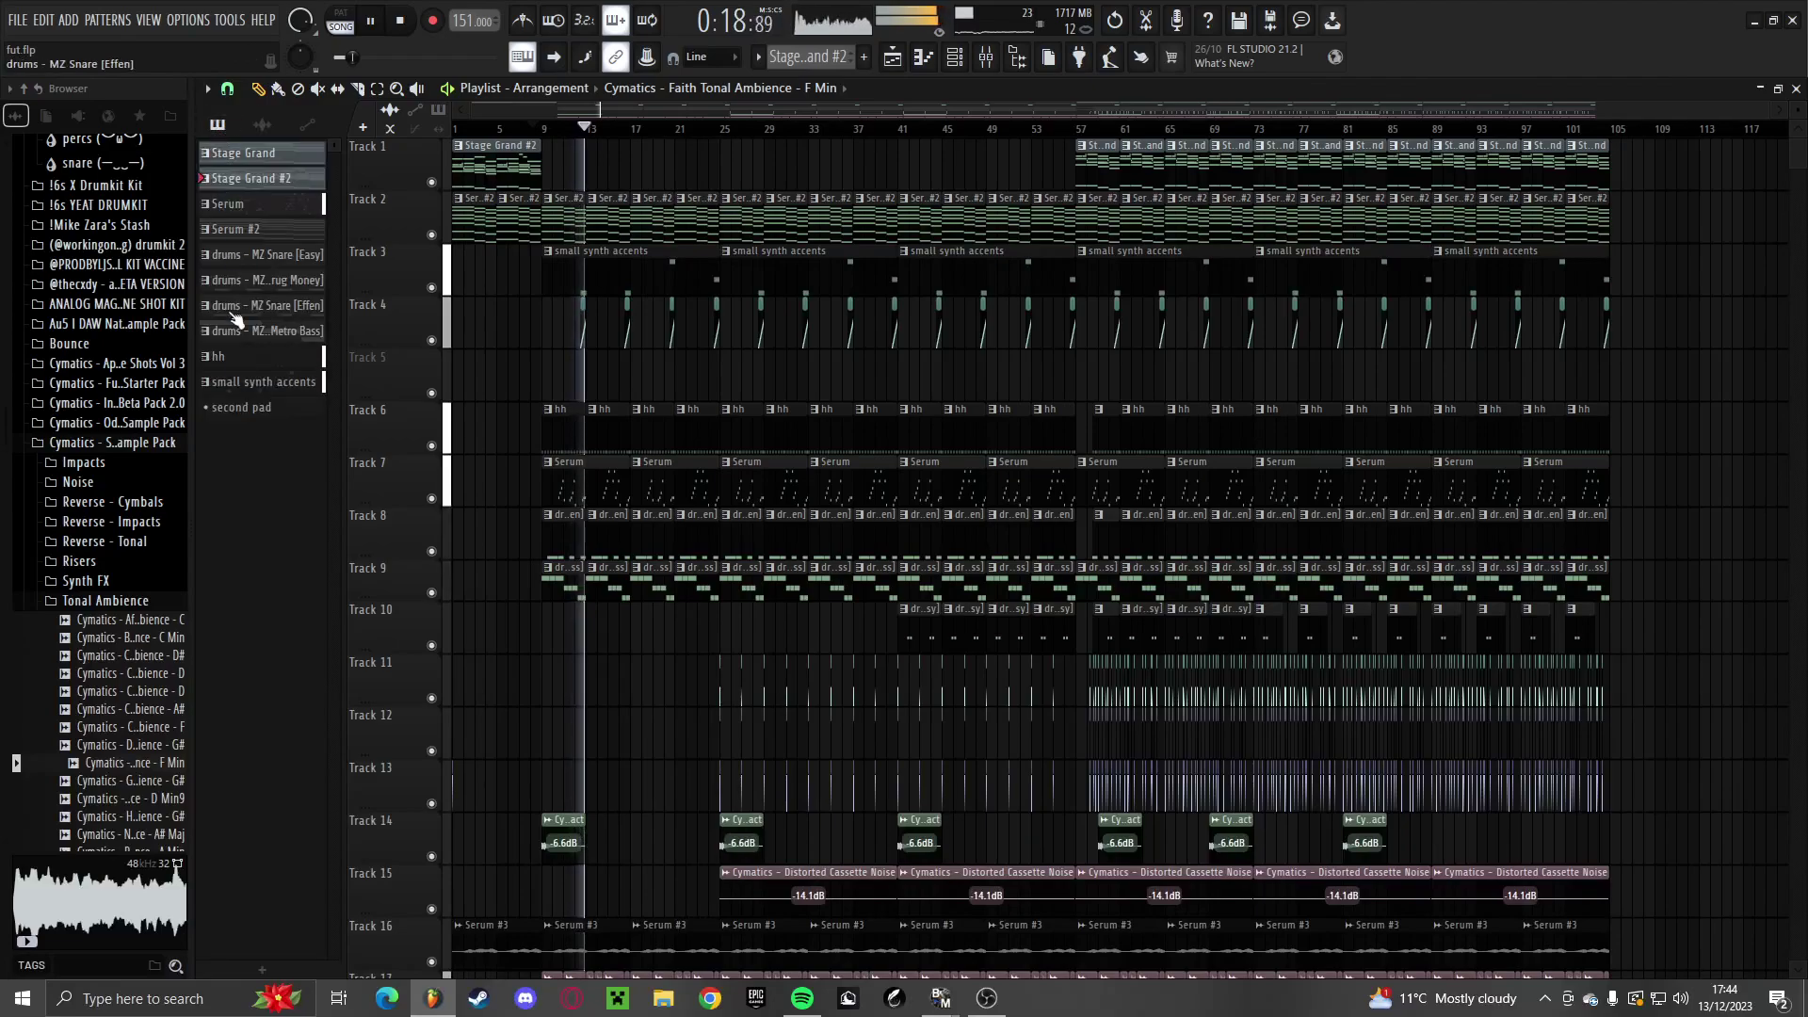
{"action": "left_click", "coordinate": [954, 57]}
{"action": "left_click", "coordinate": [476, 935]}
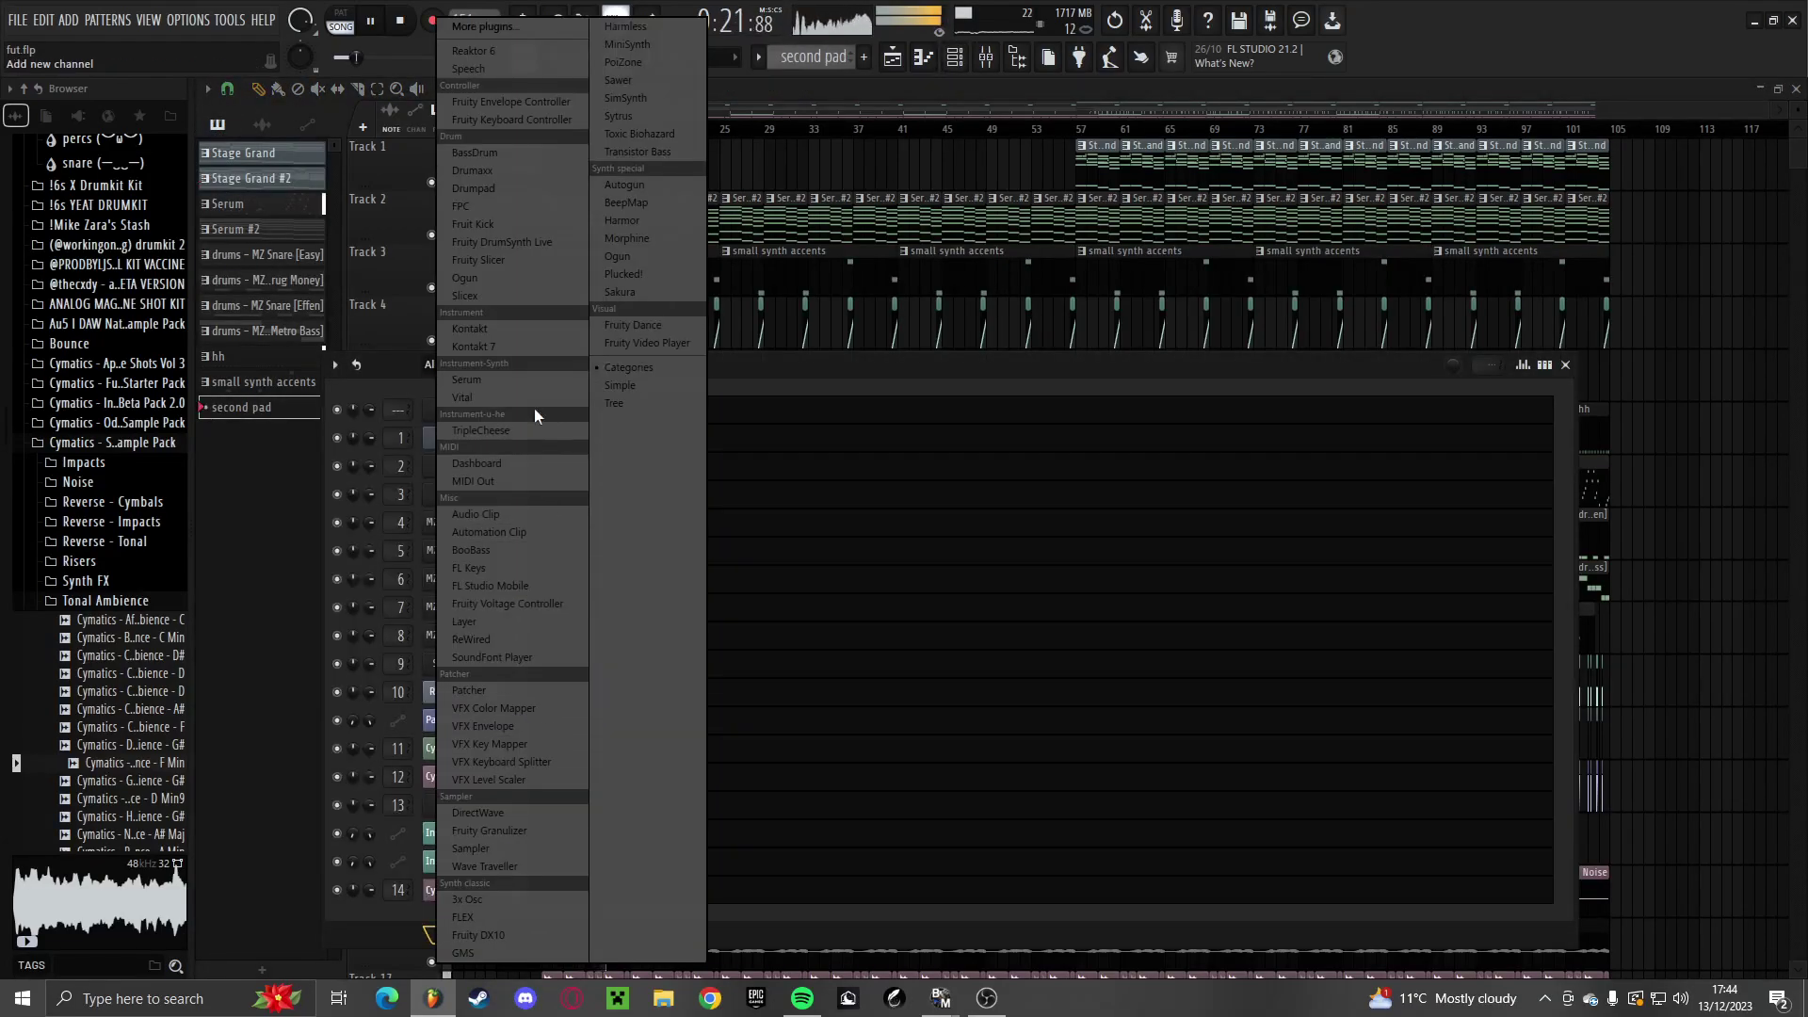
{"action": "left_click", "coordinate": [520, 377]}
Browse Serum's preset packs and load Unwav_CHORDS_Devotion from the Unwav - Stellar - Ultimate EDM Serum Presets pack
{"action": "left_click", "coordinate": [853, 339]}
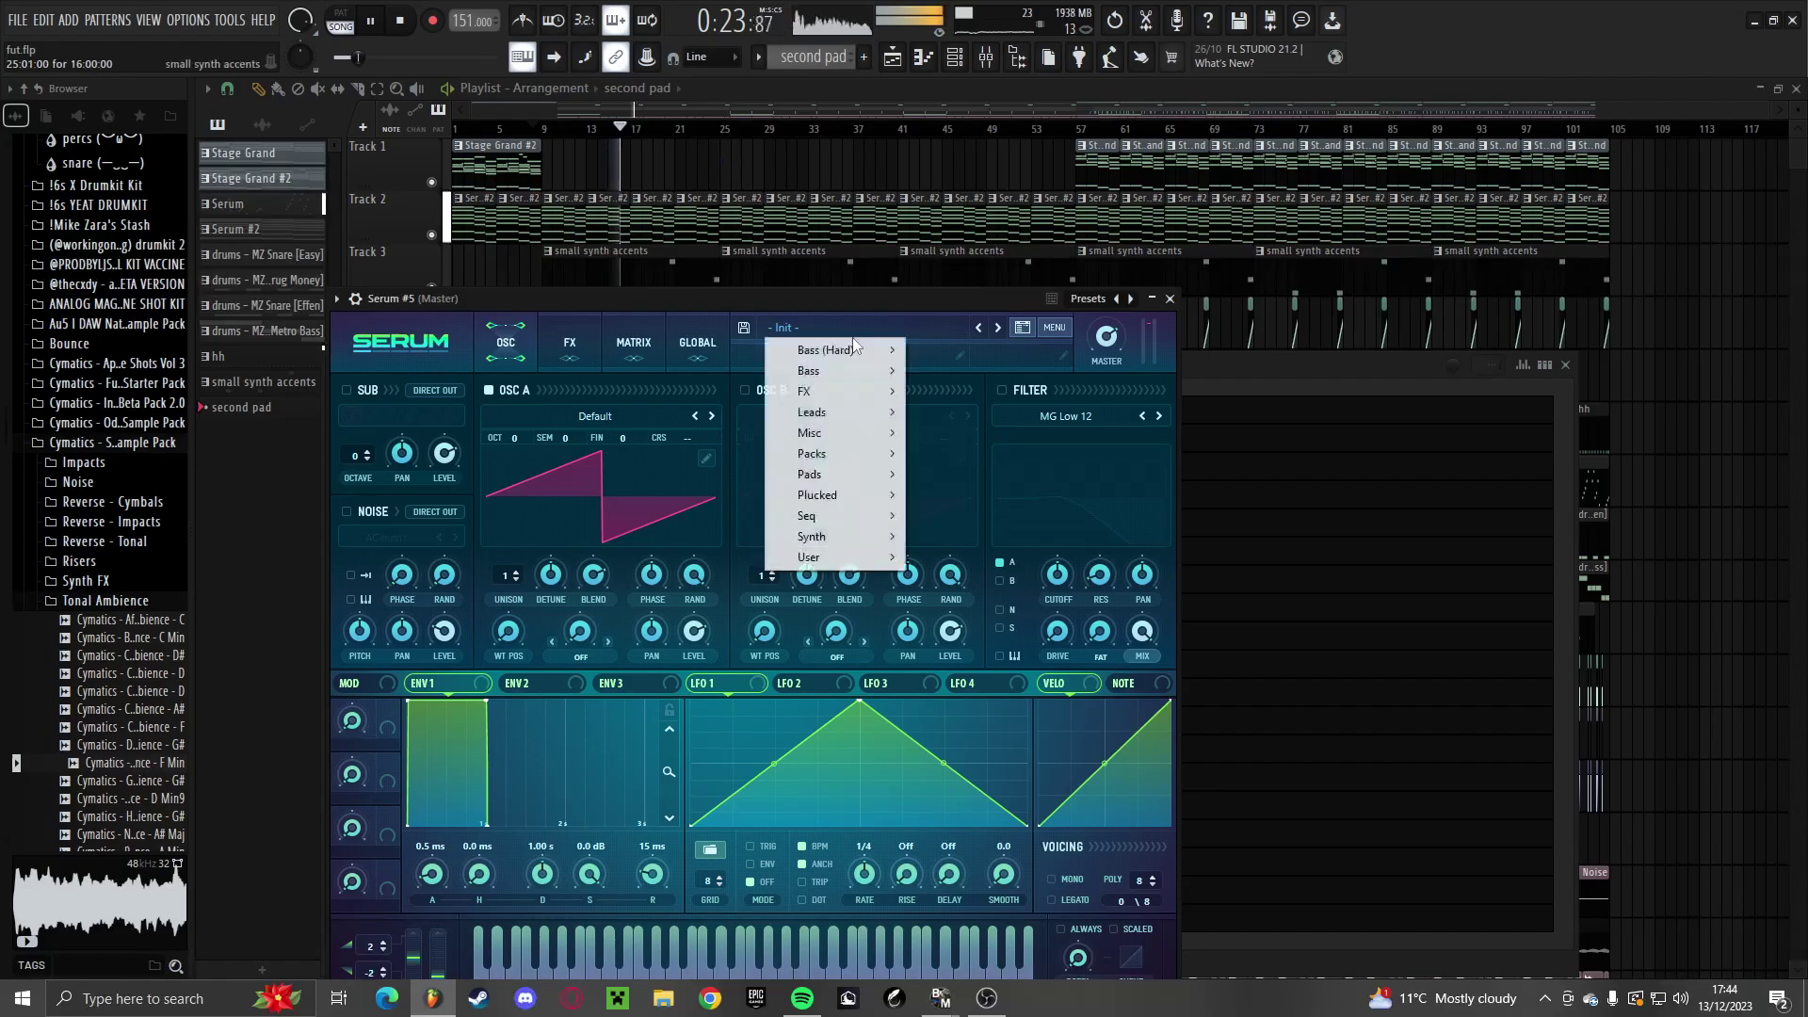
{"action": "mouse_move", "coordinate": [854, 483]}
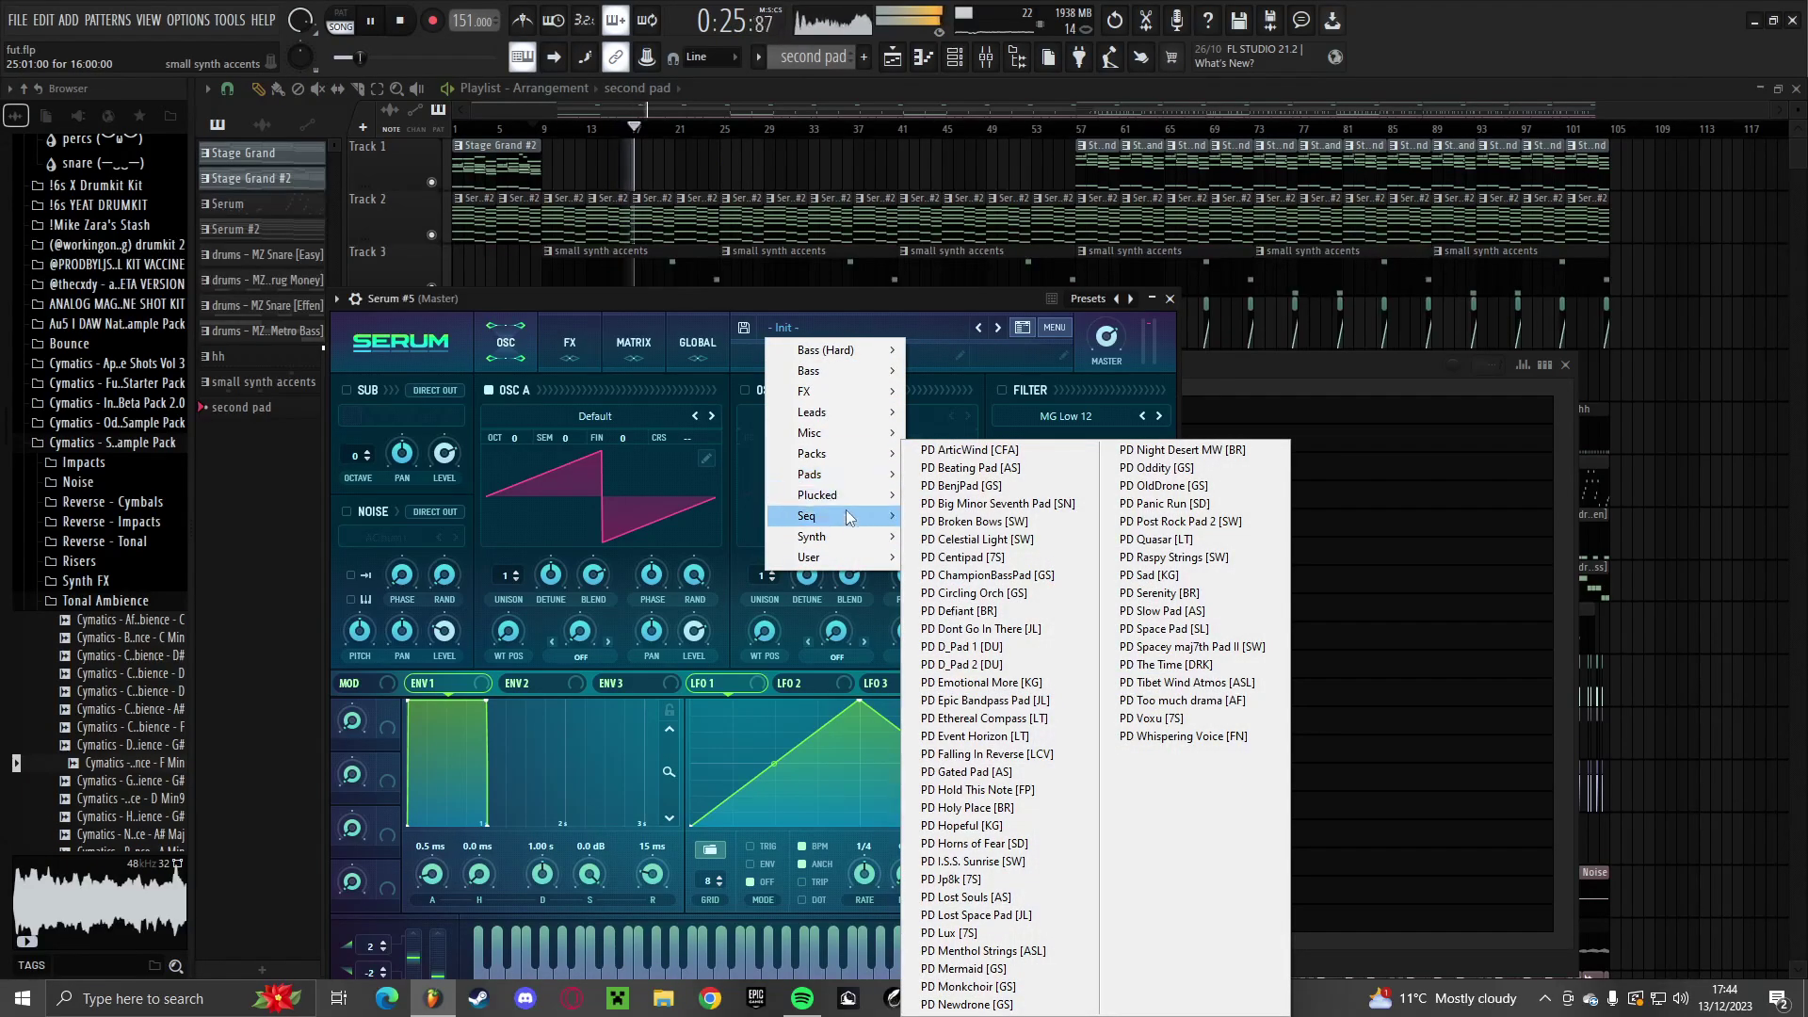
{"action": "mouse_move", "coordinate": [844, 547]}
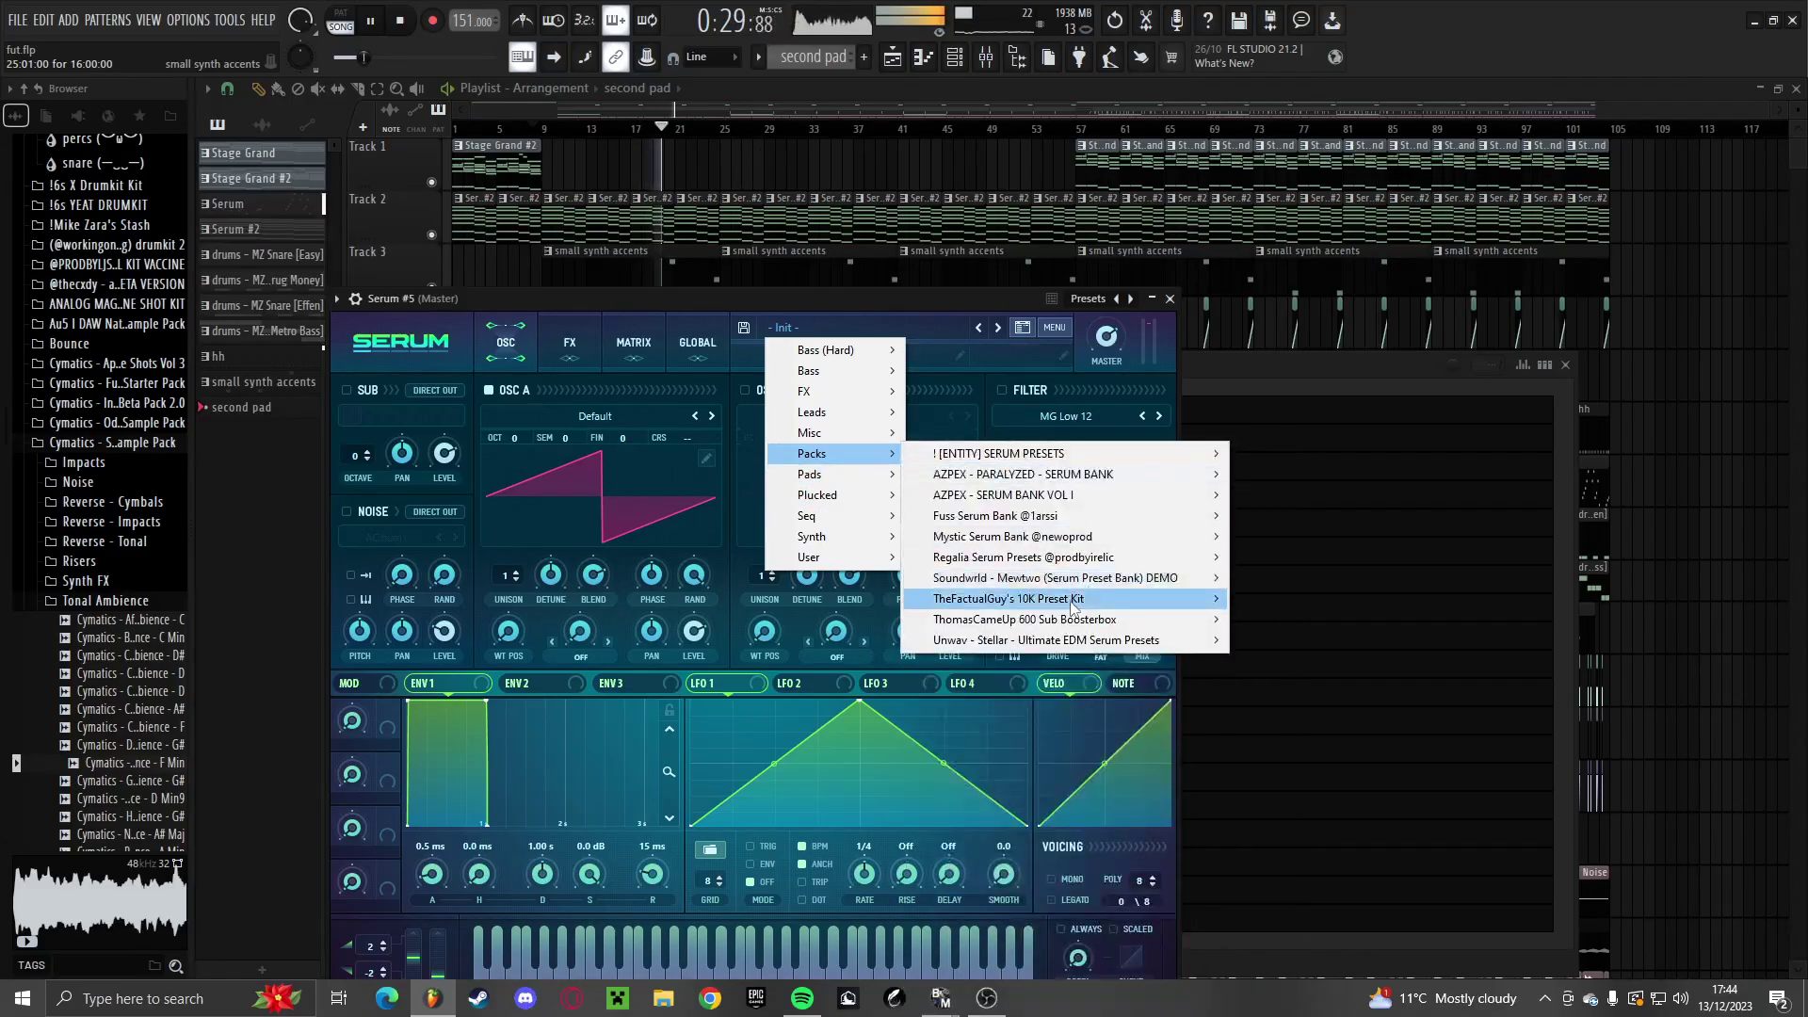
{"action": "mouse_move", "coordinate": [1058, 643]}
{"action": "mouse_move", "coordinate": [1248, 1008]}
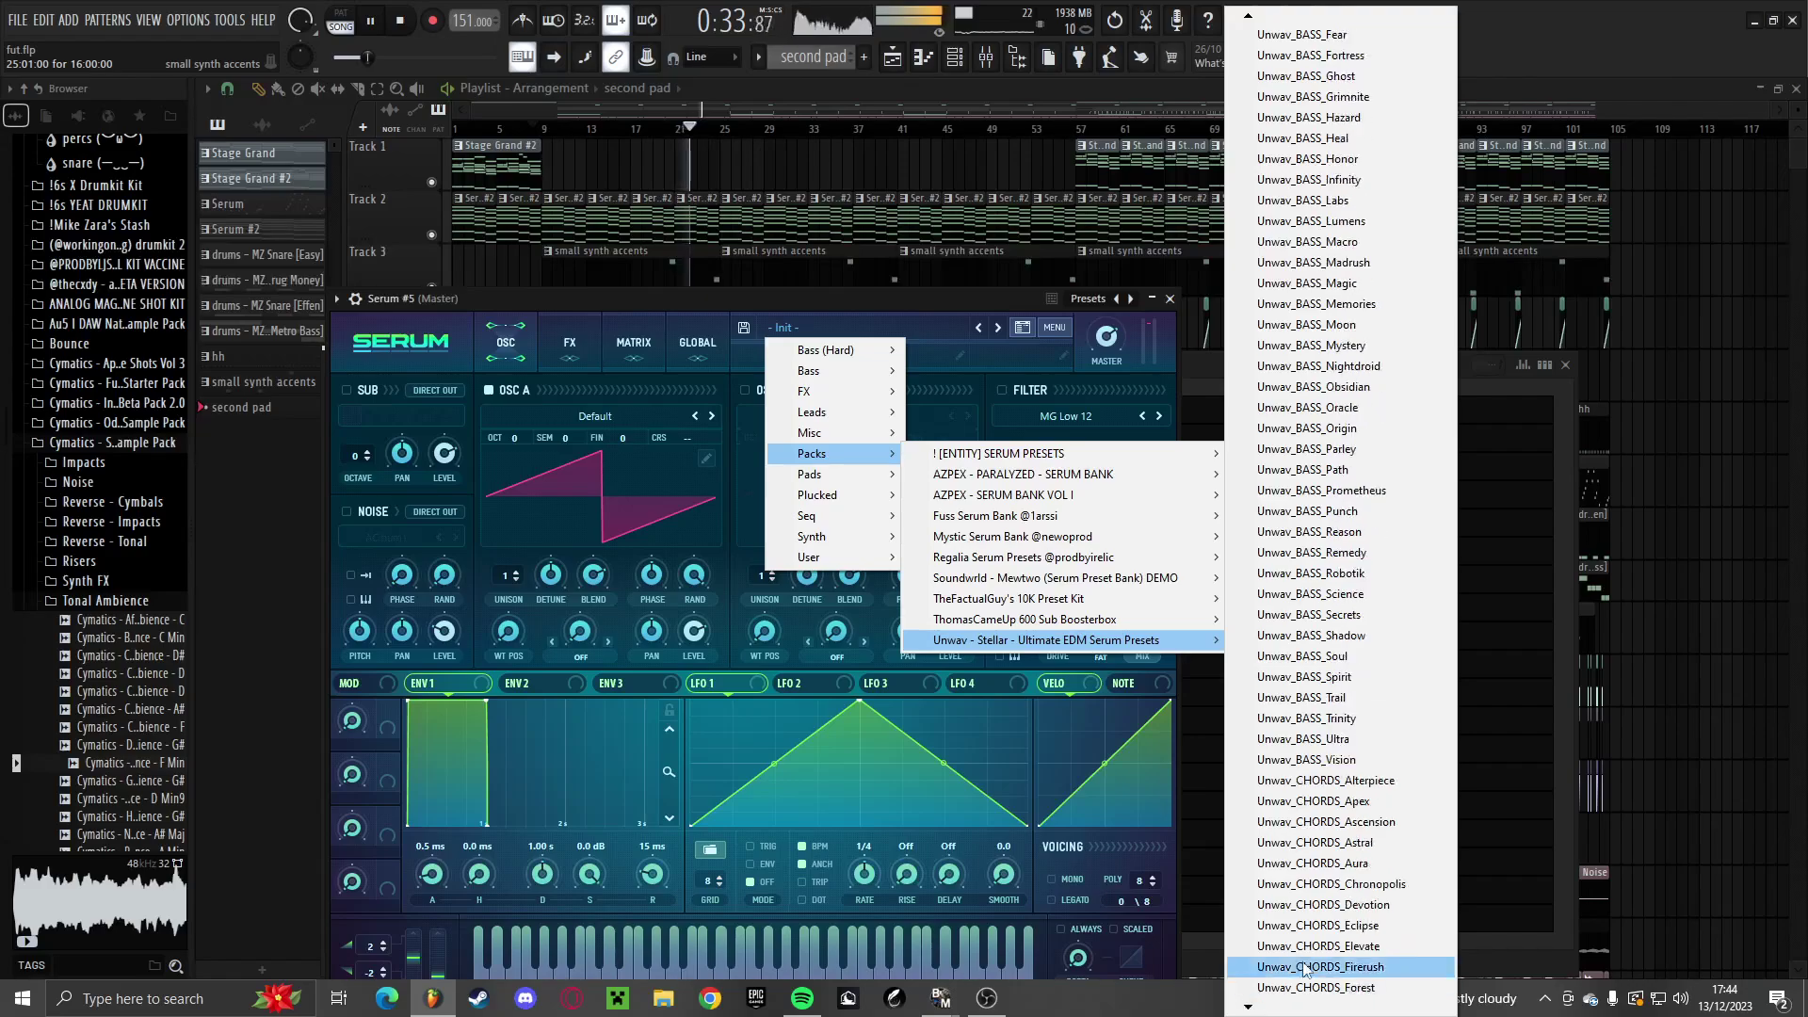
{"action": "left_click", "coordinate": [1356, 906]}
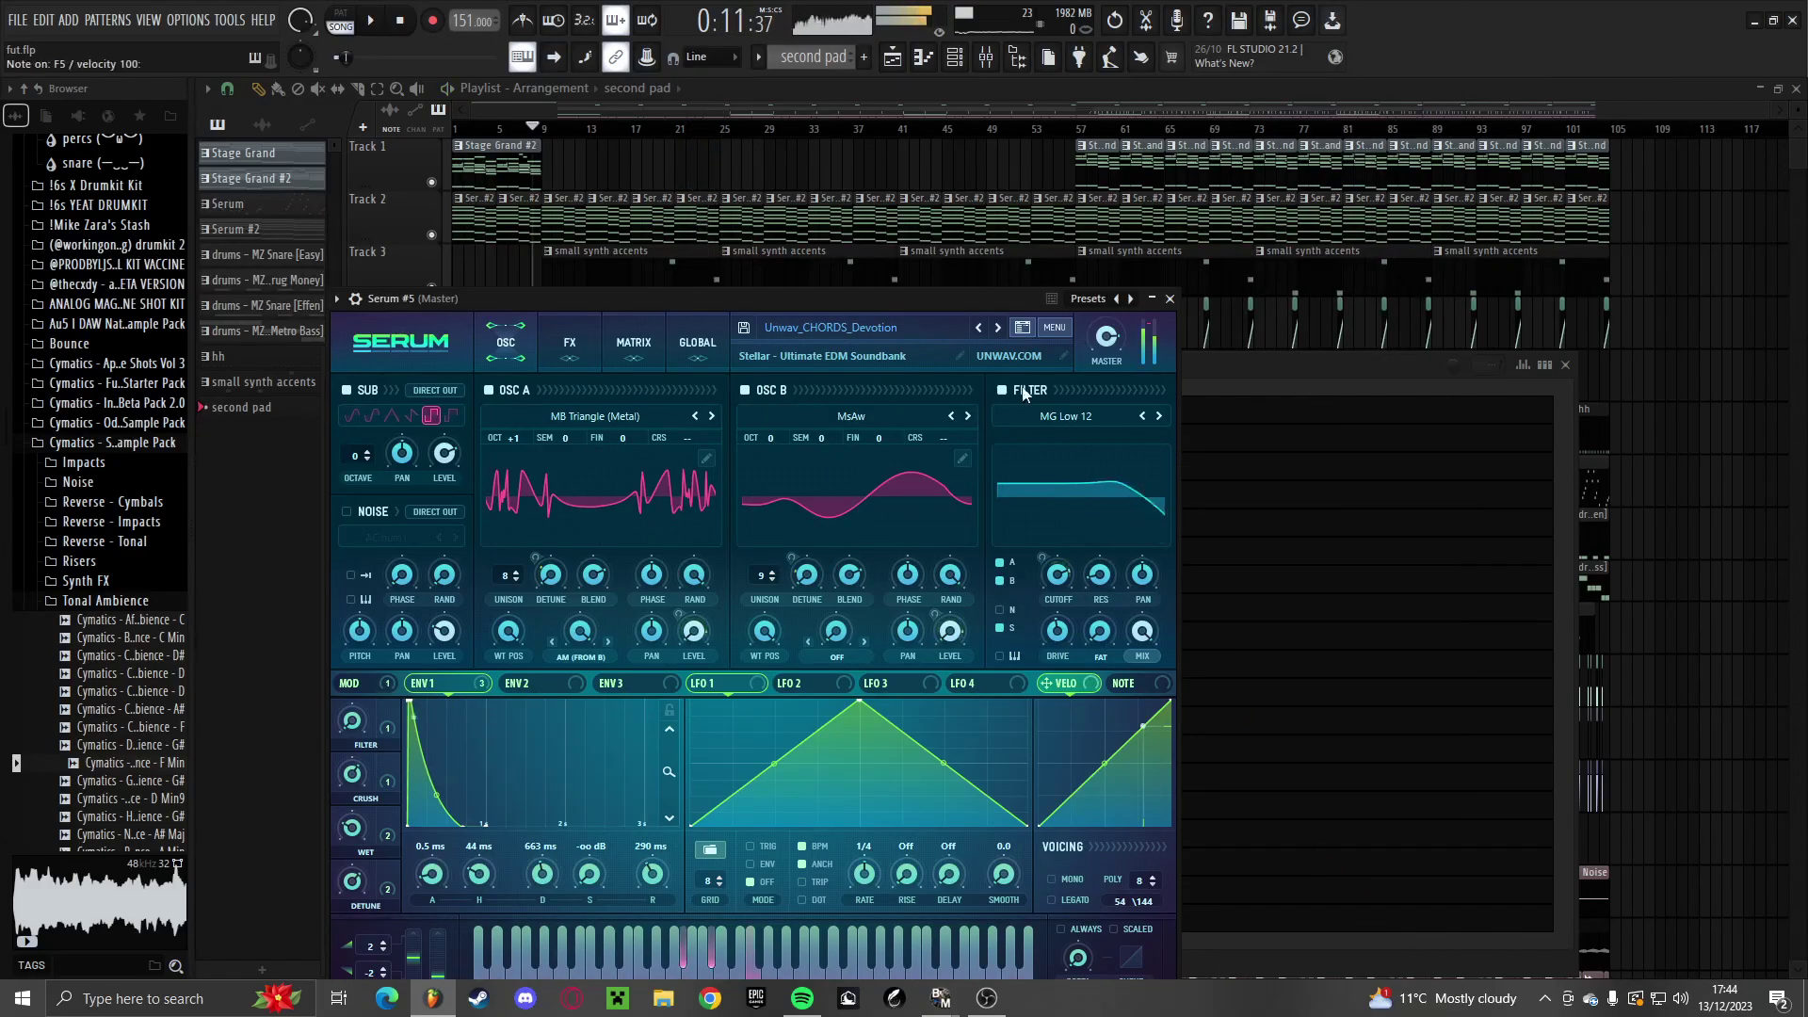
Audition the following Unwav chord presets in Serum and settle on Unwav_CHORDS_Lotus
{"action": "left_click", "coordinate": [996, 327]}
{"action": "left_click", "coordinate": [997, 327]}
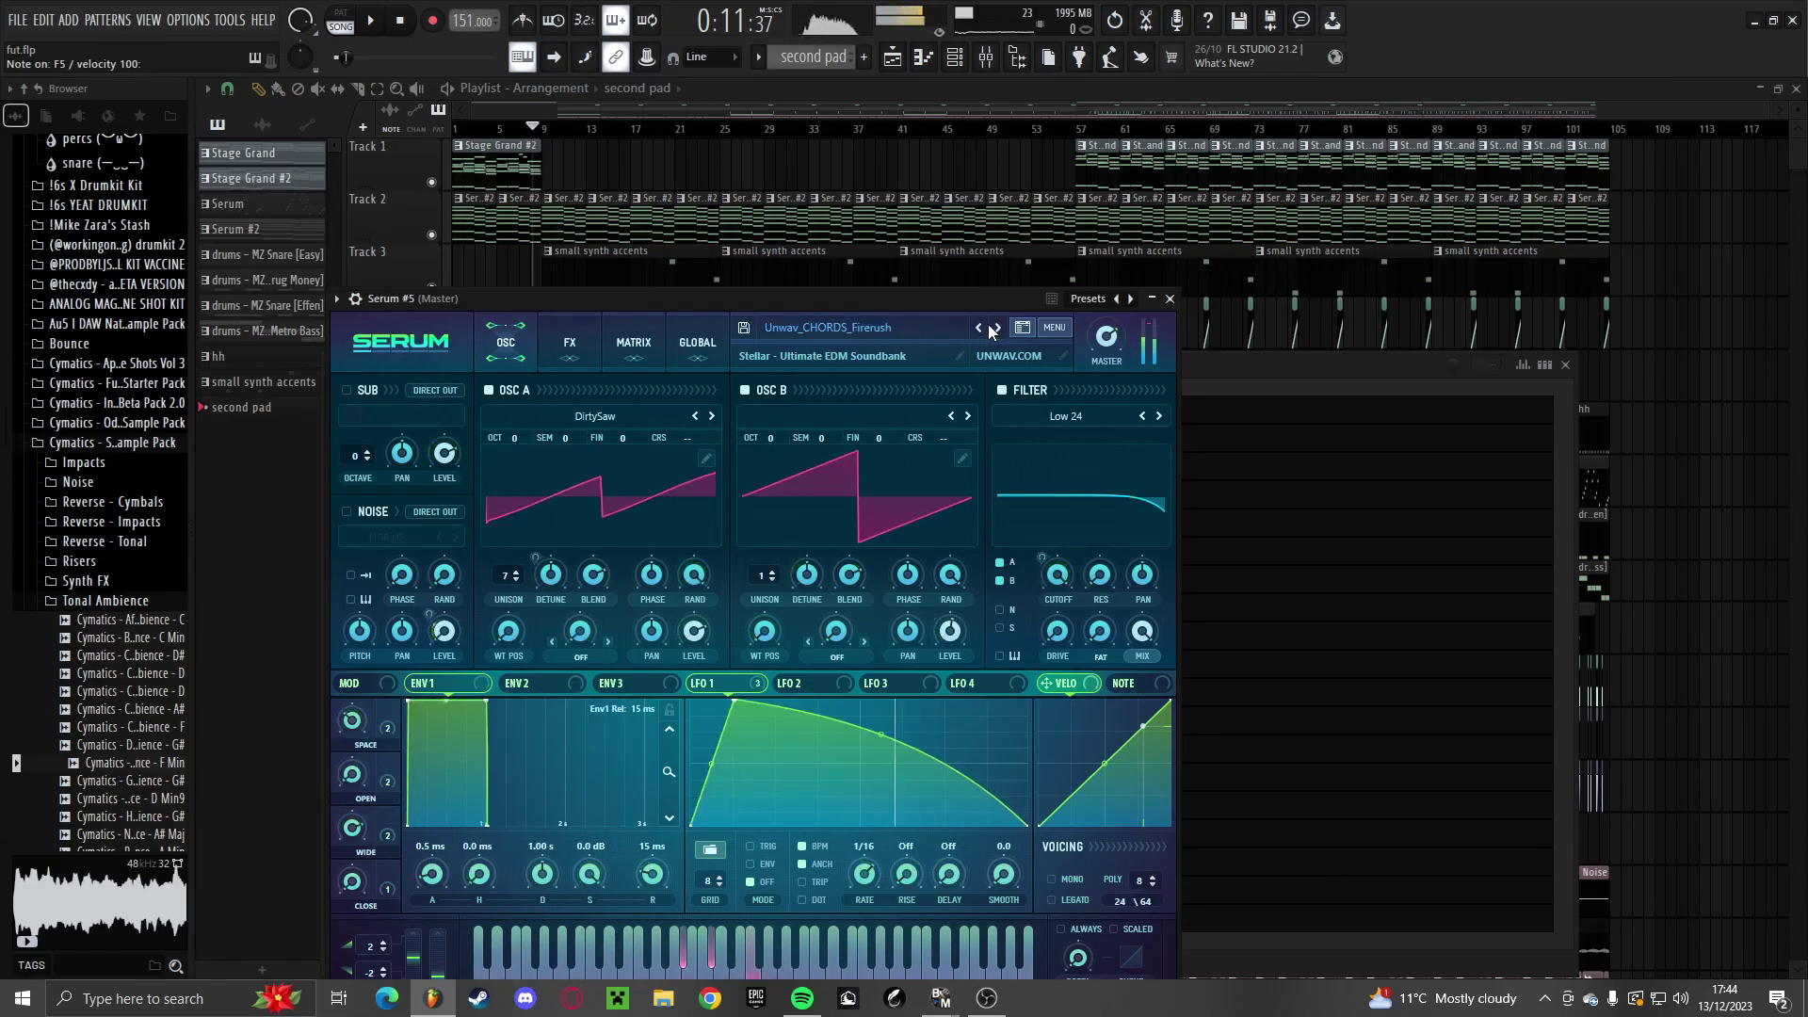
{"action": "left_click", "coordinate": [996, 327]}
{"action": "left_click", "coordinate": [996, 326]}
{"action": "left_click", "coordinate": [996, 327]}
{"action": "left_click", "coordinate": [996, 327]}
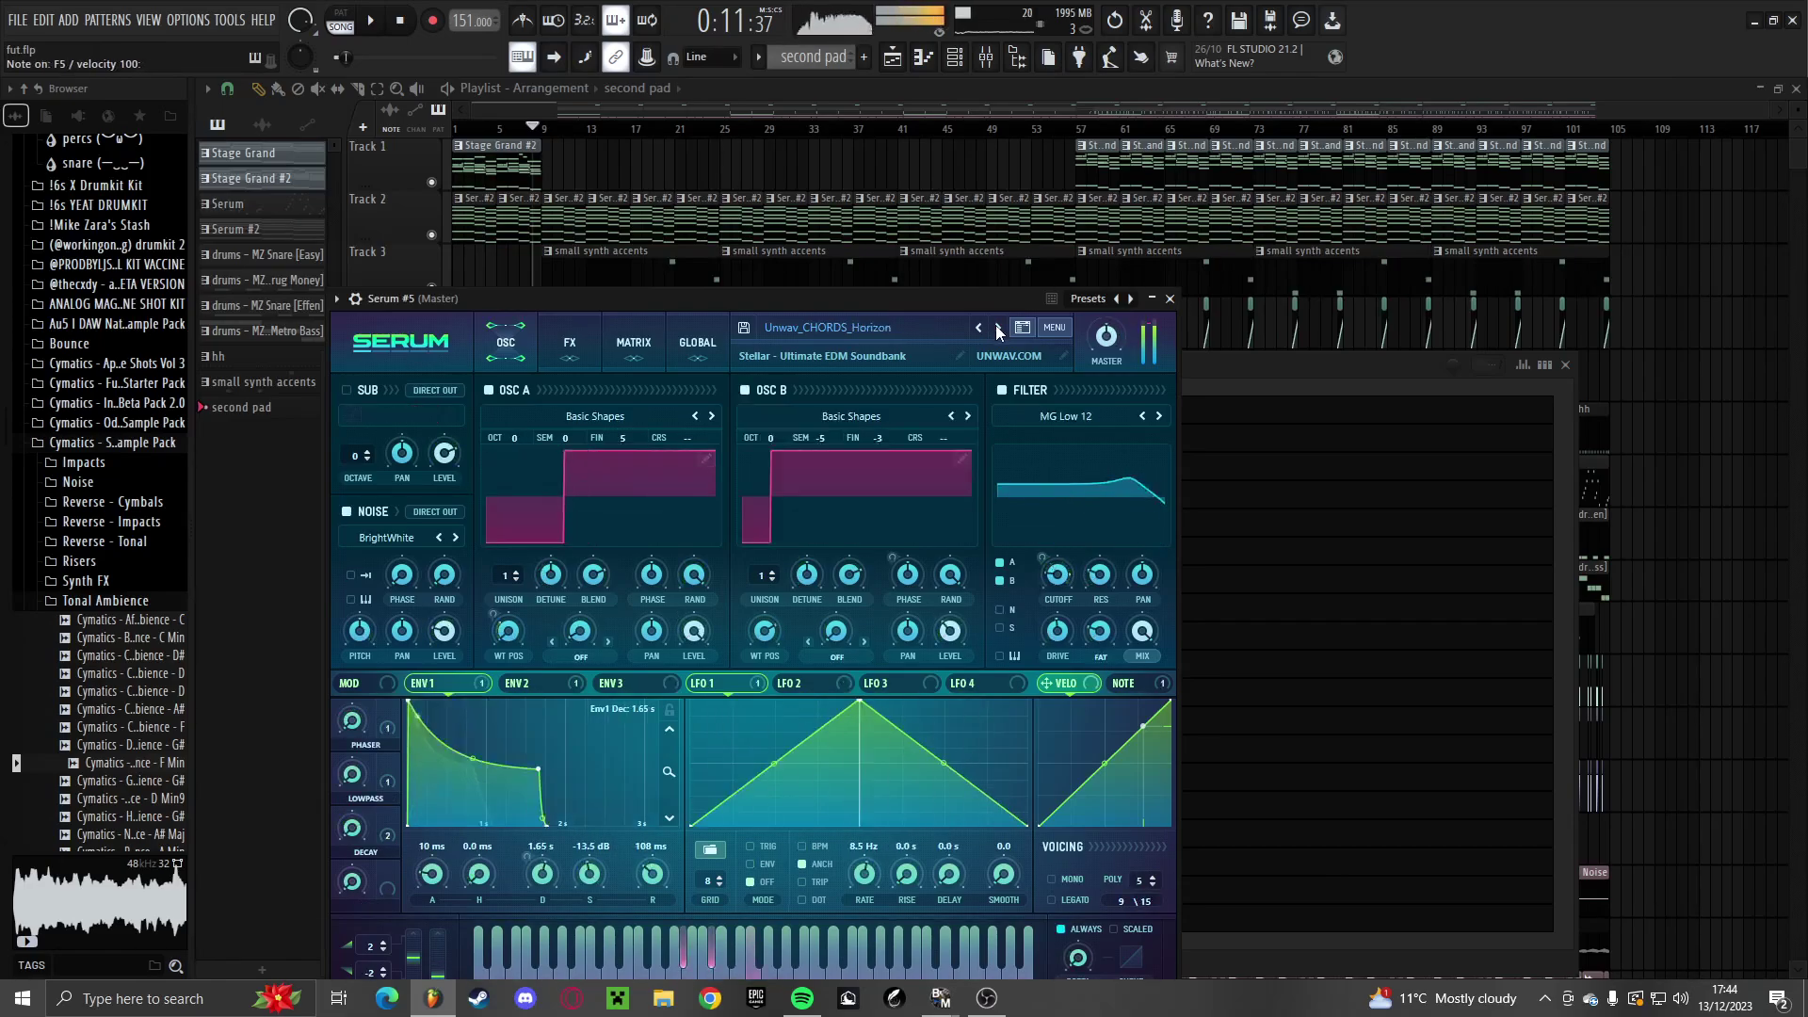
{"action": "left_click", "coordinate": [997, 327]}
{"action": "left_click", "coordinate": [996, 327]}
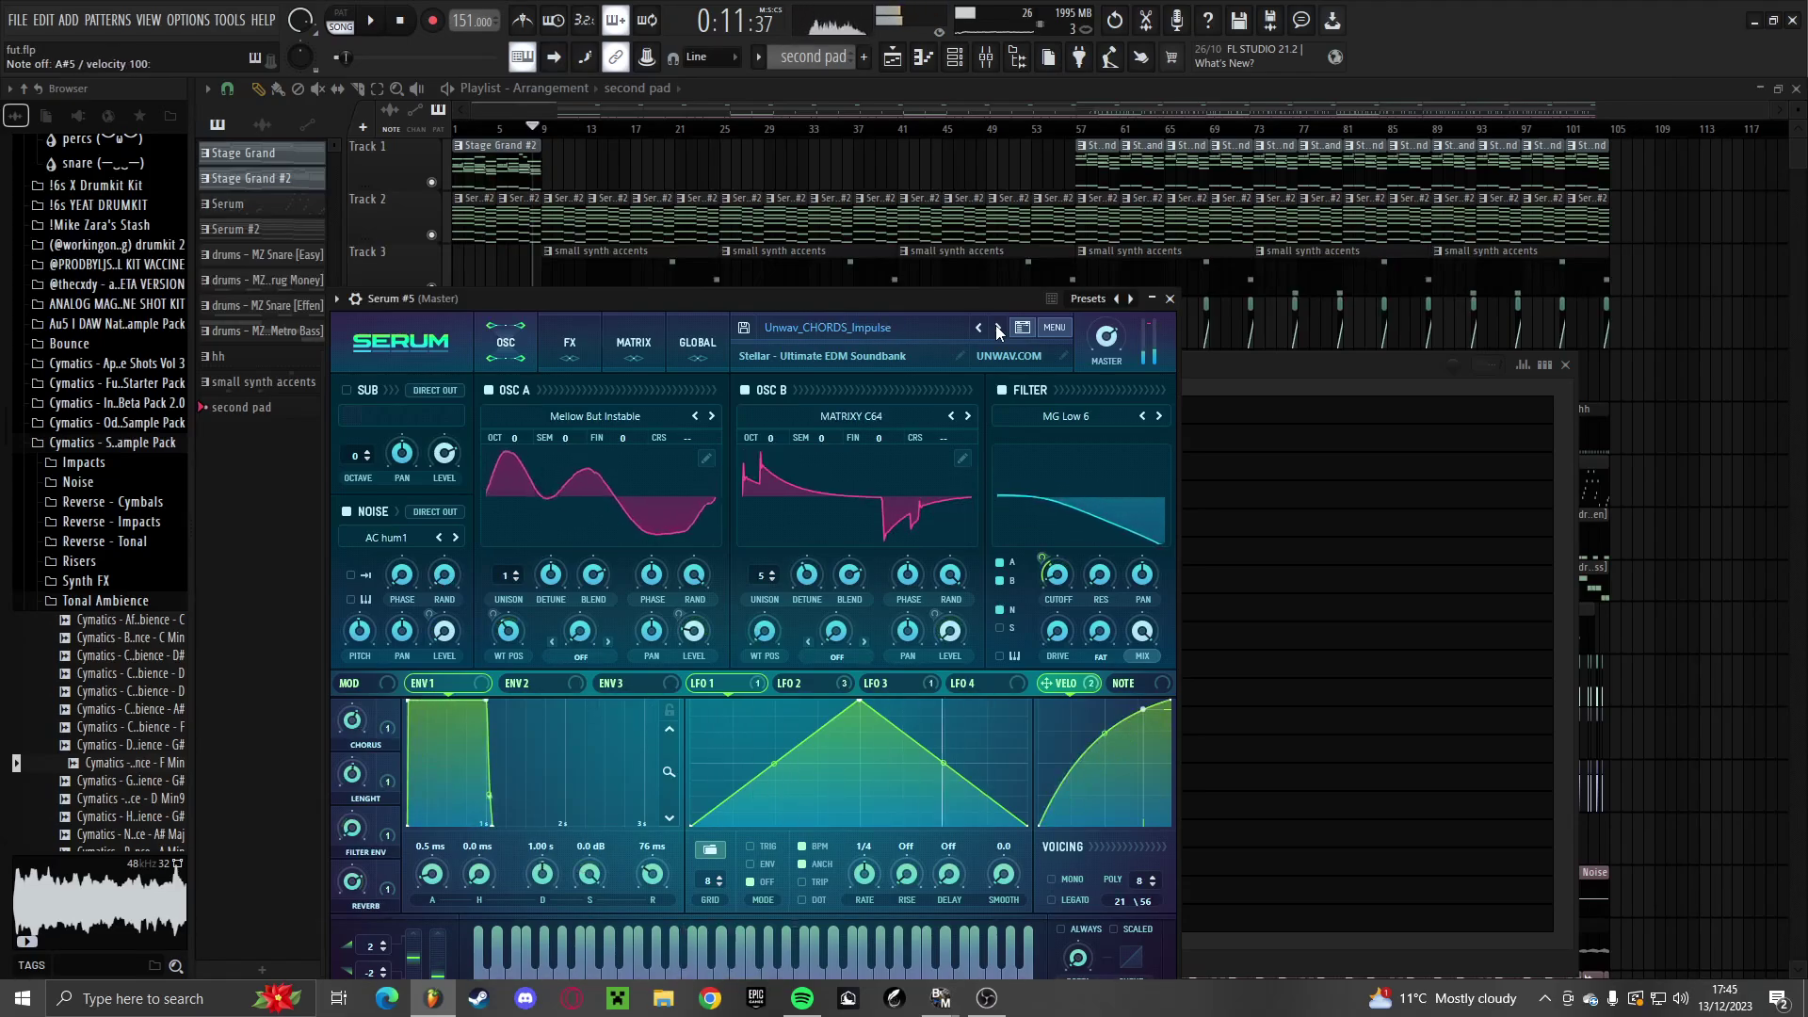
{"action": "left_click", "coordinate": [997, 327]}
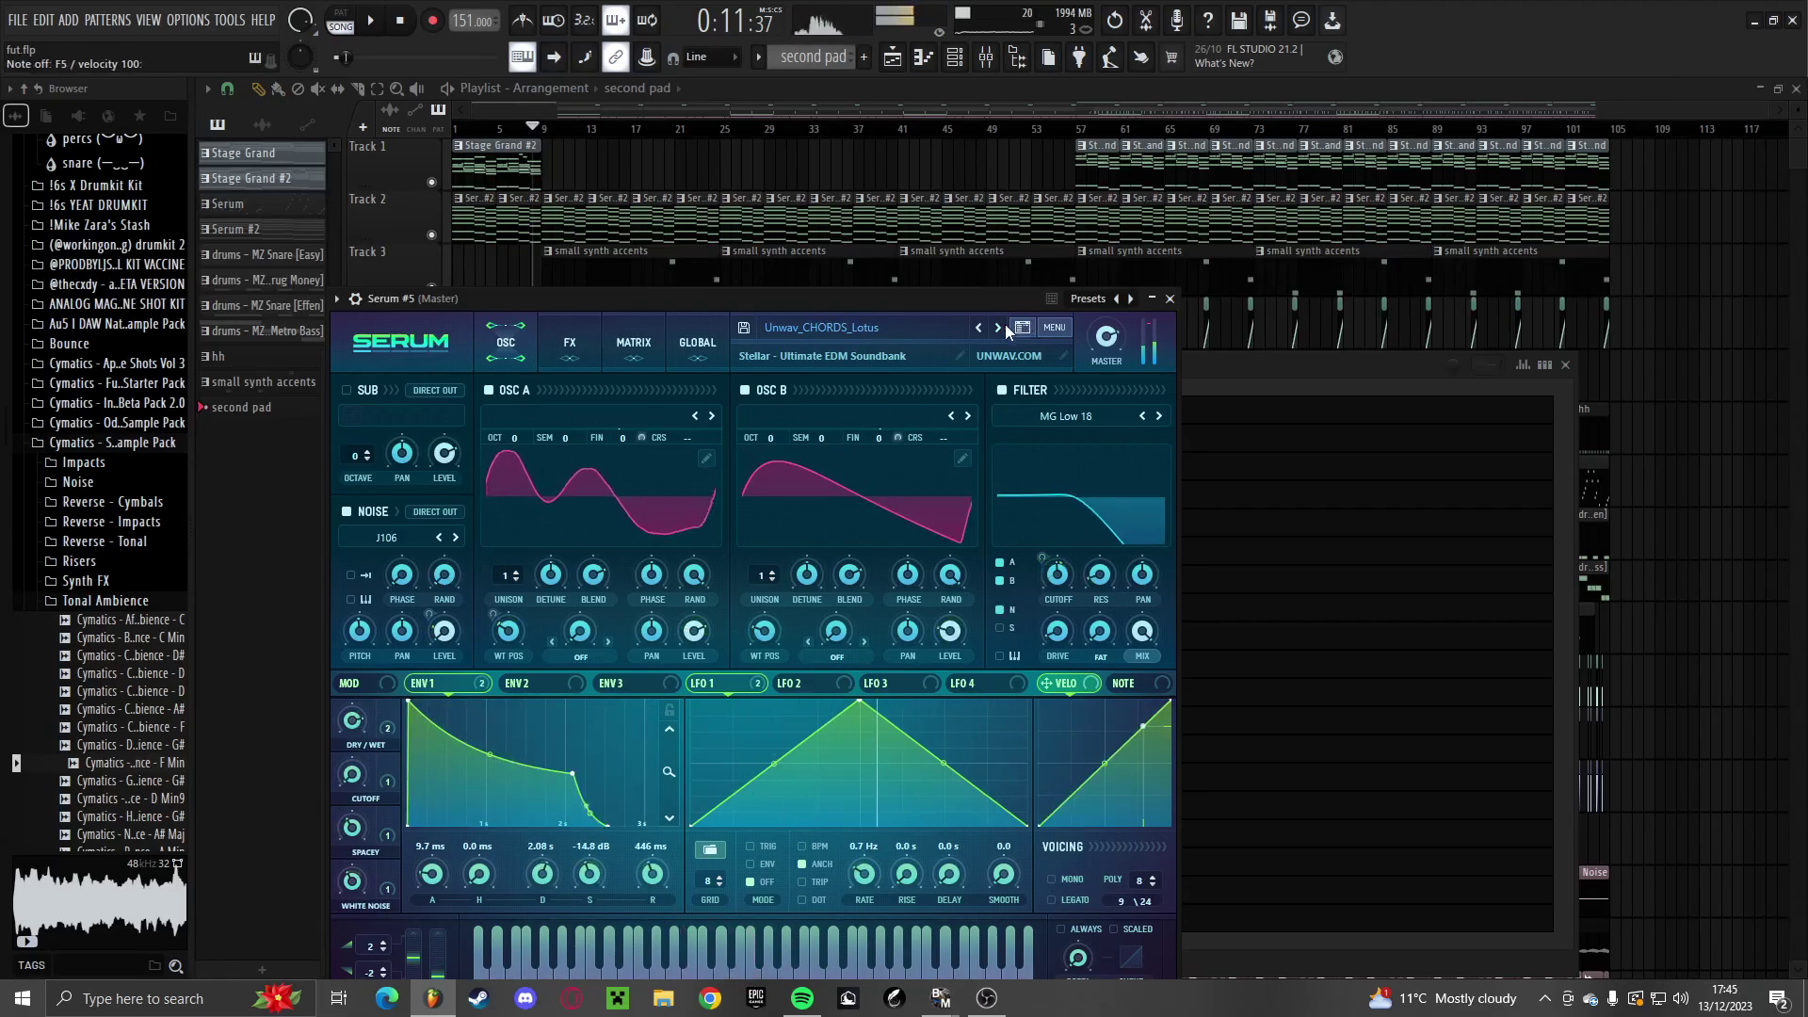
{"action": "left_click", "coordinate": [1237, 639]}
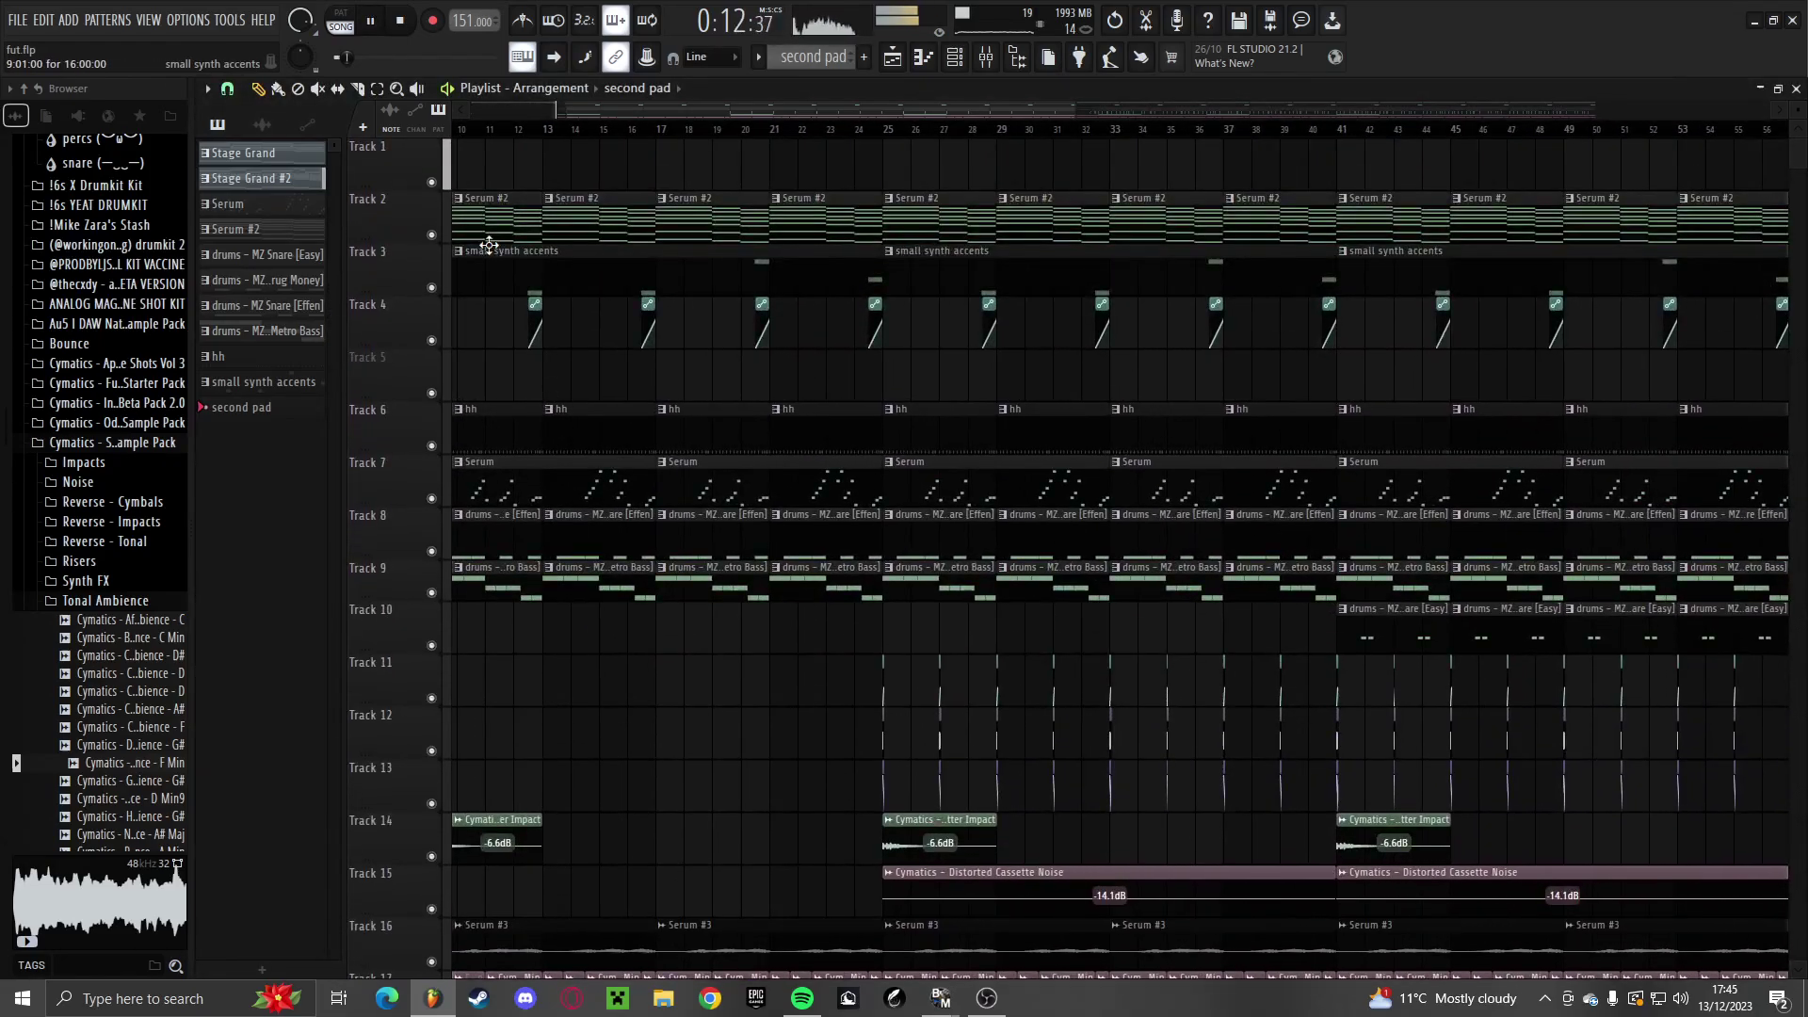
{"action": "double_click", "coordinate": [570, 366]}
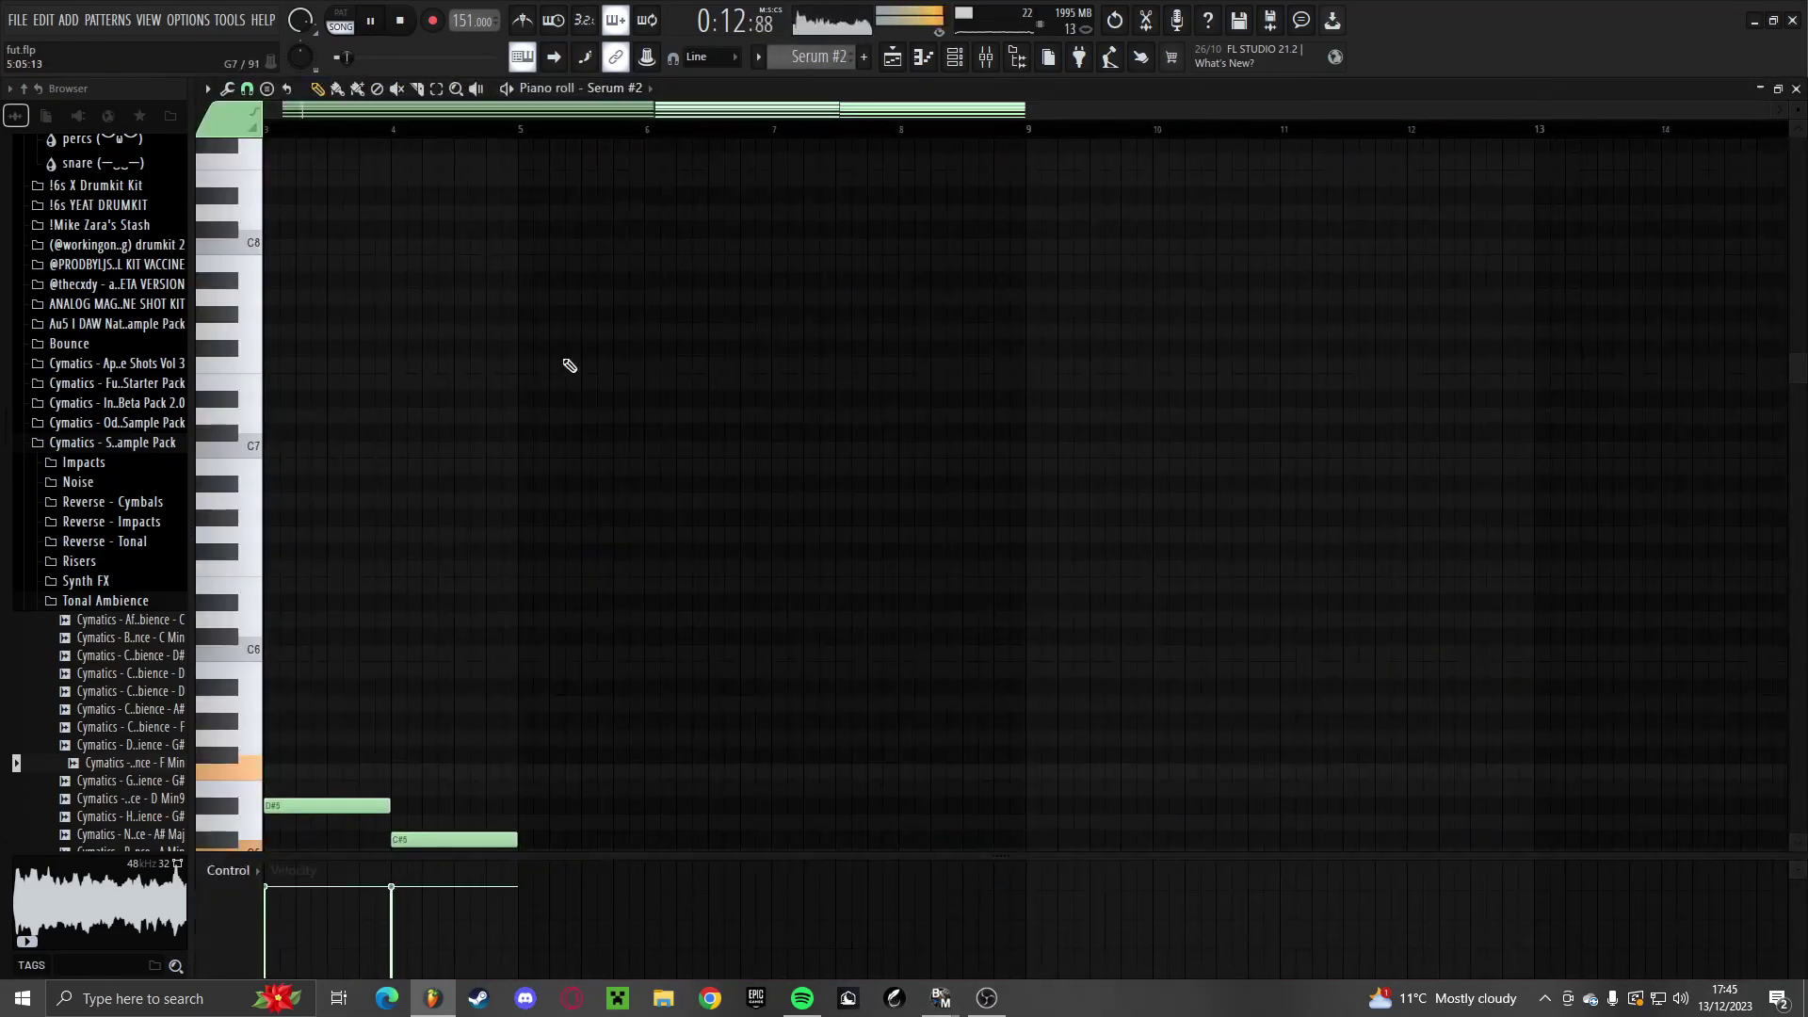
{"action": "key", "text": "F7"}
{"action": "left_click", "coordinate": [327, 408]}
{"action": "key", "text": "F7"}
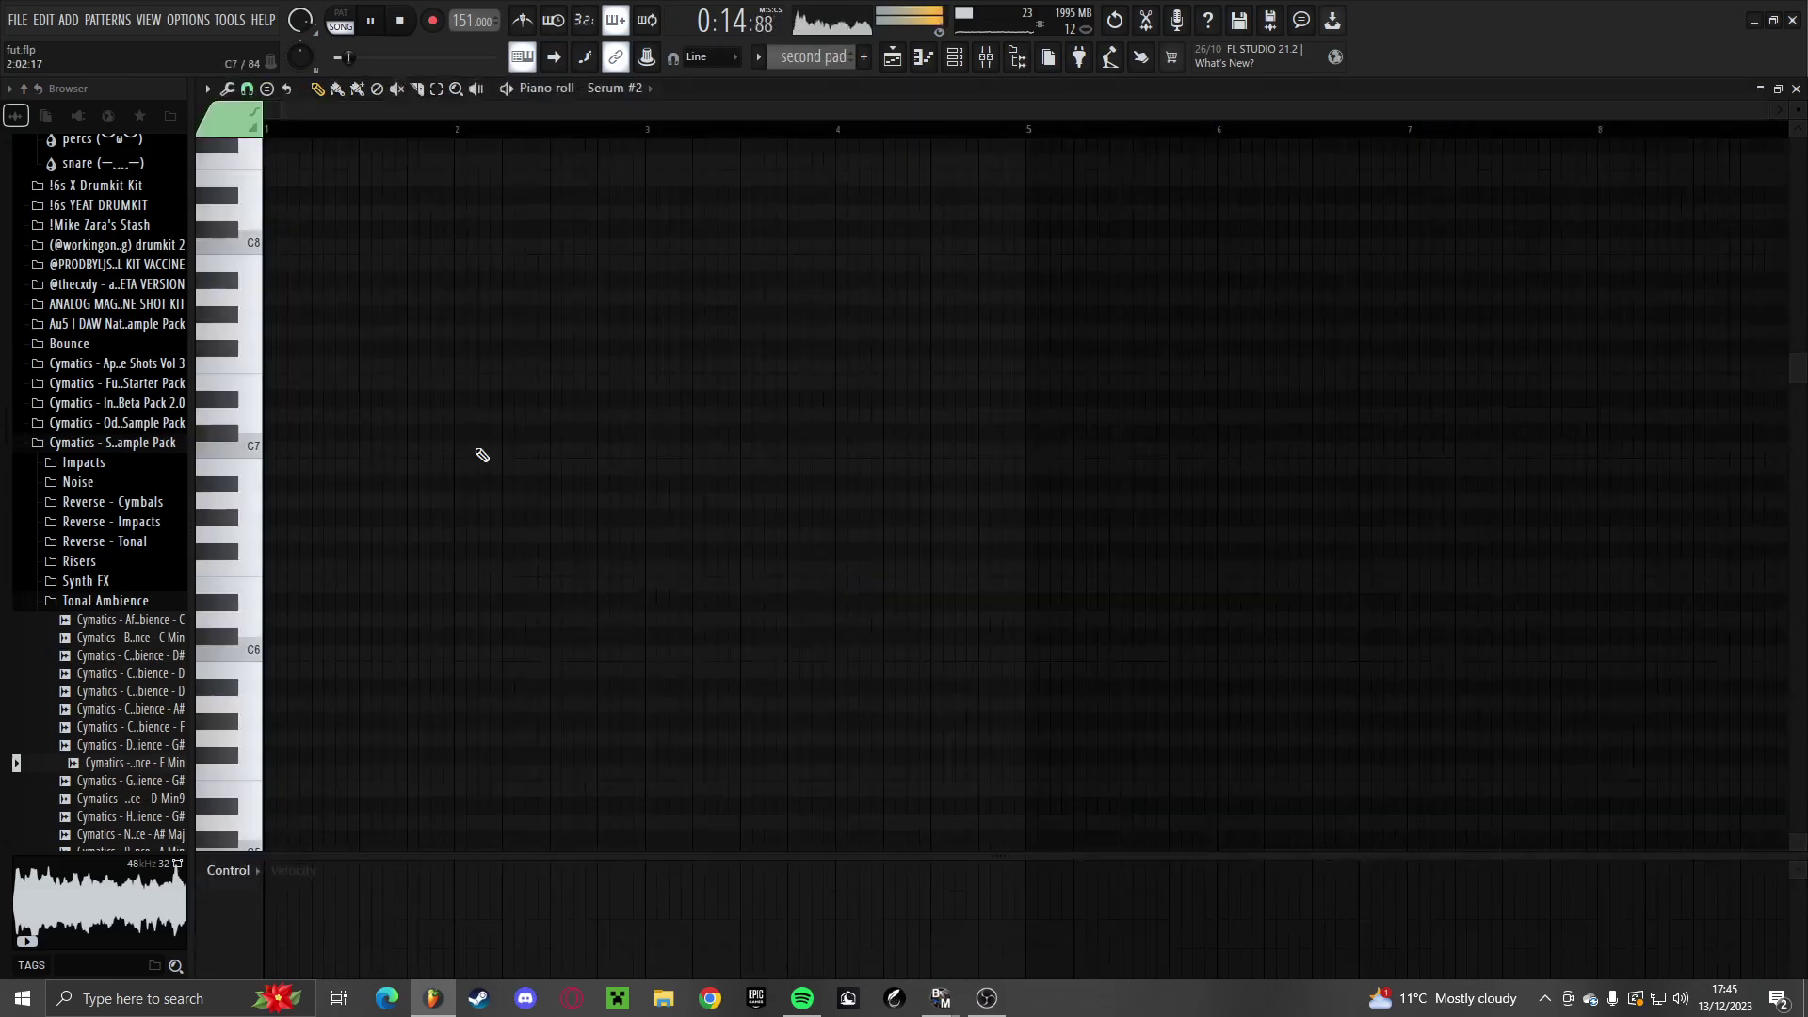
{"action": "left_click", "coordinate": [637, 91]}
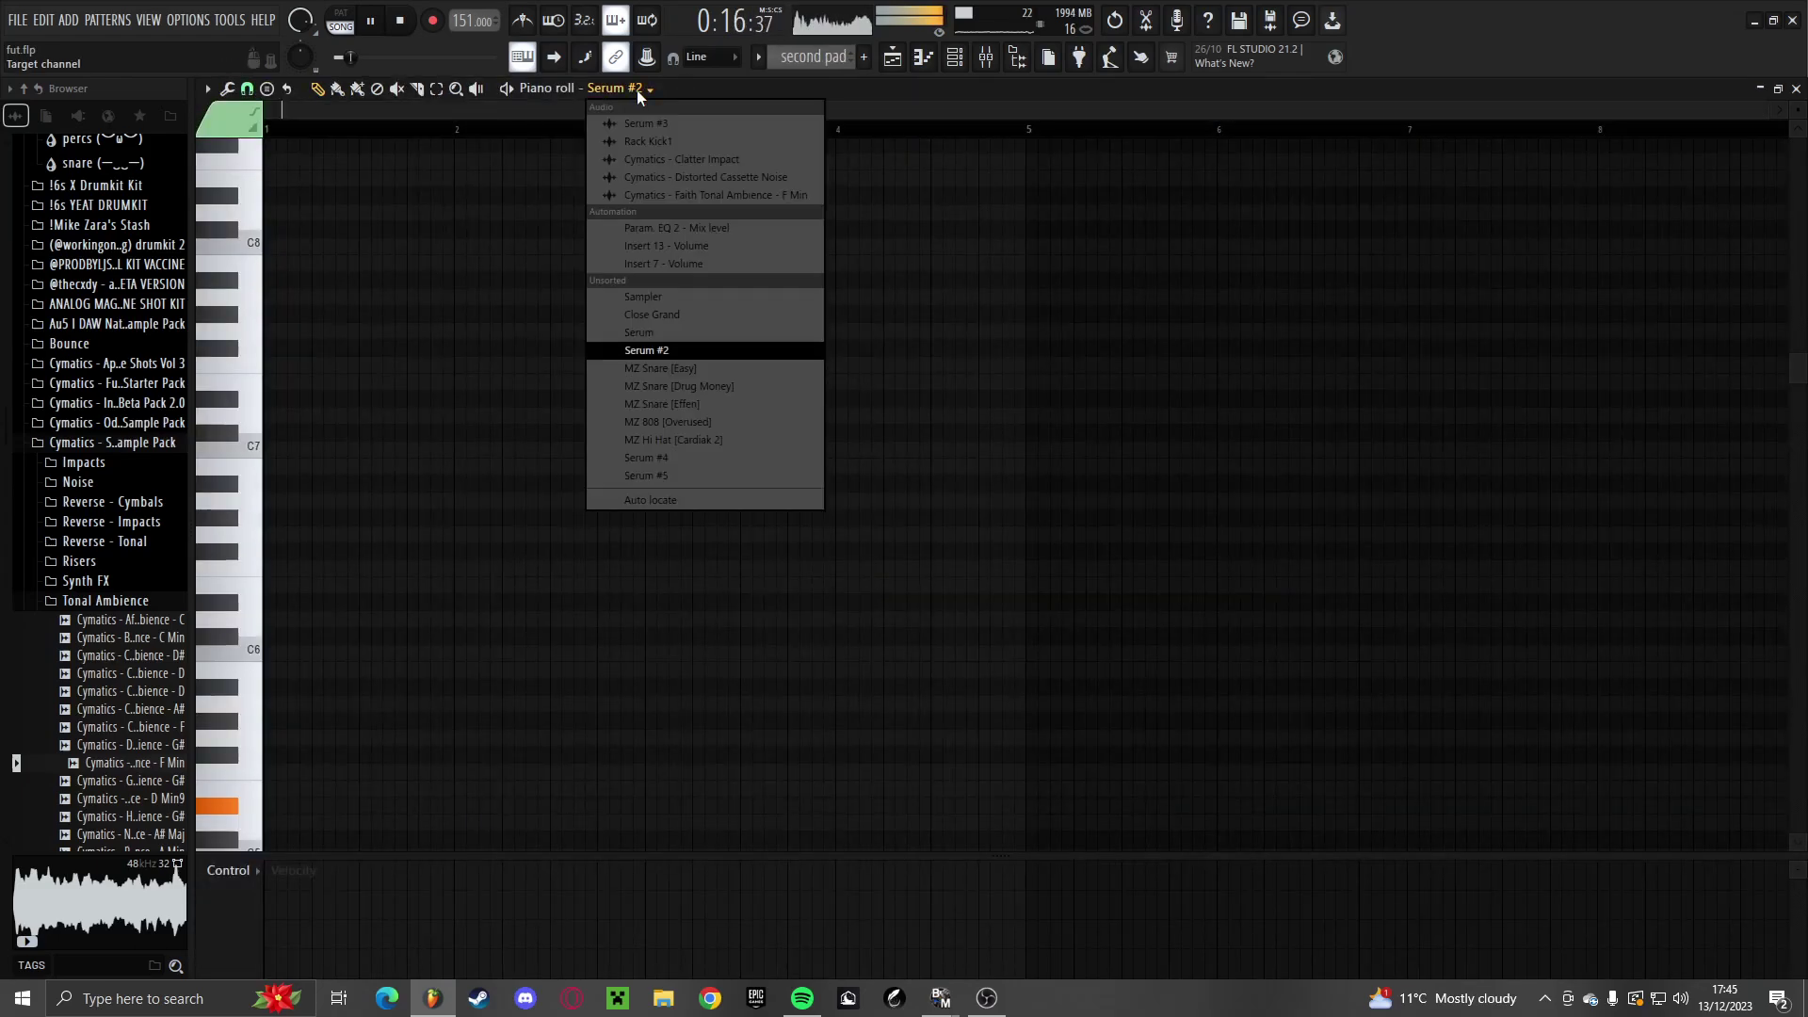
{"action": "left_click", "coordinate": [672, 479]}
{"action": "key", "text": "F7"}
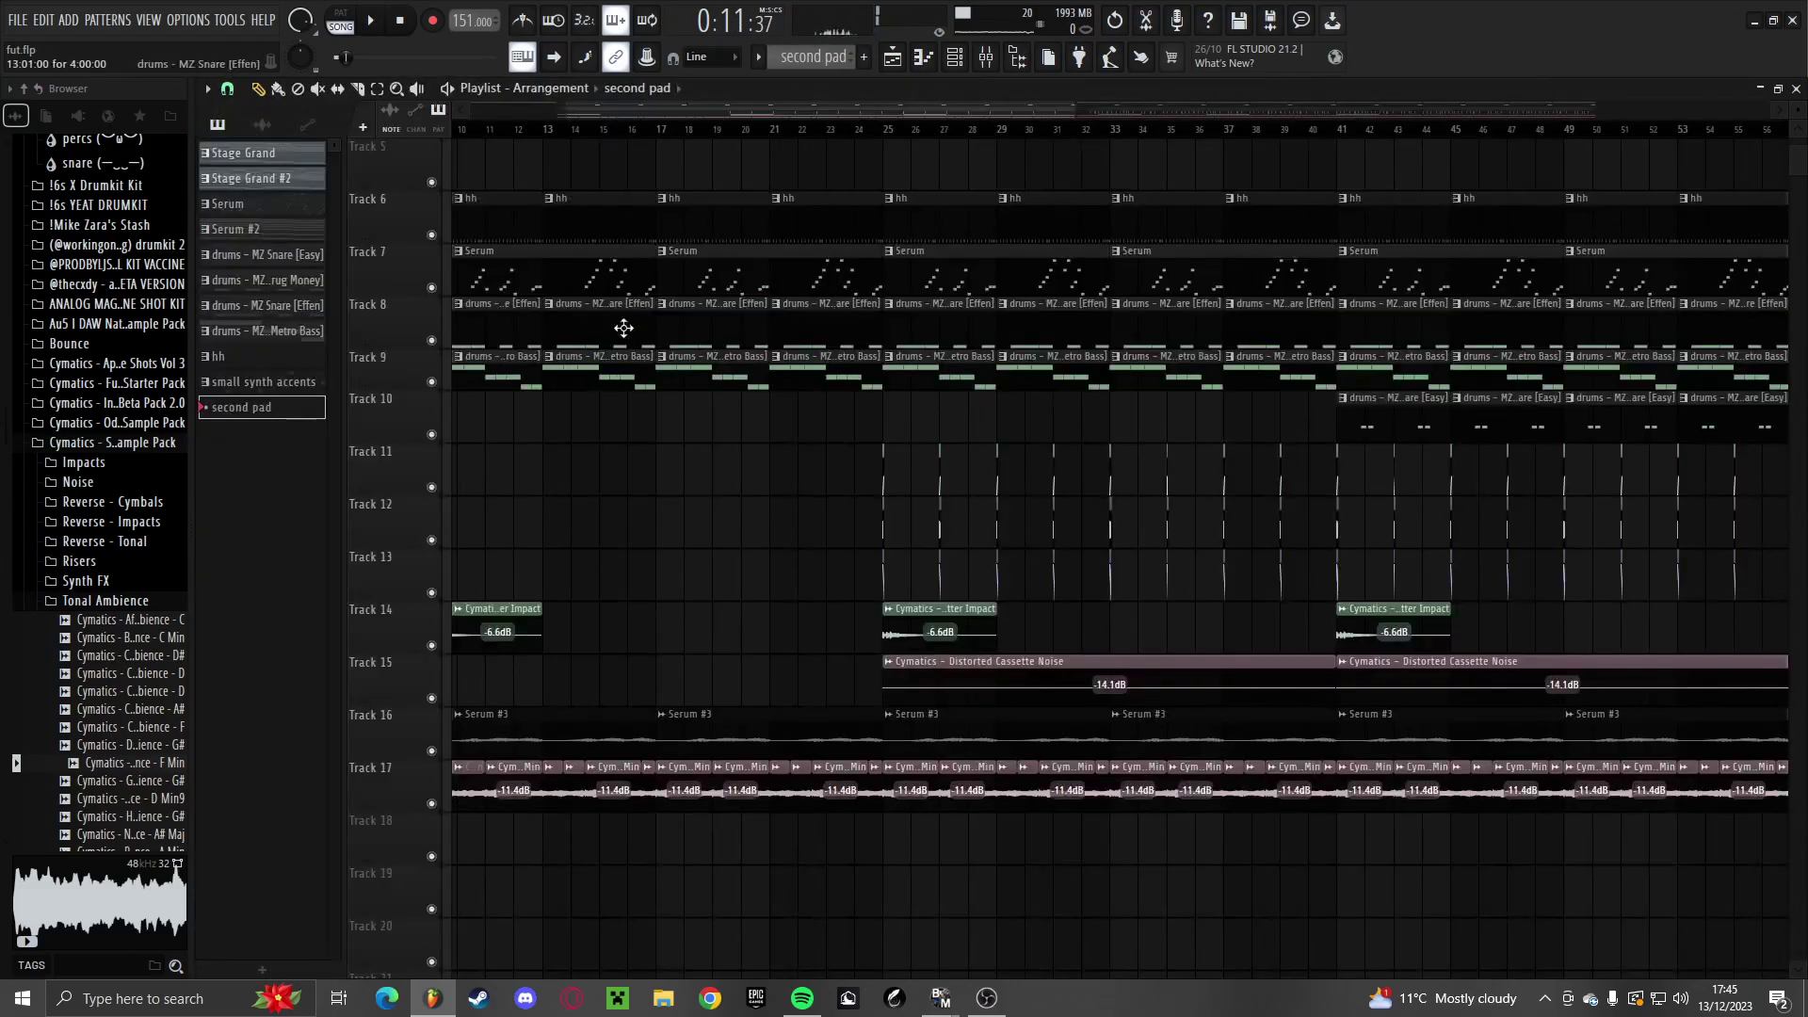
Copy all chord notes from the Serum #2 pattern's piano roll
{"action": "scroll", "coordinate": [622, 330], "scroll_direction": "up", "scroll_amount": 4}
{"action": "scroll", "coordinate": [575, 508], "scroll_direction": "down", "scroll_amount": 4}
{"action": "scroll", "coordinate": [561, 533], "scroll_direction": "up", "scroll_amount": 3}
{"action": "double_click", "coordinate": [578, 232]}
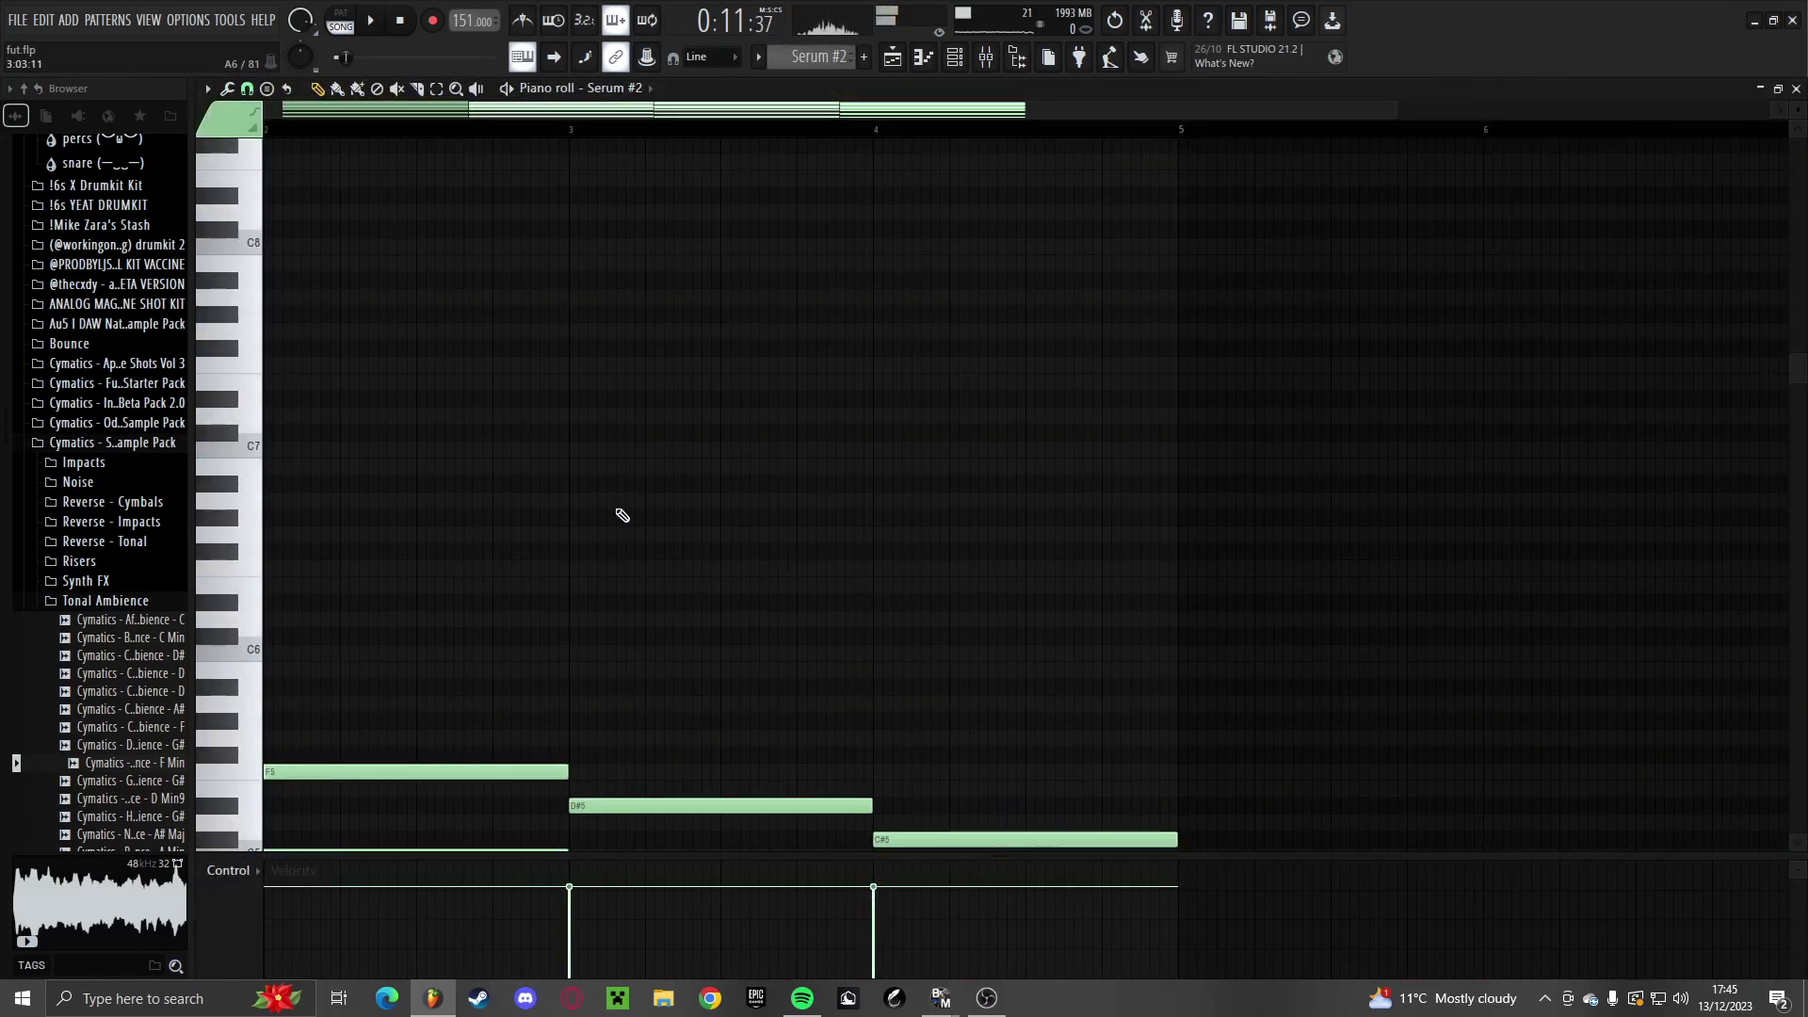
{"action": "key", "text": "ctrl+a"}
{"action": "key", "text": "F7"}
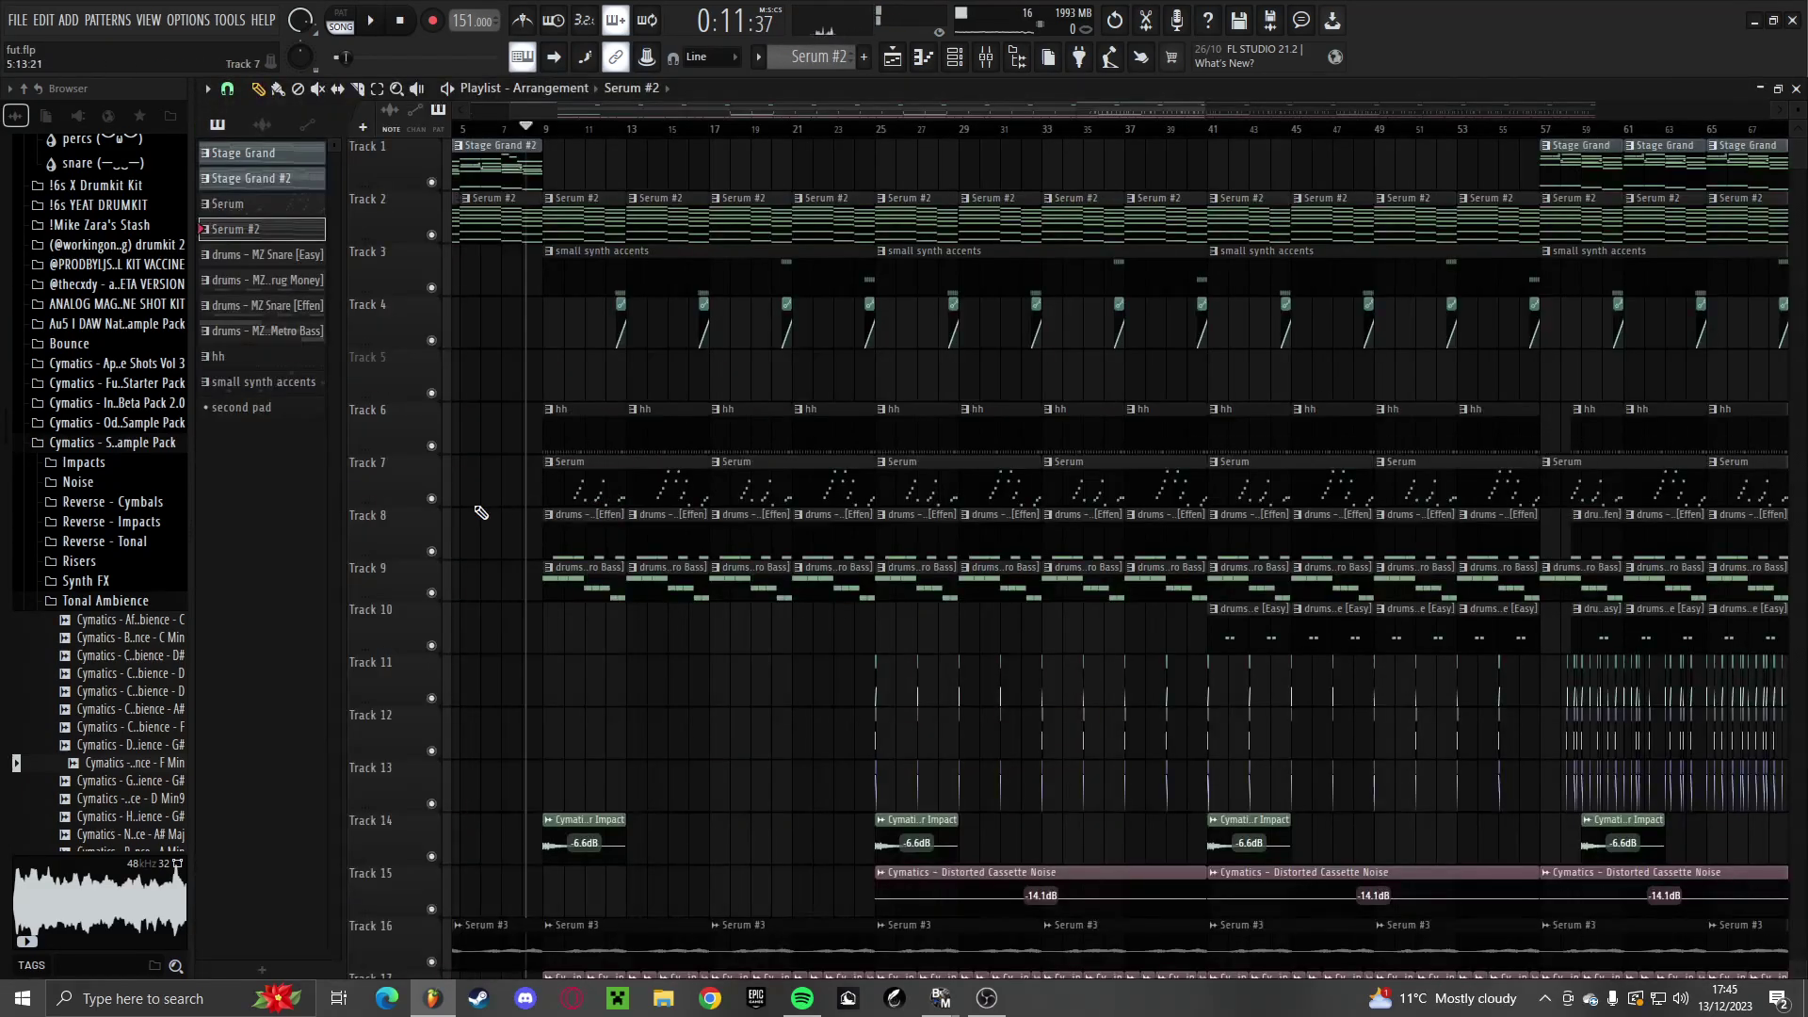
Paste the copied chords into the second pad pattern on the Serum #5 channel
{"action": "left_click", "coordinate": [281, 416]}
{"action": "key", "text": "F7"}
{"action": "left_click", "coordinate": [627, 88]}
{"action": "left_click", "coordinate": [671, 477]}
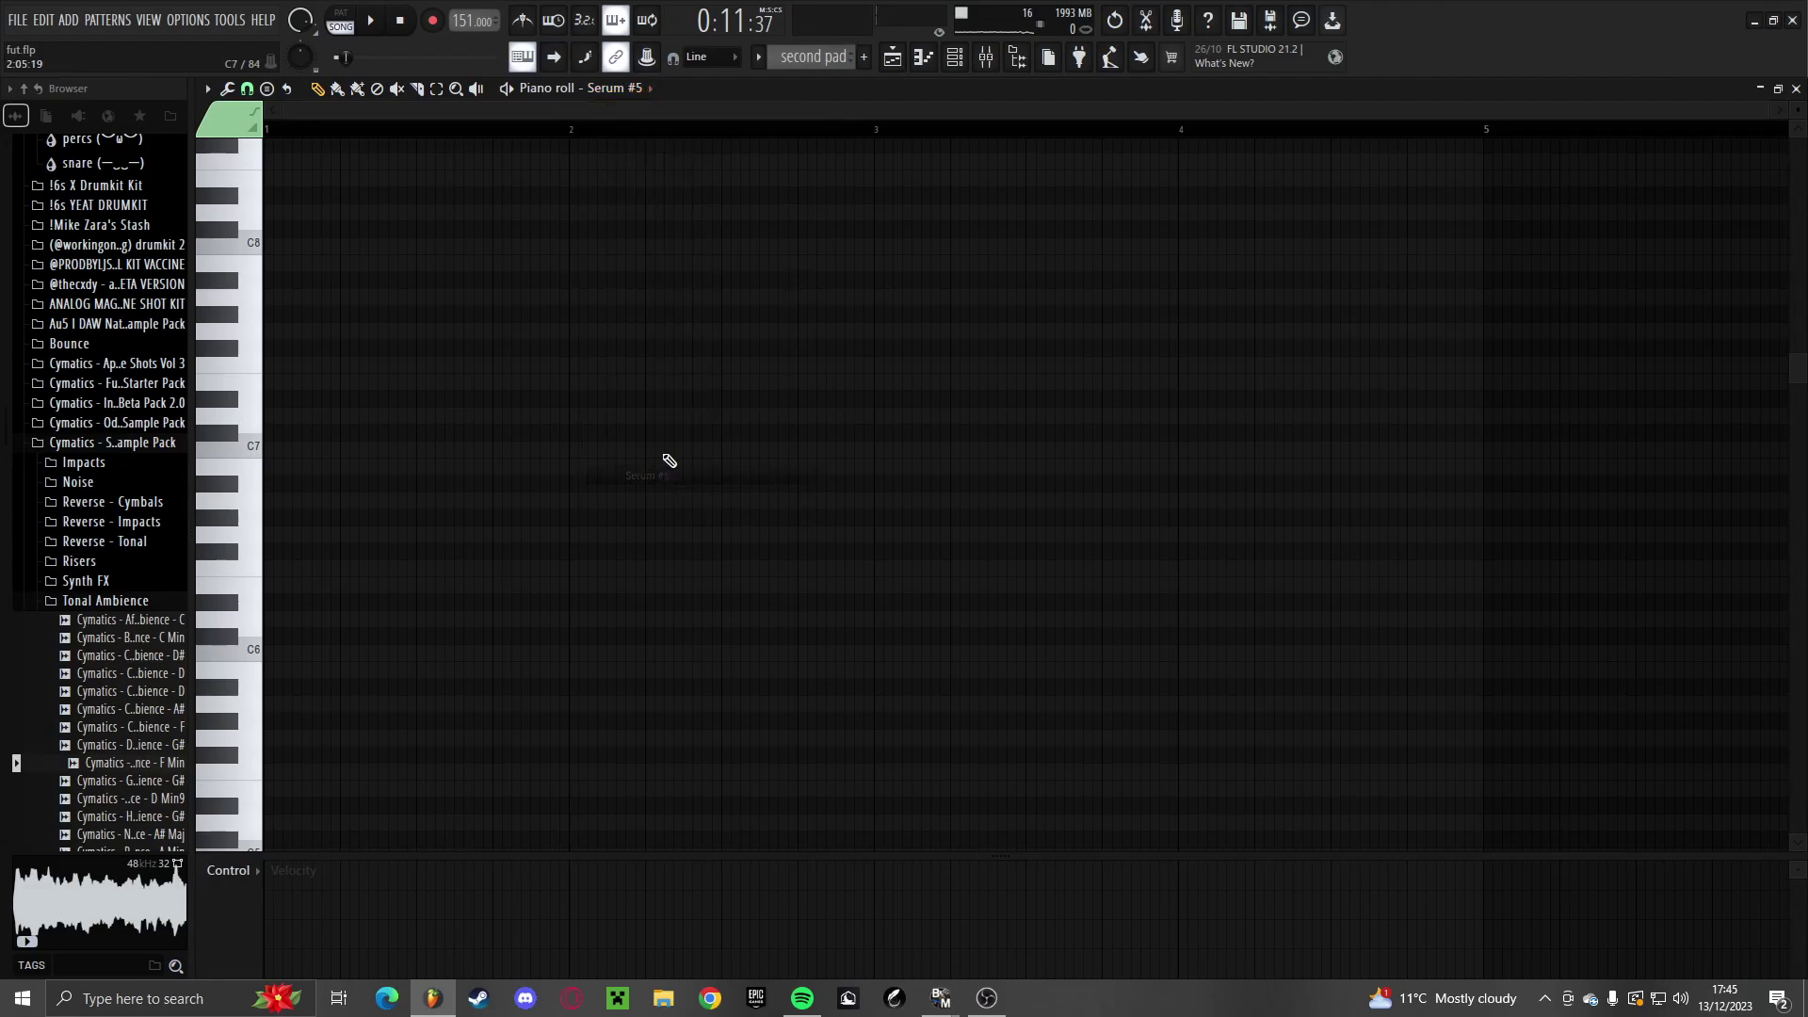
{"action": "key", "text": "ctrl+v"}
Switch playback to pattern mode, audition the pasted chords and transpose them all up one octave
{"action": "scroll", "coordinate": [607, 453], "scroll_direction": "down", "scroll_amount": 2}
{"action": "scroll", "coordinate": [602, 499], "scroll_direction": "down", "scroll_amount": 3}
{"action": "left_click", "coordinate": [340, 20]}
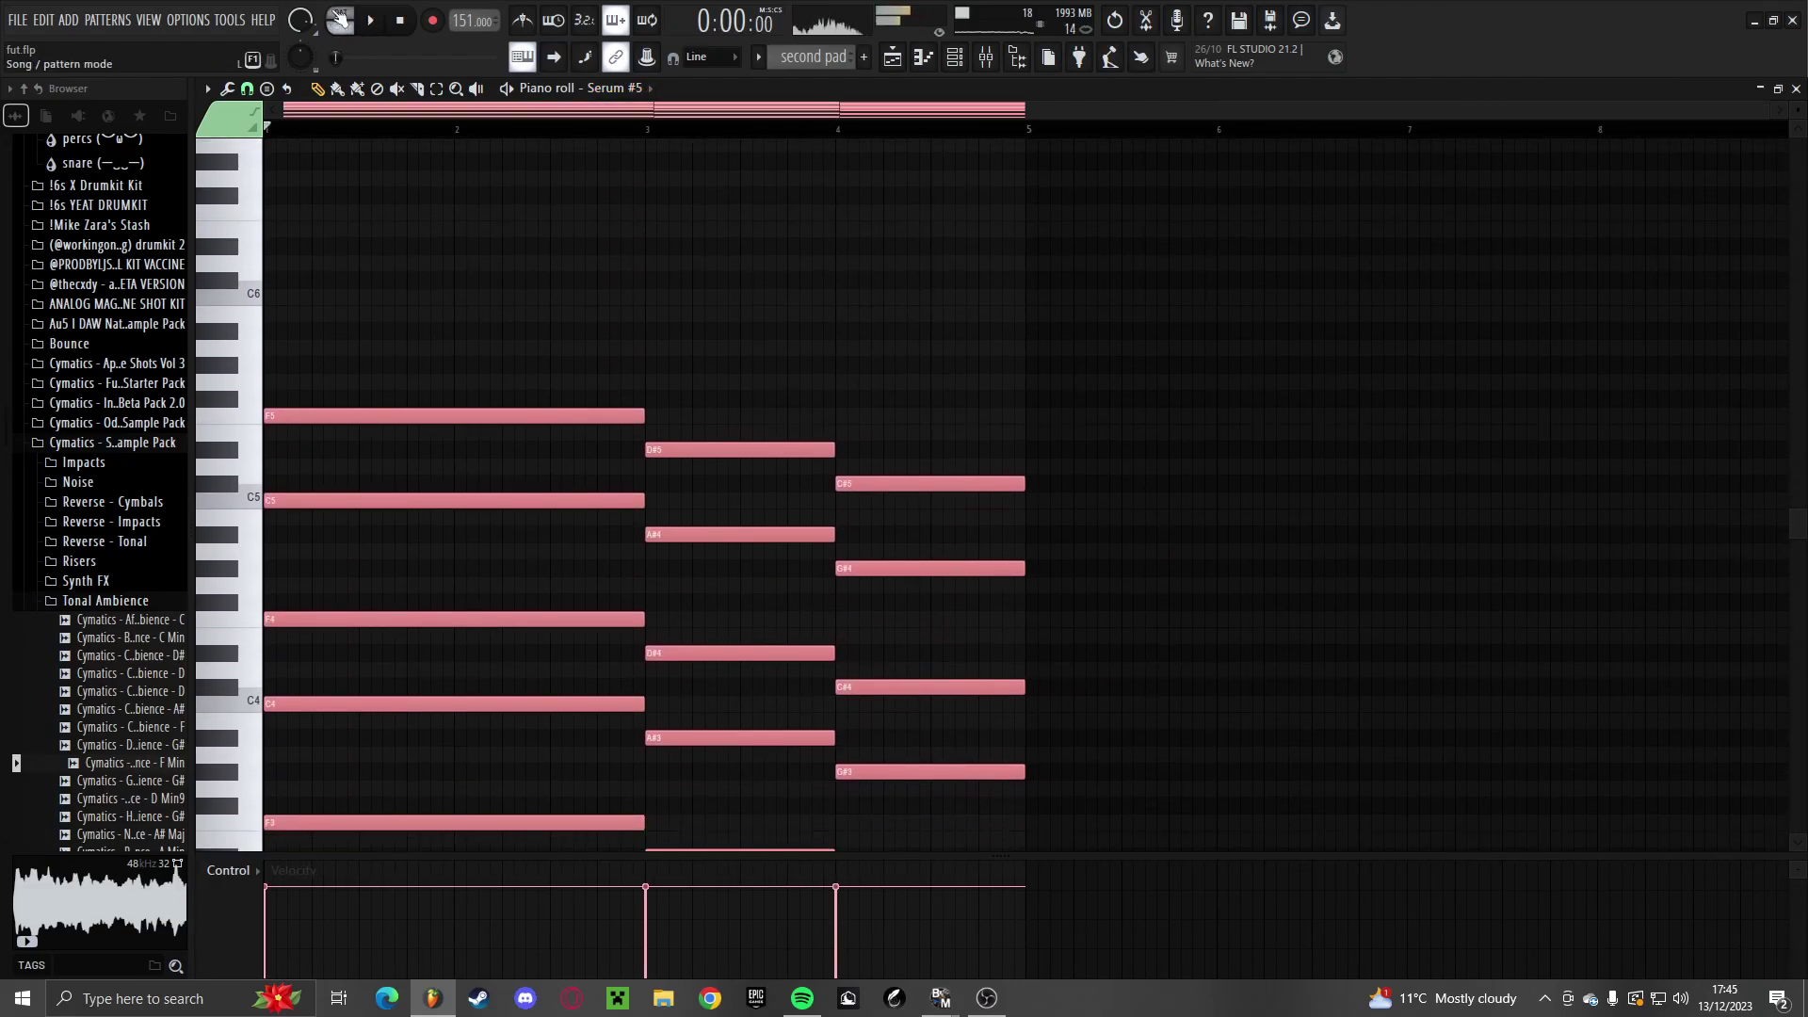
{"action": "key", "text": "space"}
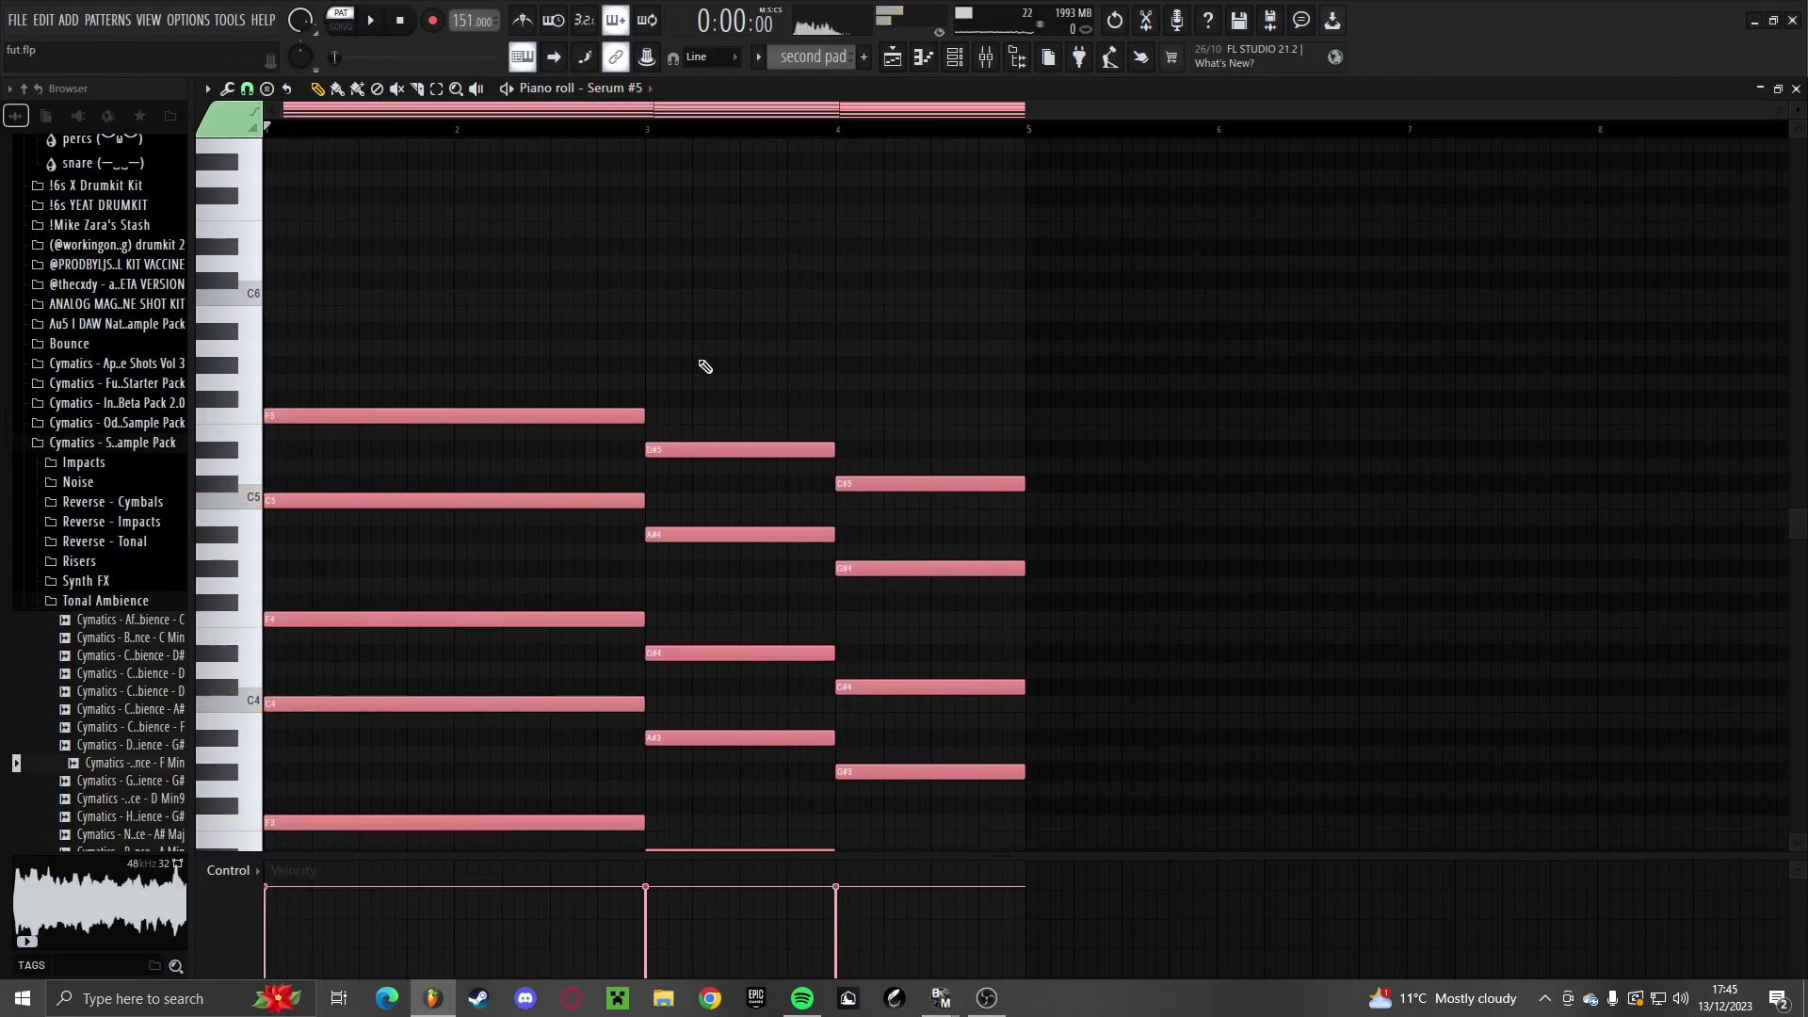
{"action": "key", "text": "ctrl+Up"}
Route the Serum #5 channel to mixer Insert 15 and select that insert
{"action": "left_click", "coordinate": [987, 60]}
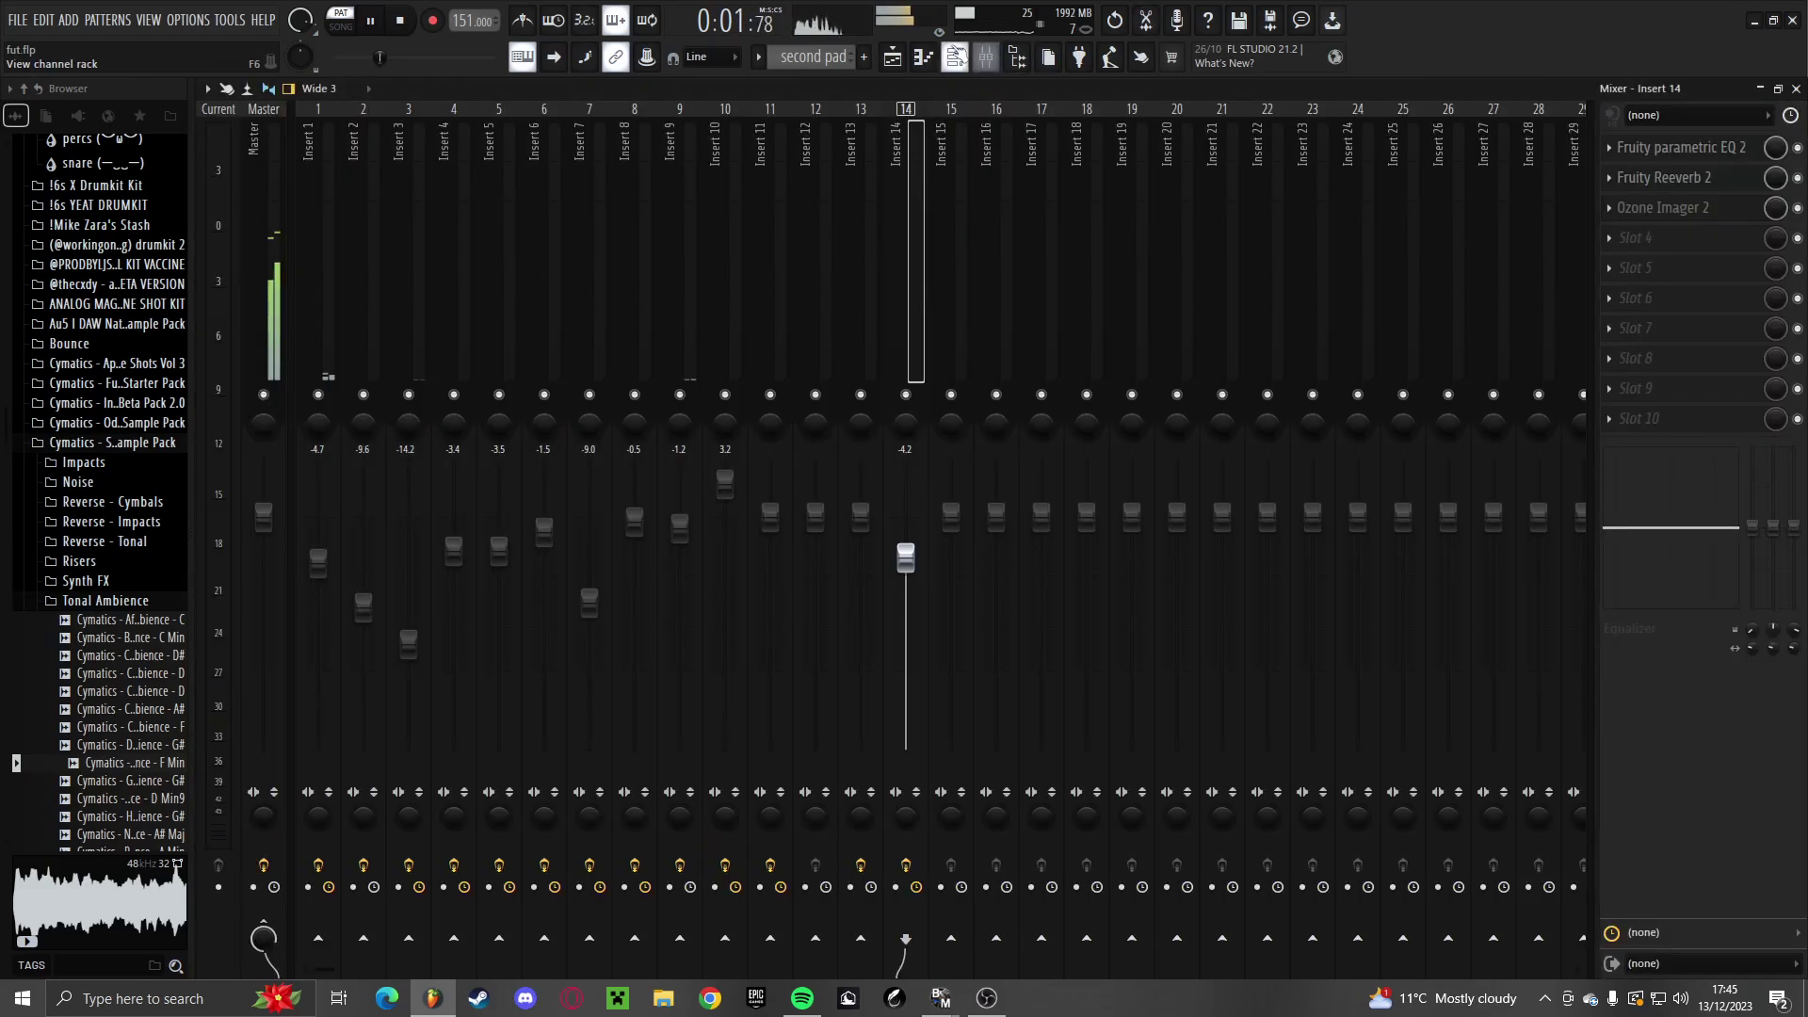
{"action": "left_click", "coordinate": [959, 57]}
{"action": "scroll", "coordinate": [410, 926], "scroll_direction": "up", "scroll_amount": 16}
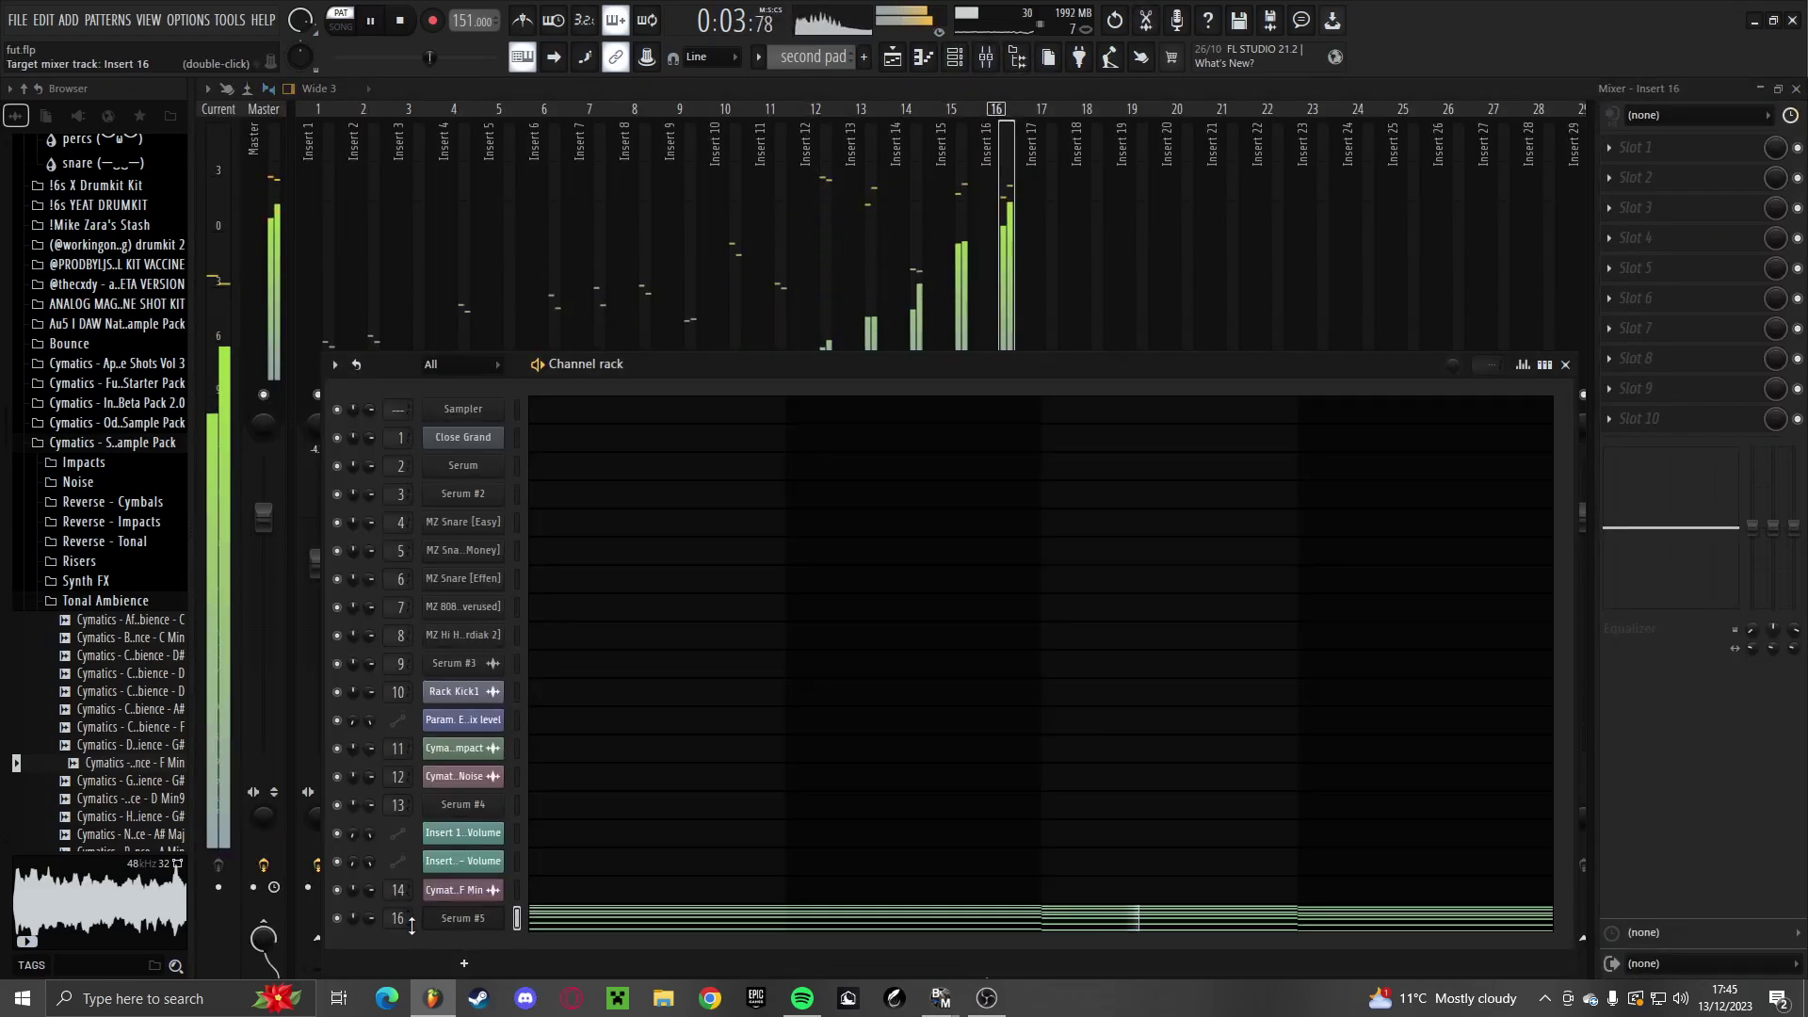
{"action": "left_click", "coordinate": [946, 293]}
Add Fruity Parametric EQ 2 to Insert 15, set band 1's order to Steep 8 and raise its frequency
{"action": "left_click", "coordinate": [1610, 149]}
{"action": "mouse_move", "coordinate": [1616, 170]}
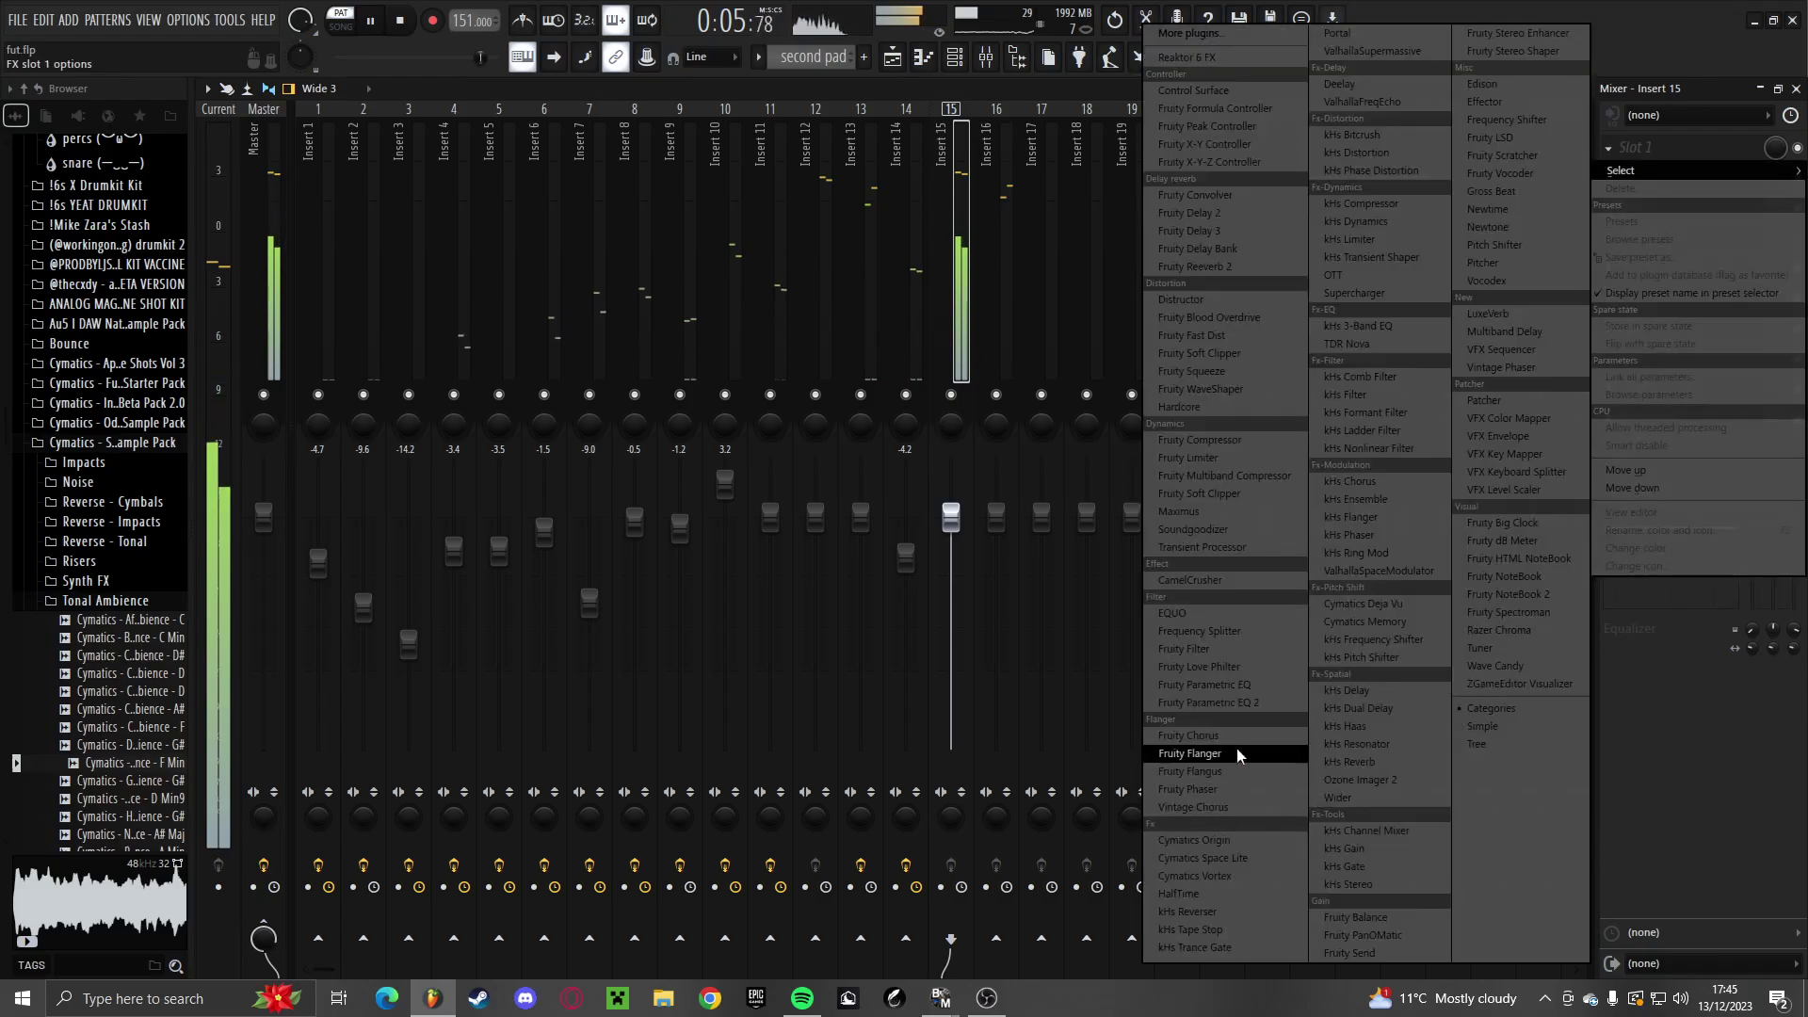
{"action": "left_click", "coordinate": [1227, 708]}
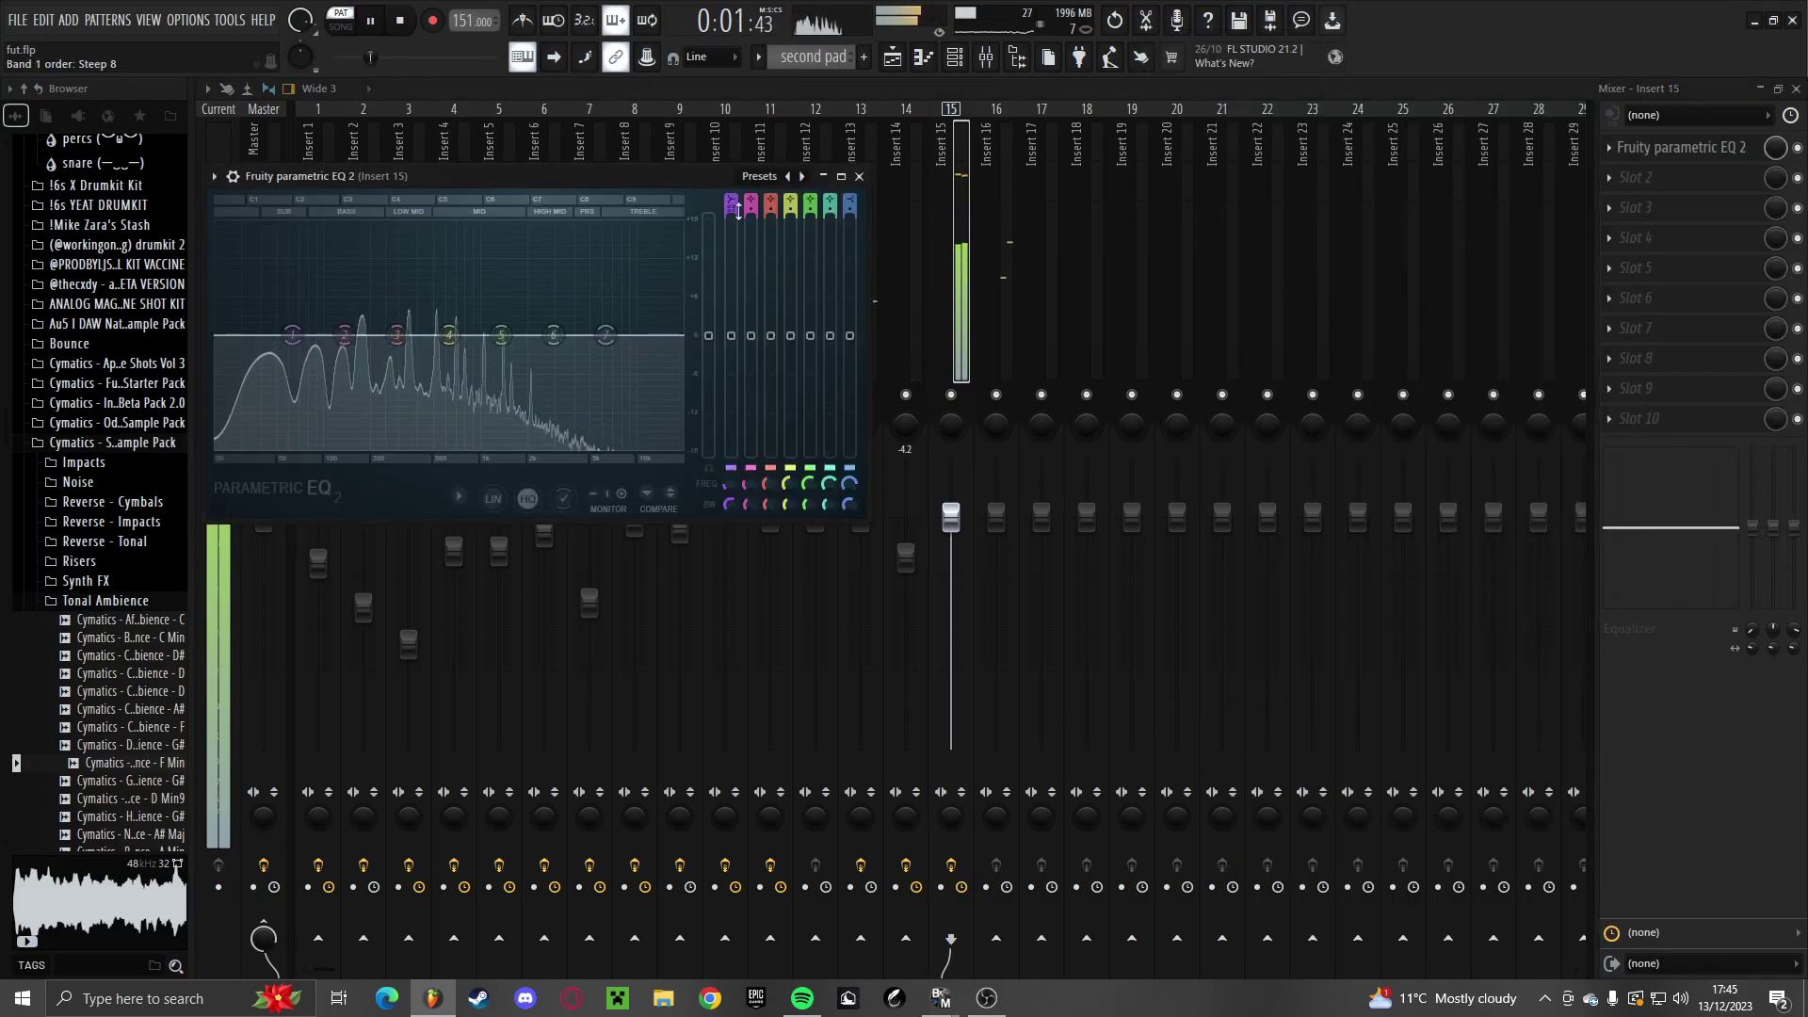
{"action": "scroll", "coordinate": [734, 201], "scroll_direction": "down", "scroll_amount": 2}
{"action": "key", "text": "space"}
{"action": "key", "text": "space"}
{"action": "key", "text": "space"}
{"action": "left_click_drag", "start_coordinate": [292, 336], "coordinate": [361, 335]}
{"action": "key", "text": "space"}
{"action": "key", "text": "Escape"}
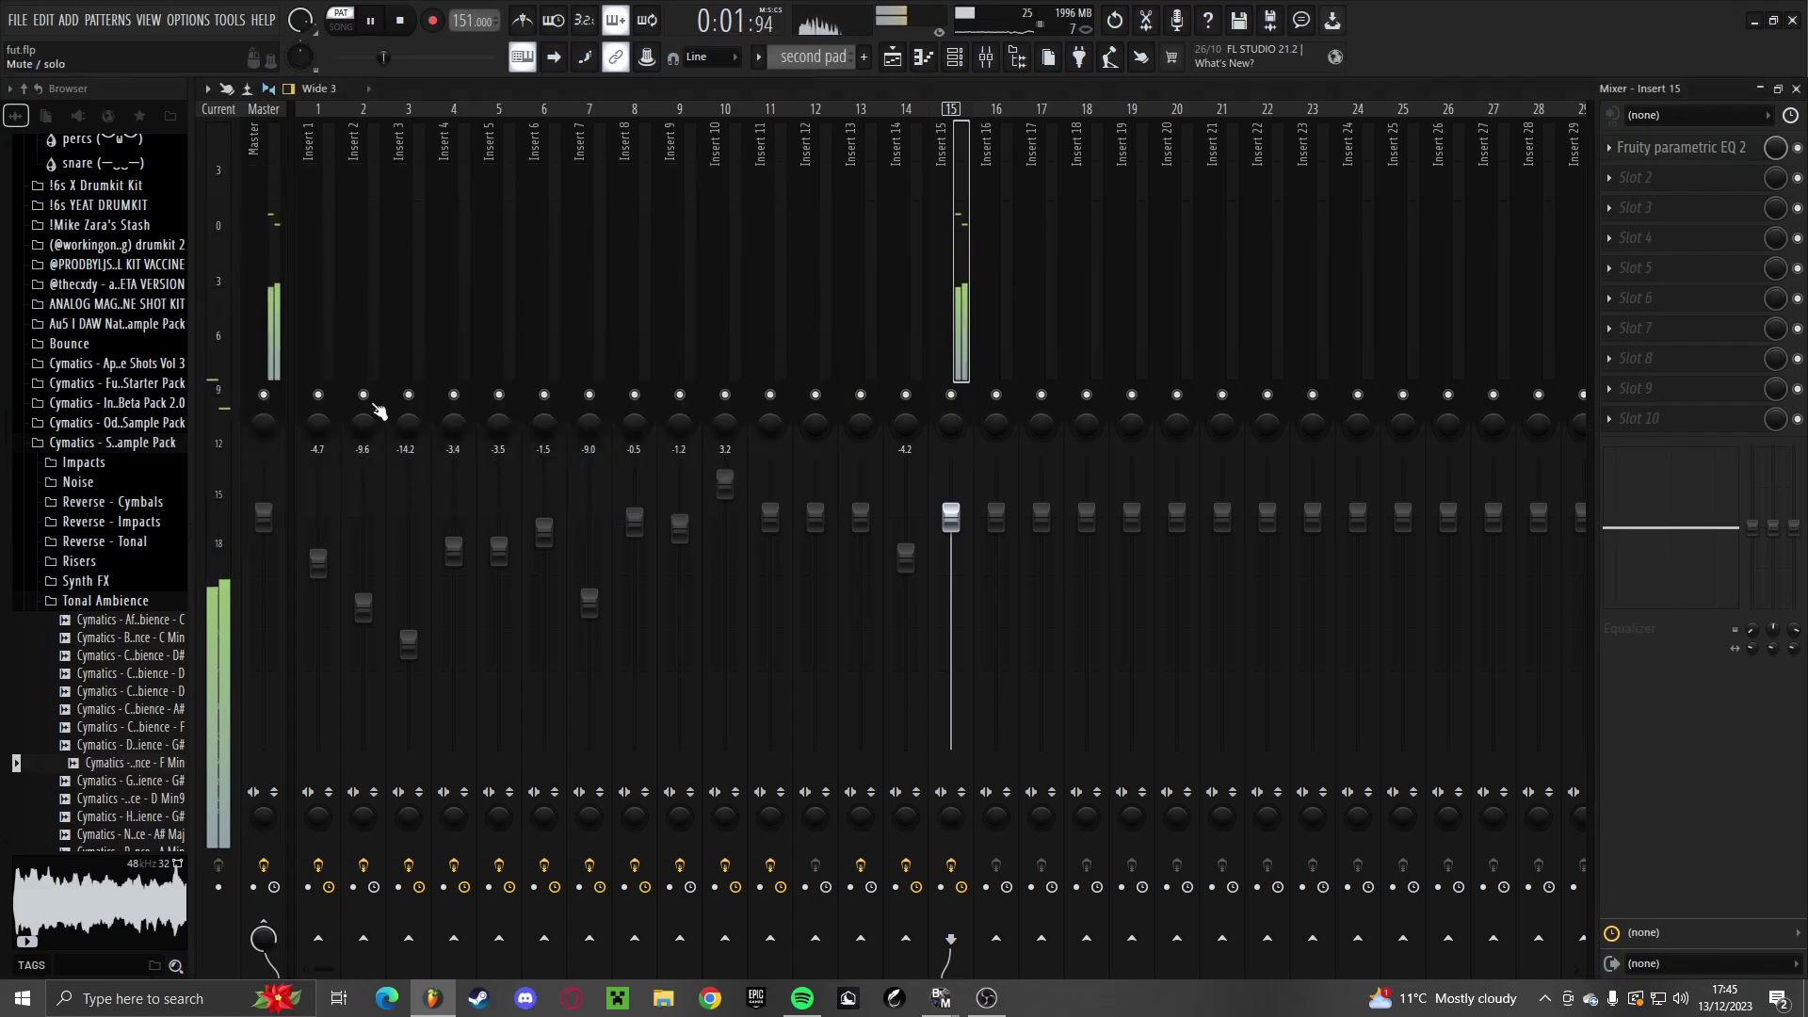
{"action": "key", "text": "Escape"}
Add an A#5 note to the first chord of the second pad, lasting from bar 1 to bar 3
{"action": "key", "text": "F7"}
{"action": "key", "text": "space"}
{"action": "scroll", "coordinate": [224, 452], "scroll_direction": "up", "scroll_amount": 3}
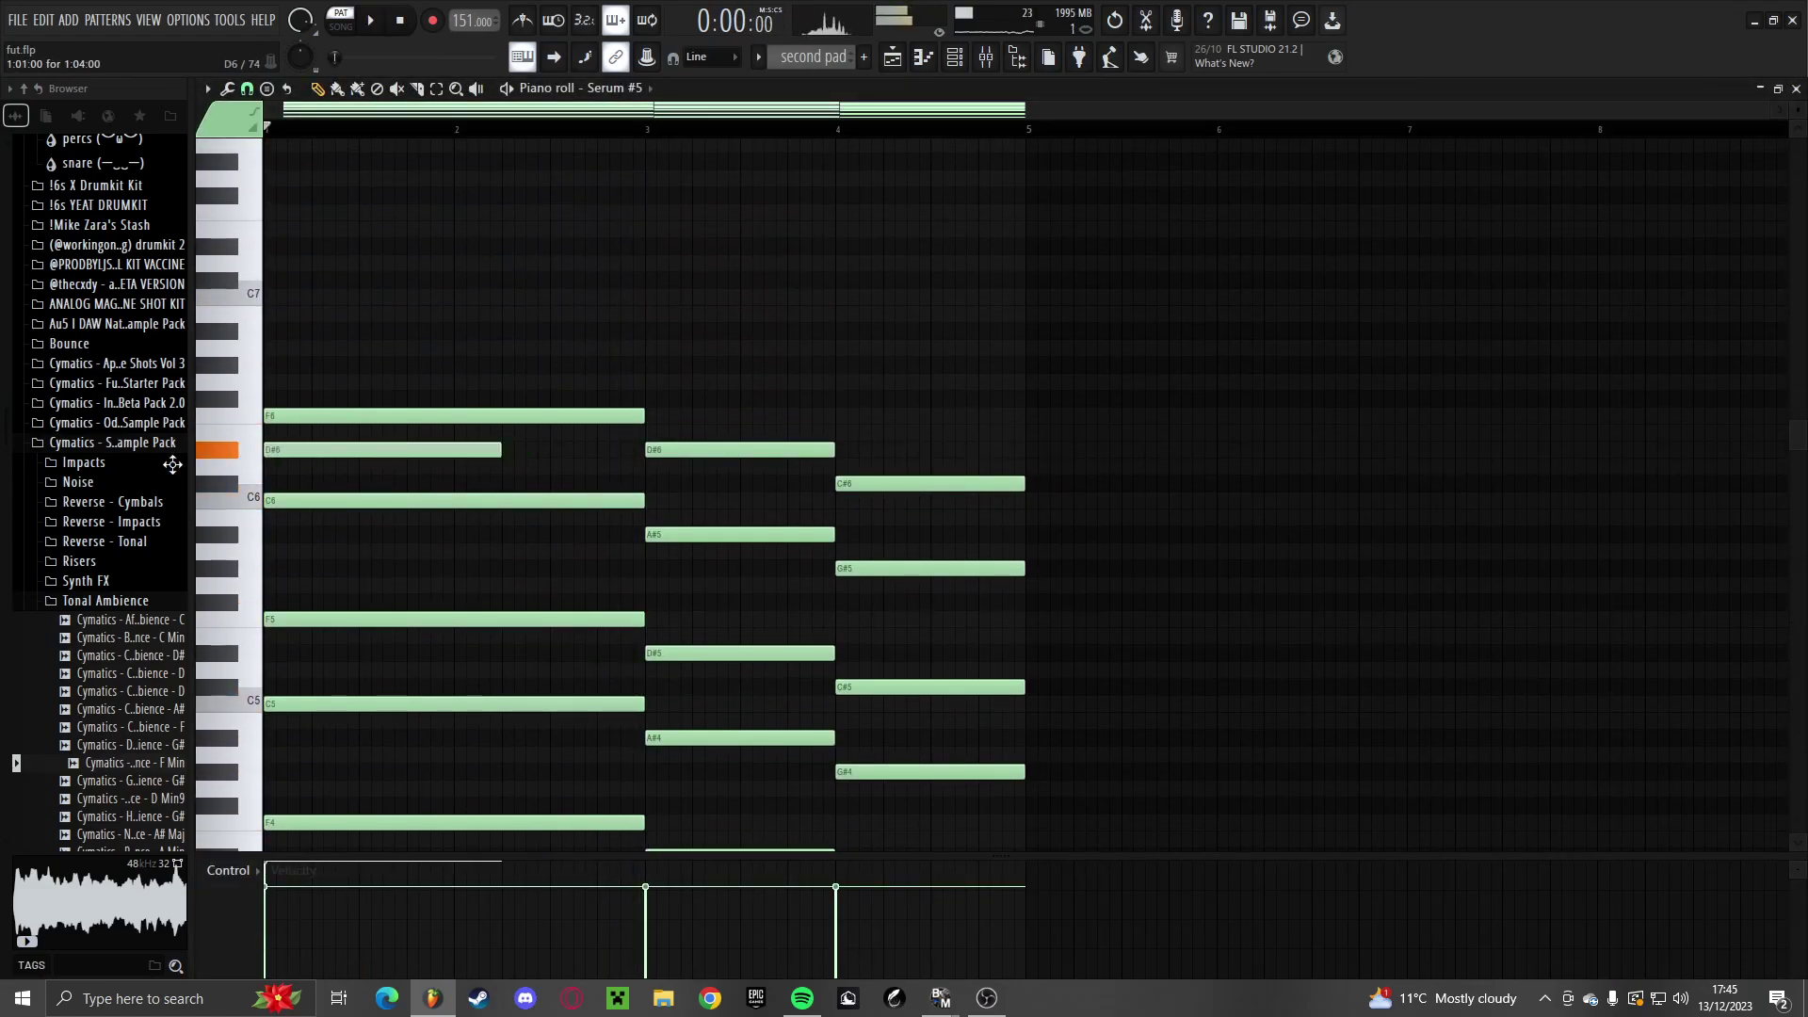
{"action": "left_click_drag", "start_coordinate": [366, 456], "coordinate": [367, 507]}
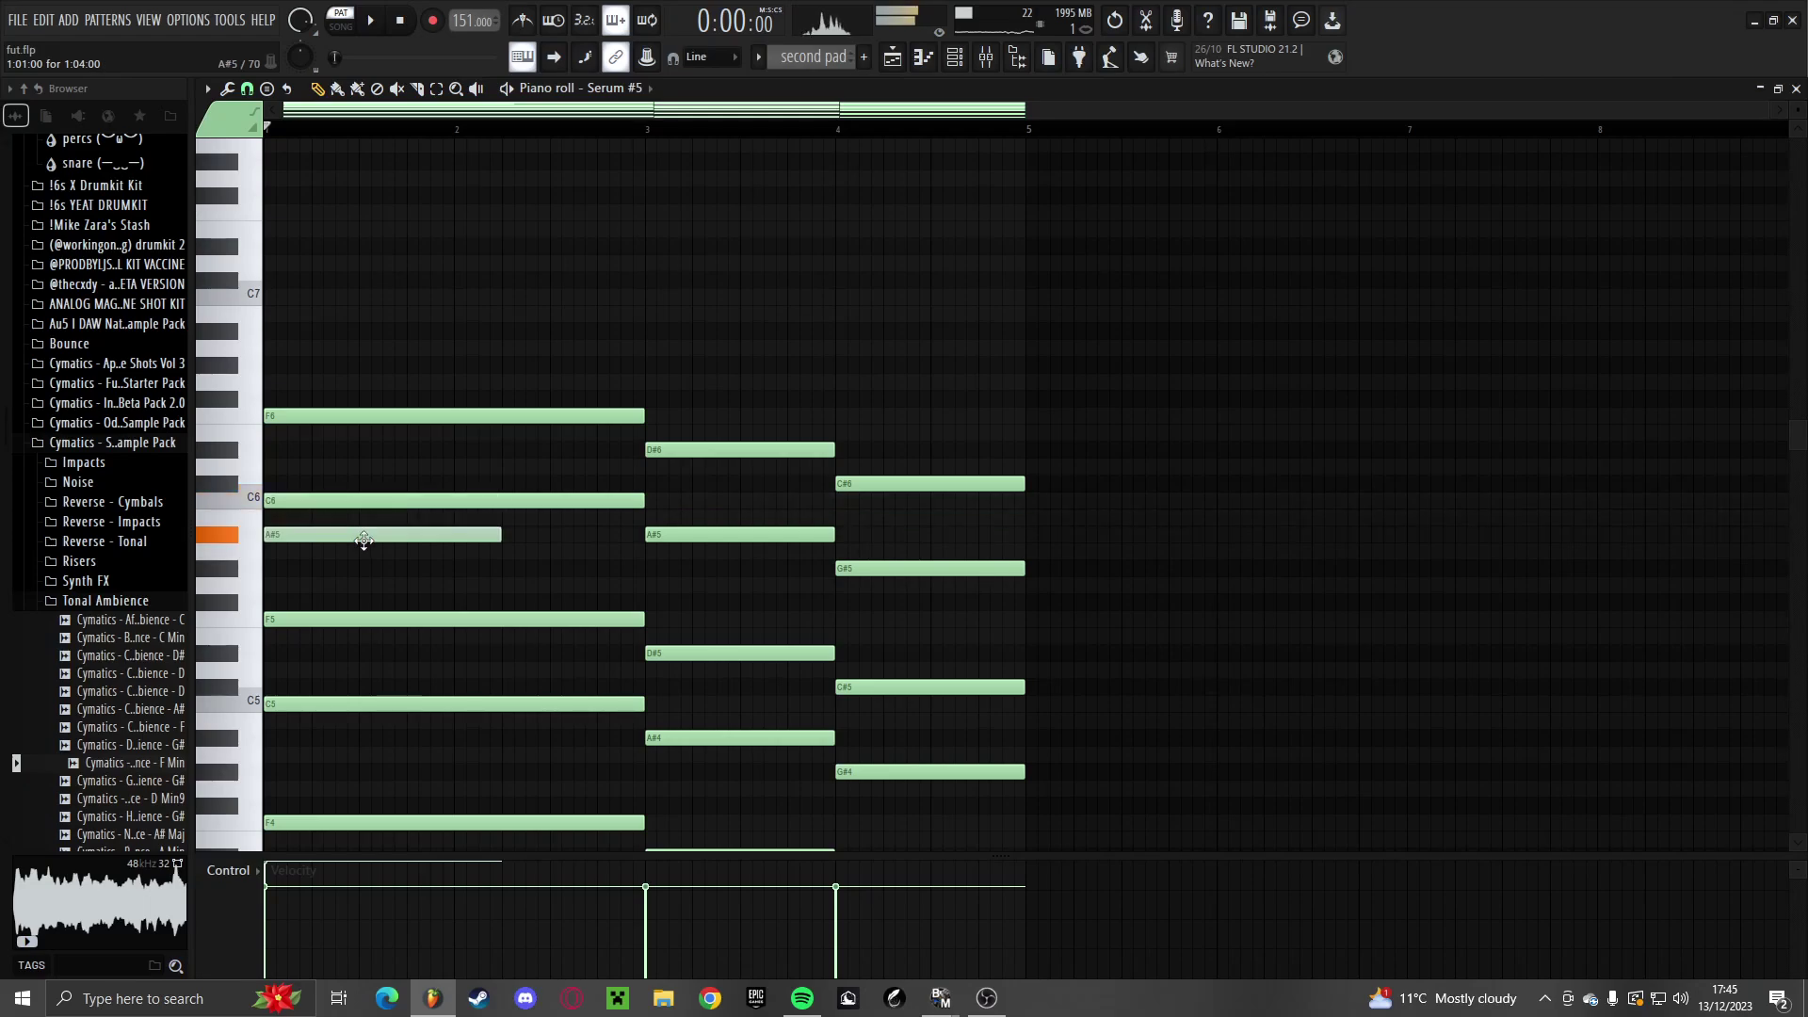
{"action": "key", "text": "space"}
{"action": "left_click_drag", "start_coordinate": [499, 535], "coordinate": [644, 535]}
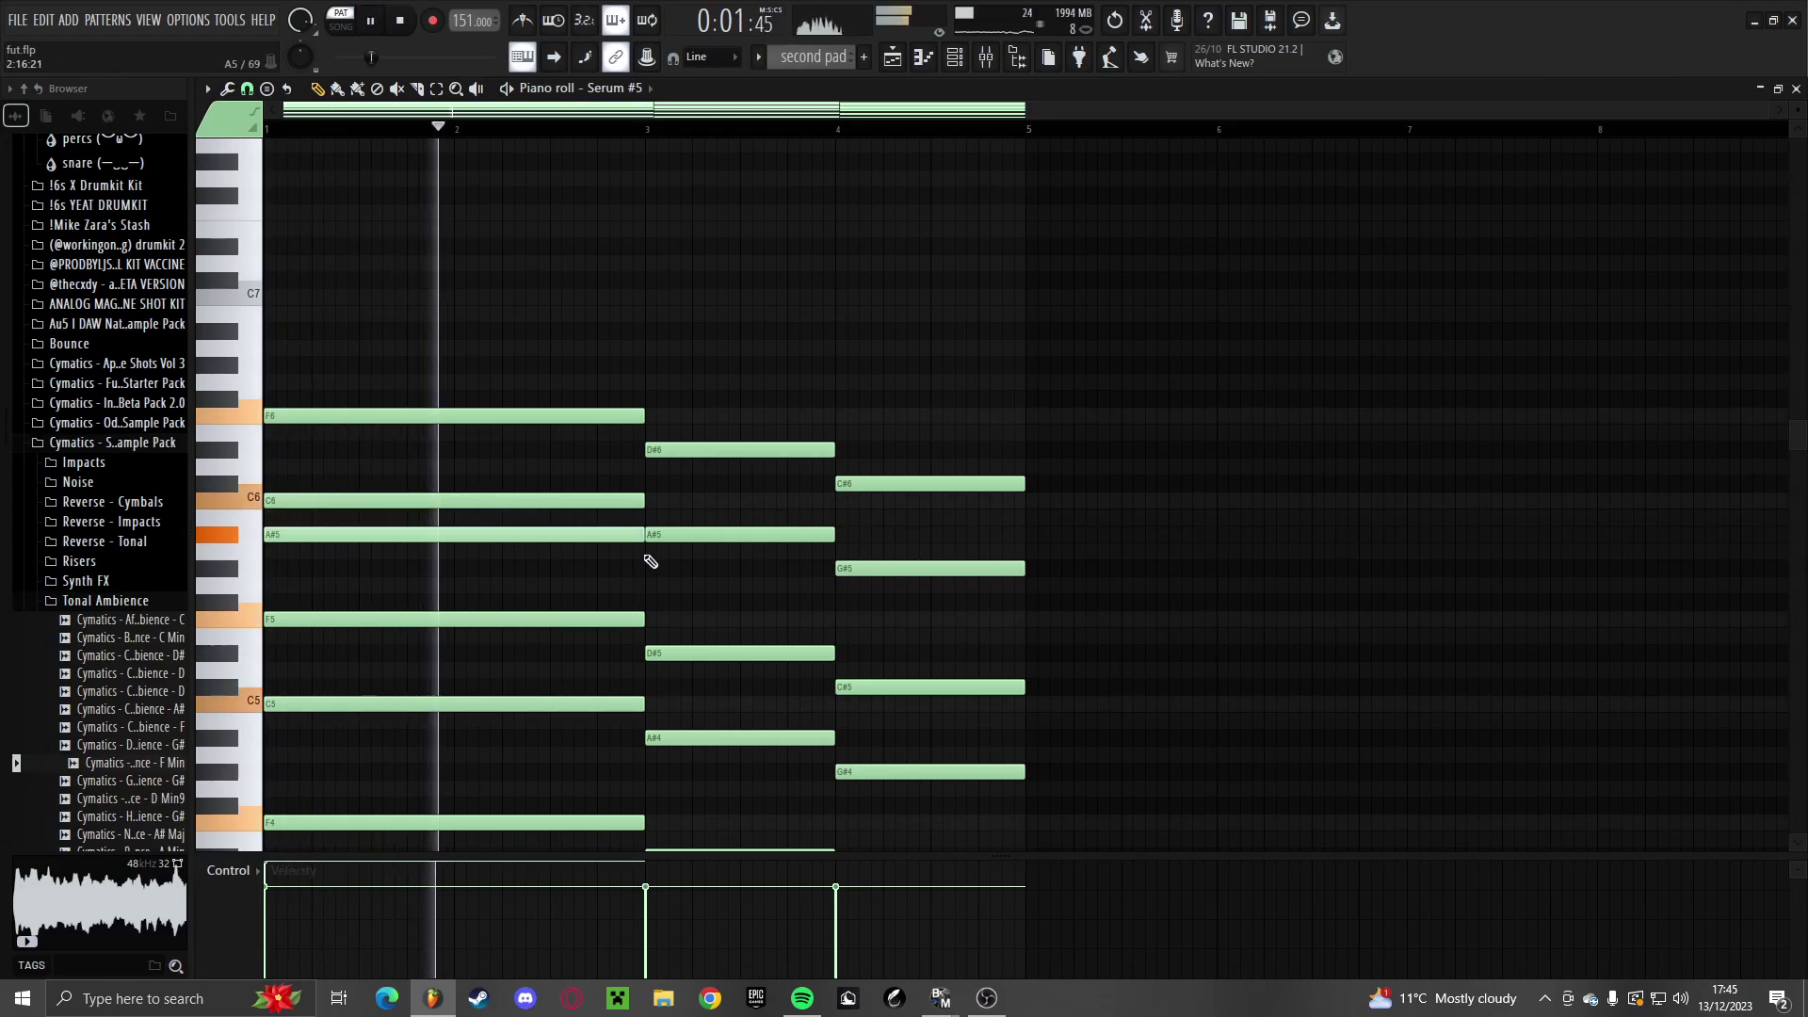
{"action": "scroll", "coordinate": [774, 477], "scroll_direction": "down", "scroll_amount": 6}
{"action": "left_click_drag", "start_coordinate": [1162, 759], "coordinate": [446, 369]}
{"action": "key", "text": "ctrl+x"}
{"action": "key", "text": "ctrl+z"}
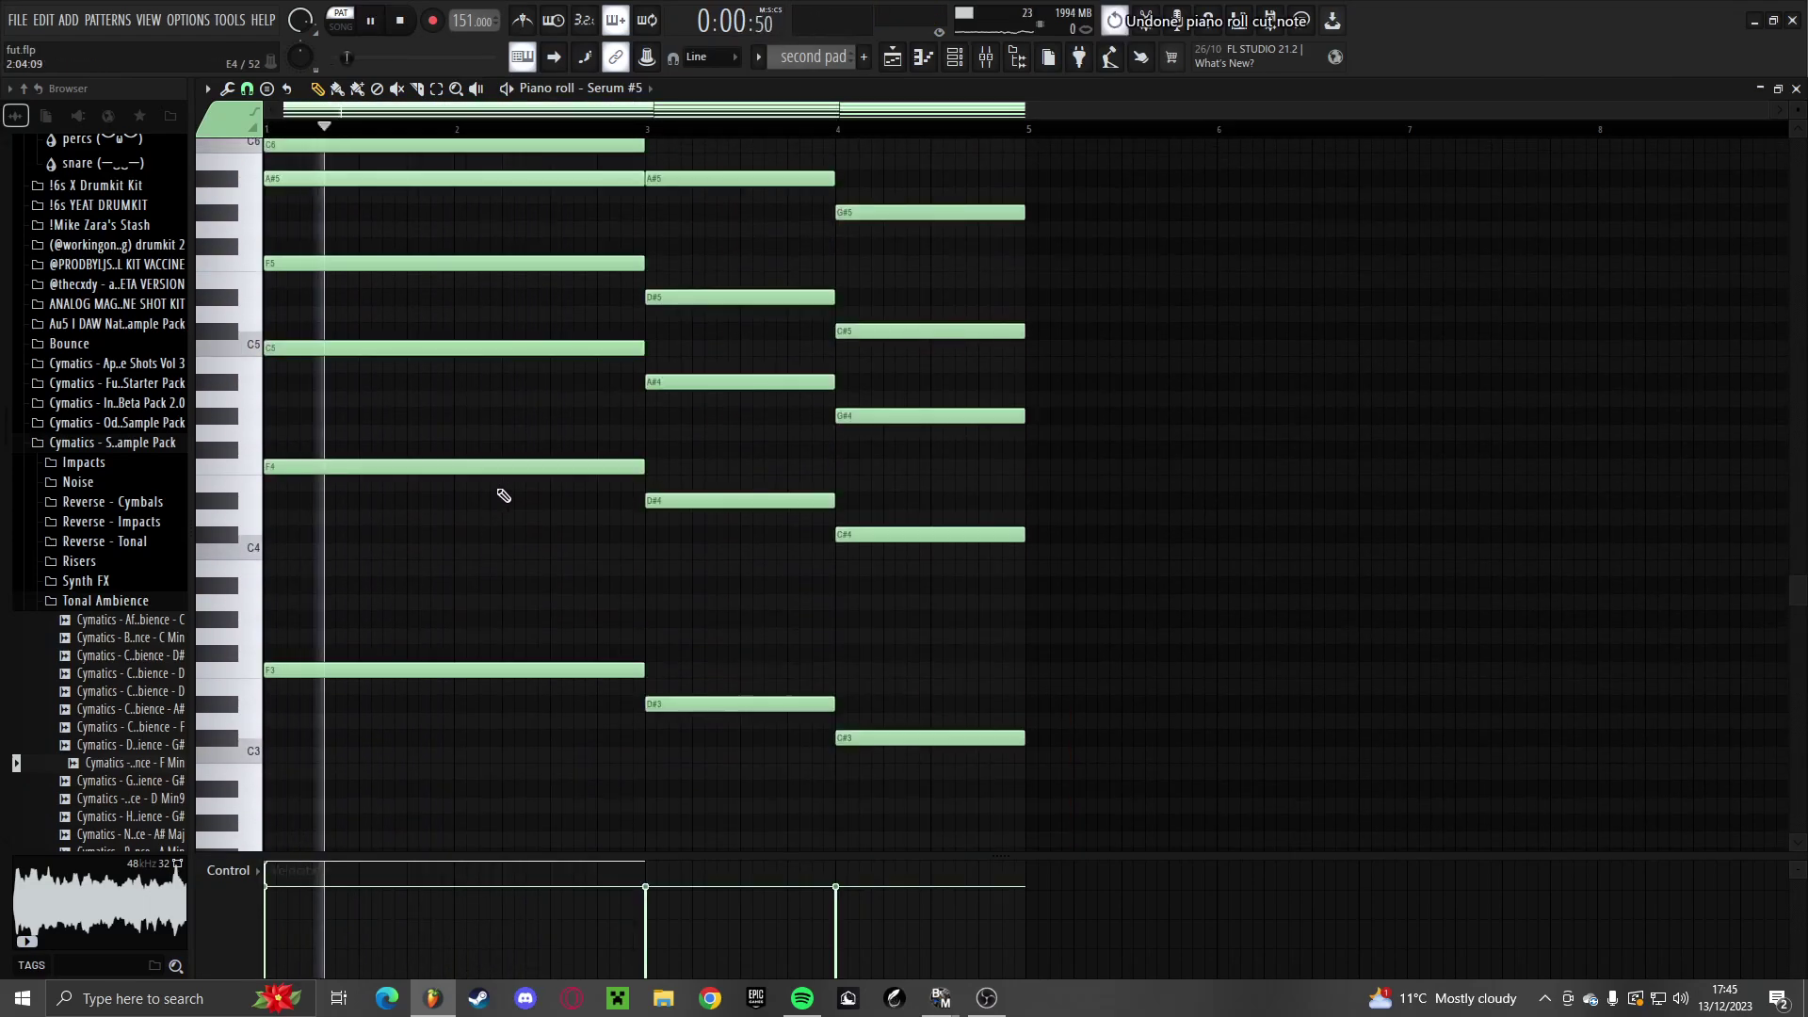
{"action": "scroll", "coordinate": [679, 556], "scroll_direction": "down", "scroll_amount": 2}
{"action": "key", "text": "ctrl+z"}
Cut the lowest row of notes, F3, D#3 and C#3, from the second pad's chords
{"action": "left_click_drag", "start_coordinate": [1083, 649], "coordinate": [440, 298]}
{"action": "key", "text": "ctrl+x"}
{"action": "scroll", "coordinate": [471, 441], "scroll_direction": "up", "scroll_amount": 5}
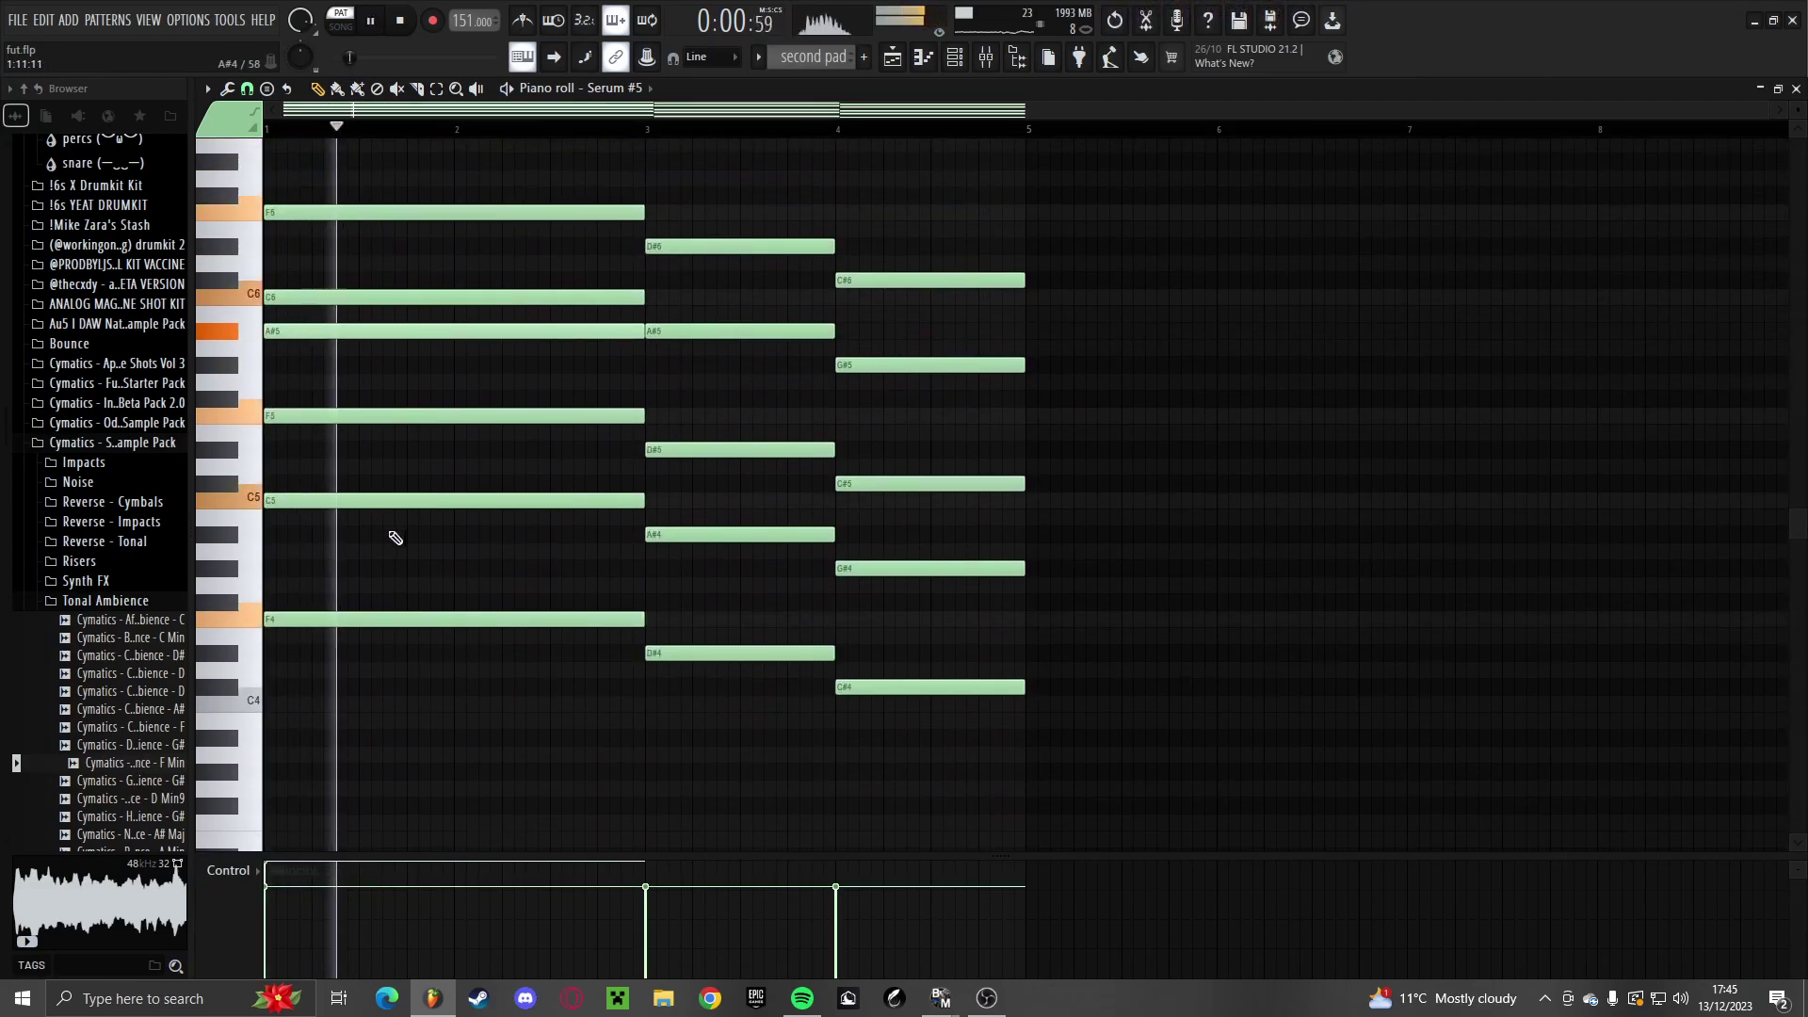
{"action": "left_click_drag", "start_coordinate": [983, 703], "coordinate": [608, 625]}
{"action": "left_click", "coordinate": [630, 633], "text": "ctrl"}
Add one-bar C6 notes to the second and third chords, at bars 3 and 4
{"action": "scroll", "coordinate": [641, 575], "scroll_direction": "up", "scroll_amount": 3}
{"action": "scroll", "coordinate": [650, 489], "scroll_direction": "up", "scroll_amount": 2}
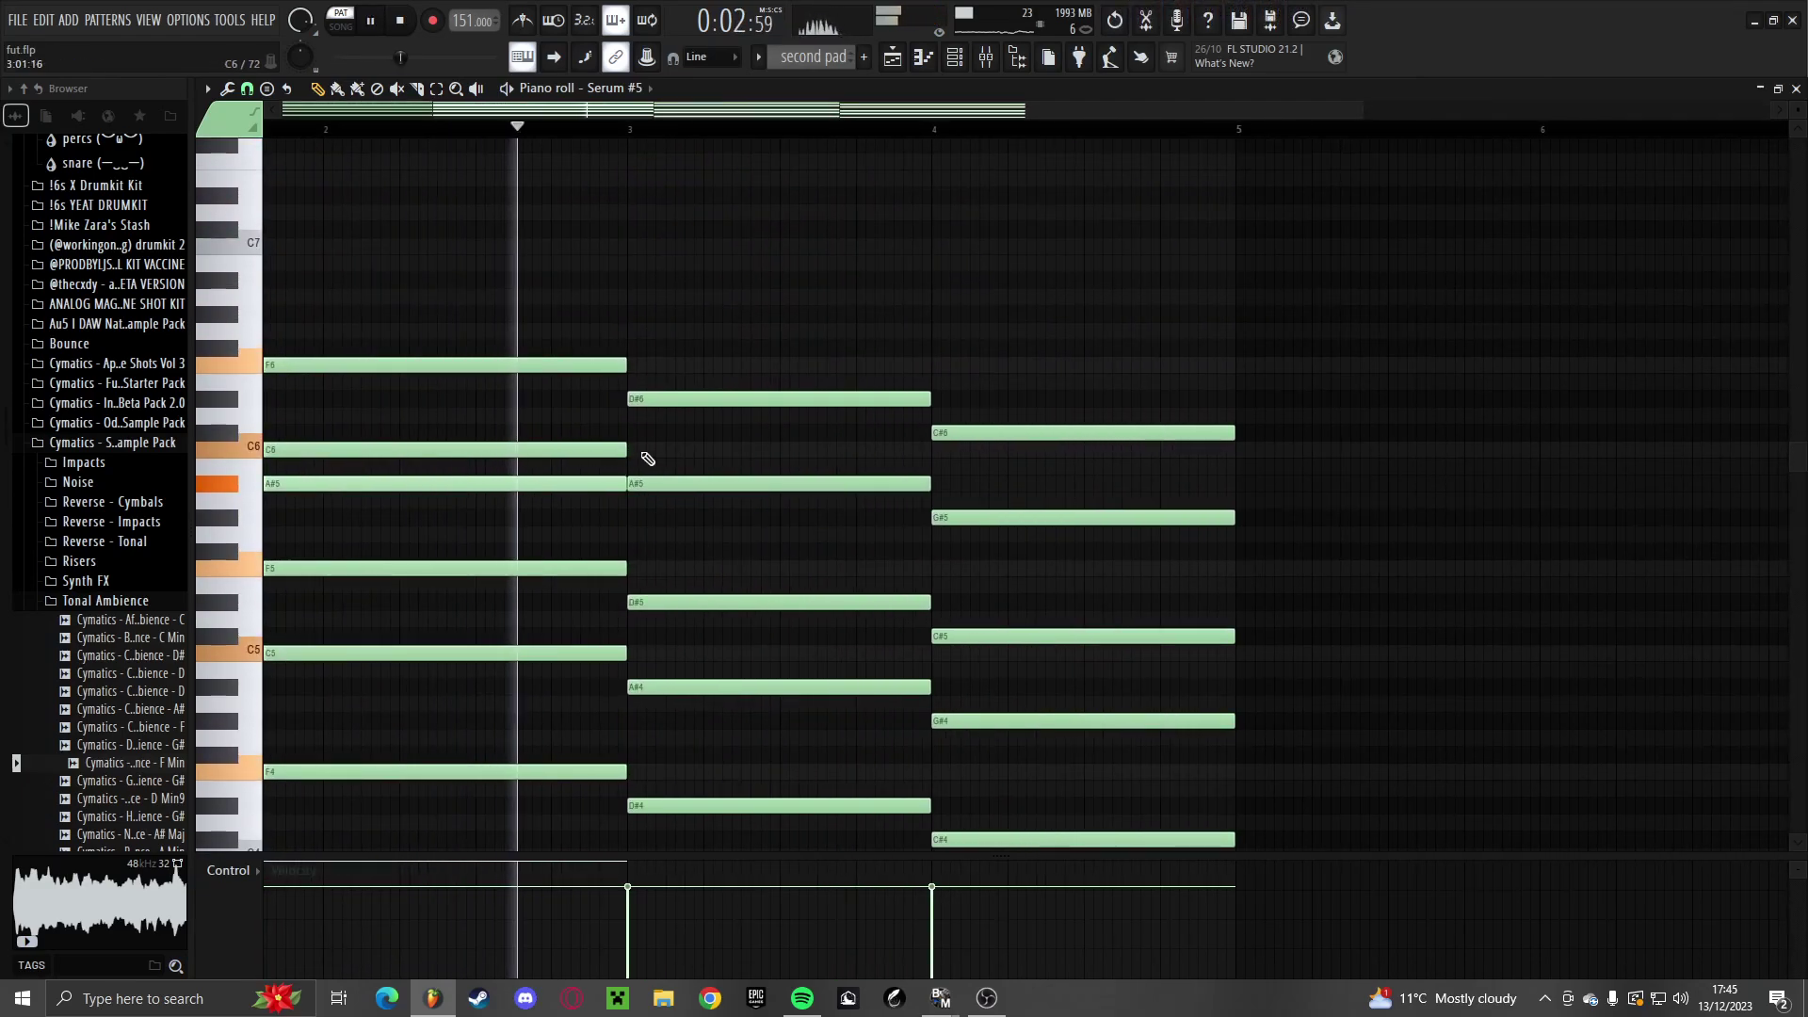
{"action": "left_click", "coordinate": [625, 451]}
{"action": "left_click_drag", "start_coordinate": [676, 451], "coordinate": [685, 451]}
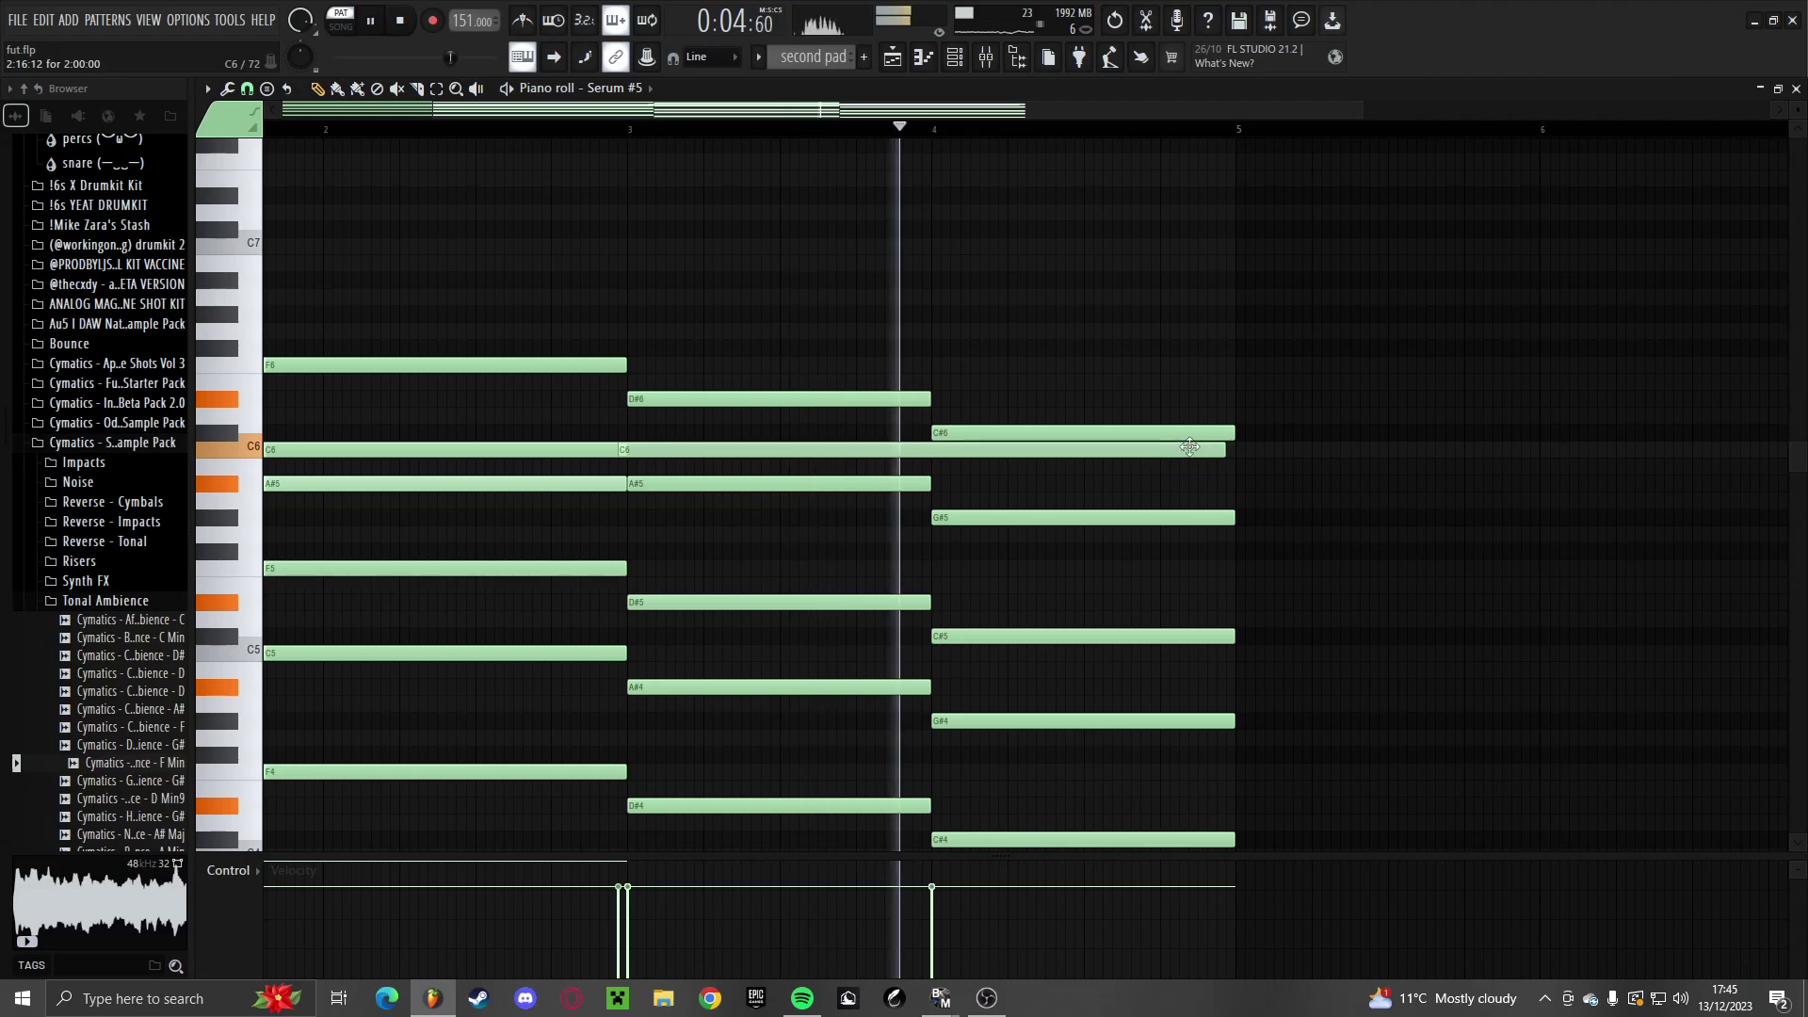
{"action": "key", "text": "space"}
{"action": "left_click_drag", "start_coordinate": [1236, 449], "coordinate": [944, 474]}
{"action": "scroll", "coordinate": [904, 466], "scroll_direction": "down", "scroll_amount": 2}
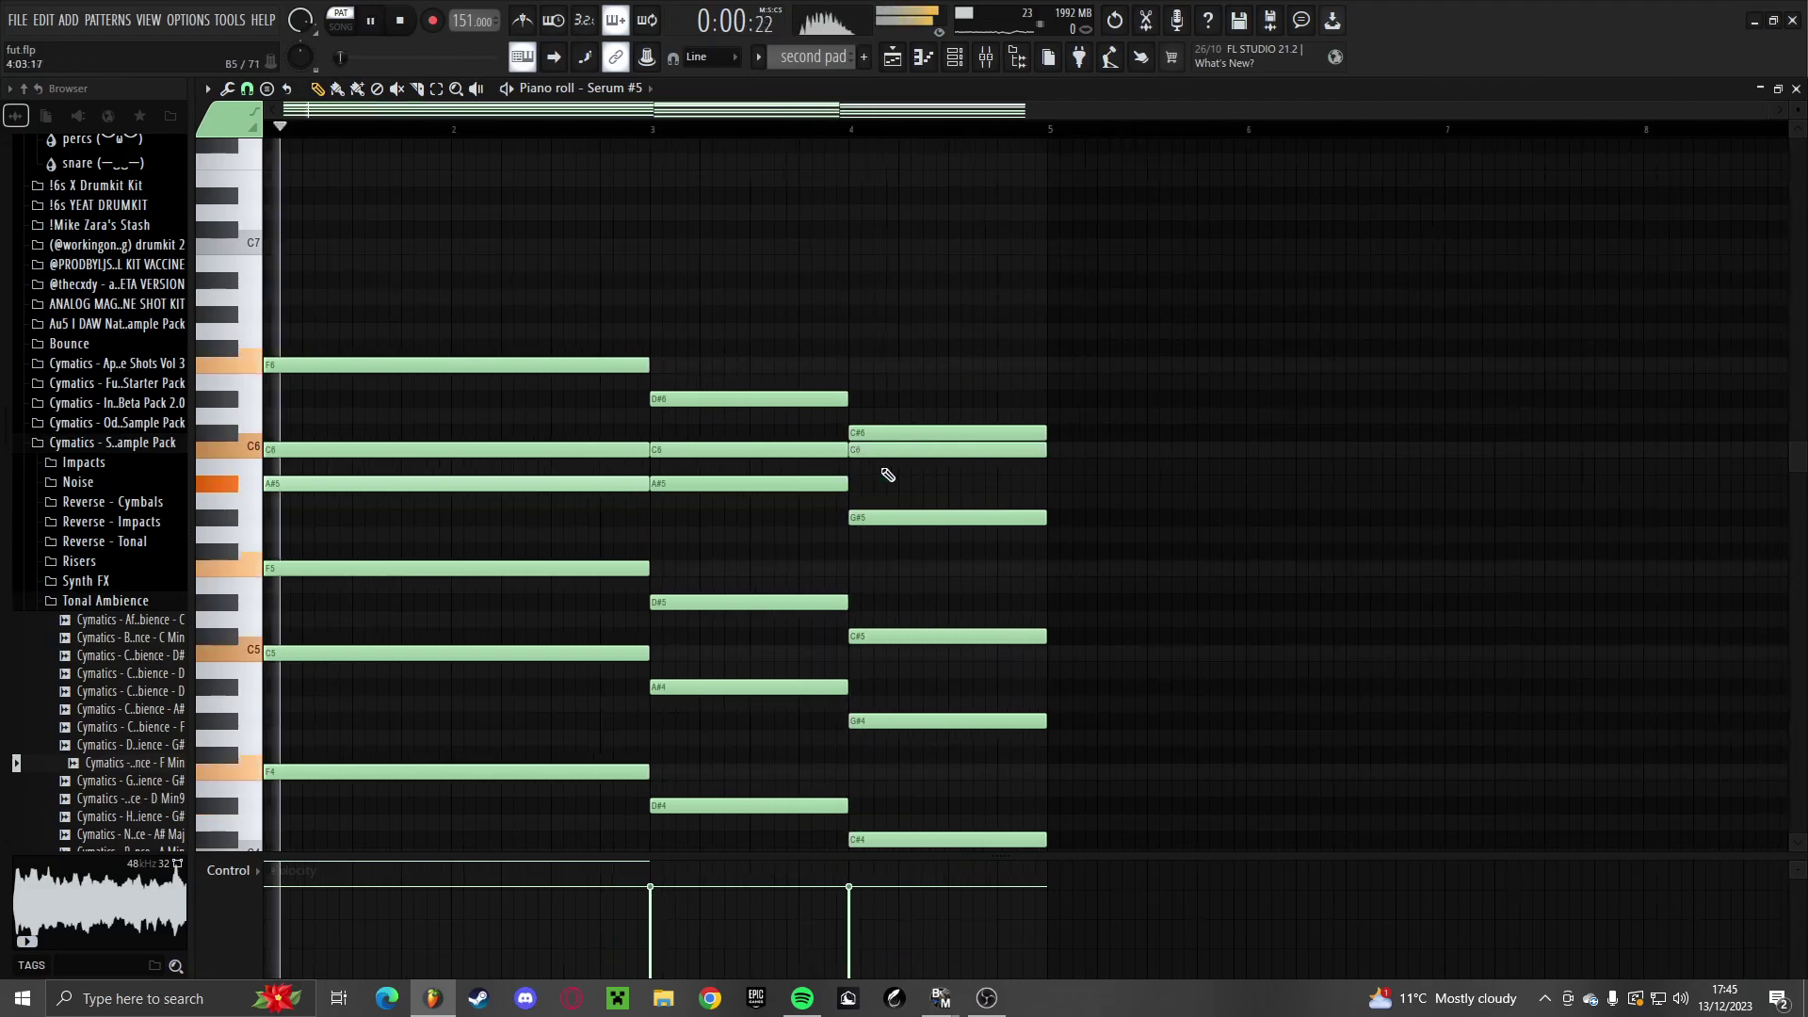
{"action": "key", "text": "space"}
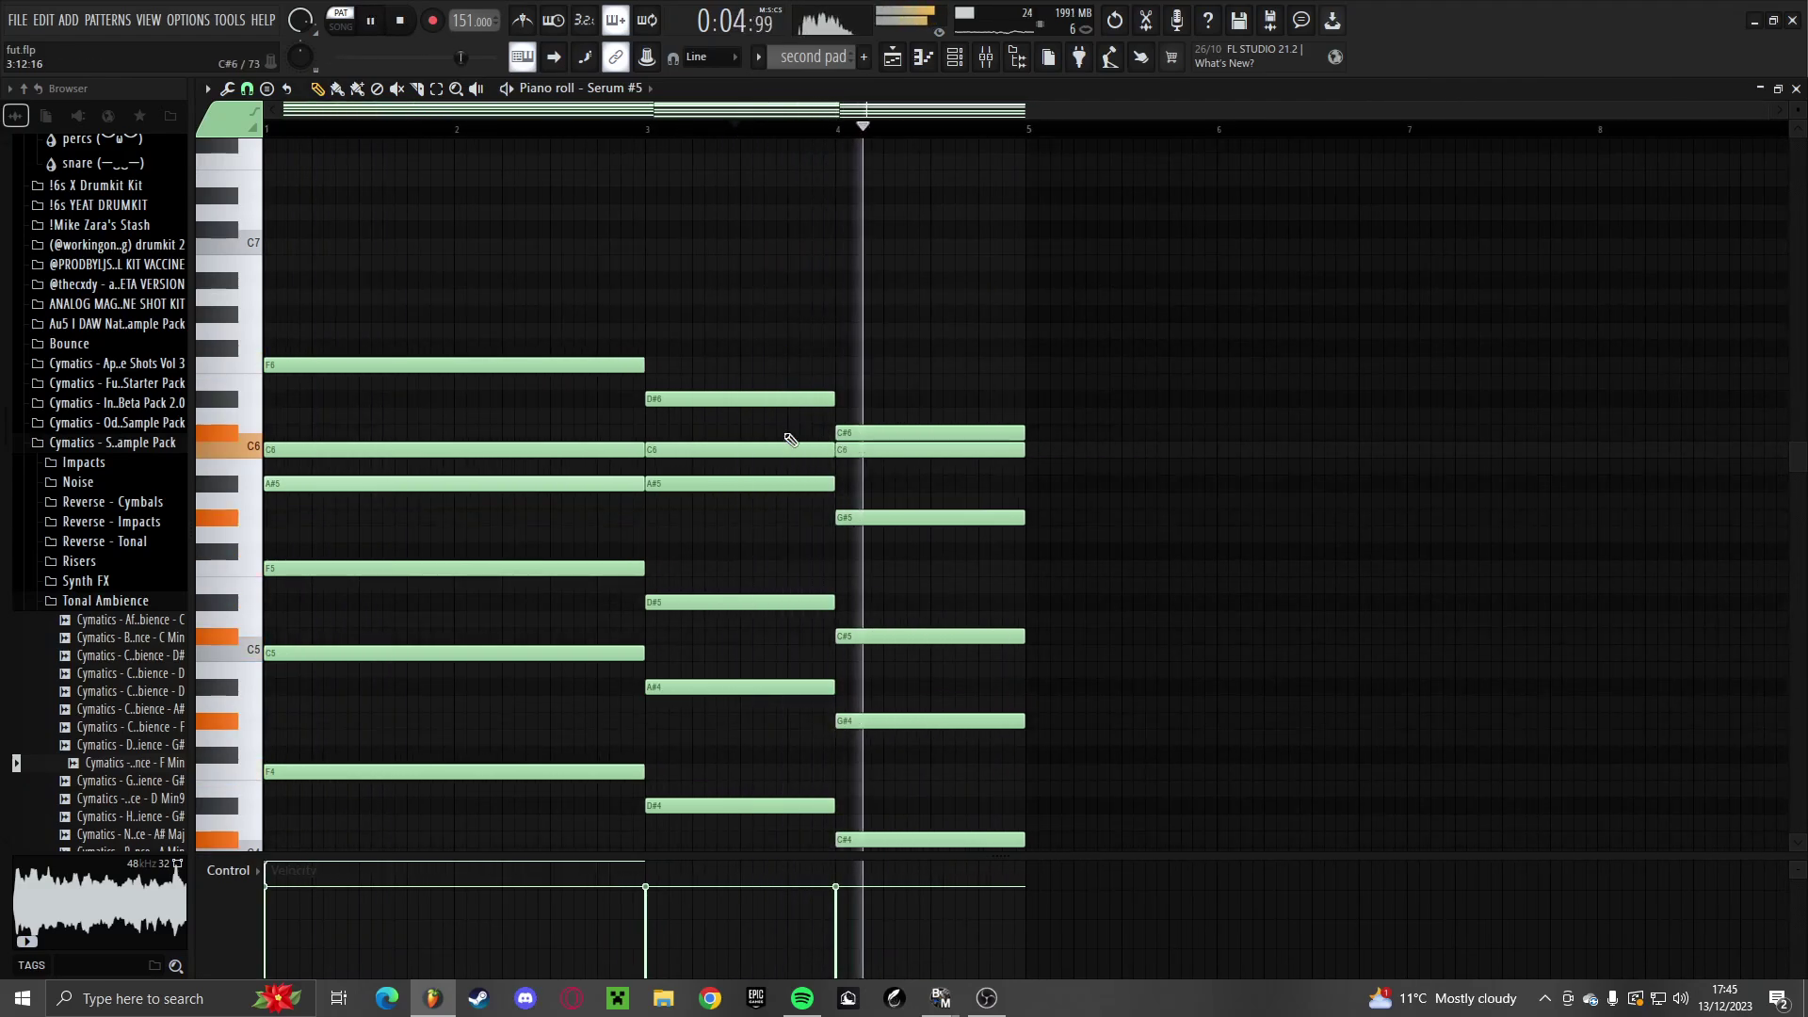
Add a two-bar G#5 note to the first chord and one-bar G5 and G#5 notes at bar 3, checking by playback
{"action": "left_click_drag", "start_coordinate": [339, 517], "coordinate": [272, 517]}
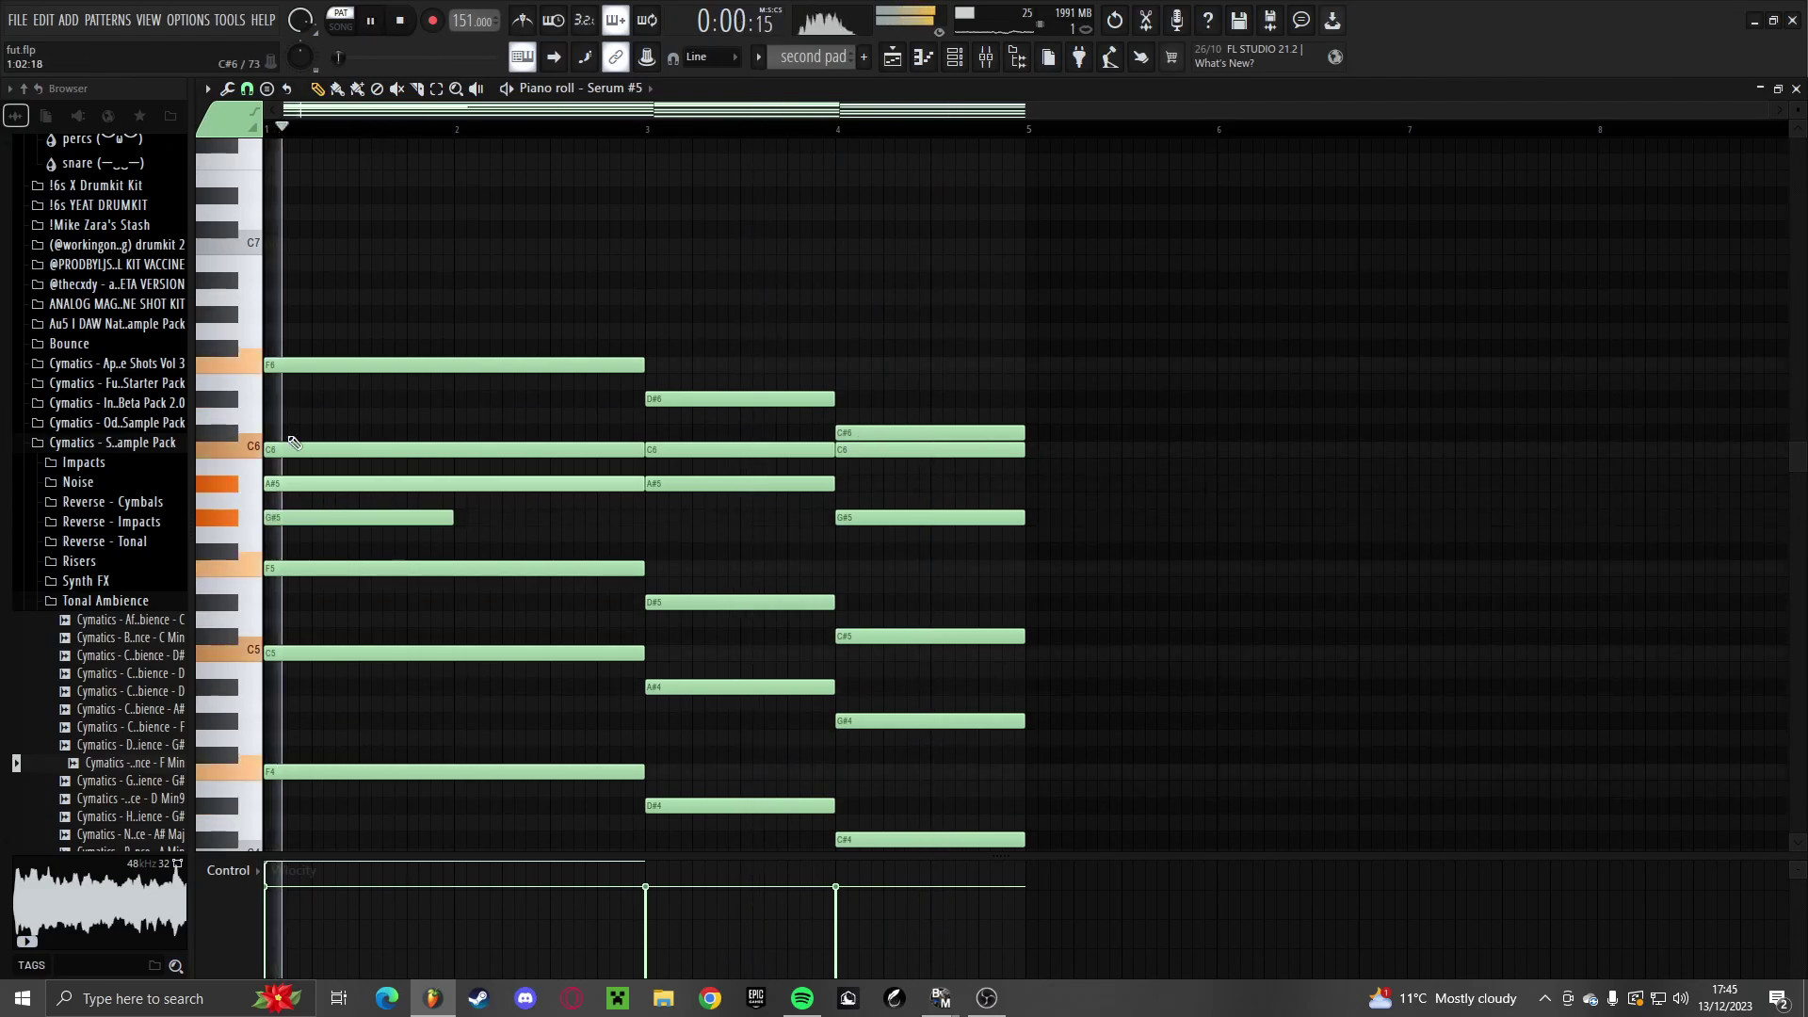
{"action": "left_click_drag", "start_coordinate": [451, 517], "coordinate": [644, 545]}
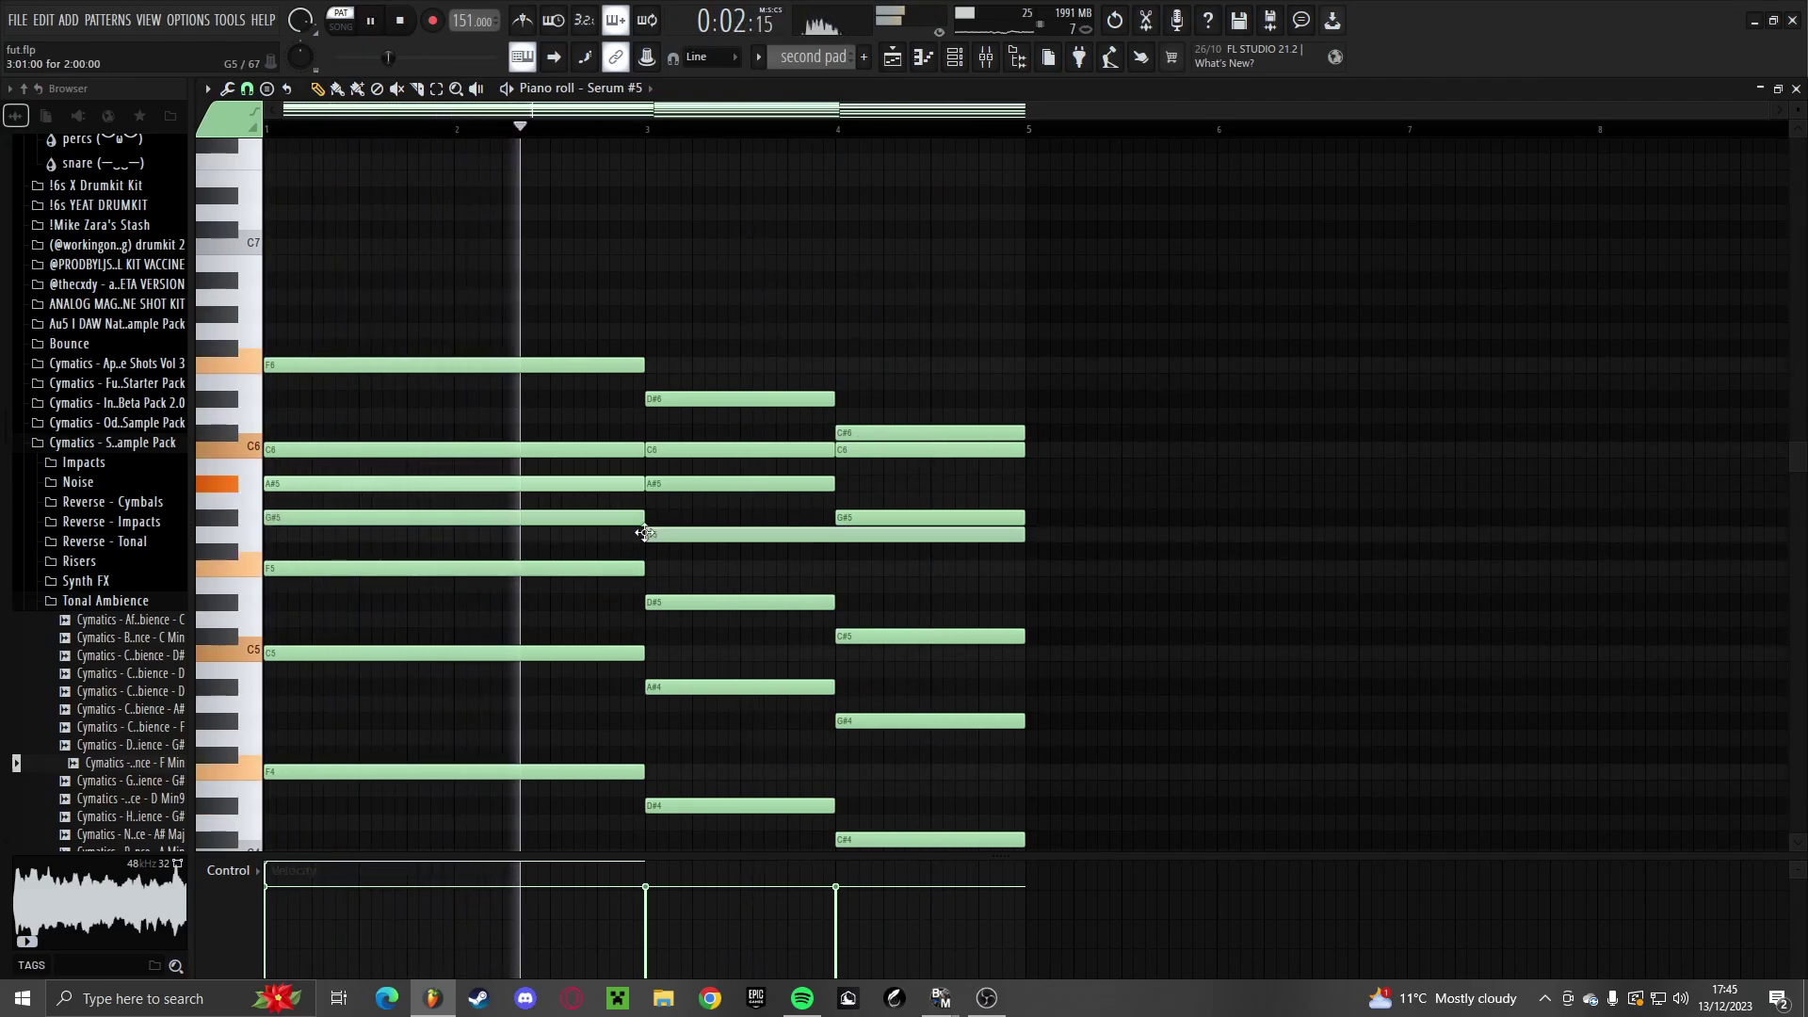
{"action": "left_click", "coordinate": [648, 534]}
{"action": "left_click", "coordinate": [648, 517]}
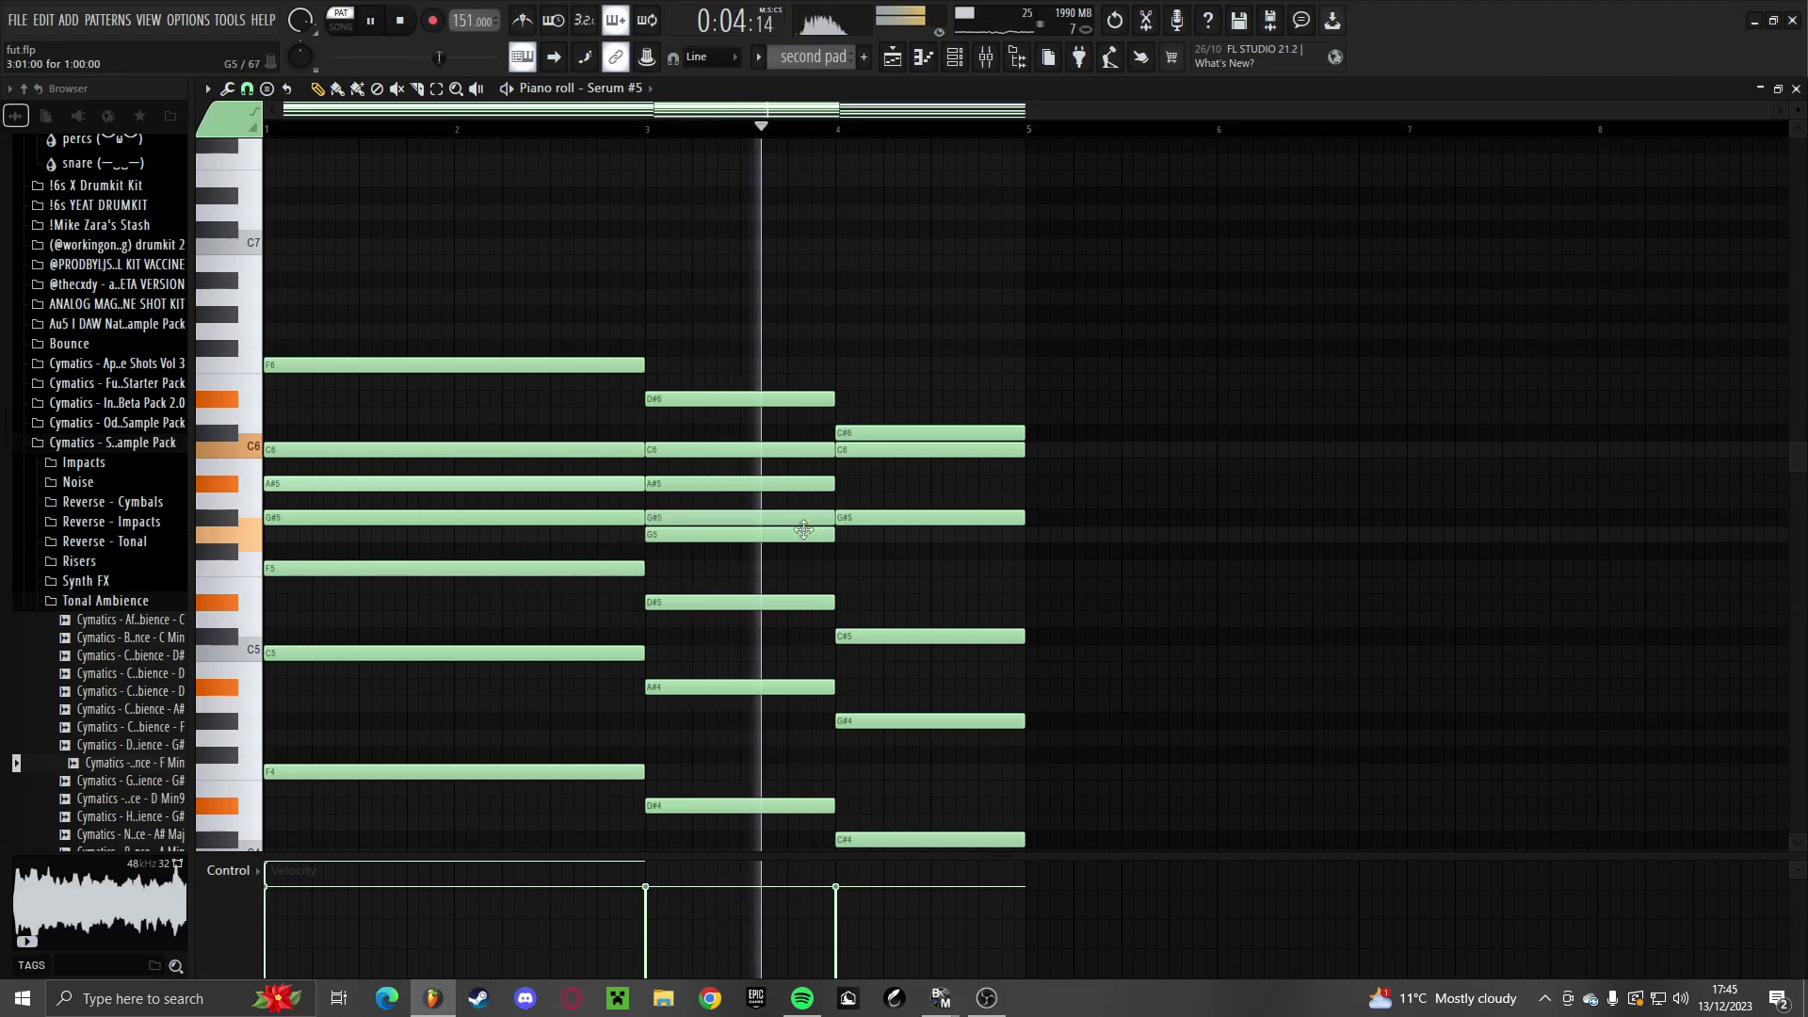
{"action": "key", "text": "space"}
{"action": "key", "text": "space"}
{"action": "left_click", "coordinate": [680, 128]}
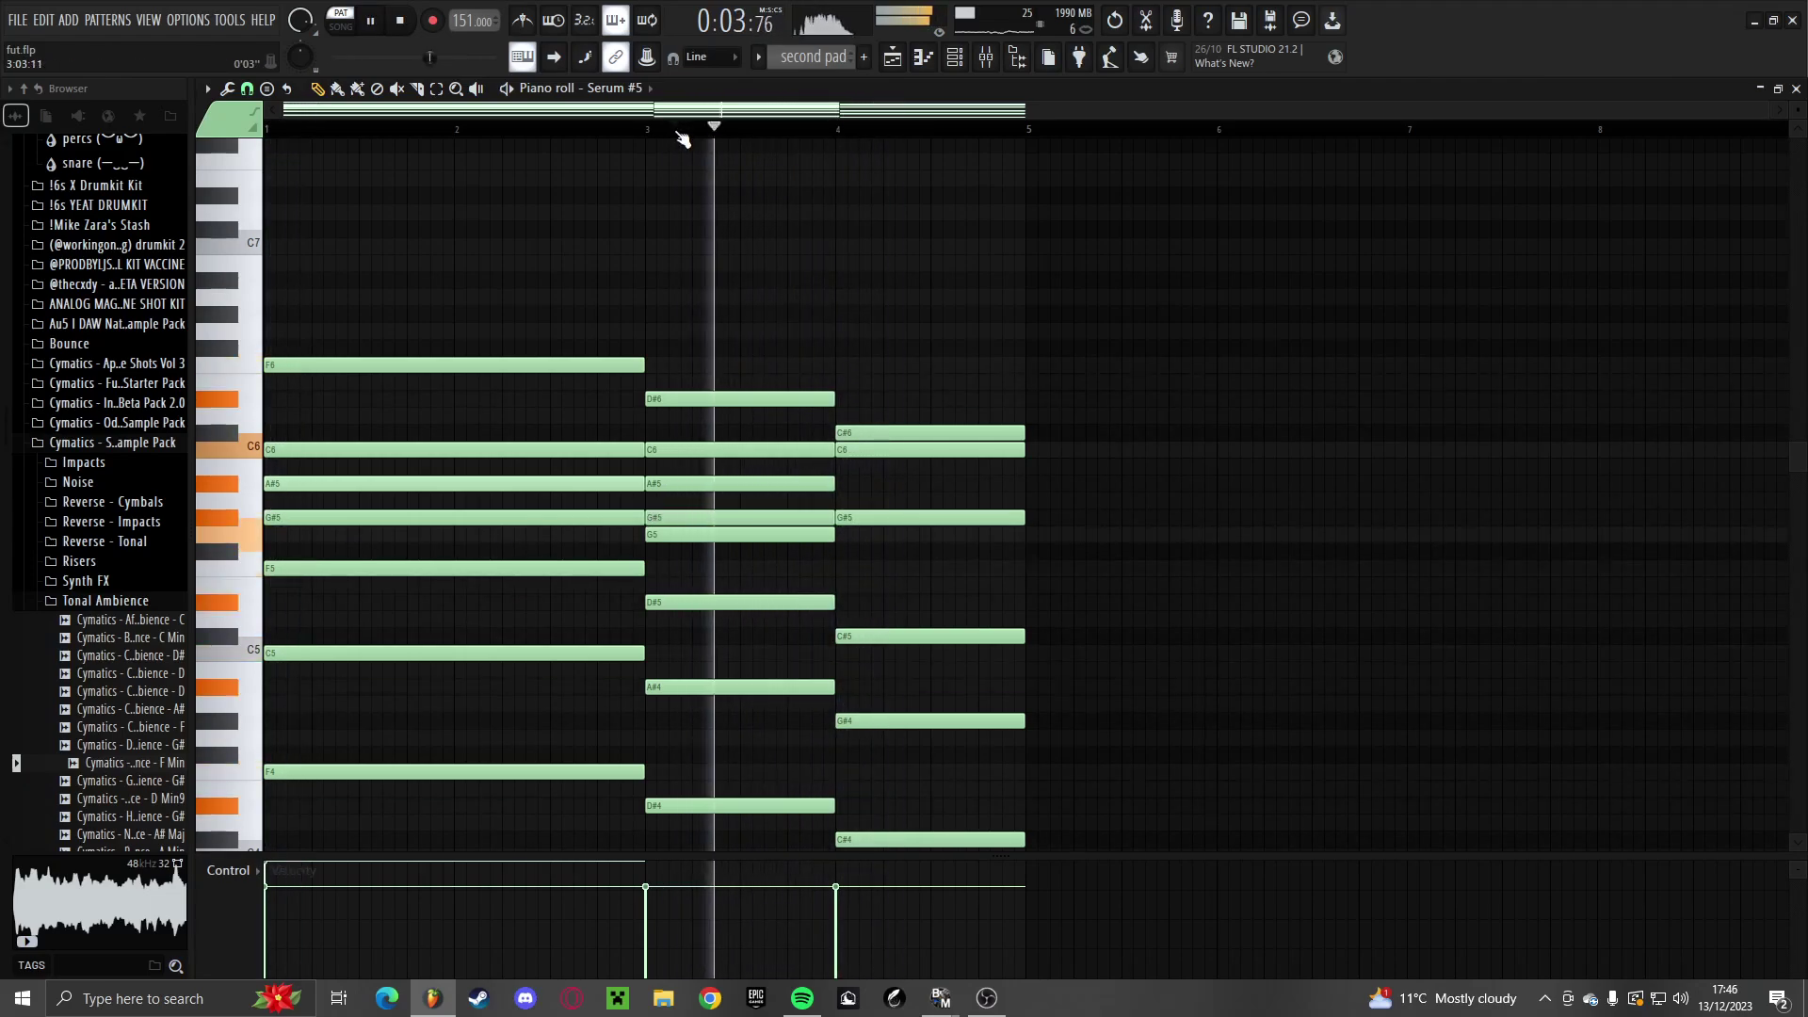
{"action": "key", "text": "space"}
{"action": "key", "text": "space"}
Add a G#6 top note across the first chord and further G#6 notes at bars 3 and 4
{"action": "scroll", "coordinate": [609, 423], "scroll_direction": "down", "scroll_amount": 4}
{"action": "key", "text": "space"}
{"action": "left_click_drag", "start_coordinate": [301, 400], "coordinate": [132, 406]}
{"action": "key", "text": "space"}
{"action": "left_click_drag", "start_coordinate": [380, 403], "coordinate": [302, 300]}
{"action": "key", "text": "space"}
{"action": "key", "text": "space"}
{"action": "left_click_drag", "start_coordinate": [452, 298], "coordinate": [650, 320]}
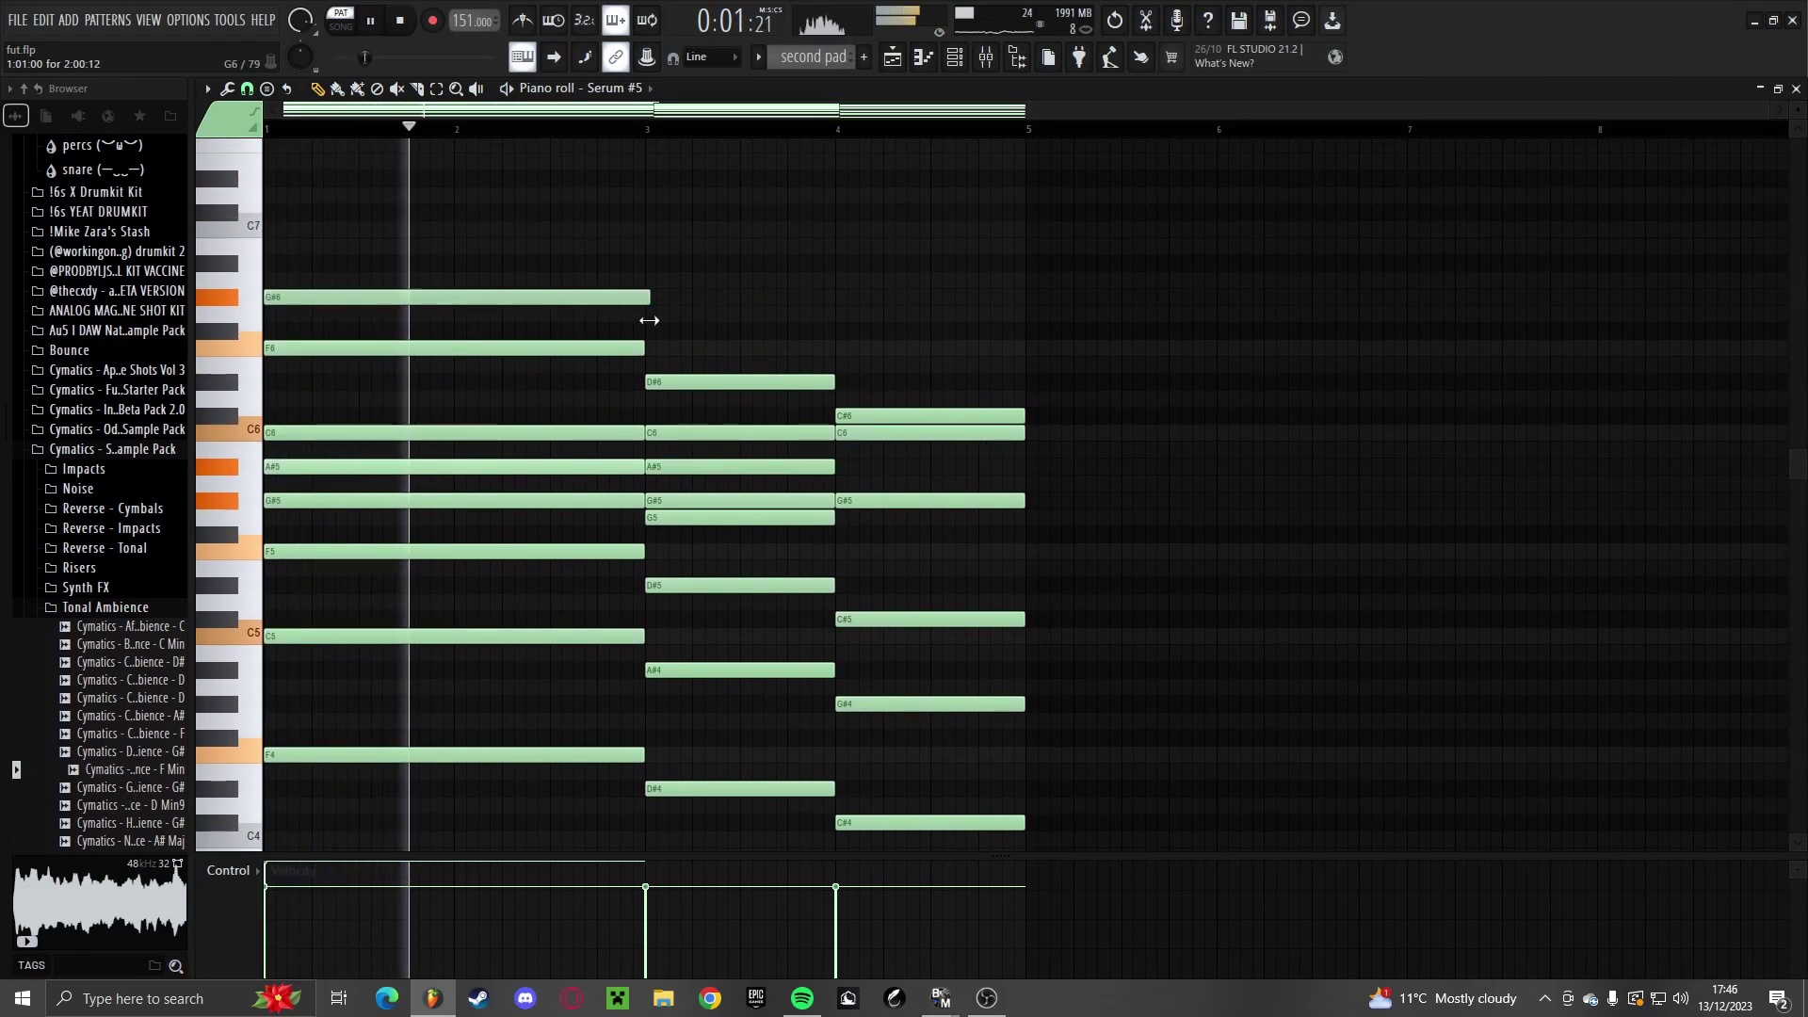
{"action": "left_click", "coordinate": [650, 298]}
{"action": "left_click_drag", "start_coordinate": [1029, 298], "coordinate": [842, 327]}
{"action": "left_click", "coordinate": [839, 300]}
Lower the Insert 15 fader to -2.1 dB and add Fruity Reeverb 2 with The Venue preset and a 90% wet level
{"action": "left_click", "coordinate": [987, 60]}
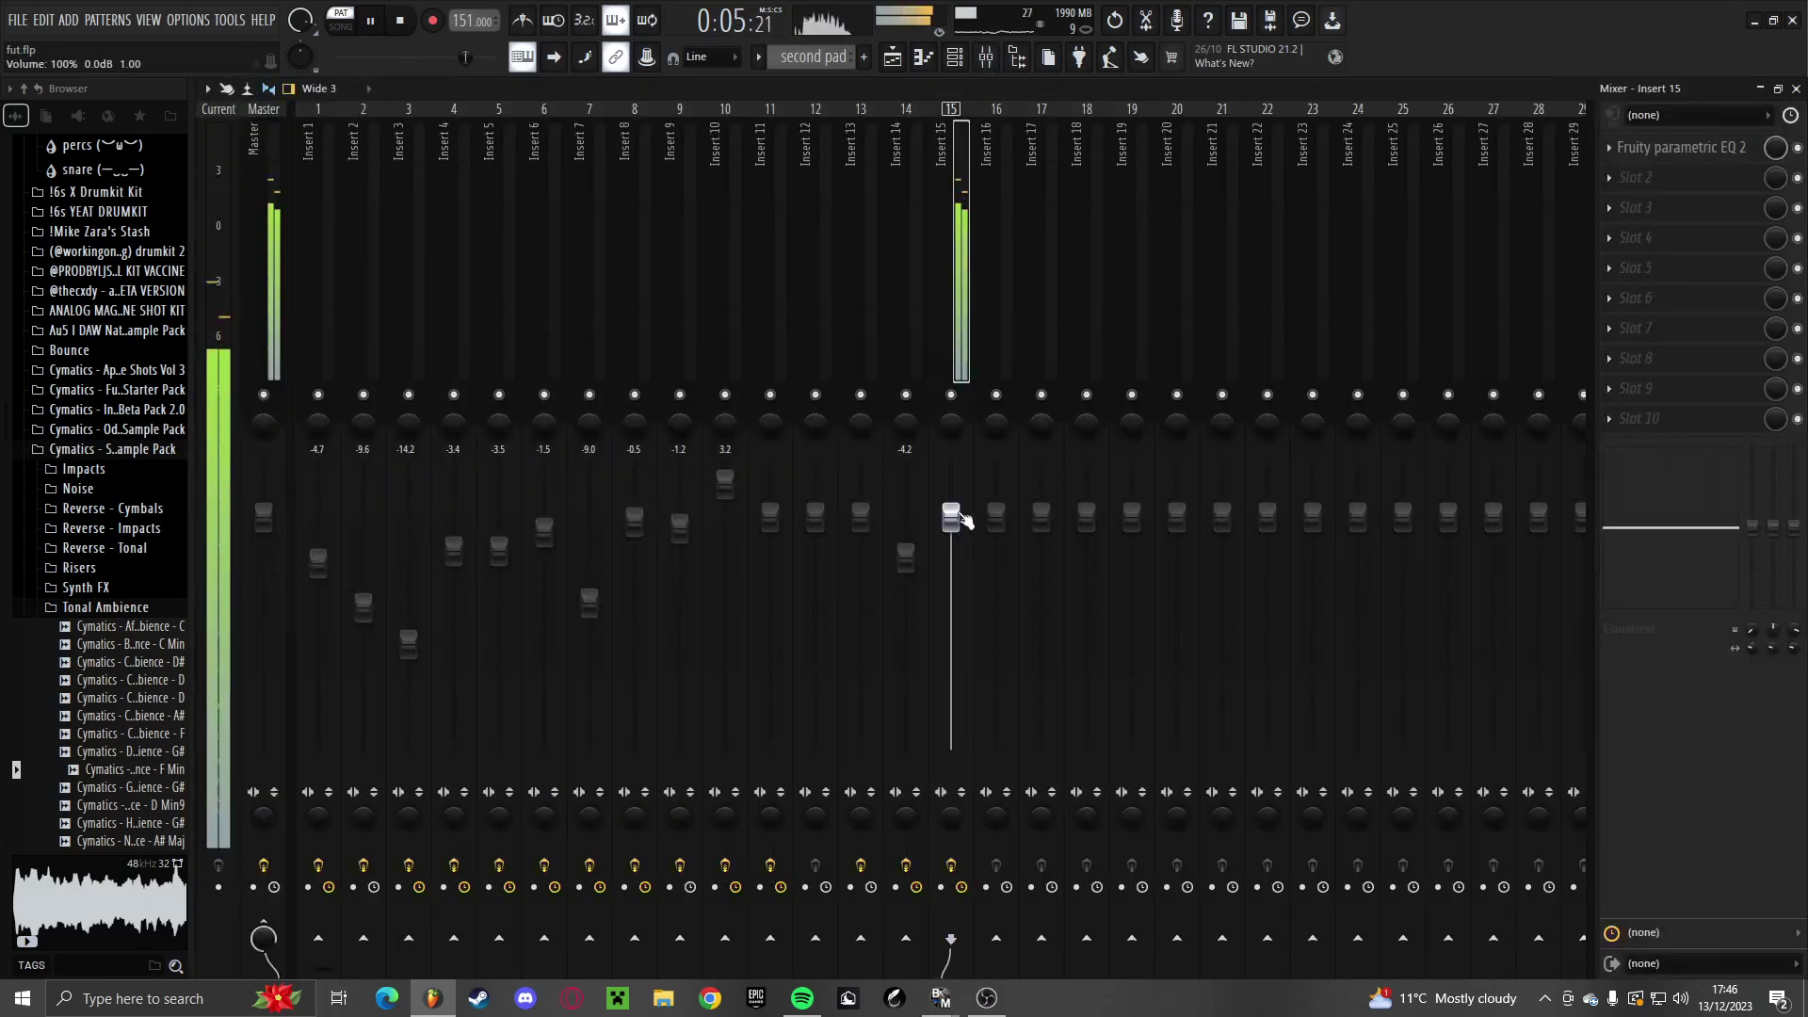
{"action": "left_click", "coordinate": [1635, 210]}
{"action": "left_click", "coordinate": [1215, 272]}
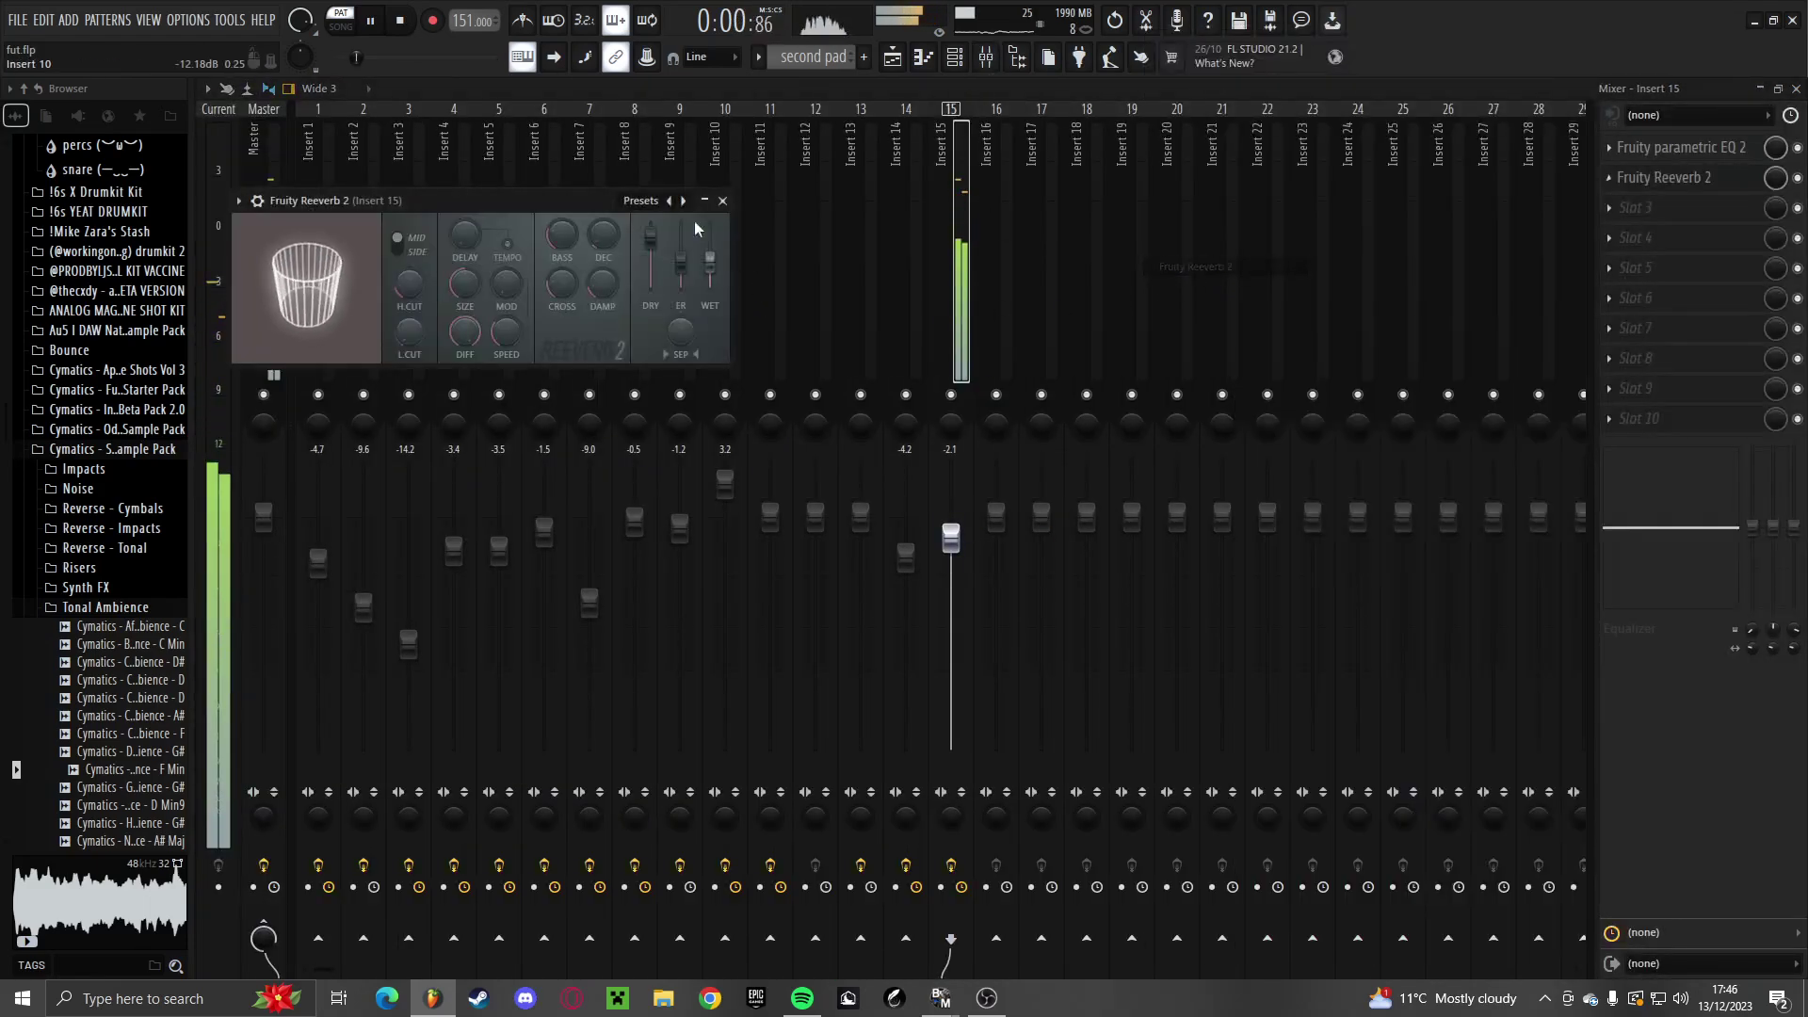
{"action": "left_click", "coordinate": [644, 206]}
{"action": "left_click", "coordinate": [676, 308]}
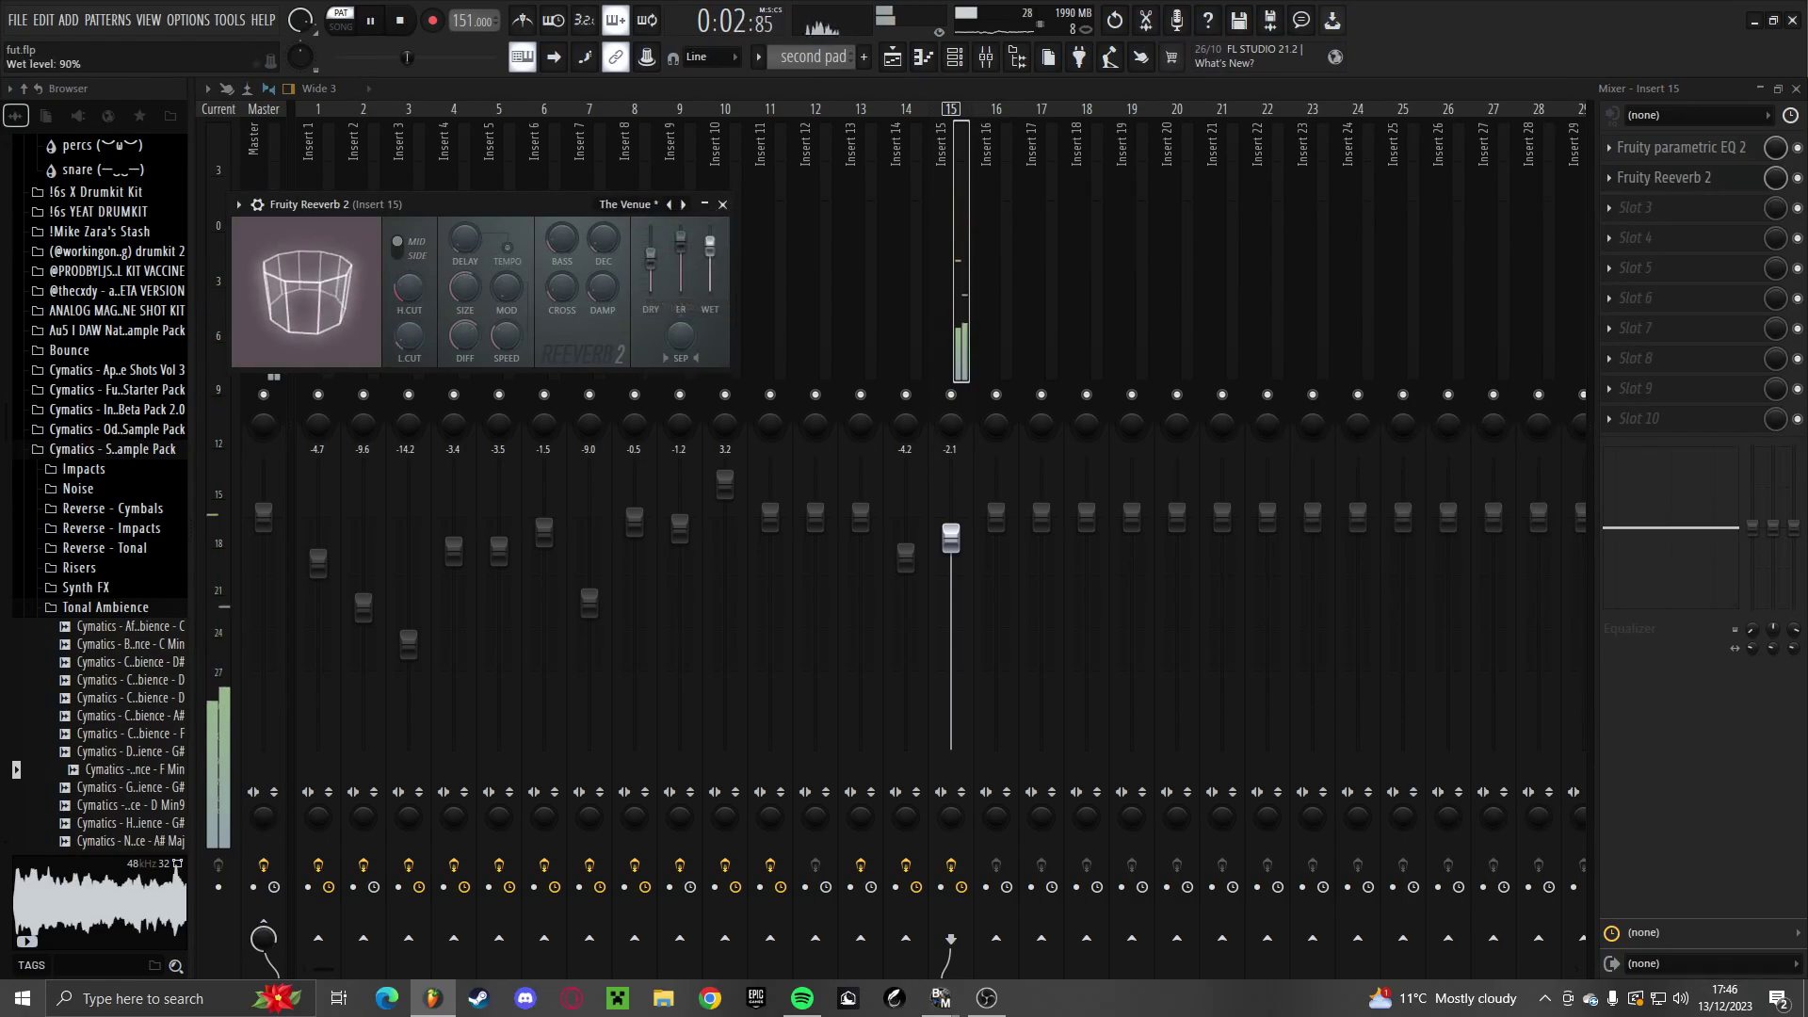
Add Ozone Imager 2 to Insert 15 after the reverb and increase its stereo width
{"action": "left_click", "coordinate": [1635, 208]}
{"action": "left_click", "coordinate": [1352, 780]}
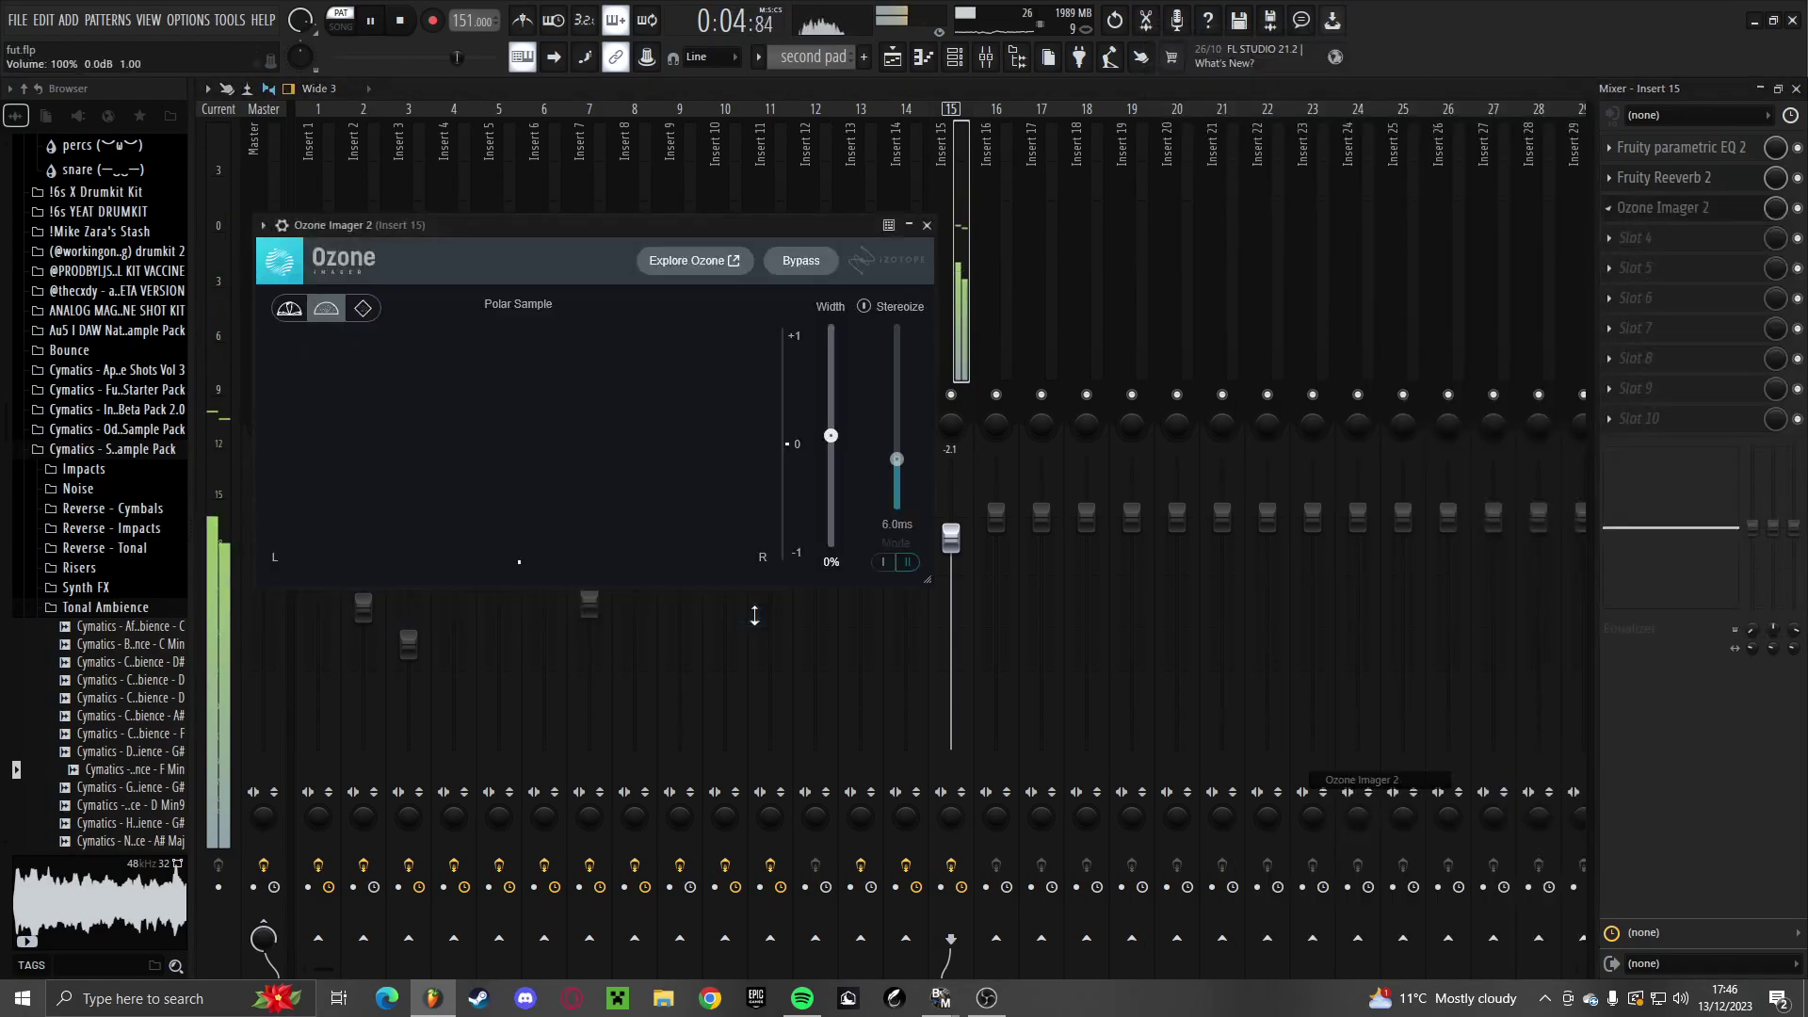
{"action": "left_click_drag", "start_coordinate": [831, 424], "coordinate": [827, 342]}
{"action": "left_click", "coordinate": [927, 225]}
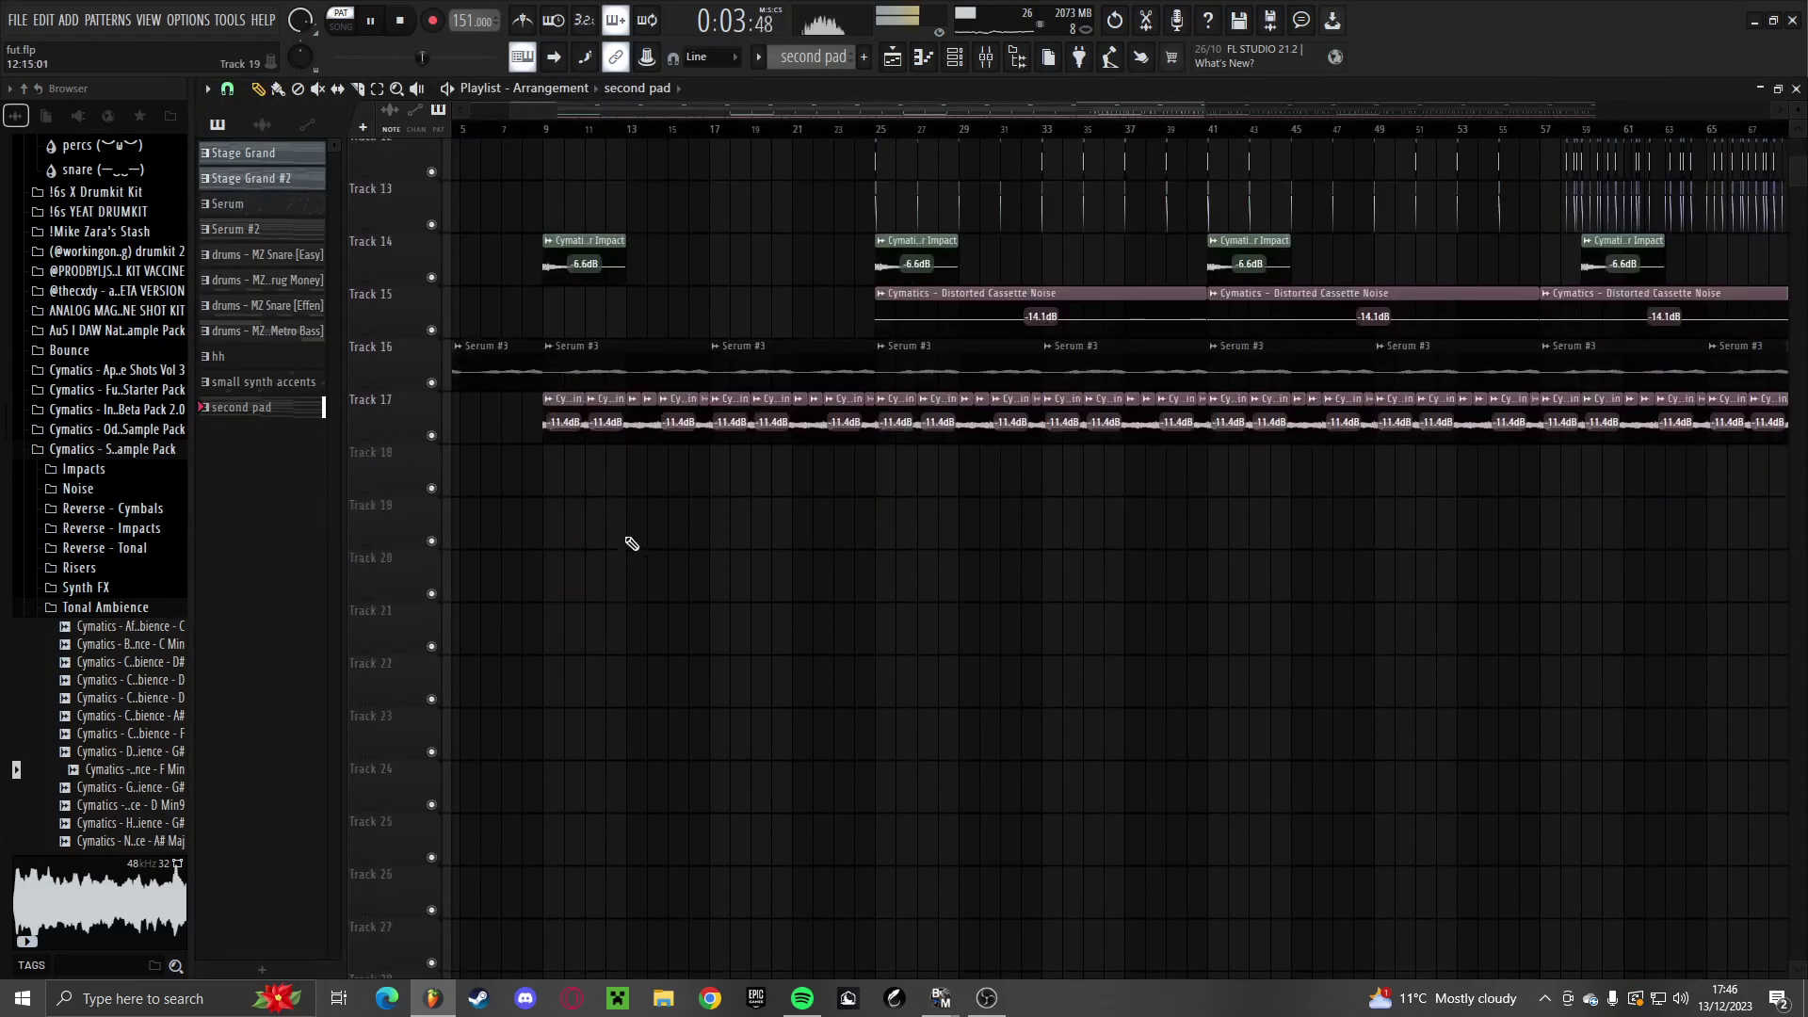
Place the second pad pattern at bar 9 on Track 19 and play the song from just before it
{"action": "left_click", "coordinate": [563, 523]}
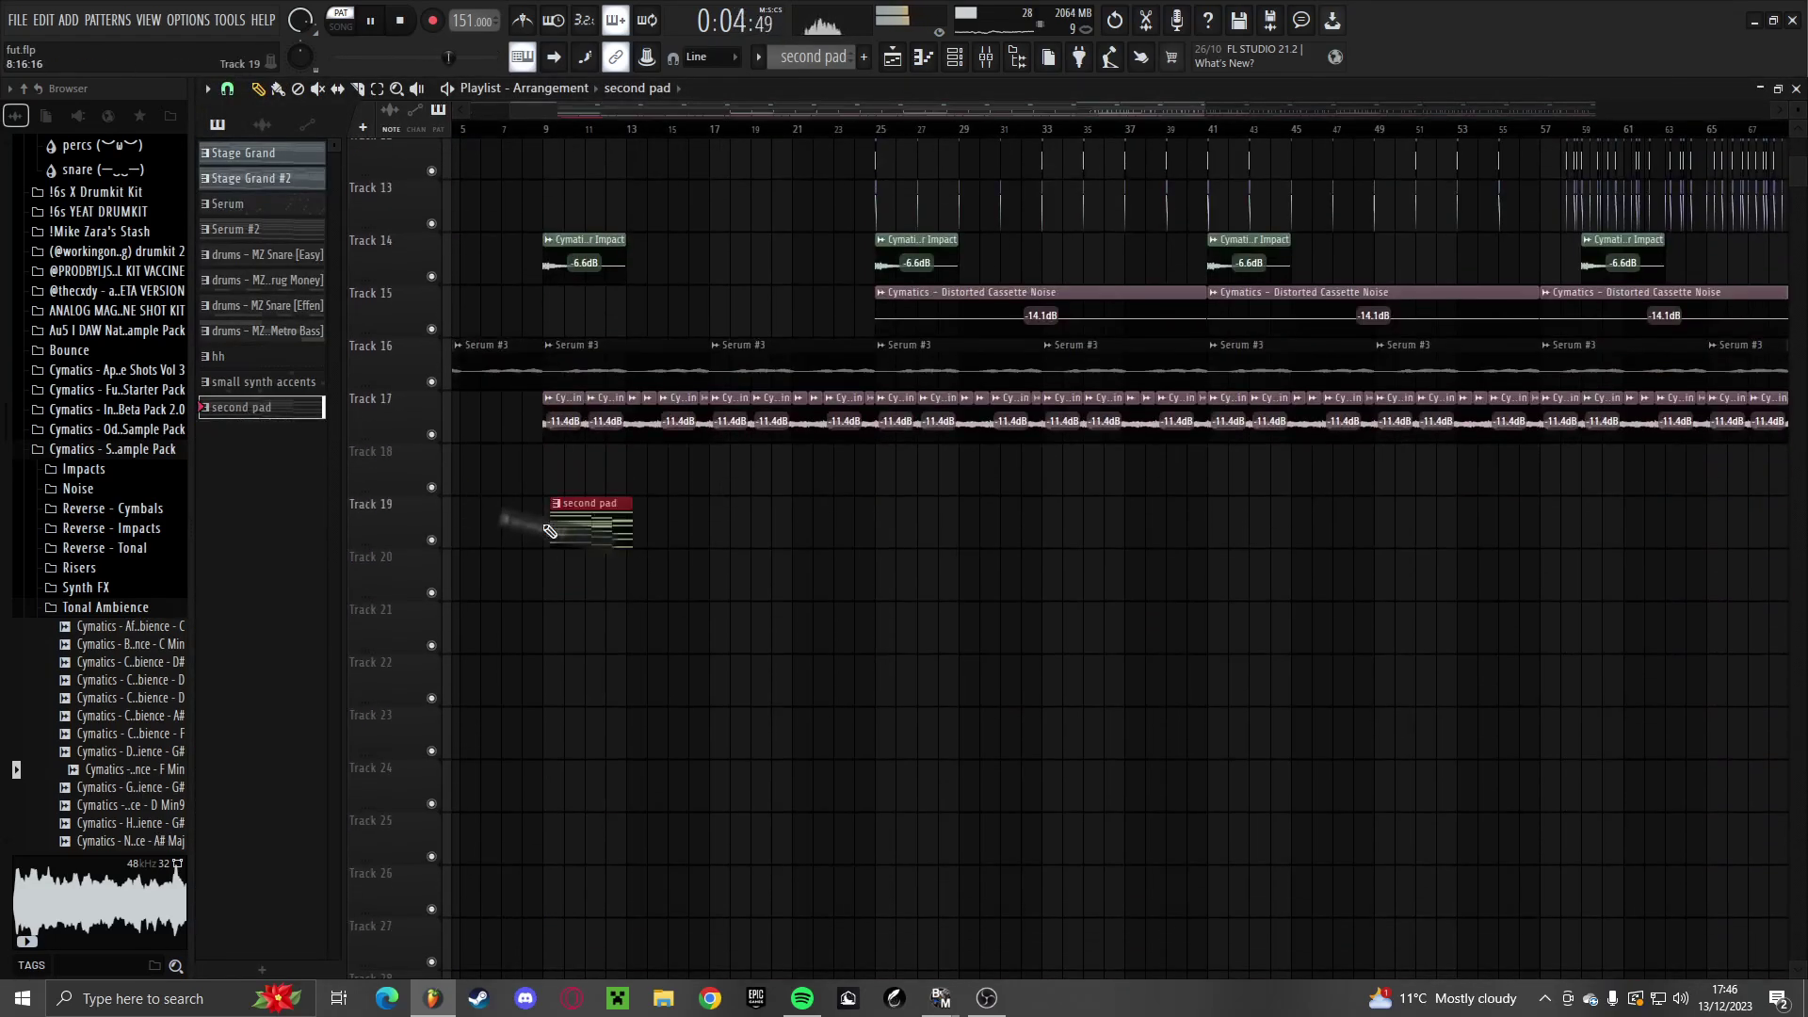
{"action": "scroll", "coordinate": [569, 525], "scroll_direction": "up", "scroll_amount": 6}
{"action": "scroll", "coordinate": [547, 188], "scroll_direction": "up", "scroll_amount": 3}
{"action": "key", "text": "l"}
{"action": "left_click", "coordinate": [532, 129]}
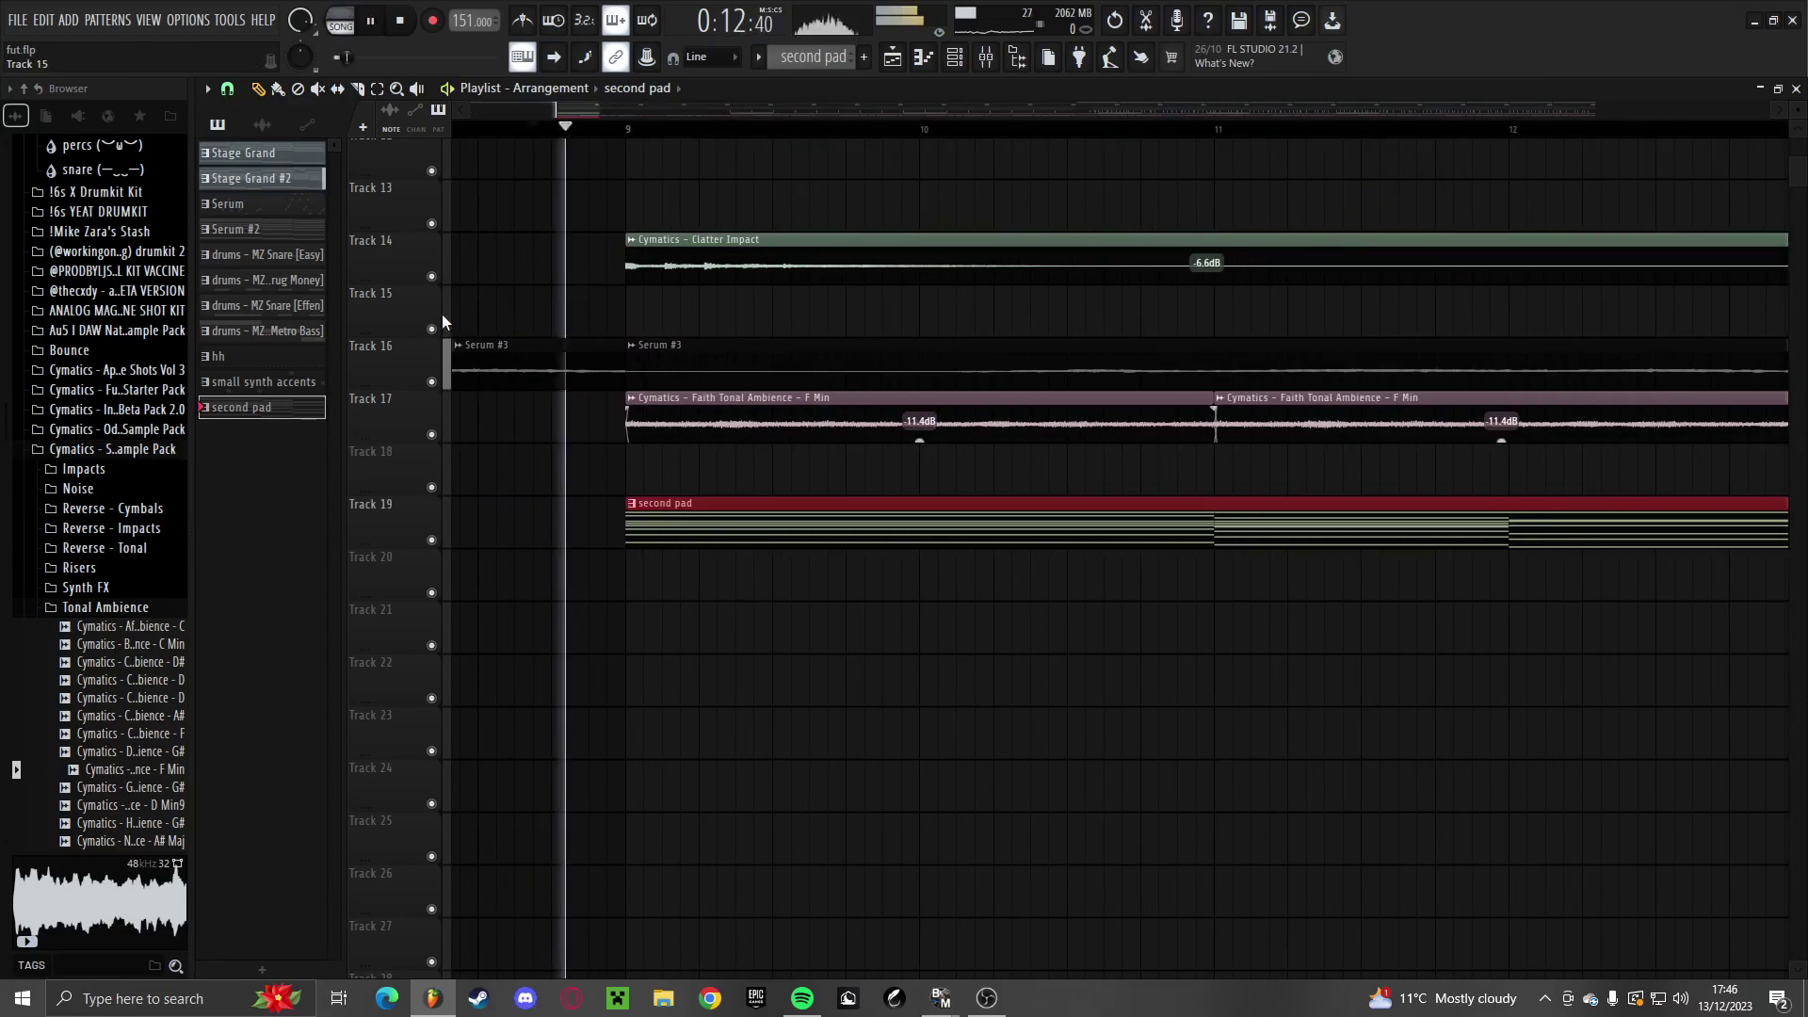
Duplicate the second pad clip repeatedly along Track 19 so it fills the arrangement out to bar 105
{"action": "scroll", "coordinate": [518, 518], "scroll_direction": "down", "scroll_amount": 7}
{"action": "scroll", "coordinate": [752, 584], "scroll_direction": "up", "scroll_amount": 4}
{"action": "scroll", "coordinate": [747, 581], "scroll_direction": "down", "scroll_amount": 5}
{"action": "key", "text": "ctrl+b"}
{"action": "key", "text": "ctrl+b"}
{"action": "key", "text": "ctrl+b"}
{"action": "key", "text": "ctrl+b"}
{"action": "key", "text": "ctrl+b"}
{"action": "key", "text": "ctrl+b"}
{"action": "key", "text": "ctrl+b"}
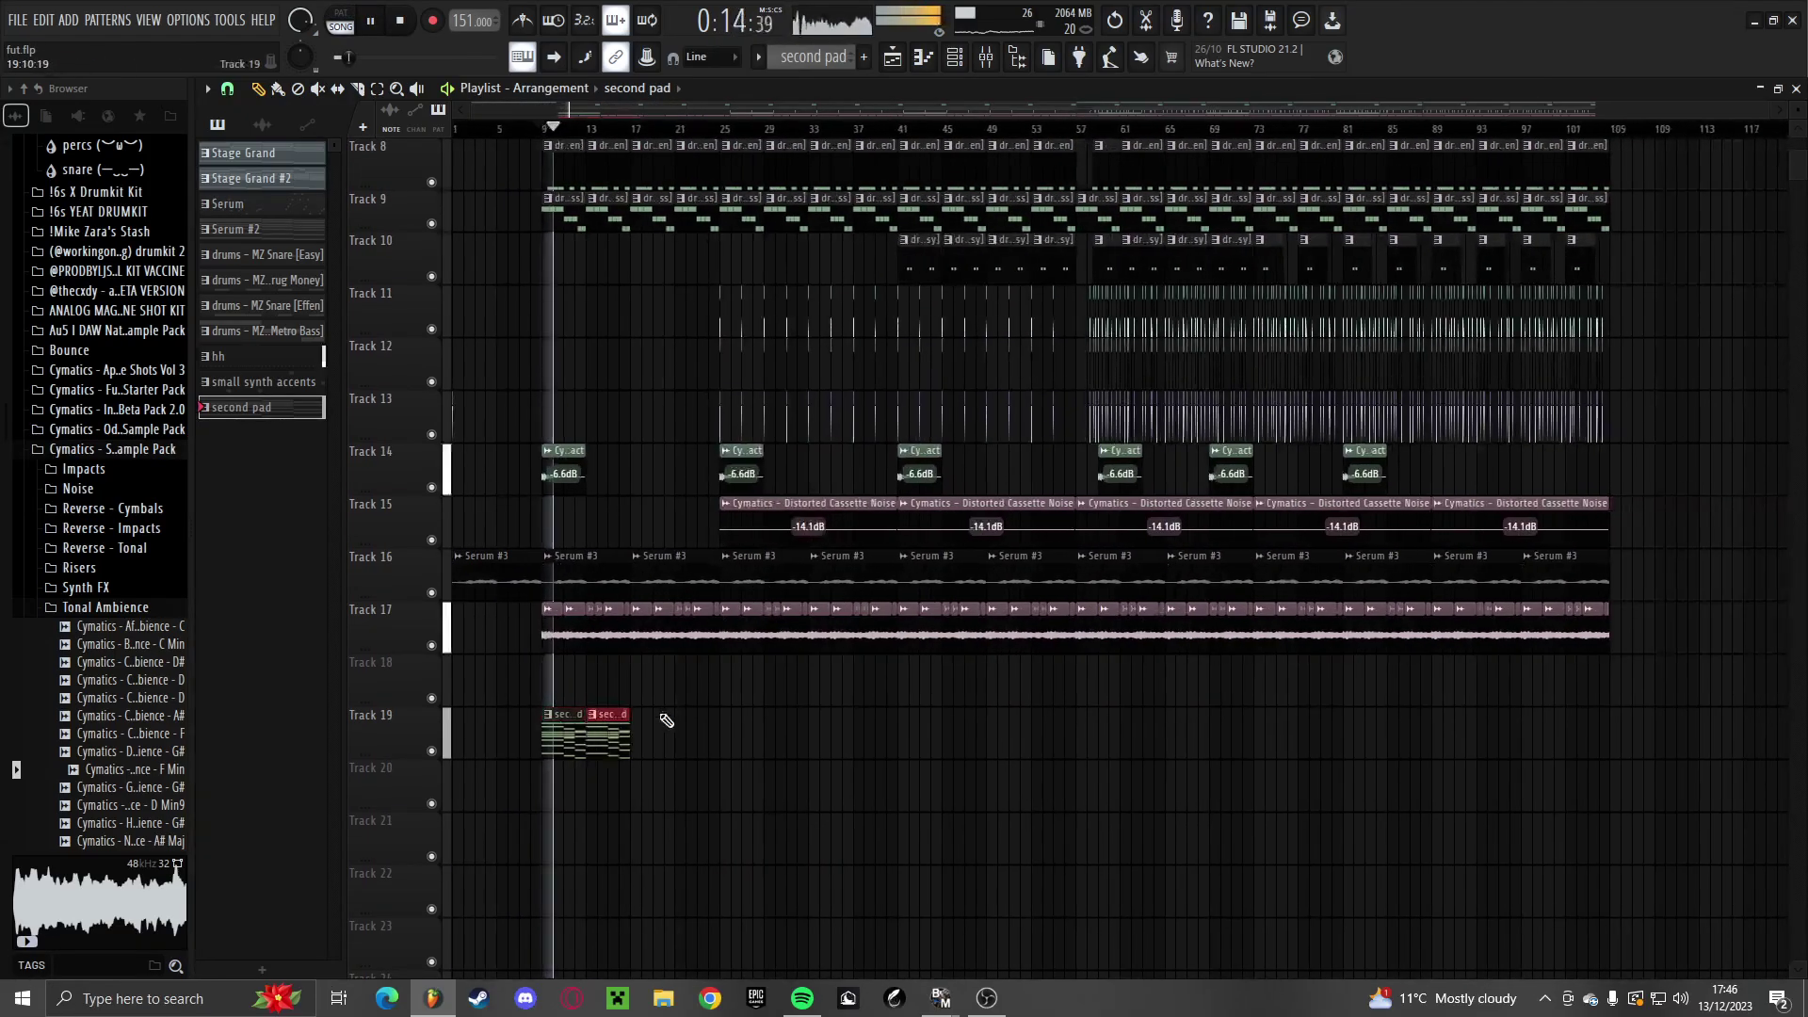
{"action": "key", "text": "ctrl+b"}
{"action": "key", "text": "ctrl+b"}
{"action": "key", "text": "ctrl+b"}
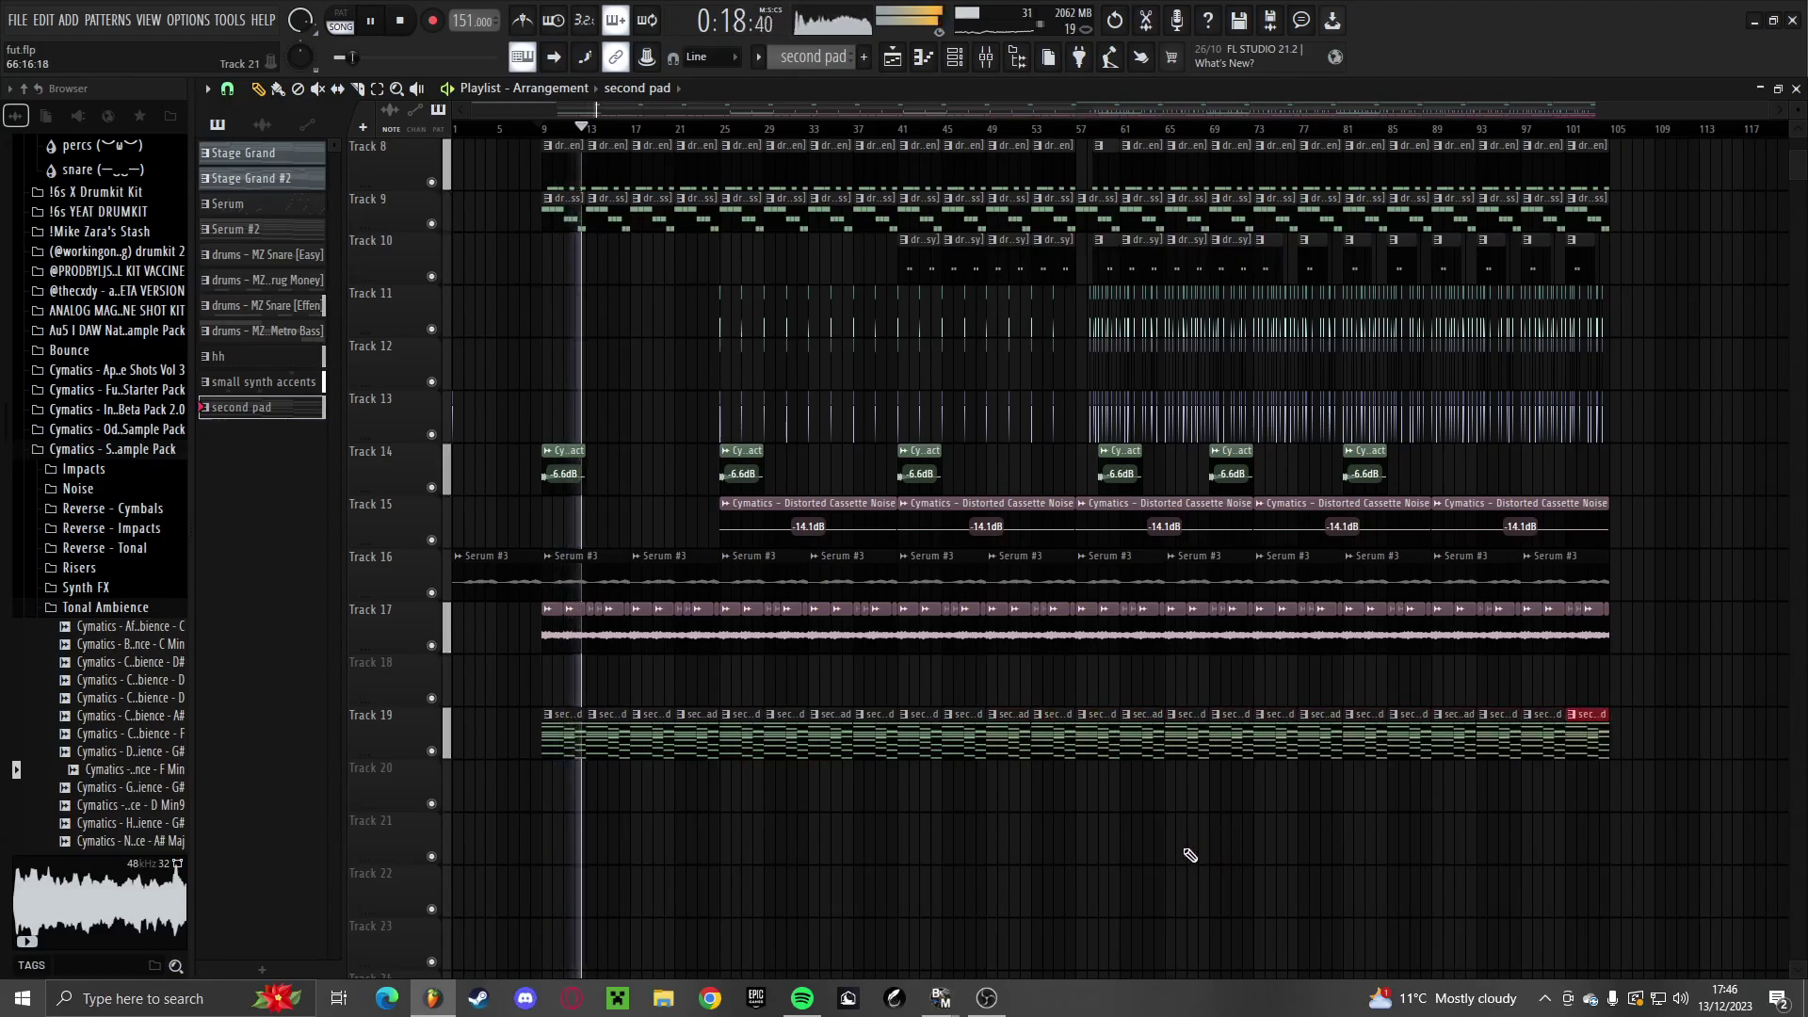
Slice the second pad clip on Track 19 at bar 58 and delete the one-bar piece starting at bar 57
{"action": "scroll", "coordinate": [1130, 801], "scroll_direction": "up", "scroll_amount": 8}
{"action": "scroll", "coordinate": [1017, 699], "scroll_direction": "up", "scroll_amount": 2}
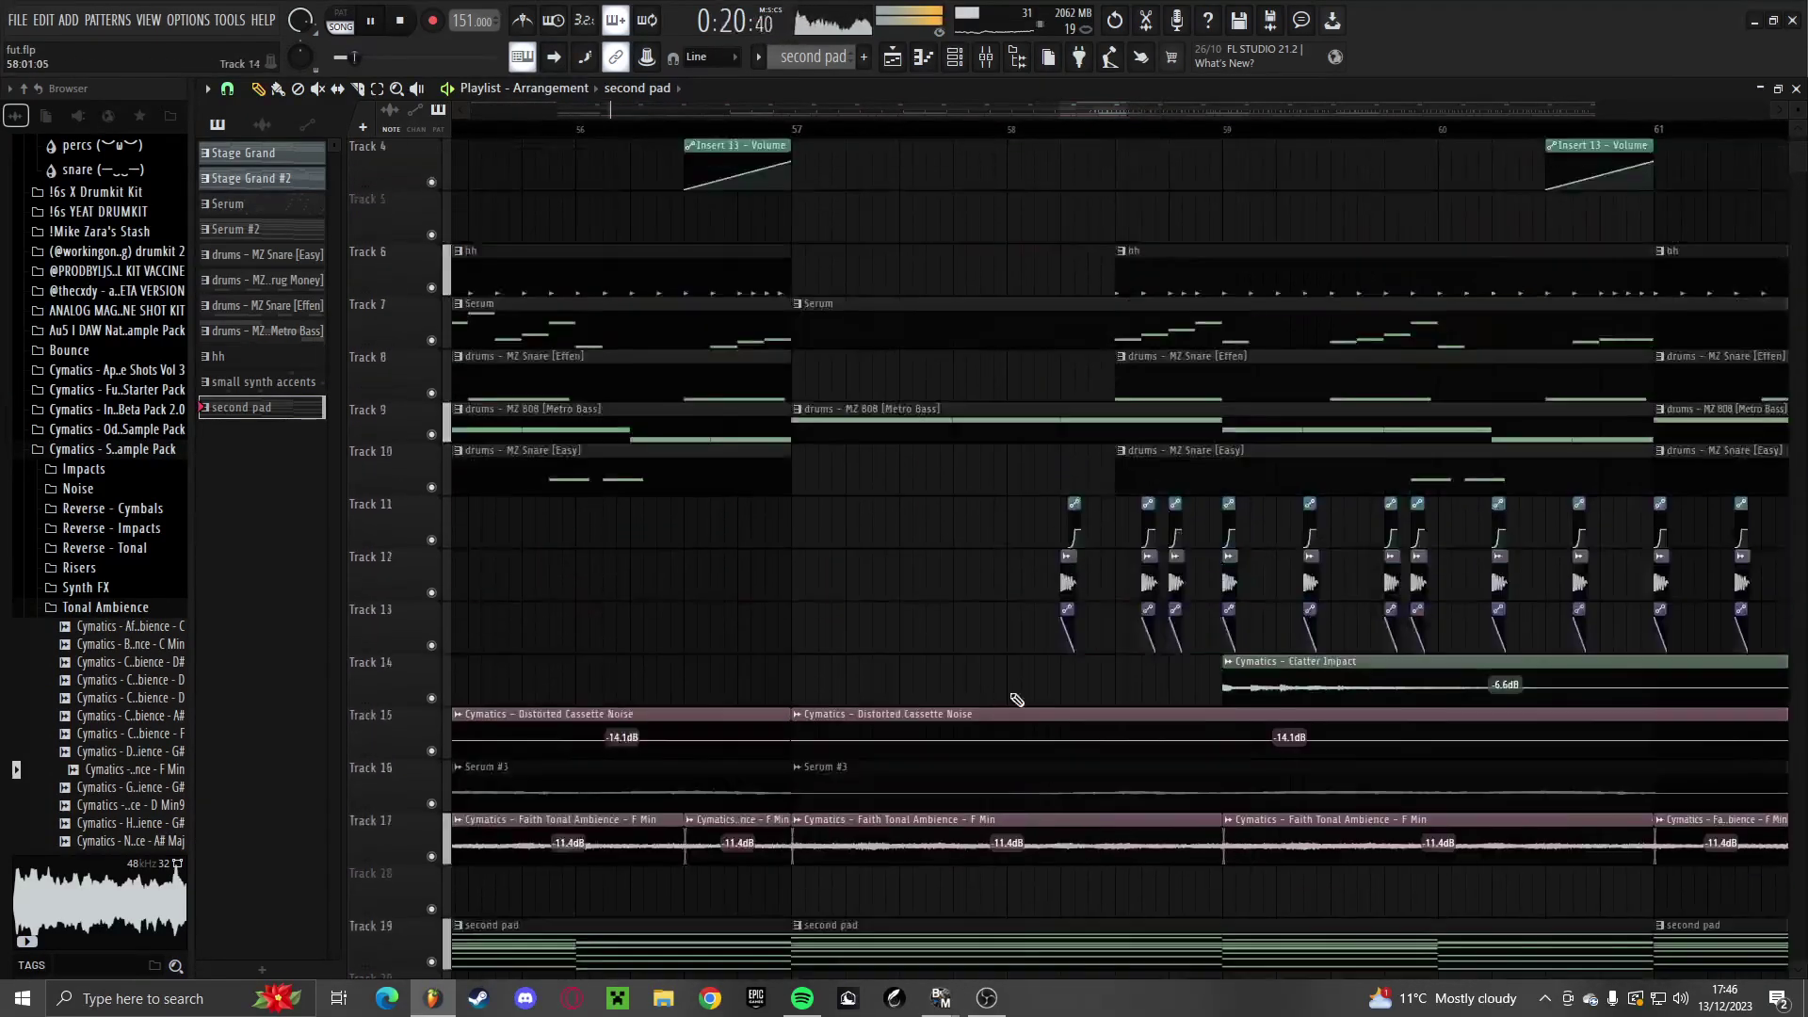
{"action": "scroll", "coordinate": [1016, 699], "scroll_direction": "up", "scroll_amount": 1}
{"action": "scroll", "coordinate": [967, 715], "scroll_direction": "down", "scroll_amount": 6}
{"action": "scroll", "coordinate": [967, 715], "scroll_direction": "up", "scroll_amount": 2}
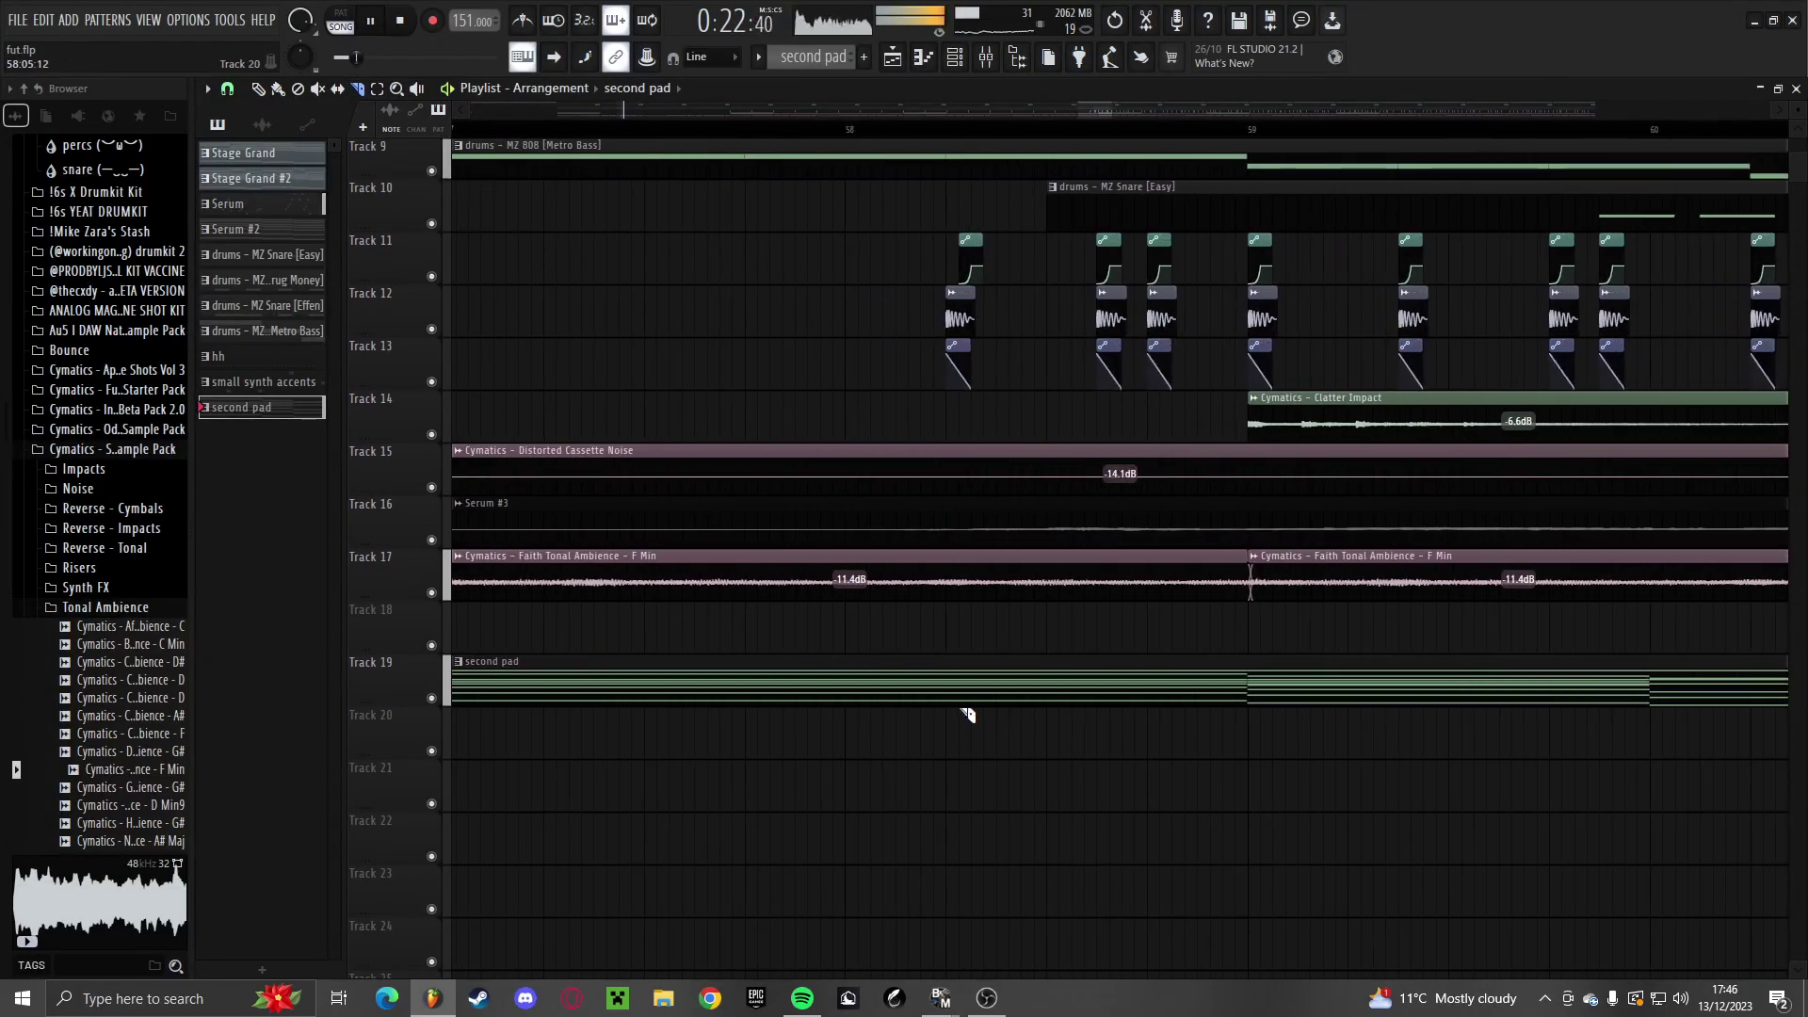
{"action": "scroll", "coordinate": [857, 698], "scroll_direction": "down", "scroll_amount": 3}
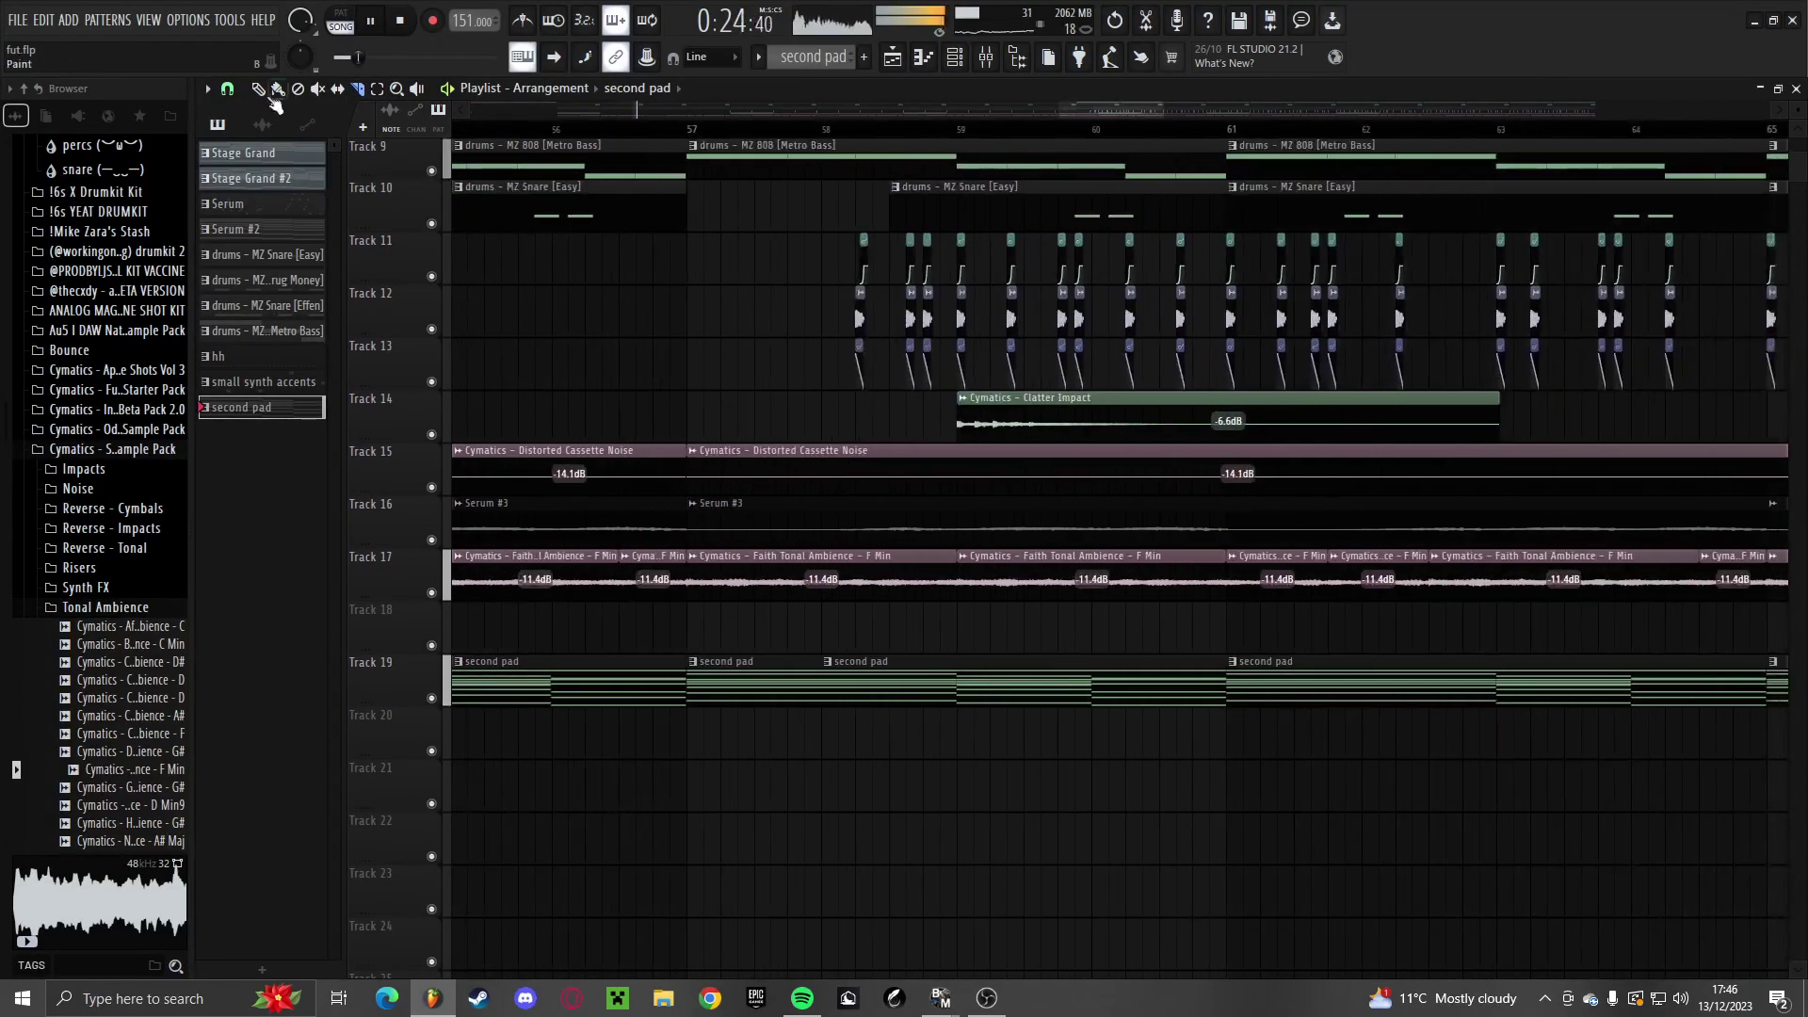
{"action": "scroll", "coordinate": [749, 685], "scroll_direction": "down", "scroll_amount": 5}
{"action": "scroll", "coordinate": [381, 642], "scroll_direction": "up", "scroll_amount": 5}
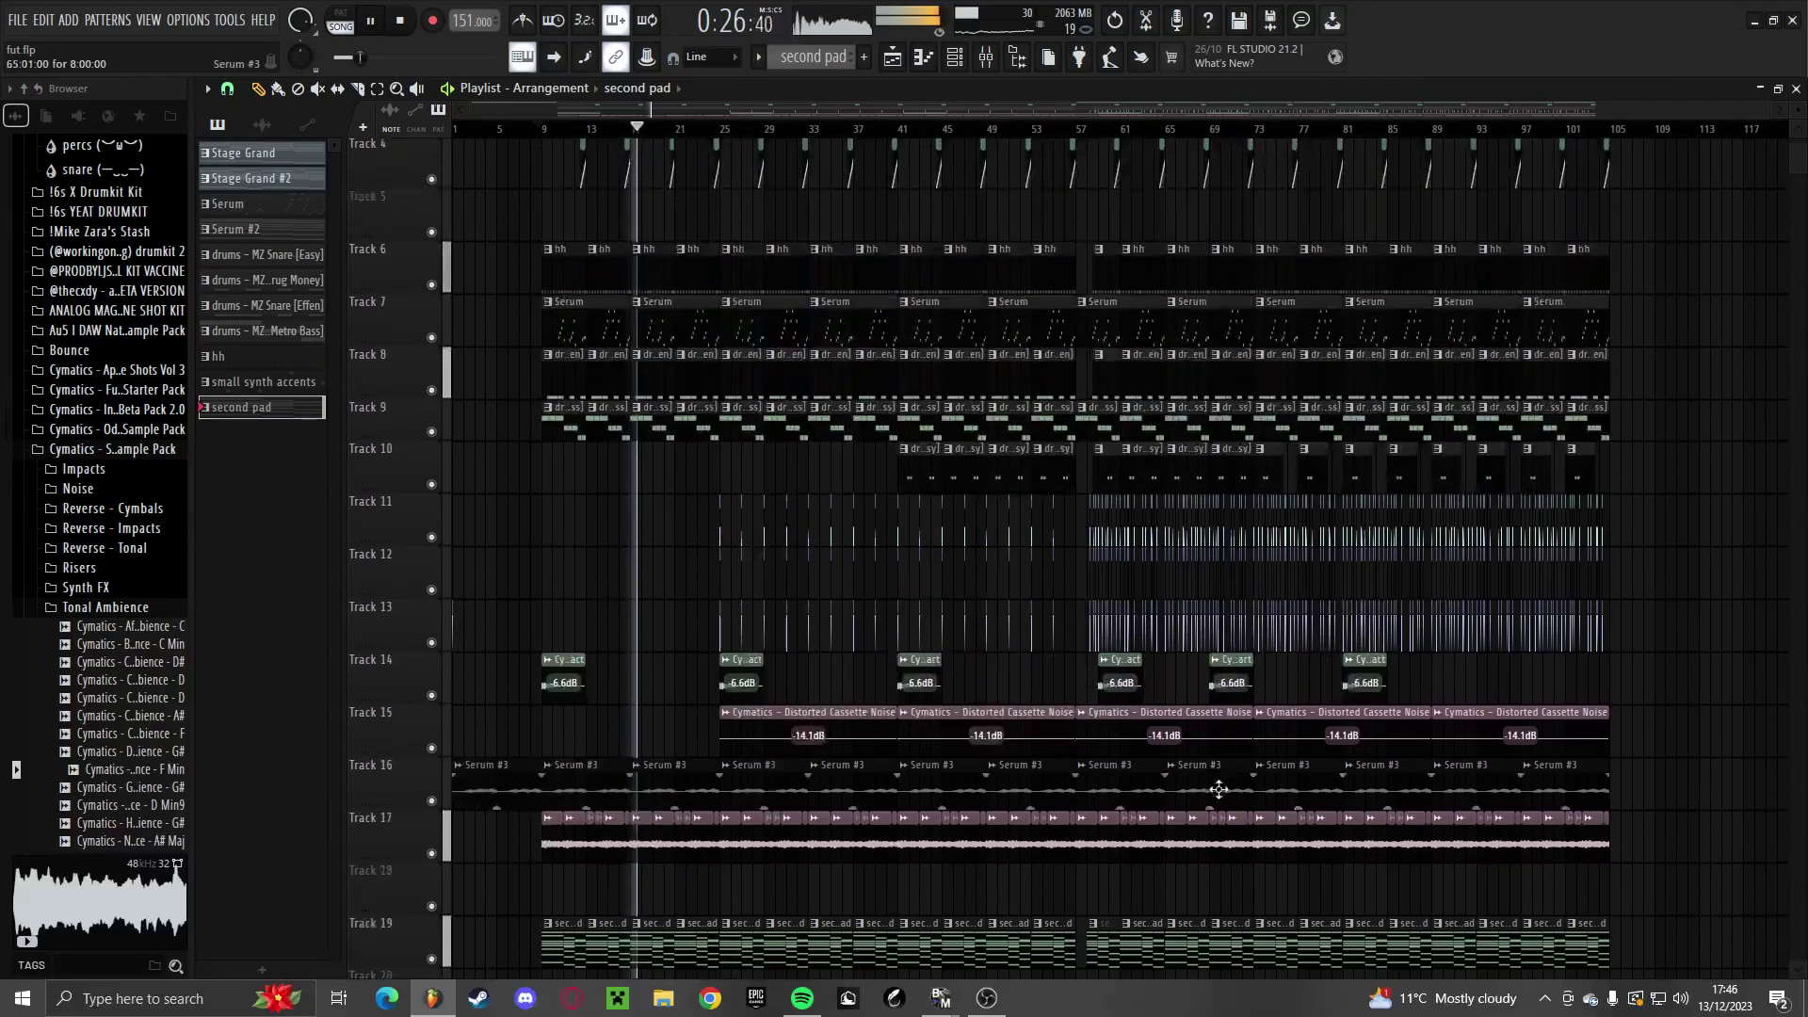
Pan Insert 15 about 25% right and pan Insert 3 slightly left in the mixer
{"action": "scroll", "coordinate": [578, 537], "scroll_direction": "up", "scroll_amount": 3}
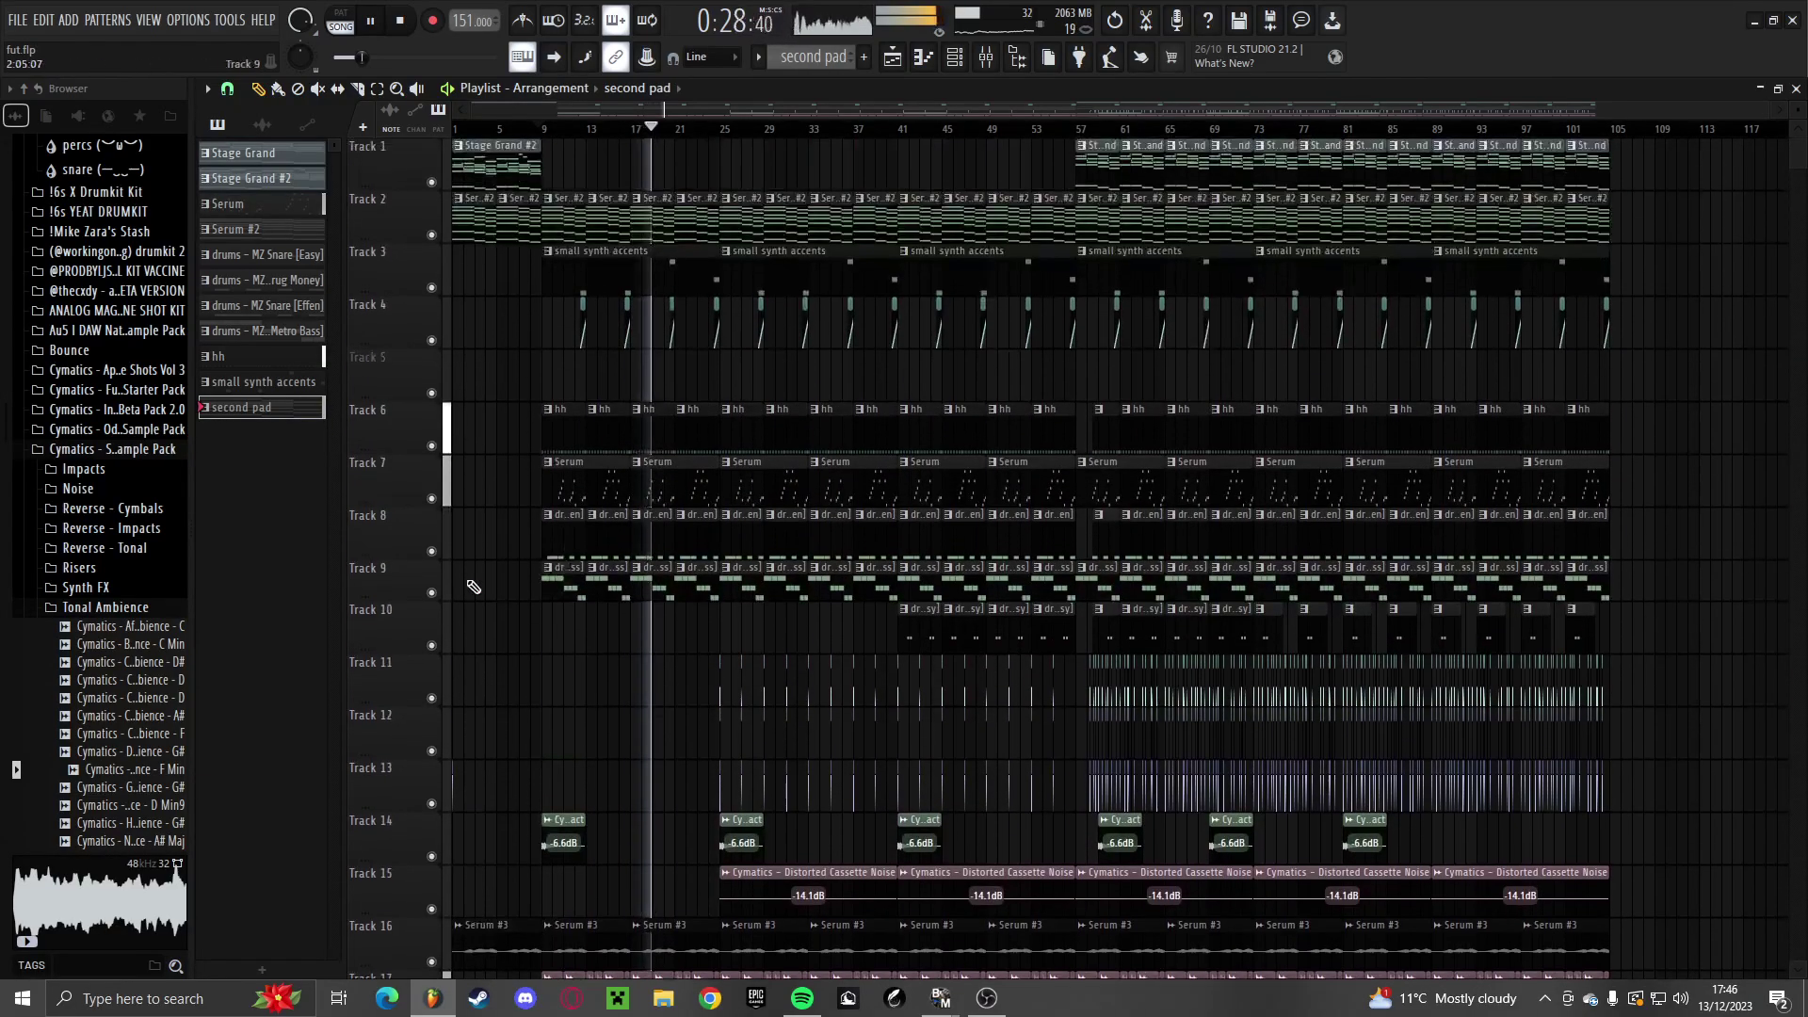
{"action": "right_click", "coordinate": [496, 590], "text": "ctrl"}
{"action": "left_click", "coordinate": [988, 64]}
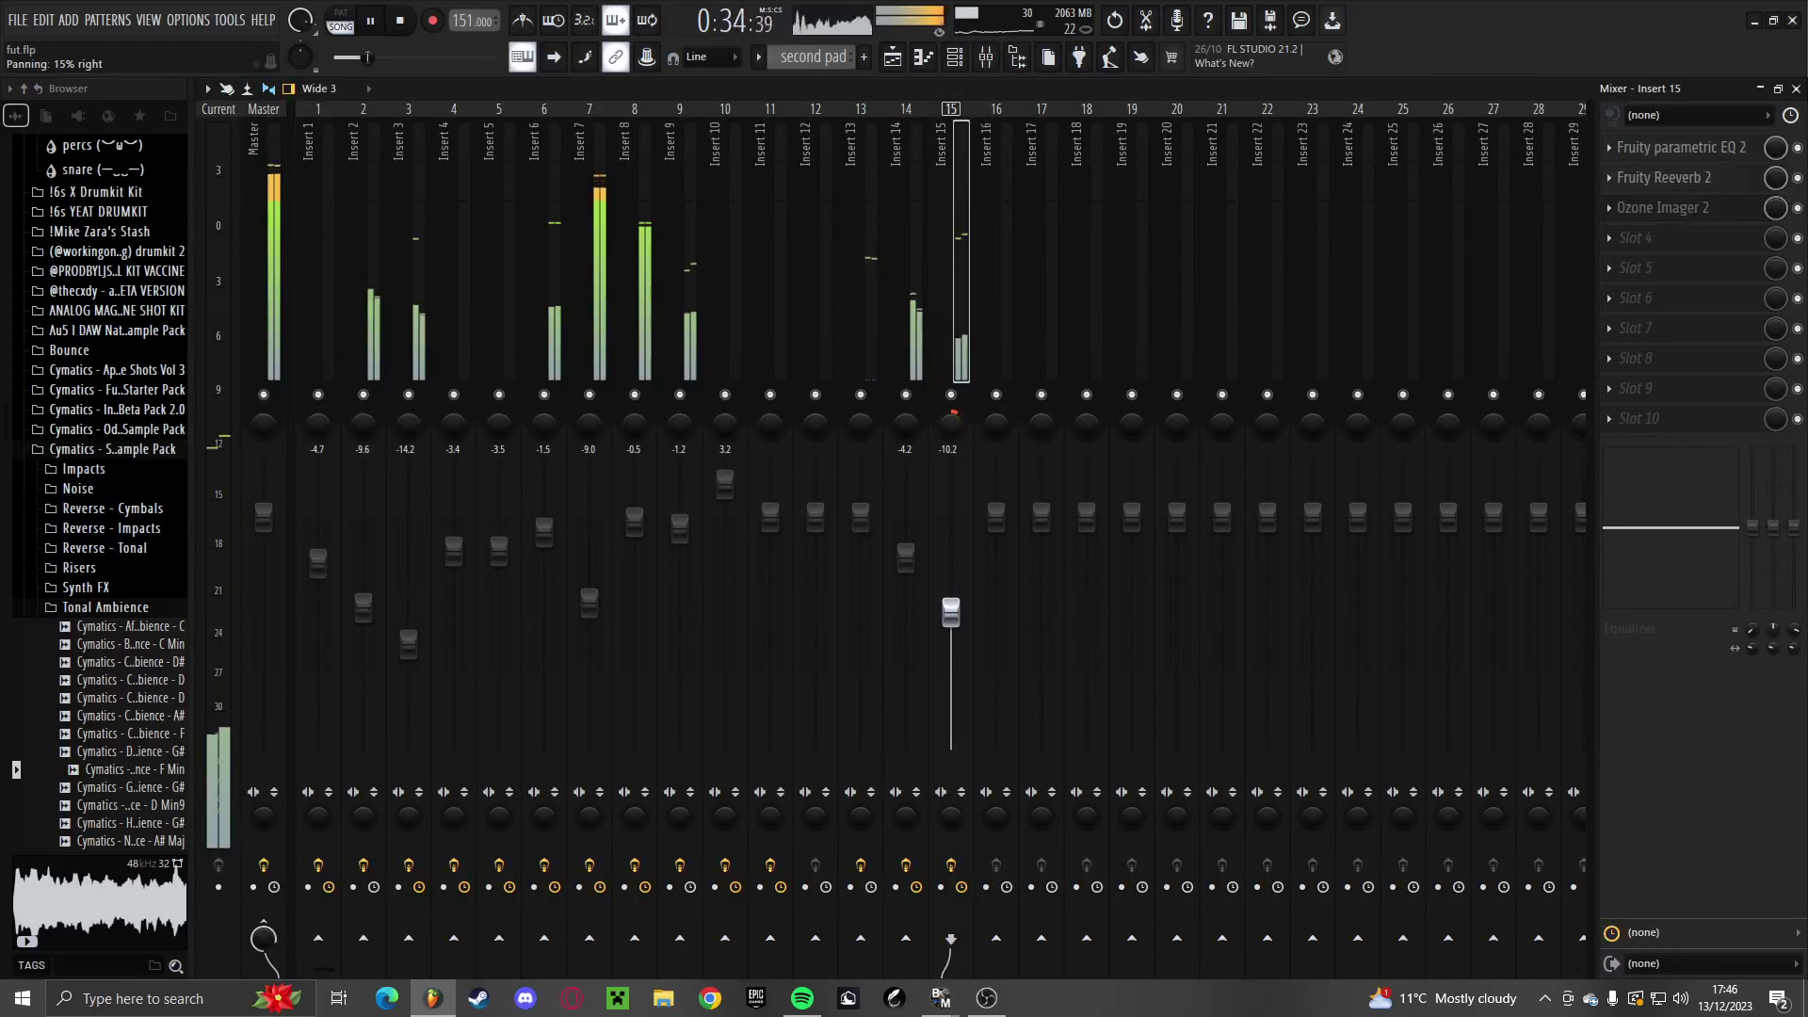
{"action": "left_click", "coordinate": [355, 450]}
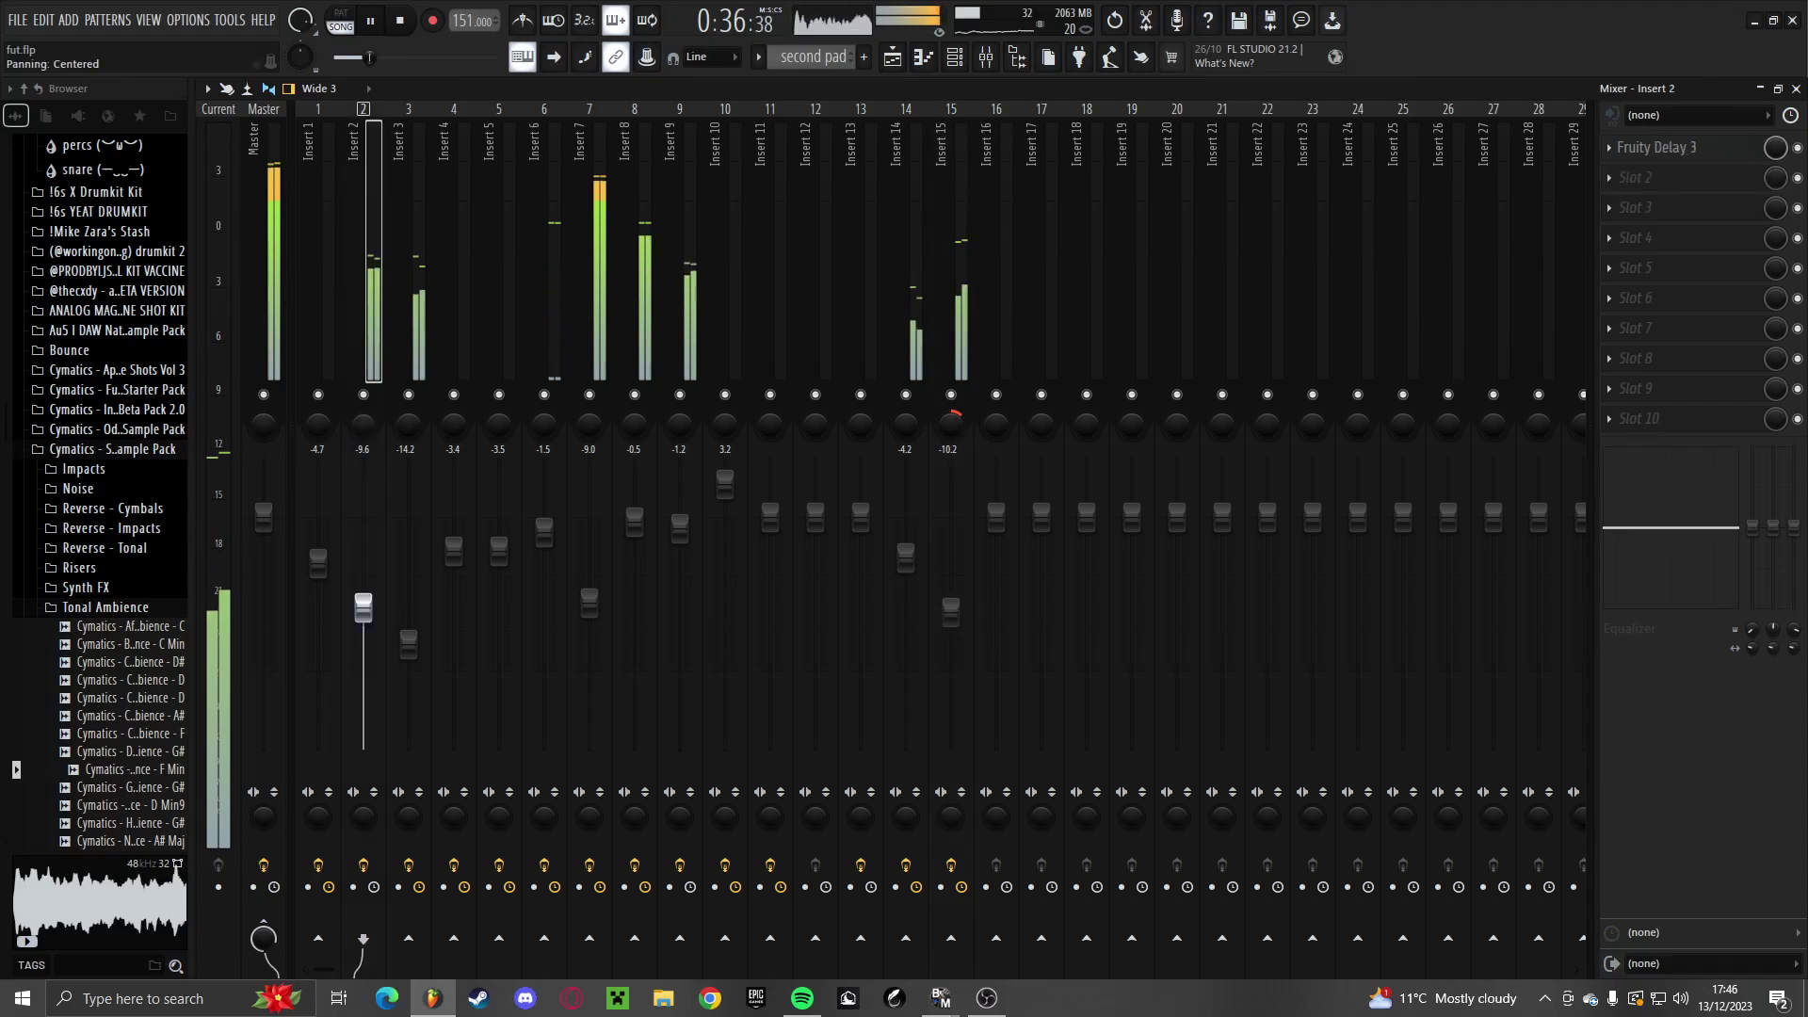
{"action": "left_click_drag", "start_coordinate": [409, 426], "coordinate": [408, 445]}
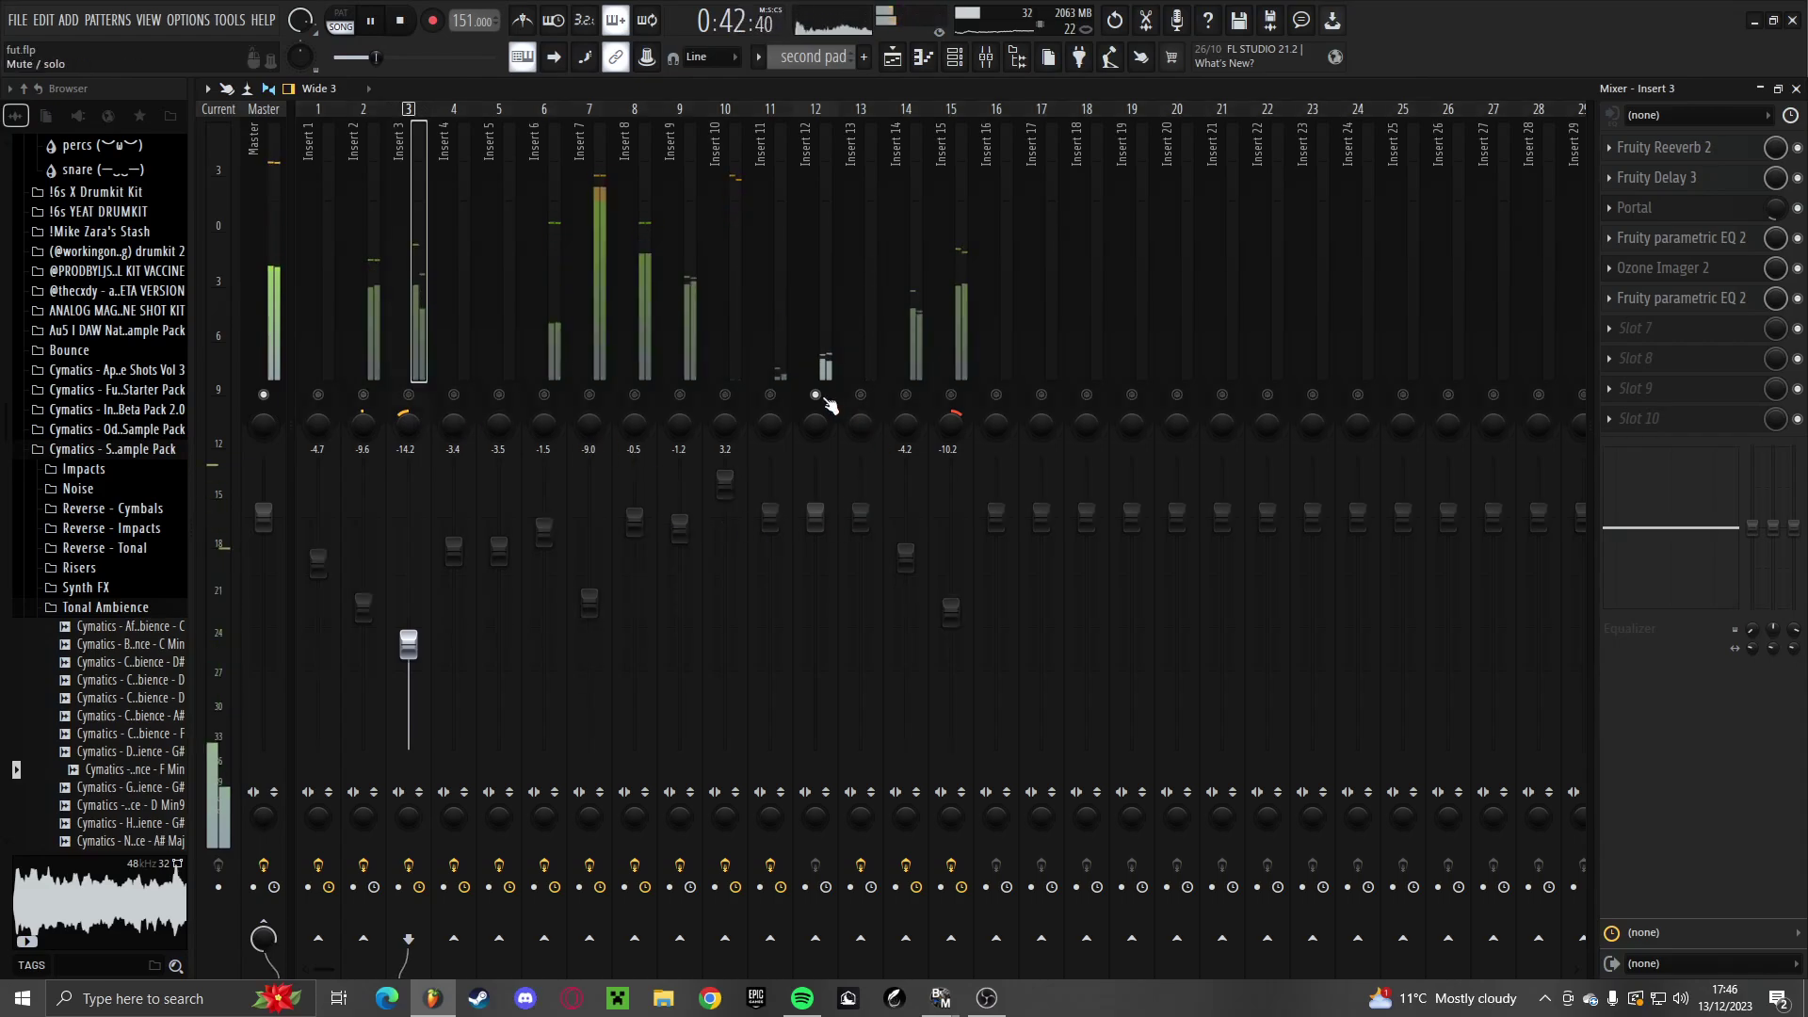
Lower the Insert 12 fader to -5.8 dB and collapse the Tonal Ambience sample folder
{"action": "left_click_drag", "start_coordinate": [811, 449], "coordinate": [810, 456]}
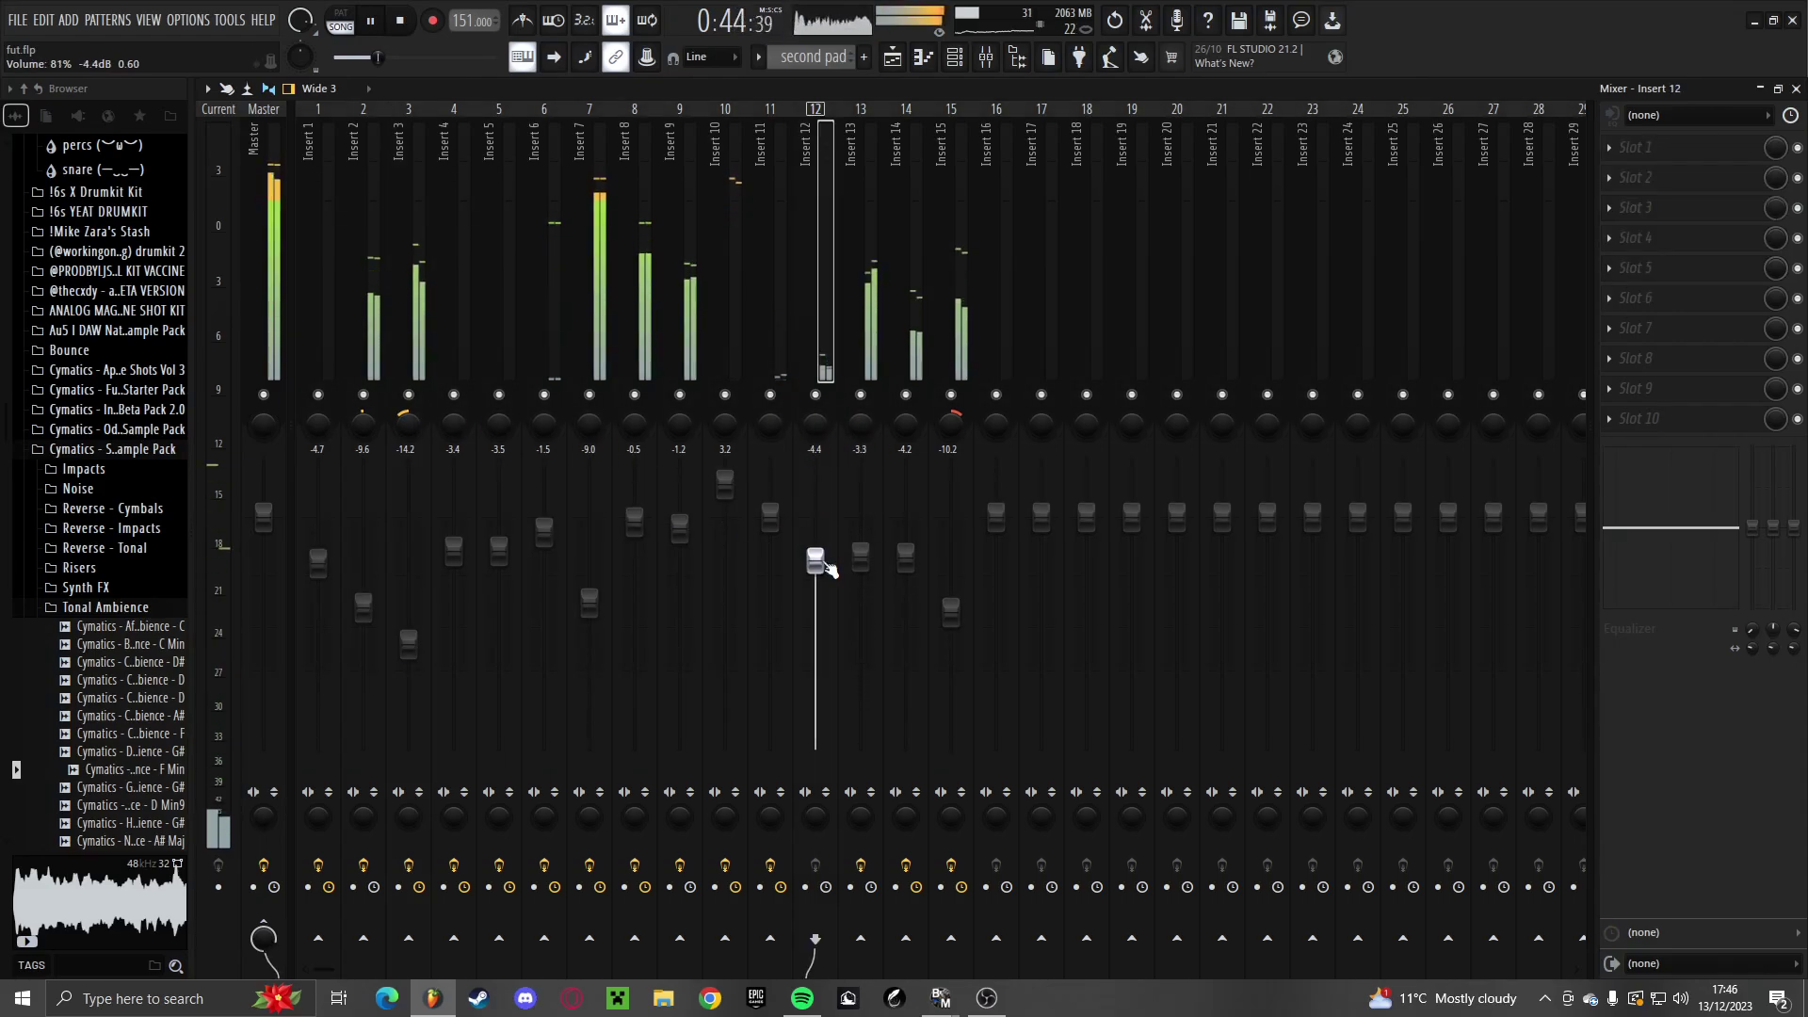
{"action": "key", "text": "F5"}
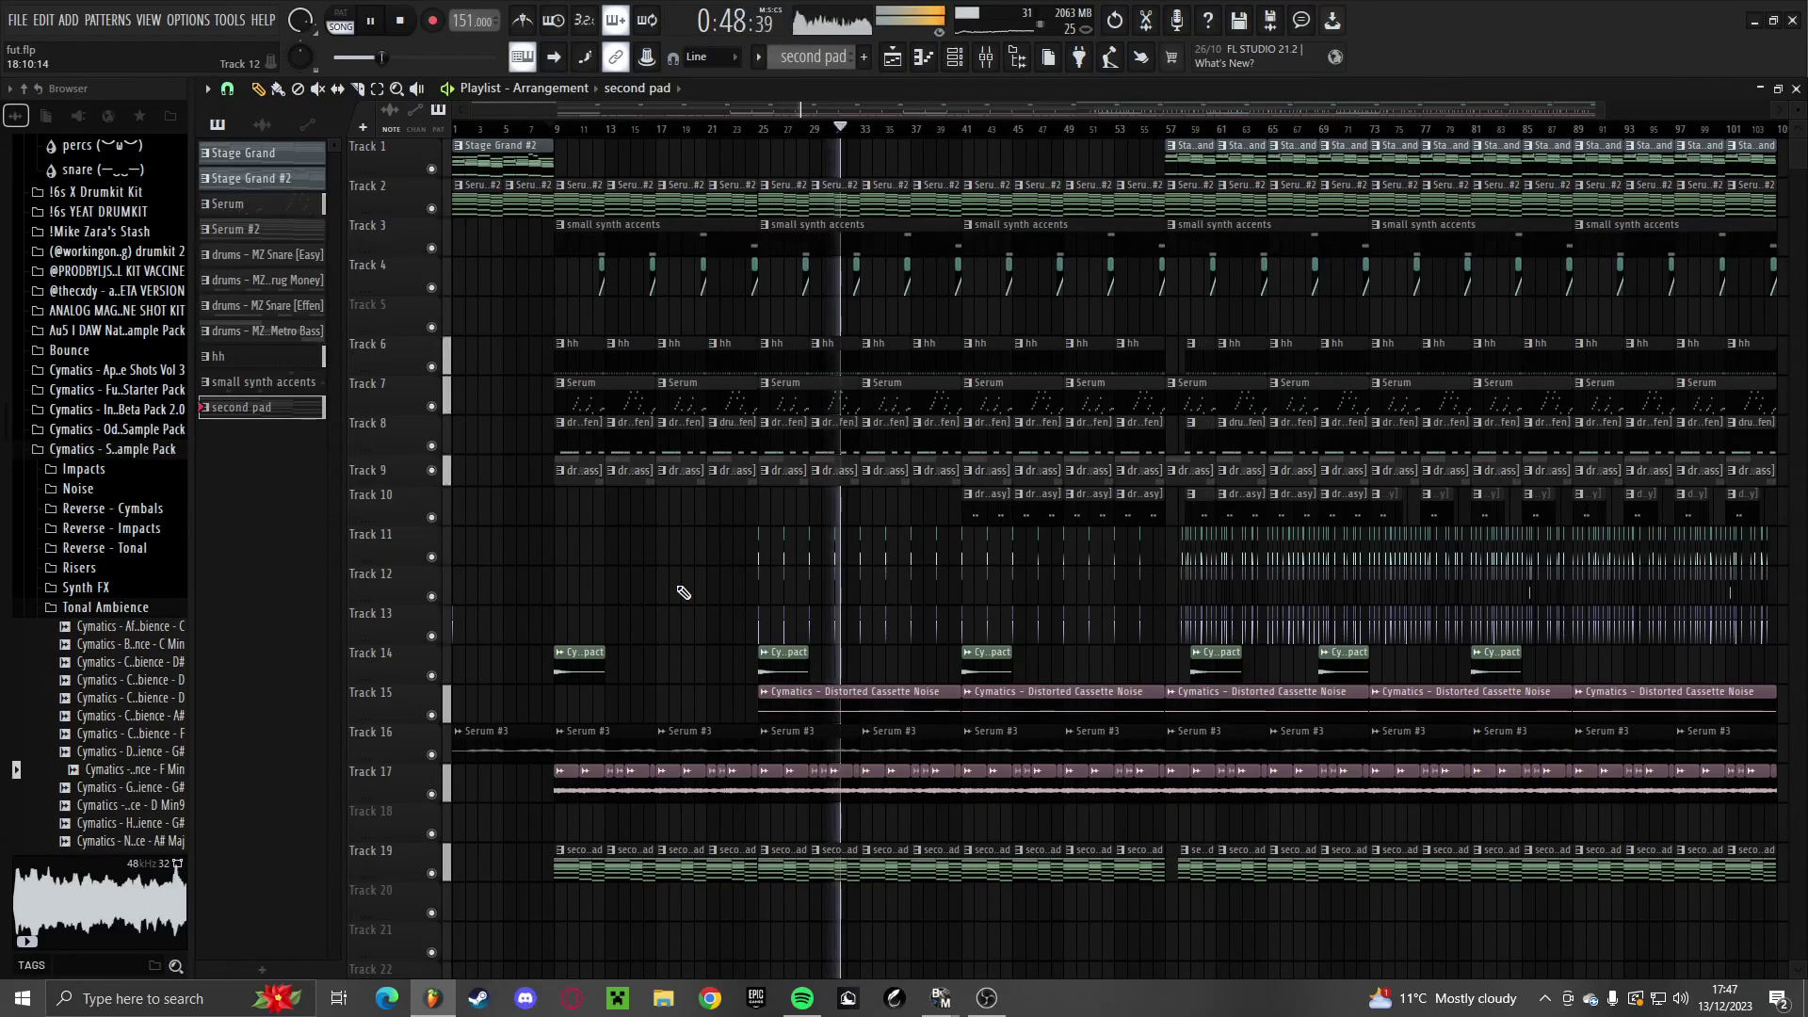
{"action": "left_click", "coordinate": [986, 56]}
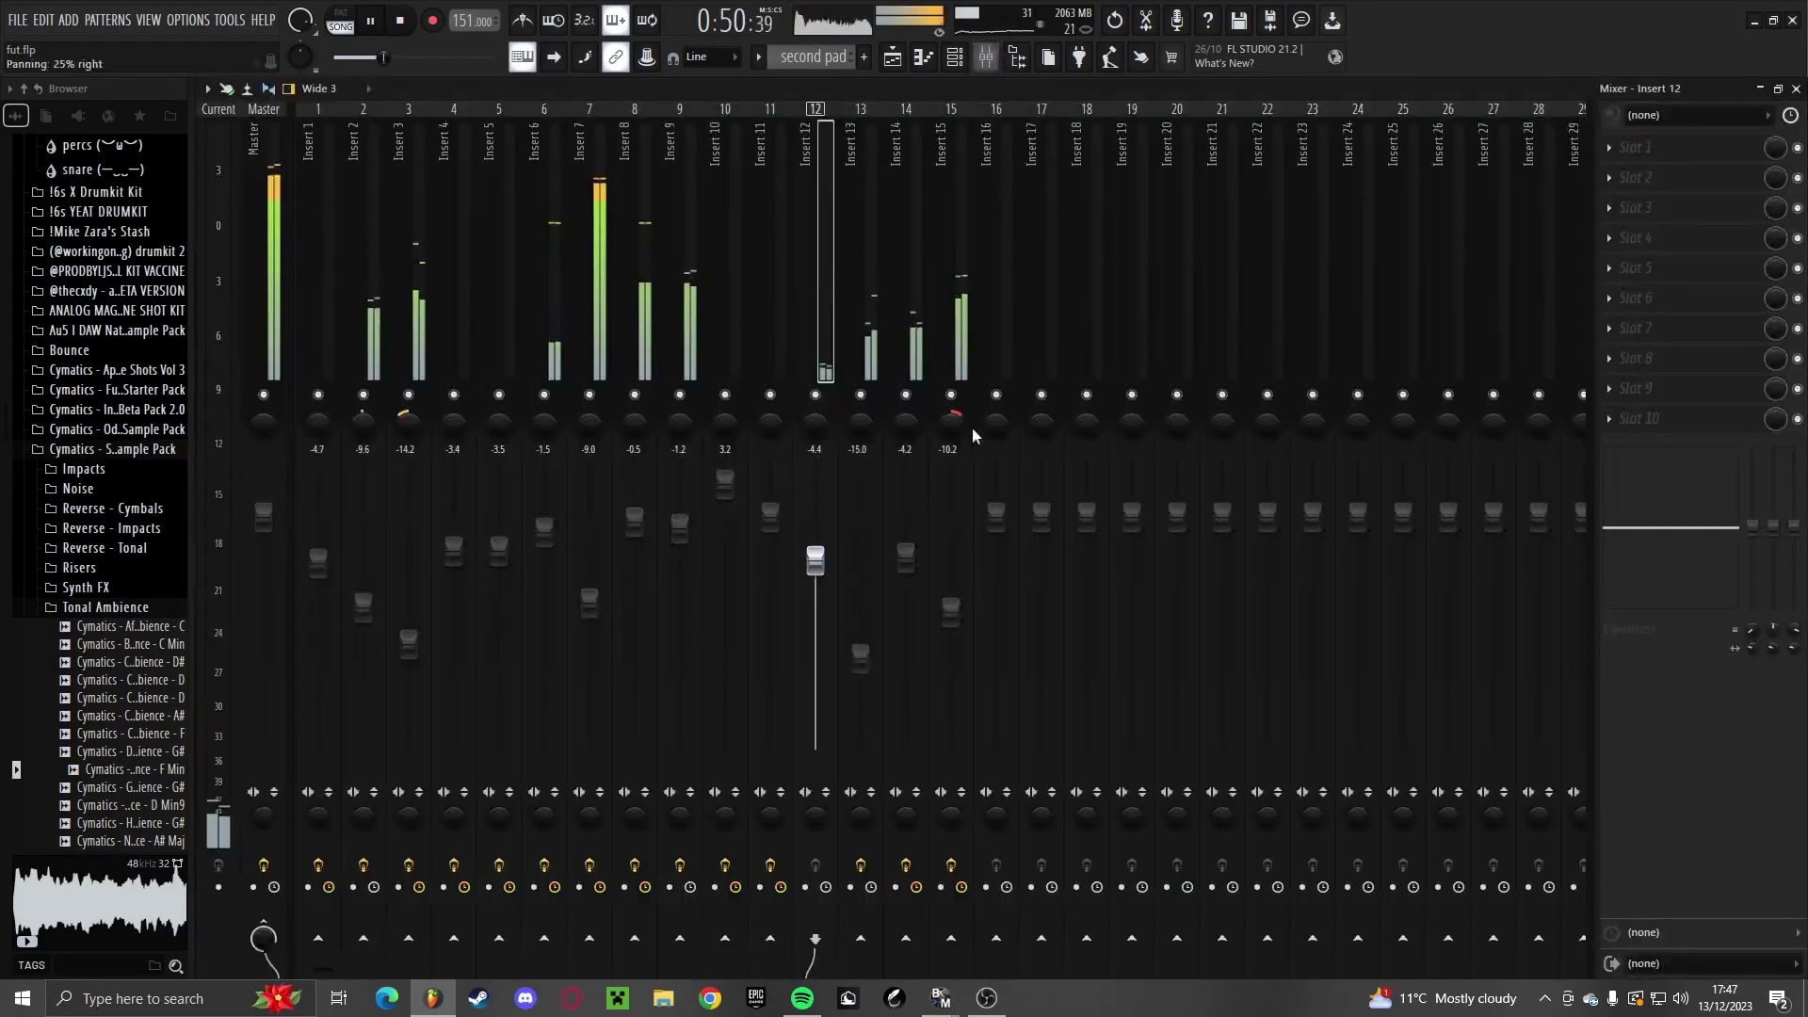
{"action": "key", "text": "F5"}
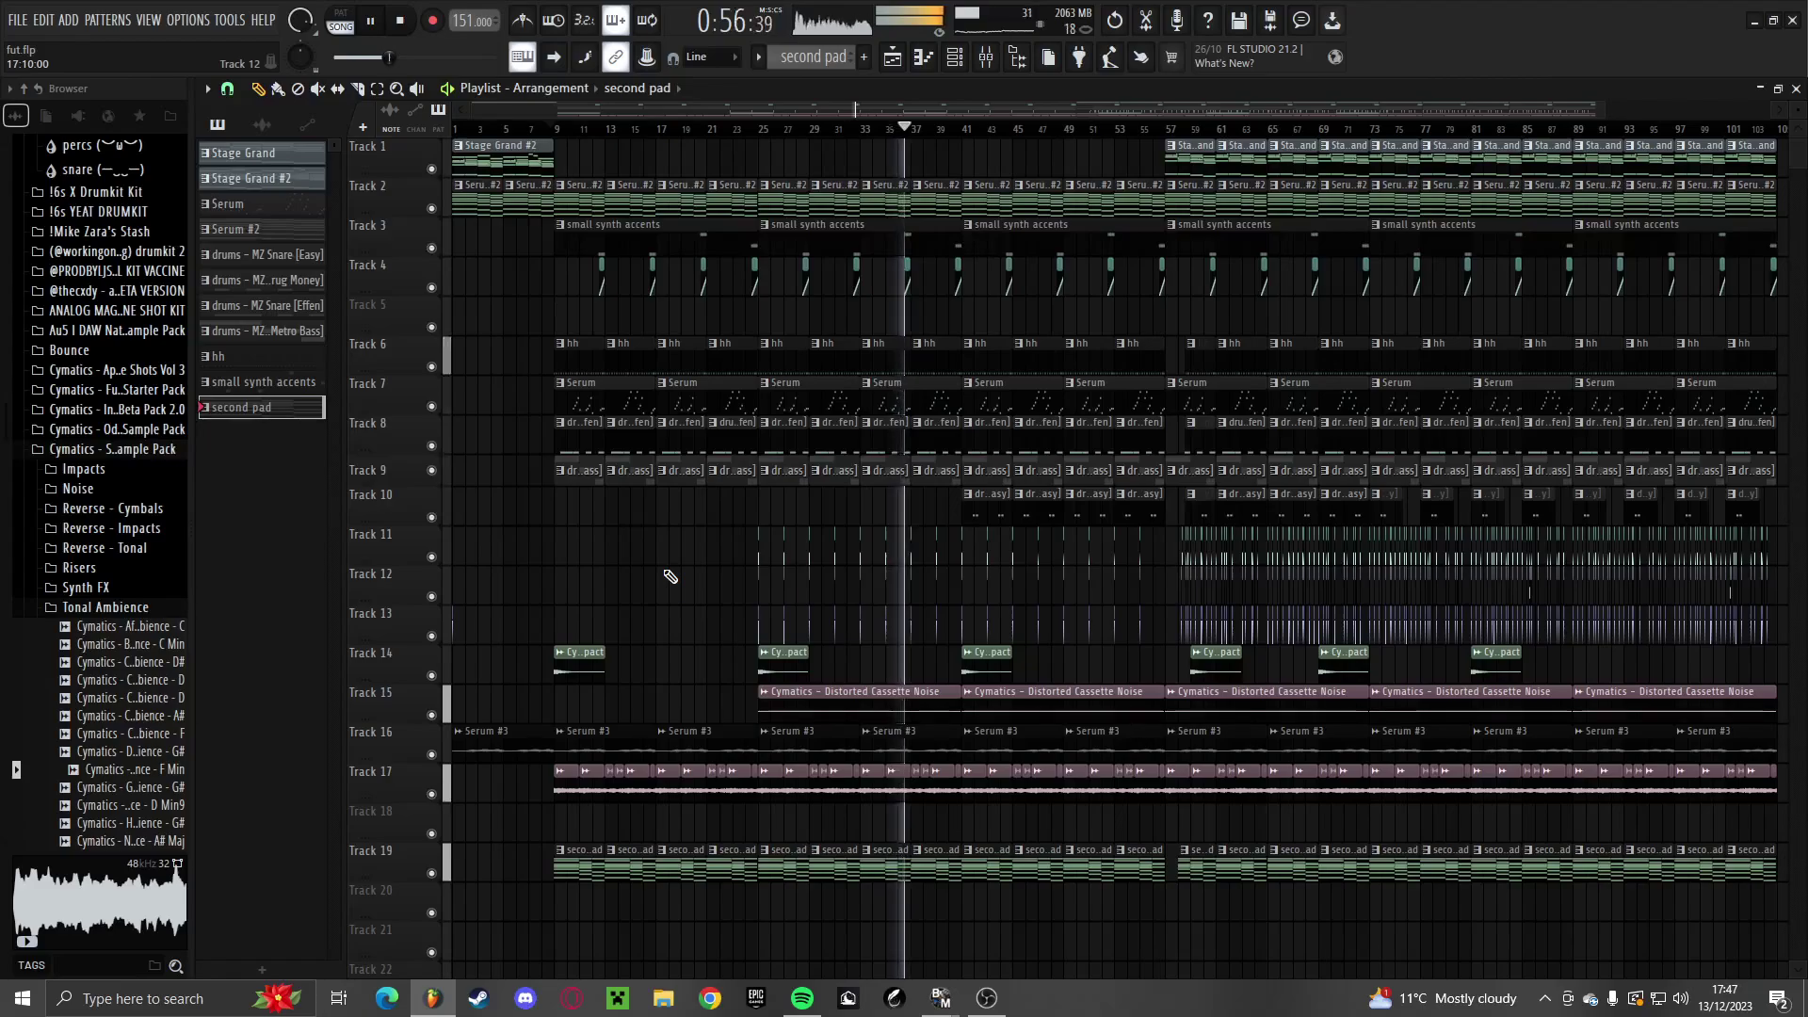
{"action": "left_click", "coordinate": [161, 610]}
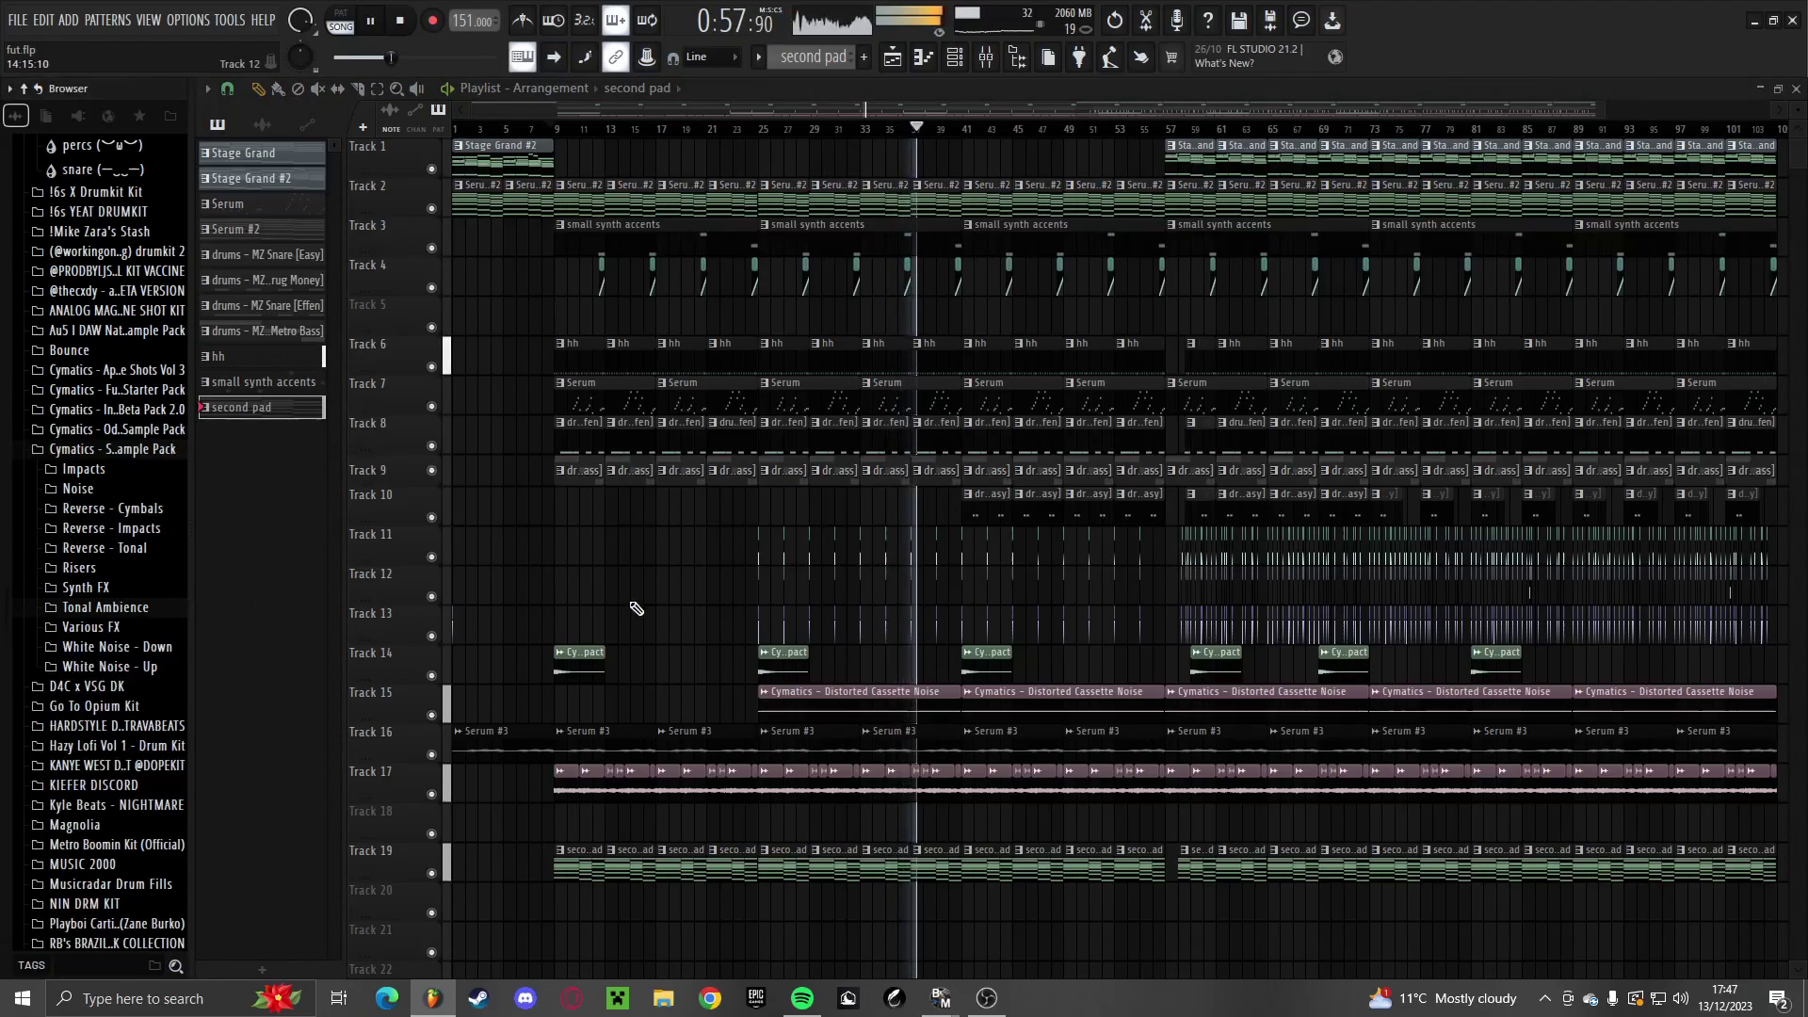
{"action": "left_click", "coordinate": [983, 59]}
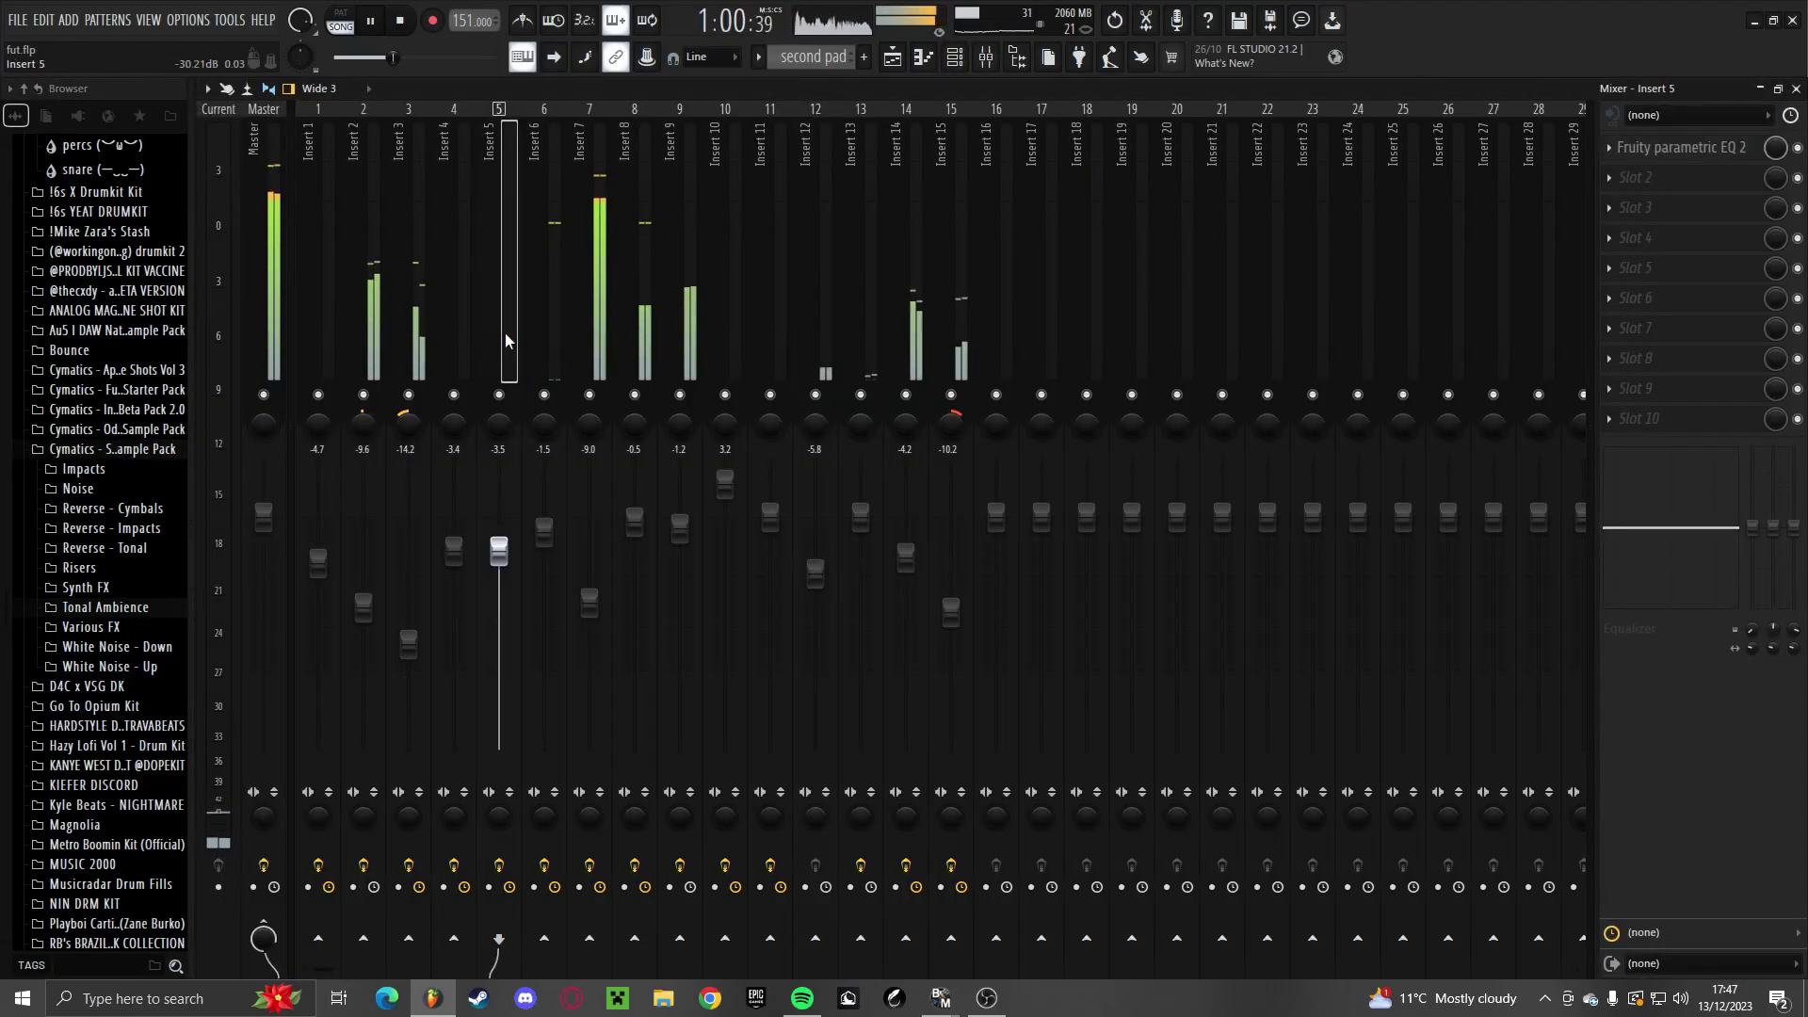
{"action": "key", "text": "F5"}
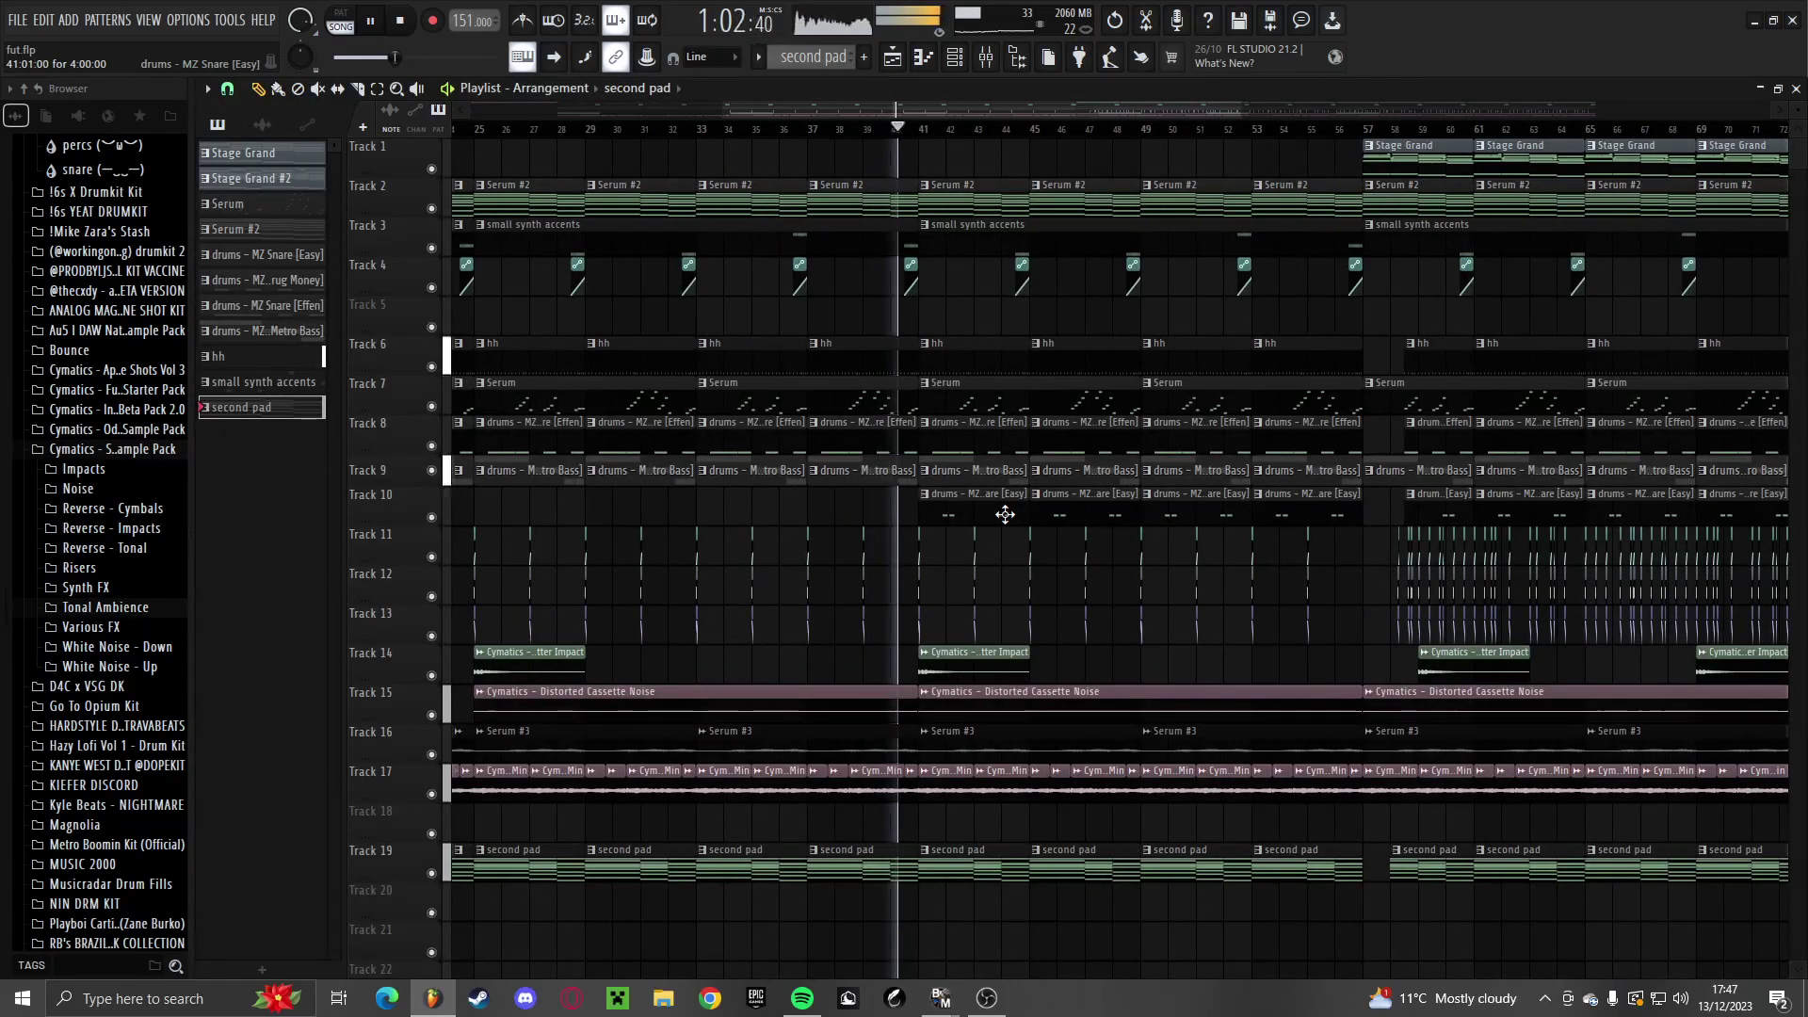
Add Fruity Reeverb 2 to the second effect slot of Insert 4
{"action": "key", "text": "F9"}
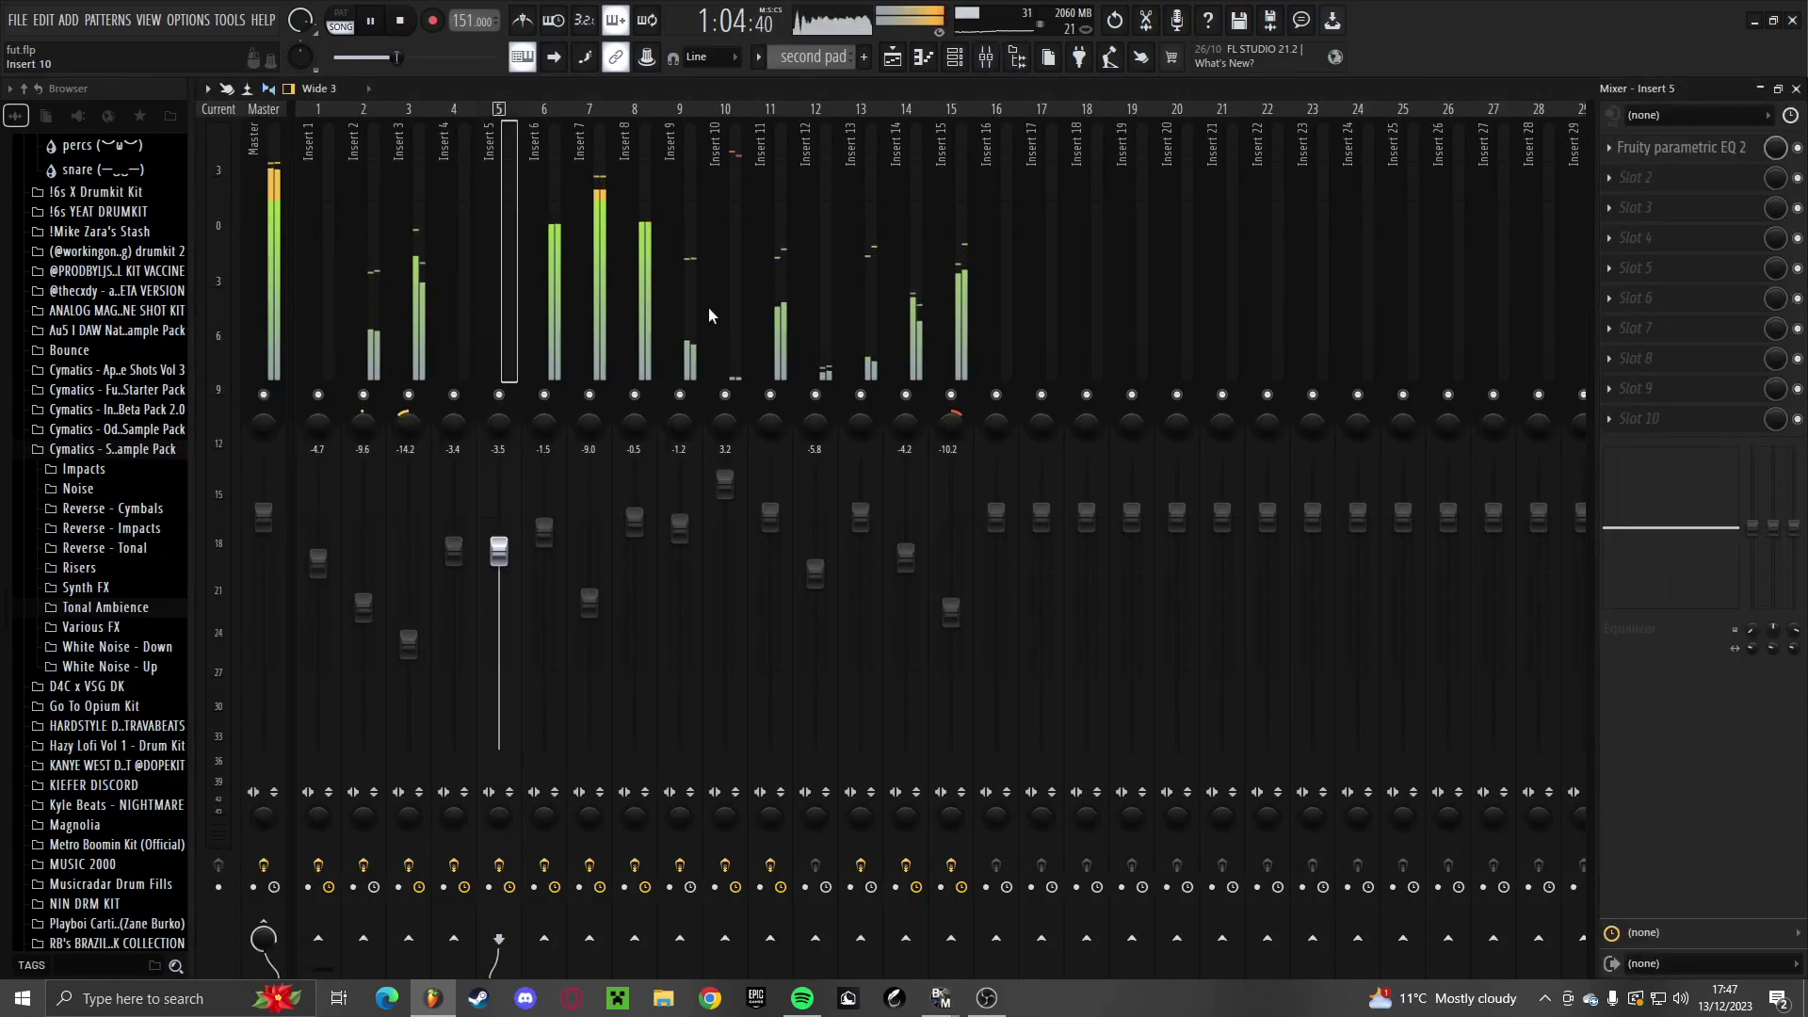
{"action": "left_click", "coordinate": [454, 310]}
{"action": "left_click", "coordinate": [1639, 177]}
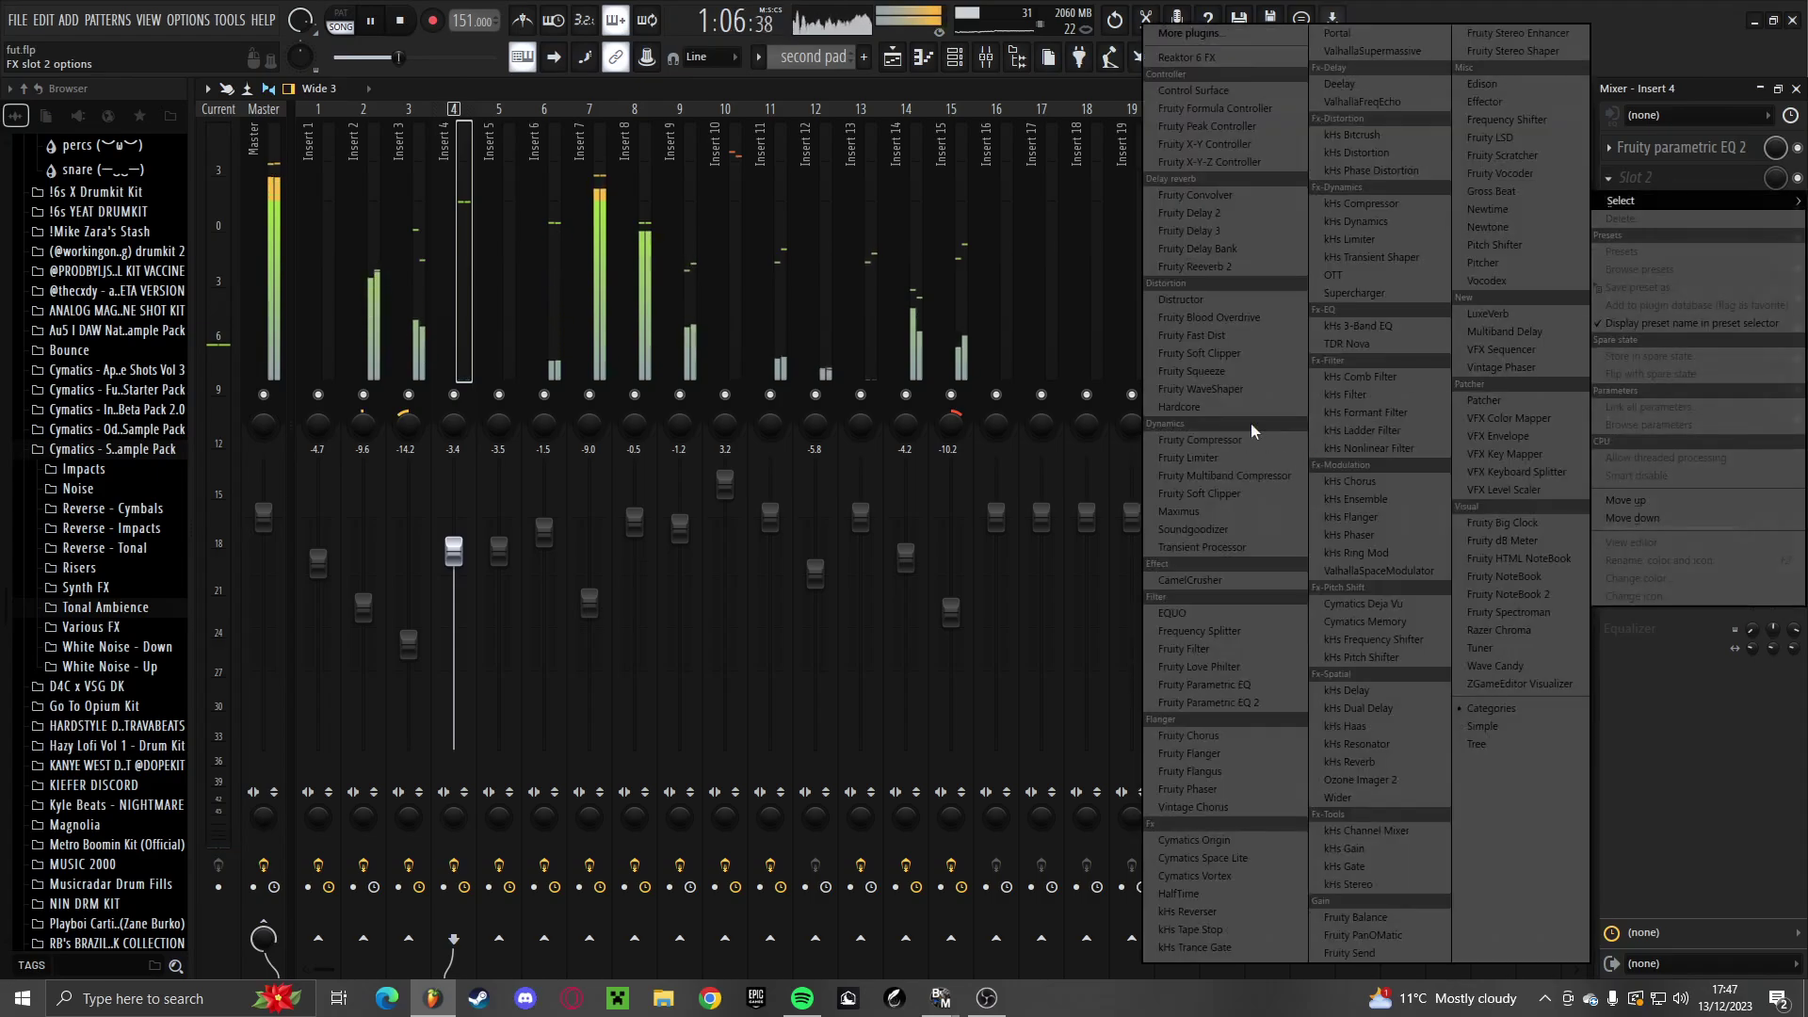
{"action": "left_click", "coordinate": [1223, 274]}
Try the Large Hall and The Venue presets on Insert 4's reverb, adjusting the wet level
{"action": "left_click", "coordinate": [690, 254]}
{"action": "left_click", "coordinate": [740, 320]}
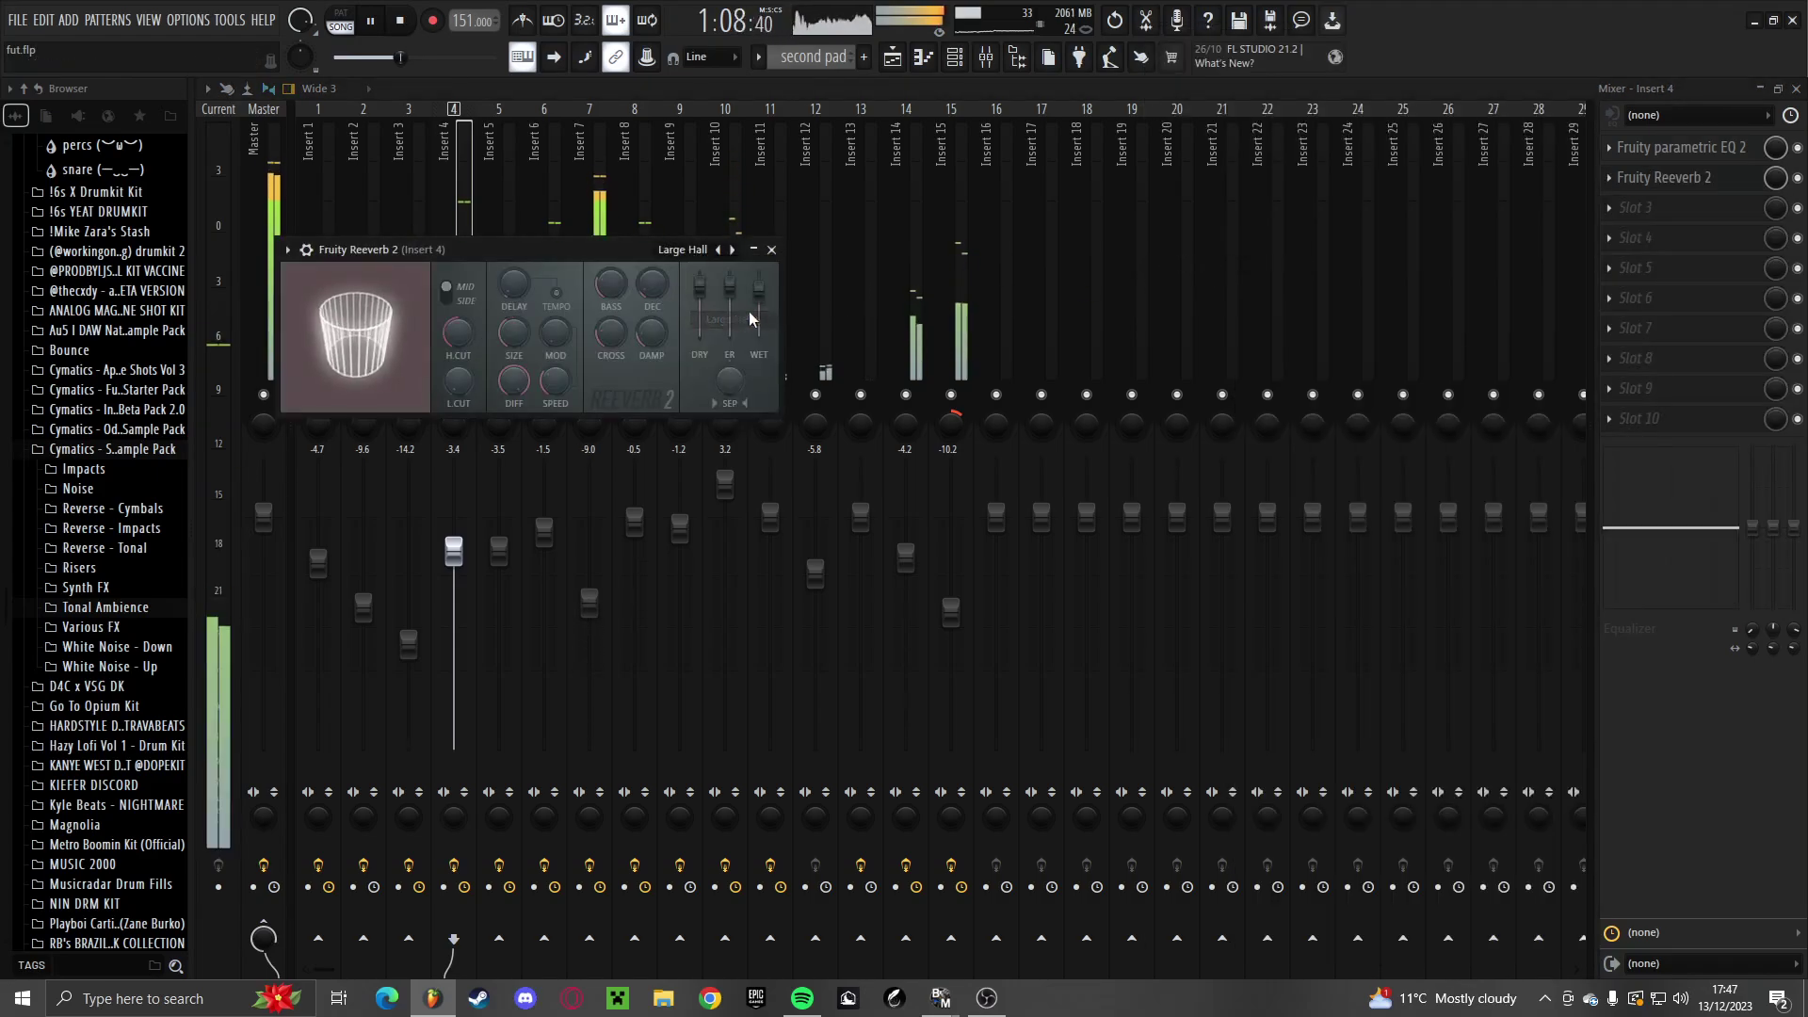
{"action": "left_click_drag", "start_coordinate": [758, 312], "coordinate": [758, 298]}
{"action": "left_click", "coordinate": [676, 249]}
{"action": "left_click", "coordinate": [757, 332]}
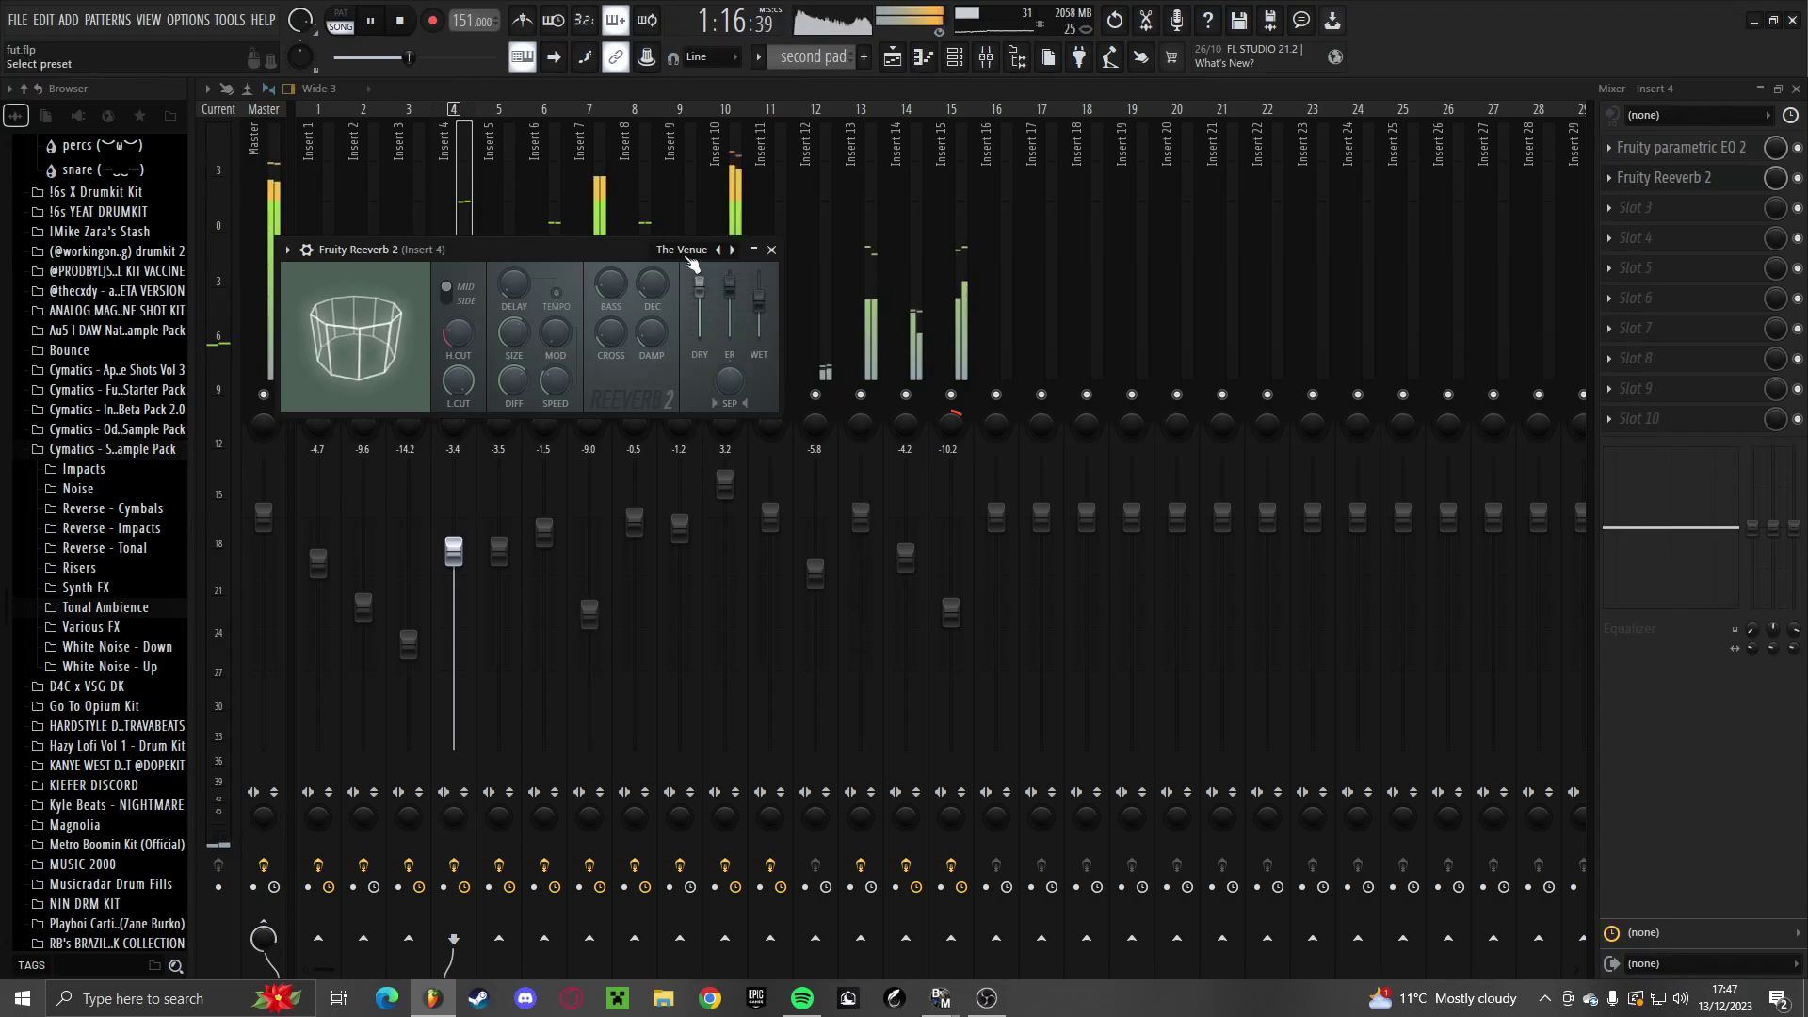
Load the Cathedral preset in Insert 4's Fruity Reeverb 2, adjust its low cut, and return to the playlist
{"action": "left_click", "coordinate": [691, 254]}
{"action": "left_click", "coordinate": [768, 311]}
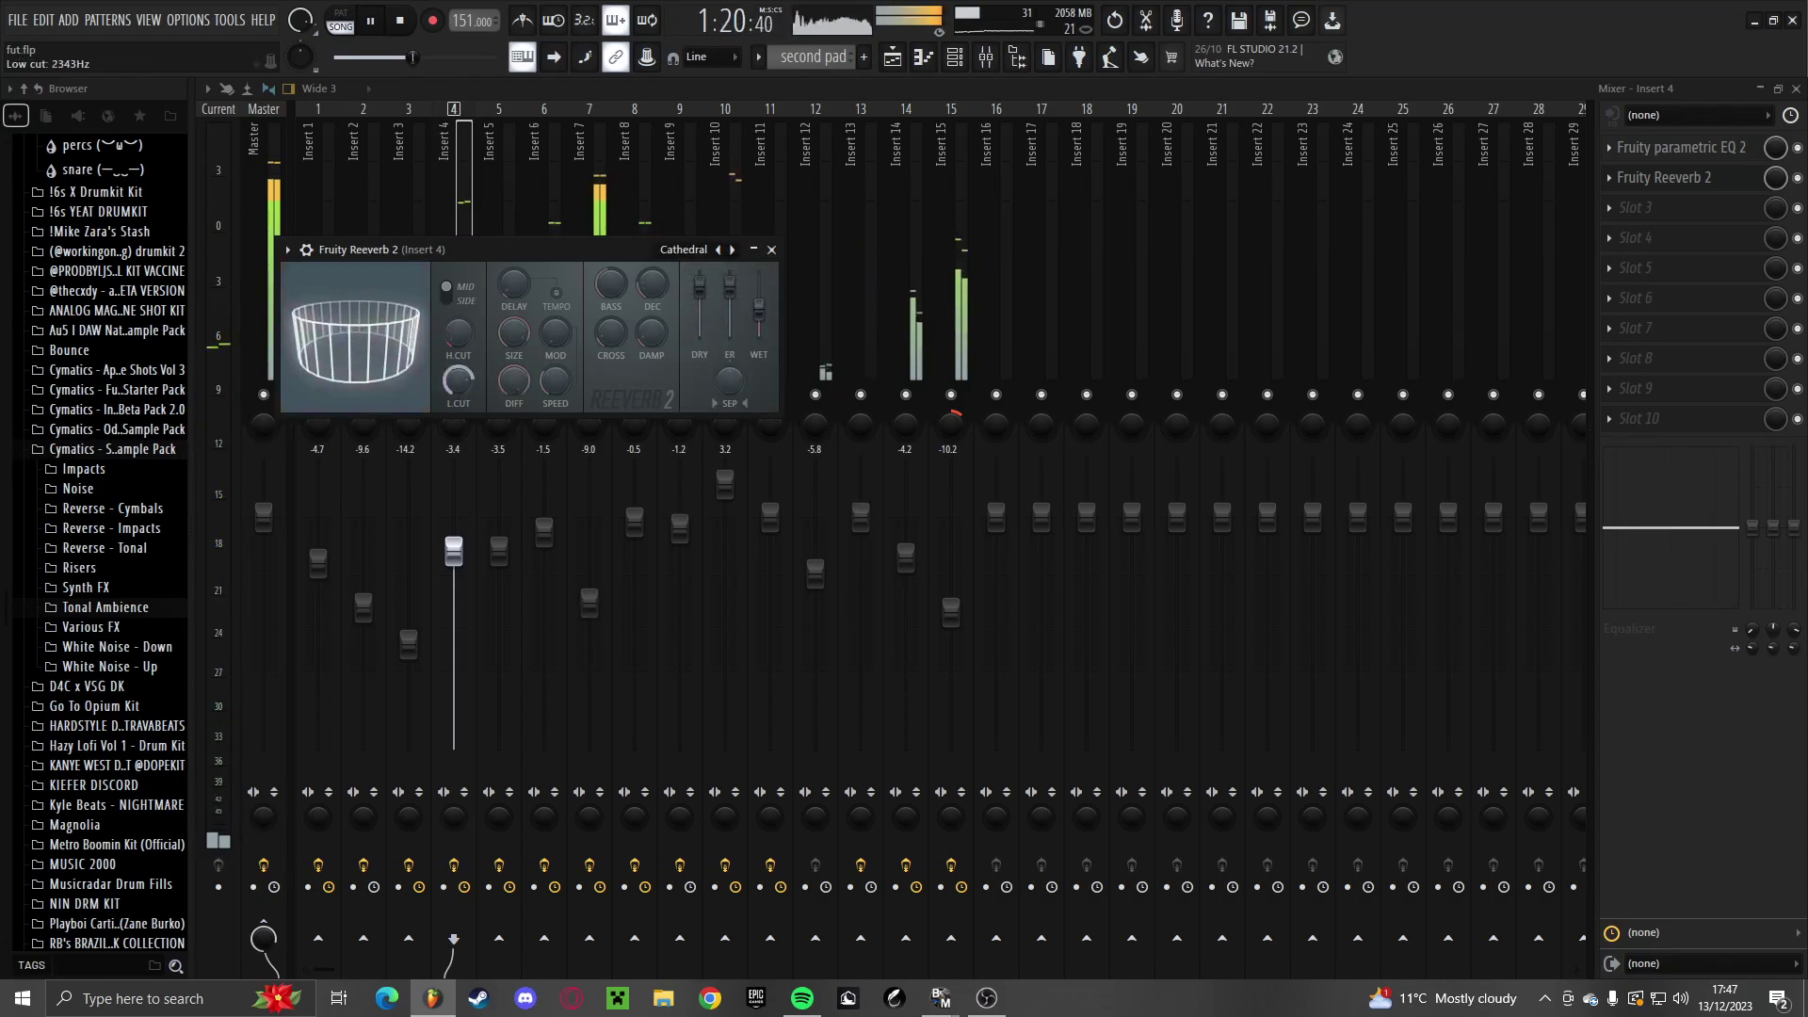
{"action": "left_click_drag", "start_coordinate": [459, 380], "coordinate": [461, 386]}
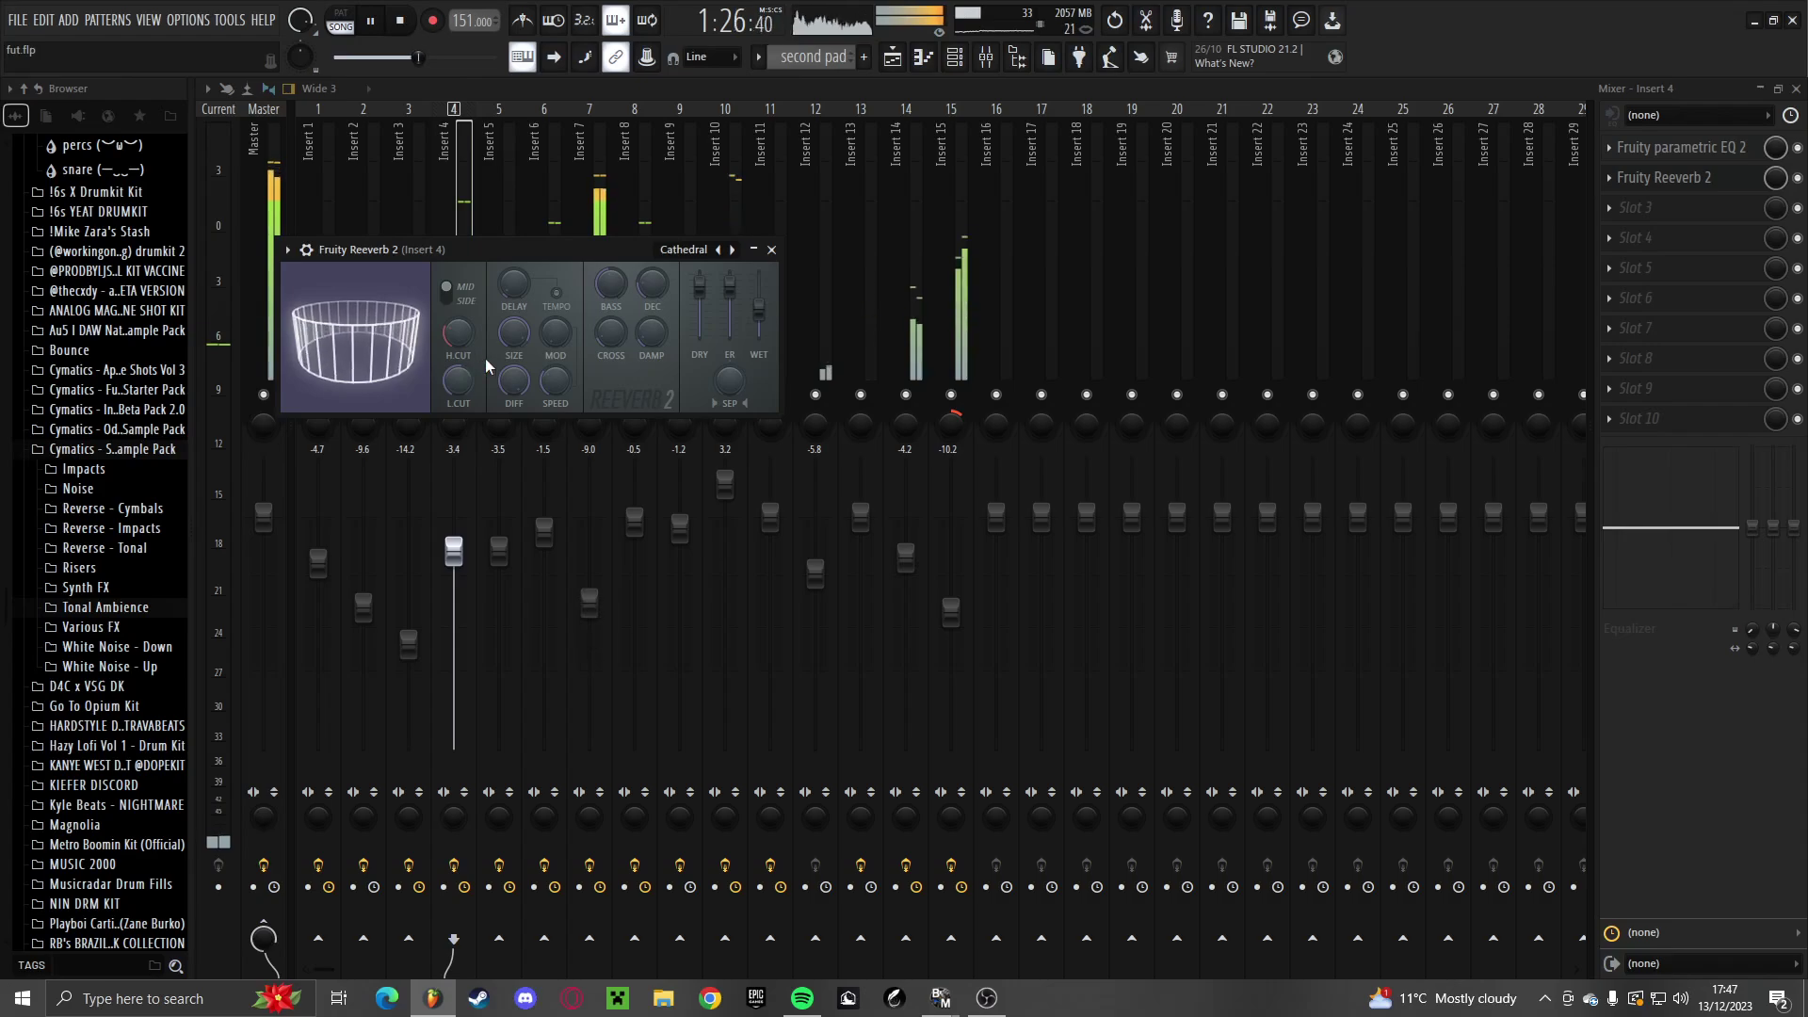
{"action": "key", "text": "Escape"}
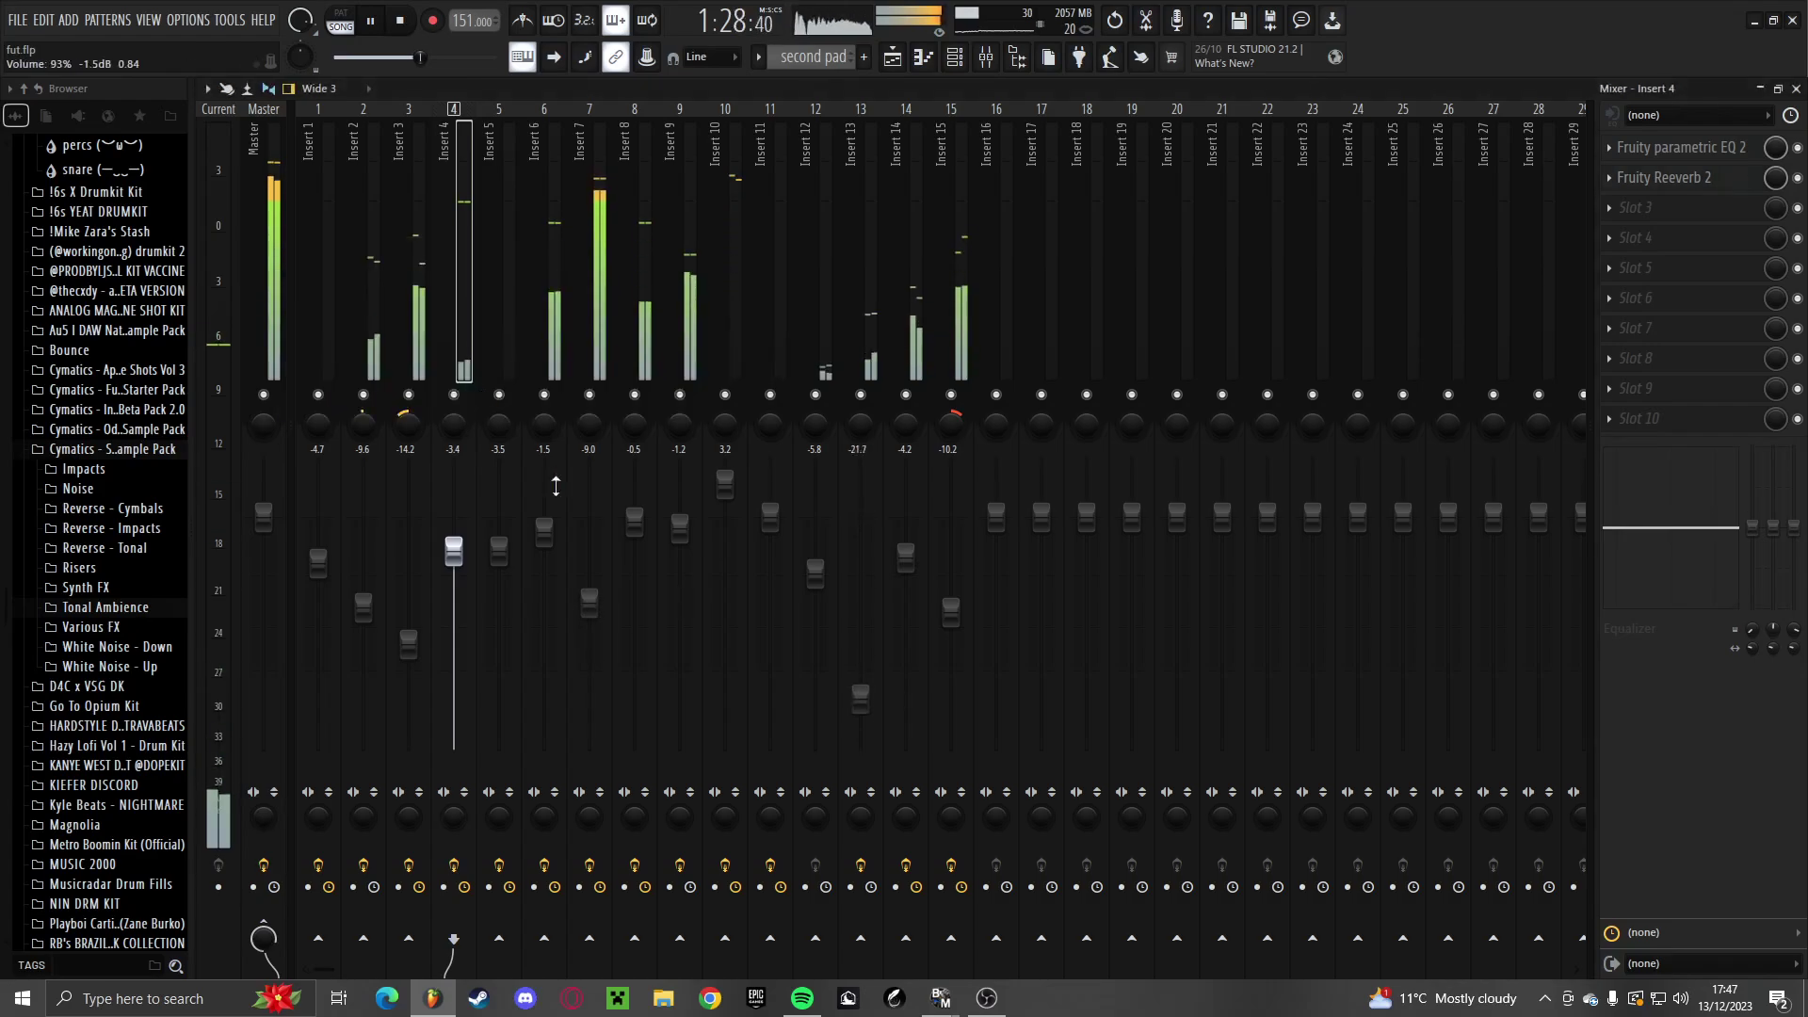
{"action": "key", "text": "Escape"}
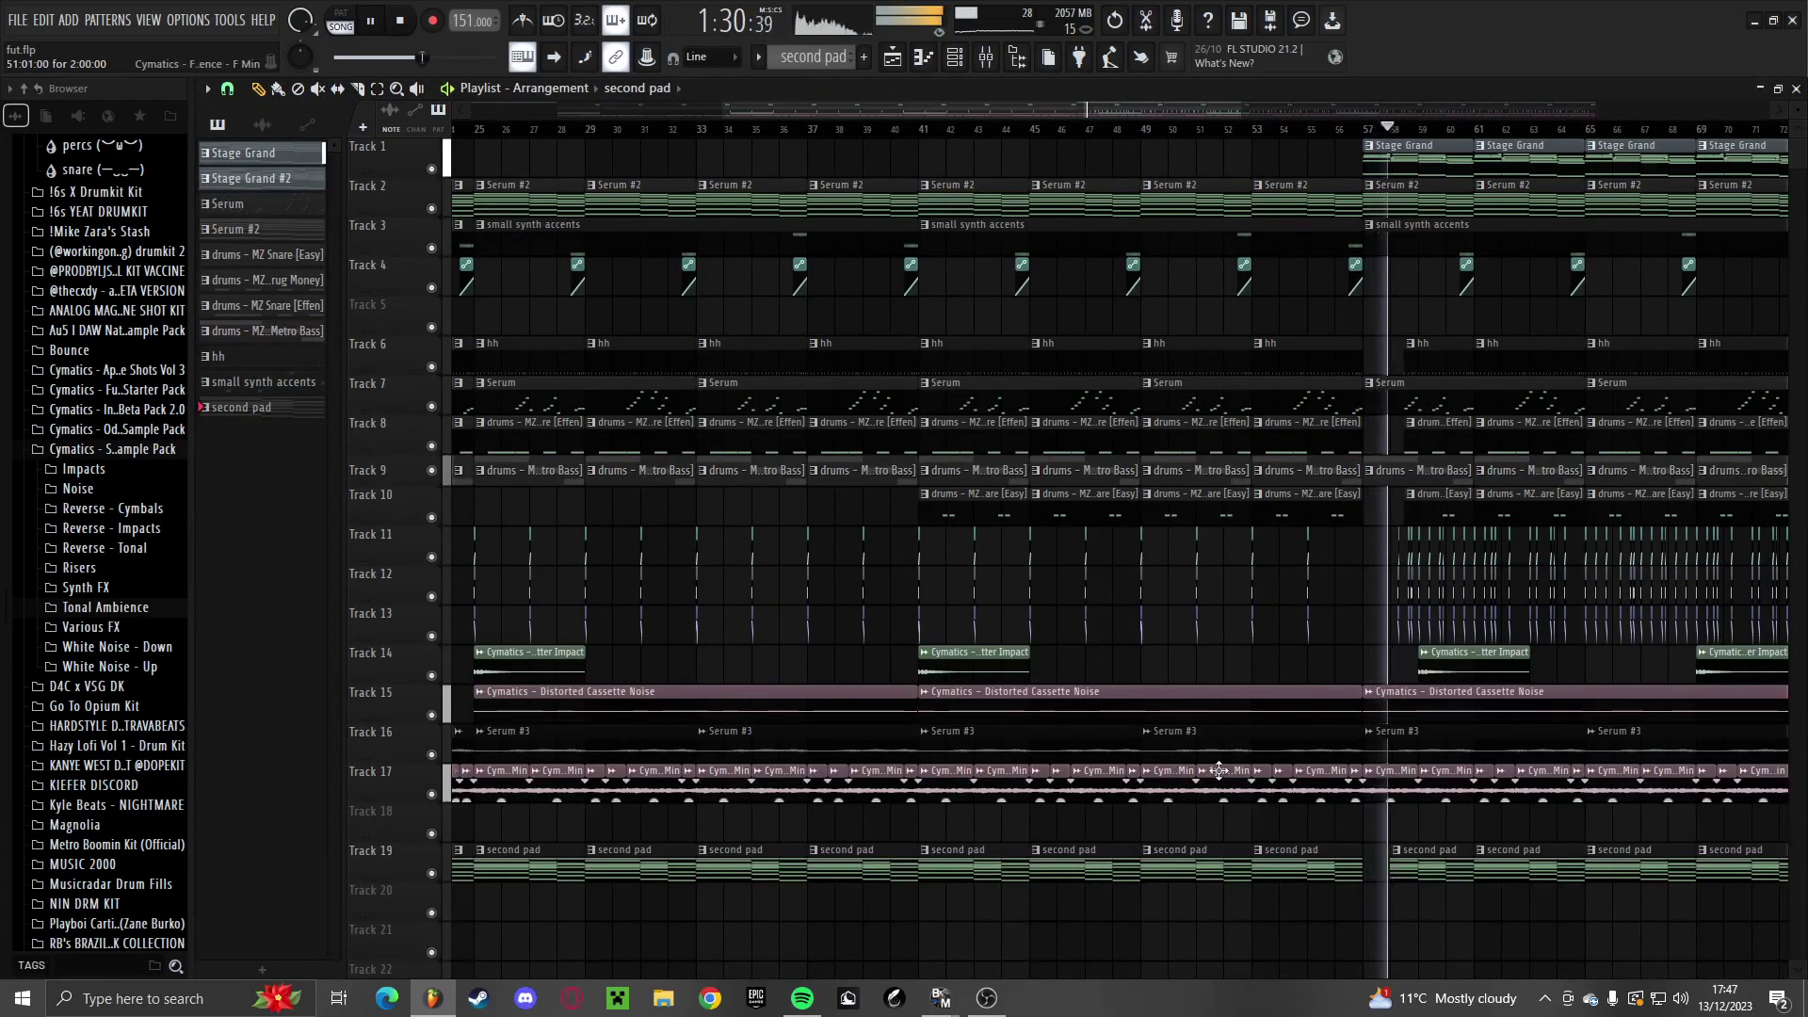
Delete the Serum #3 audio clips on Track 16 from bar 57 to the end of the arrangement
{"action": "scroll", "coordinate": [893, 911], "scroll_direction": "down", "scroll_amount": 3}
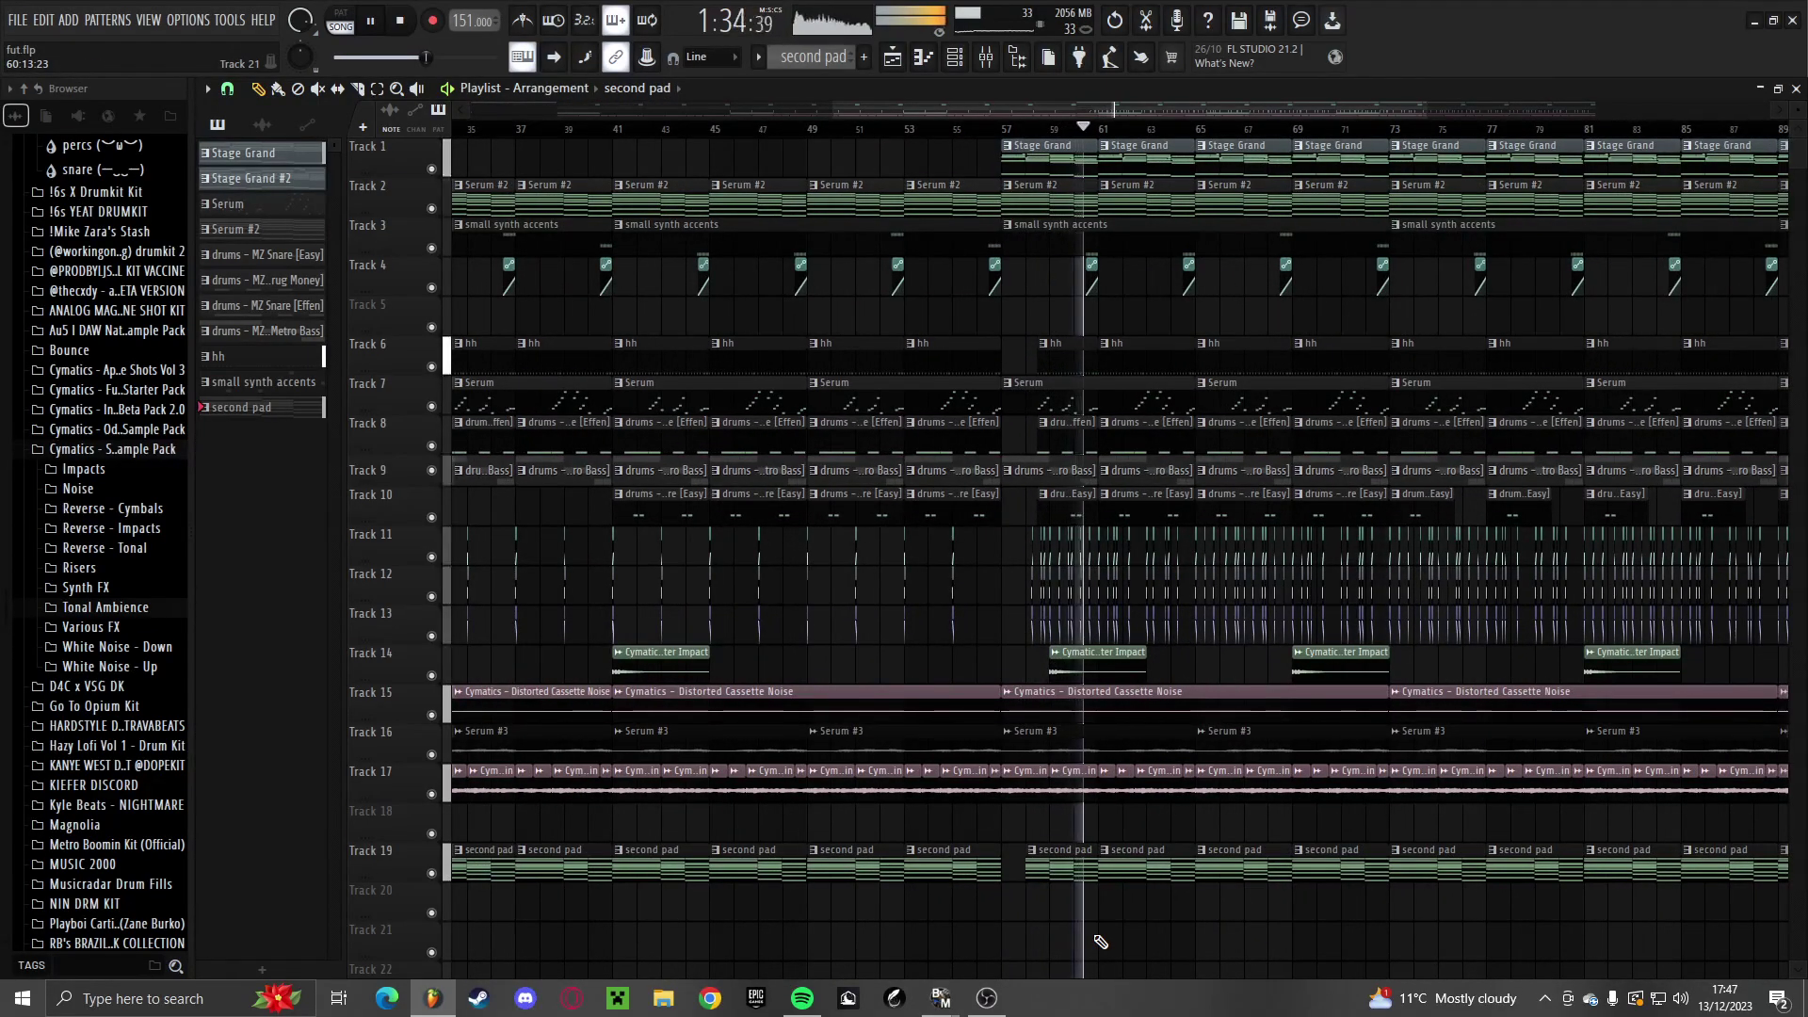
{"action": "left_click", "coordinate": [986, 56]}
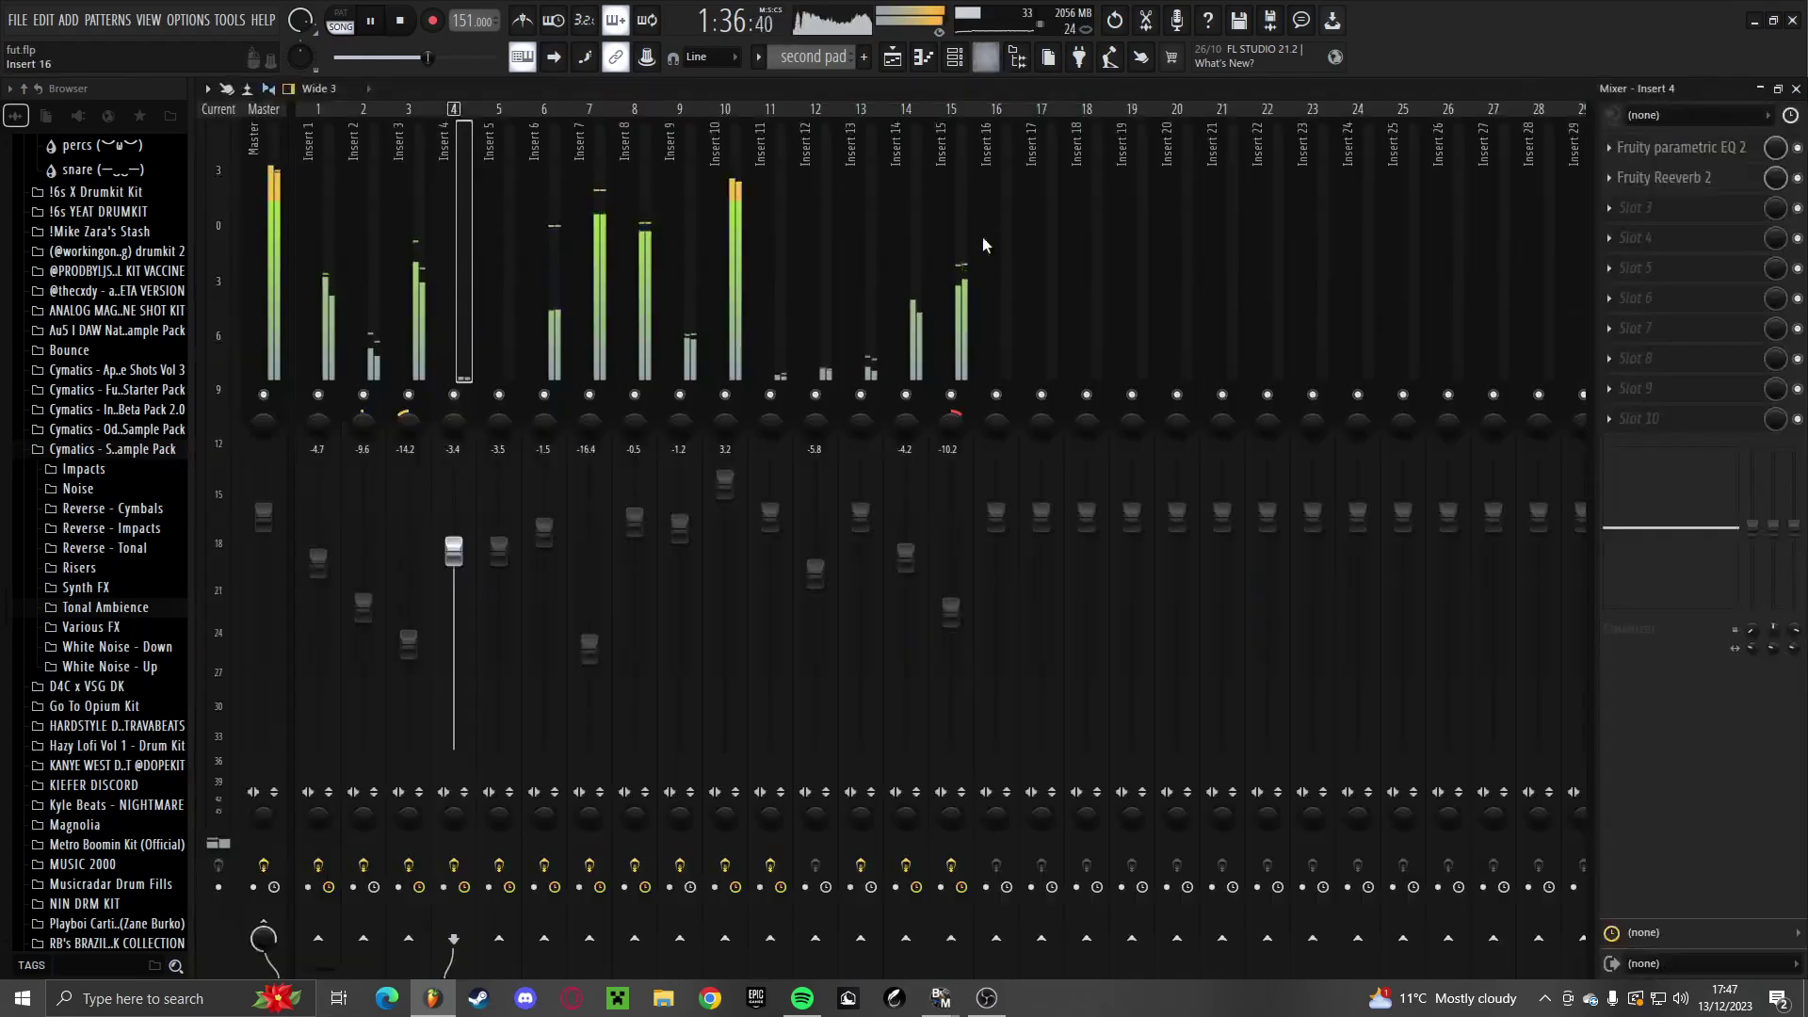
{"action": "key", "text": "F9"}
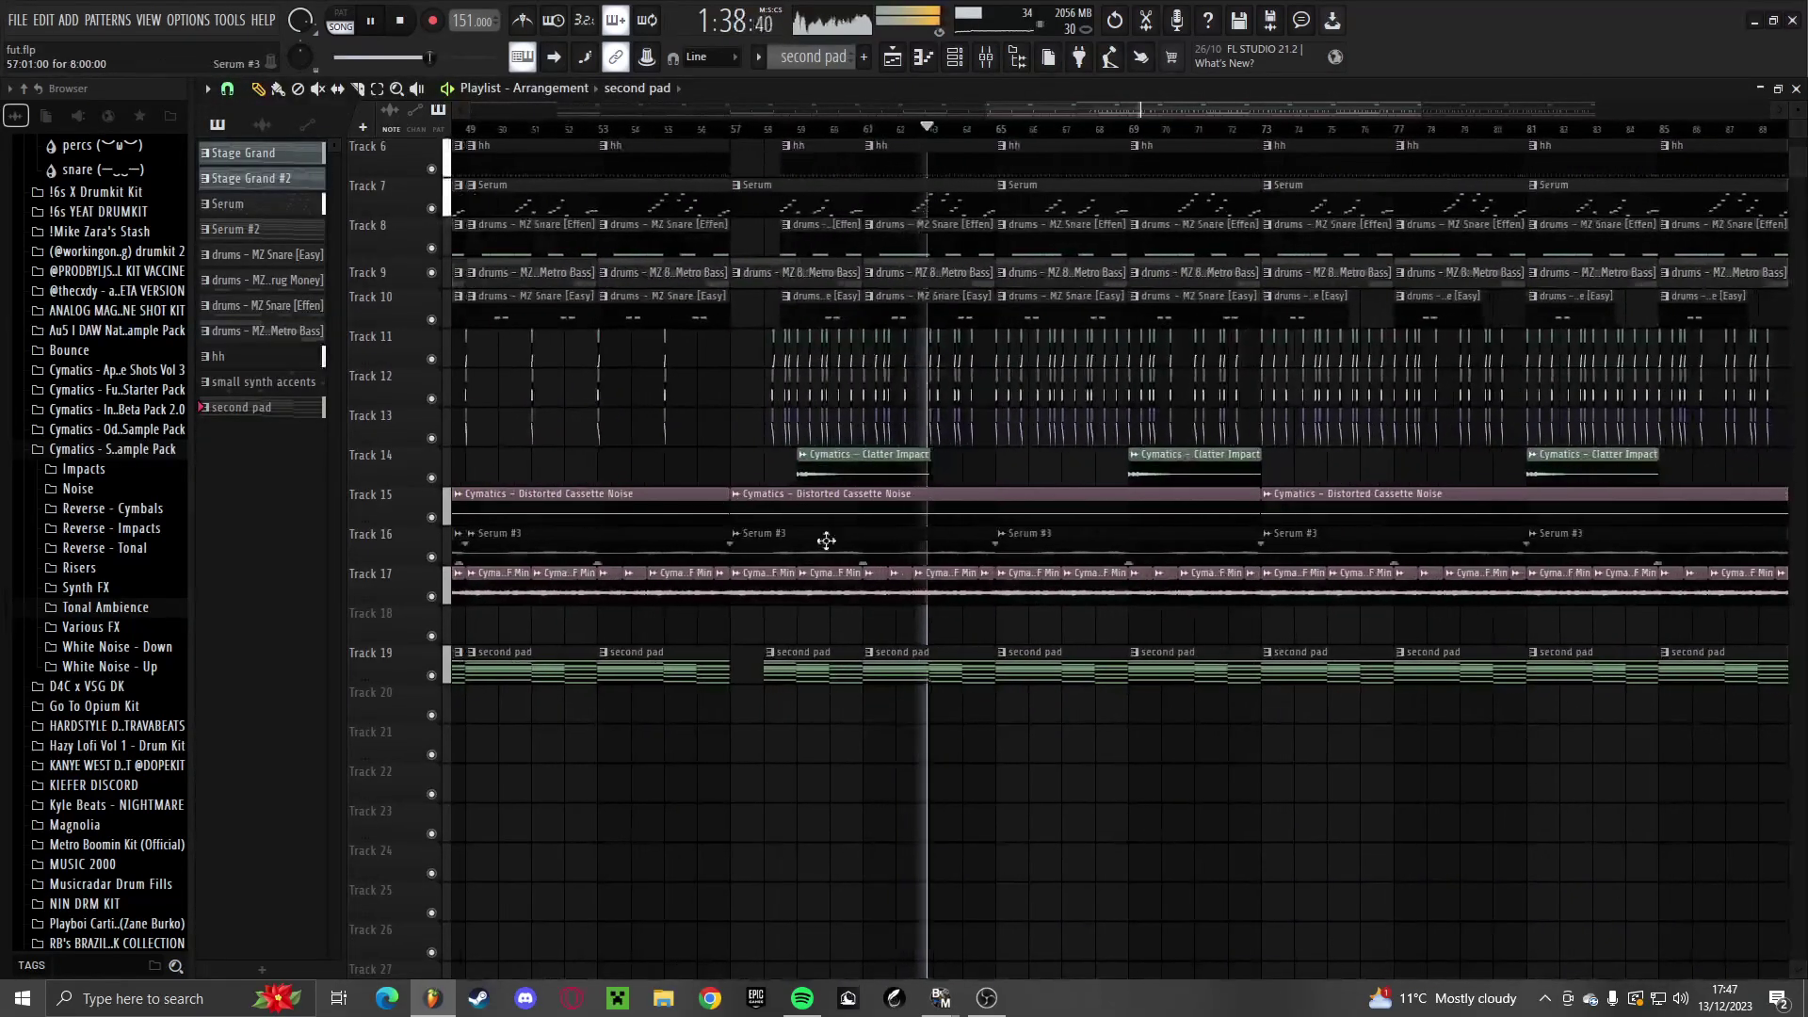
{"action": "scroll", "coordinate": [826, 541], "scroll_direction": "up", "scroll_amount": 2}
{"action": "right_click", "coordinate": [795, 515]}
{"action": "scroll", "coordinate": [800, 528], "scroll_direction": "down", "scroll_amount": 4}
{"action": "scroll", "coordinate": [1106, 594], "scroll_direction": "up", "scroll_amount": 3}
{"action": "key", "text": "ctrl+z"}
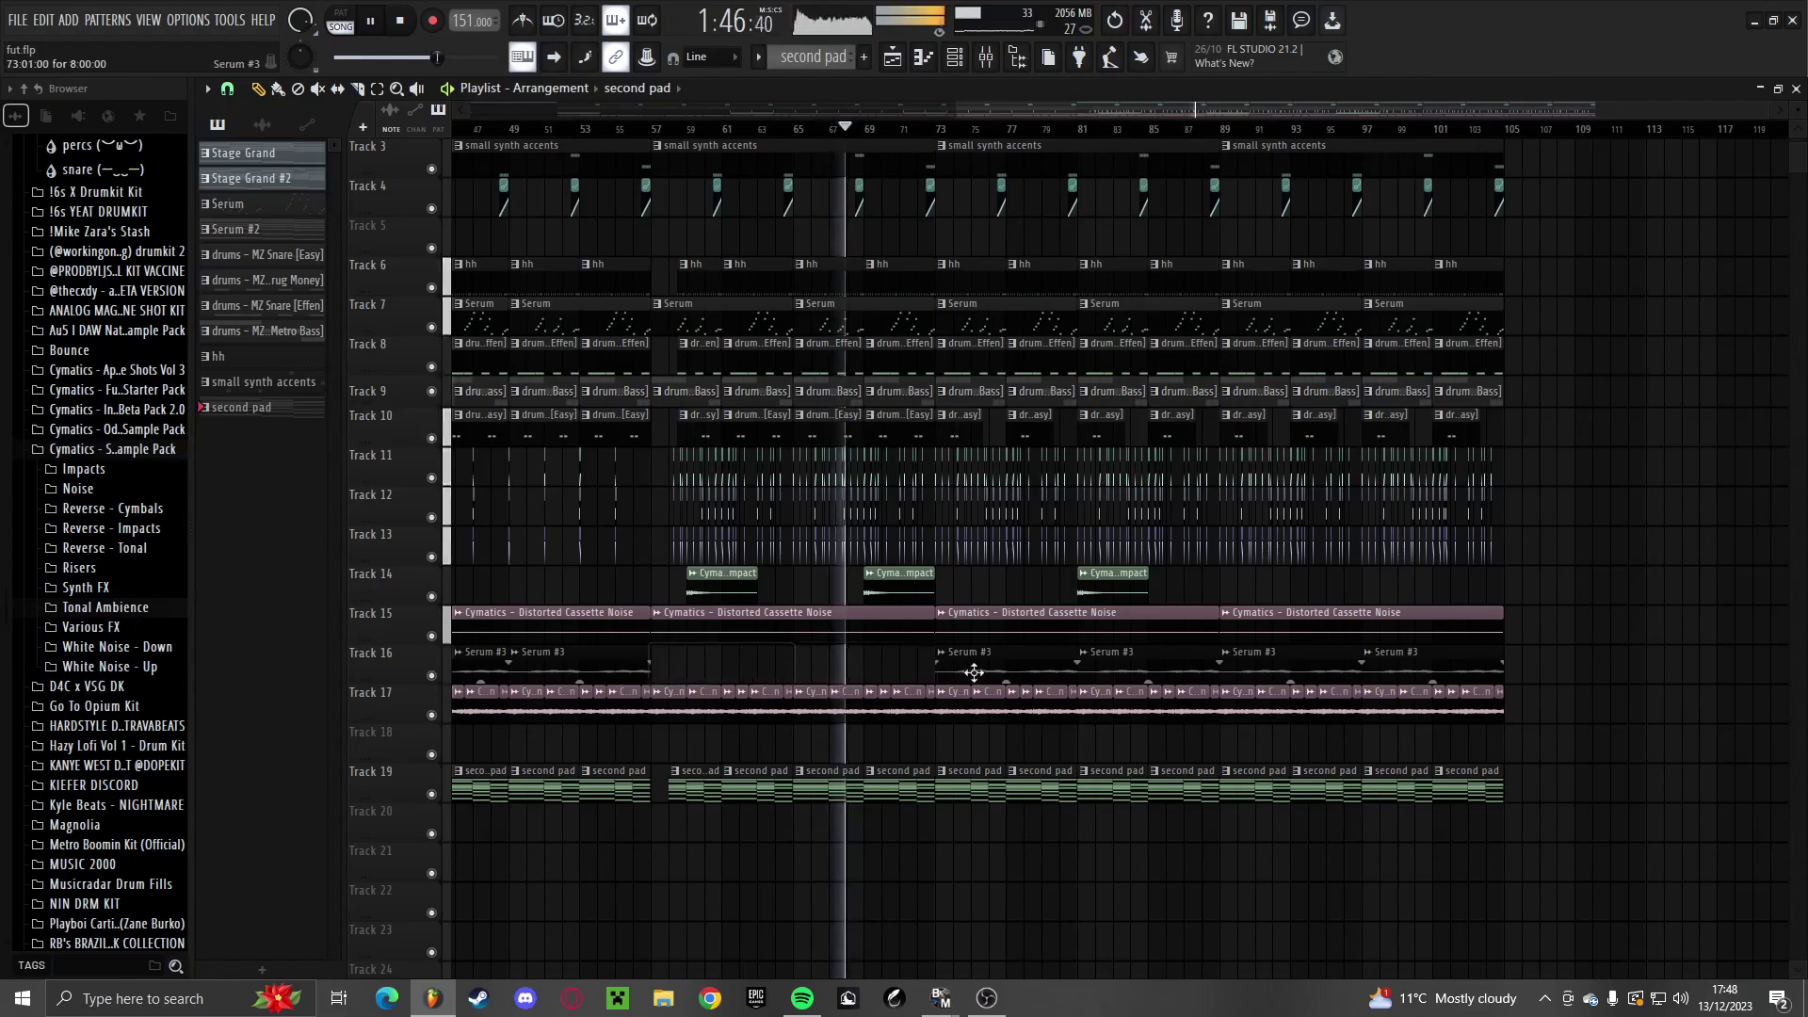
{"action": "scroll", "coordinate": [1036, 650], "scroll_direction": "up", "scroll_amount": 3}
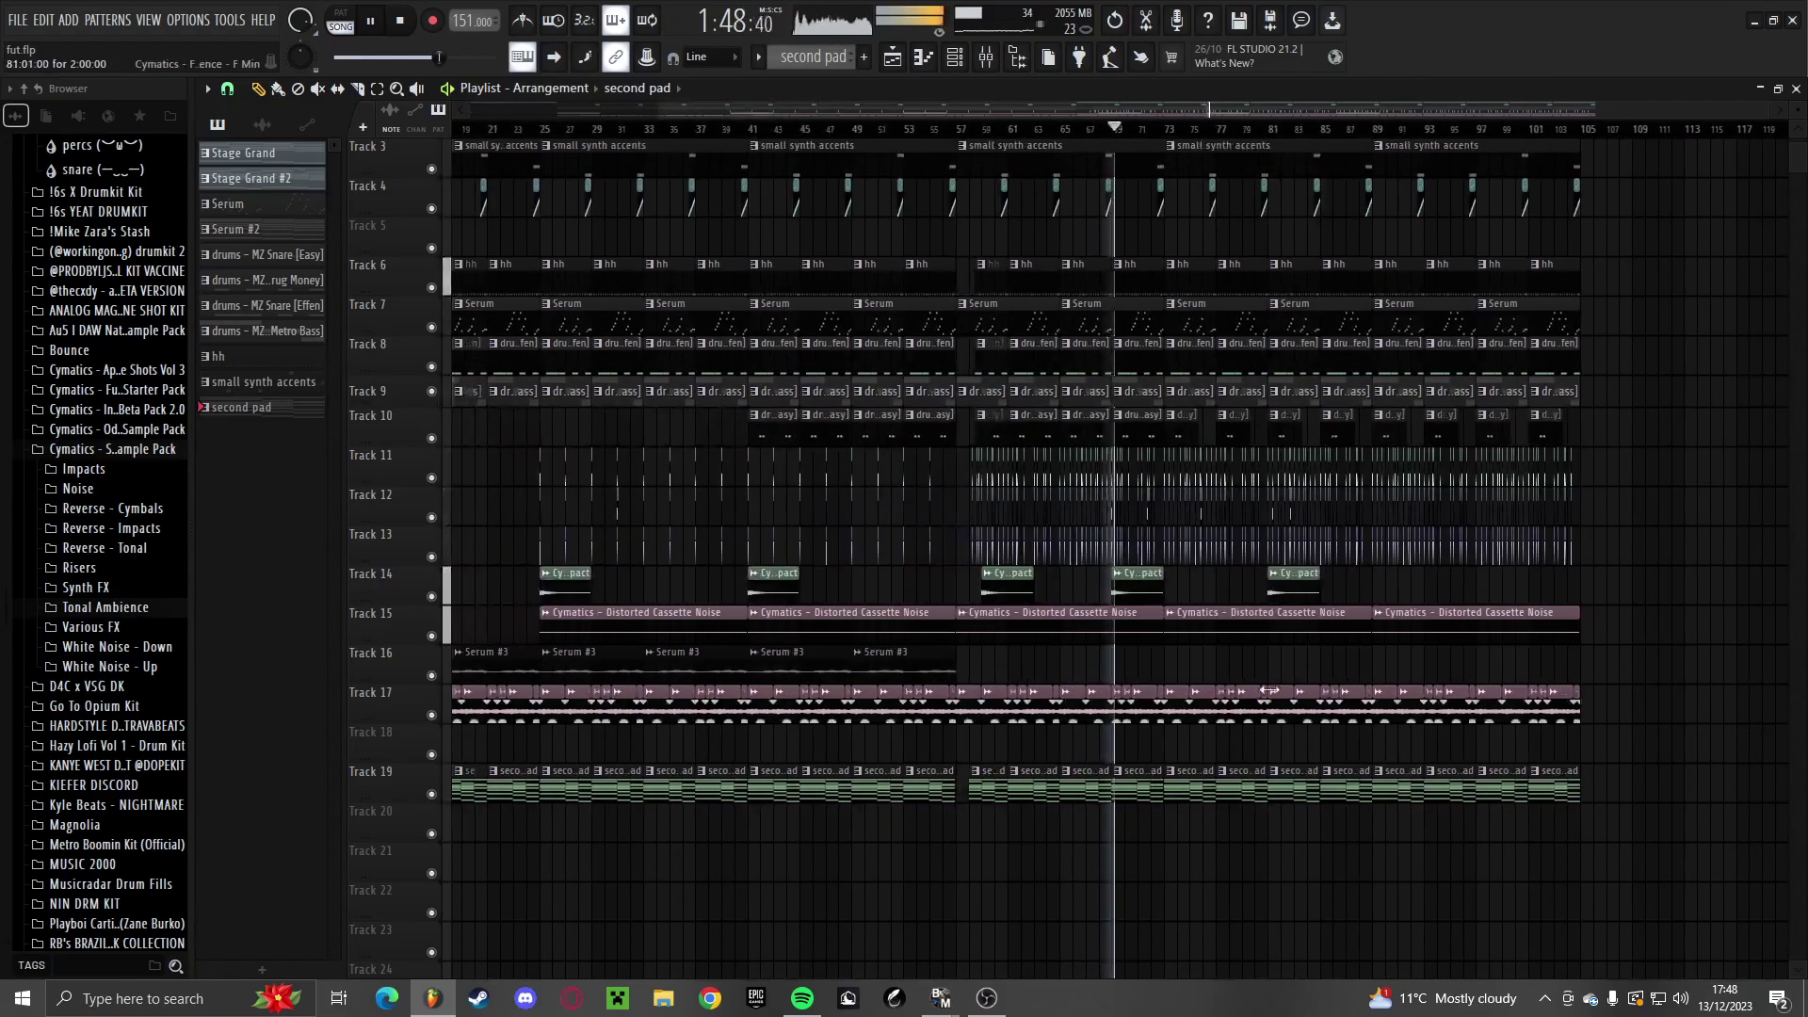
Move the last two Clatter Impact clips on Track 14 to bars 73 and 89
{"action": "scroll", "coordinate": [1003, 613], "scroll_direction": "up", "scroll_amount": 1}
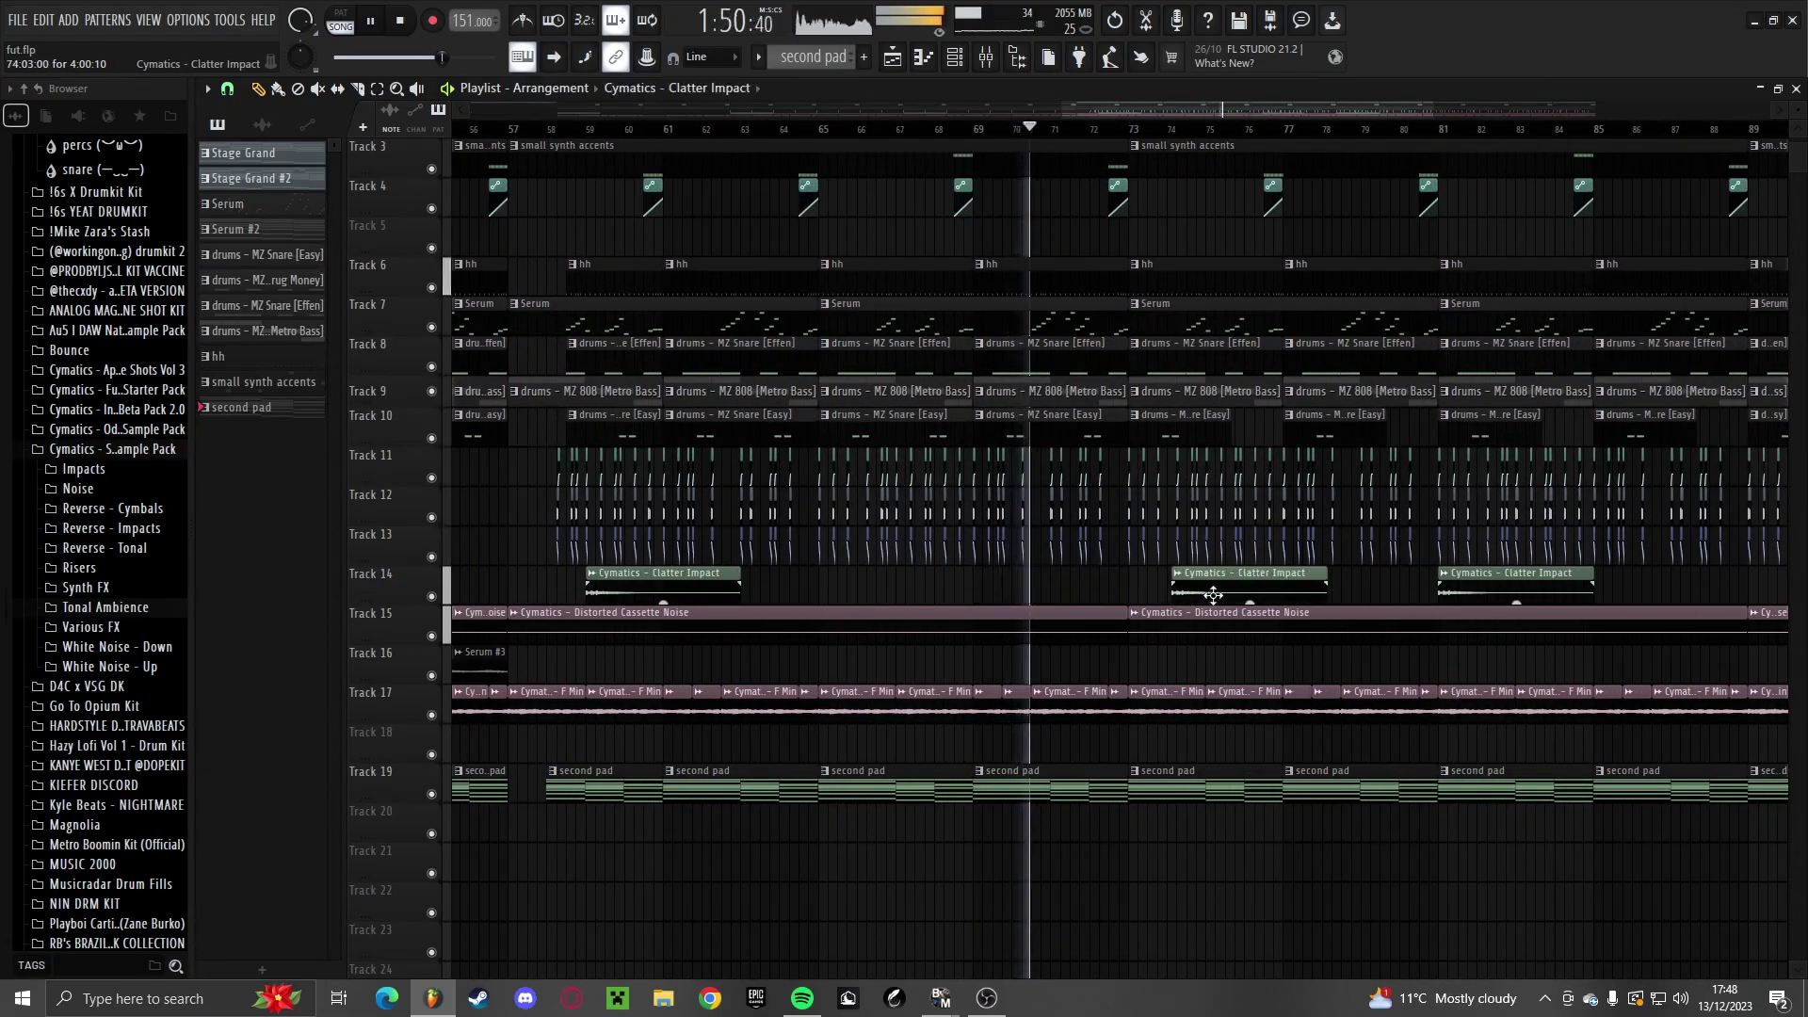
{"action": "left_click_drag", "start_coordinate": [1213, 594], "coordinate": [1175, 594]}
{"action": "scroll", "coordinate": [1110, 617], "scroll_direction": "up", "scroll_amount": 5}
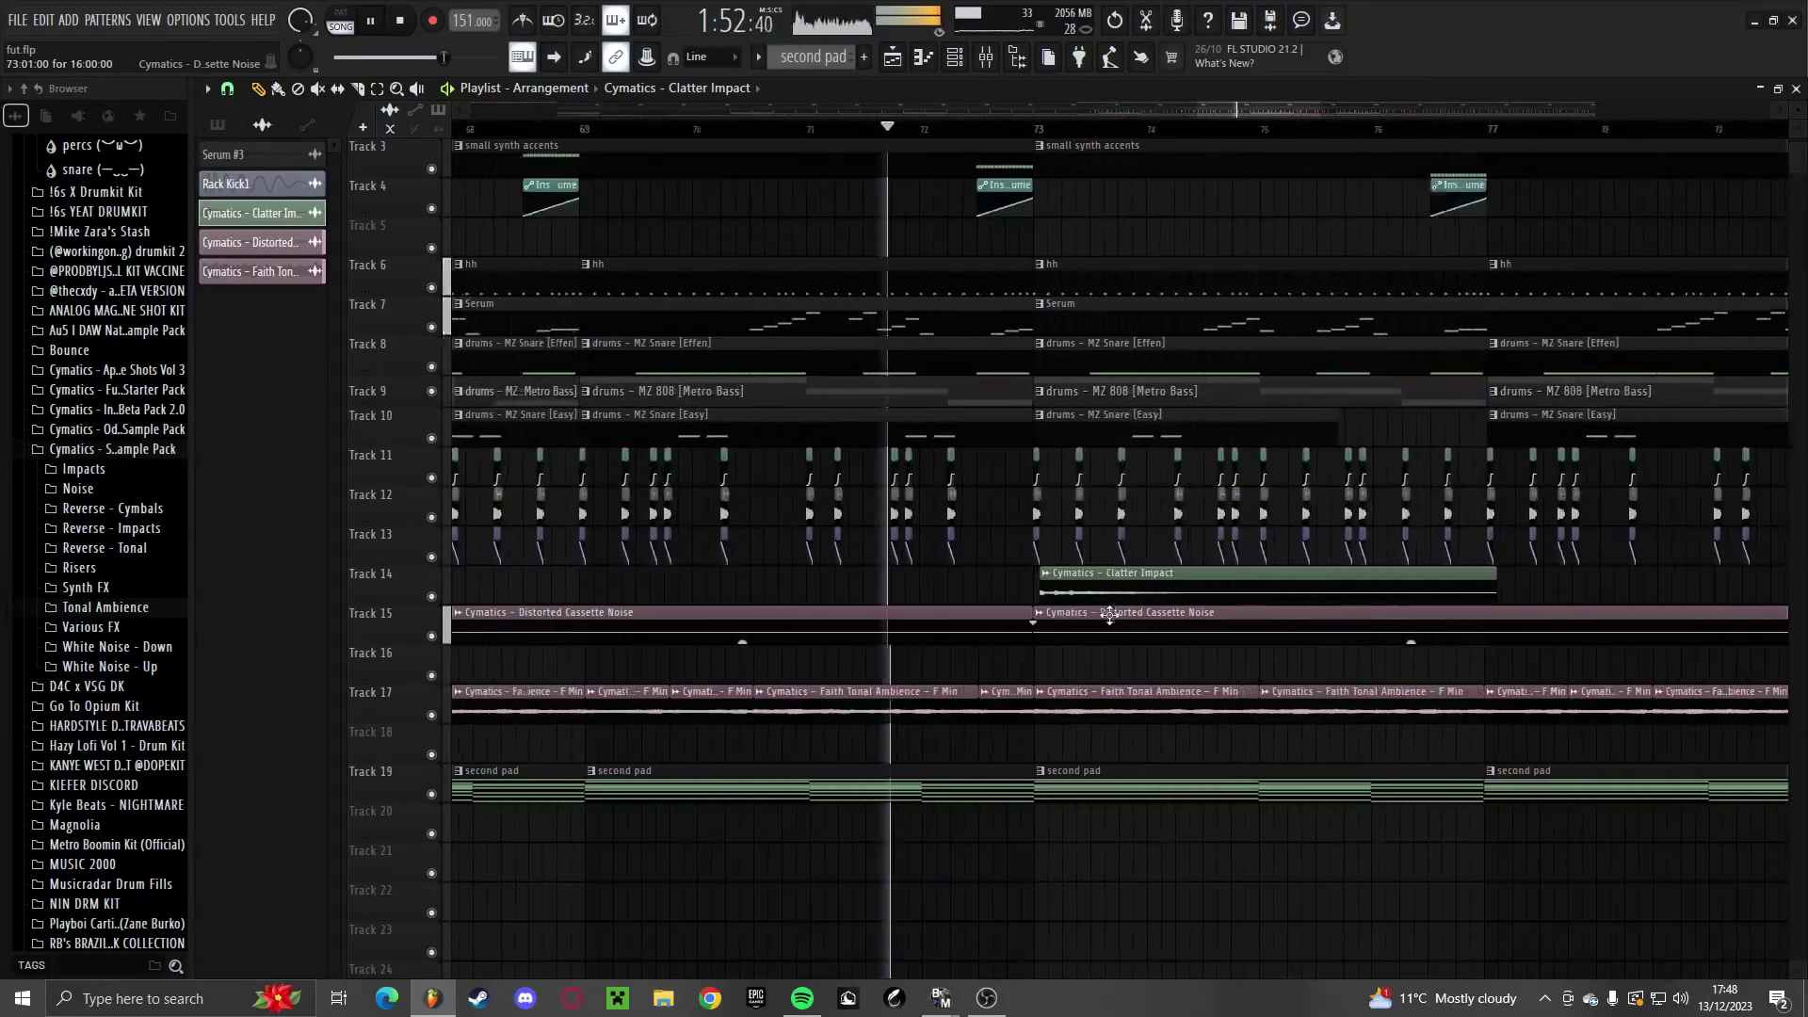
{"action": "scroll", "coordinate": [1010, 603], "scroll_direction": "down", "scroll_amount": 5}
{"action": "left_click_drag", "start_coordinate": [1125, 589], "coordinate": [1391, 589]}
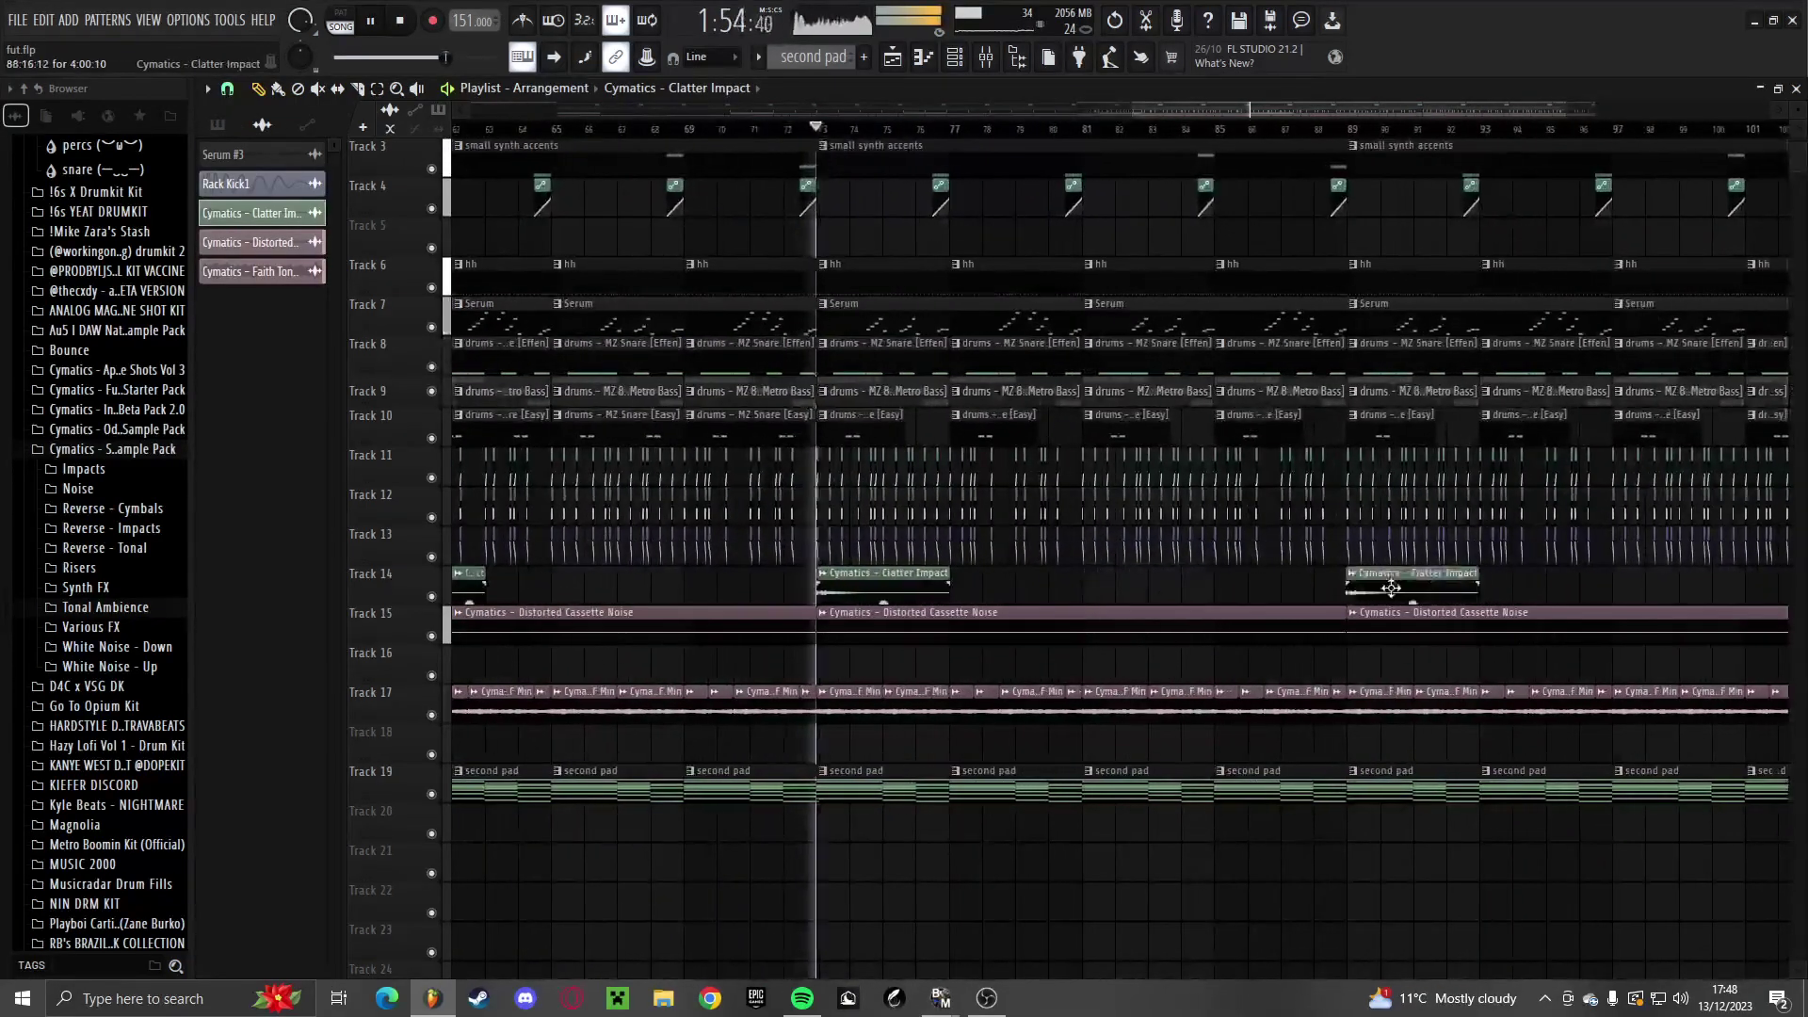
Examine the arrangement around bars 73 to 89, the mixer levels and Insert 4's Fruity Reeverb 2 during playback
{"action": "scroll", "coordinate": [1391, 588], "scroll_direction": "up", "scroll_amount": 6}
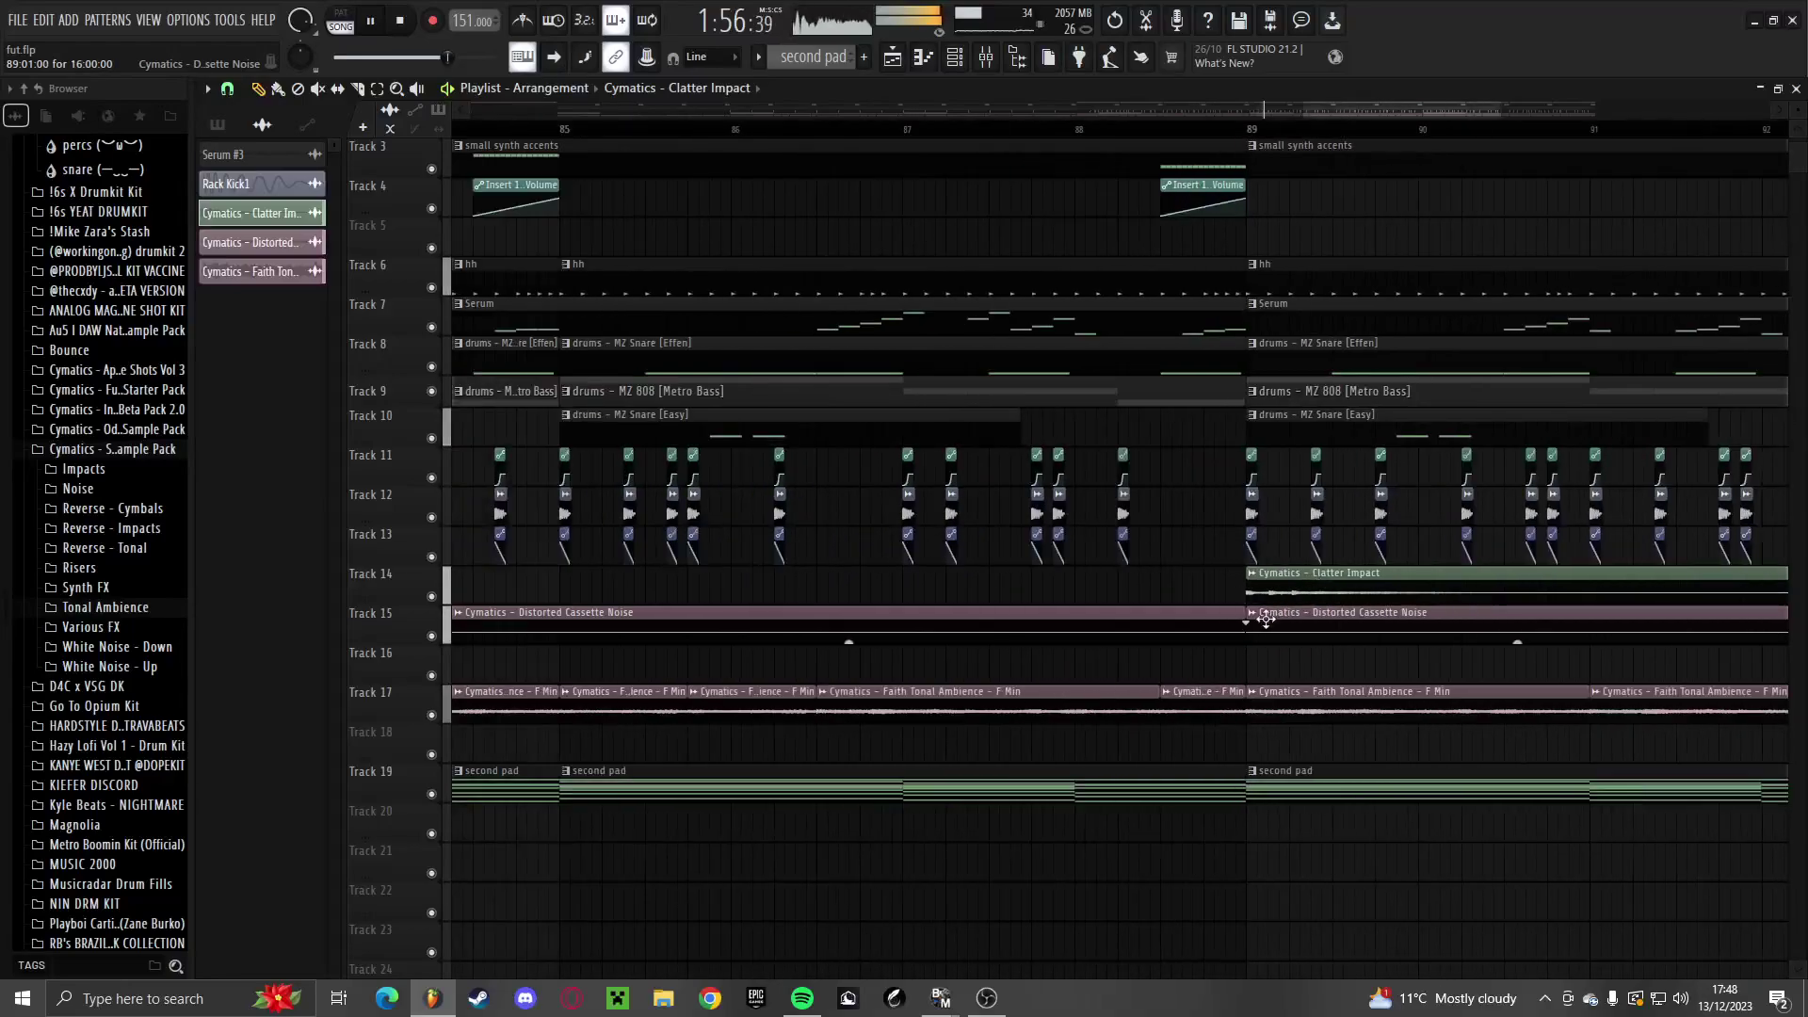
{"action": "scroll", "coordinate": [1266, 621], "scroll_direction": "down", "scroll_amount": 5}
{"action": "left_click", "coordinate": [986, 56]}
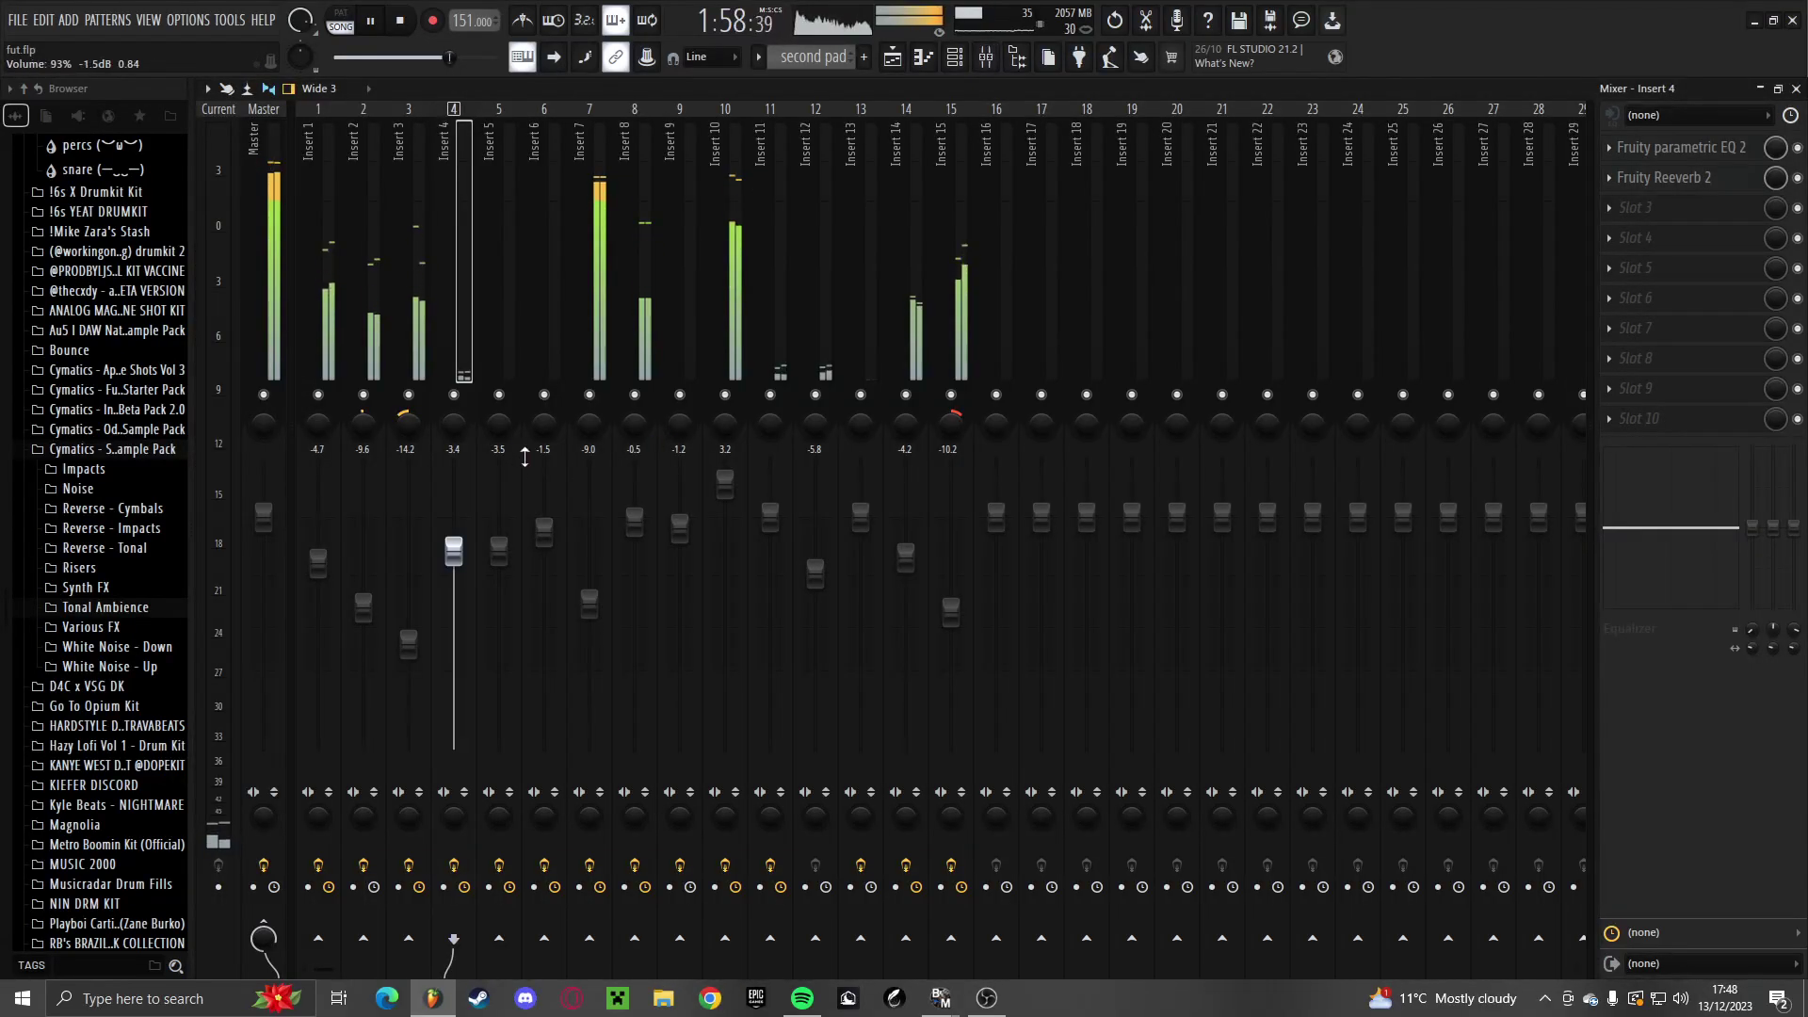
{"action": "key", "text": "F9"}
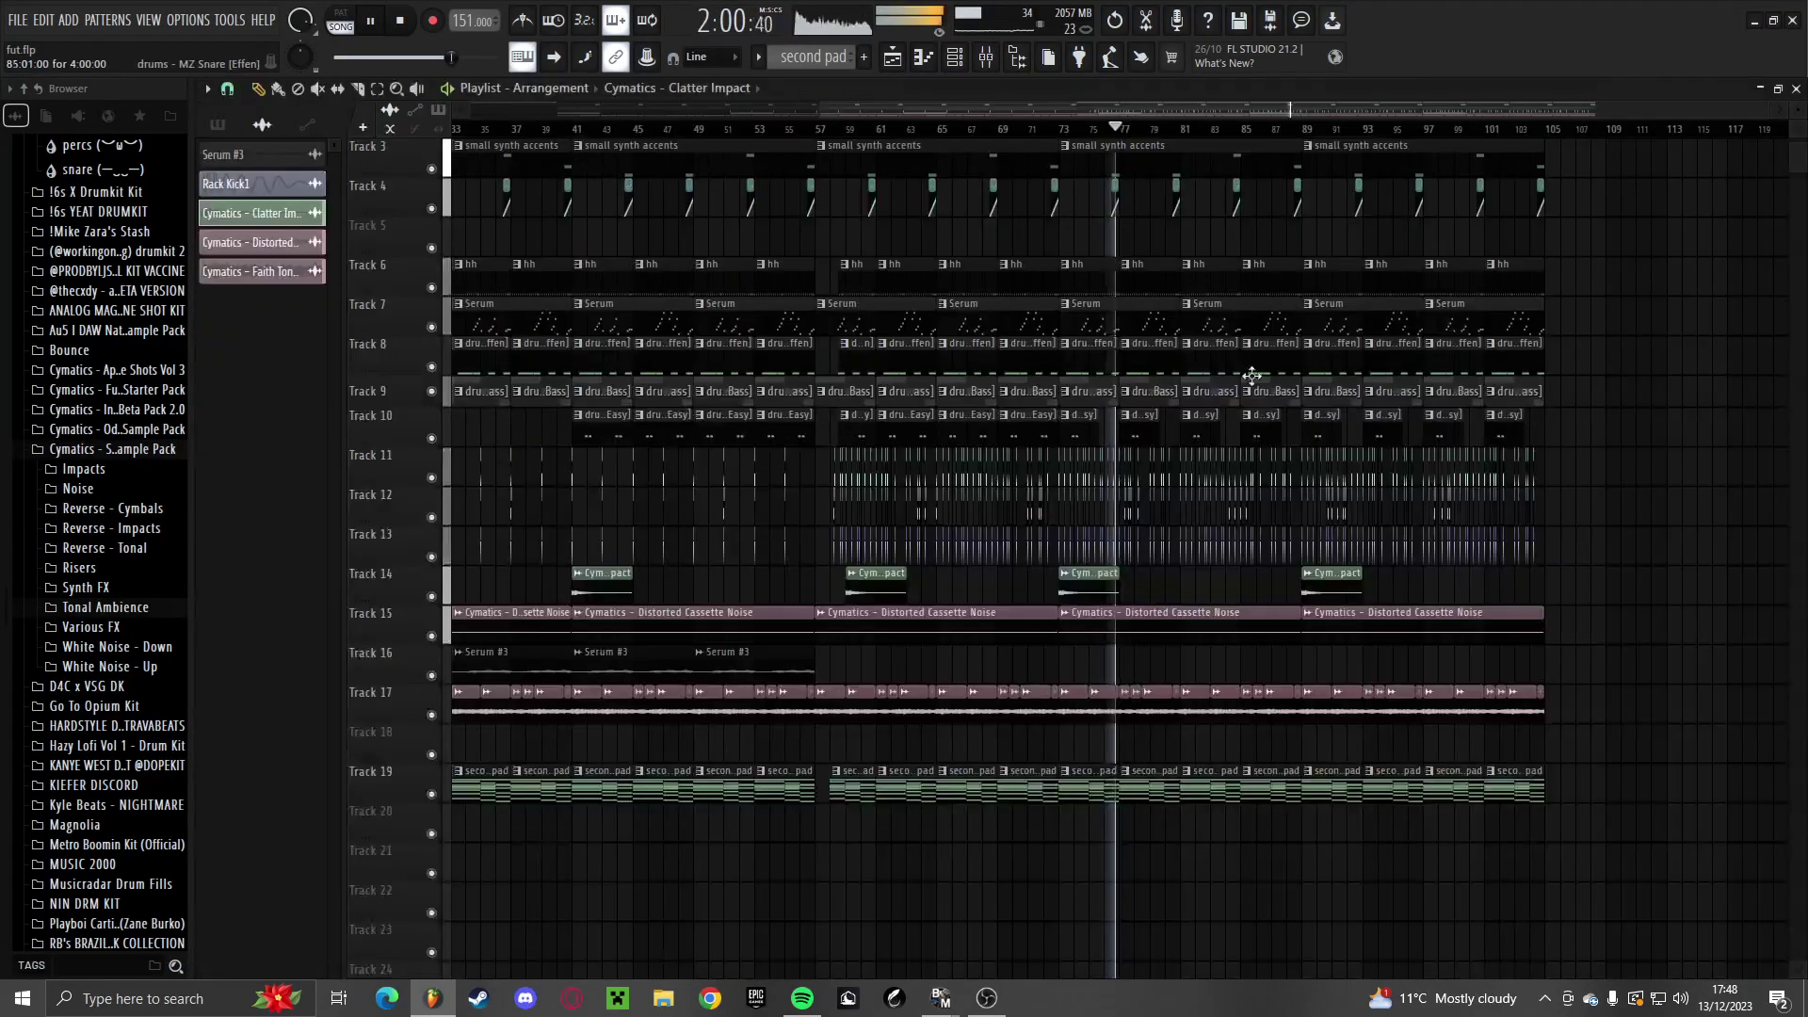
{"action": "scroll", "coordinate": [1185, 494], "scroll_direction": "up", "scroll_amount": 3}
{"action": "scroll", "coordinate": [1018, 484], "scroll_direction": "up", "scroll_amount": 2}
{"action": "left_click", "coordinate": [986, 56]}
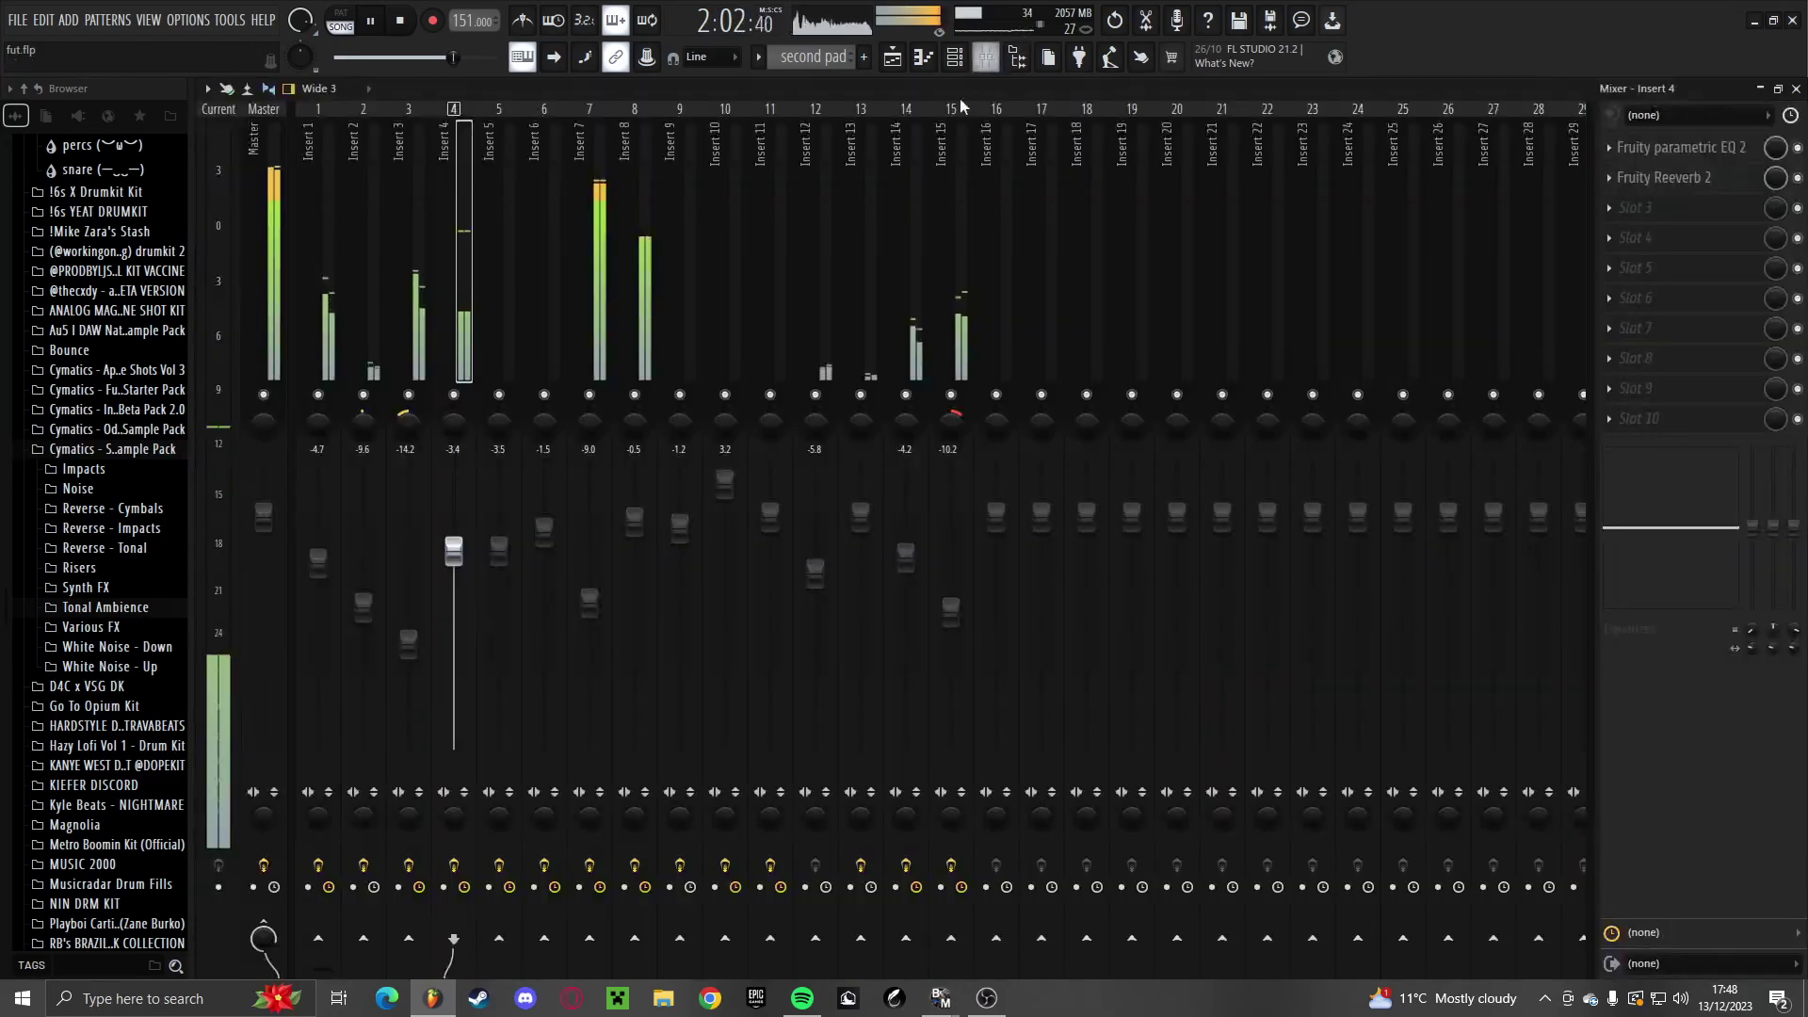
{"action": "key", "text": "F9"}
{"action": "scroll", "coordinate": [976, 512], "scroll_direction": "down", "scroll_amount": 3}
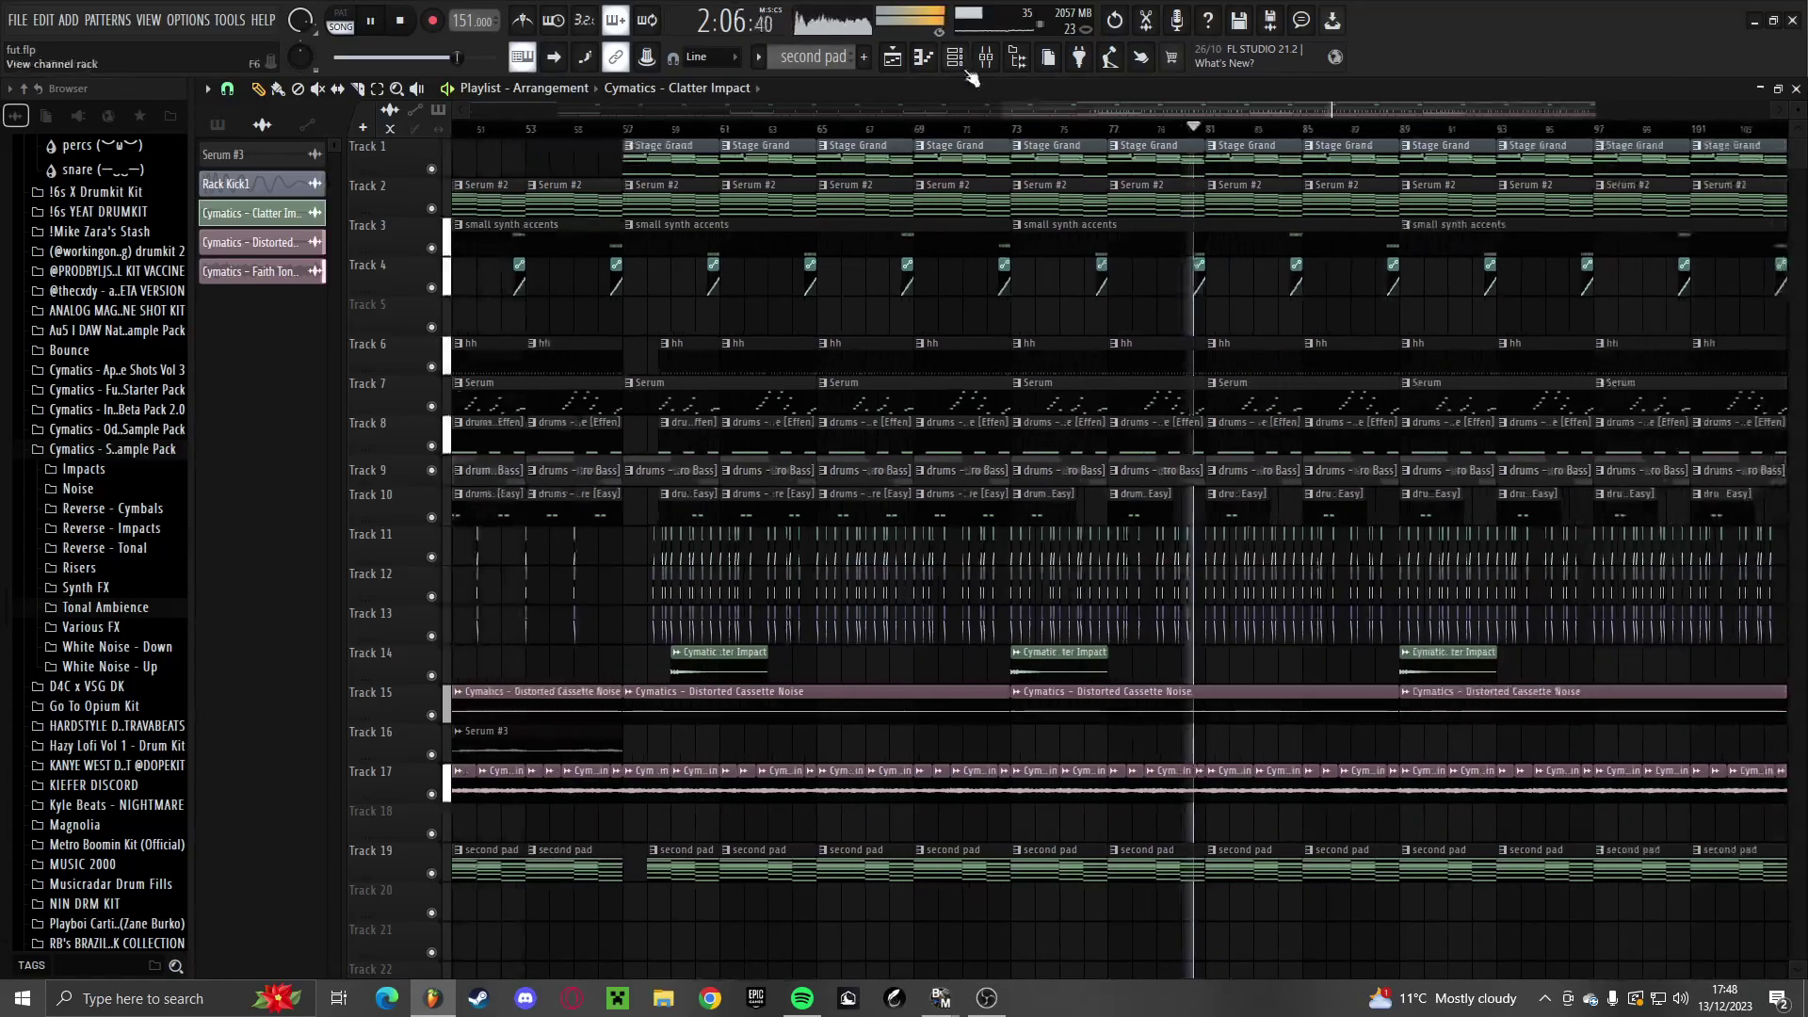
{"action": "key", "text": "F9"}
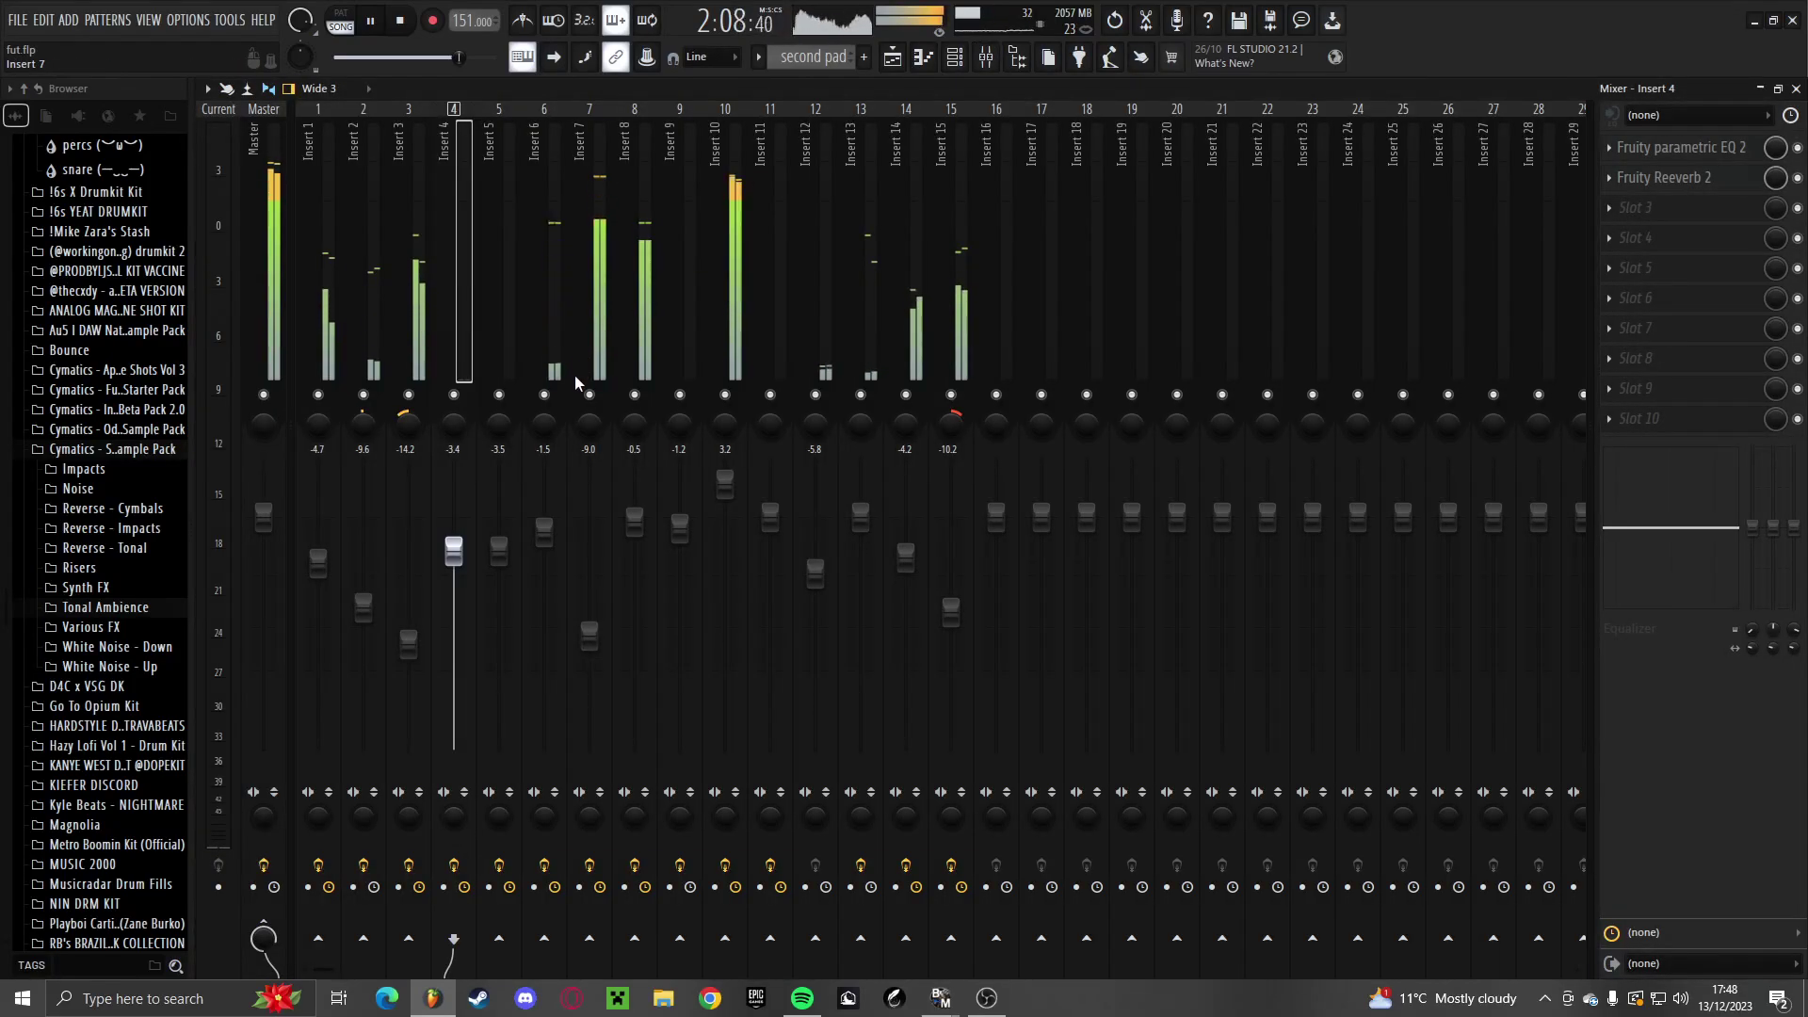
{"action": "left_click", "coordinate": [1716, 181]}
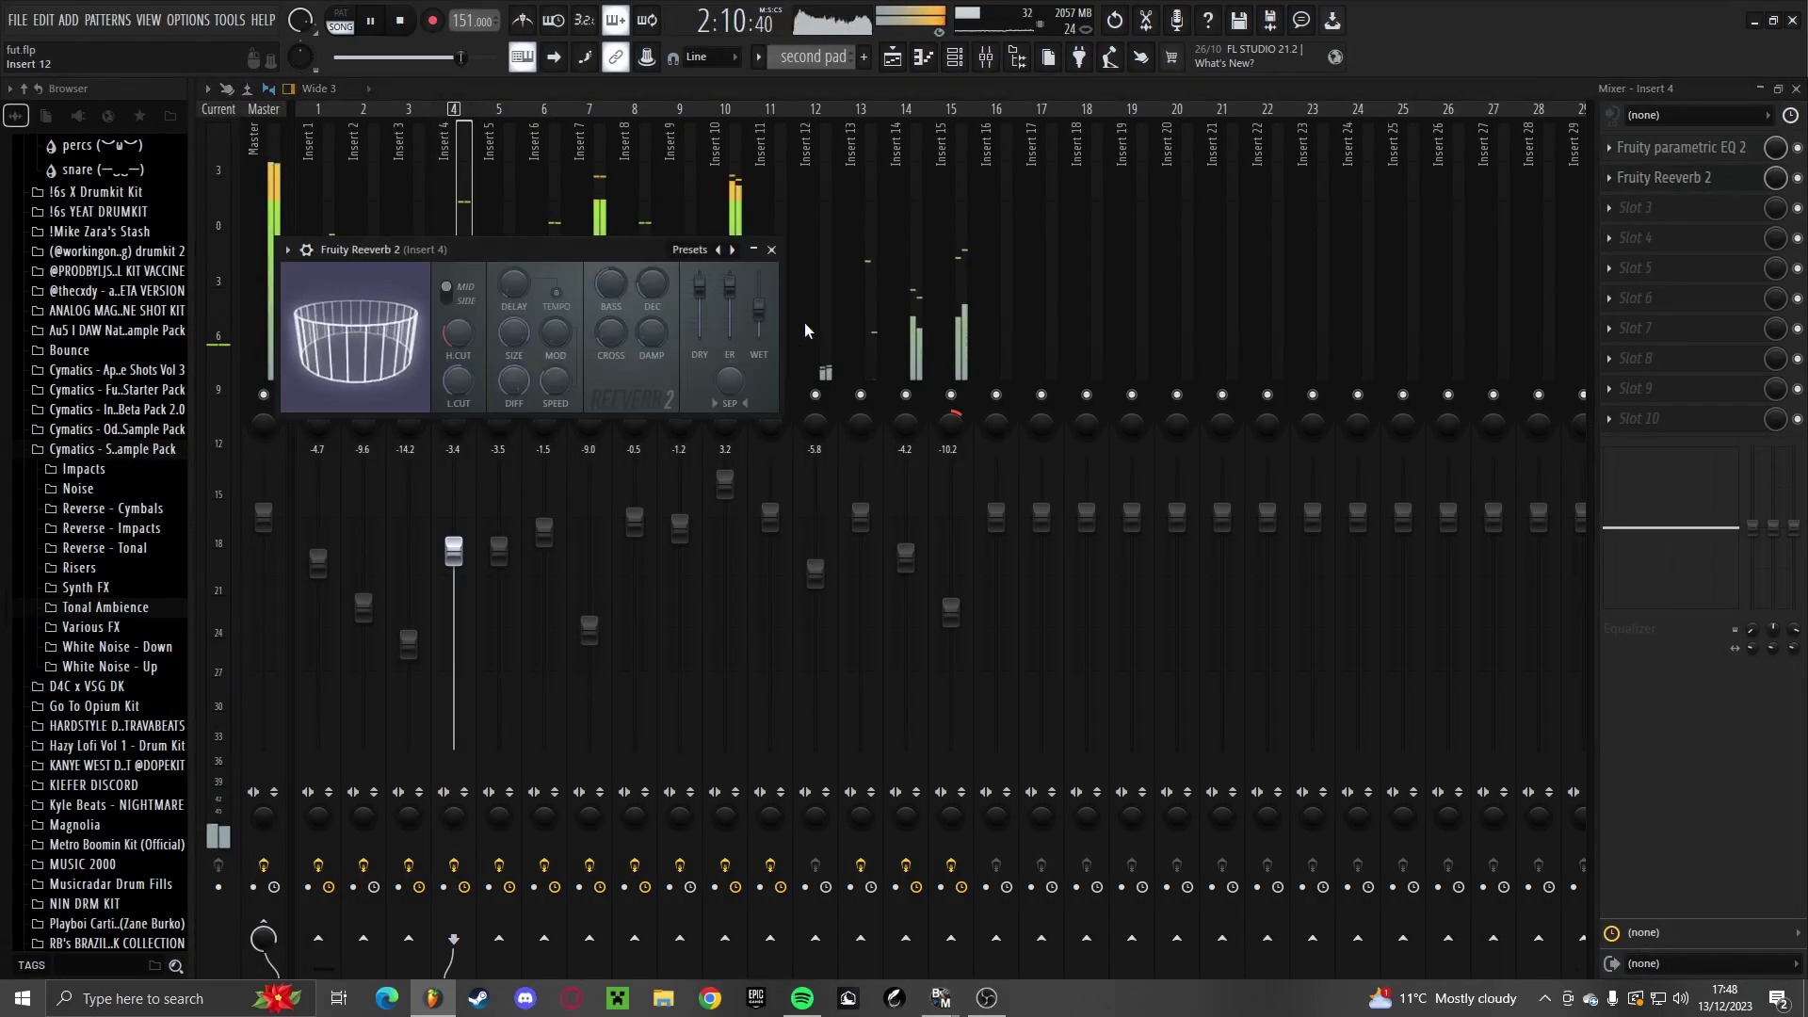
{"action": "left_click", "coordinate": [770, 250]}
{"action": "key", "text": "F9"}
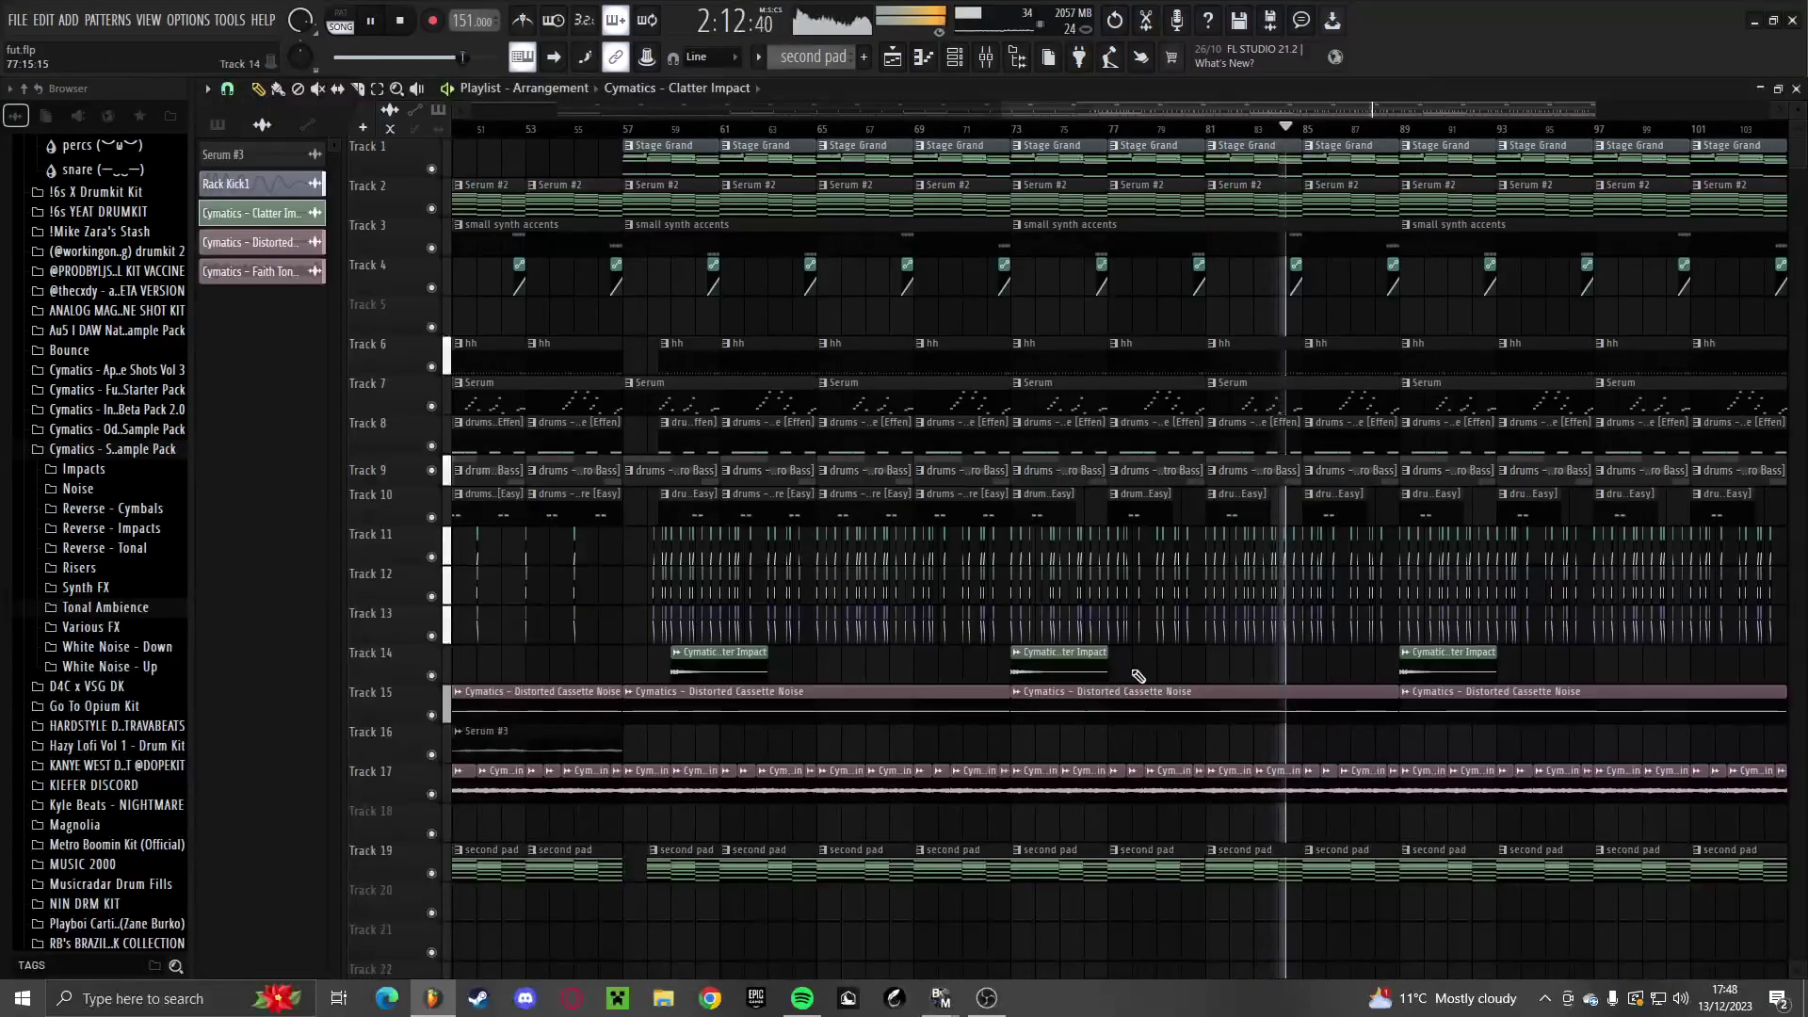
Browse !Mike Zara's Stash to the Unique Snares folder and preview MZ Snare [Hold On]
{"action": "scroll", "coordinate": [1324, 650], "scroll_direction": "up", "scroll_amount": 3}
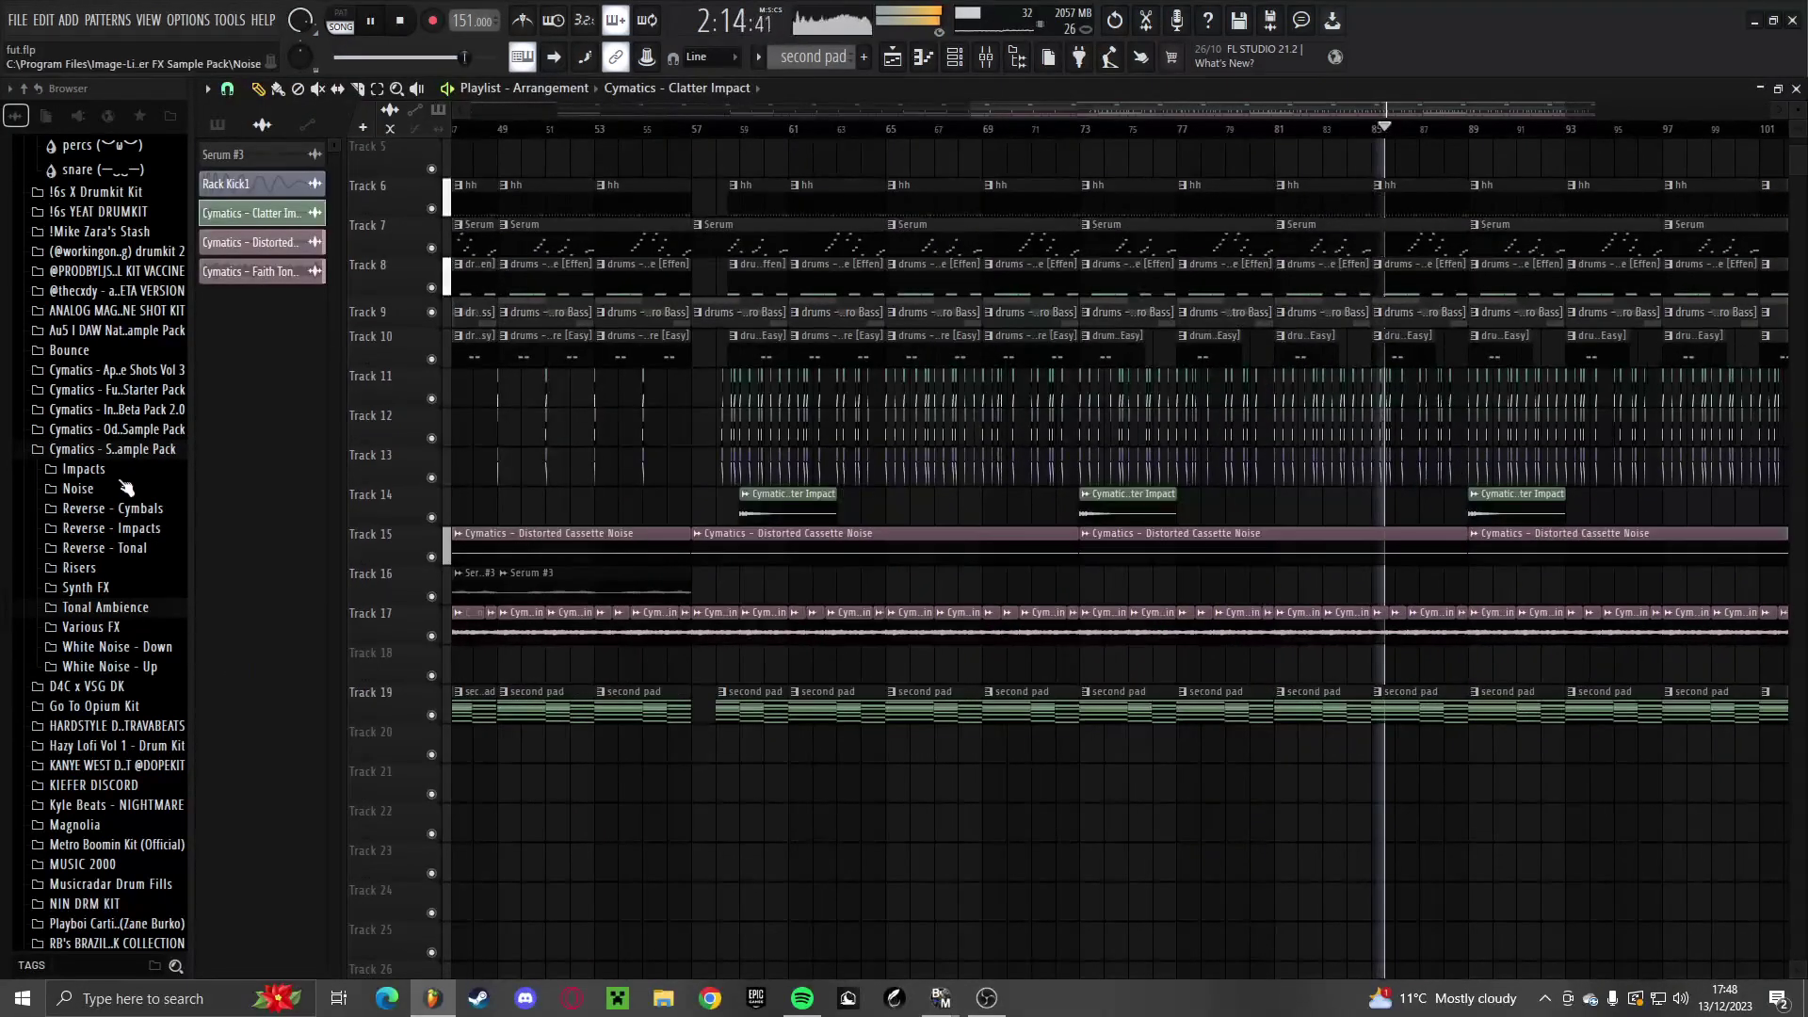
{"action": "scroll", "coordinate": [91, 602], "scroll_direction": "up", "scroll_amount": 8}
{"action": "left_click", "coordinate": [94, 487]}
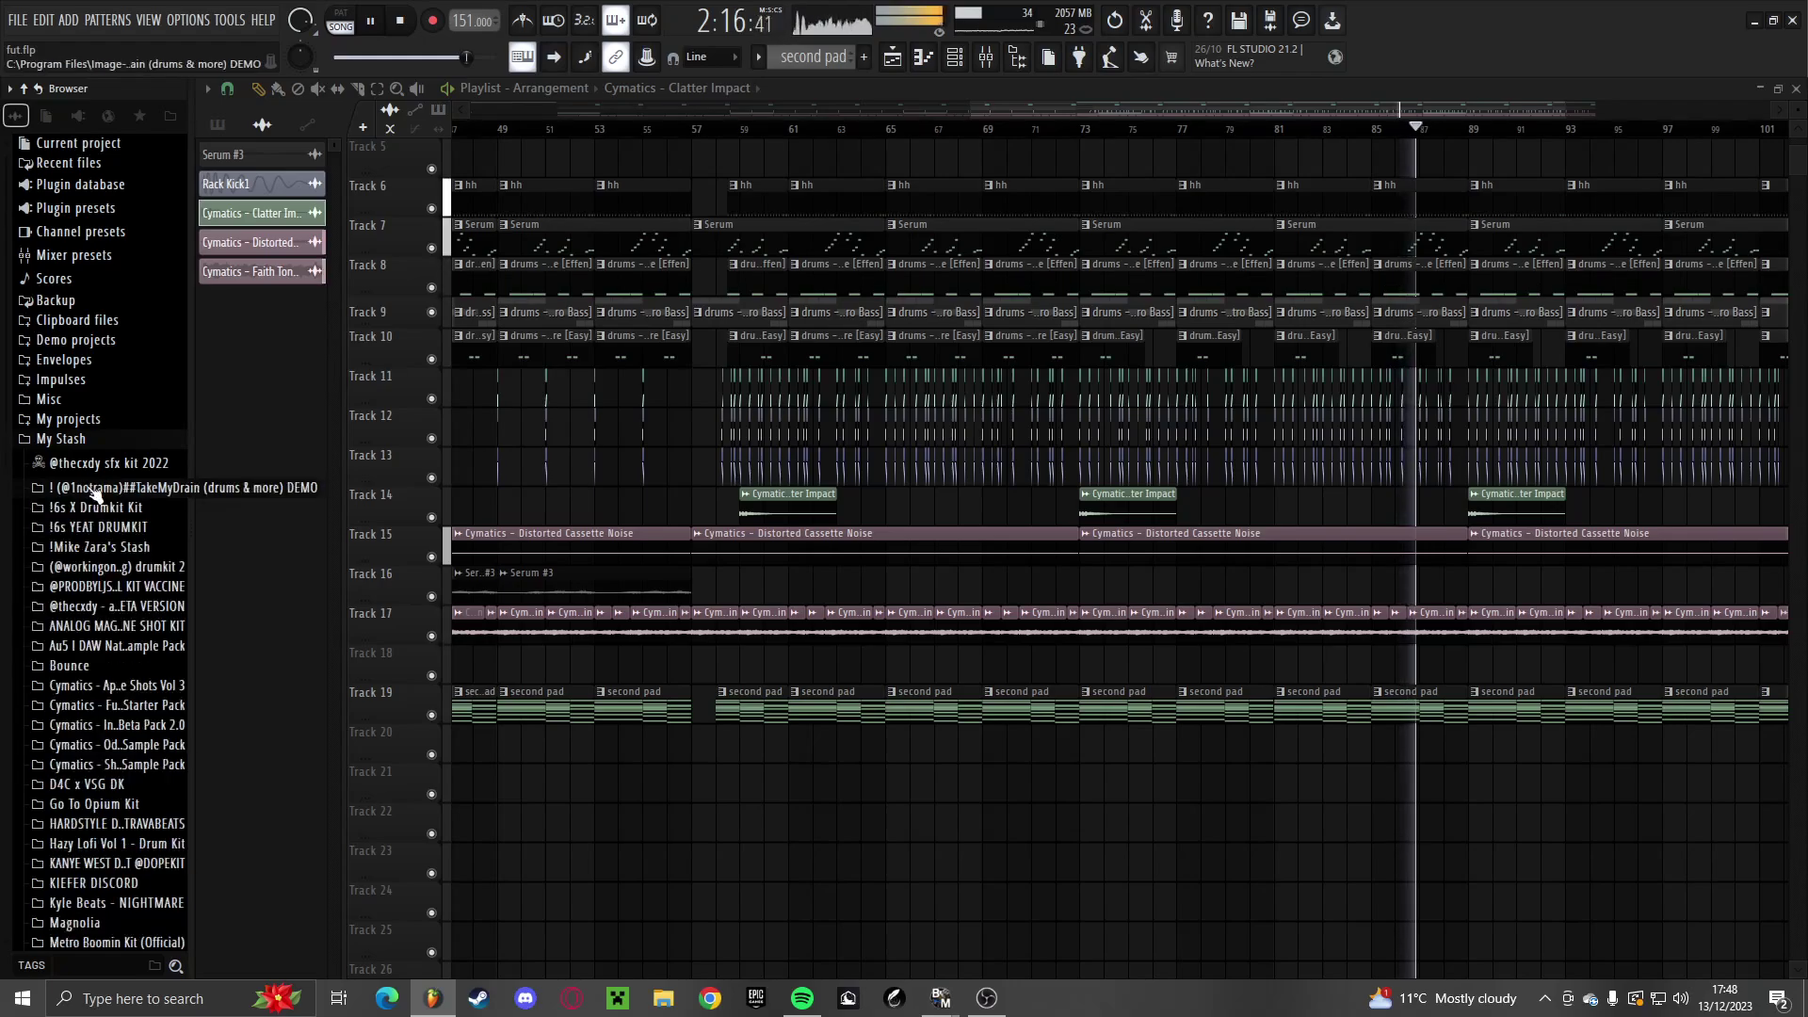
{"action": "left_click", "coordinate": [94, 547]}
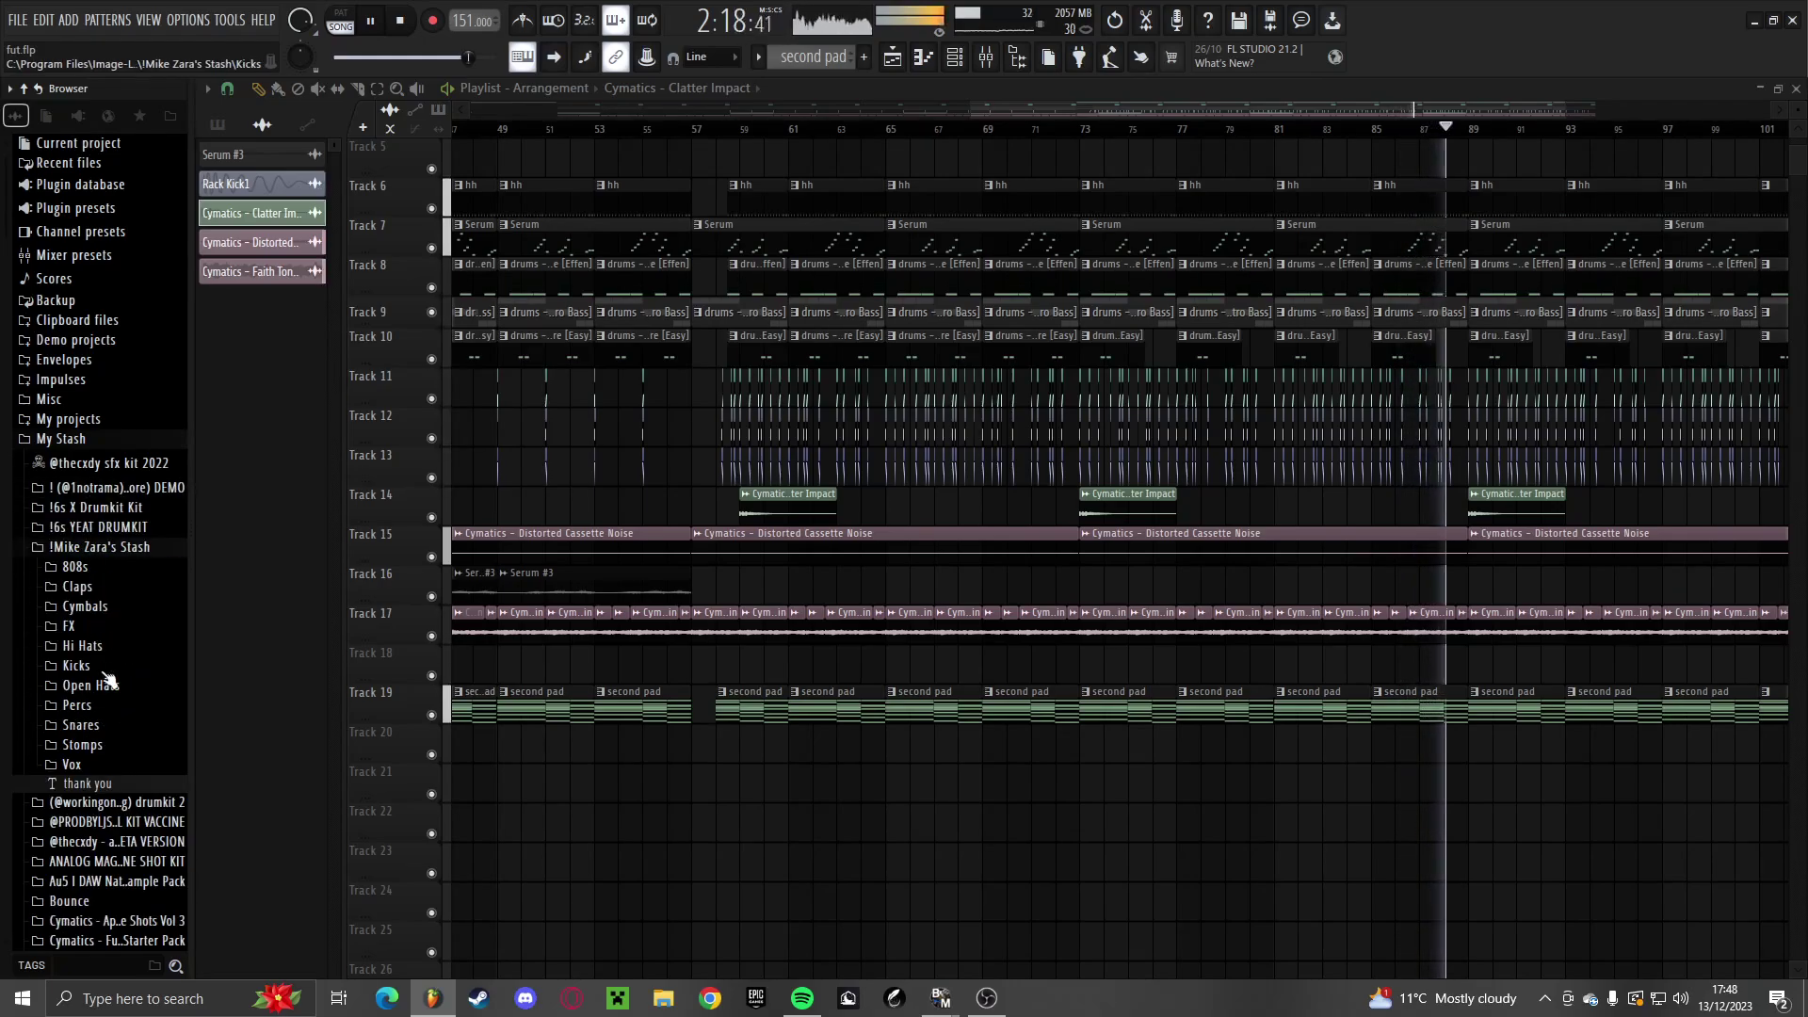
{"action": "key", "text": "space"}
{"action": "left_click", "coordinate": [97, 725]}
{"action": "left_click", "coordinate": [102, 787]}
{"action": "left_click", "coordinate": [111, 717]}
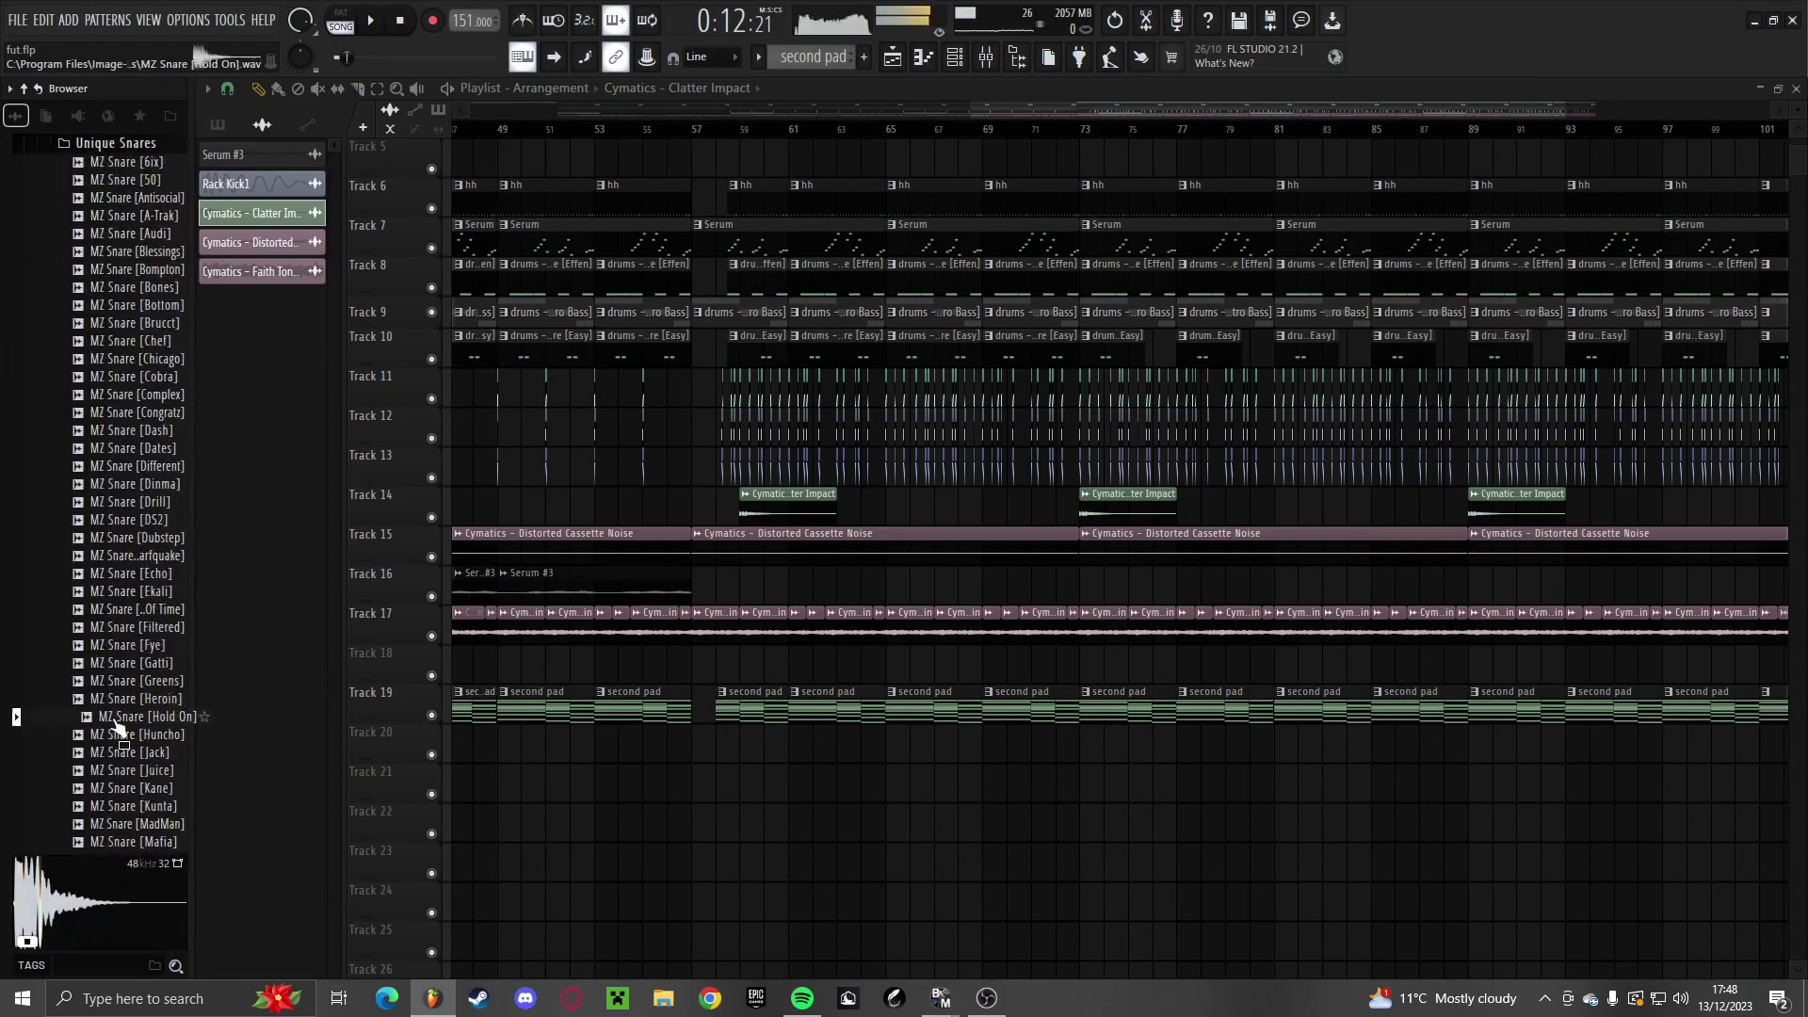
Open the Rimshots folder in the same kit and preview MZ Rim [Gucci]
{"action": "scroll", "coordinate": [111, 702], "scroll_direction": "up", "scroll_amount": 5}
{"action": "left_click", "coordinate": [101, 574]}
{"action": "left_click", "coordinate": [101, 556]}
{"action": "scroll", "coordinate": [106, 568], "scroll_direction": "down", "scroll_amount": 1}
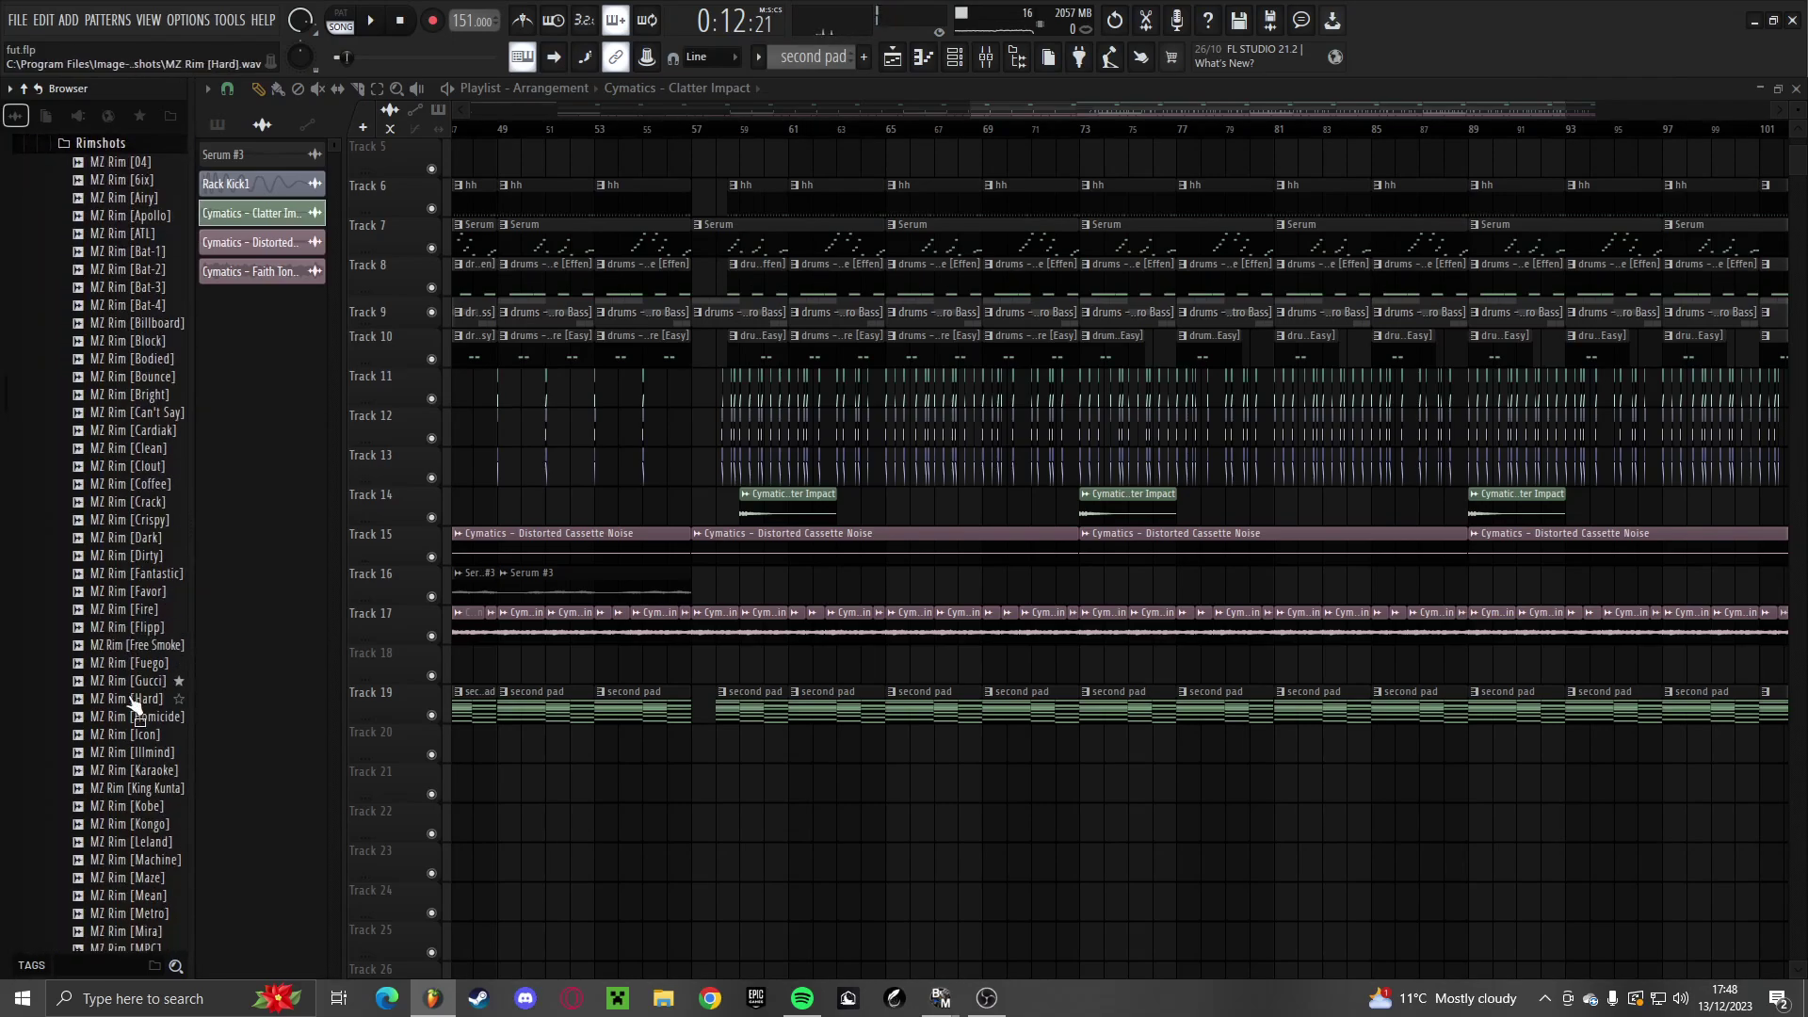
{"action": "left_click", "coordinate": [132, 680]}
Create a new pattern named rim, add MZ Rim [Bounce] as a new channel and route it to mixer Insert 16
{"action": "left_click", "coordinate": [862, 59]}
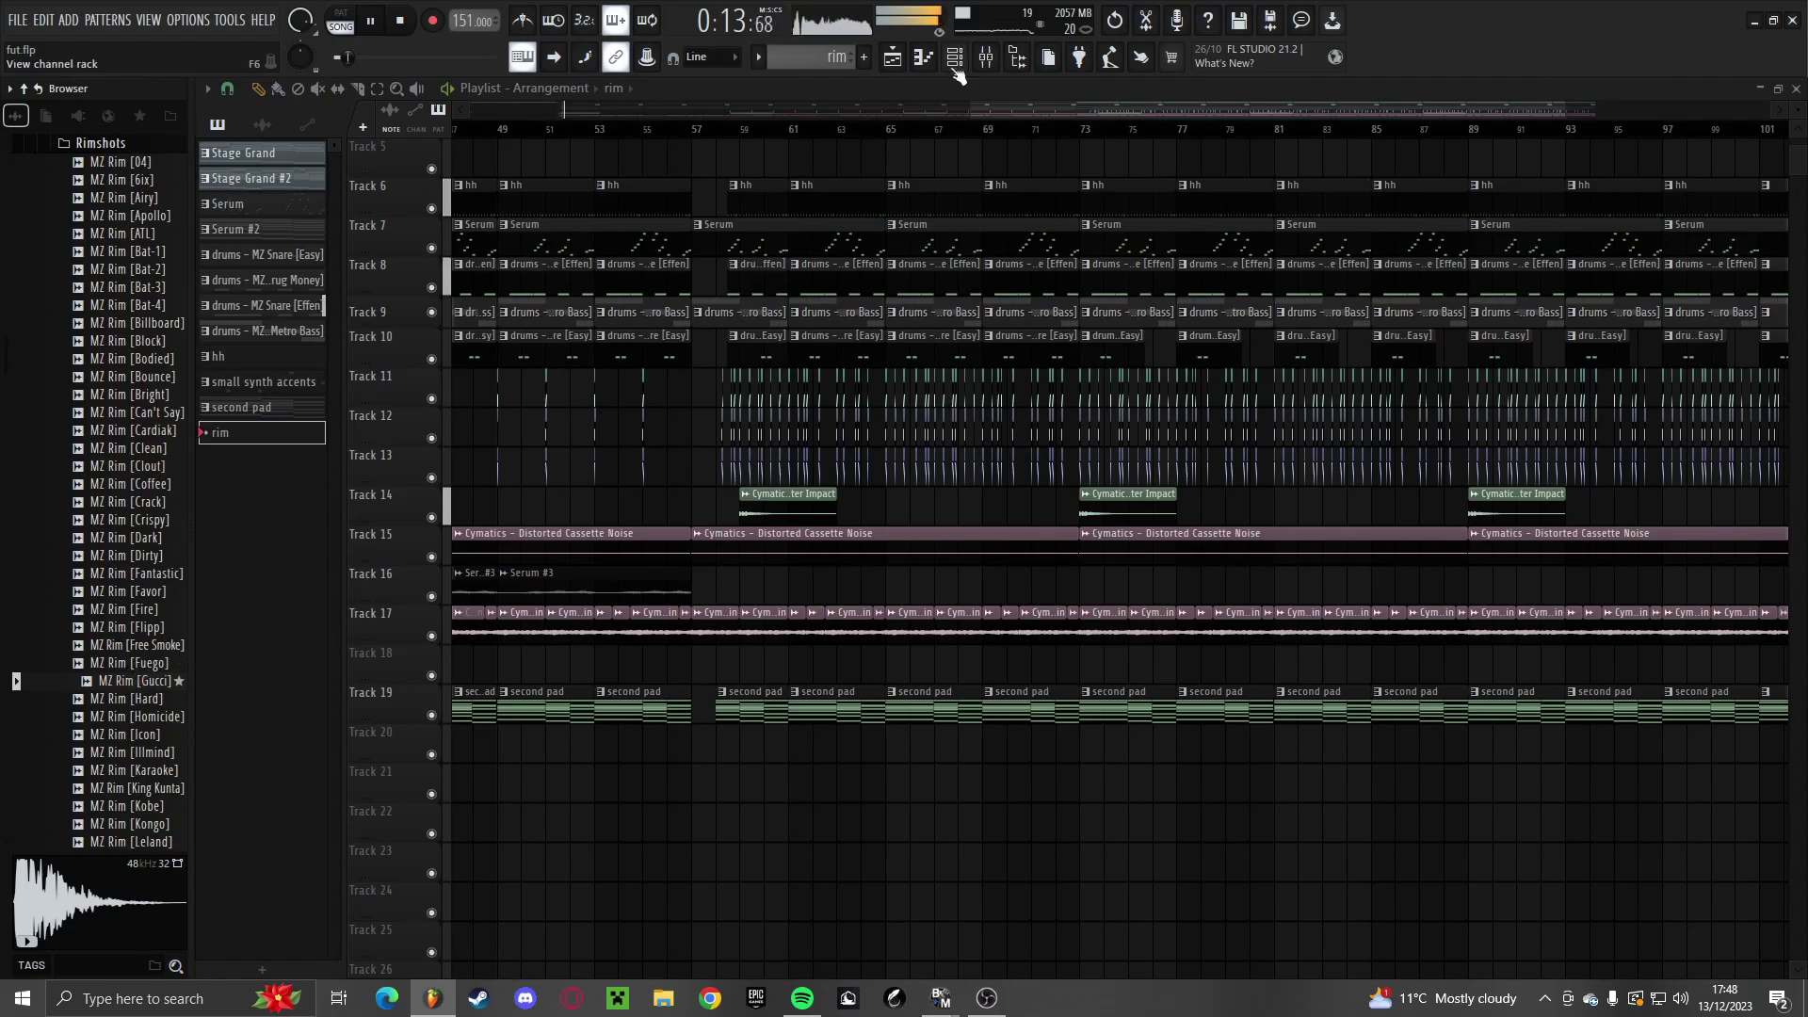
{"action": "left_click", "coordinate": [954, 68]}
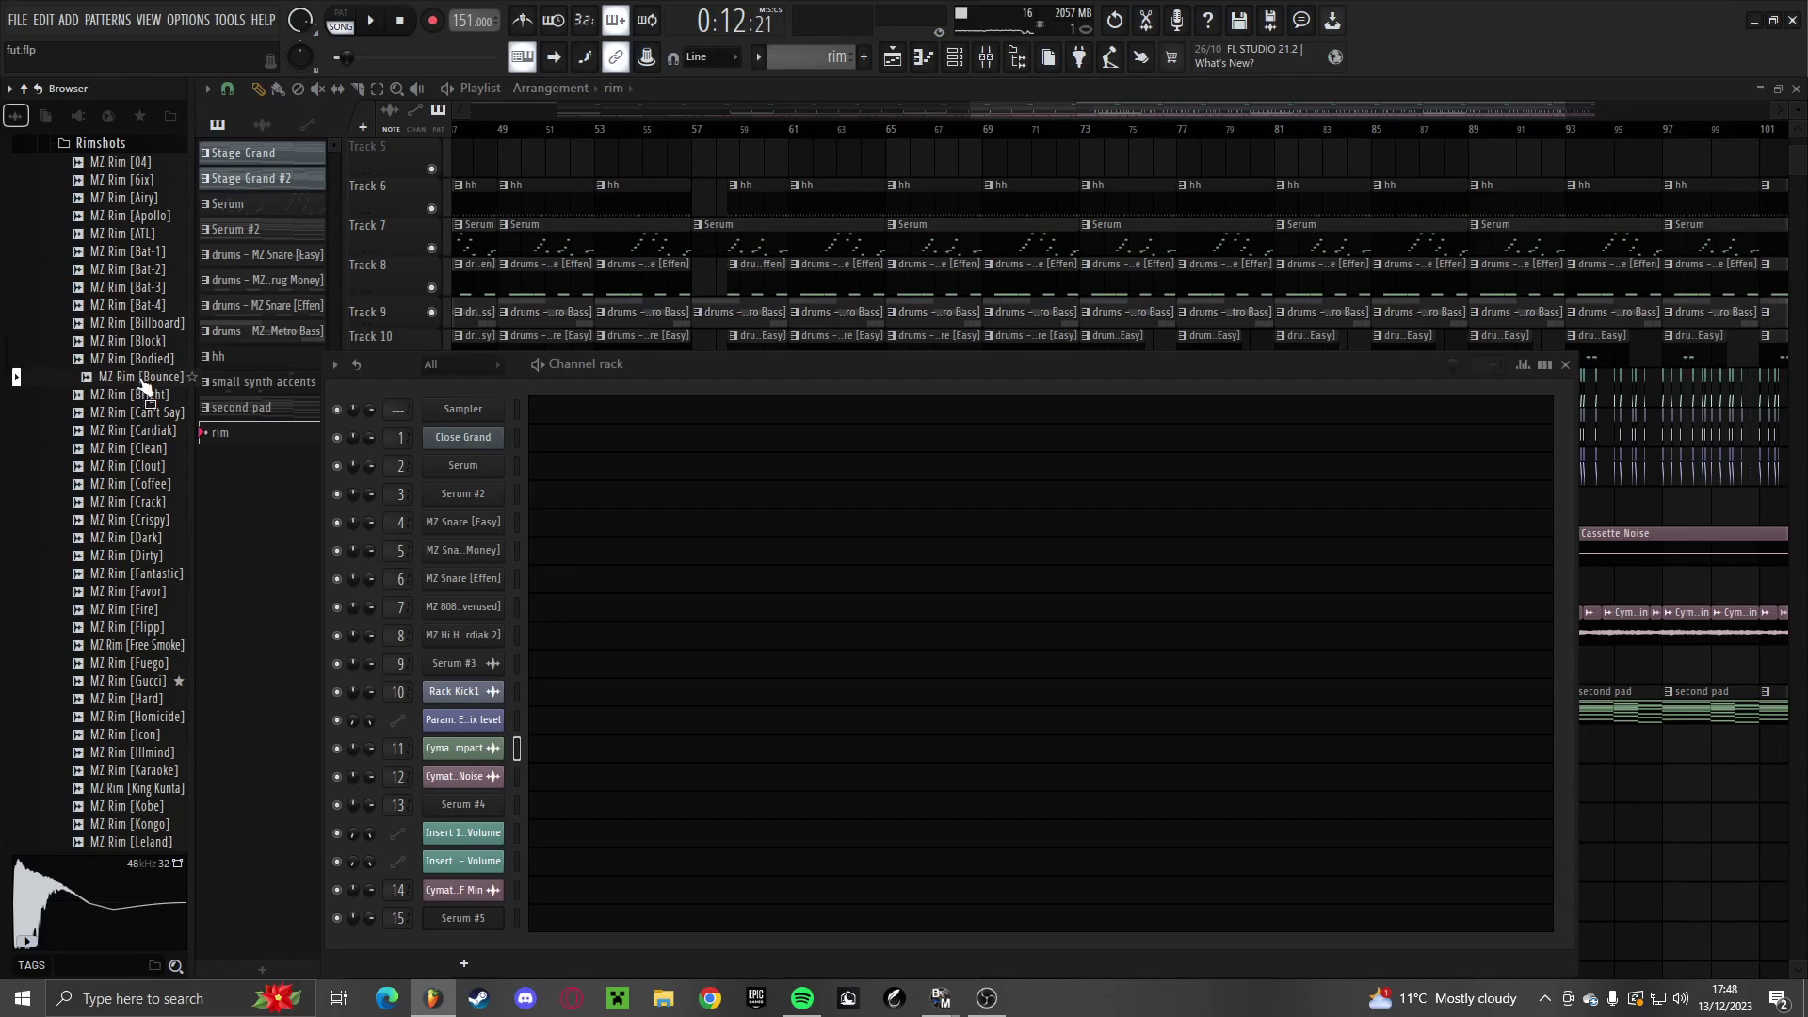
{"action": "left_click_drag", "start_coordinate": [490, 893], "coordinate": [457, 942]}
{"action": "key", "text": "space"}
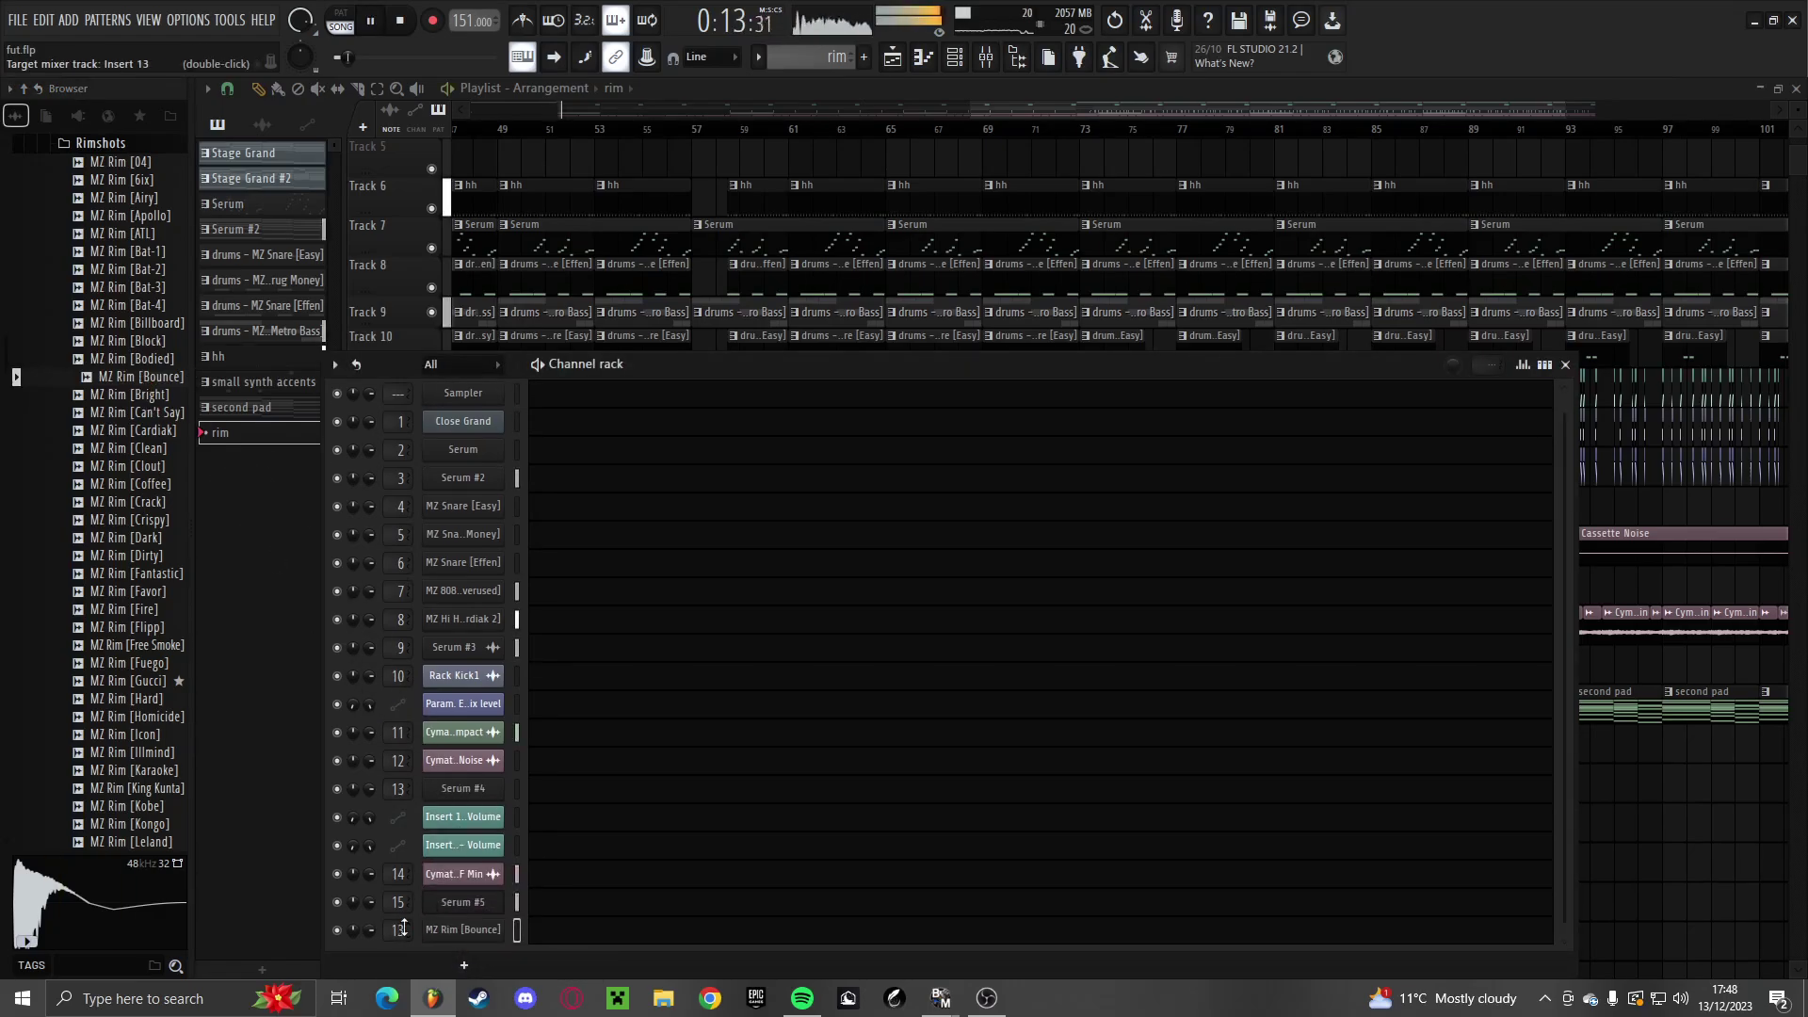
{"action": "key", "text": "F6"}
Place the rim pattern on Track 20 at bar 73 and extend its clip to four bars
{"action": "scroll", "coordinate": [1135, 697], "scroll_direction": "down", "scroll_amount": 2}
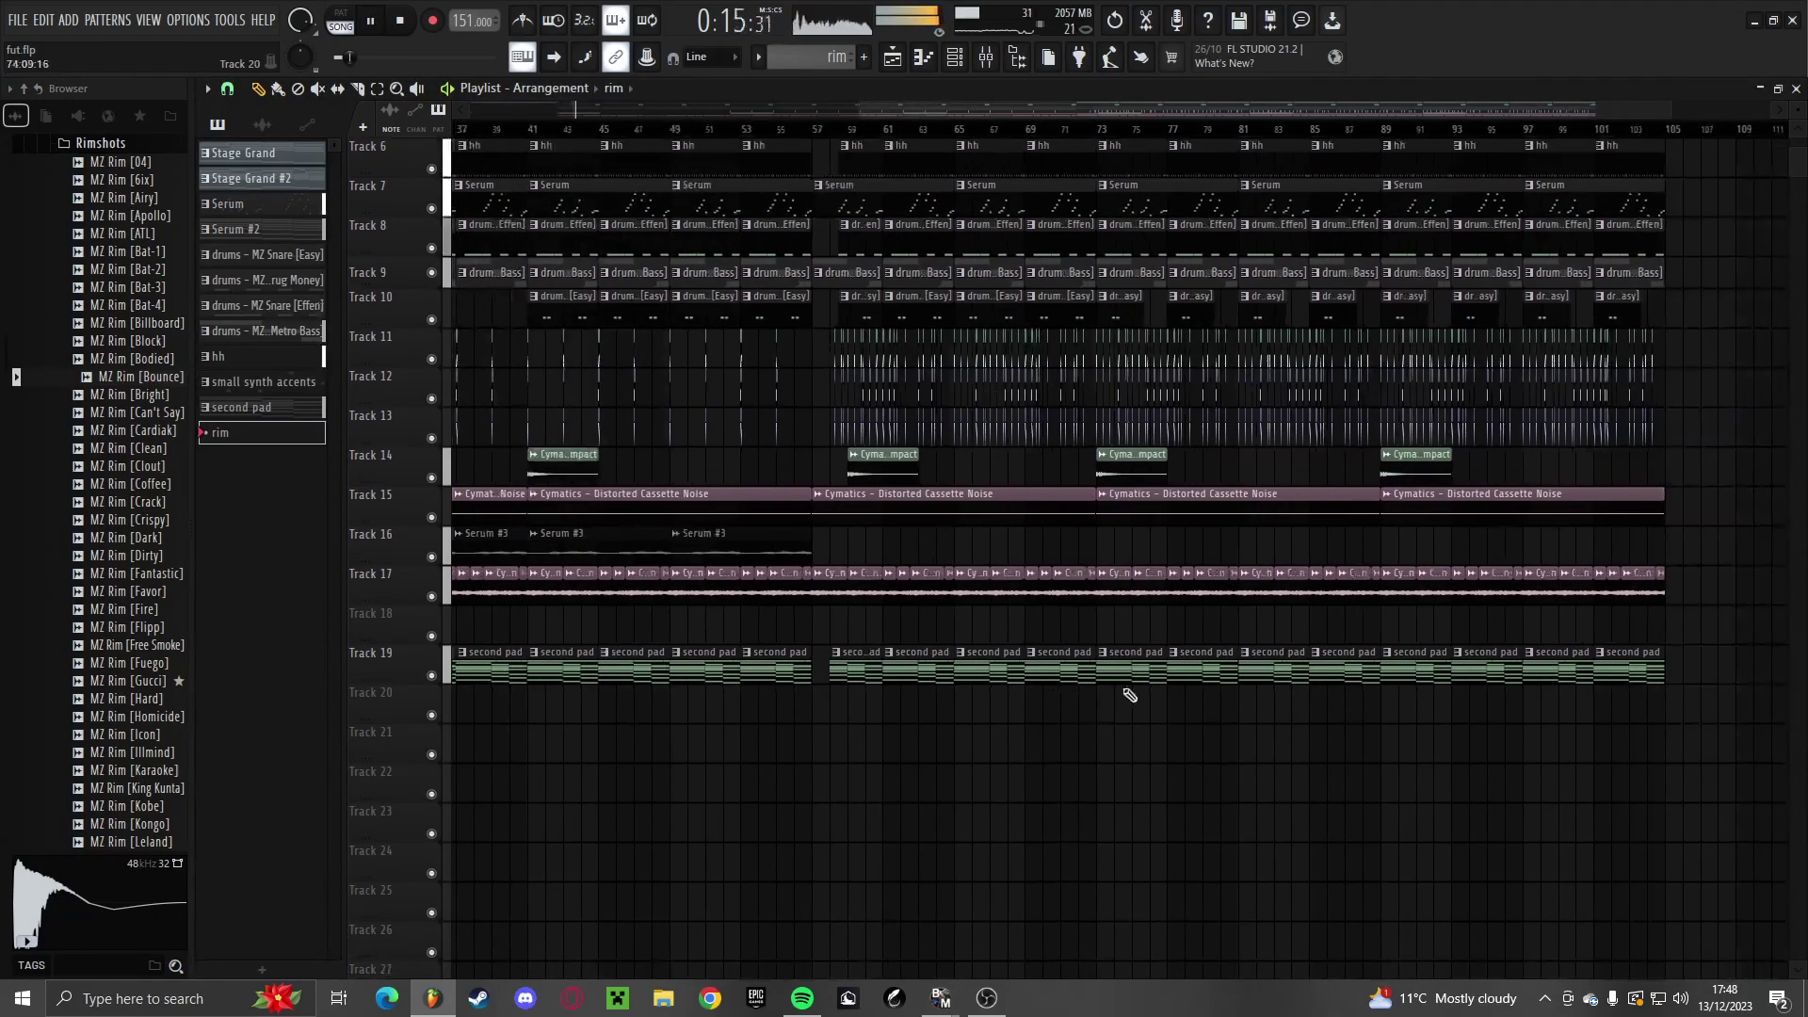
{"action": "scroll", "coordinate": [1119, 612], "scroll_direction": "up", "scroll_amount": 3}
{"action": "key", "text": "space"}
{"action": "scroll", "coordinate": [1158, 366], "scroll_direction": "up", "scroll_amount": 3}
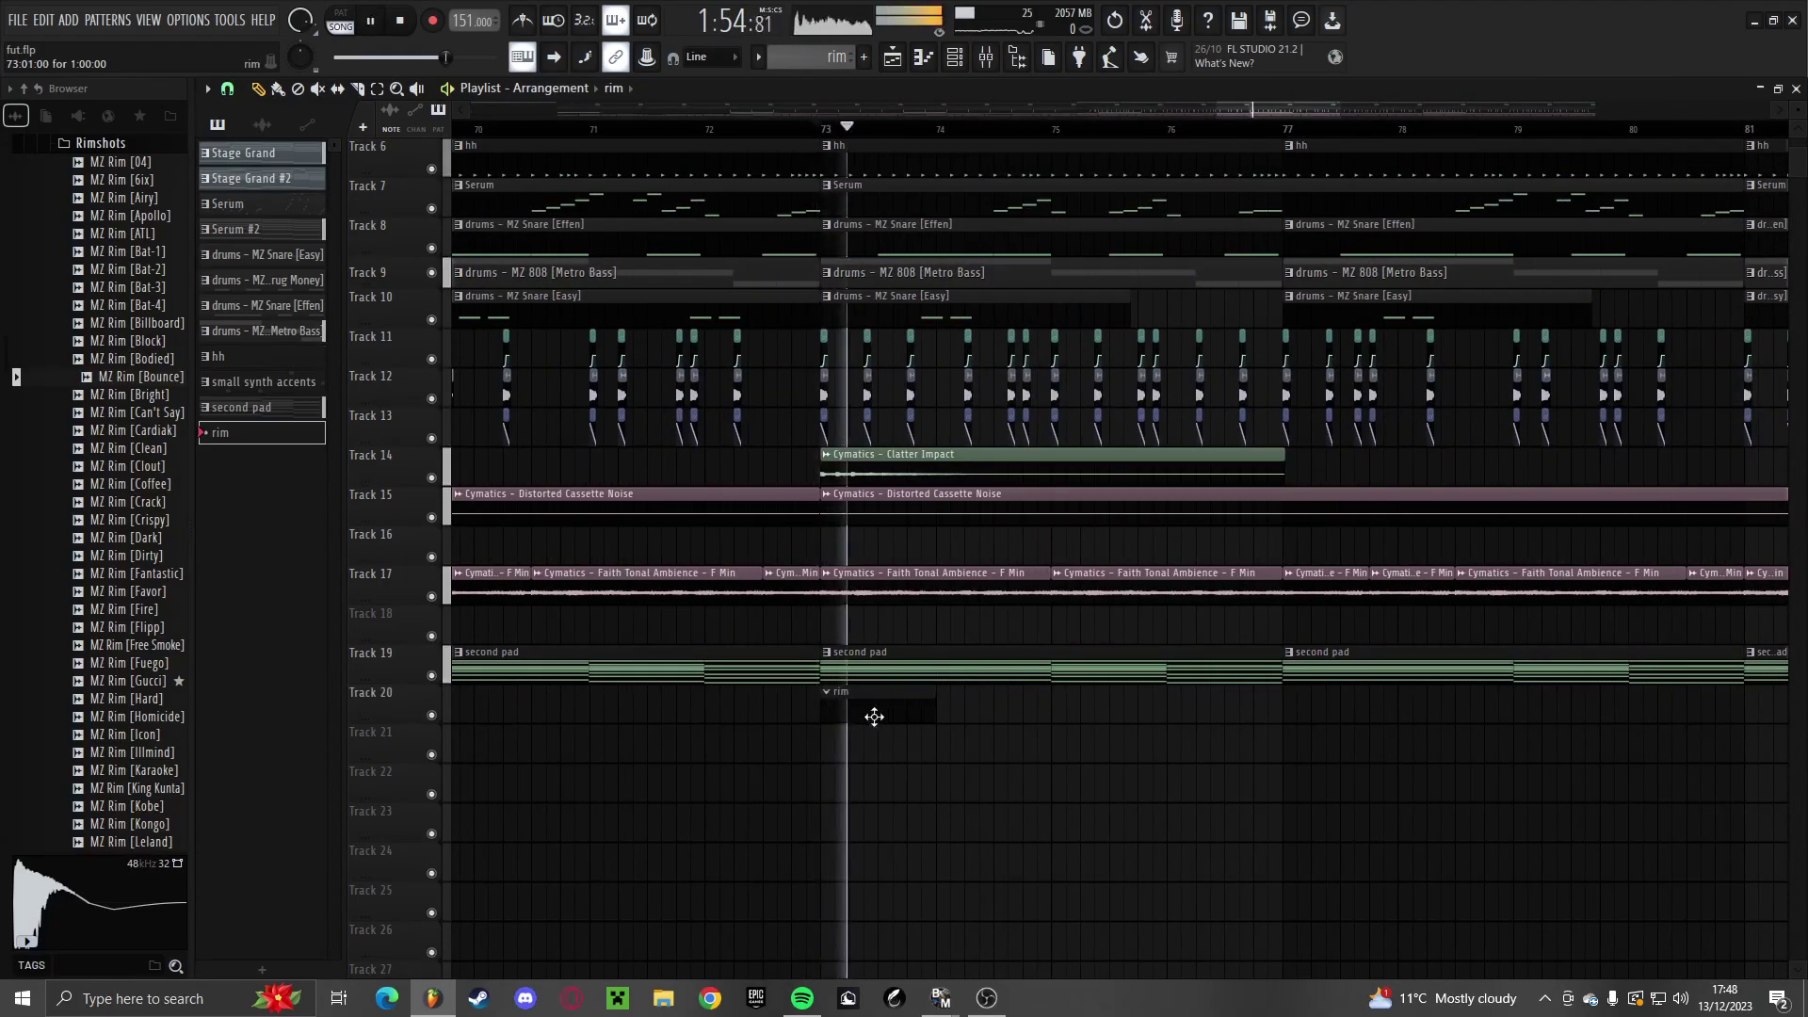
{"action": "left_click_drag", "start_coordinate": [927, 713], "coordinate": [1287, 716]}
{"action": "scroll", "coordinate": [1287, 716], "scroll_direction": "up", "scroll_amount": 2}
Add a single MZ Rim [Bounce] note near the start of the rim pattern's fourth bar and return to the playlist
{"action": "double_click", "coordinate": [1252, 710]}
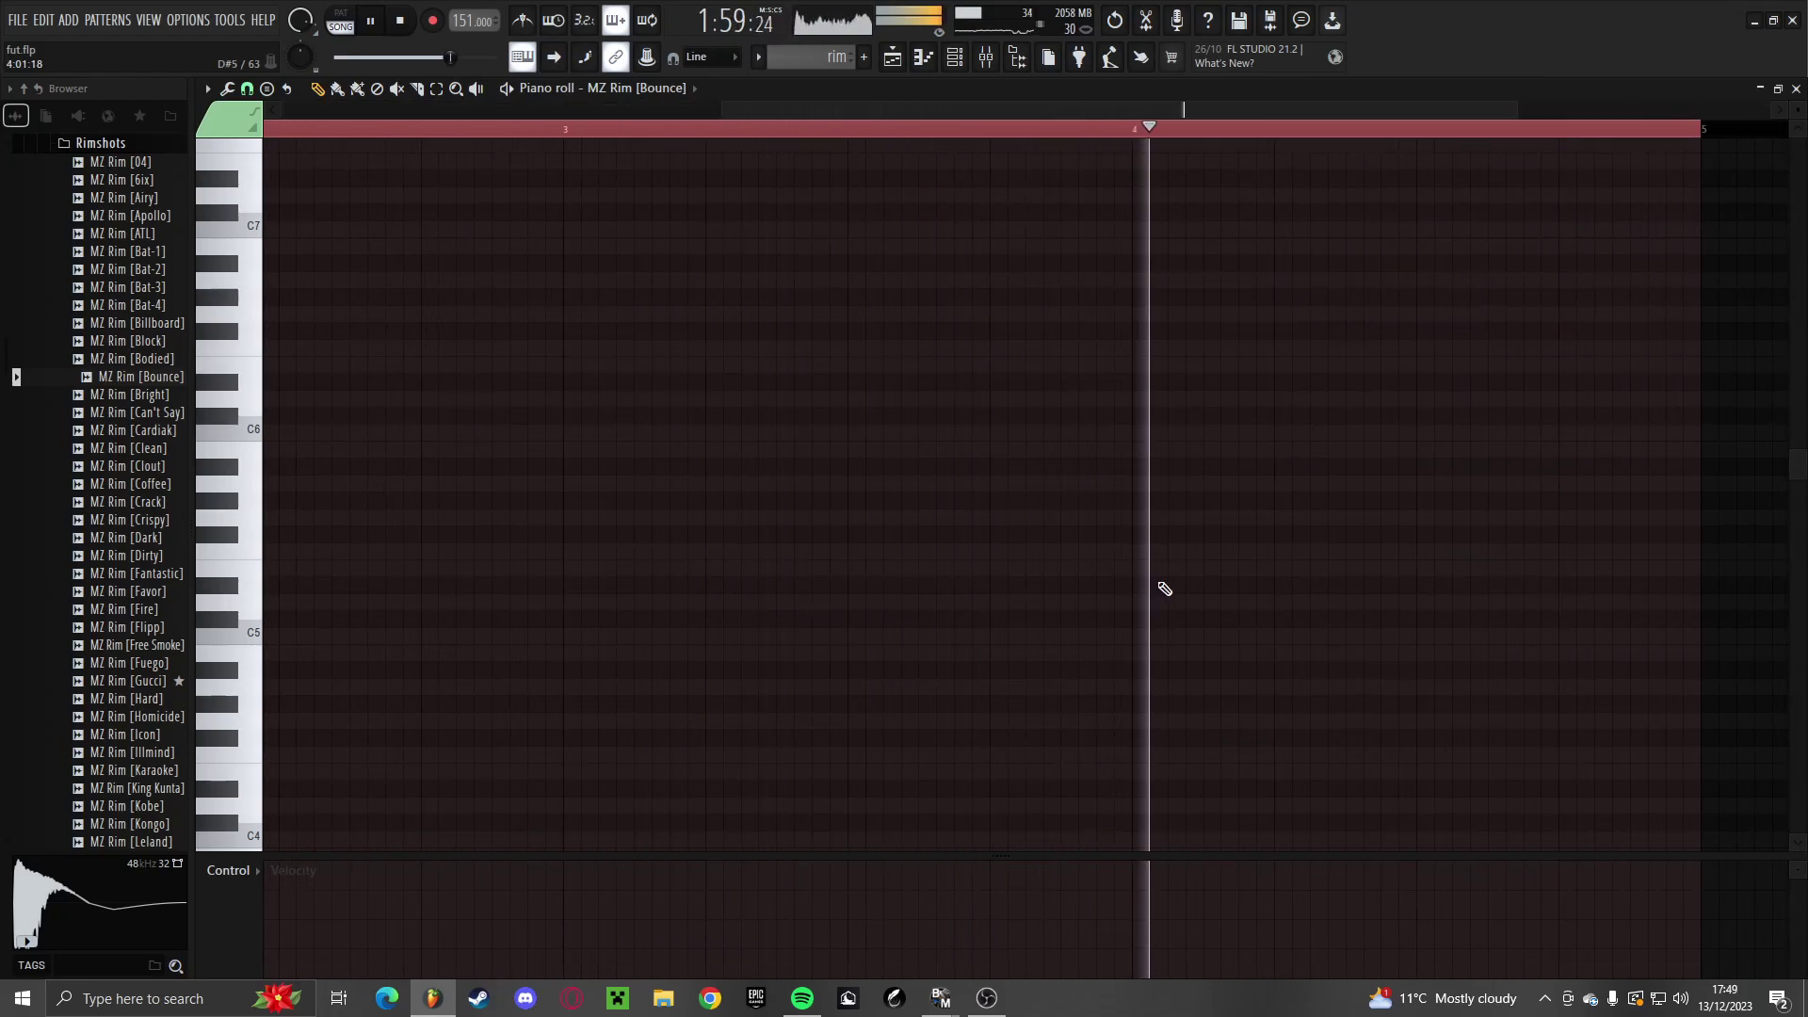
{"action": "left_click", "coordinate": [1172, 536]}
{"action": "key", "text": "space"}
{"action": "left_click_drag", "start_coordinate": [1171, 539], "coordinate": [1106, 629]}
{"action": "key", "text": "space"}
{"action": "scroll", "coordinate": [1217, 686], "scroll_direction": "down", "scroll_amount": 2}
{"action": "key", "text": "F5"}
Duplicate the rim clip three times on Track 20 so the row runs from bar 73 to bar 89
{"action": "scroll", "coordinate": [888, 751], "scroll_direction": "down", "scroll_amount": 4}
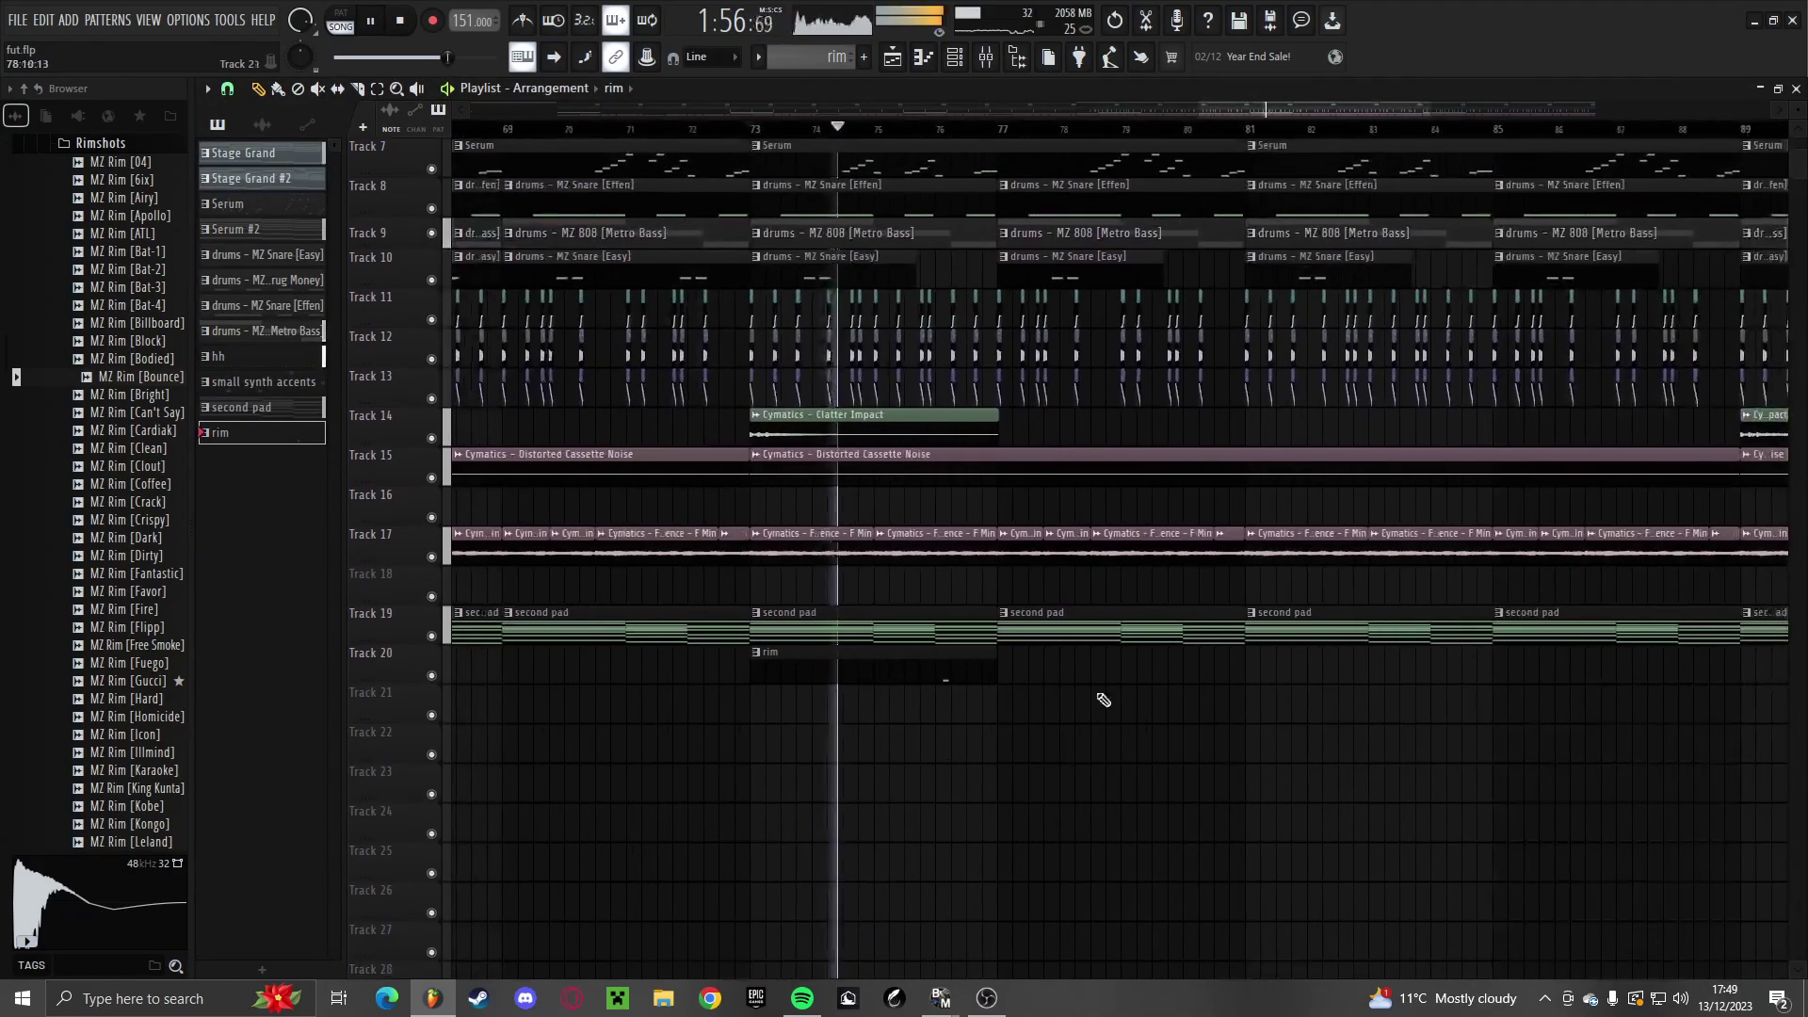
{"action": "scroll", "coordinate": [836, 715], "scroll_direction": "down", "scroll_amount": 2}
{"action": "key", "text": "ctrl+b"}
{"action": "key", "text": "ctrl+b"}
{"action": "key", "text": "ctrl+b"}
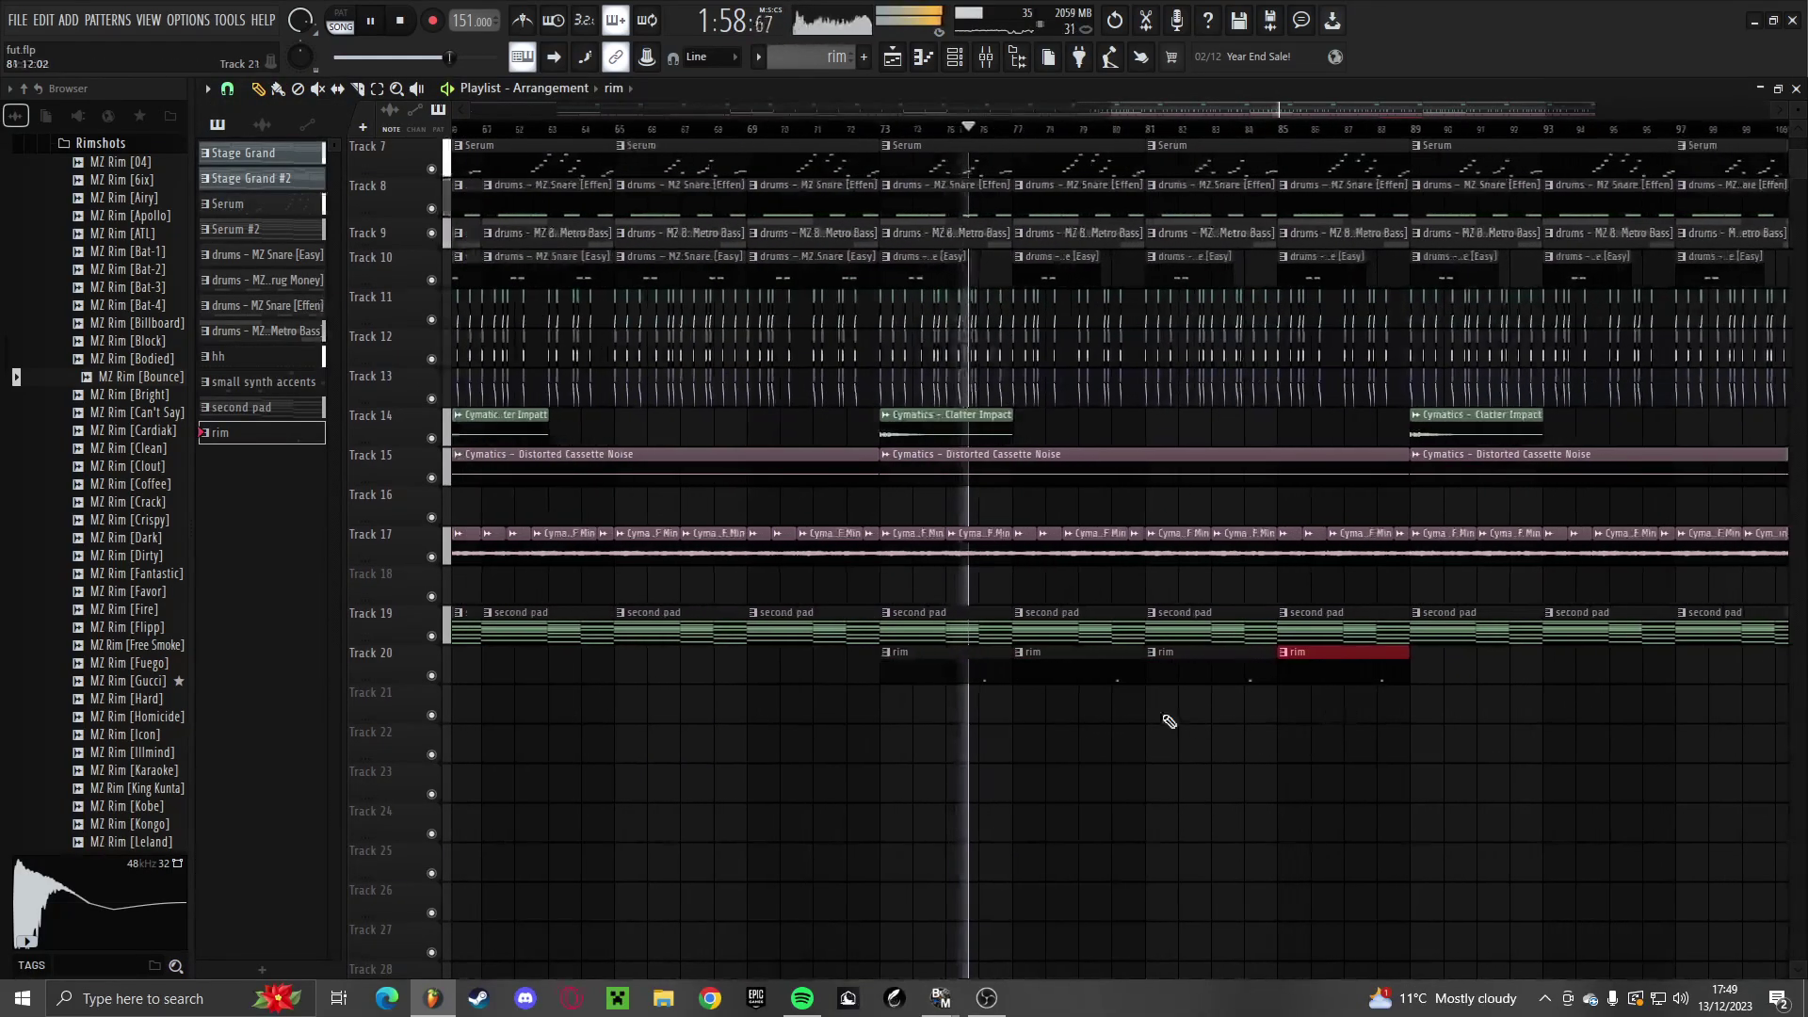
Select the four rim clips on Track 20 and duplicate them as a group from bar 89 to bar 105
{"action": "scroll", "coordinate": [1167, 727], "scroll_direction": "up", "scroll_amount": 2}
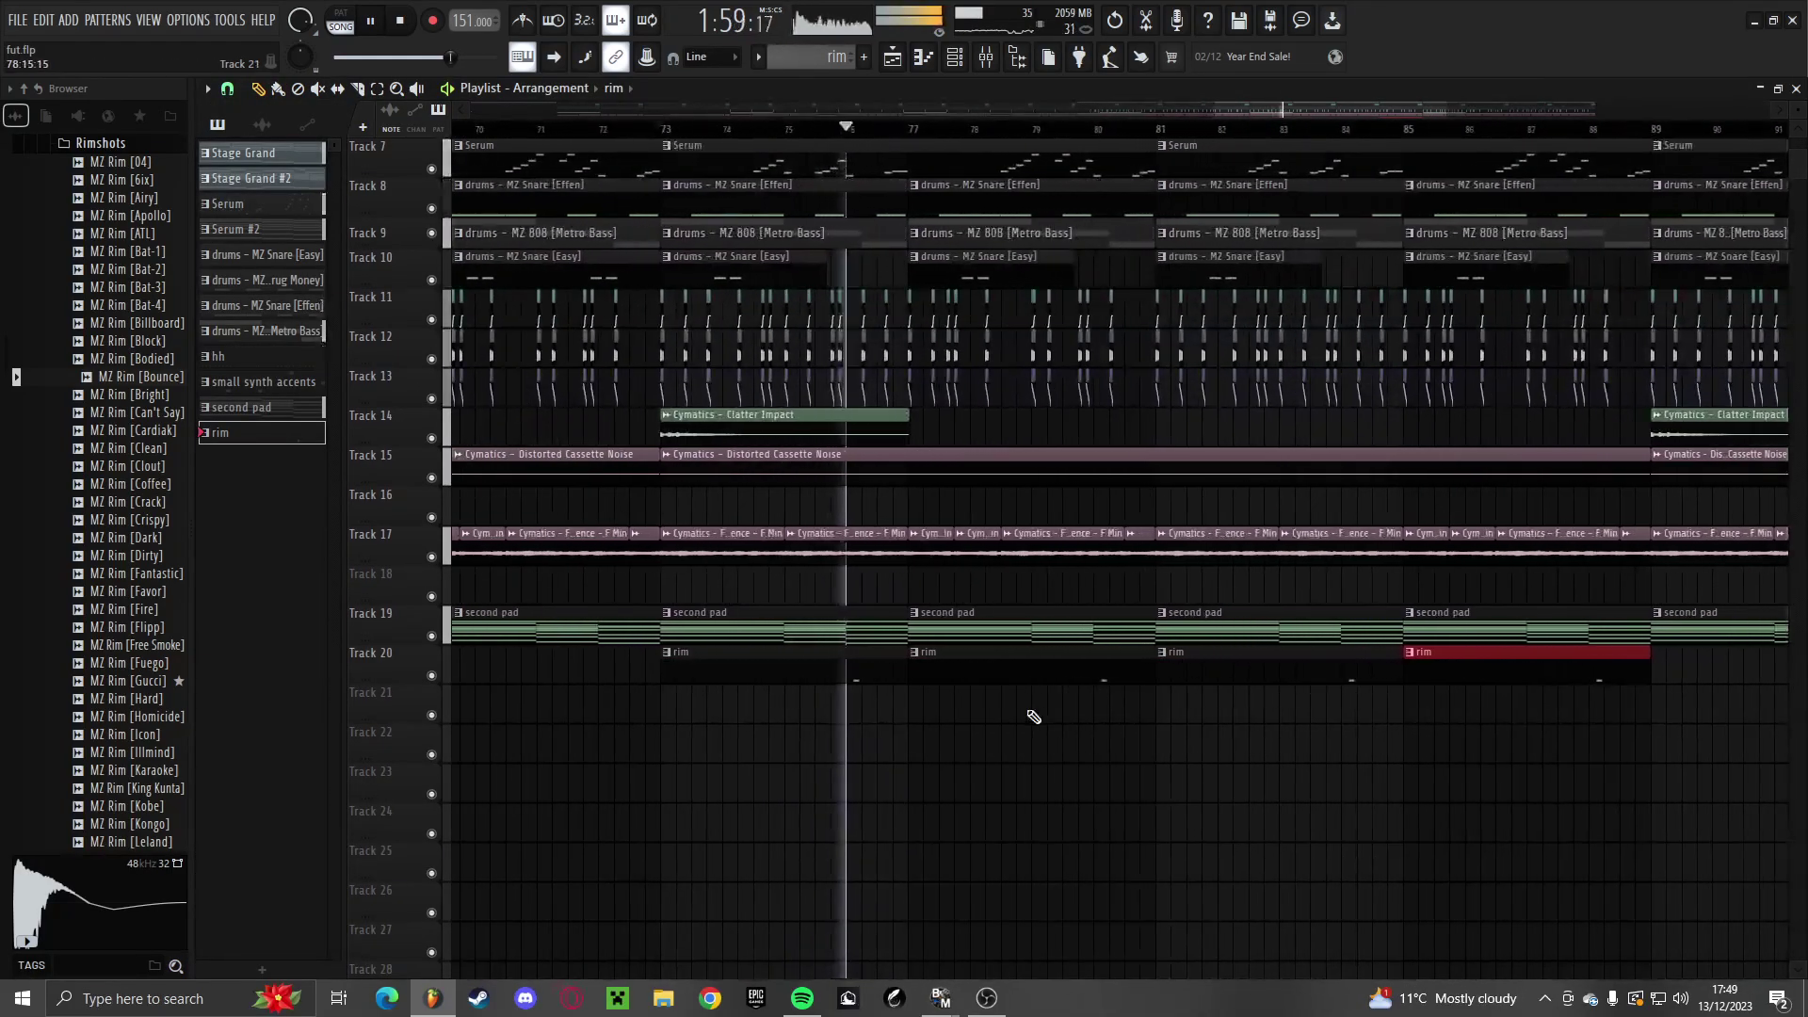
{"action": "left_click", "coordinate": [989, 62]}
{"action": "key", "text": "F5"}
{"action": "scroll", "coordinate": [807, 646], "scroll_direction": "down", "scroll_amount": 3}
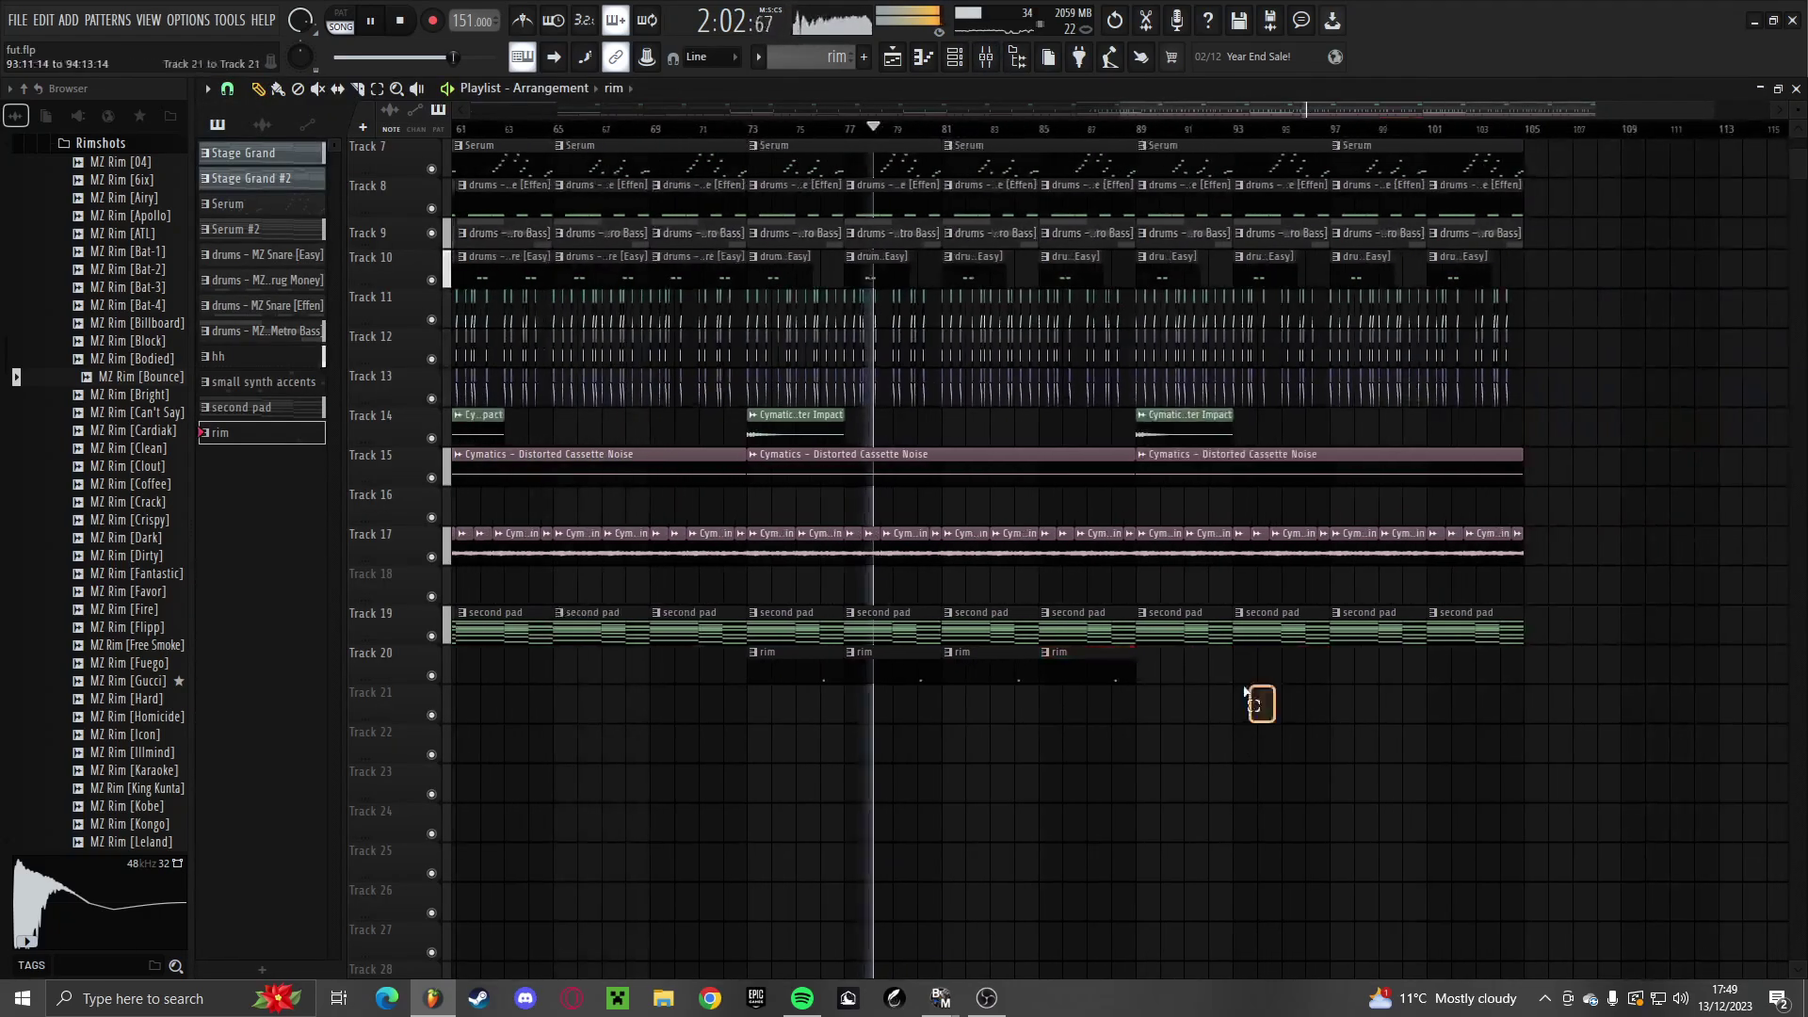
{"action": "left_click_drag", "start_coordinate": [1249, 692], "coordinate": [721, 662]}
{"action": "key", "text": "ctrl+b"}
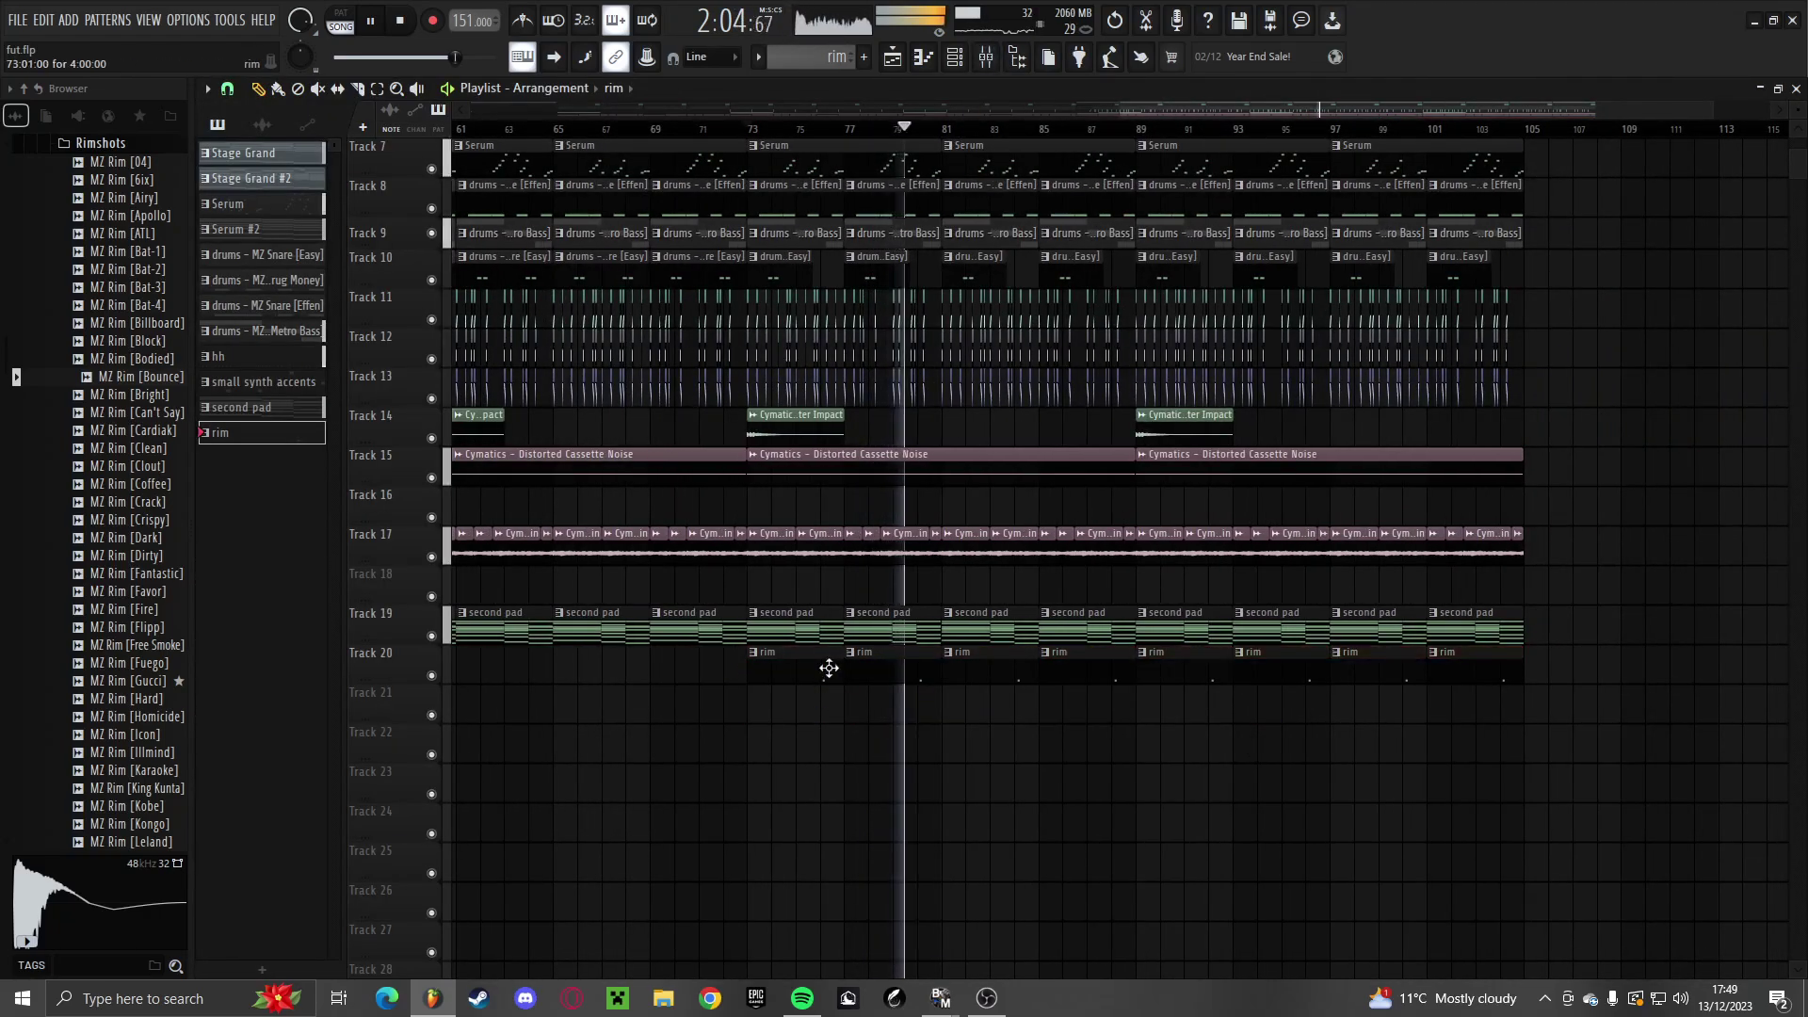
Transpose the rim pattern's note up to D5 in the piano roll and return to the playlist
{"action": "double_click", "coordinate": [829, 668]}
{"action": "key", "text": "shift+Up"}
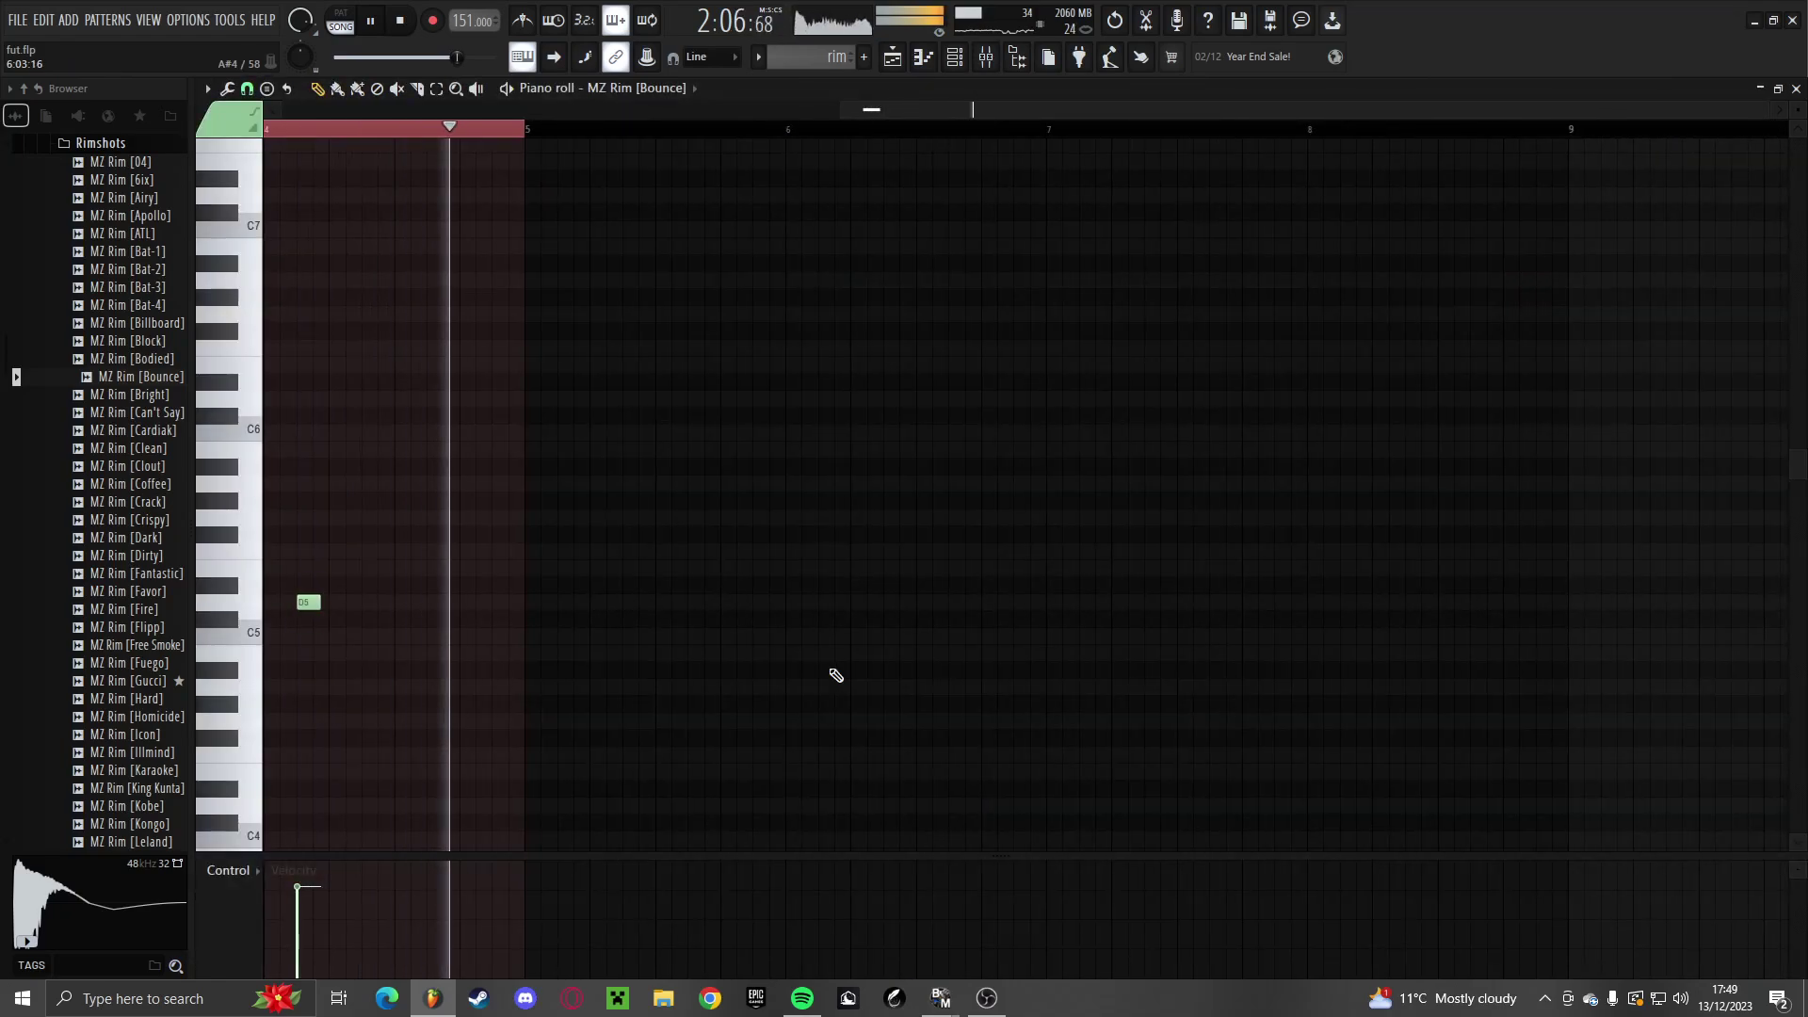
{"action": "key", "text": "F5"}
Add Fruity Reeverb 2 with the Drum Room preset to Insert 16 and set its wet level to 46%
{"action": "left_click", "coordinate": [955, 58]}
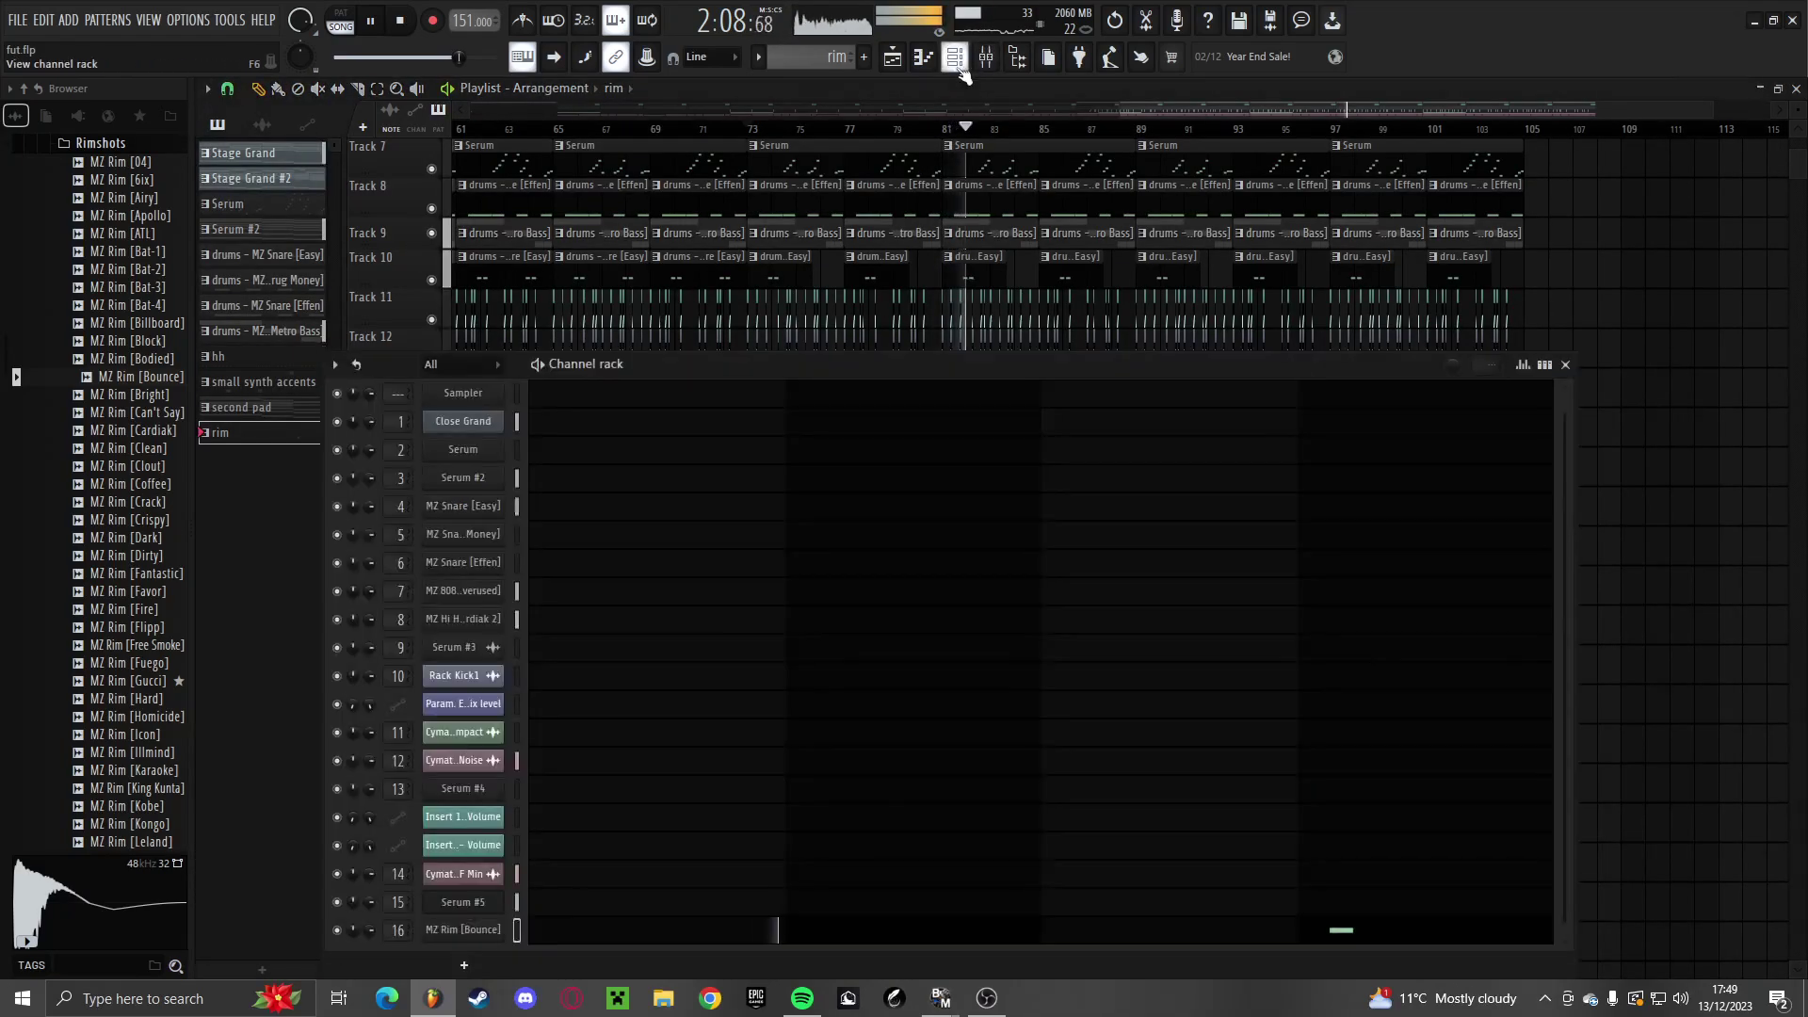
{"action": "left_click", "coordinate": [984, 57]}
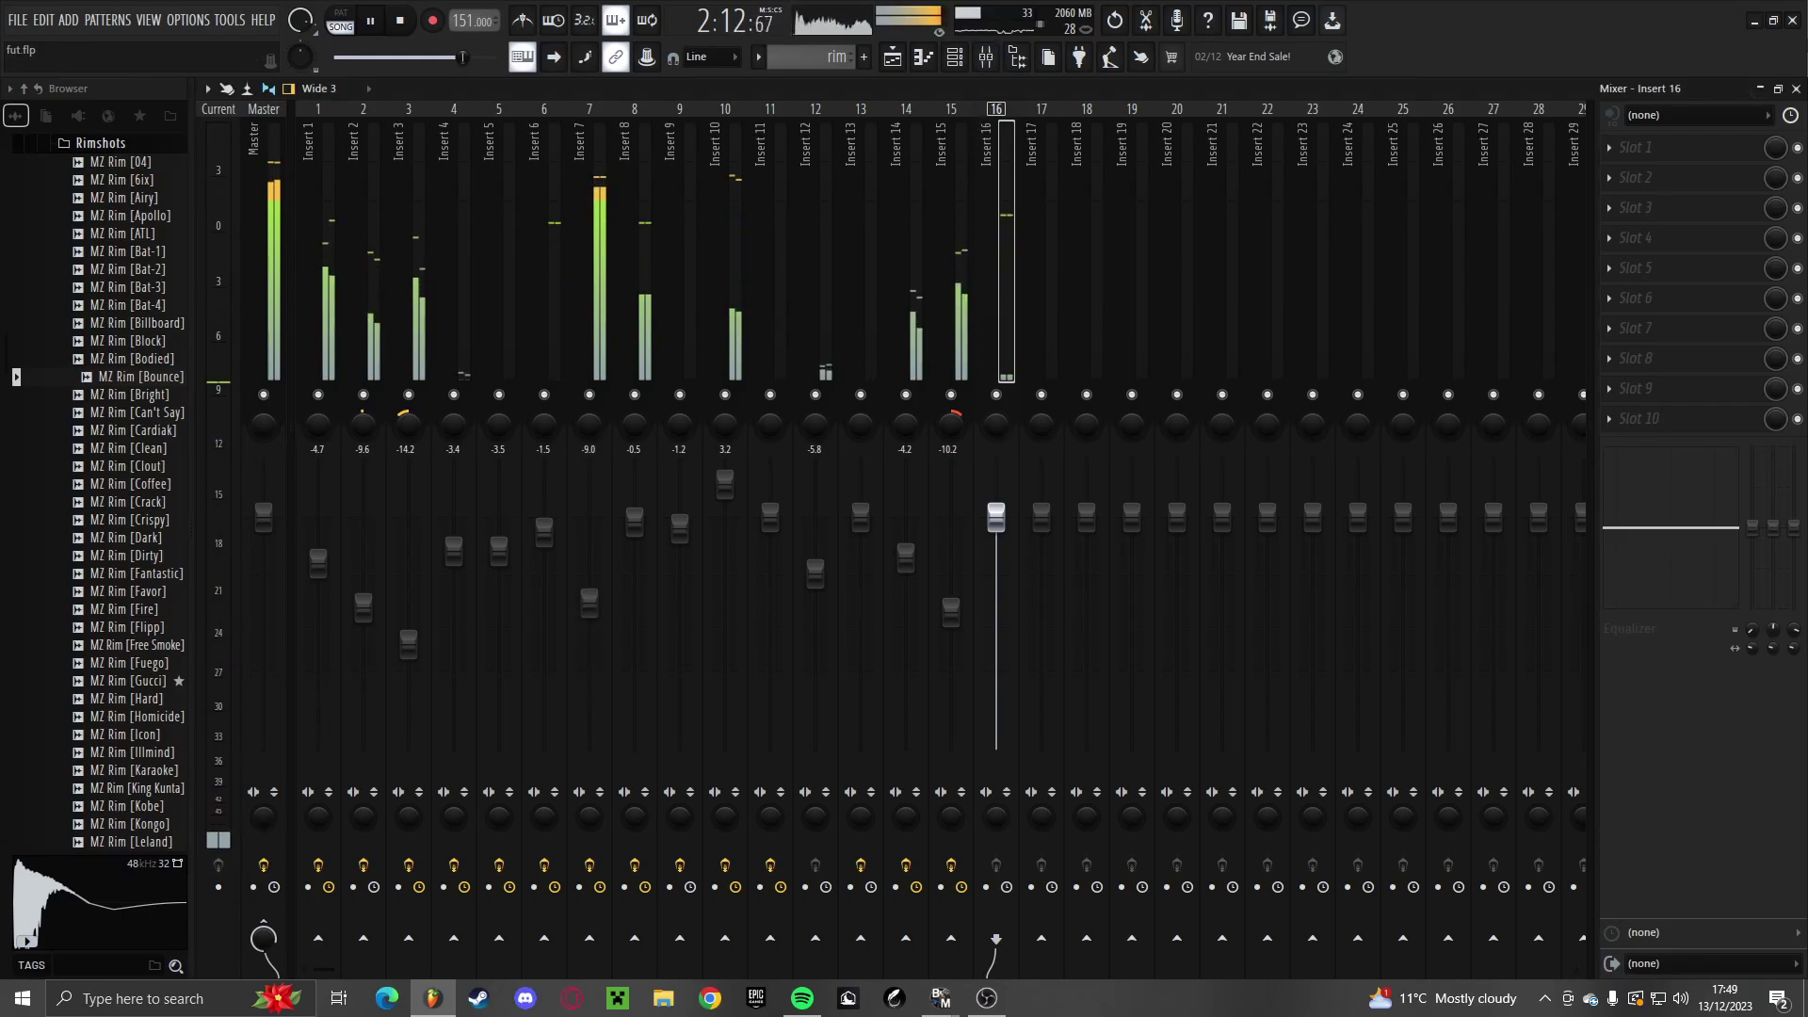
{"action": "left_click", "coordinate": [1685, 143]}
{"action": "left_click", "coordinate": [1192, 267]}
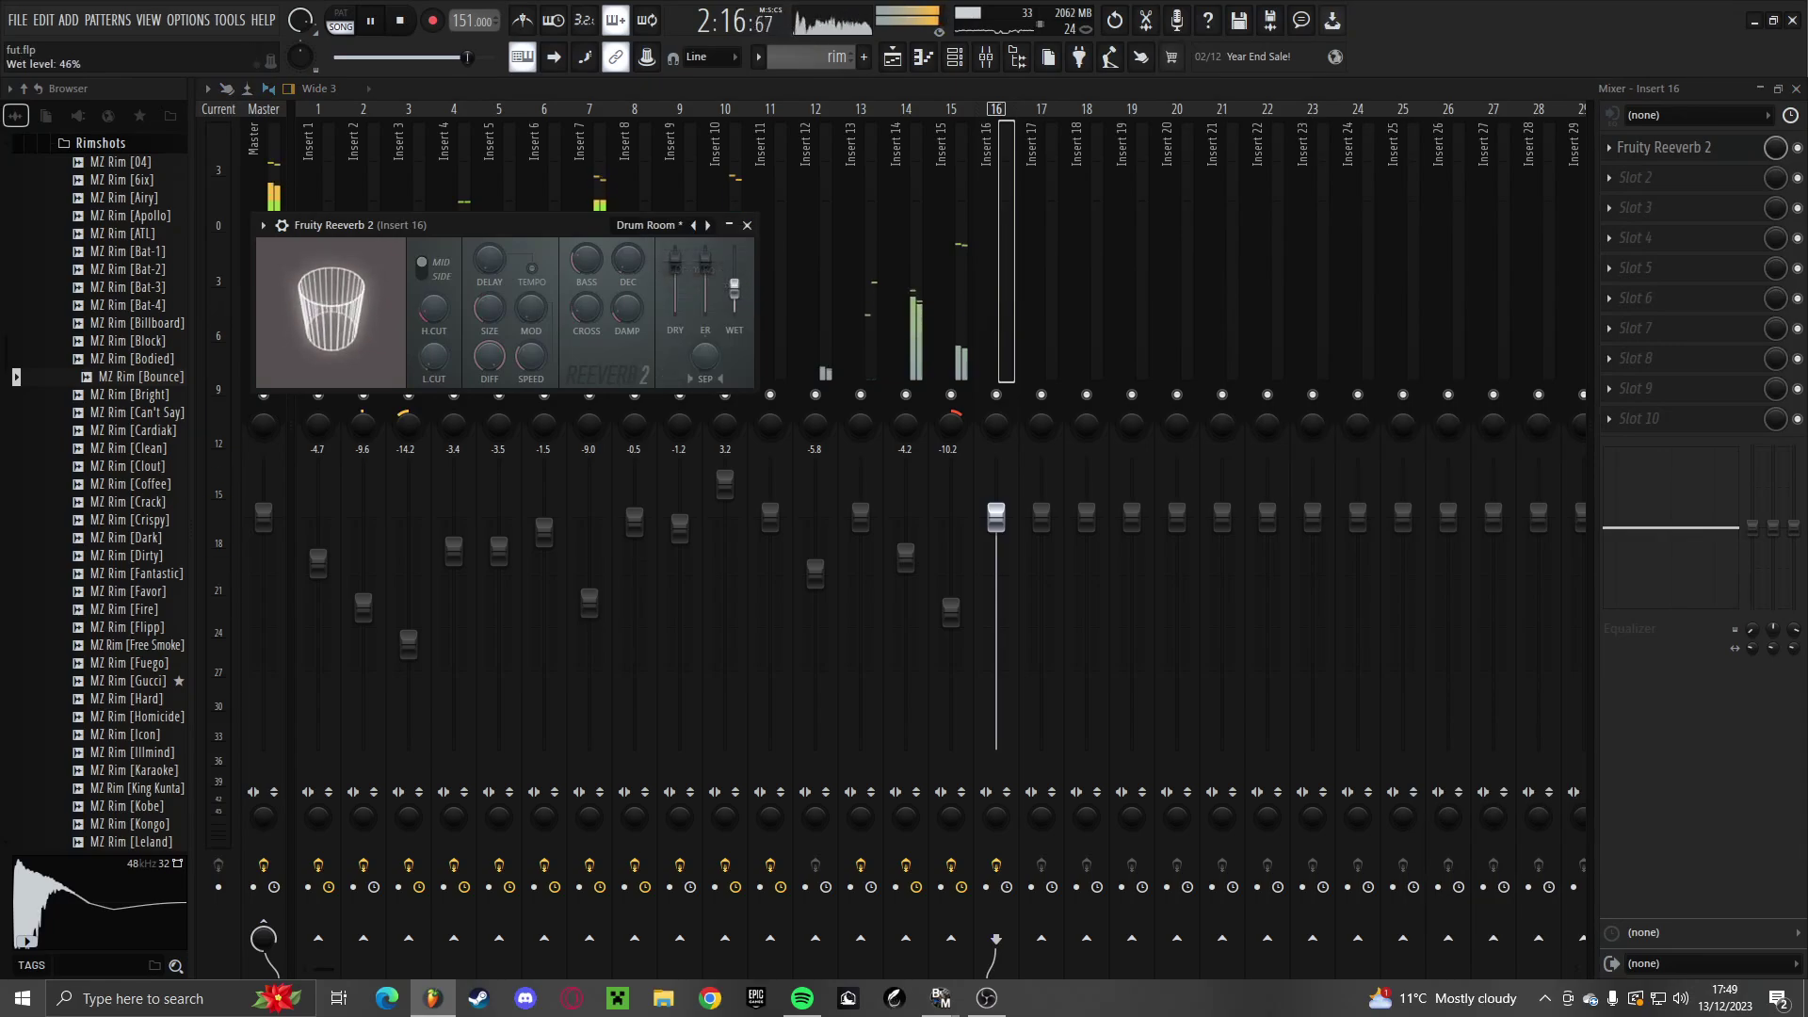
{"action": "key", "text": "Escape"}
{"action": "key", "text": "Escape"}
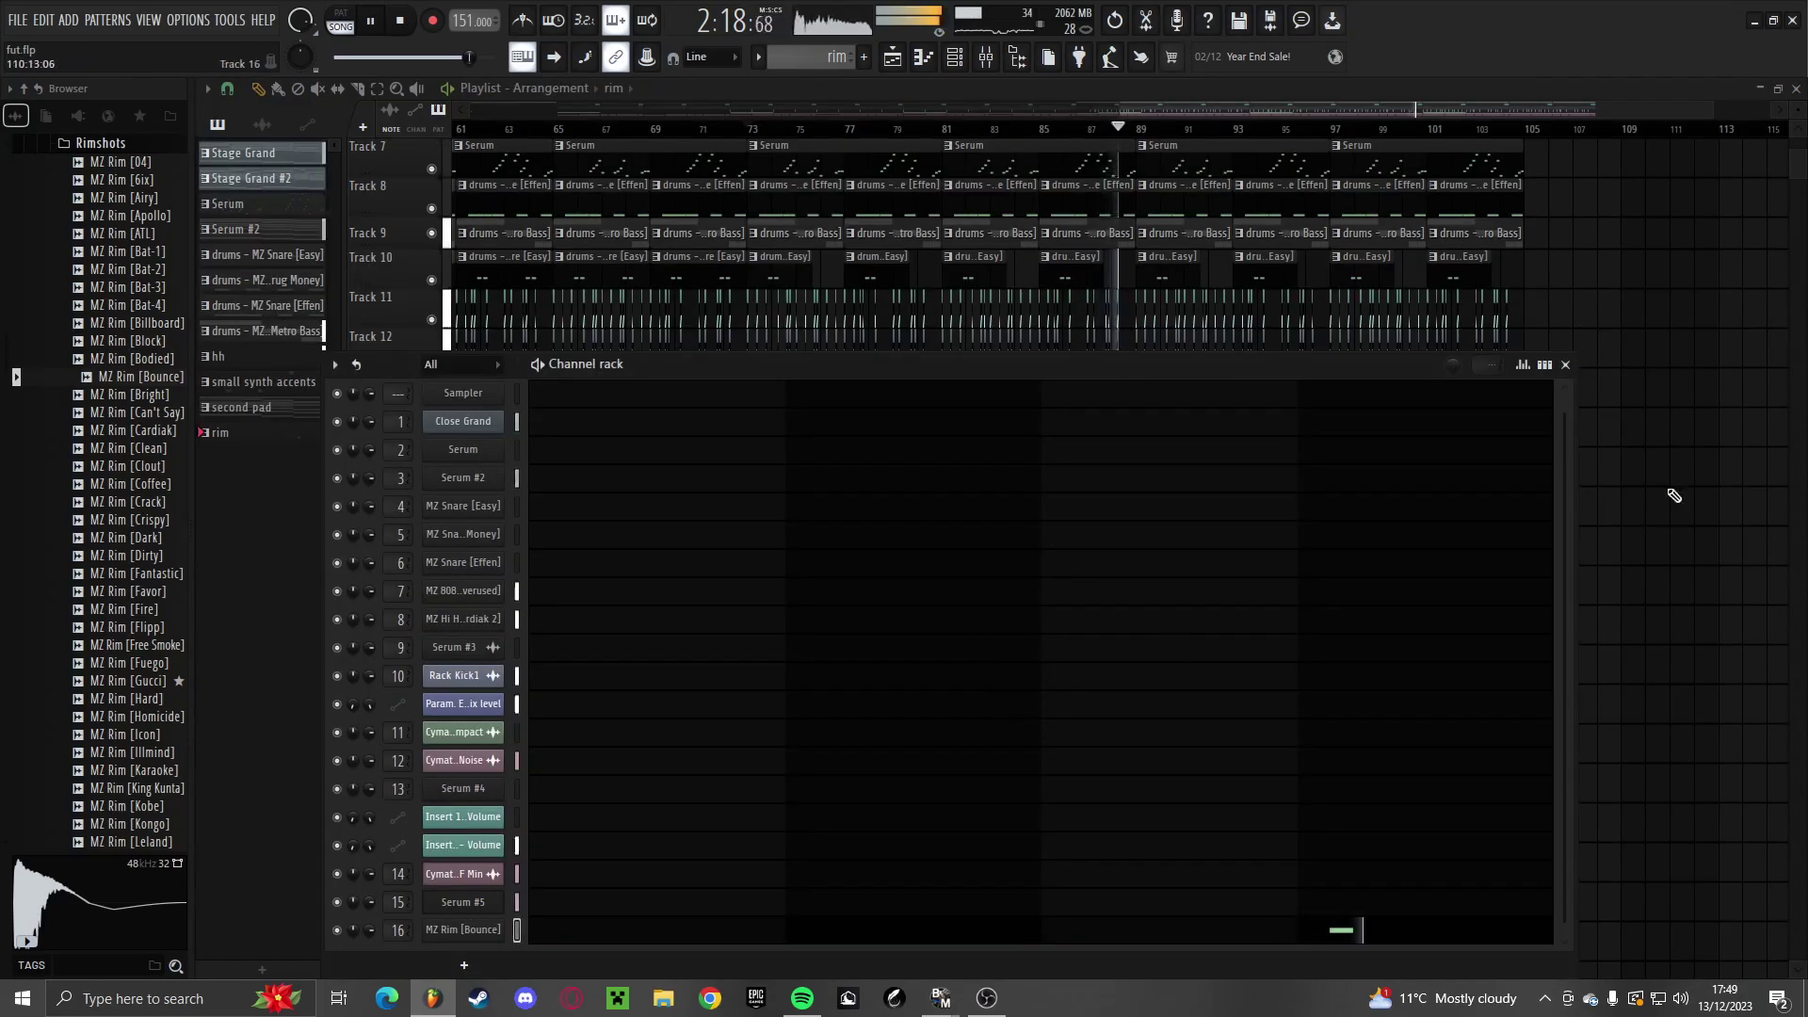
{"action": "key", "text": "Escape"}
Delete all clips on Tracks 15 to 20 from bar 89 to the end of the arrangement
{"action": "scroll", "coordinate": [1497, 775], "scroll_direction": "up", "scroll_amount": 4}
{"action": "scroll", "coordinate": [1643, 819], "scroll_direction": "down", "scroll_amount": 3}
{"action": "key", "text": "space"}
{"action": "scroll", "coordinate": [1721, 827], "scroll_direction": "up", "scroll_amount": 1}
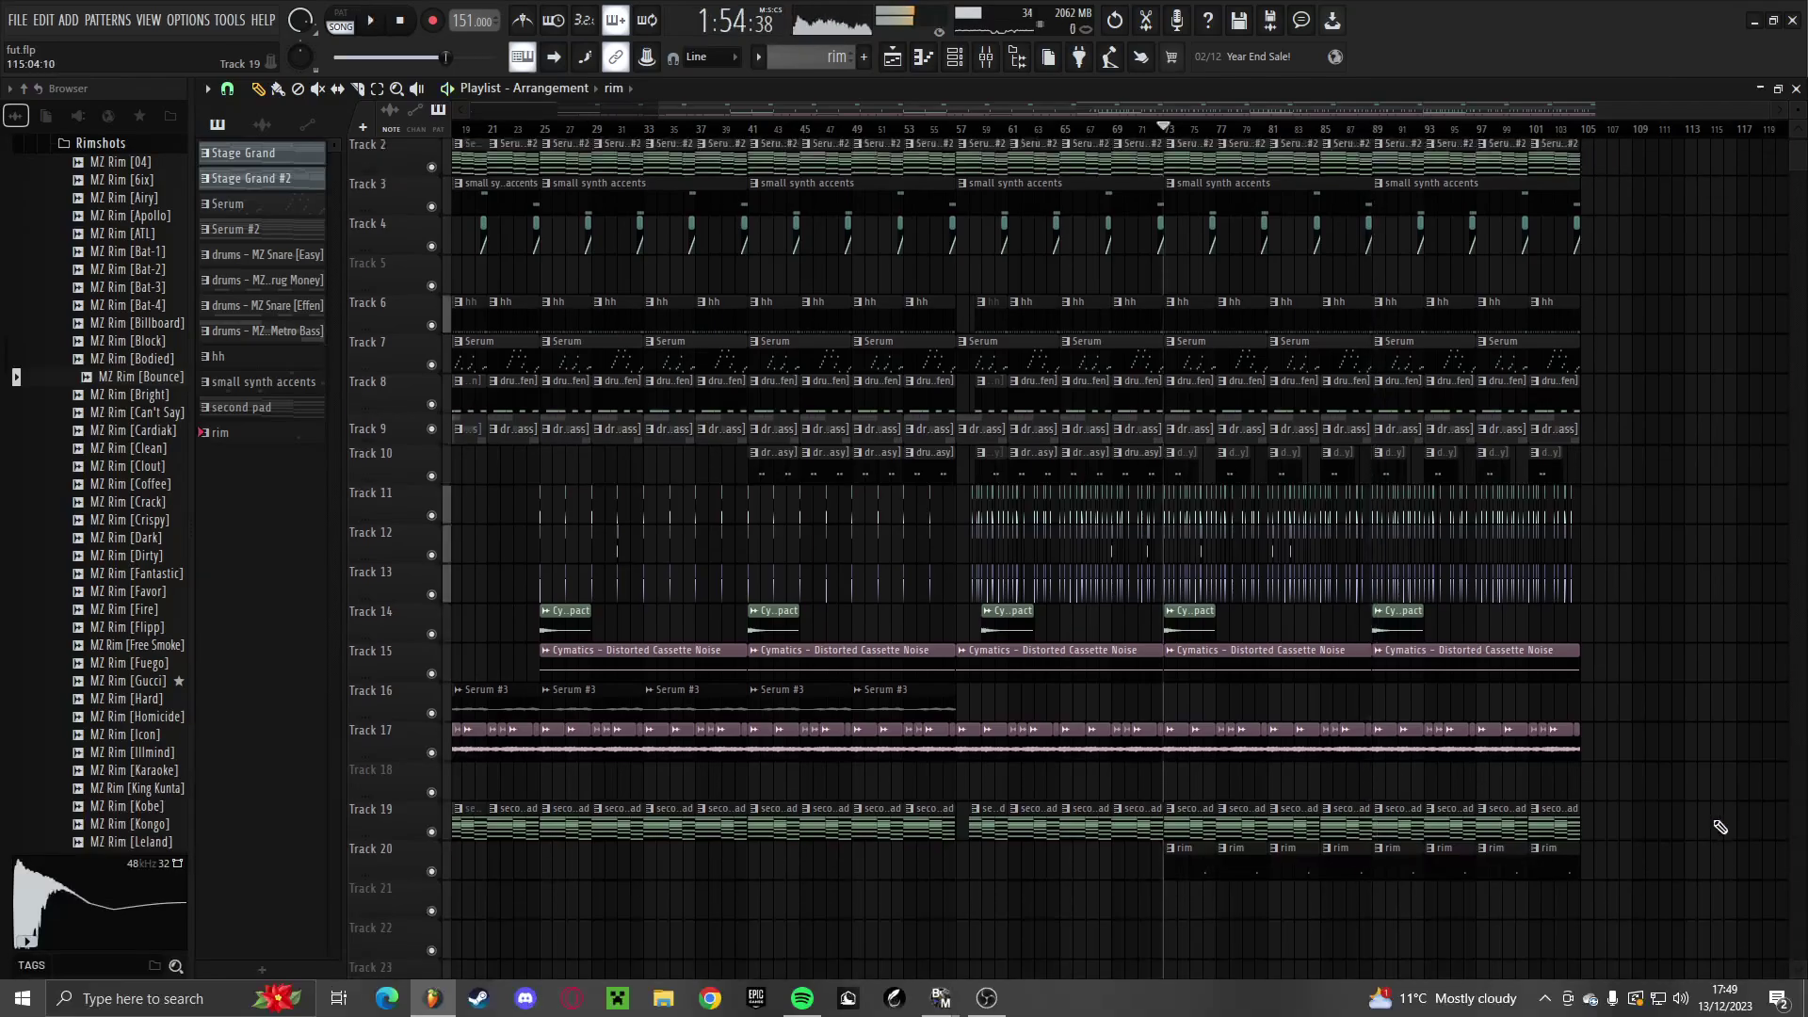
{"action": "scroll", "coordinate": [1721, 827], "scroll_direction": "up", "scroll_amount": 2}
{"action": "left_click_drag", "start_coordinate": [1681, 919], "coordinate": [1249, 662]}
{"action": "key", "text": "Delete"}
{"action": "scroll", "coordinate": [1318, 453], "scroll_direction": "up", "scroll_amount": 1}
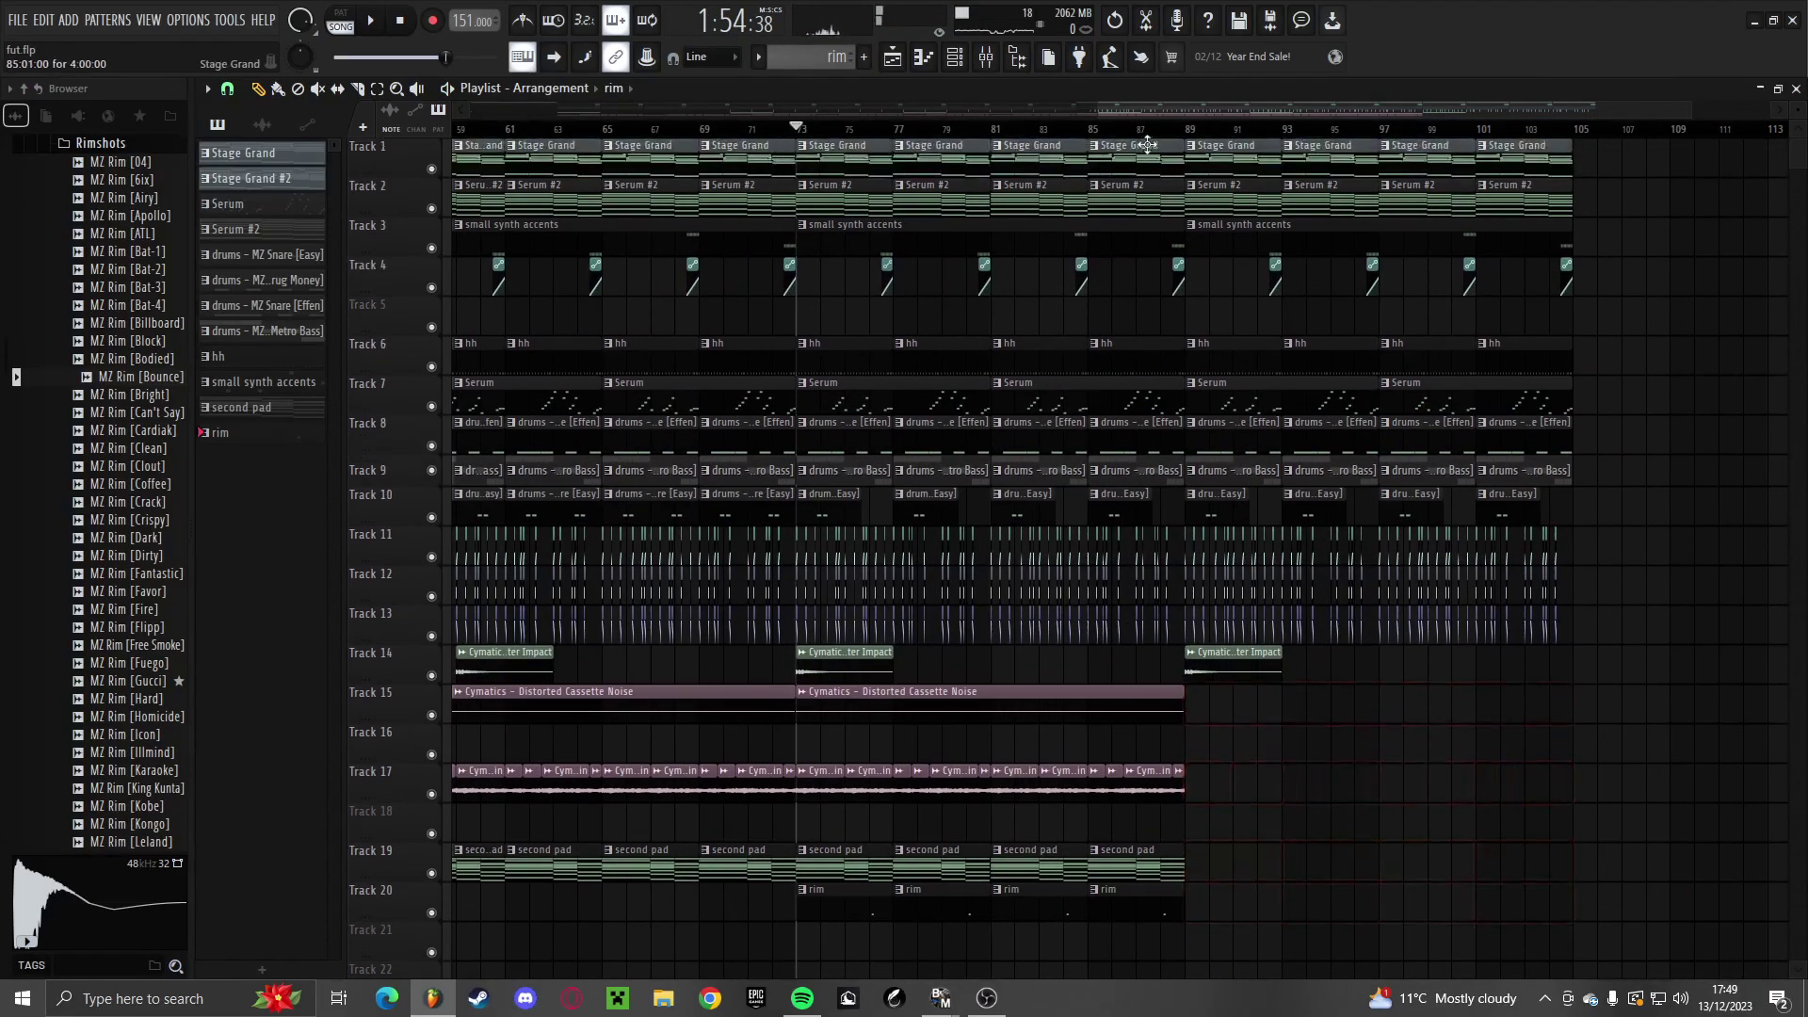
Delete the Clatter Impact clip at bar 89 on Track 14 and all clips on Tracks 11 to 13 from bar 89 onward
{"action": "scroll", "coordinate": [1441, 603], "scroll_direction": "up", "scroll_amount": 2}
{"action": "right_click", "coordinate": [989, 674]}
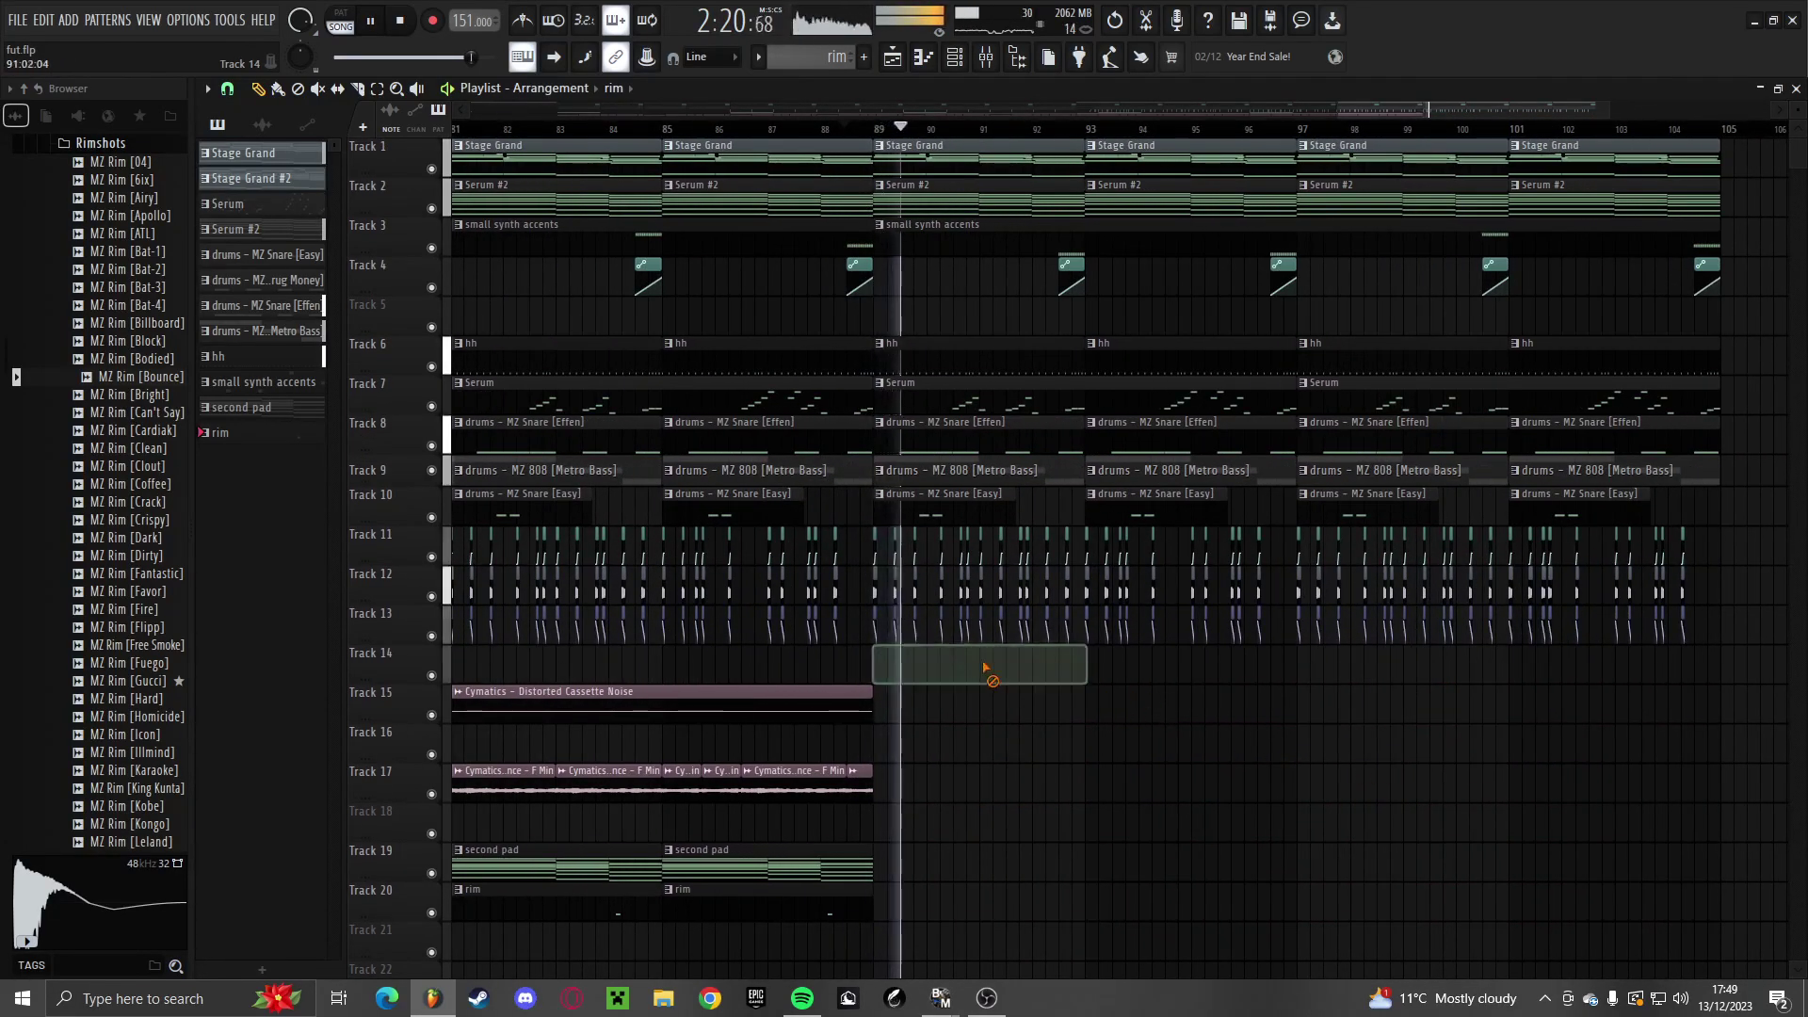
{"action": "key", "text": "space"}
{"action": "key", "text": "space"}
{"action": "left_click_drag", "start_coordinate": [1708, 684], "coordinate": [868, 525]}
{"action": "key", "text": "Delete"}
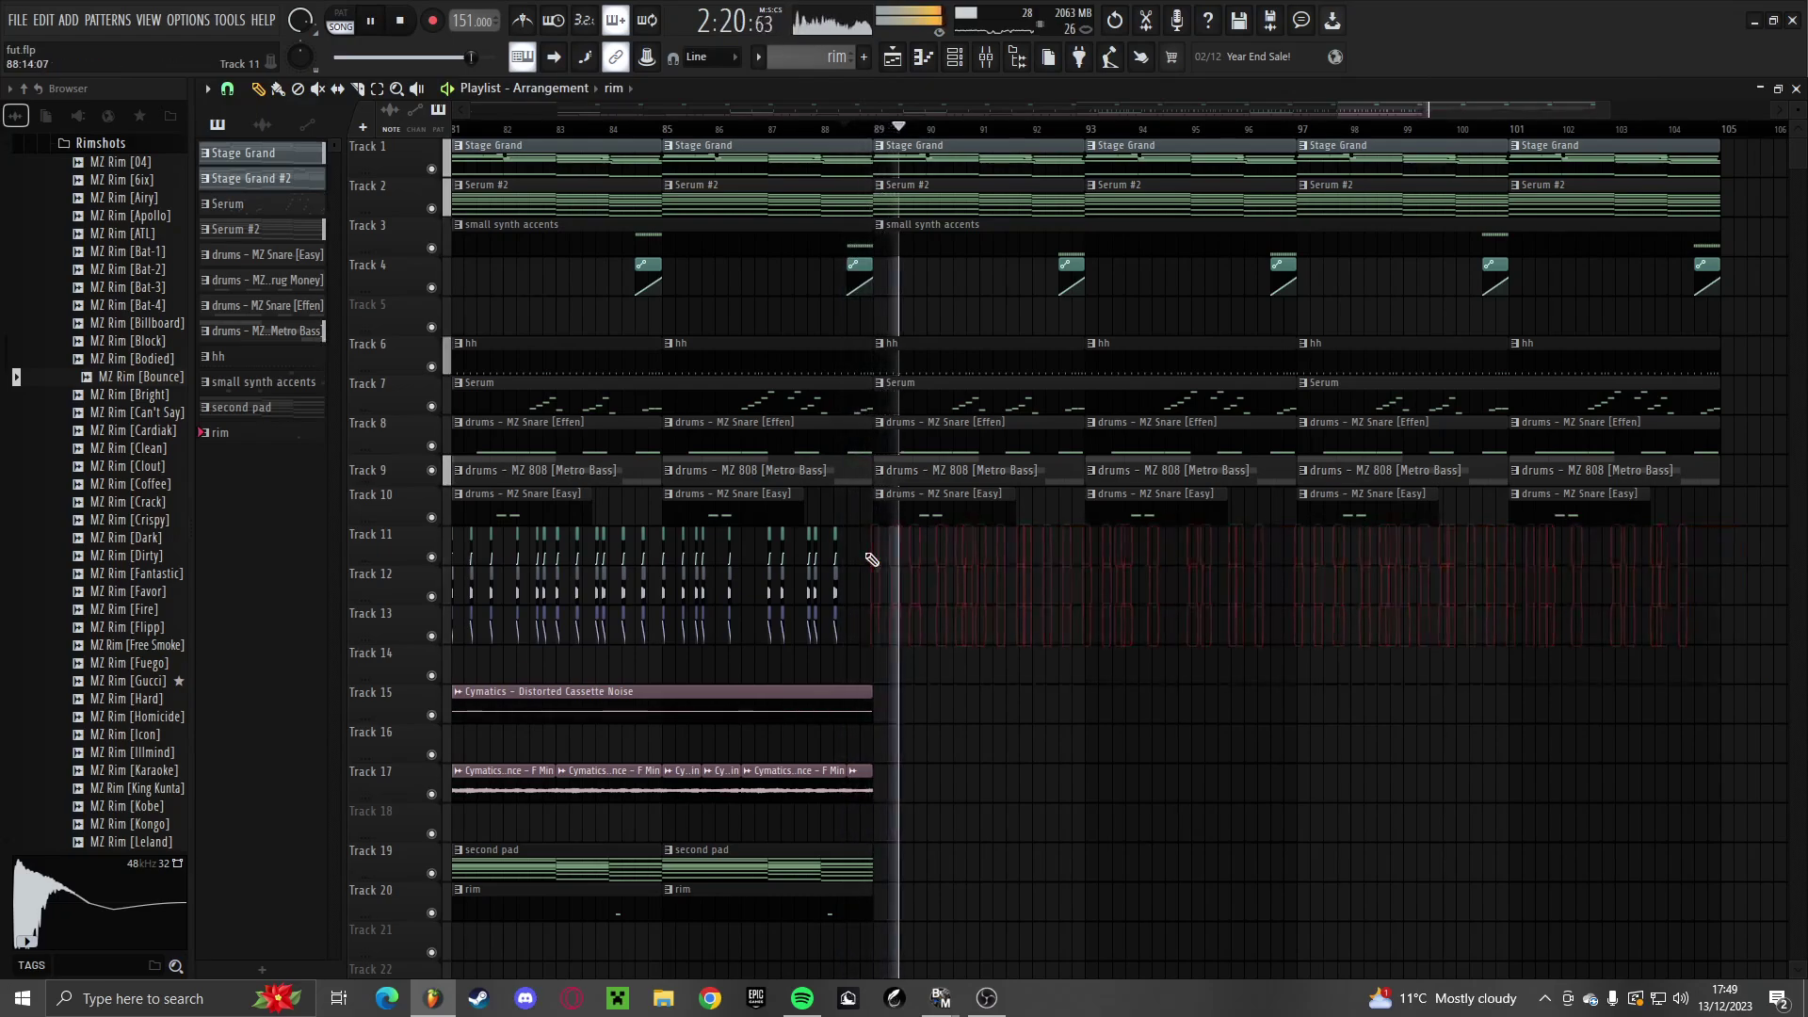
Delete the hh clips on Track 6 and the MZ Snare [Easy] clips on Track 10 from bar 89 onward
{"action": "right_click", "coordinate": [954, 362]}
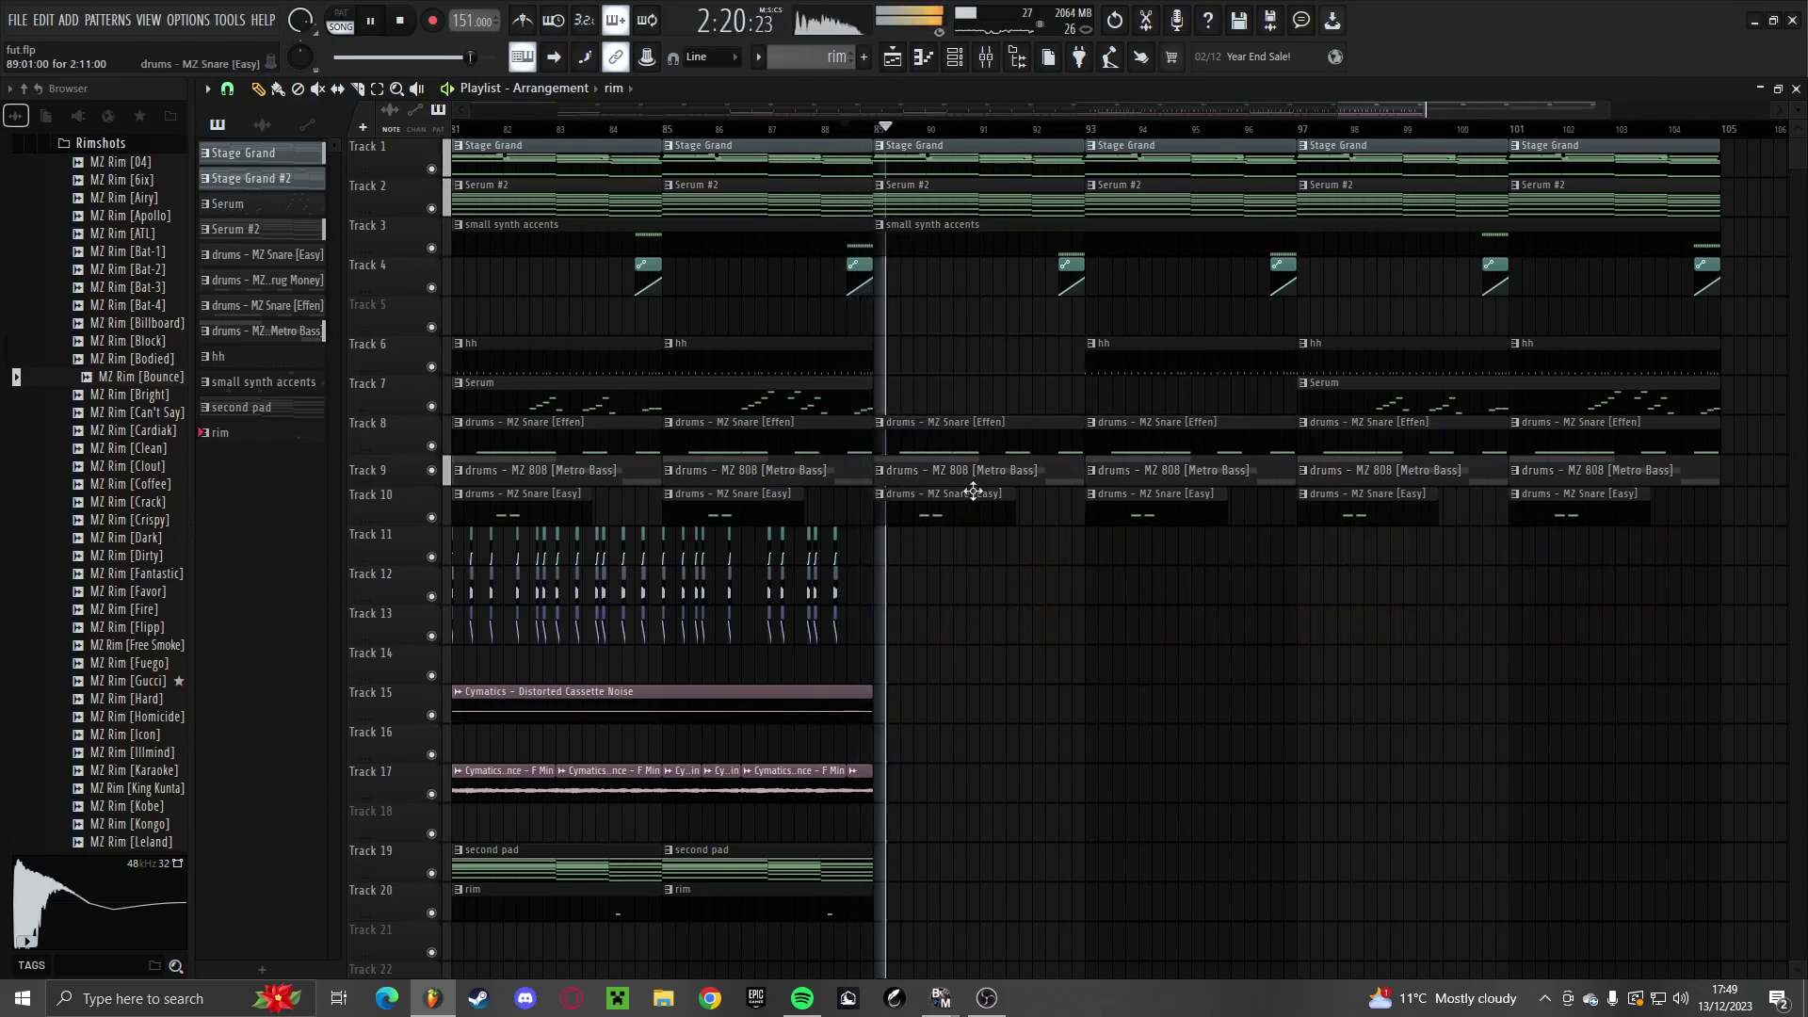
{"action": "right_click", "coordinate": [932, 509]}
{"action": "right_click", "coordinate": [1156, 508]}
{"action": "right_click", "coordinate": [1368, 509]}
{"action": "right_click", "coordinate": [1567, 521]}
{"action": "right_click", "coordinate": [1522, 355]}
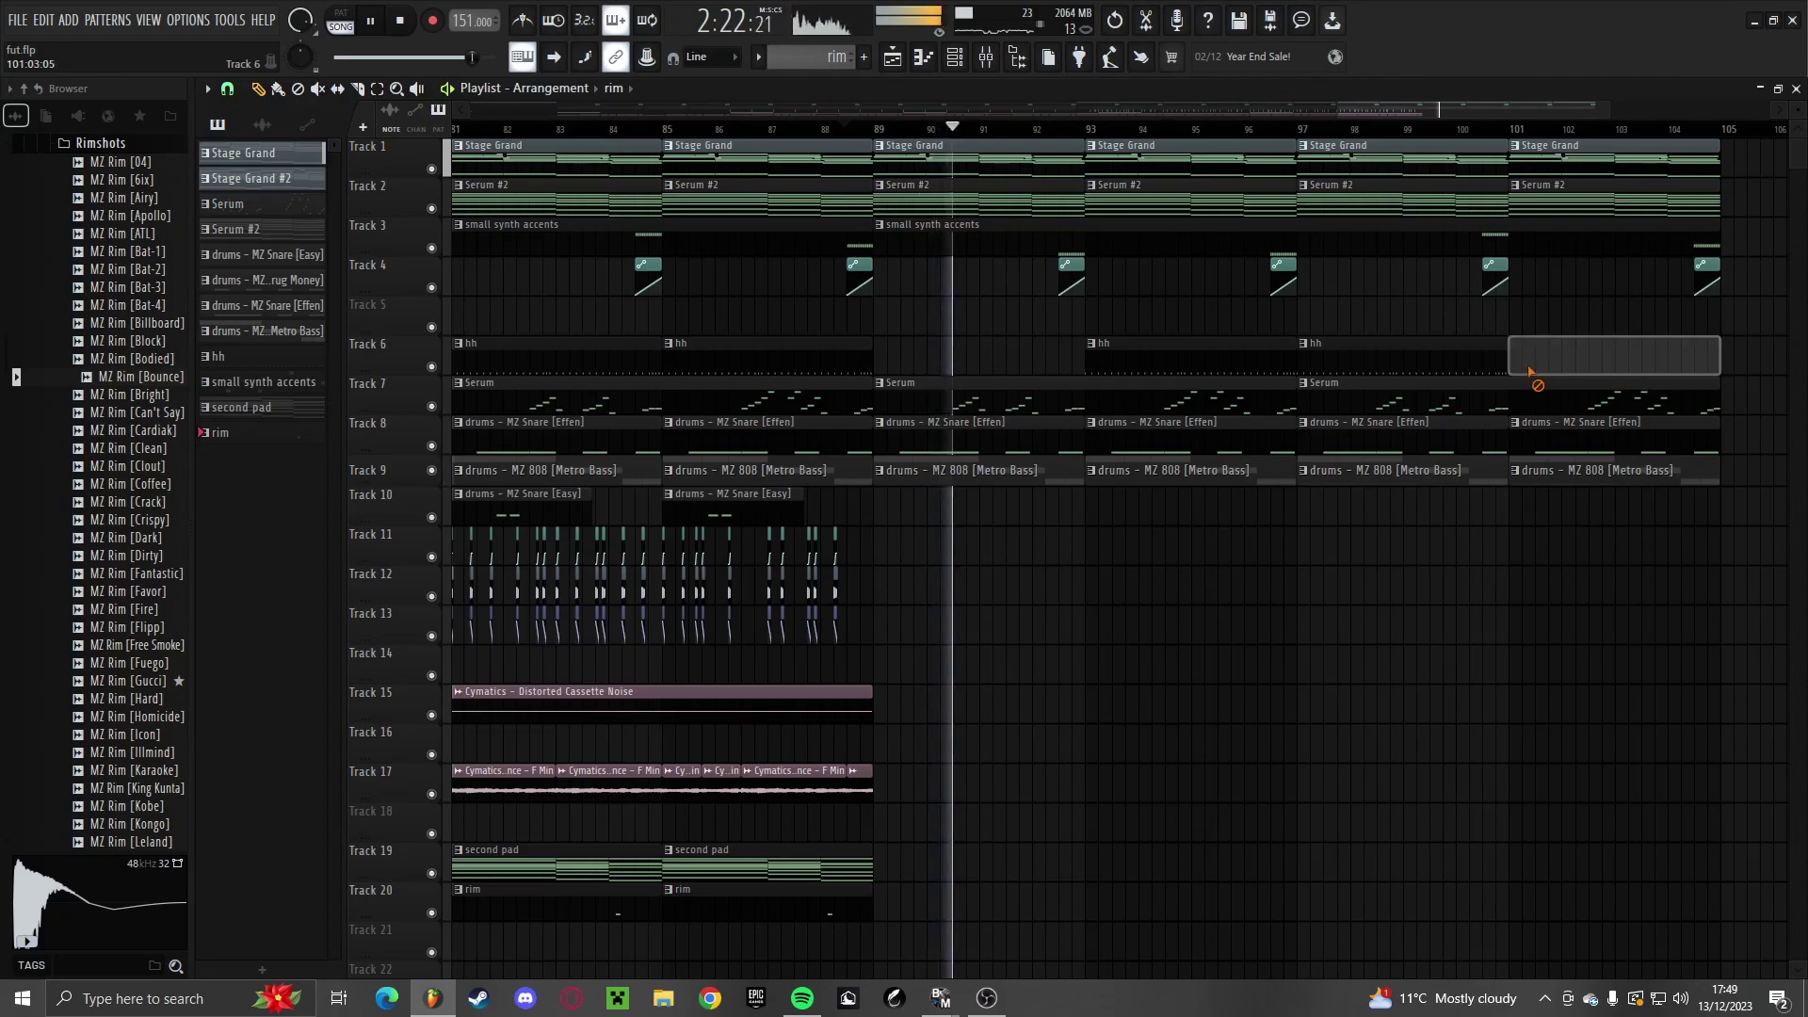
{"action": "right_click", "coordinate": [1365, 358]}
{"action": "right_click", "coordinate": [1158, 358]}
Delete the four MZ Snare [Effen] clips on Track 8 from bar 89 to the end
{"action": "right_click", "coordinate": [999, 433]}
{"action": "right_click", "coordinate": [1187, 435]}
{"action": "right_click", "coordinate": [1403, 435]}
{"action": "right_click", "coordinate": [1523, 436]}
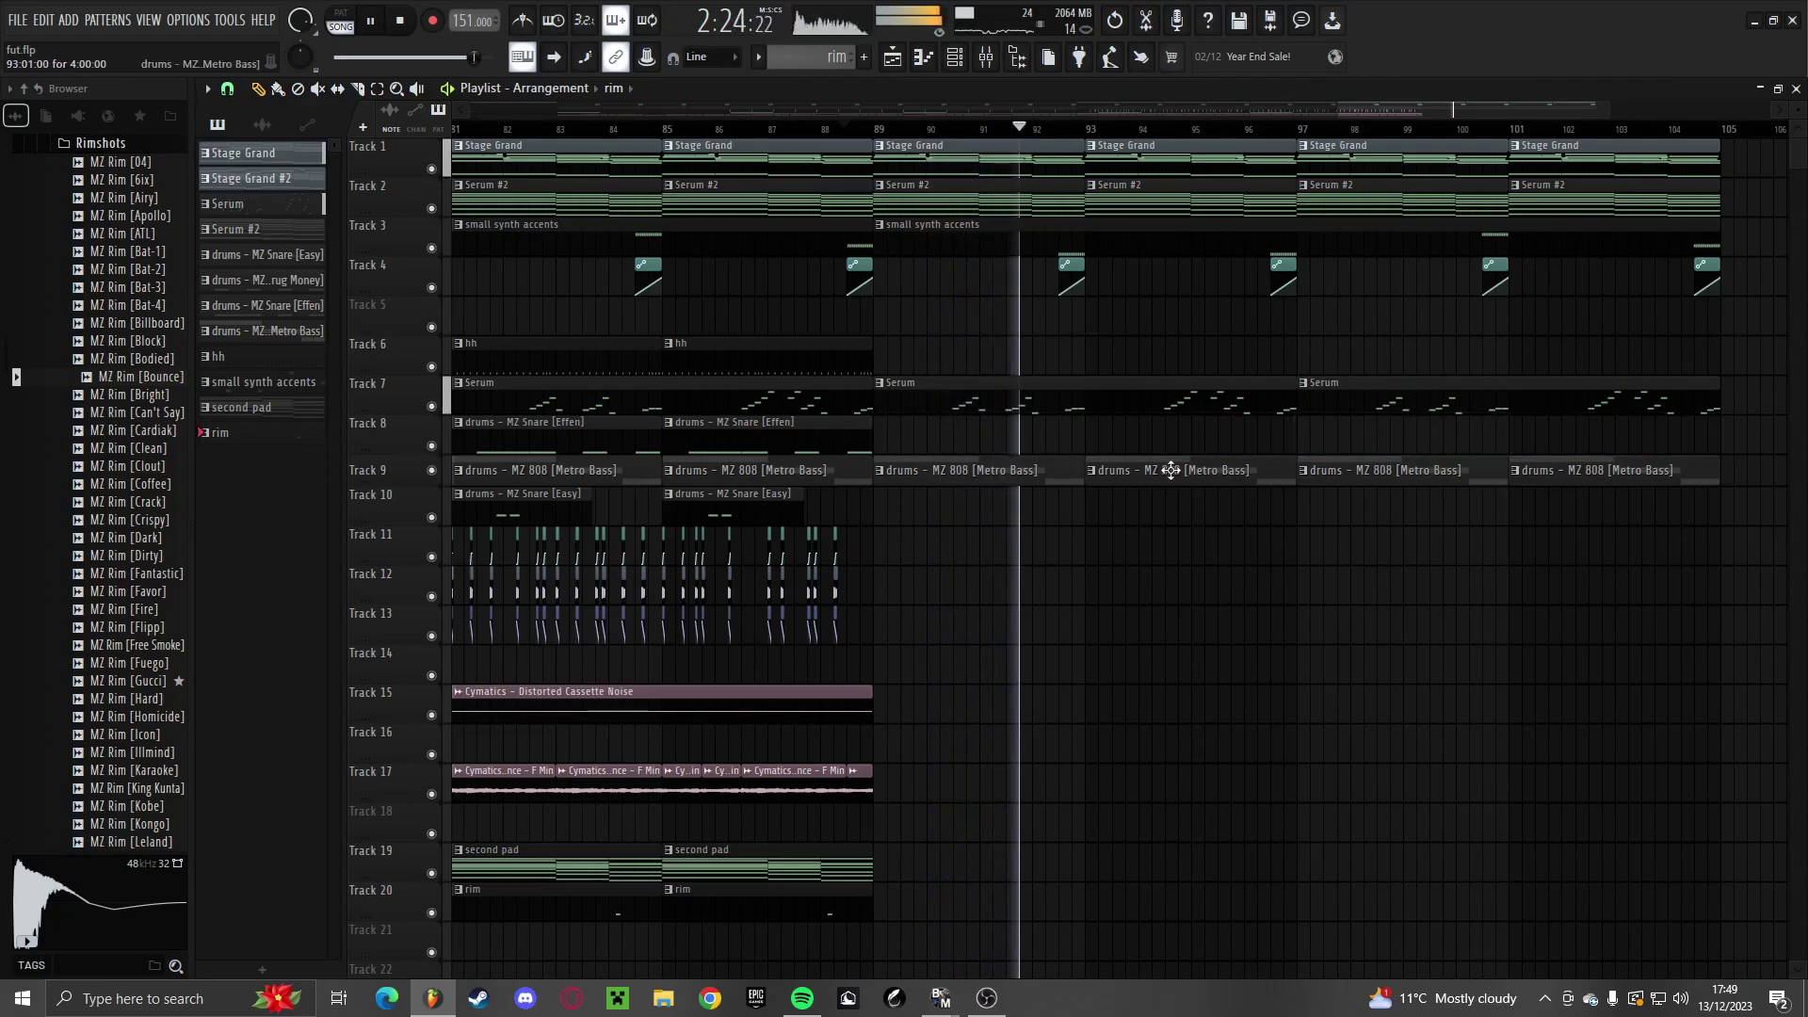
Delete the MZ 808 [Metro Bass] clips on Track 9 from bar 93 onward and extend the bar 89 clip to bar 97
{"action": "scroll", "coordinate": [1171, 470], "scroll_direction": "right", "scroll_amount": 2}
{"action": "scroll", "coordinate": [1111, 513], "scroll_direction": "up", "scroll_amount": 1}
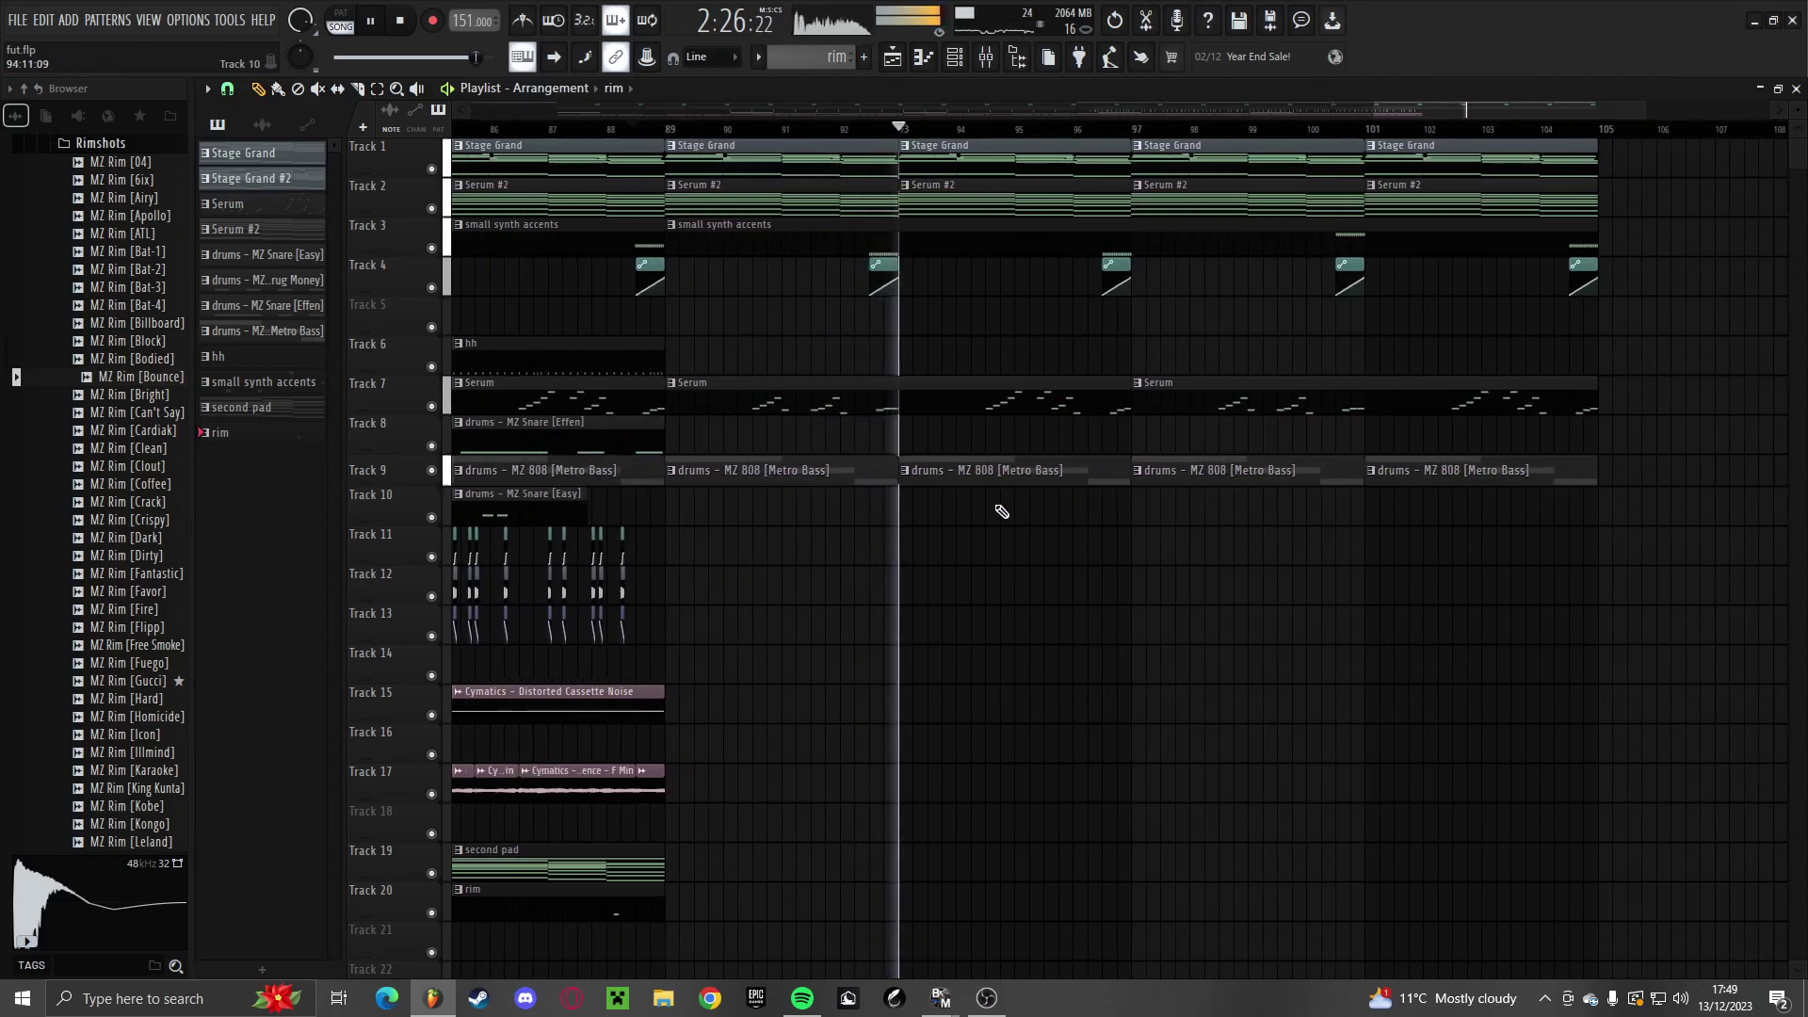
{"action": "scroll", "coordinate": [1385, 556], "scroll_direction": "down", "scroll_amount": 4}
{"action": "scroll", "coordinate": [1599, 616], "scroll_direction": "up", "scroll_amount": 3}
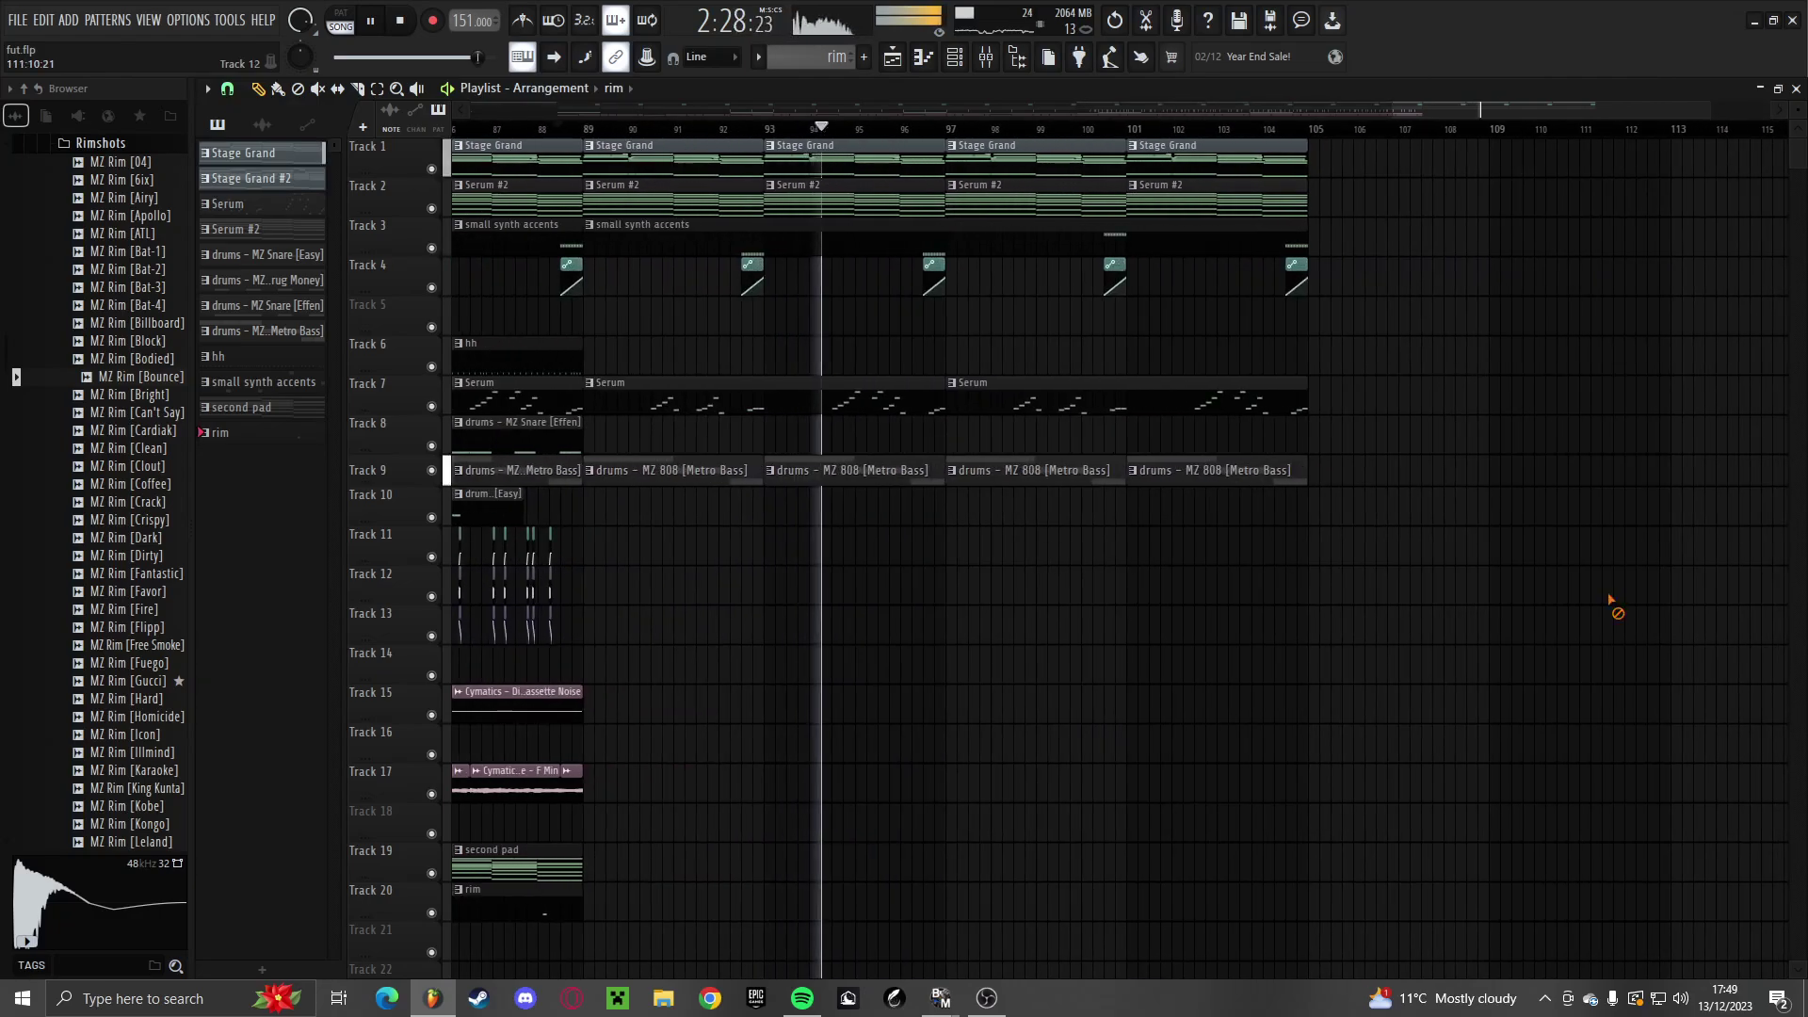
{"action": "scroll", "coordinate": [998, 510], "scroll_direction": "up", "scroll_amount": 2}
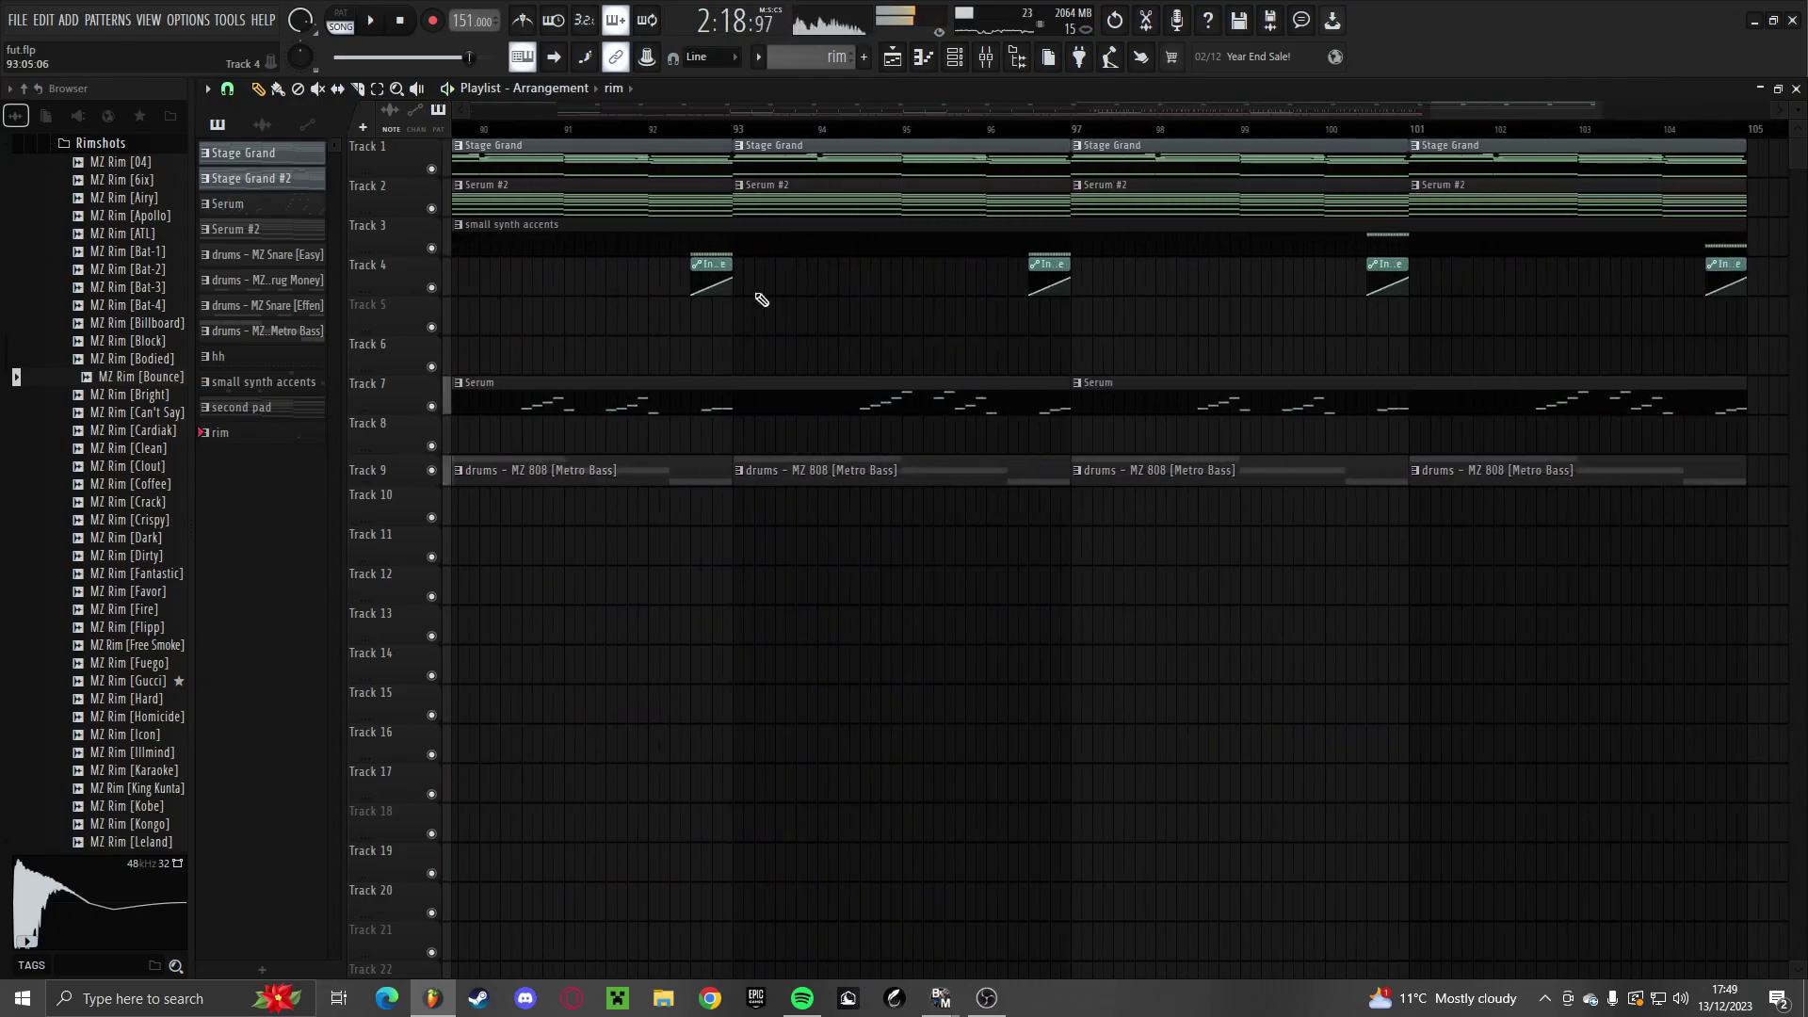
{"action": "right_click", "coordinate": [932, 470]}
{"action": "right_click", "coordinate": [1178, 470]}
{"action": "right_click", "coordinate": [1502, 464]}
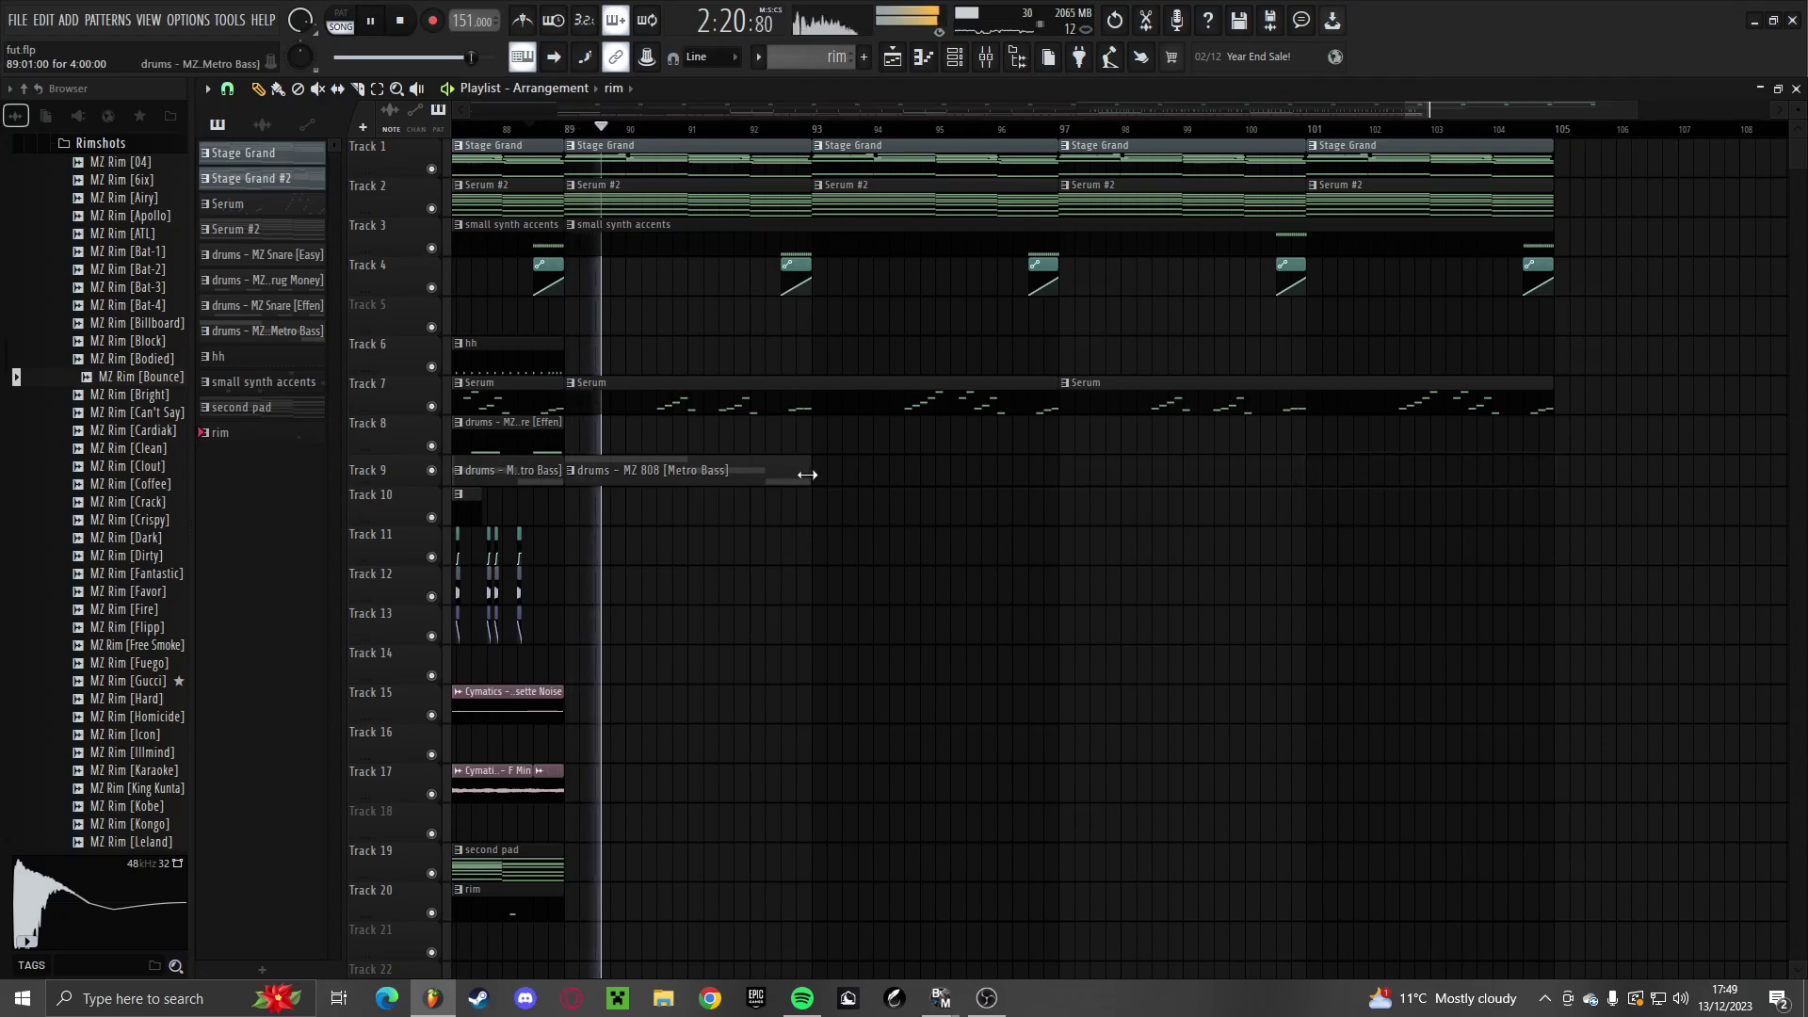
{"action": "left_click_drag", "start_coordinate": [808, 474], "coordinate": [1060, 507]}
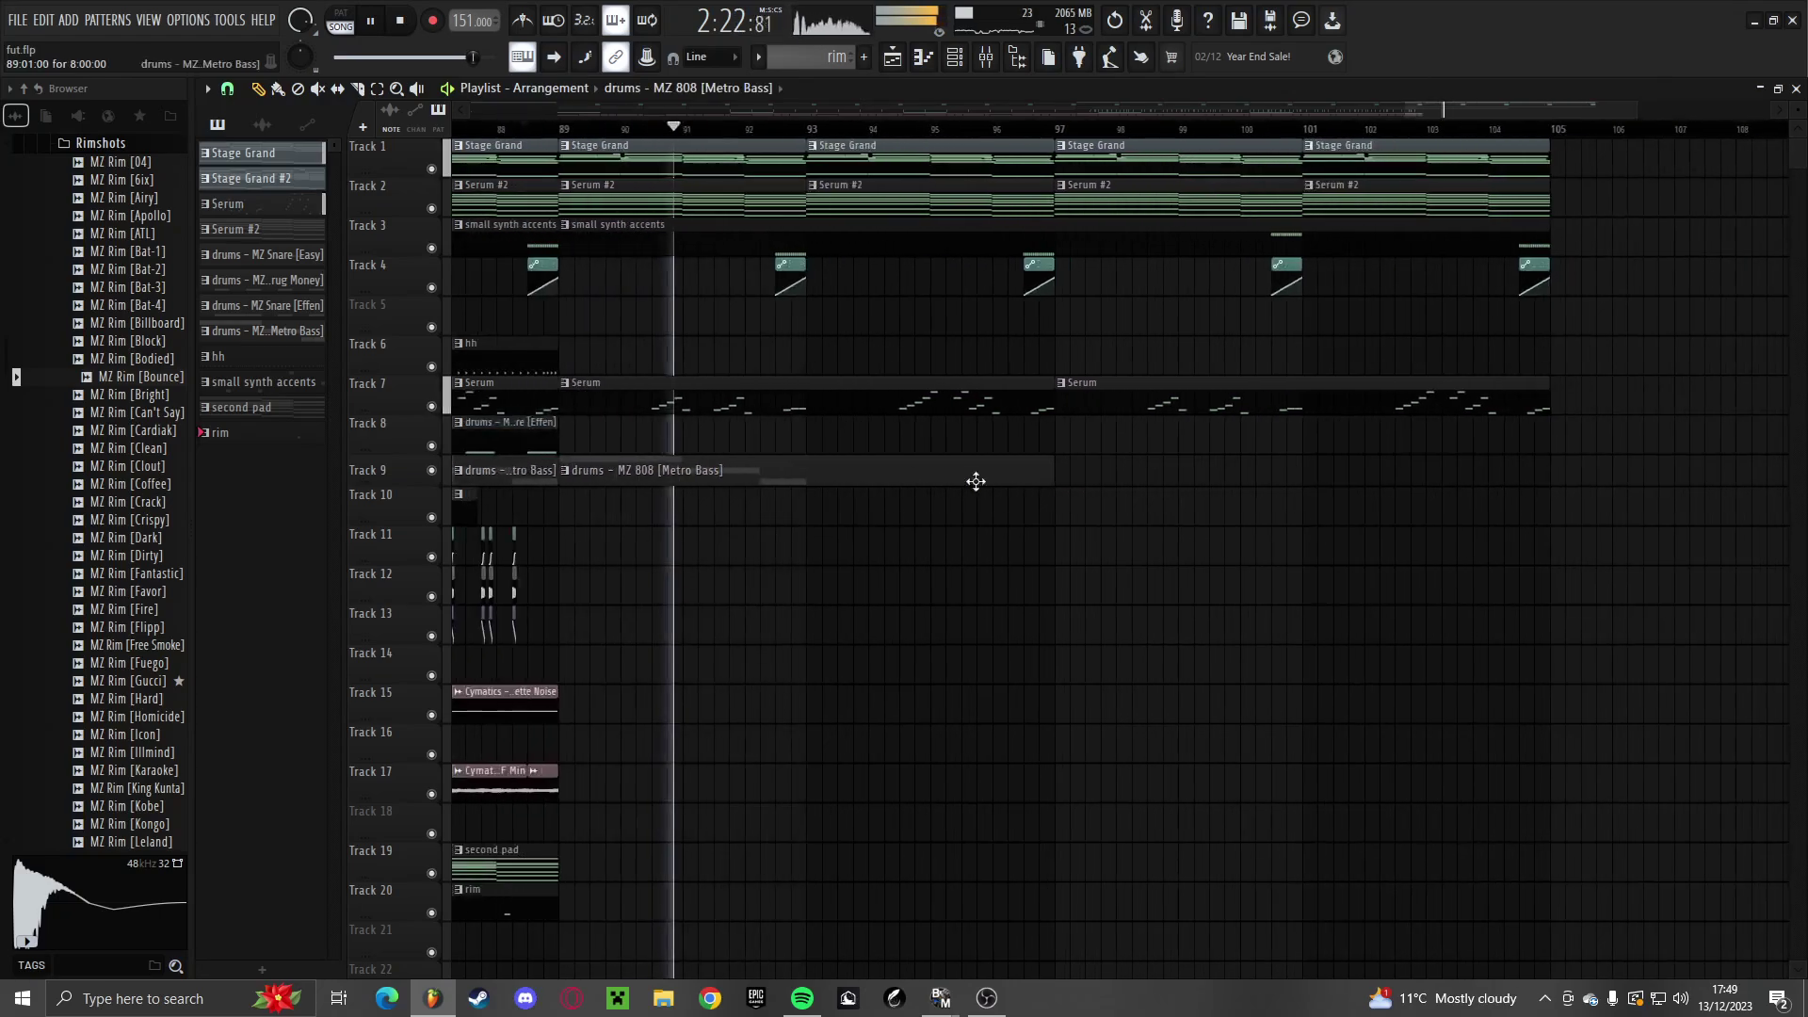
Make the 808 clip at bar 89 unique and open its notes in the piano roll
{"action": "left_click", "coordinate": [565, 470]}
{"action": "left_click", "coordinate": [659, 601]}
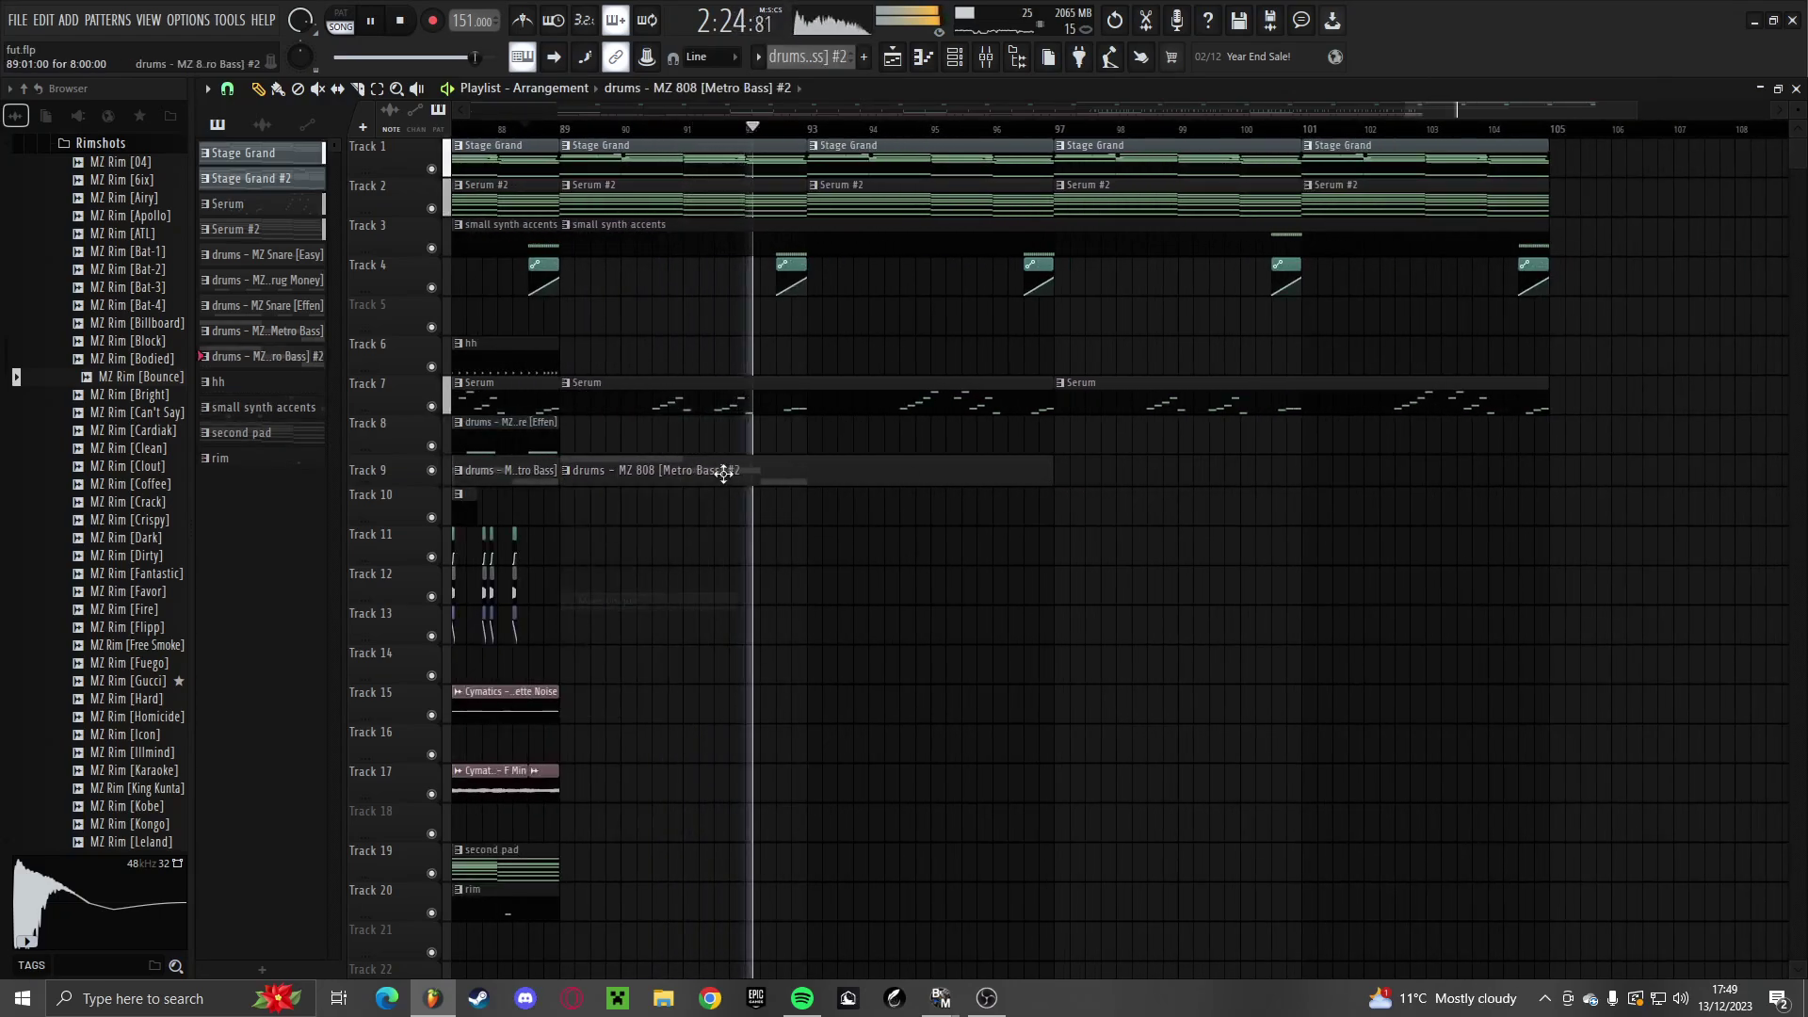
{"action": "double_click", "coordinate": [723, 474]}
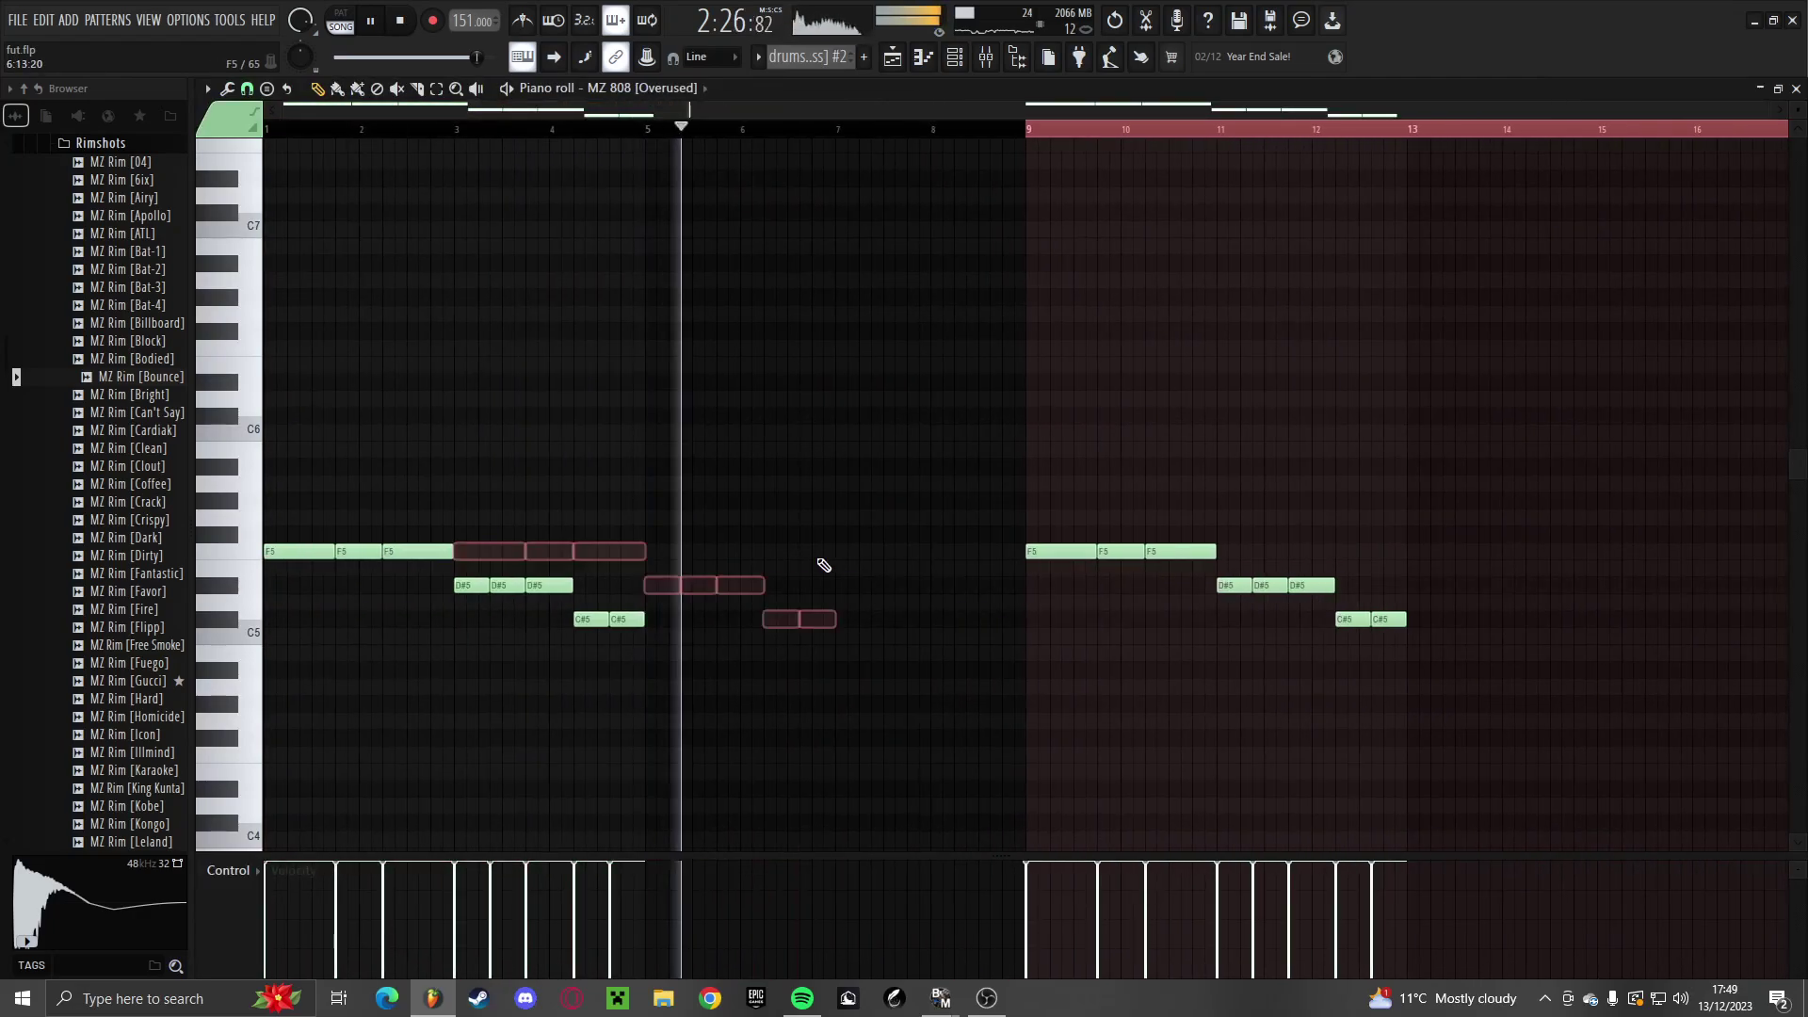
Delete the stray 808 notes from bar 9 onward and duplicate the four-bar bassline into bars 5 to 8
{"action": "right_click", "coordinate": [1121, 552]}
{"action": "right_click", "coordinate": [1180, 552]}
{"action": "right_click", "coordinate": [1305, 586]}
{"action": "right_click", "coordinate": [1352, 620]}
{"action": "right_click", "coordinate": [1270, 586]}
{"action": "right_click", "coordinate": [1389, 620]}
{"action": "right_click", "coordinate": [1234, 586]}
{"action": "right_click", "coordinate": [1062, 551]}
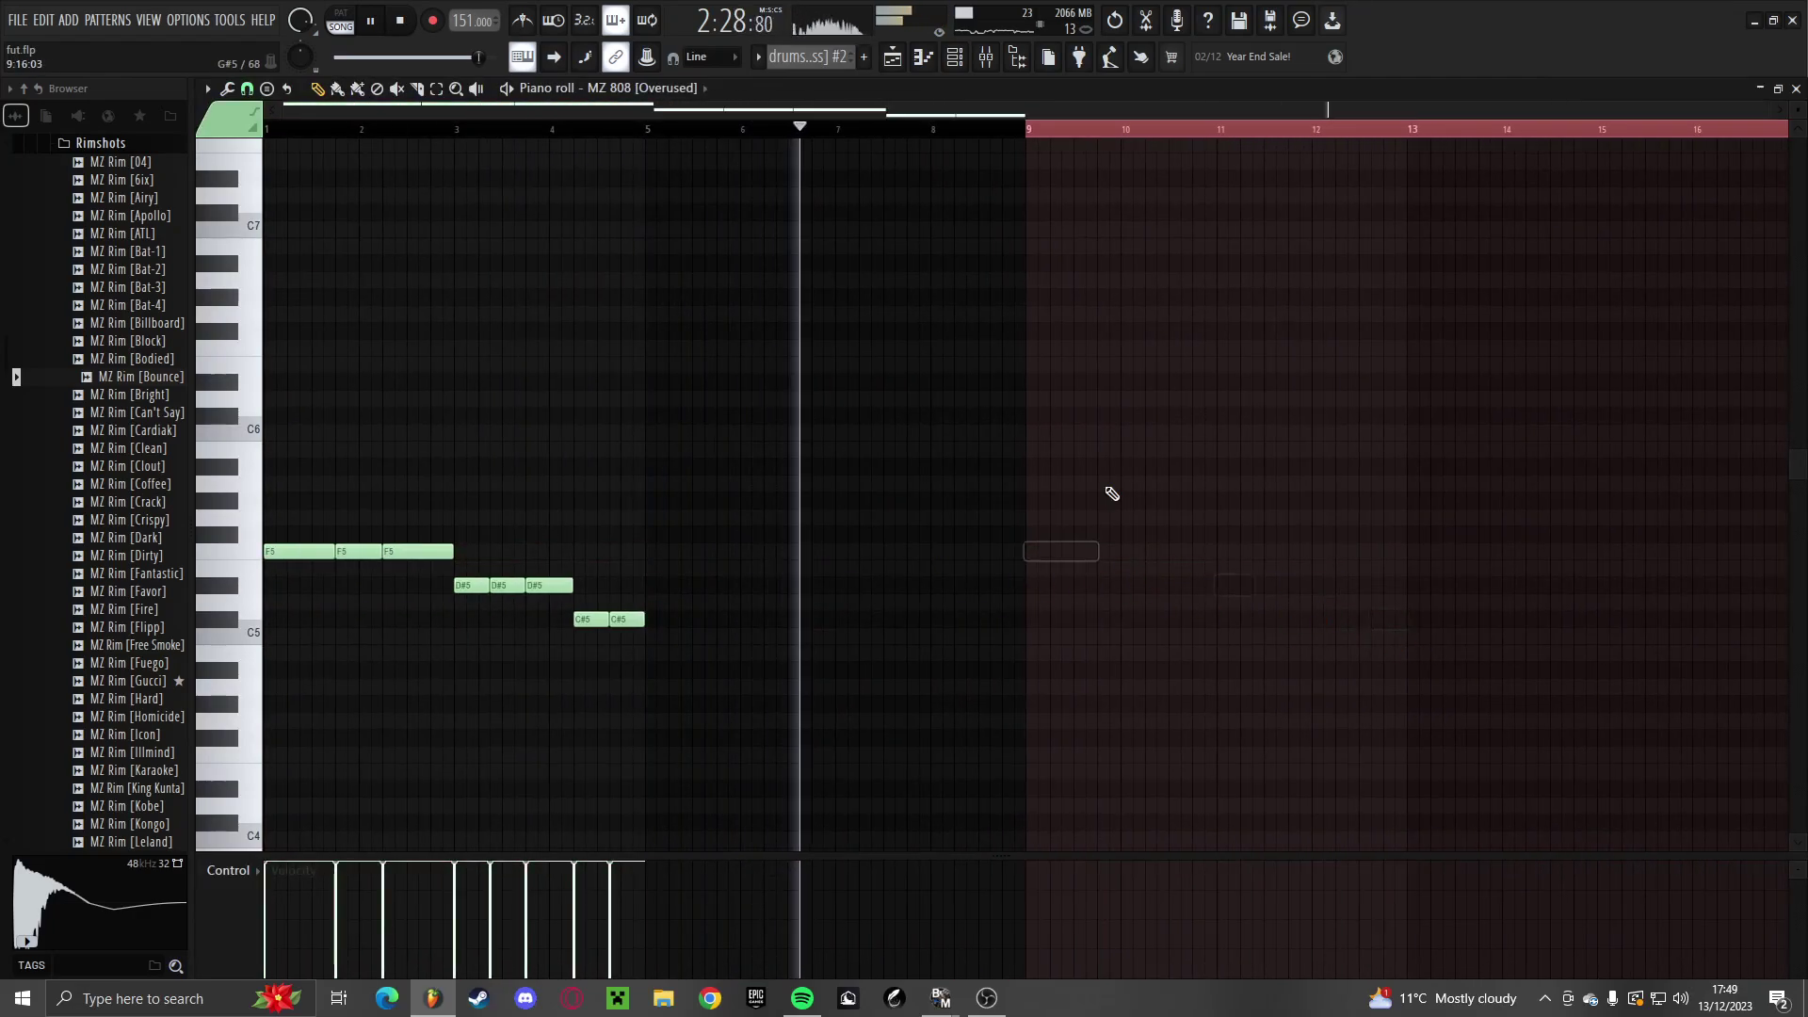
{"action": "key", "text": "ctrl+b"}
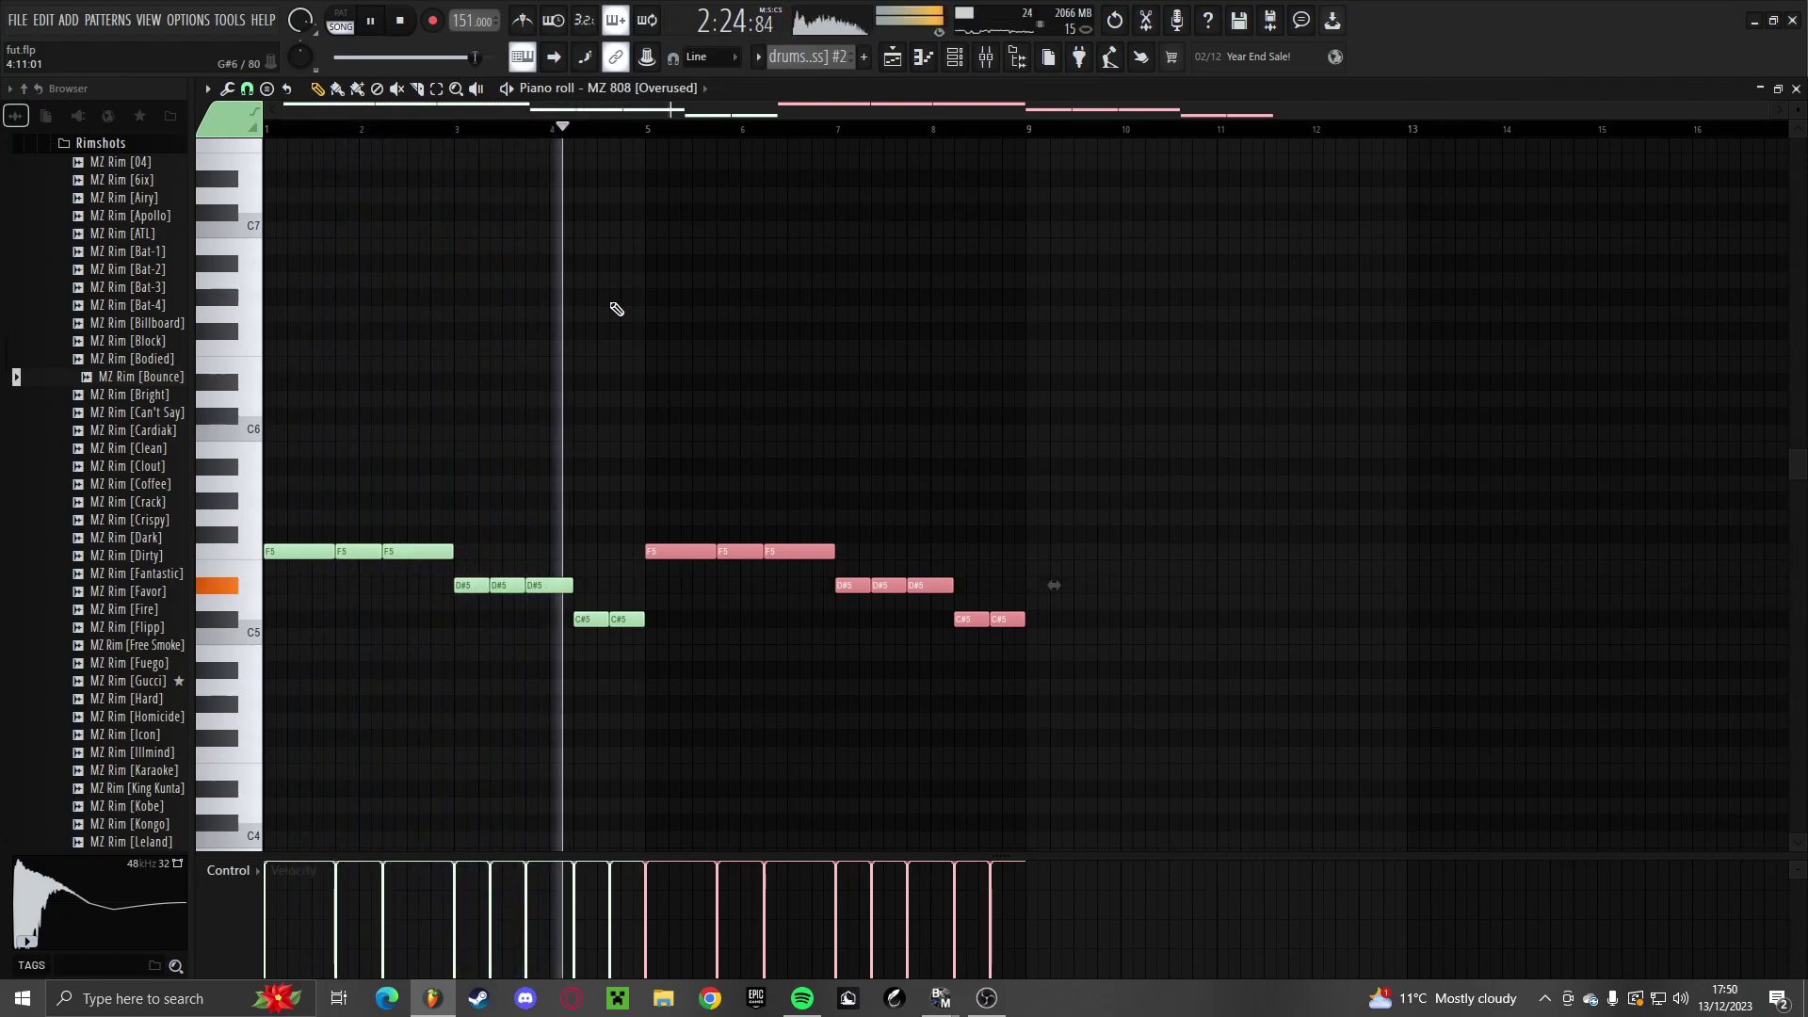
{"action": "key", "text": "ctrl+d"}
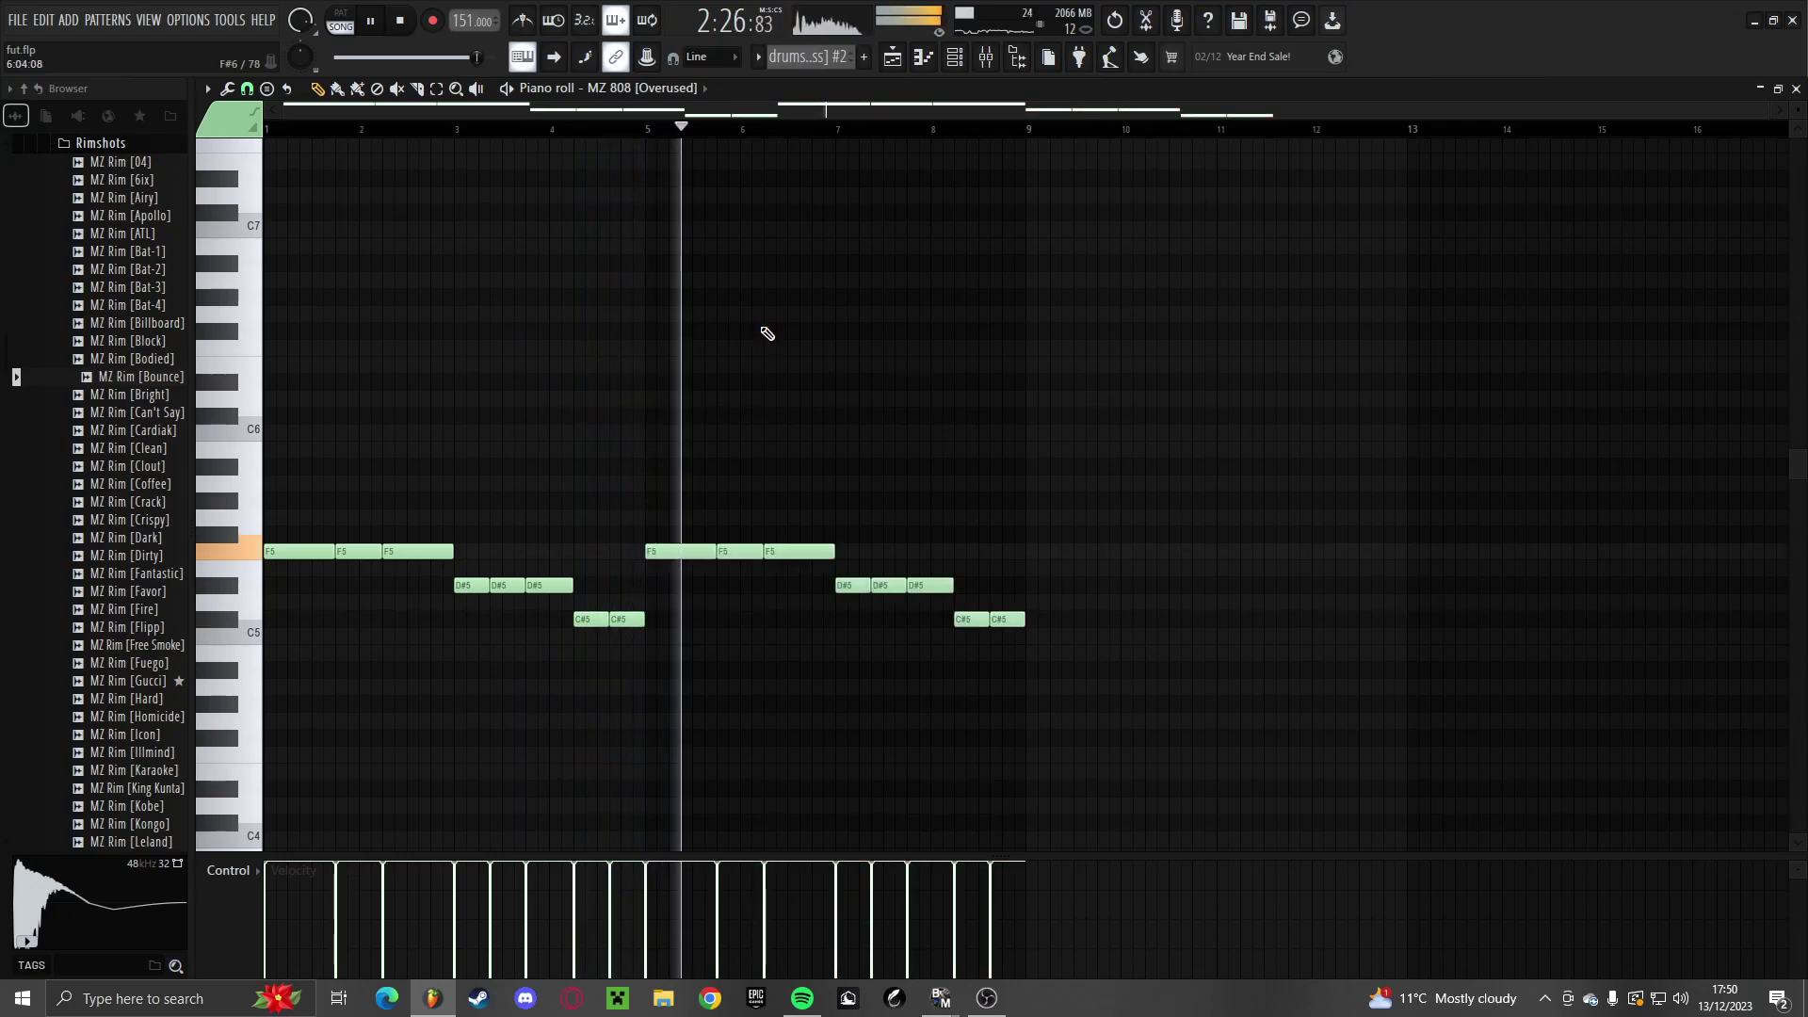
Shorten the third F5 note of the duplicated phrase and add short D#5 and G#5 fill notes before bar 7
{"action": "scroll", "coordinate": [768, 334], "scroll_direction": "up", "scroll_amount": 4}
{"action": "key", "text": "space"}
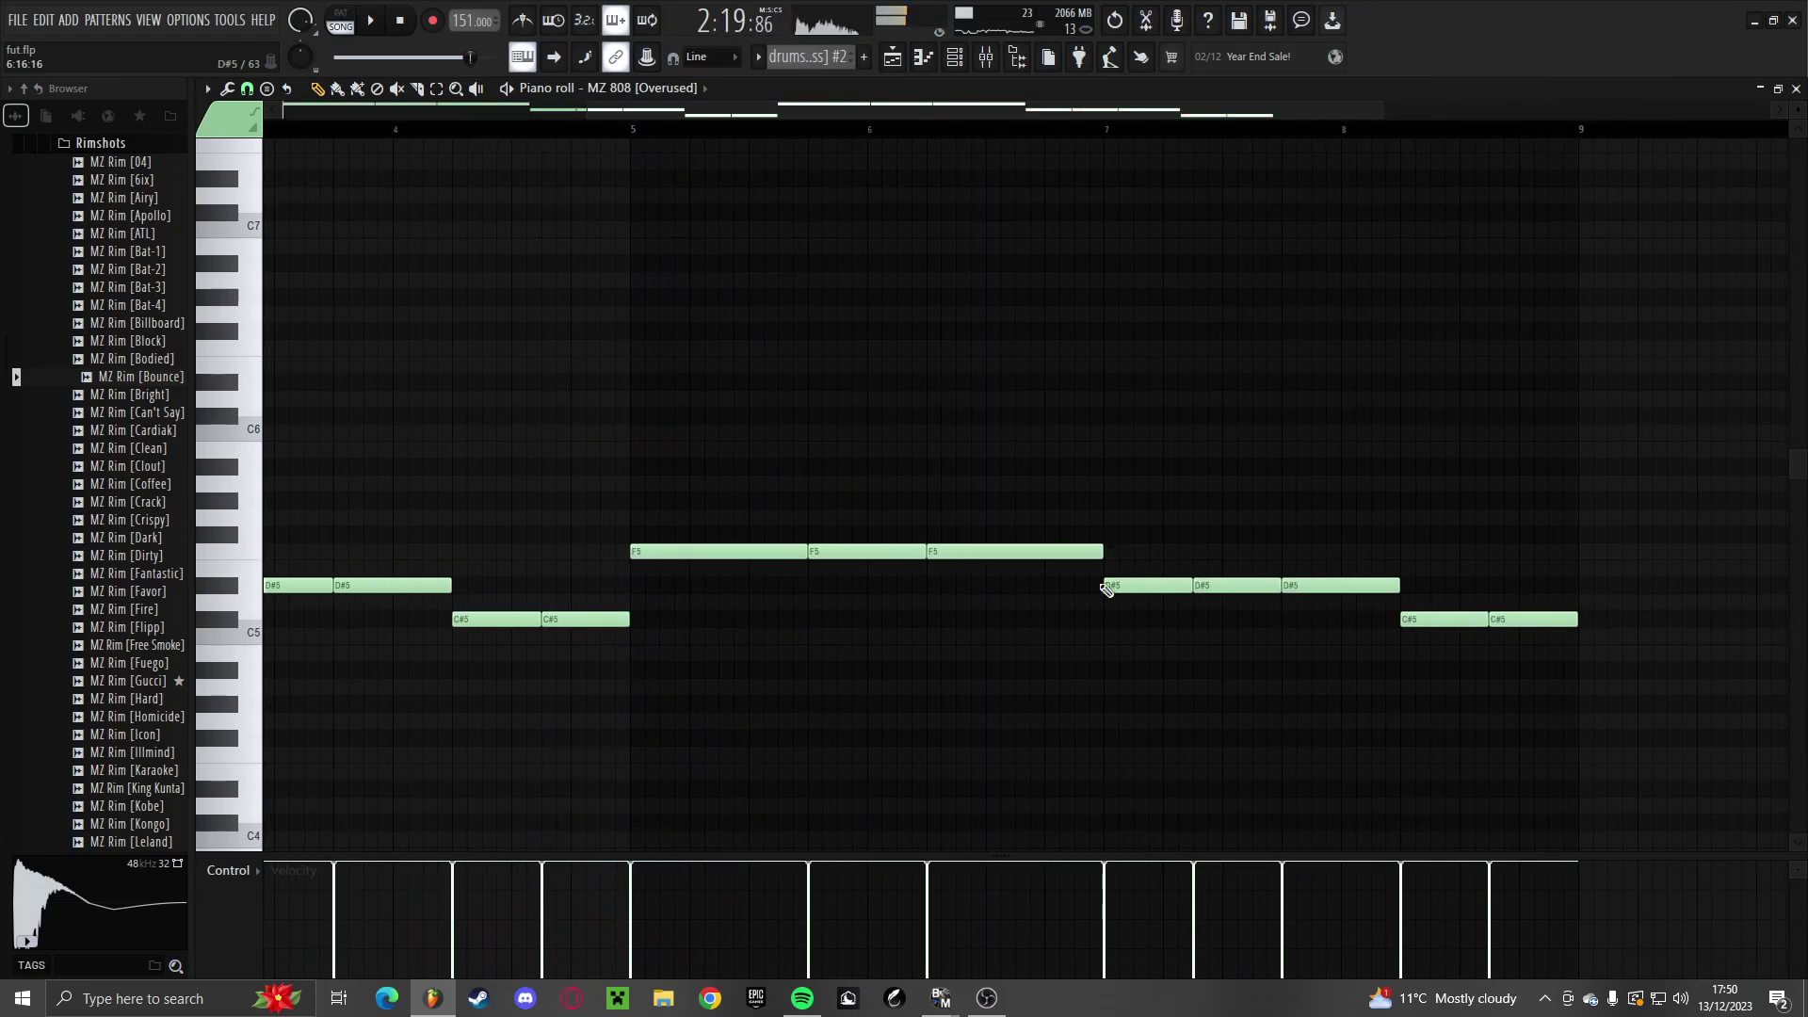
{"action": "scroll", "coordinate": [1110, 589], "scroll_direction": "up", "scroll_amount": 2}
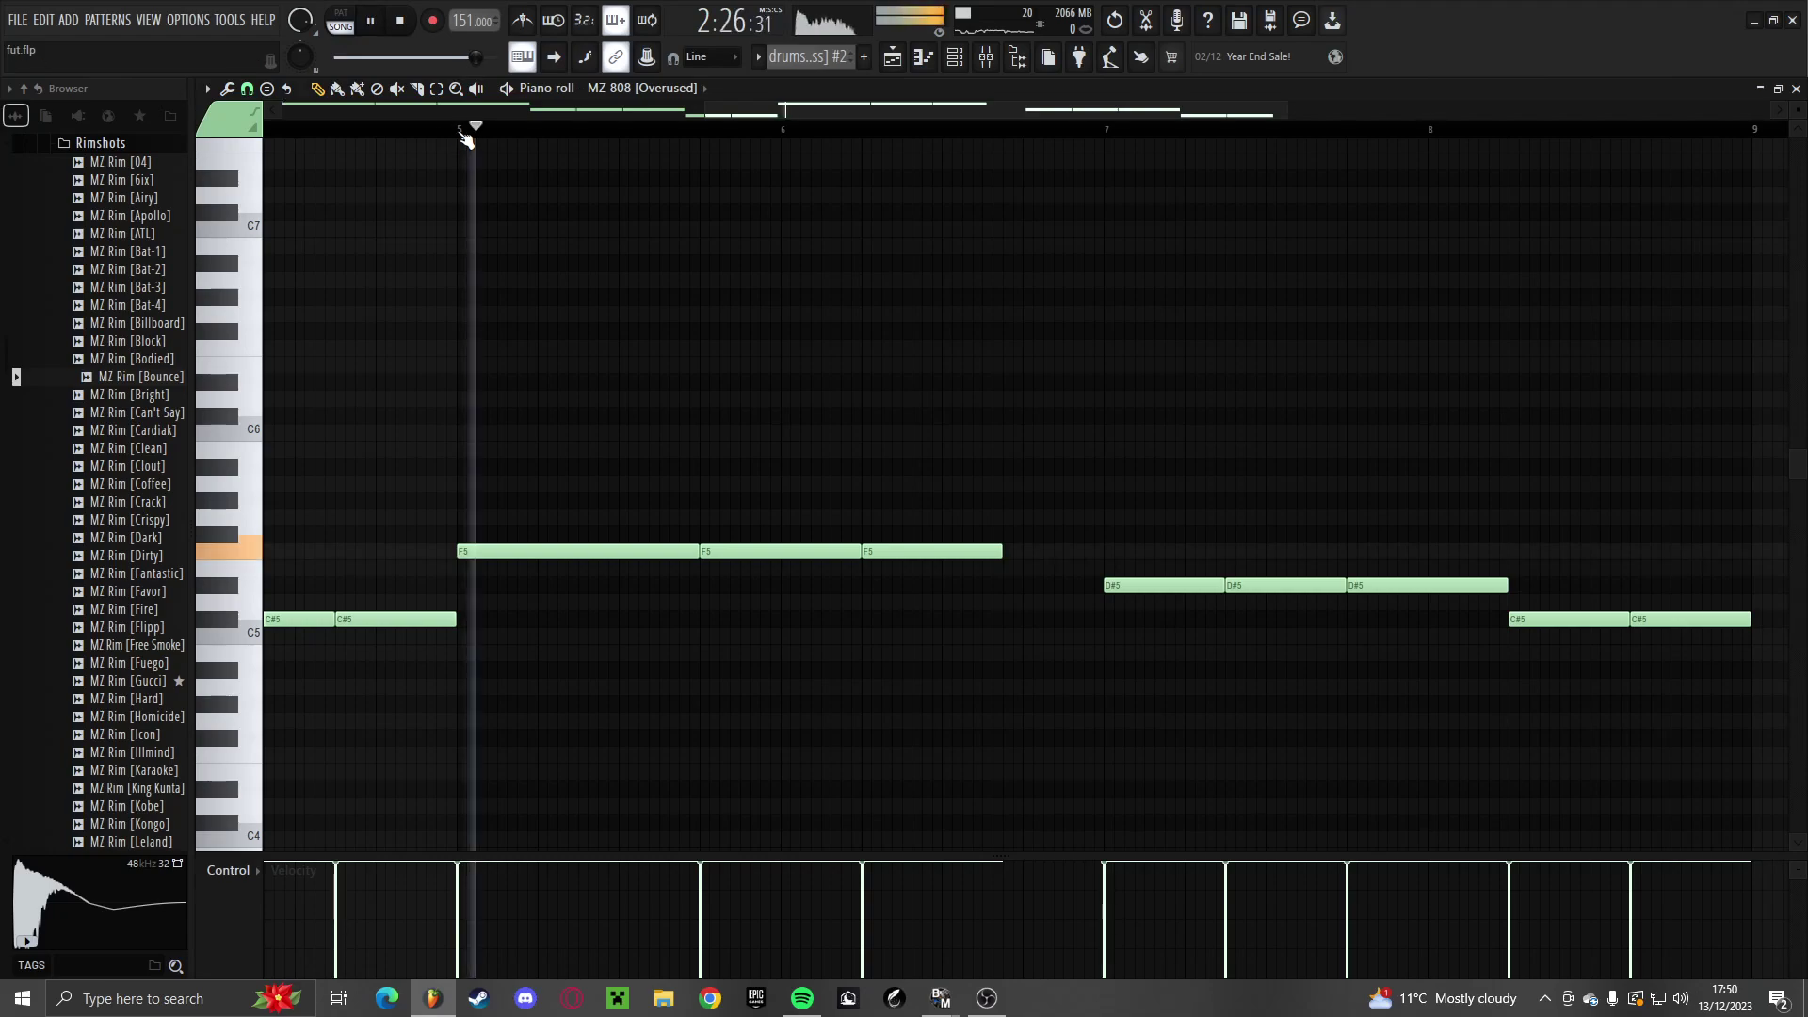
{"action": "scroll", "coordinate": [1090, 492], "scroll_direction": "up", "scroll_amount": 3}
{"action": "scroll", "coordinate": [1018, 618], "scroll_direction": "up", "scroll_amount": 4}
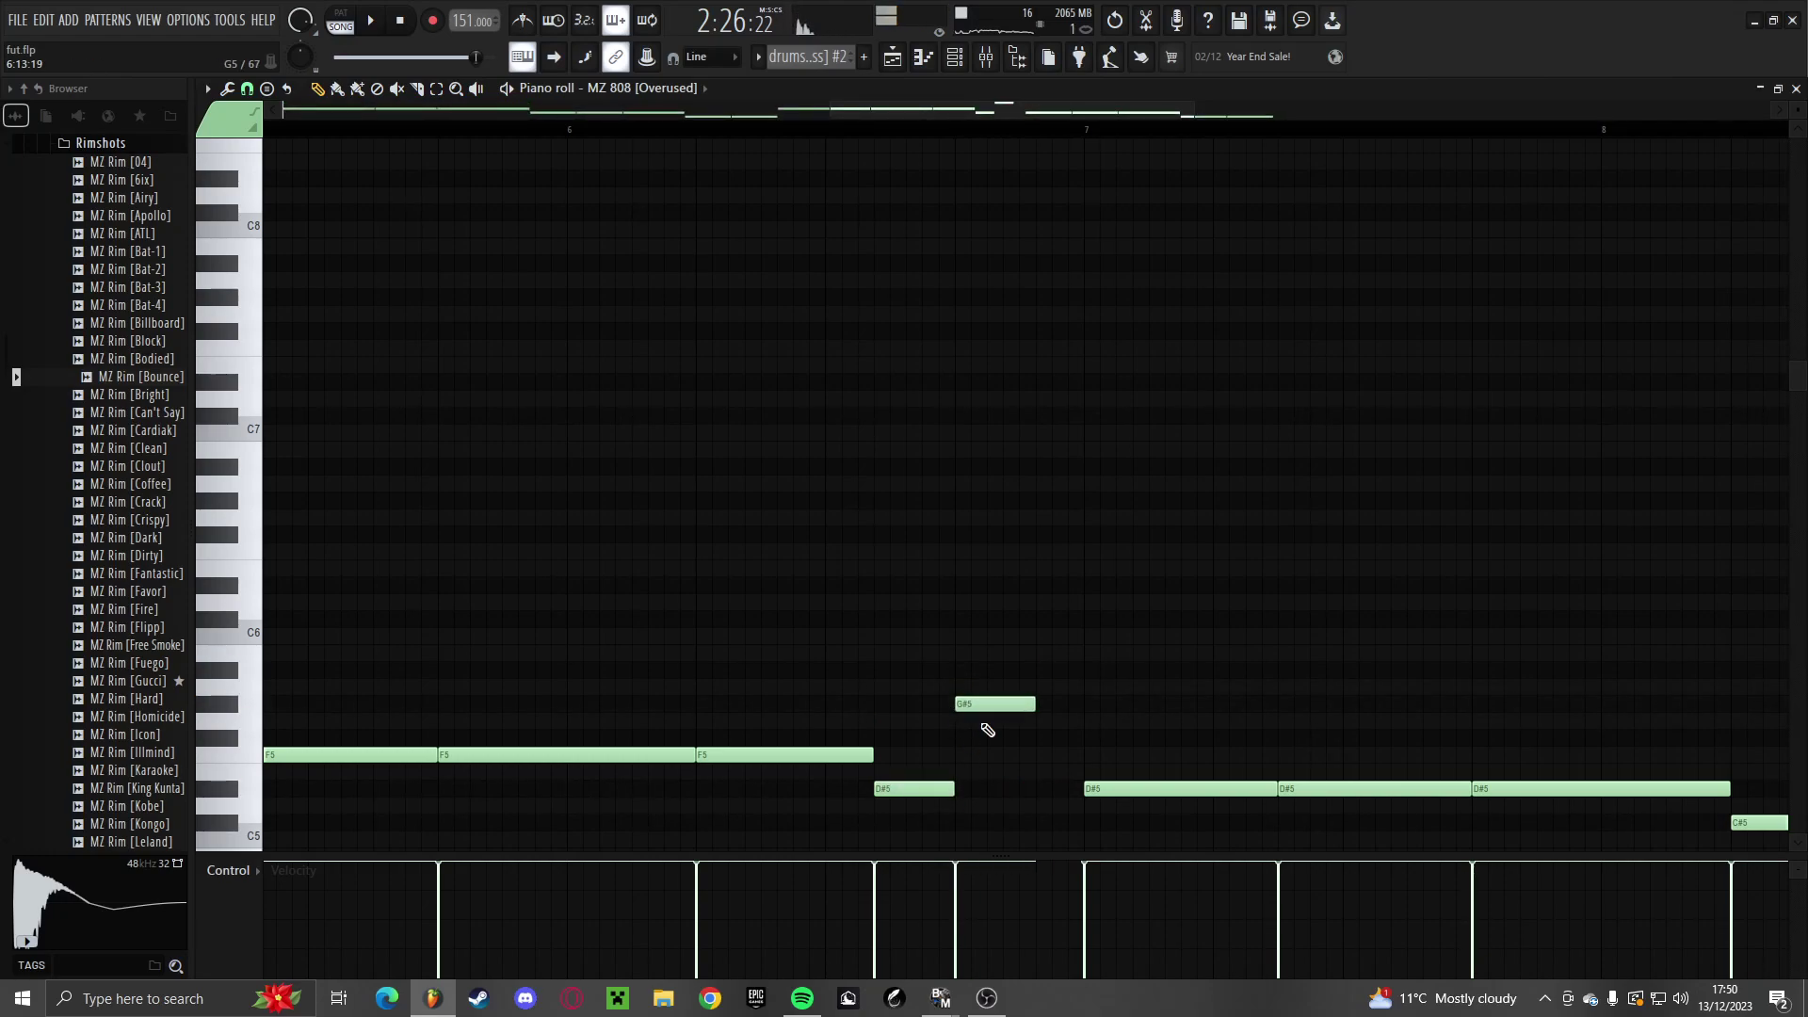
Transpose the bassline up one octave and change the fill before bar 7 to G#6 and B6
{"action": "key", "text": "ctrl+Up"}
{"action": "scroll", "coordinate": [879, 626], "scroll_direction": "up", "scroll_amount": 3}
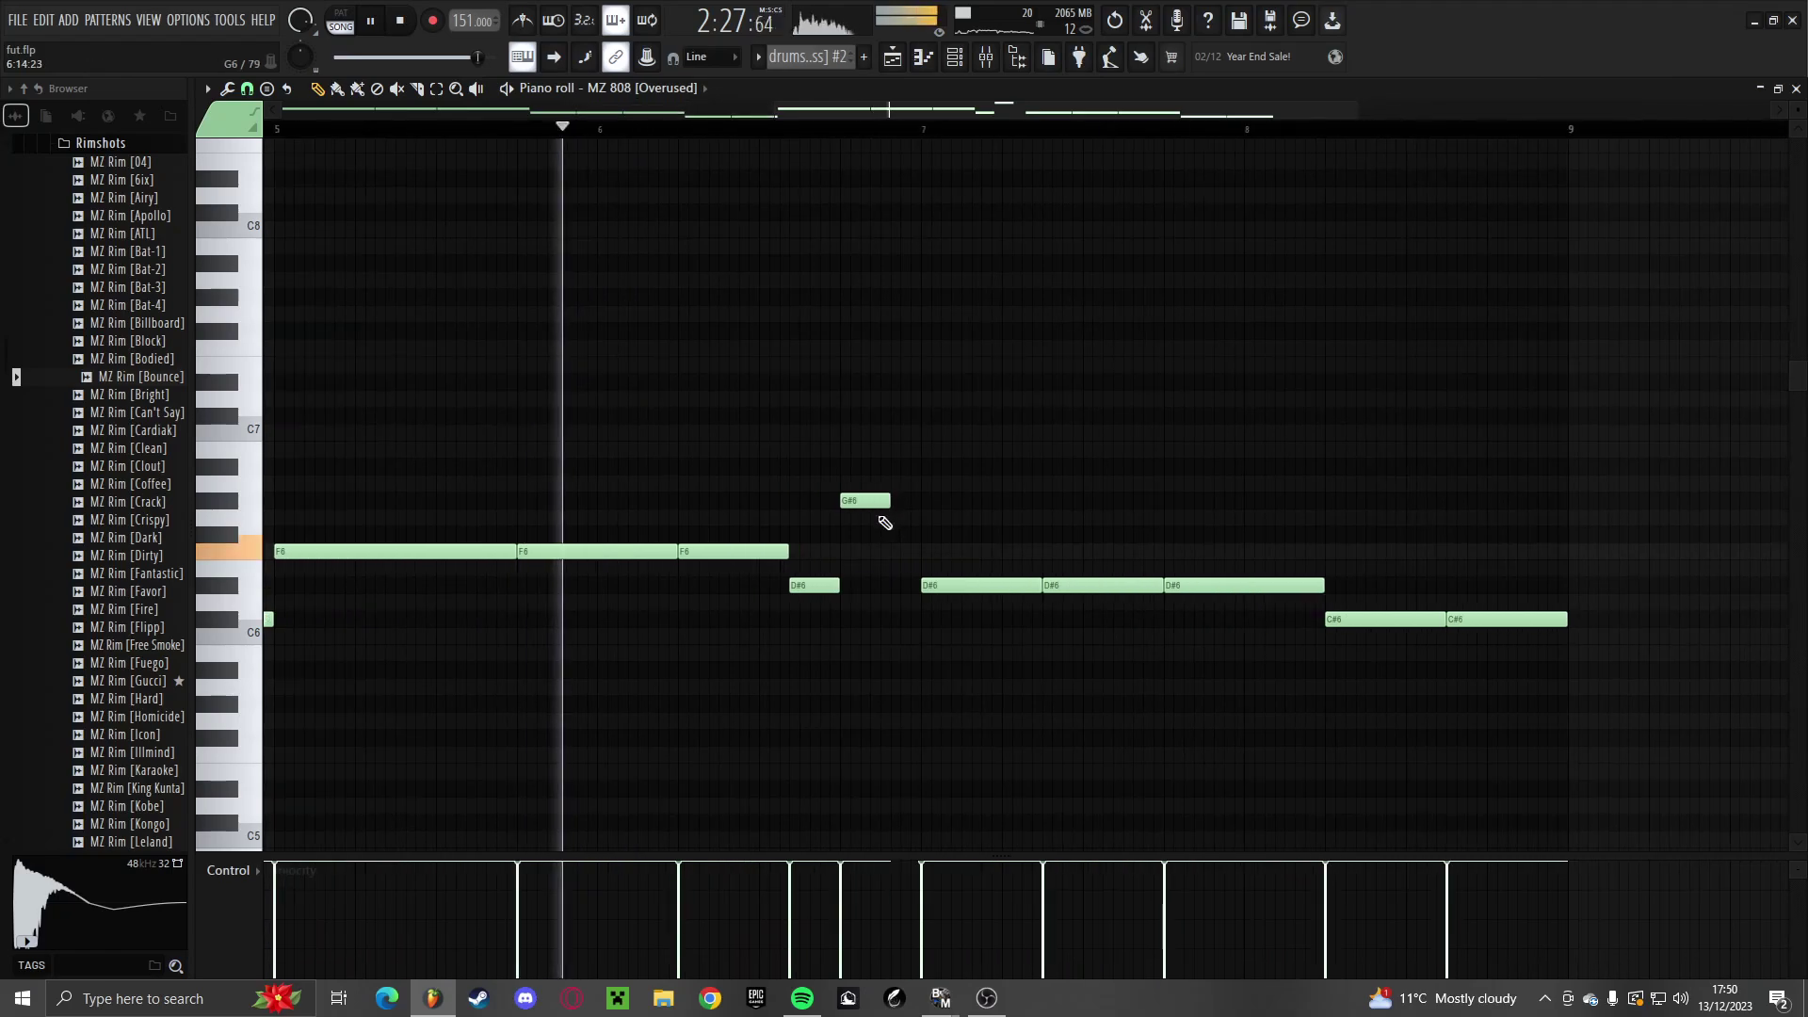
{"action": "scroll", "coordinate": [908, 597], "scroll_direction": "up", "scroll_amount": 2}
{"action": "key", "text": "space"}
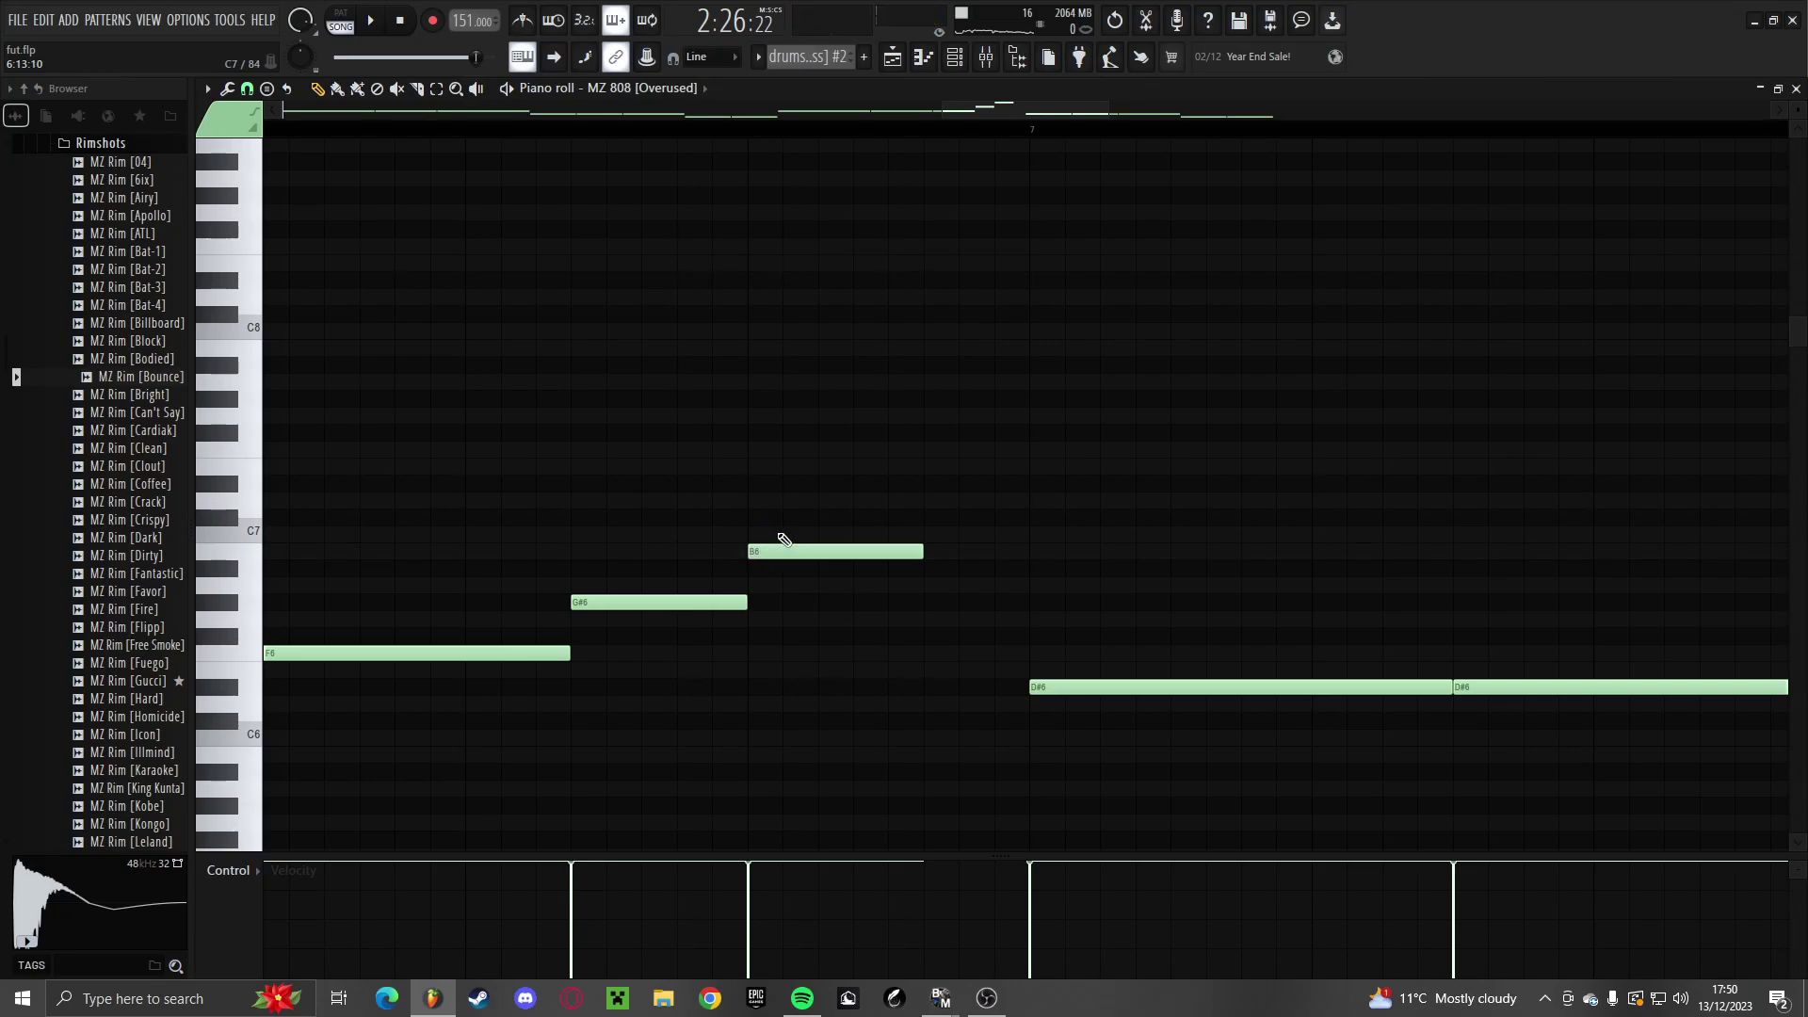
Transpose the bassline up two more octaves and change the fill to a rising G#8, A#8 and C9 run
{"action": "key", "text": "ctrl+Up"}
{"action": "key", "text": "space"}
{"action": "scroll", "coordinate": [759, 546], "scroll_direction": "down", "scroll_amount": 3}
{"action": "scroll", "coordinate": [754, 552], "scroll_direction": "up", "scroll_amount": 4}
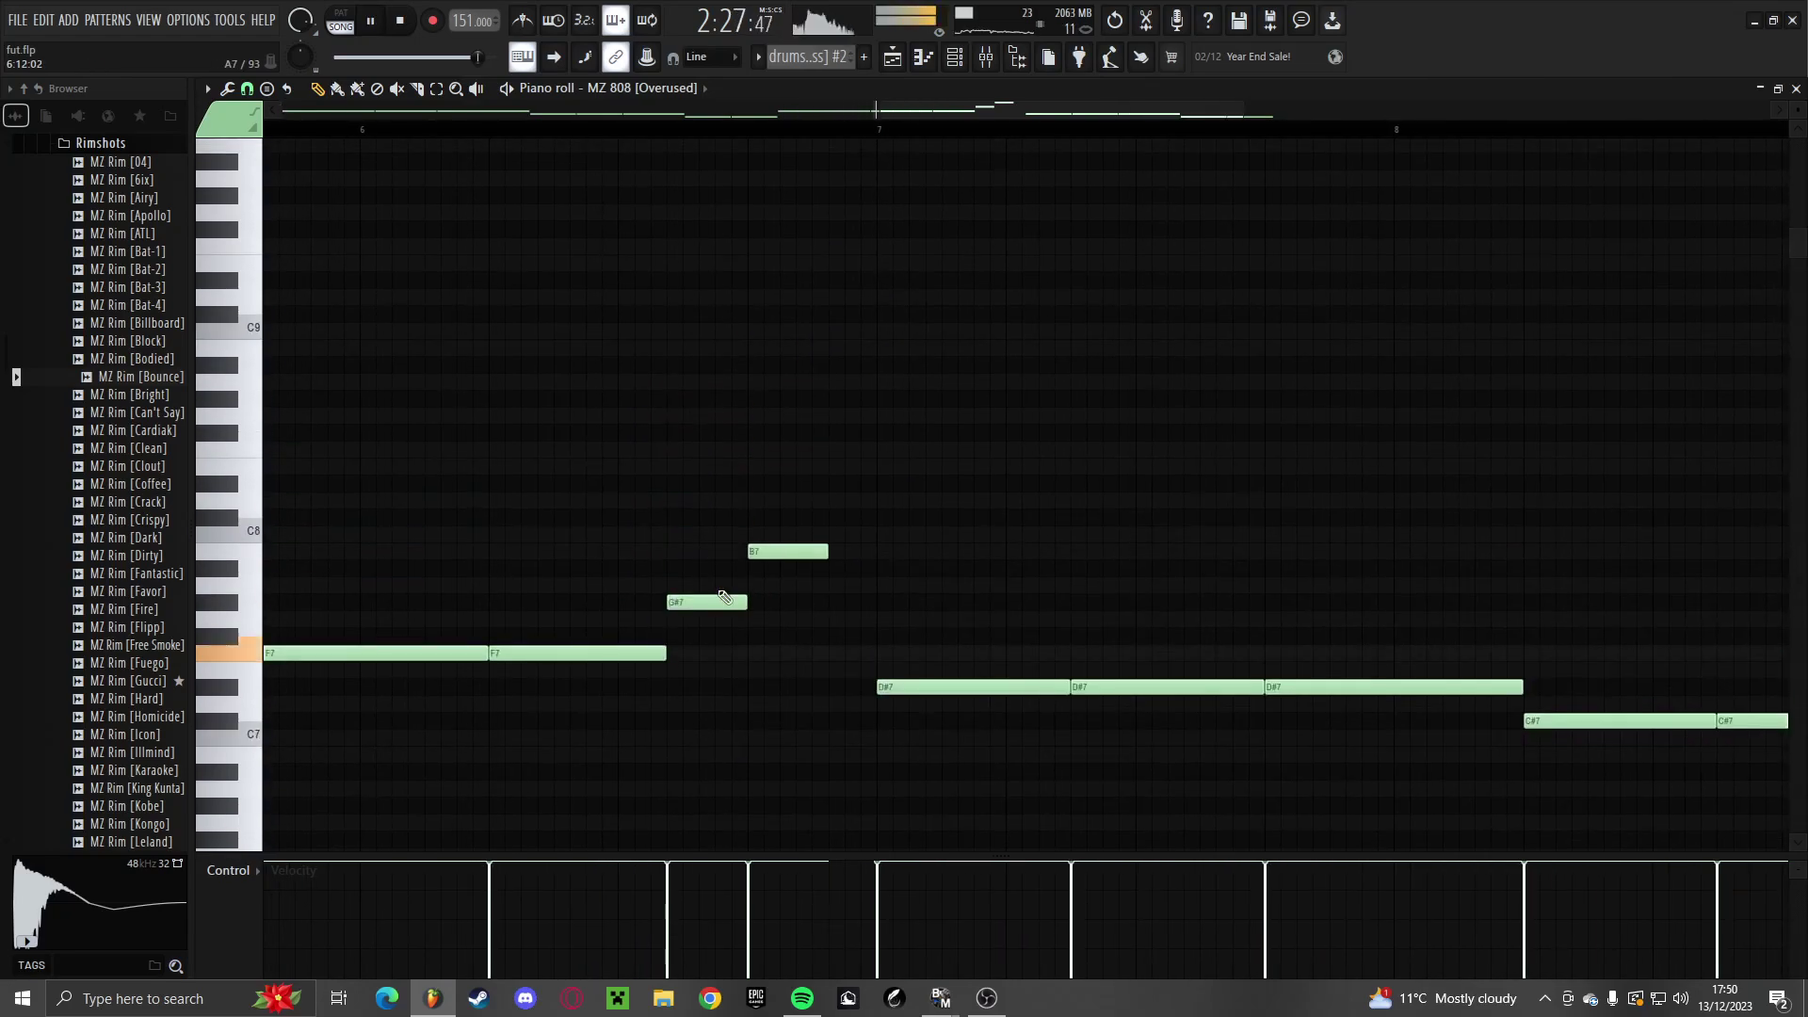
{"action": "key", "text": "ctrl+Up"}
{"action": "key", "text": "space"}
{"action": "scroll", "coordinate": [754, 546], "scroll_direction": "up", "scroll_amount": 6}
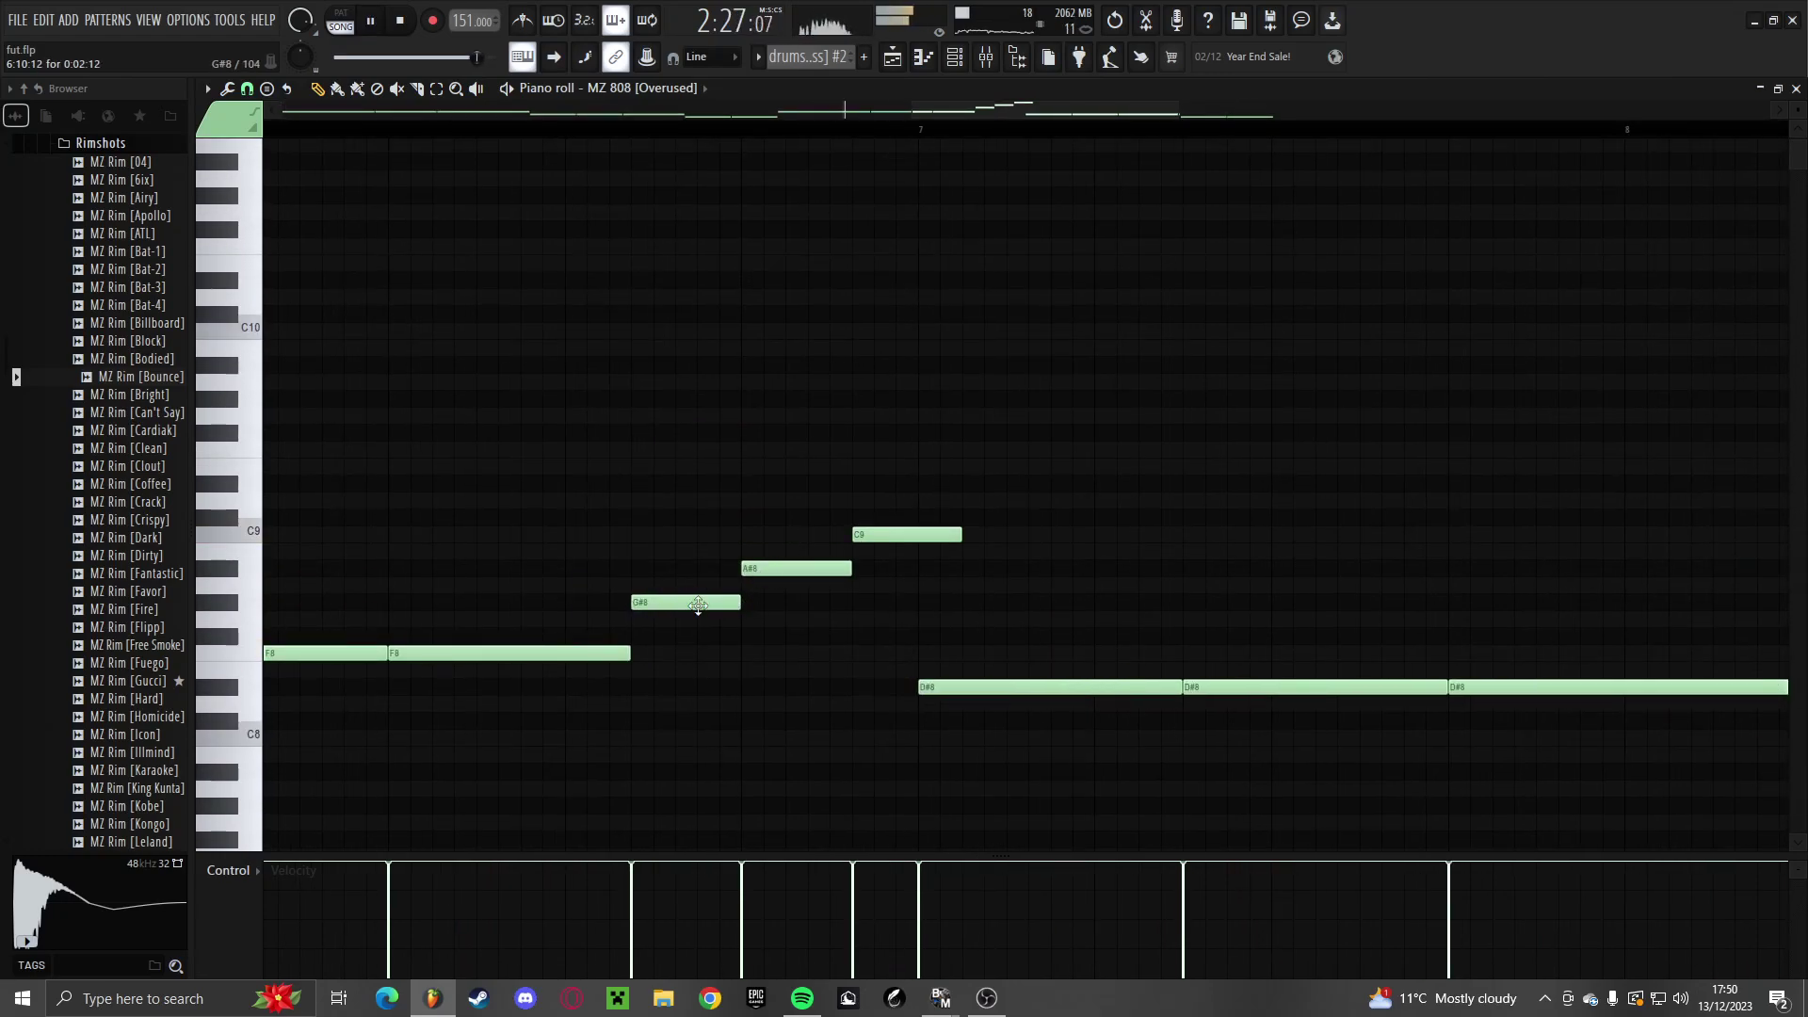
Retime the G#8, A#8 and C9 run to end at bar 7 and extend the preceding F8 note to meet it
{"action": "right_click", "coordinate": [796, 568]}
{"action": "right_click", "coordinate": [906, 534]}
{"action": "key", "text": "space"}
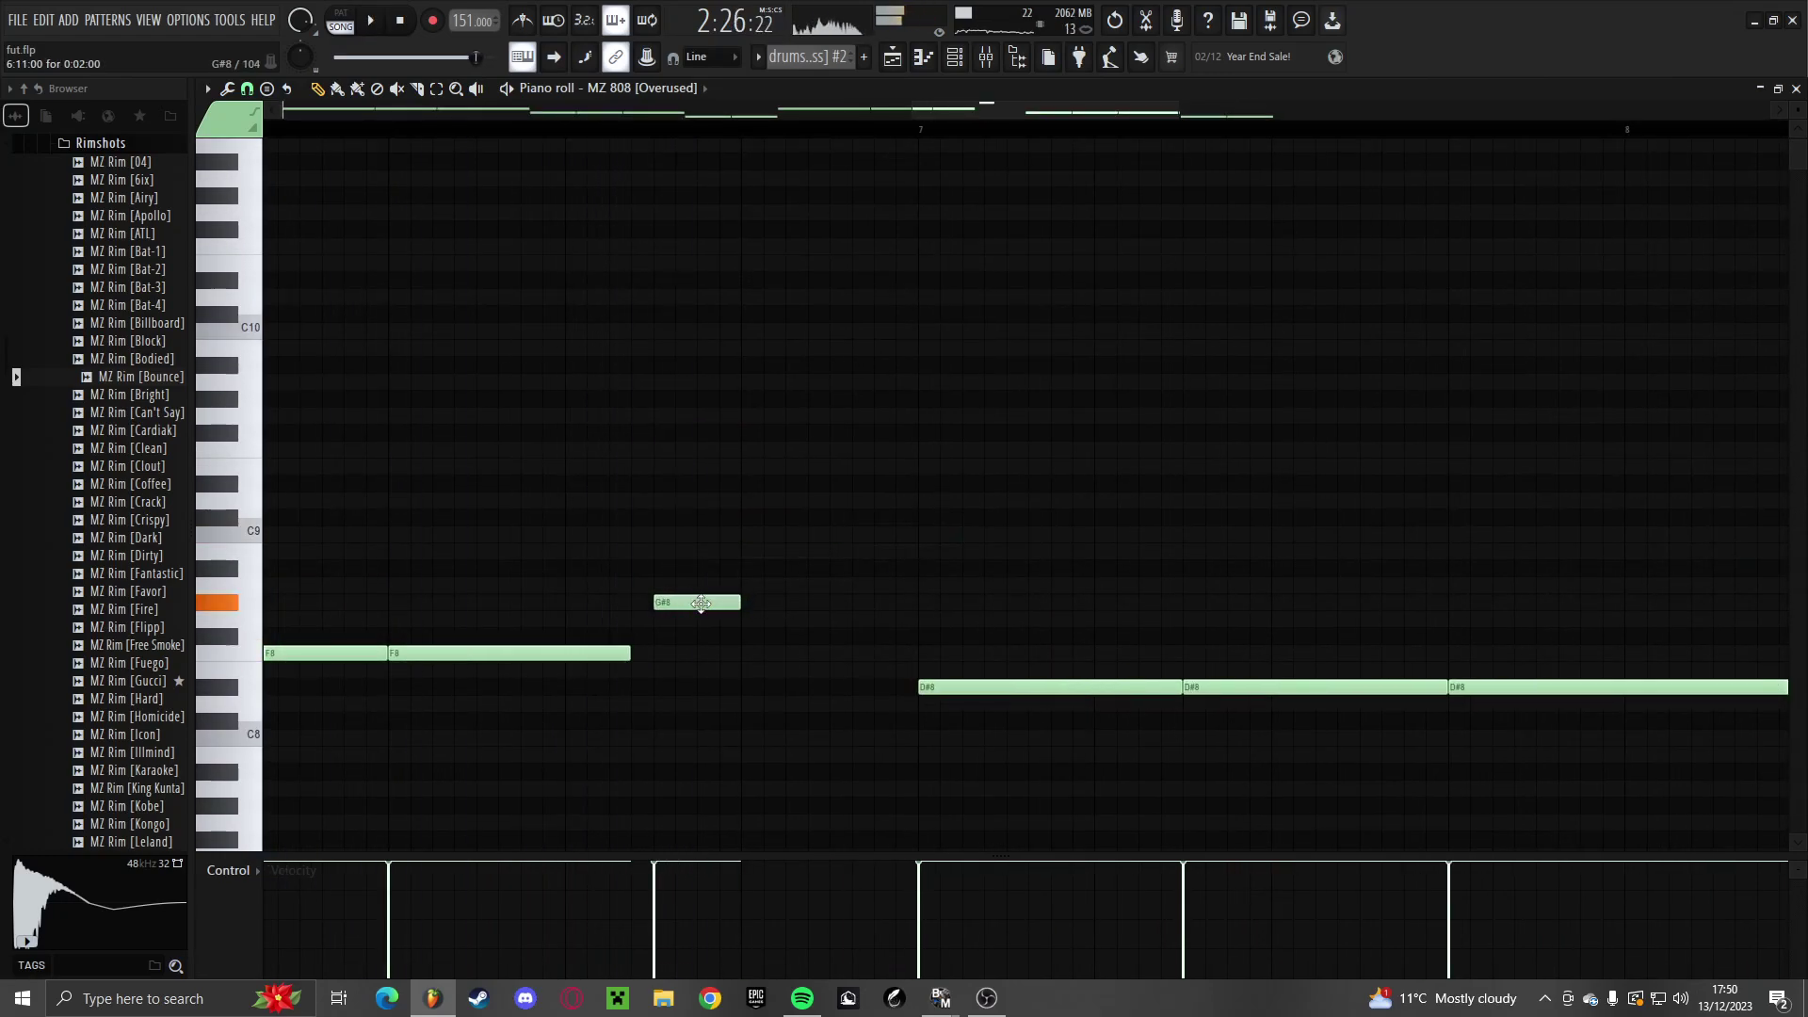
{"action": "key", "text": "space"}
{"action": "scroll", "coordinate": [710, 659], "scroll_direction": "down", "scroll_amount": 4}
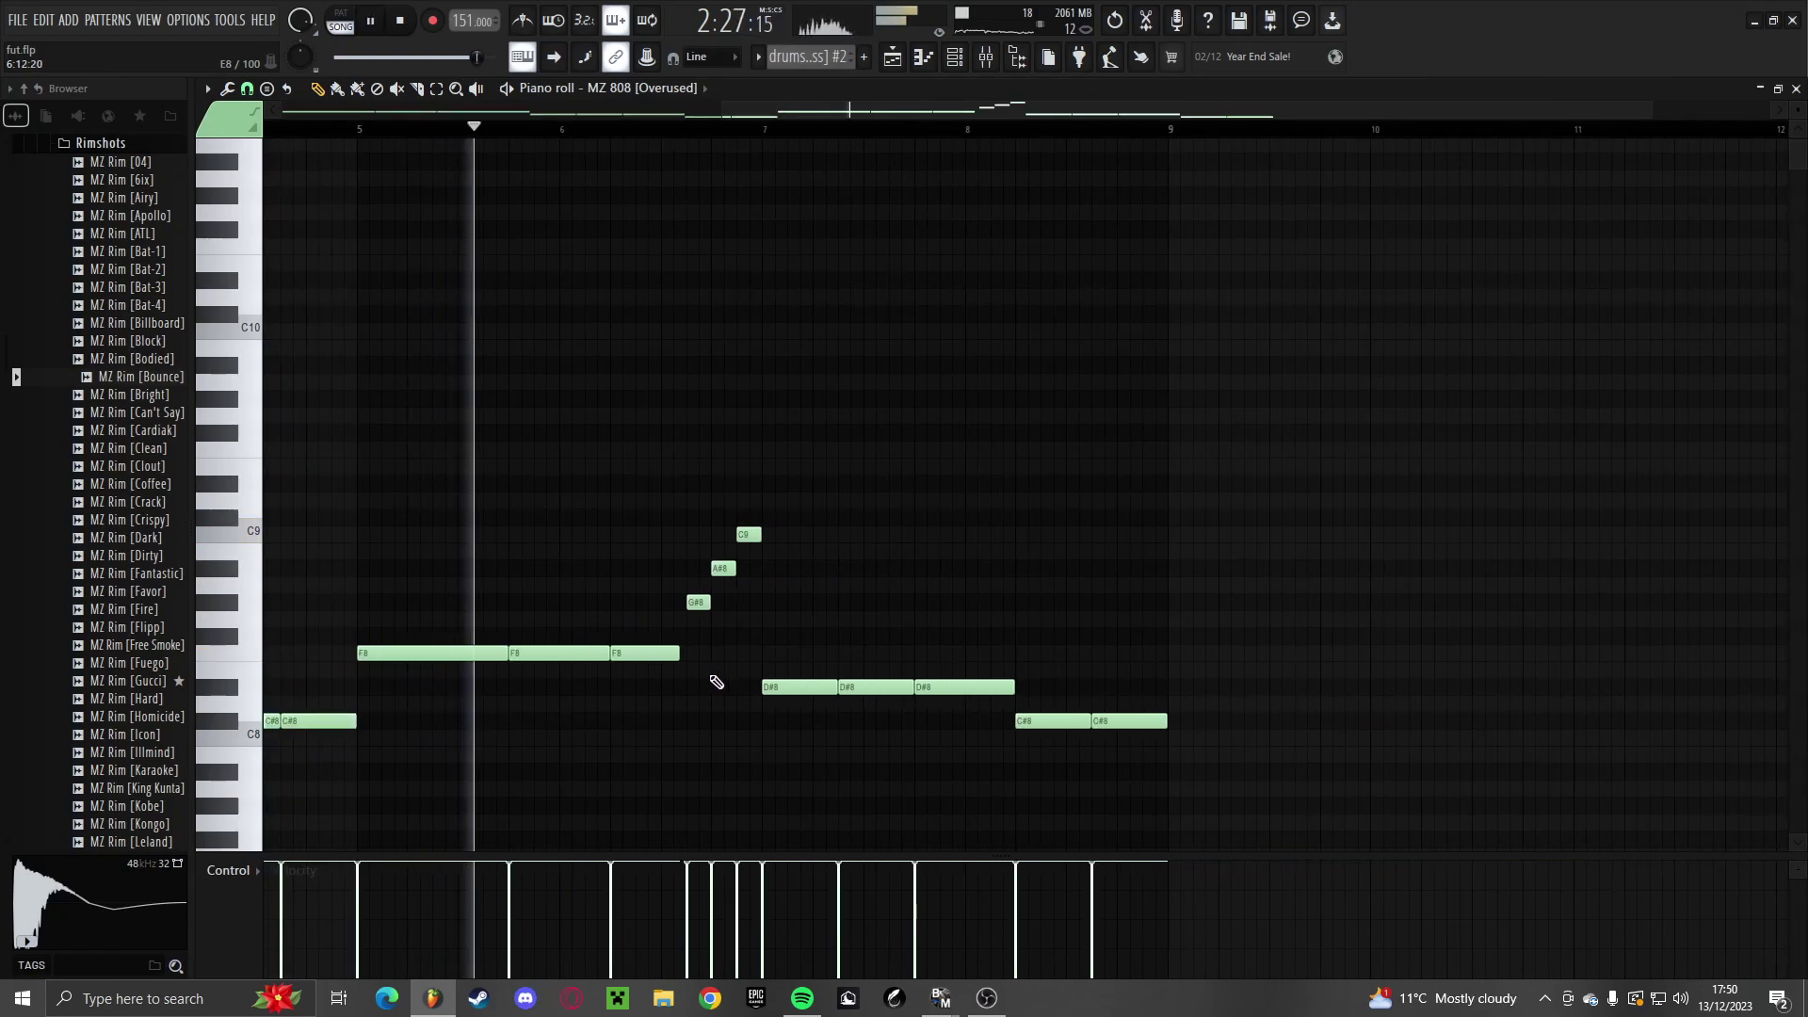
{"action": "scroll", "coordinate": [697, 606], "scroll_direction": "up", "scroll_amount": 3}
{"action": "scroll", "coordinate": [697, 608], "scroll_direction": "down", "scroll_amount": 3}
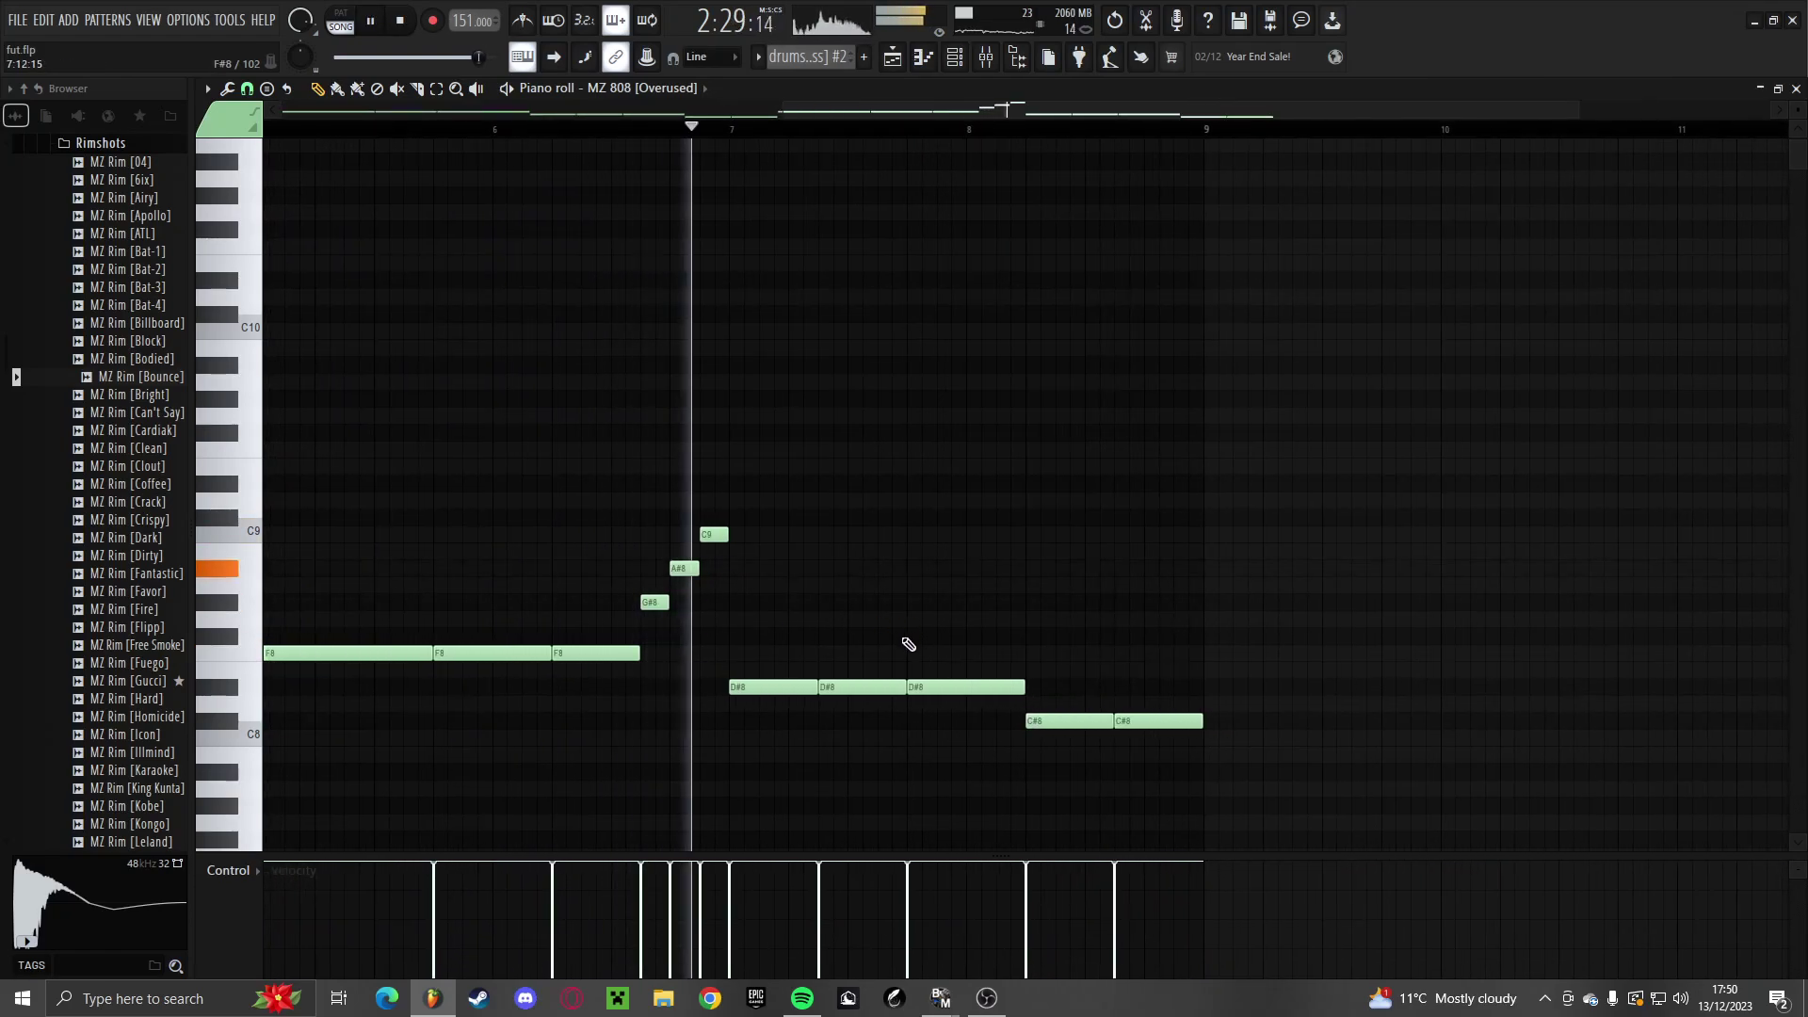
{"action": "scroll", "coordinate": [932, 680], "scroll_direction": "up", "scroll_amount": 3}
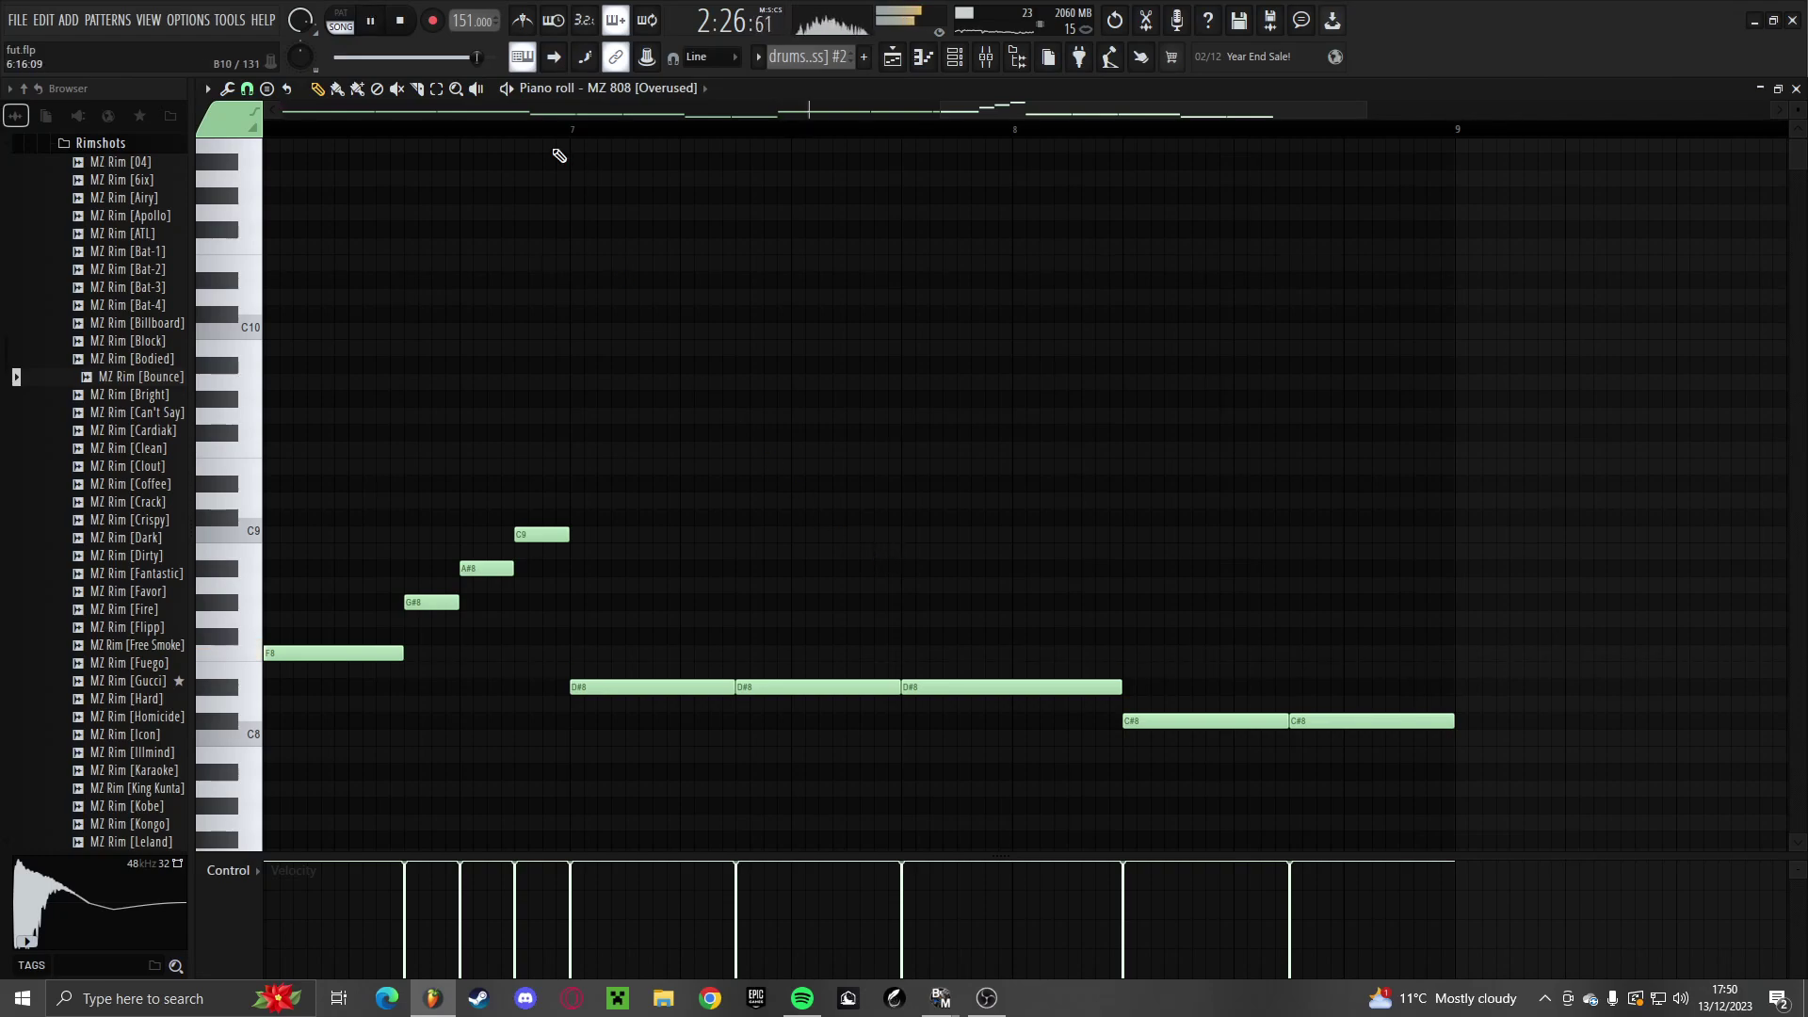
Replace the third D#8 note in bar 7 with a descending C9, A#8 and G#8 run into bar 8
{"action": "scroll", "coordinate": [921, 545], "scroll_direction": "up", "scroll_amount": 3}
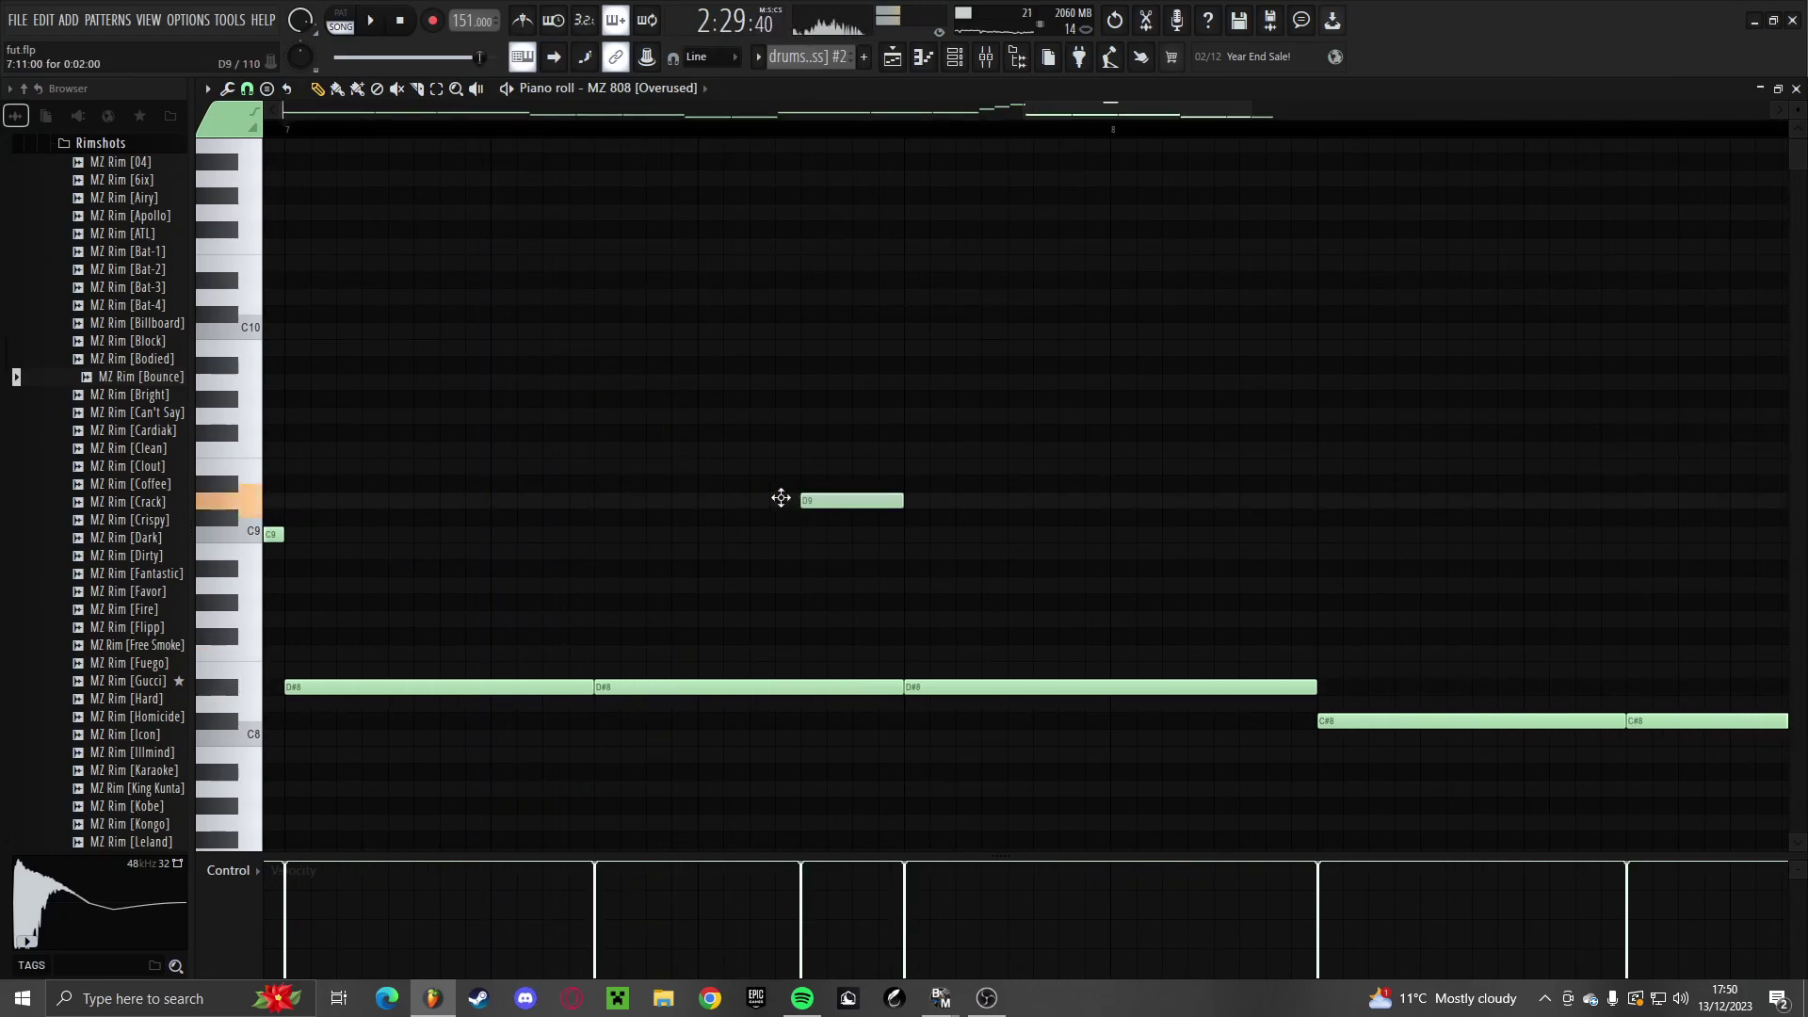
{"action": "left_click_drag", "start_coordinate": [776, 532], "coordinate": [823, 554]}
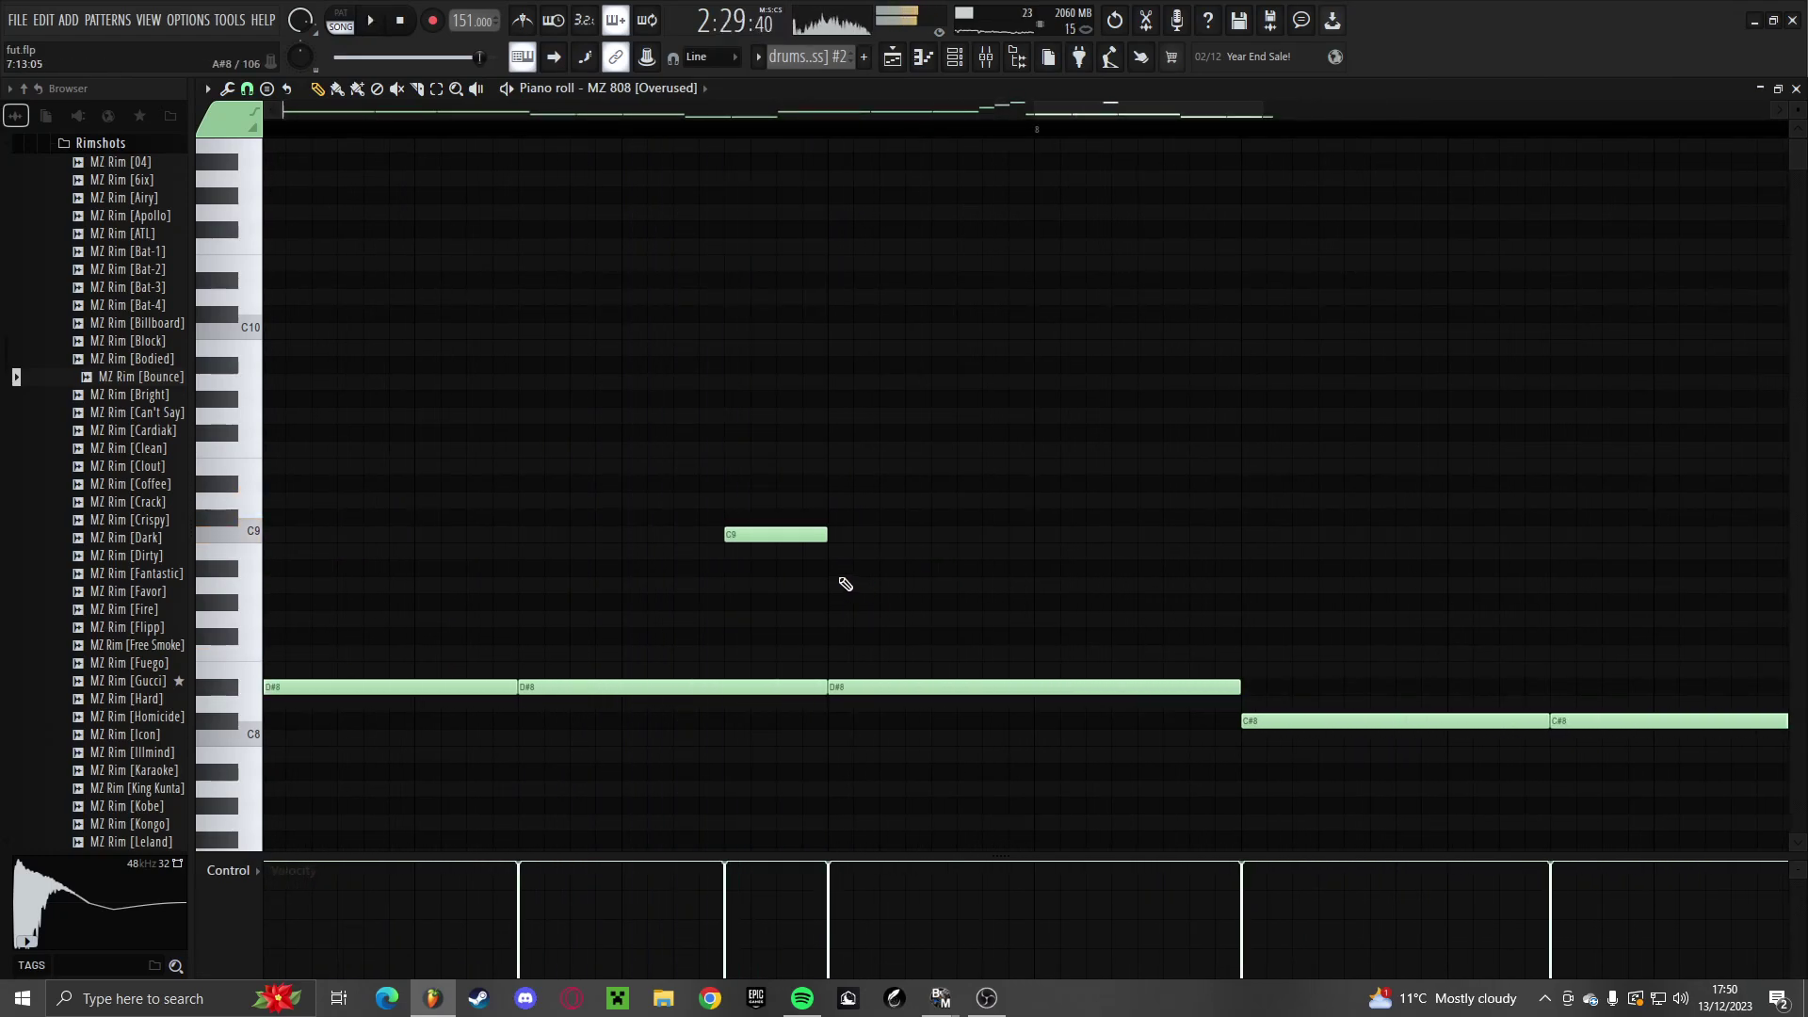
{"action": "left_click_drag", "start_coordinate": [916, 690], "coordinate": [1111, 727]}
{"action": "scroll", "coordinate": [1112, 727], "scroll_direction": "down", "scroll_amount": 3}
Replace the long C#8 notes in bar 8 with two four-step C#8 notes separated by a two-step gap
{"action": "right_click", "coordinate": [1196, 724]}
{"action": "right_click", "coordinate": [1160, 726]}
{"action": "scroll", "coordinate": [1134, 739], "scroll_direction": "up", "scroll_amount": 3}
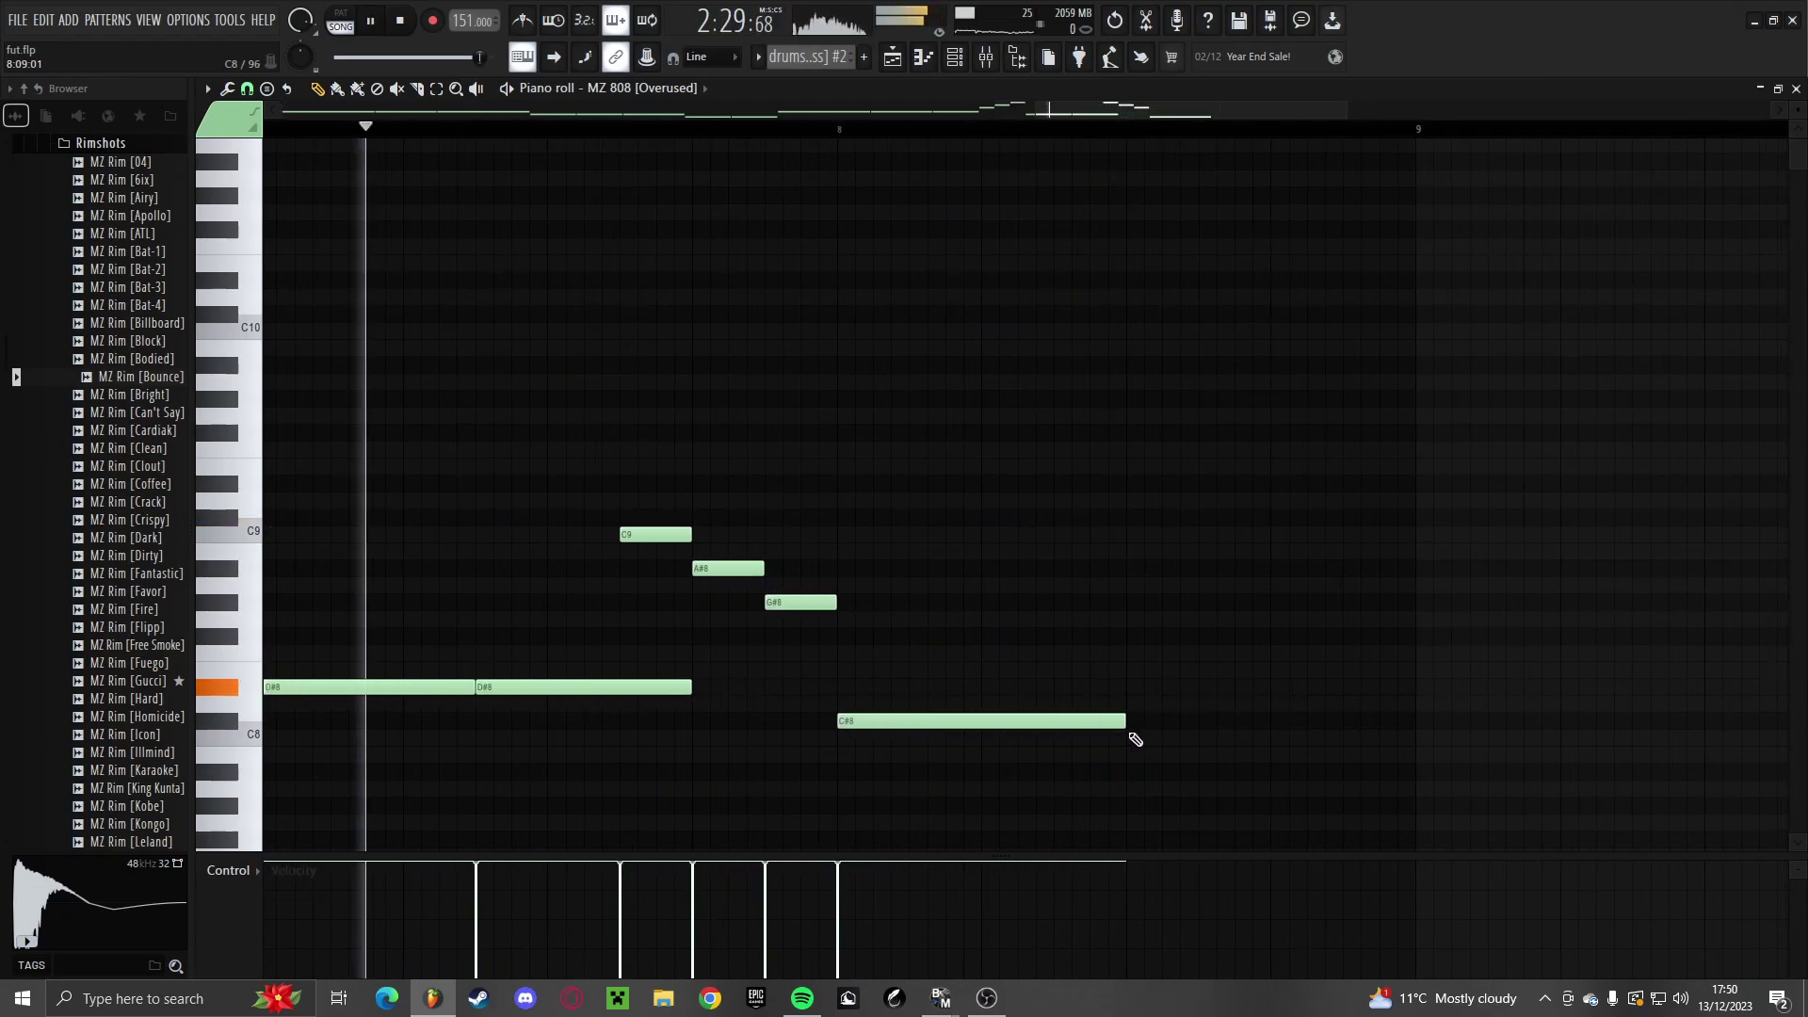
{"action": "left_click", "coordinate": [1055, 722]}
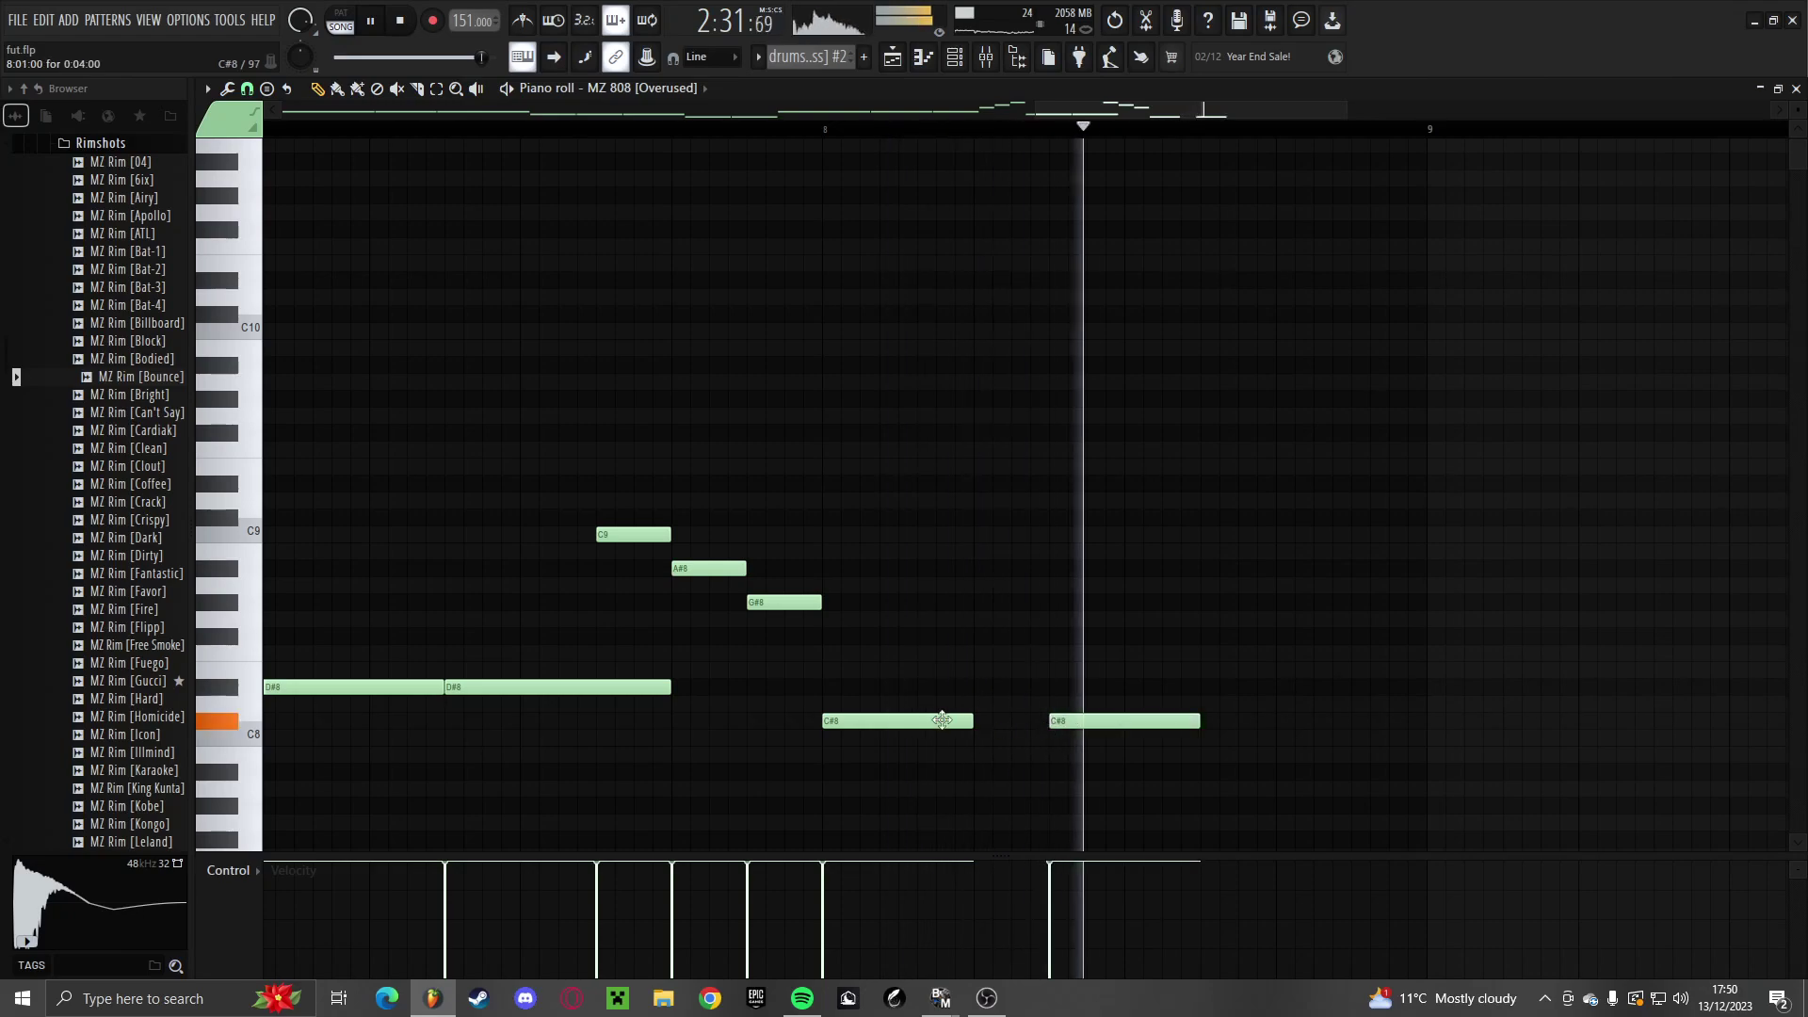
{"action": "key", "text": "space"}
Add three half-step C#8 roll notes after the second C#8 note, followed by a C#8 note extended to bar 9
{"action": "left_click_drag", "start_coordinate": [1313, 722], "coordinate": [1208, 723]}
{"action": "key", "text": "ctrl+b"}
{"action": "key", "text": "ctrl+b"}
{"action": "key", "text": "ctrl+b"}
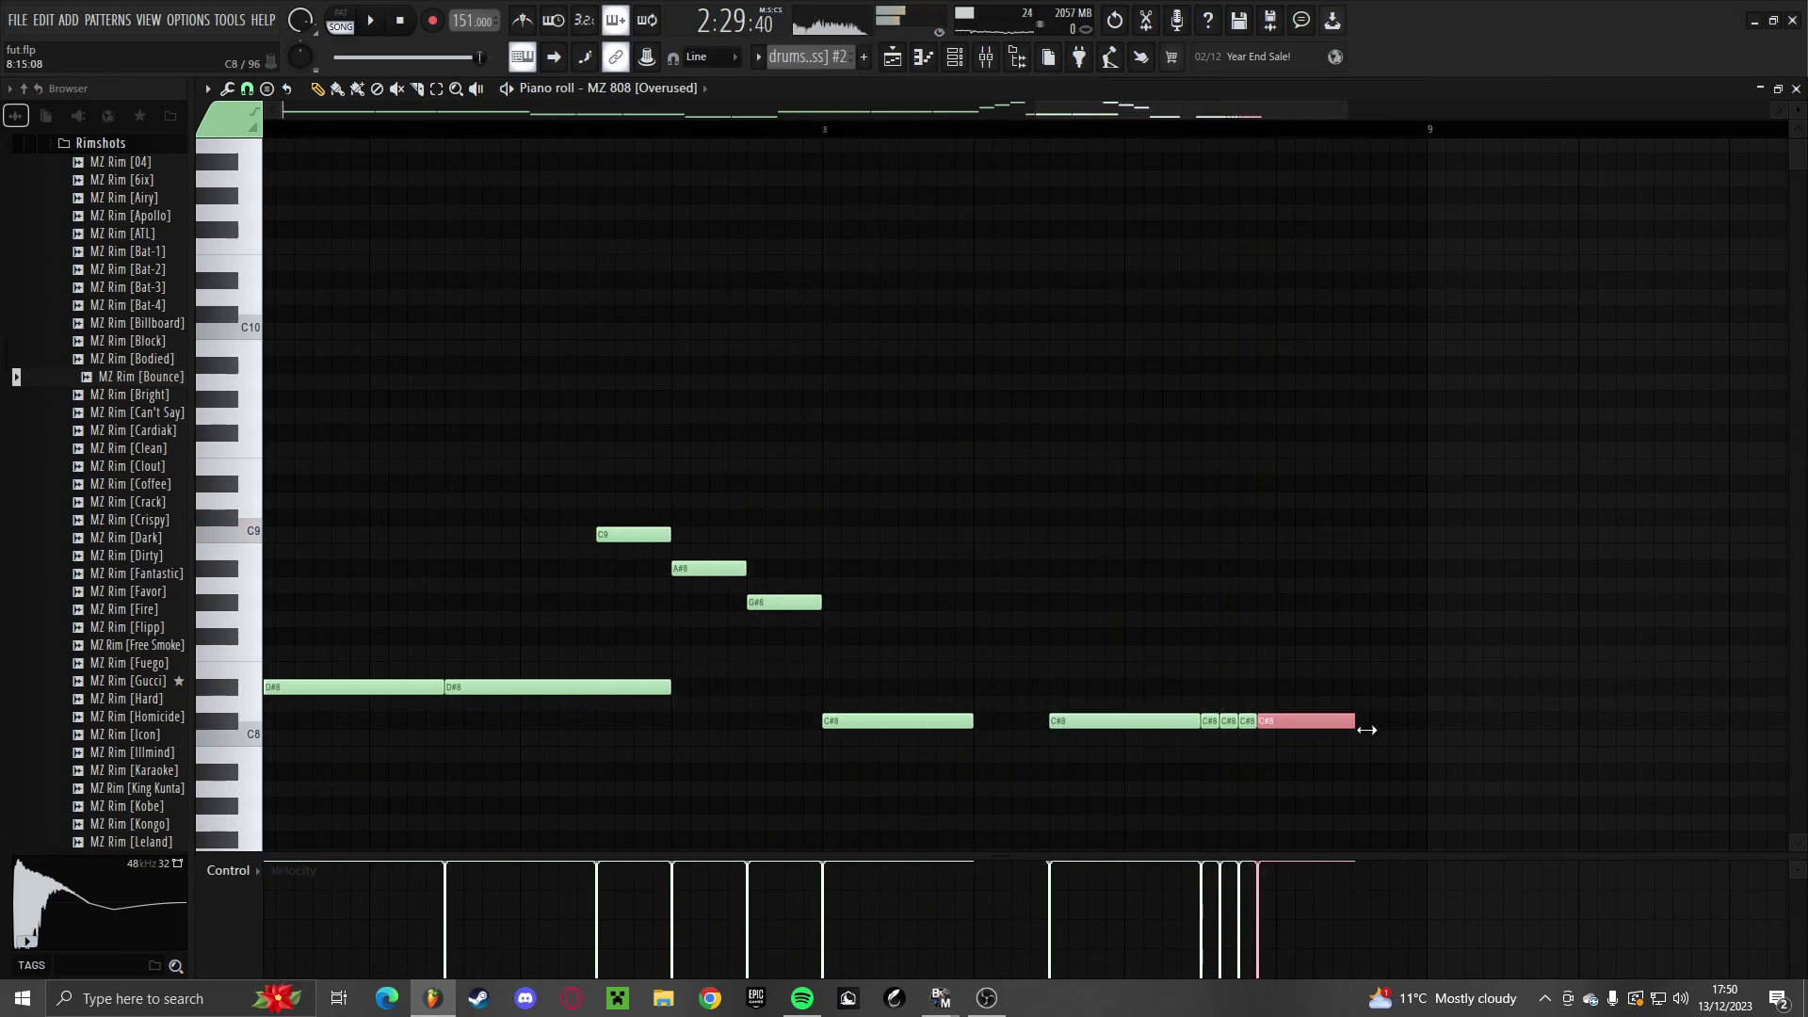
{"action": "left_click_drag", "start_coordinate": [1367, 730], "coordinate": [1432, 727]}
{"action": "key", "text": "space"}
{"action": "scroll", "coordinate": [1385, 724], "scroll_direction": "down", "scroll_amount": 3}
{"action": "scroll", "coordinate": [1397, 753], "scroll_direction": "up", "scroll_amount": 6}
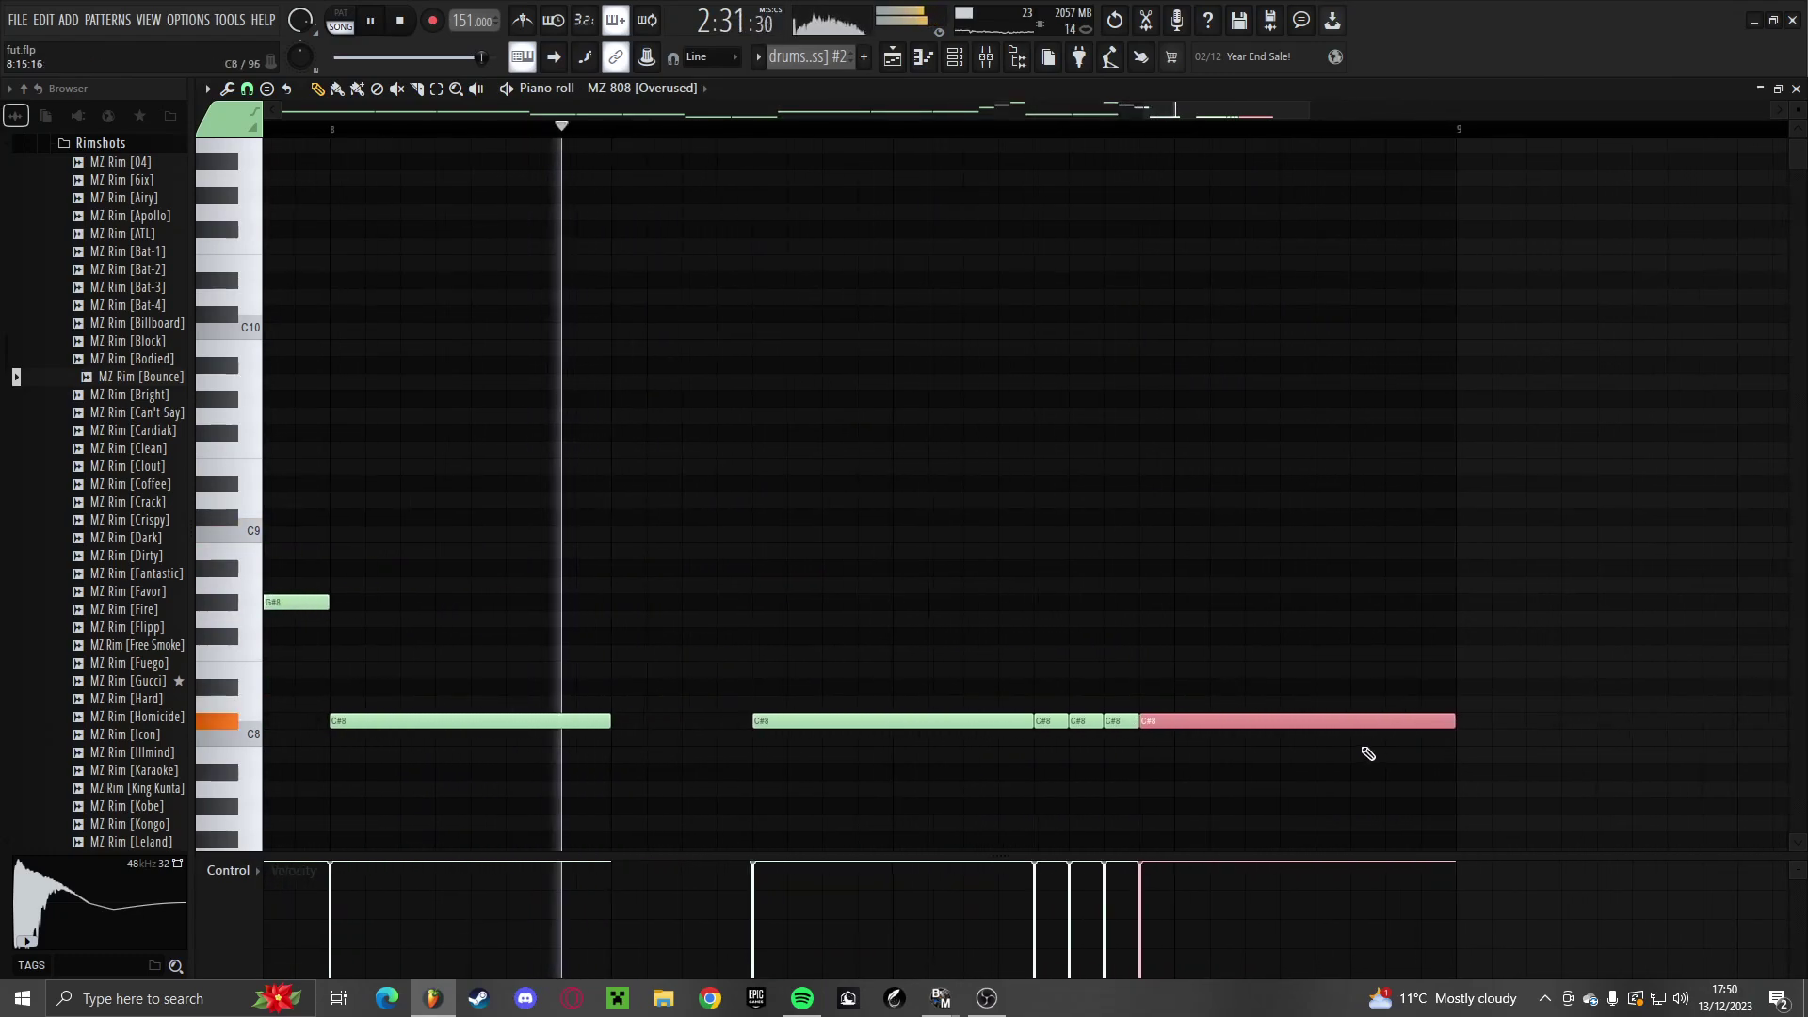
Rework the C#8 roll into four equal short notes at reduced velocity, followed by a C#8 note up to bar 9
{"action": "left_click_drag", "start_coordinate": [1455, 723], "coordinate": [1257, 748]}
{"action": "key", "text": "space"}
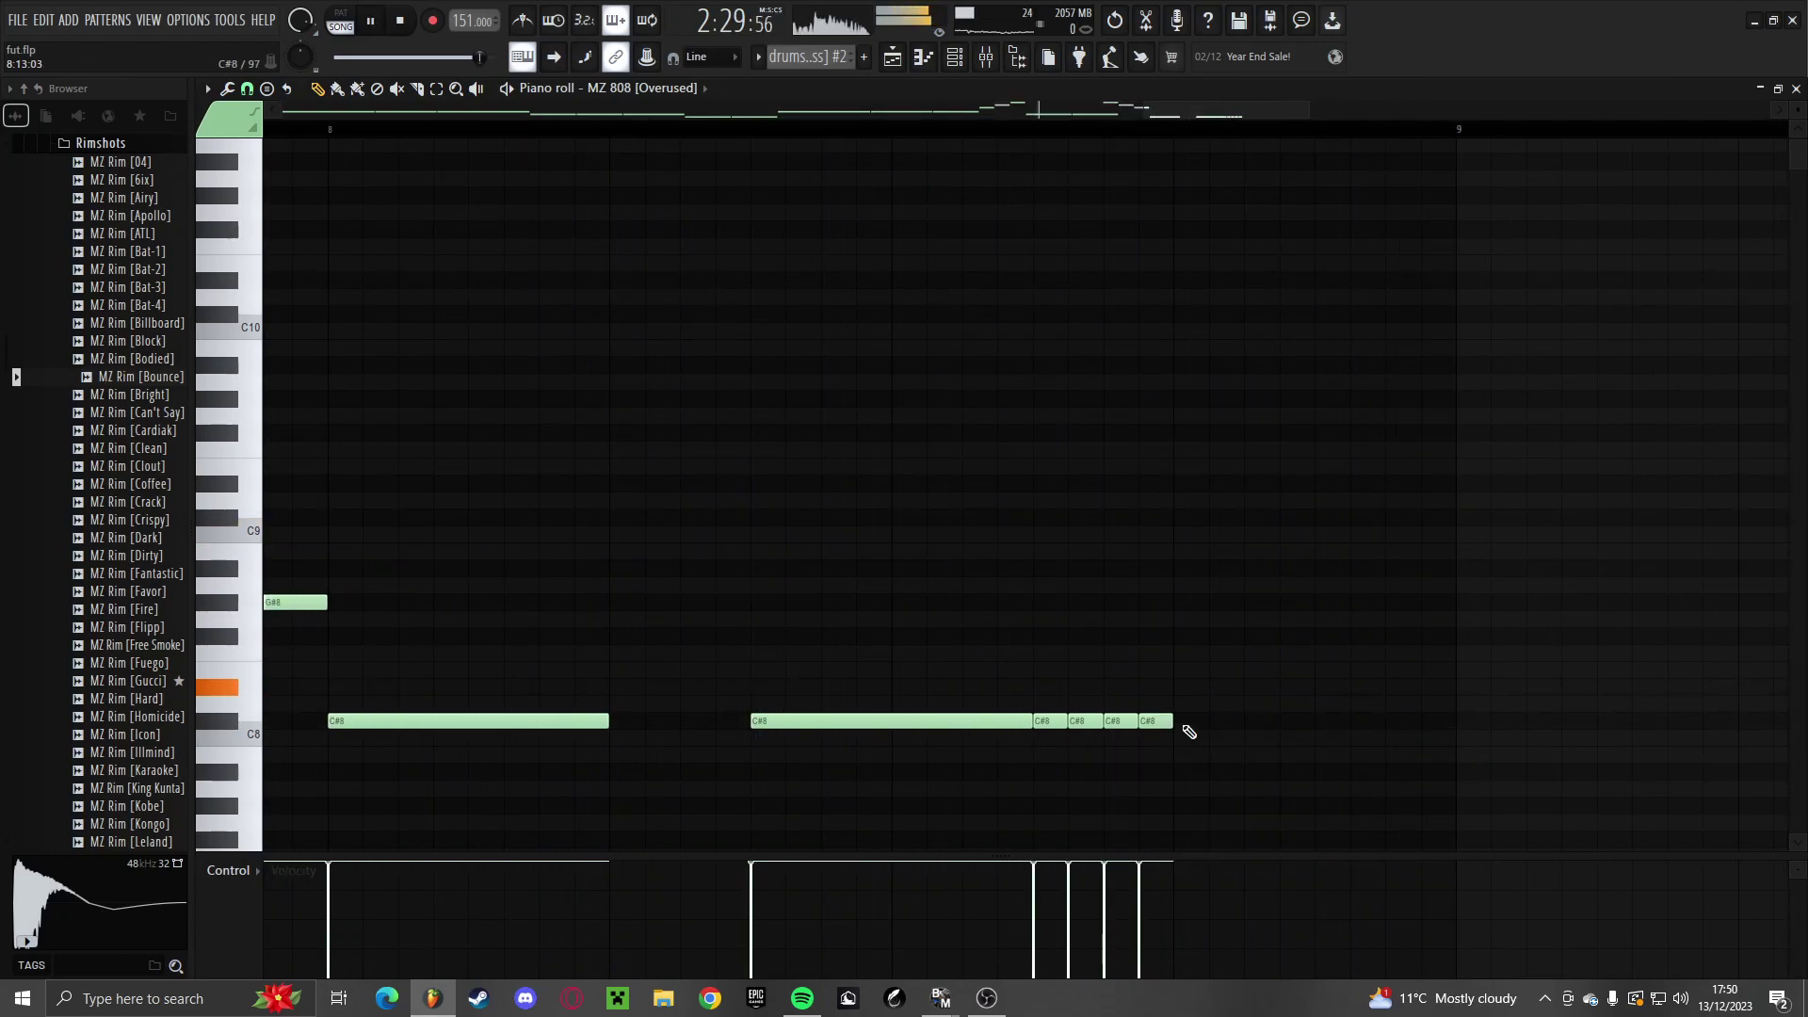
{"action": "scroll", "coordinate": [1422, 757], "scroll_direction": "down", "scroll_amount": 3}
{"action": "left_click_drag", "start_coordinate": [1033, 889], "coordinate": [1146, 884]}
{"action": "scroll", "coordinate": [1159, 726], "scroll_direction": "down", "scroll_amount": 3}
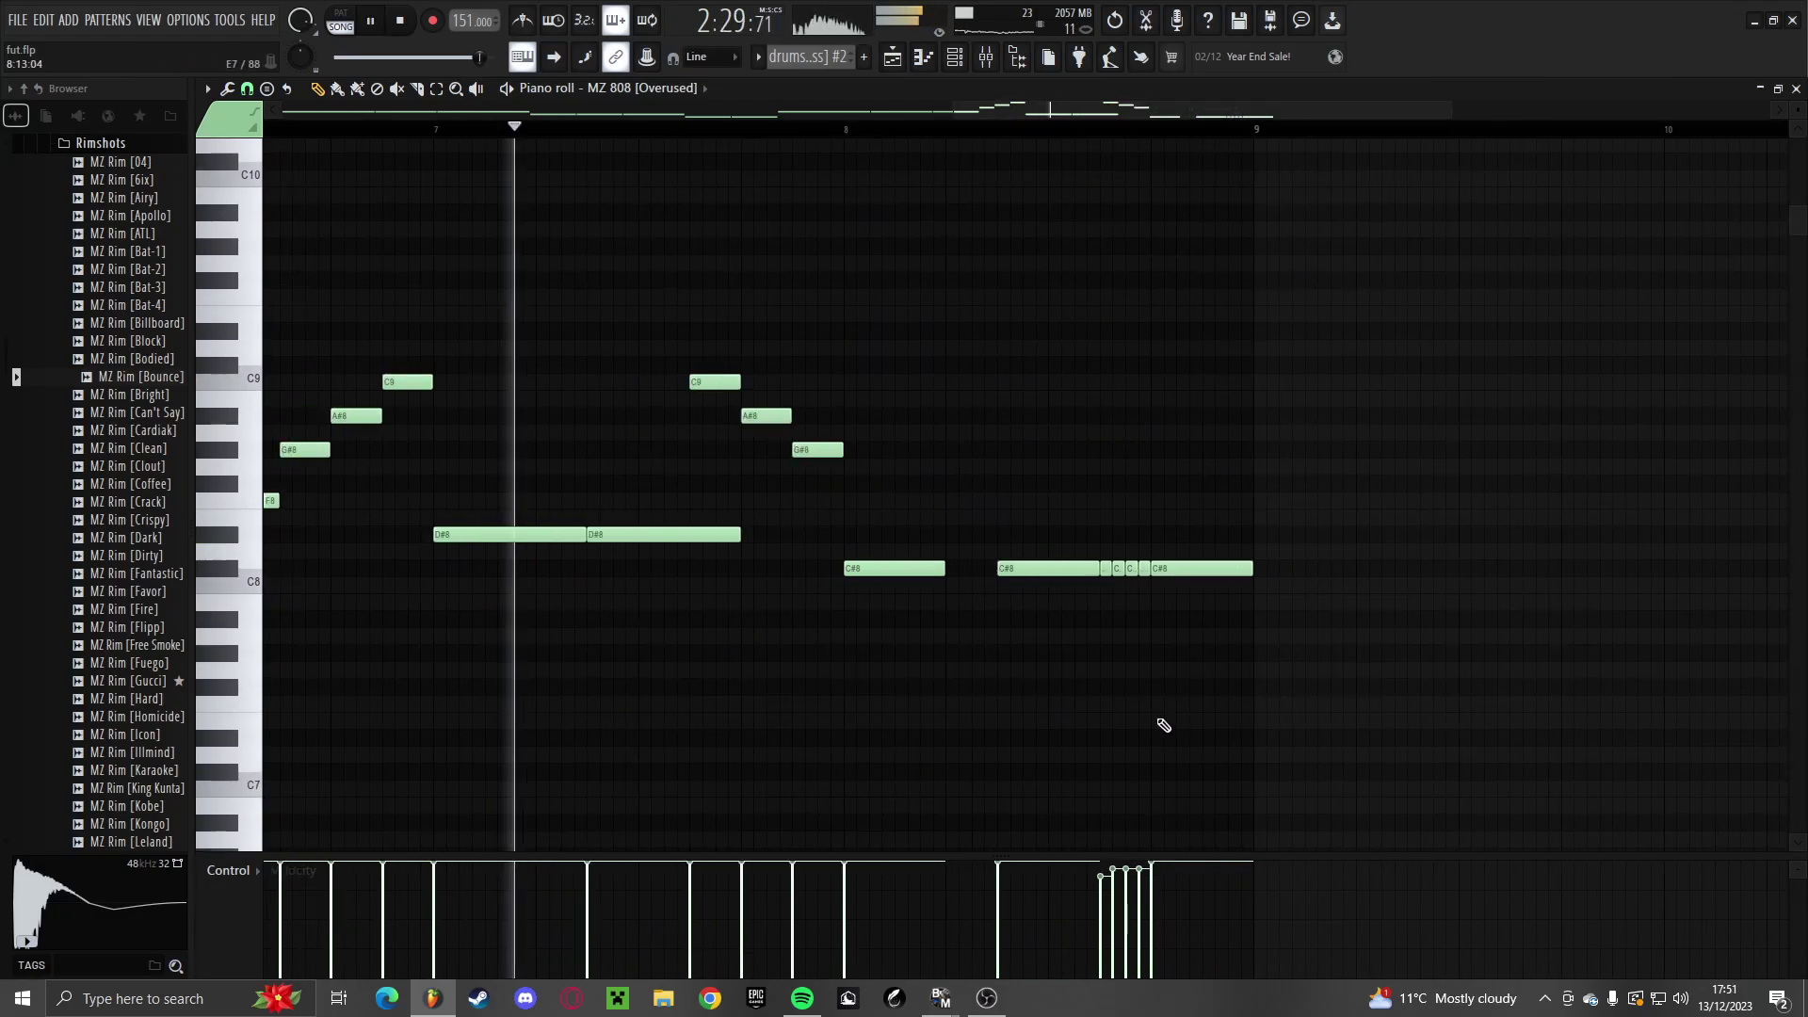
Transpose the bassline down three octaves, close the gap between bar 8's first two C# notes and trim the D# before the descending run
{"action": "key", "text": "ctrl+Down"}
{"action": "key", "text": "ctrl+Down"}
{"action": "key", "text": "ctrl+Down"}
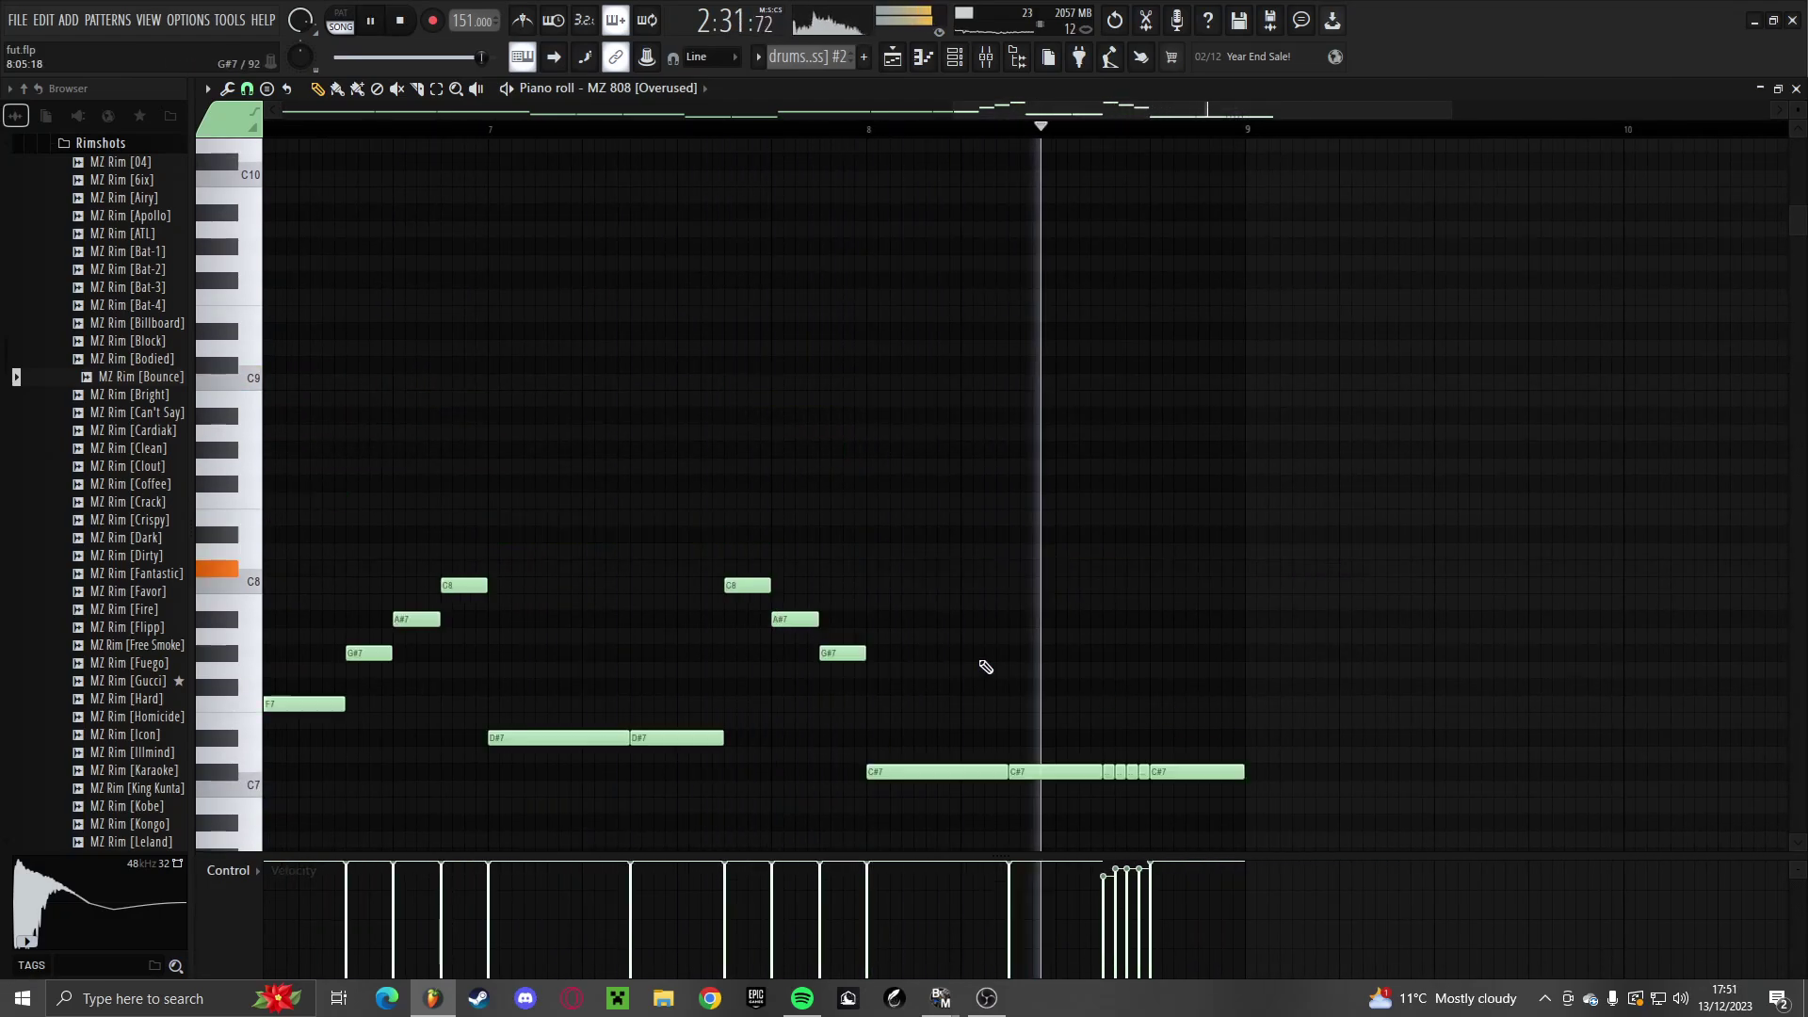
{"action": "scroll", "coordinate": [985, 665], "scroll_direction": "down", "scroll_amount": 3}
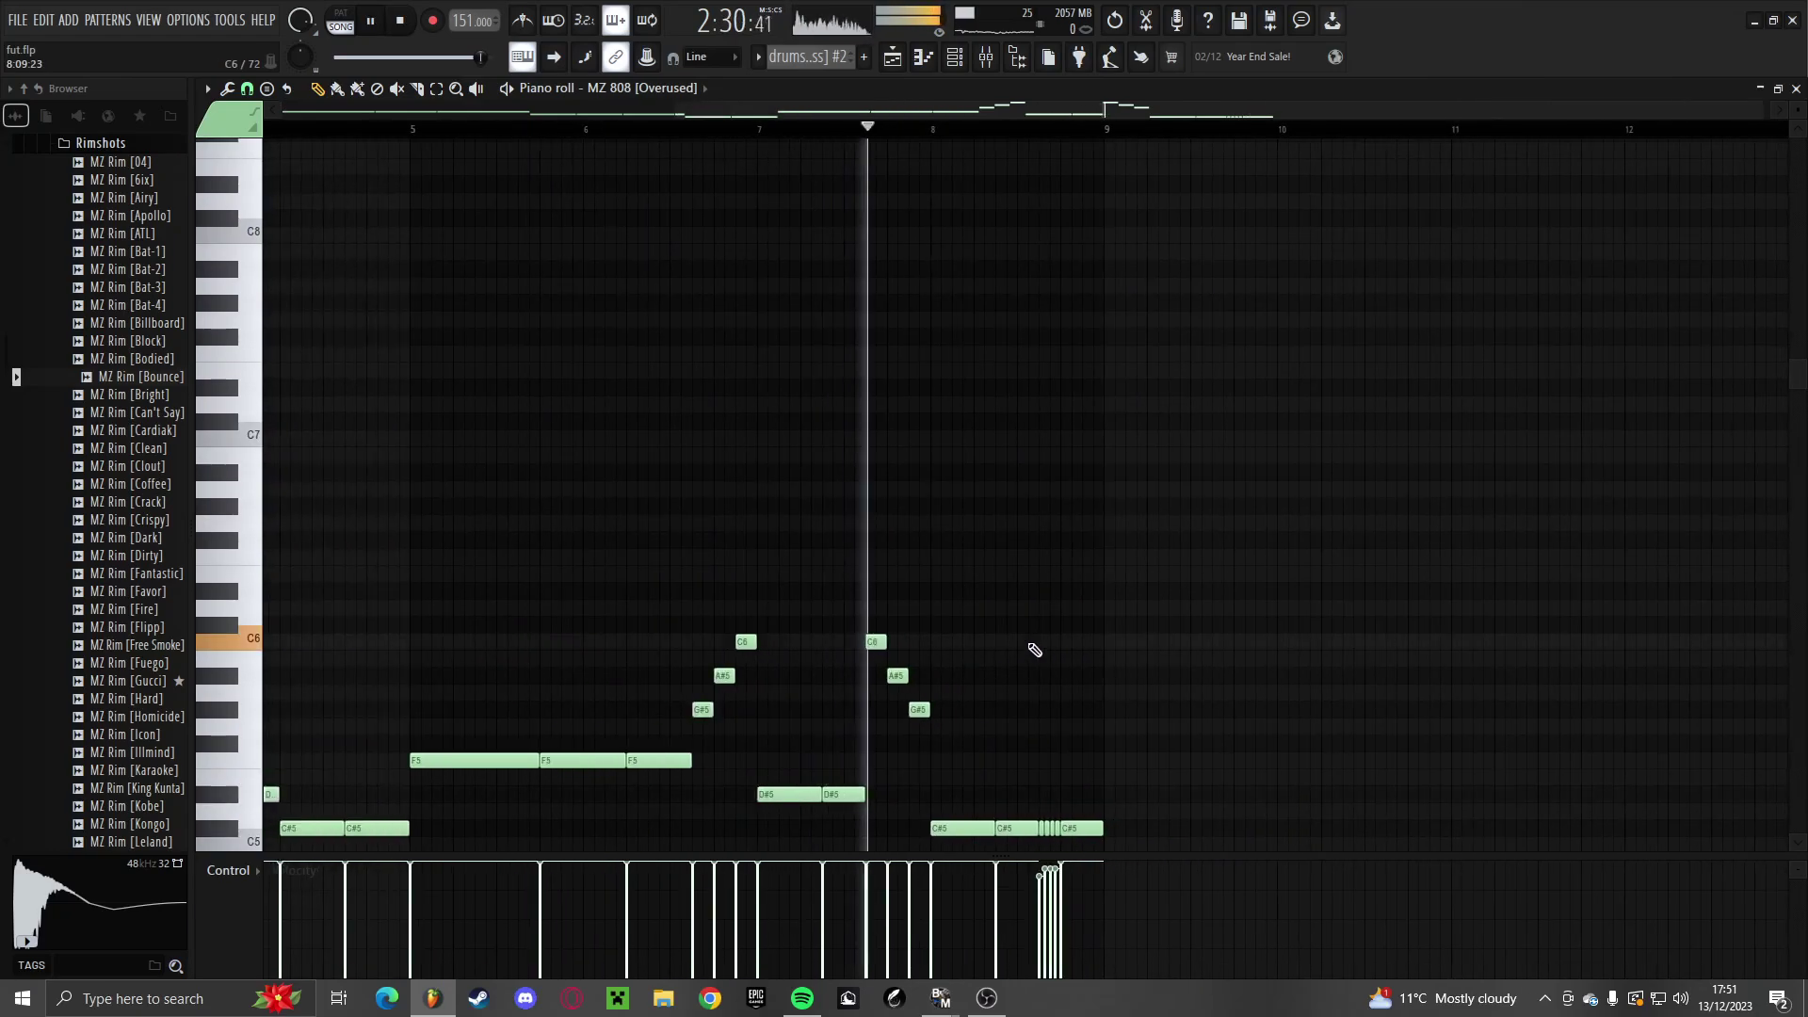
{"action": "key", "text": "super"}
{"action": "scroll", "coordinate": [1050, 657], "scroll_direction": "down", "scroll_amount": 3}
{"action": "key", "text": "super"}
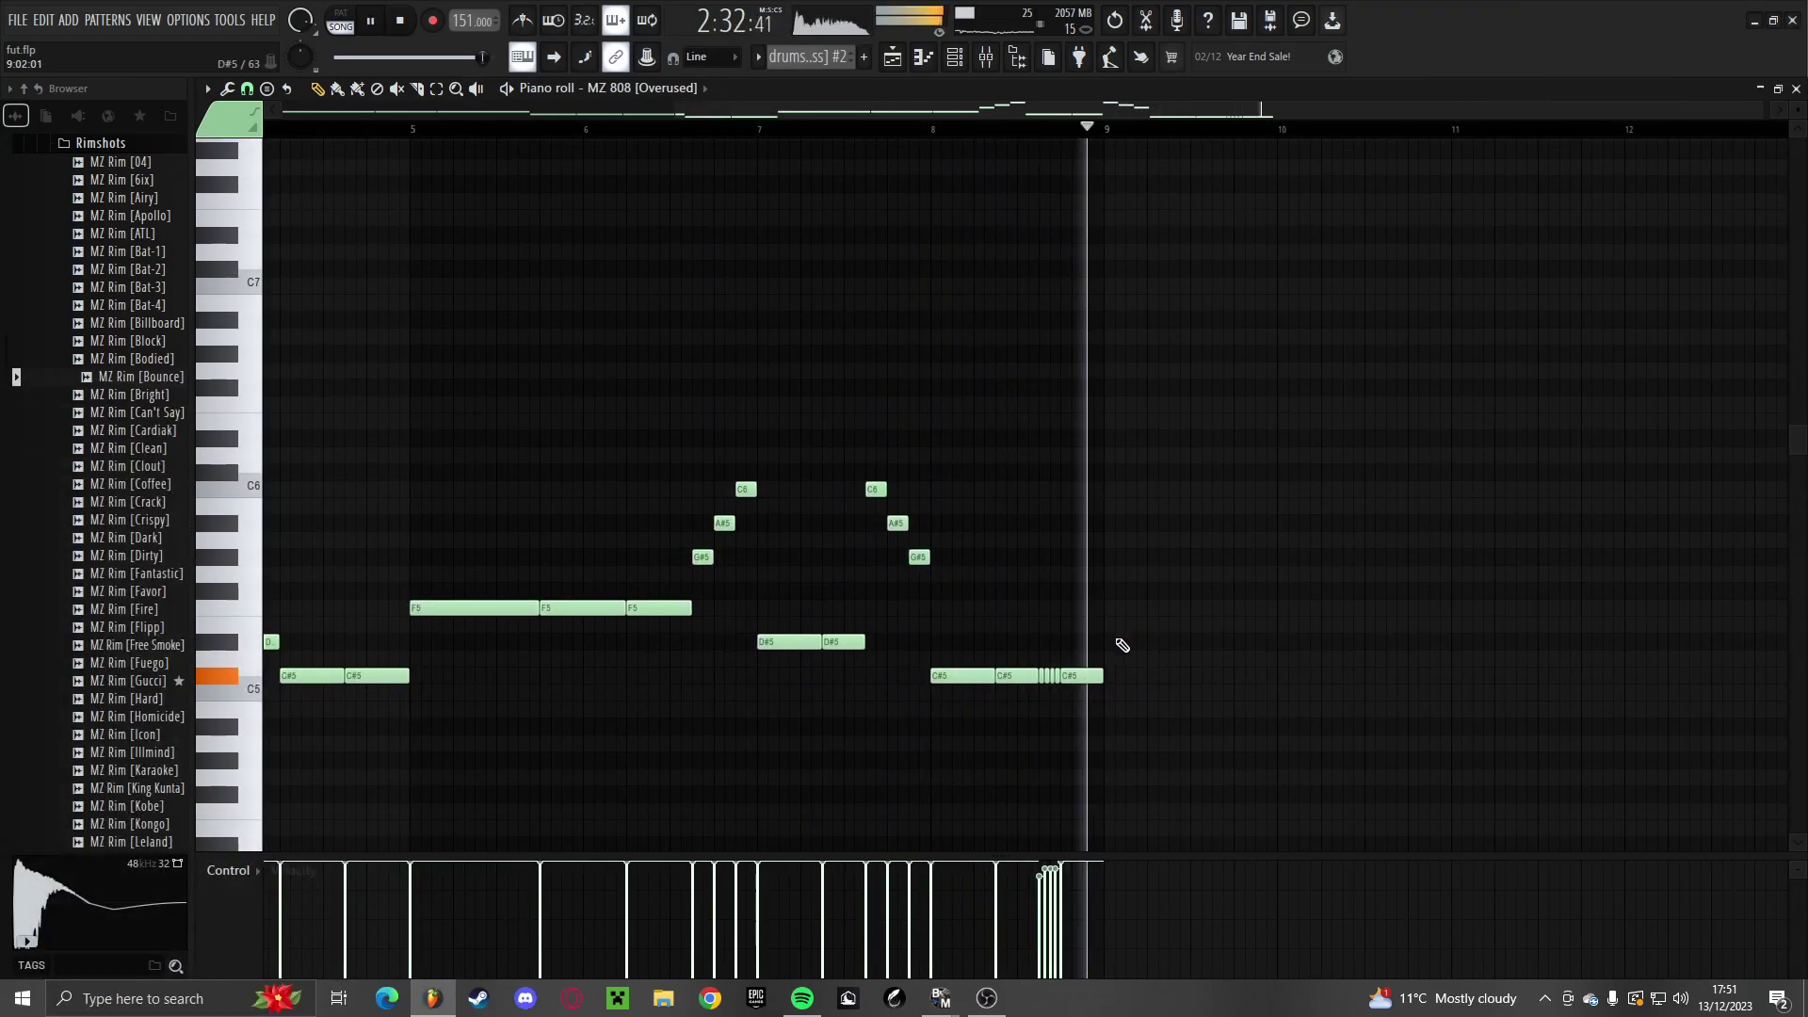
Extend the Metro Bass #2 808 clip to bar 105 and repeat its eight-bar bassline across bars 9 to 16
{"action": "key", "text": "F7"}
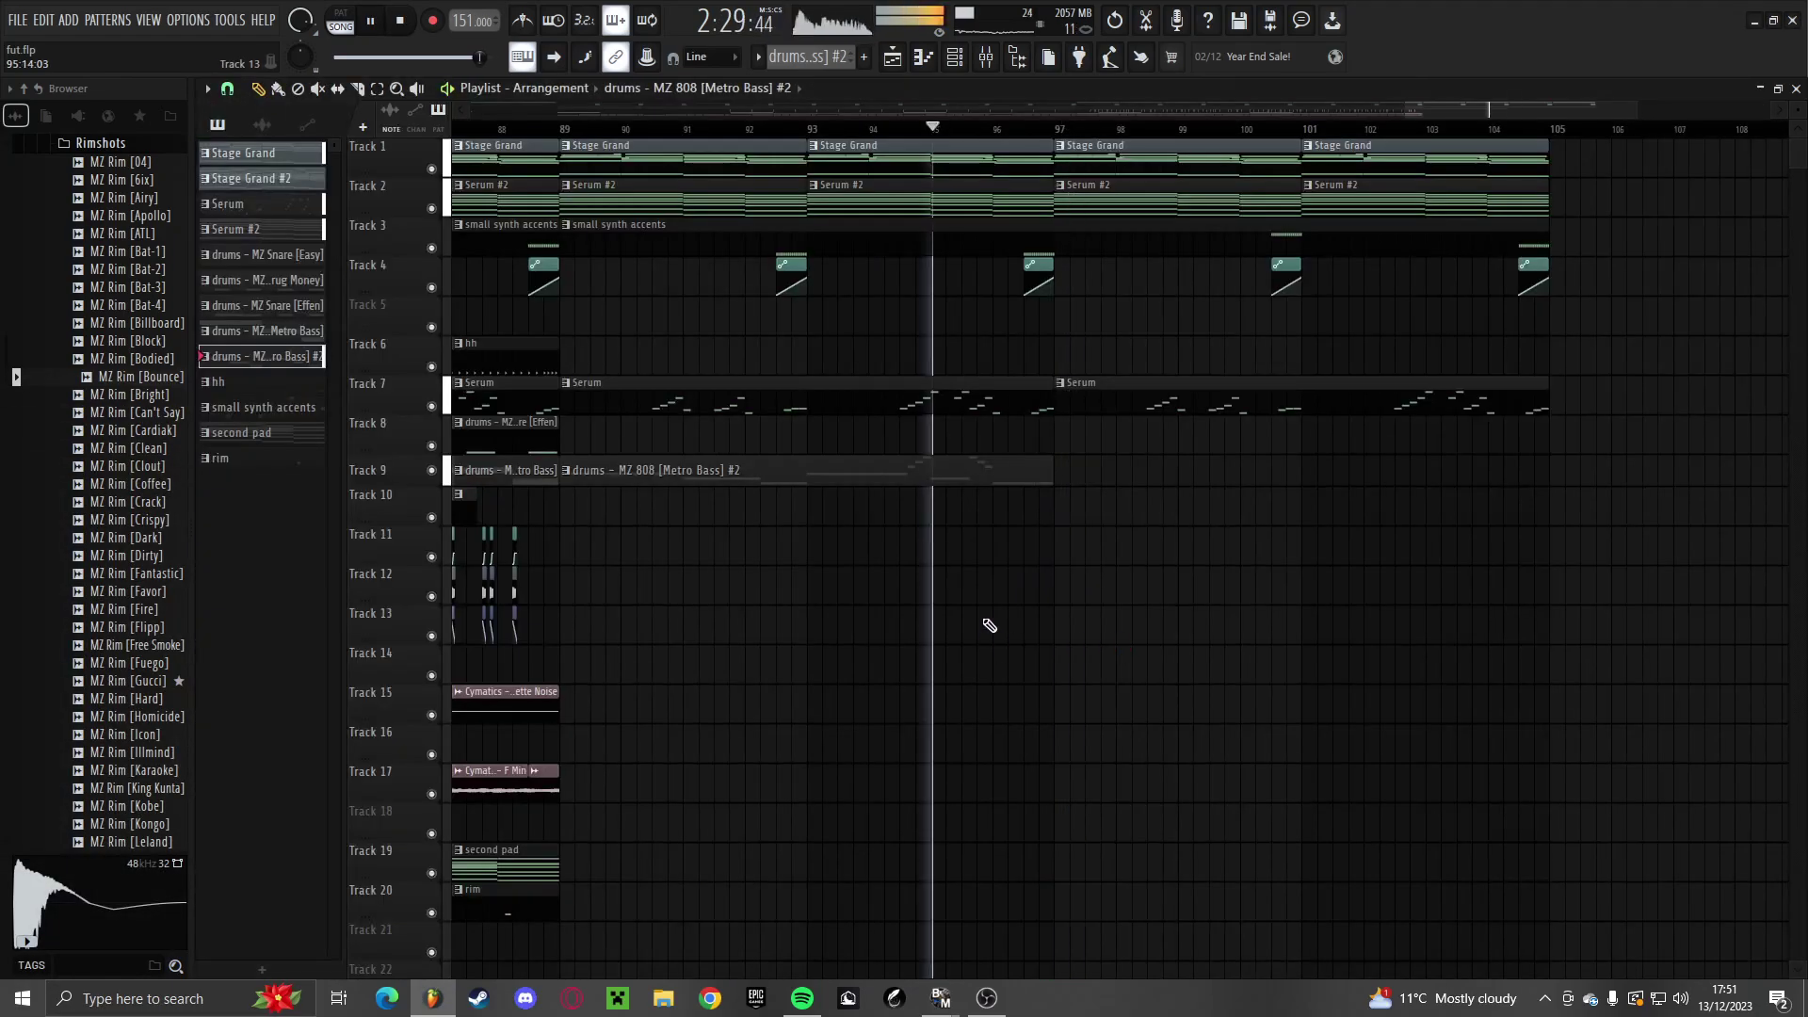
{"action": "left_click", "coordinate": [910, 481], "text": "ctrl"}
{"action": "key", "text": "ctrl+b"}
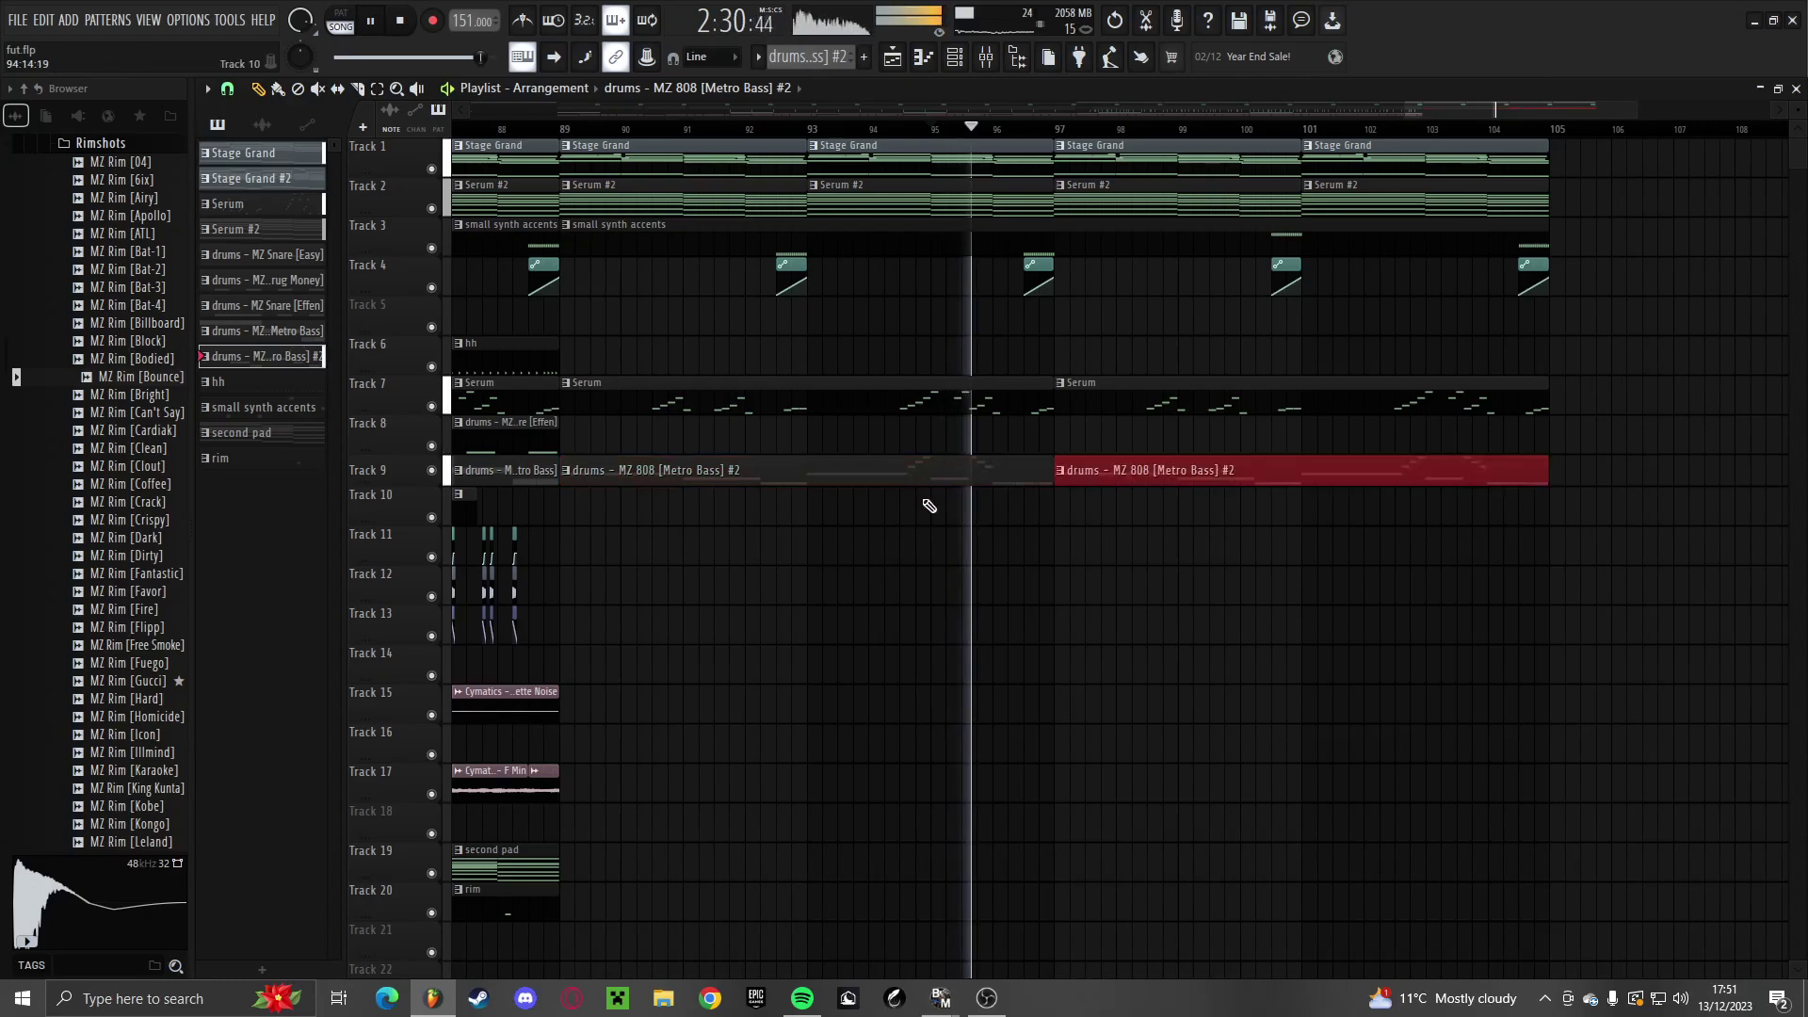
{"action": "scroll", "coordinate": [935, 511], "scroll_direction": "down", "scroll_amount": 2}
{"action": "right_click", "coordinate": [1055, 483]}
{"action": "left_click_drag", "start_coordinate": [1011, 478], "coordinate": [1312, 490]}
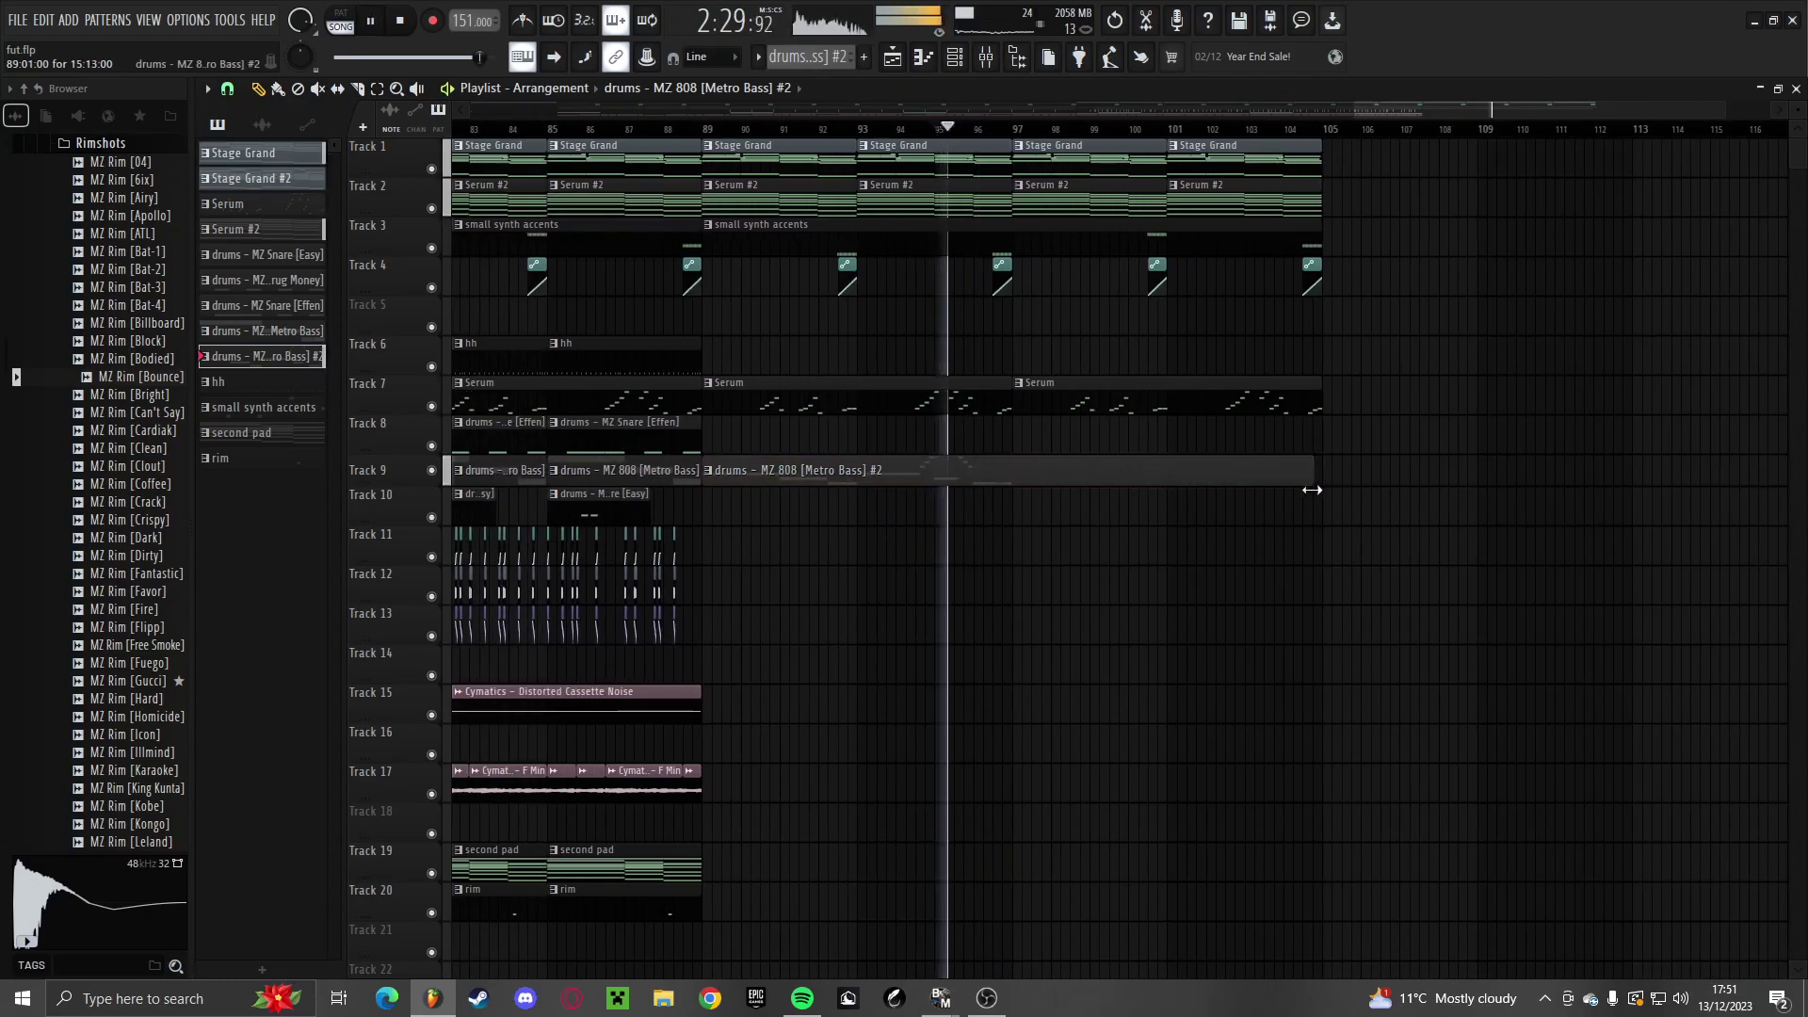
{"action": "double_click", "coordinate": [1242, 478]}
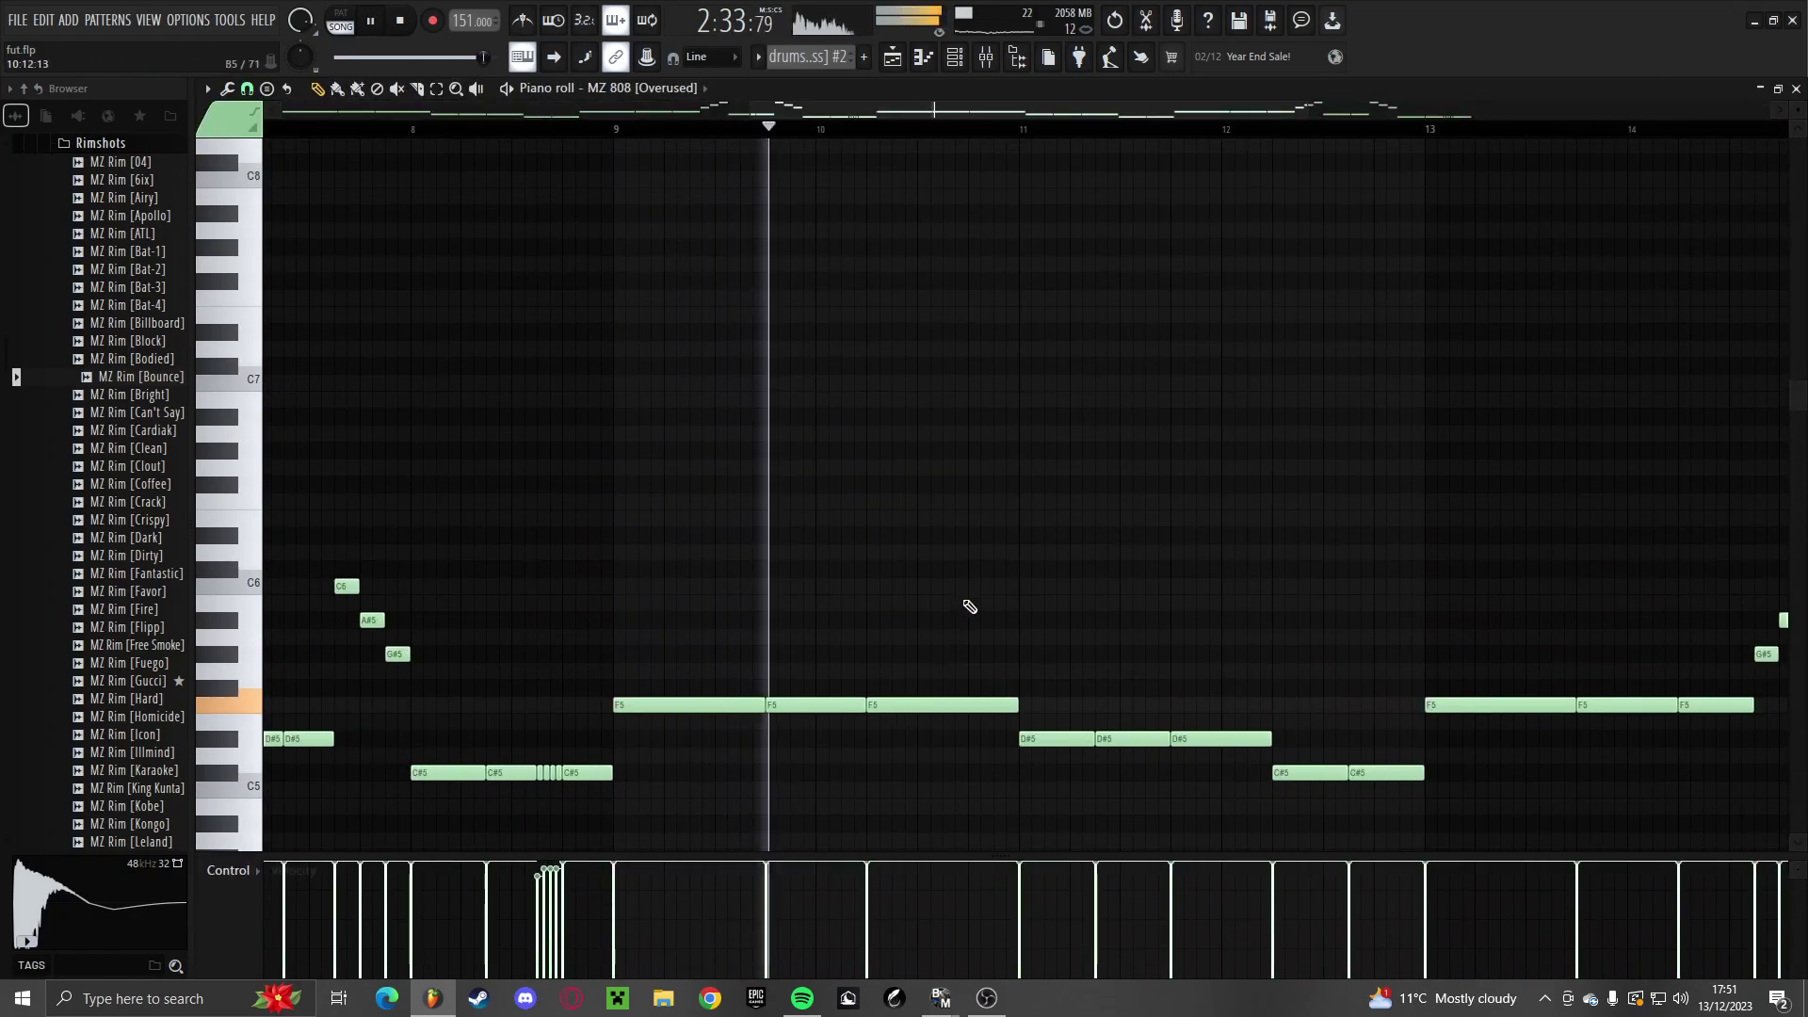
Add a four-step F6 slide note over the end of the last F5 note, finishing at bar 11
{"action": "scroll", "coordinate": [976, 608], "scroll_direction": "up", "scroll_amount": 3}
{"action": "key", "text": "space"}
{"action": "scroll", "coordinate": [900, 528], "scroll_direction": "down", "scroll_amount": 2}
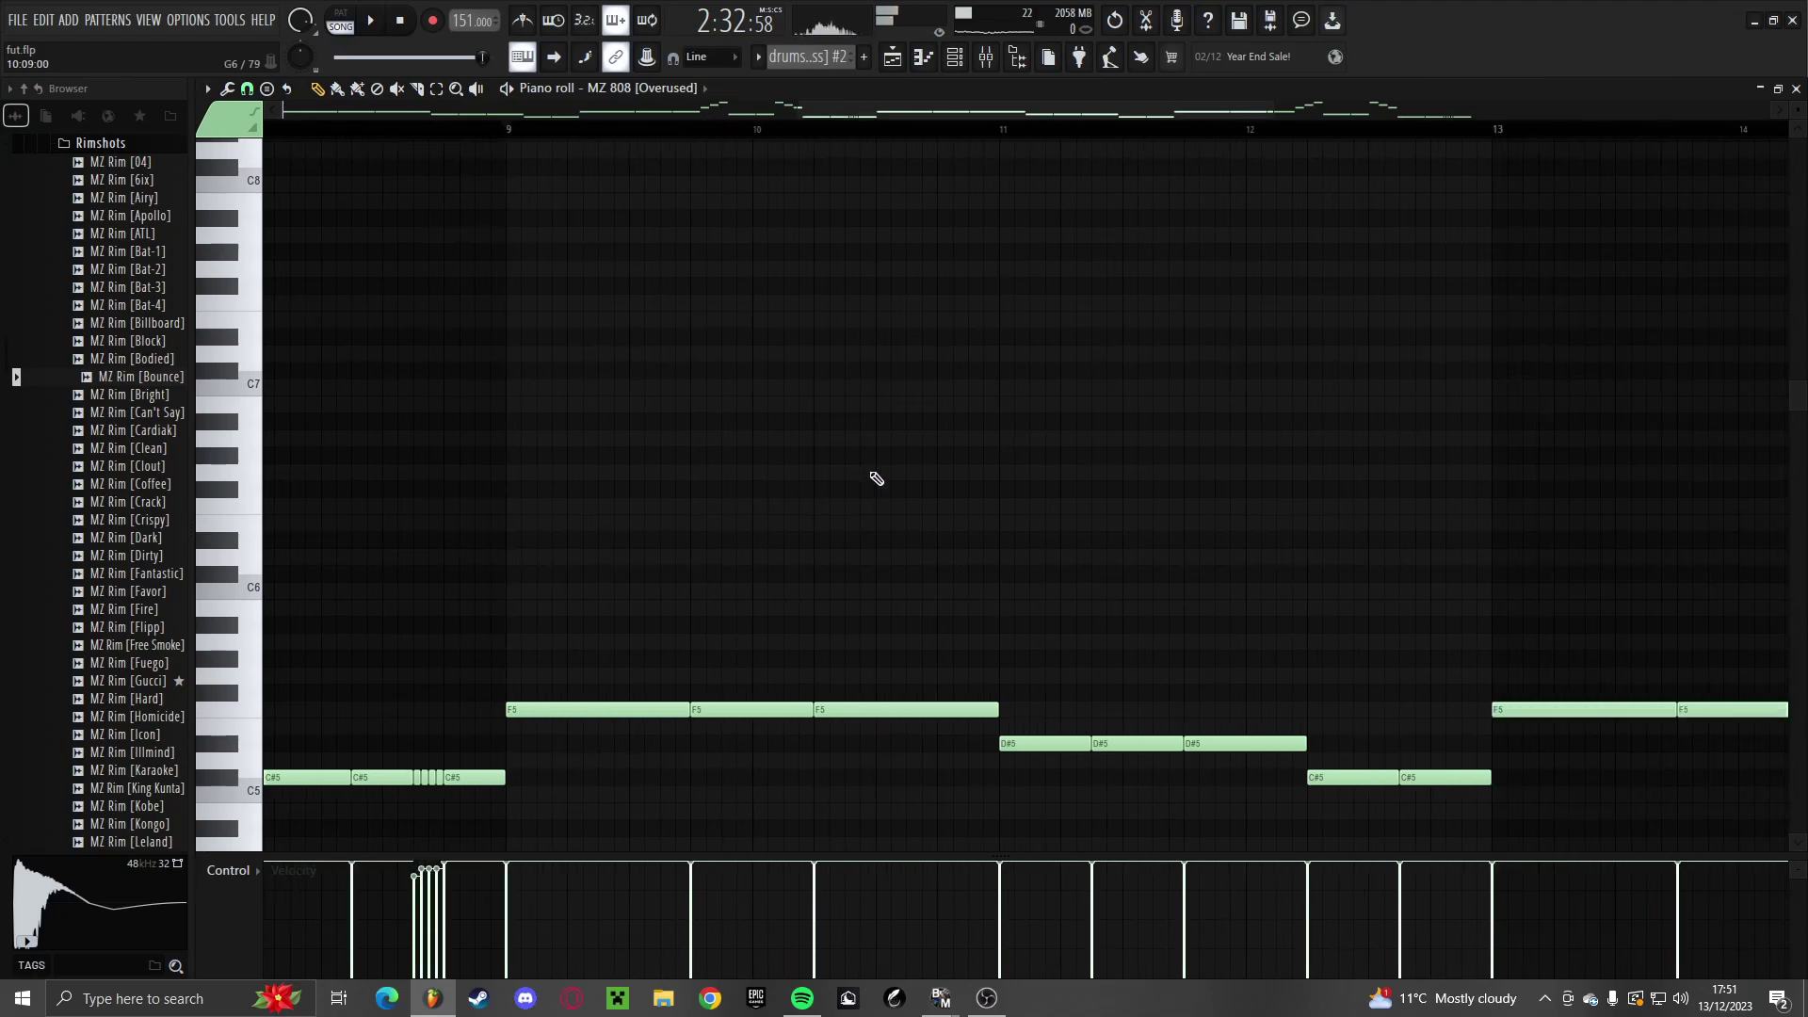
{"action": "key", "text": "space"}
{"action": "scroll", "coordinate": [904, 557], "scroll_direction": "up", "scroll_amount": 2}
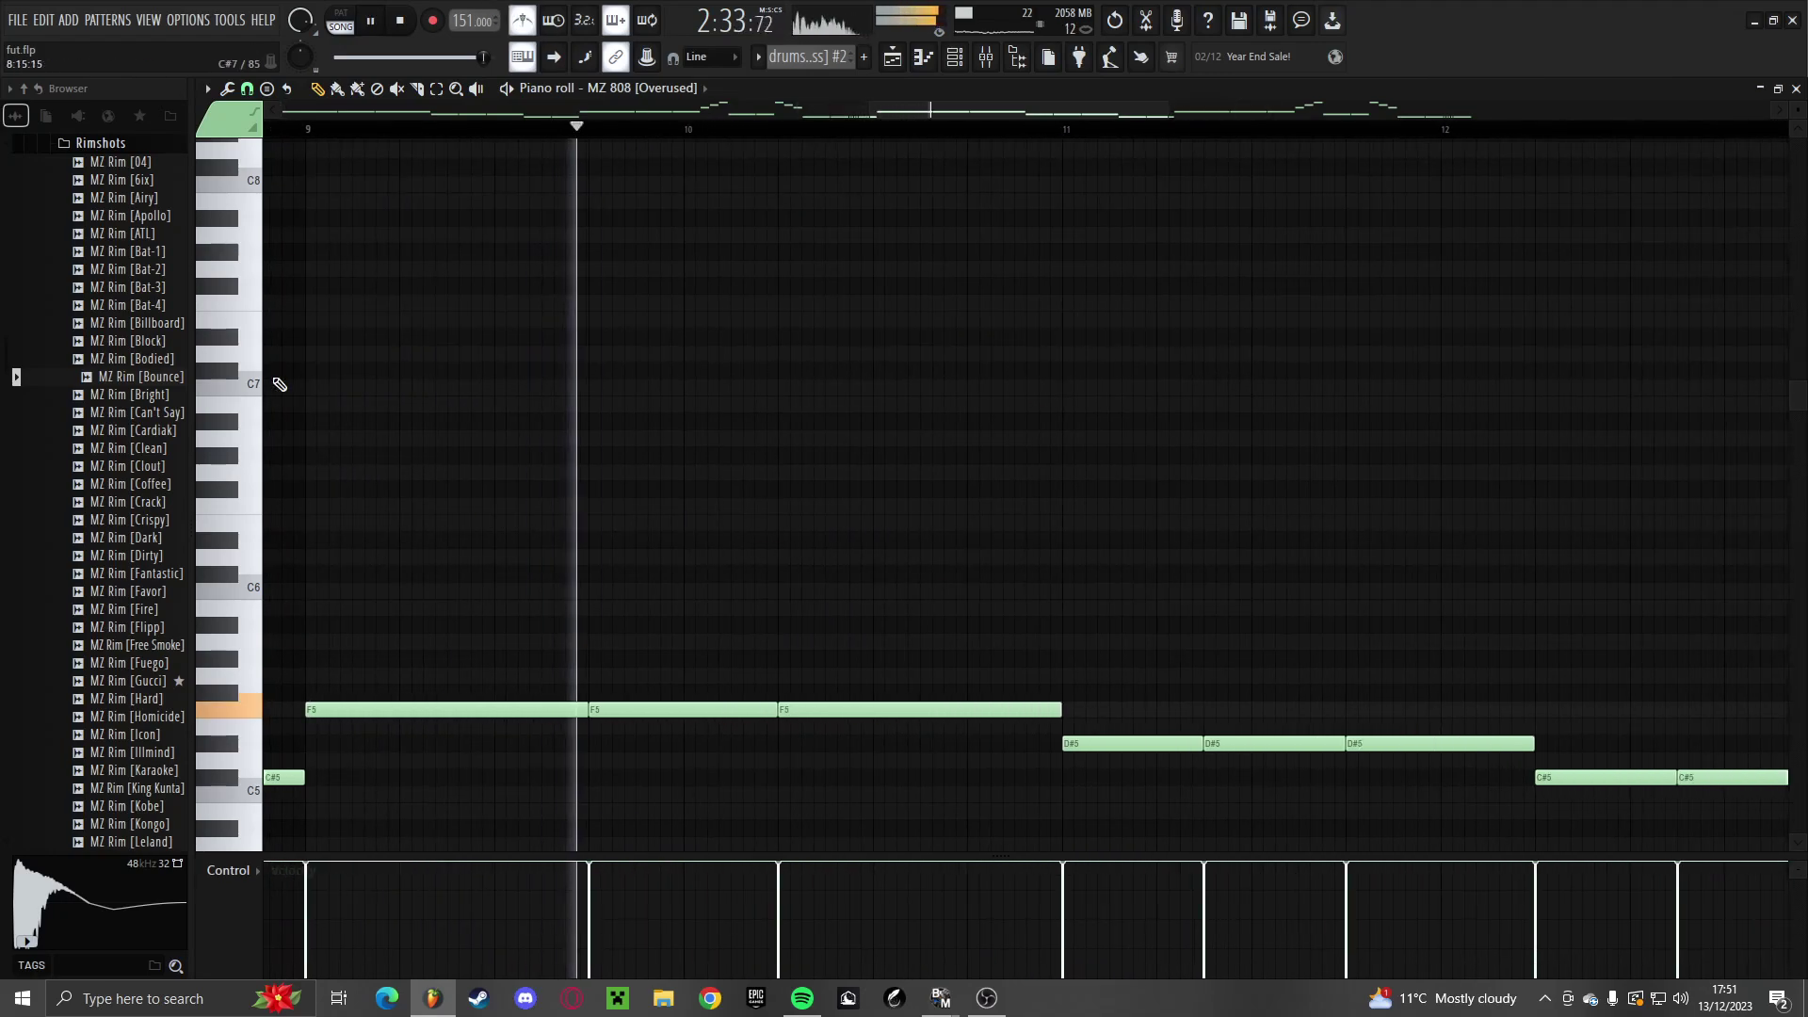
{"action": "scroll", "coordinate": [983, 565], "scroll_direction": "up", "scroll_amount": 2}
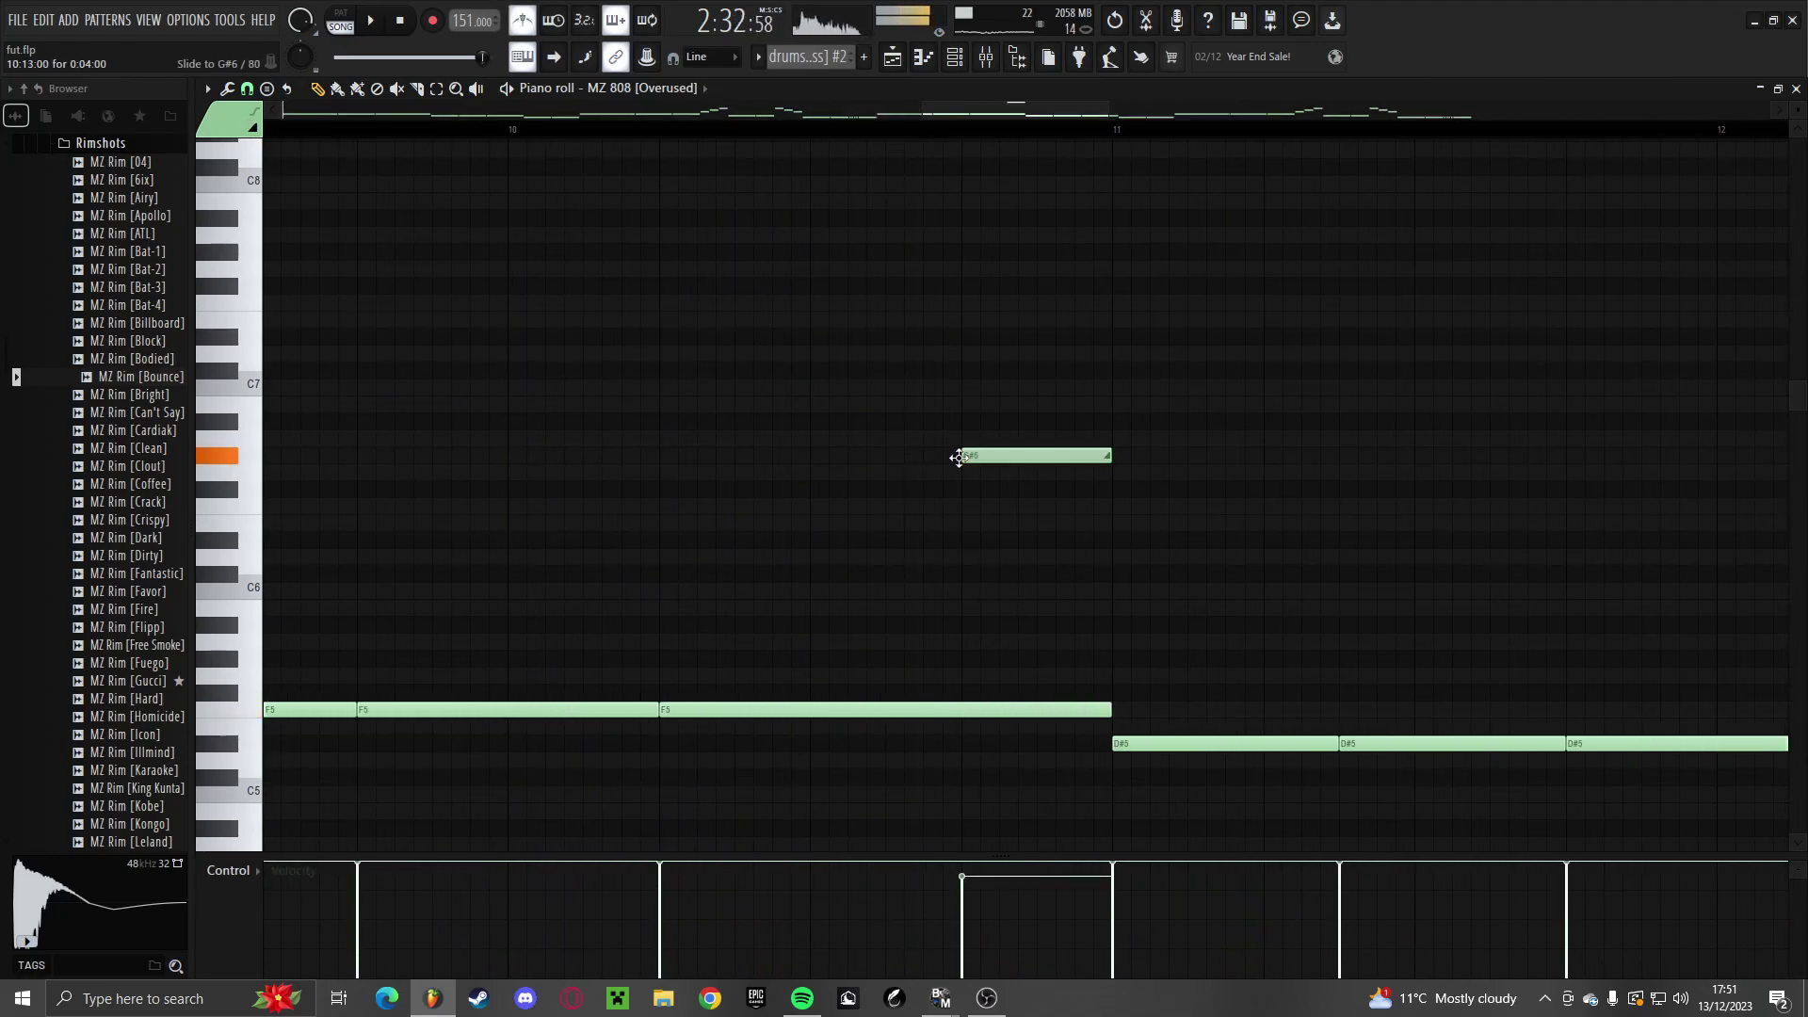
{"action": "key", "text": "space"}
{"action": "scroll", "coordinate": [1027, 504], "scroll_direction": "down", "scroll_amount": 2}
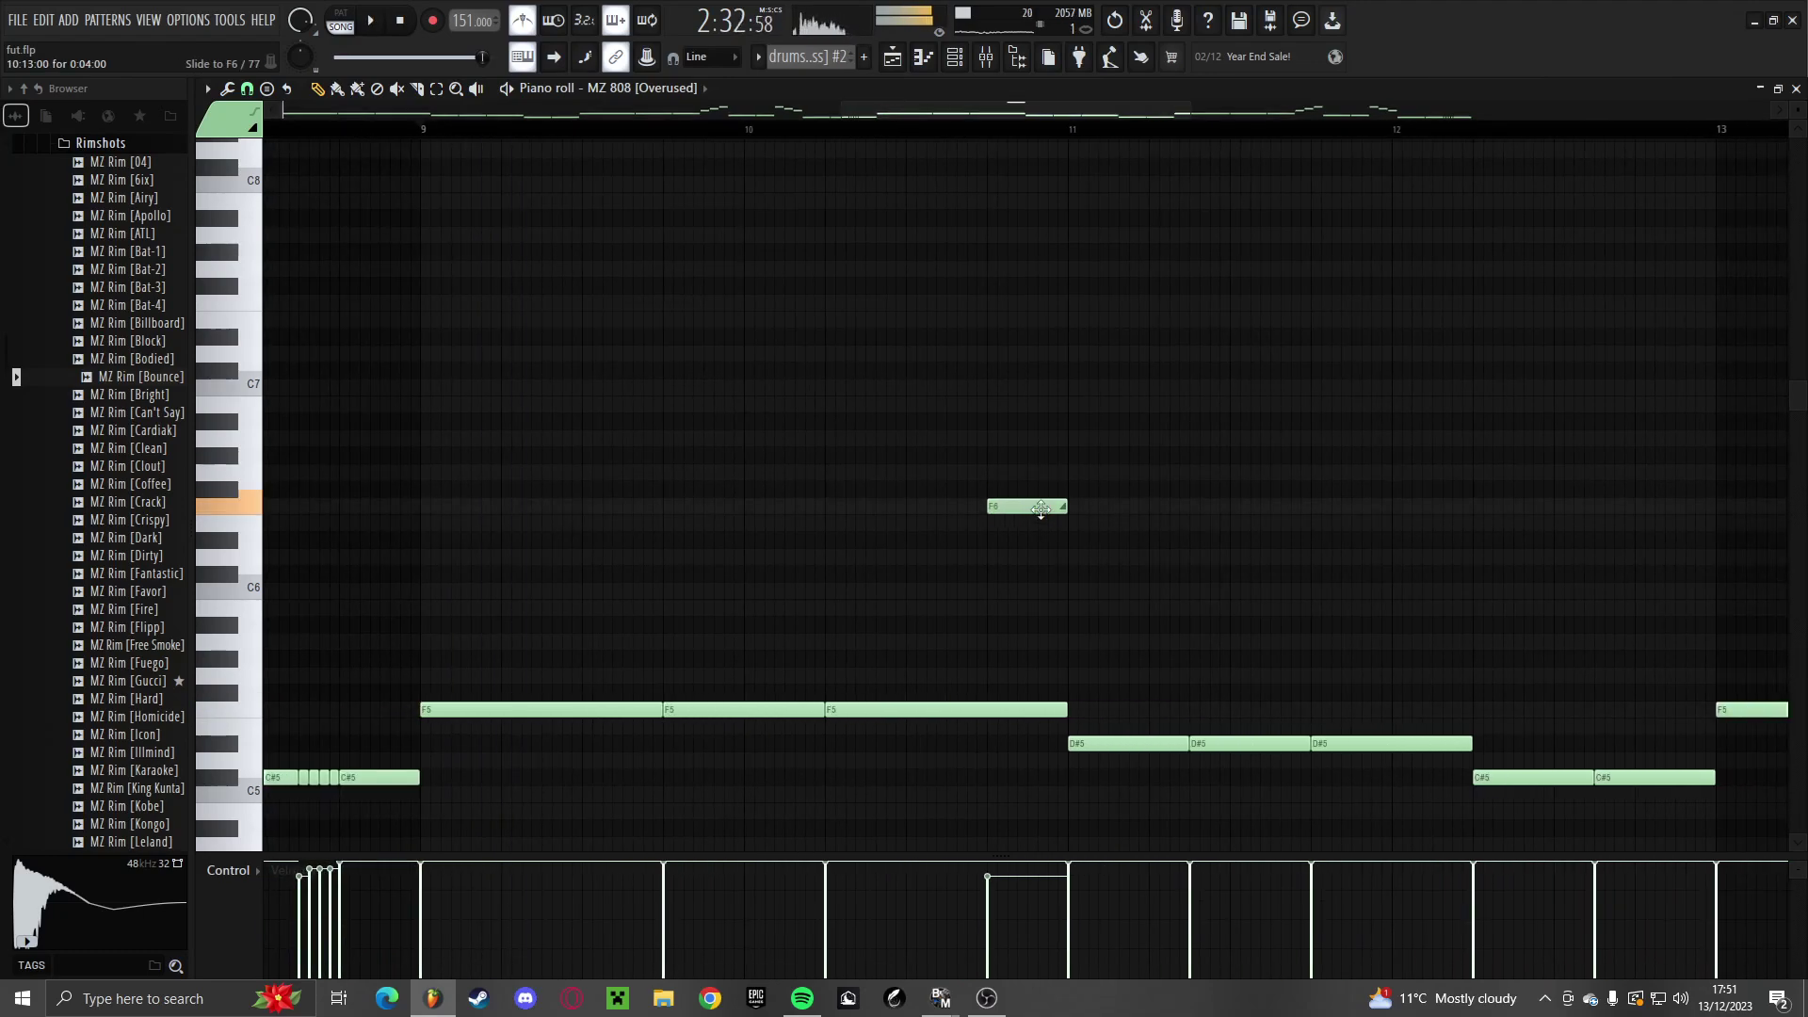
{"action": "key", "text": "space"}
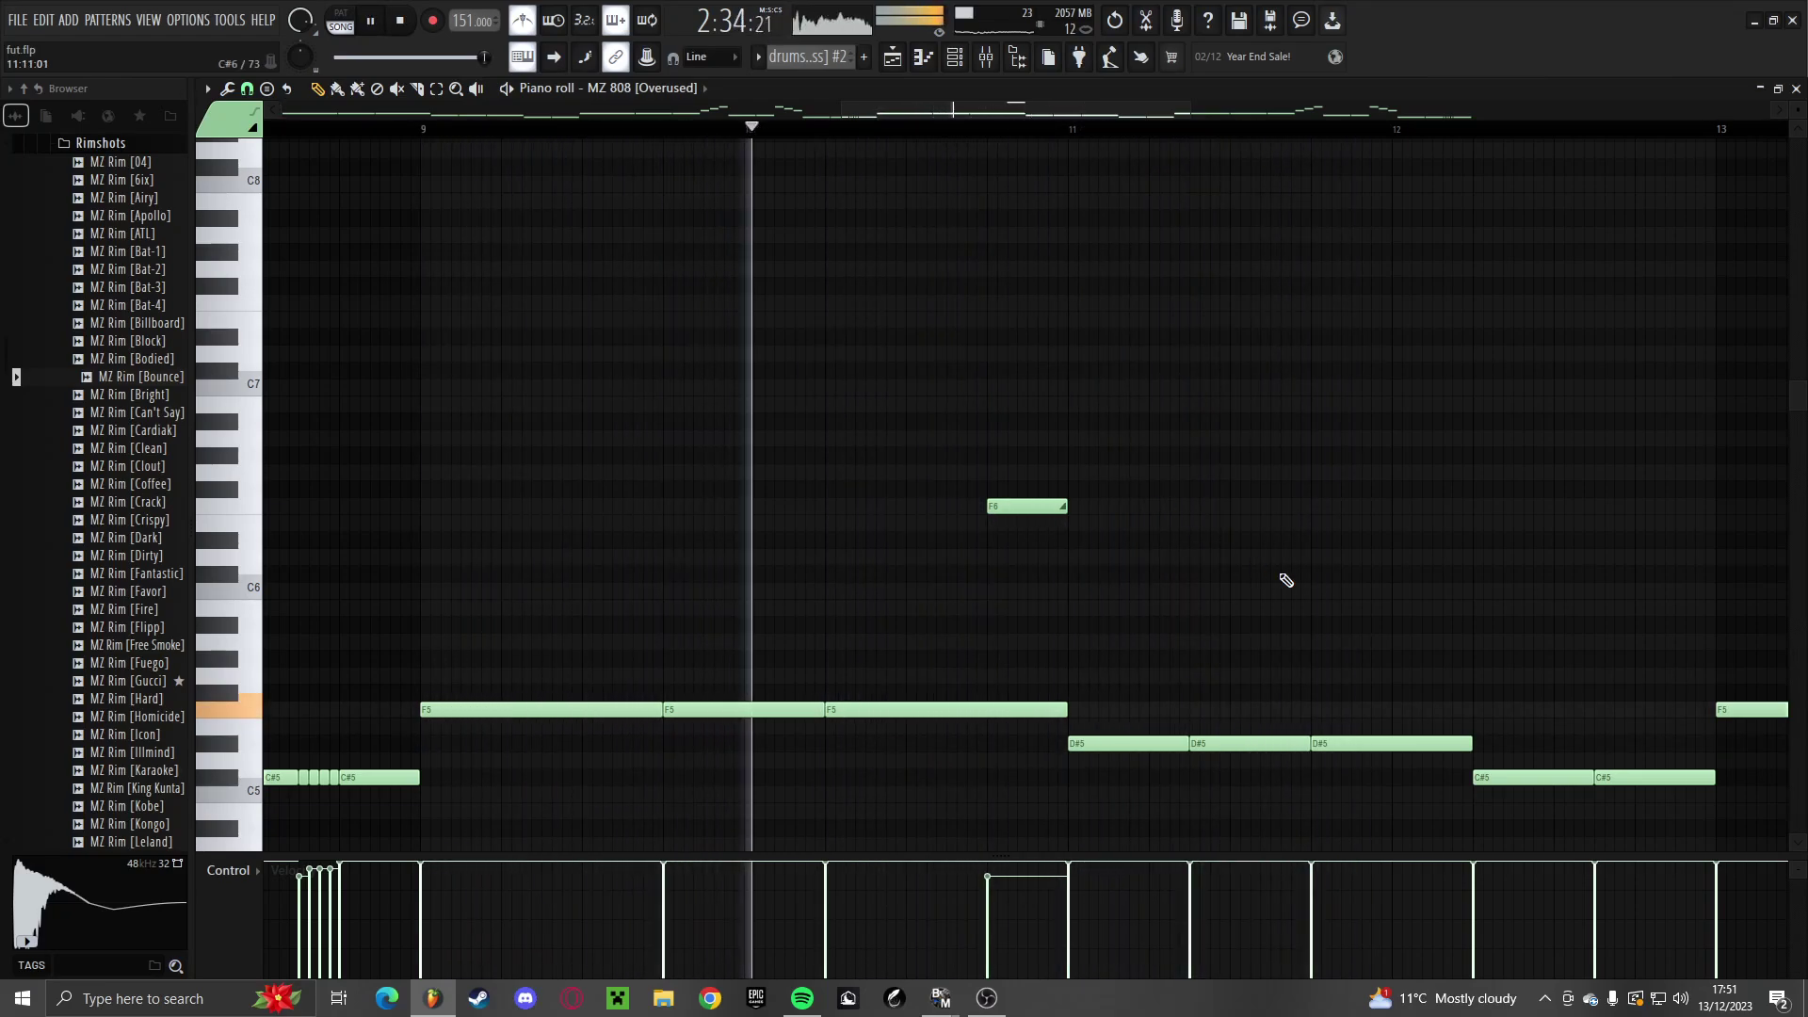
Add four-step slide notes in bar 12: D#6 over the end of the D#5 note and C#6 finishing at bar 13
{"action": "left_click", "coordinate": [1423, 540]}
{"action": "scroll", "coordinate": [1259, 576], "scroll_direction": "down", "scroll_amount": 2}
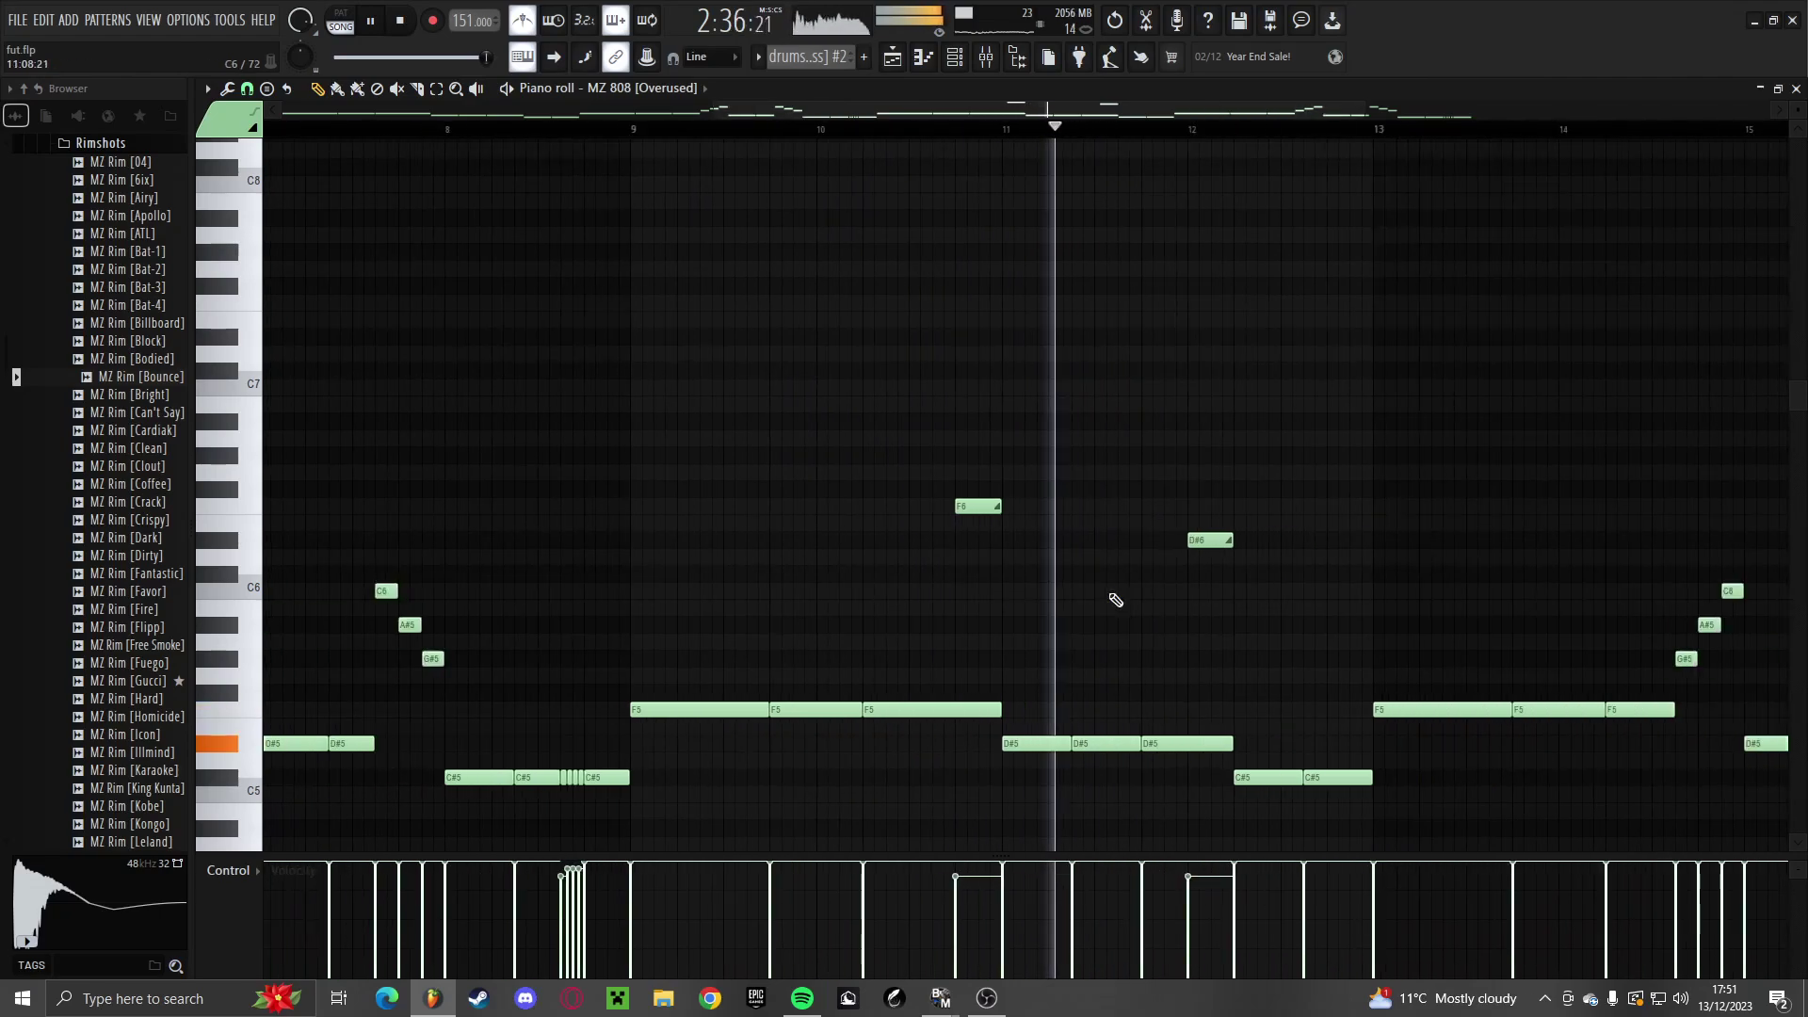
{"action": "scroll", "coordinate": [1313, 606], "scroll_direction": "up", "scroll_amount": 3}
{"action": "left_click", "coordinate": [1267, 574]}
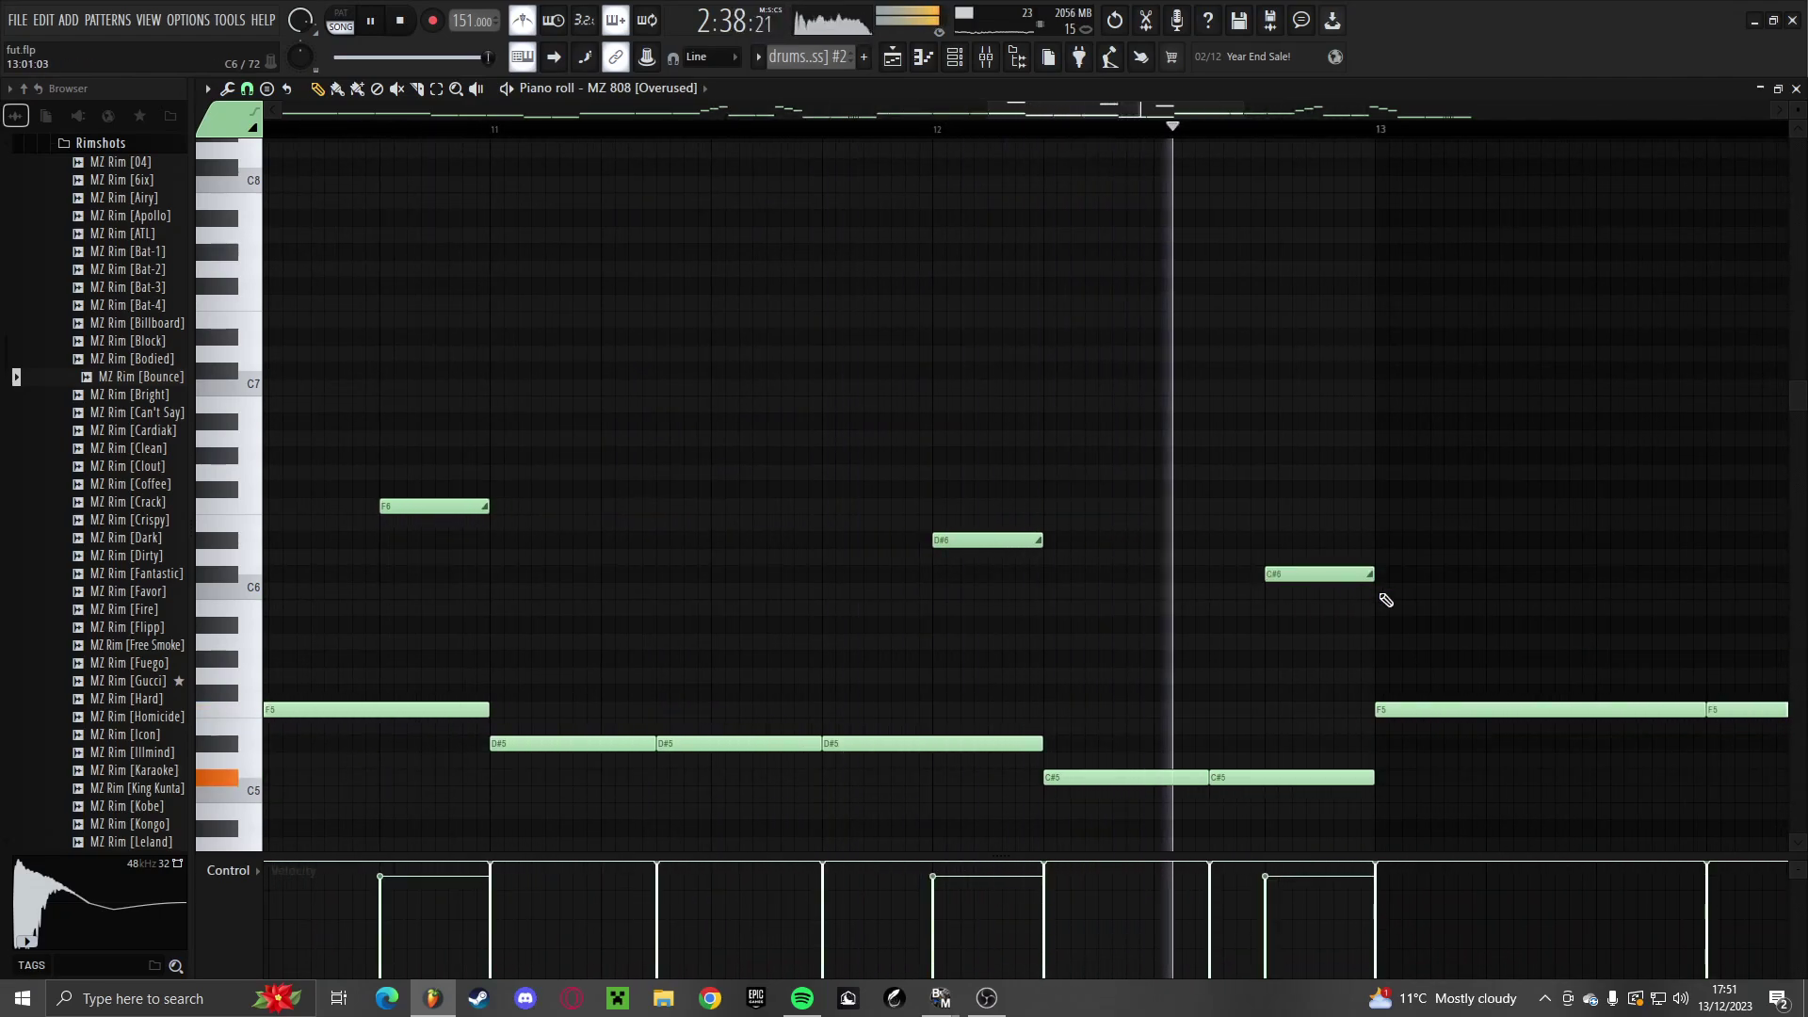
{"action": "scroll", "coordinate": [1445, 597], "scroll_direction": "down", "scroll_amount": 3}
{"action": "scroll", "coordinate": [1262, 634], "scroll_direction": "up", "scroll_amount": 2}
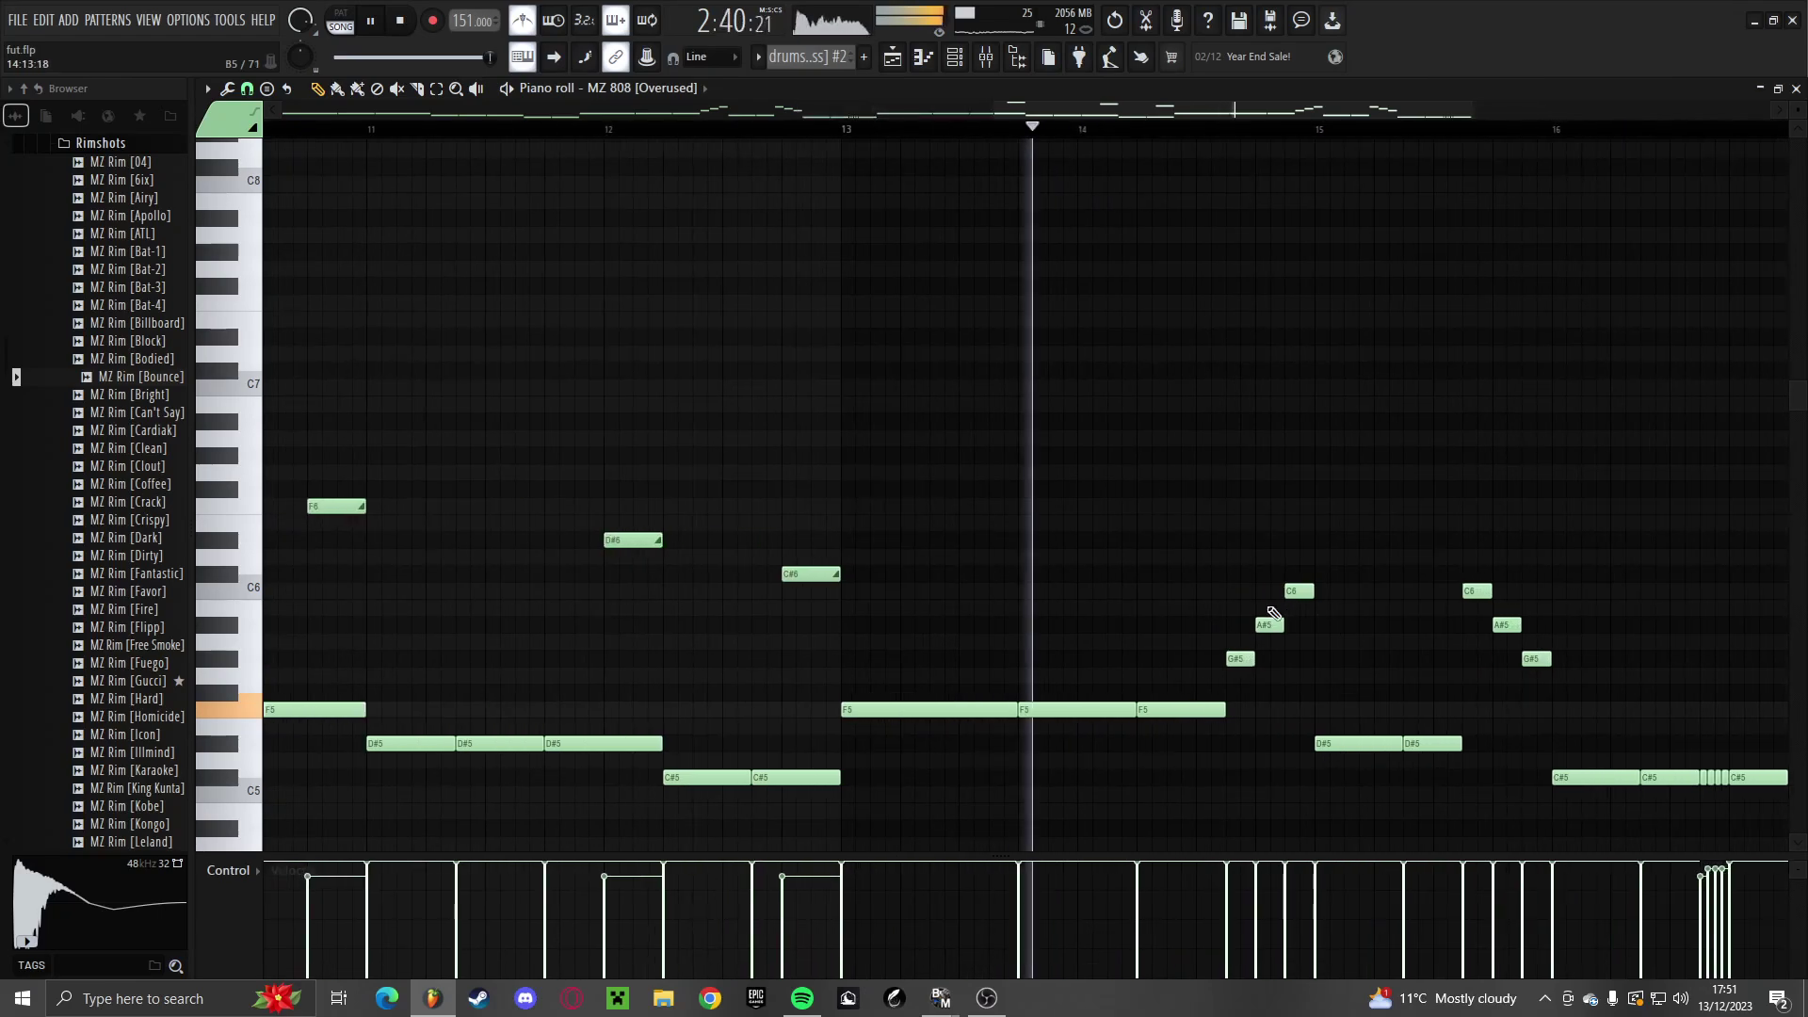
Add a D#6 slide note at the start of the second D#5 note in bar 15 and shorten it to two steps
{"action": "key", "text": "space"}
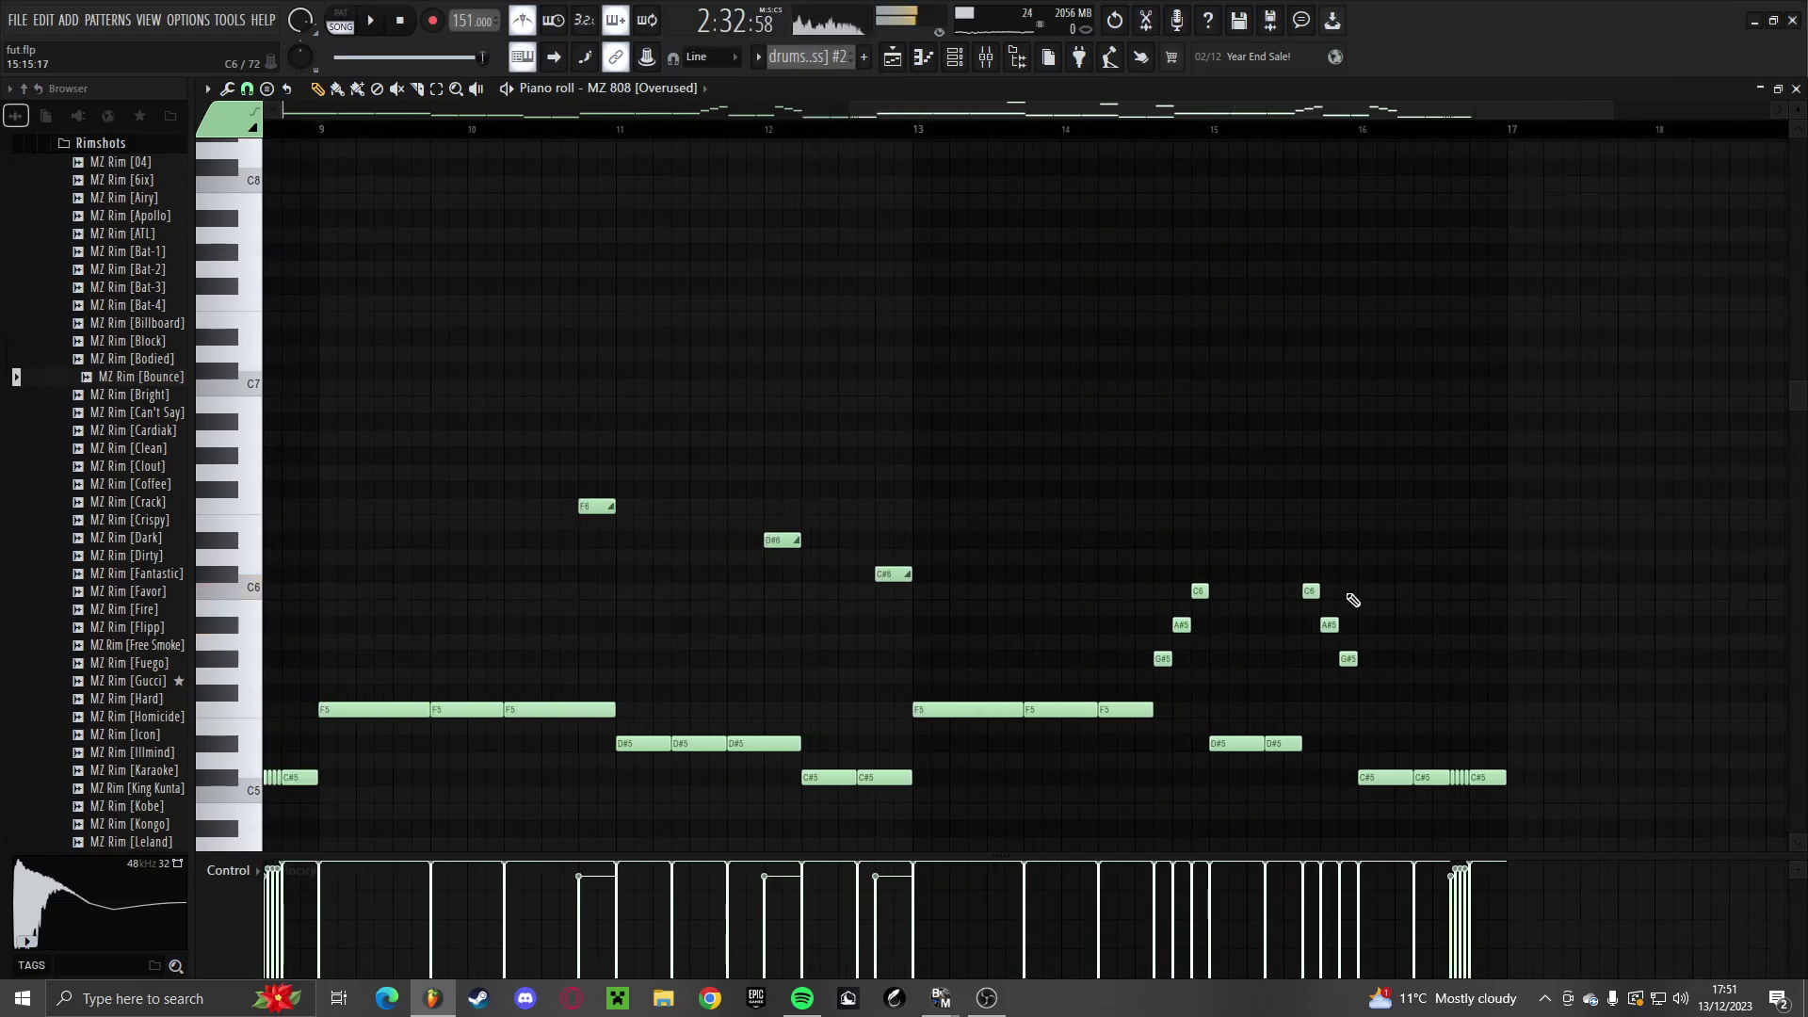
{"action": "scroll", "coordinate": [1104, 169], "scroll_direction": "up", "scroll_amount": 1}
{"action": "scroll", "coordinate": [1218, 617], "scroll_direction": "up", "scroll_amount": 2}
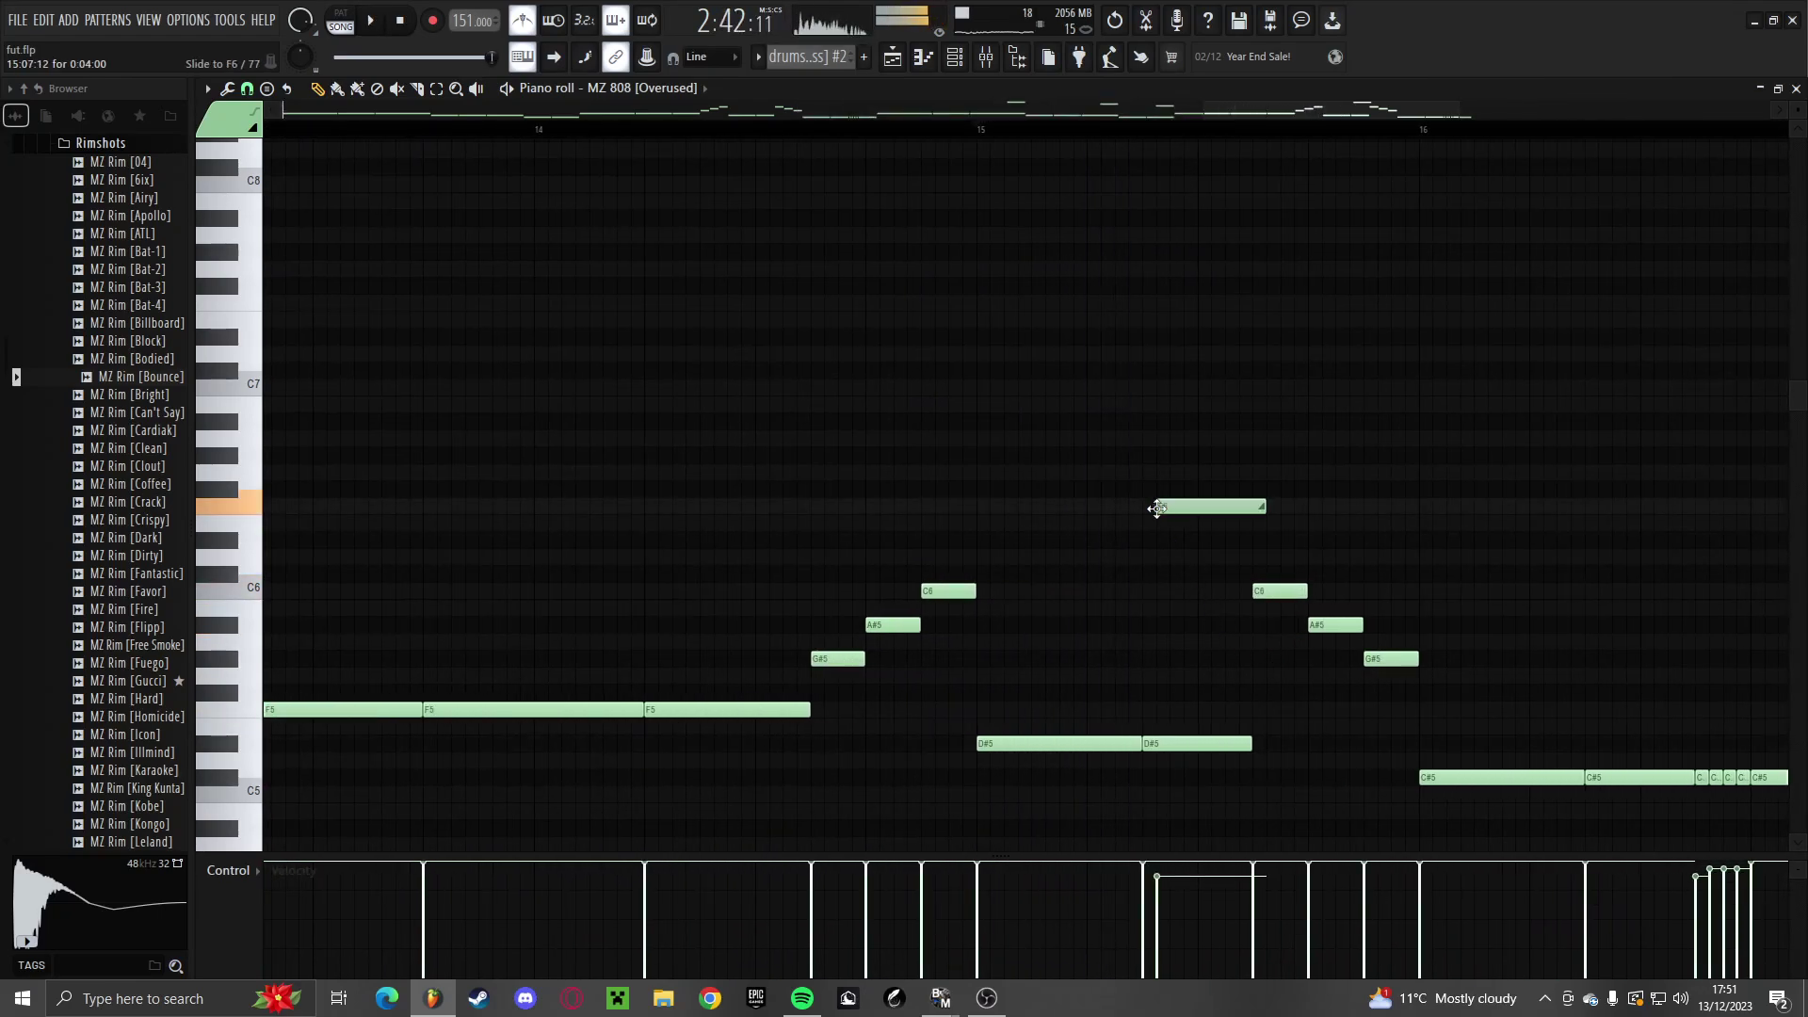
{"action": "key", "text": "space"}
{"action": "scroll", "coordinate": [1223, 577], "scroll_direction": "up", "scroll_amount": 3}
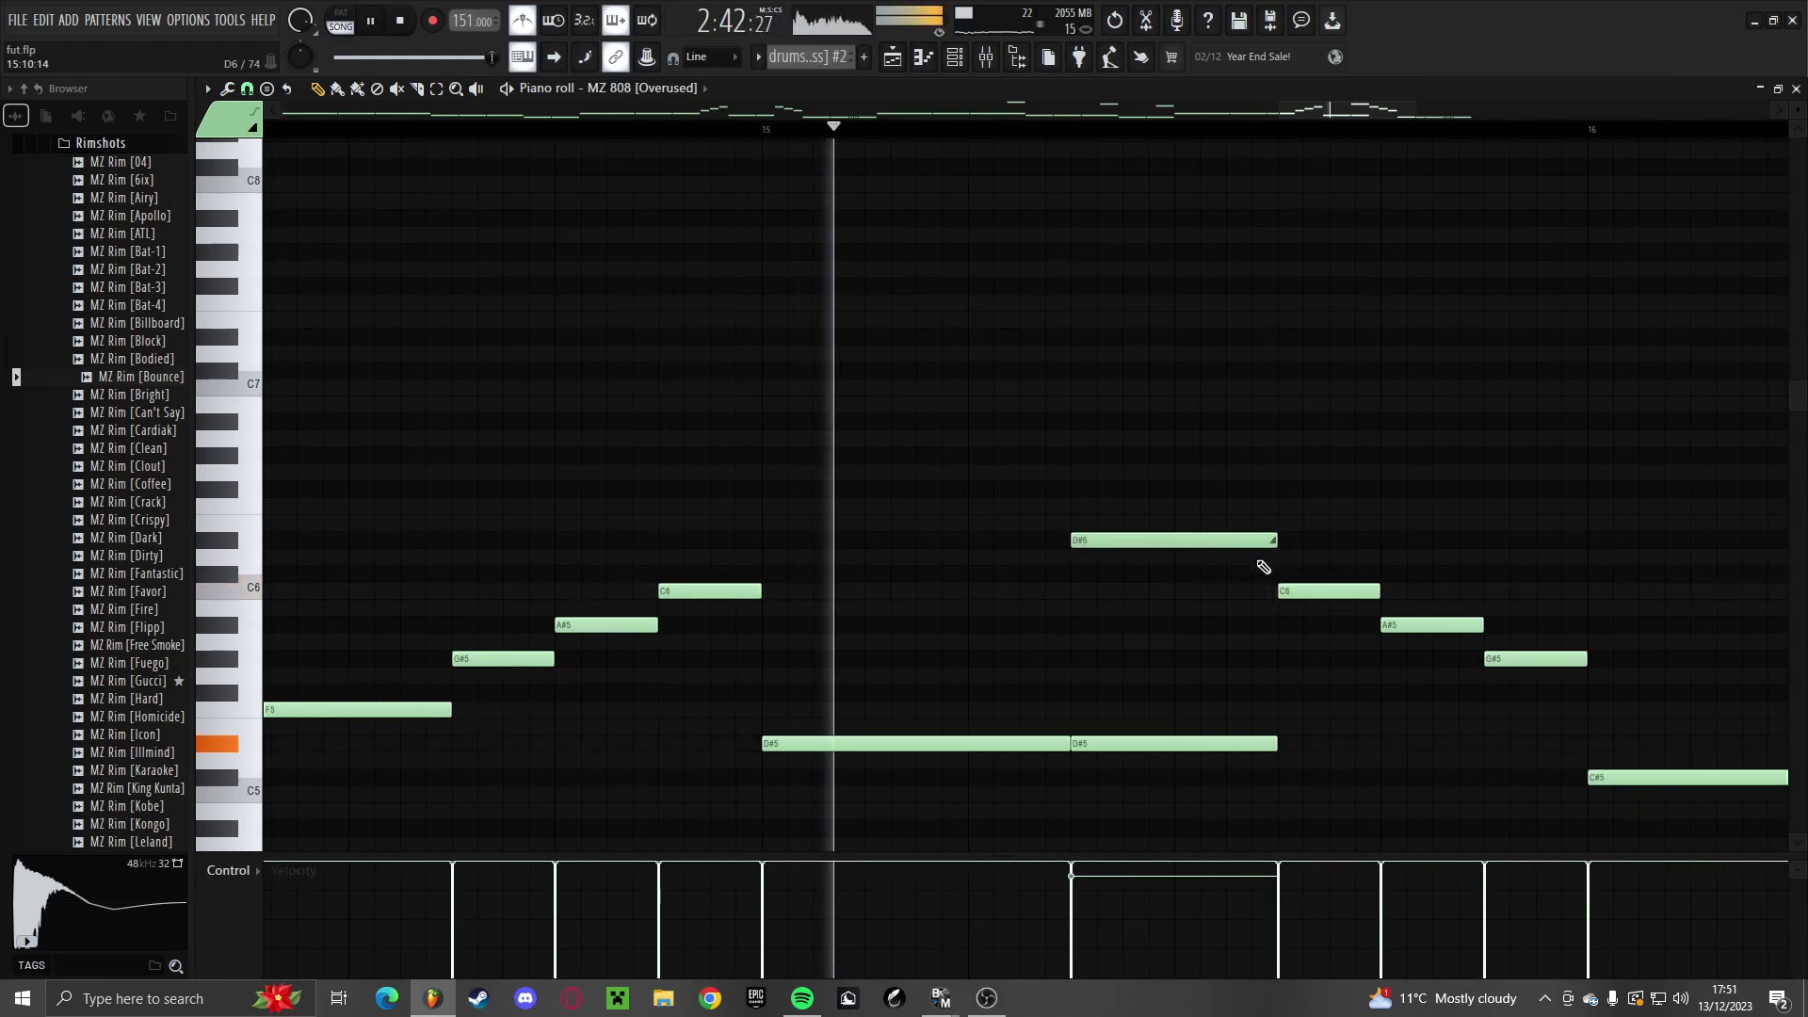
{"action": "scroll", "coordinate": [924, 602], "scroll_direction": "down", "scroll_amount": 3}
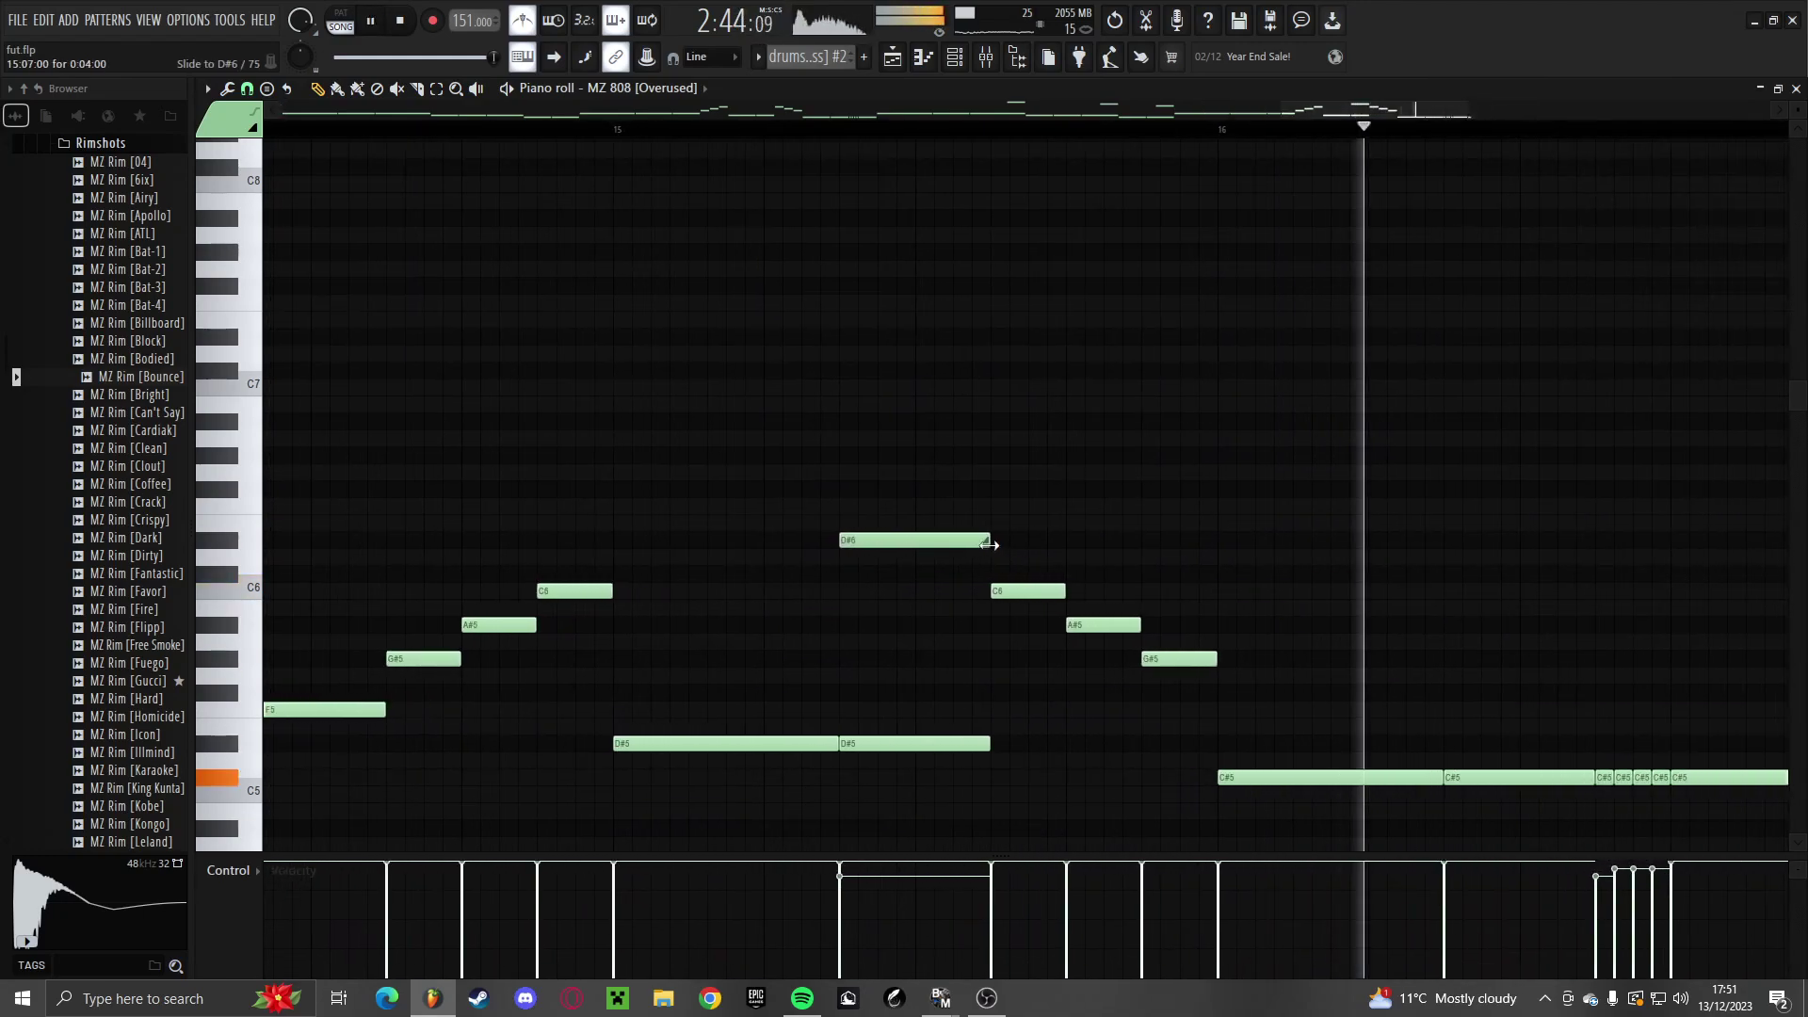
{"action": "key", "text": "space"}
{"action": "key", "text": "space"}
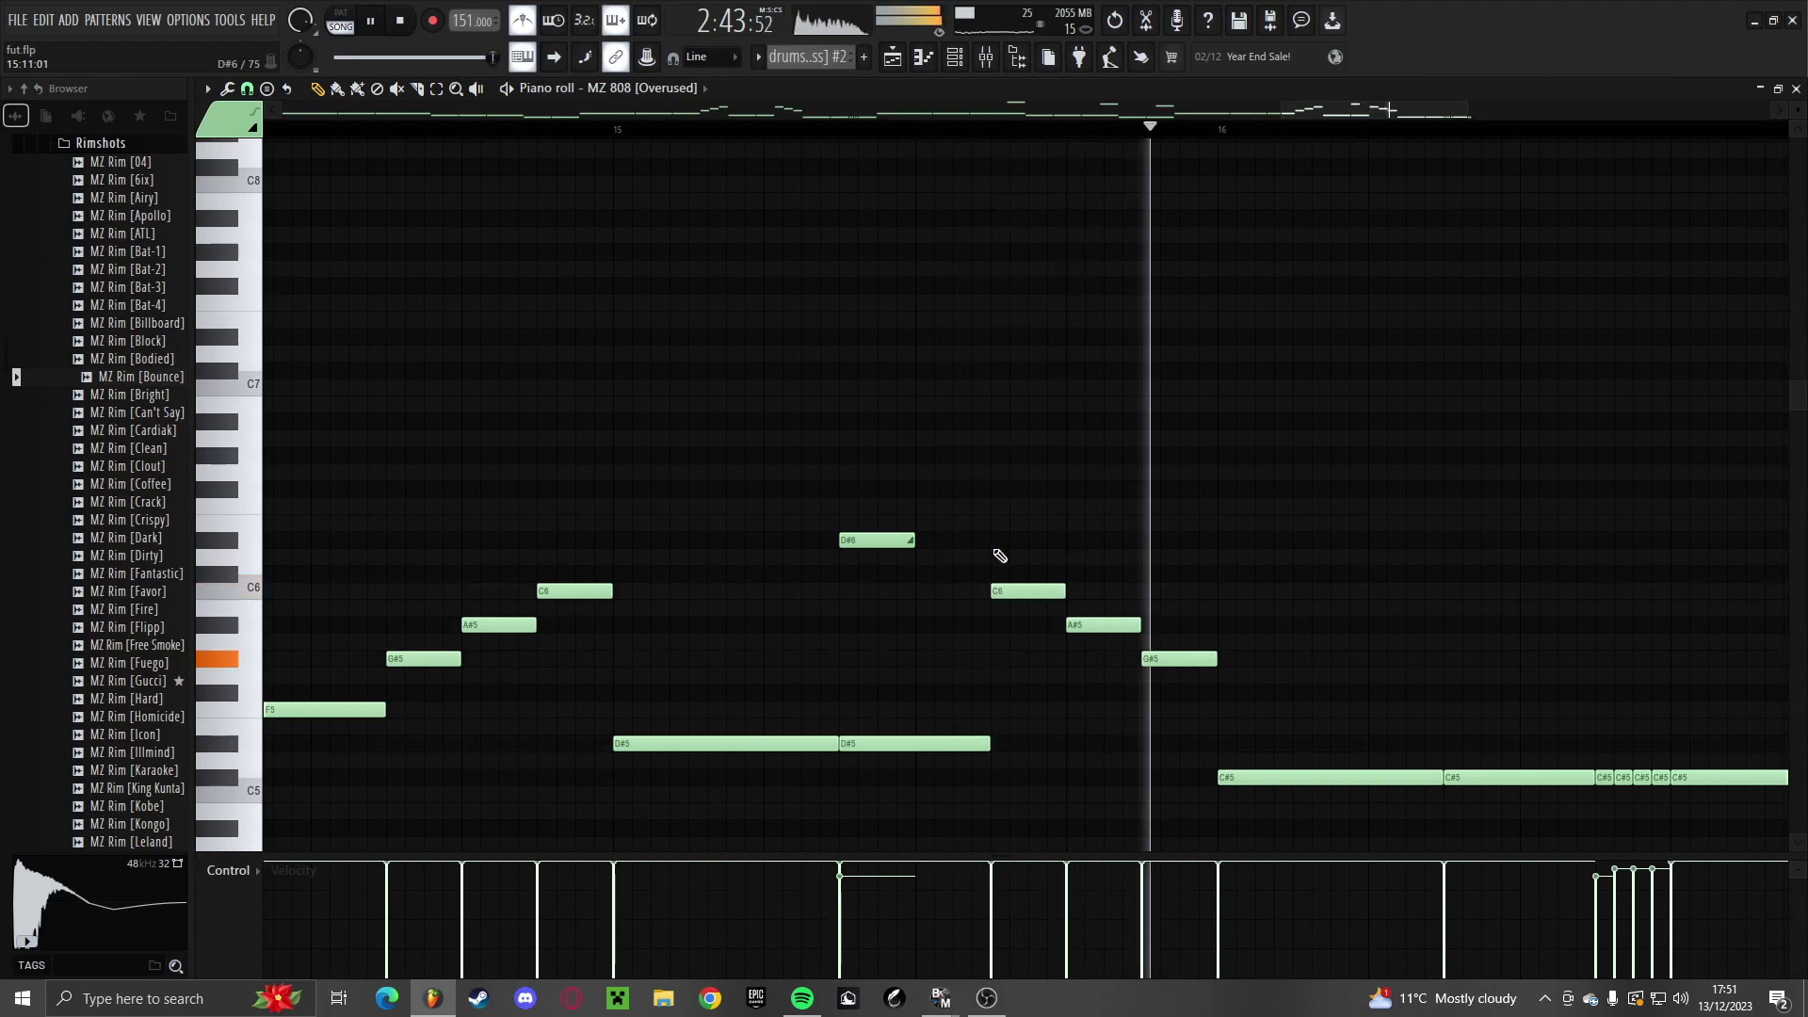
{"action": "scroll", "coordinate": [999, 560], "scroll_direction": "down", "scroll_amount": 3}
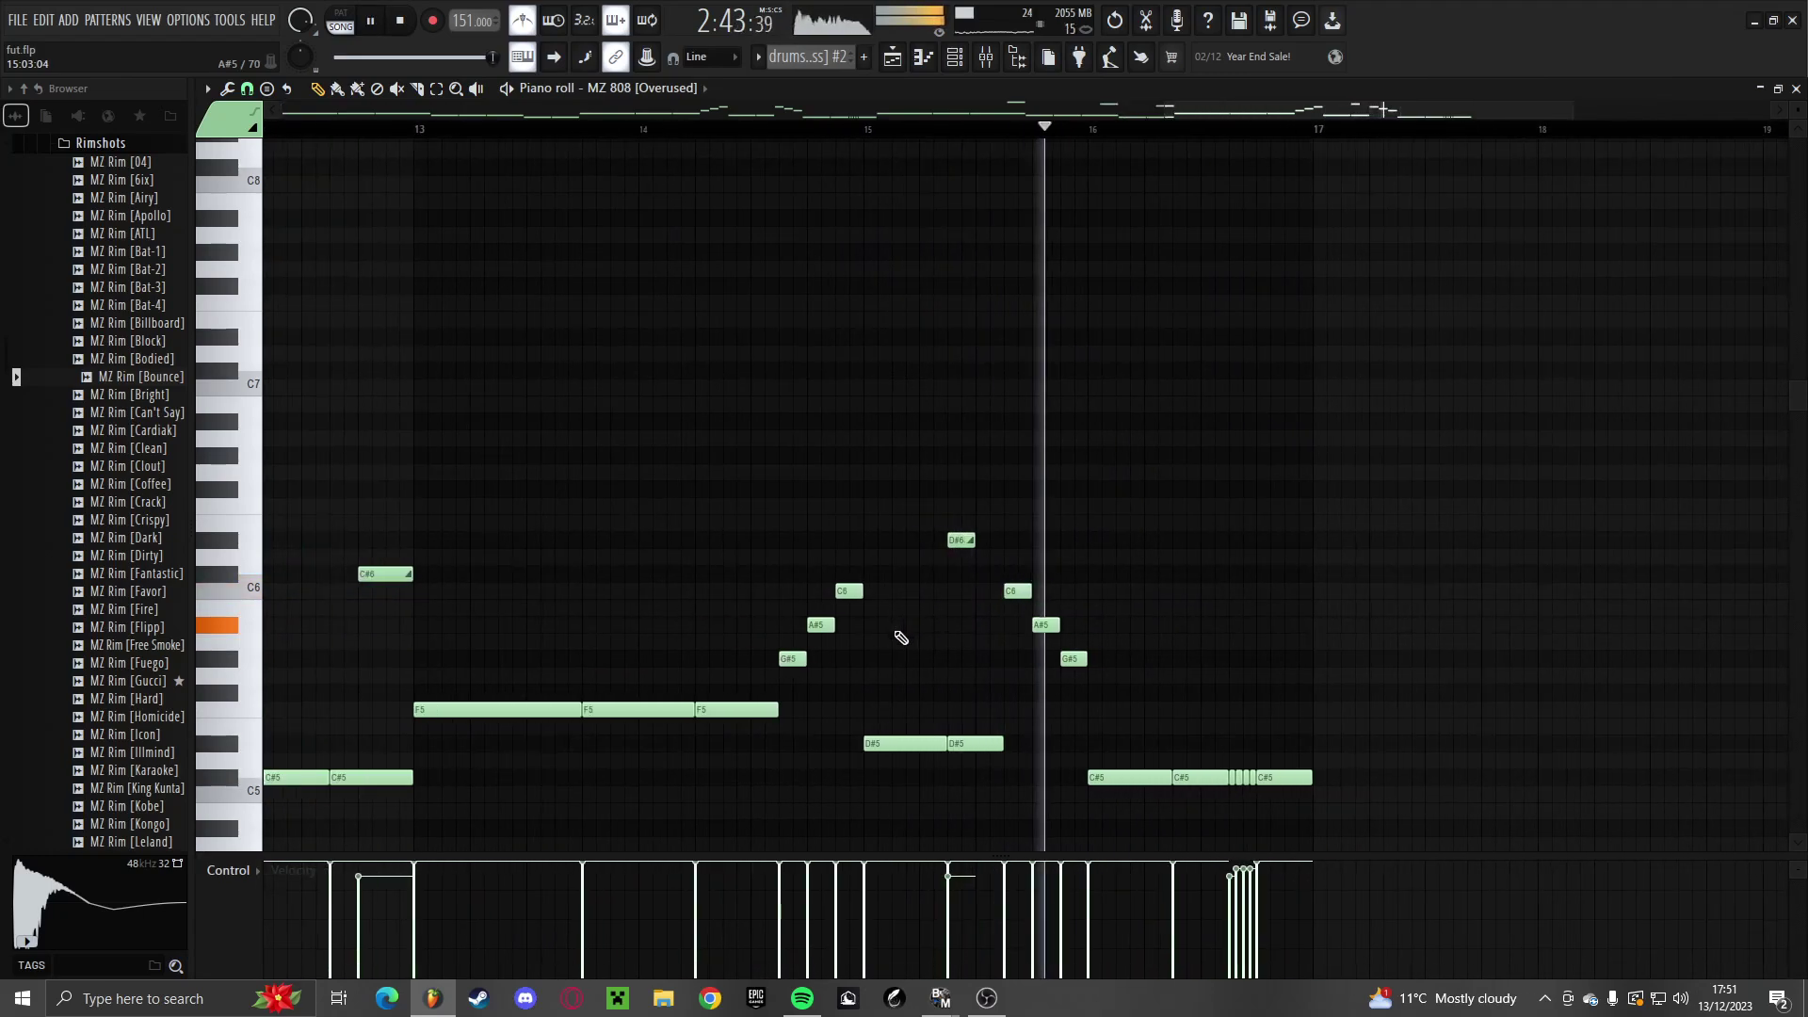
Flip the three-note rising run before bar 15 horizontally so it descends from C6 to G#5
{"action": "scroll", "coordinate": [778, 677], "scroll_direction": "up", "scroll_amount": 2}
{"action": "scroll", "coordinate": [784, 659], "scroll_direction": "down", "scroll_amount": 3}
{"action": "key", "text": "space"}
{"action": "scroll", "coordinate": [787, 657], "scroll_direction": "up", "scroll_amount": 2}
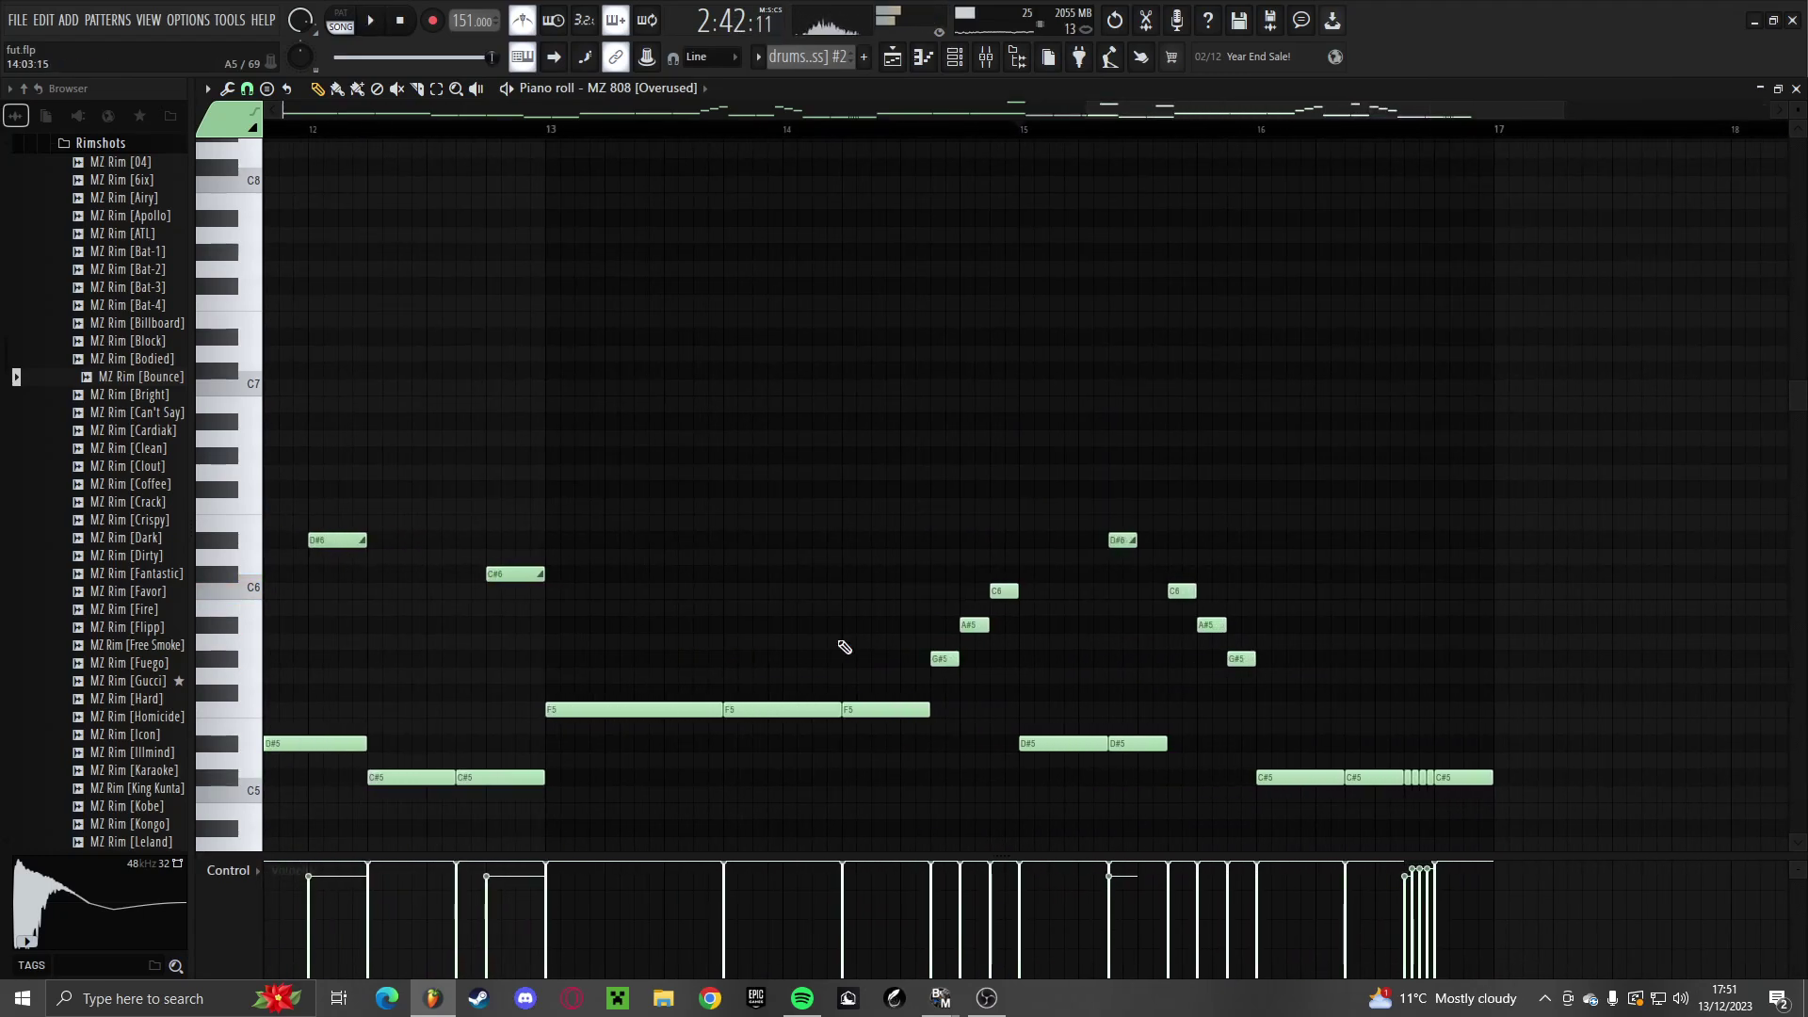
{"action": "key", "text": "alt+y"}
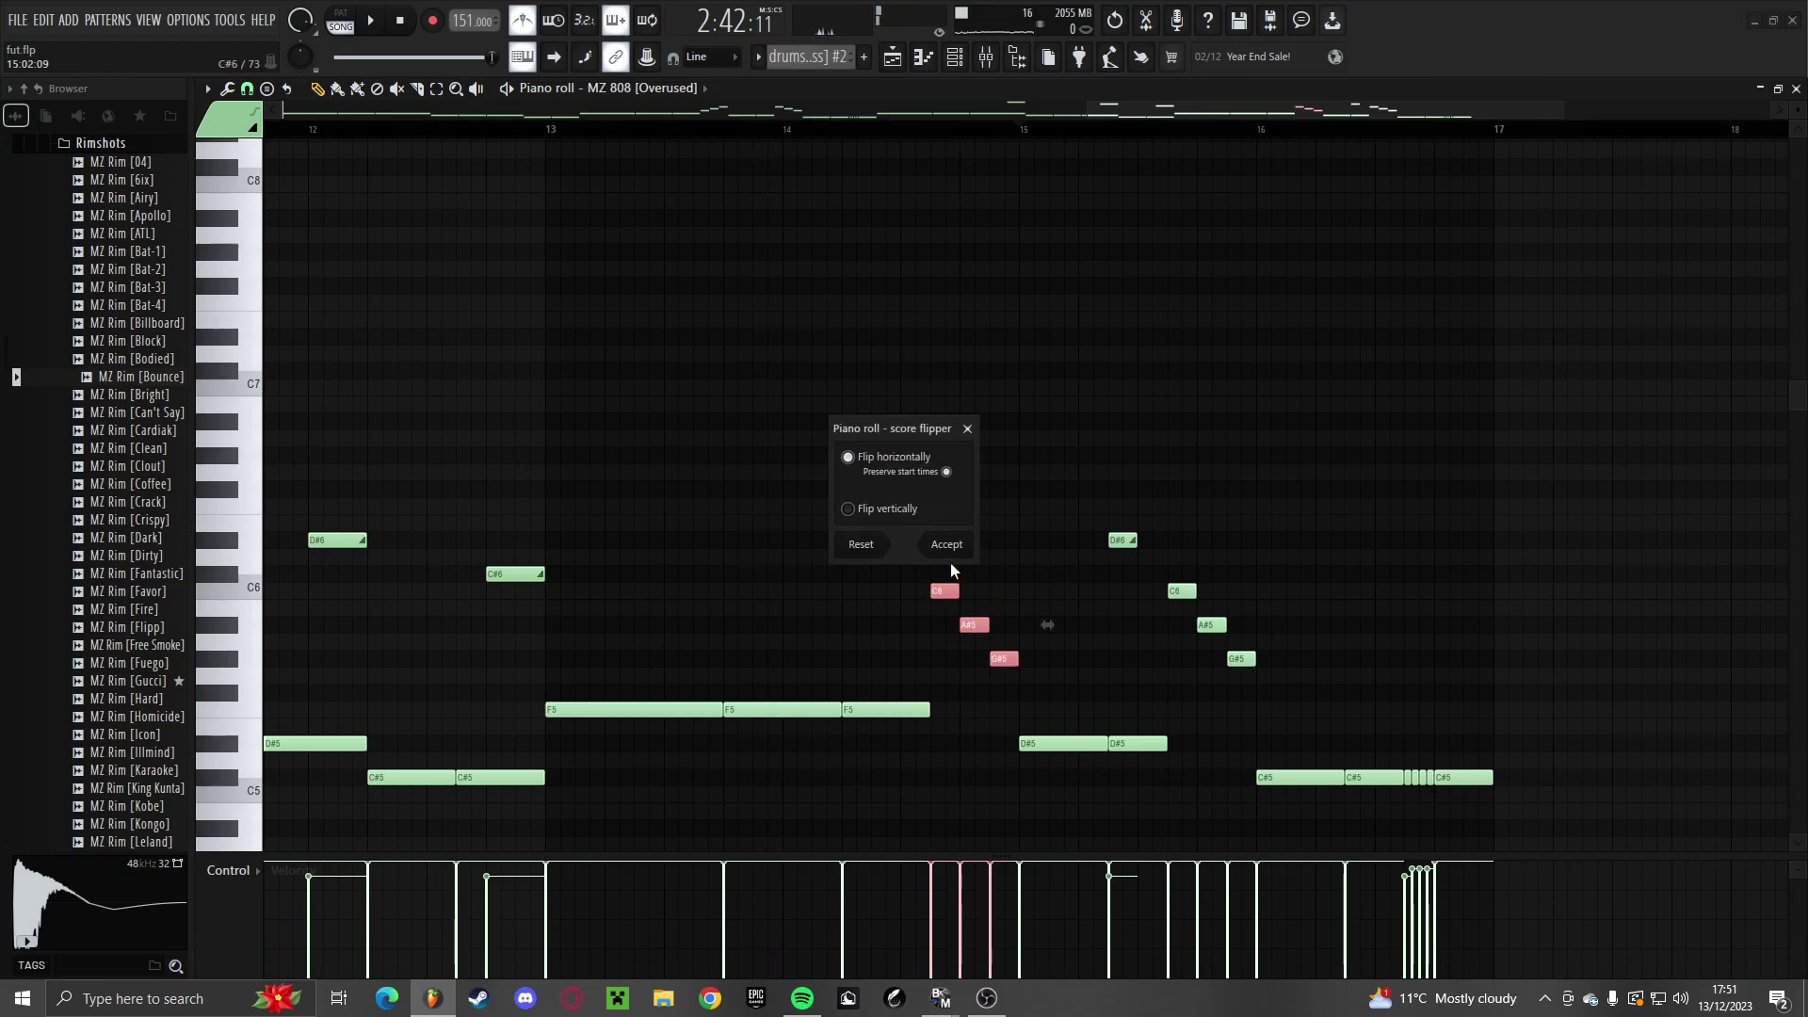
{"action": "scroll", "coordinate": [959, 563], "scroll_direction": "up", "scroll_amount": 3}
Add a two-step F6 slide note over the third F5 note in bar 14 and play the outro back
{"action": "left_click_drag", "start_coordinate": [960, 562], "coordinate": [927, 506]}
{"action": "key", "text": "space"}
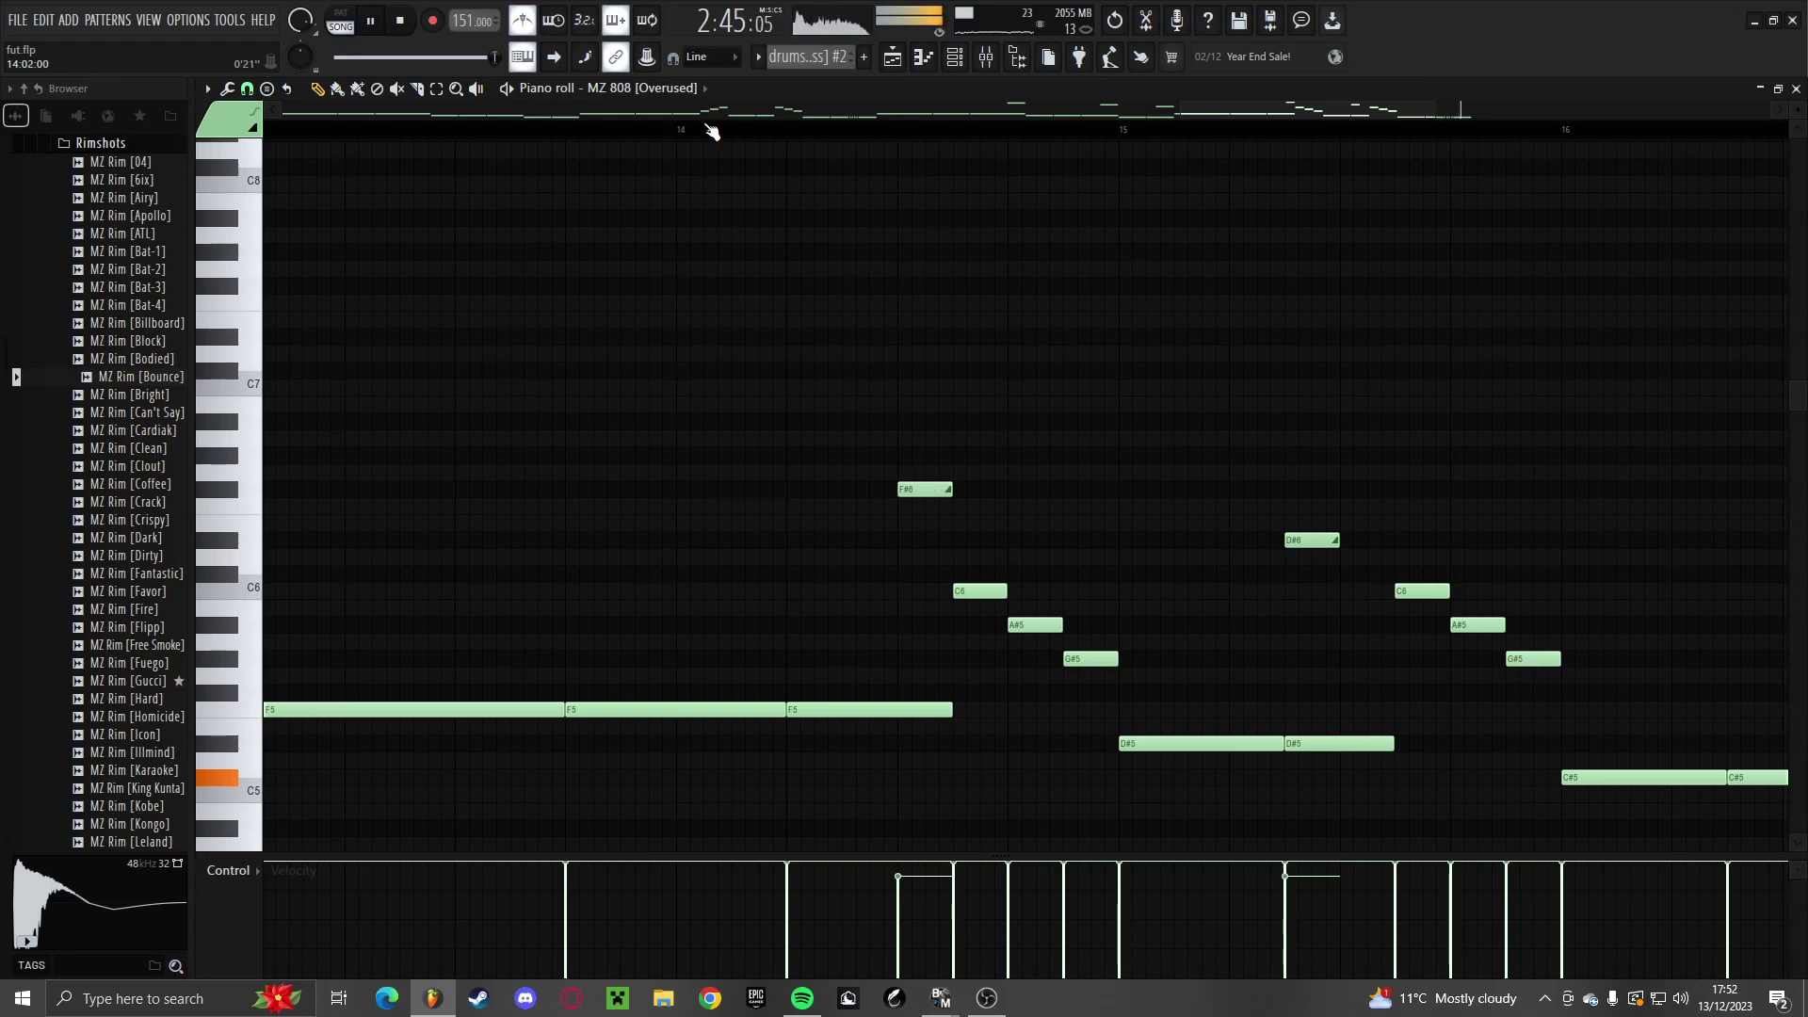
{"action": "left_click", "coordinate": [713, 131]}
{"action": "left_click_drag", "start_coordinate": [923, 491], "coordinate": [857, 507]}
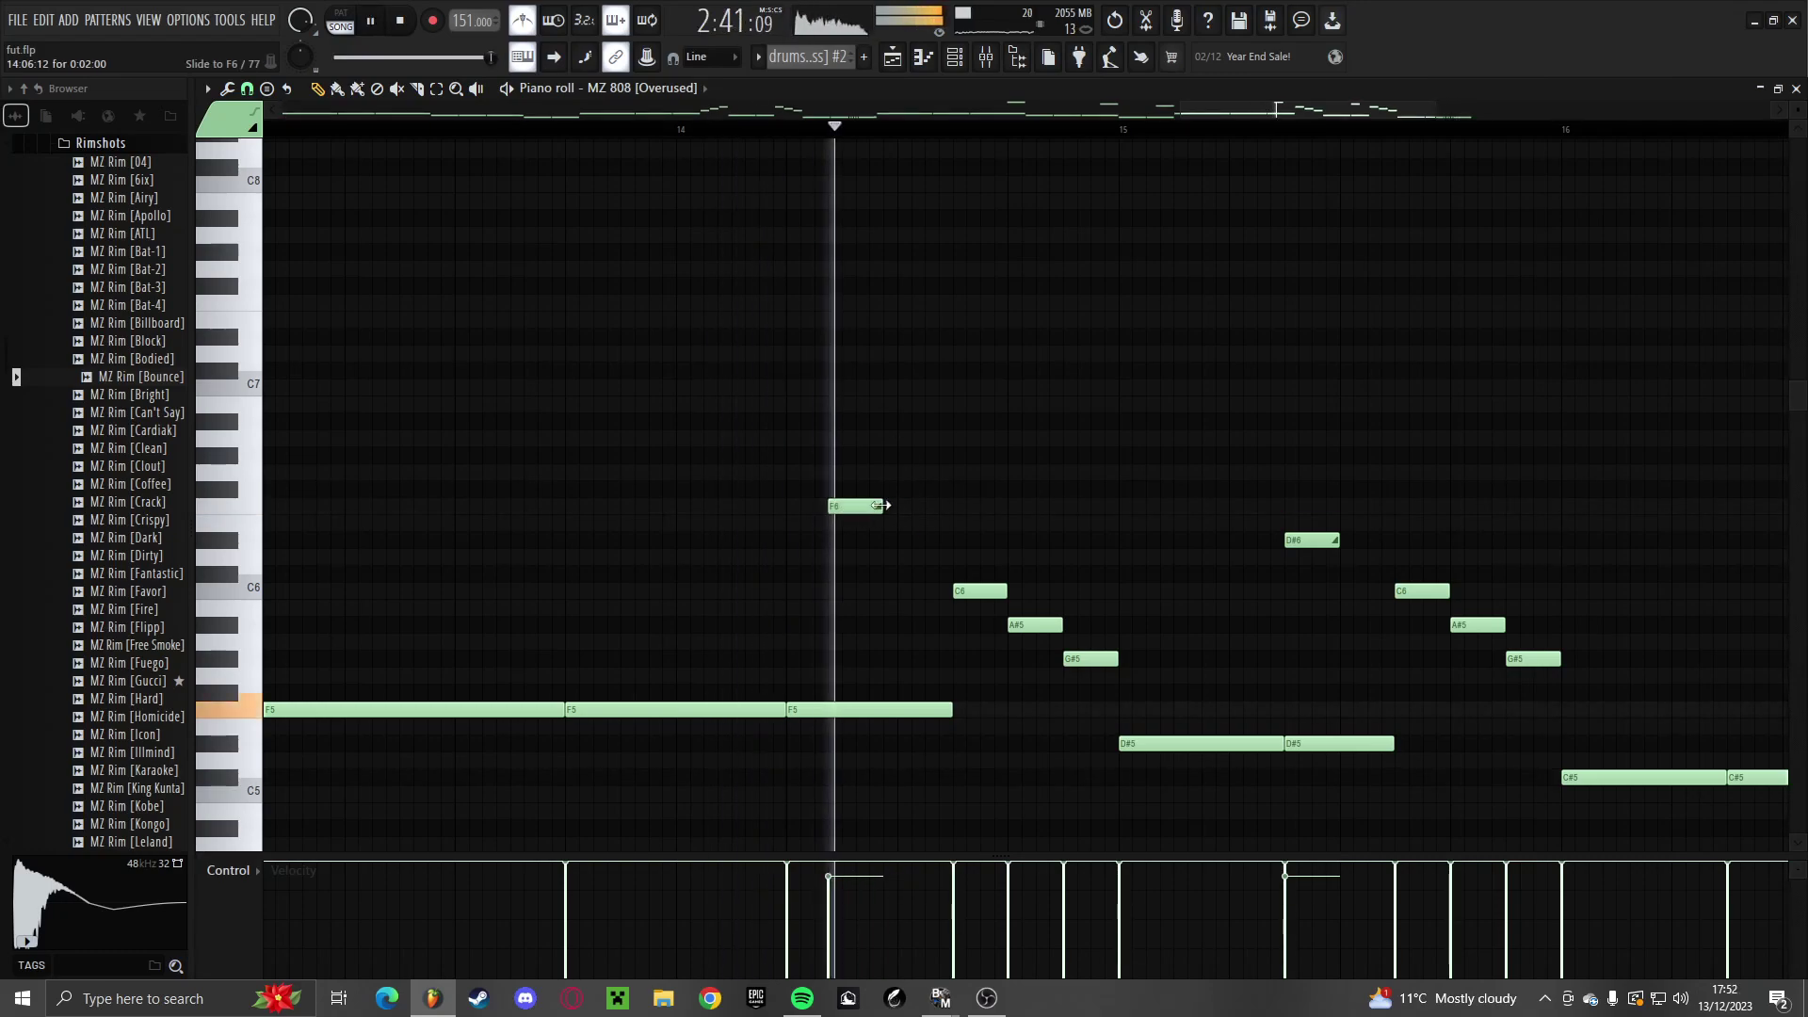
{"action": "scroll", "coordinate": [969, 510], "scroll_direction": "down", "scroll_amount": 5}
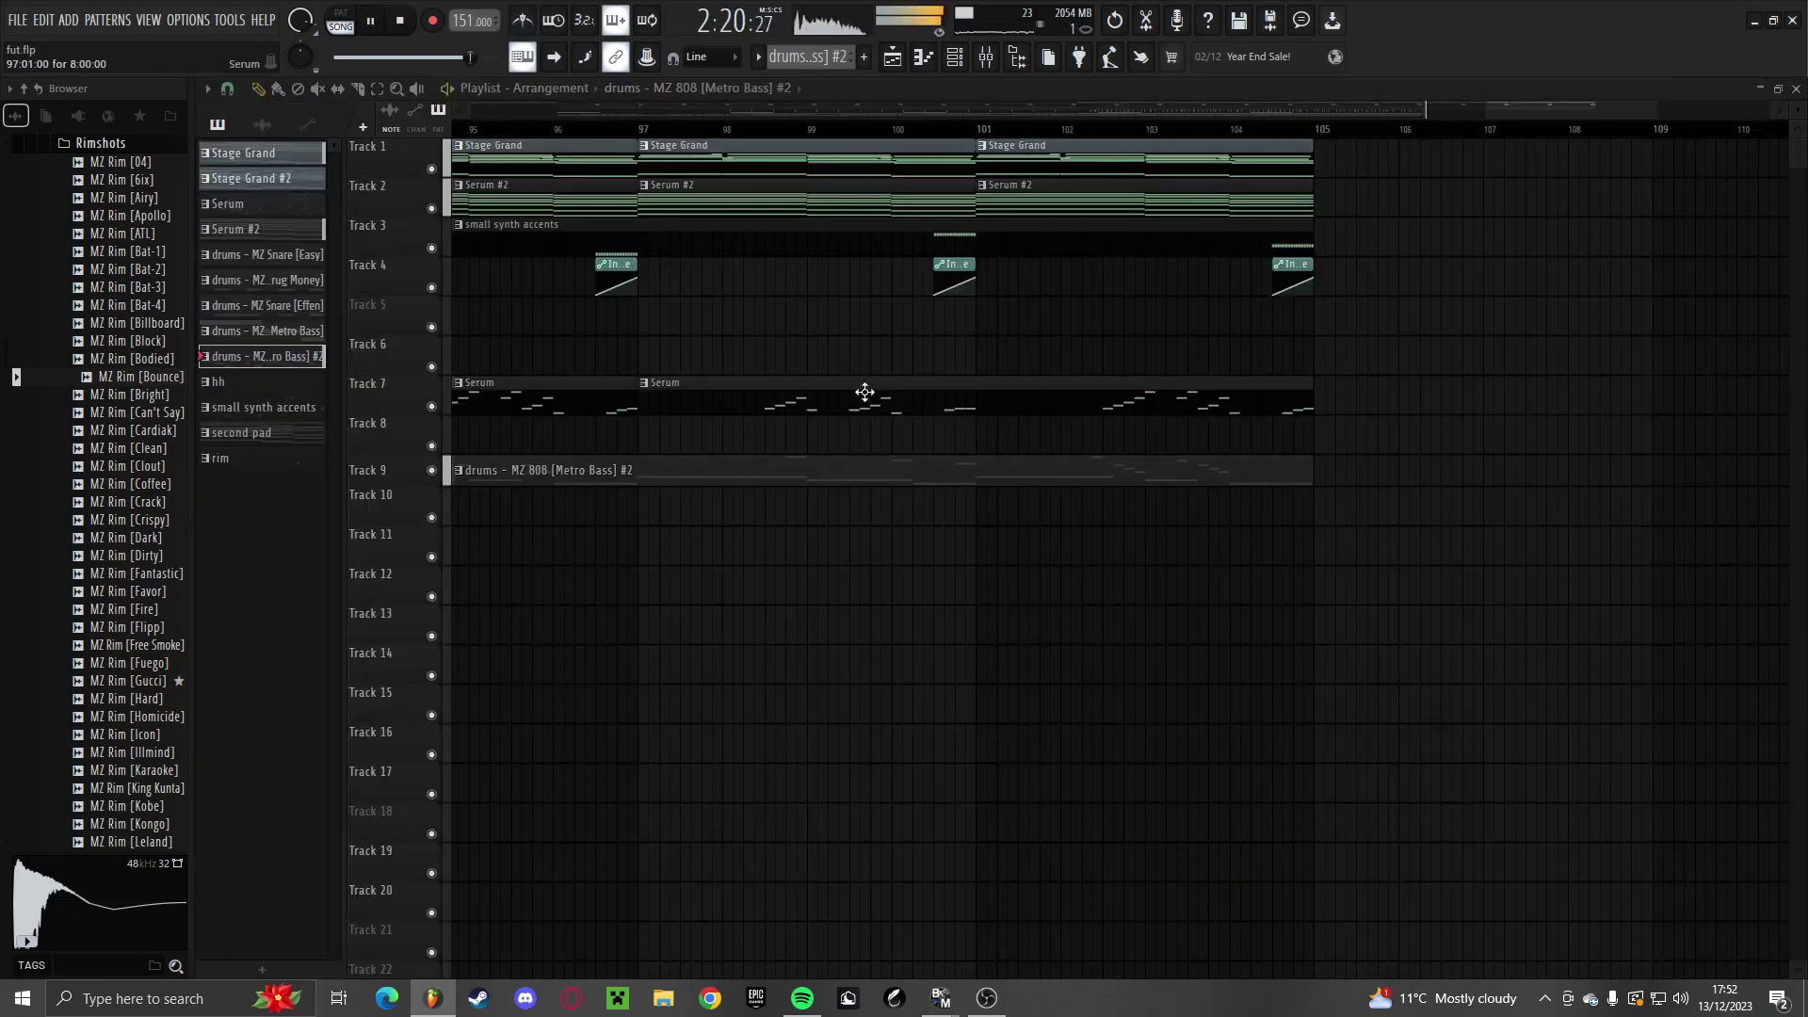
{"action": "scroll", "coordinate": [1025, 513], "scroll_direction": "down", "scroll_amount": 4}
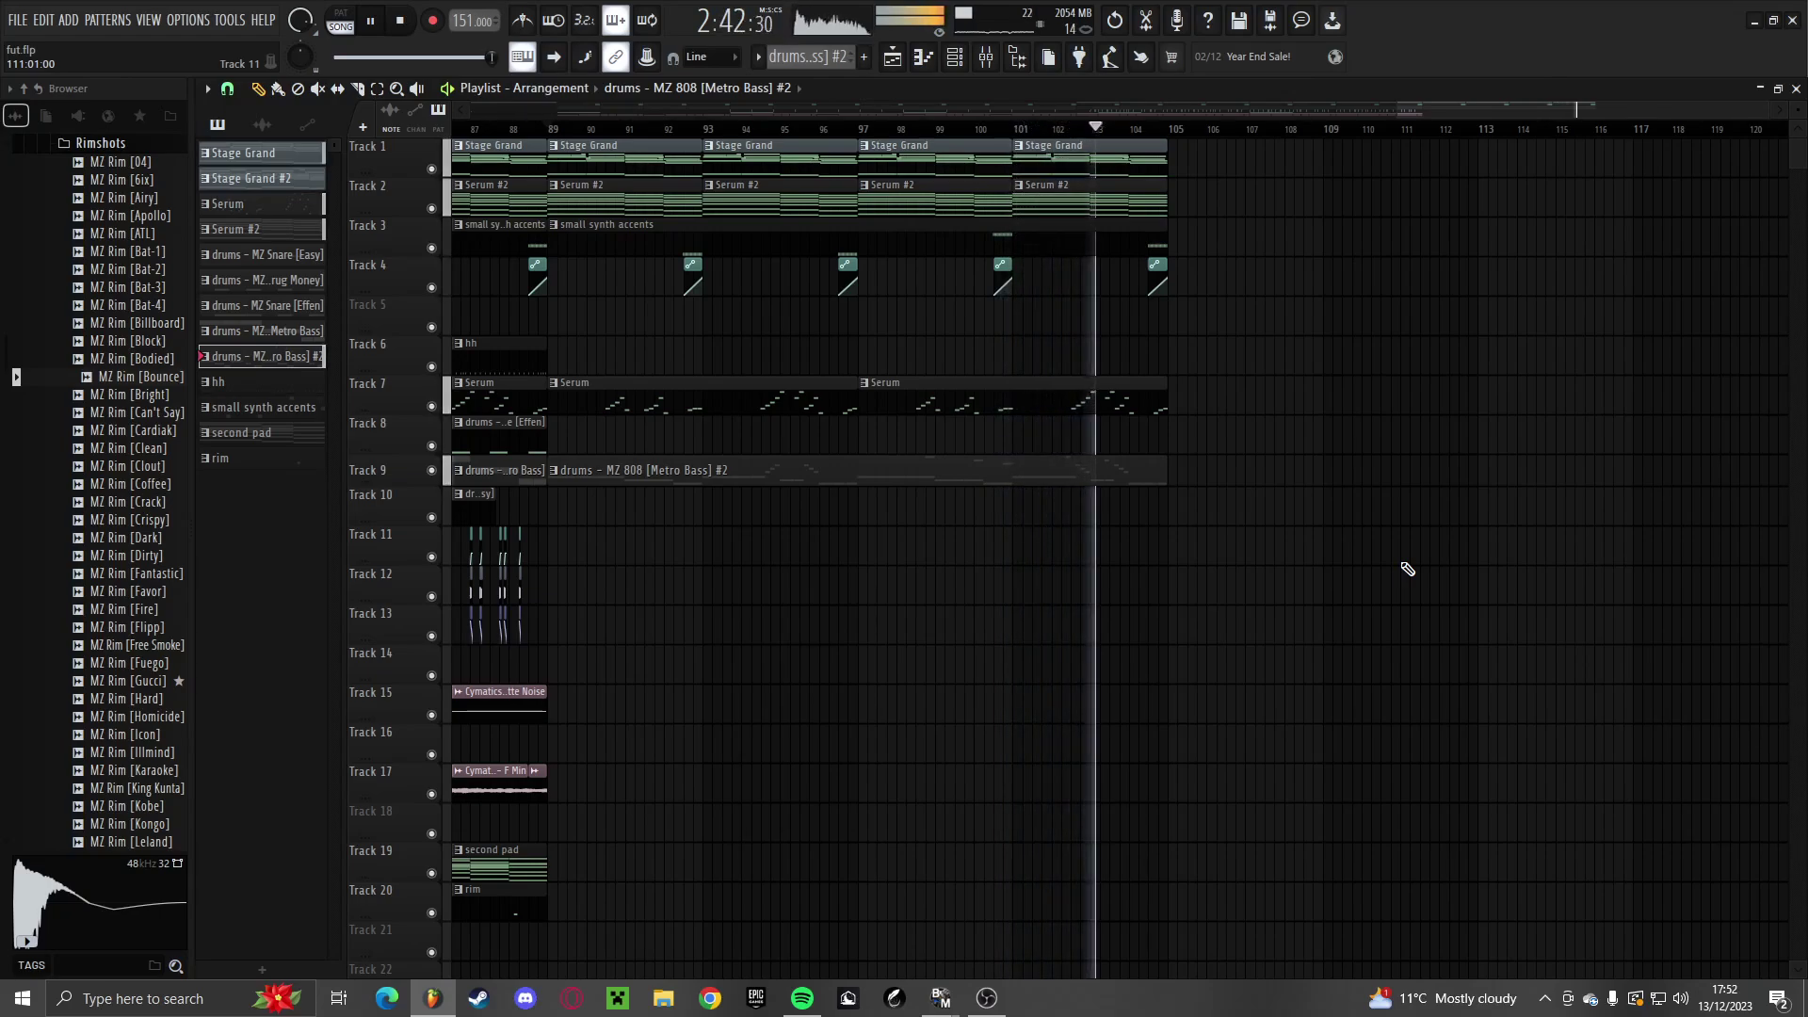
{"action": "left_click", "coordinate": [1479, 394]}
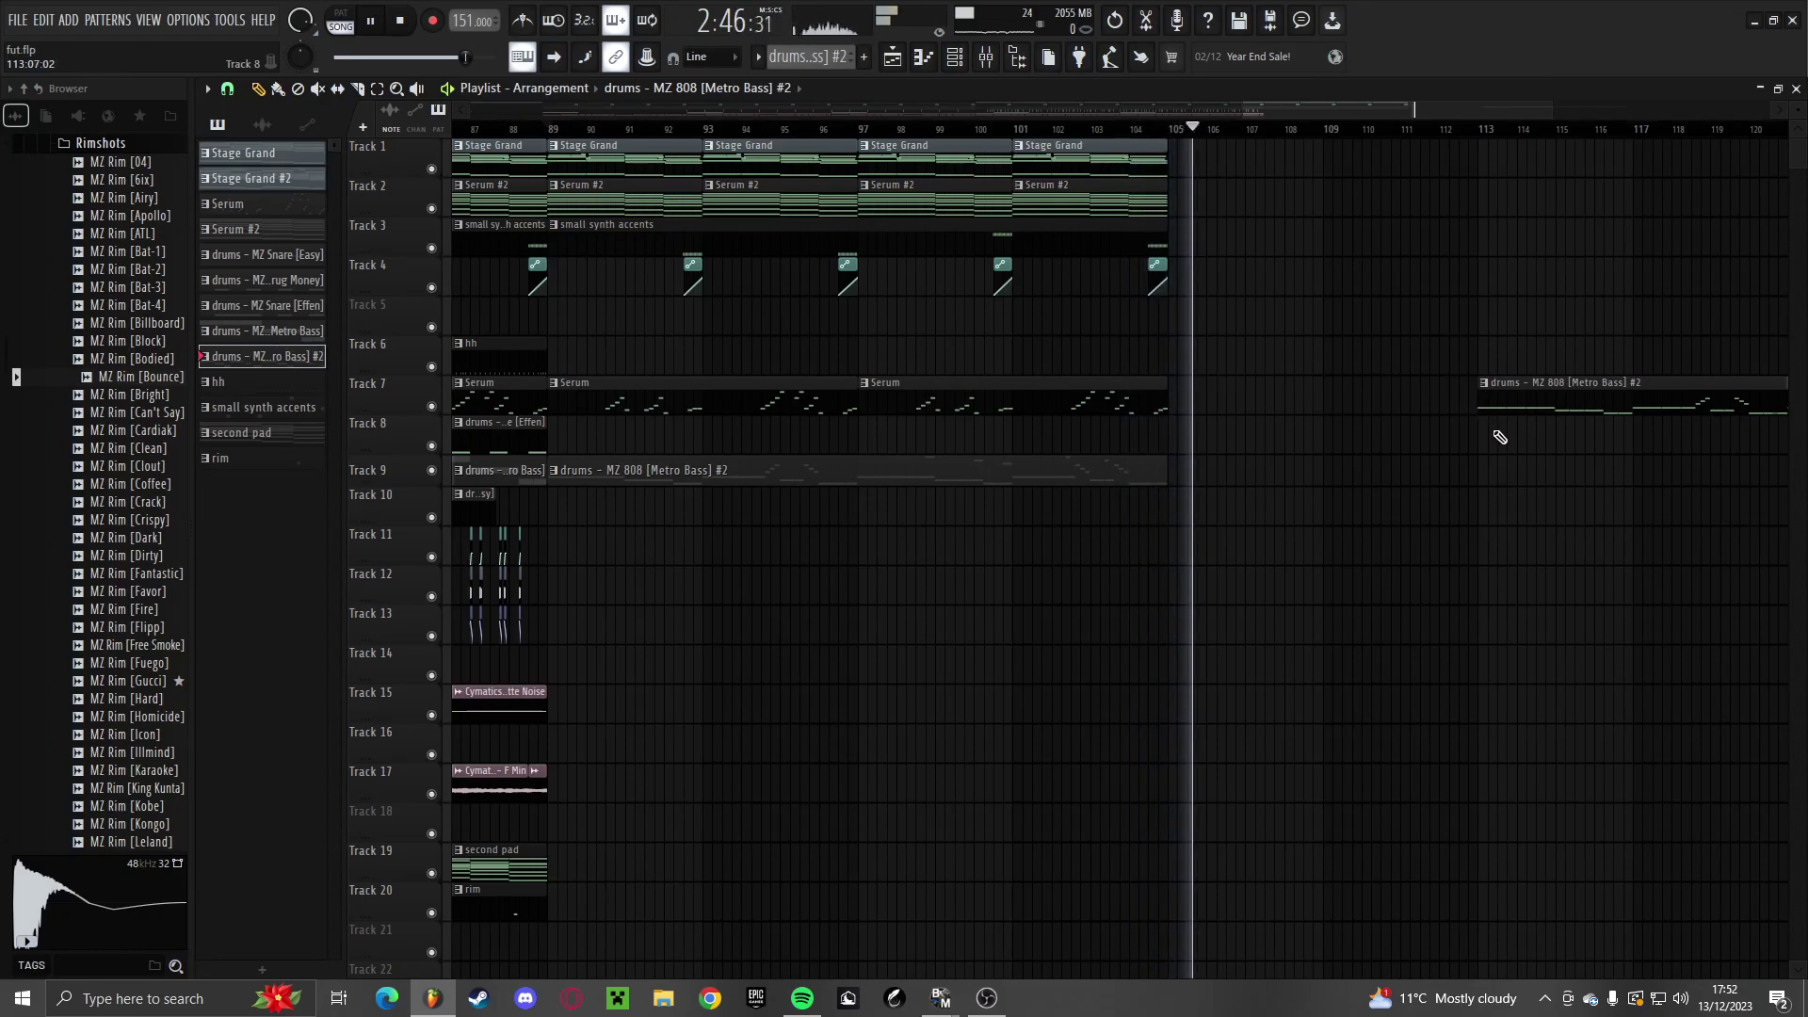
{"action": "key", "text": "space"}
{"action": "right_click", "coordinate": [1535, 396]}
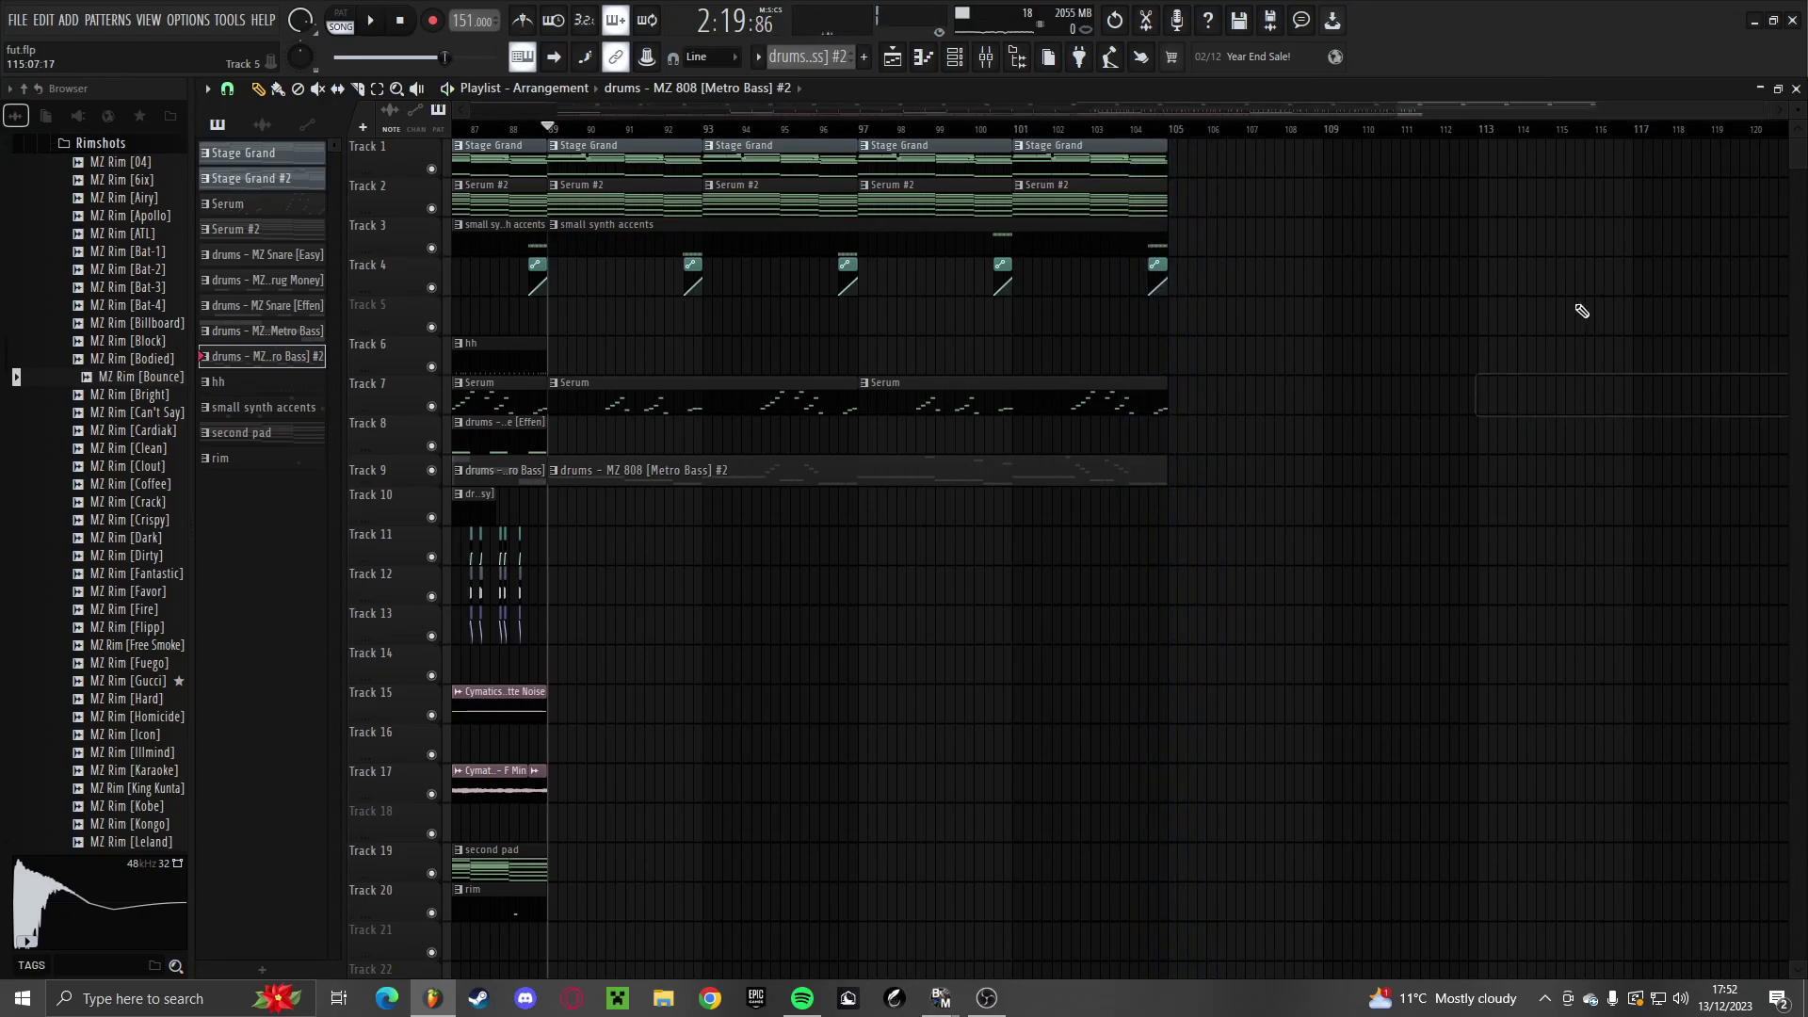
Play back the outro from about bar 100 to check the synth accents
{"action": "scroll", "coordinate": [1550, 444], "scroll_direction": "down", "scroll_amount": 5}
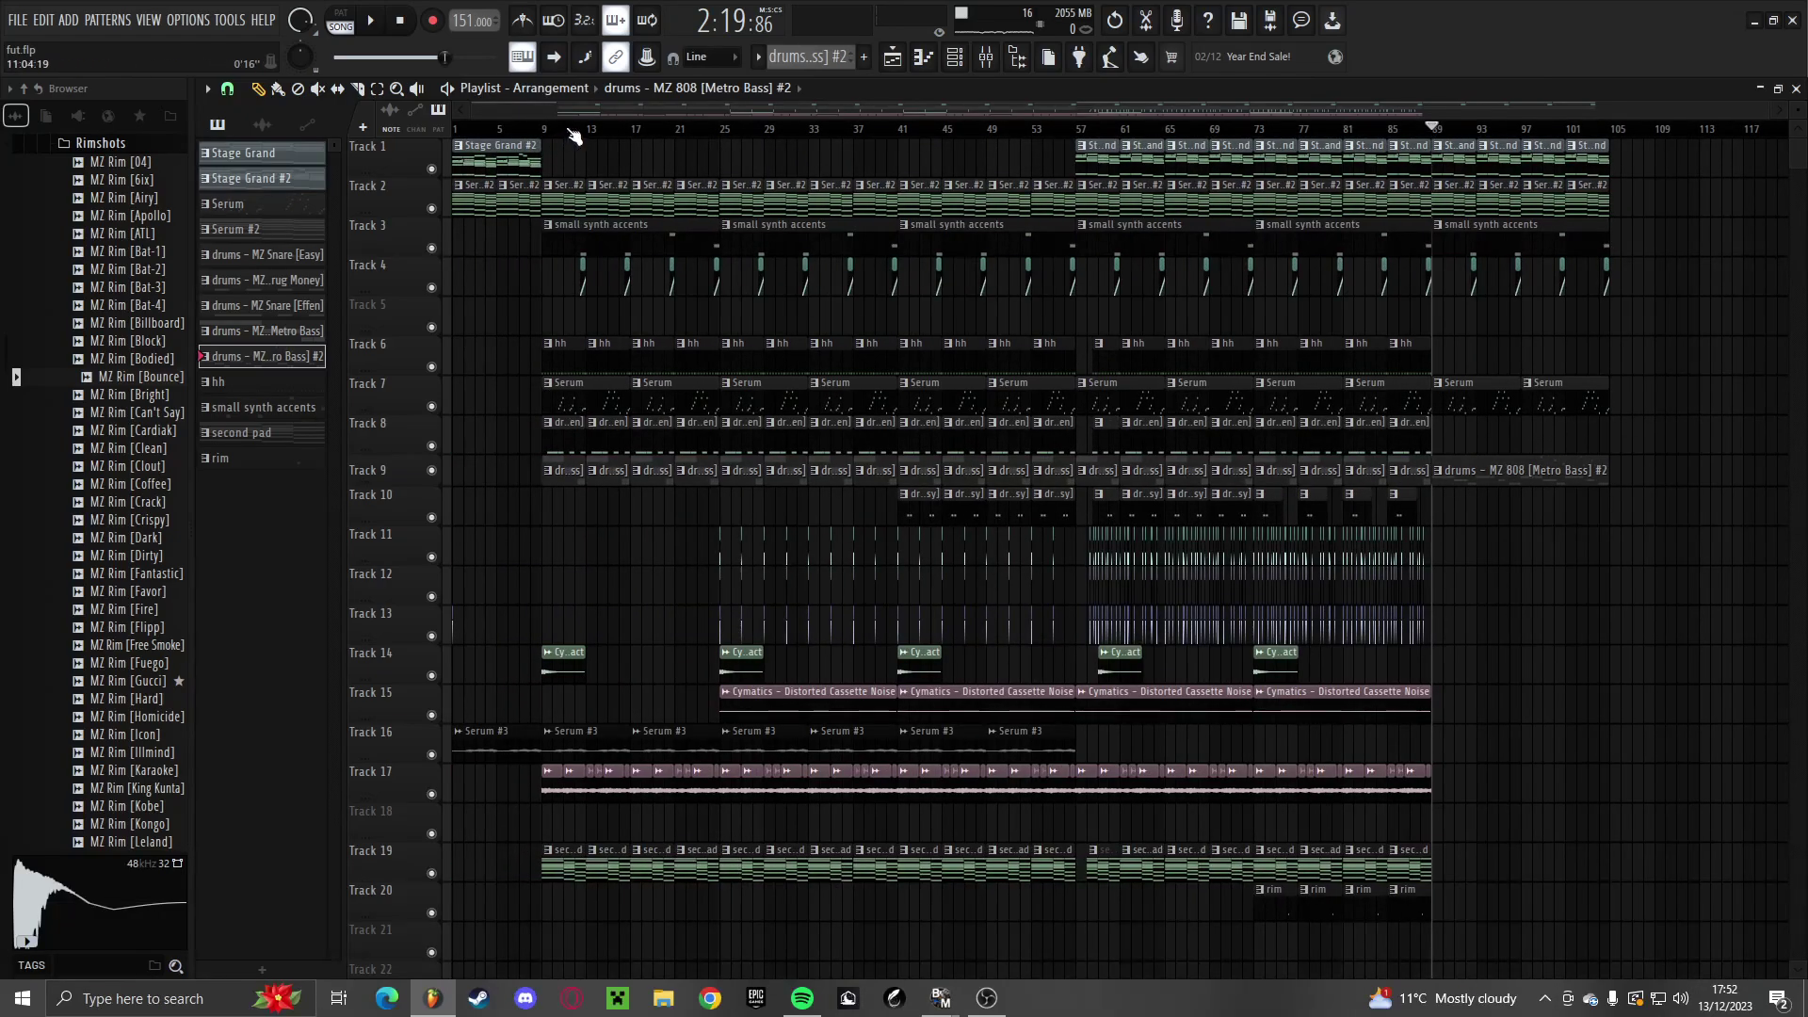
{"action": "left_click", "coordinate": [1554, 128]}
{"action": "key", "text": "space"}
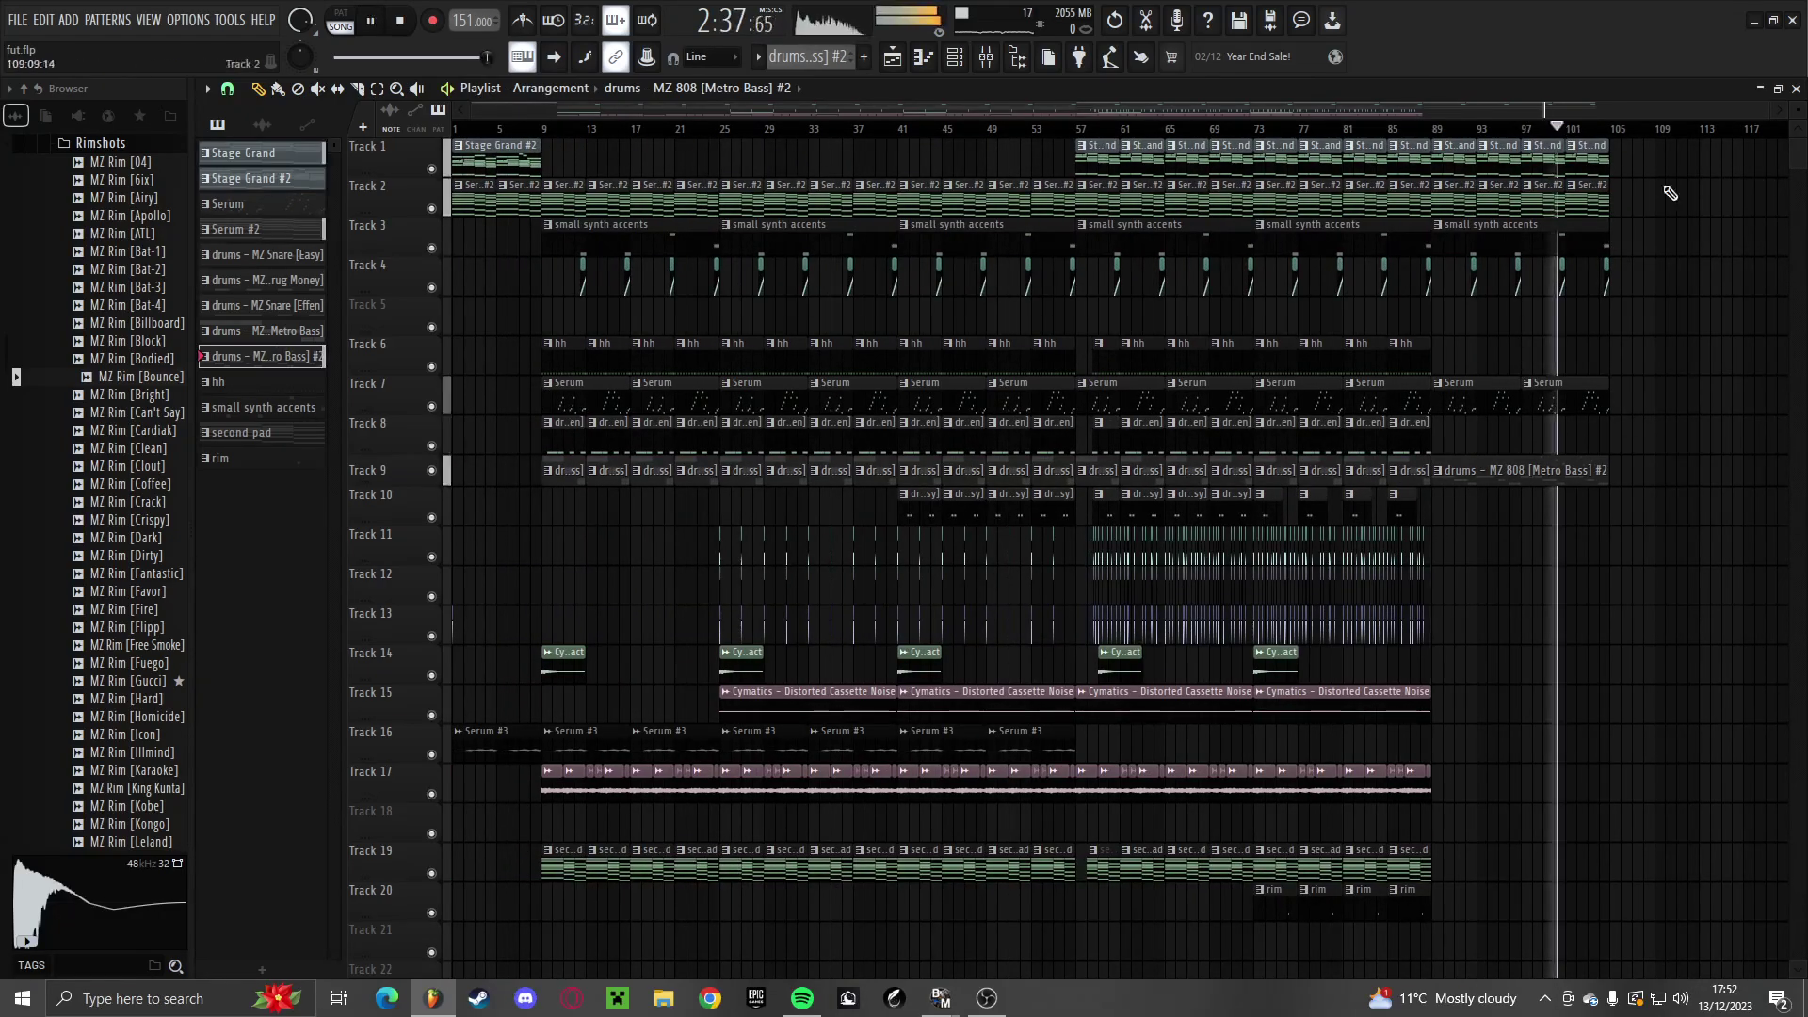
{"action": "scroll", "coordinate": [1610, 209], "scroll_direction": "up", "scroll_amount": 3}
{"action": "scroll", "coordinate": [1153, 304], "scroll_direction": "down", "scroll_amount": 1}
{"action": "scroll", "coordinate": [1624, 333], "scroll_direction": "up", "scroll_amount": 3}
{"action": "key", "text": "space"}
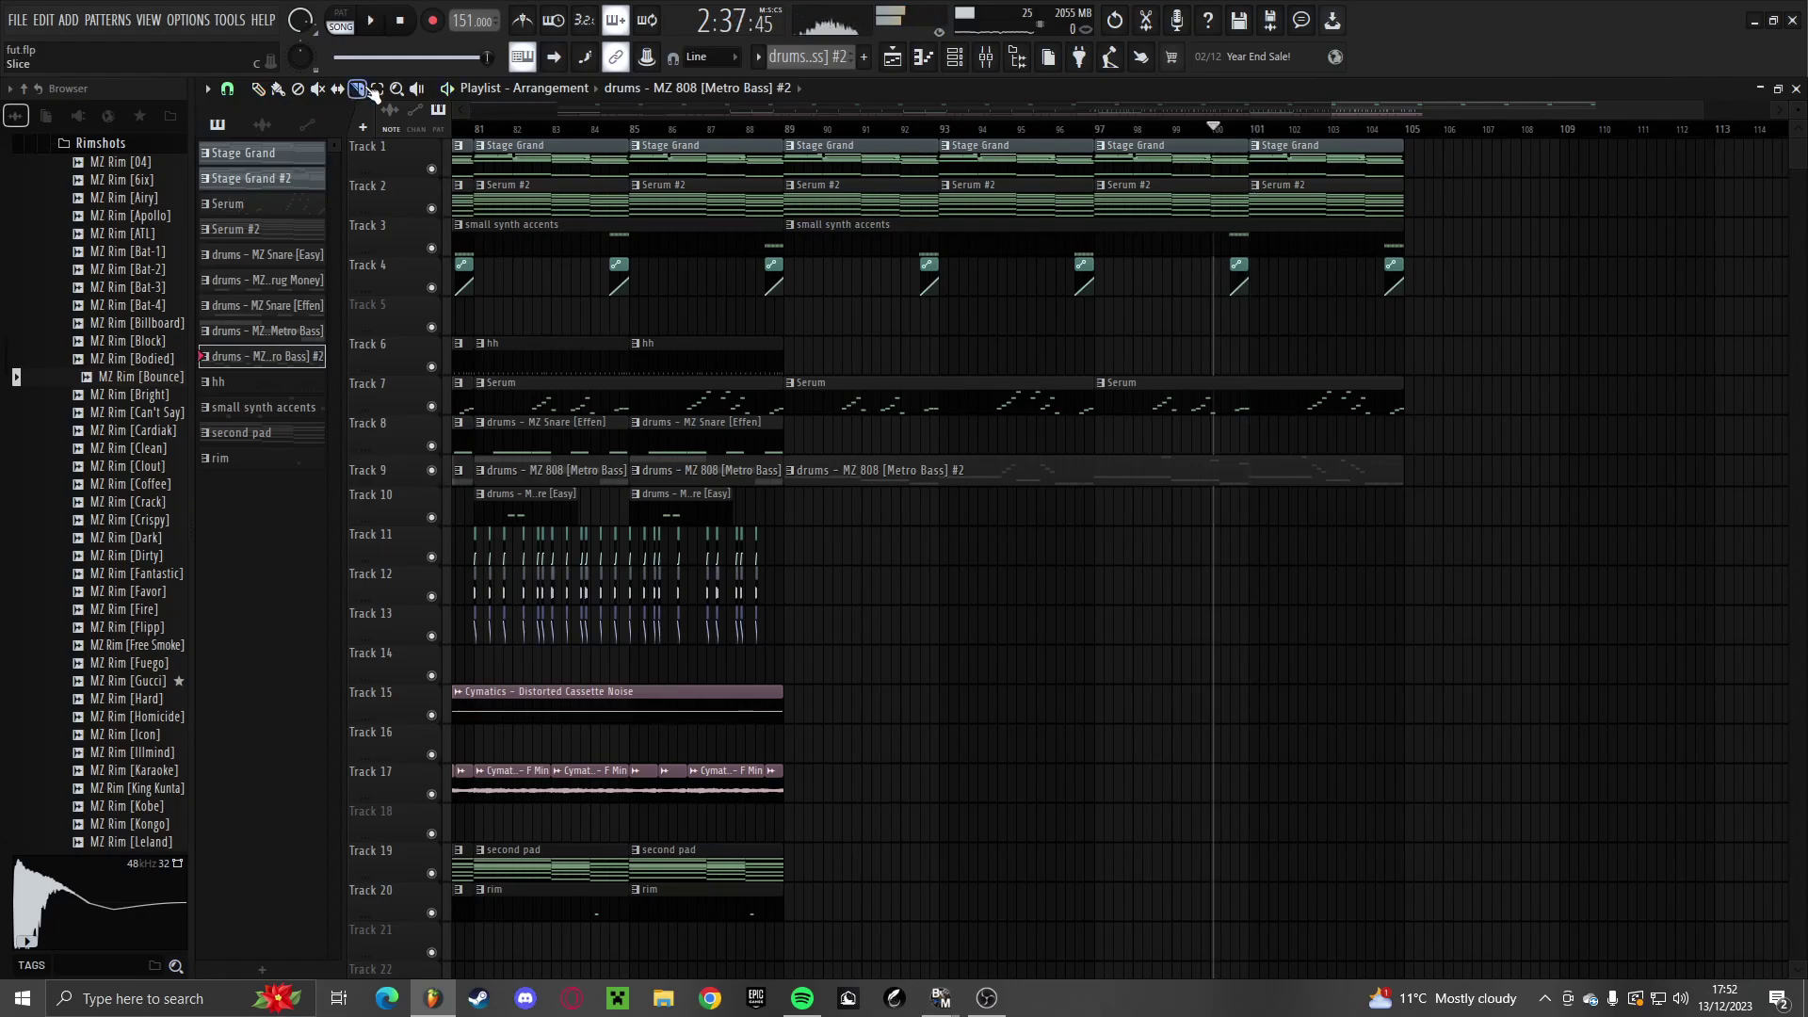
Slice the small synth accents clip to isolate the half-bar accents ending at bars 101 and 105
{"action": "scroll", "coordinate": [1173, 287], "scroll_direction": "up", "scroll_amount": 4}
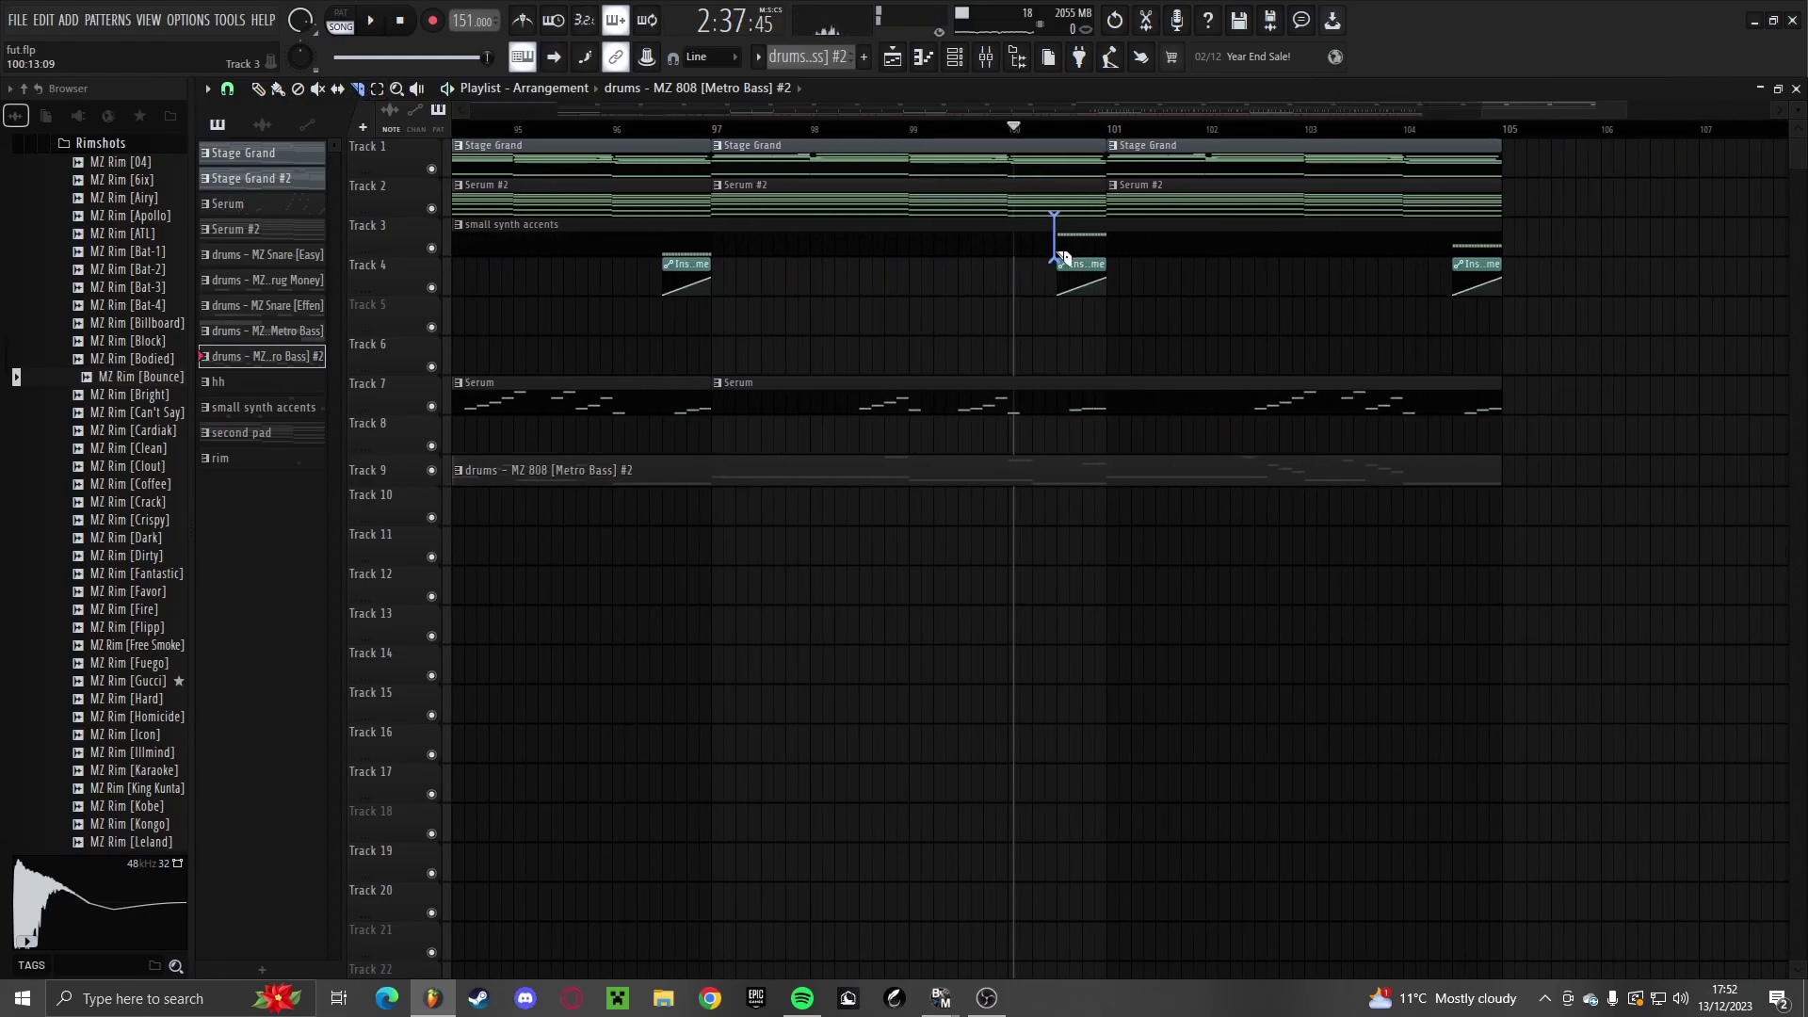
{"action": "scroll", "coordinate": [1064, 256], "scroll_direction": "up", "scroll_amount": 4}
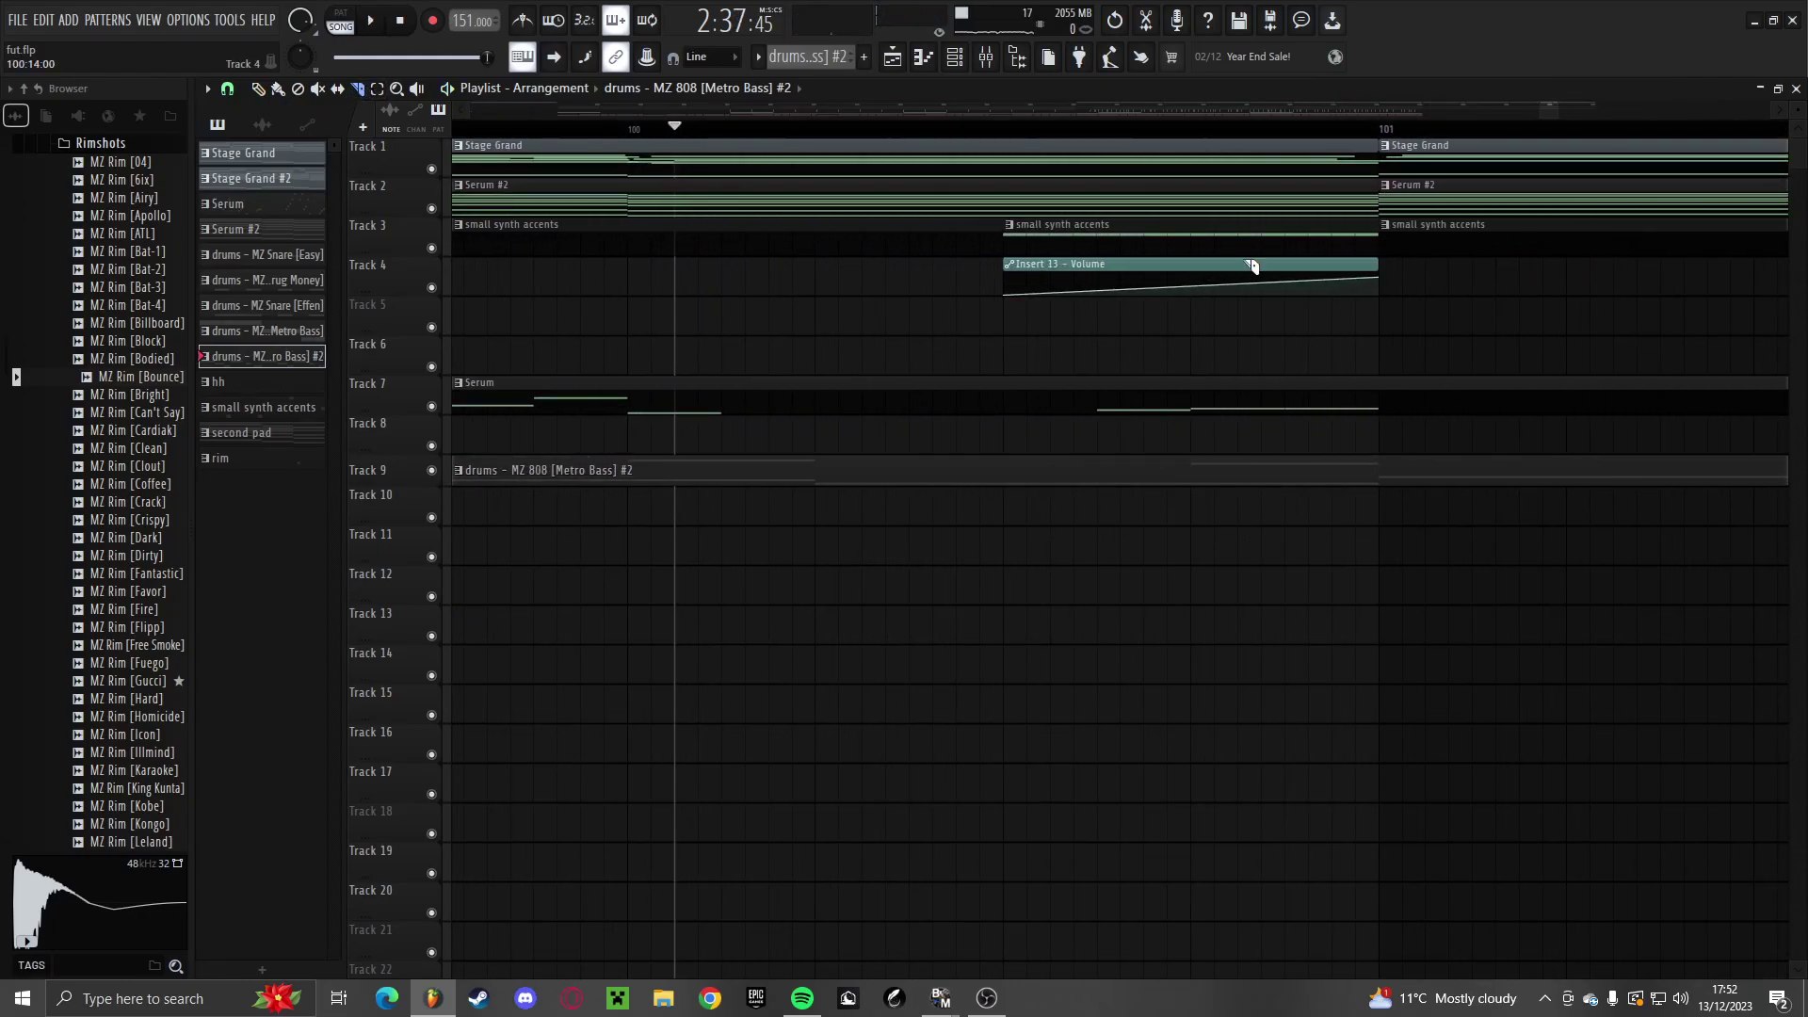
{"action": "scroll", "coordinate": [909, 386], "scroll_direction": "down", "scroll_amount": 4}
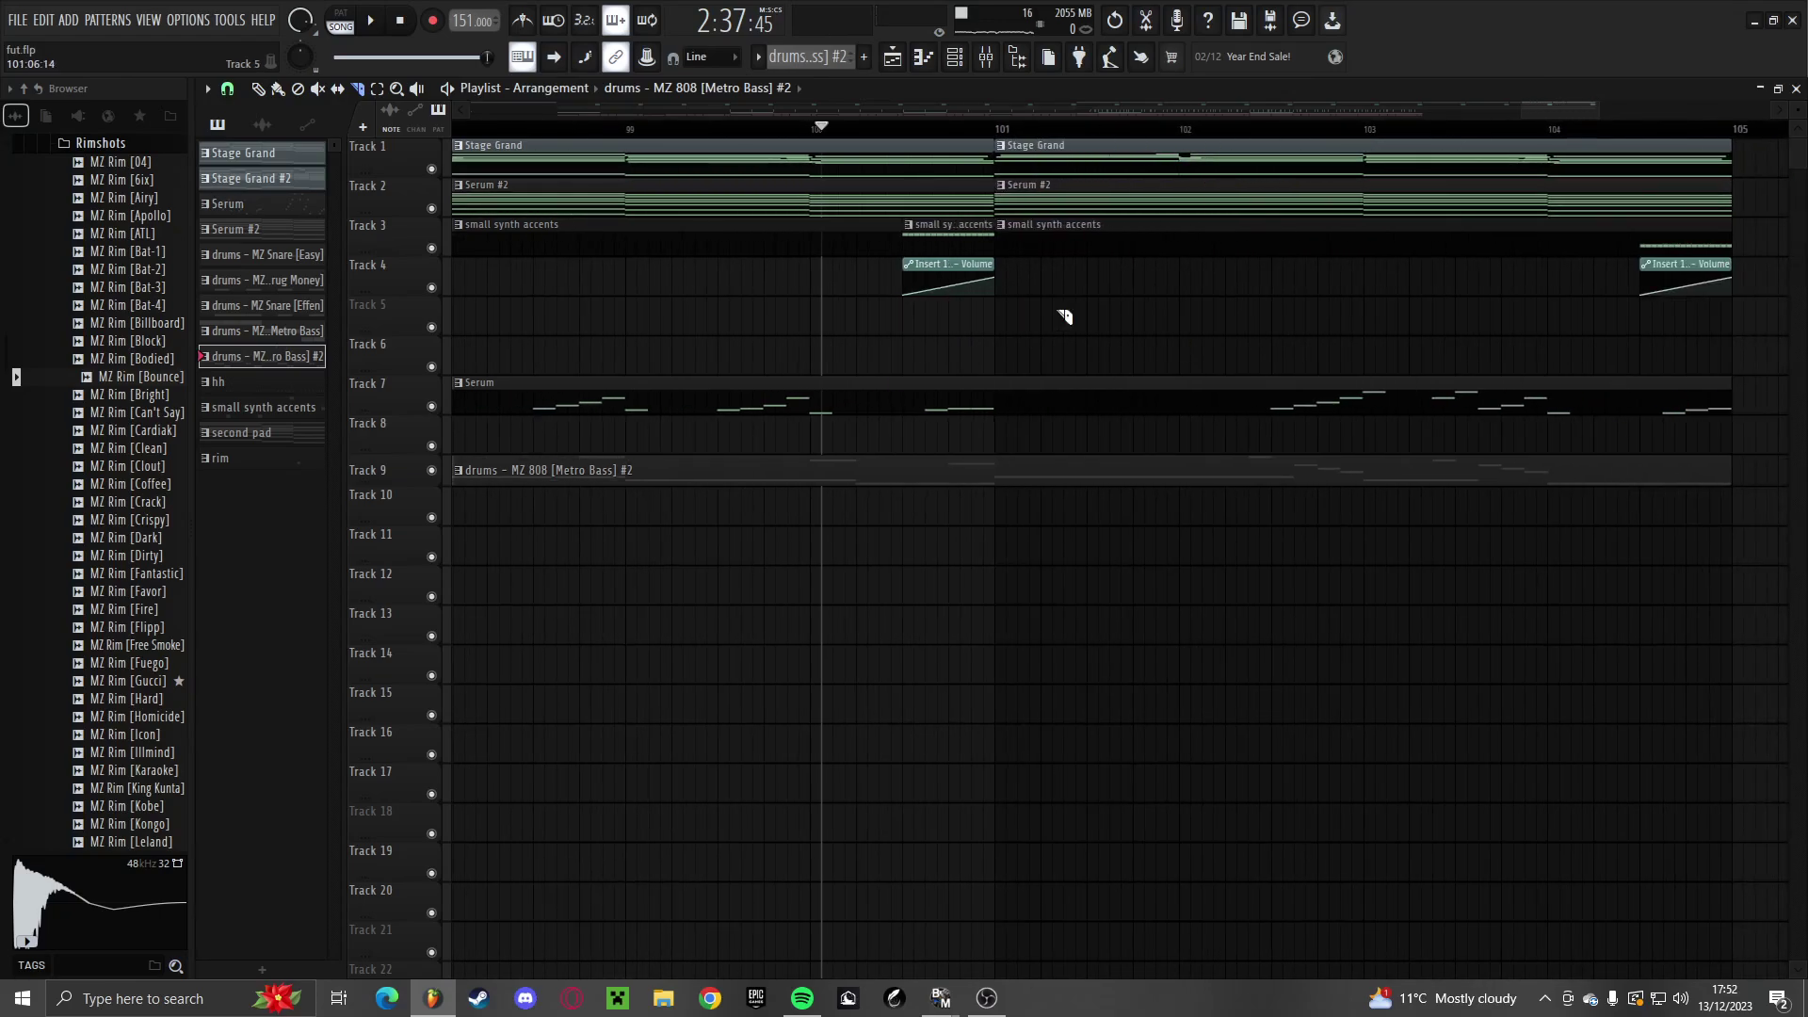
{"action": "scroll", "coordinate": [1065, 319], "scroll_direction": "down", "scroll_amount": 2}
{"action": "scroll", "coordinate": [1451, 306], "scroll_direction": "up", "scroll_amount": 4}
{"action": "scroll", "coordinate": [1060, 270], "scroll_direction": "down", "scroll_amount": 5}
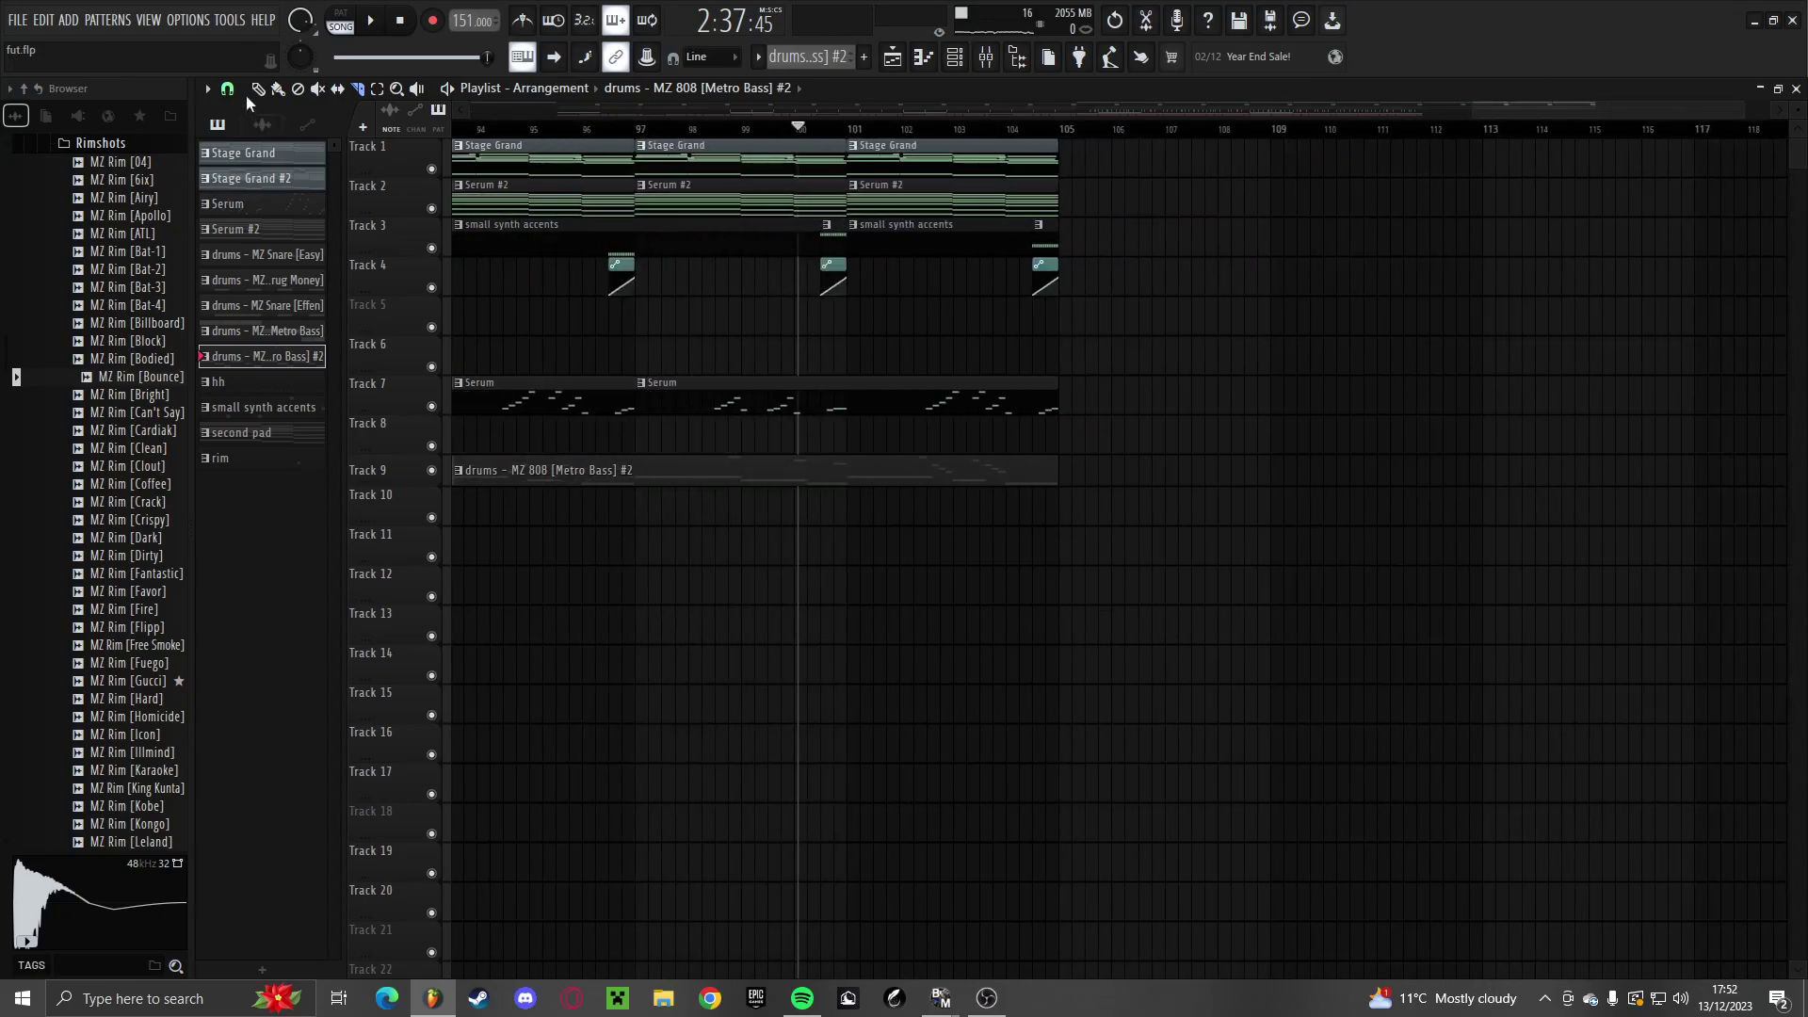
Swap the two sliced synth accents on track 3, moving each into the other's place before bars 101 and 105
{"action": "scroll", "coordinate": [772, 215], "scroll_direction": "up", "scroll_amount": 3}
{"action": "left_click_drag", "start_coordinate": [909, 233], "coordinate": [1304, 306]}
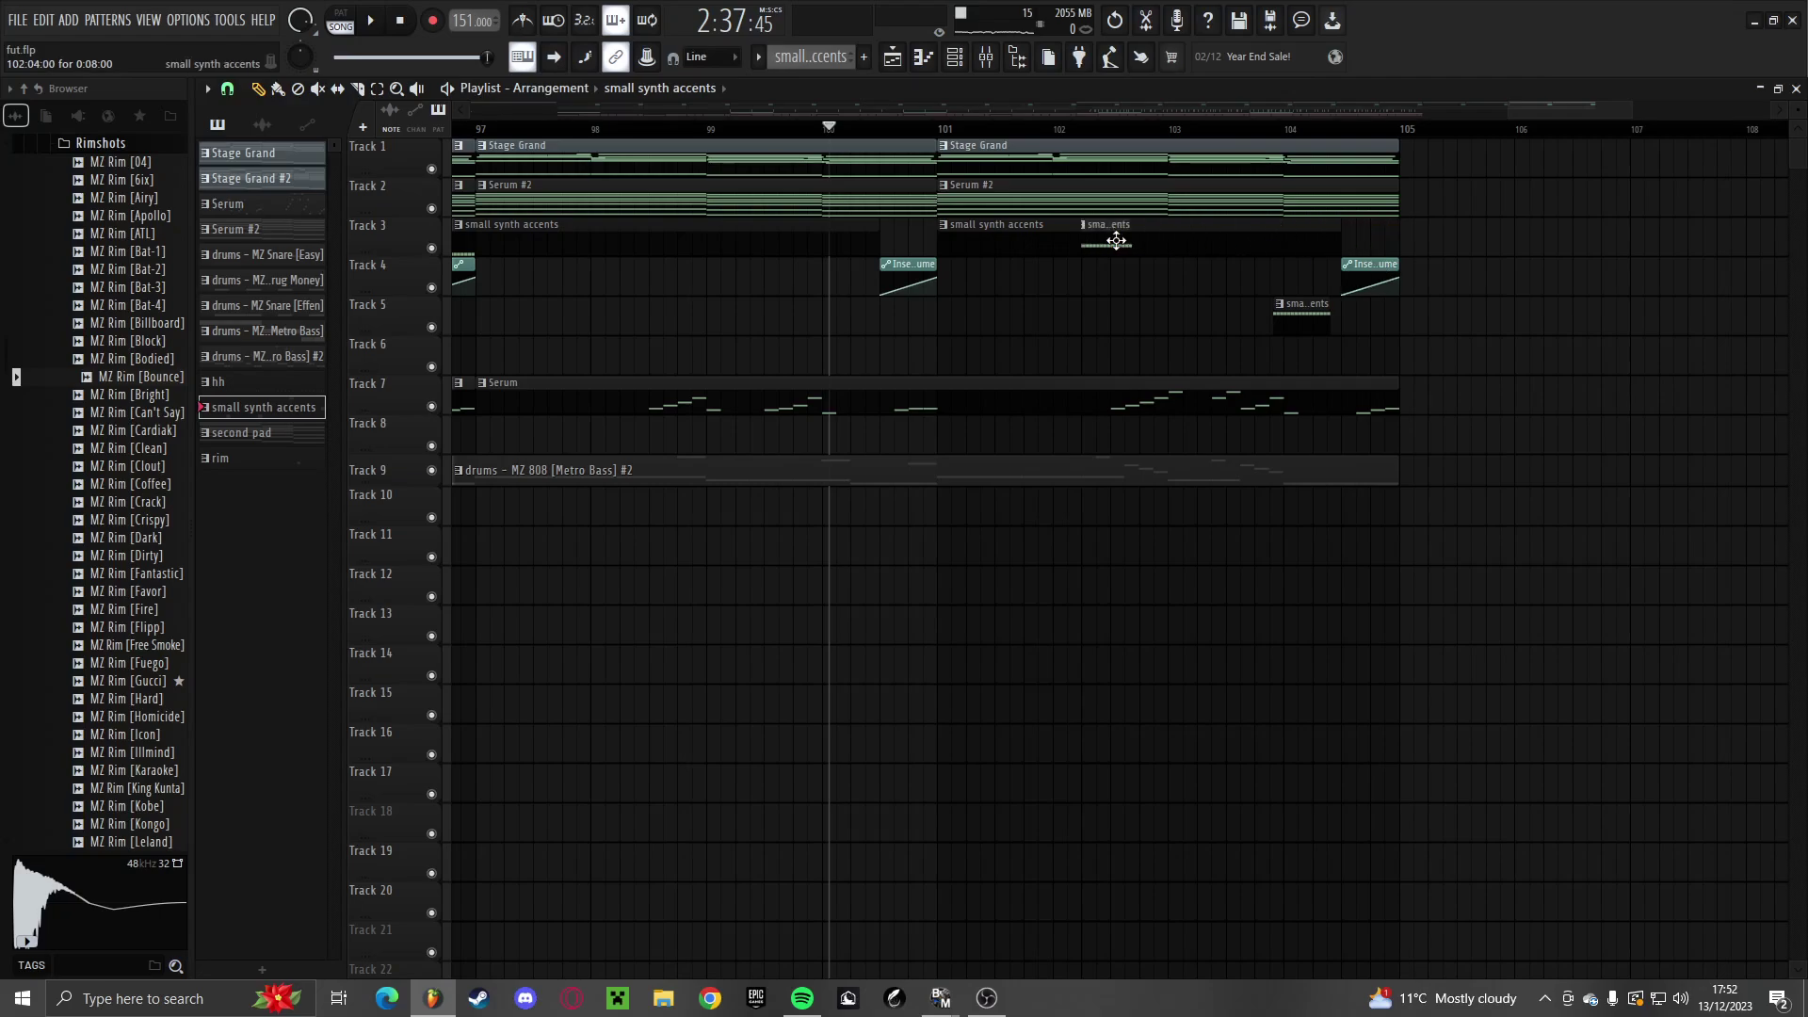
{"action": "scroll", "coordinate": [906, 247], "scroll_direction": "up", "scroll_amount": 3}
{"action": "right_click", "coordinate": [900, 234]}
{"action": "left_click_drag", "start_coordinate": [949, 227], "coordinate": [903, 239]}
{"action": "key", "text": "space"}
{"action": "scroll", "coordinate": [905, 239], "scroll_direction": "down", "scroll_amount": 3}
{"action": "scroll", "coordinate": [1292, 355], "scroll_direction": "up", "scroll_amount": 3}
{"action": "left_click_drag", "start_coordinate": [1172, 325], "coordinate": [1284, 242]}
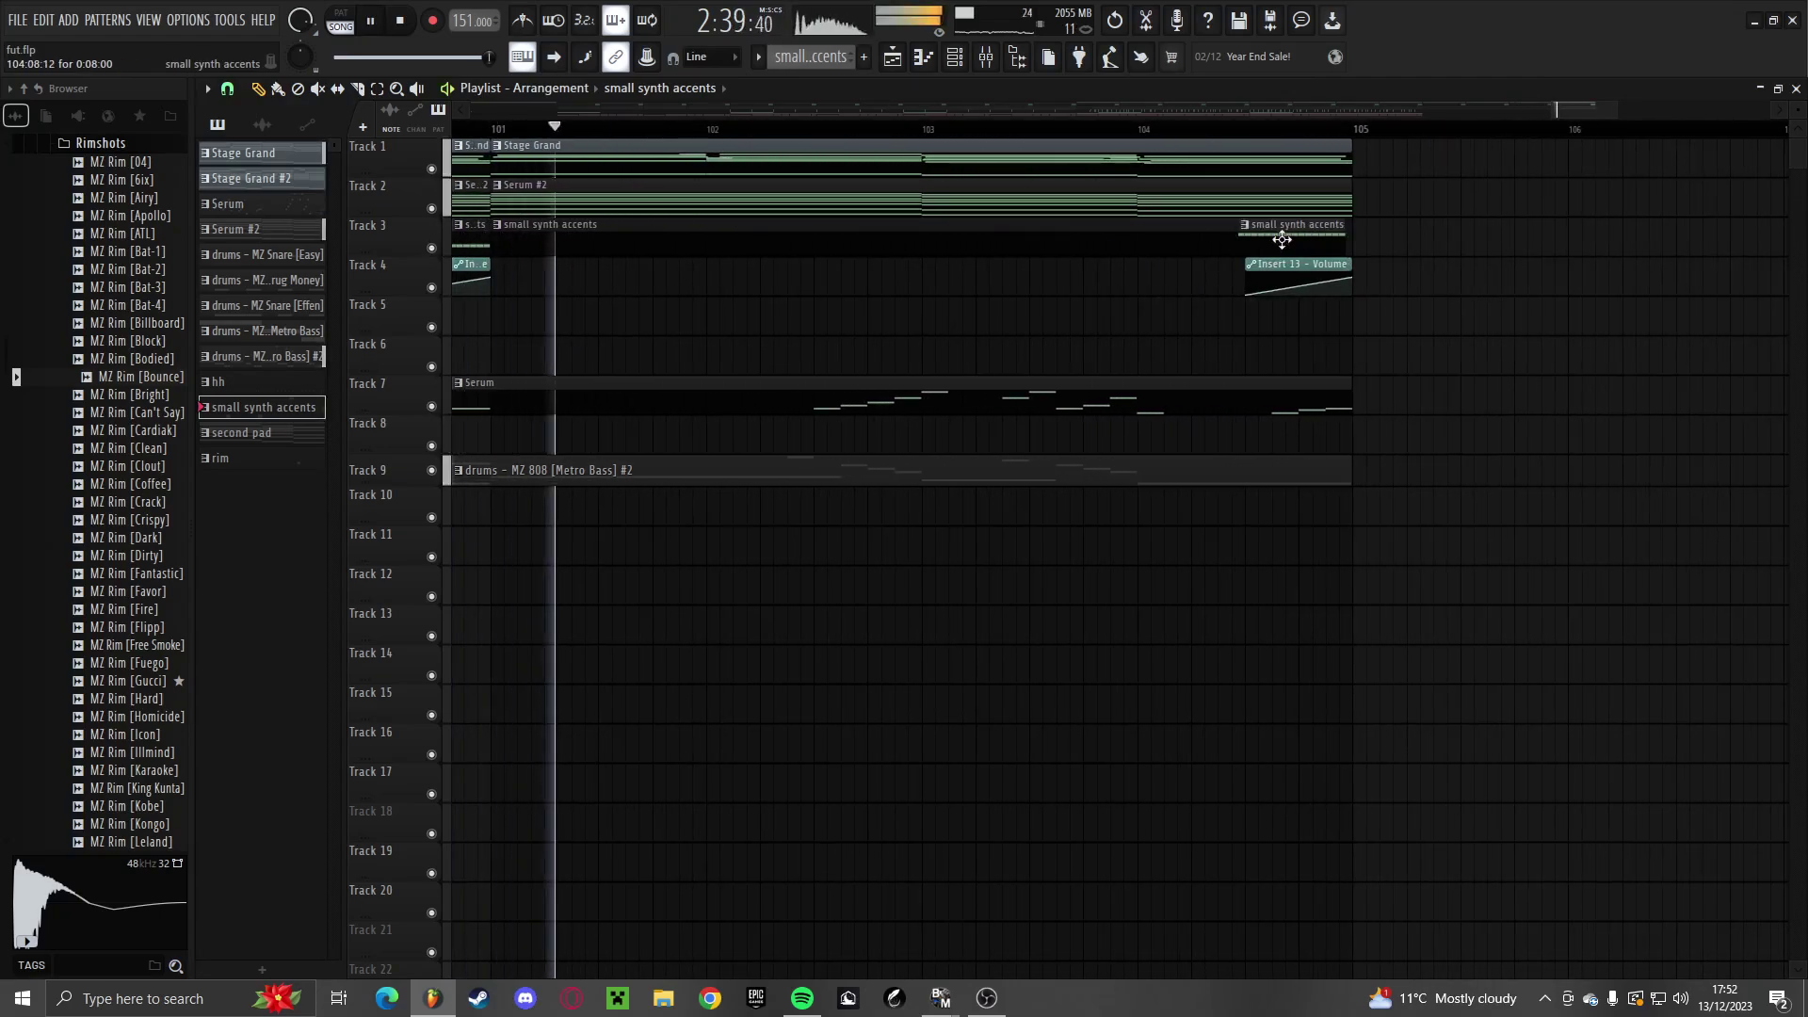
Play the outro through to its end at bar 105 to check the swapped synth accents, then stop playback
{"action": "scroll", "coordinate": [1323, 325], "scroll_direction": "down", "scroll_amount": 4}
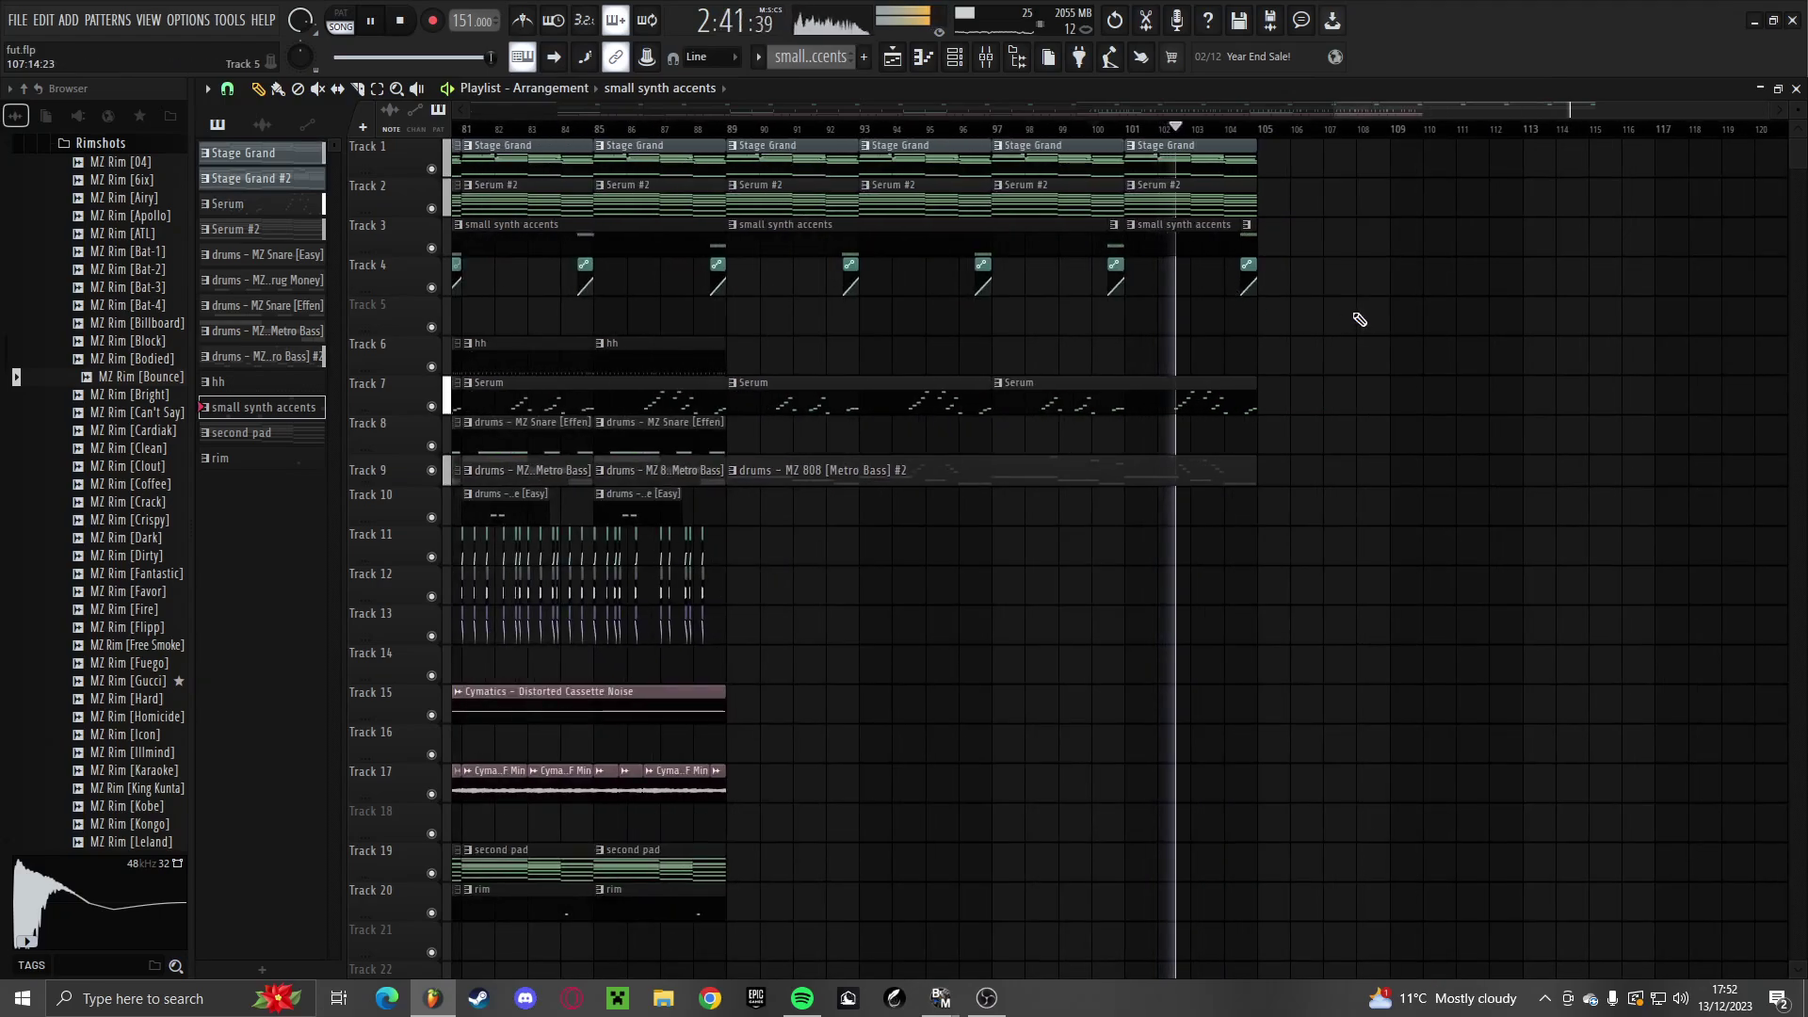
{"action": "scroll", "coordinate": [1413, 335], "scroll_direction": "down", "scroll_amount": 2}
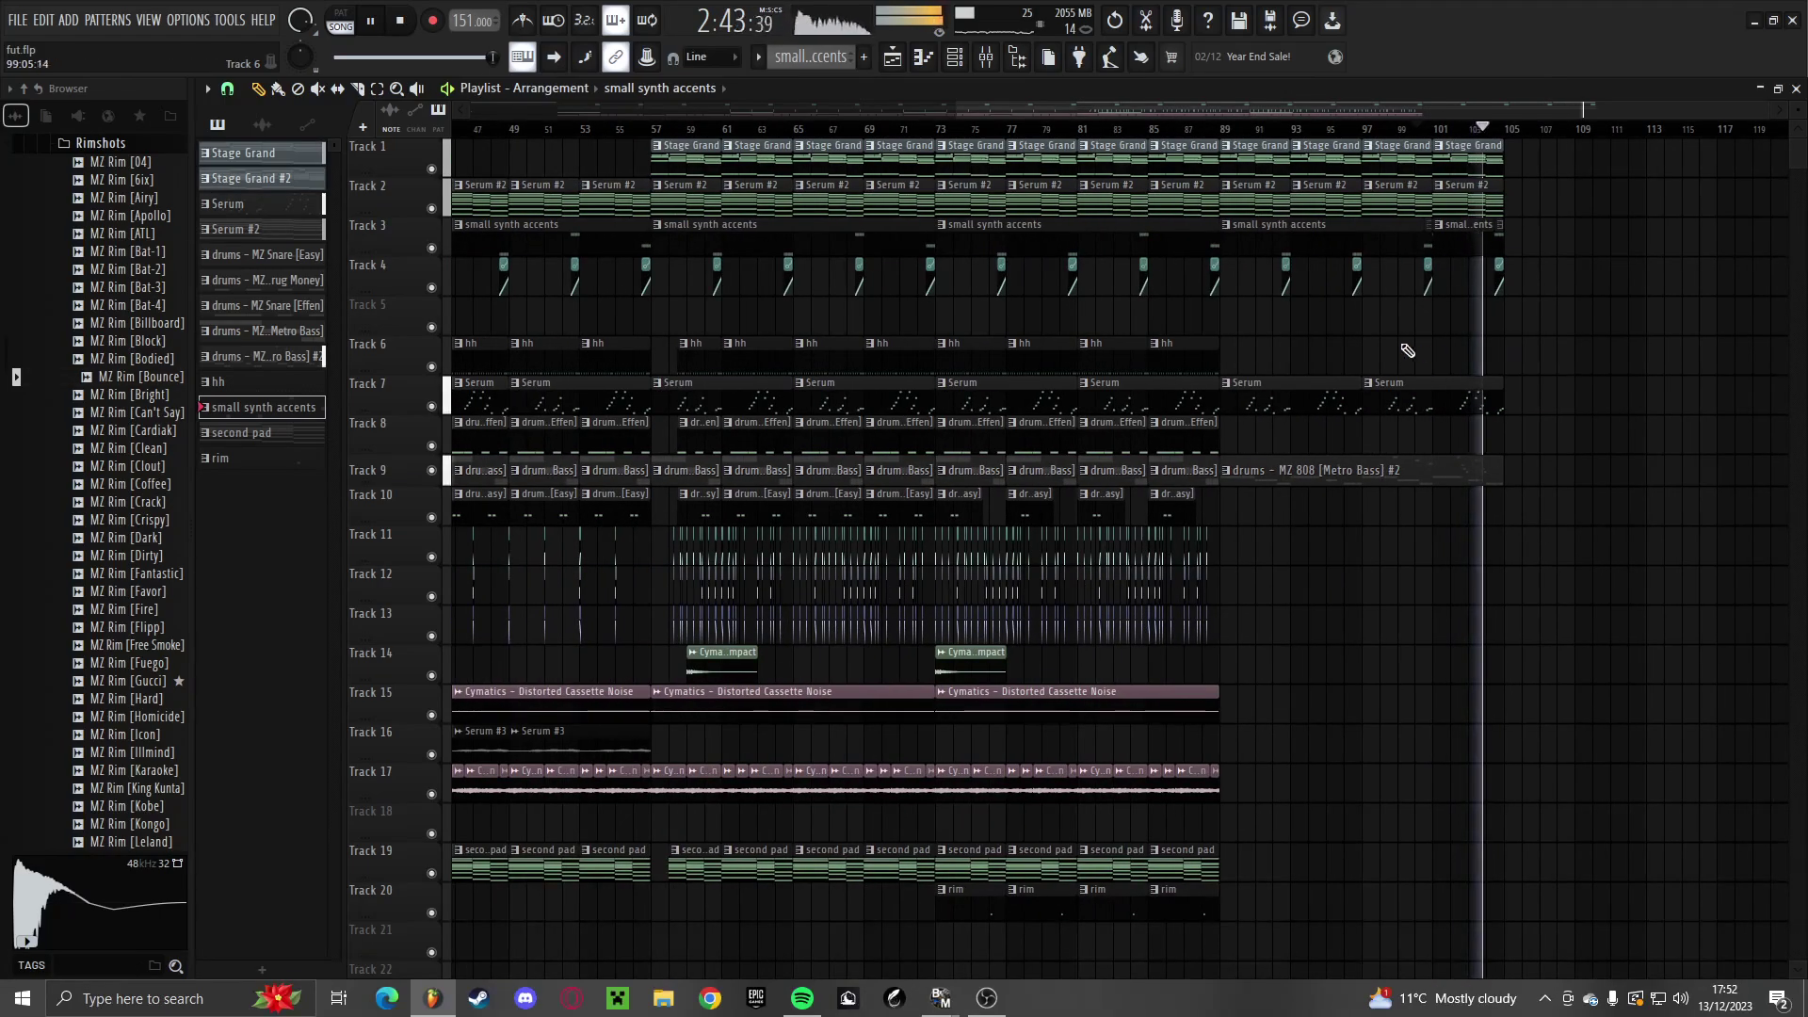
{"action": "scroll", "coordinate": [1526, 355], "scroll_direction": "up", "scroll_amount": 2}
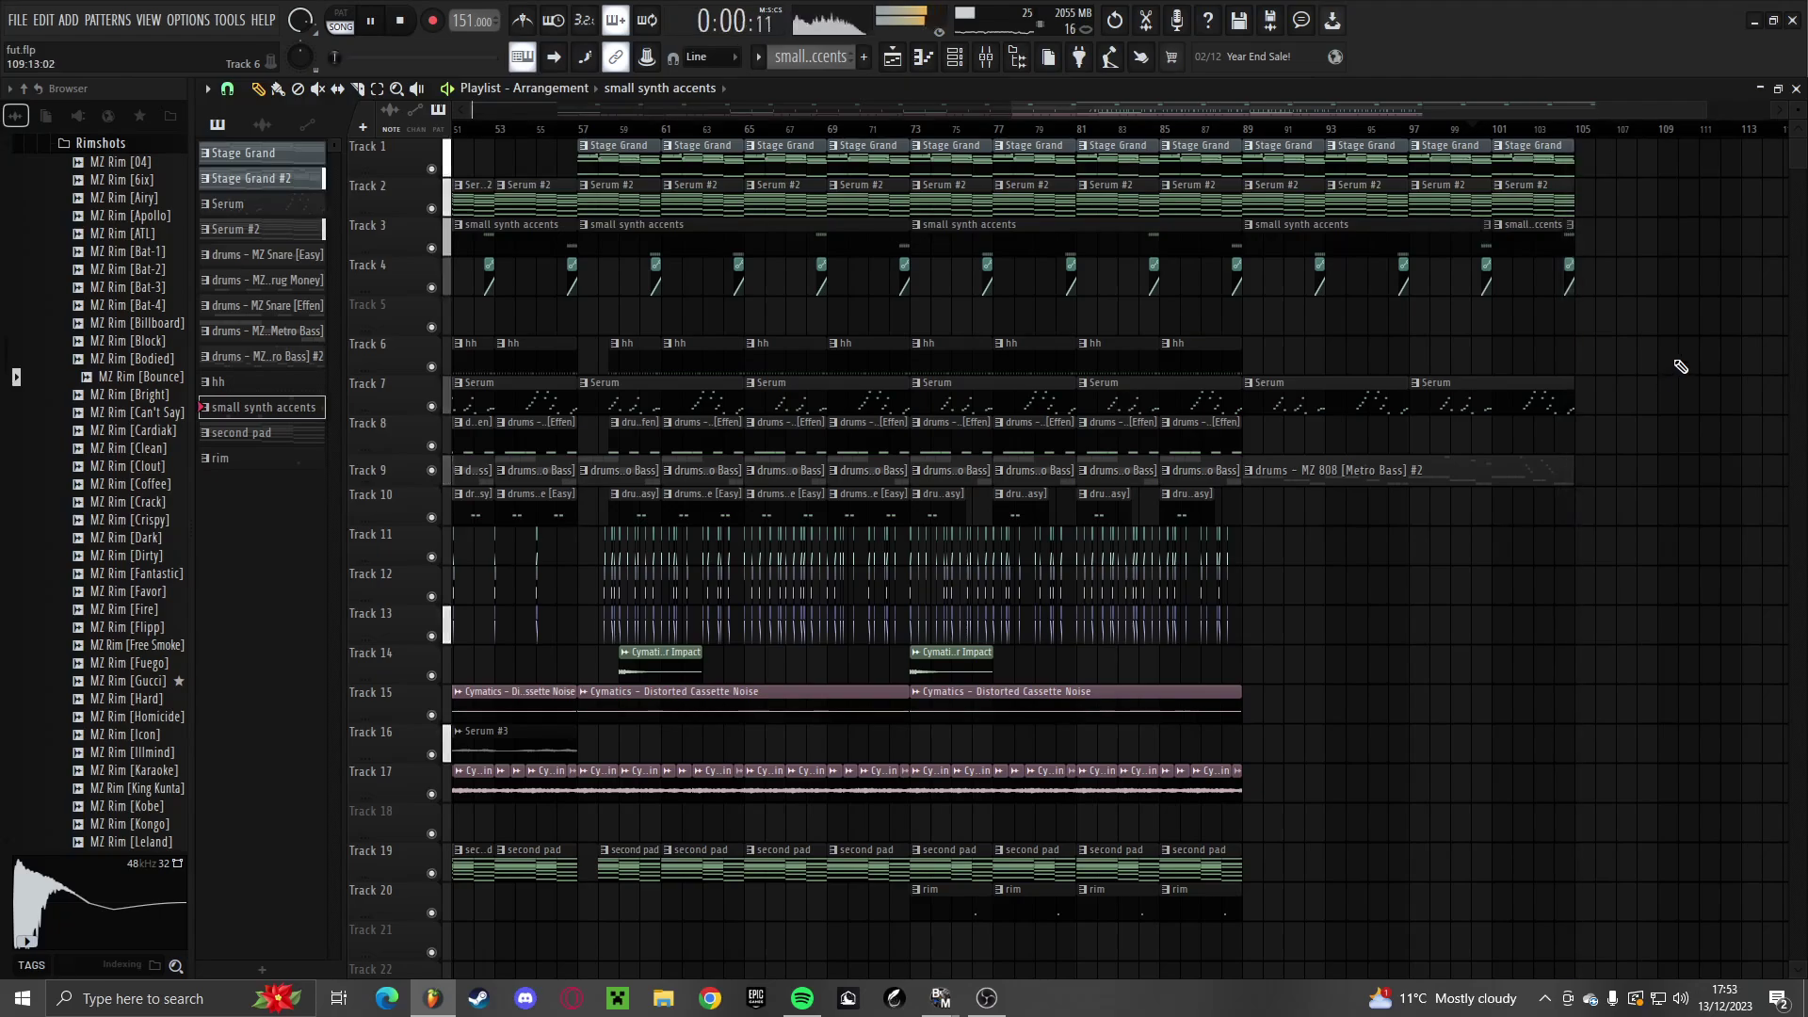
{"action": "scroll", "coordinate": [1672, 405], "scroll_direction": "down", "scroll_amount": 3}
{"action": "key", "text": "space"}
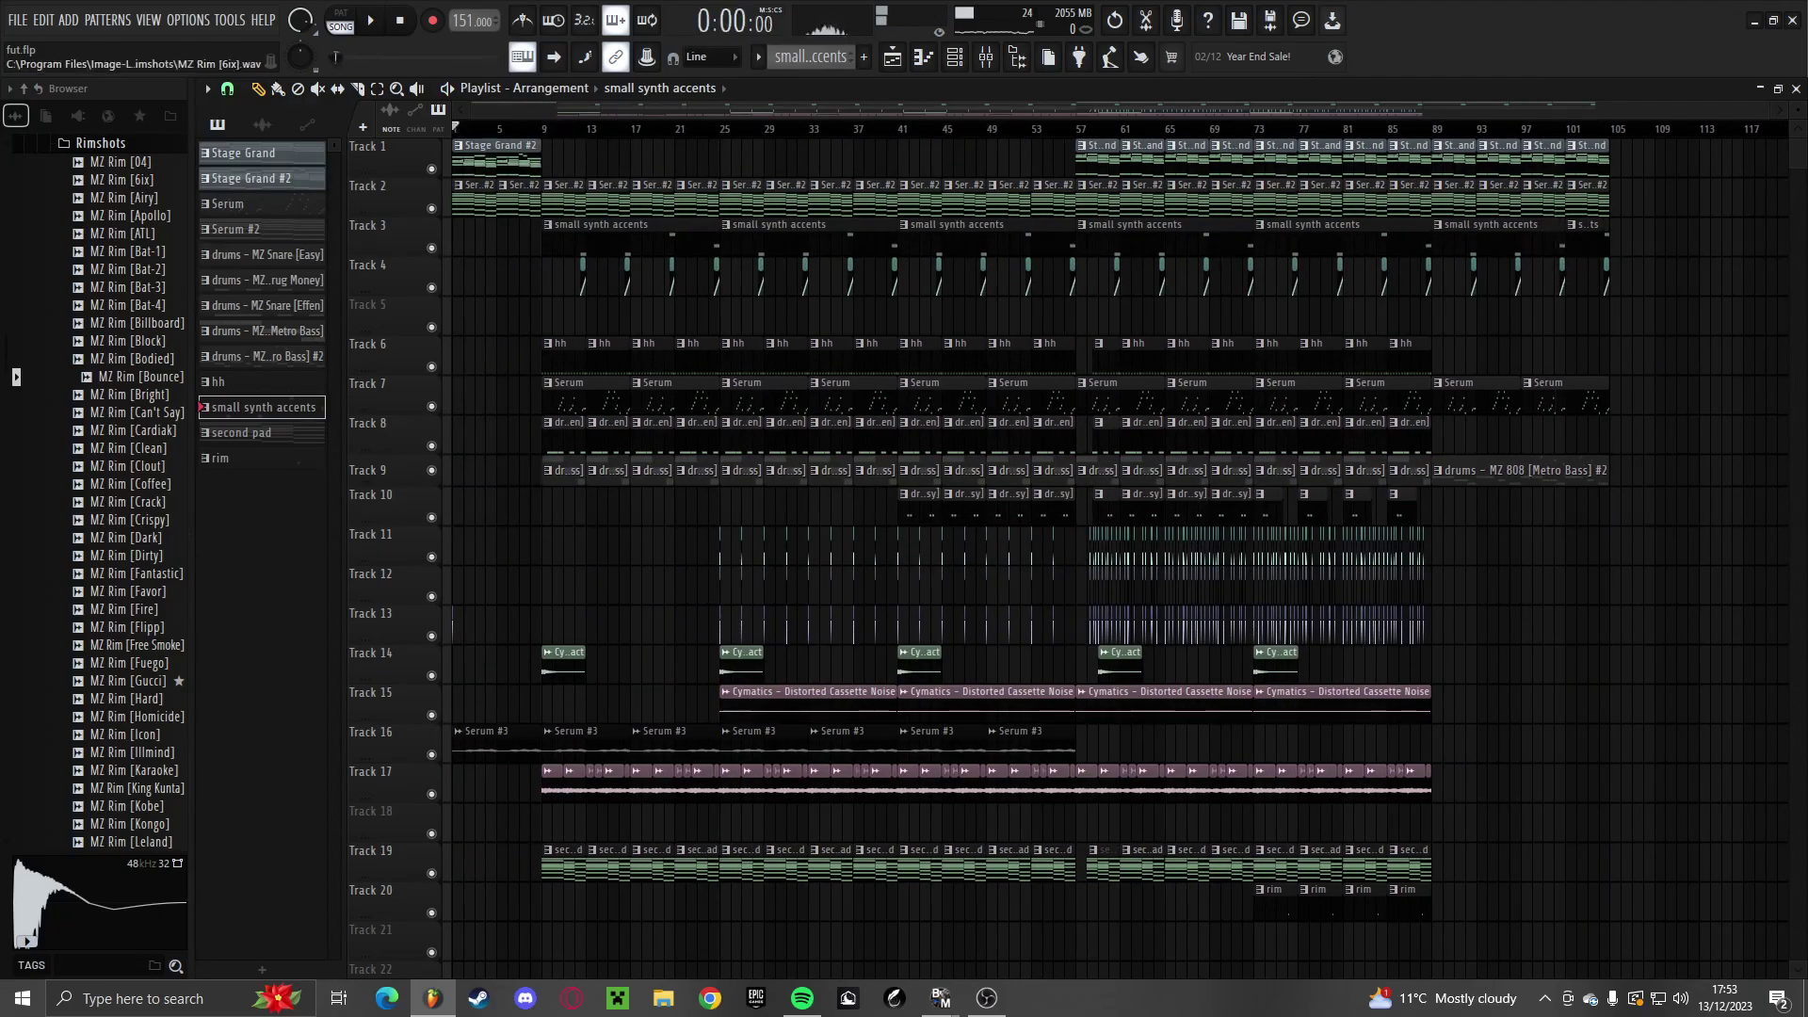
Change the system's audio playback device and play the whole arrangement from bar 1
{"action": "left_click", "coordinate": [1681, 998]}
{"action": "left_click", "coordinate": [1639, 907]}
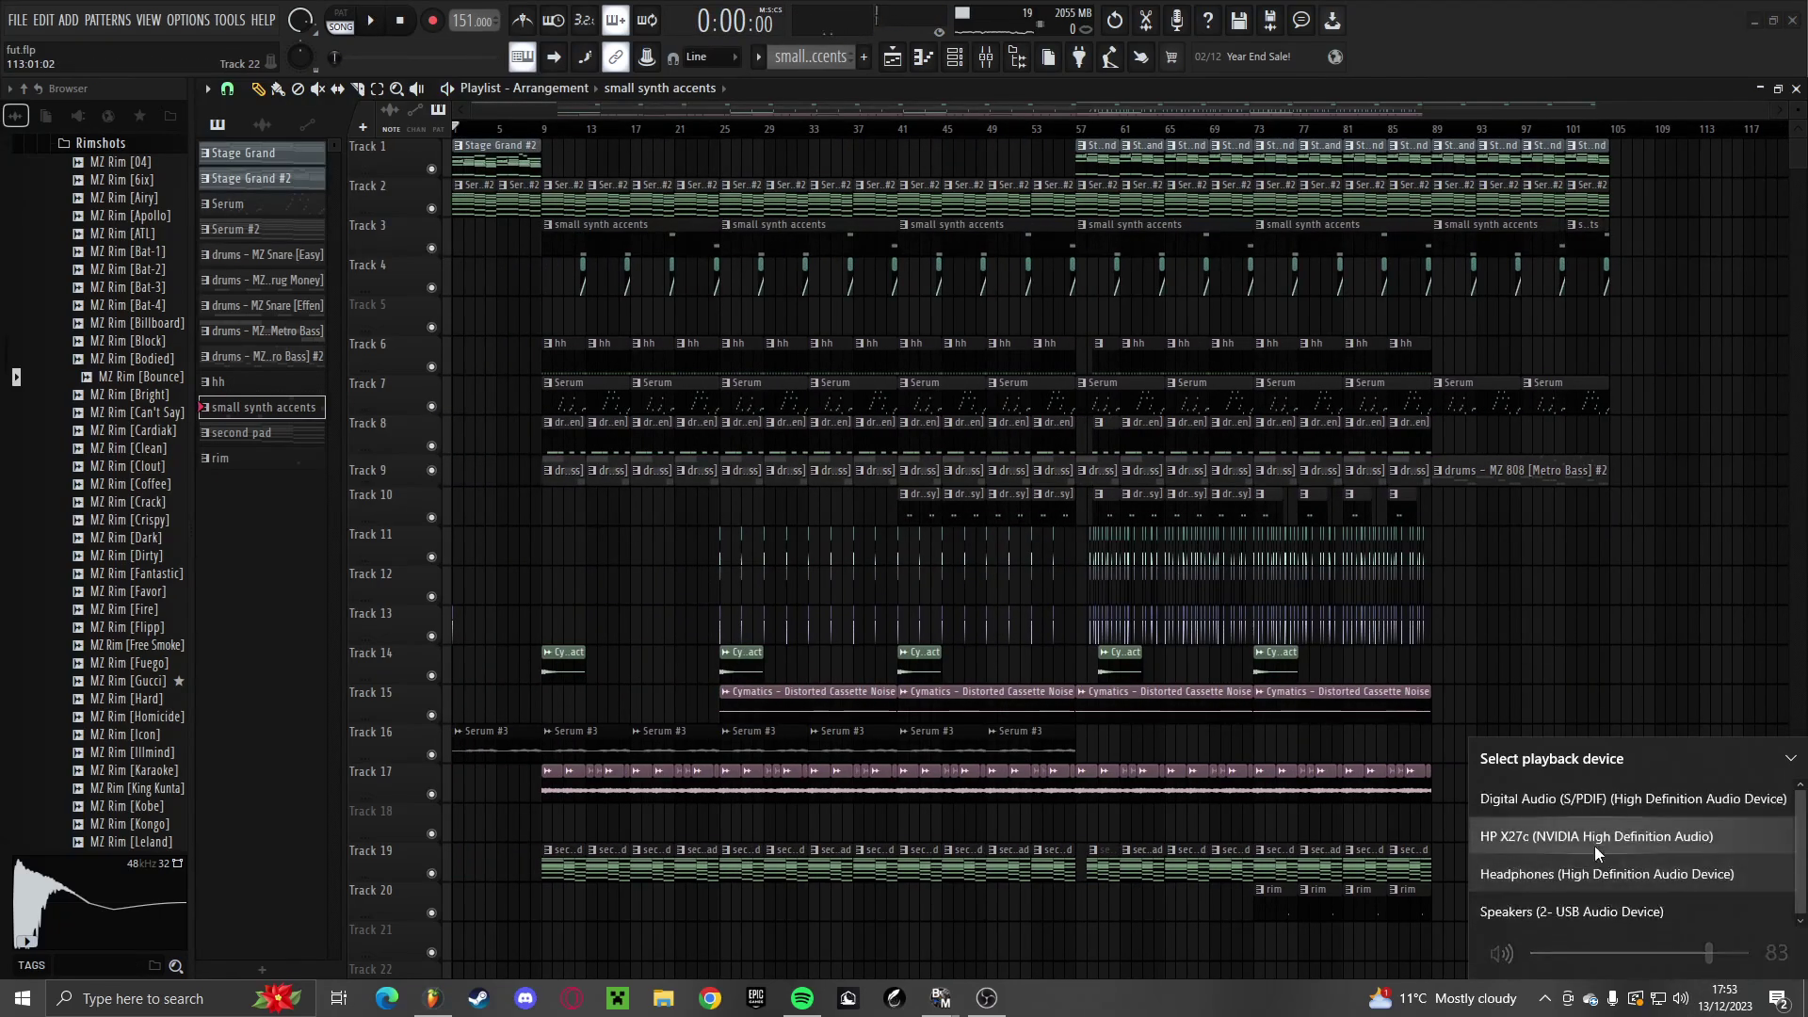
{"action": "left_click", "coordinate": [1601, 796]}
{"action": "key", "text": "space"}
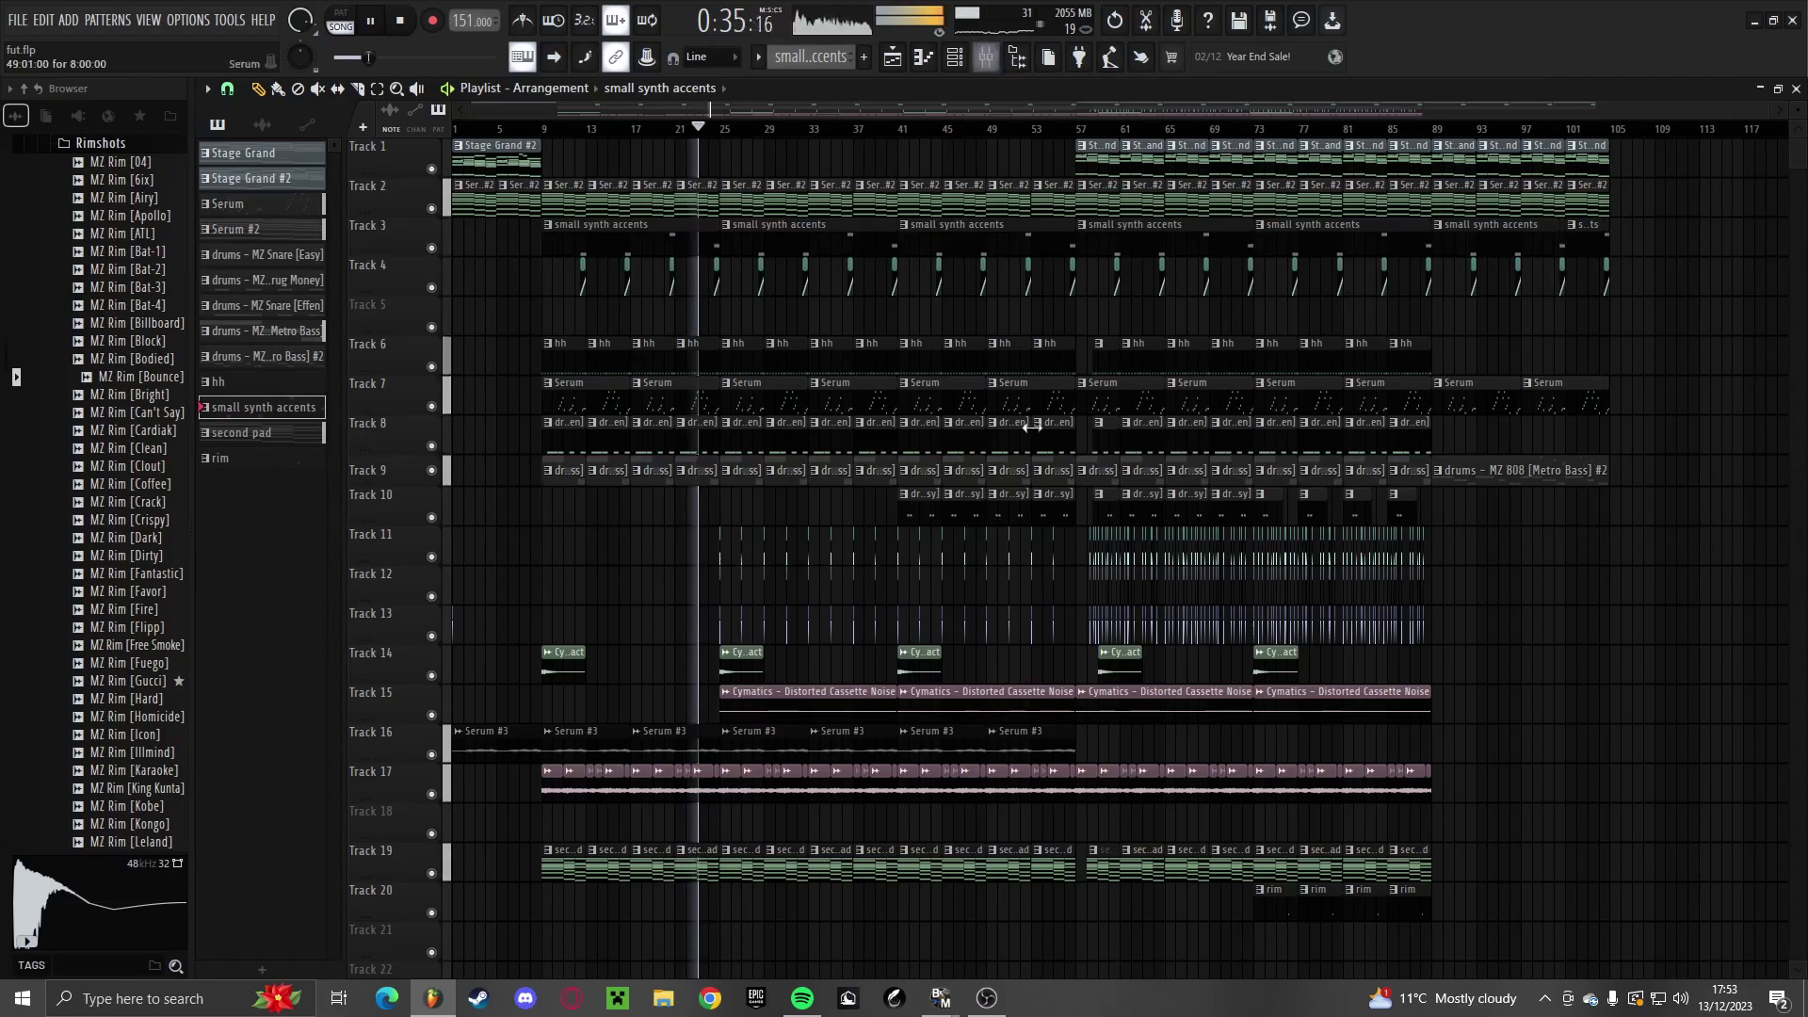
Inspect the Insert 7 volume automation clip on track 11 at bar 25 while the arrangement plays
{"action": "scroll", "coordinate": [730, 613], "scroll_direction": "up", "scroll_amount": 8}
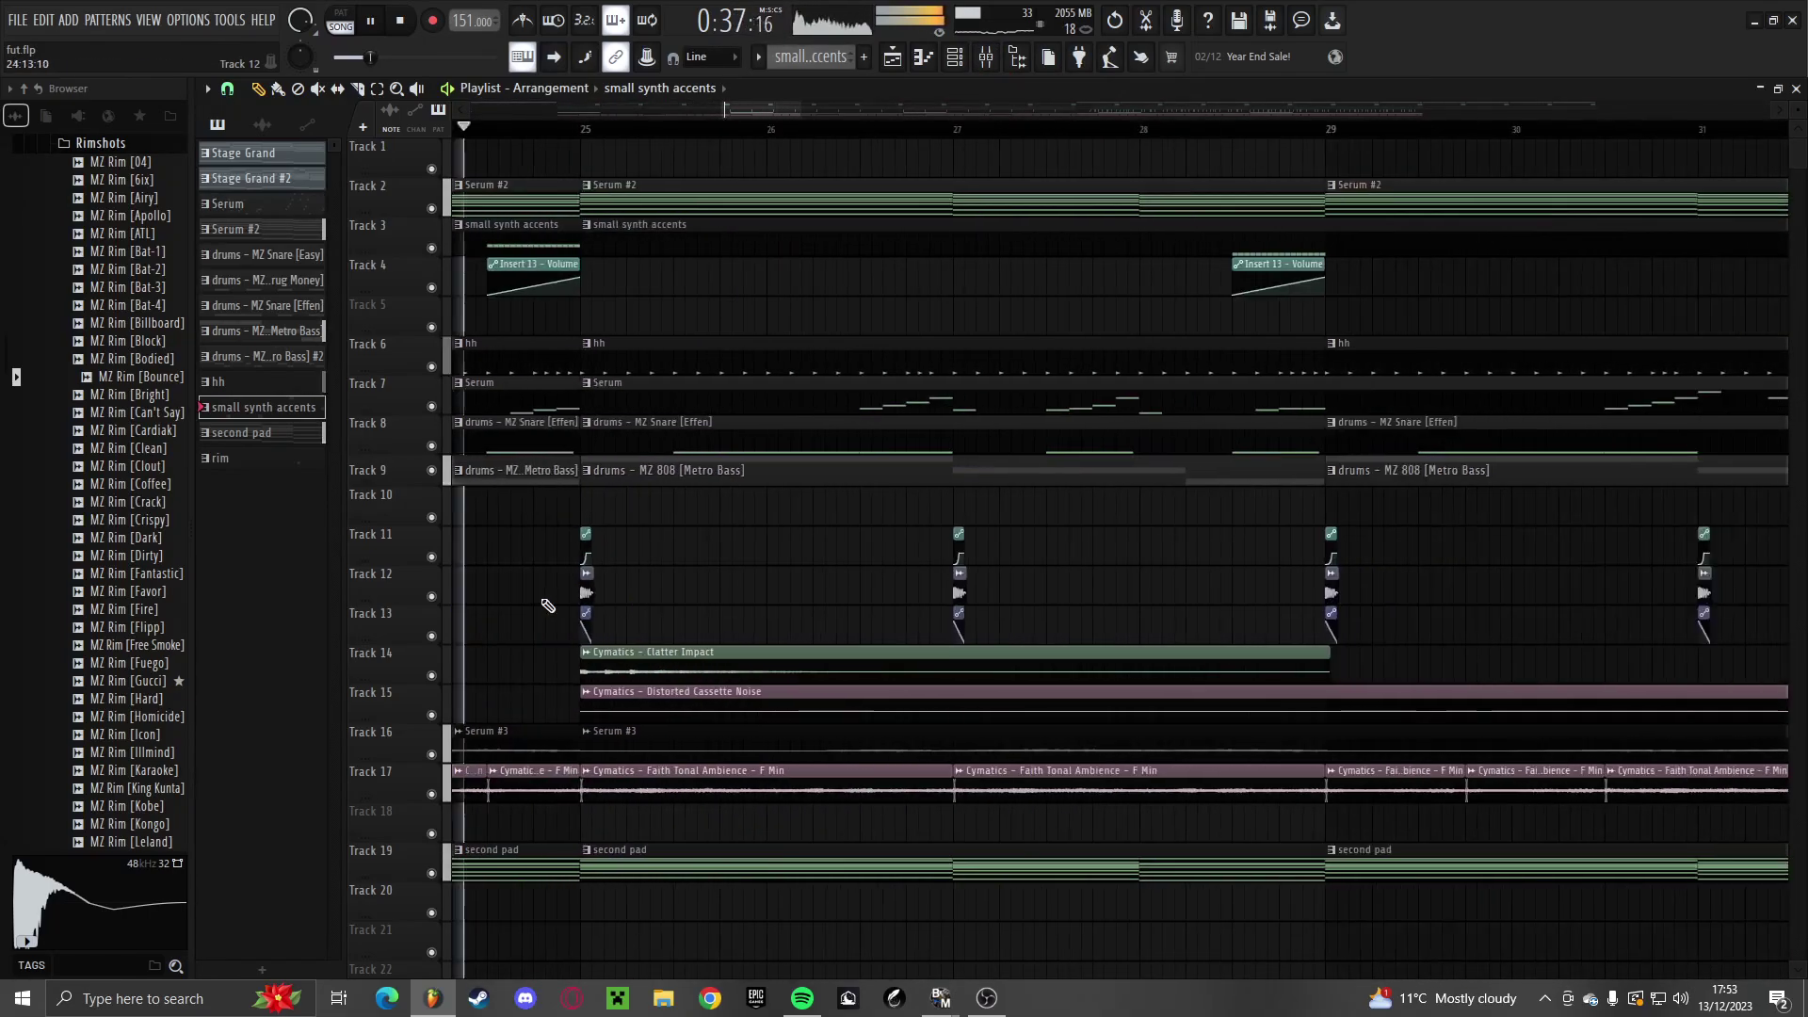
{"action": "scroll", "coordinate": [555, 602], "scroll_direction": "up", "scroll_amount": 5}
{"action": "left_click", "coordinate": [715, 532]}
{"action": "scroll", "coordinate": [702, 591], "scroll_direction": "down", "scroll_amount": 10}
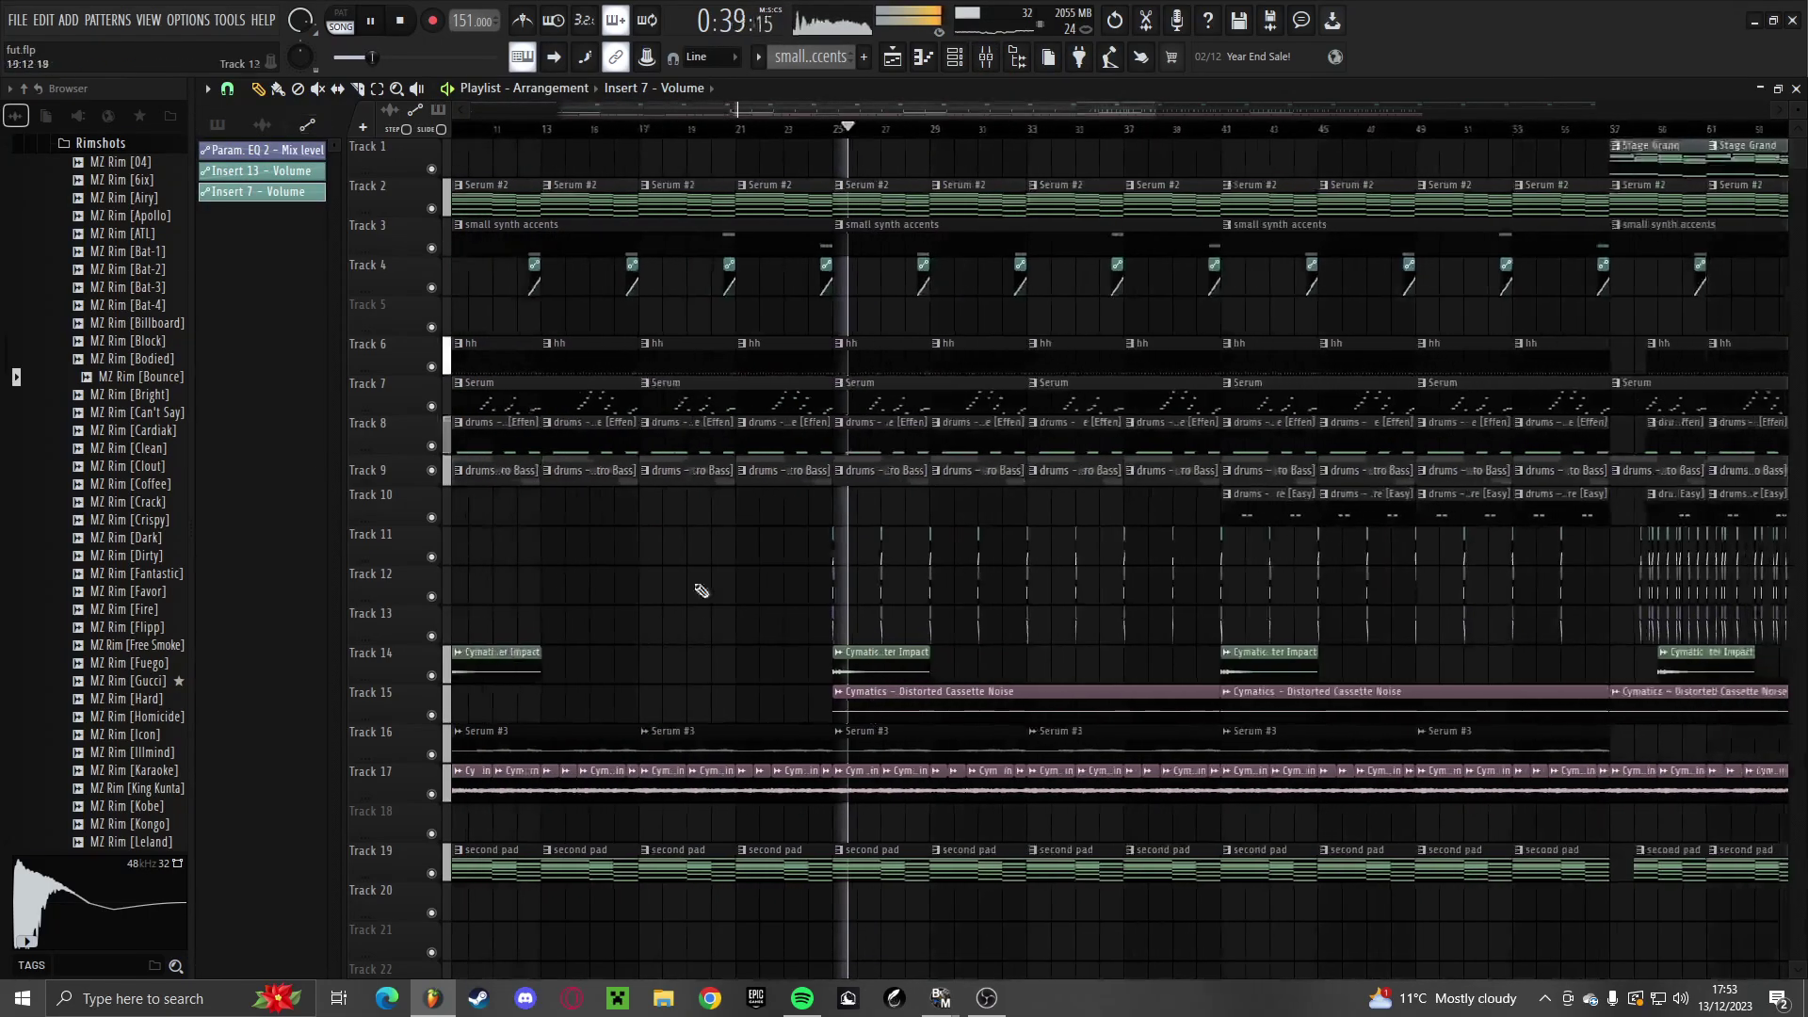
Check the mixer track levels while the arrangement plays around bar 77
{"action": "scroll", "coordinate": [701, 590], "scroll_direction": "down", "scroll_amount": 4}
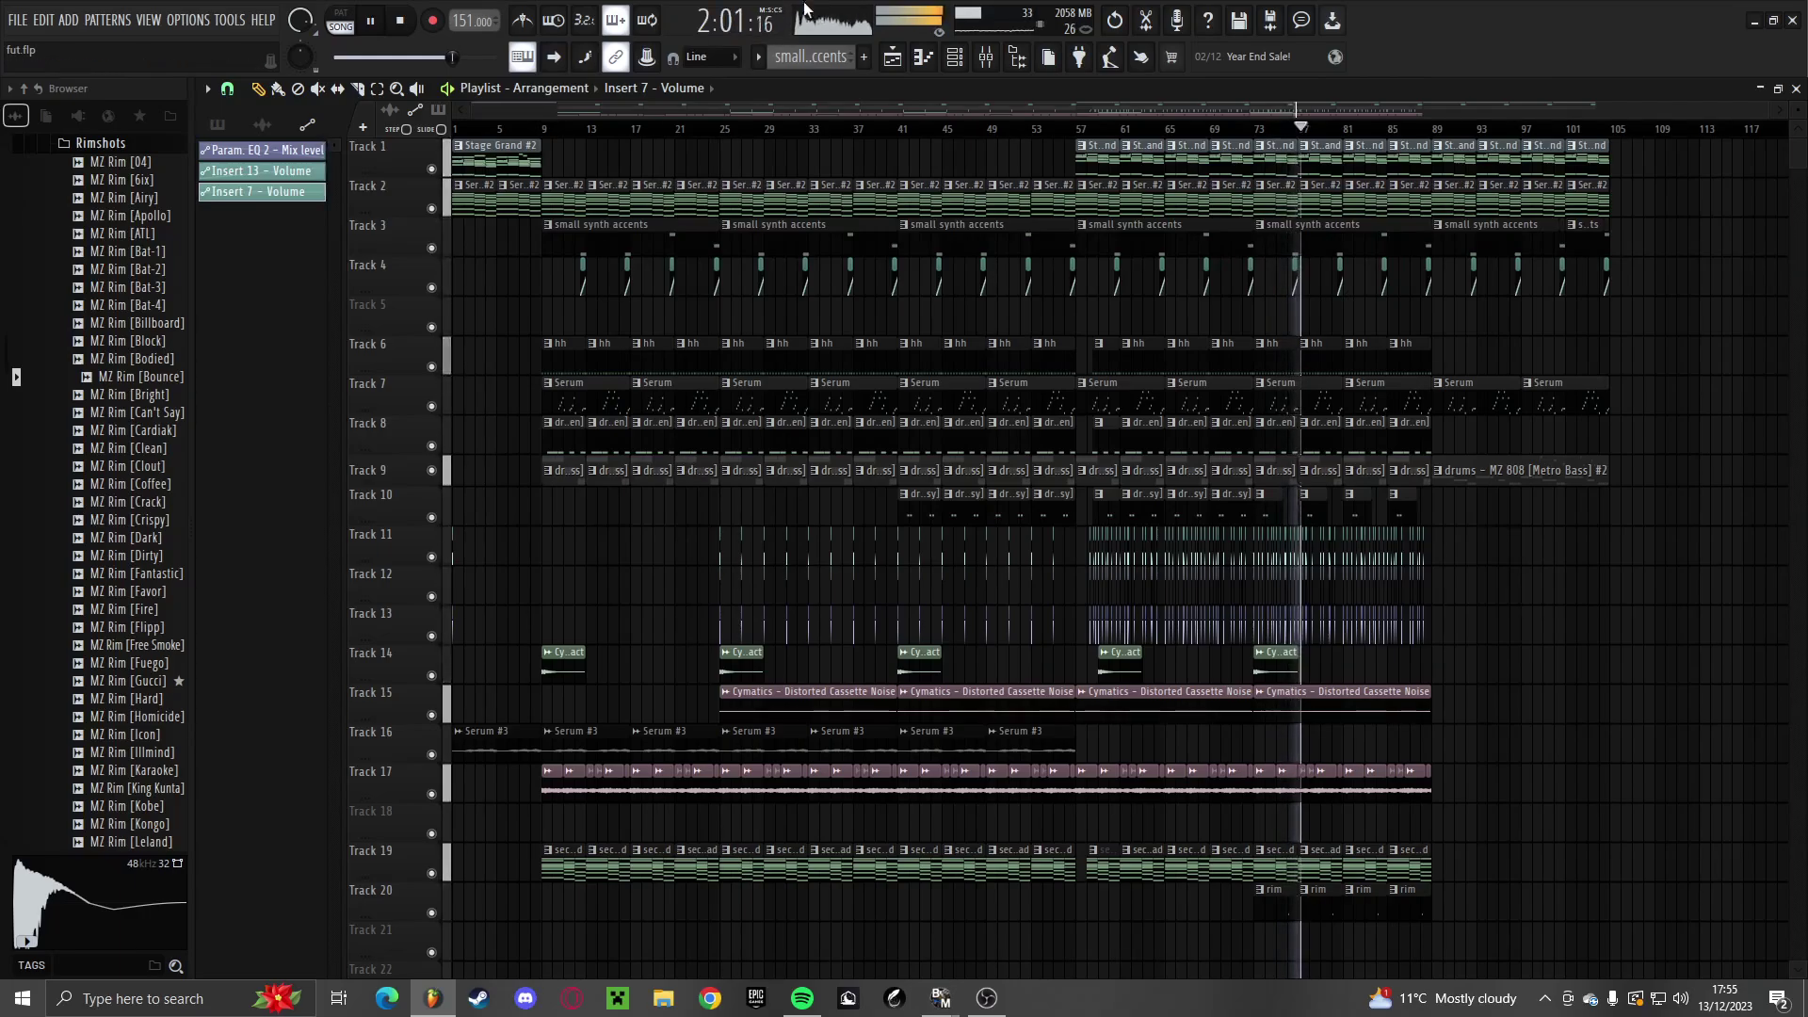
{"action": "left_click", "coordinate": [986, 57]}
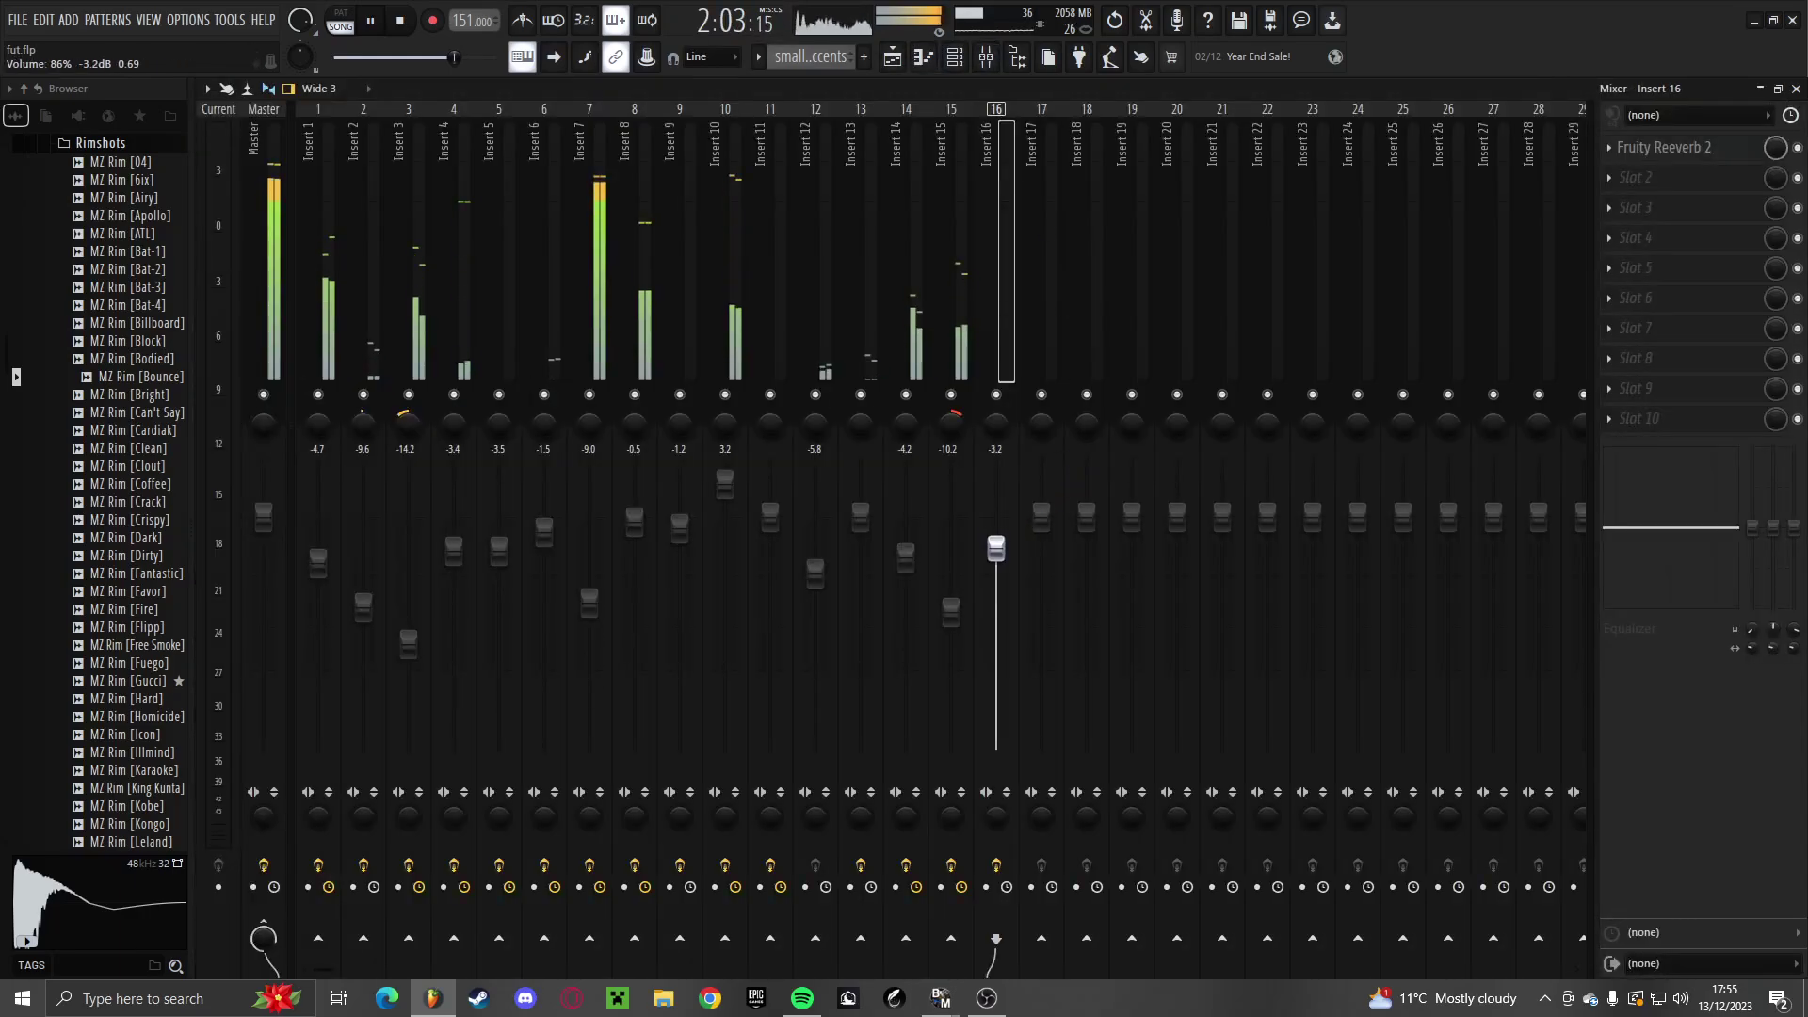
{"action": "left_click", "coordinate": [1796, 87]}
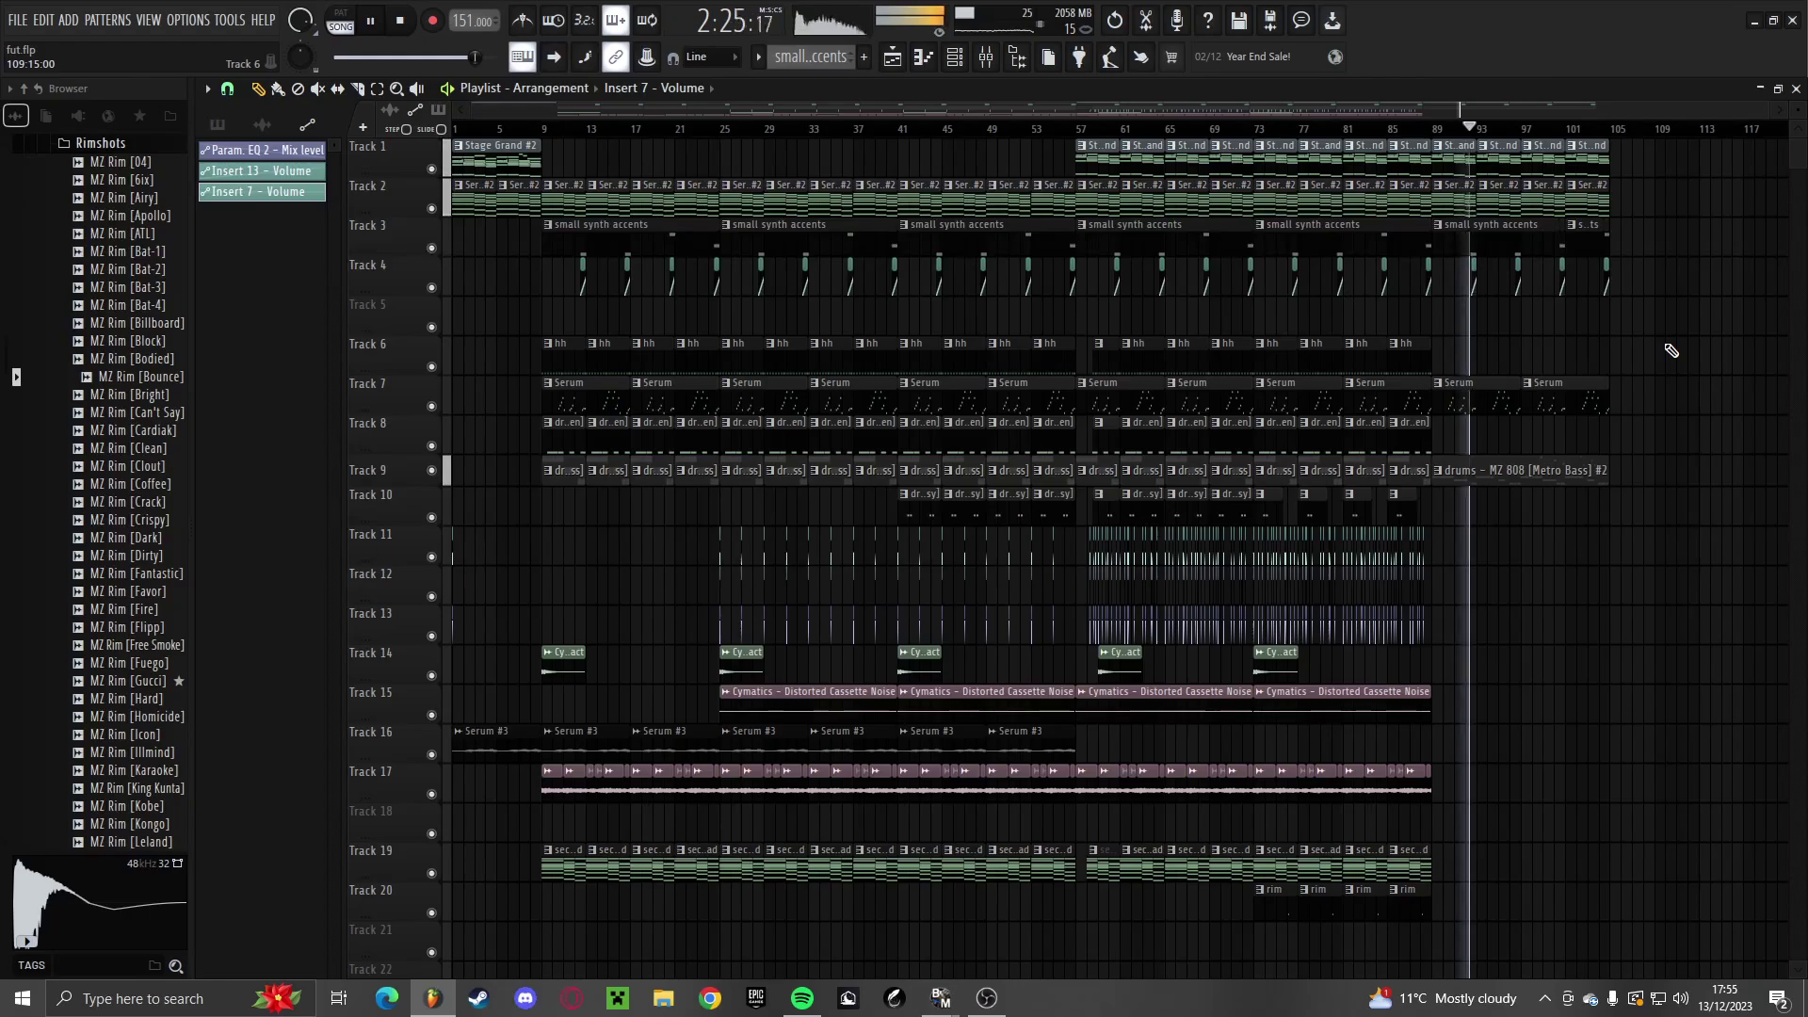
Review the 808 slides and synth accents from about bar 99 to 105 as the outro plays
{"action": "scroll", "coordinate": [1590, 526], "scroll_direction": "up", "scroll_amount": 6}
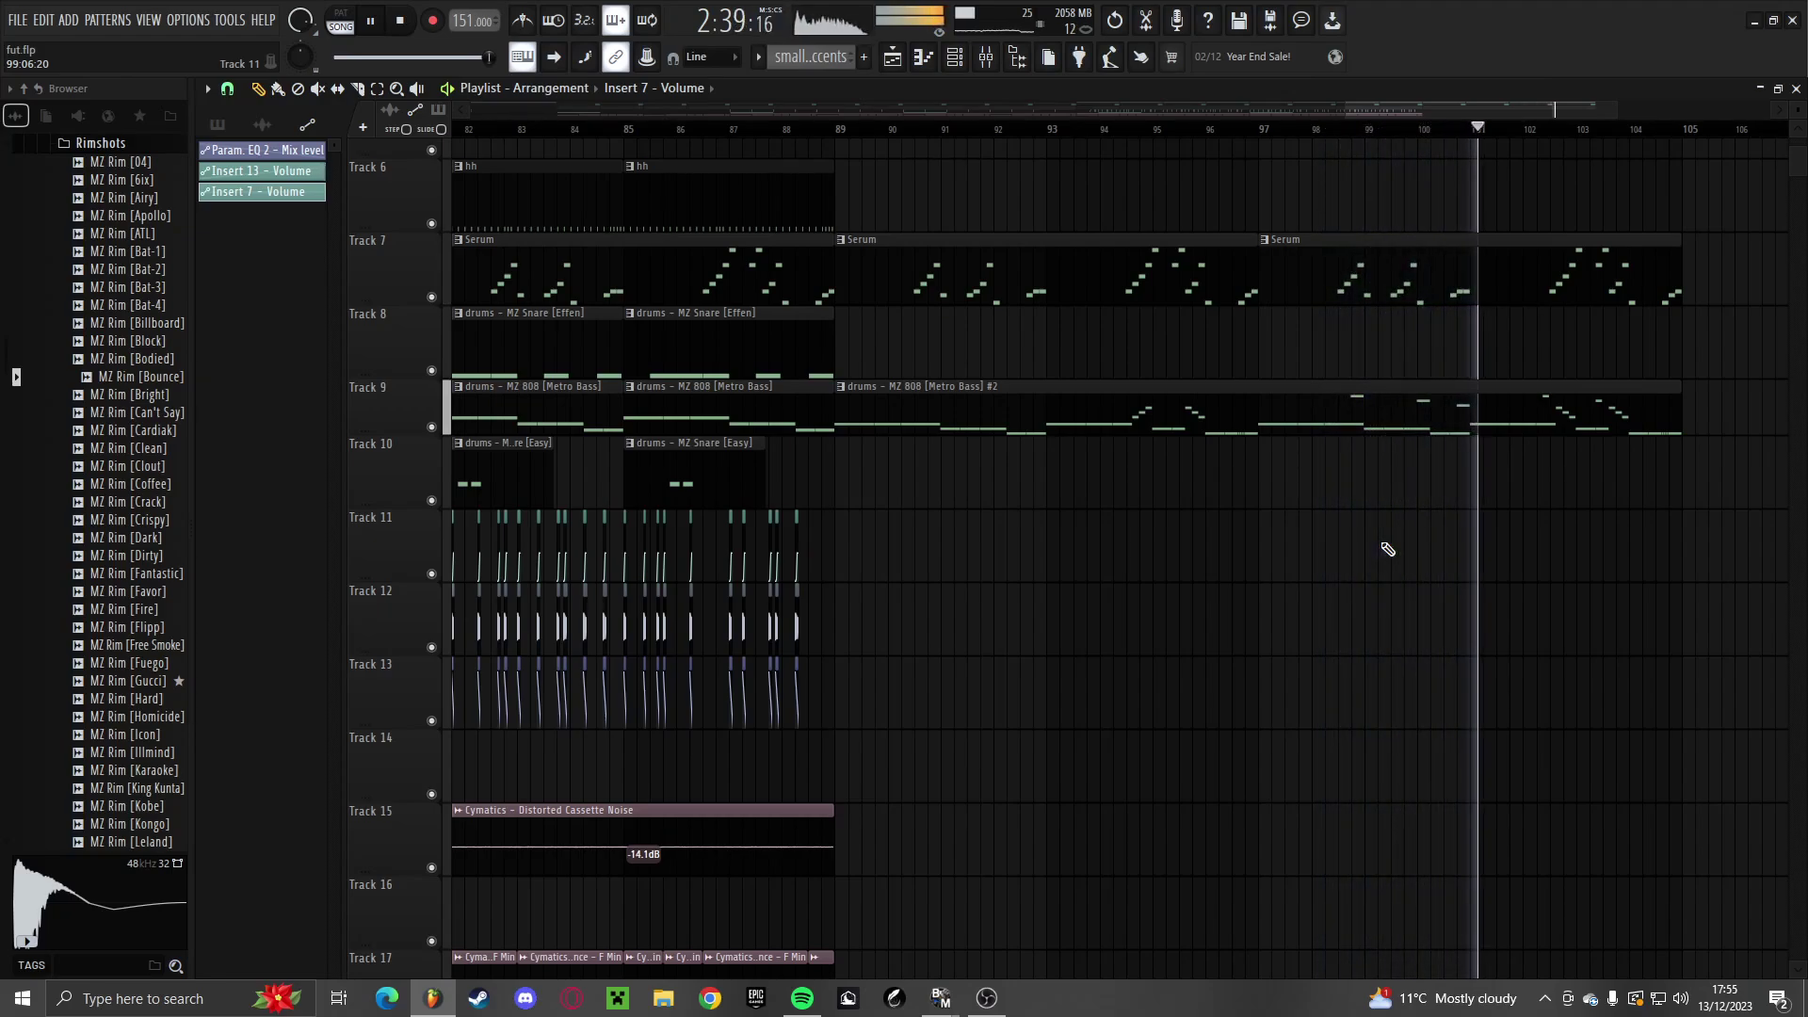
{"action": "scroll", "coordinate": [1442, 472], "scroll_direction": "up", "scroll_amount": 3}
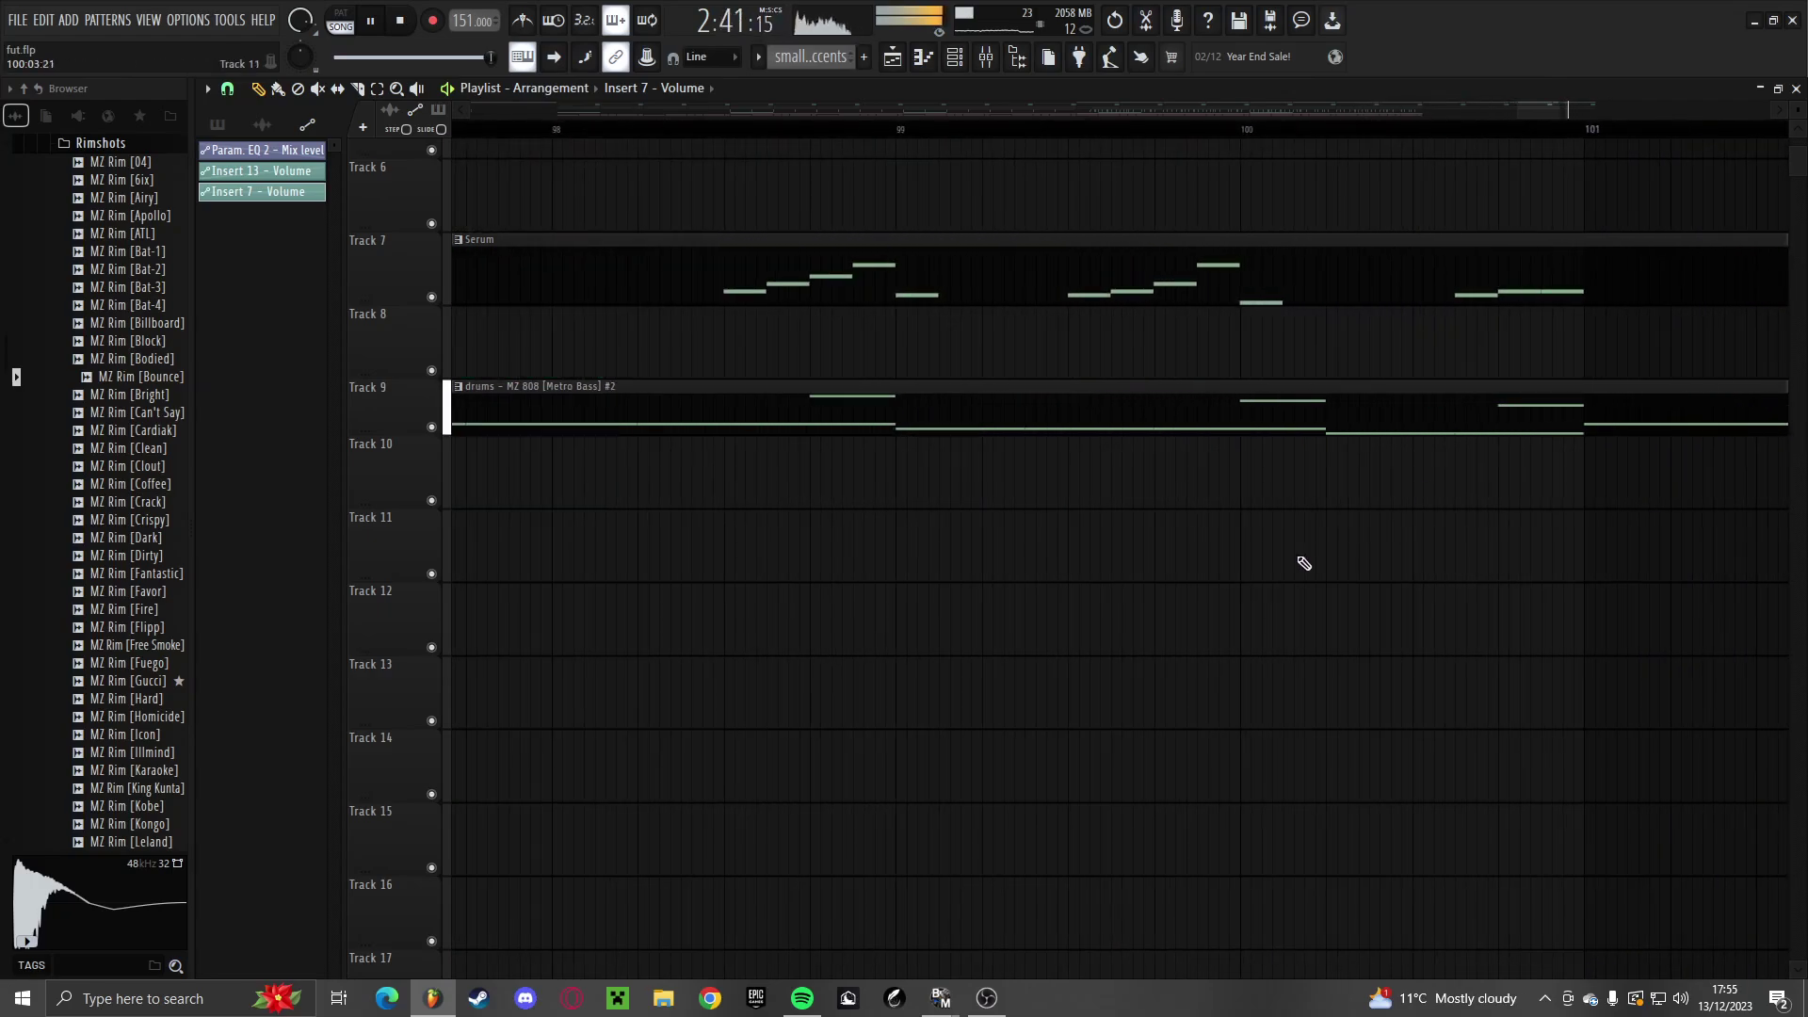
{"action": "scroll", "coordinate": [1062, 609], "scroll_direction": "down", "scroll_amount": 4}
{"action": "scroll", "coordinate": [1177, 608], "scroll_direction": "up", "scroll_amount": 3}
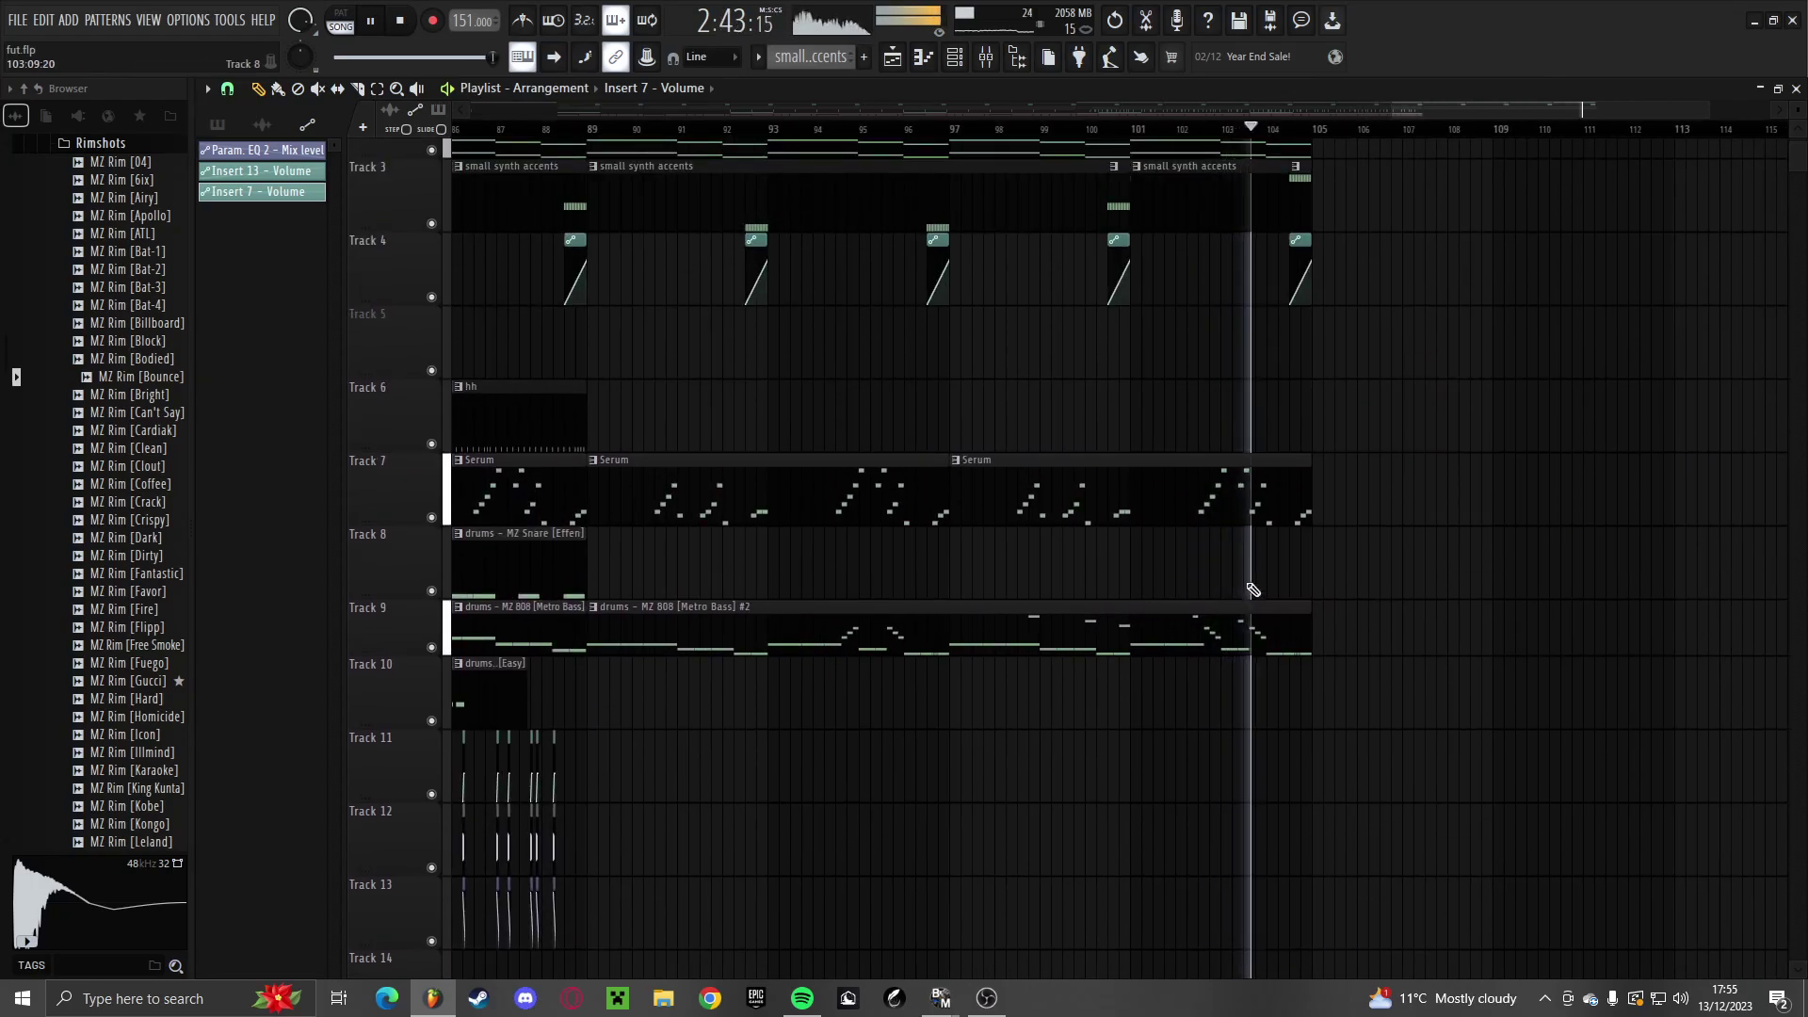
{"action": "scroll", "coordinate": [1429, 597], "scroll_direction": "down", "scroll_amount": 2}
{"action": "scroll", "coordinate": [1440, 599], "scroll_direction": "up", "scroll_amount": 1}
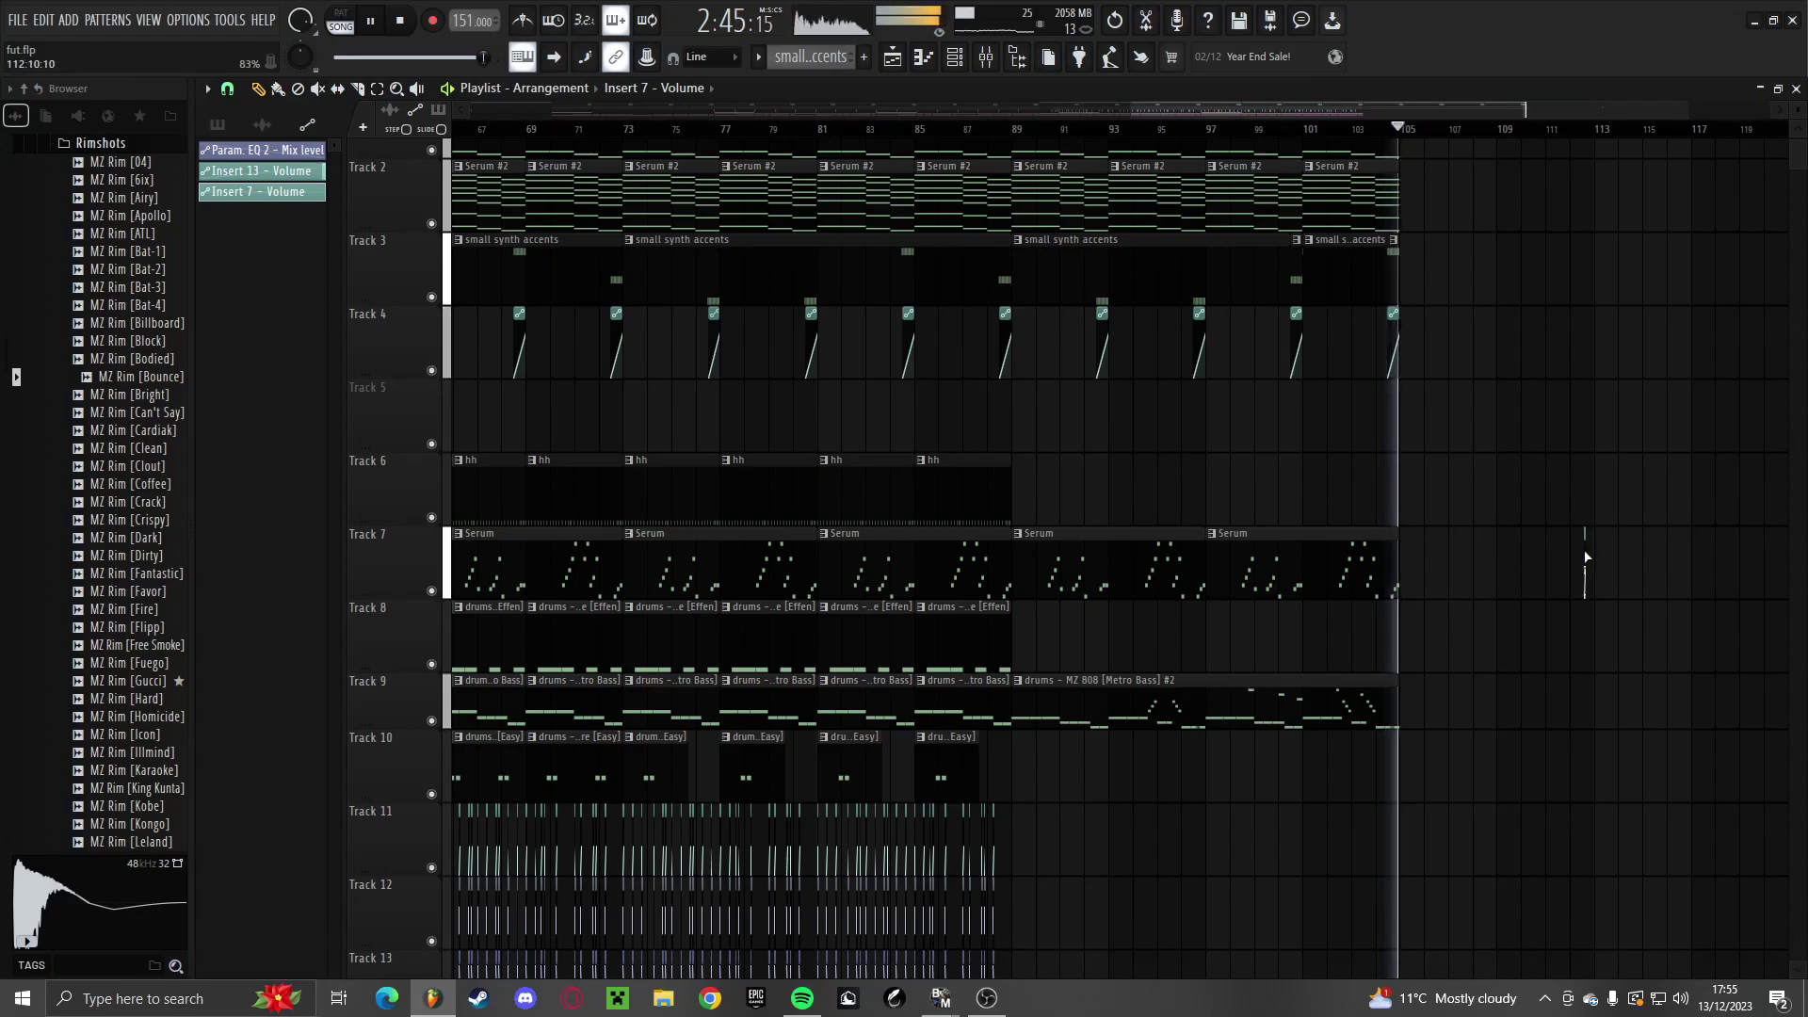